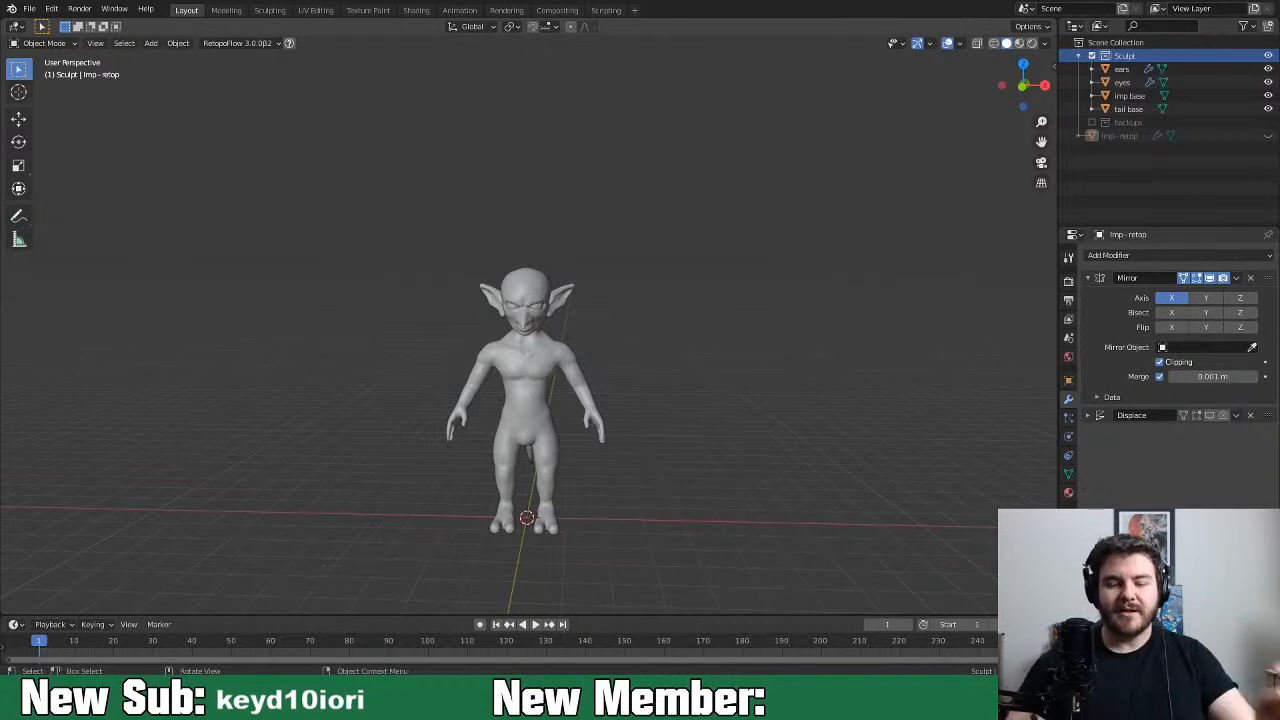
pyautogui.moveTo(686, 420); pyautogui.dragTo(700, 512, button='middle')
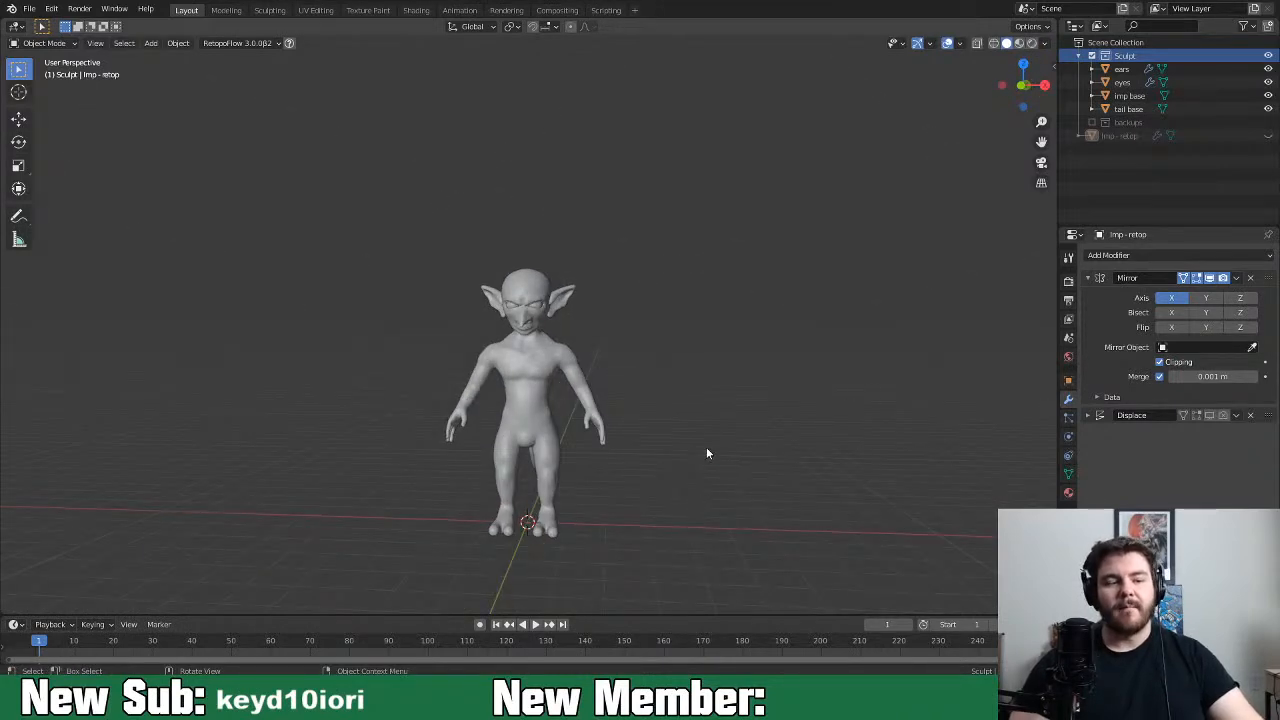
pyautogui.scroll(2, 706, 453)
pyautogui.moveTo(699, 531); pyautogui.dragTo(853, 409, button='middle')
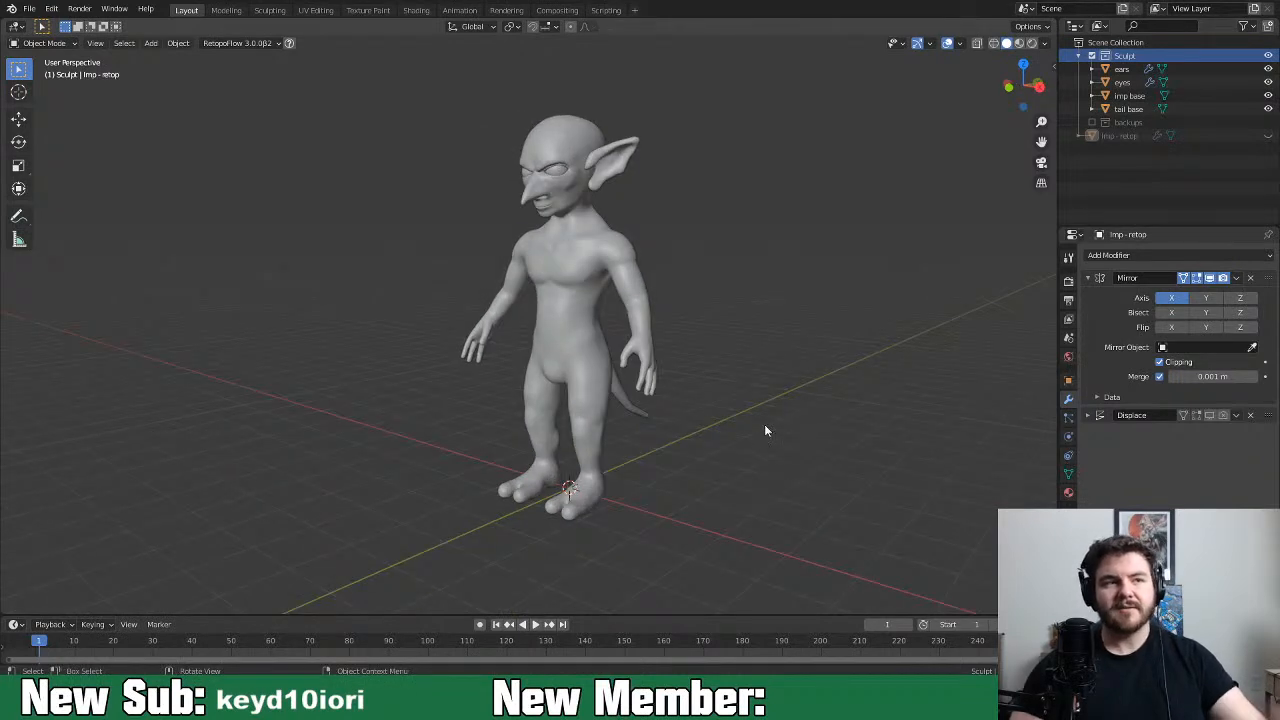
pyautogui.moveTo(771, 486); pyautogui.dragTo(734, 465, button='middle')
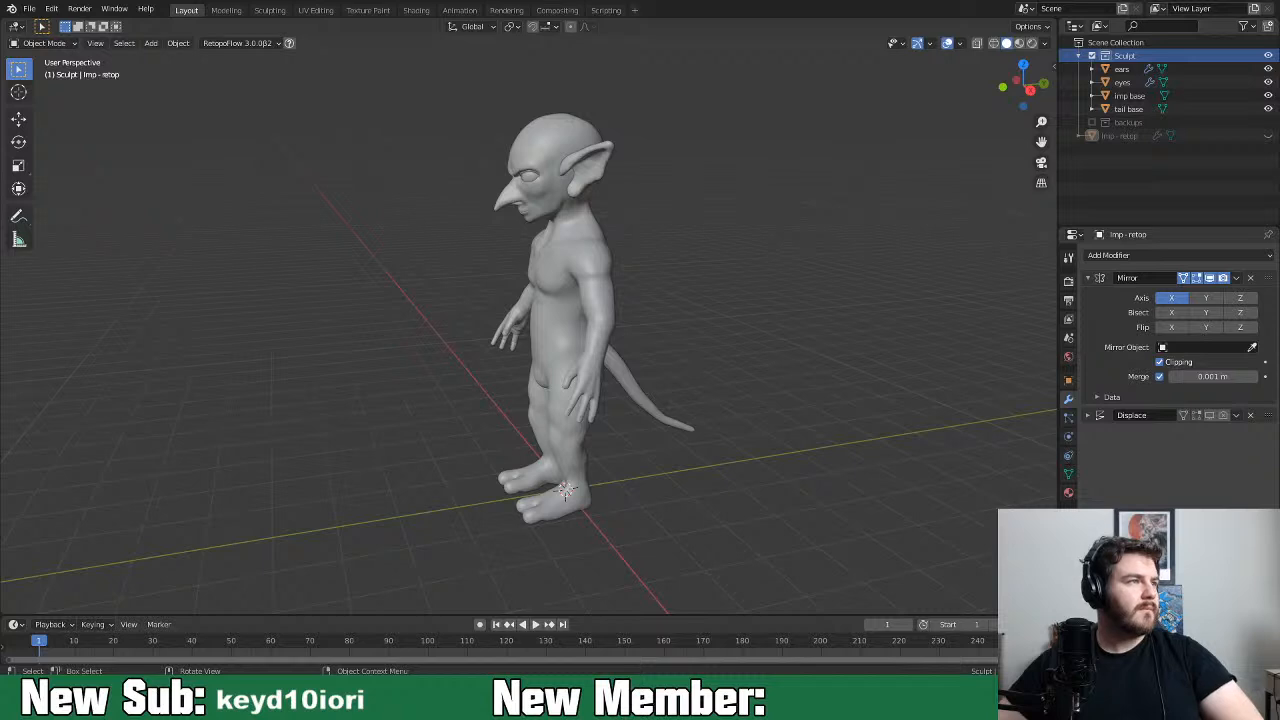
pyautogui.moveTo(680, 418); pyautogui.dragTo(786, 429, button='middle')
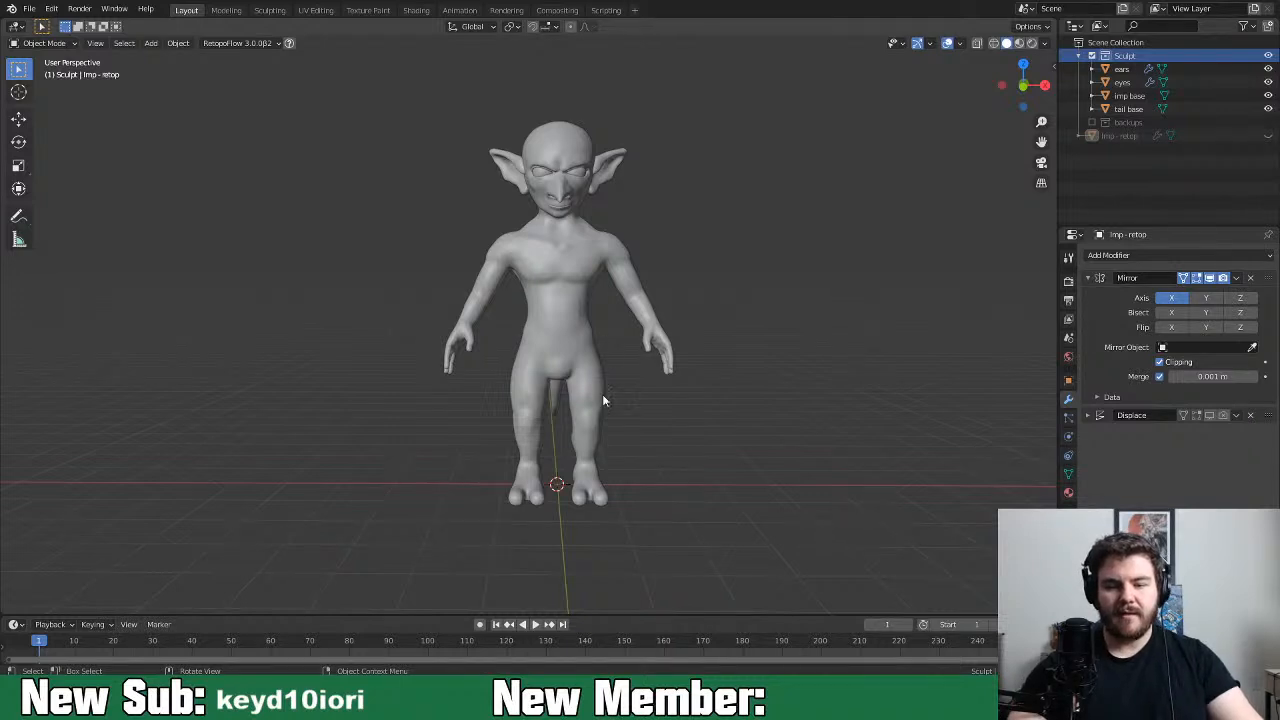
# Move the eyes object out of the Sculpt collection to the scene level and add a new collection there
pyautogui.click(581, 172)
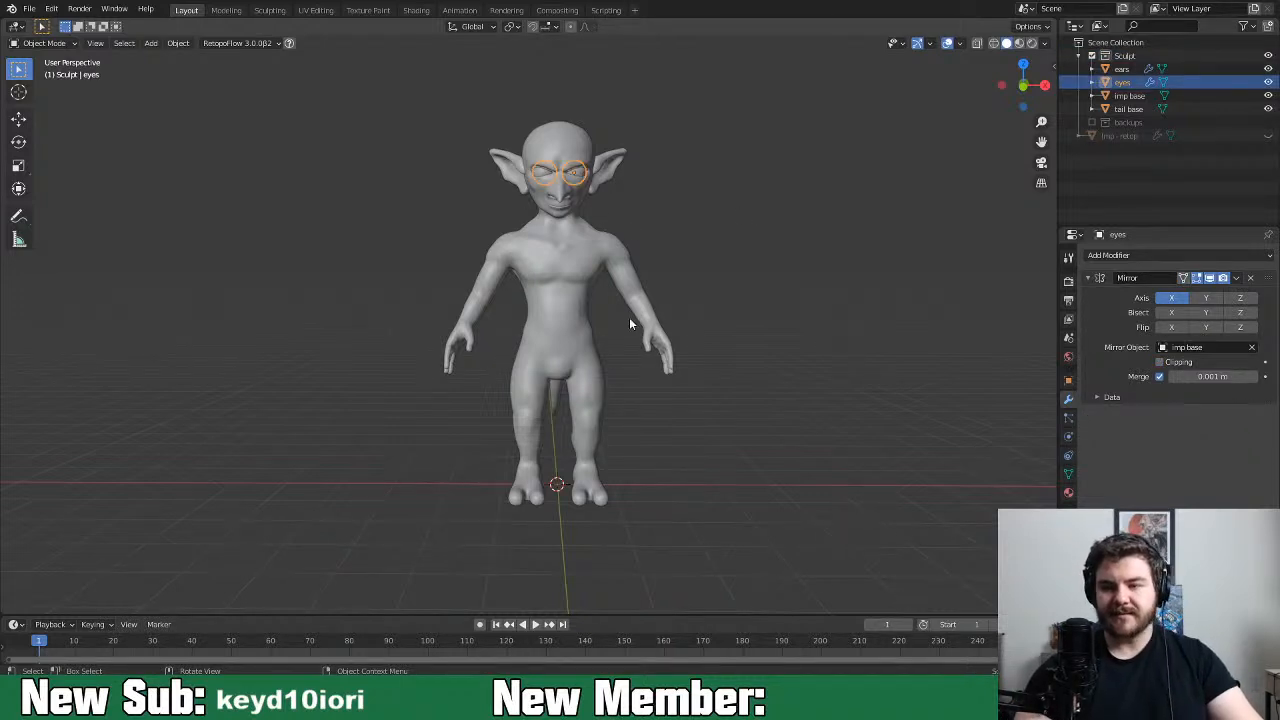
pyautogui.moveTo(1106, 88); pyautogui.dragTo(1104, 141)
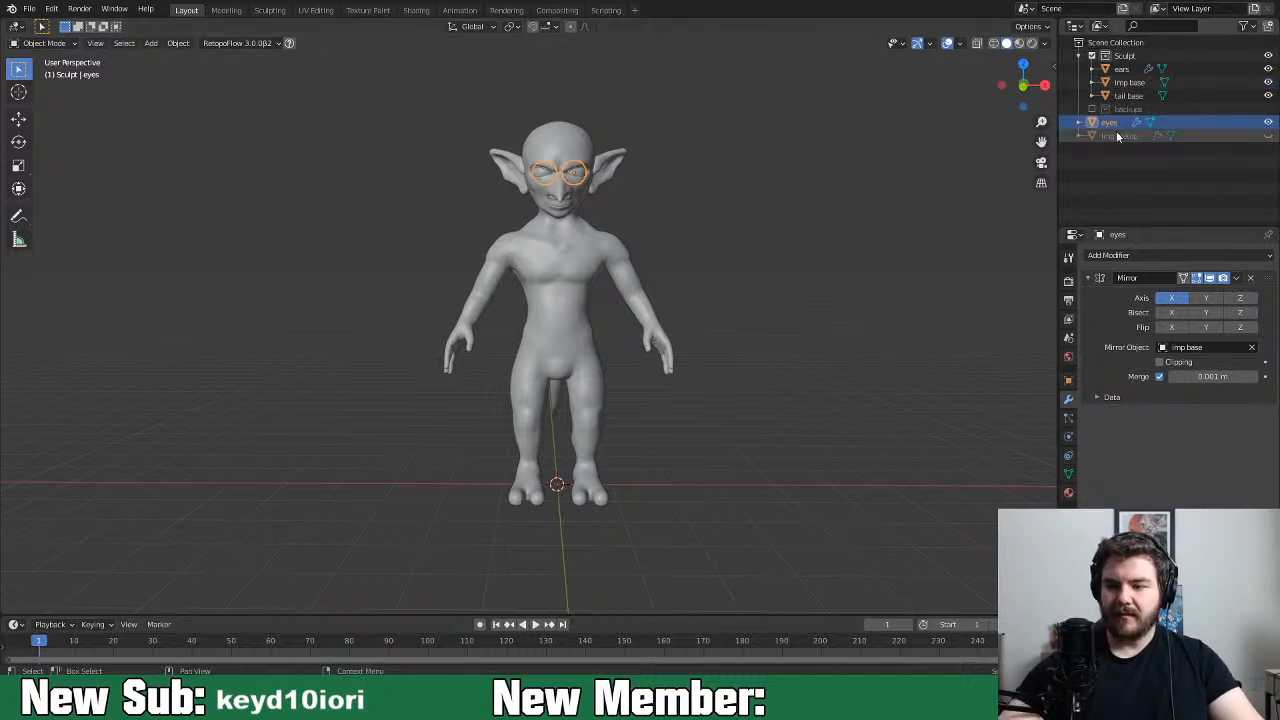
pyautogui.click(1270, 26)
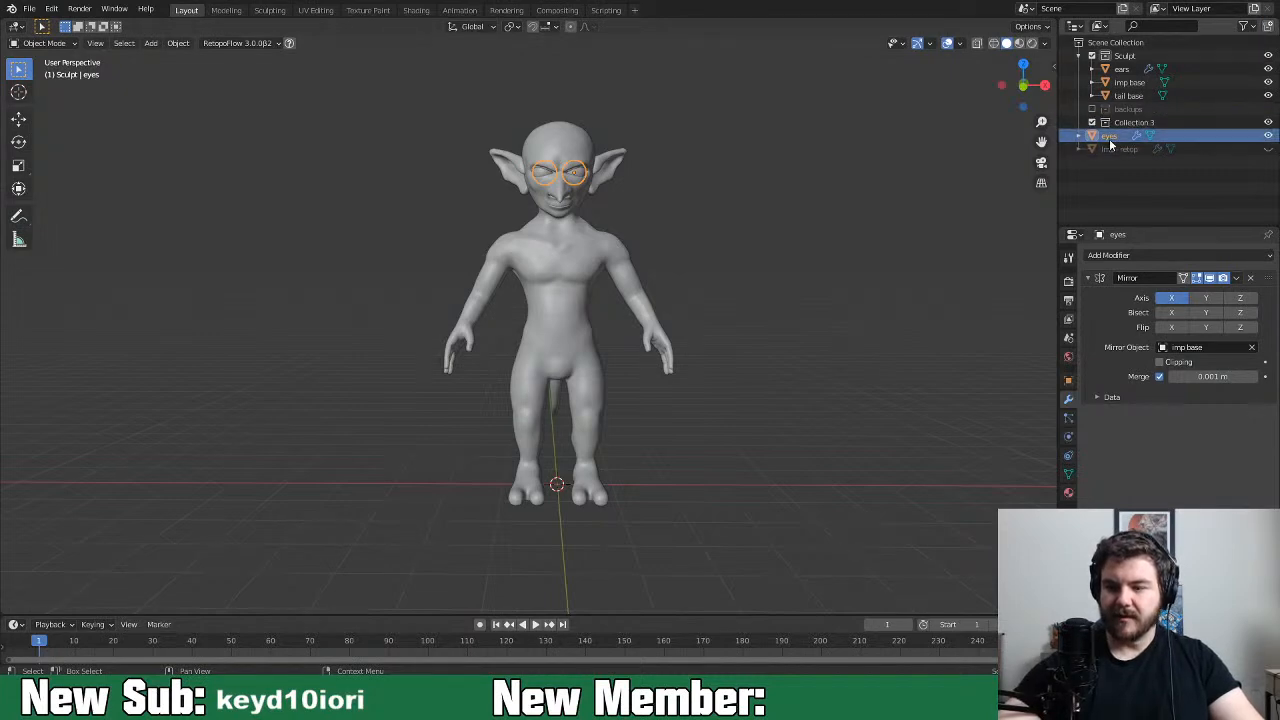
# Rename the new collection as "light foot"
pyautogui.doubleClick(1132, 122)
pyautogui.write('ched')
pyautogui.press('BackSpace')
pyautogui.press('BackSpace')
pyautogui.press('BackSpace')
pyautogui.press('BackSpace')
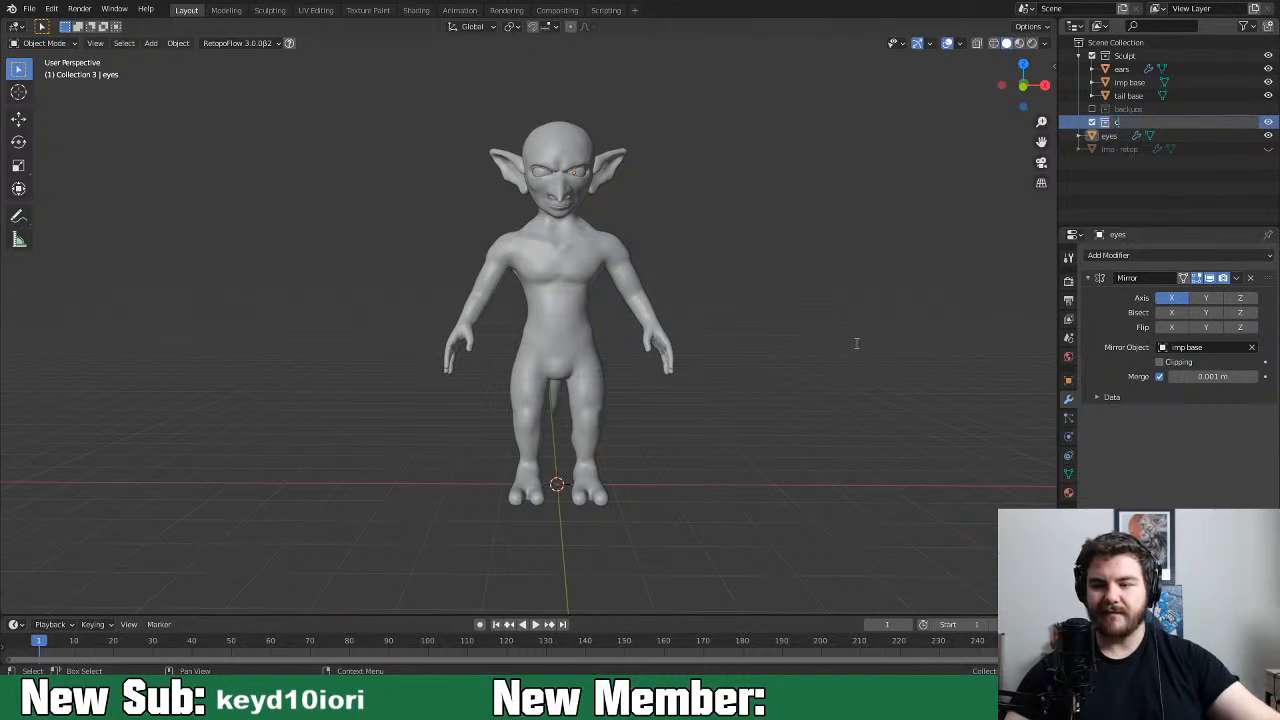
pyautogui.write('light')
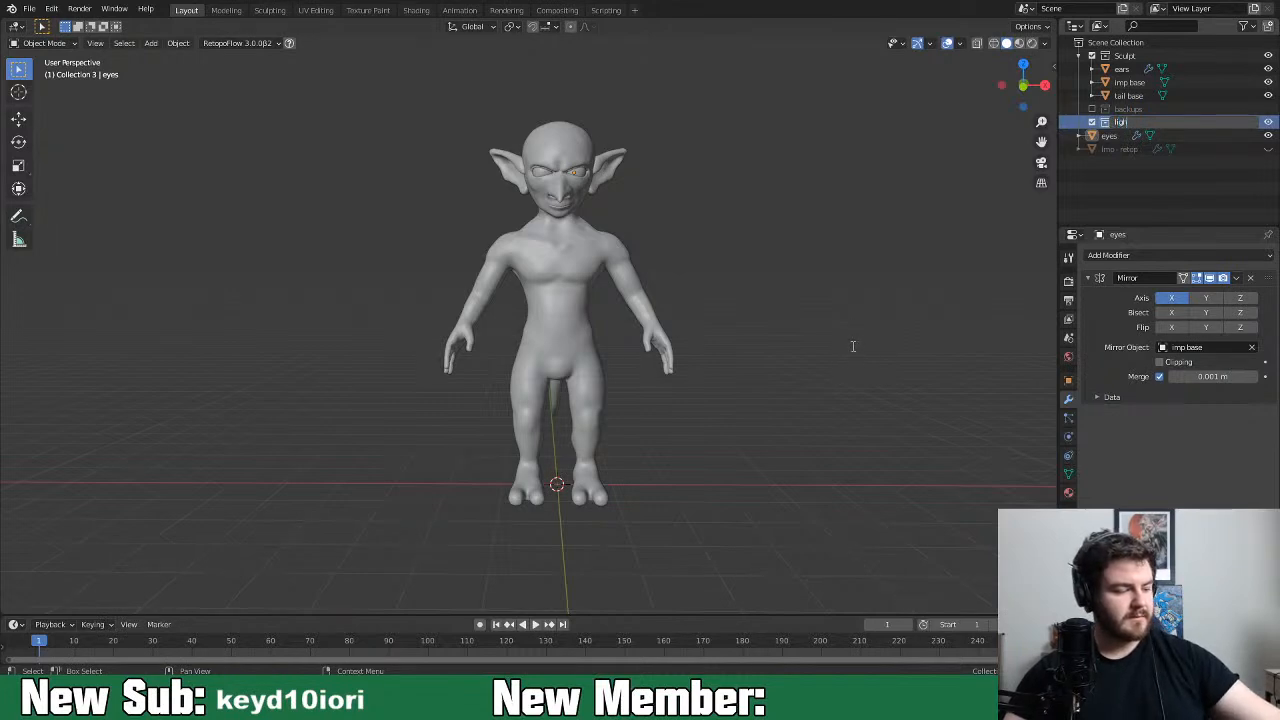
pyautogui.write(' foot')
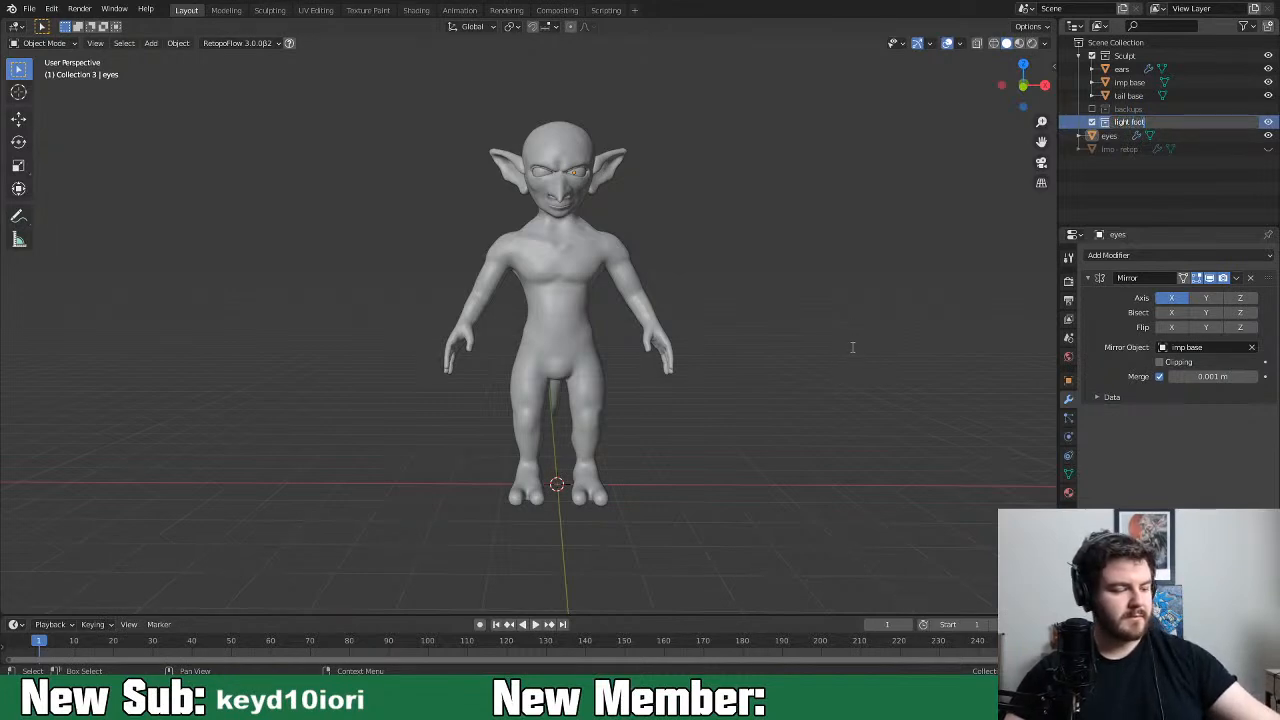
pyautogui.press('Return')
# Put the eyes object into the "light foot" collection and hide that collection in the viewport
pyautogui.moveTo(1093, 137); pyautogui.dragTo(1128, 123)
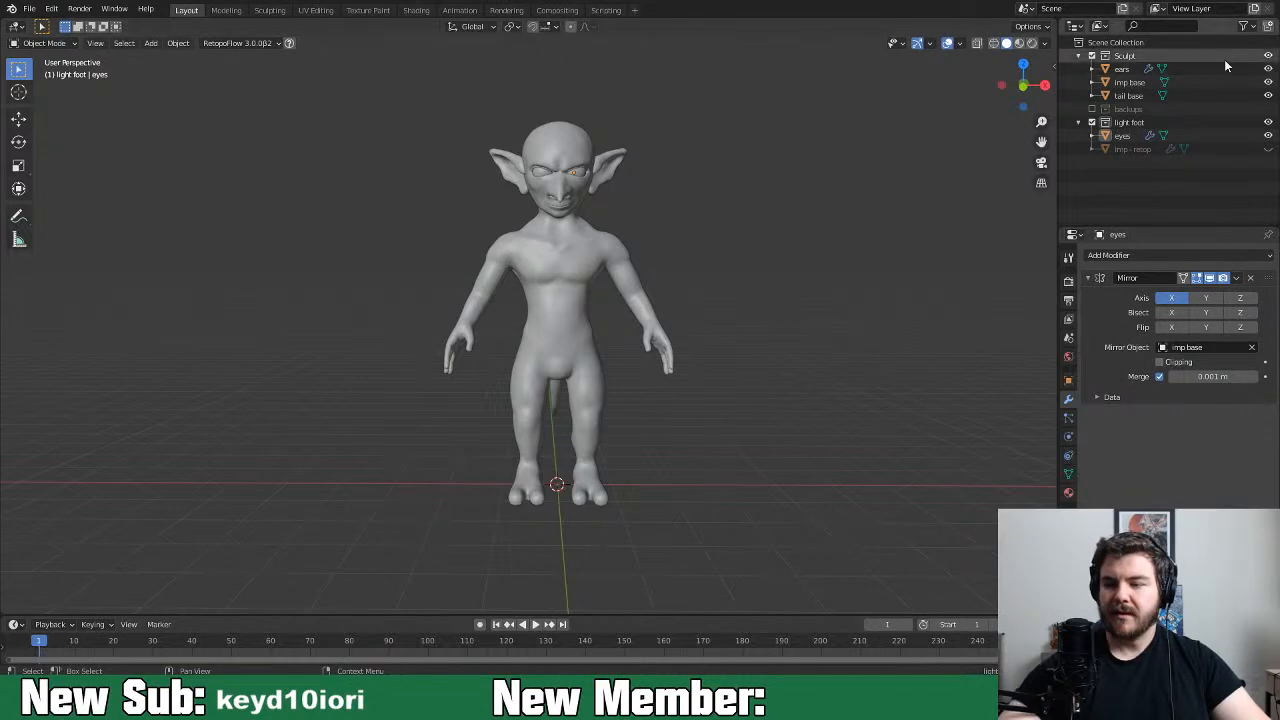
pyautogui.click(1268, 122)
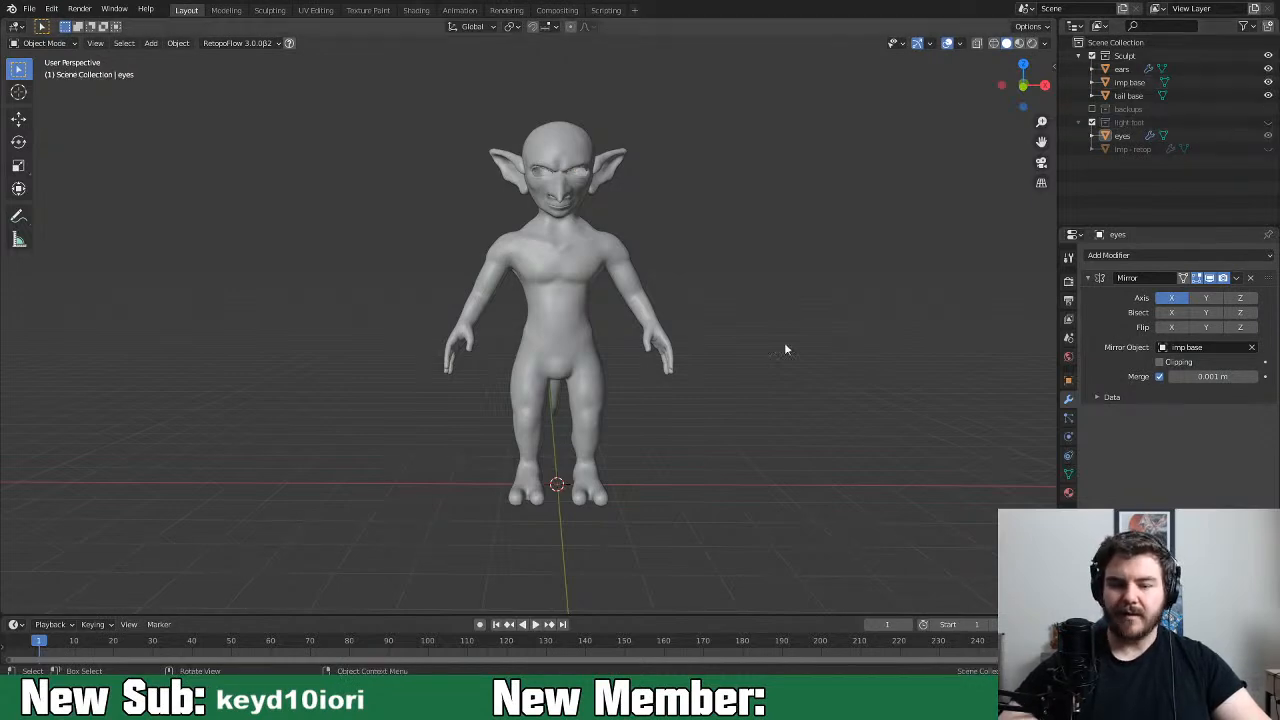
# Duplicate the ears, imp base and tail base objects in place
pyautogui.moveTo(458, 150); pyautogui.dragTo(740, 484)
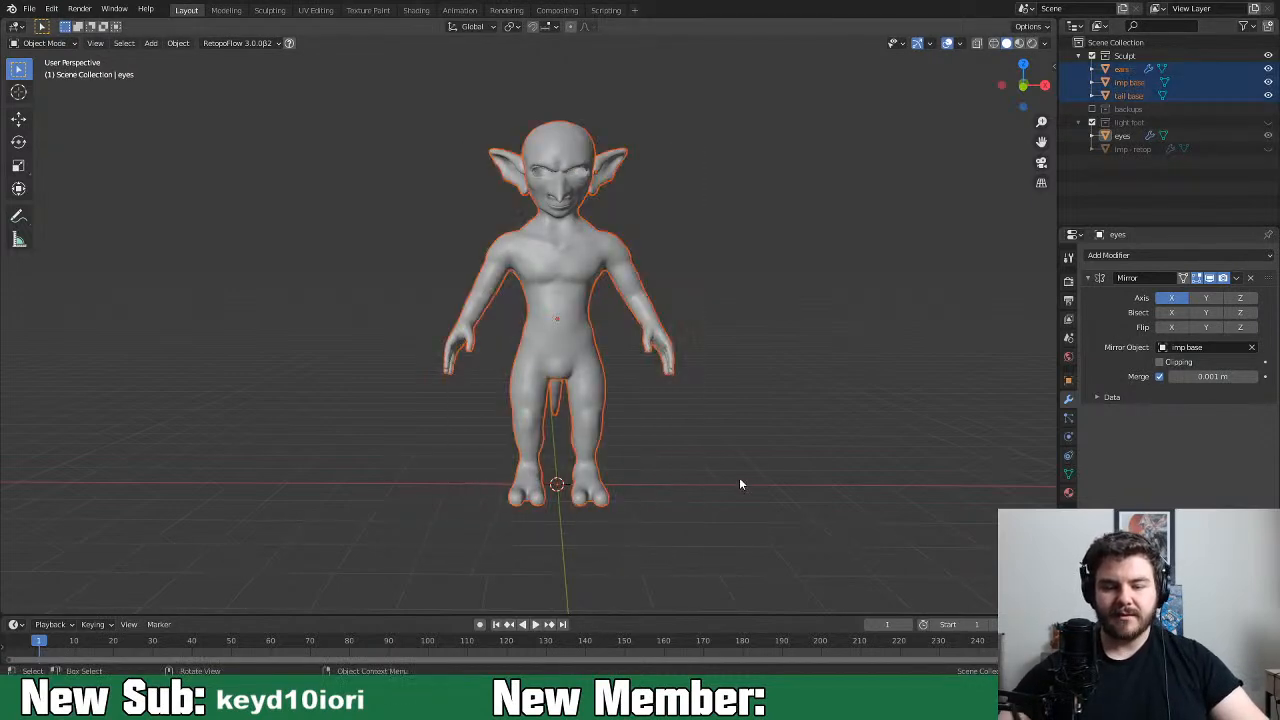
pyautogui.moveTo(845, 402); pyautogui.dragTo(733, 423, button='middle')
pyautogui.hotkey('shift', 'd')
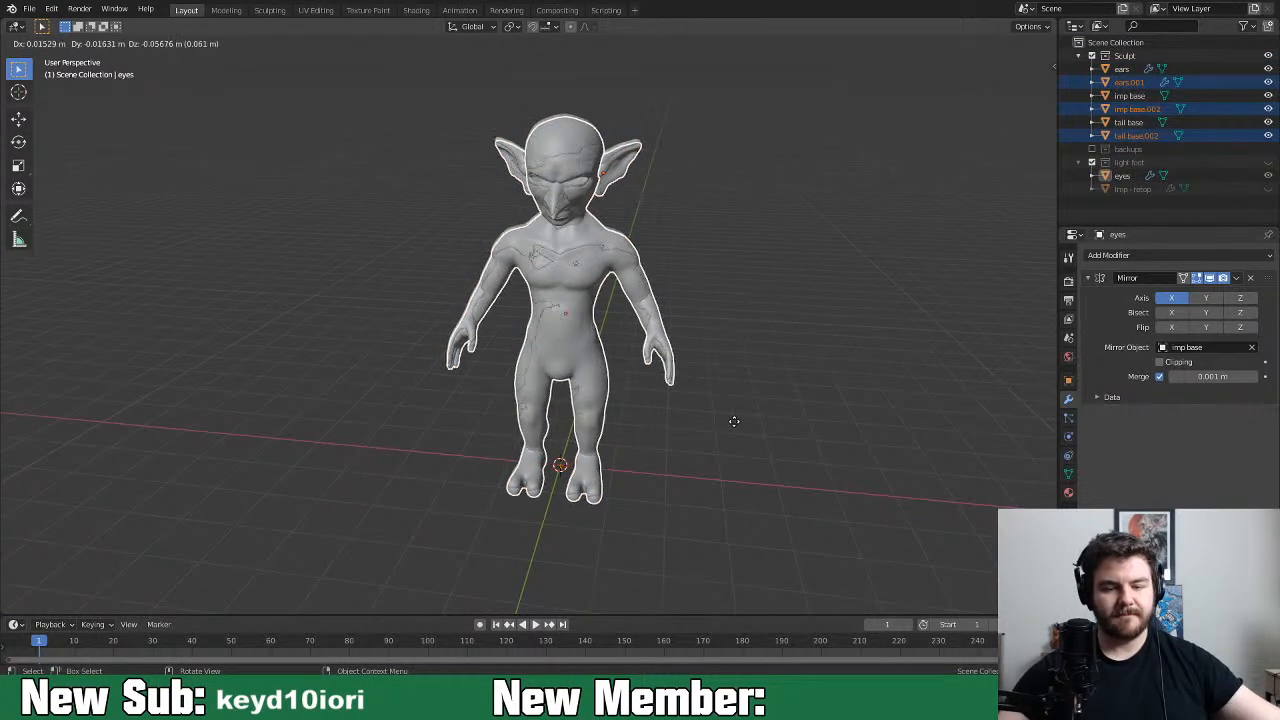
pyautogui.rightClick(713, 472)
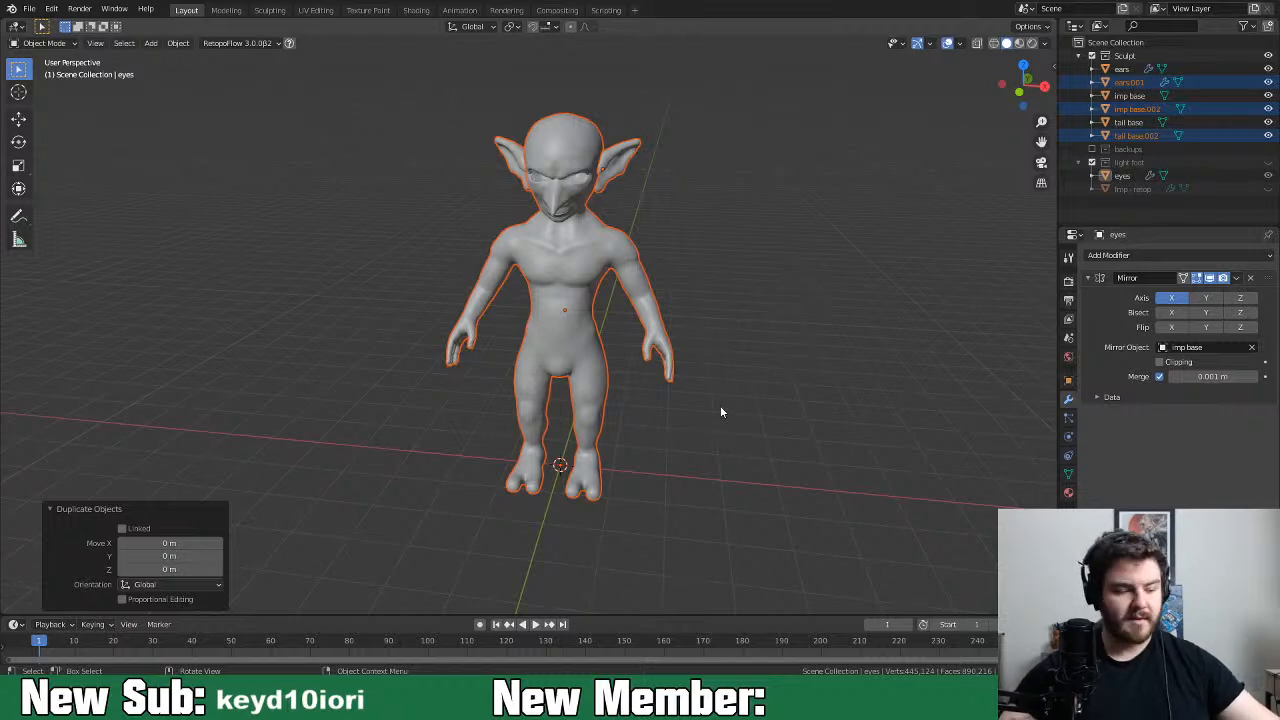
# Try to join ears.001 and imp base.002 into tail base.002, and undo the join
pyautogui.click(1115, 83)
pyautogui.keyDown('shift'); pyautogui.click(1106, 112); pyautogui.keyUp('shift')
pyautogui.click(1109, 112)
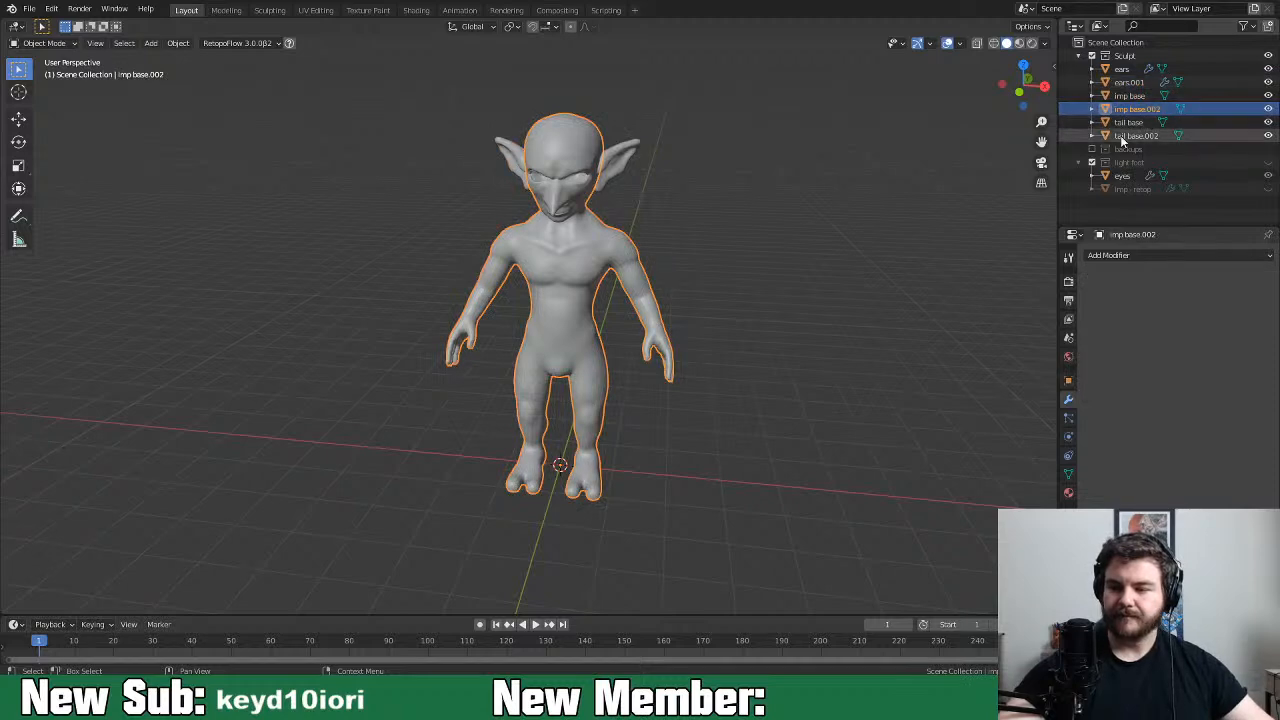
pyautogui.click(1118, 83)
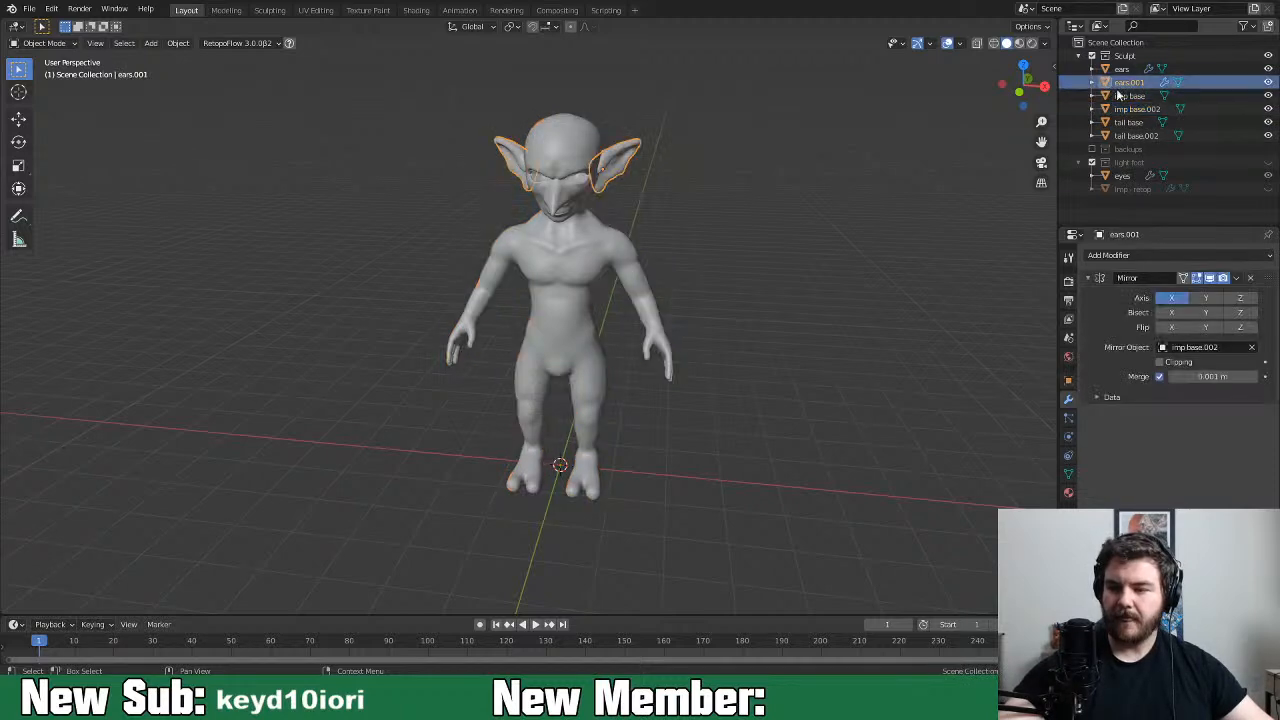
pyautogui.keyDown('ctrl'); pyautogui.click(1125, 108); pyautogui.keyUp('ctrl')
pyautogui.keyDown('ctrl'); pyautogui.click(1125, 135); pyautogui.keyUp('ctrl')
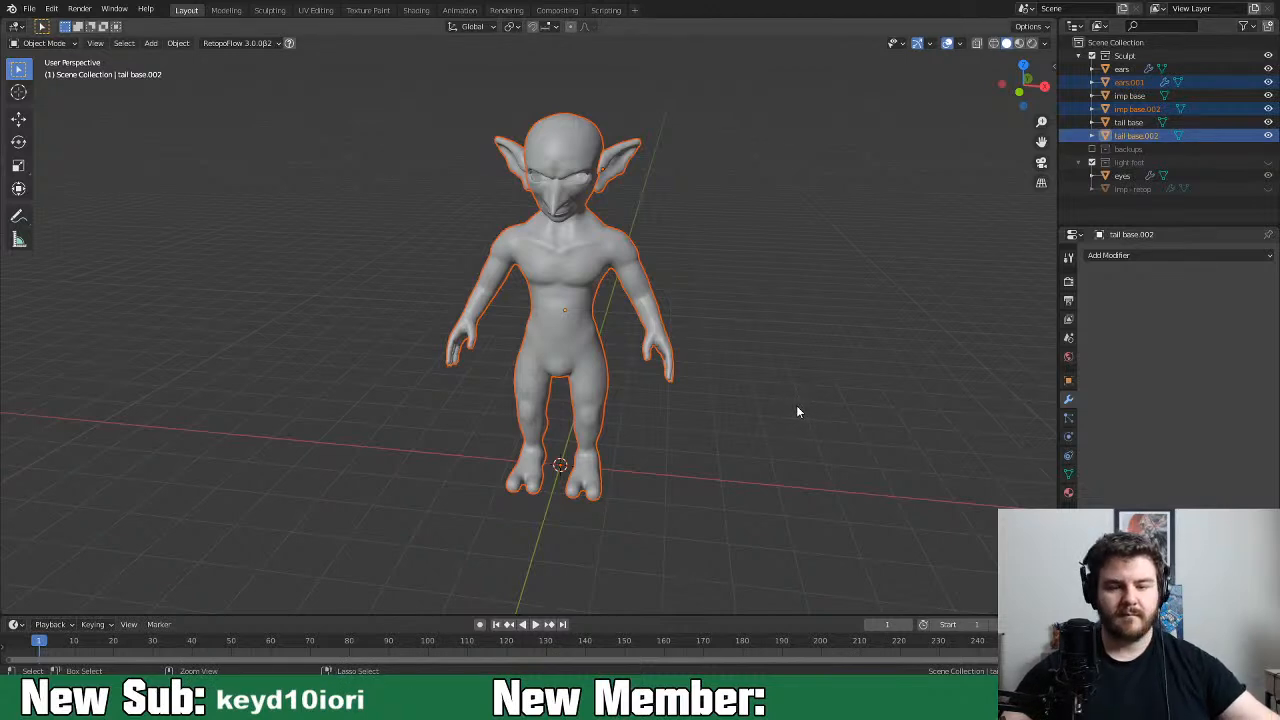
pyautogui.hotkey('ctrl', 'j')
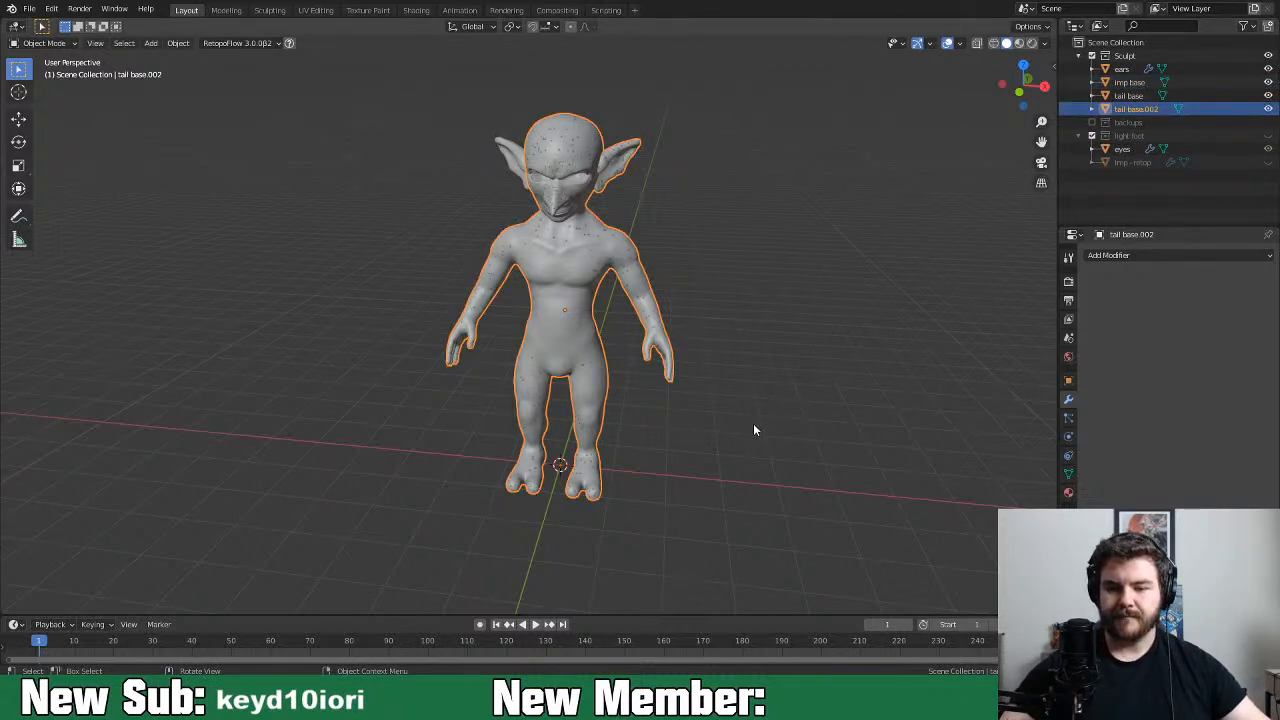
pyautogui.moveTo(752, 430); pyautogui.dragTo(800, 406, button='middle')
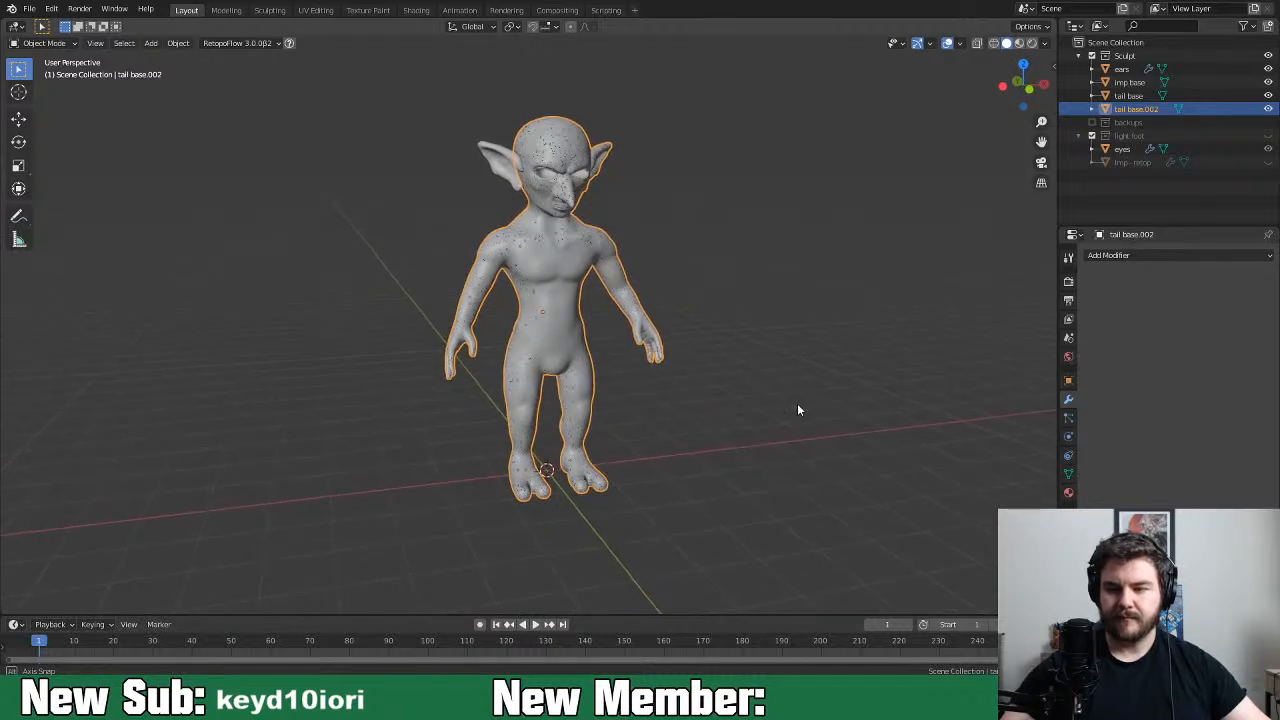
pyautogui.hotkey('ctrl', 'z')
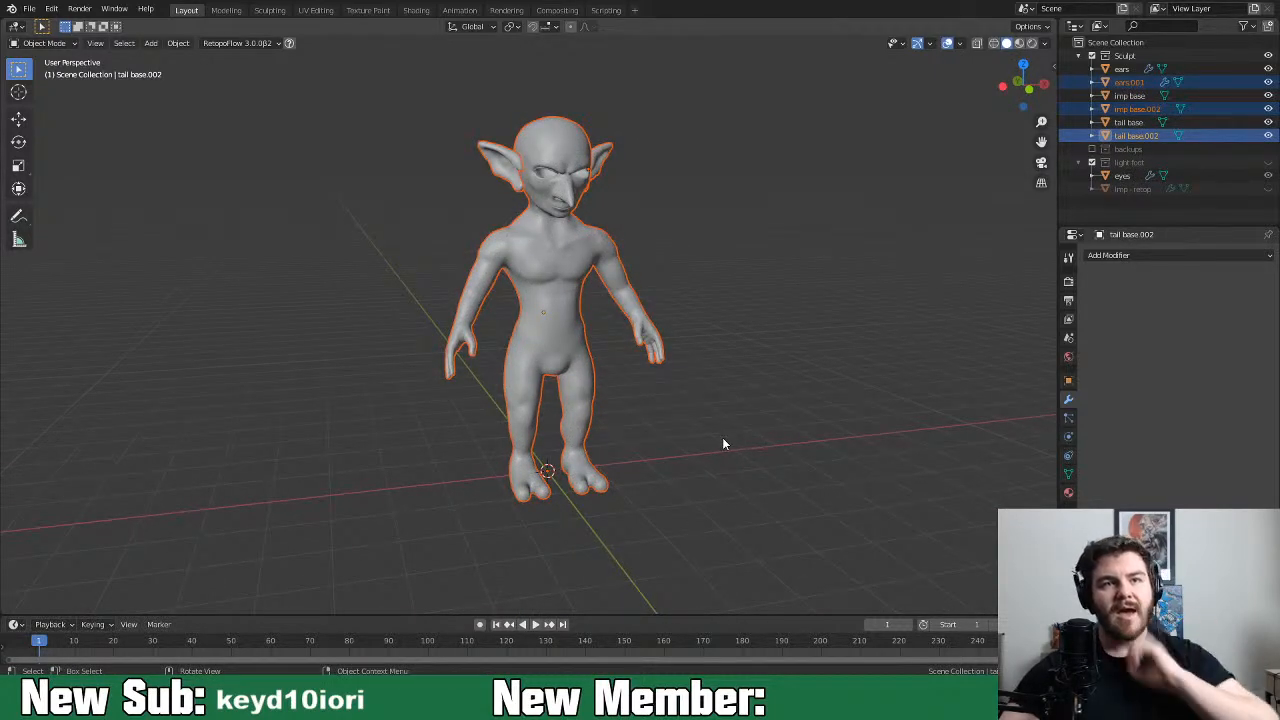
# Turn on the Screencast Keys display and save the file
pyautogui.press('n')
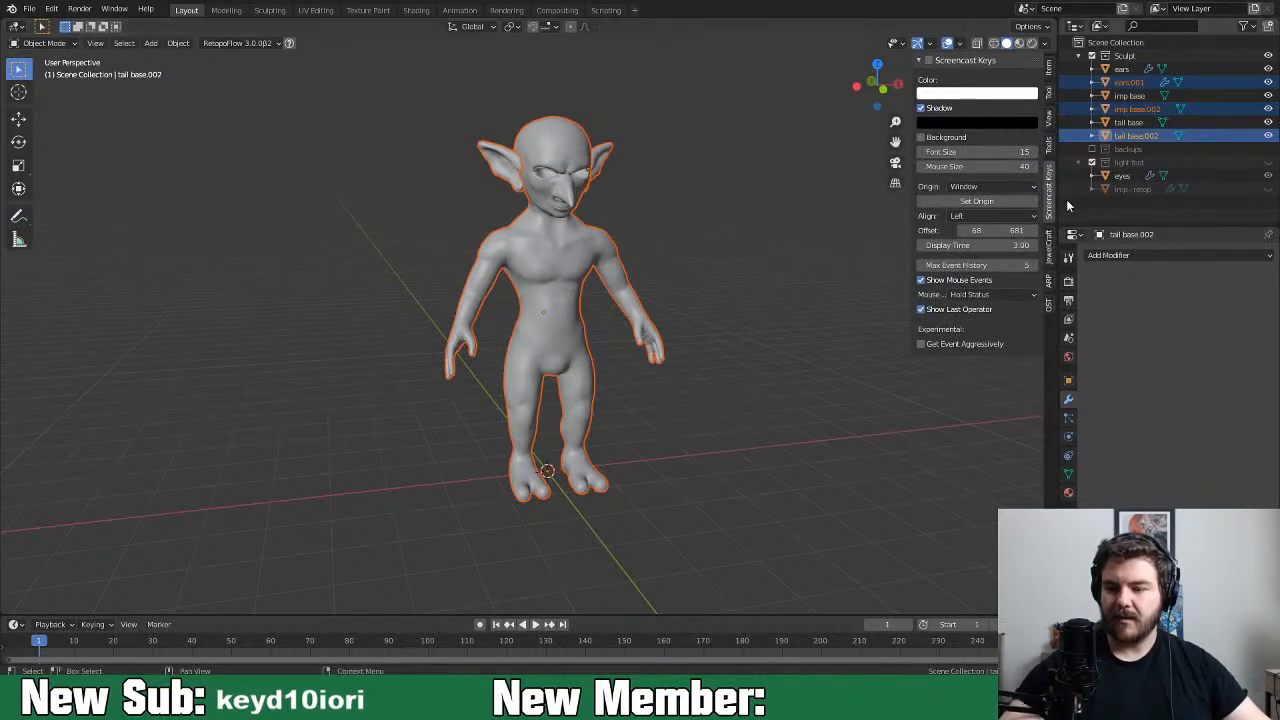
pyautogui.click(928, 61)
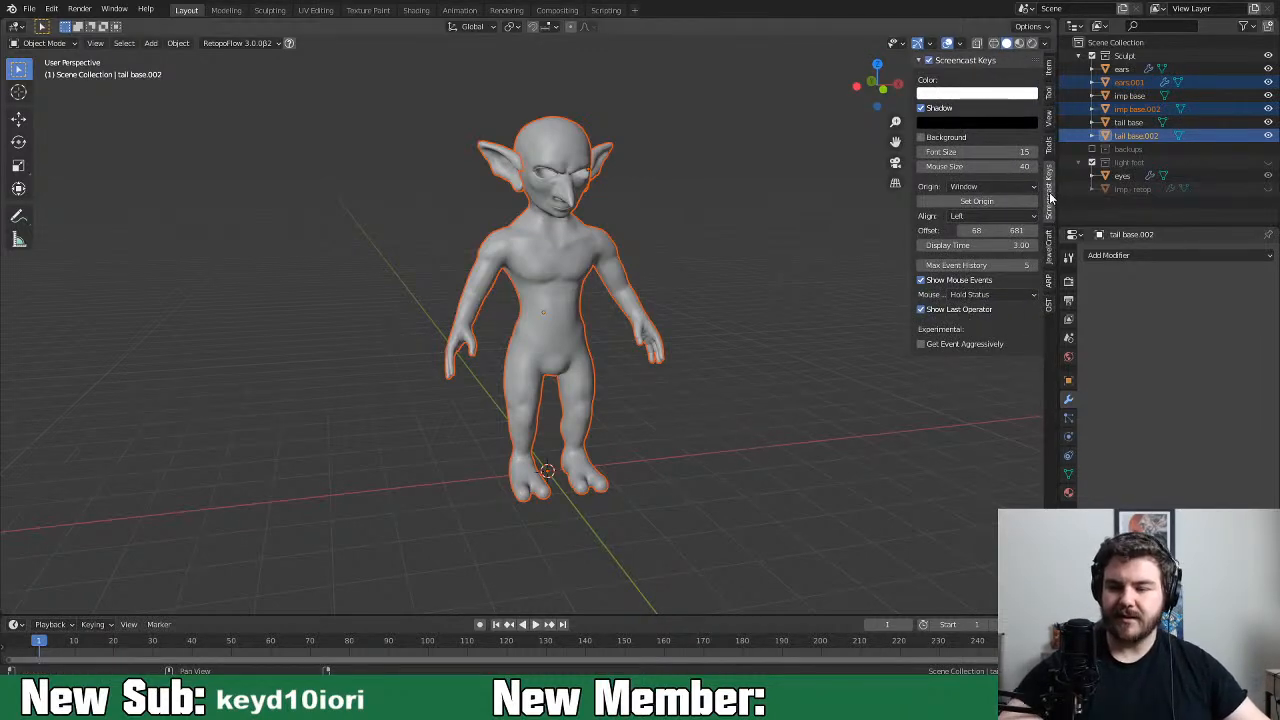
pyautogui.press('n')
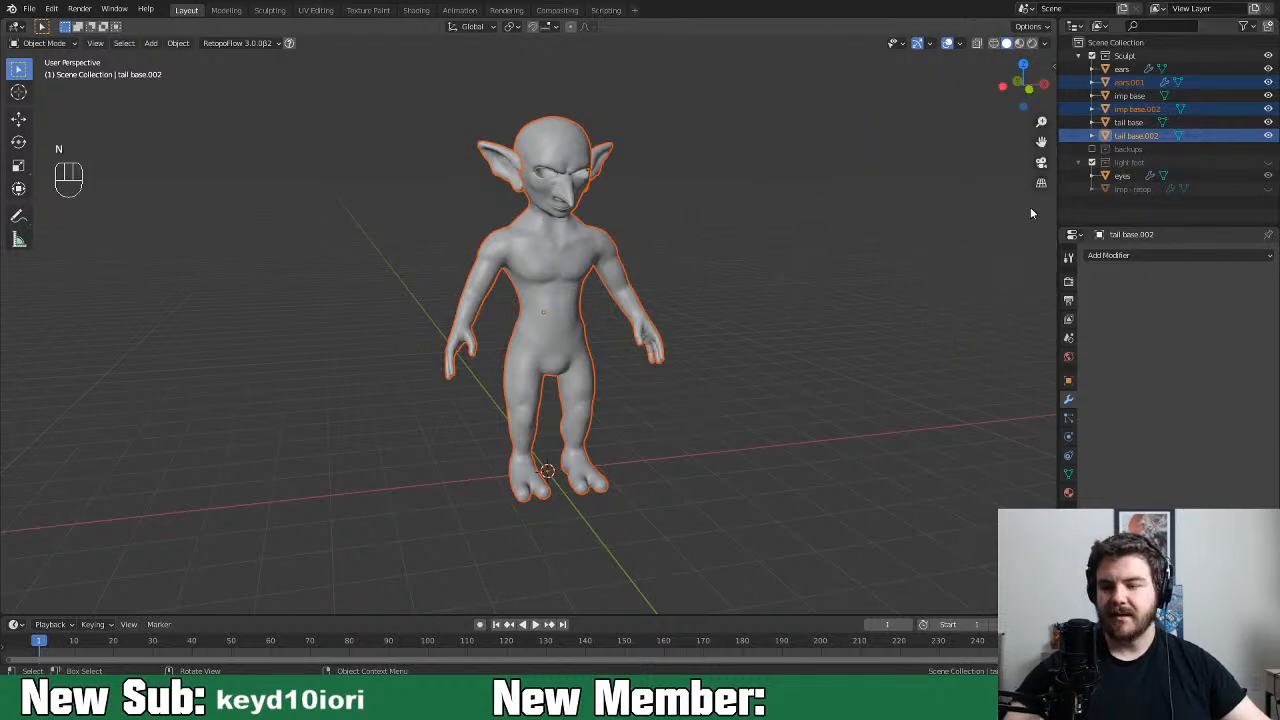
pyautogui.hotkey('ctrl', 's')
# Apply the Mirror modifier on the duplicated ears object, ears.001, and save the file
pyautogui.click(1130, 82)
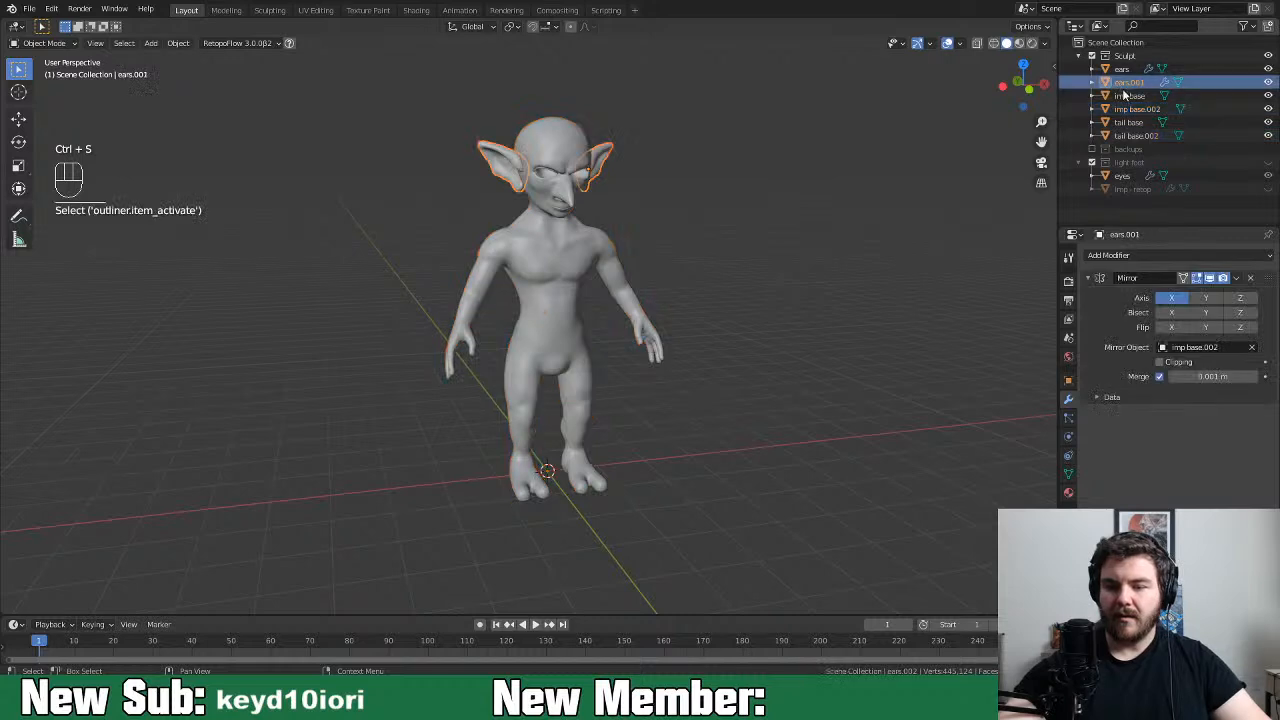
pyautogui.click(1237, 279)
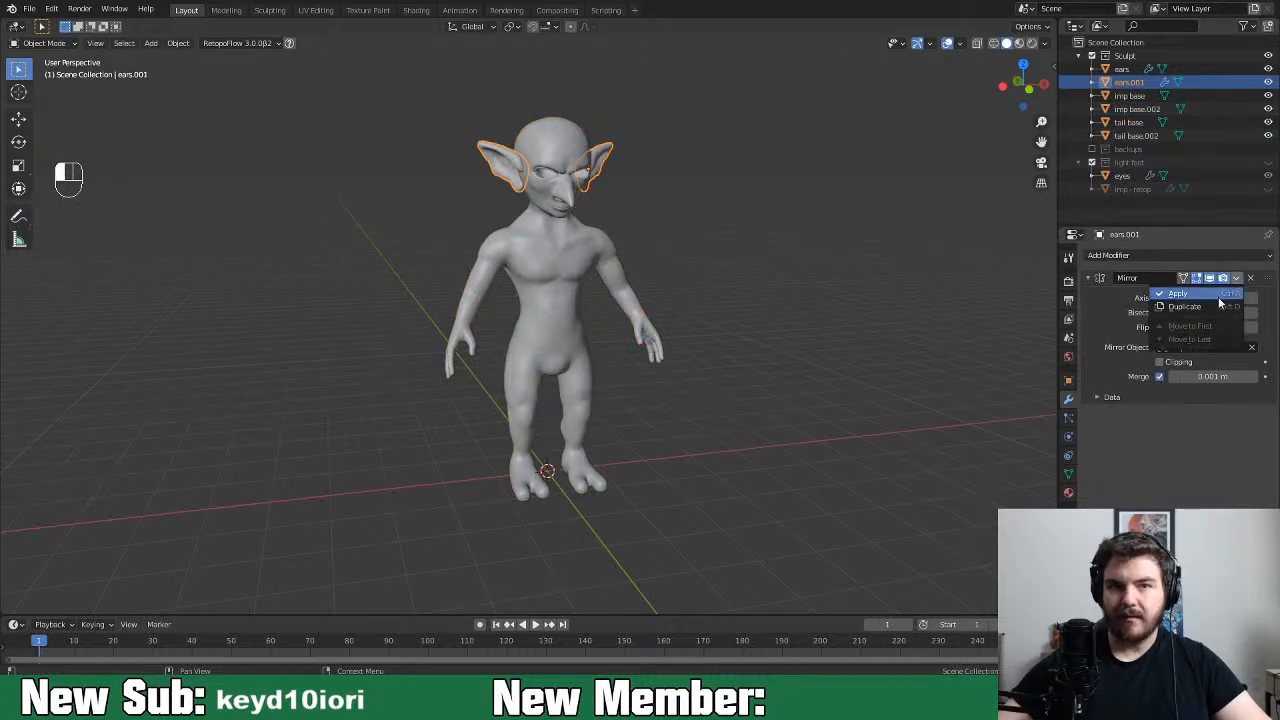
pyautogui.click(1218, 298)
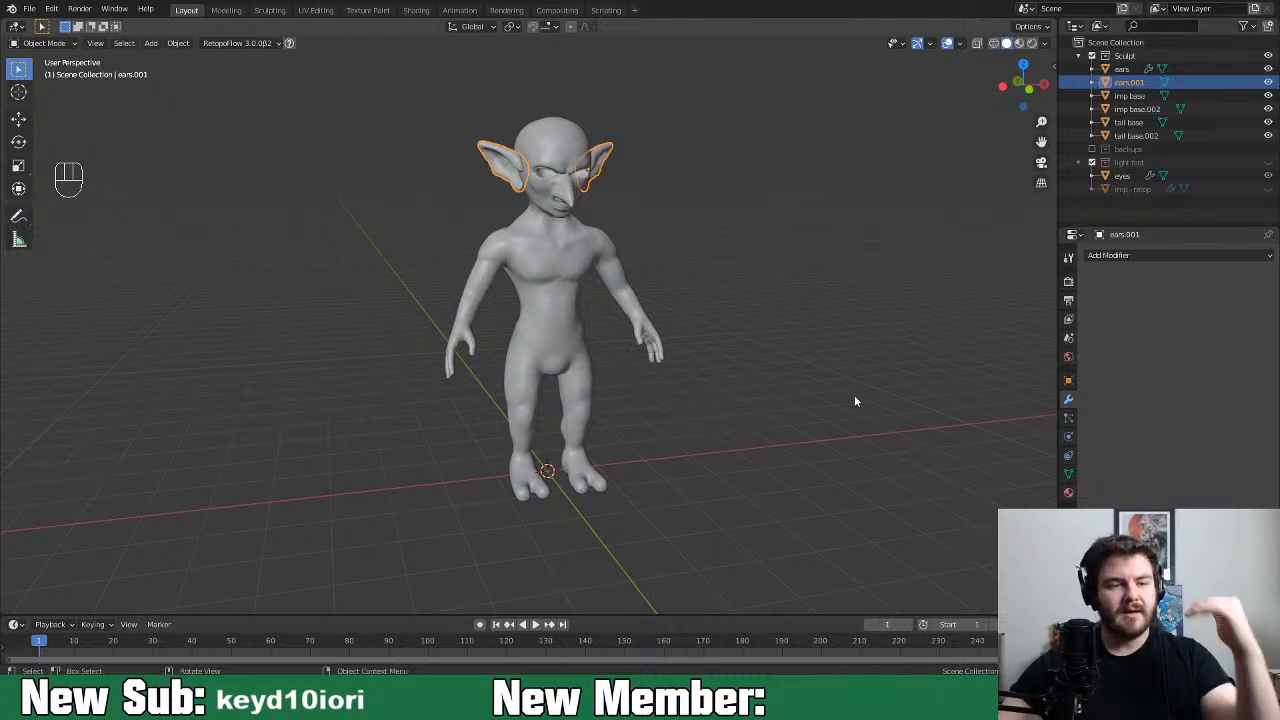
pyautogui.hotkey('ctrl', 's')
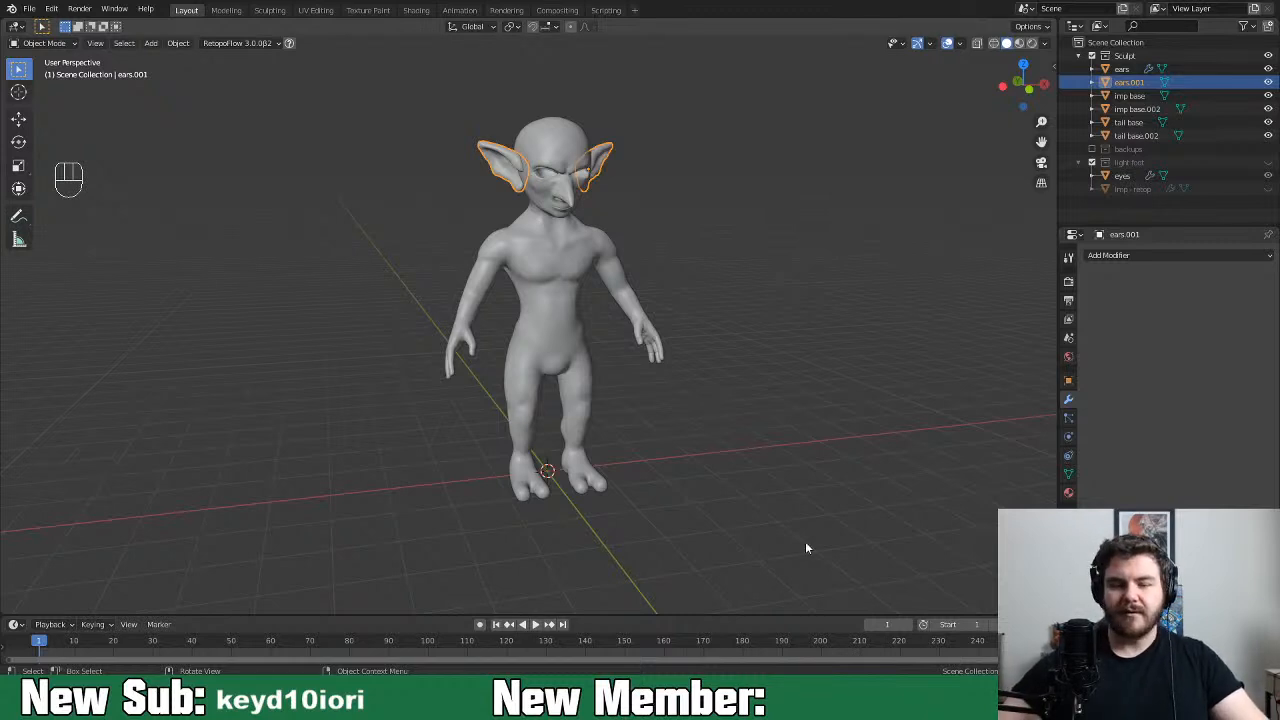
# Hide the original ears, imp base and tail base objects, keeping their duplicates visible
pyautogui.click(623, 242)
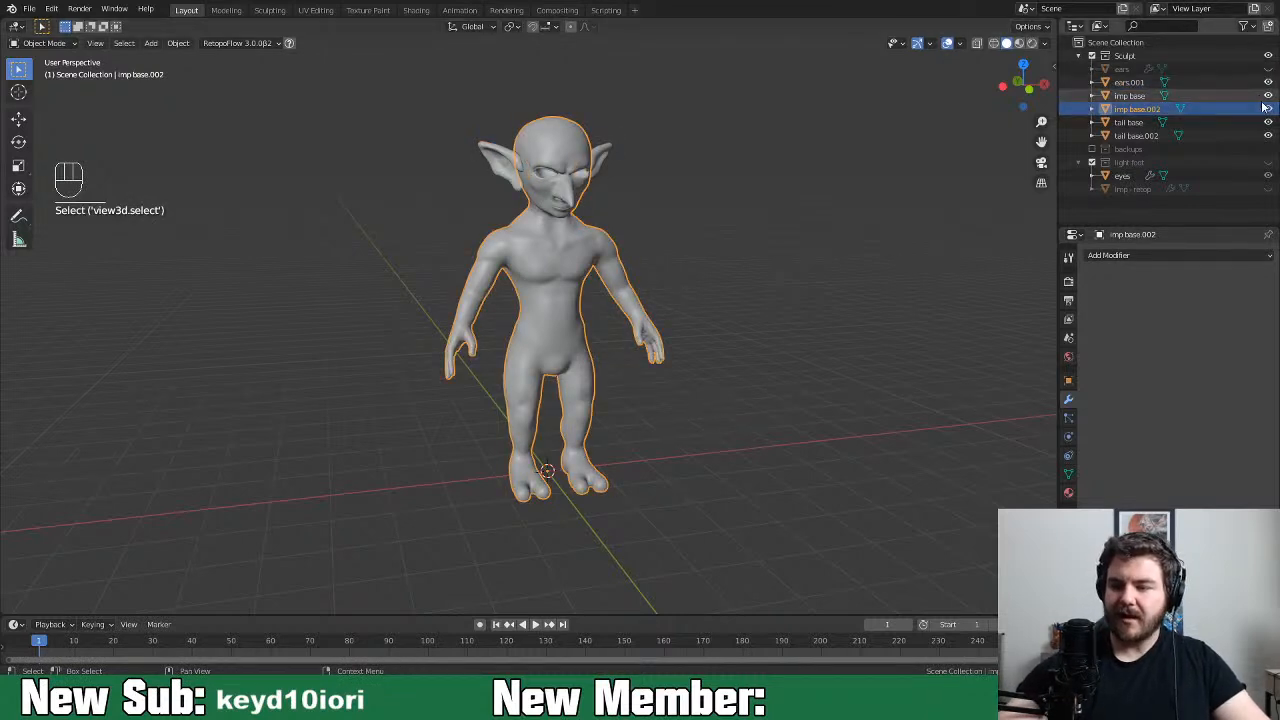
pyautogui.click(1268, 135)
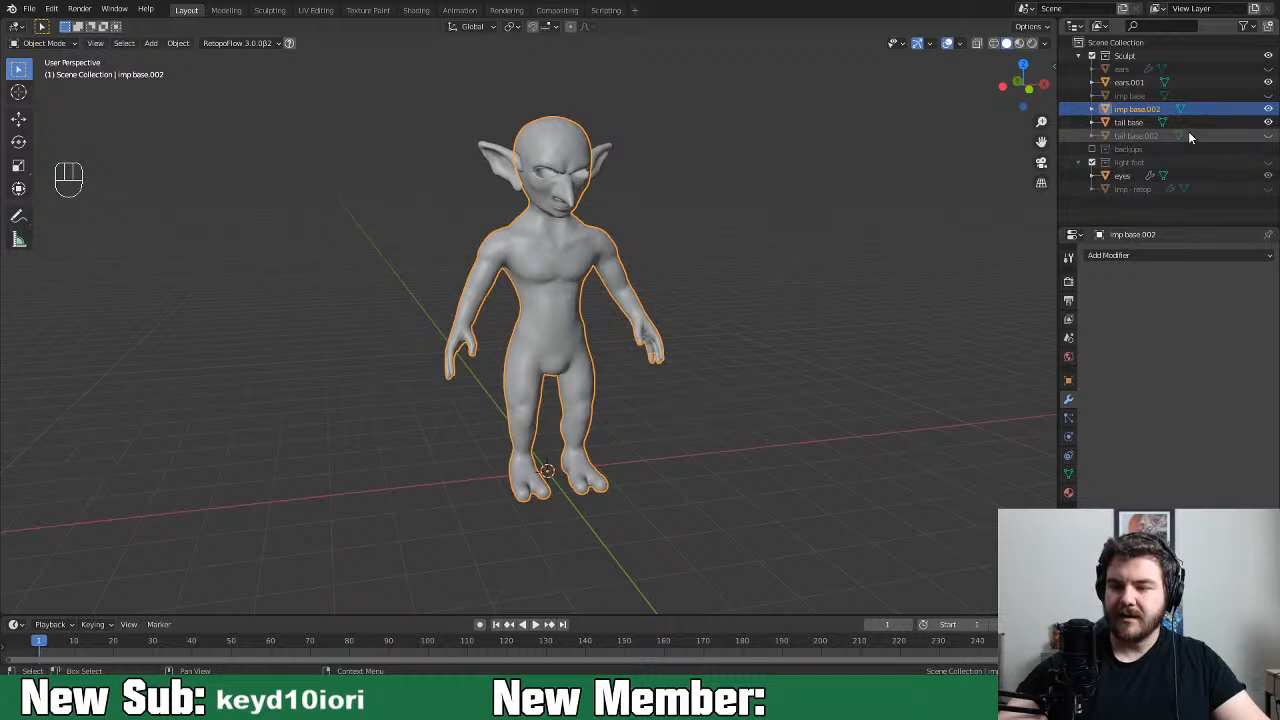
pyautogui.click(1268, 135)
pyautogui.click(1268, 121)
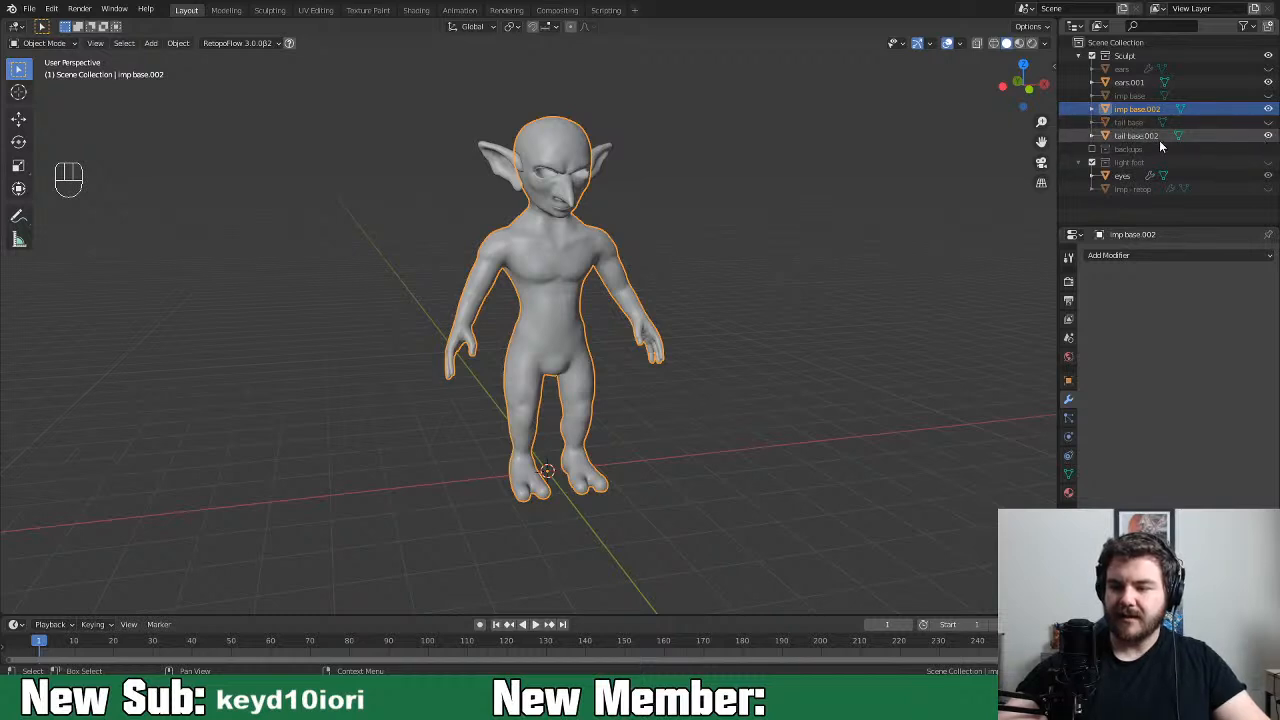
# Join tail base.002 and ears.001 into the duplicated body, imp base.002, as one object
pyautogui.click(1190, 135)
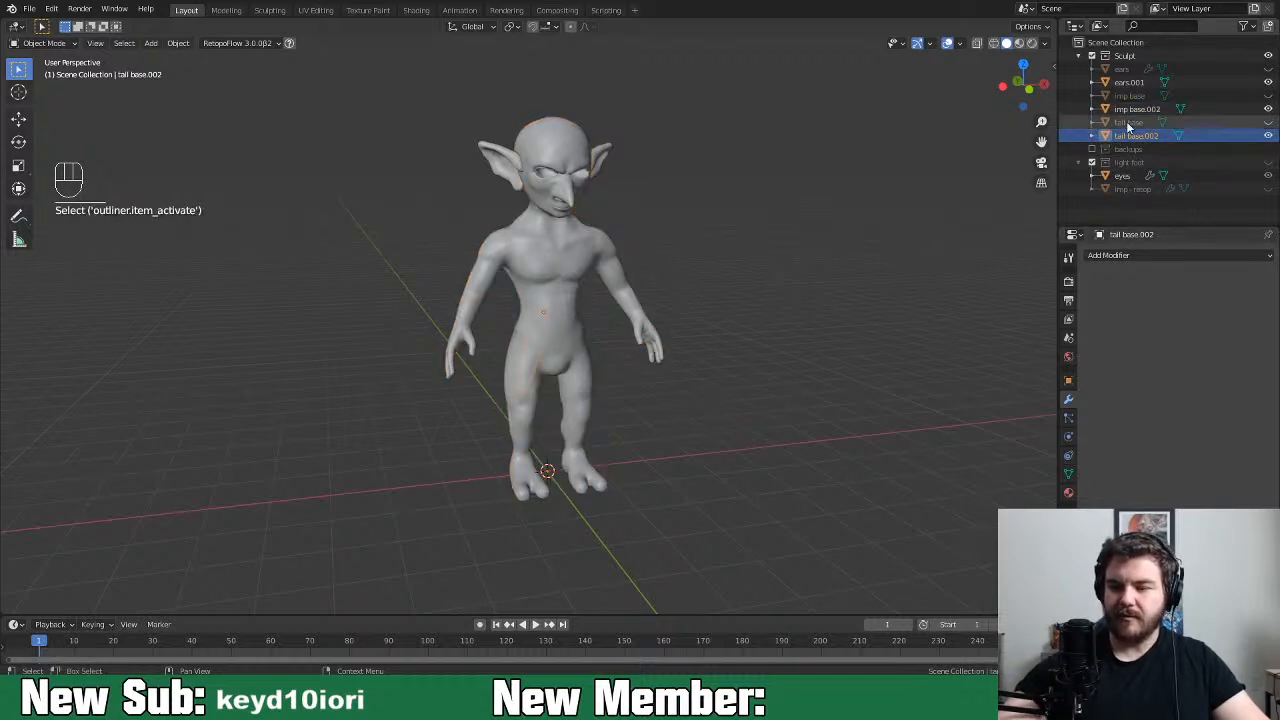
pyautogui.keyDown('ctrl'); pyautogui.click(1124, 82); pyautogui.keyUp('ctrl')
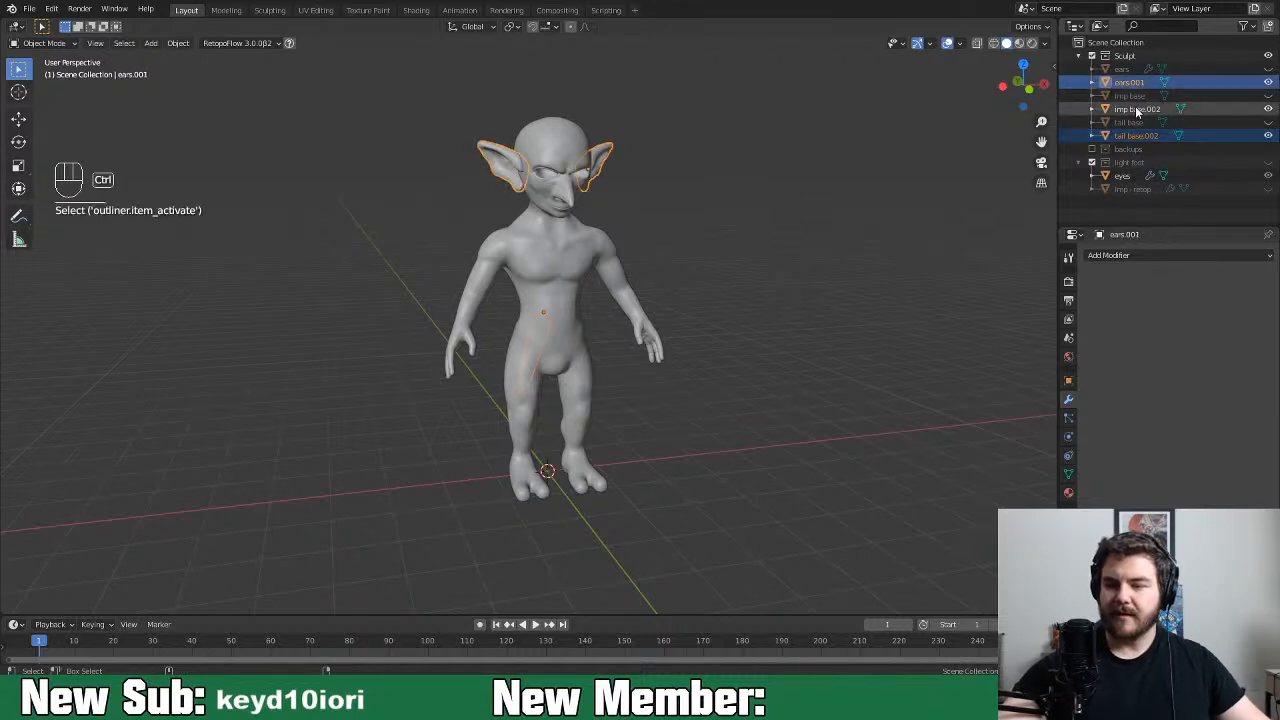
pyautogui.keyDown('ctrl'); pyautogui.click(1137, 109); pyautogui.keyUp('ctrl')
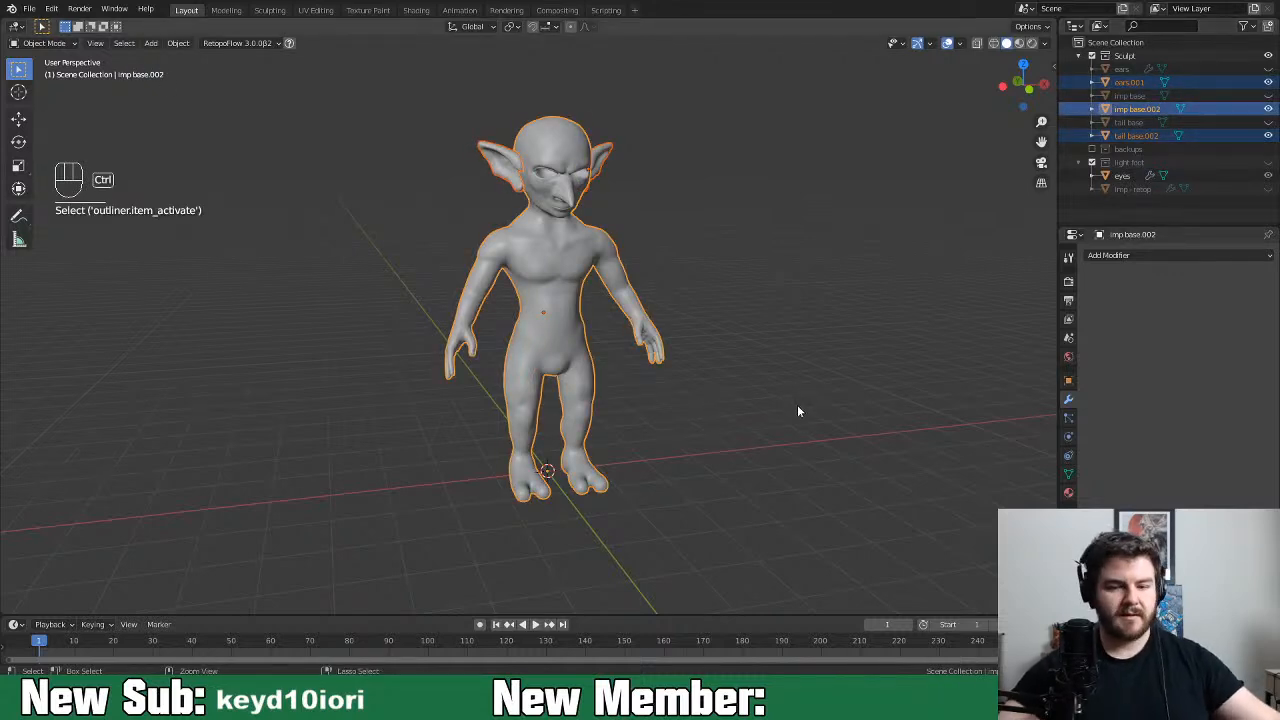
pyautogui.hotkey('ctrl', 'j')
pyautogui.moveTo(806, 398); pyautogui.dragTo(715, 384, button='middle')
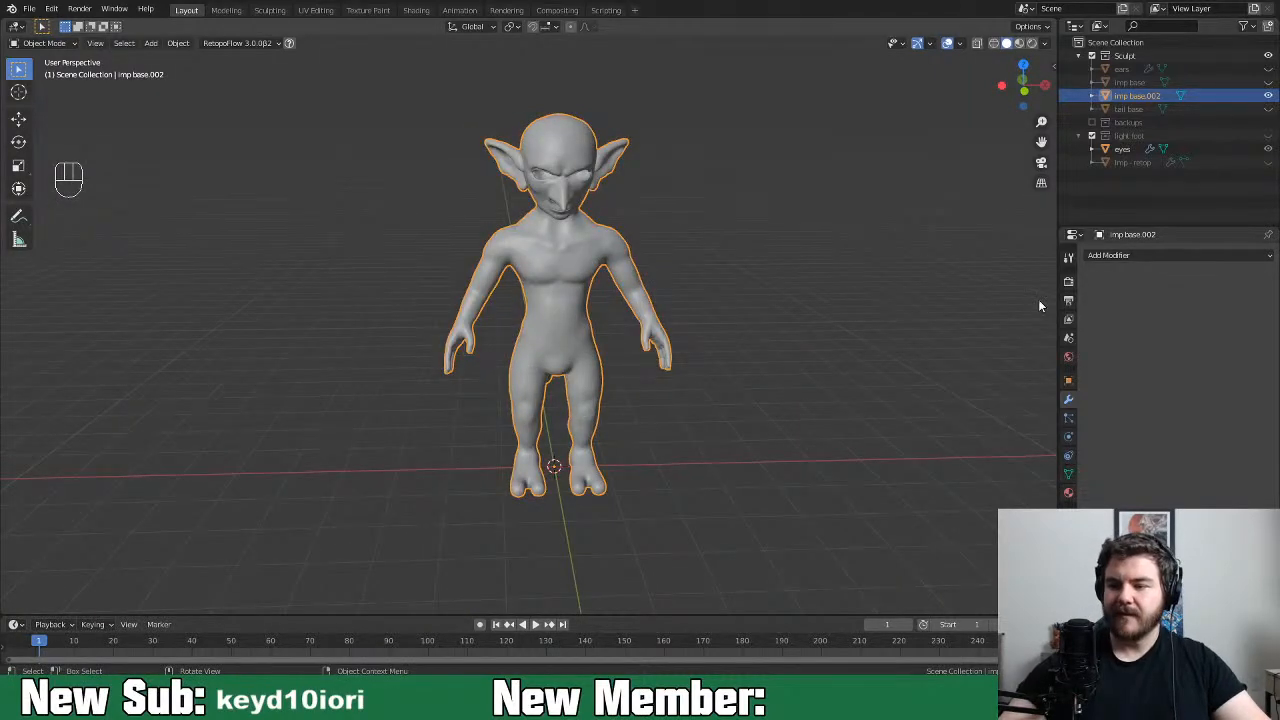
# Unhide the imp - retop object and its light foot collection, and open the retopologised mesh in Edit Mode
pyautogui.click(1269, 163)
pyautogui.click(1268, 162)
pyautogui.click(1124, 163)
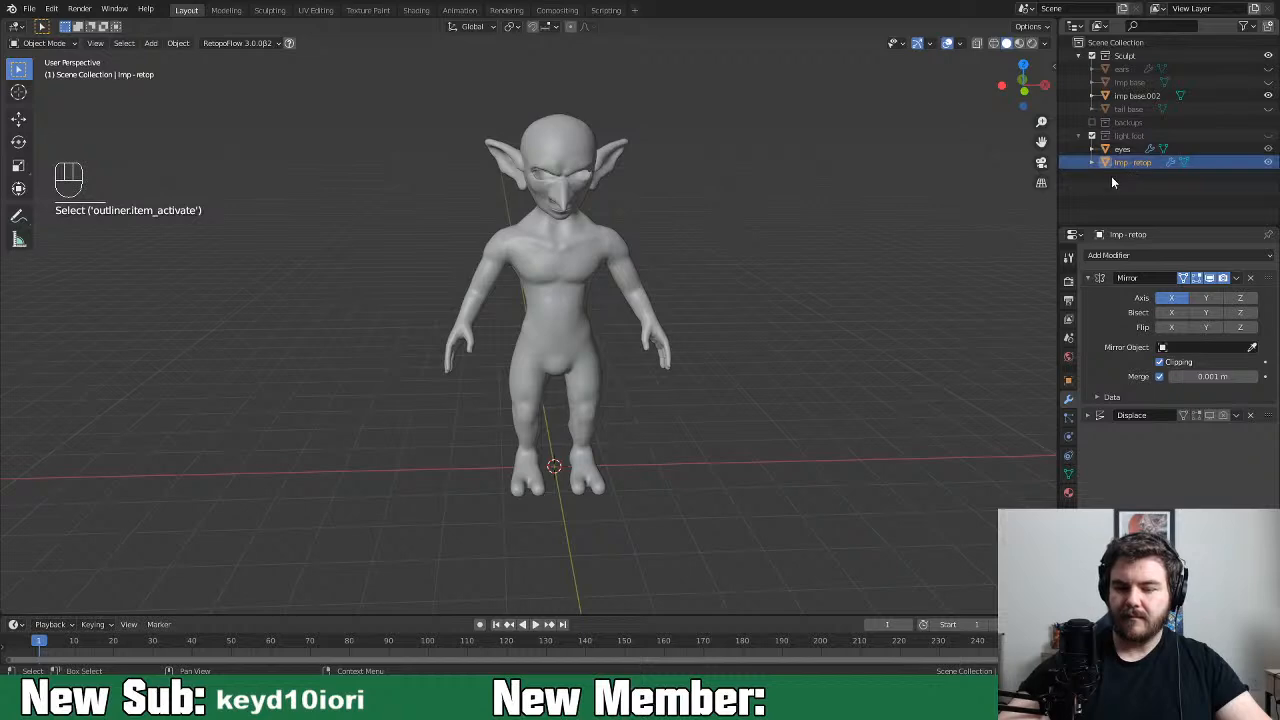
pyautogui.moveTo(732, 446); pyautogui.dragTo(778, 437, button='middle')
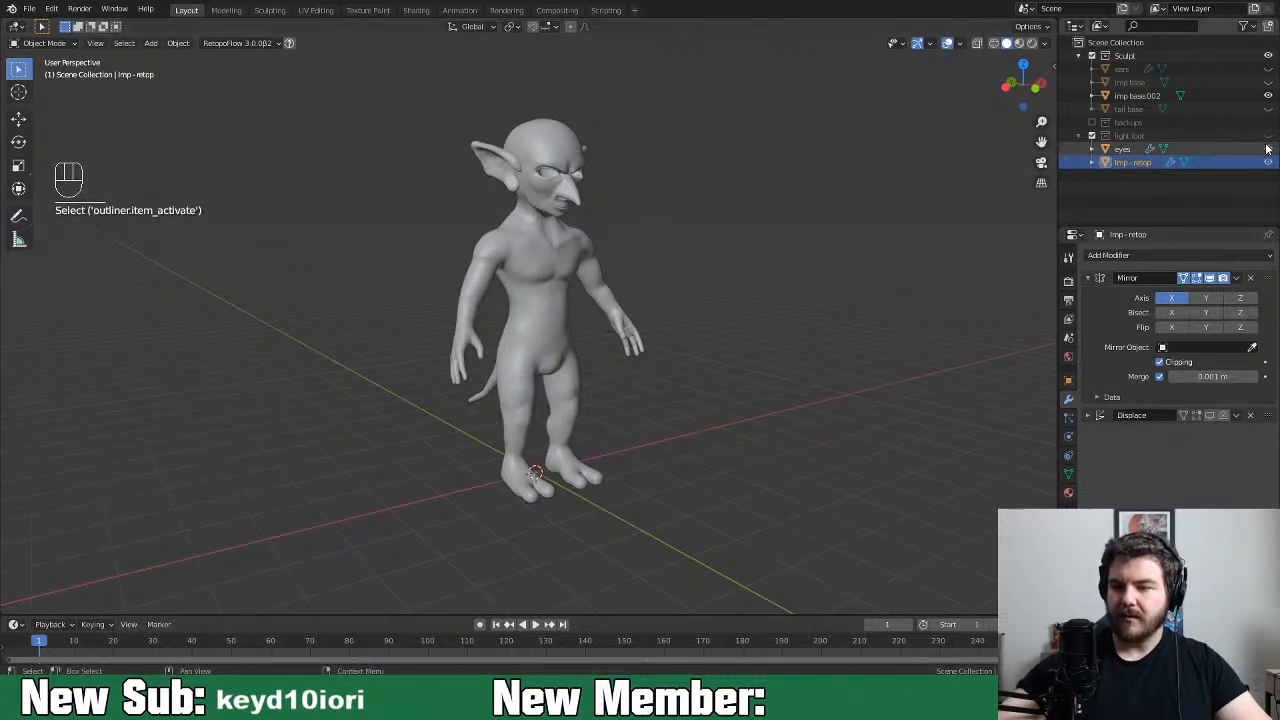
pyautogui.click(1268, 137)
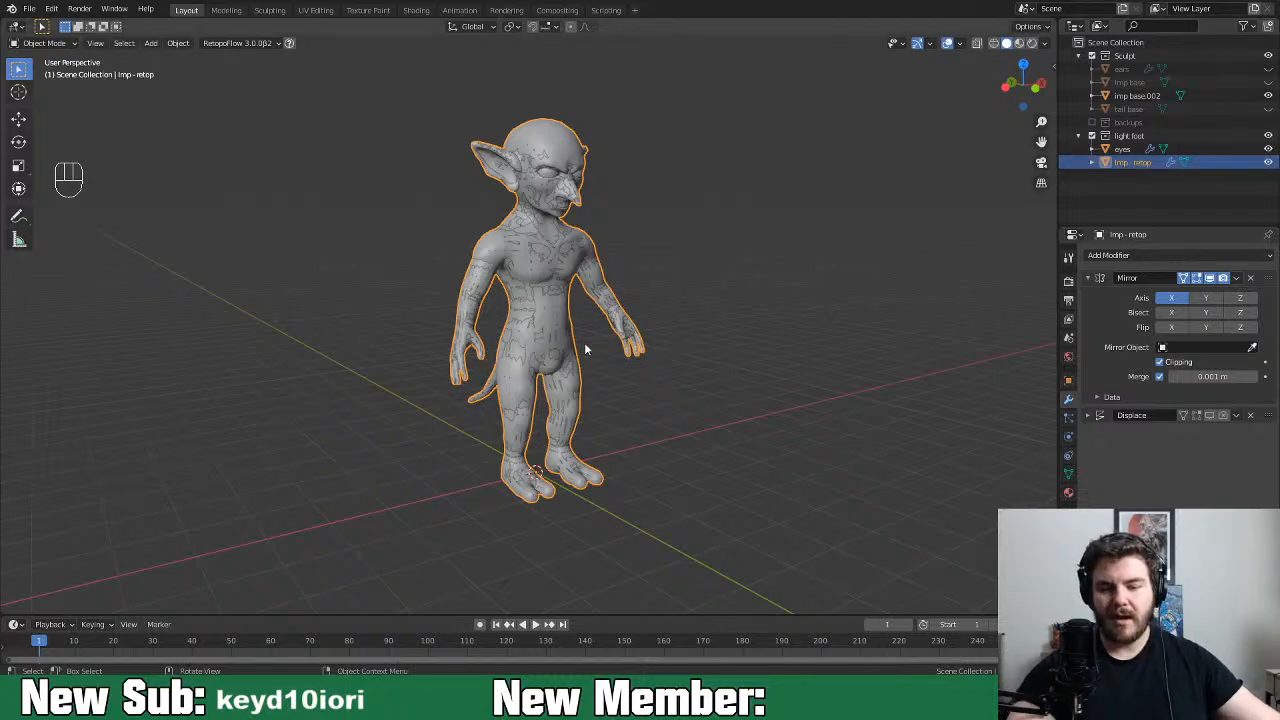
pyautogui.press('Tab')
pyautogui.moveTo(737, 317); pyautogui.dragTo(680, 463, button='middle')
pyautogui.moveTo(651, 386); pyautogui.dragTo(646, 411, button='middle')
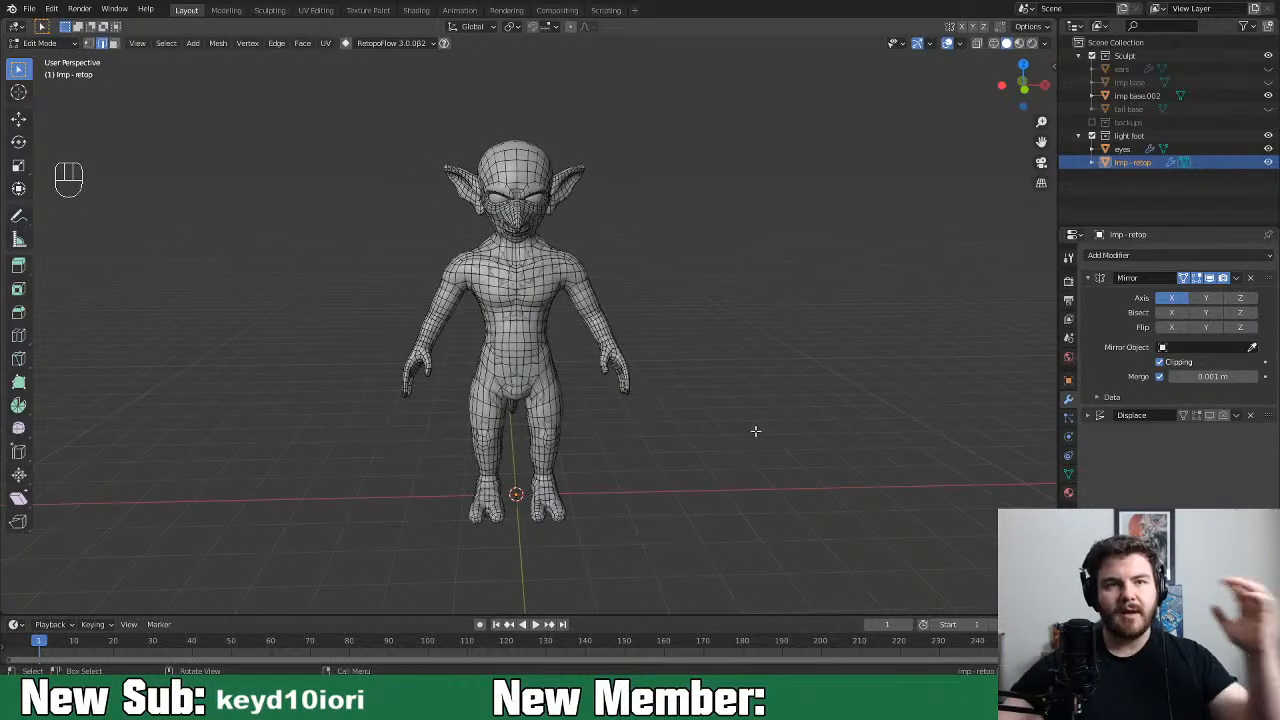
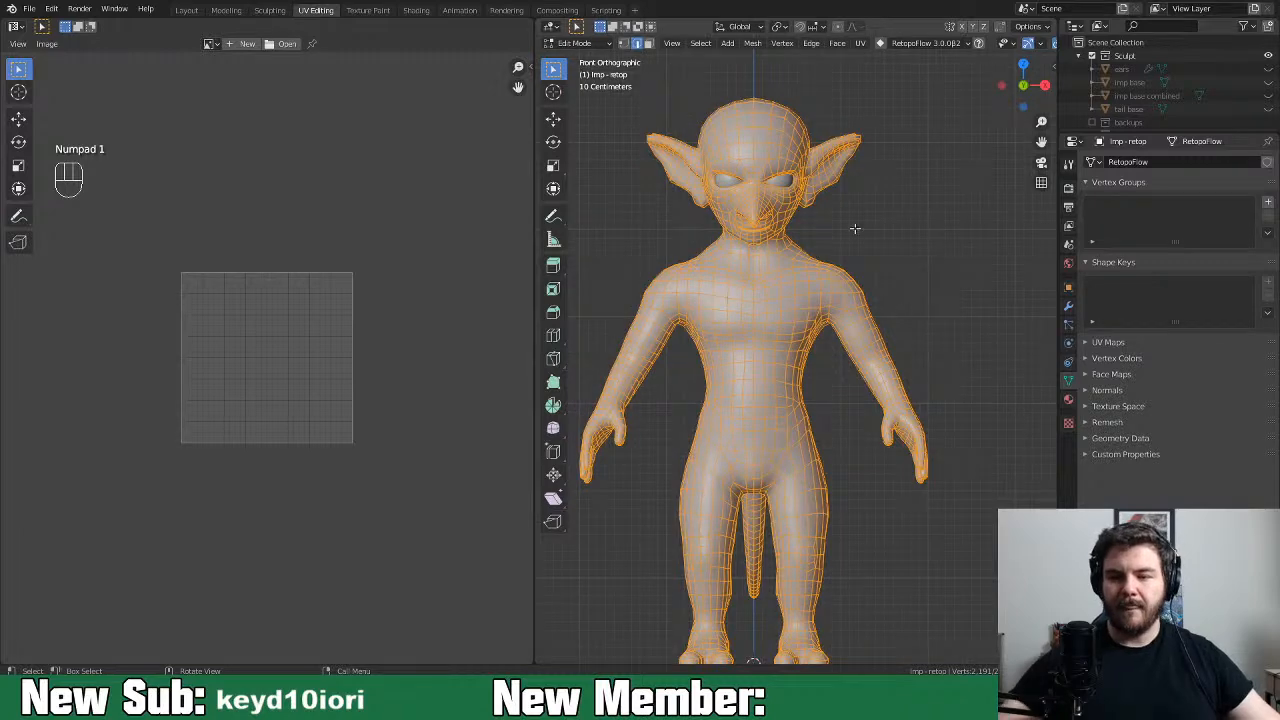
# Turn on Live Unwrap for the retopologised imp mesh
pyautogui.click(860, 43)
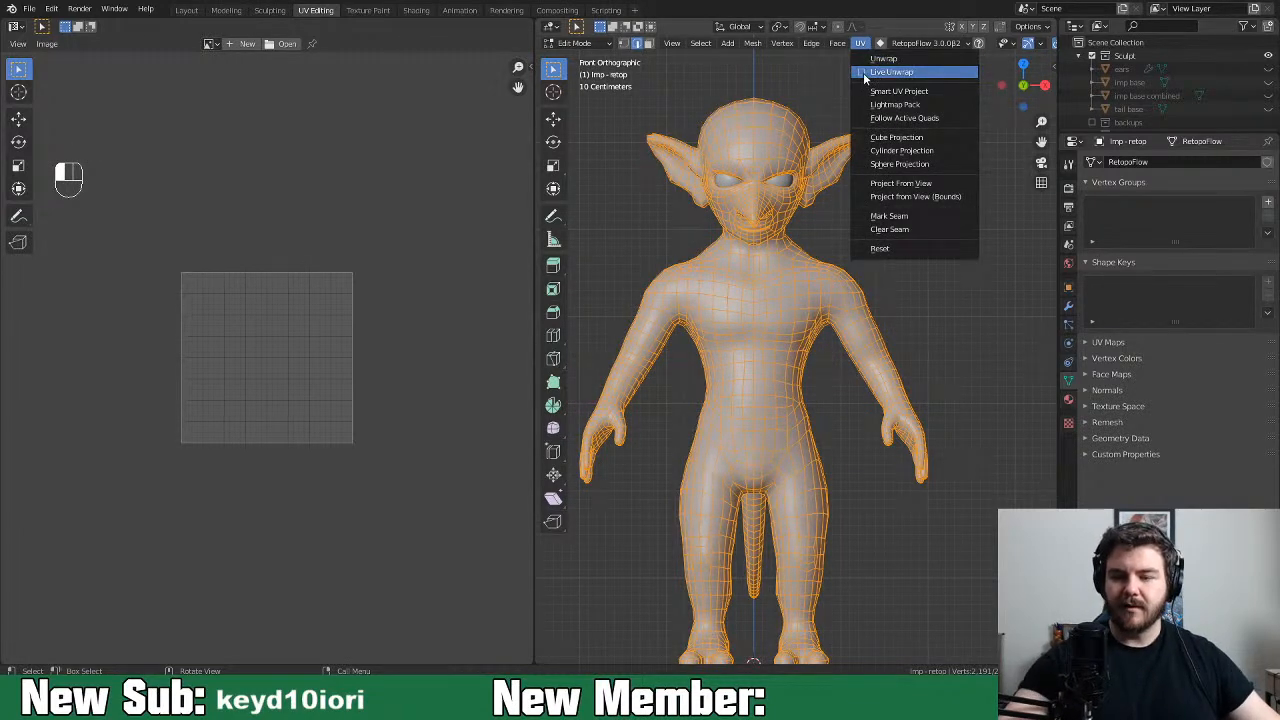
pyautogui.click(875, 65)
pyautogui.click(860, 43)
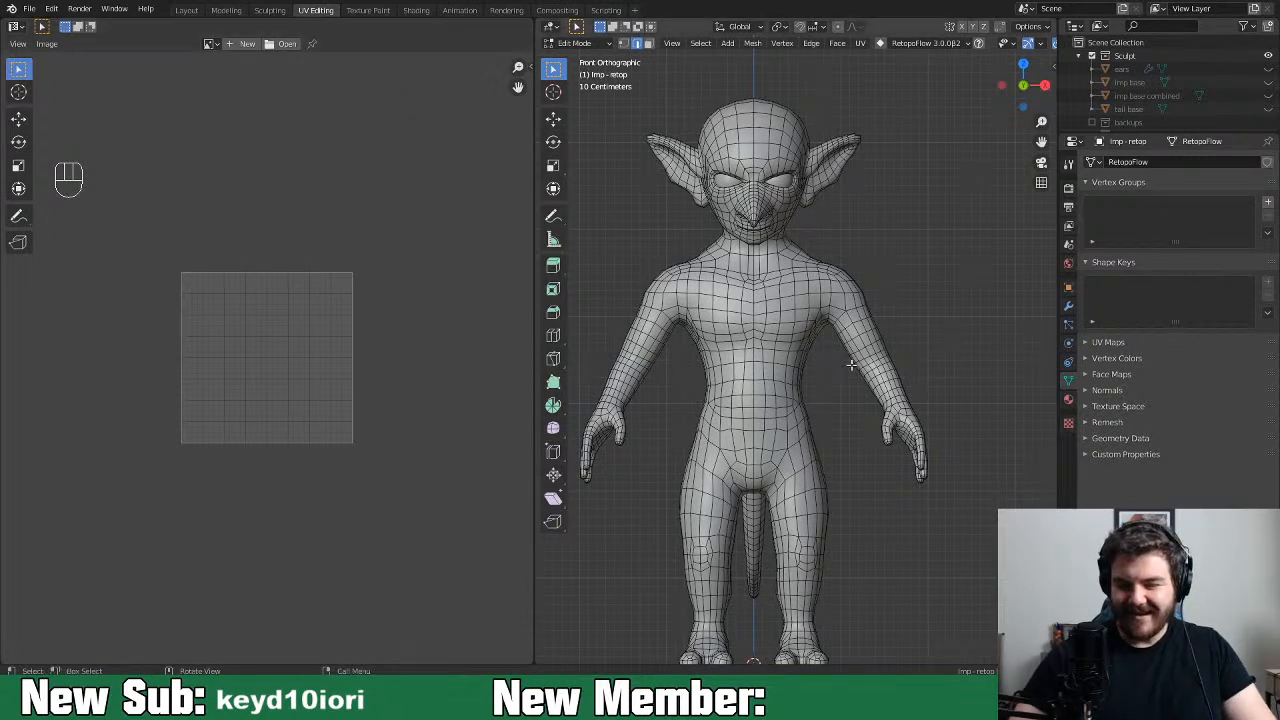
# Select the edge loop around the base of the imp's neck and mark it as a seam
pyautogui.moveTo(760, 330); pyautogui.dragTo(818, 312, button='middle')
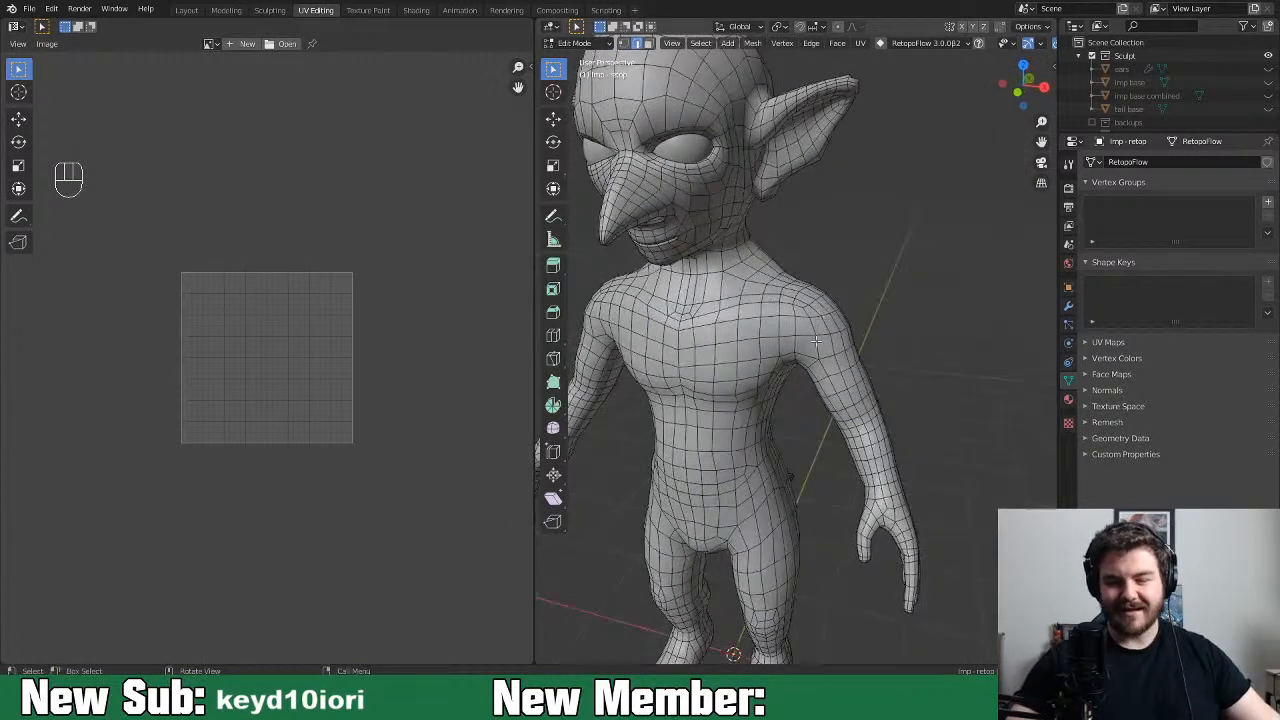
pyautogui.keyDown('shift'); pyautogui.moveTo(840, 355); pyautogui.dragTo(815, 385, button='middle'); pyautogui.keyUp('shift')
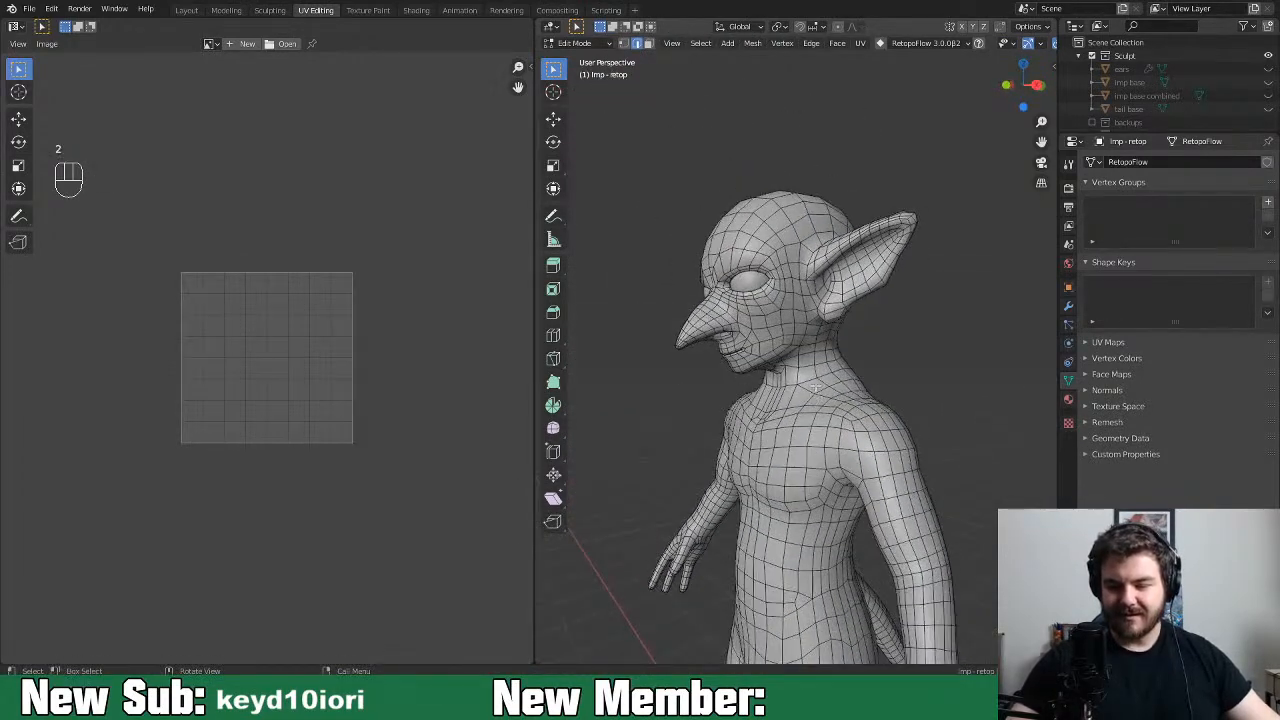
pyautogui.keyDown('alt'); pyautogui.click(831, 382); pyautogui.keyUp('alt')
pyautogui.keyDown('alt'); pyautogui.keyDown('shift'); pyautogui.click(788, 384); pyautogui.keyUp('shift'); pyautogui.keyUp('alt')
pyautogui.moveTo(960, 354)
pyautogui.mouseDown(button='middle')
pyautogui.moveTo(766, 381)
pyautogui.moveTo(826, 363)
pyautogui.moveTo(963, 363)
pyautogui.mouseUp(button='middle')
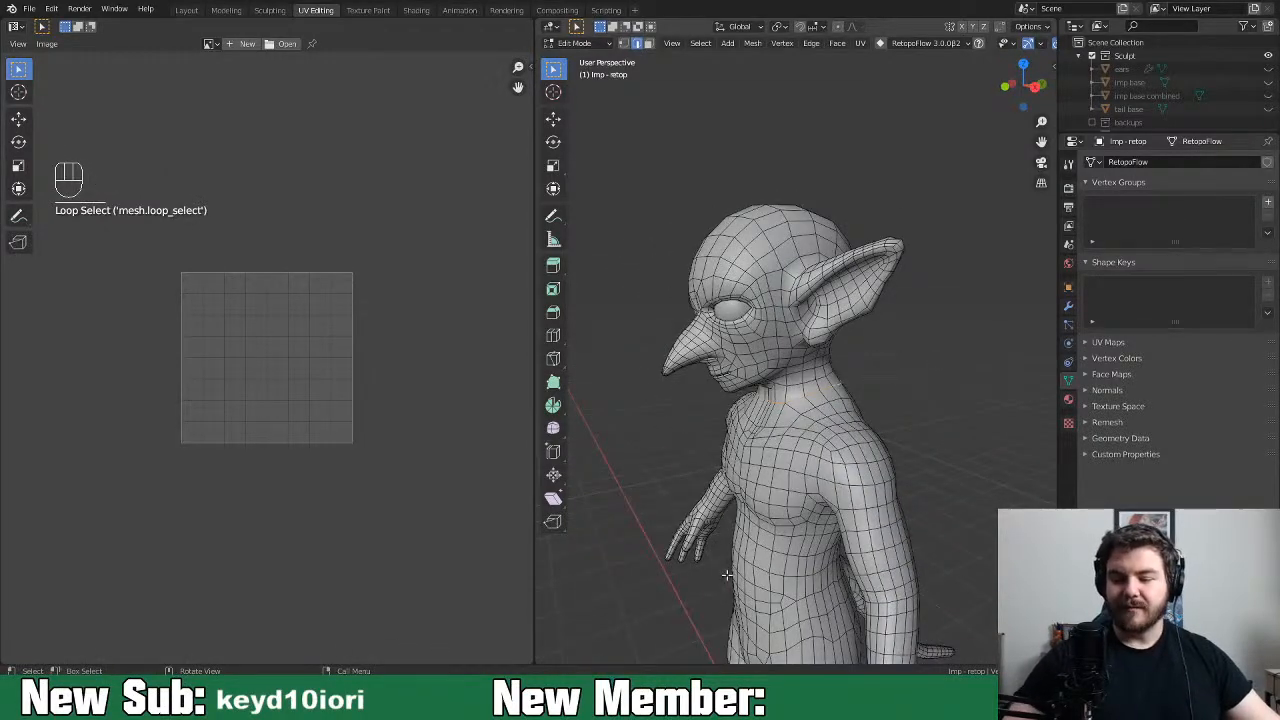
pyautogui.moveTo(828, 488); pyautogui.dragTo(877, 437, button='middle')
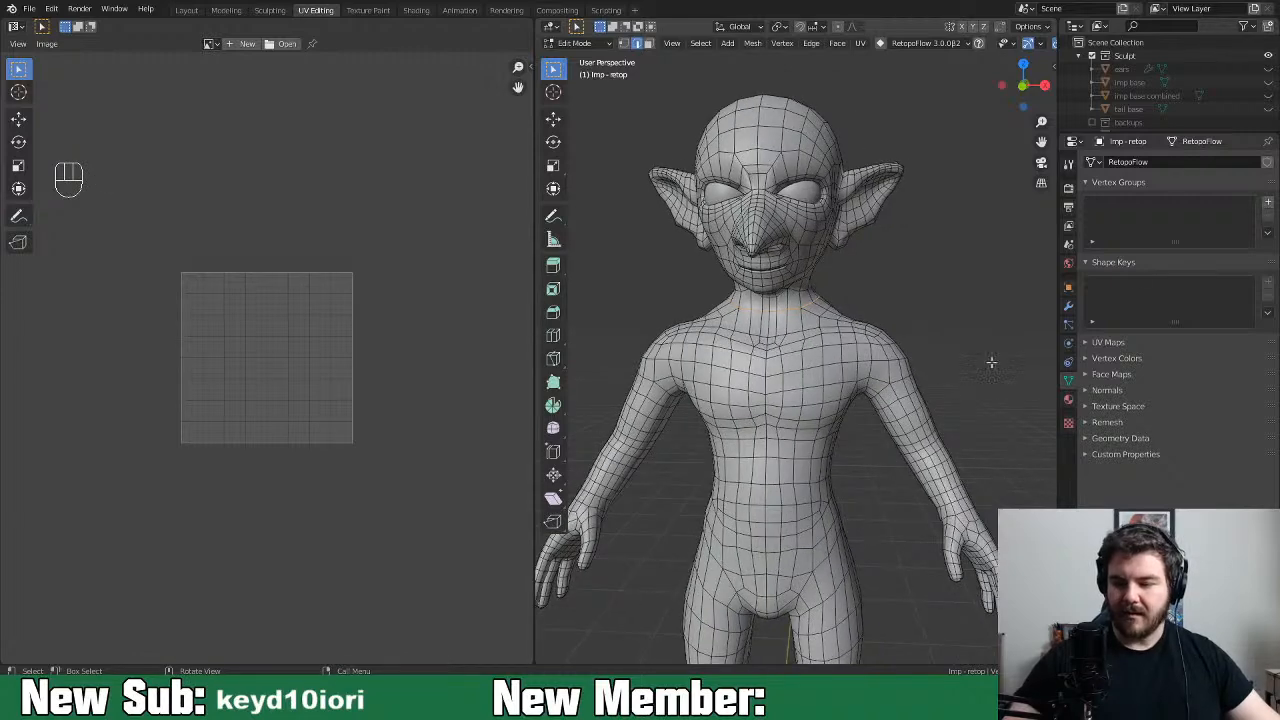
pyautogui.click(1068, 306)
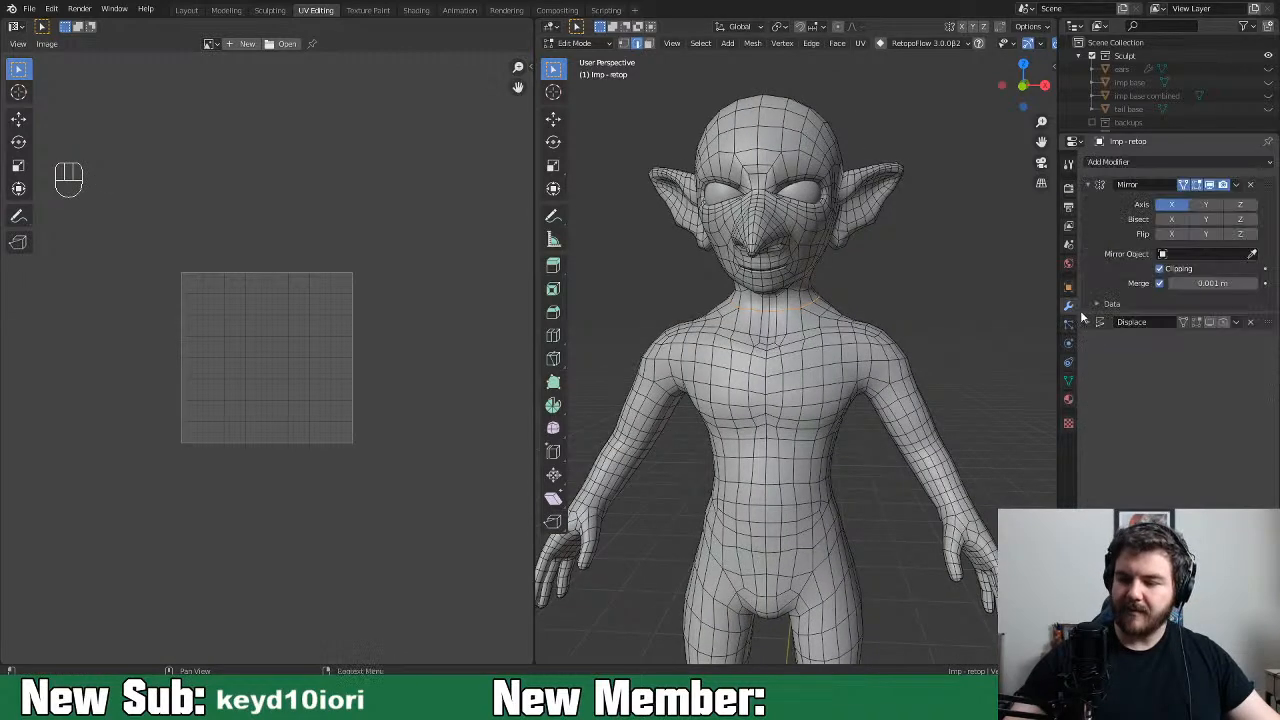
pyautogui.click(1068, 163)
pyautogui.rightClick(838, 335)
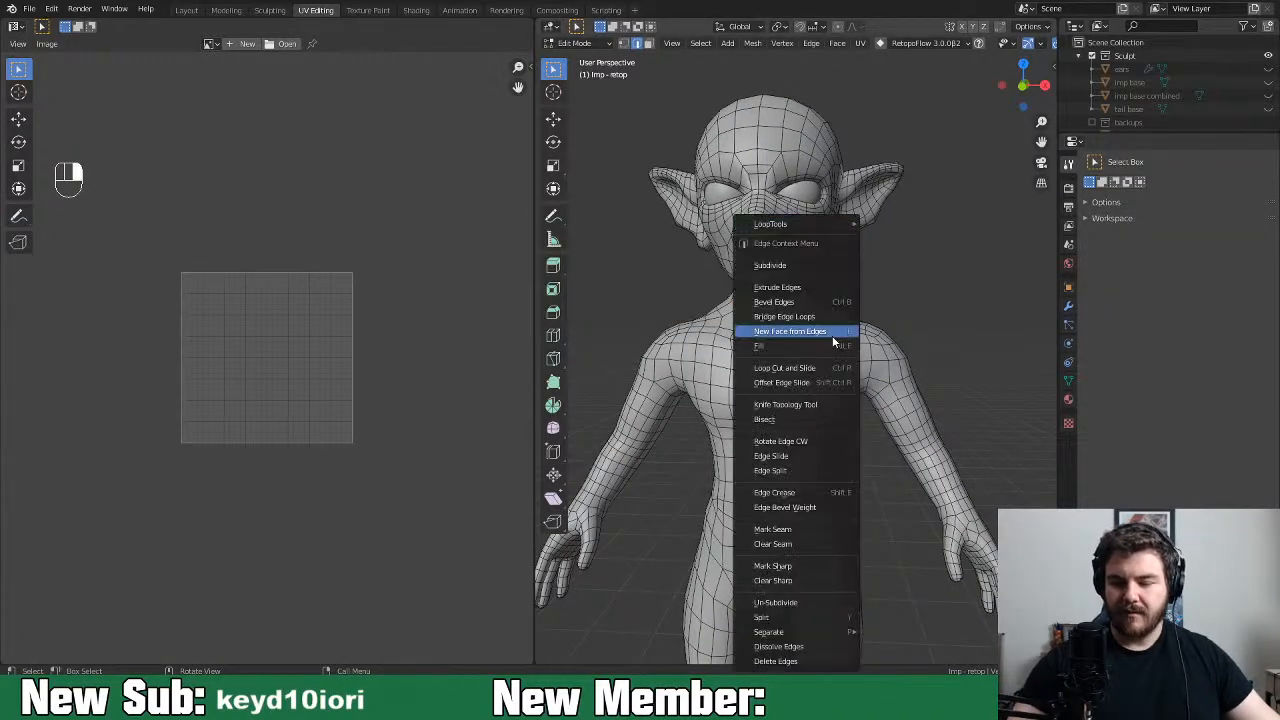
pyautogui.click(810, 530)
# Select the entire imp mesh and unwrap it into UV islands with Unwrap
pyautogui.moveTo(866, 432); pyautogui.dragTo(903, 430, button='middle')
pyautogui.press('a')
pyautogui.press('u')
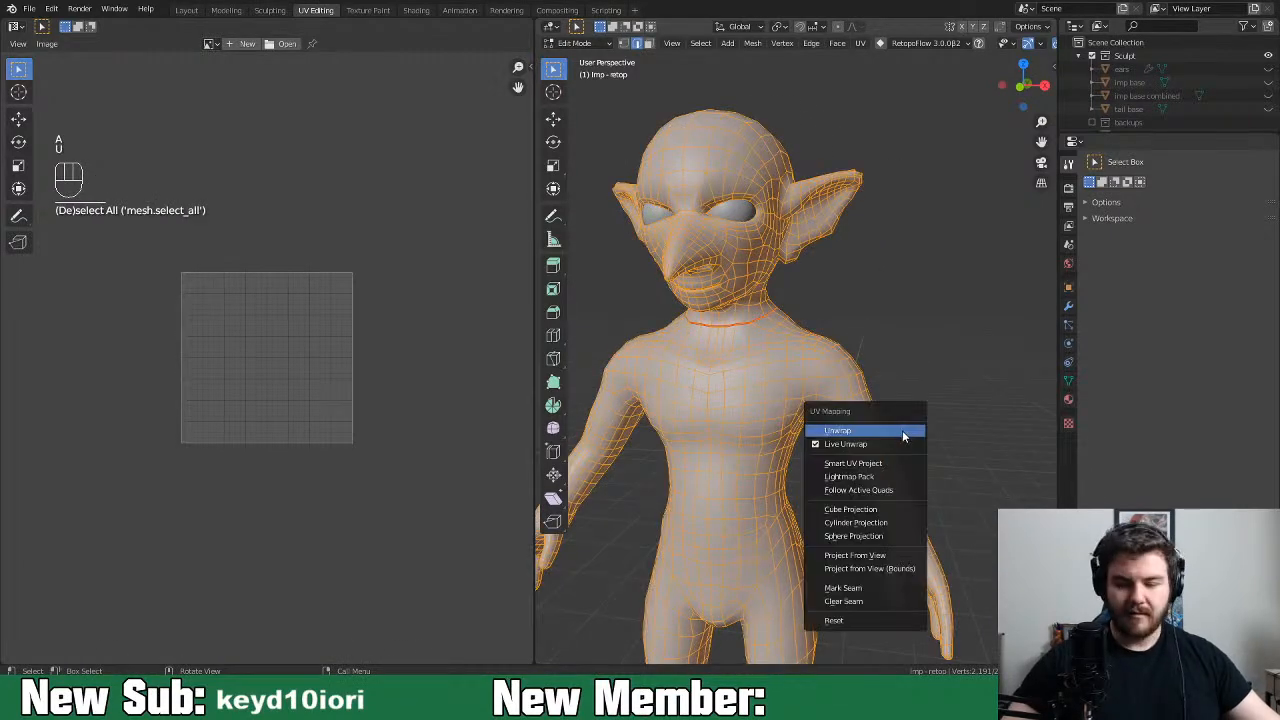
pyautogui.click(880, 431)
pyautogui.moveTo(889, 452); pyautogui.dragTo(792, 417, button='middle')
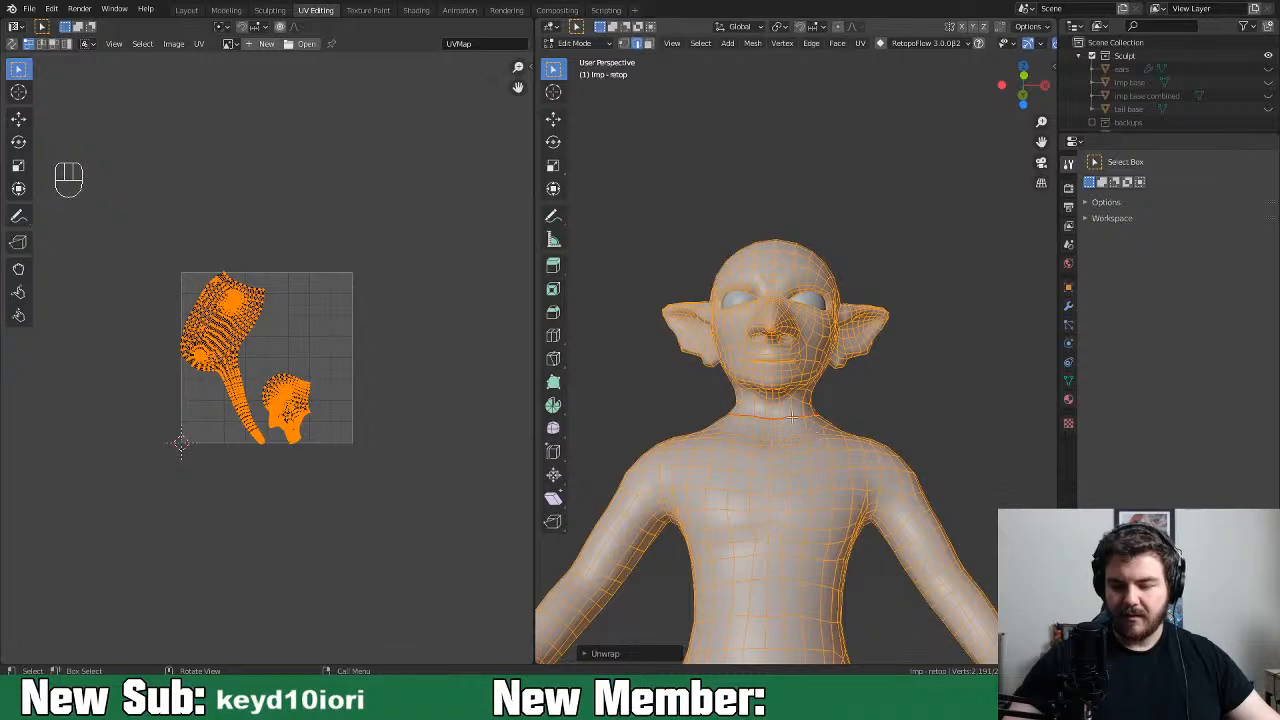
# Mark a seam down the centre front of the neck, from under the chin to the neck-loop seam
pyautogui.click(880, 347)
pyautogui.scroll(3, 823, 399)
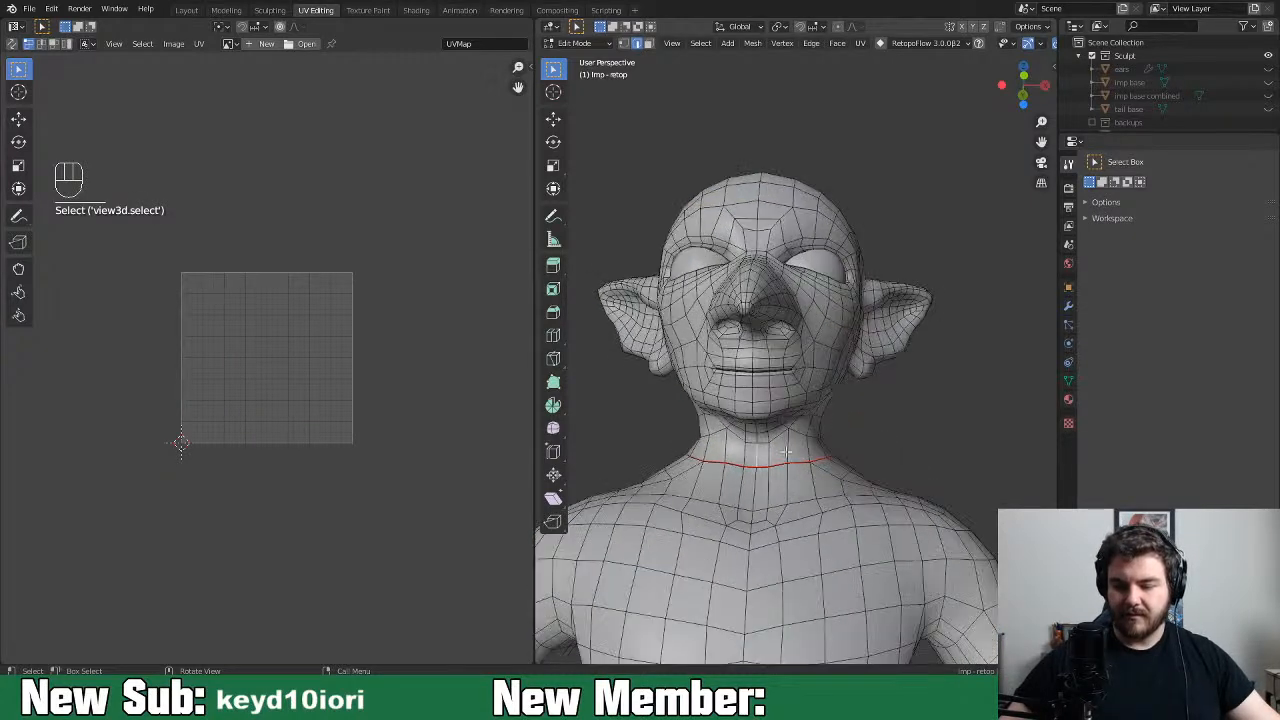
pyautogui.keyDown('shift'); pyautogui.moveTo(770, 540); pyautogui.dragTo(812, 413, button='middle'); pyautogui.keyUp('shift')
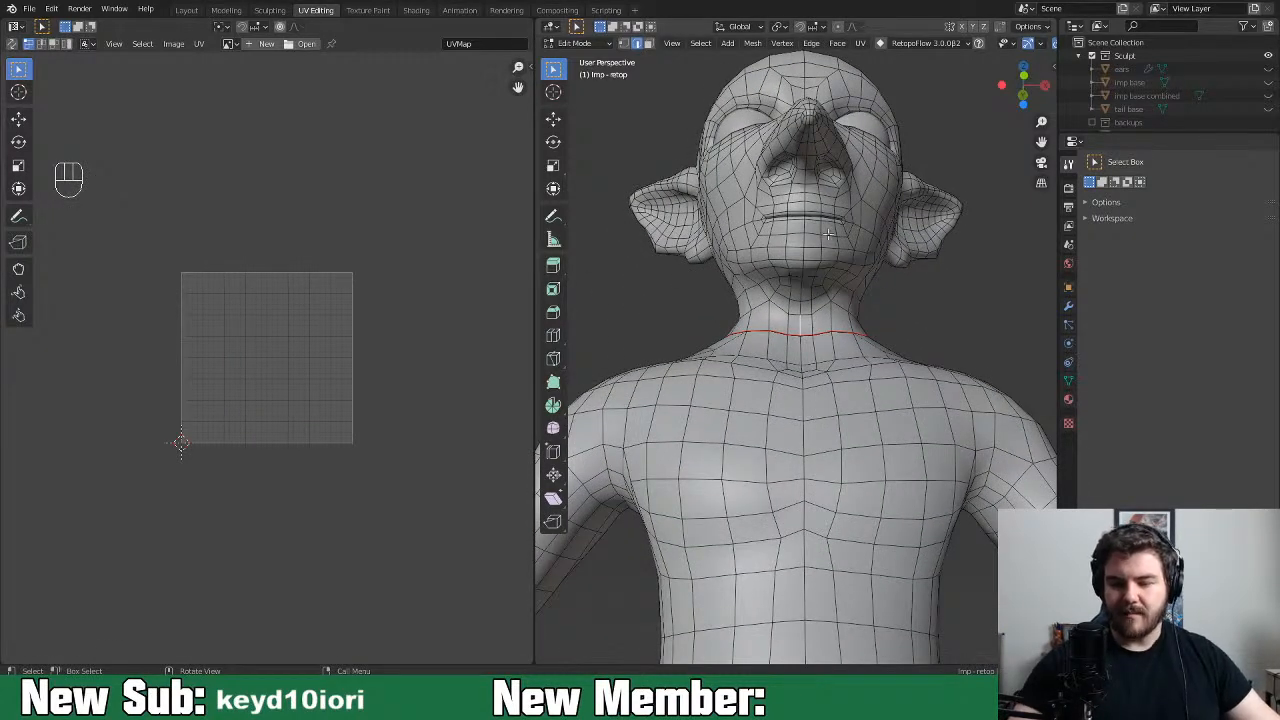
pyautogui.keyDown('ctrl'); pyautogui.click(806, 270); pyautogui.keyUp('ctrl')
pyautogui.rightClick(878, 312)
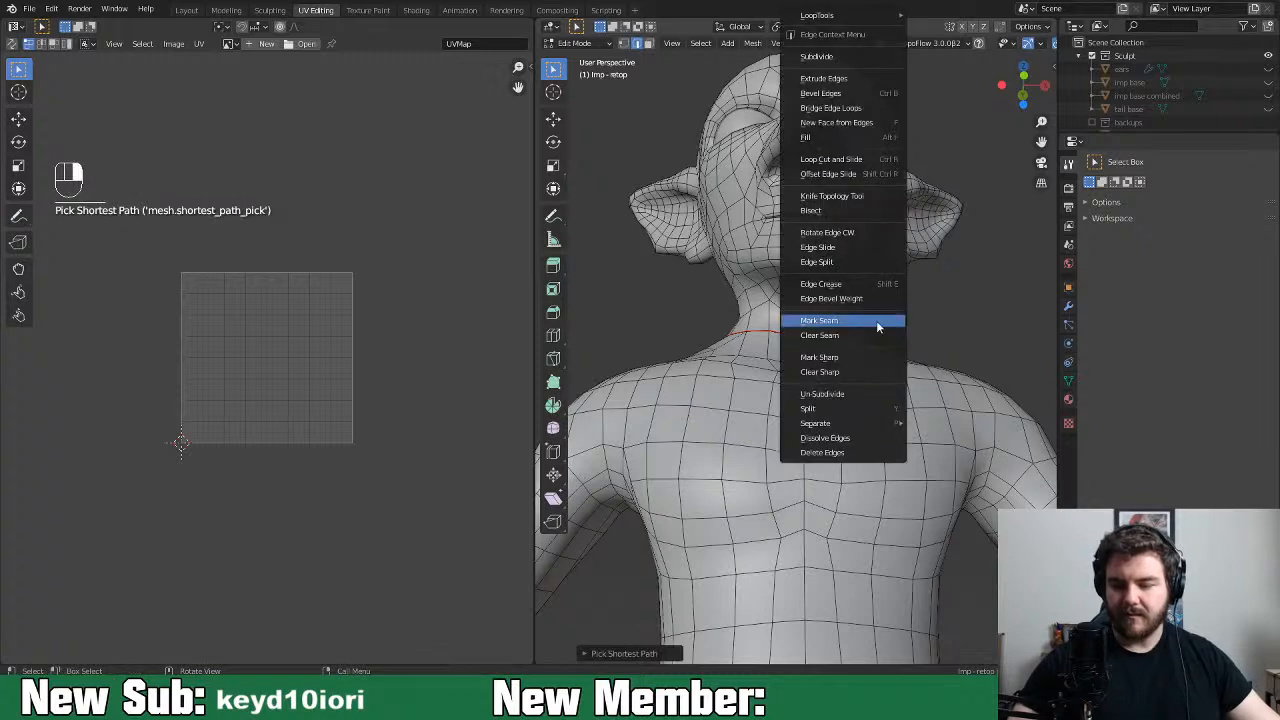
pyautogui.click(873, 321)
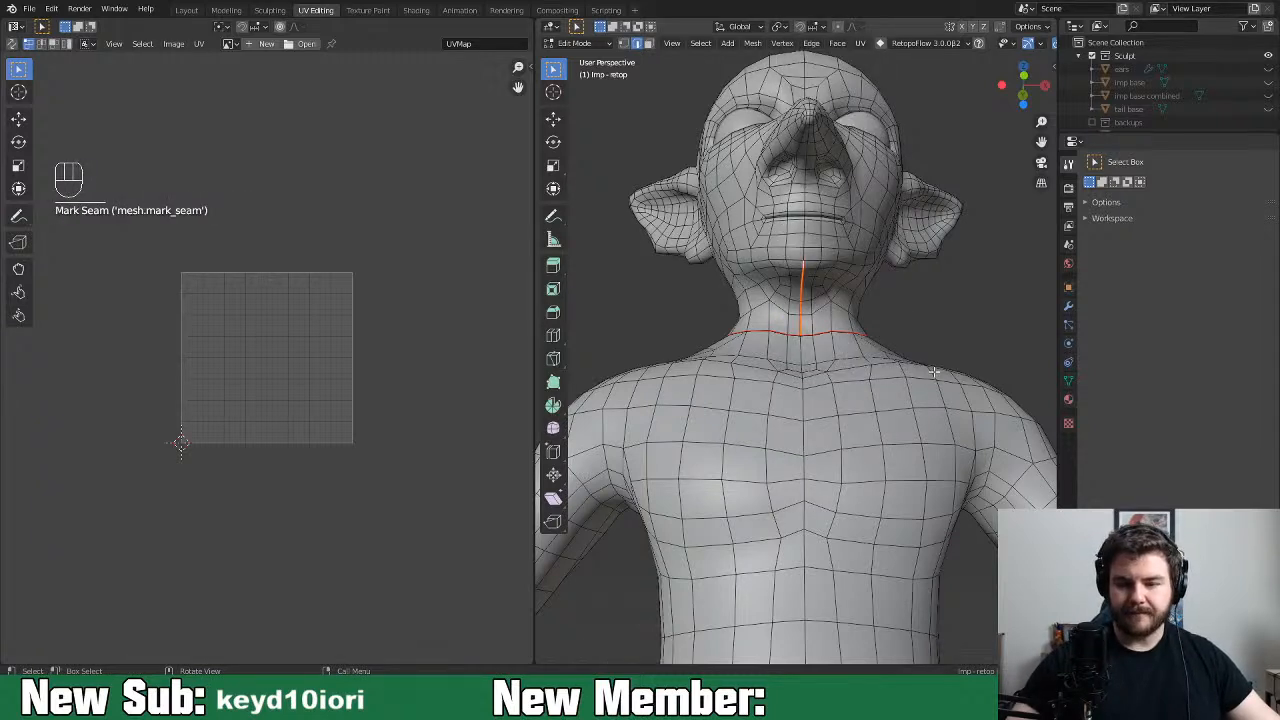
# Turn on UV Sync Selection and select faces at the back of the neck in face select mode
pyautogui.click(15, 45)
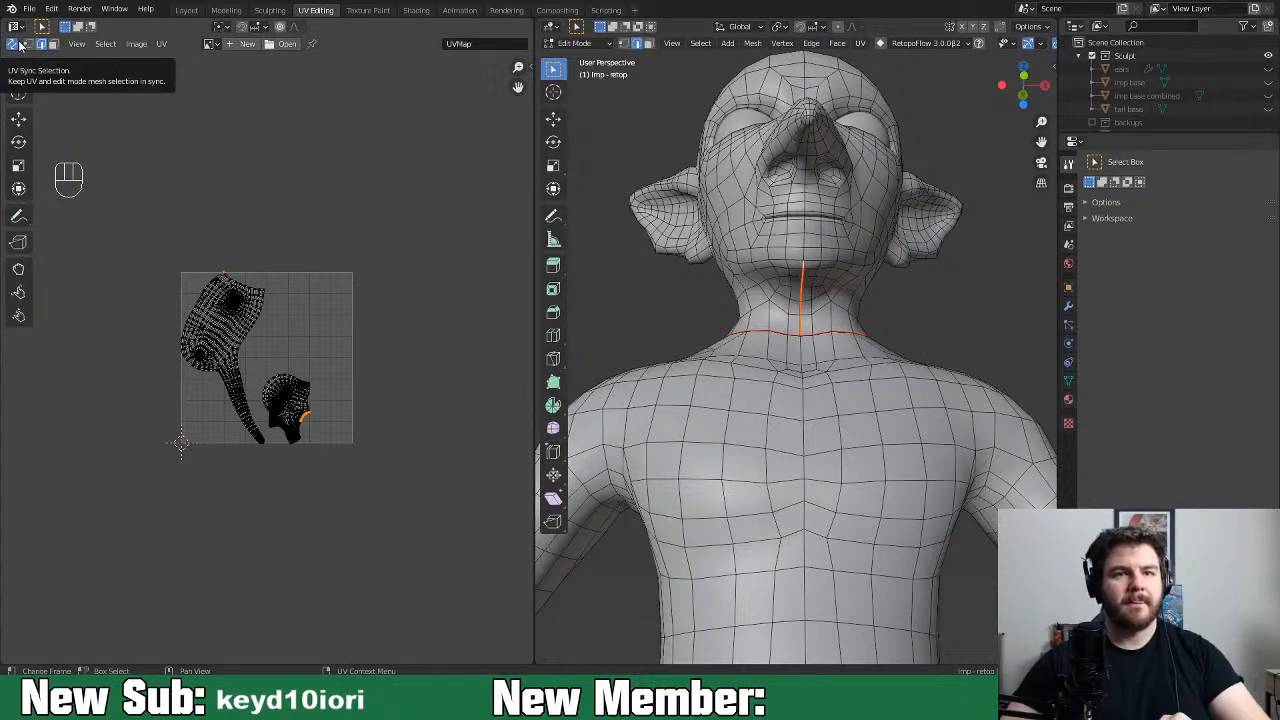
pyautogui.click(54, 44)
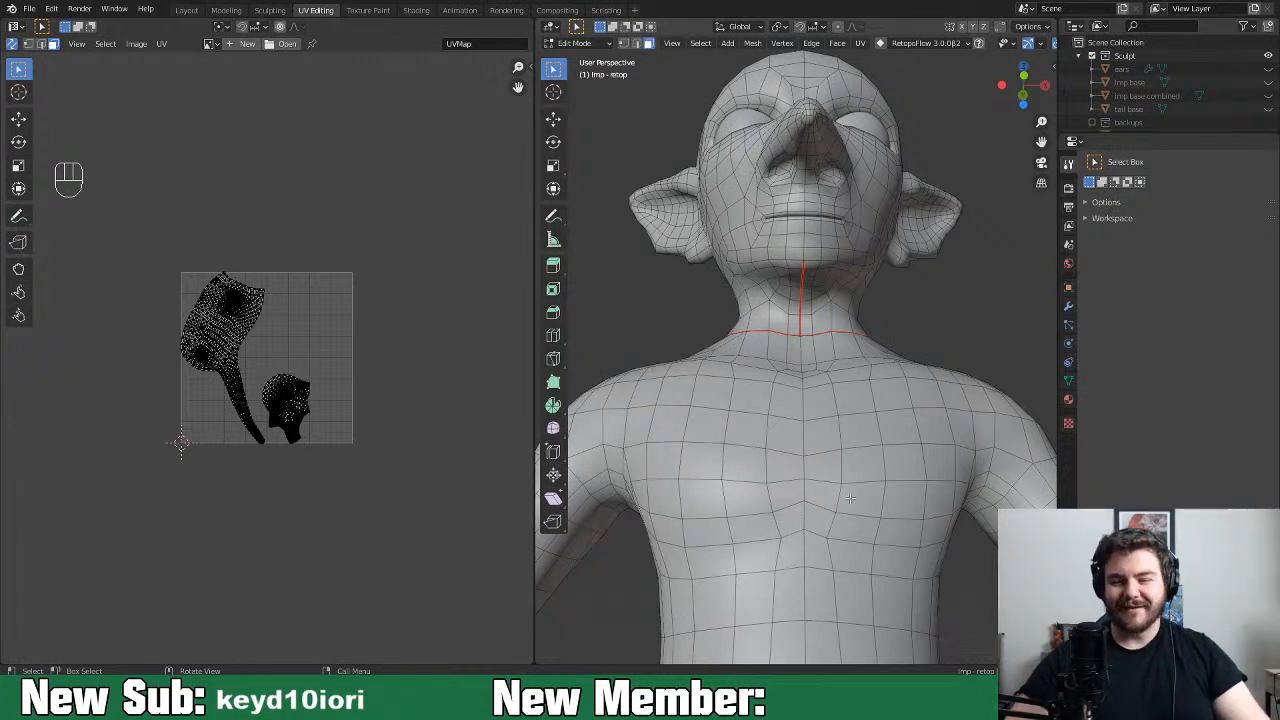
pyautogui.moveTo(935, 389); pyautogui.dragTo(721, 383, button='middle')
pyautogui.click(721, 383)
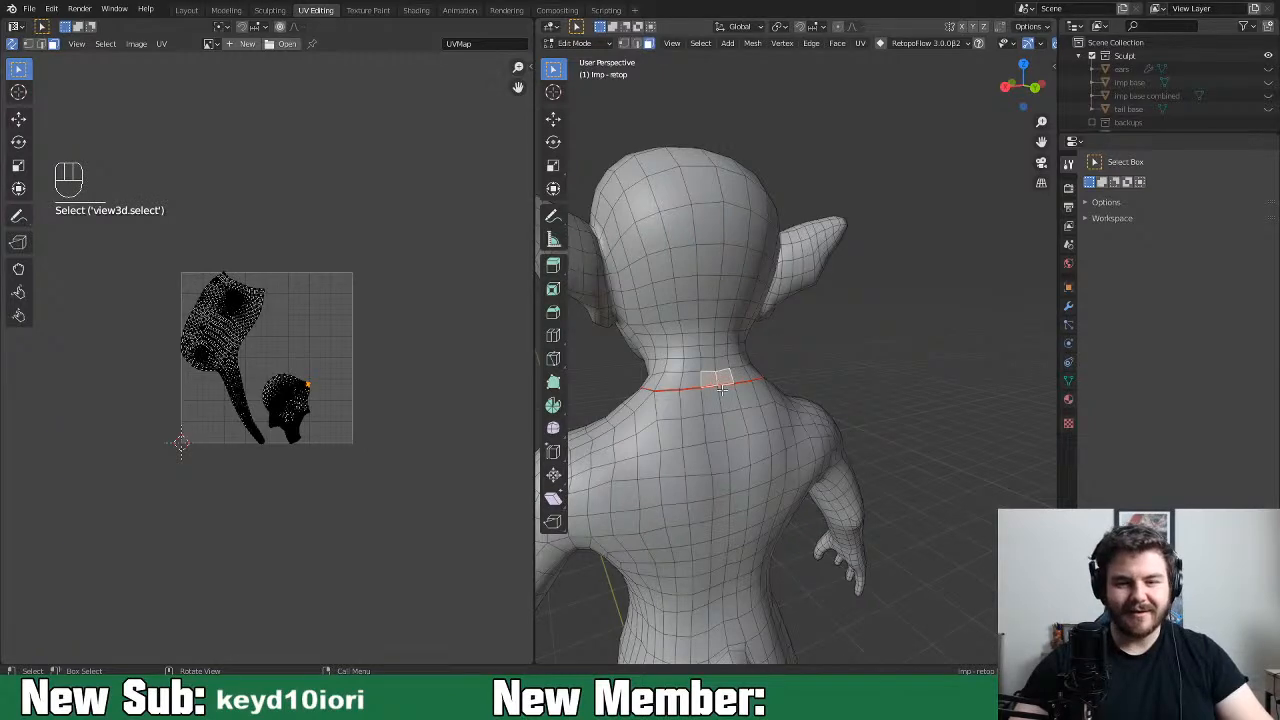
# Switch to edge select mode and select the centre edge path from the nape of the neck to the top of the head
pyautogui.click(637, 43)
pyautogui.click(727, 384)
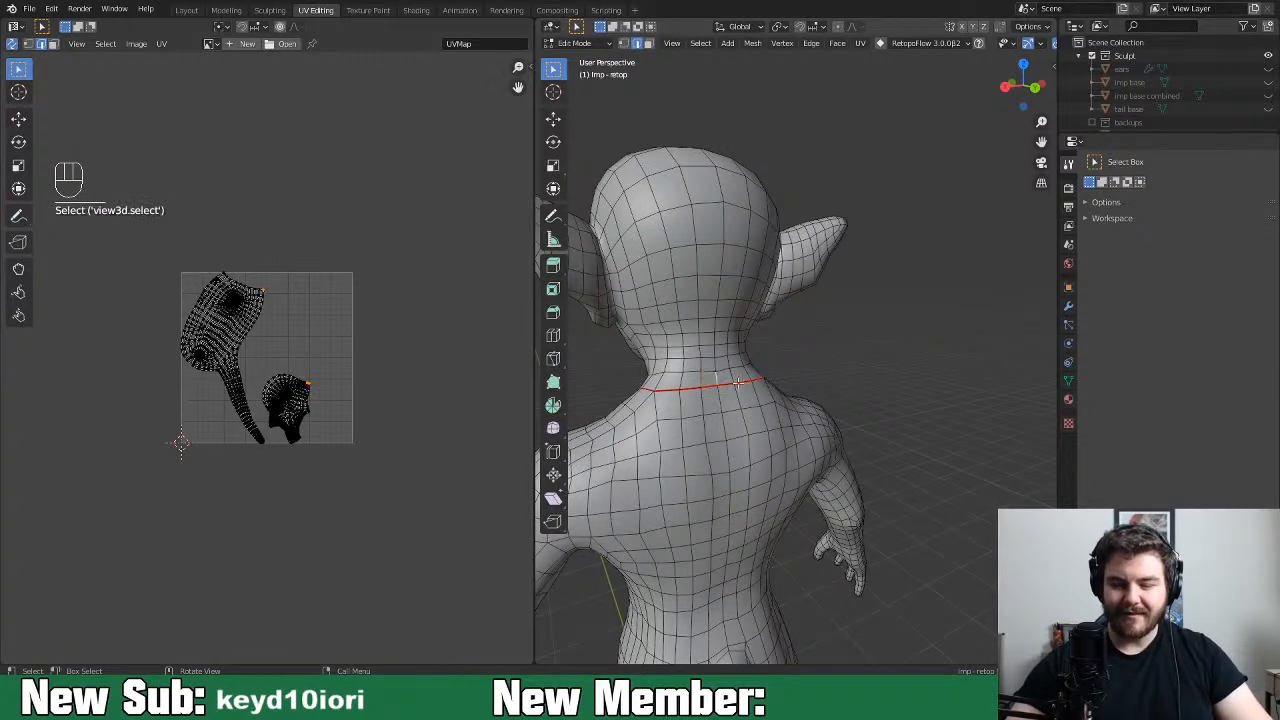
pyautogui.moveTo(754, 367); pyautogui.dragTo(997, 447, button='middle')
pyautogui.keyDown('ctrl'); pyautogui.click(711, 271); pyautogui.keyUp('ctrl')
pyautogui.moveTo(842, 440); pyautogui.dragTo(890, 425, button='middle')
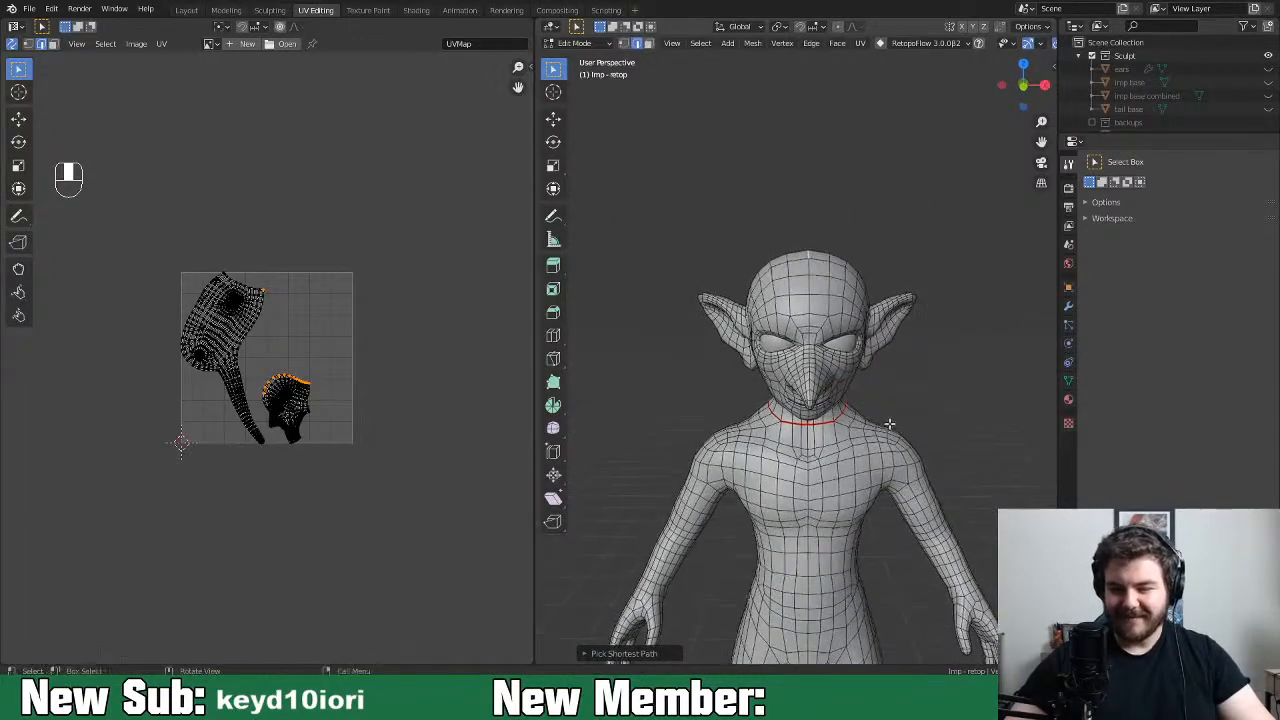
pyautogui.press('f')
pyautogui.click(850, 339)
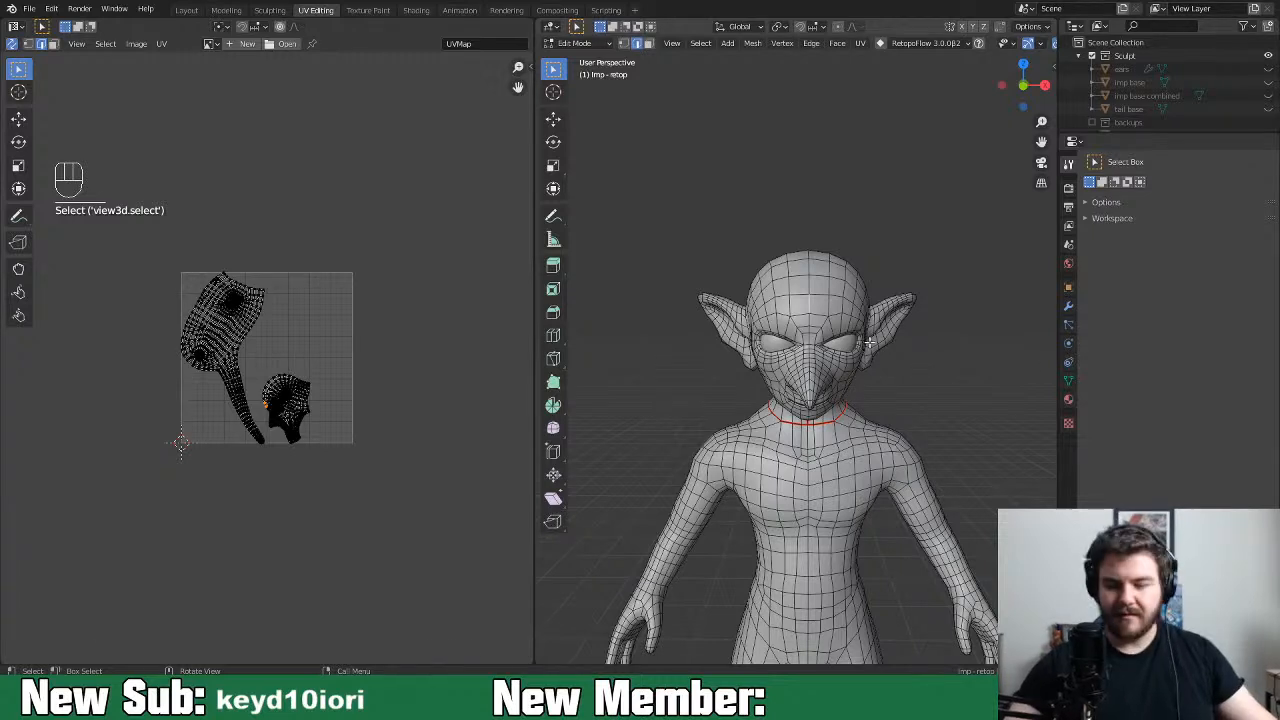
pyautogui.hotkey('ctrl', 'z')
# Switch imp - retop to Object Mode and apply its Mirror modifier
pyautogui.click(1068, 310)
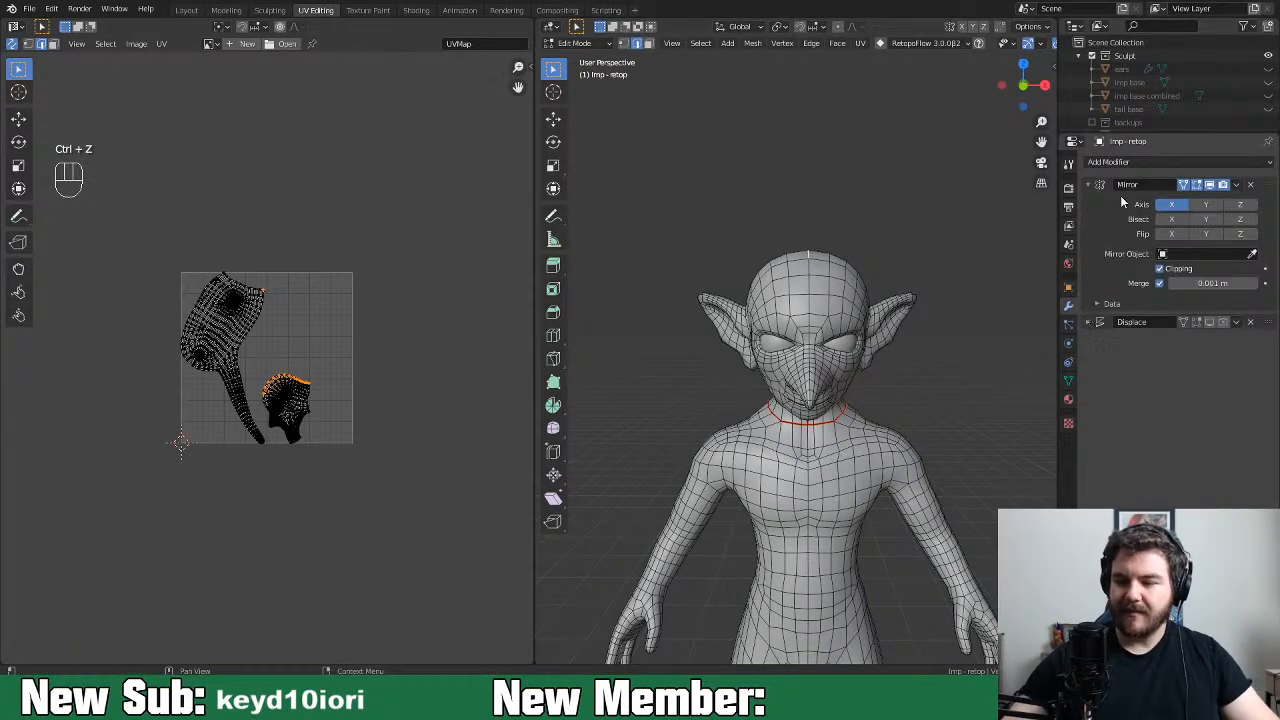
pyautogui.hotkey('ctrl', 'Tab')
pyautogui.hotkey('ctrl', 'Tab')
pyautogui.click(710, 337)
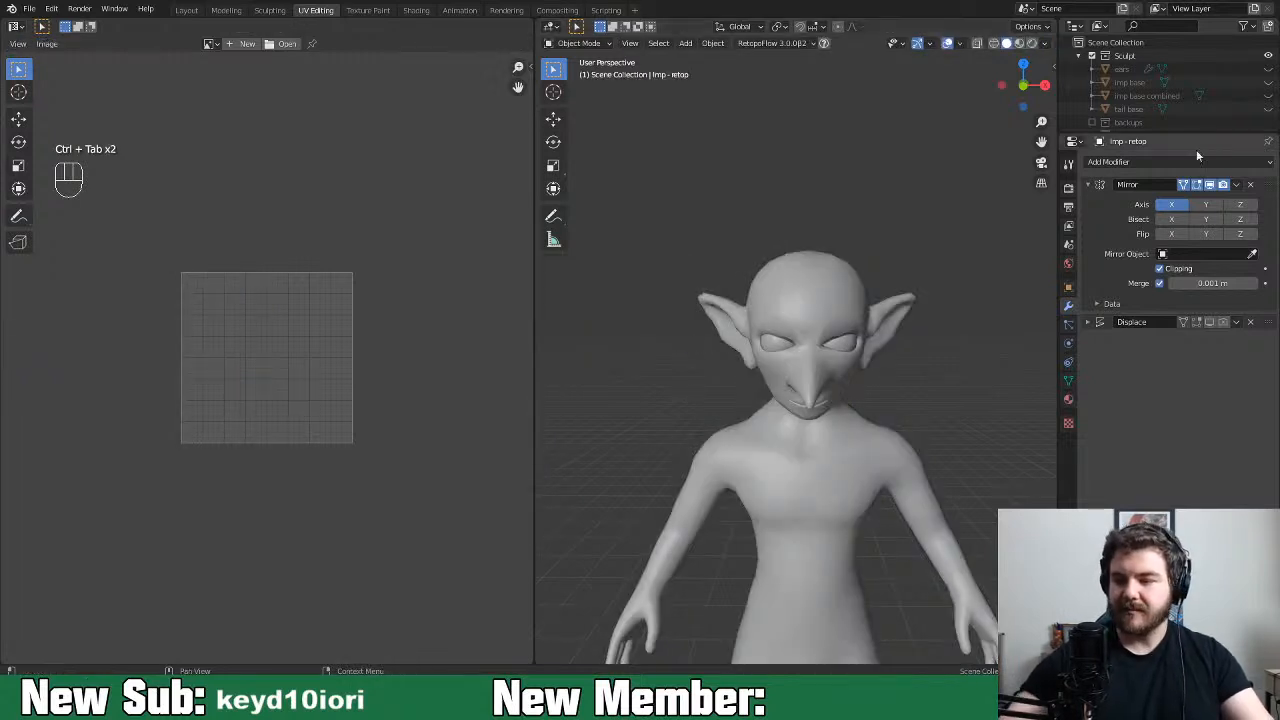
pyautogui.click(1236, 184)
pyautogui.click(1210, 206)
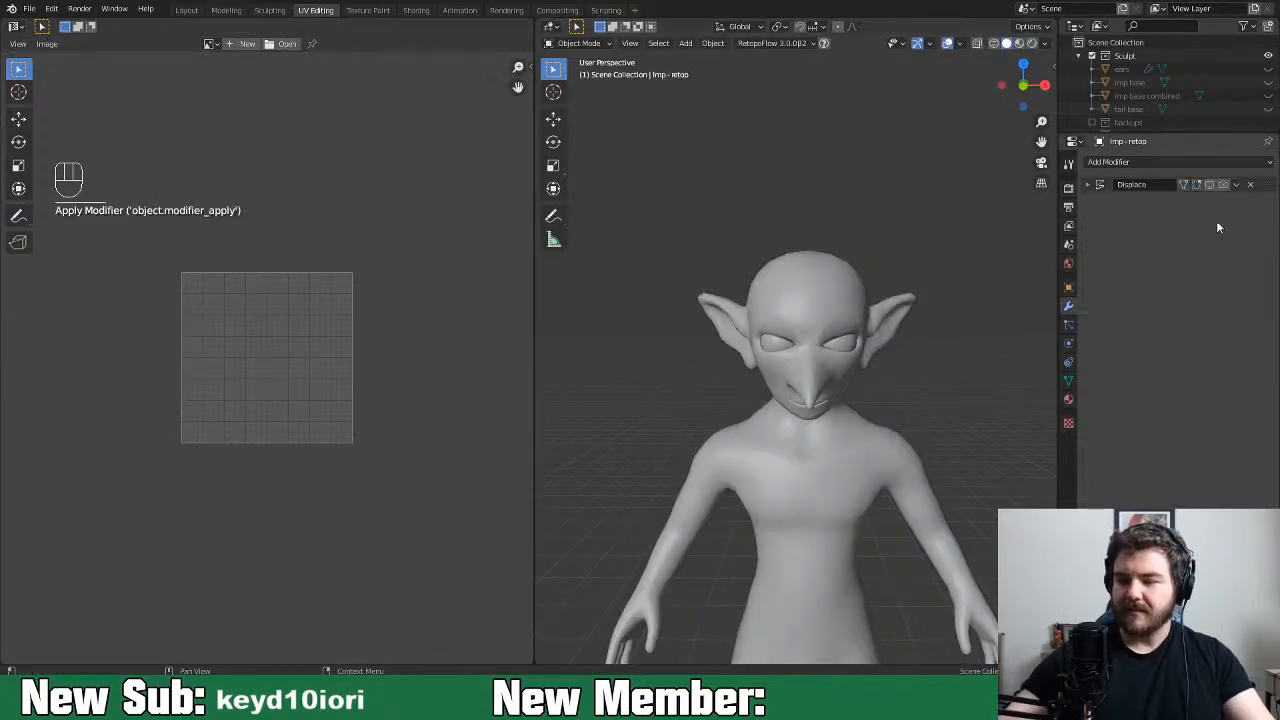
# Select the imp - retop mesh and remove its Displace modifier
pyautogui.moveTo(845, 423); pyautogui.dragTo(828, 474, button='middle')
pyautogui.click(830, 478)
pyautogui.moveTo(772, 535); pyautogui.dragTo(866, 440, button='middle')
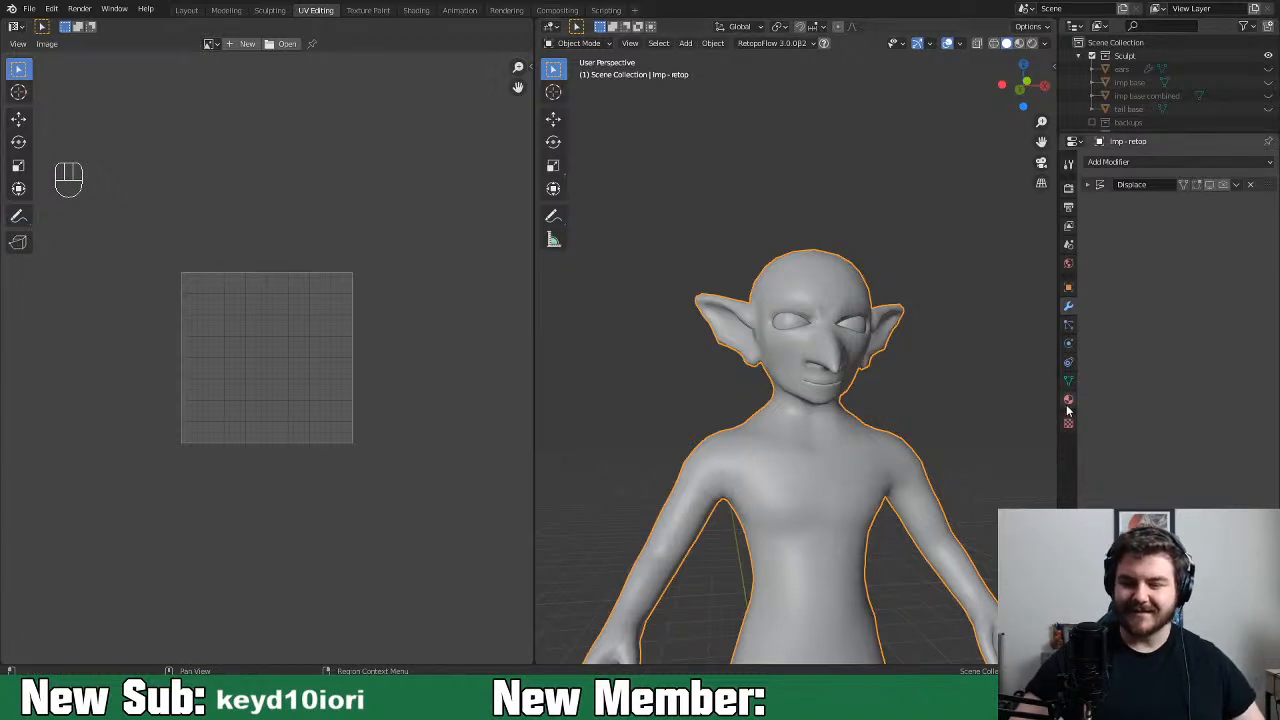
pyautogui.click(1250, 184)
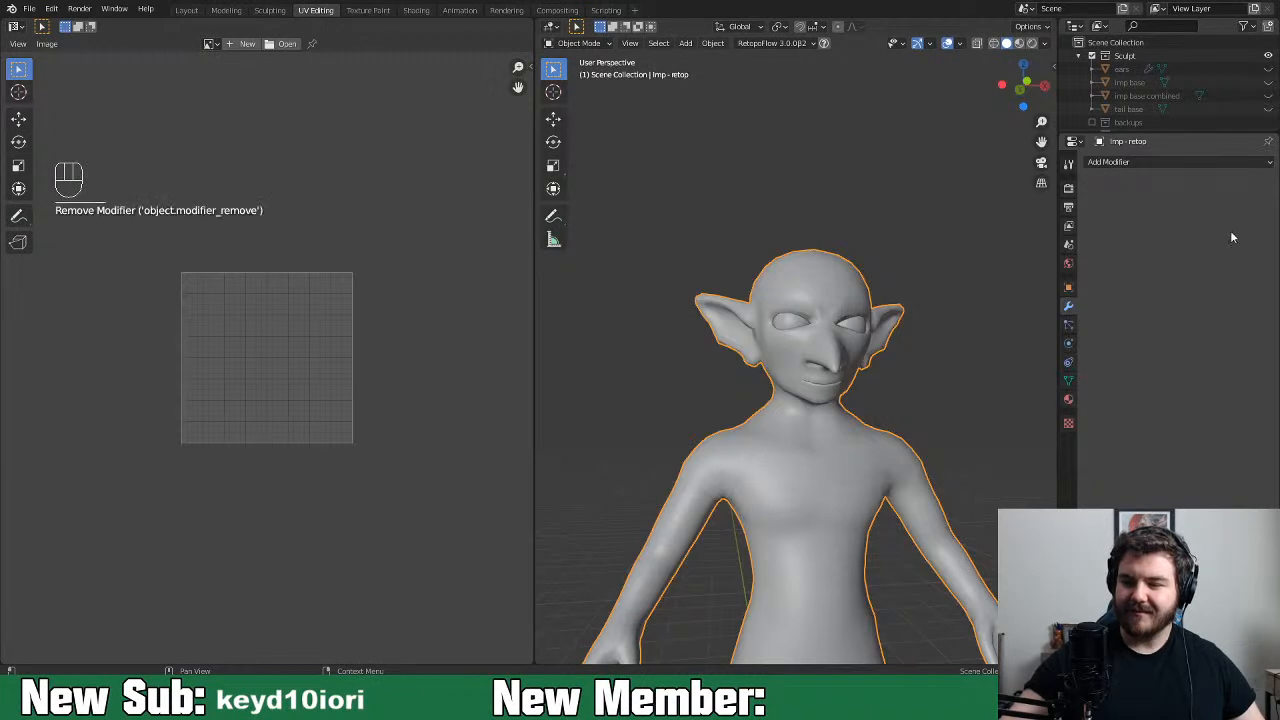
# Enable Auto Smooth on the imp - retop mesh's normals and set its angle to 79.4°
pyautogui.click(1068, 380)
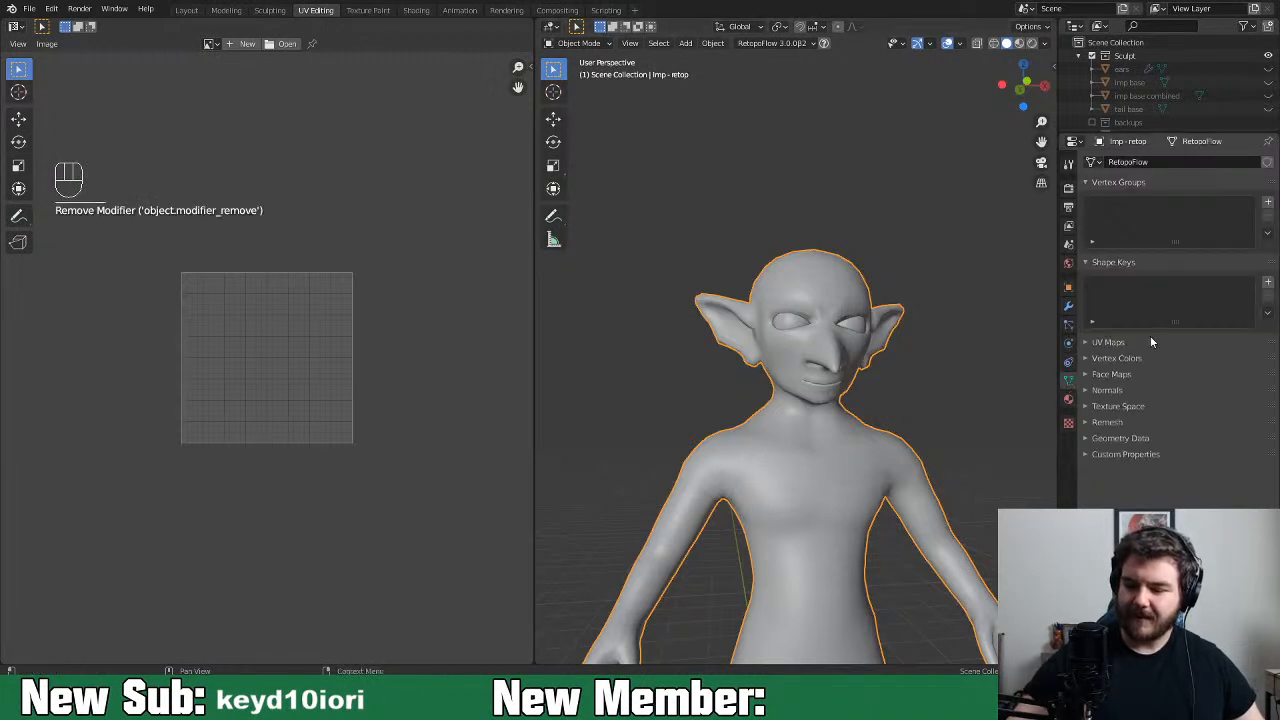
pyautogui.click(1086, 389)
pyautogui.click(1159, 410)
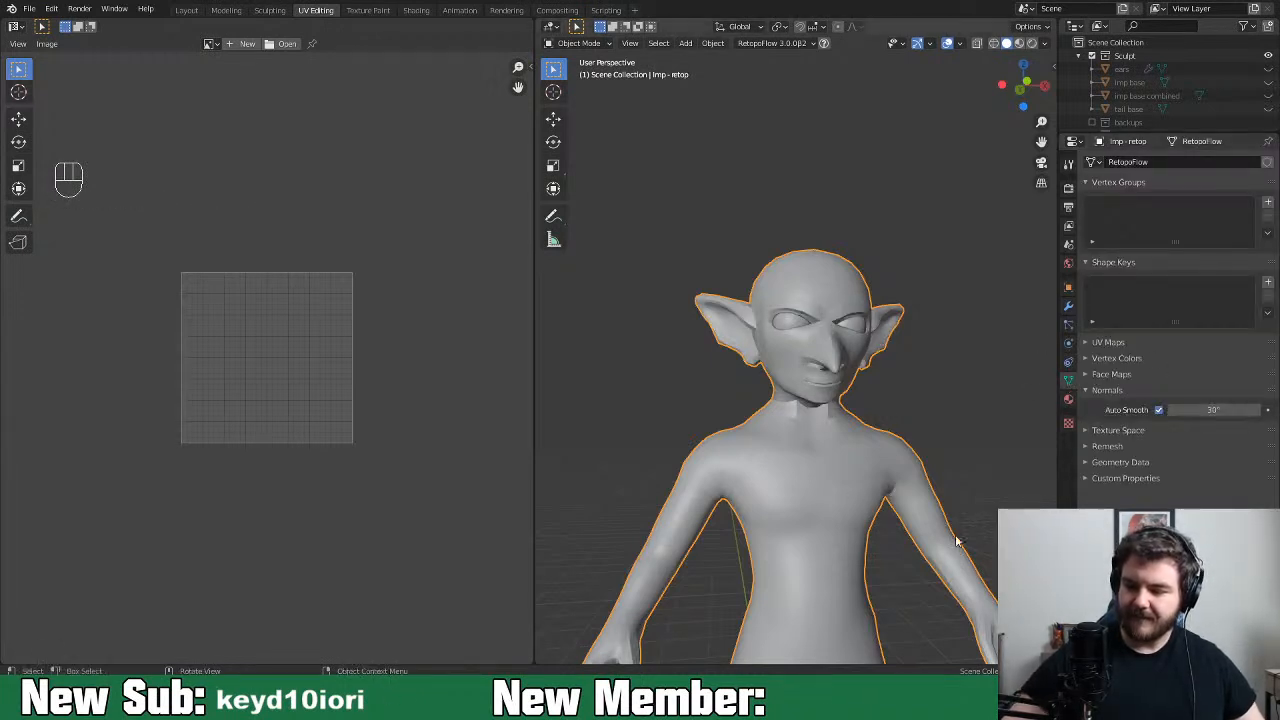
pyautogui.moveTo(1207, 410); pyautogui.dragTo(1269, 410)
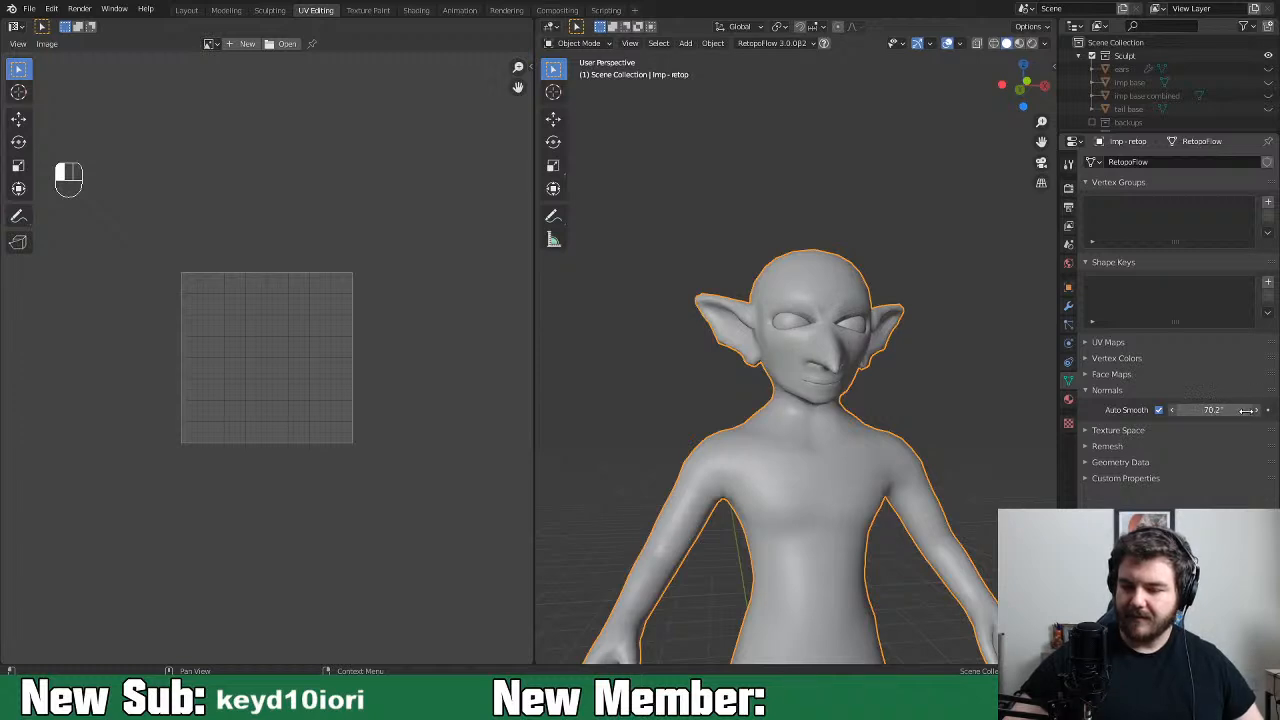
pyautogui.moveTo(1273, 410); pyautogui.dragTo(1273, 410)
pyautogui.moveTo(930, 490); pyautogui.dragTo(870, 440, button='middle')
pyautogui.moveTo(1212, 410); pyautogui.dragTo(1250, 413)
pyautogui.moveTo(1013, 465); pyautogui.dragTo(854, 447, button='middle')
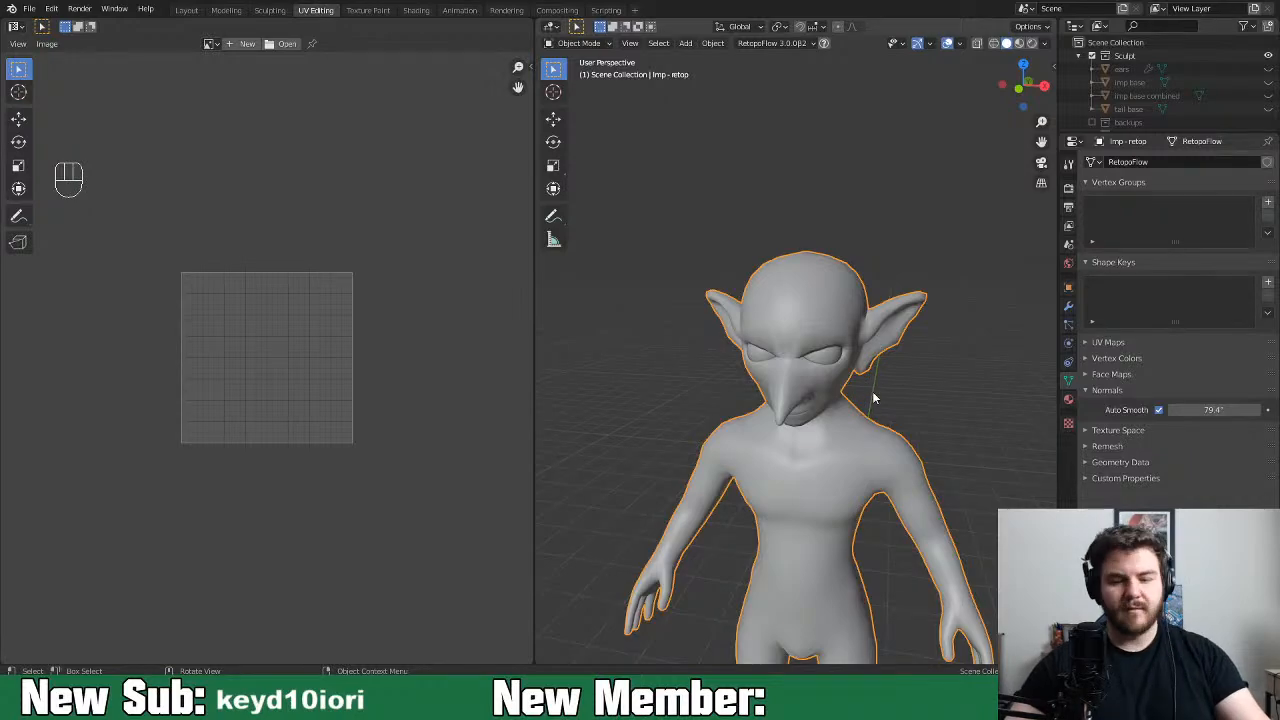
# Return the imp - retop mesh to Edit Mode, ready for seam work on the side of the head
pyautogui.hotkey('ctrl', 'Tab')
pyautogui.click(1000, 393)
pyautogui.moveTo(849, 316); pyautogui.dragTo(926, 358, button='middle')
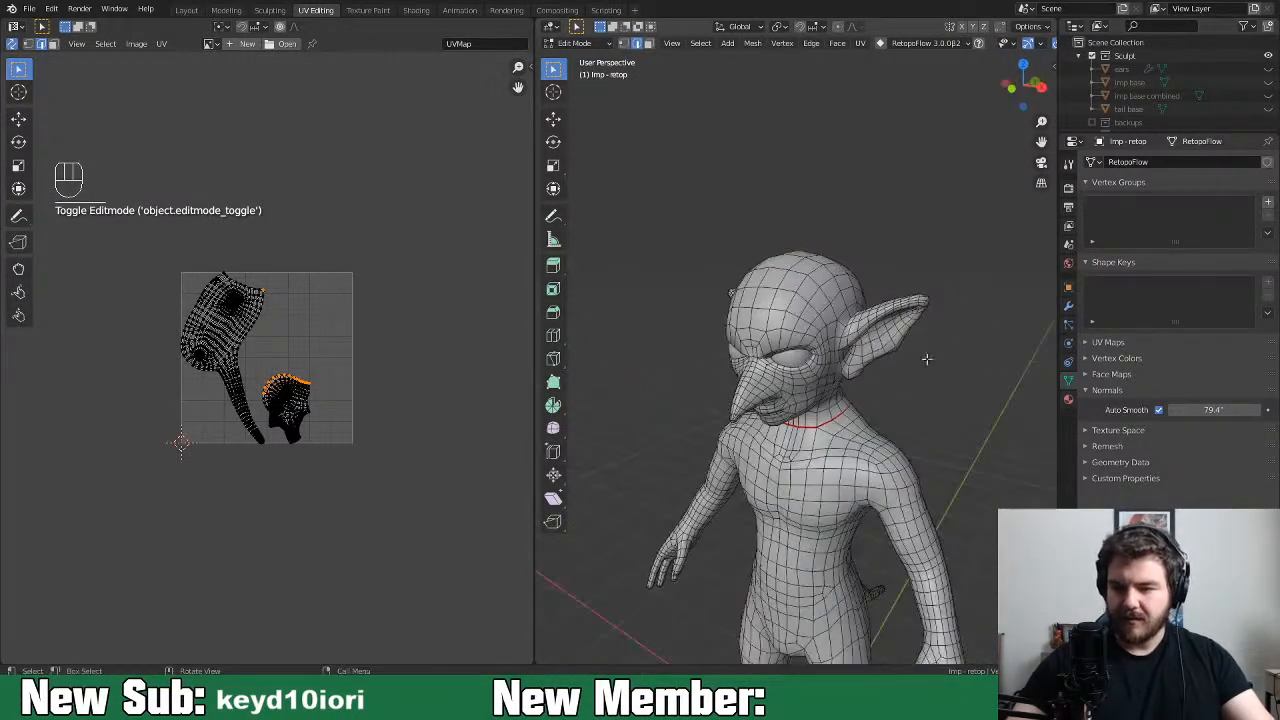
# Enlarge the 3D viewport and show the Face Orientation overlay to check the imp mesh's normals
pyautogui.moveTo(535, 398); pyautogui.dragTo(350, 400)
pyautogui.scroll(3, 150, 510)
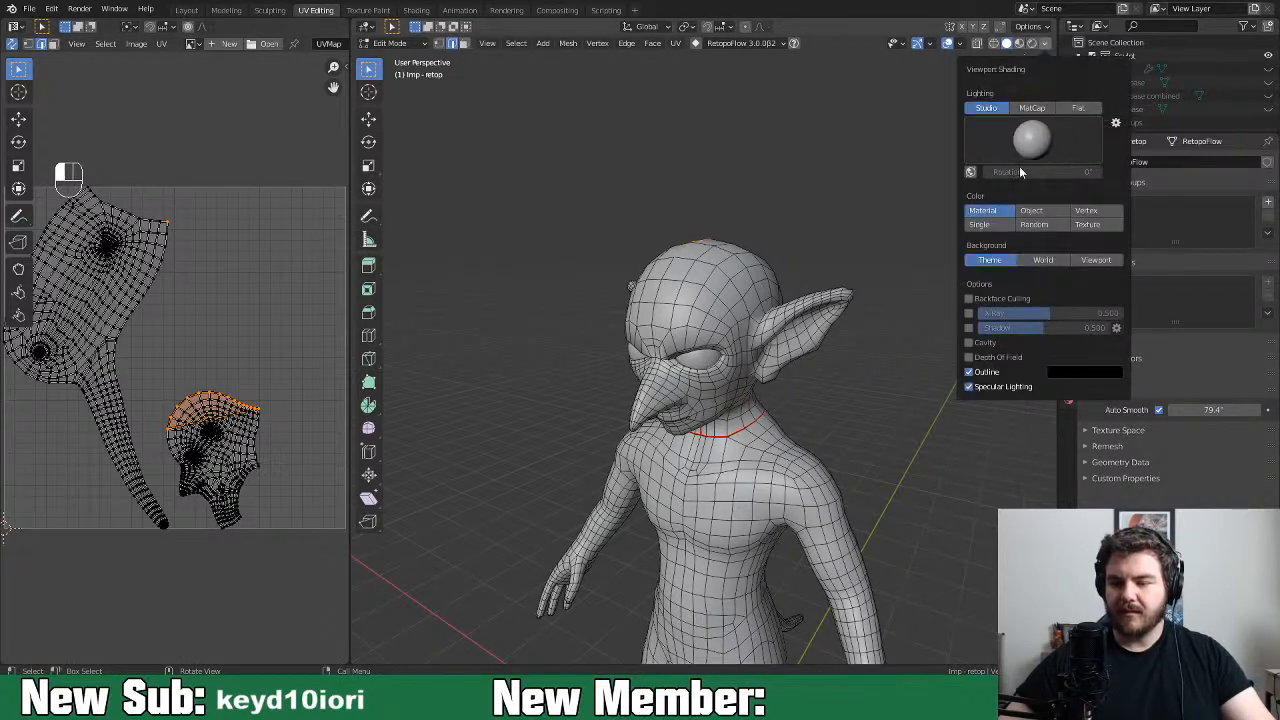
pyautogui.click(956, 45)
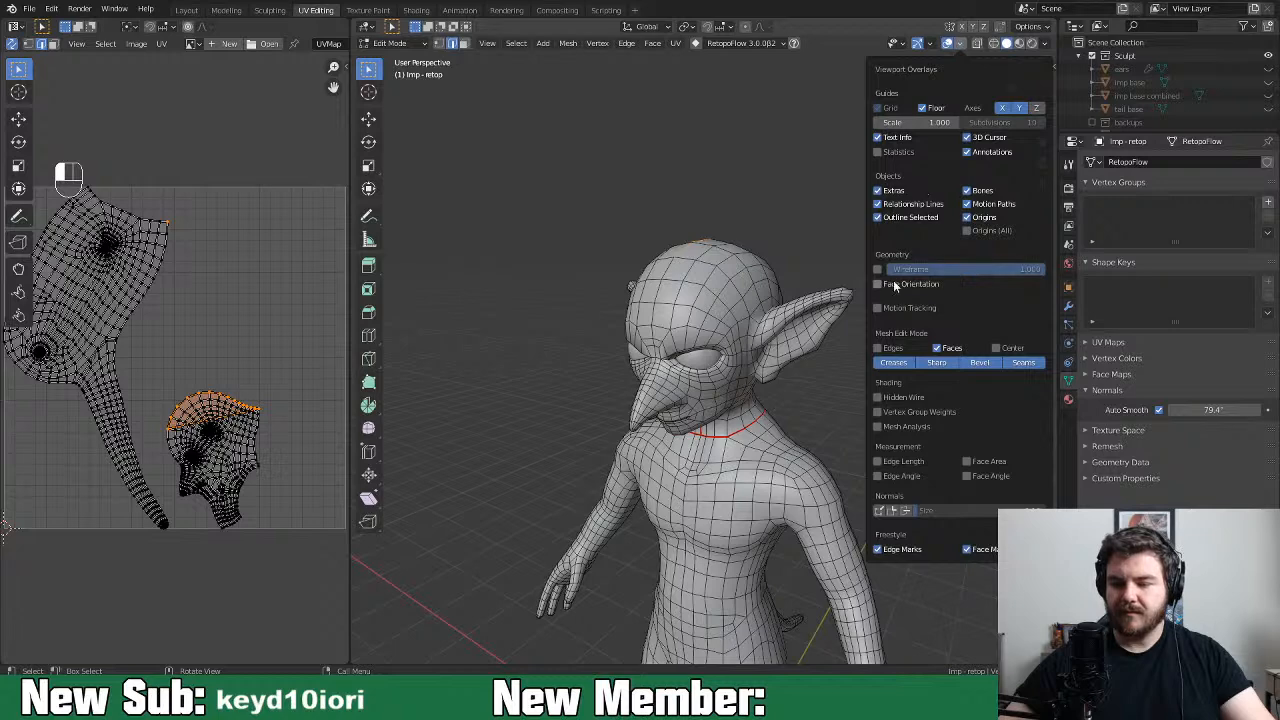
pyautogui.click(888, 288)
pyautogui.scroll(-5, 770, 443)
pyautogui.moveTo(770, 443); pyautogui.dragTo(800, 530, button='middle')
pyautogui.scroll(4, 799, 539)
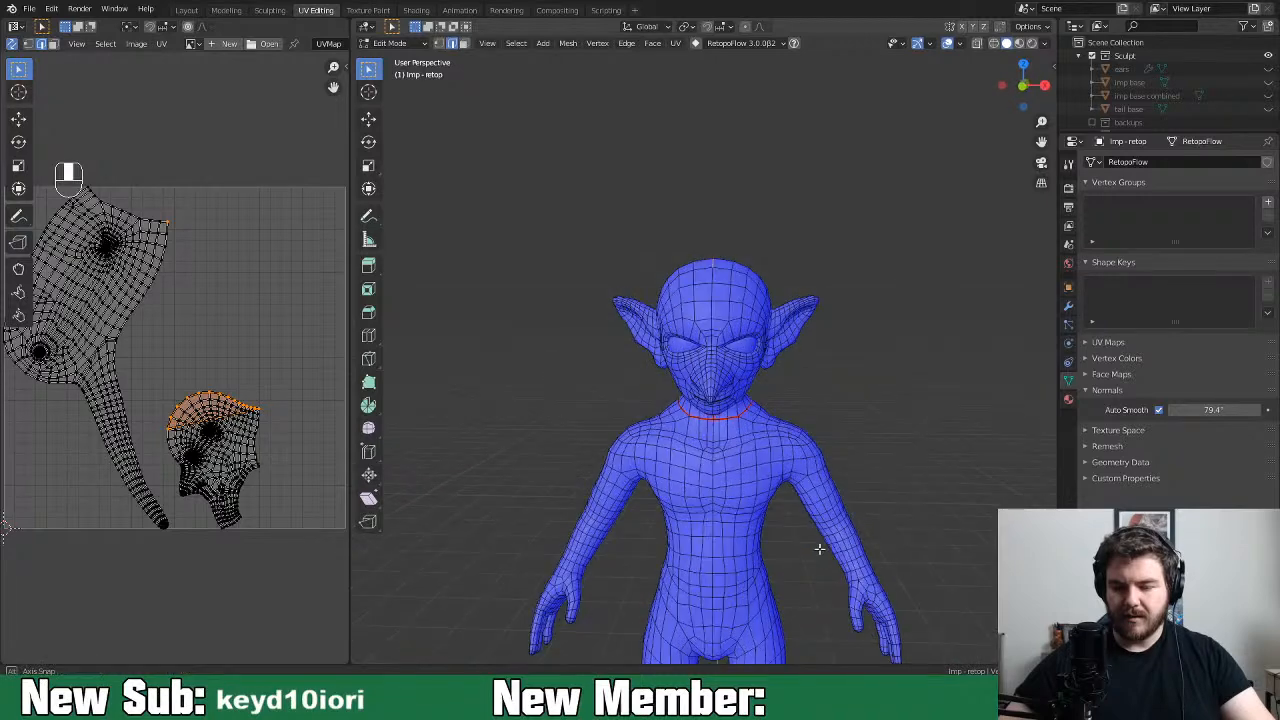
# Switch imp - retop to Object Mode to check its face orientation and turn off the Face Orientation overlay
pyautogui.hotkey('ctrl', 'Tab')
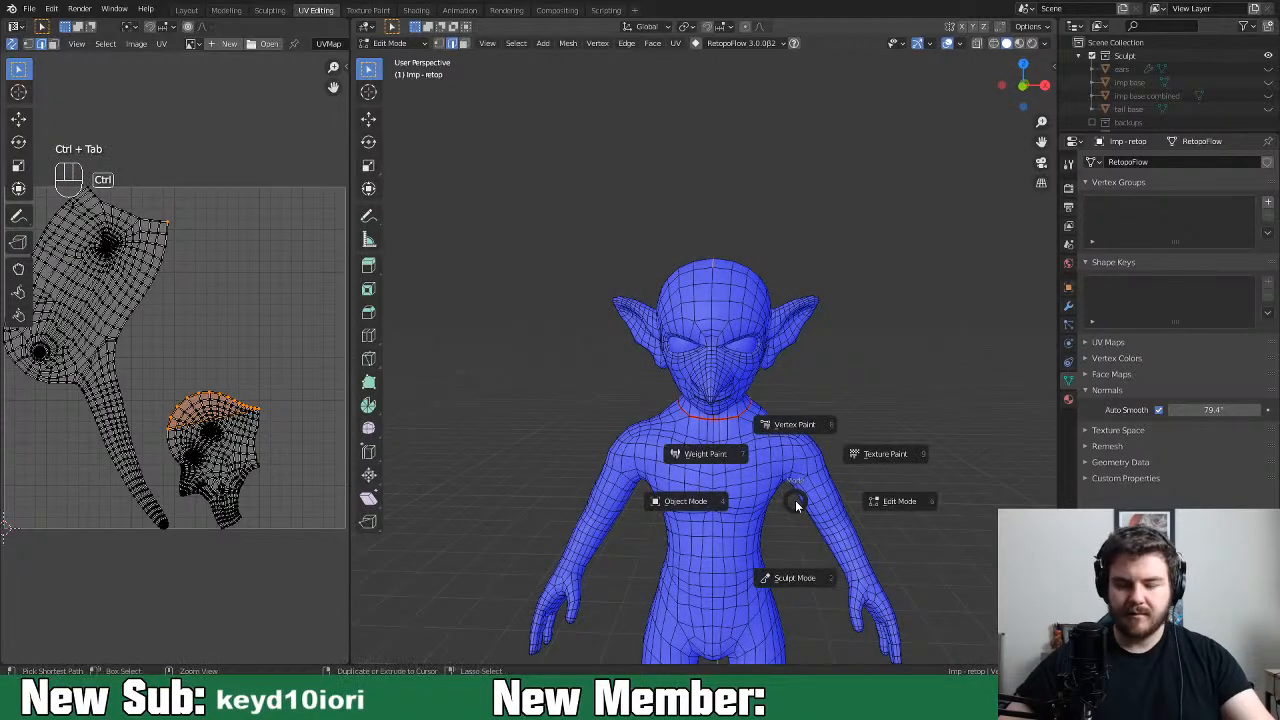
pyautogui.click(680, 503)
pyautogui.moveTo(833, 472); pyautogui.dragTo(755, 462, button='middle')
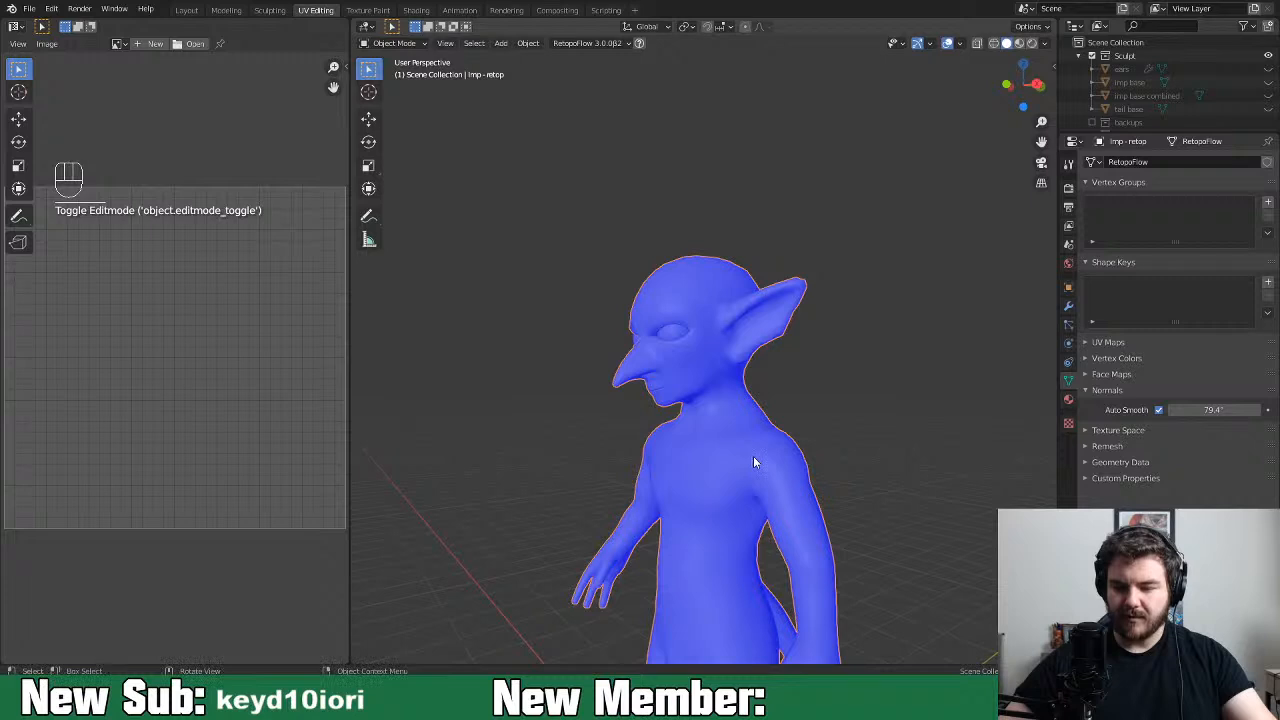
pyautogui.click(958, 43)
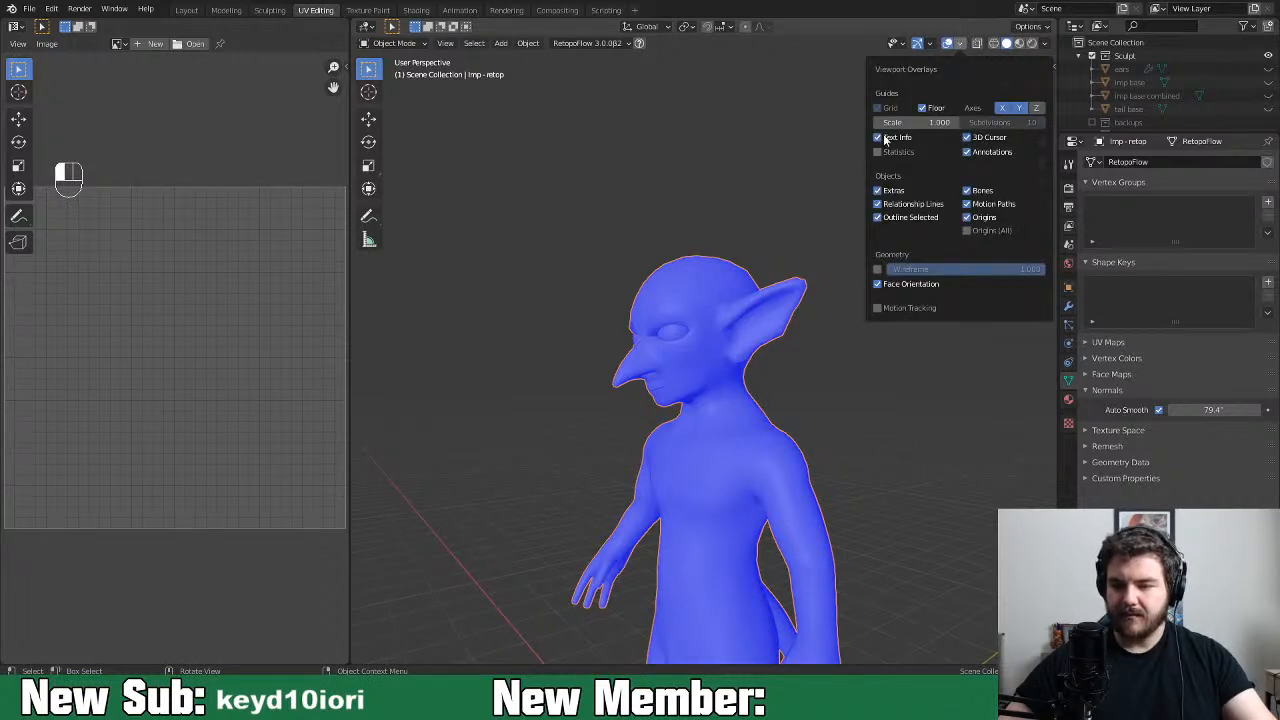
pyautogui.click(877, 284)
# Inspect the smooth shading on the imp's front and back, and set the Auto Smooth angle to 83.4°
pyautogui.moveTo(687, 298); pyautogui.dragTo(719, 332, button='middle')
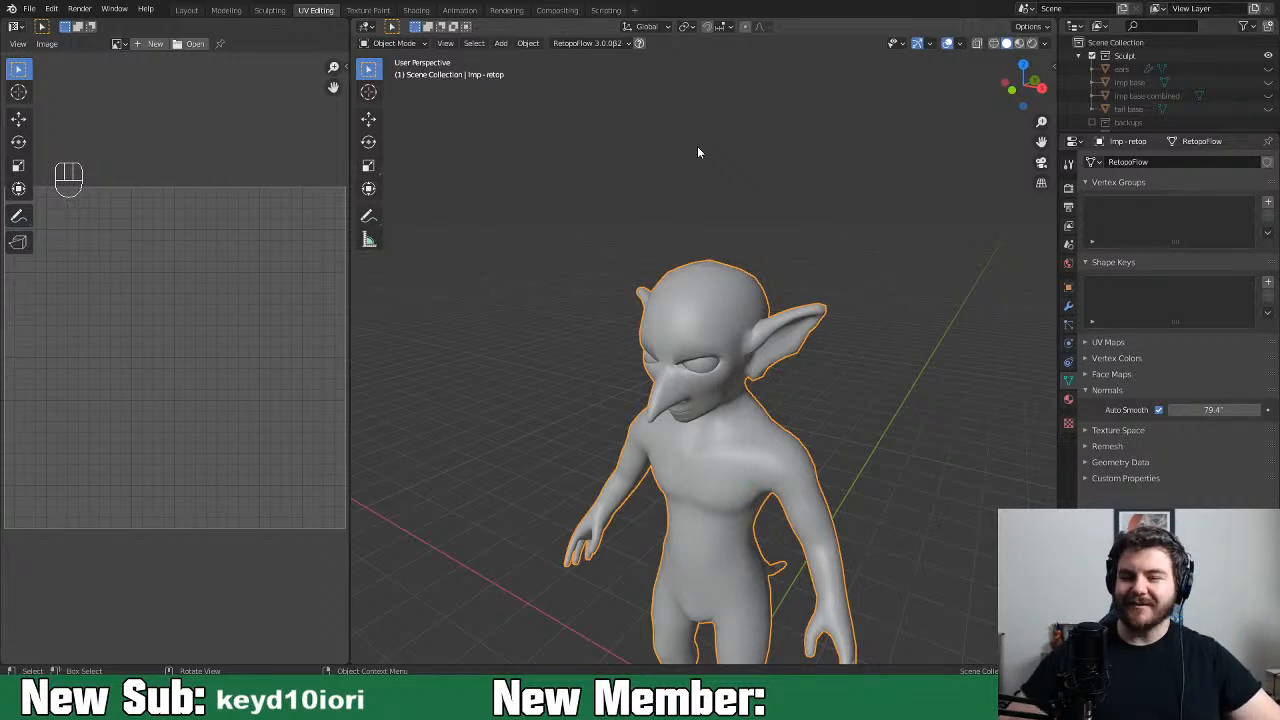
pyautogui.moveTo(818, 500); pyautogui.dragTo(697, 580, button='middle')
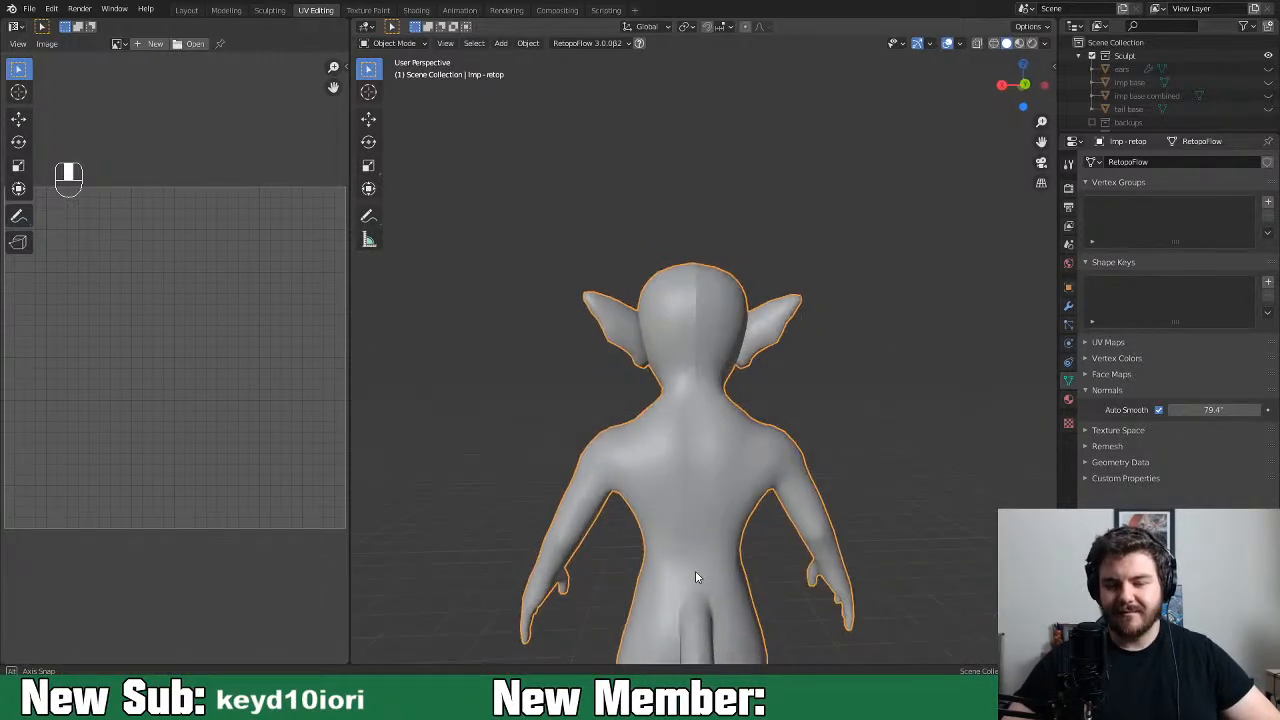
pyautogui.moveTo(1212, 410)
pyautogui.mouseDown()
pyautogui.moveTo(1250, 410)
pyautogui.moveTo(1236, 410)
pyautogui.mouseUp()
pyautogui.moveTo(808, 491); pyautogui.dragTo(822, 530, button='middle')
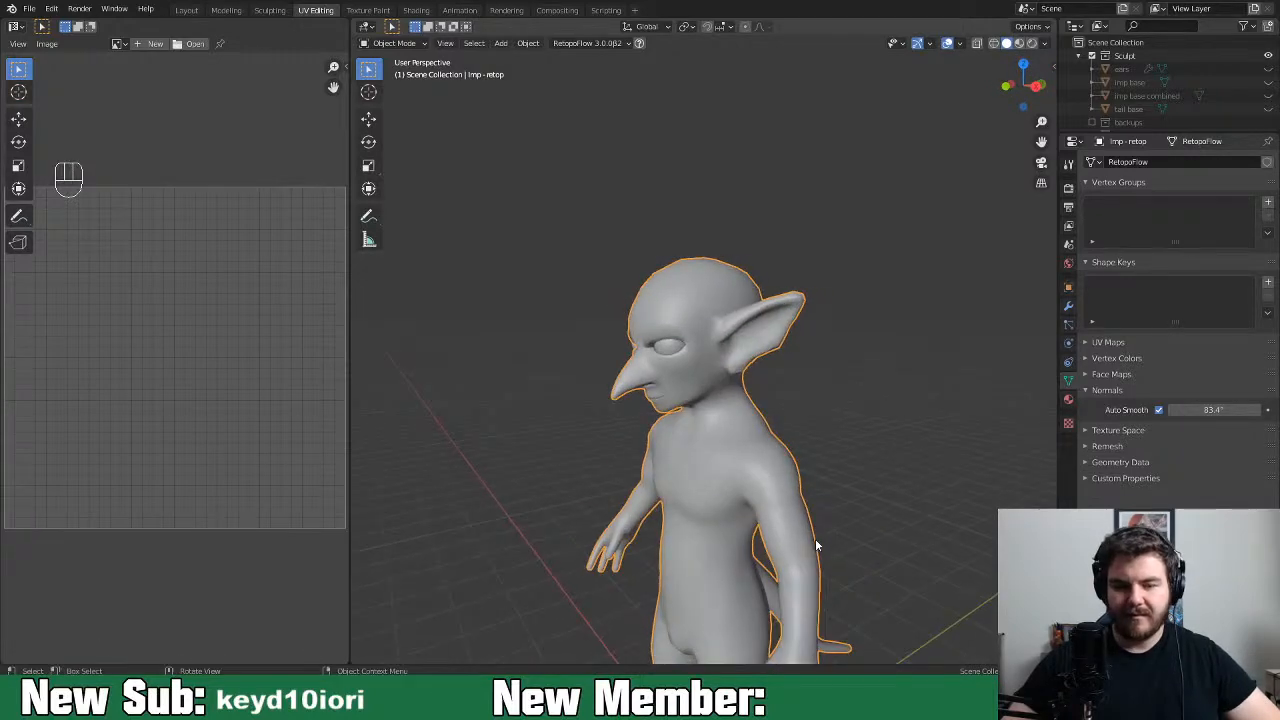
# Return imp - retop to Edit Mode with the head and neck in close view
pyautogui.hotkey('ctrl', 'Tab')
pyautogui.click(867, 530)
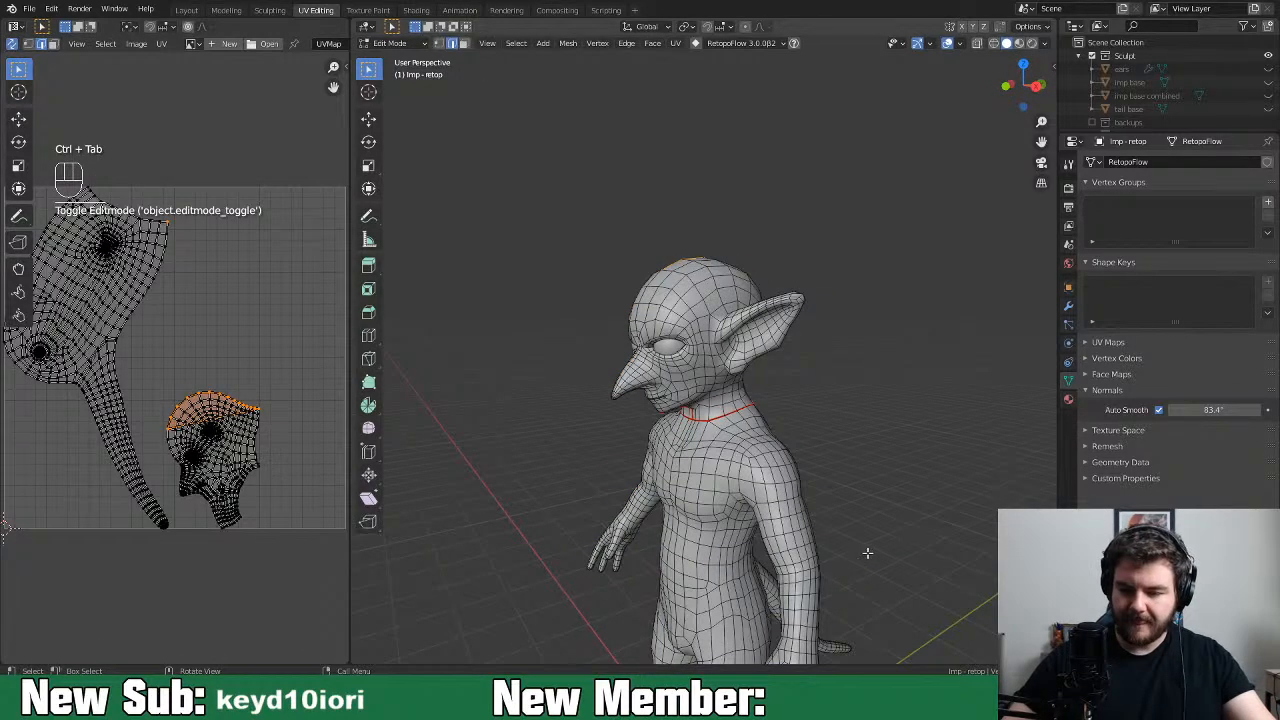
pyautogui.scroll(2, 818, 340)
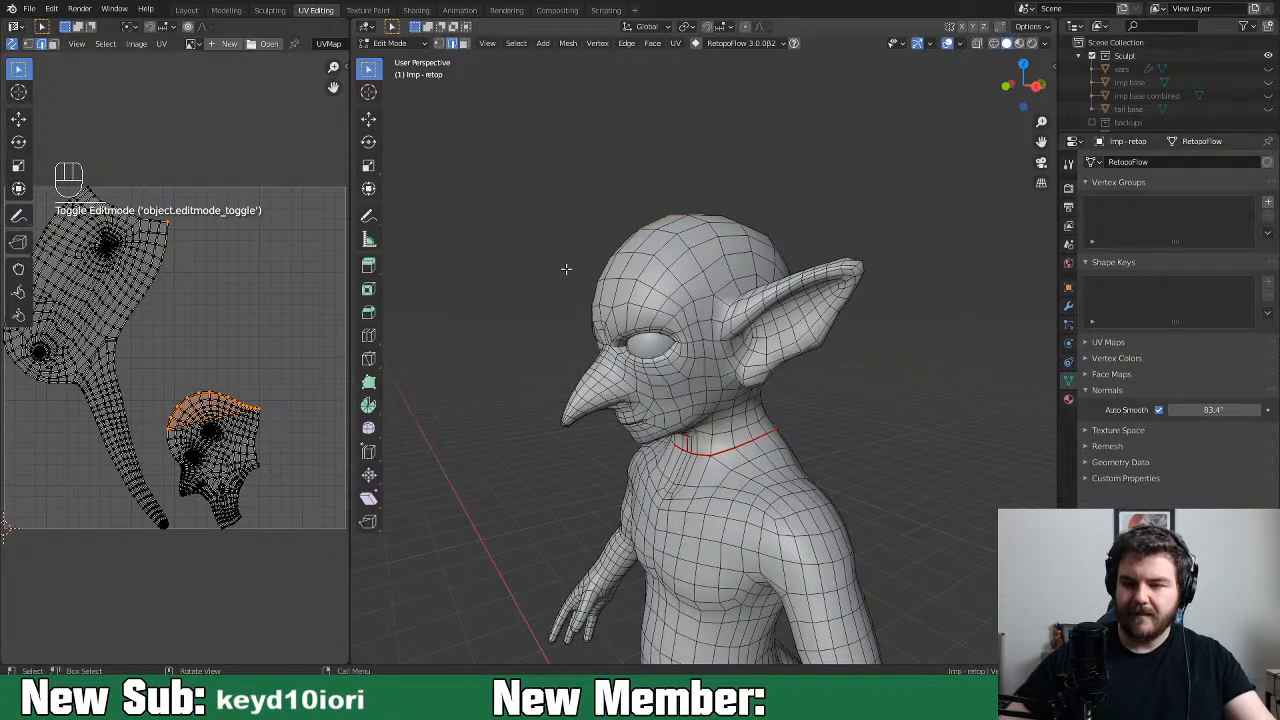
# Display the face normals on the imp mesh and examine their direction around the head
pyautogui.click(960, 45)
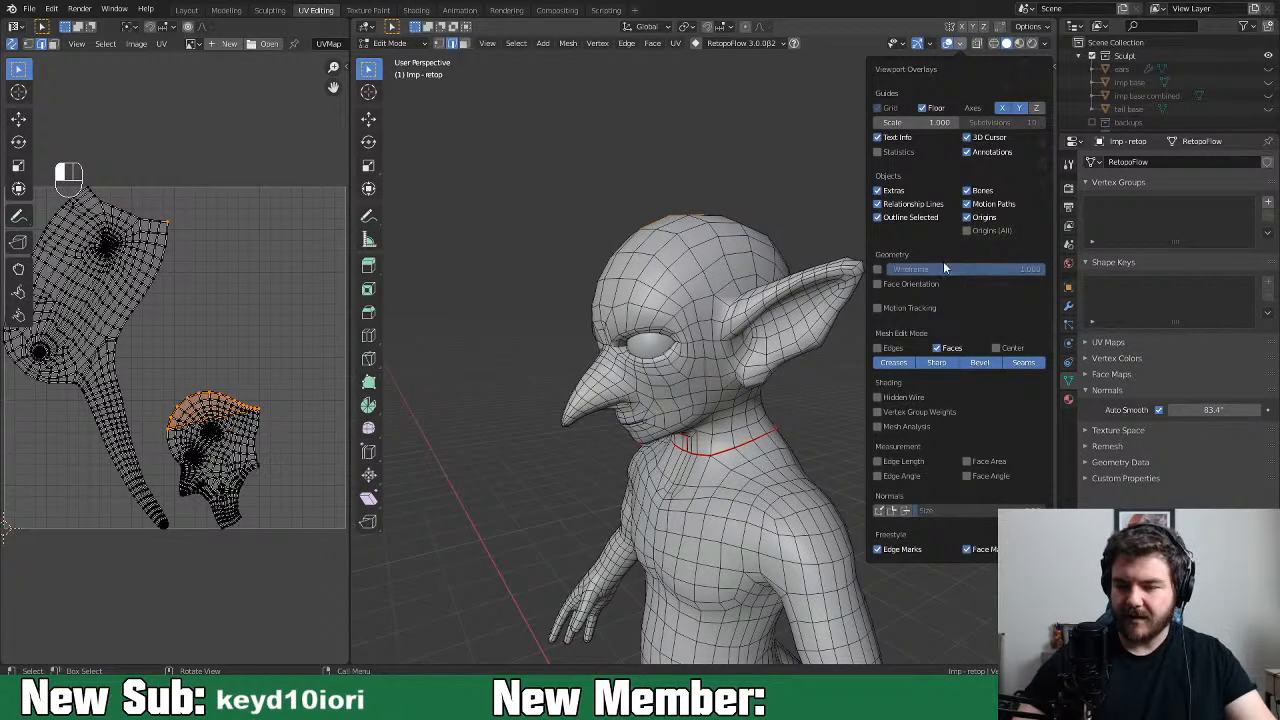
pyautogui.click(905, 513)
pyautogui.moveTo(822, 476); pyautogui.dragTo(793, 355, button='middle')
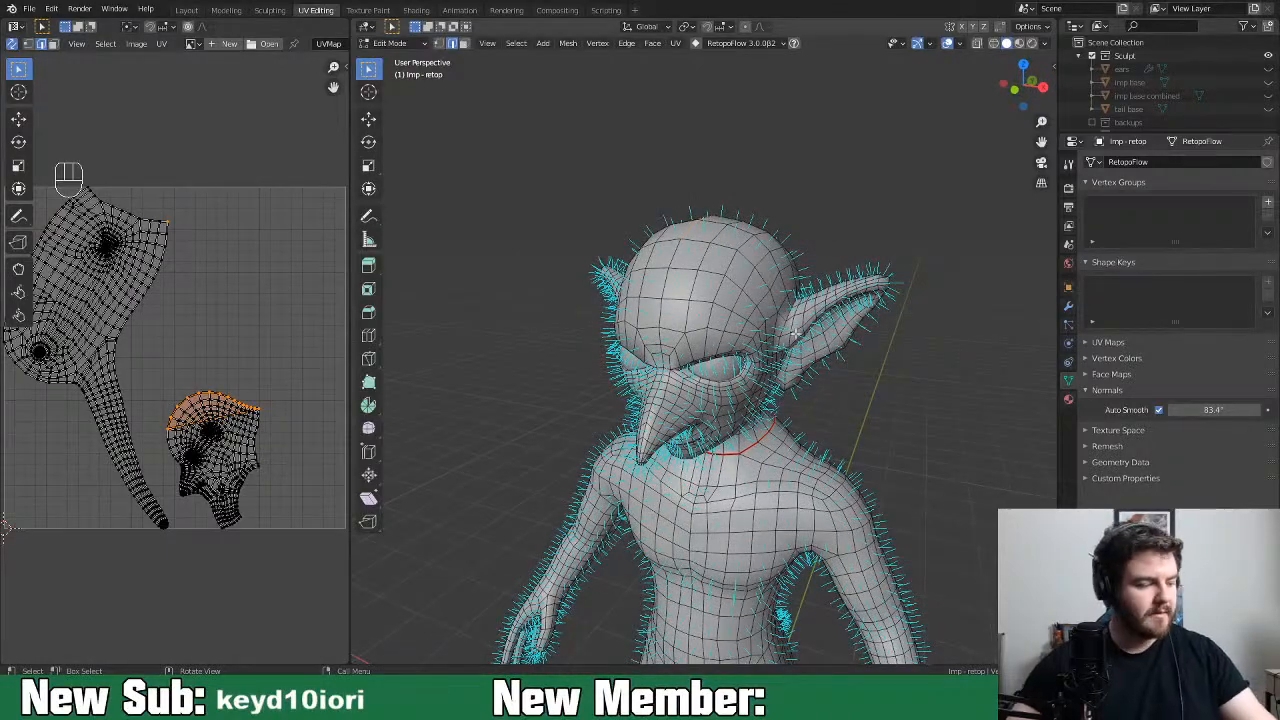
# Try moving a vertex near the base of the imp's left ear along global X and check the shading in Object Mode
pyautogui.press('1')
pyautogui.click(829, 343)
pyautogui.press('g')
pyautogui.press('x')
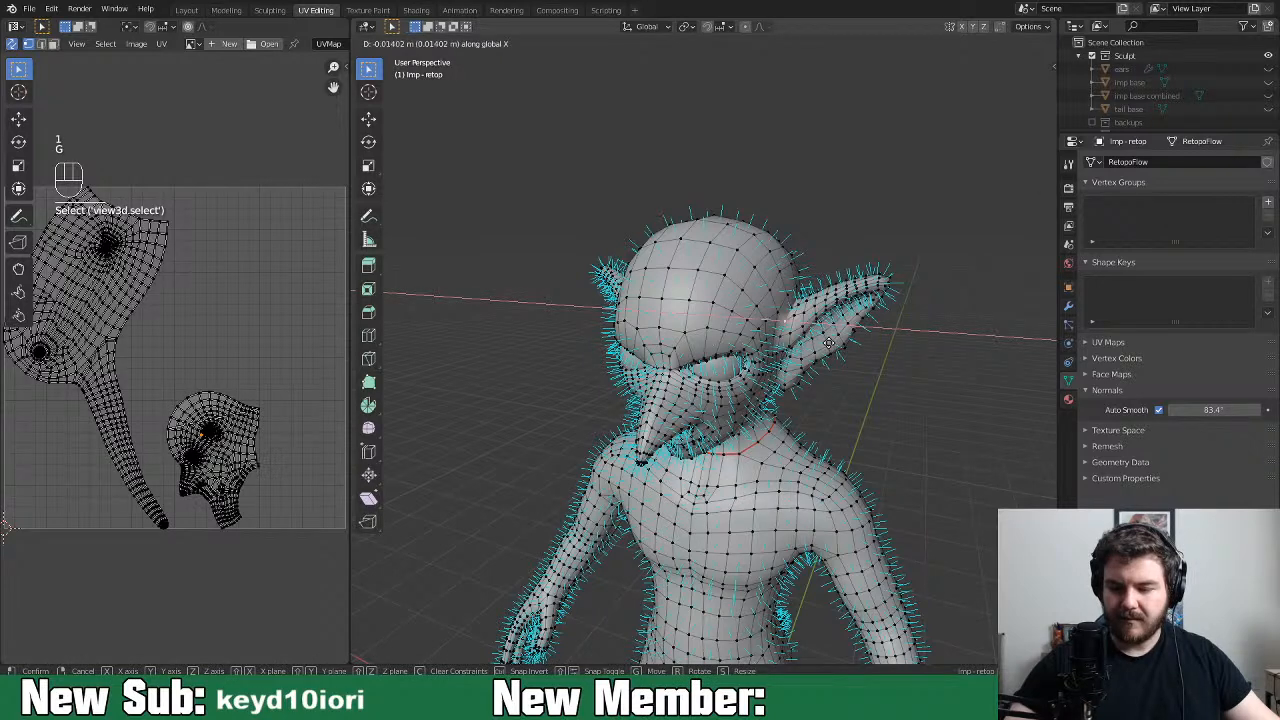
pyautogui.click(829, 343)
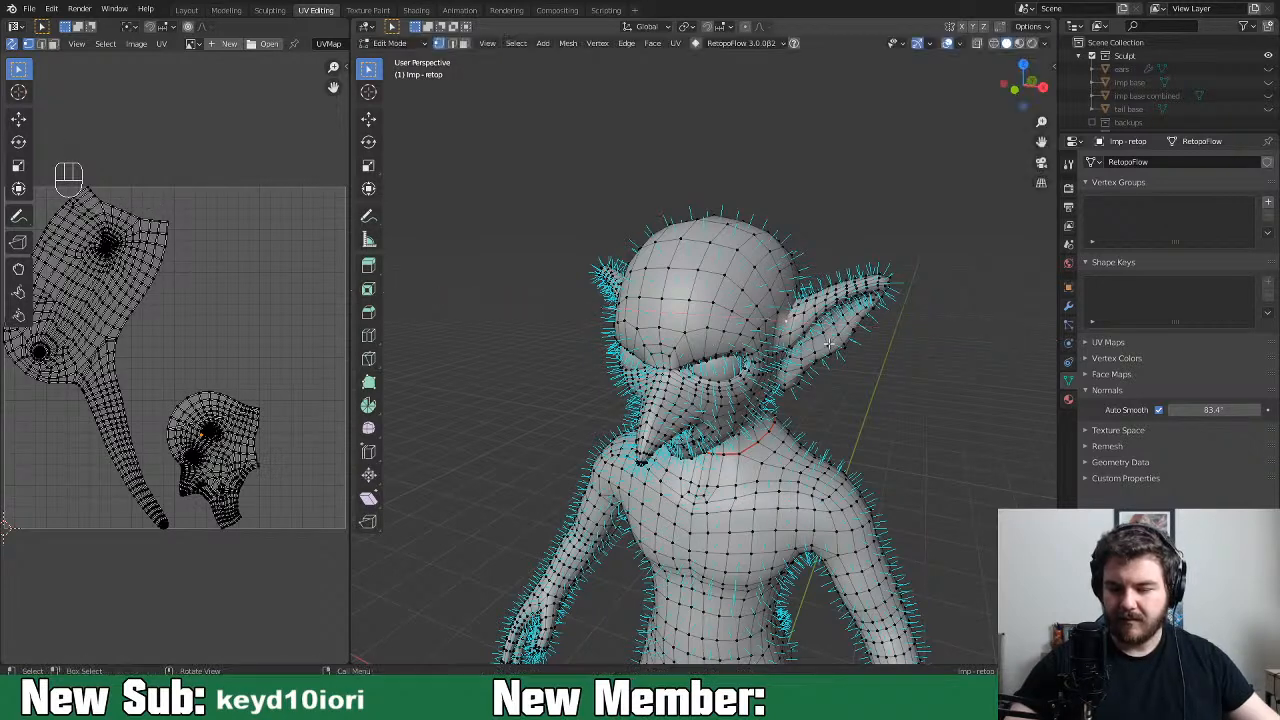
pyautogui.press('g')
pyautogui.press('x')
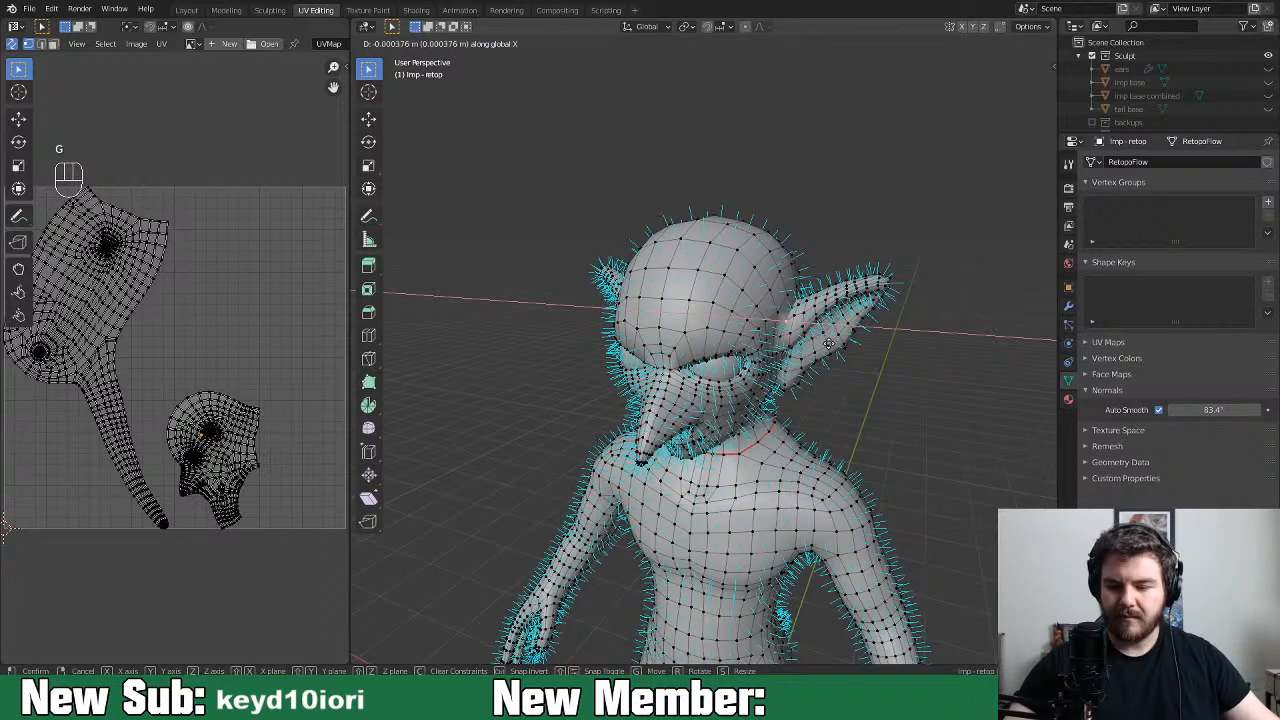
pyautogui.click(840, 340)
pyautogui.moveTo(842, 340); pyautogui.dragTo(930, 314, button='middle')
pyautogui.press('Tab')
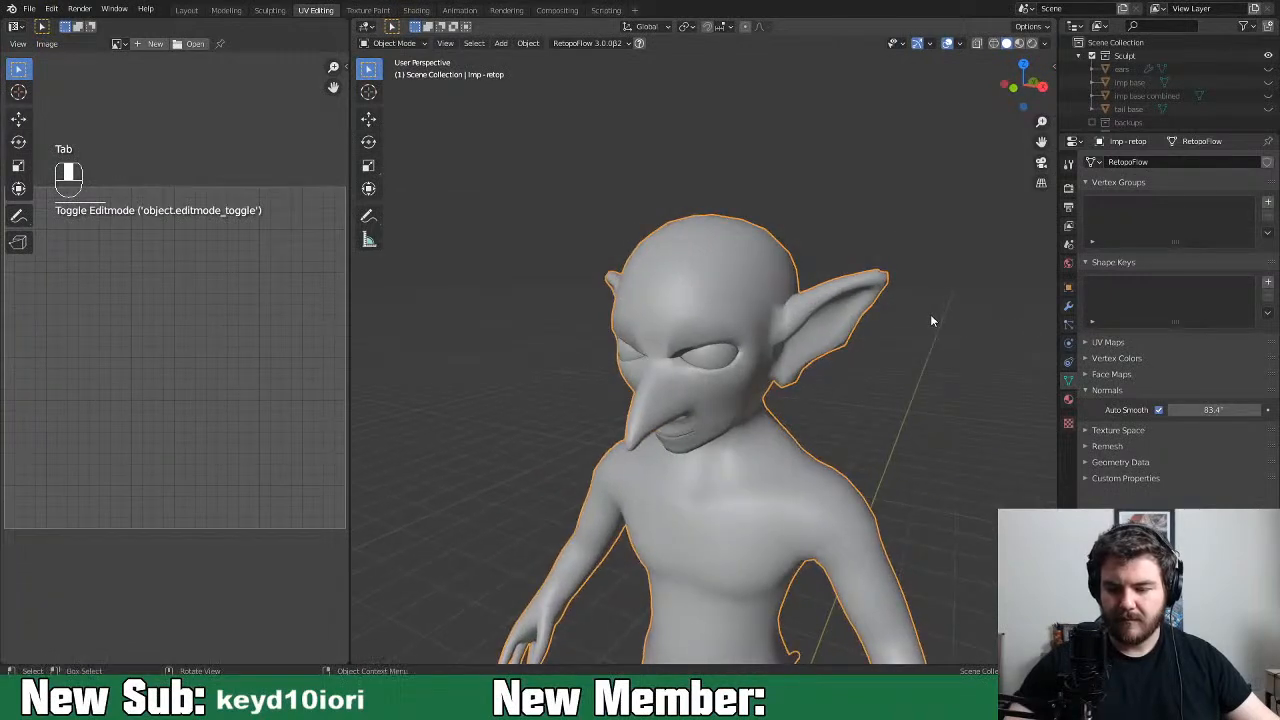
# Undo the vertex moves near the ear and return to Edit Mode
pyautogui.press('Tab')
pyautogui.hotkey('ctrl', 'z')
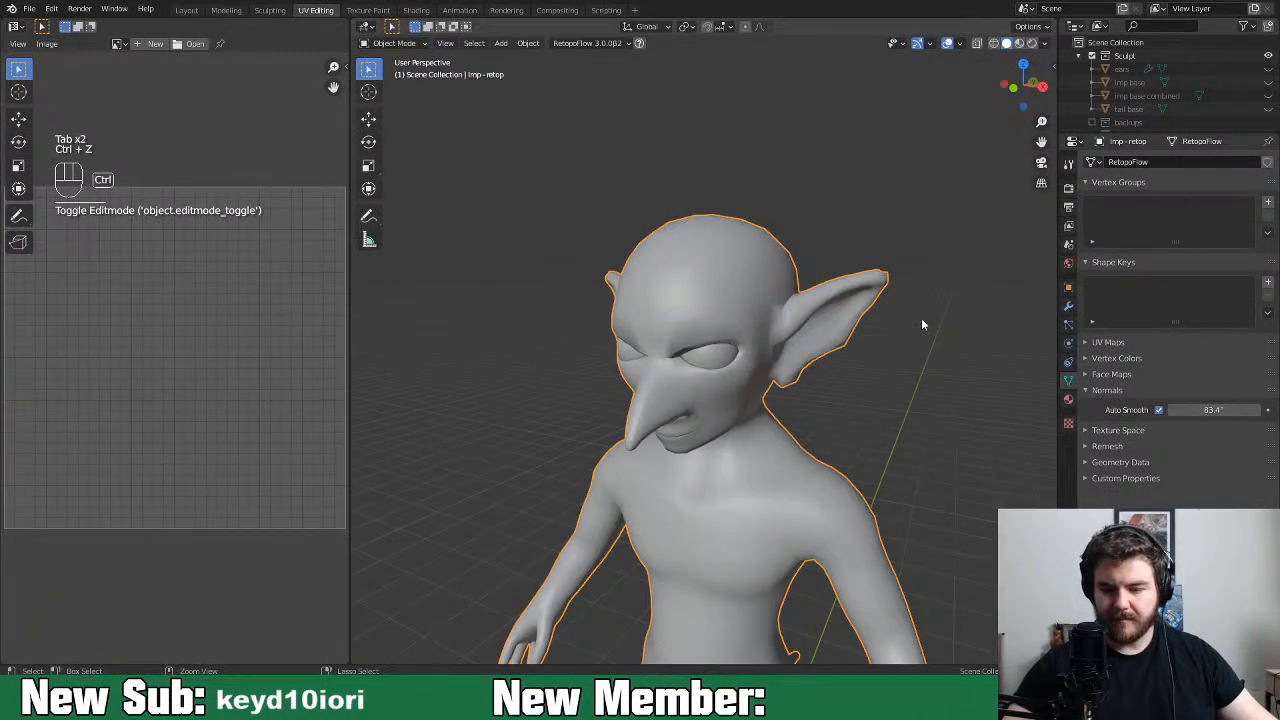
pyautogui.hotkey('ctrl', 'z')
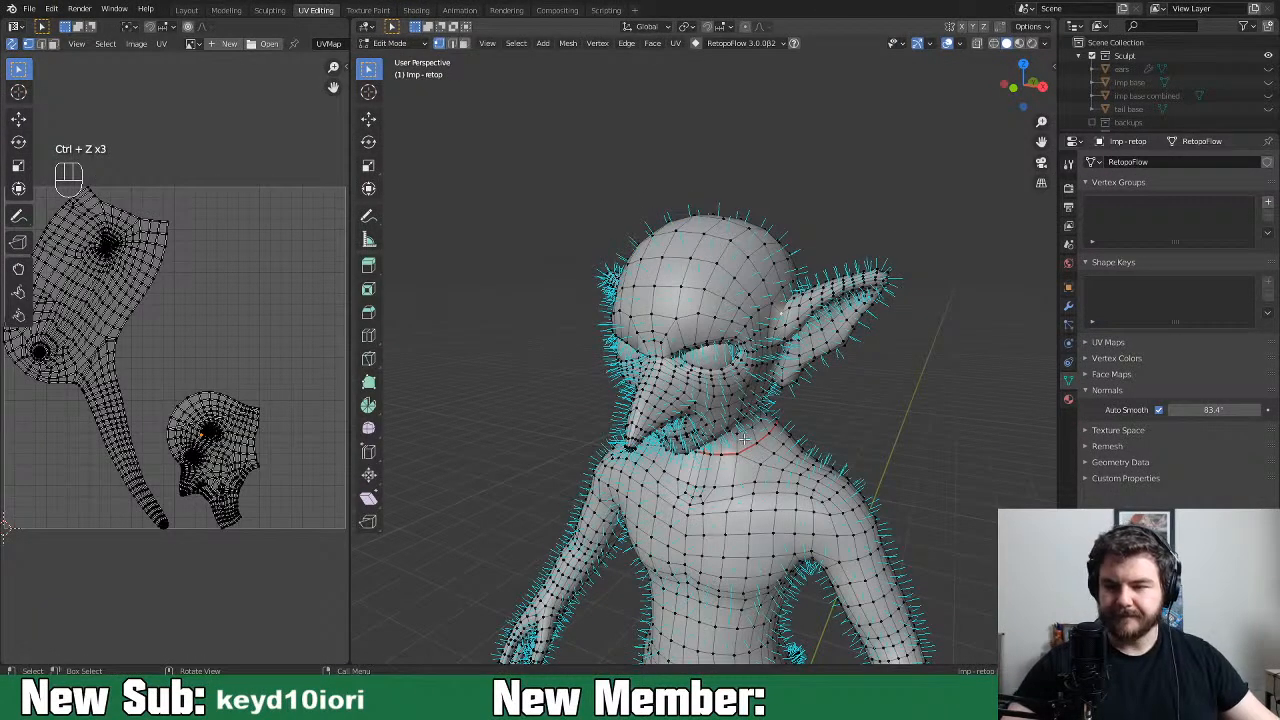
# Hide the face normals display on the imp mesh
pyautogui.click(1045, 43)
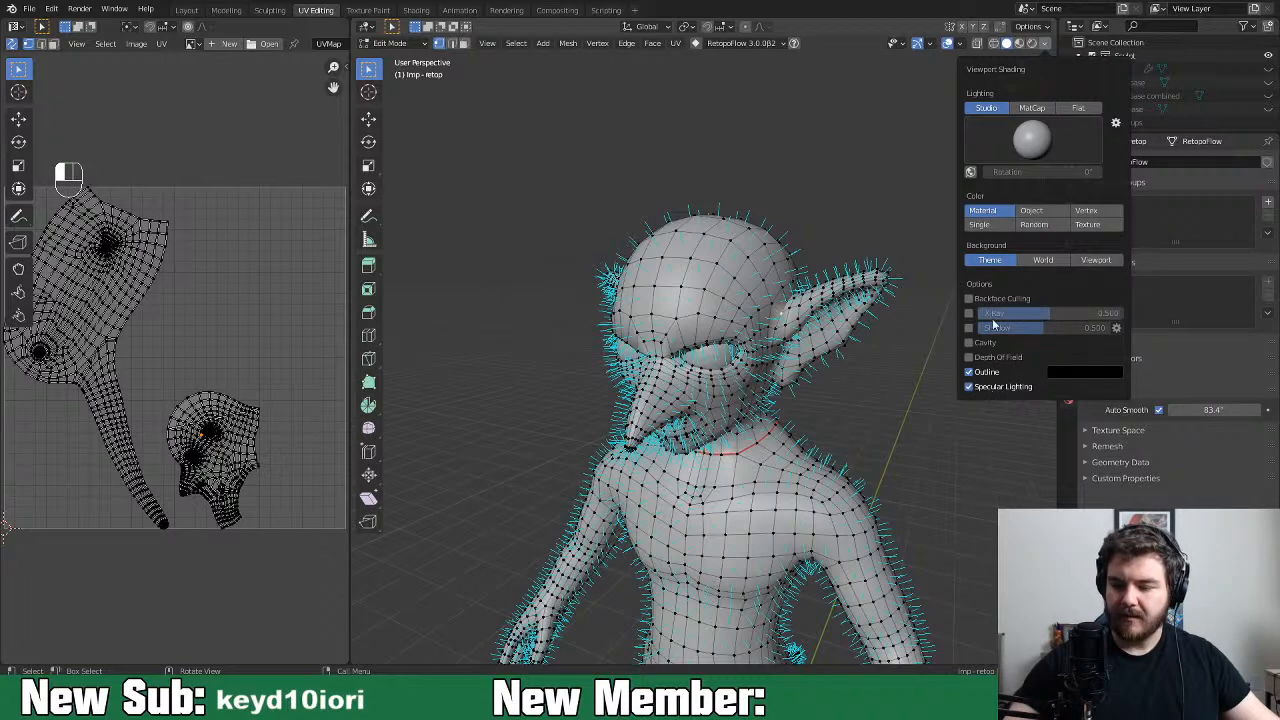
pyautogui.click(960, 44)
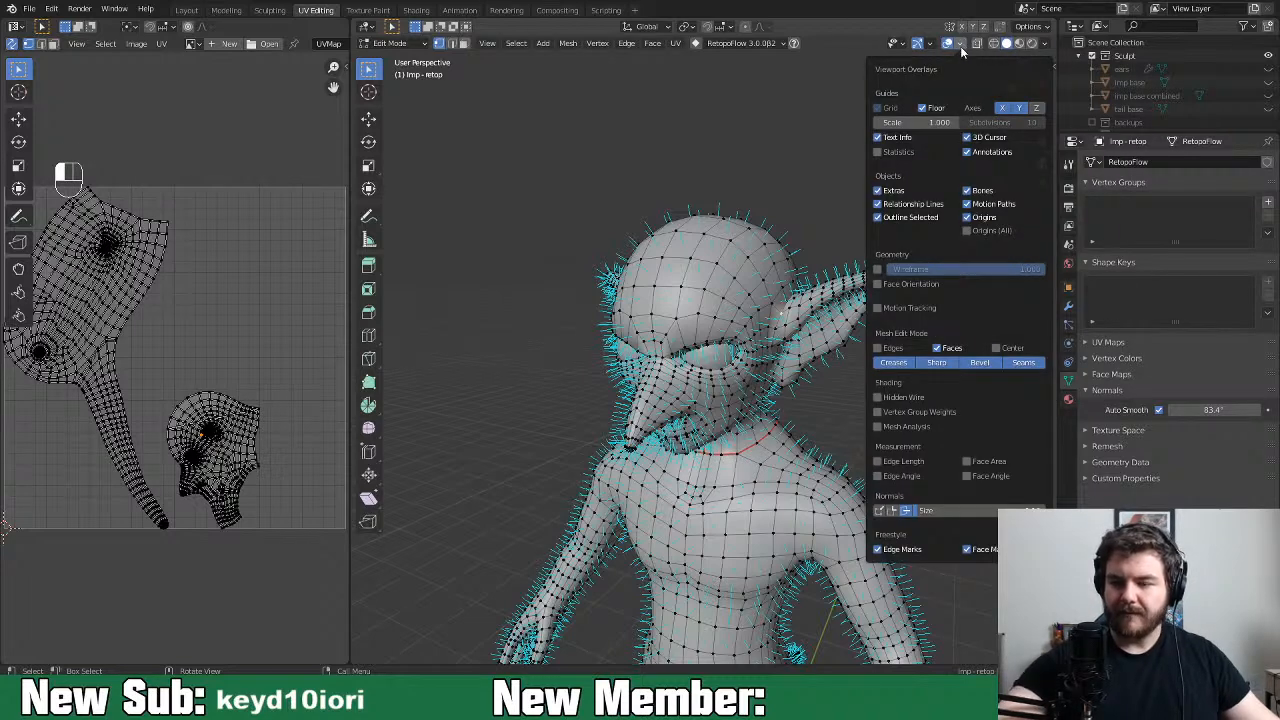
pyautogui.click(906, 510)
pyautogui.moveTo(709, 516); pyautogui.dragTo(790, 417, button='middle')
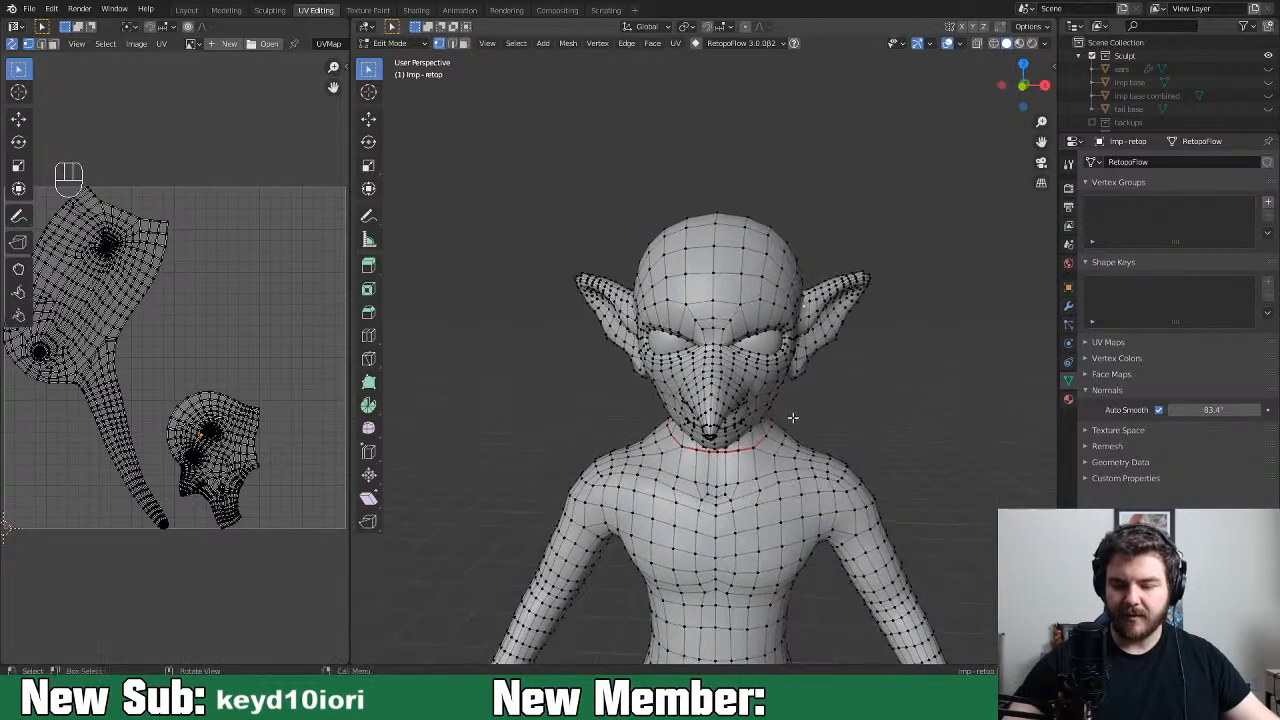
# Select the entire imp mesh in edge select mode and unwrap its UVs
pyautogui.press('2')
pyautogui.press('a')
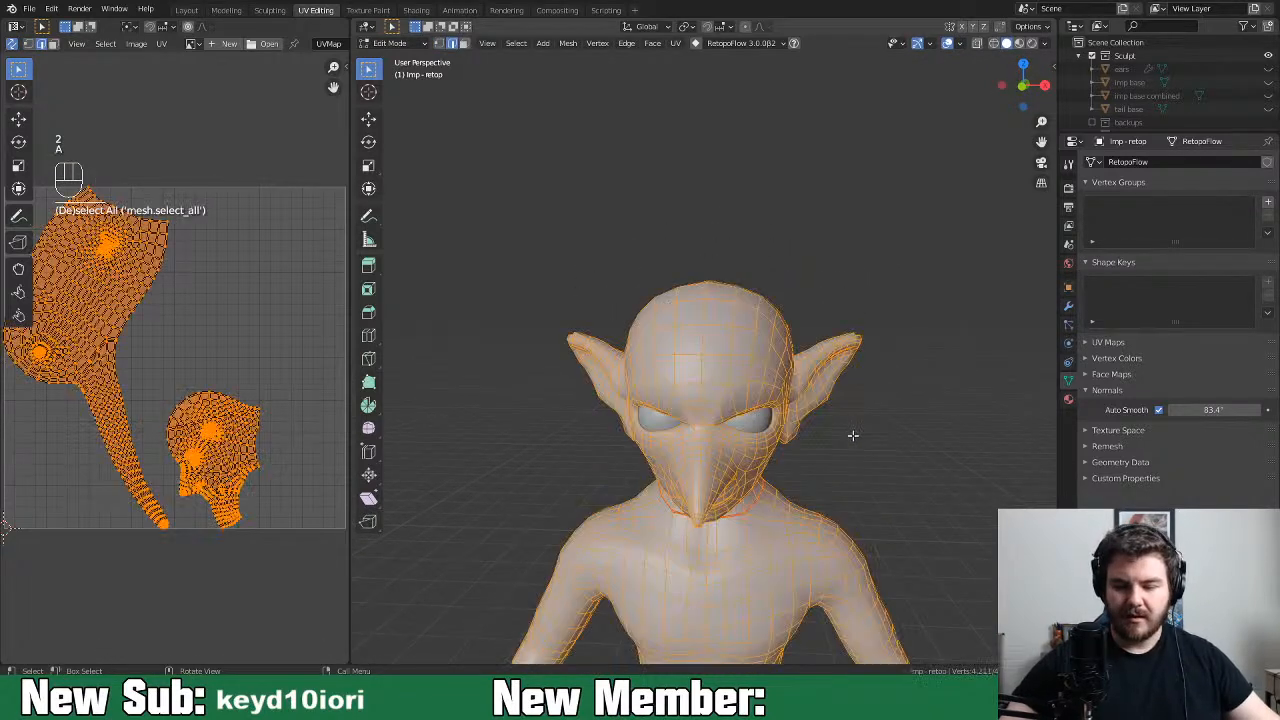
pyautogui.press('u')
pyautogui.click(850, 443)
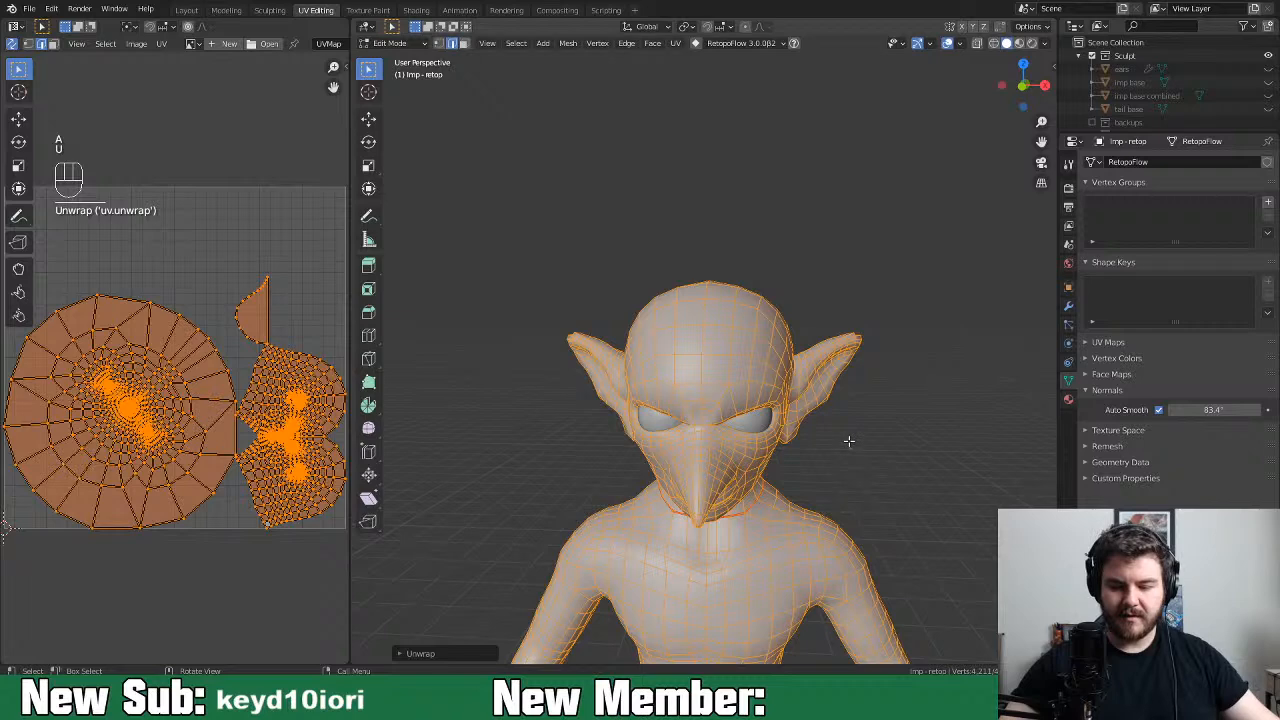
# Select the small stray half-disc island in the UV layout and delete its geometry from the mesh
pyautogui.press('3')
pyautogui.click(286, 326)
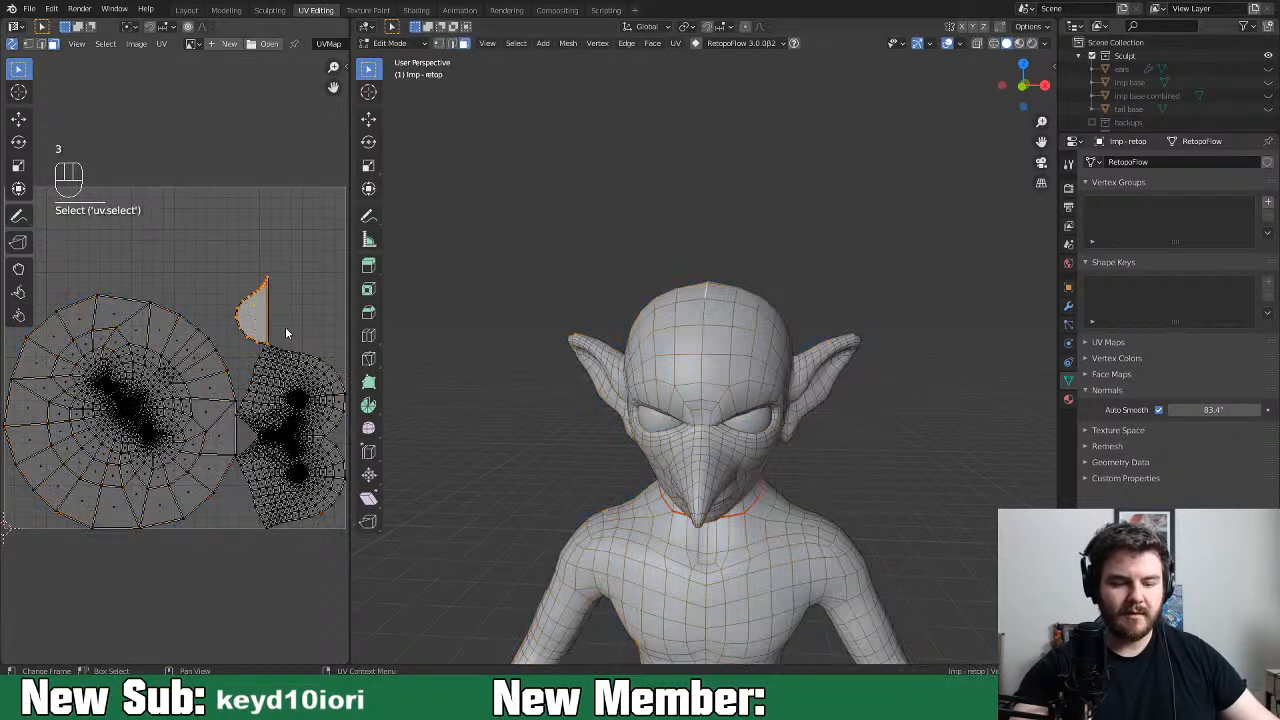
pyautogui.moveTo(806, 388); pyautogui.dragTo(857, 403, button='middle')
pyautogui.press('x')
pyautogui.click(855, 417)
# Mark a seam along the head's centre line from the back of the neck over the crown to the forehead
pyautogui.moveTo(760, 522); pyautogui.dragTo(735, 493, button='middle')
pyautogui.press('2')
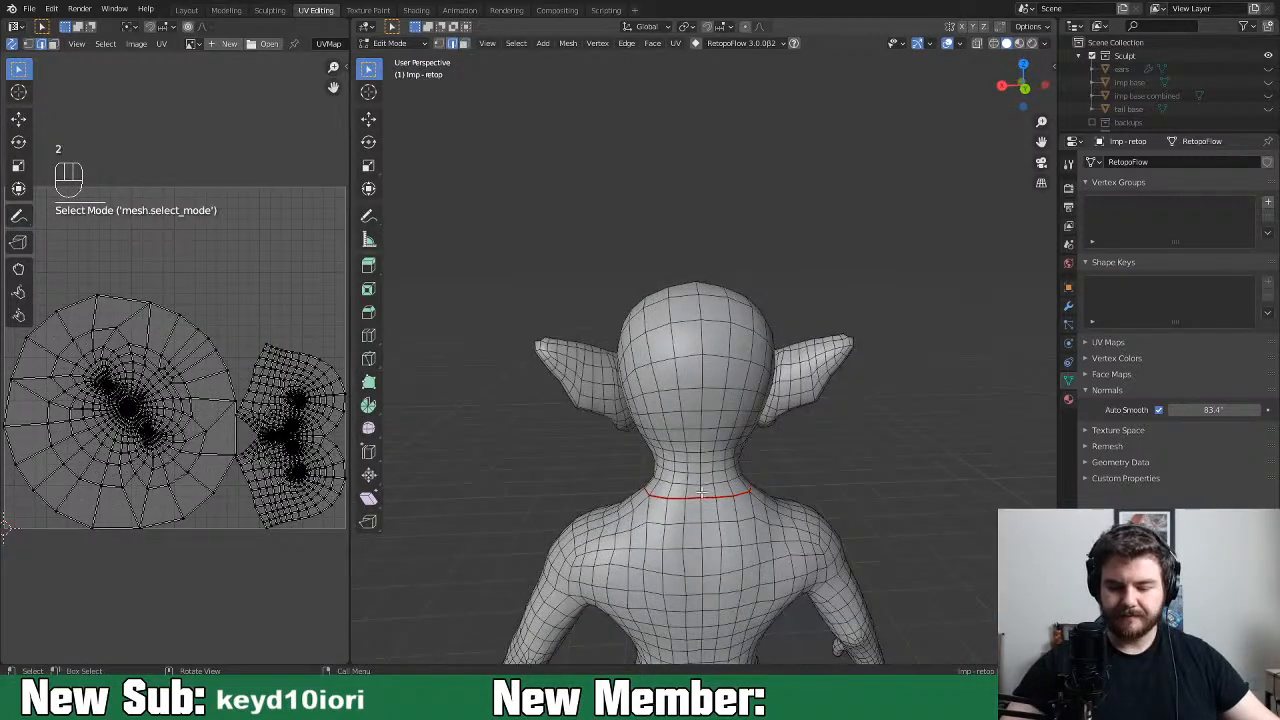
pyautogui.keyDown('ctrl'); pyautogui.click(700, 298); pyautogui.keyUp('ctrl')
pyautogui.moveTo(700, 298); pyautogui.dragTo(1000, 314, button='middle')
pyautogui.moveTo(845, 403); pyautogui.dragTo(830, 388, button='middle')
pyautogui.rightClick(828, 386)
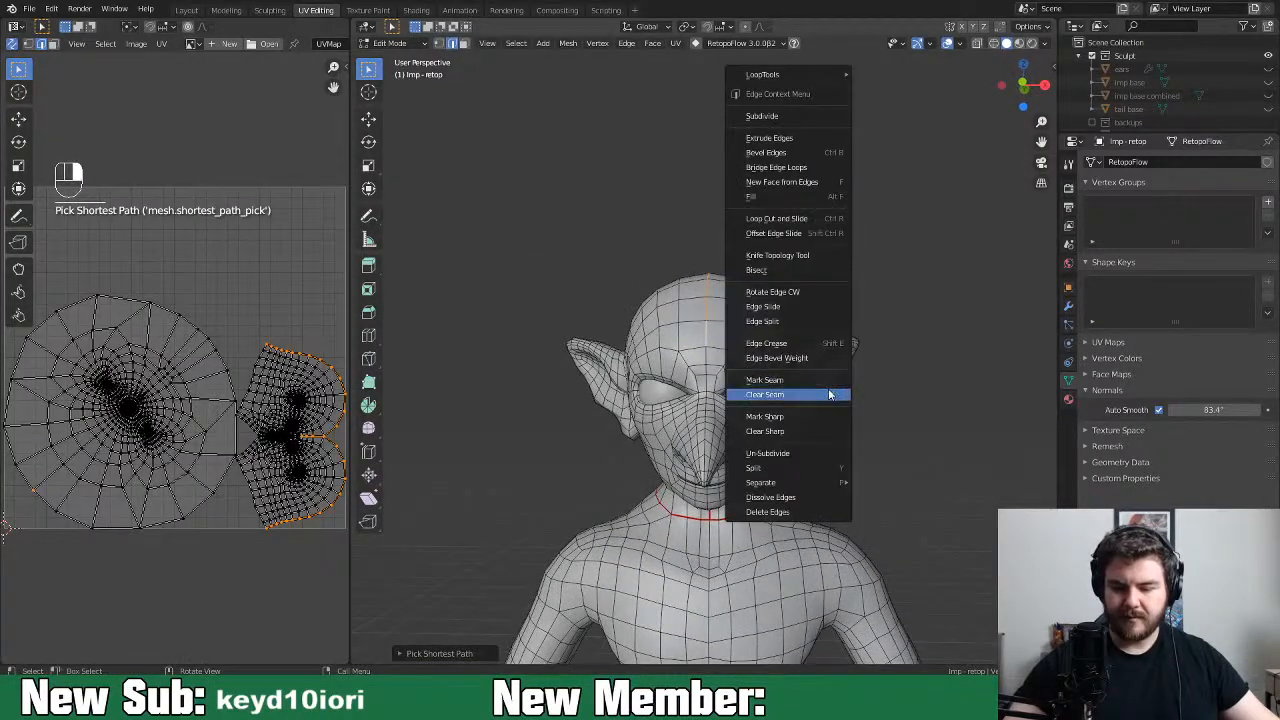
pyautogui.click(829, 383)
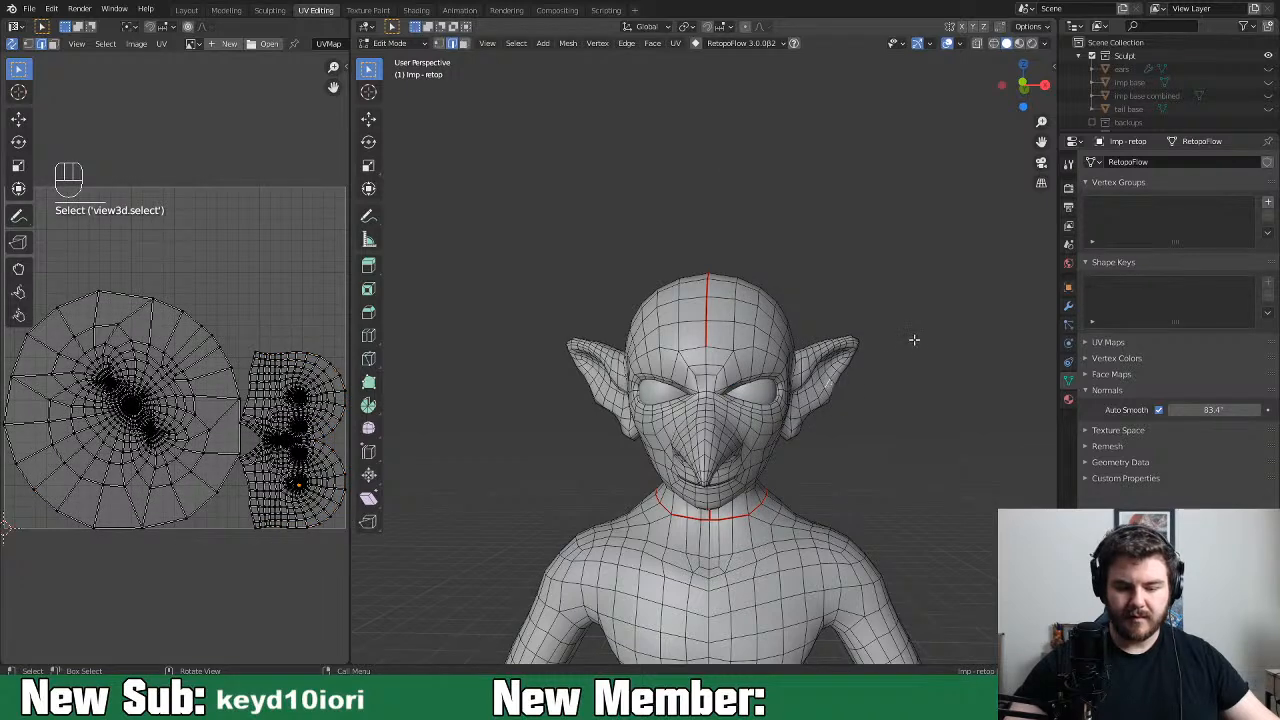
# Select the edge loop around the base of the imp's left ear and mark it as a seam
pyautogui.moveTo(764, 455); pyautogui.dragTo(741, 397, button='middle')
pyautogui.keyDown('alt'); pyautogui.click(724, 384); pyautogui.keyUp('alt')
pyautogui.keyDown('alt'); pyautogui.keyDown('shift'); pyautogui.click(737, 395); pyautogui.keyUp('shift'); pyautogui.keyUp('alt')
pyautogui.moveTo(870, 385); pyautogui.dragTo(770, 357, button='middle')
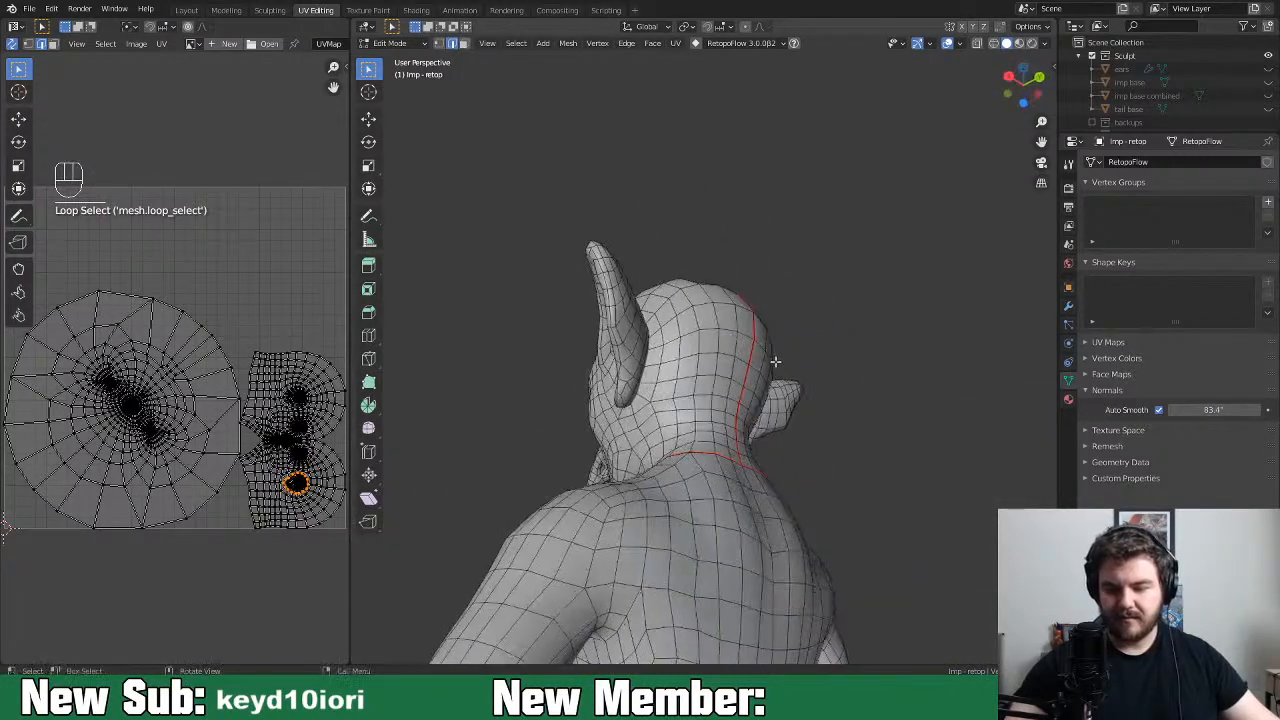
pyautogui.rightClick(769, 391)
pyautogui.click(768, 391)
# Mark a seam along the edge loop around the base of the imp's right ear
pyautogui.moveTo(736, 397); pyautogui.dragTo(793, 383, button='middle')
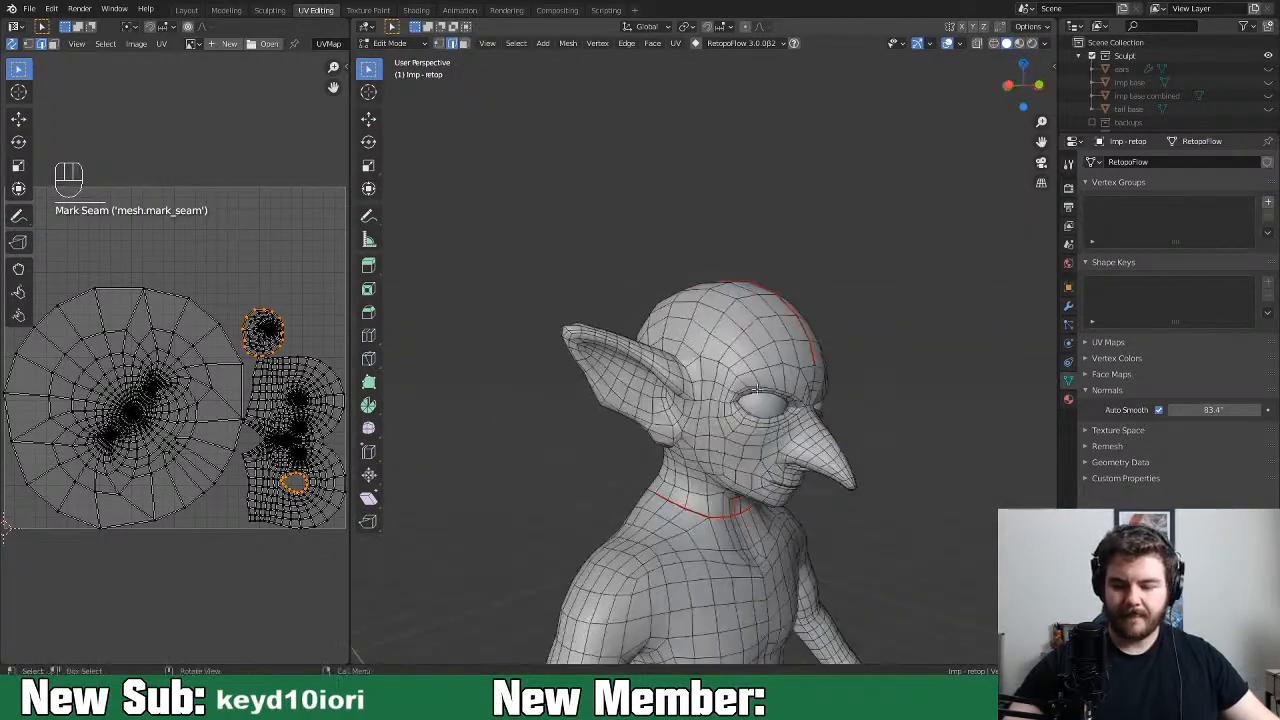
pyautogui.keyDown('alt'); pyautogui.keyDown('shift'); pyautogui.click(698, 417); pyautogui.keyUp('shift'); pyautogui.keyUp('alt')
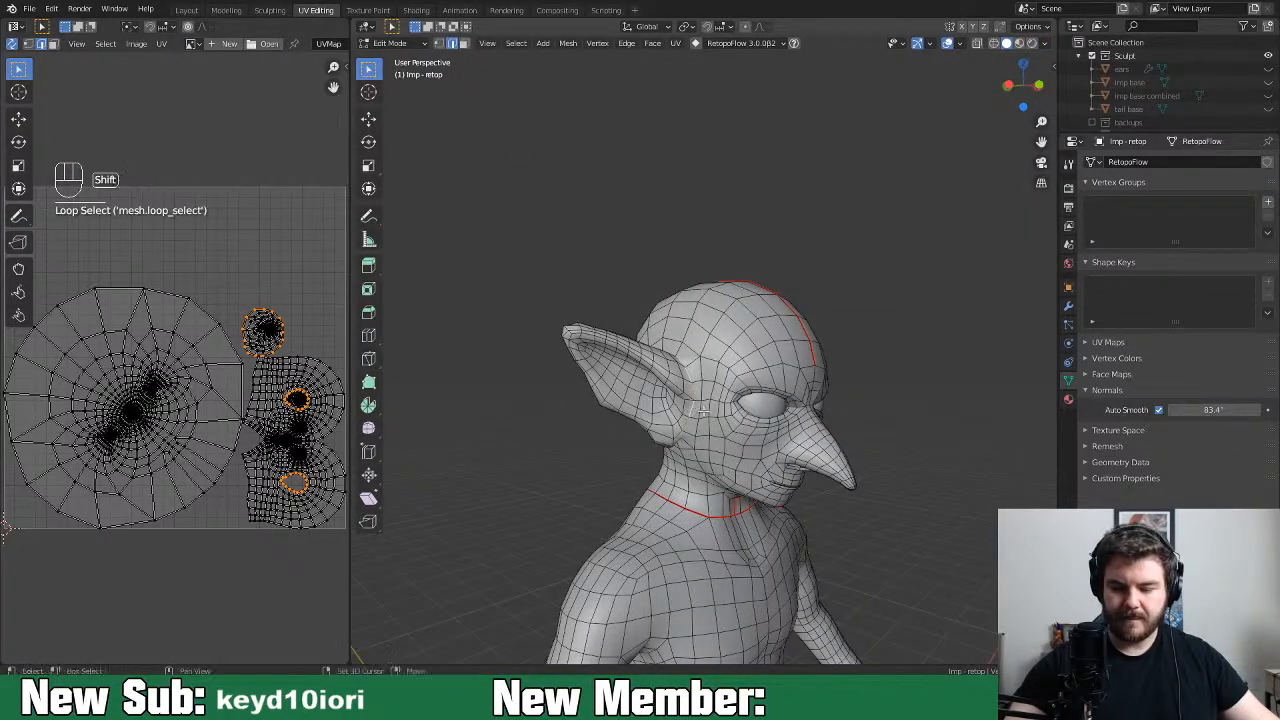
pyautogui.rightClick(771, 400)
pyautogui.click(770, 403)
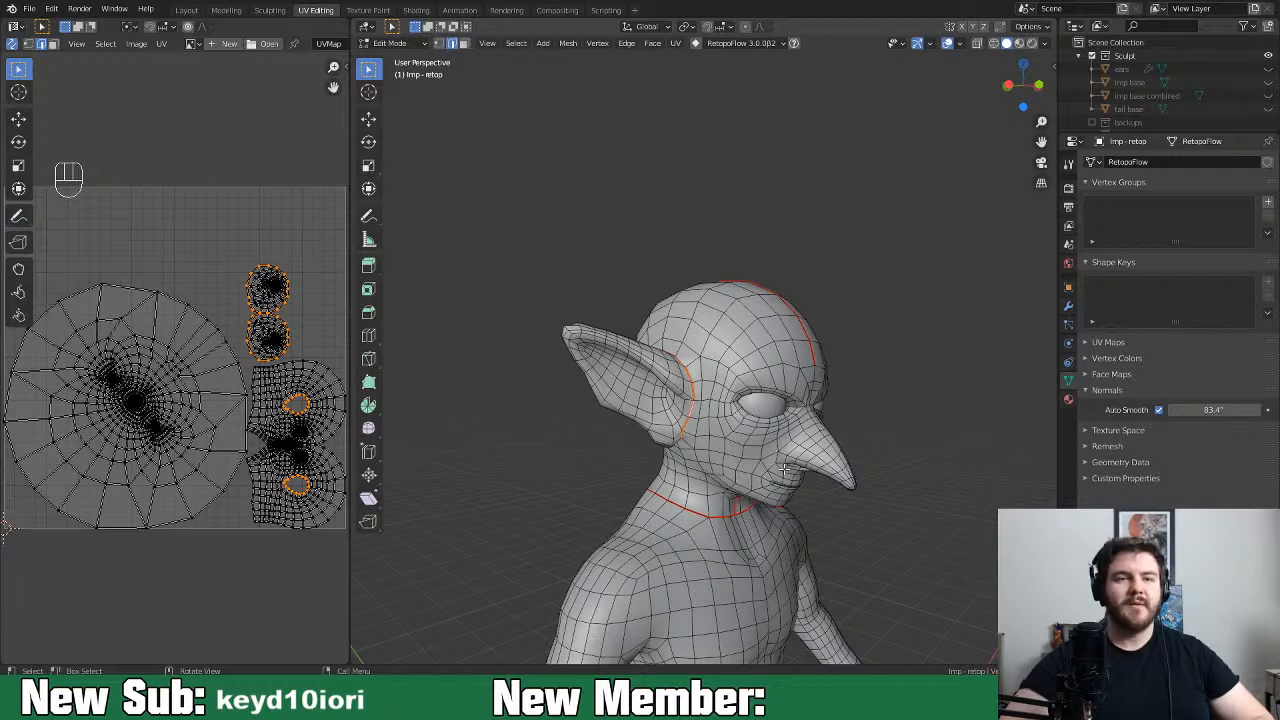
# Widen the UV editor so the whole UV layout fits beside the 3D view
pyautogui.moveTo(891, 427); pyautogui.dragTo(794, 449, button='middle')
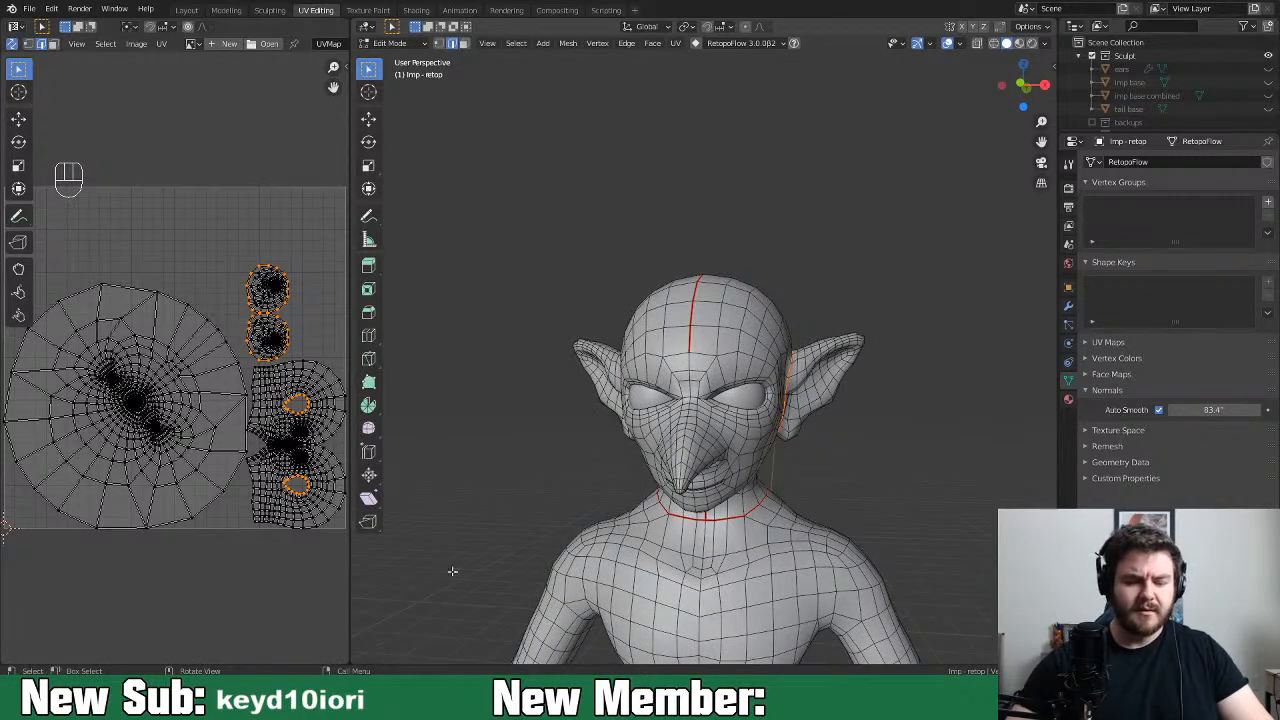
pyautogui.click(351, 582)
pyautogui.moveTo(351, 580); pyautogui.dragTo(538, 560)
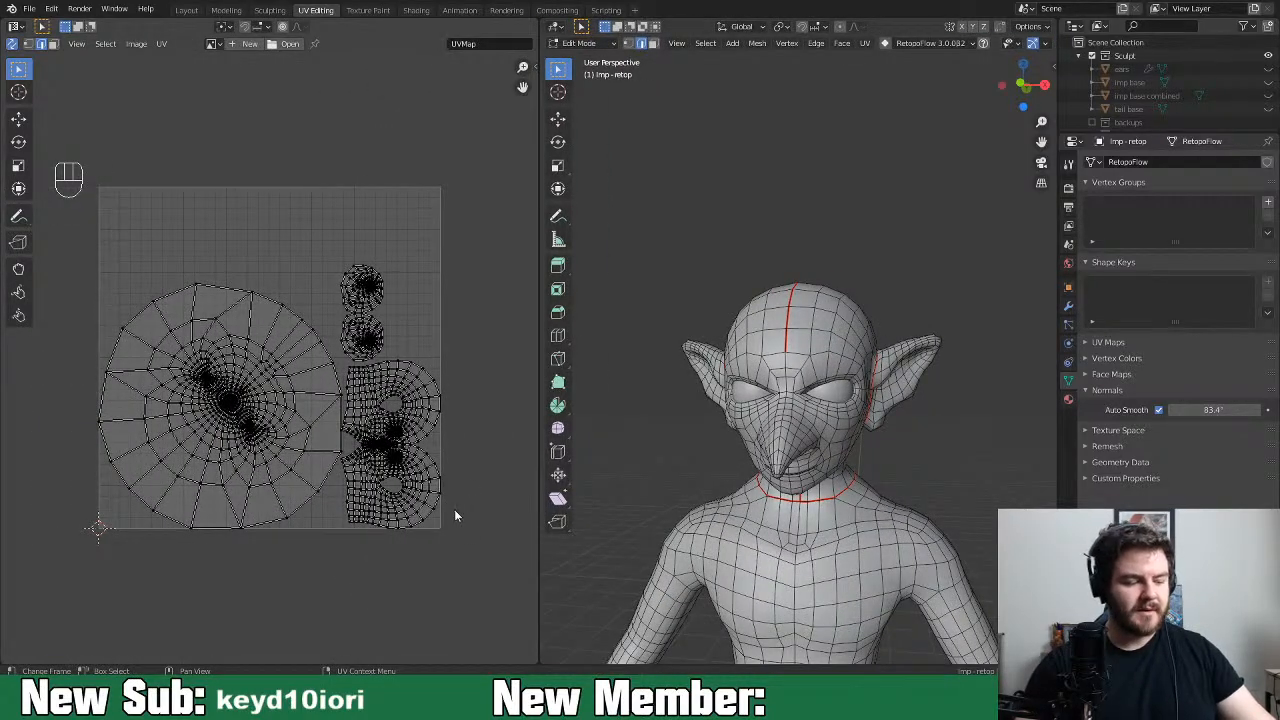
# Turn on the UV editor's stretching overlay and set its display type to Area
pyautogui.press('n')
pyautogui.click(530, 121)
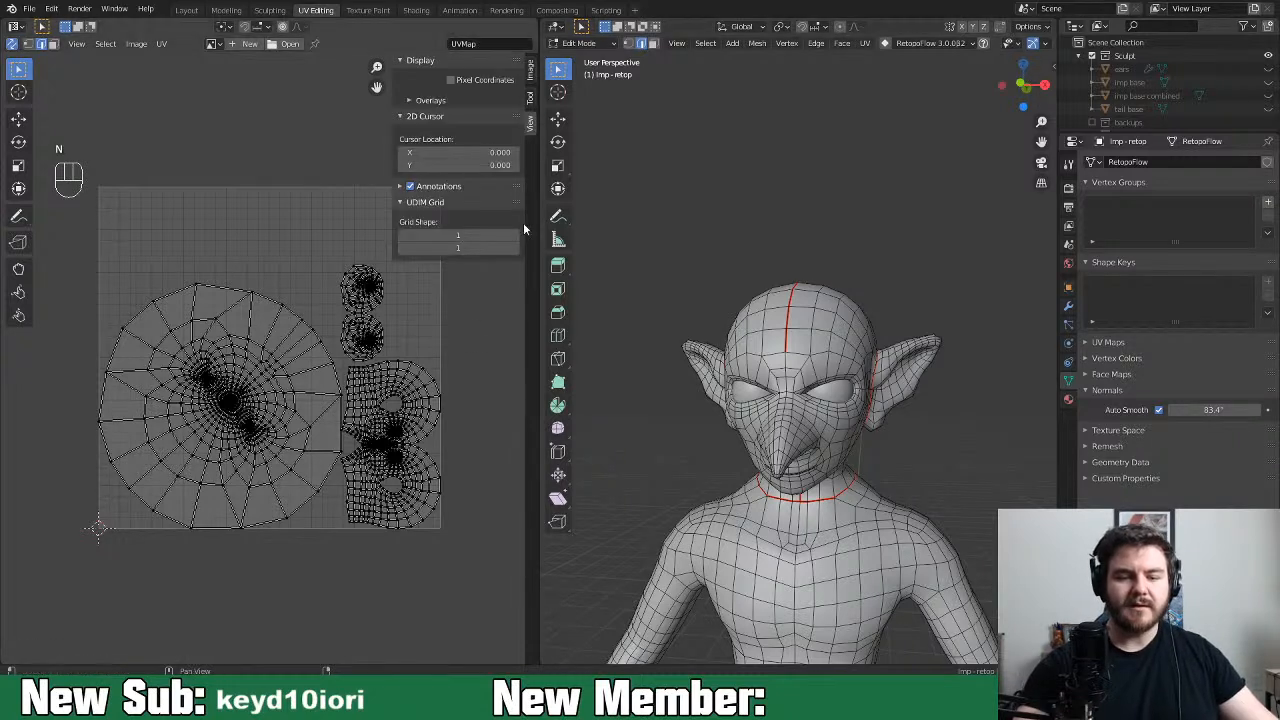
pyautogui.click(411, 102)
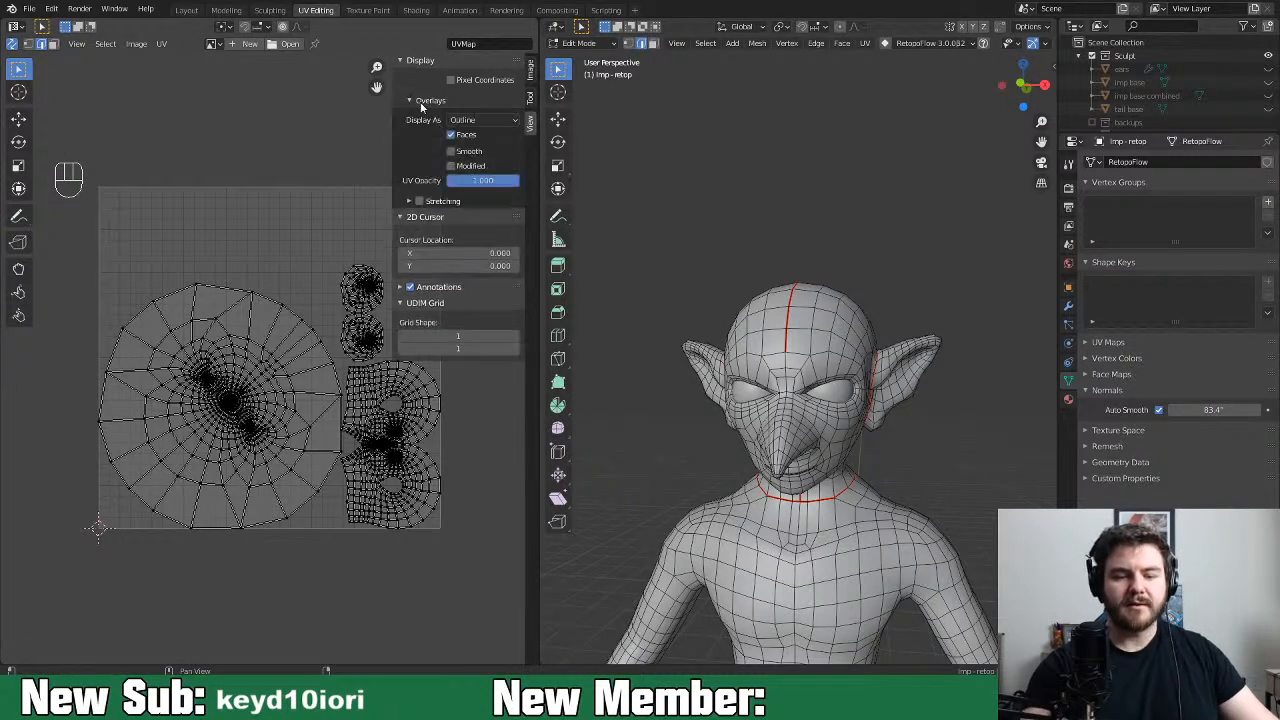
pyautogui.click(419, 201)
pyautogui.click(484, 221)
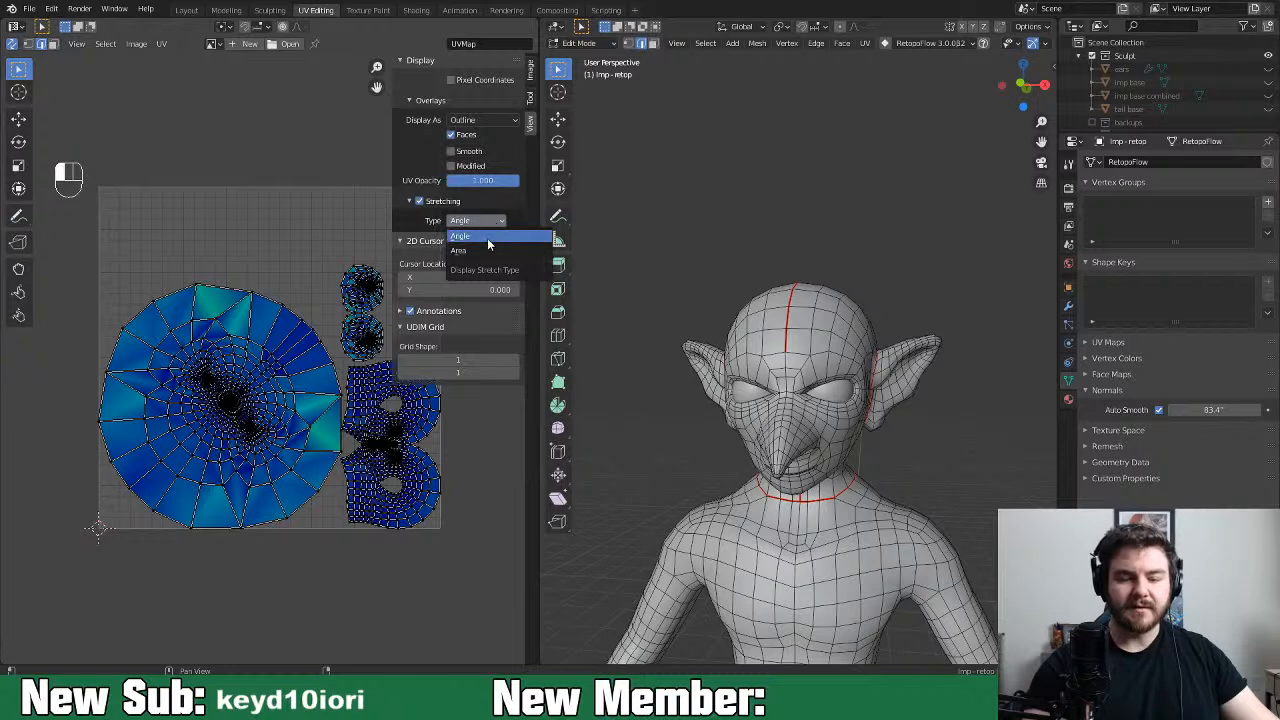
pyautogui.click(486, 252)
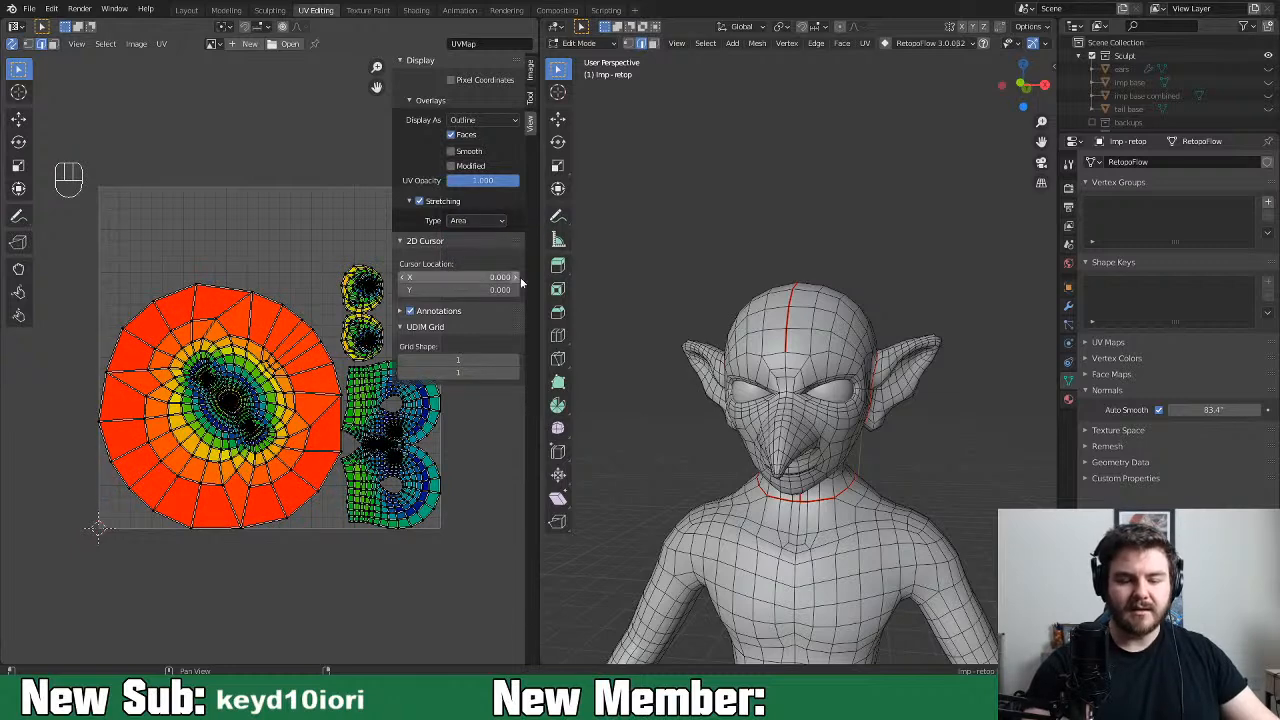
pyautogui.click(408, 201)
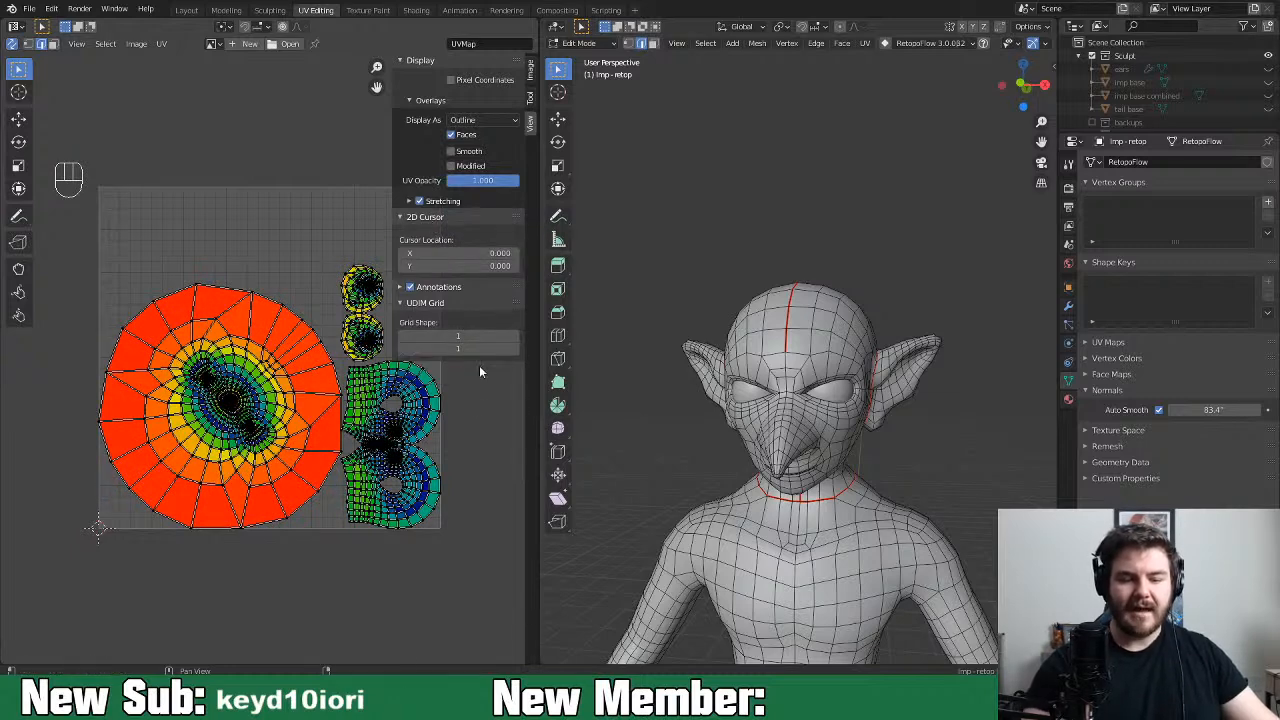
pyautogui.click(480, 430)
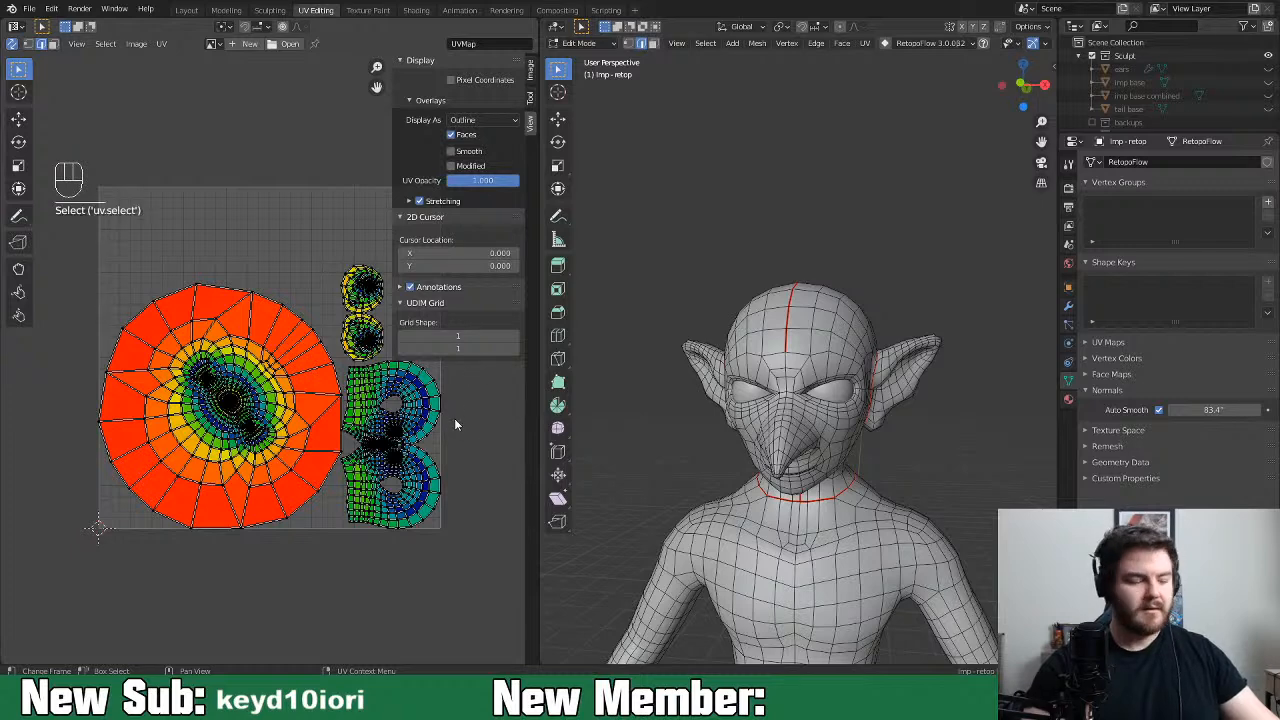
pyautogui.press('n')
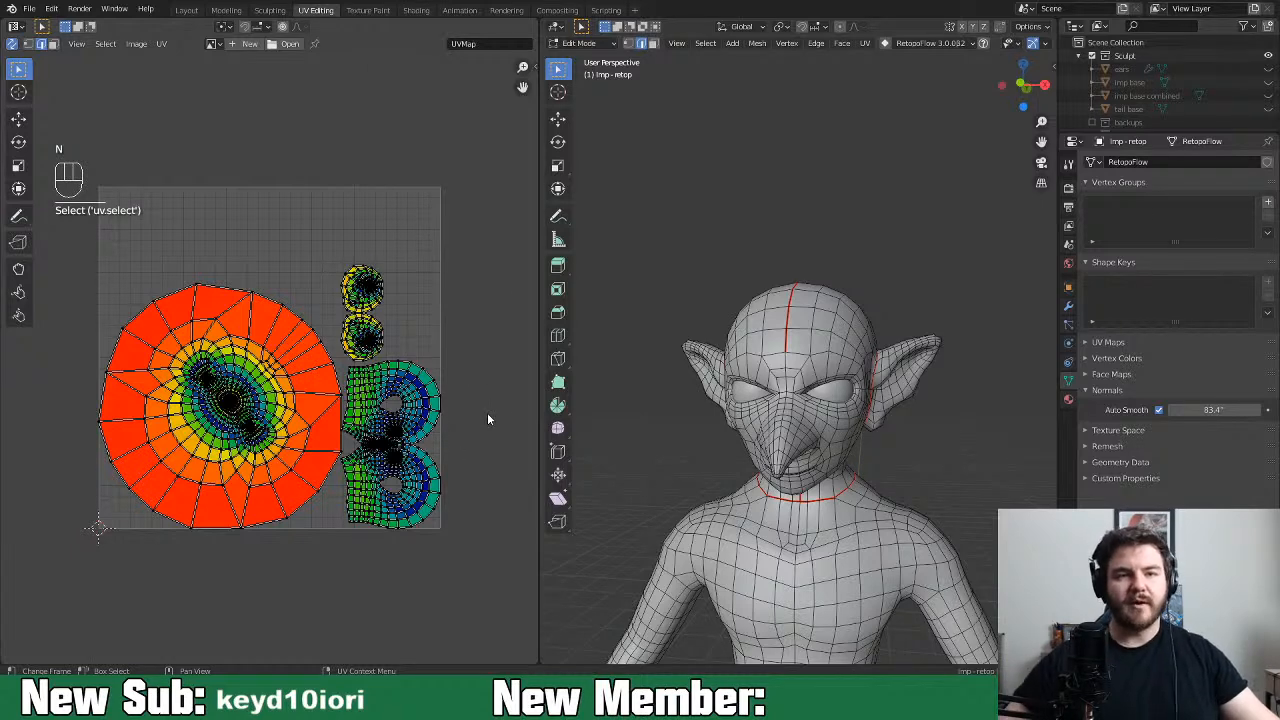
# Select the edge loop running along the inside rim of the imp's left ear and mark it as a seam
pyautogui.scroll(5, 501, 376)
pyautogui.moveTo(426, 468); pyautogui.dragTo(191, 555, button='middle')
pyautogui.scroll(5, 194, 539)
pyautogui.scroll(-1, 226, 540)
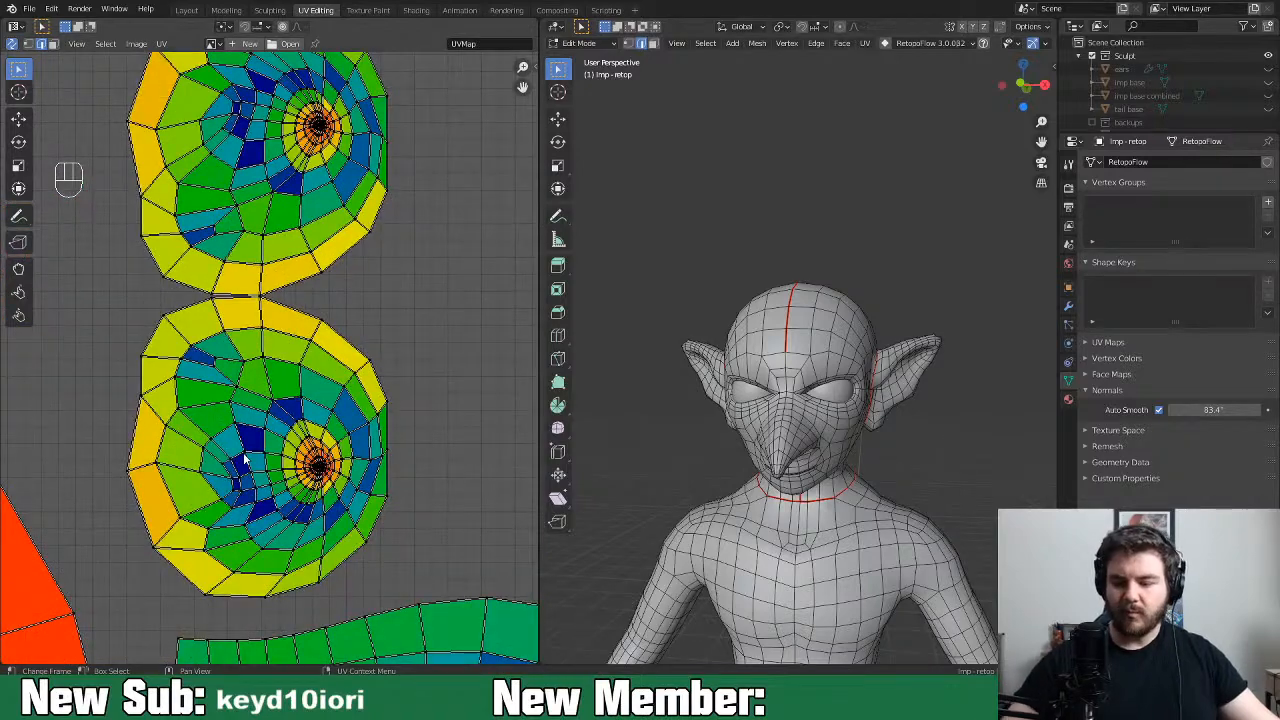
pyautogui.moveTo(888, 432); pyautogui.dragTo(807, 444, button='middle')
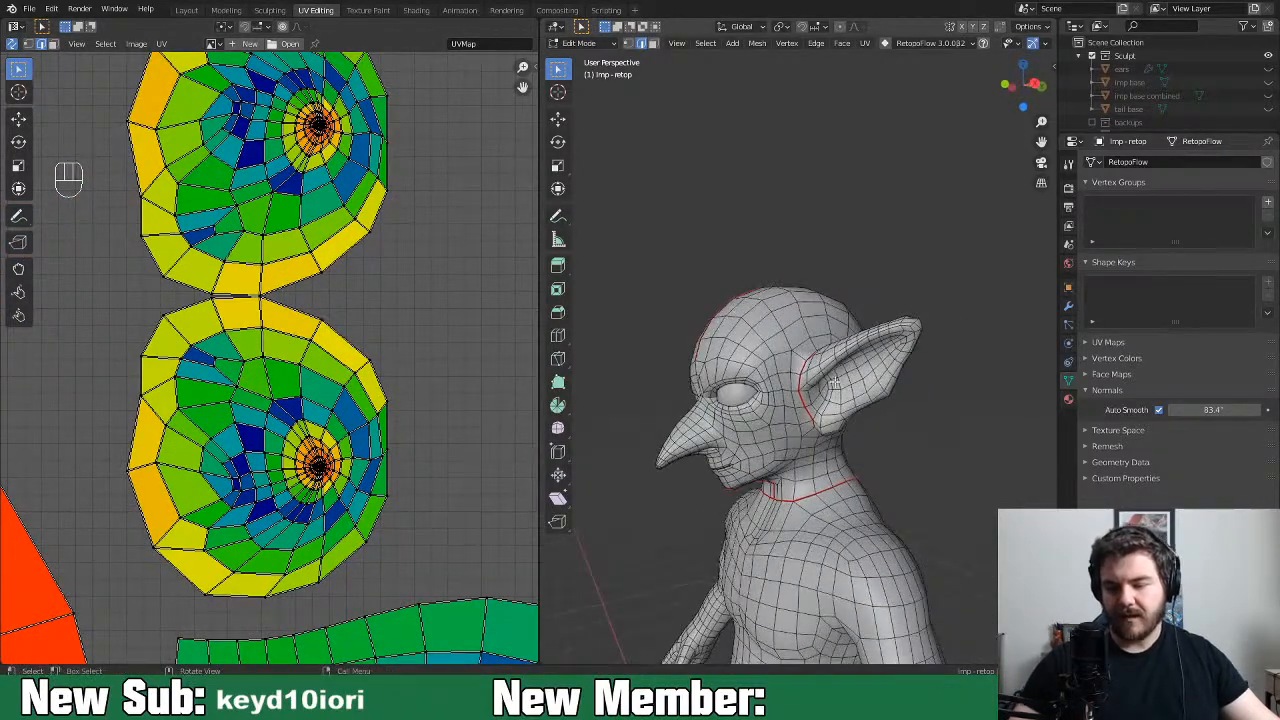
pyautogui.keyDown('alt'); pyautogui.click(871, 377); pyautogui.keyUp('alt')
pyautogui.moveTo(911, 404); pyautogui.dragTo(878, 391, button='middle')
pyautogui.rightClick(878, 391)
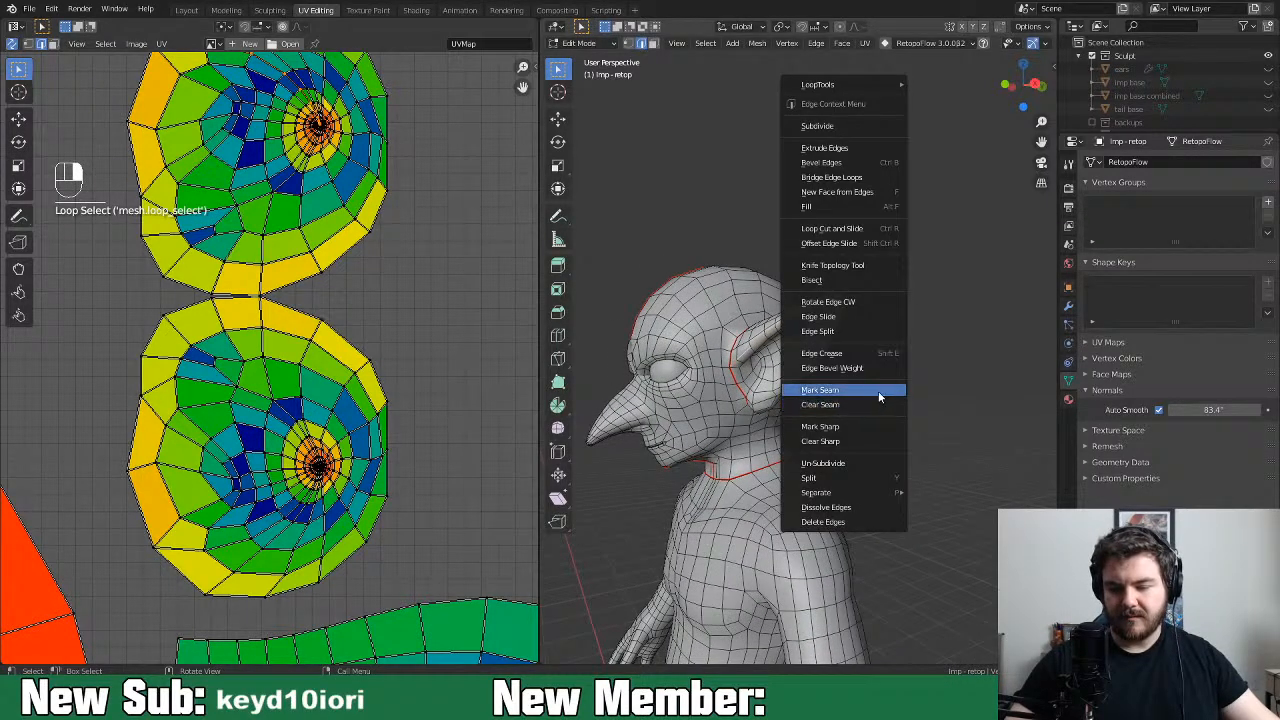
pyautogui.click(872, 430)
# Mark a matching seam along the inside rim of the imp's right ear
pyautogui.moveTo(796, 442); pyautogui.dragTo(826, 372, button='middle')
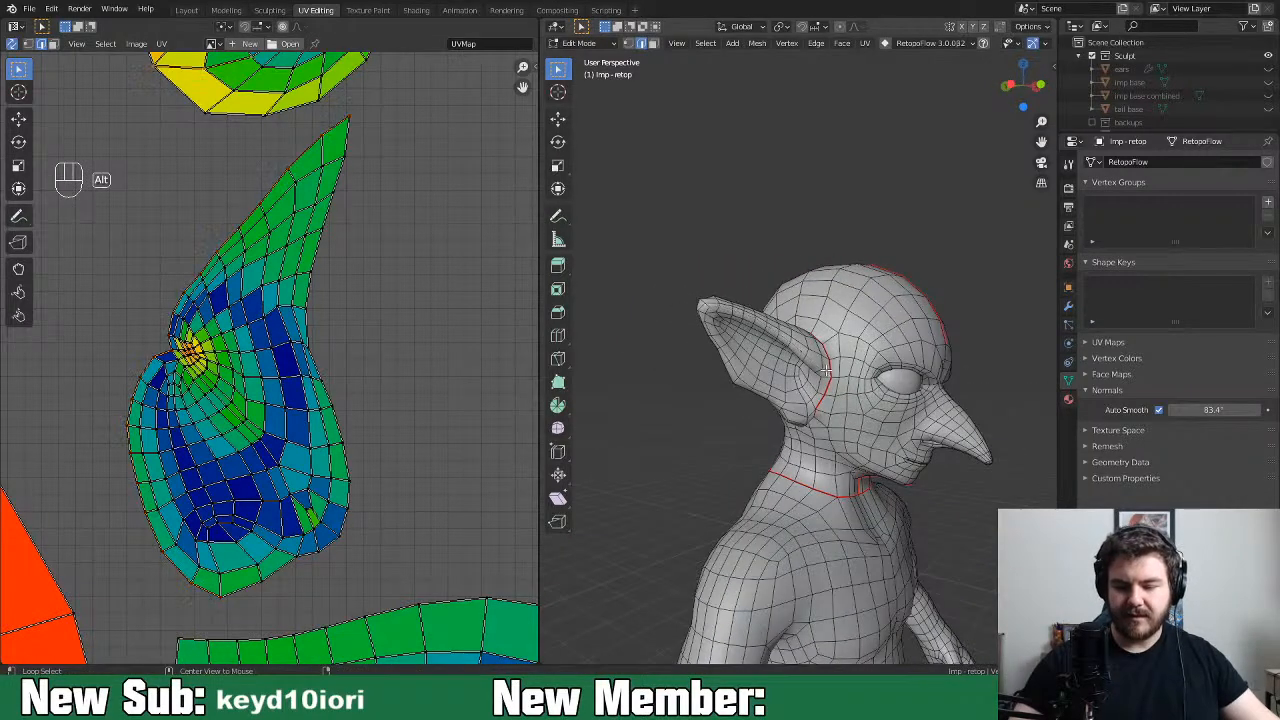
pyautogui.keyDown('alt'); pyautogui.click(826, 372); pyautogui.keyUp('alt')
pyautogui.hotkey('ctrl', 'e')
pyautogui.click(852, 372)
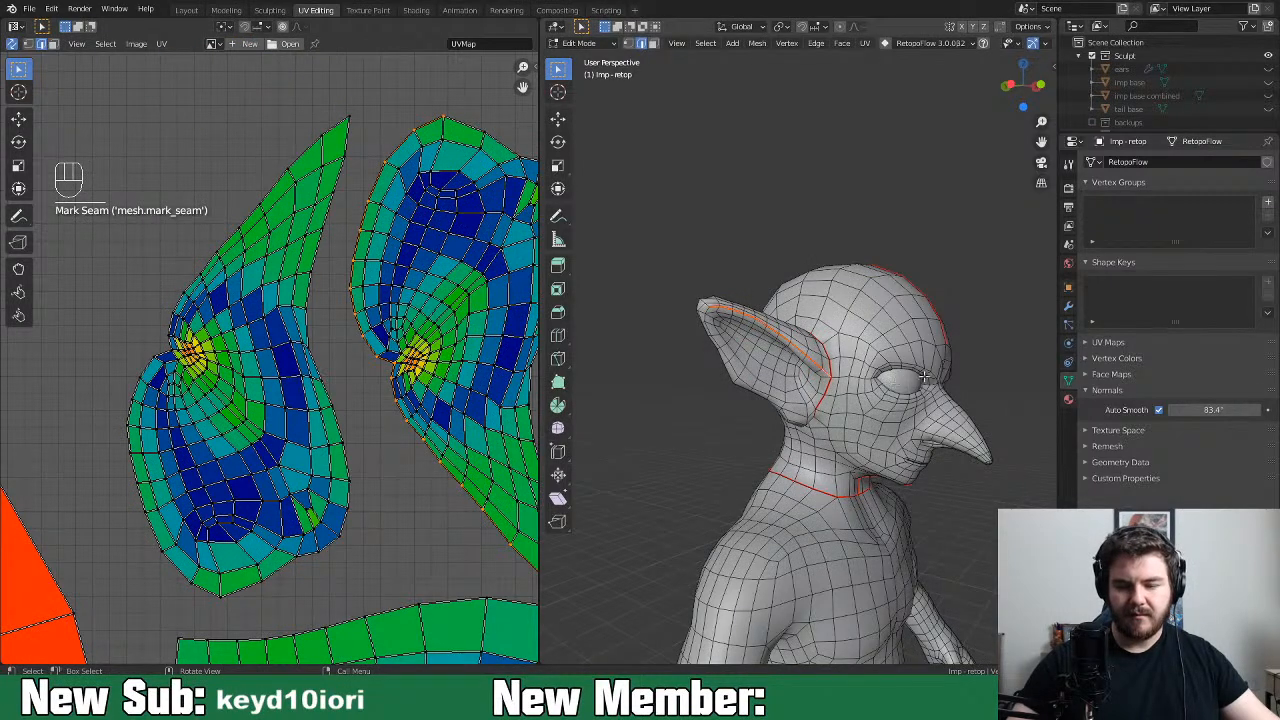
pyautogui.moveTo(925, 375); pyautogui.dragTo(943, 326, button='middle')
pyautogui.scroll(-3, 435, 377)
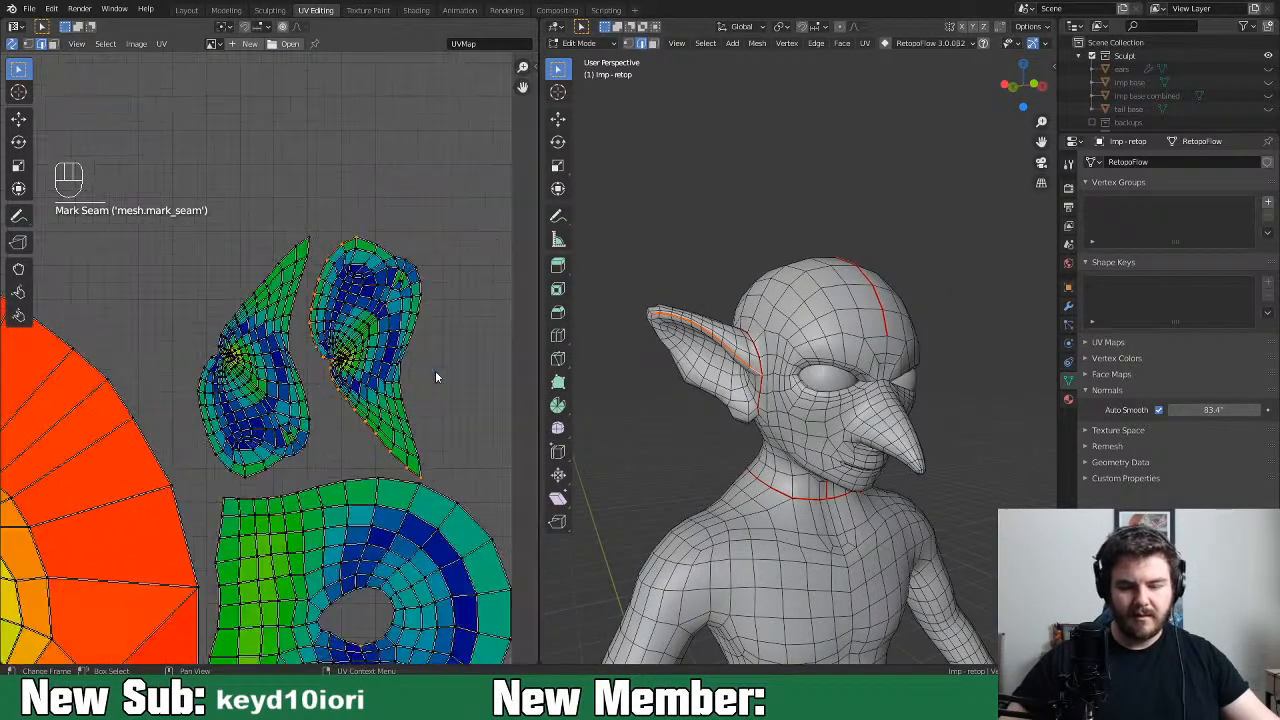
# Pick a face in the most stretched area of an ear's UV island and examine the ear tip on the mesh
pyautogui.scroll(2, 425, 374)
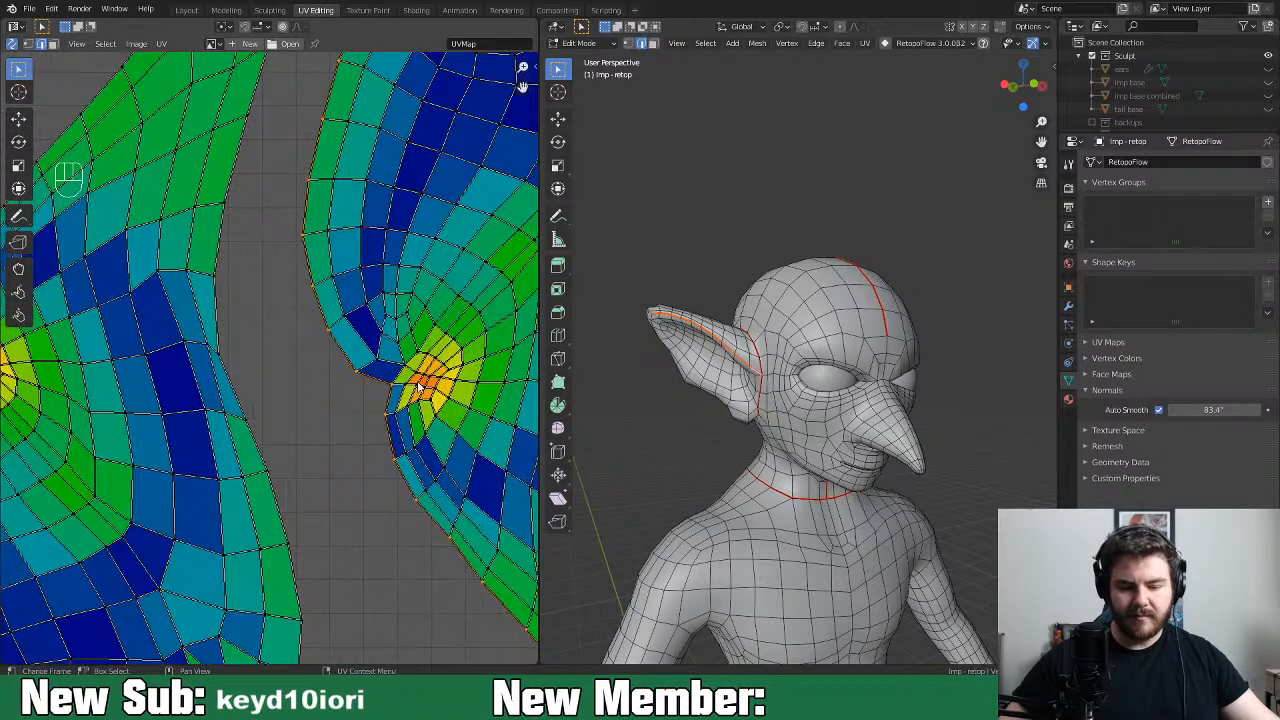
pyautogui.press('3')
pyautogui.click(424, 384)
pyautogui.moveTo(713, 475); pyautogui.dragTo(857, 421, button='middle')
pyautogui.scroll(3, 852, 448)
pyautogui.scroll(2, 749, 410)
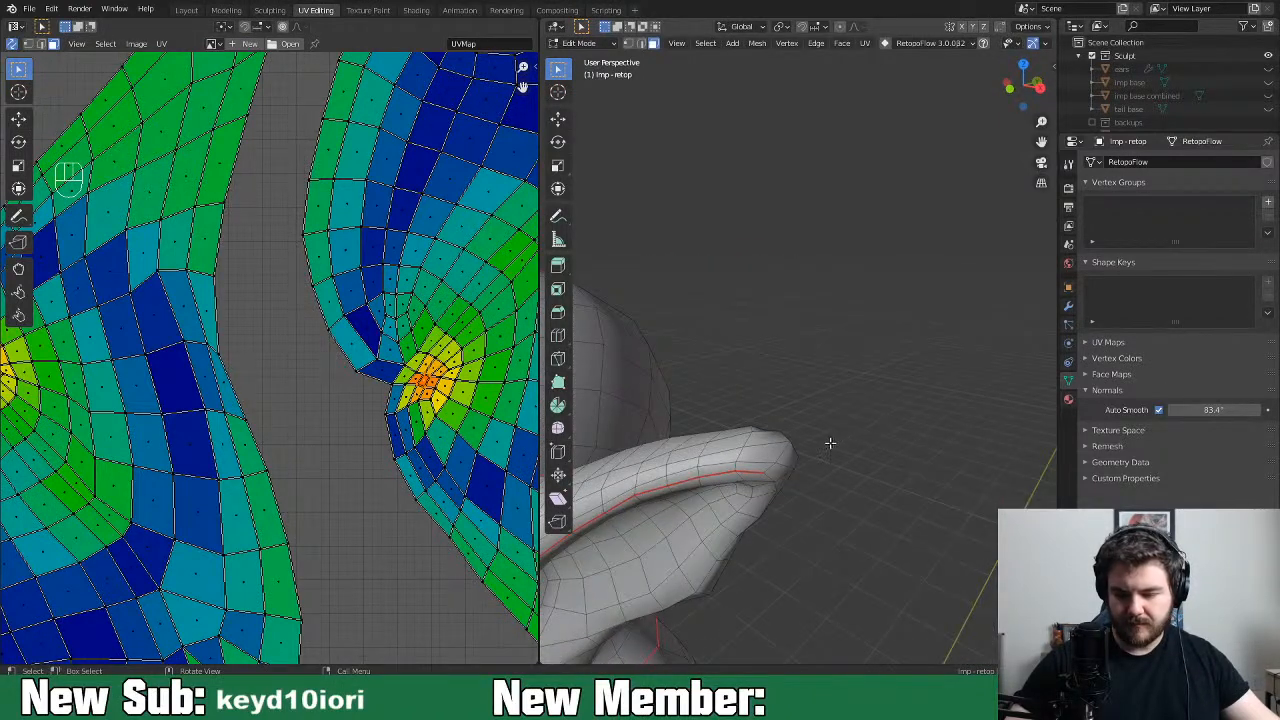
pyautogui.moveTo(832, 442); pyautogui.dragTo(854, 469, button='middle')
pyautogui.hotkey('ctrl', '-')
pyautogui.hotkey('ctrl', '-')
pyautogui.hotkey('ctrl', '-')
pyautogui.hotkey('ctrl', '-')
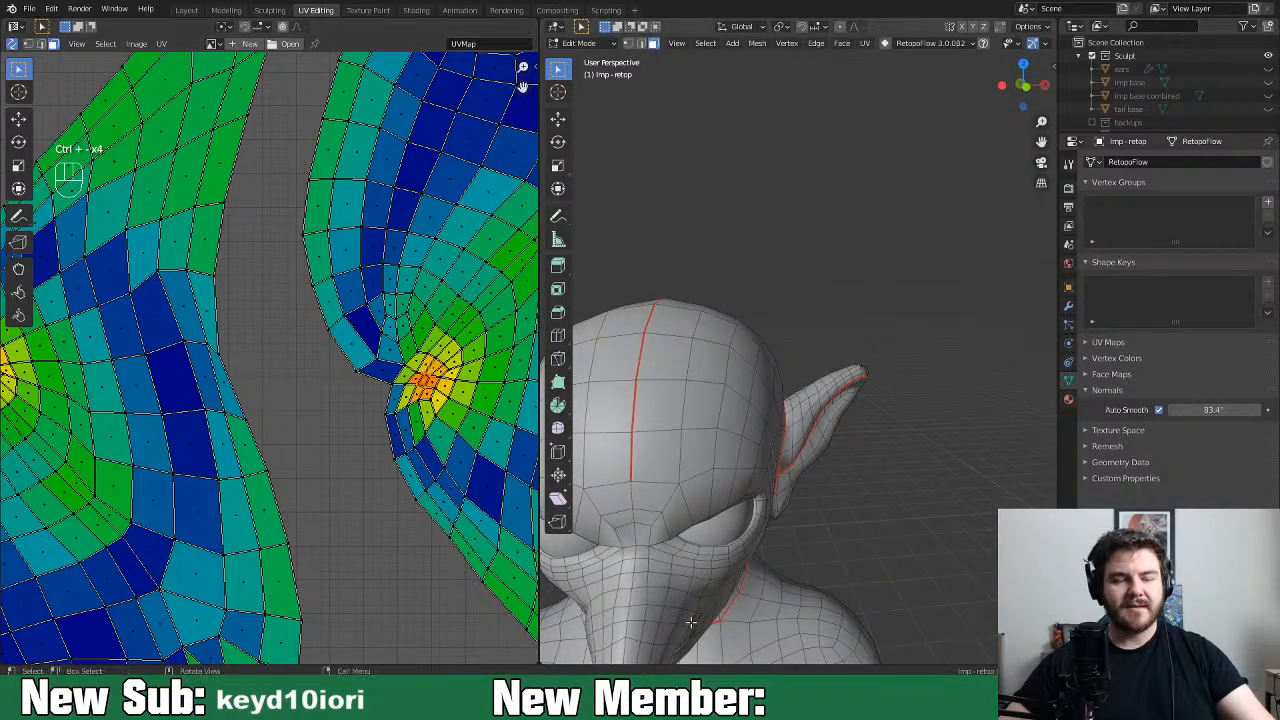
# From inside the head, select the edge loop around the mouth opening behind the lips and mark it as a seam
pyautogui.scroll(-7, 270, 360)
pyautogui.scroll(8, 300, 530)
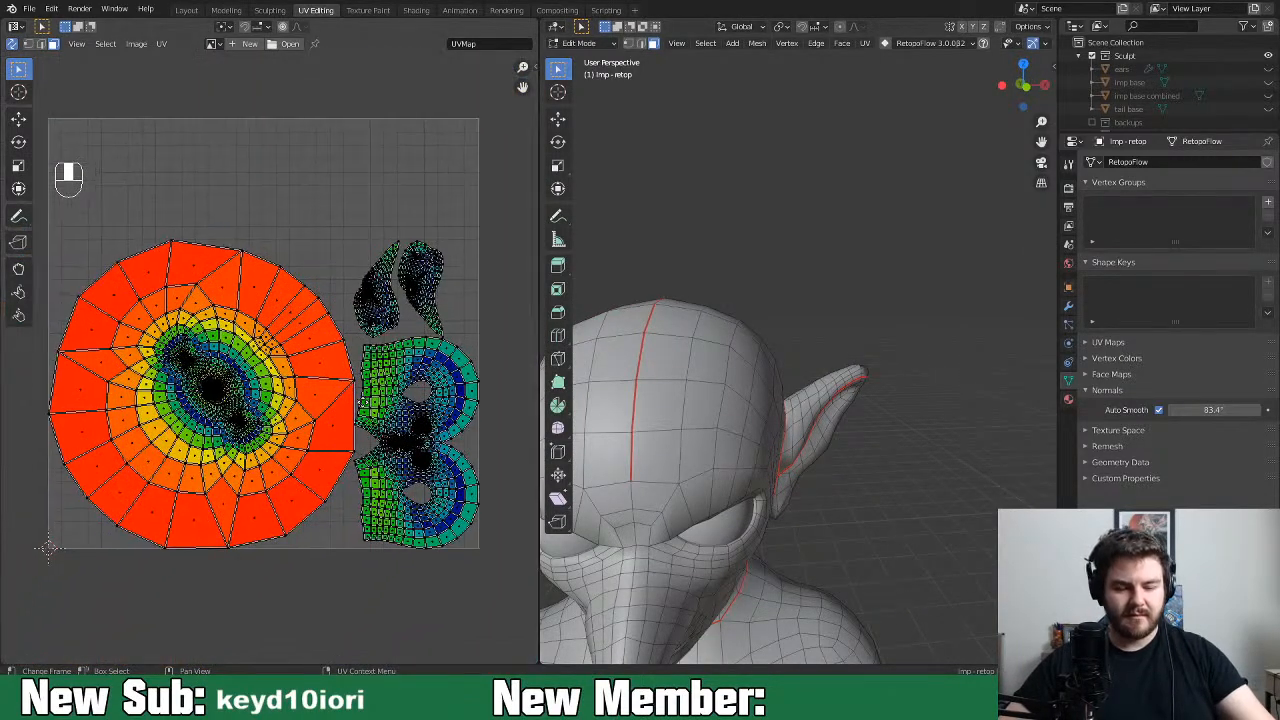
pyautogui.scroll(4, 300, 530)
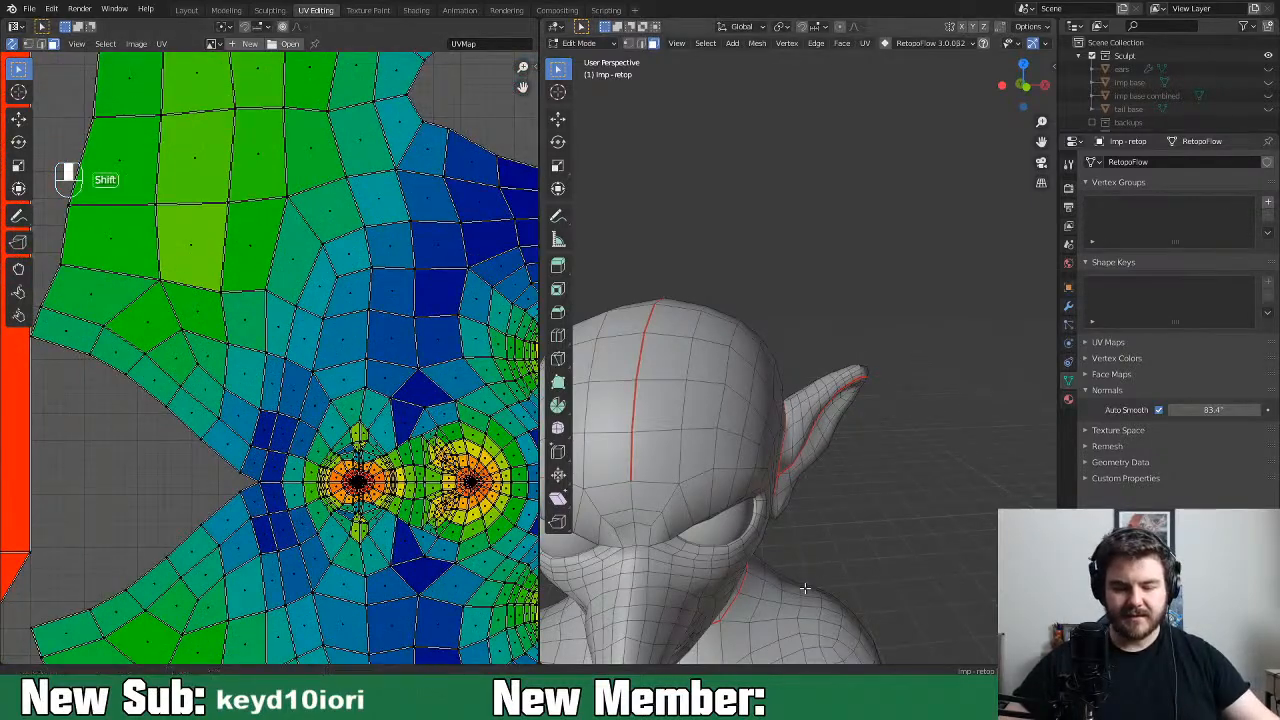
pyautogui.keyDown('shift'); pyautogui.moveTo(806, 589); pyautogui.dragTo(795, 367, button='middle'); pyautogui.keyUp('shift')
pyautogui.scroll(3, 795, 370)
pyautogui.keyDown('shift'); pyautogui.moveTo(666, 550); pyautogui.dragTo(815, 489, button='middle'); pyautogui.keyUp('shift')
pyautogui.moveTo(840, 395); pyautogui.dragTo(775, 477, button='middle')
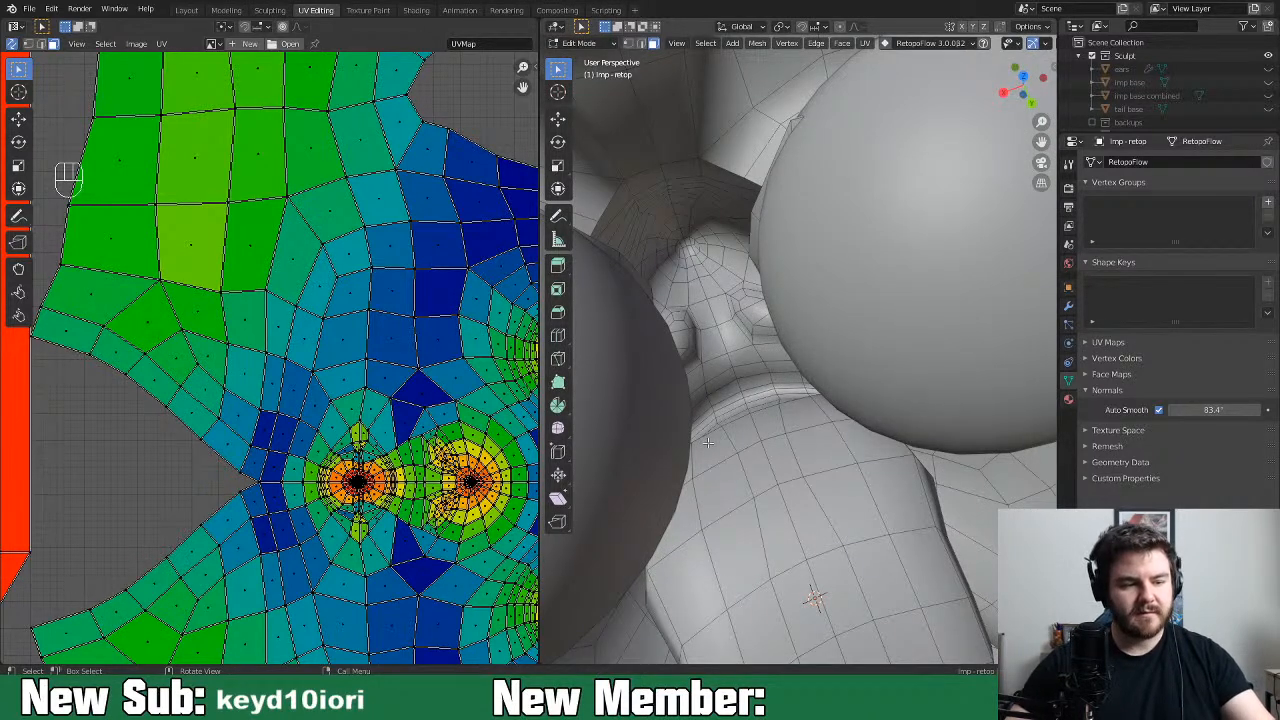
pyautogui.press('alt')
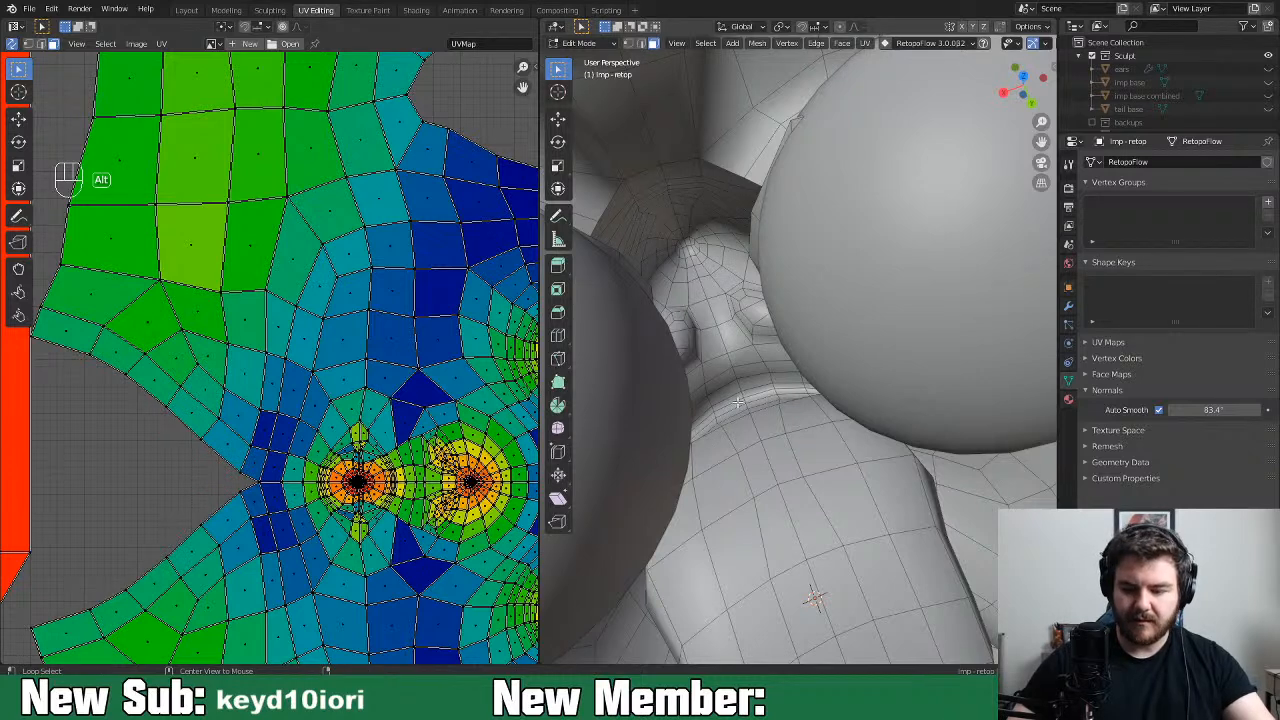
pyautogui.keyDown('alt'); pyautogui.click(738, 402); pyautogui.keyUp('alt')
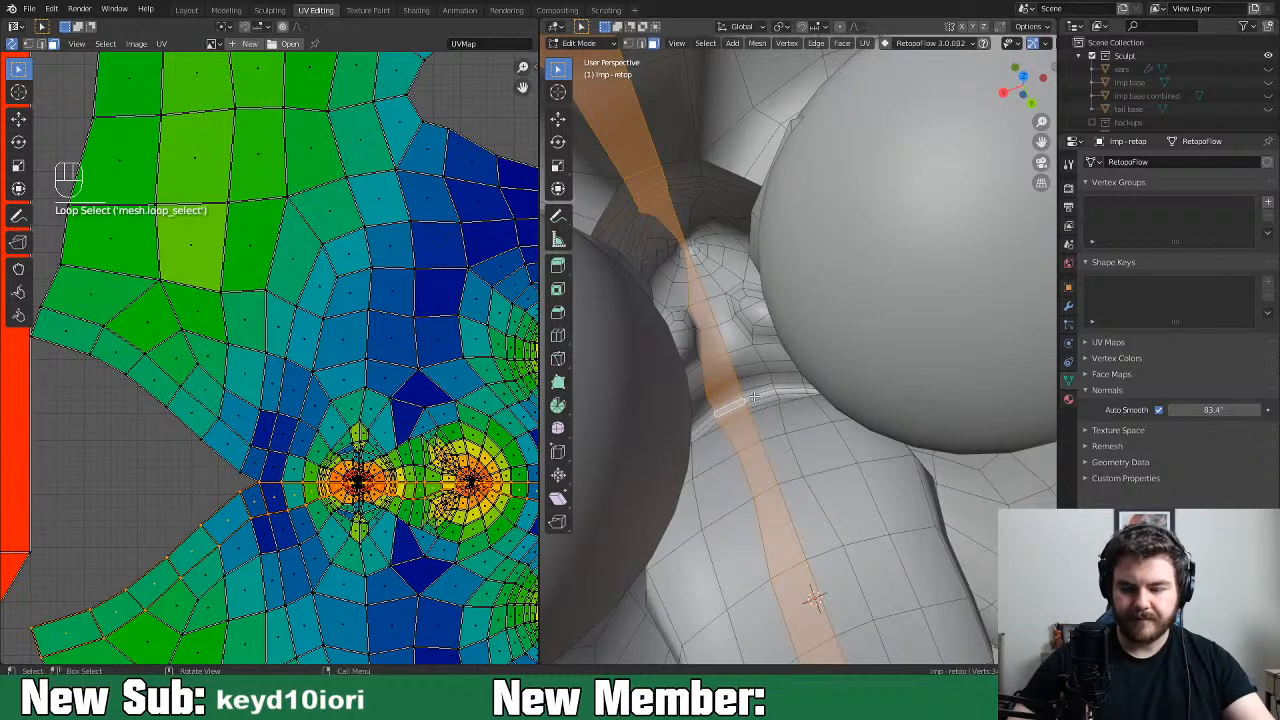
pyautogui.press('2')
pyautogui.press('alt')
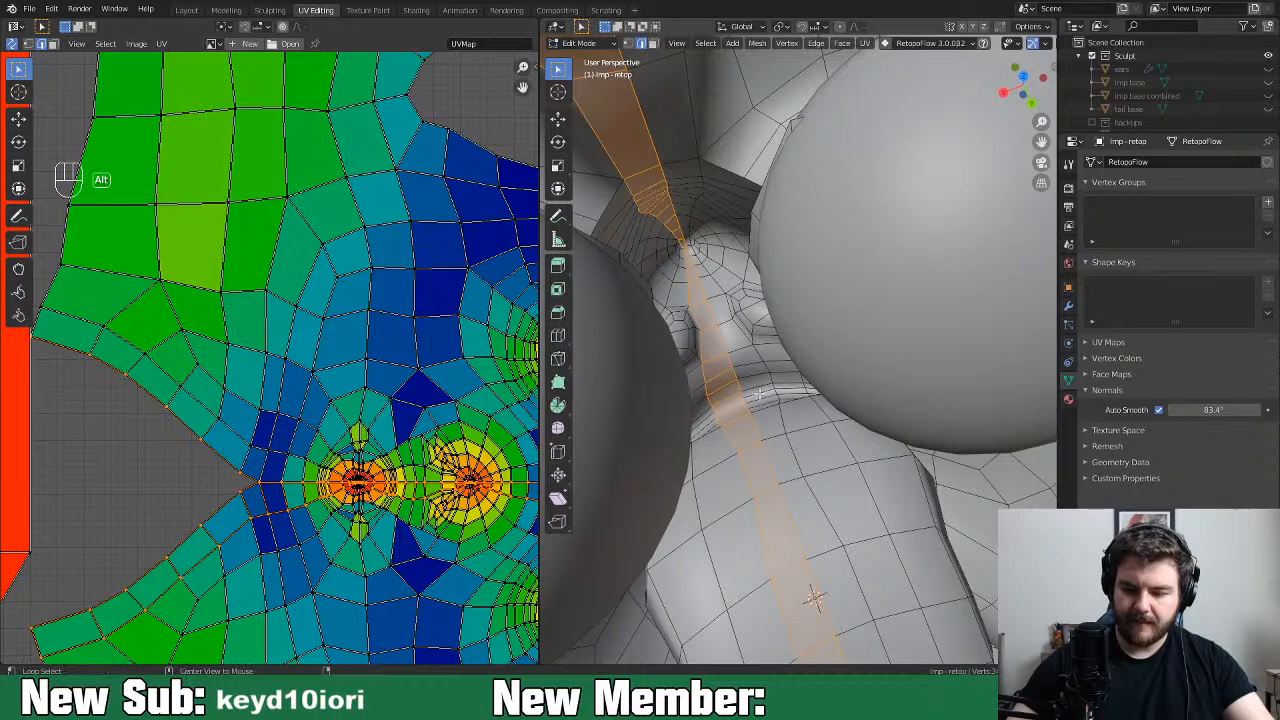
pyautogui.keyDown('alt'); pyautogui.click(759, 399); pyautogui.keyUp('alt')
pyautogui.moveTo(802, 380); pyautogui.dragTo(846, 290, button='middle')
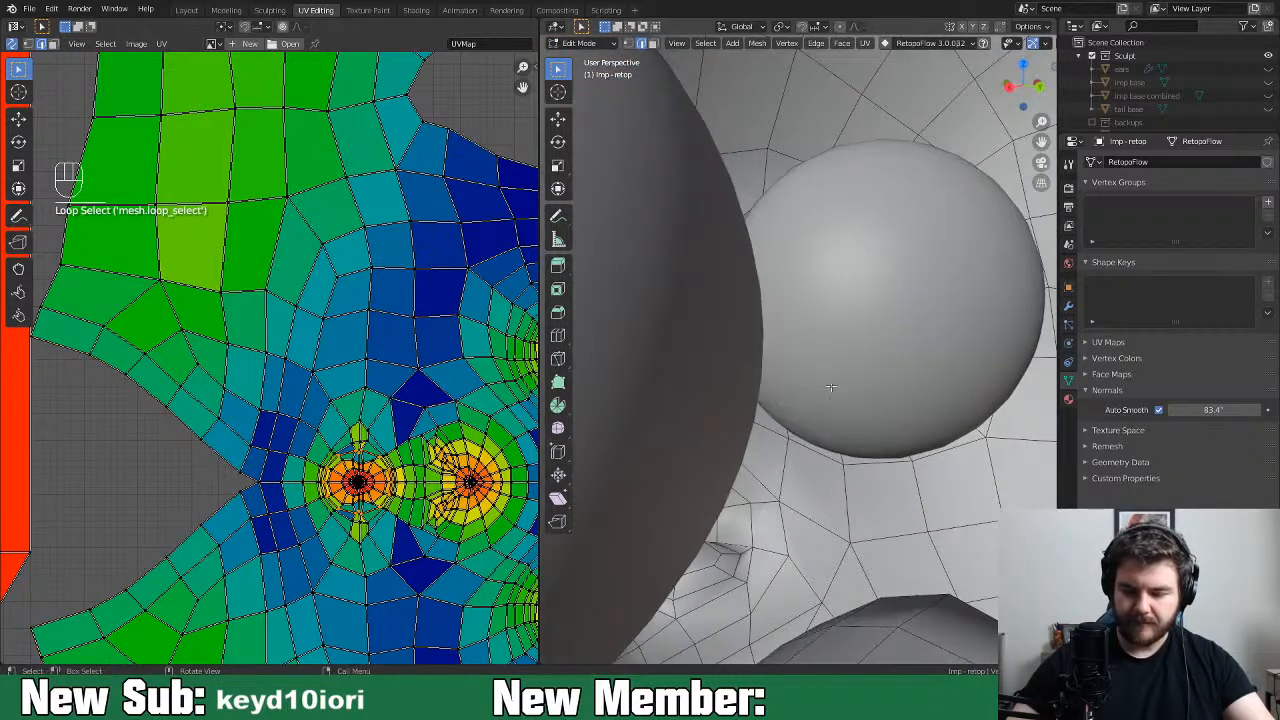
pyautogui.rightClick(812, 416)
pyautogui.click(750, 414)
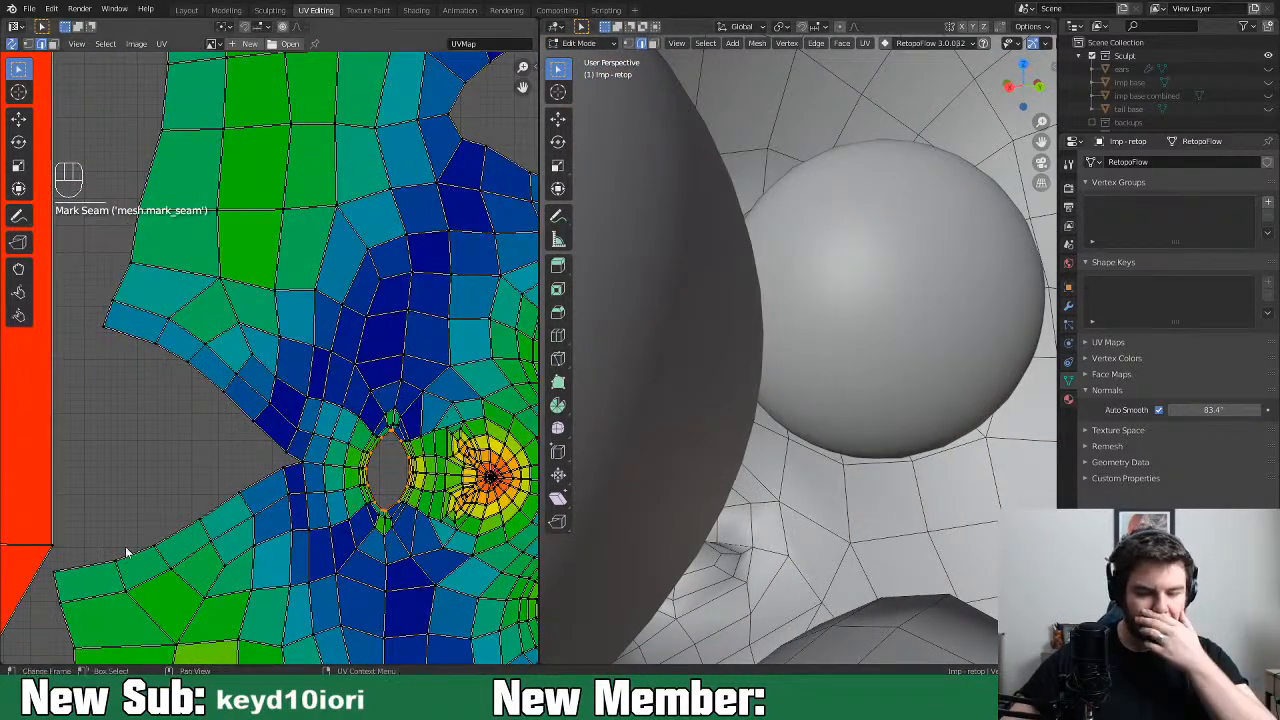
# Examine the stretching in the head's UV island and compare it with the nose, nostrils and mouth on the mesh
pyautogui.scroll(-4, 287, 463)
pyautogui.moveTo(395, 470); pyautogui.dragTo(277, 443, button='middle')
pyautogui.moveTo(712, 437); pyautogui.dragTo(974, 463, button='middle')
pyautogui.scroll(-7, 974, 463)
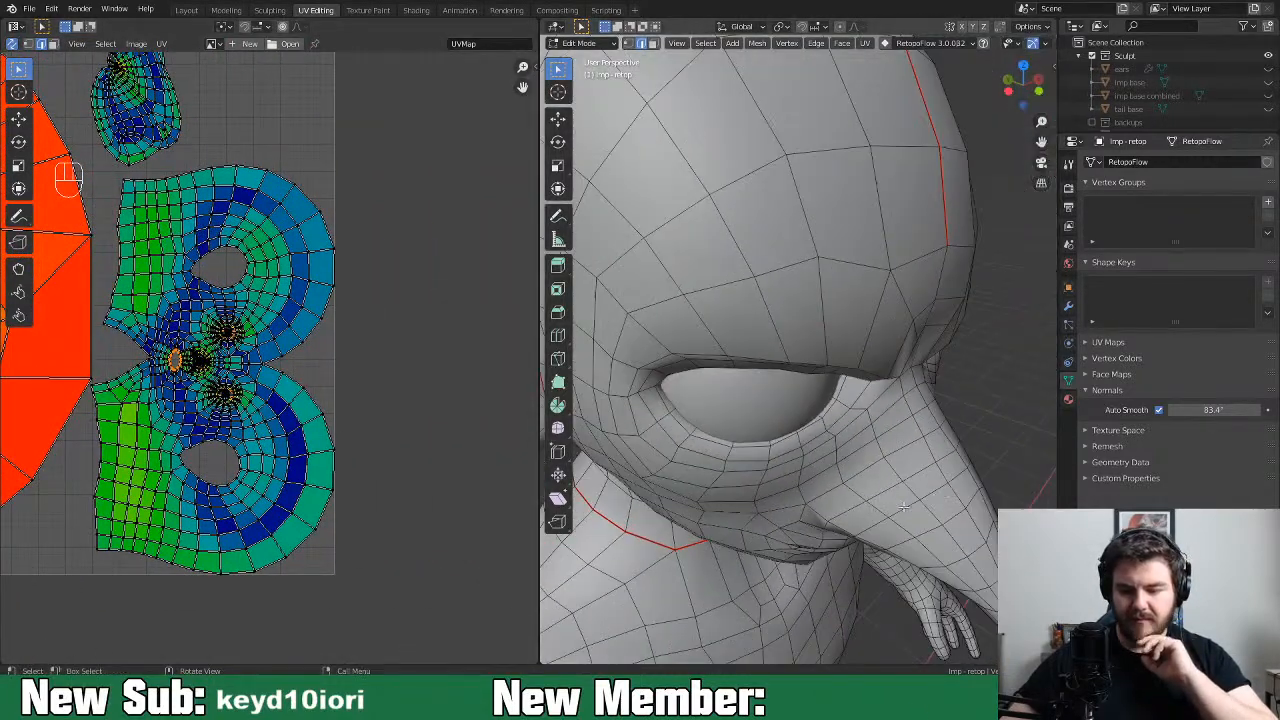
pyautogui.moveTo(880, 470); pyautogui.dragTo(640, 468, button='middle')
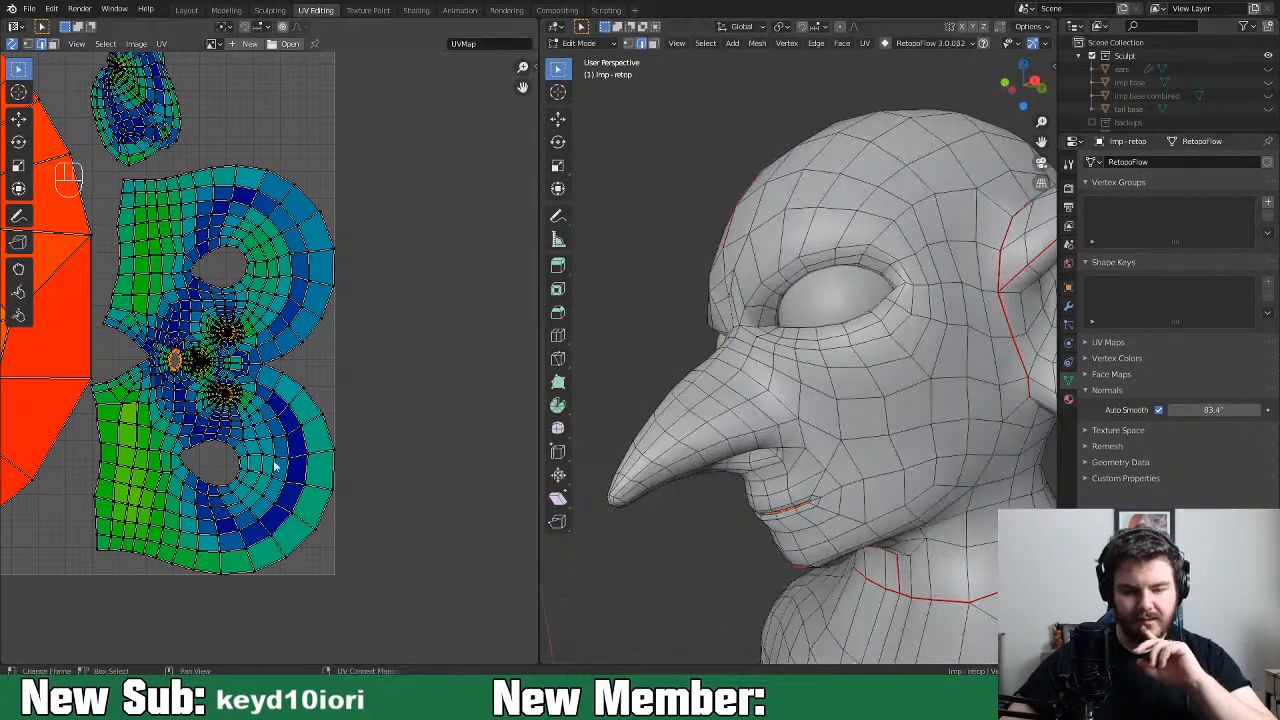
pyautogui.scroll(3, 190, 462)
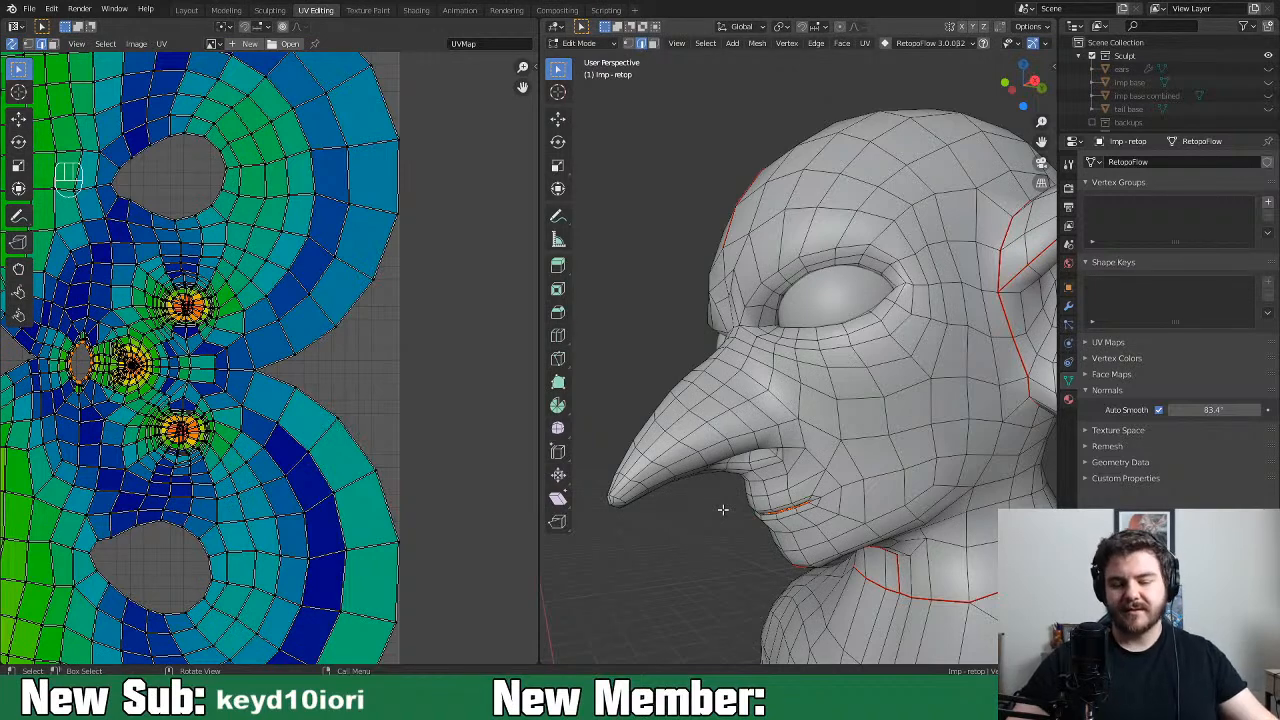
pyautogui.moveTo(755, 486); pyautogui.dragTo(777, 430, button='middle')
pyautogui.scroll(1, 838, 455)
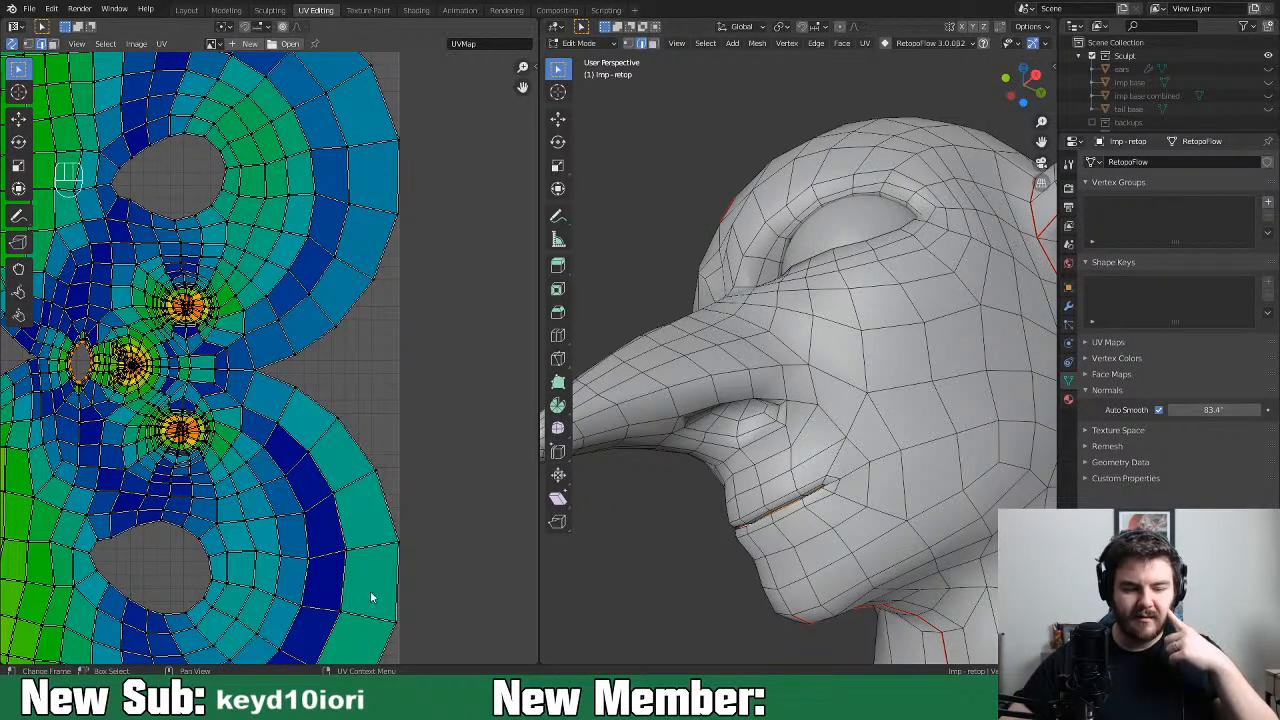
pyautogui.scroll(3, 140, 418)
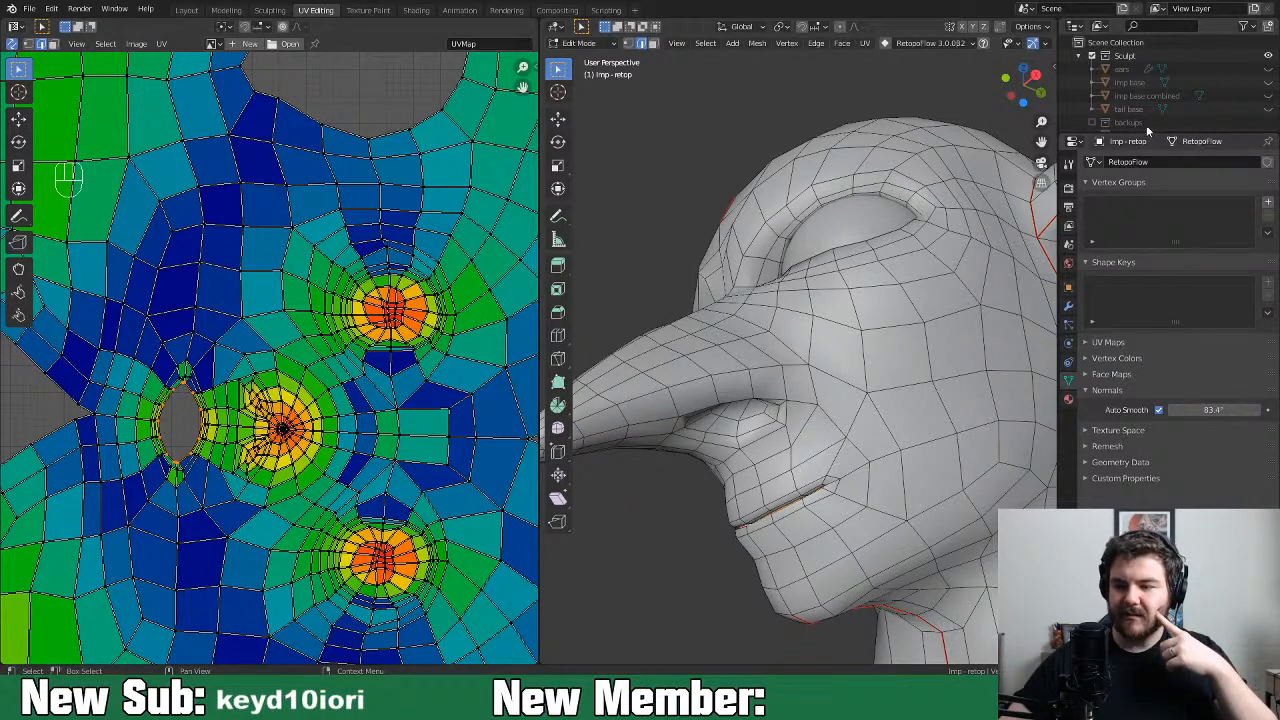
# Enlarge the outliner, hide the eyes object to inspect the eye sockets, and show the eyes again
pyautogui.moveTo(1165, 130); pyautogui.dragTo(1165, 252)
pyautogui.moveTo(740, 430); pyautogui.dragTo(896, 349, button='middle')
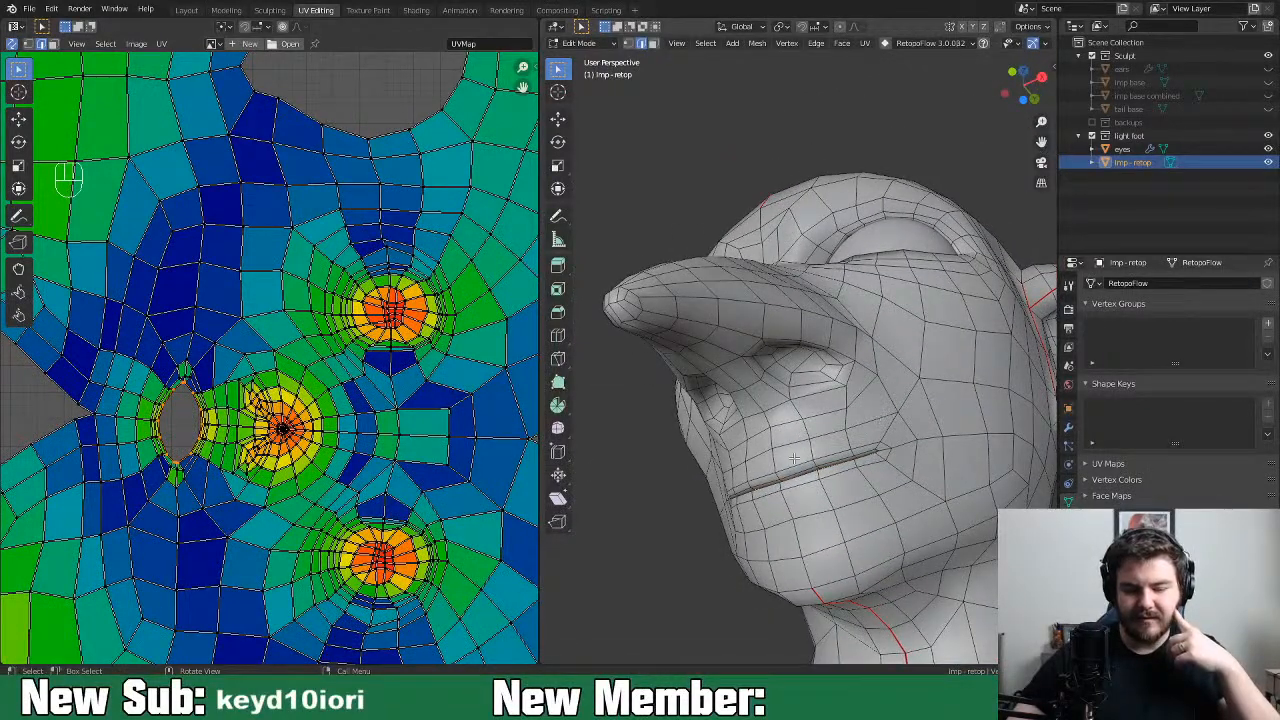
pyautogui.moveTo(769, 456); pyautogui.dragTo(767, 485, button='middle')
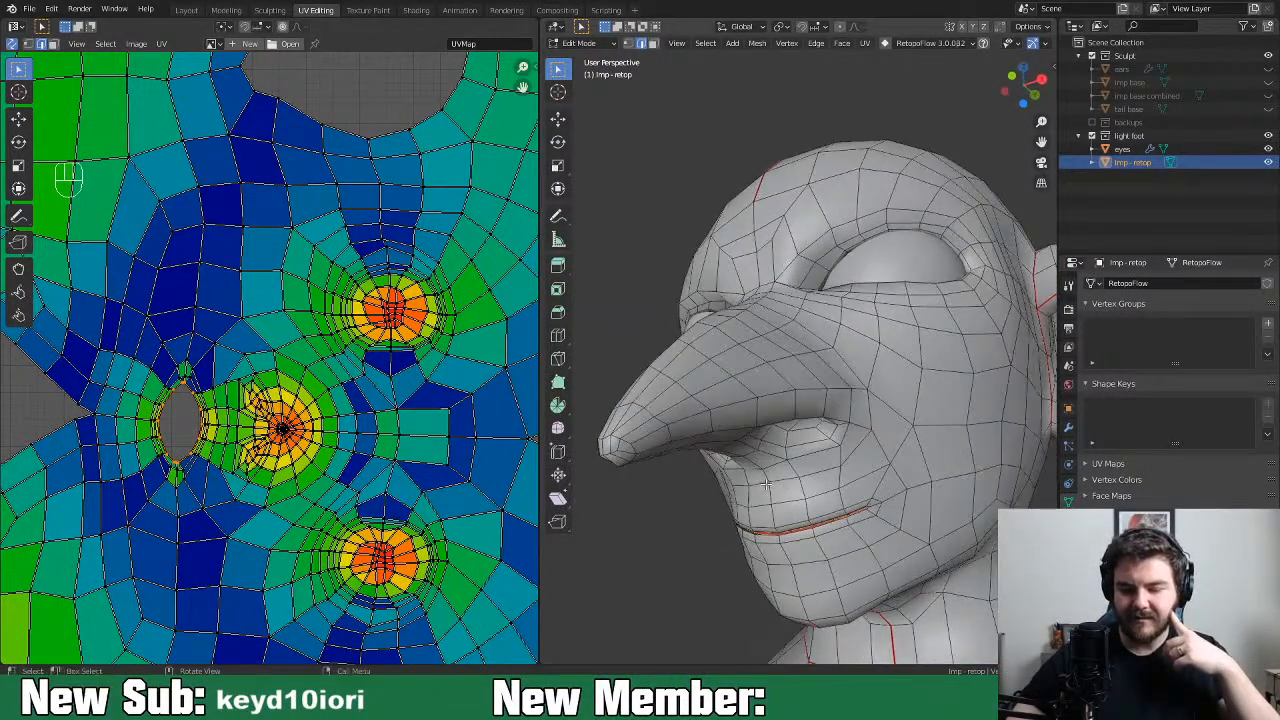
pyautogui.click(1268, 149)
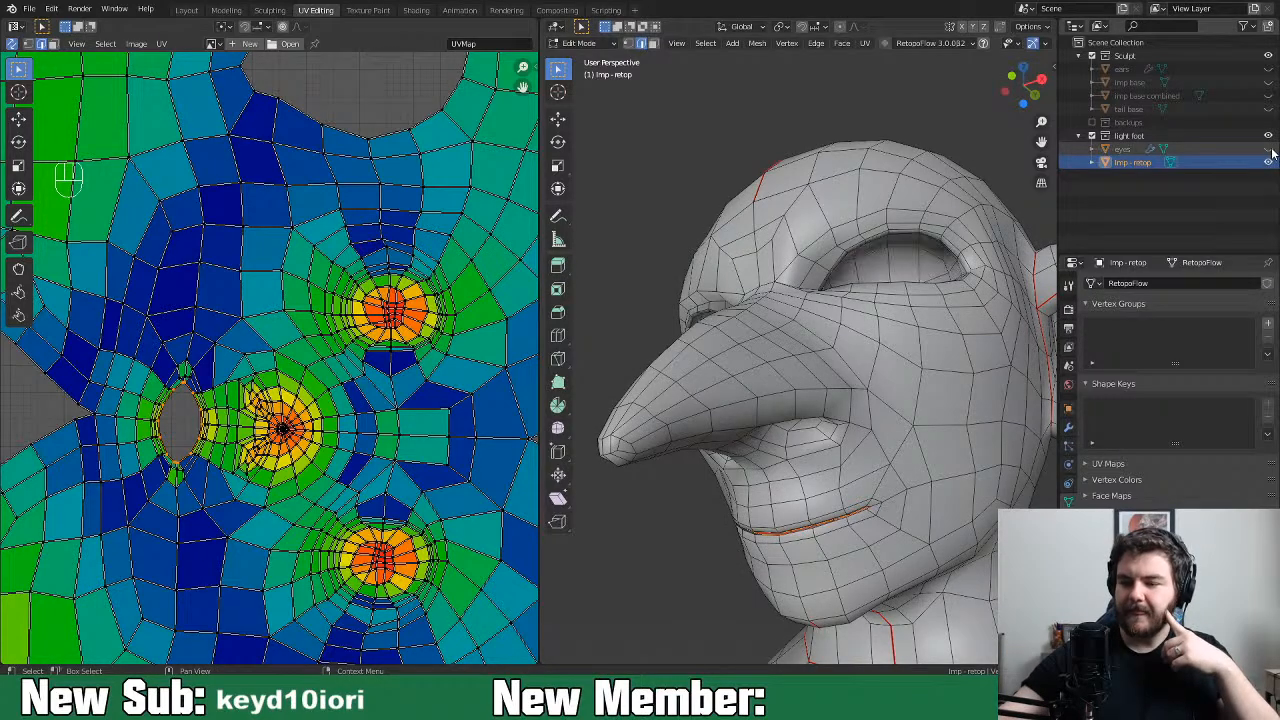
pyautogui.moveTo(914, 328); pyautogui.dragTo(977, 370, button='middle')
pyautogui.click(1268, 149)
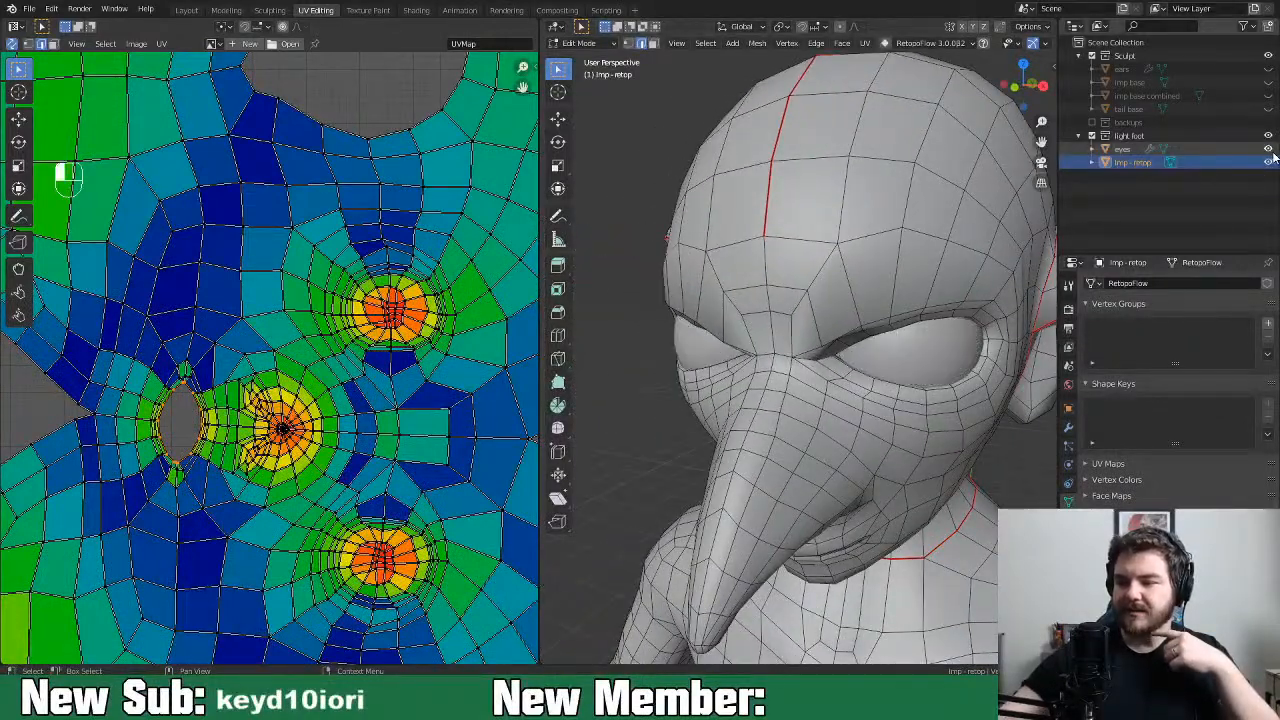
# Select the edge loop around the imp's left shoulder, where the arm meets the torso, and mark it as a seam
pyautogui.scroll(-6, 290, 511)
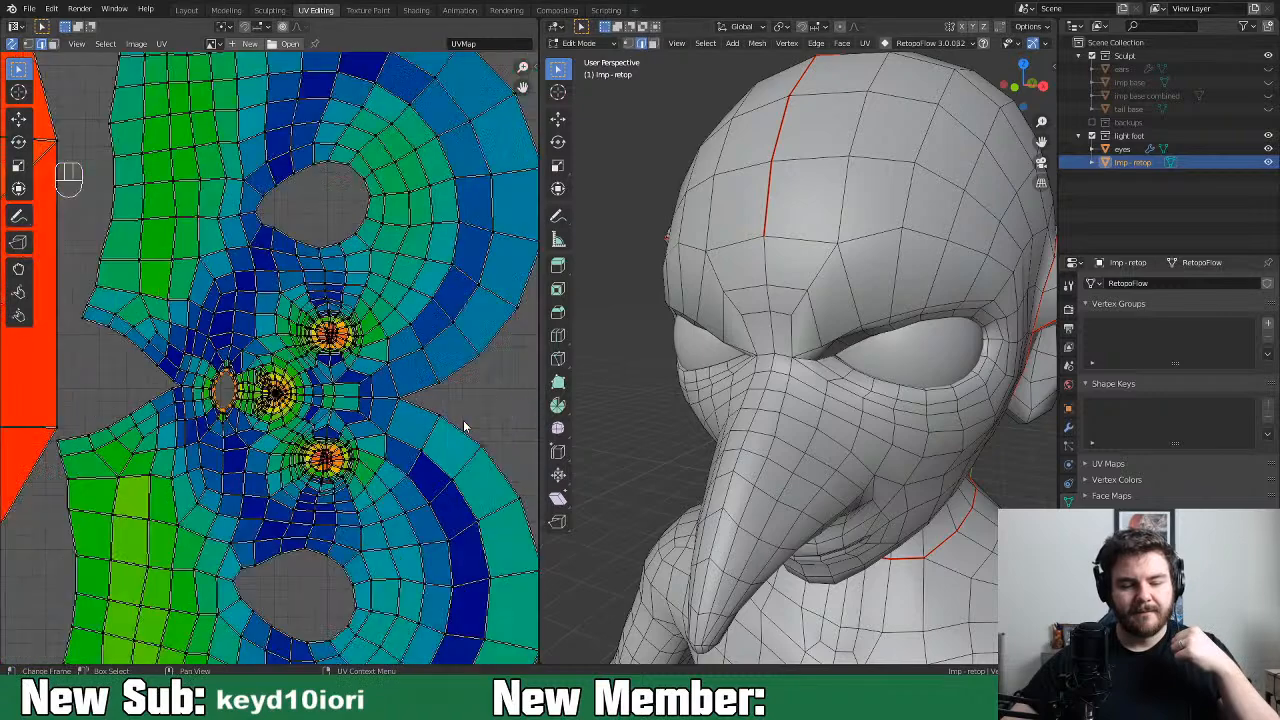
pyautogui.scroll(2, 290, 511)
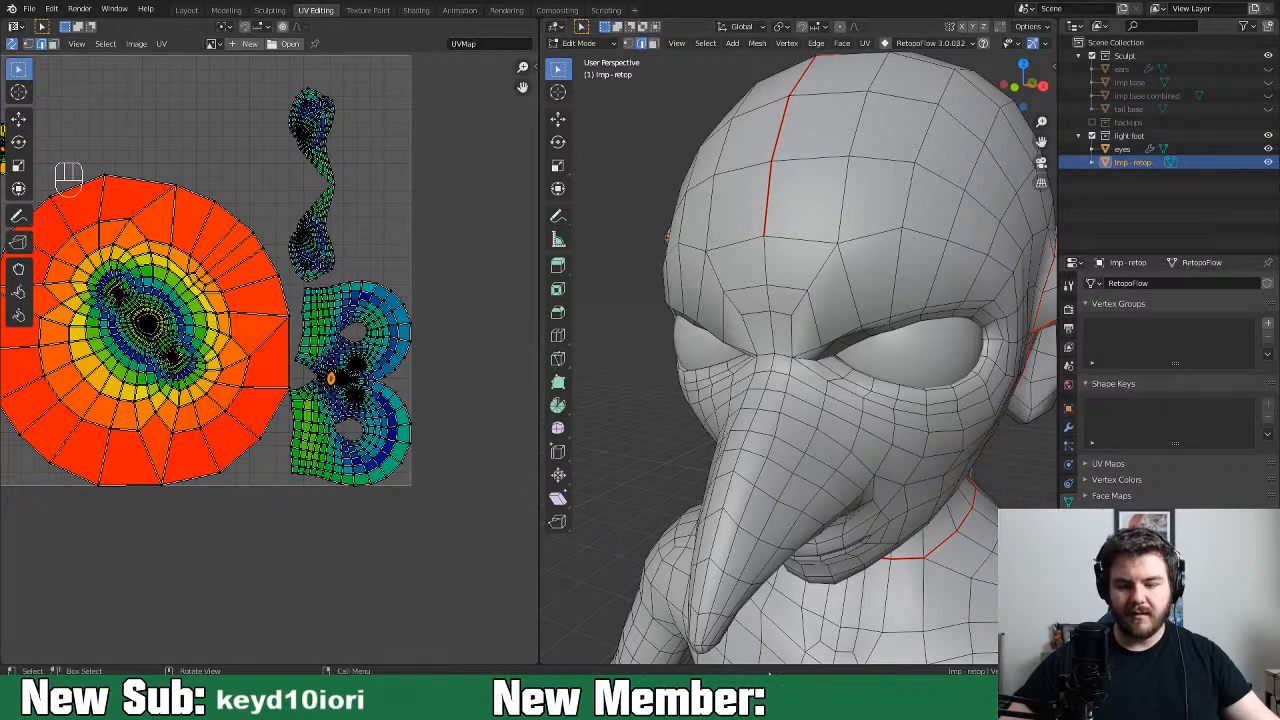
pyautogui.scroll(-8, 885, 379)
pyautogui.moveTo(798, 470); pyautogui.dragTo(766, 389, button='middle')
pyautogui.moveTo(862, 436); pyautogui.dragTo(918, 405, button='middle')
pyautogui.keyDown('alt'); pyautogui.click(788, 462); pyautogui.keyUp('alt')
pyautogui.moveTo(823, 434); pyautogui.dragTo(960, 416, button='middle')
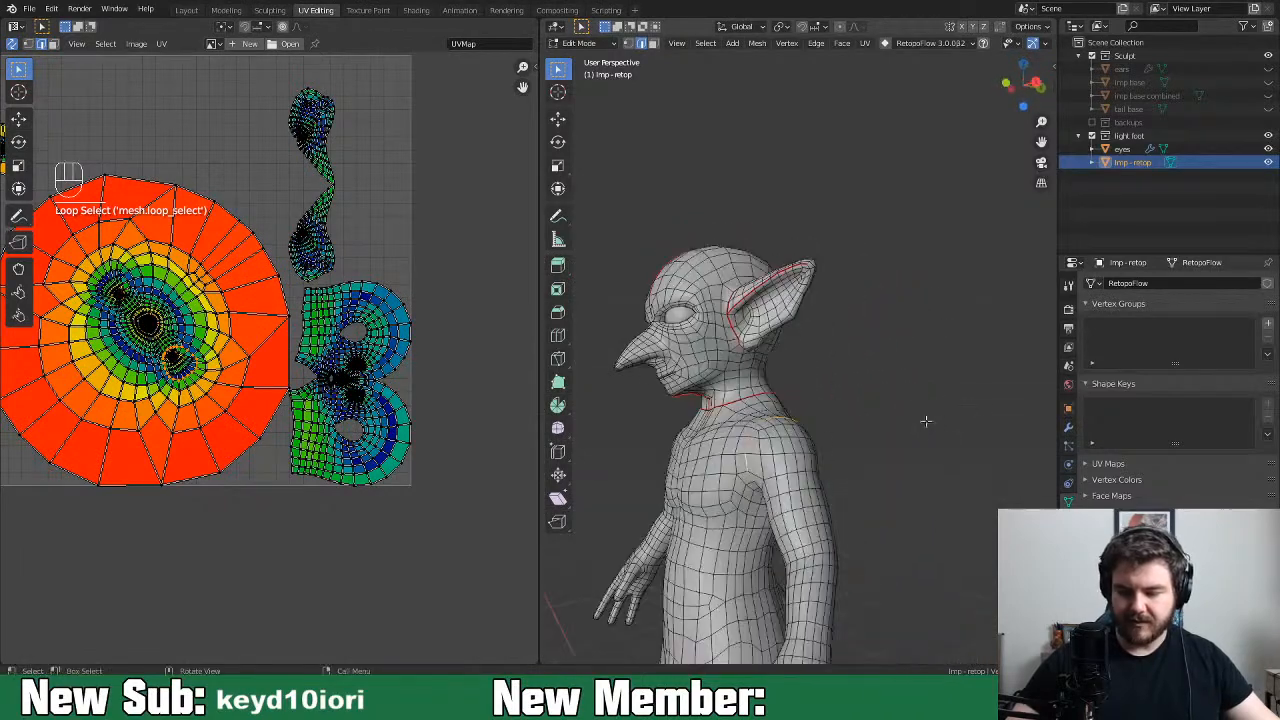
pyautogui.rightClick(820, 457)
pyautogui.click(821, 457)
# Mirror the shoulder loop selection to the opposite arm and mark that loop as a seam
pyautogui.click(705, 43)
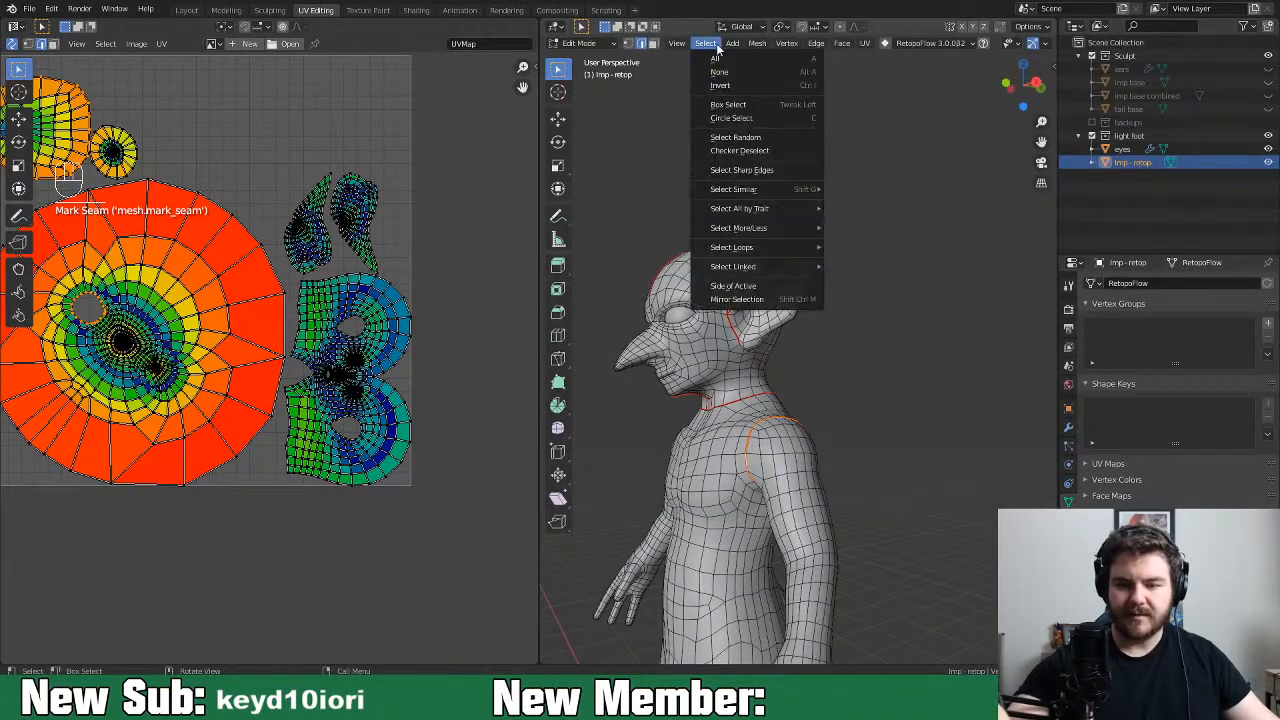
pyautogui.click(810, 299)
pyautogui.moveTo(850, 440); pyautogui.dragTo(883, 434, button='middle')
pyautogui.rightClick(866, 446)
pyautogui.click(864, 447)
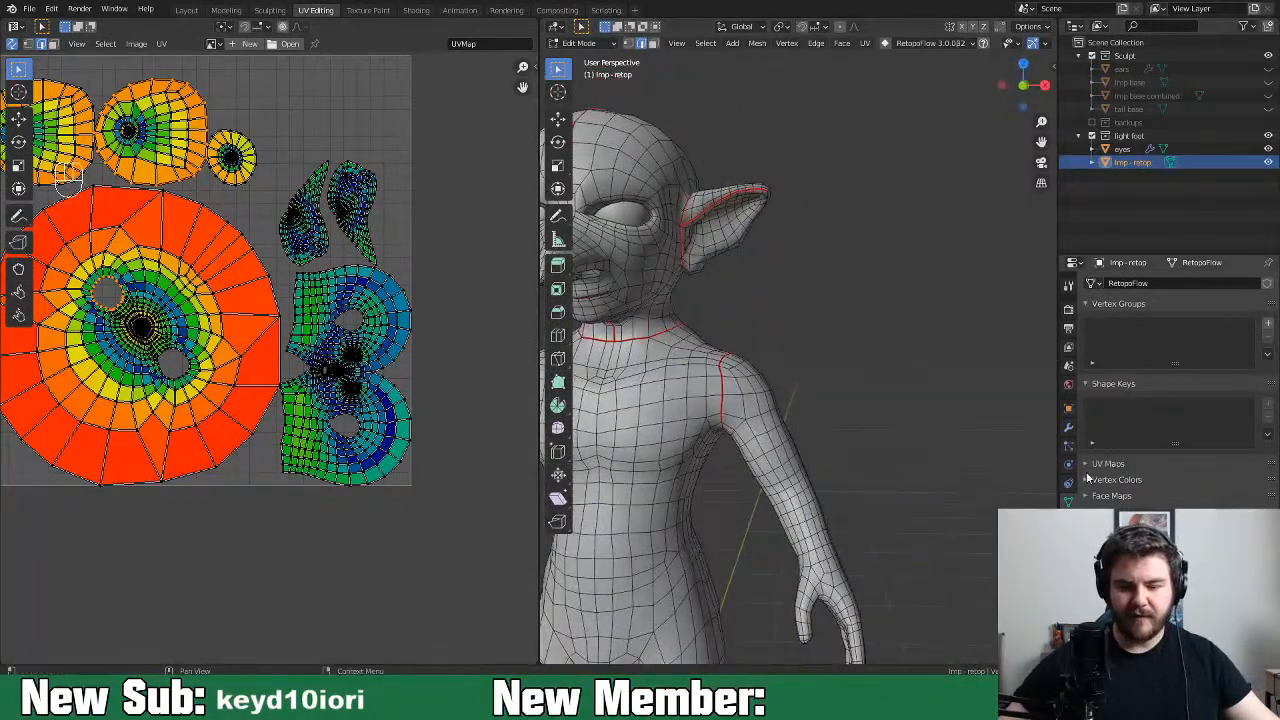
# Mark the edge loop around the left wrist as a seam, mirror the selection, and mark the opposite wrist loop too
pyautogui.moveTo(841, 548); pyautogui.dragTo(791, 554, button='middle')
pyautogui.keyDown('alt'); pyautogui.click(736, 497); pyautogui.keyUp('alt')
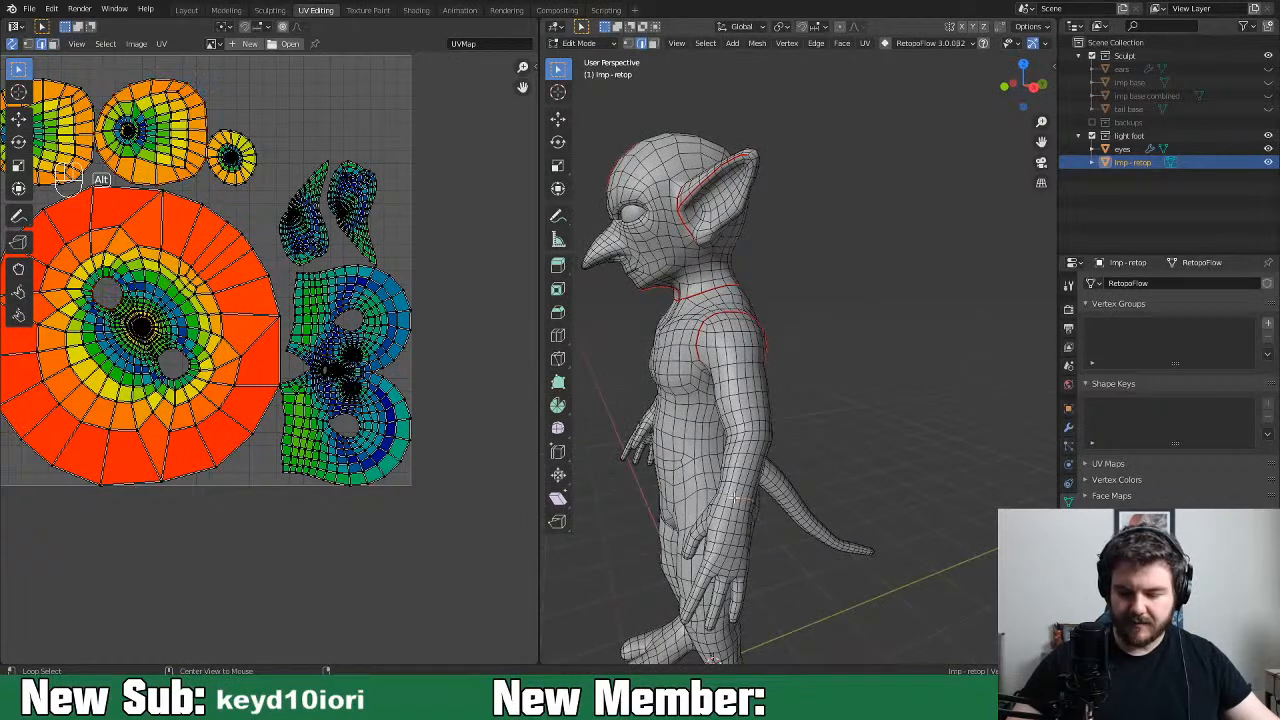
pyautogui.moveTo(810, 510); pyautogui.dragTo(914, 489, button='middle')
pyautogui.rightClick(898, 497)
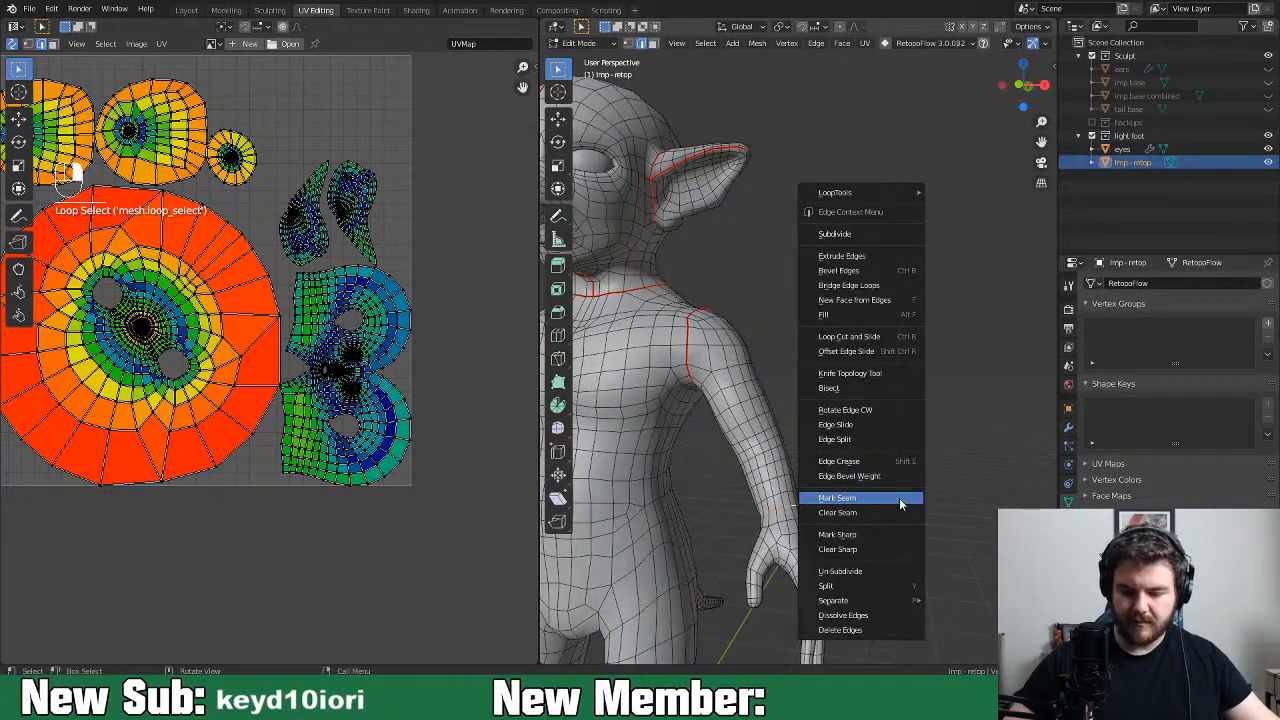
pyautogui.click(897, 498)
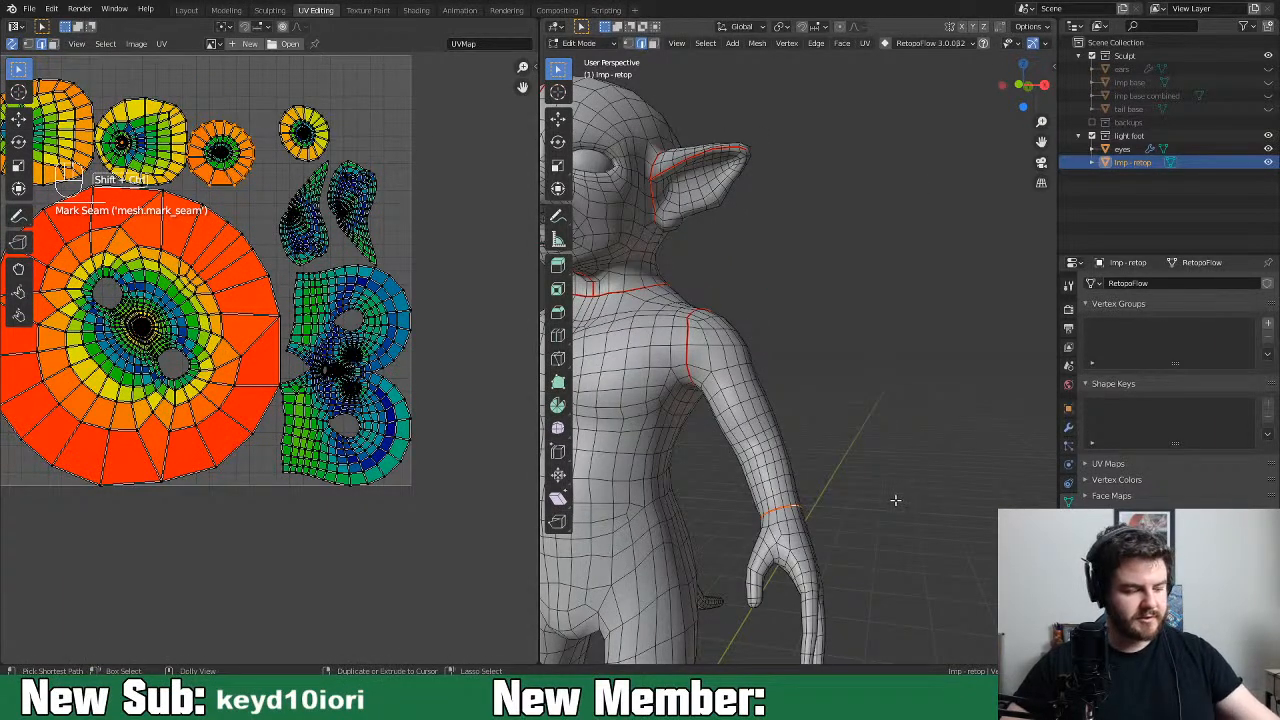
pyautogui.hotkey('ctrl', 'shift', 'm')
pyautogui.rightClick(891, 503)
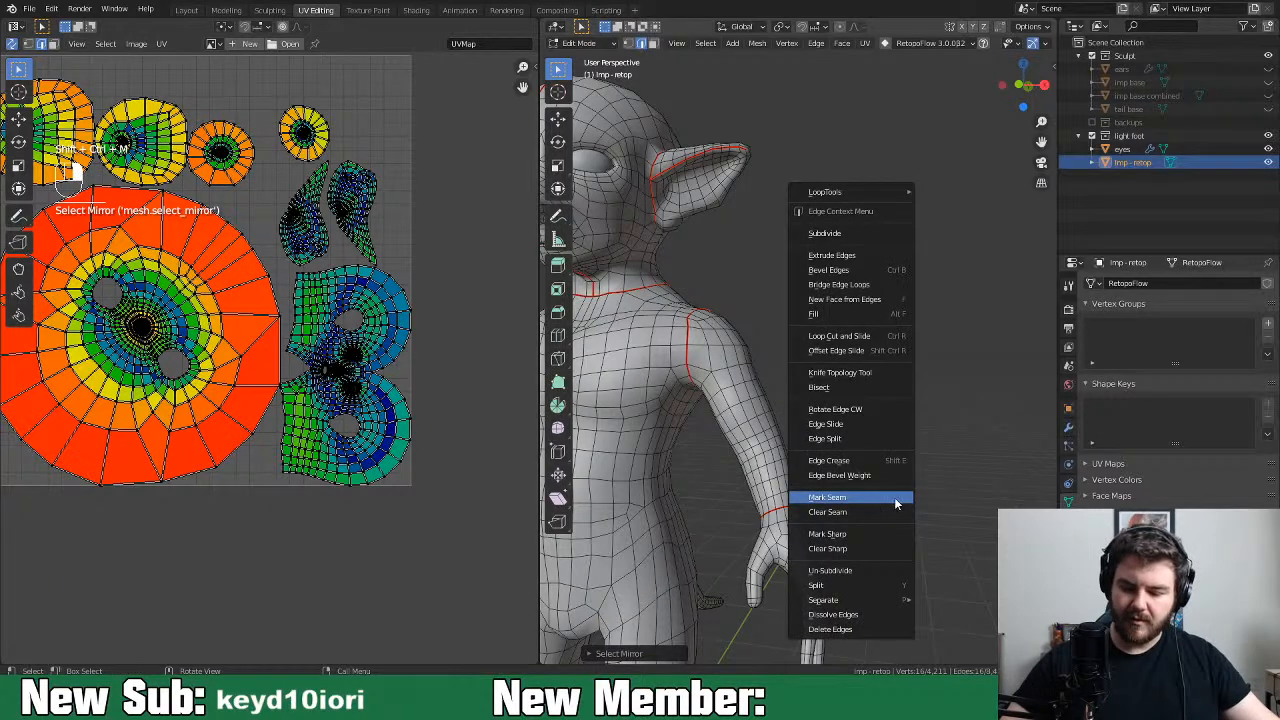
pyautogui.click(894, 500)
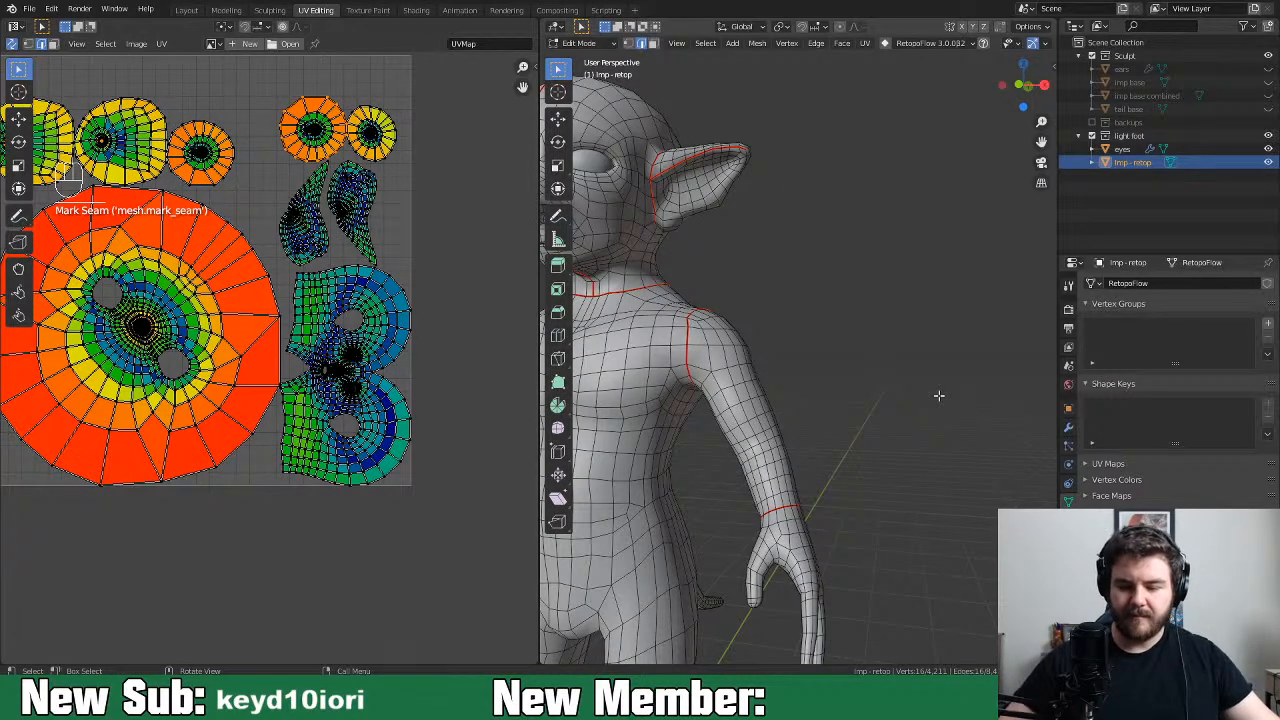
# Select the shortest edge path along the underside of the left arm from armpit to wrist and mark it as a seam
pyautogui.moveTo(806, 444); pyautogui.dragTo(900, 401, button='middle')
pyautogui.click(760, 340)
pyautogui.keyDown('ctrl'); pyautogui.click(887, 464); pyautogui.keyUp('ctrl')
pyautogui.rightClick(888, 449)
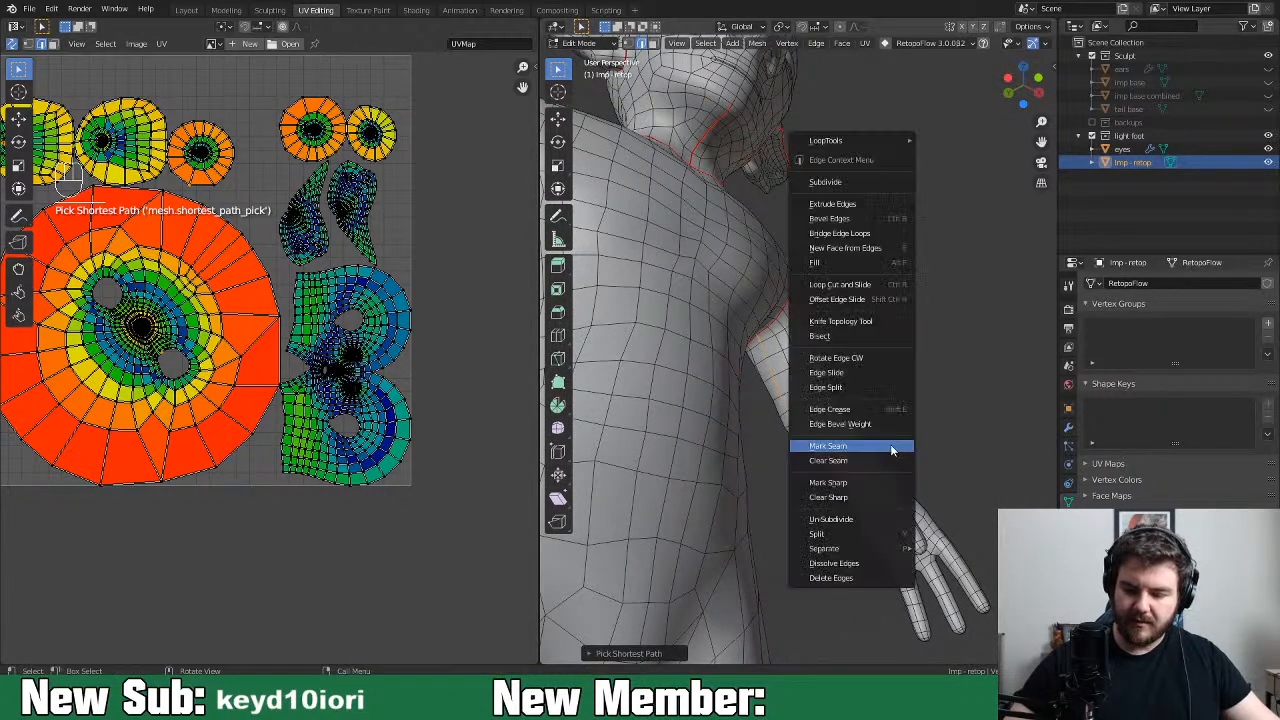
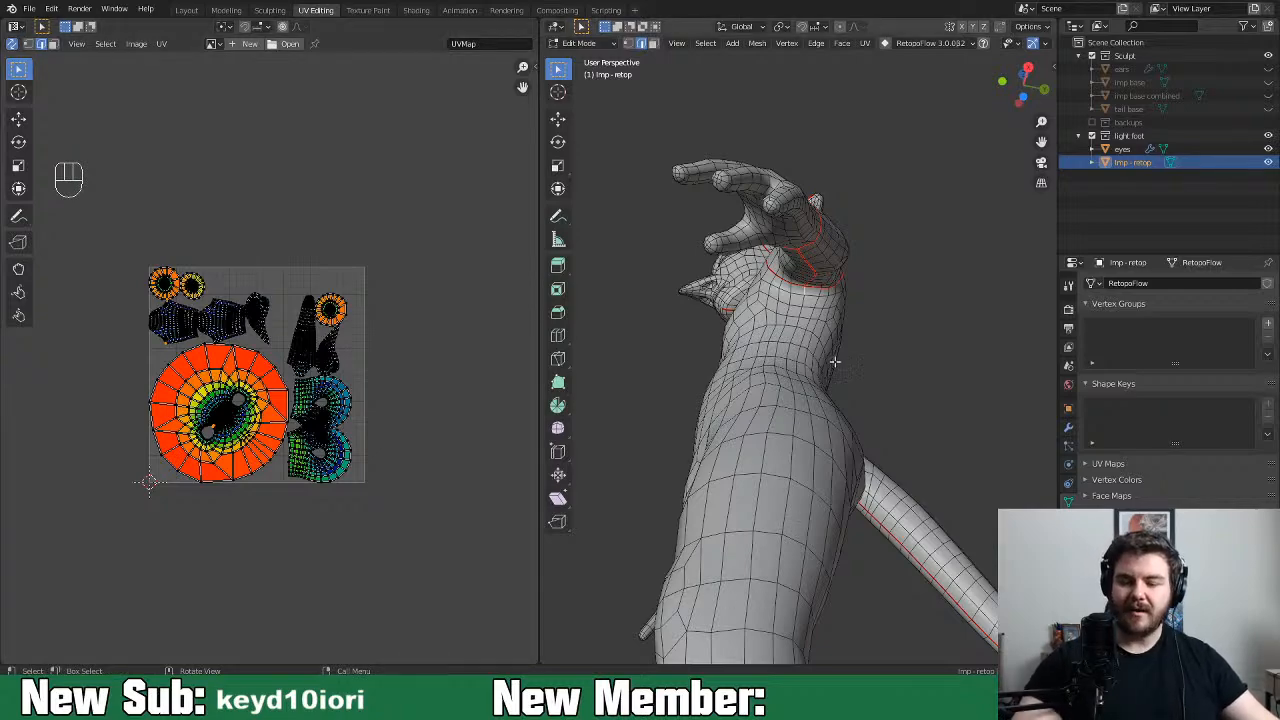
# Mark the edge path down the left flank from armpit to hip as a seam, then mirror the selection and mark the opposite flank
pyautogui.moveTo(829, 401); pyautogui.dragTo(785, 410, button='middle')
pyautogui.keyDown('ctrl'); pyautogui.click(783, 409); pyautogui.keyUp('ctrl')
pyautogui.moveTo(866, 416); pyautogui.dragTo(865, 473, button='middle')
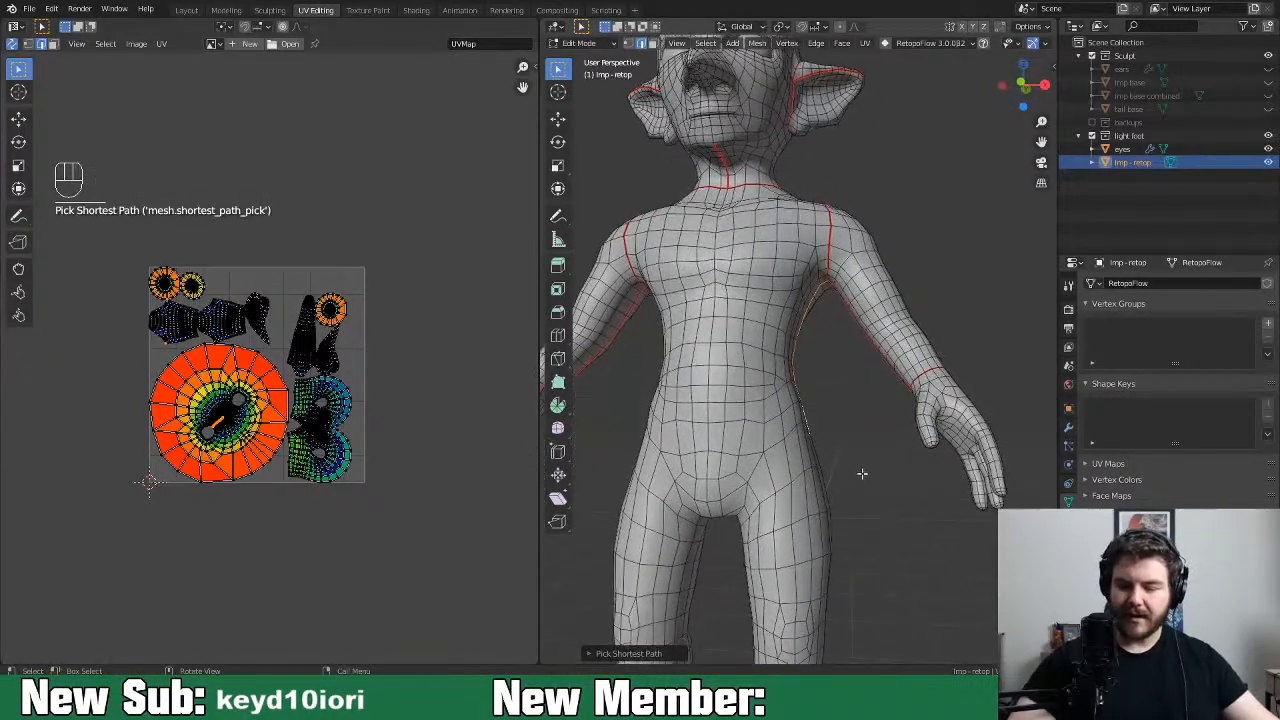
pyautogui.rightClick(852, 463)
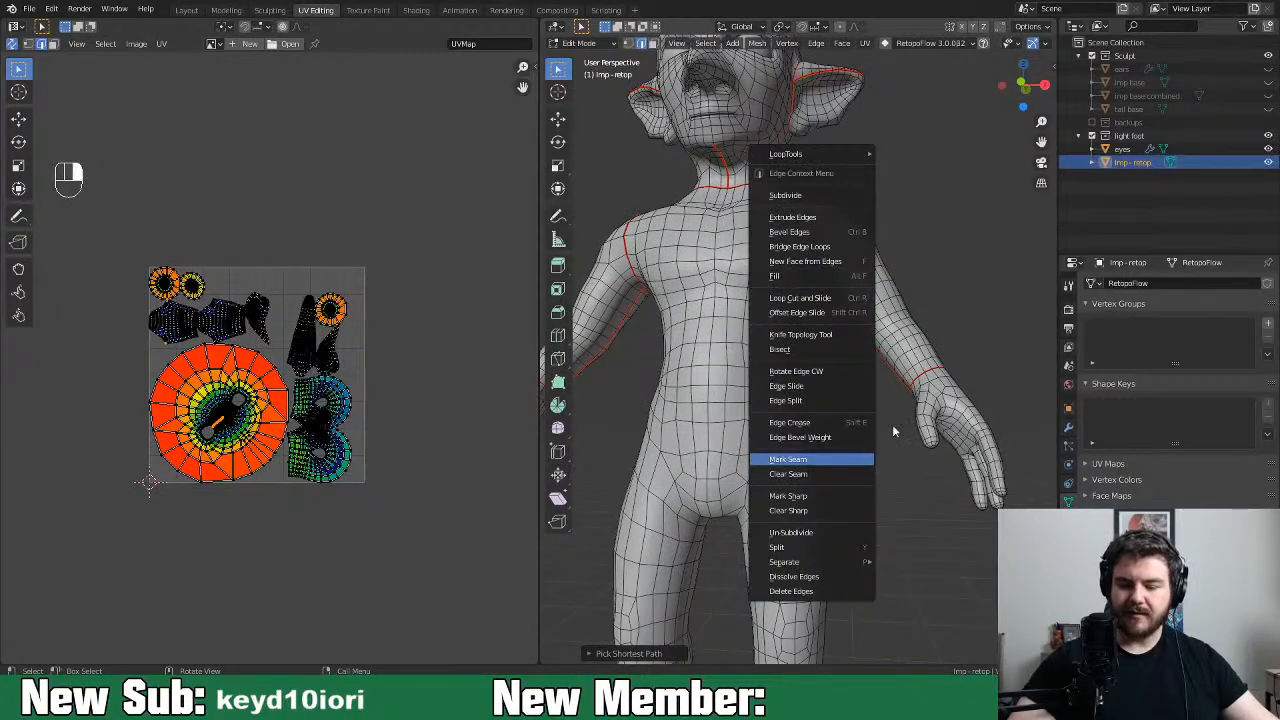
pyautogui.click(854, 460)
pyautogui.moveTo(850, 466); pyautogui.dragTo(841, 463, button='middle')
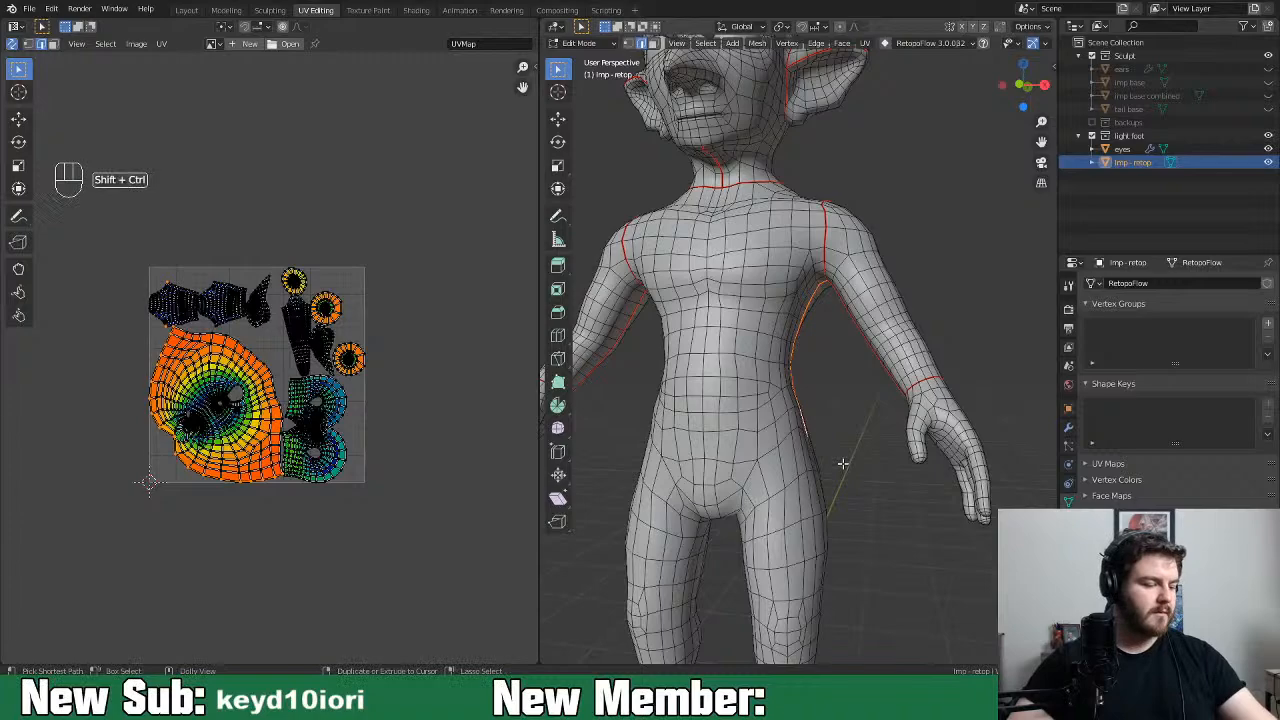
pyautogui.hotkey('ctrl', 'shift', 'm')
pyautogui.rightClick(864, 453)
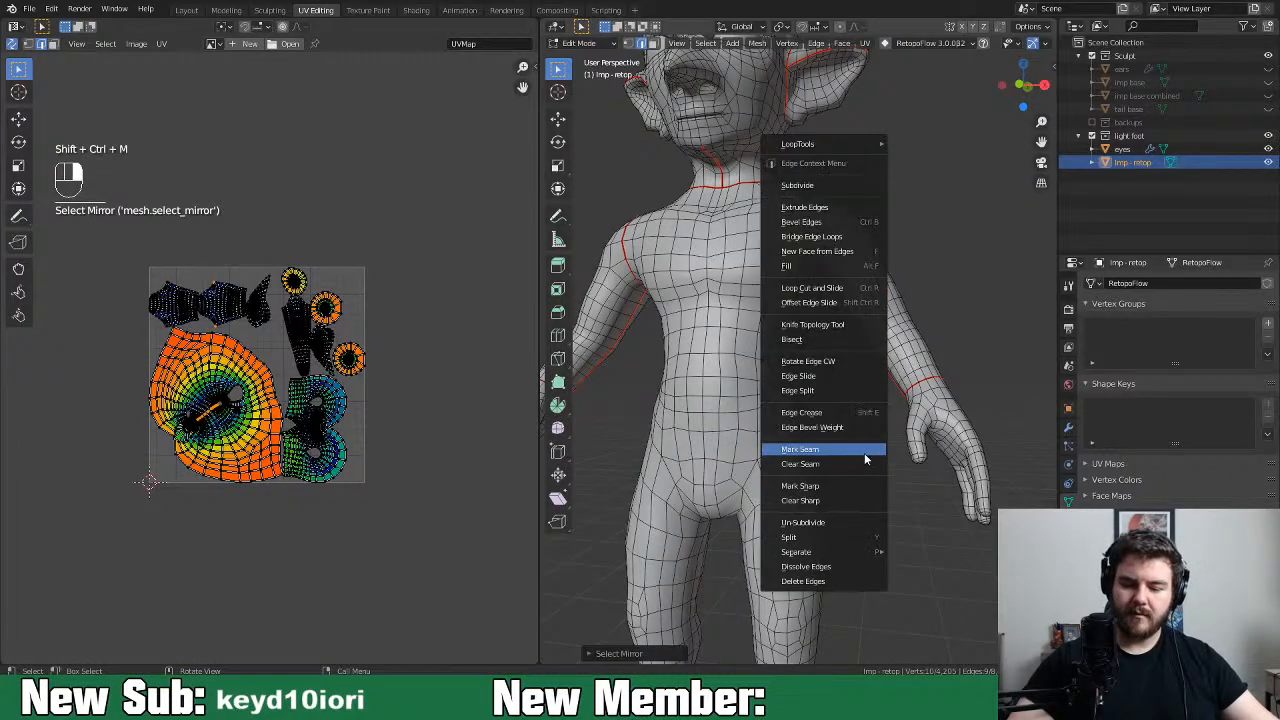
pyautogui.click(864, 453)
pyautogui.moveTo(847, 465); pyautogui.dragTo(848, 370, button='middle')
pyautogui.click(761, 221)
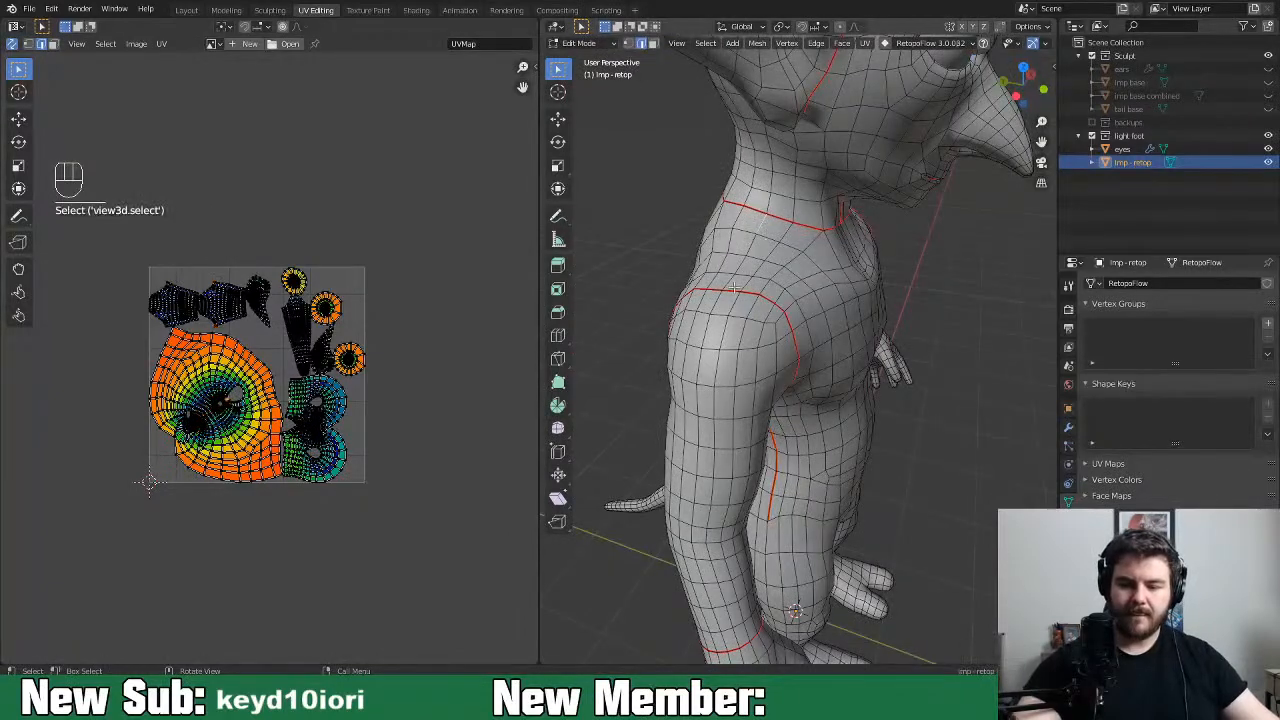
pyautogui.keyDown('ctrl'); pyautogui.click(730, 283); pyautogui.keyUp('ctrl')
pyautogui.moveTo(827, 372); pyautogui.dragTo(852, 262, button='middle')
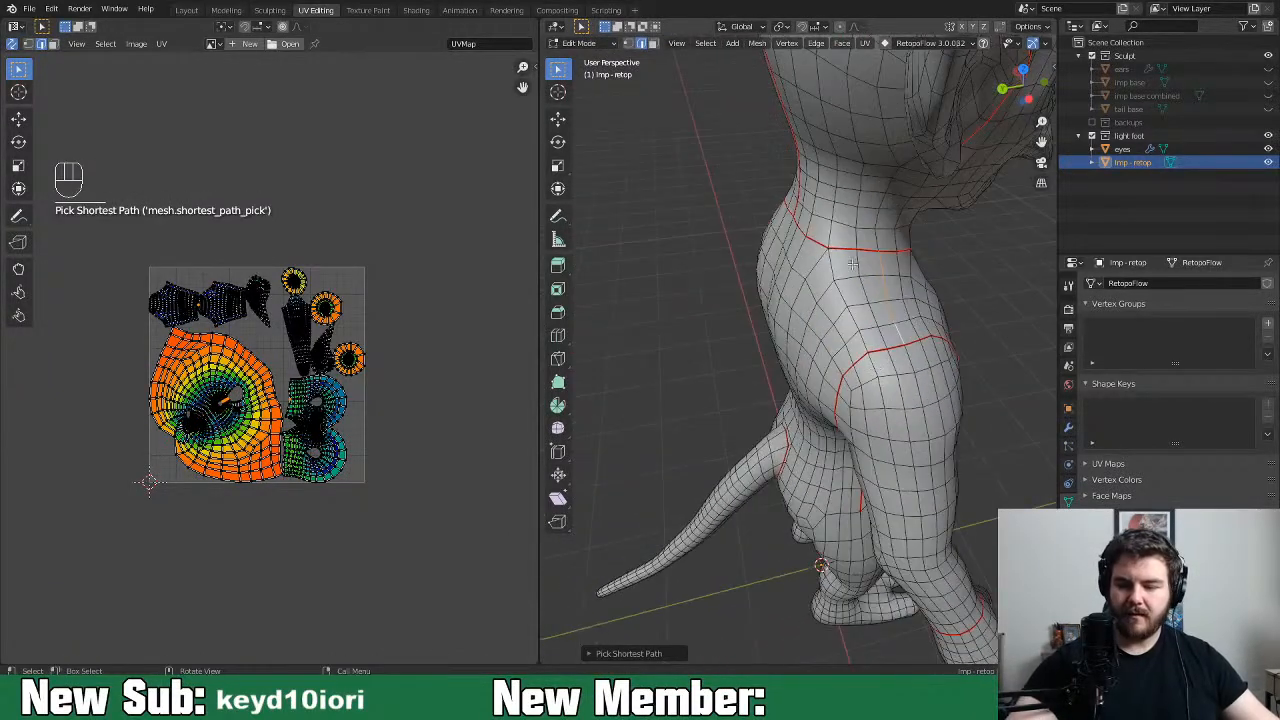
pyautogui.click(858, 265)
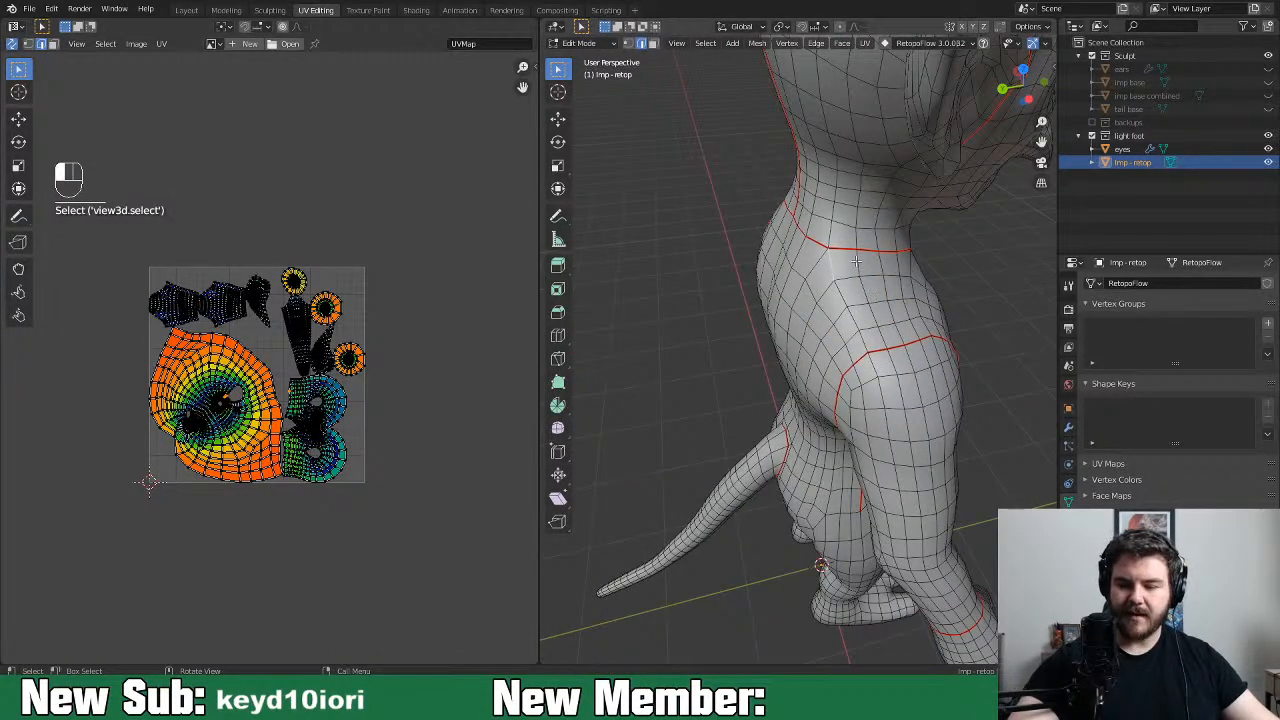
pyautogui.keyDown('ctrl'); pyautogui.click(880, 344); pyautogui.keyUp('ctrl')
pyautogui.moveTo(946, 398); pyautogui.dragTo(867, 393, button='middle')
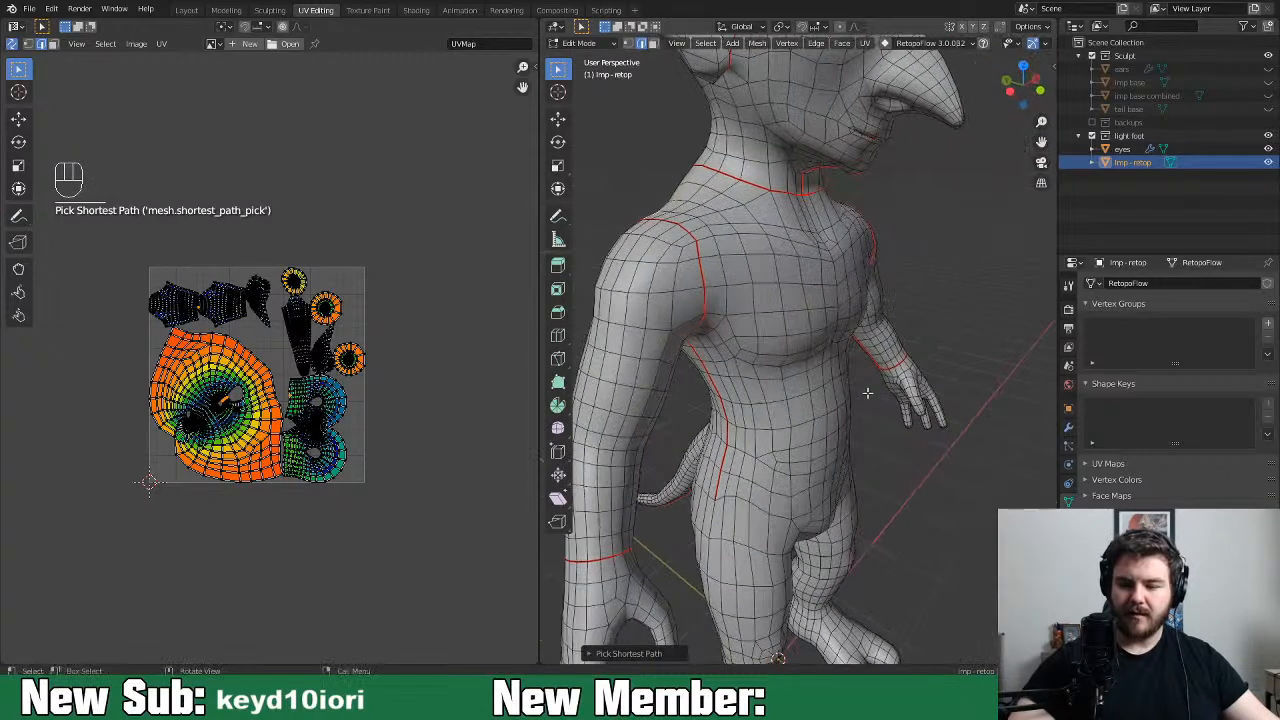
pyautogui.rightClick(873, 389)
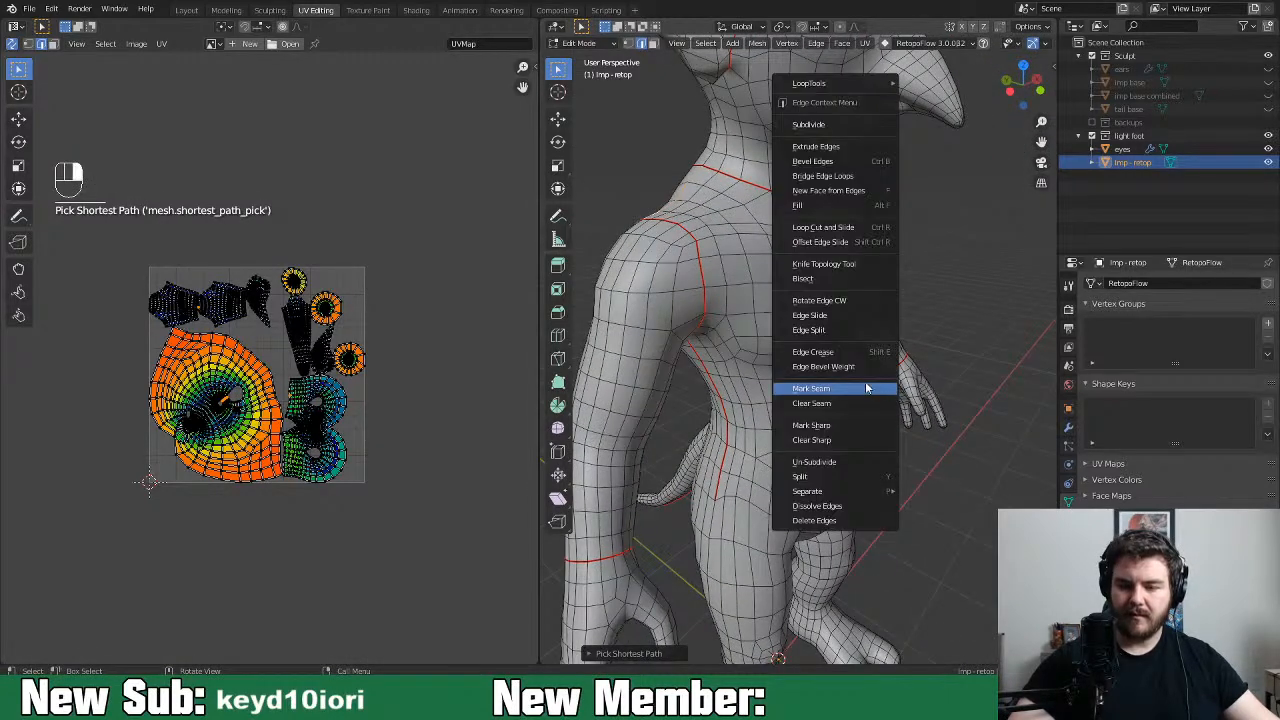
pyautogui.click(866, 388)
# Mark the edge path over the shoulder between the neck and arm seams as a seam, and repeat it on the mirrored side
pyautogui.moveTo(722, 340); pyautogui.dragTo(829, 320, button='middle')
pyautogui.click(800, 301)
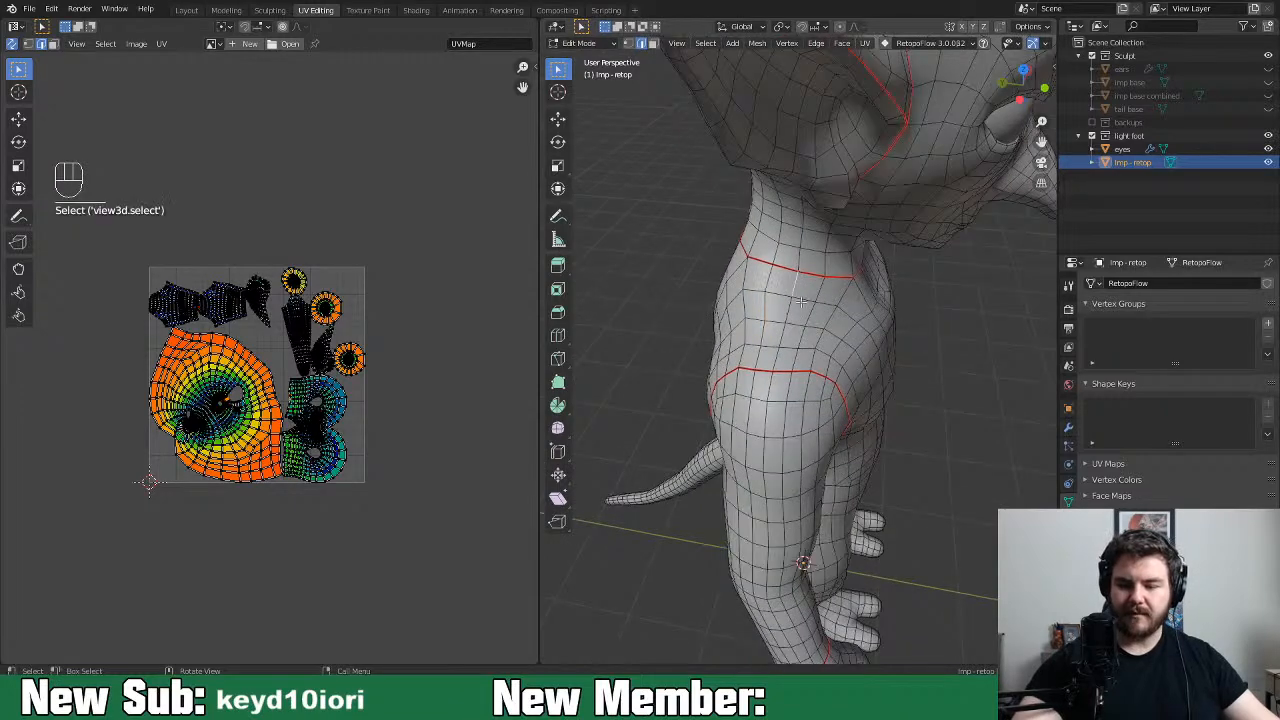
pyautogui.keyDown('ctrl'); pyautogui.click(789, 348); pyautogui.keyUp('ctrl')
pyautogui.rightClick(917, 364)
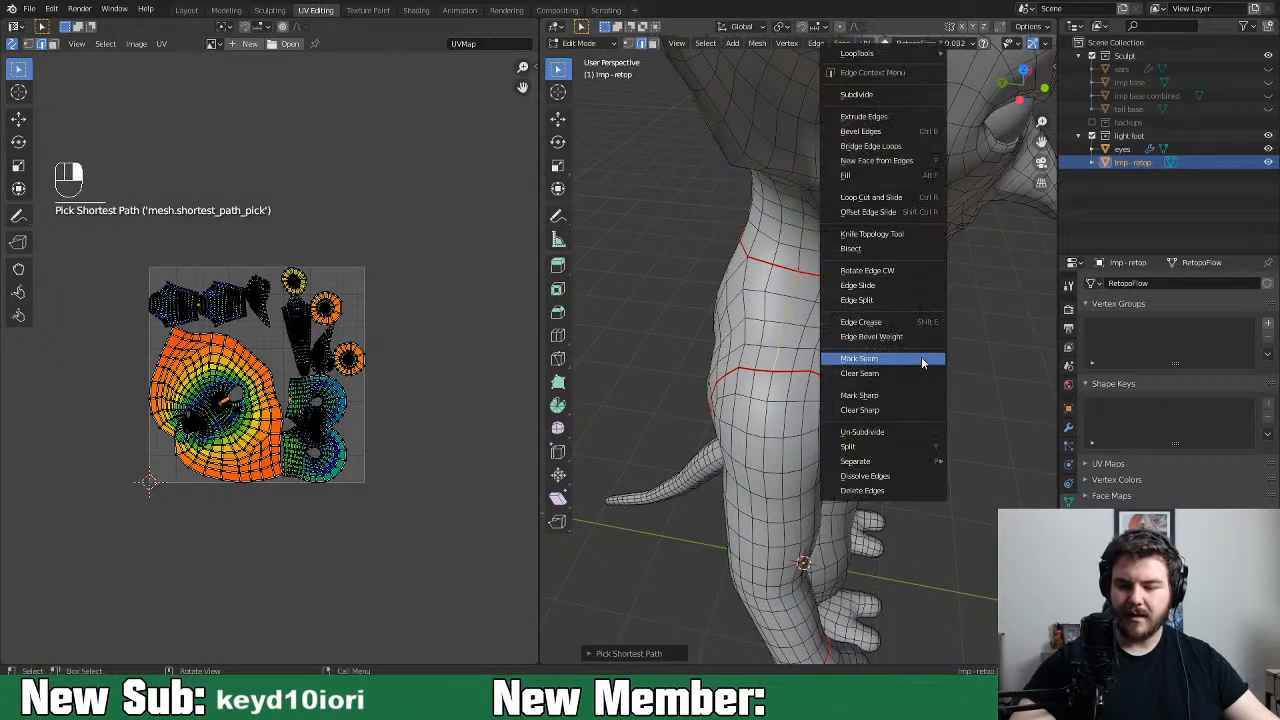
pyautogui.click(921, 358)
pyautogui.moveTo(934, 390); pyautogui.dragTo(873, 392, button='middle')
pyautogui.hotkey('shift', 'ctrl', 'm')
pyautogui.rightClick(873, 392)
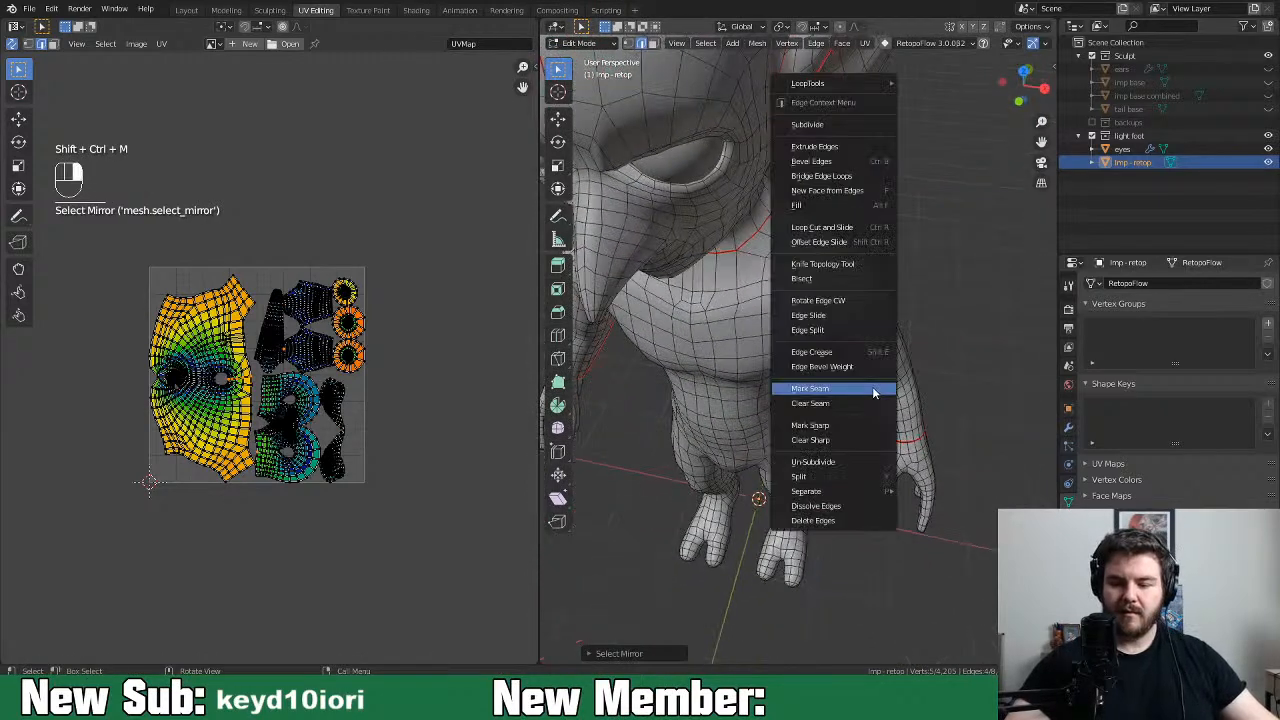
pyautogui.click(876, 392)
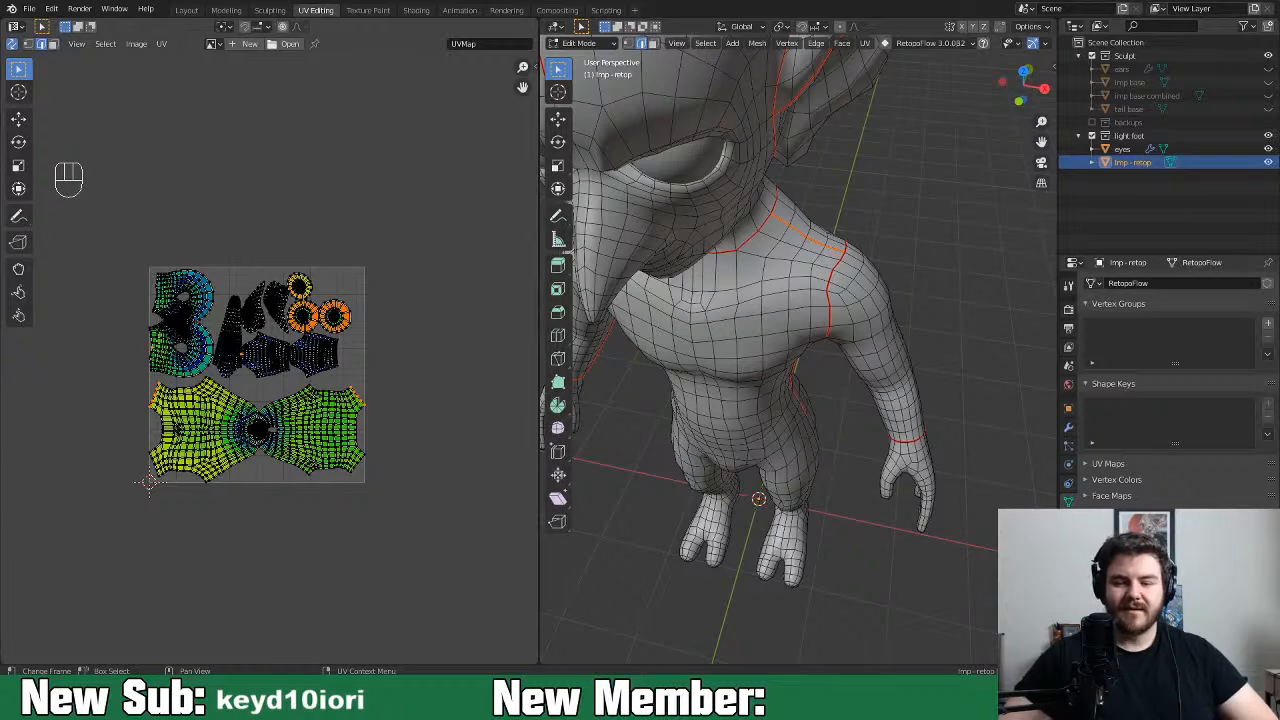
# Widen the 3D viewport and unhide the imp base sculpt beneath the retopologised mesh
pyautogui.moveTo(930, 480); pyautogui.dragTo(898, 390, button='middle')
pyautogui.moveTo(872, 462); pyautogui.dragTo(766, 453, button='middle')
pyautogui.moveTo(845, 435); pyautogui.dragTo(610, 504, button='middle')
pyautogui.moveTo(539, 532); pyautogui.dragTo(340, 532)
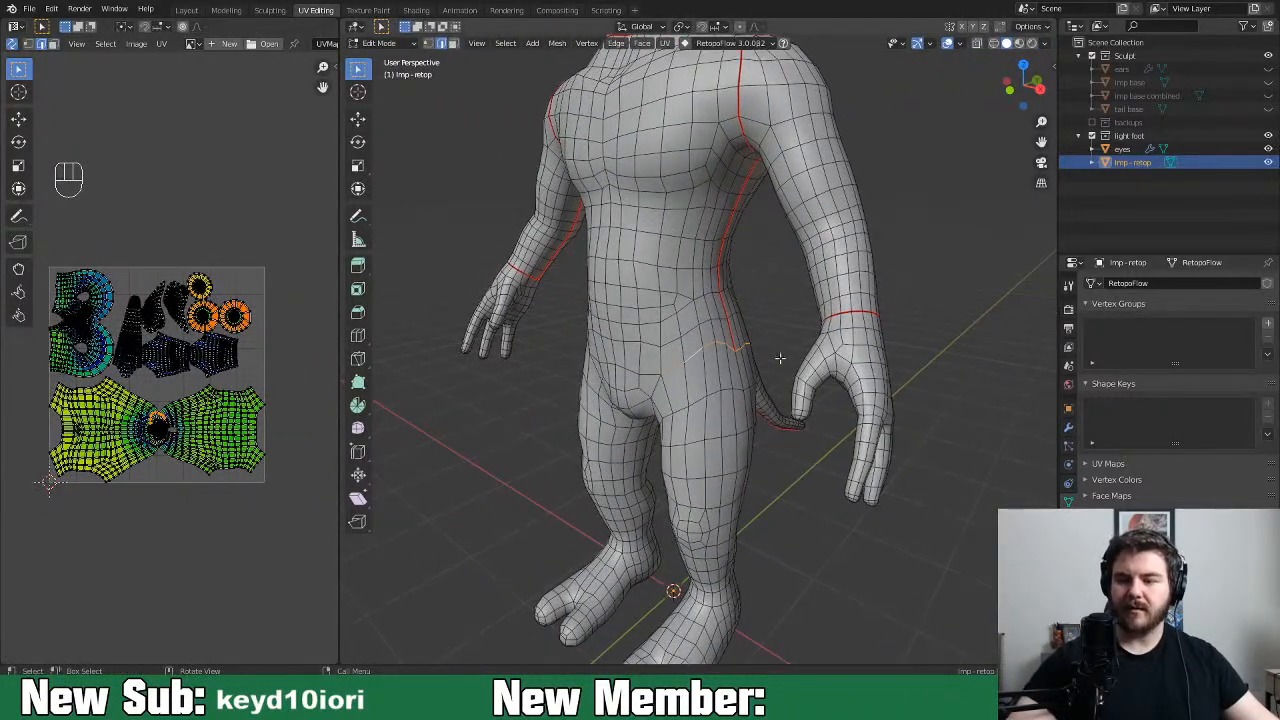
pyautogui.click(1268, 82)
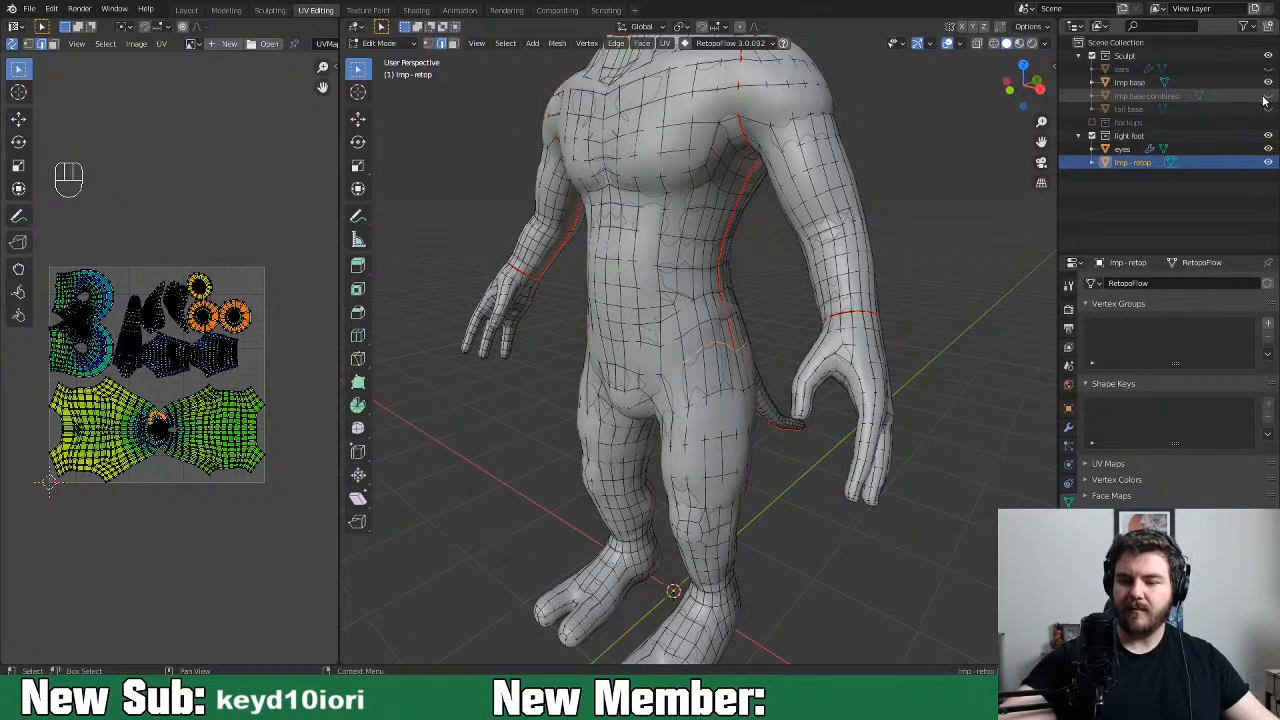
# Leave the RetopoFlow session started in UV Editing and start RetopoFlow again from the Modeling workspace, framing the left hip
pyautogui.click(687, 50)
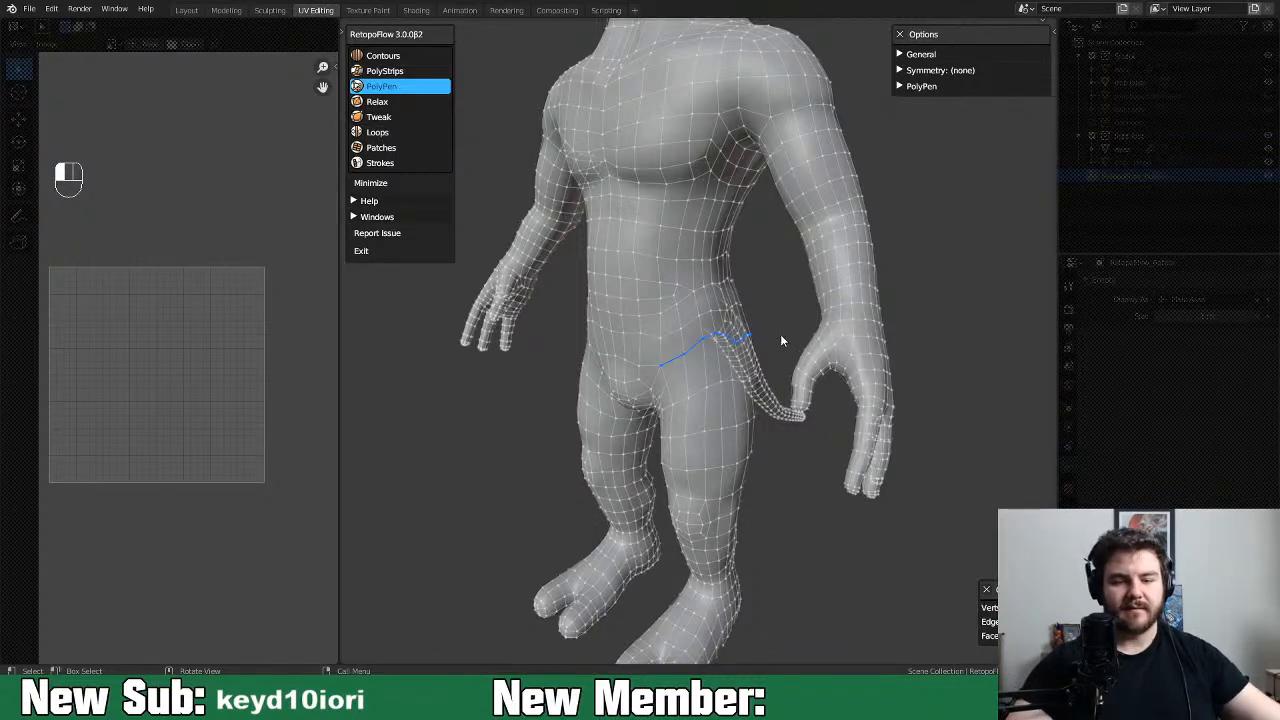
pyautogui.press('Tab')
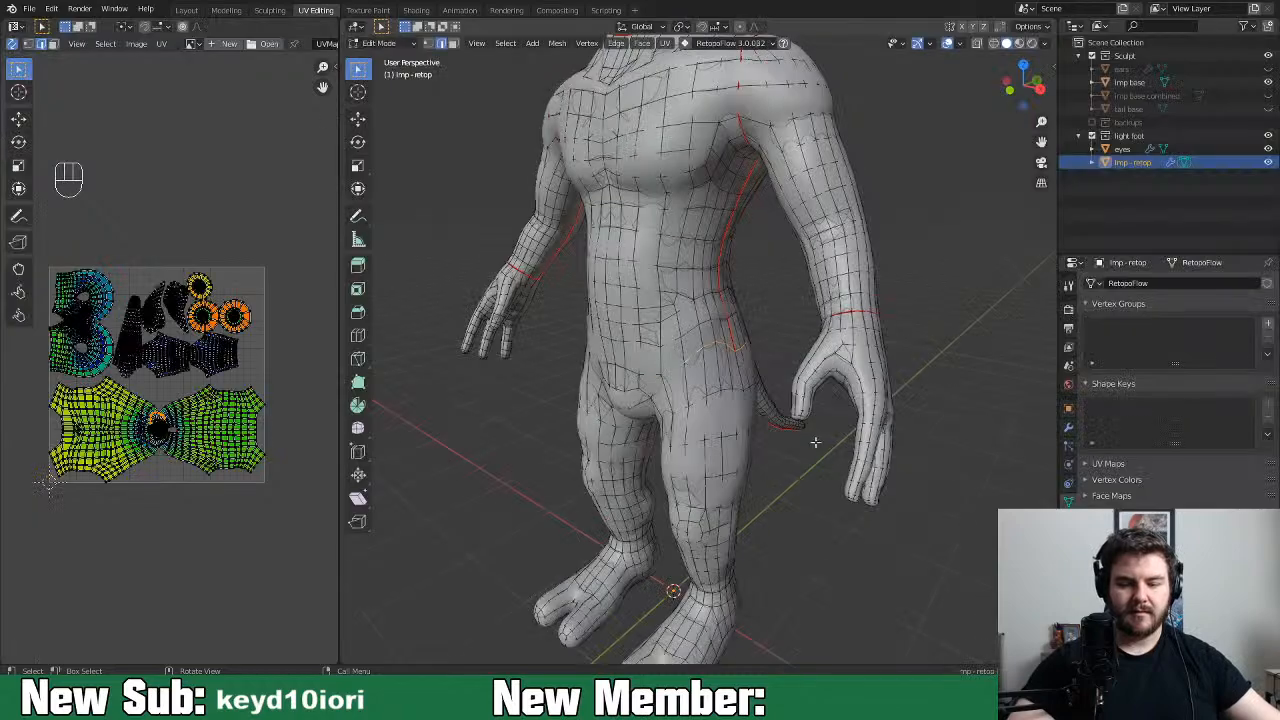
pyautogui.click(226, 10)
pyautogui.moveTo(498, 380); pyautogui.dragTo(610, 368, button='middle')
pyautogui.click(345, 42)
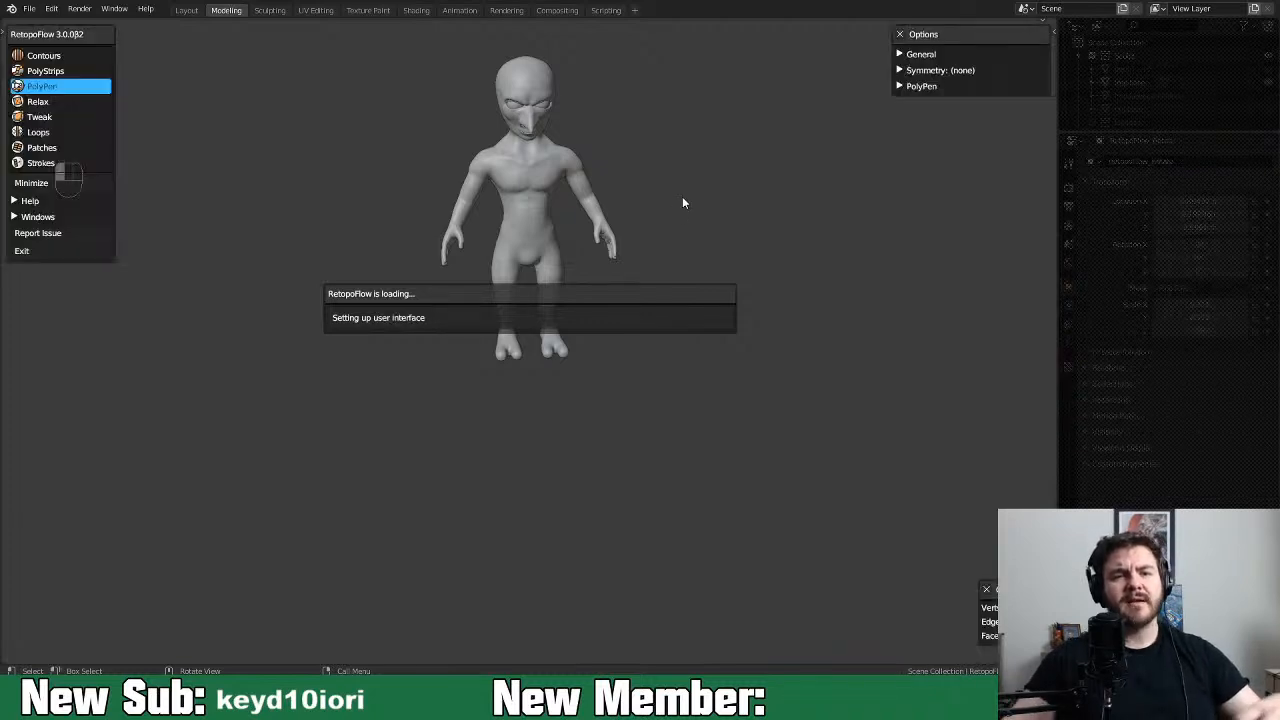
pyautogui.scroll(5, 626, 240)
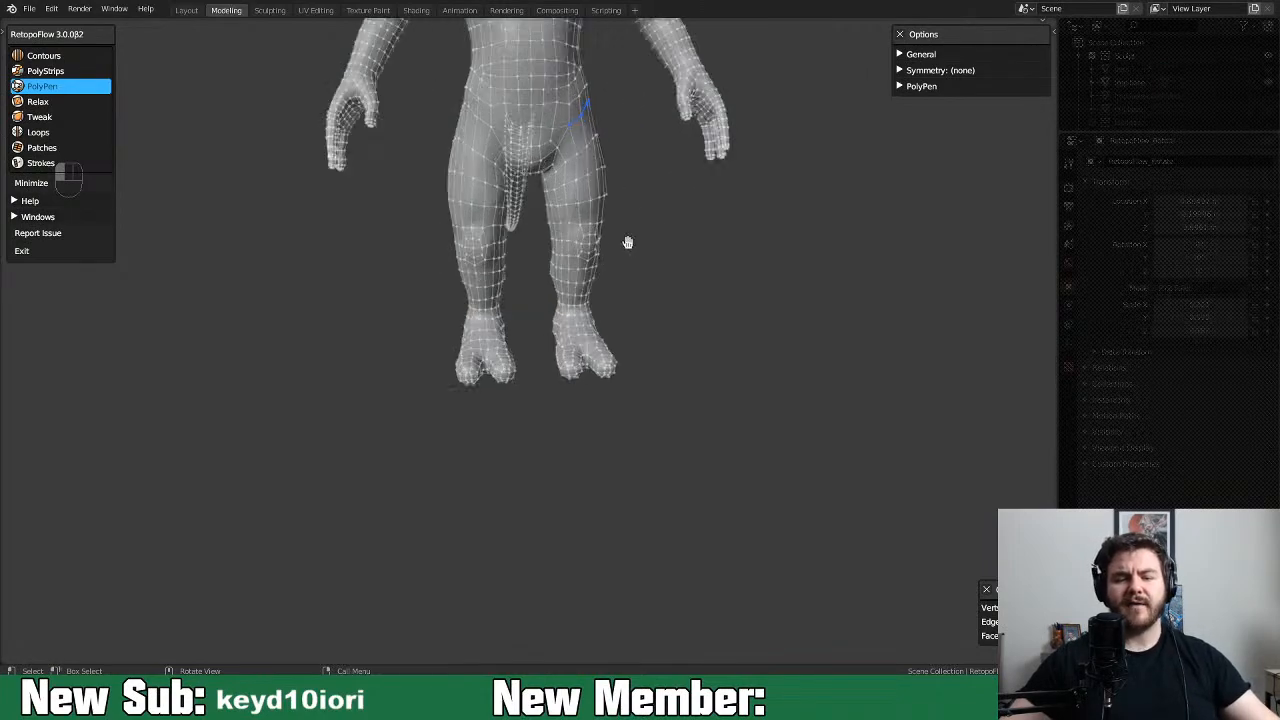
pyautogui.keyDown('shift'); pyautogui.moveTo(654, 177); pyautogui.dragTo(774, 390, button='middle'); pyautogui.keyUp('shift')
pyautogui.scroll(3, 451, 385)
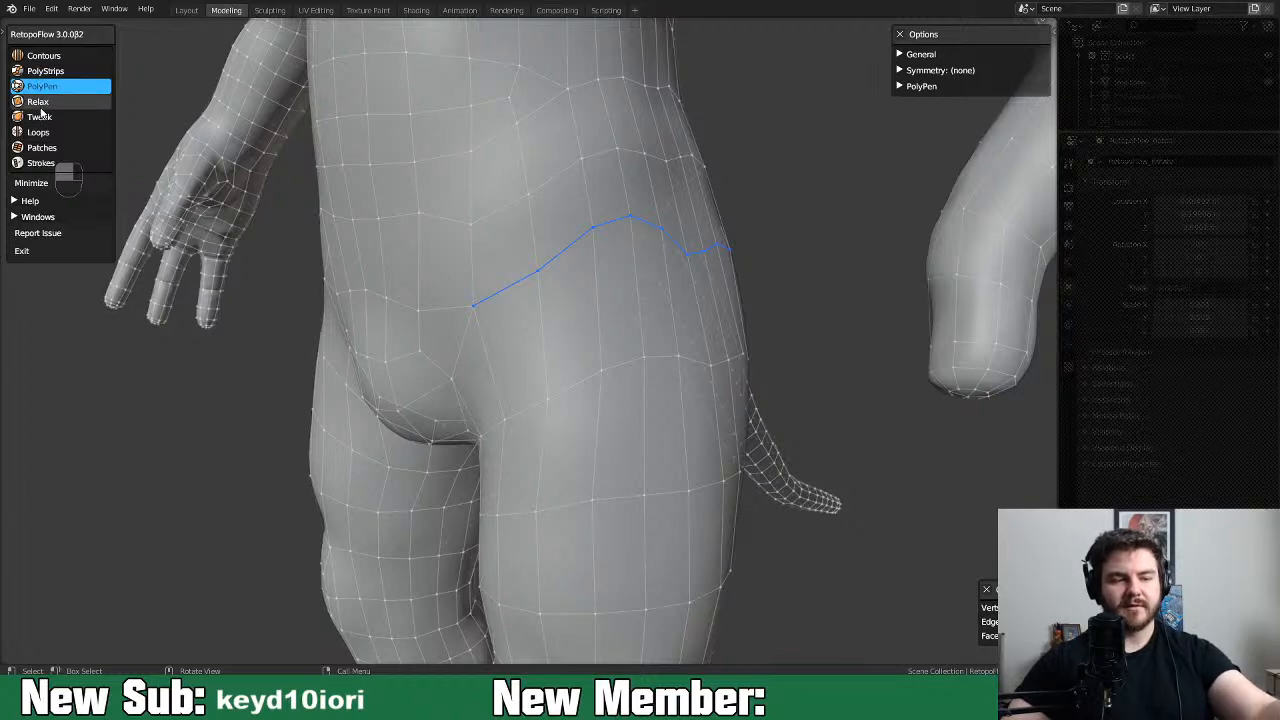
# Relax the edge loops across the left hip around the selected loop with an enlarged Relax brush
pyautogui.click(40, 104)
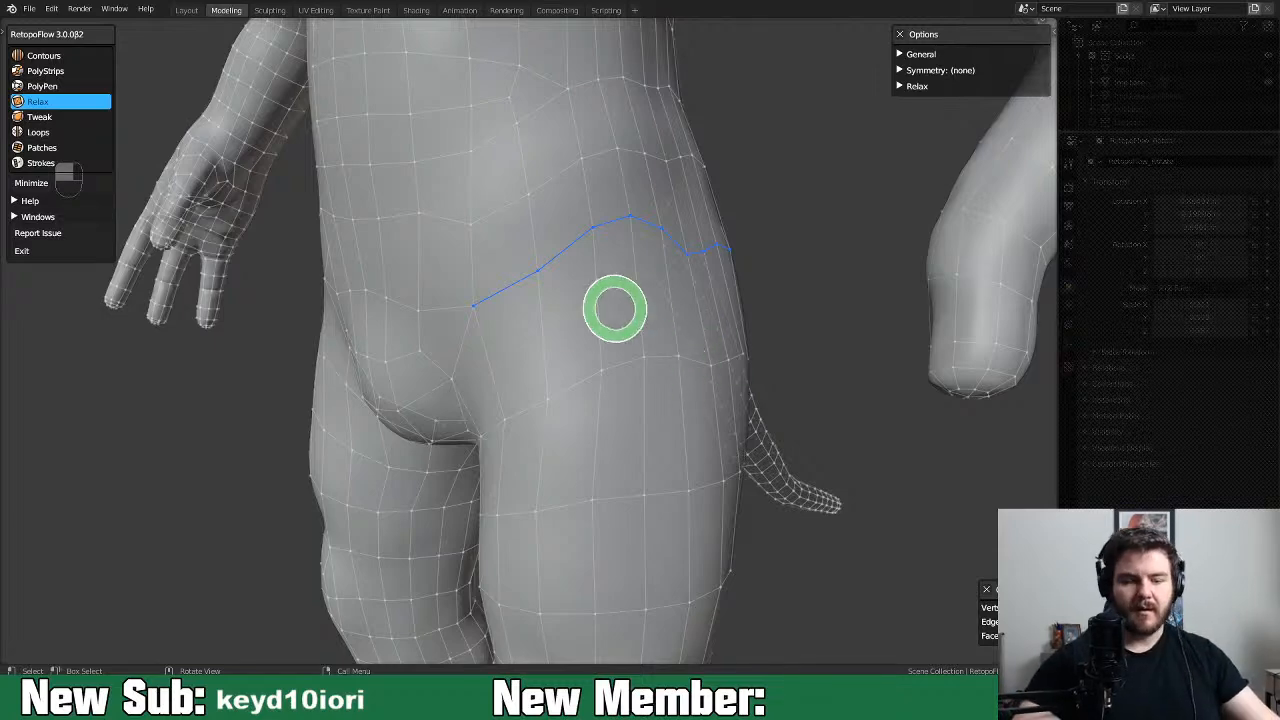
pyautogui.press('f')
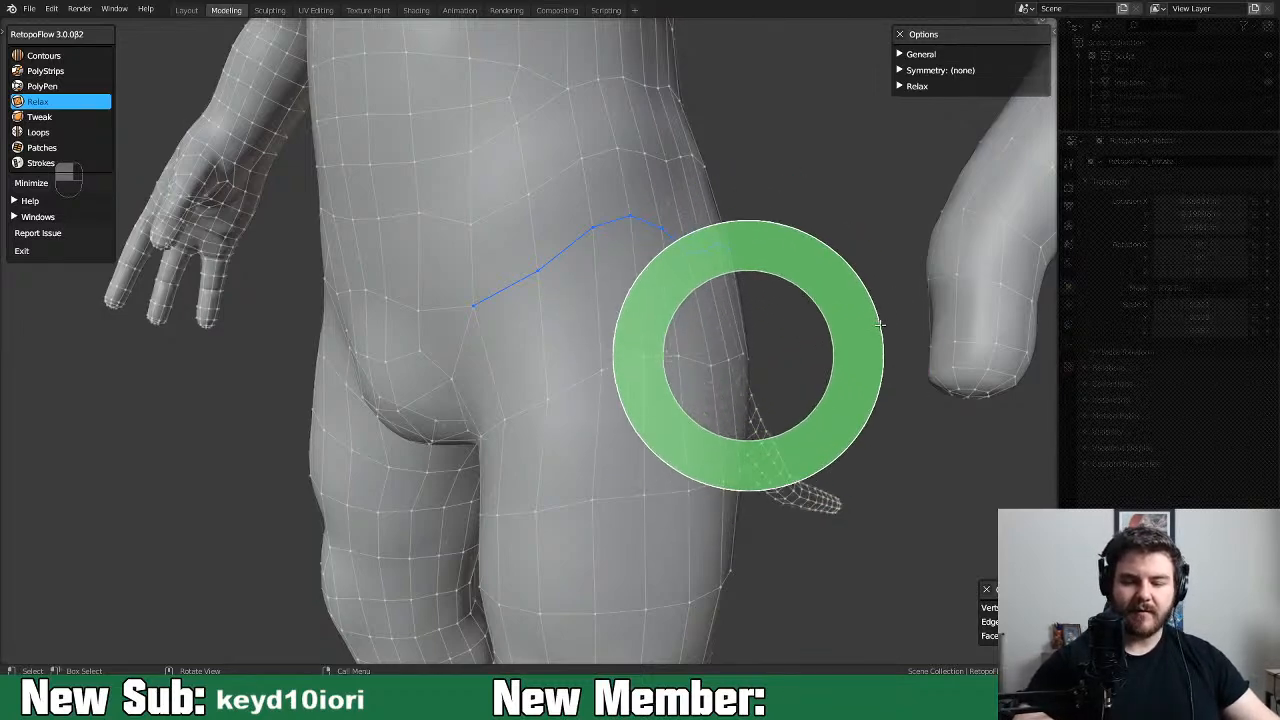
pyautogui.click(895, 340)
pyautogui.moveTo(848, 362)
pyautogui.mouseDown(button='middle')
pyautogui.moveTo(726, 379)
pyautogui.moveTo(828, 370)
pyautogui.mouseUp(button='middle')
pyautogui.moveTo(622, 228)
pyautogui.mouseDown()
pyautogui.moveTo(592, 204)
pyautogui.moveTo(689, 283)
pyautogui.moveTo(706, 280)
pyautogui.mouseUp()
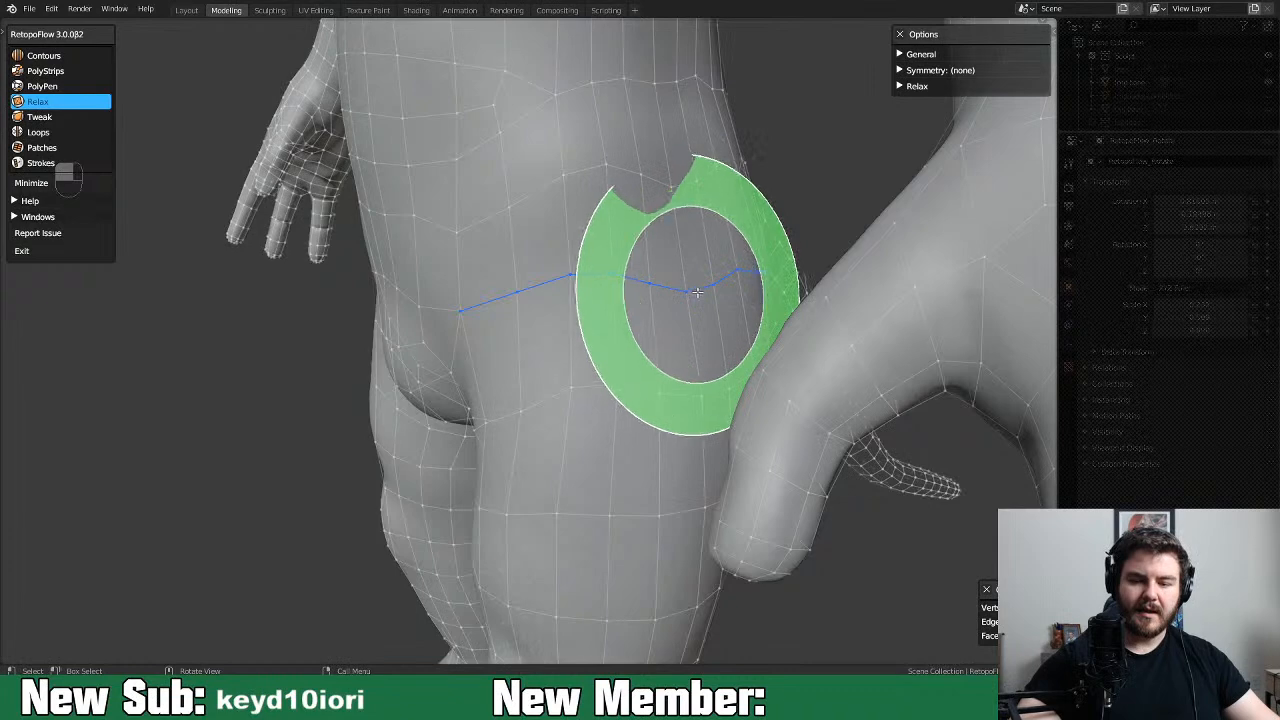
pyautogui.moveTo(547, 247)
pyautogui.mouseDown()
pyautogui.moveTo(577, 177)
pyautogui.moveTo(590, 280)
pyautogui.moveTo(614, 160)
pyautogui.moveTo(697, 300)
pyautogui.mouseUp()
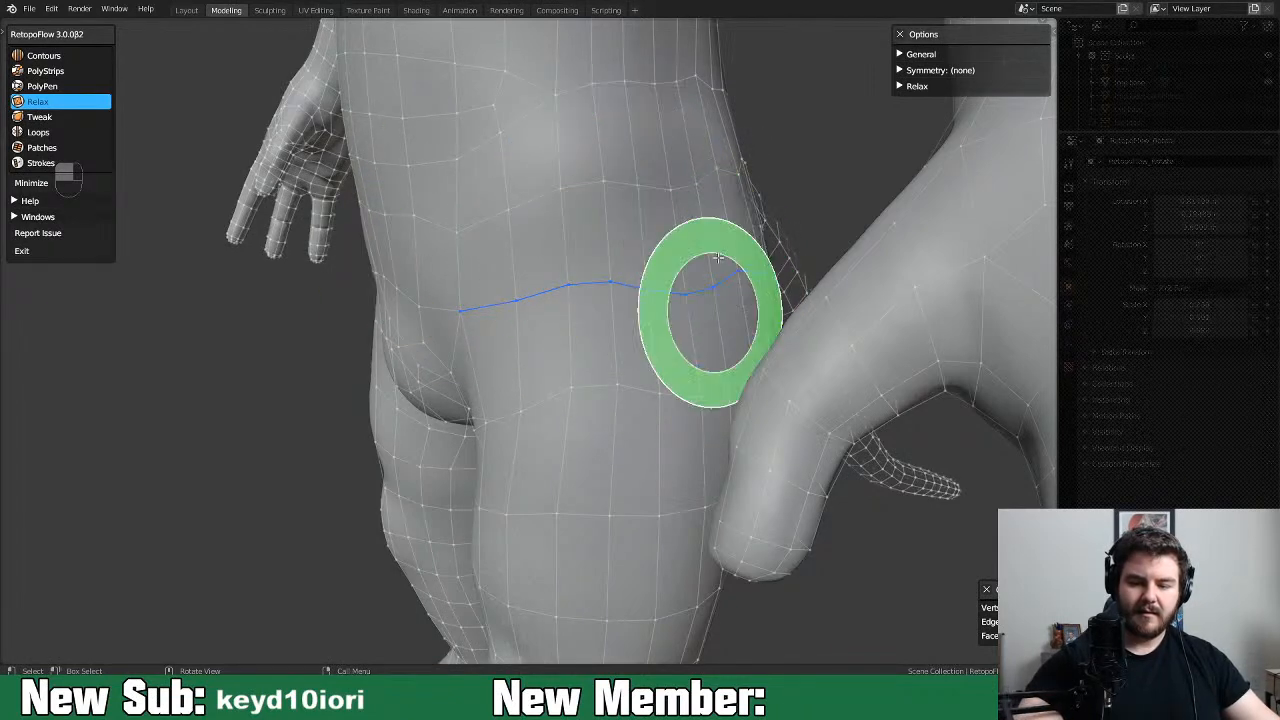
pyautogui.moveTo(604, 412)
pyautogui.mouseDown()
pyautogui.moveTo(594, 343)
pyautogui.moveTo(571, 326)
pyautogui.moveTo(538, 220)
pyautogui.moveTo(614, 317)
pyautogui.mouseUp()
# Relax the topology from the front of the left hip around the waist and outer side of the pelvis
pyautogui.moveTo(614, 317)
pyautogui.mouseDown(button='middle')
pyautogui.moveTo(717, 300)
pyautogui.moveTo(697, 303)
pyautogui.moveTo(746, 423)
pyautogui.mouseUp(button='middle')
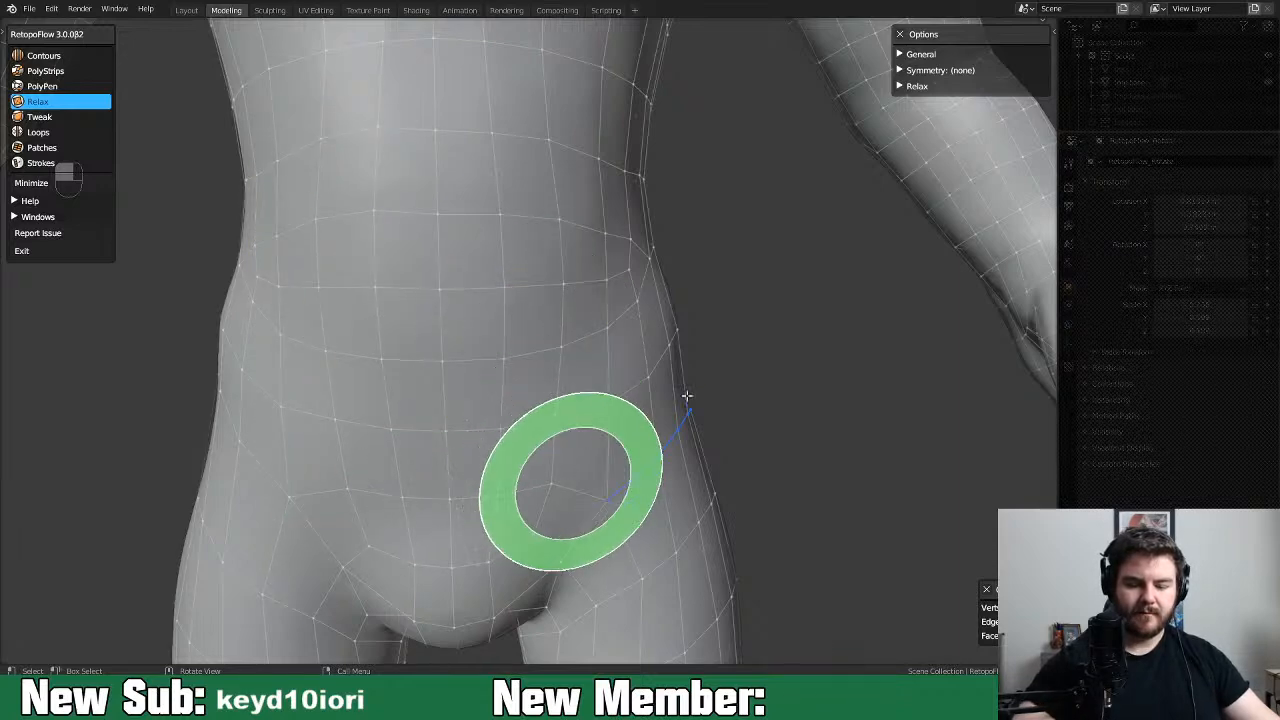
pyautogui.moveTo(788, 489)
pyautogui.keyDown('shift'); pyautogui.mouseDown(button='middle')
pyautogui.moveTo(808, 406)
pyautogui.moveTo(930, 424)
pyautogui.mouseUp(button='middle'); pyautogui.keyUp('shift')
pyautogui.moveTo(590, 424)
pyautogui.mouseDown(button='middle')
pyautogui.moveTo(734, 431)
pyautogui.moveTo(643, 483)
pyautogui.mouseUp(button='middle')
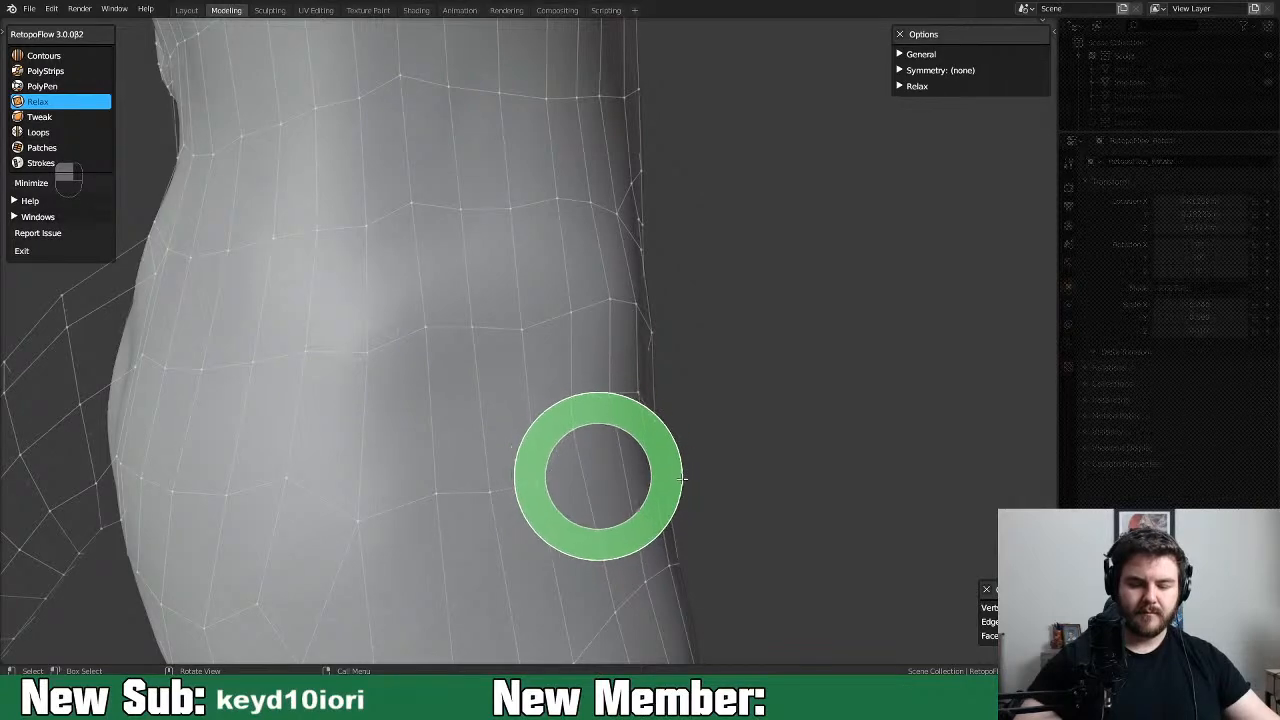
pyautogui.moveTo(740, 463); pyautogui.dragTo(766, 438, button='middle')
pyautogui.moveTo(503, 222)
pyautogui.mouseDown()
pyautogui.moveTo(503, 317)
pyautogui.moveTo(534, 316)
pyautogui.moveTo(597, 431)
pyautogui.moveTo(694, 337)
pyautogui.moveTo(689, 249)
pyautogui.moveTo(633, 333)
pyautogui.moveTo(563, 354)
pyautogui.moveTo(537, 209)
pyautogui.moveTo(481, 245)
pyautogui.moveTo(478, 420)
pyautogui.moveTo(515, 505)
pyautogui.moveTo(656, 558)
pyautogui.moveTo(677, 509)
pyautogui.moveTo(714, 500)
pyautogui.mouseUp()
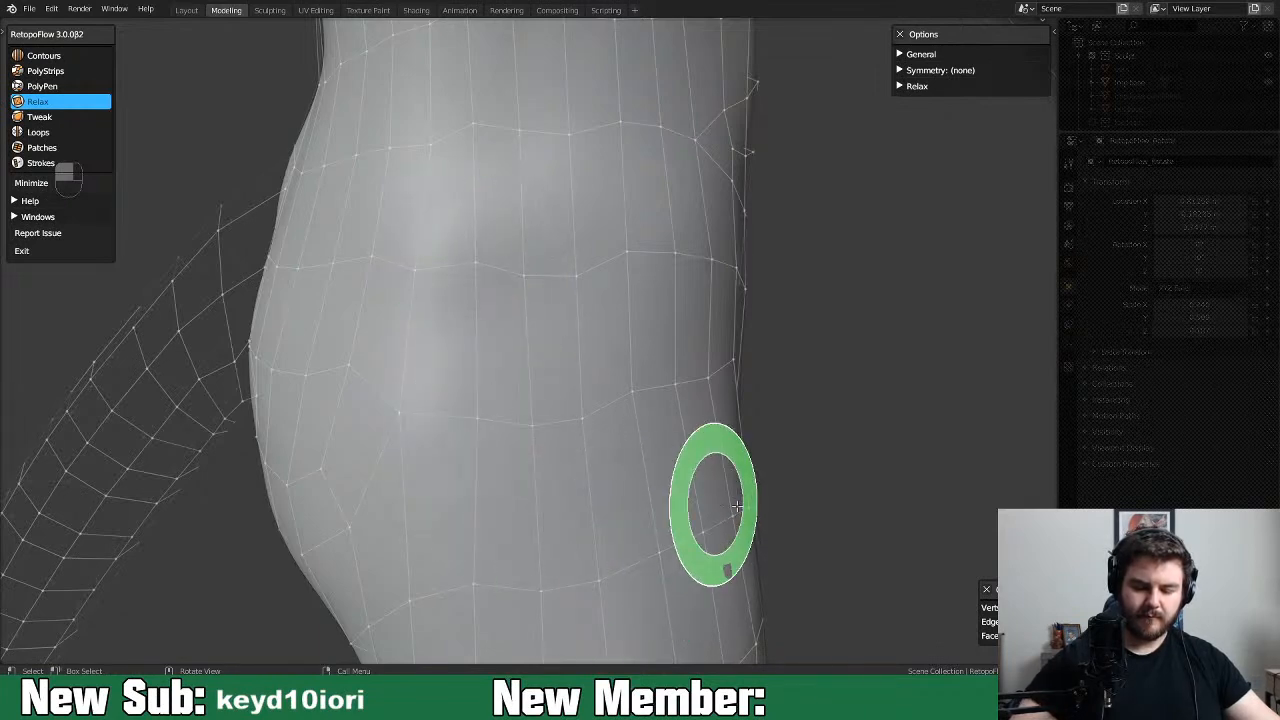
pyautogui.moveTo(857, 471)
pyautogui.mouseDown(button='middle')
pyautogui.moveTo(714, 491)
pyautogui.moveTo(766, 480)
pyautogui.moveTo(743, 477)
pyautogui.moveTo(755, 478)
pyautogui.mouseUp(button='middle')
pyautogui.scroll(-4, 766, 491)
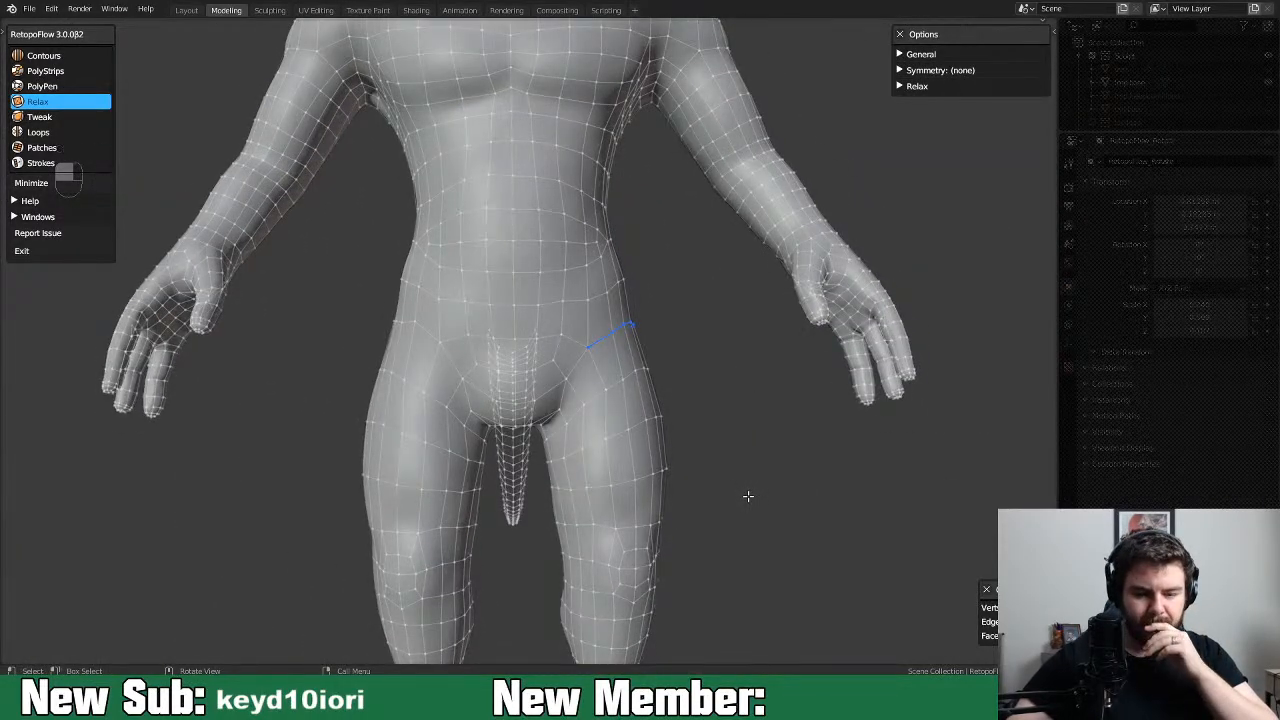
# Use the Tweak brush to even out vertex spacing along the selected hip loop and around the left buttock
pyautogui.moveTo(748, 495); pyautogui.dragTo(773, 437, button='middle')
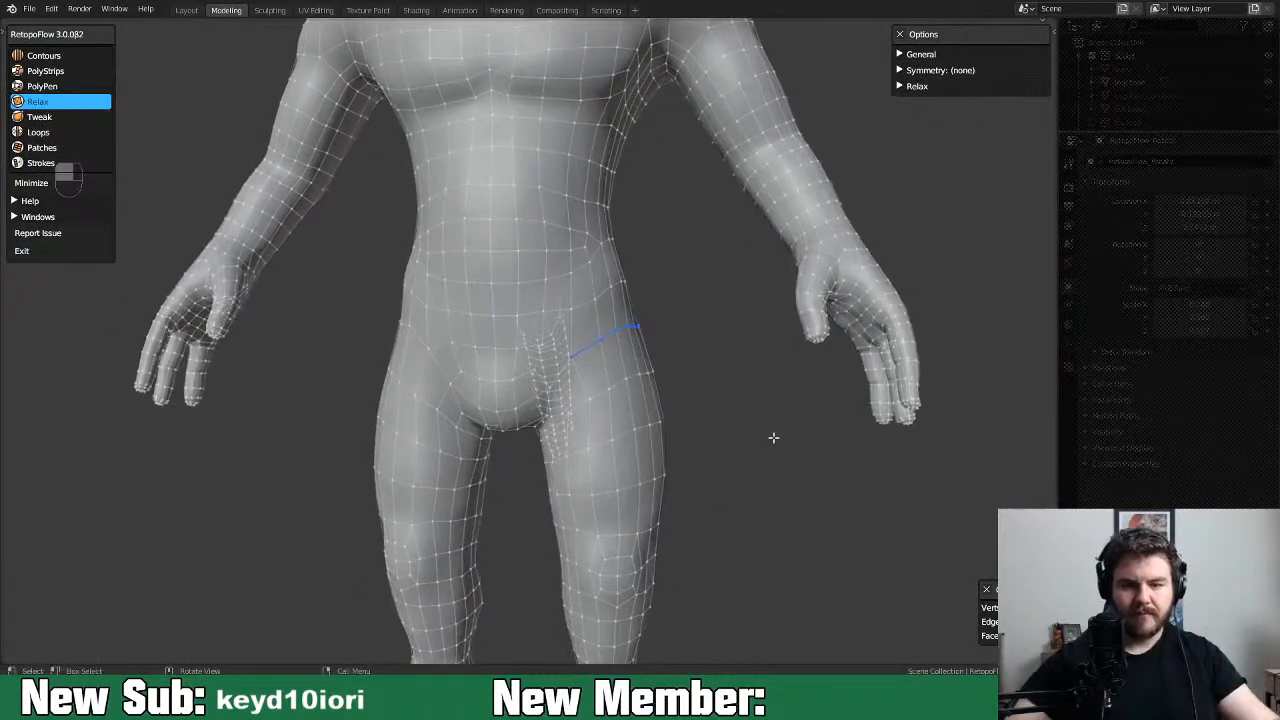
pyautogui.moveTo(528, 241)
pyautogui.mouseDown(button='middle')
pyautogui.moveTo(737, 357)
pyautogui.moveTo(529, 366)
pyautogui.moveTo(567, 370)
pyautogui.mouseUp(button='middle')
pyautogui.scroll(3, 567, 370)
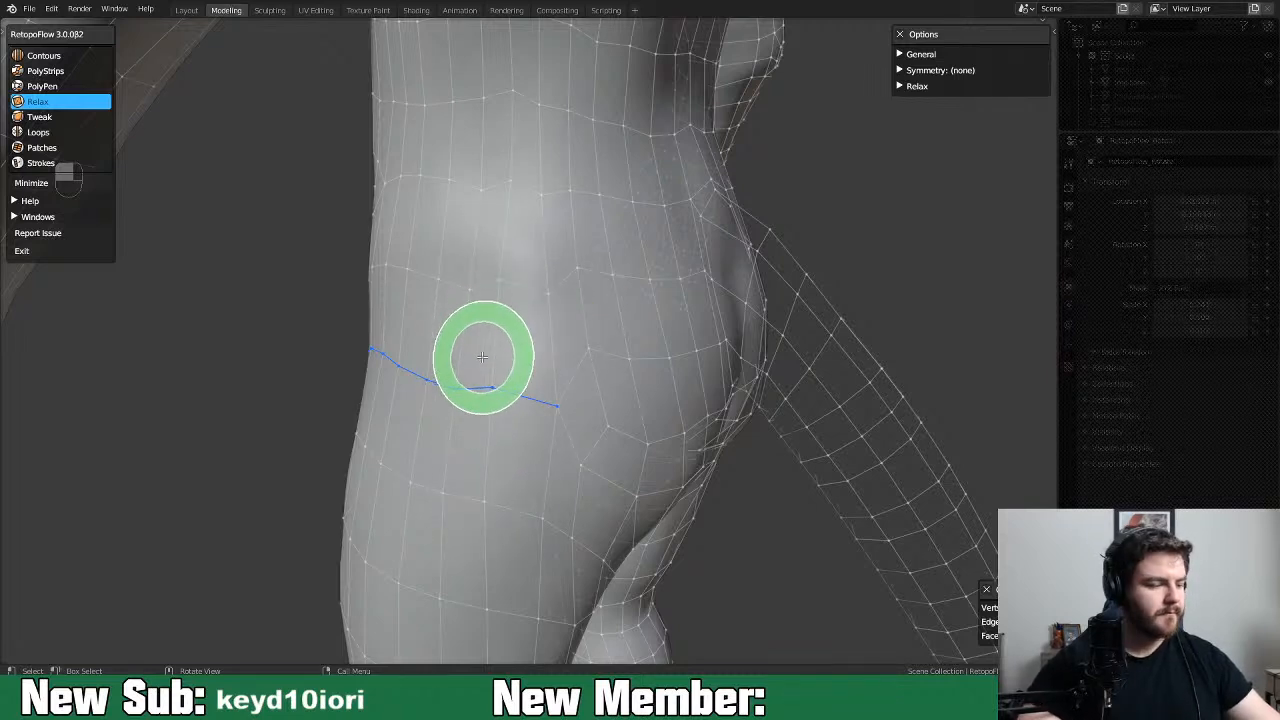
pyautogui.press('5')
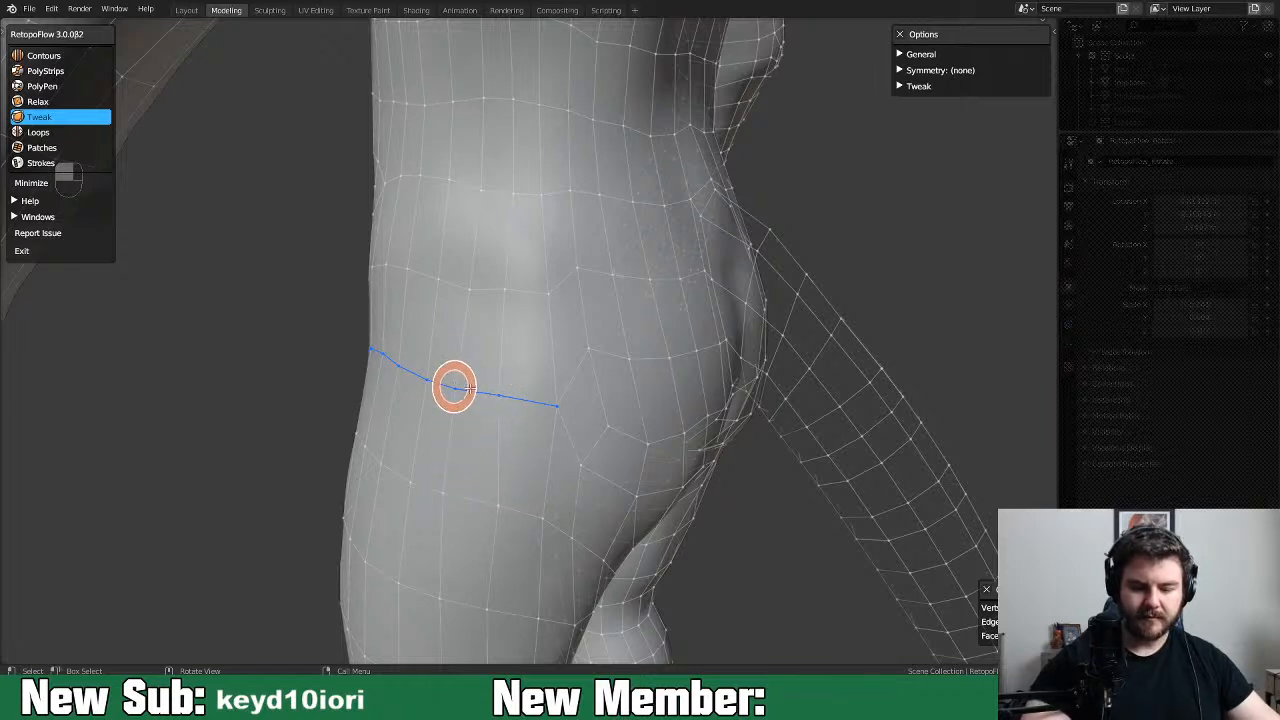
pyautogui.moveTo(697, 498)
pyautogui.mouseDown(button='middle')
pyautogui.moveTo(626, 523)
pyautogui.moveTo(626, 497)
pyautogui.mouseUp(button='middle')
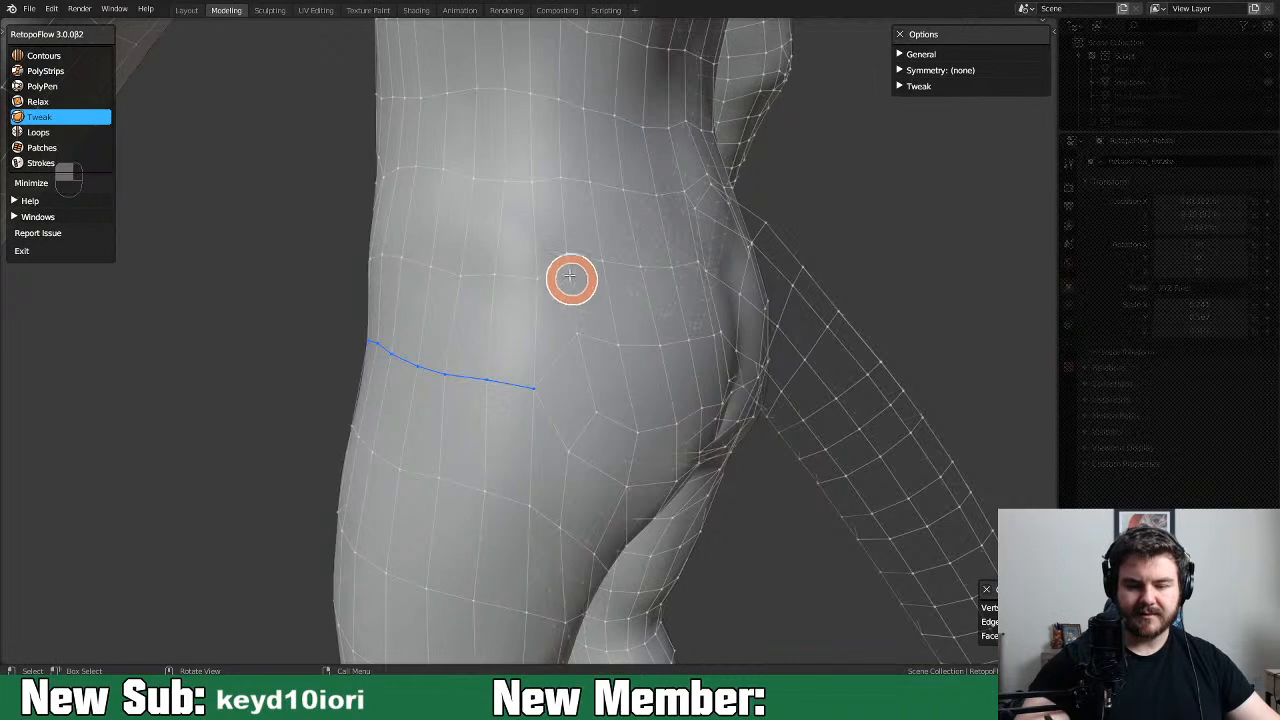
pyautogui.moveTo(650, 299)
pyautogui.mouseDown(button='middle')
pyautogui.moveTo(746, 300)
pyautogui.moveTo(533, 344)
pyautogui.mouseUp(button='middle')
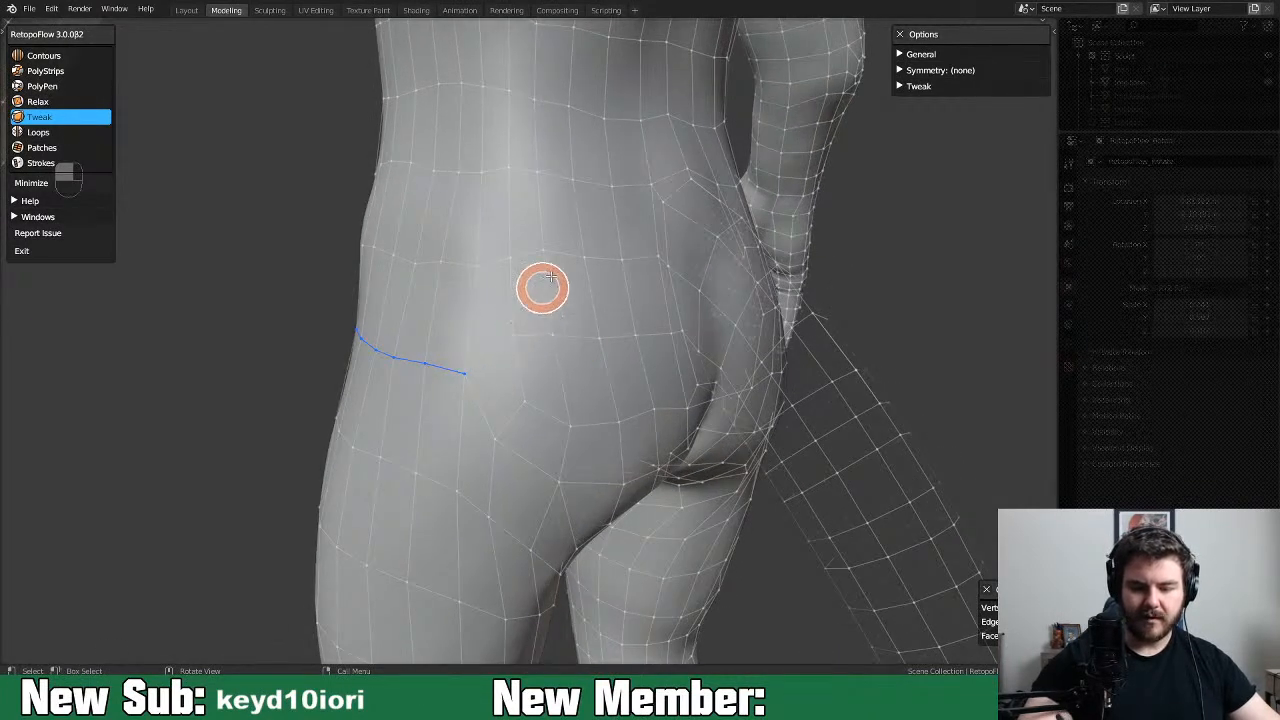
pyautogui.moveTo(757, 266); pyautogui.dragTo(693, 352, button='middle')
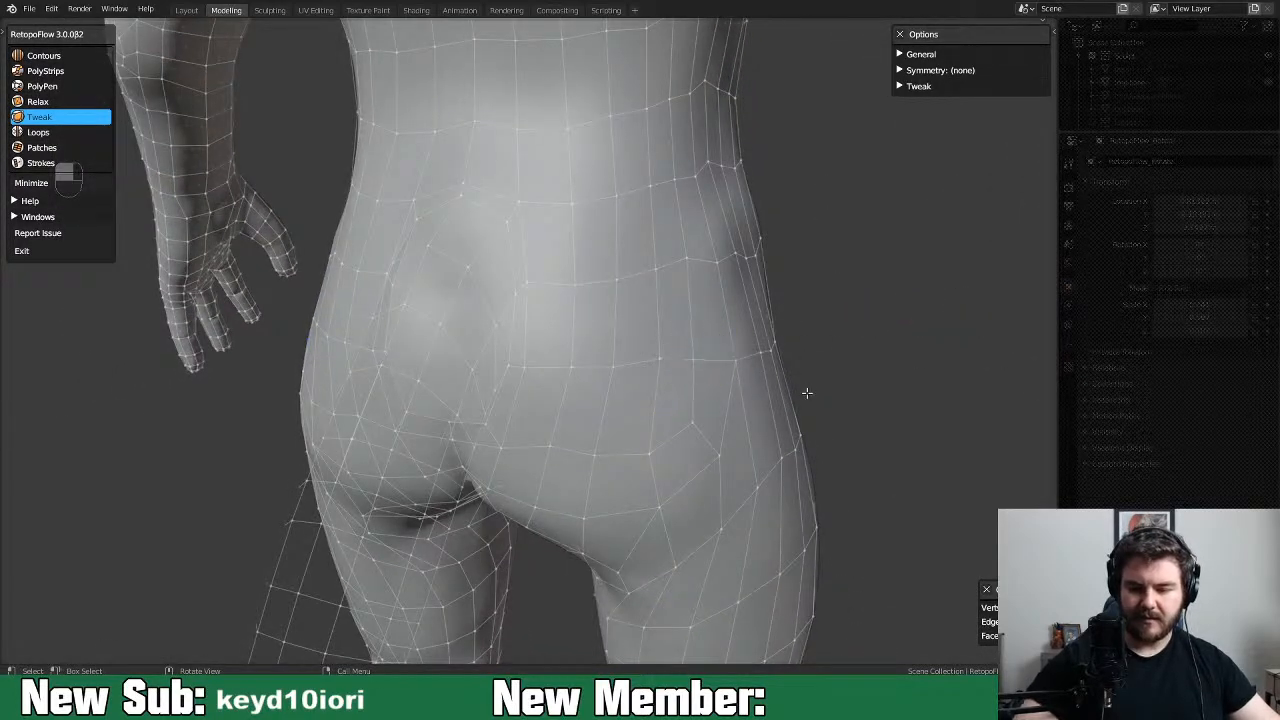
pyautogui.moveTo(807, 393); pyautogui.dragTo(729, 397, button='middle')
pyautogui.moveTo(594, 270); pyautogui.dragTo(789, 472, button='middle')
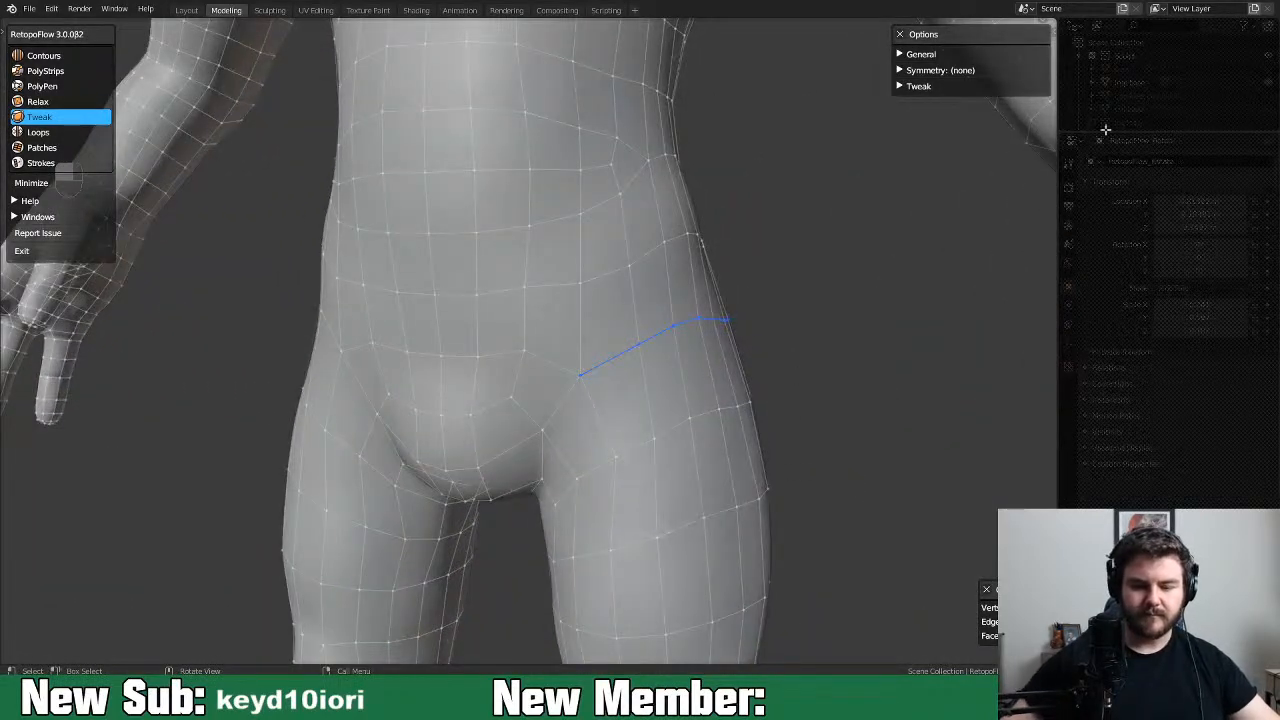
# Leave RetopoFlow, view the mesh from the front with X-ray on, and unhide the ears and tail base sculpts
pyautogui.scroll(-4, 517, 478)
pyautogui.moveTo(611, 409); pyautogui.dragTo(680, 440, button='middle')
pyautogui.press('Tab')
pyautogui.scroll(-3, 676, 400)
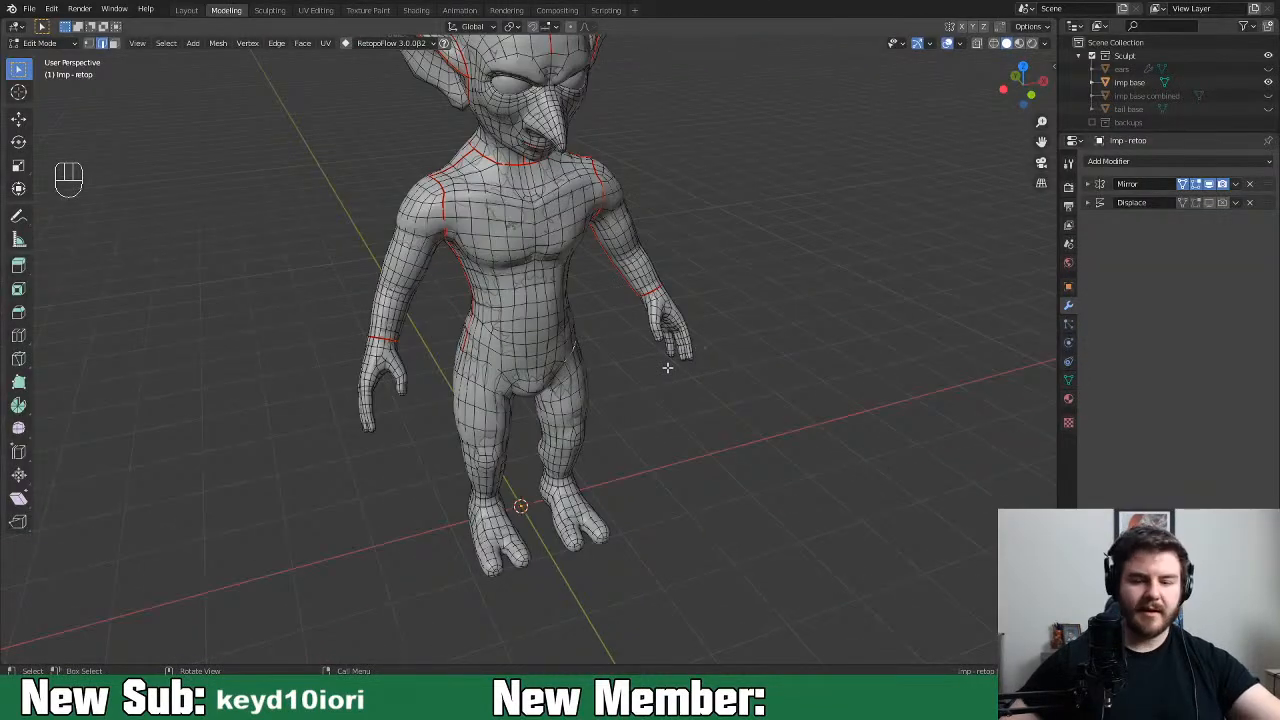
pyautogui.press('KP_1')
pyautogui.scroll(-3, 667, 367)
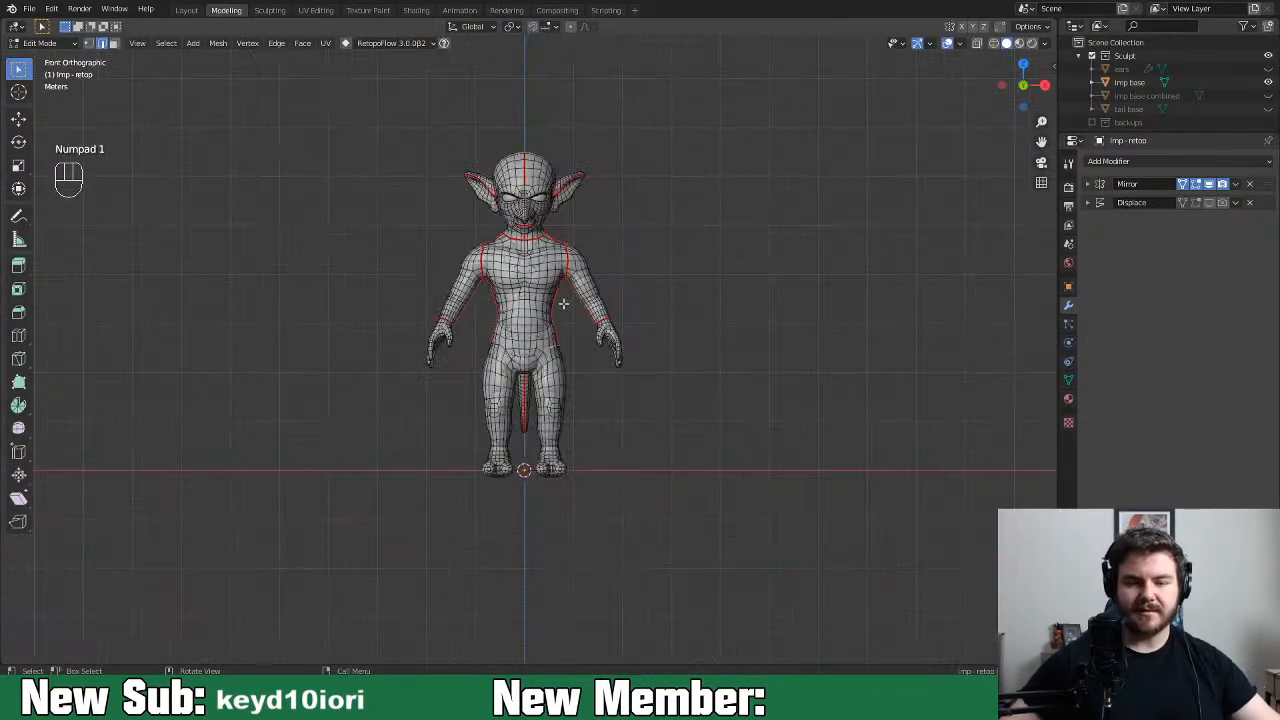
pyautogui.click(977, 43)
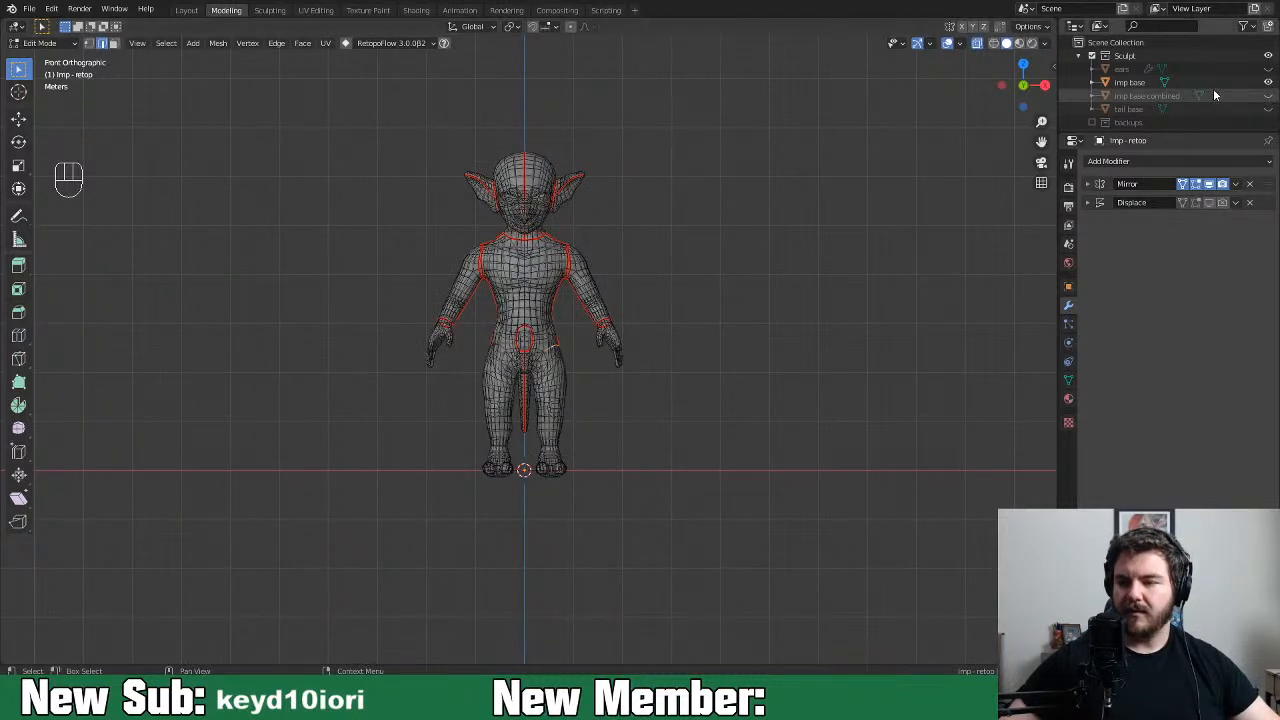
pyautogui.click(1267, 72)
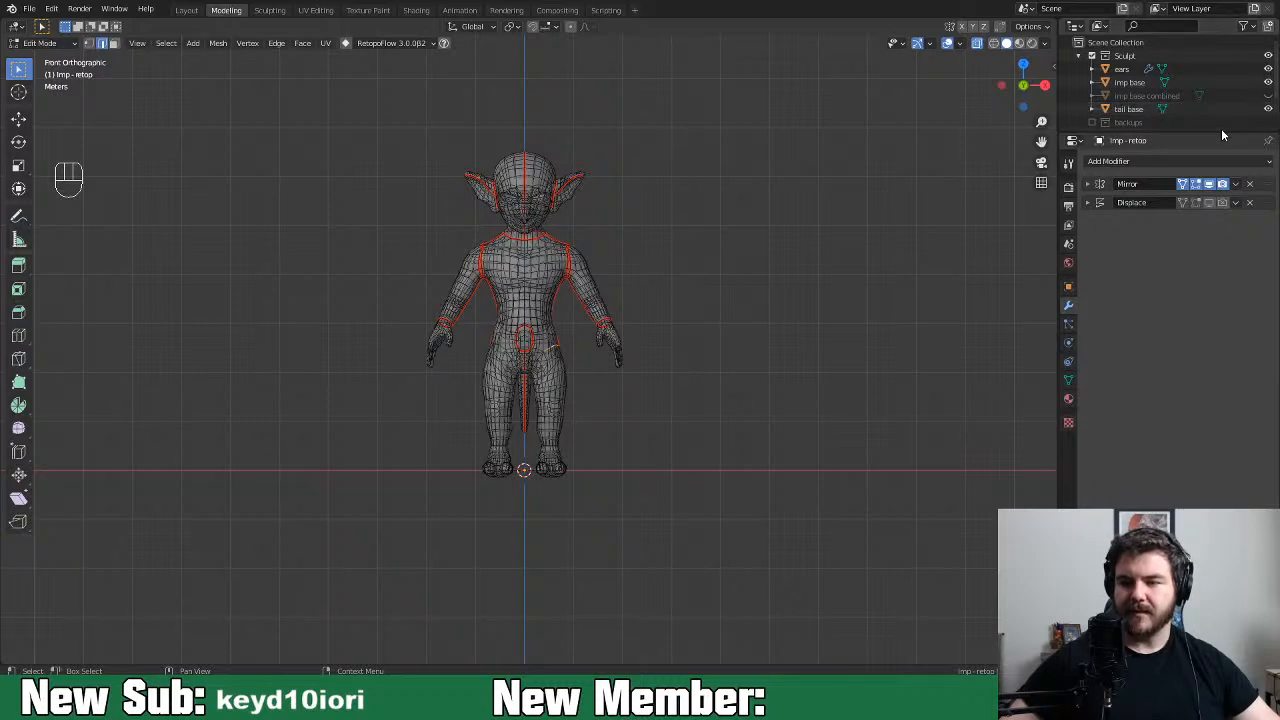
# Delete all retopology vertices on the imp's right half, keeping only the positive X side
pyautogui.press('1')
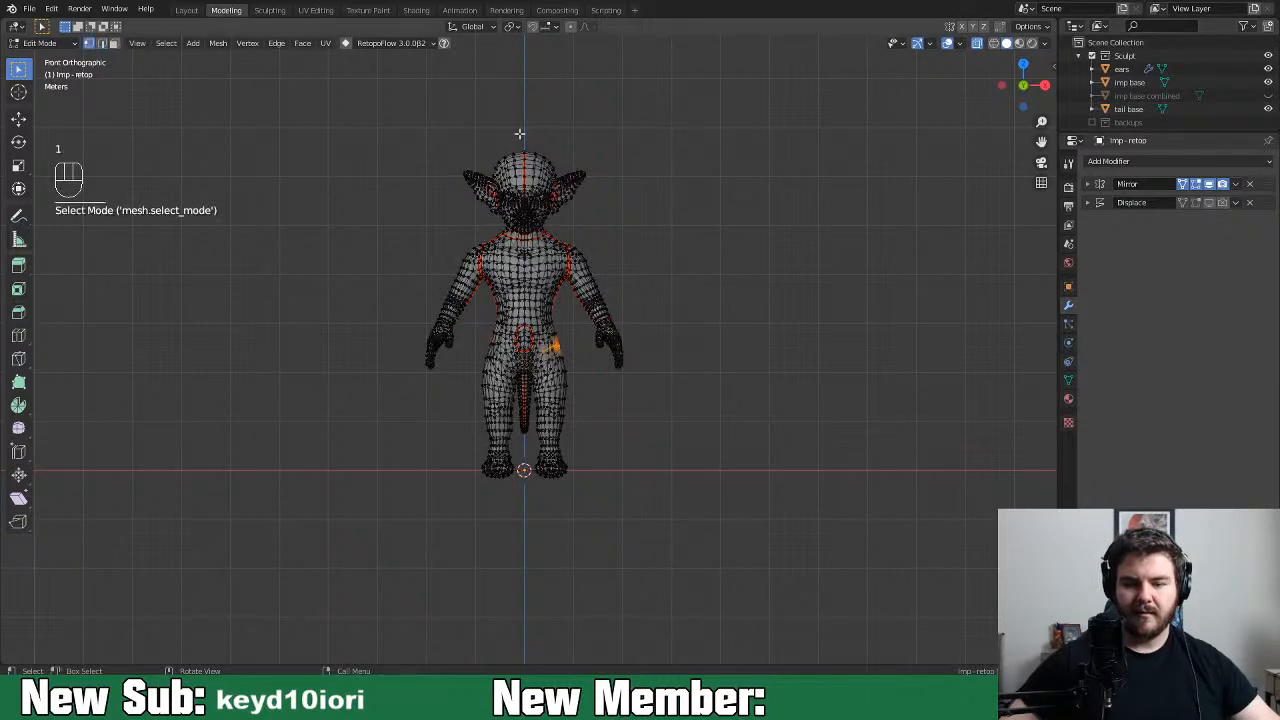
pyautogui.moveTo(521, 133); pyautogui.dragTo(275, 567)
pyautogui.press('x')
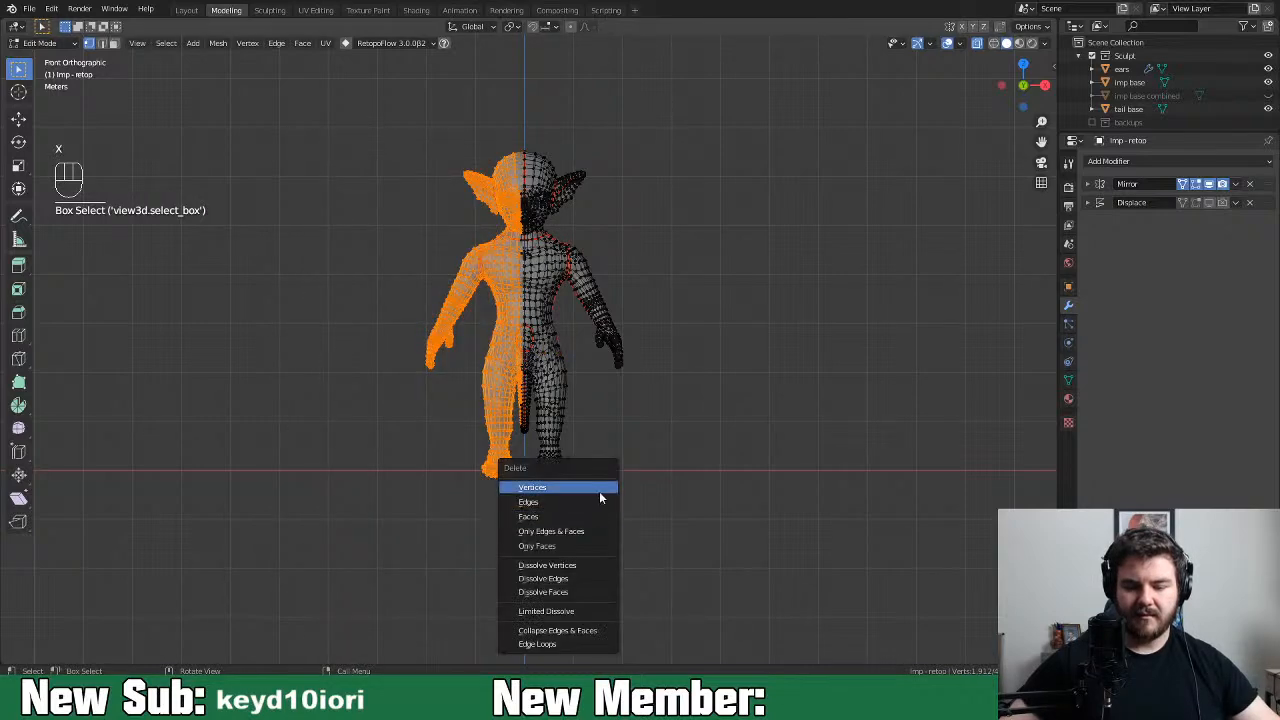
pyautogui.click(600, 490)
pyautogui.scroll(4, 595, 449)
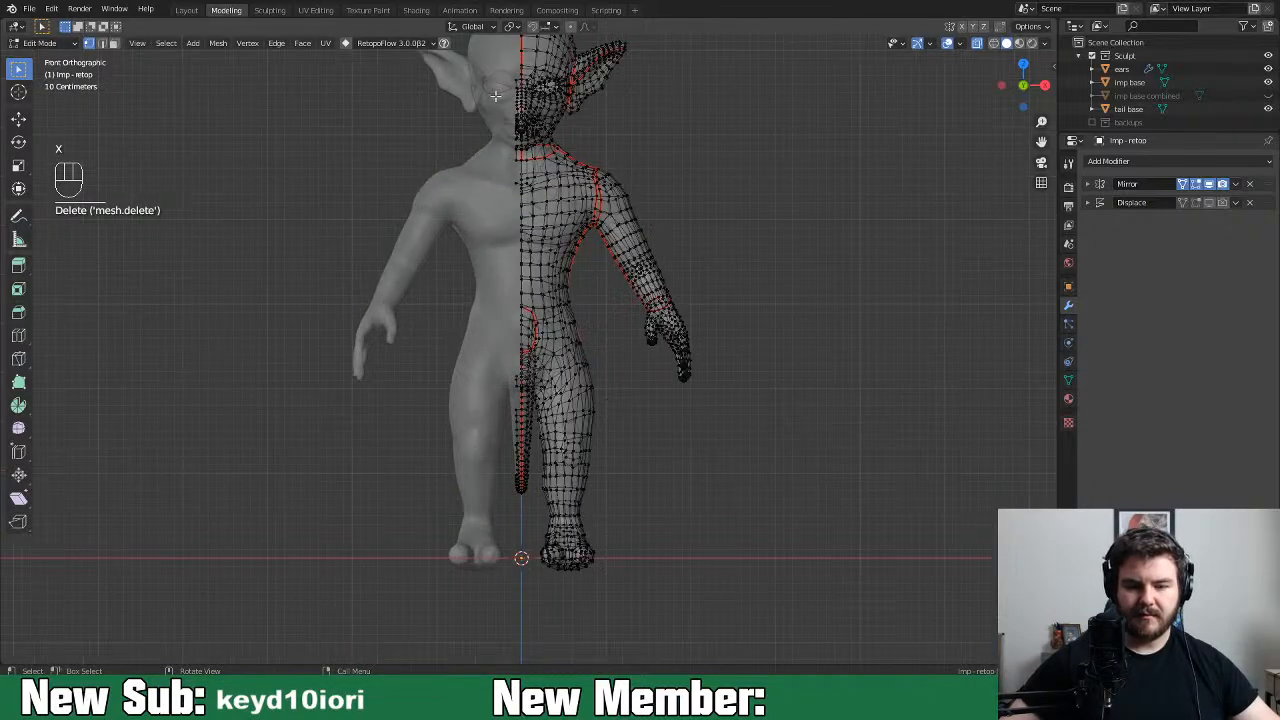
# Select the leftover edges overhanging the centre line at the face and tail and delete them
pyautogui.keyDown('shift'); pyautogui.moveTo(491, 327); pyautogui.dragTo(502, 427, button='middle'); pyautogui.keyUp('shift')
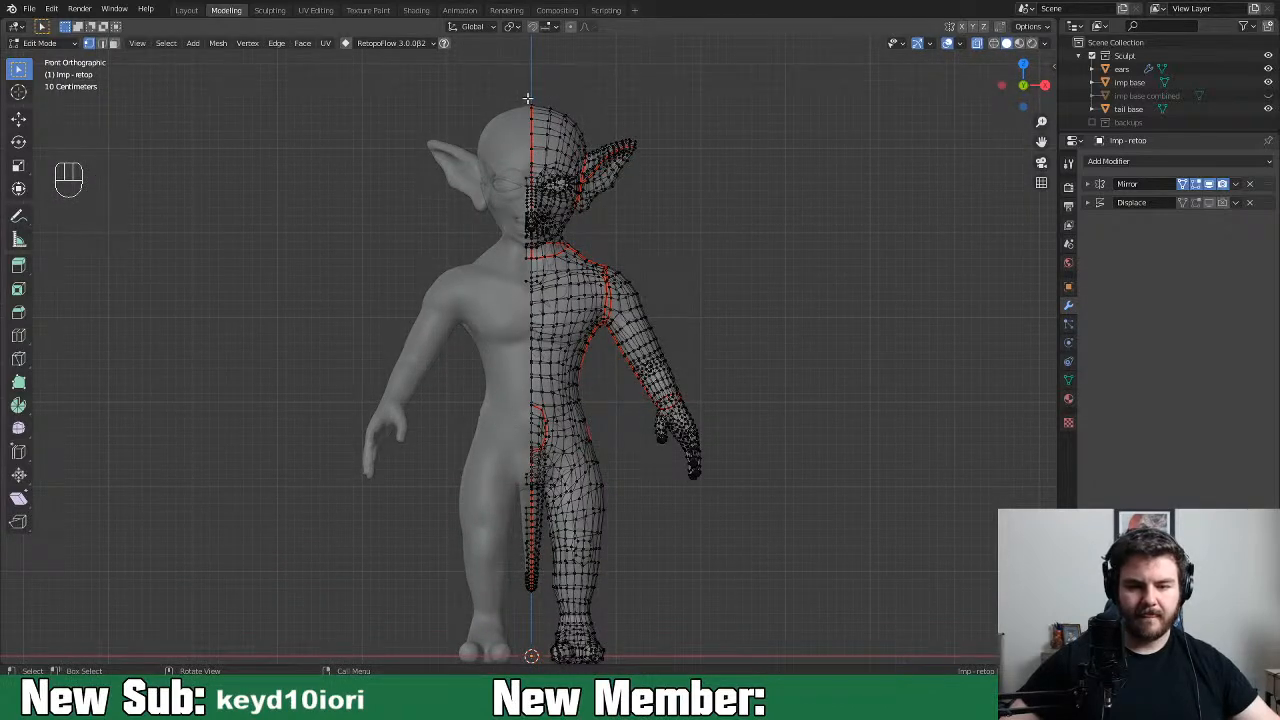
pyautogui.press('2')
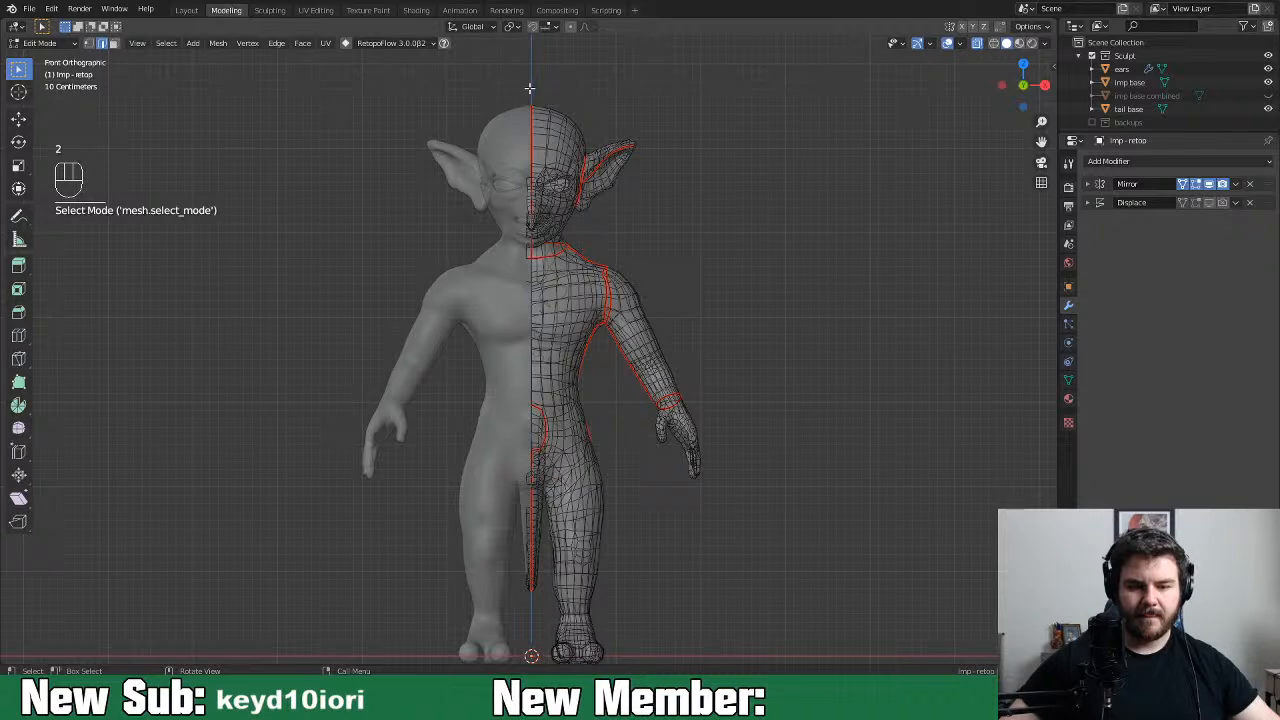
pyautogui.moveTo(530, 90); pyautogui.dragTo(251, 663)
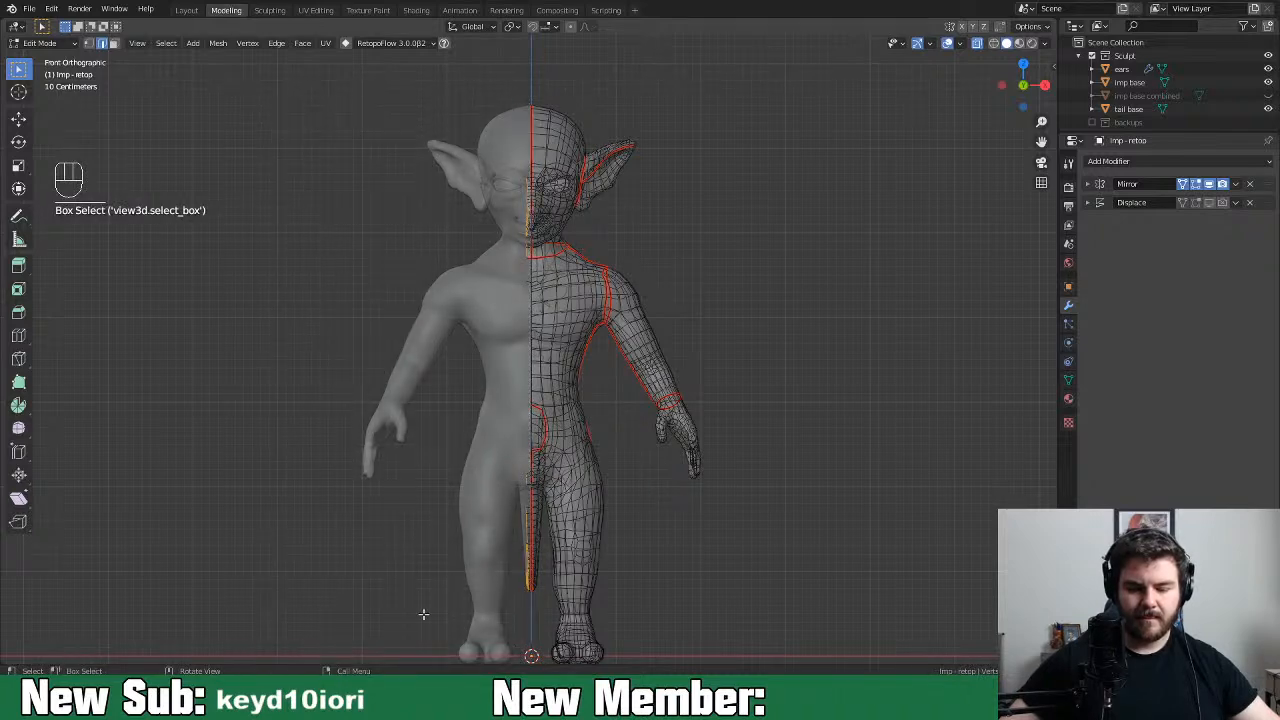
pyautogui.press('x')
pyautogui.click(723, 464)
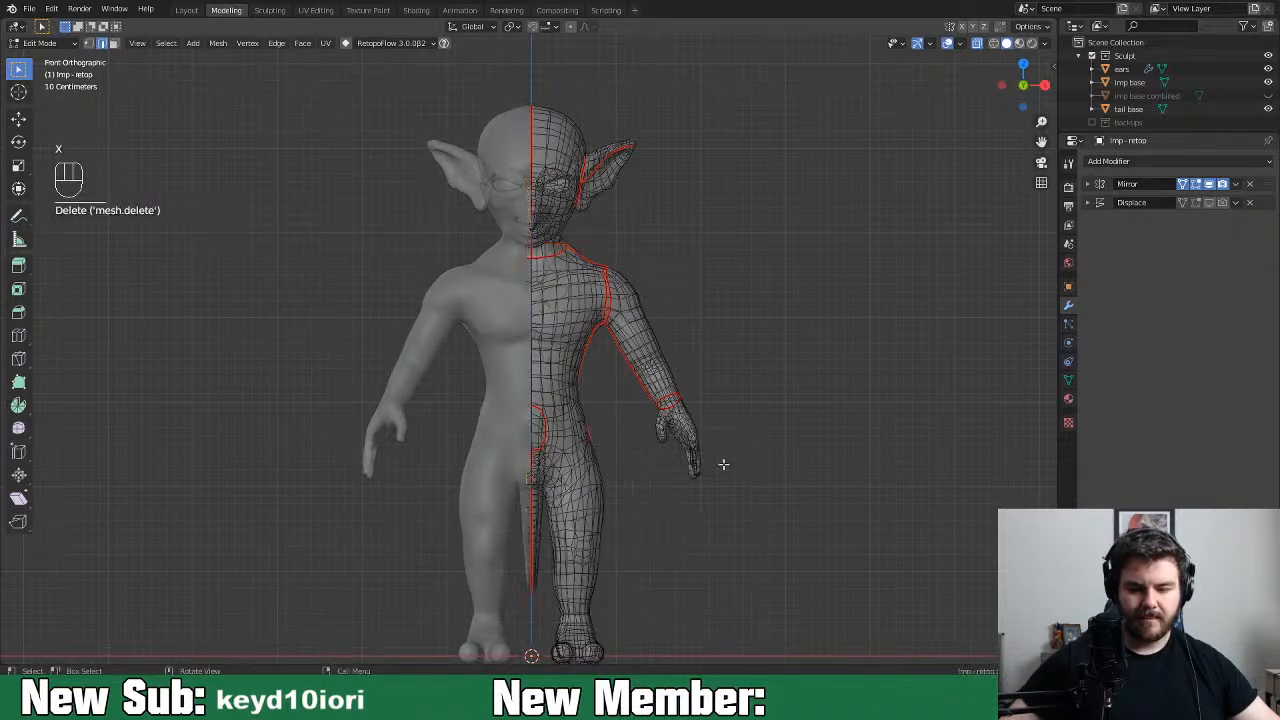
pyautogui.moveTo(723, 464); pyautogui.dragTo(809, 498, button='middle')
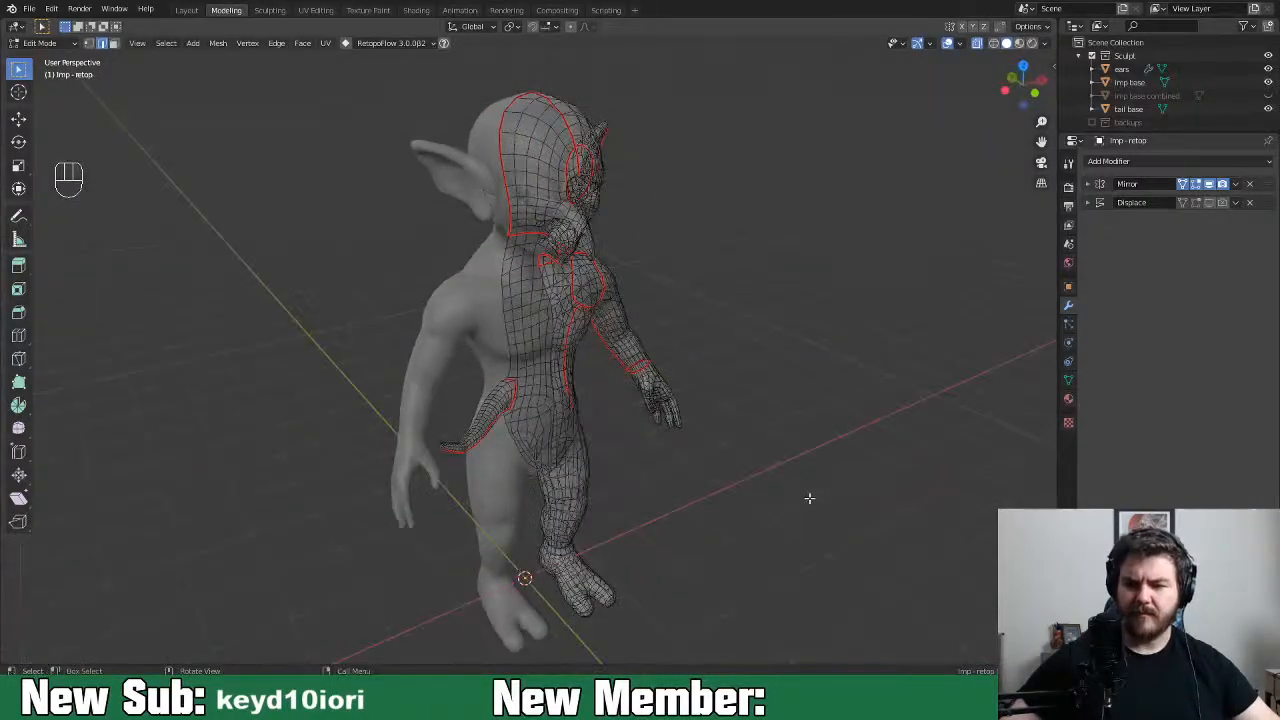
# Restart RetopoFlow on the half mesh and enable X symmetry
pyautogui.click(345, 44)
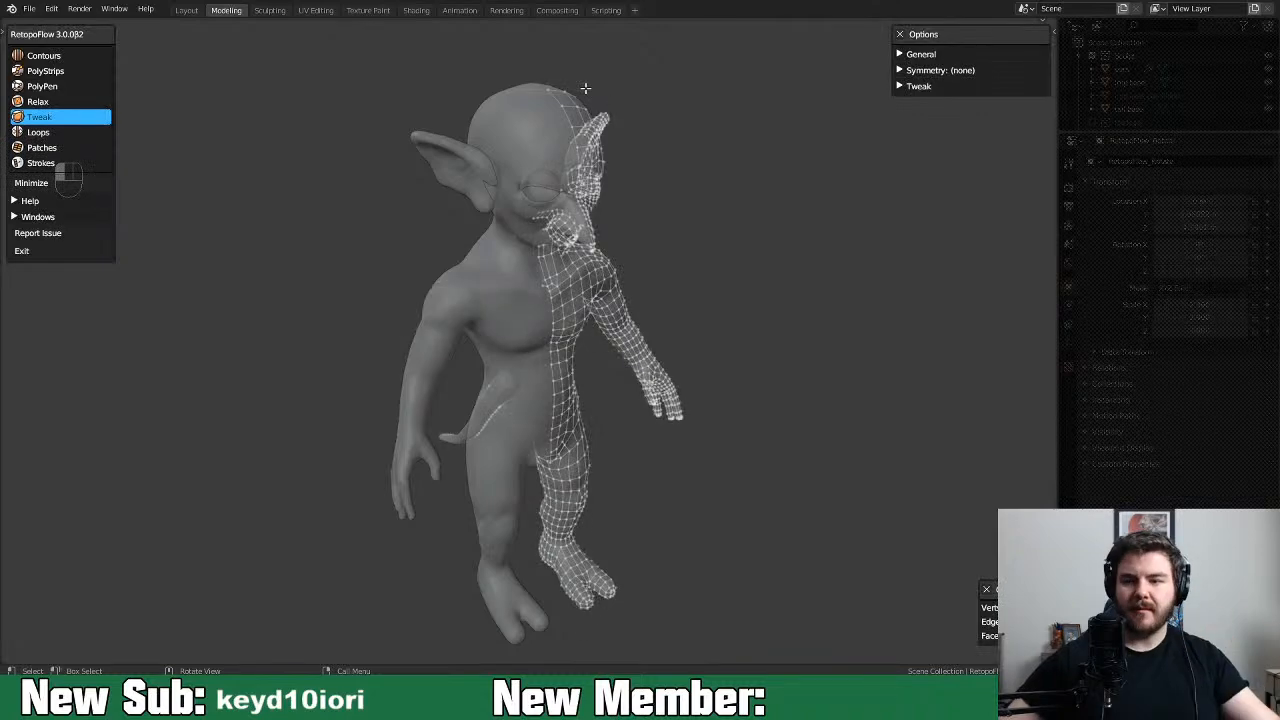
pyautogui.click(903, 71)
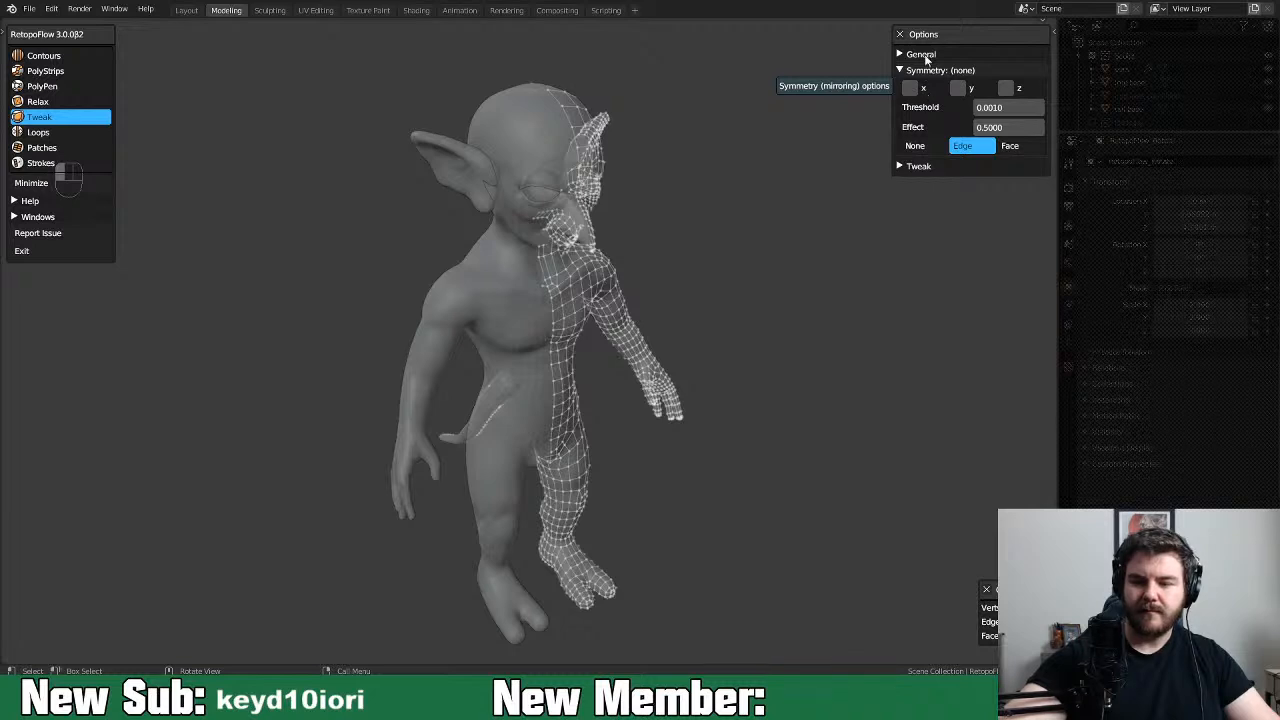
pyautogui.click(910, 88)
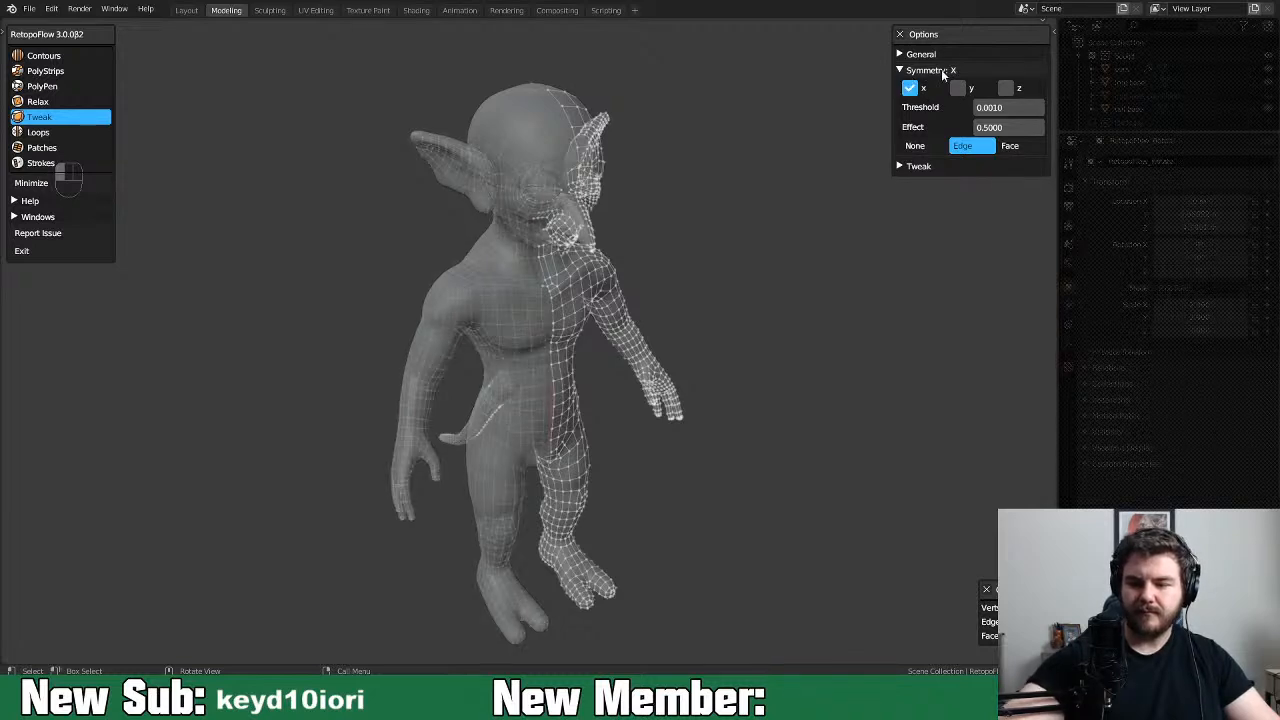
# Relax the retopology mesh on the side of the head above the ear with the Relax brush
pyautogui.moveTo(849, 344); pyautogui.dragTo(872, 437, button='middle')
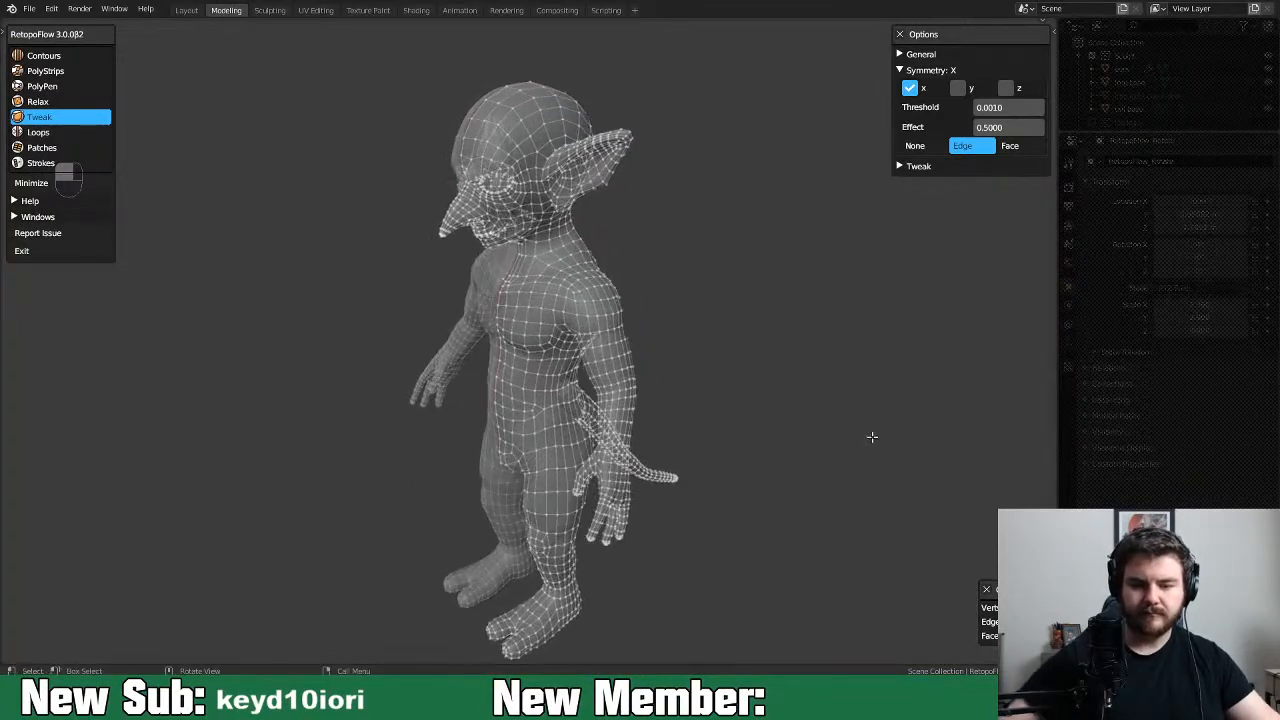
pyautogui.scroll(4, 734, 419)
pyautogui.moveTo(797, 271)
pyautogui.mouseDown(button='middle')
pyautogui.moveTo(700, 350)
pyautogui.moveTo(631, 443)
pyautogui.mouseUp(button='middle')
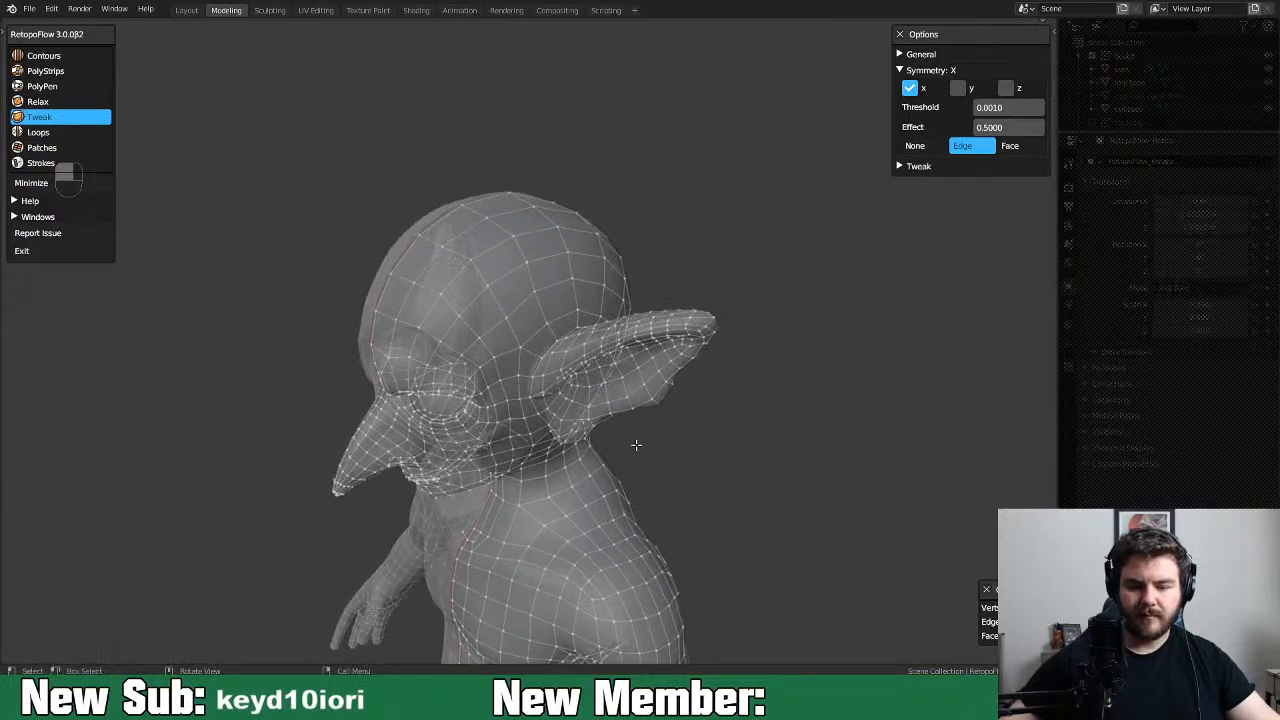
pyautogui.scroll(3, 758, 455)
pyautogui.moveTo(758, 455); pyautogui.dragTo(650, 423, button='middle')
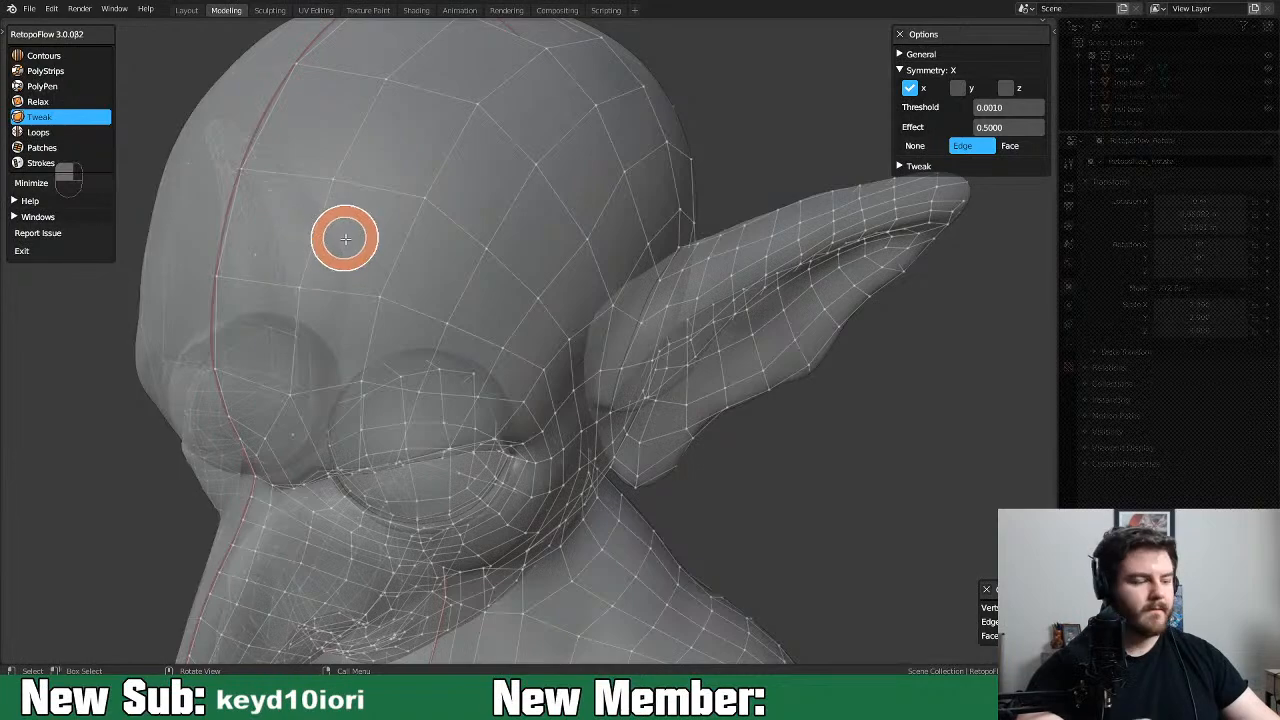
pyautogui.press('4')
pyautogui.moveTo(649, 310); pyautogui.dragTo(451, 357, button='middle')
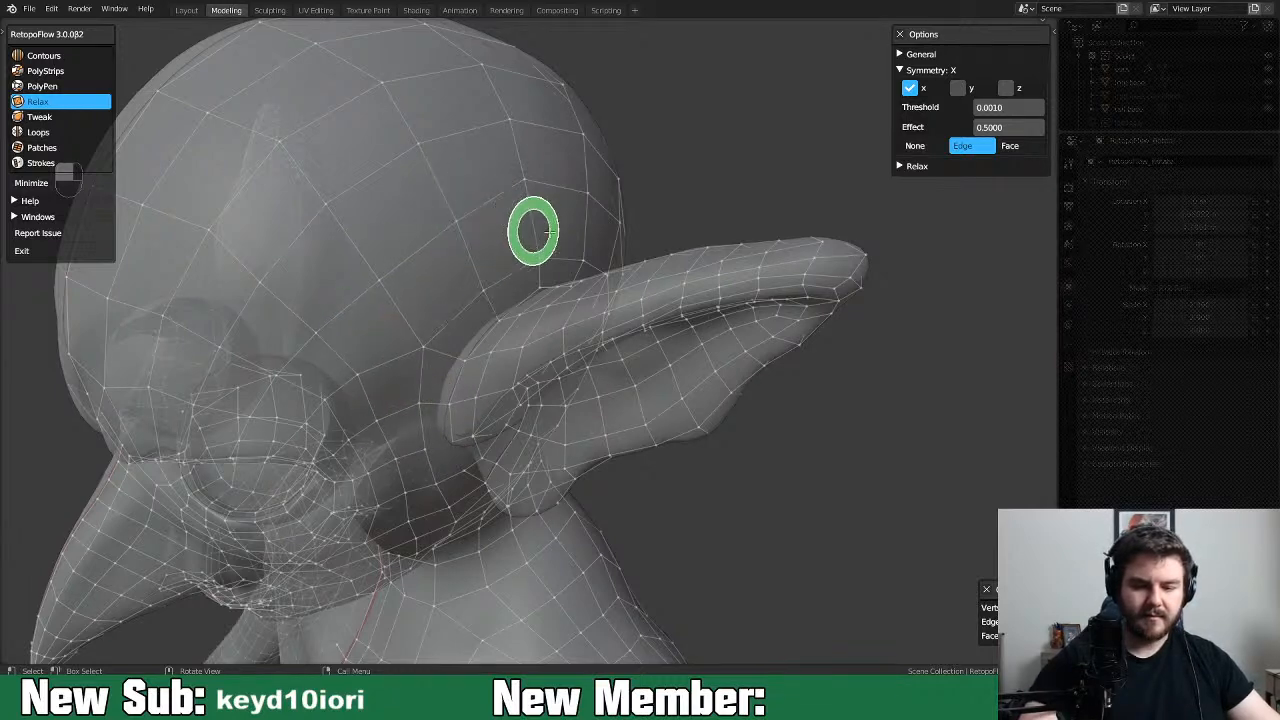
# Relax the topology around the ear base, inside the ear and out to the ear tip
pyautogui.moveTo(815, 336)
pyautogui.mouseDown(button='middle')
pyautogui.moveTo(837, 291)
pyautogui.moveTo(780, 295)
pyautogui.mouseUp(button='middle')
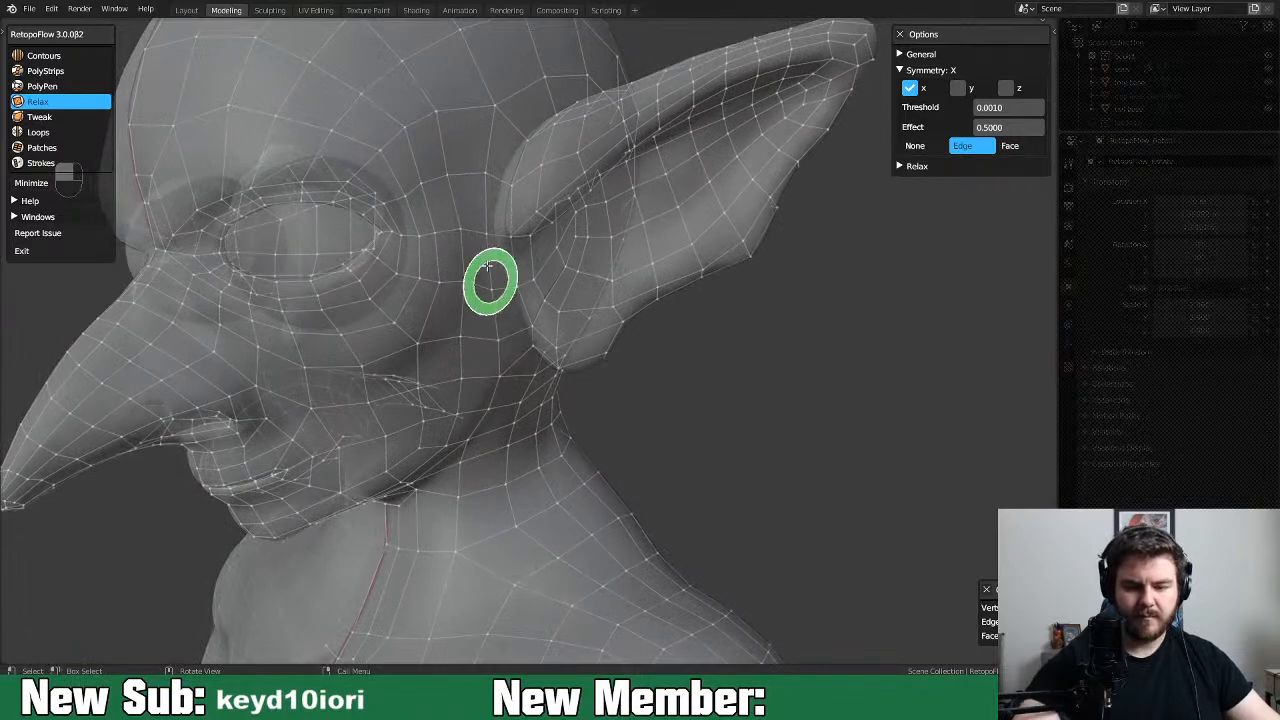
pyautogui.moveTo(776, 372)
pyautogui.mouseDown(button='middle')
pyautogui.moveTo(731, 360)
pyautogui.moveTo(654, 371)
pyautogui.moveTo(763, 346)
pyautogui.moveTo(780, 363)
pyautogui.mouseUp(button='middle')
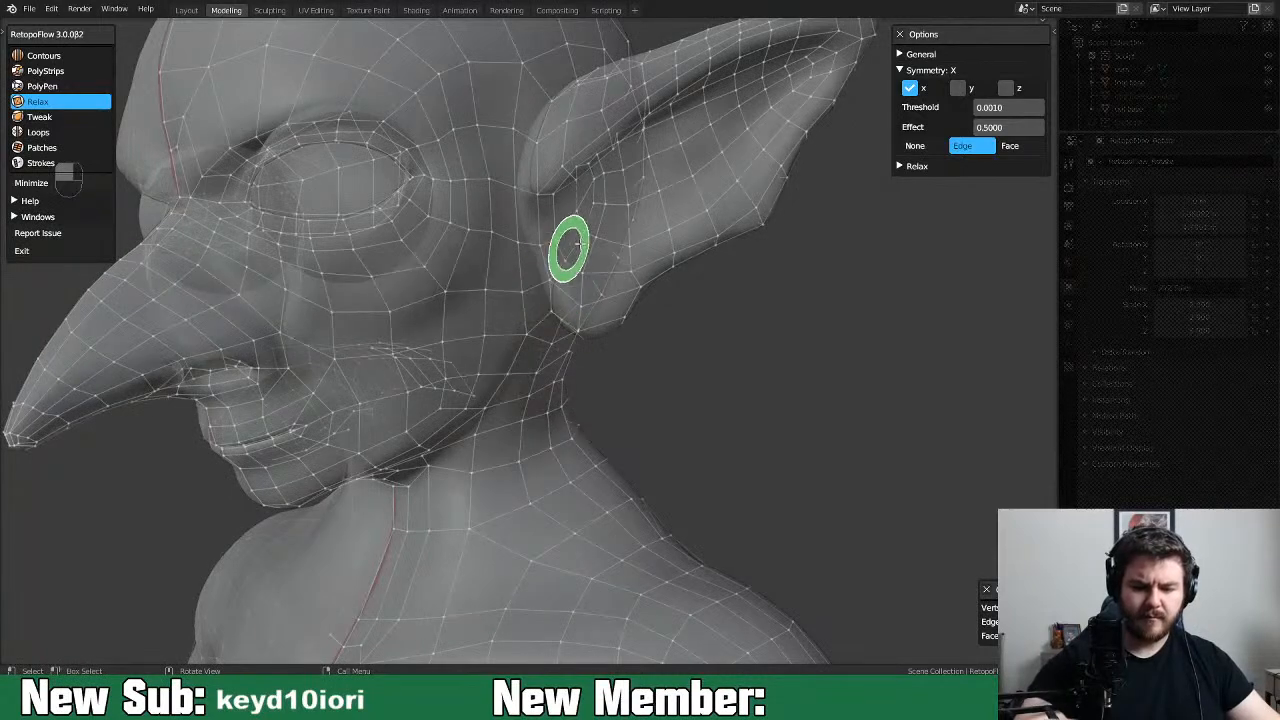
pyautogui.moveTo(750, 320)
pyautogui.mouseDown(button='middle')
pyautogui.moveTo(694, 386)
pyautogui.moveTo(706, 354)
pyautogui.moveTo(702, 368)
pyautogui.mouseUp(button='middle')
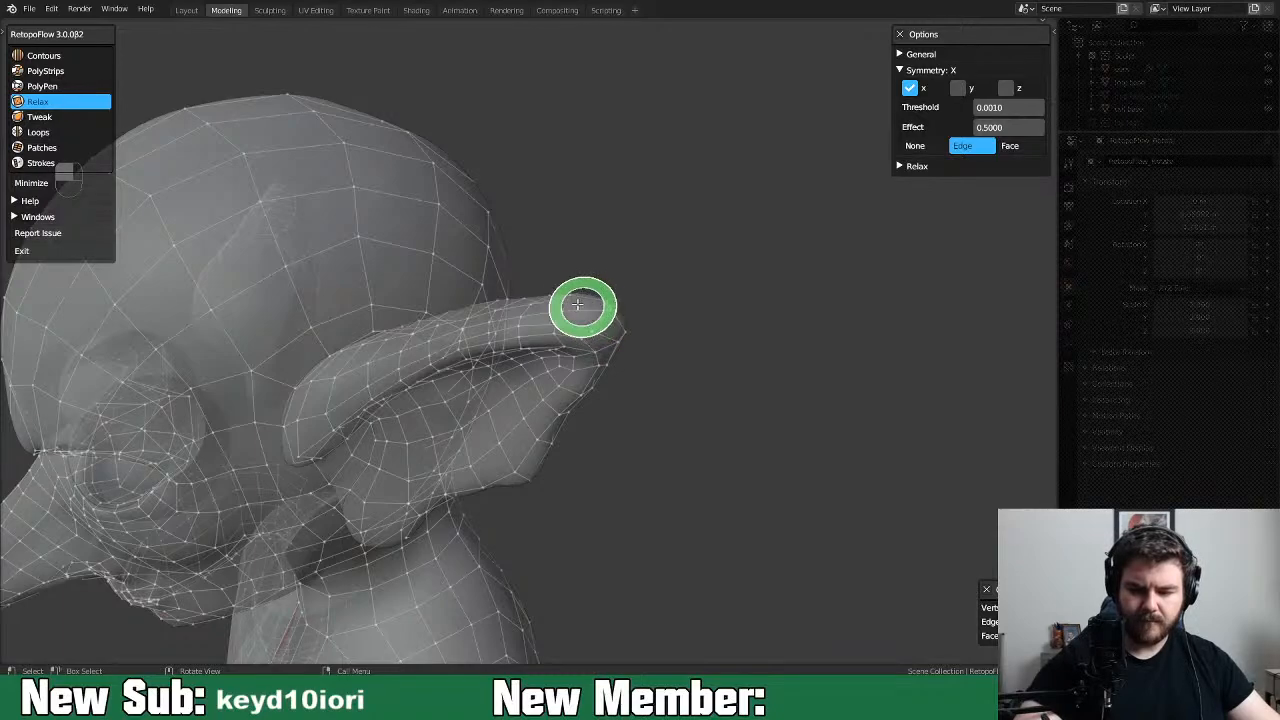
pyautogui.moveTo(697, 295)
pyautogui.mouseDown(button='middle')
pyautogui.moveTo(697, 354)
pyautogui.moveTo(560, 420)
pyautogui.moveTo(534, 374)
pyautogui.moveTo(633, 371)
pyautogui.moveTo(786, 449)
pyautogui.mouseUp(button='middle')
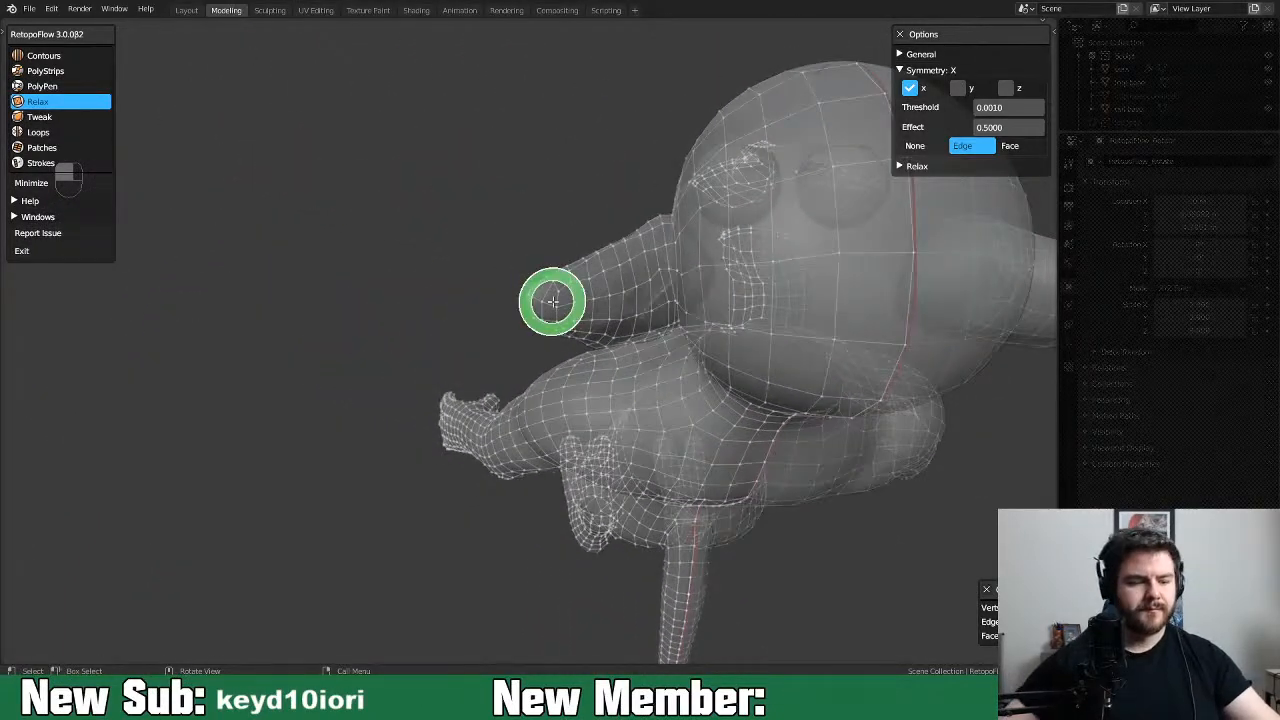
pyautogui.scroll(4, 552, 301)
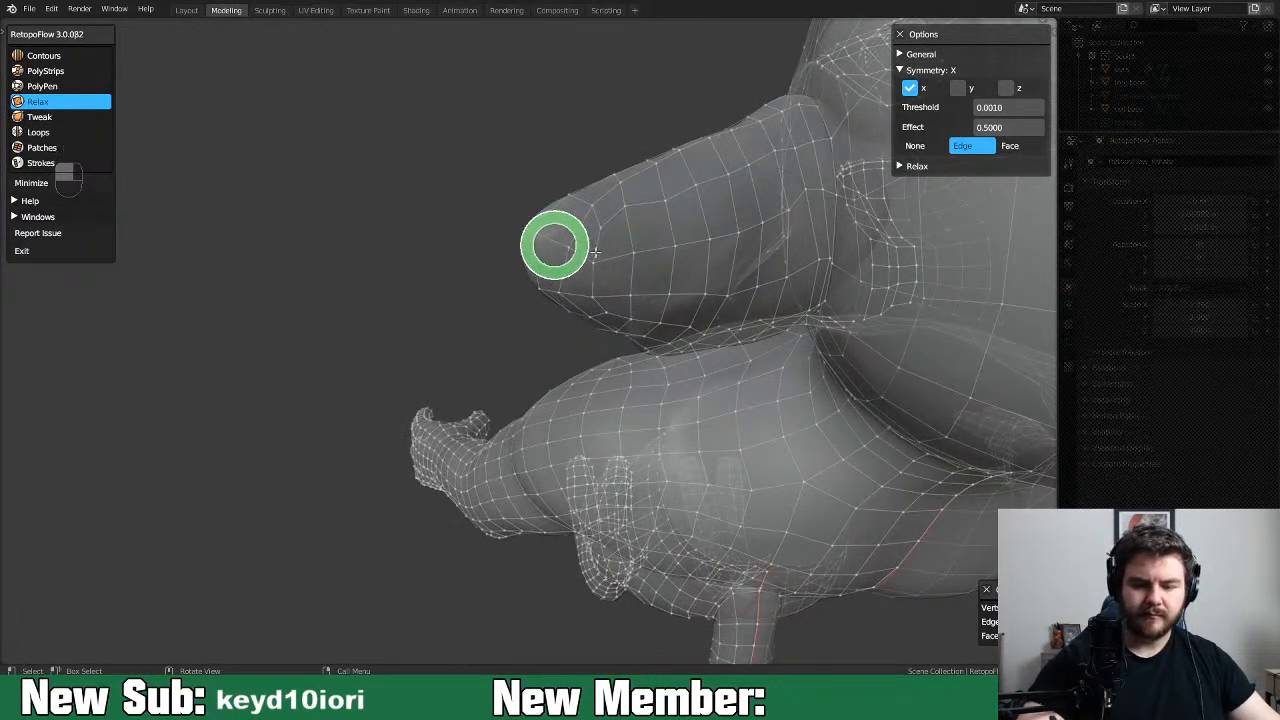
pyautogui.moveTo(697, 307)
pyautogui.mouseDown(button='middle')
pyautogui.moveTo(711, 249)
pyautogui.moveTo(674, 266)
pyautogui.mouseUp(button='middle')
pyautogui.moveTo(540, 203); pyautogui.dragTo(857, 203, button='middle')
pyautogui.scroll(3, 857, 203)
pyautogui.moveTo(693, 233); pyautogui.dragTo(762, 417, button='middle')
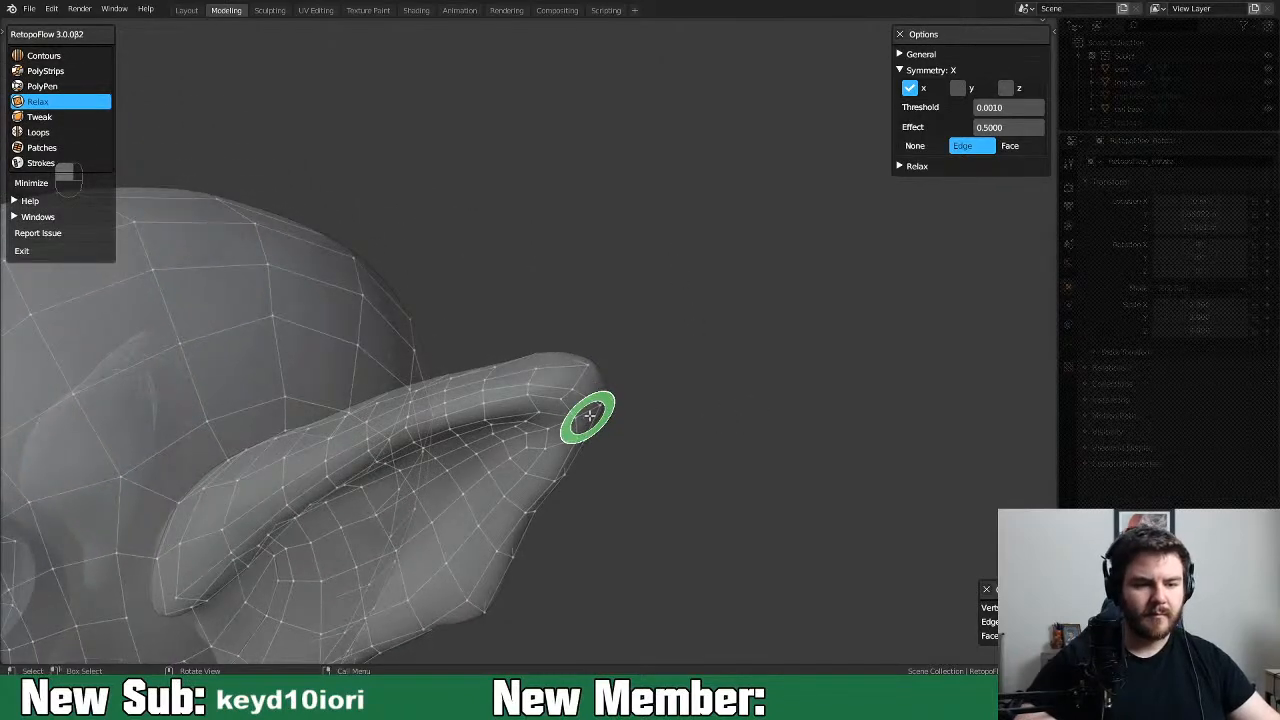
# Extend the mesh over the open ear tip with PolyPen, adding vertices and faces from the surrounding edges
pyautogui.press('3')
pyautogui.click(594, 365)
pyautogui.scroll(-3, 614, 373)
pyautogui.moveTo(590, 390); pyautogui.dragTo(578, 408, button='middle')
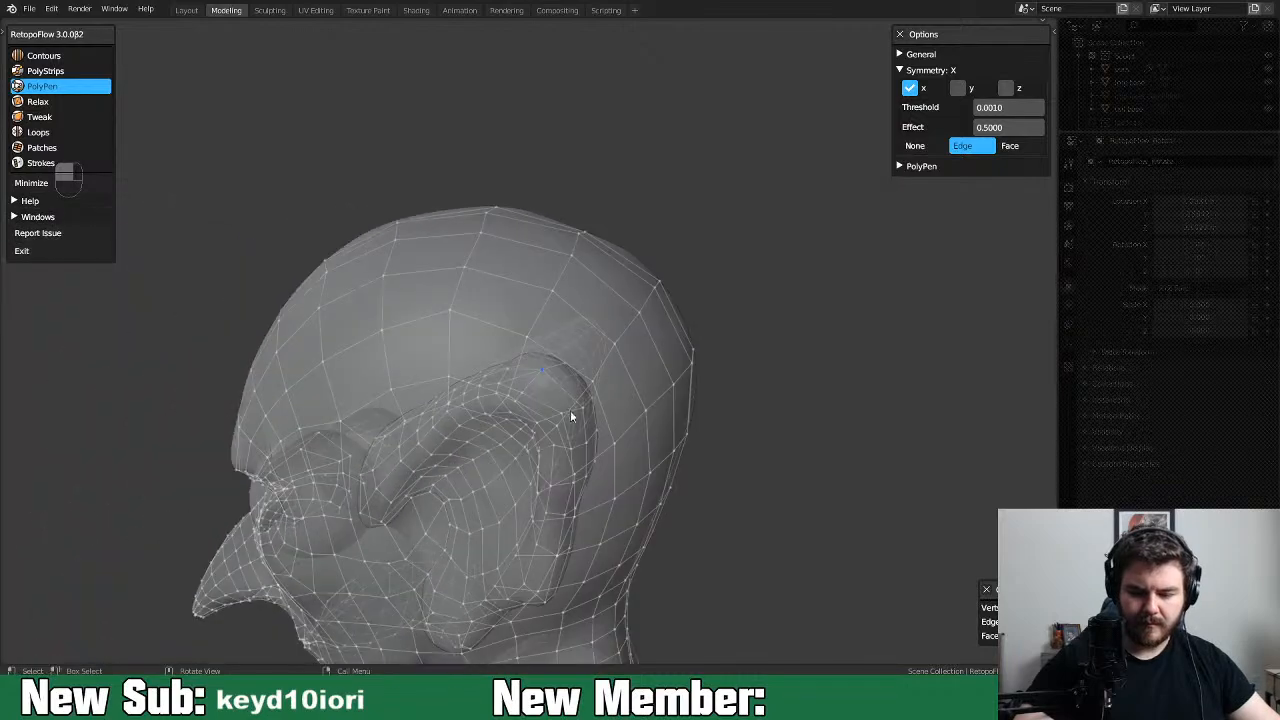
pyautogui.moveTo(634, 391); pyautogui.dragTo(551, 420, button='middle')
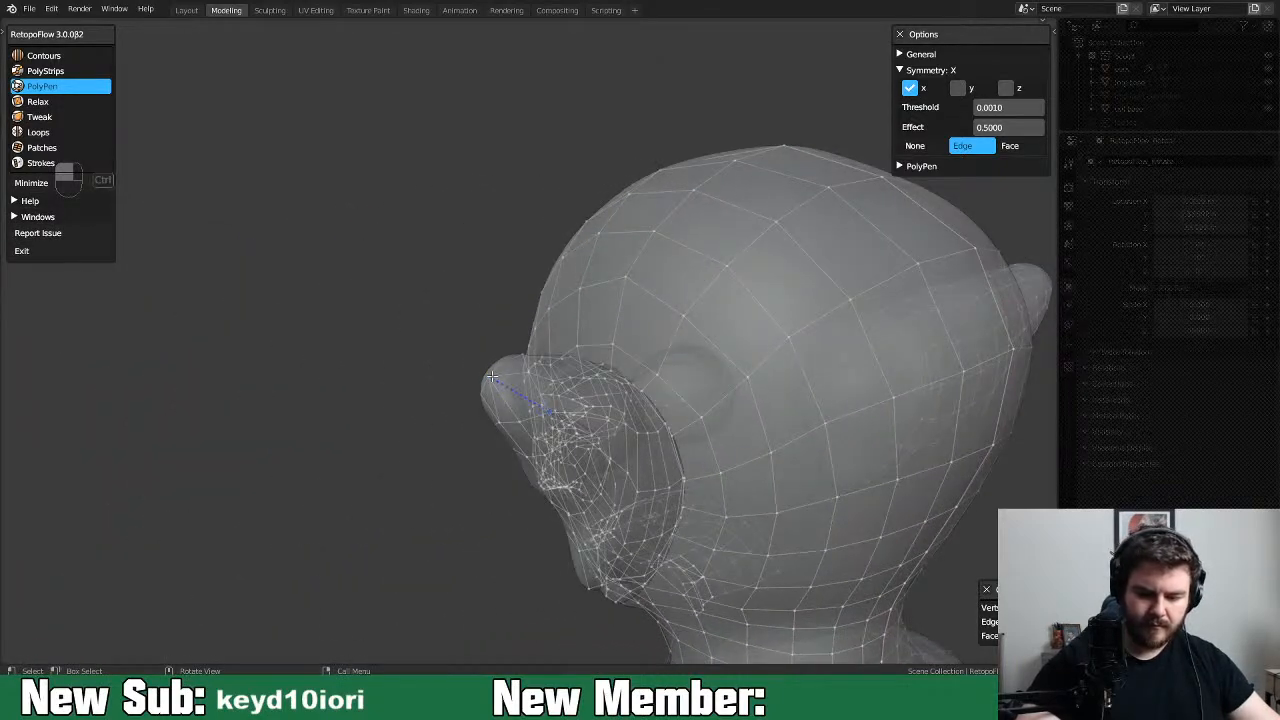
pyautogui.moveTo(573, 364); pyautogui.dragTo(726, 371, button='middle')
pyautogui.keyDown('ctrl'); pyautogui.click(588, 375); pyautogui.keyUp('ctrl')
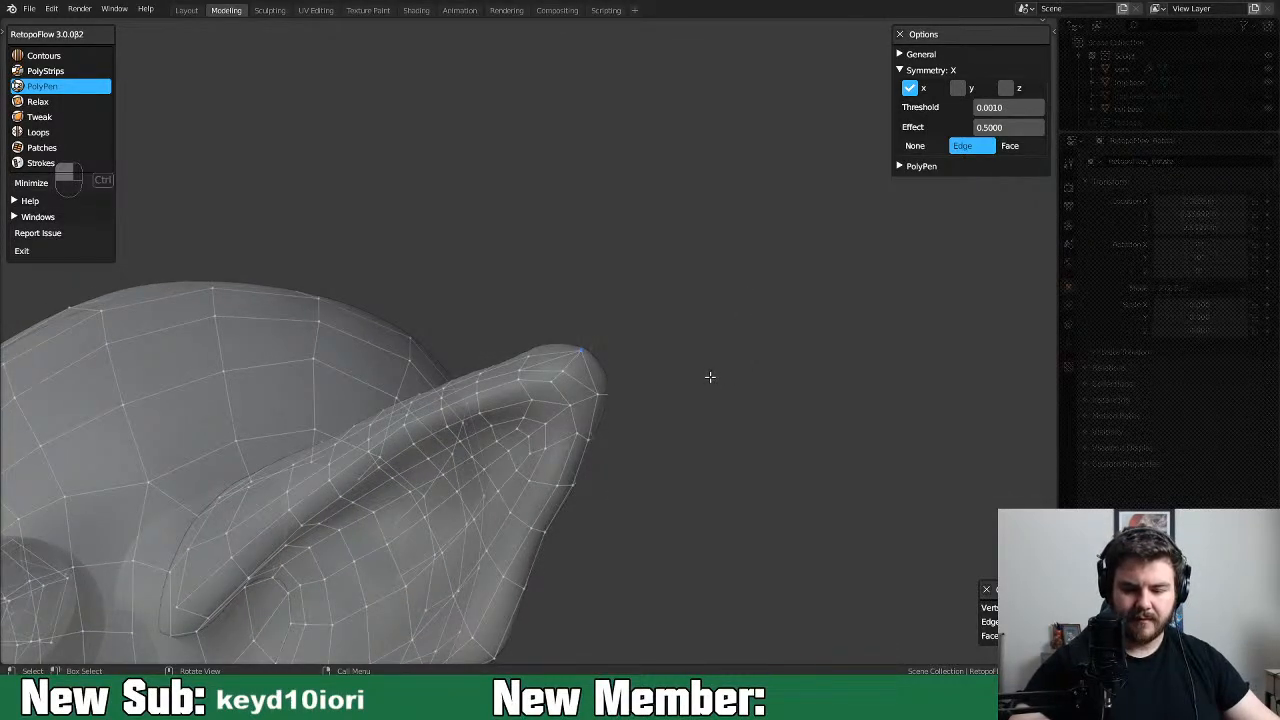
pyautogui.moveTo(706, 383); pyautogui.dragTo(680, 414, button='middle')
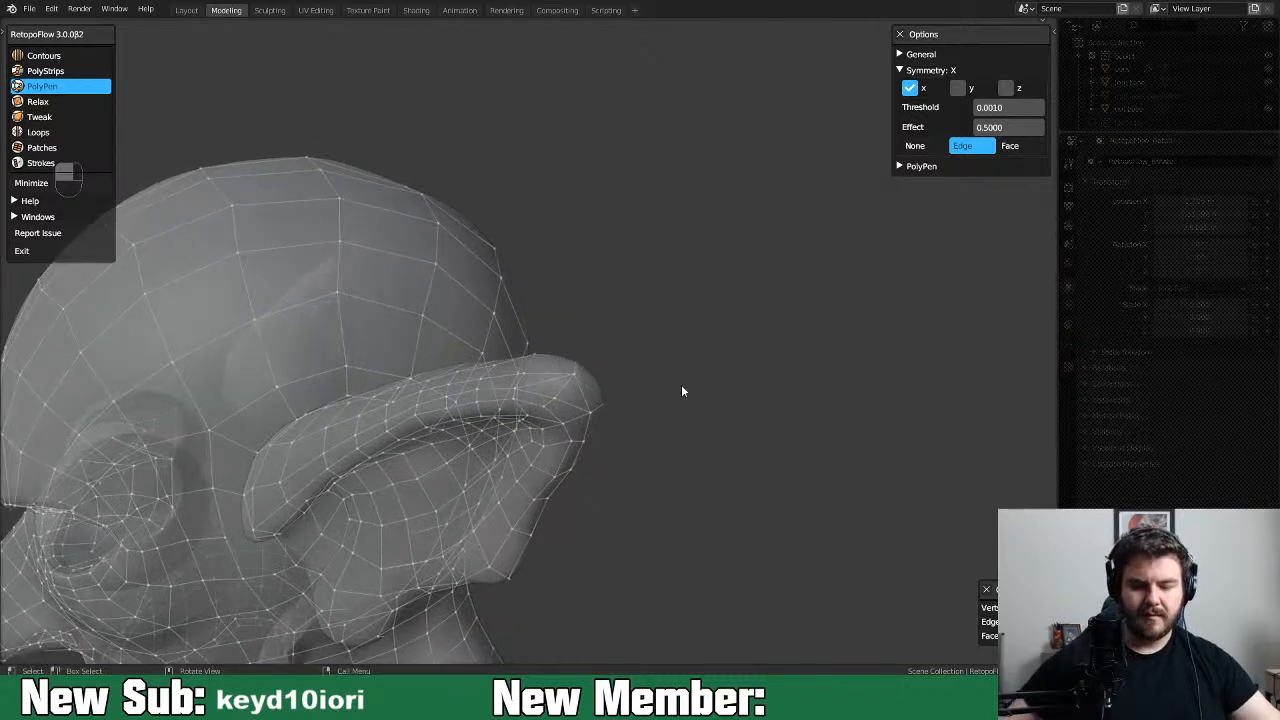
pyautogui.scroll(2, 530, 330)
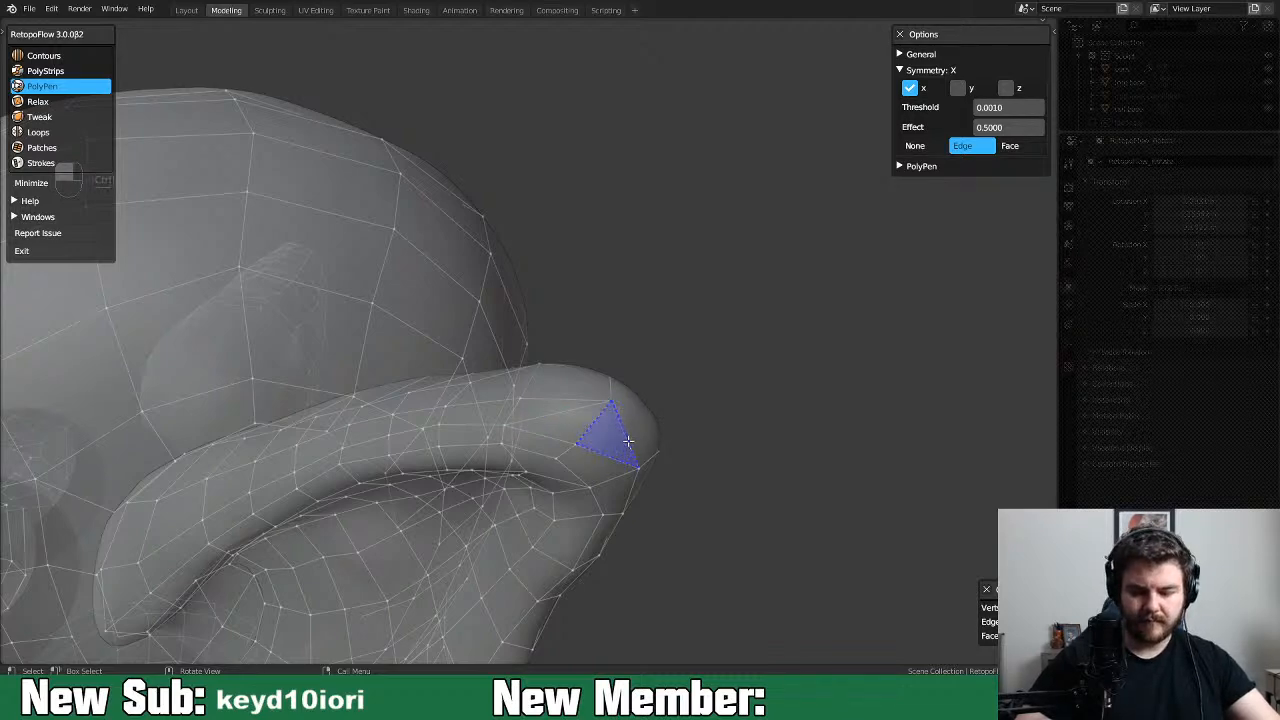
# Delete the poorly placed edges and vertices at the ear tip to reopen it for cleaner topology
pyautogui.moveTo(666, 434); pyautogui.dragTo(577, 460, button='middle')
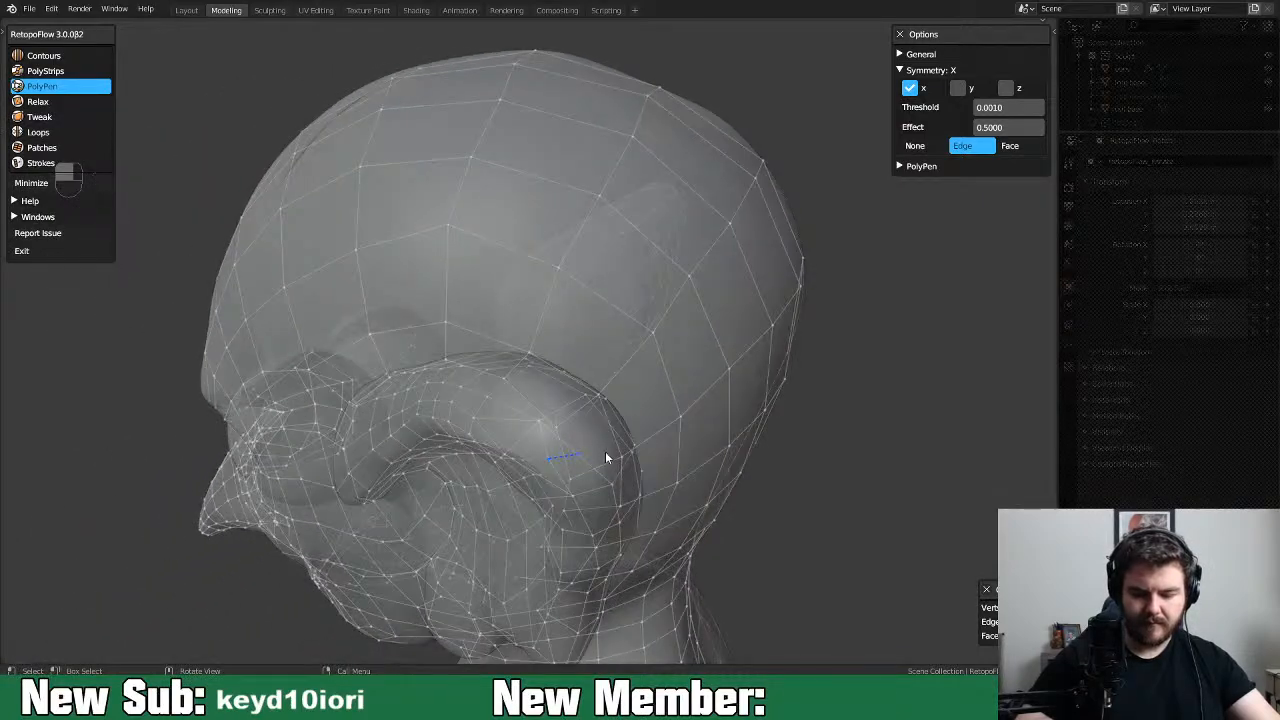
pyautogui.moveTo(600, 436)
pyautogui.mouseDown(button='middle')
pyautogui.moveTo(583, 400)
pyautogui.moveTo(549, 420)
pyautogui.moveTo(586, 446)
pyautogui.mouseUp(button='middle')
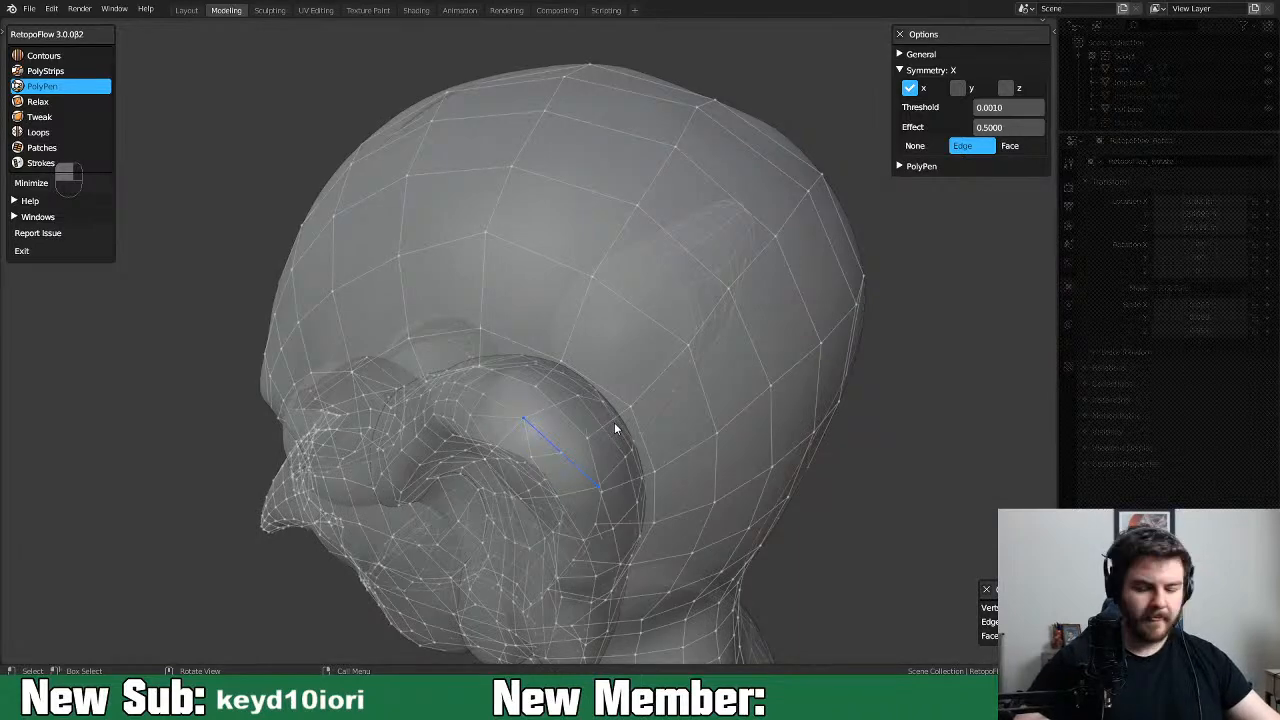
pyautogui.press('x')
pyautogui.click(616, 467)
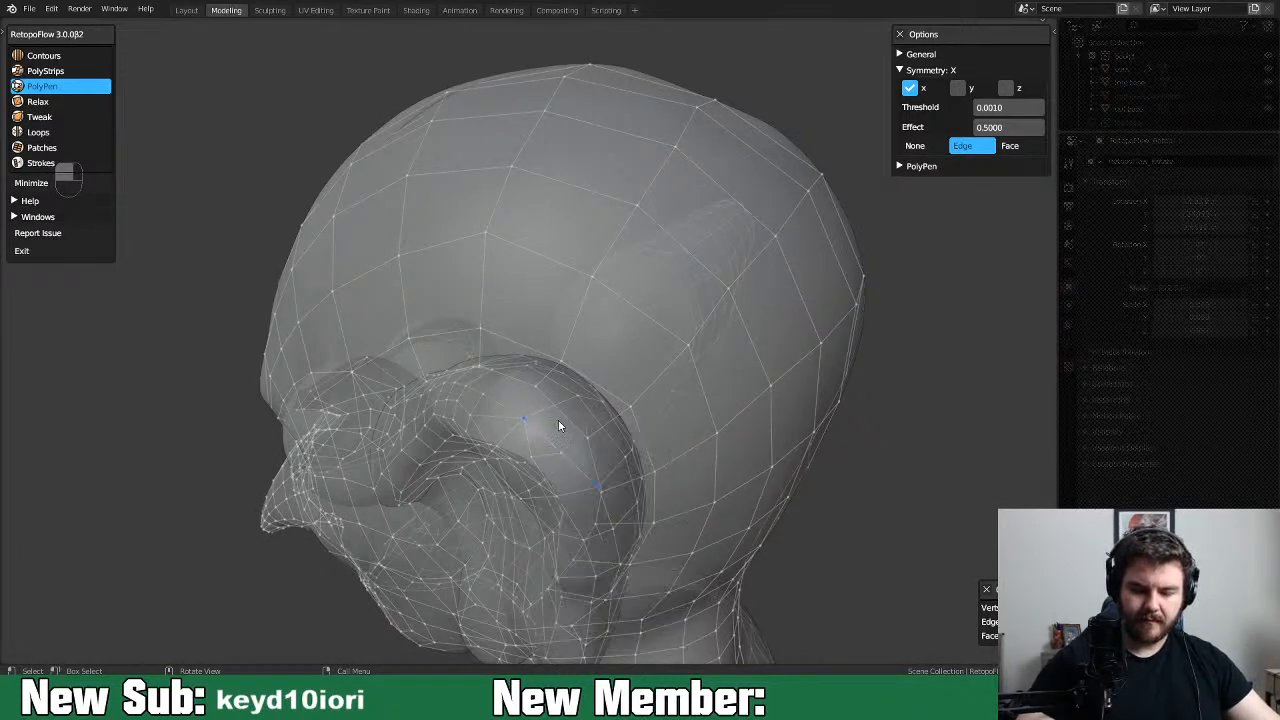
pyautogui.press('x')
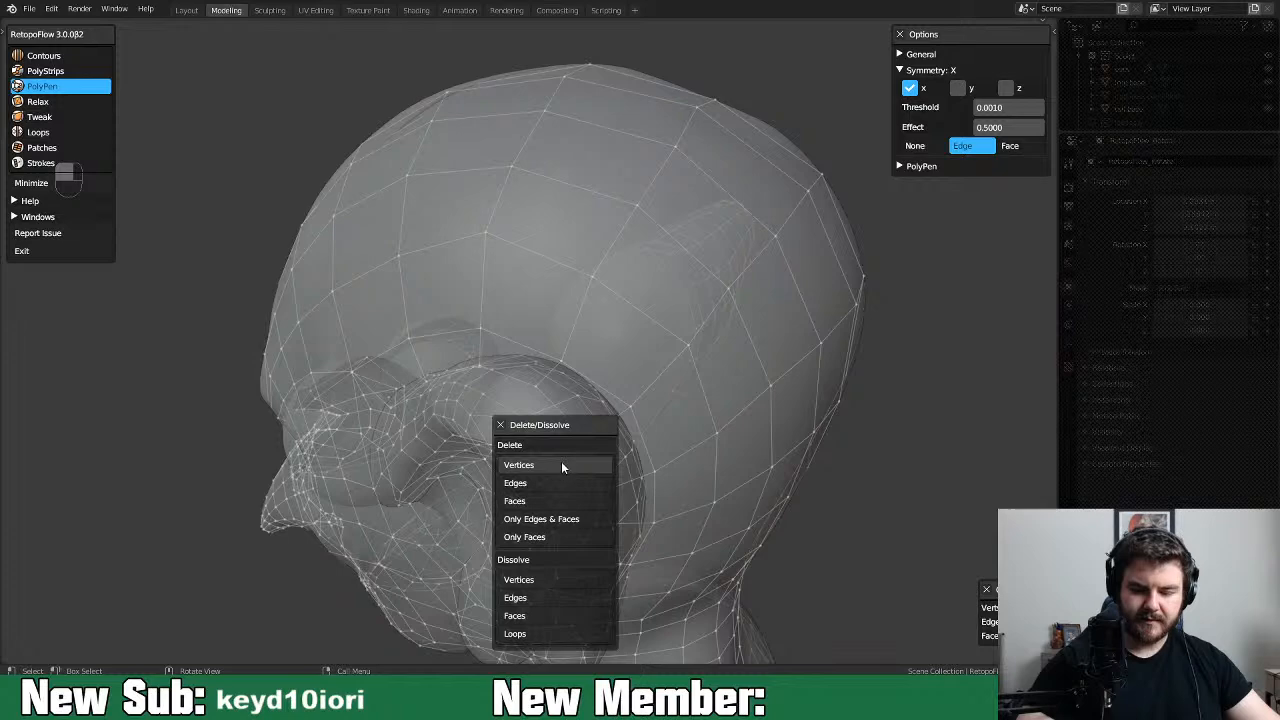
pyautogui.click(561, 465)
pyautogui.moveTo(586, 451); pyautogui.dragTo(621, 429, button='middle')
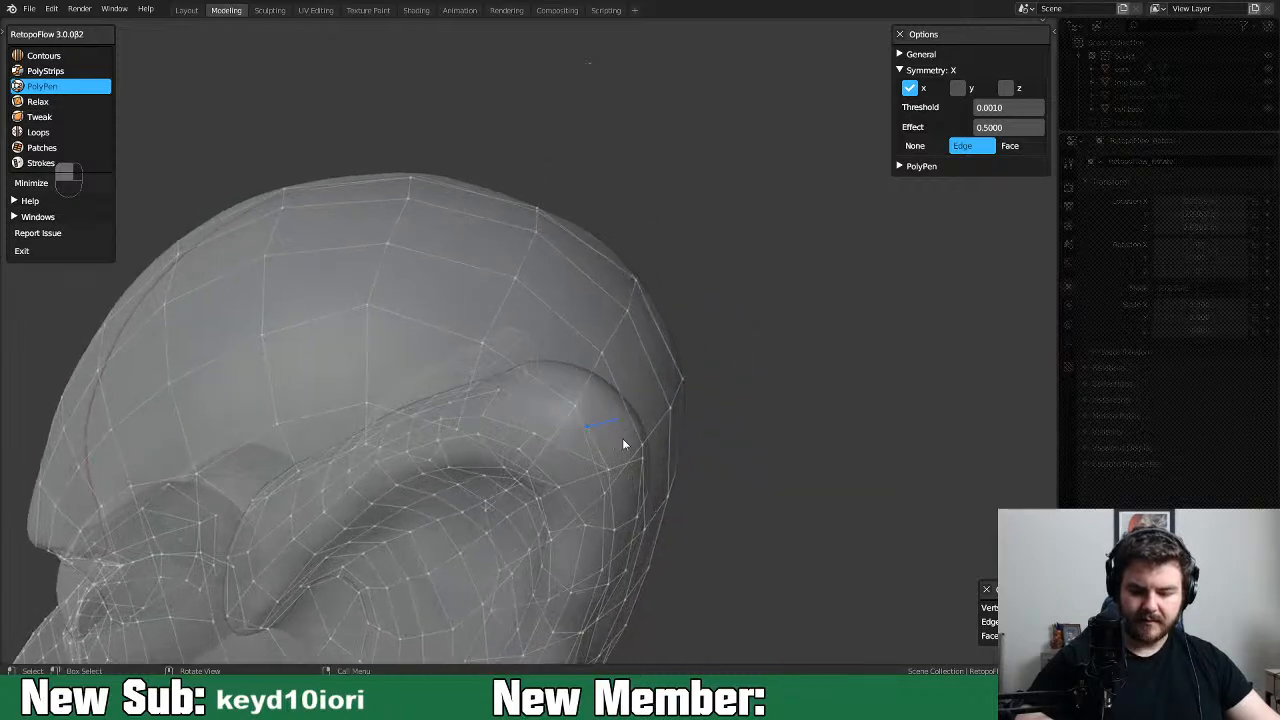
pyautogui.press('x')
pyautogui.click(636, 467)
# Rebuild the ear tip with PolyPen, bridging new faces between the front and back edges of the ear
pyautogui.moveTo(644, 467); pyautogui.dragTo(684, 385, button='middle')
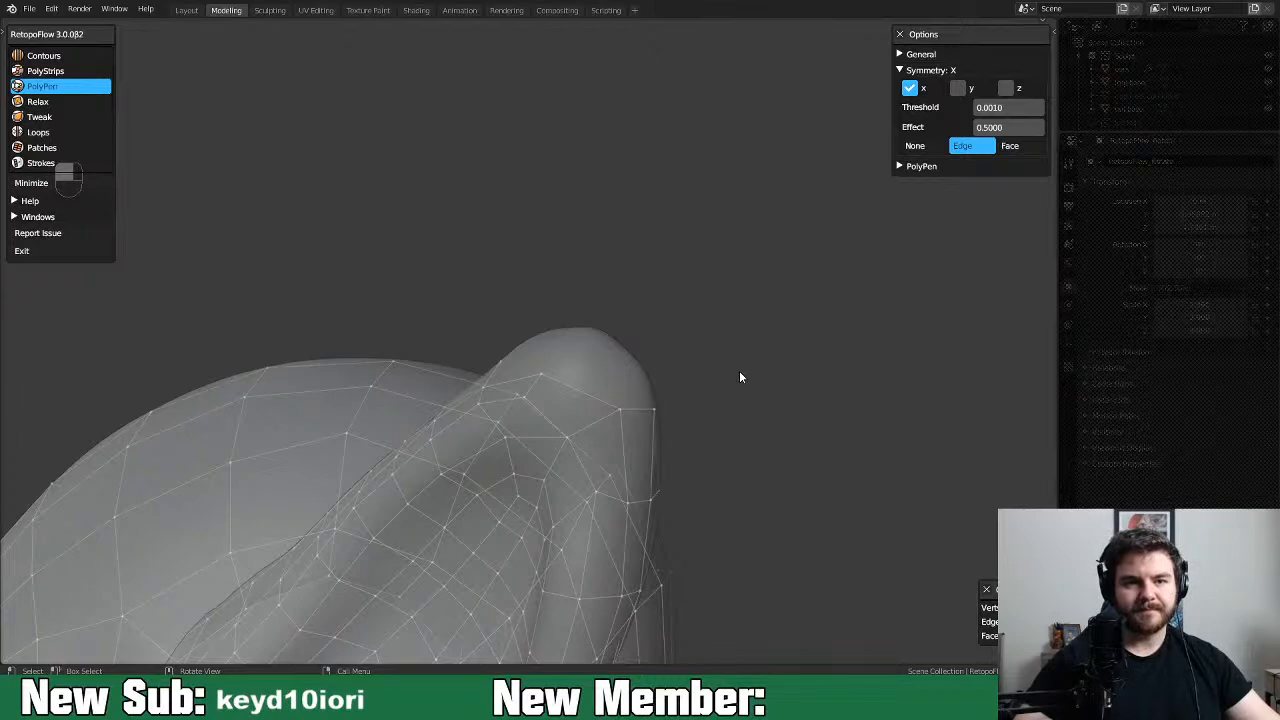
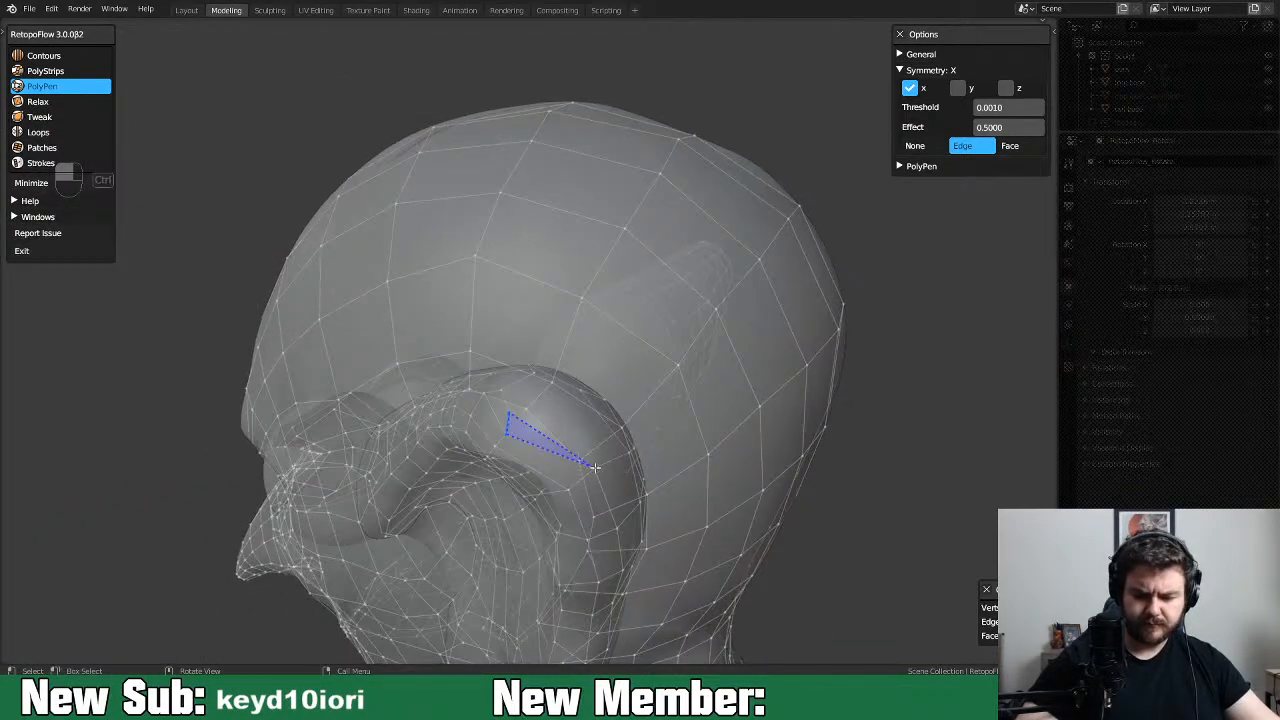
pyautogui.moveTo(594, 442); pyautogui.dragTo(562, 473, button='middle')
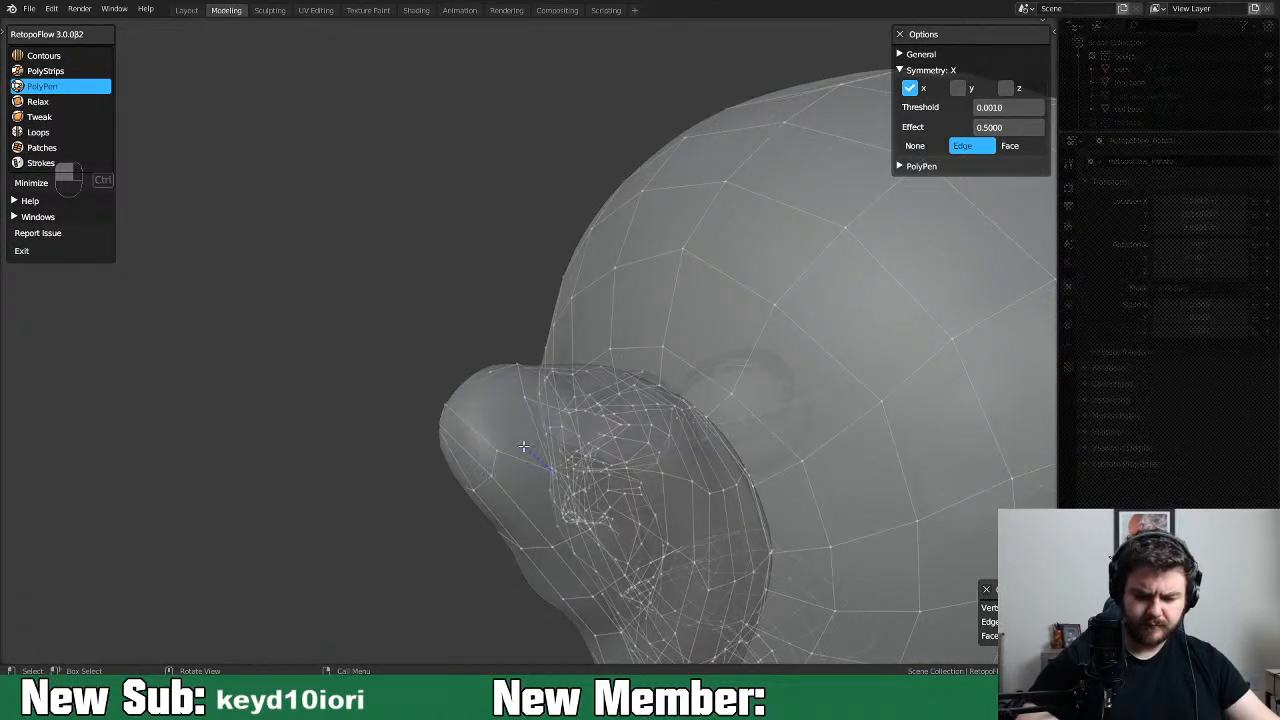
pyautogui.moveTo(600, 453); pyautogui.dragTo(507, 464, button='middle')
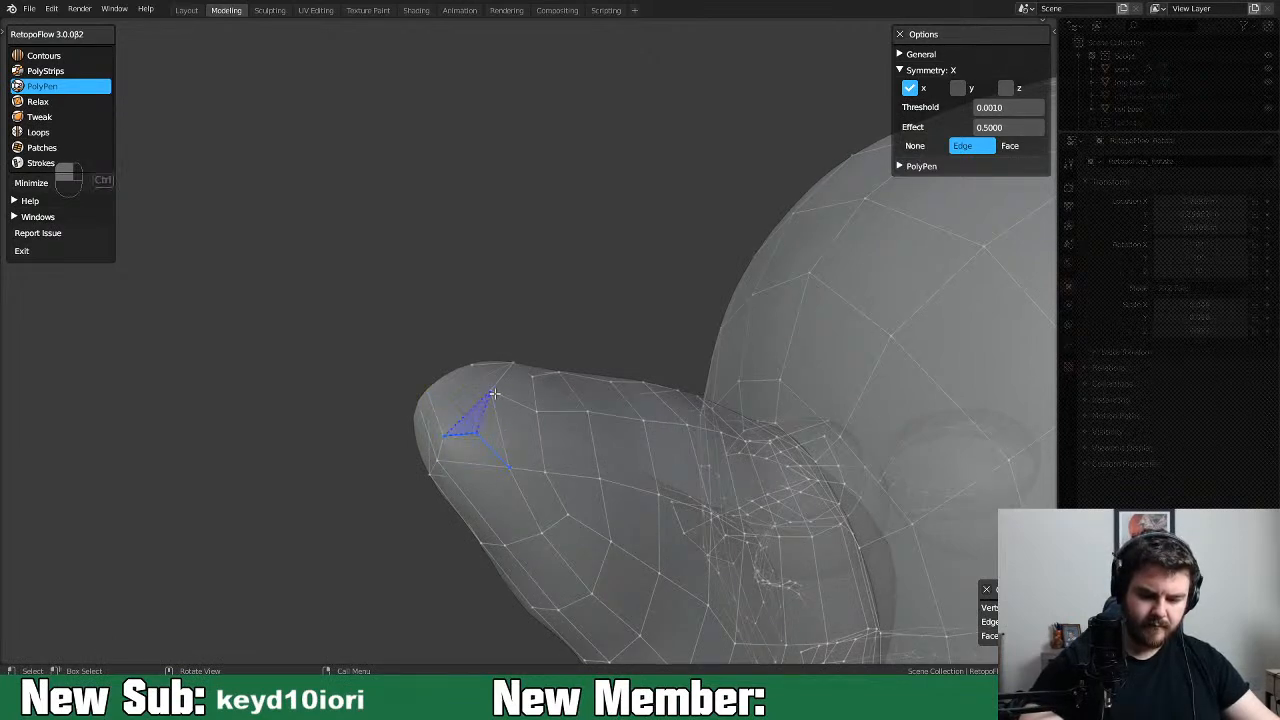
pyautogui.moveTo(519, 427)
pyautogui.mouseDown(button='middle')
pyautogui.moveTo(463, 443)
pyautogui.moveTo(429, 434)
pyautogui.moveTo(566, 391)
pyautogui.moveTo(518, 437)
pyautogui.mouseUp(button='middle')
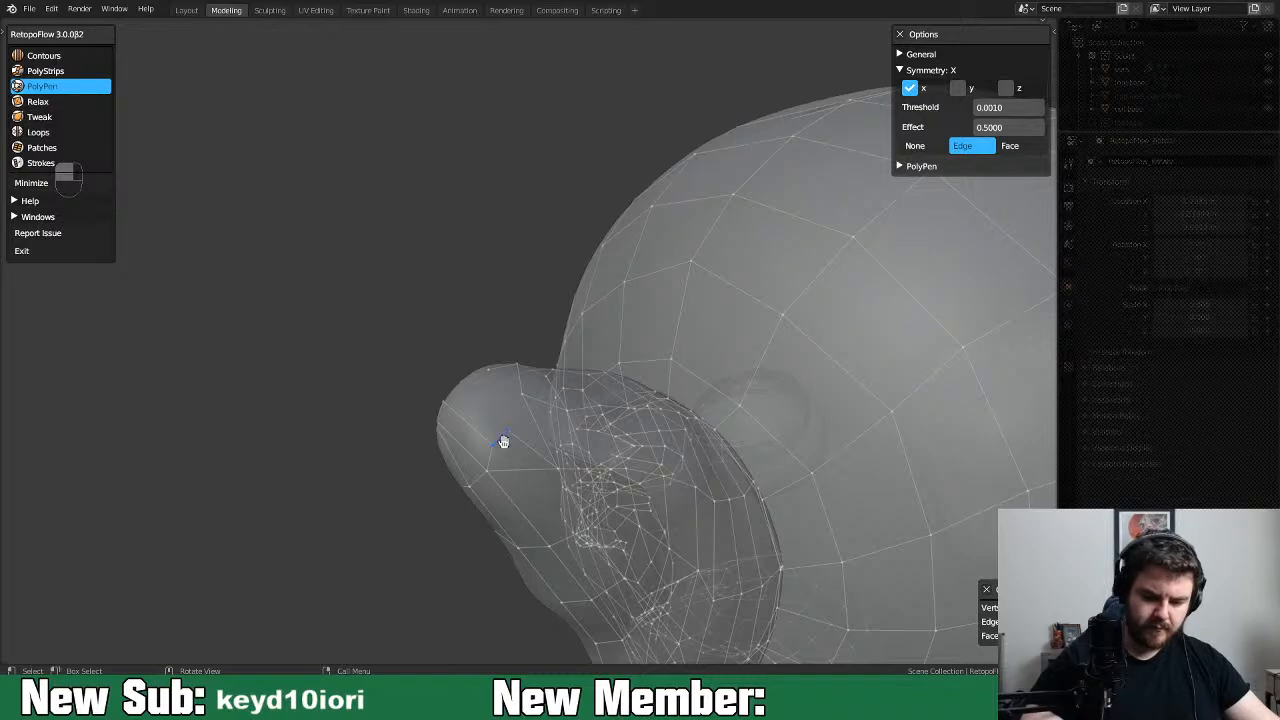
pyautogui.moveTo(582, 402)
pyautogui.mouseDown(button='middle')
pyautogui.moveTo(669, 389)
pyautogui.moveTo(737, 351)
pyautogui.moveTo(809, 337)
pyautogui.moveTo(755, 385)
pyautogui.moveTo(636, 412)
pyautogui.moveTo(607, 399)
pyautogui.mouseUp(button='middle')
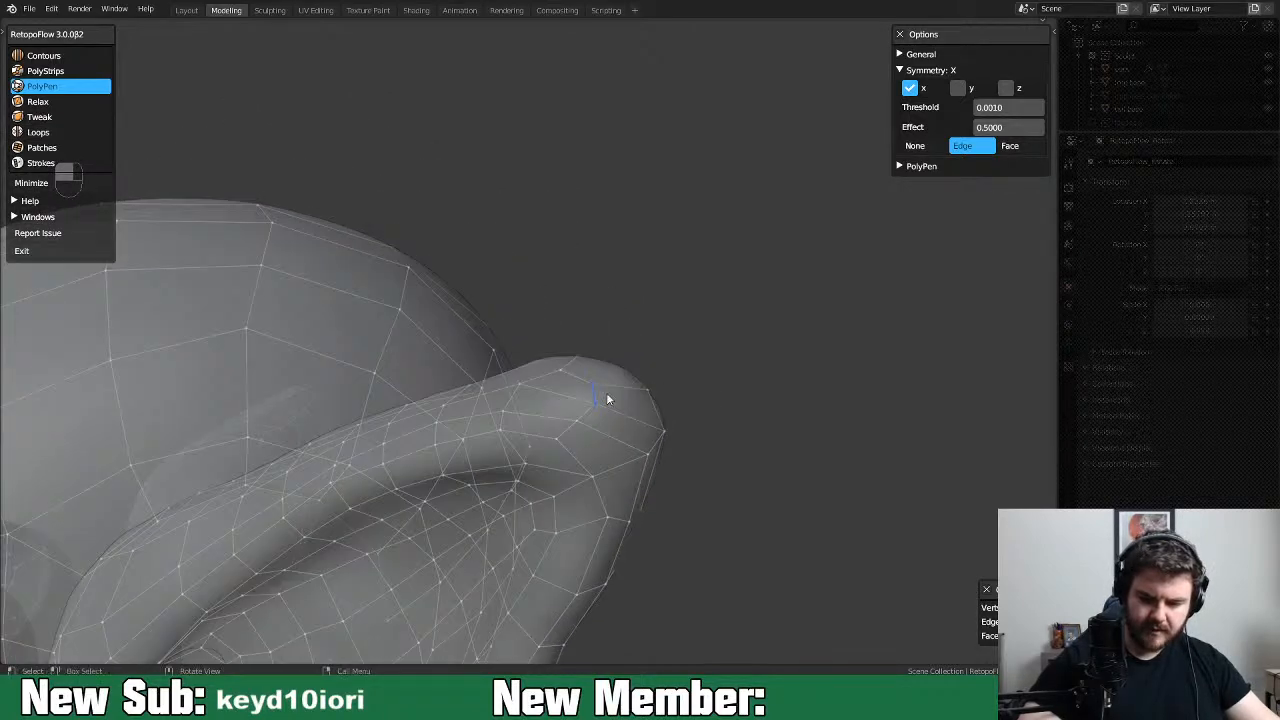
pyautogui.moveTo(688, 391); pyautogui.dragTo(587, 421, button='middle')
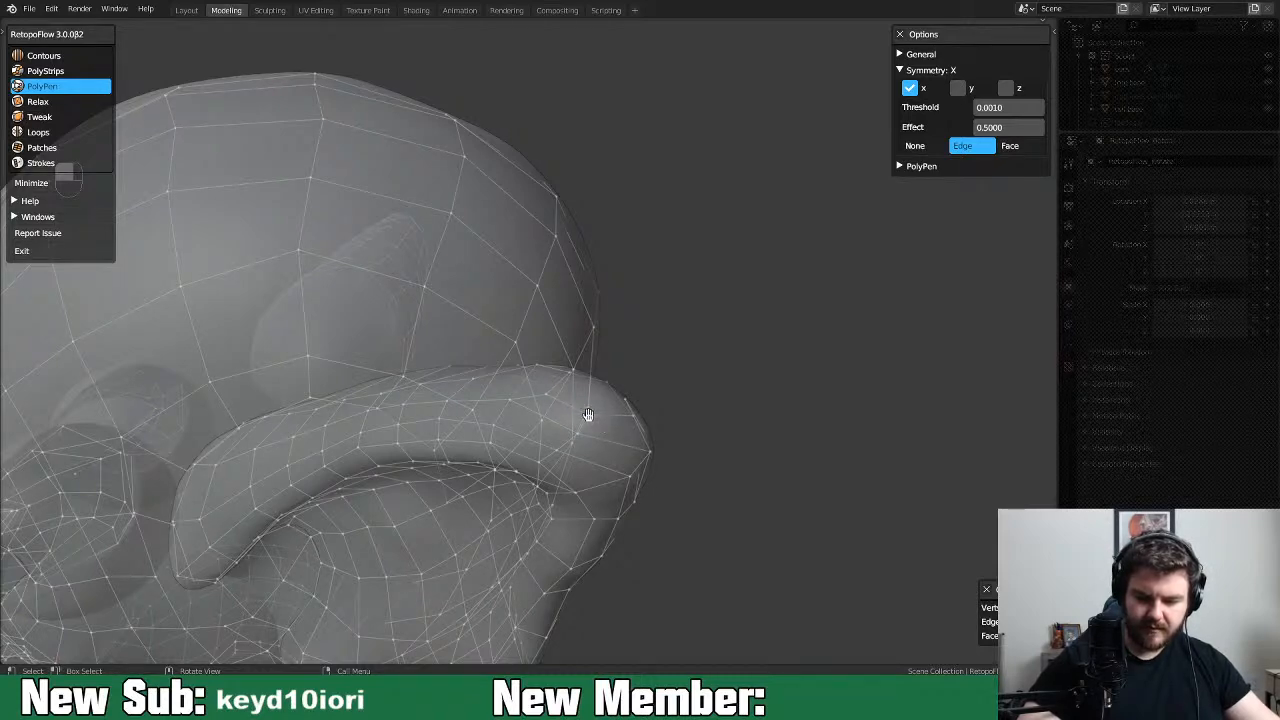
pyautogui.moveTo(700, 378); pyautogui.dragTo(487, 421, button='middle')
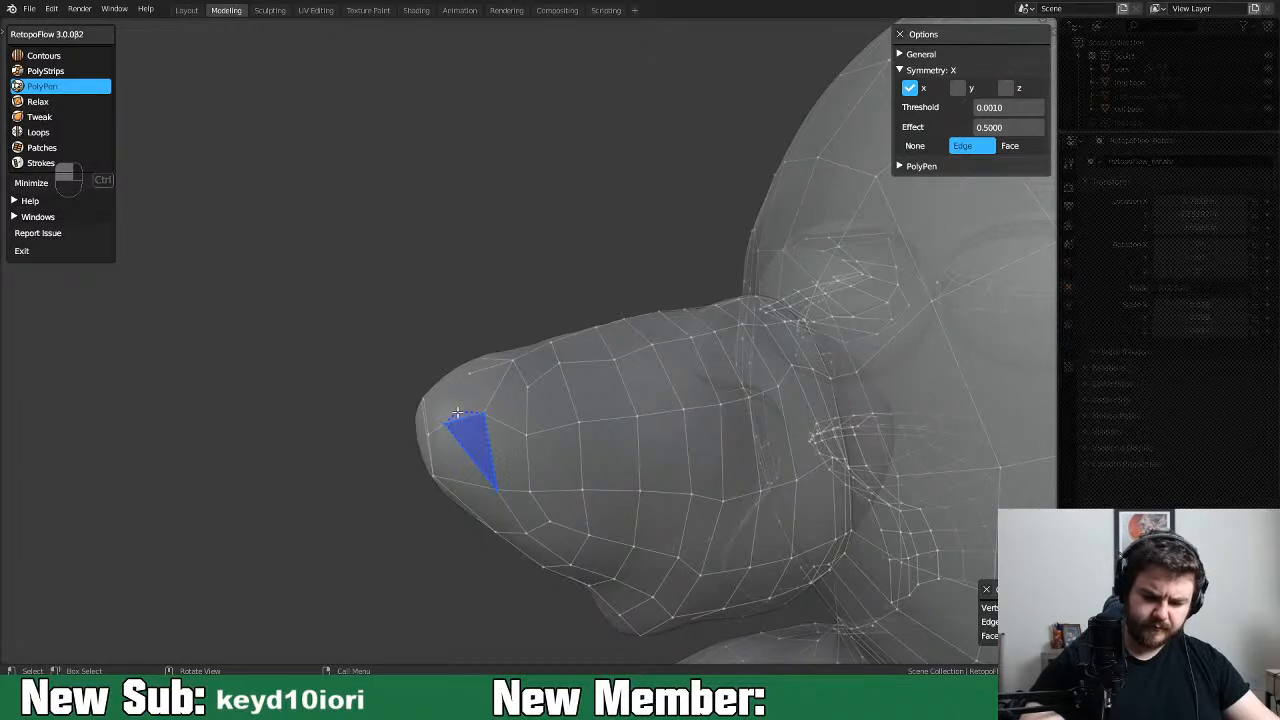
pyautogui.moveTo(506, 397); pyautogui.dragTo(643, 406, button='middle')
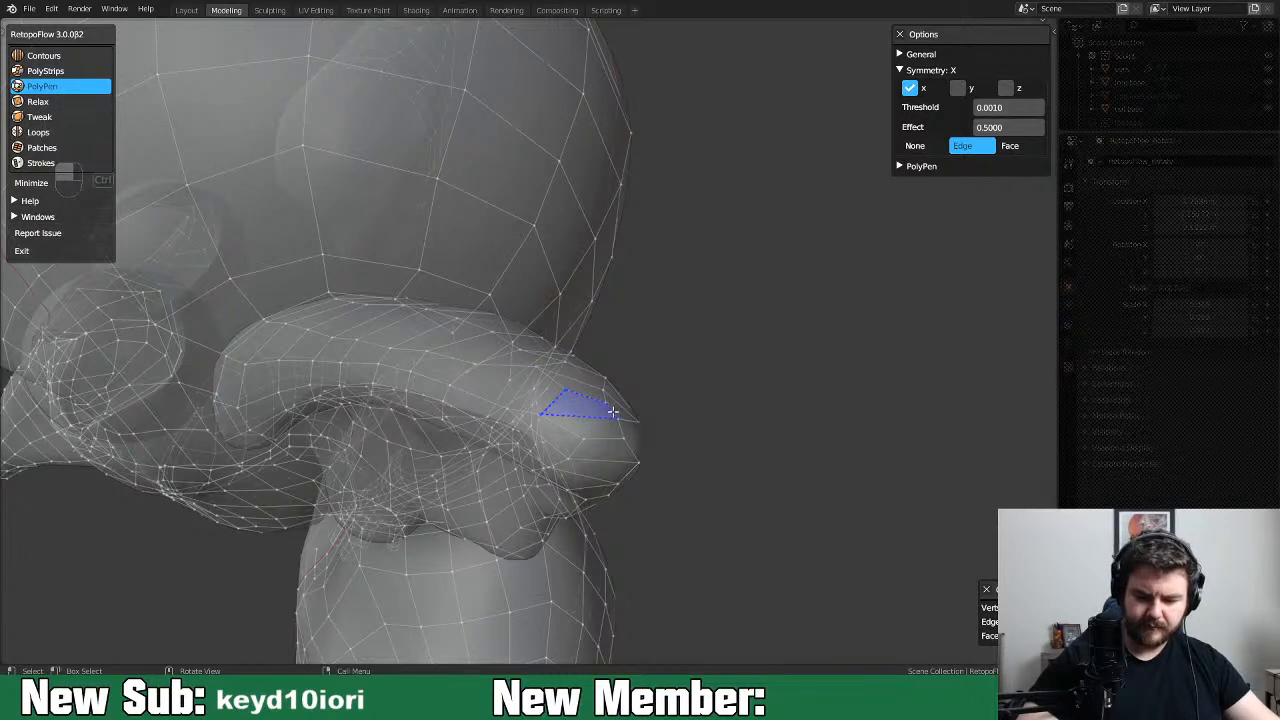
# Delete the misplaced edges on the ear tip and reshape the surrounding faces with PolyPen to cap it evenly
pyautogui.moveTo(598, 421)
pyautogui.mouseDown(button='middle')
pyautogui.moveTo(749, 331)
pyautogui.moveTo(706, 363)
pyautogui.moveTo(632, 362)
pyautogui.moveTo(506, 394)
pyautogui.moveTo(597, 399)
pyautogui.moveTo(604, 416)
pyautogui.mouseUp(button='middle')
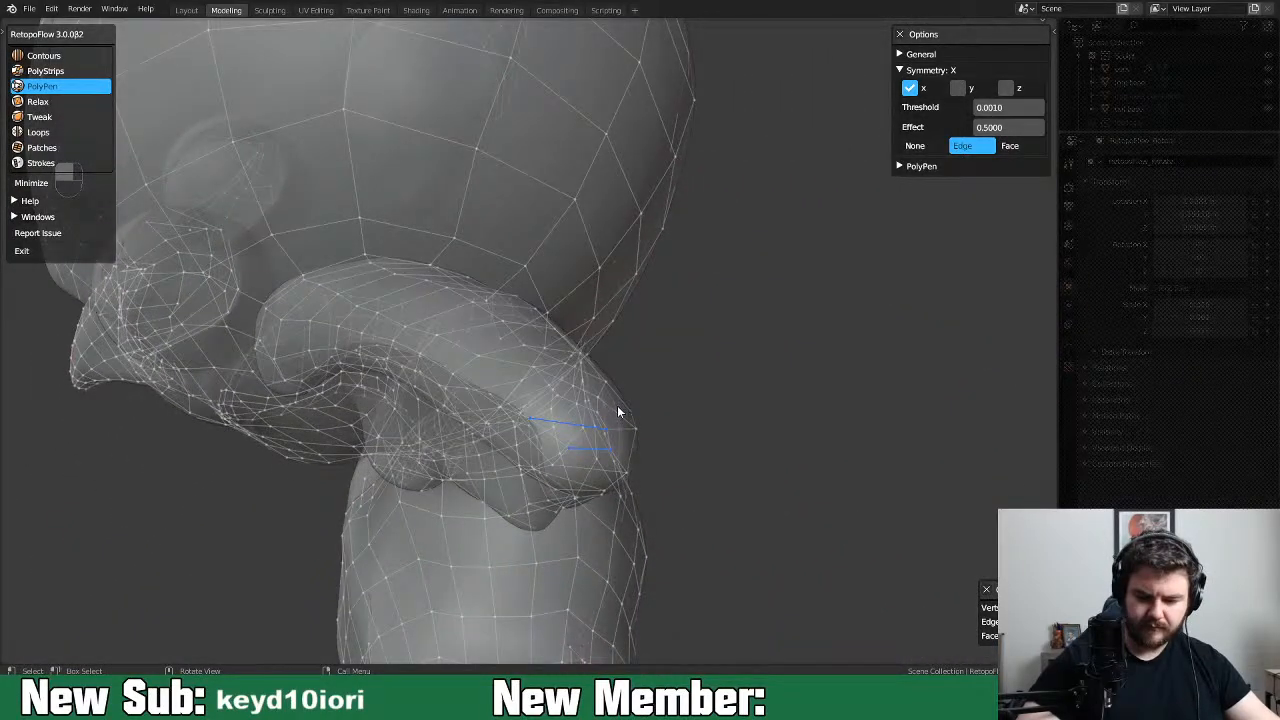
pyautogui.press('x')
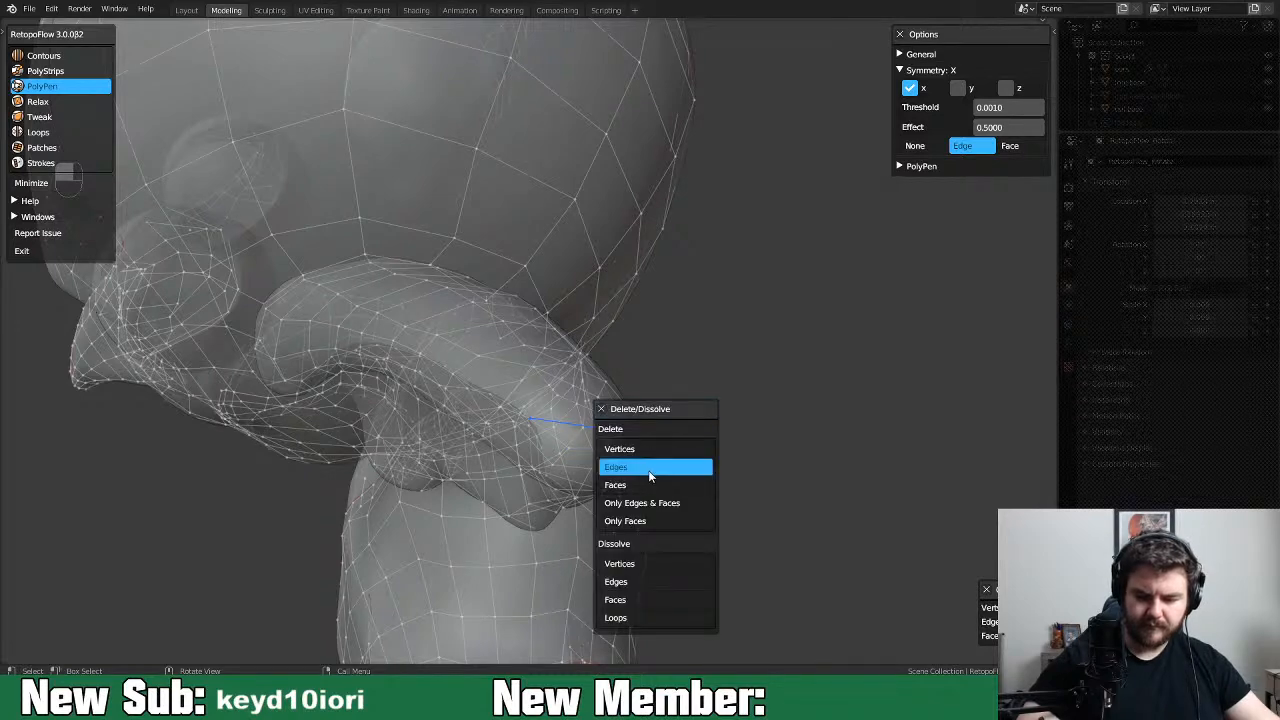
pyautogui.click(648, 467)
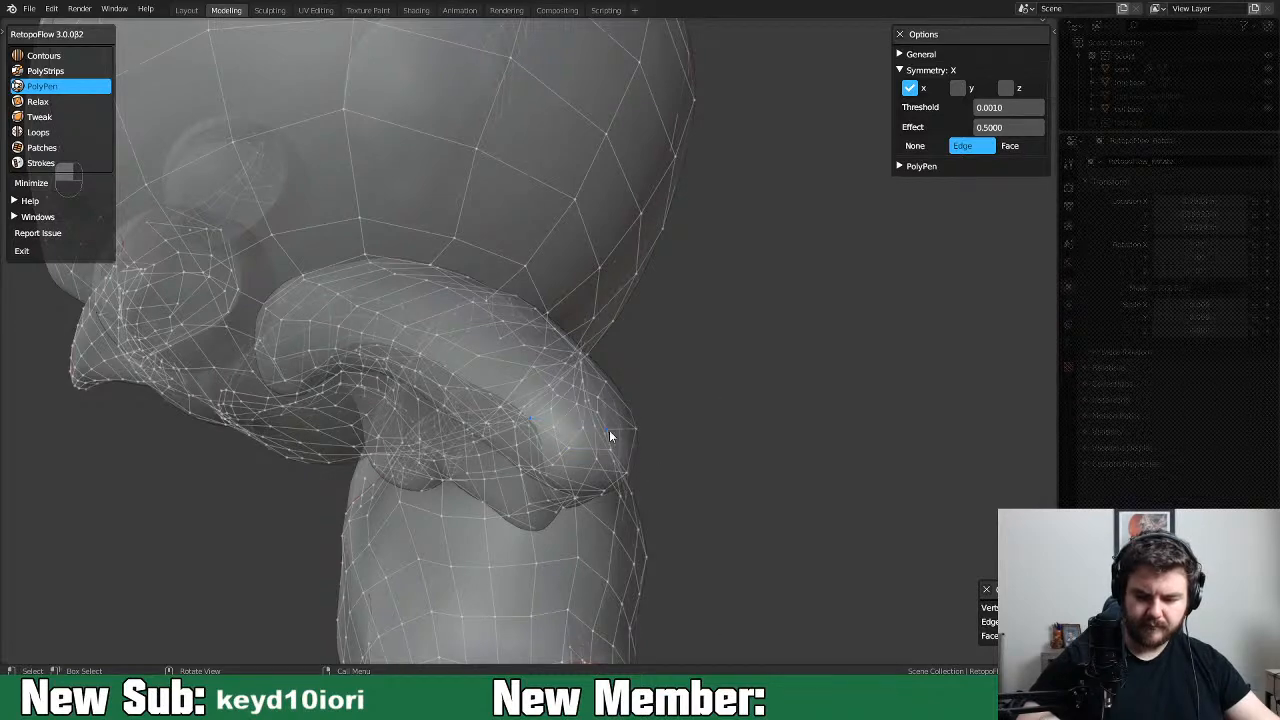
pyautogui.moveTo(569, 410); pyautogui.dragTo(652, 392, button='middle')
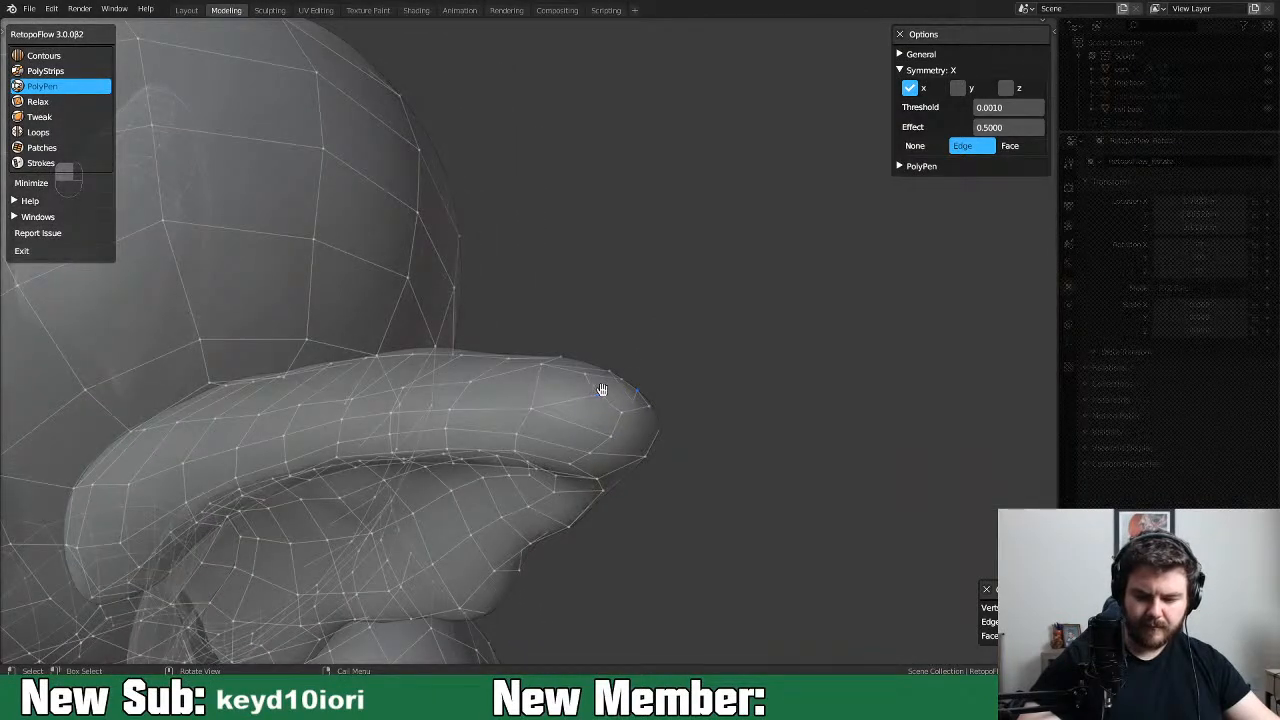
pyautogui.moveTo(684, 383); pyautogui.dragTo(629, 388, button='middle')
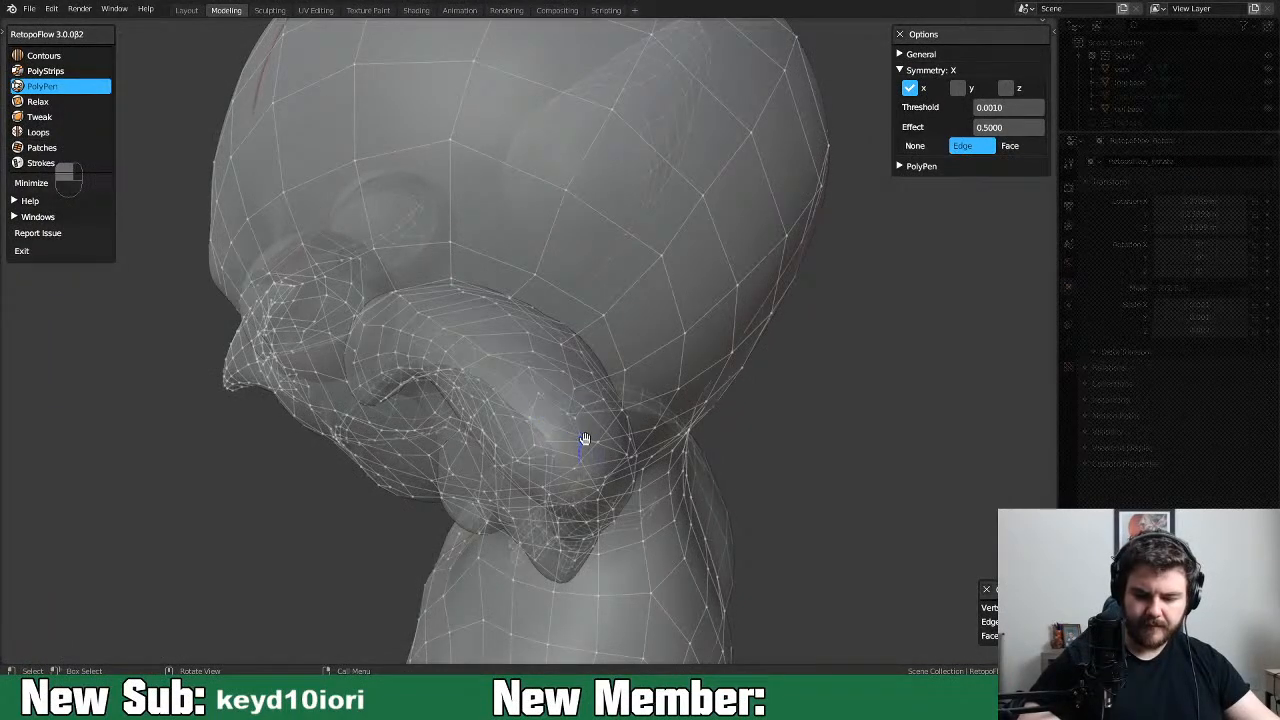
pyautogui.moveTo(559, 430); pyautogui.dragTo(525, 470, button='middle')
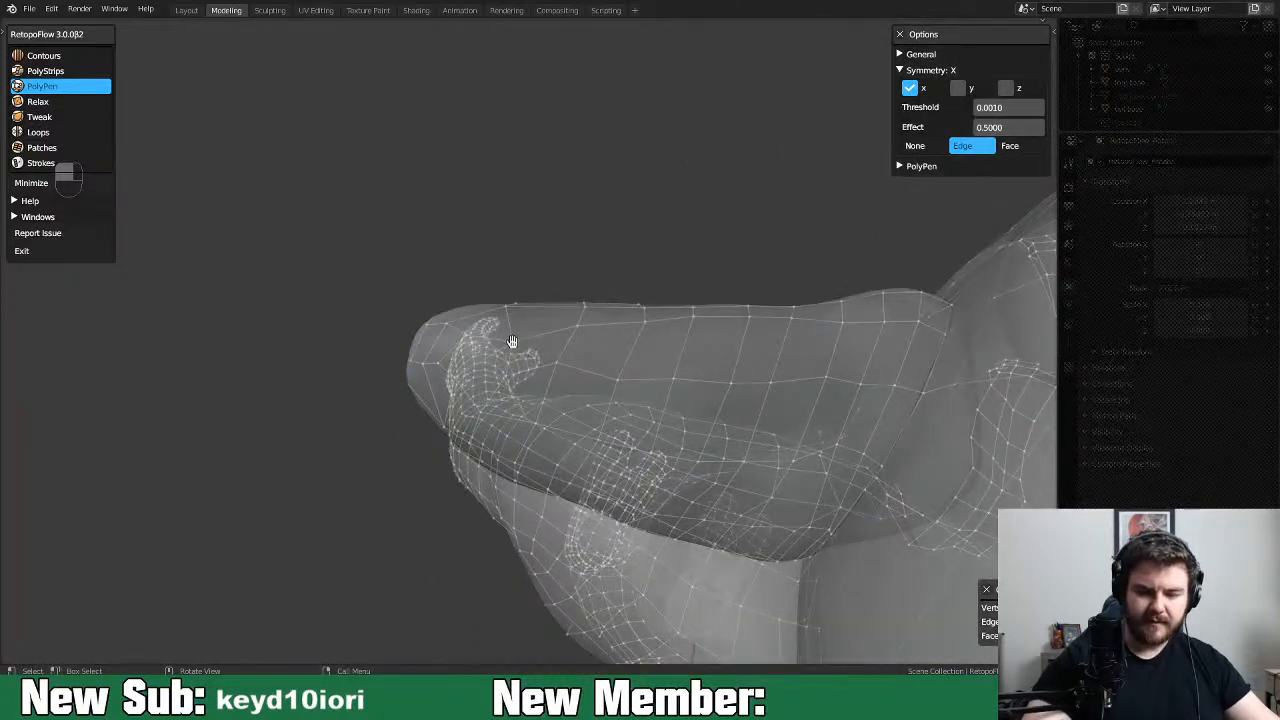
# Check the topology of the nose tip and ear tip from several angles
pyautogui.moveTo(573, 398); pyautogui.dragTo(684, 353, button='middle')
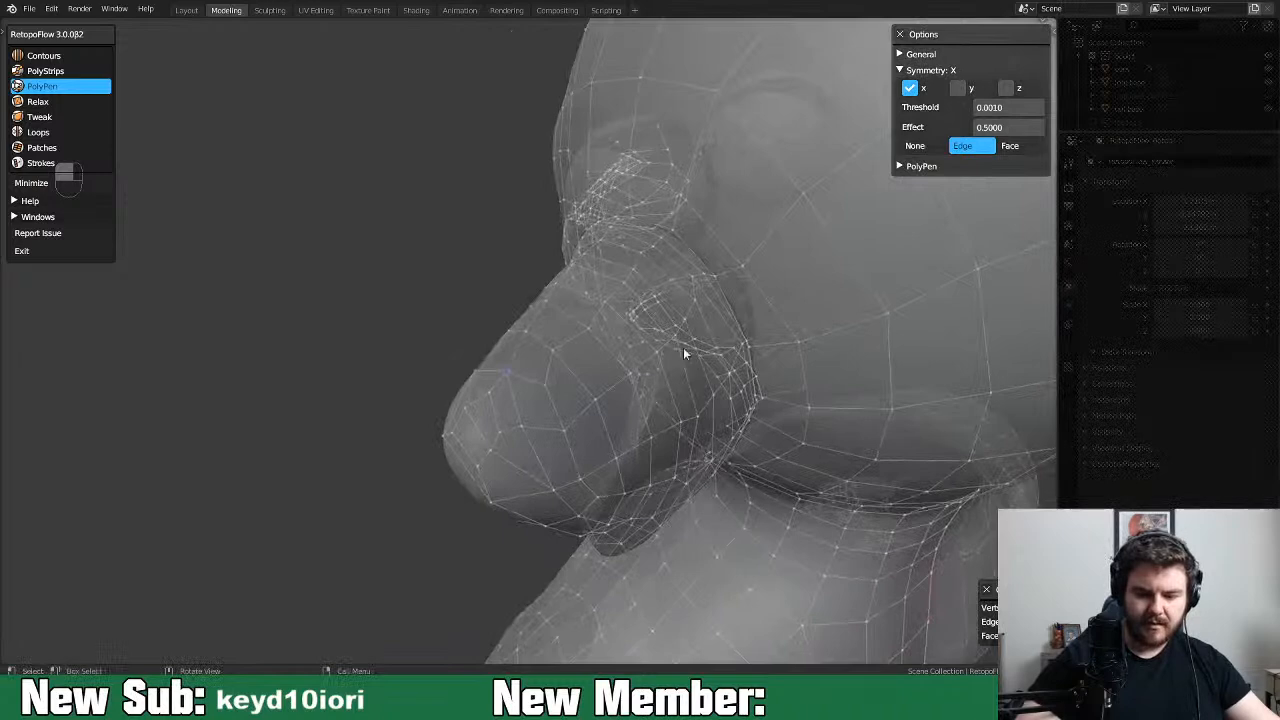
pyautogui.click(484, 419)
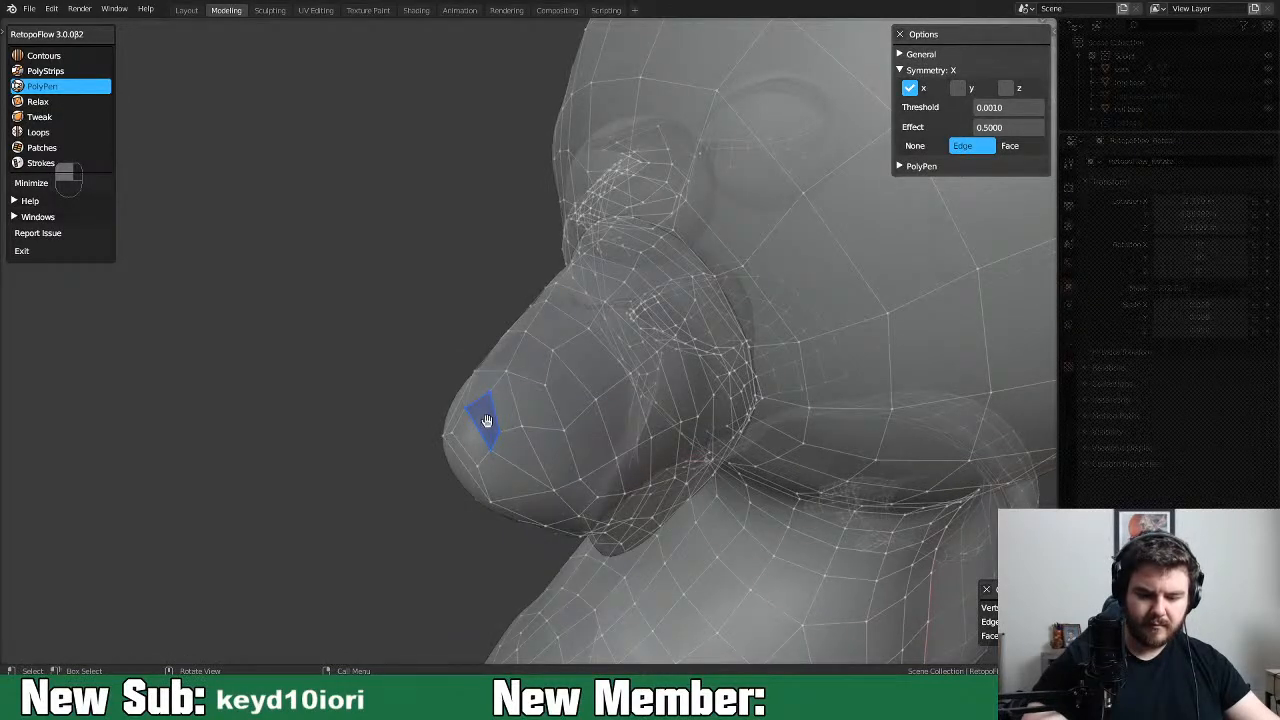
pyautogui.moveTo(636, 383); pyautogui.dragTo(824, 321, button='middle')
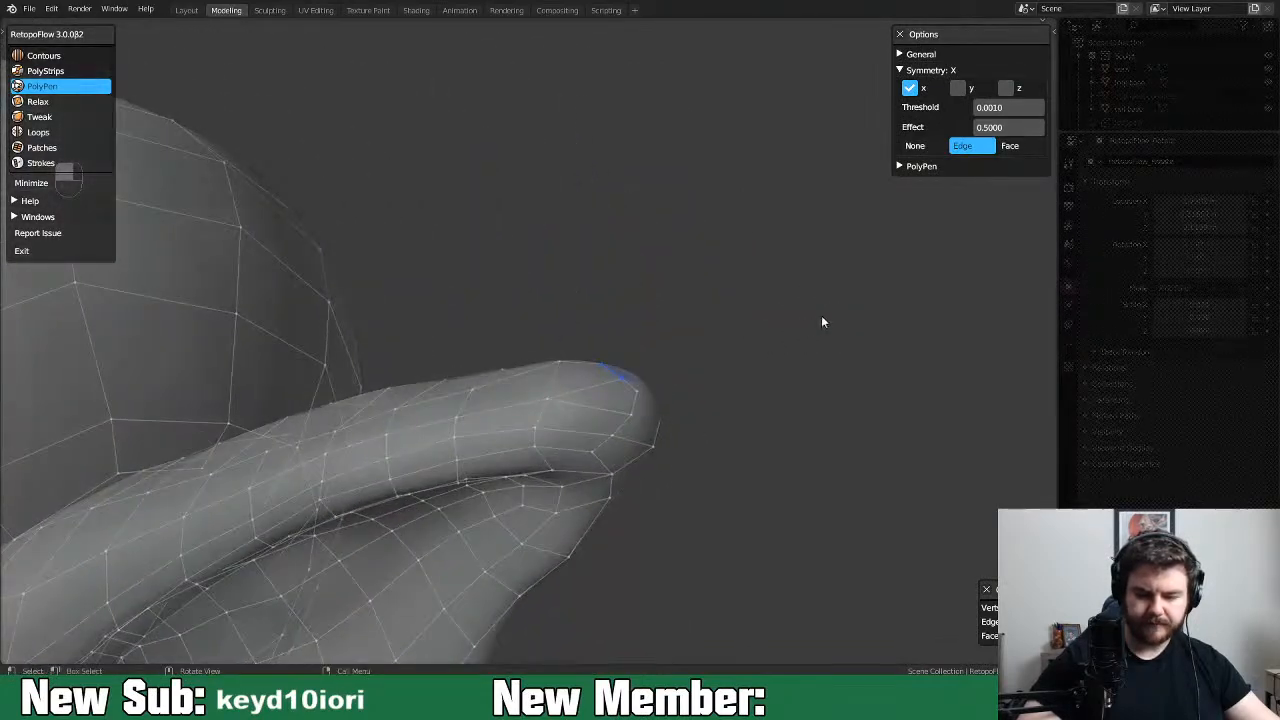
pyautogui.scroll(-6, 677, 397)
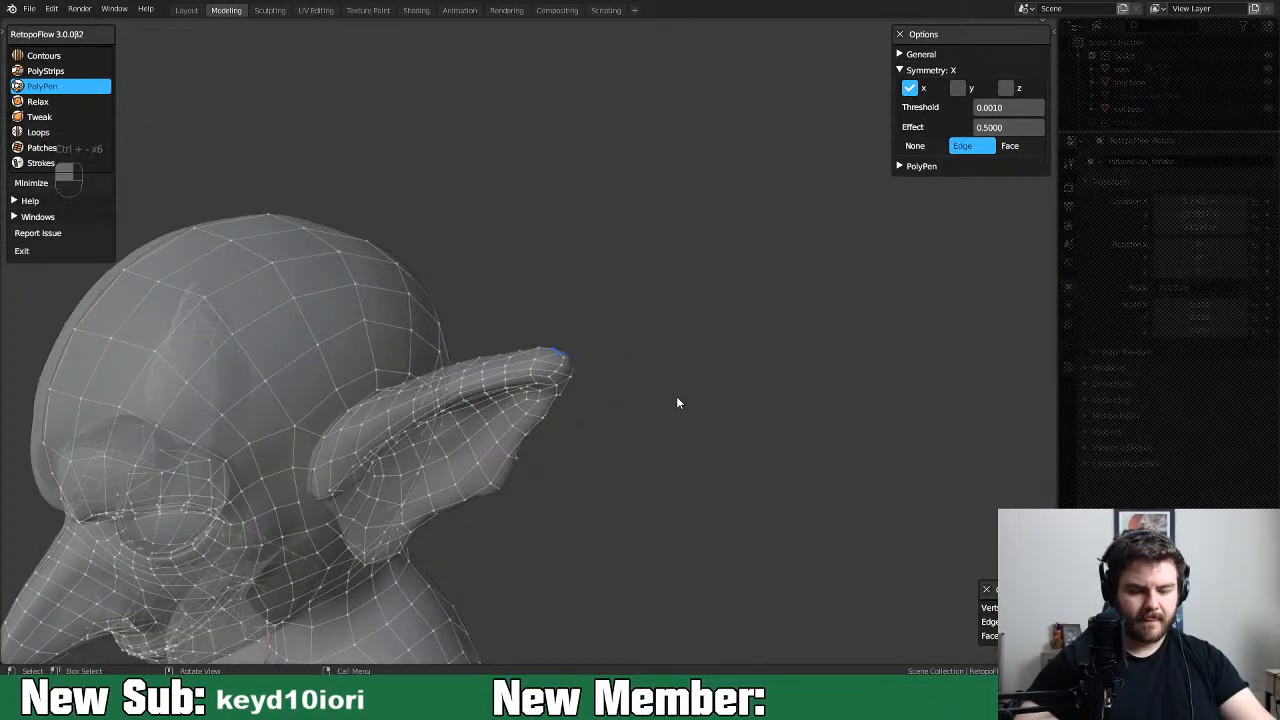
pyautogui.moveTo(676, 393); pyautogui.dragTo(477, 491, button='middle')
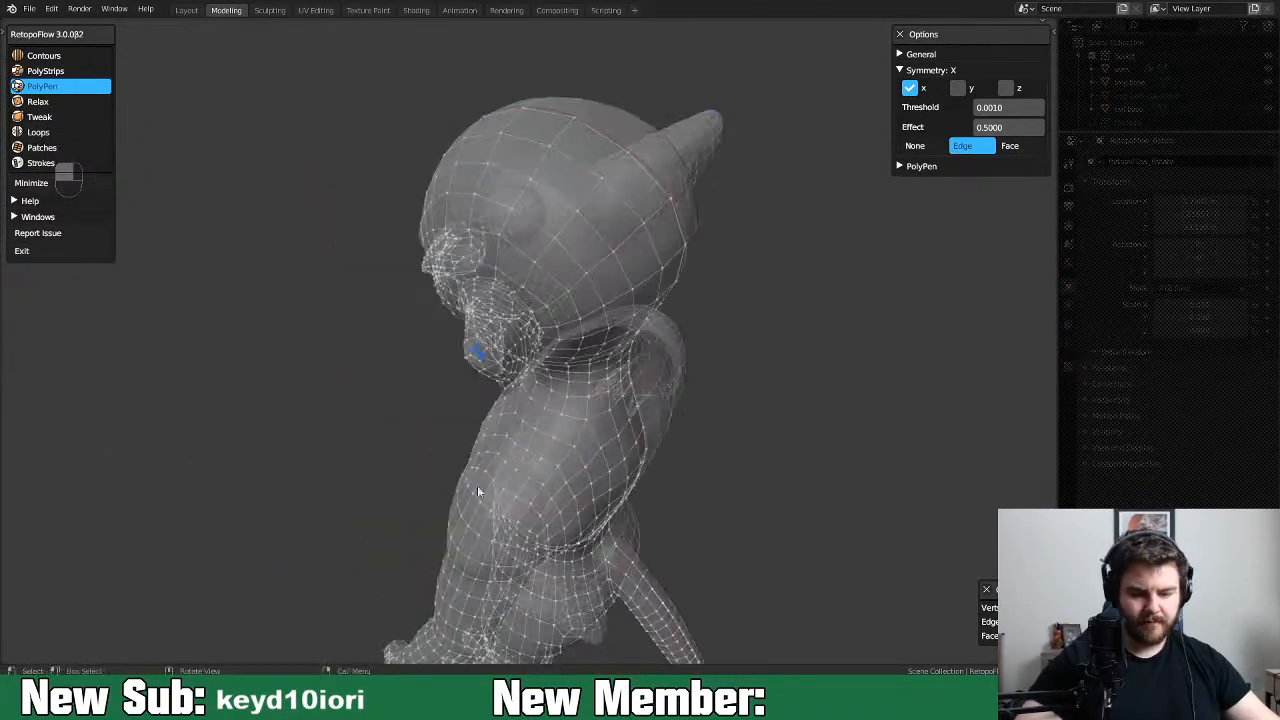
# Relax the mesh with the Relax brush on the buttock beside the tail base
pyautogui.moveTo(710, 380); pyautogui.dragTo(659, 292, button='middle')
pyautogui.moveTo(688, 440)
pyautogui.mouseDown(button='middle')
pyautogui.moveTo(791, 360)
pyautogui.moveTo(709, 489)
pyautogui.moveTo(737, 326)
pyautogui.moveTo(680, 431)
pyautogui.moveTo(549, 471)
pyautogui.moveTo(622, 444)
pyautogui.moveTo(503, 457)
pyautogui.moveTo(609, 423)
pyautogui.moveTo(479, 436)
pyautogui.moveTo(674, 409)
pyautogui.moveTo(787, 414)
pyautogui.moveTo(666, 460)
pyautogui.moveTo(829, 431)
pyautogui.moveTo(694, 451)
pyautogui.moveTo(711, 477)
pyautogui.moveTo(608, 396)
pyautogui.mouseUp(button='middle')
pyautogui.press('4')
pyautogui.moveTo(608, 396)
pyautogui.mouseDown()
pyautogui.moveTo(594, 388)
pyautogui.moveTo(597, 408)
pyautogui.moveTo(560, 414)
pyautogui.moveTo(537, 383)
pyautogui.moveTo(611, 451)
pyautogui.moveTo(626, 426)
pyautogui.moveTo(669, 423)
pyautogui.moveTo(647, 461)
pyautogui.mouseUp()
pyautogui.moveTo(657, 494)
pyautogui.mouseDown(button='middle')
pyautogui.moveTo(686, 400)
pyautogui.moveTo(634, 357)
pyautogui.moveTo(645, 362)
pyautogui.mouseUp(button='middle')
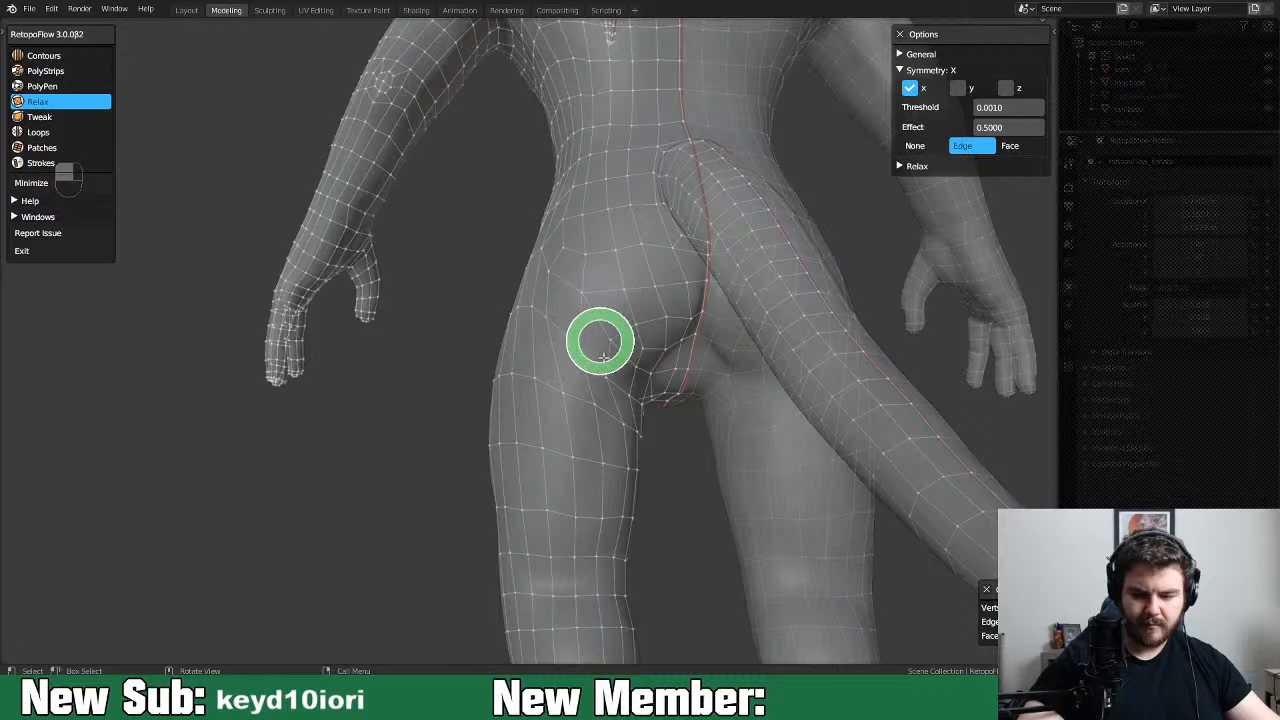
# Examine the topology of the crotch, legs, torso, jaw and whole head for remaining problems
pyautogui.moveTo(694, 425)
pyautogui.mouseDown(button='middle')
pyautogui.moveTo(609, 366)
pyautogui.moveTo(606, 403)
pyautogui.moveTo(643, 354)
pyautogui.mouseUp(button='middle')
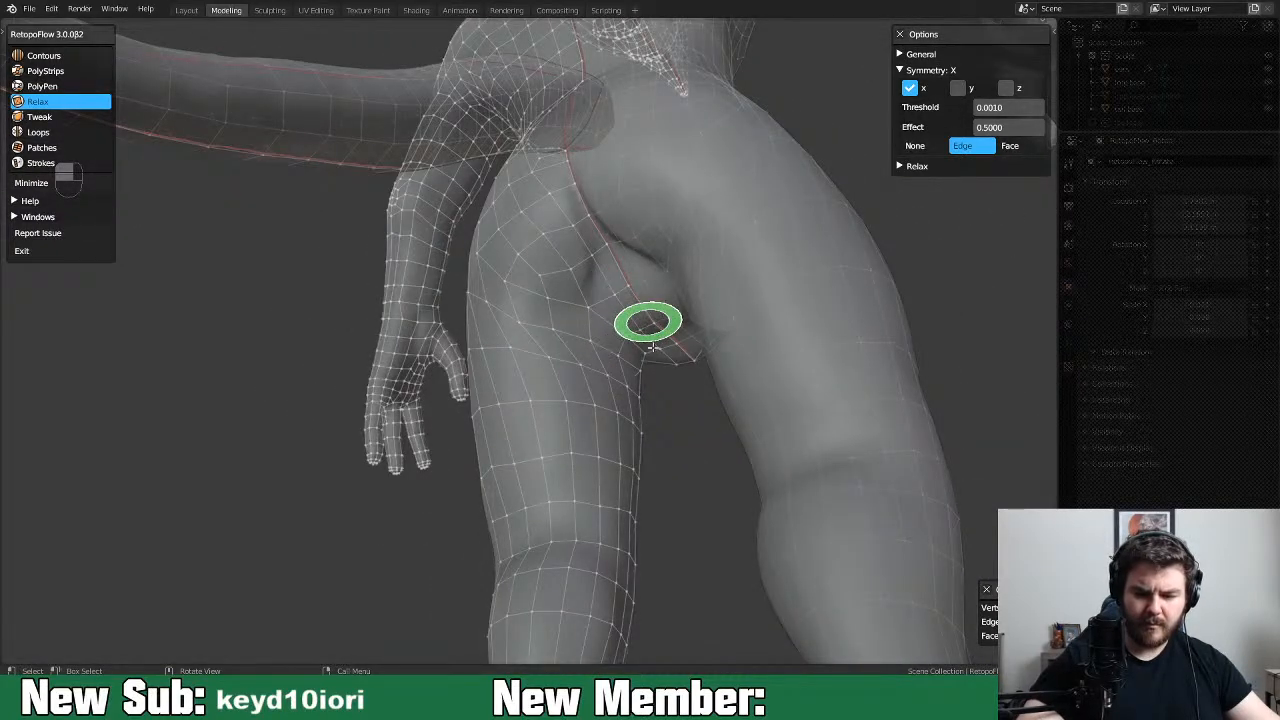
pyautogui.moveTo(679, 477); pyautogui.dragTo(840, 470, button='middle')
pyautogui.keyDown('shift'); pyautogui.moveTo(694, 571); pyautogui.dragTo(715, 420, button='middle'); pyautogui.keyUp('shift')
pyautogui.moveTo(689, 480); pyautogui.dragTo(696, 574, button='middle')
pyautogui.moveTo(717, 400)
pyautogui.keyDown('shift'); pyautogui.mouseDown(button='middle')
pyautogui.moveTo(700, 583)
pyautogui.moveTo(639, 495)
pyautogui.moveTo(546, 443)
pyautogui.moveTo(554, 514)
pyautogui.moveTo(694, 403)
pyautogui.moveTo(806, 391)
pyautogui.moveTo(820, 429)
pyautogui.moveTo(677, 460)
pyautogui.moveTo(743, 457)
pyautogui.moveTo(577, 459)
pyautogui.mouseUp(button='middle'); pyautogui.keyUp('shift')
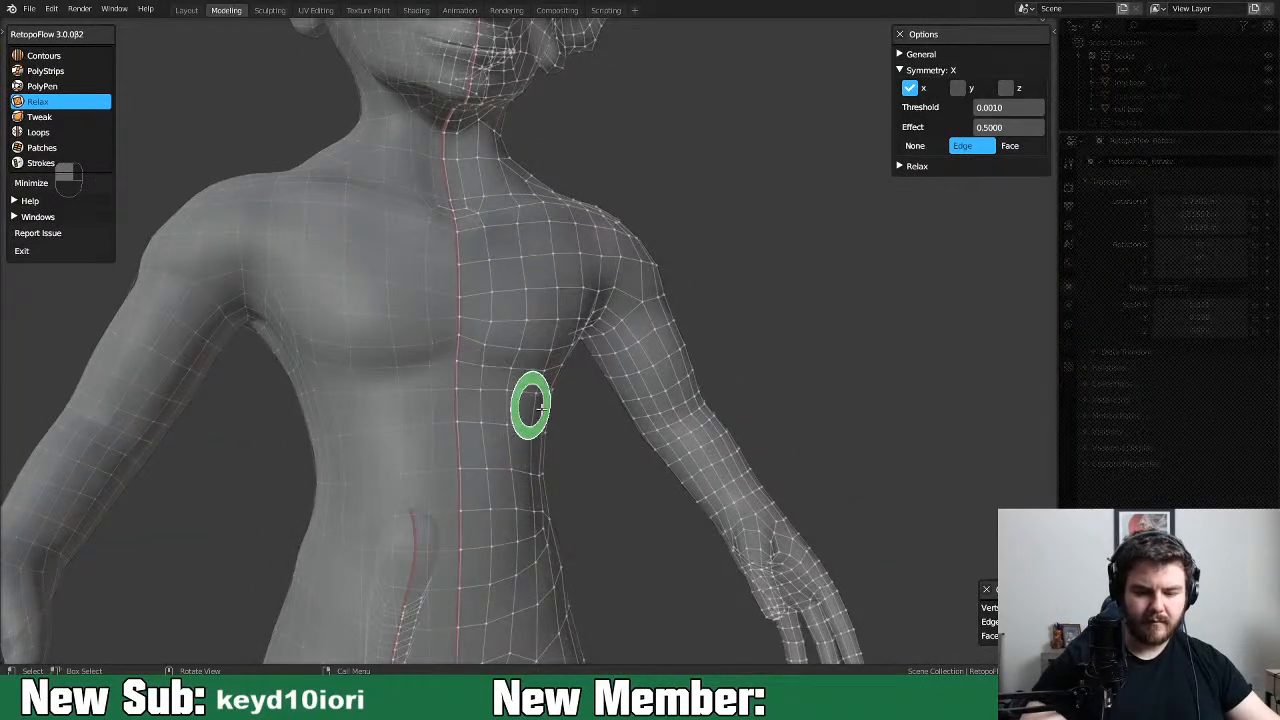
pyautogui.moveTo(692, 423)
pyautogui.mouseDown(button='middle')
pyautogui.moveTo(557, 449)
pyautogui.moveTo(614, 434)
pyautogui.moveTo(640, 446)
pyautogui.moveTo(683, 594)
pyautogui.moveTo(646, 423)
pyautogui.moveTo(723, 386)
pyautogui.moveTo(632, 369)
pyautogui.moveTo(563, 380)
pyautogui.moveTo(614, 366)
pyautogui.moveTo(643, 386)
pyautogui.moveTo(659, 519)
pyautogui.mouseUp(button='middle')
pyautogui.scroll(3, 631, 403)
pyautogui.moveTo(623, 403)
pyautogui.mouseDown(button='middle')
pyautogui.moveTo(611, 369)
pyautogui.moveTo(559, 389)
pyautogui.moveTo(626, 349)
pyautogui.moveTo(533, 375)
pyautogui.mouseUp(button='middle')
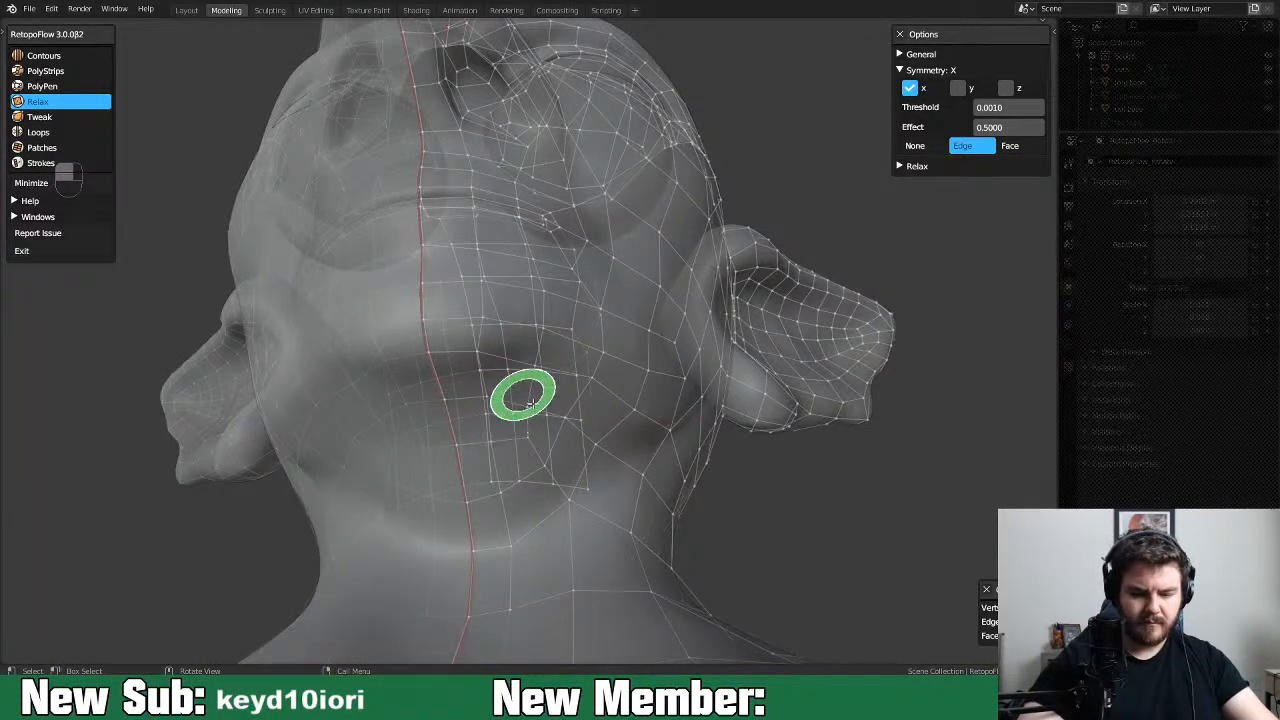
pyautogui.moveTo(667, 408)
pyautogui.mouseDown(button='middle')
pyautogui.moveTo(614, 451)
pyautogui.moveTo(757, 417)
pyautogui.moveTo(786, 426)
pyautogui.moveTo(703, 428)
pyautogui.moveTo(777, 391)
pyautogui.moveTo(817, 391)
pyautogui.moveTo(766, 383)
pyautogui.moveTo(725, 410)
pyautogui.moveTo(822, 457)
pyautogui.mouseUp(button='middle')
pyautogui.scroll(-1, 725, 410)
pyautogui.scroll(-5, 735, 418)
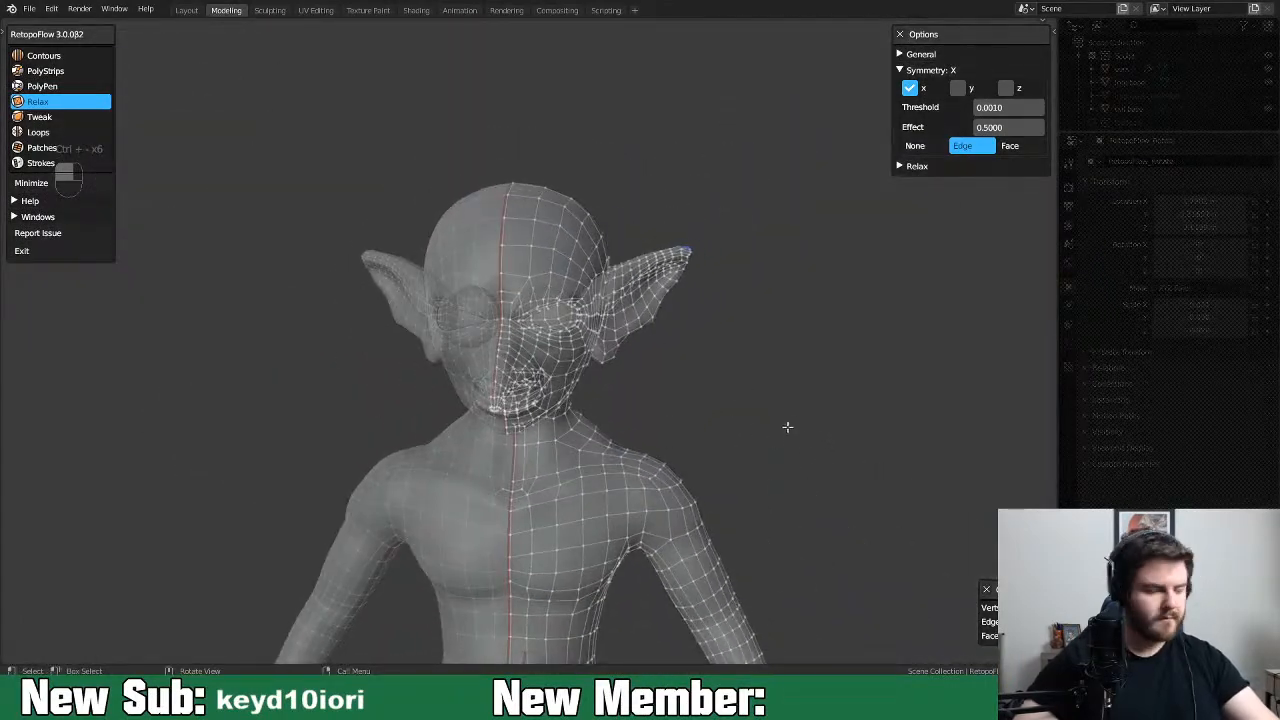
# Exit RetopoFlow back to Edit Mode and save the file
pyautogui.press('Tab')
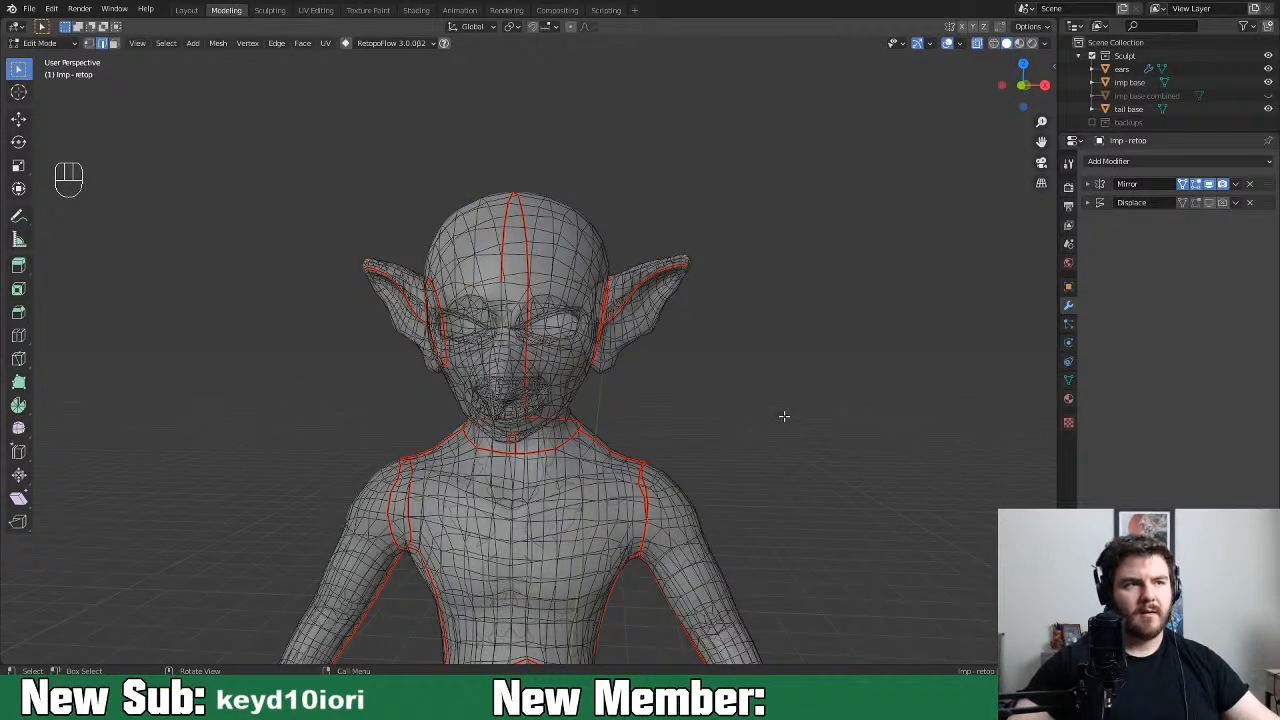
pyautogui.hotkey('ctrl', 's')
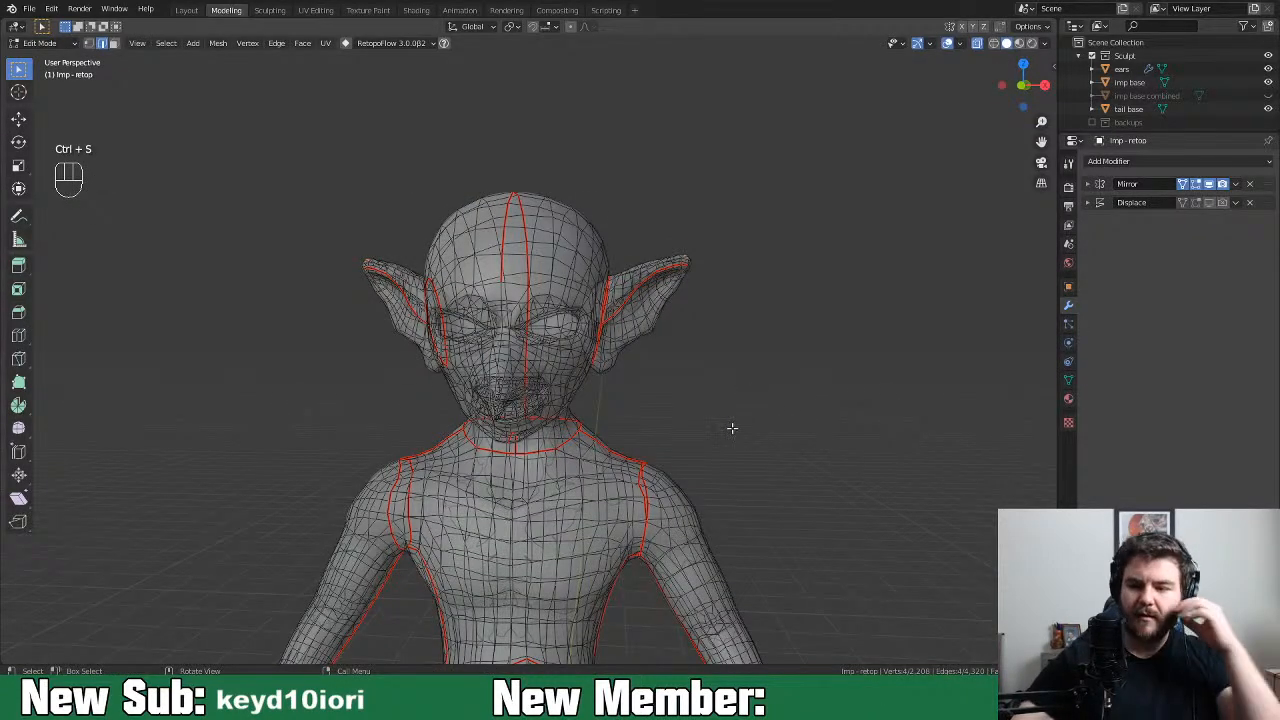
# Apply the Mirror modifier to the imp retopology mesh in Object Mode
pyautogui.click(1236, 184)
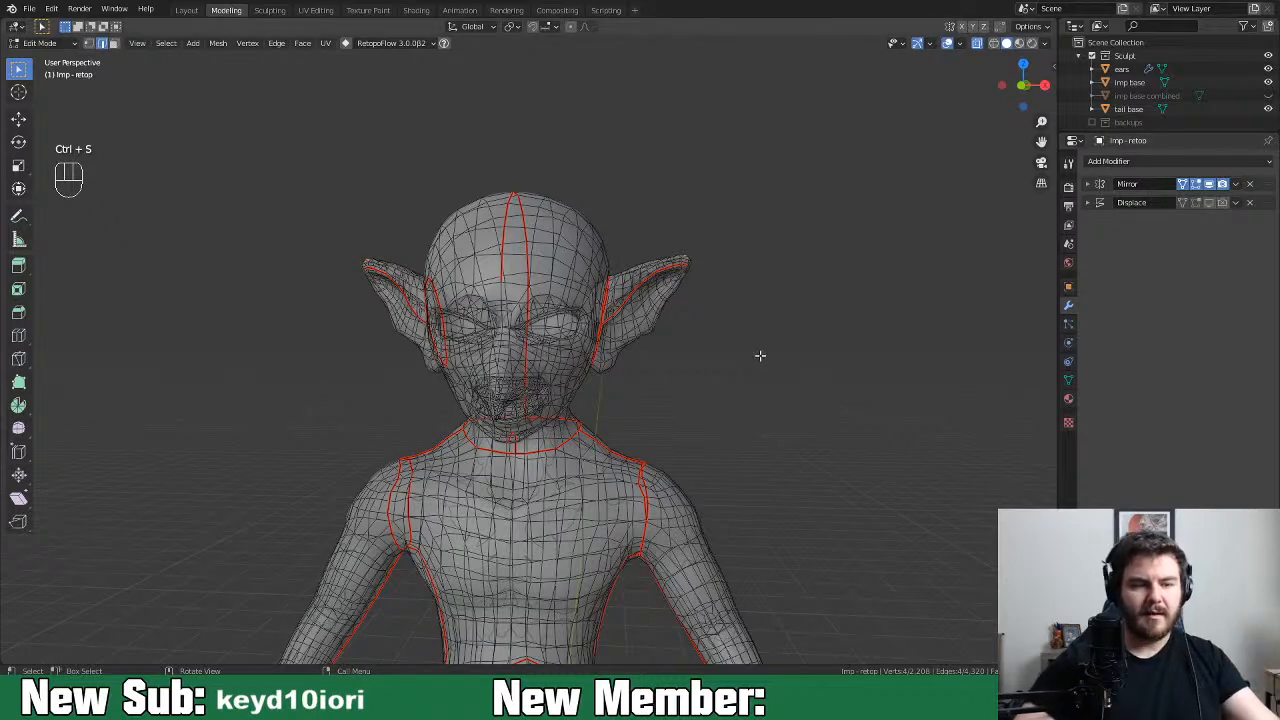
pyautogui.hotkey('ctrl', 'Tab')
pyautogui.click(686, 381)
pyautogui.moveTo(741, 386)
pyautogui.mouseDown(button='middle')
pyautogui.moveTo(770, 389)
pyautogui.moveTo(747, 390)
pyautogui.mouseUp(button='middle')
pyautogui.click(979, 44)
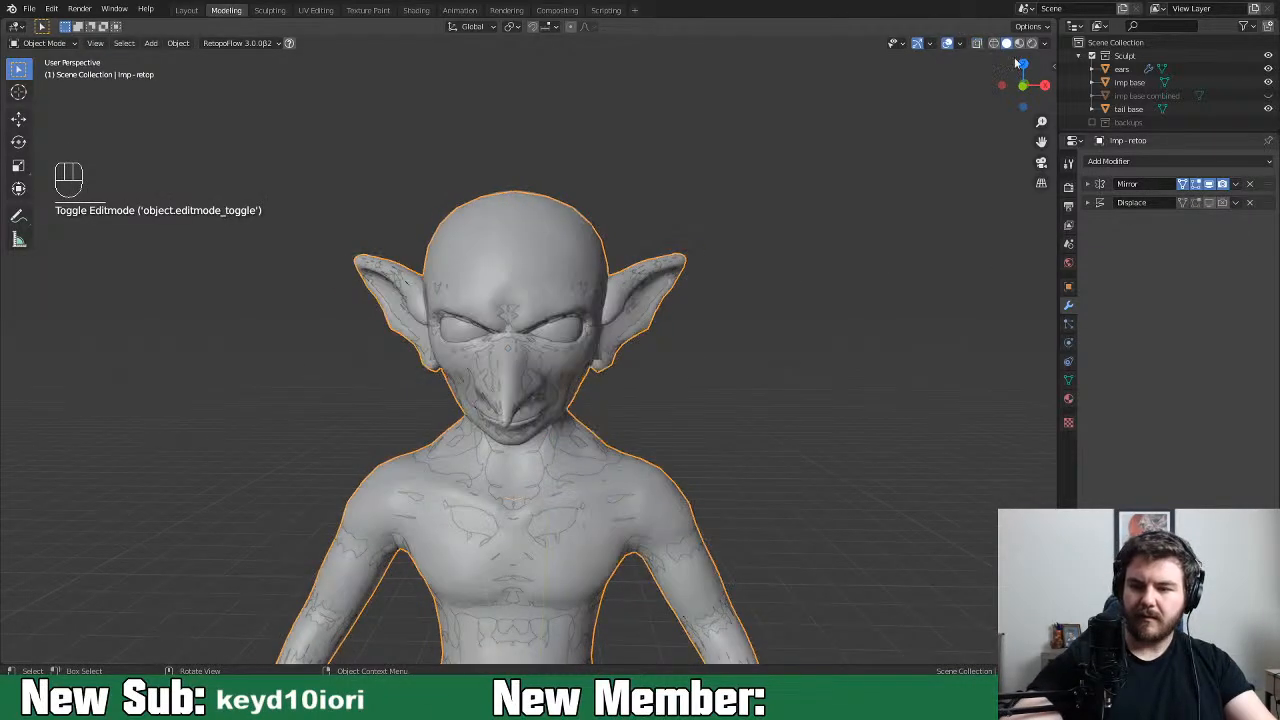
pyautogui.click(1233, 185)
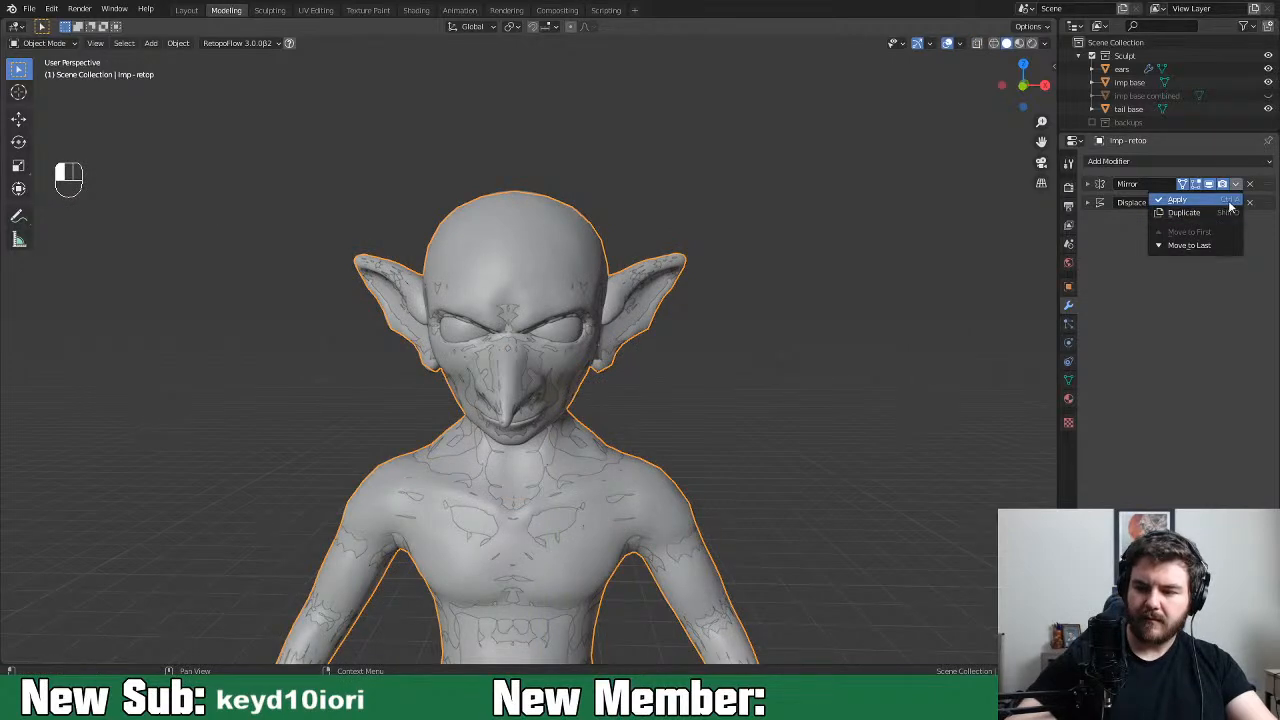
pyautogui.click(1228, 201)
pyautogui.moveTo(773, 433); pyautogui.dragTo(819, 421, button='middle')
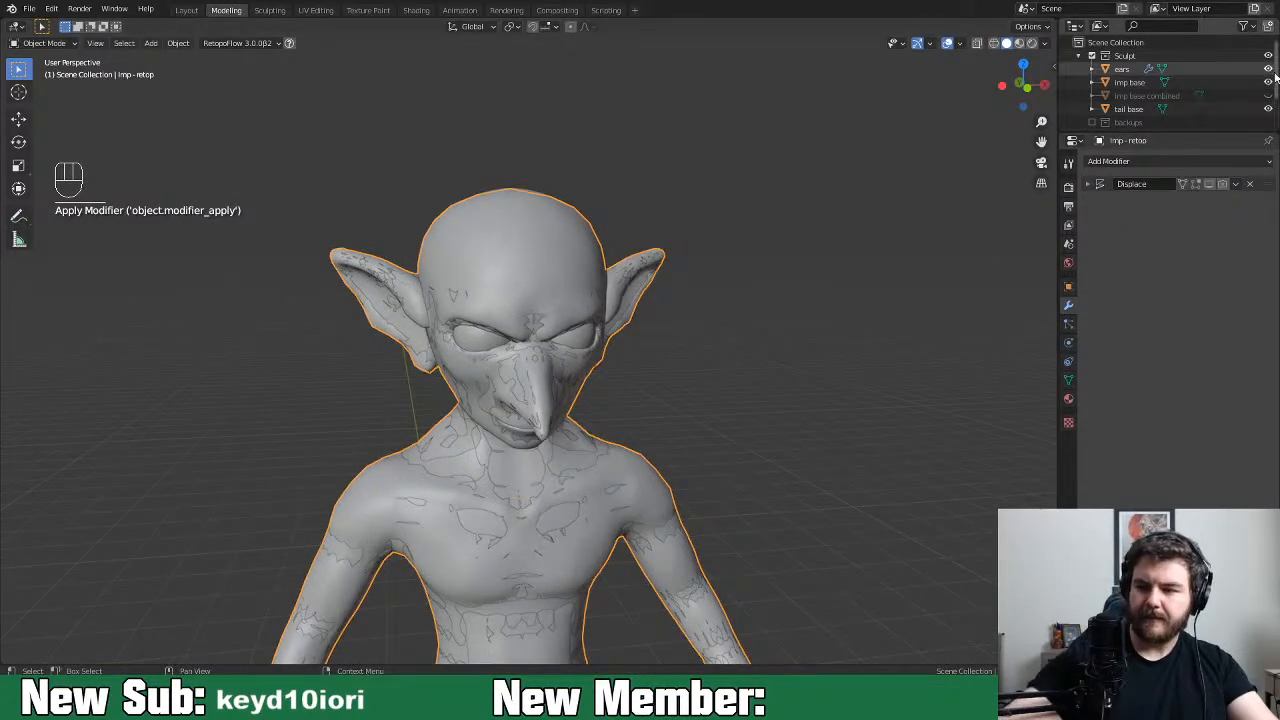
# Hide the Sculpt collection and select edges along the torso's centre line in Edit Mode to check how they join
pyautogui.click(1092, 56)
pyautogui.moveTo(746, 439); pyautogui.dragTo(698, 427, button='middle')
pyautogui.press('Tab')
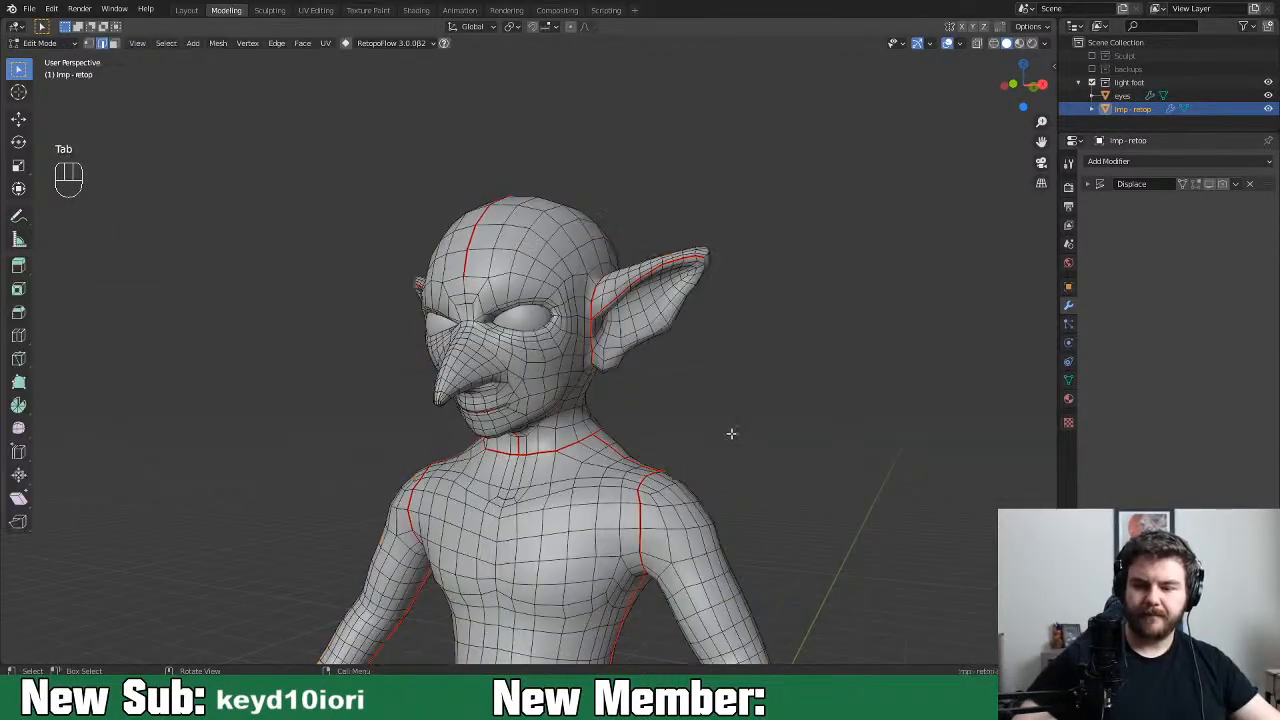
pyautogui.moveTo(680, 480); pyautogui.dragTo(790, 334, button='middle')
pyautogui.moveTo(794, 449); pyautogui.dragTo(766, 357, button='middle')
pyautogui.scroll(1, 786, 437)
pyautogui.keyDown('shift'); pyautogui.moveTo(786, 437); pyautogui.dragTo(777, 520, button='middle'); pyautogui.keyUp('shift')
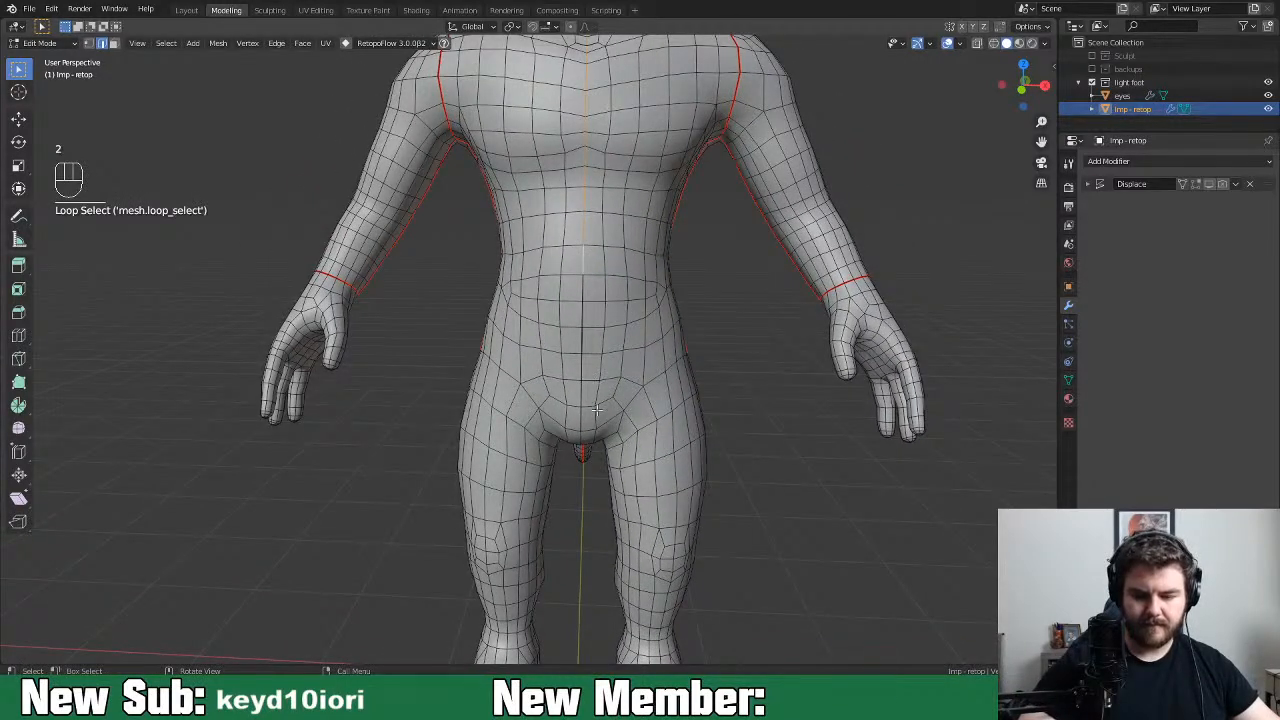
pyautogui.press('1')
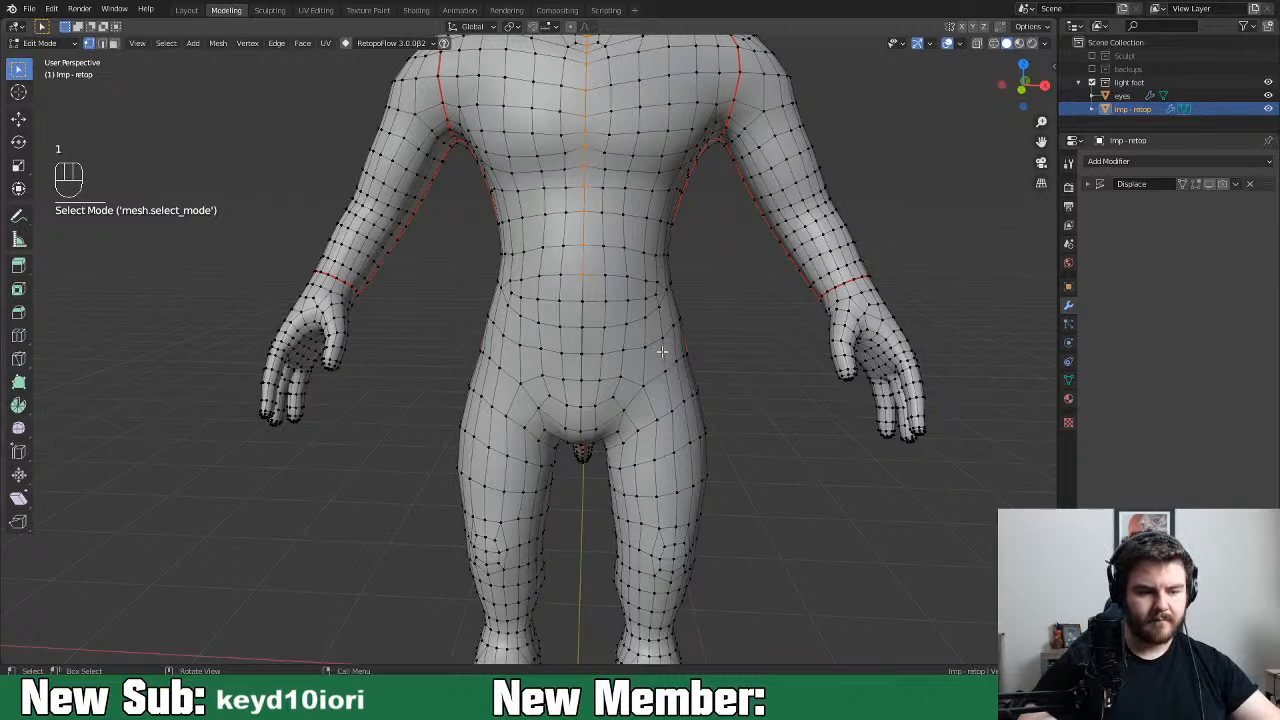
pyautogui.scroll(4, 660, 350)
pyautogui.press('2')
pyautogui.click(664, 258)
pyautogui.keyDown('shift'); pyautogui.moveTo(740, 294); pyautogui.dragTo(674, 354, button='middle'); pyautogui.keyUp('shift')
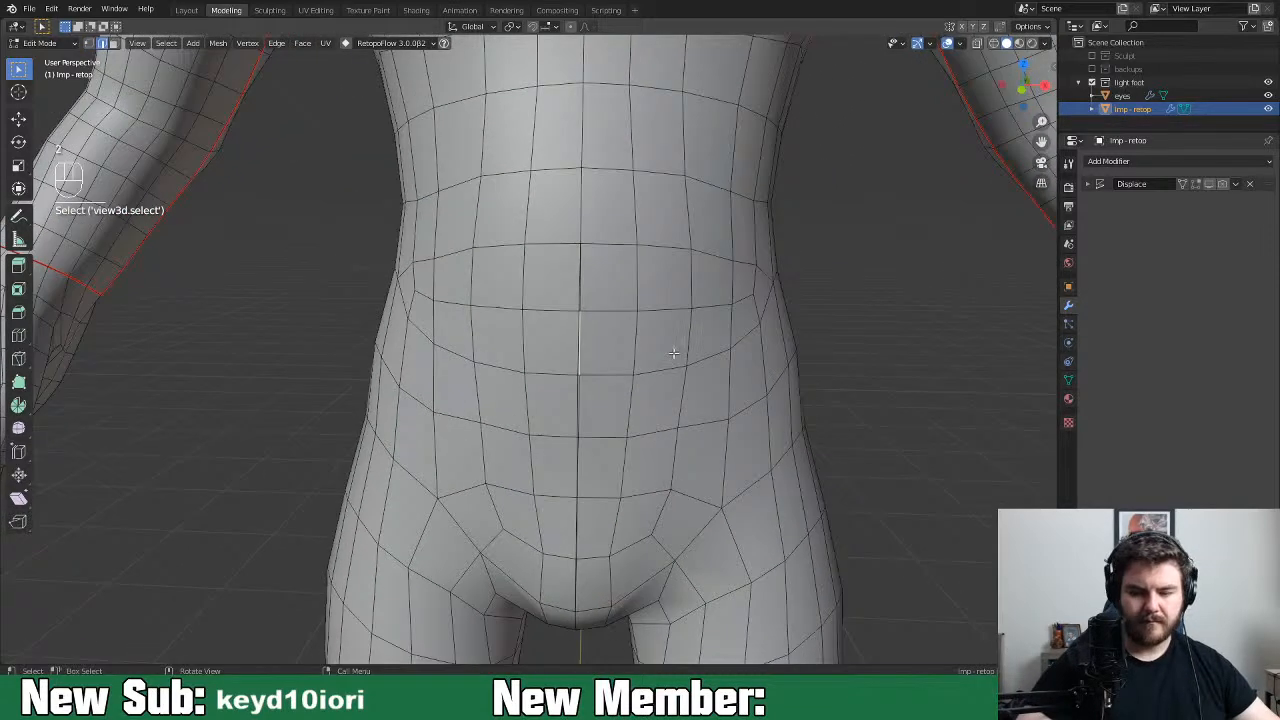
# Undo back to the state before the Mirror modifier was applied
pyautogui.hotkey('ctrl', 'z')
pyautogui.hotkey('ctrl', 'z')
pyautogui.hotkey('ctrl', 'z')
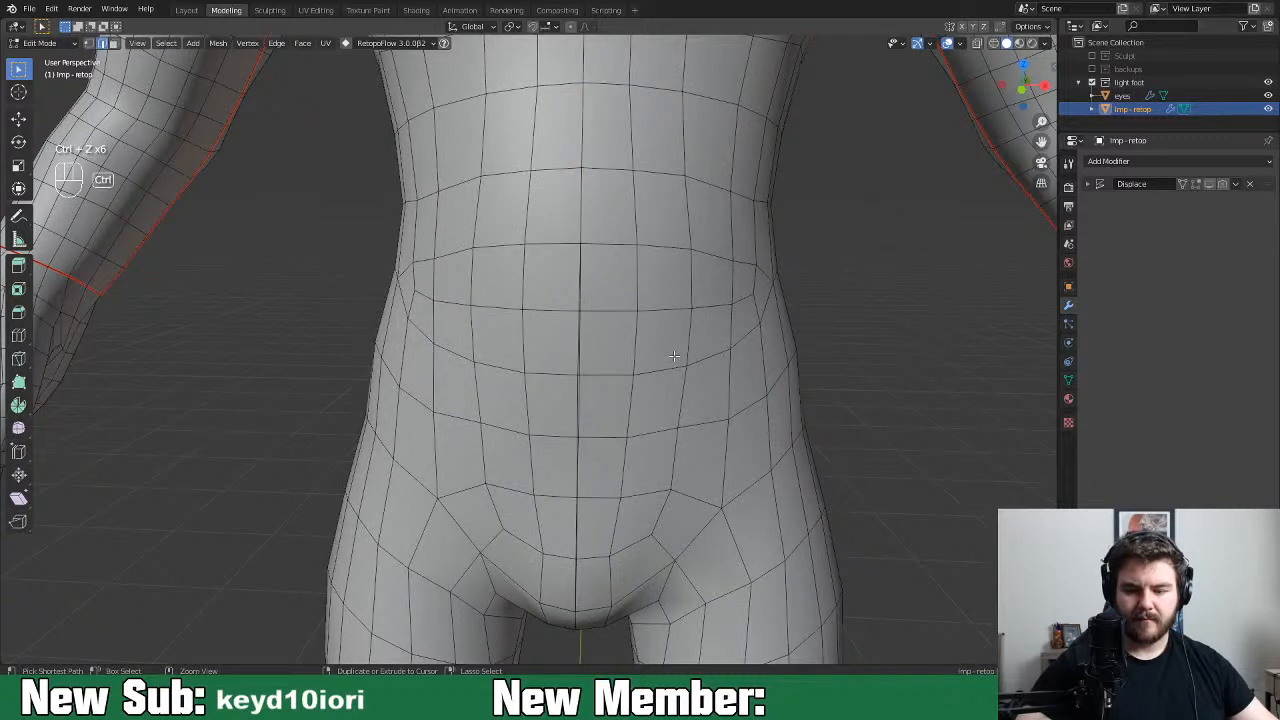
pyautogui.hotkey('ctrl', 'z')
pyautogui.hotkey('ctrl', 'z')
pyautogui.hotkey('ctrl', 'z')
pyautogui.hotkey('ctrl', 'z')
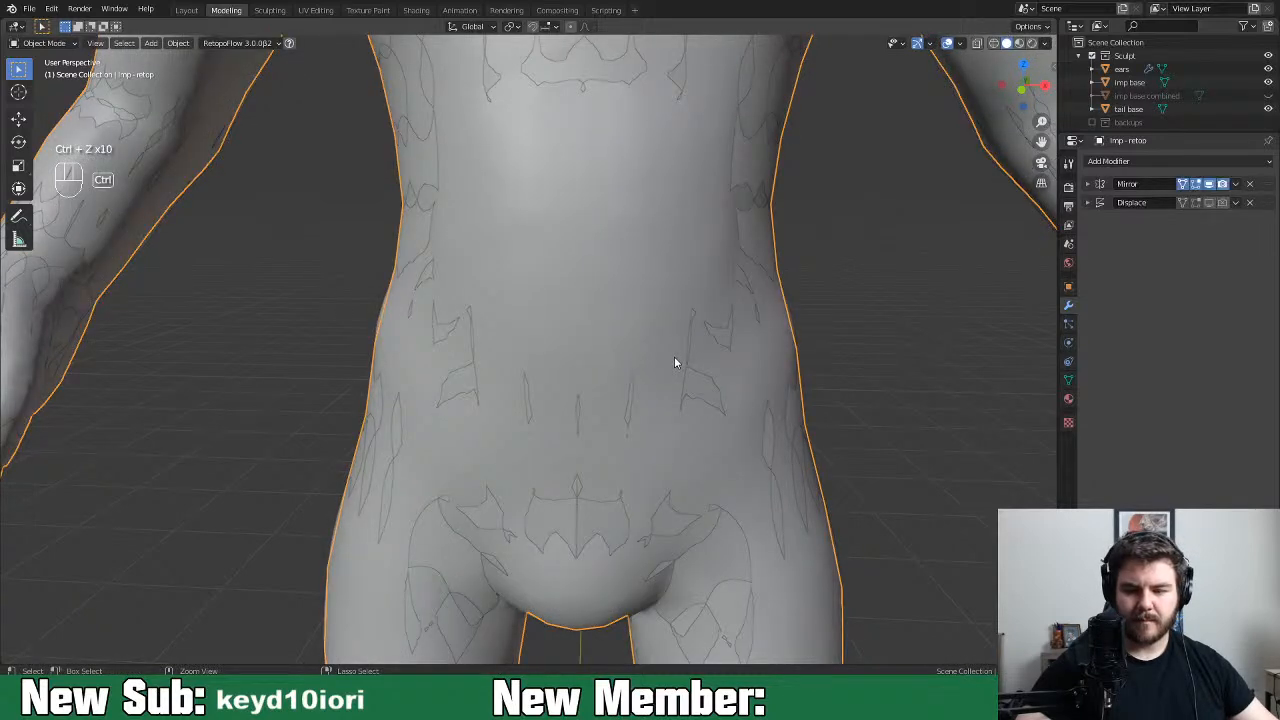
# Try moving a centre-line edge on the abdomen along the X axis in Edit Mode
pyautogui.press('Tab')
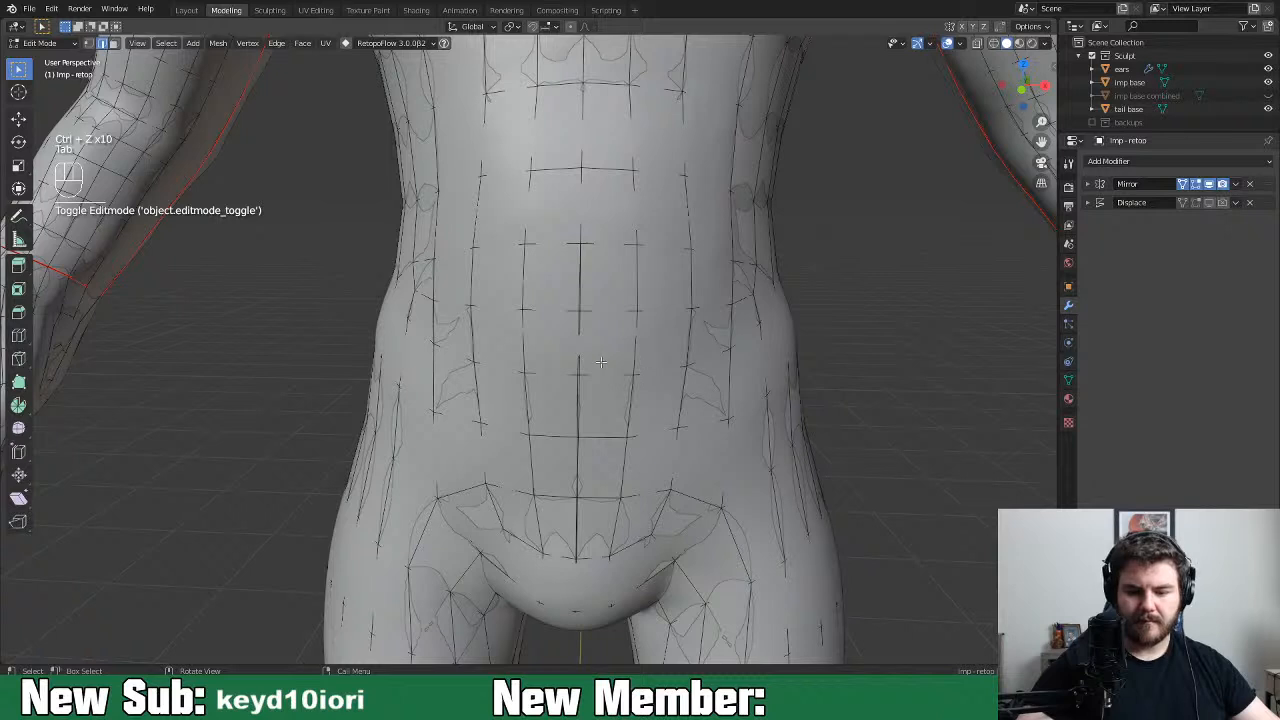
pyautogui.press('2')
pyautogui.click(580, 360)
pyautogui.press('g')
pyautogui.press('x')
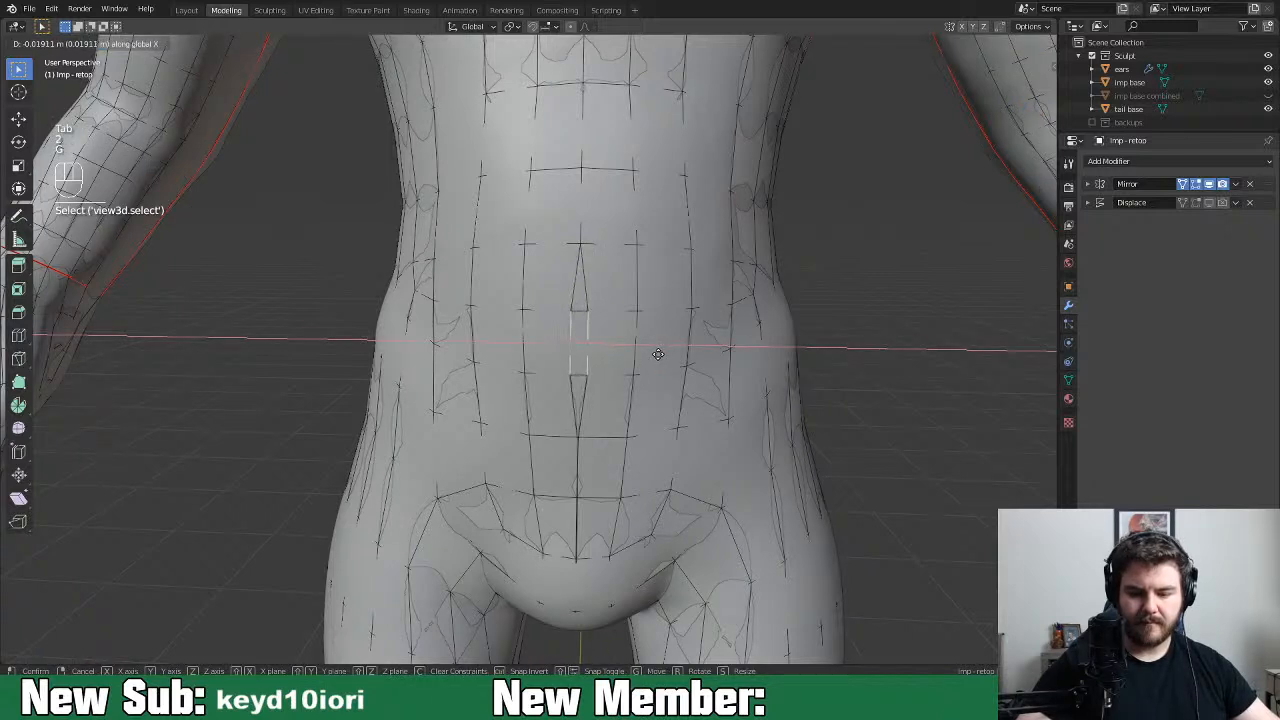
pyautogui.rightClick(678, 356)
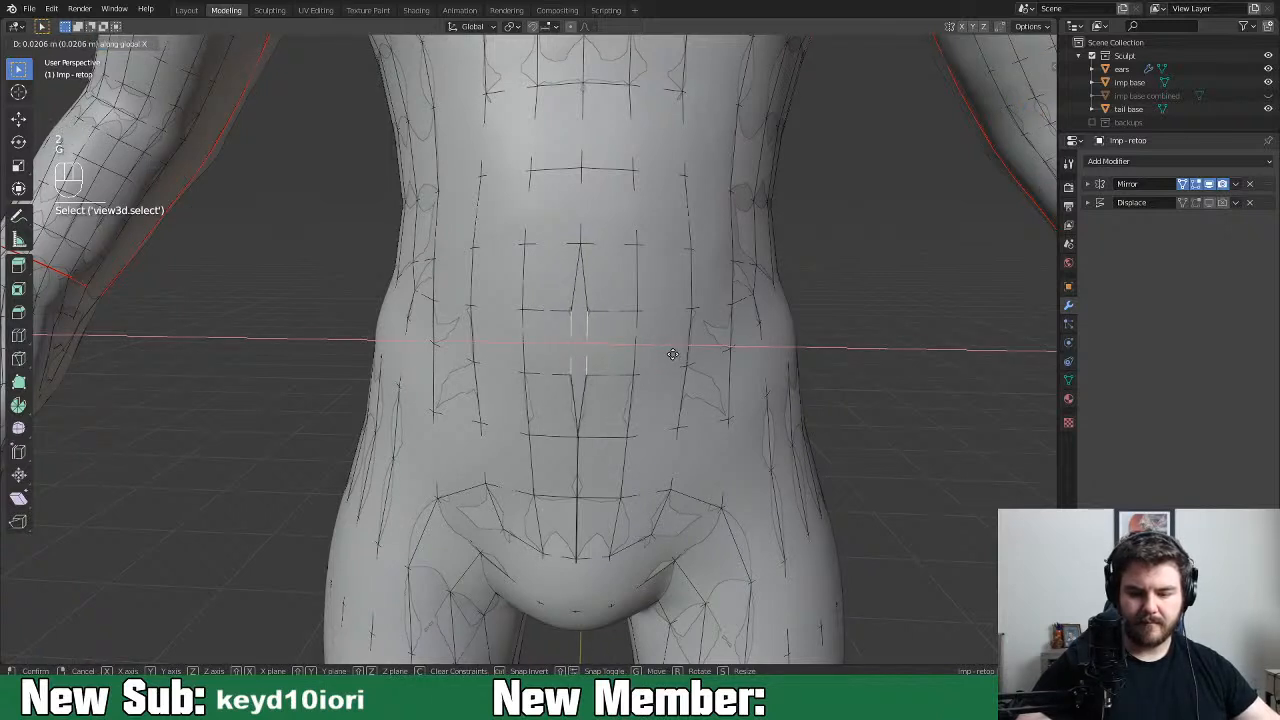
# Enable Clipping in the Mirror modifier and test it by moving the selected abdomen centre edge along X
pyautogui.click(1088, 184)
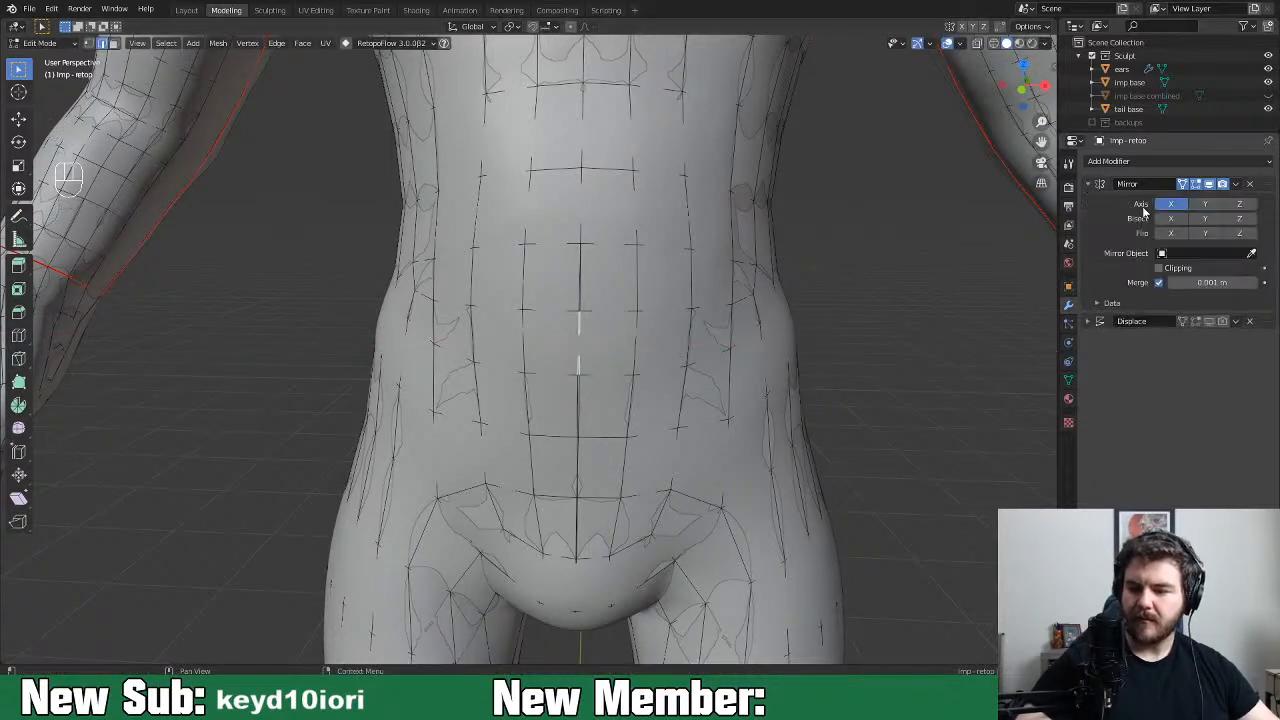
pyautogui.press('g')
pyautogui.press('x')
pyautogui.click(734, 367)
# Move the two centre-line edges on the lower abdomen along X with clipping enabled
pyautogui.click(582, 426)
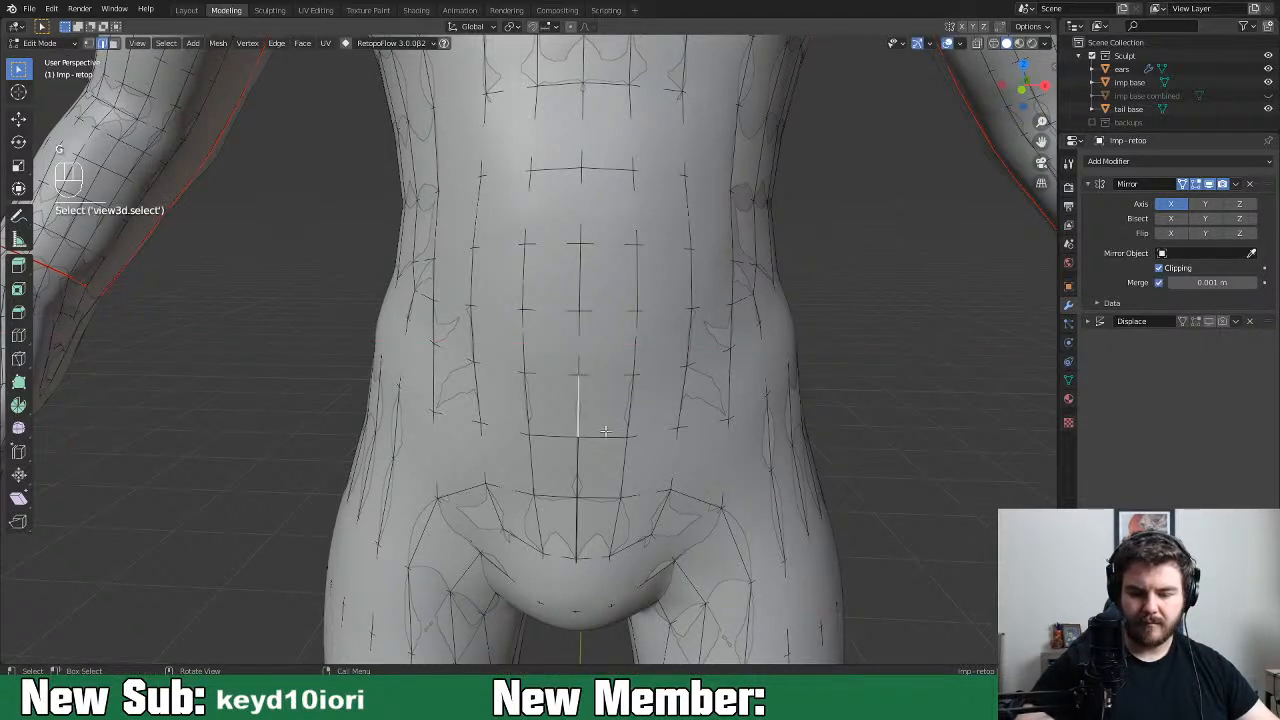
pyautogui.press('g')
pyautogui.press('x')
pyautogui.click(662, 424)
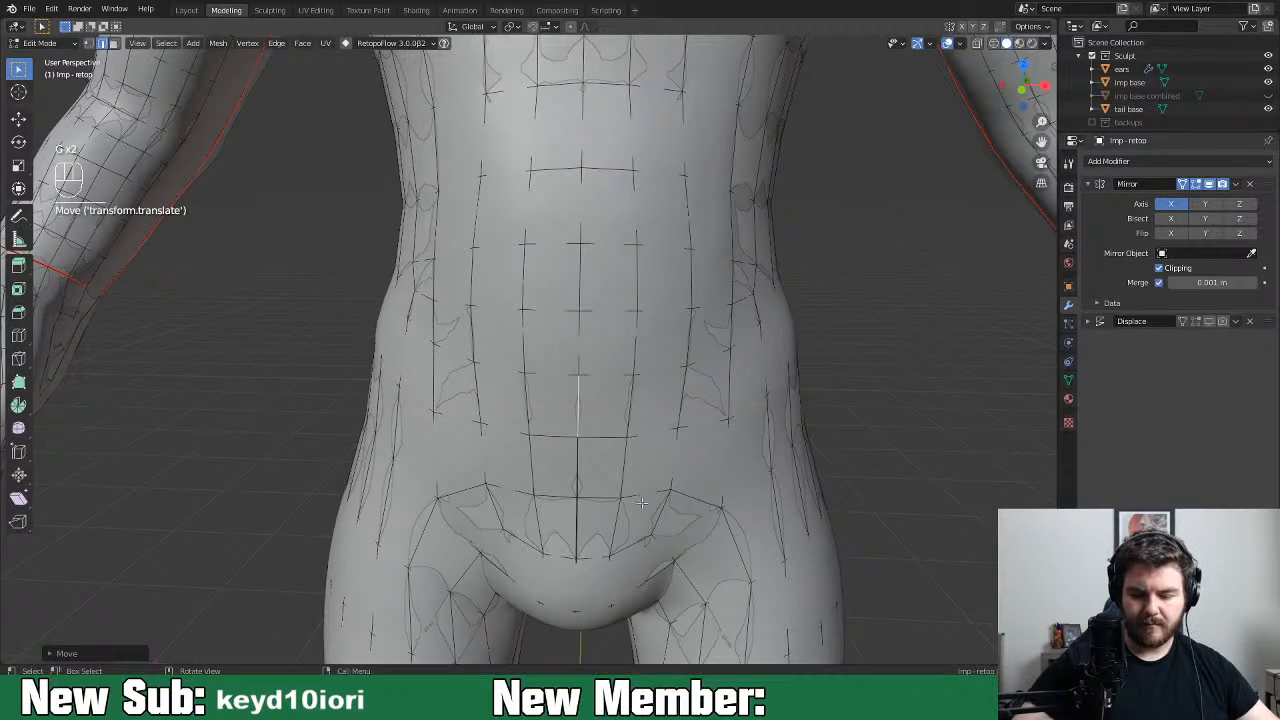
pyautogui.click(582, 488)
pyautogui.press('g')
pyautogui.press('x')
pyautogui.click(657, 489)
# Move the centre-line edge at the crotch along X with clipping enabled
pyautogui.keyDown('shift'); pyautogui.moveTo(650, 572); pyautogui.dragTo(618, 430, button='middle'); pyautogui.keyUp('shift')
pyautogui.click(611, 411)
pyautogui.press('g')
pyautogui.press('x')
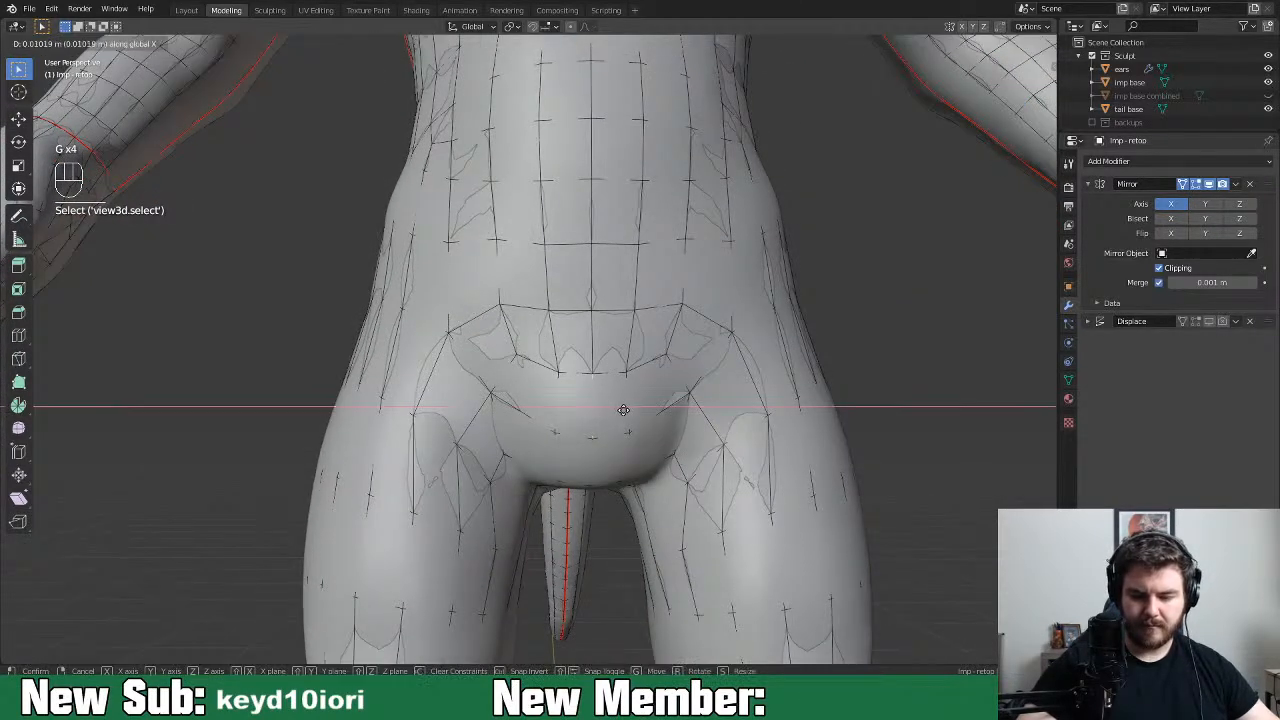
pyautogui.click(643, 409)
# Move two centre-line edges along the upper side of the tail on X against the mirror plane
pyautogui.moveTo(732, 410); pyautogui.dragTo(645, 424, button='middle')
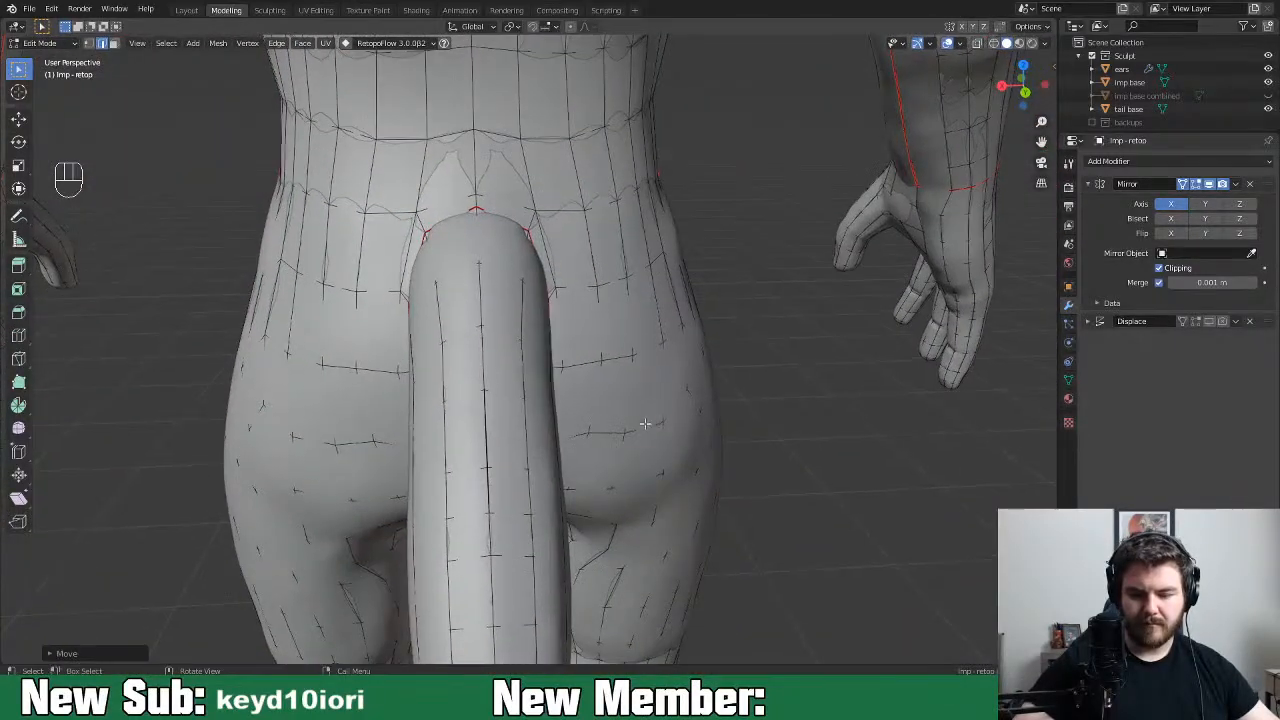
pyautogui.click(481, 446)
pyautogui.press('g')
pyautogui.press('x')
pyautogui.click(523, 440)
pyautogui.click(489, 496)
pyautogui.press('g')
pyautogui.click(510, 495)
# Hide the Sculpt collection so only the retopology mesh and eyes remain in view
pyautogui.moveTo(528, 486); pyautogui.dragTo(622, 497, button='middle')
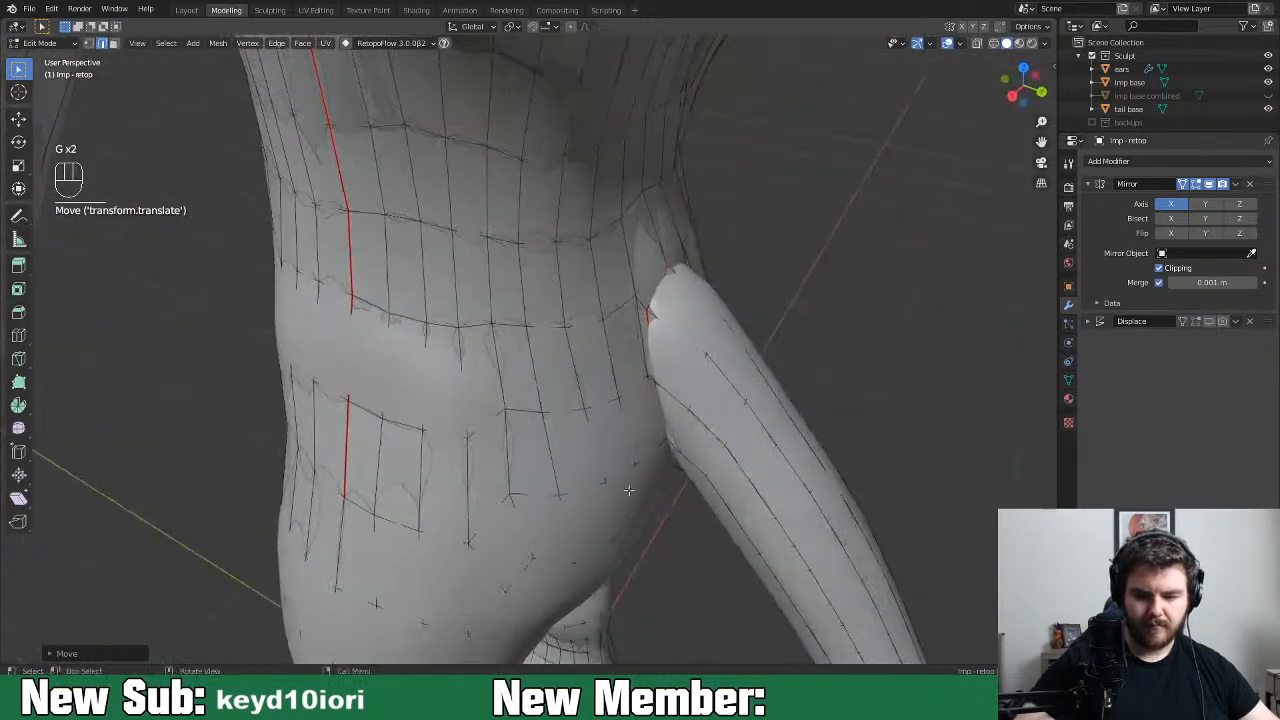
pyautogui.hotkey('ctrl', '-')
pyautogui.hotkey('ctrl', '-')
pyautogui.hotkey('ctrl', '-')
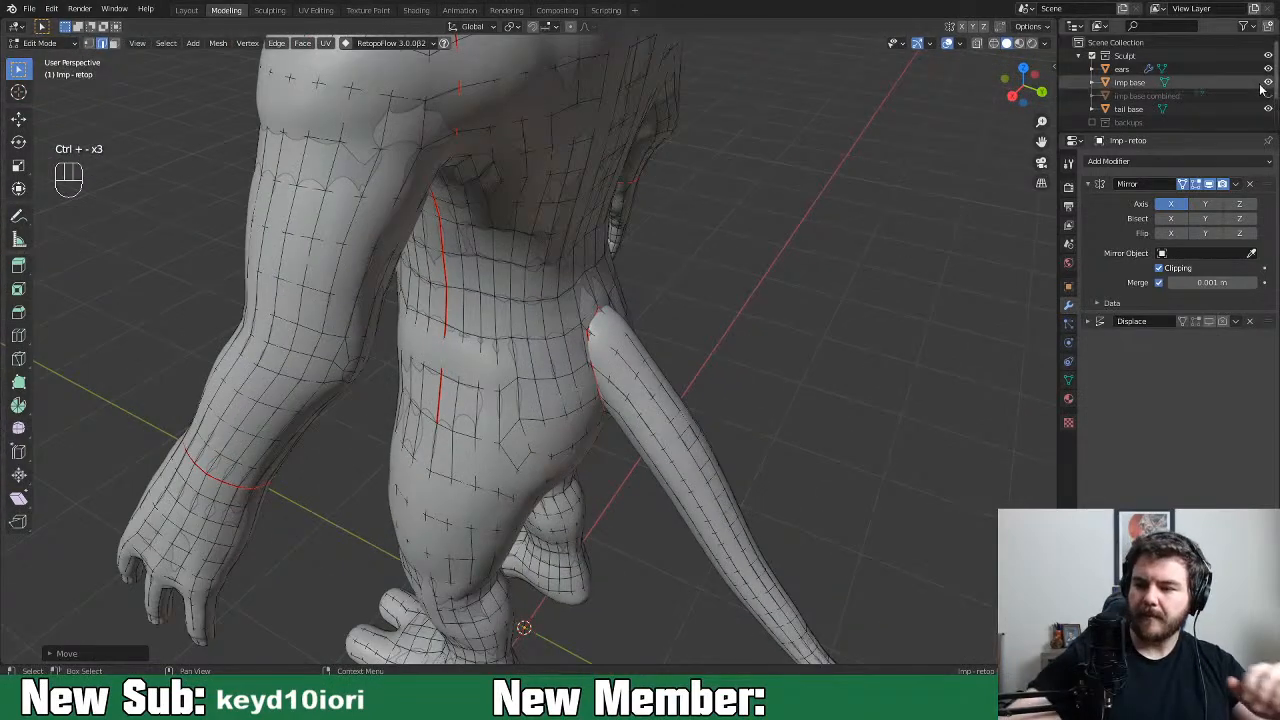
pyautogui.click(1093, 56)
# Move two edges on the tail near its base along X with the sculpt hidden
pyautogui.moveTo(780, 462); pyautogui.dragTo(659, 448, button='middle')
pyautogui.click(481, 424)
pyautogui.press('g')
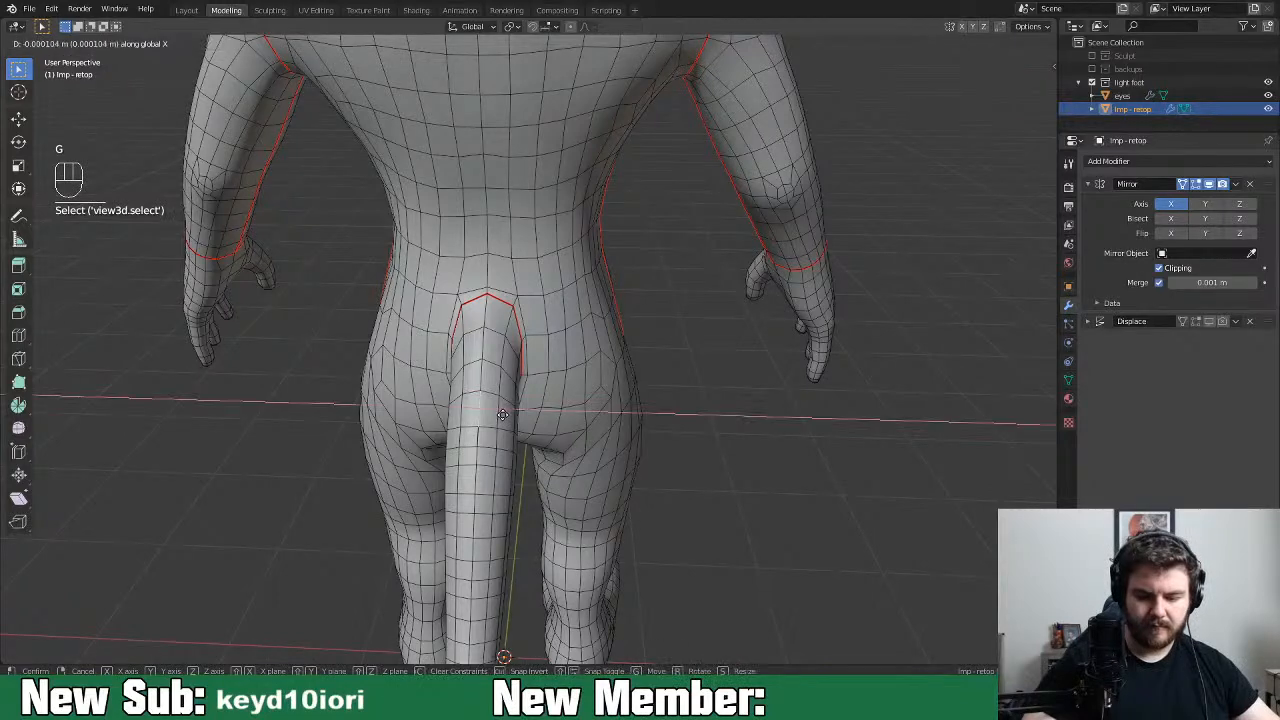
pyautogui.click(518, 417)
pyautogui.click(475, 436)
pyautogui.press('g')
pyautogui.press('x')
pyautogui.click(495, 437)
# Merge all vertices of the retopology mesh by distance, then clear the selection
pyautogui.press('a')
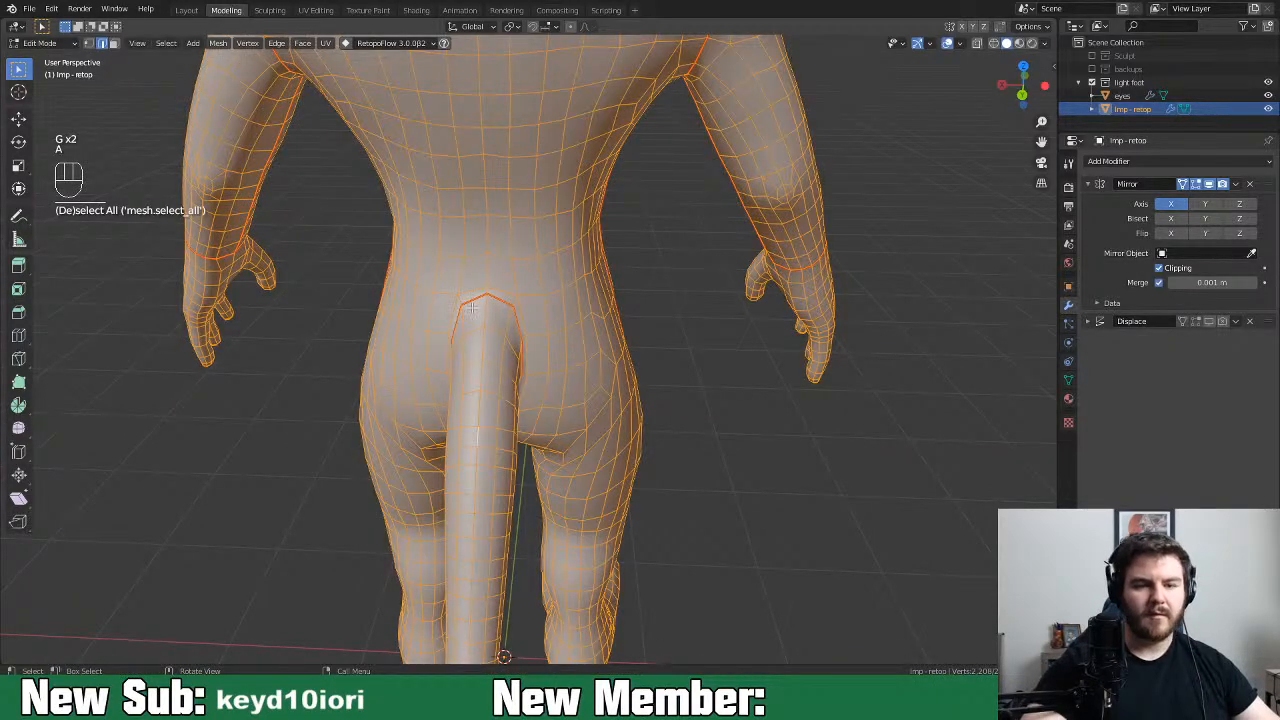
pyautogui.click(220, 43)
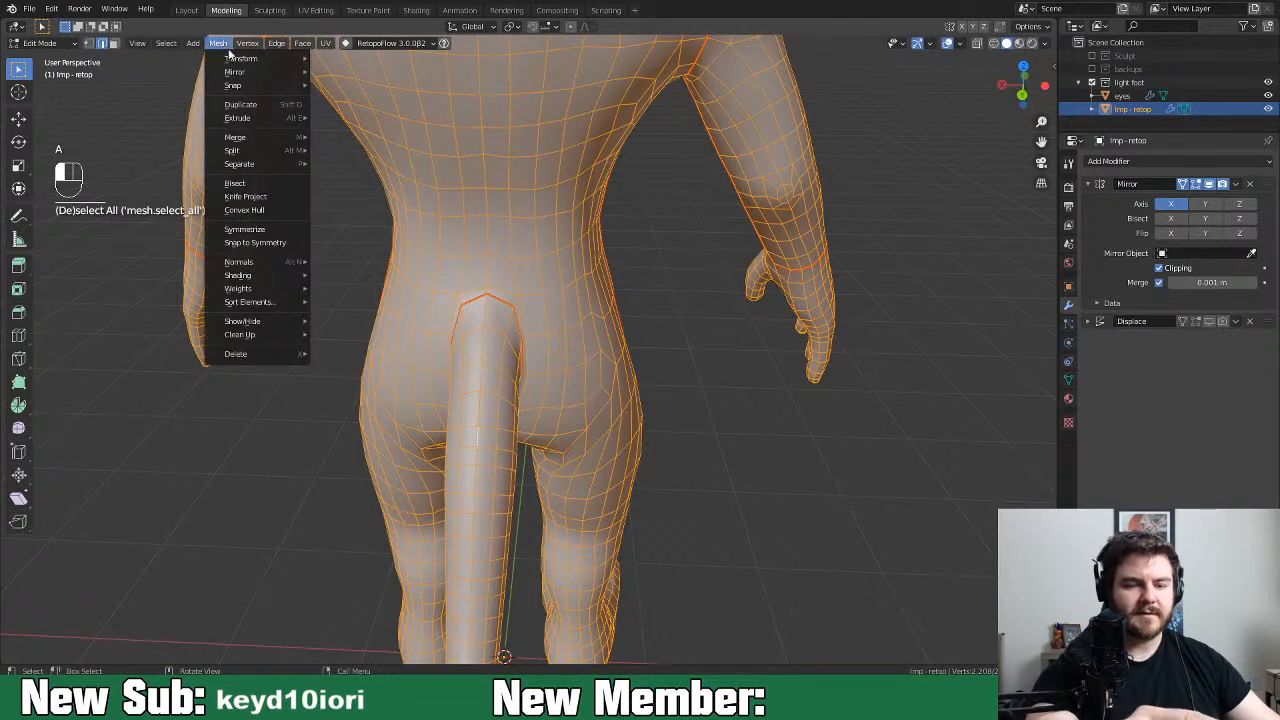
pyautogui.moveTo(275, 334)
pyautogui.click(396, 438)
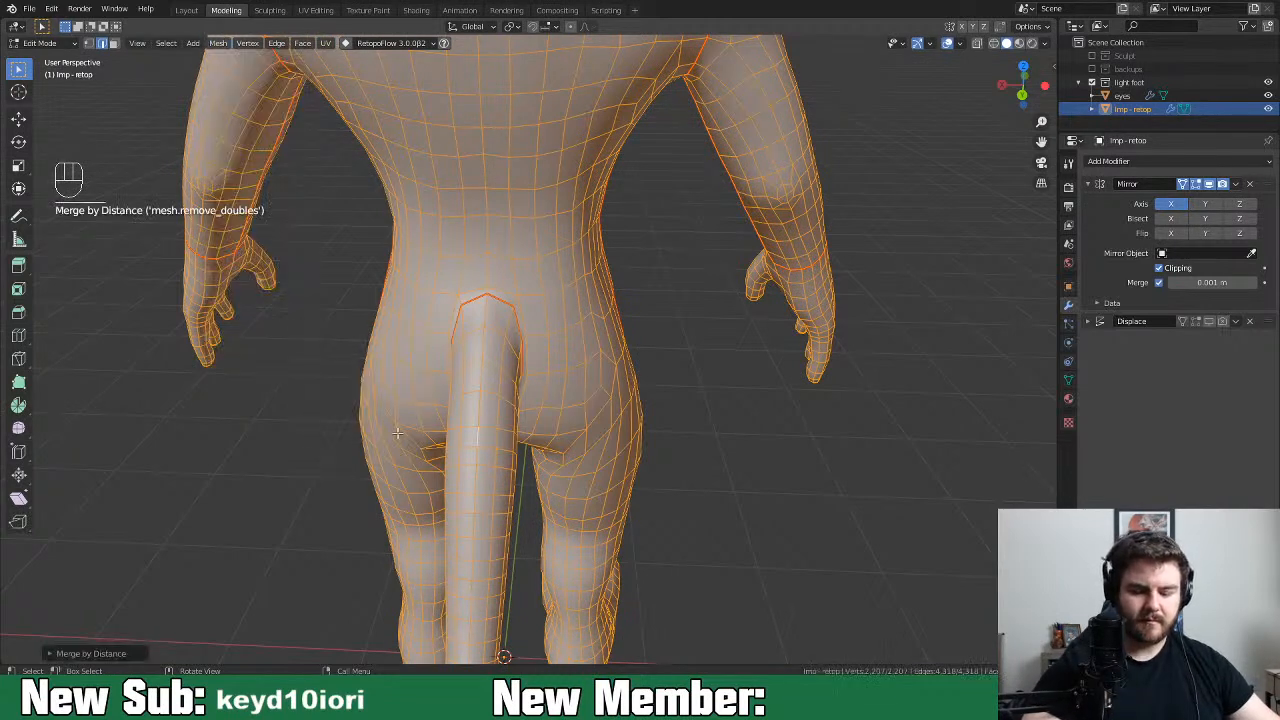
pyautogui.moveTo(666, 446); pyautogui.dragTo(755, 578, button='middle')
pyautogui.click(818, 449)
# Check the mesh's smooth shading in Object Mode and its Auto Smooth normals setting
pyautogui.keyDown('shift'); pyautogui.moveTo(738, 313); pyautogui.dragTo(622, 463, button='middle'); pyautogui.keyUp('shift')
pyautogui.press('Tab')
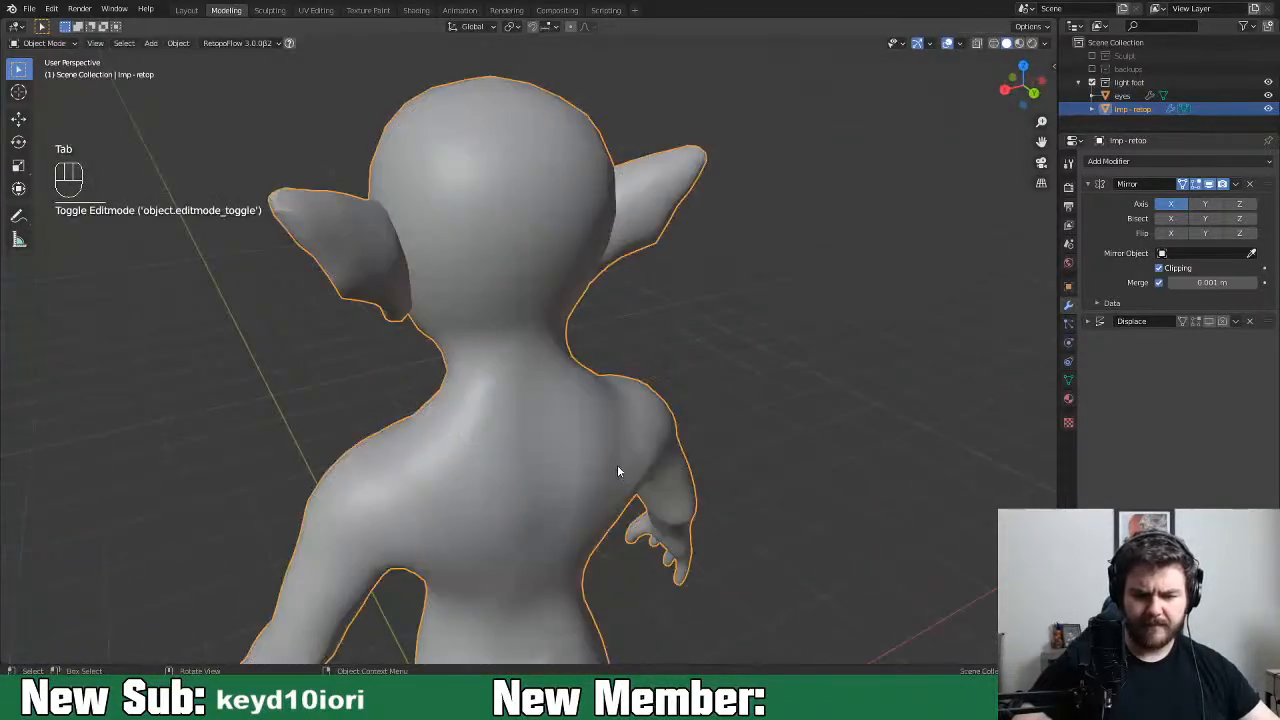
pyautogui.rightClick(605, 458)
pyautogui.click(609, 446)
pyautogui.moveTo(609, 452); pyautogui.dragTo(745, 466, button='middle')
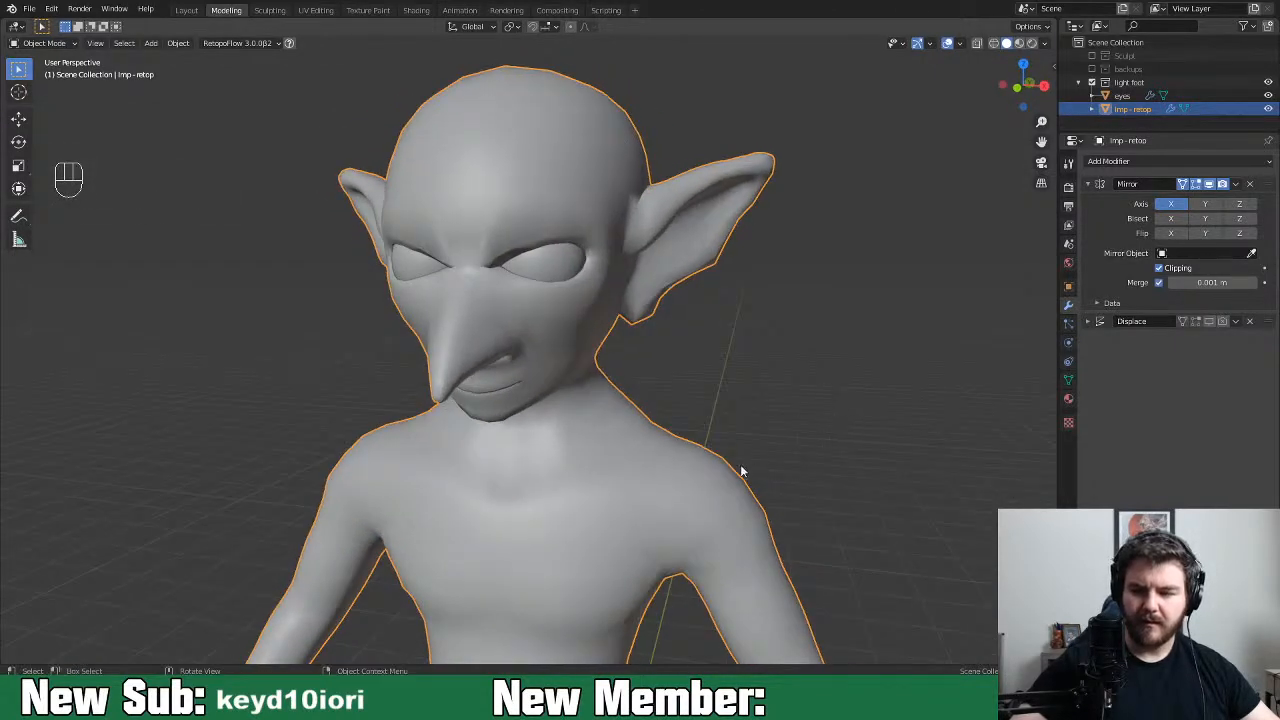
pyautogui.click(1068, 380)
pyautogui.click(1101, 389)
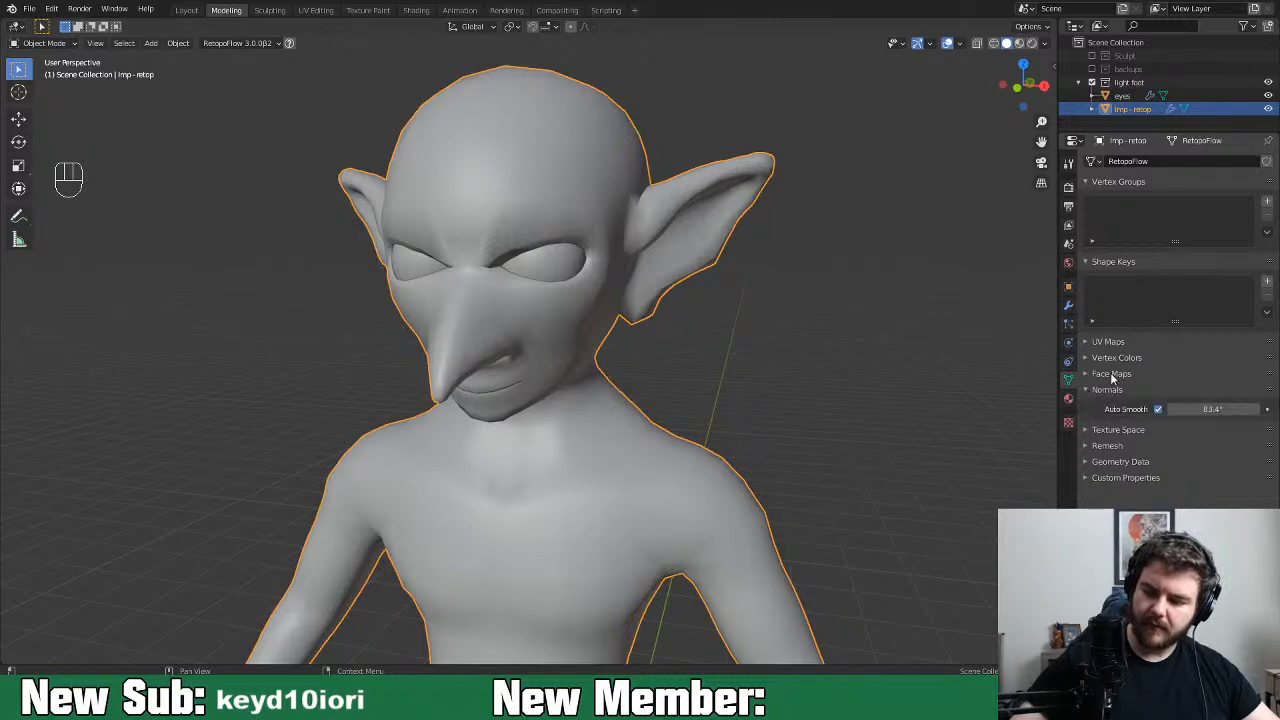
pyautogui.click(1090, 389)
pyautogui.moveTo(699, 405); pyautogui.dragTo(749, 529, button='middle')
# Try moving the short edge beside the centre line on the upper chest in Edit Mode
pyautogui.press('Tab')
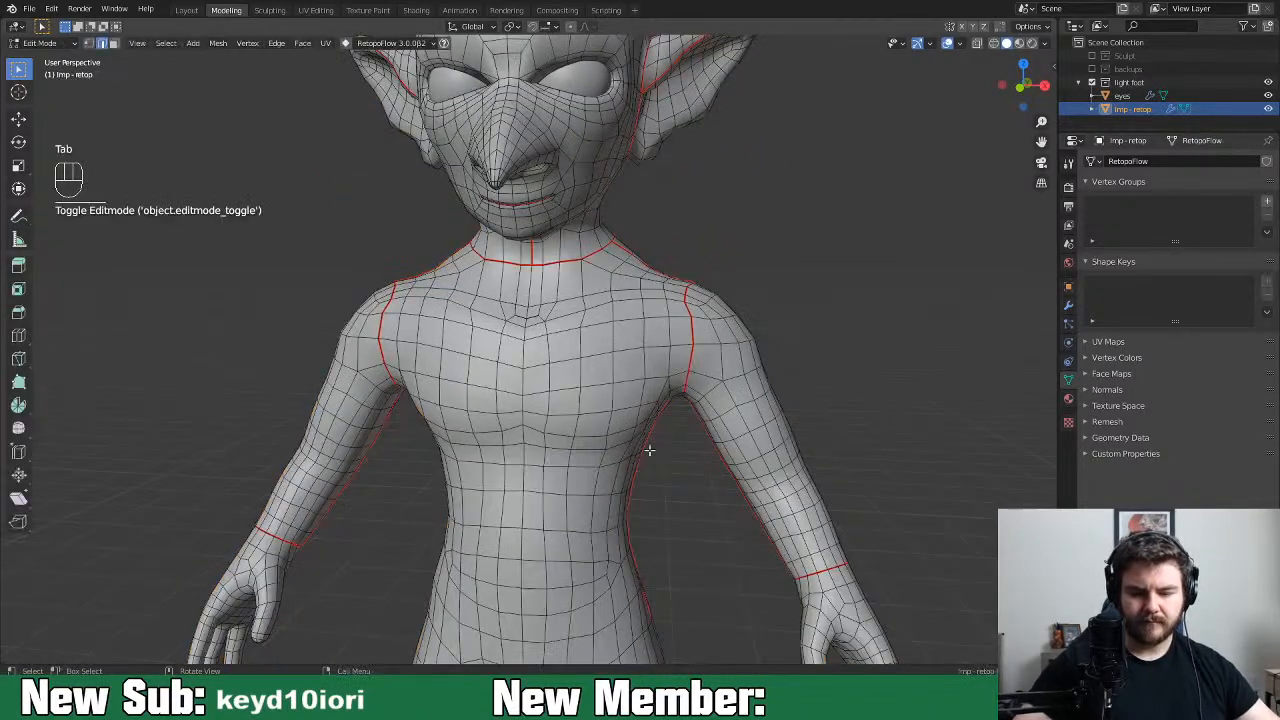
pyautogui.moveTo(657, 457); pyautogui.dragTo(640, 420, button='middle')
pyautogui.press('1')
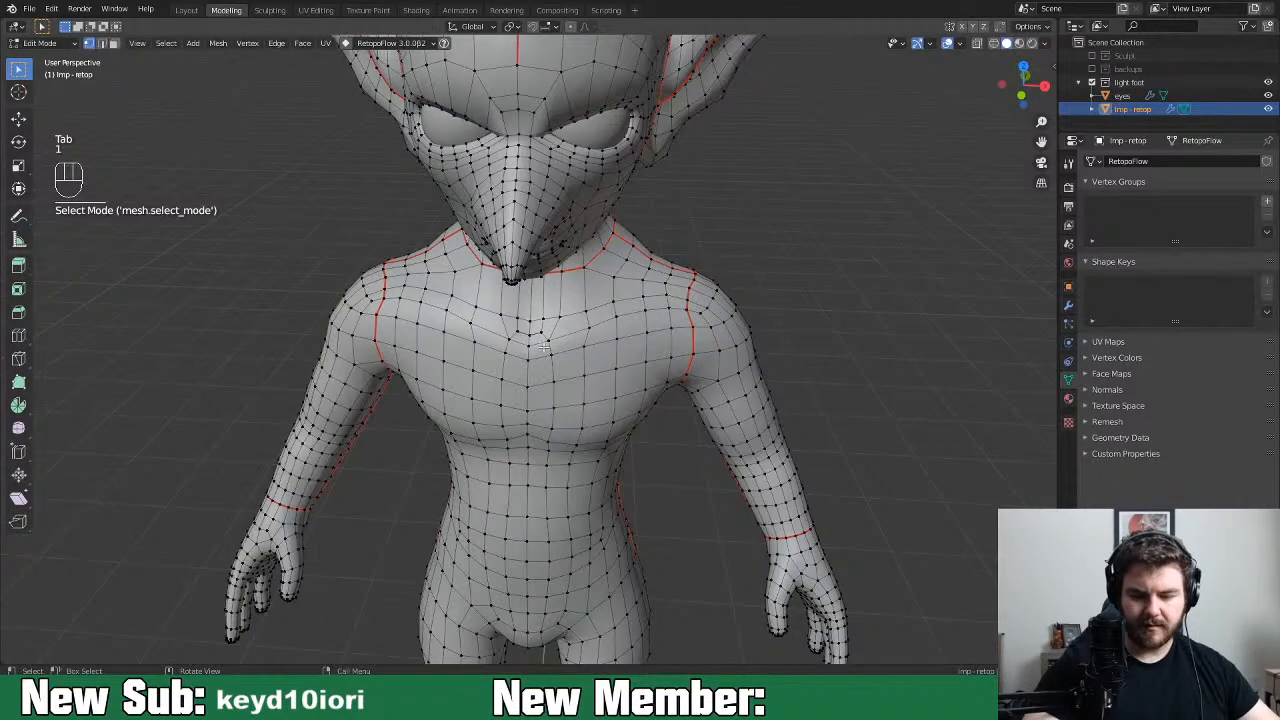
pyautogui.scroll(5, 552, 358)
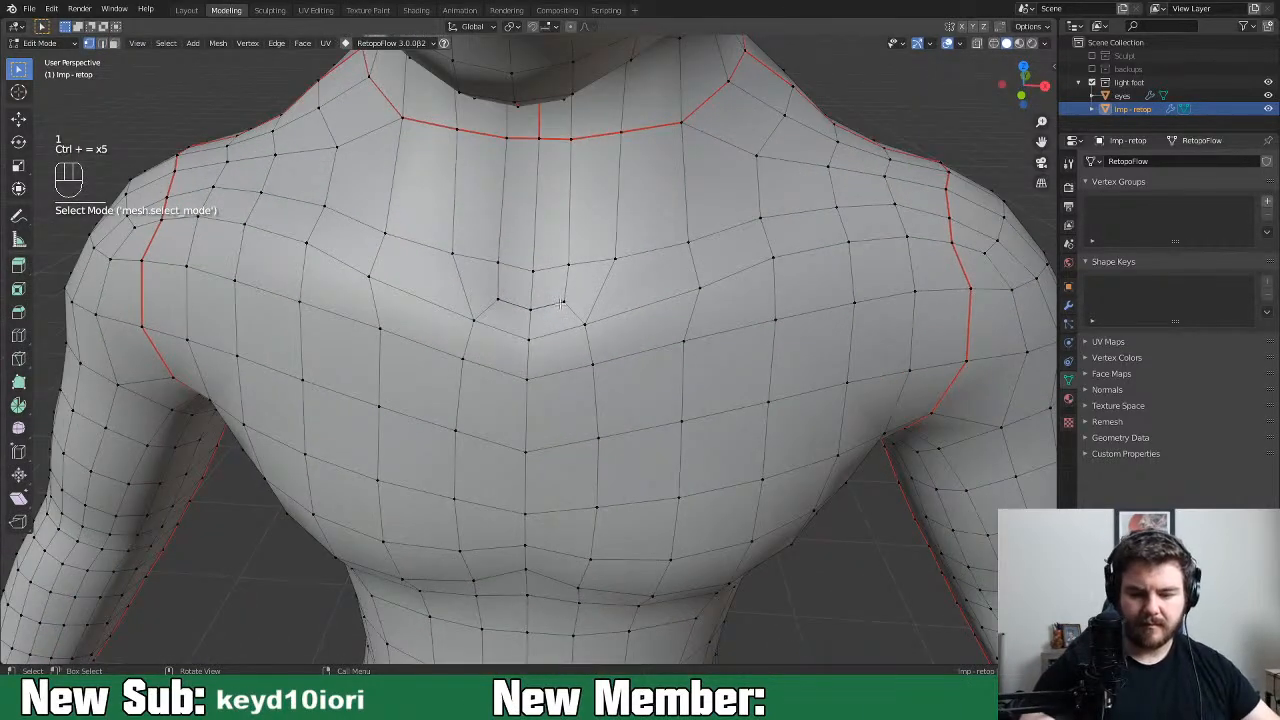
pyautogui.press('2')
pyautogui.click(547, 311)
pyautogui.press('g')
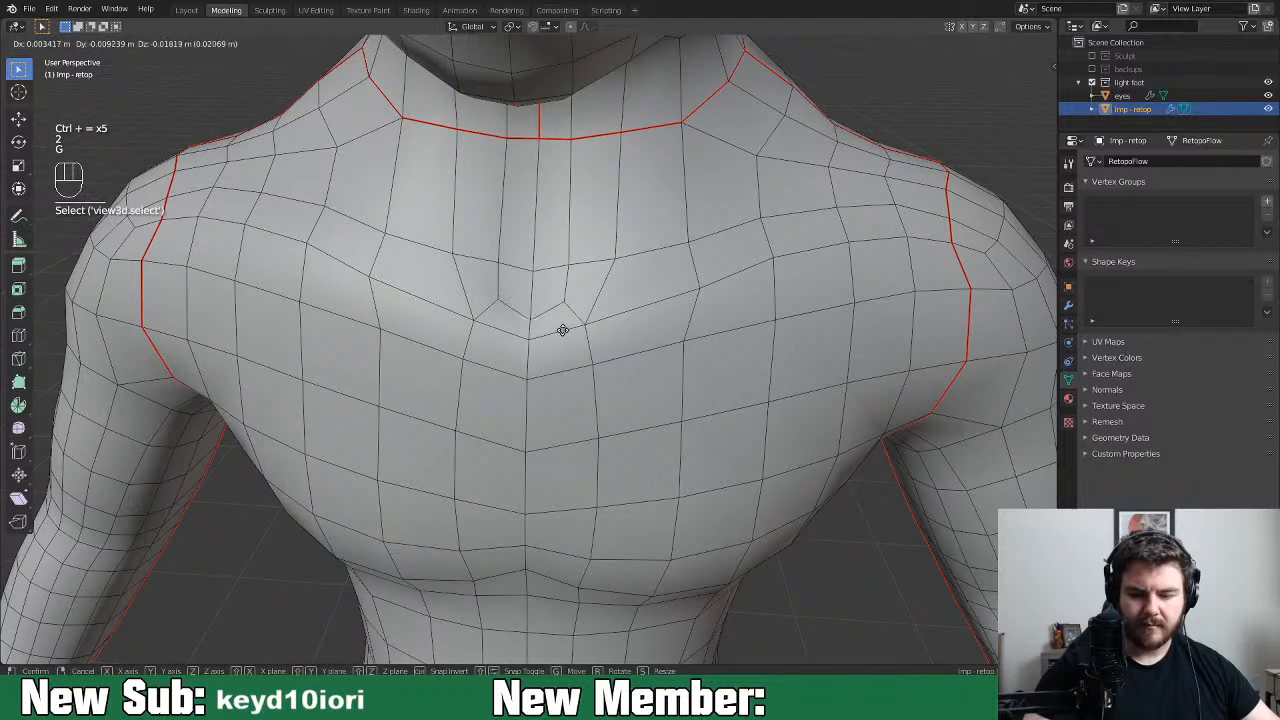
pyautogui.click(565, 328)
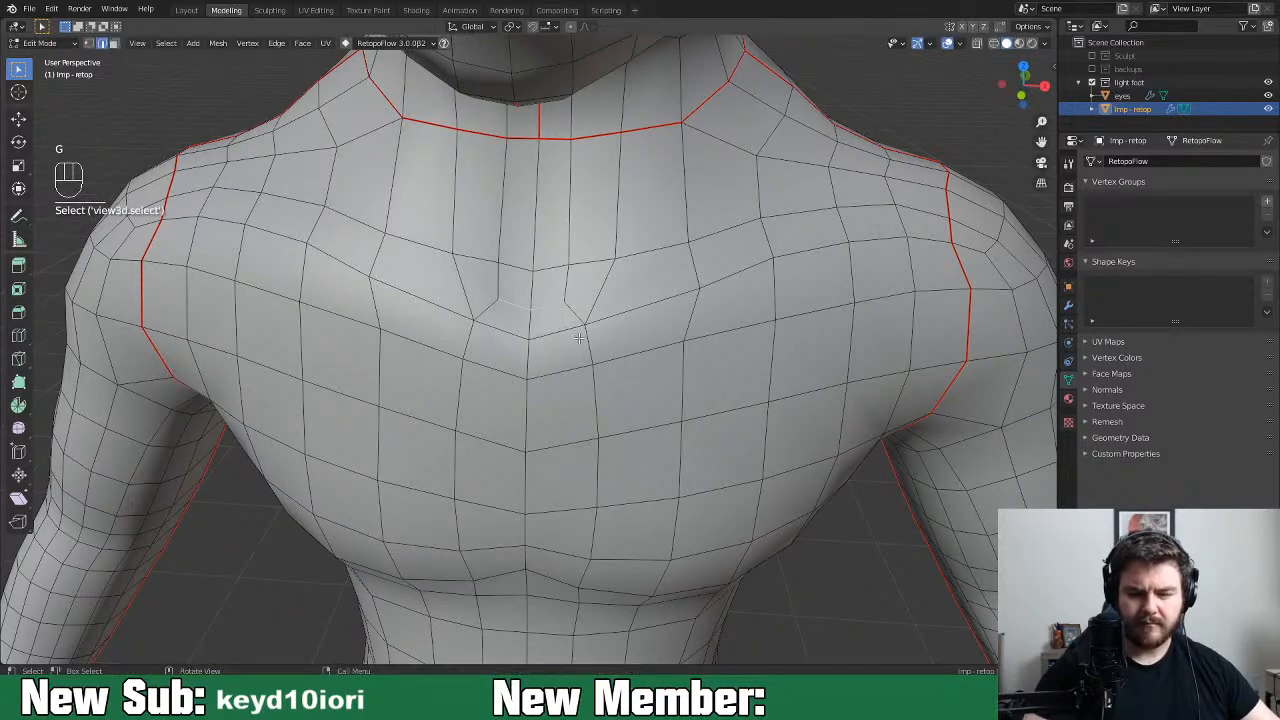
# Try moving the two faces on either side of the upper chest's centre line with X-ray enabled
pyautogui.click(977, 43)
pyautogui.press('3')
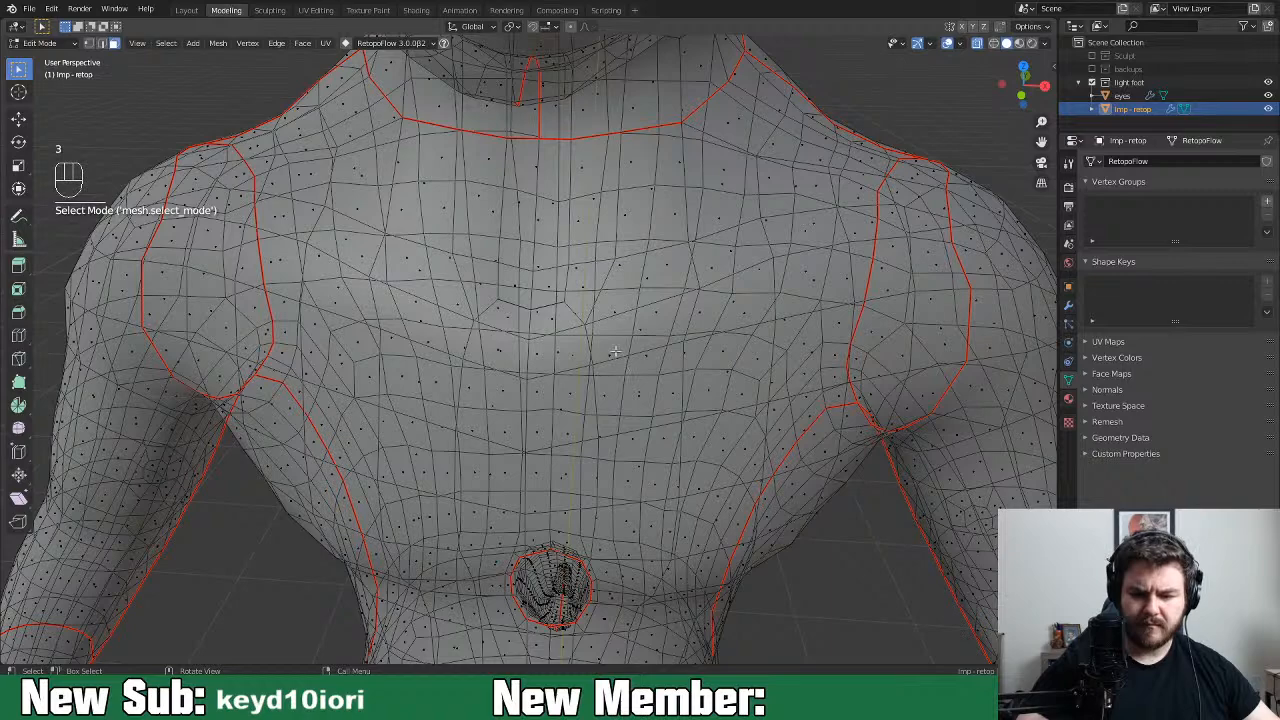
pyautogui.click(545, 313)
pyautogui.keyDown('shift'); pyautogui.click(500, 312); pyautogui.keyUp('shift')
pyautogui.moveTo(500, 312); pyautogui.dragTo(530, 350, button='middle')
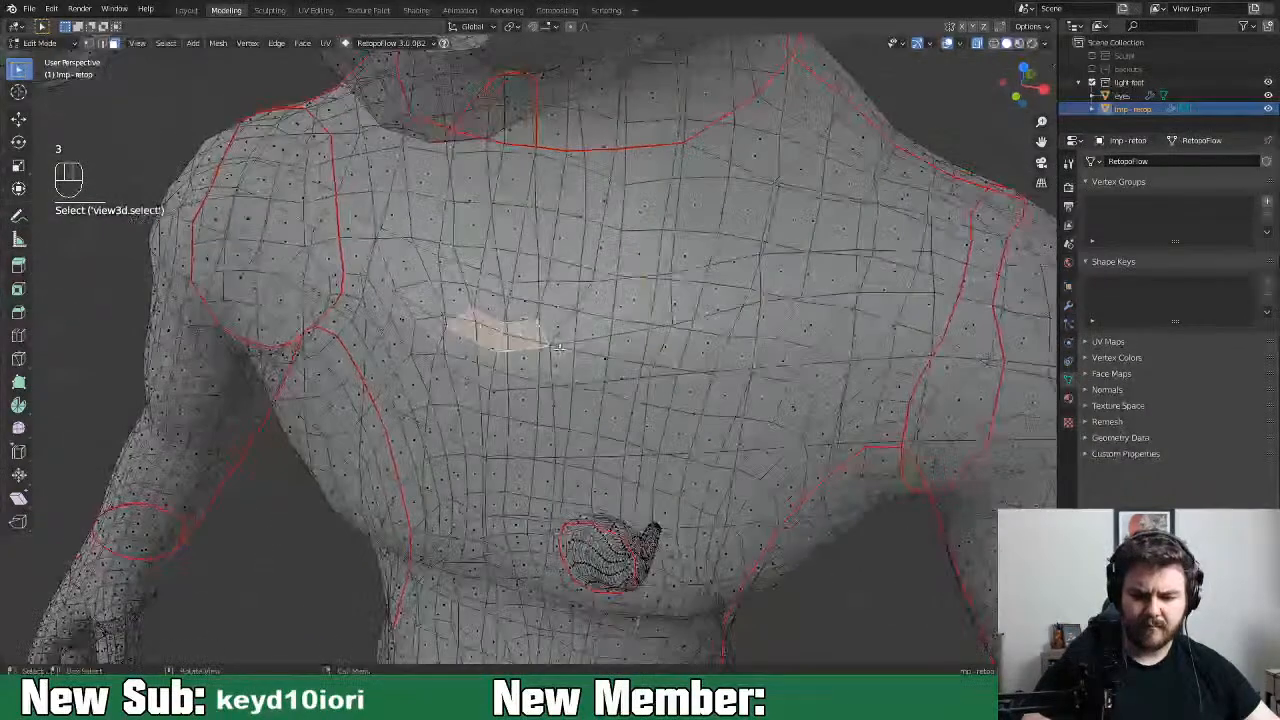
pyautogui.press('g')
pyautogui.click(536, 360)
# Try deleting the short edge beside the chest's centre line, then turn X-ray off
pyautogui.press('2')
pyautogui.click(545, 340)
pyautogui.press('x')
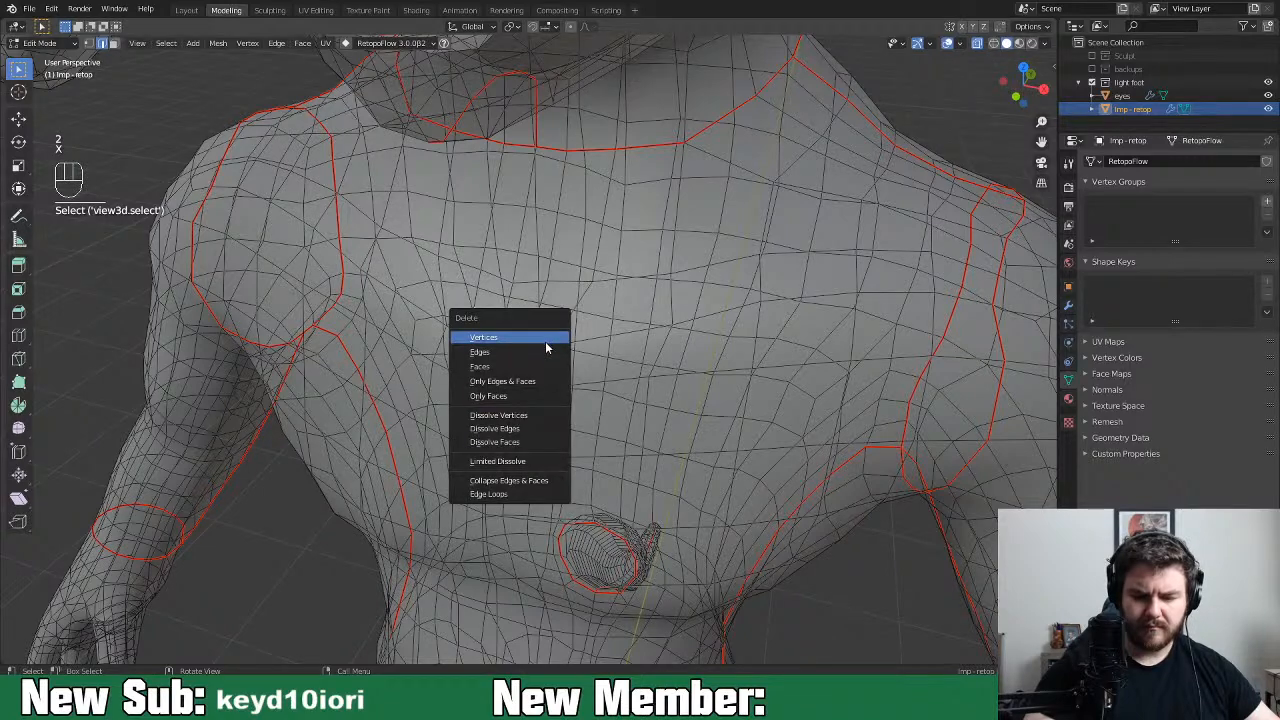
pyautogui.click(545, 351)
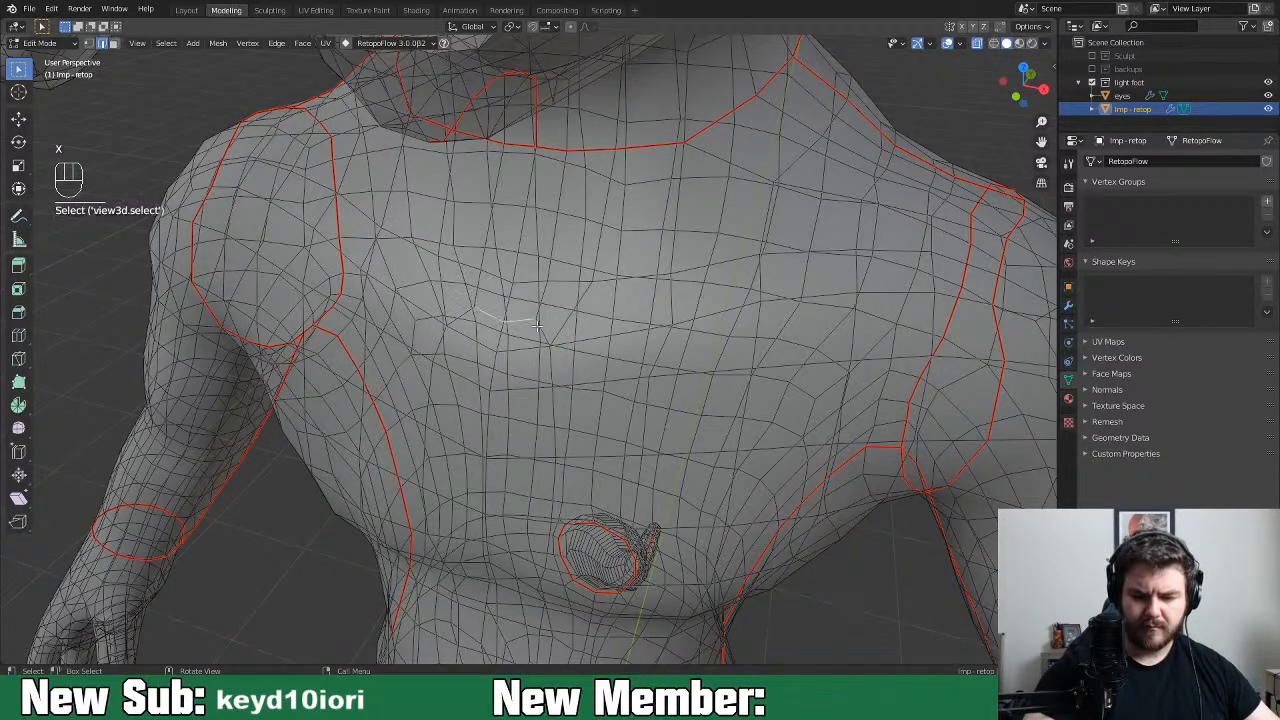
pyautogui.moveTo(820, 292); pyautogui.dragTo(732, 412, button='middle')
pyautogui.hotkey('ctrl', '-')
pyautogui.hotkey('ctrl', '-')
pyautogui.hotkey('ctrl', '-')
pyautogui.hotkey('ctrl', '-')
pyautogui.hotkey('ctrl', '-')
pyautogui.hotkey('ctrl', '-')
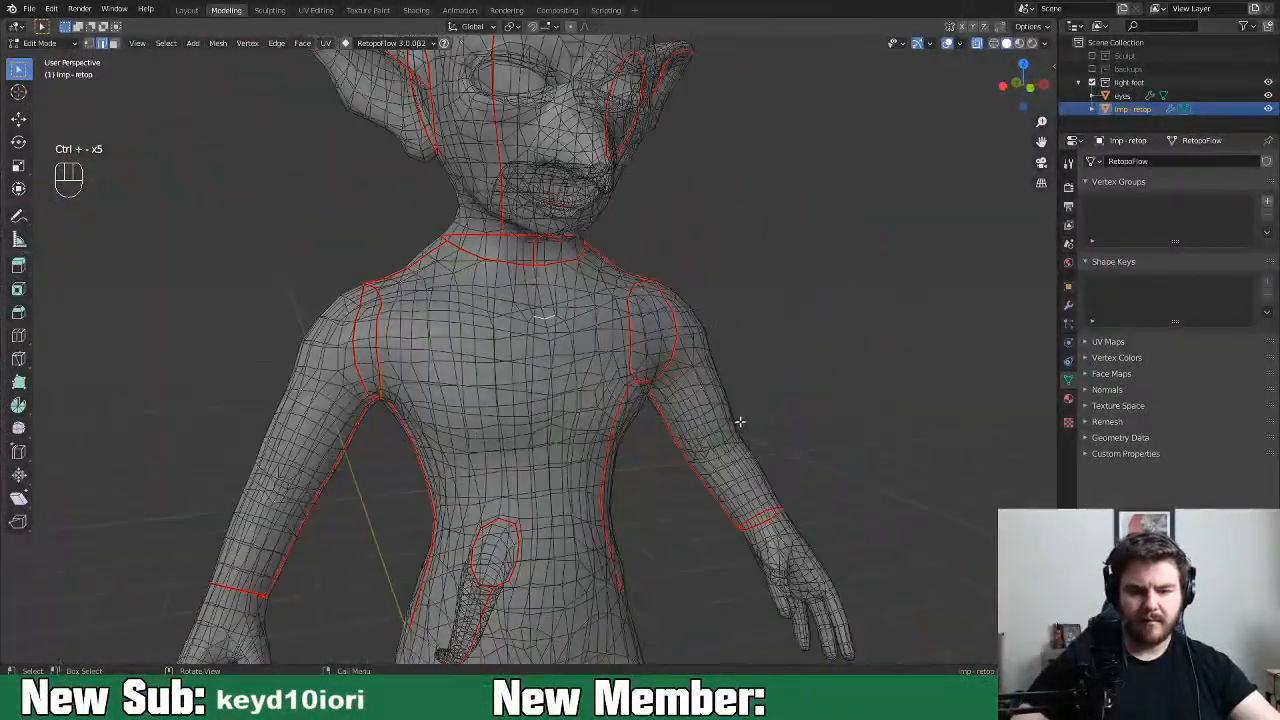
pyautogui.click(978, 46)
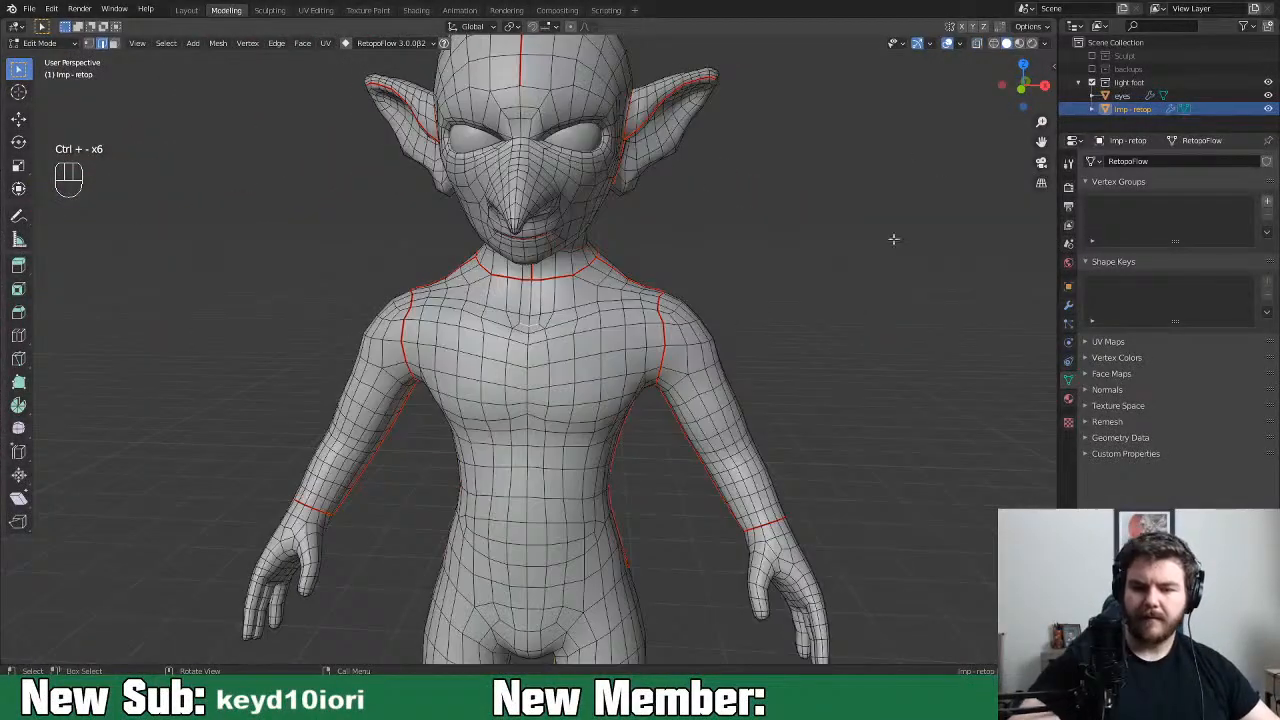
# Apply the Mirror modifier to the retopology mesh in Object Mode
pyautogui.keyDown('shift'); pyautogui.moveTo(714, 568); pyautogui.dragTo(747, 371, button='middle'); pyautogui.keyUp('shift')
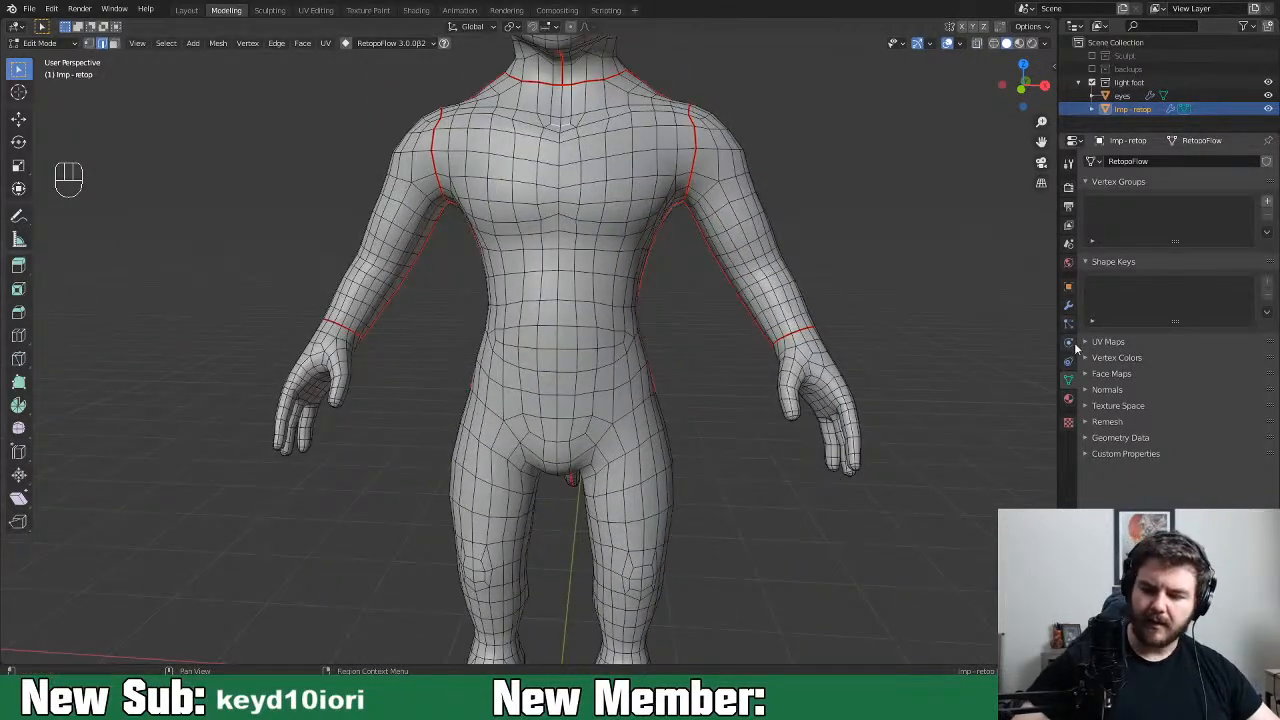
pyautogui.click(1073, 309)
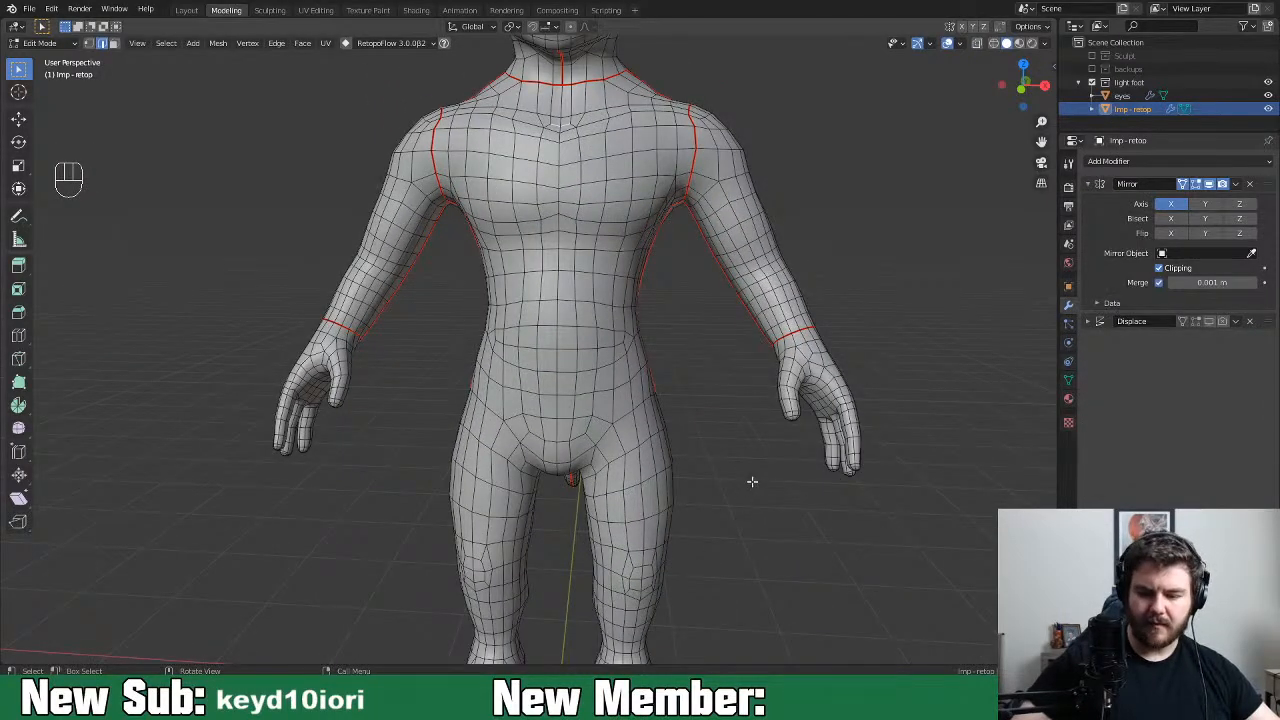
pyautogui.moveTo(789, 479); pyautogui.dragTo(758, 518, button='middle')
pyautogui.press('Tab')
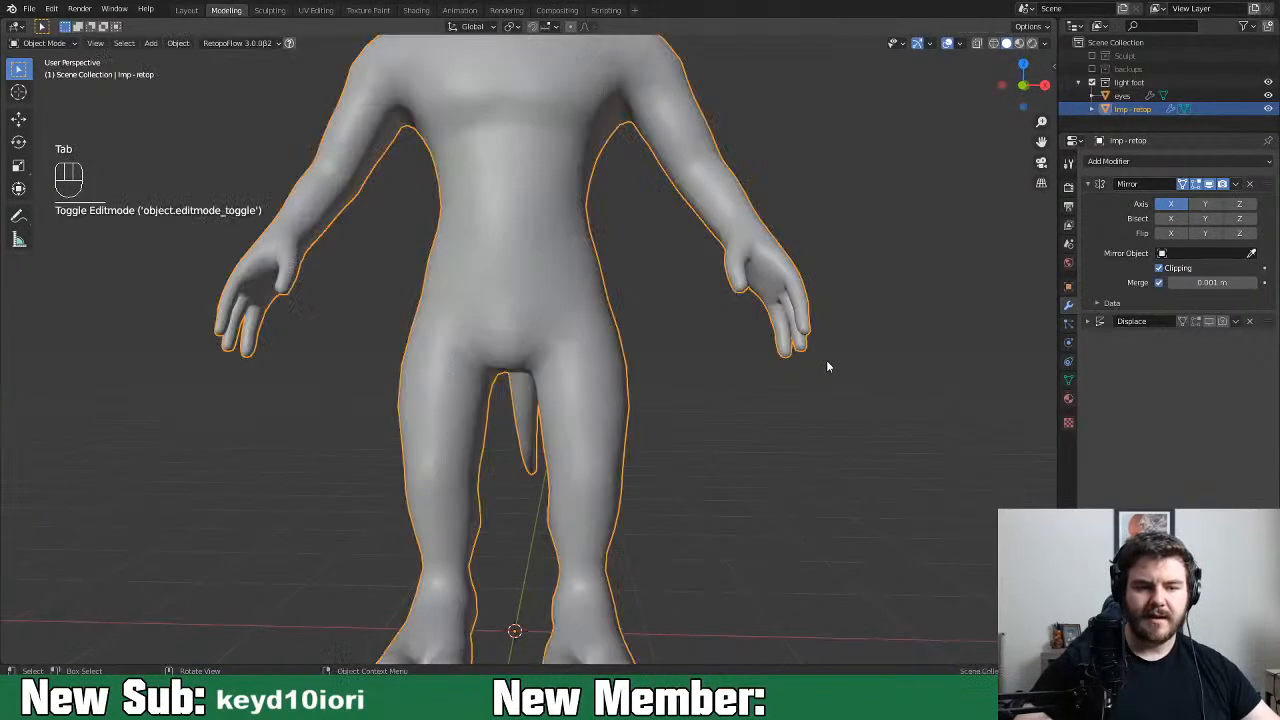
pyautogui.click(1236, 184)
pyautogui.click(1213, 199)
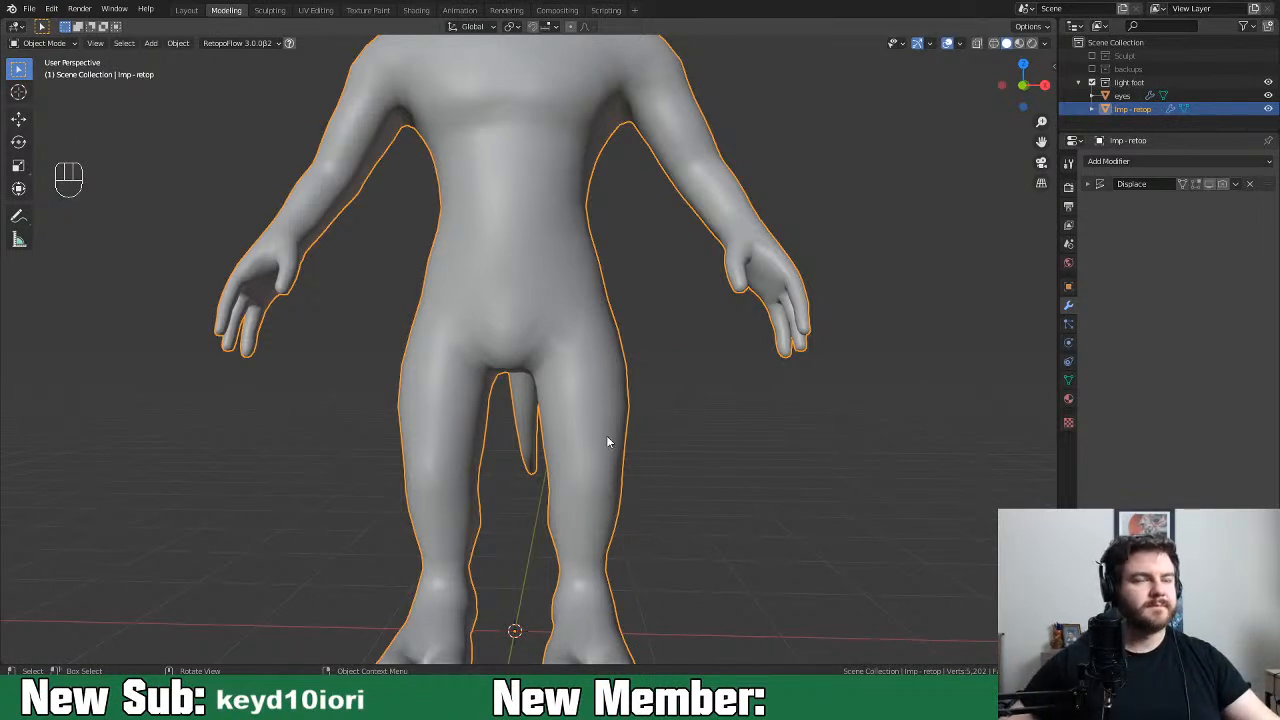
# Return the mesh to Edit Mode and switch to the UV Editing workspace
pyautogui.moveTo(734, 369); pyautogui.dragTo(764, 399, button='middle')
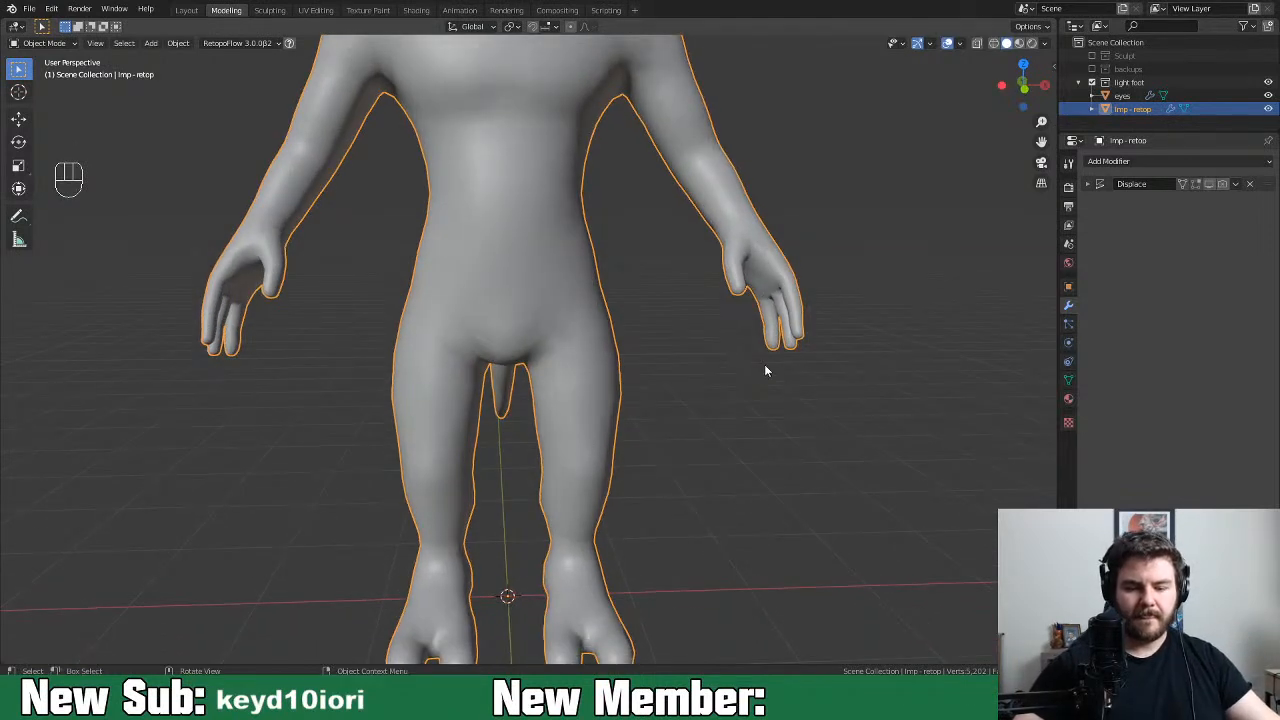
pyautogui.hotkey('ctrl', '-')
pyautogui.hotkey('ctrl', '-')
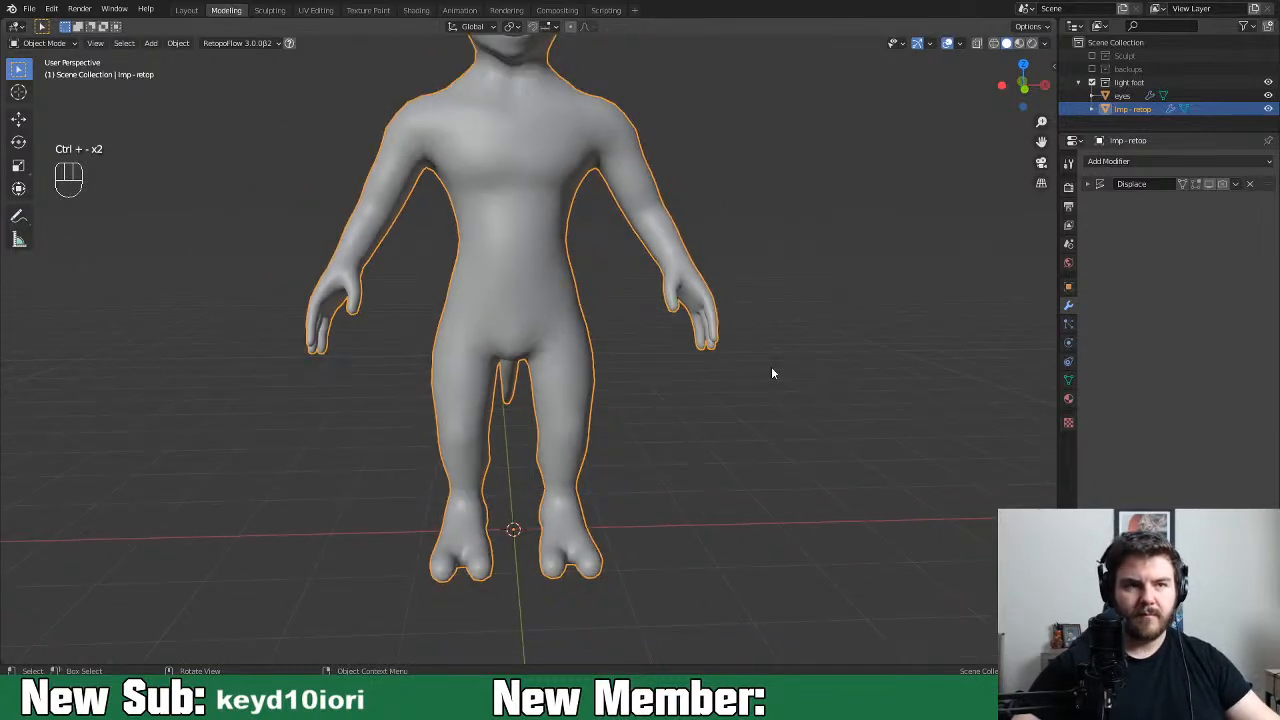
pyautogui.keyDown('shift'); pyautogui.moveTo(770, 366); pyautogui.dragTo(779, 416, button='middle'); pyautogui.keyUp('shift')
pyautogui.scroll(1, 600, 400)
pyautogui.hotkey('ctrl', '-')
pyautogui.hotkey('ctrl', '-')
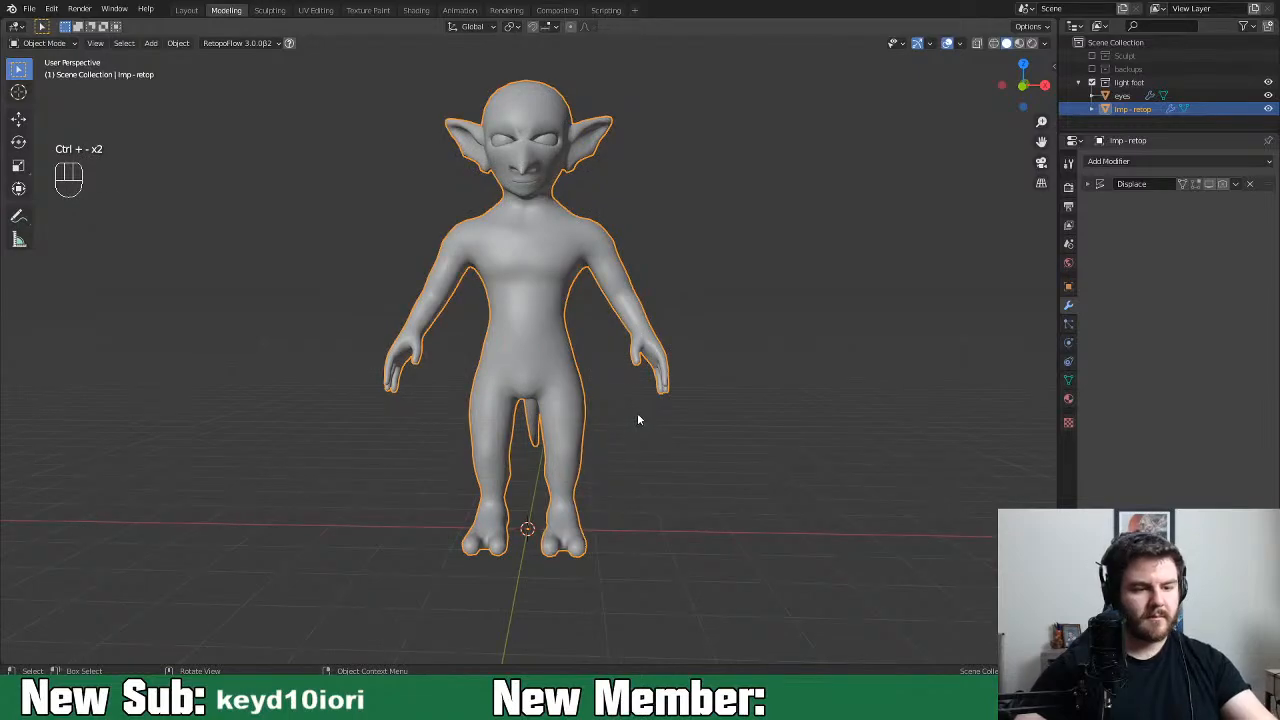
pyautogui.hotkey('ctrl', 'Tab')
pyautogui.click(766, 417)
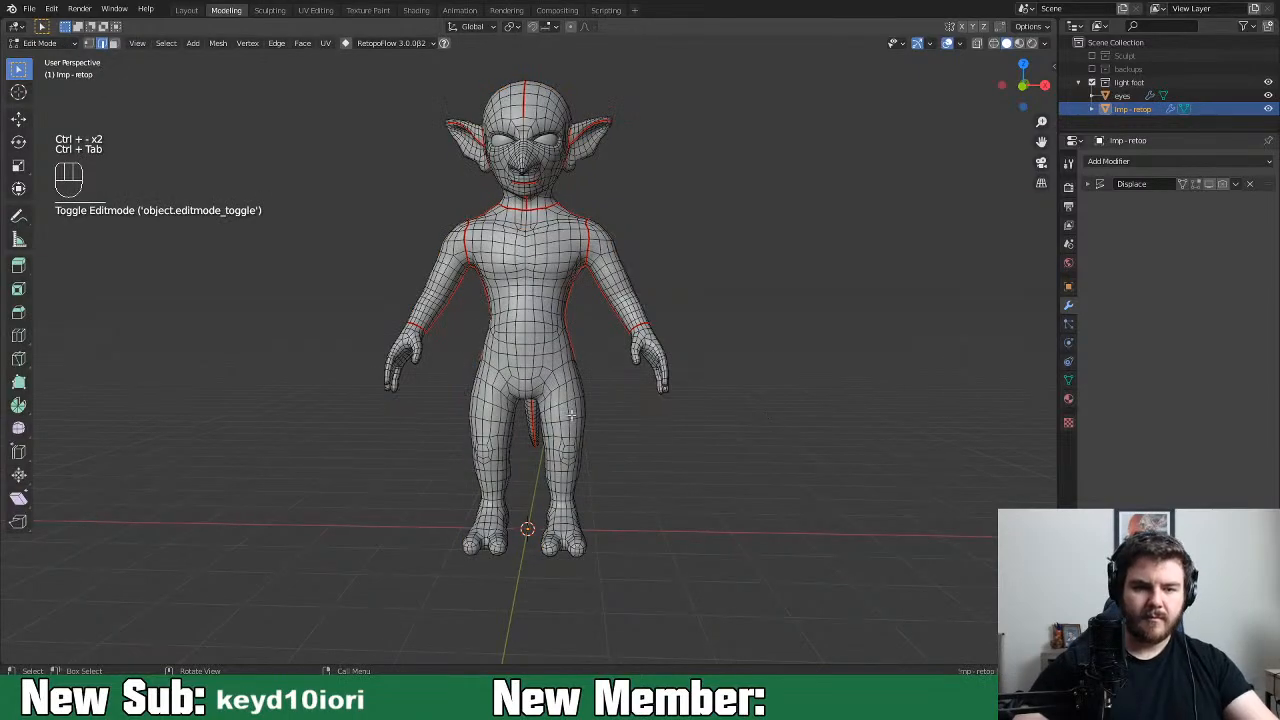
pyautogui.click(315, 10)
# Mark a seam around the top of the imp's left leg, from hip to crotch
pyautogui.moveTo(740, 400); pyautogui.dragTo(783, 450, button='middle')
pyautogui.keyDown('alt'); pyautogui.click(730, 326); pyautogui.keyUp('alt')
pyautogui.moveTo(830, 366); pyautogui.dragTo(713, 340, button='middle')
pyautogui.keyDown('alt'); pyautogui.keyDown('shift'); pyautogui.click(784, 346); pyautogui.keyUp('shift'); pyautogui.keyUp('alt')
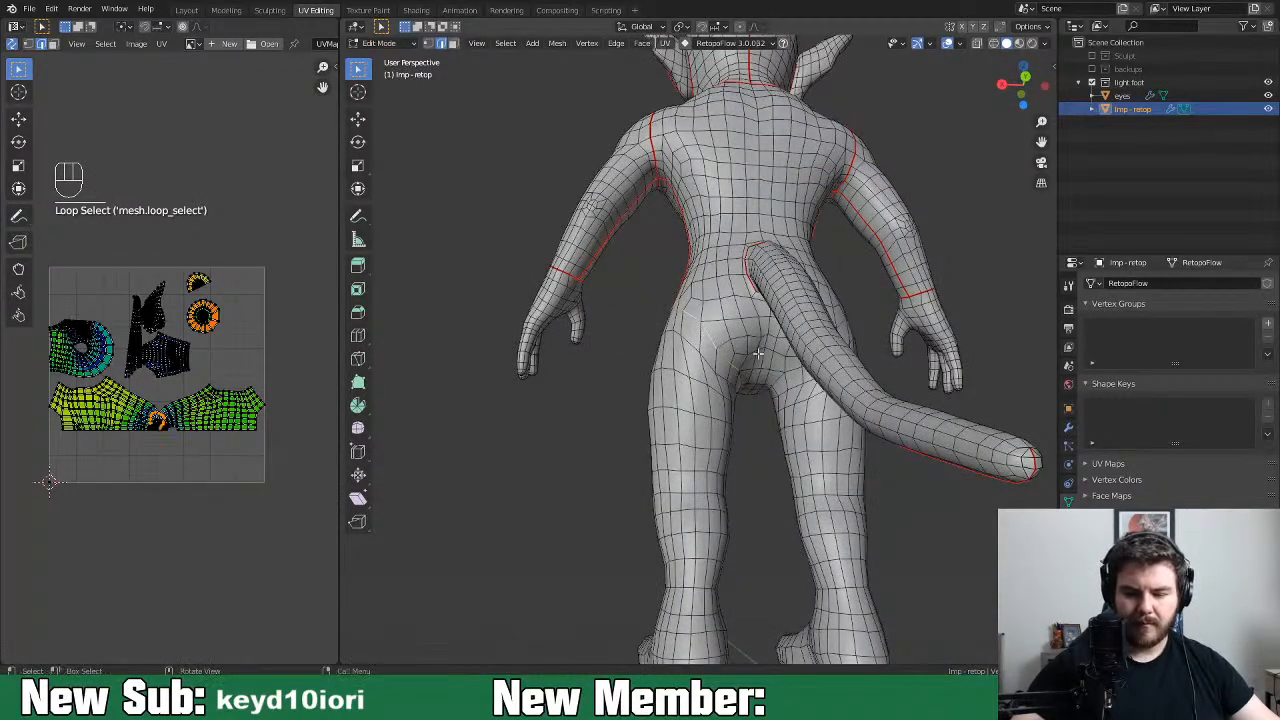
pyautogui.moveTo(743, 387); pyautogui.dragTo(621, 395, button='middle')
pyautogui.moveTo(785, 345); pyautogui.dragTo(704, 376, button='middle')
pyautogui.keyDown('shift'); pyautogui.click(751, 343); pyautogui.keyUp('shift')
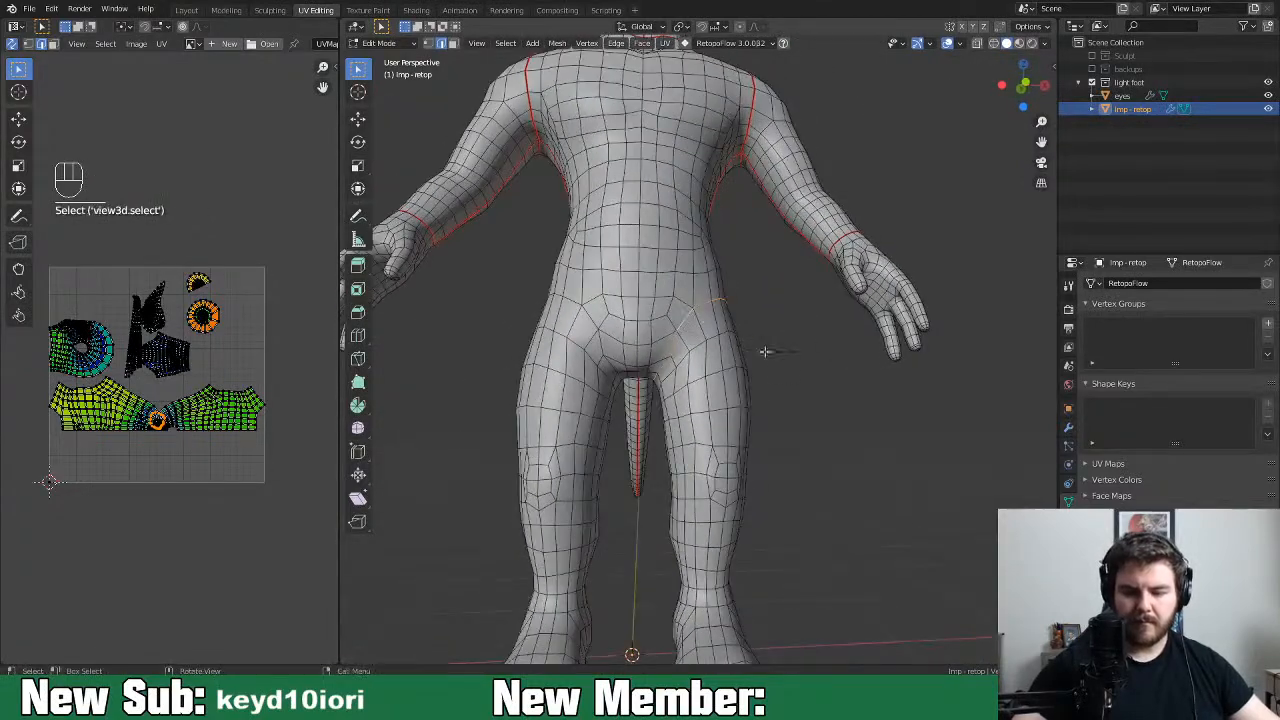
pyautogui.rightClick(786, 360)
pyautogui.click(784, 358)
# Mirror the edge selection to the opposite leg and mark it as a seam
pyautogui.rightClick(793, 352)
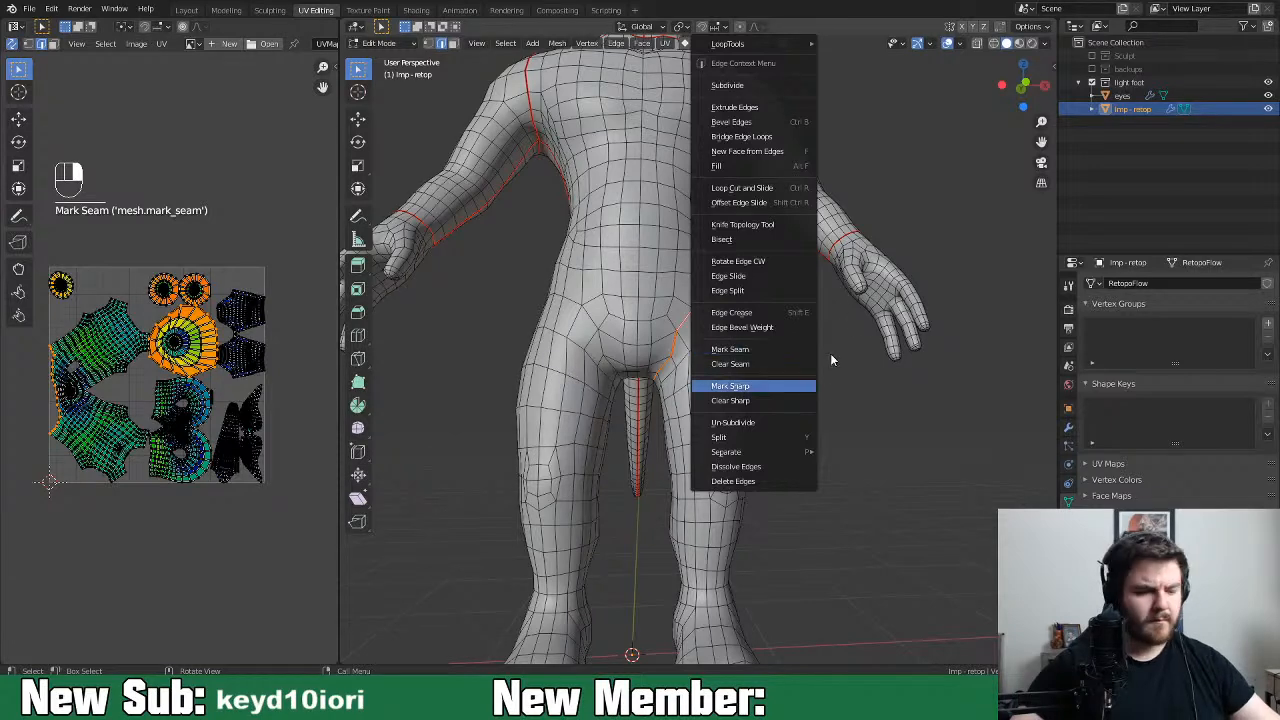
pyautogui.hotkey('ctrl', 'shift', 'm')
pyautogui.rightClick(831, 353)
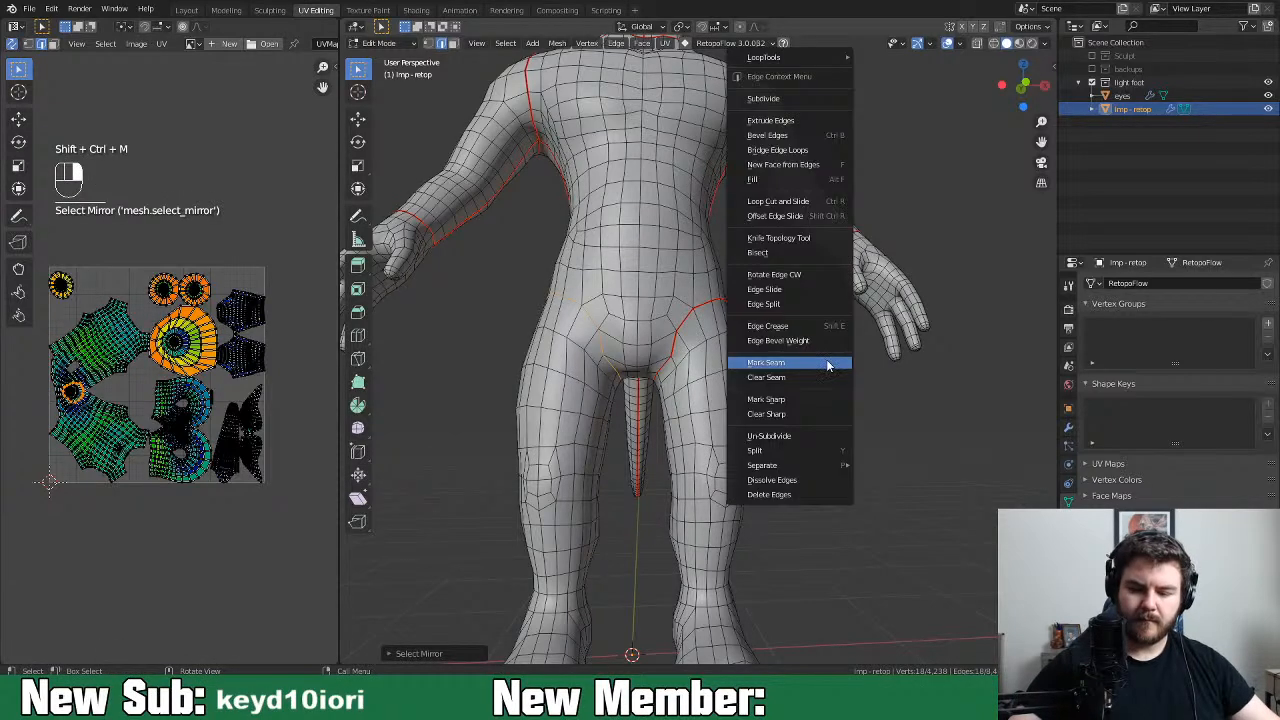
pyautogui.click(831, 364)
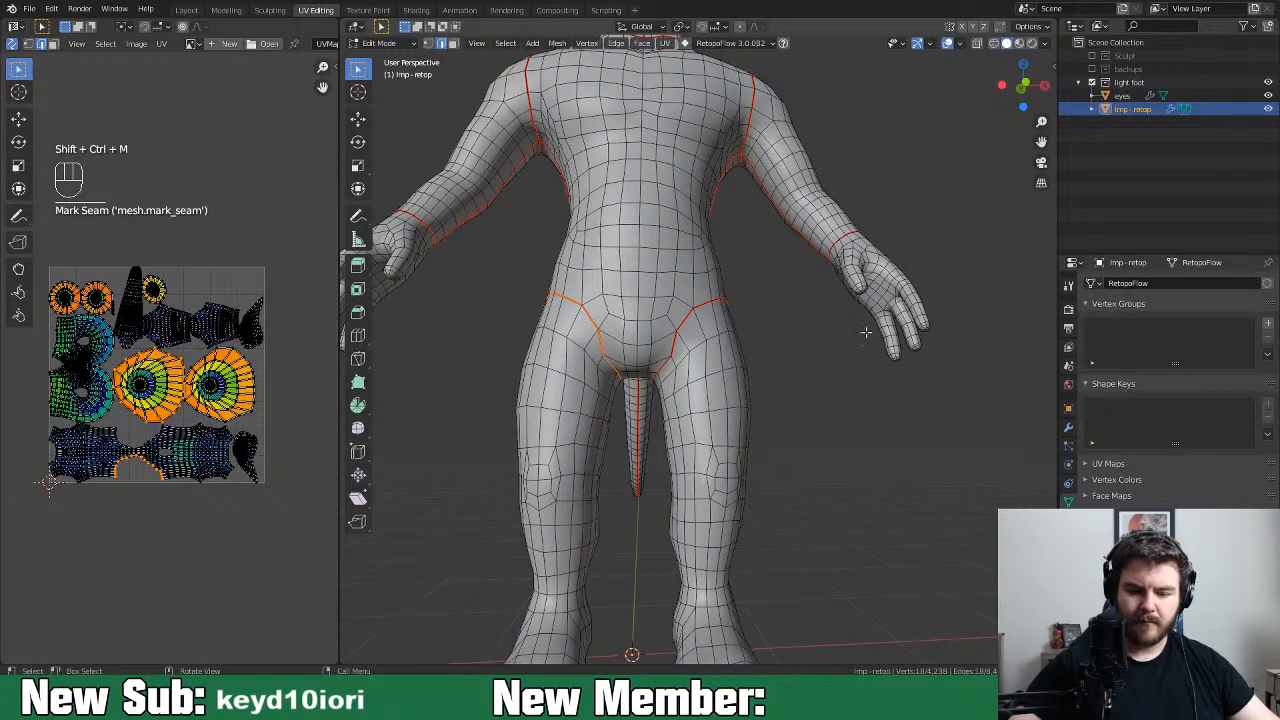
# Select the edge loop around the imp's left ankle
pyautogui.moveTo(792, 416); pyautogui.dragTo(682, 456, button='middle')
pyautogui.keyDown('alt'); pyautogui.click(682, 468); pyautogui.keyUp('alt')
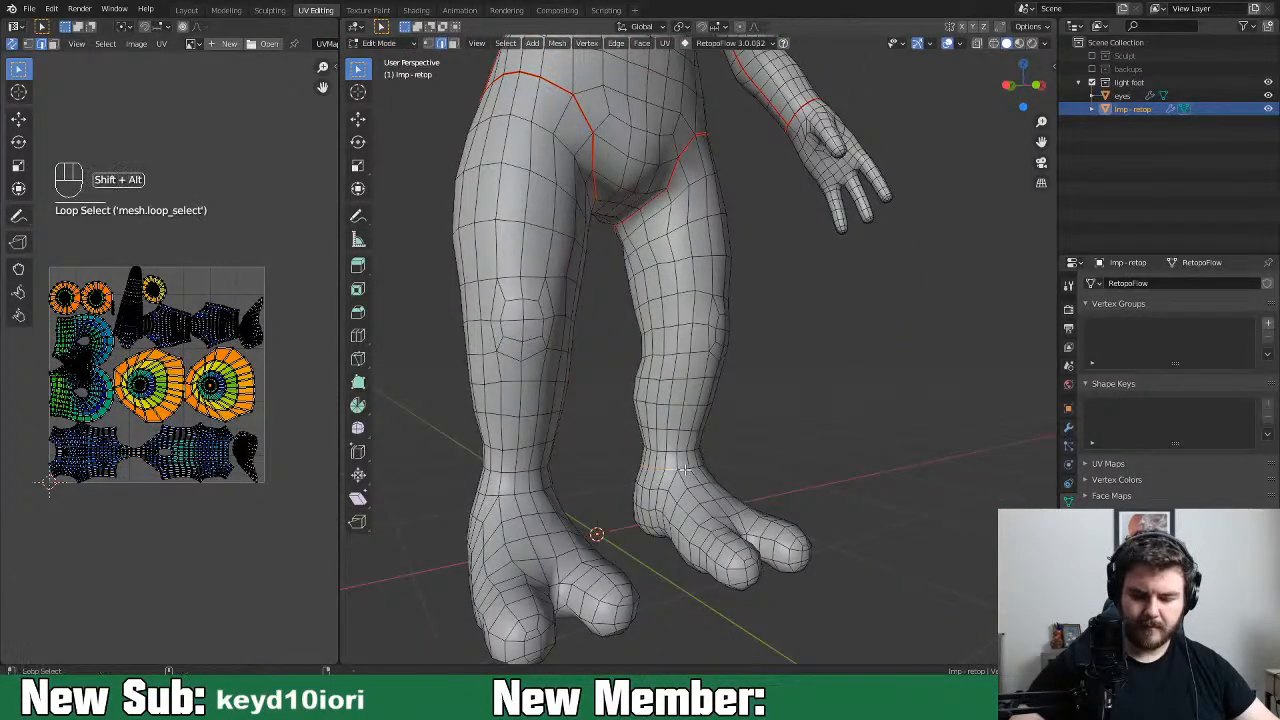
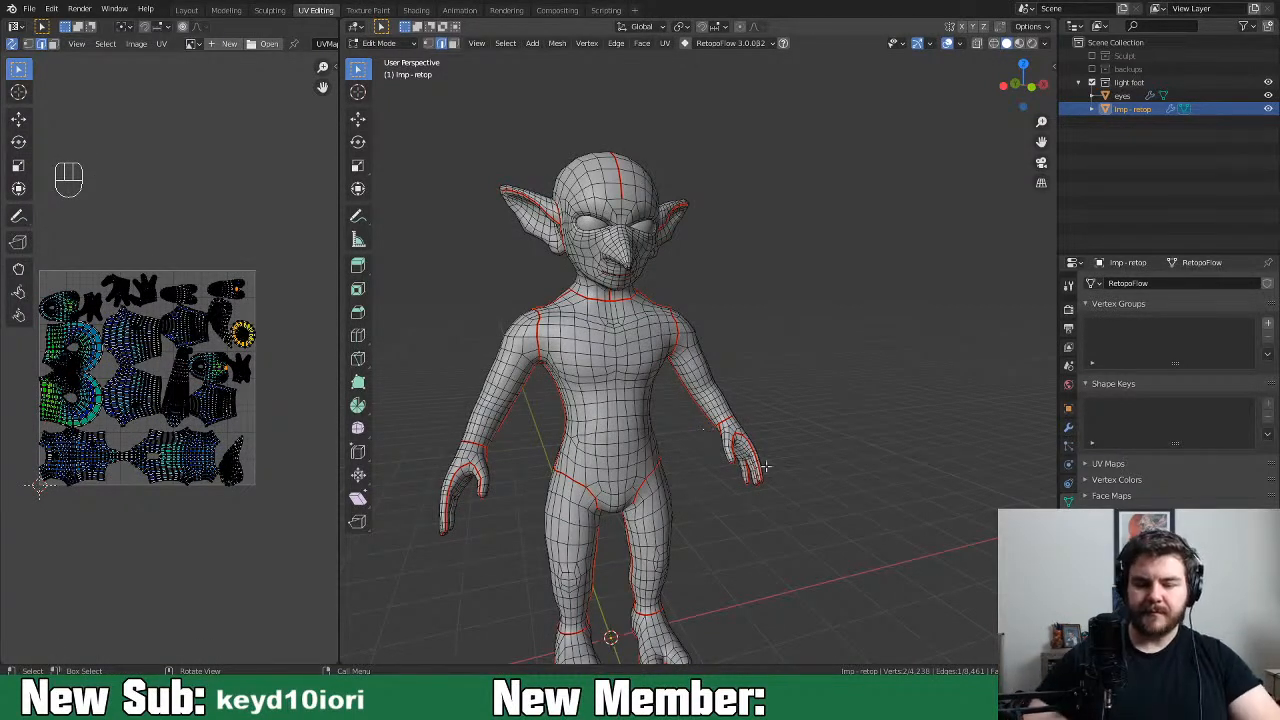
# Reframe the whole imp and widen the UV editor to about half of the workspace
pyautogui.moveTo(822, 485); pyautogui.dragTo(907, 493, button='middle')
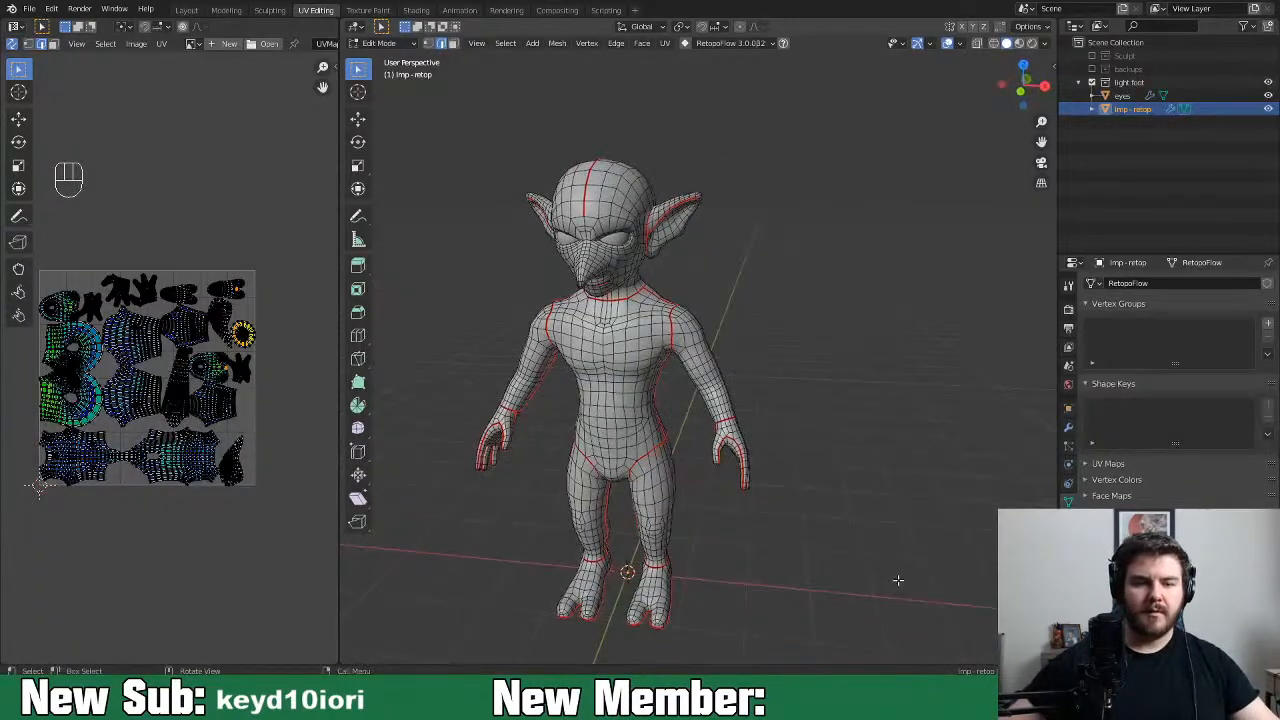
pyautogui.keyDown('shift'); pyautogui.moveTo(680, 435); pyautogui.dragTo(743, 428, button='middle'); pyautogui.keyUp('shift')
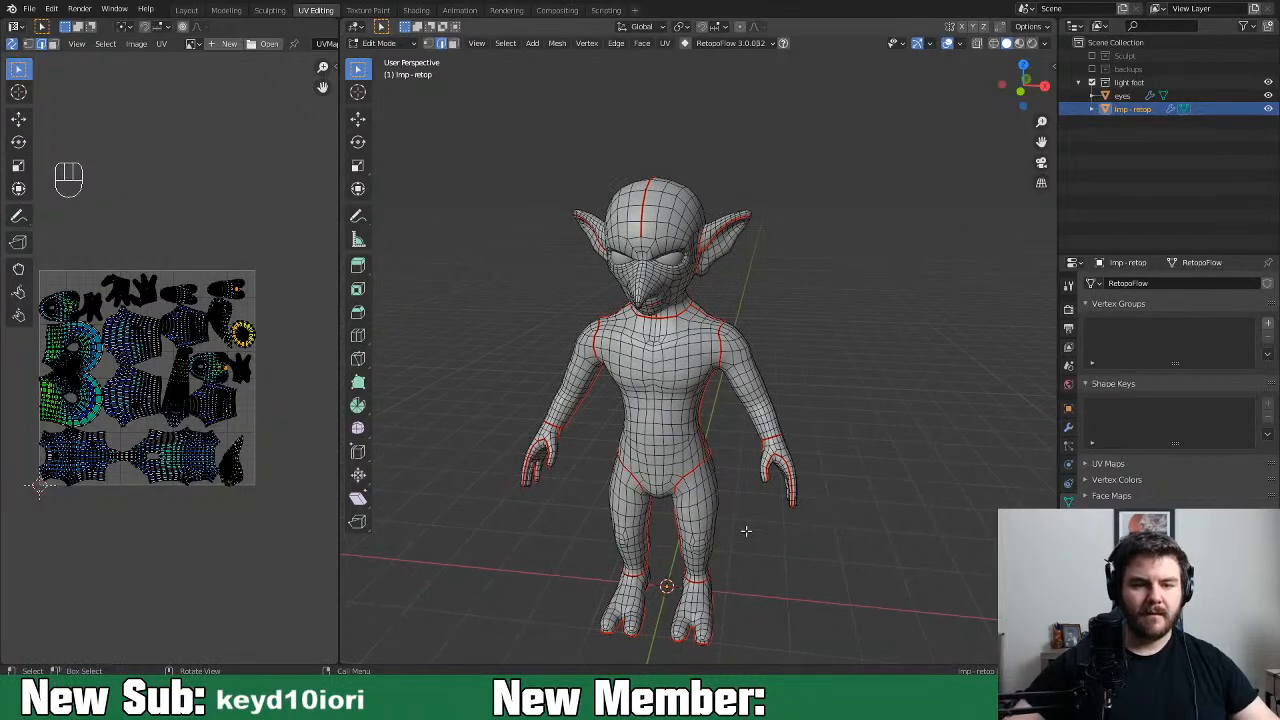
pyautogui.moveTo(339, 556); pyautogui.dragTo(636, 535)
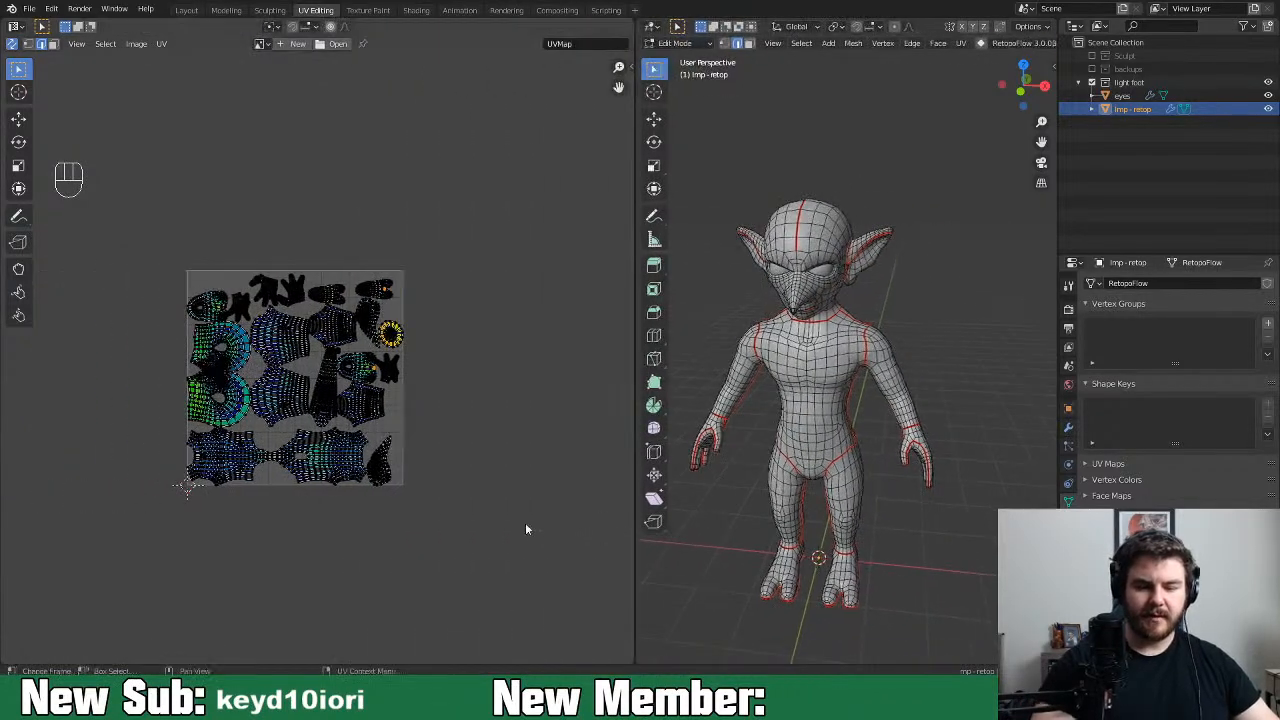
# Examine the stretch colouring across all of the imp's UV islands, with the UV editor slightly widened
pyautogui.scroll(2, 219, 449)
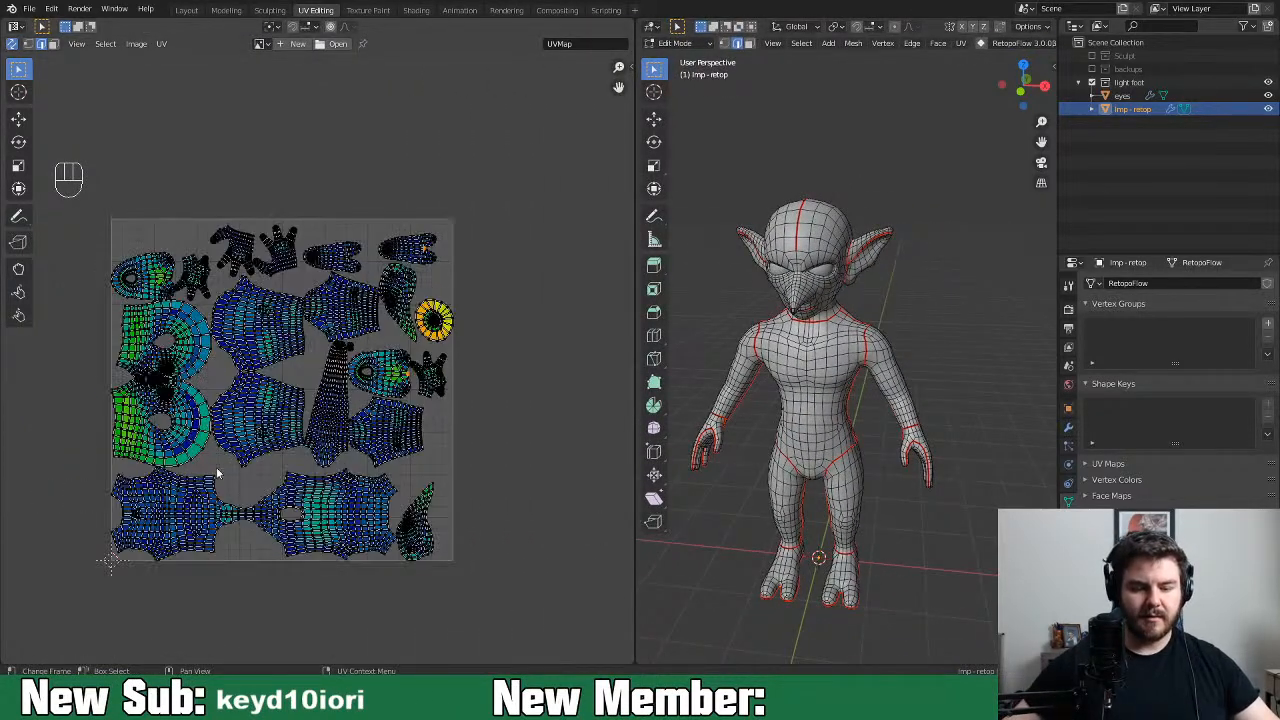
pyautogui.moveTo(209, 508); pyautogui.dragTo(266, 491, button='middle')
pyautogui.scroll(2, 270, 505)
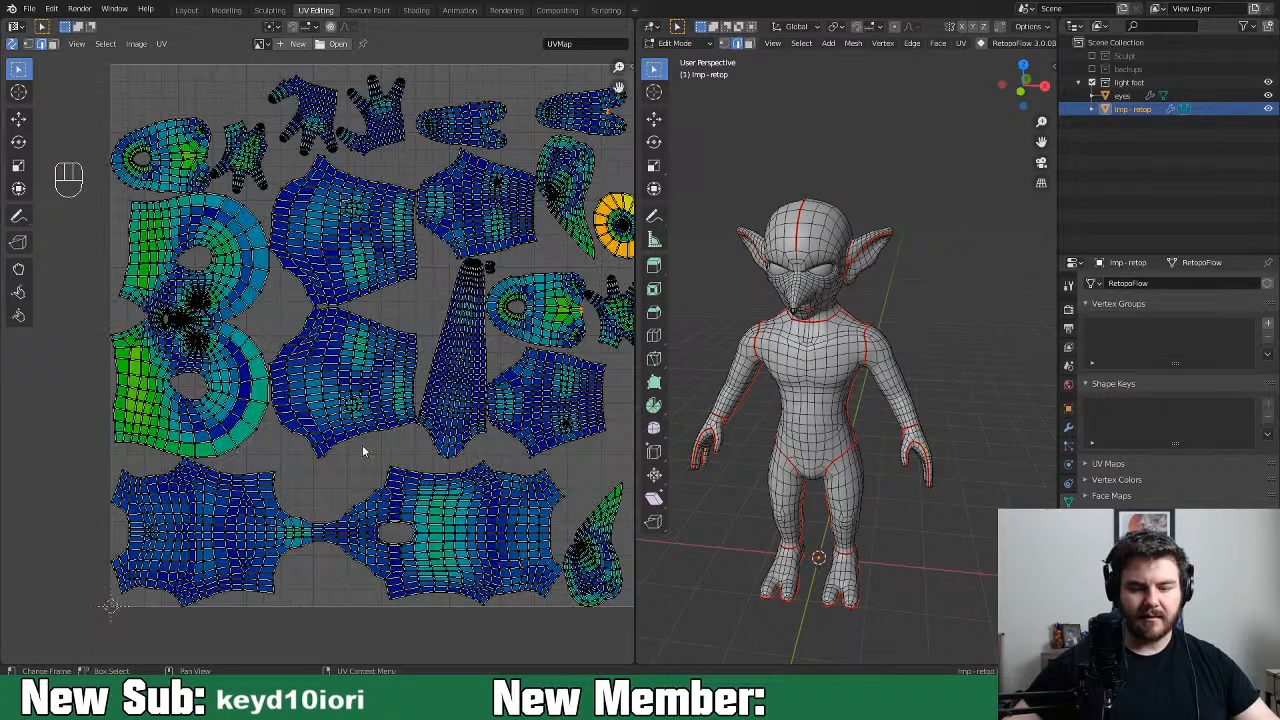
pyautogui.scroll(-1, 380, 449)
pyautogui.moveTo(380, 447); pyautogui.dragTo(331, 457, button='middle')
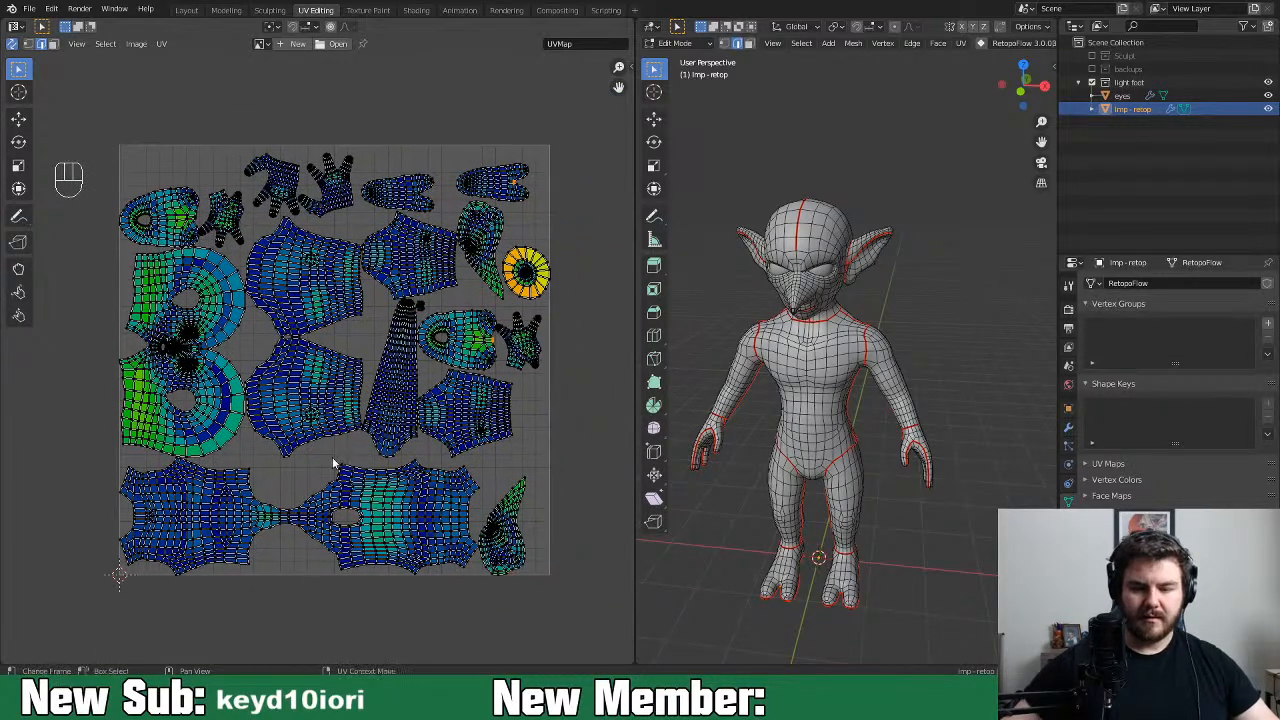
pyautogui.moveTo(636, 580); pyautogui.dragTo(526, 593)
pyautogui.moveTo(593, 585)
pyautogui.keyDown('shift'); pyautogui.mouseDown(button='middle')
pyautogui.moveTo(634, 577)
pyautogui.moveTo(616, 580)
pyautogui.mouseUp(button='middle'); pyautogui.keyUp('shift')
pyautogui.moveTo(526, 594); pyautogui.dragTo(672, 602)
pyautogui.moveTo(306, 530); pyautogui.dragTo(401, 527, button='middle')
# Select the whole imp mesh, turn off UV selection sync, and switch the UV editor to island selection
pyautogui.press('a')
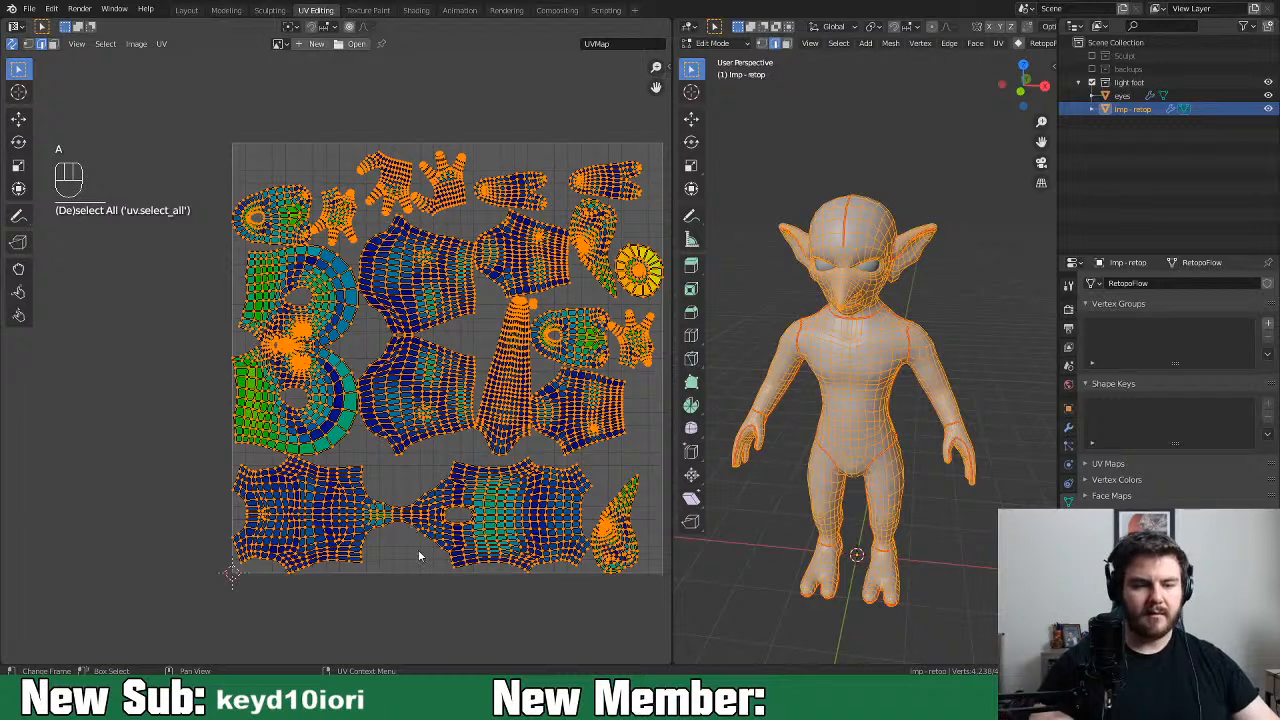
pyautogui.click(11, 45)
pyautogui.click(72, 48)
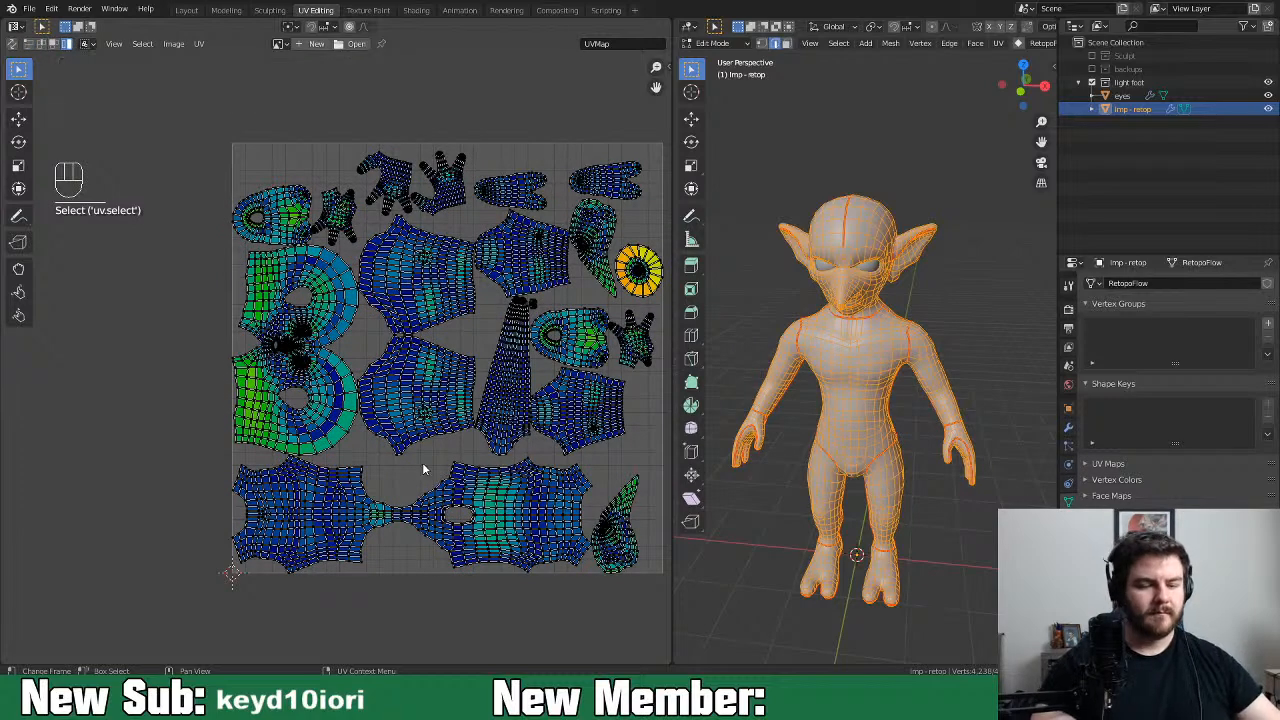
# Move all UV islands along X until they sit outside the 0–1 UV square
pyautogui.press('a')
pyautogui.press('g')
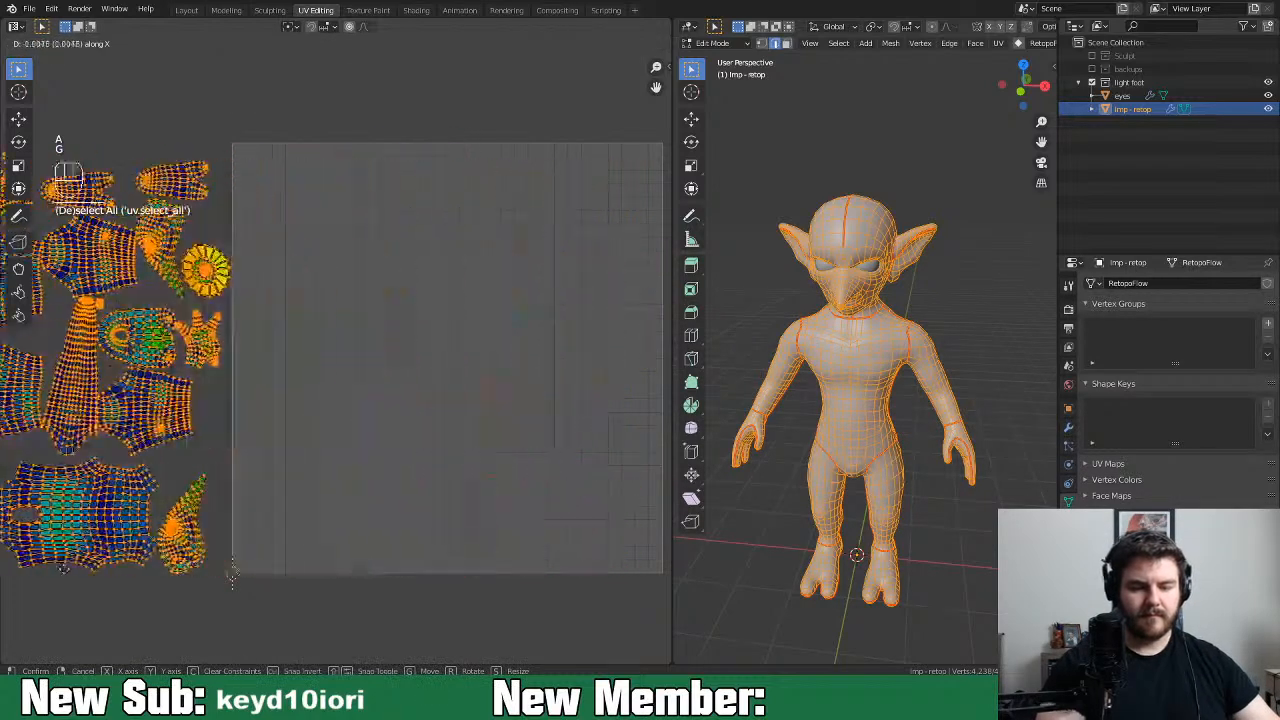
pyautogui.click(64, 577)
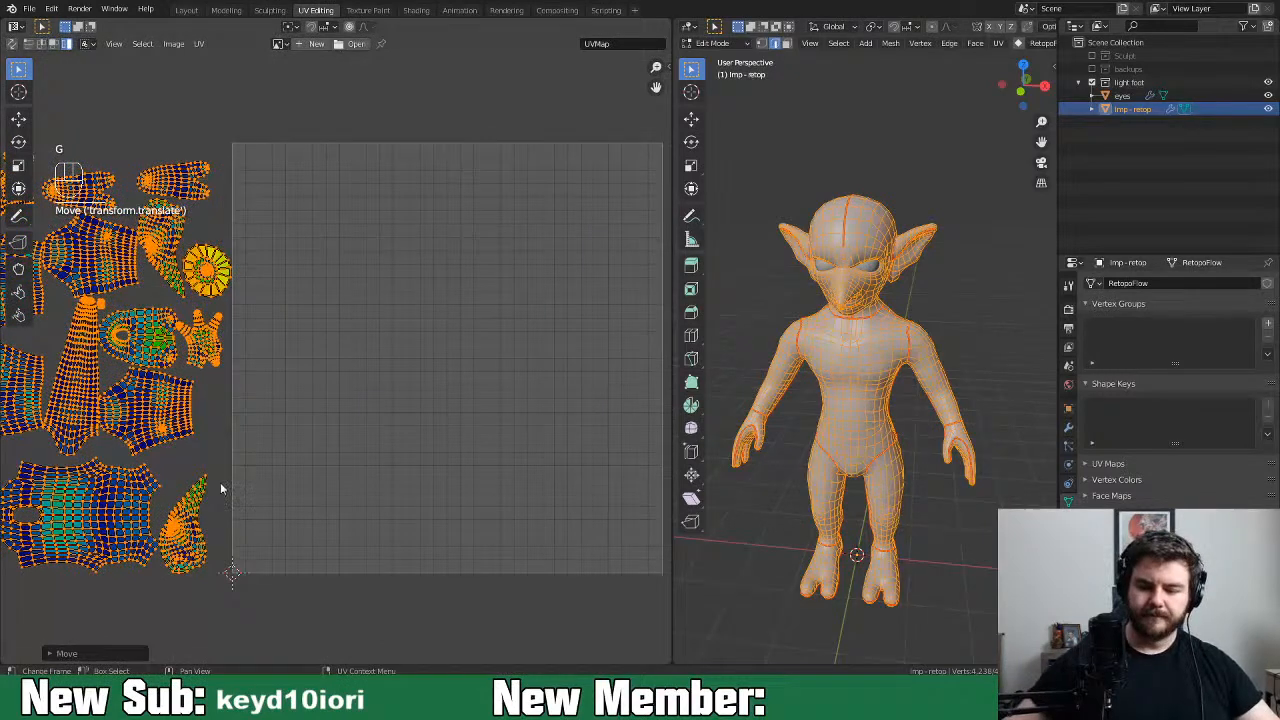
# Unwrap the whole selected imp mesh again using its marked seams
pyautogui.scroll(-2, 812, 475)
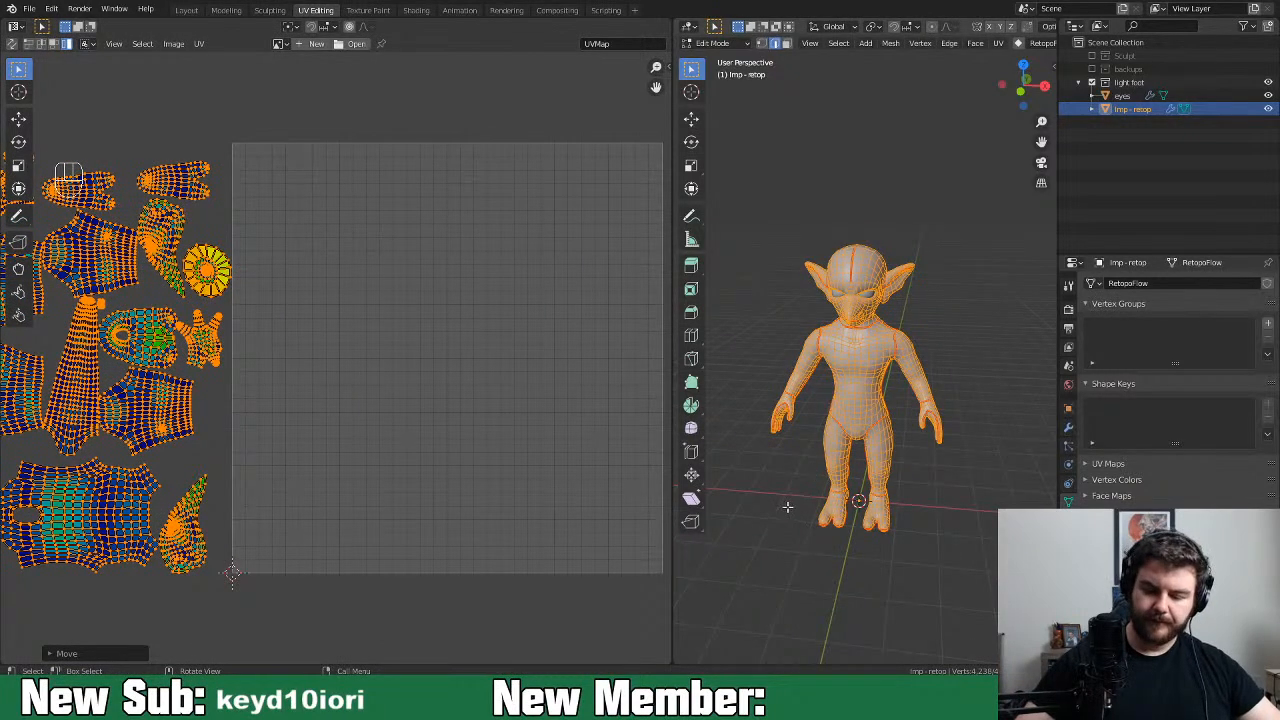
pyautogui.press('u')
pyautogui.click(790, 474)
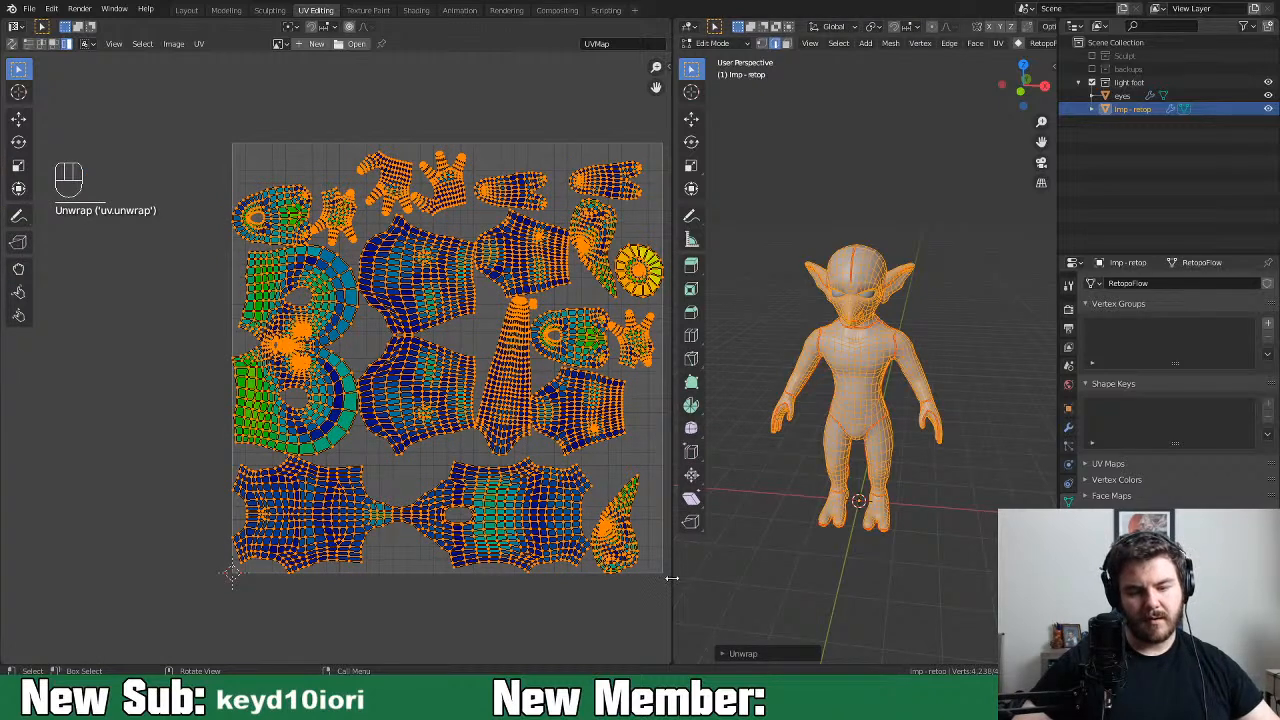
# Try the Conformal unwrap method on the imp, and return to the Angle Based method
pyautogui.click(737, 654)
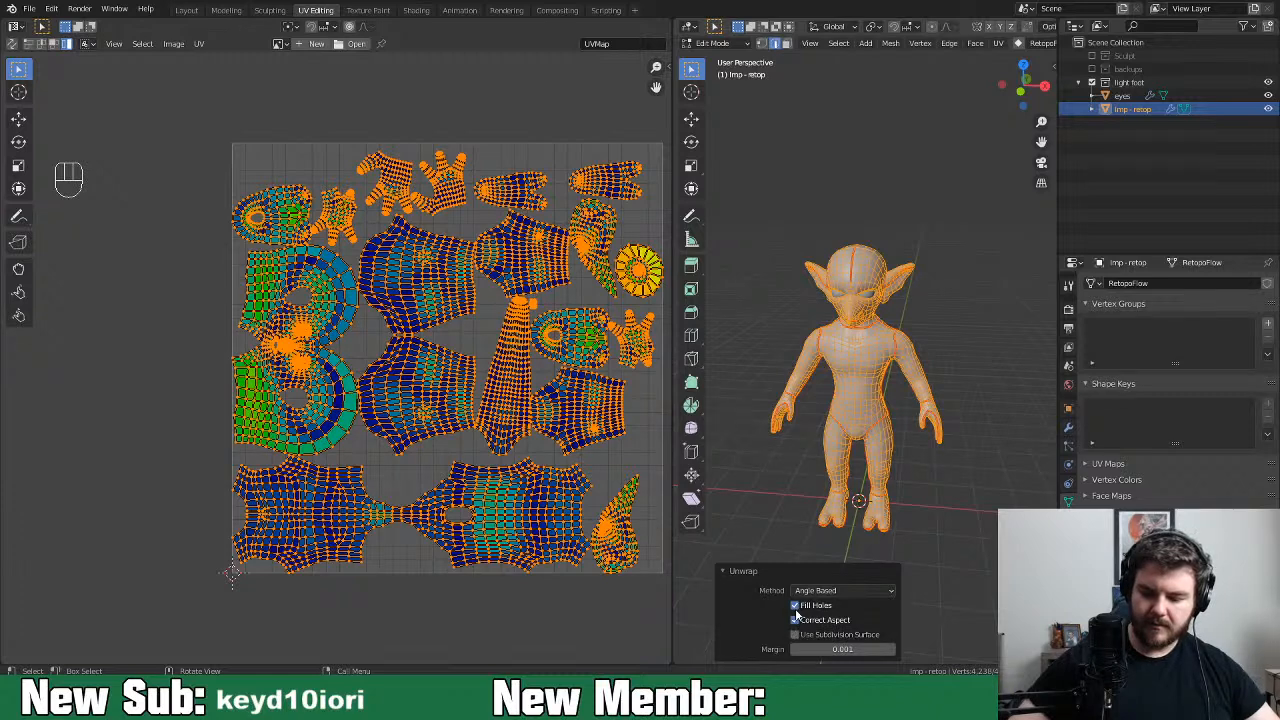
pyautogui.click(843, 590)
pyautogui.click(838, 623)
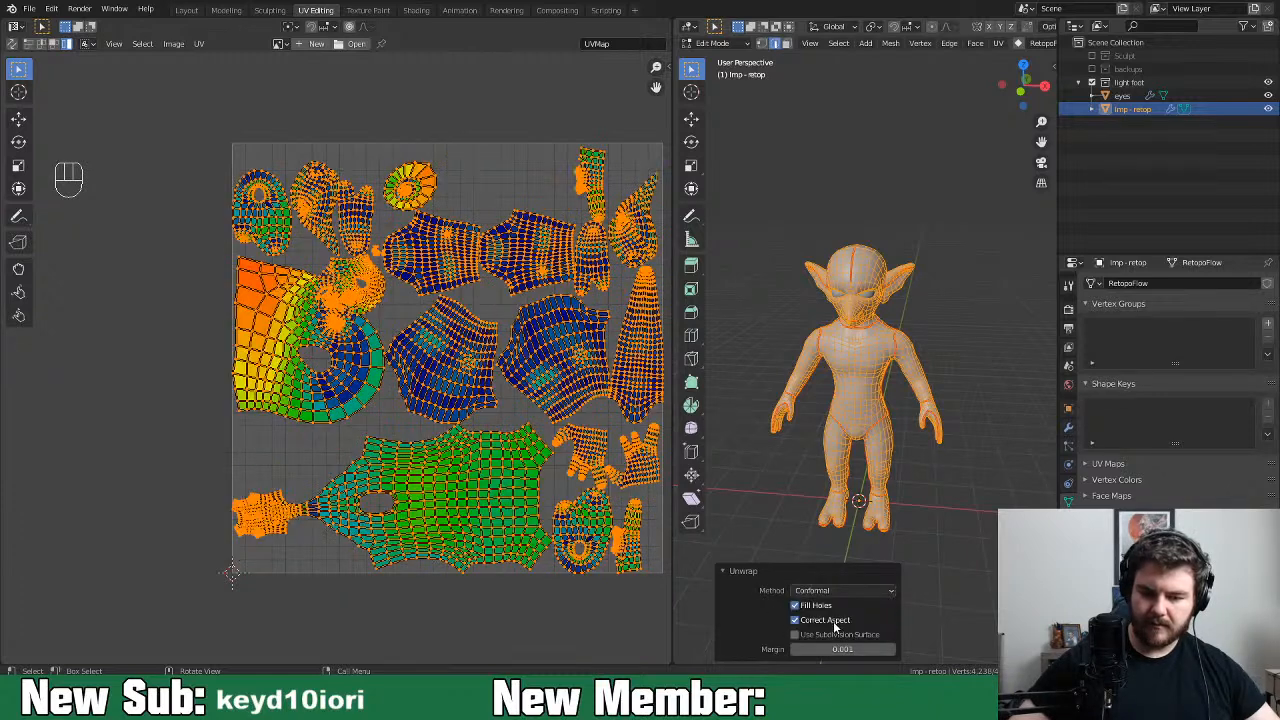
pyautogui.click(838, 590)
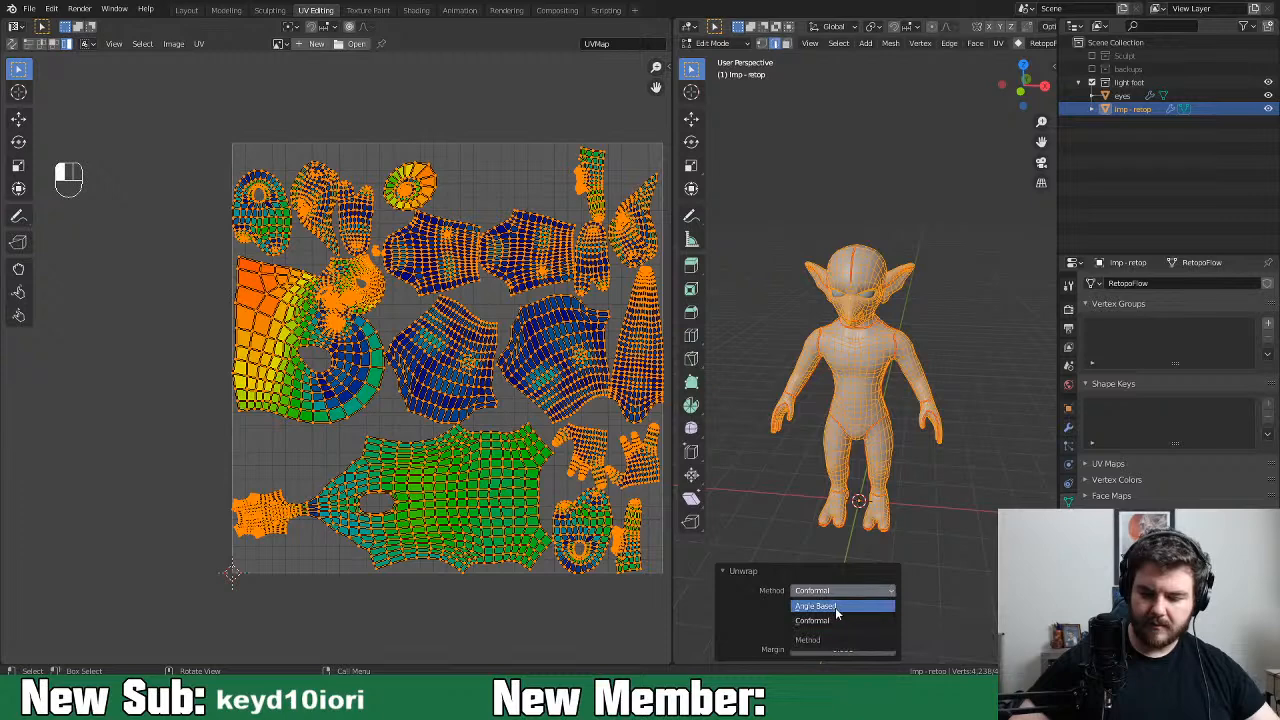
pyautogui.click(837, 607)
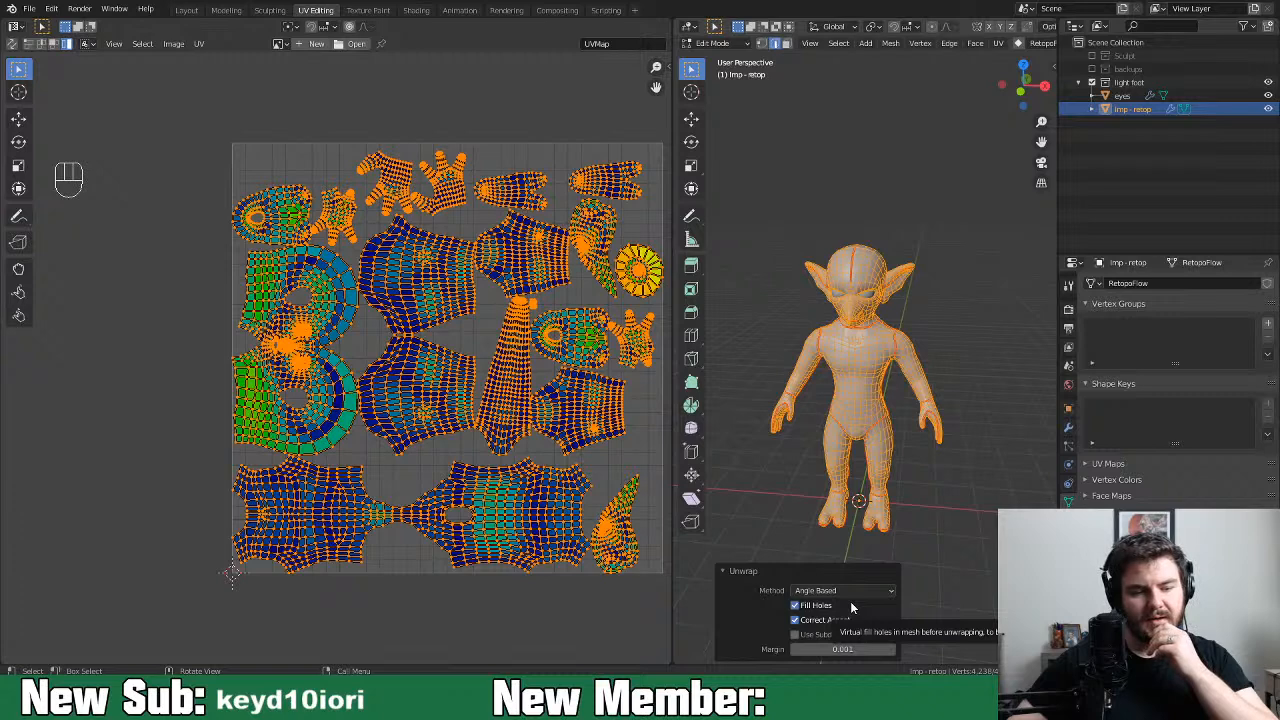
# Try to even out the stretched areas of the imp's head island with the Pinch tool, reducing its radius to 58 px
pyautogui.click(17, 318)
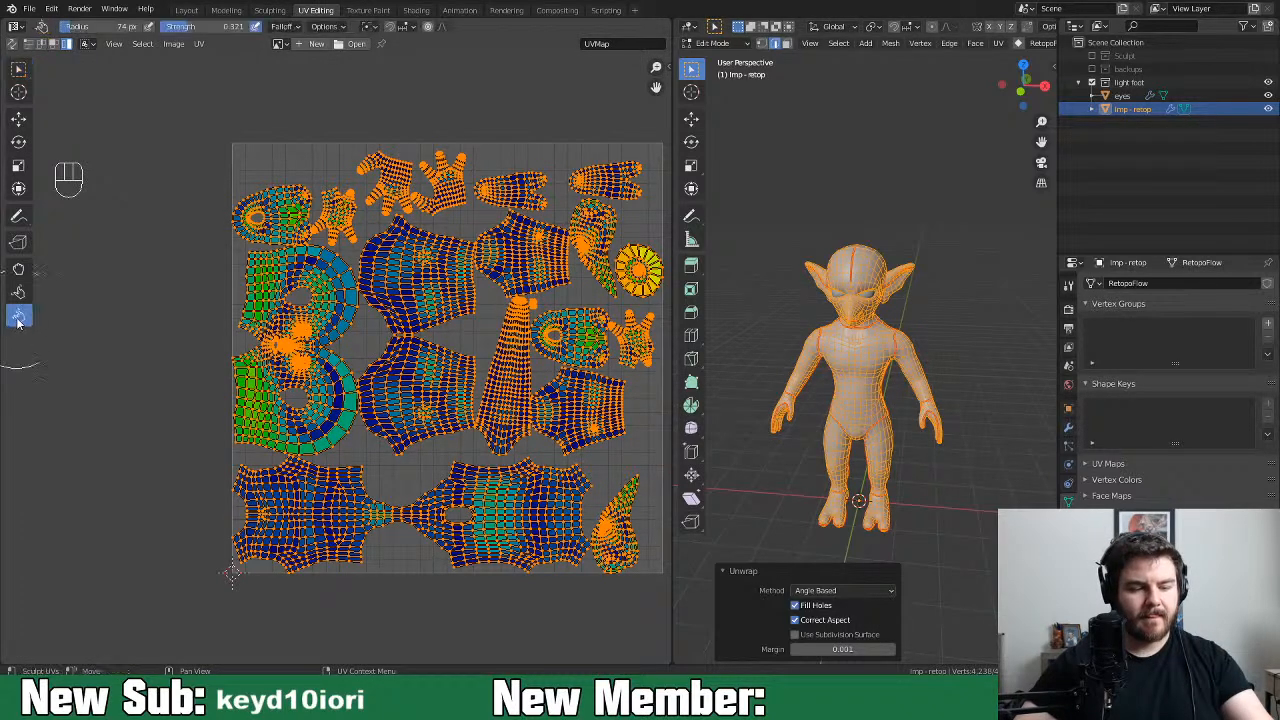
pyautogui.moveTo(268, 420)
pyautogui.mouseDown()
pyautogui.moveTo(255, 372)
pyautogui.moveTo(246, 402)
pyautogui.moveTo(315, 395)
pyautogui.mouseUp()
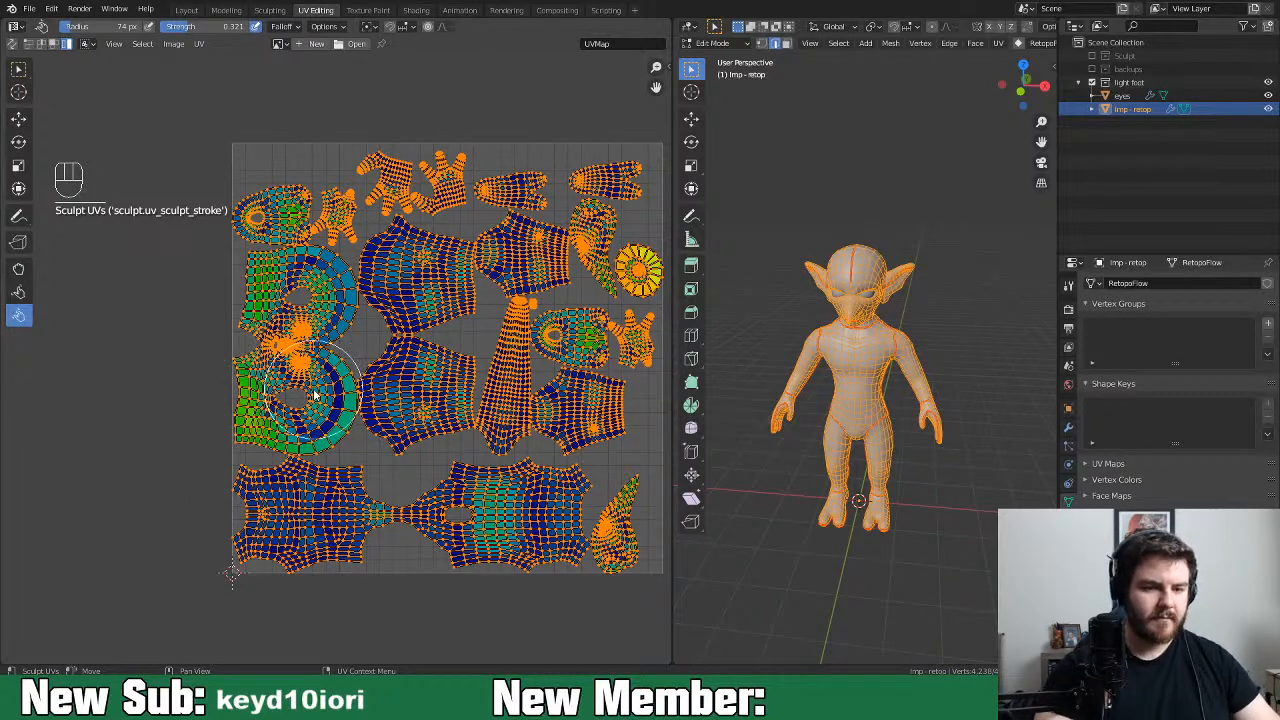
pyautogui.press('f')
pyautogui.moveTo(264, 423); pyautogui.dragTo(253, 426)
pyautogui.moveTo(267, 279)
pyautogui.mouseDown()
pyautogui.moveTo(283, 268)
pyautogui.moveTo(337, 329)
pyautogui.moveTo(329, 423)
pyautogui.moveTo(306, 444)
pyautogui.moveTo(240, 422)
pyautogui.moveTo(245, 369)
pyautogui.mouseUp()
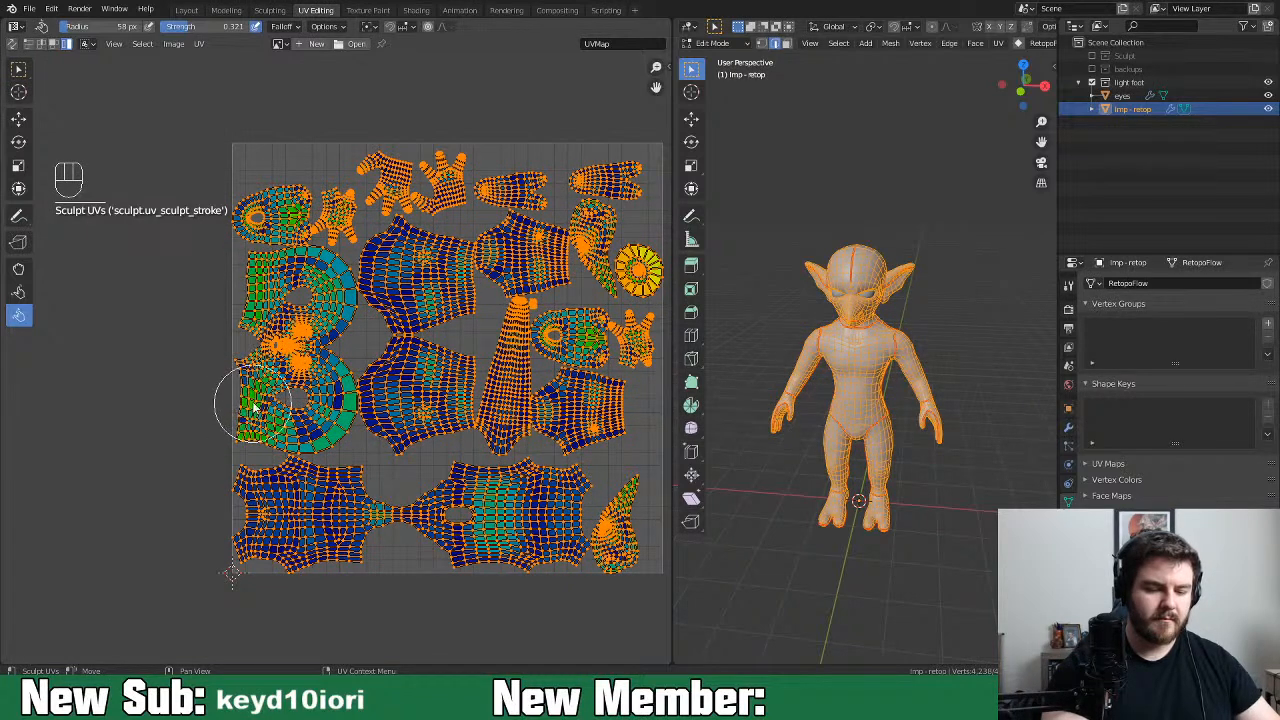
pyautogui.moveTo(263, 289)
pyautogui.mouseDown()
pyautogui.moveTo(254, 300)
pyautogui.moveTo(256, 275)
pyautogui.mouseUp()
pyautogui.moveTo(262, 268); pyautogui.dragTo(298, 264)
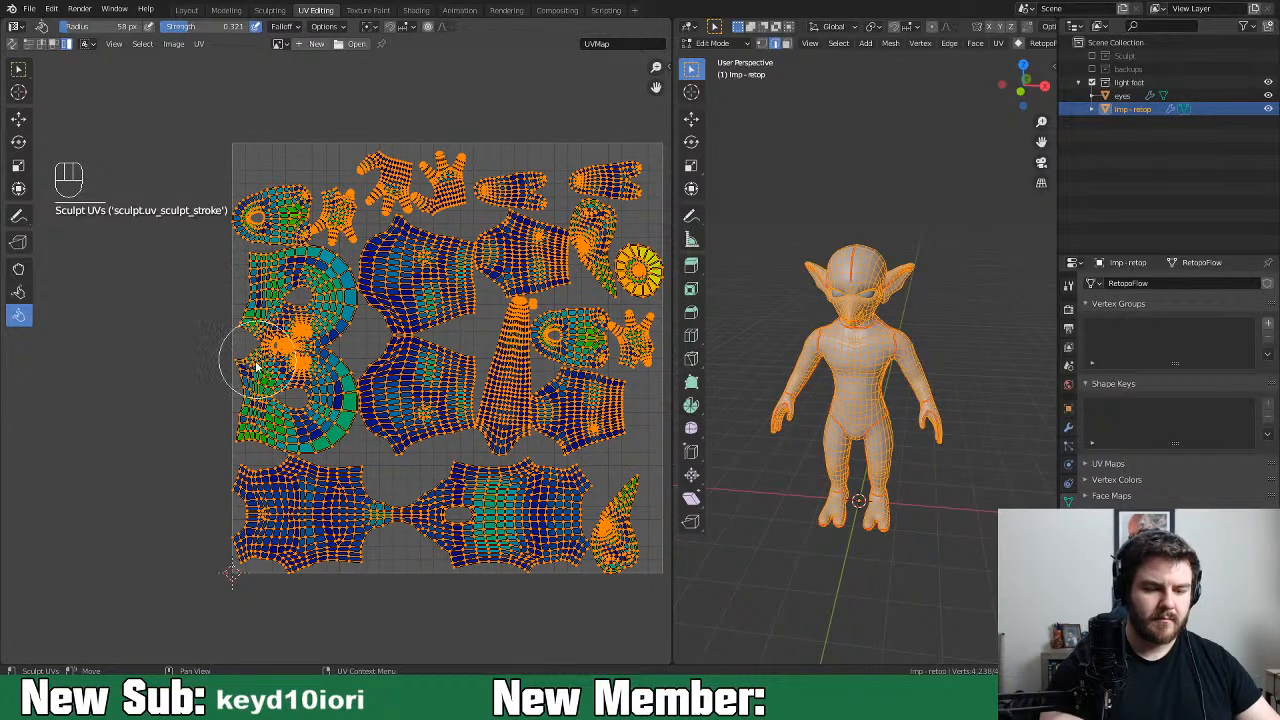
pyautogui.moveTo(251, 435); pyautogui.dragTo(281, 443)
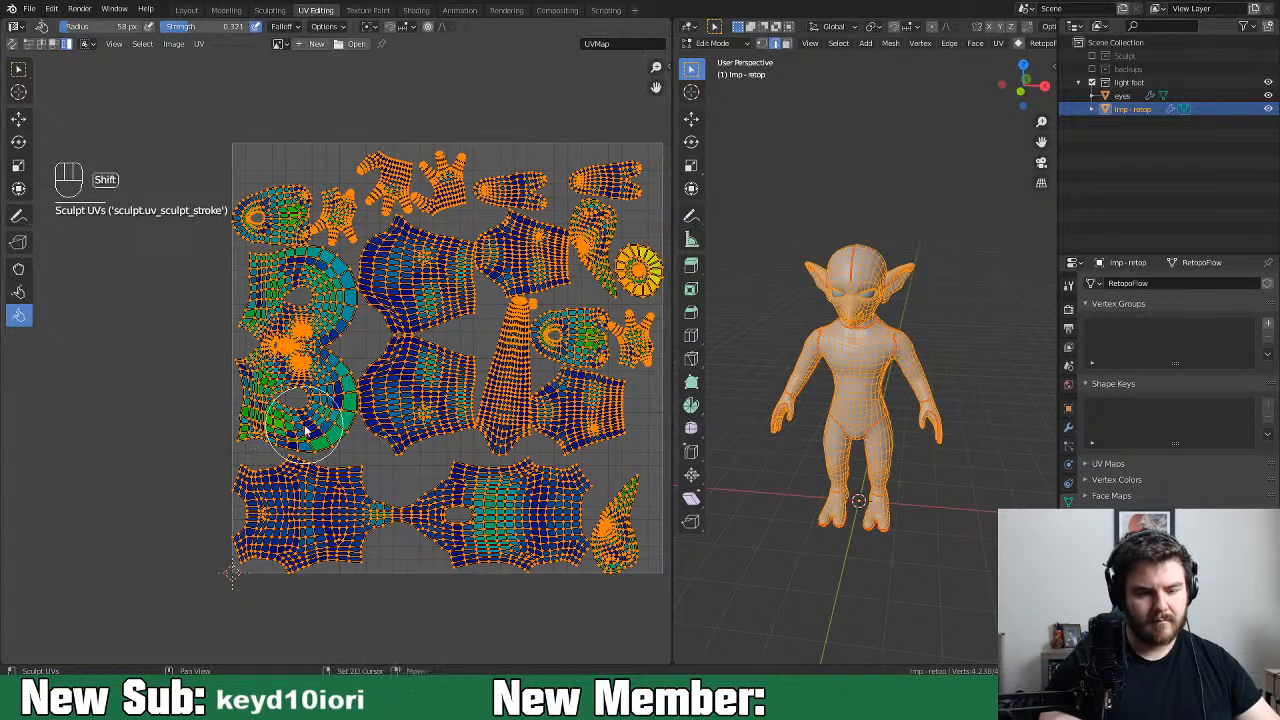
# Pinch the head island at strength 0.121, and discard the sculpted changes by unwrapping the whole imp again
pyautogui.hotkey('shift', 'f')
pyautogui.click(285, 445)
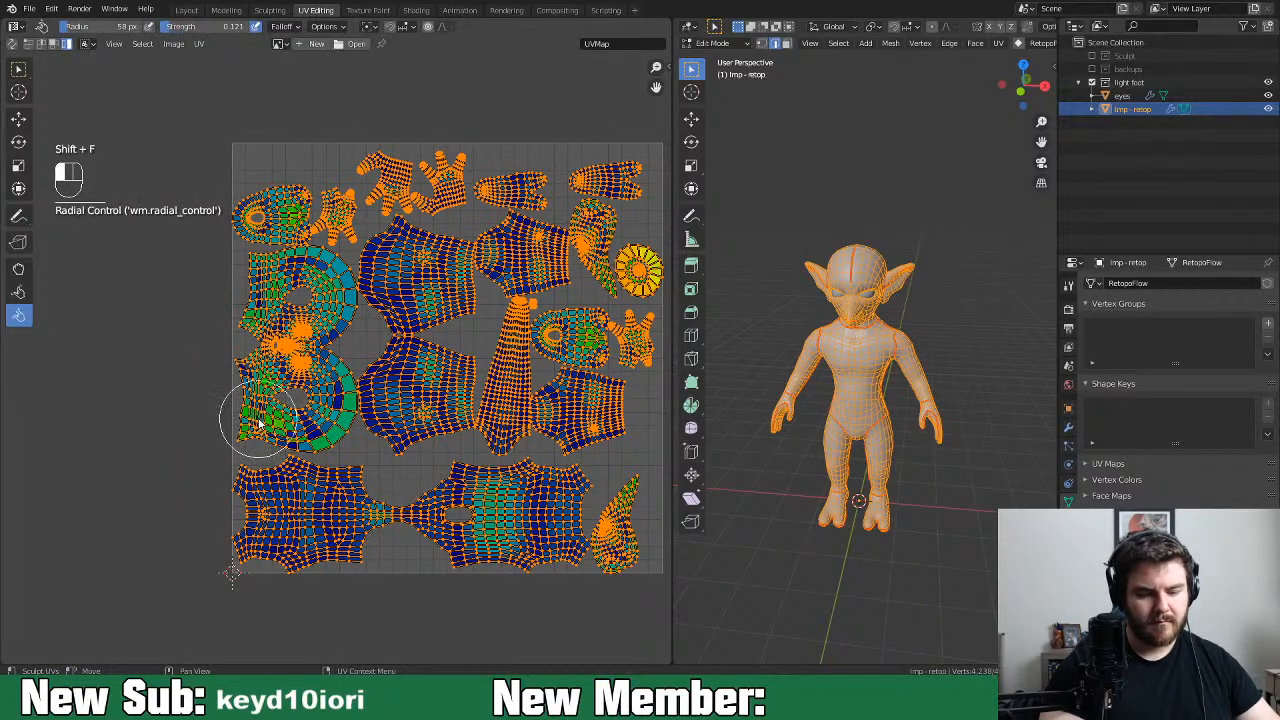
pyautogui.moveTo(271, 387)
pyautogui.mouseDown()
pyautogui.moveTo(326, 377)
pyautogui.moveTo(289, 434)
pyautogui.moveTo(262, 425)
pyautogui.moveTo(345, 435)
pyautogui.moveTo(337, 445)
pyautogui.moveTo(346, 395)
pyautogui.moveTo(332, 437)
pyautogui.moveTo(285, 445)
pyautogui.moveTo(262, 430)
pyautogui.moveTo(322, 420)
pyautogui.moveTo(347, 363)
pyautogui.mouseUp()
pyautogui.moveTo(347, 363); pyautogui.dragTo(357, 391, button='middle')
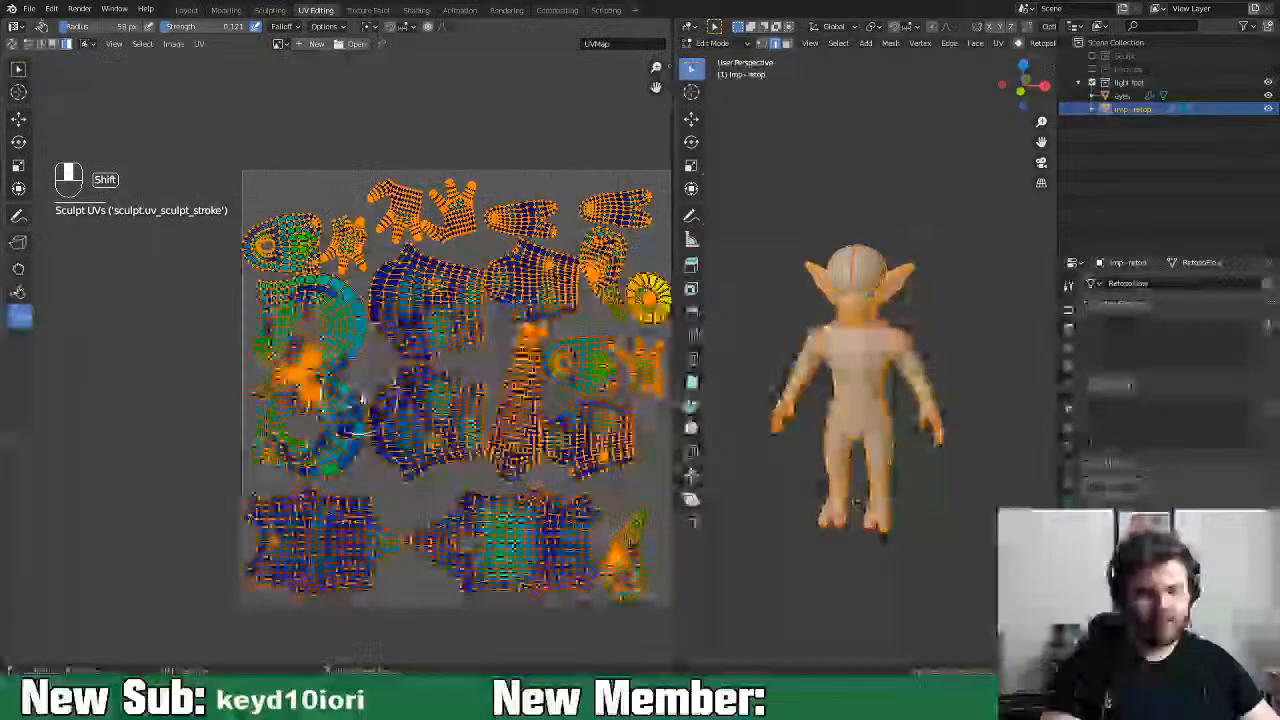
pyautogui.press('u')
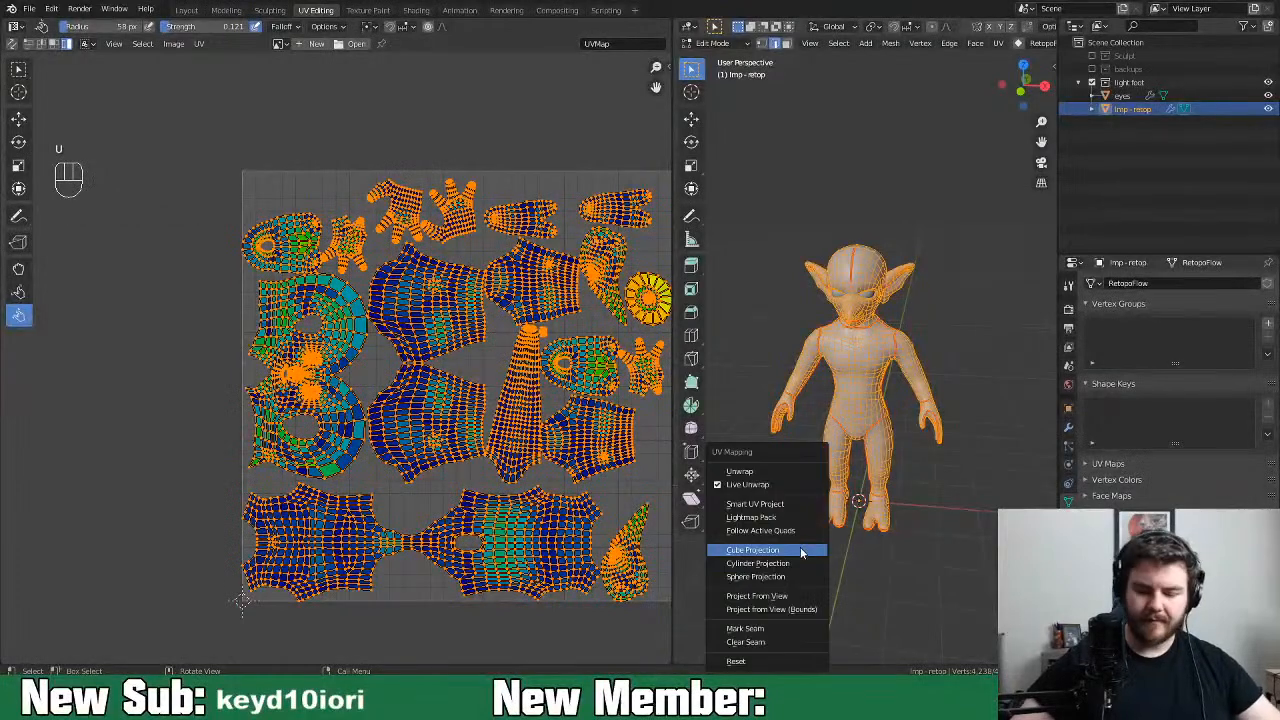
pyautogui.click(798, 472)
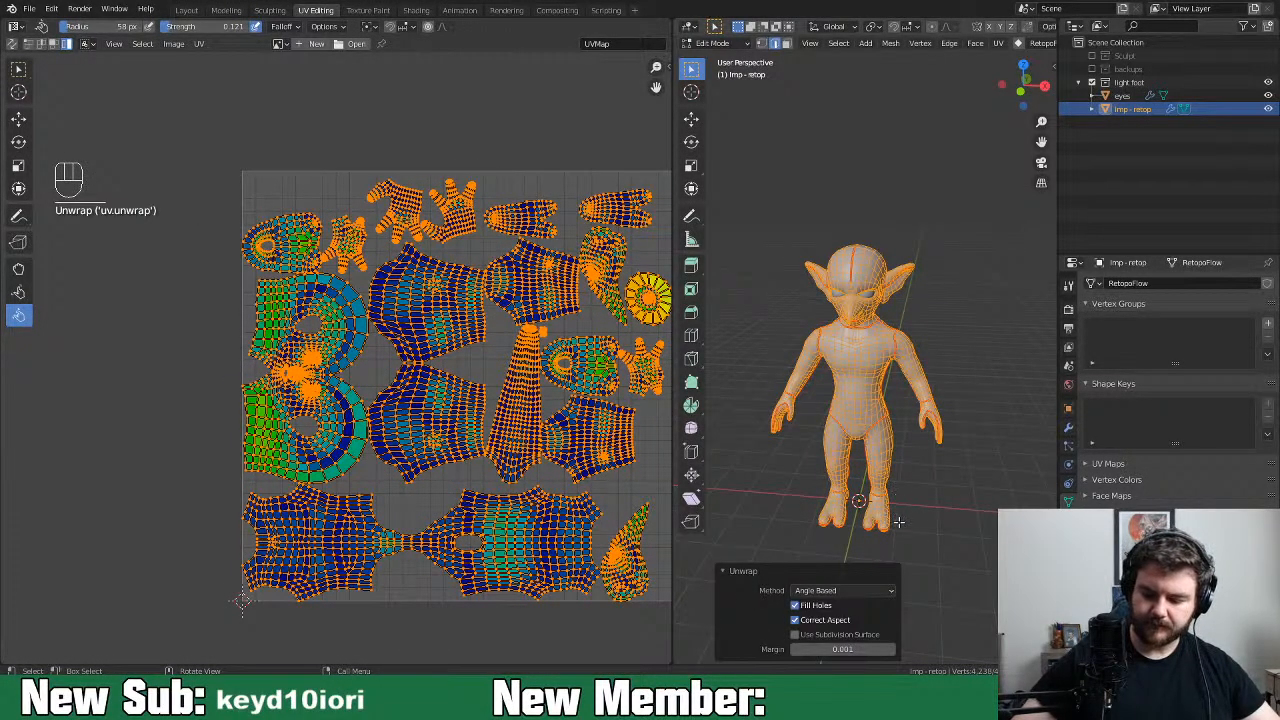
# Mark a seam down the left side of the imp's neck, from just below the ear to the neck seam
pyautogui.moveTo(840, 535); pyautogui.dragTo(840, 430, button='middle')
pyautogui.scroll(8, 888, 420)
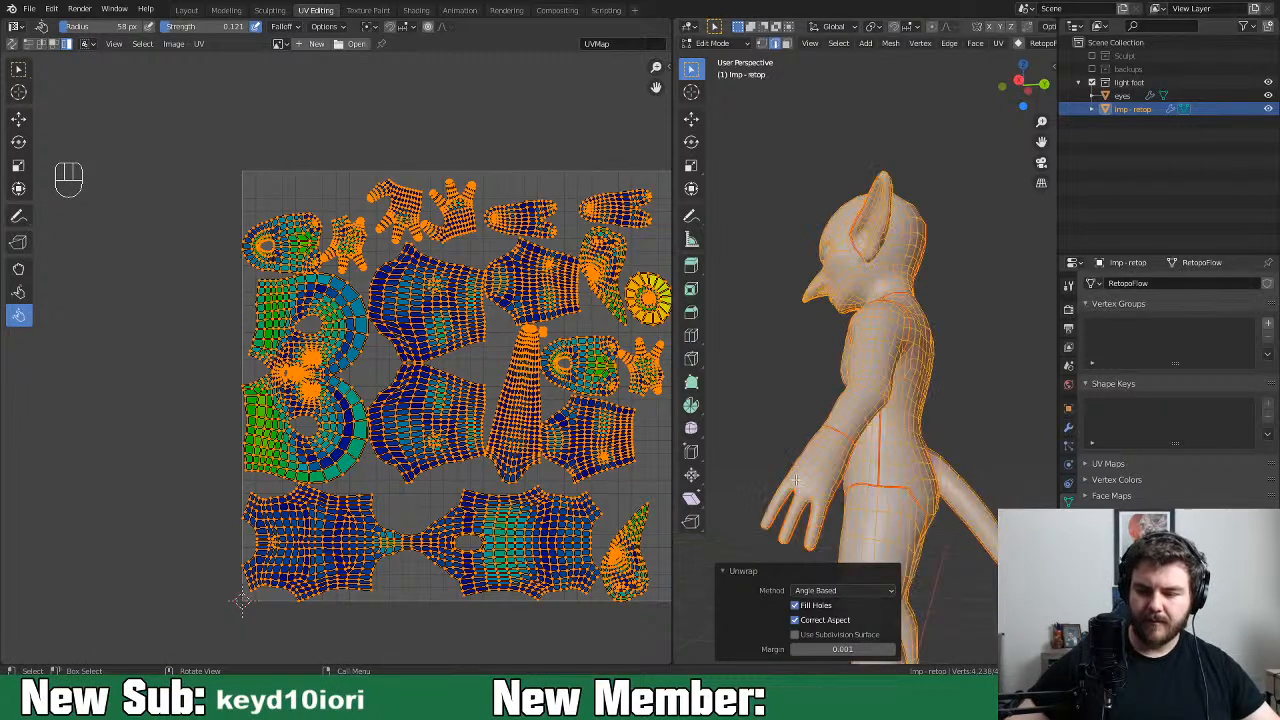
pyautogui.scroll(-5, 800, 473)
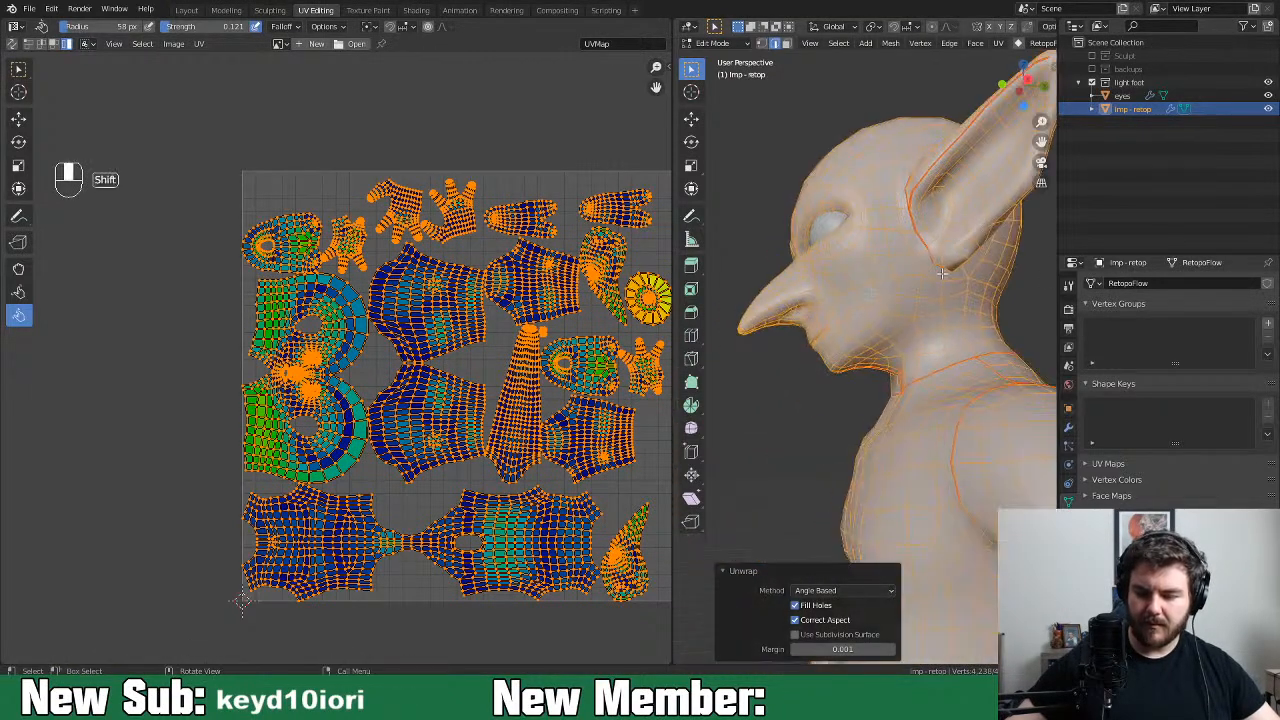
pyautogui.click(945, 275)
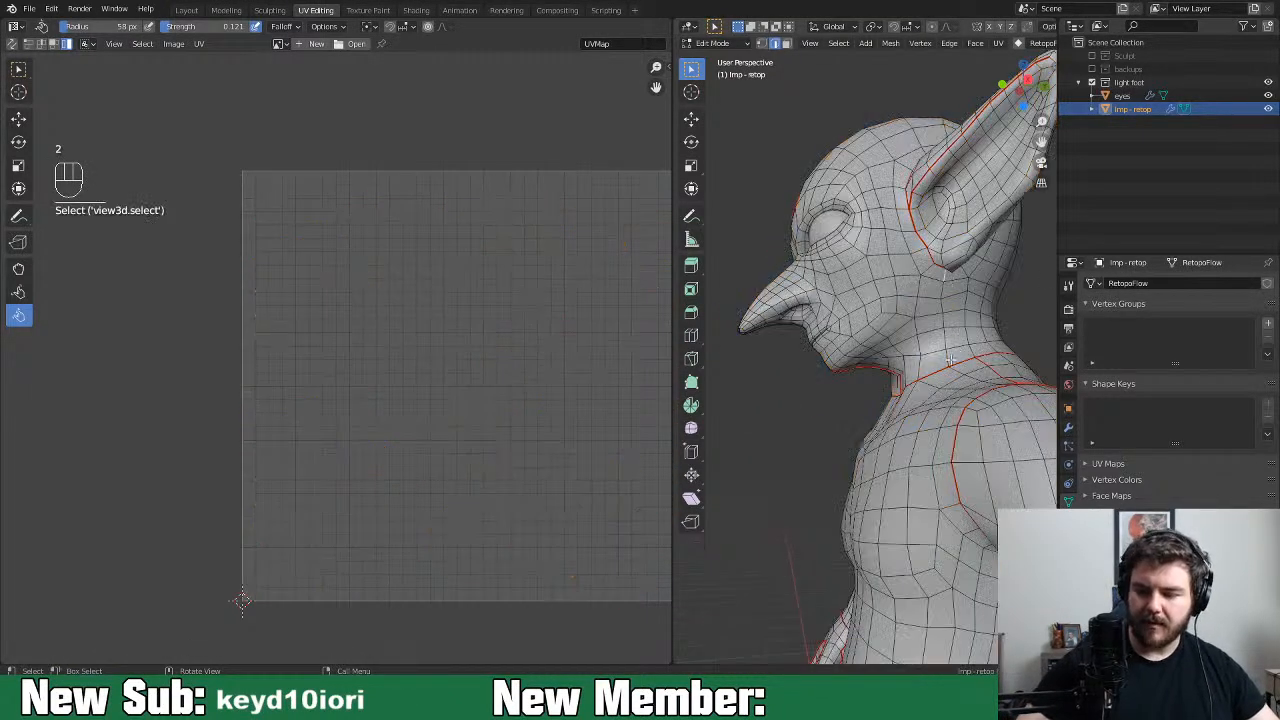
pyautogui.moveTo(975, 332); pyautogui.dragTo(956, 318, button='middle')
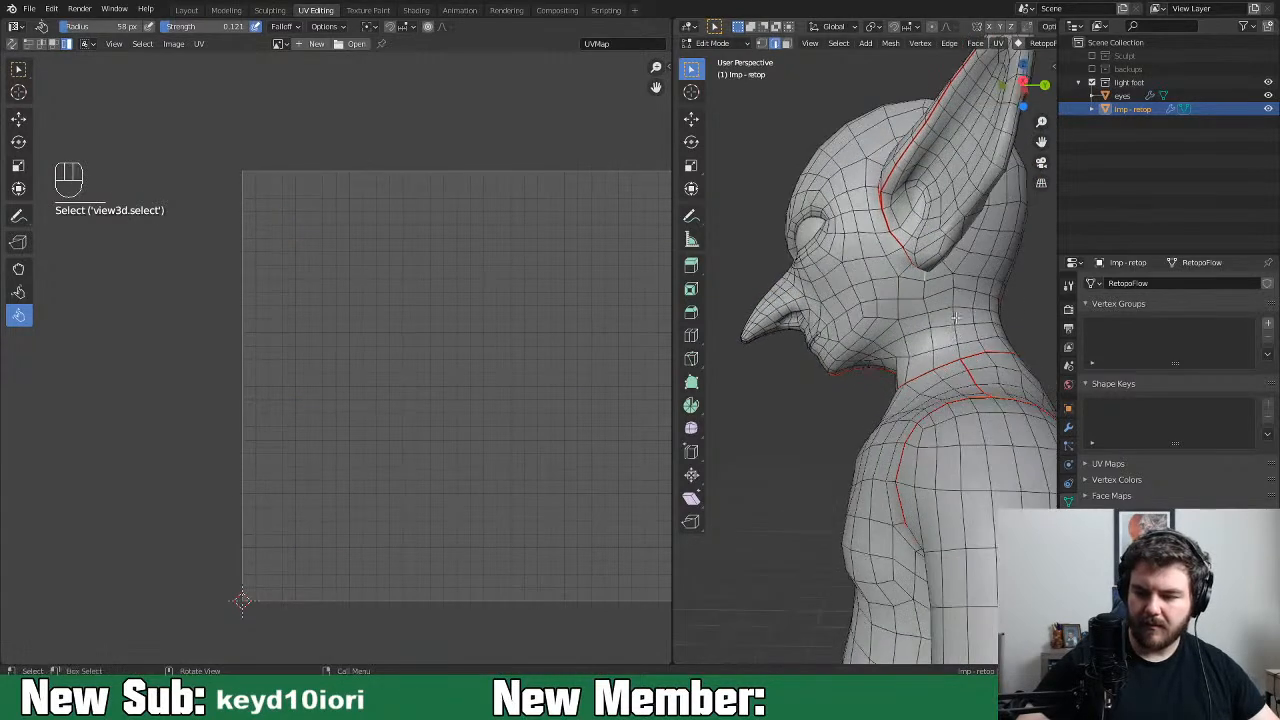
pyautogui.click(954, 283)
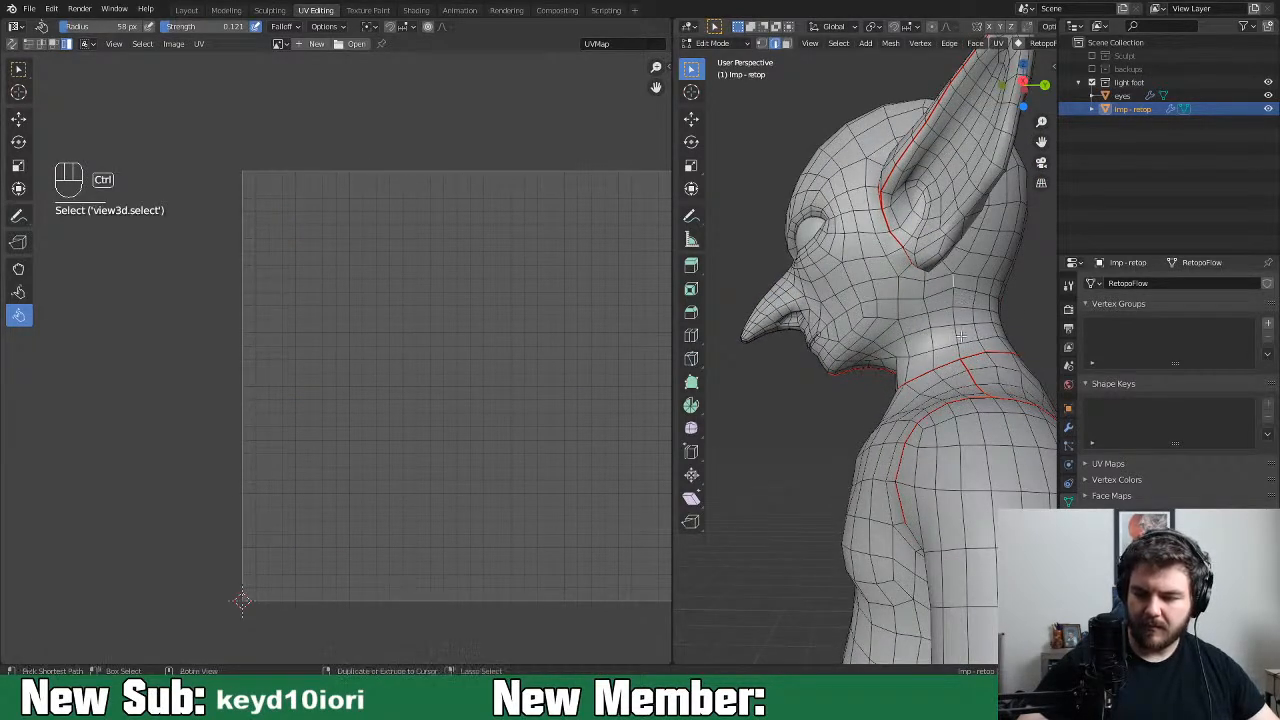
pyautogui.keyDown('ctrl'); pyautogui.click(965, 340); pyautogui.keyUp('ctrl')
pyautogui.rightClick(965, 340)
pyautogui.click(948, 343)
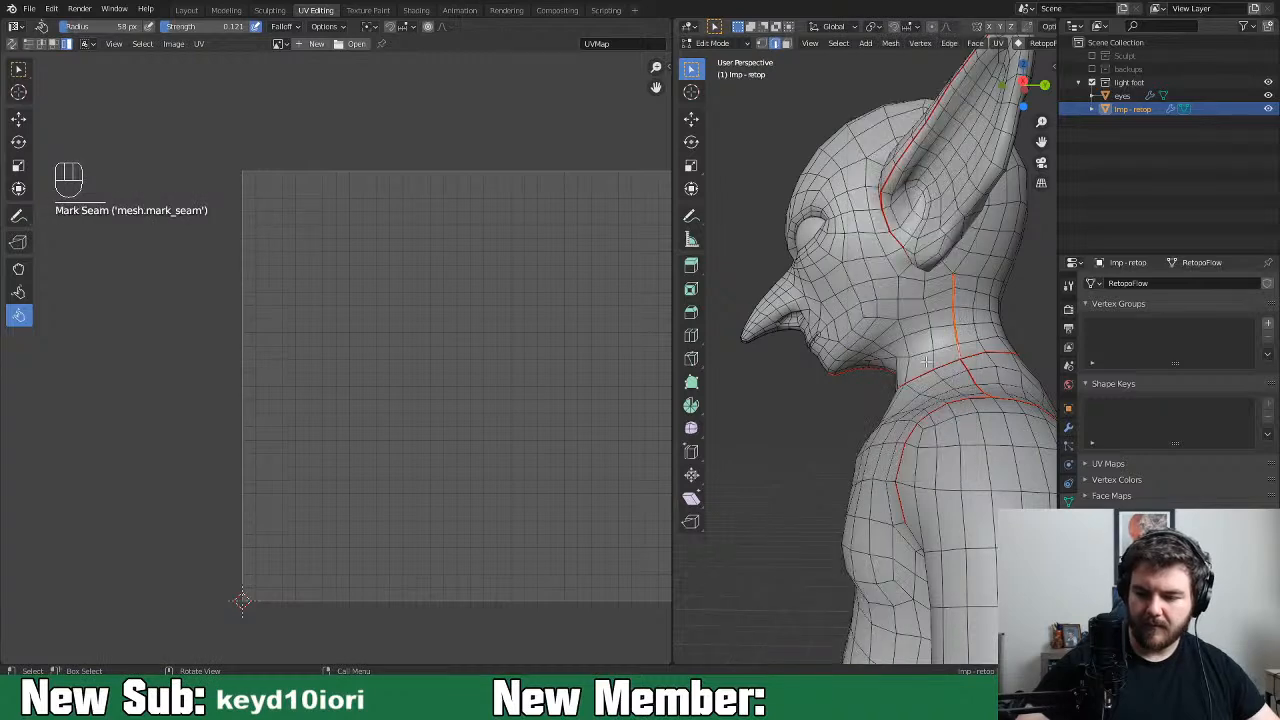
# Turn on UV sync selection with the whole mesh selected and switch the UV editor to the selection tool
pyautogui.press('a')
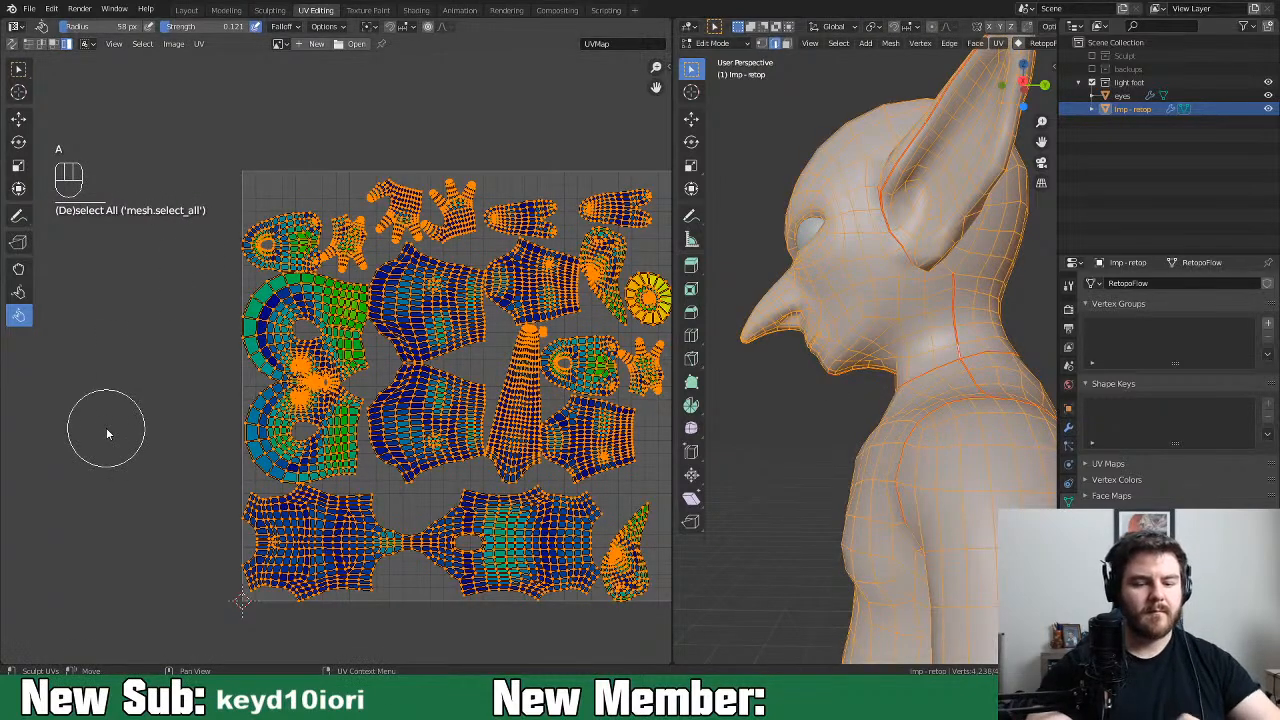
pyautogui.click(13, 44)
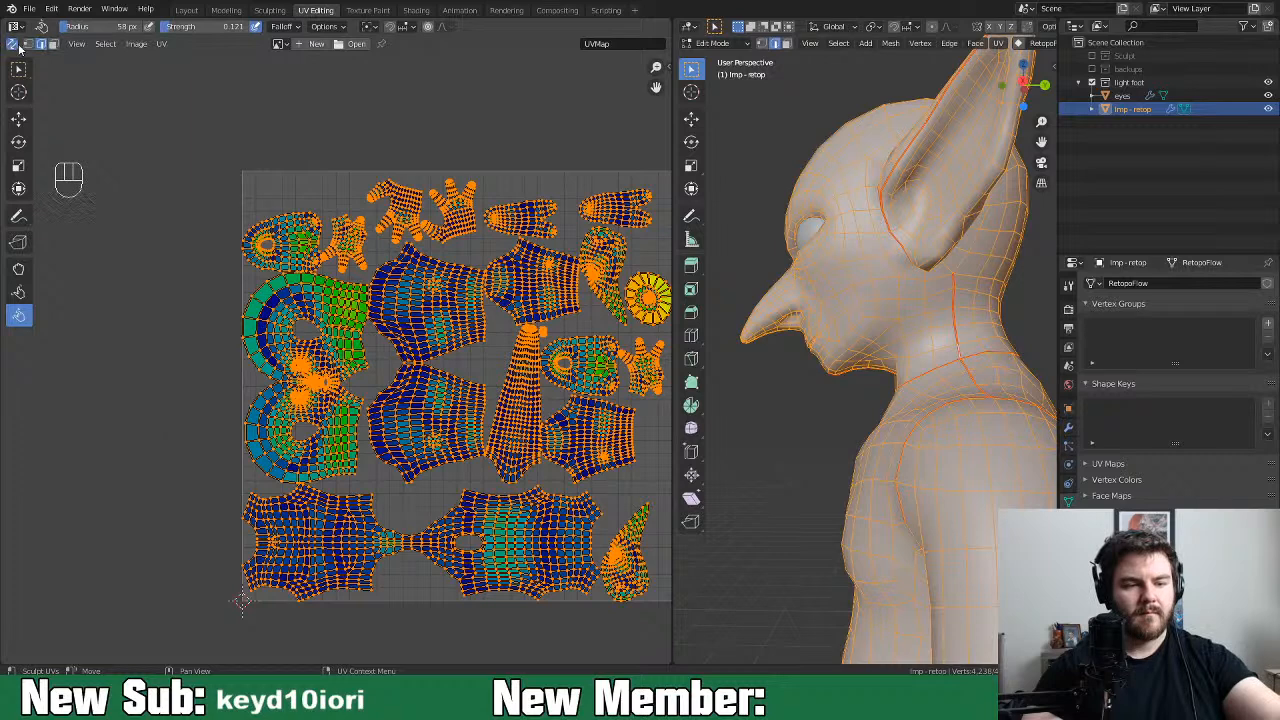
pyautogui.click(20, 68)
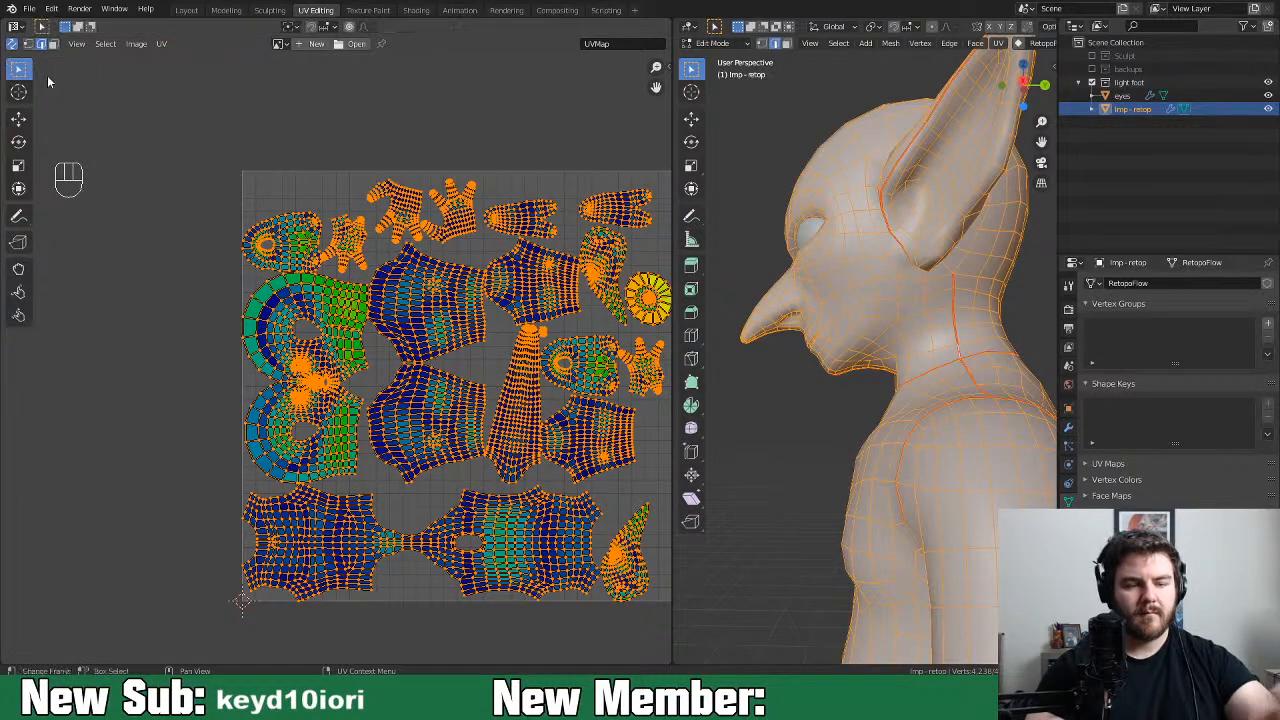
# Mark a seam along the character's right side of the neck, from the neck loop up towards the ear
pyautogui.moveTo(815, 423); pyautogui.dragTo(889, 410, button='middle')
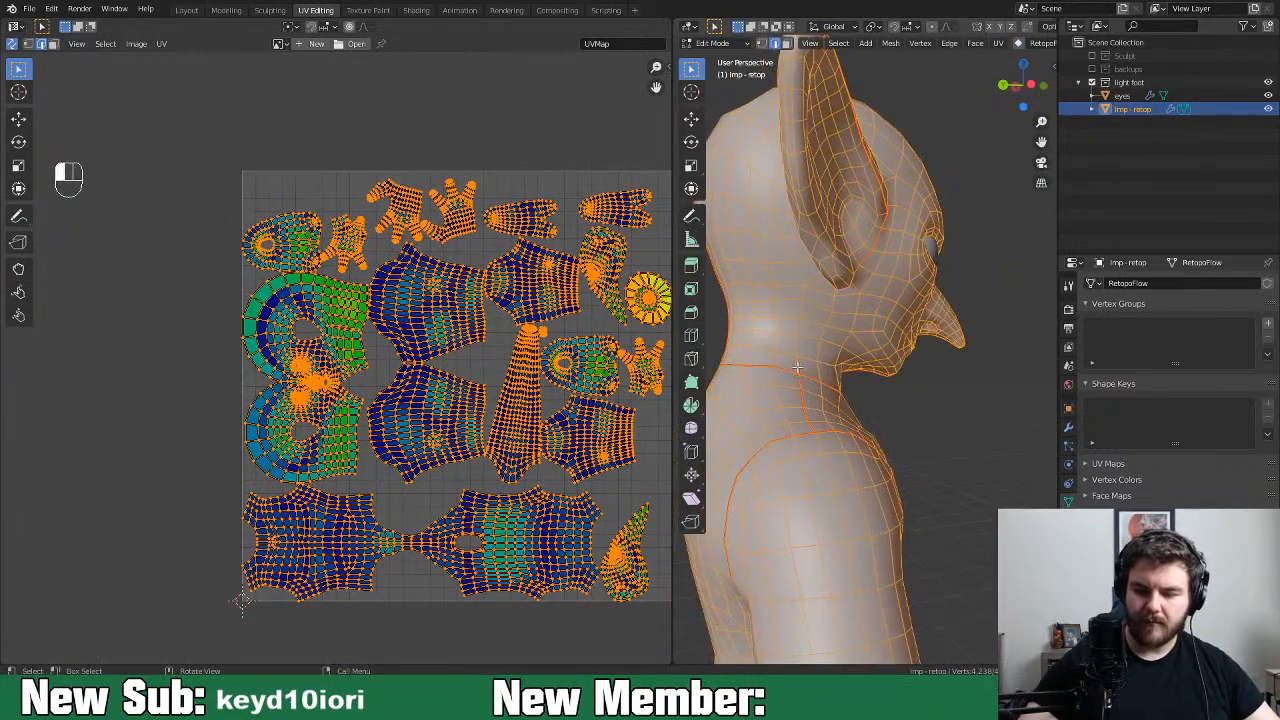
pyautogui.click(800, 365)
pyautogui.keyDown('ctrl'); pyautogui.click(886, 369); pyautogui.keyUp('ctrl')
pyautogui.hotkey('ctrl', 'e')
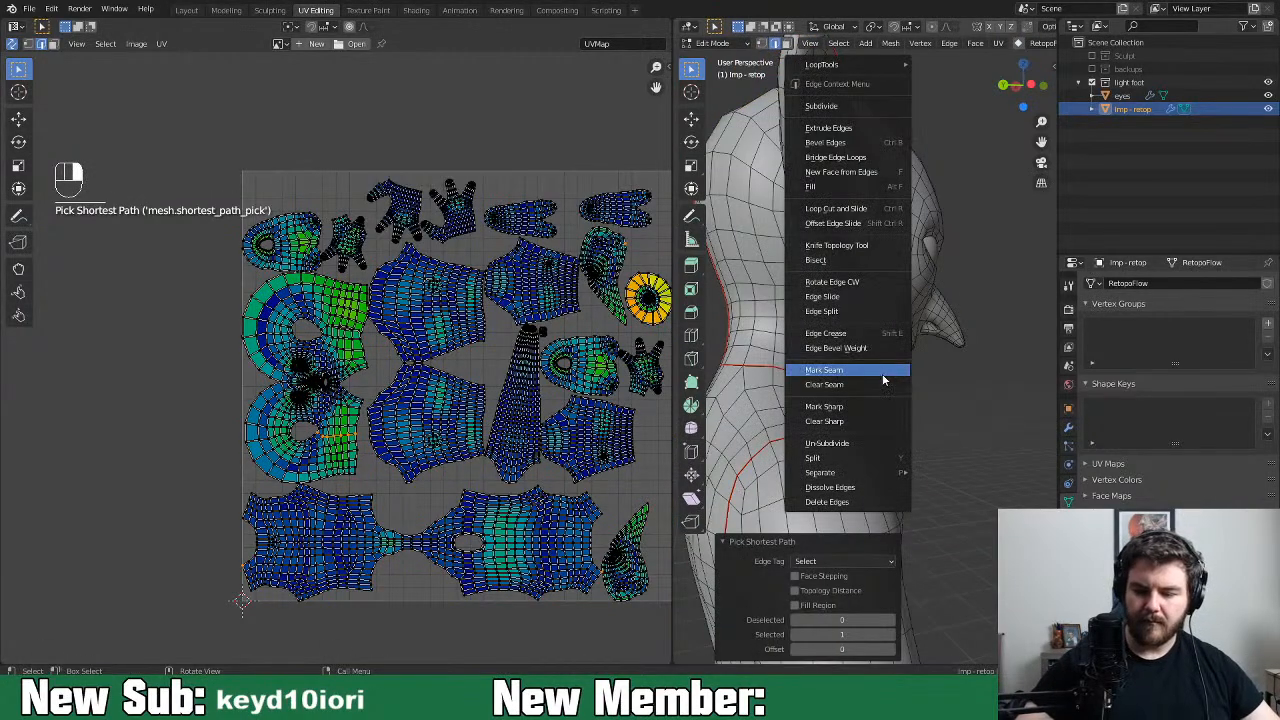
pyautogui.click(883, 371)
# Extend the seam on the character's left side of the neck up to the base of the ear
pyautogui.moveTo(890, 363); pyautogui.dragTo(1077, 384, button='middle')
pyautogui.keyDown('ctrl'); pyautogui.click(842, 318); pyautogui.keyUp('ctrl')
pyautogui.hotkey('ctrl', 'e')
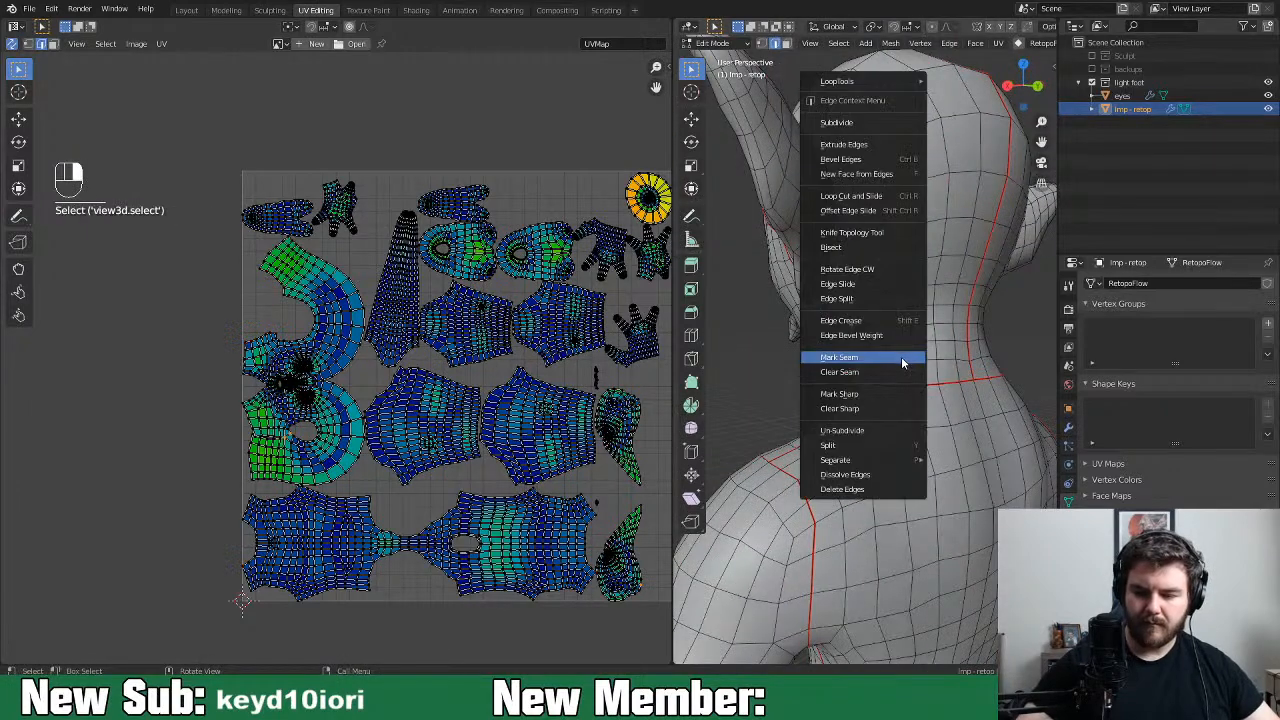
pyautogui.click(899, 358)
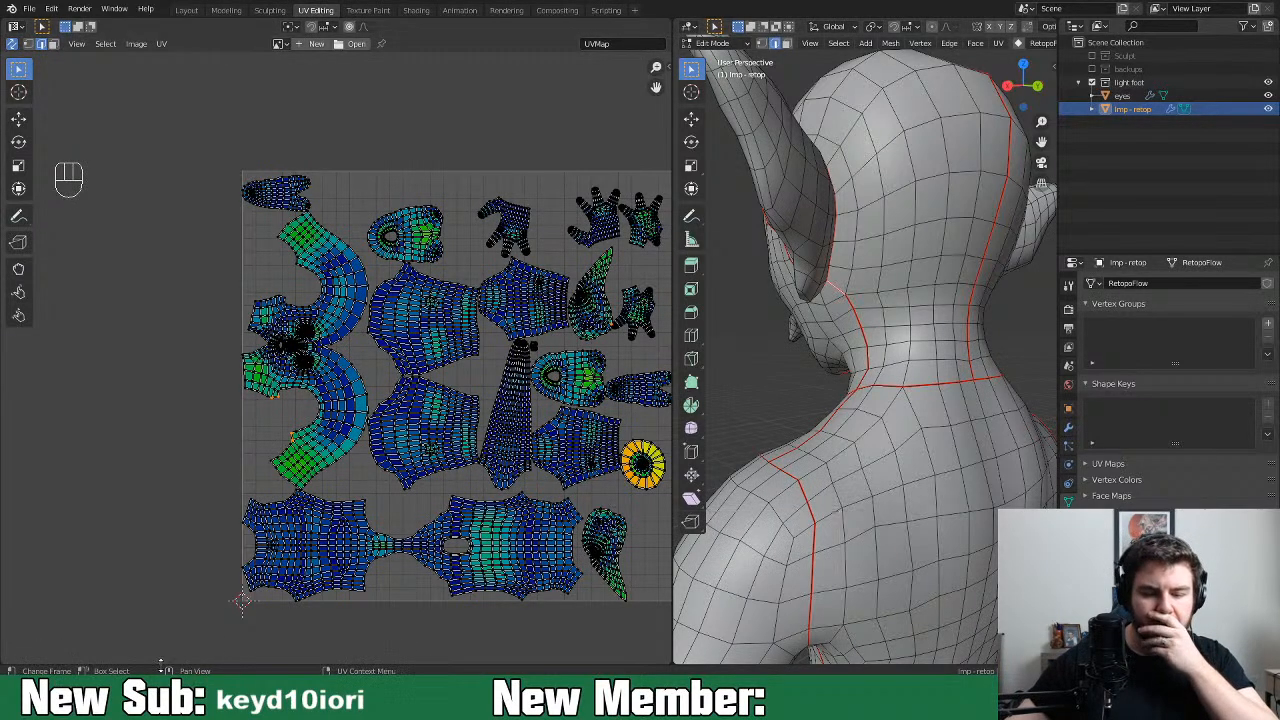
# Select a face of the small round, highly stretched UV island and frame it on the model
pyautogui.scroll(-6, 890, 418)
pyautogui.moveTo(890, 418); pyautogui.dragTo(680, 426, button='middle')
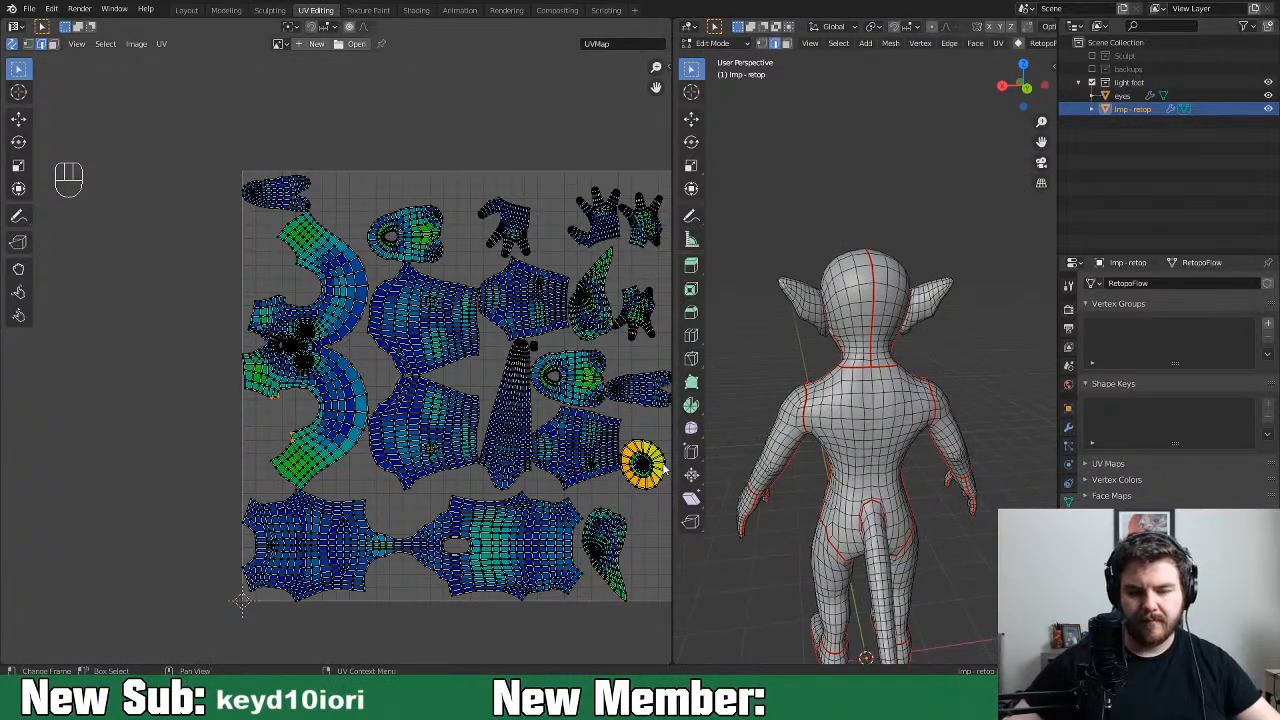
pyautogui.press('3')
pyautogui.click(650, 462)
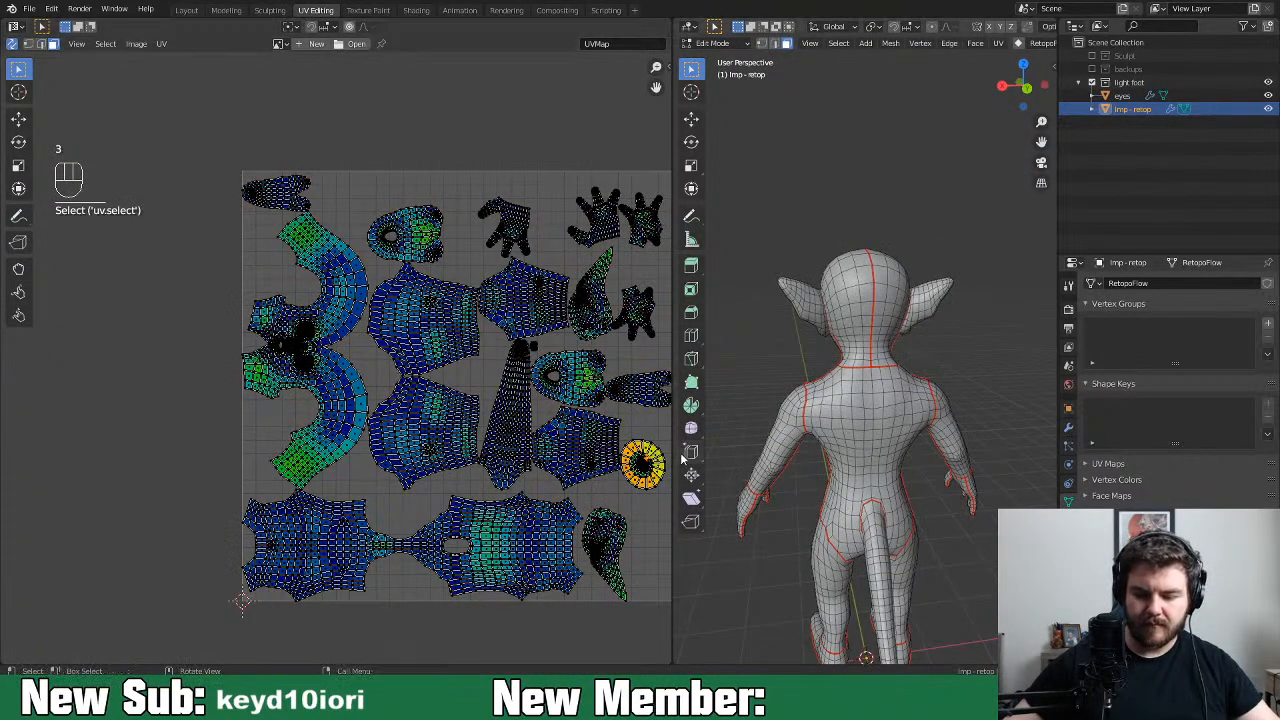
pyautogui.press('KP_Decimal')
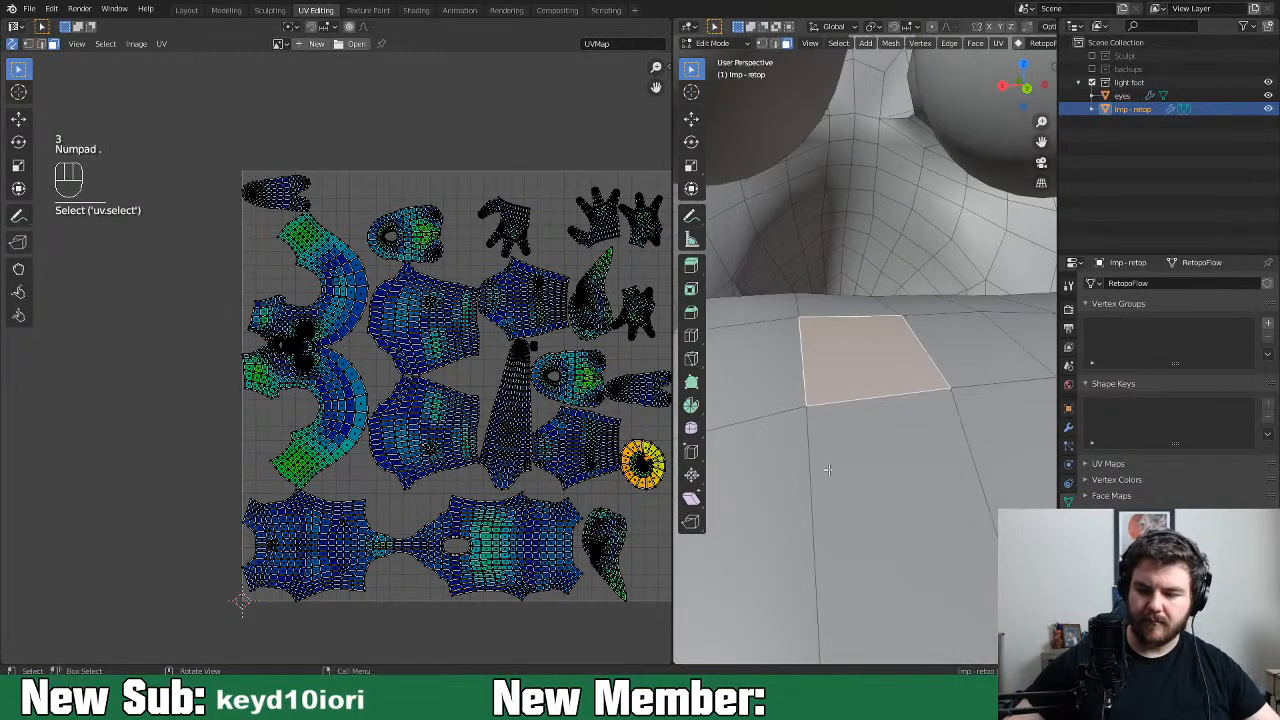
pyautogui.scroll(-8, 830, 468)
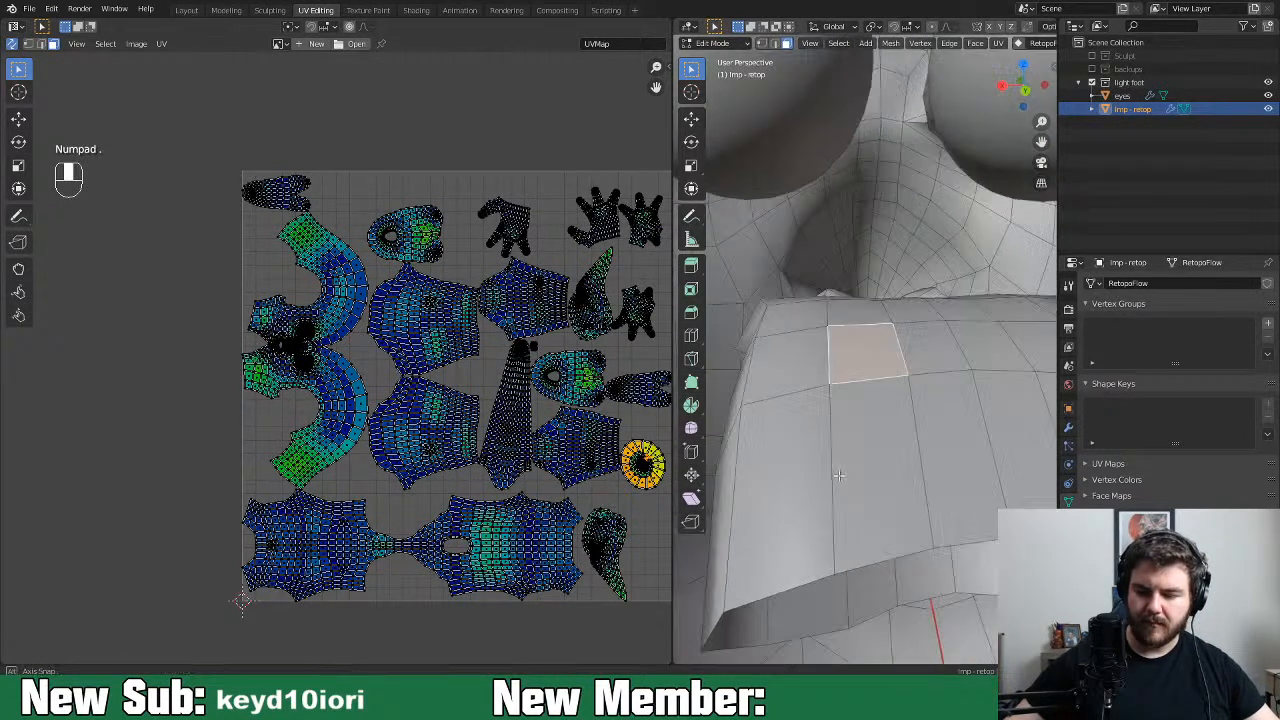
pyautogui.moveTo(835, 471); pyautogui.dragTo(759, 494, button='middle')
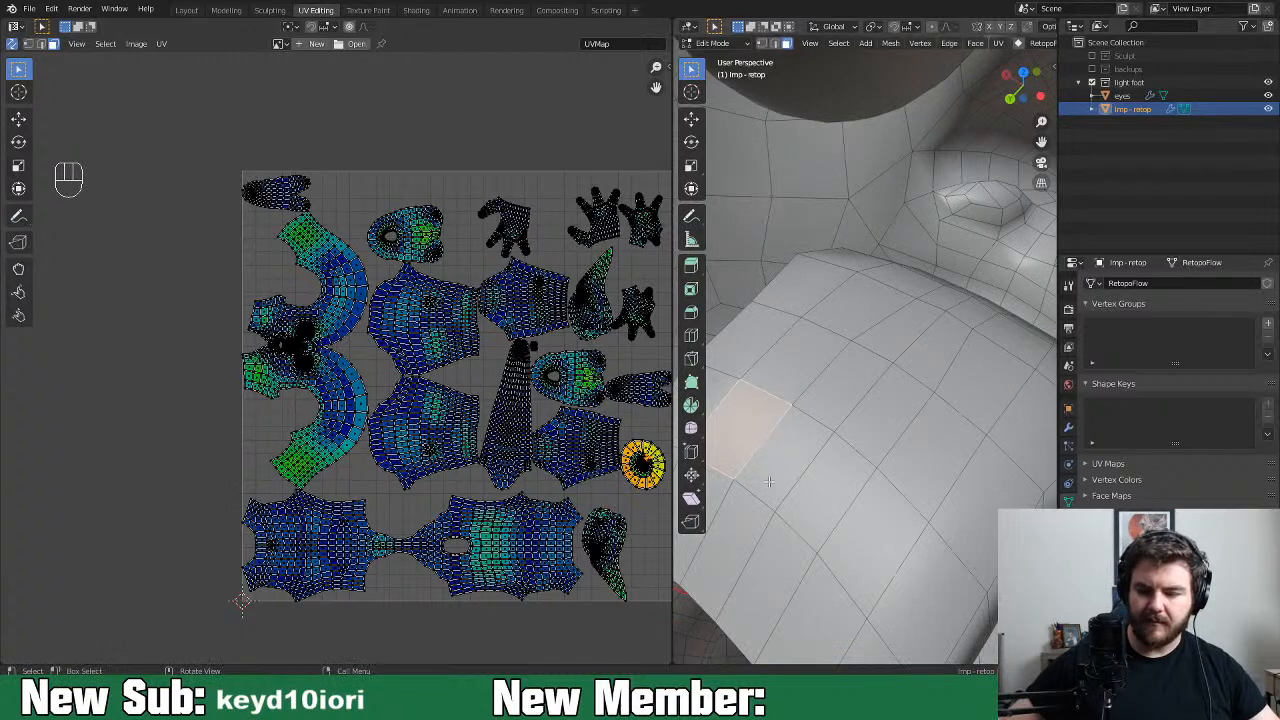
# Mark a seam along the centre line of the mouth cavity's surface
pyautogui.moveTo(942, 385); pyautogui.dragTo(779, 368, button='middle')
pyautogui.press('2')
pyautogui.click(889, 376)
pyautogui.moveTo(860, 487); pyautogui.dragTo(885, 455, button='middle')
pyautogui.keyDown('ctrl'); pyautogui.click(885, 455); pyautogui.keyUp('ctrl')
pyautogui.rightClick(885, 452)
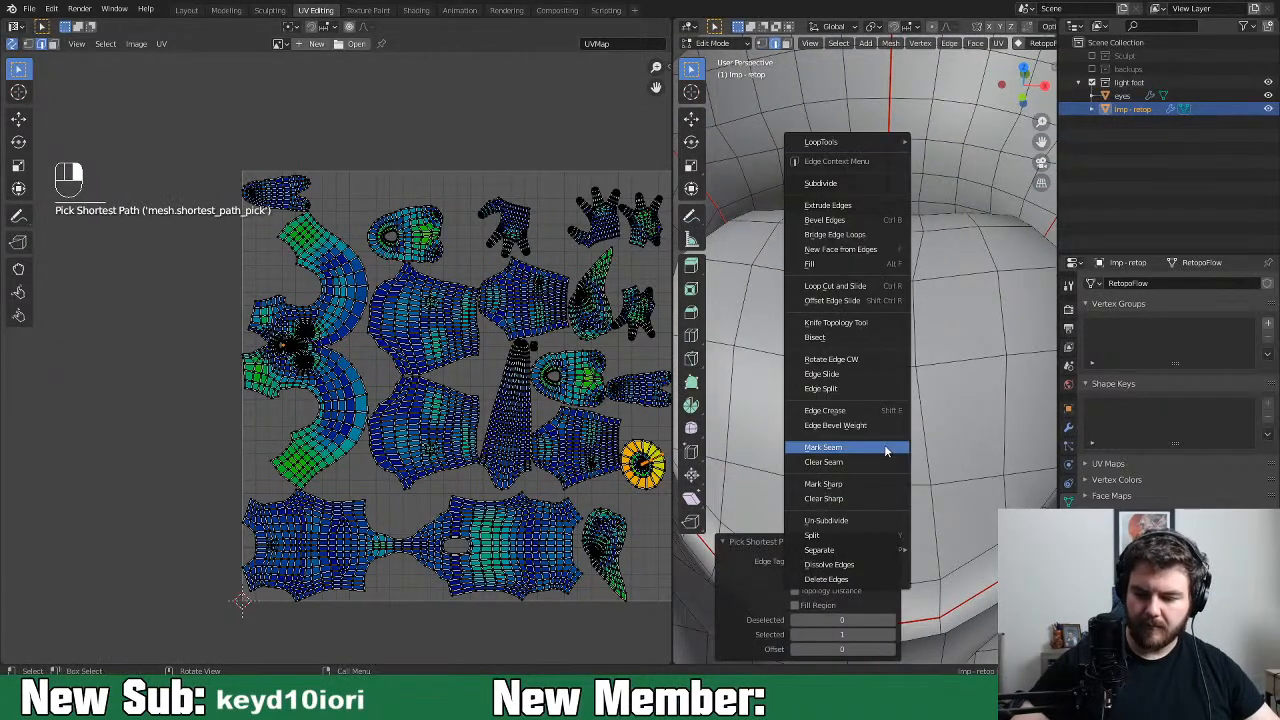
pyautogui.click(884, 449)
# Unwrap the entire mesh with the new mouth seam
pyautogui.moveTo(862, 492); pyautogui.dragTo(895, 458, button='middle')
pyautogui.press('a')
pyautogui.press('u')
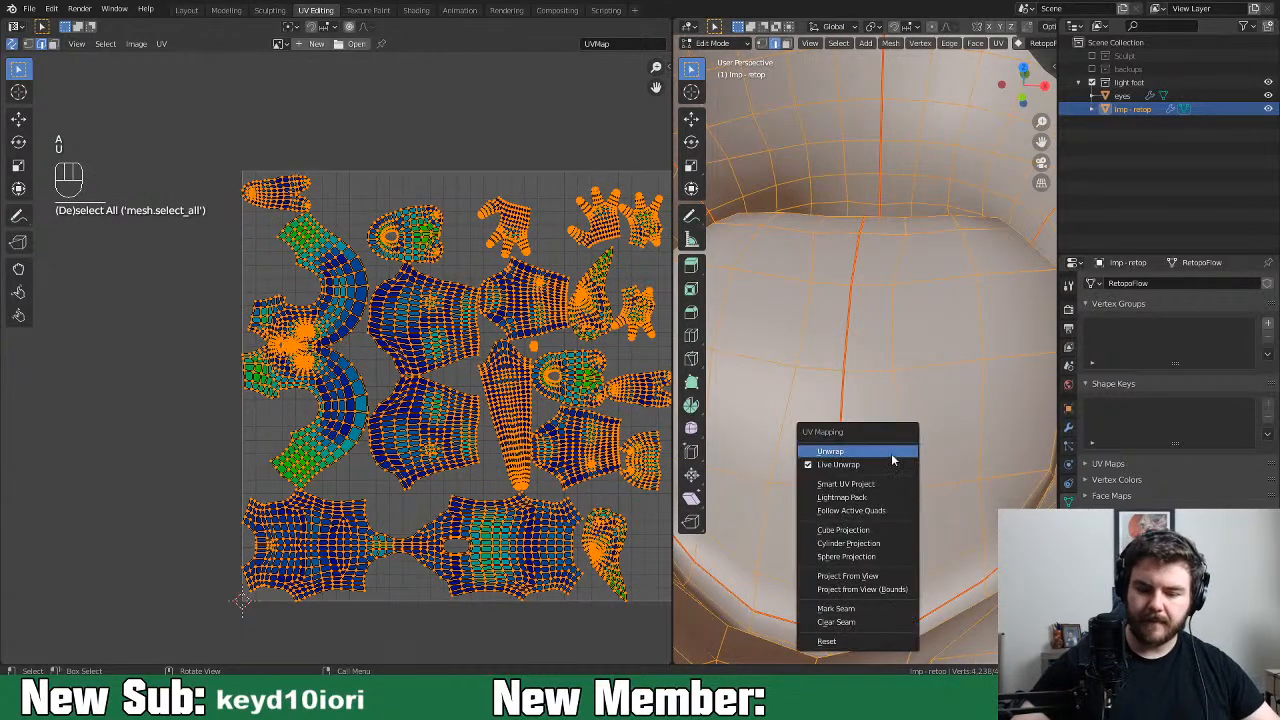
pyautogui.click(893, 452)
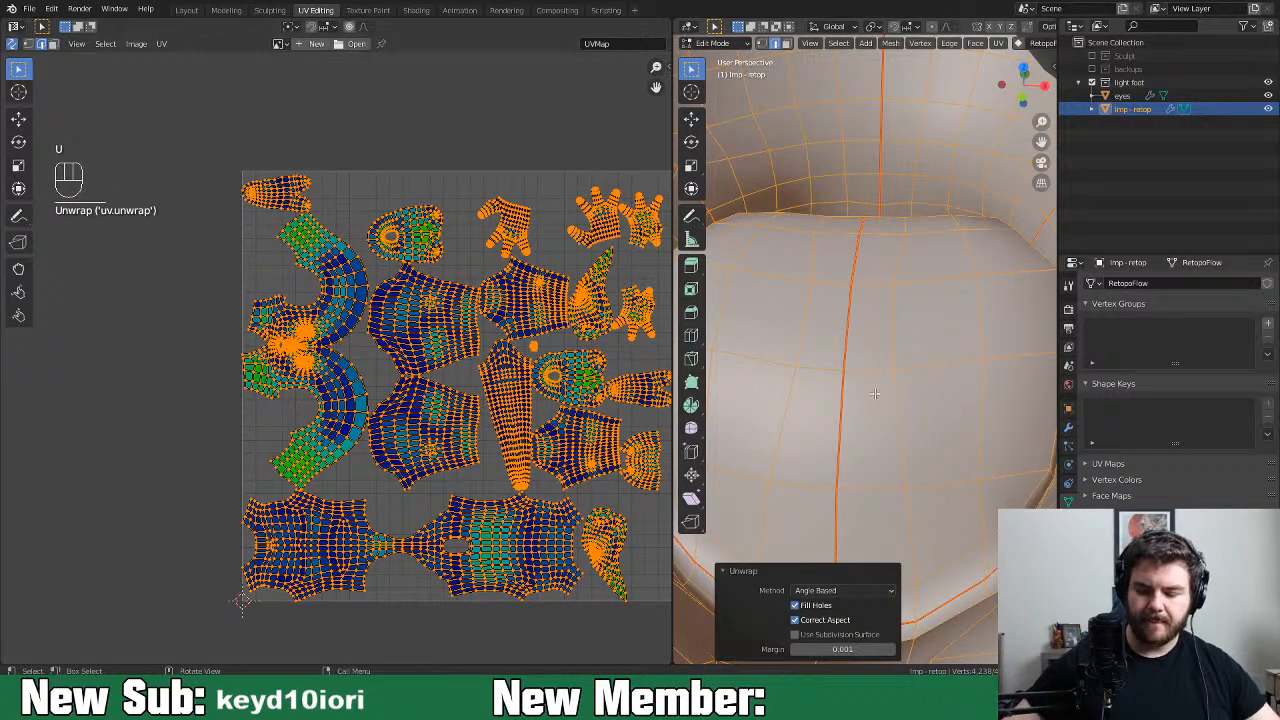
pyautogui.scroll(-6, 960, 420)
pyautogui.moveTo(953, 393); pyautogui.dragTo(945, 420, button='middle')
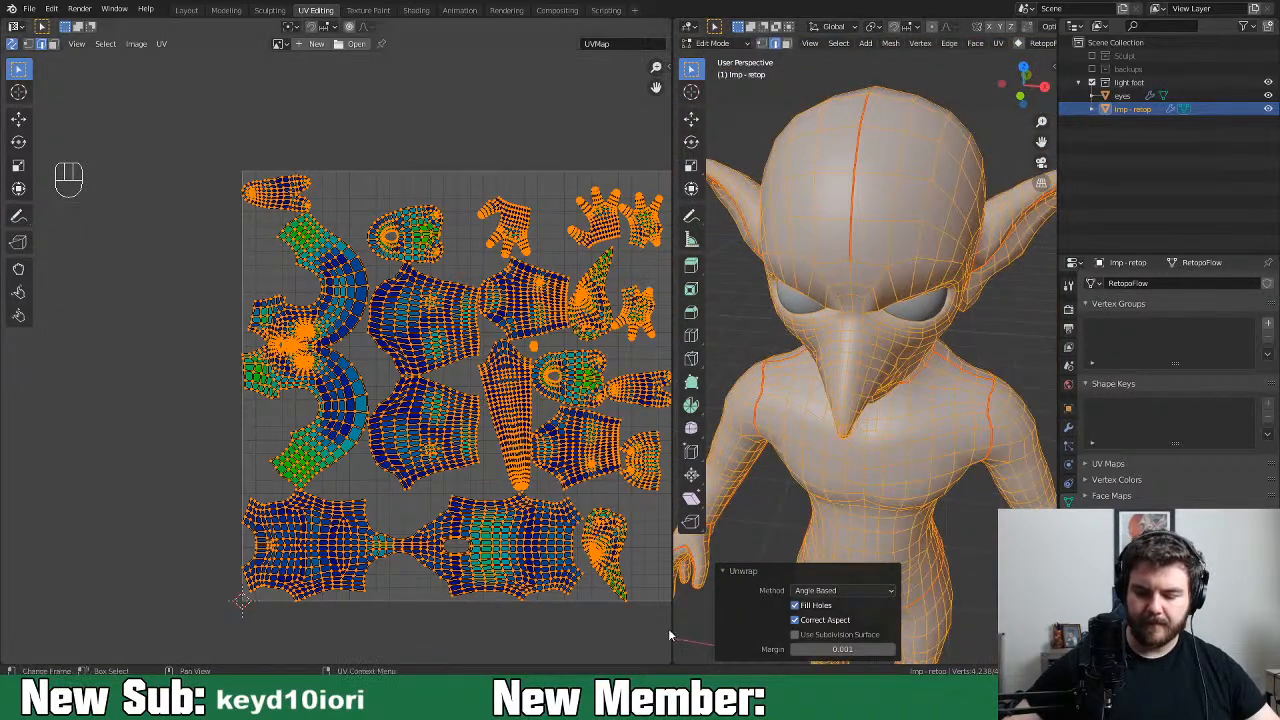
# Widen the 3D viewport and bring the UV layout back into view in the narrower UV editor
pyautogui.moveTo(670, 632); pyautogui.dragTo(490, 600)
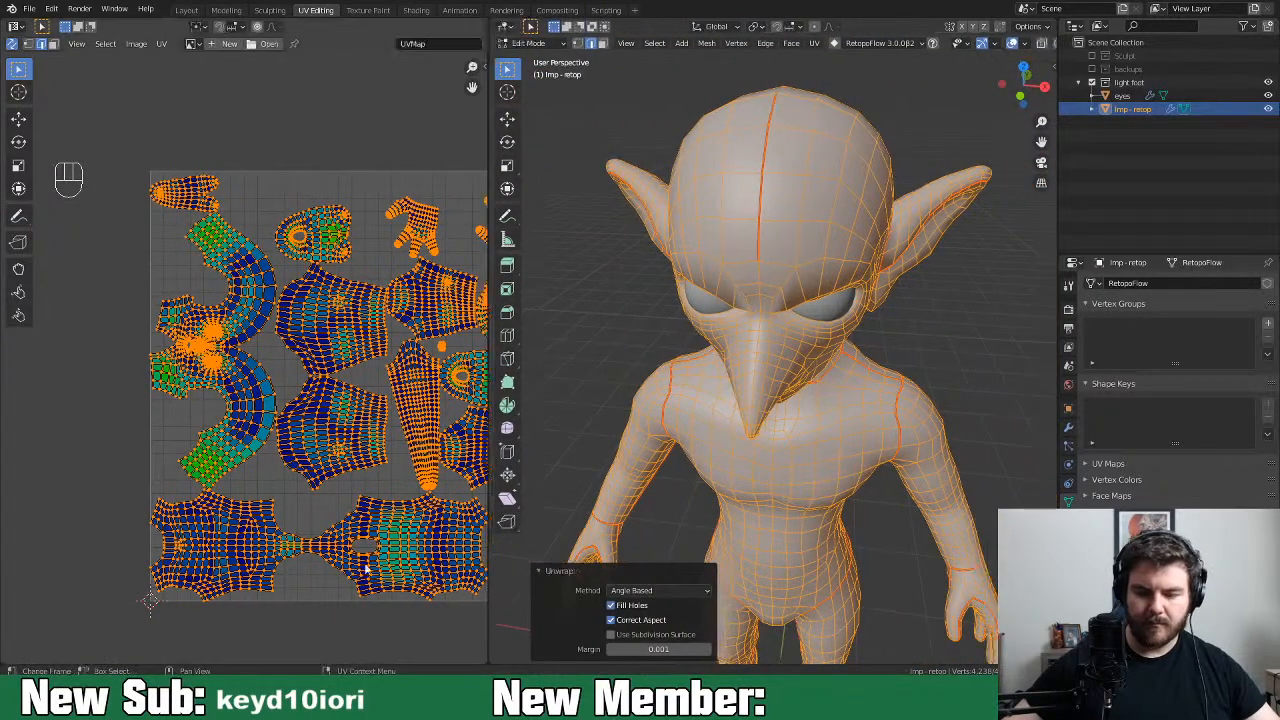
pyautogui.scroll(-3, 353, 485)
pyautogui.moveTo(353, 485); pyautogui.dragTo(352, 518, button='middle')
pyautogui.scroll(3, 263, 483)
# Clear the seam running from the character's left ear down the side of the neck to the neck loop
pyautogui.moveTo(850, 400); pyautogui.dragTo(910, 370, button='middle')
pyautogui.click(910, 370)
pyautogui.keyDown('ctrl'); pyautogui.click(896, 402); pyautogui.keyUp('ctrl')
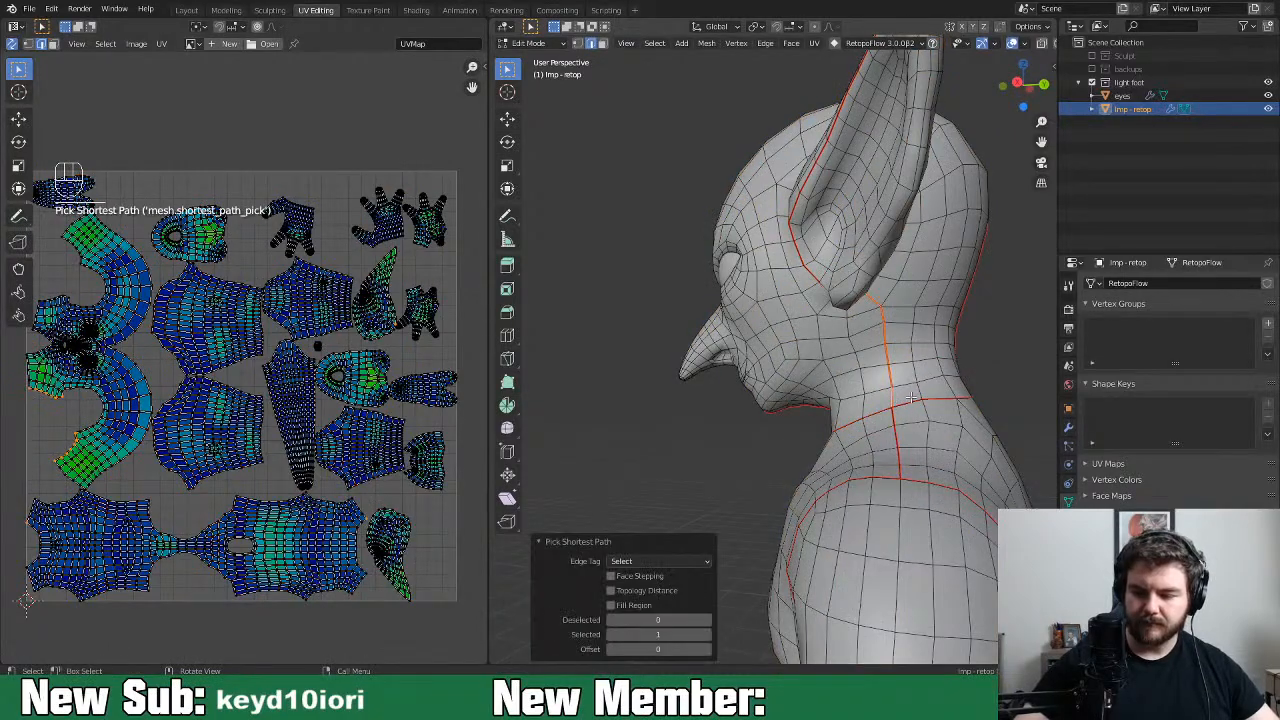
pyautogui.rightClick(903, 412)
pyautogui.click(889, 397)
# Clear the matching seam between the character's right ear and the neck loop, and save the file
pyautogui.moveTo(805, 434); pyautogui.dragTo(846, 464, button='middle')
pyautogui.click(738, 305)
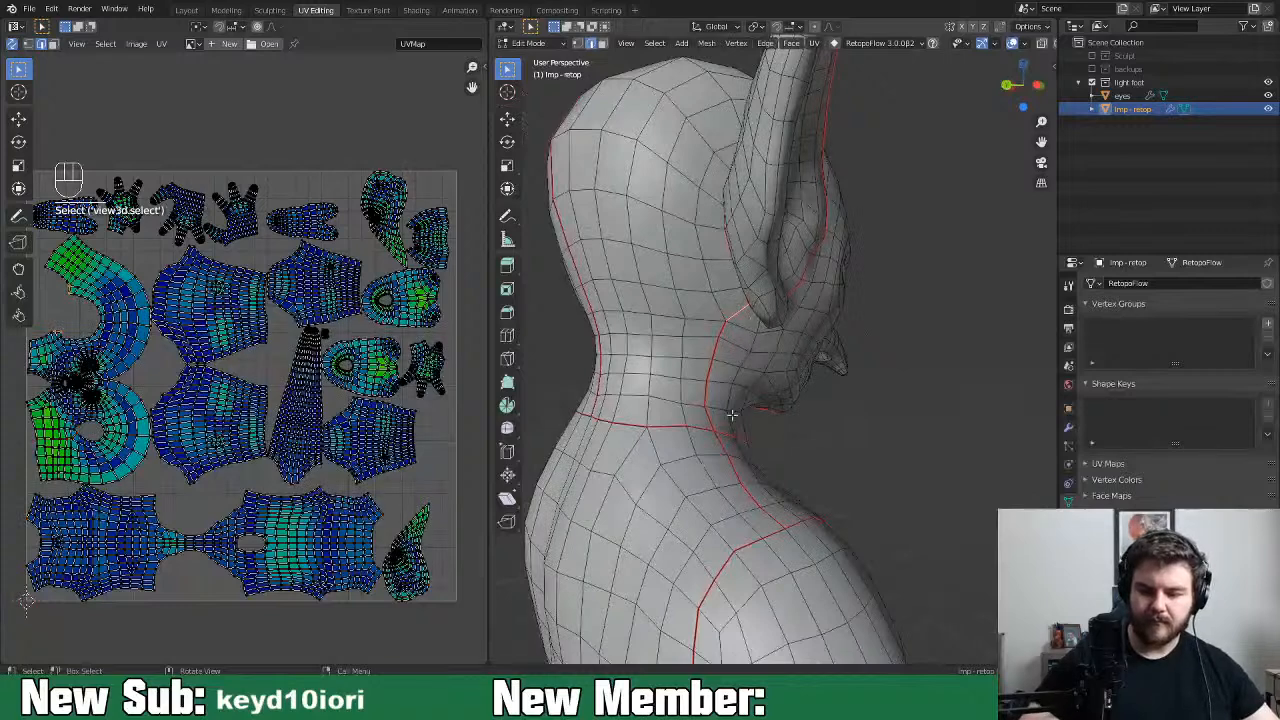
pyautogui.keyDown('ctrl'); pyautogui.click(718, 417); pyautogui.keyUp('ctrl')
pyautogui.rightClick(753, 406)
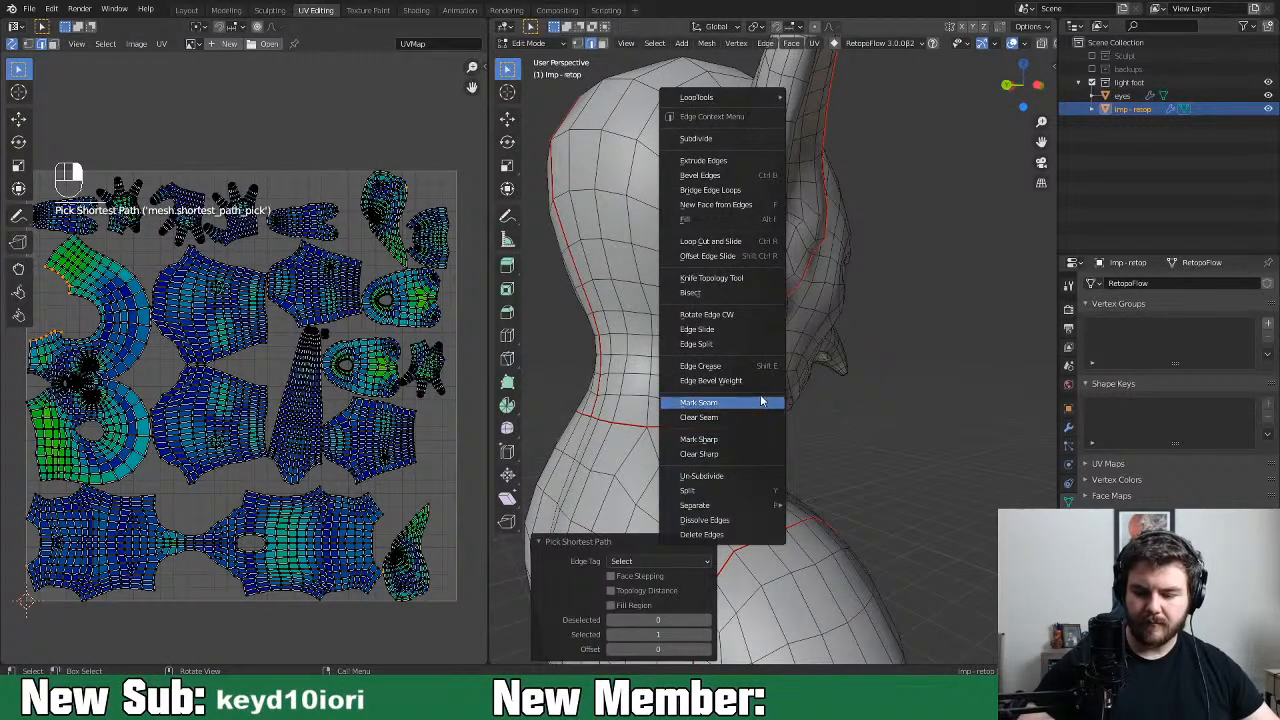
pyautogui.click(762, 417)
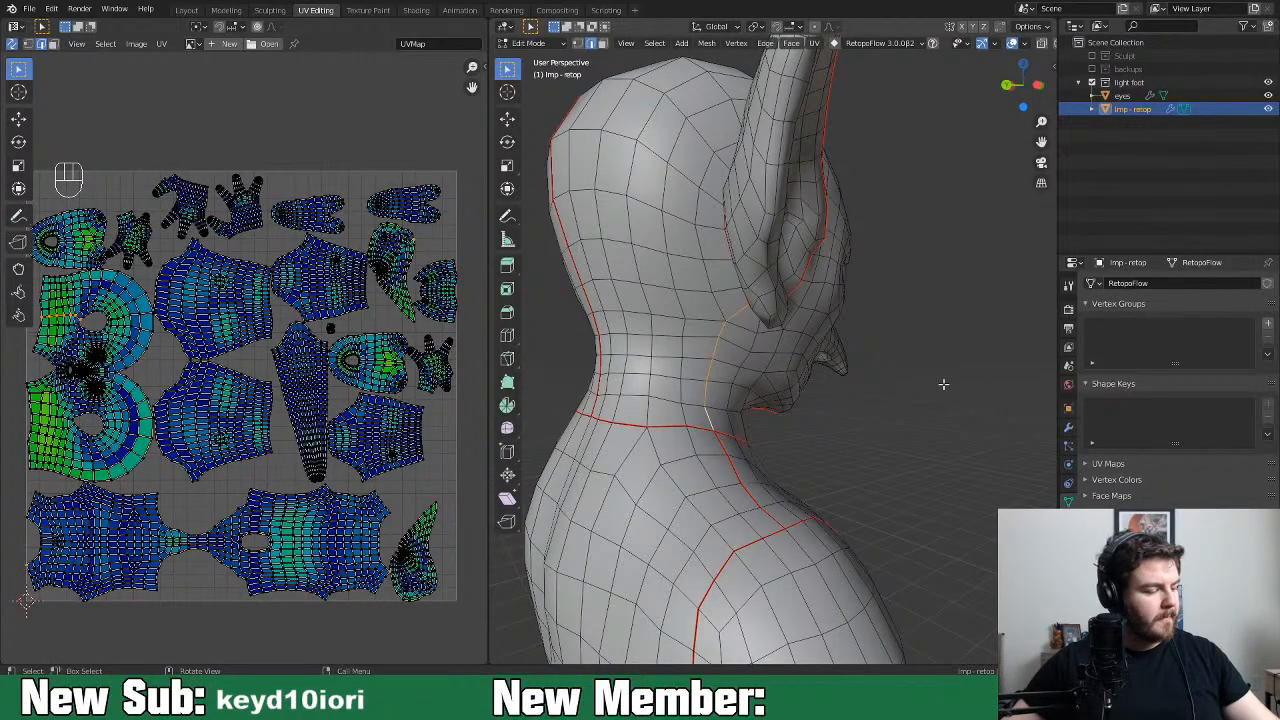
pyautogui.hotkey('ctrl', 's')
# Examine the seam placement around the head, neck and torso and compare it with the UV islands
pyautogui.scroll(-3, 955, 402)
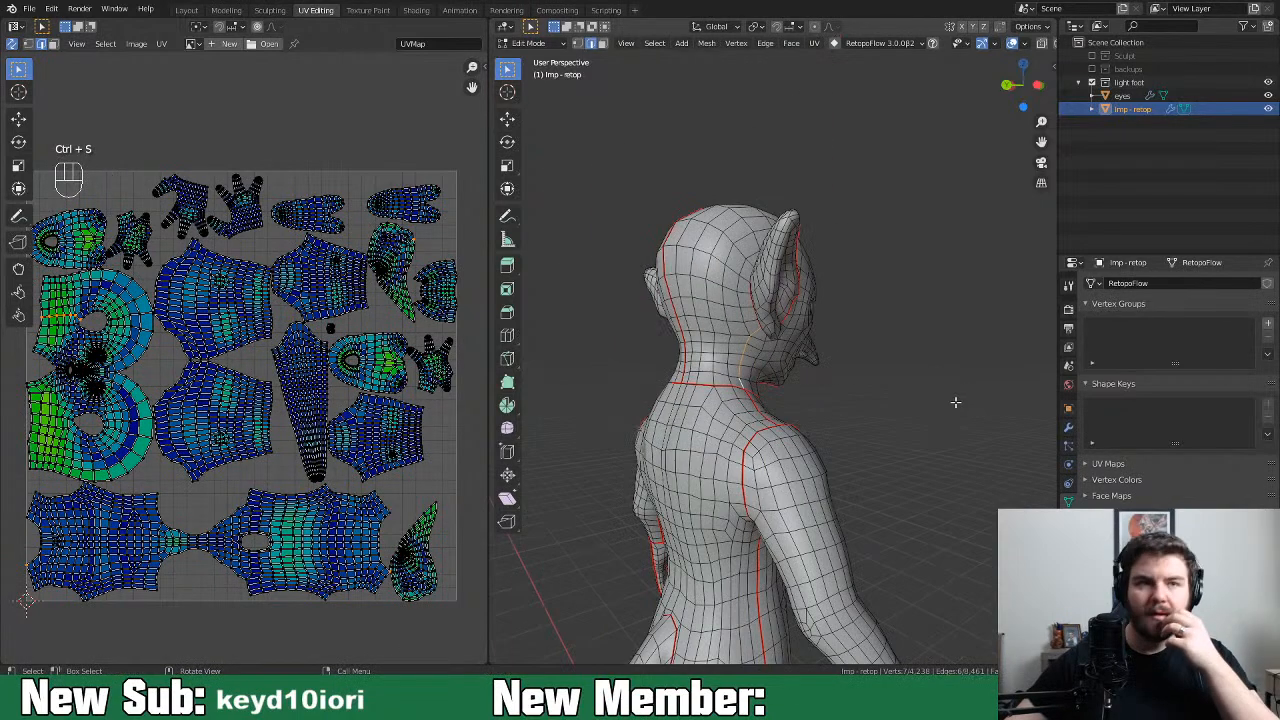
pyautogui.scroll(-3, 955, 402)
pyautogui.moveTo(926, 397); pyautogui.dragTo(757, 437, button='middle')
pyautogui.moveTo(751, 432); pyautogui.dragTo(686, 409, button='middle')
pyautogui.scroll(2, 762, 481)
pyautogui.moveTo(762, 481); pyautogui.dragTo(845, 430, button='middle')
pyautogui.scroll(-3, 240, 451)
pyautogui.scroll(3, 240, 451)
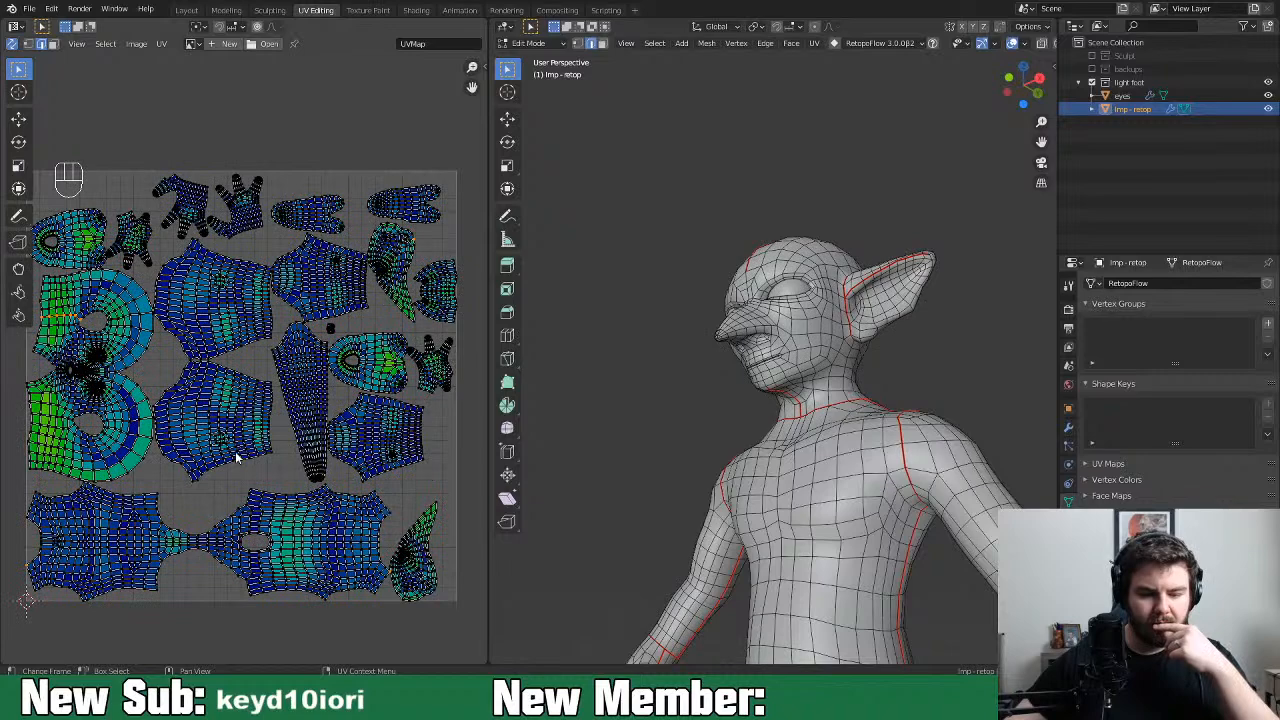
pyautogui.scroll(3, 243, 457)
pyautogui.scroll(-3, 240, 449)
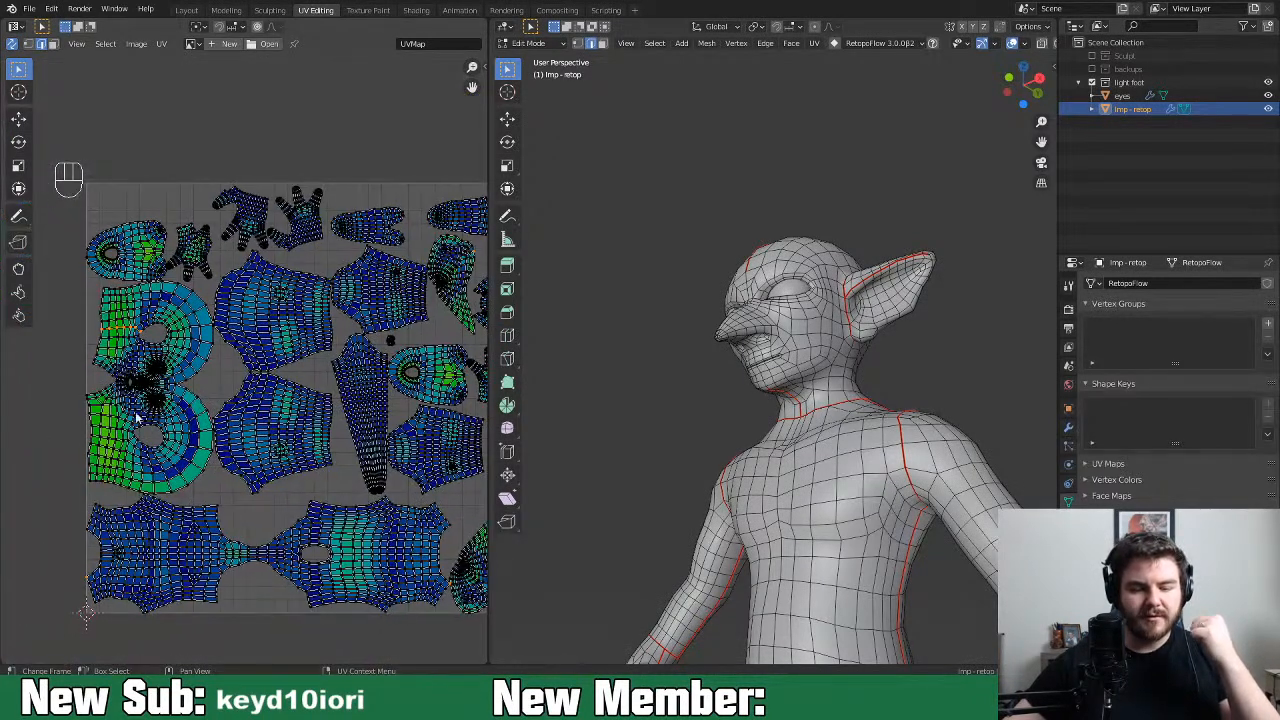
pyautogui.moveTo(852, 438); pyautogui.dragTo(929, 484, button='middle')
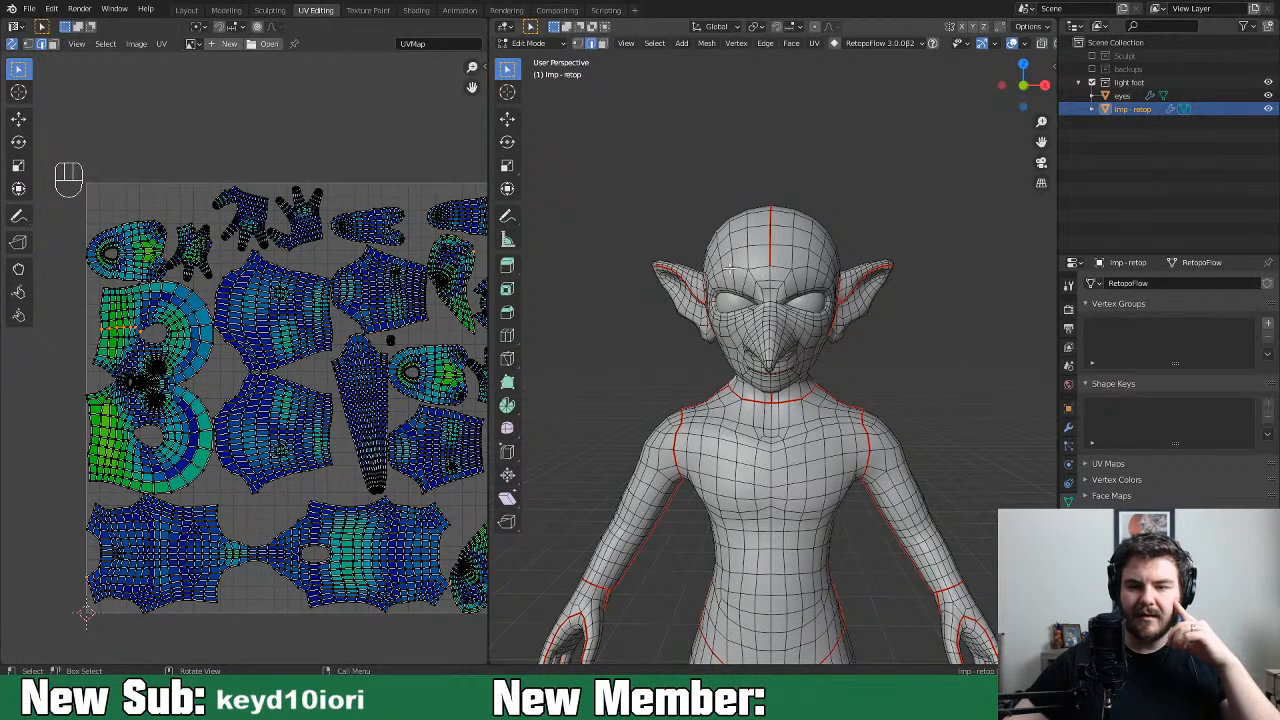
# Save the file
pyautogui.click(816, 43)
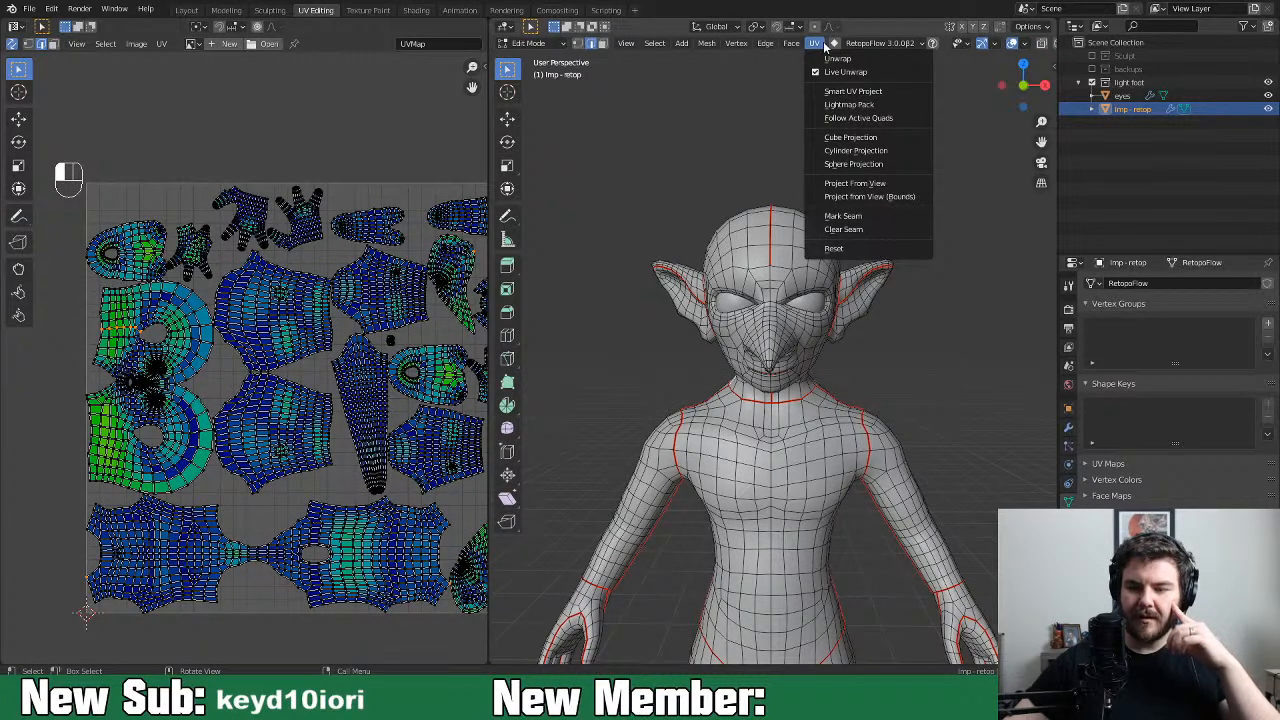
pyautogui.click(824, 45)
pyautogui.hotkey('ctrl', 's')
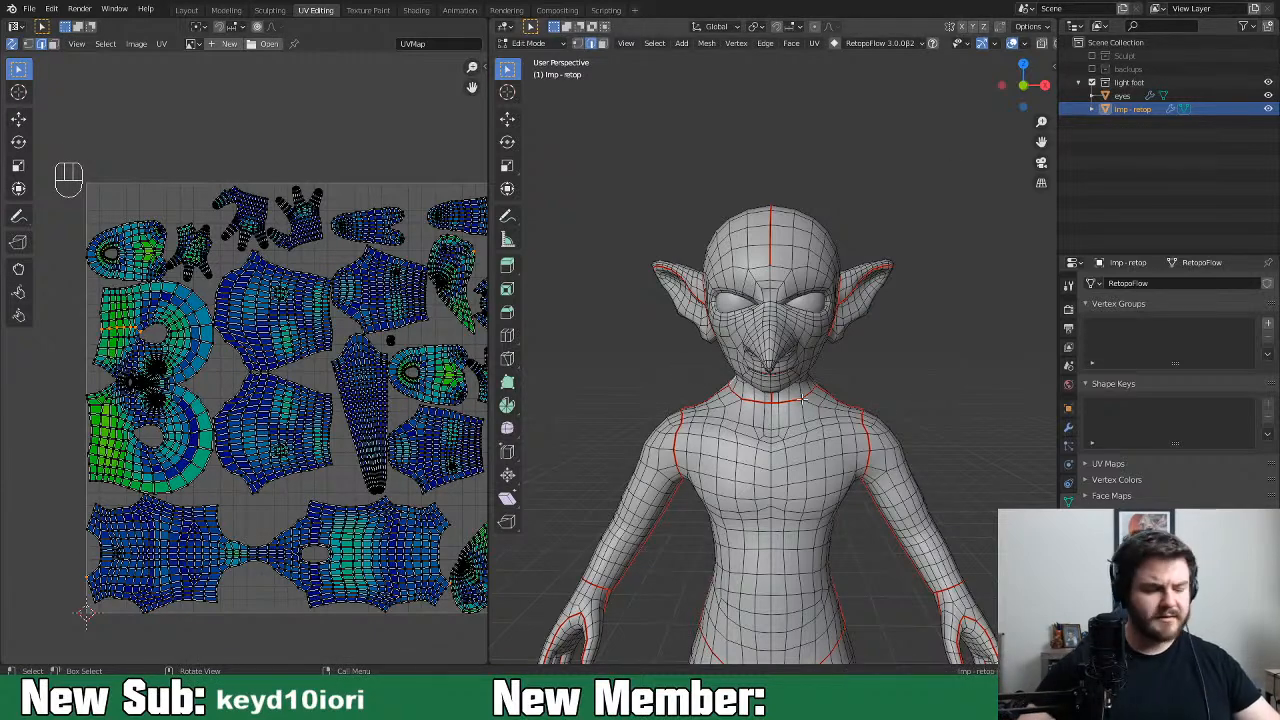
# Unwrap the whole mesh again with an island margin of 0.003
pyautogui.press('a')
pyautogui.press('u')
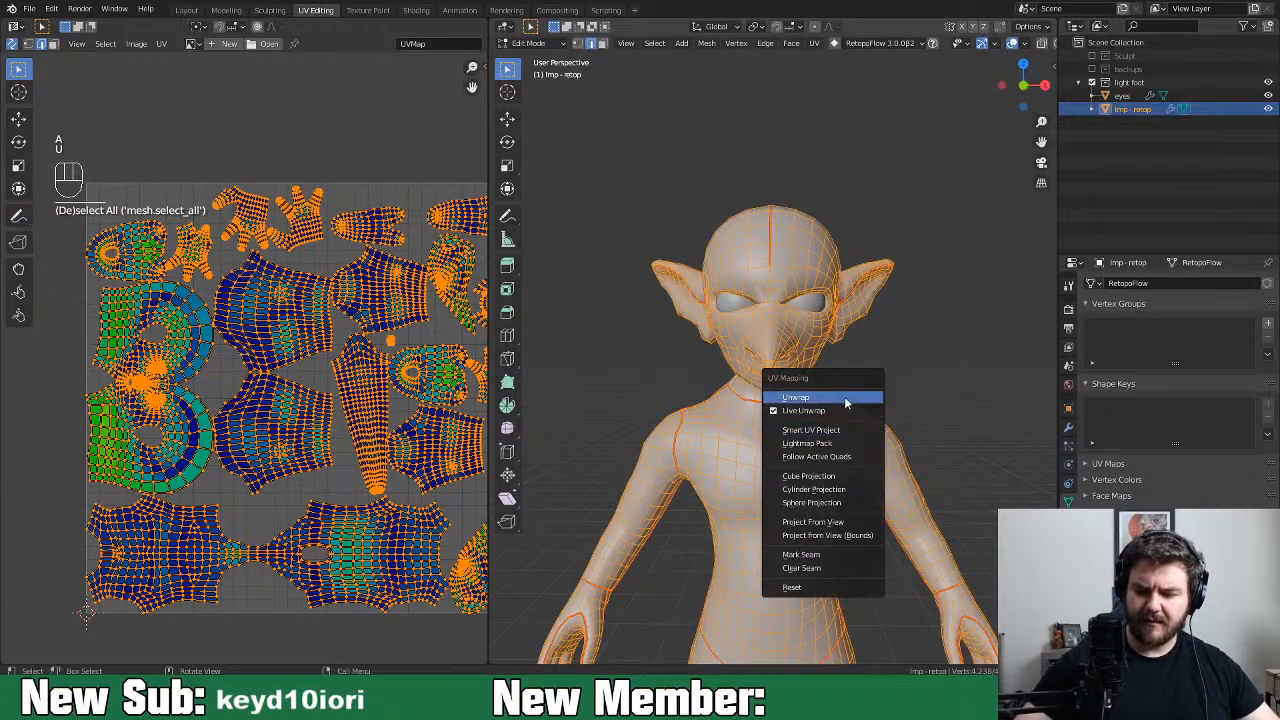
pyautogui.click(844, 399)
pyautogui.click(684, 649)
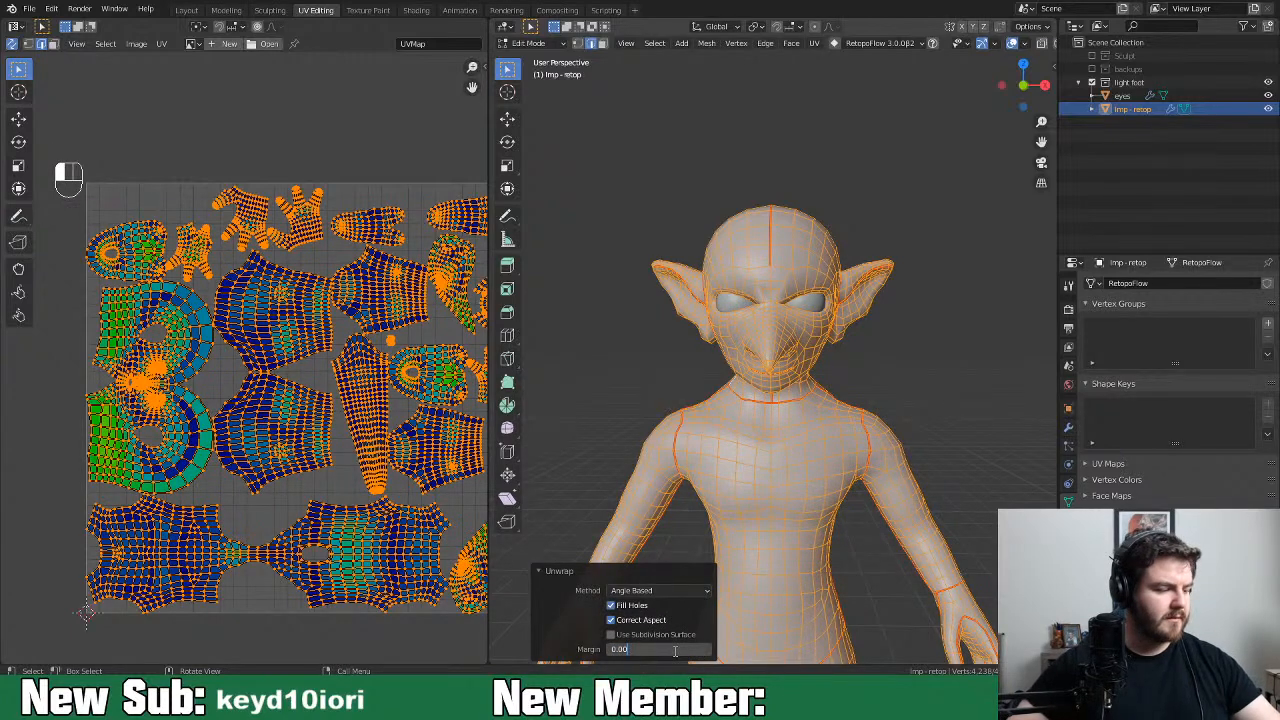
pyautogui.write('0.003')
pyautogui.press('Return')
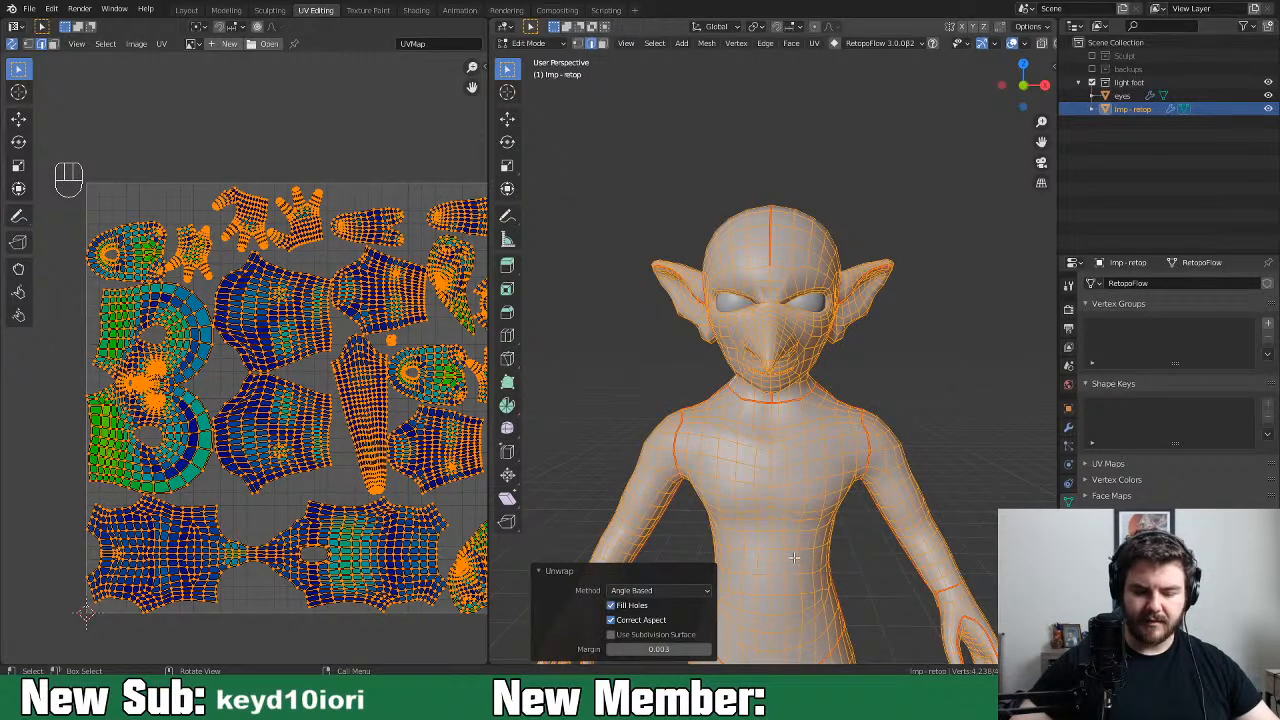
# Mark a seam across the crotch between the two leg seams to separate the torso's front from its back
pyautogui.moveTo(796, 562); pyautogui.dragTo(850, 405, button='middle')
pyautogui.moveTo(850, 405); pyautogui.dragTo(808, 442, button='middle')
pyautogui.press('2')
pyautogui.click(762, 306)
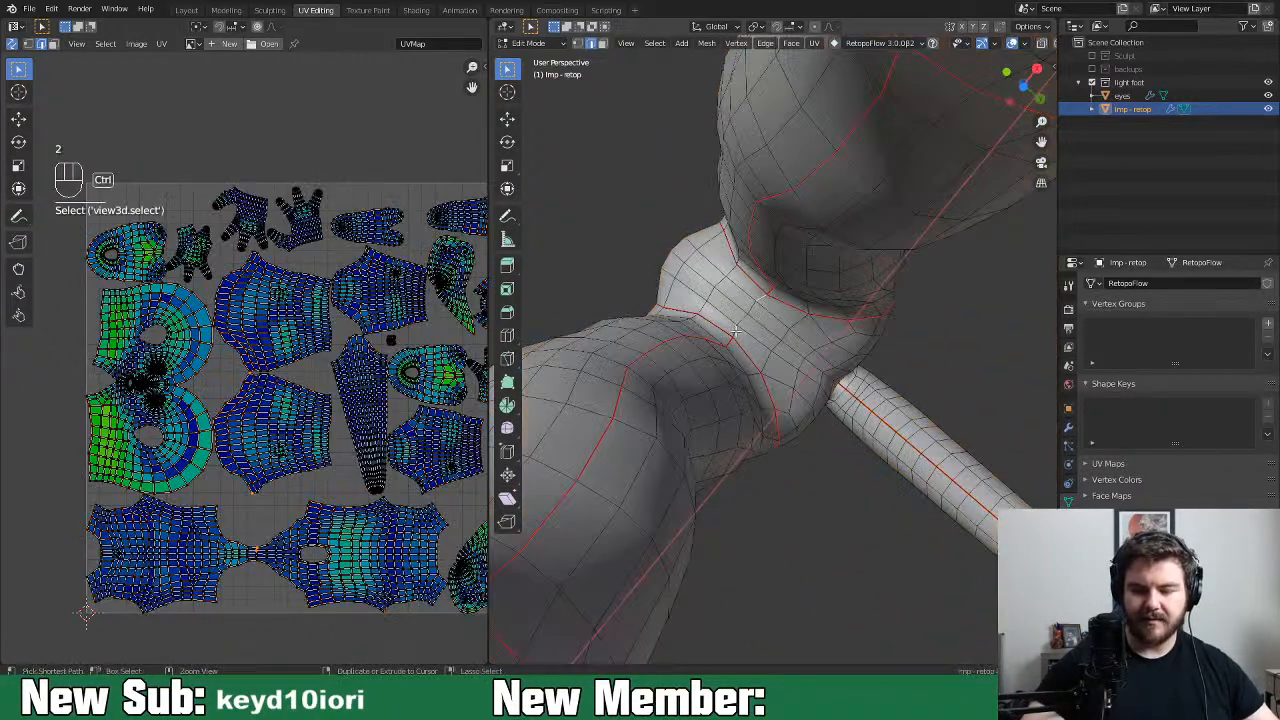
pyautogui.keyDown('ctrl'); pyautogui.click(777, 432); pyautogui.keyUp('ctrl')
pyautogui.hotkey('ctrl', 'e')
pyautogui.click(800, 364)
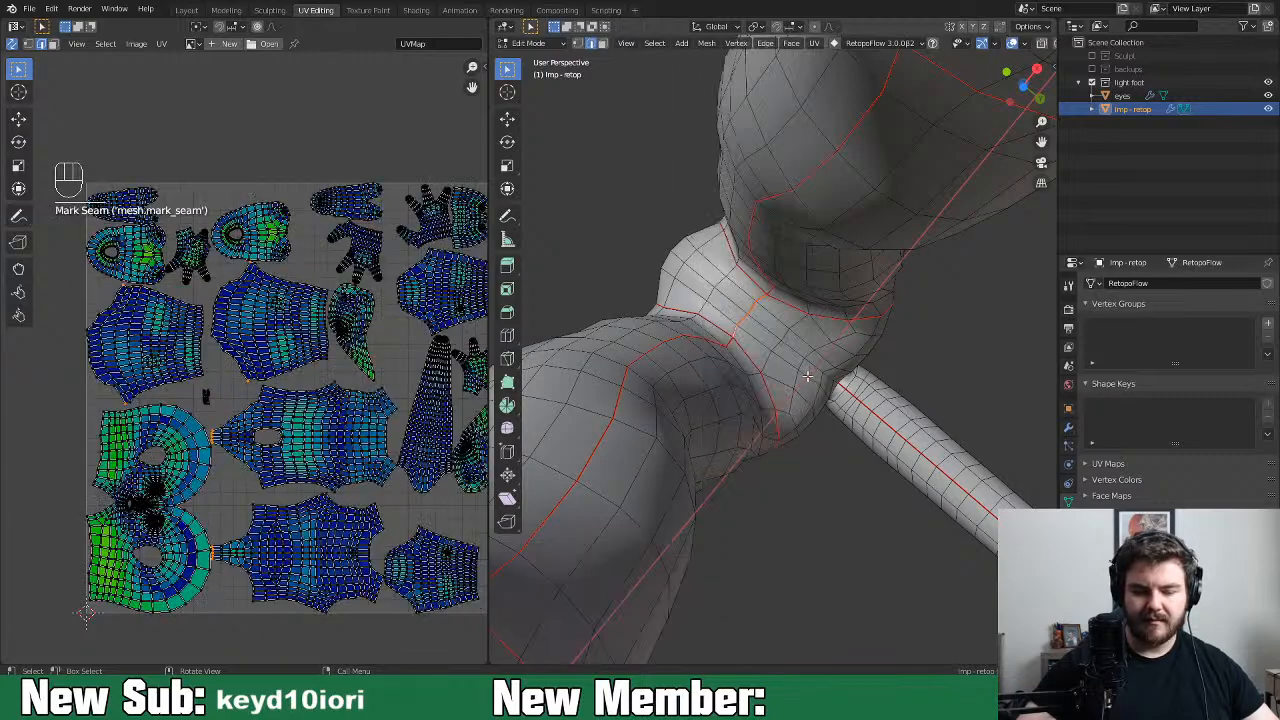
# Widen the UV editor and bring the complete UV layout and the whole character into view
pyautogui.scroll(-6, 807, 385)
pyautogui.moveTo(807, 385); pyautogui.dragTo(868, 440, button='middle')
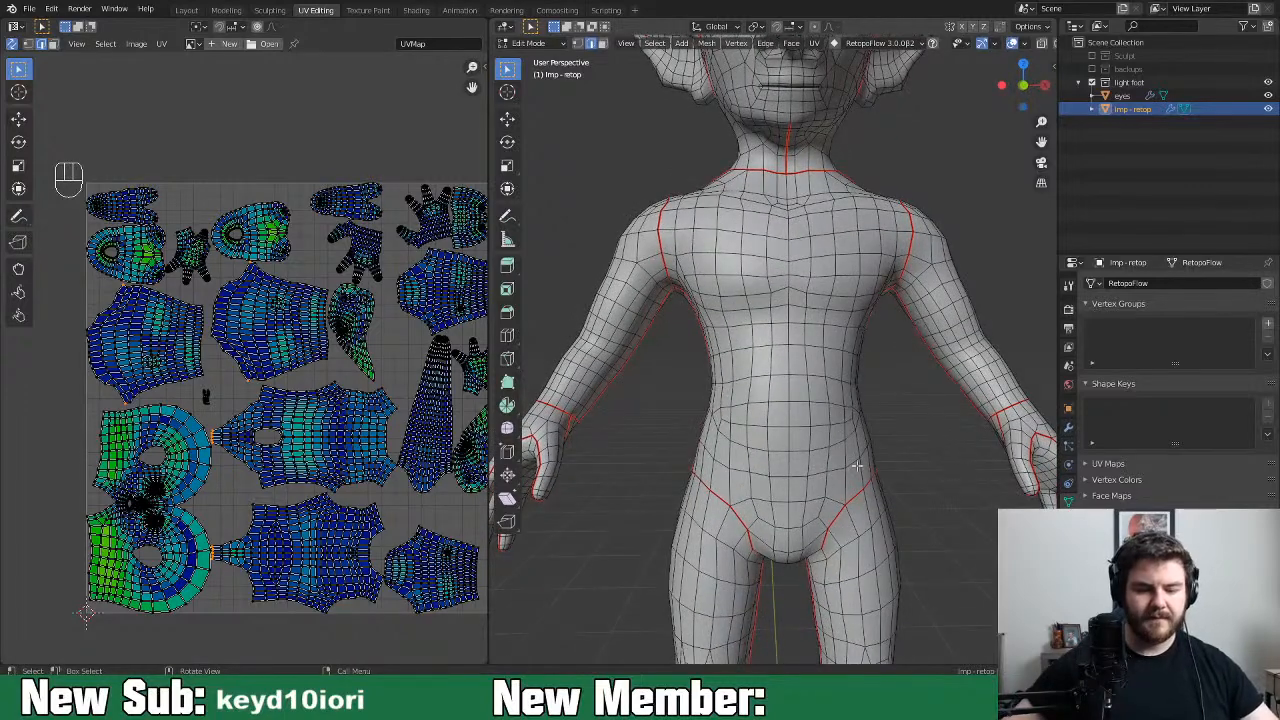
pyautogui.scroll(-2, 248, 337)
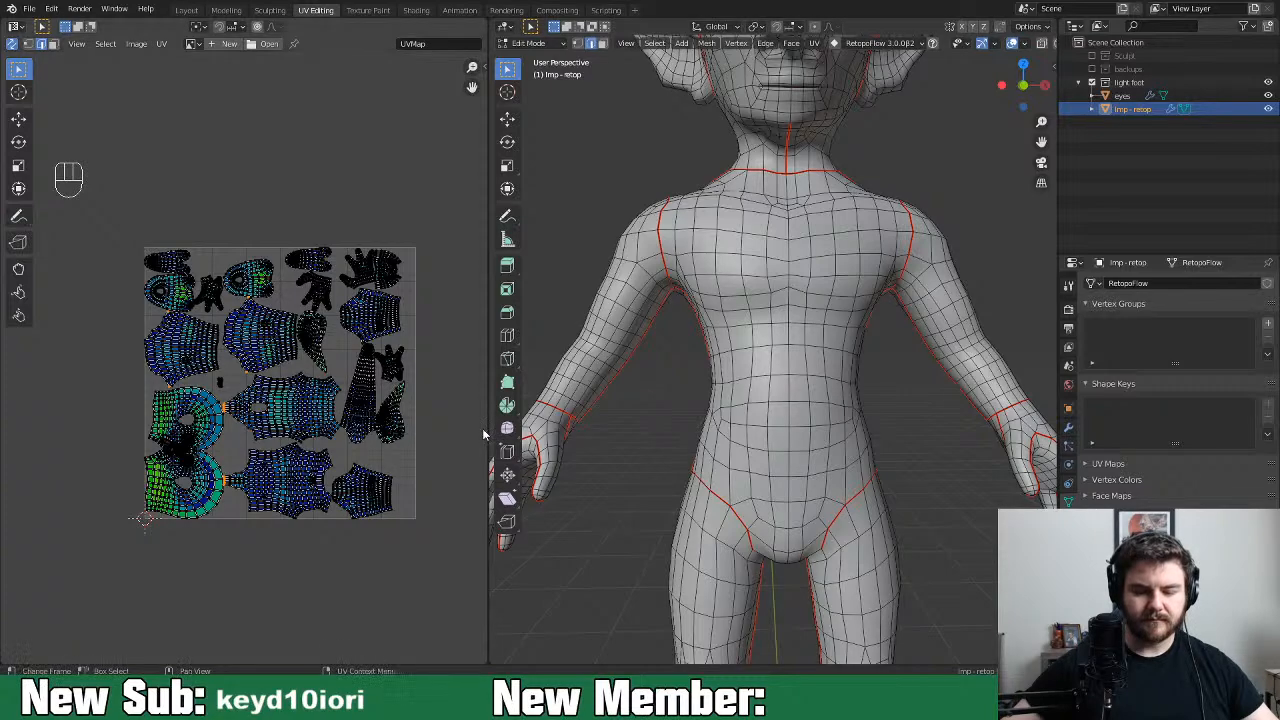
pyautogui.moveTo(484, 428); pyautogui.dragTo(727, 440)
pyautogui.scroll(-5, 873, 430)
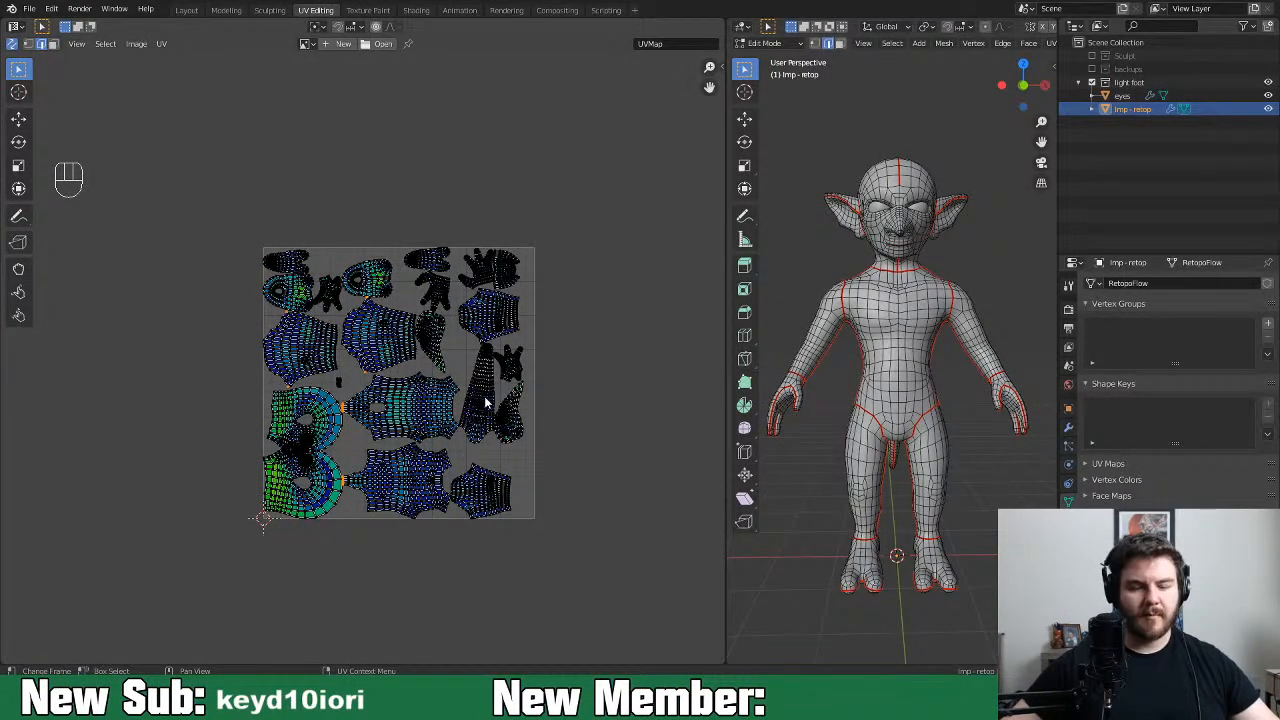
# Move all UV islands horizontally out of the UV square, leaving the square empty
pyautogui.scroll(2, 525, 541)
pyautogui.moveTo(493, 568); pyautogui.dragTo(533, 497, button='middle')
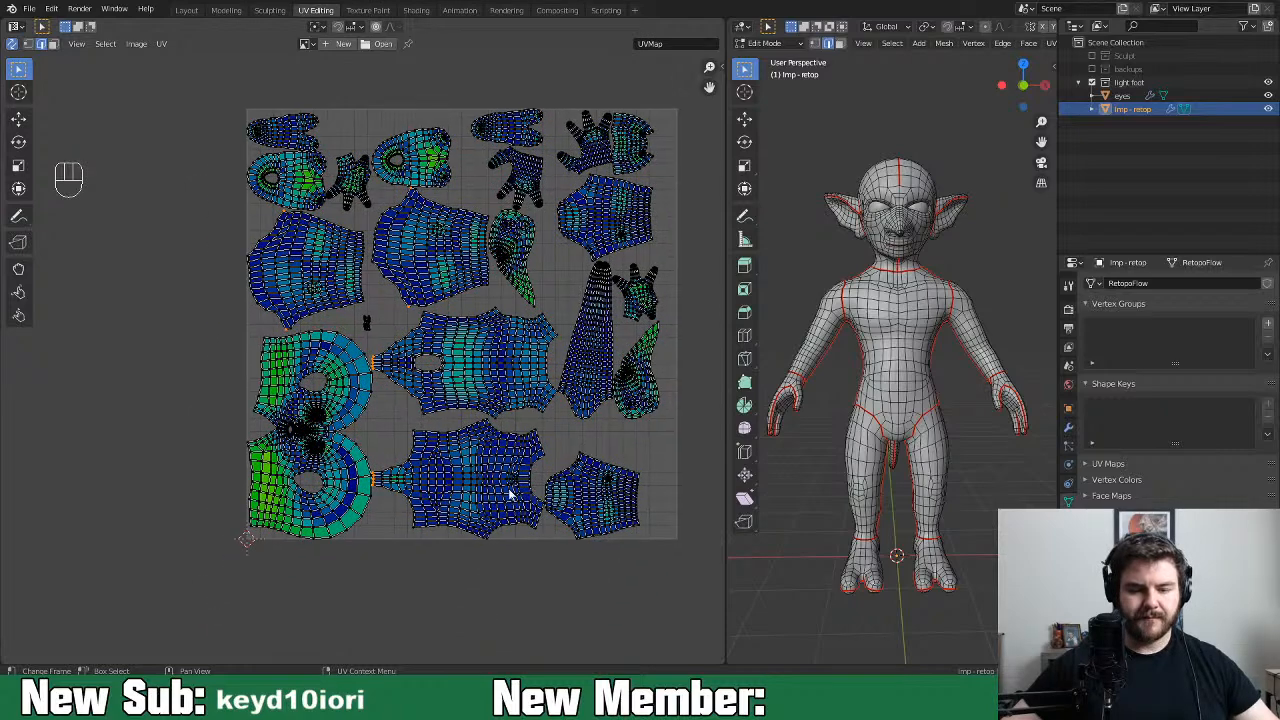
pyautogui.scroll(-1, 509, 493)
pyautogui.press('a')
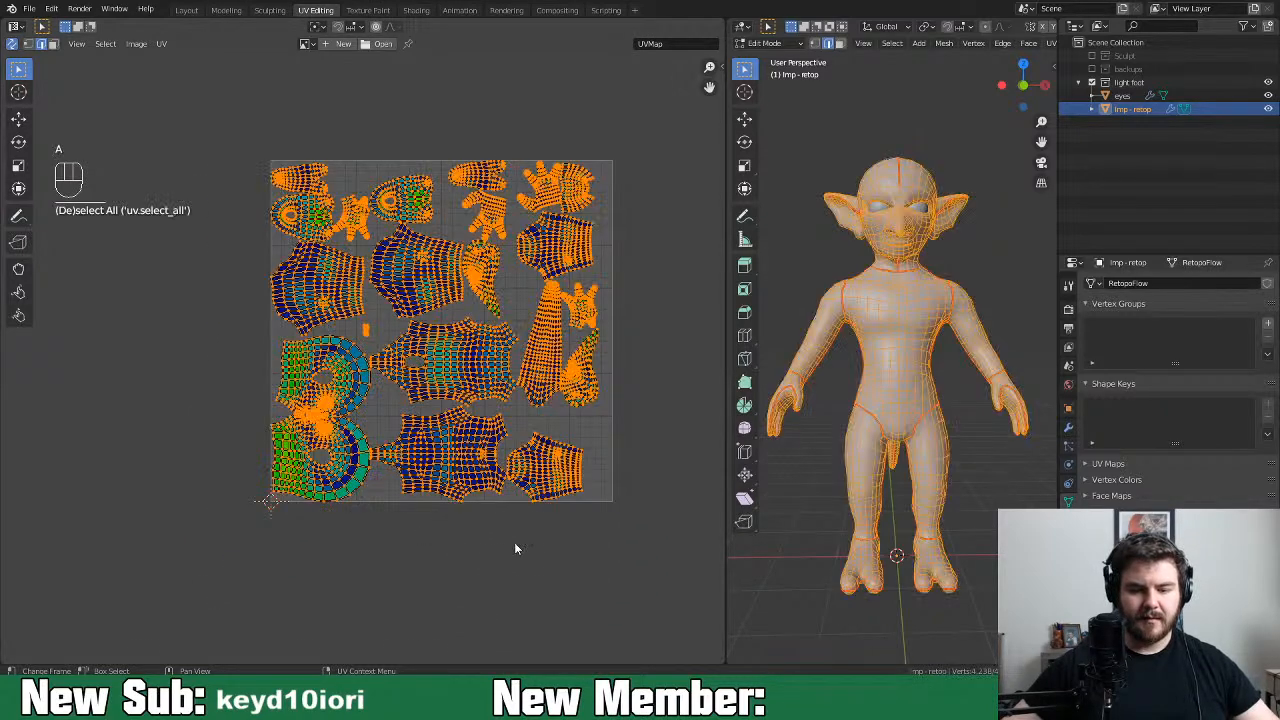
pyautogui.press('g')
pyautogui.press('x')
pyautogui.click(174, 581)
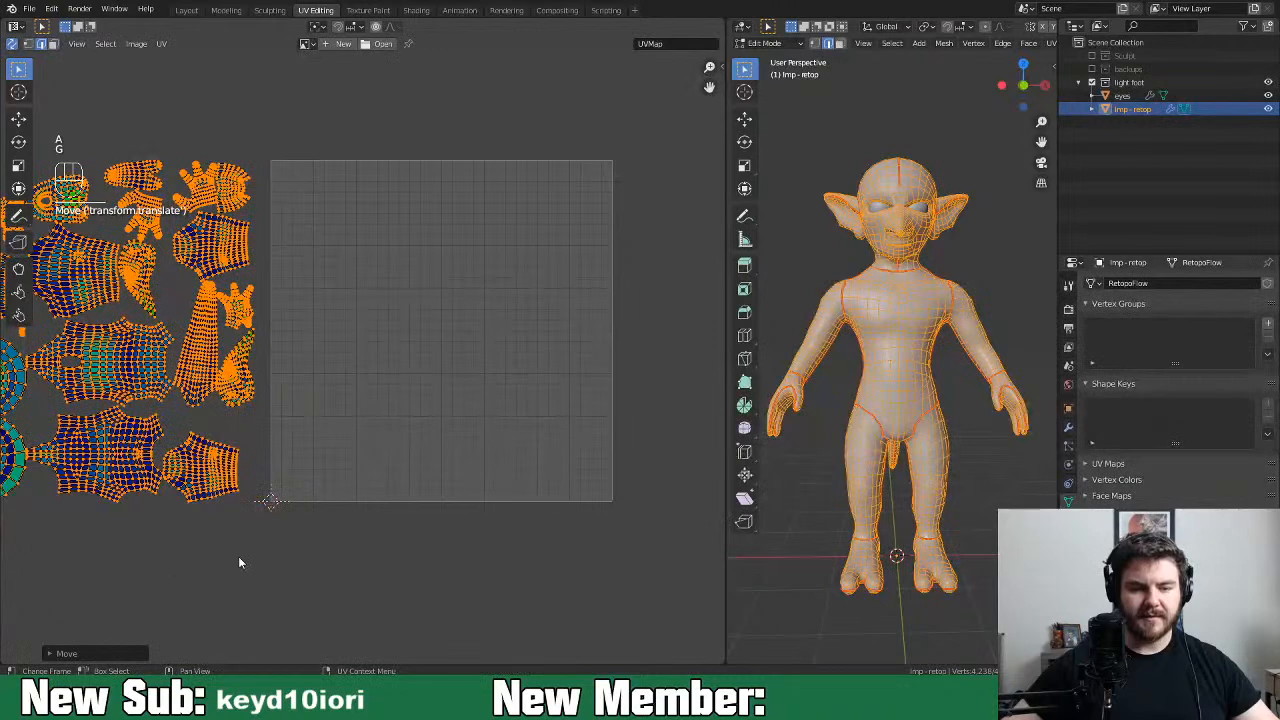
pyautogui.moveTo(243, 563); pyautogui.dragTo(344, 544, button='middle')
# In island selection mode, rotate the head island by -90 degrees and place it in the UV square's upper-left corner
pyautogui.click(40, 44)
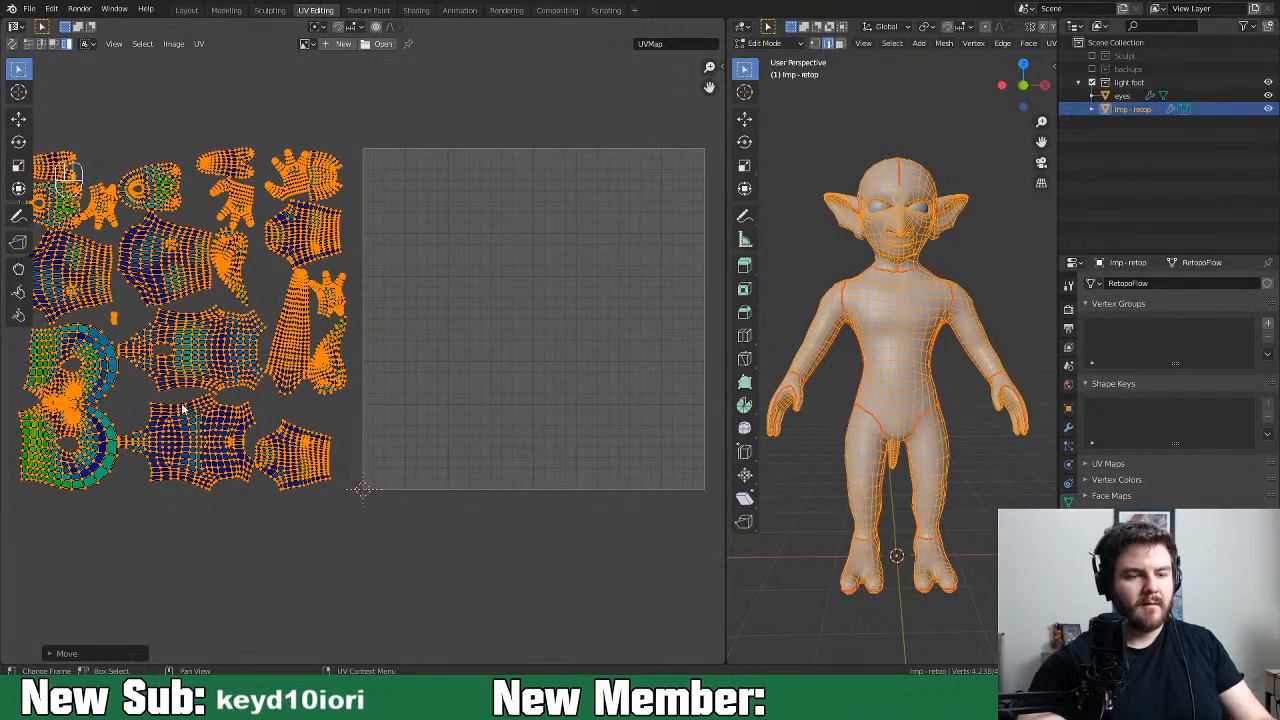
pyautogui.click(95, 463)
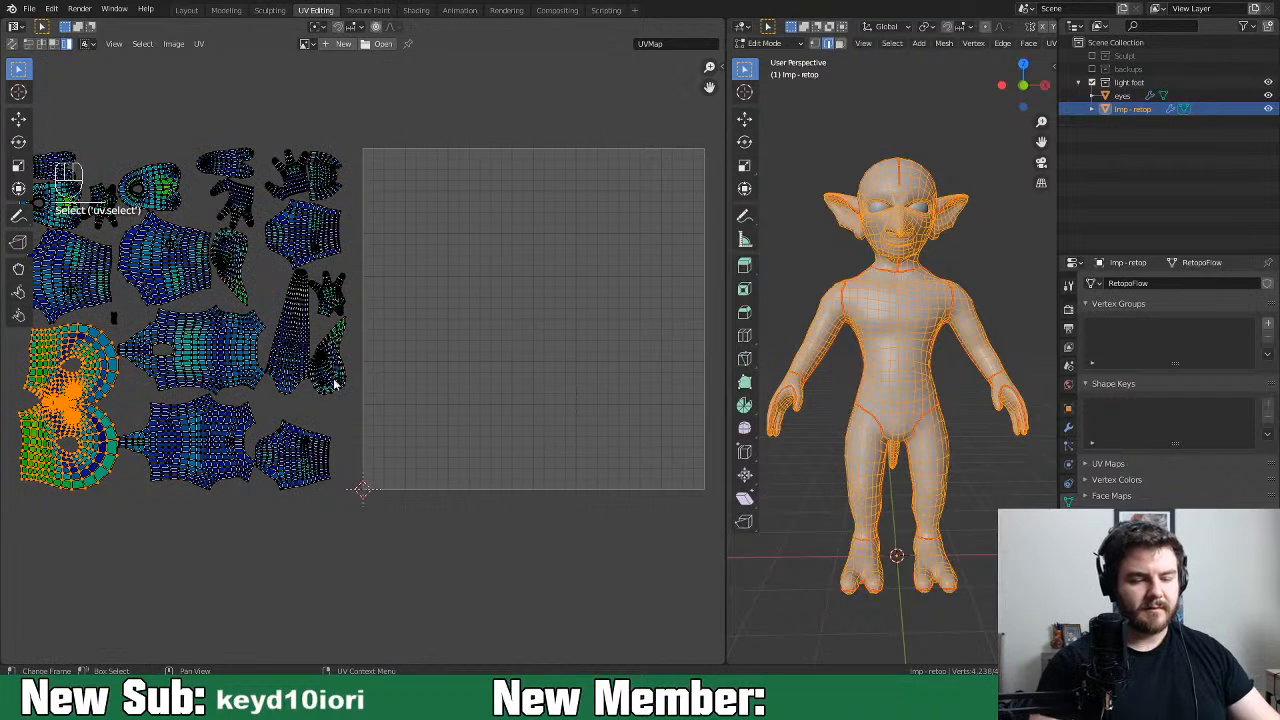
pyautogui.press('r')
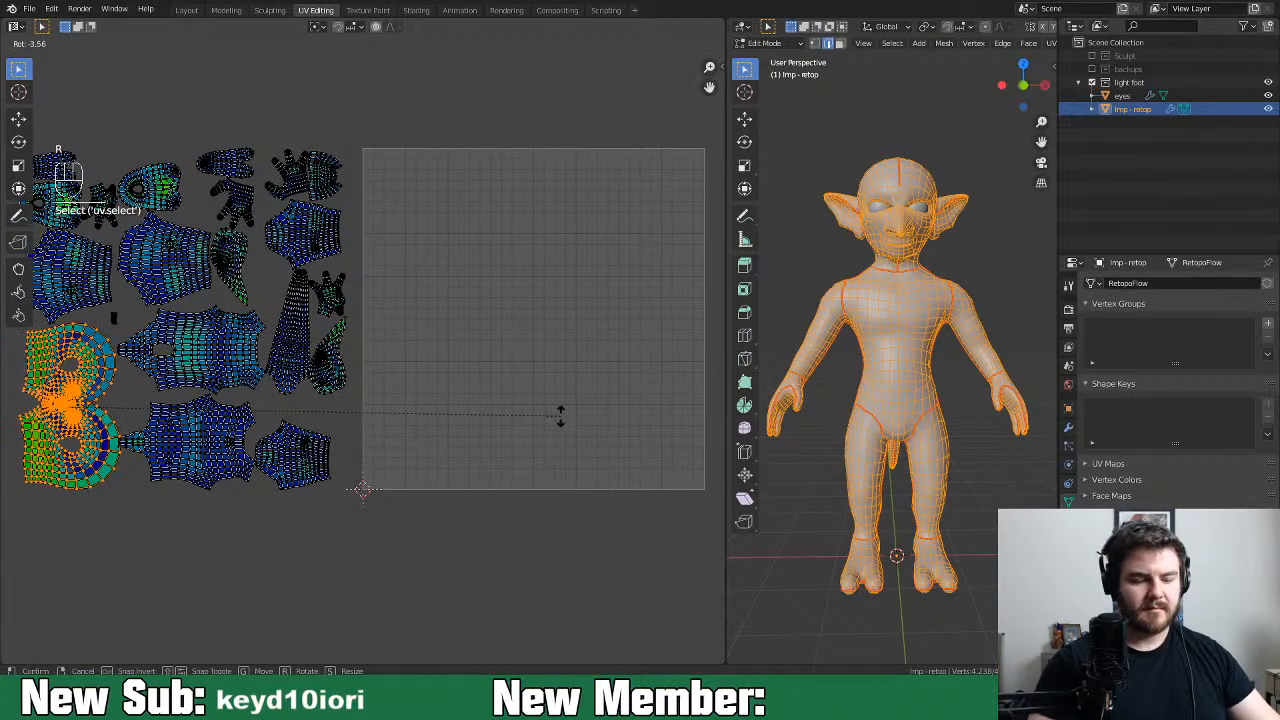
pyautogui.write('90')
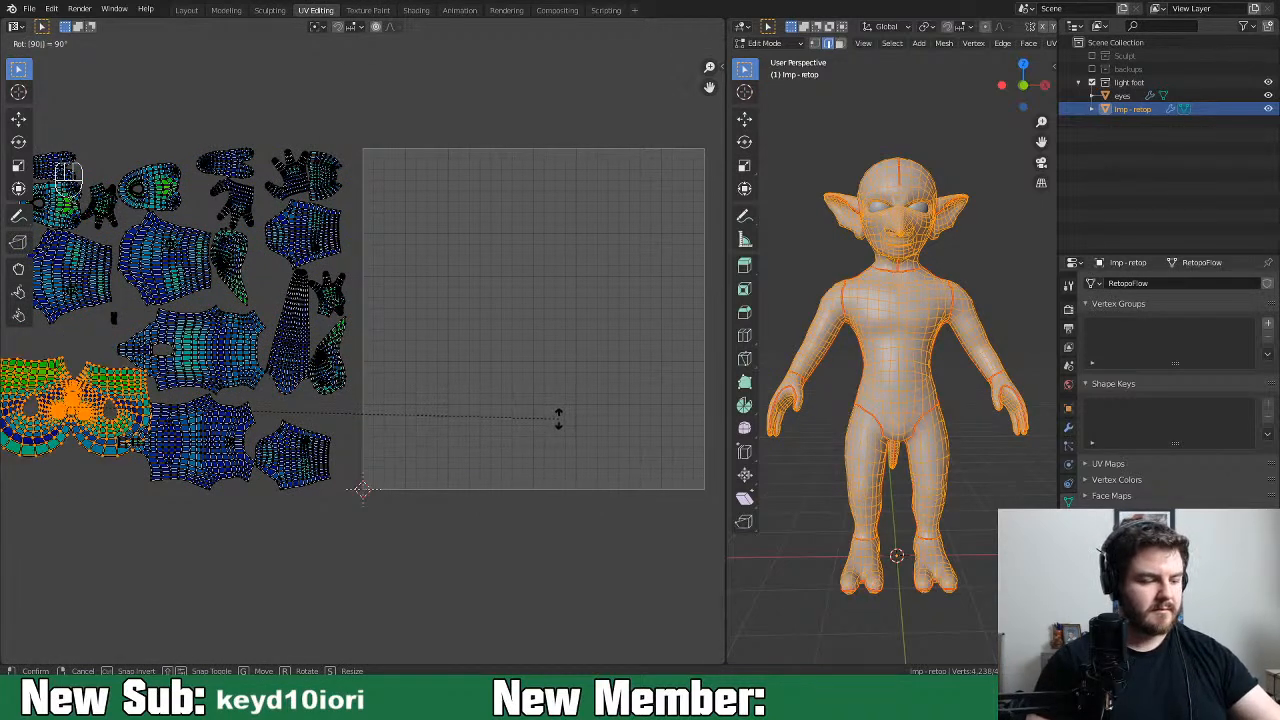
pyautogui.press('-')
pyautogui.press('Return')
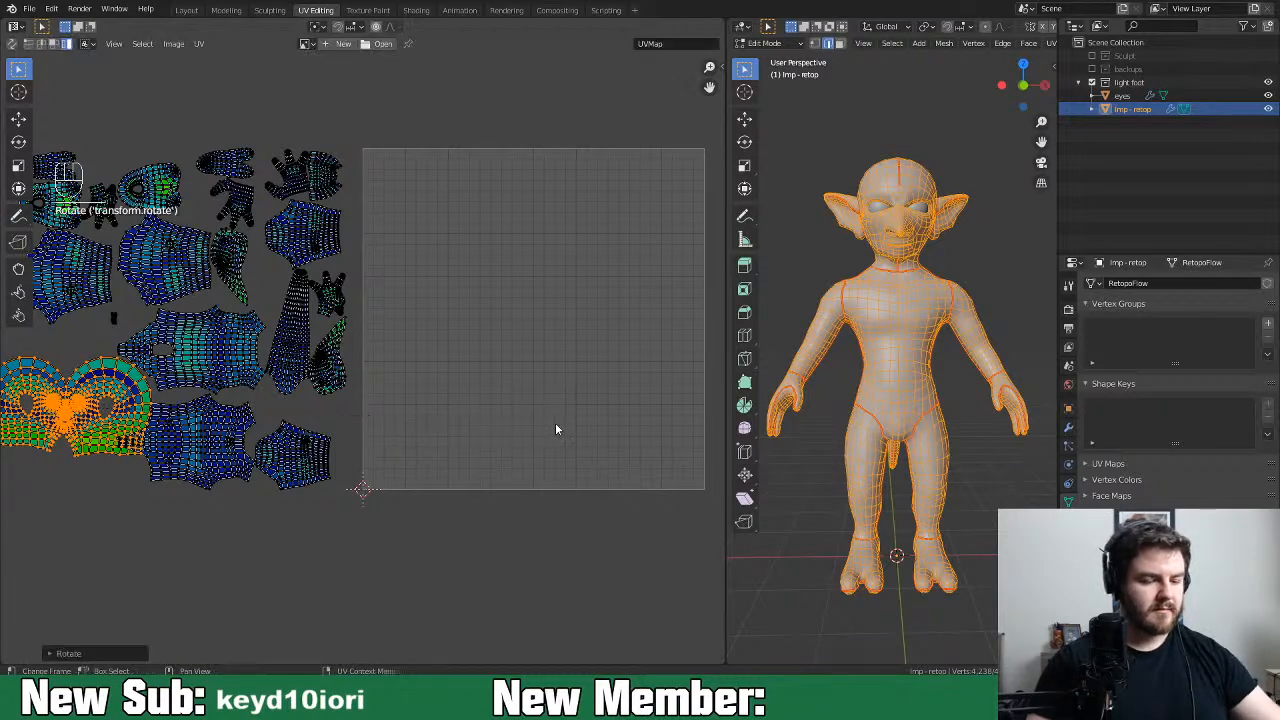
pyautogui.press('g')
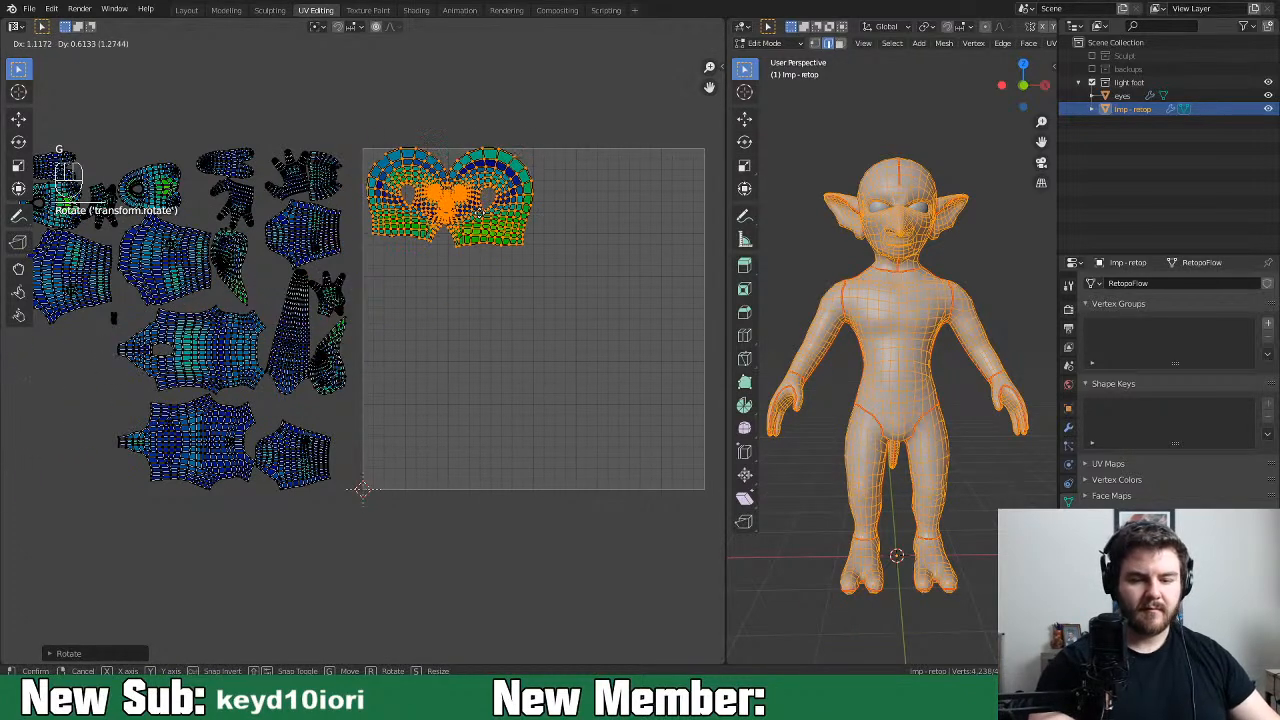
pyautogui.click(481, 216)
# Rotate the torso island without the hole until its neck edge faces up, and place it directly below the head island
pyautogui.click(225, 456)
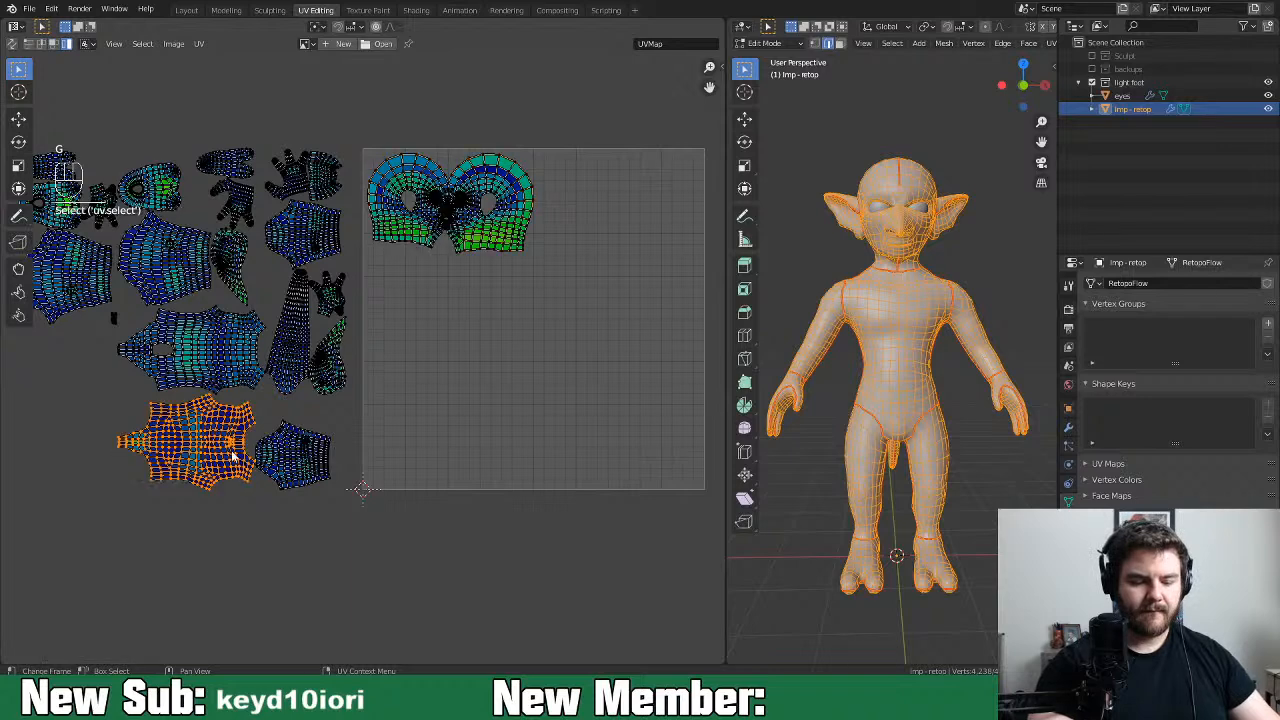
pyautogui.press('r')
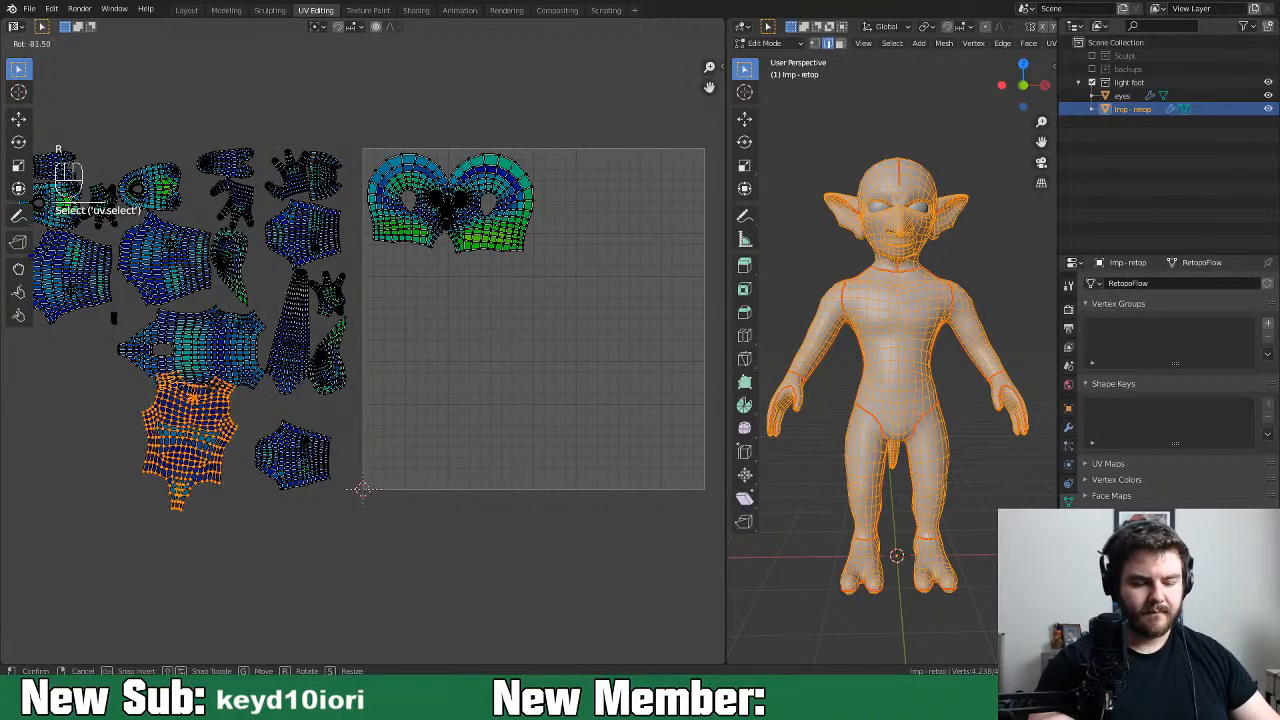
pyautogui.click(225, 333)
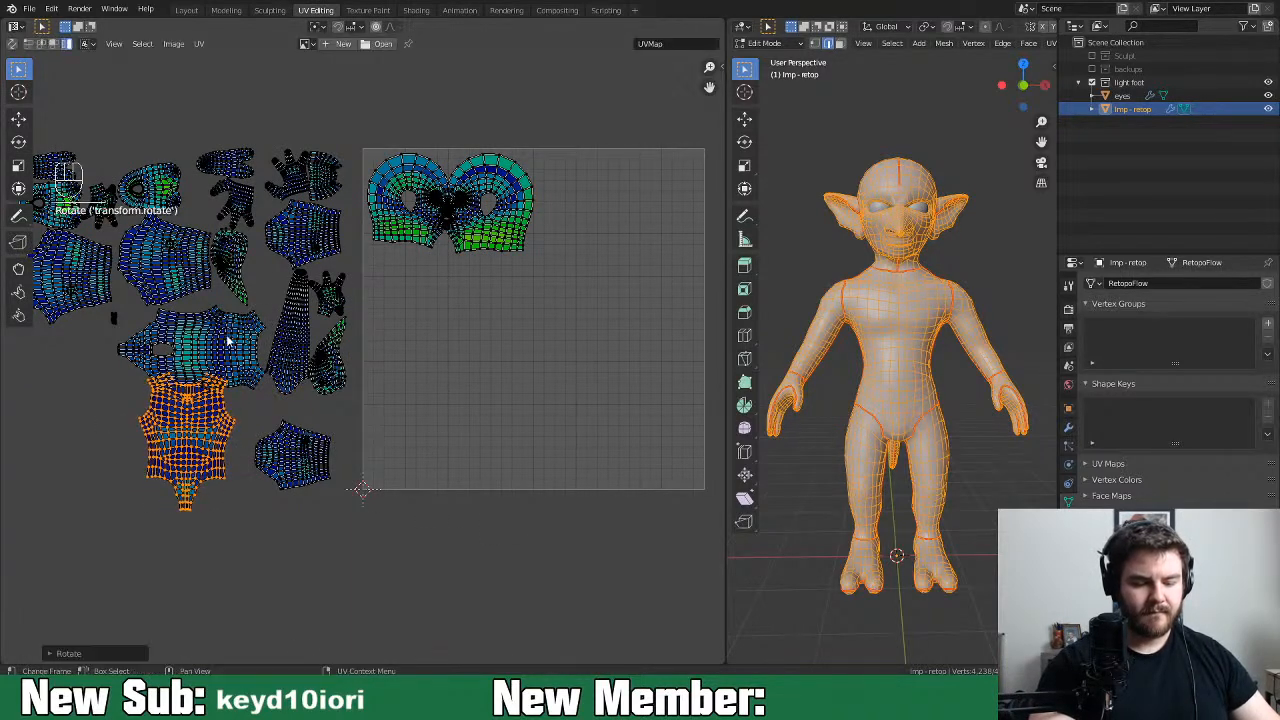
pyautogui.press('g')
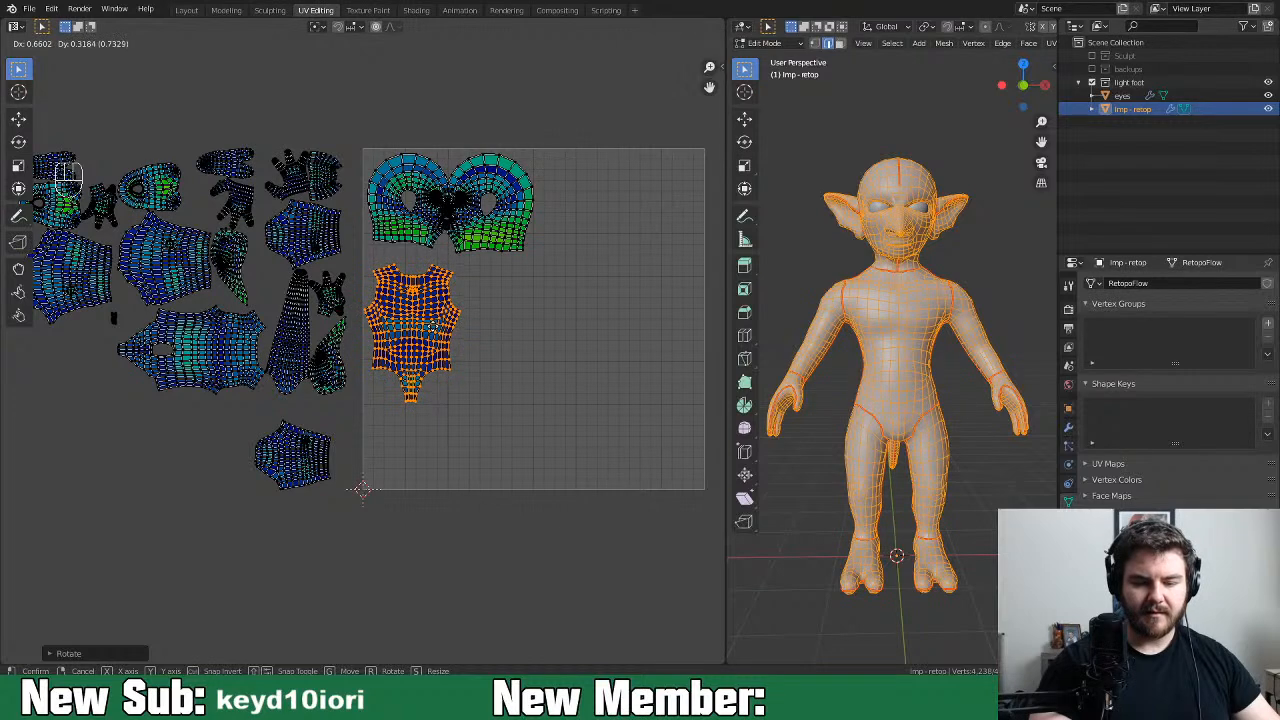
pyautogui.click(432, 320)
# Rotate the torso island with the hole so its neck edge faces up, and place it beside the other torso island
pyautogui.click(233, 364)
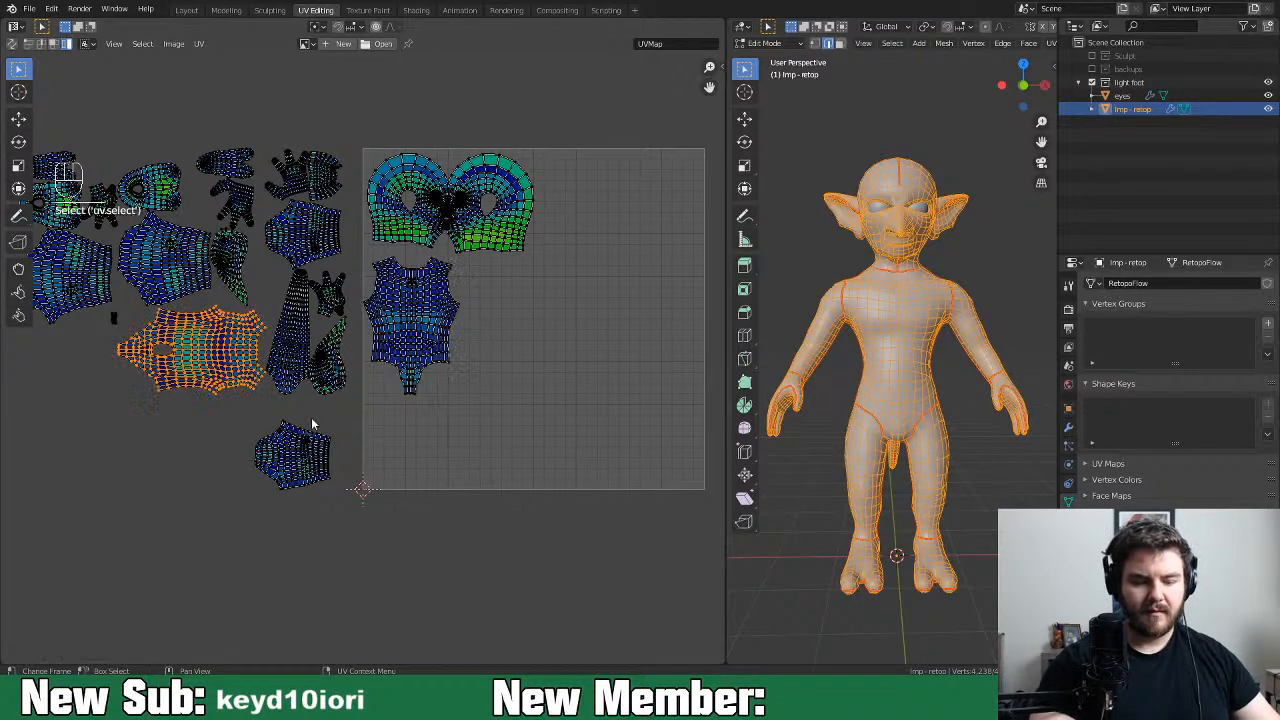
pyautogui.press('r')
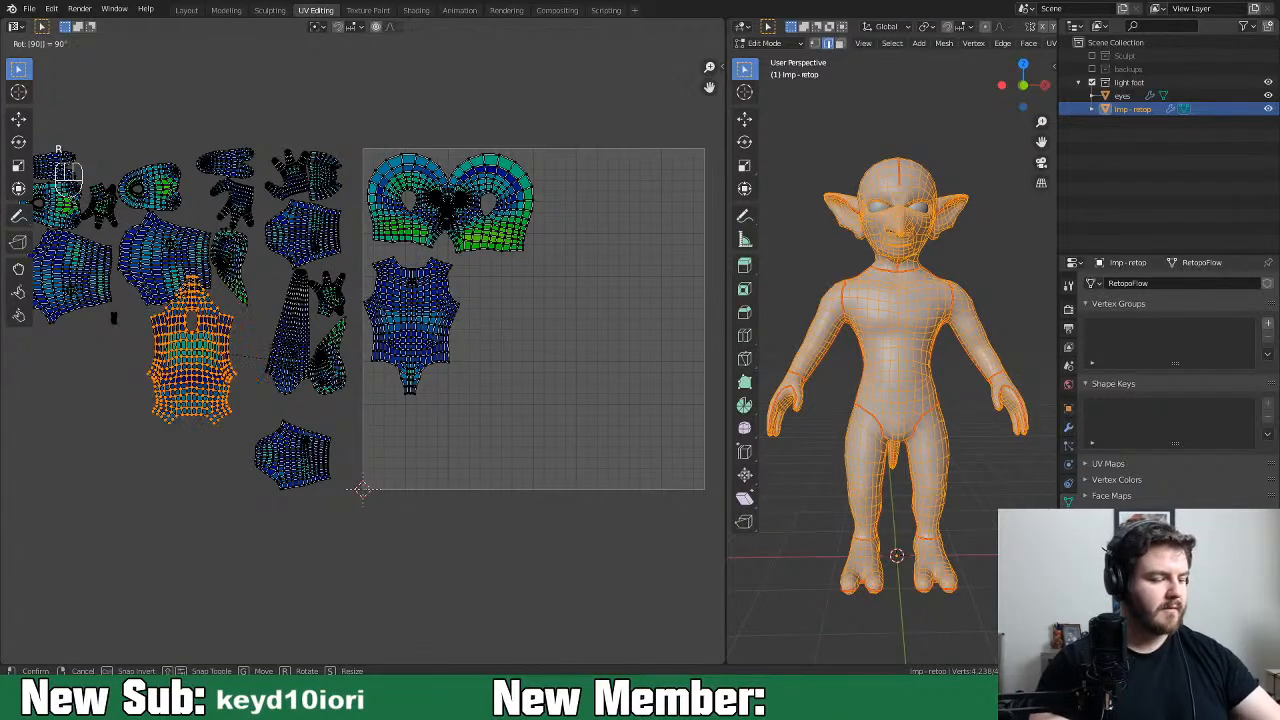
pyautogui.click(313, 370)
pyautogui.press('g')
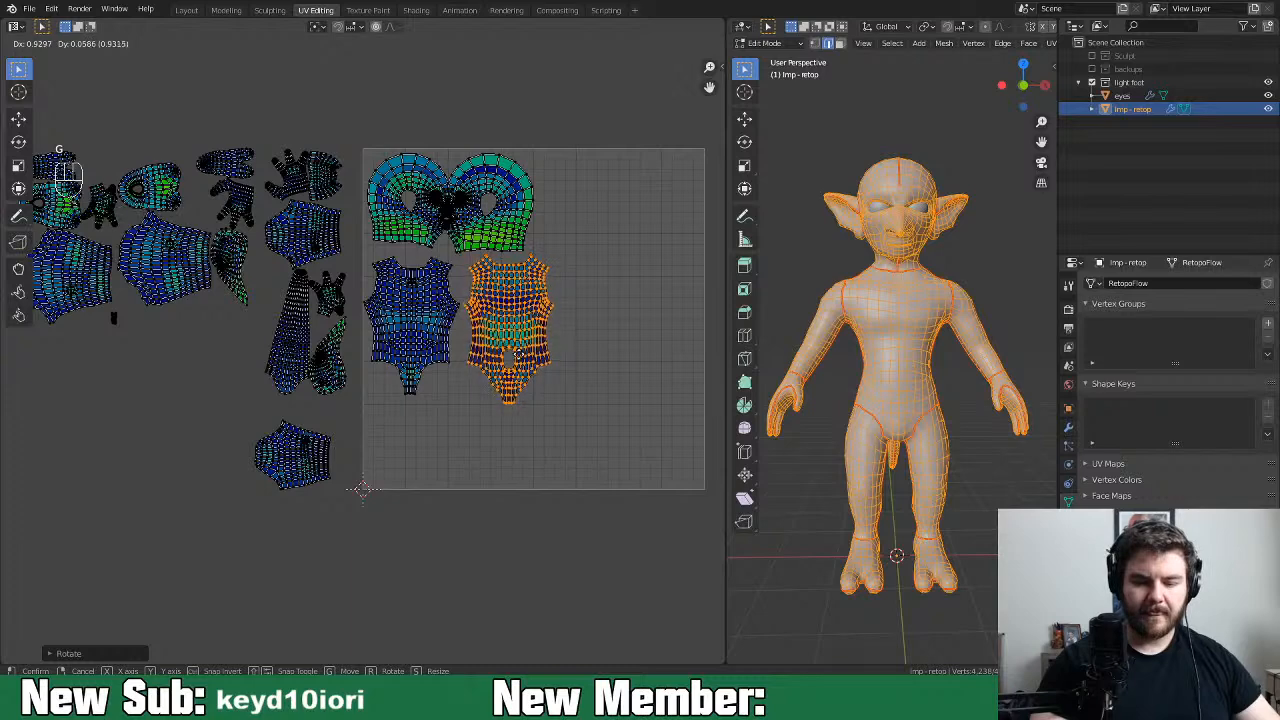
pyautogui.click(519, 358)
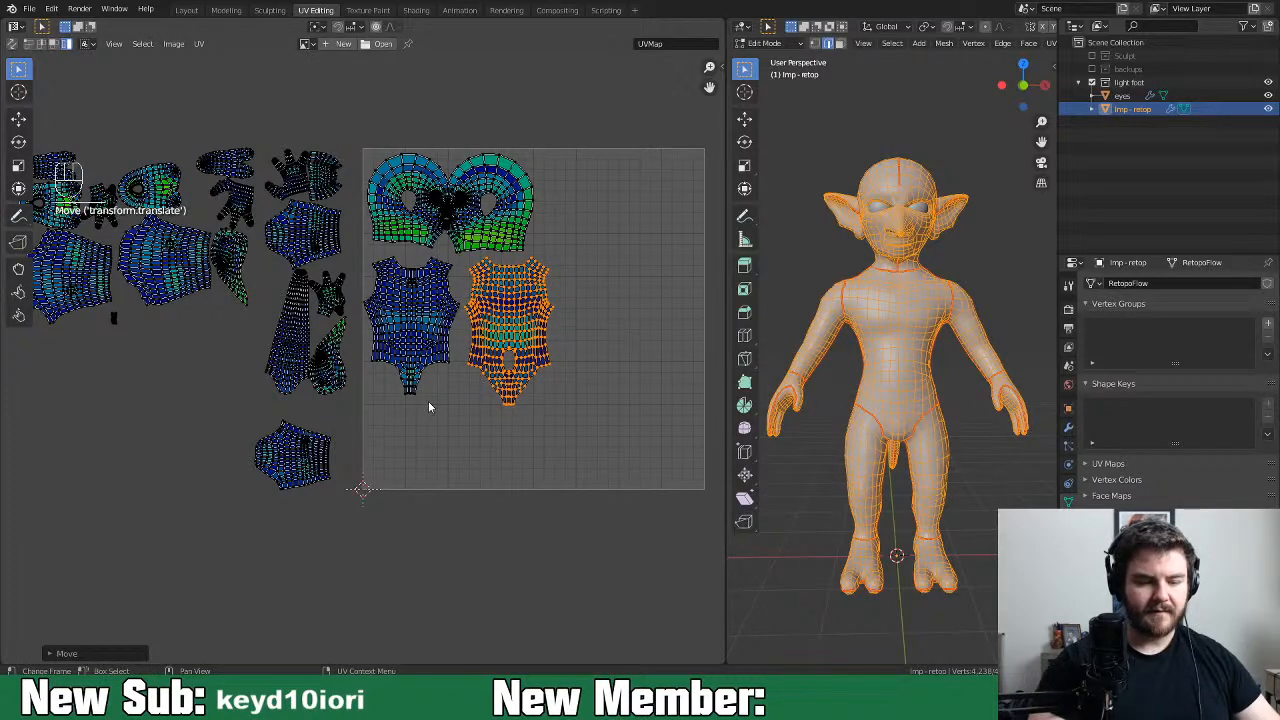
# Try fitting both torso islands beside the head island along the UV square's upper edge
pyautogui.click(298, 384)
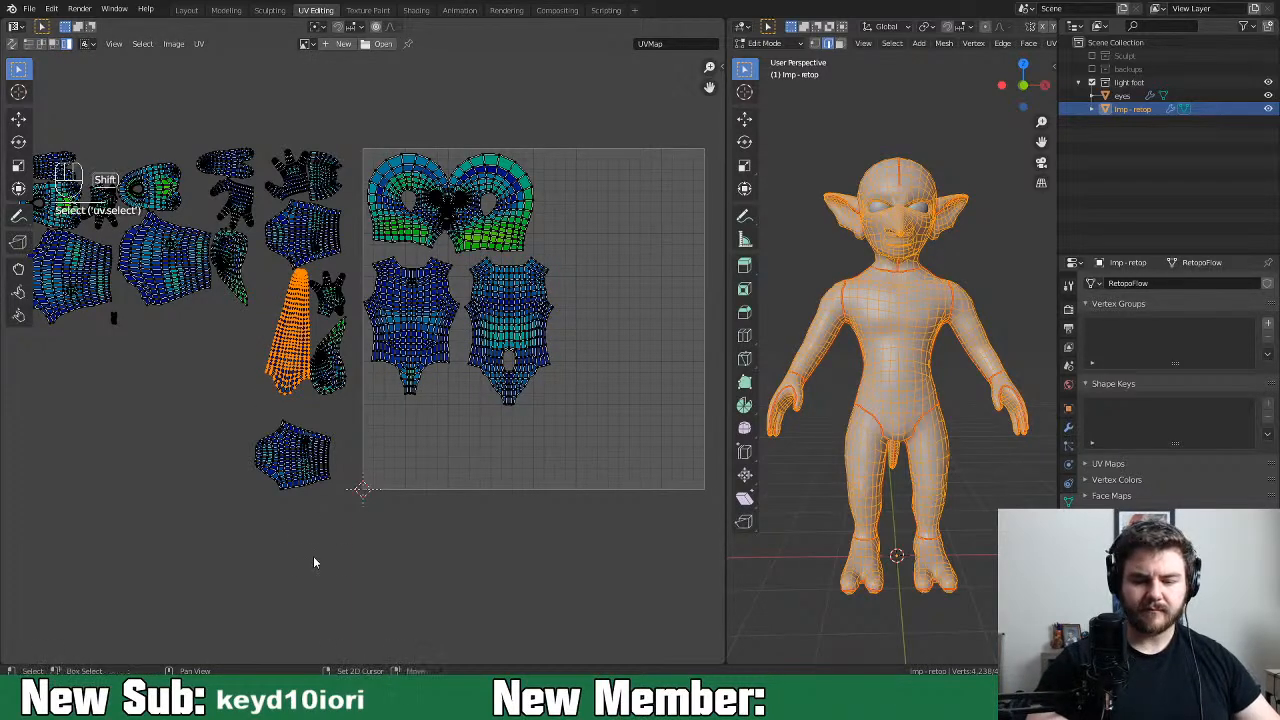
pyautogui.moveTo(314, 560); pyautogui.dragTo(343, 586, button='middle')
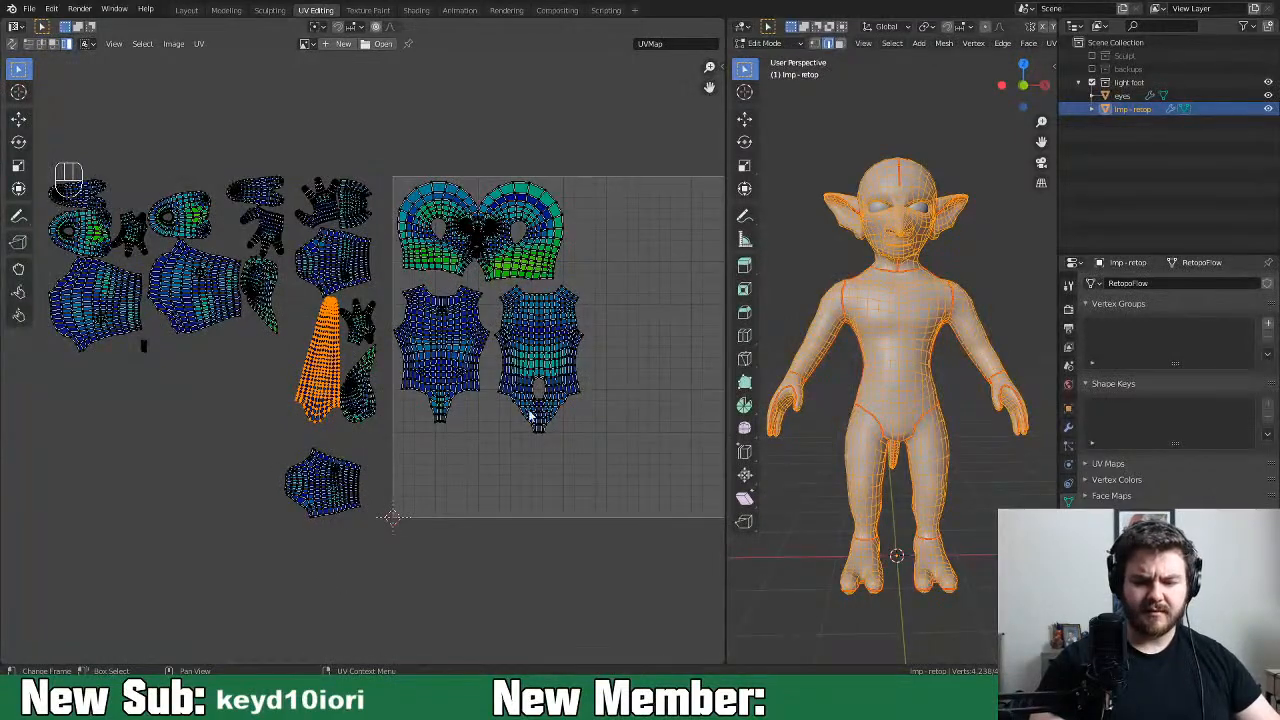
pyautogui.moveTo(438, 470); pyautogui.dragTo(380, 483, button='middle')
pyautogui.click(490, 378)
pyautogui.keyDown('shift'); pyautogui.click(390, 385); pyautogui.keyUp('shift')
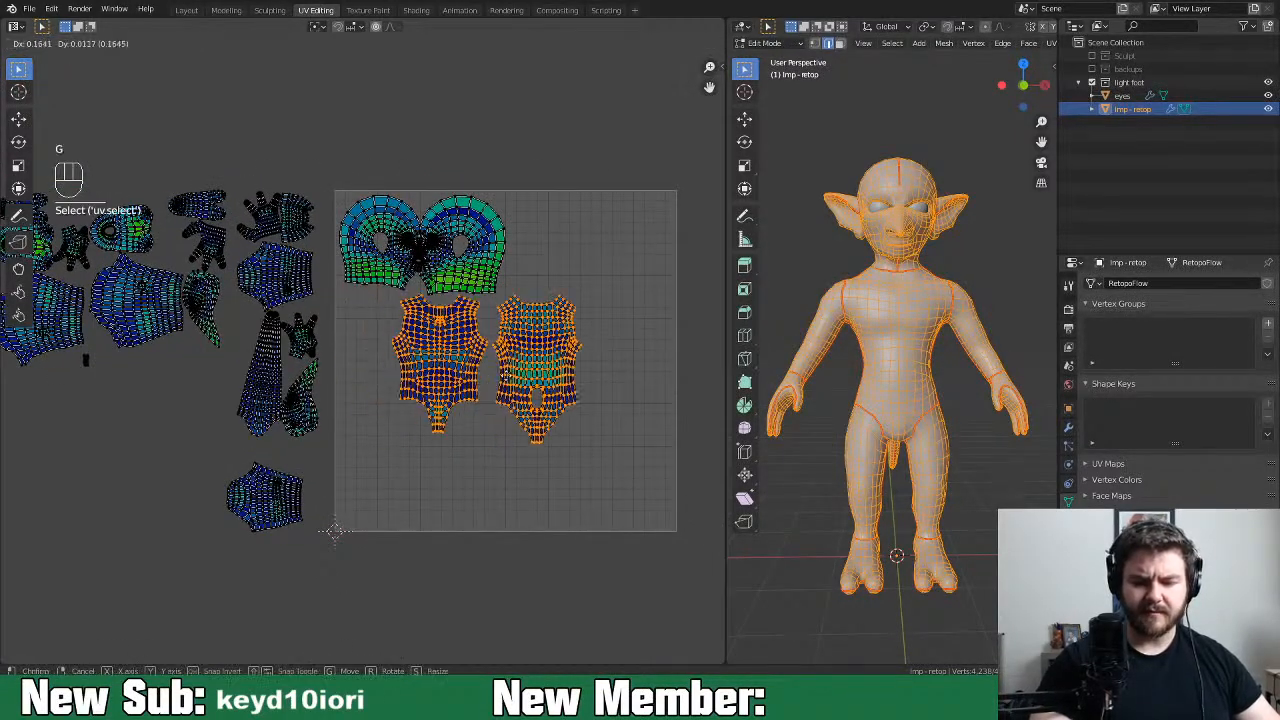
pyautogui.press('g')
pyautogui.click(652, 283)
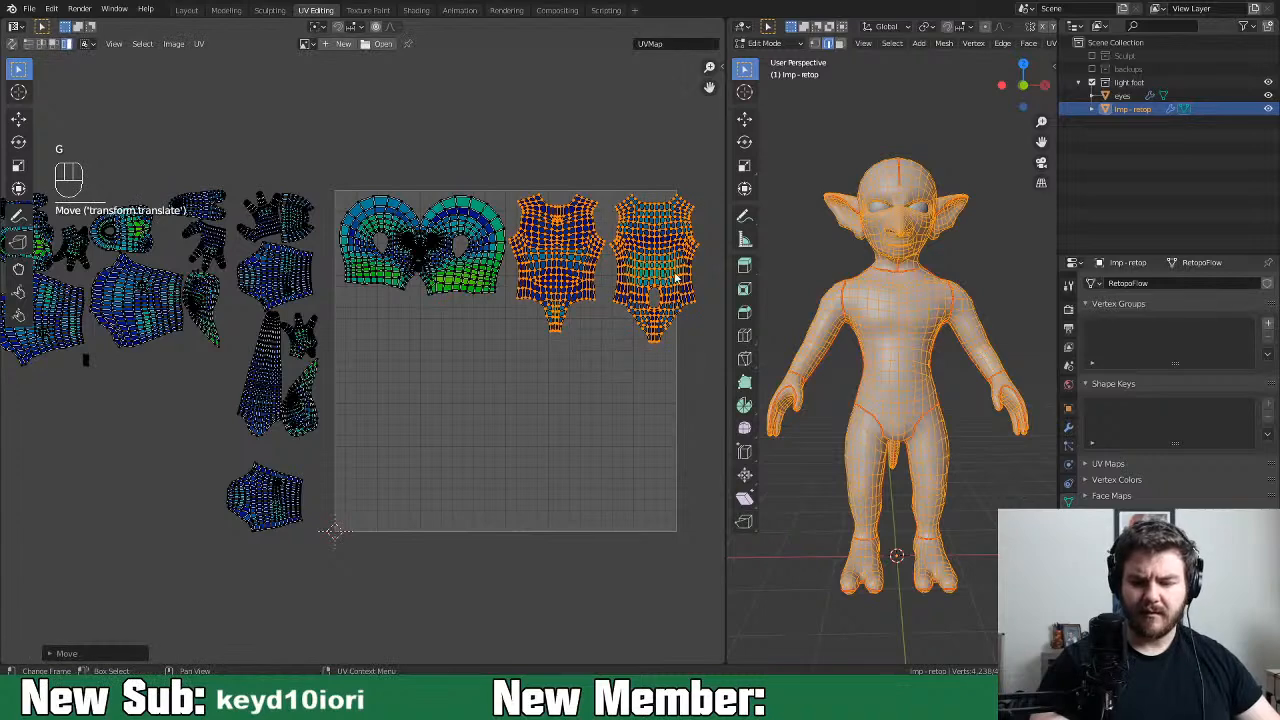
pyautogui.click(682, 280)
pyautogui.press('g')
pyautogui.click(683, 298)
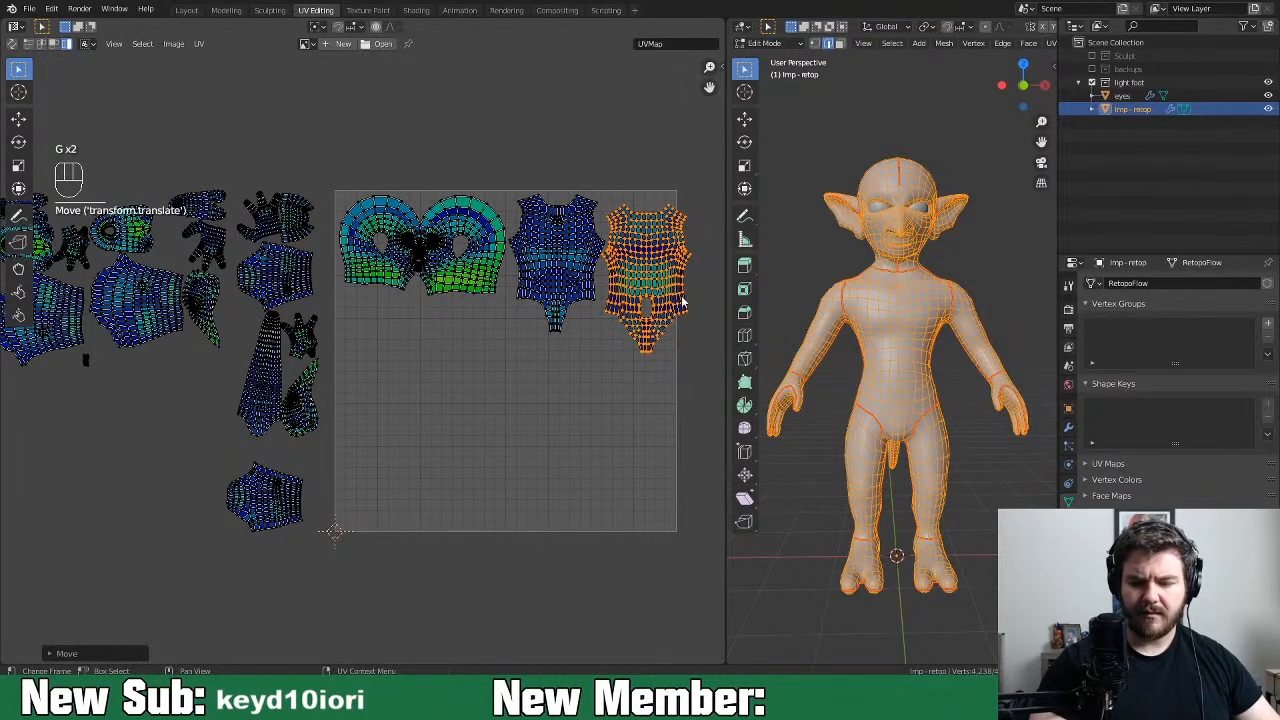
# Try the torso island with the hole upside down beside its counterpart, and undo the rotation
pyautogui.press('r')
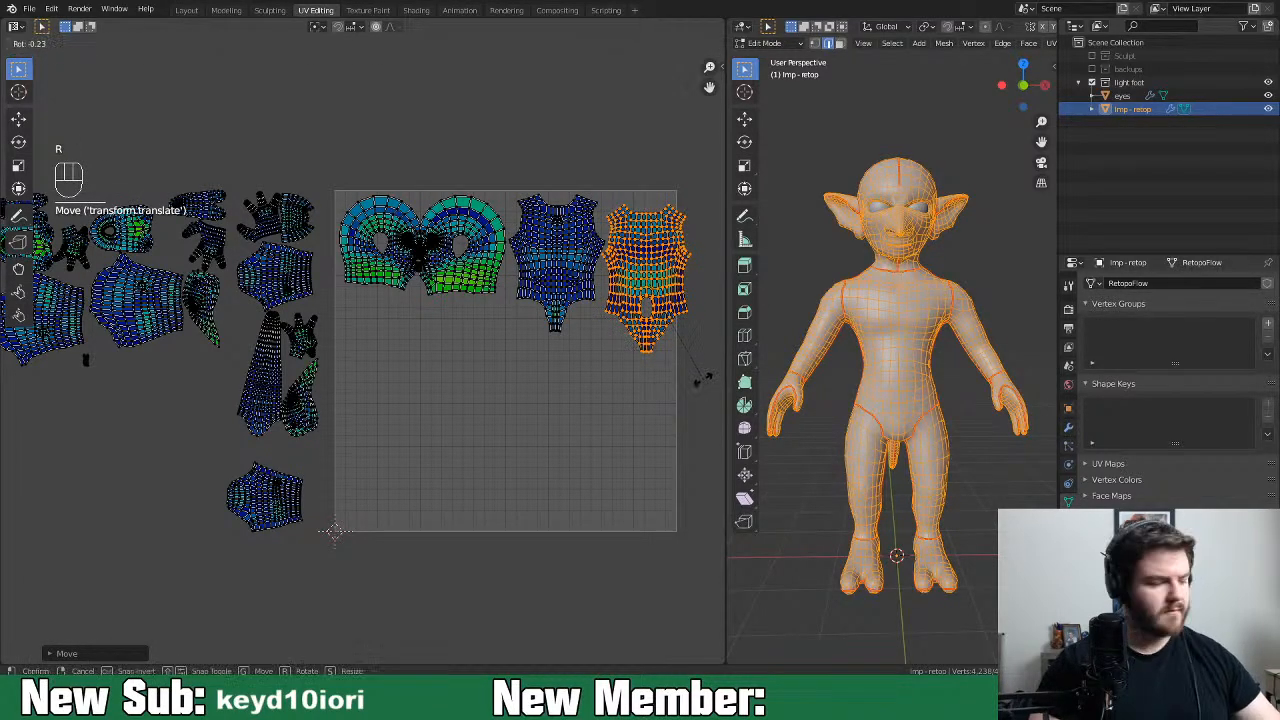
pyautogui.click(701, 378)
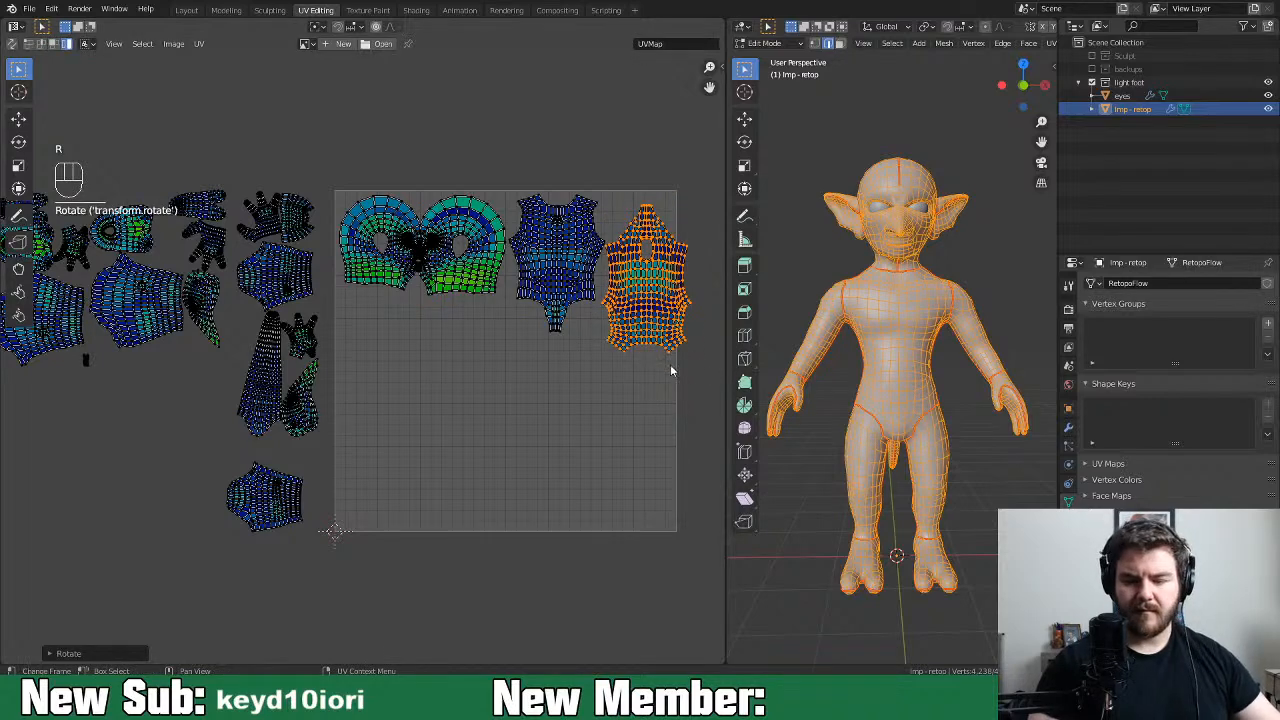
pyautogui.press('g')
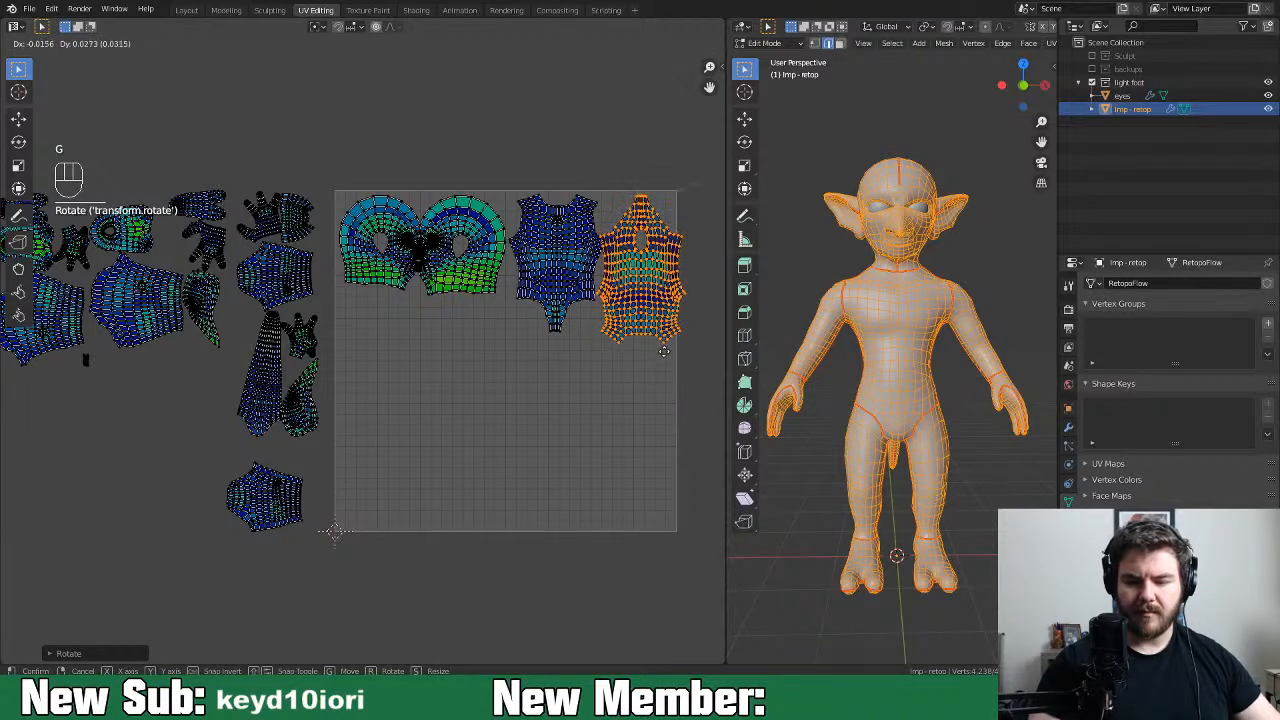
pyautogui.rightClick(667, 359)
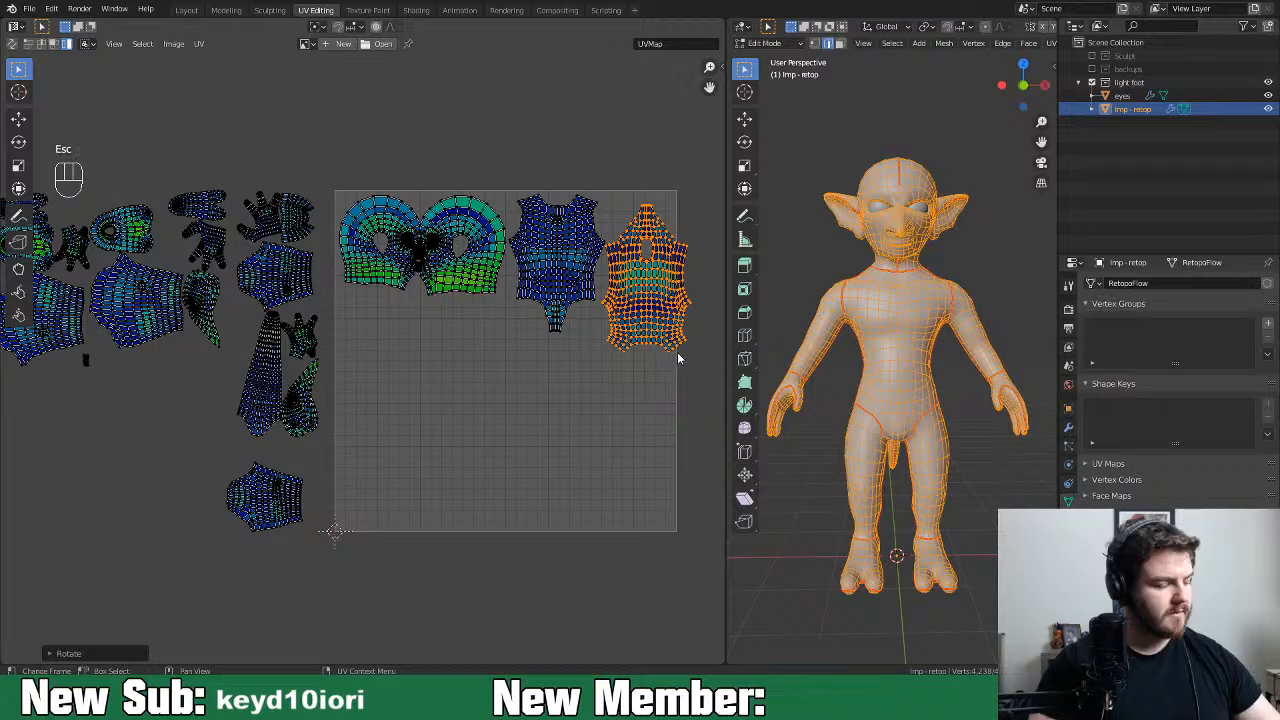
pyautogui.hotkey('ctrl', 'z')
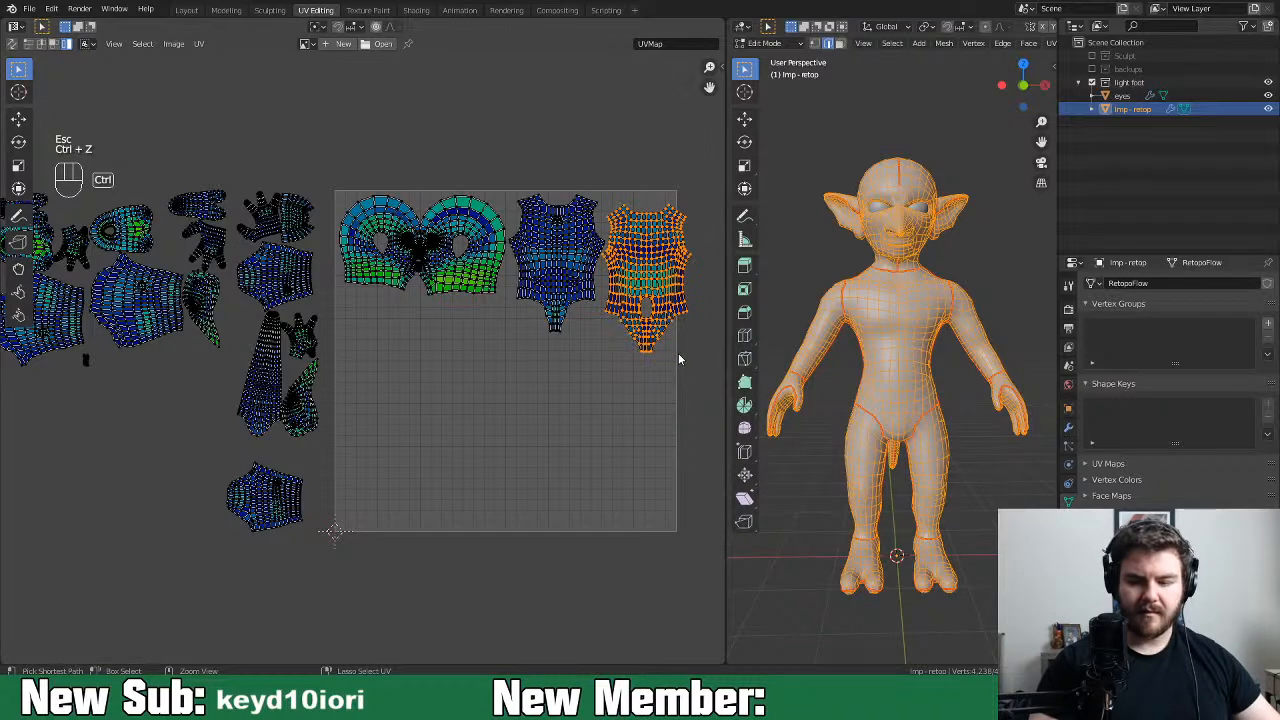
# Move both torso islands back below the head island, and line up the one with the hole beside its counterpart
pyautogui.keyDown('shift'); pyautogui.click(580, 307); pyautogui.keyUp('shift')
pyautogui.moveTo(636, 285); pyautogui.dragTo(566, 374)
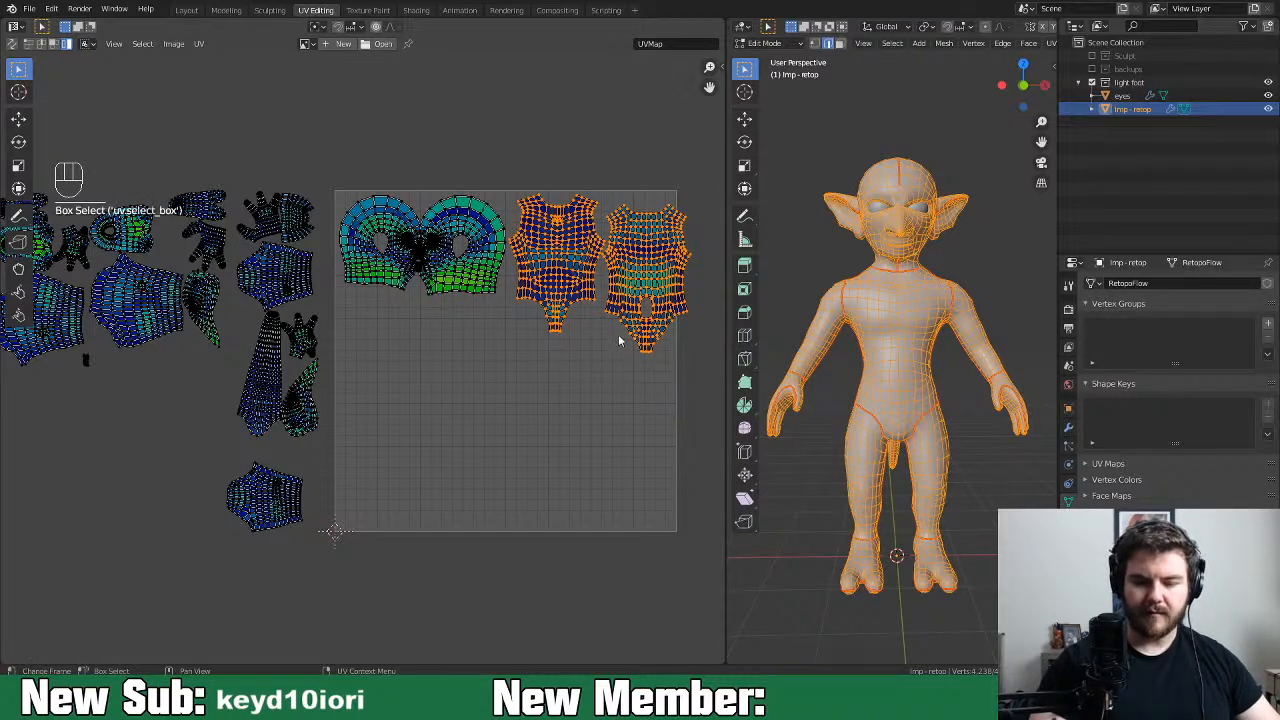
pyautogui.press('g')
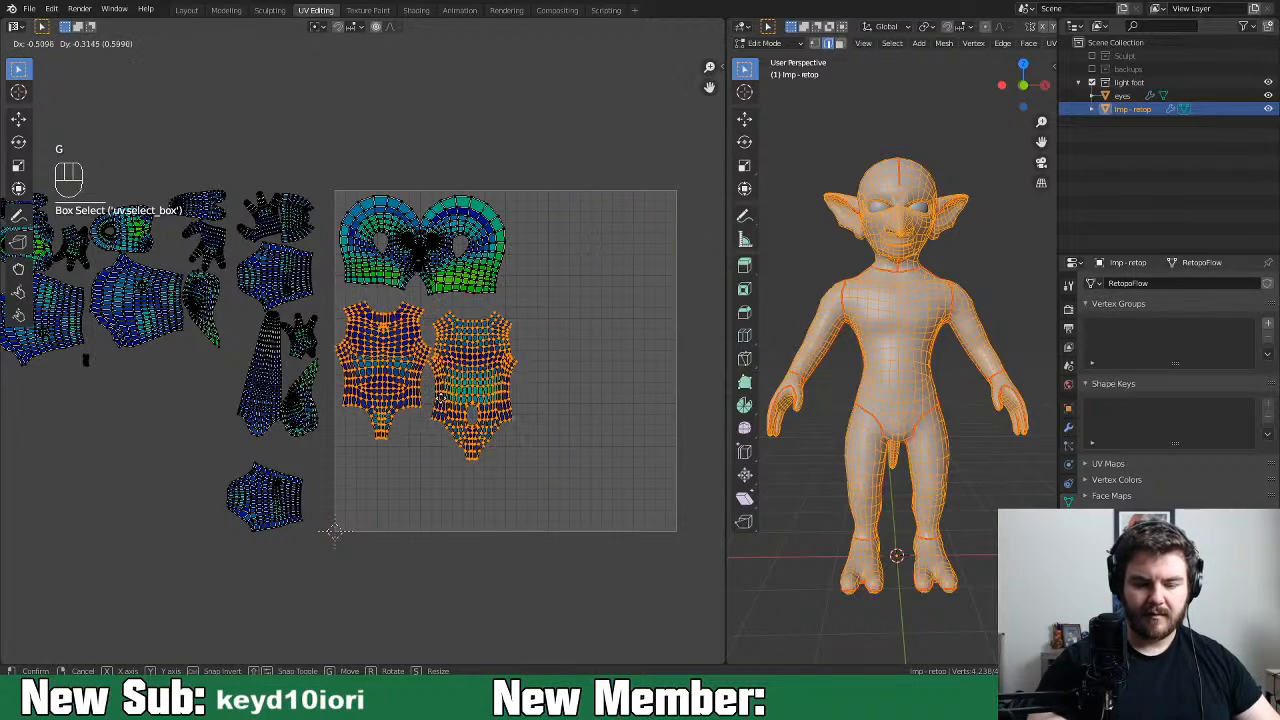
pyautogui.click(449, 398)
pyautogui.click(466, 395)
pyautogui.press('g')
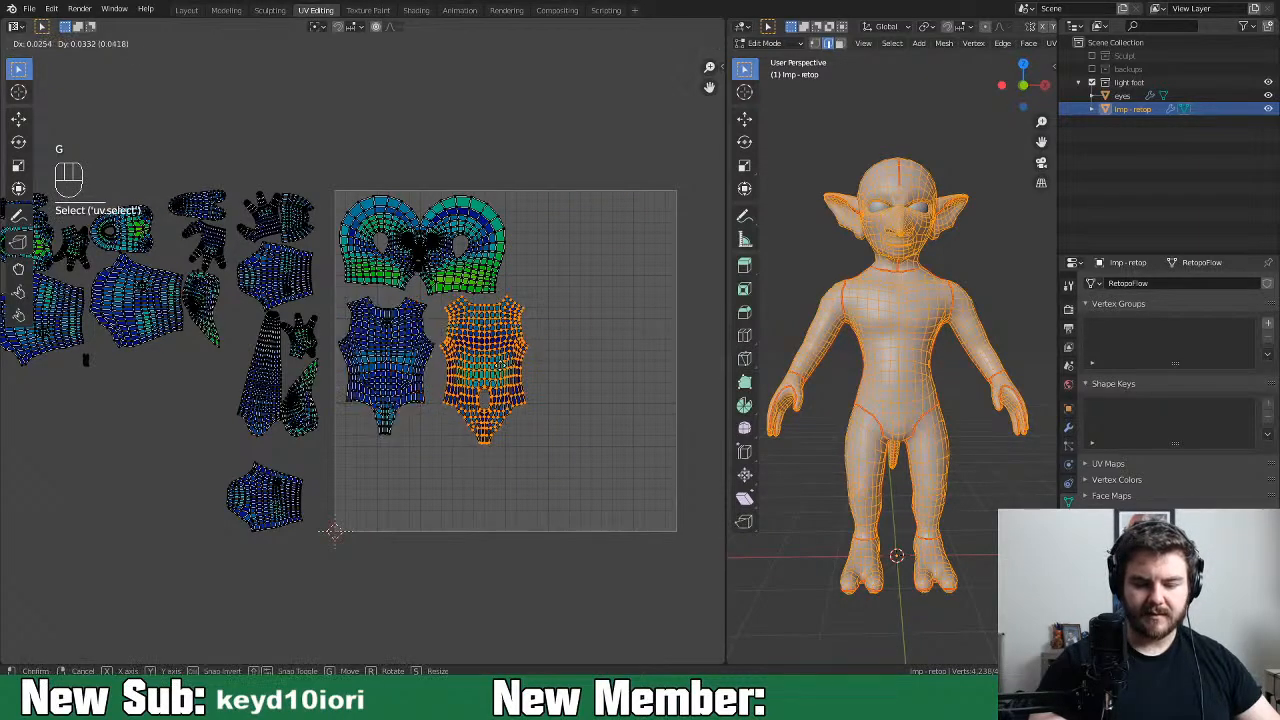
pyautogui.click(500, 370)
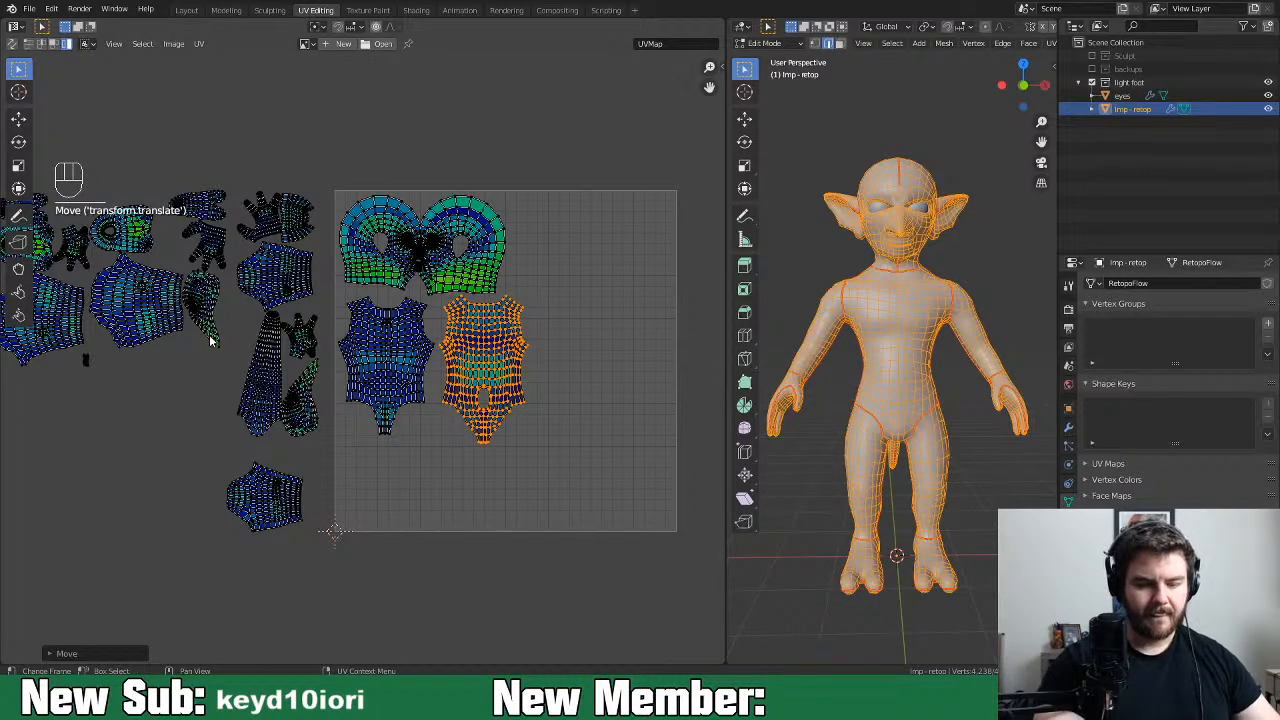
# Place the first large leg island in the UV square's lower-left corner below the torso, rotated so its narrow end faces up
pyautogui.click(164, 328)
pyautogui.press('g')
pyautogui.click(405, 521)
pyautogui.press('r')
pyautogui.click(389, 556)
pyautogui.press('g')
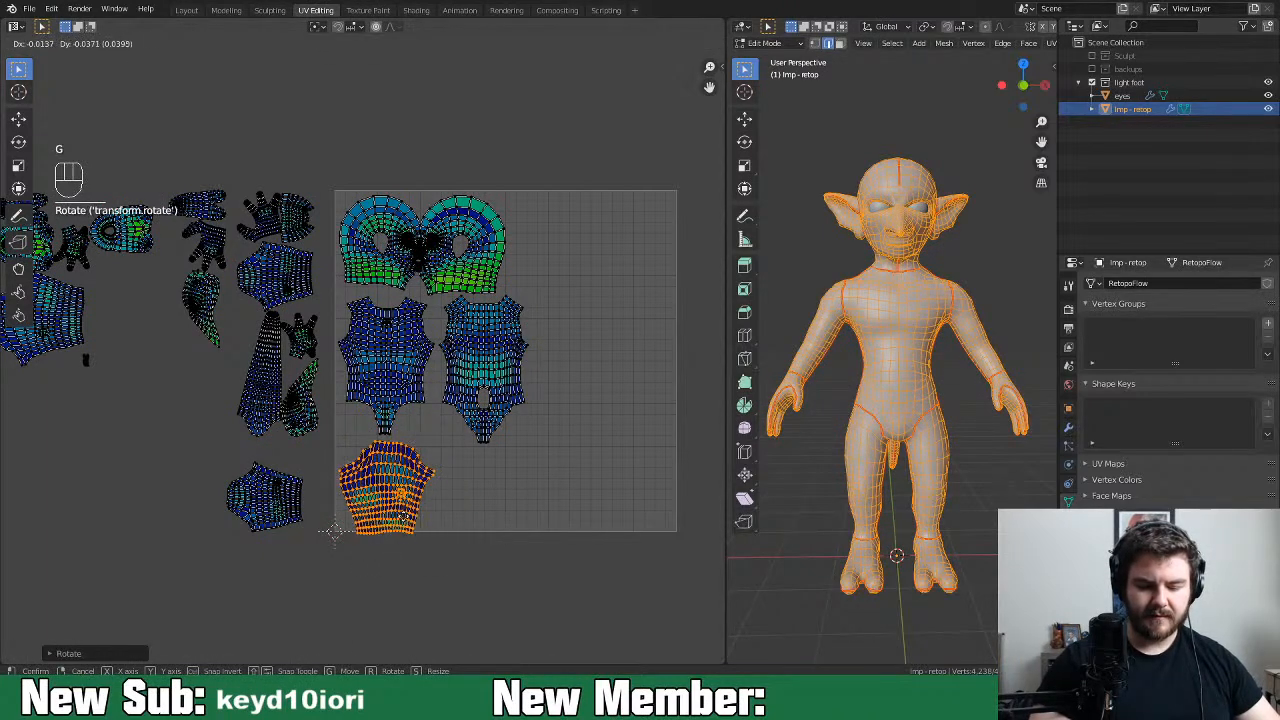
pyautogui.click(440, 480)
pyautogui.press('r')
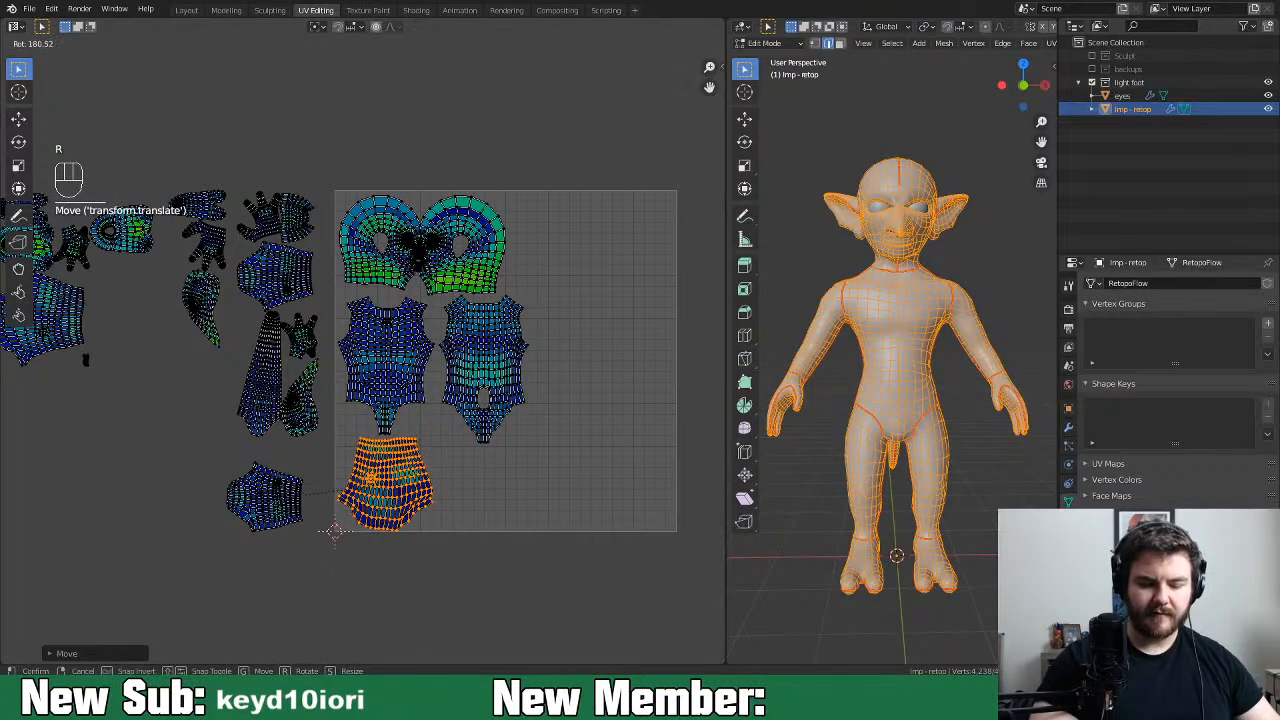
pyautogui.click(433, 493)
pyautogui.press('g')
pyautogui.click(433, 495)
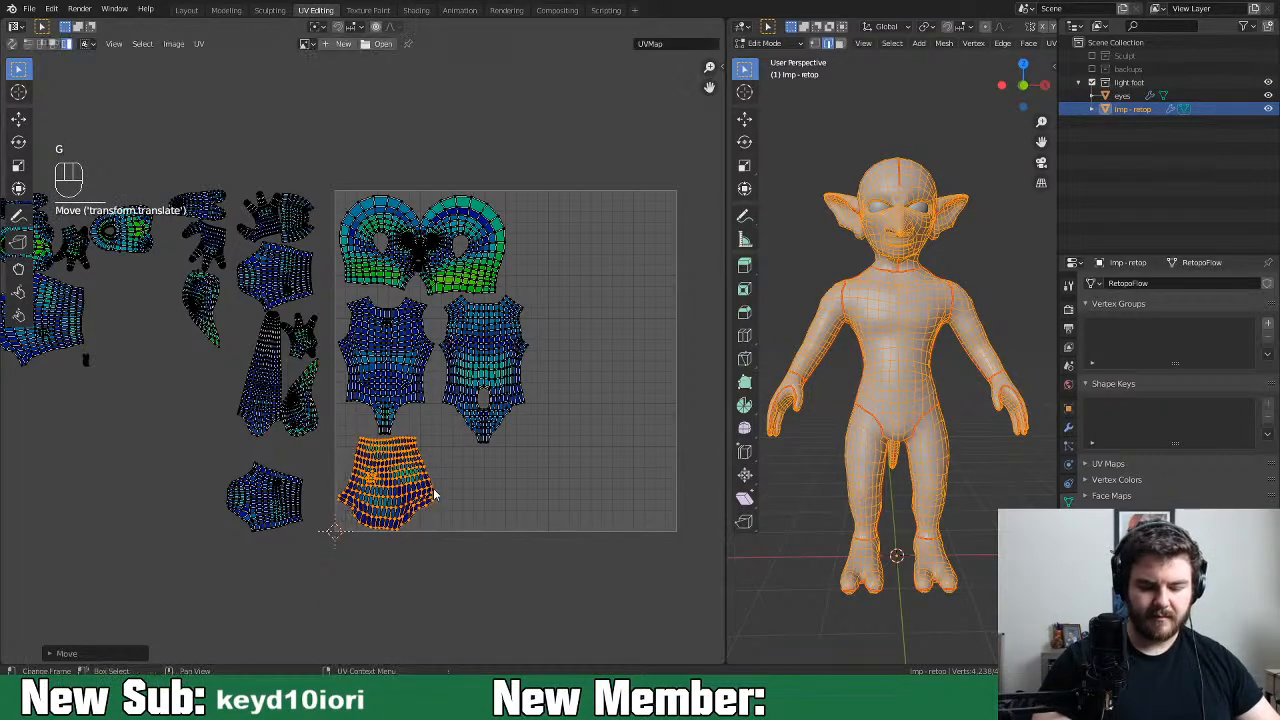
# Place the second large leg island beside the first along the UV square's lower edge, rotated so its narrow end faces down
pyautogui.click(72, 336)
pyautogui.press('g')
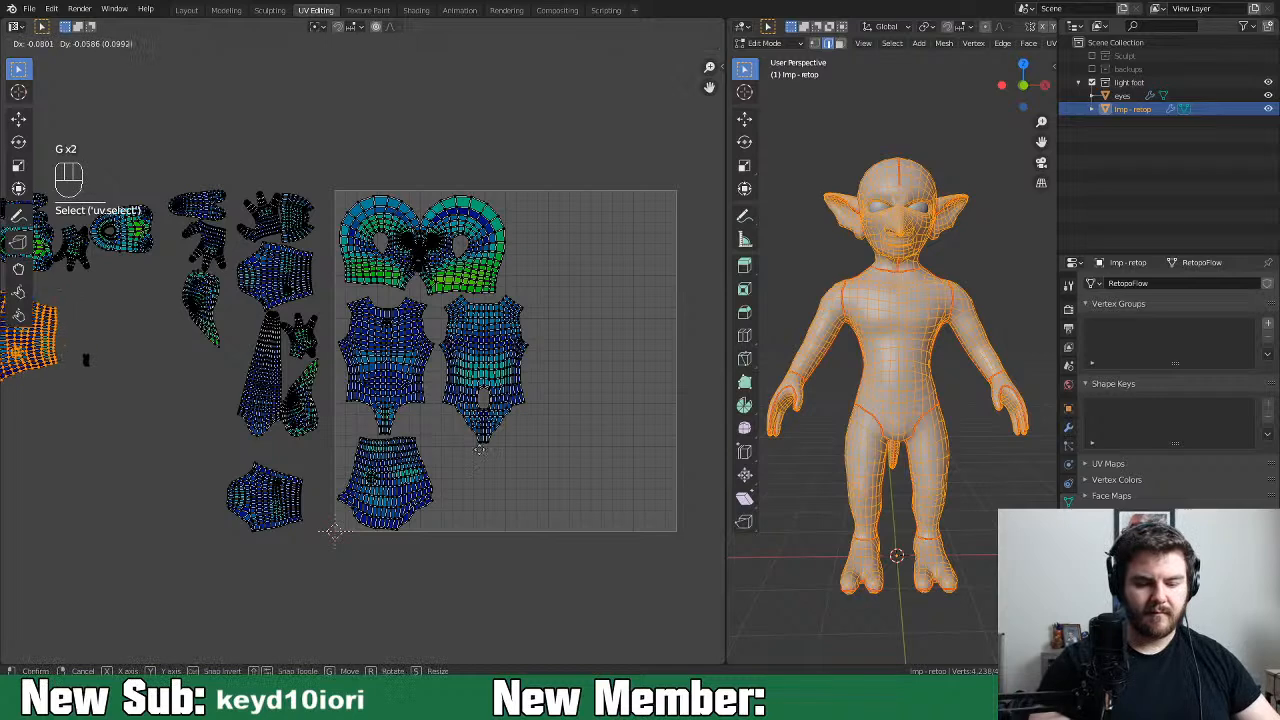
pyautogui.click(815, 538)
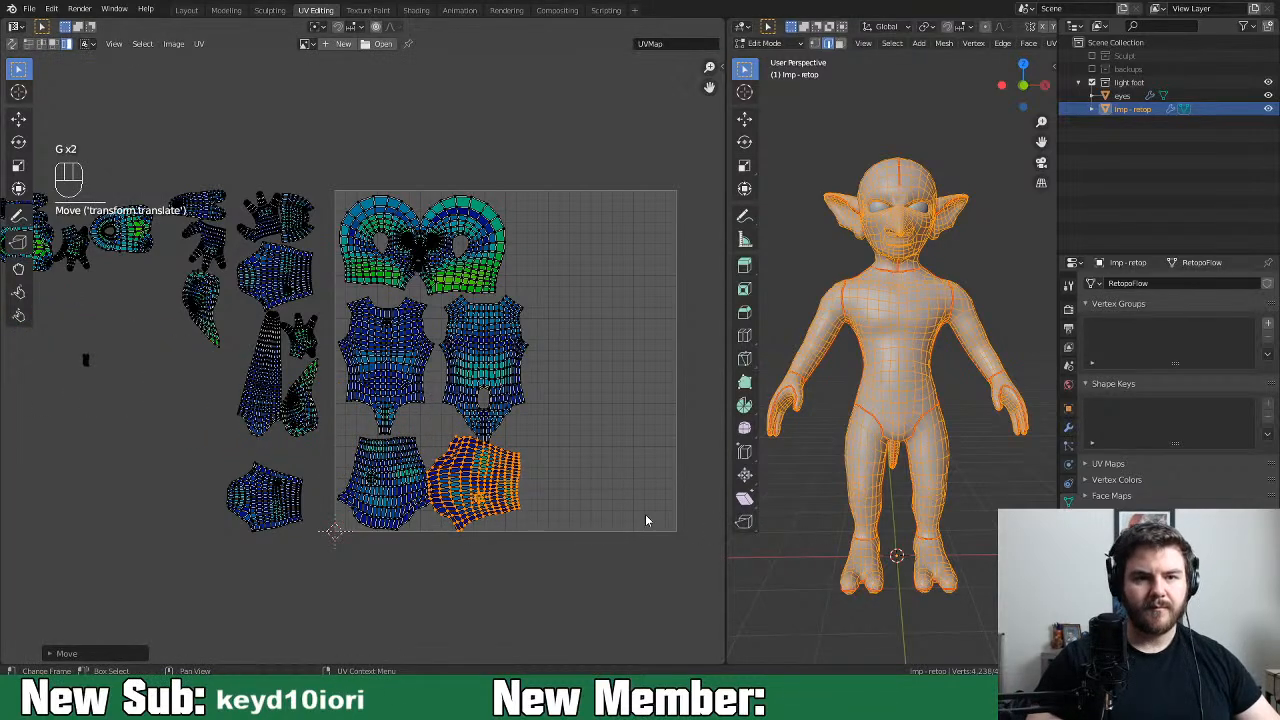
pyautogui.press('r')
pyautogui.press('g')
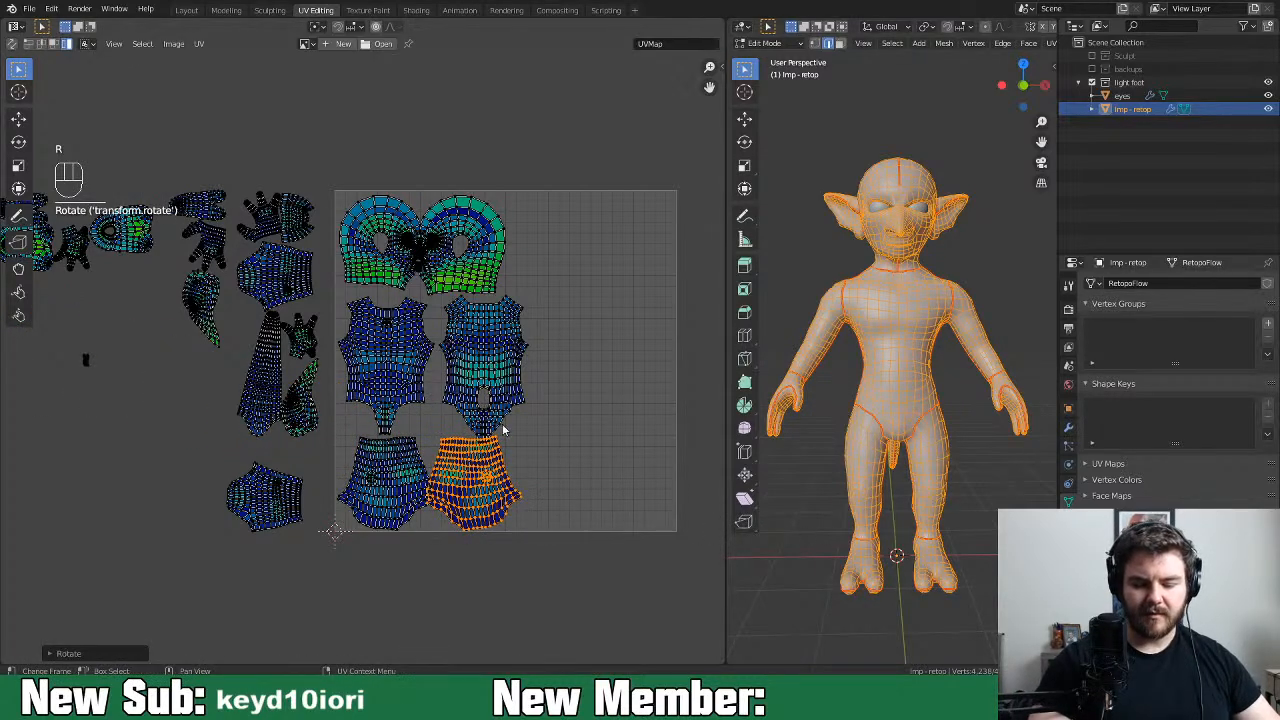
pyautogui.click(540, 461)
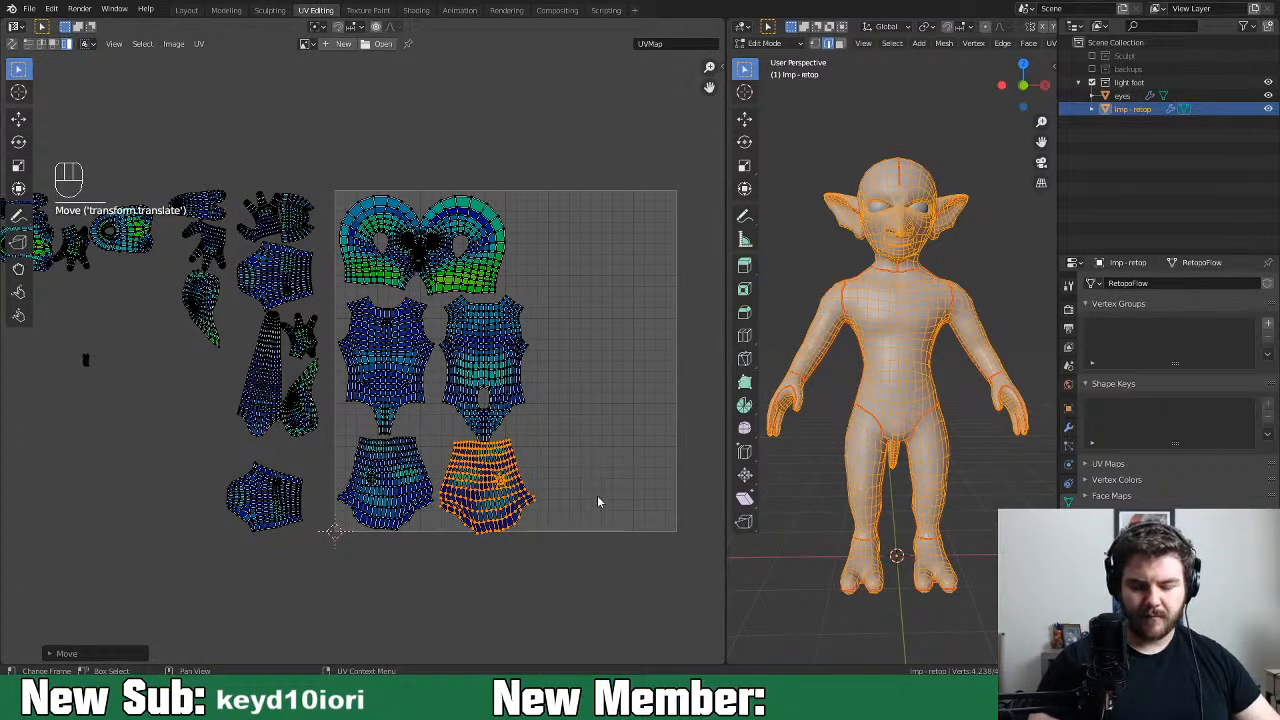
pyautogui.press('r')
pyautogui.press('g')
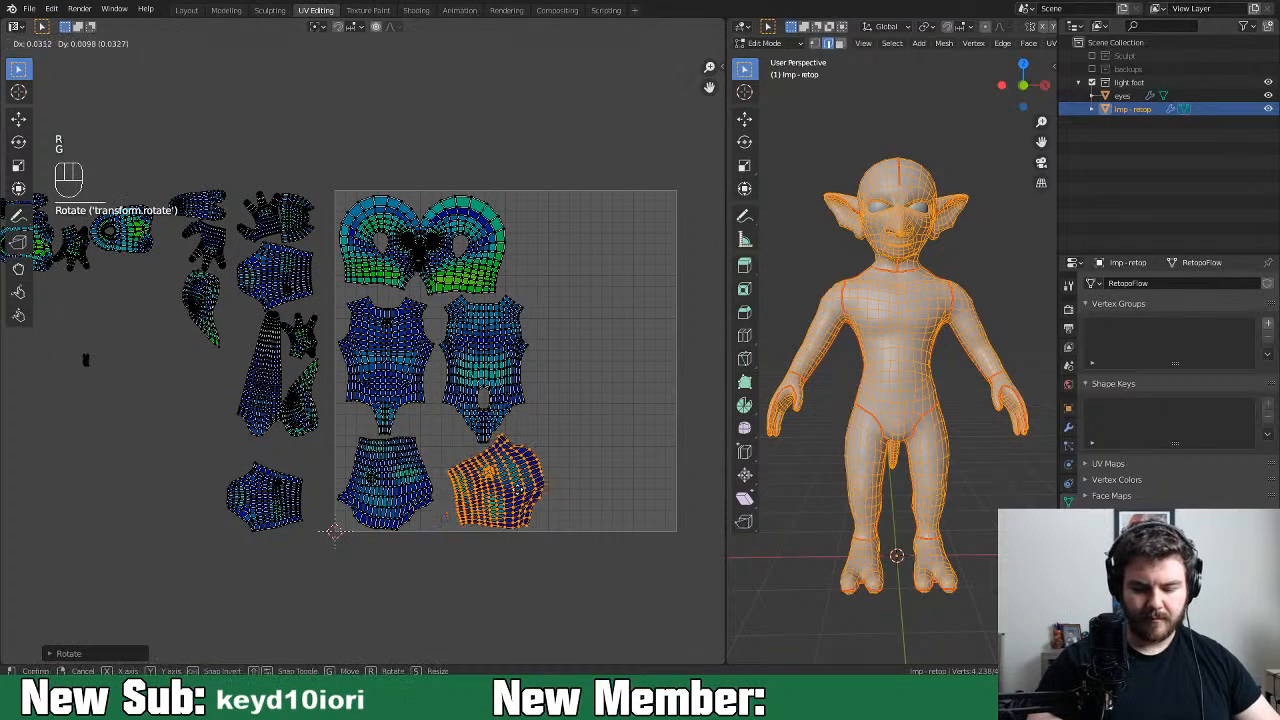
pyautogui.click(527, 491)
# Rotate the first large leg island so its narrow end faces the second one, and seat it in the UV square's lower-left corner
pyautogui.click(432, 490)
pyautogui.press('r')
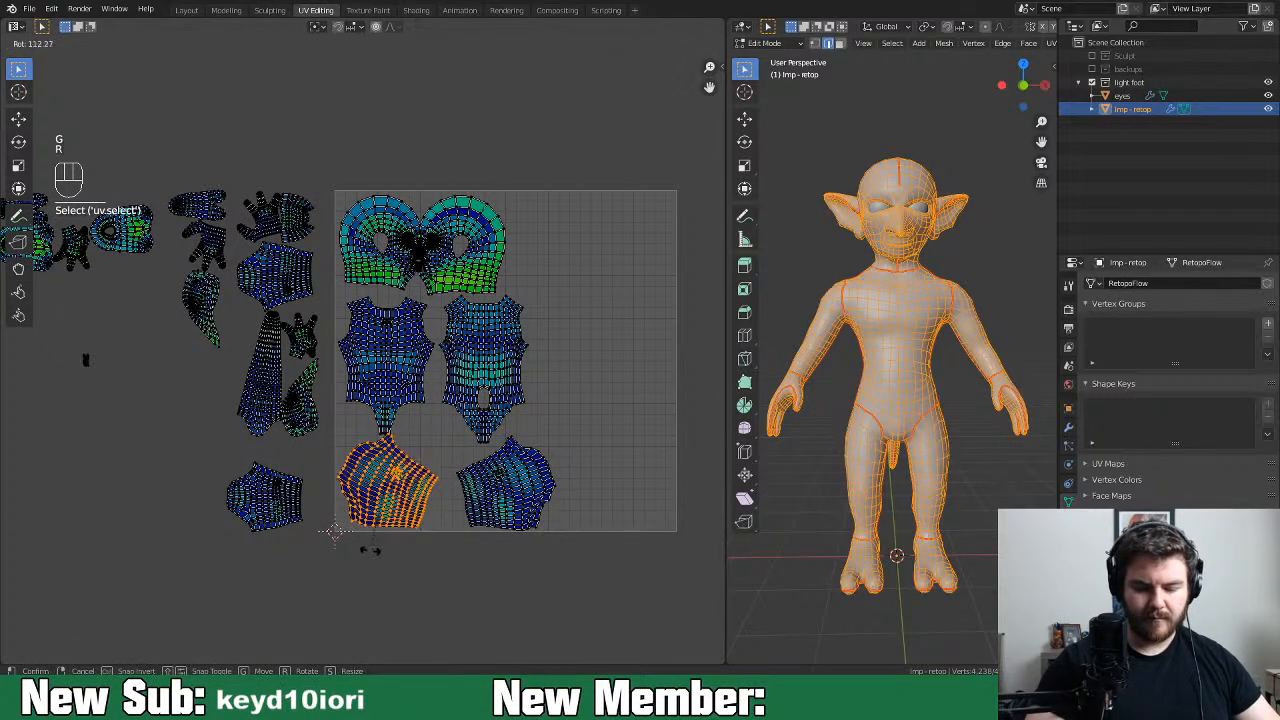
pyautogui.click(378, 546)
pyautogui.press('g')
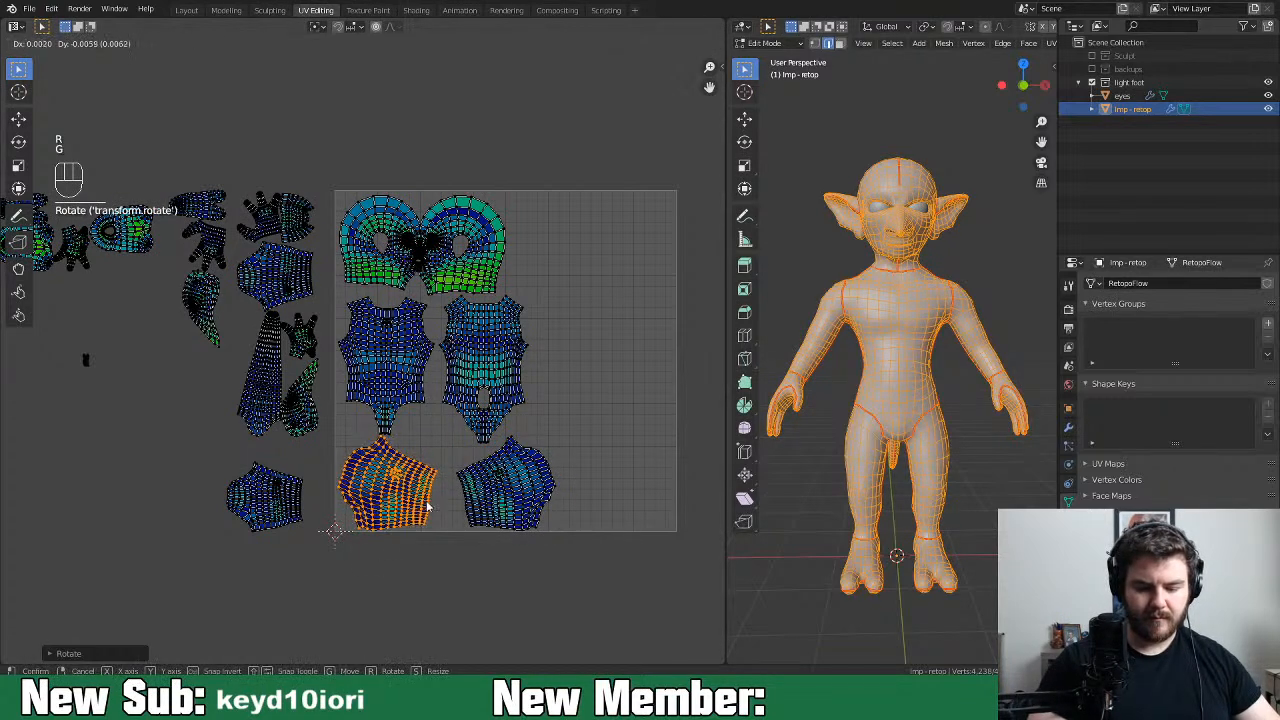
pyautogui.click(427, 507)
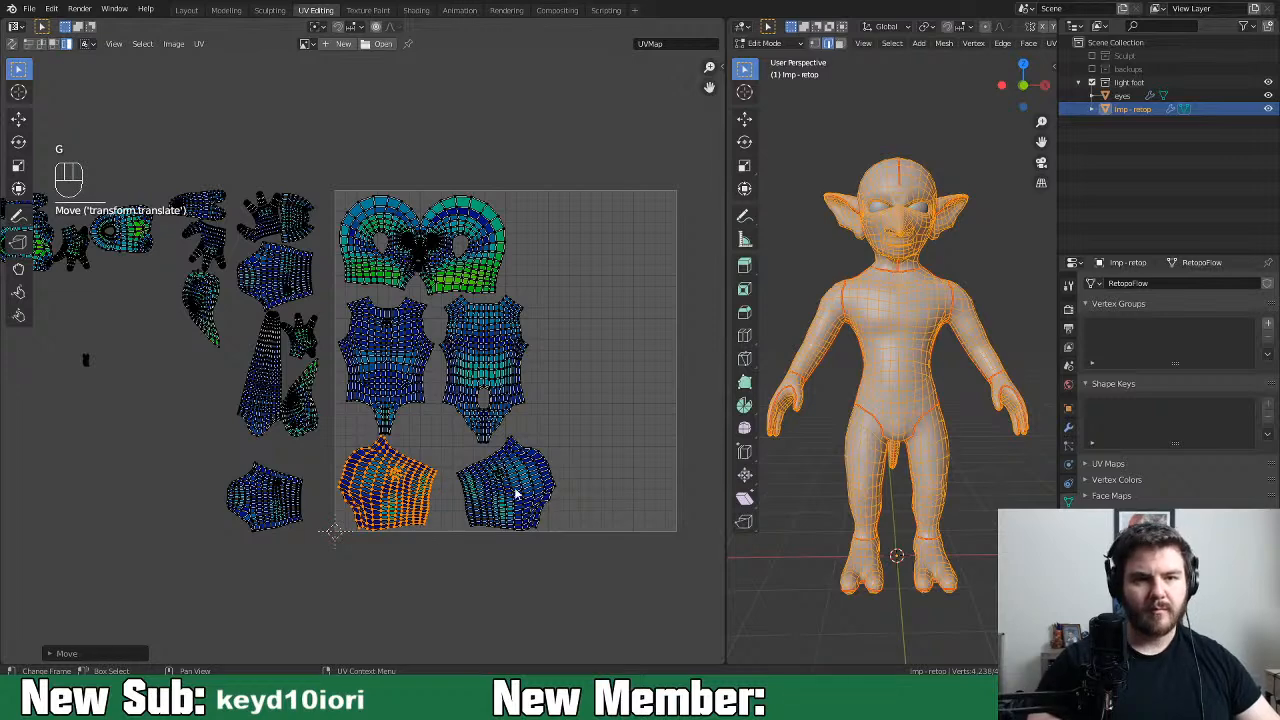
pyautogui.press('r')
pyautogui.click(462, 488)
pyautogui.press('g')
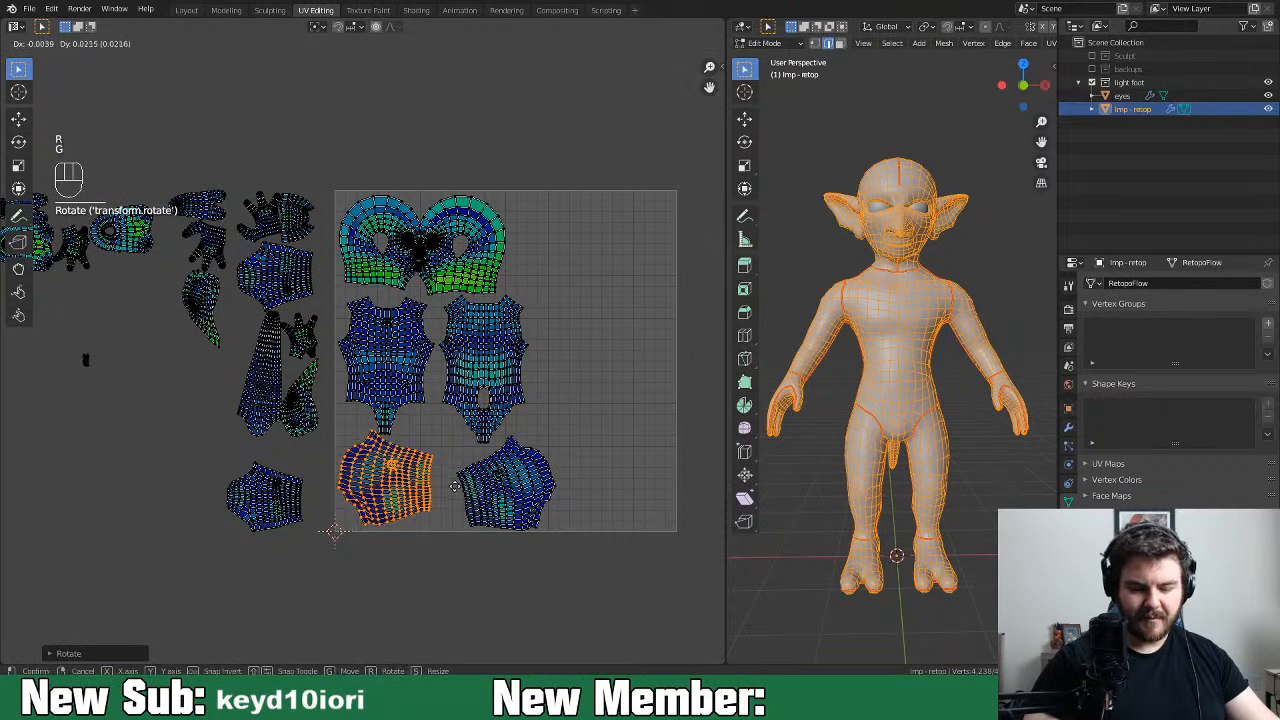
pyautogui.click(458, 494)
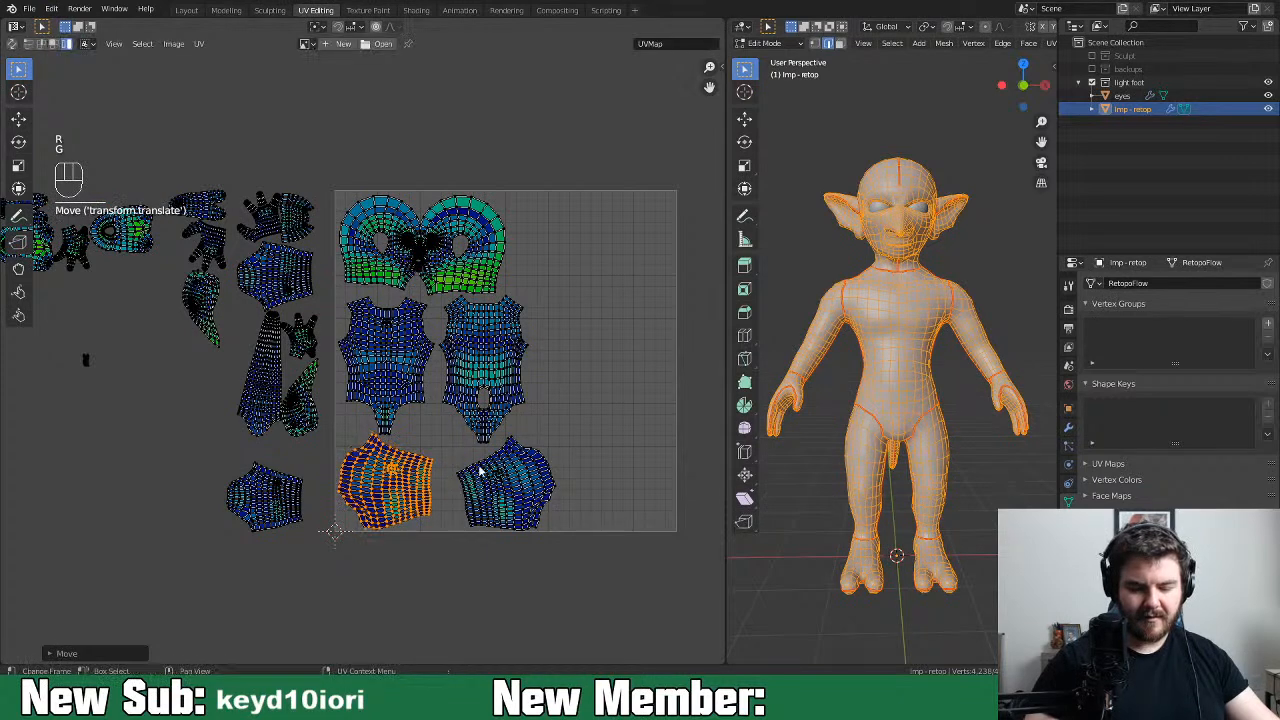
# Nudge both torso islands slightly to fine-tune their spacing below the head island
pyautogui.click(395, 383)
pyautogui.press('g')
pyautogui.click(398, 381)
pyautogui.click(502, 374)
pyautogui.press('g')
pyautogui.click(499, 371)
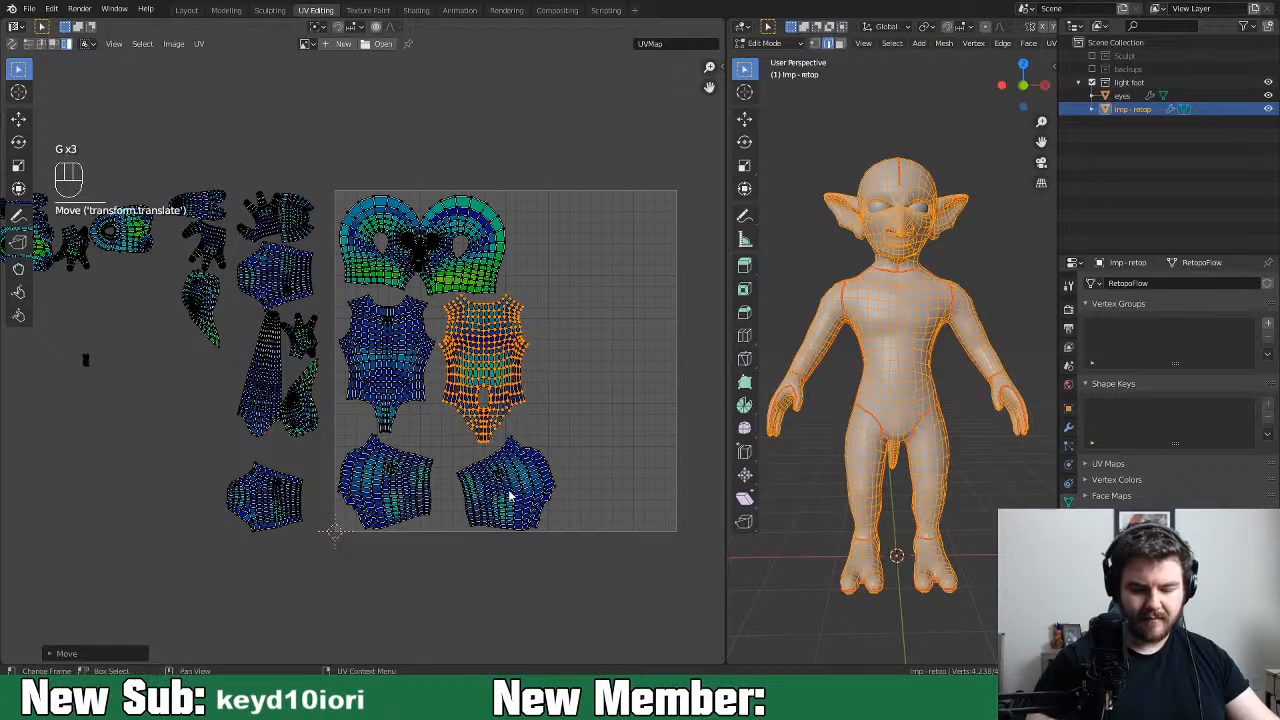
# Place the long tapered island beside the second large leg island on the UV square's lower edge, with its pointed end down
pyautogui.moveTo(384, 381); pyautogui.dragTo(440, 385, button='middle')
pyautogui.click(320, 411)
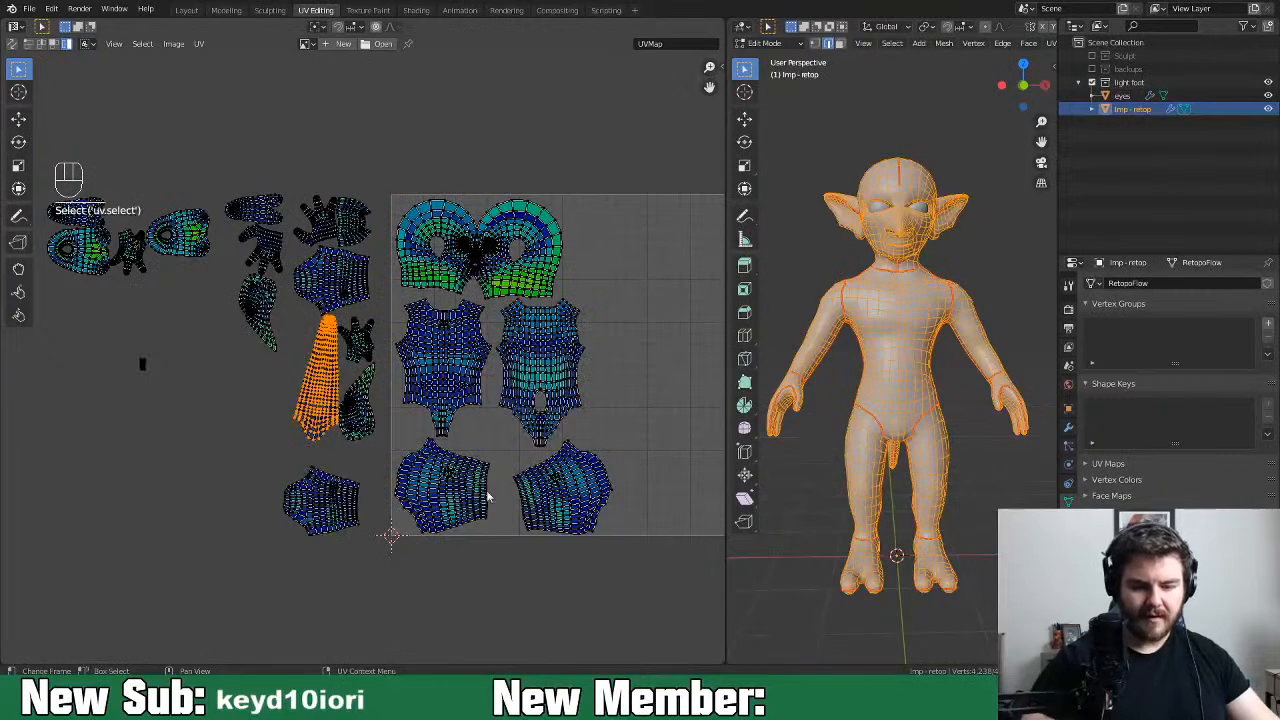
pyautogui.press('g')
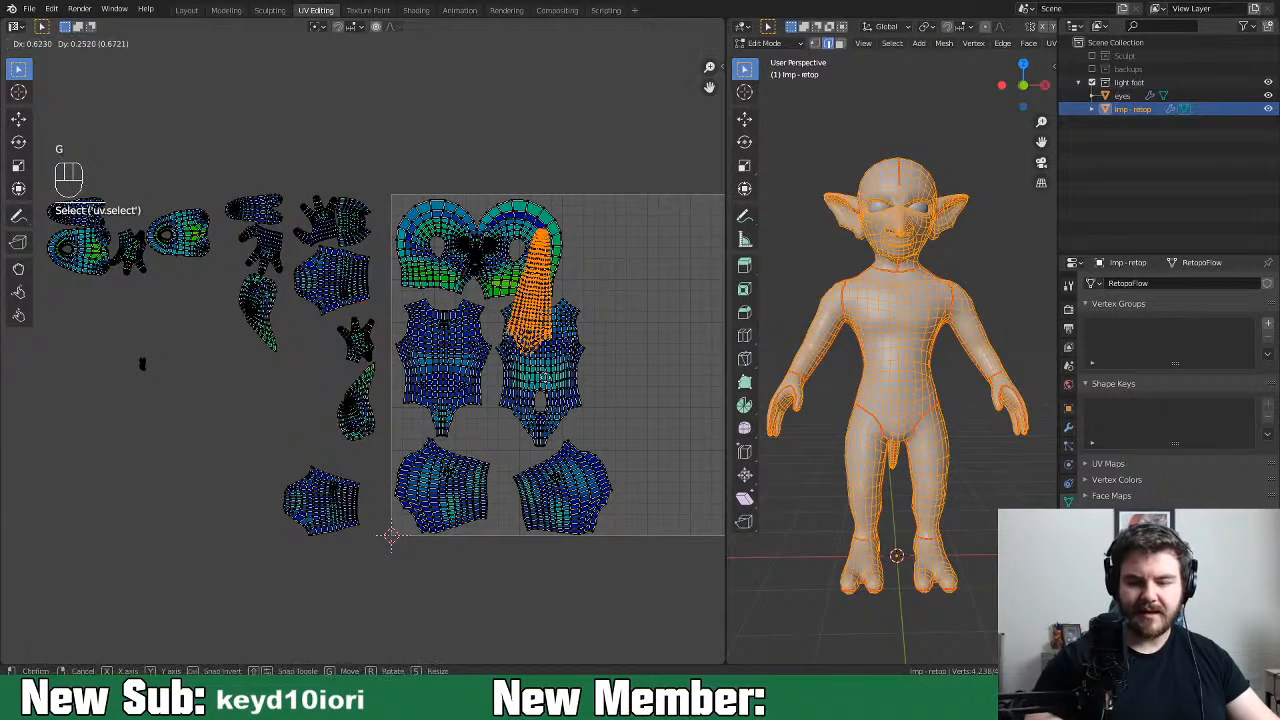
pyautogui.click(654, 374)
pyautogui.moveTo(688, 431); pyautogui.dragTo(562, 429, button='middle')
pyautogui.press('r')
pyautogui.click(485, 265)
pyautogui.press('g')
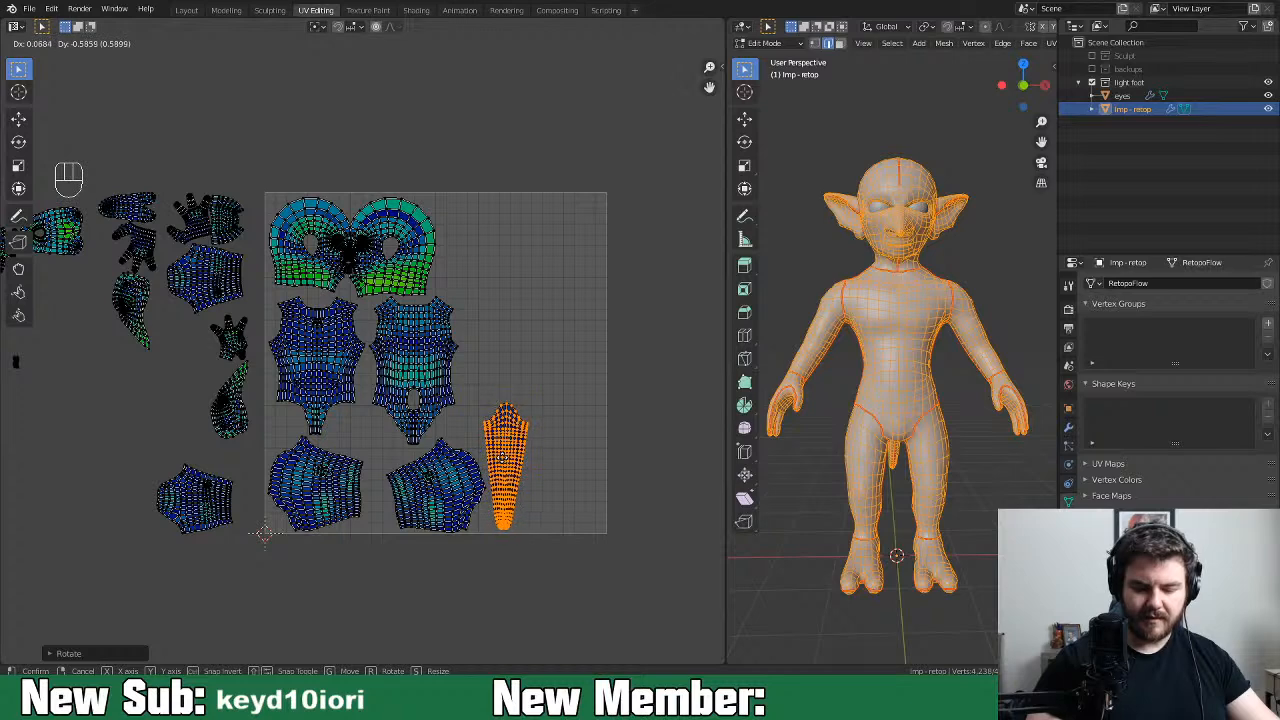
pyautogui.click(505, 463)
# Shift the second large leg island slightly away from the tapered island to leave a gap
pyautogui.click(460, 497)
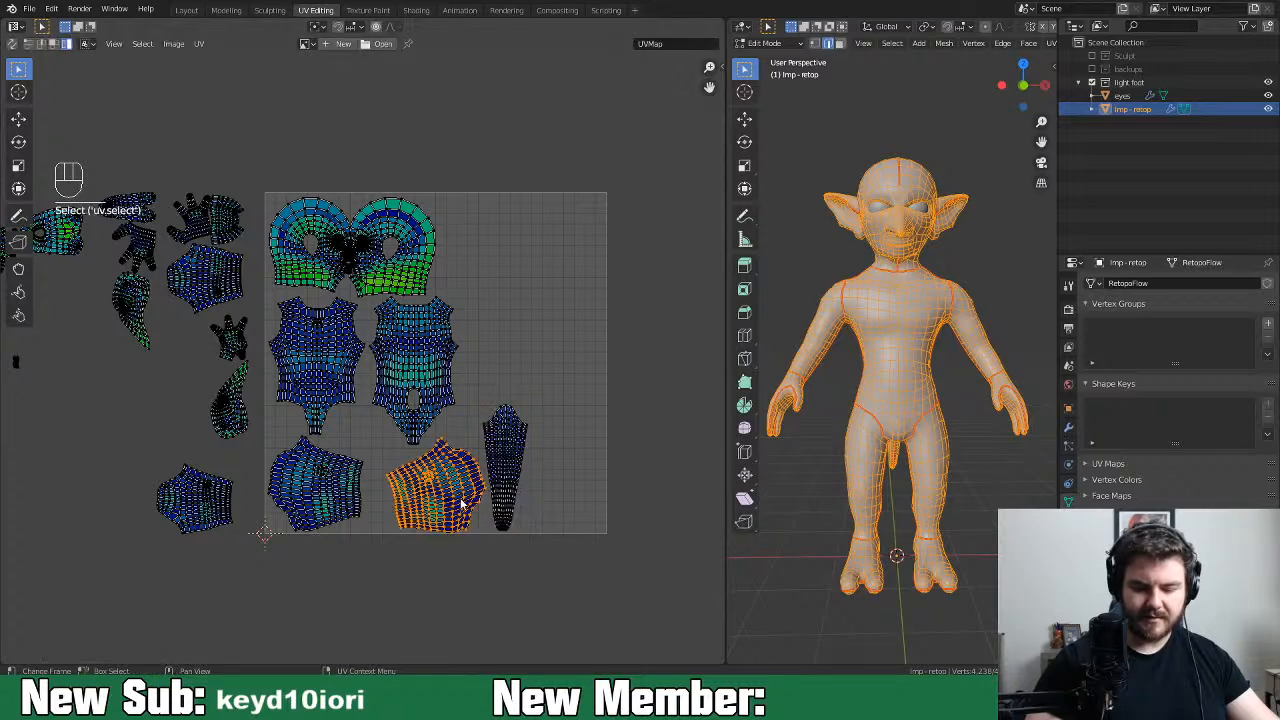
pyautogui.press('g')
pyautogui.click(481, 478)
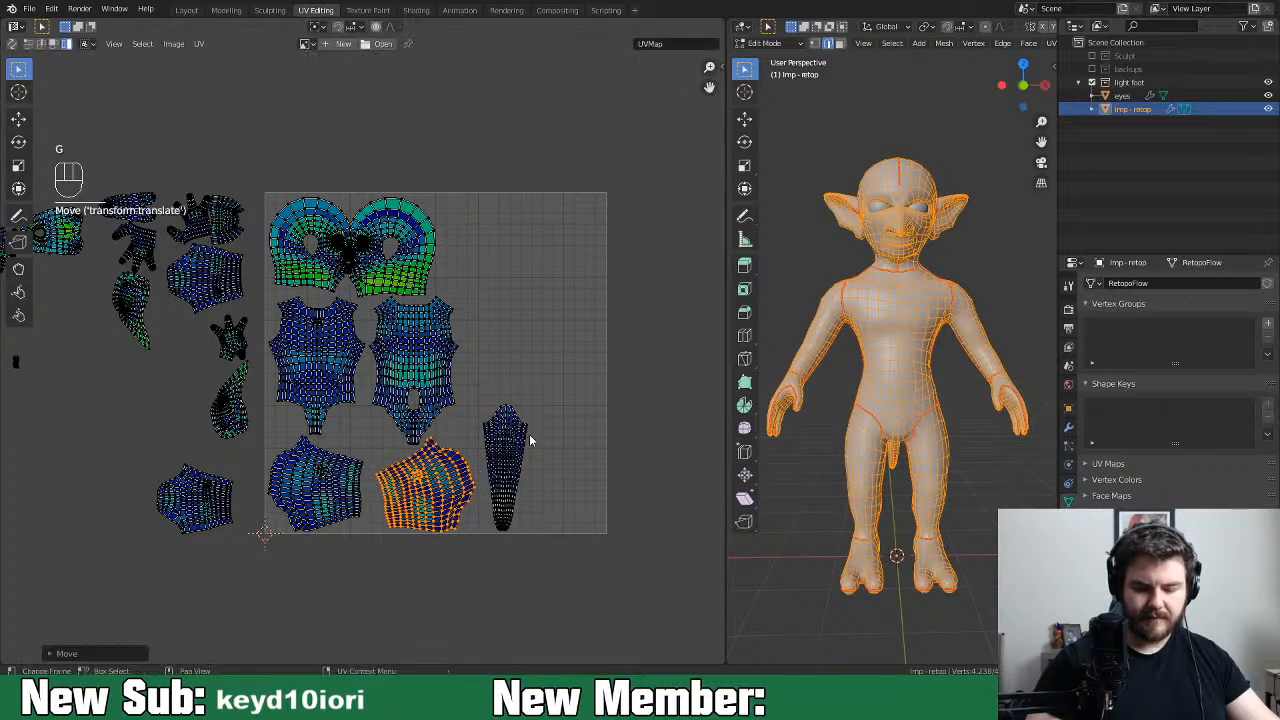
# Place the first curved, pointed island against the head island's outer side near the UV square's upper edge, rotated so its tip faces up
pyautogui.keyDown('shift'); pyautogui.moveTo(366, 529); pyautogui.dragTo(405, 550, button='middle'); pyautogui.keyUp('shift')
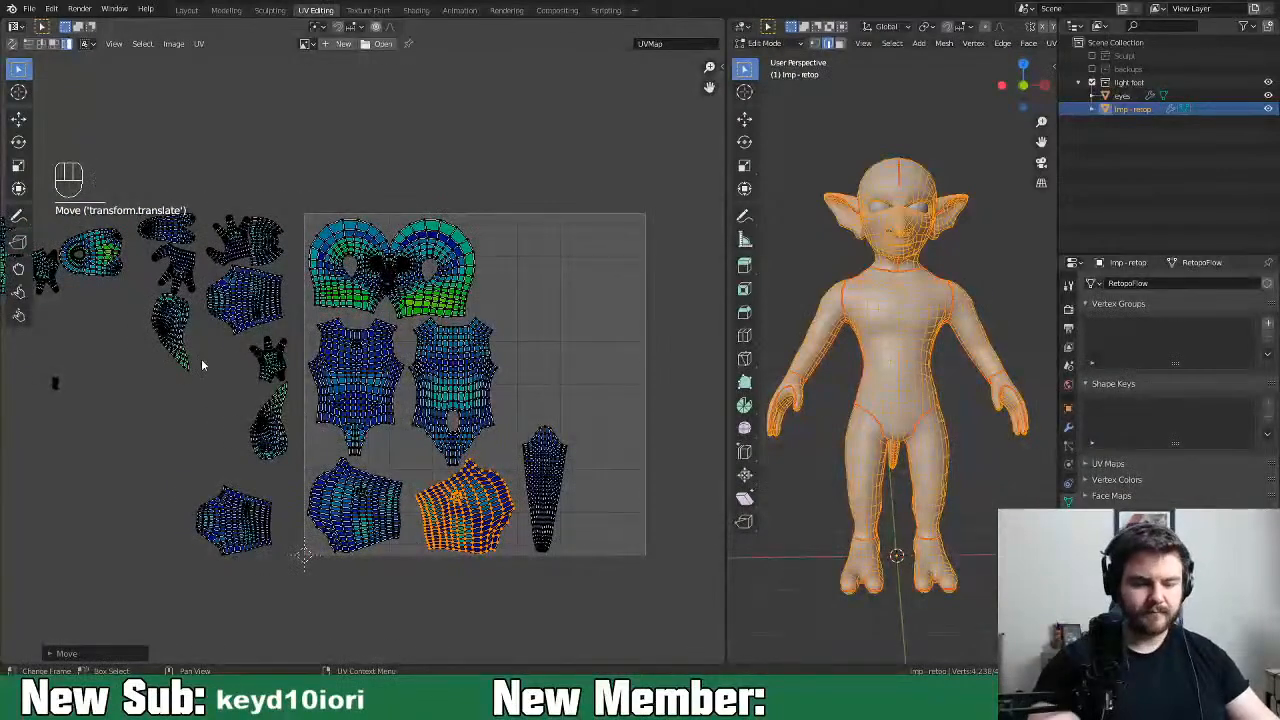
pyautogui.click(172, 332)
pyautogui.press('g')
pyautogui.press('r')
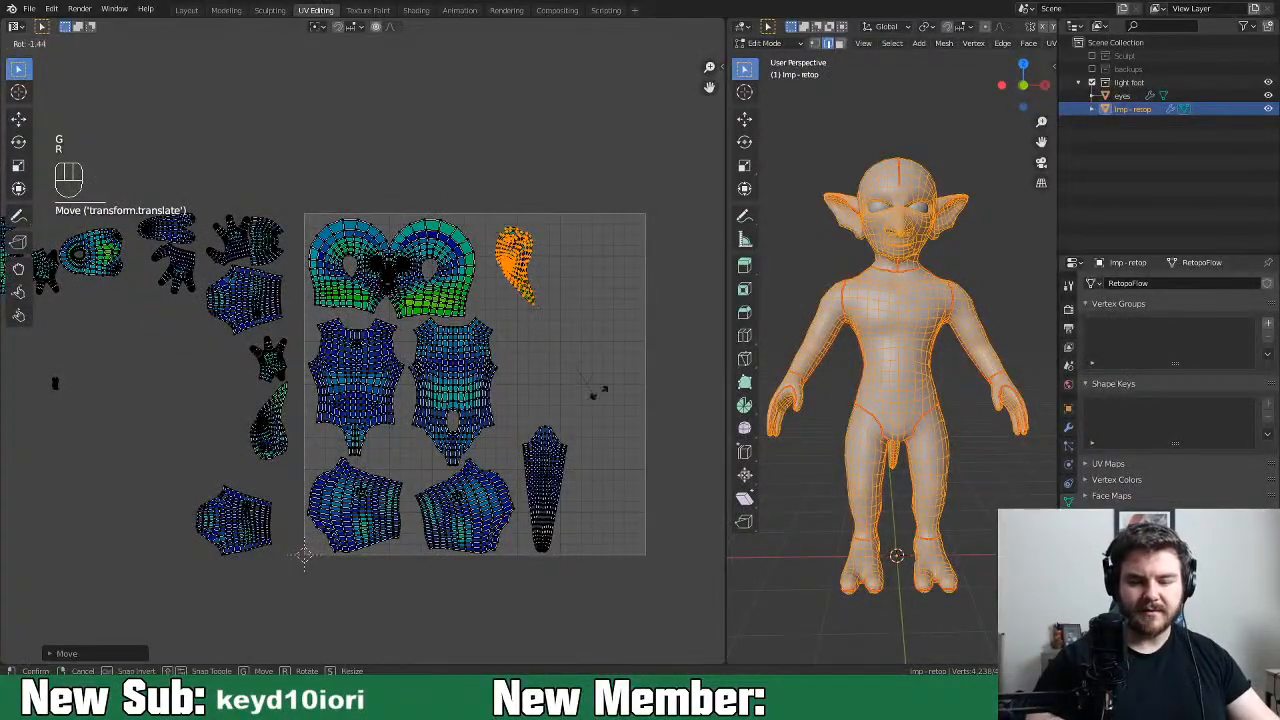
pyautogui.click(586, 292)
pyautogui.press('r')
pyautogui.click(591, 260)
pyautogui.press('g')
pyautogui.click(556, 288)
pyautogui.press('r')
pyautogui.click(568, 286)
pyautogui.press('g')
pyautogui.click(567, 288)
# Place the second curved, pointed island beside the first with its tip angled outward, and rotate the first to mirror it
pyautogui.click(290, 430)
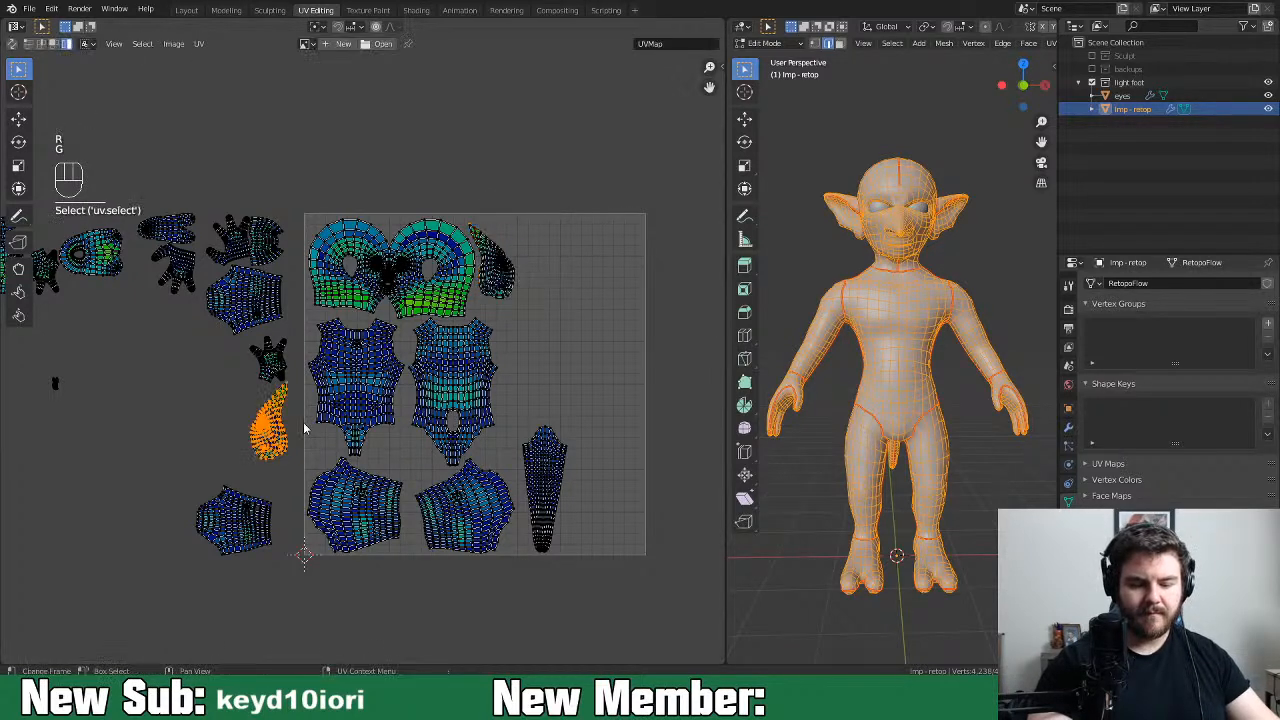
pyautogui.press('g')
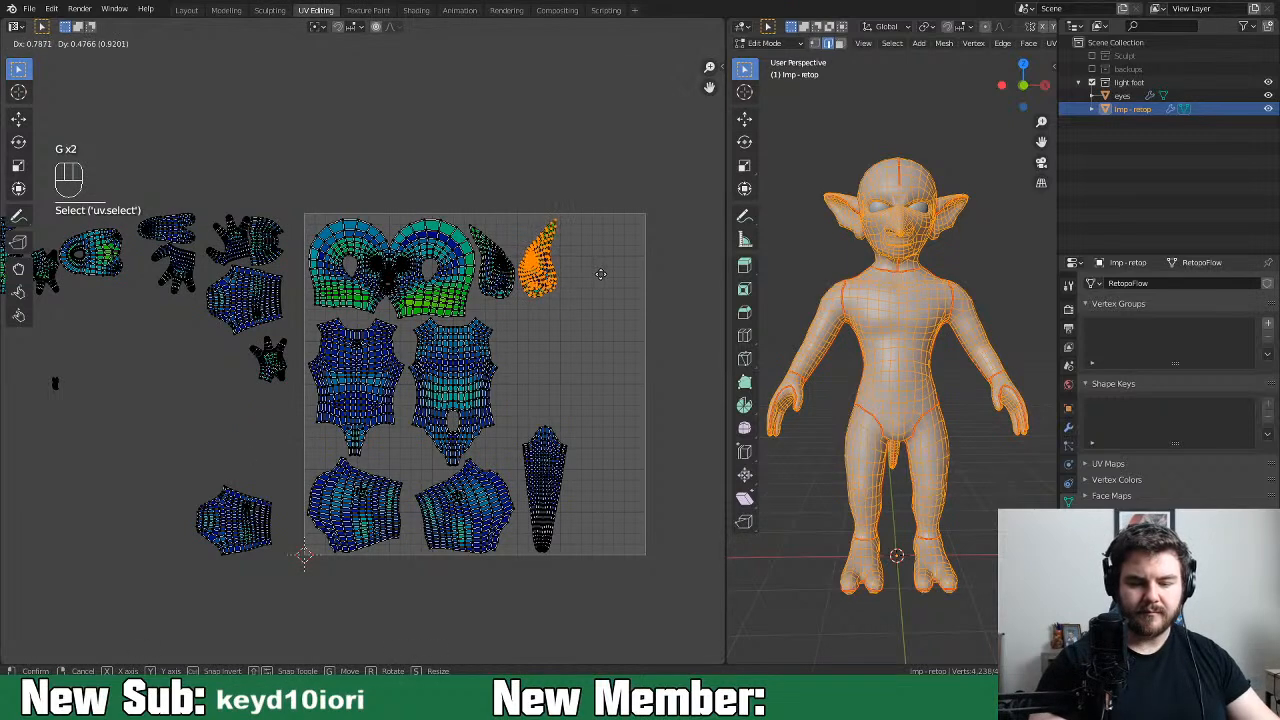
pyautogui.click(600, 277)
pyautogui.press('r')
pyautogui.click(613, 295)
pyautogui.press('g')
pyautogui.click(592, 296)
pyautogui.press('r')
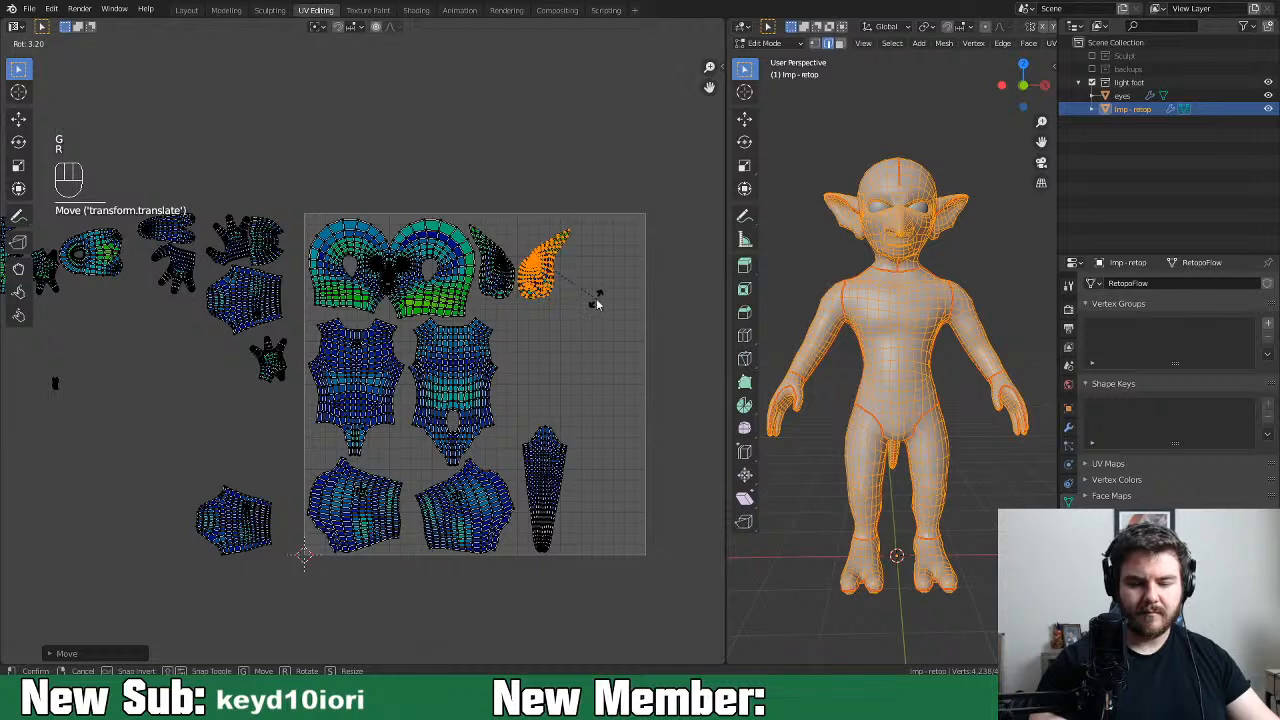
pyautogui.click(596, 304)
pyautogui.click(507, 282)
pyautogui.press('r')
pyautogui.click(578, 308)
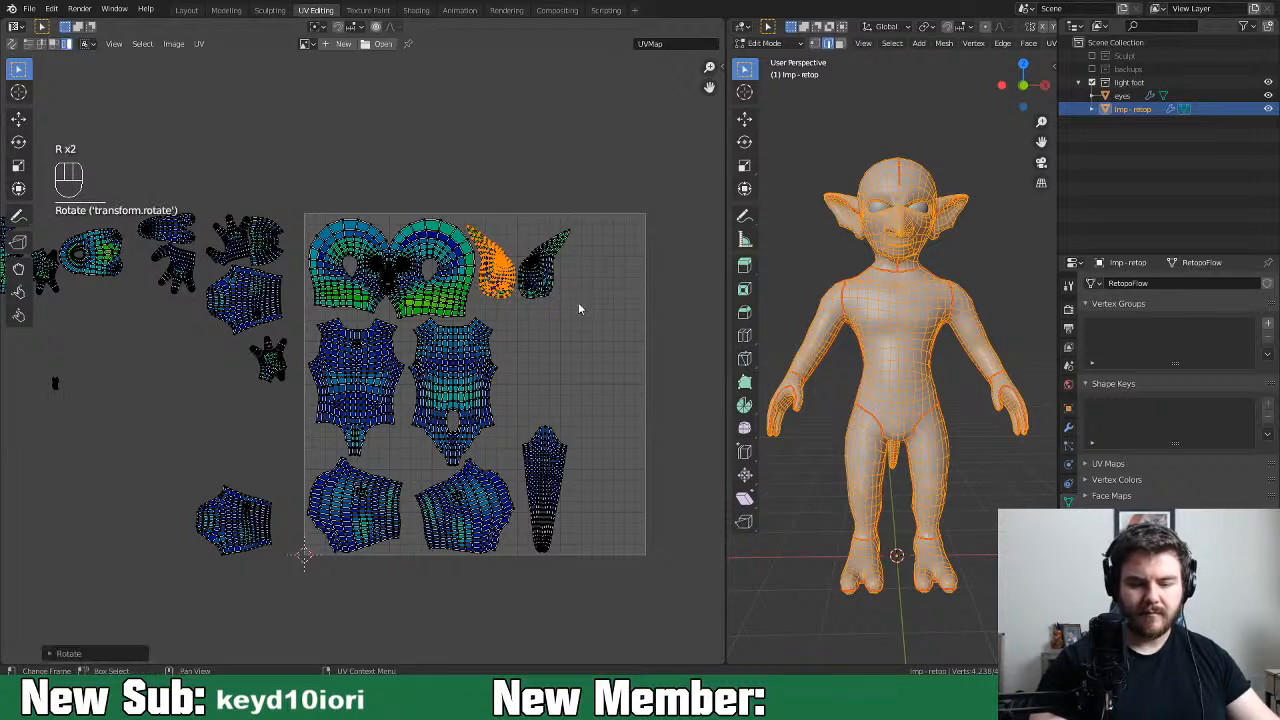
pyautogui.click(276, 366)
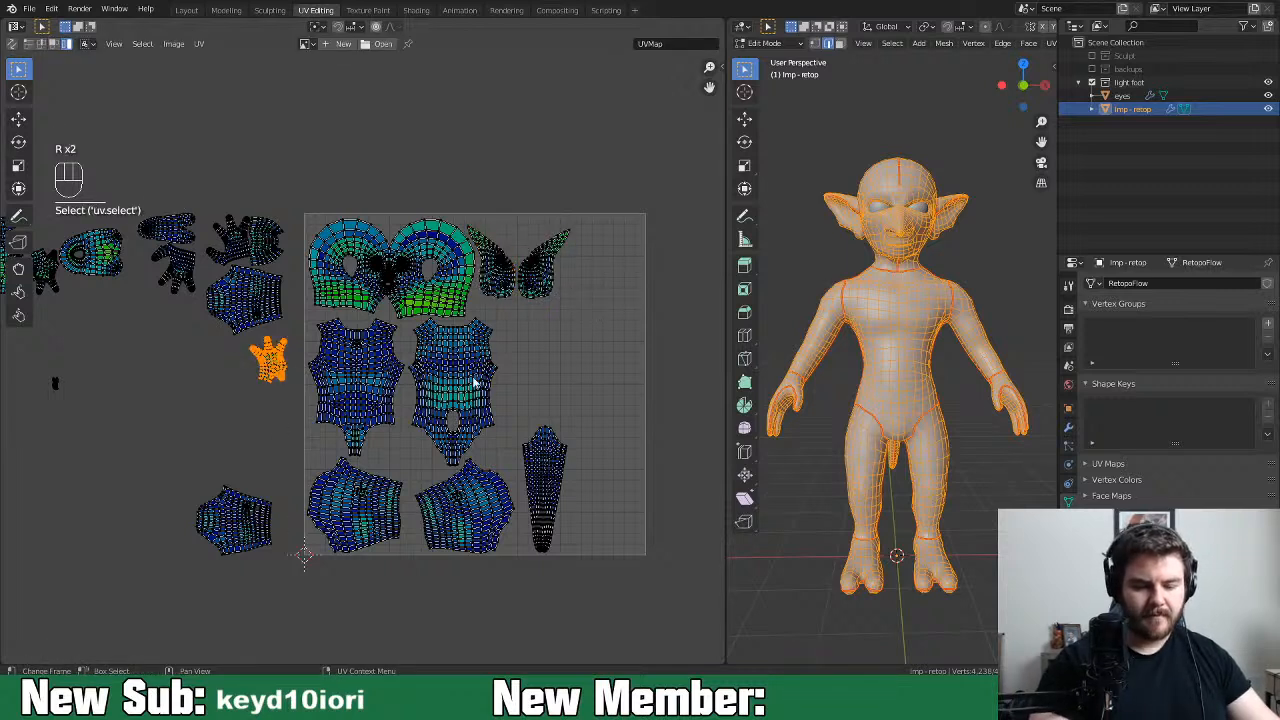
pyautogui.click(229, 546)
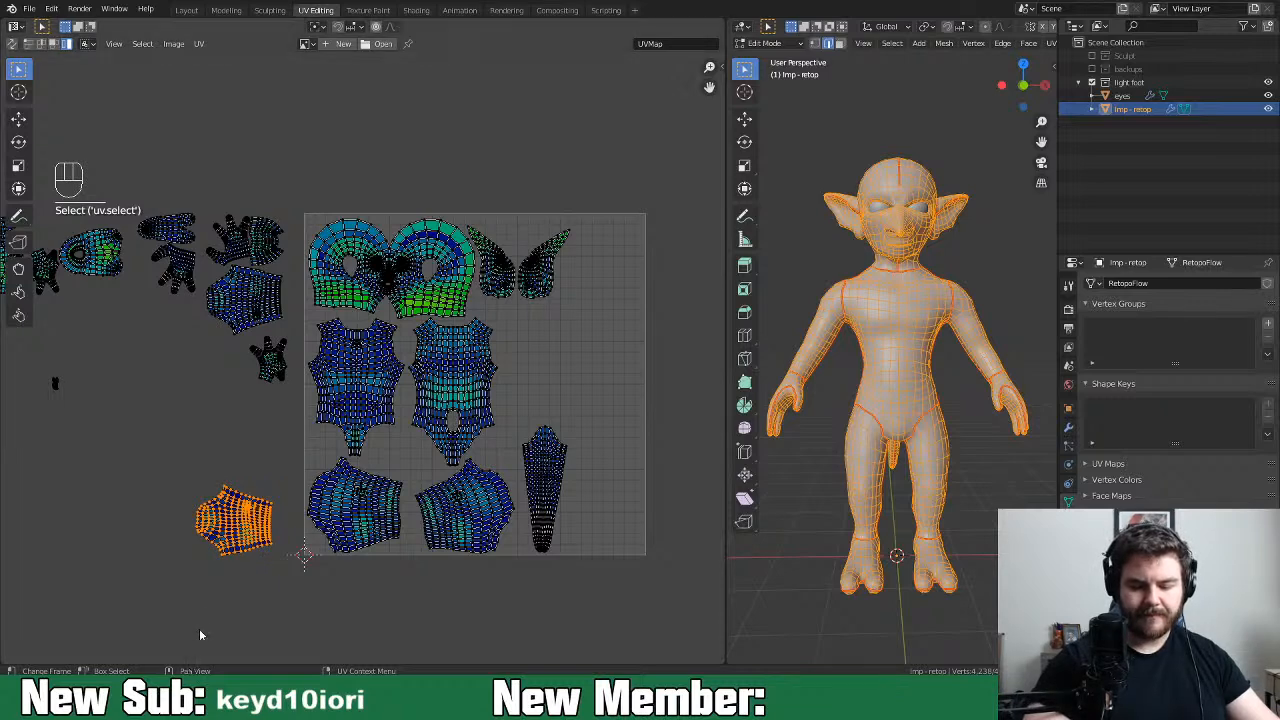
pyautogui.keyDown('shift'); pyautogui.moveTo(295, 505); pyautogui.dragTo(315, 496, button='middle'); pyautogui.keyUp('shift')
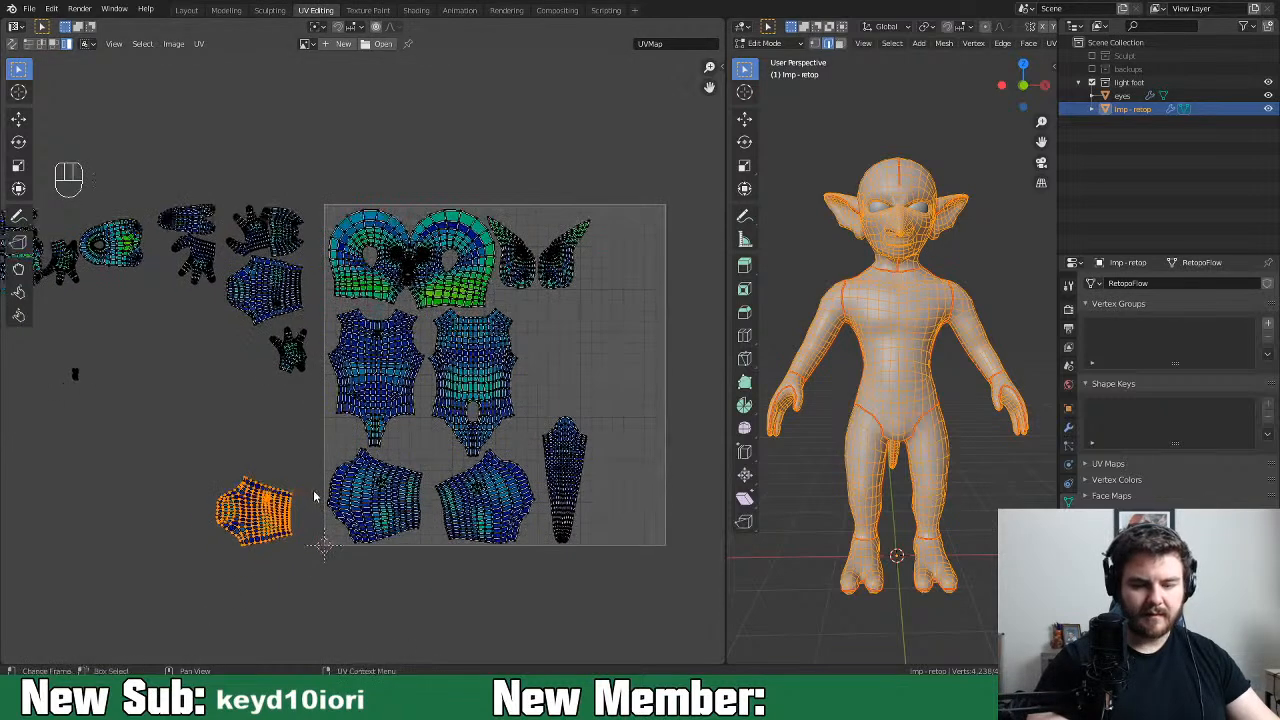
pyautogui.keyDown('shift'); pyautogui.moveTo(133, 563); pyautogui.dragTo(229, 597, button='middle'); pyautogui.keyUp('shift')
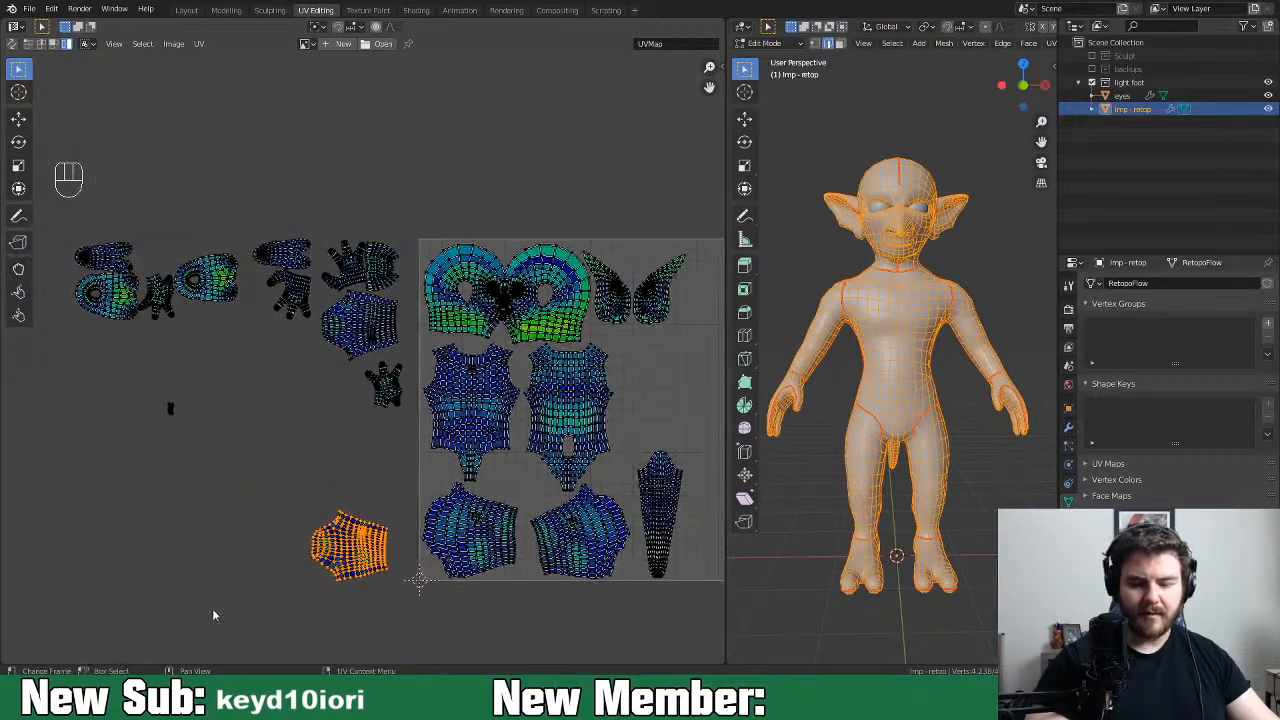
pyautogui.click(104, 301)
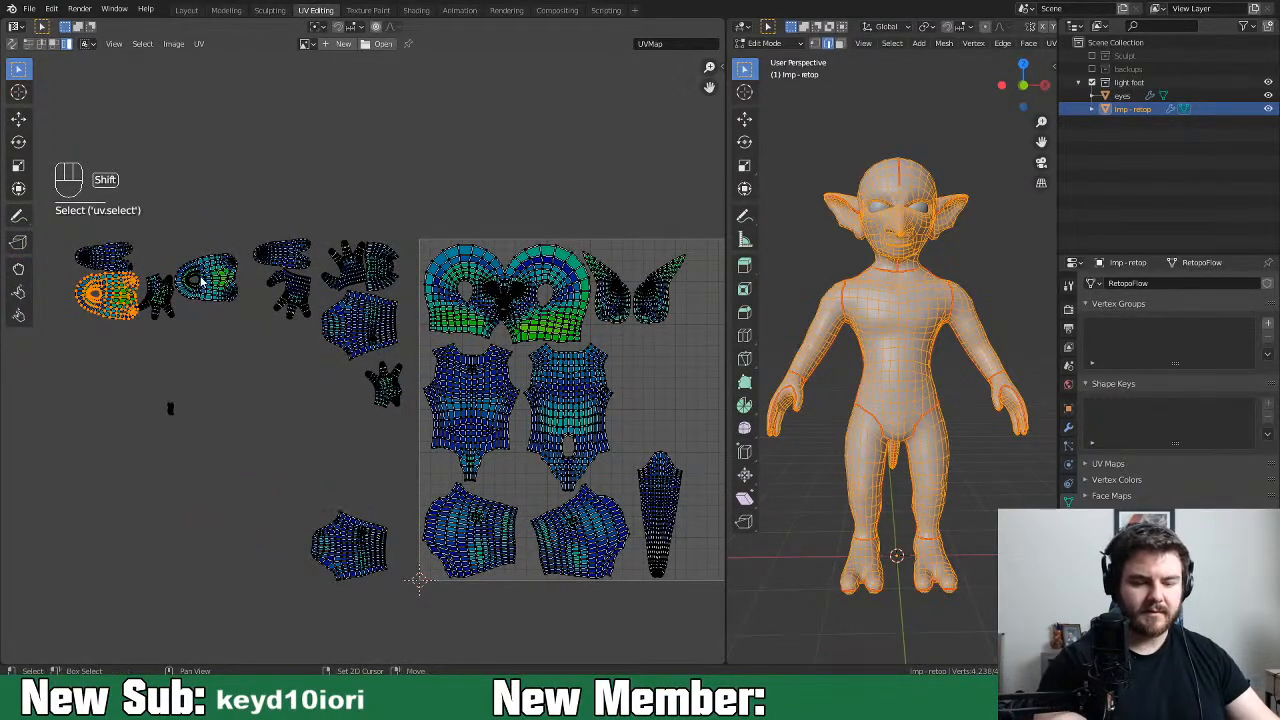
# Place the first arm island below the curved islands, beside the torso island with the hole, rotated so its rounded end faces up
pyautogui.click(362, 320)
pyautogui.keyDown('shift'); pyautogui.moveTo(529, 400); pyautogui.dragTo(428, 391, button='middle'); pyautogui.keyUp('shift')
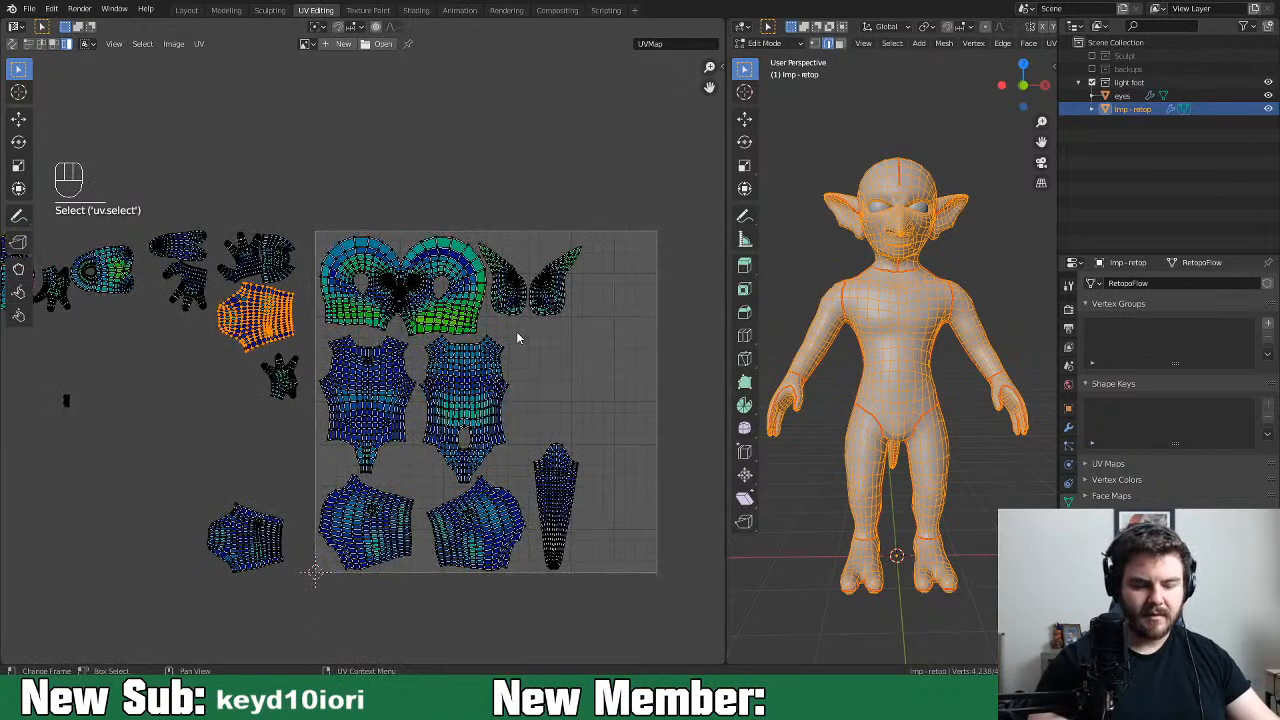
pyautogui.keyDown('shift'); pyautogui.moveTo(517, 338); pyautogui.dragTo(553, 350, button='middle'); pyautogui.keyUp('shift')
pyautogui.press('g')
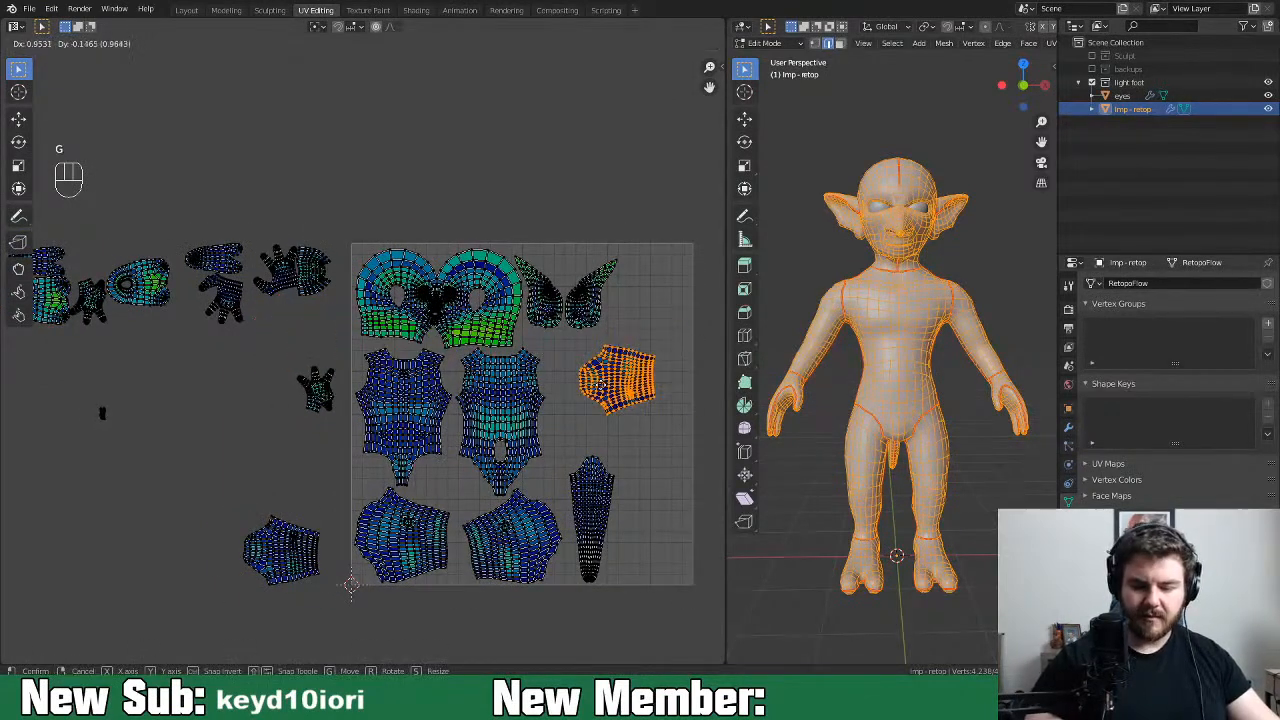
pyautogui.click(590, 380)
pyautogui.press('r')
pyautogui.click(640, 395)
pyautogui.press('g')
pyautogui.click(631, 400)
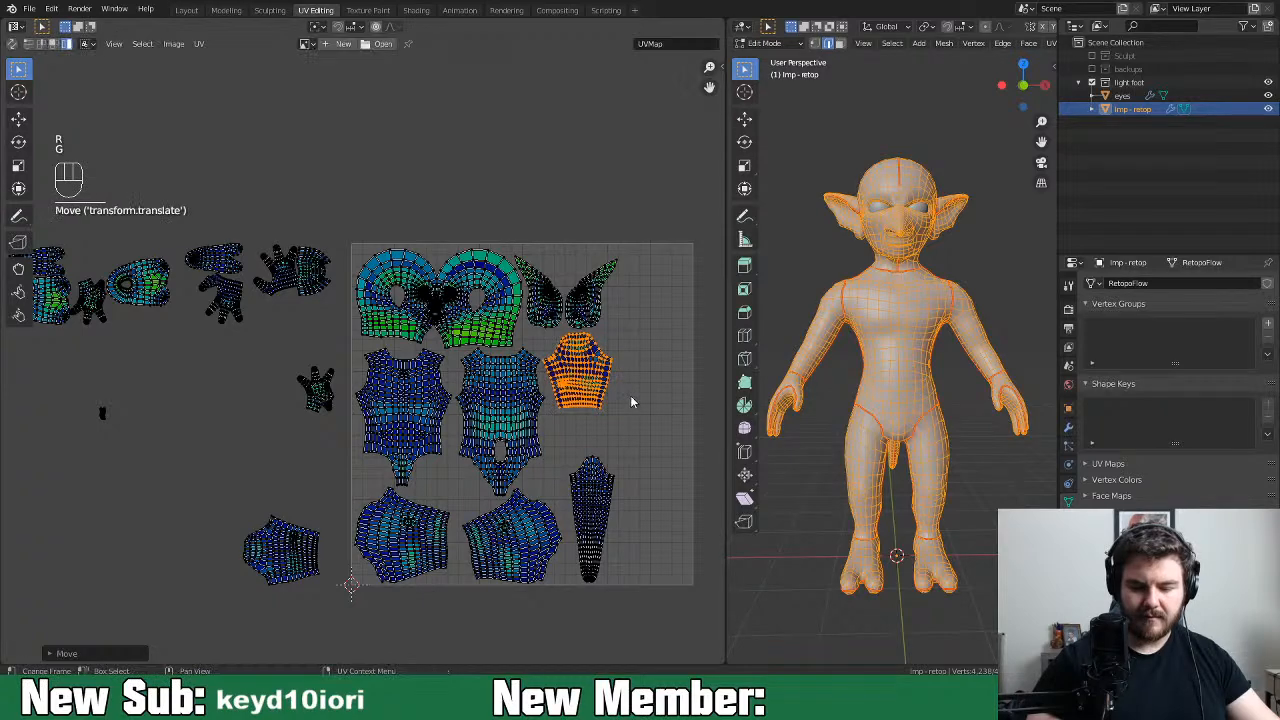
# Place the second arm island beside the first, rotated so its rounded end faces up and aligned at the same height
pyautogui.click(300, 555)
pyautogui.press('g')
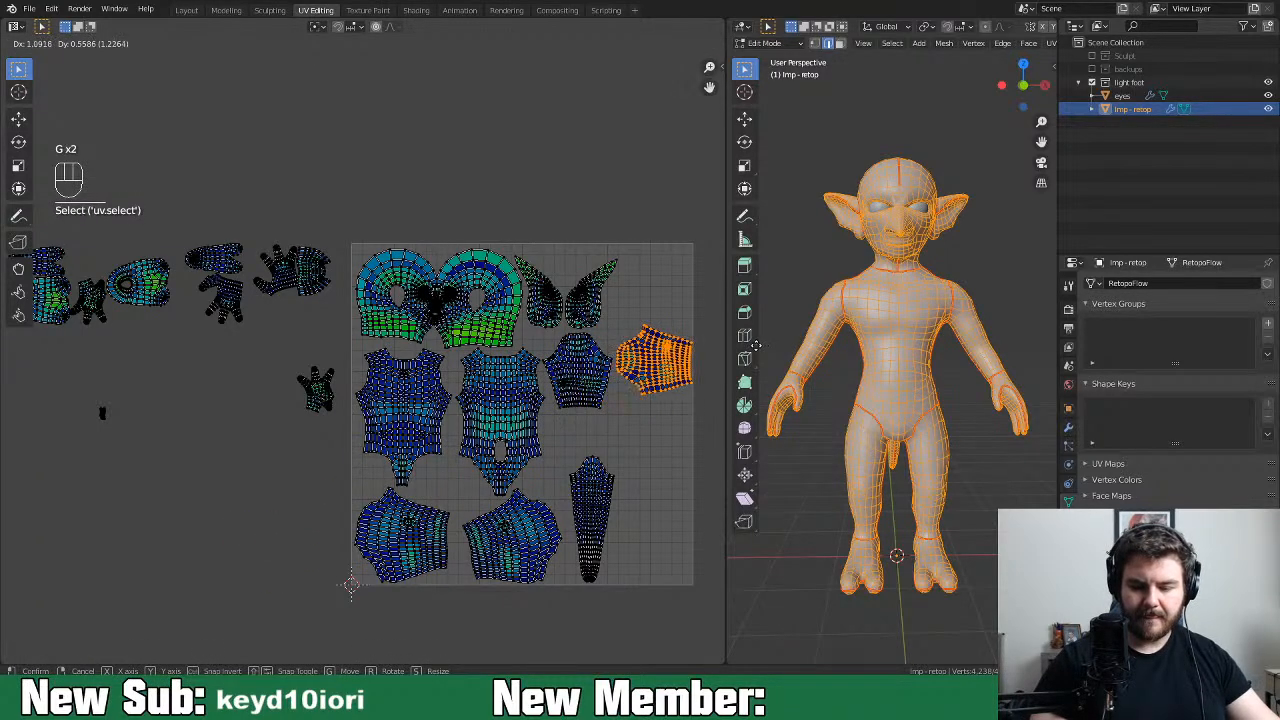
pyautogui.click(752, 344)
pyautogui.press('r')
pyautogui.rightClick(714, 416)
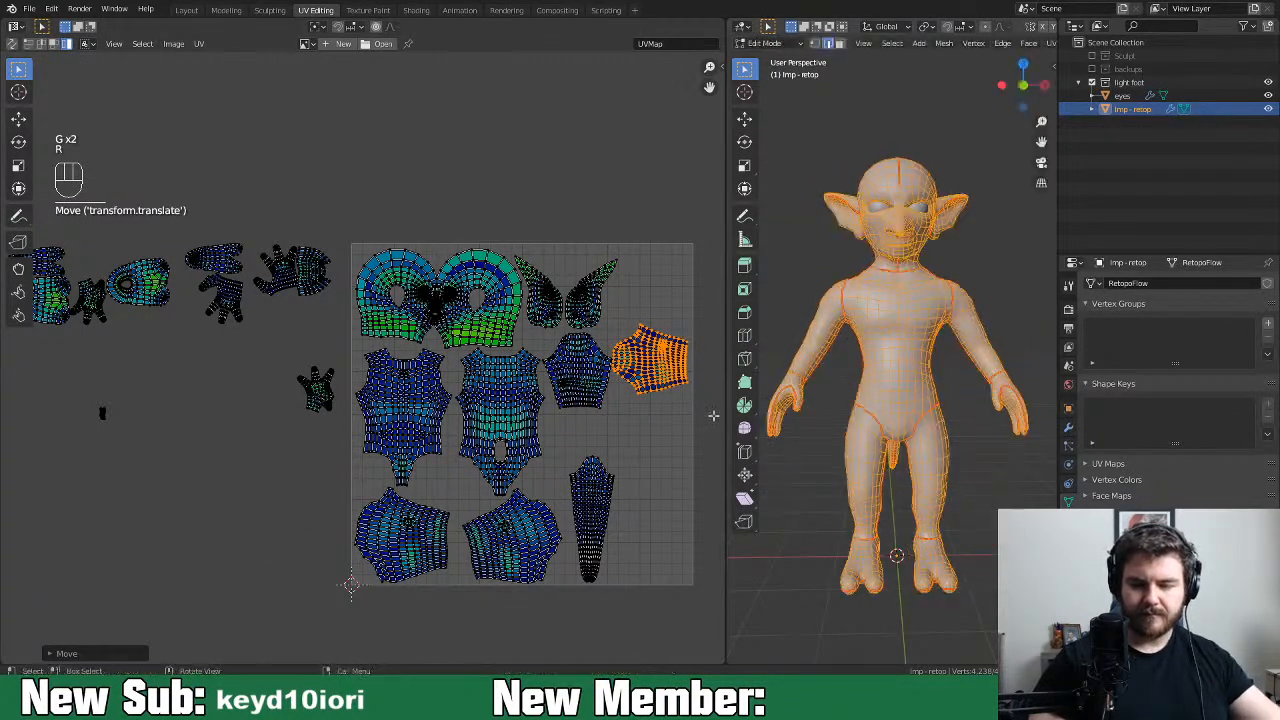
pyautogui.press('r')
pyautogui.click(665, 395)
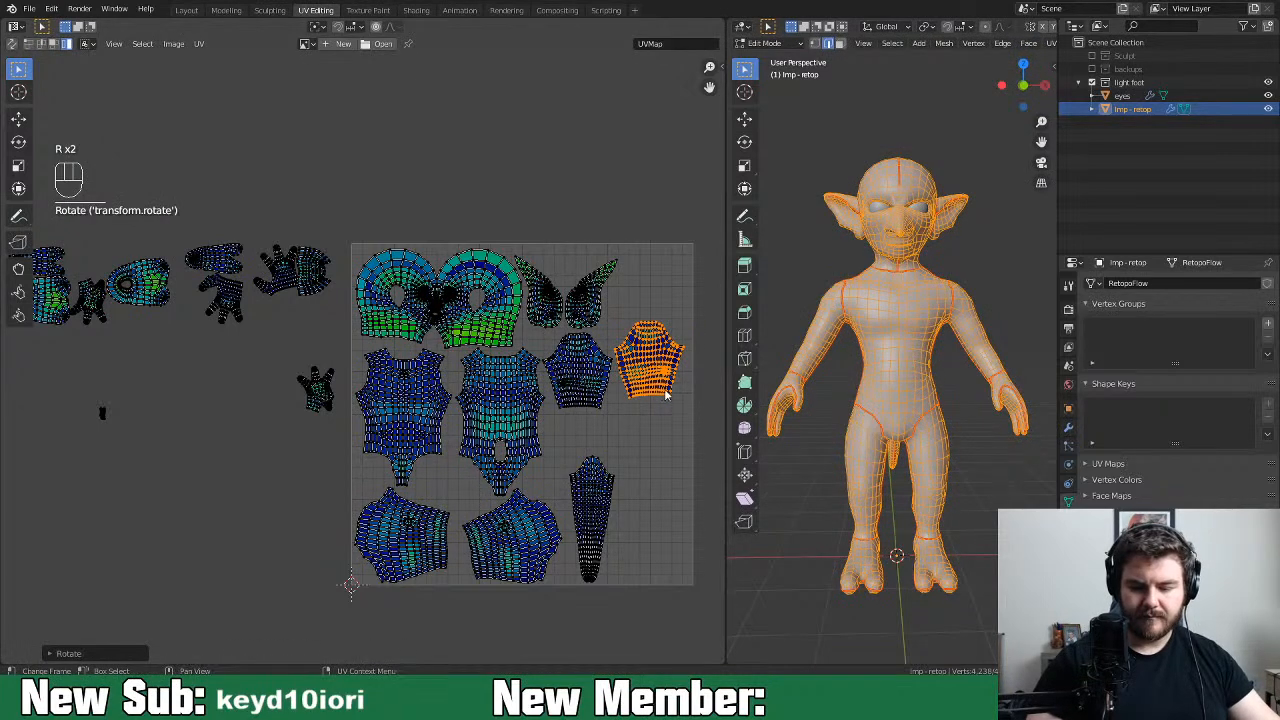
pyautogui.press('g')
pyautogui.click(669, 403)
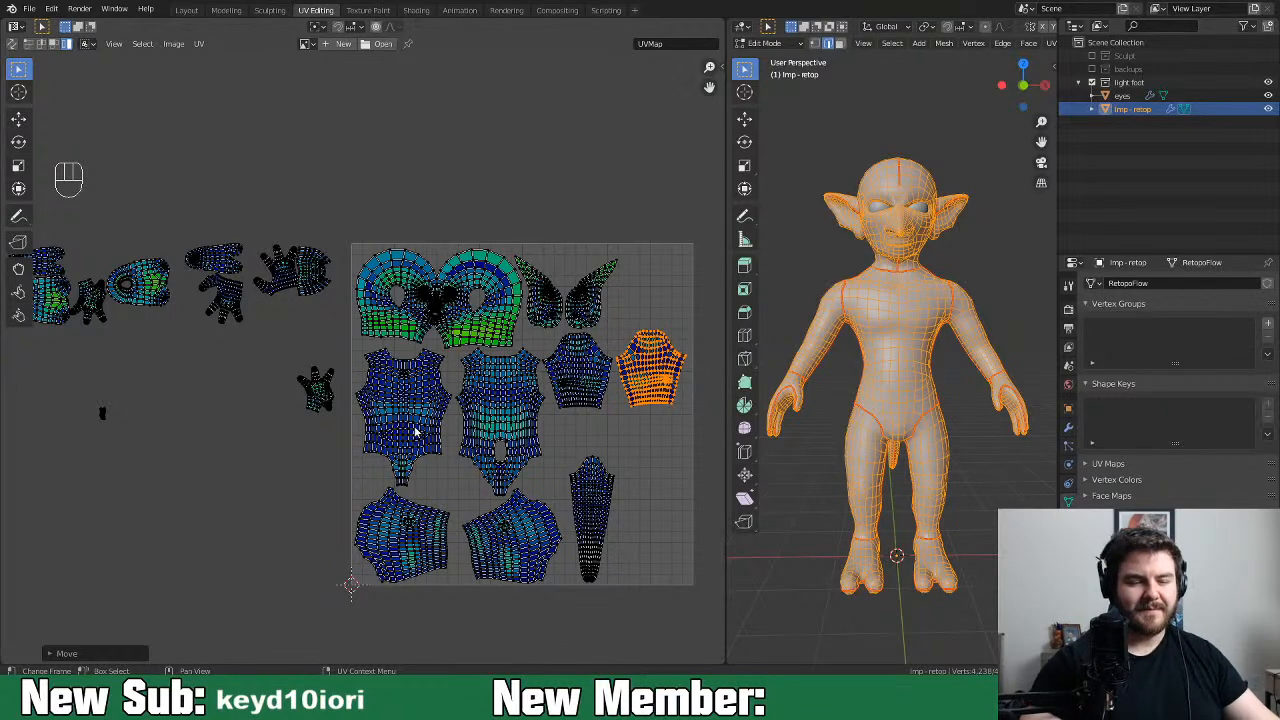
# Place the first rounded foot island with the circular hole in the UV square's lower outer corner, beside the long tapered island
pyautogui.keyDown('shift'); pyautogui.moveTo(414, 419); pyautogui.dragTo(511, 415, button='middle'); pyautogui.keyUp('shift')
pyautogui.click(247, 296)
pyautogui.keyDown('shift'); pyautogui.click(157, 303); pyautogui.keyUp('shift')
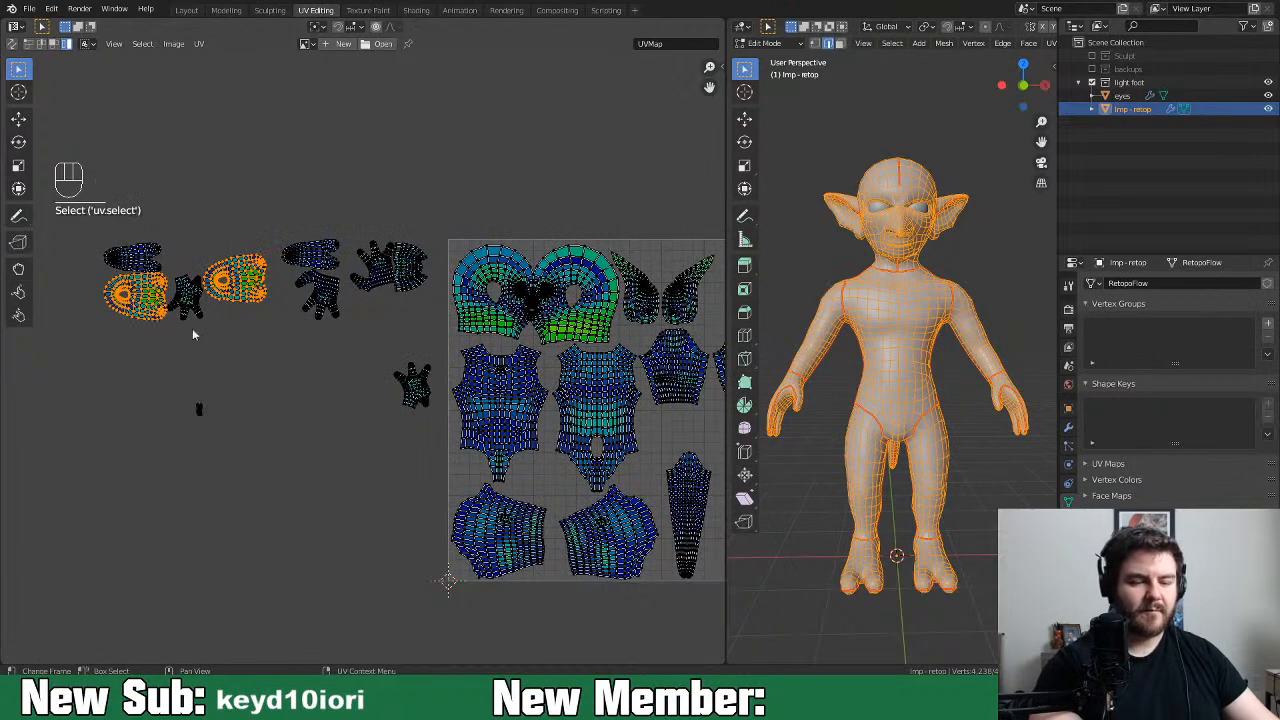
pyautogui.press('g')
pyautogui.click(372, 505)
pyautogui.moveTo(484, 605); pyautogui.dragTo(379, 572, button='middle')
pyautogui.click(277, 460)
pyautogui.press('g')
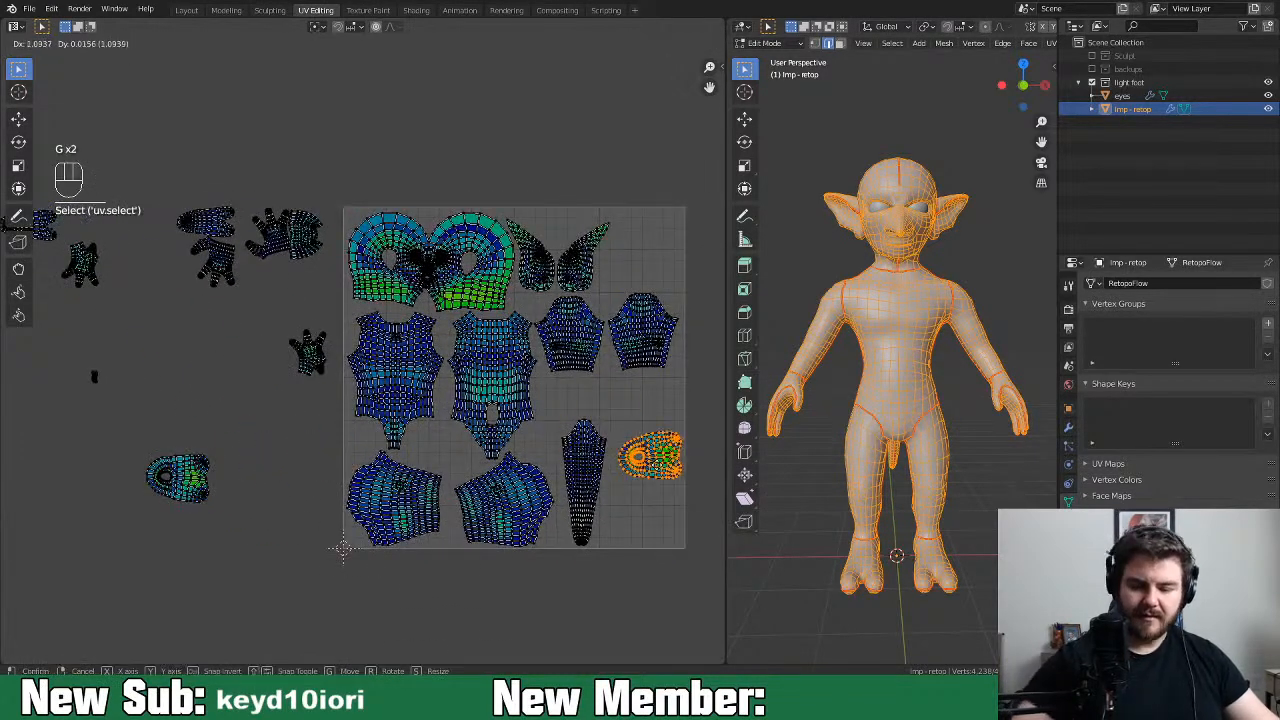
pyautogui.click(648, 519)
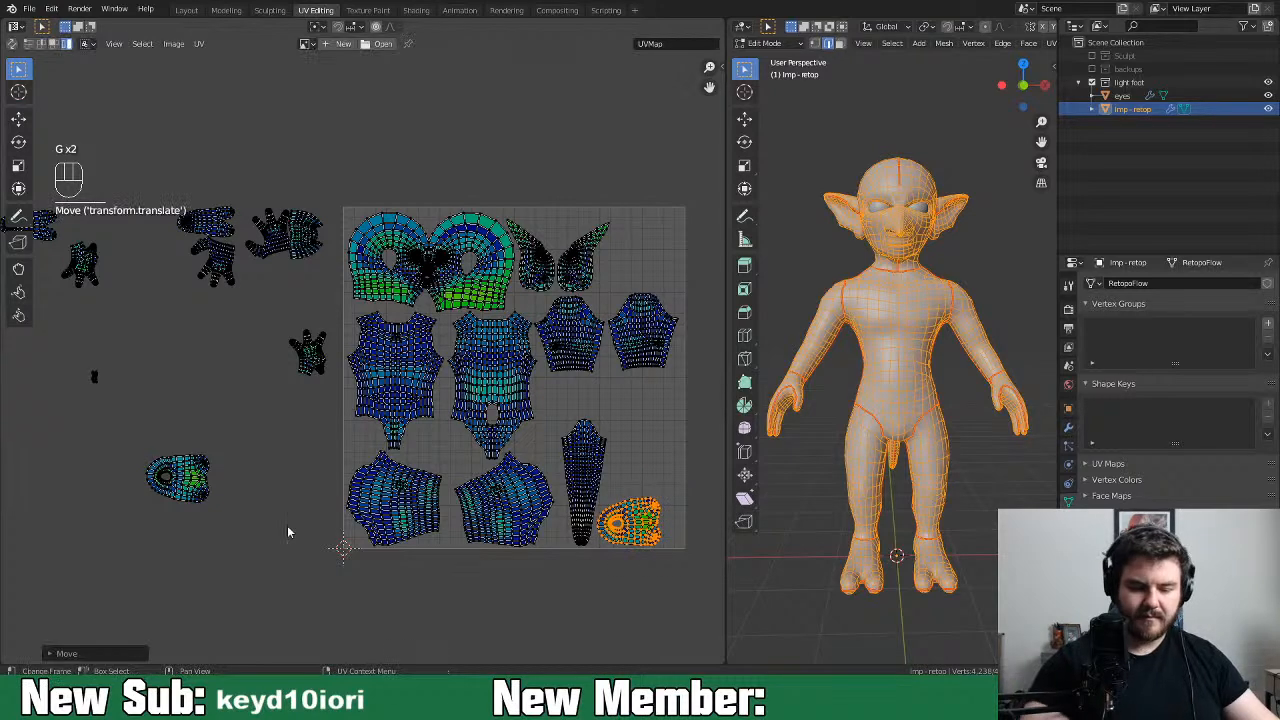
# Stack the second rounded foot island directly above the first, rotating it slightly and aligning the two with each other
pyautogui.click(180, 480)
pyautogui.press('g')
pyautogui.click(650, 490)
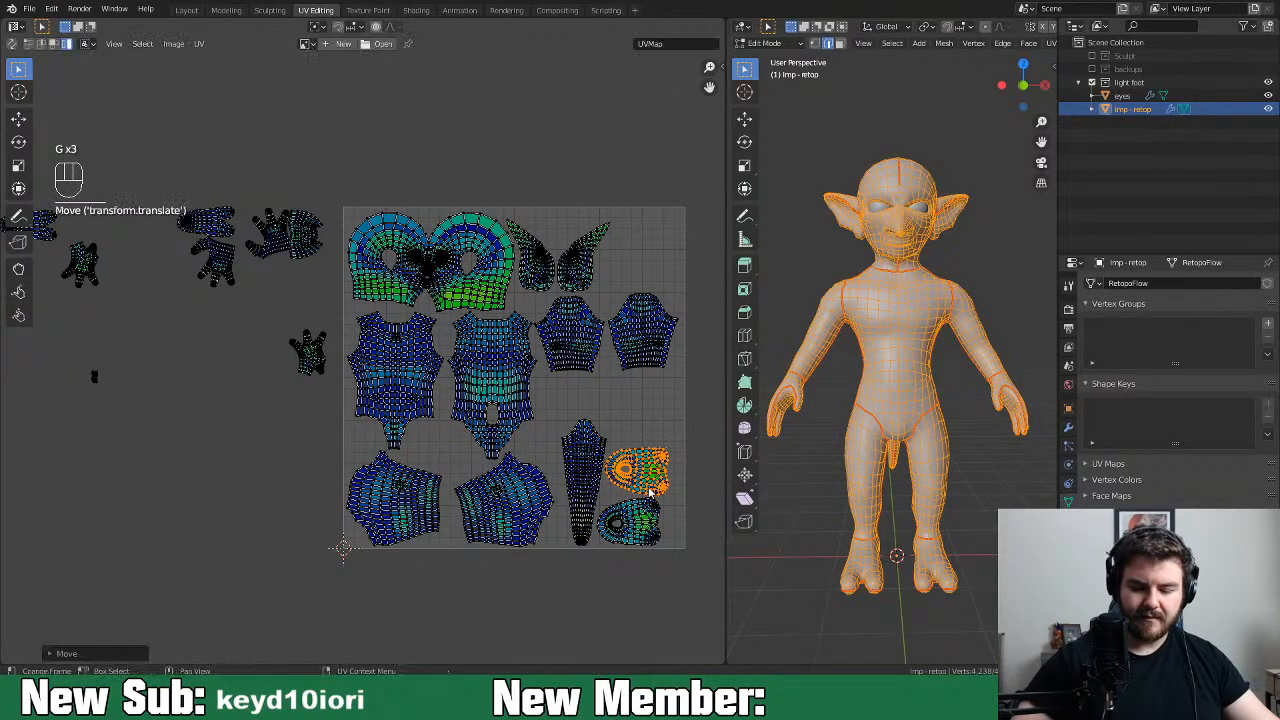
pyautogui.click(657, 530)
pyautogui.press('g')
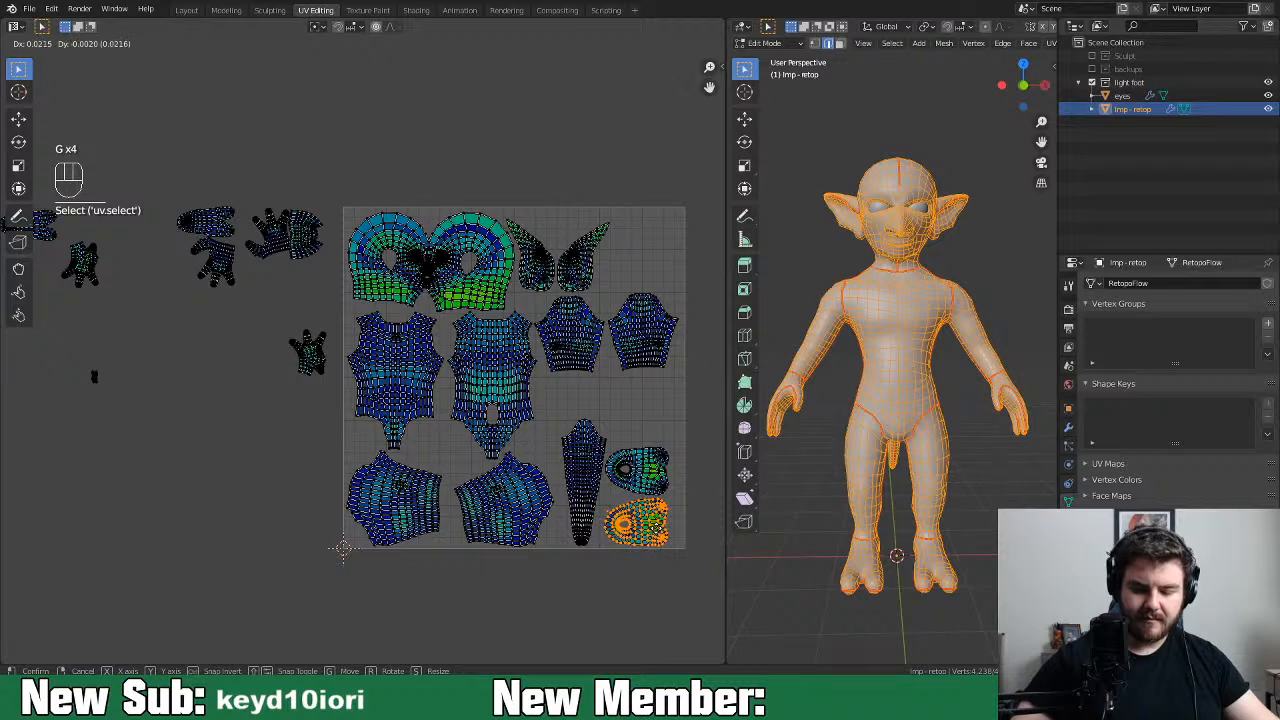
pyautogui.click(660, 510)
pyautogui.click(655, 482)
pyautogui.press('r')
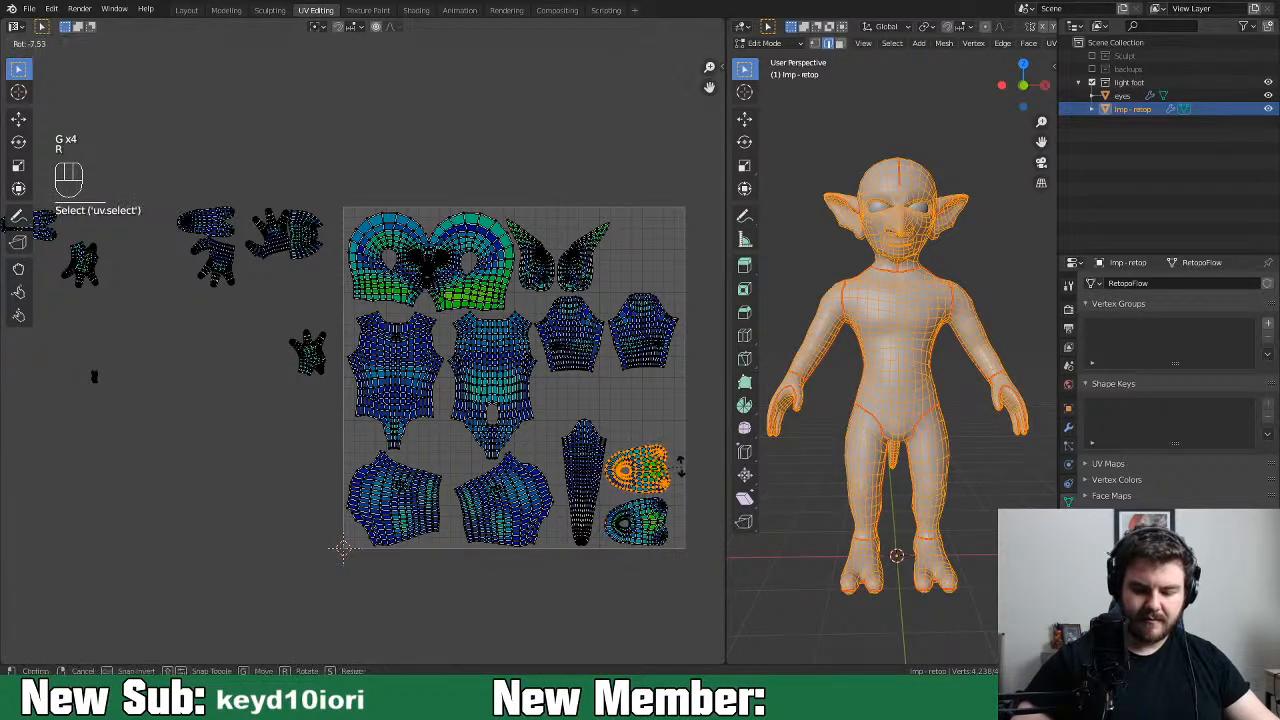
pyautogui.click(677, 467)
pyautogui.press('g')
pyautogui.click(675, 470)
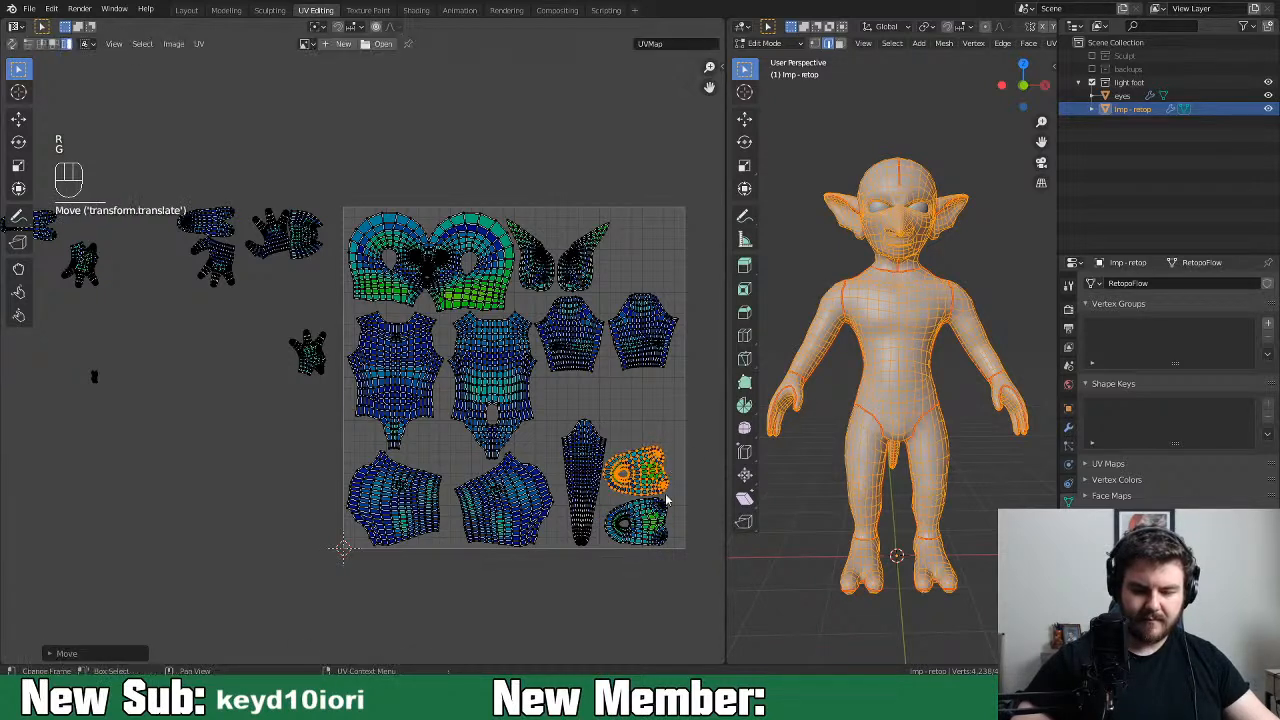
# Move the two narrow toe-ended islands together down to the height of the leg islands, outside the UV square
pyautogui.moveTo(216, 232); pyautogui.dragTo(366, 303, button='middle')
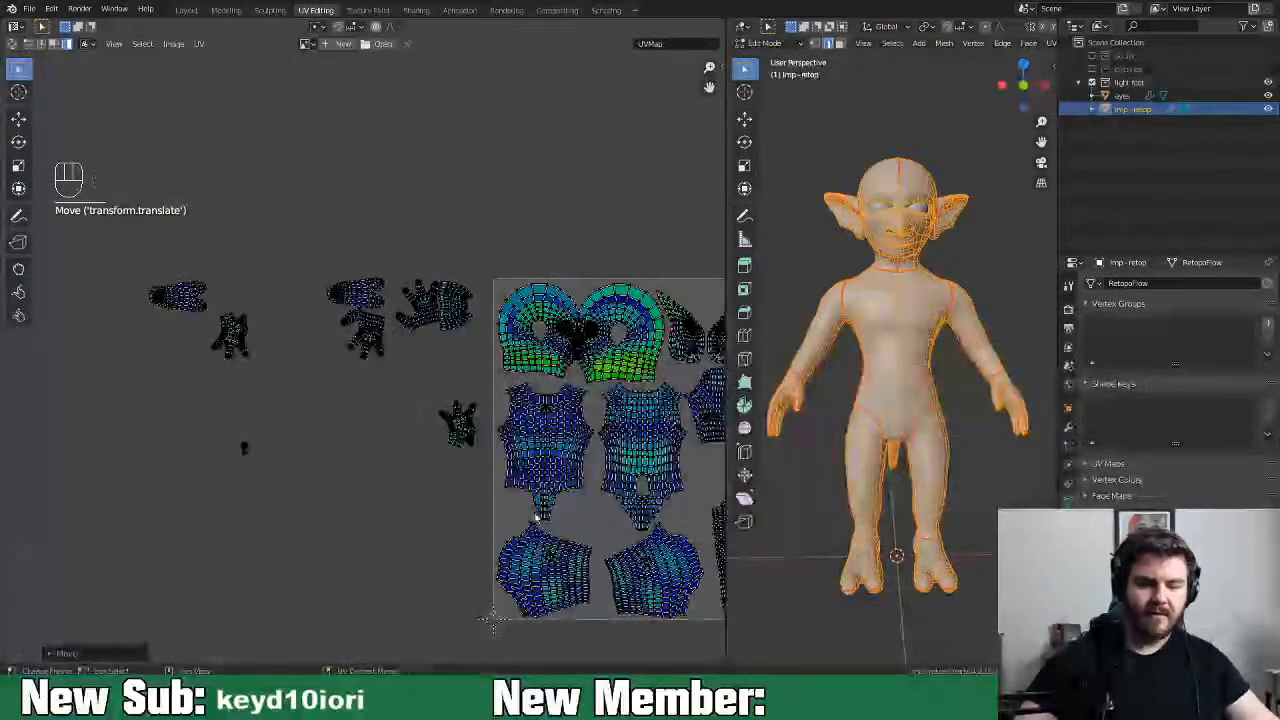
pyautogui.click(366, 303)
pyautogui.keyDown('shift'); pyautogui.click(178, 296); pyautogui.keyUp('shift')
pyautogui.press('g')
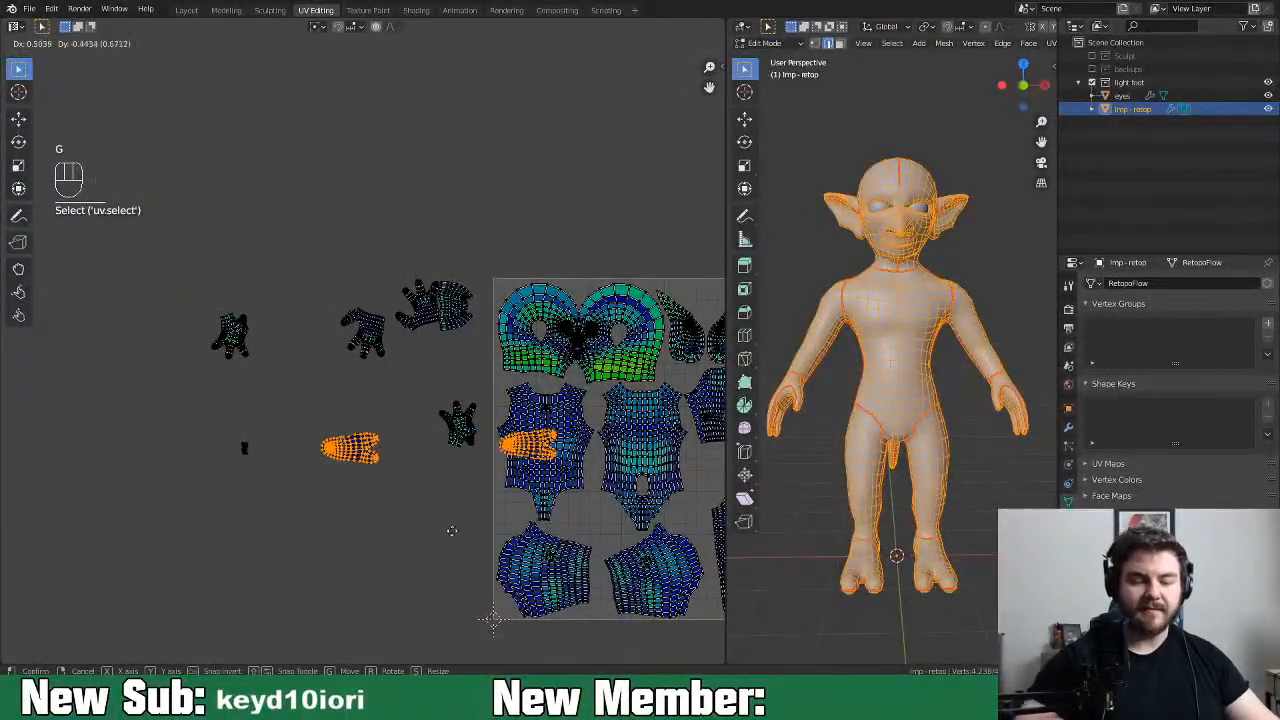
pyautogui.click(367, 607)
# Stack the two narrow toe-ended islands and place the pair above the rounded foot islands, below the second arm island
pyautogui.keyDown('shift'); pyautogui.moveTo(590, 570); pyautogui.dragTo(381, 531, button='middle'); pyautogui.keyUp('shift')
pyautogui.click(81, 500)
pyautogui.press('g')
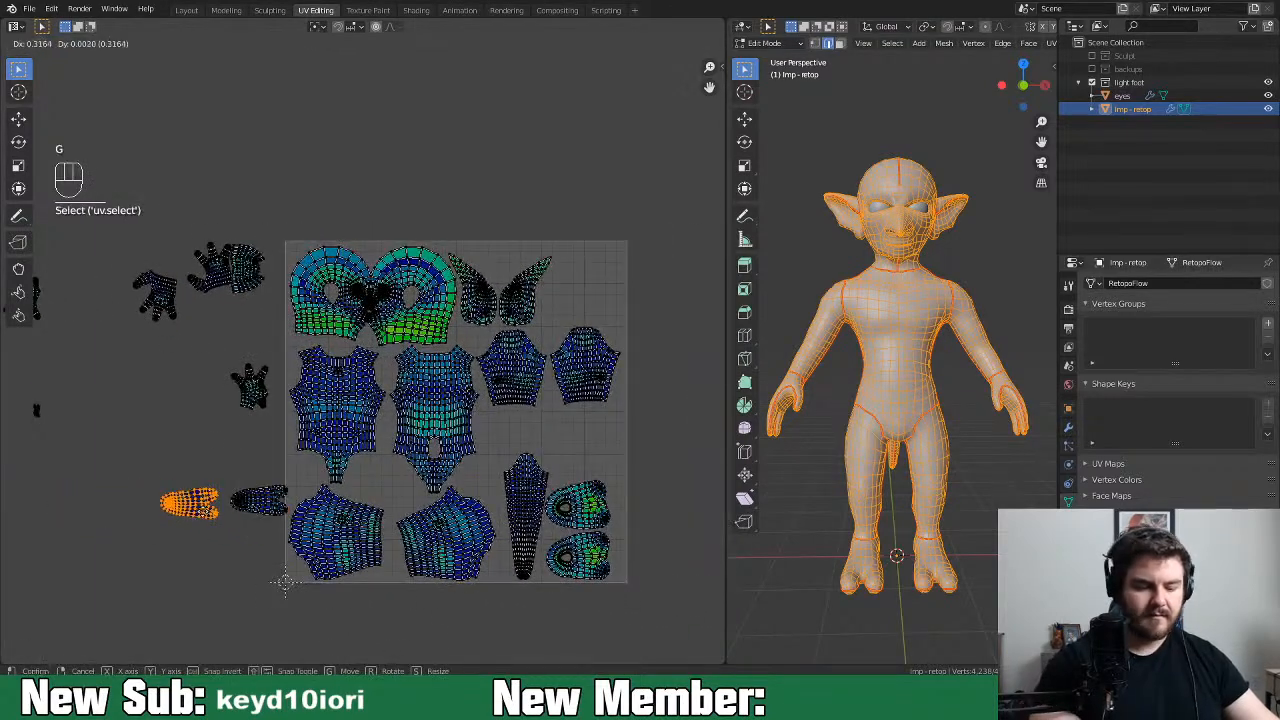
pyautogui.click(276, 540)
pyautogui.keyDown('shift'); pyautogui.click(272, 507); pyautogui.keyUp('shift')
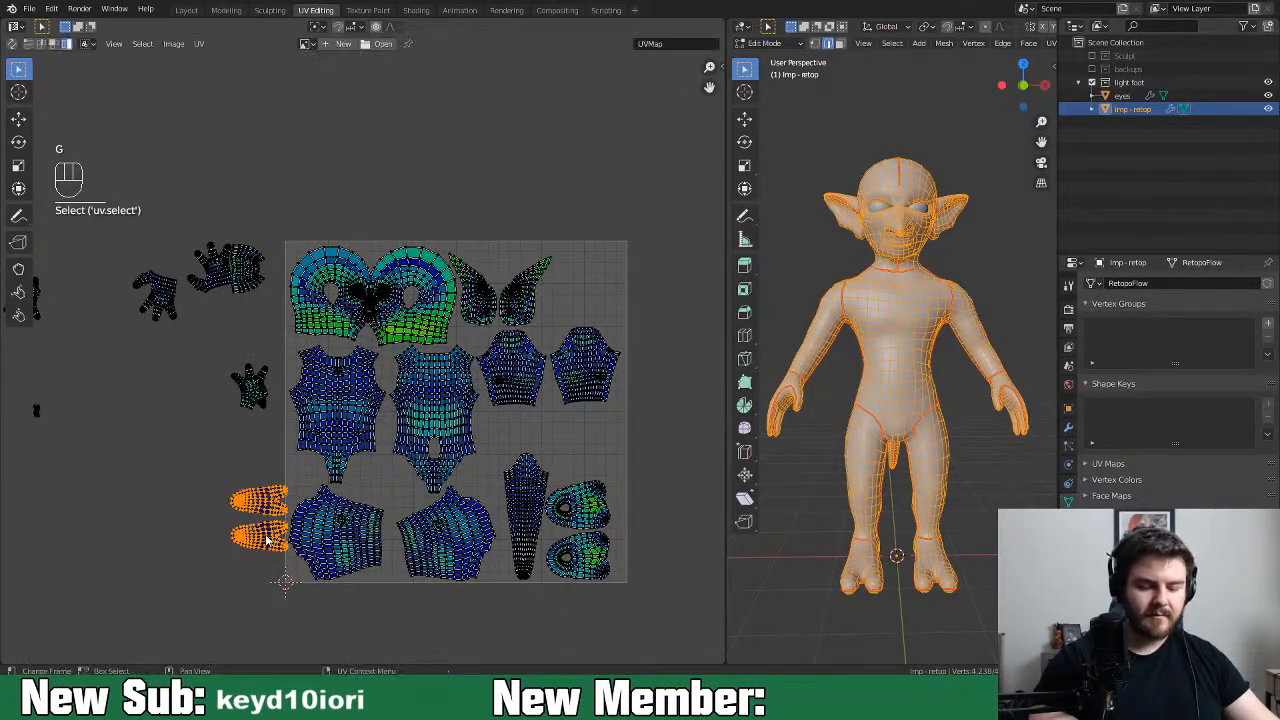
pyautogui.press('g')
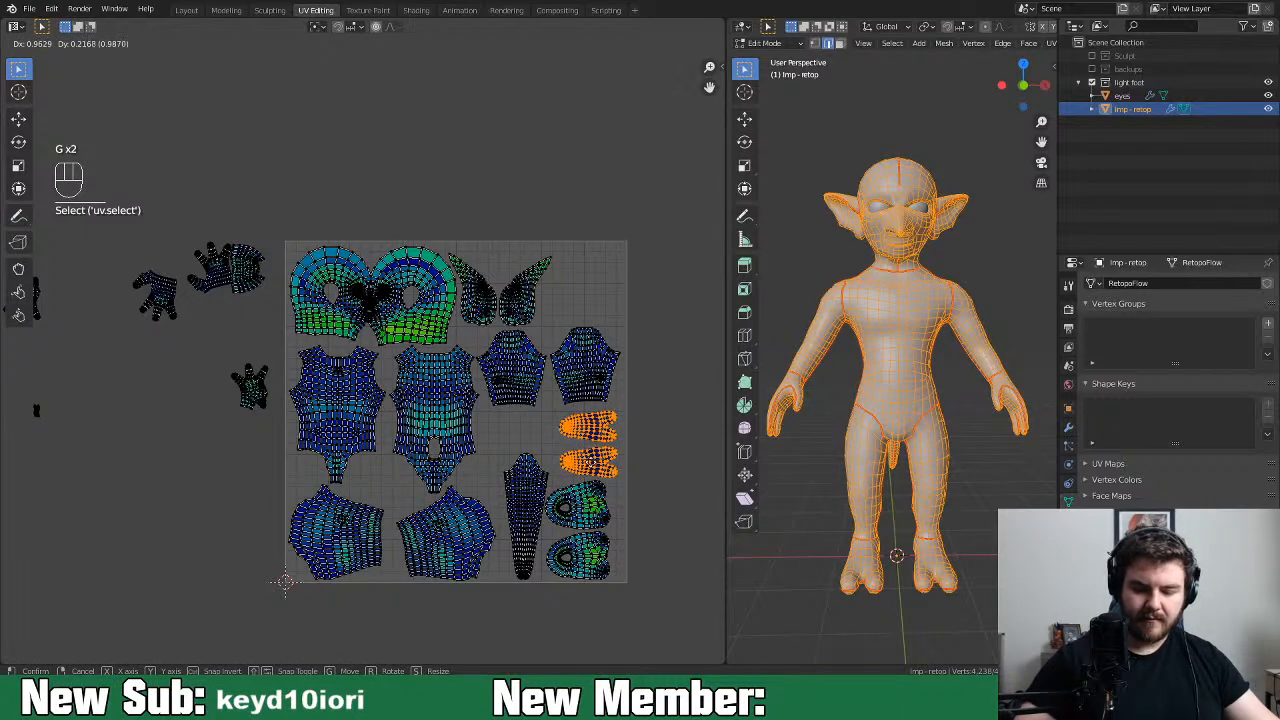
pyautogui.click(597, 467)
# Gather the two small hand islands with short fingers side by side, just outside the UV square near the first leg island
pyautogui.click(264, 422)
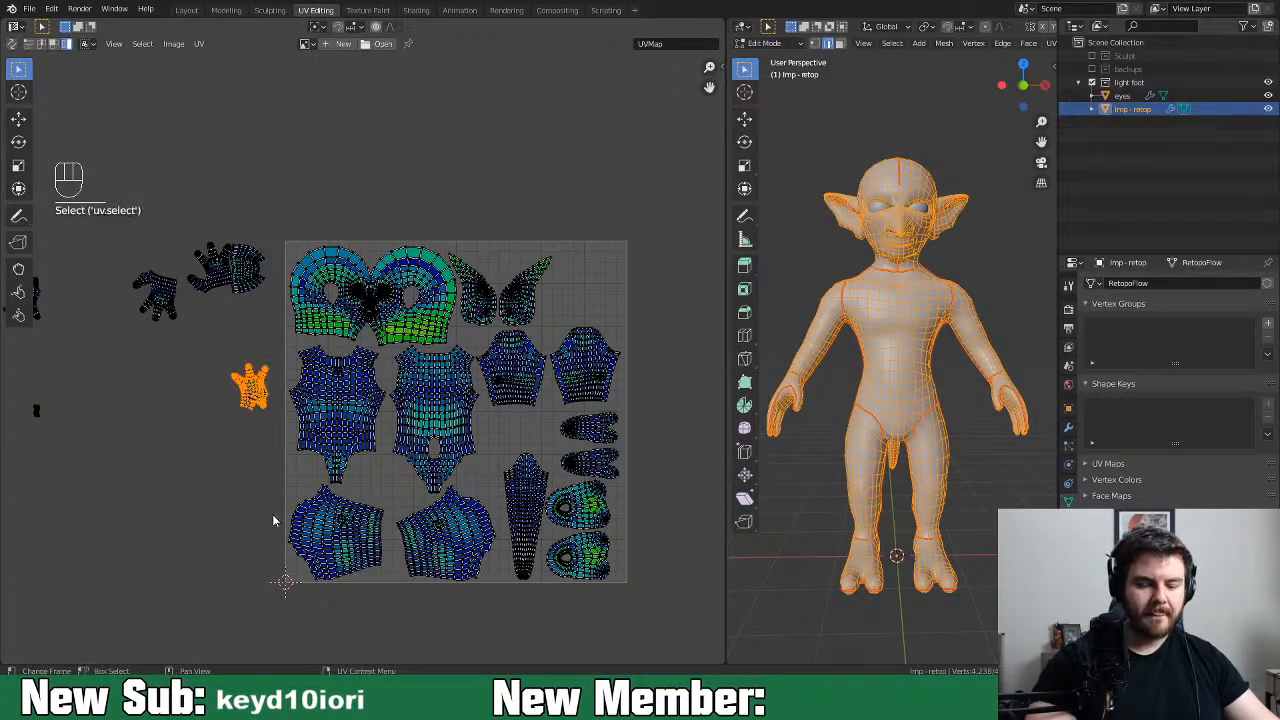
pyautogui.moveTo(230, 411); pyautogui.dragTo(344, 435, button='middle')
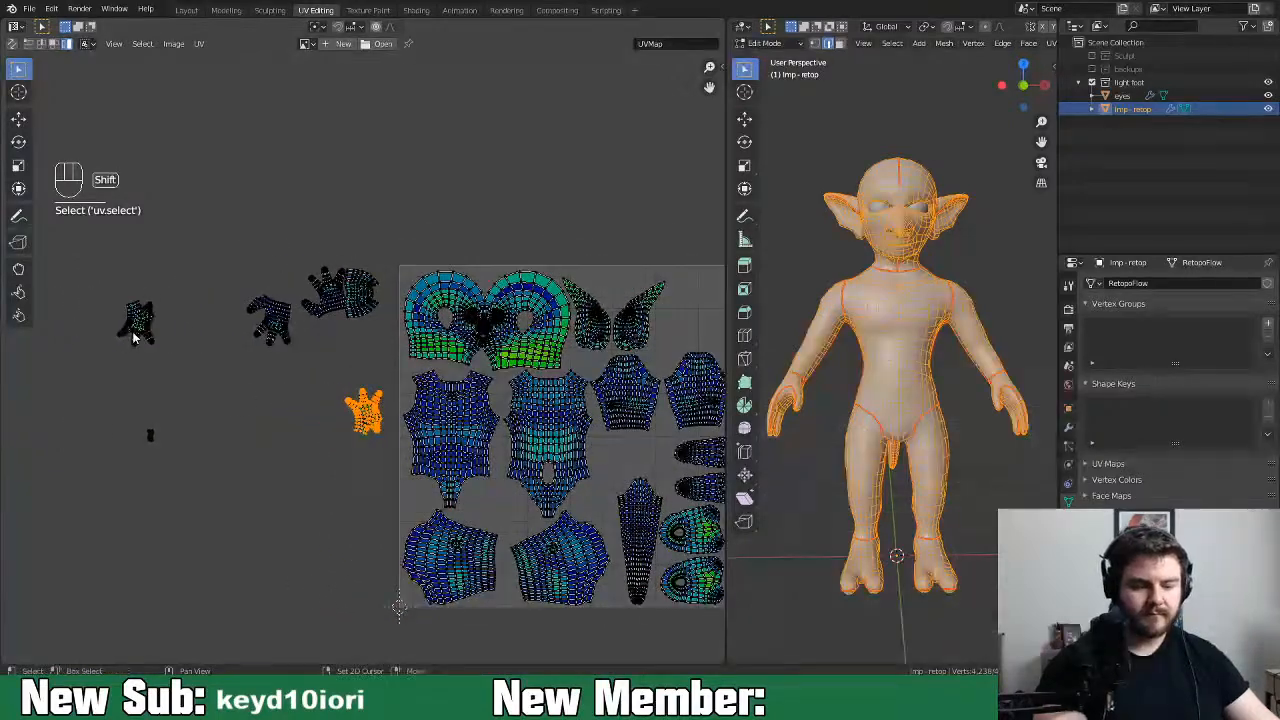
pyautogui.keyDown('shift'); pyautogui.click(137, 321); pyautogui.keyUp('shift')
pyautogui.press('g')
pyautogui.click(324, 587)
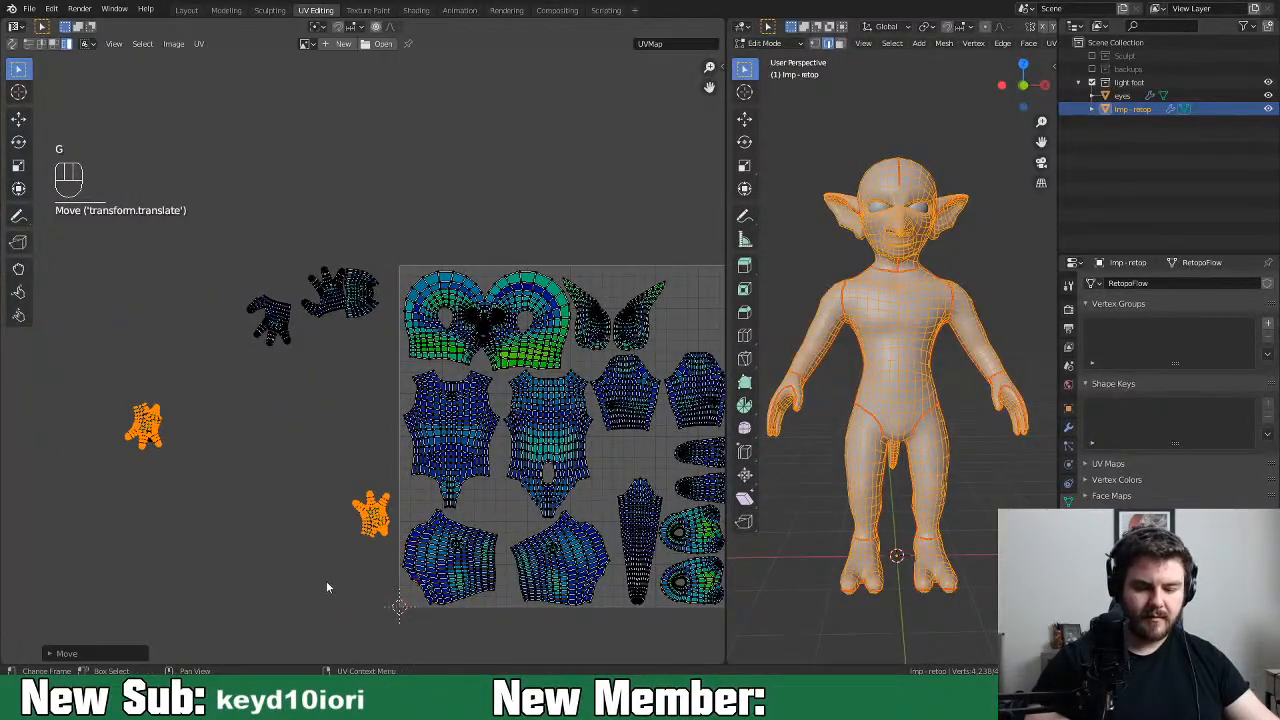
pyautogui.click(160, 435)
pyautogui.press('g')
pyautogui.click(146, 434)
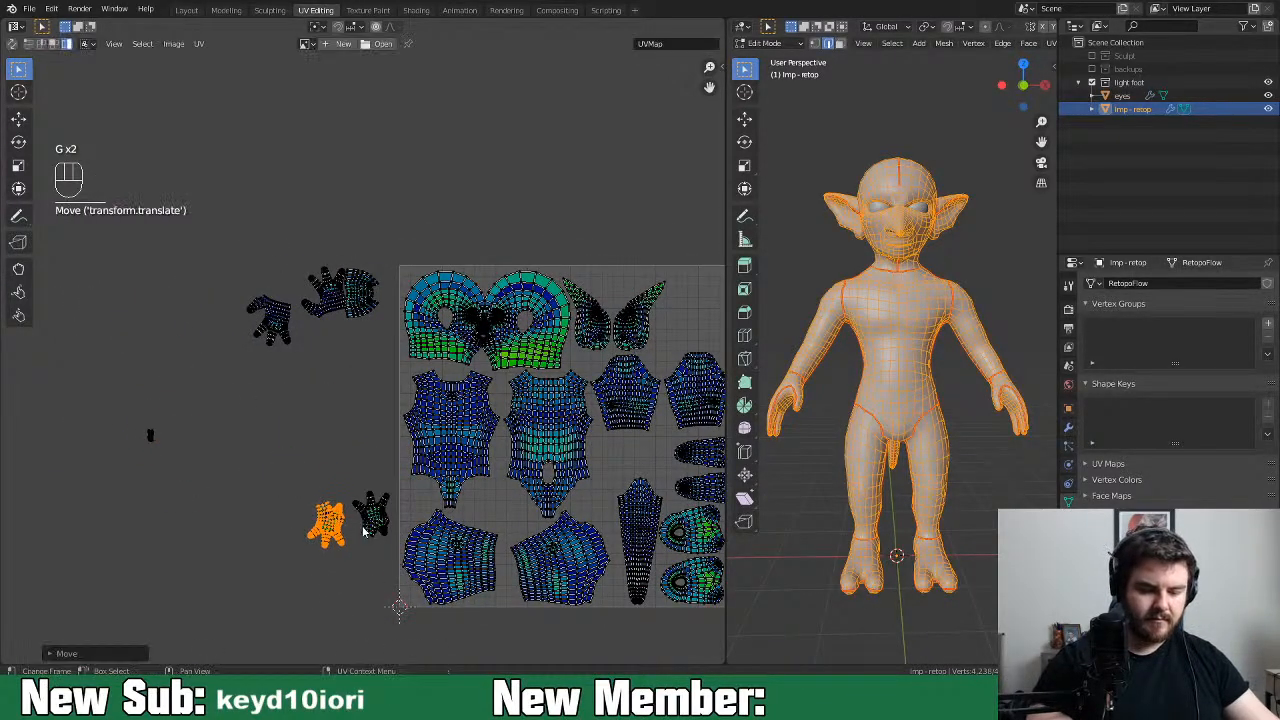
# Examine the tiny stray islands lying far outside the UV square to see what they consist of
pyautogui.moveTo(124, 413); pyautogui.dragTo(204, 487)
pyautogui.click(157, 441)
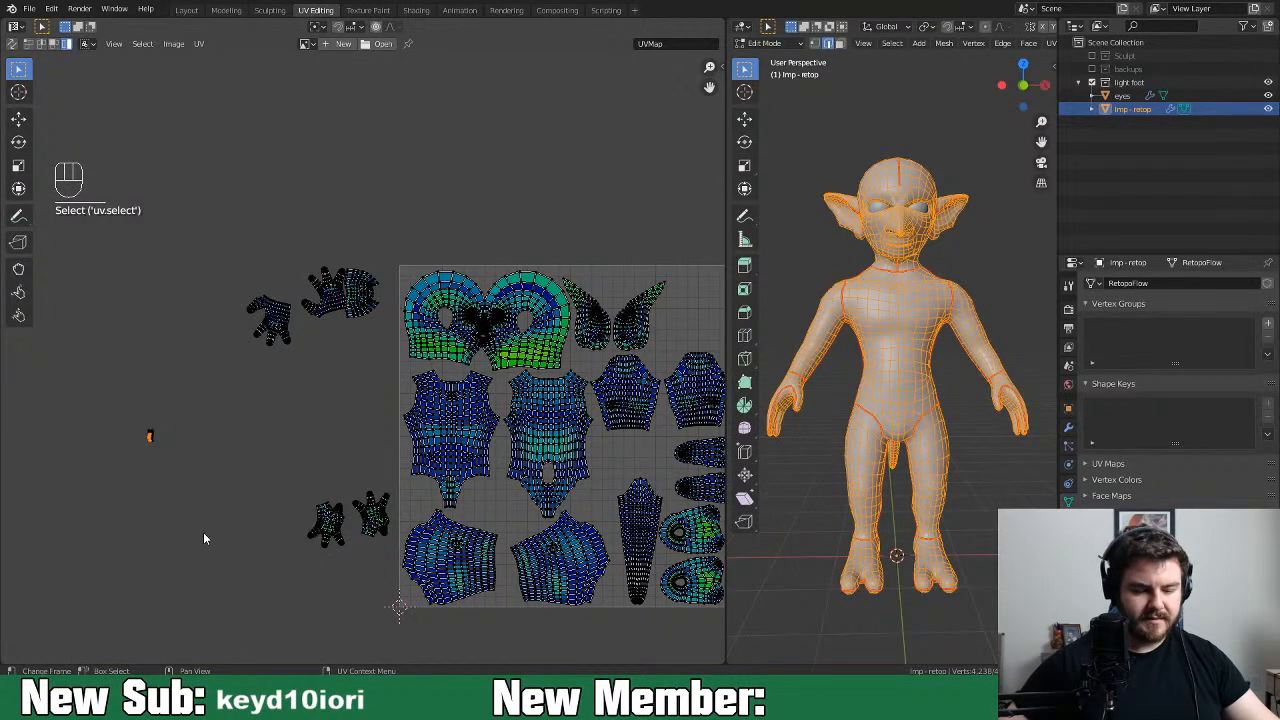
pyautogui.scroll(5, 170, 560)
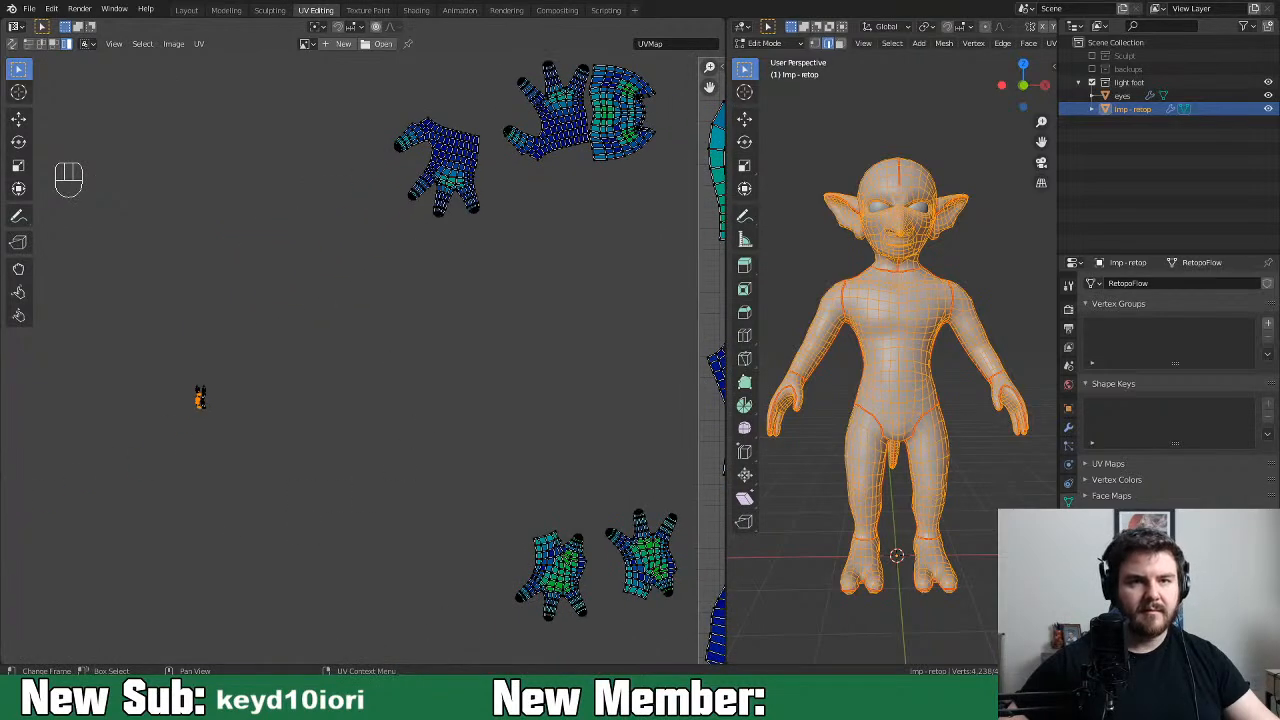
pyautogui.scroll(4, 101, 464)
pyautogui.moveTo(140, 502); pyautogui.dragTo(480, 450, button='middle')
pyautogui.scroll(3, 347, 516)
pyautogui.moveTo(348, 520); pyautogui.dragTo(337, 496, button='middle')
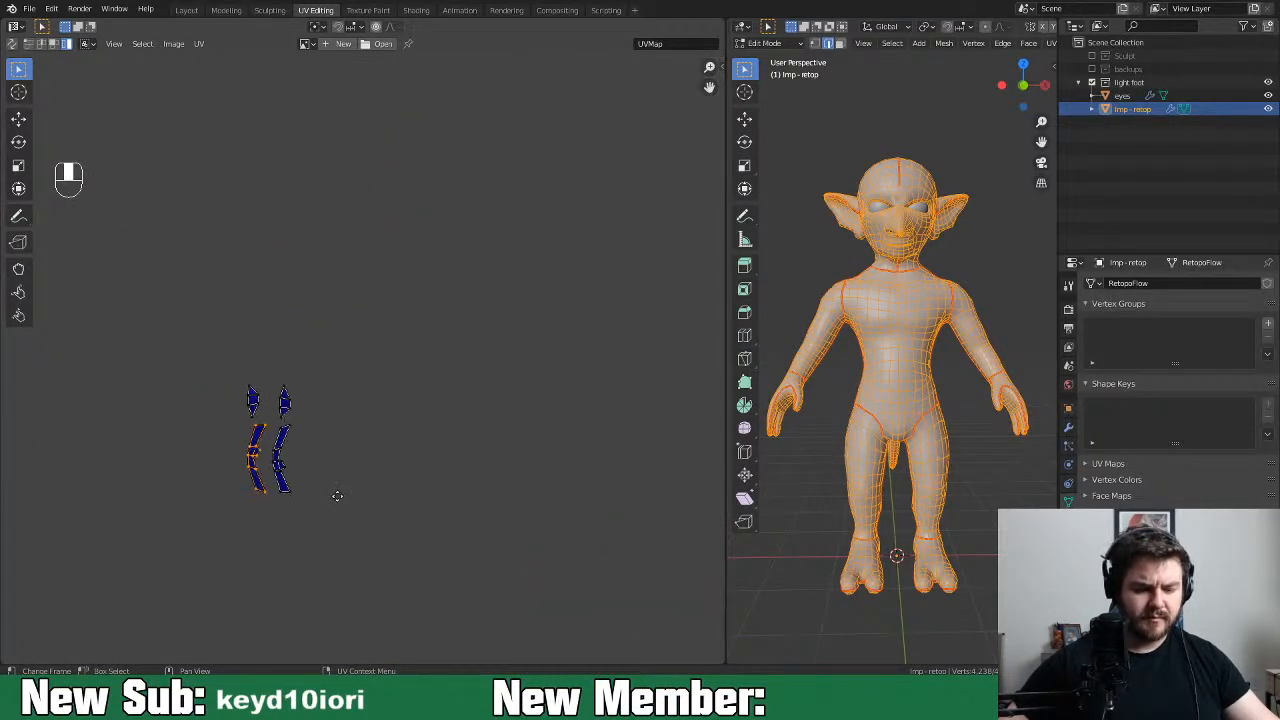
pyautogui.click(284, 470)
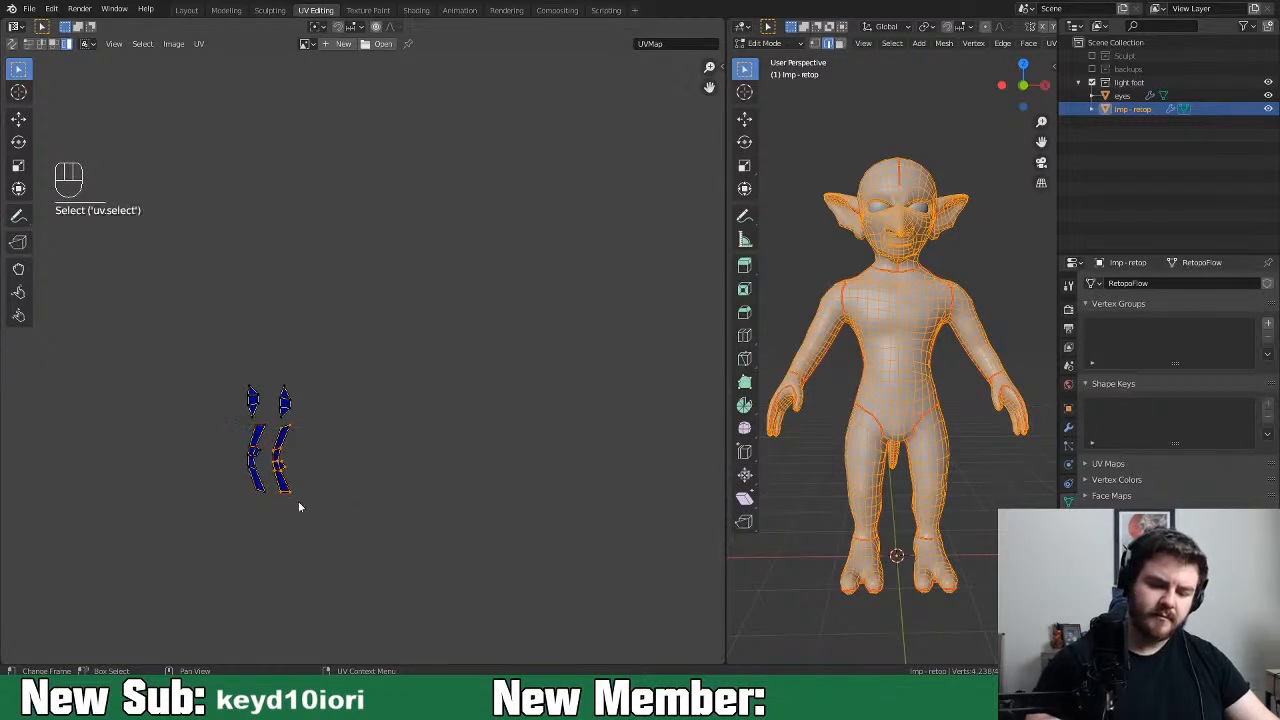
# Turn on UV sync selection and inspect the nose and mouth area of the imp's head for the stray geometry
pyautogui.click(11, 45)
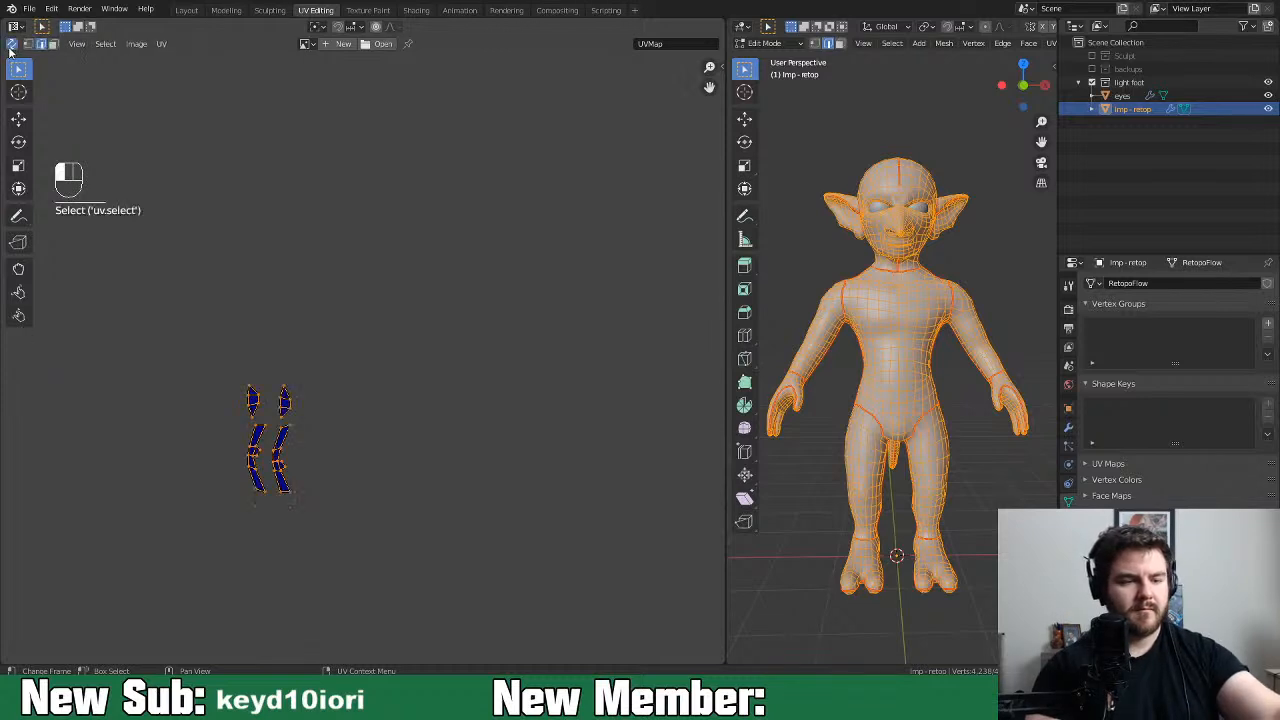
pyautogui.click(293, 453)
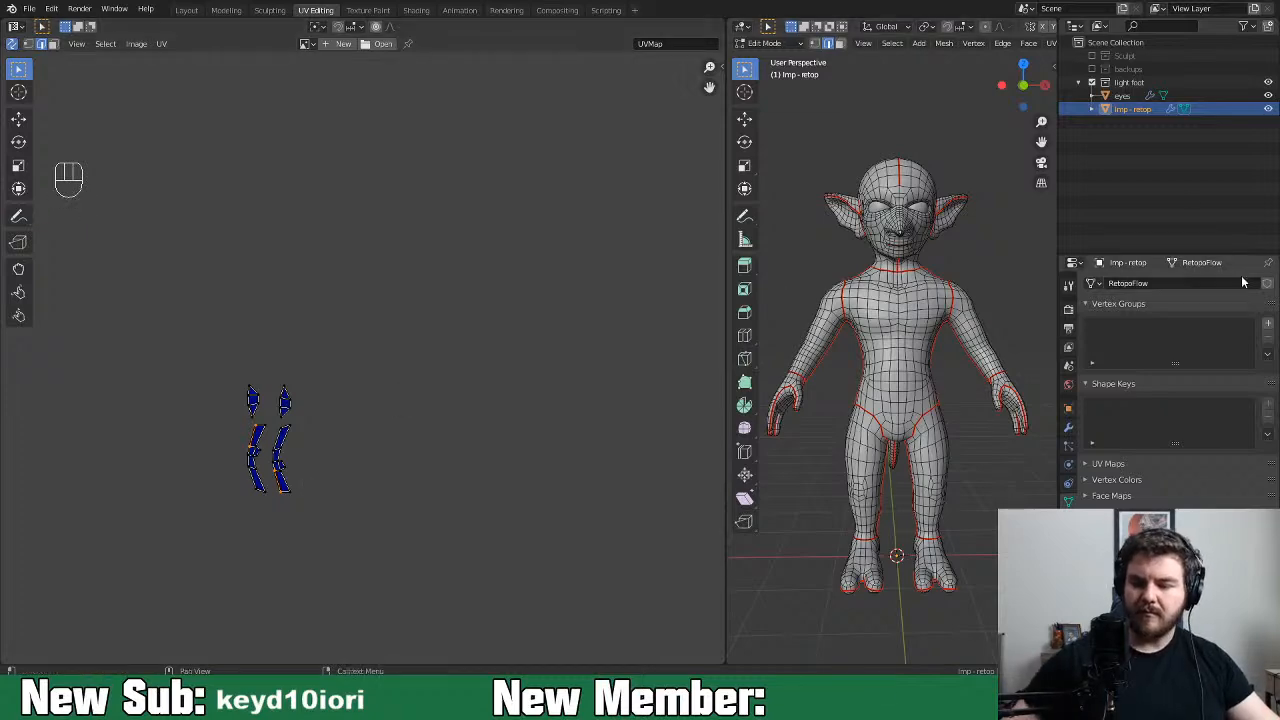
pyautogui.scroll(5, 910, 268)
pyautogui.keyDown('shift'); pyautogui.moveTo(918, 268); pyautogui.dragTo(902, 326, button='middle'); pyautogui.keyUp('shift')
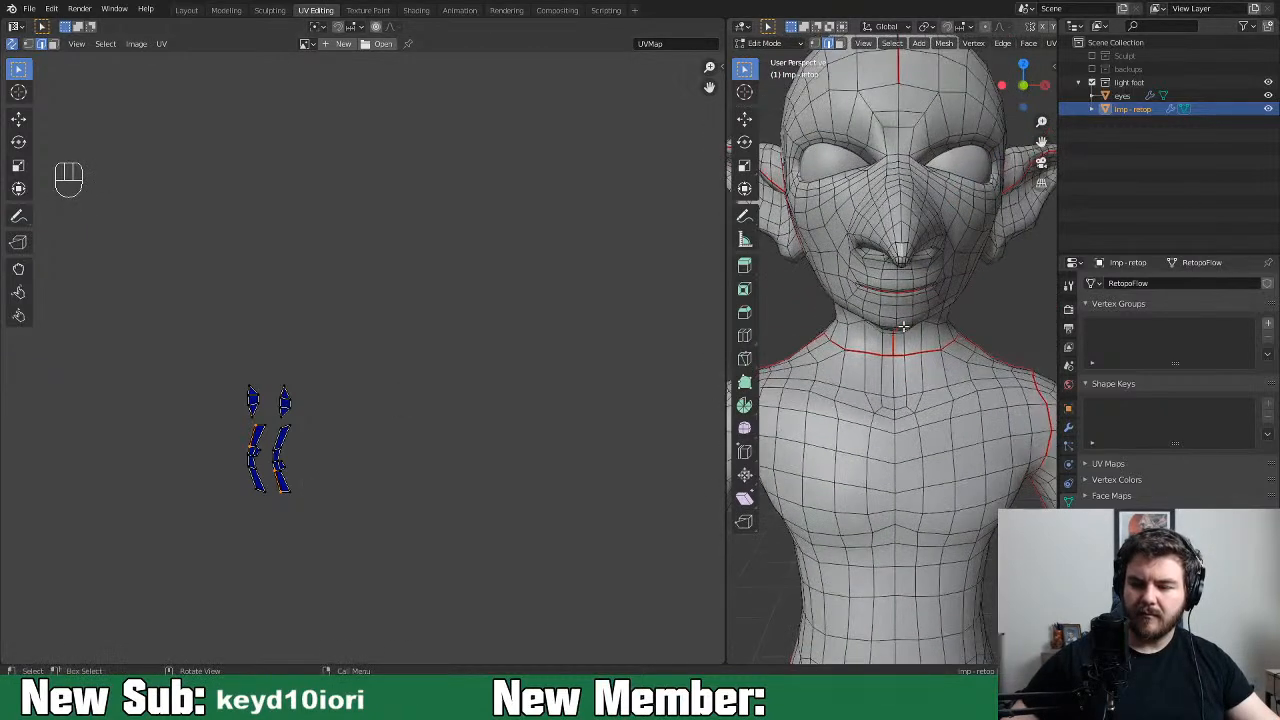
pyautogui.scroll(3, 903, 323)
pyautogui.keyDown('shift'); pyautogui.moveTo(915, 230); pyautogui.dragTo(919, 274, button='middle'); pyautogui.keyUp('shift')
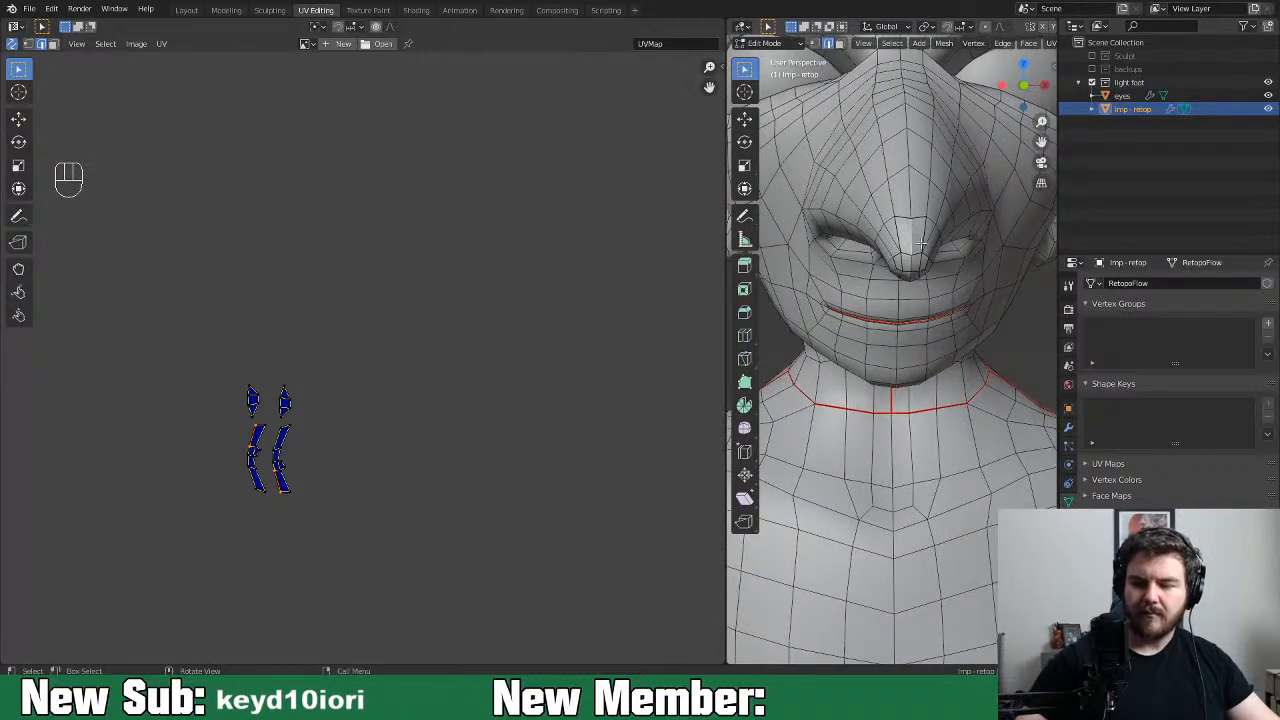
# Select all four tiny stray UV islands and delete their faces from the mesh
pyautogui.moveTo(214, 368); pyautogui.dragTo(315, 454)
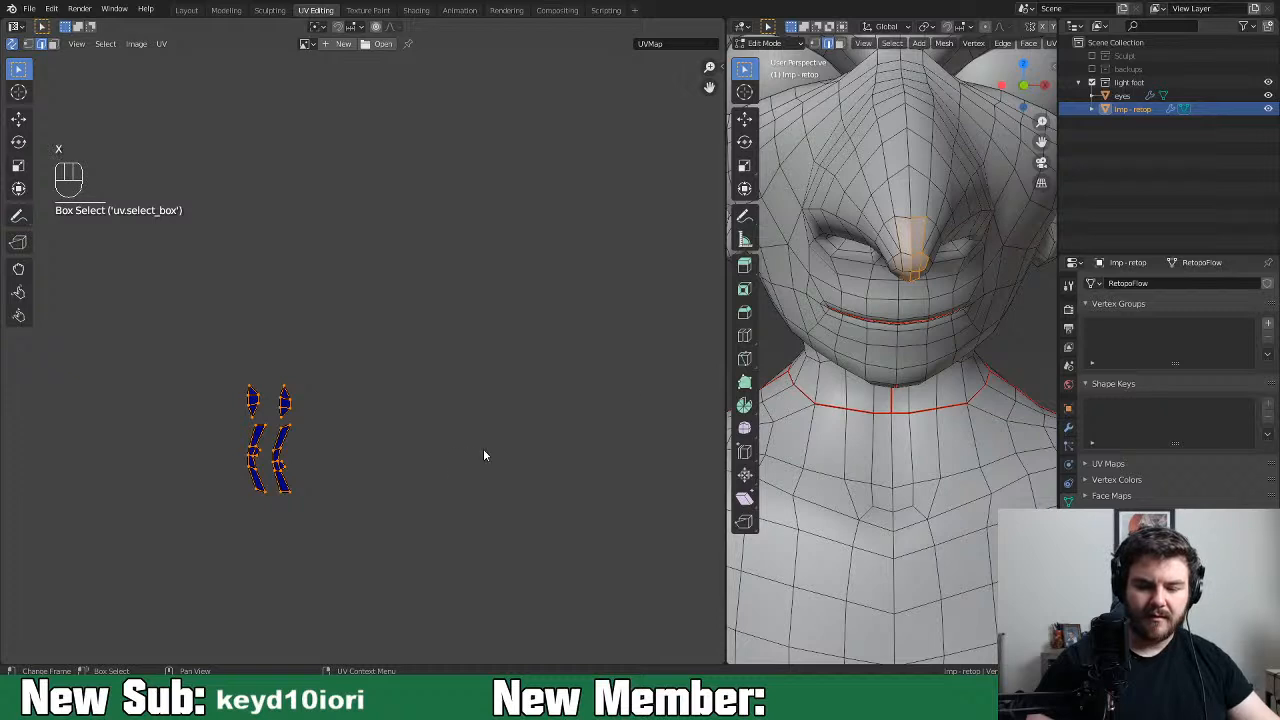
pyautogui.press('x')
pyautogui.click(827, 373)
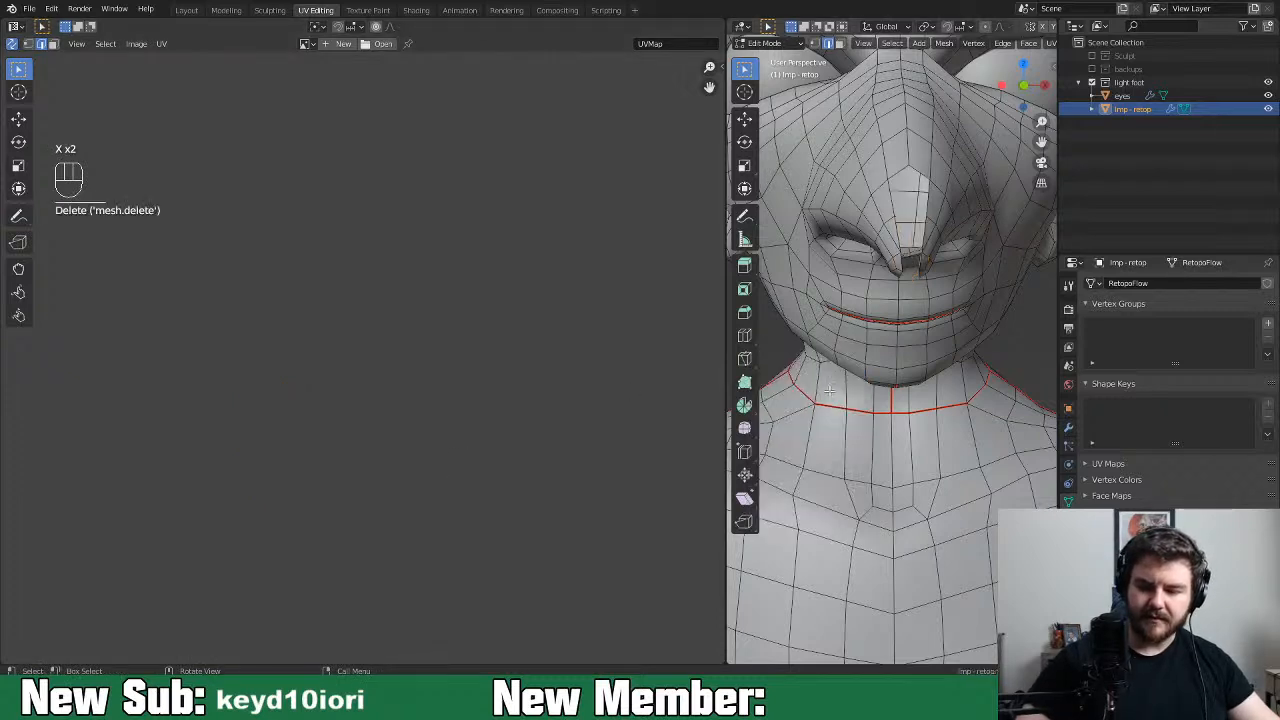
pyautogui.hotkey('ctrl', 'z')
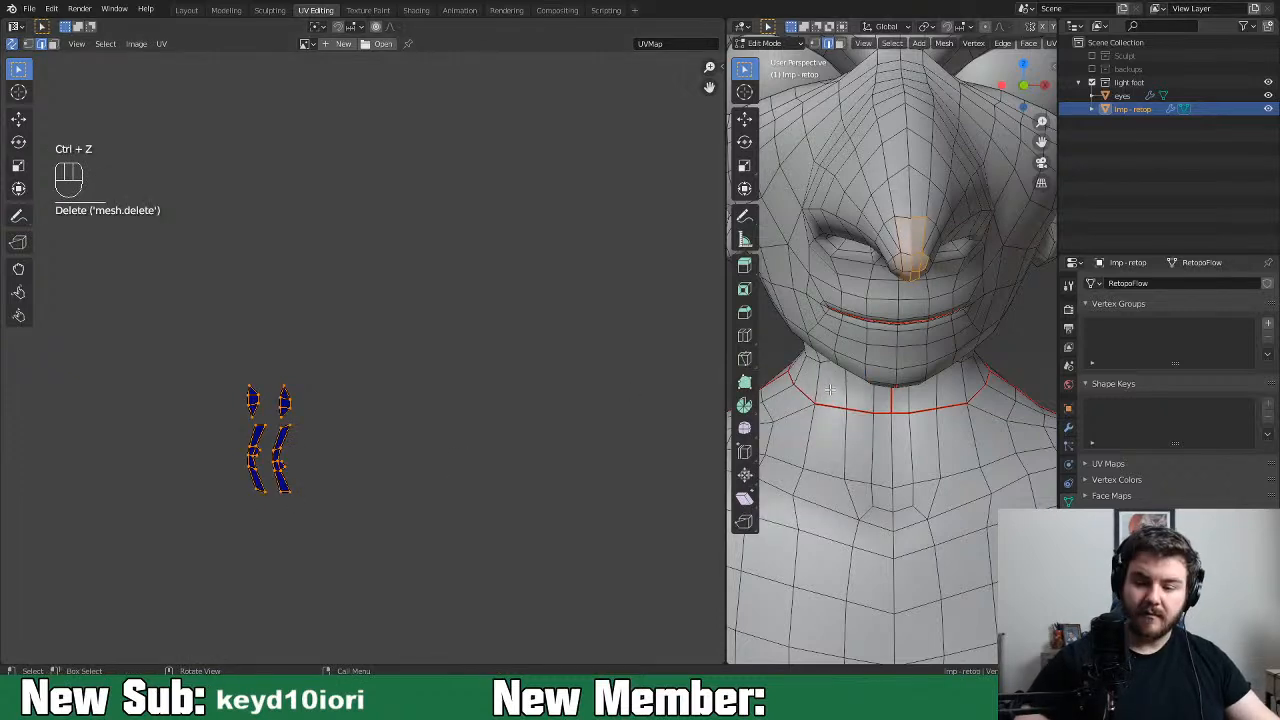
pyautogui.press('x')
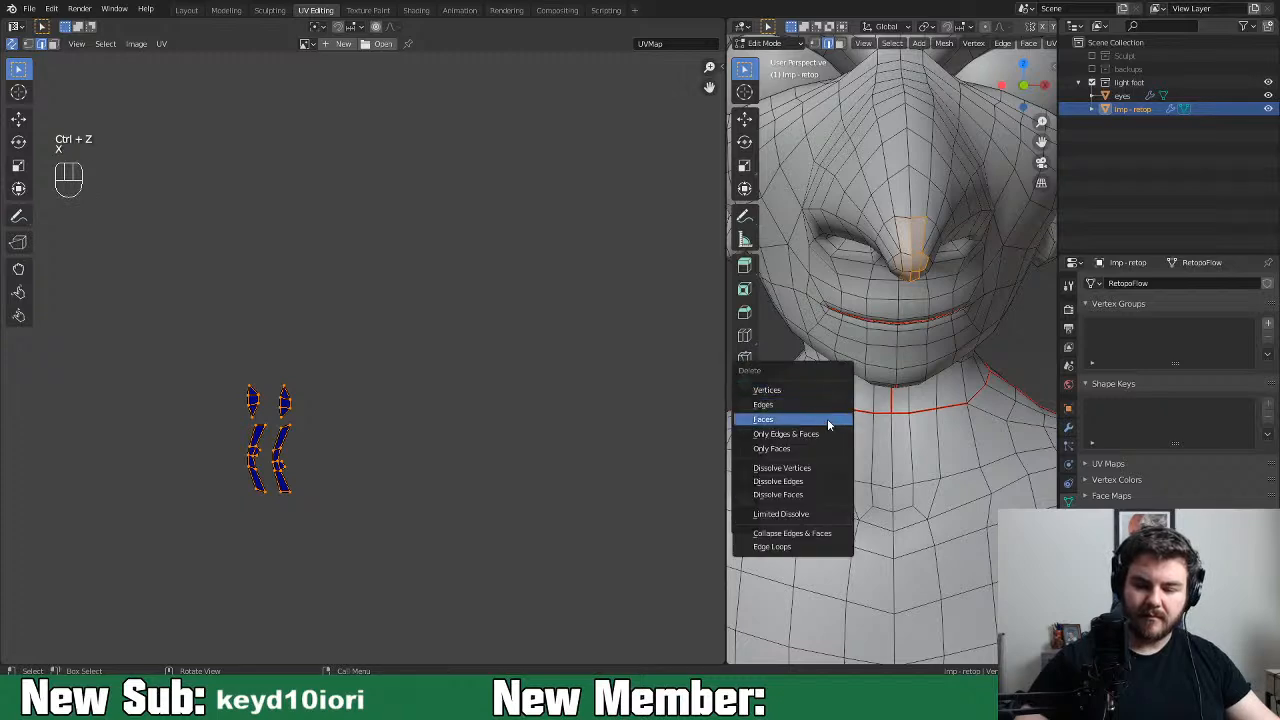
pyautogui.click(828, 419)
pyautogui.moveTo(907, 361); pyautogui.dragTo(870, 356, button='middle')
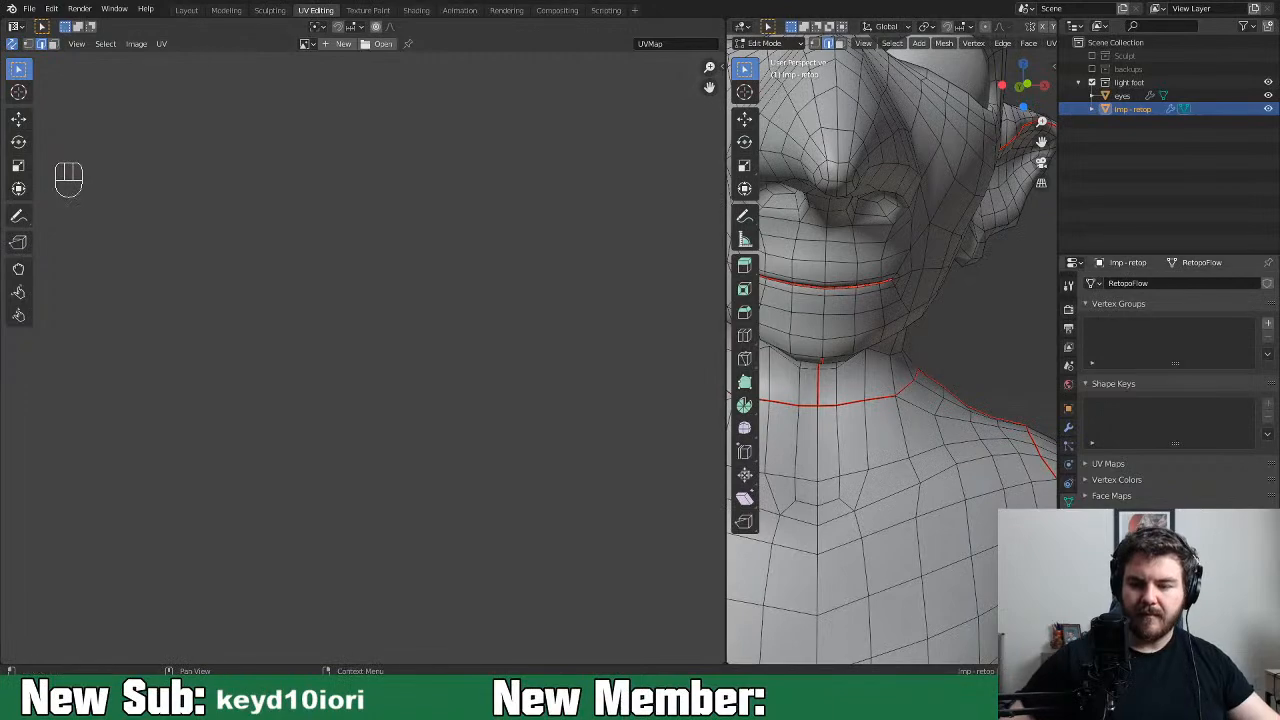
# Select the whole imp mesh and unwrap it again with the Angle Based method
pyautogui.scroll(-8, 500, 430)
pyautogui.moveTo(535, 443); pyautogui.dragTo(438, 442, button='middle')
pyautogui.scroll(3, 465, 465)
pyautogui.scroll(1, 592, 490)
pyautogui.moveTo(586, 491); pyautogui.dragTo(380, 480, button='middle')
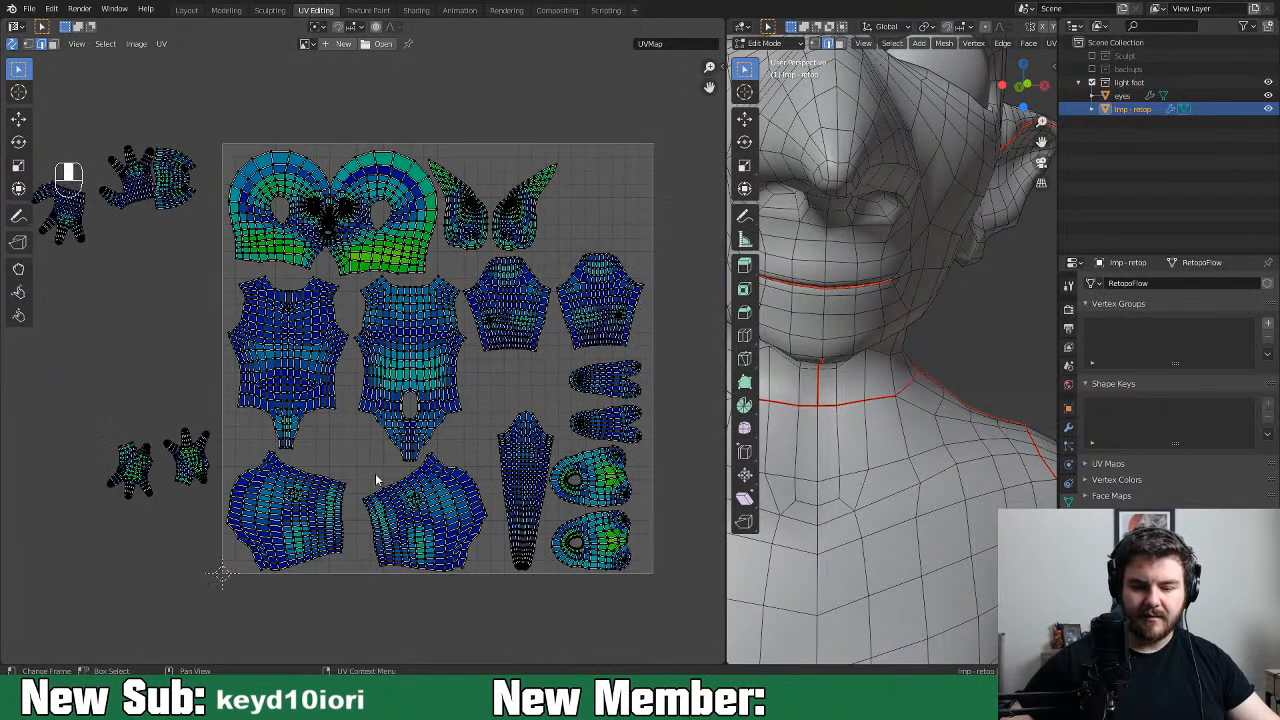
pyautogui.scroll(-3, 882, 346)
pyautogui.press('a')
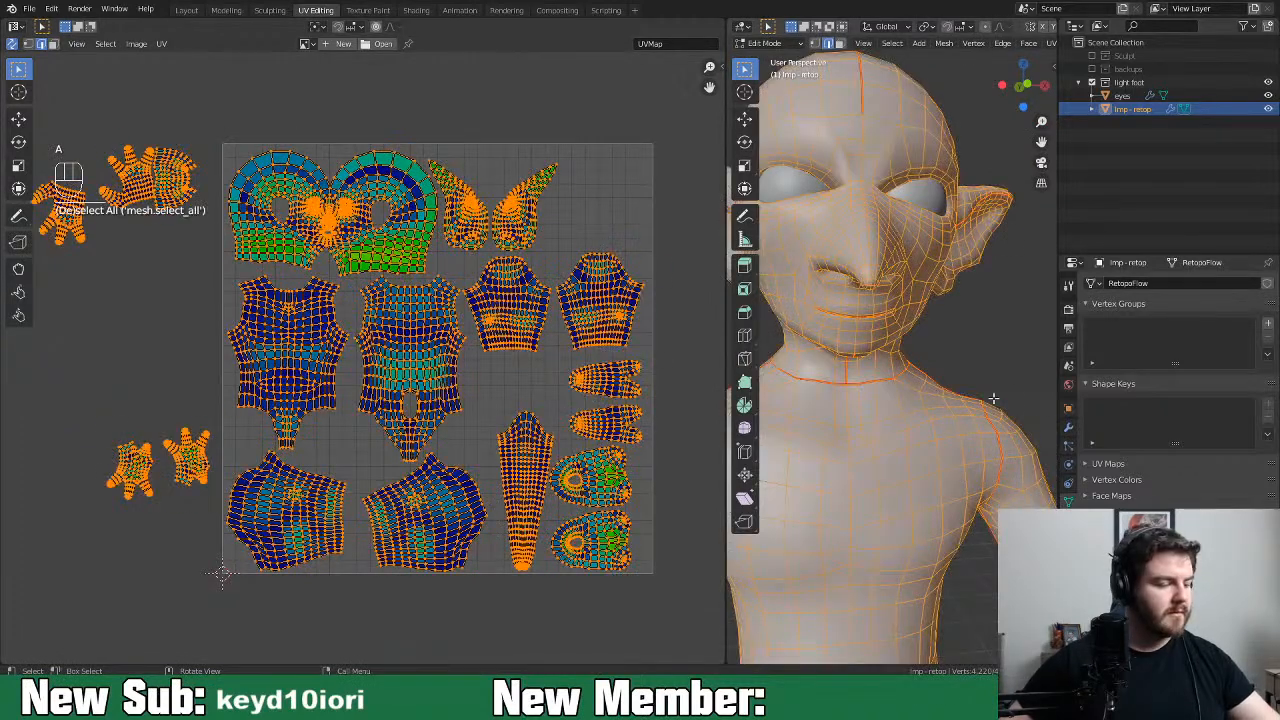
pyautogui.press('u')
pyautogui.click(957, 399)
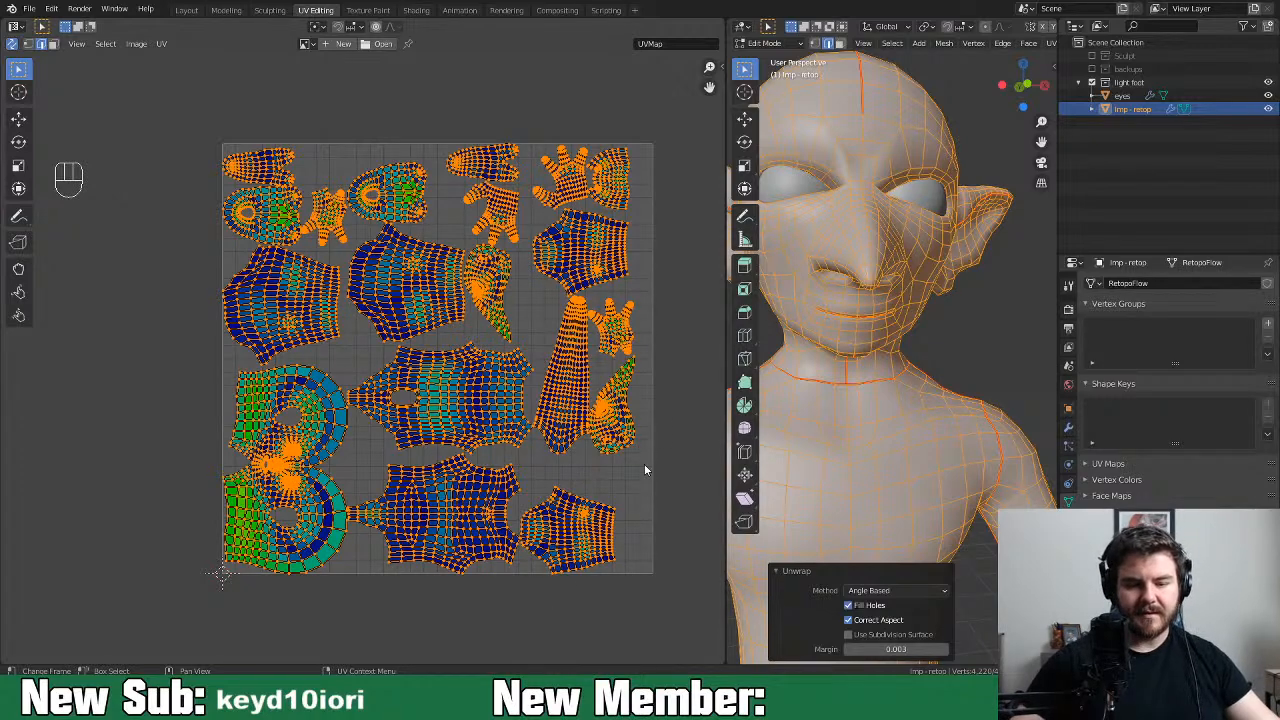
# Move all the unwrapped islands along X until they lie outside the UV square, and clear the selection
pyautogui.press('g')
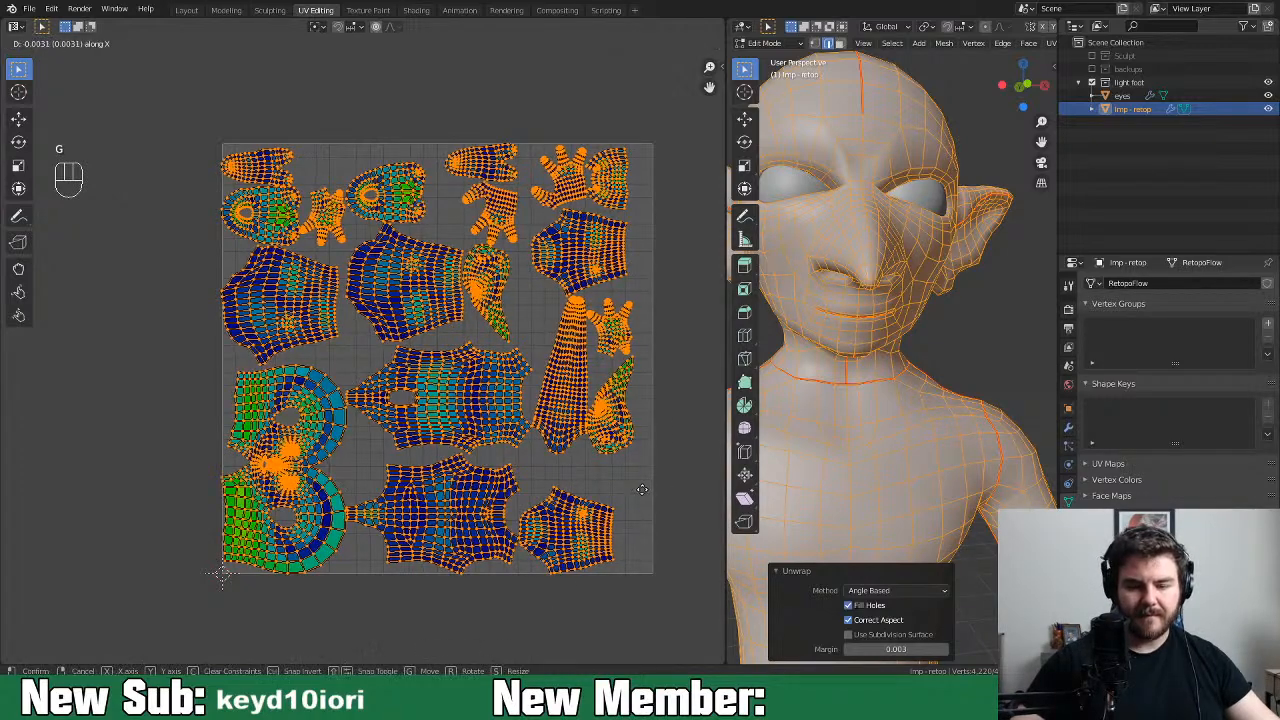
pyautogui.click(257, 529)
pyautogui.moveTo(282, 501); pyautogui.dragTo(534, 471, button='middle')
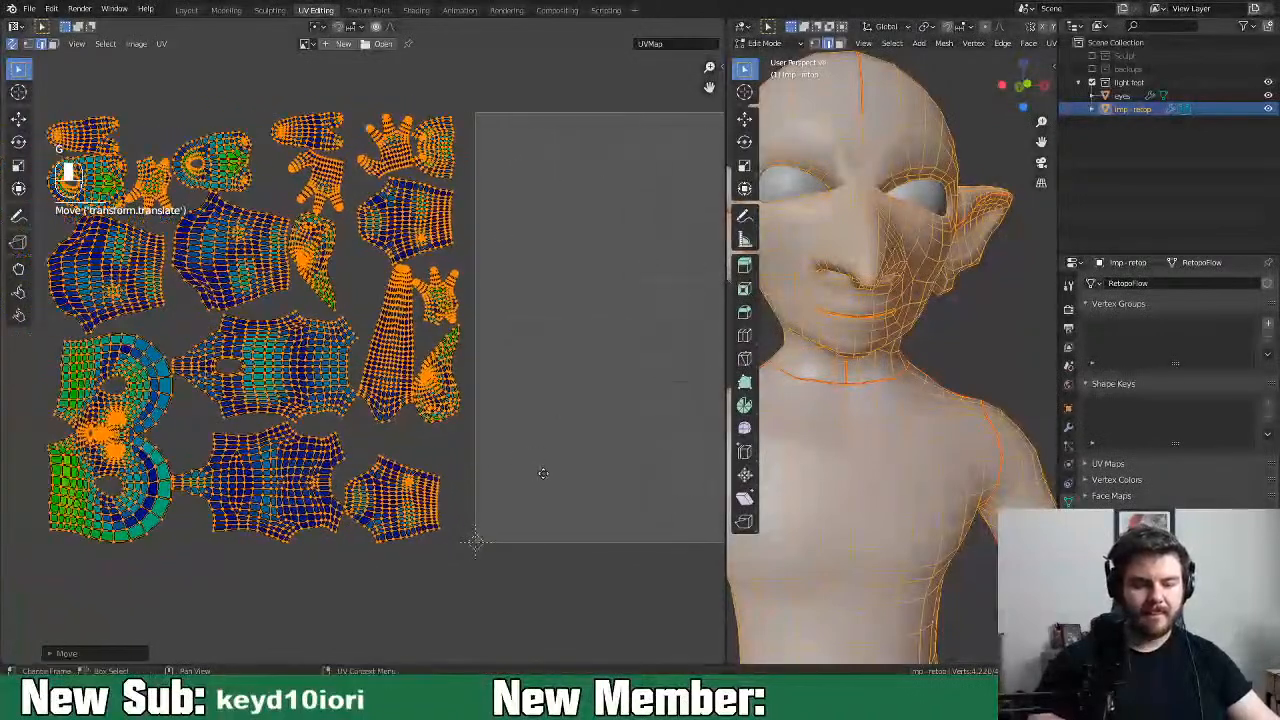
pyautogui.click(418, 581)
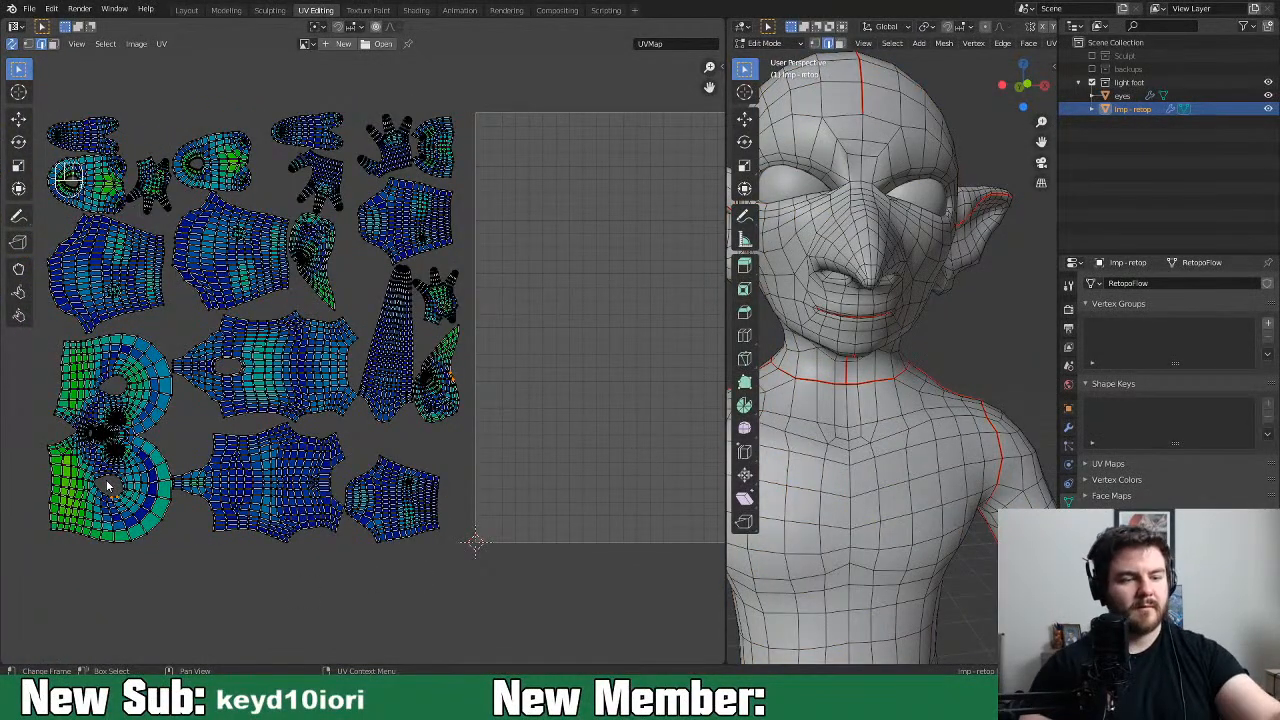
# Turn off UV sync selection and select the whole imp mesh to display all its UV islands
pyautogui.click(12, 45)
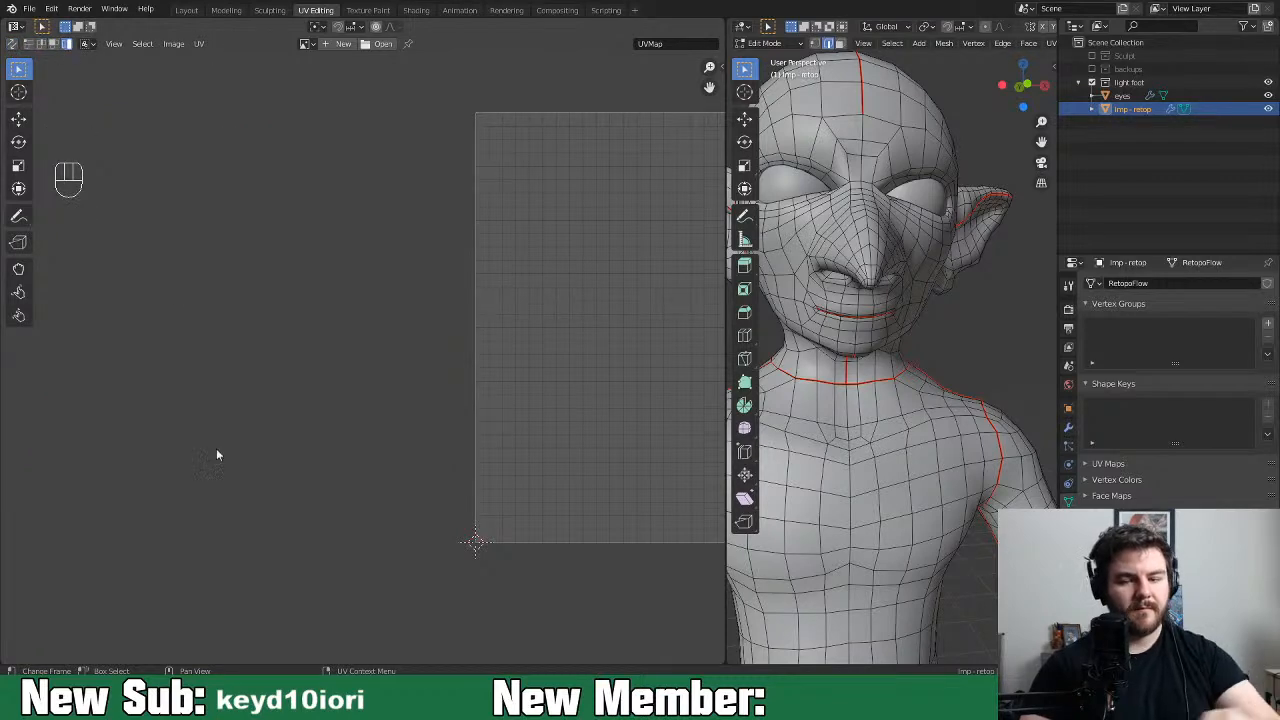
pyautogui.press('s')
pyautogui.rightClick(975, 343)
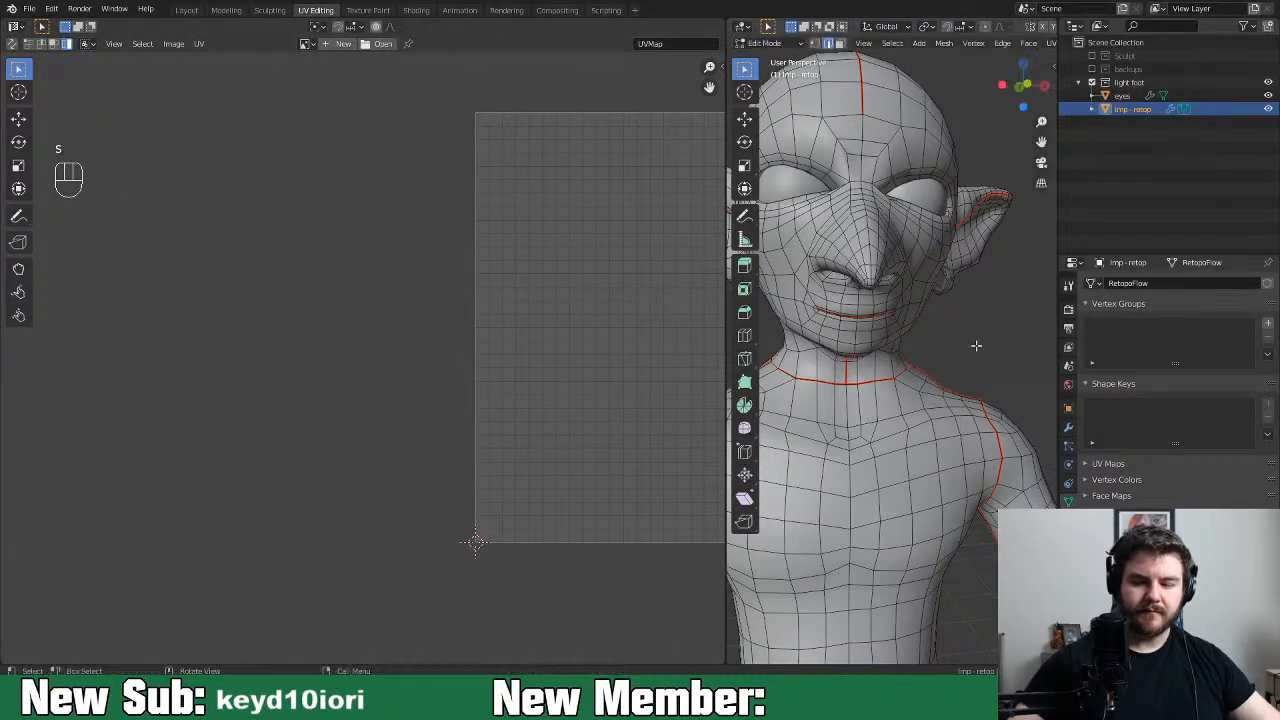
pyautogui.press('a')
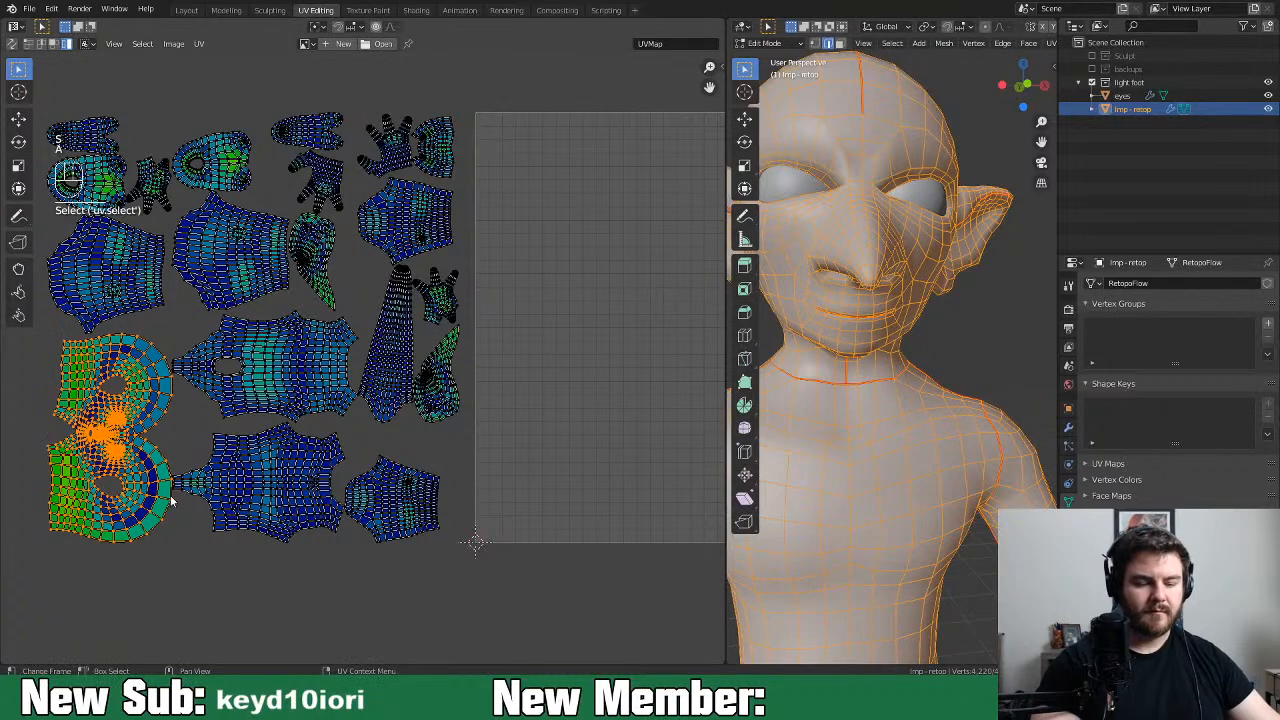
# Rotate the head island by 90 and then 180 degrees and place it in the UV square's upper-left corner
pyautogui.click(150, 498)
pyautogui.press('g')
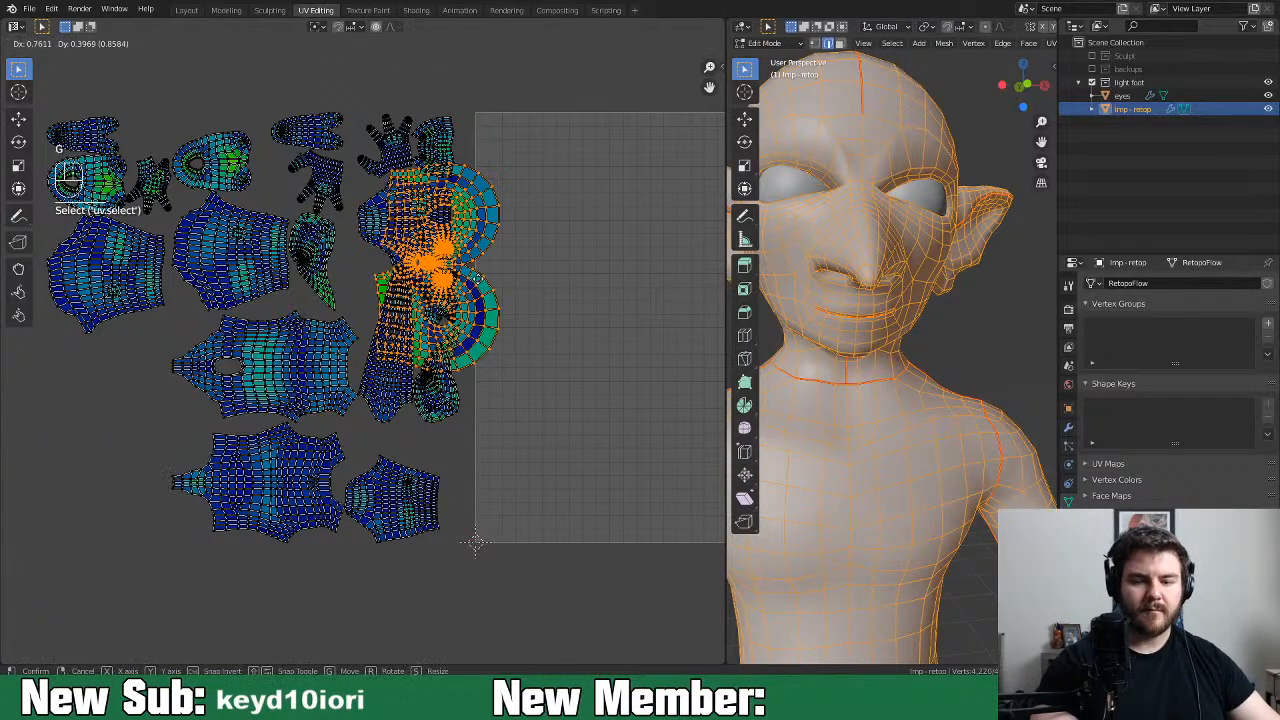
pyautogui.click(618, 350)
pyautogui.write('r90')
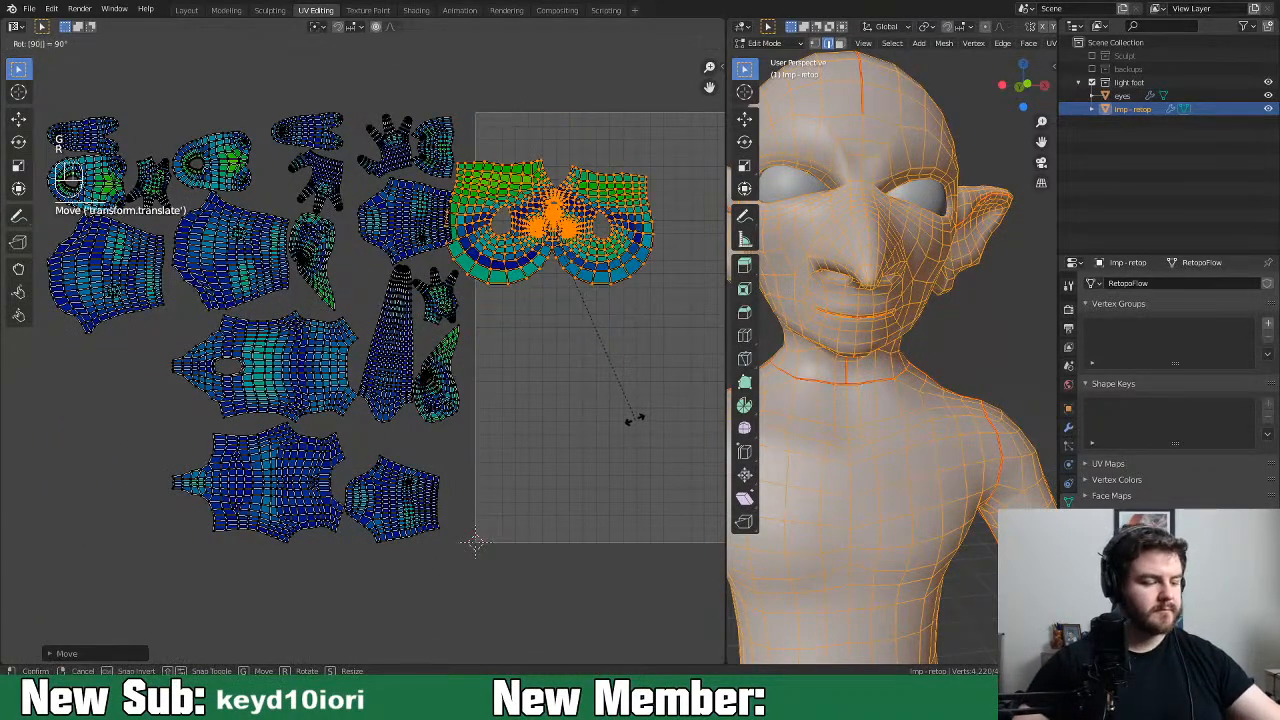
pyautogui.press('Return')
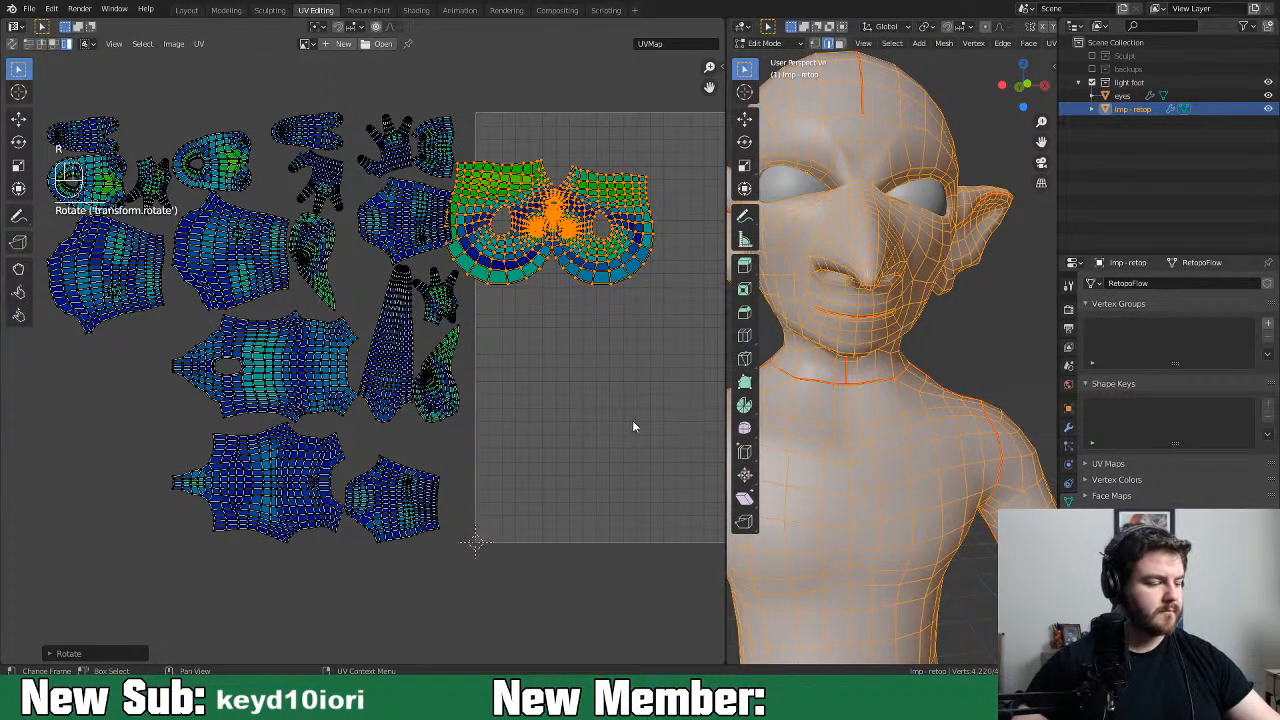
pyautogui.write('r180')
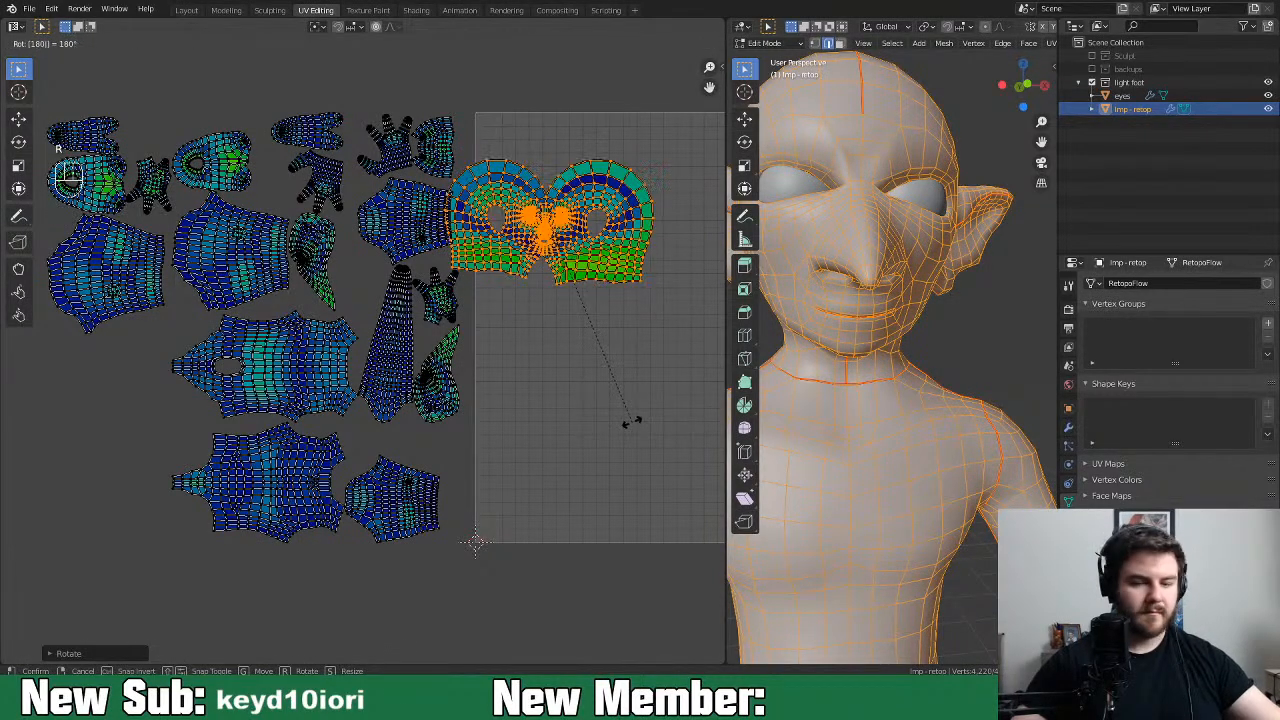
pyautogui.press('Return')
pyautogui.press('g')
pyautogui.click(585, 200)
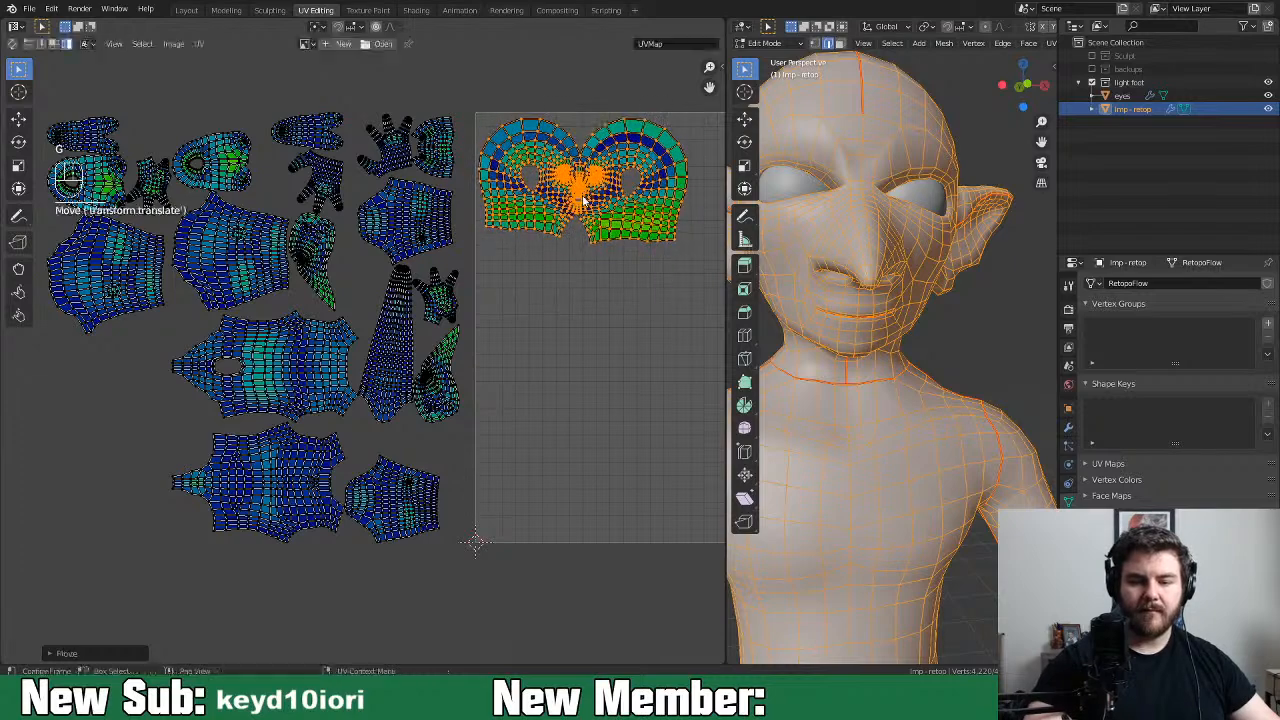
# Rotate the torso island with the oval hole by -90 degrees and place it directly below the head island's left half
pyautogui.moveTo(586, 382); pyautogui.dragTo(575, 387, button='middle')
pyautogui.click(298, 397)
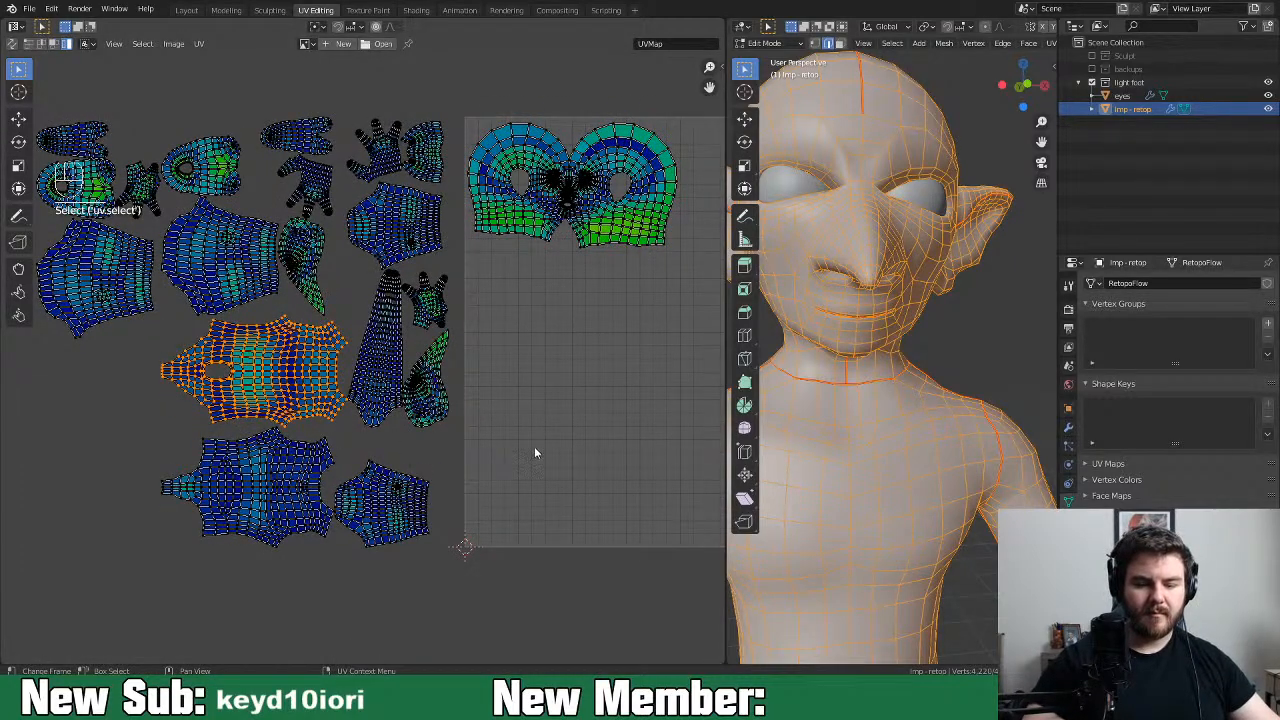
pyautogui.press('g')
pyautogui.click(780, 402)
pyautogui.write('r90')
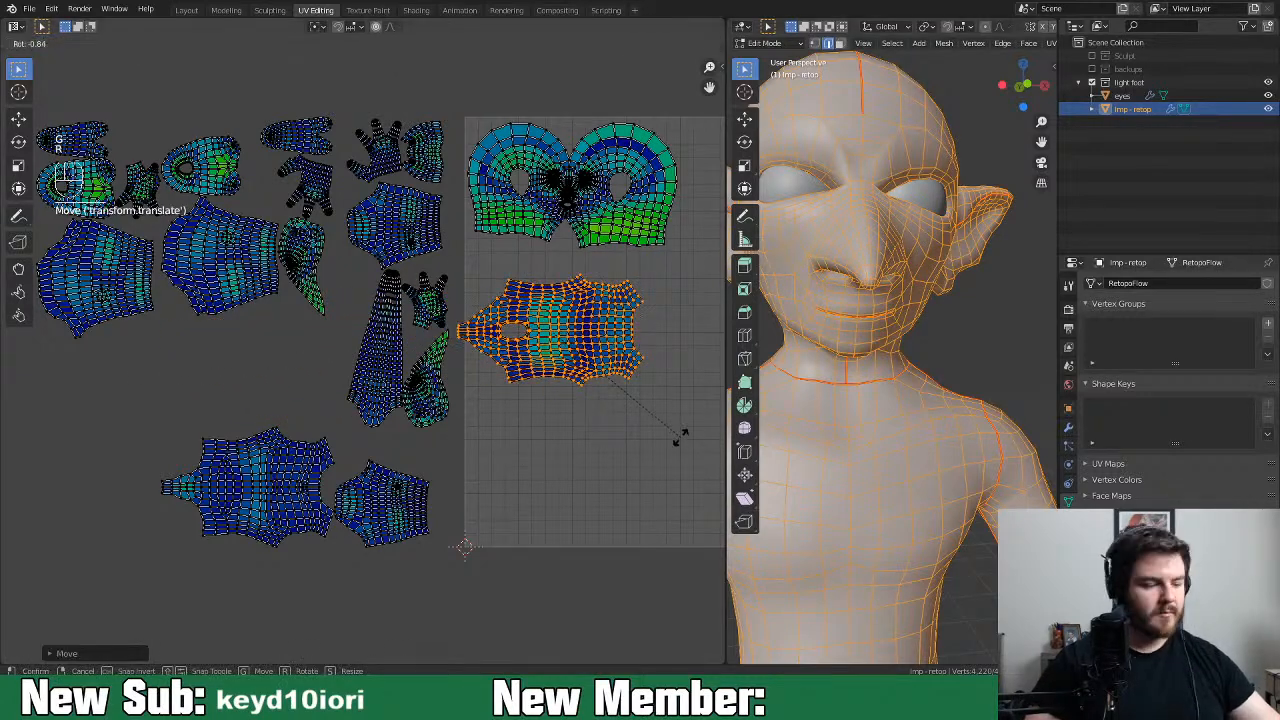
pyautogui.press('-')
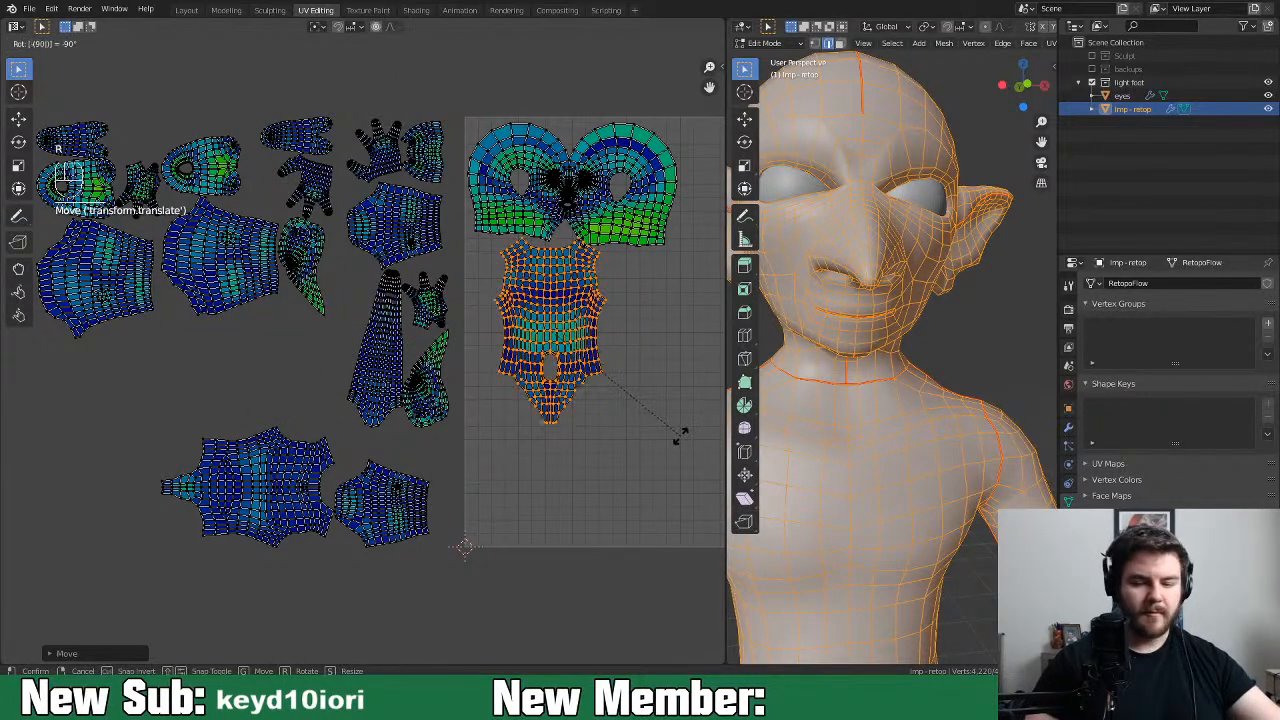
pyautogui.press('Return')
pyautogui.press('g')
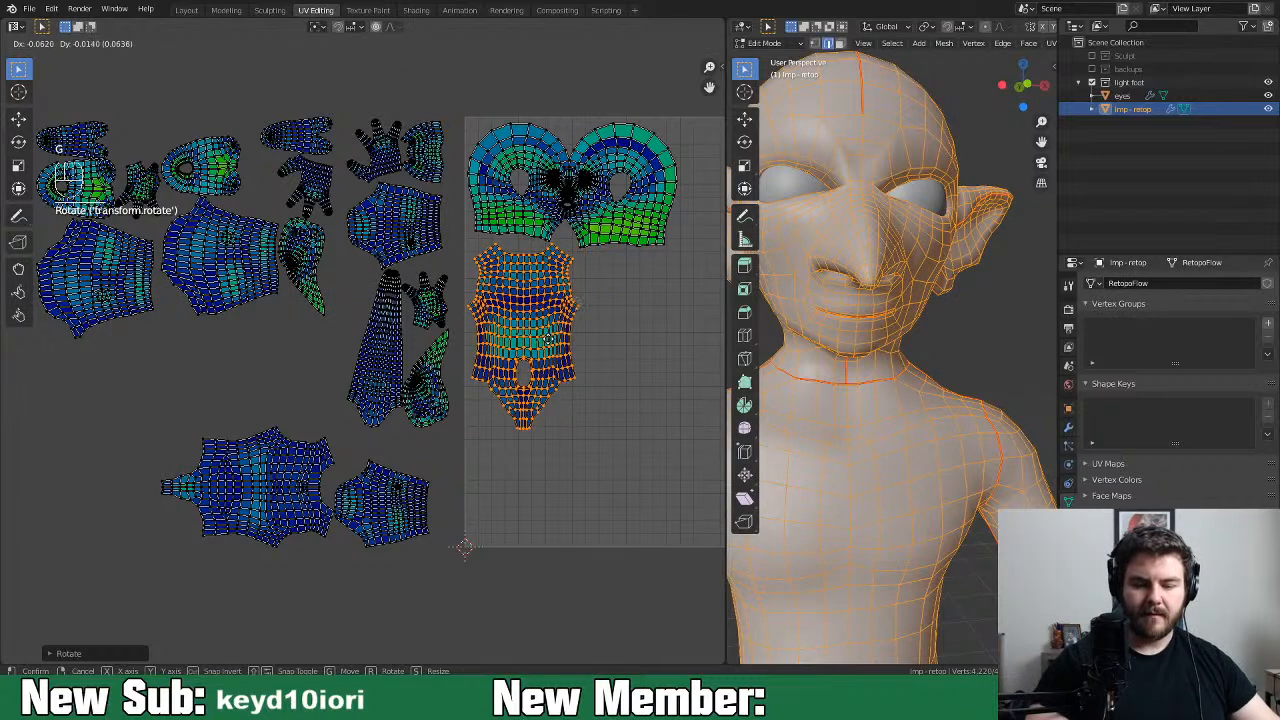
pyautogui.click(570, 360)
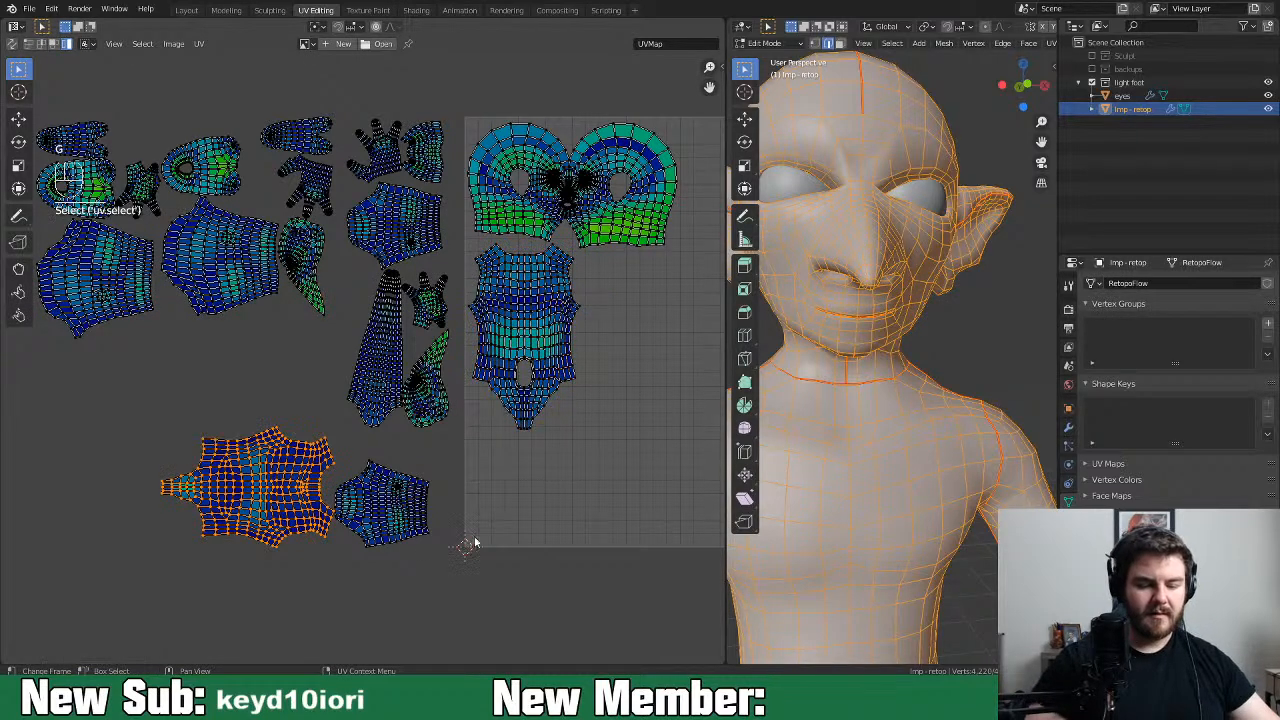
# Rotate the other torso island by -90 degrees and place it beside the first torso island
pyautogui.press('r')
pyautogui.write('-90')
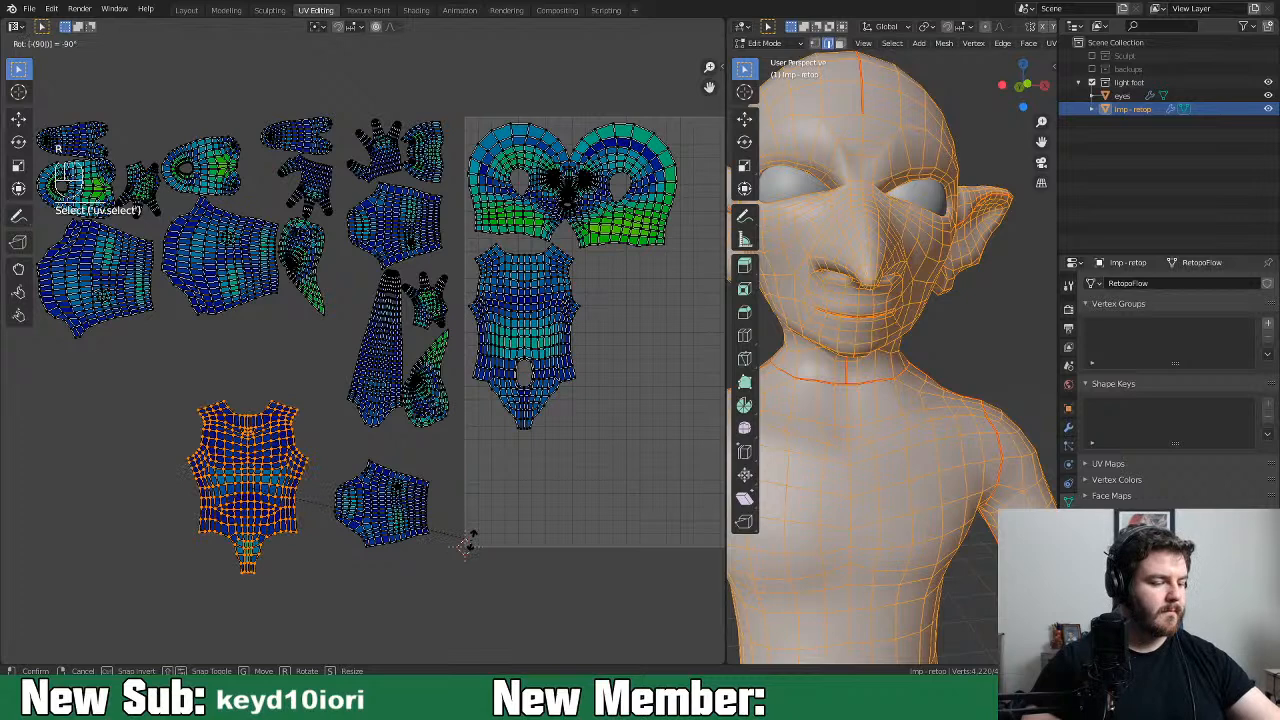
pyautogui.press('Return')
pyautogui.press('g')
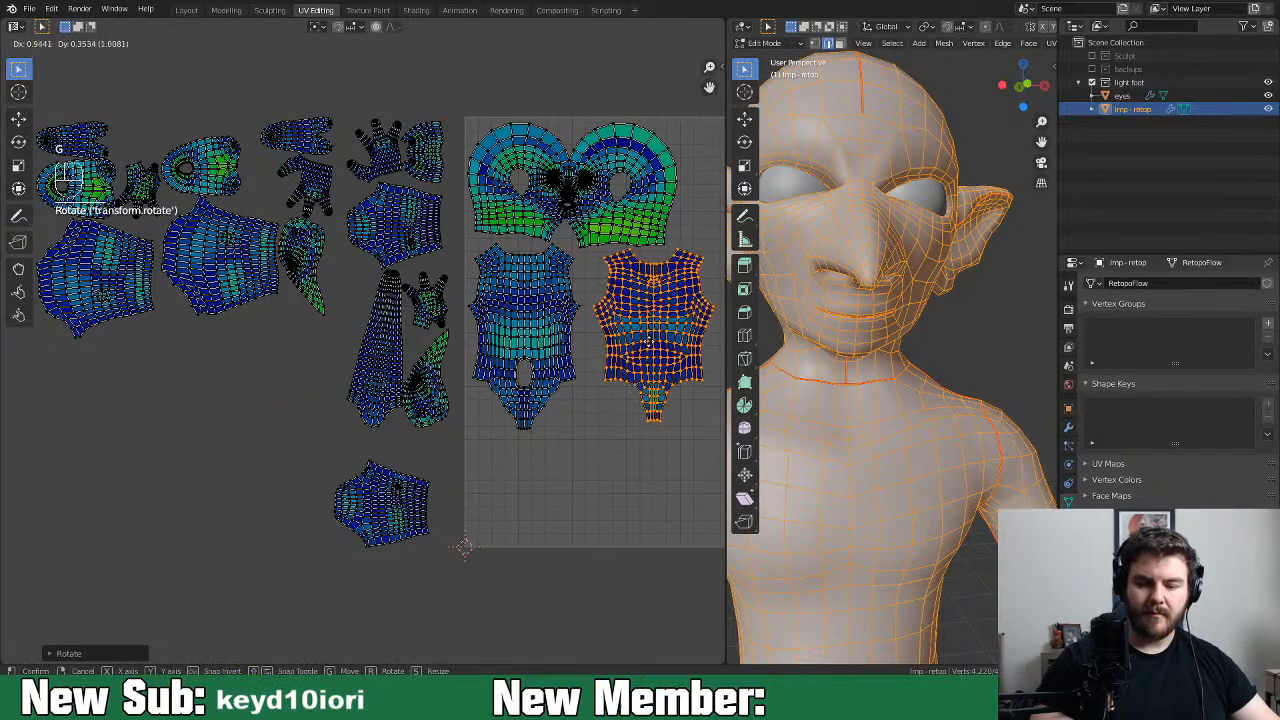
pyautogui.click(646, 344)
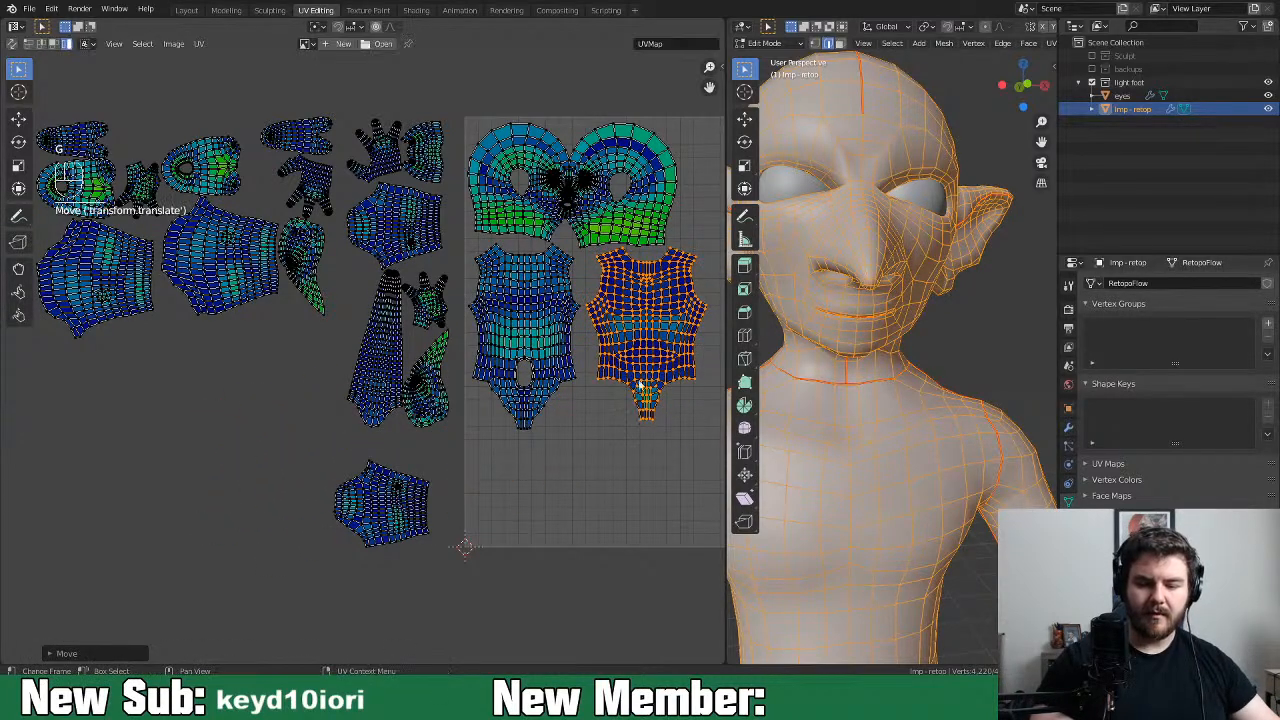
# Move one large limb island below the first torso island, near the UV square's lower-left corner, and adjust its rotation there
pyautogui.click(293, 347)
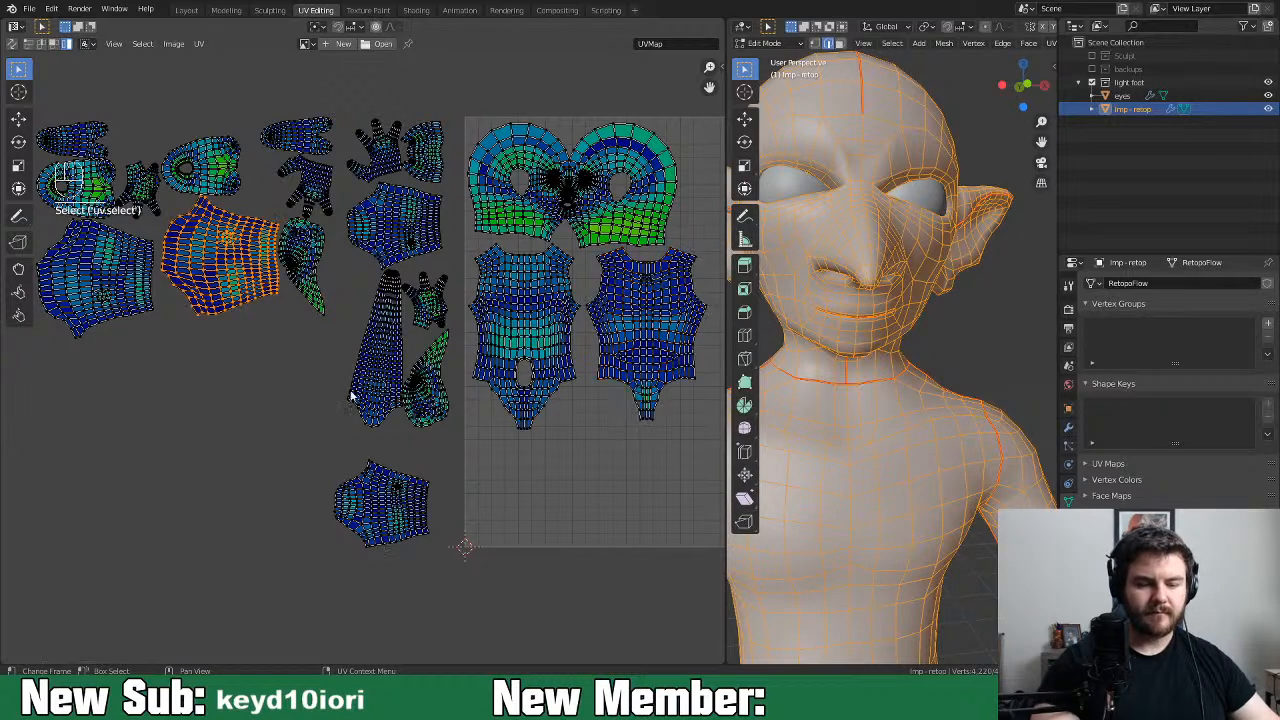
pyautogui.press('g')
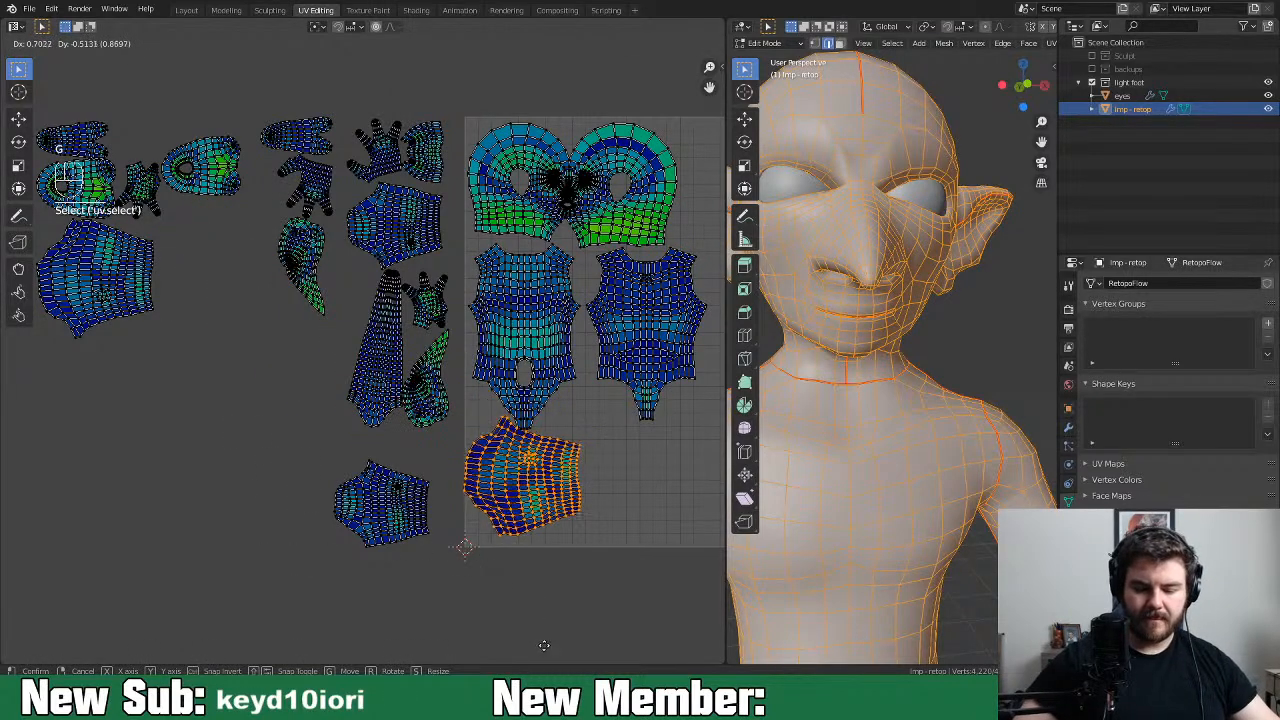
pyautogui.click(558, 592)
pyautogui.press('g')
pyautogui.click(590, 536)
pyautogui.press('r')
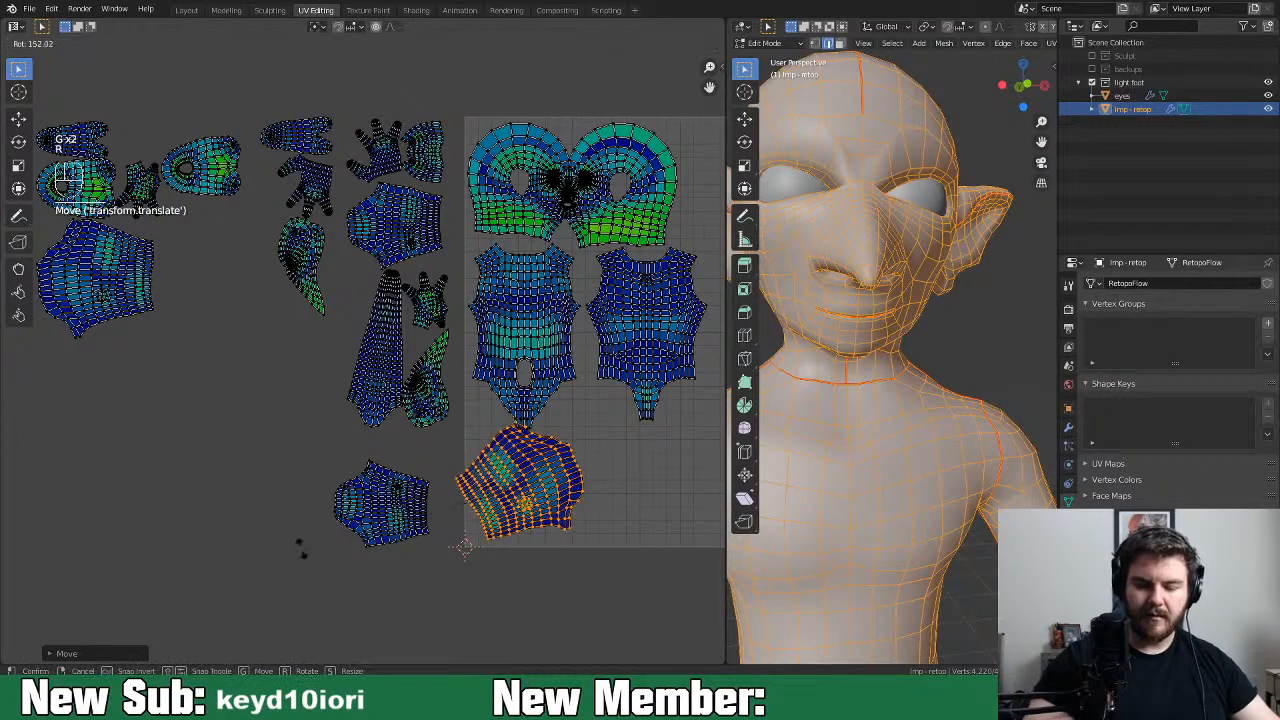
pyautogui.click(348, 484)
pyautogui.press('g')
pyautogui.click(547, 496)
pyautogui.press('r')
pyautogui.click(507, 392)
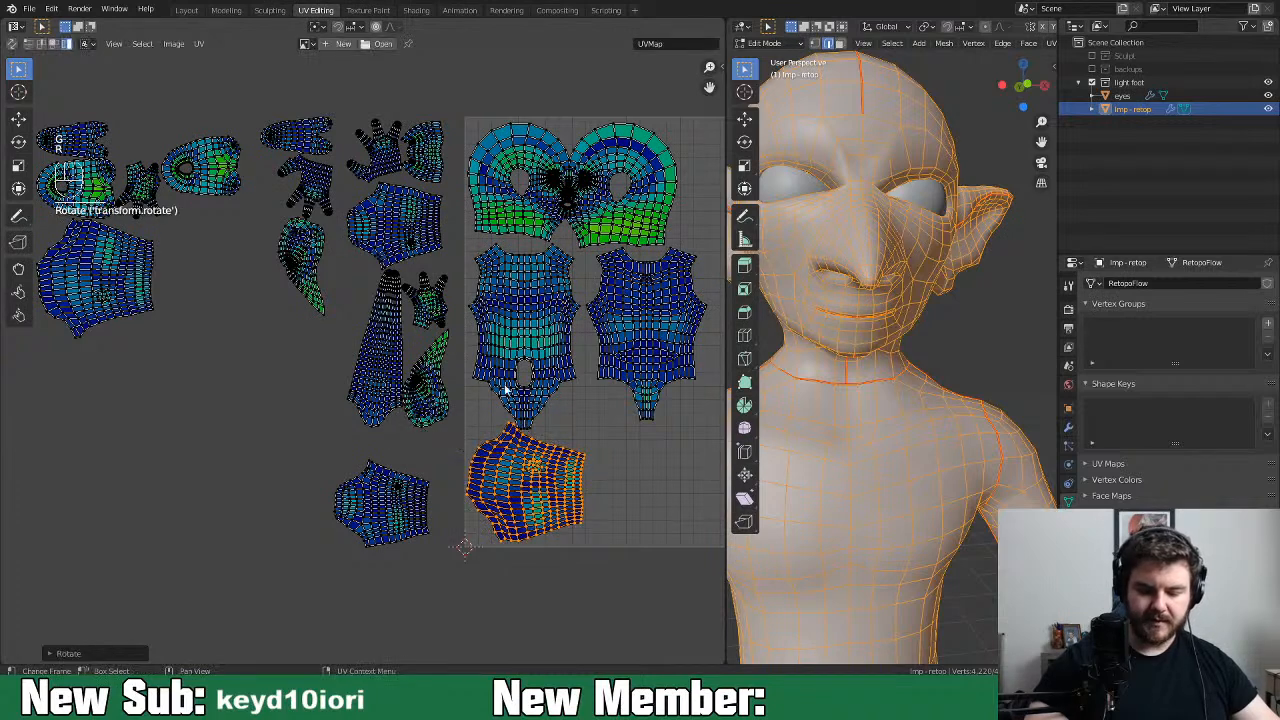
# Rotate the large limb island diagonally and fit it tightly into the UV square's lower-left corner
pyautogui.press('g')
pyautogui.click(587, 505)
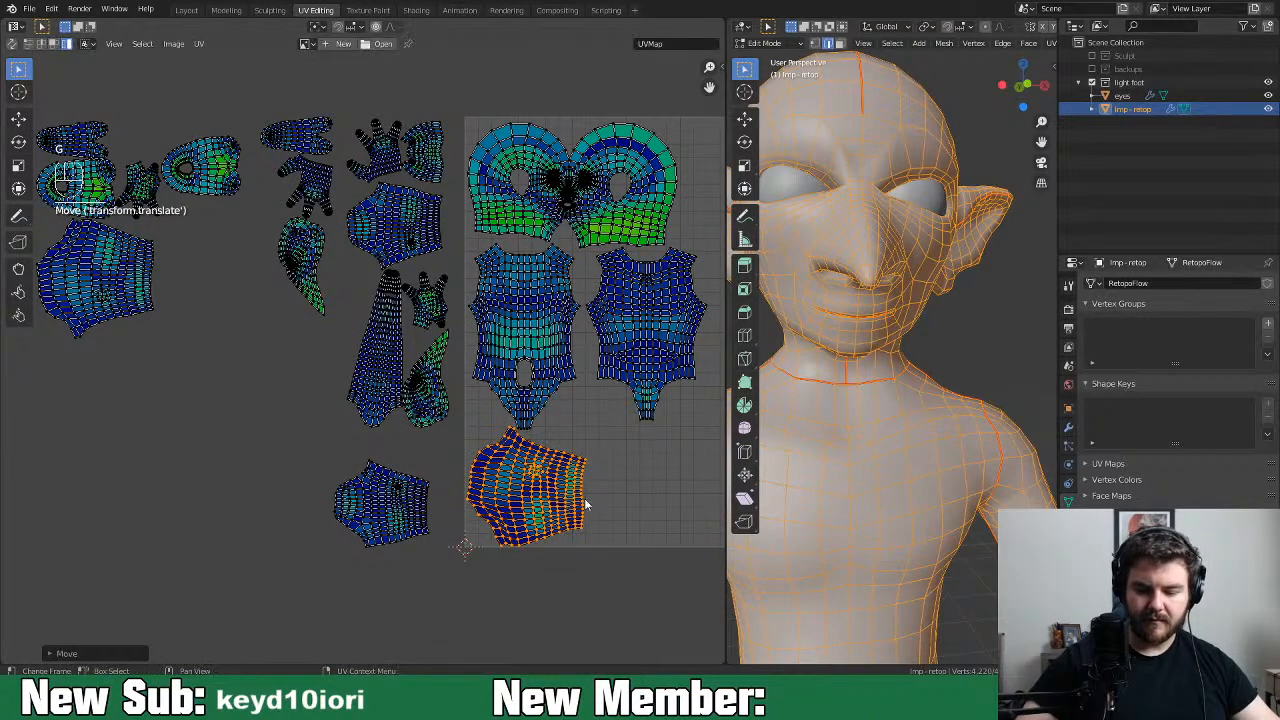
pyautogui.press('r')
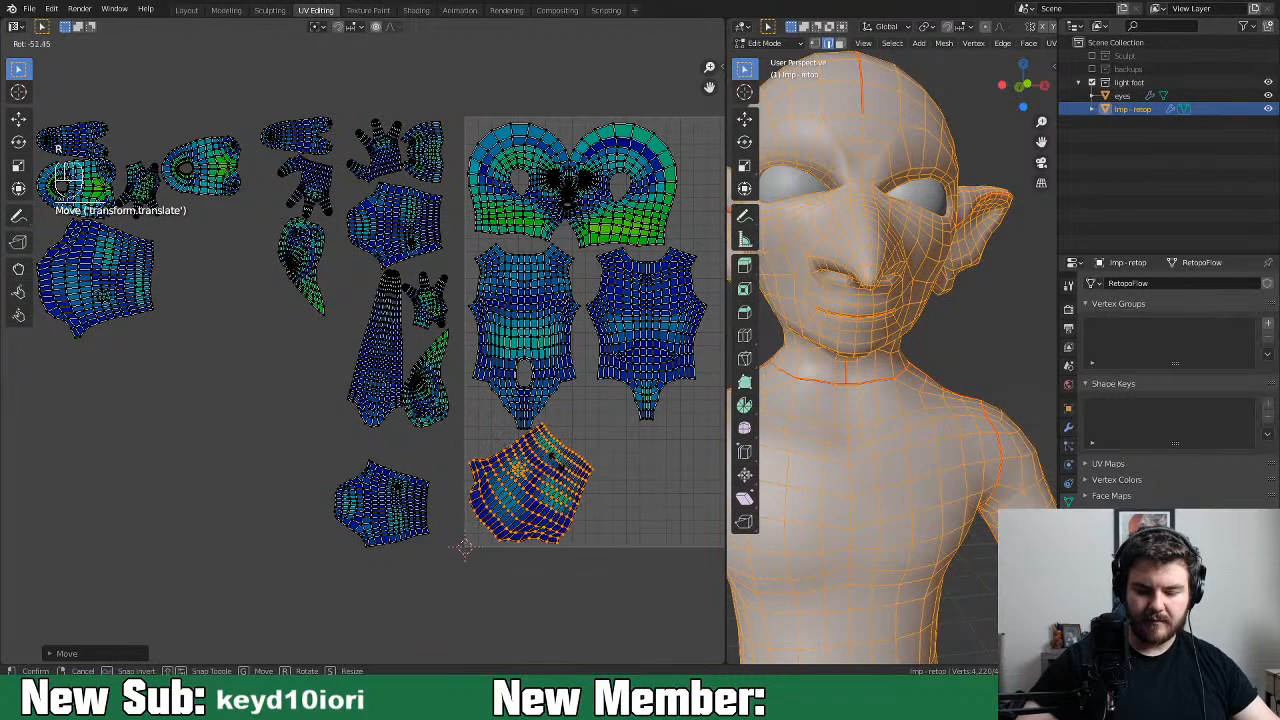
pyautogui.click(567, 468)
pyautogui.moveTo(586, 505); pyautogui.dragTo(568, 507, button='middle')
pyautogui.press('g')
pyautogui.click(562, 504)
# Move the second large limb island below the second torso island and rotate it until its straight edge faces up
pyautogui.click(130, 318)
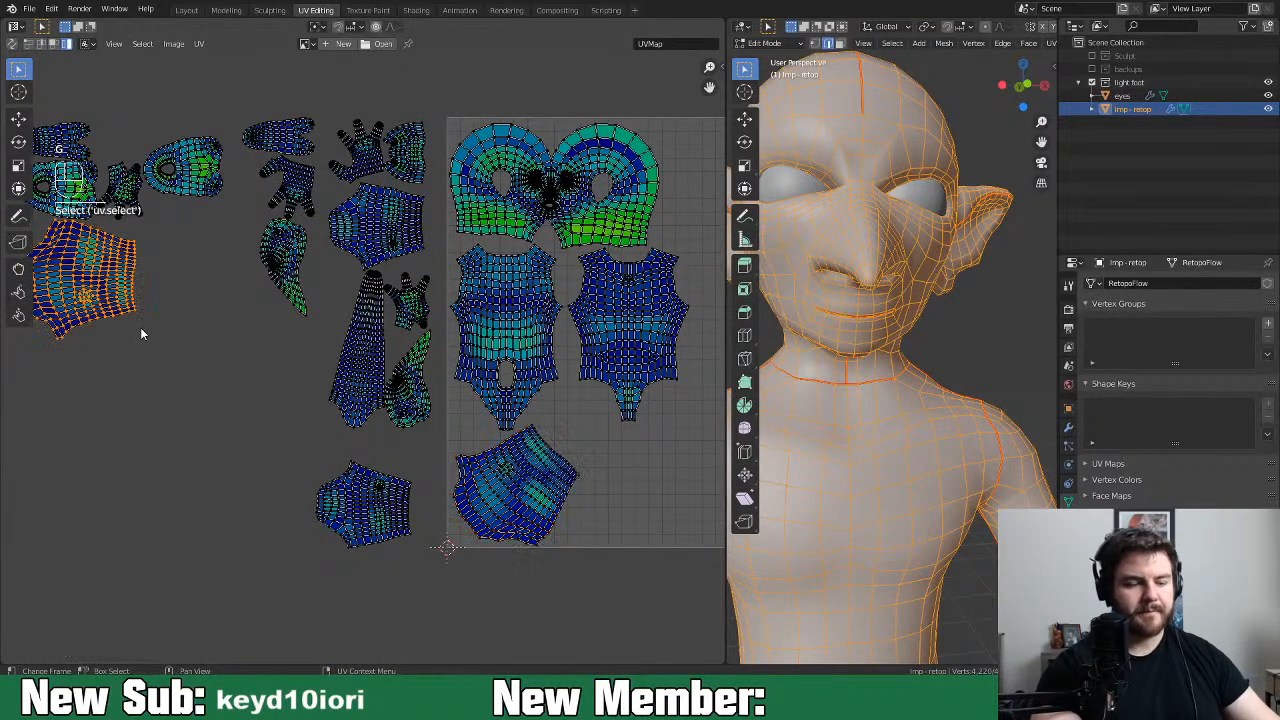
pyautogui.press('g')
pyautogui.click(668, 568)
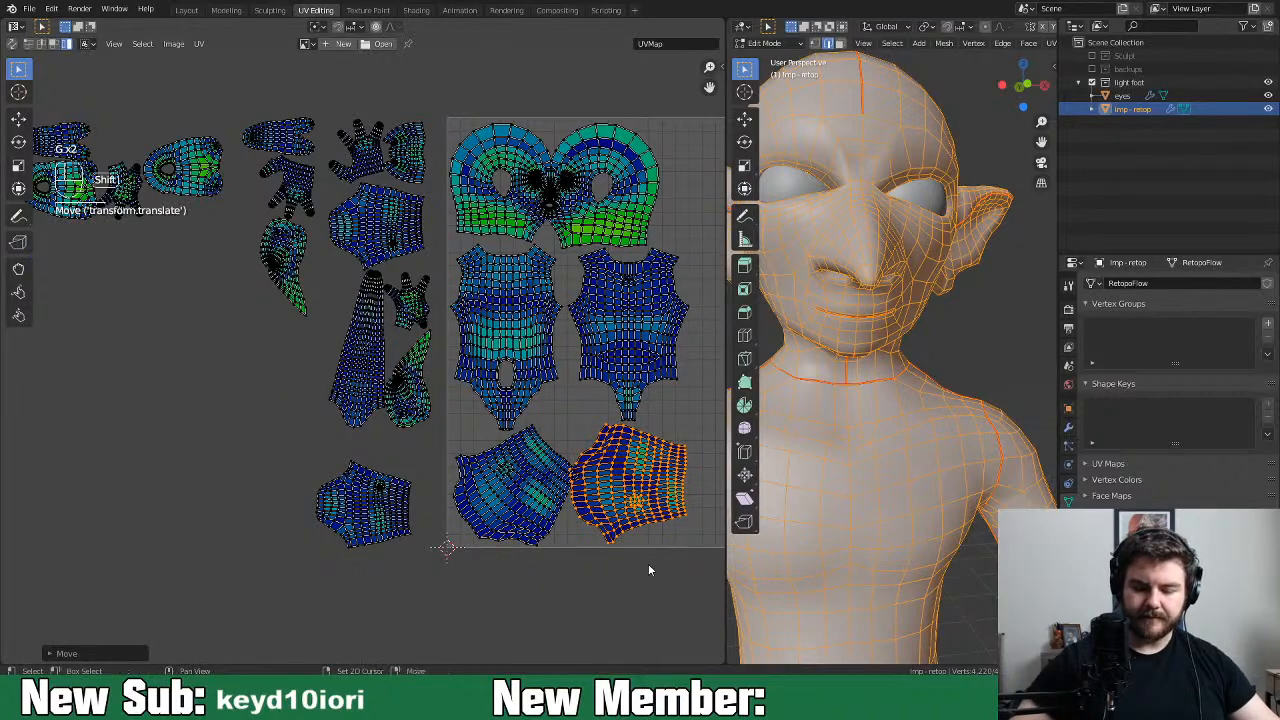
pyautogui.moveTo(648, 567); pyautogui.dragTo(546, 553, button='middle')
pyautogui.press('r')
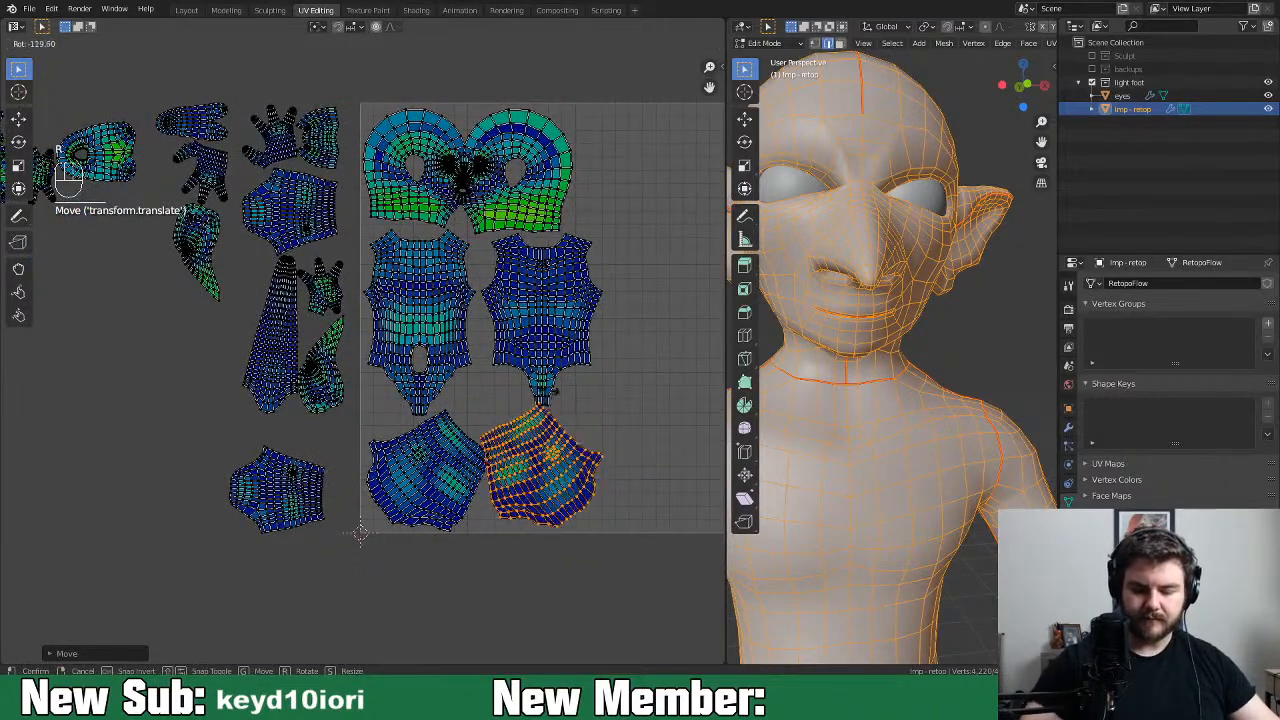
pyautogui.click(595, 450)
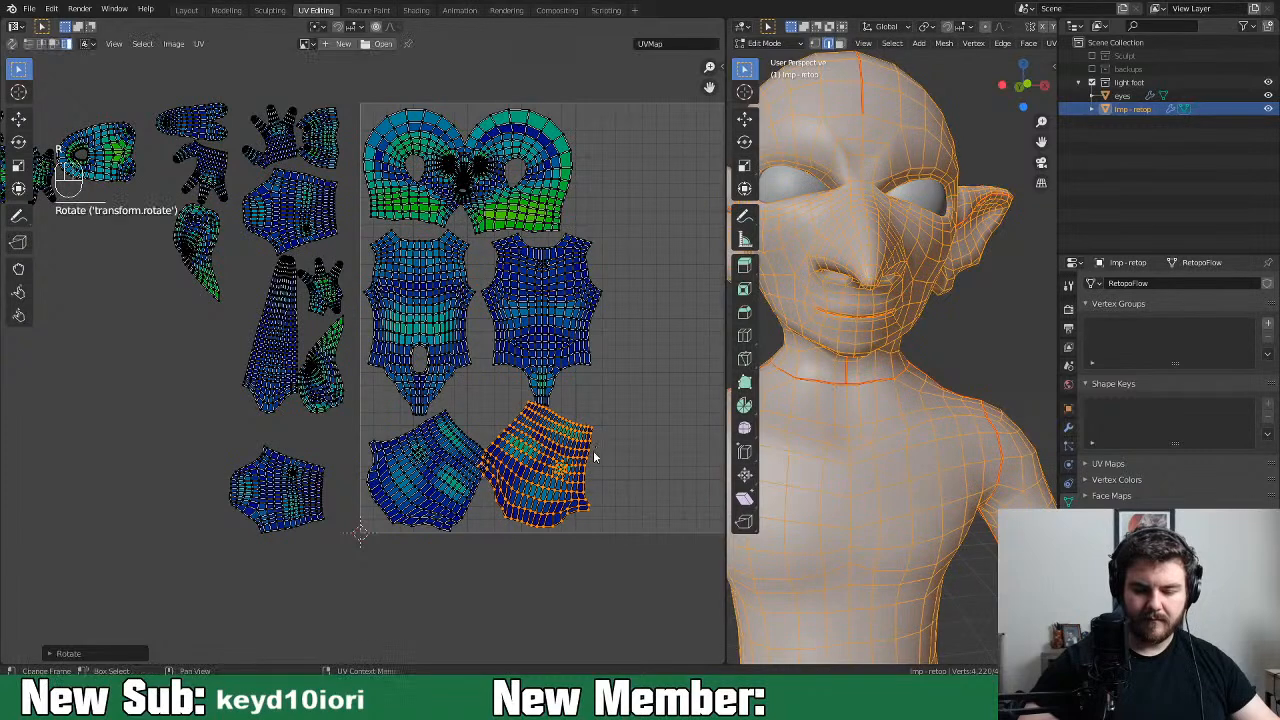
pyautogui.press('g')
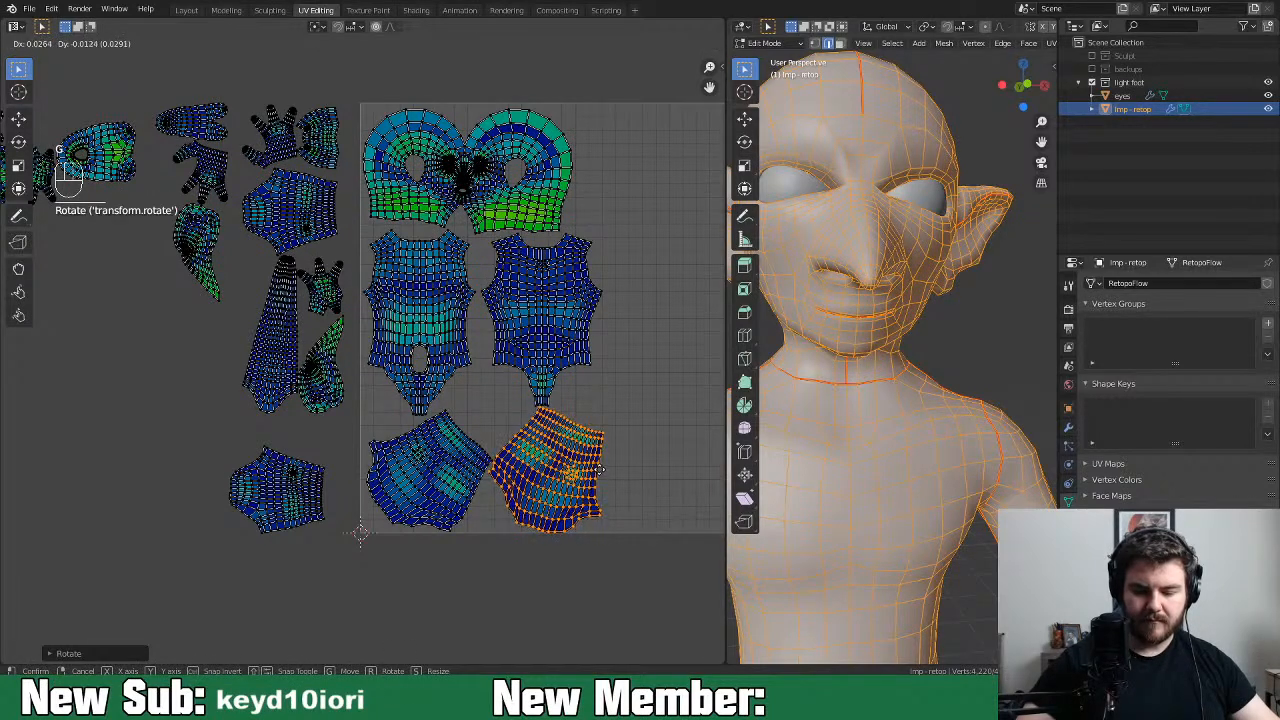
pyautogui.click(615, 478)
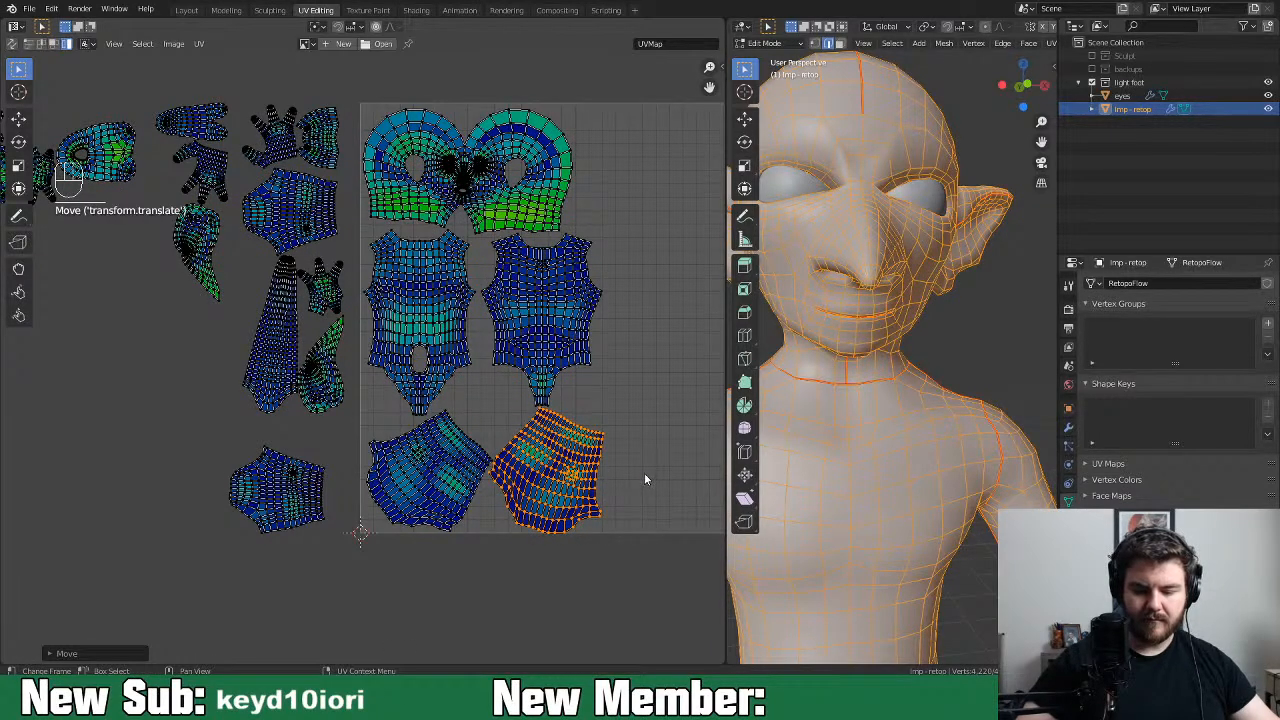
pyautogui.press('r')
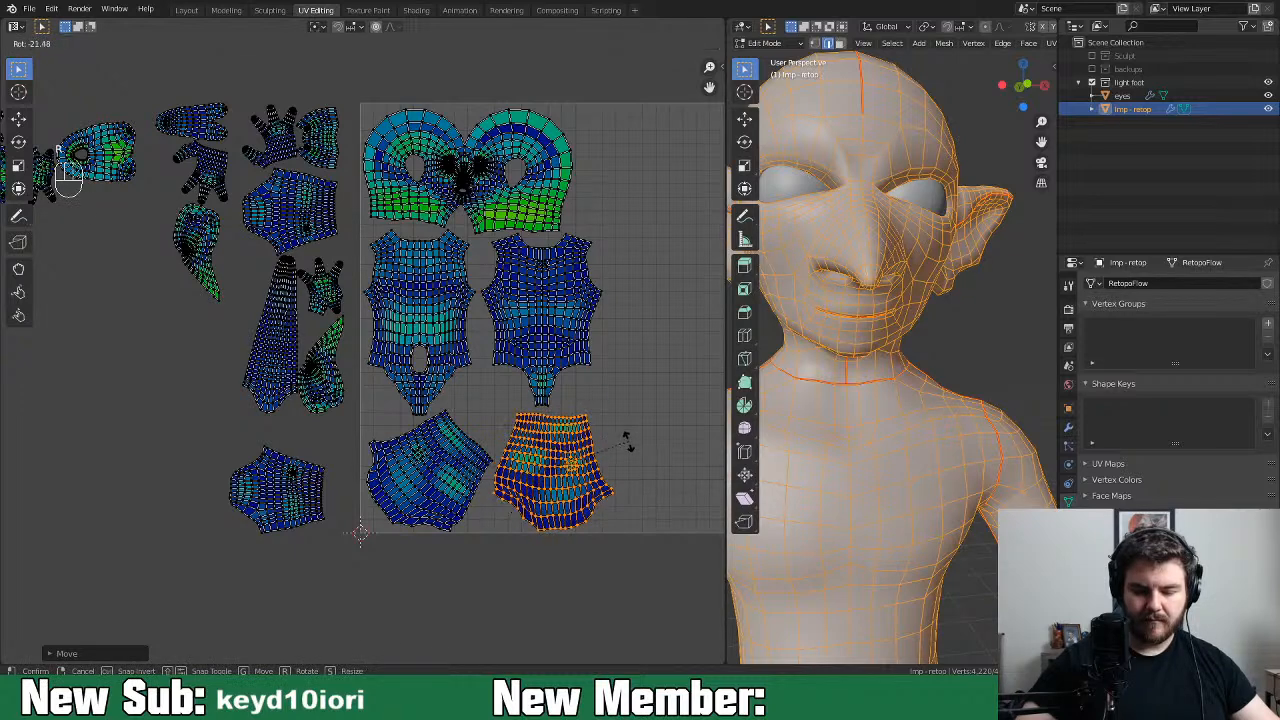
pyautogui.click(630, 445)
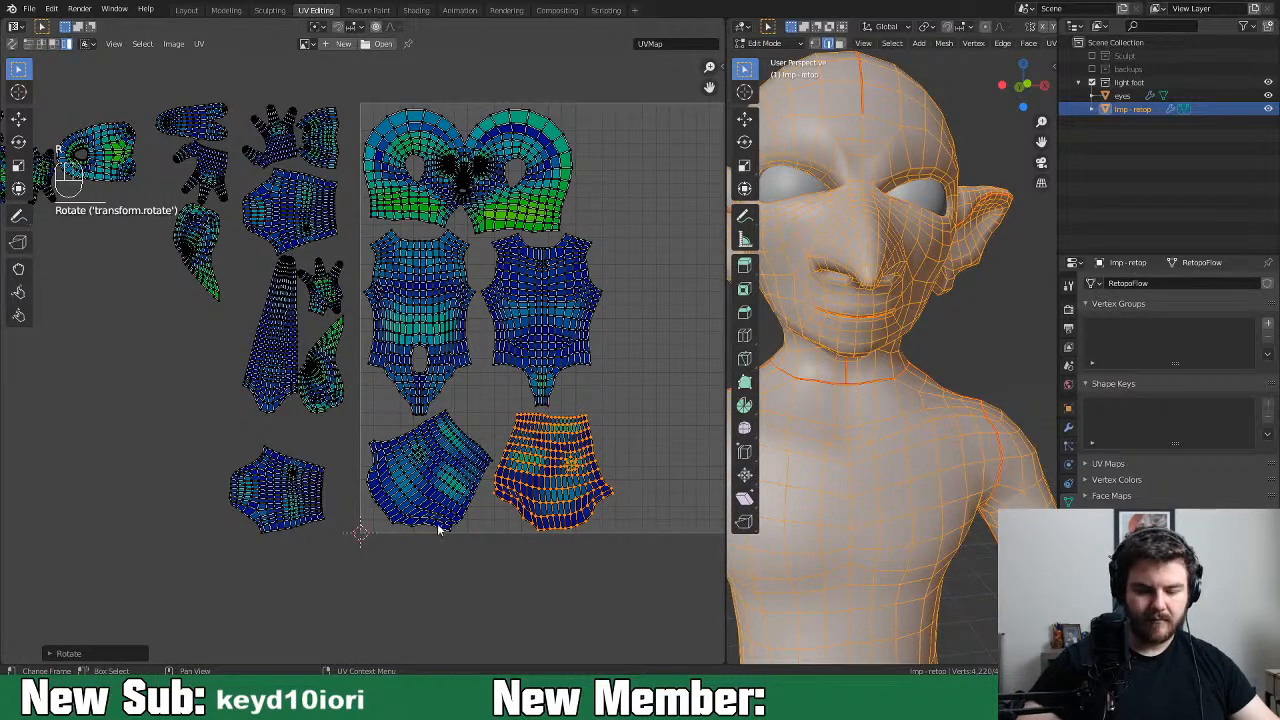
# Move the long tapered island into the UV square's lower-right corner and rotate it to lie along the bottom edge, narrow end right
pyautogui.click(267, 384)
pyautogui.keyDown('shift'); pyautogui.moveTo(442, 498); pyautogui.dragTo(475, 544, button='middle'); pyautogui.keyUp('shift')
pyautogui.moveTo(349, 562); pyautogui.dragTo(279, 575, button='middle')
pyautogui.press('g')
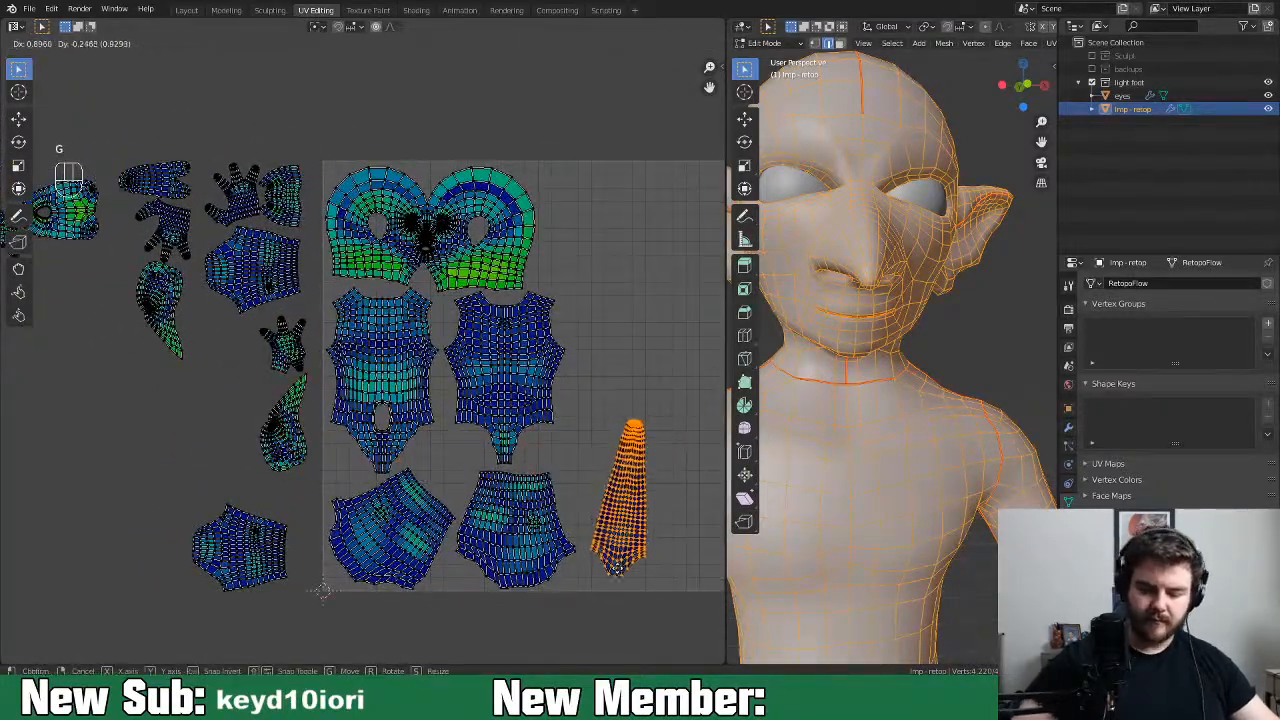
pyautogui.click(612, 571)
pyautogui.moveTo(687, 586); pyautogui.dragTo(610, 573, button='middle')
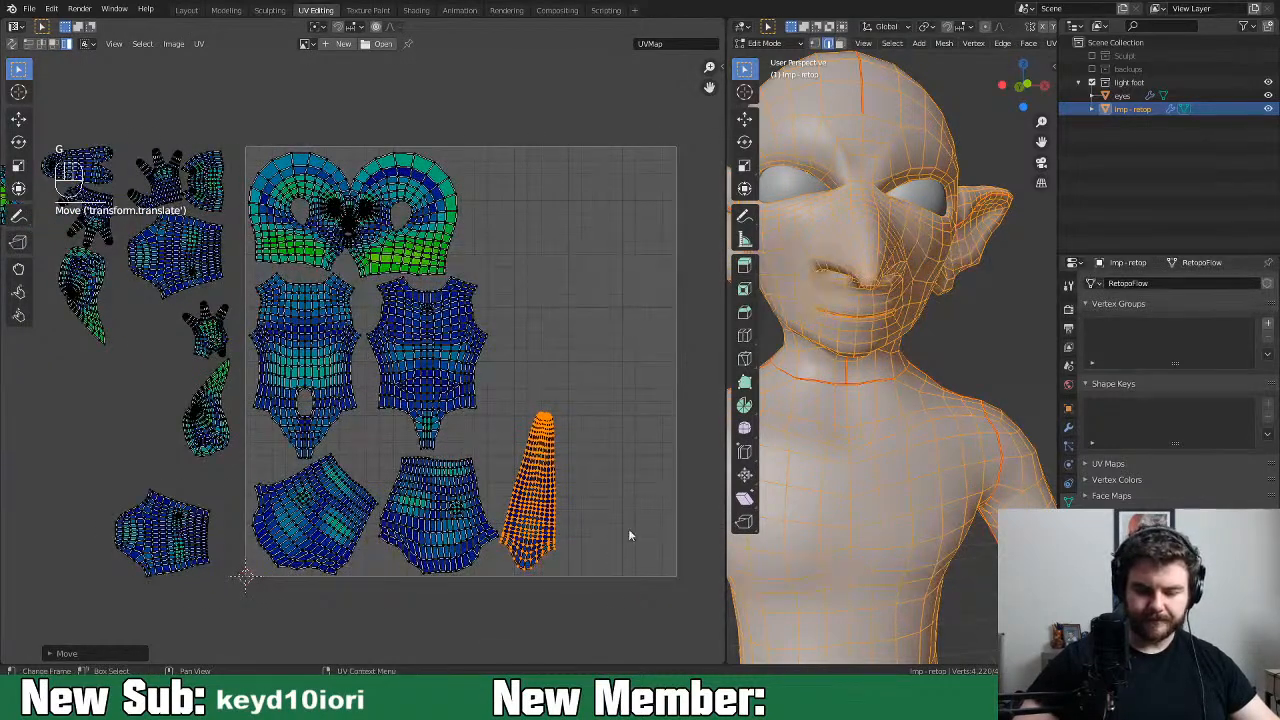
pyautogui.press('r')
pyautogui.click(540, 541)
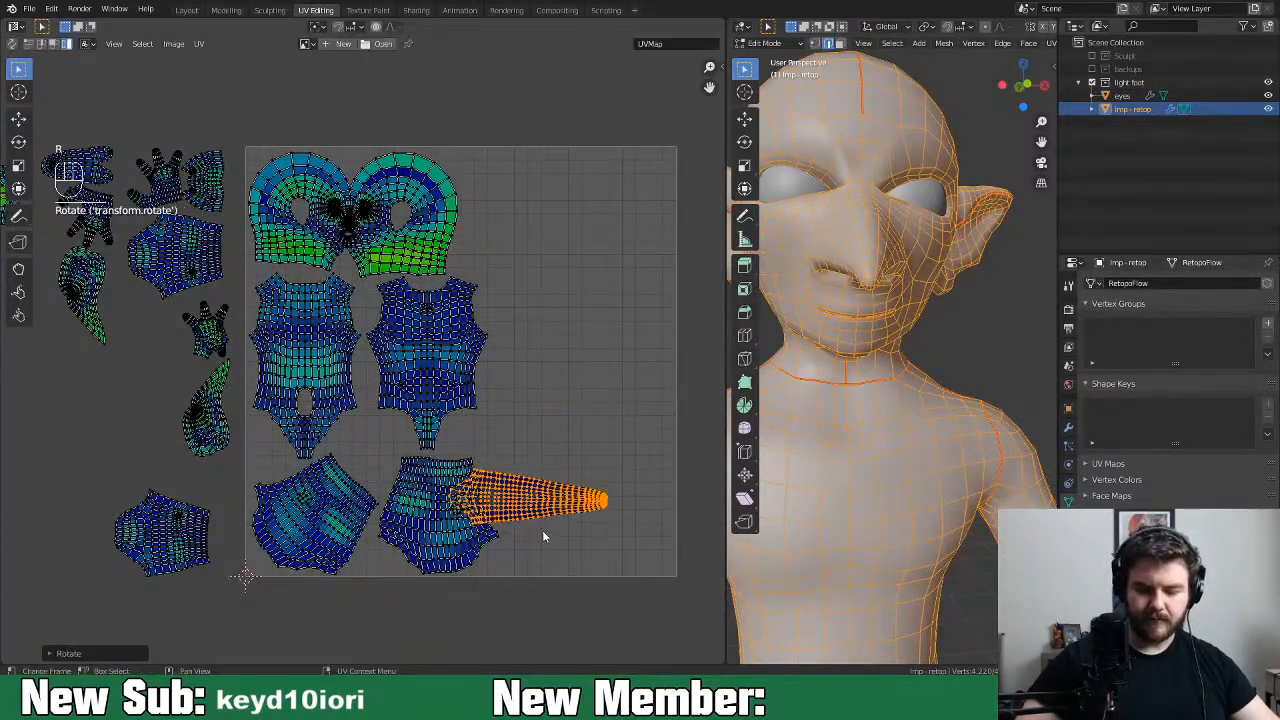
pyautogui.press('g')
pyautogui.press('r')
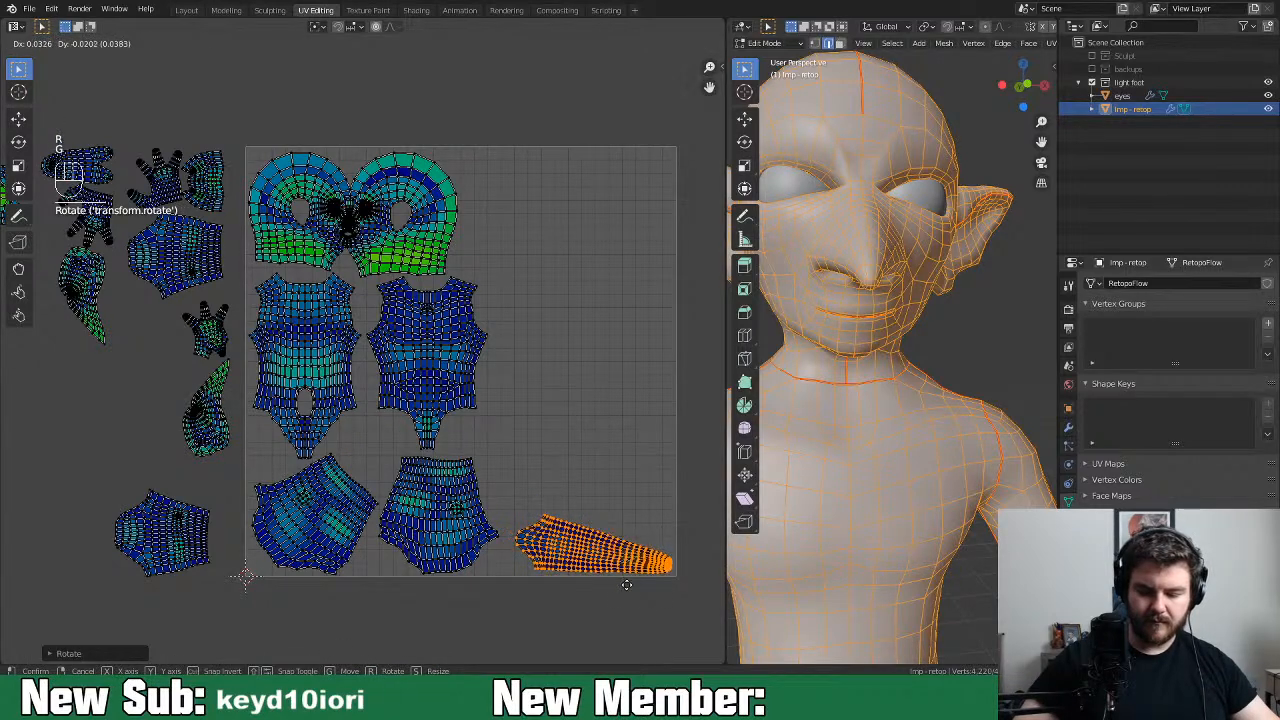
pyautogui.click(625, 591)
# Move the first smaller limb island above the tapered island and rotate it to fit against the UV square's right edge
pyautogui.click(176, 553)
pyautogui.press('g')
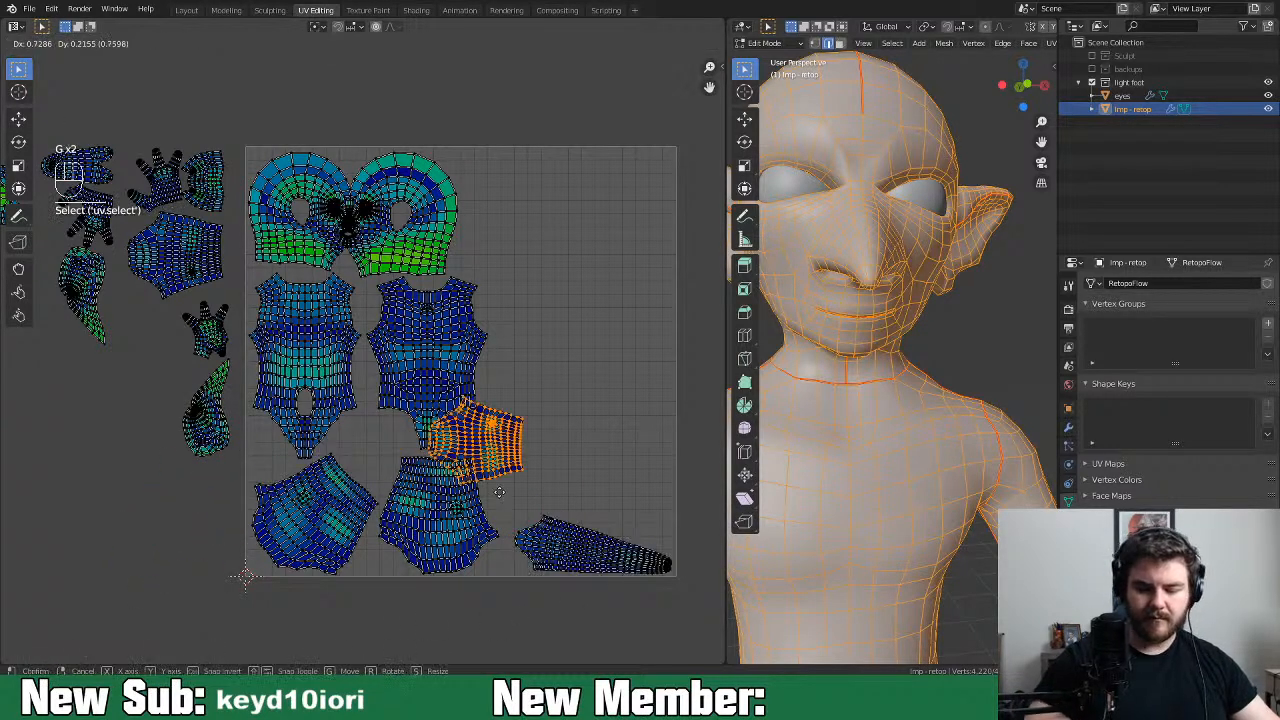
pyautogui.click(637, 537)
pyautogui.press('r')
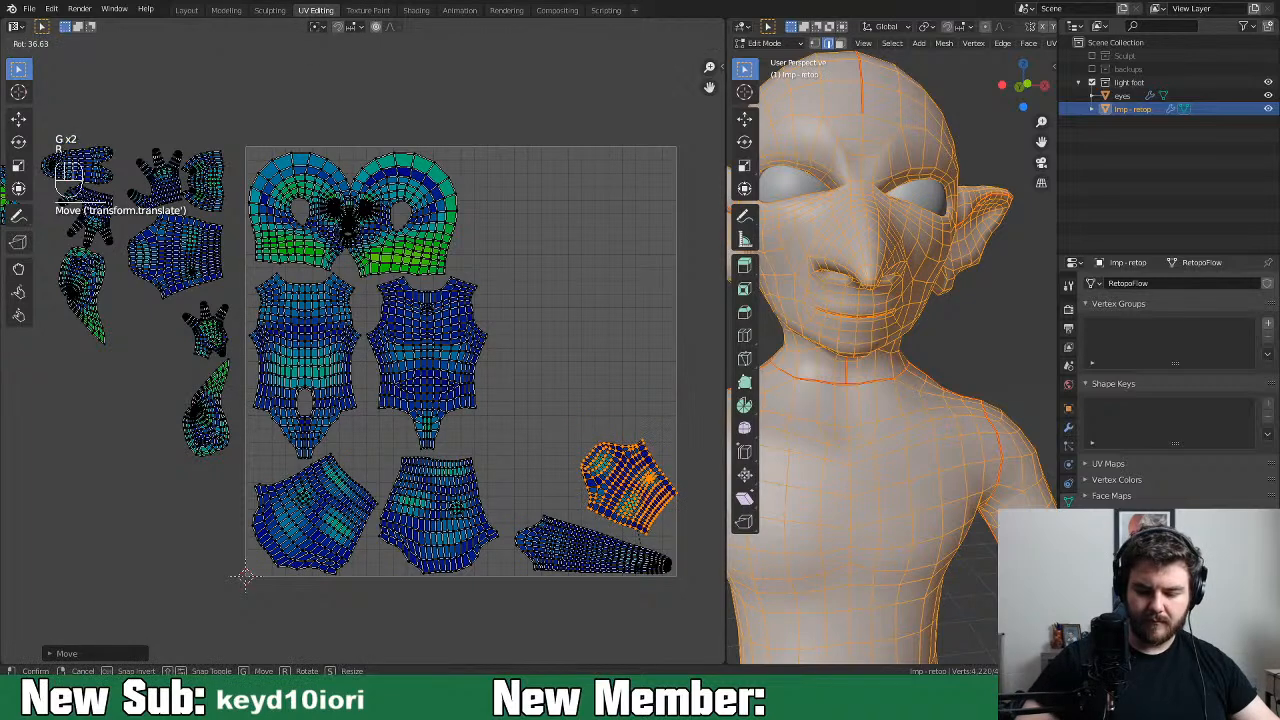
pyautogui.click(630, 541)
pyautogui.press('g')
pyautogui.click(651, 518)
# Move the first curved ear island beside the face island and rotate it until its pointed tip faces up
pyautogui.moveTo(417, 532); pyautogui.dragTo(523, 630, button='middle')
pyautogui.click(195, 412)
pyautogui.press('g')
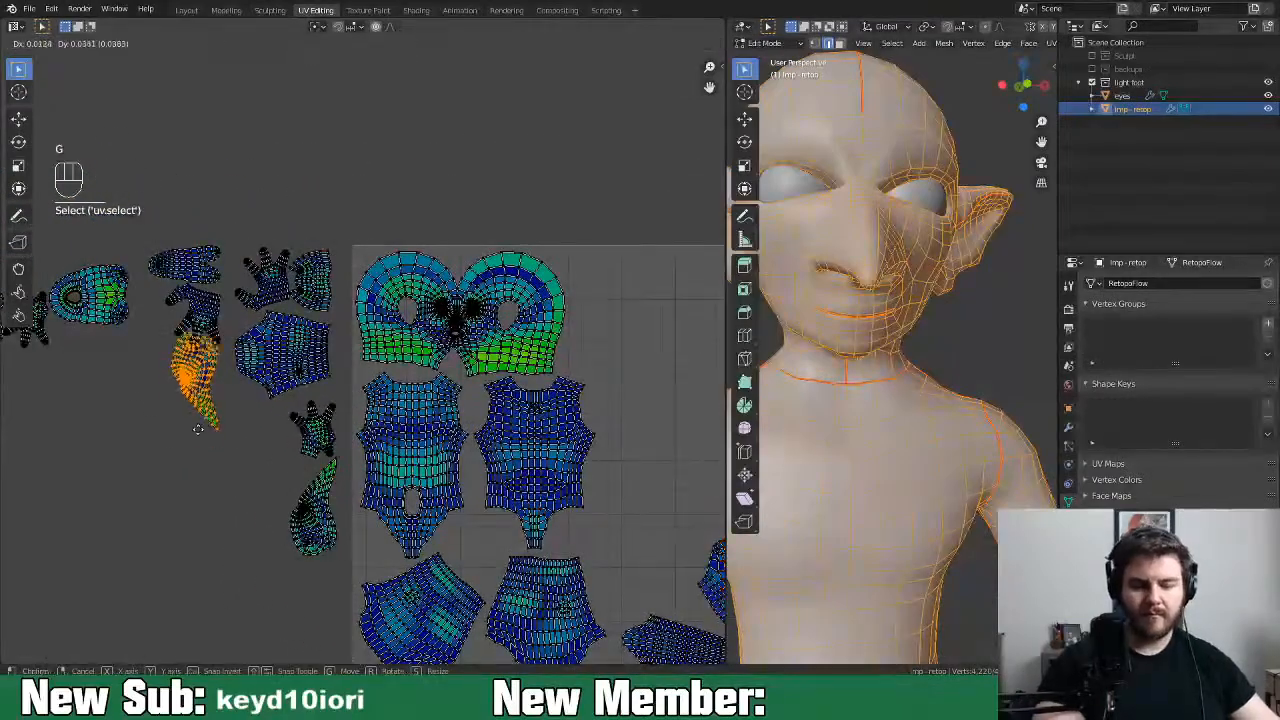
pyautogui.click(606, 378)
pyautogui.press('r')
pyautogui.click(612, 219)
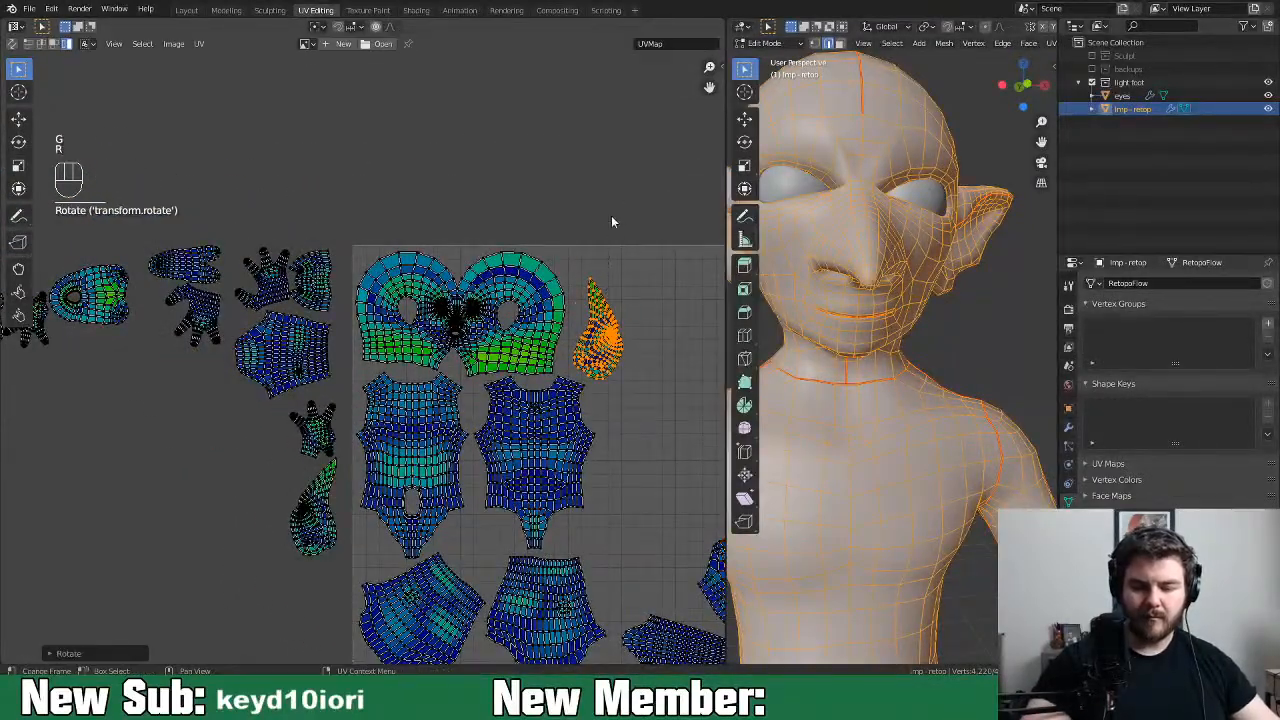
pyautogui.press('r')
pyautogui.click(646, 344)
pyautogui.press('g')
pyautogui.click(627, 358)
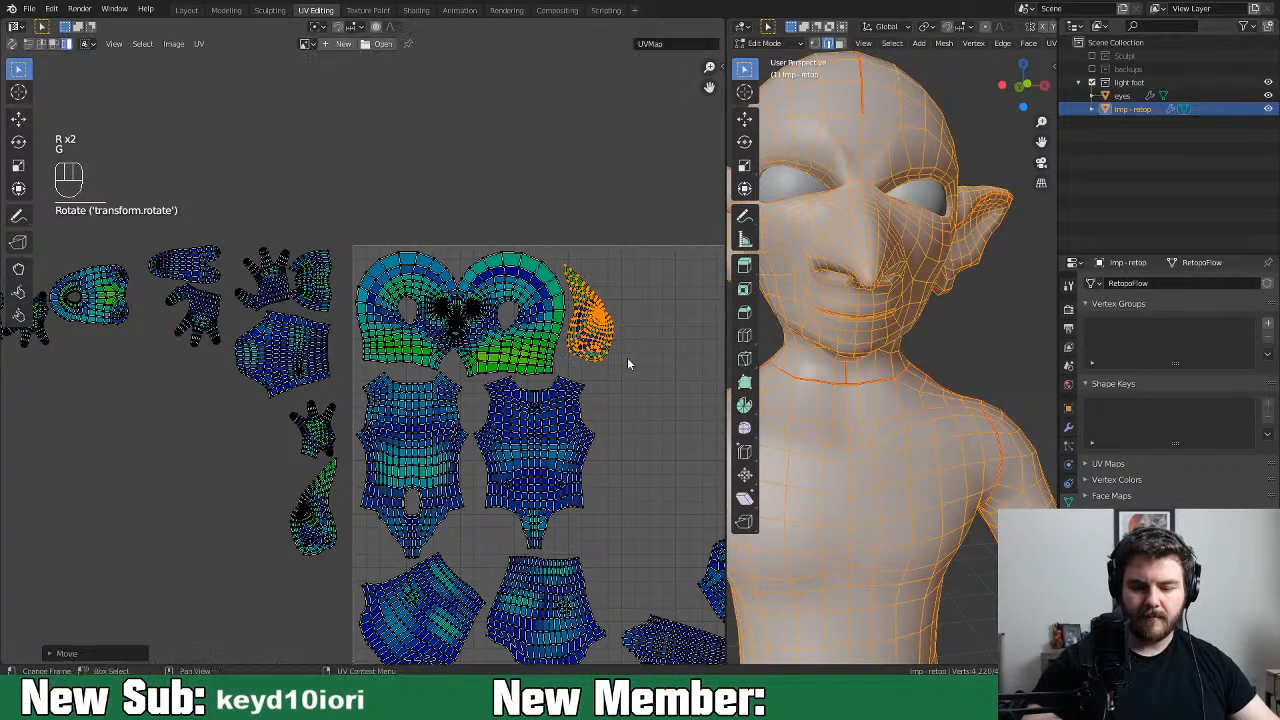
# Place the second ear island beside the first one with its tip facing up
pyautogui.click(340, 490)
pyautogui.press('g')
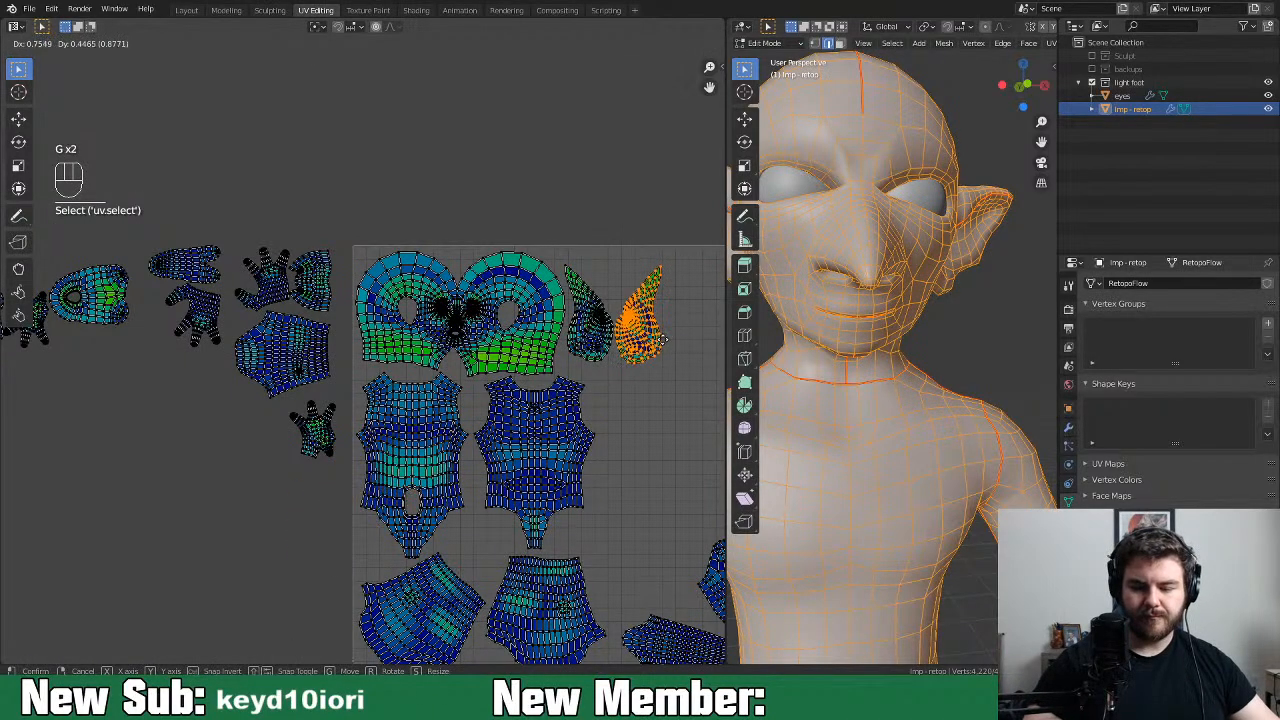
pyautogui.click(666, 341)
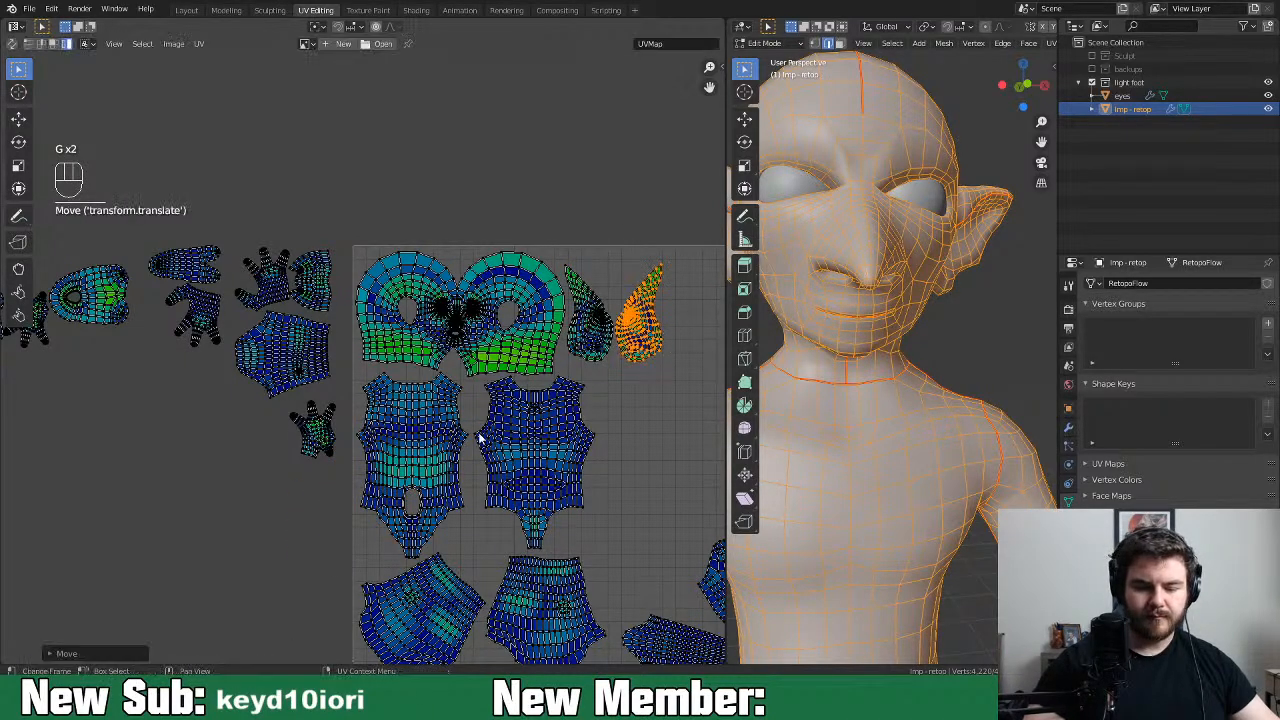
# Move the remaining smaller limb island above the tapered island, beside the matching limb island at the right edge
pyautogui.click(283, 371)
pyautogui.moveTo(349, 406); pyautogui.dragTo(237, 315, button='middle')
pyautogui.press('g')
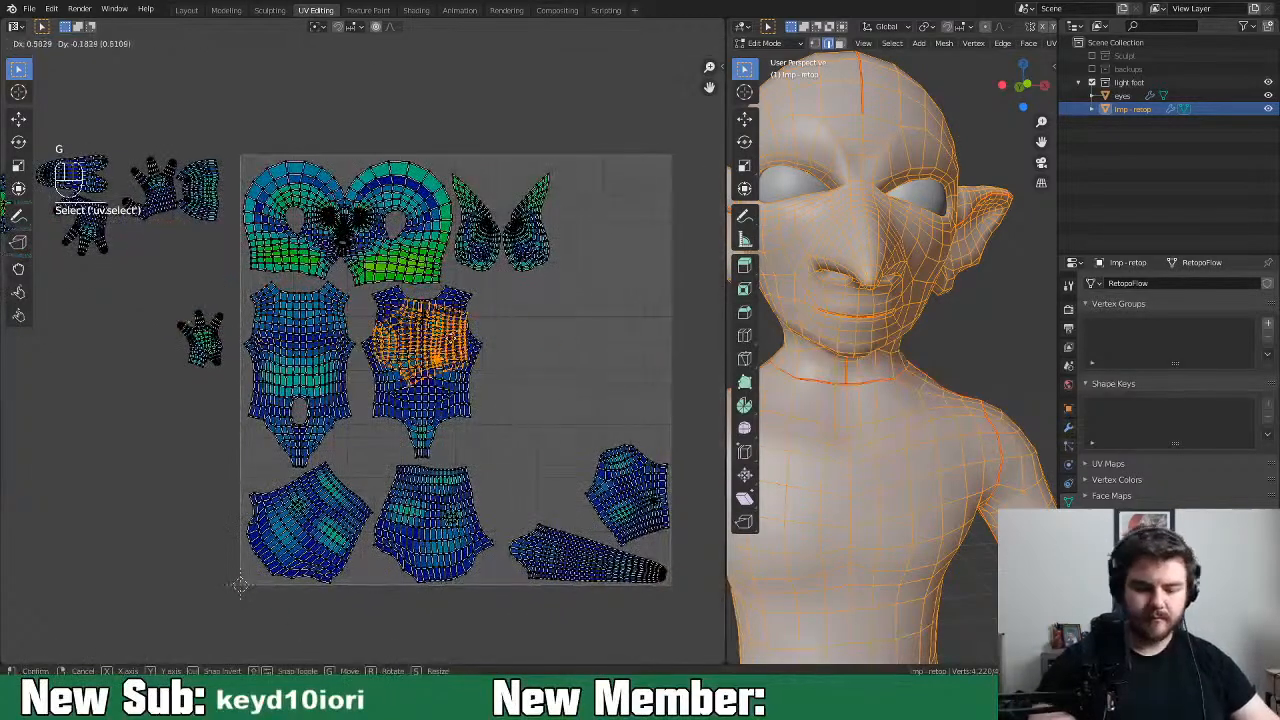
pyautogui.click(538, 478)
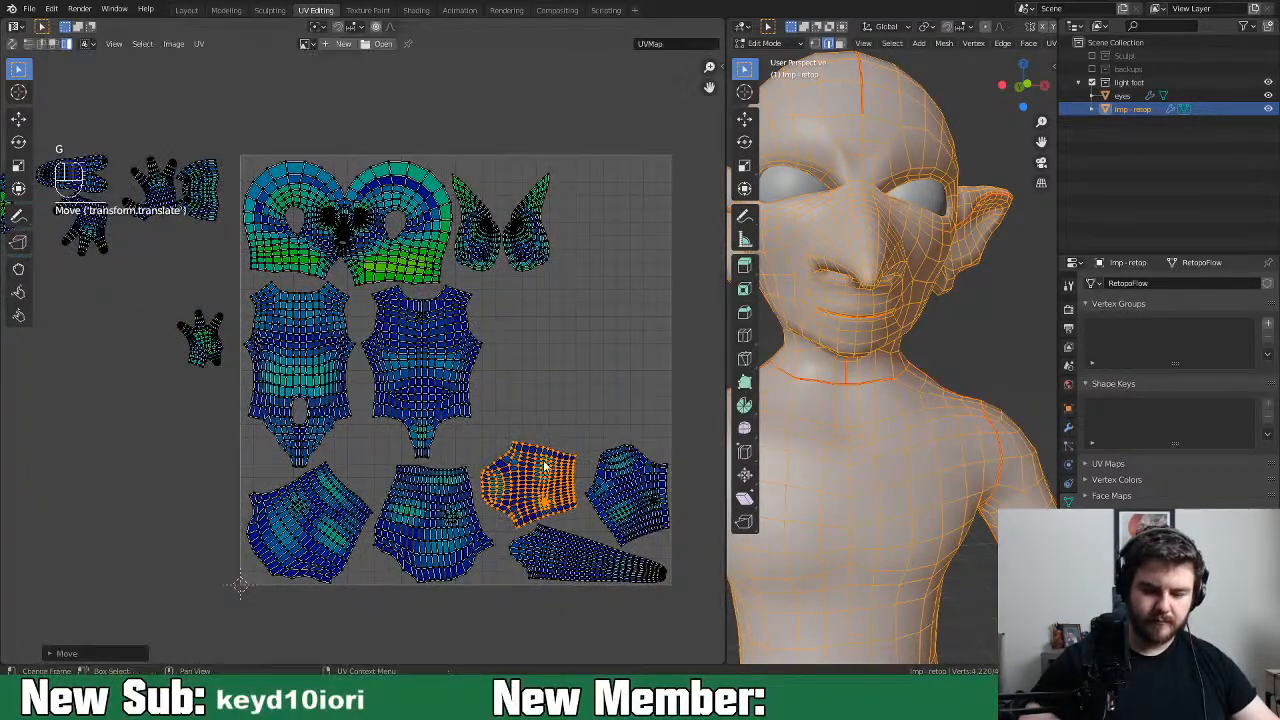
# Move both rounded foot-top islands together into the UV square, above the two smaller limb islands
pyautogui.keyDown('shift'); pyautogui.moveTo(190, 306); pyautogui.dragTo(507, 418, button='middle'); pyautogui.keyUp('shift')
pyautogui.click(176, 358)
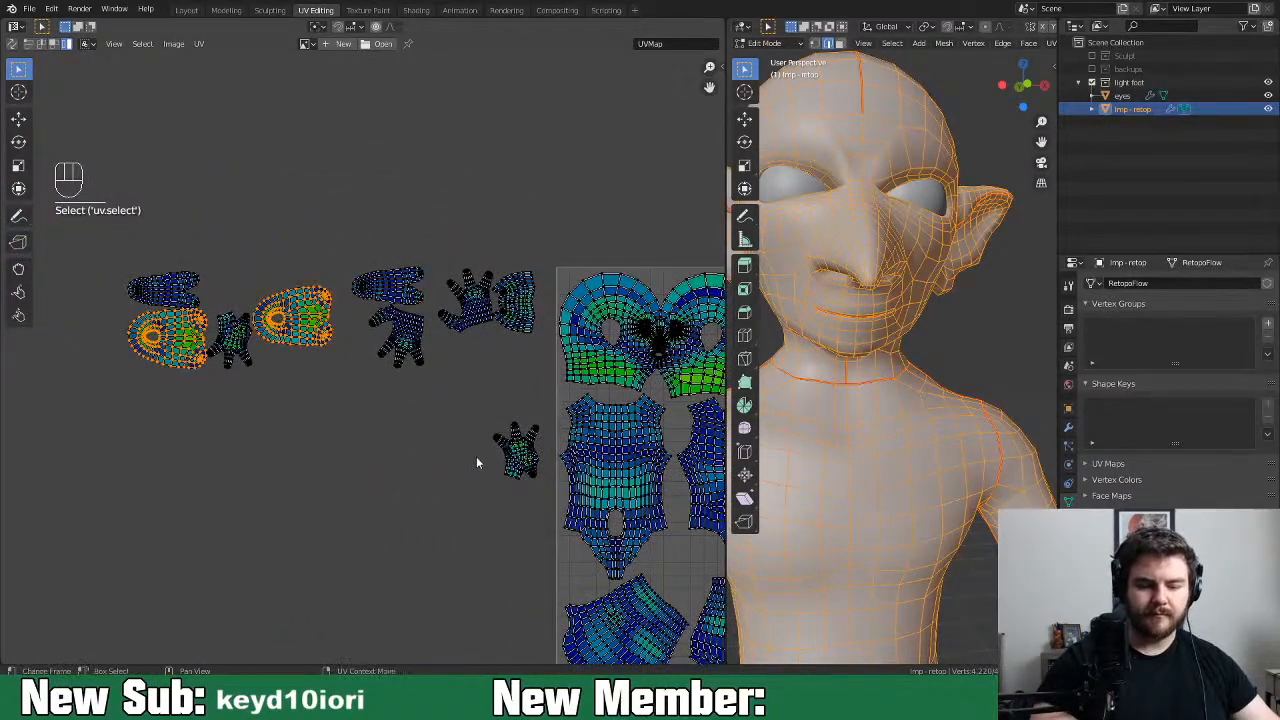
pyautogui.keyDown('shift'); pyautogui.moveTo(465, 457); pyautogui.dragTo(290, 399, button='middle'); pyautogui.keyUp('shift')
pyautogui.press('g')
pyautogui.click(680, 422)
pyautogui.keyDown('shift'); pyautogui.moveTo(680, 422); pyautogui.dragTo(490, 400, button='middle'); pyautogui.keyUp('shift')
pyautogui.press('g')
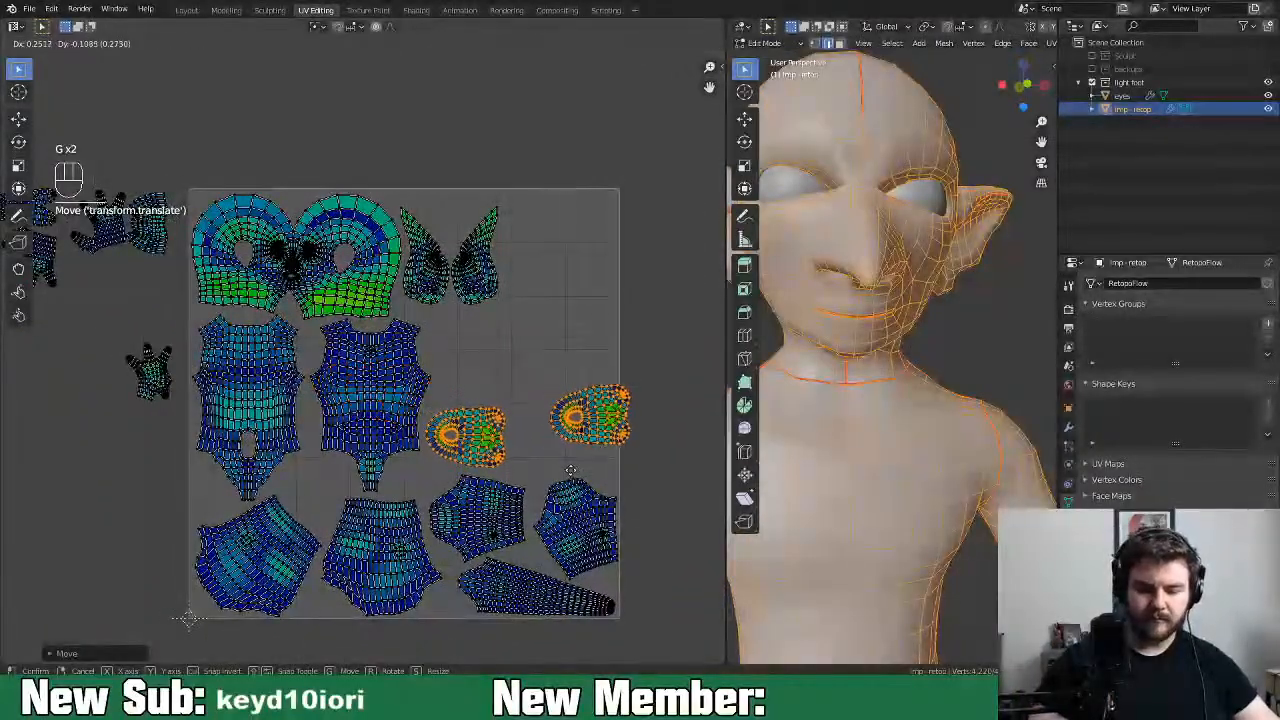
pyautogui.click(565, 470)
# Bring the right foot-top island next to the left one and adjust the spacing between them
pyautogui.click(600, 435)
pyautogui.press('g')
pyautogui.click(558, 452)
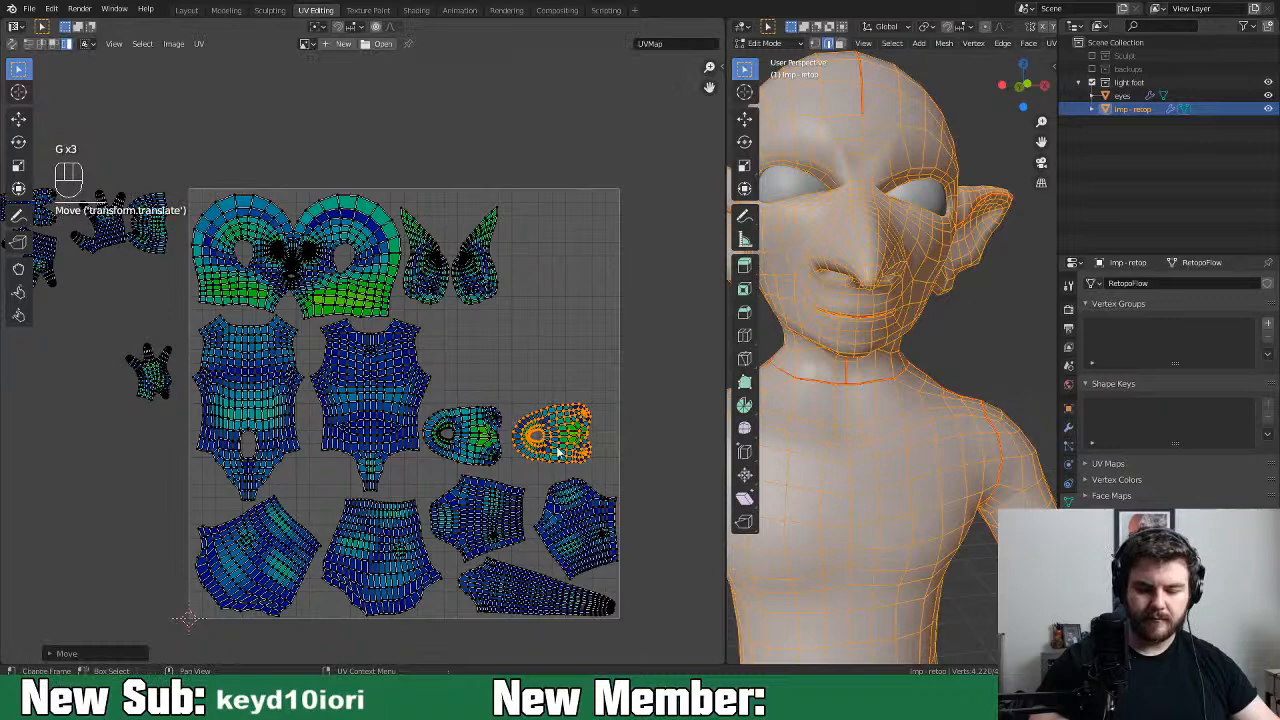
pyautogui.click(488, 446)
pyautogui.press('g')
pyautogui.click(492, 446)
pyautogui.click(557, 443)
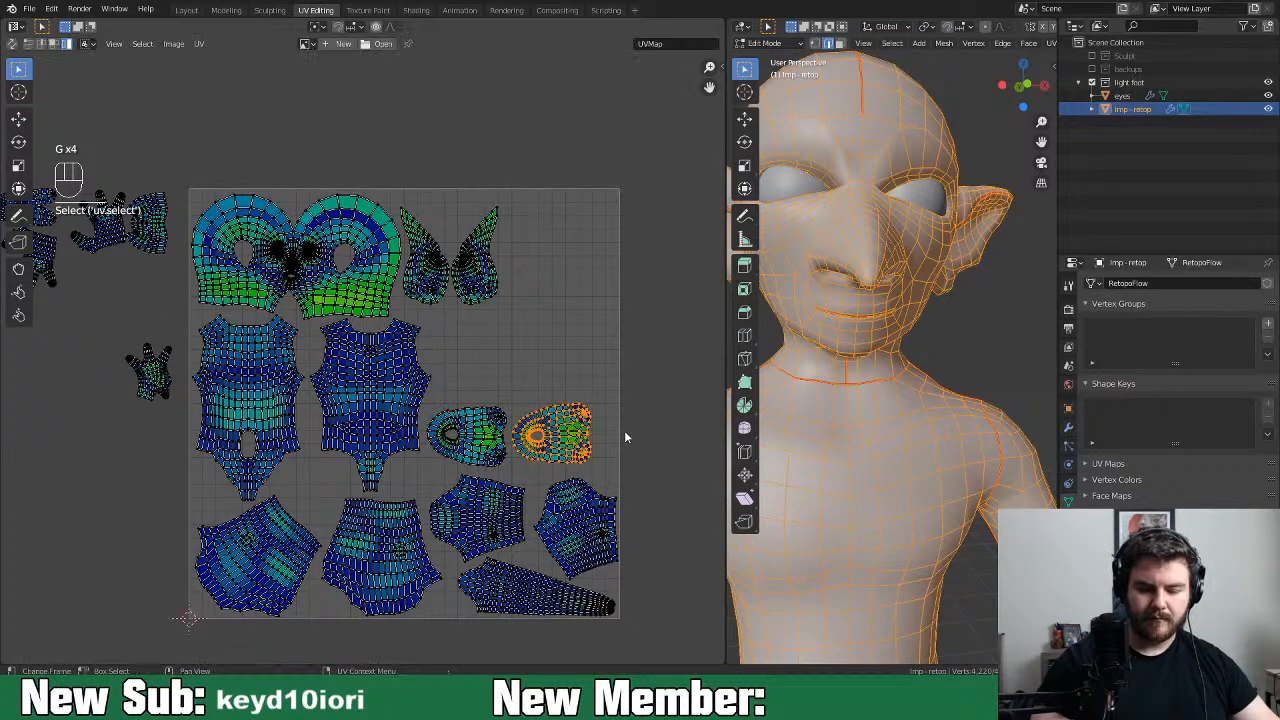
# Move the two narrow foot-sole islands into the UV square and place them side by side above the foot-top islands
pyautogui.moveTo(407, 508); pyautogui.dragTo(541, 510, button='middle')
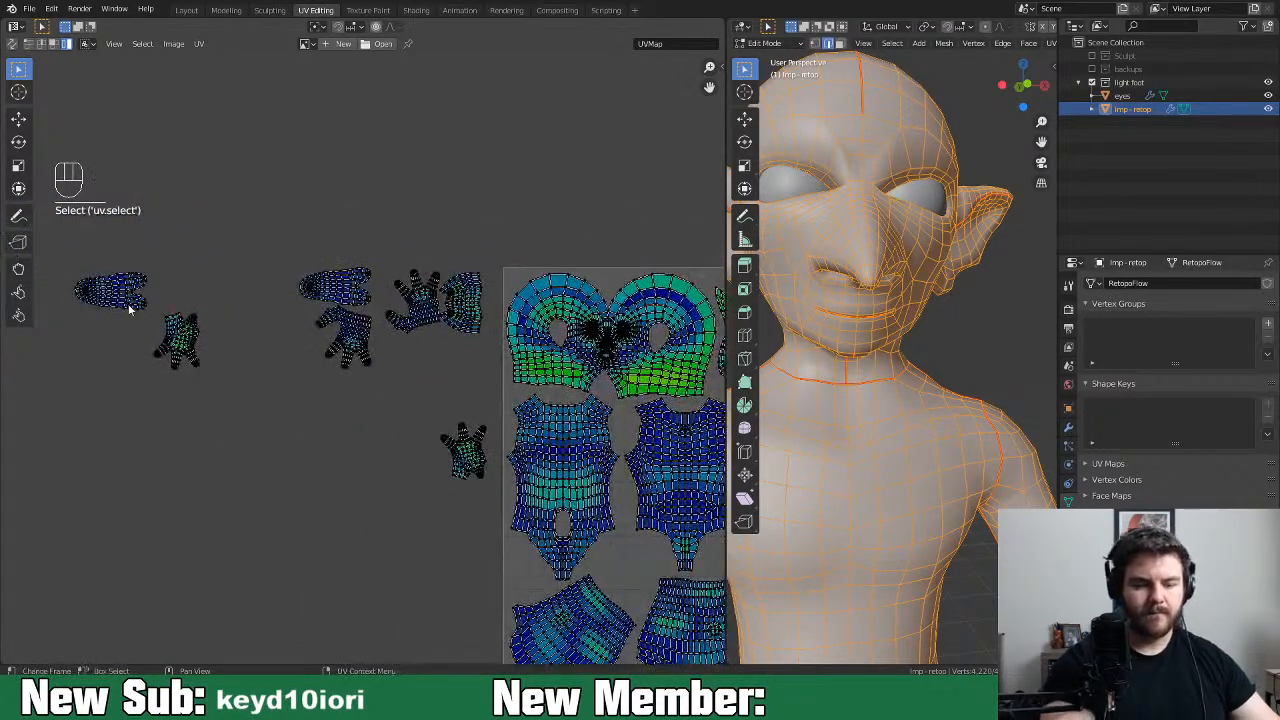
pyautogui.press('g')
pyautogui.click(720, 537)
pyautogui.moveTo(627, 557); pyautogui.dragTo(233, 450, button='middle')
pyautogui.press('g')
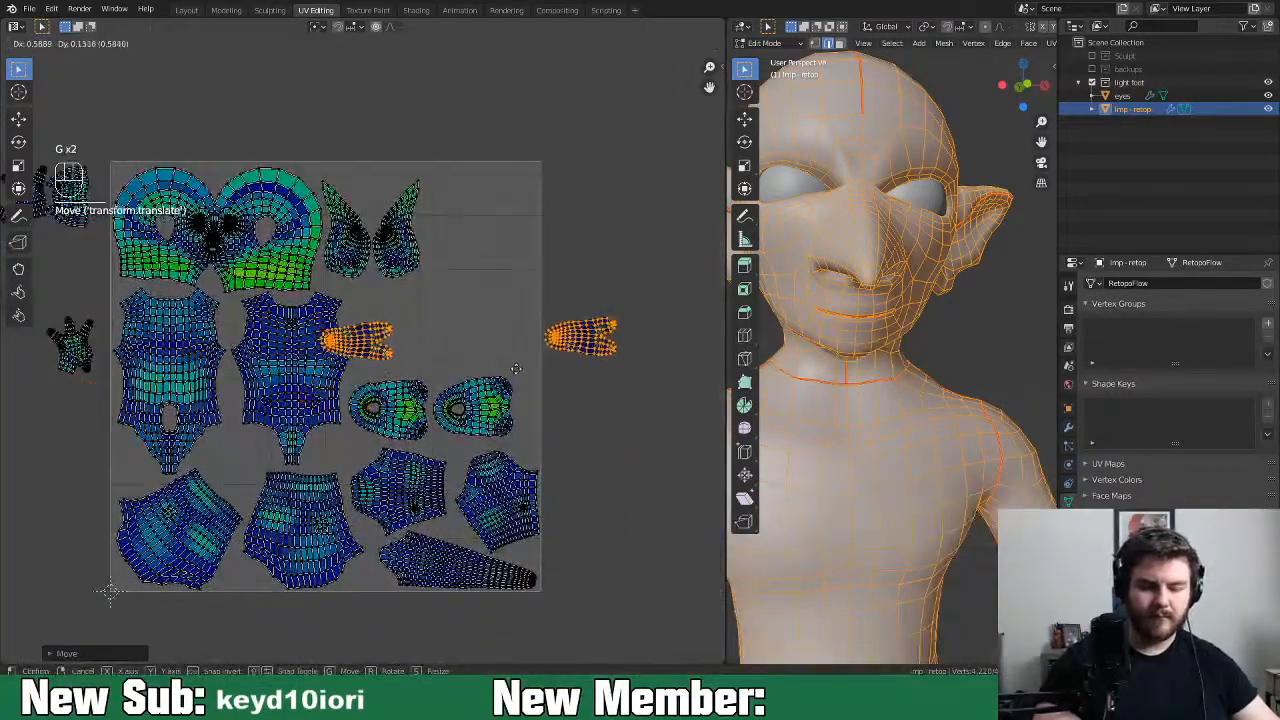
pyautogui.click(630, 360)
pyautogui.press('g')
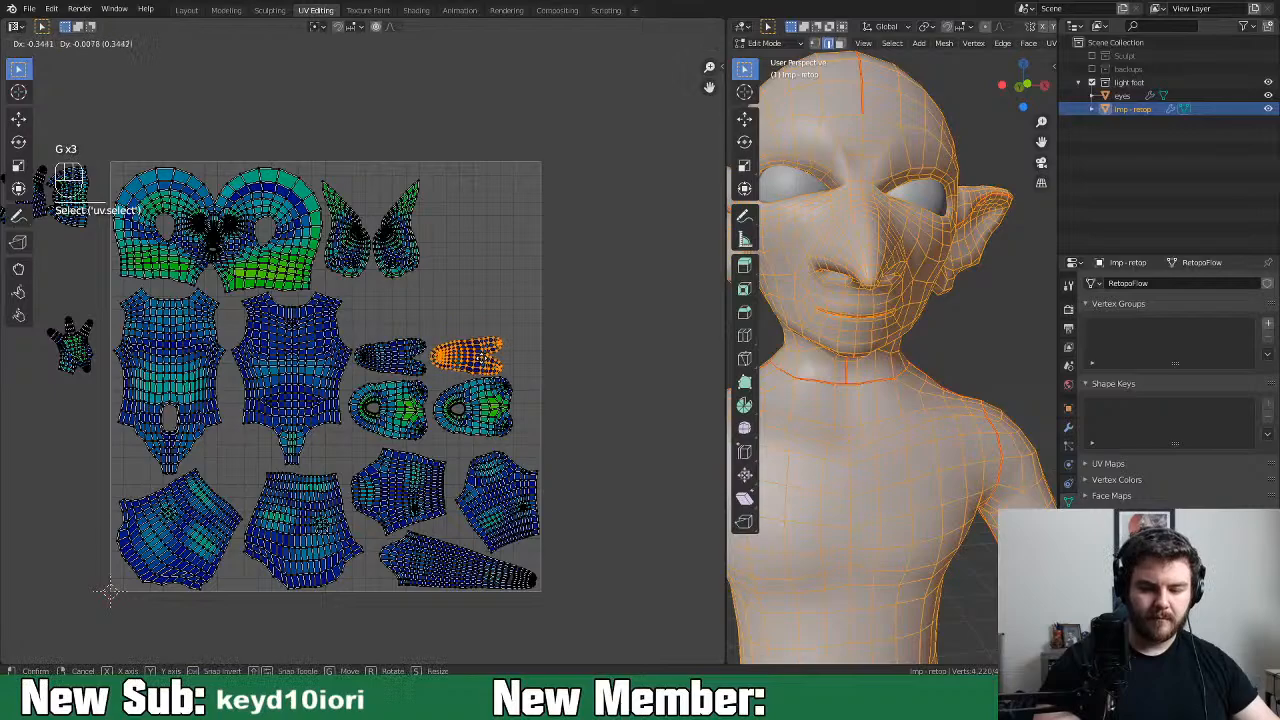
pyautogui.click(110, 592)
# Move the two small hand islands into the UV square above the foot-sole islands, close to each other
pyautogui.moveTo(80, 357); pyautogui.dragTo(328, 429, button='middle')
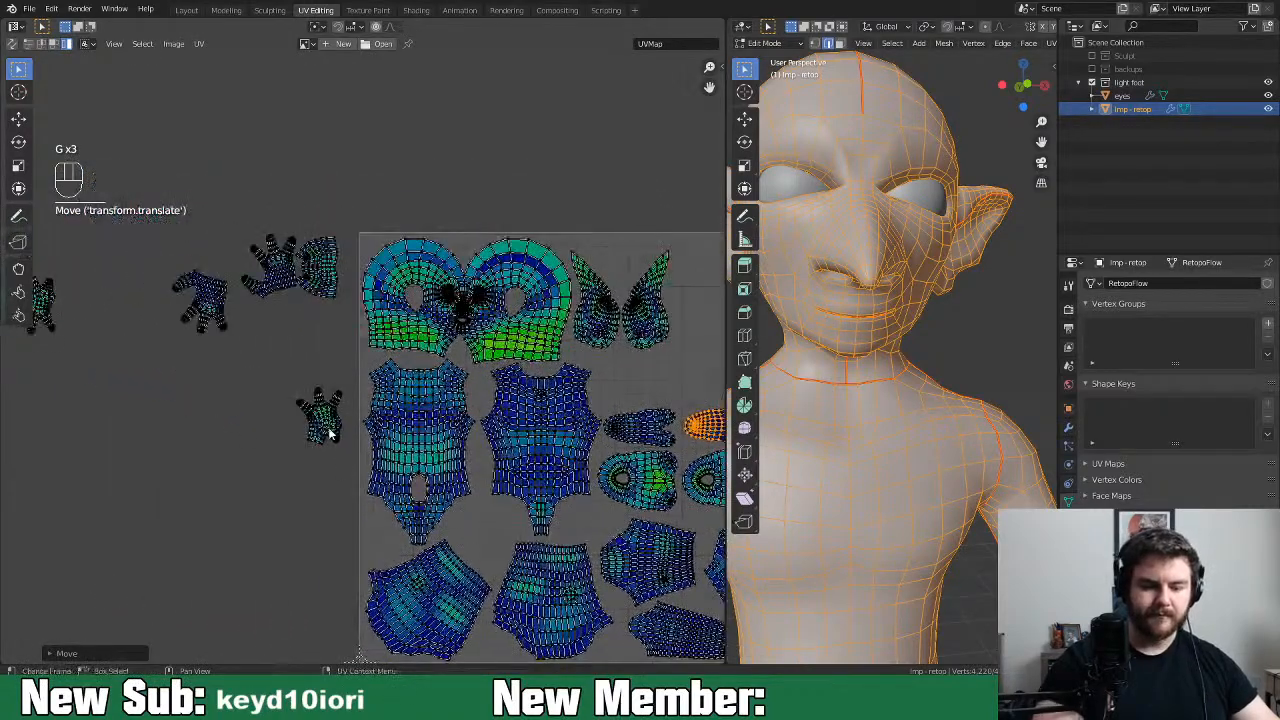
pyautogui.moveTo(241, 441); pyautogui.dragTo(348, 471, button='middle')
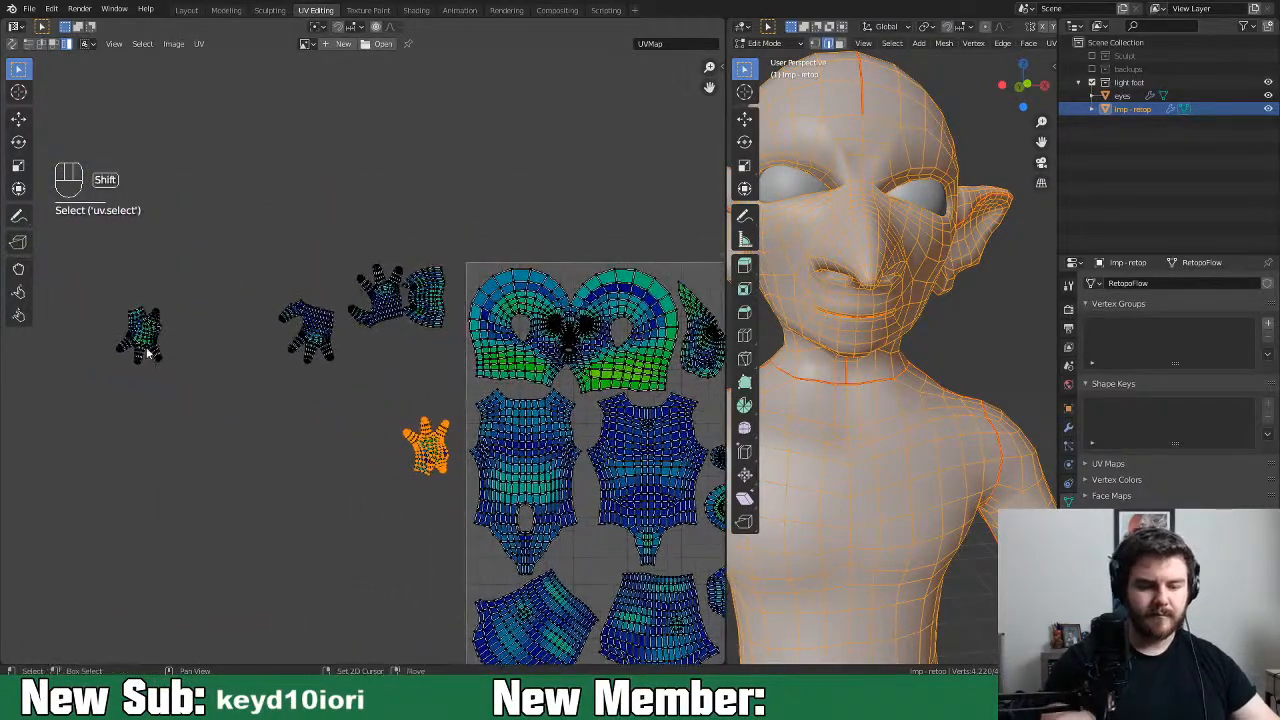
pyautogui.moveTo(430, 450); pyautogui.dragTo(370, 450, button='middle')
pyautogui.press('g')
pyautogui.click(706, 422)
pyautogui.moveTo(706, 422); pyautogui.dragTo(363, 401, button='middle')
pyautogui.press('g')
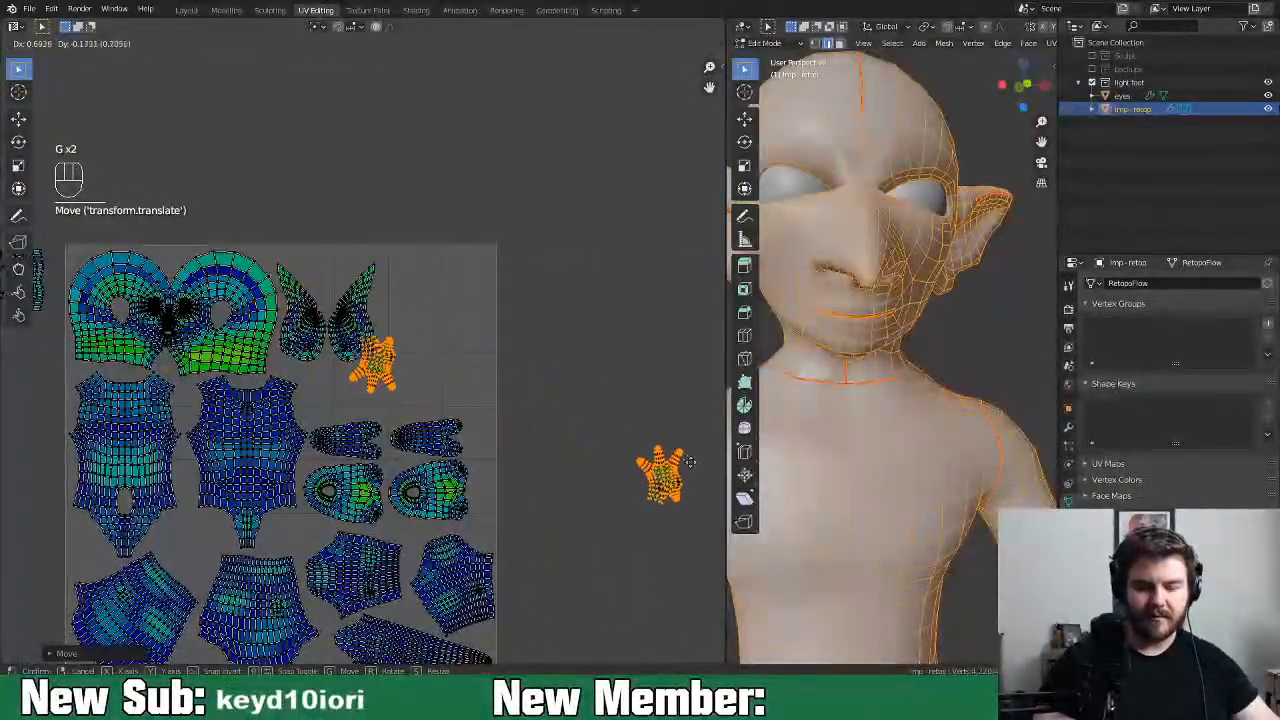
pyautogui.click(682, 478)
pyautogui.click(667, 494)
pyautogui.press('g')
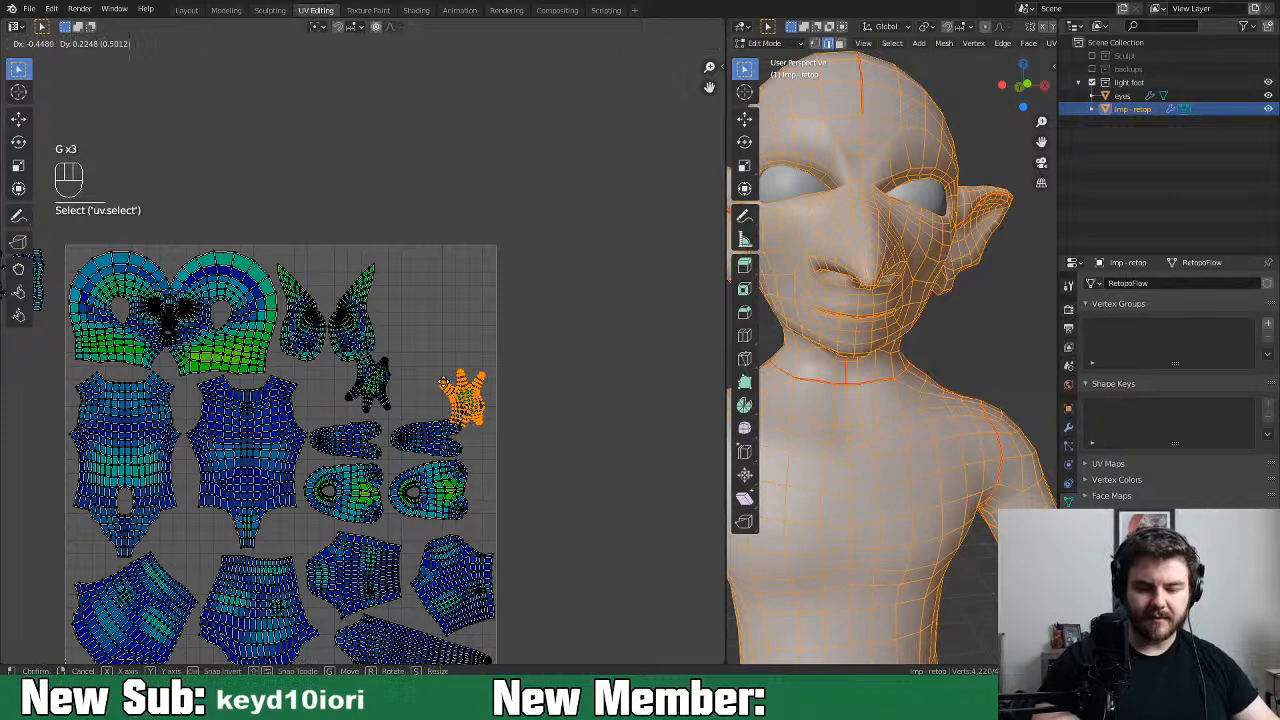
pyautogui.click(410, 375)
# Rotate the upside-down small hand island so its fingers face up and align both small hands side by side
pyautogui.click(370, 385)
pyautogui.press('r')
pyautogui.click(224, 440)
pyautogui.press('g')
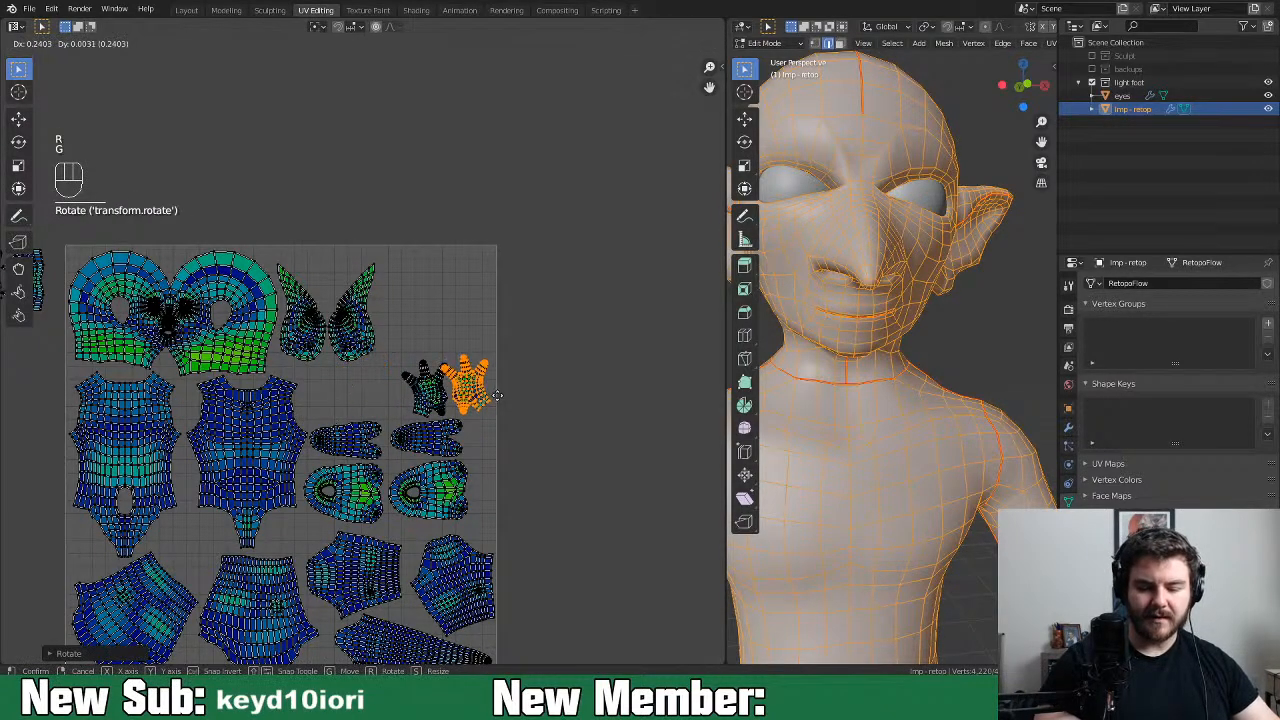
pyautogui.click(509, 397)
pyautogui.press('r')
pyautogui.click(507, 405)
pyautogui.press('g')
pyautogui.click(507, 406)
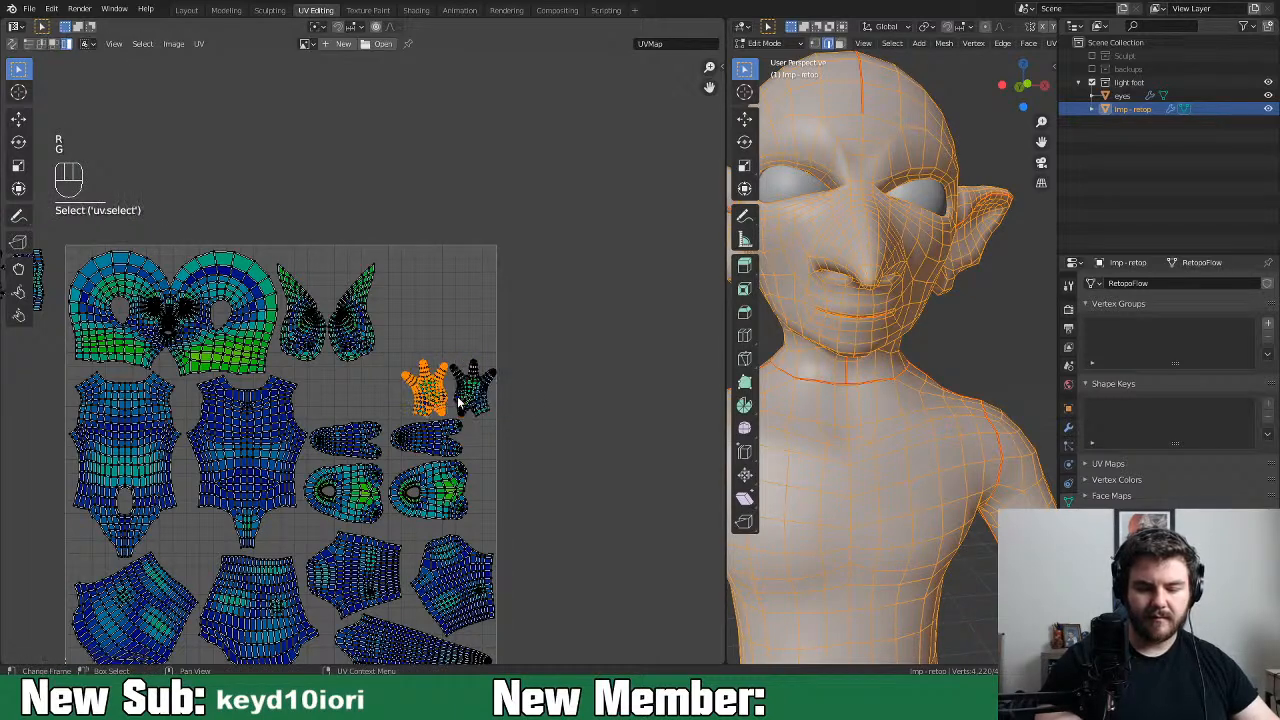
pyautogui.press('g')
pyautogui.click(487, 402)
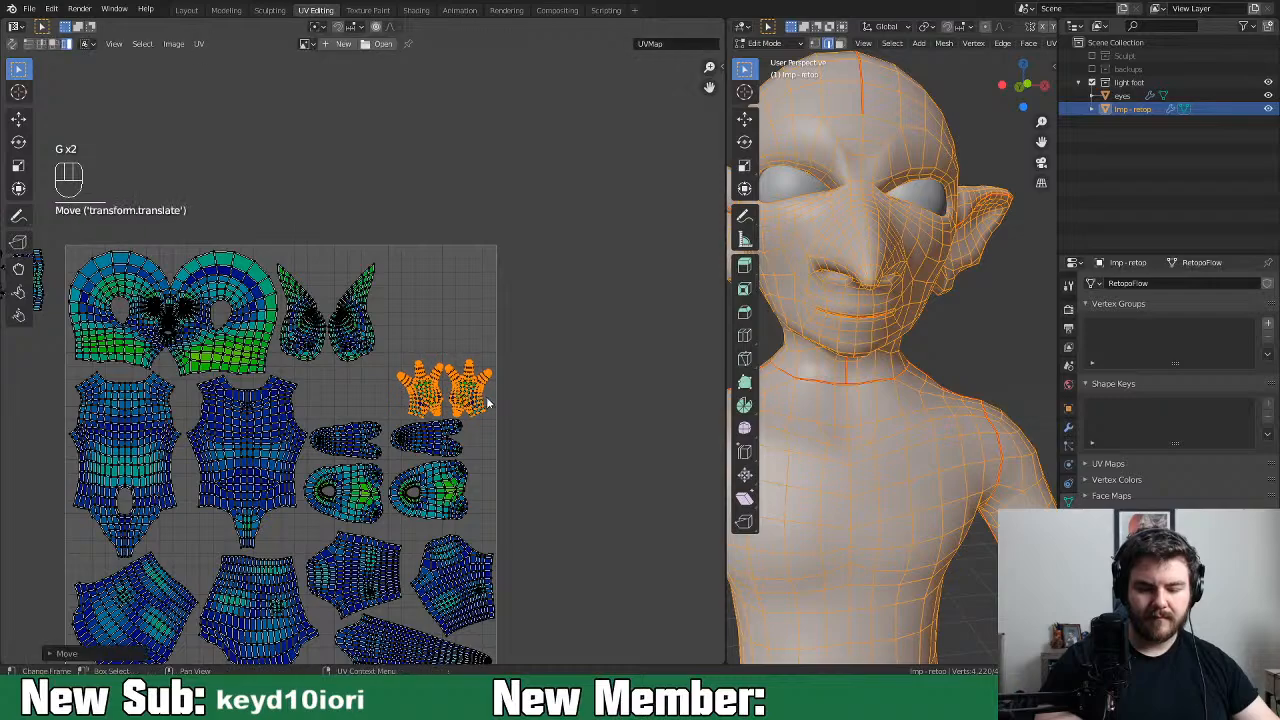
# Move the two larger hand islands together into the free space right of the ear islands
pyautogui.keyDown('shift'); pyautogui.moveTo(350, 468); pyautogui.dragTo(671, 539, button='middle'); pyautogui.keyUp('shift')
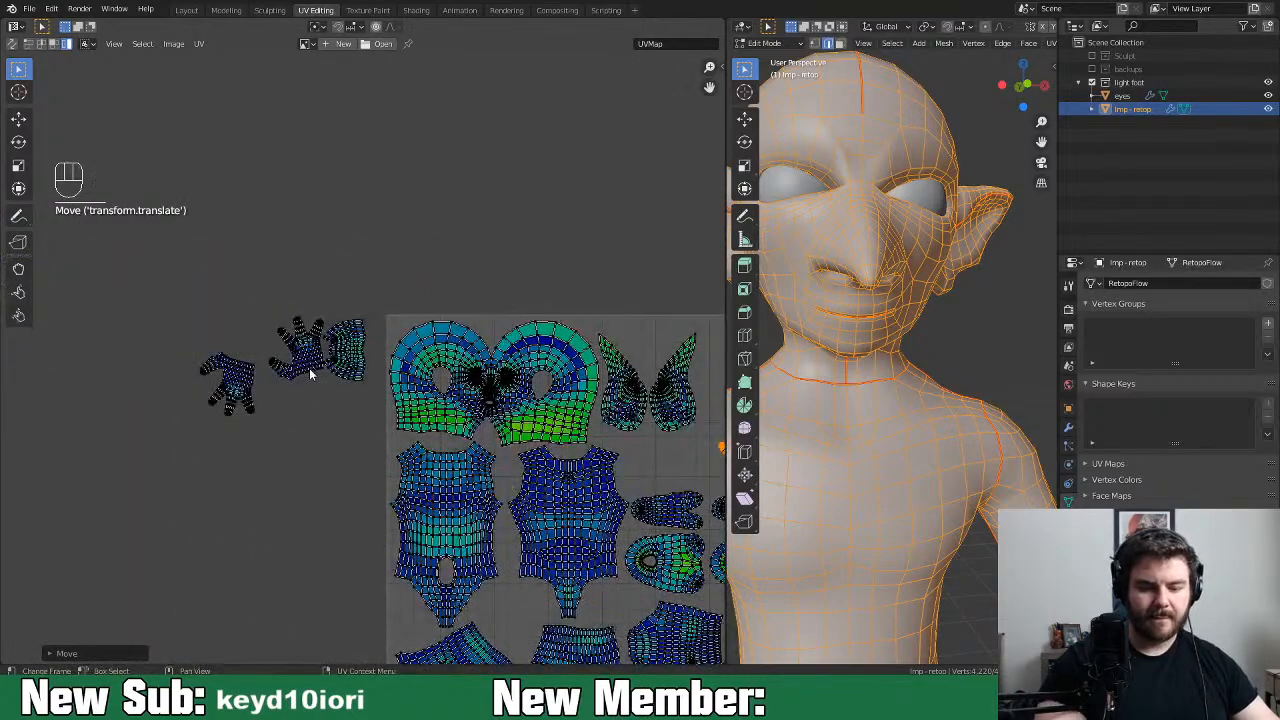
pyautogui.keyDown('shift'); pyautogui.moveTo(460, 470); pyautogui.dragTo(268, 448, button='middle'); pyautogui.keyUp('shift')
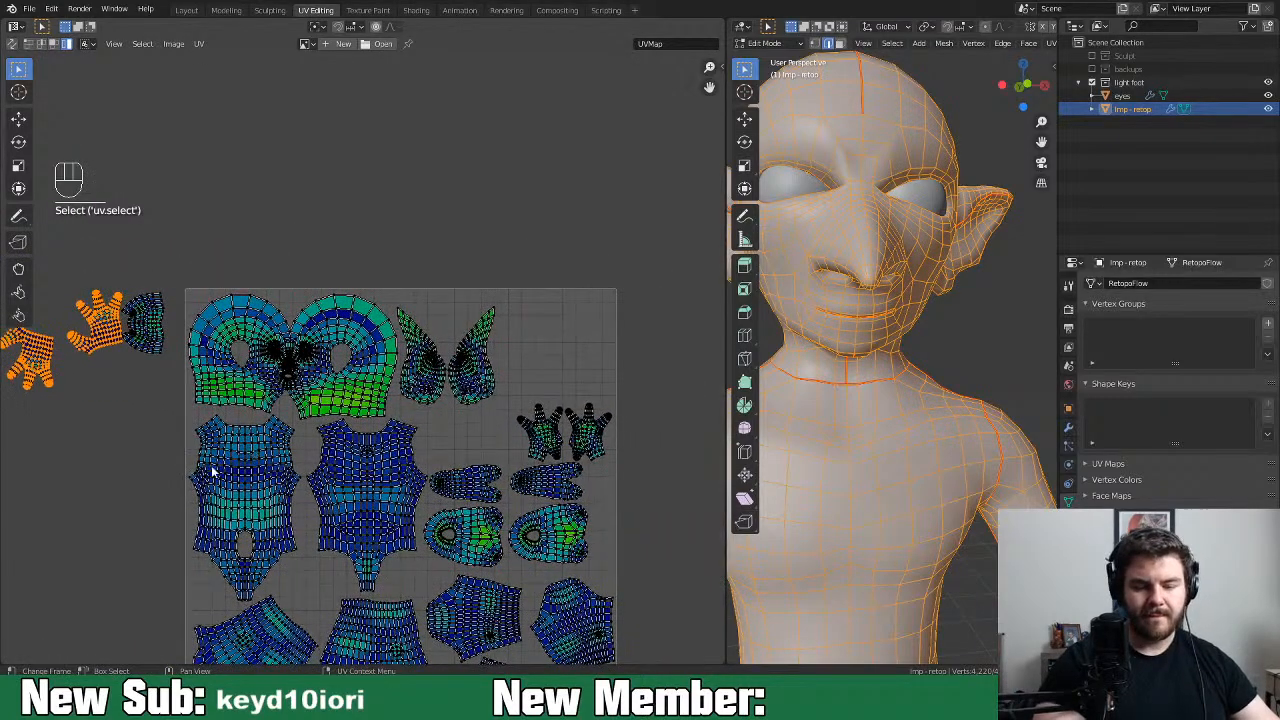
pyautogui.press('g')
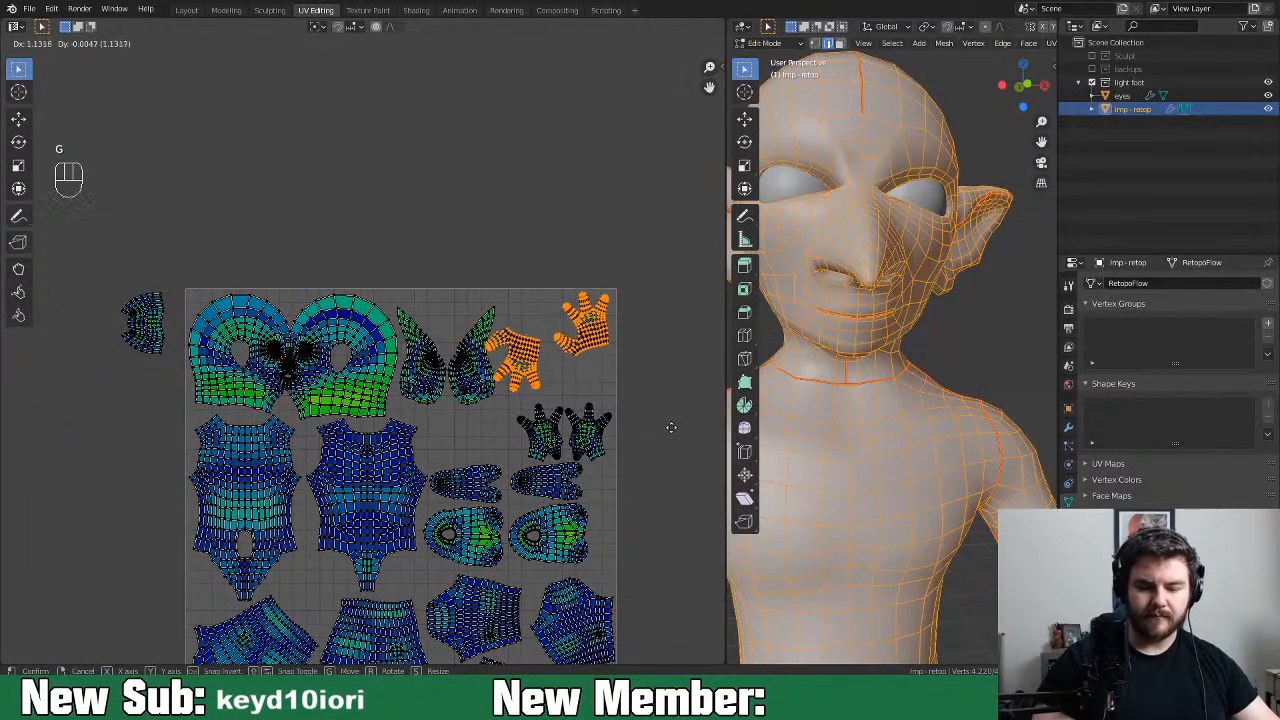
pyautogui.click(652, 435)
# Rotate the left larger hand island so its fingers face up and place it beside the ear islands
pyautogui.click(535, 370)
pyautogui.press('r')
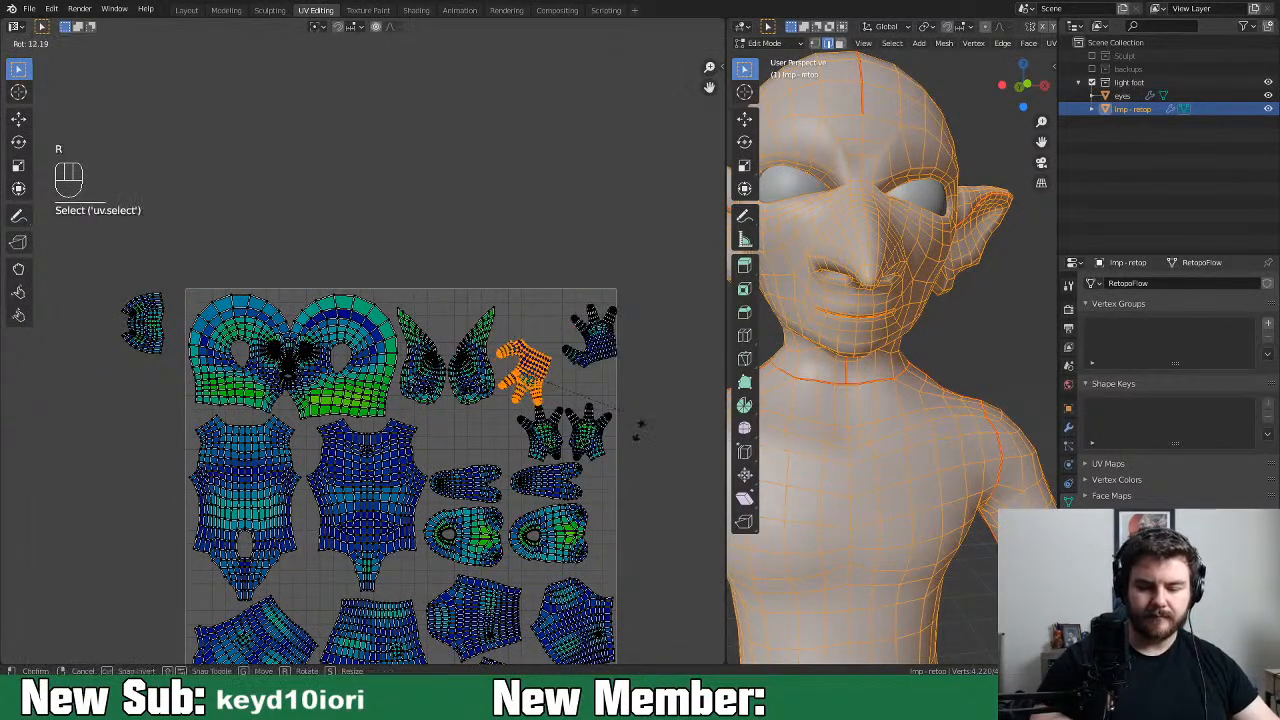
pyautogui.click(320, 440)
pyautogui.press('g')
pyautogui.click(578, 387)
# Rotate the other larger hand island upright and fit it into the UV square's upper-right corner
pyautogui.click(604, 352)
pyautogui.press('r')
pyautogui.click(644, 376)
pyautogui.press('g')
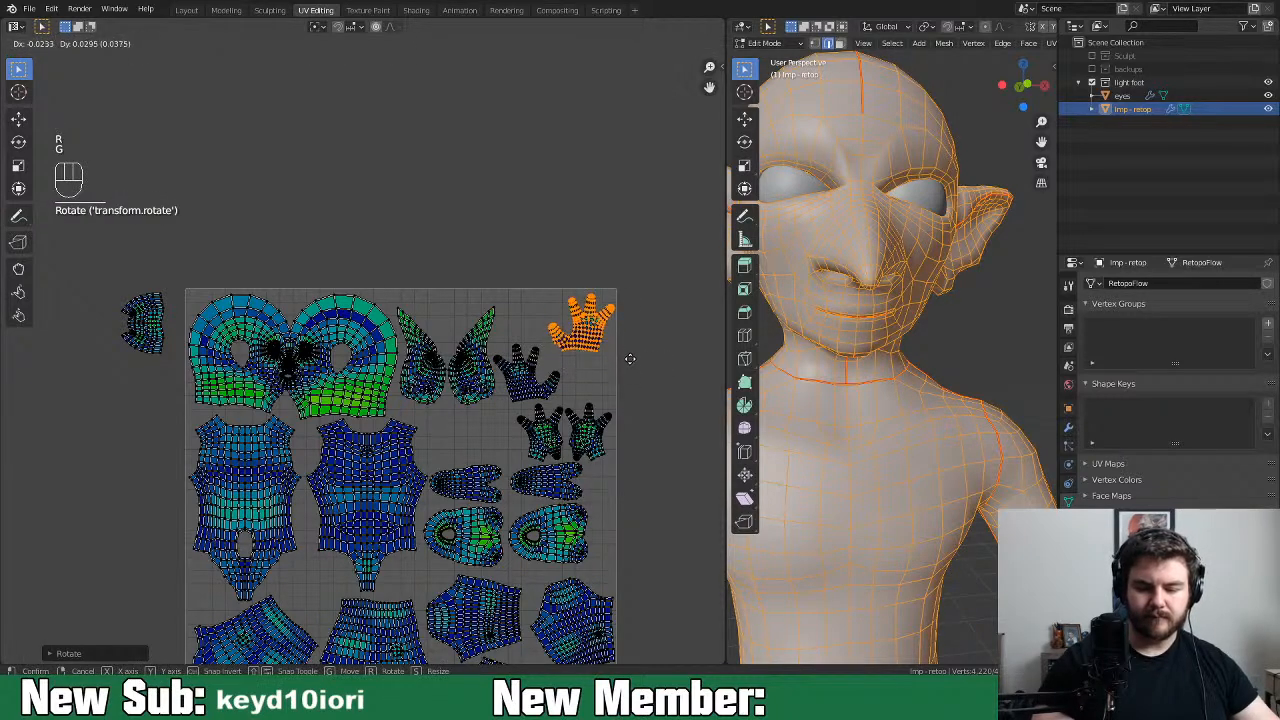
pyautogui.click(632, 362)
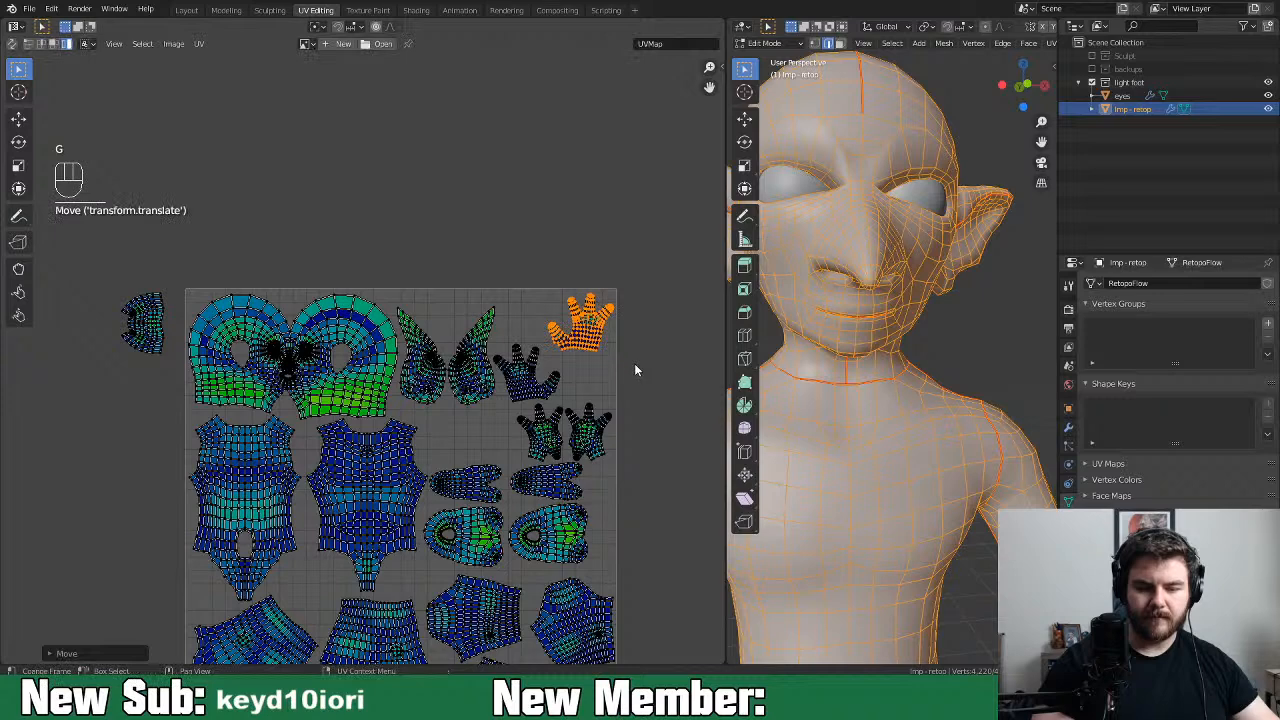
# Move the left larger hand island directly below the one in the UV square's upper-right corner
pyautogui.click(553, 392)
pyautogui.press('g')
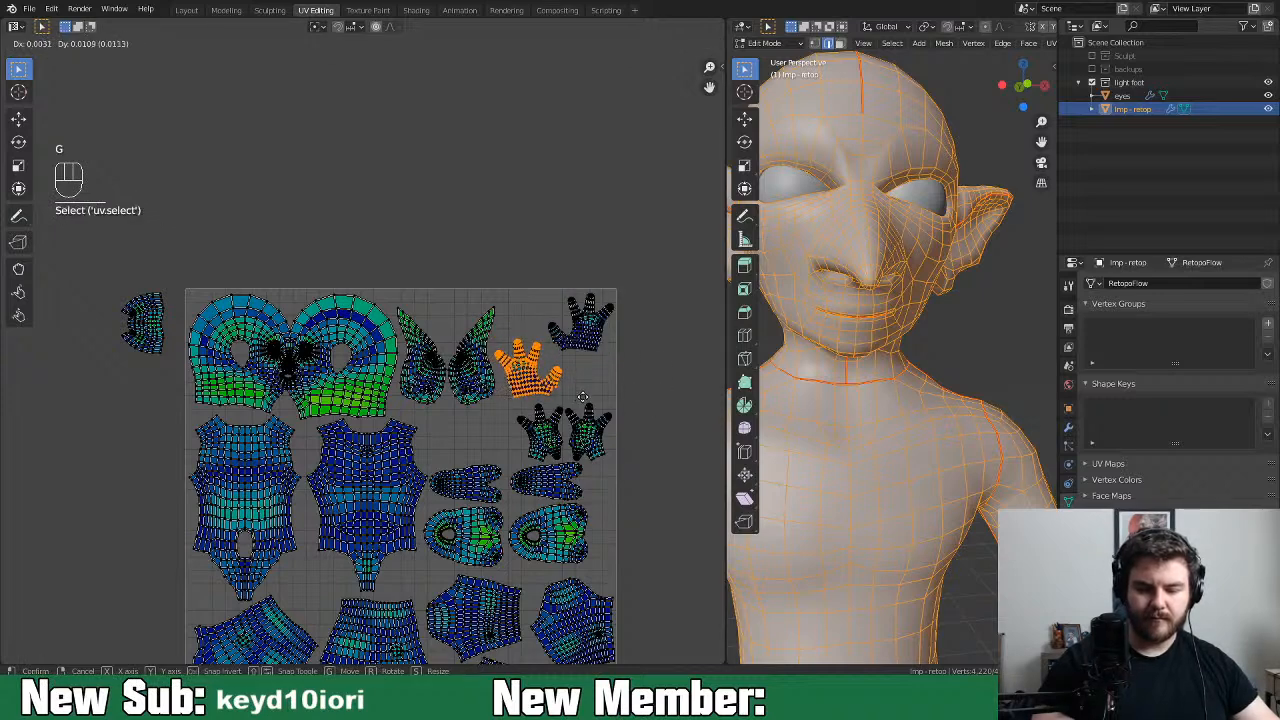
pyautogui.click(586, 401)
pyautogui.click(550, 425)
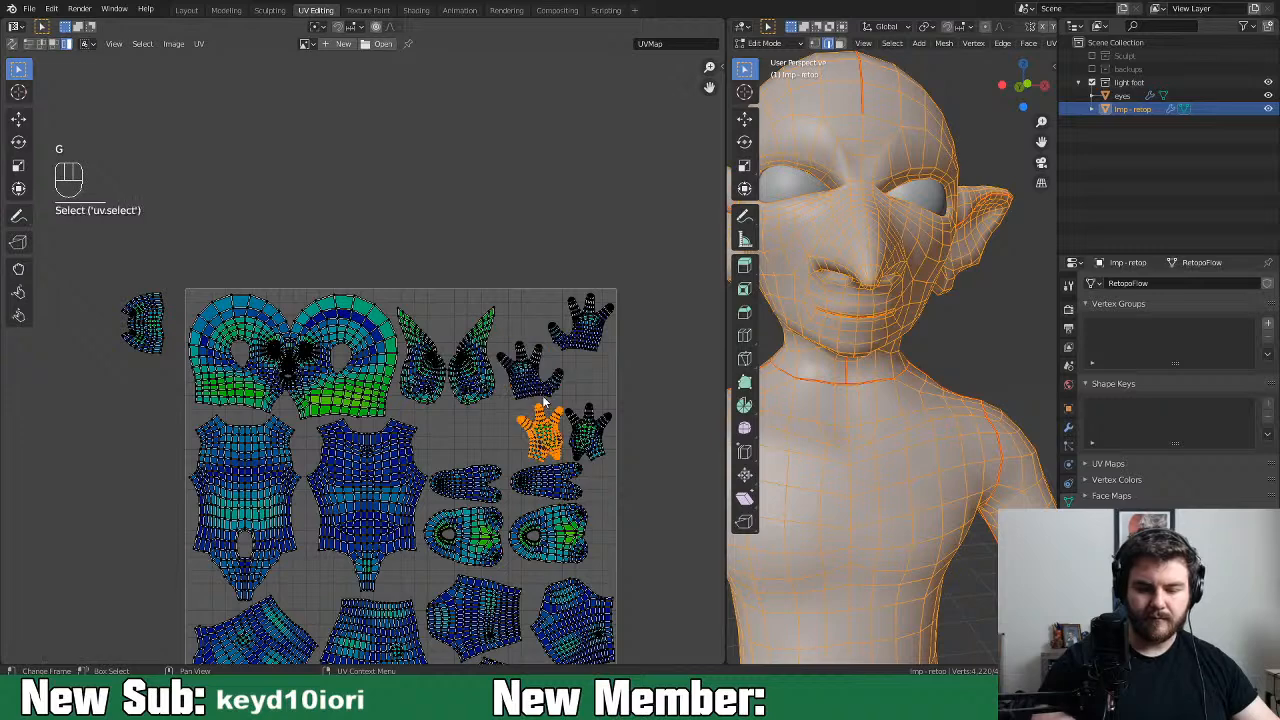
pyautogui.press('g')
pyautogui.click(608, 394)
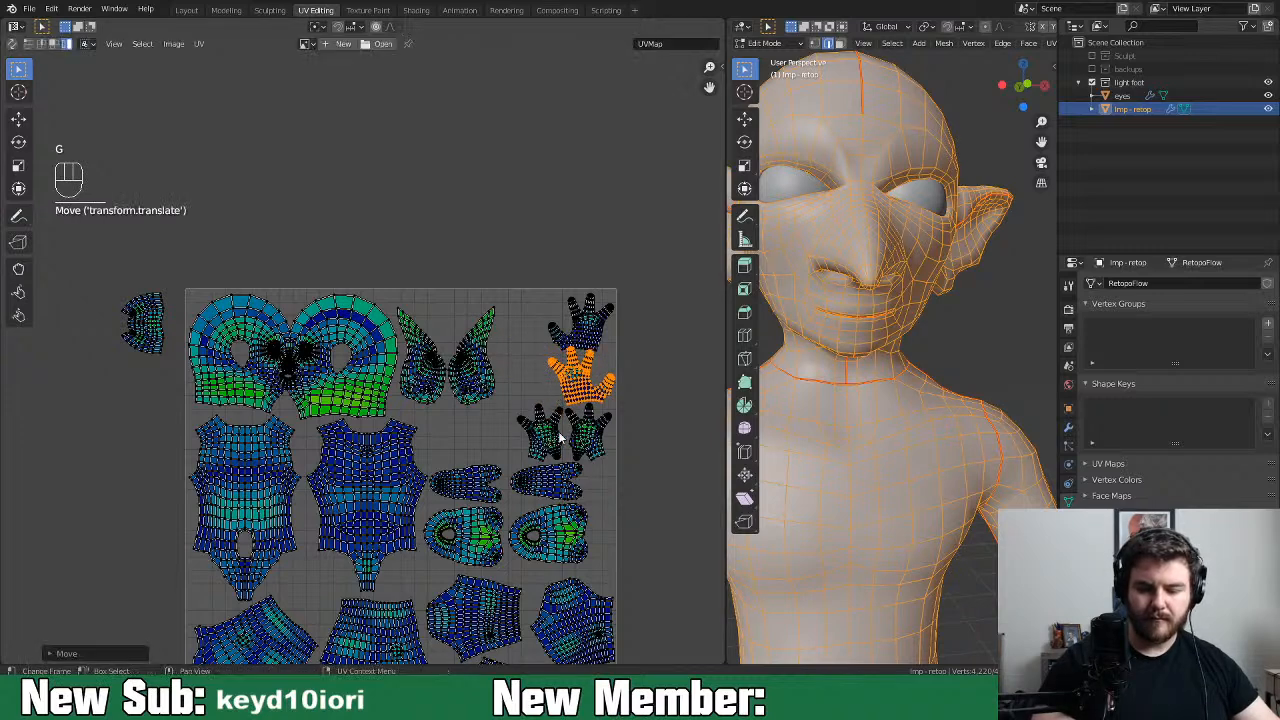
# Stack the two small hand islands vertically between the ear islands and the larger hands
pyautogui.click(552, 432)
pyautogui.press('g')
pyautogui.click(530, 328)
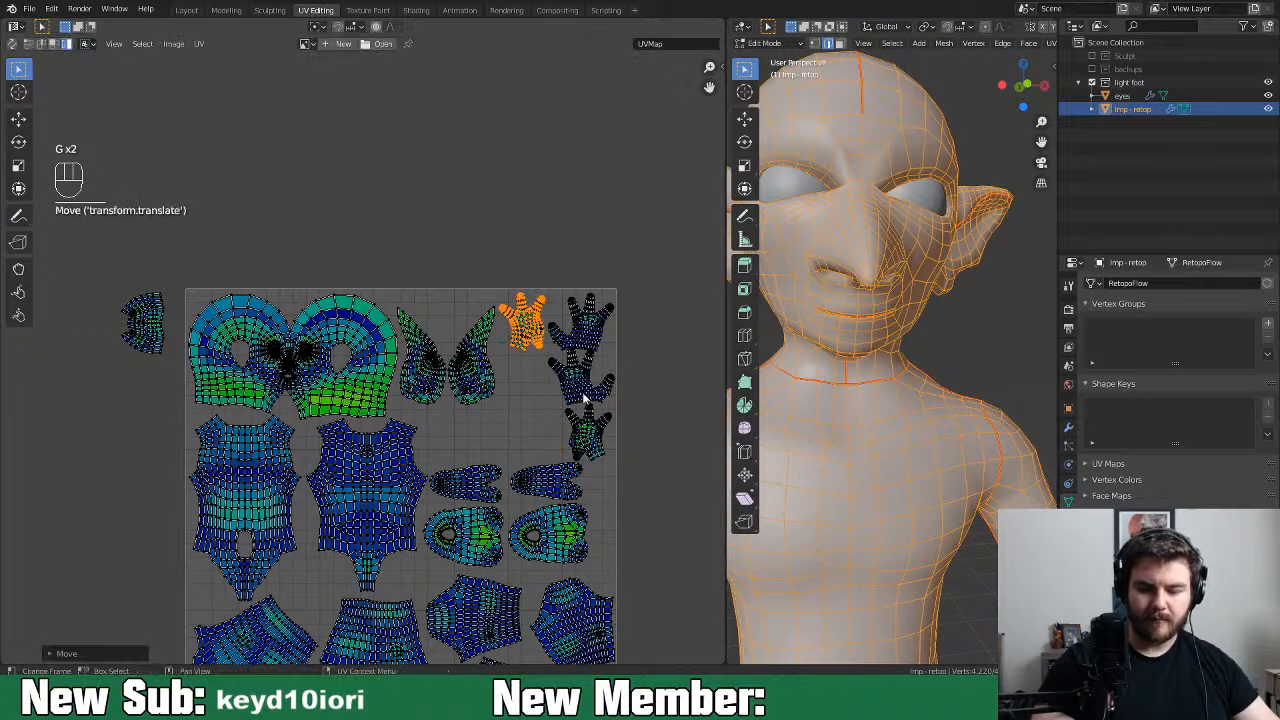
pyautogui.click(585, 388)
pyautogui.click(592, 435)
pyautogui.press('g')
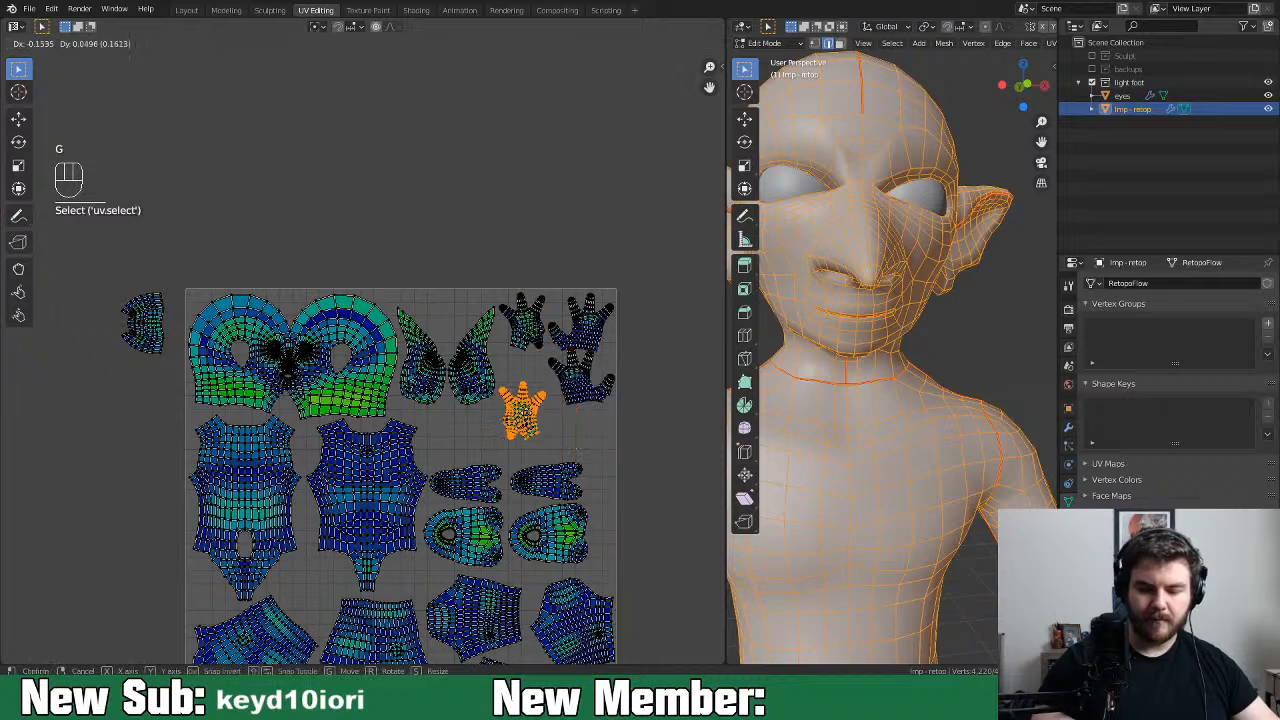
pyautogui.click(531, 392)
# Shift the lower larger hand island slightly down to separate it from the hand above
pyautogui.click(588, 388)
pyautogui.press('g')
pyautogui.click(593, 399)
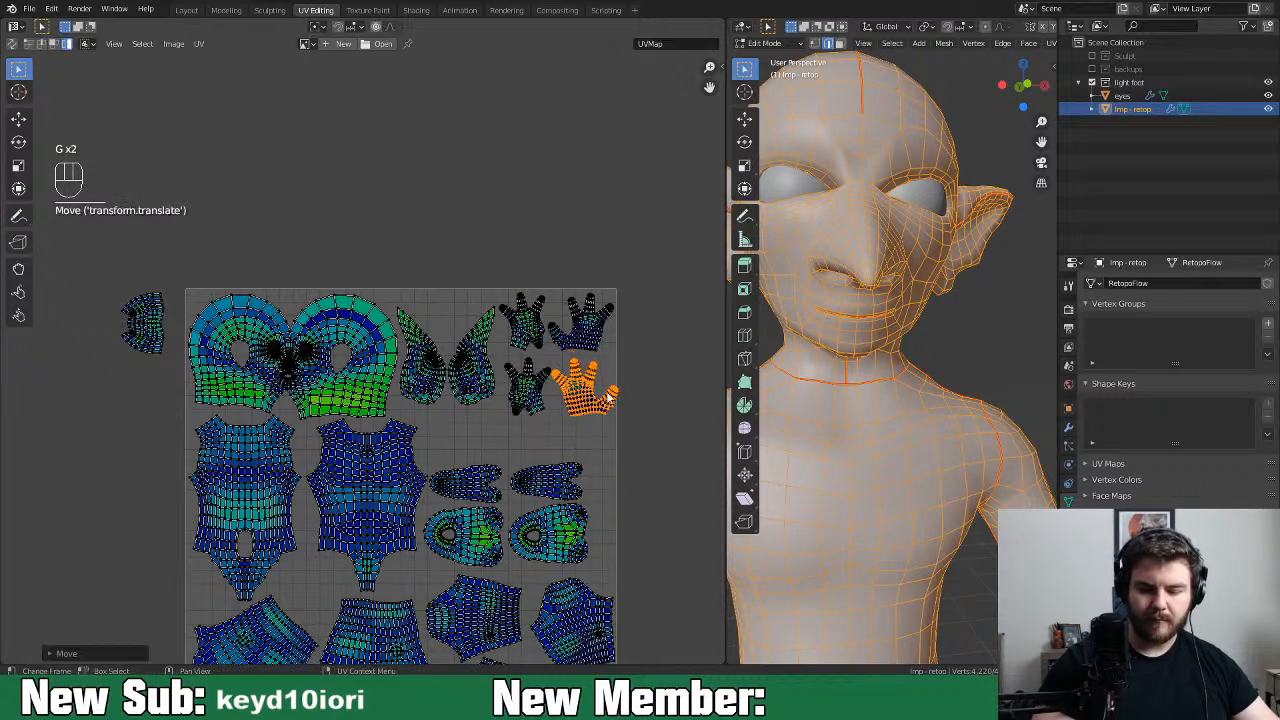
# Rotate the lower larger hand island clockwise and shift it slightly down inside the UV square's right edge
pyautogui.press('r')
pyautogui.click(607, 452)
pyautogui.press('g')
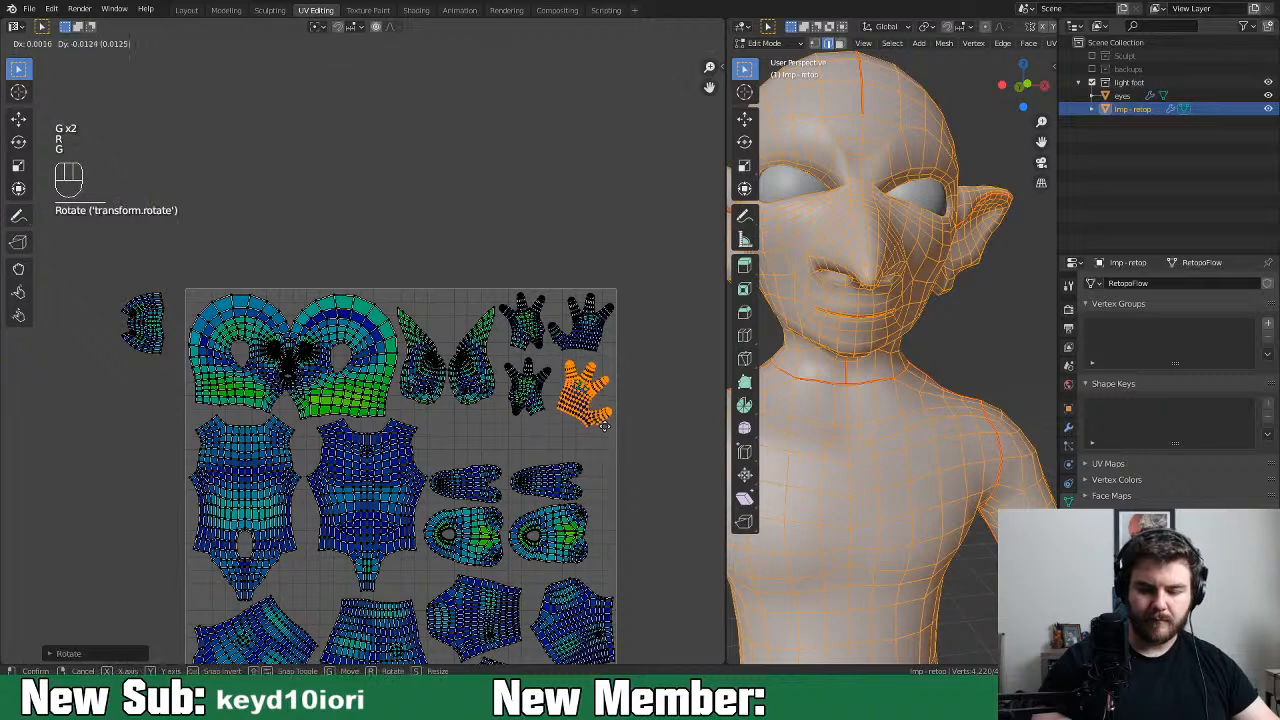
pyautogui.click(605, 426)
# Move the lower small hand island right, closer to the larger hand beside it
pyautogui.click(540, 396)
pyautogui.press('g')
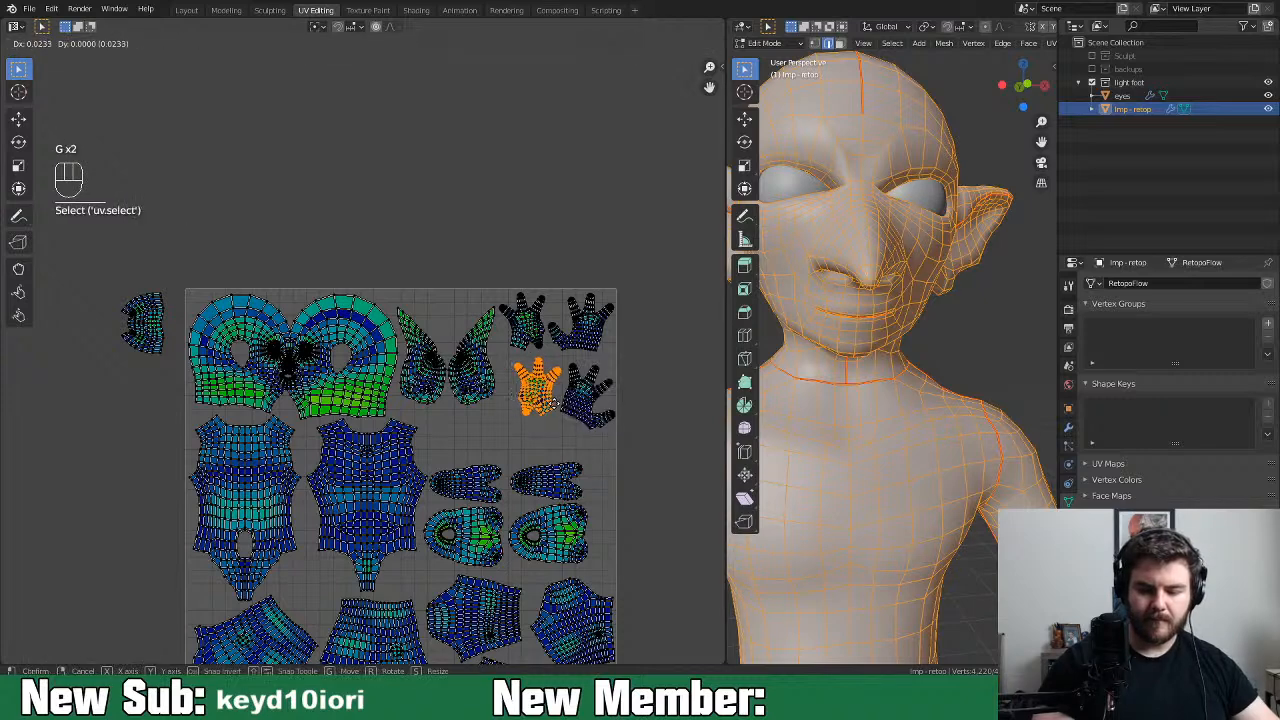
pyautogui.click(550, 404)
# Scale up the head island in place
pyautogui.click(366, 408)
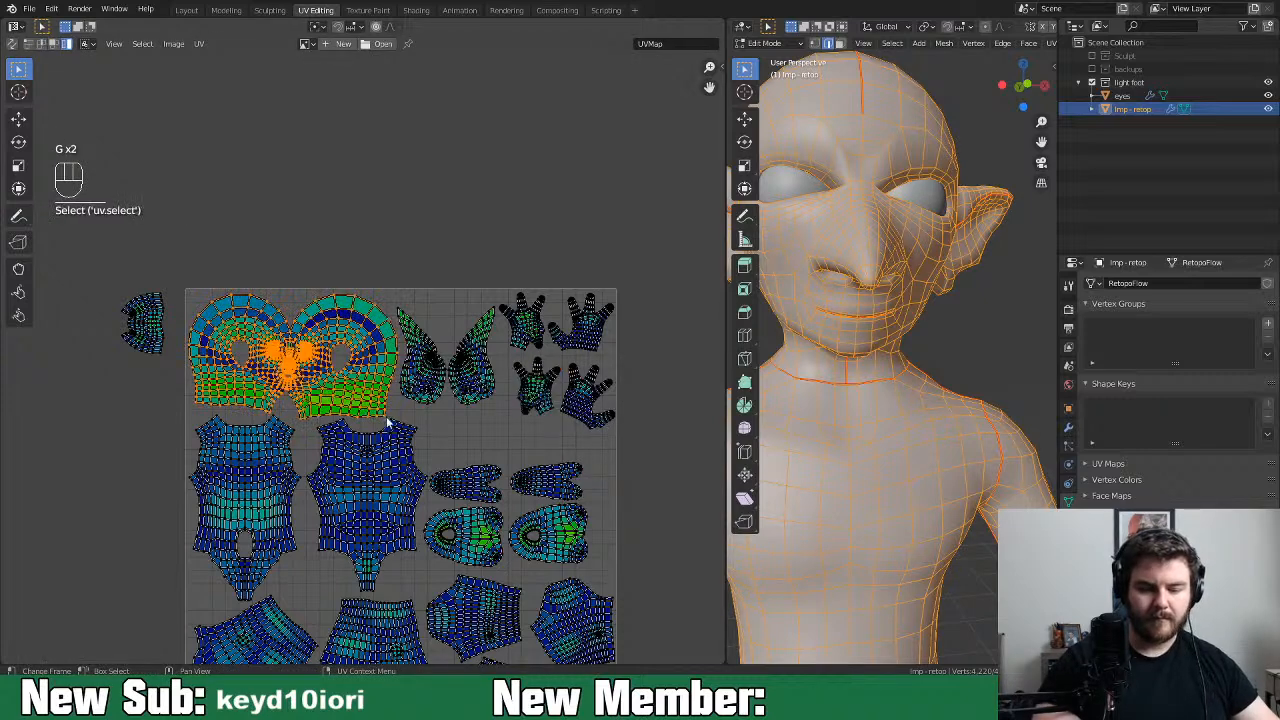
pyautogui.press('s')
pyautogui.press('r')
pyautogui.click(460, 437)
# Move both torso islands slightly down to make room below the enlarged head island
pyautogui.moveTo(585, 443); pyautogui.dragTo(580, 375, button='middle')
pyautogui.click(299, 478)
pyautogui.press('g')
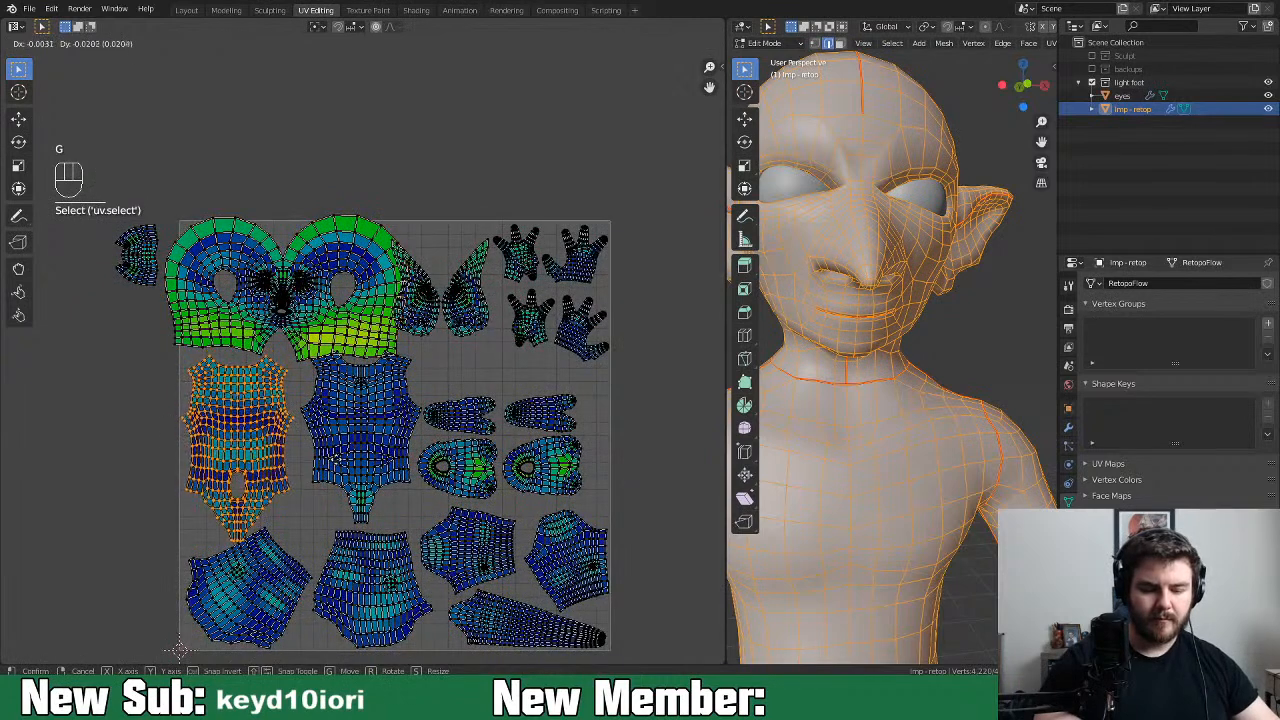
pyautogui.click(338, 463)
pyautogui.click(408, 436)
pyautogui.press('g')
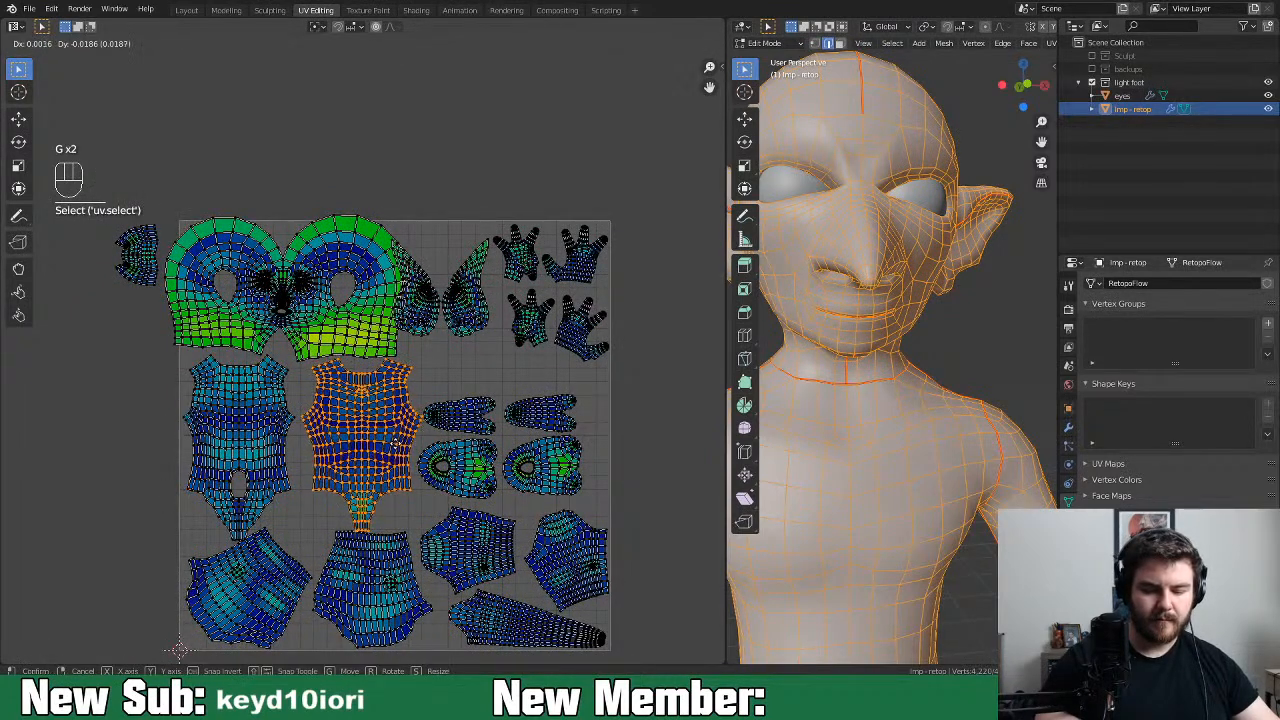
pyautogui.click(402, 449)
# Rotate the limb island below the second torso and fit it into the gap beneath that torso
pyautogui.click(410, 566)
pyautogui.press('r')
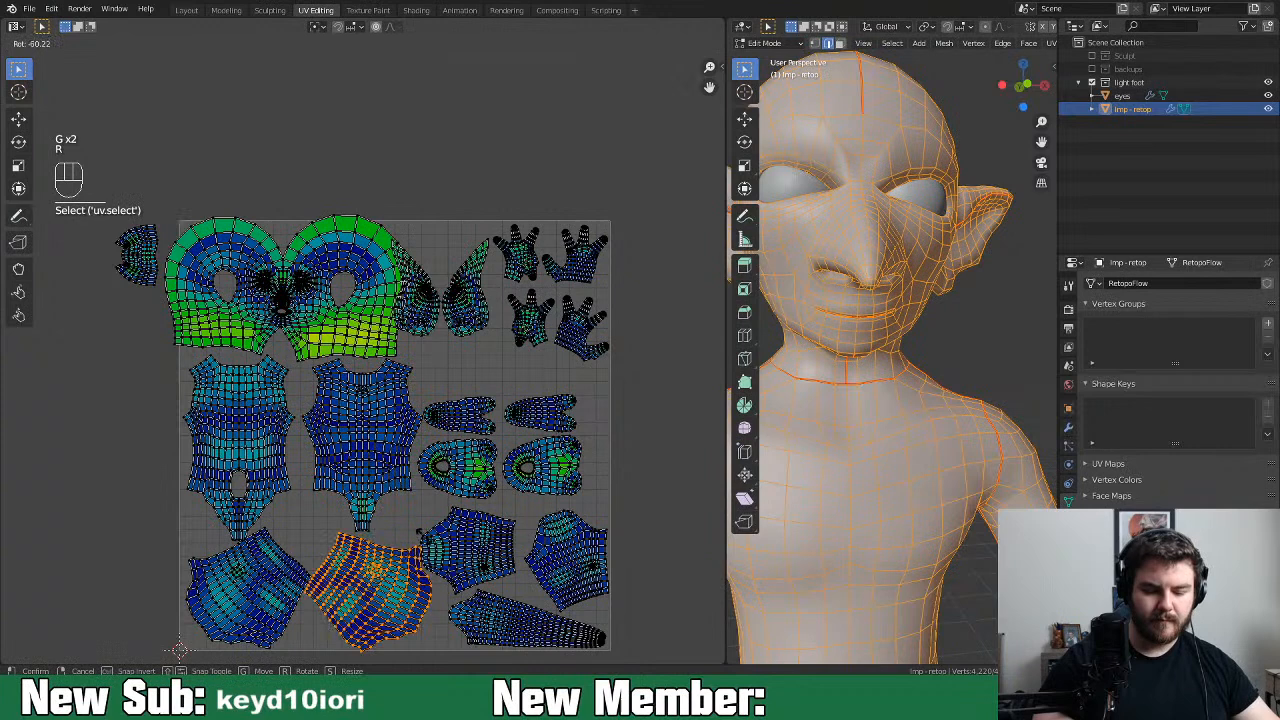
pyautogui.click(378, 529)
pyautogui.press('g')
pyautogui.click(380, 535)
pyautogui.press('r')
pyautogui.click(532, 489)
# Shift the neighbouring smaller limb island right and the second torso island down and left
pyautogui.click(480, 560)
pyautogui.press('g')
pyautogui.click(473, 543)
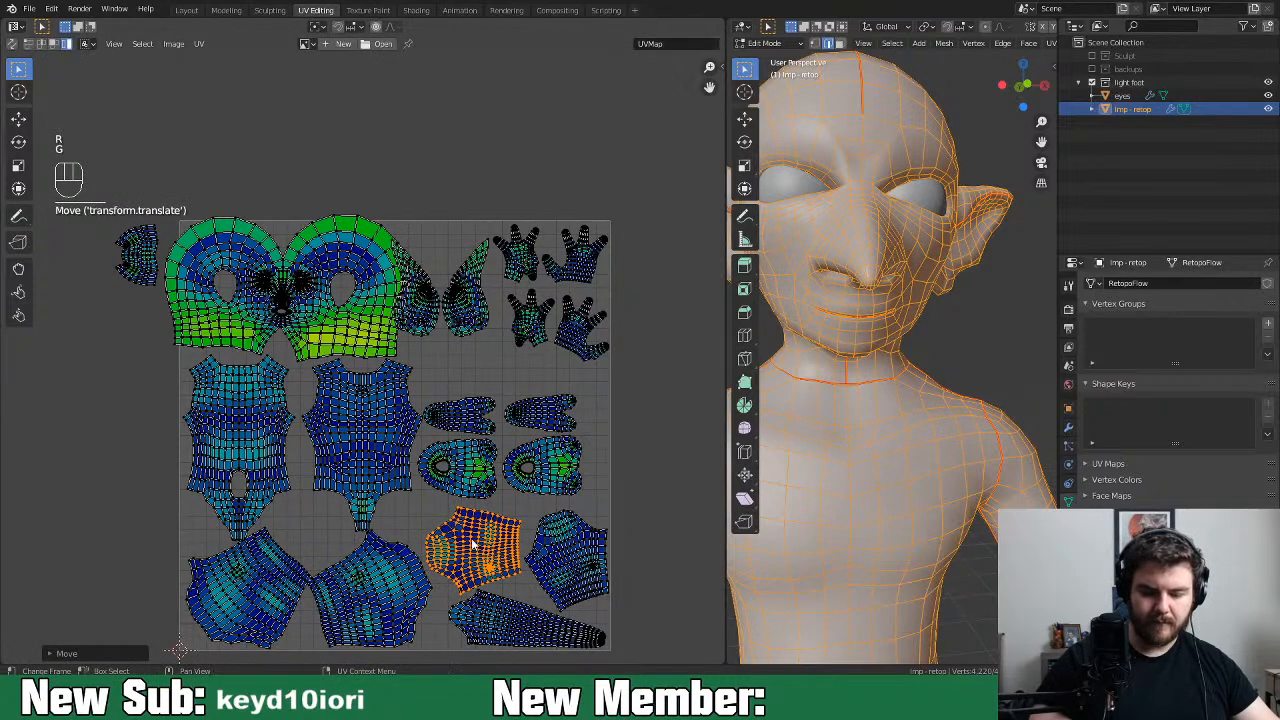
pyautogui.click(378, 445)
pyautogui.press('g')
pyautogui.click(368, 455)
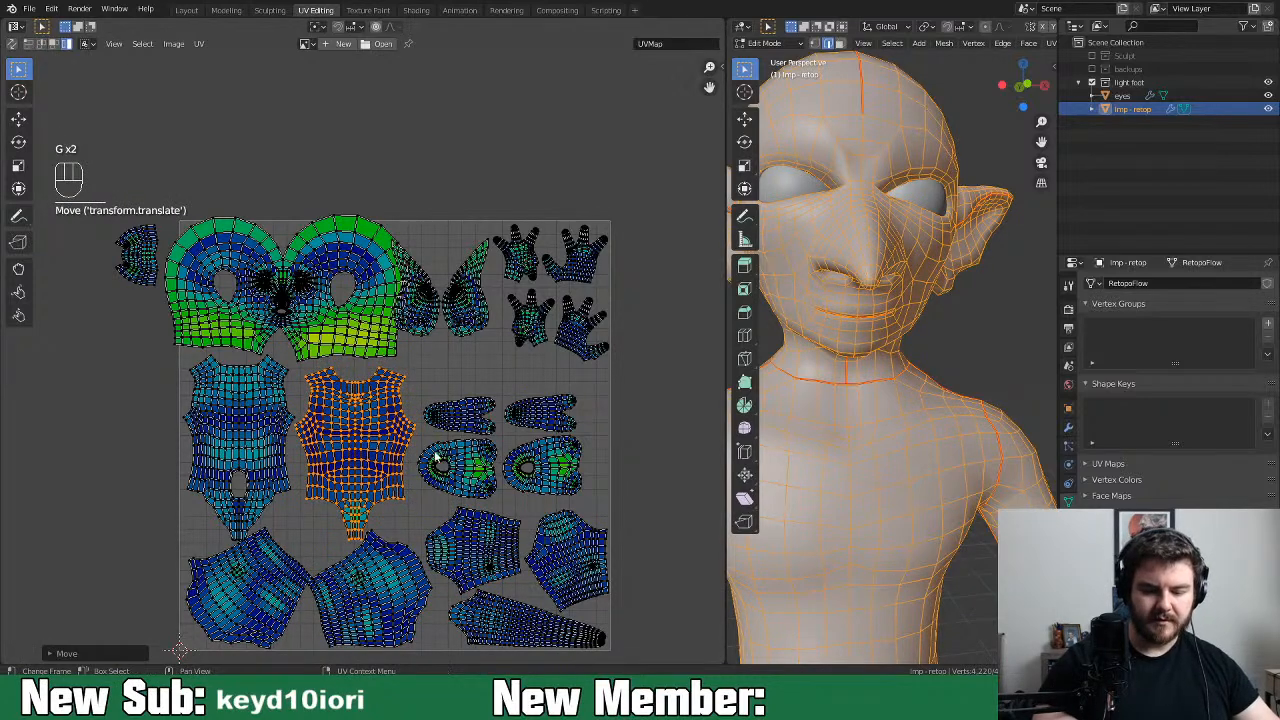
# Move the ear islands right and down, and bring the enlarged head island back inside the UV square
pyautogui.click(441, 318)
pyautogui.press('g')
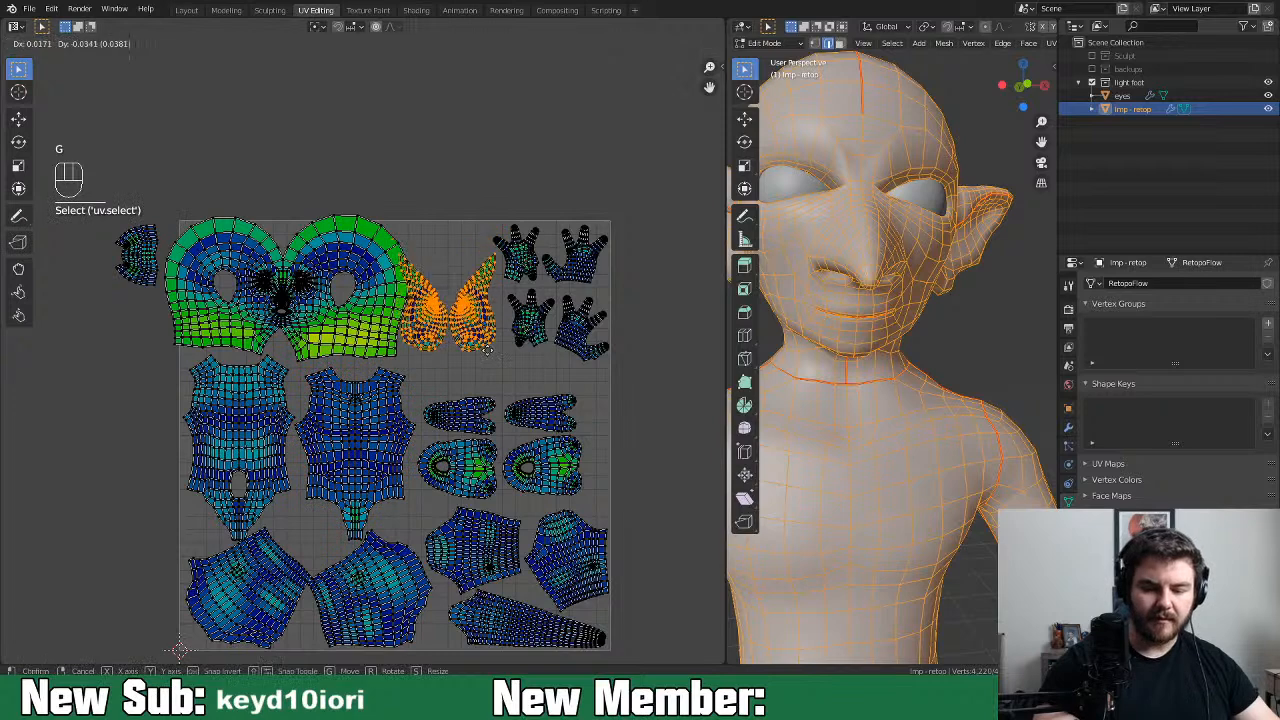
pyautogui.click(382, 324)
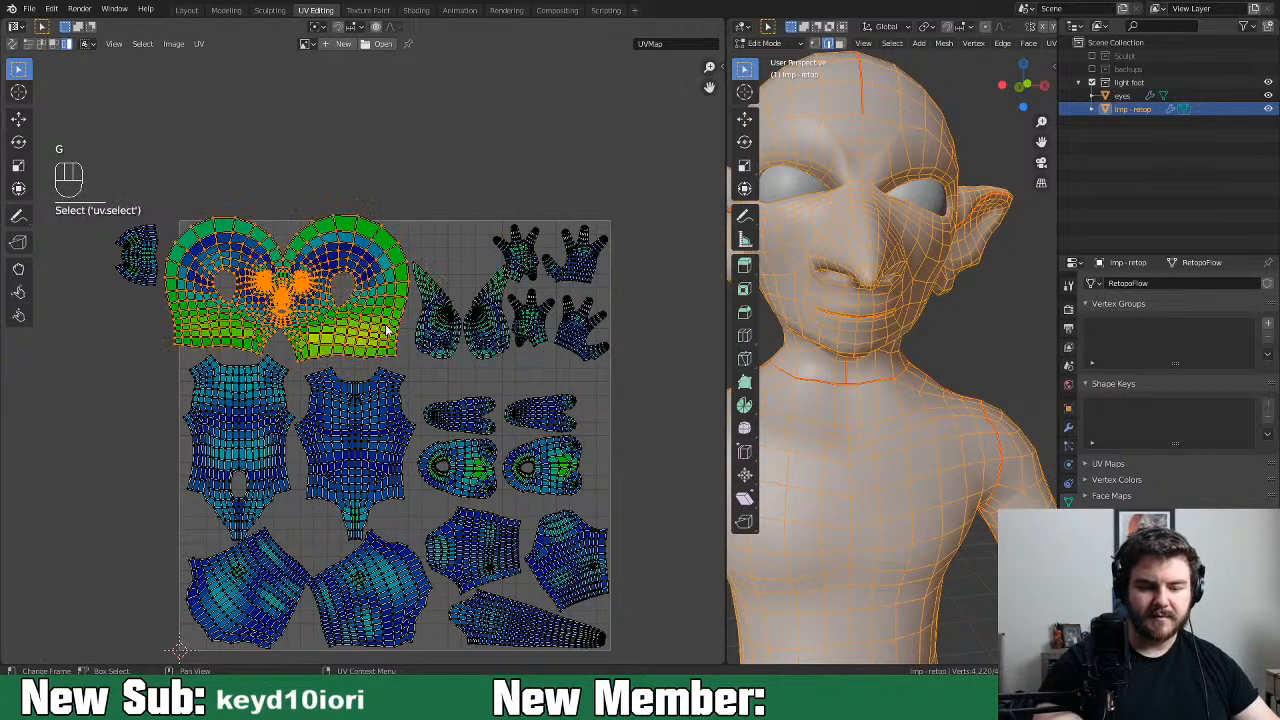
pyautogui.press('g')
pyautogui.click(402, 334)
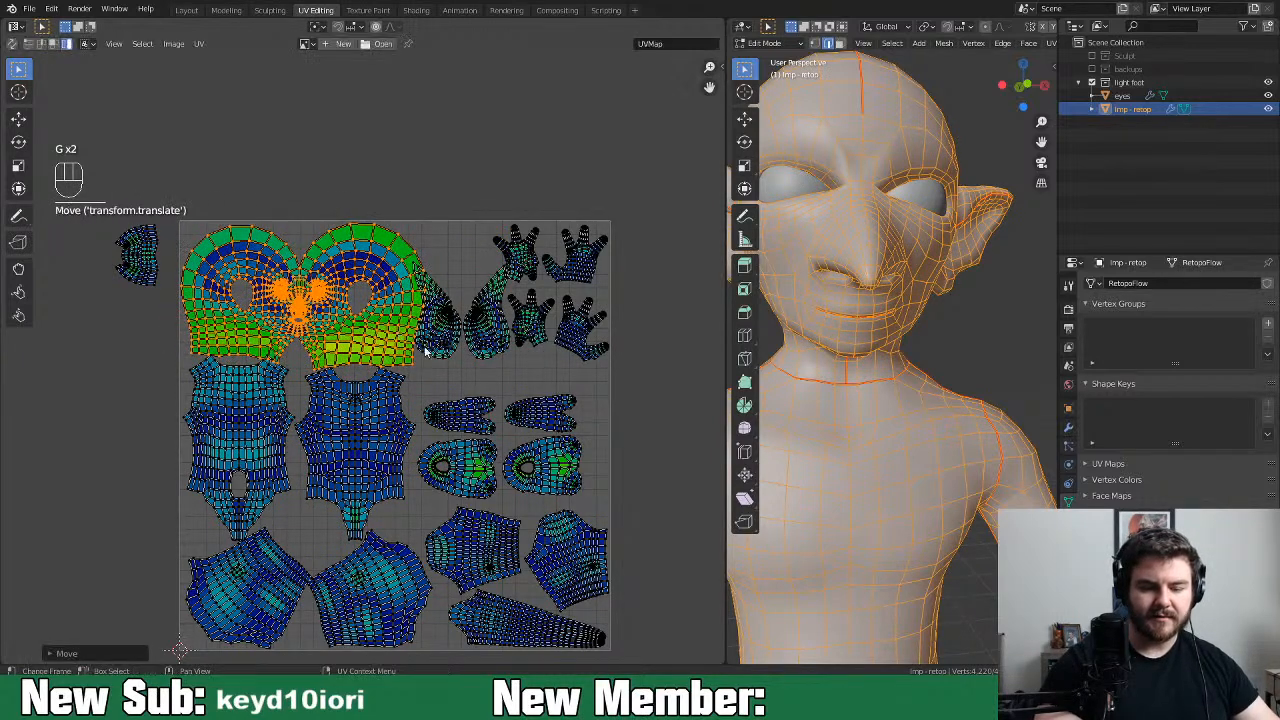
# Rotate the limb island in the UV square's bottom-left corner and reposition it beneath the first torso
pyautogui.click(267, 445)
pyautogui.click(263, 579)
pyautogui.moveTo(302, 595); pyautogui.dragTo(303, 546, button='middle')
pyautogui.press('r')
pyautogui.press('g')
pyautogui.click(181, 601)
pyautogui.press('r')
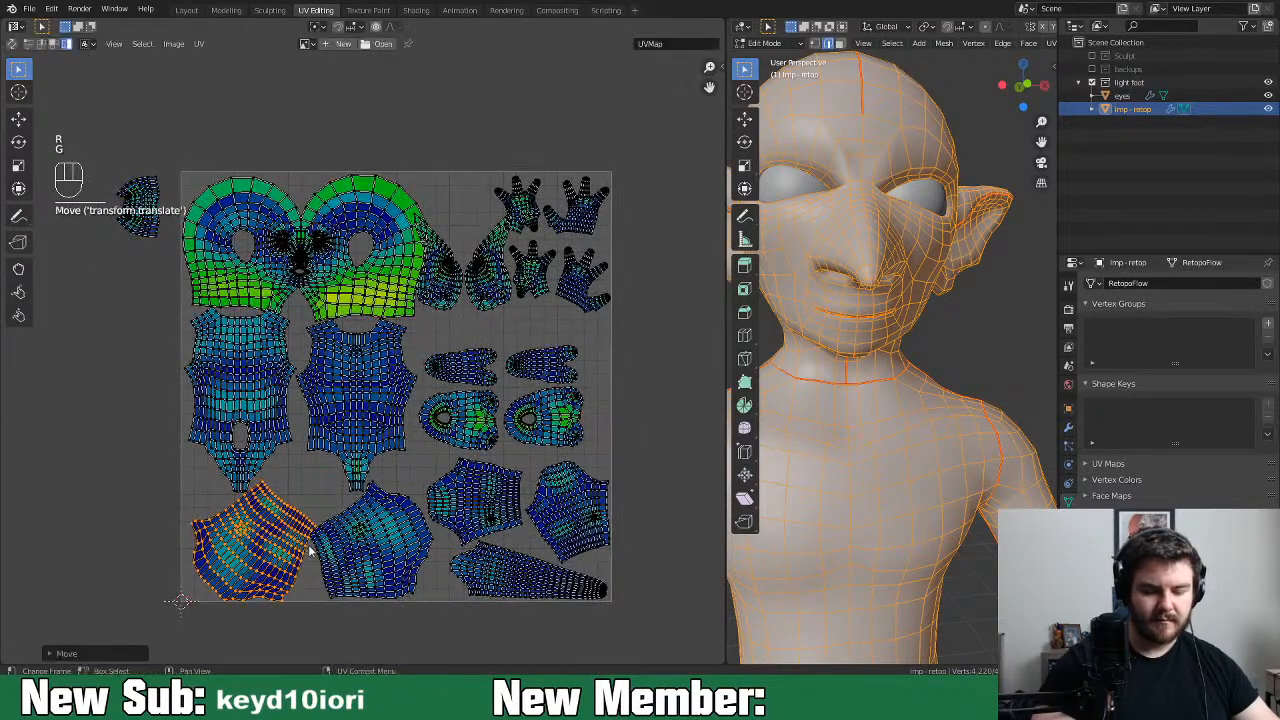
pyautogui.click(319, 568)
pyautogui.press('g')
pyautogui.click(304, 562)
# Rotate the bottom-left limb island again and move it right against the neighbouring limb island
pyautogui.press('r')
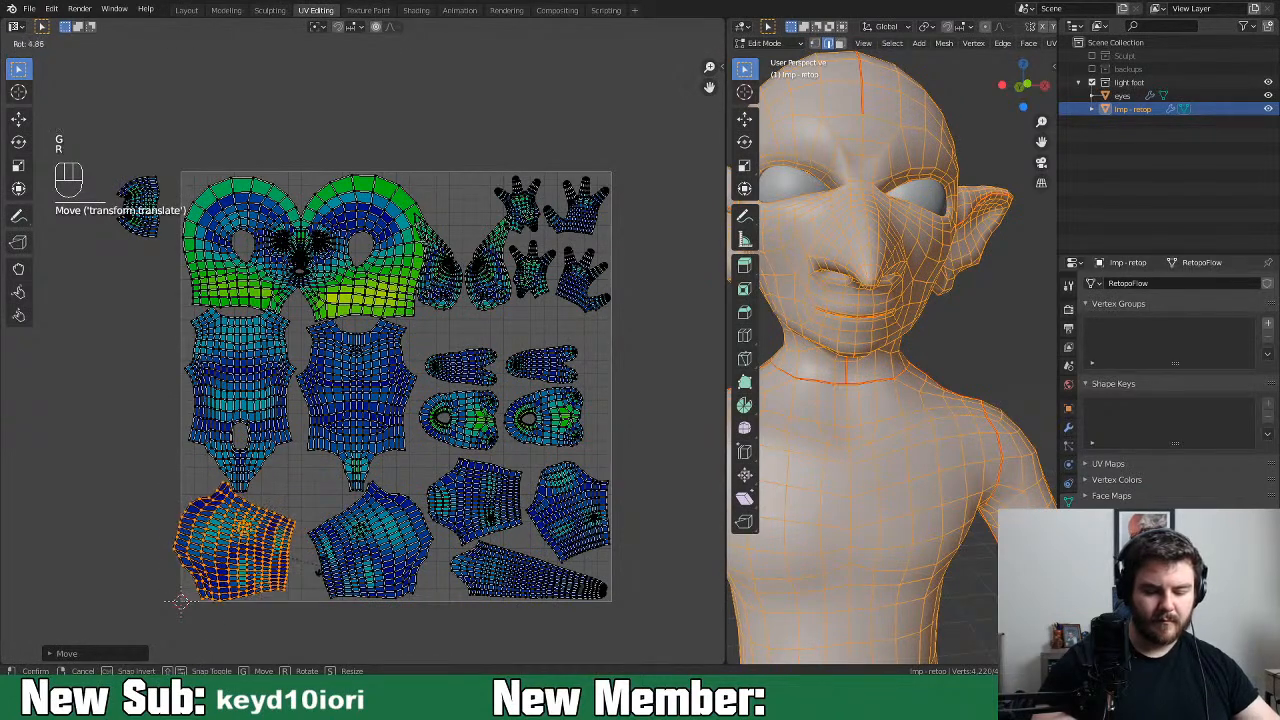
pyautogui.rightClick(335, 520)
pyautogui.press('r')
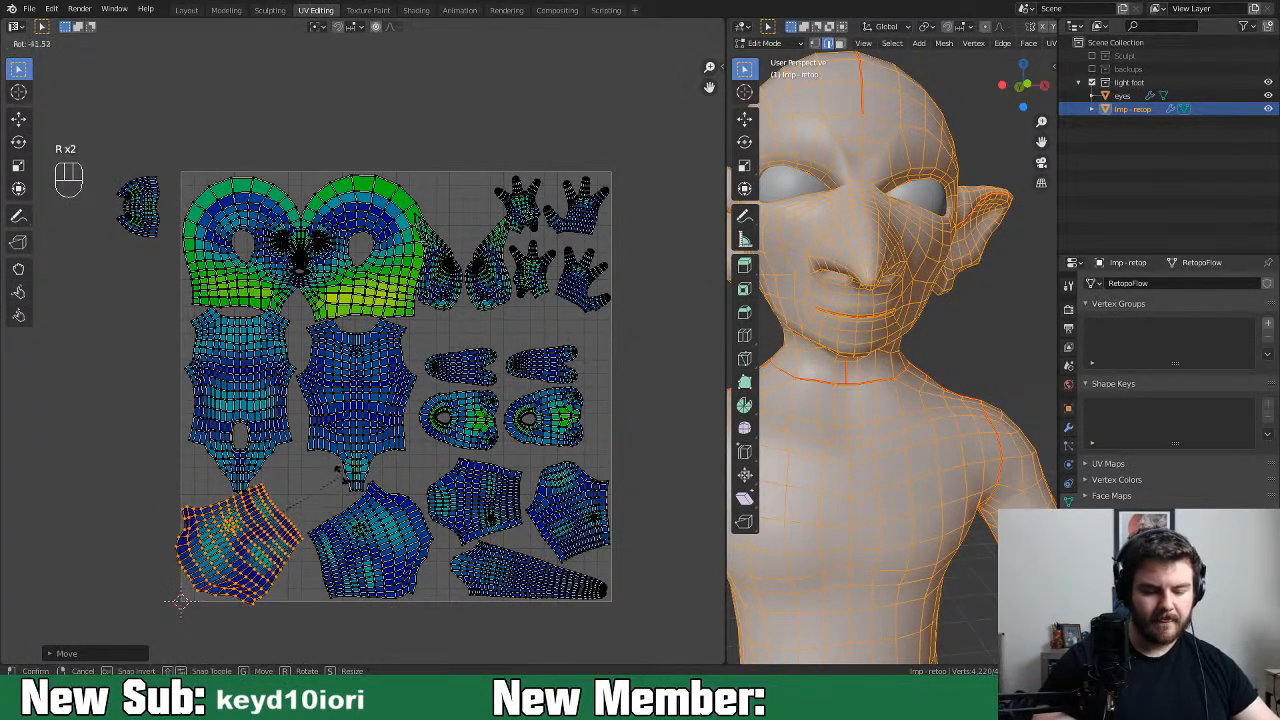
pyautogui.press('g')
pyautogui.click(255, 540)
# Move the first torso island slightly down and left, clear of the head island
pyautogui.click(261, 430)
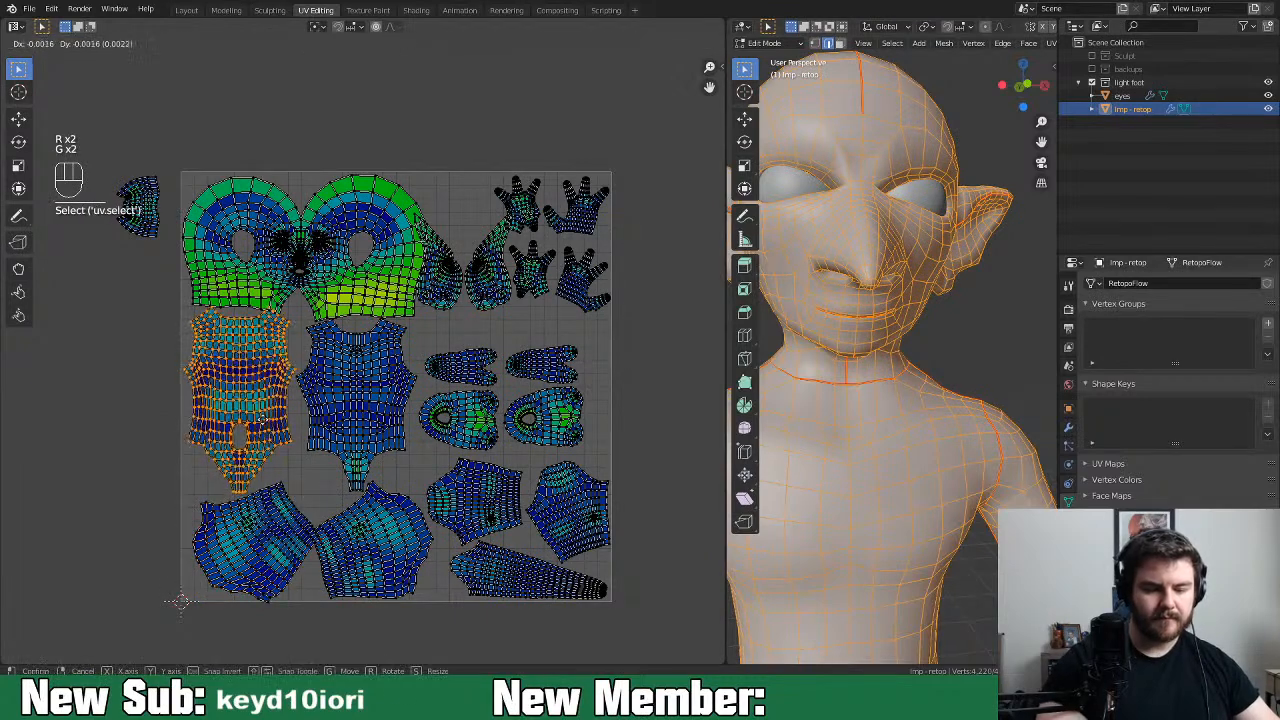
pyautogui.press('r')
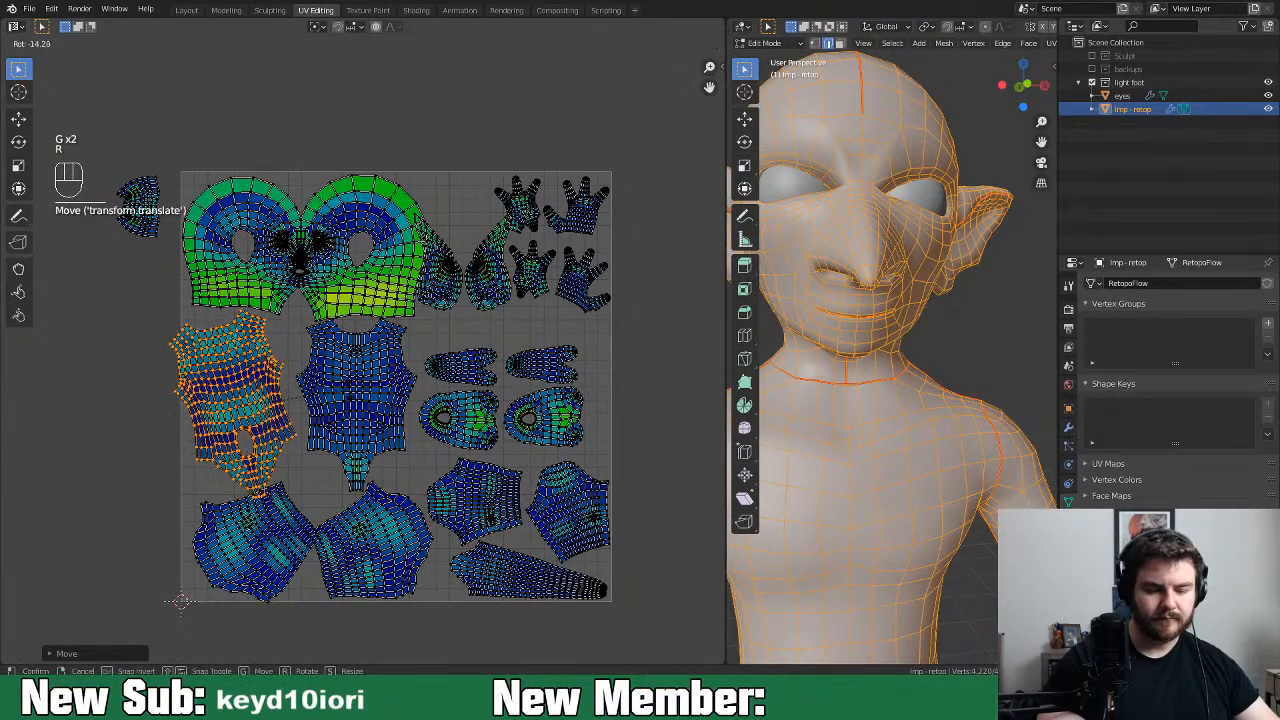
pyautogui.rightClick(340, 423)
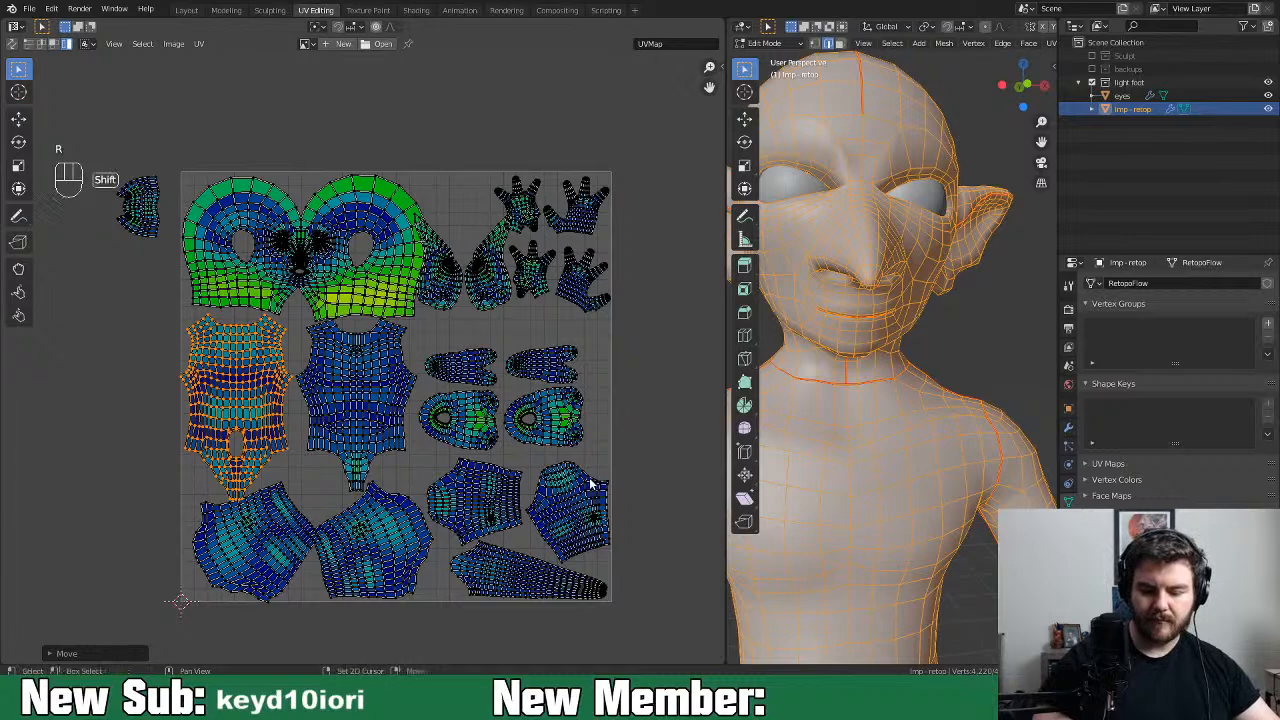
# Rotate the smaller limb island above the tapered island so its straight edge lies level
pyautogui.keyDown('shift'); pyautogui.moveTo(590, 484); pyautogui.dragTo(548, 484, button='middle'); pyautogui.keyUp('shift')
pyautogui.click(477, 493)
pyautogui.press('r')
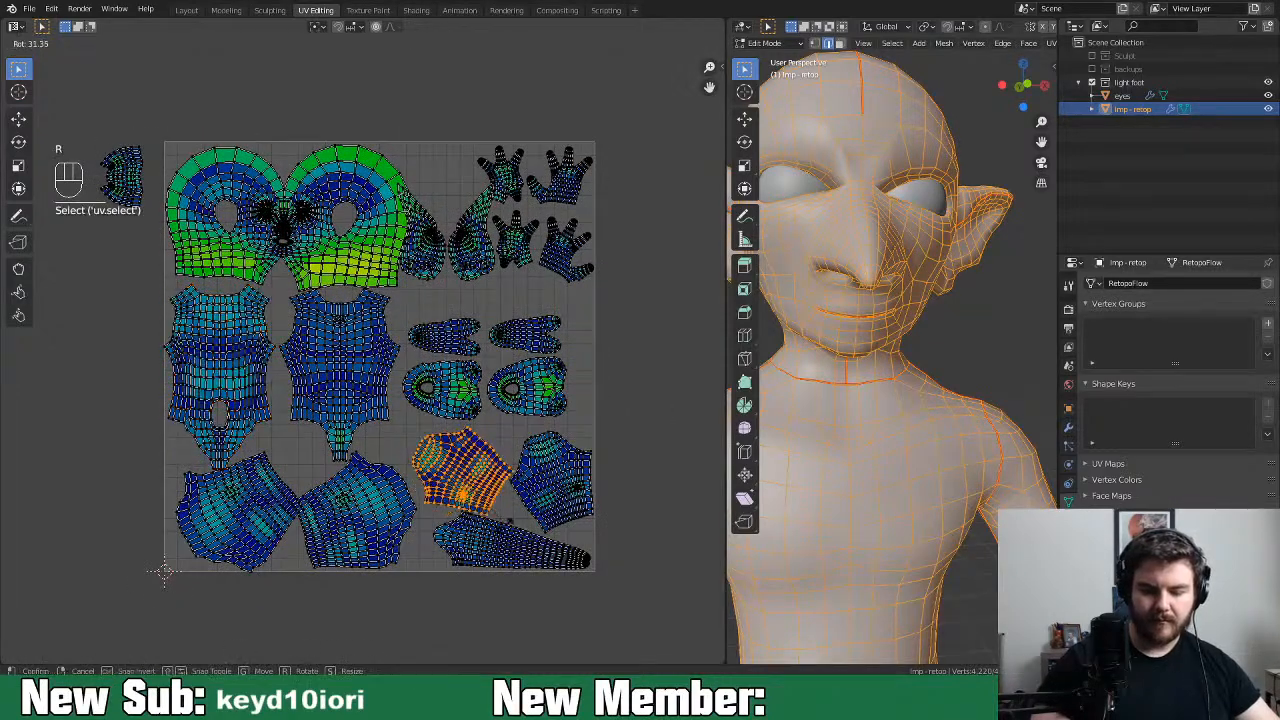
pyautogui.click(508, 516)
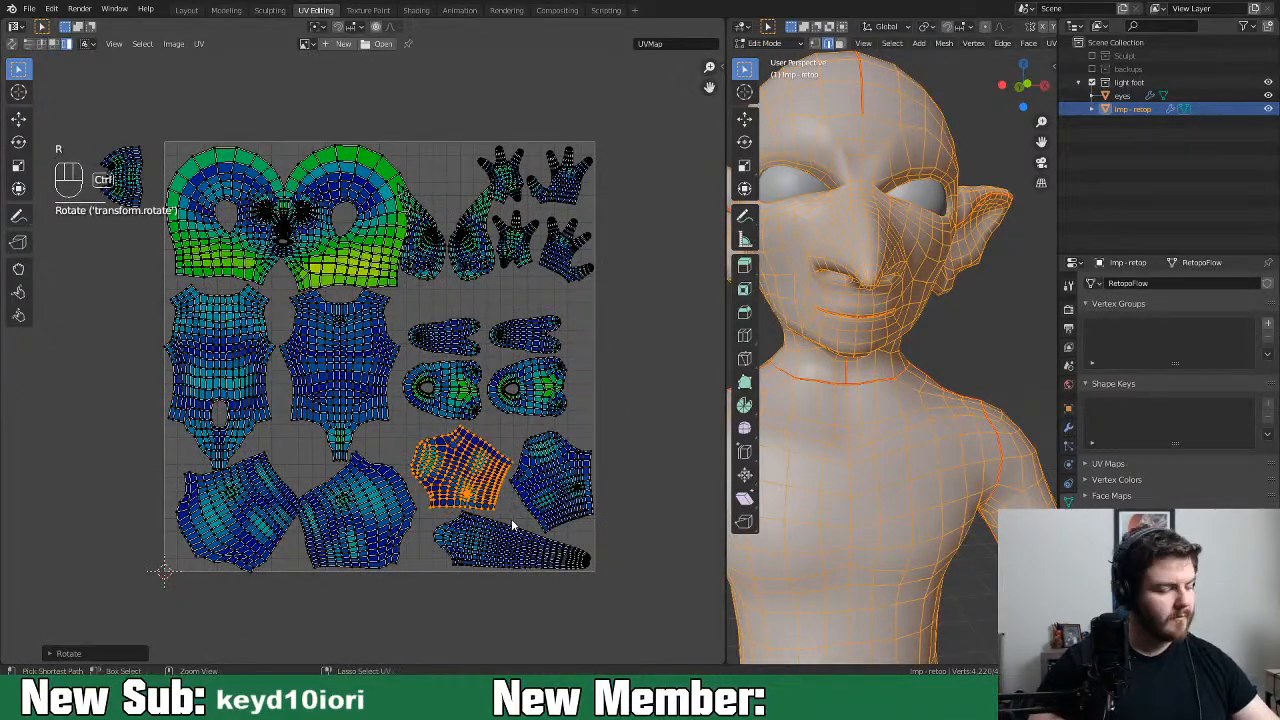
# Undo the island rearrangement back to the layout before the head island was enlarged
pyautogui.hotkey('ctrl', 'z')
pyautogui.hotkey('ctrl', 'z')
pyautogui.hotkey('ctrl', 'z')
pyautogui.hotkey('ctrl', 'z')
pyautogui.hotkey('ctrl', 'z')
pyautogui.hotkey('ctrl', 'z')
pyautogui.hotkey('ctrl', 'z')
pyautogui.hotkey('ctrl', 'z')
pyautogui.hotkey('ctrl', 'z')
pyautogui.hotkey('ctrl', 'z')
pyautogui.hotkey('ctrl', 'z')
pyautogui.hotkey('ctrl', 'z')
pyautogui.hotkey('ctrl', 'z')
pyautogui.hotkey('ctrl', 'z')
pyautogui.hotkey('ctrl', 'z')
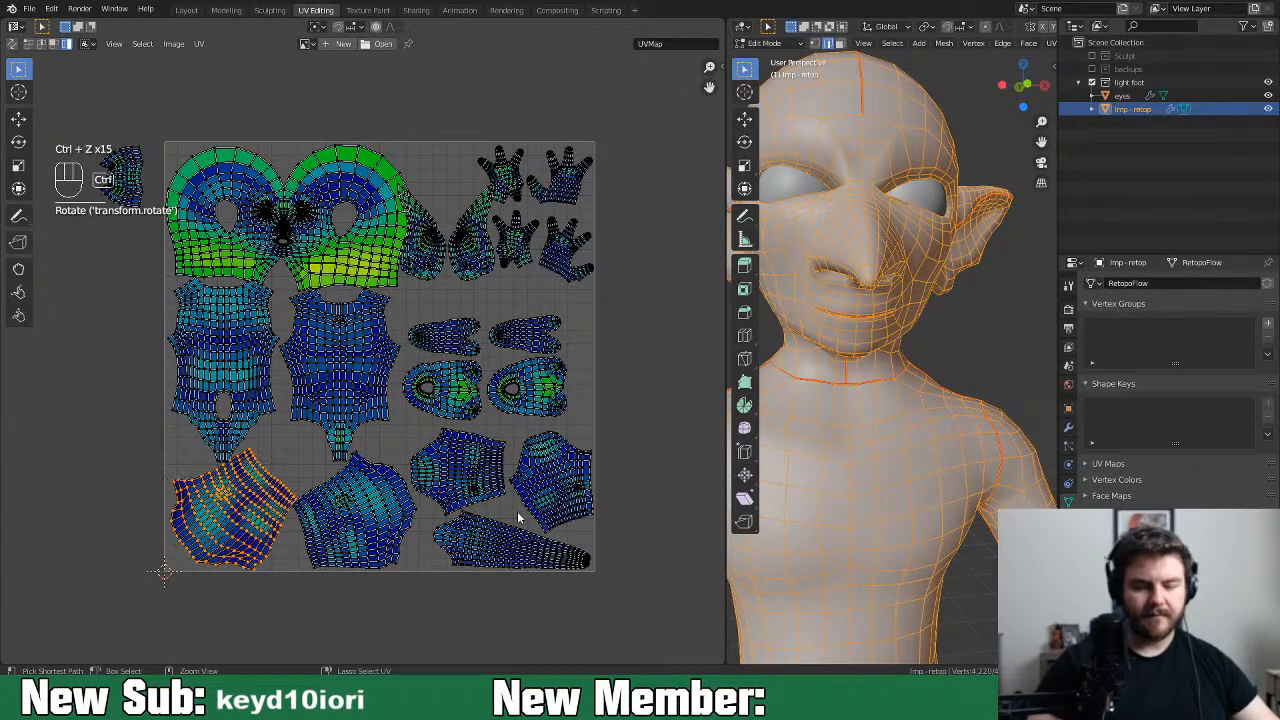
pyautogui.hotkey('ctrl', 'z')
pyautogui.hotkey('ctrl', 'z')
pyautogui.hotkey('ctrl', 'z')
pyautogui.hotkey('ctrl', 'z')
pyautogui.hotkey('ctrl', 'z')
pyautogui.hotkey('ctrl', 'z')
pyautogui.hotkey('ctrl', 'z')
pyautogui.hotkey('ctrl', 'z')
pyautogui.hotkey('ctrl', 'z')
pyautogui.hotkey('ctrl', 'z')
pyautogui.hotkey('ctrl', 'z')
pyautogui.hotkey('ctrl', 'z')
pyautogui.hotkey('ctrl', 'z')
pyautogui.hotkey('ctrl', 'z')
pyautogui.hotkey('ctrl', 'z')
pyautogui.hotkey('ctrl', 'z')
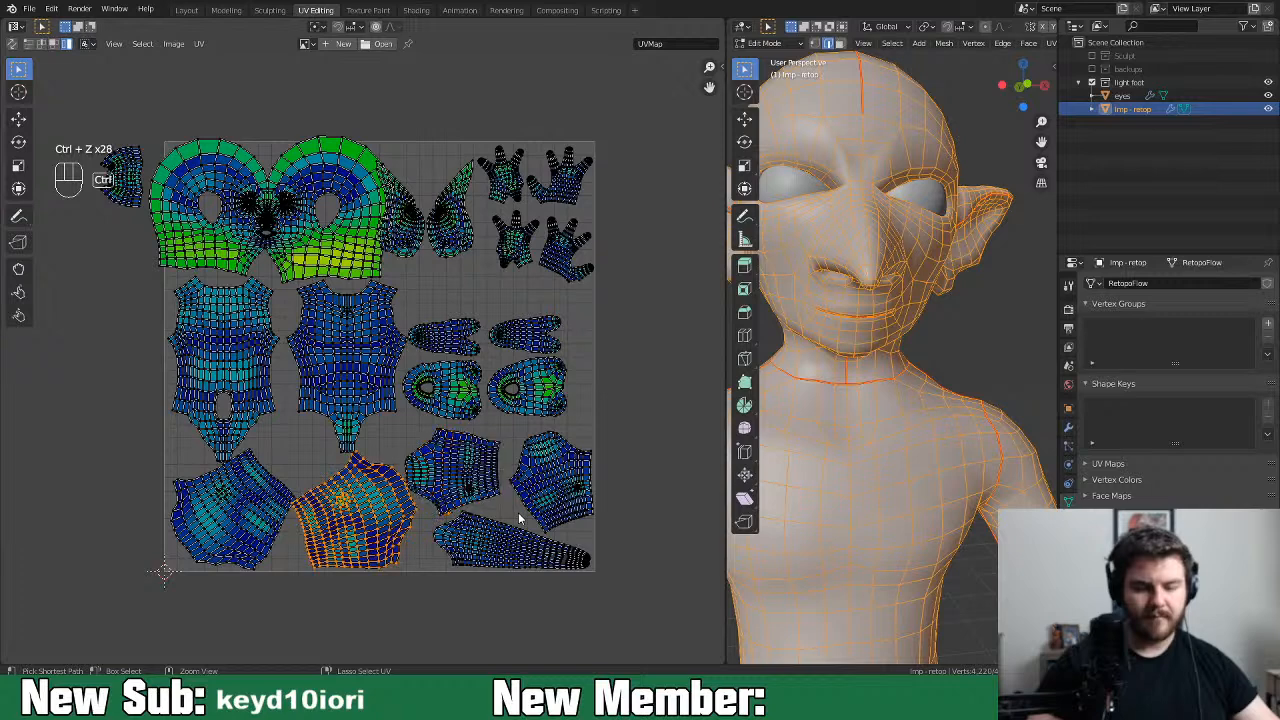
pyautogui.hotkey('ctrl', 'z')
pyautogui.hotkey('ctrl', 'z')
pyautogui.hotkey('ctrl', 'z')
pyautogui.hotkey('ctrl', 'z')
pyautogui.hotkey('ctrl', 'z')
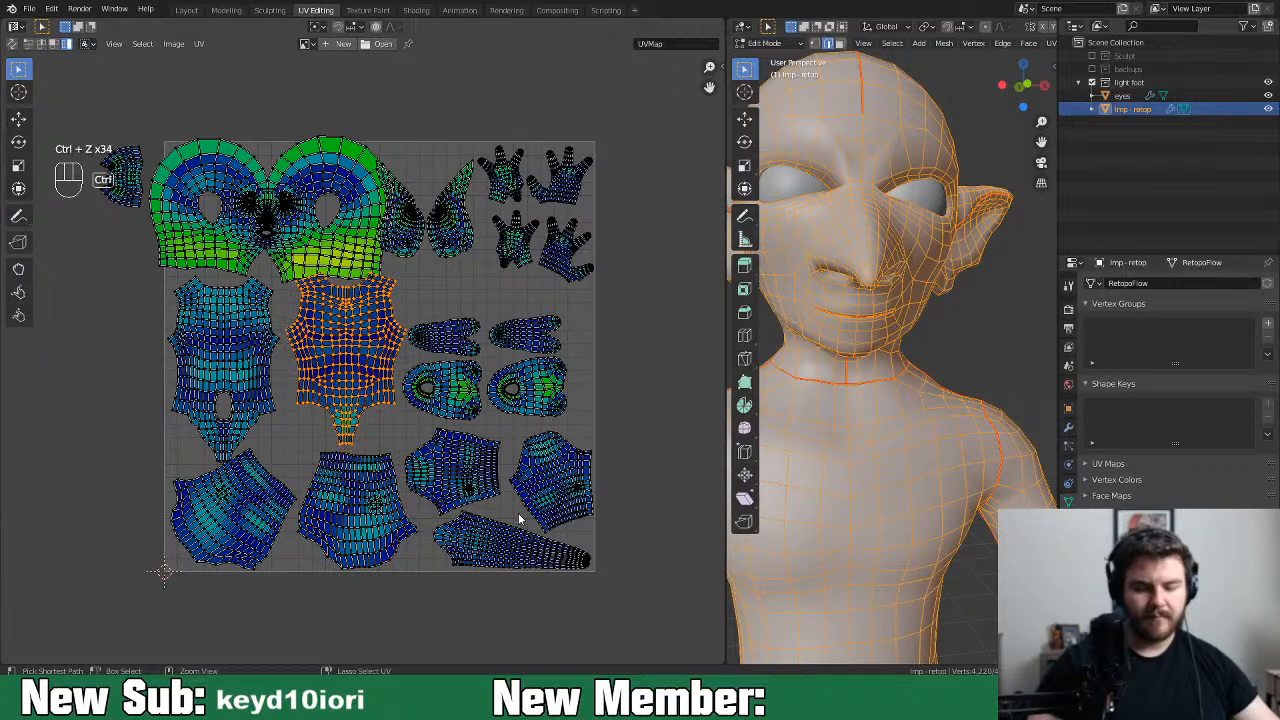
pyautogui.hotkey('ctrl', 'z')
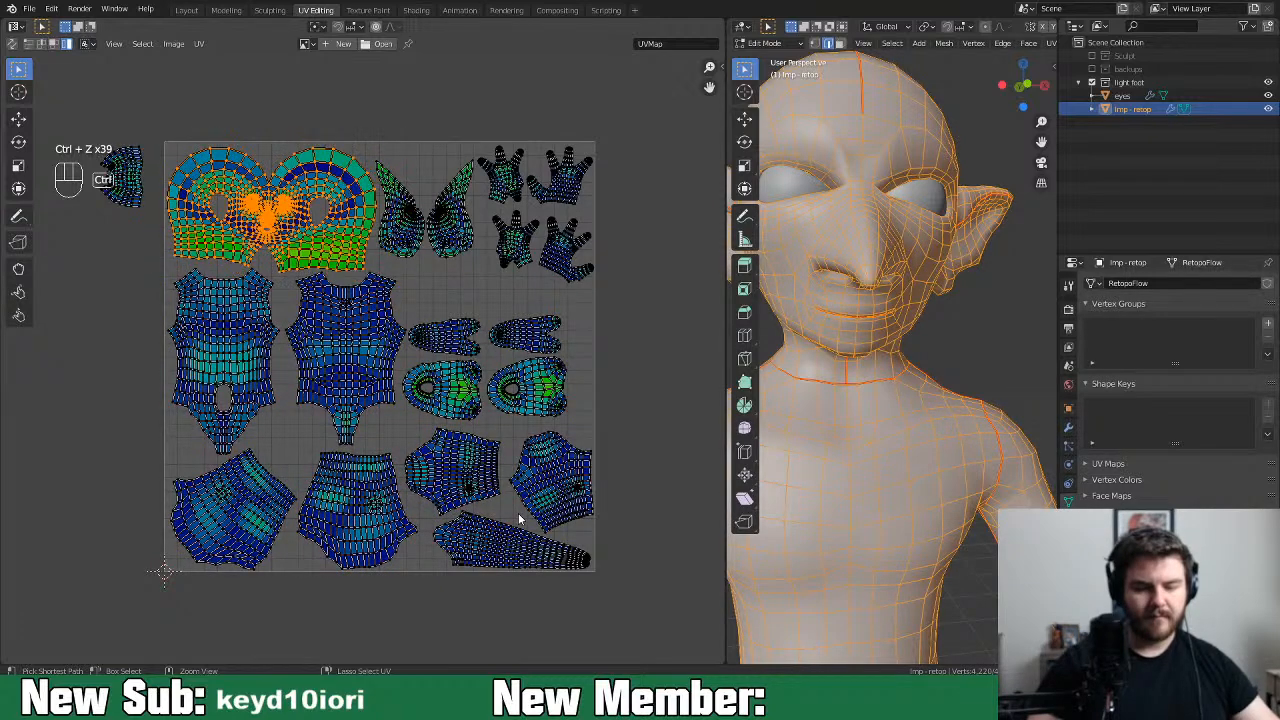
# Bring the small fan-shaped island from outside the UV square, rotate it upright and place it below the ear islands
pyautogui.moveTo(390, 422); pyautogui.dragTo(520, 541, button='middle')
pyautogui.click(253, 313)
pyautogui.keyDown('shift'); pyautogui.moveTo(234, 295); pyautogui.dragTo(153, 279, button='middle'); pyautogui.keyUp('shift')
pyautogui.press('g')
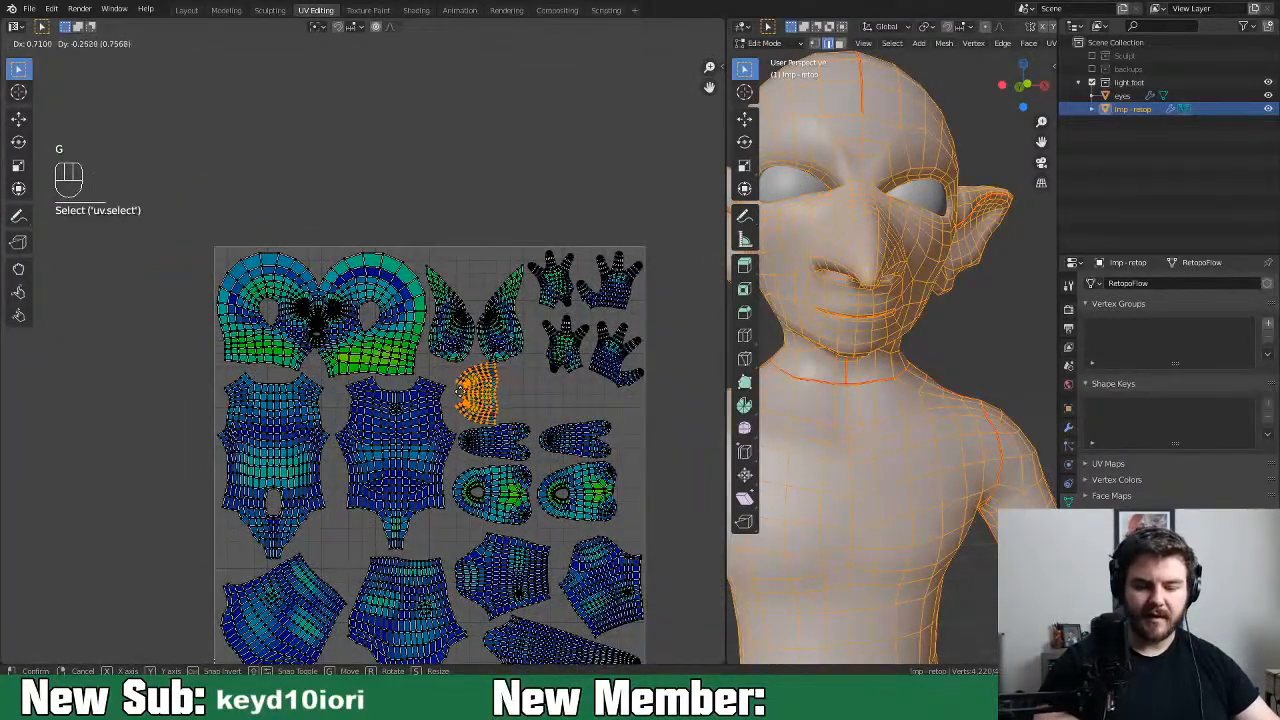
pyautogui.click(459, 397)
pyautogui.keyDown('shift'); pyautogui.moveTo(579, 415); pyautogui.dragTo(537, 417, button='middle'); pyautogui.keyUp('shift')
pyautogui.press('r')
pyautogui.click(436, 490)
pyautogui.press('g')
pyautogui.click(460, 470)
# Nudge the lower small hand island to keep it spaced from the surrounding hand islands
pyautogui.click(522, 371)
pyautogui.press('g')
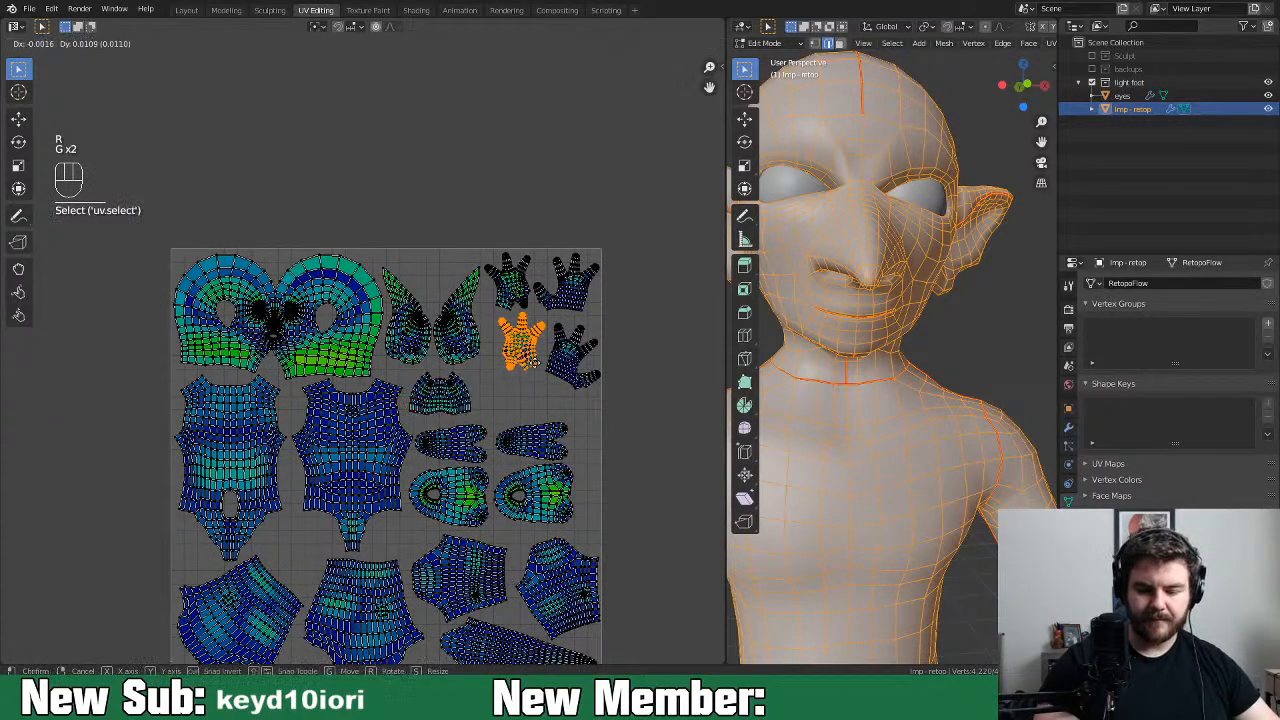
pyautogui.click(529, 375)
# Select all UV islands and scale them up slightly together to fill the UV square
pyautogui.keyDown('shift'); pyautogui.moveTo(635, 505); pyautogui.dragTo(618, 476, button='middle'); pyautogui.keyUp('shift')
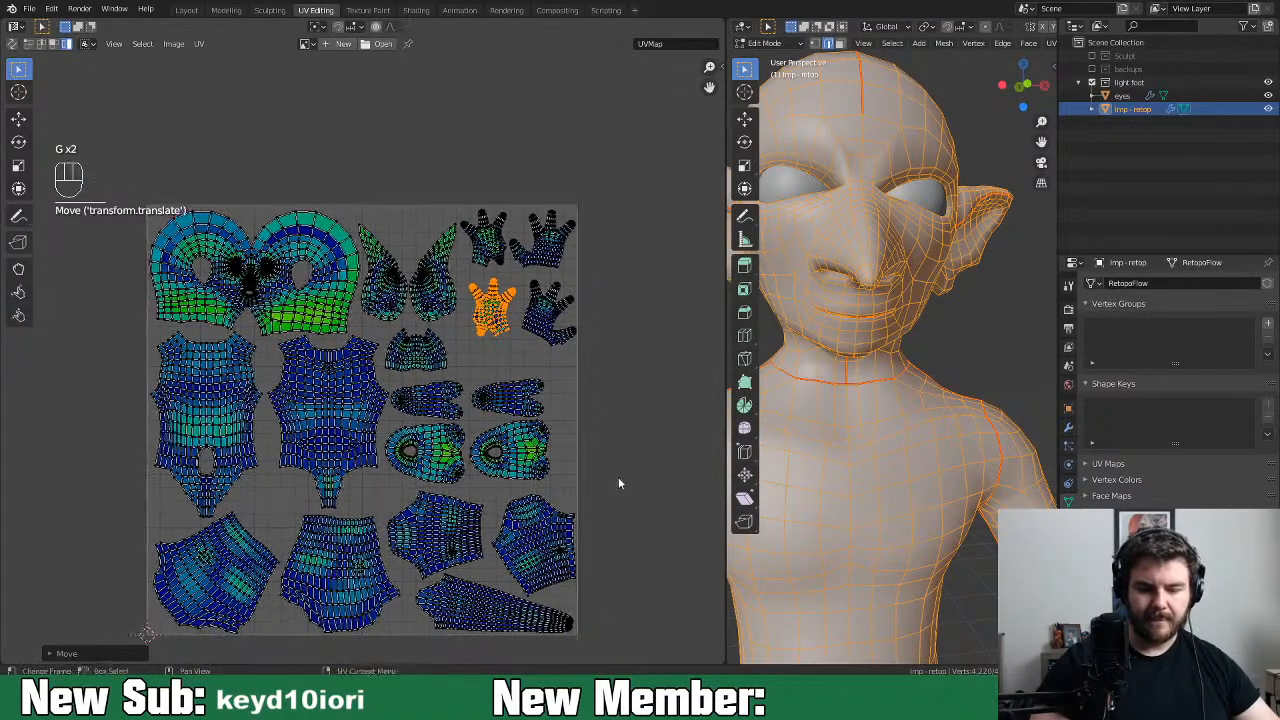
pyautogui.press('a')
pyautogui.press('s')
pyautogui.click(620, 483)
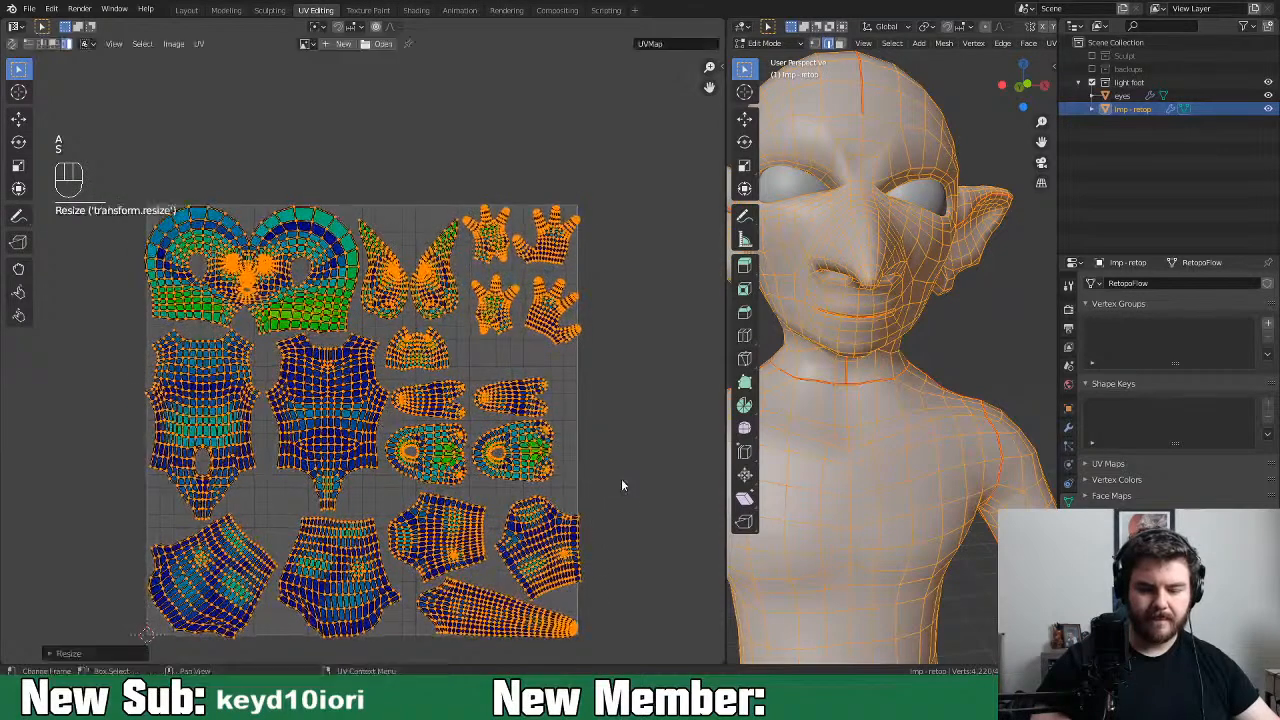
# Shift the head island slightly right and down so it sits inside the UV square's border
pyautogui.click(306, 315)
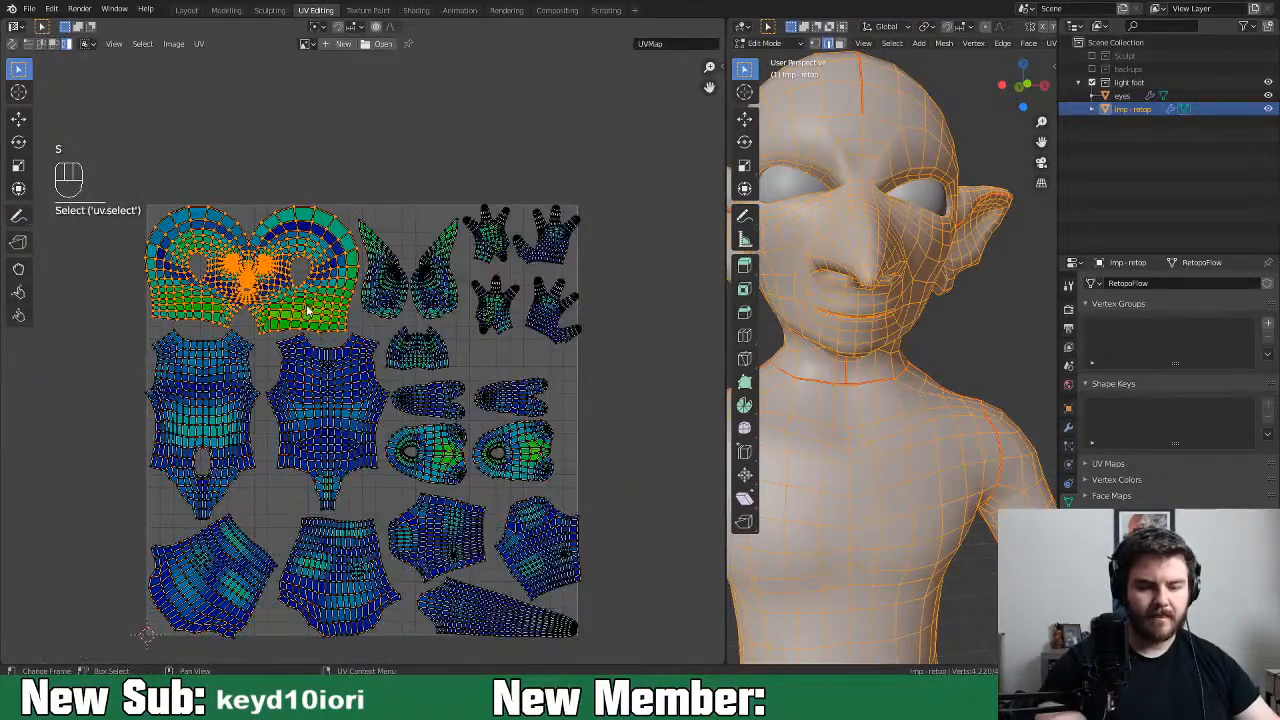
pyautogui.press('g')
pyautogui.click(308, 313)
# Reposition both ear islands slightly higher between the head and hand islands, adjusting the first ear's rotation
pyautogui.click(393, 300)
pyautogui.press('g')
pyautogui.click(400, 296)
pyautogui.press('r')
pyautogui.click(423, 303)
pyautogui.press('g')
pyautogui.click(413, 306)
pyautogui.click(434, 298)
pyautogui.press('g')
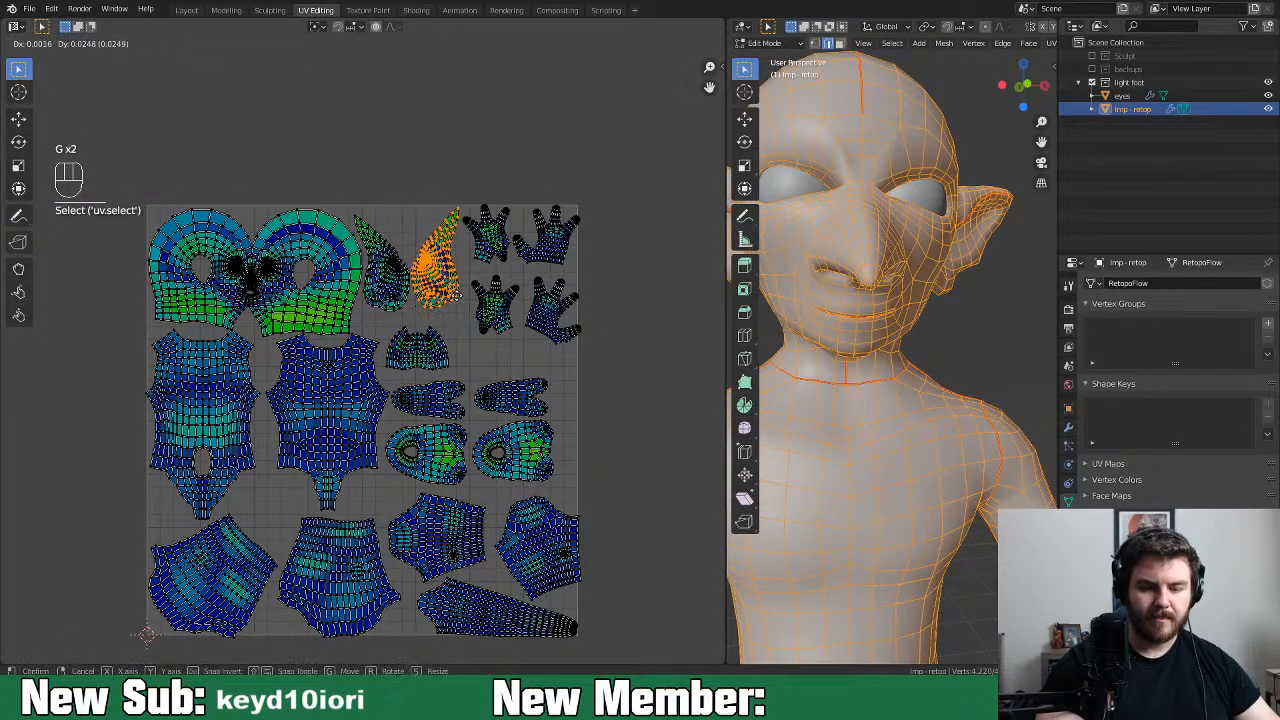
pyautogui.click(463, 309)
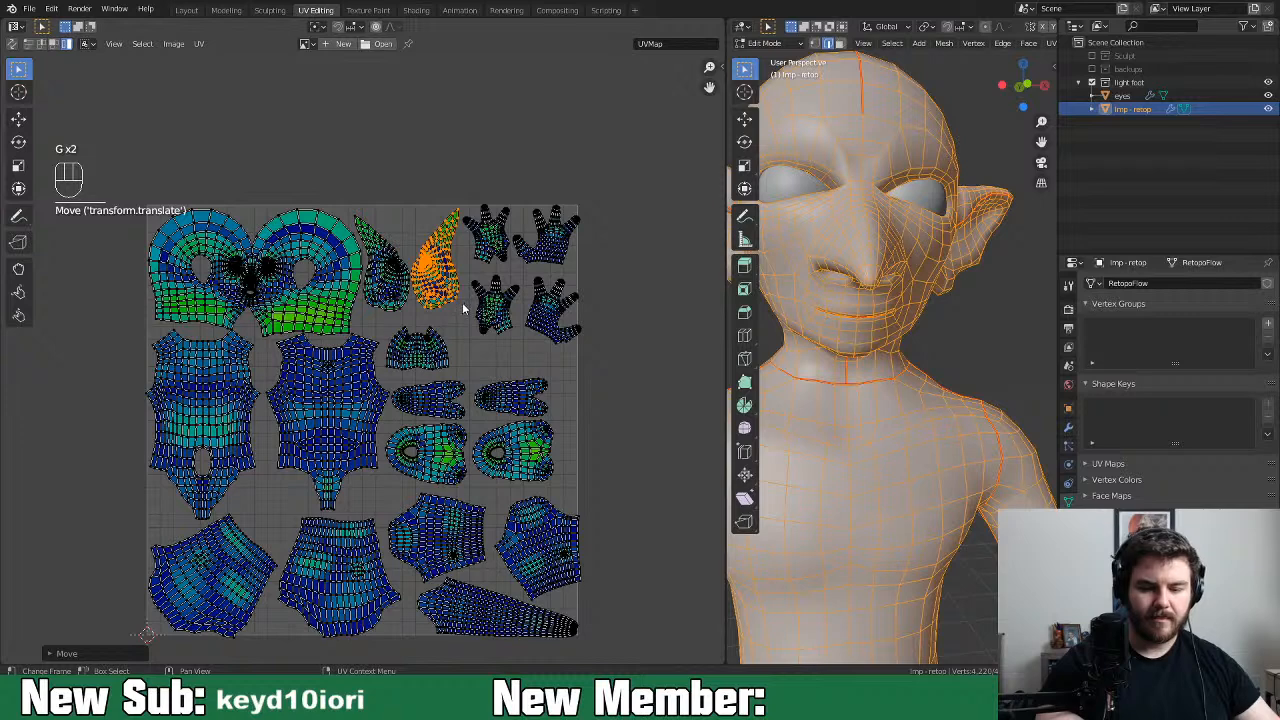
# Move the lower larger hand island left and down so it stays inside the UV square's edge
pyautogui.click(556, 320)
pyautogui.press('g')
pyautogui.click(613, 310)
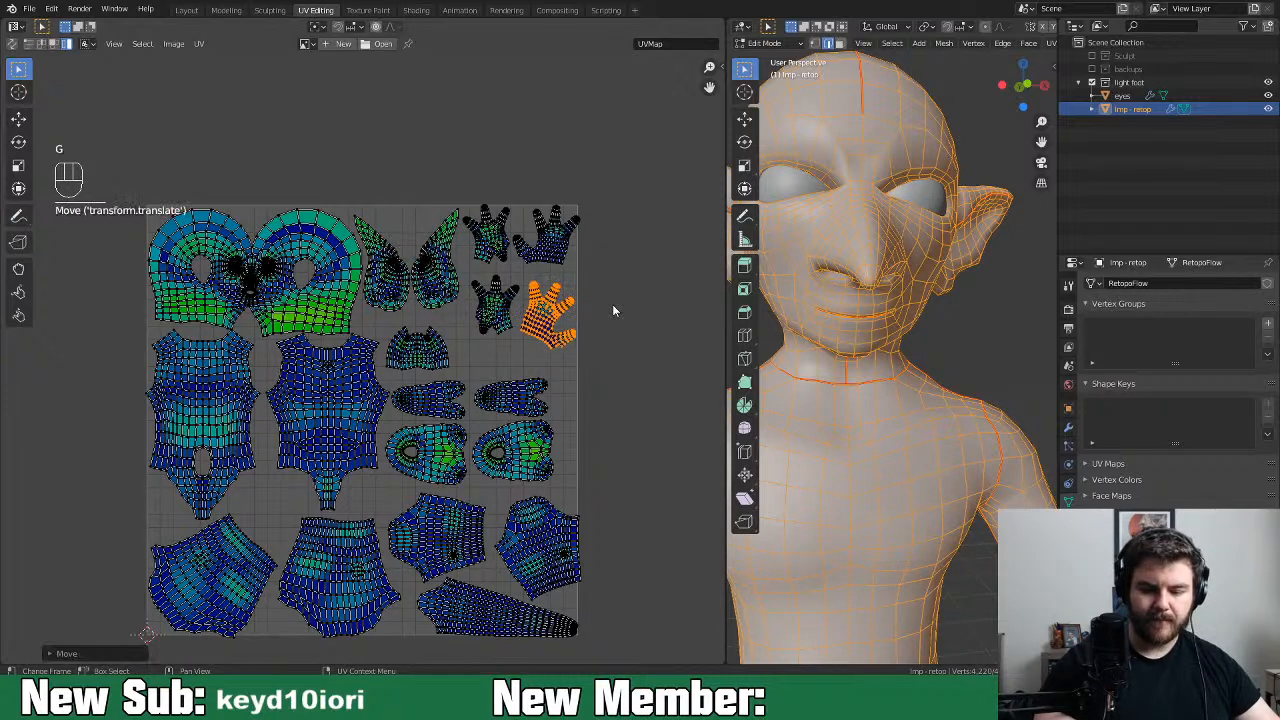
pyautogui.click(504, 322)
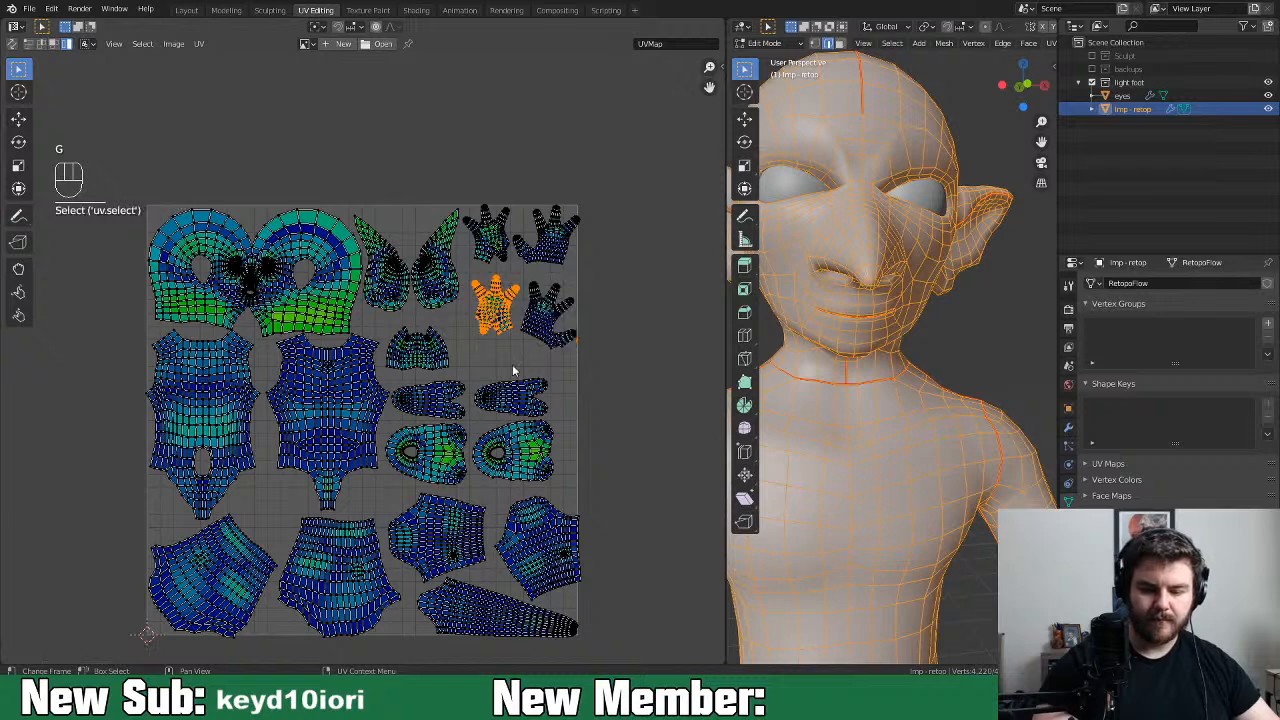
# Move the two smaller limb islands up, pulling the outer one left inside the UV square's edge
pyautogui.click(549, 558)
pyautogui.press('g')
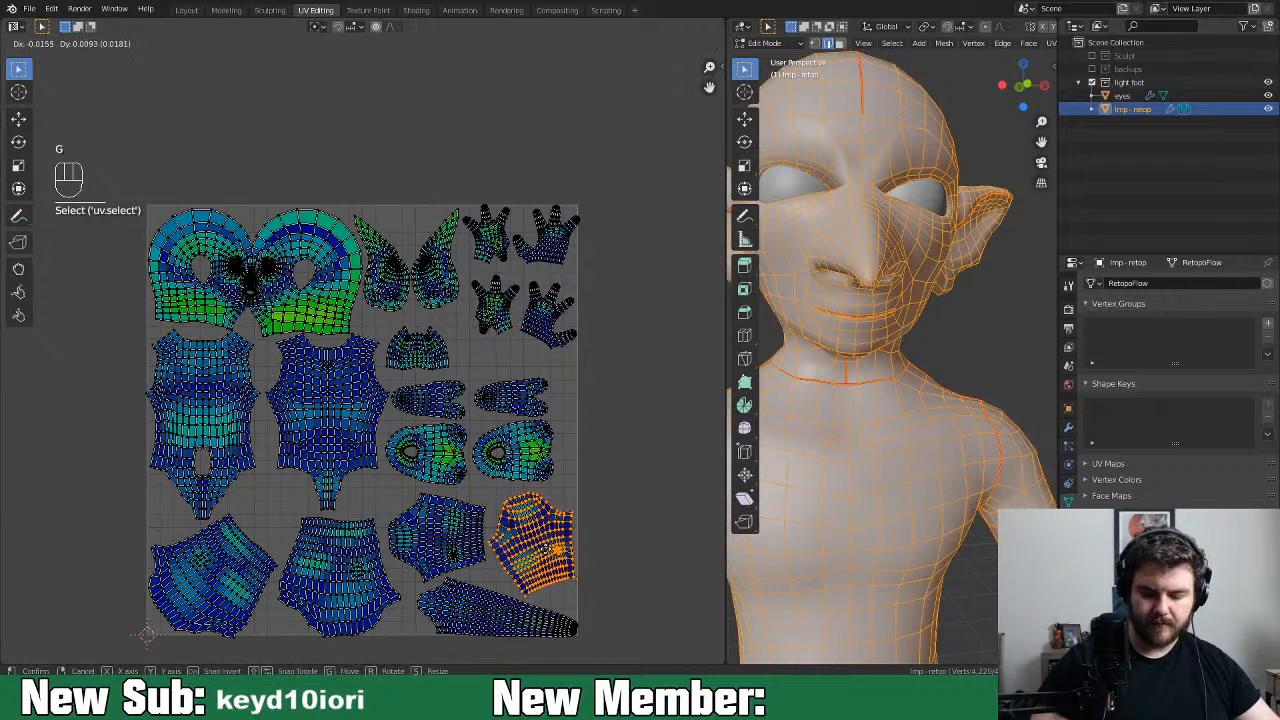
pyautogui.click(522, 627)
pyautogui.click(451, 553)
pyautogui.press('g')
pyautogui.click(454, 541)
# Shift the long tapered island left and adjust its rotation to fit along the UV square's lower edge
pyautogui.click(514, 612)
pyautogui.press('g')
pyautogui.click(537, 607)
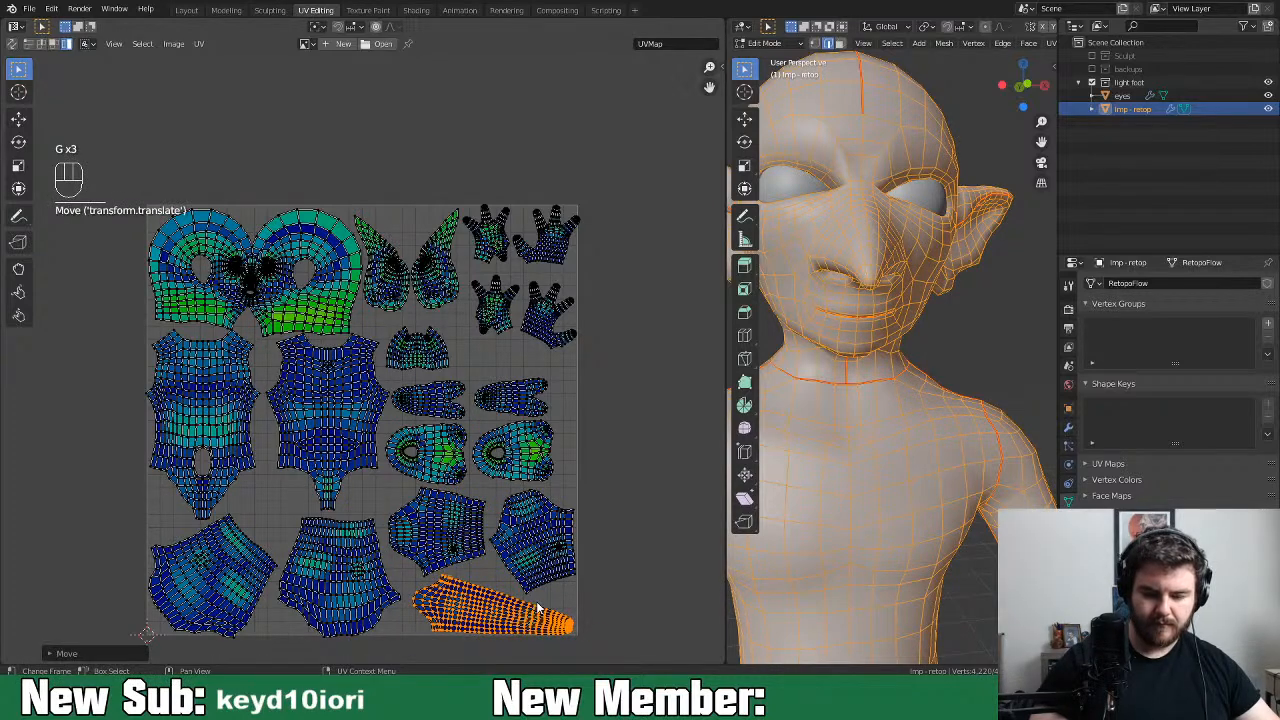
pyautogui.press('r')
pyautogui.click(577, 592)
pyautogui.press('g')
pyautogui.click(563, 607)
# Move the two leg islands along the UV square's lower edge slightly upward so they sit fully inside it
pyautogui.click(350, 605)
pyautogui.press('g')
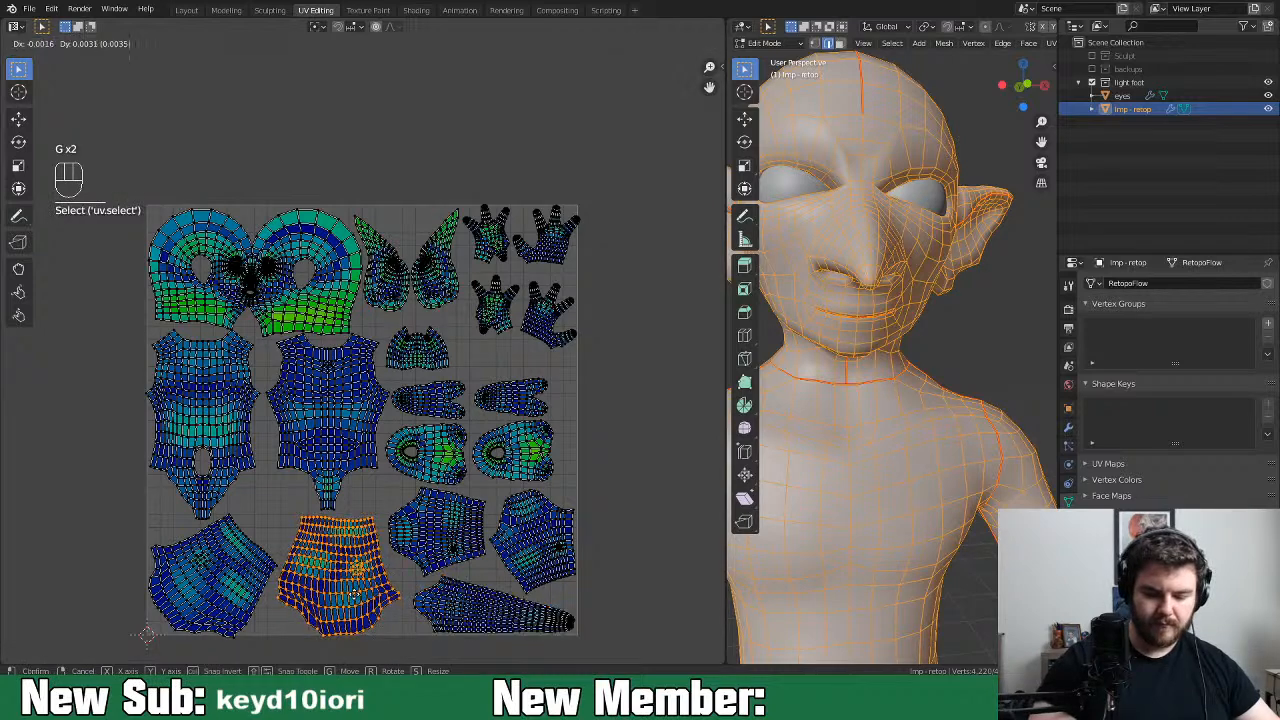
pyautogui.click(355, 596)
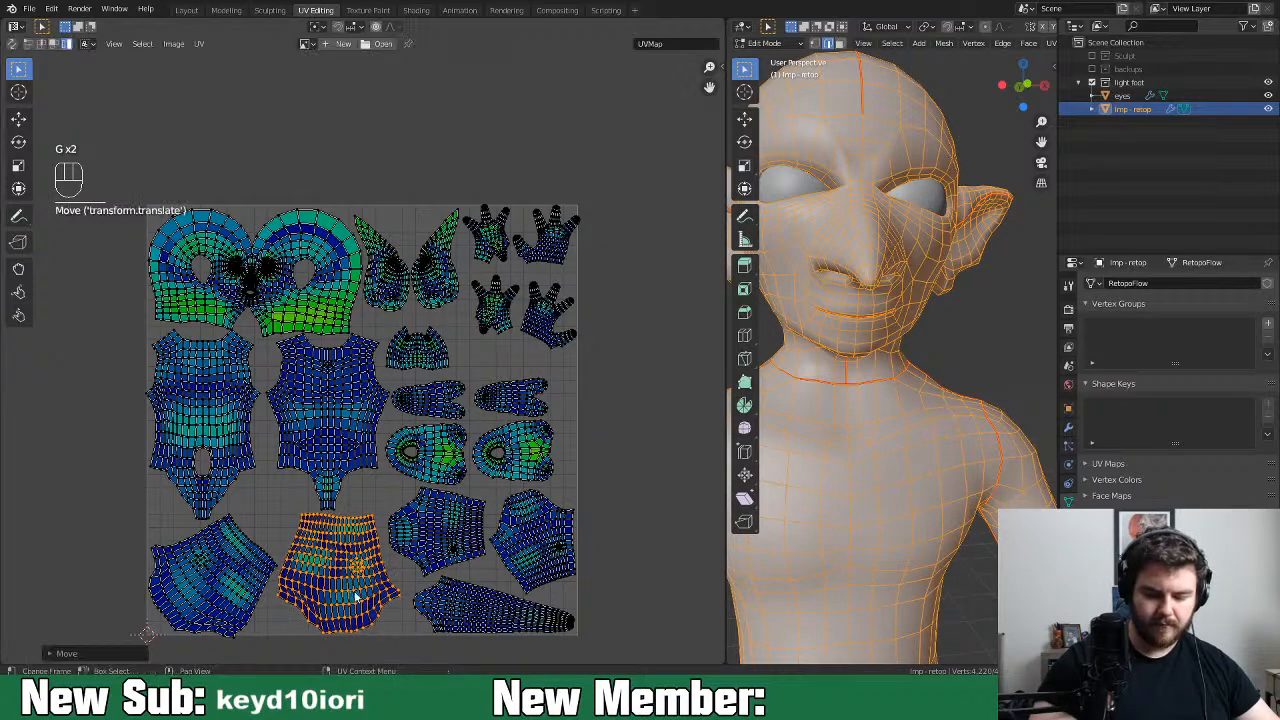
pyautogui.click(228, 608)
pyautogui.press('g')
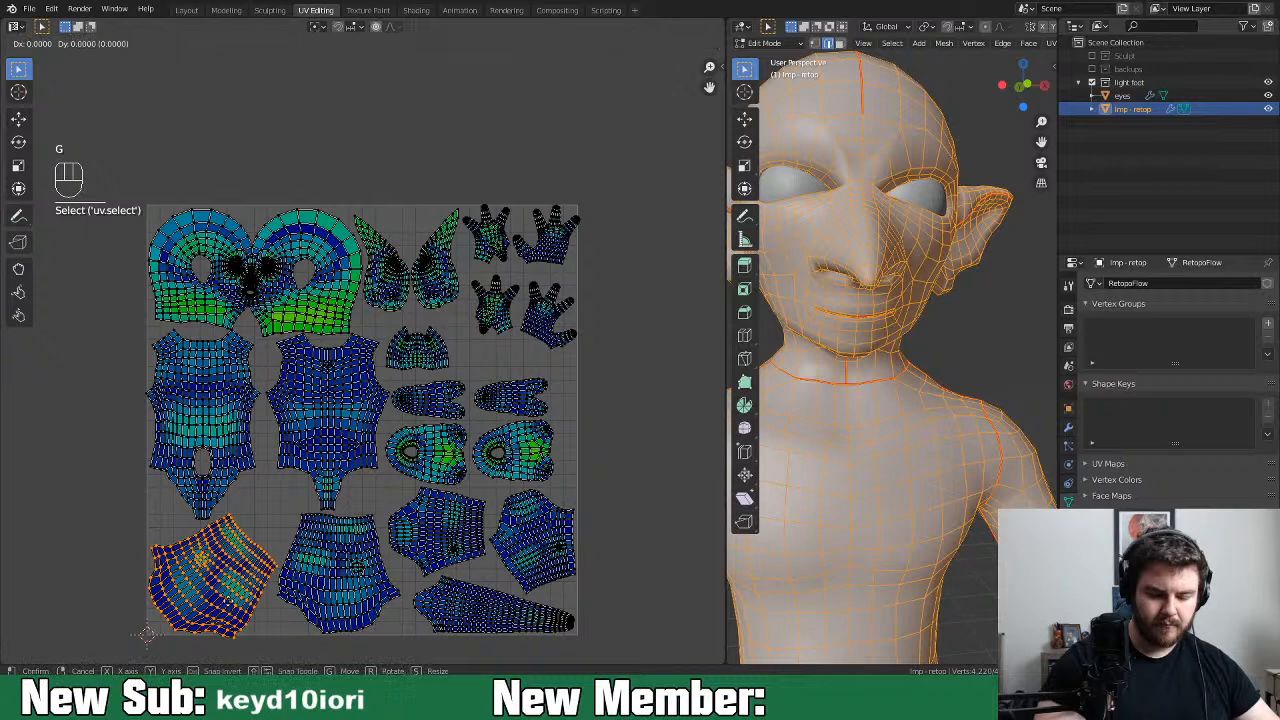
pyautogui.press('y')
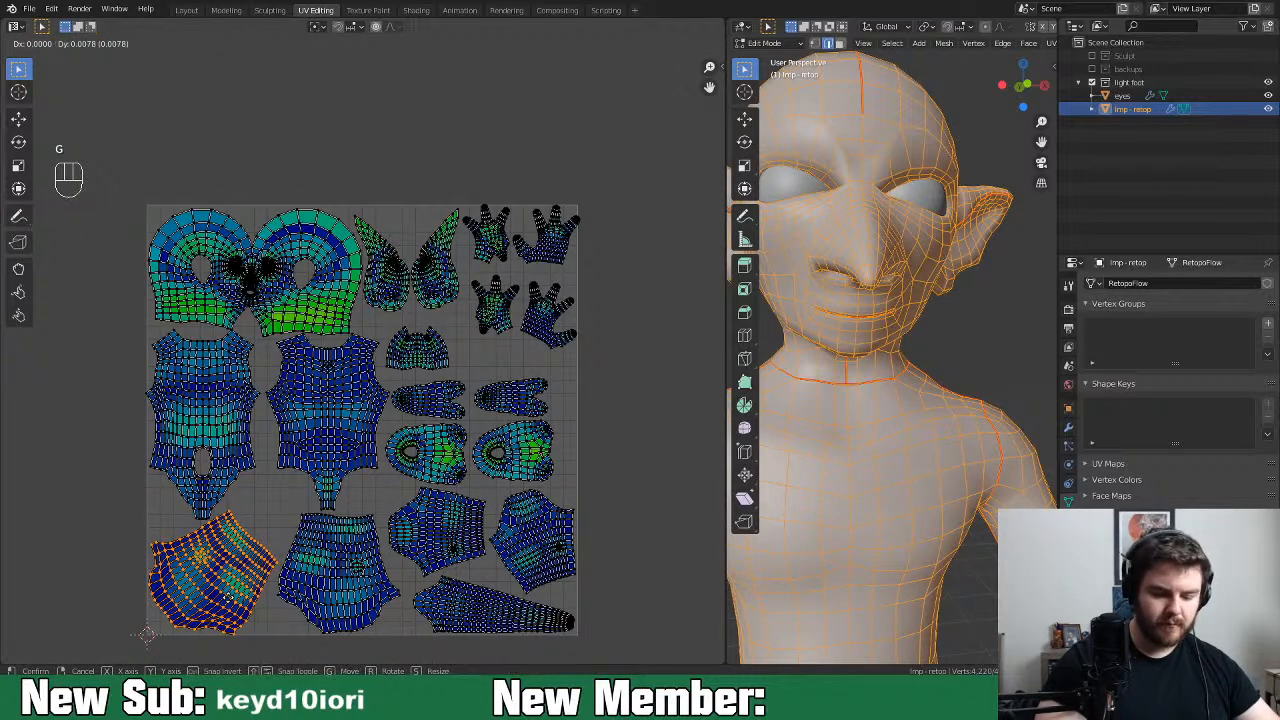
pyautogui.click(276, 568)
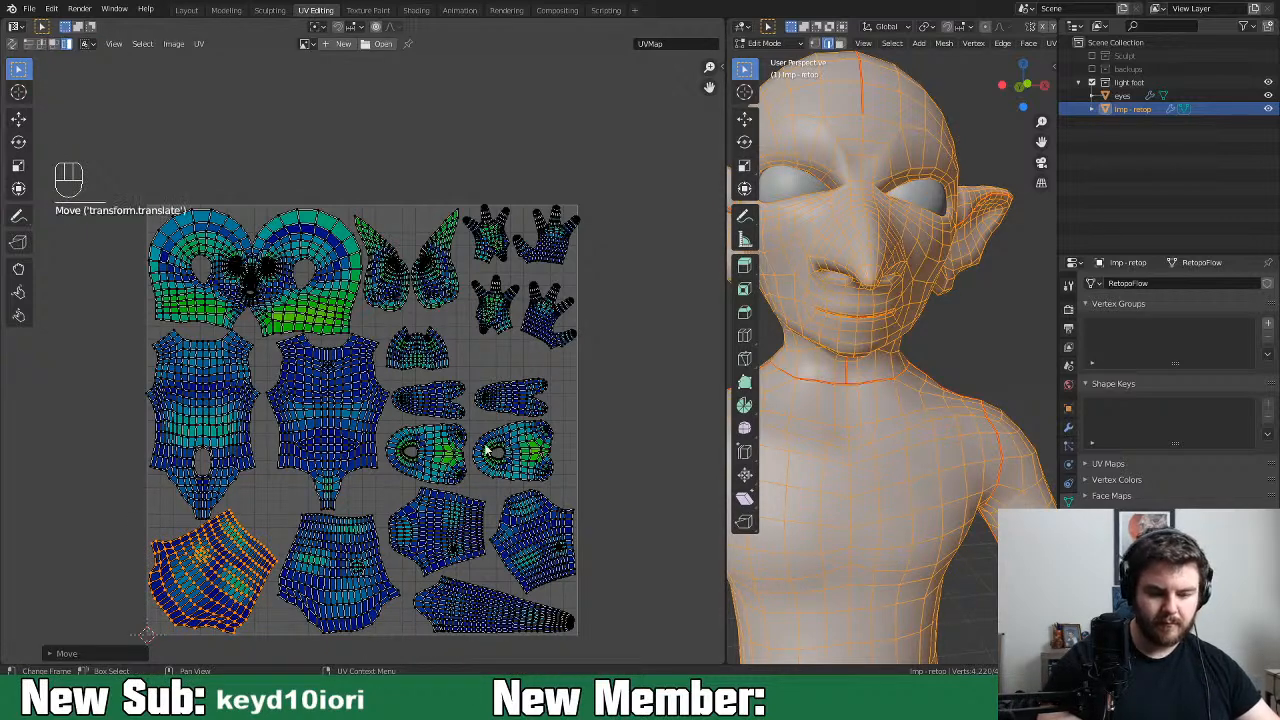
# Reposition the outer torso island away from the UV square's edge, adjusting its rotation slightly
pyautogui.click(230, 440)
pyautogui.press('g')
pyautogui.click(240, 432)
pyautogui.press('r')
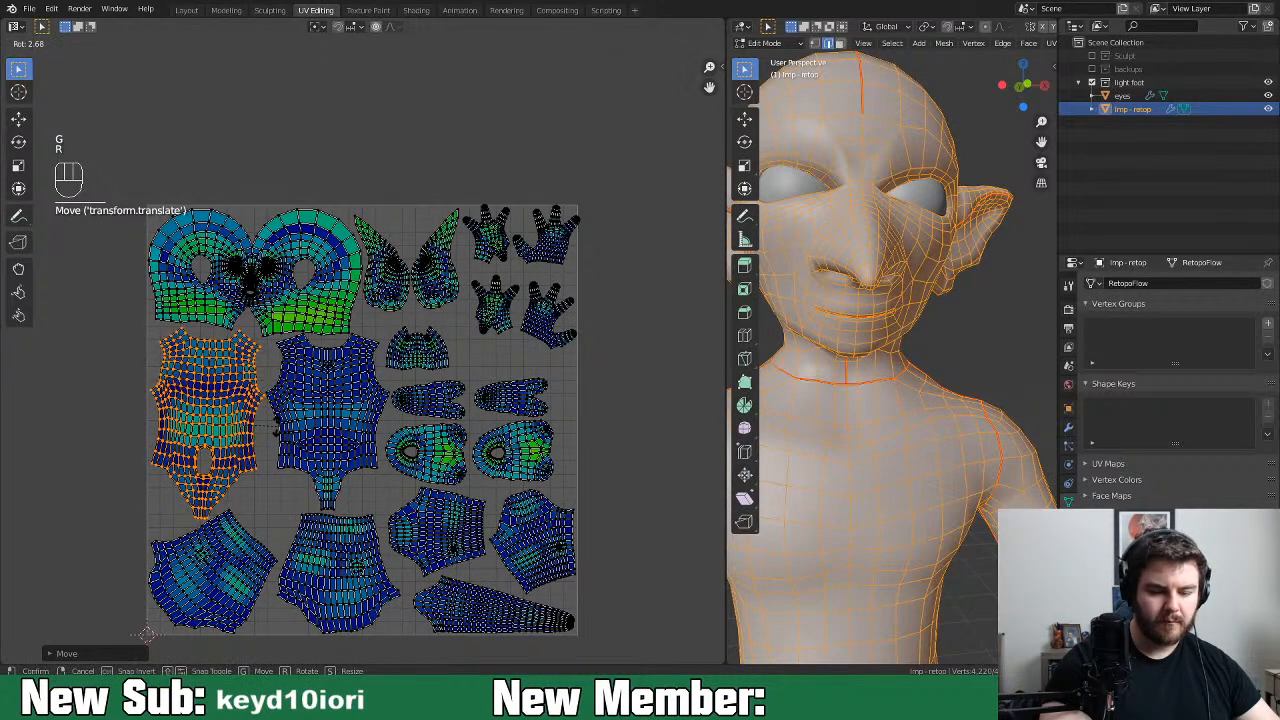
pyautogui.click(280, 432)
pyautogui.press('r')
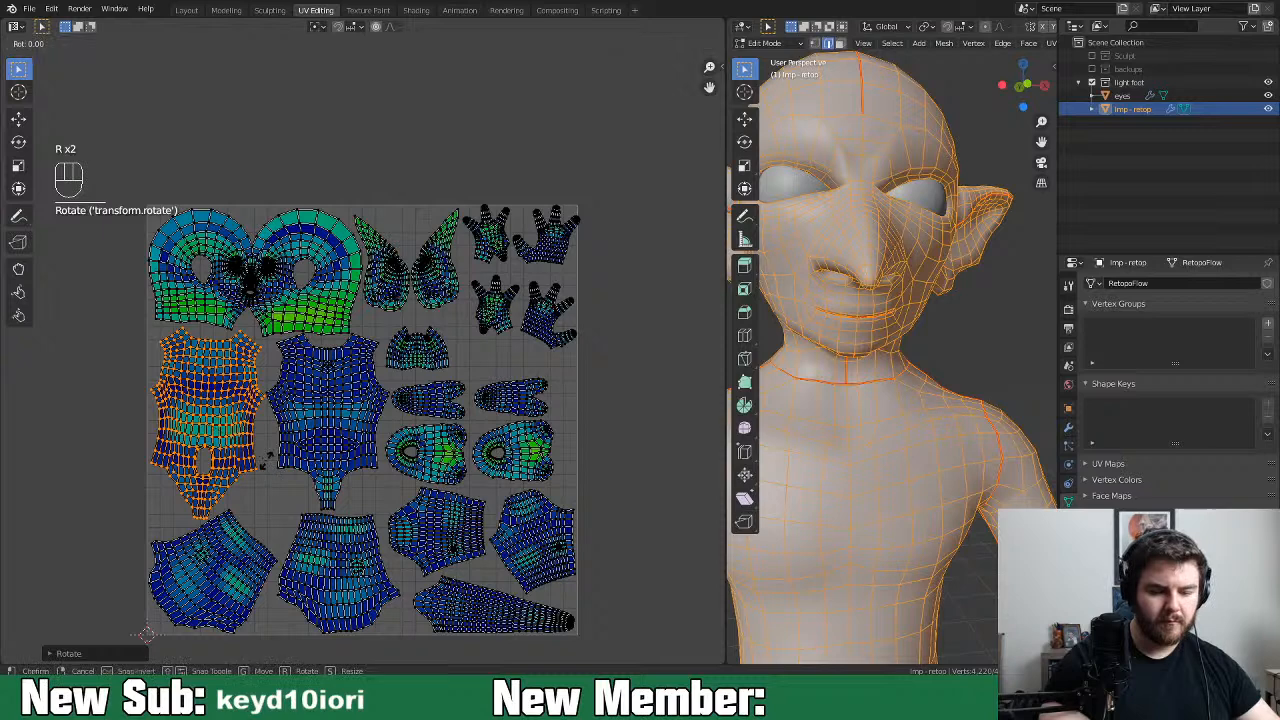
pyautogui.click(268, 468)
pyautogui.press('g')
pyautogui.click(258, 462)
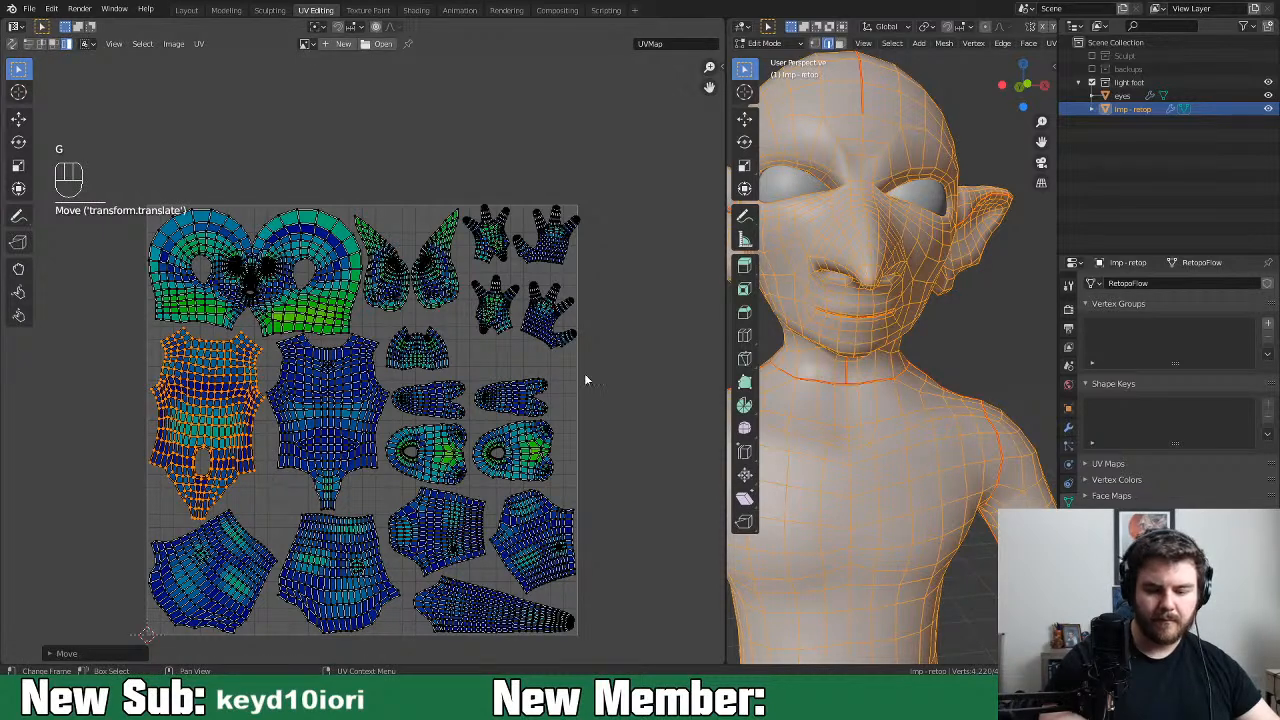
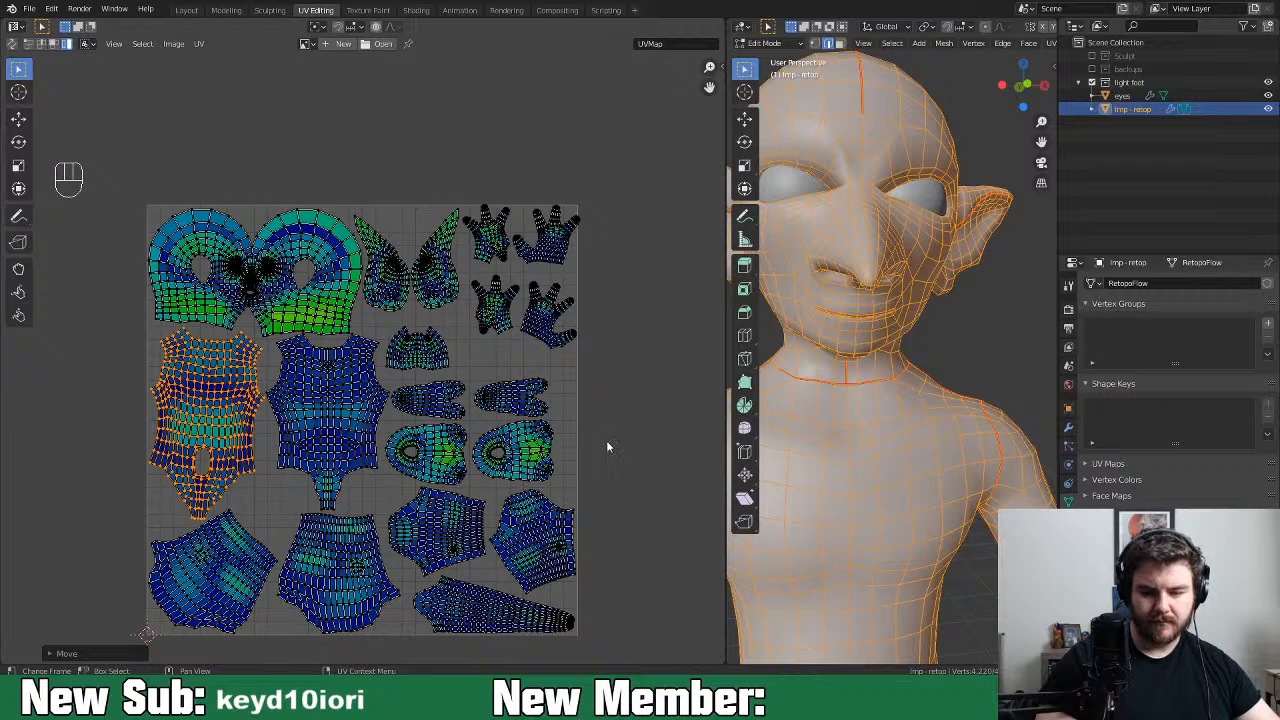
# Move the lower pair of hand islands down beside the small toothed island
pyautogui.click(495, 318)
pyautogui.press('g')
pyautogui.click(548, 320)
pyautogui.press('g')
pyautogui.click(535, 337)
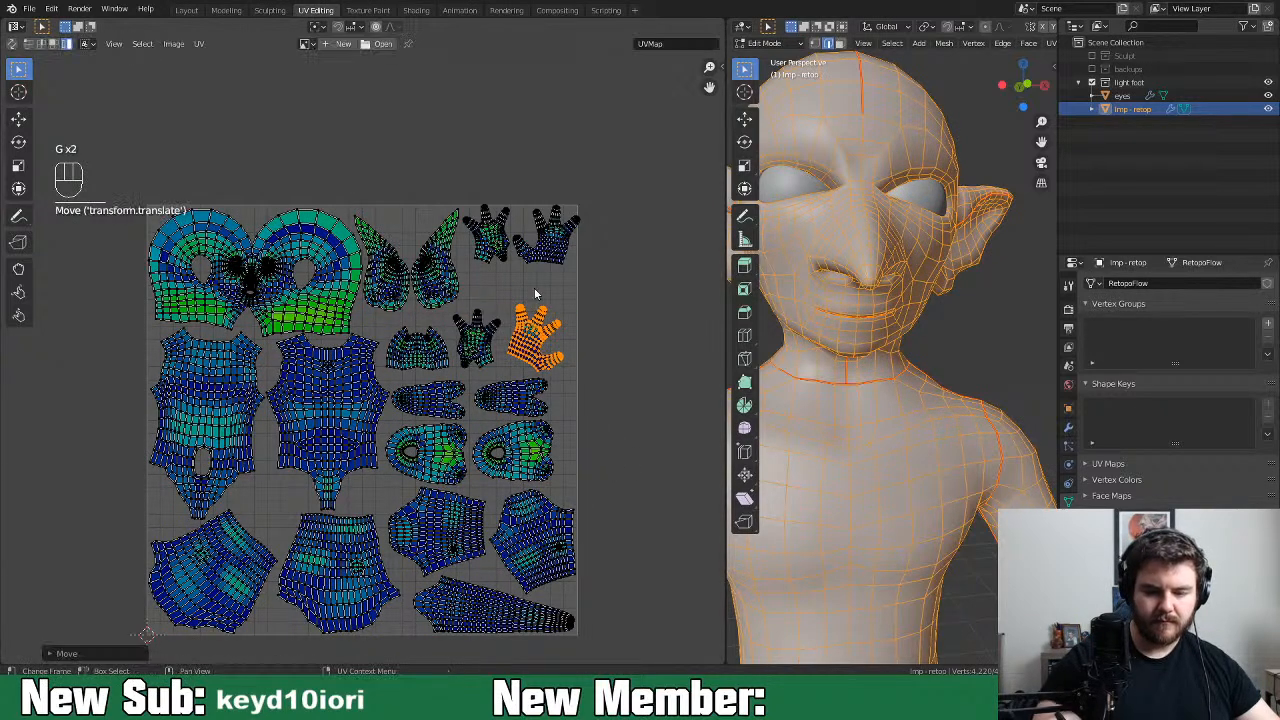
# Move the upper pair of hand islands down from the UV square's top edge, rotating the larger one to fit
pyautogui.click(490, 240)
pyautogui.press('g')
pyautogui.click(496, 290)
pyautogui.click(550, 240)
pyautogui.press('g')
pyautogui.click(586, 290)
pyautogui.press('r')
pyautogui.click(582, 267)
pyautogui.press('g')
pyautogui.click(578, 267)
# Check the spacing around the small toothed island and save the file
pyautogui.moveTo(578, 267); pyautogui.dragTo(546, 290, button='middle')
pyautogui.scroll(6, 304, 335)
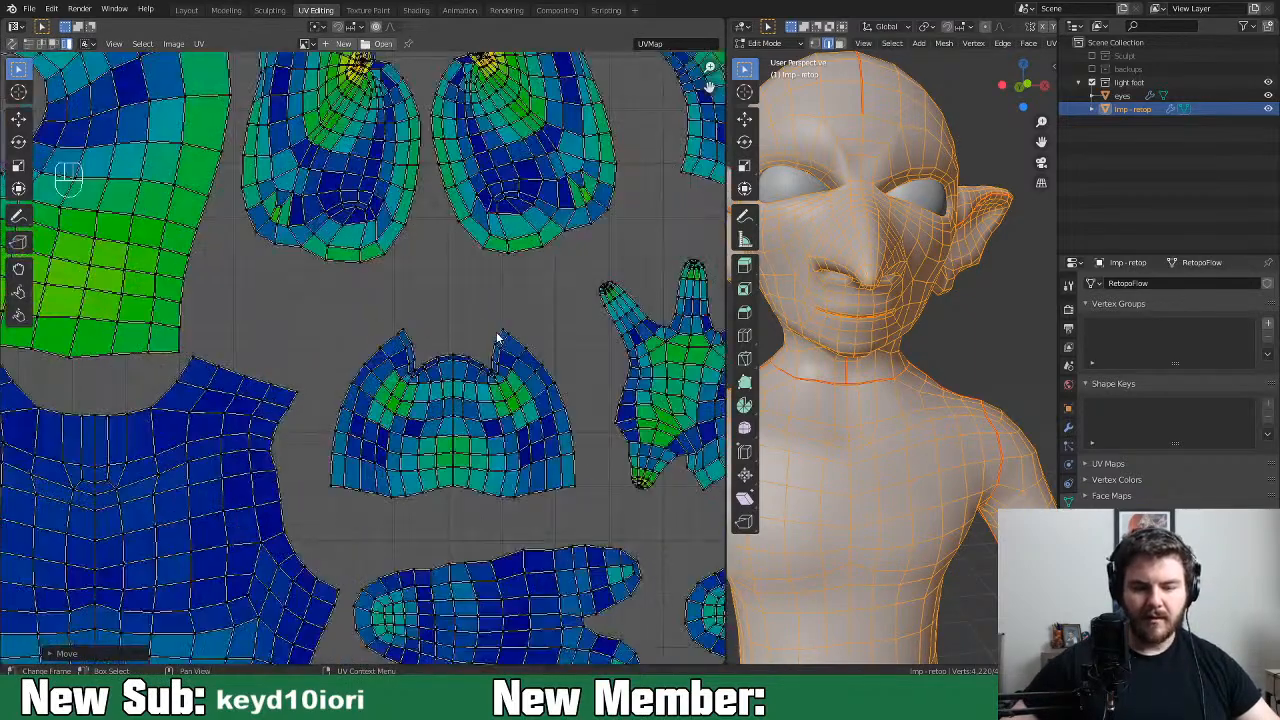
pyautogui.scroll(-5, 505, 336)
pyautogui.moveTo(447, 427); pyautogui.dragTo(441, 348, button='middle')
pyautogui.scroll(-2, 464, 354)
pyautogui.hotkey('ctrl', 's')
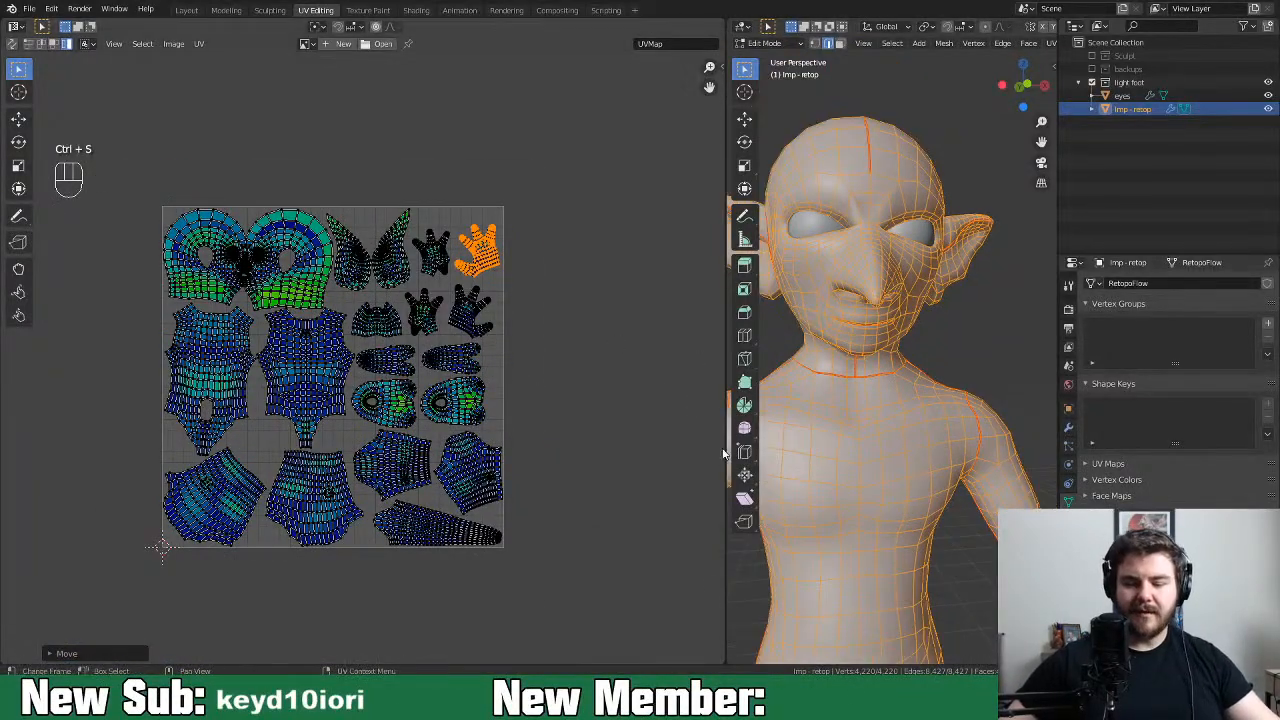
# Enlarge the 3D viewport beside the UV layout and switch to the Texture Paint workspace
pyautogui.moveTo(727, 421); pyautogui.dragTo(332, 421)
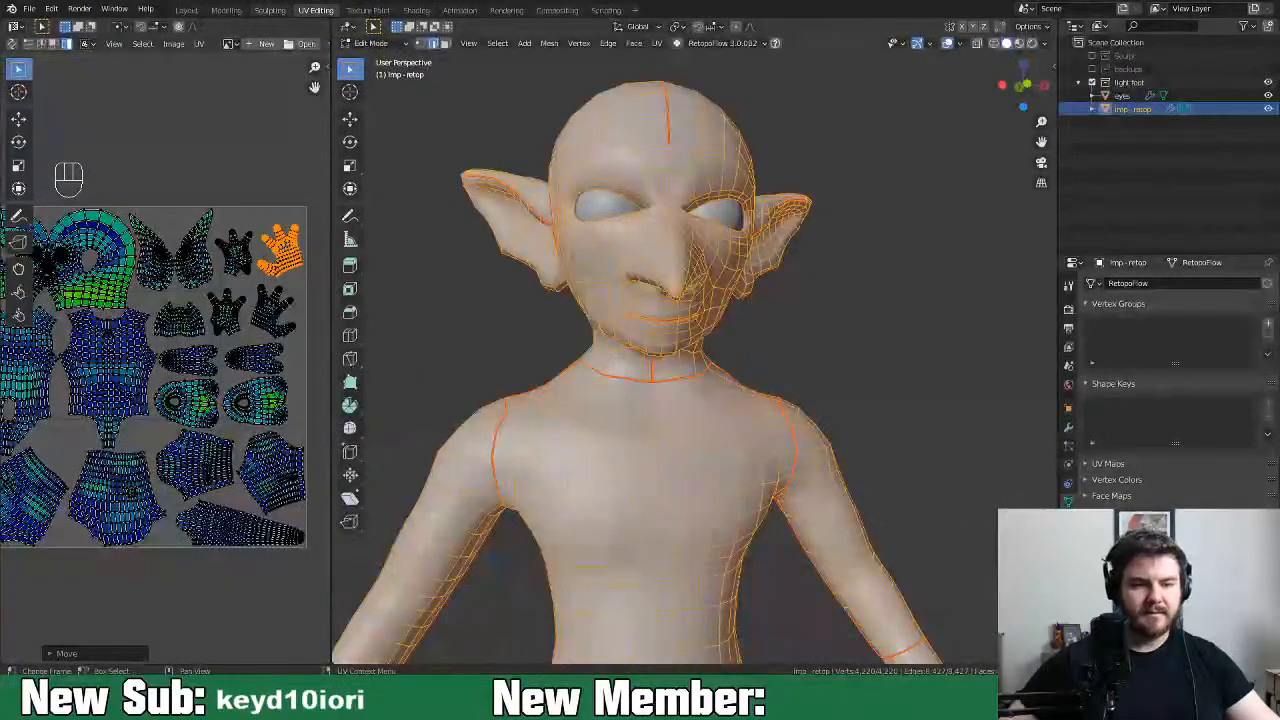
pyautogui.click(186, 10)
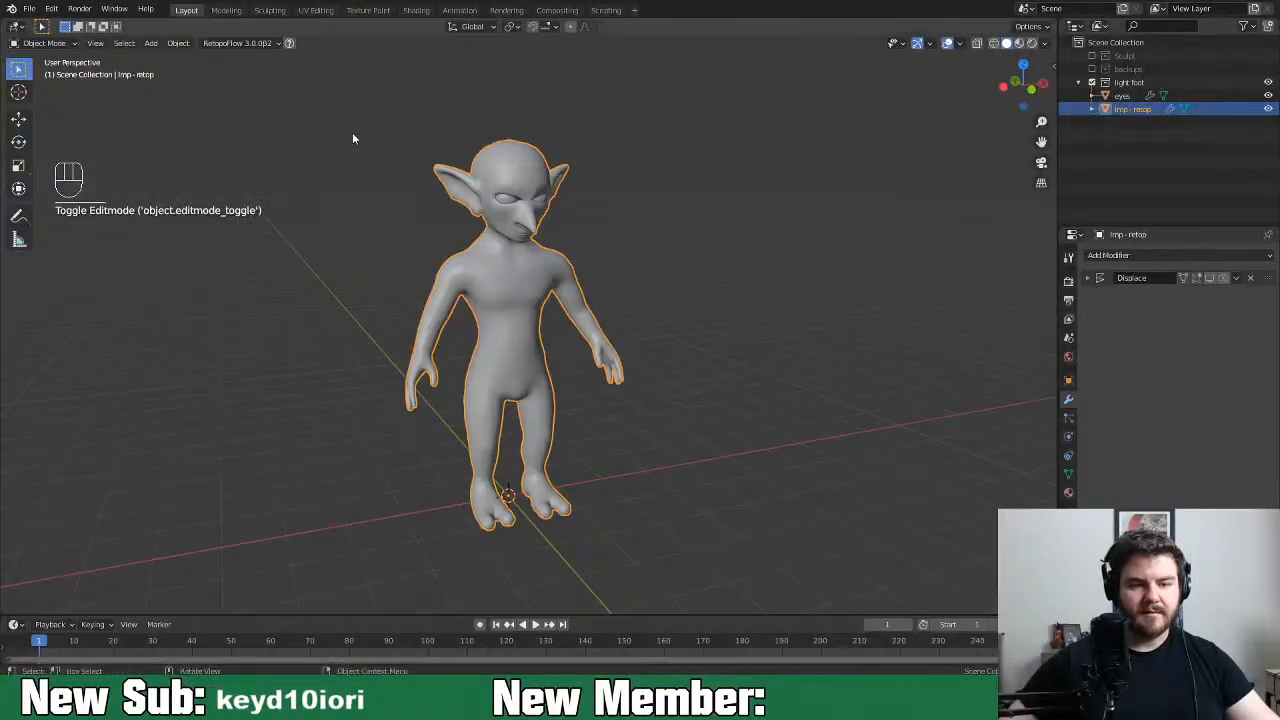
pyautogui.click(372, 11)
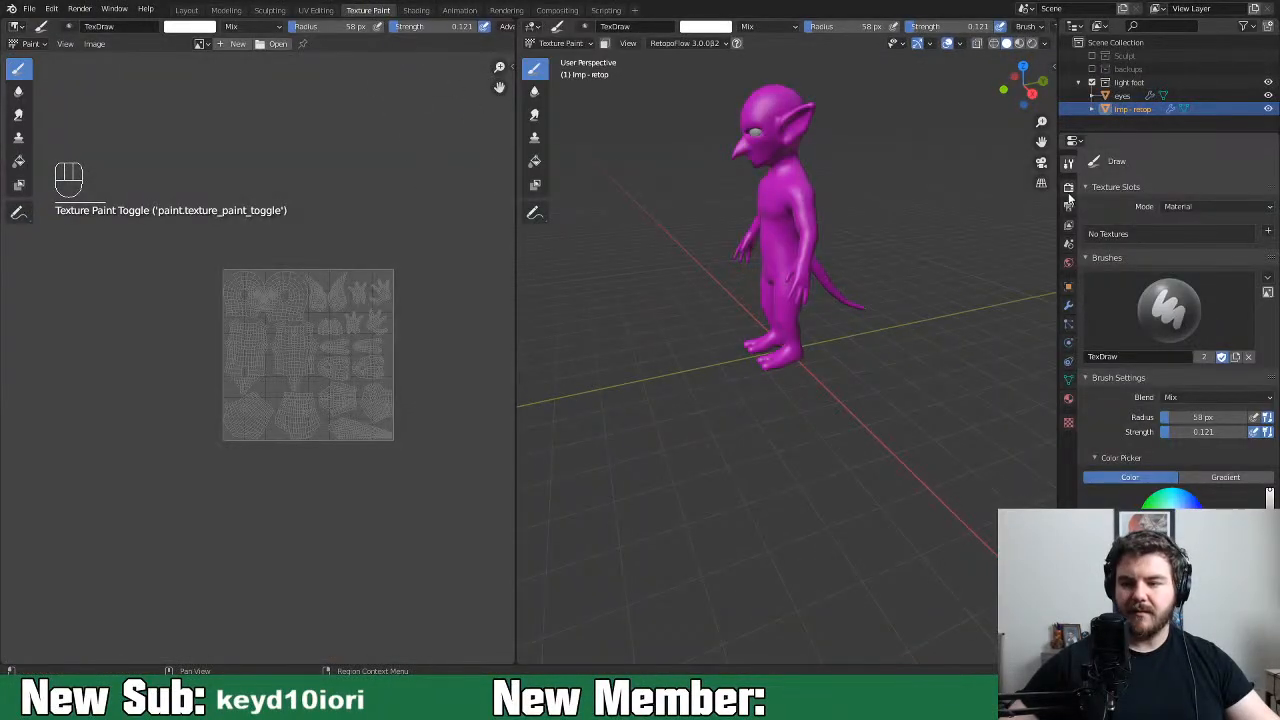
pyautogui.click(1268, 231)
pyautogui.click(1221, 247)
pyautogui.click(1221, 289)
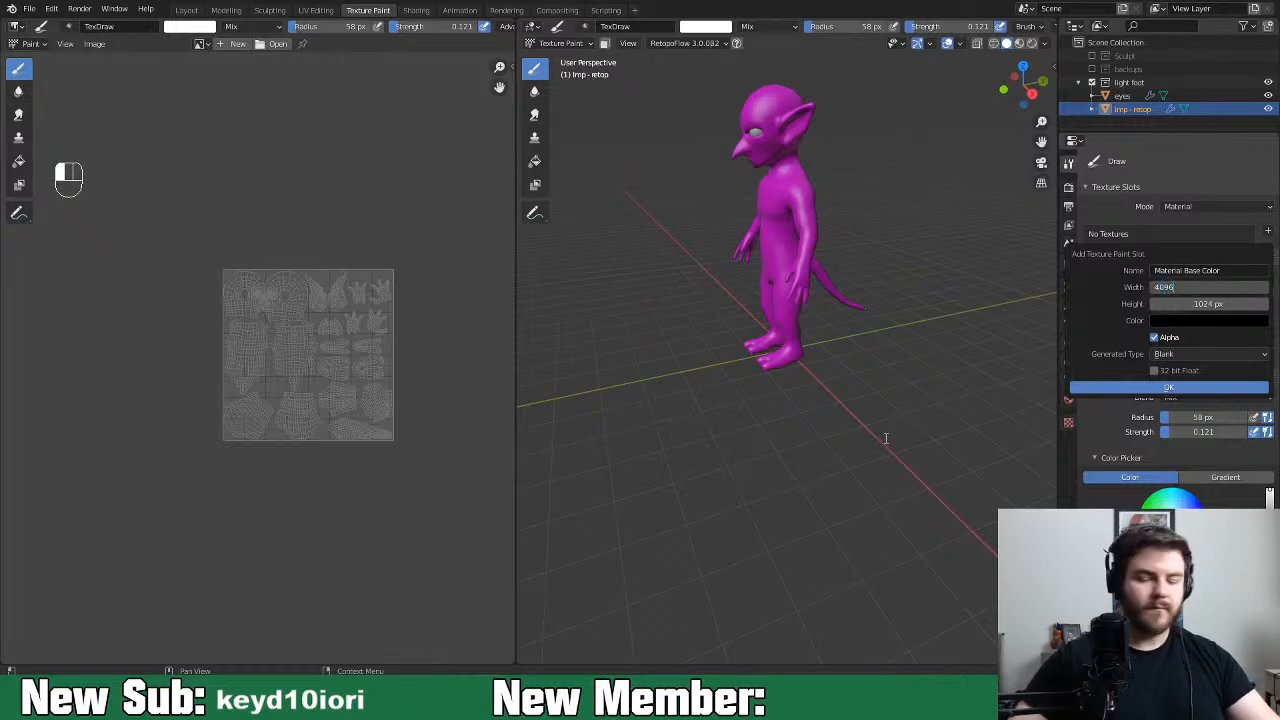
pyautogui.click(1172, 308)
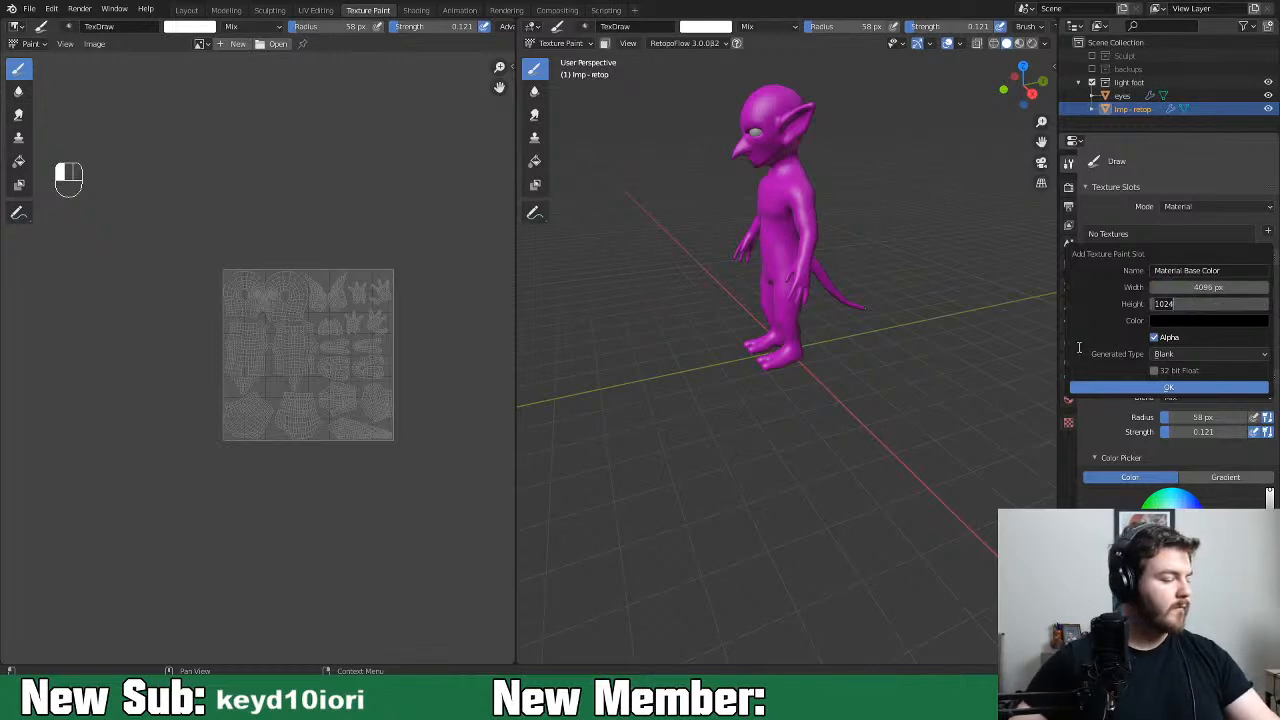
pyautogui.press('Return')
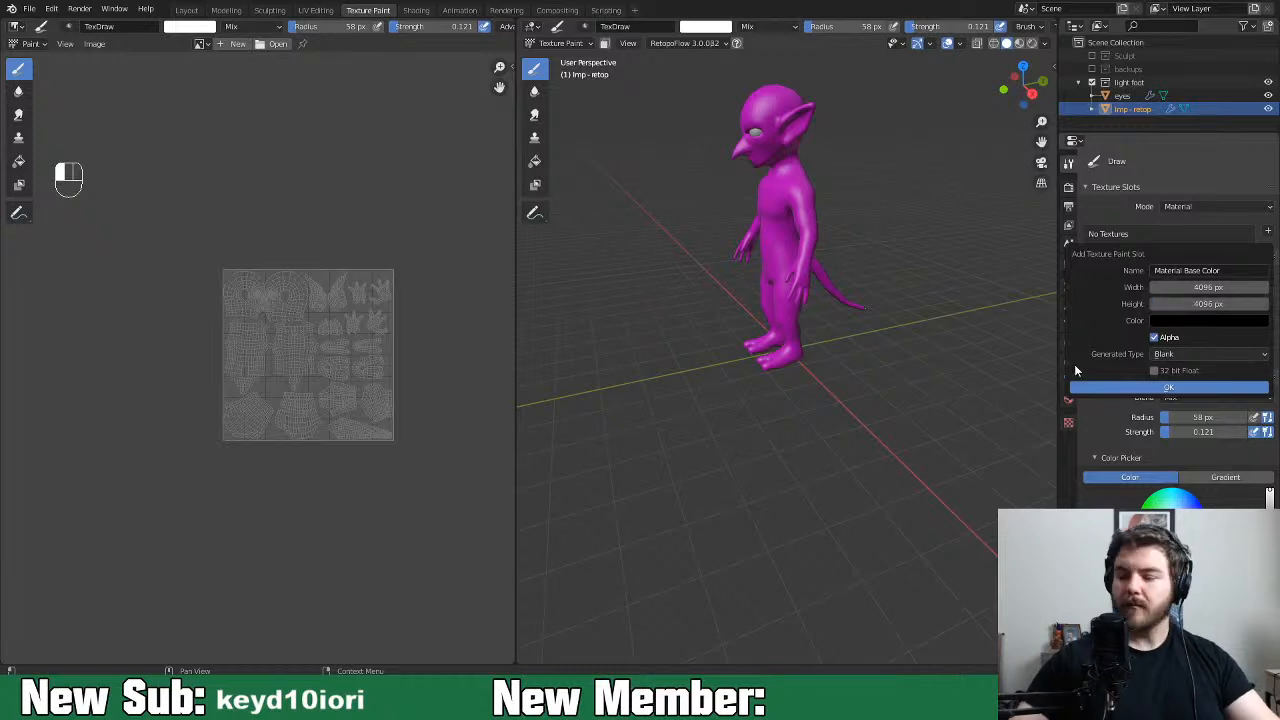
pyautogui.click(1184, 355)
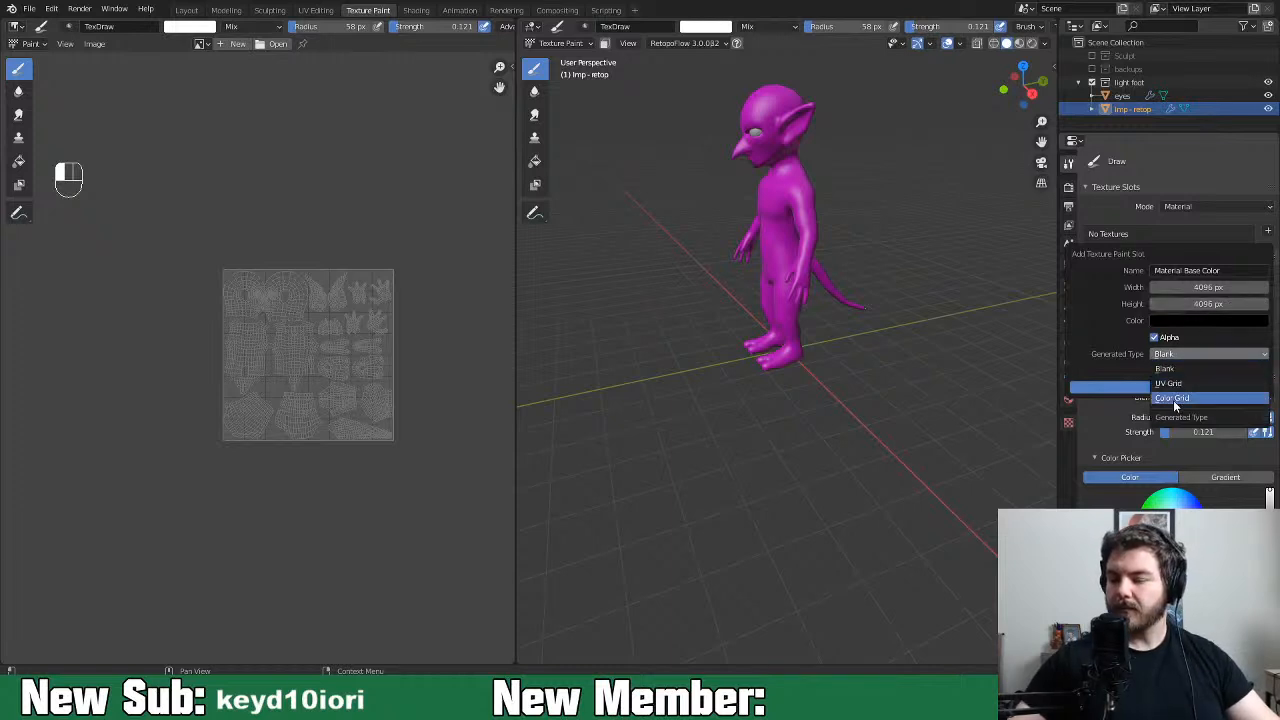
pyautogui.click(1174, 399)
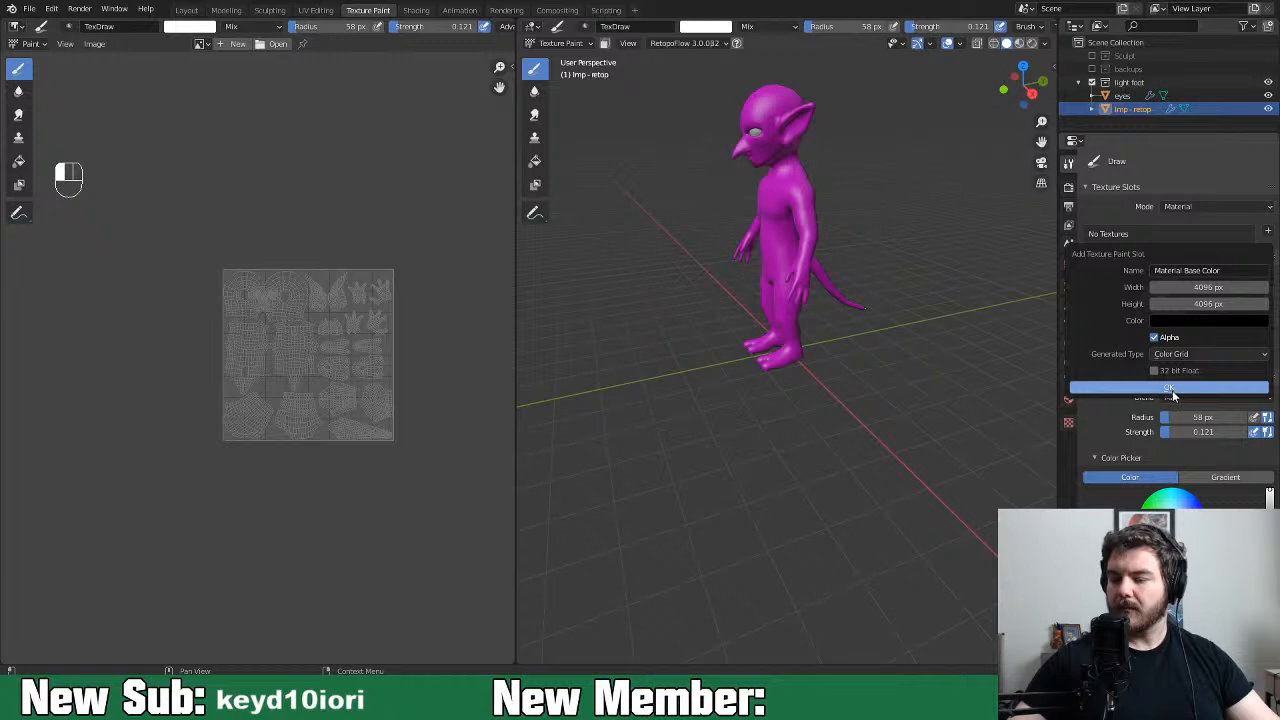
pyautogui.click(1174, 392)
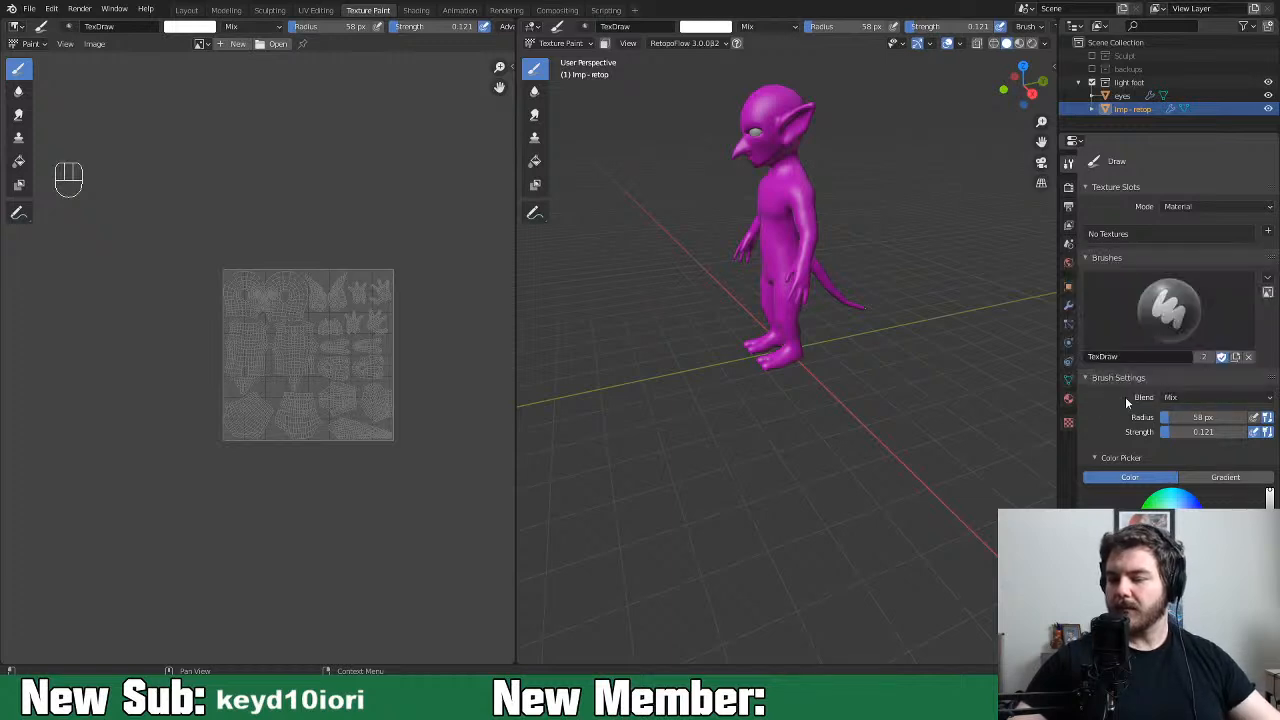
# Rename the character's material to Imp
pyautogui.click(1068, 401)
pyautogui.click(1121, 217)
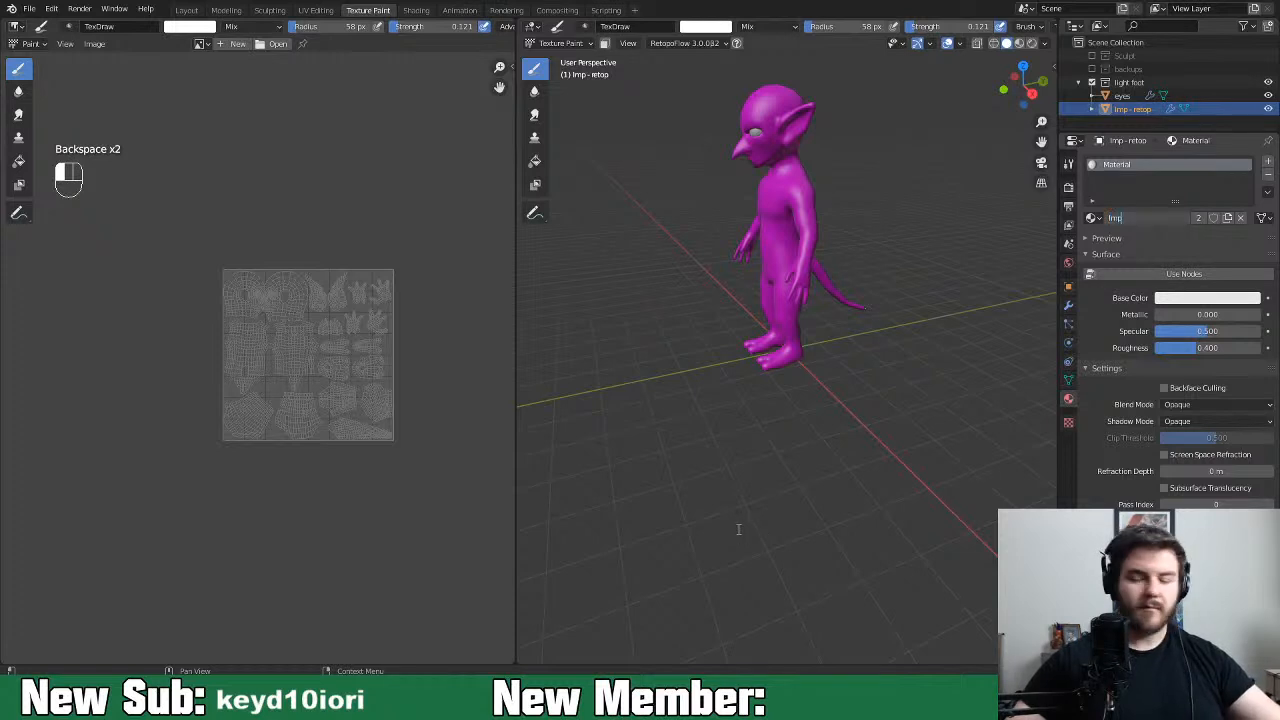
pyautogui.press('Return')
# Add a Base Color texture paint slot named Imp Base Color, 4096 × 4096 px, with the Color Grid generated type
pyautogui.click(1068, 162)
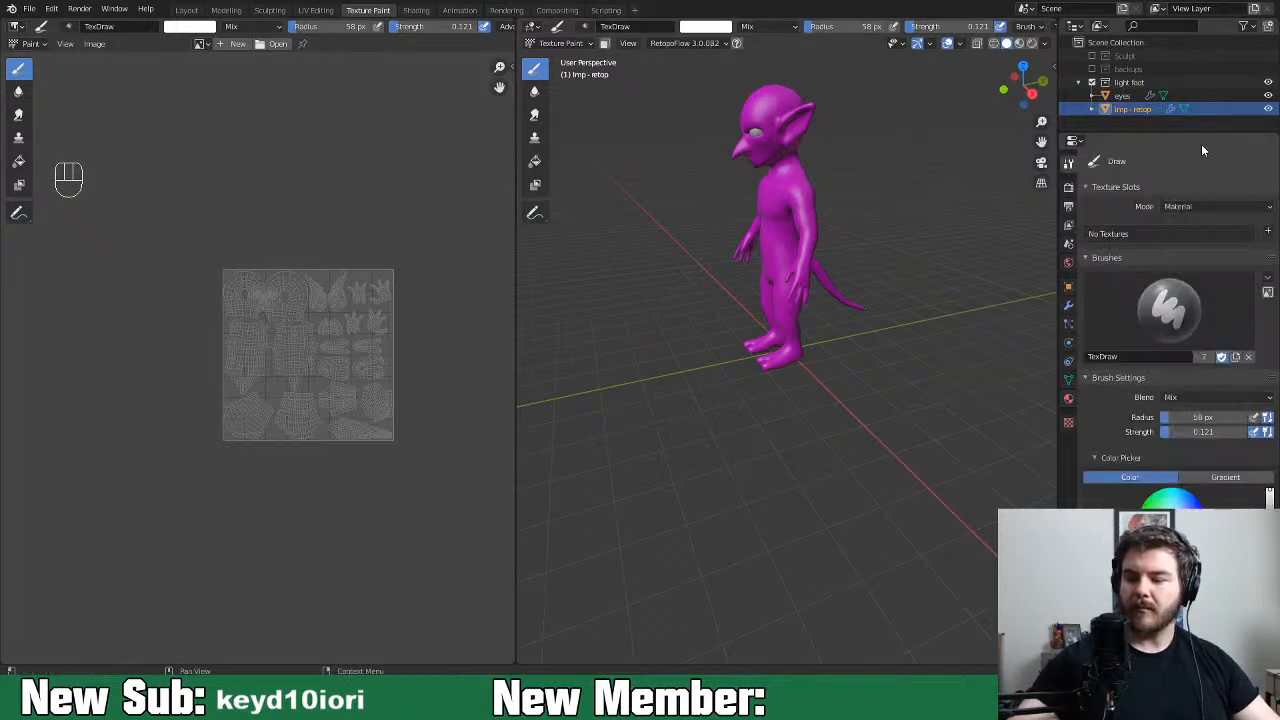
pyautogui.click(1268, 231)
pyautogui.click(1258, 246)
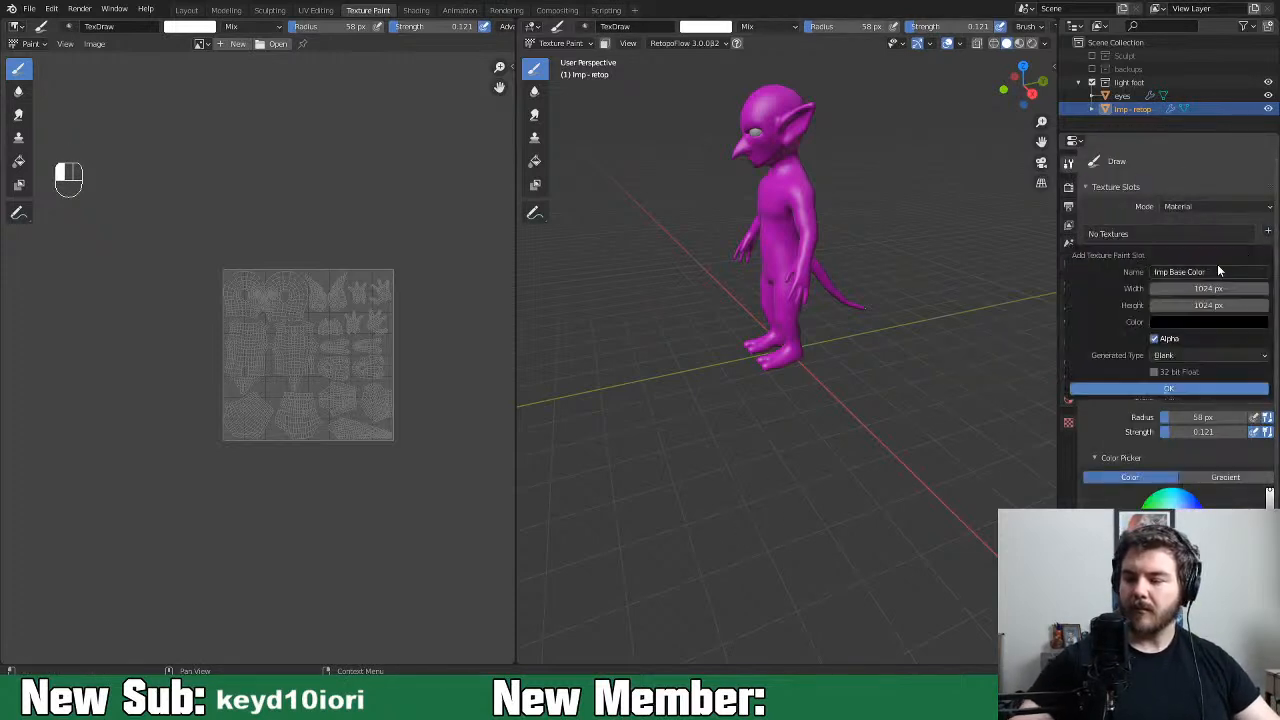
pyautogui.click(1186, 288)
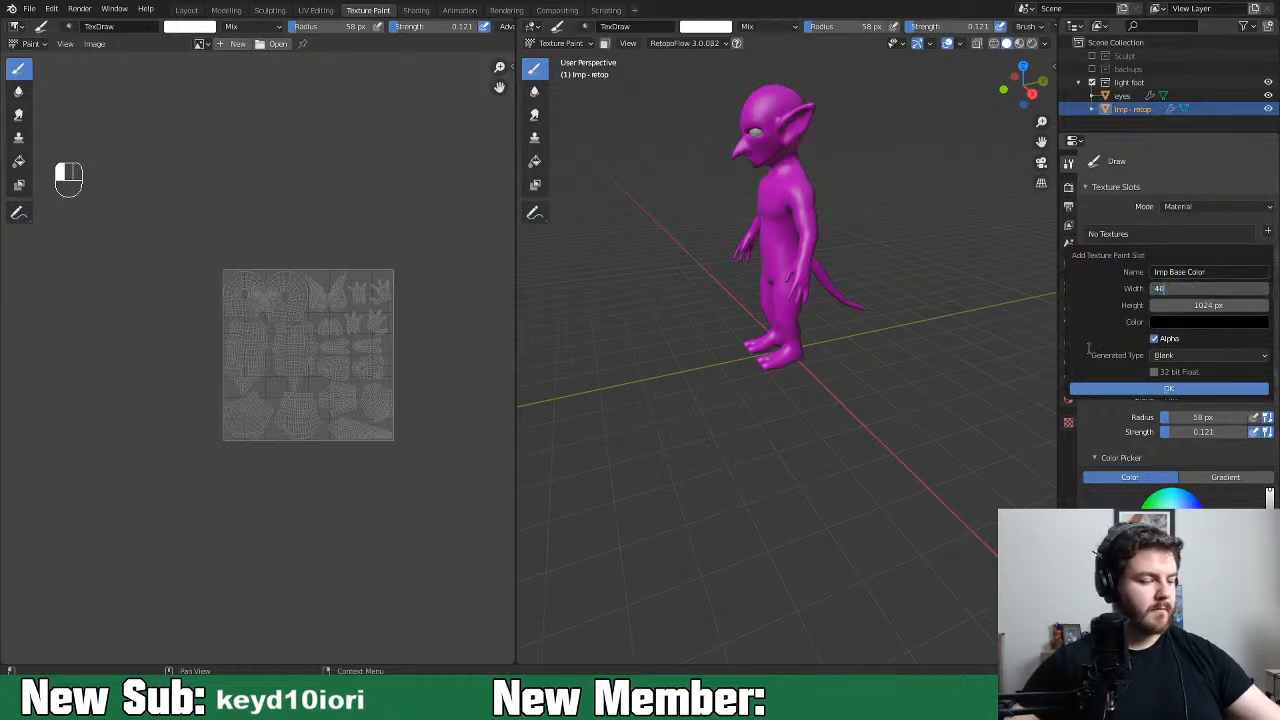
pyautogui.press('Return')
pyautogui.click(1201, 306)
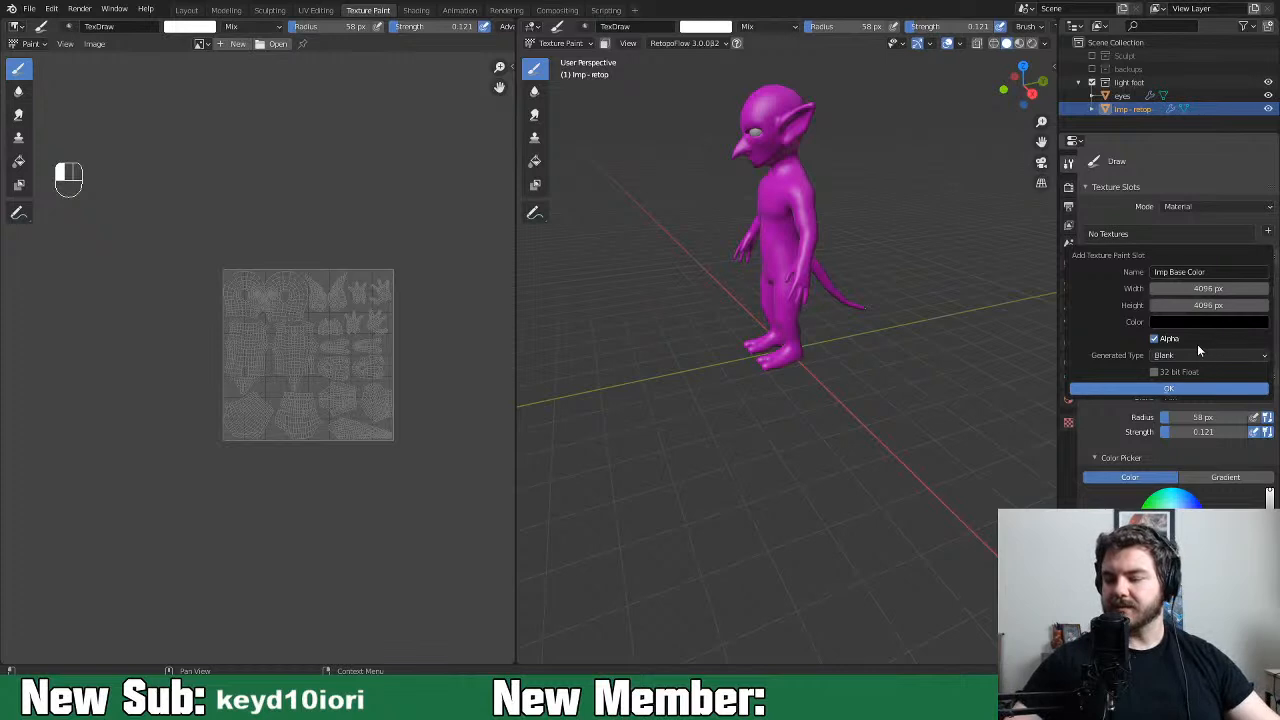
pyautogui.click(1200, 355)
pyautogui.click(1188, 400)
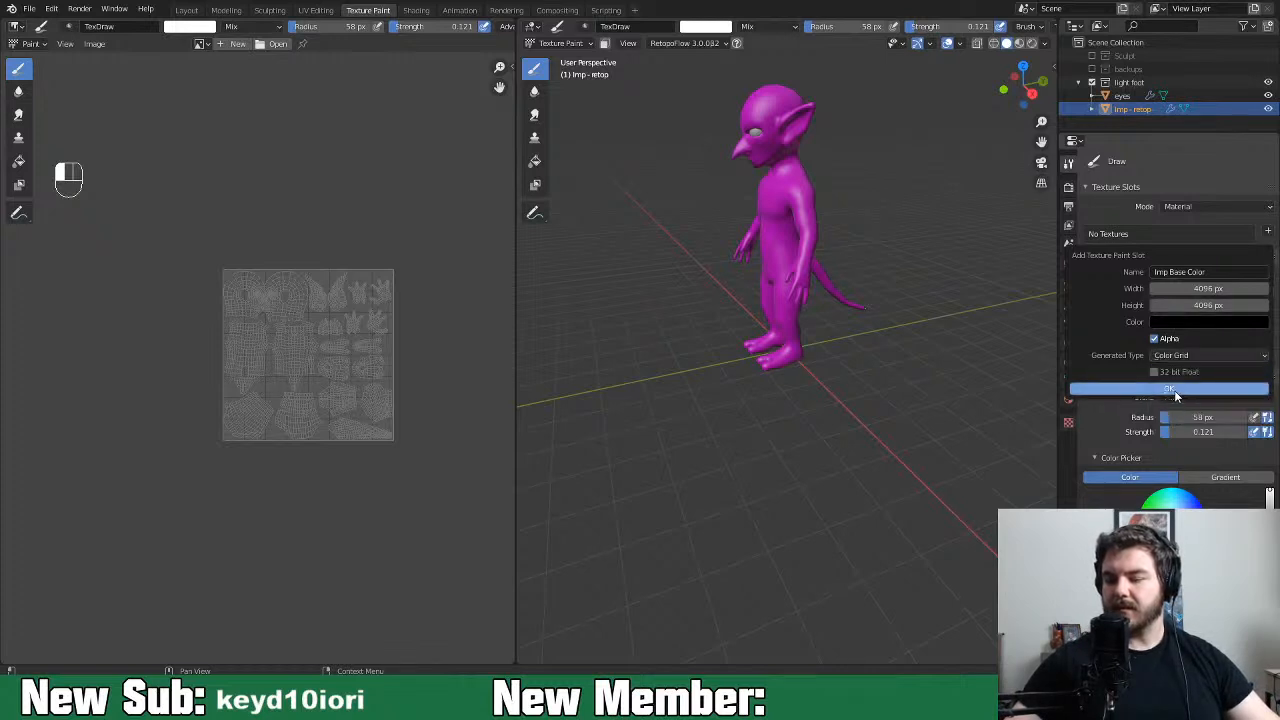
pyautogui.click(1175, 396)
# Examine the color grid across the imp's head, body and limbs for texture stretching and consistent density
pyautogui.moveTo(800, 475)
pyautogui.mouseDown(button='middle')
pyautogui.moveTo(910, 470)
pyautogui.moveTo(885, 451)
pyautogui.mouseUp(button='middle')
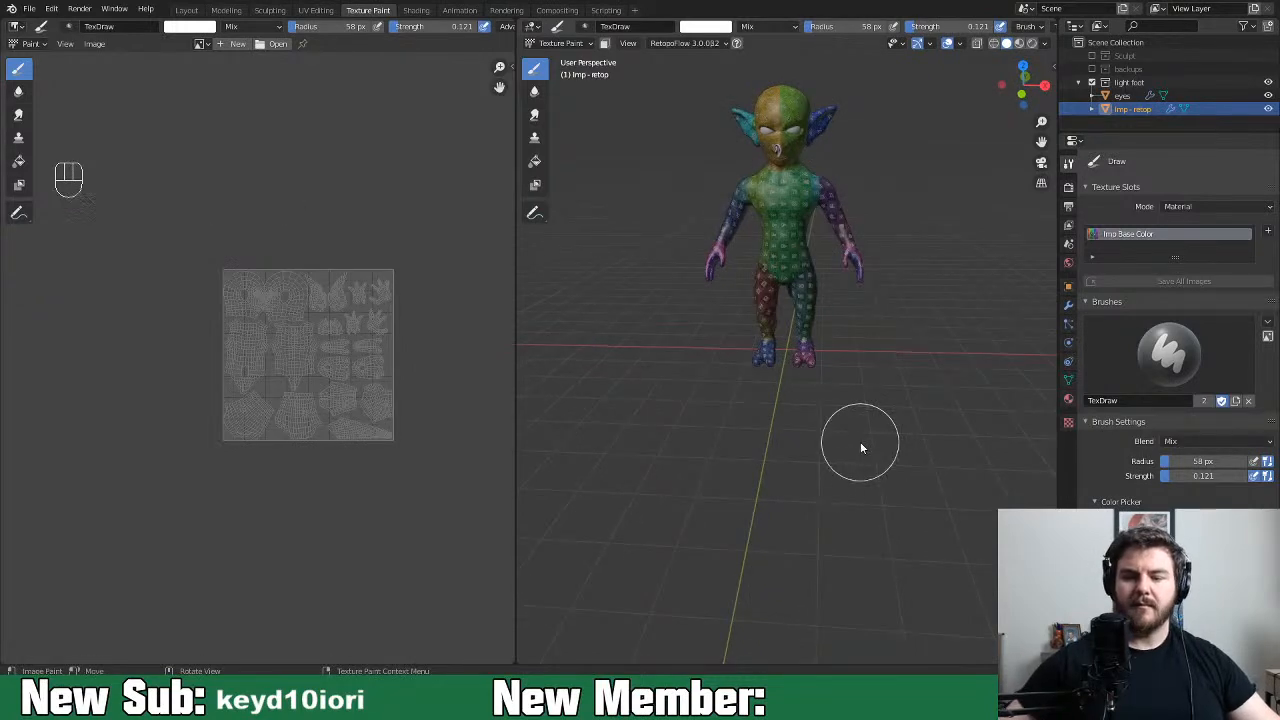
pyautogui.scroll(3, 860, 442)
pyautogui.keyDown('shift'); pyautogui.moveTo(667, 420); pyautogui.dragTo(644, 530, button='middle'); pyautogui.keyUp('shift')
pyautogui.scroll(3, 706, 493)
pyautogui.moveTo(706, 493); pyautogui.dragTo(737, 477, button='middle')
pyautogui.scroll(-4, 868, 241)
pyautogui.moveTo(868, 241); pyautogui.dragTo(743, 337, button='middle')
pyautogui.moveTo(694, 434); pyautogui.dragTo(794, 433, button='middle')
pyautogui.moveTo(855, 470)
pyautogui.mouseDown(button='middle')
pyautogui.moveTo(800, 491)
pyautogui.moveTo(601, 490)
pyautogui.moveTo(752, 467)
pyautogui.moveTo(860, 479)
pyautogui.mouseUp(button='middle')
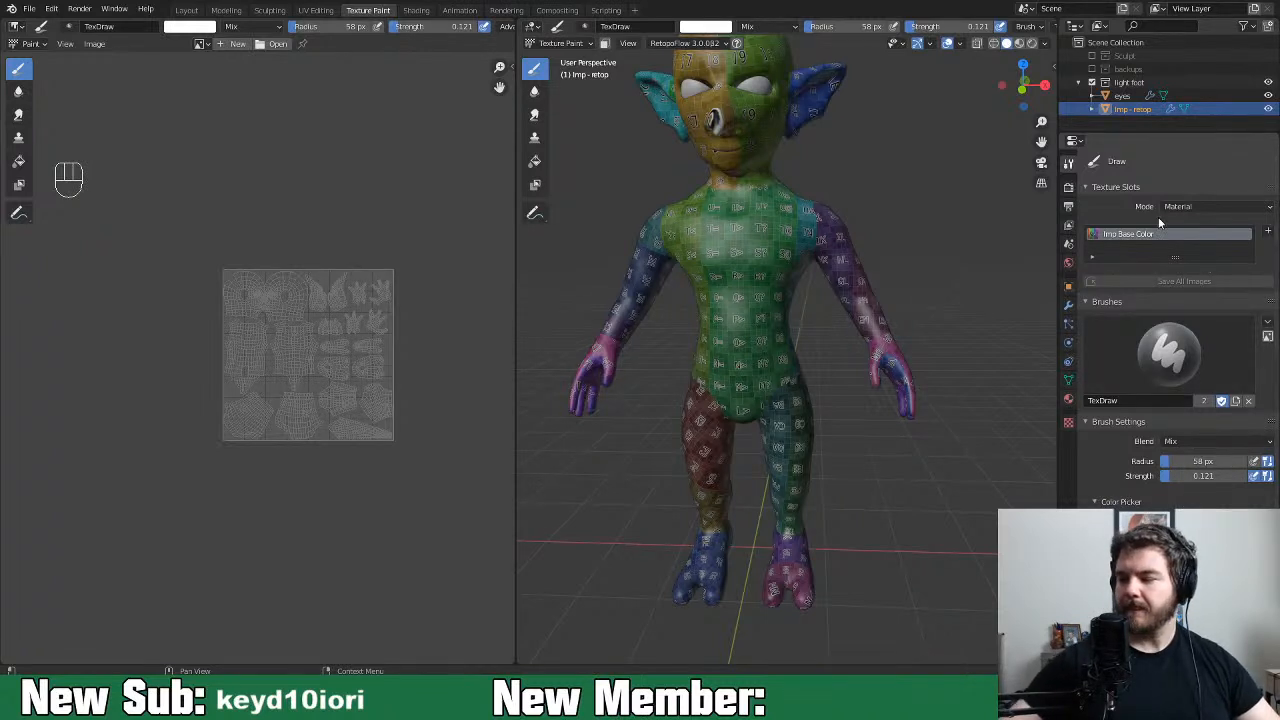
# Add a Normal texture paint slot named Imp Normal, 4096 × 4096 px with the Color Grid type, copying its 8080FF color code
pyautogui.press('F12')
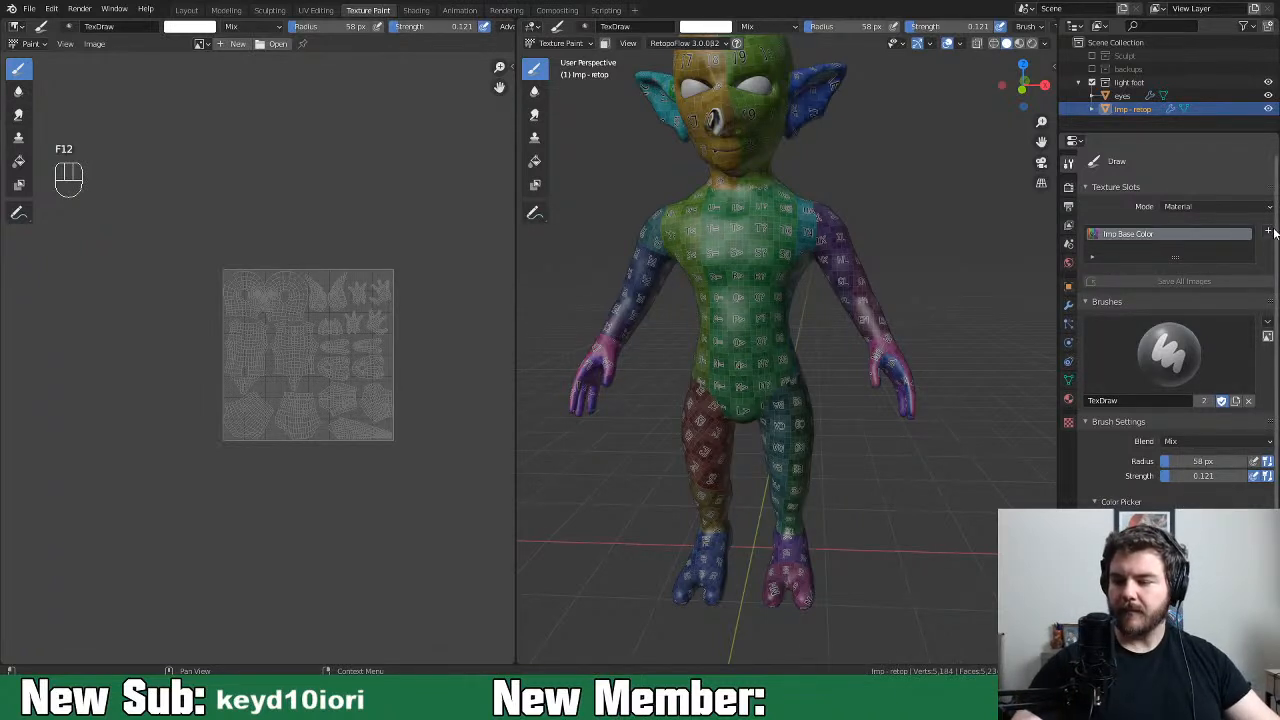
pyautogui.click(1268, 233)
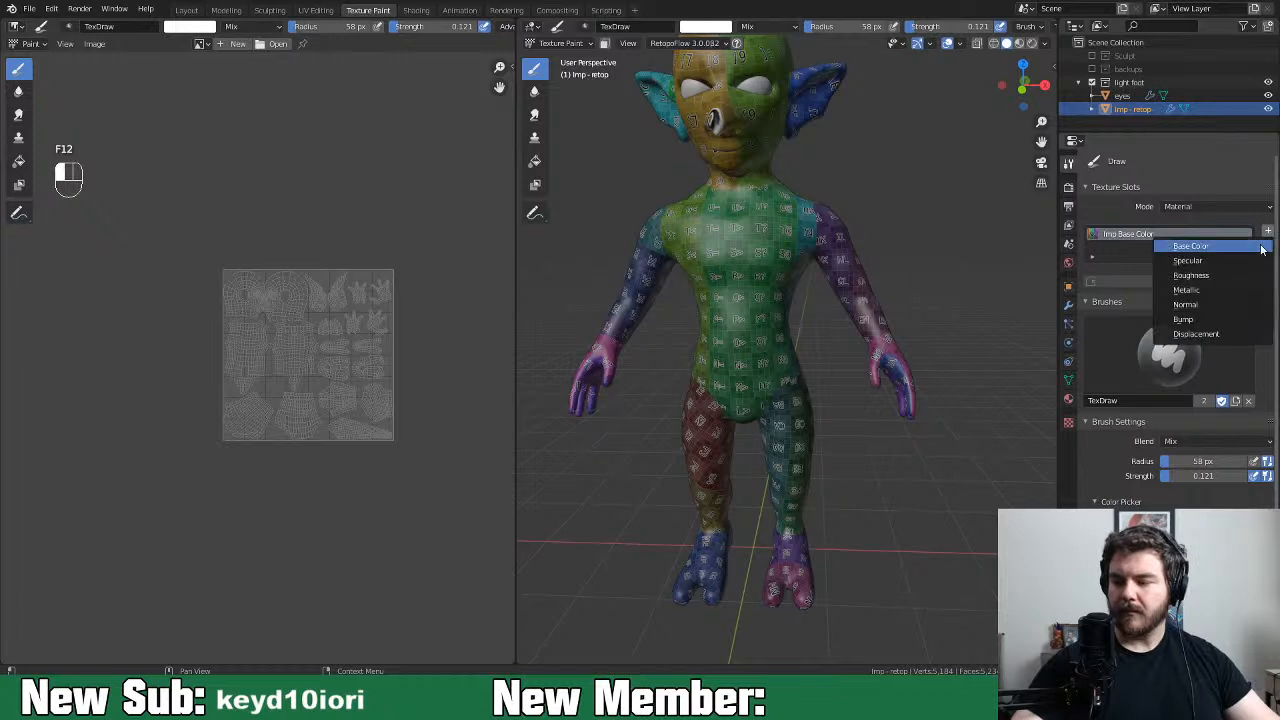
pyautogui.click(1211, 305)
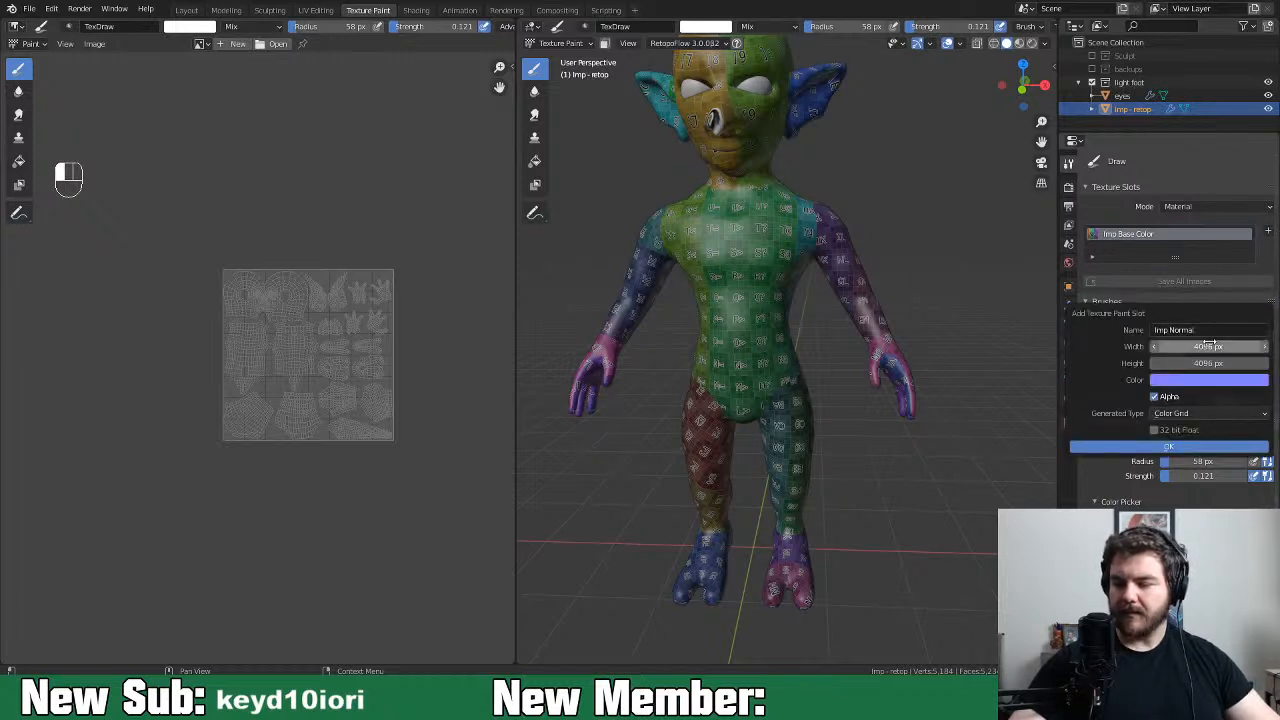
pyautogui.click(1208, 385)
pyautogui.click(1237, 301)
pyautogui.click(1220, 320)
pyautogui.hotkey('ctrl', 'c')
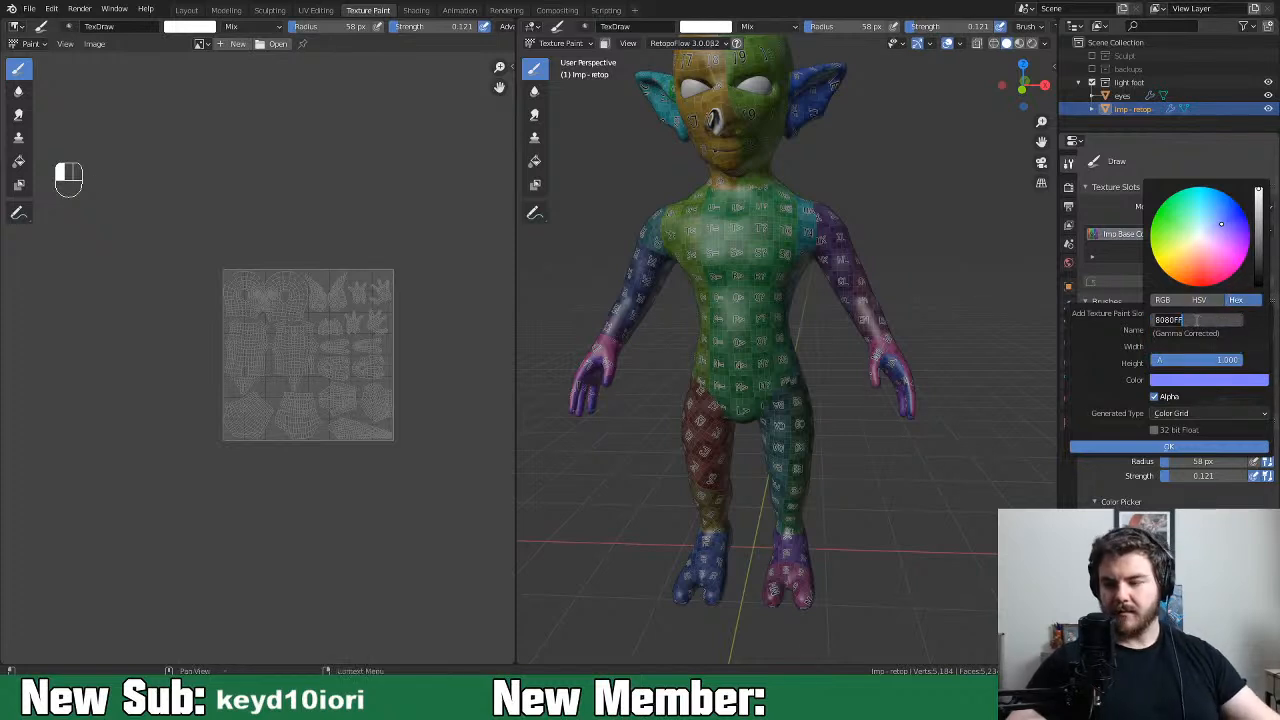
pyautogui.press('Return')
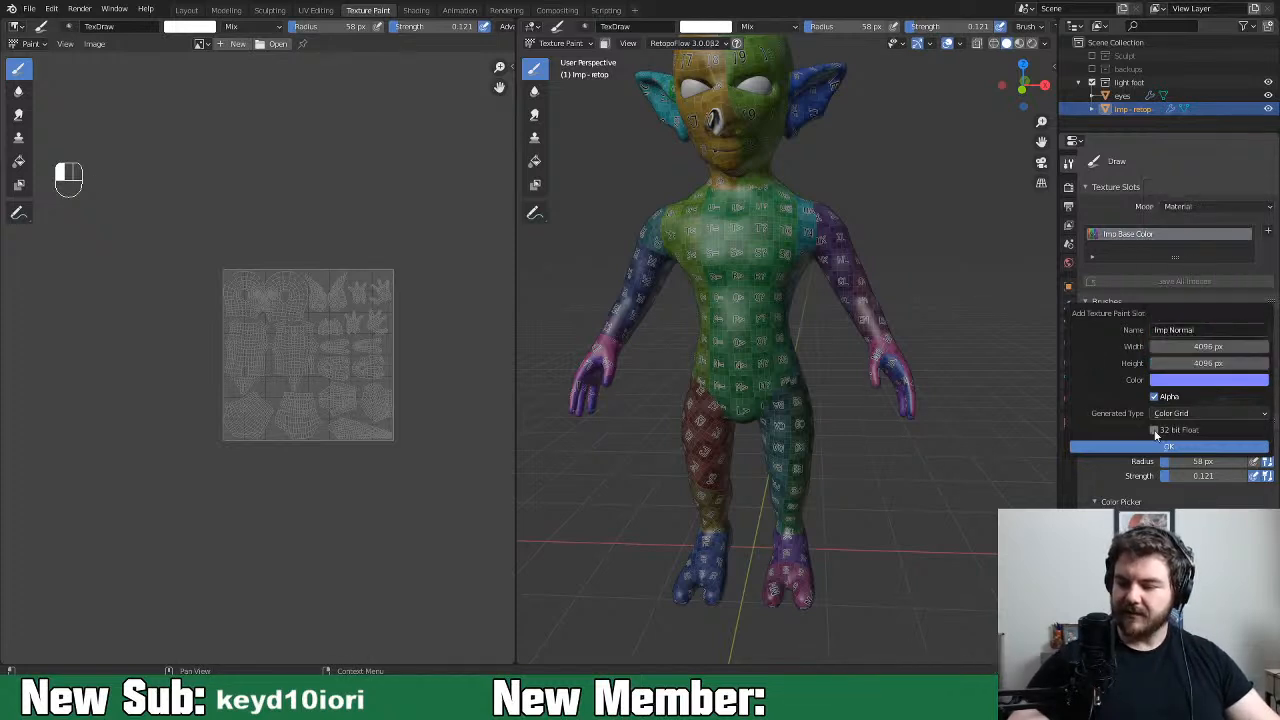
pyautogui.click(1162, 448)
pyautogui.scroll(-3, 1100, 480)
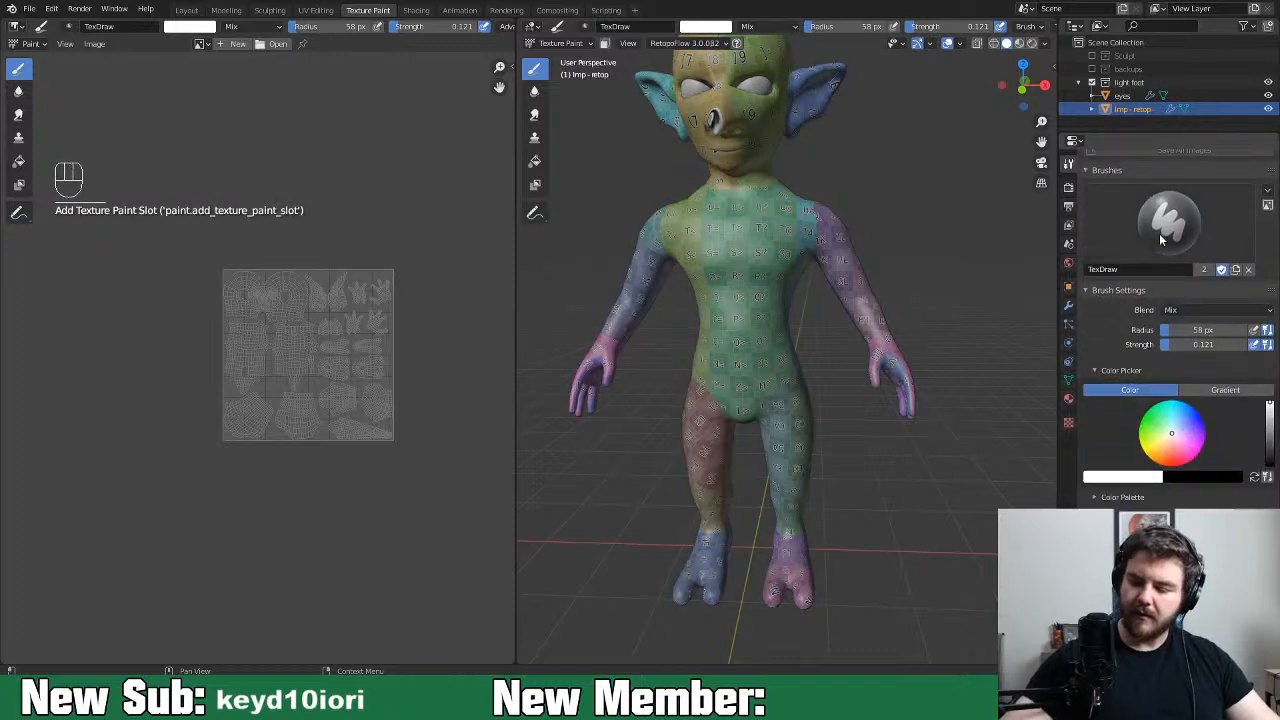
# Create a new color palette, set the brush color to hex 8080FF, add it to the palette and save the file
pyautogui.click(1095, 497)
pyautogui.click(1165, 518)
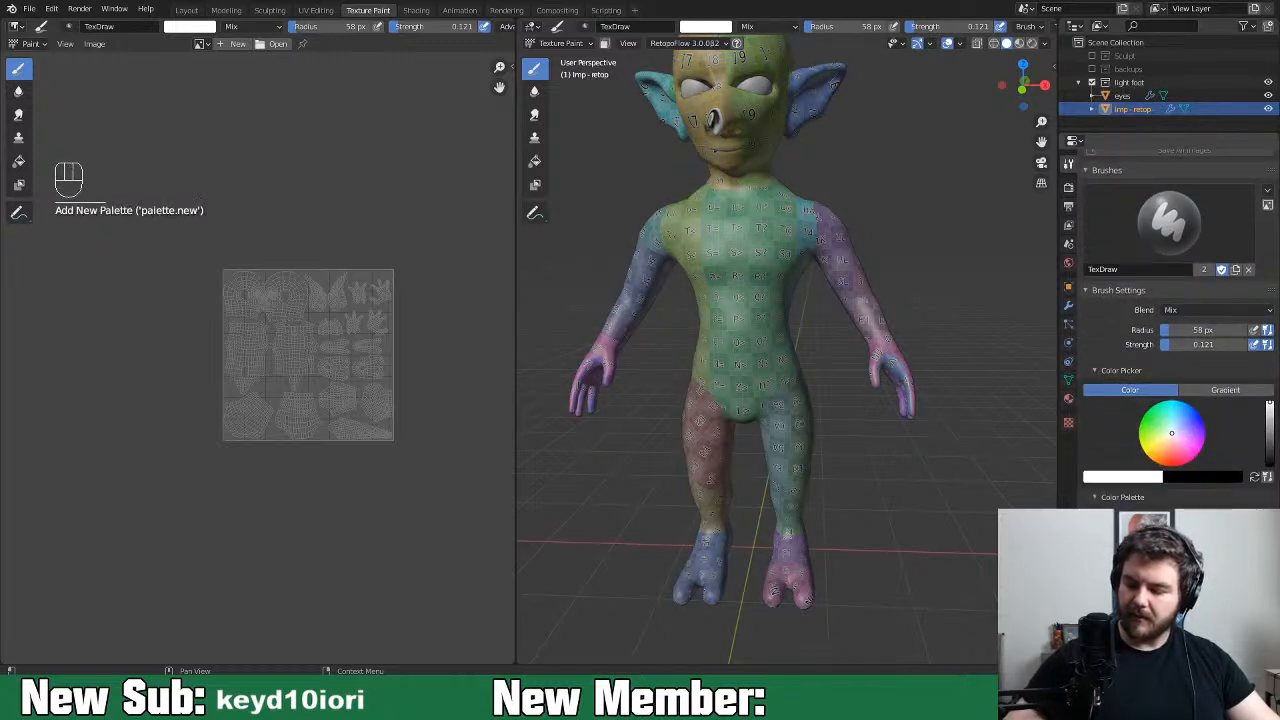
pyautogui.click(1134, 478)
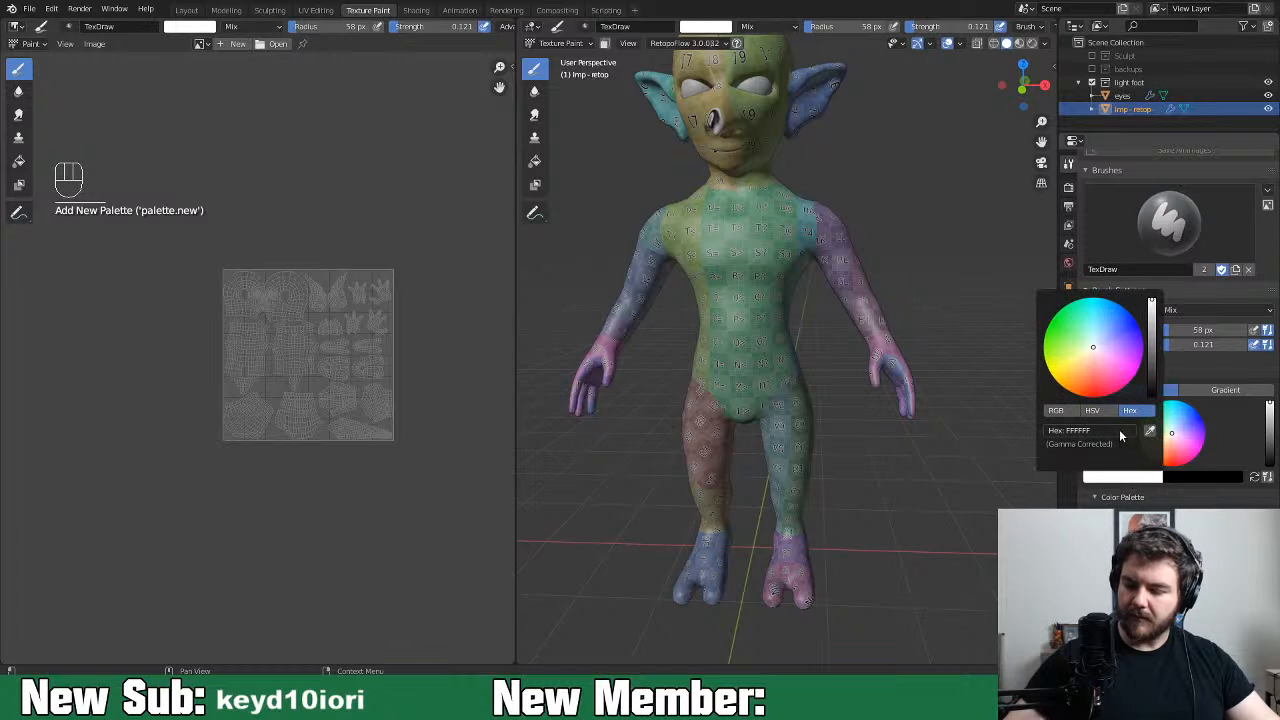
pyautogui.hotkey('ctrl', 'v')
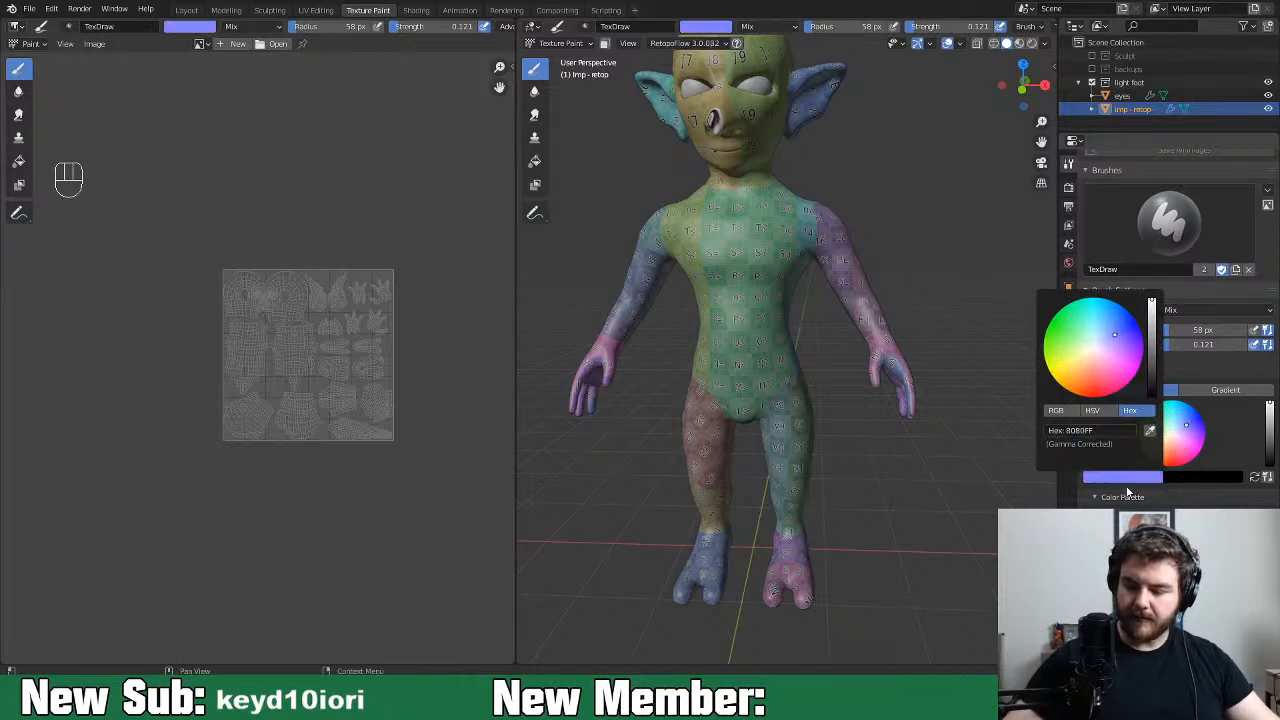
pyautogui.click(1095, 540)
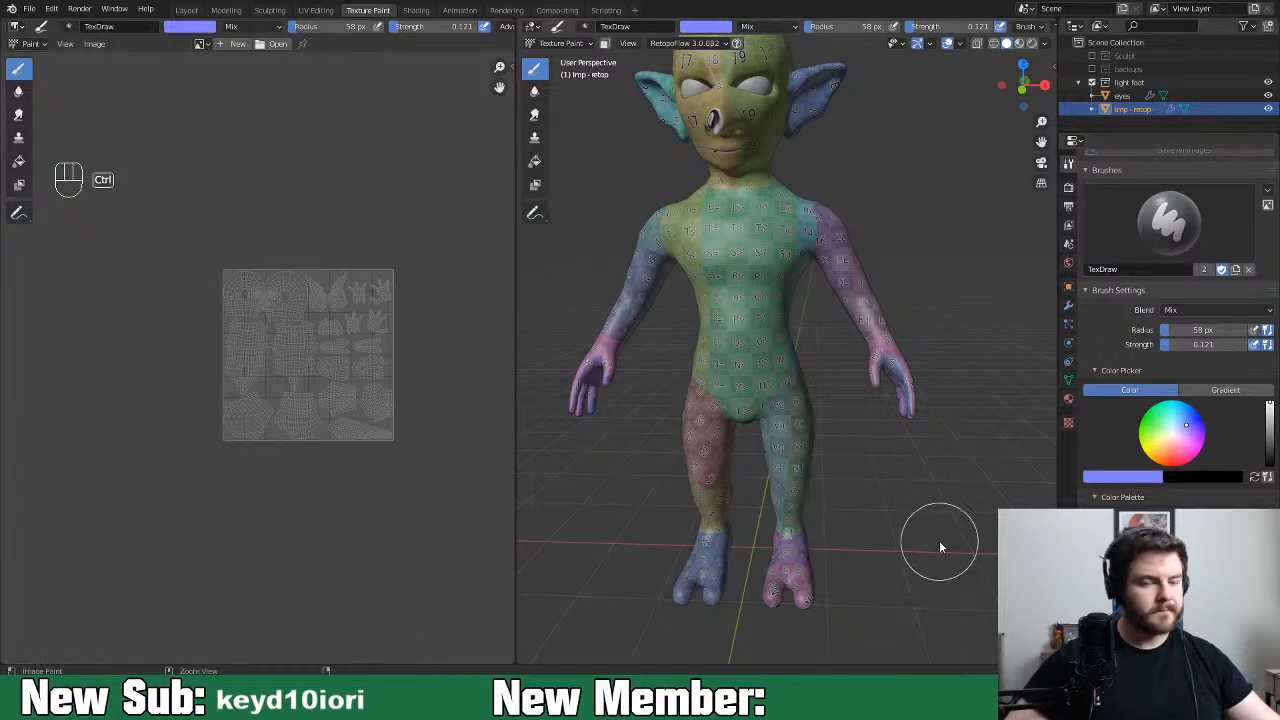
pyautogui.hotkey('ctrl', 's')
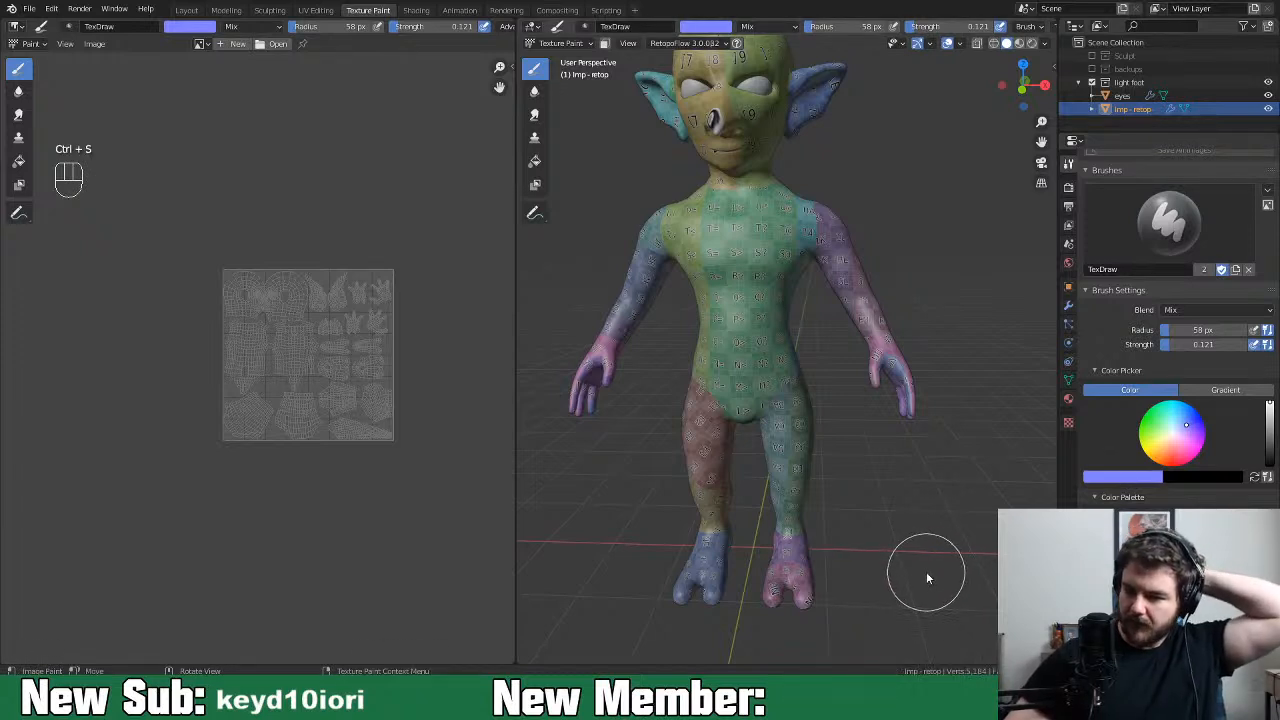
# Enable the Sculpt collection and select imp base combined together with Imp - retop as the active object
pyautogui.click(1092, 56)
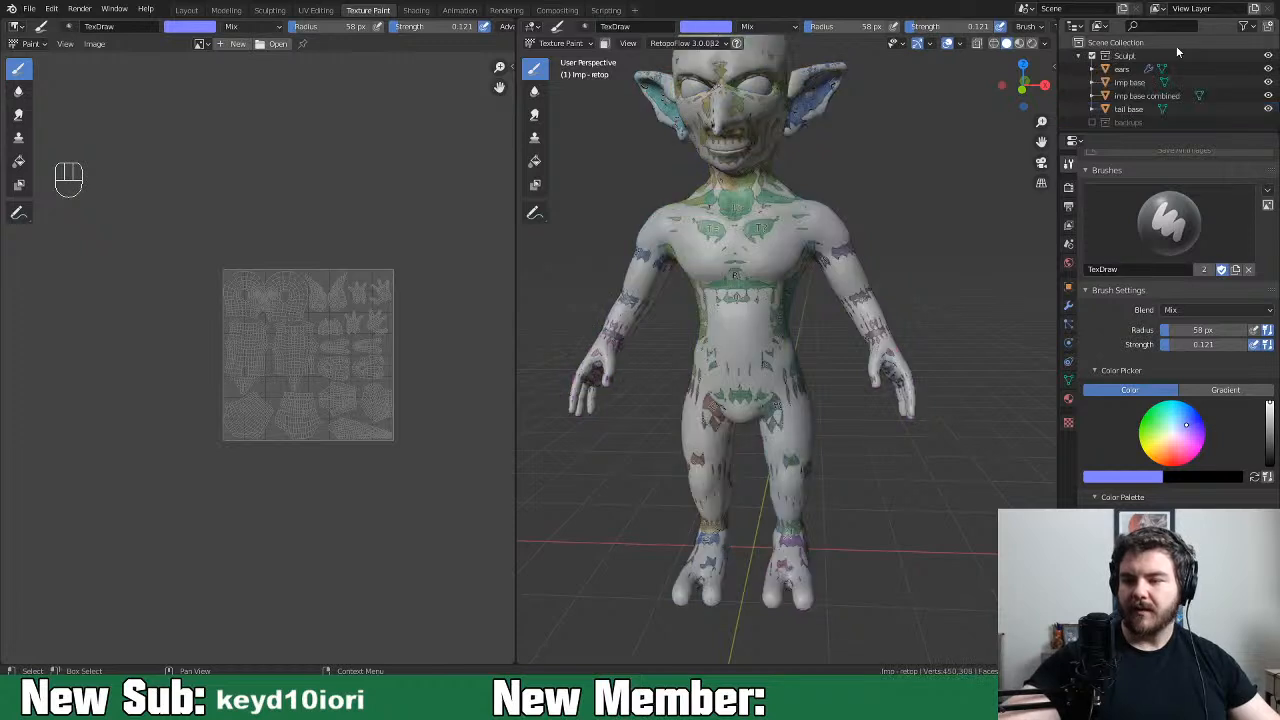
pyautogui.click(1148, 96)
pyautogui.scroll(-1, 1140, 90)
pyautogui.moveTo(1129, 83); pyautogui.dragTo(1143, 53, button='middle')
pyautogui.keyDown('ctrl'); pyautogui.click(1110, 120); pyautogui.keyUp('ctrl')
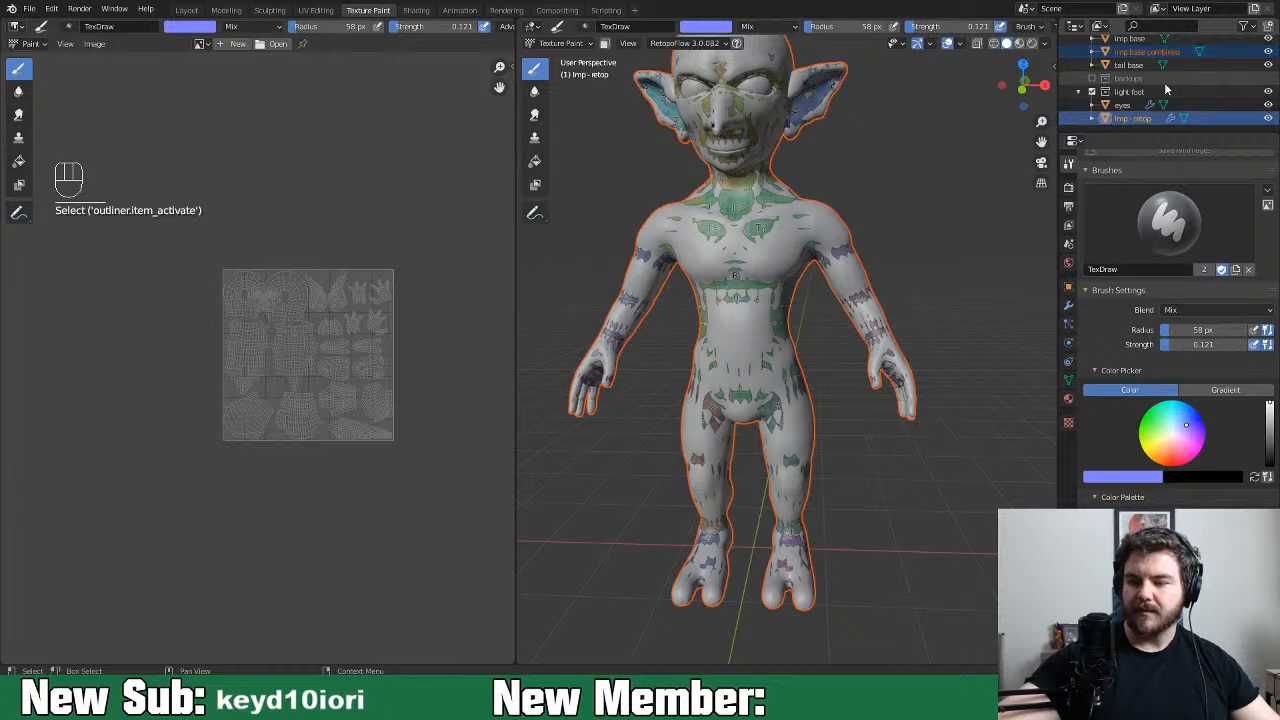
# Set the render engine to Cycles and the bake type to Normal
pyautogui.click(1069, 189)
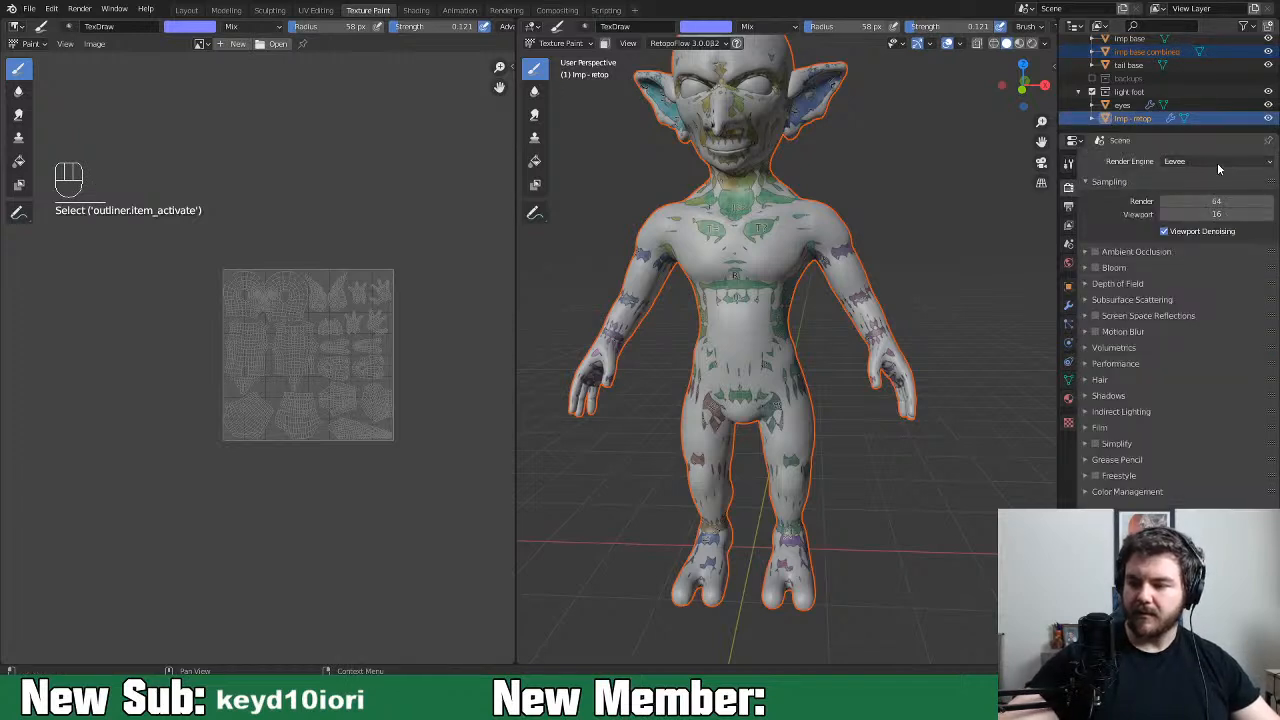
pyautogui.click(1217, 162)
pyautogui.click(1170, 201)
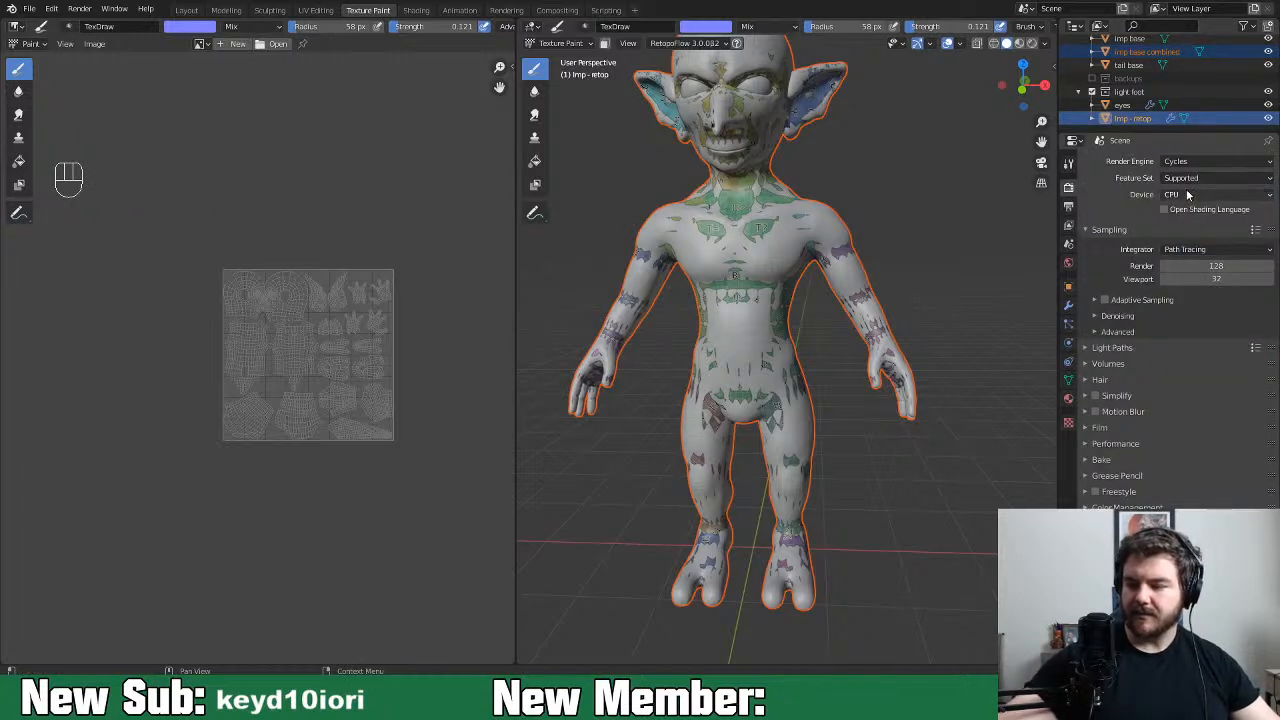
pyautogui.click(1103, 459)
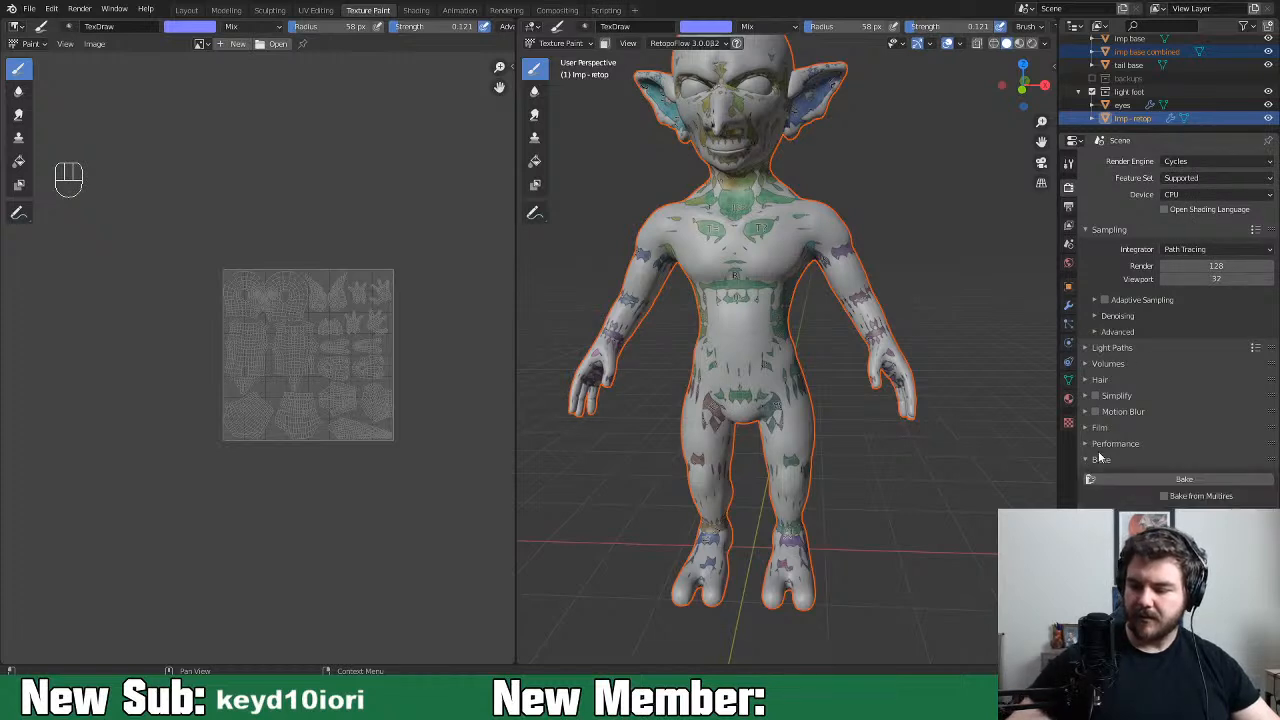
pyautogui.scroll(-3, 1170, 420)
pyautogui.click(1192, 407)
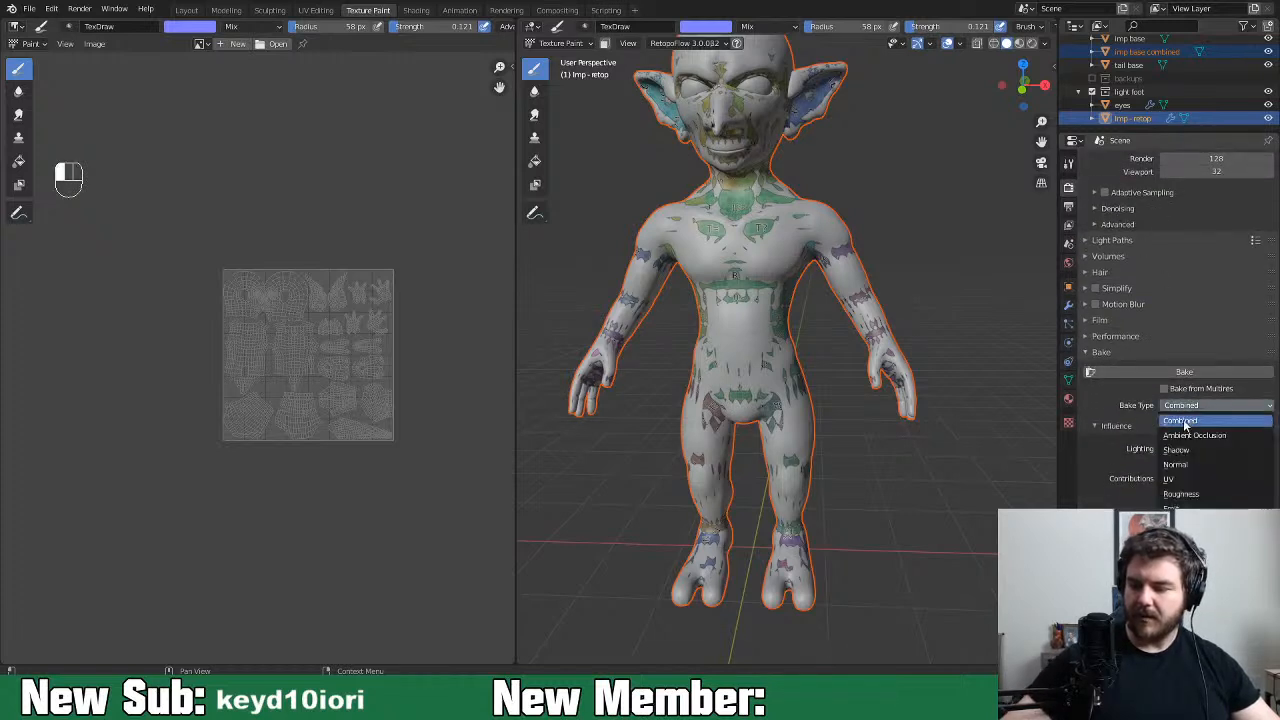
pyautogui.click(1194, 465)
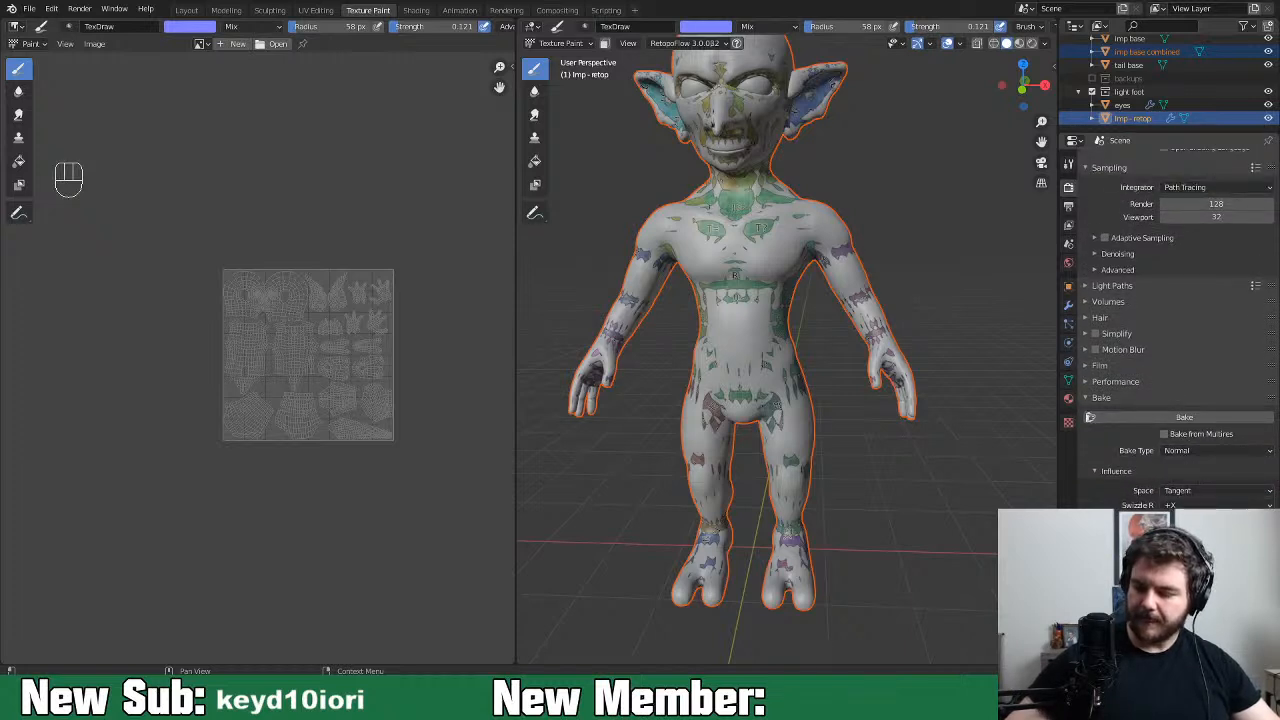
# Bake the normal map from imp base combined onto Imp - retop, with the Imp Normal texture slot active
pyautogui.click(1125, 435)
pyautogui.middleClick(1125, 435)
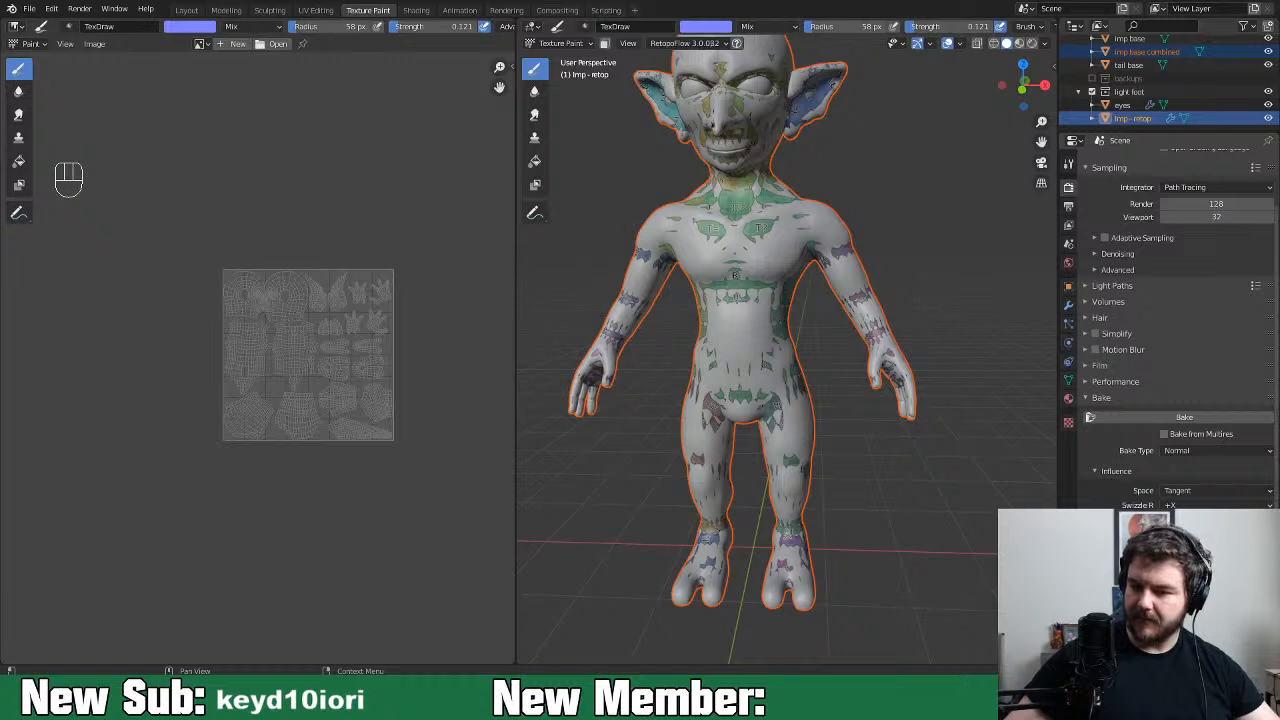
pyautogui.click(1164, 419)
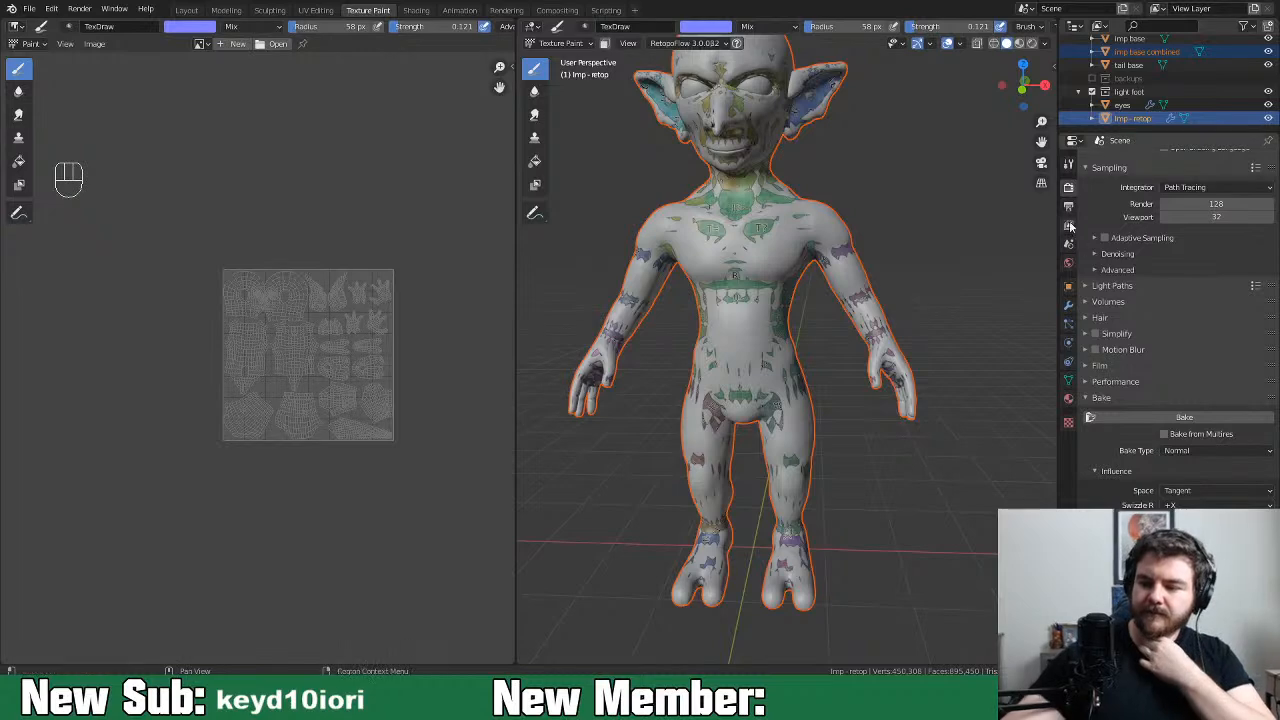
pyautogui.click(1068, 163)
pyautogui.click(1148, 187)
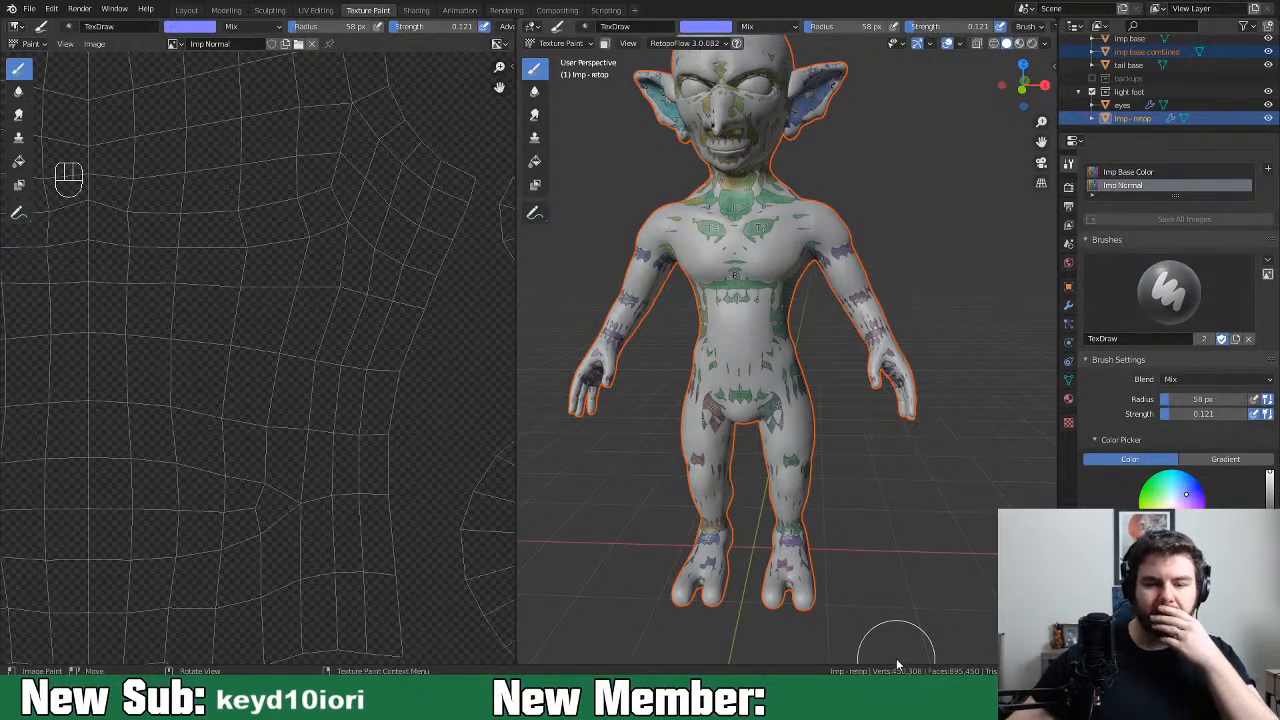
# Examine the baked normal map, checking the torso, face, ear edges and mouth islands for baking errors
pyautogui.scroll(-8, 244, 560)
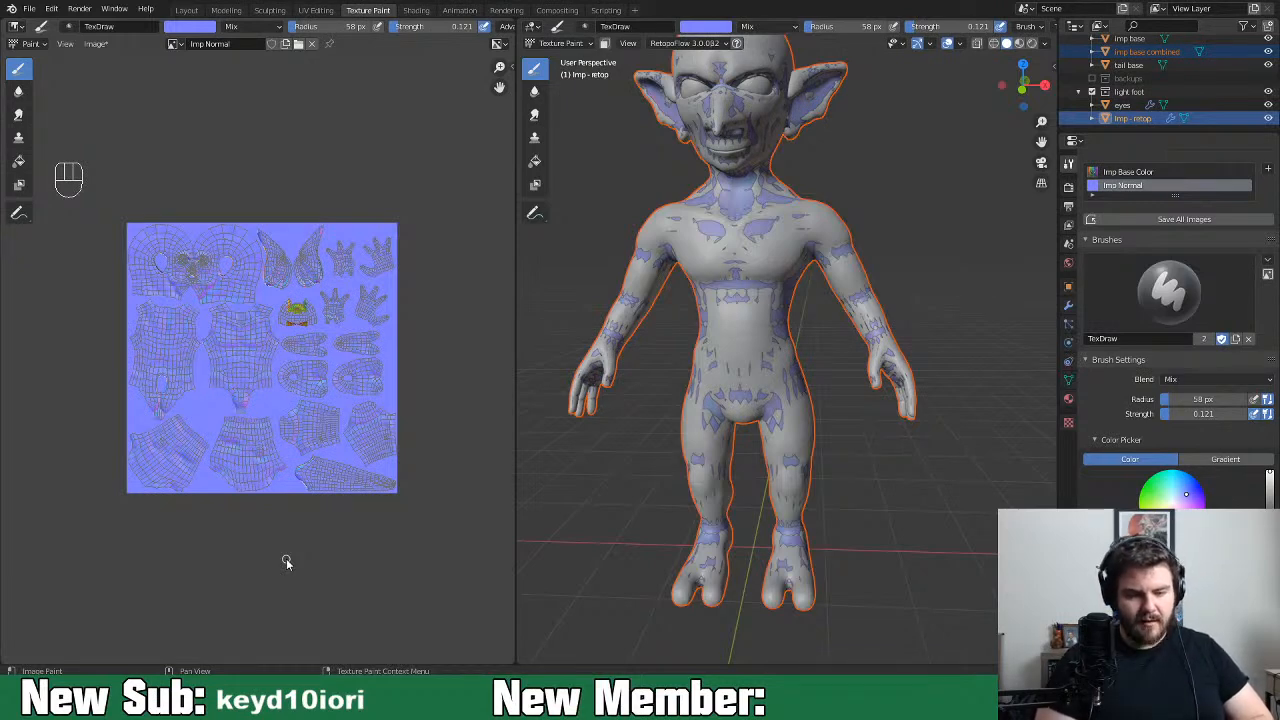
pyautogui.scroll(5, 274, 318)
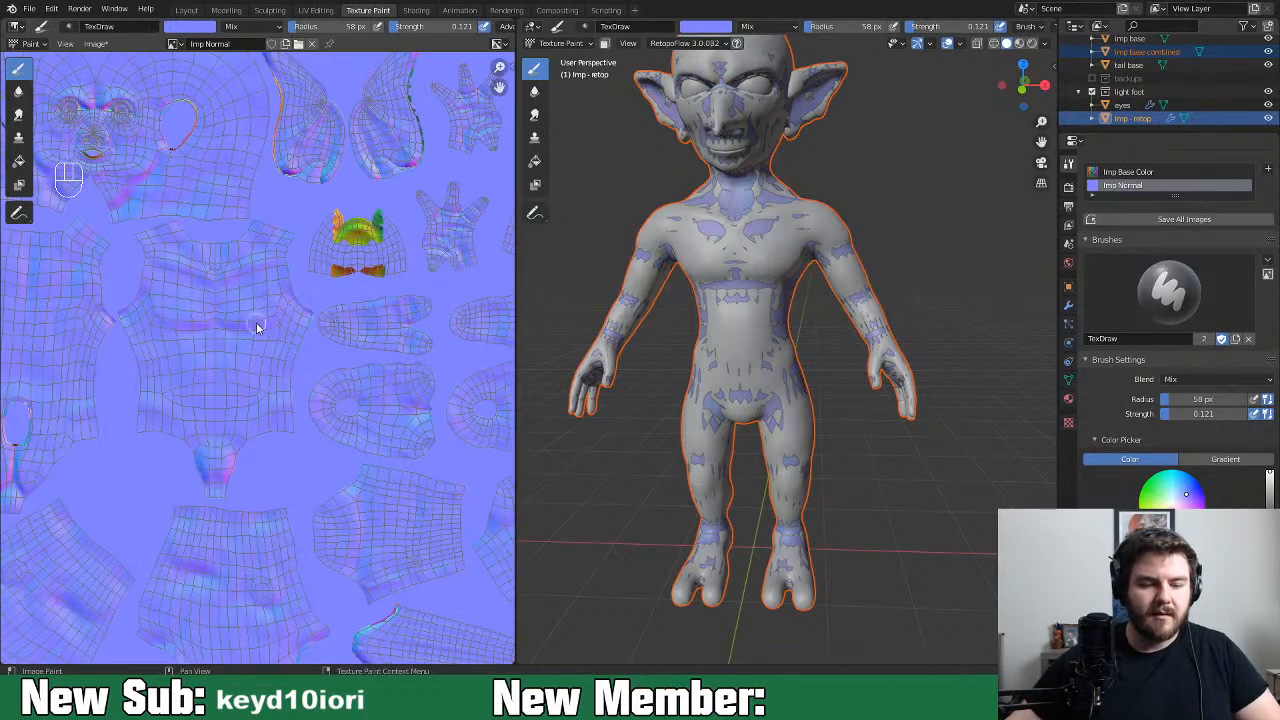
pyautogui.scroll(3, 194, 306)
pyautogui.moveTo(194, 306); pyautogui.dragTo(478, 592, button='middle')
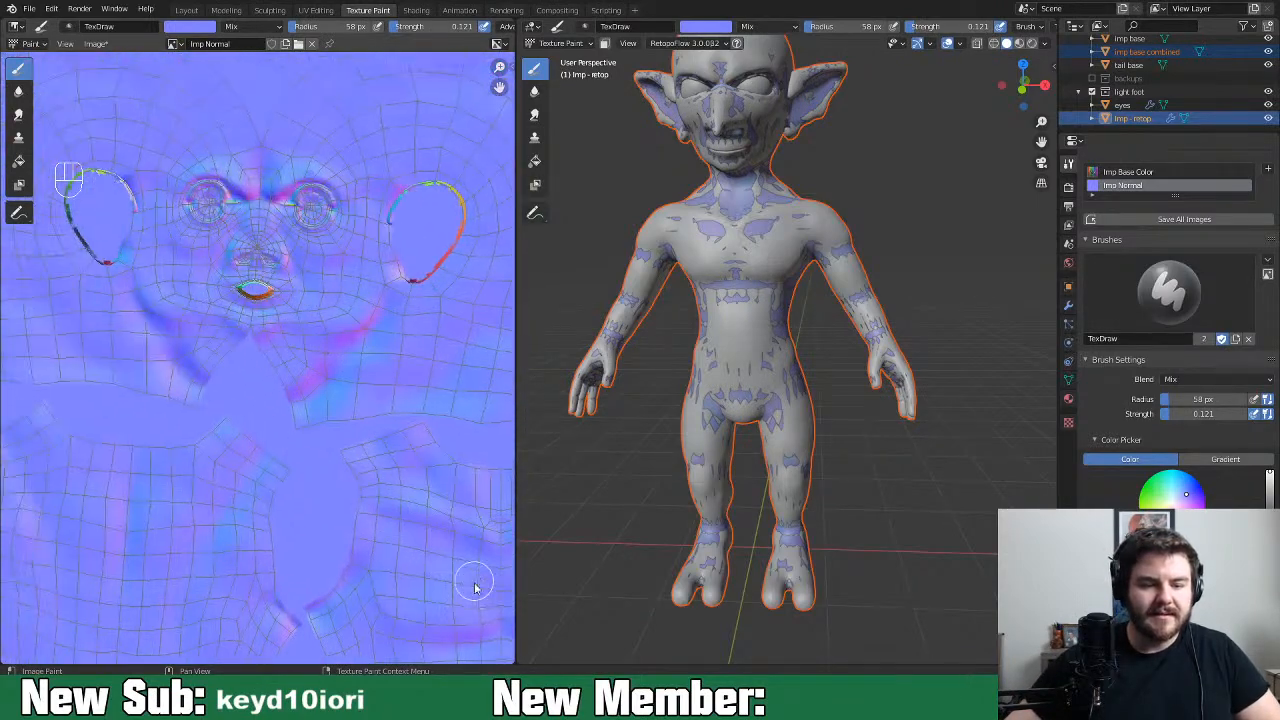
pyautogui.scroll(4, 284, 388)
pyautogui.keyDown('shift'); pyautogui.scroll(2, 282, 380); pyautogui.keyUp('shift')
pyautogui.scroll(1, 284, 374)
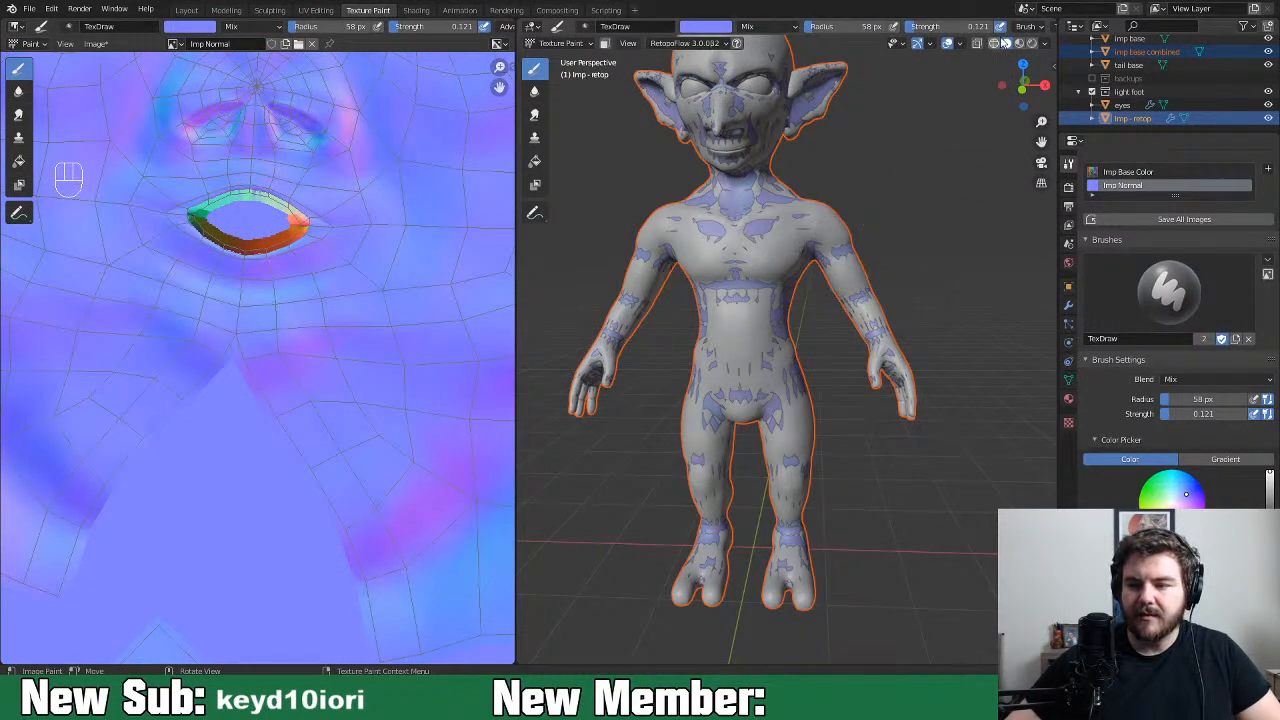
# Hide imp base combined and the Sculpt collection, and show the retopologized imp in Material Preview shading
pyautogui.click(1268, 53)
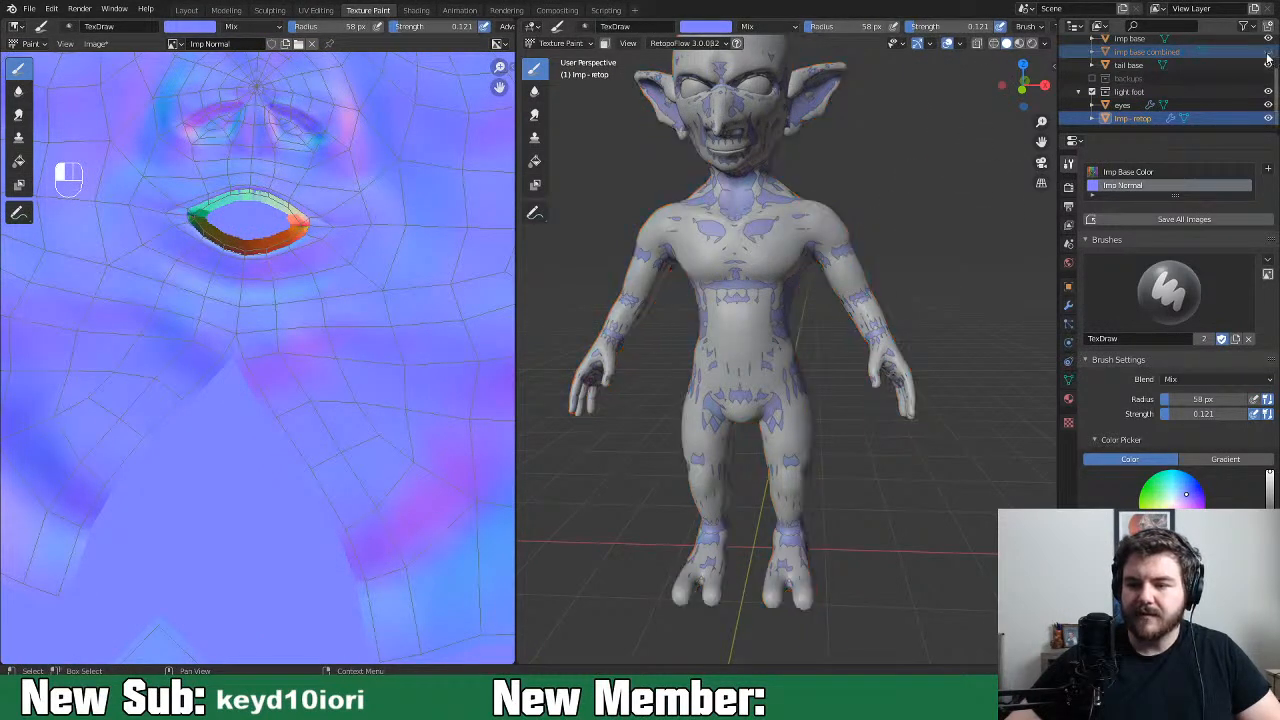
pyautogui.click(1018, 45)
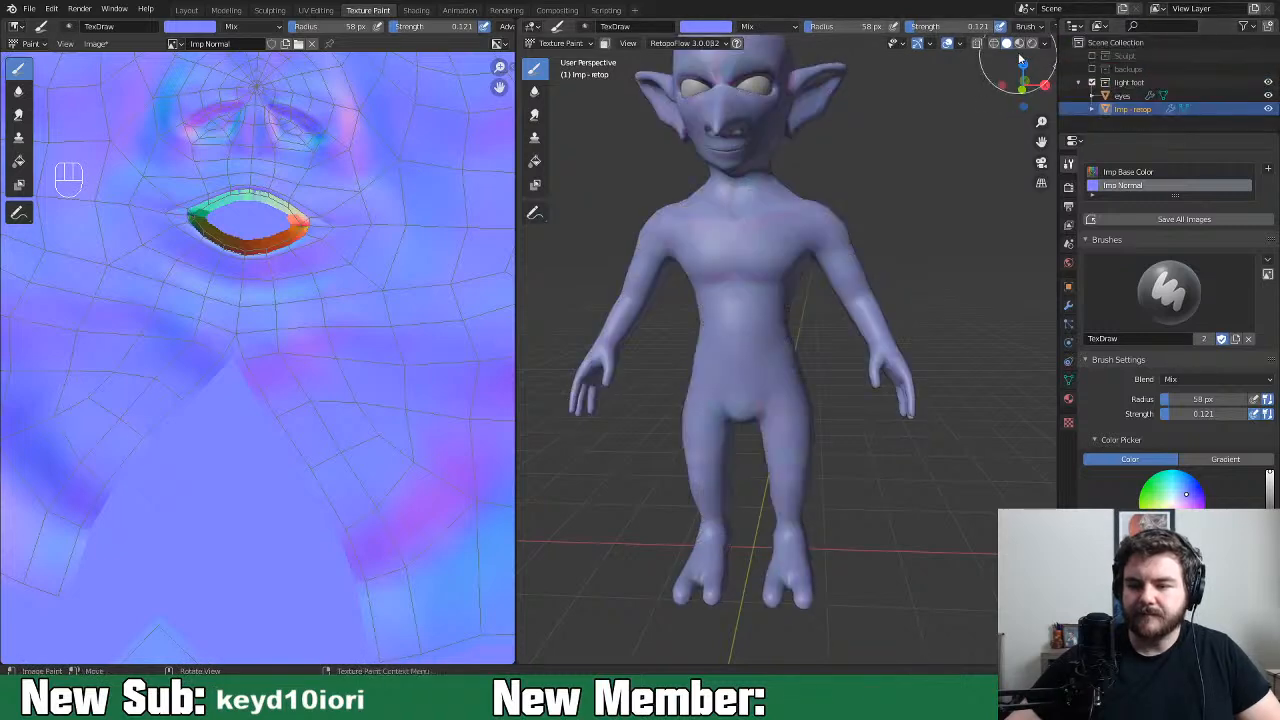
pyautogui.moveTo(829, 257)
pyautogui.mouseDown(button='middle')
pyautogui.moveTo(862, 238)
pyautogui.moveTo(907, 252)
pyautogui.moveTo(854, 230)
pyautogui.moveTo(772, 246)
pyautogui.moveTo(836, 258)
pyautogui.mouseUp(button='middle')
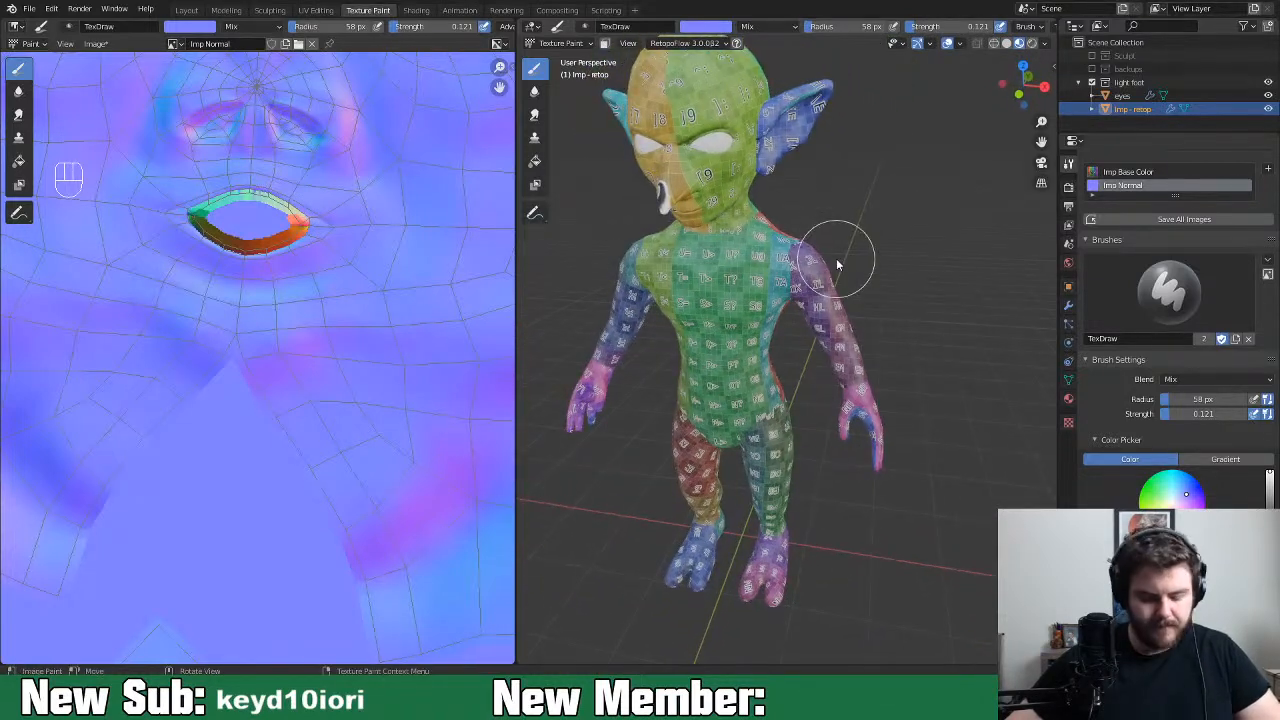
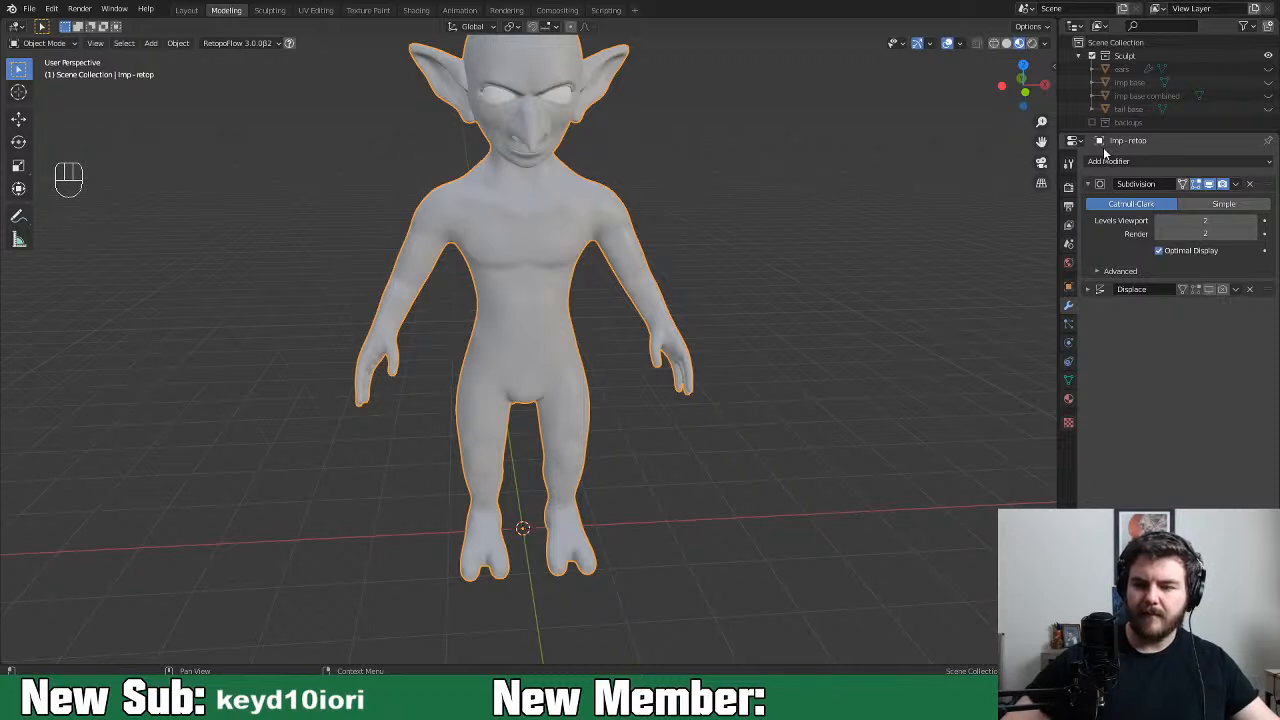
# Turn on the wireframe overlay for Imp - retop in its object viewport display settings
pyautogui.click(1069, 381)
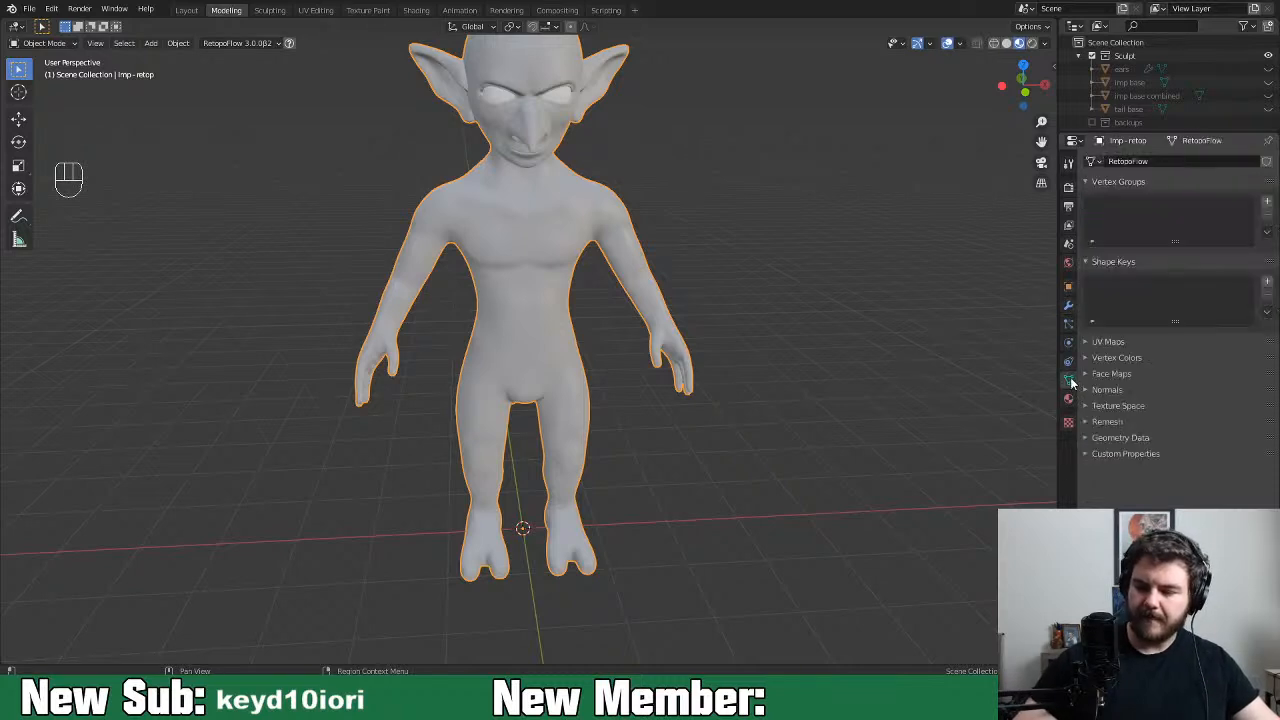
pyautogui.click(1068, 287)
pyautogui.click(1098, 448)
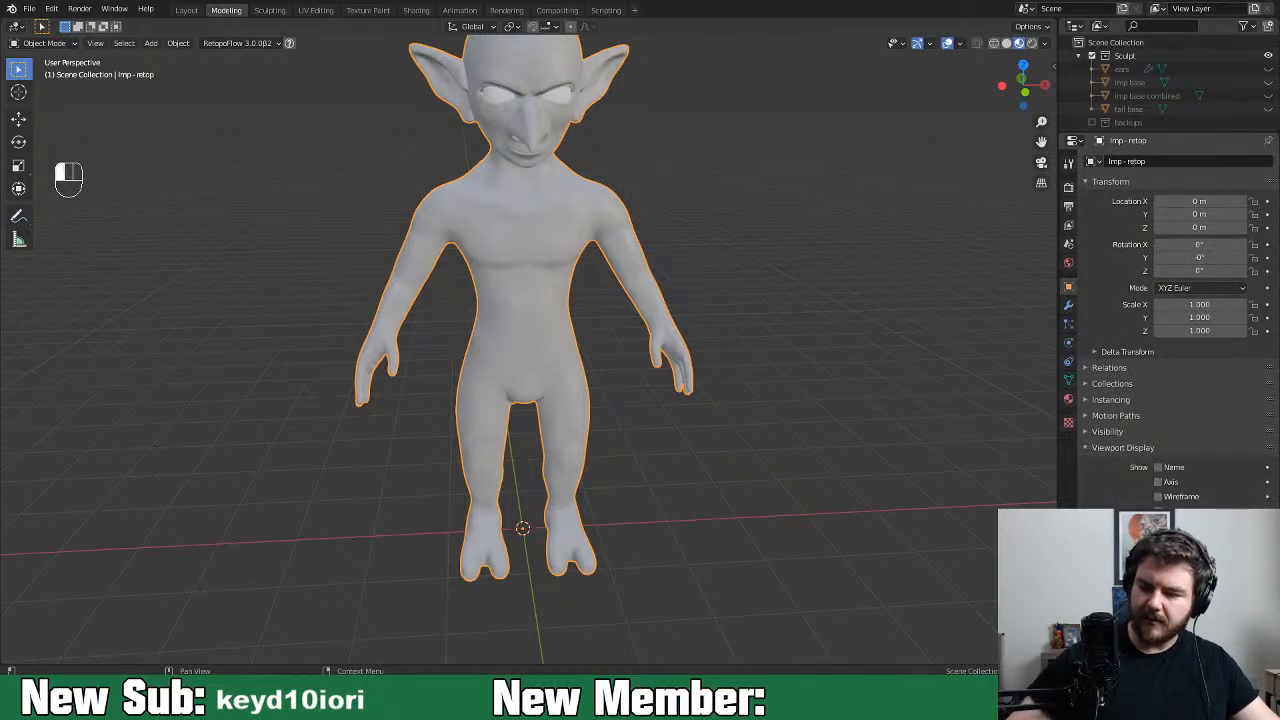
pyautogui.click(1159, 497)
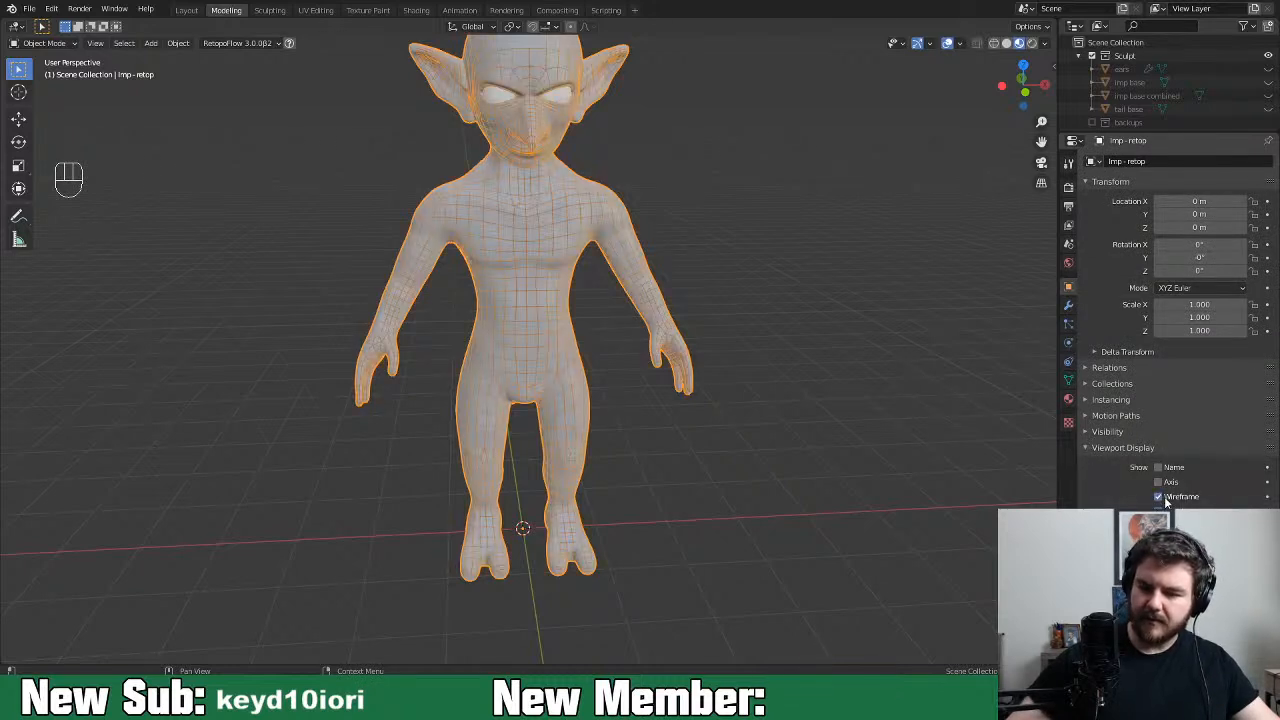
# Compare the imp's mesh with the Subdivision modifier's viewport display turned off and on
pyautogui.click(1068, 305)
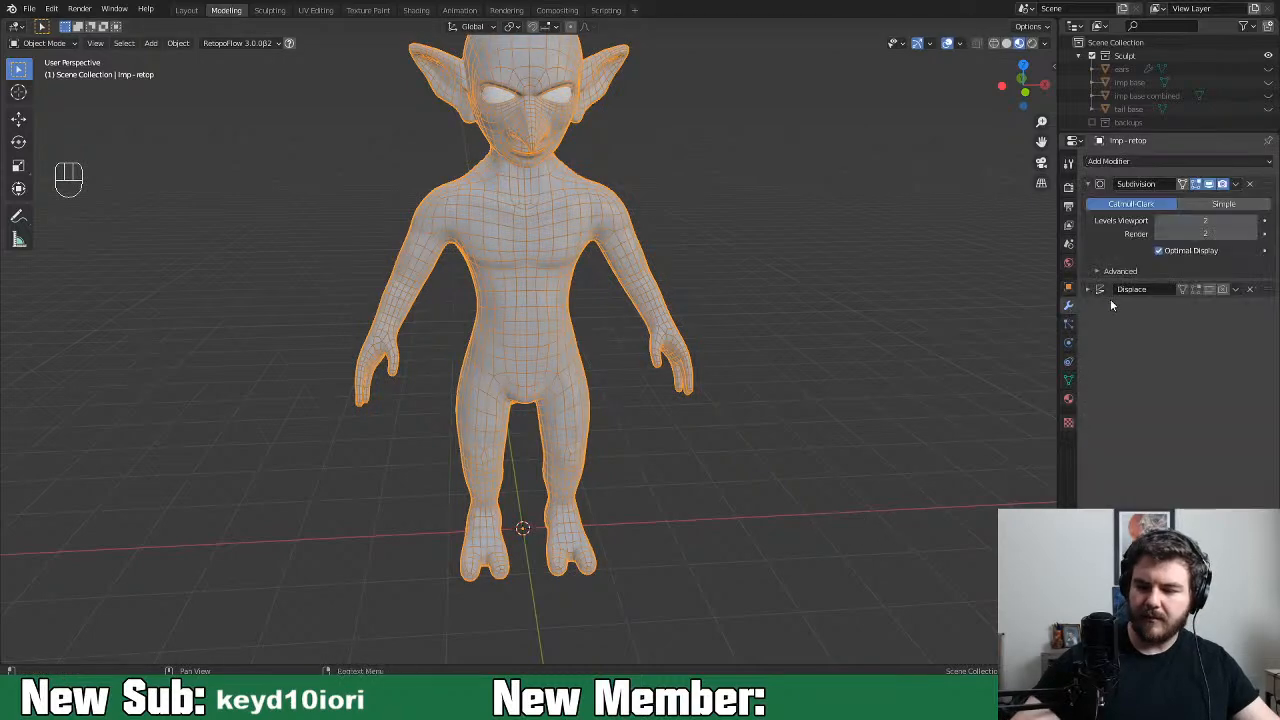
pyautogui.click(1210, 187)
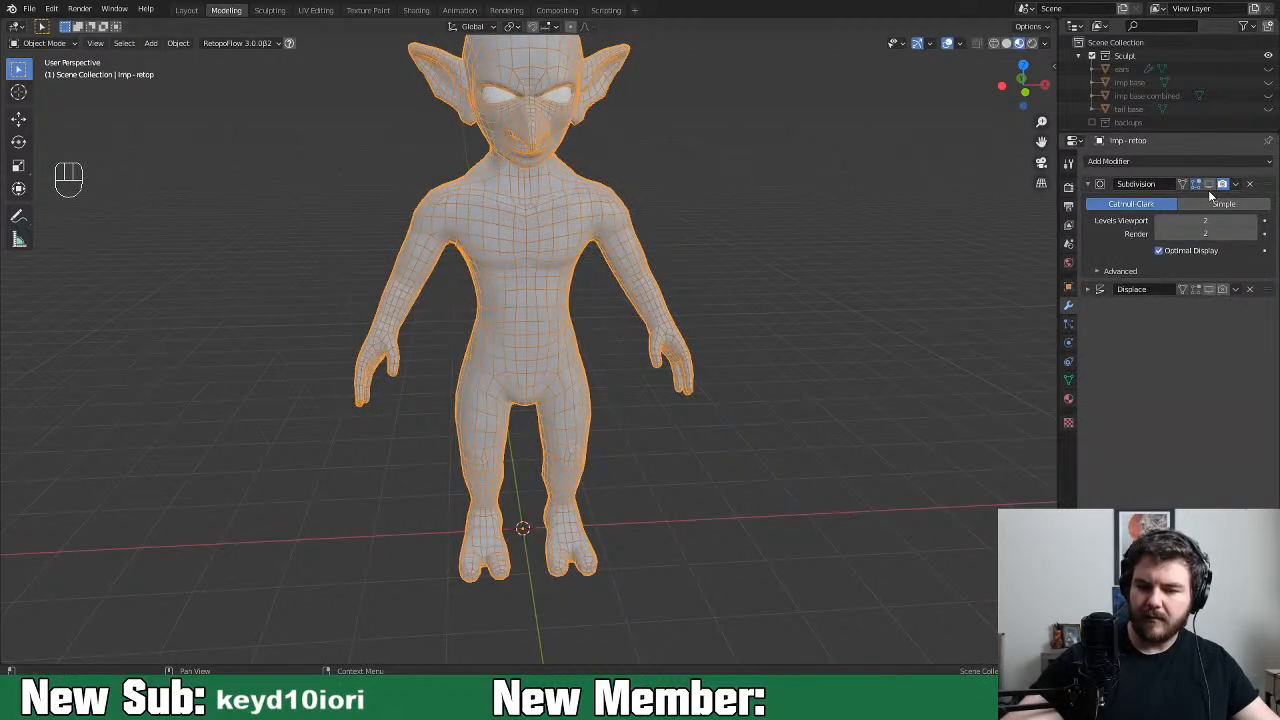
pyautogui.click(1208, 191)
pyautogui.click(1210, 186)
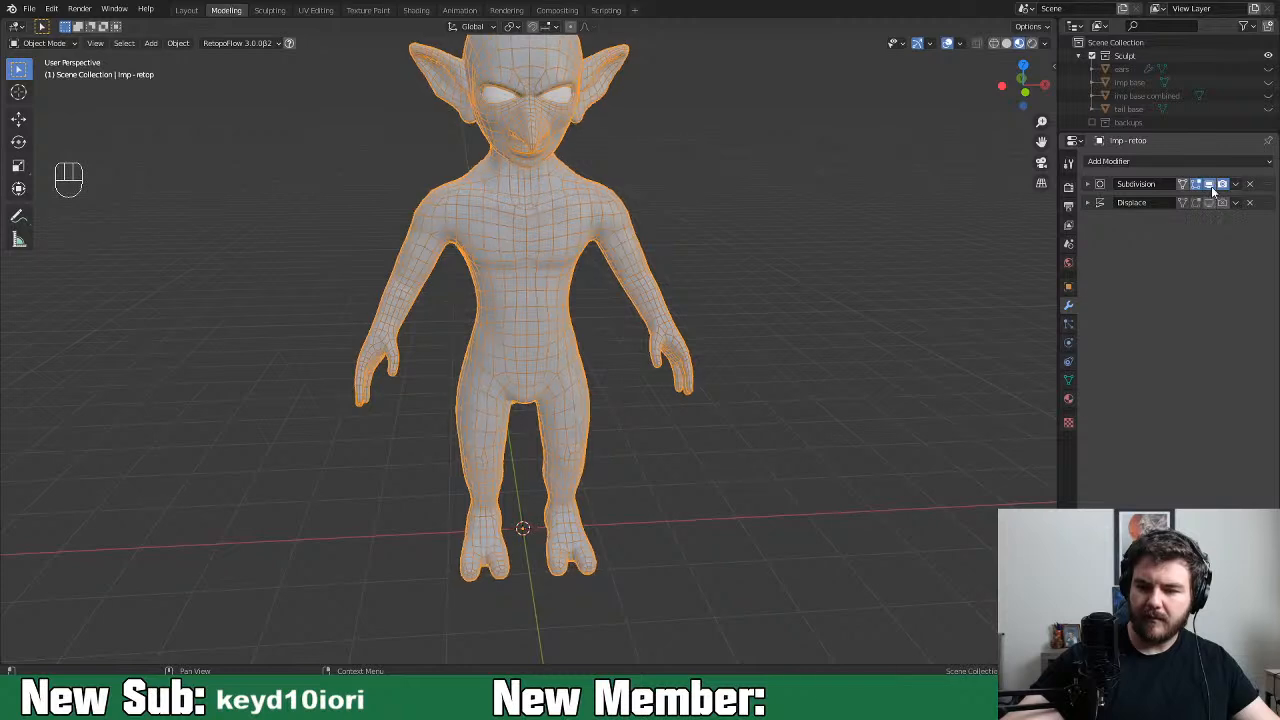
pyautogui.click(1236, 185)
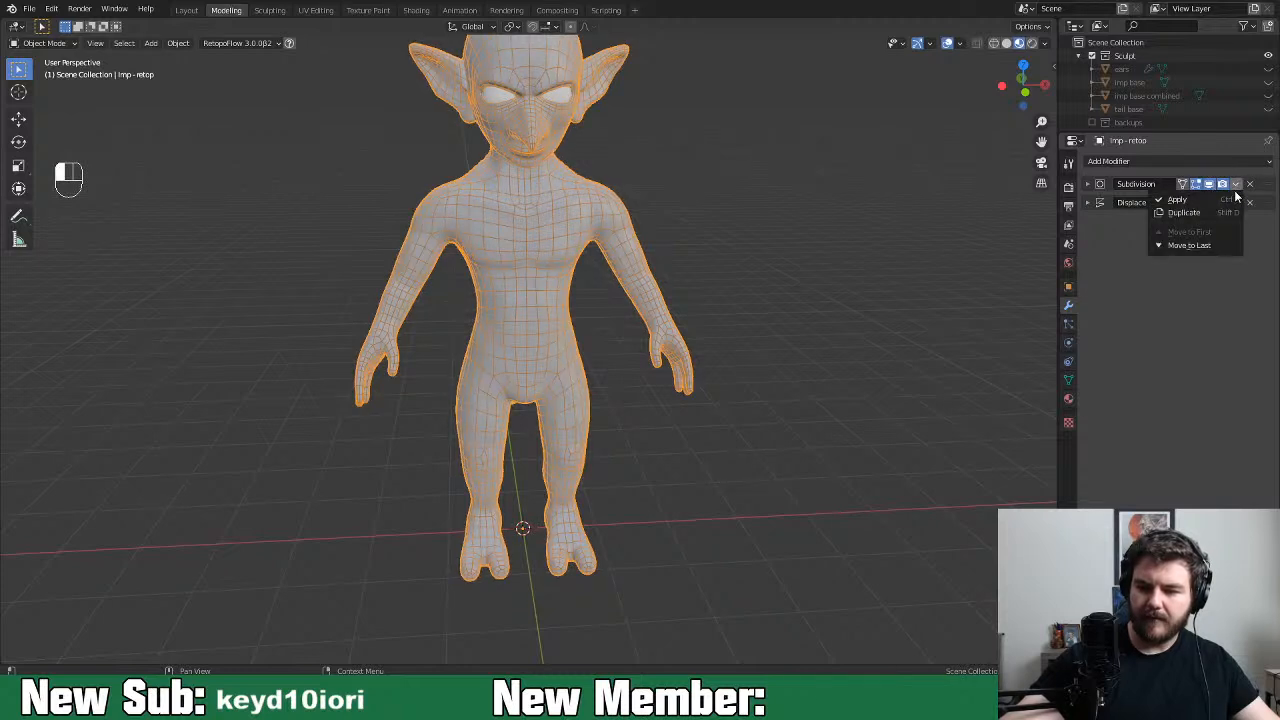
pyautogui.click(1088, 184)
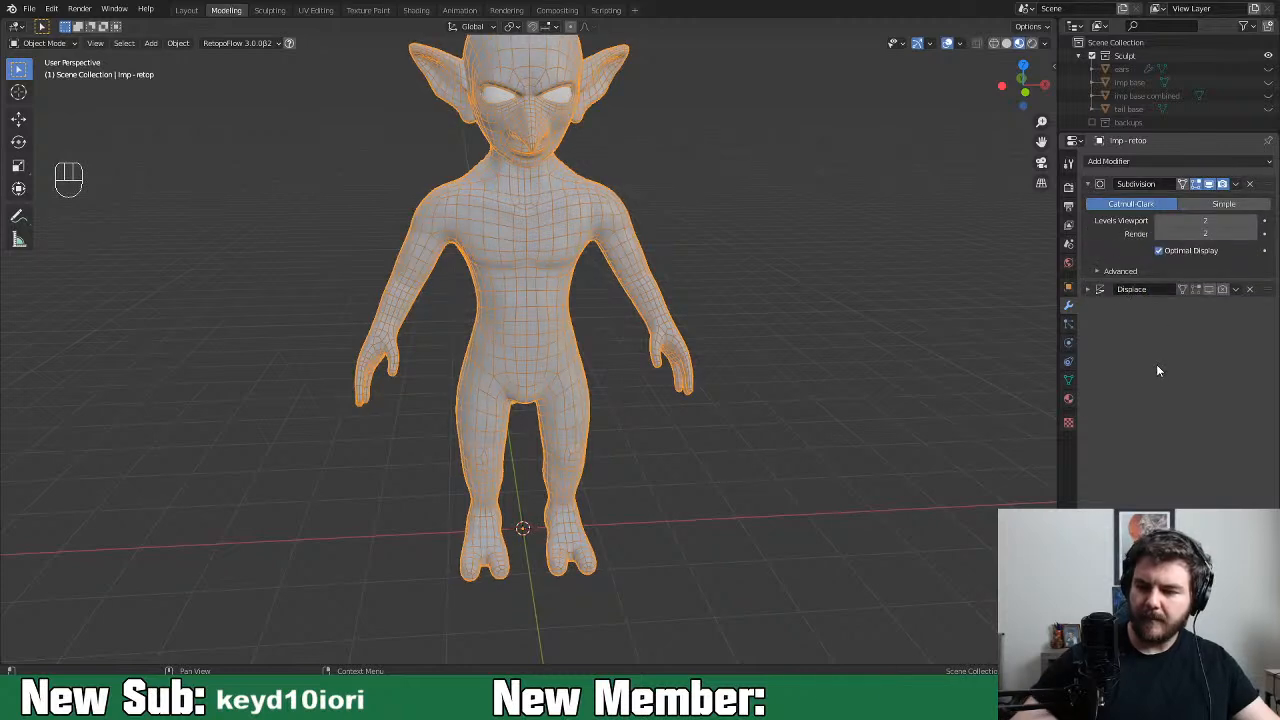
# Review the Subdivision modifier's advanced settings and try the Simple type before returning to Catmull-Clark
pyautogui.click(1097, 272)
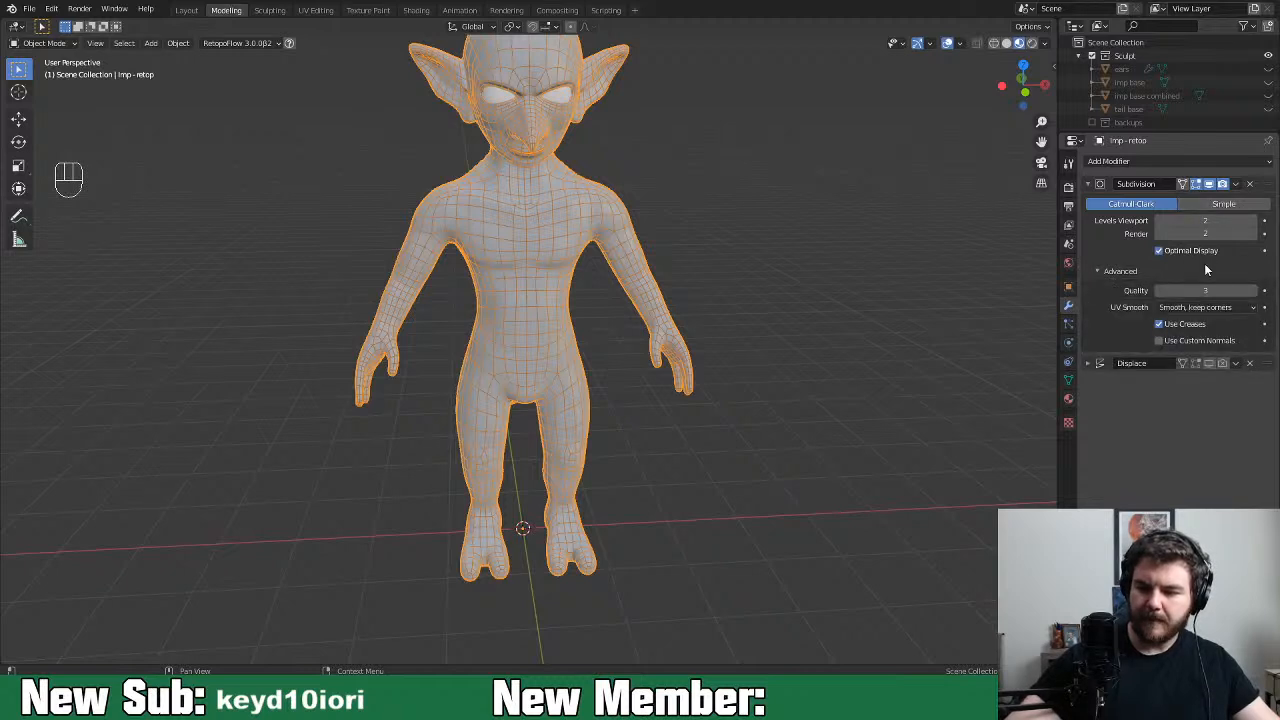
pyautogui.click(1221, 206)
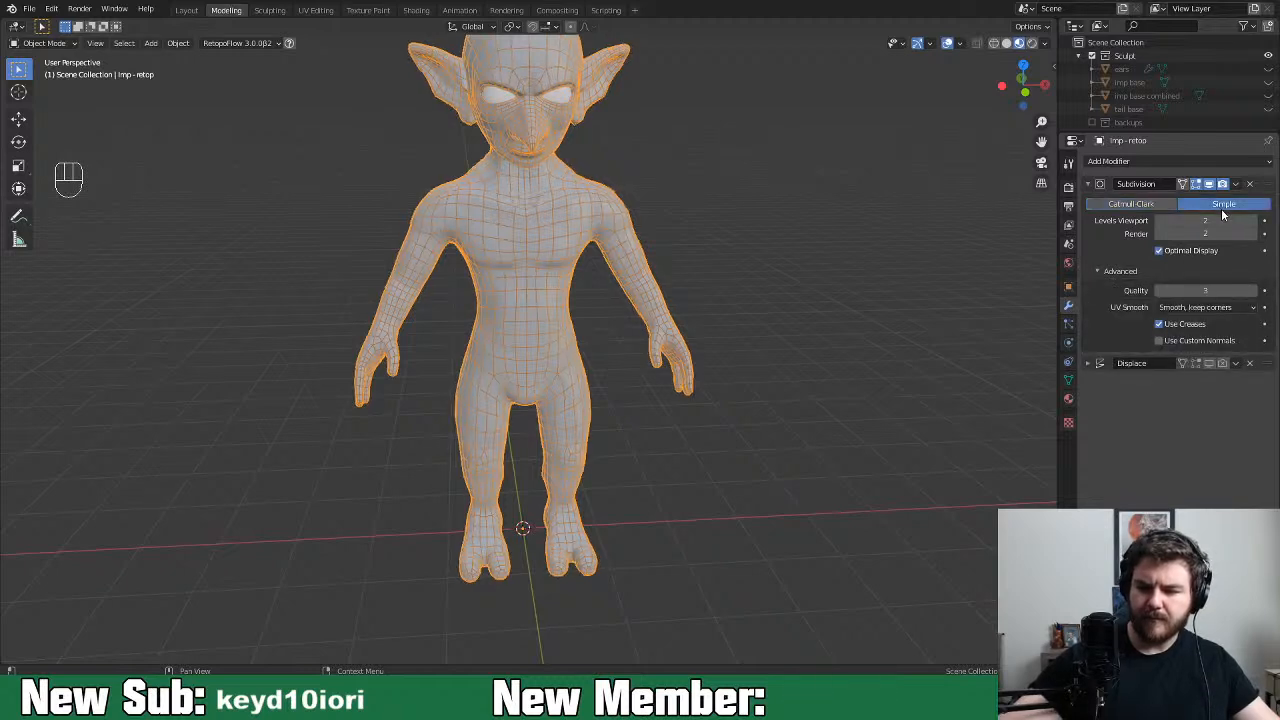
pyautogui.click(1147, 208)
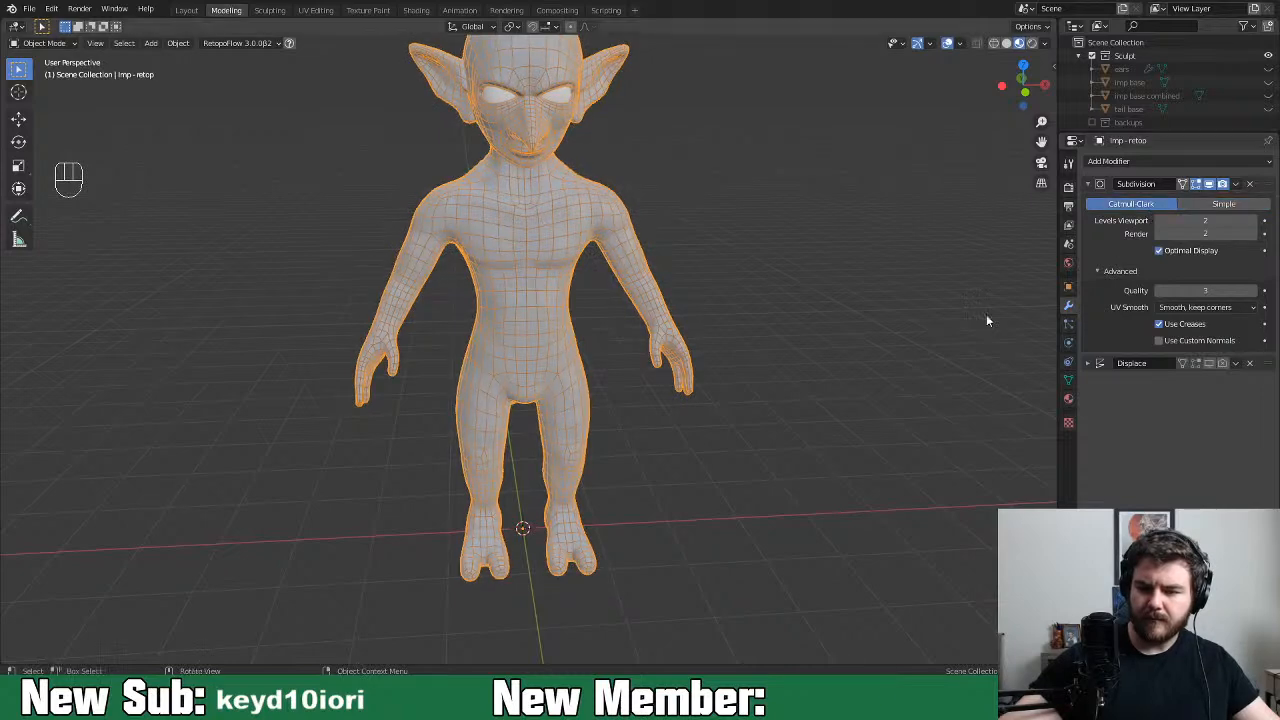
pyautogui.click(1092, 186)
# Check the imp's mesh from an angled front view in Edit Mode and return to Object Mode
pyautogui.moveTo(851, 440); pyautogui.dragTo(783, 493, button='middle')
pyautogui.press('Tab')
pyautogui.press('Tab')
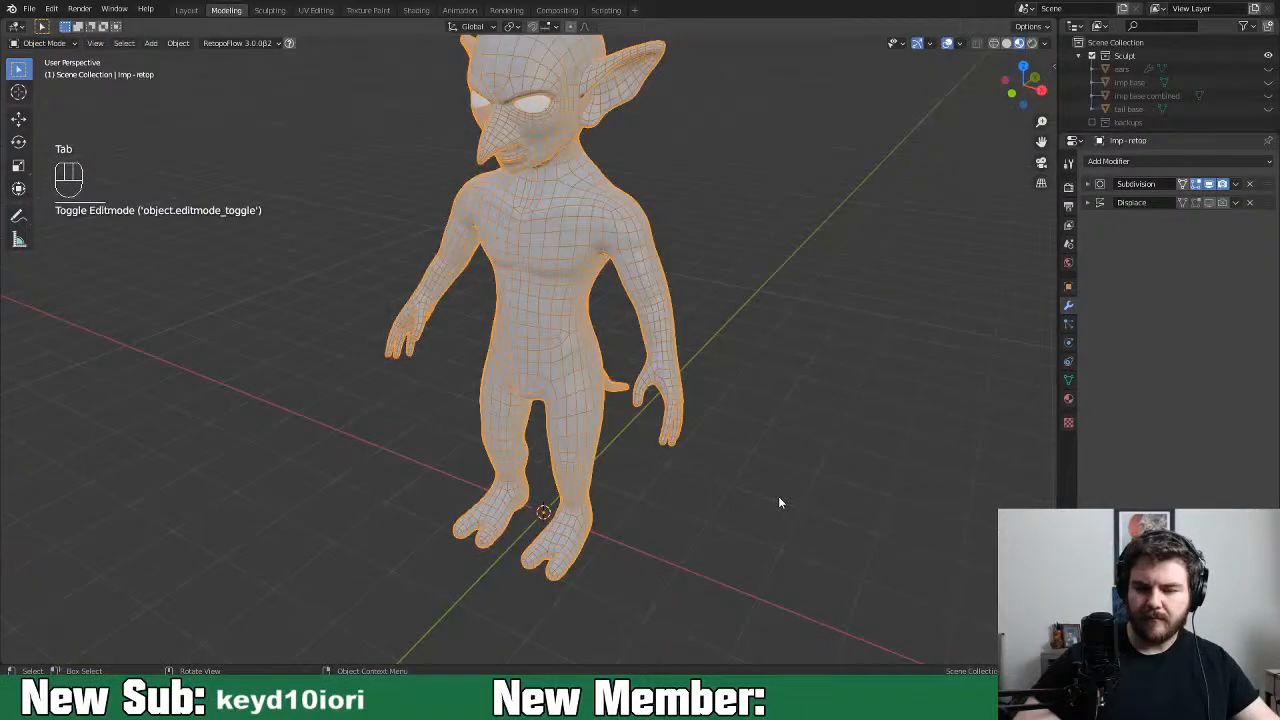
# Turn off the wireframe overlay for Imp - retop in its object viewport display settings and save the file
pyautogui.press('Tab')
pyautogui.moveTo(775, 497); pyautogui.dragTo(825, 488, button='middle')
pyautogui.press('Tab')
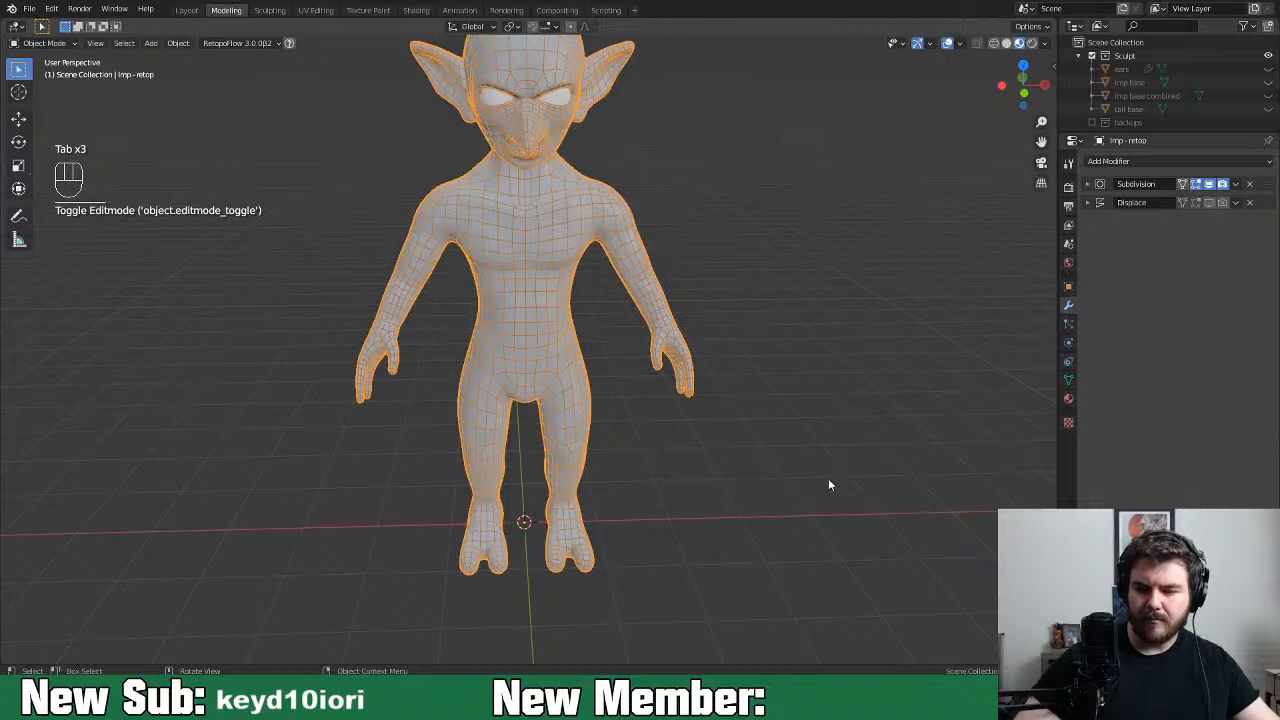
pyautogui.click(1068, 286)
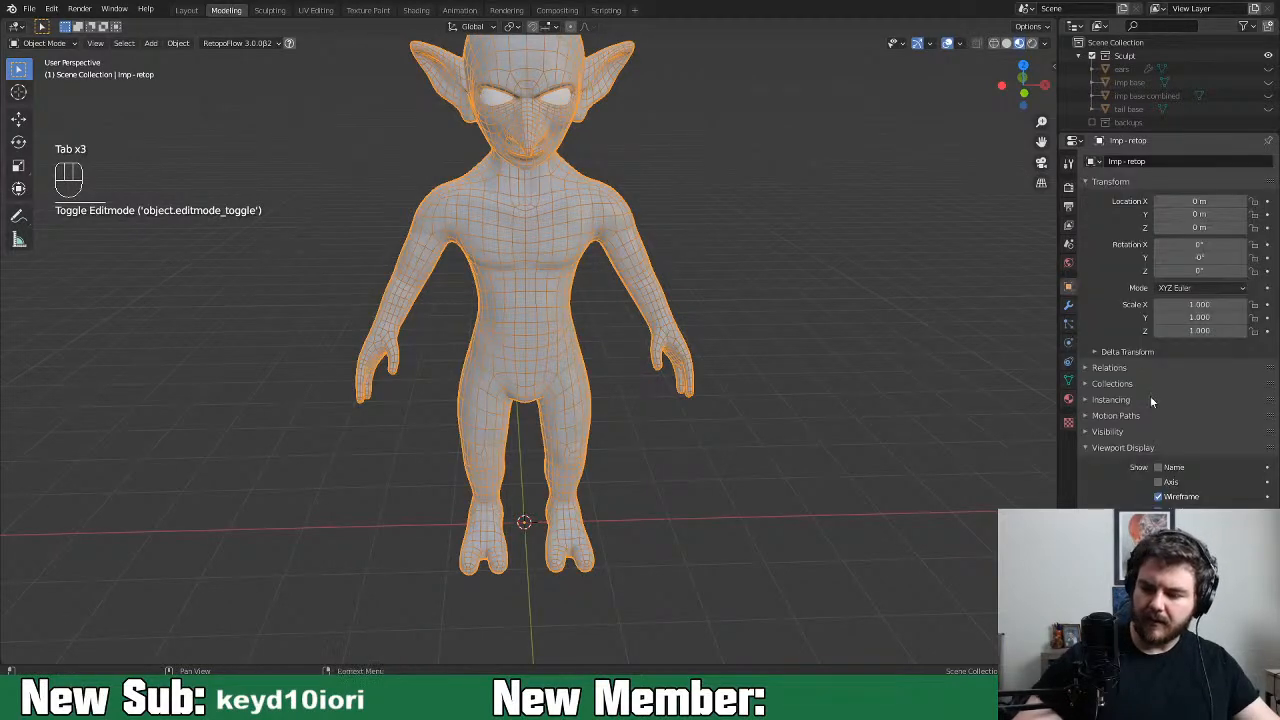
pyautogui.click(1158, 497)
pyautogui.moveTo(910, 575); pyautogui.dragTo(800, 600, button='middle')
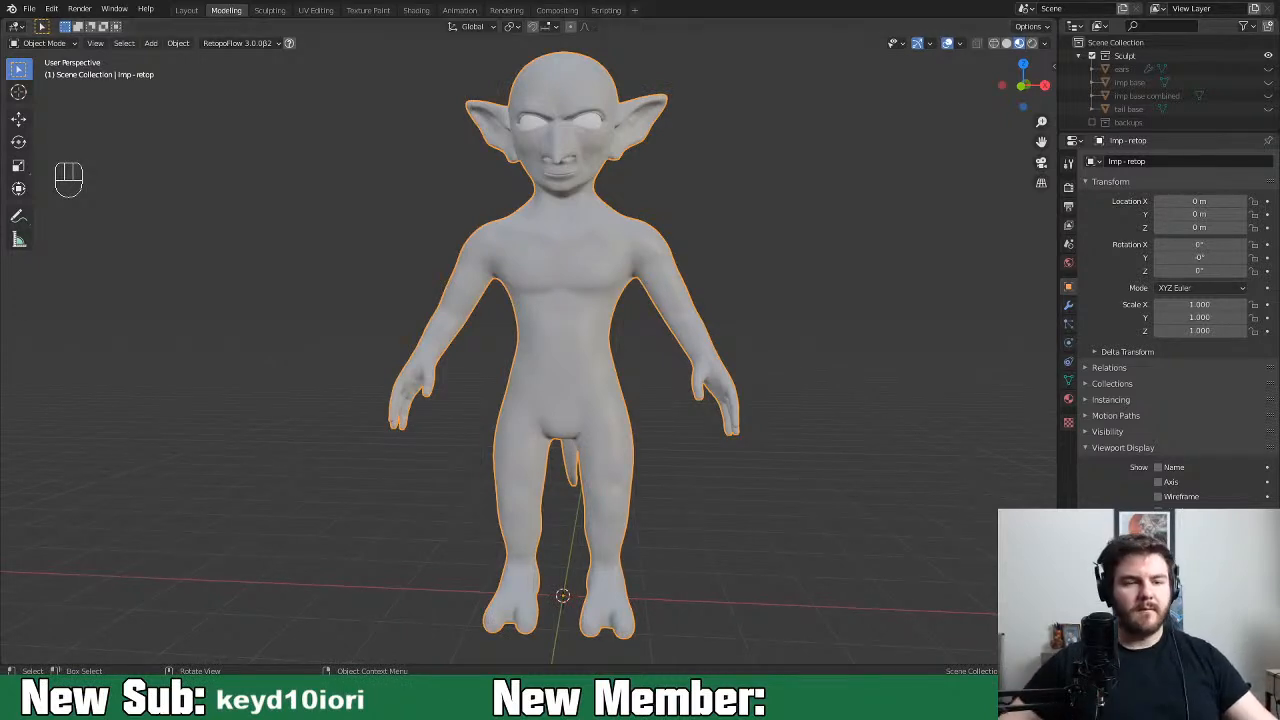
pyautogui.scroll(-2, 364, 501)
pyautogui.hotkey('ctrl', 's')
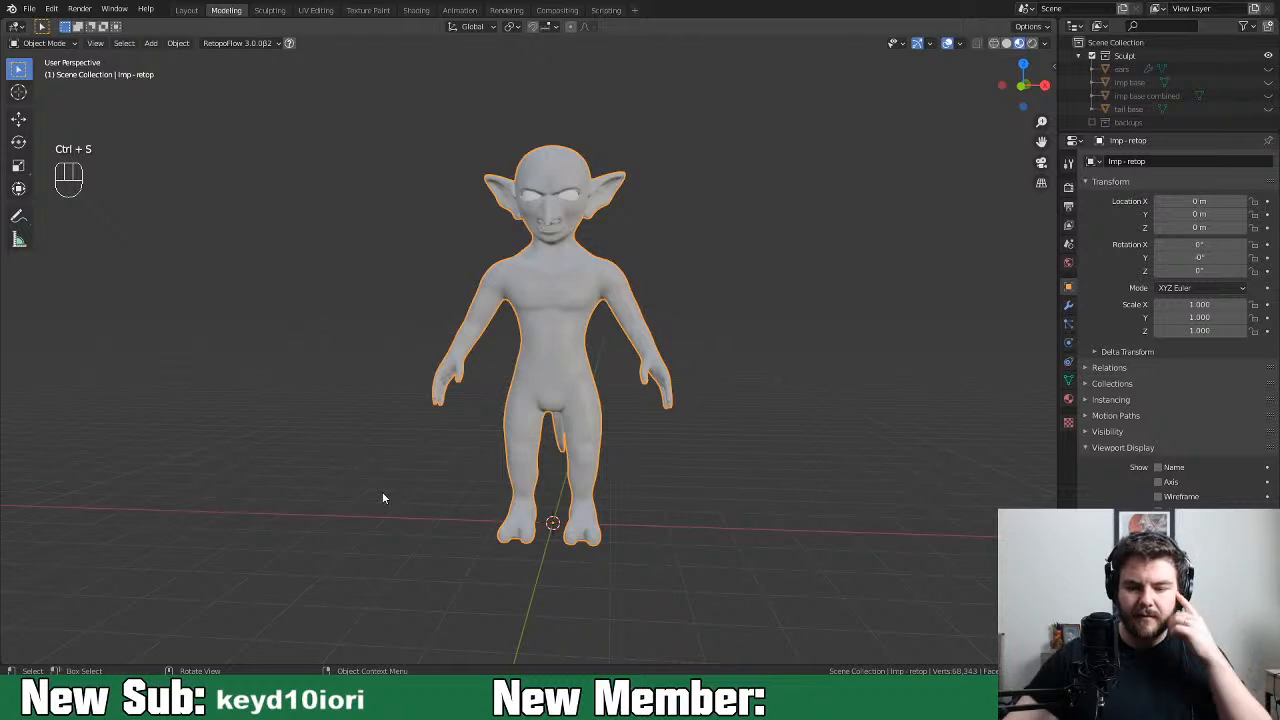
# Exclude the Sculpt collection from the view layer and create a new collection inside the light foot collection
pyautogui.scroll(3, 466, 457)
pyautogui.moveTo(466, 457); pyautogui.dragTo(566, 490, button='middle')
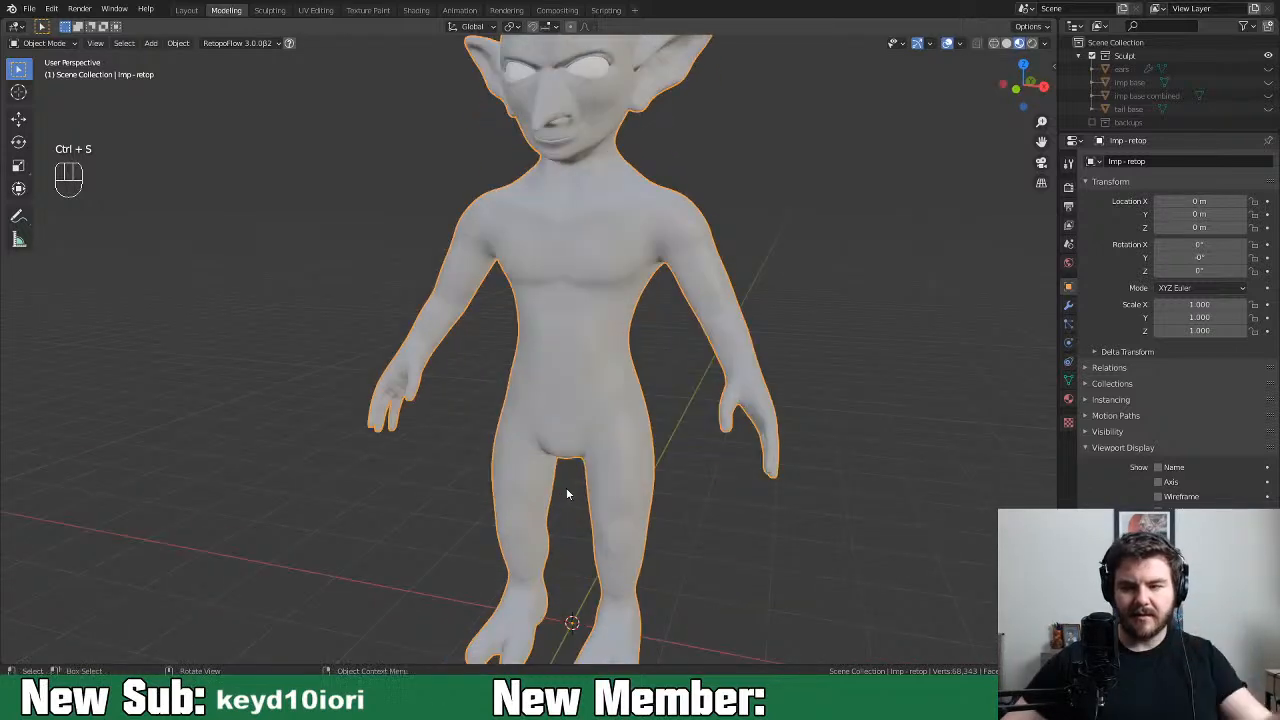
pyautogui.click(1093, 56)
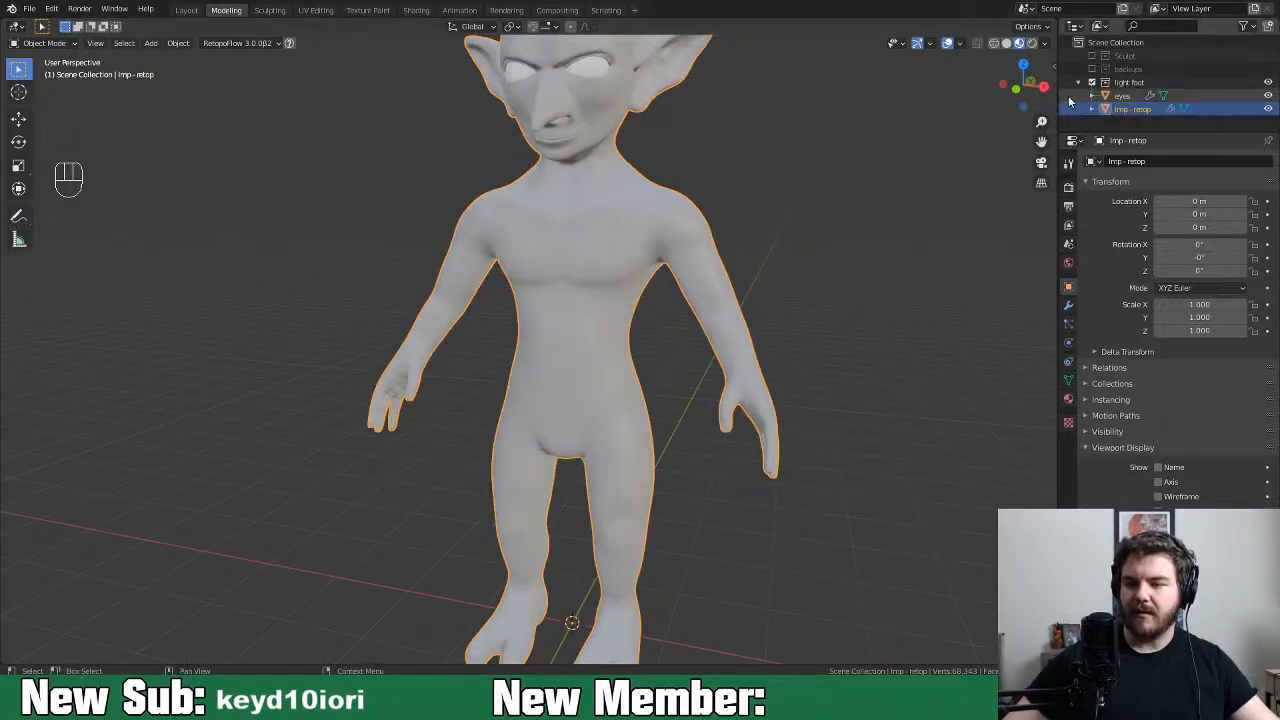
pyautogui.rightClick(1129, 83)
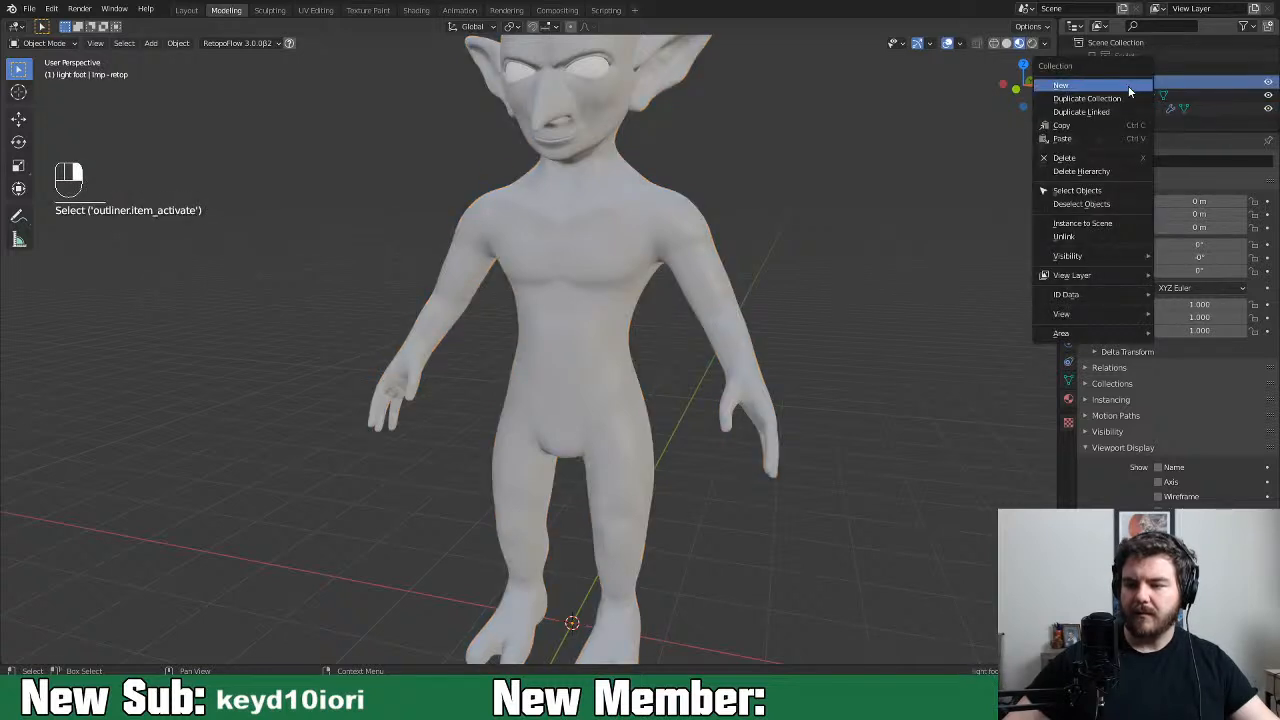
pyautogui.click(1118, 87)
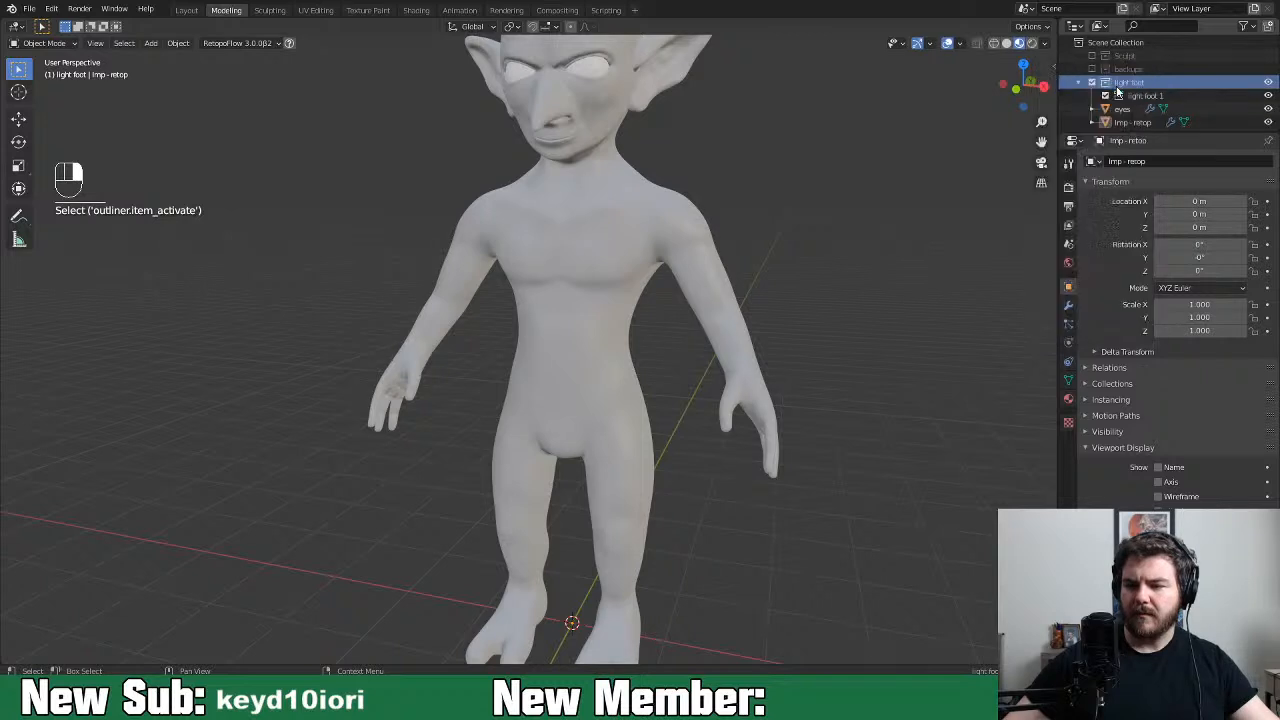
# Rename the new collection inside light foot as Clothes and make it the active collection
pyautogui.click(1147, 97)
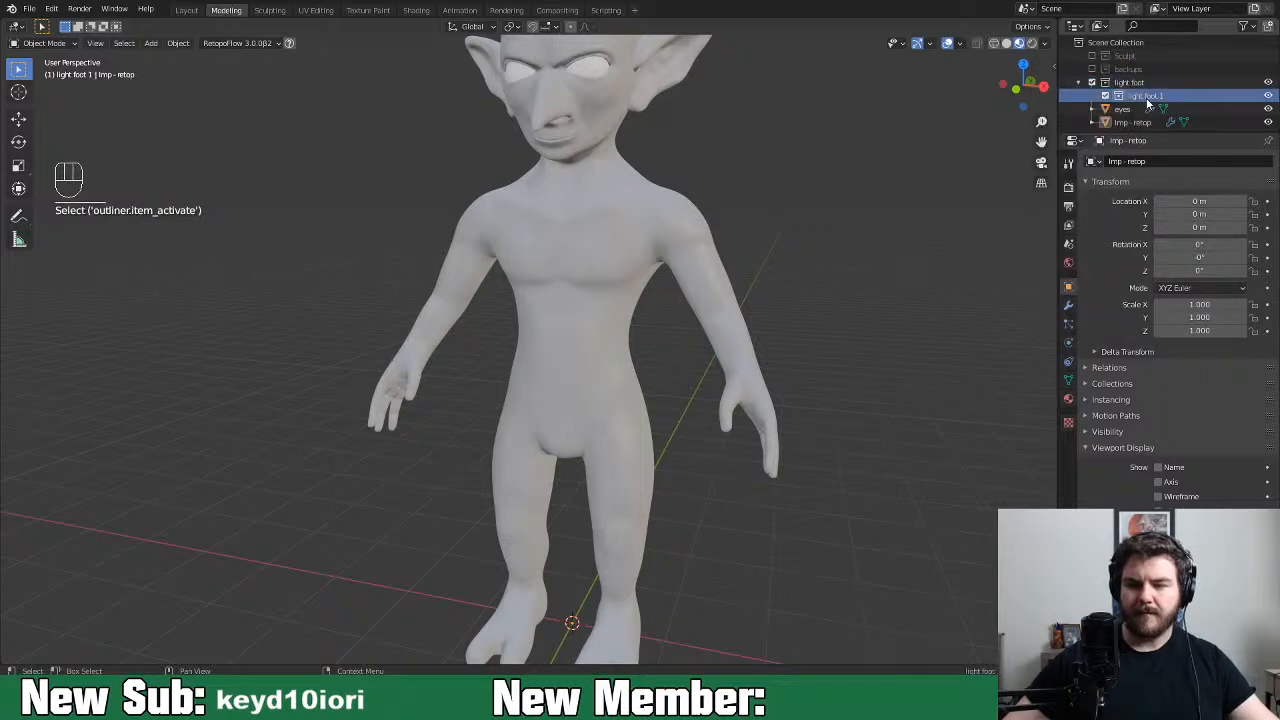
pyautogui.doubleClick(1160, 95)
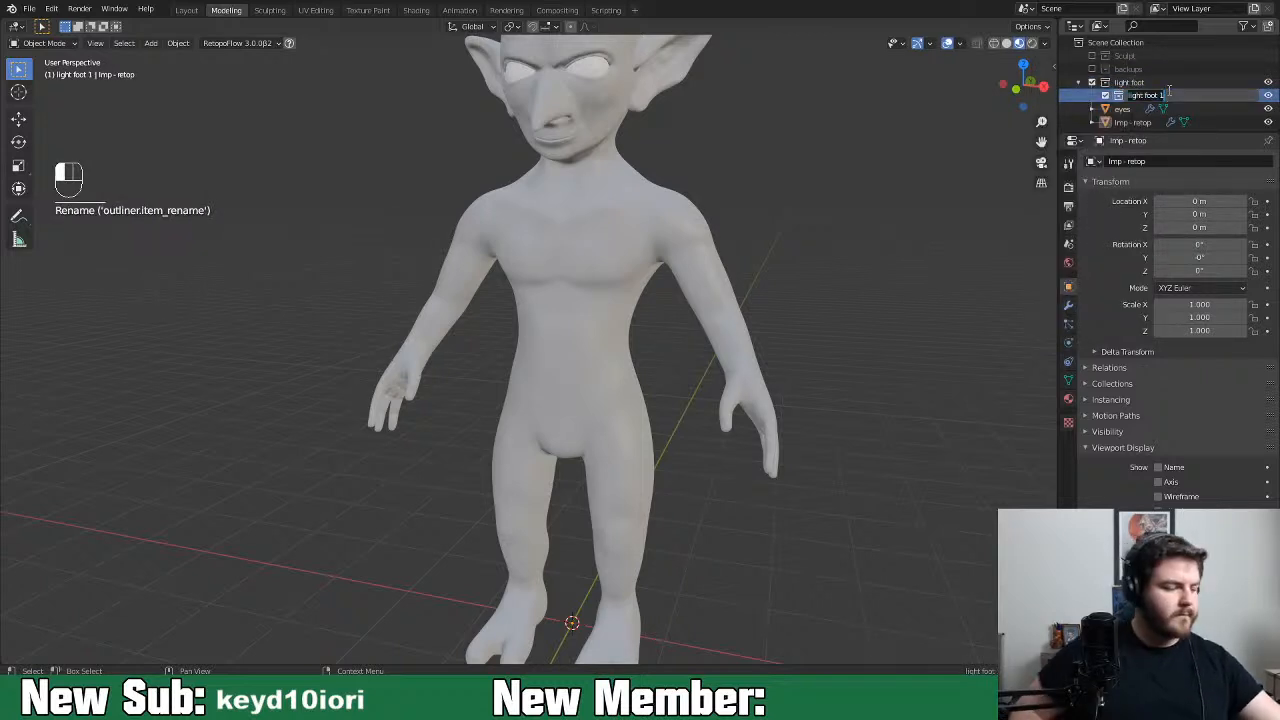
pyautogui.write('Cloth')
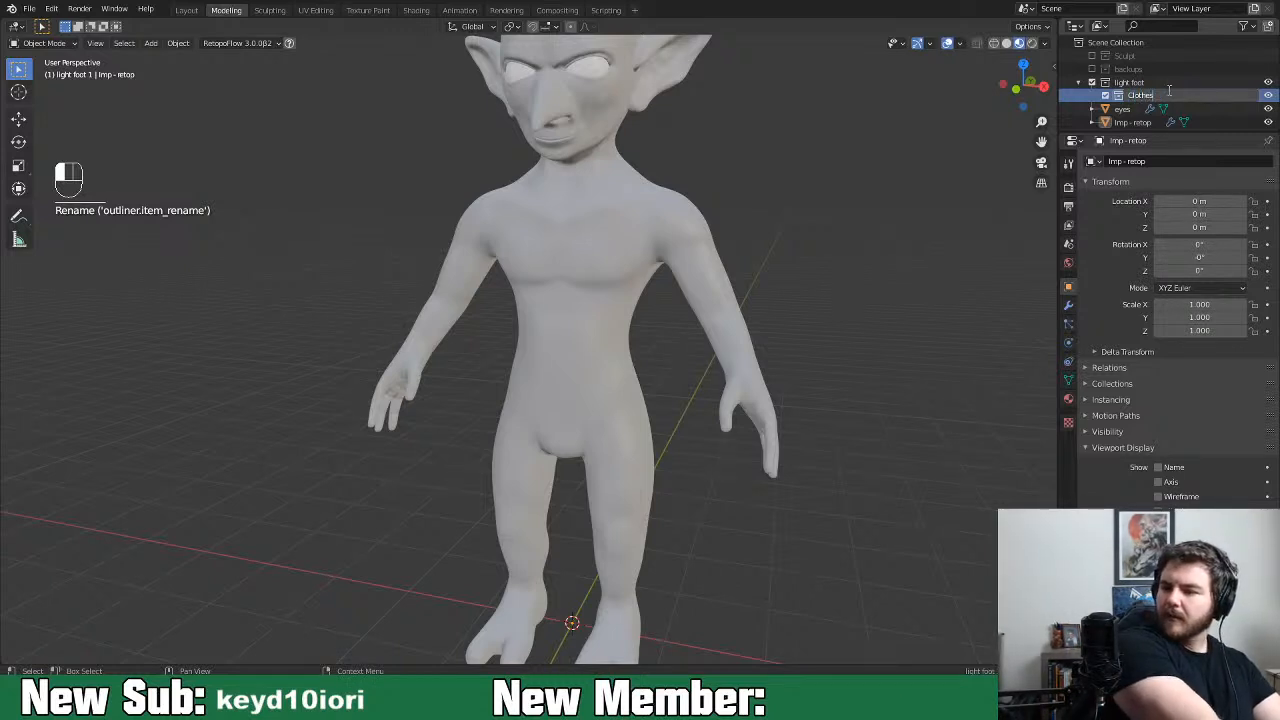
pyautogui.write('es')
pyautogui.press('Return')
pyautogui.click(1163, 98)
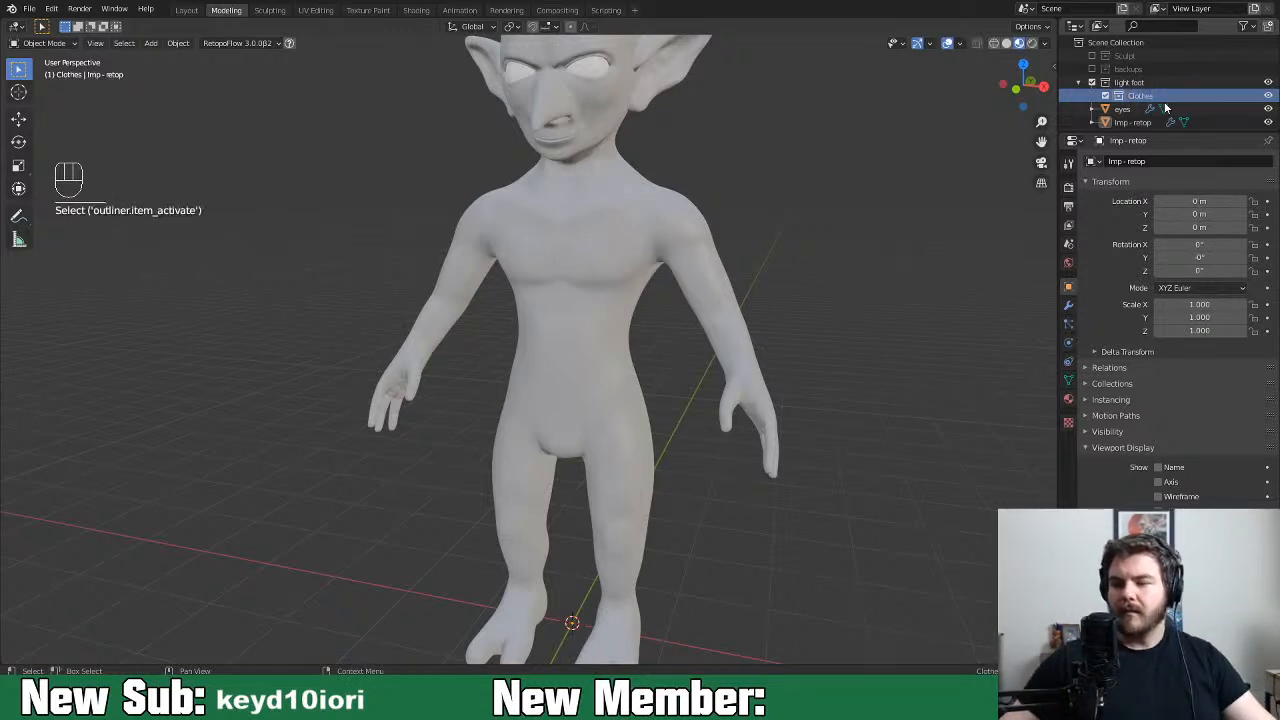
pyautogui.rightClick(1162, 99)
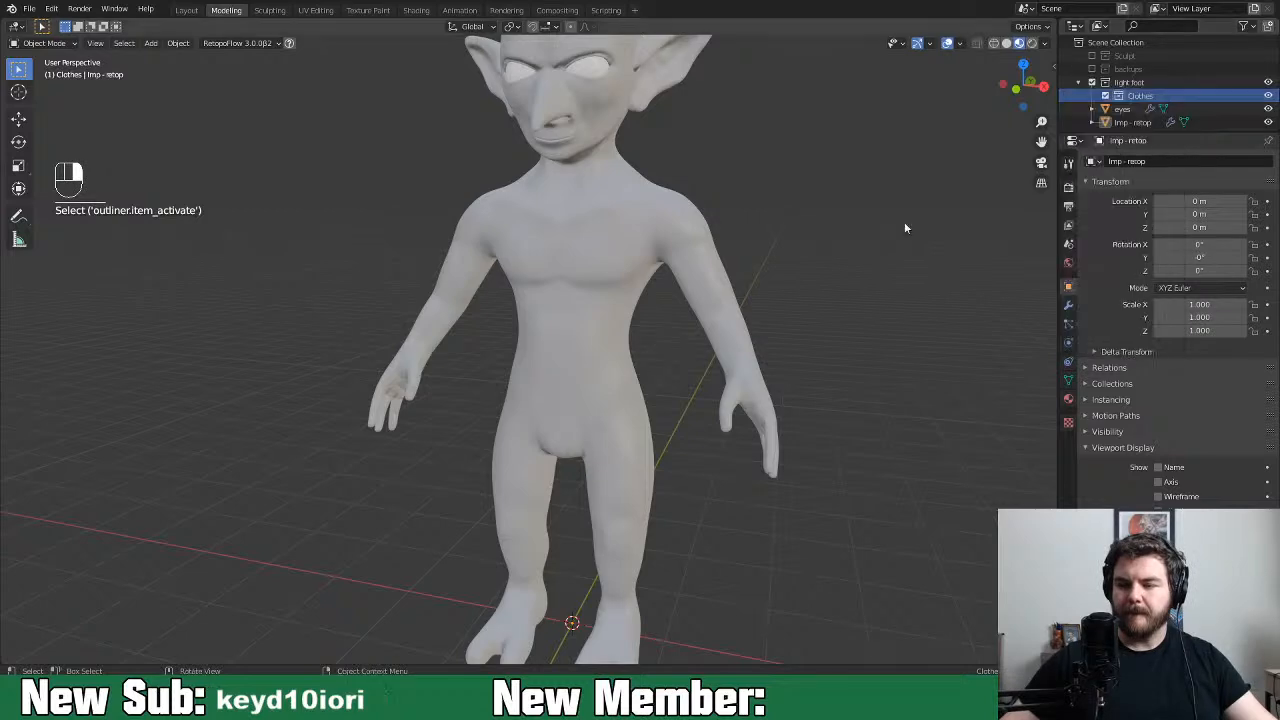
# Add a mesh circle to the Clothes collection and set its vertex count to 12
pyautogui.scroll(-2, 677, 480)
pyautogui.moveTo(672, 421); pyautogui.dragTo(684, 445, button='middle')
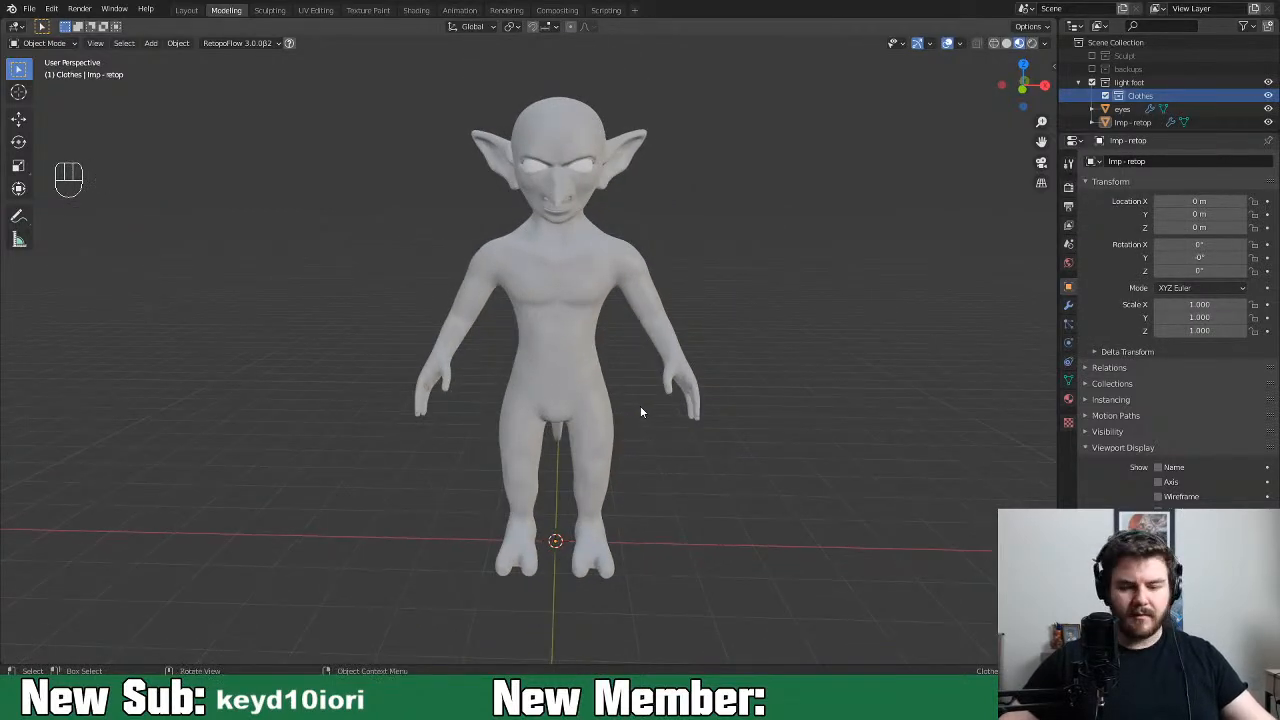
pyautogui.hotkey('shift', 'a')
pyautogui.moveTo(634, 392)
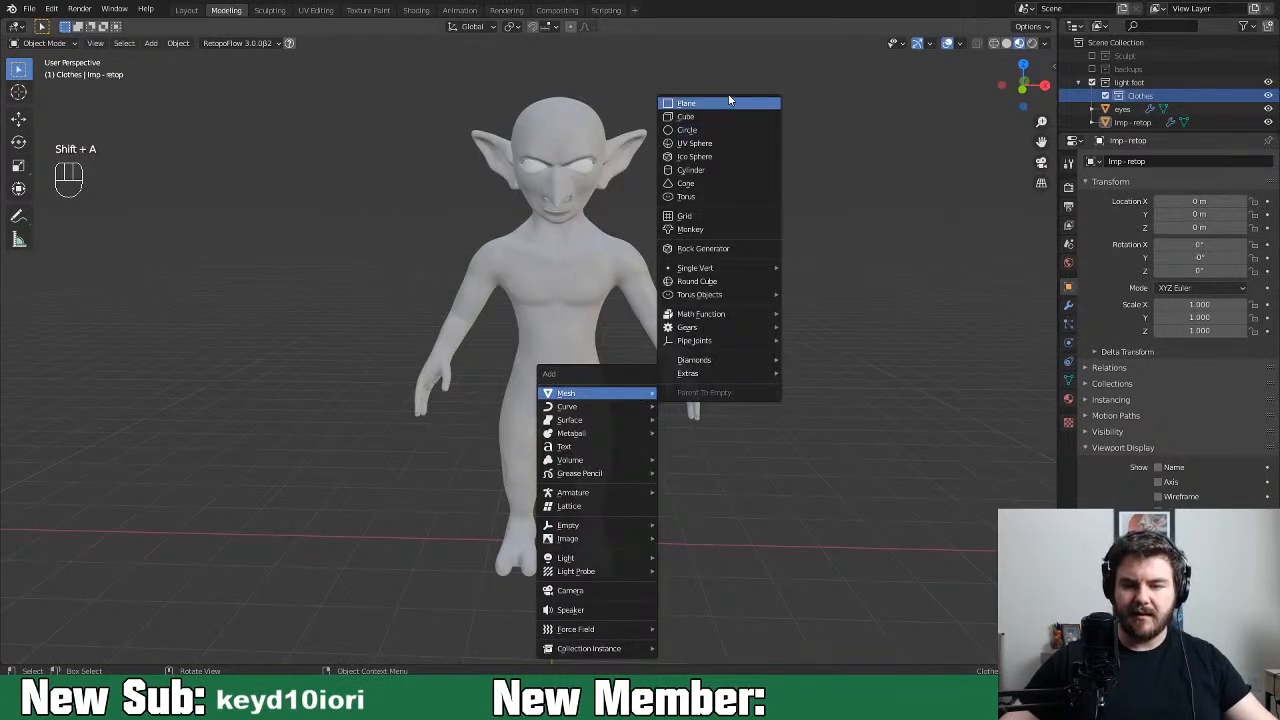
pyautogui.click(710, 132)
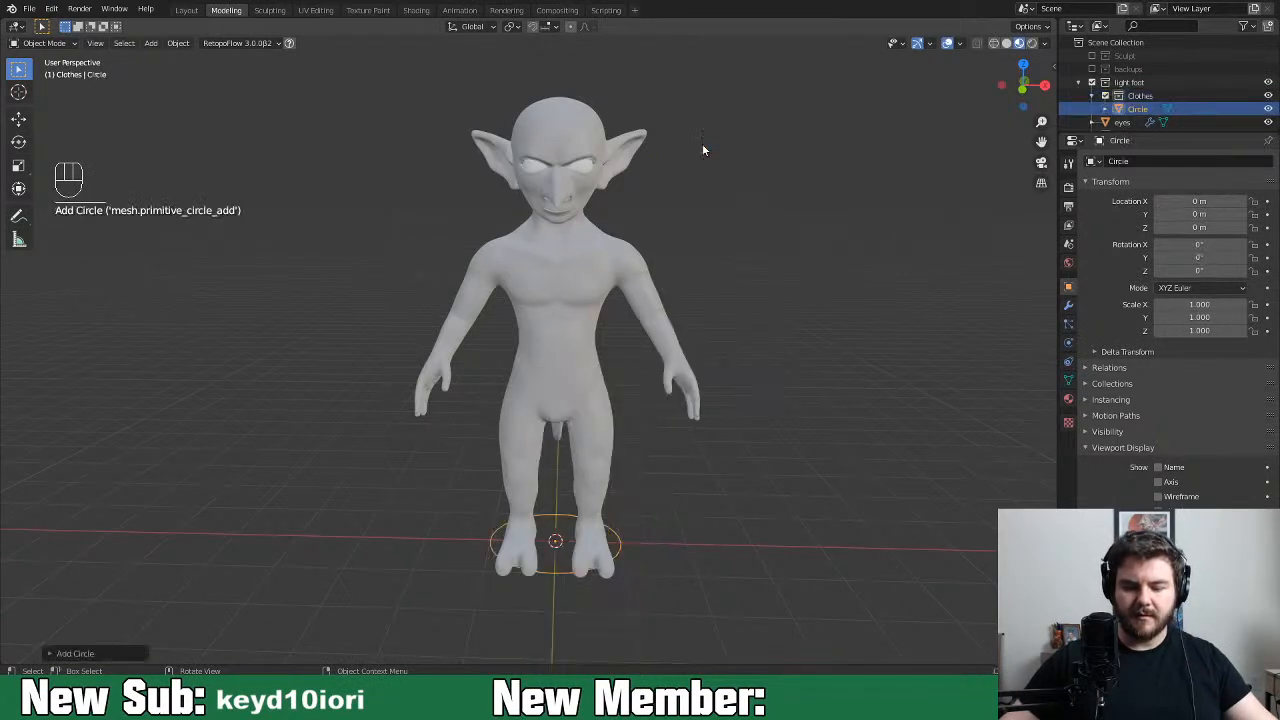
pyautogui.click(61, 652)
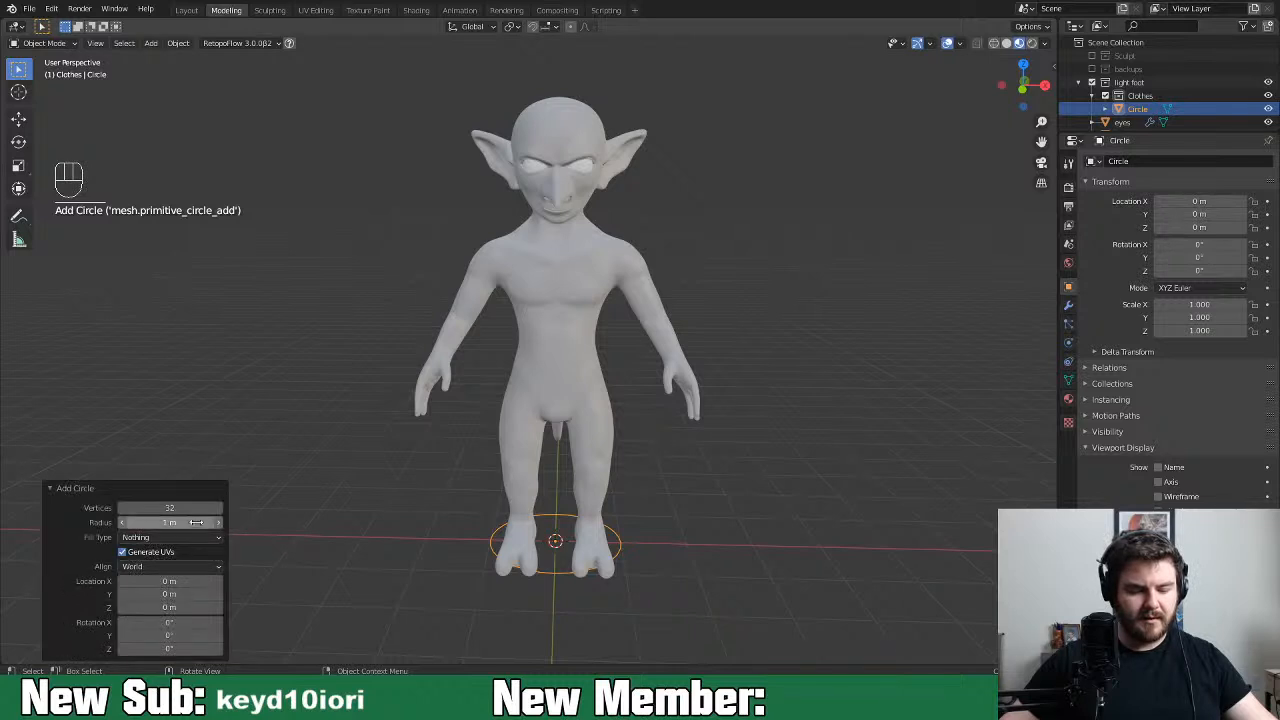
pyautogui.doubleClick(167, 506)
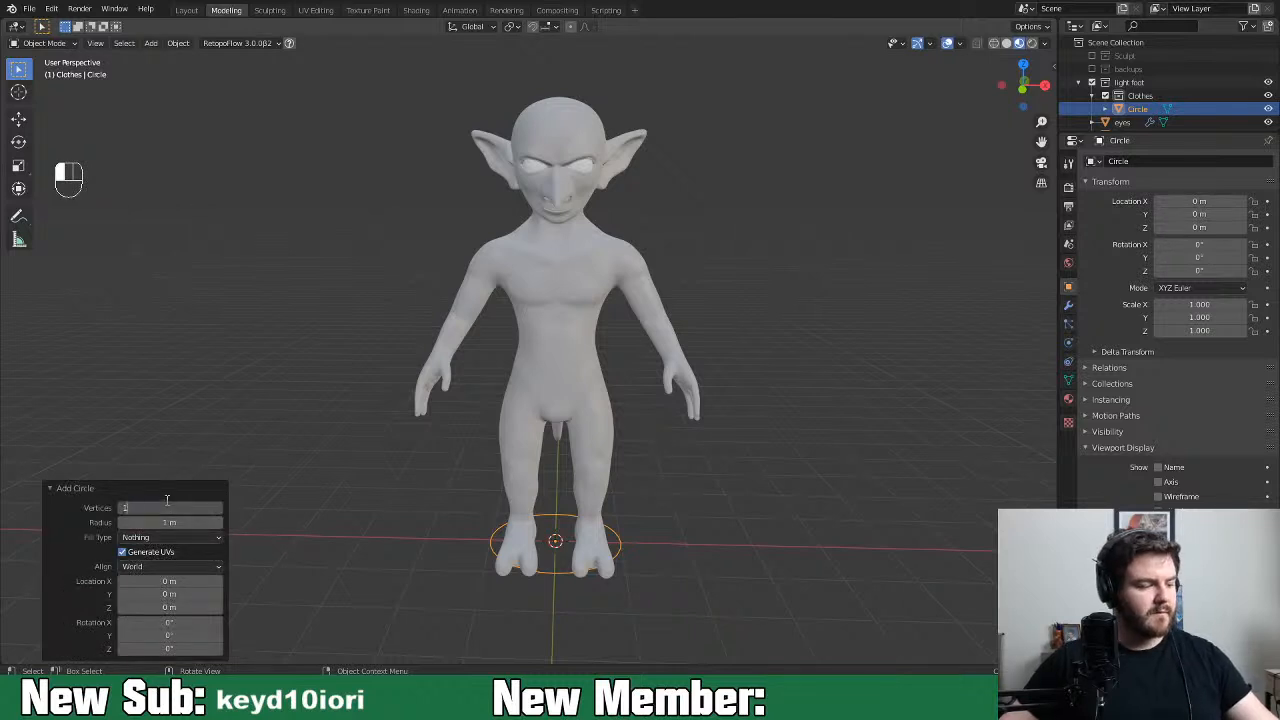
pyautogui.press('Return')
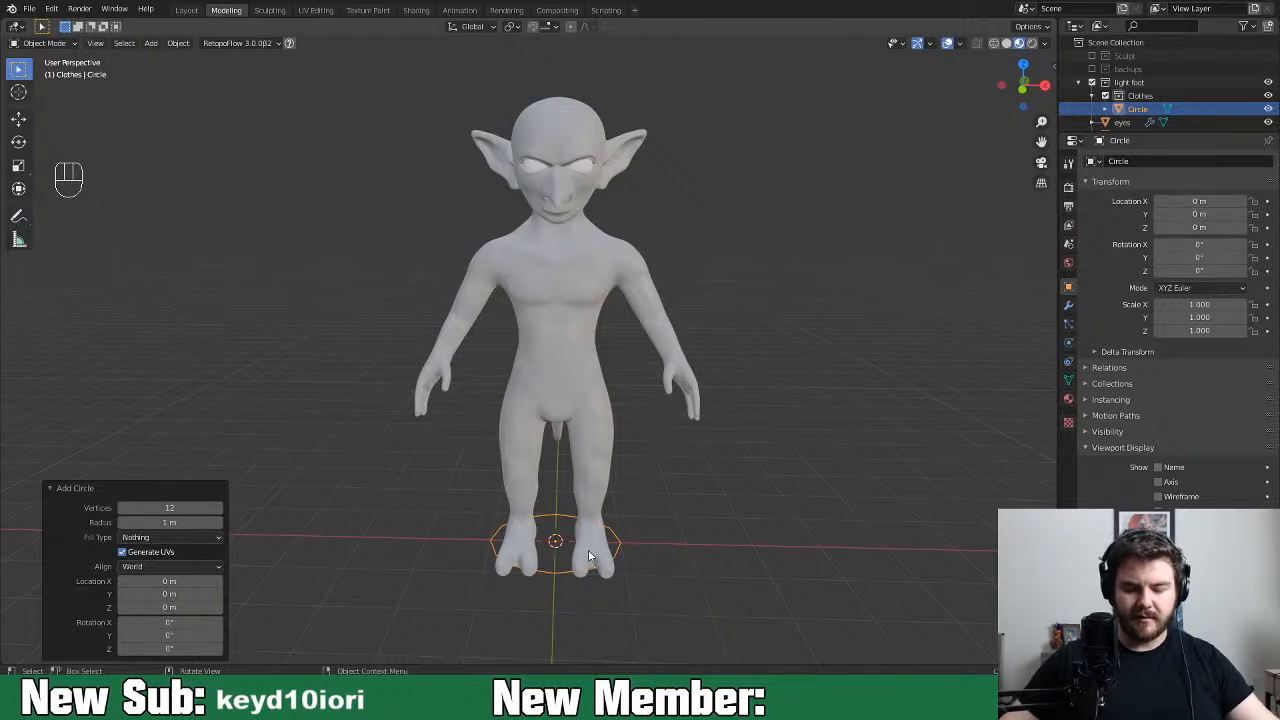
# Move the circle up around the character's left ankle and scale it down to about 0.404
pyautogui.scroll(1, 588, 555)
pyautogui.keyDown('shift'); pyautogui.moveTo(588, 550); pyautogui.dragTo(574, 443, button='middle'); pyautogui.keyUp('shift')
pyautogui.press('Tab')
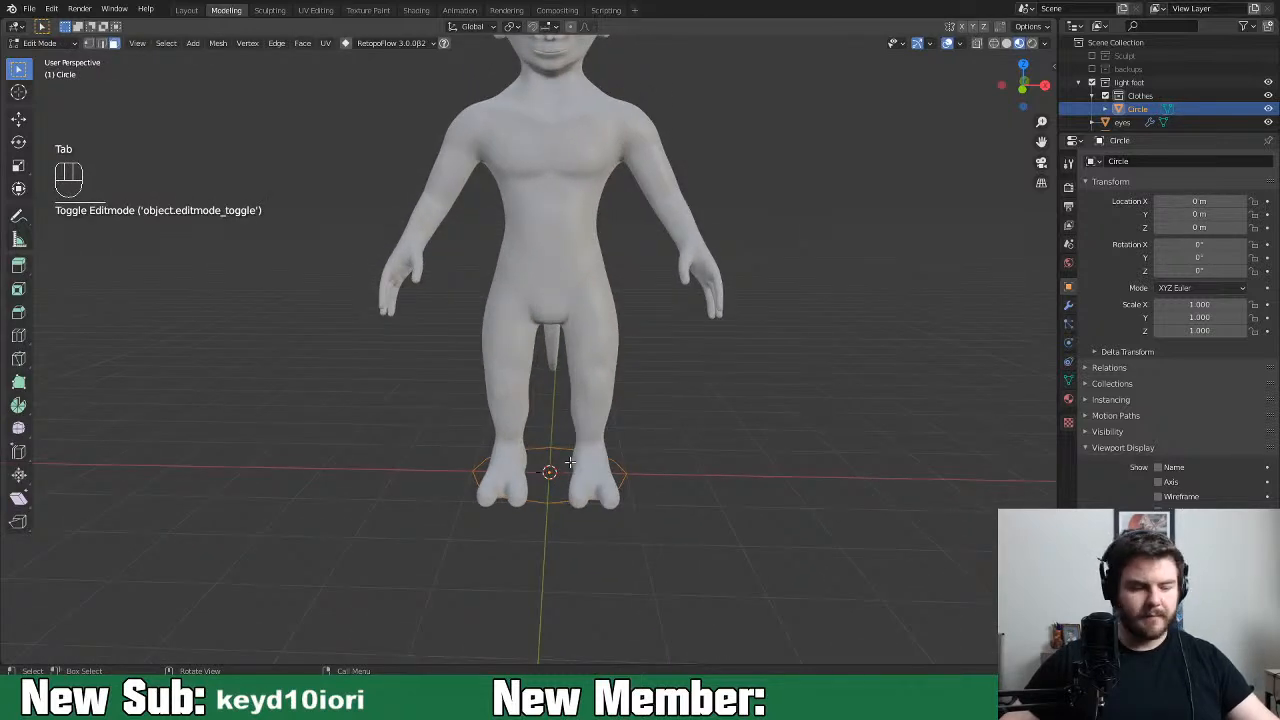
pyautogui.press('KP_1')
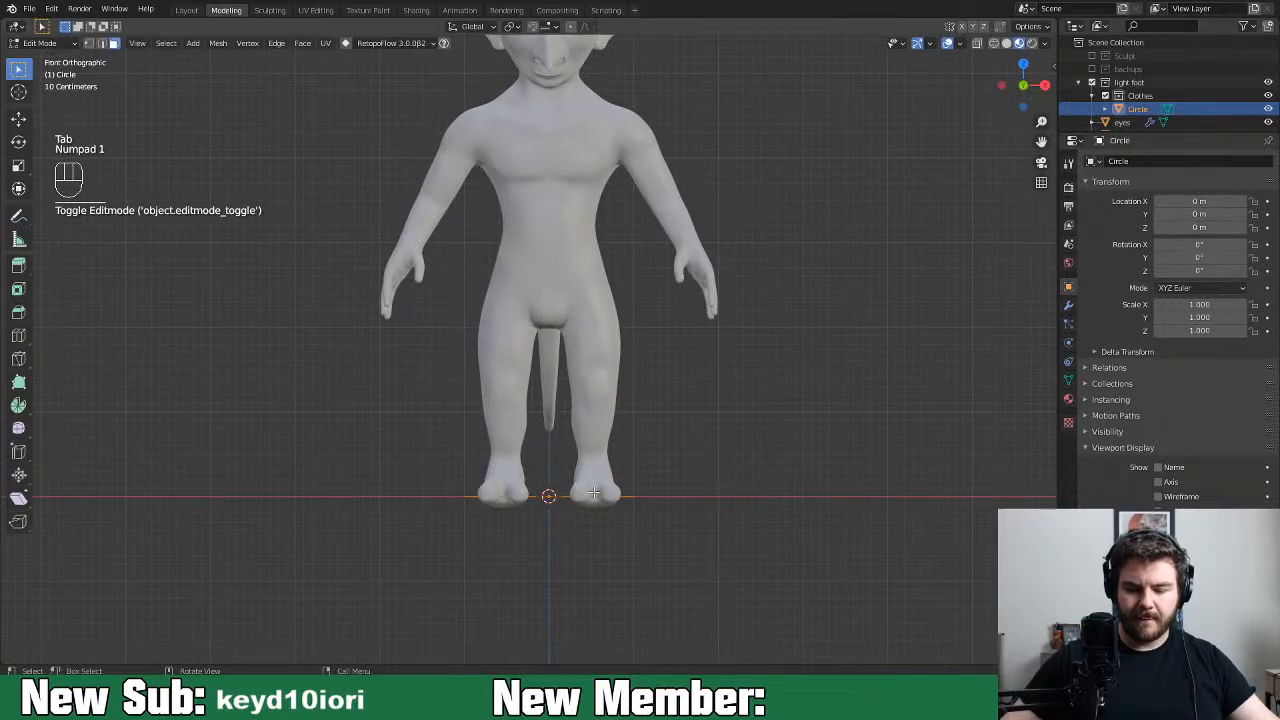
pyautogui.press('g')
pyautogui.click(635, 468)
pyautogui.press('s')
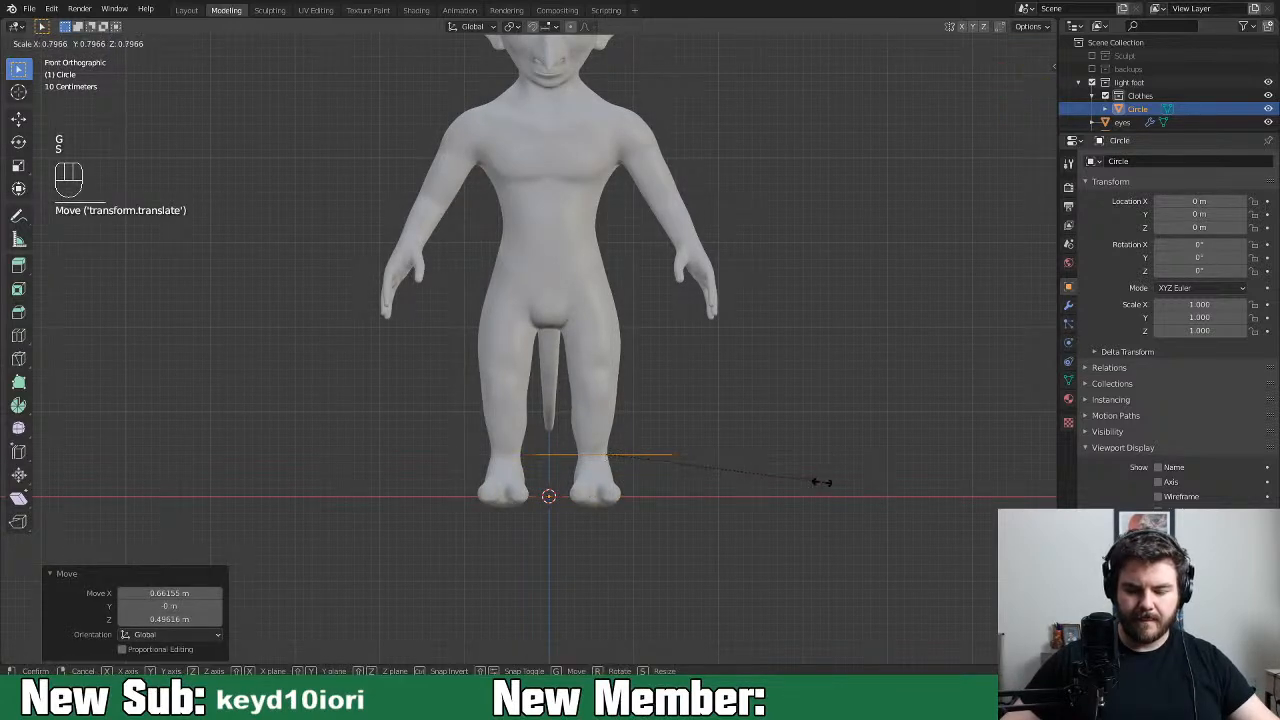
pyautogui.click(711, 457)
pyautogui.press('g')
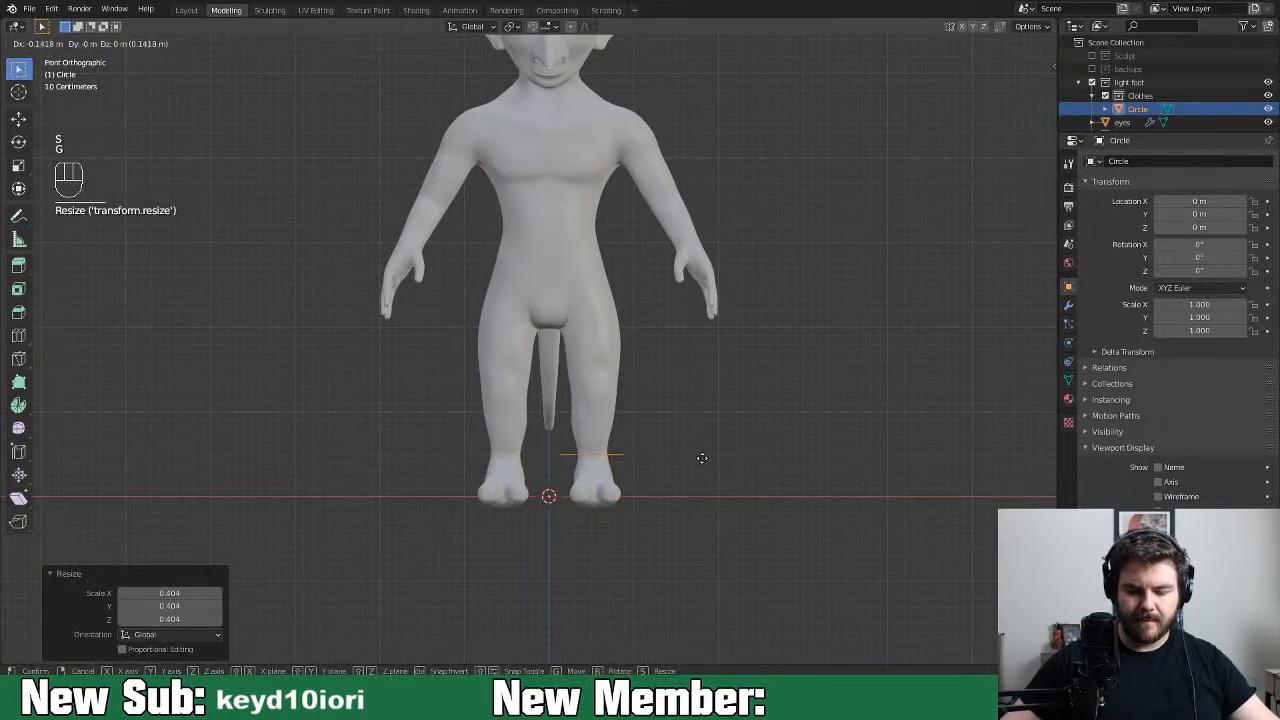
pyautogui.click(705, 458)
# Rename the circle object to pants
pyautogui.scroll(3, 704, 458)
pyautogui.moveTo(704, 458); pyautogui.dragTo(694, 380, button='middle')
pyautogui.keyDown('shift'); pyautogui.moveTo(642, 520); pyautogui.dragTo(560, 400, button='middle'); pyautogui.keyUp('shift')
pyautogui.moveTo(560, 400); pyautogui.dragTo(793, 398, button='middle')
pyautogui.scroll(4, 482, 226)
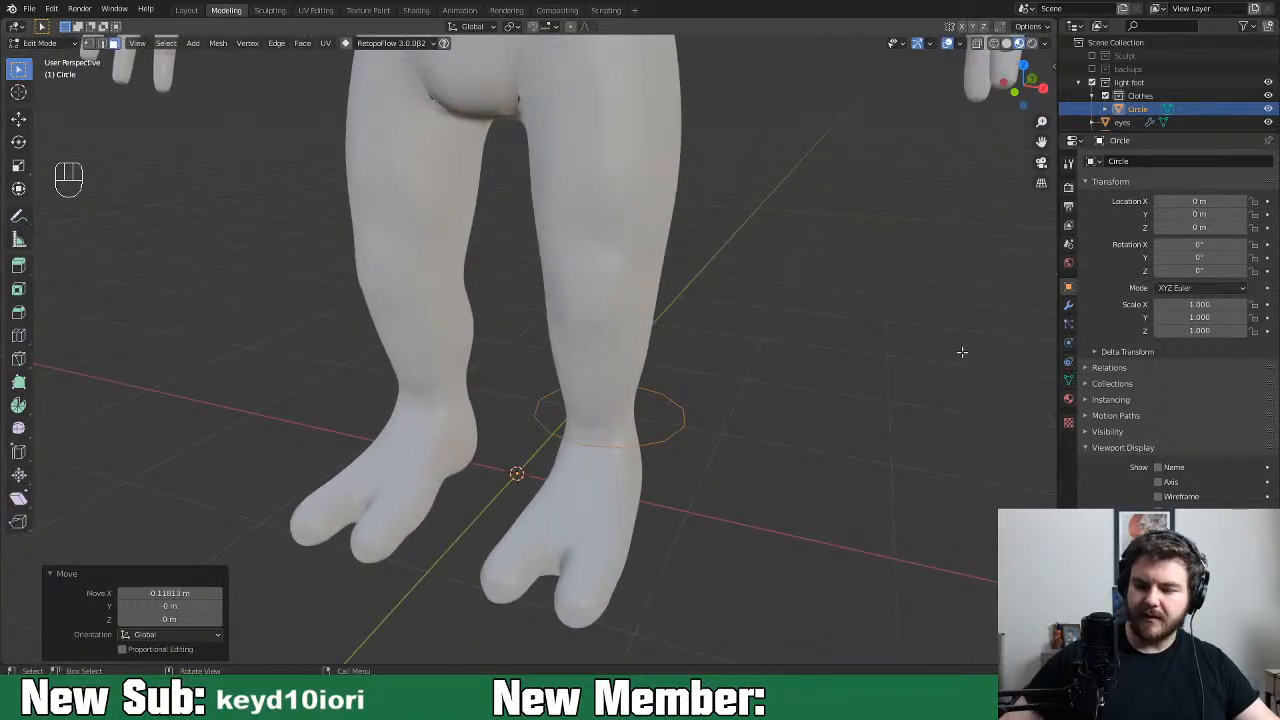
pyautogui.click(1142, 163)
pyautogui.write('pan')
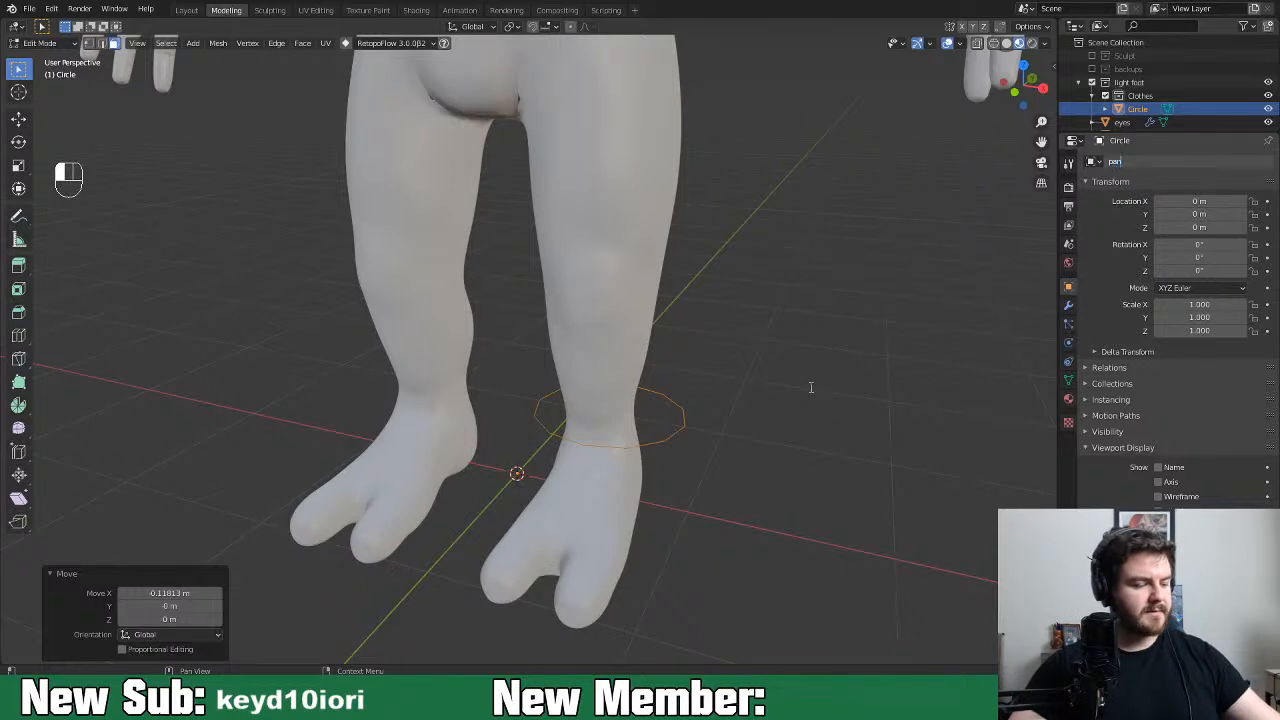
pyautogui.write('ts')
pyautogui.press('Return')
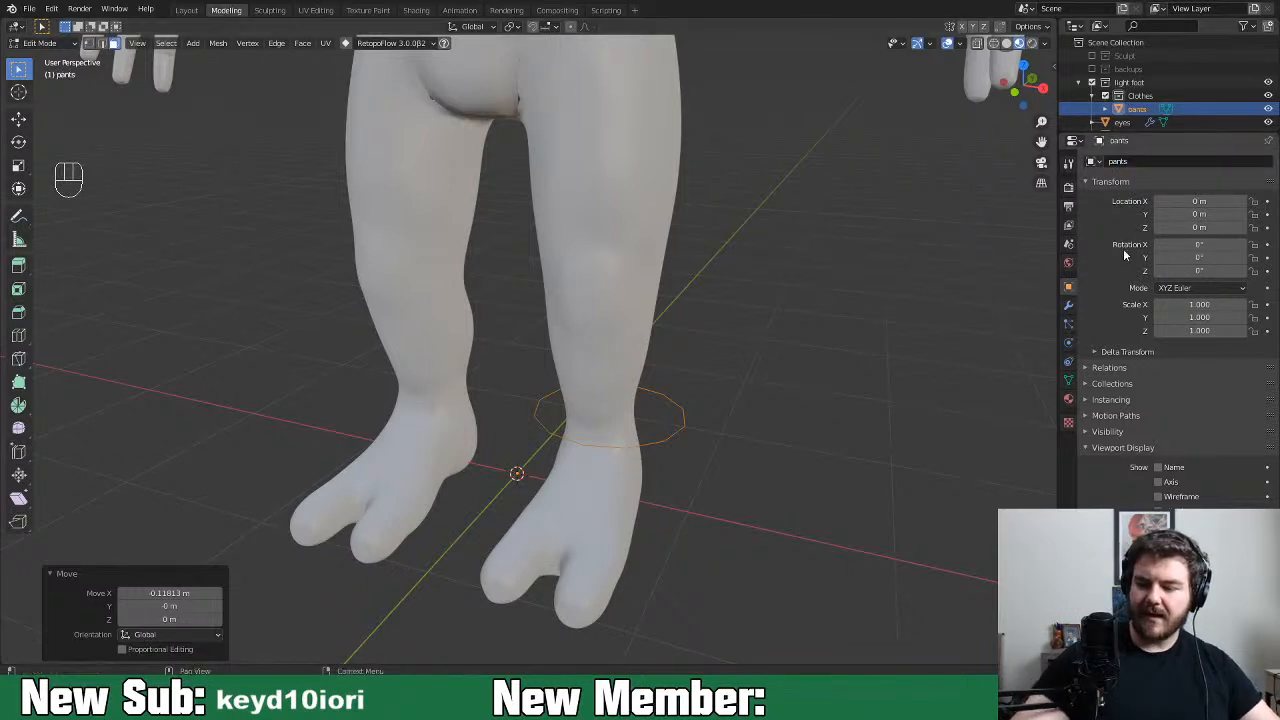
# Add a Mirror modifier on the X axis with clipping enabled to the pants object
pyautogui.click(1069, 304)
pyautogui.click(1120, 162)
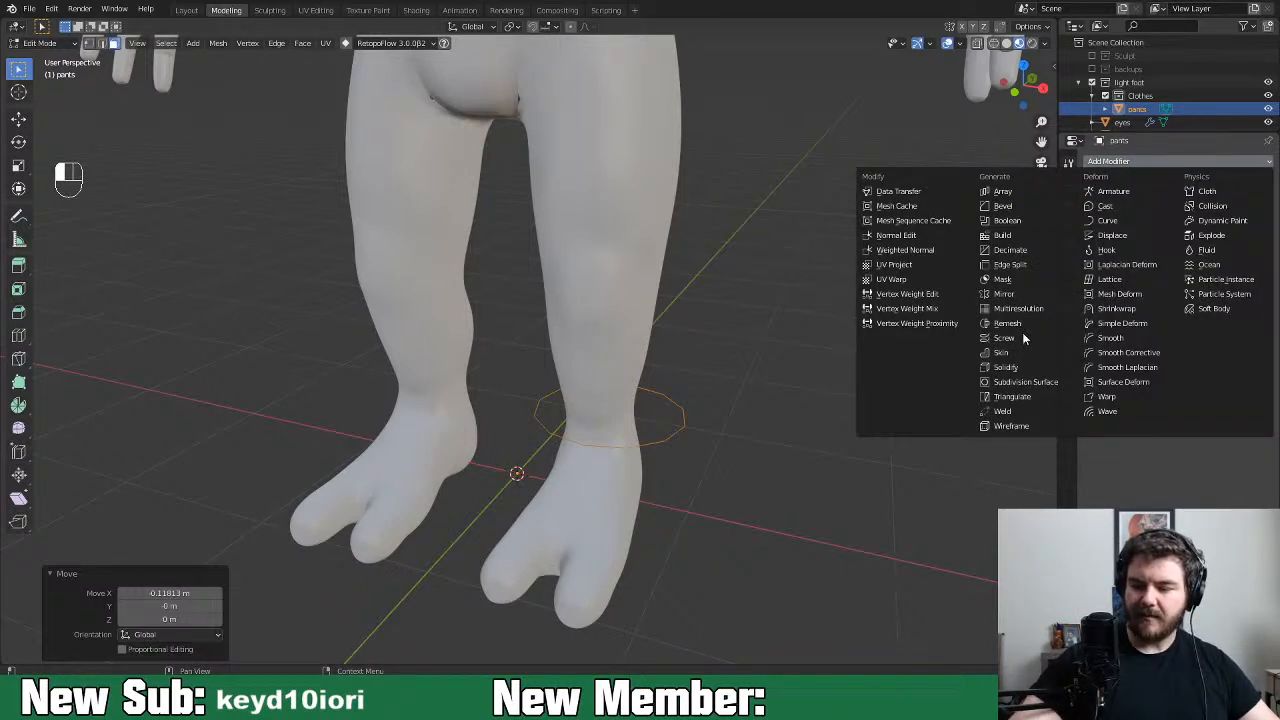
pyautogui.click(1030, 300)
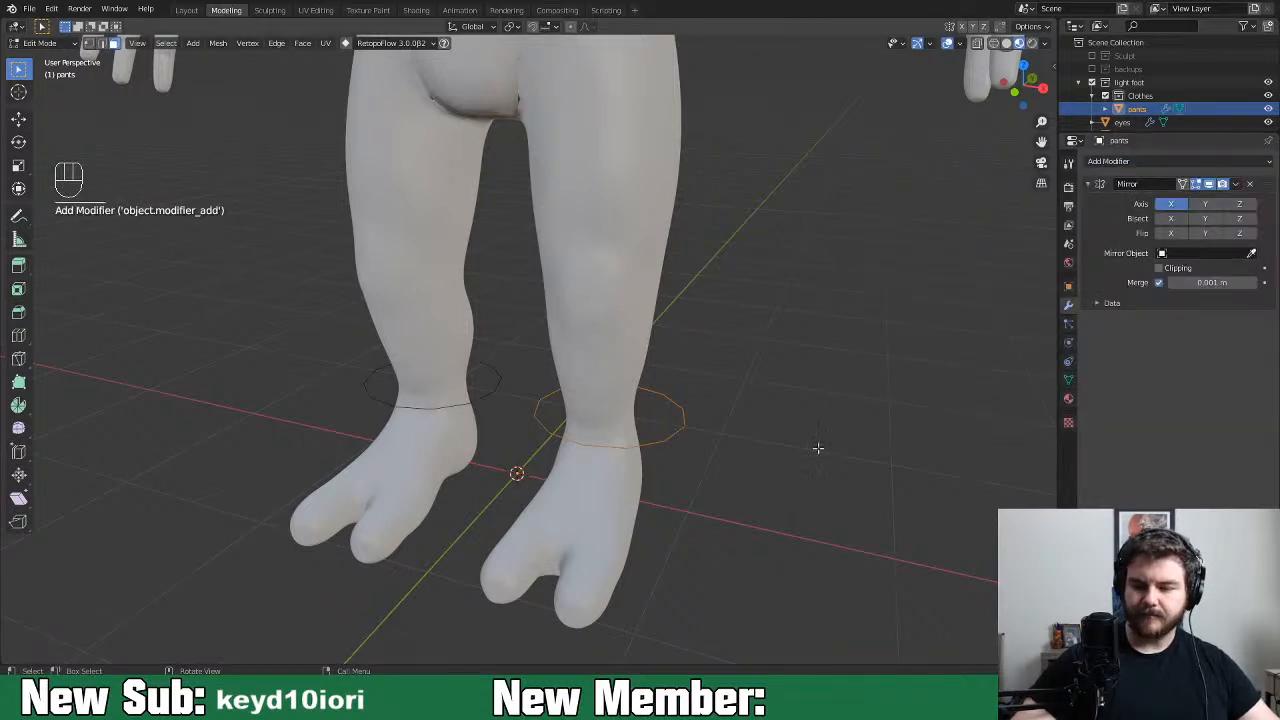
# Scale the ankle ring by 0.710, shift it along Y to surround the ankle, and shrink it by 0.884
pyautogui.moveTo(700, 500); pyautogui.dragTo(769, 451, button='middle')
pyautogui.press('s')
pyautogui.click(750, 430)
pyautogui.moveTo(829, 423); pyautogui.dragTo(617, 571, button='middle')
pyautogui.press('g')
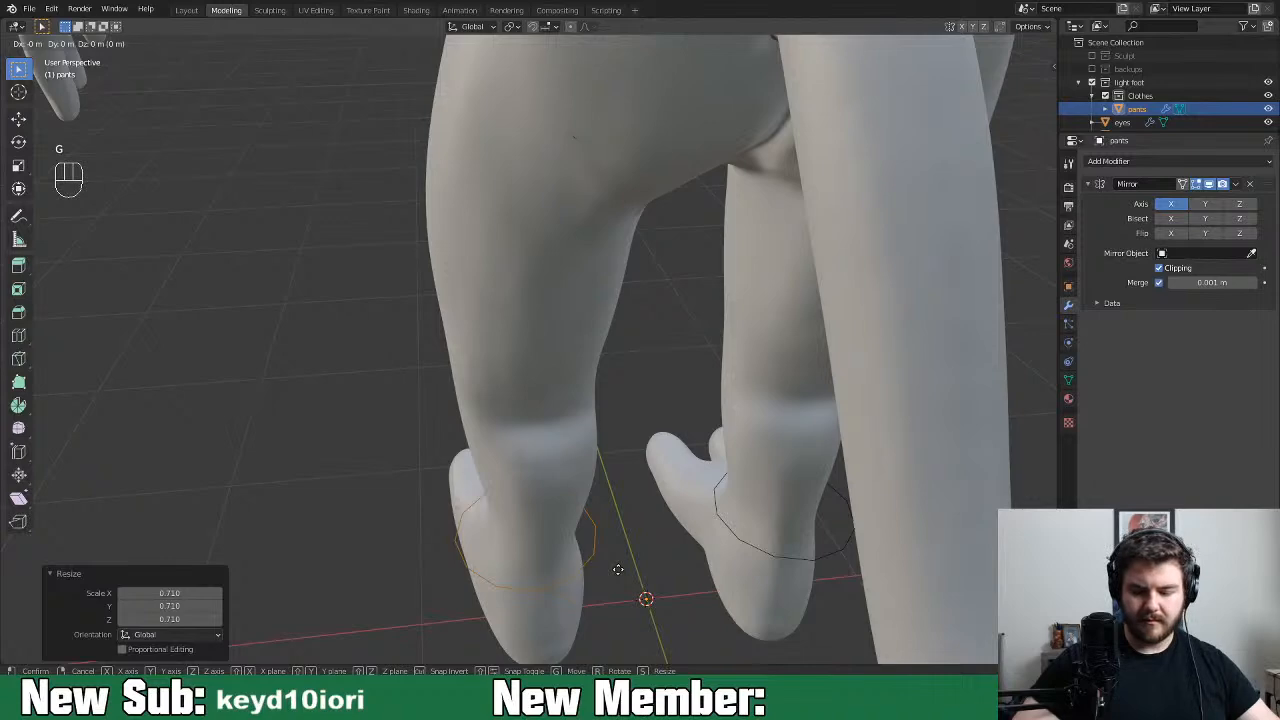
pyautogui.click(632, 568)
pyautogui.moveTo(655, 559); pyautogui.dragTo(786, 520, button='middle')
pyautogui.press('g')
pyautogui.press('y')
pyautogui.click(773, 520)
pyautogui.press('s')
pyautogui.click(768, 523)
# Raise the ring slightly in the front view and refit it to the ankle, scaling by 0.860 and 1.046
pyautogui.moveTo(768, 523); pyautogui.dragTo(909, 523, button='middle')
pyautogui.press('KP_1')
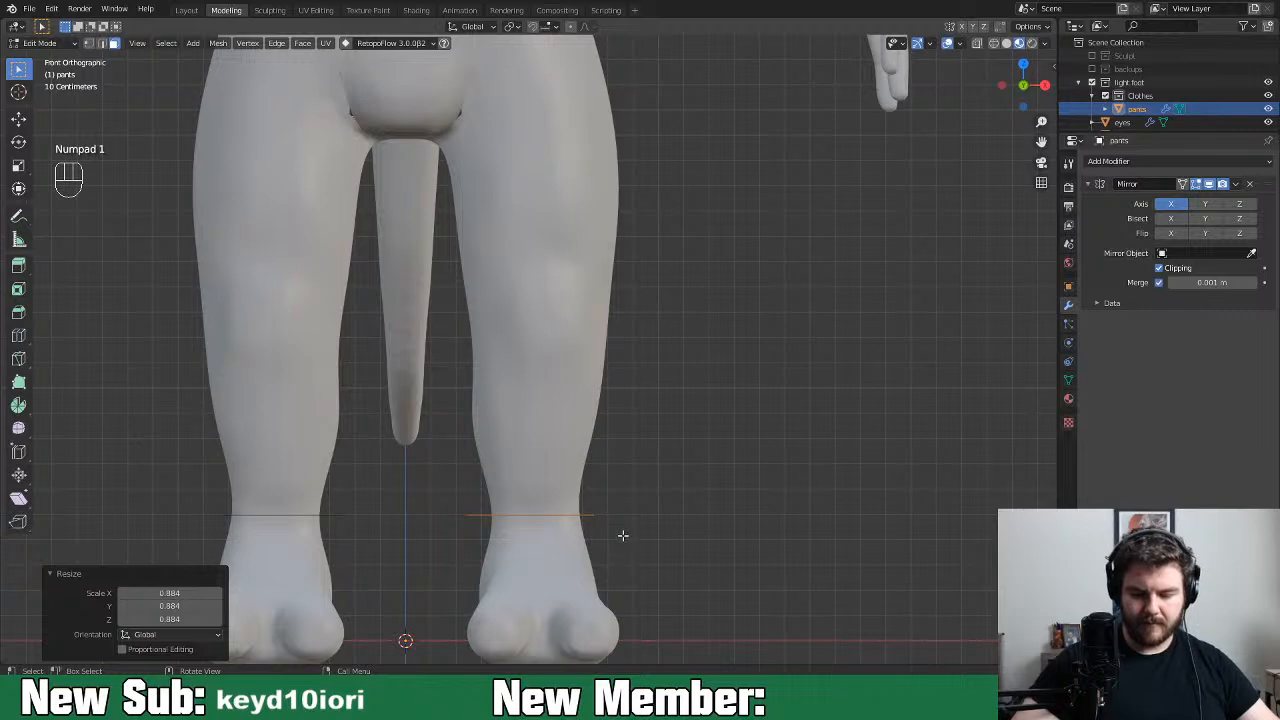
pyautogui.press('g')
pyautogui.click(628, 525)
pyautogui.press('s')
pyautogui.click(733, 520)
pyautogui.press('s')
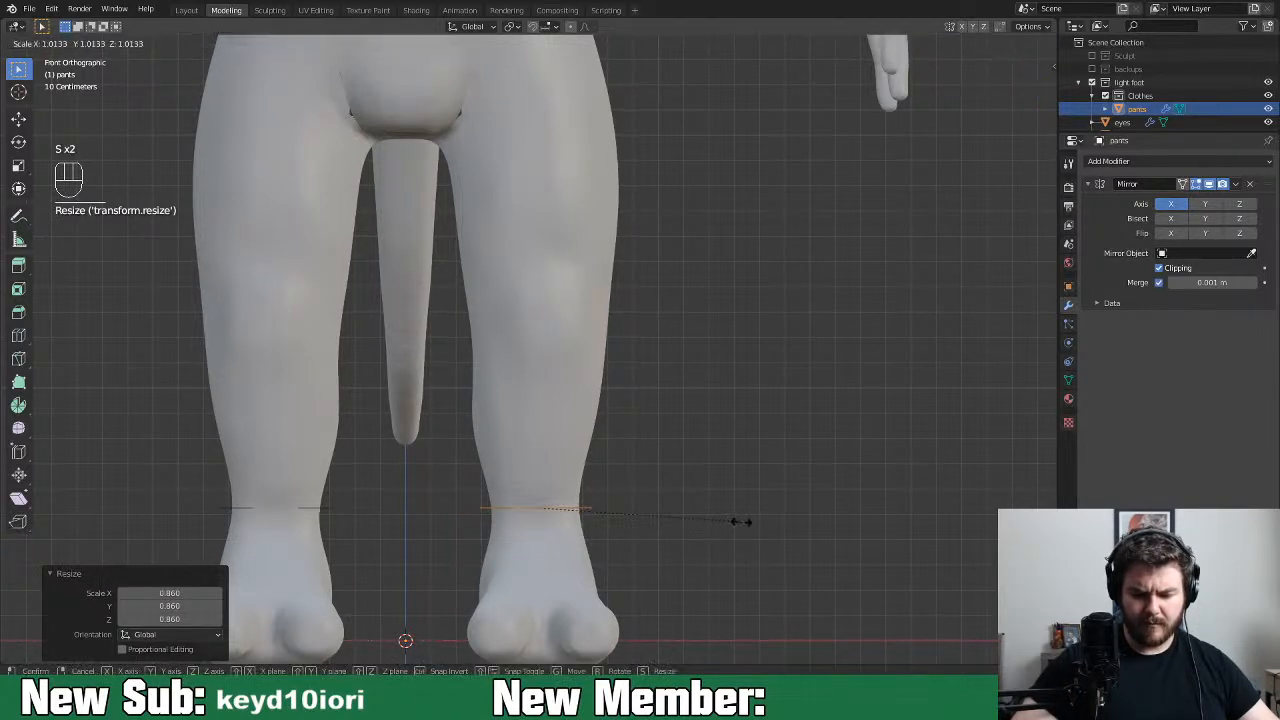
pyautogui.click(750, 524)
# Try to extrude the ankle ring along Z into a band
pyautogui.press('KP_2')
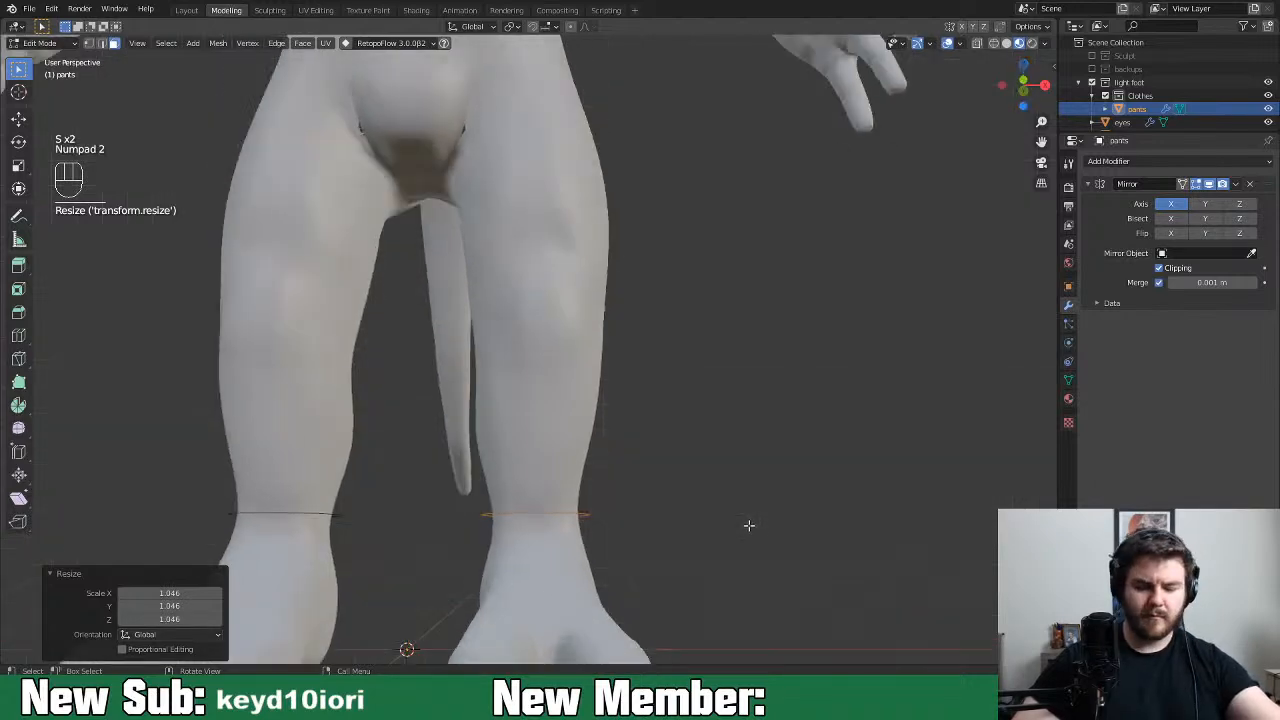
pyautogui.press('KP_3')
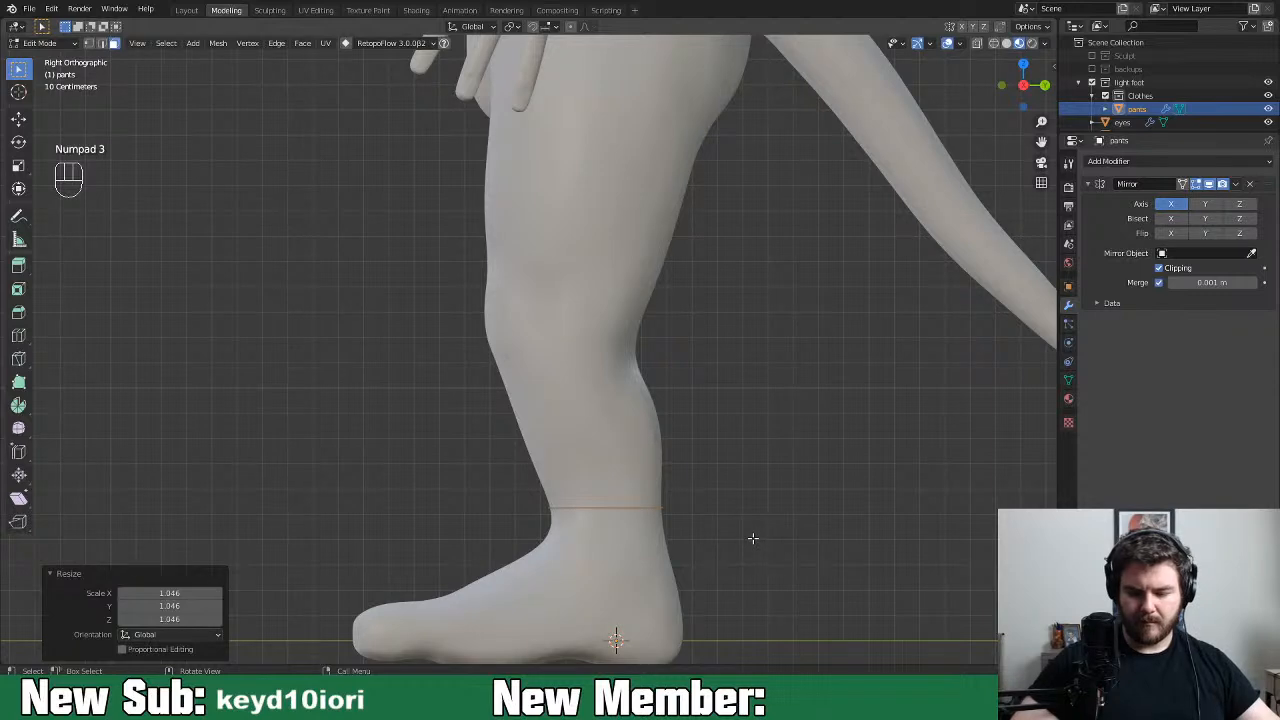
pyautogui.press('e')
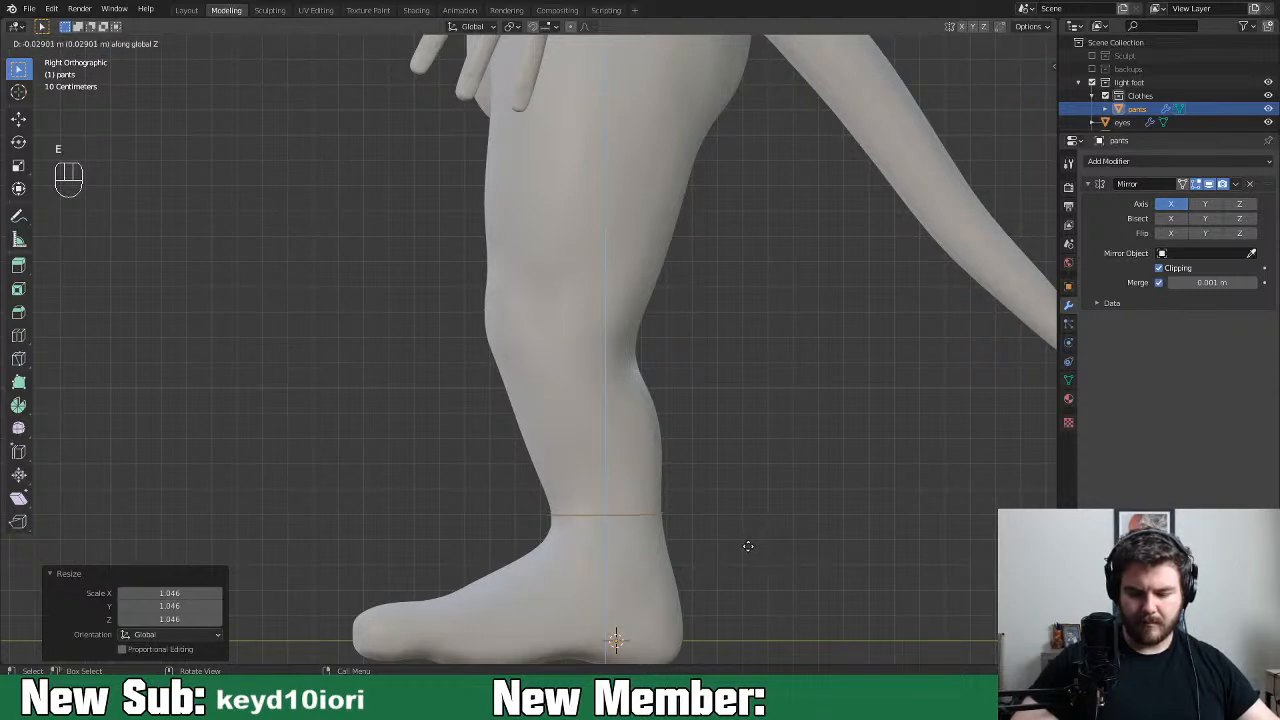
pyautogui.click(752, 542)
pyautogui.moveTo(752, 542); pyautogui.dragTo(822, 527, button='middle')
pyautogui.press('e')
pyautogui.rightClick(821, 523)
pyautogui.press('a')
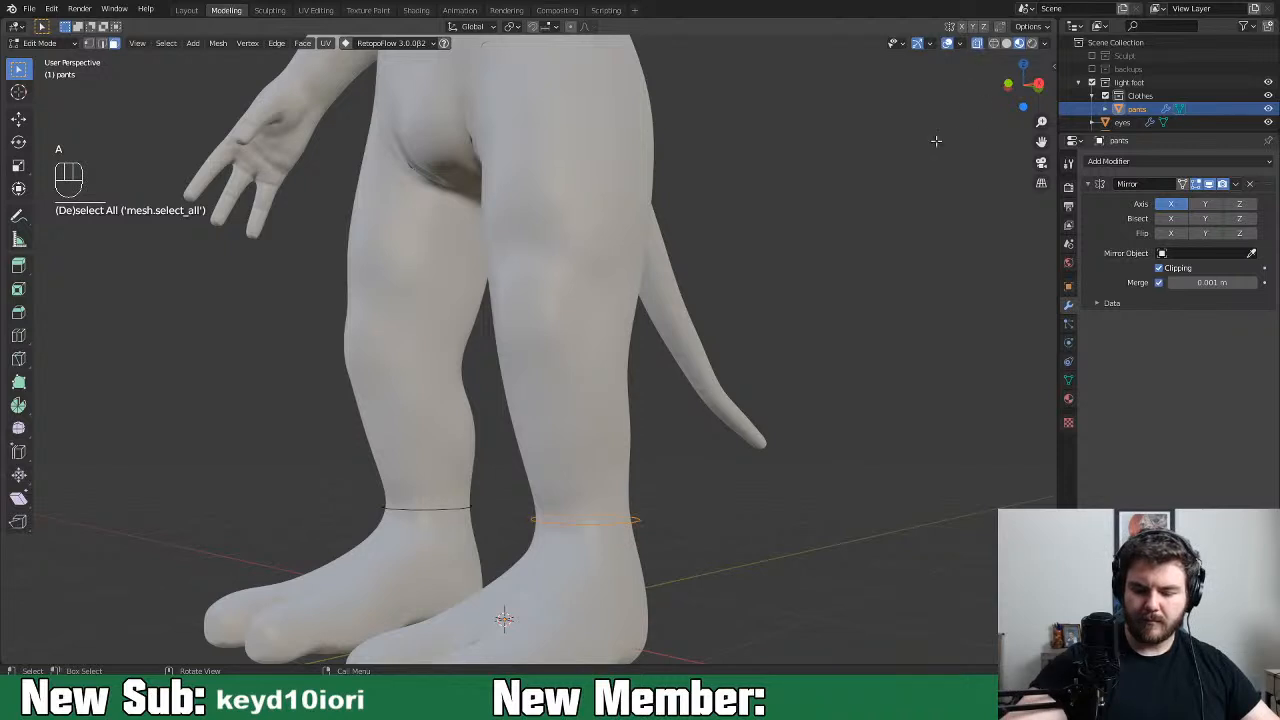
pyautogui.scroll(3, 766, 509)
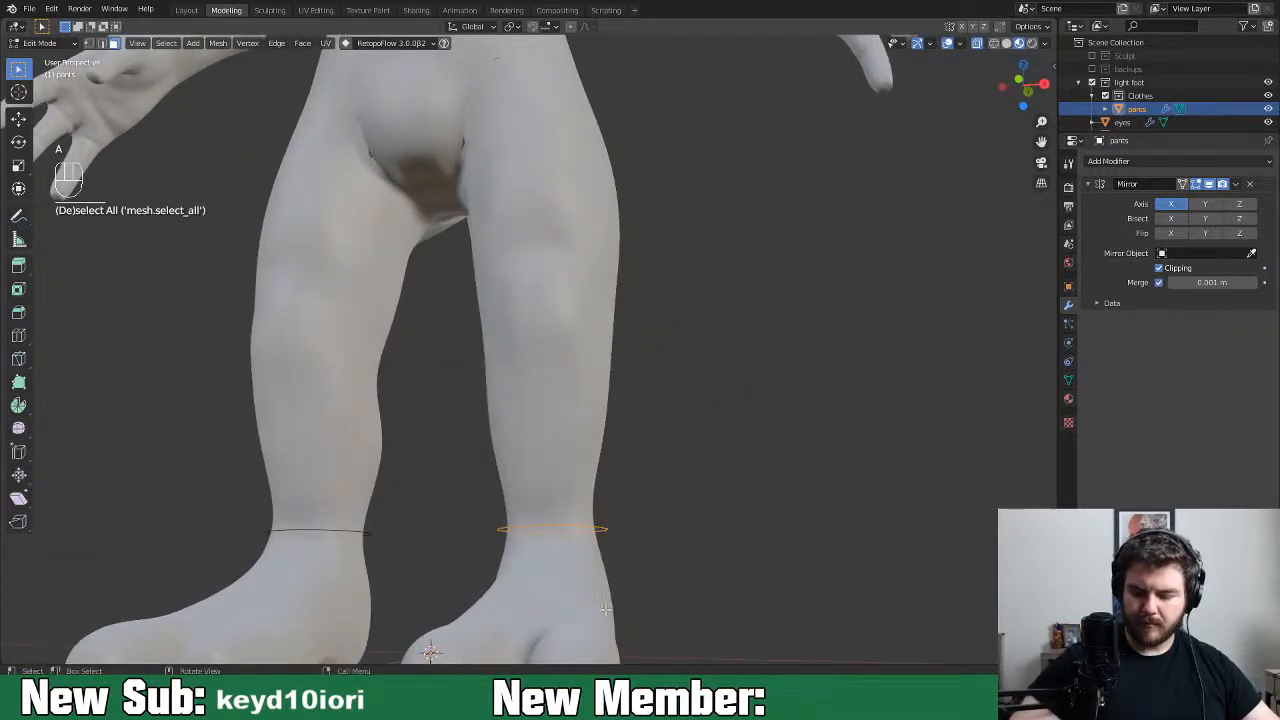
pyautogui.moveTo(659, 558); pyautogui.dragTo(664, 562, button='middle')
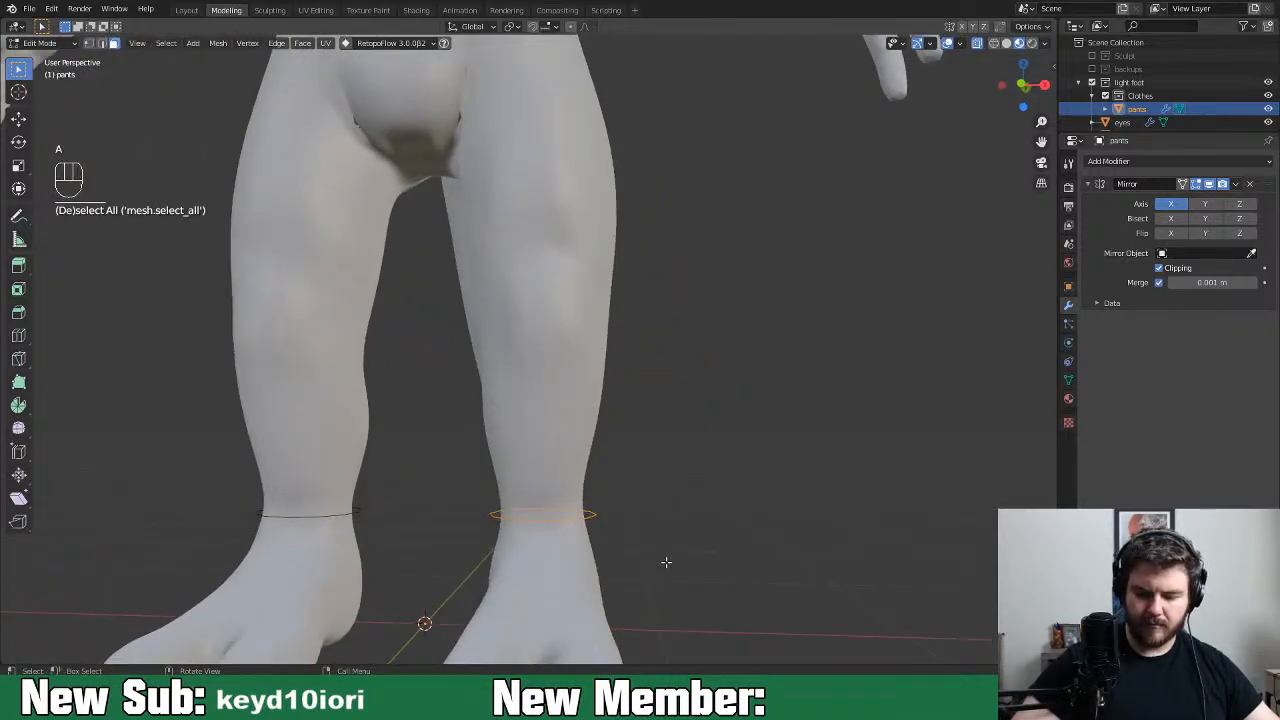
pyautogui.press('e')
pyautogui.rightClick(664, 549)
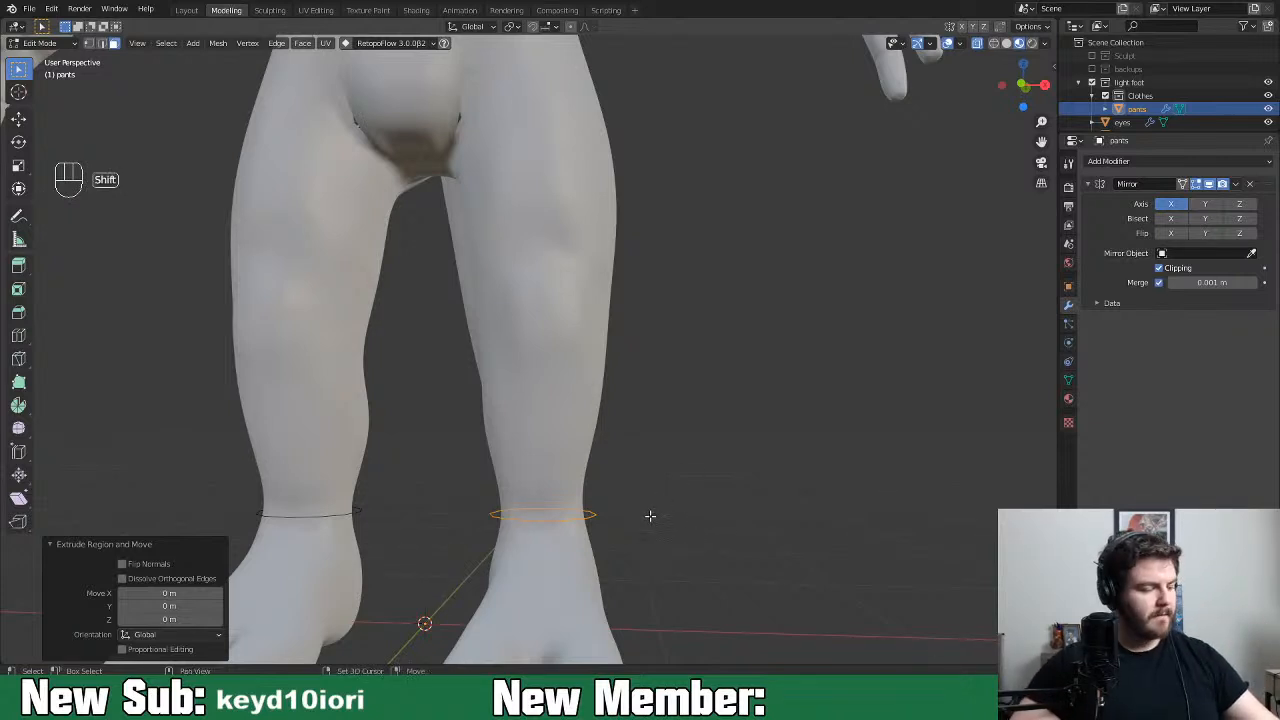
# Duplicate the ankle ring about 0.07 m upward along Z and scale the copy by 1.086
pyautogui.hotkey('shift', 'd')
pyautogui.press('z')
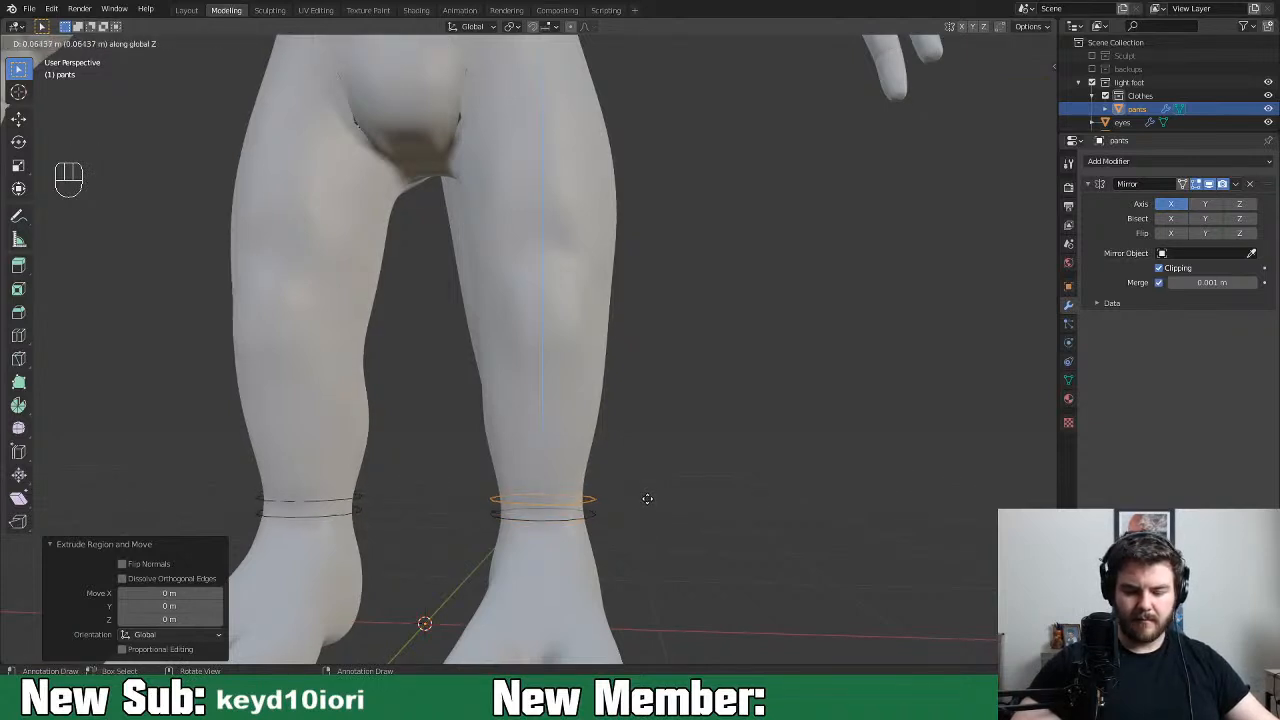
pyautogui.click(647, 498)
pyautogui.moveTo(649, 497); pyautogui.dragTo(700, 463, button='middle')
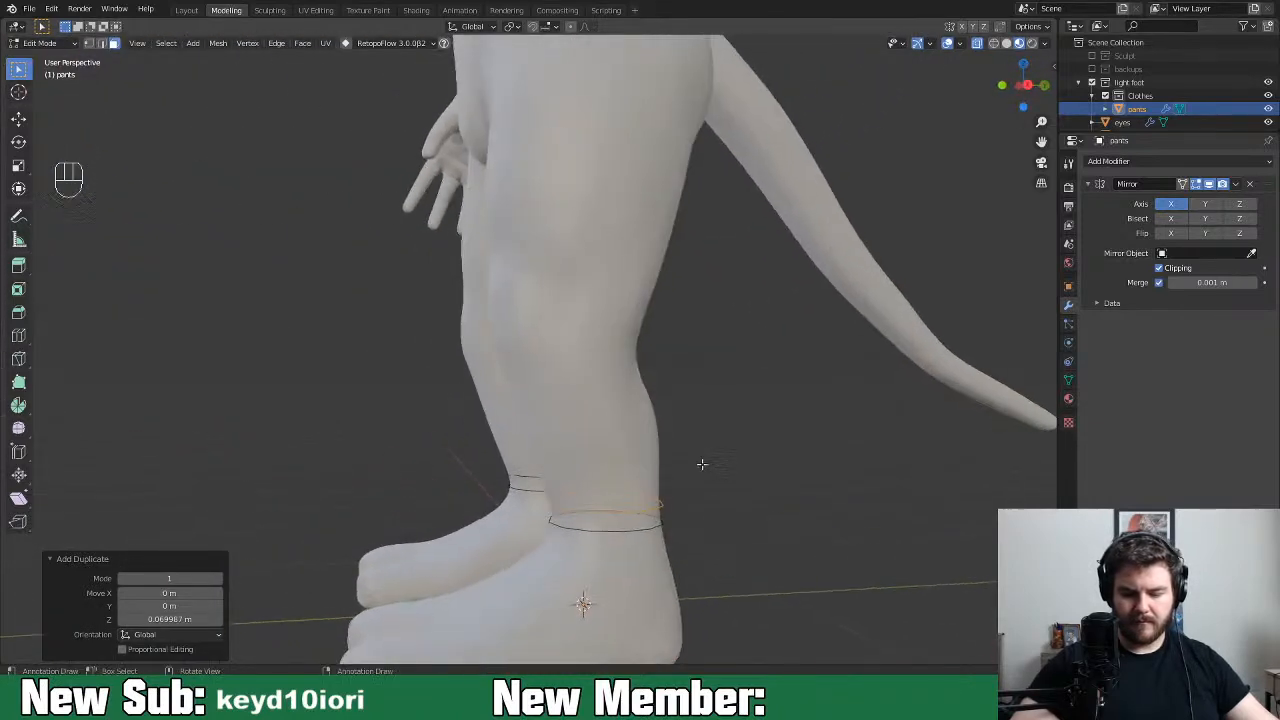
pyautogui.press('s')
pyautogui.click(766, 488)
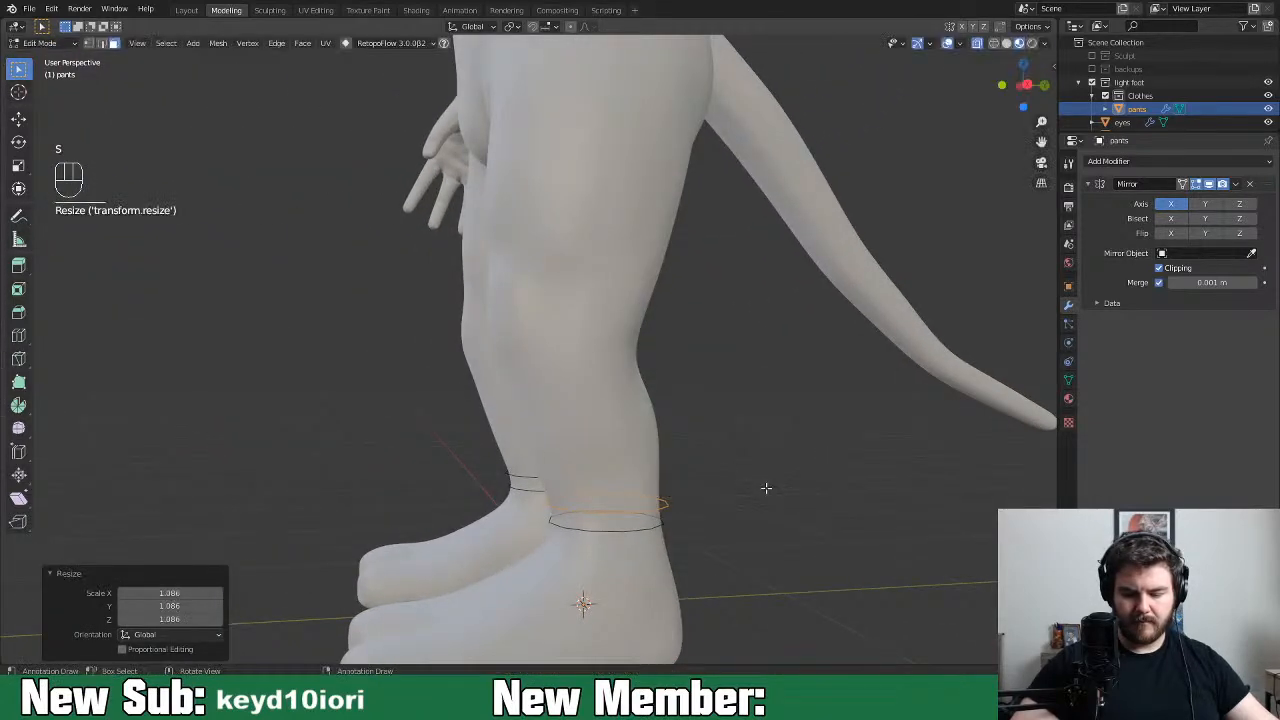
# Bridge the two ankle rings with LoopTools to form the pants cuff
pyautogui.press('1')
pyautogui.keyDown('alt'); pyautogui.keyDown('shift'); pyautogui.click(640, 534); pyautogui.keyUp('shift'); pyautogui.keyUp('alt')
pyautogui.rightClick(690, 514)
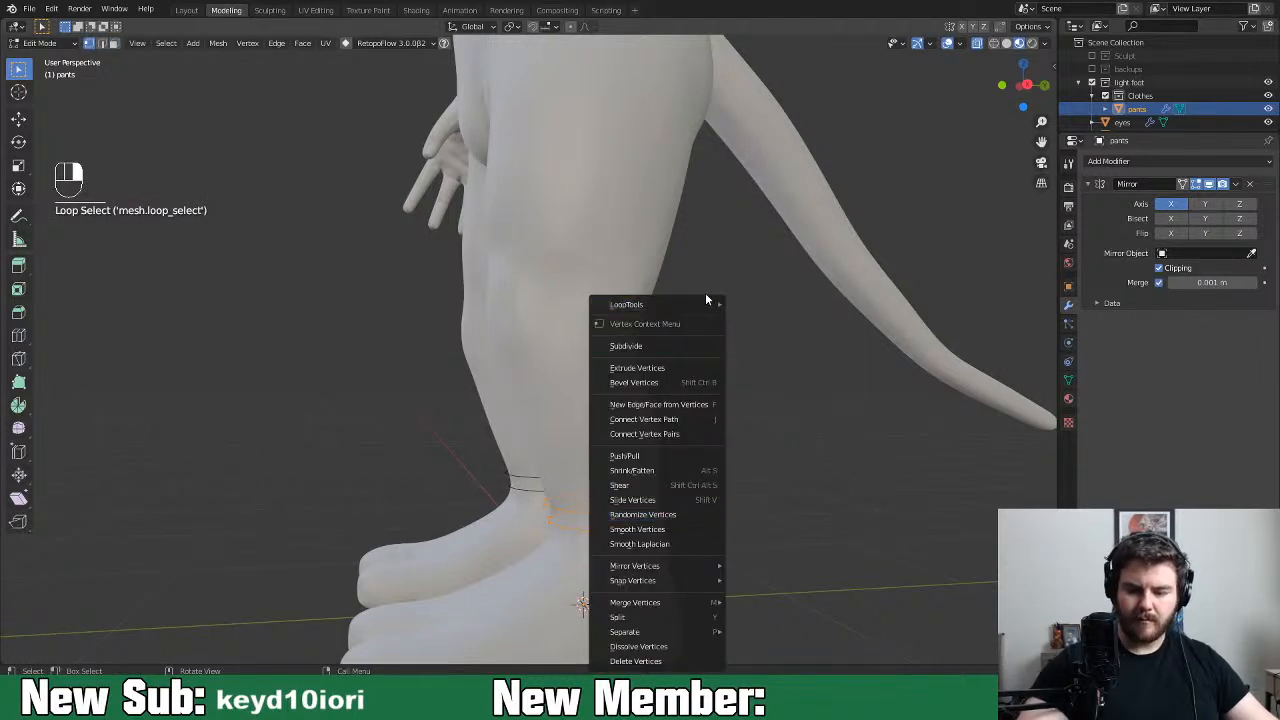
pyautogui.moveTo(718, 304)
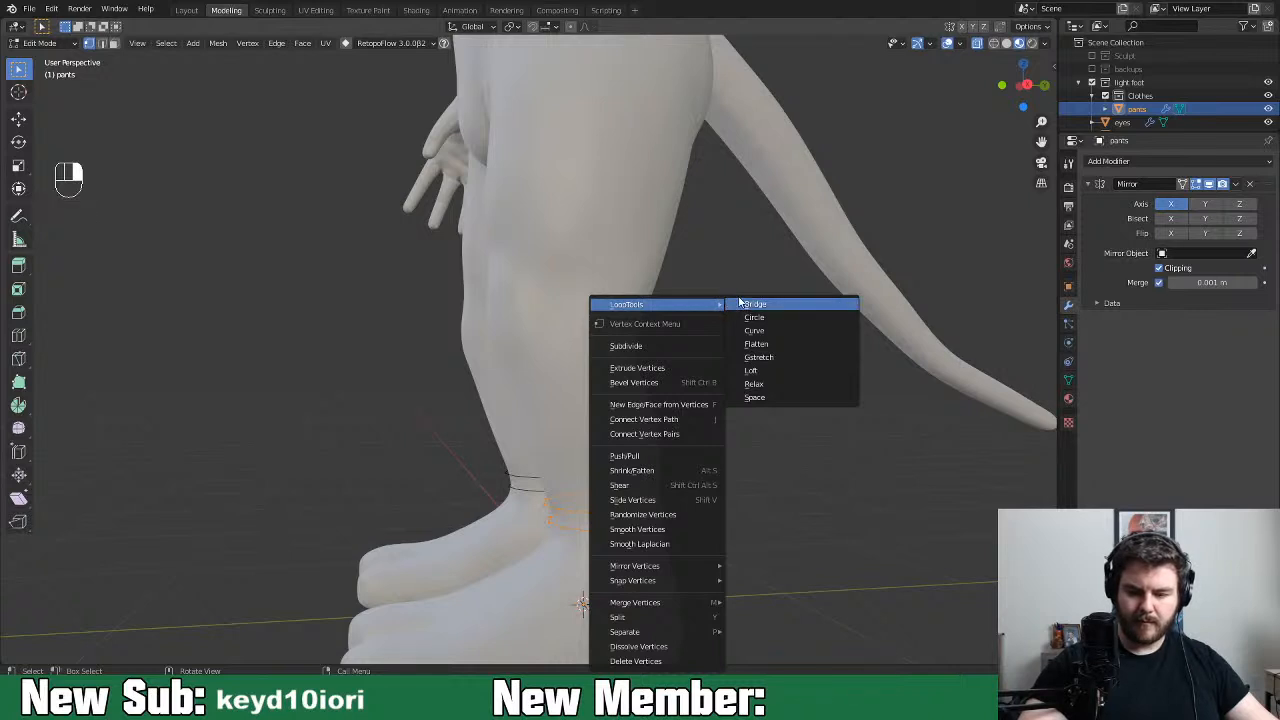
pyautogui.click(758, 304)
# Extrude the cuff's upper edge loop about 0.217 m upward and flare it outward by a scale of 1.870
pyautogui.moveTo(806, 338); pyautogui.dragTo(843, 482, button='middle')
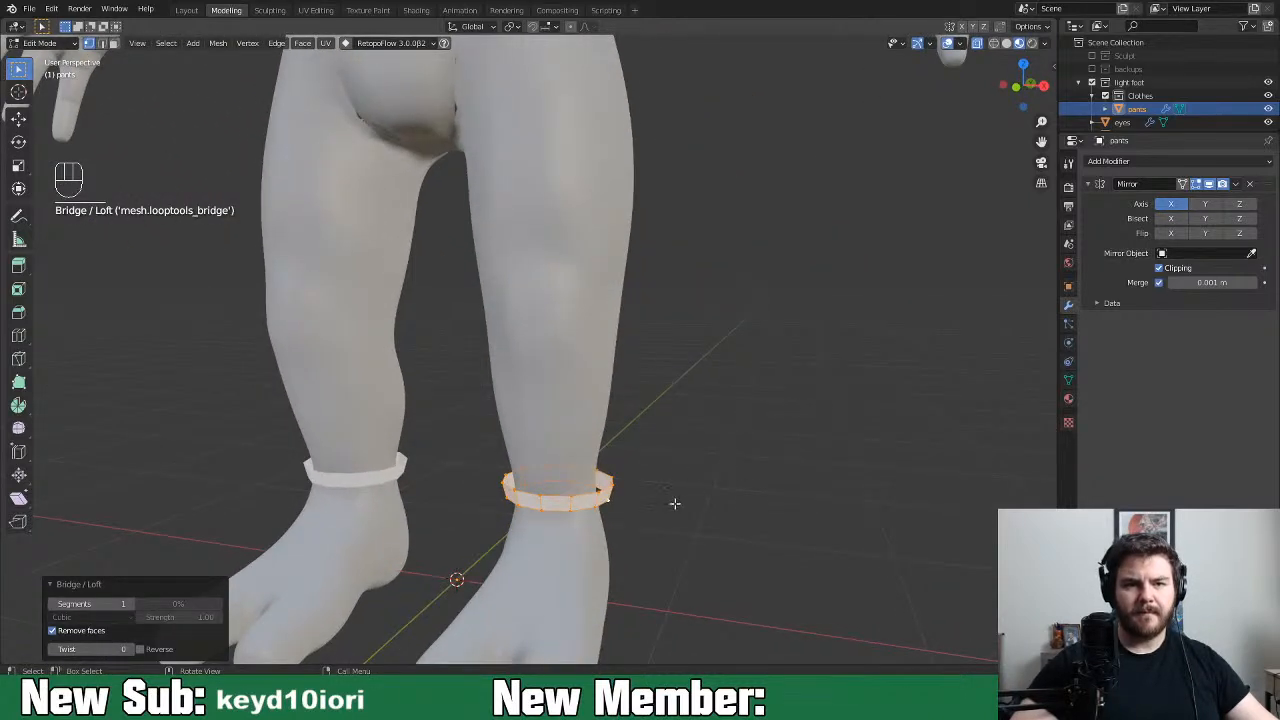
pyautogui.doubleClick(606, 507)
pyautogui.moveTo(640, 506)
pyautogui.mouseDown(button='middle')
pyautogui.moveTo(683, 474)
pyautogui.moveTo(648, 497)
pyautogui.mouseUp(button='middle')
pyautogui.press('e')
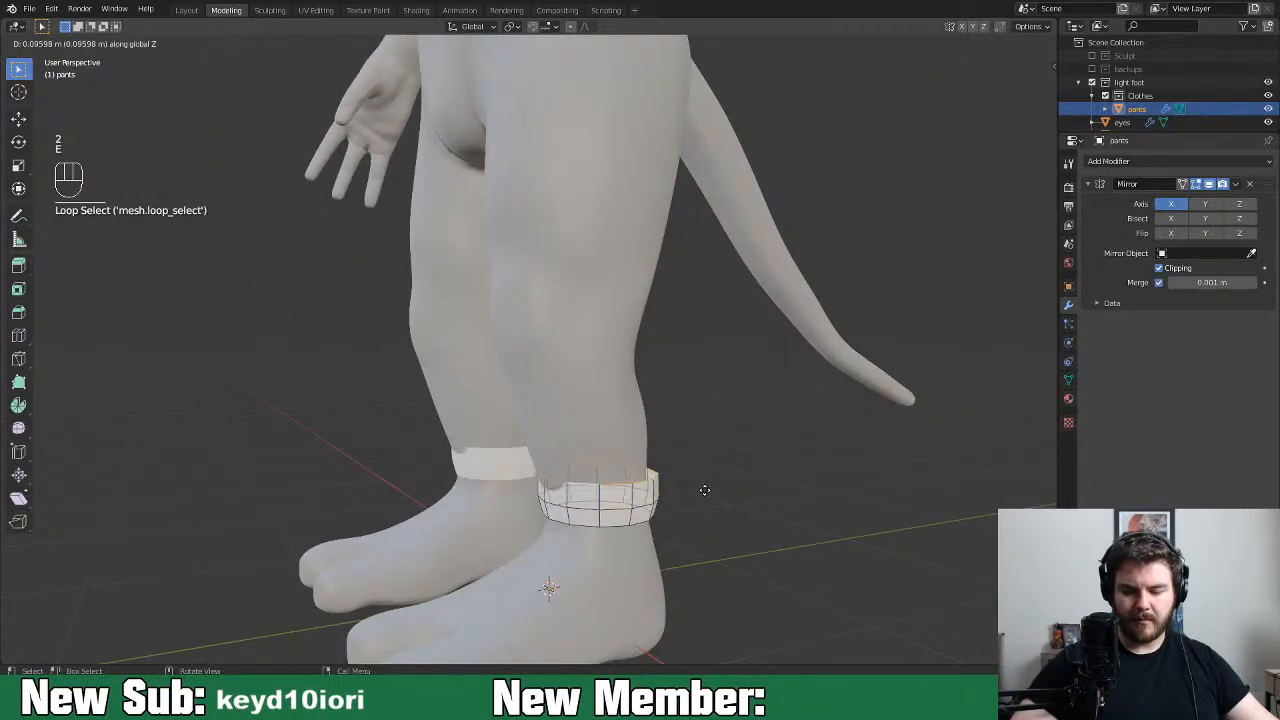
pyautogui.click(708, 460)
pyautogui.press('s')
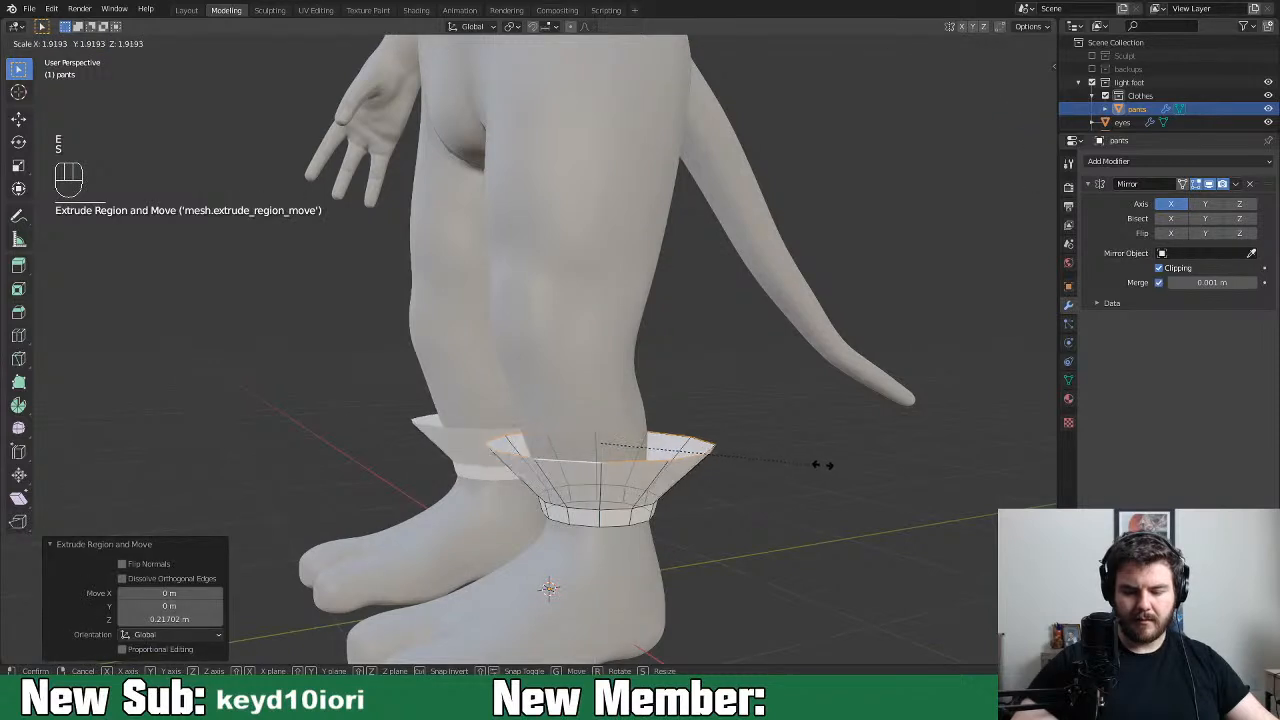
pyautogui.click(823, 454)
# Lower the flared loop along Z by about 0.115 m and a little more, and scale it inward
pyautogui.moveTo(910, 449); pyautogui.dragTo(923, 457, button='middle')
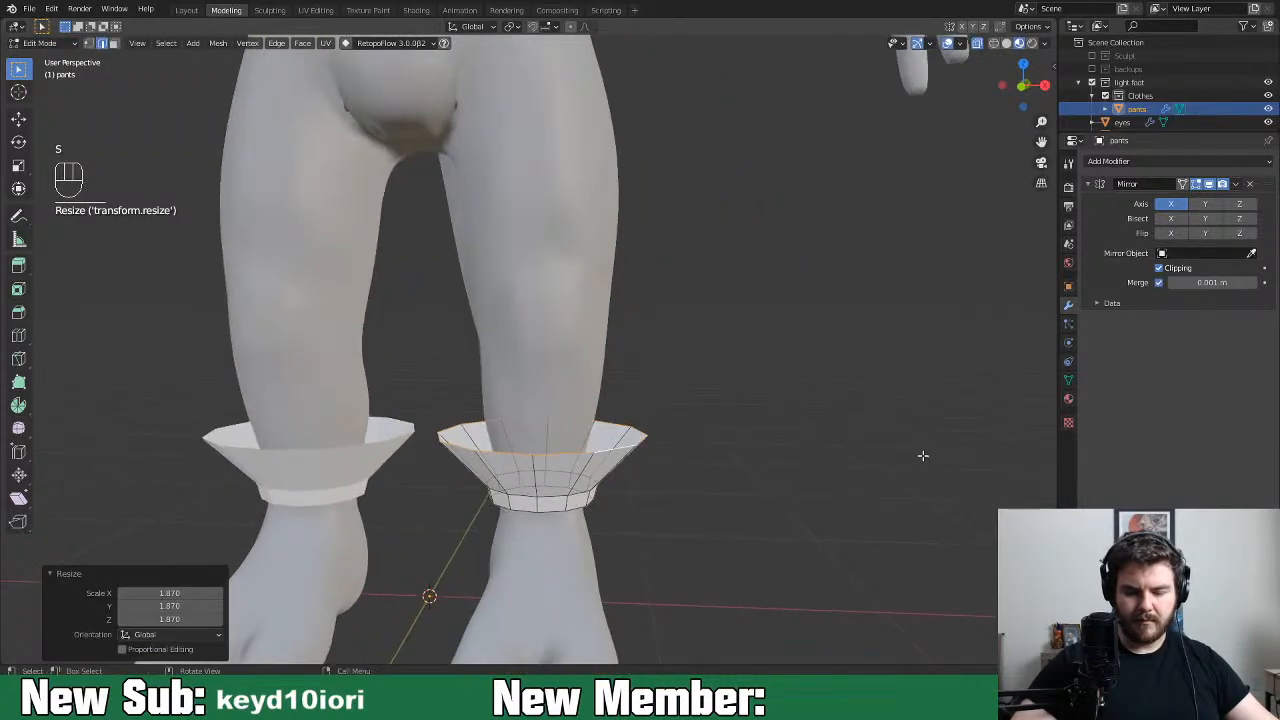
pyautogui.press('g')
pyautogui.press('z')
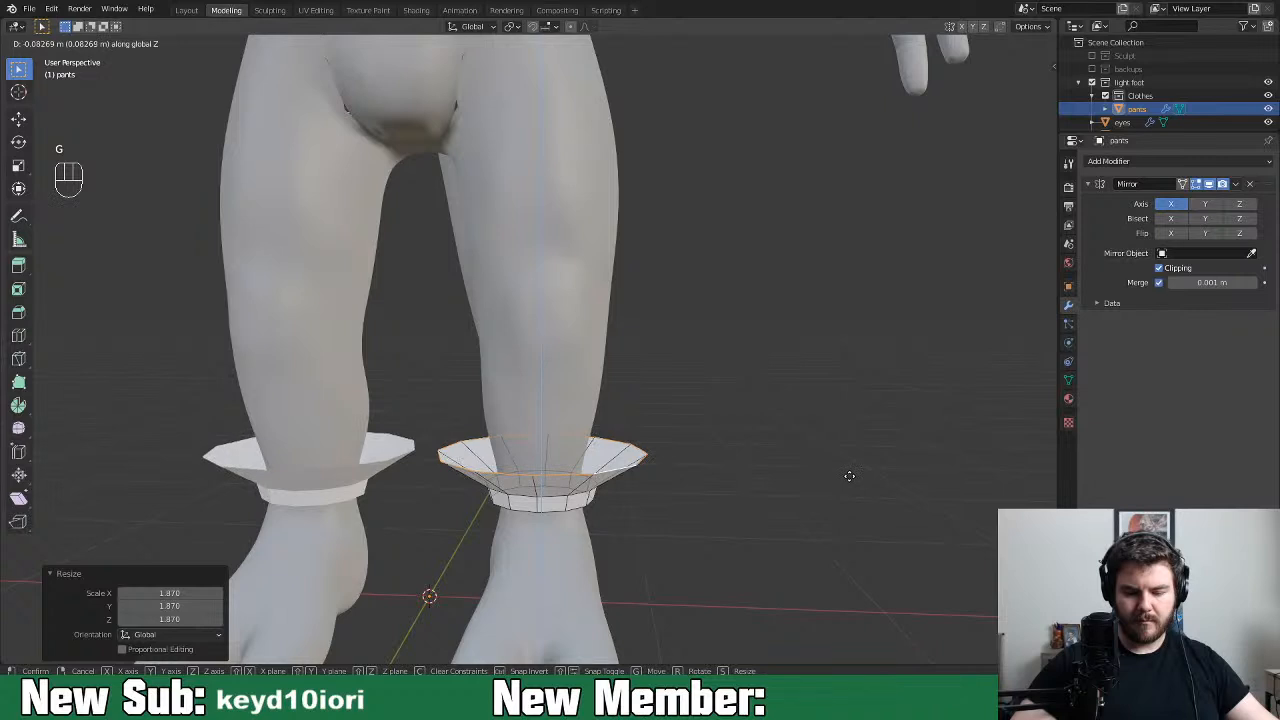
pyautogui.click(850, 483)
pyautogui.moveTo(850, 480); pyautogui.dragTo(863, 449, button='middle')
pyautogui.press('g')
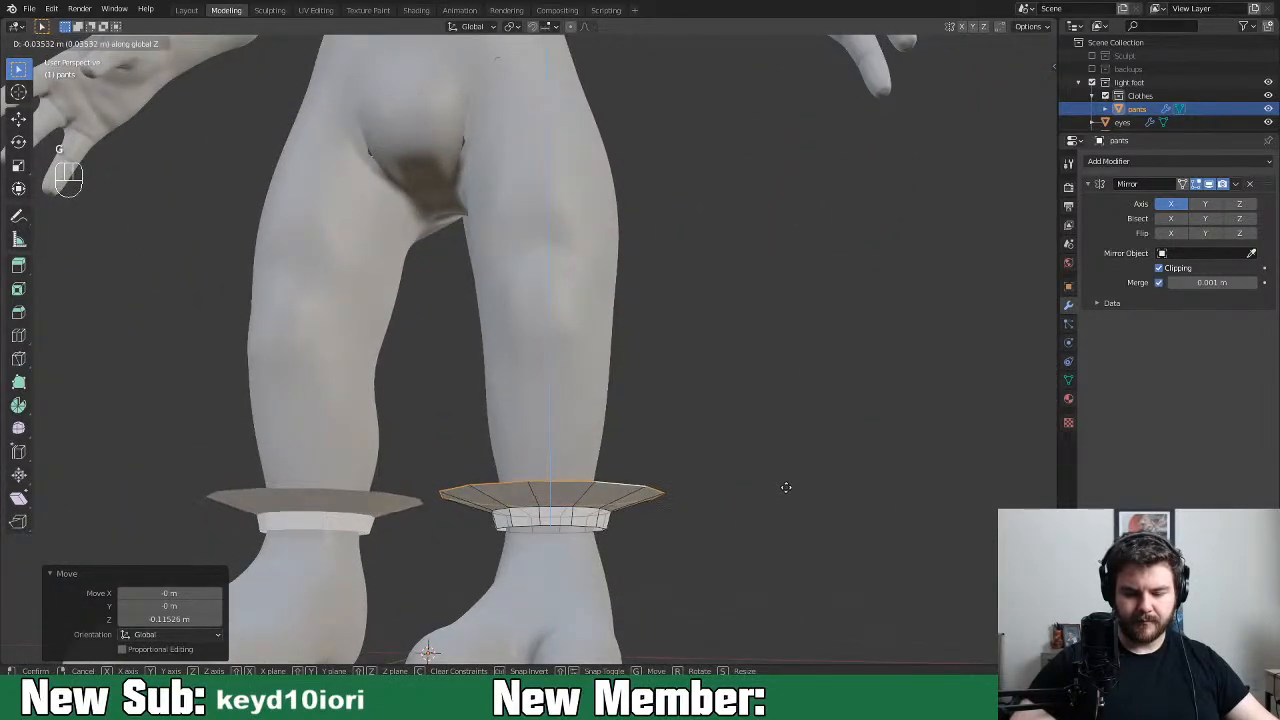
pyautogui.click(785, 478)
pyautogui.press('s')
pyautogui.click(752, 486)
# Extrude the top loop about 0.127 m upward, scale it outward, and adjust its height by about 0.023 m
pyautogui.moveTo(752, 486)
pyautogui.mouseDown(button='middle')
pyautogui.moveTo(737, 509)
pyautogui.moveTo(767, 504)
pyautogui.mouseUp(button='middle')
pyautogui.press('e')
pyautogui.click(764, 476)
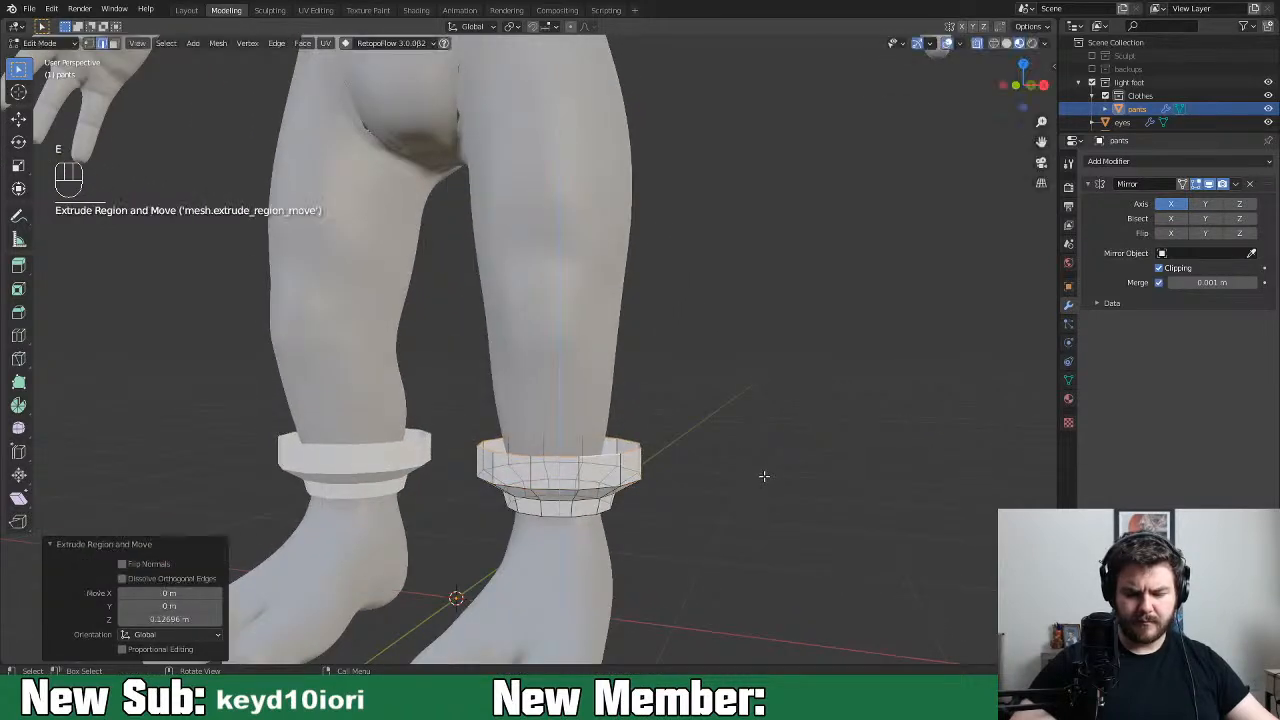
pyautogui.press('s')
pyautogui.click(830, 480)
pyautogui.moveTo(829, 480); pyautogui.dragTo(863, 453, button='middle')
pyautogui.press('g')
pyautogui.click(863, 458)
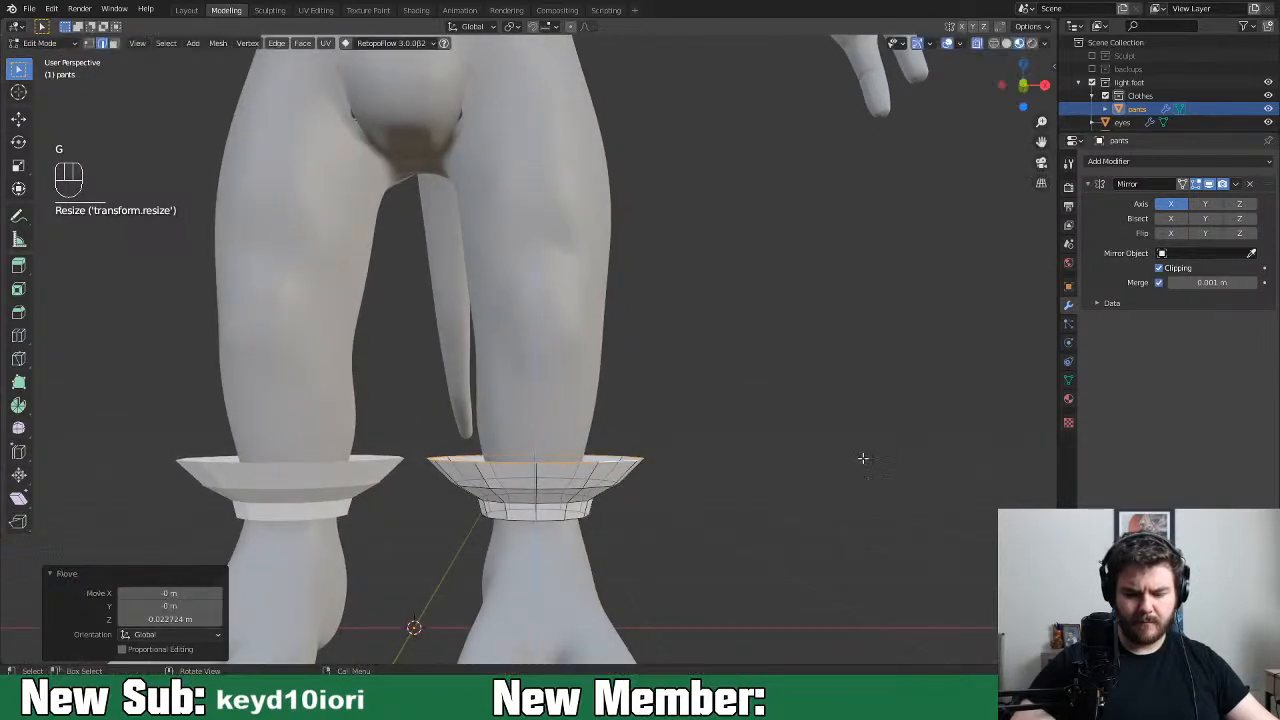
# Extrude the top edge loop about 0.111 m further up and widen it by a scale of 1.063
pyautogui.press('e')
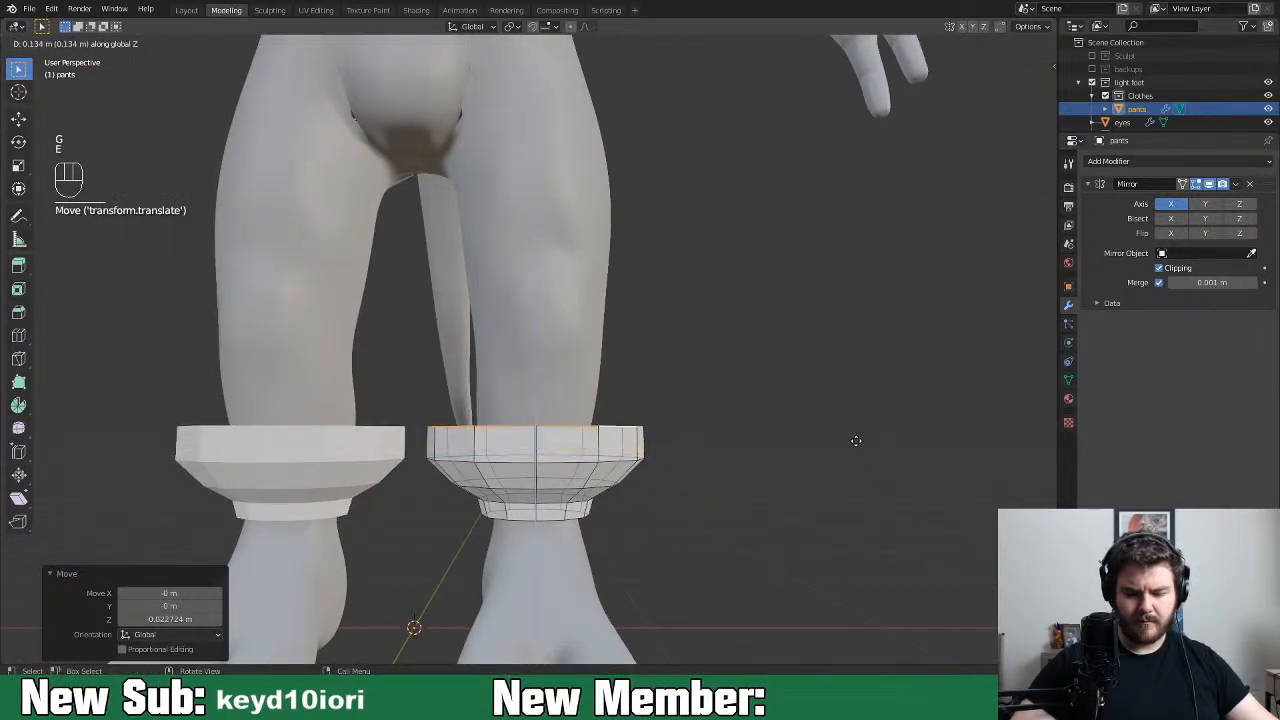
pyautogui.click(855, 446)
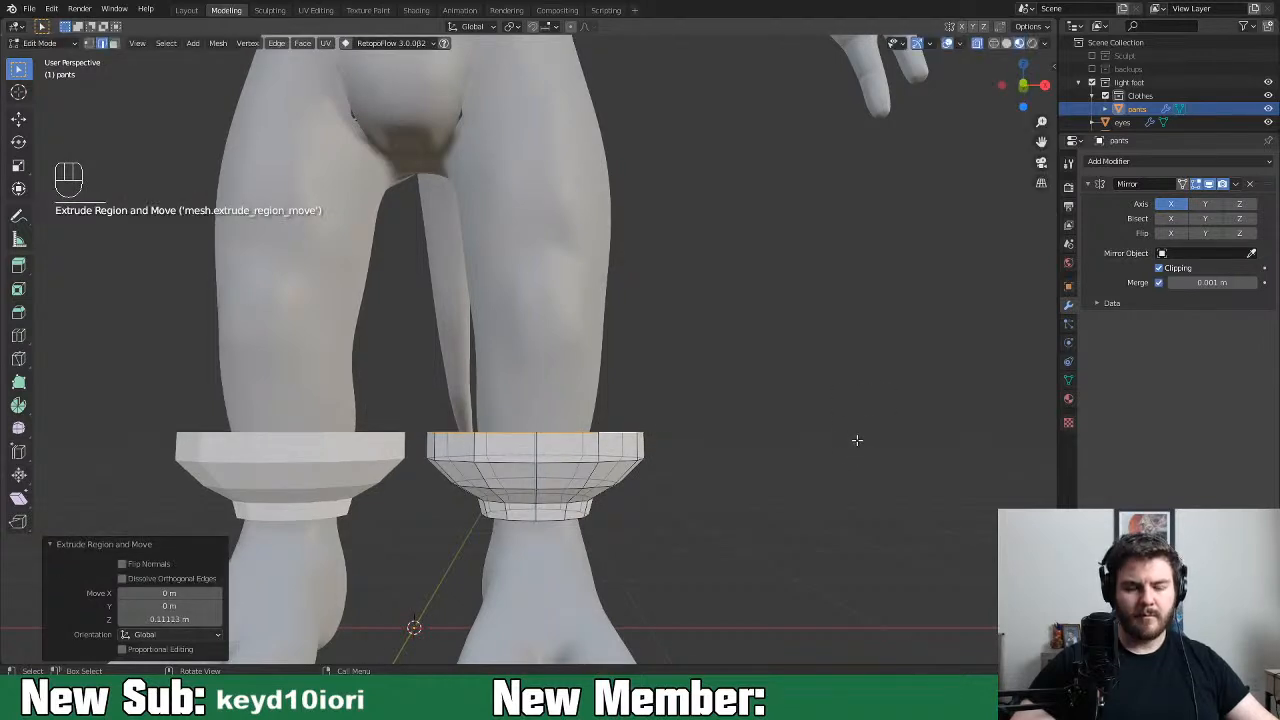
pyautogui.press('s')
pyautogui.click(875, 452)
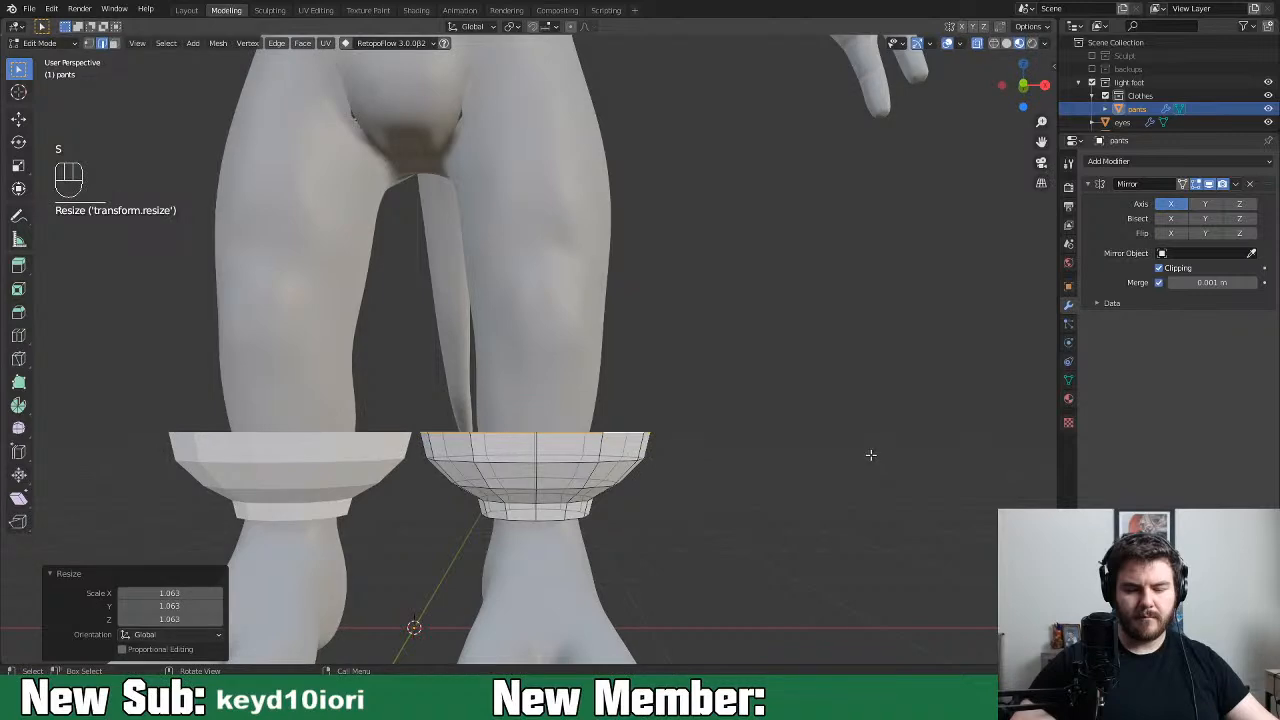
# Extrude the cuff's top edge loop about 0.49 m upward along the shin and scale it inward by 0.916
pyautogui.moveTo(871, 446)
pyautogui.mouseDown(button='middle')
pyautogui.moveTo(920, 423)
pyautogui.moveTo(963, 434)
pyautogui.moveTo(860, 437)
pyautogui.moveTo(896, 446)
pyautogui.moveTo(856, 449)
pyautogui.mouseUp(button='middle')
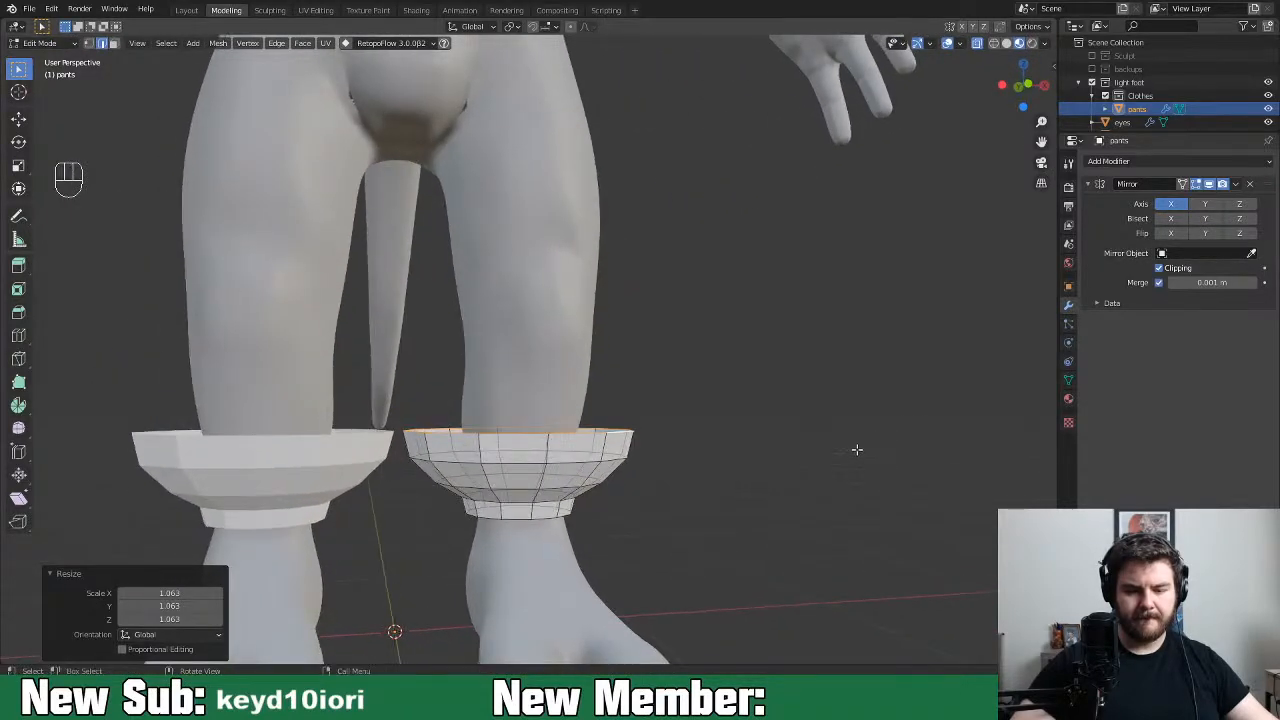
pyautogui.press('e')
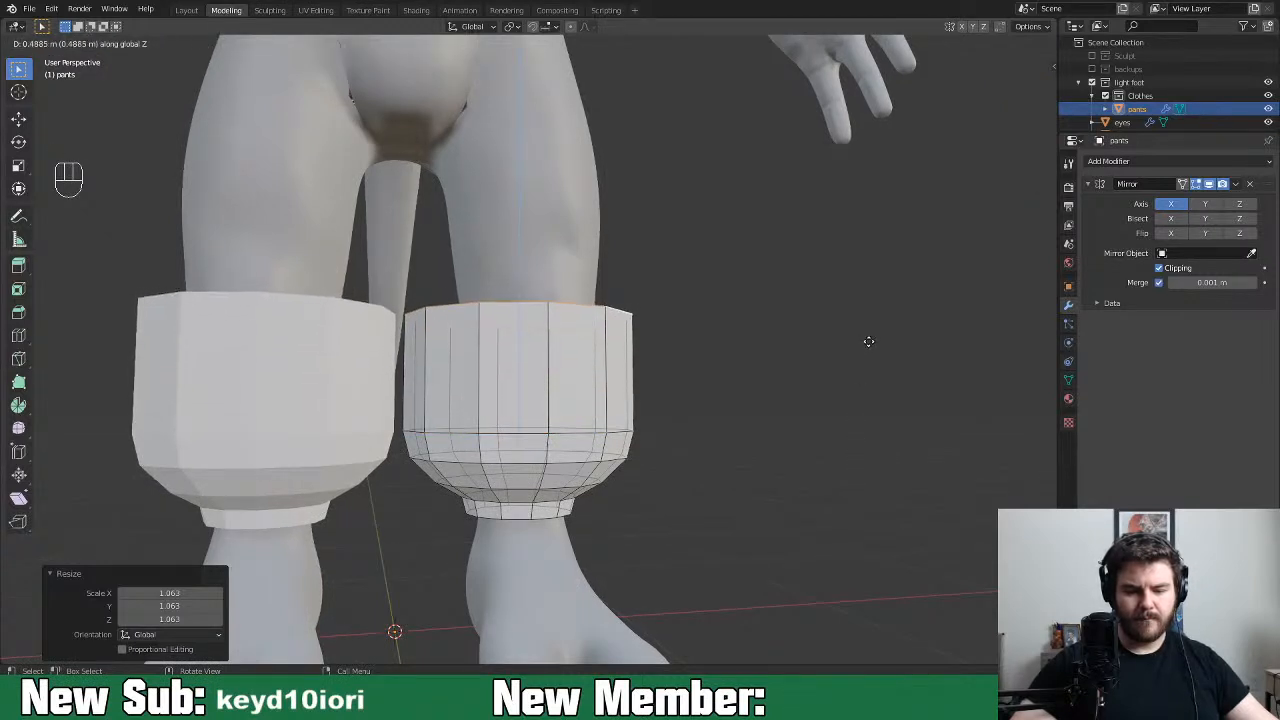
pyautogui.click(868, 338)
pyautogui.moveTo(869, 343); pyautogui.dragTo(848, 380, button='middle')
pyautogui.press('s')
pyautogui.click(822, 393)
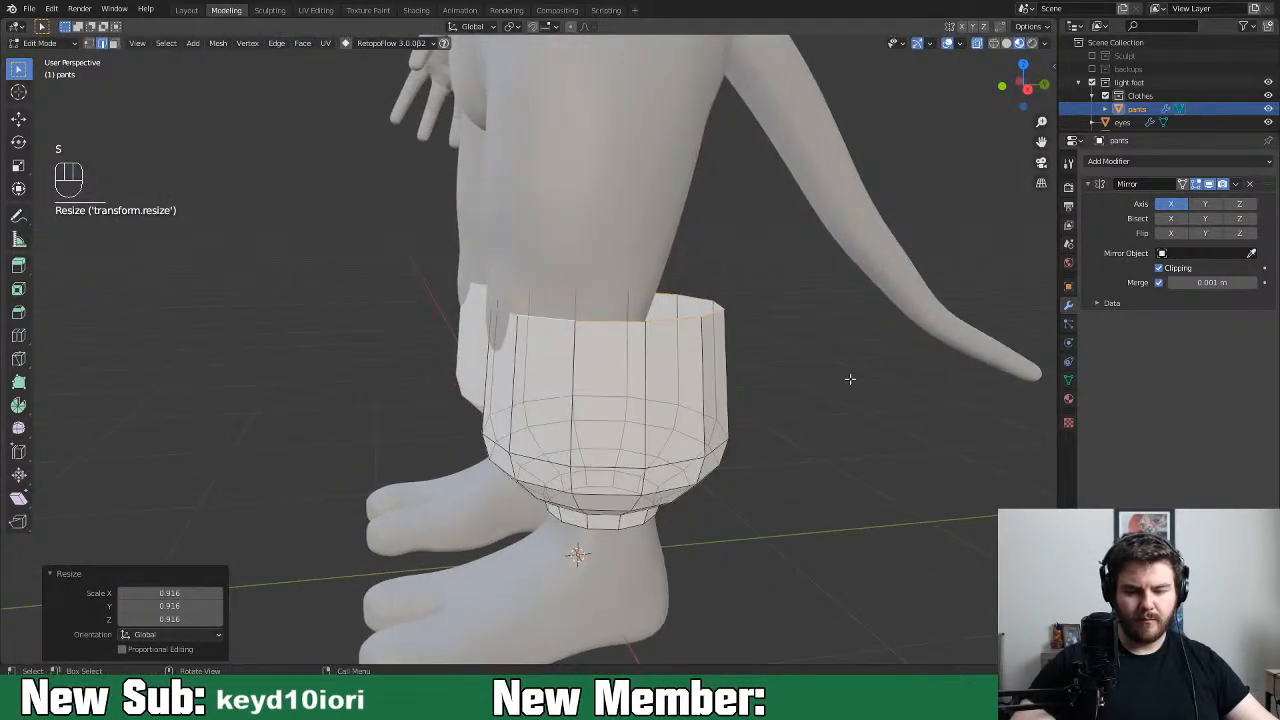
pyautogui.press('g')
pyautogui.press('y')
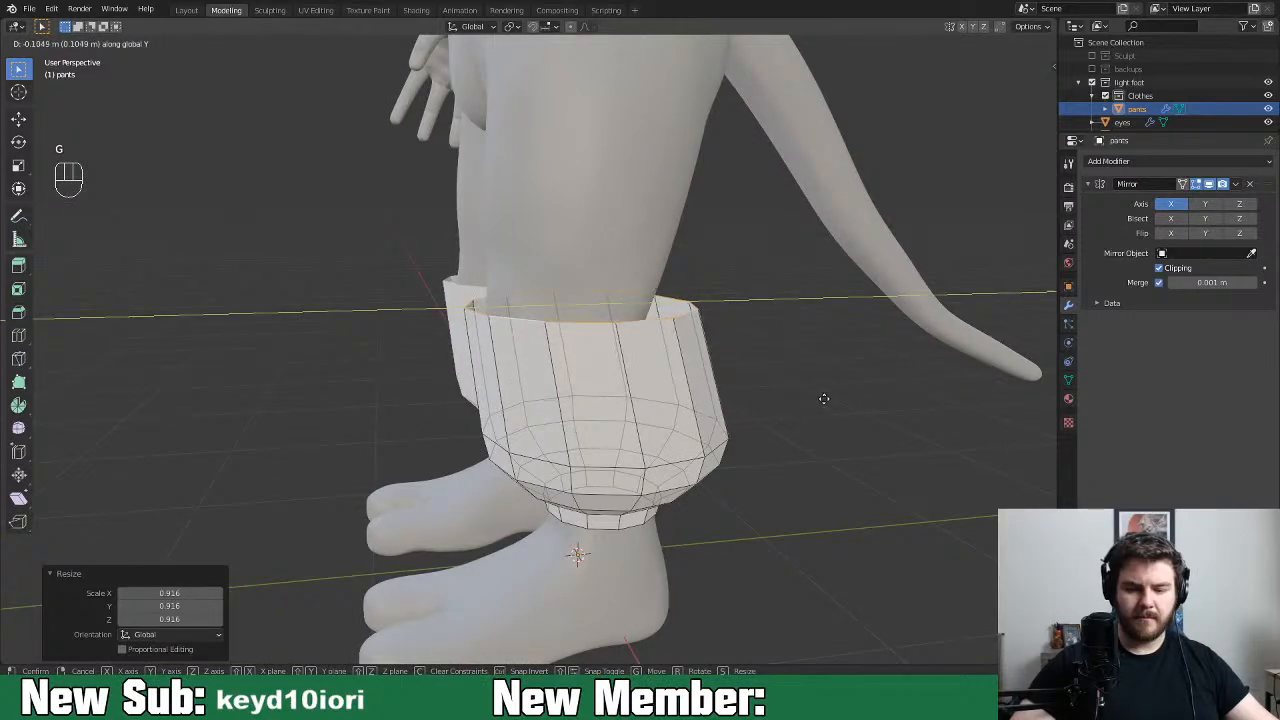
pyautogui.click(852, 394)
# Scale the top edge loop slightly back outward around the shin
pyautogui.moveTo(852, 394)
pyautogui.mouseDown(button='middle')
pyautogui.moveTo(838, 357)
pyautogui.moveTo(857, 383)
pyautogui.mouseUp(button='middle')
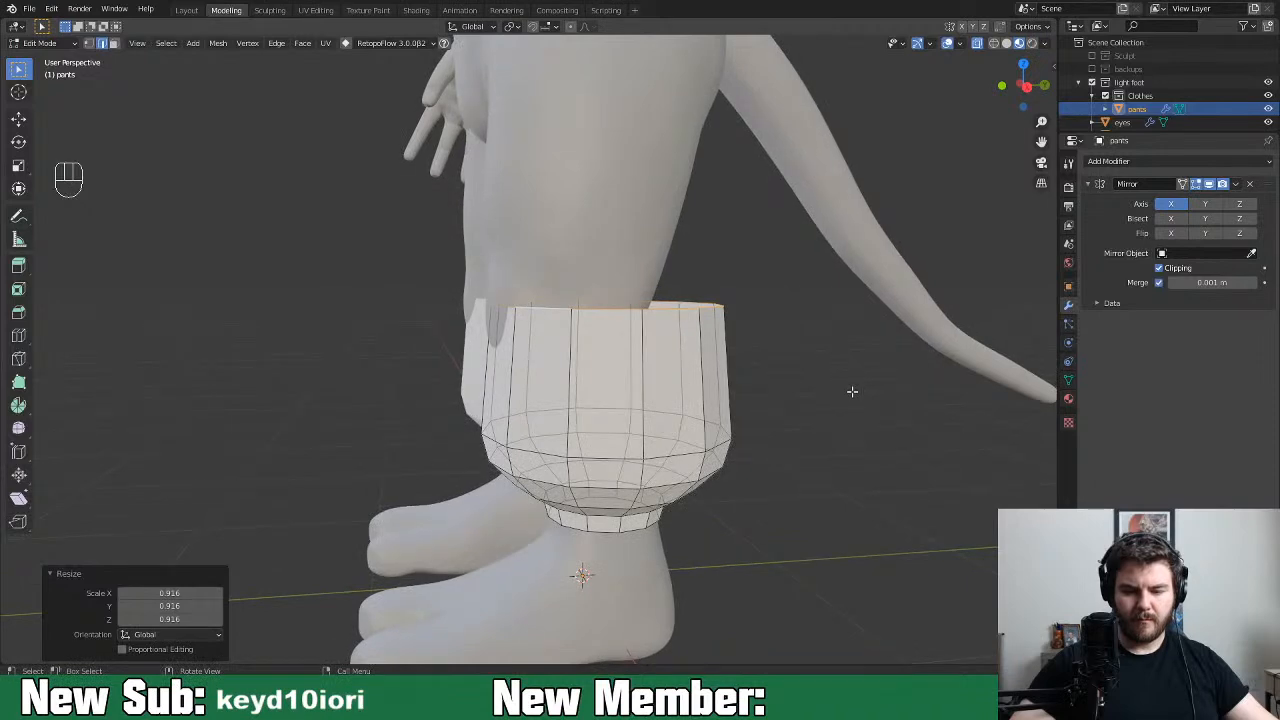
pyautogui.press('s')
pyautogui.click(857, 400)
# Select the entire pants mesh and rotate it 15.2° around the Z axis
pyautogui.moveTo(857, 400); pyautogui.dragTo(886, 423, button='middle')
pyautogui.press('a')
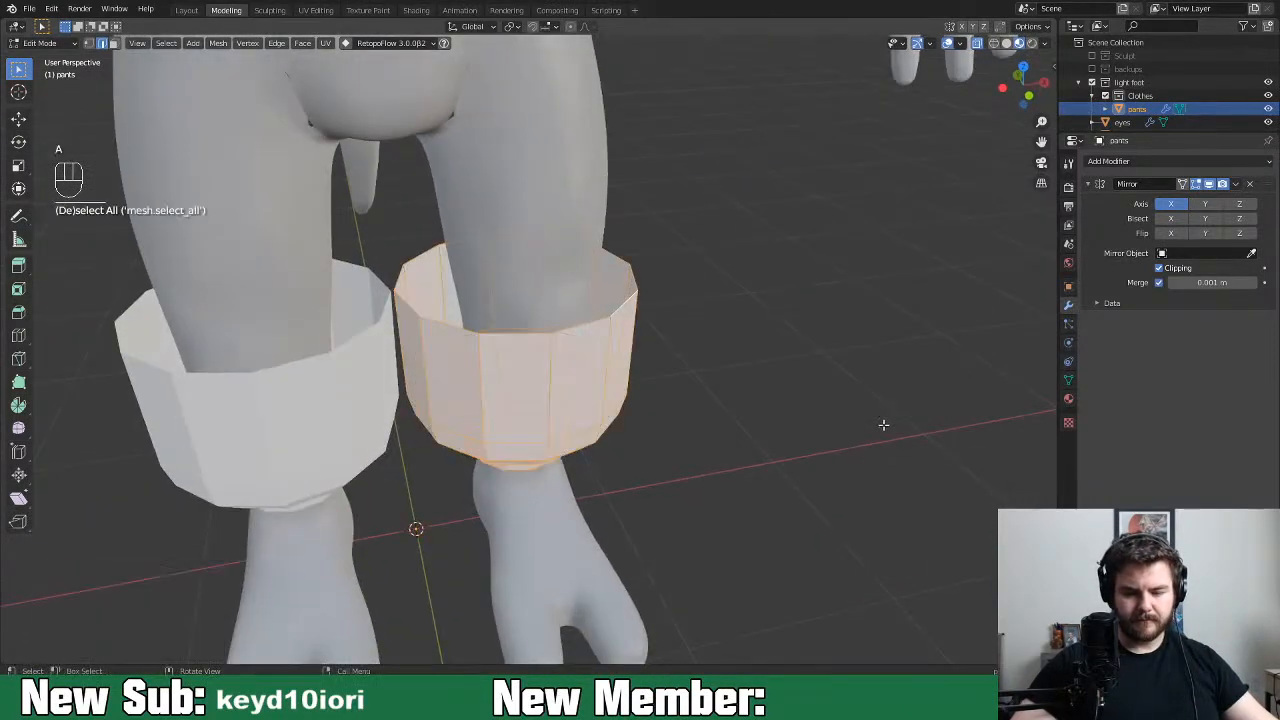
pyautogui.press('r')
pyautogui.press('z')
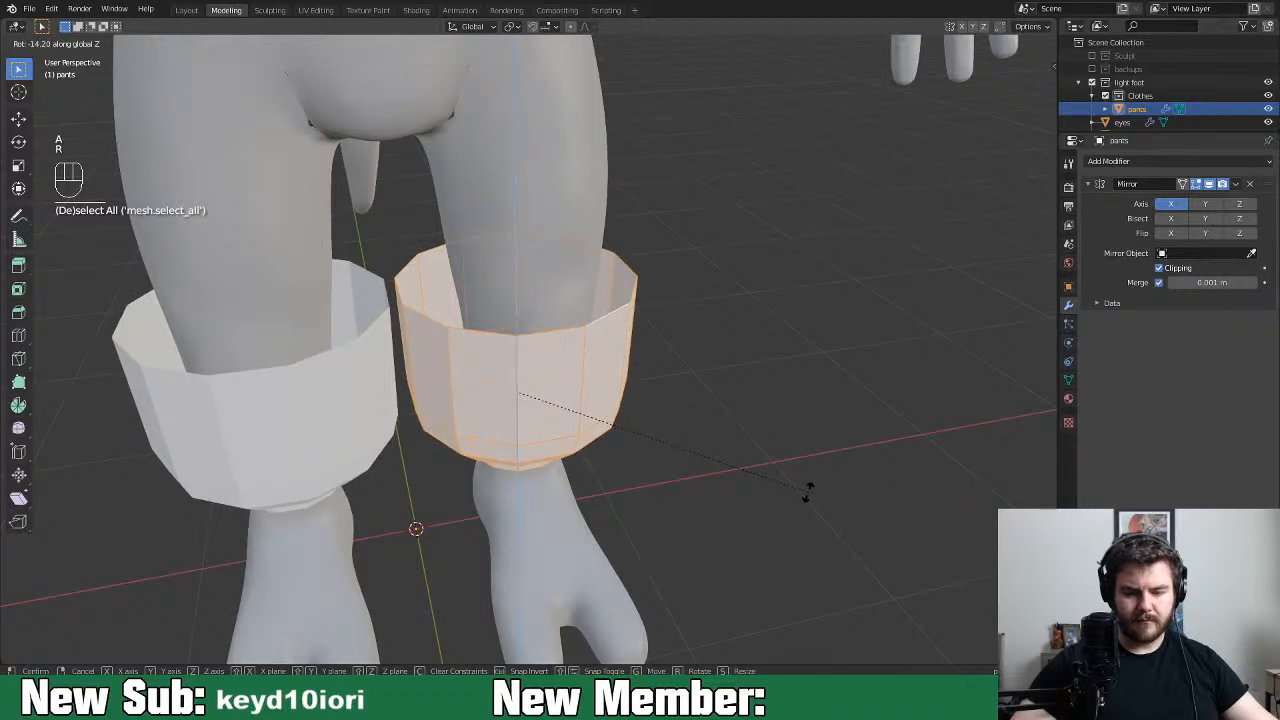
pyautogui.click(797, 492)
# Add one centred horizontal loop cut to the tall upper band of the cuff and scale it outward by 1.064
pyautogui.moveTo(800, 486); pyautogui.dragTo(679, 442, button='middle')
pyautogui.moveTo(766, 432); pyautogui.dragTo(783, 452, button='middle')
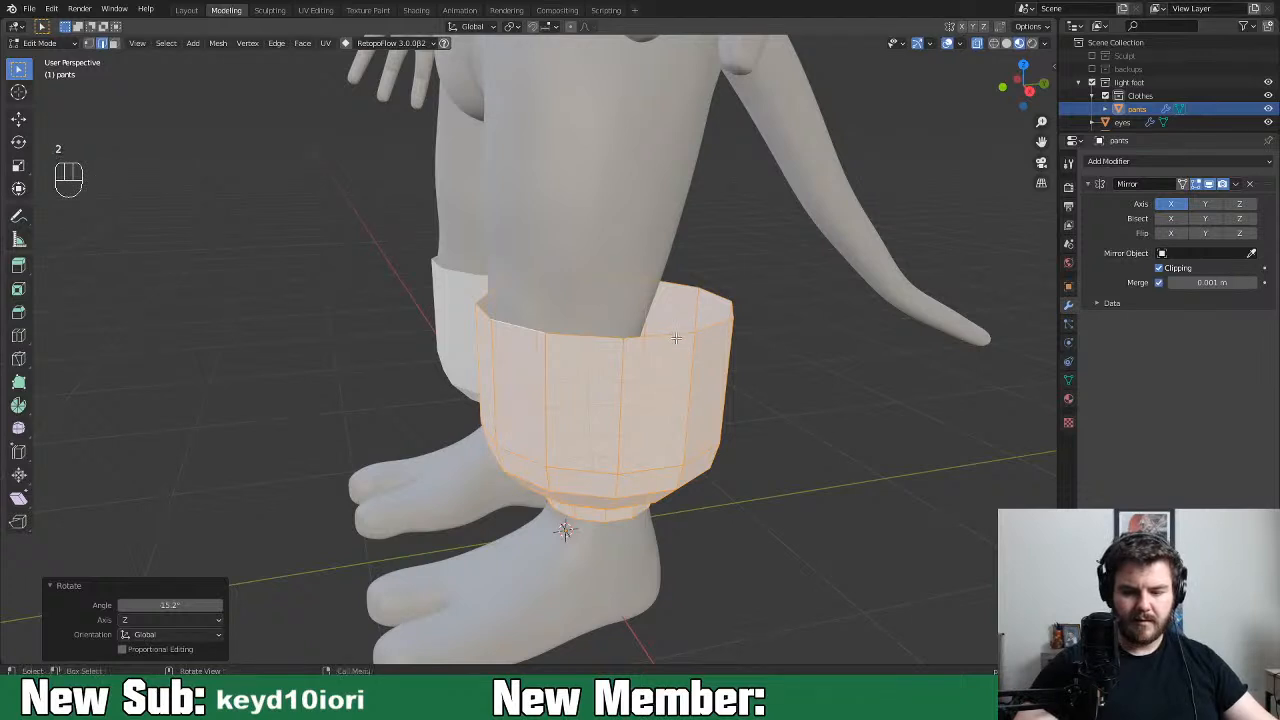
pyautogui.hotkey('ctrl', 'r')
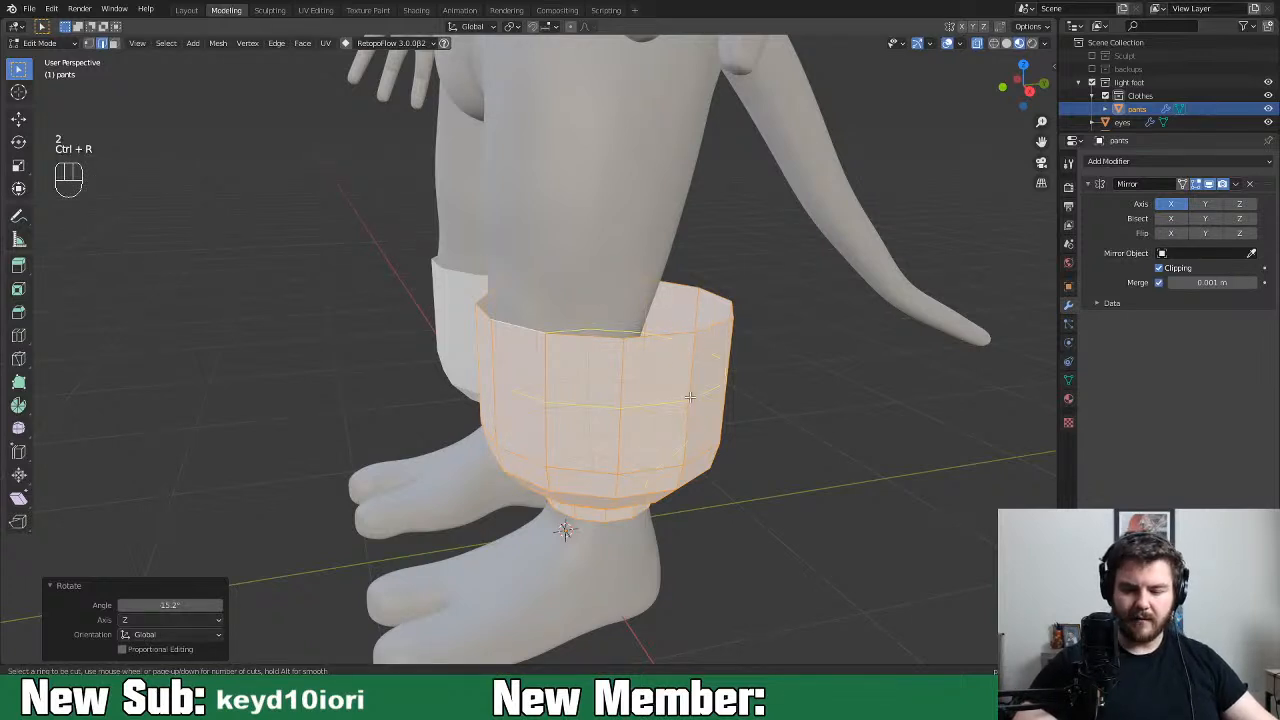
pyautogui.click(691, 394)
pyautogui.click(691, 394)
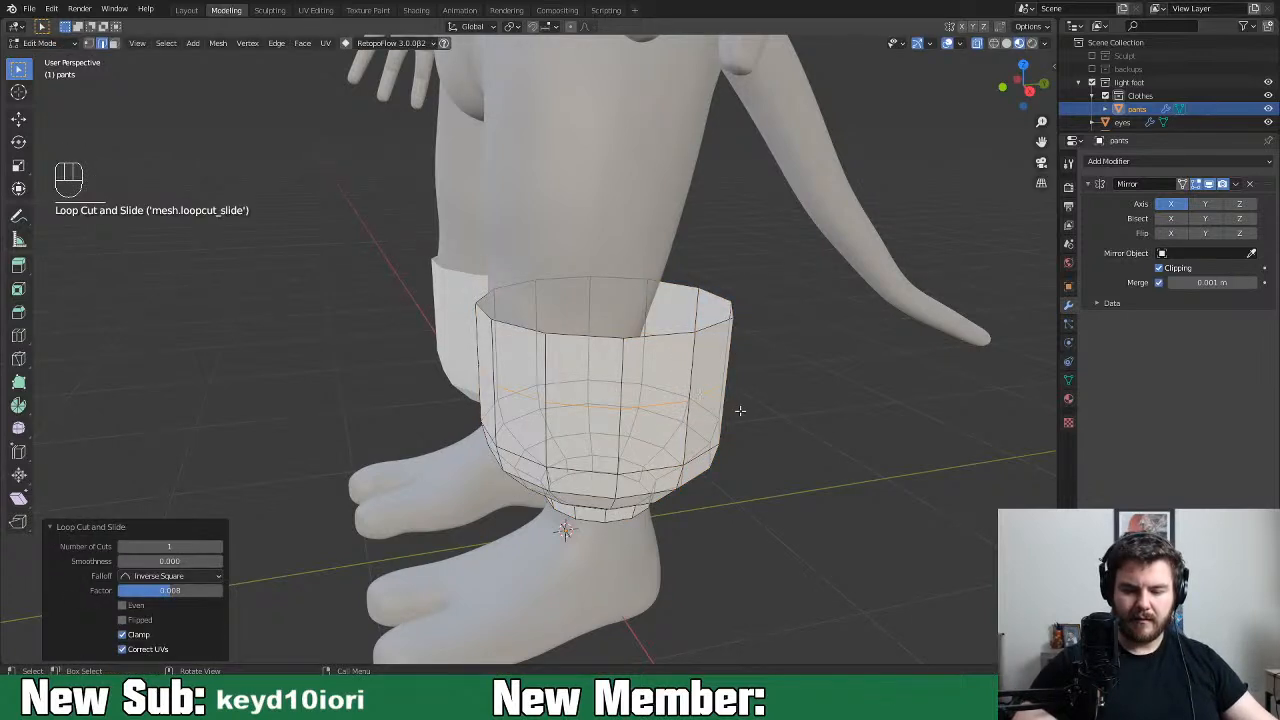
pyautogui.press('s')
pyautogui.click(751, 412)
pyautogui.moveTo(751, 412); pyautogui.dragTo(929, 360, button='middle')
pyautogui.press('s')
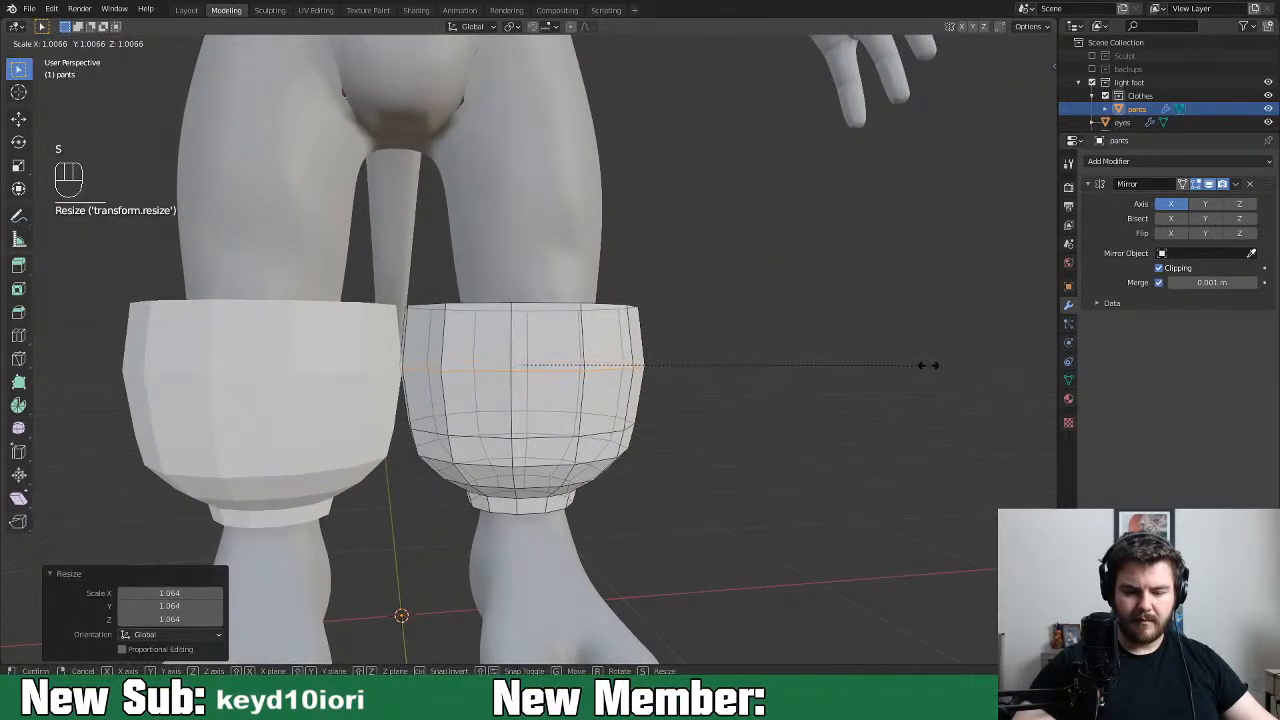
pyautogui.press('Escape')
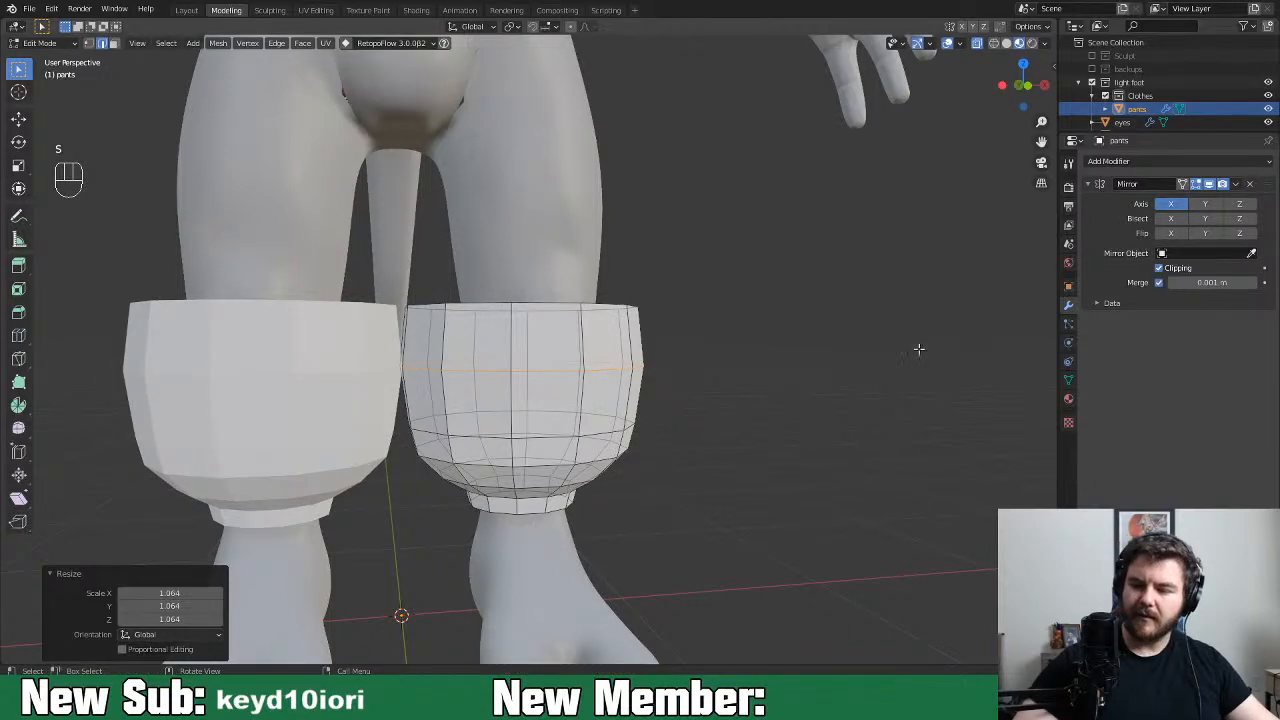
# Turn off the Mirror modifier's clipping and scale the middle edge loop inward by 0.963
pyautogui.click(1159, 268)
pyautogui.press('s')
pyautogui.click(773, 416)
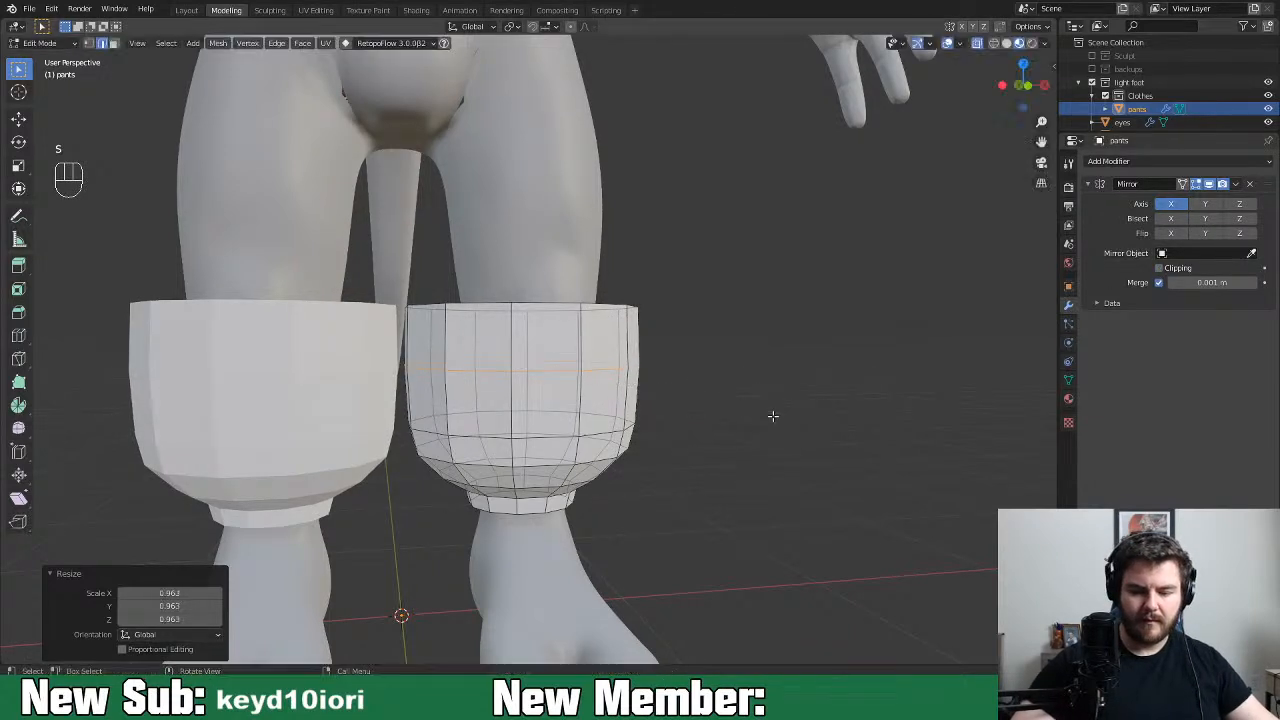
# Select the pant leg's top edge loop and extrude it about 0.44 m upward
pyautogui.moveTo(780, 423); pyautogui.dragTo(780, 370, button='middle')
pyautogui.keyDown('alt'); pyautogui.click(549, 315); pyautogui.keyUp('alt')
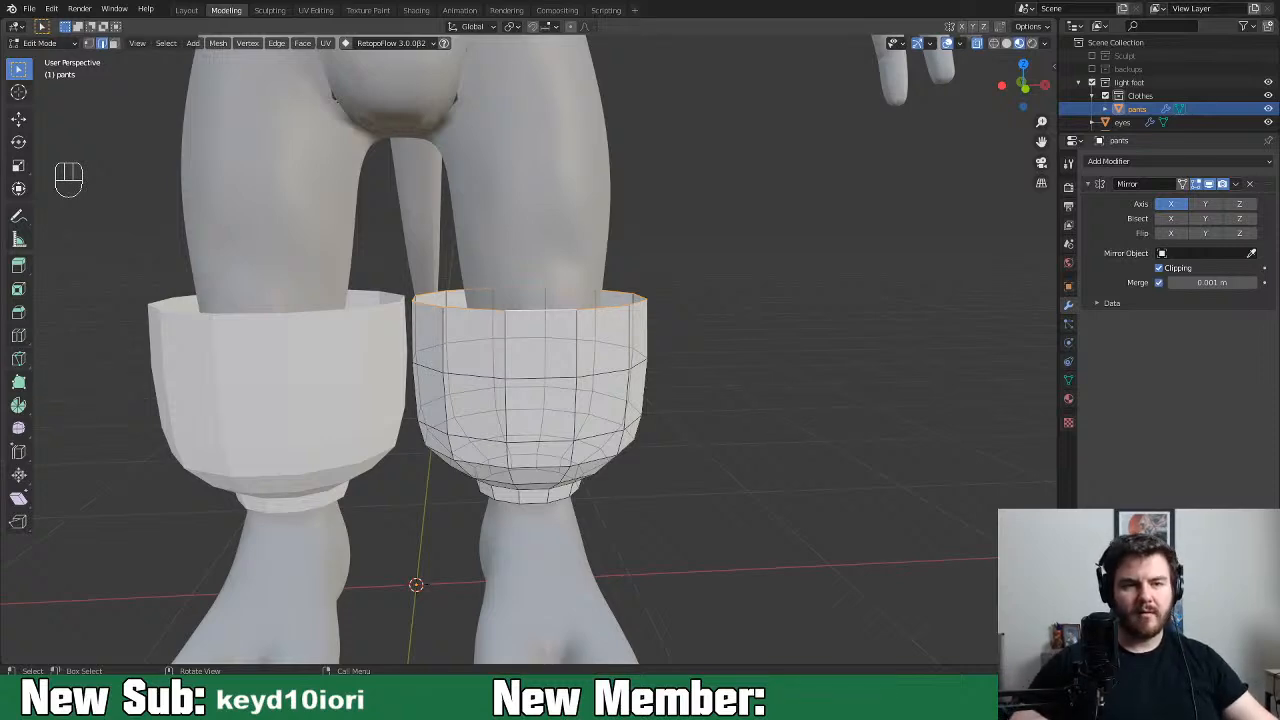
pyautogui.moveTo(734, 471); pyautogui.dragTo(766, 469, button='middle')
pyautogui.press('e')
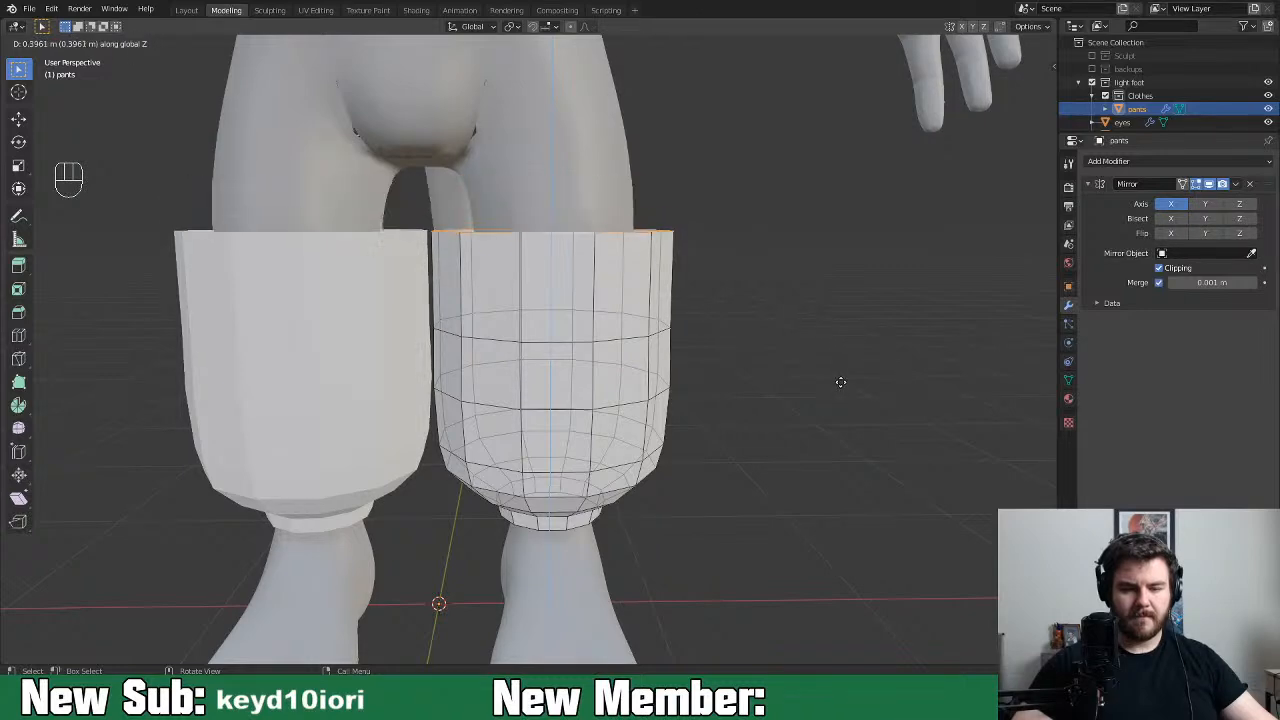
pyautogui.click(844, 369)
# Shift the extruded top loop about -0.085 m along Y and scale it inward by 0.924
pyautogui.moveTo(844, 369); pyautogui.dragTo(837, 397, button='middle')
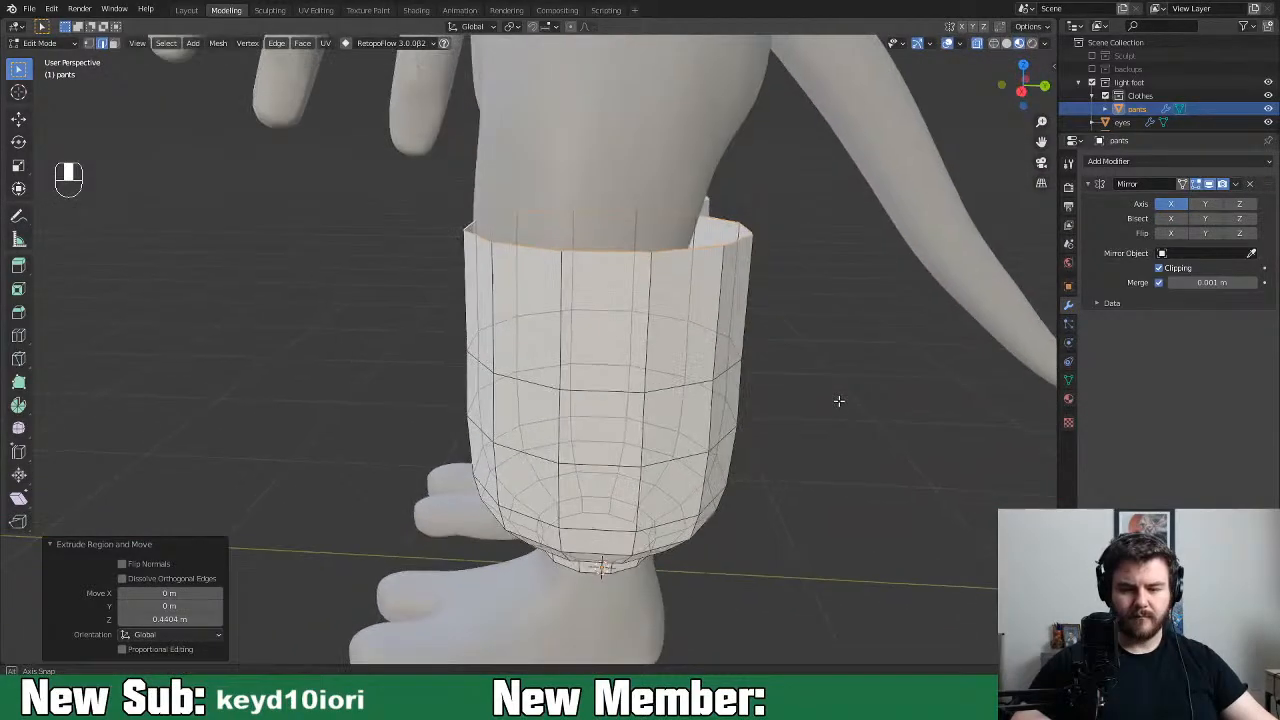
pyautogui.press('g')
pyautogui.press('y')
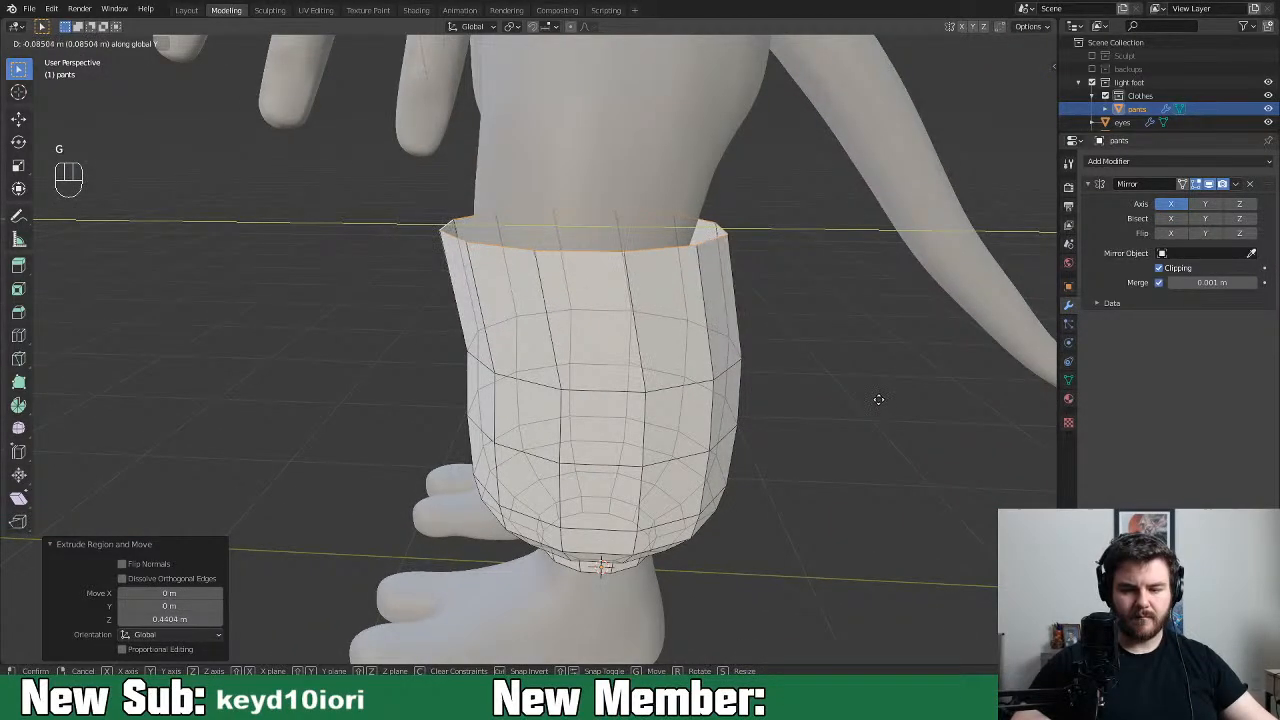
pyautogui.click(878, 400)
pyautogui.press('s')
pyautogui.click(876, 409)
# Select the edge loop directly below the top one and try shifting it alone about -0.066 m along Y
pyautogui.moveTo(876, 409); pyautogui.dragTo(831, 406, button='middle')
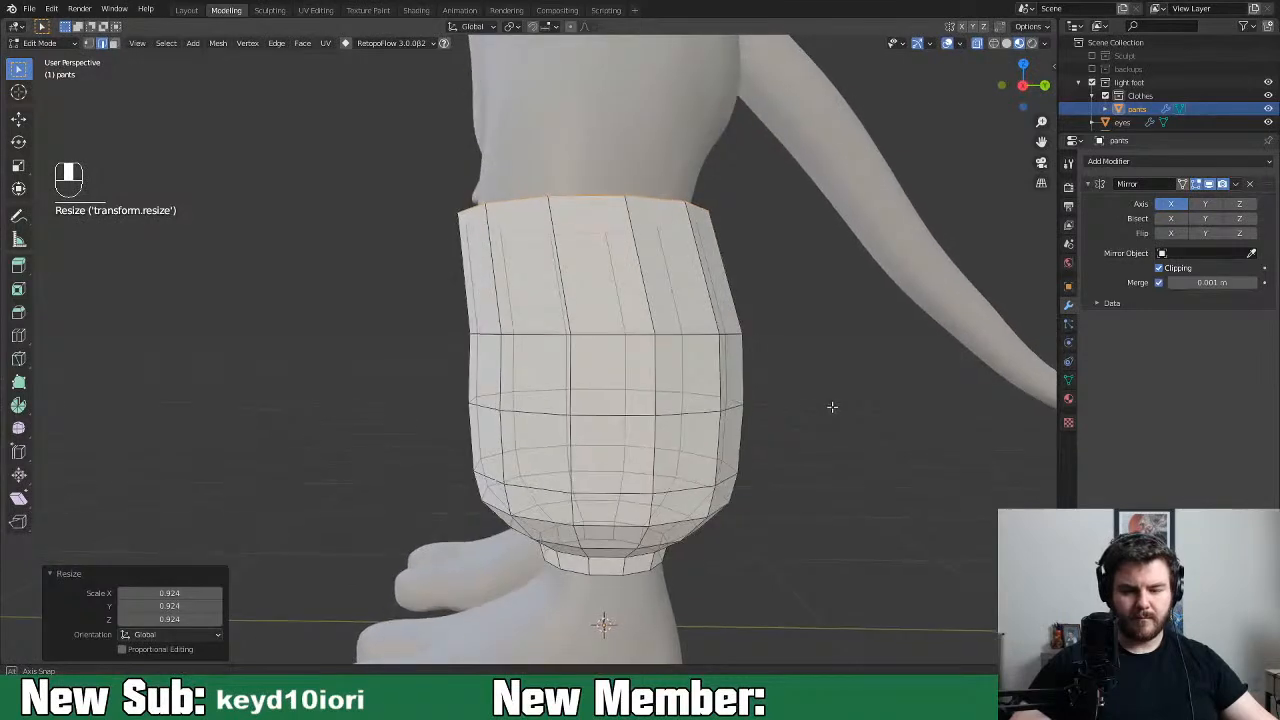
pyautogui.keyDown('alt'); pyautogui.click(641, 341); pyautogui.keyUp('alt')
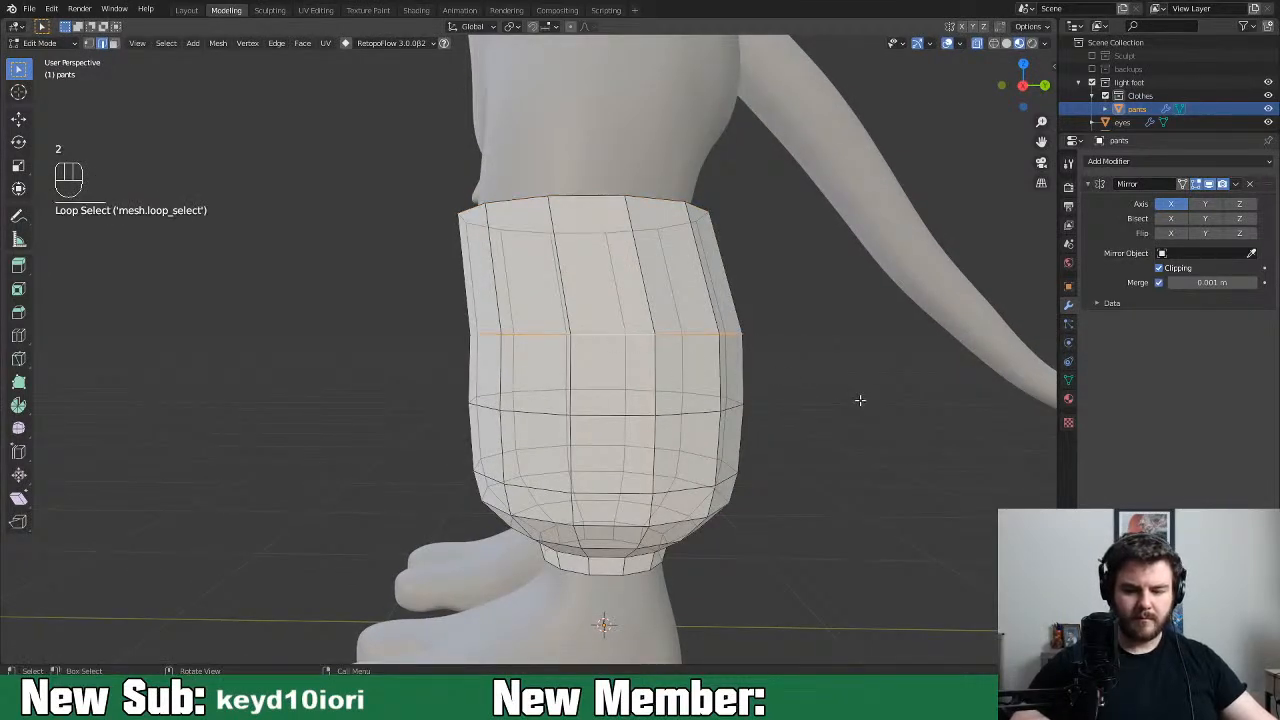
pyautogui.press('g')
pyautogui.press('y')
pyautogui.press('g')
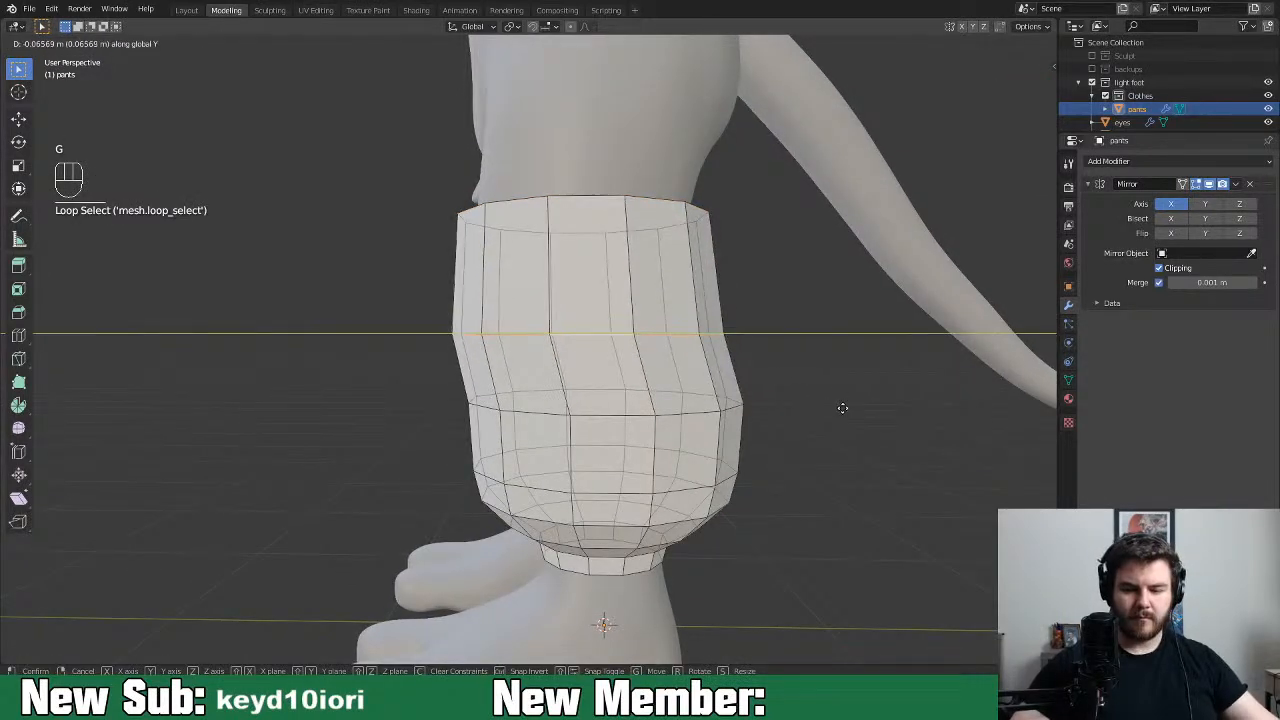
pyautogui.rightClick(844, 409)
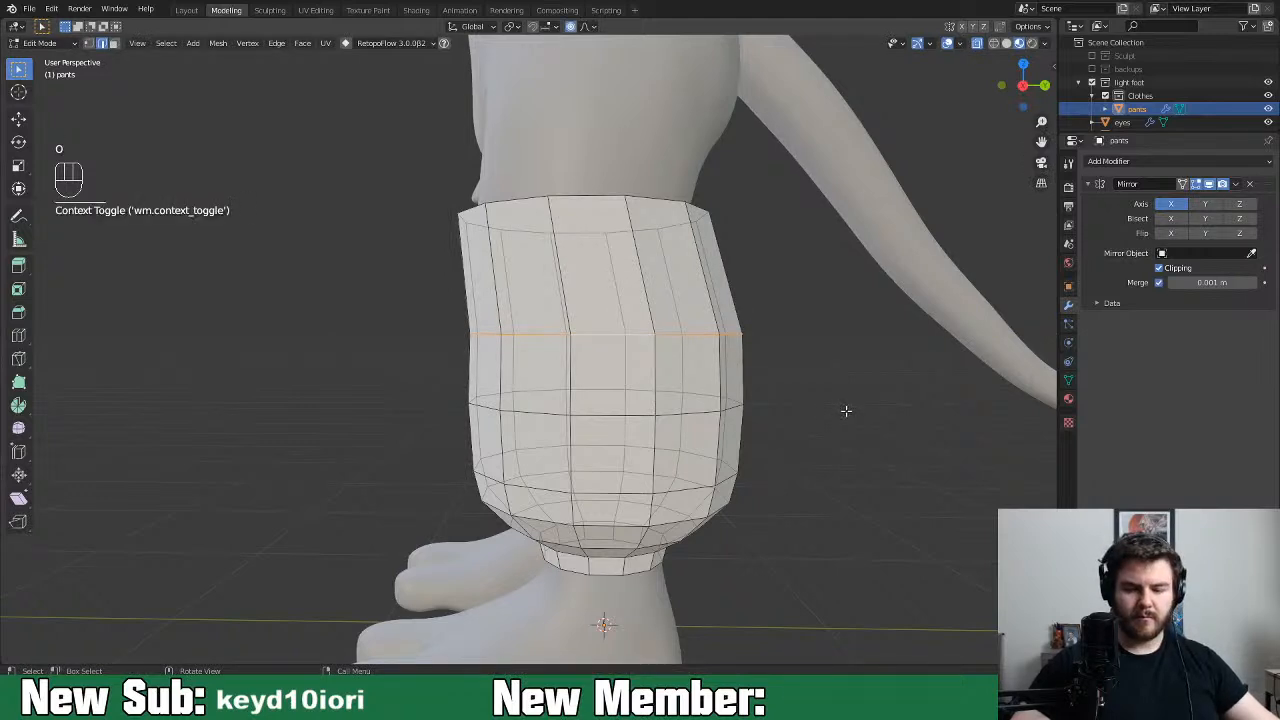
# Move the selected loop about -0.148 m along Y with smooth proportional editing at size 0.826, and switch proportional editing off
pyautogui.press('g')
pyautogui.press('y')
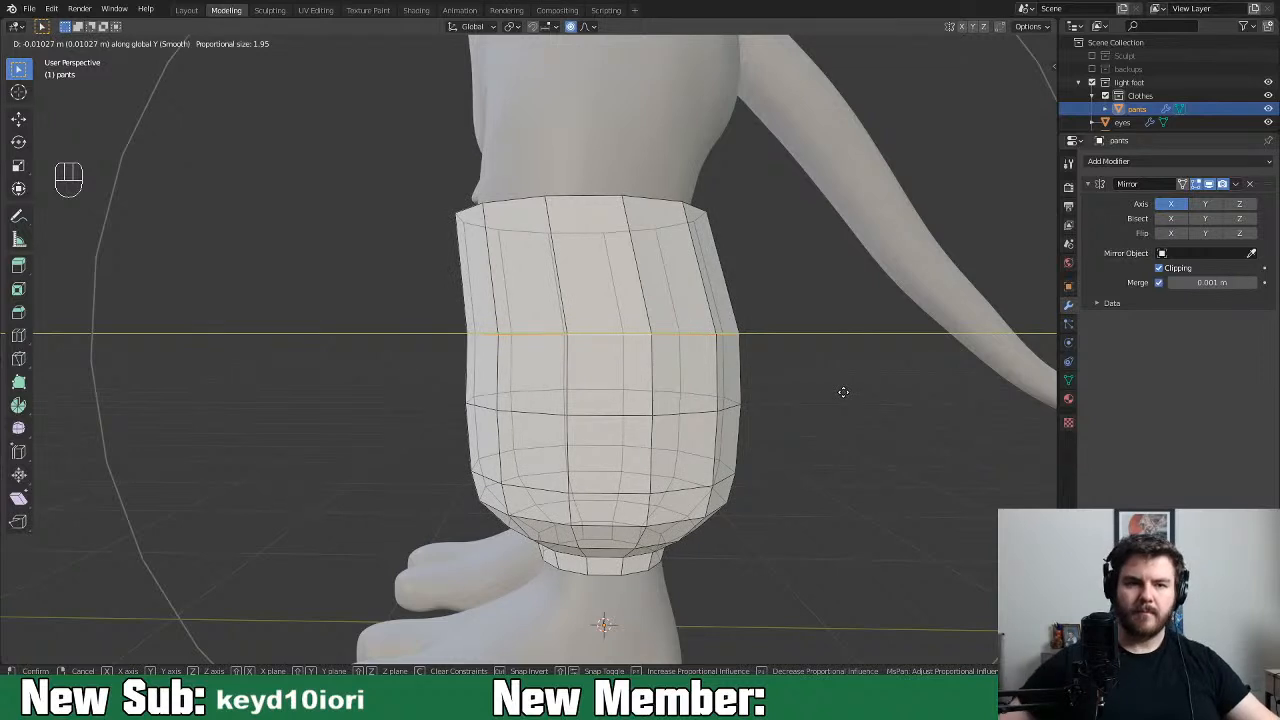
pyautogui.scroll(-4, 843, 392)
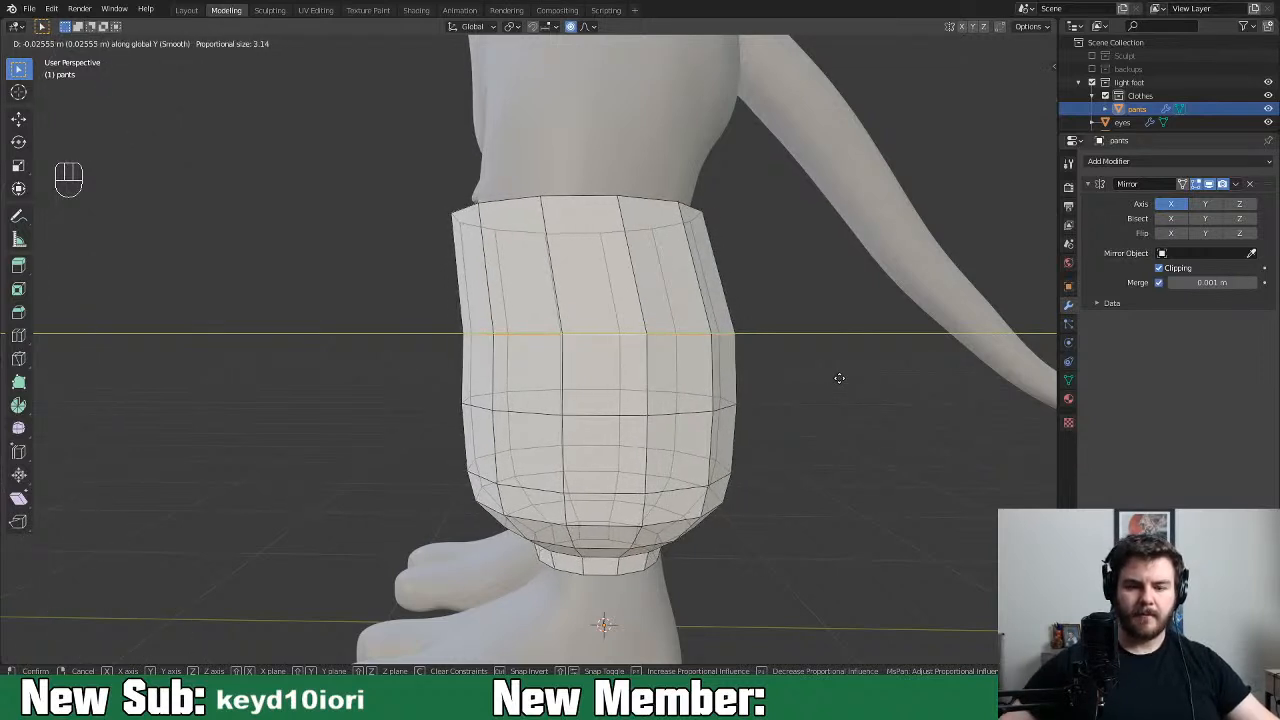
pyautogui.scroll(11, 862, 205)
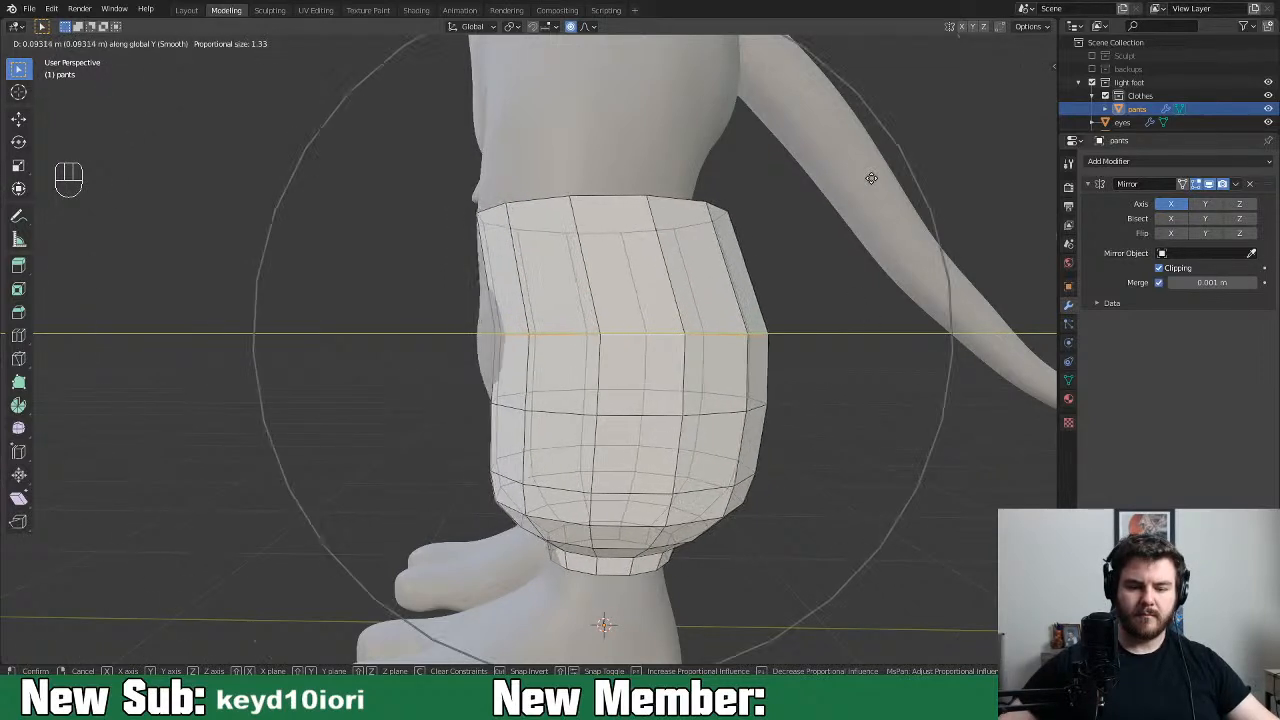
pyautogui.scroll(2, 820, 160)
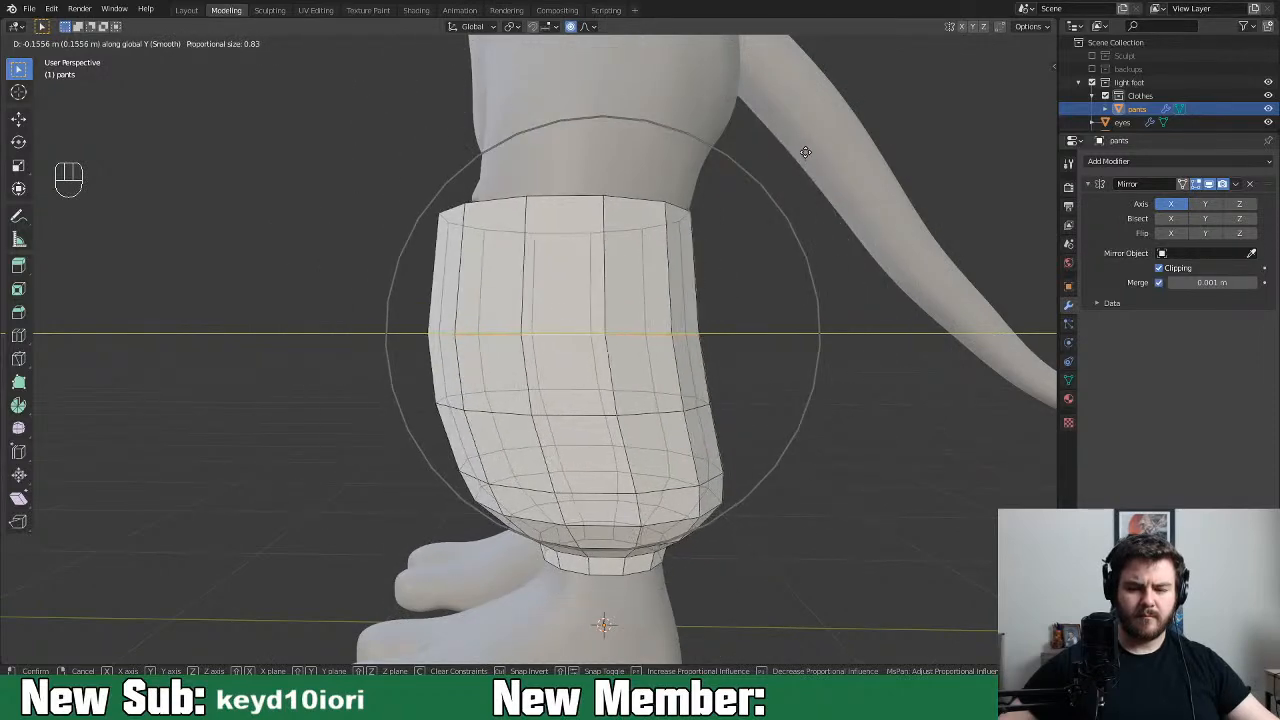
pyautogui.click(804, 151)
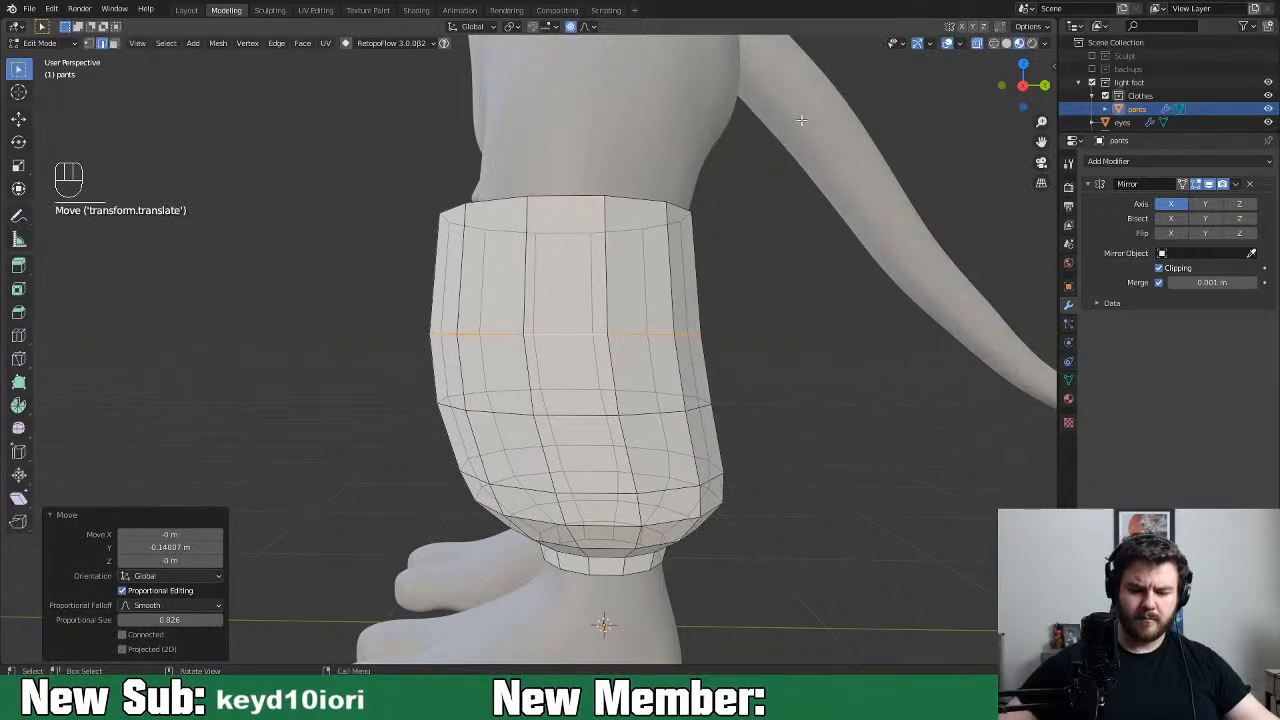
pyautogui.moveTo(718, 452); pyautogui.dragTo(882, 461, button='middle')
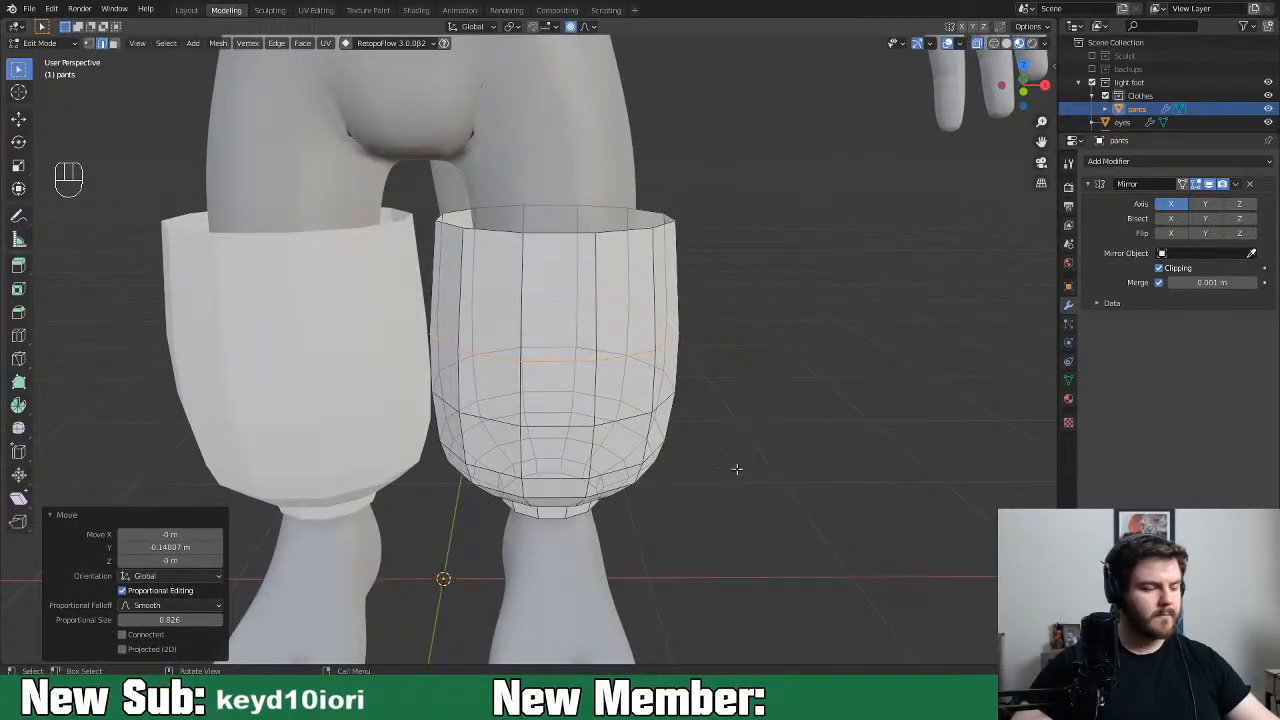
pyautogui.press('o')
# Select the pant leg's topmost edge loop and delete its vertices
pyautogui.keyDown('alt'); pyautogui.click(559, 232); pyautogui.keyUp('alt')
pyautogui.moveTo(559, 232); pyautogui.dragTo(837, 306, button='middle')
pyautogui.press('x')
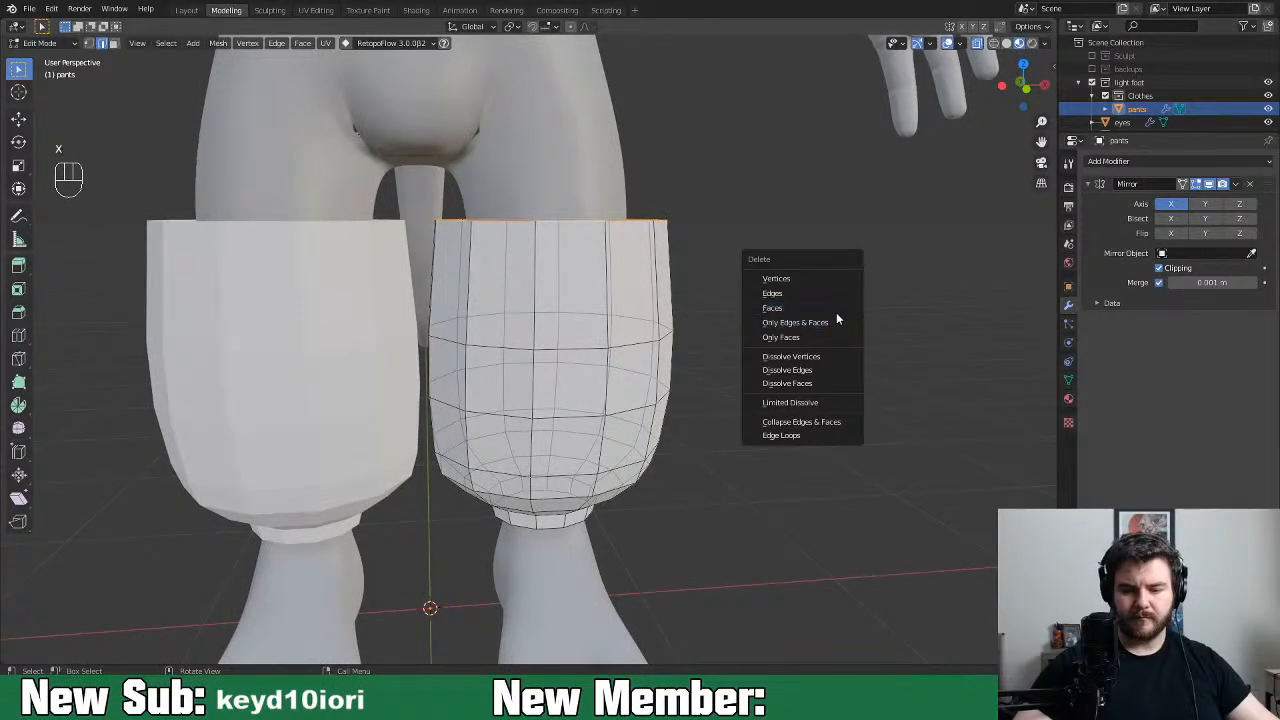
pyautogui.click(840, 280)
# Select the inner edge of the pant leg's rim facing the other leg and extrude it about 0.042 m upward
pyautogui.moveTo(814, 357); pyautogui.dragTo(756, 372, button='middle')
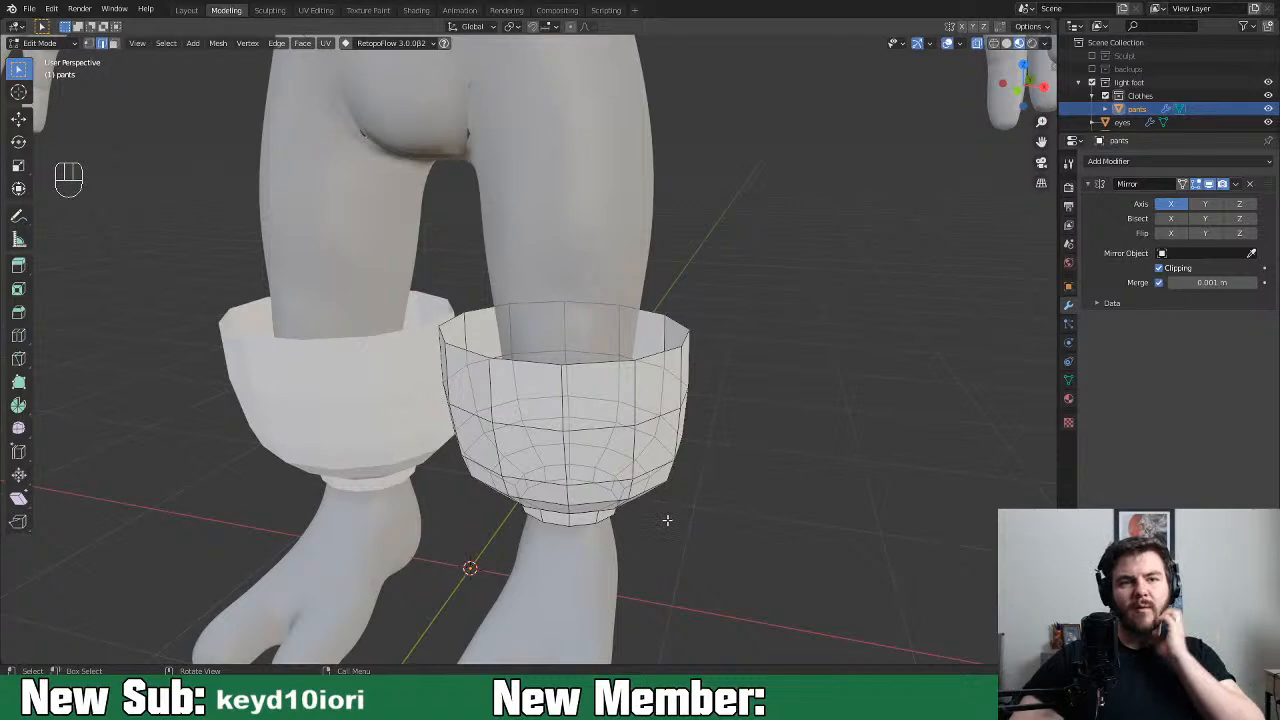
pyautogui.keyDown('alt'); pyautogui.click(612, 362); pyautogui.keyUp('alt')
pyautogui.moveTo(706, 386); pyautogui.dragTo(853, 441, button='middle')
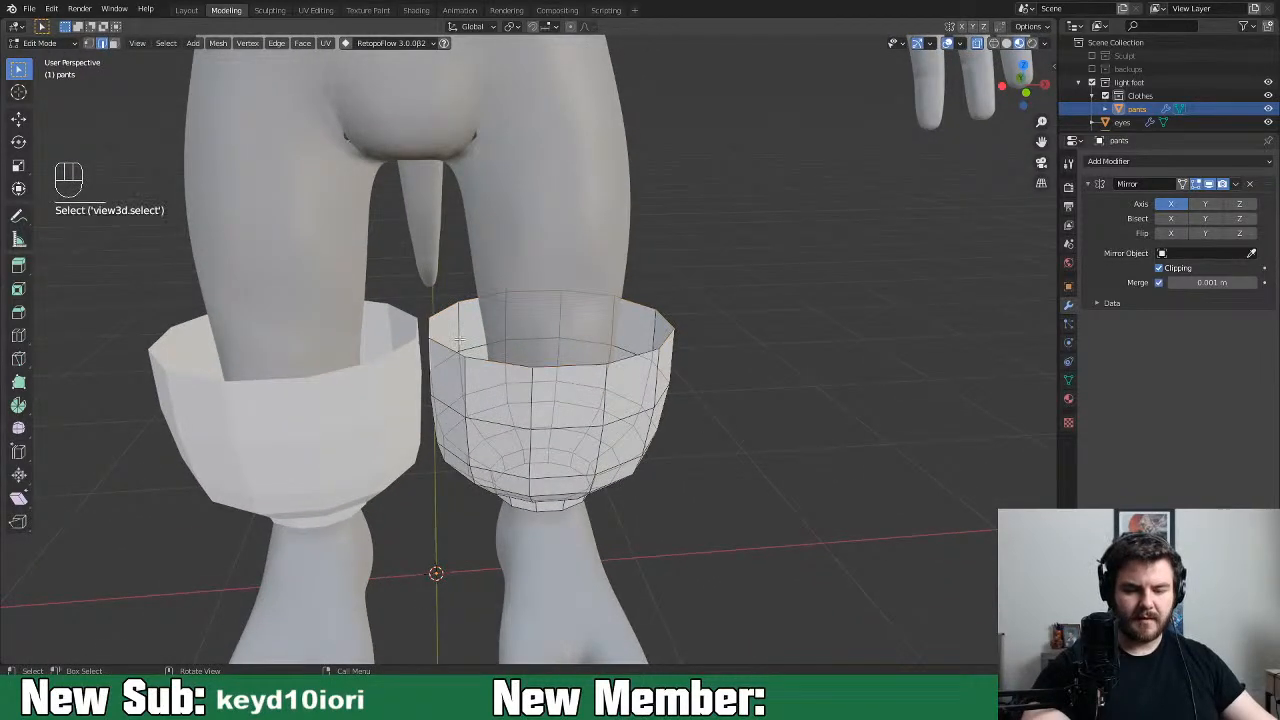
pyautogui.moveTo(476, 349); pyautogui.dragTo(422, 349, button='middle')
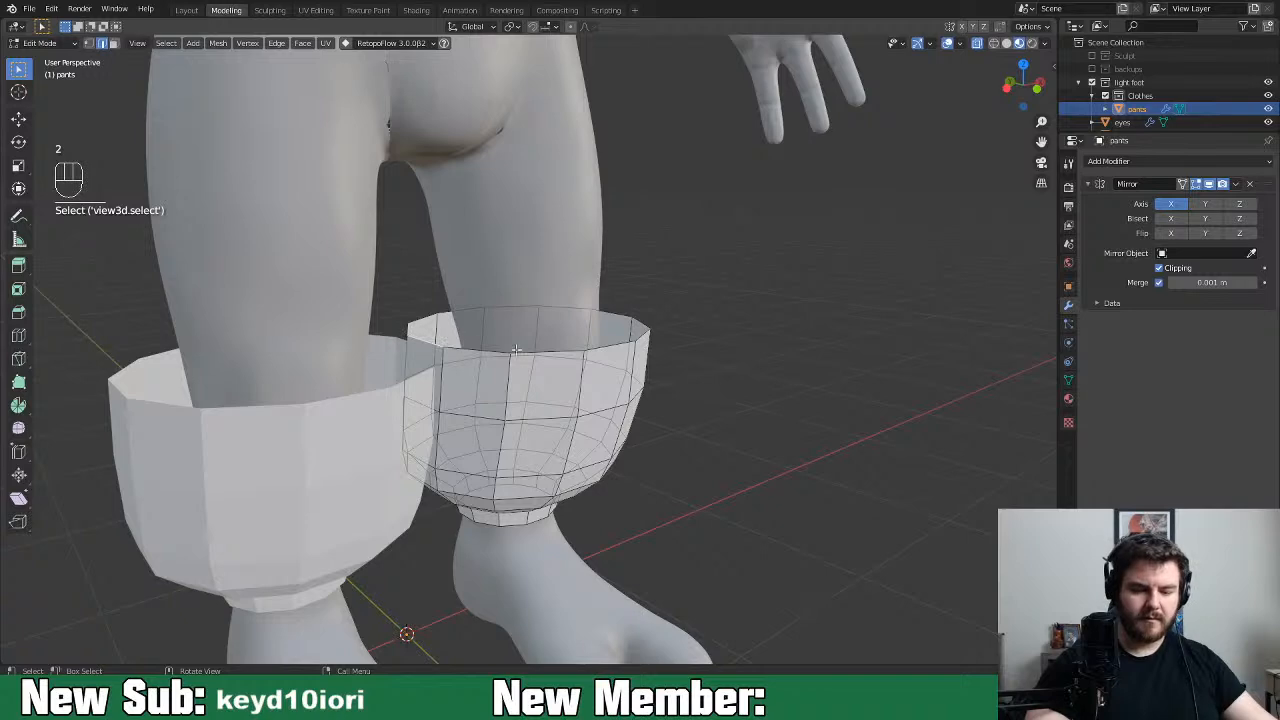
pyautogui.moveTo(503, 350); pyautogui.dragTo(495, 338, button='middle')
pyautogui.press('e')
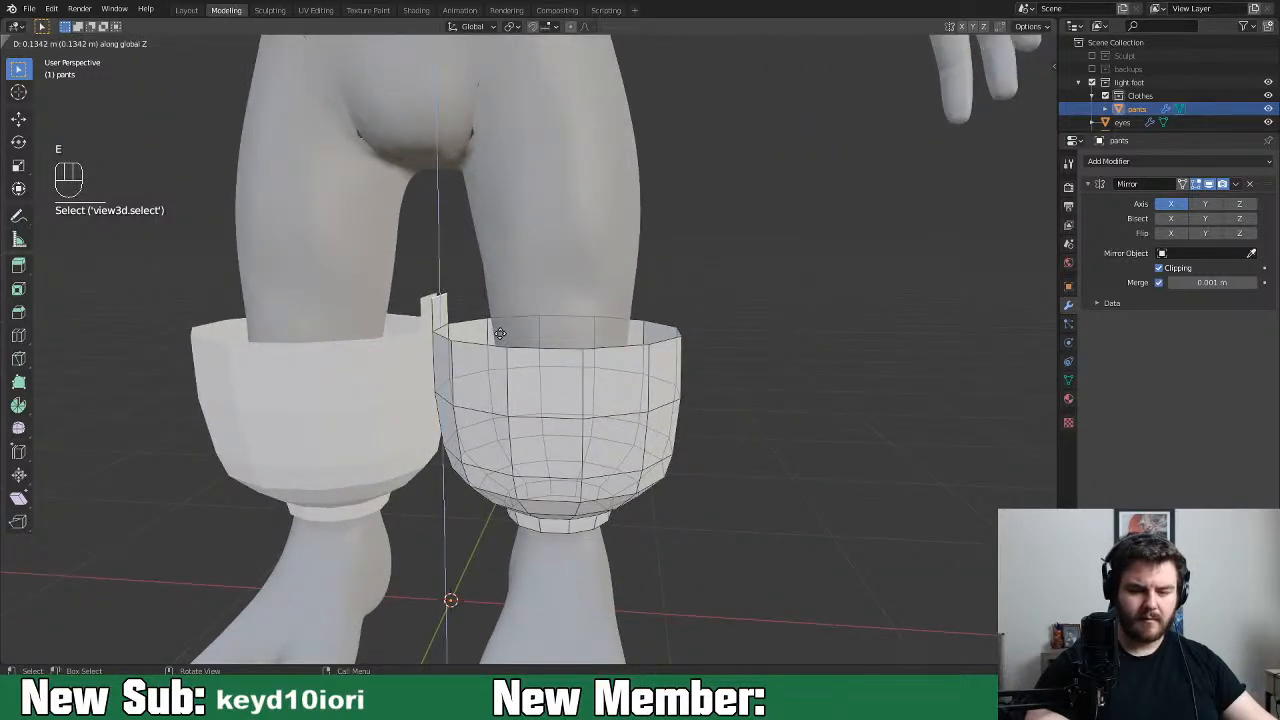
pyautogui.click(505, 355)
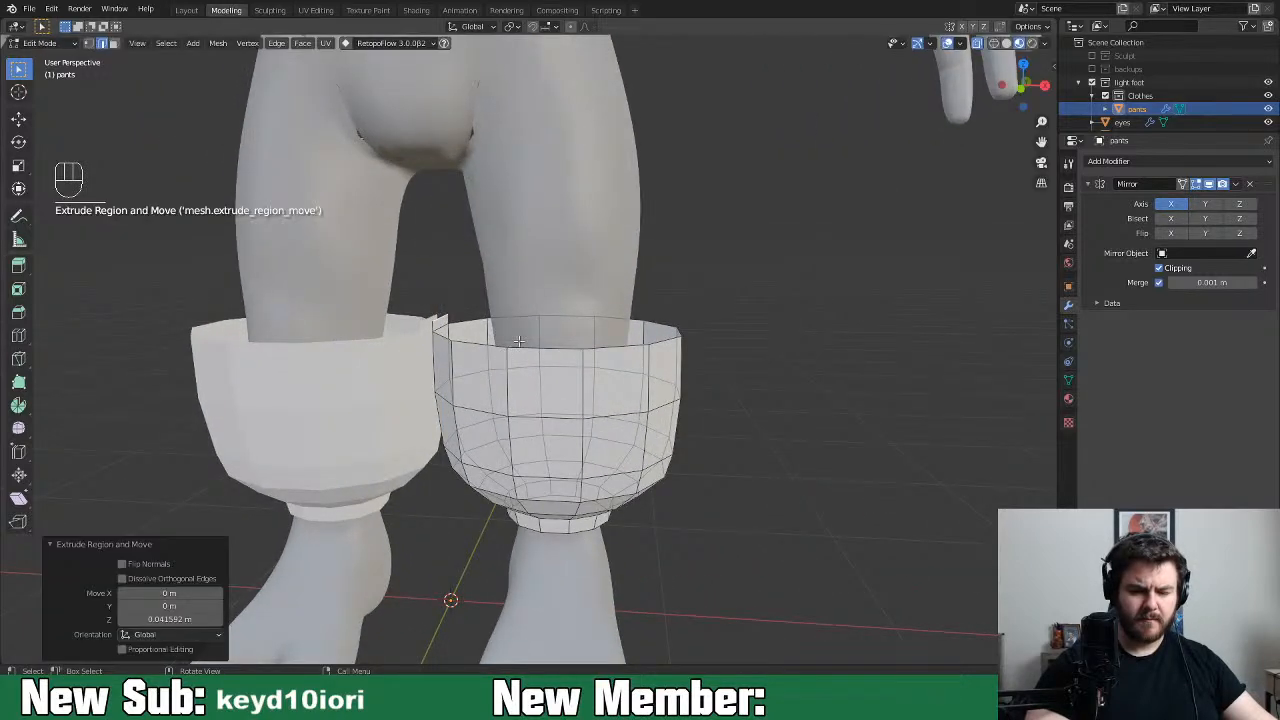
# Move the extruded inner edge about -0.073 m along X toward the mirror centre
pyautogui.moveTo(505, 355); pyautogui.dragTo(544, 340, button='middle')
pyautogui.press('g')
pyautogui.press('x')
pyautogui.click(533, 345)
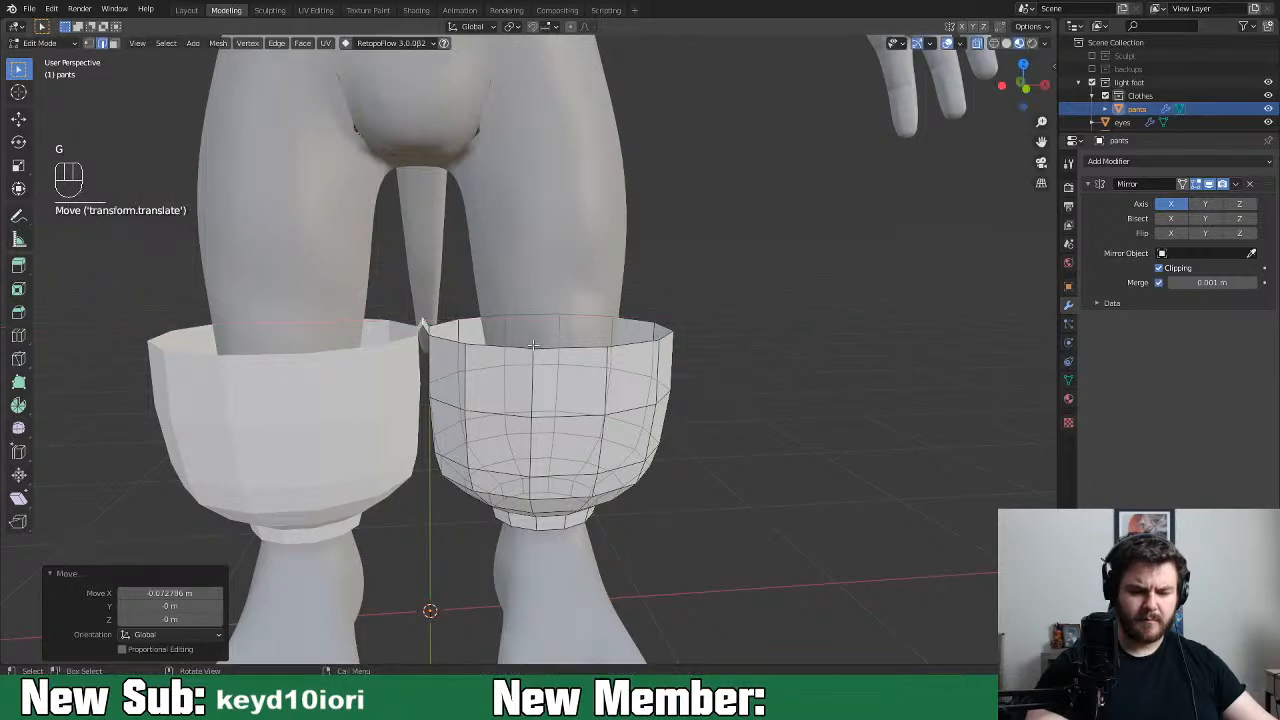
pyautogui.moveTo(474, 421)
pyautogui.mouseDown(button='middle')
pyautogui.moveTo(476, 470)
pyautogui.moveTo(471, 399)
pyautogui.mouseUp(button='middle')
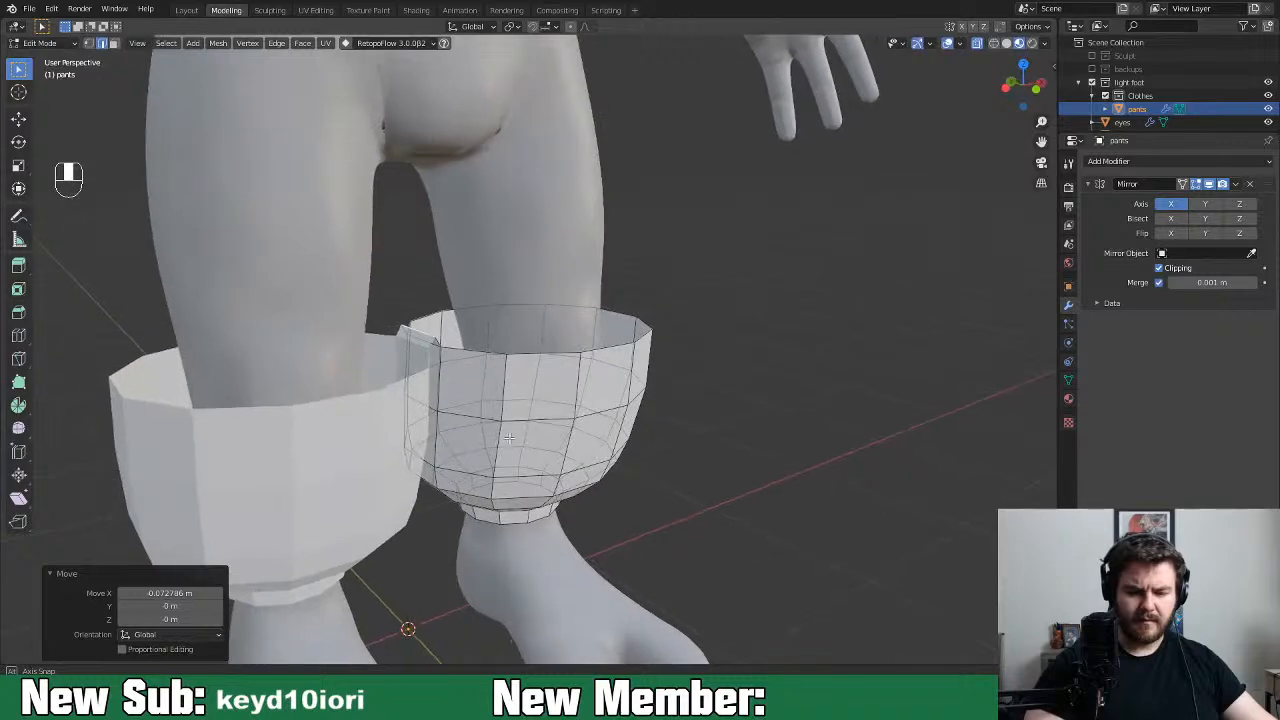
# Undo the extrusion of the pant leg's inner rim edge and its move toward the mirror centre
pyautogui.press('1')
pyautogui.moveTo(491, 350); pyautogui.dragTo(660, 319, button='middle')
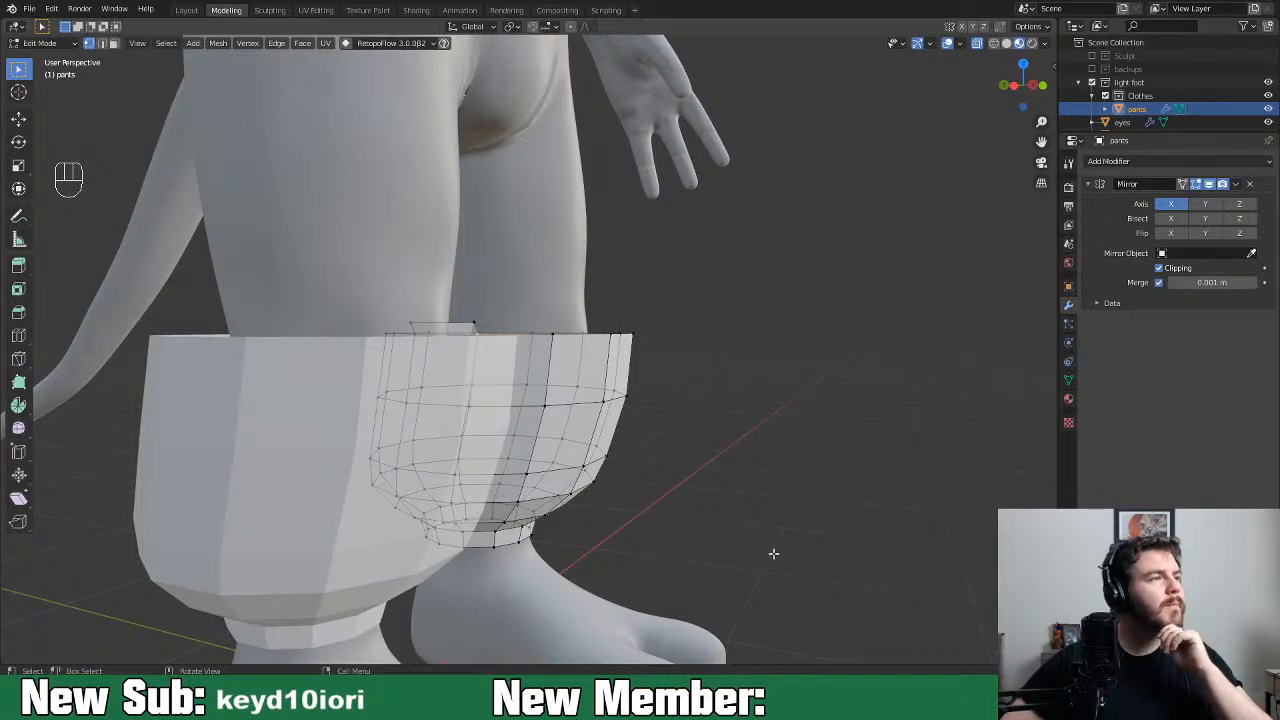
pyautogui.moveTo(813, 553); pyautogui.dragTo(791, 515, button='middle')
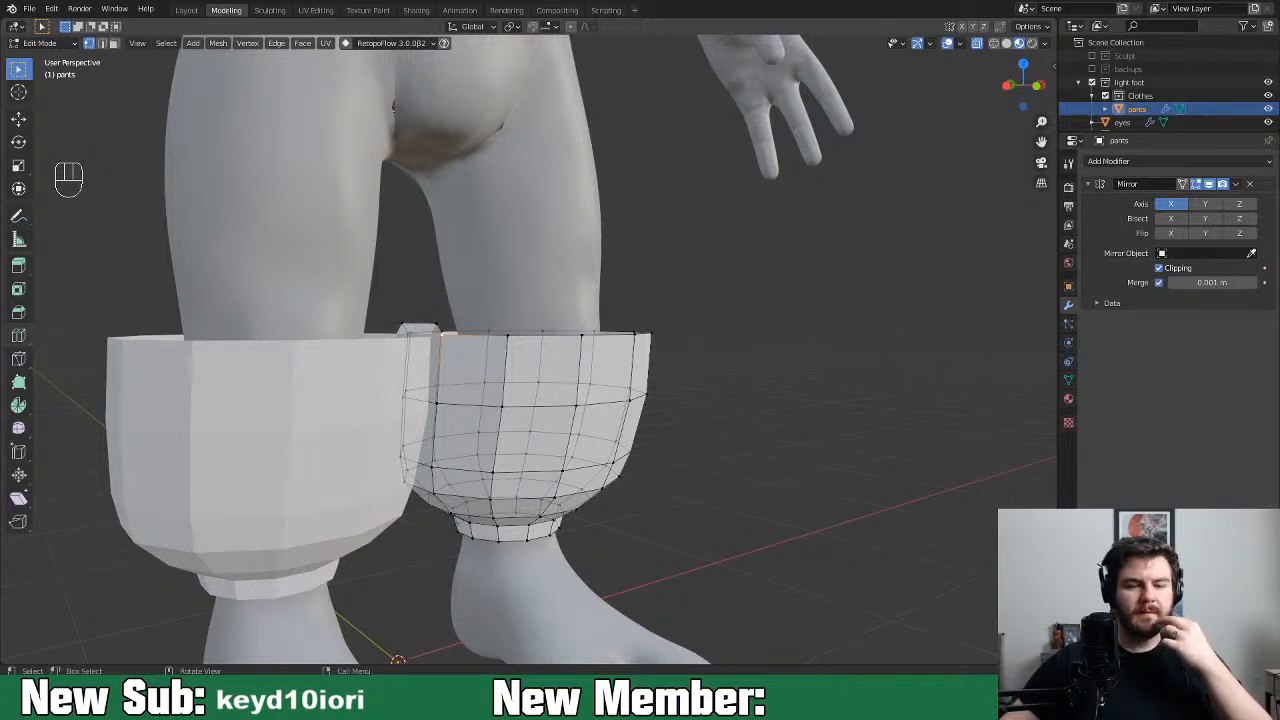
pyautogui.scroll(-1, 812, 488)
pyautogui.moveTo(755, 422); pyautogui.dragTo(743, 477, button='middle')
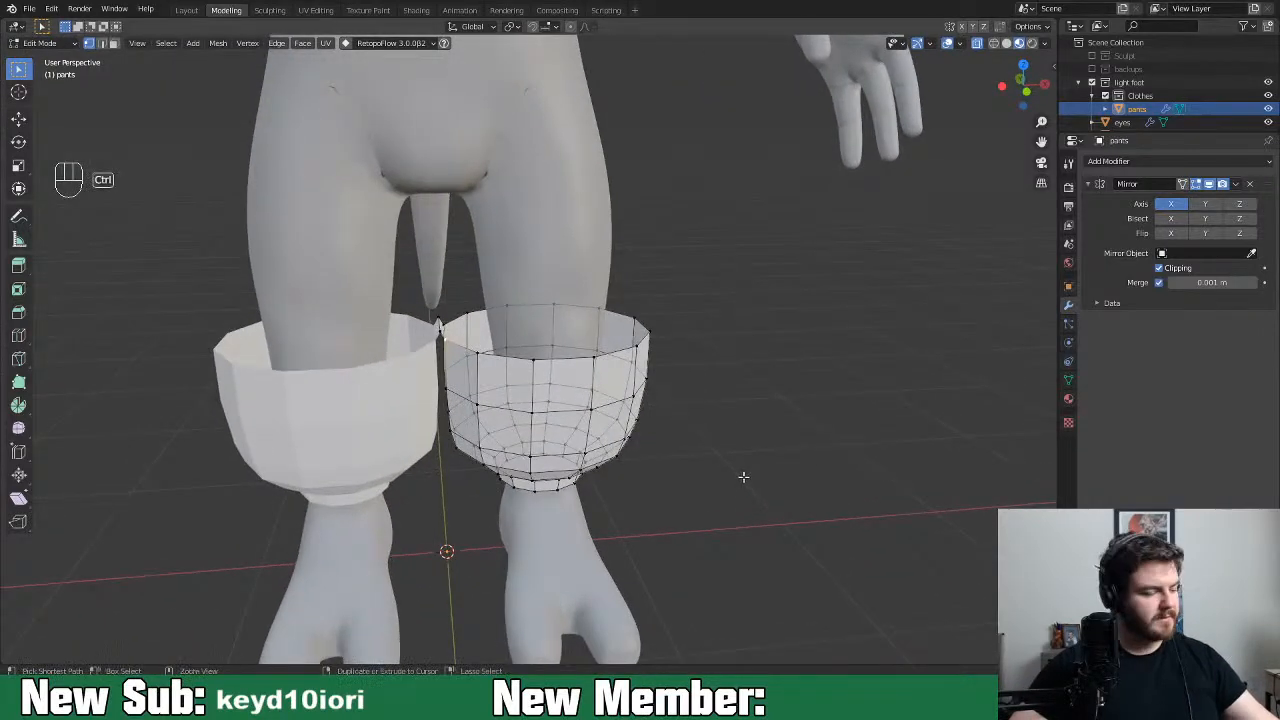
pyautogui.hotkey('ctrl', 'z')
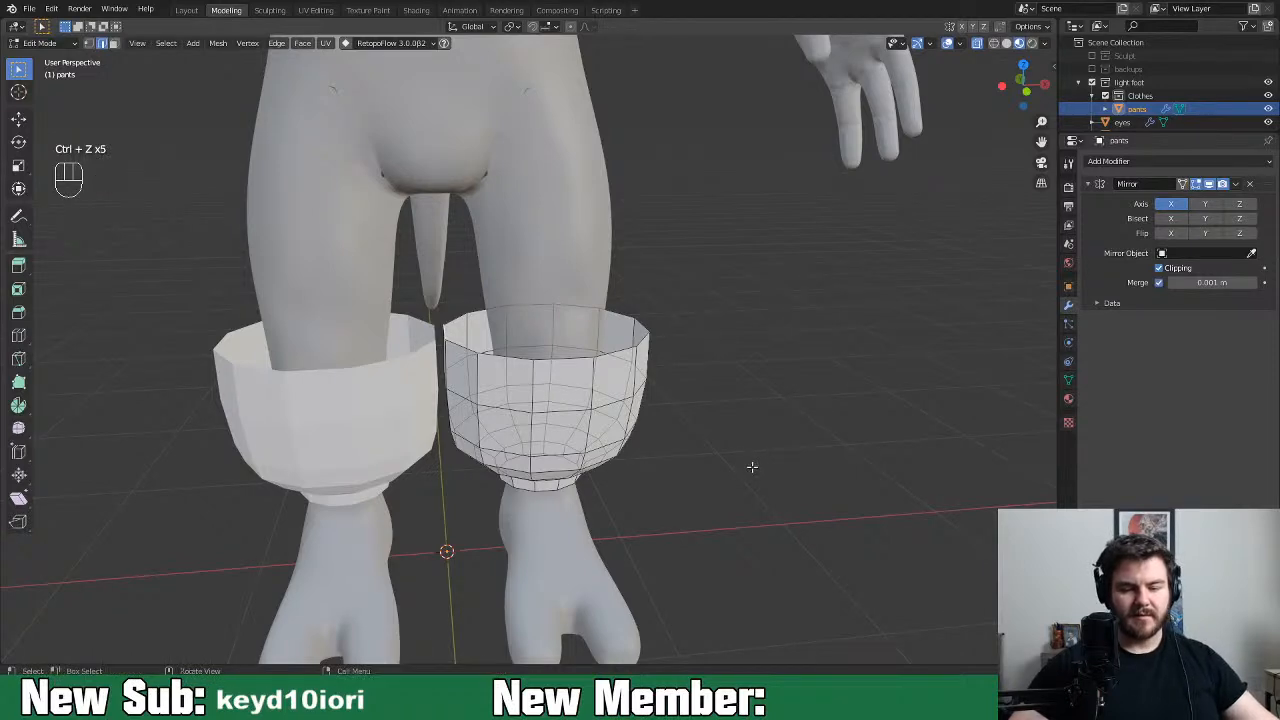
# Select the pant leg's top edge loop and extrude it about 0.605 m upward along Z
pyautogui.keyDown('alt'); pyautogui.click(550, 366); pyautogui.keyUp('alt')
pyautogui.keyDown('alt'); pyautogui.click(565, 355); pyautogui.keyUp('alt')
pyautogui.moveTo(646, 386); pyautogui.dragTo(684, 384, button='middle')
pyautogui.press('e')
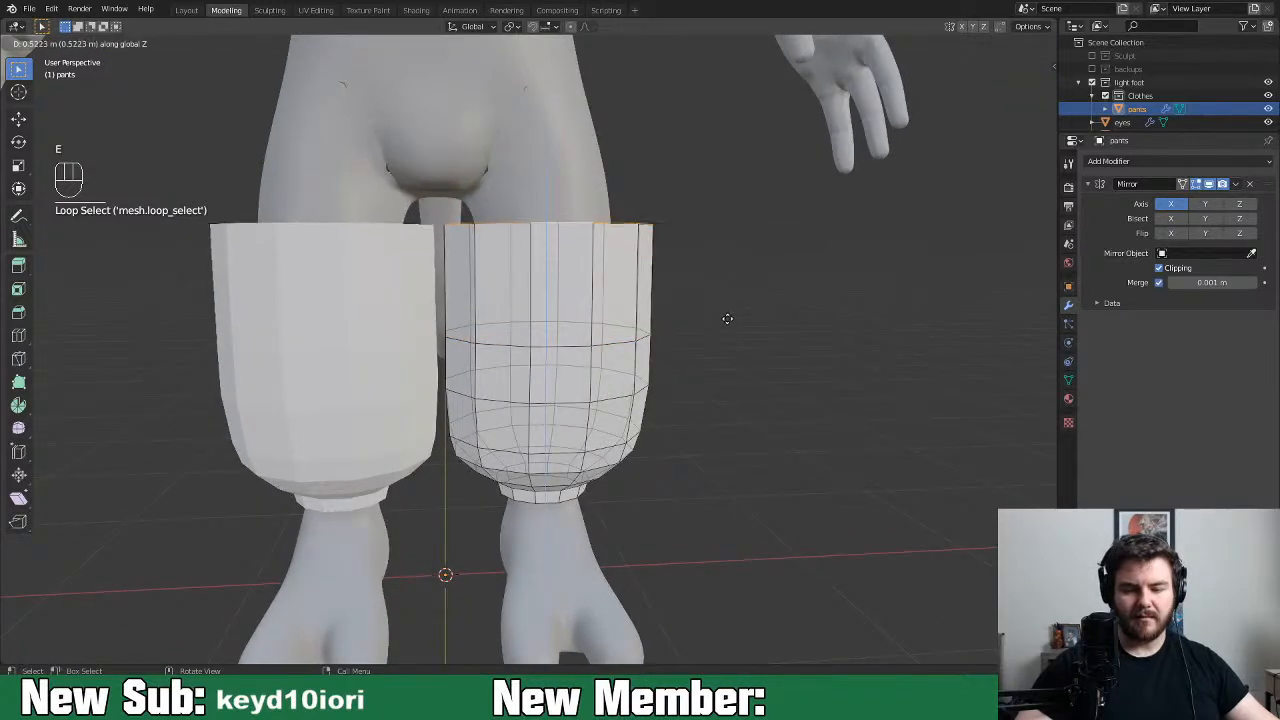
pyautogui.click(745, 310)
# Scale the extruded top loop to about 0.866 and move it about 0.079 m along Y
pyautogui.moveTo(851, 341); pyautogui.dragTo(843, 423, button='middle')
pyautogui.press('s')
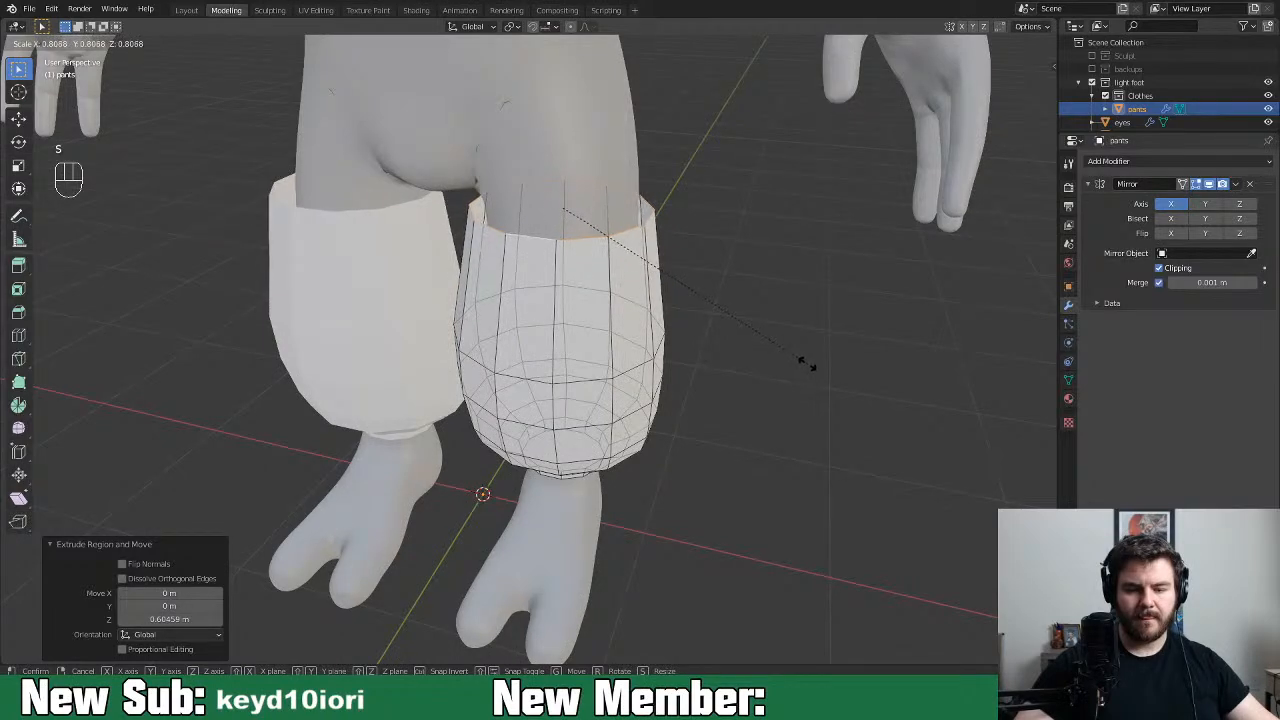
pyautogui.click(825, 365)
pyautogui.moveTo(829, 366); pyautogui.dragTo(778, 367, button='middle')
pyautogui.press('g')
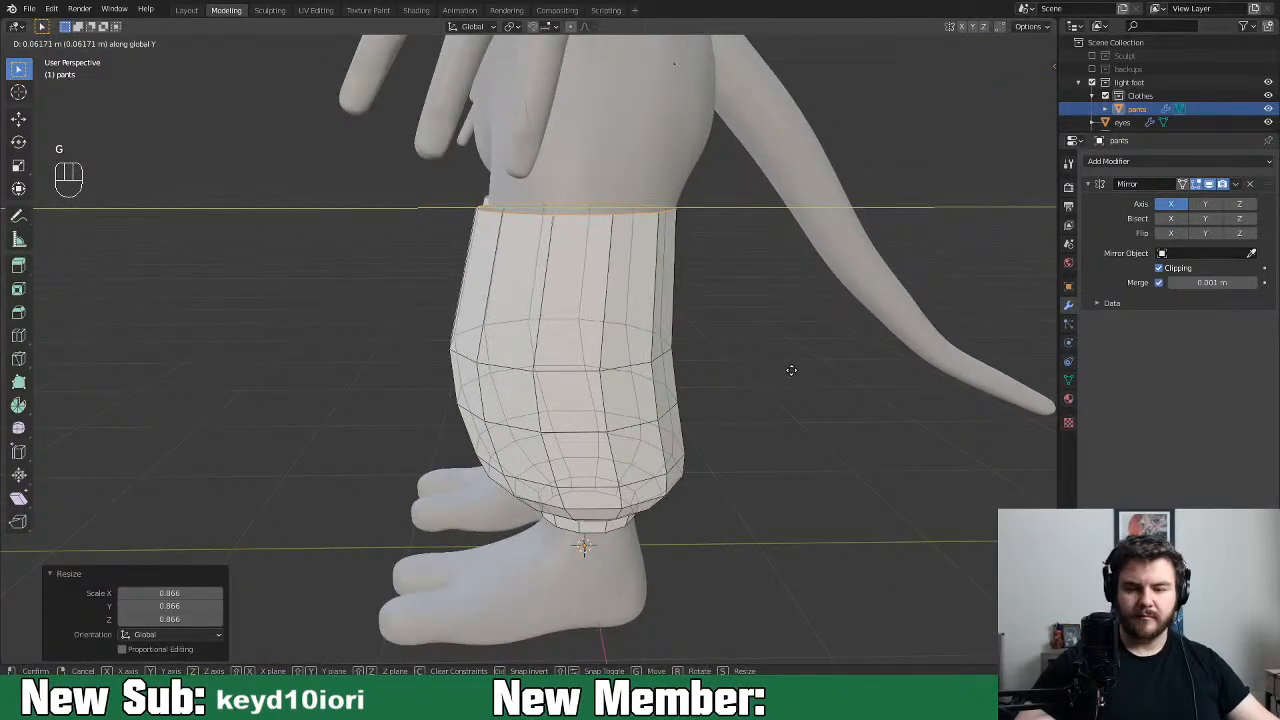
pyautogui.click(792, 373)
# Add a loop cut around the middle of the extruded thigh section and move it about -0.030 m along Y
pyautogui.hotkey('ctrl', 'r')
pyautogui.click(670, 291)
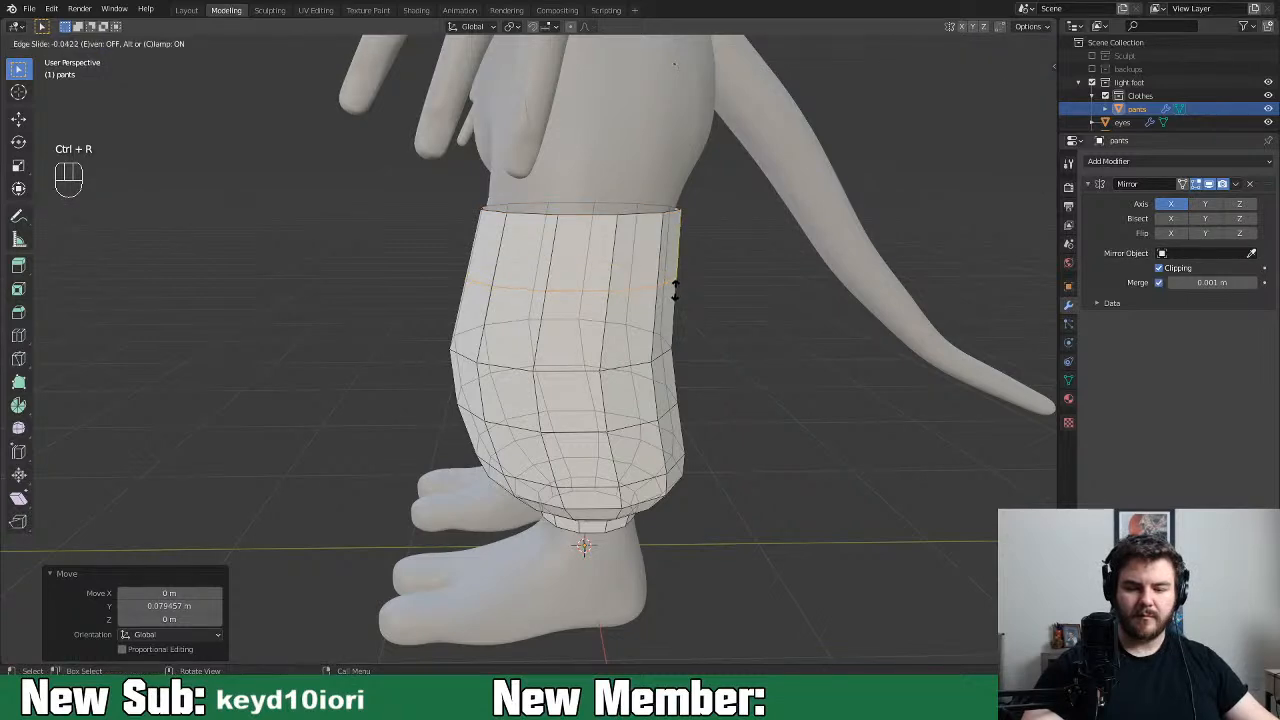
pyautogui.click(676, 288)
pyautogui.press('g')
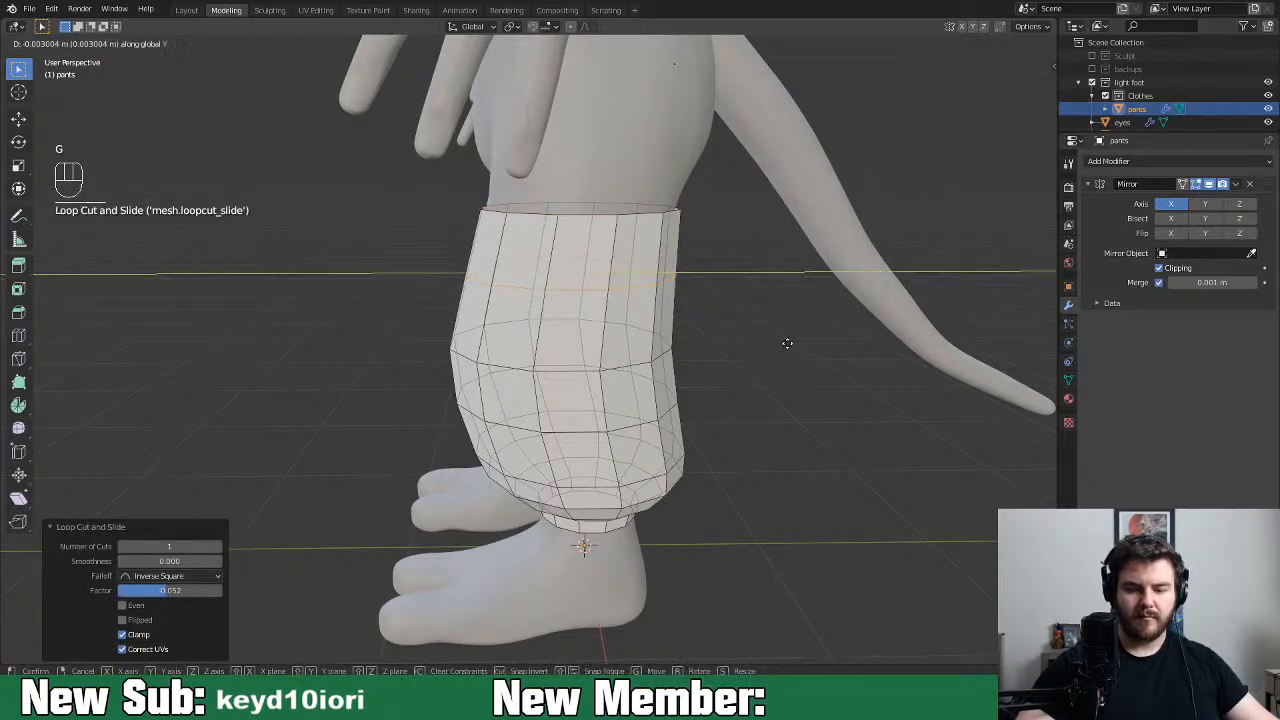
pyautogui.click(781, 345)
# Try to duplicate the pant leg's top edge loop about 0.161 m upward and rotate the copy about 28°
pyautogui.moveTo(781, 345); pyautogui.dragTo(695, 399, button='middle')
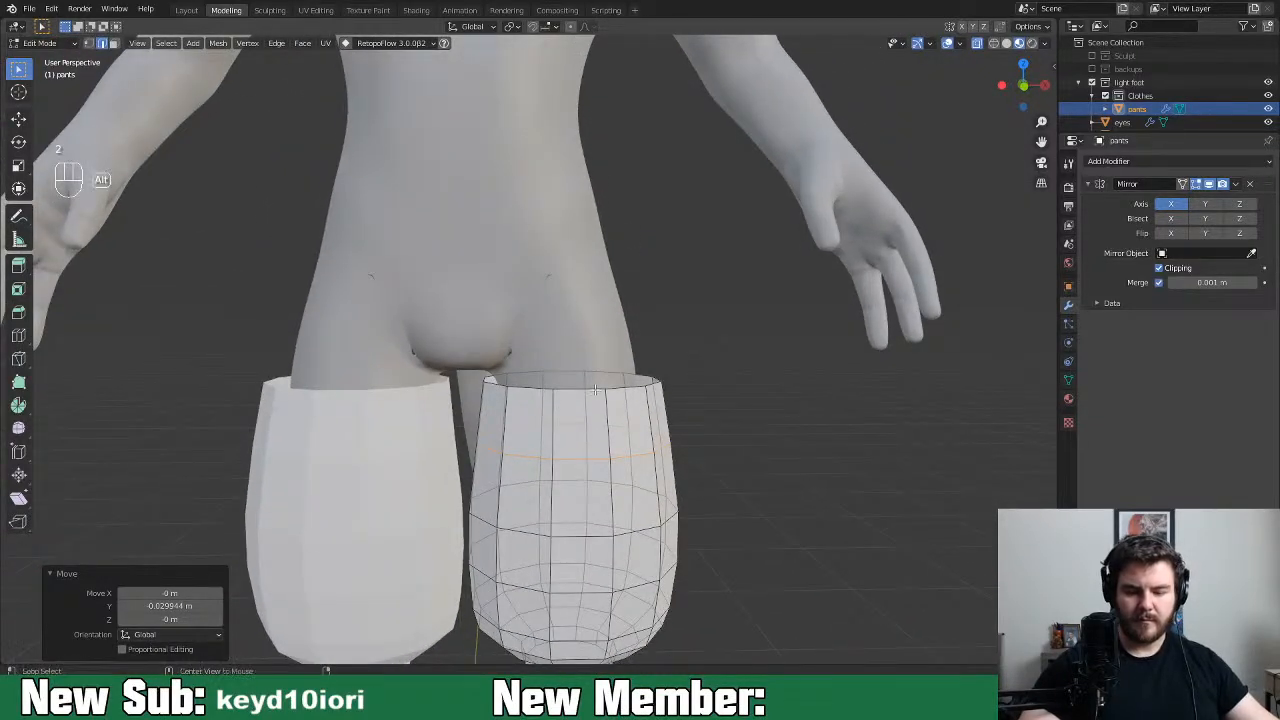
pyautogui.keyDown('alt'); pyautogui.click(595, 389); pyautogui.keyUp('alt')
pyautogui.hotkey('shift', 'd')
pyautogui.press('z')
pyautogui.press('z')
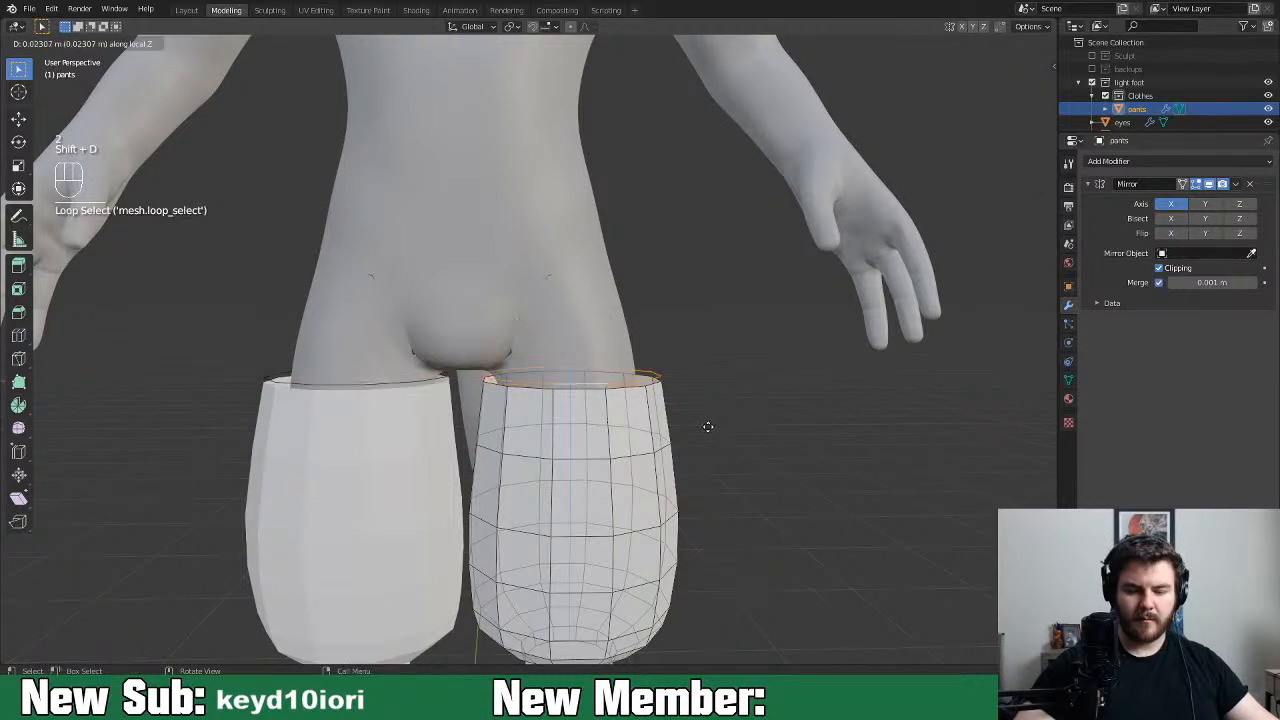
pyautogui.click(704, 398)
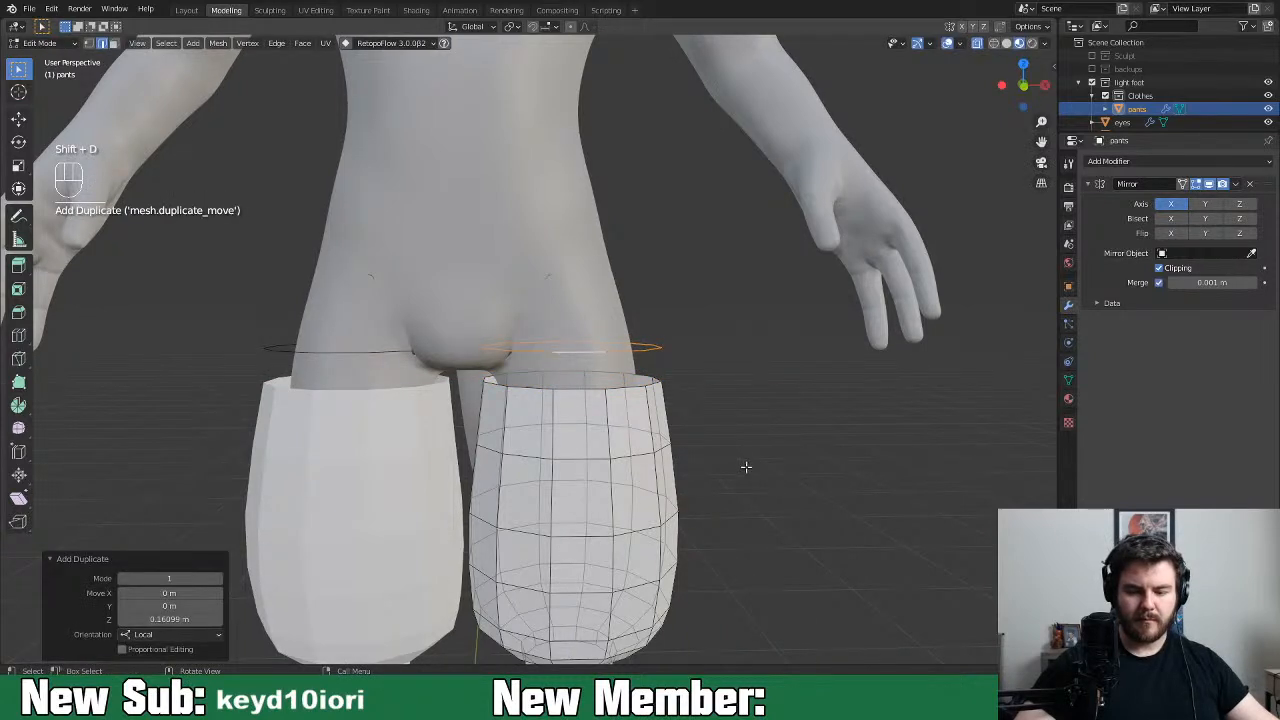
pyautogui.press('r')
pyautogui.click(740, 372)
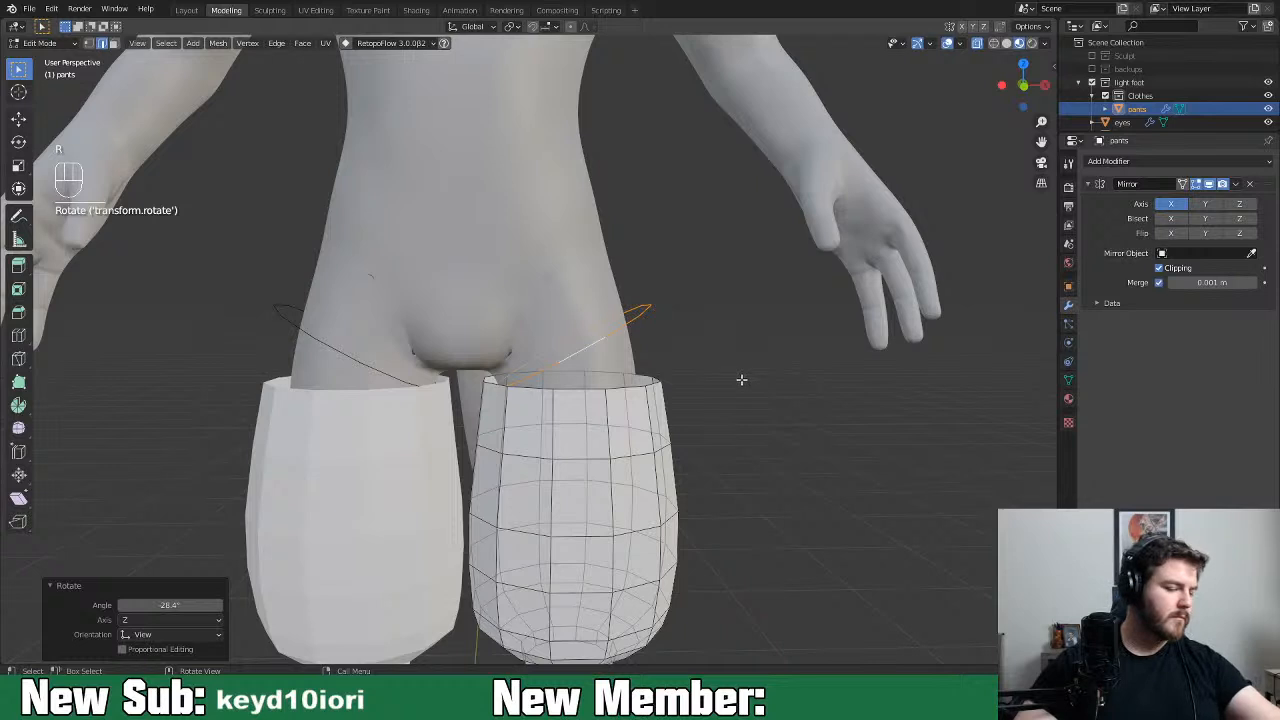
pyautogui.hotkey('ctrl', 'z')
pyautogui.hotkey('ctrl', 'z')
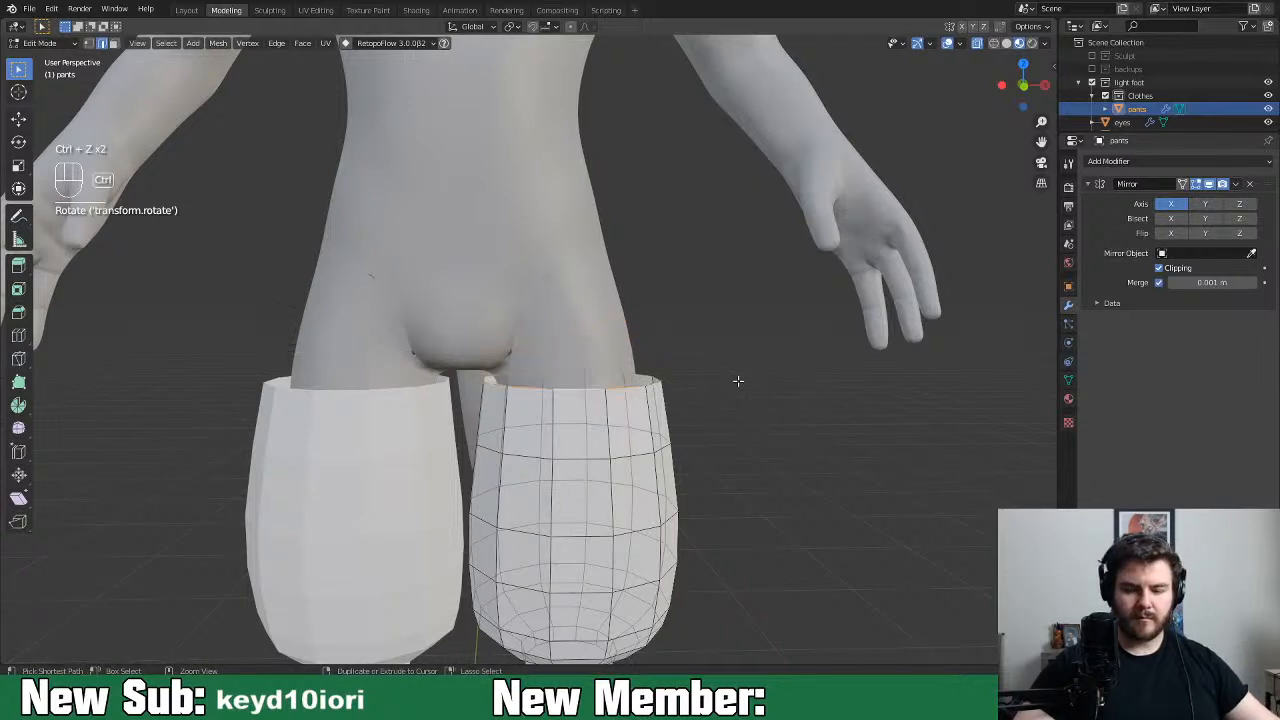
pyautogui.press('g')
pyautogui.press('z')
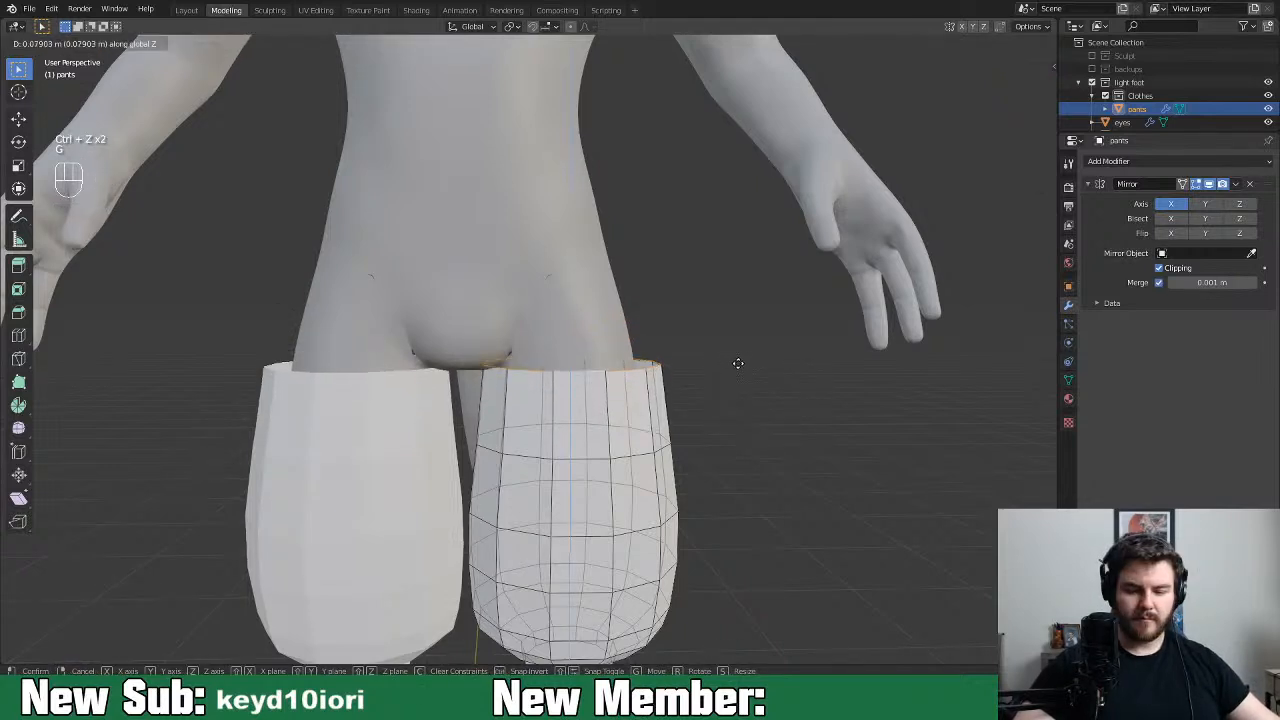
pyautogui.rightClick(739, 363)
# Duplicate the pant leg's top edge loop about 0.226 m upward along Z
pyautogui.hotkey('shift', 'd')
pyautogui.press('z')
pyautogui.click(729, 317)
# Rotate, scale and position the duplicated loop in front view so it slopes from the crotch up to the outer hip
pyautogui.press('KP_1')
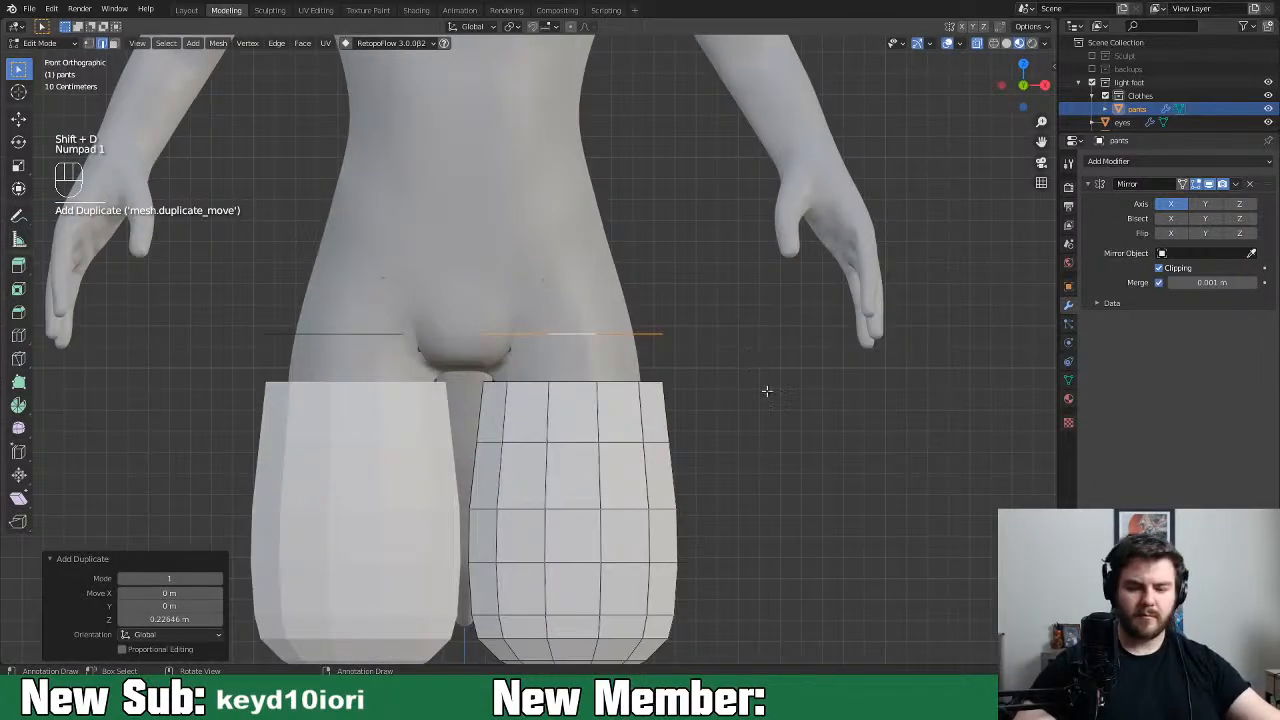
pyautogui.press('r')
pyautogui.click(757, 266)
pyautogui.press('s')
pyautogui.click(793, 328)
pyautogui.press('g')
pyautogui.click(768, 328)
pyautogui.press('r')
pyautogui.click(770, 280)
pyautogui.press('g')
pyautogui.click(739, 345)
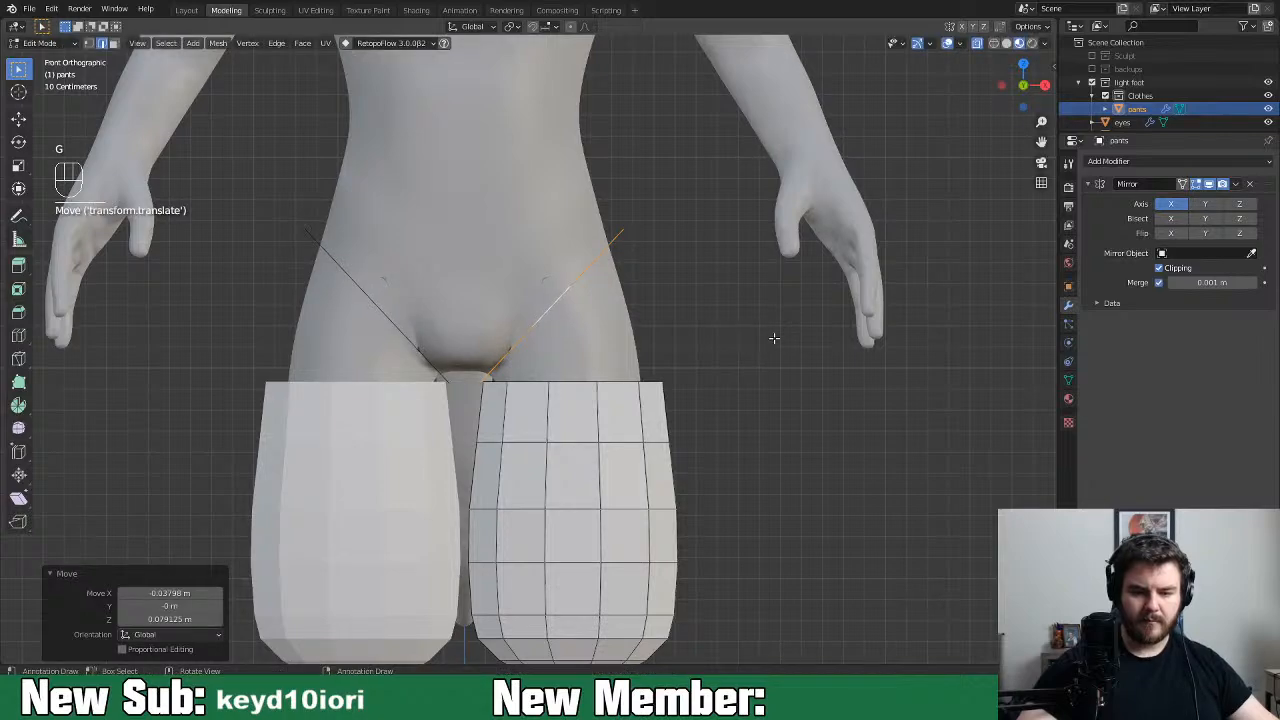
# In side view, scale the sloped hip loop to 1.120 and move it about 0.098 m along Y to surround the buttock
pyautogui.moveTo(743, 387); pyautogui.dragTo(683, 395, button='middle')
pyautogui.press('KP_3')
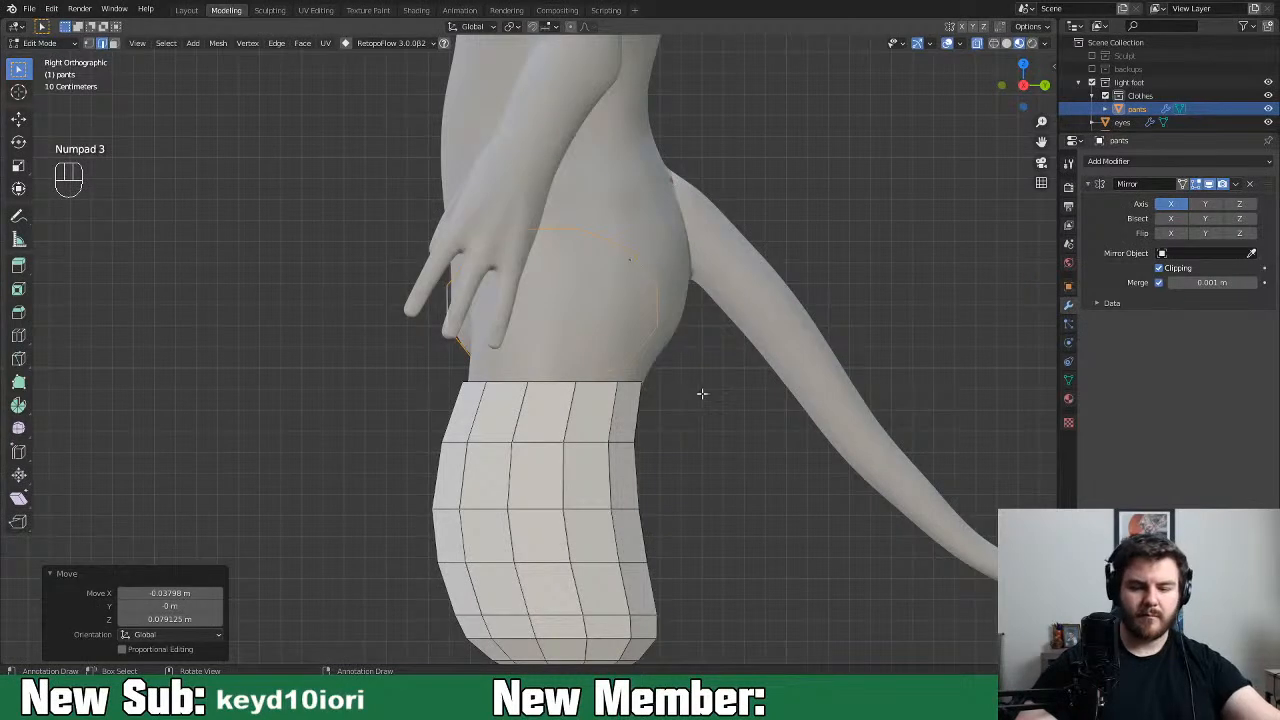
pyautogui.press('s')
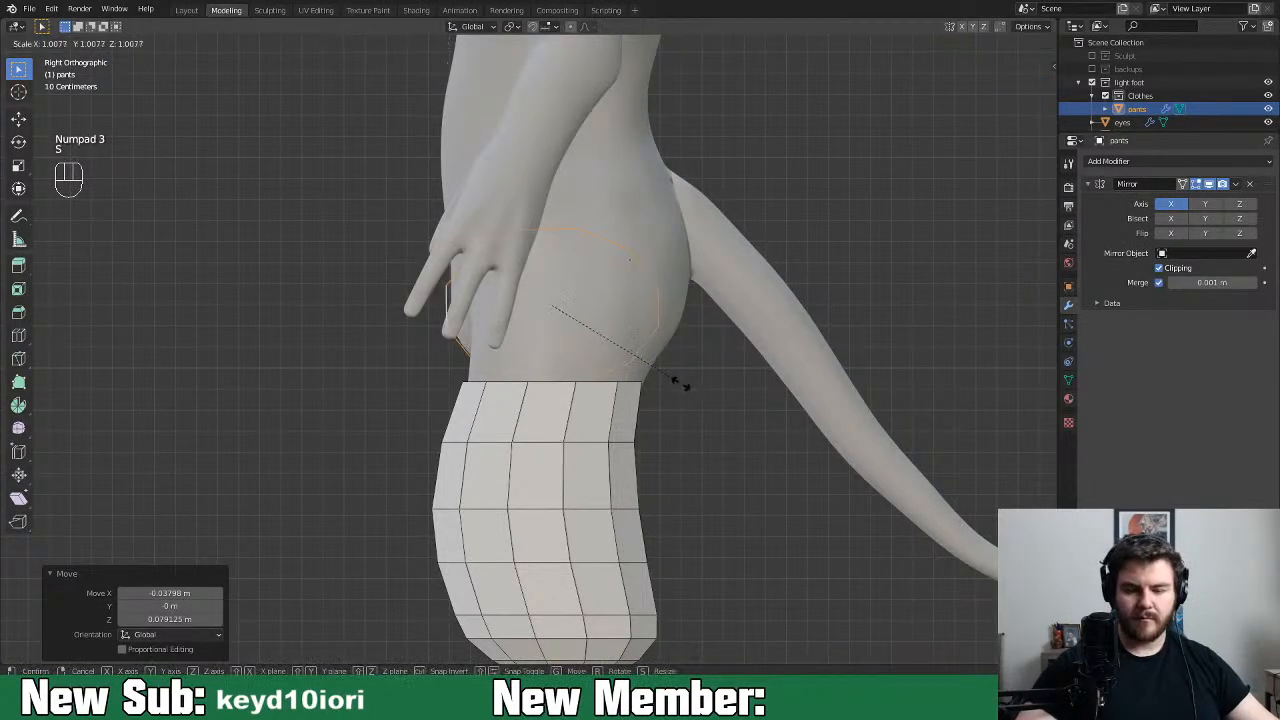
pyautogui.click(693, 392)
pyautogui.press('g')
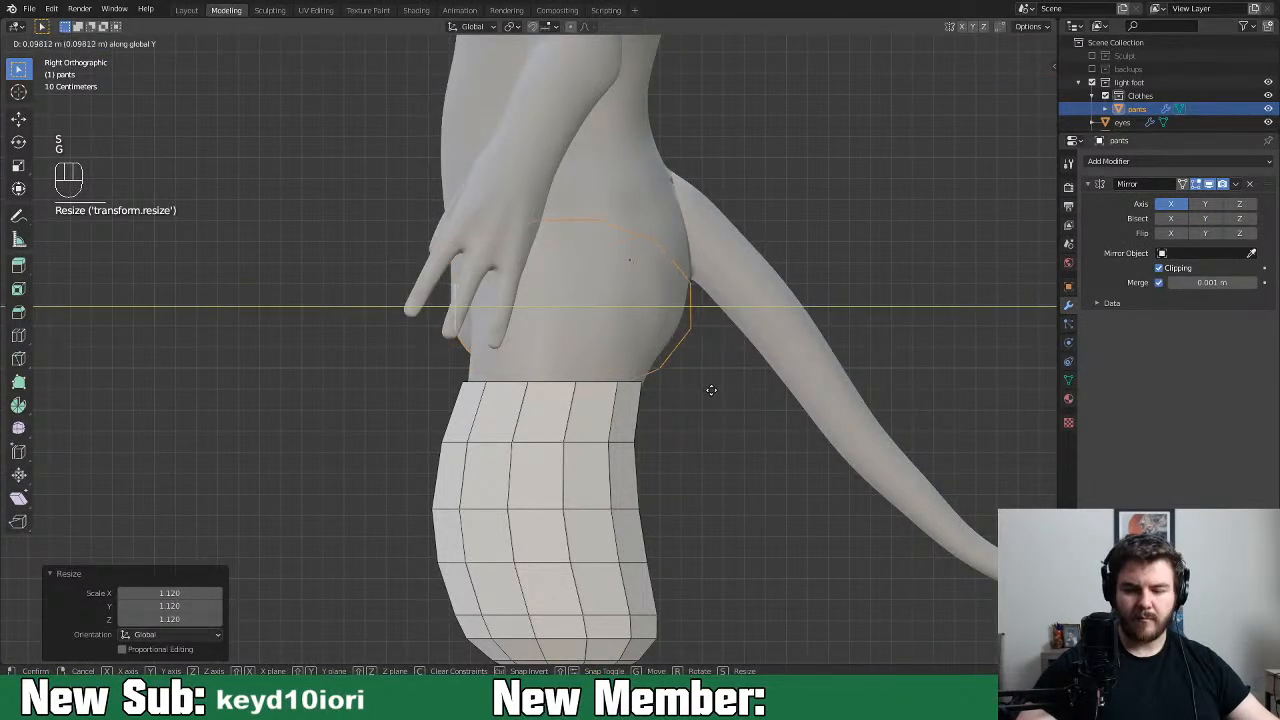
pyautogui.click(712, 390)
# Select the pant leg's rim loop below the crotch and move it about -0.089 m along Z
pyautogui.moveTo(720, 380)
pyautogui.mouseDown(button='middle')
pyautogui.moveTo(849, 400)
pyautogui.moveTo(894, 386)
pyautogui.moveTo(805, 385)
pyautogui.mouseUp(button='middle')
pyautogui.keyDown('alt'); pyautogui.click(593, 384); pyautogui.keyUp('alt')
pyautogui.press('g')
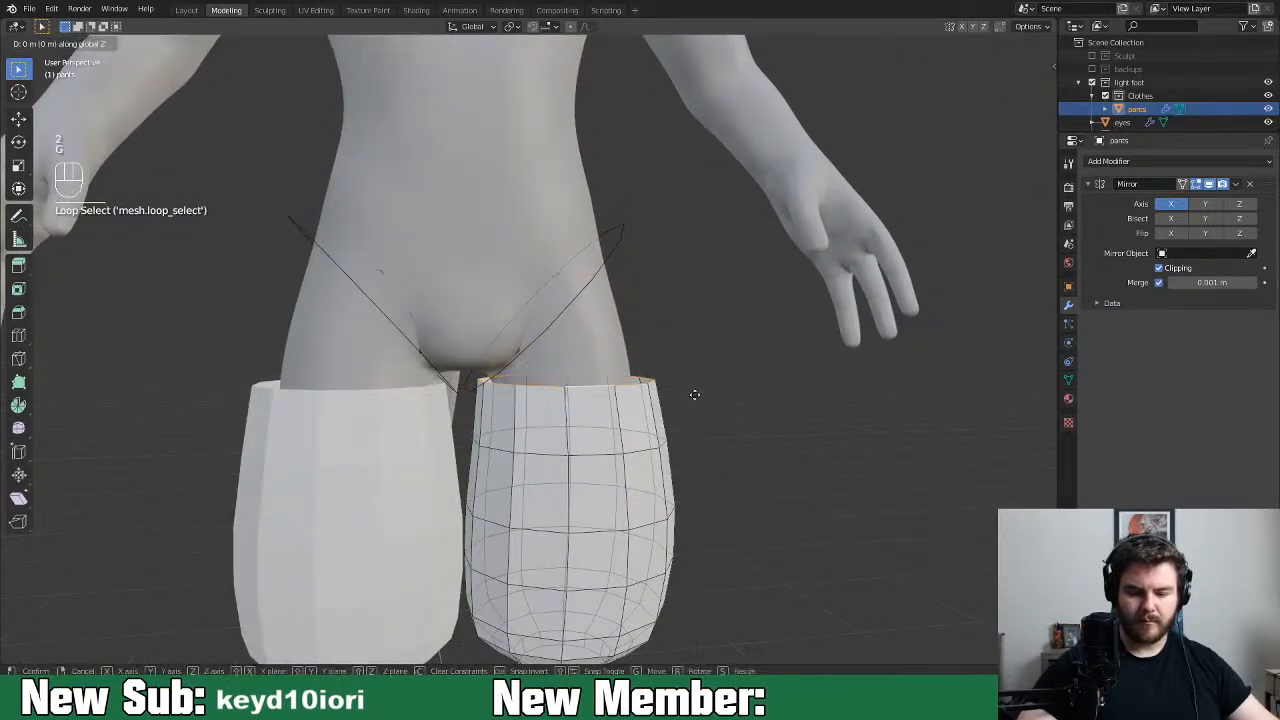
pyautogui.press('z')
pyautogui.click(698, 408)
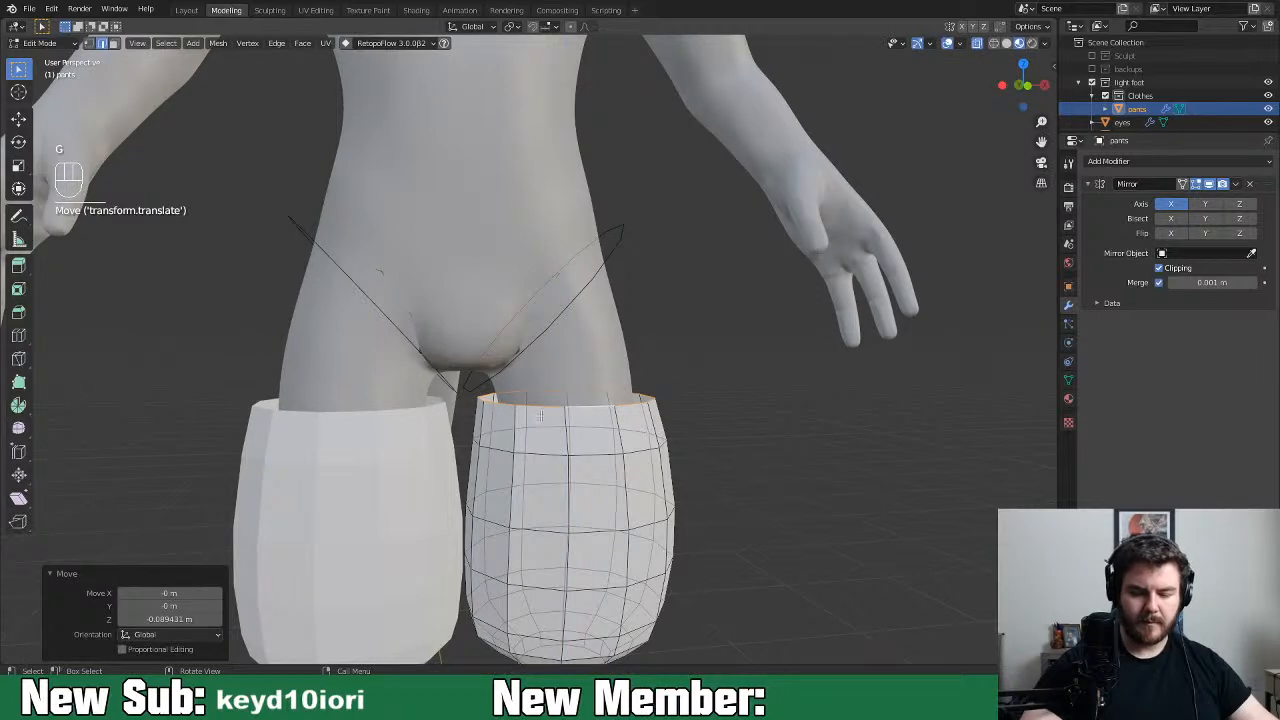
# Bridge the inner edge of the leg's rim to the lowest edge of the sloped hip loop with LoopTools
pyautogui.click(520, 401)
pyautogui.moveTo(483, 398); pyautogui.dragTo(540, 396, button='middle')
pyautogui.rightClick(556, 400)
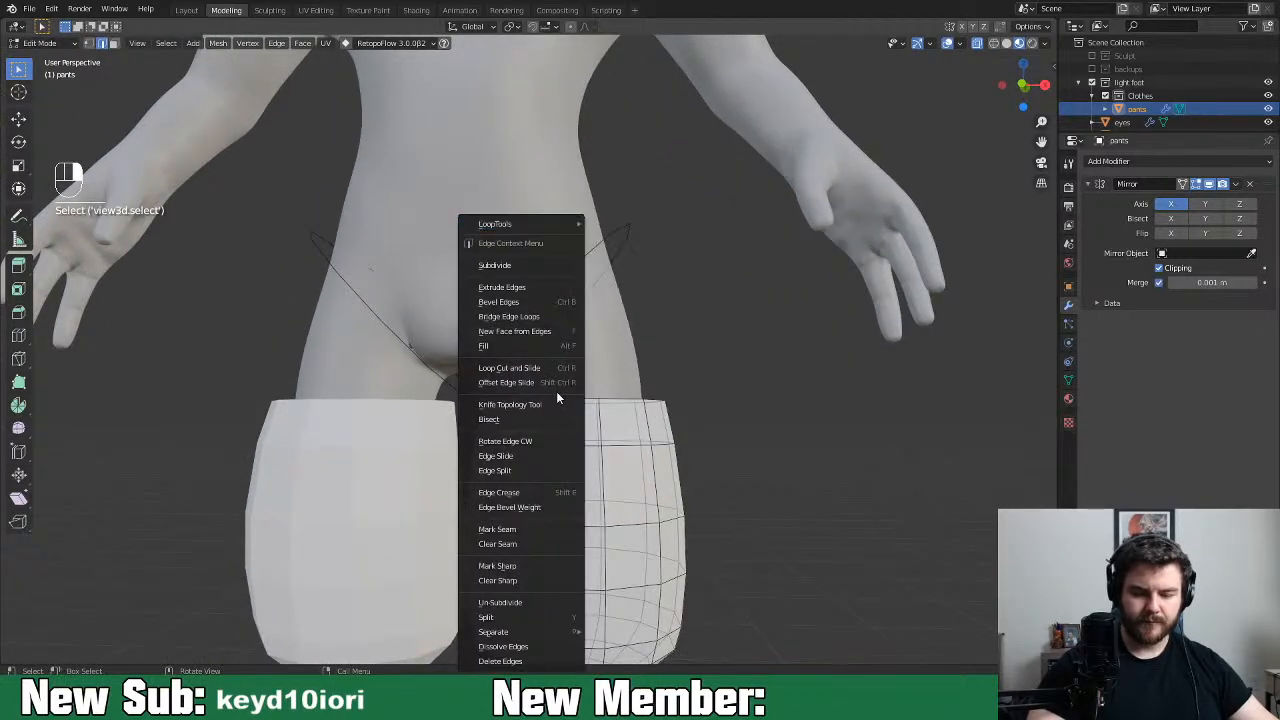
pyautogui.rightClick(735, 336)
pyautogui.moveTo(730, 224)
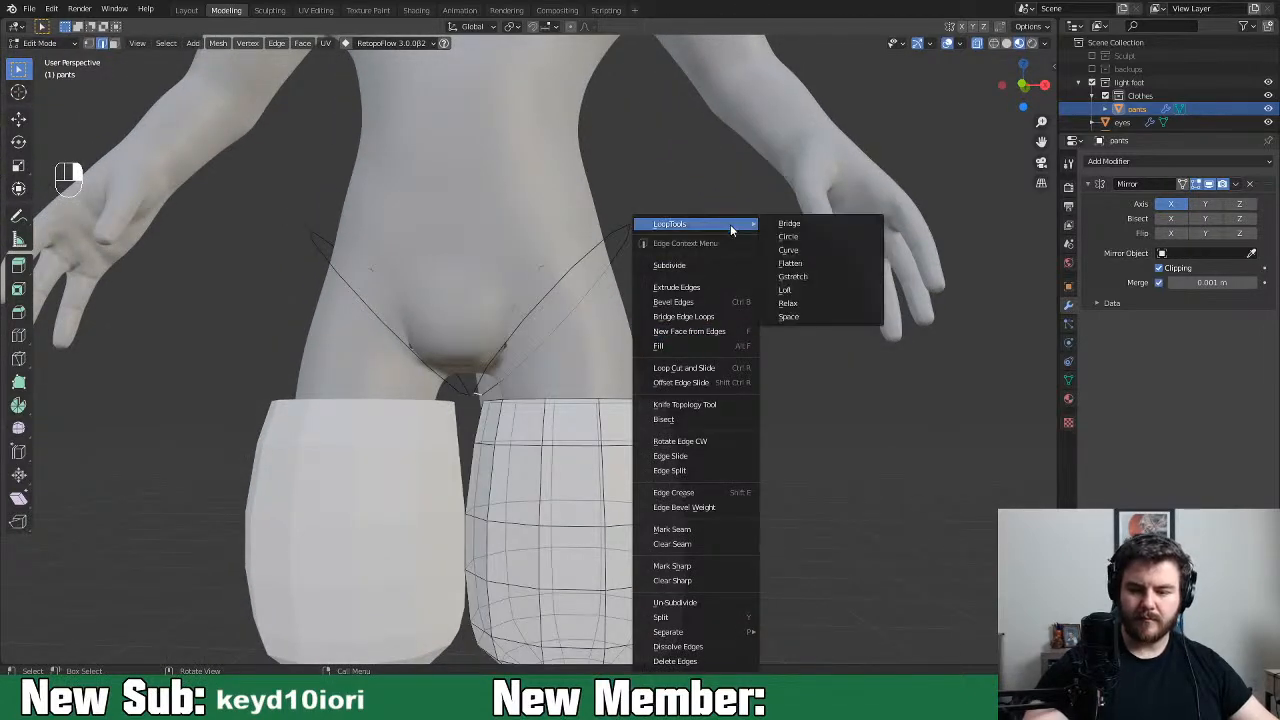
pyautogui.click(836, 223)
# Select the sloped hip loop and scale it to 0.940
pyautogui.moveTo(823, 251); pyautogui.dragTo(828, 378, button='middle')
pyautogui.keyDown('alt'); pyautogui.click(578, 312); pyautogui.keyUp('alt')
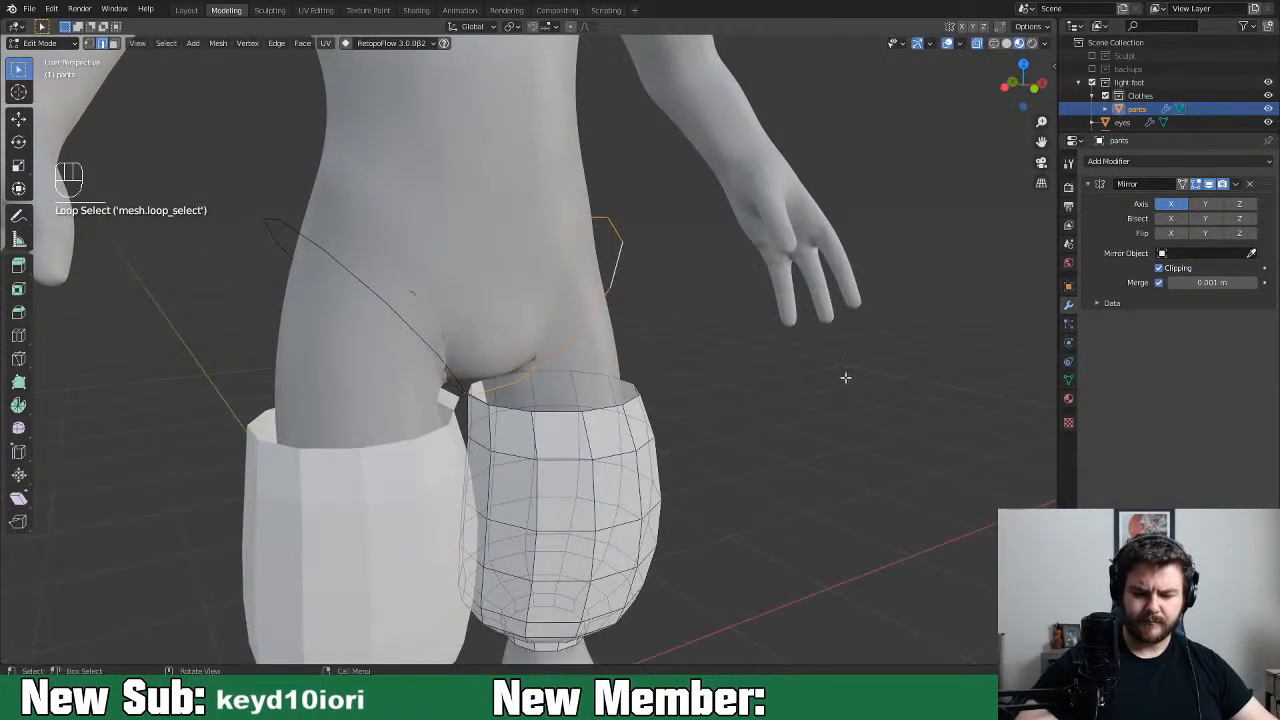
pyautogui.press('s')
pyautogui.click(826, 369)
# Fill the gap between the leg's rim and the sloped hip loop with faces all the way around
pyautogui.moveTo(826, 369); pyautogui.dragTo(993, 364, button='middle')
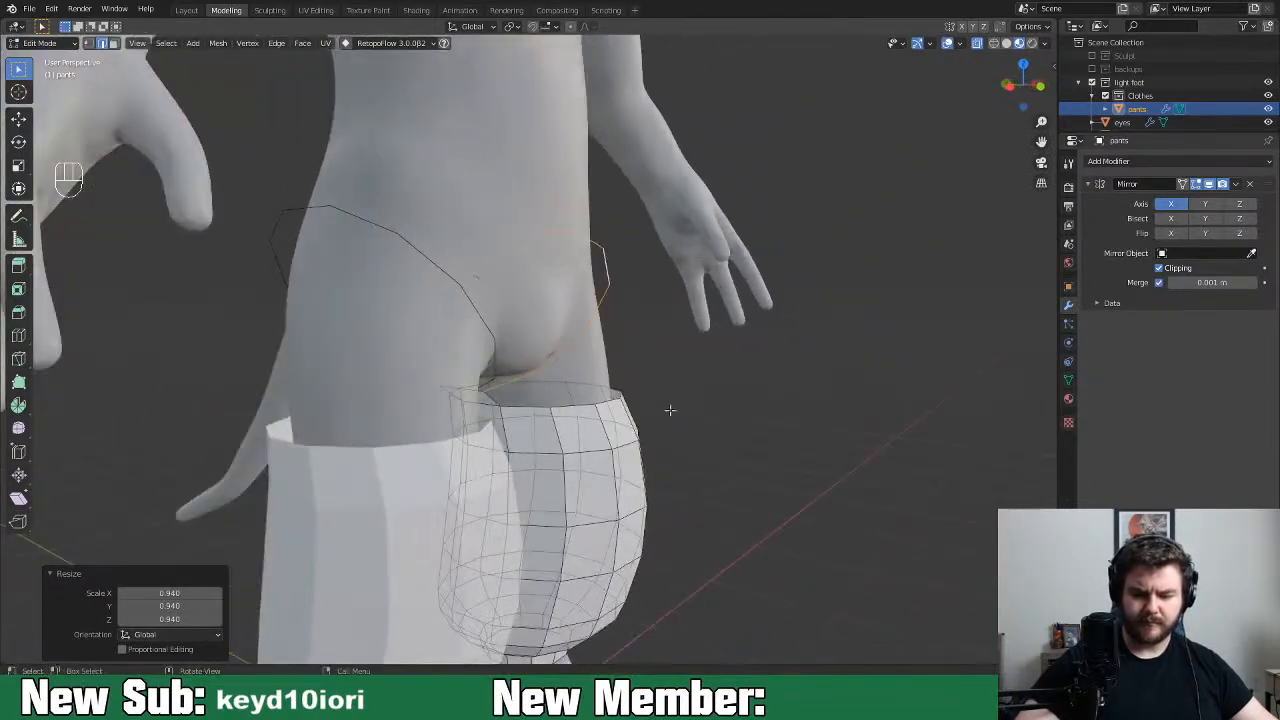
pyautogui.click(538, 405)
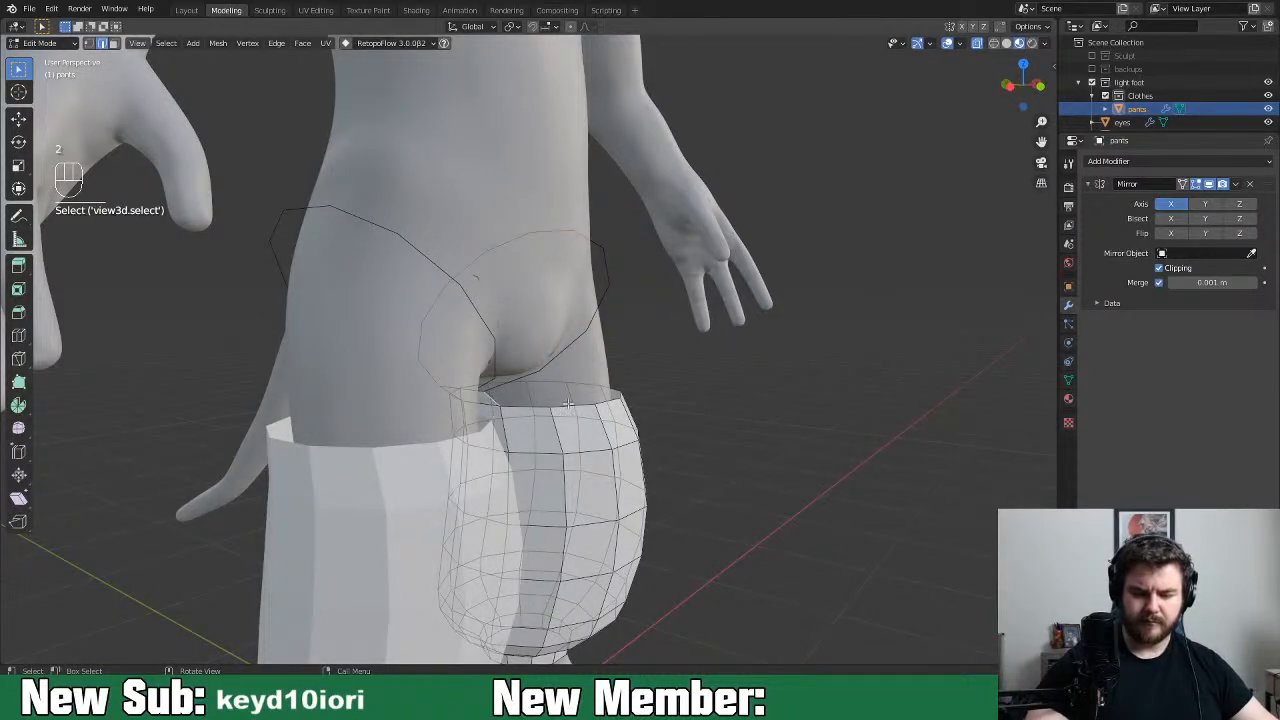
pyautogui.moveTo(720, 370); pyautogui.dragTo(678, 433, button='middle')
pyautogui.press('f')
pyautogui.press('f')
pyautogui.press('f')
pyautogui.moveTo(820, 414); pyautogui.dragTo(604, 346, button='middle')
pyautogui.press('f')
pyautogui.press('f')
pyautogui.press('f')
pyautogui.press('f')
# Add one loop cut around the middle of the newly filled hip section
pyautogui.hotkey('ctrl', 'r')
pyautogui.click(624, 345)
pyautogui.click(700, 356)
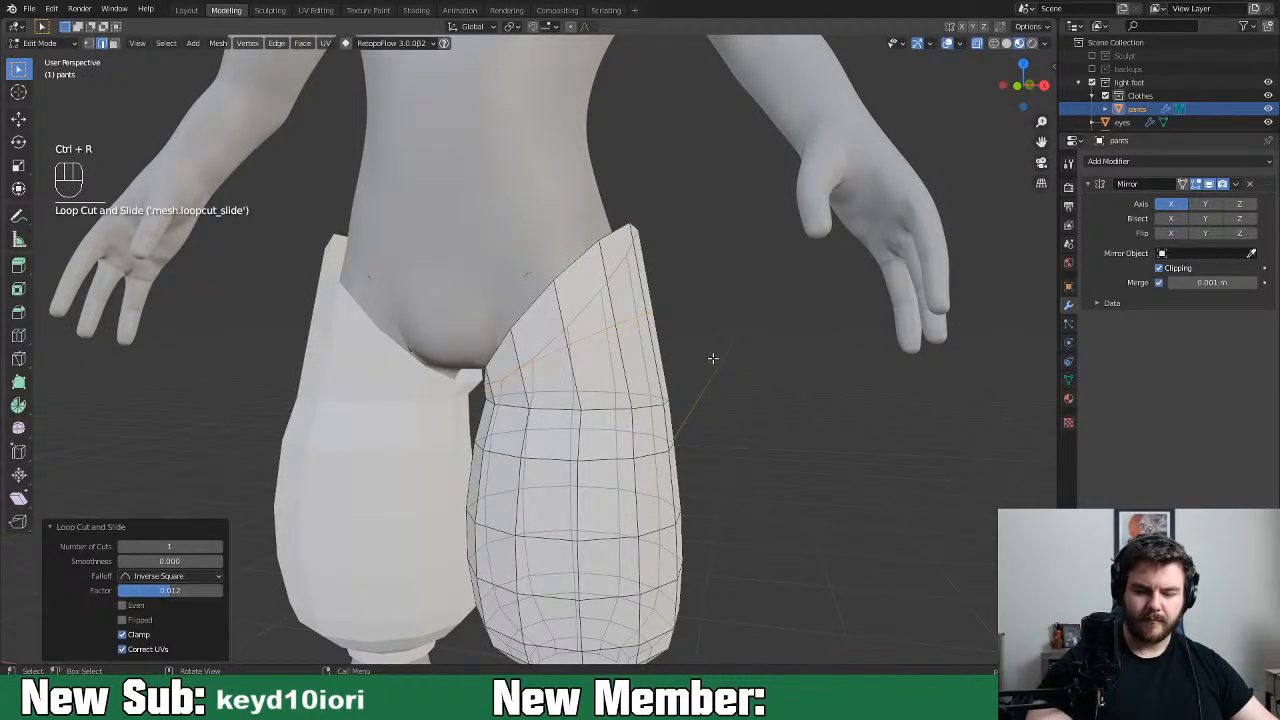
# Select the hip section's middle edge loop and move it about -0.024 m along Y
pyautogui.moveTo(845, 412); pyautogui.dragTo(833, 453, button='middle')
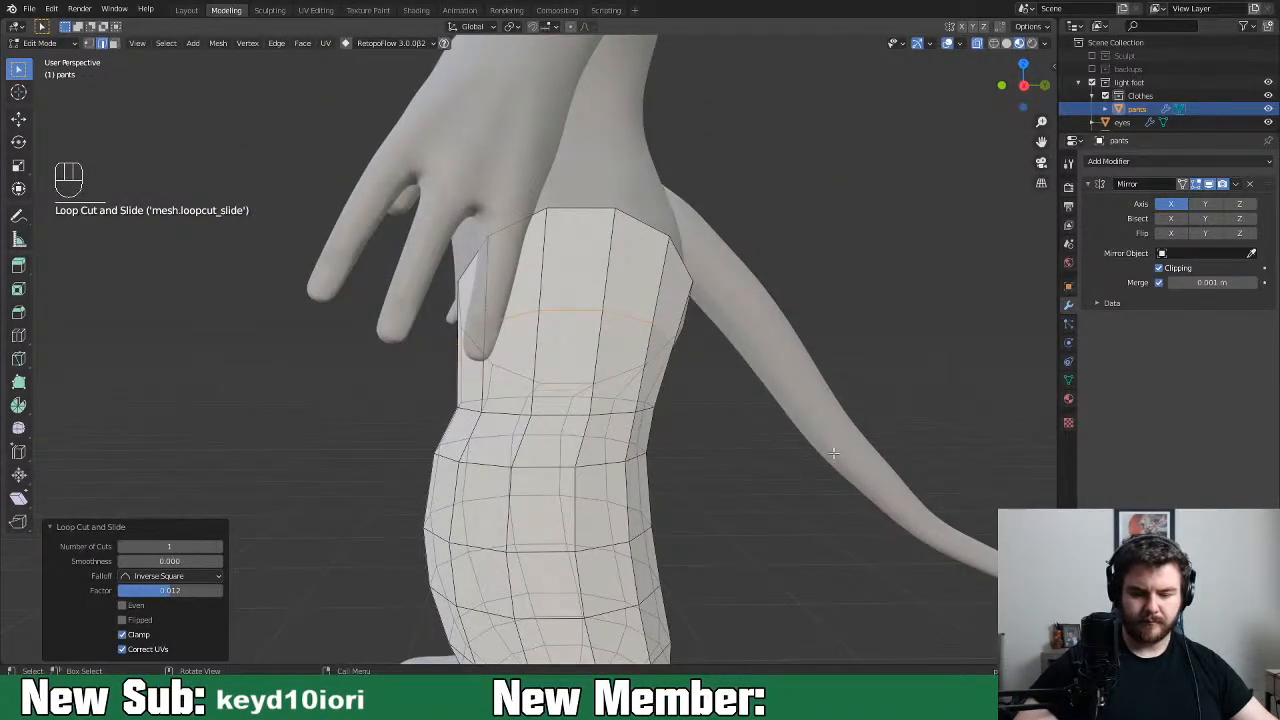
pyautogui.keyDown('alt'); pyautogui.click(592, 411); pyautogui.keyUp('alt')
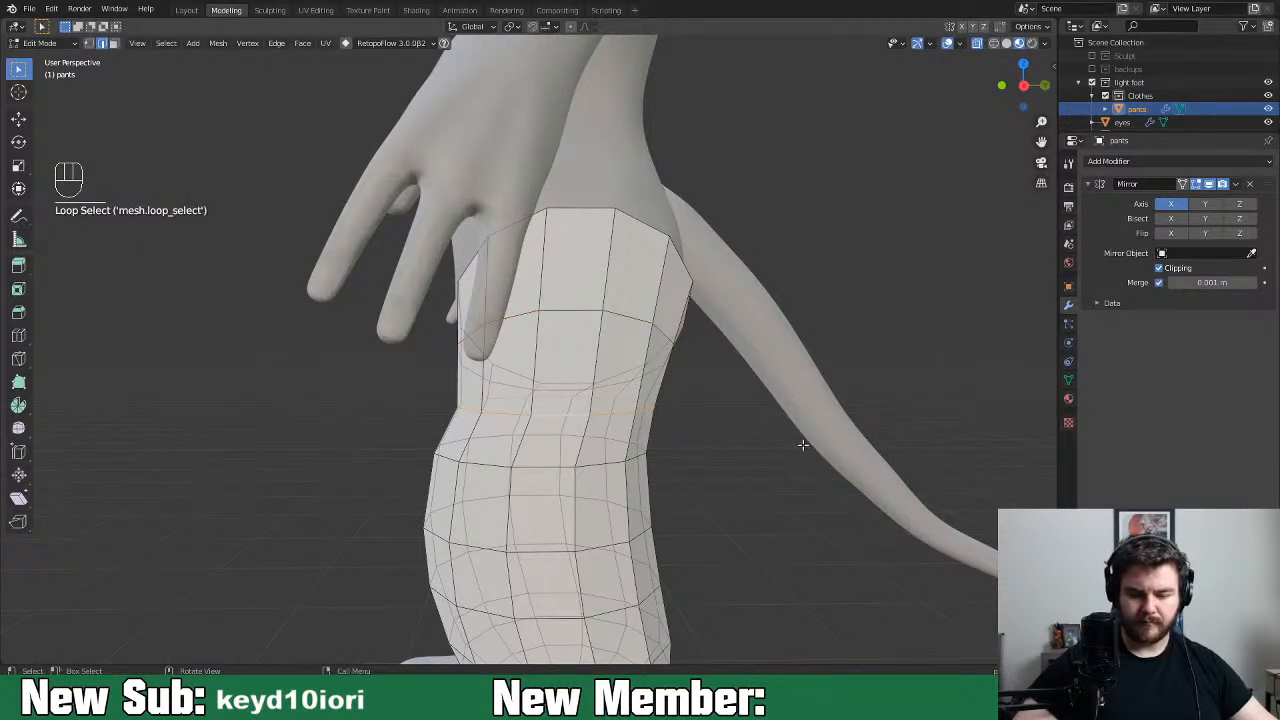
pyautogui.moveTo(802, 443); pyautogui.dragTo(722, 405, button='middle')
pyautogui.click(979, 45)
pyautogui.click(979, 47)
pyautogui.keyDown('alt'); pyautogui.click(641, 319); pyautogui.keyUp('alt')
pyautogui.moveTo(641, 319); pyautogui.dragTo(777, 410, button='middle')
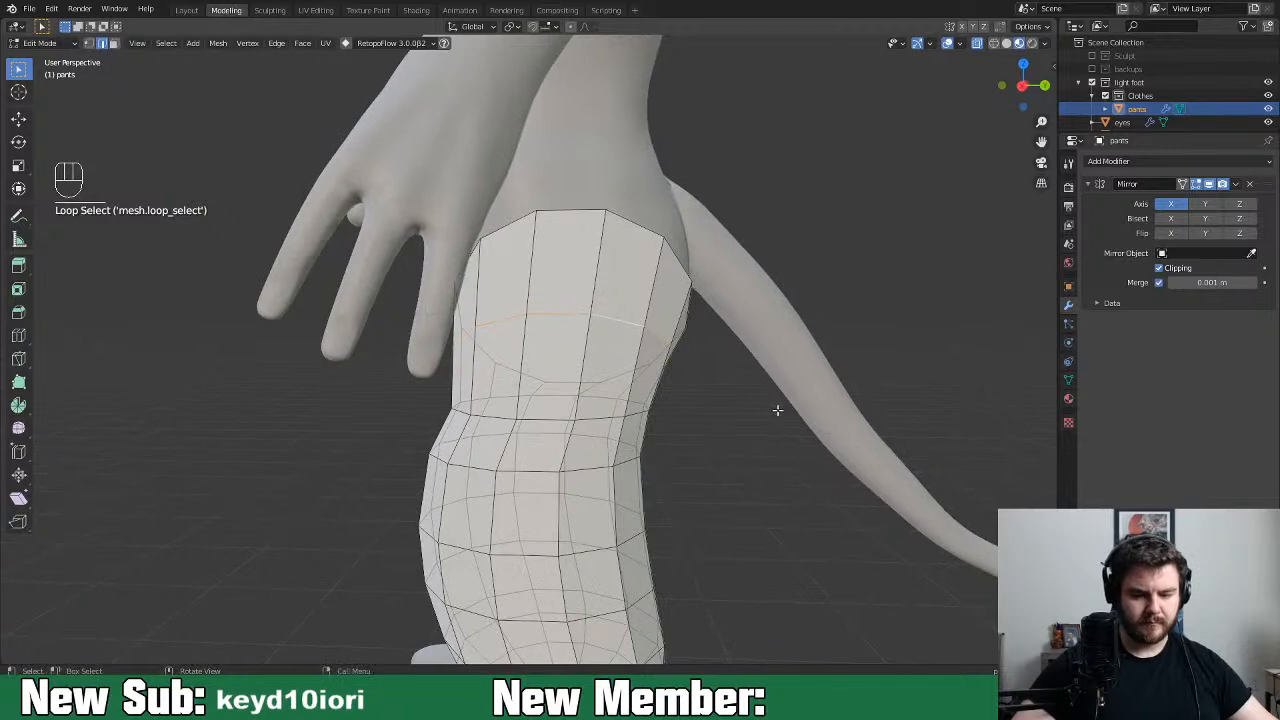
pyautogui.press('g')
pyautogui.press('y')
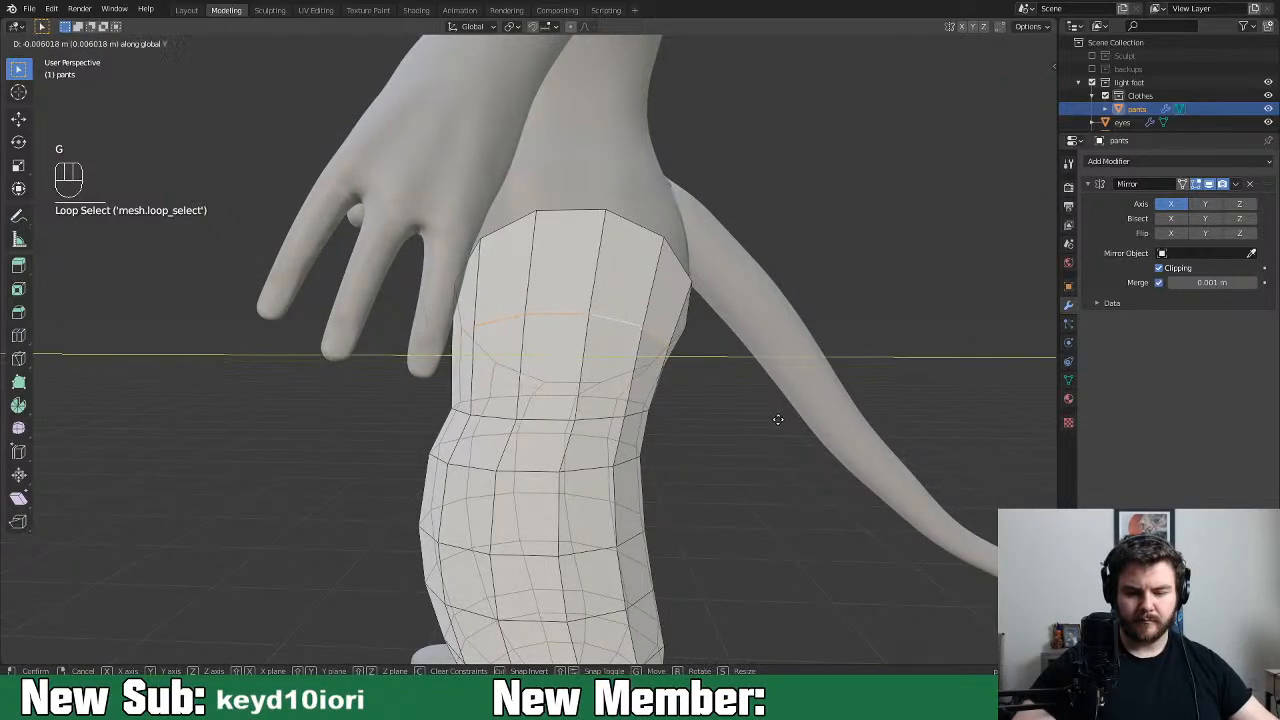
pyautogui.click(774, 422)
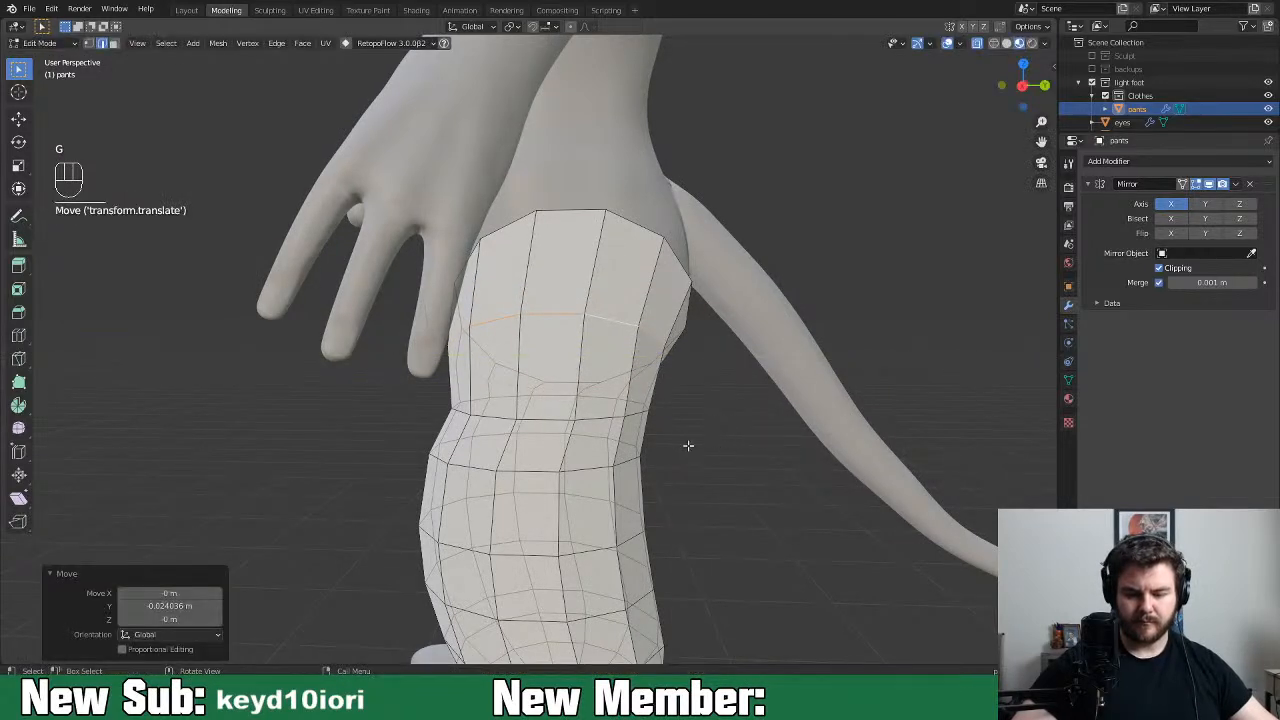
# Add another loop cut between the hip section's middle loop and the upper thigh loop below it
pyautogui.hotkey('ctrl', 'r')
pyautogui.click(637, 405)
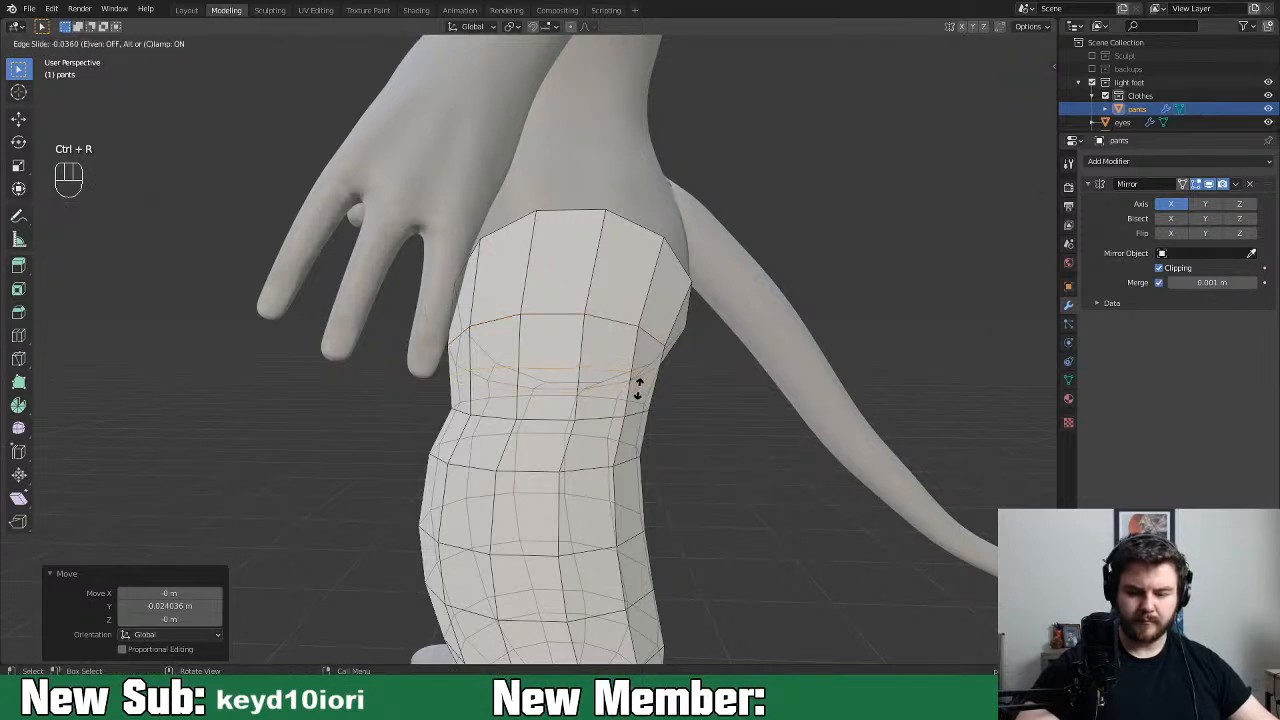
pyautogui.click(637, 393)
# Select the upper thigh loop just below the new cut and move it about -0.039 m along Y
pyautogui.keyDown('alt'); pyautogui.click(726, 409); pyautogui.keyUp('alt')
pyautogui.press('g')
pyautogui.press('y')
pyautogui.click(730, 411)
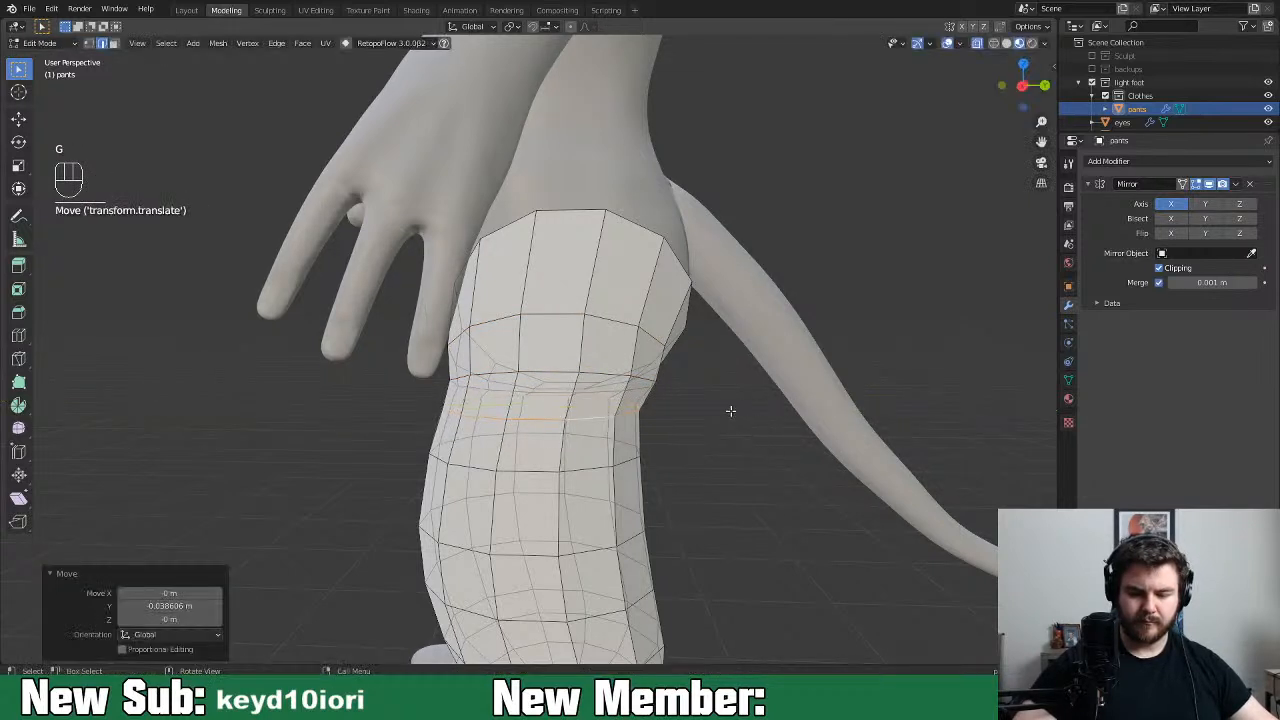
# Select the new cut just above the upper thigh loop and move it about -0.009 m along Y
pyautogui.keyDown('alt'); pyautogui.click(645, 377); pyautogui.keyUp('alt')
pyautogui.press('g')
pyautogui.press('y')
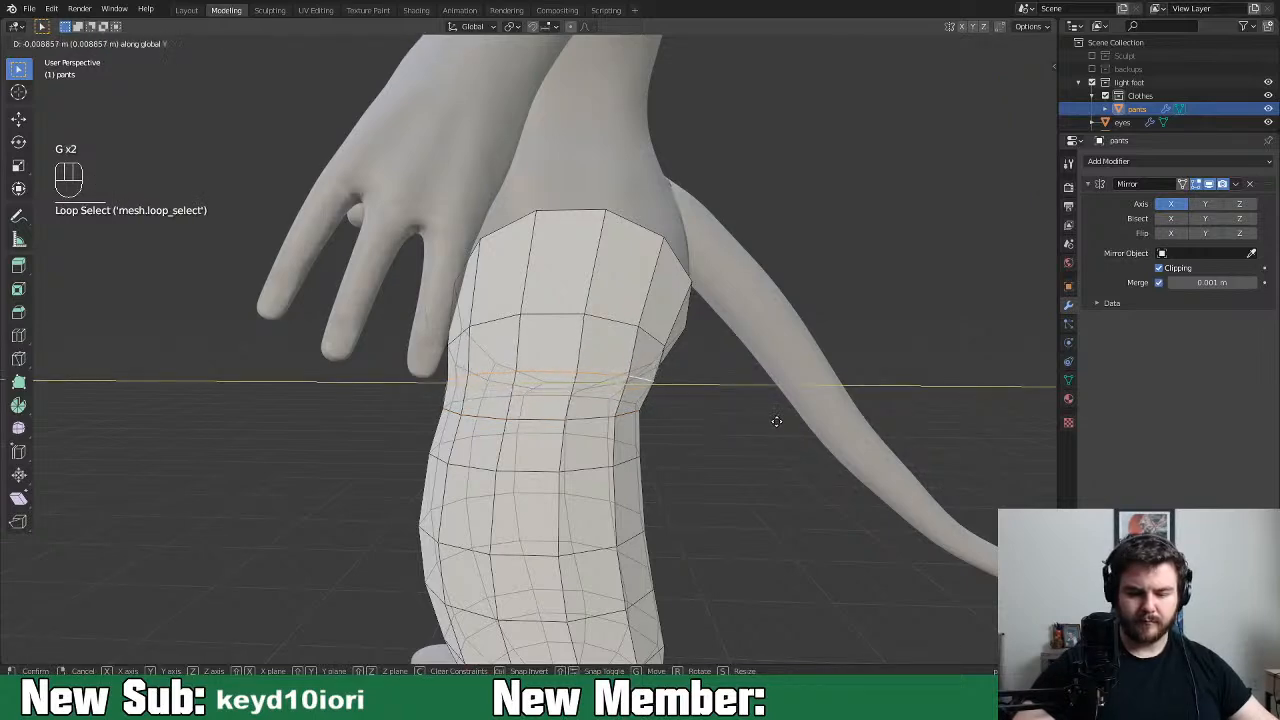
pyautogui.click(773, 422)
pyautogui.moveTo(773, 422); pyautogui.dragTo(905, 410, button='middle')
# Edge-slide the three loops from the upper thigh up to the mid-hip, by factors of about -0.331, 0.242 and -0.160
pyautogui.keyDown('alt'); pyautogui.click(588, 403); pyautogui.keyUp('alt')
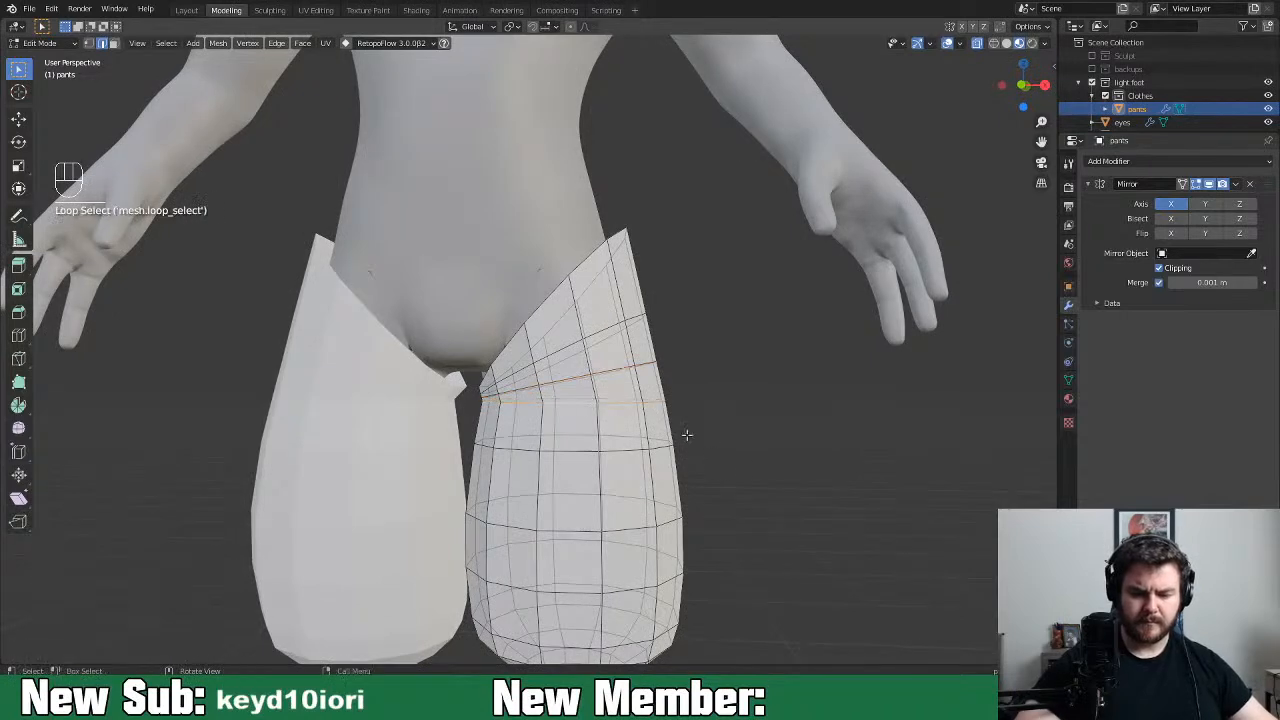
pyautogui.press('g')
pyautogui.press('g')
pyautogui.click(781, 467)
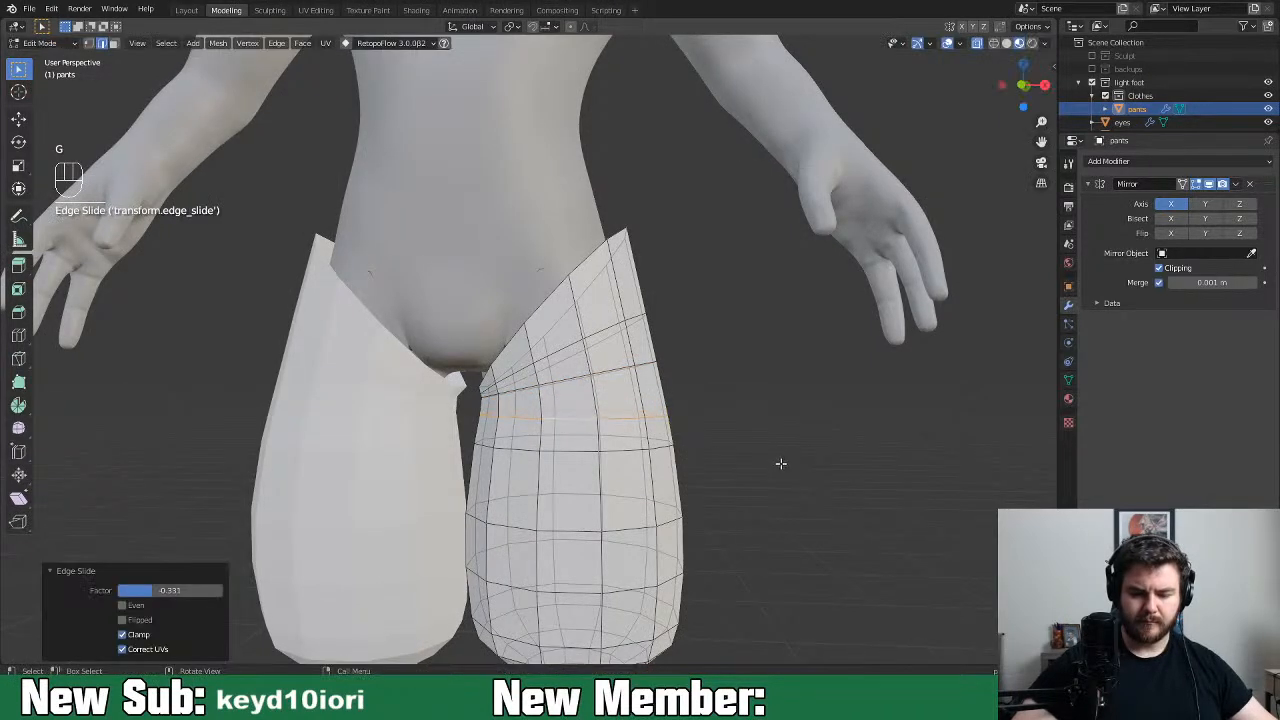
pyautogui.keyDown('alt'); pyautogui.click(611, 372); pyautogui.keyUp('alt')
pyautogui.press('g')
pyautogui.press('g')
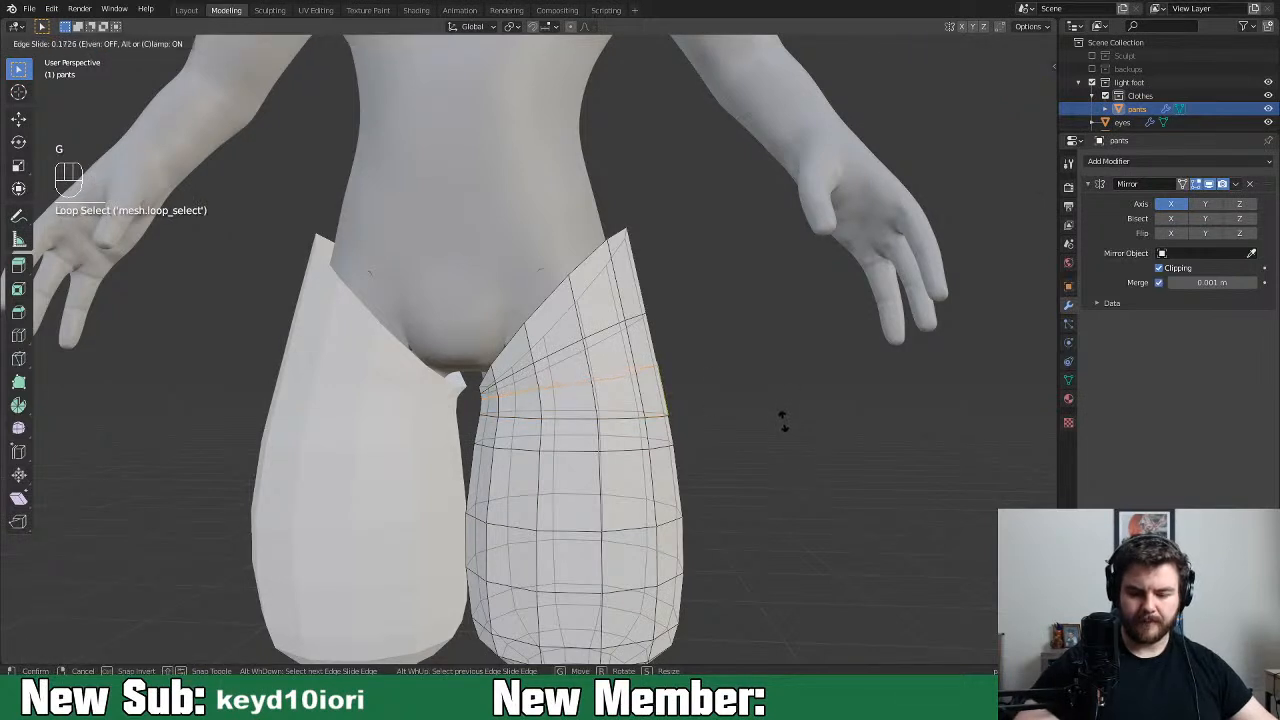
pyautogui.click(783, 424)
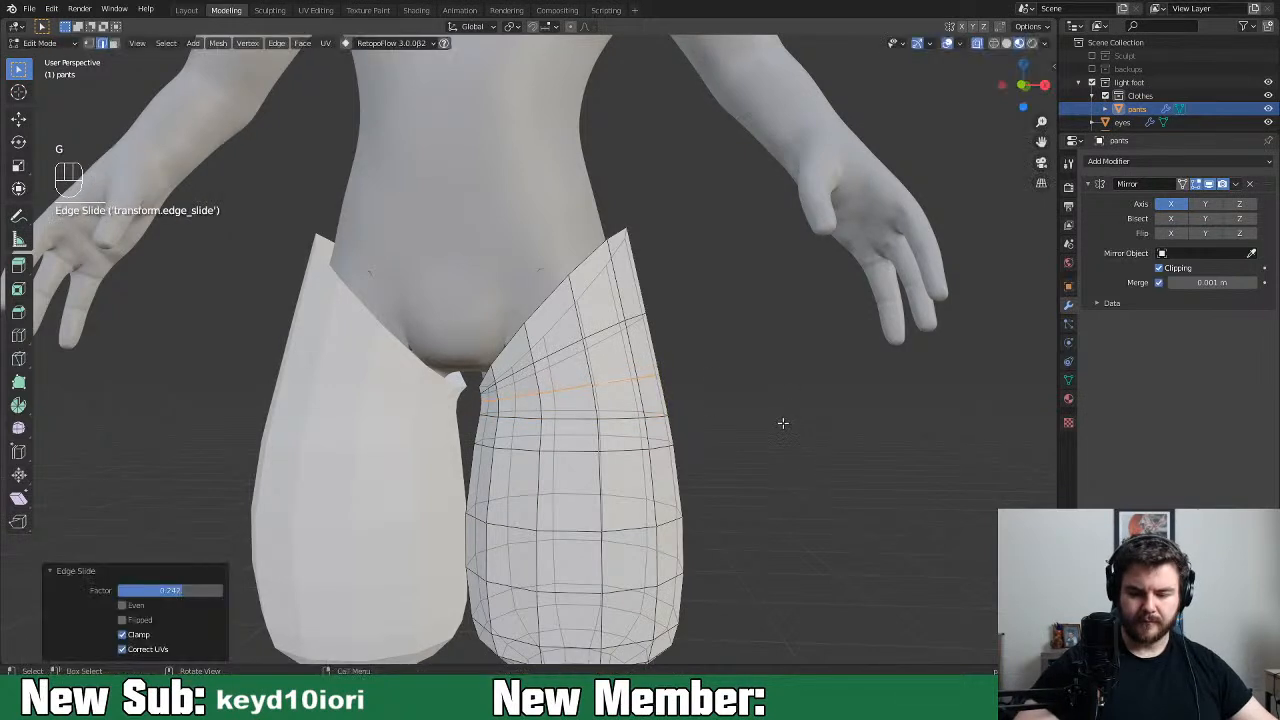
pyautogui.keyDown('alt'); pyautogui.click(609, 338); pyautogui.keyUp('alt')
pyautogui.press('g')
pyautogui.press('g')
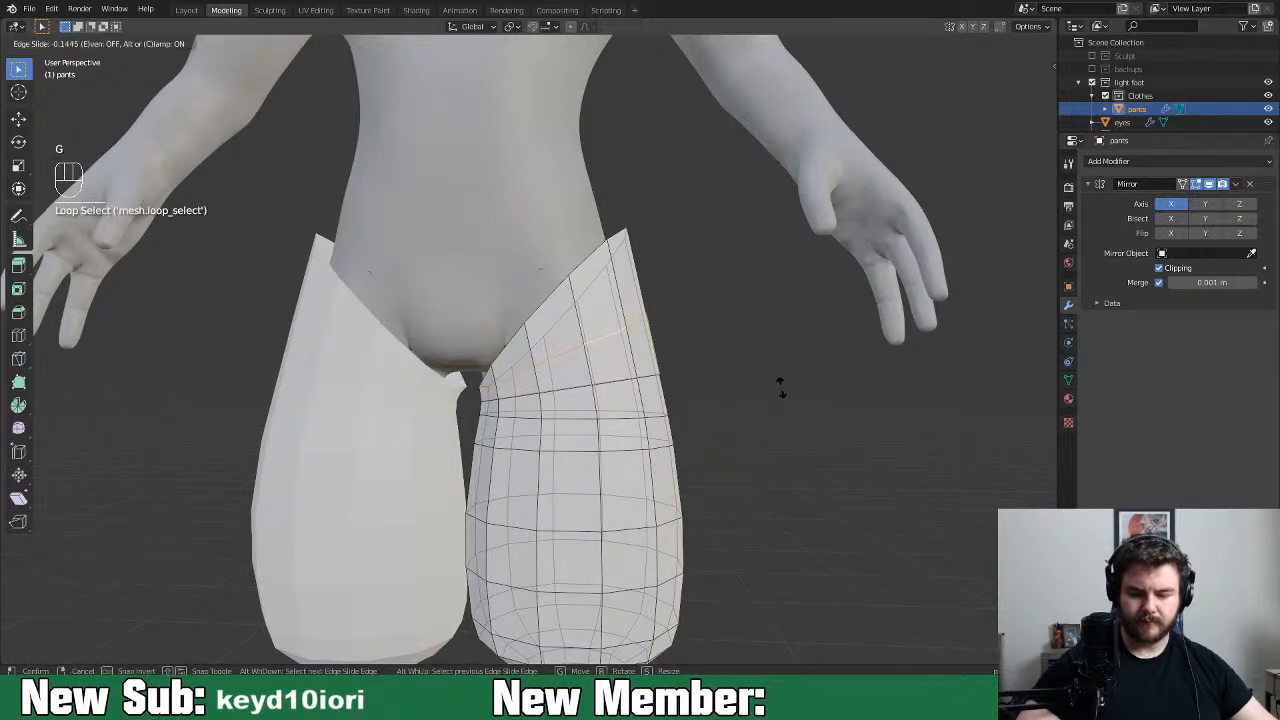
pyautogui.click(780, 388)
pyautogui.moveTo(766, 391); pyautogui.dragTo(860, 390, button='middle')
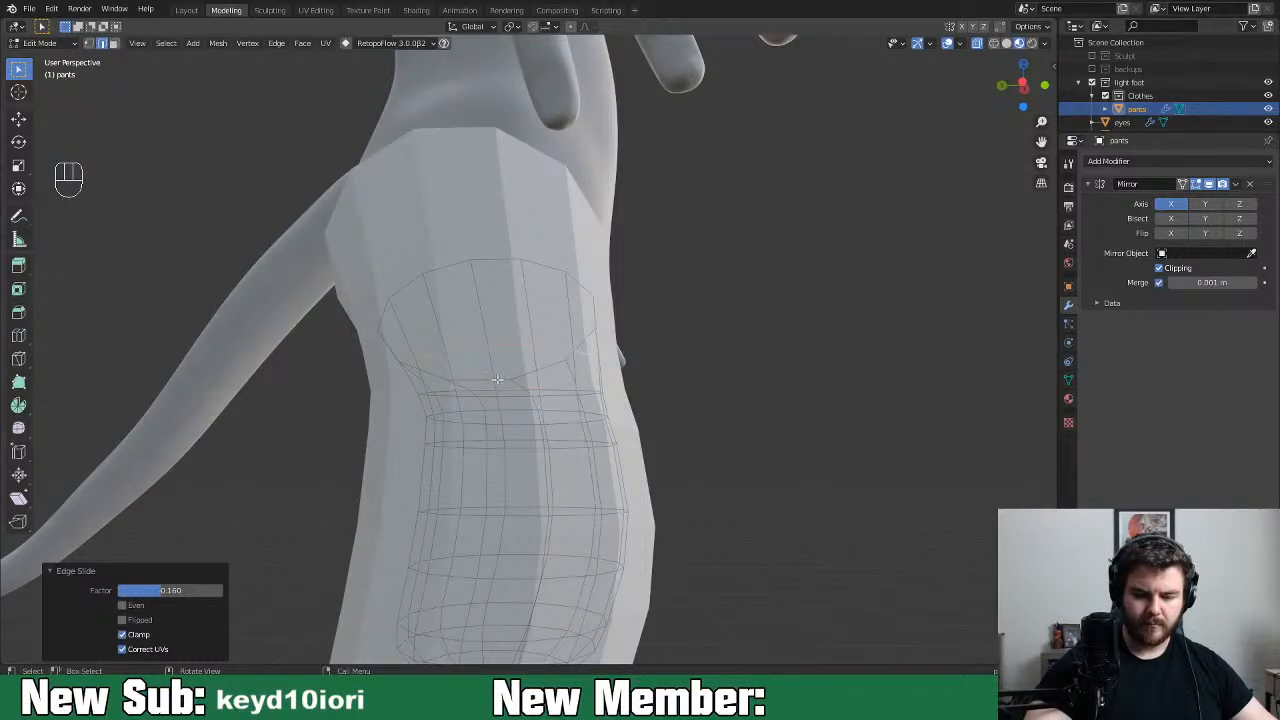
# Extrude the crotch edge of the inner thigh about -0.155 m along X to the mirror centreline
pyautogui.click(698, 364)
pyautogui.moveTo(726, 361); pyautogui.dragTo(606, 392, button='middle')
pyautogui.moveTo(735, 394); pyautogui.dragTo(757, 378, button='middle')
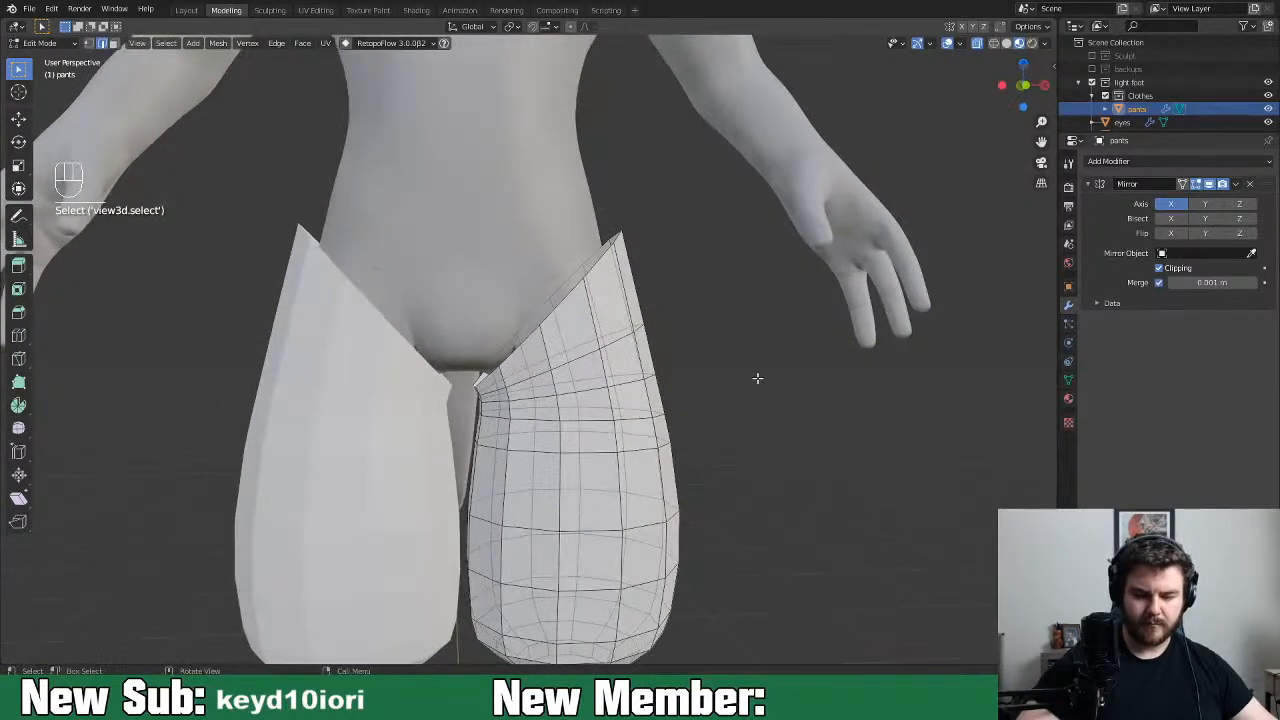
pyautogui.press('e')
pyautogui.click(724, 388)
pyautogui.moveTo(749, 386); pyautogui.dragTo(743, 336, button='middle')
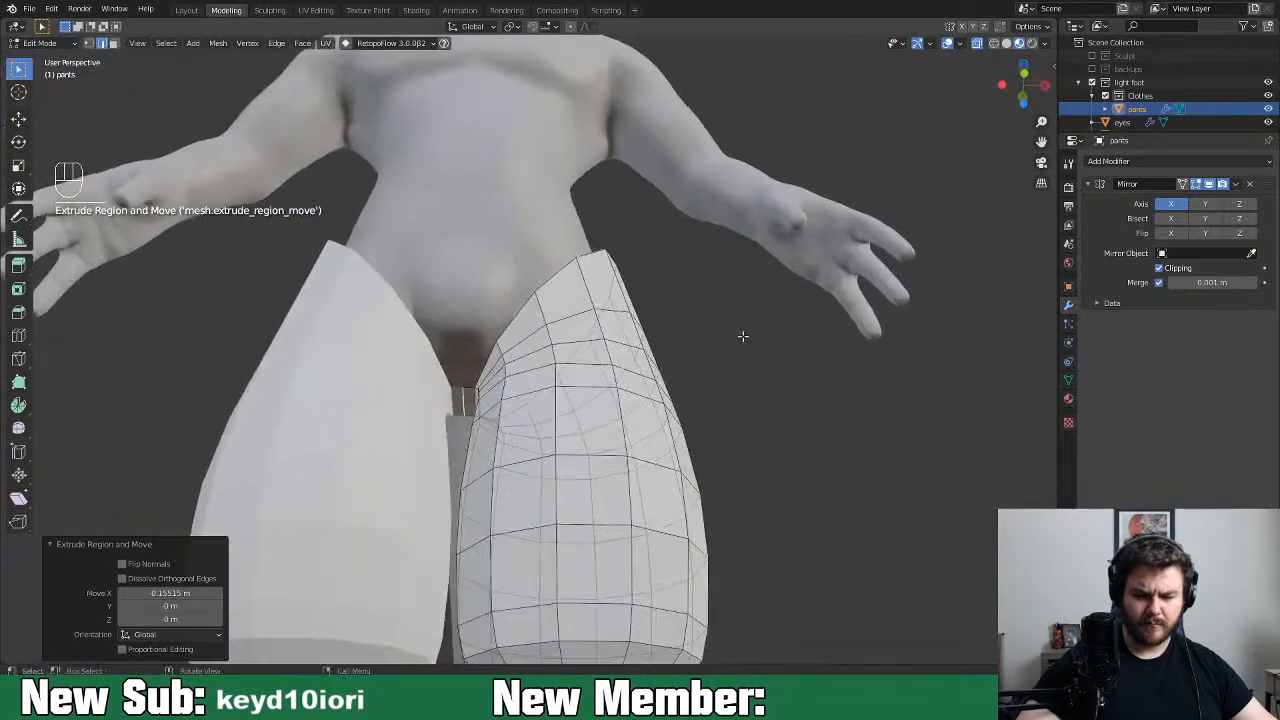
# Fill new faces between the crotch strip and the front edge of the thigh opening
pyautogui.click(489, 378)
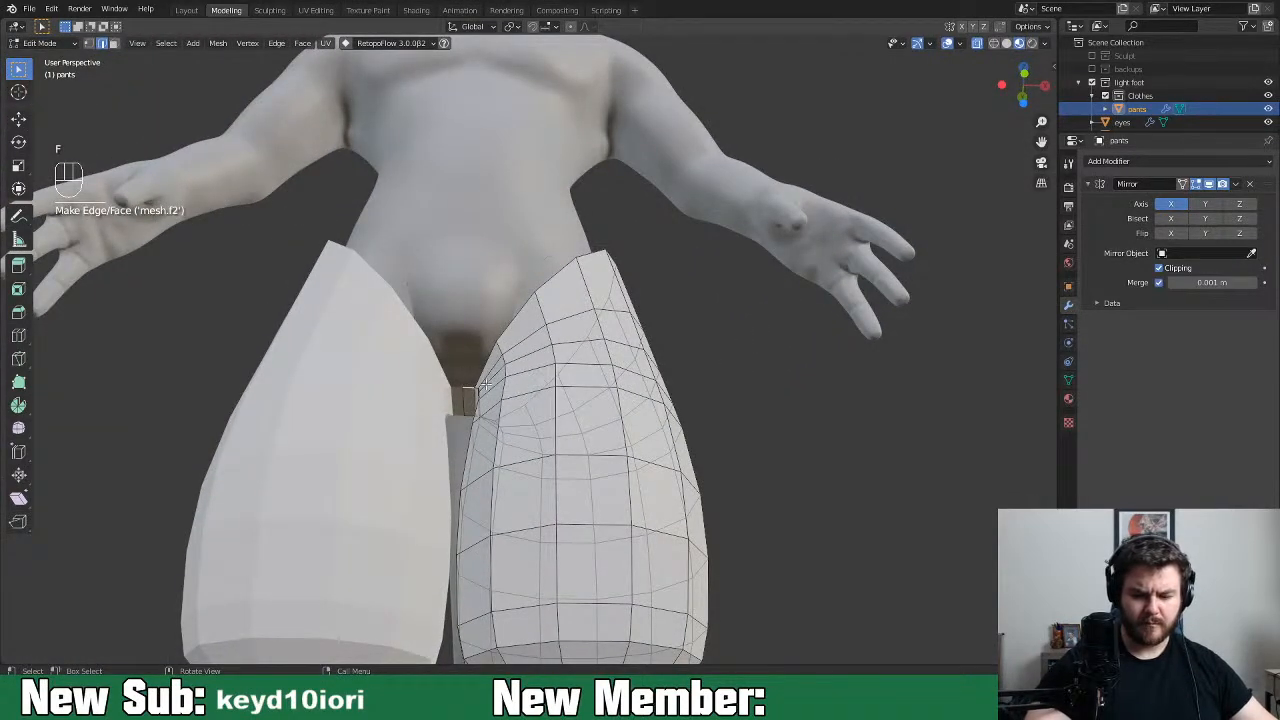
pyautogui.moveTo(484, 385); pyautogui.dragTo(585, 411, button='middle')
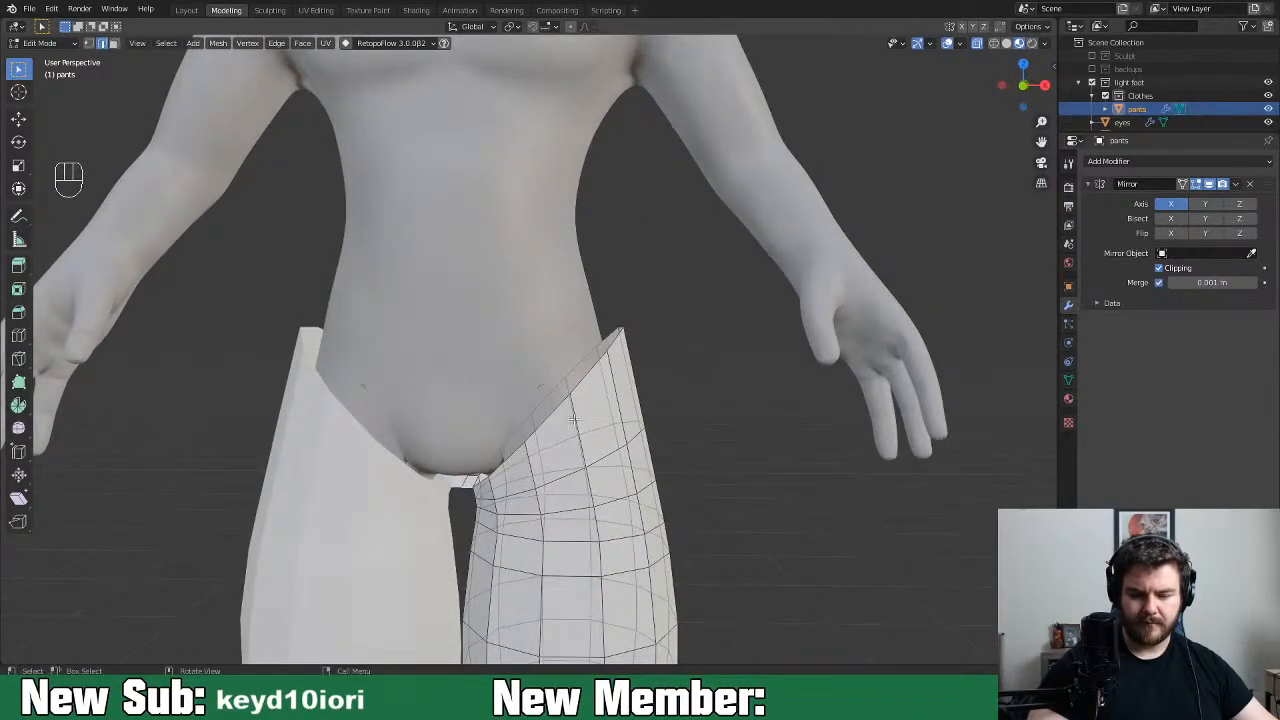
pyautogui.moveTo(621, 403); pyautogui.dragTo(528, 440, button='middle')
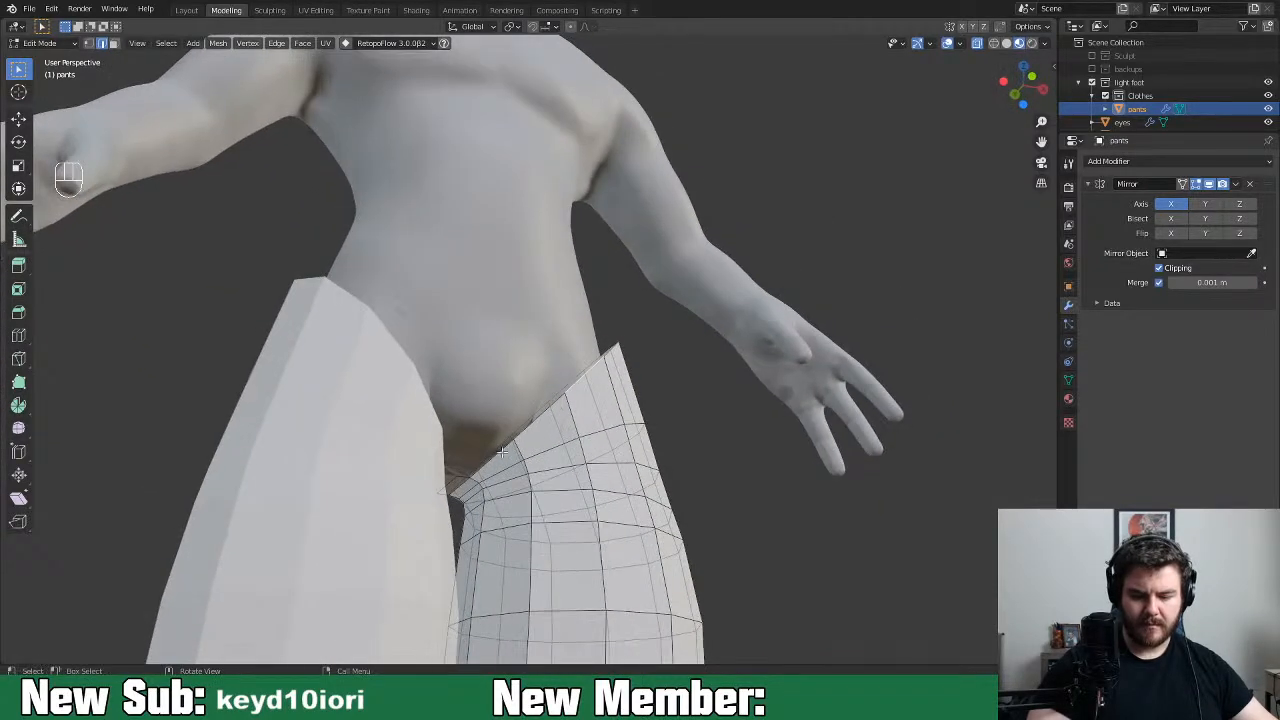
pyautogui.moveTo(467, 471); pyautogui.dragTo(514, 517, button='middle')
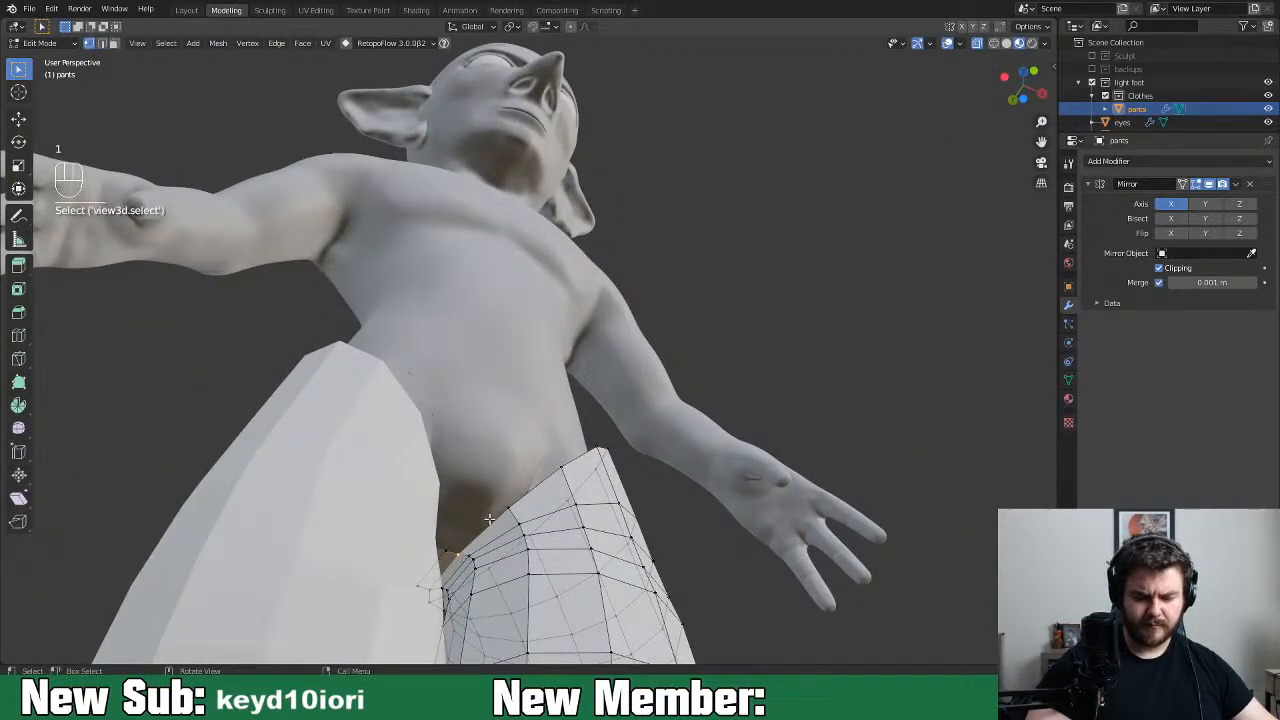
pyautogui.press('f')
pyautogui.click(461, 493)
# Move the new front crotch vertex about -0.024 m along Z and about -0.168 m along Y
pyautogui.moveTo(461, 493); pyautogui.dragTo(530, 532, button='middle')
pyautogui.press('g')
pyautogui.press('z')
pyautogui.click(523, 512)
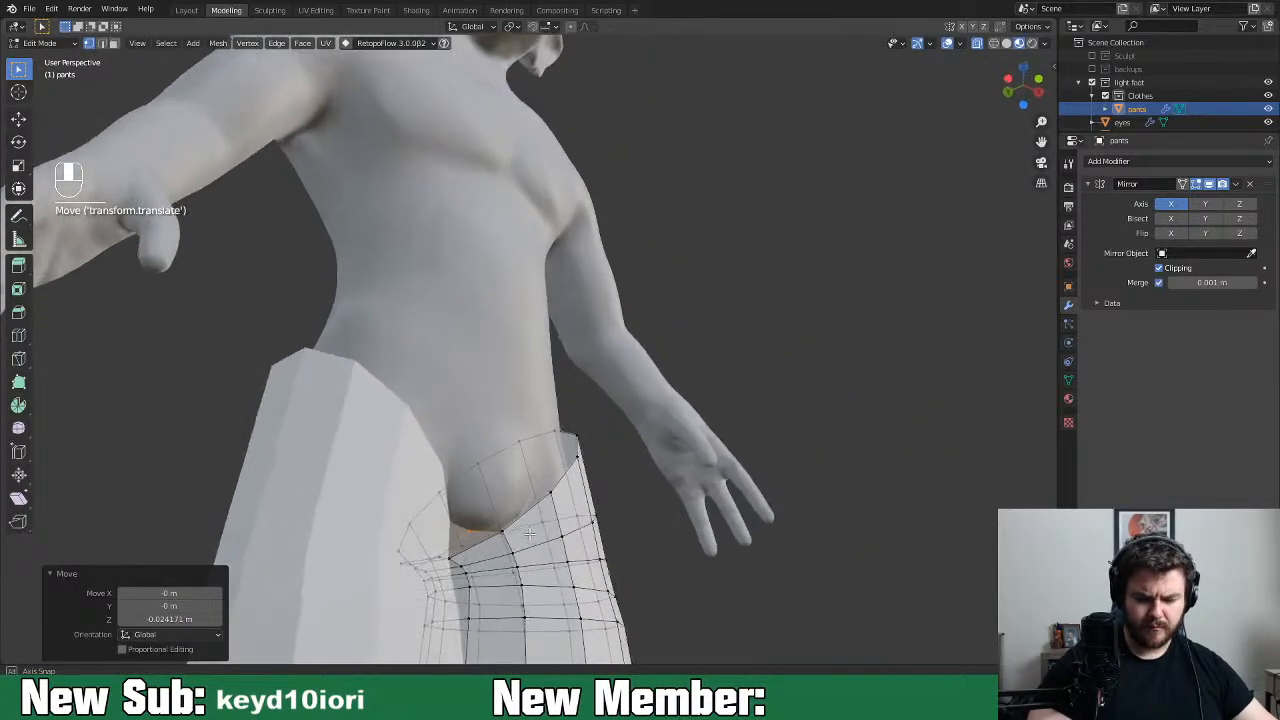
pyautogui.press('g')
pyautogui.press('y')
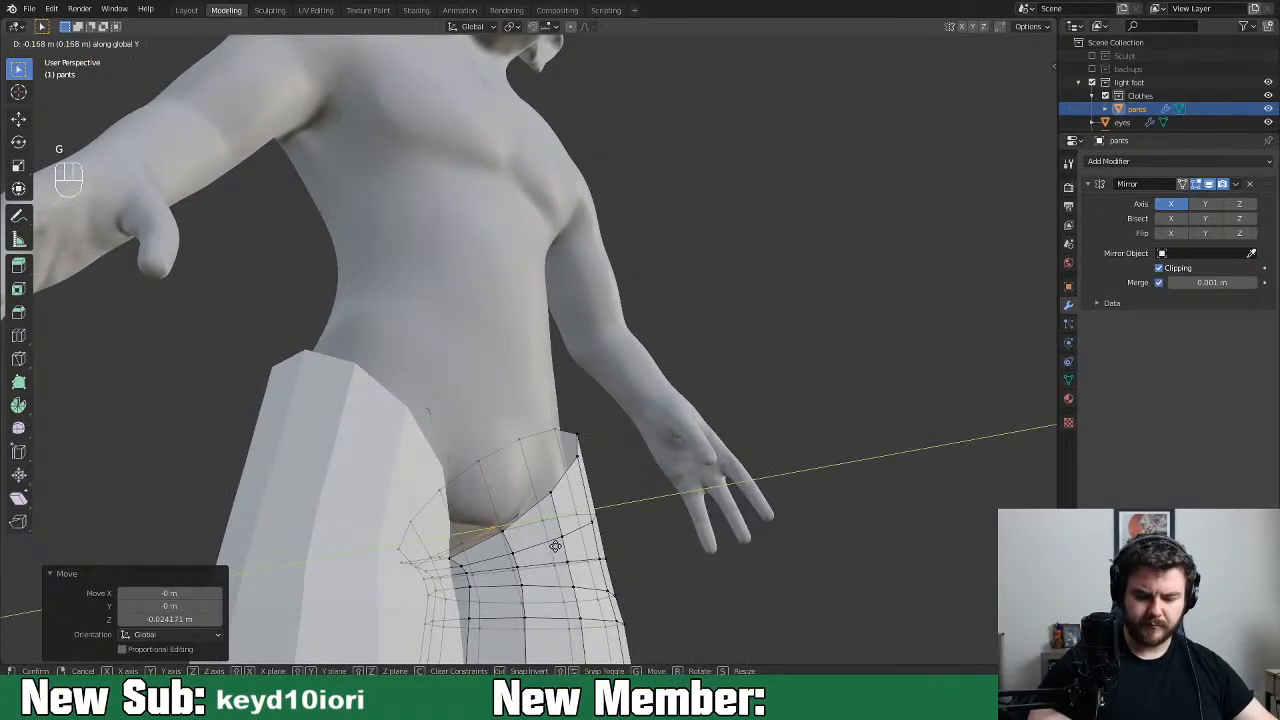
pyautogui.click(555, 545)
# Move two edges of the crotch strip forward along Y, by about -0.05 m and about -0.097 m
pyautogui.moveTo(555, 545); pyautogui.dragTo(444, 516, button='middle')
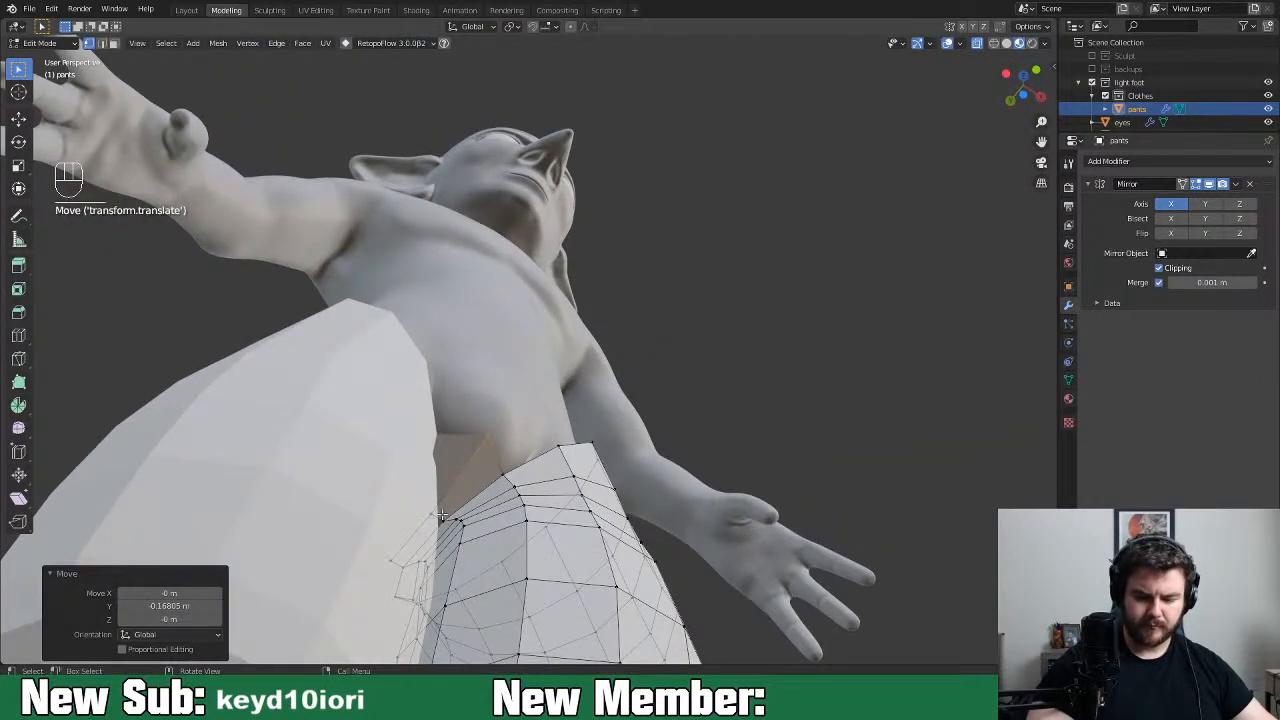
pyautogui.press('2')
pyautogui.press('g')
pyautogui.press('y')
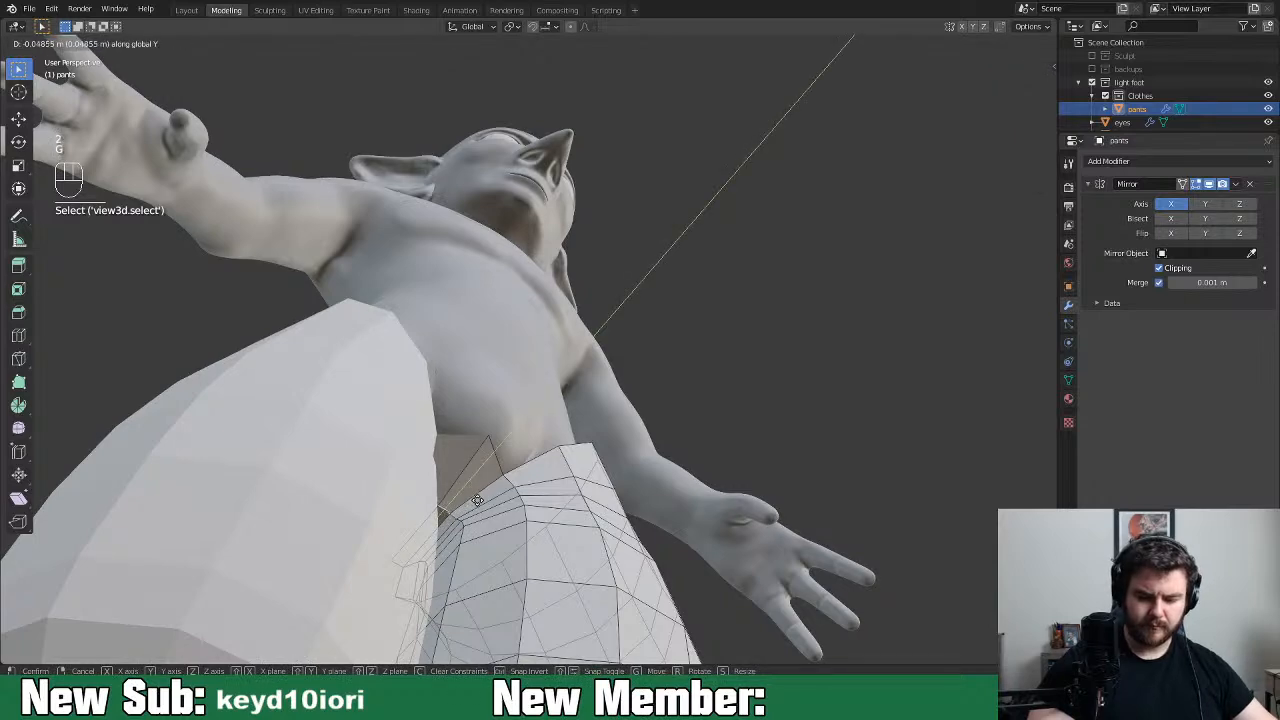
pyautogui.click(481, 494)
pyautogui.moveTo(482, 511); pyautogui.dragTo(417, 474, button='middle')
pyautogui.click(417, 474)
pyautogui.press('g')
pyautogui.press('y')
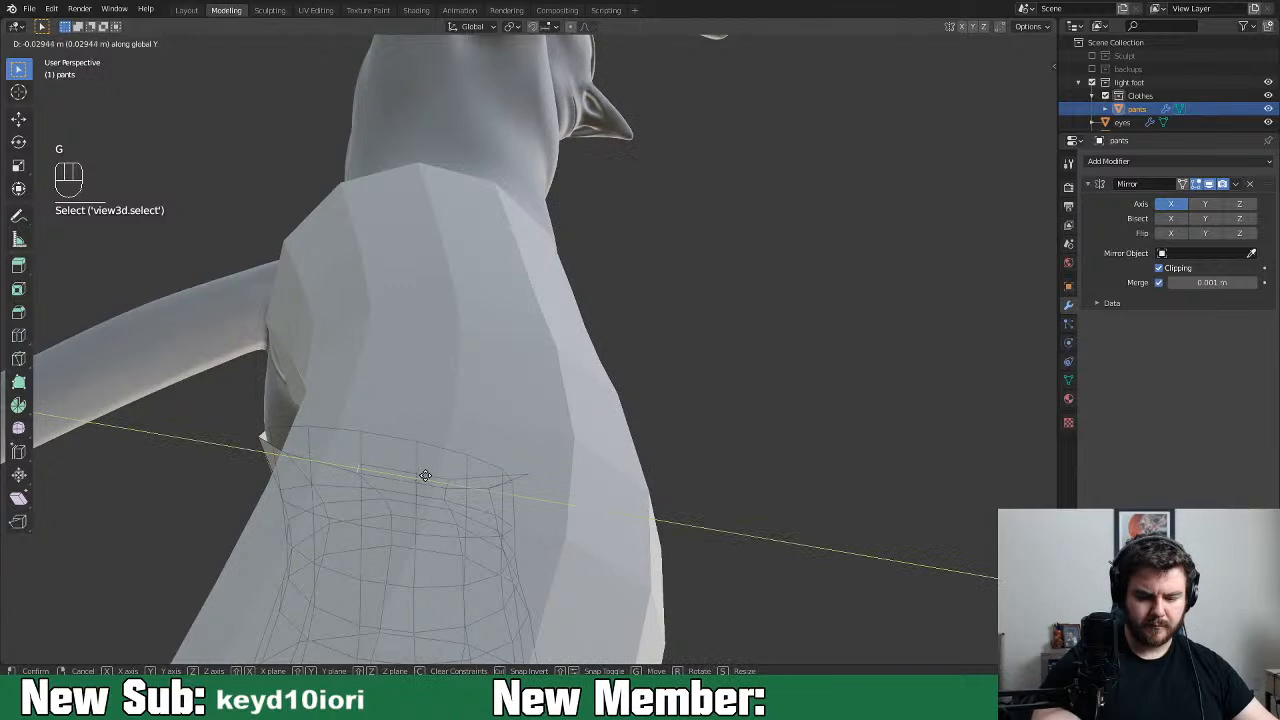
pyautogui.click(444, 477)
# Check the pants' face normals with the Face Orientation overlay, switching it off after the check
pyautogui.moveTo(670, 418); pyautogui.dragTo(579, 456, button='middle')
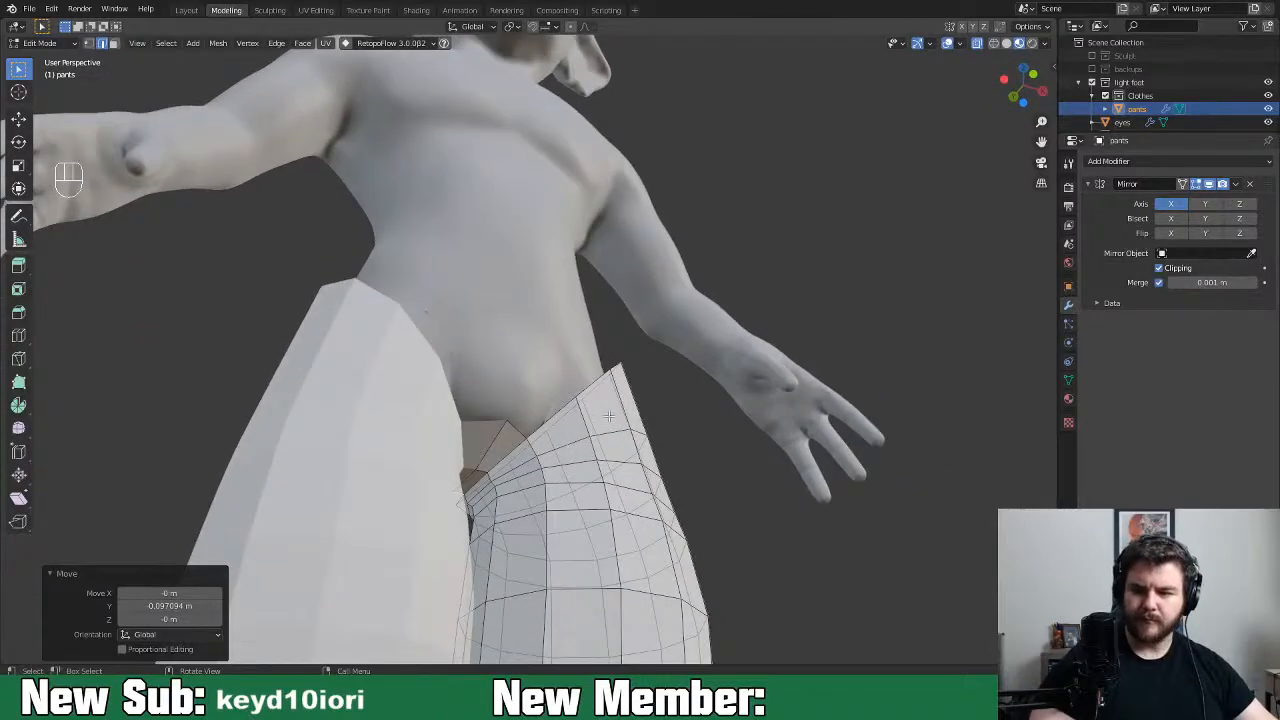
pyautogui.click(958, 45)
pyautogui.click(878, 298)
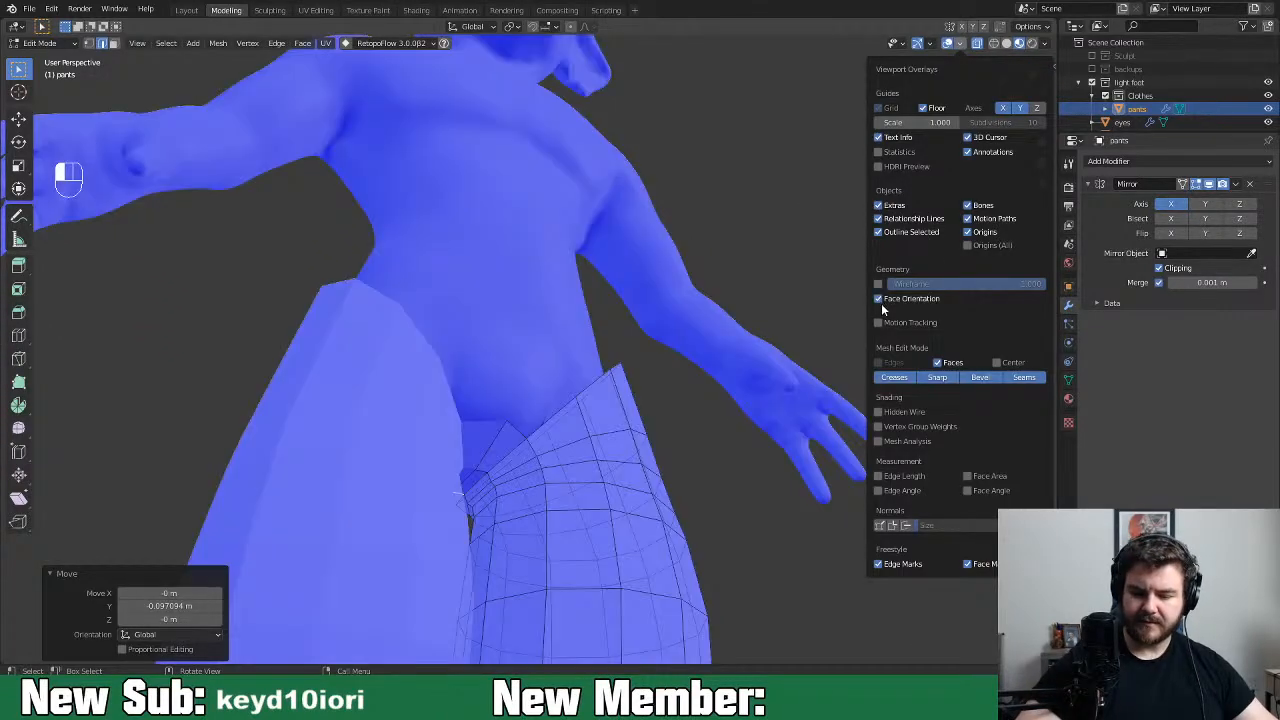
pyautogui.click(878, 299)
# Fill another face at the front of the crotch, placing its free vertex on the mirror centreline
pyautogui.press('1')
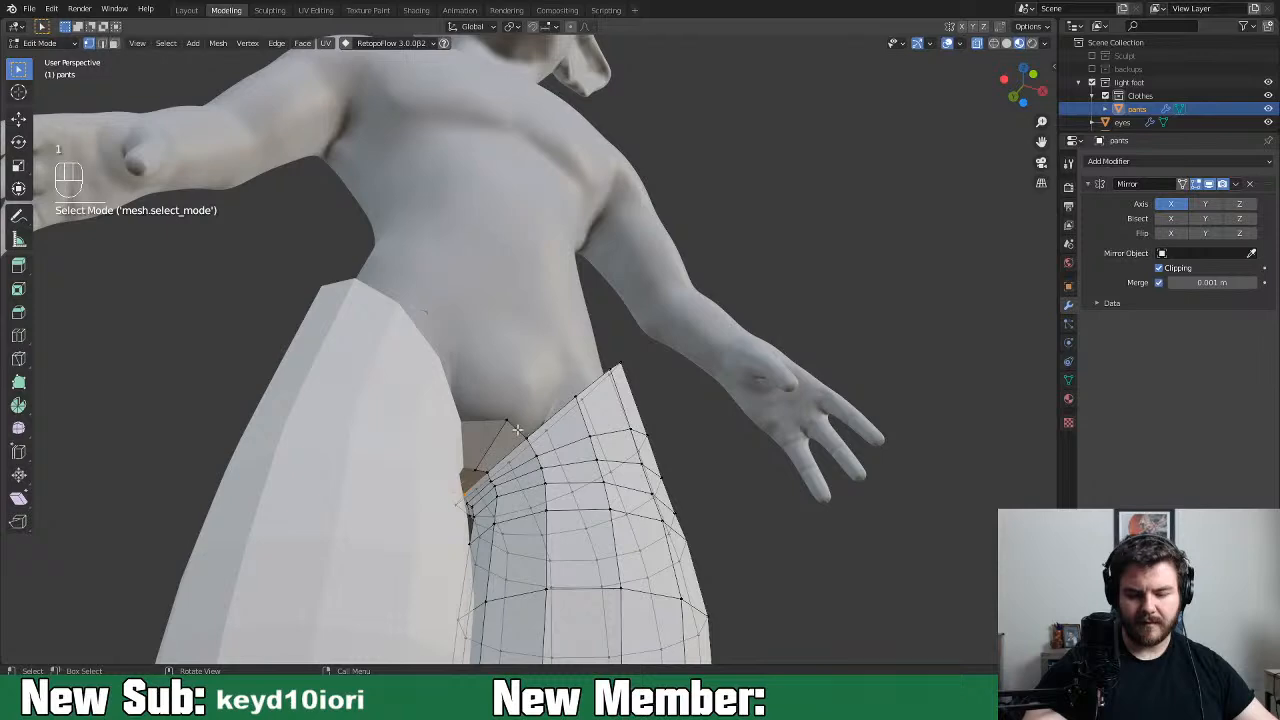
pyautogui.moveTo(591, 422); pyautogui.dragTo(520, 449, button='middle')
pyautogui.press('2')
pyautogui.press('f')
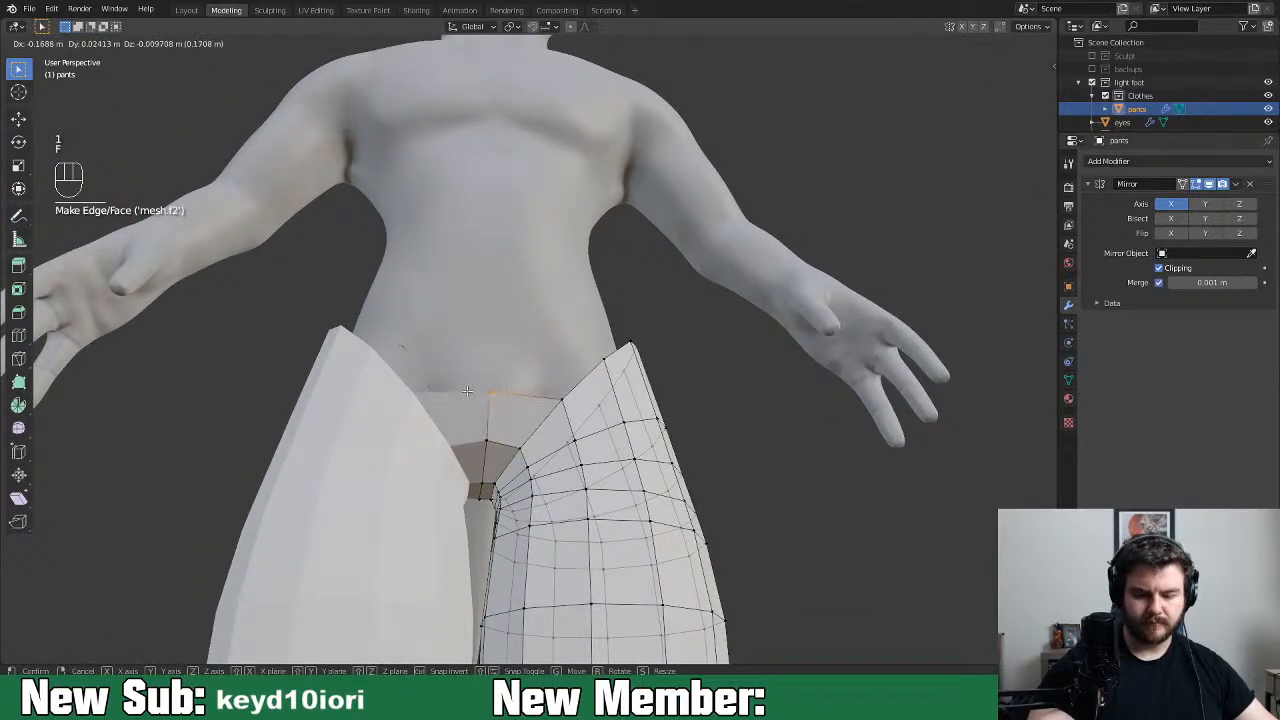
pyautogui.click(477, 372)
# Extrude the top edge of the front crotch face upward along Z twice, by about 0.214 m and about 0.227 m
pyautogui.moveTo(557, 402); pyautogui.dragTo(462, 446, button='middle')
pyautogui.press('2')
pyautogui.click(507, 432)
pyautogui.moveTo(571, 433); pyautogui.dragTo(513, 432, button='middle')
pyautogui.press('e')
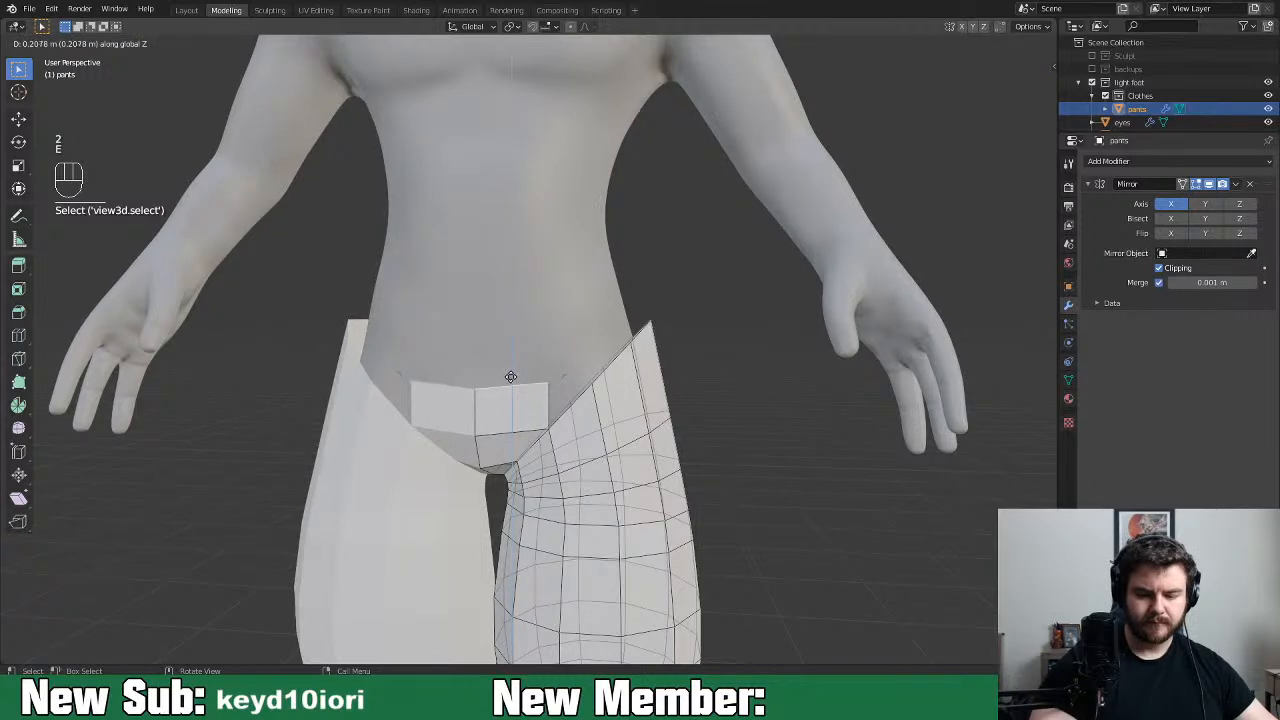
pyautogui.click(514, 375)
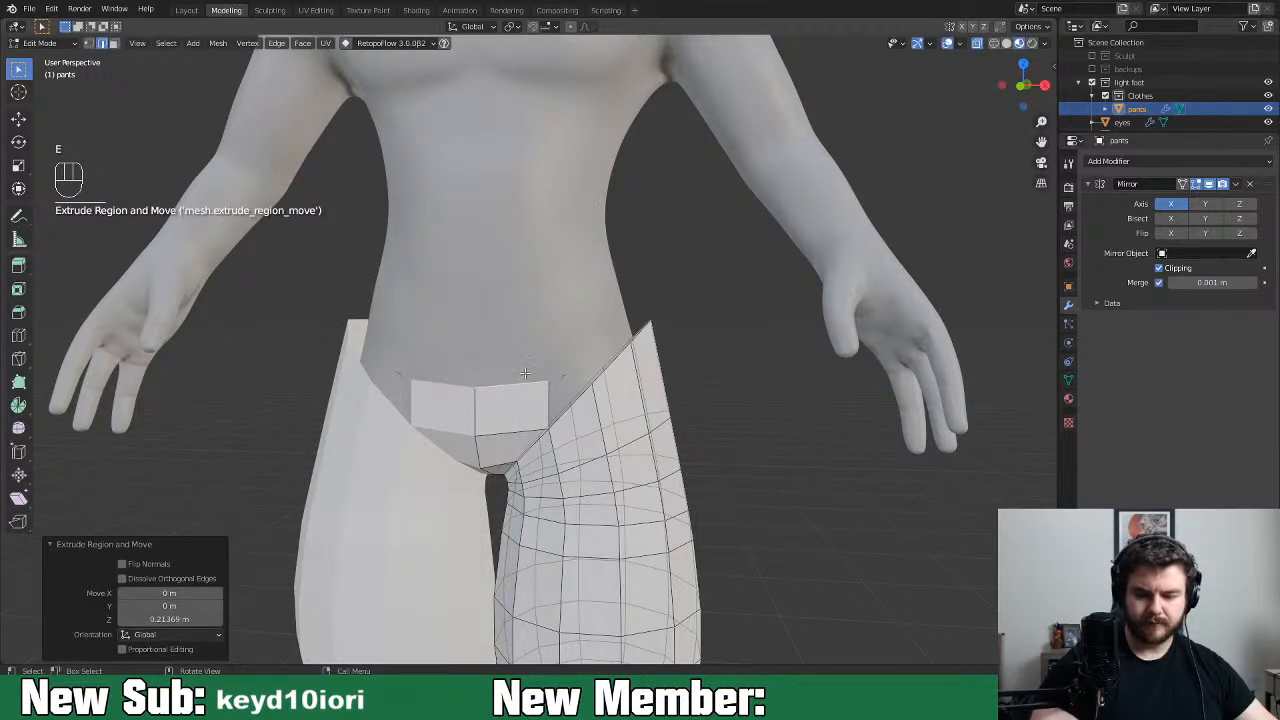
pyautogui.press('e')
pyautogui.click(528, 323)
# Reposition the top edge and the middle edge of the front panel in front of the lower belly
pyautogui.moveTo(528, 323); pyautogui.dragTo(570, 350, button='middle')
pyautogui.press('g')
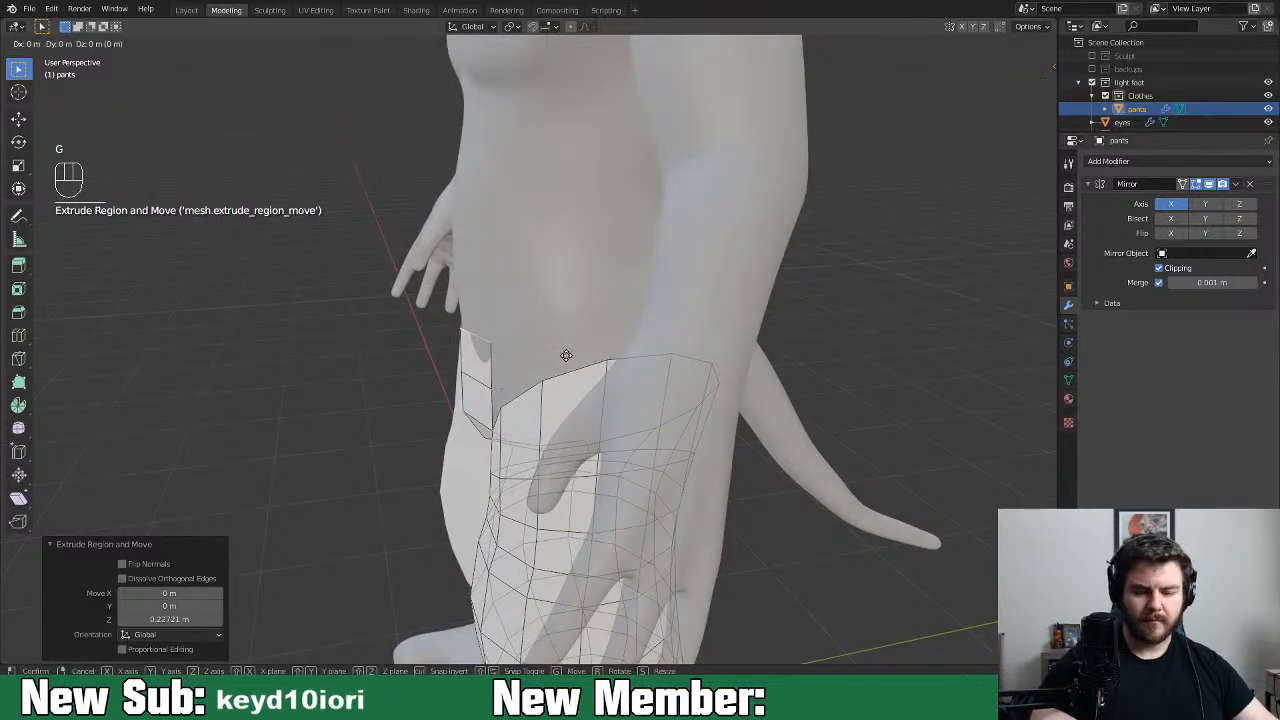
pyautogui.click(560, 358)
pyautogui.click(513, 375)
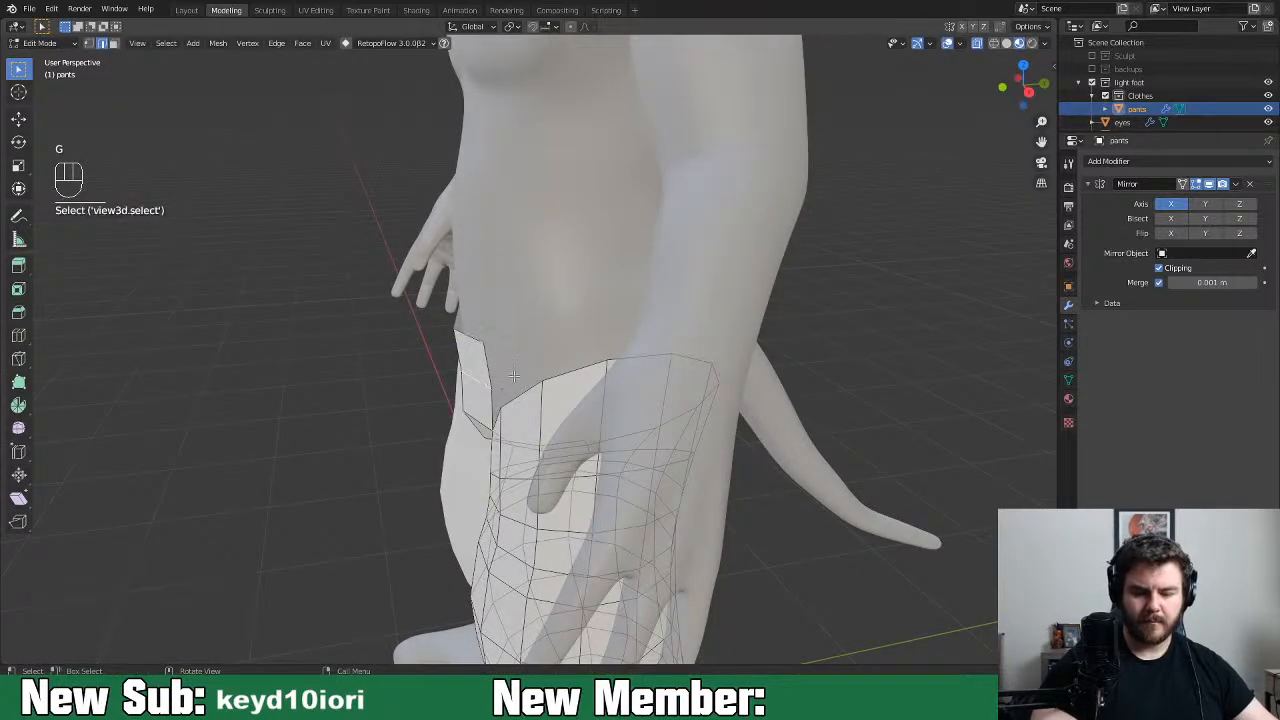
pyautogui.press('g')
pyautogui.click(565, 377)
# Select the edge on the underside of the crotch and move it about -0.030 m along Y
pyautogui.moveTo(565, 377); pyautogui.dragTo(630, 392, button='middle')
pyautogui.moveTo(510, 500); pyautogui.dragTo(500, 497, button='middle')
pyautogui.click(482, 495)
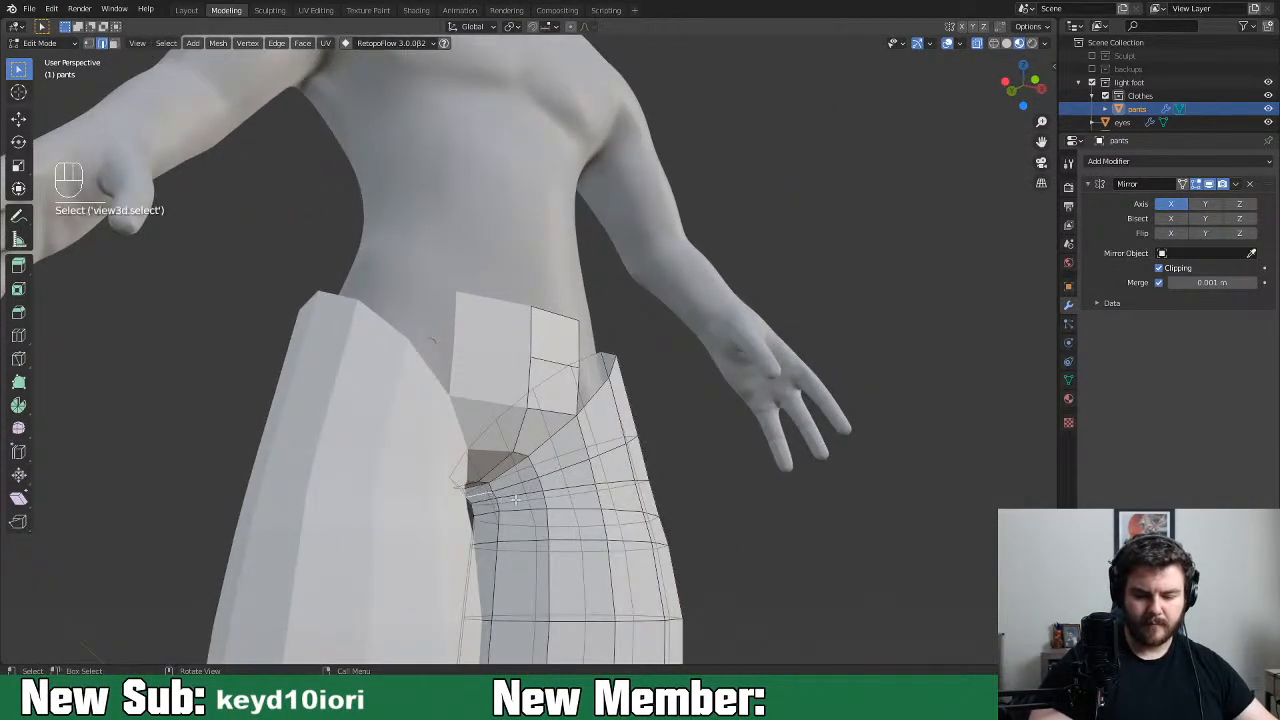
pyautogui.press('g')
pyautogui.press('y')
pyautogui.click(519, 499)
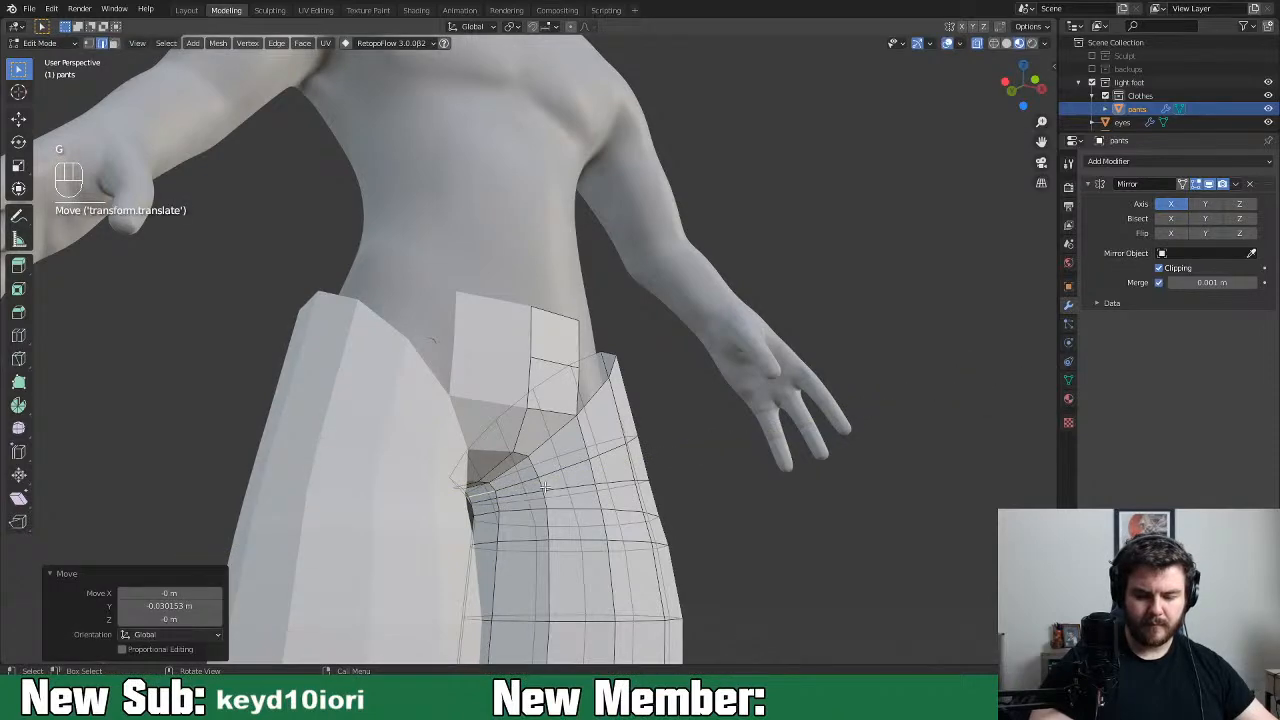
# Fill a lower and an upper face beside the front panel toward the hip, placing their free corner vertices
pyautogui.moveTo(647, 445); pyautogui.dragTo(618, 447, button='middle')
pyautogui.press('1')
pyautogui.press('f')
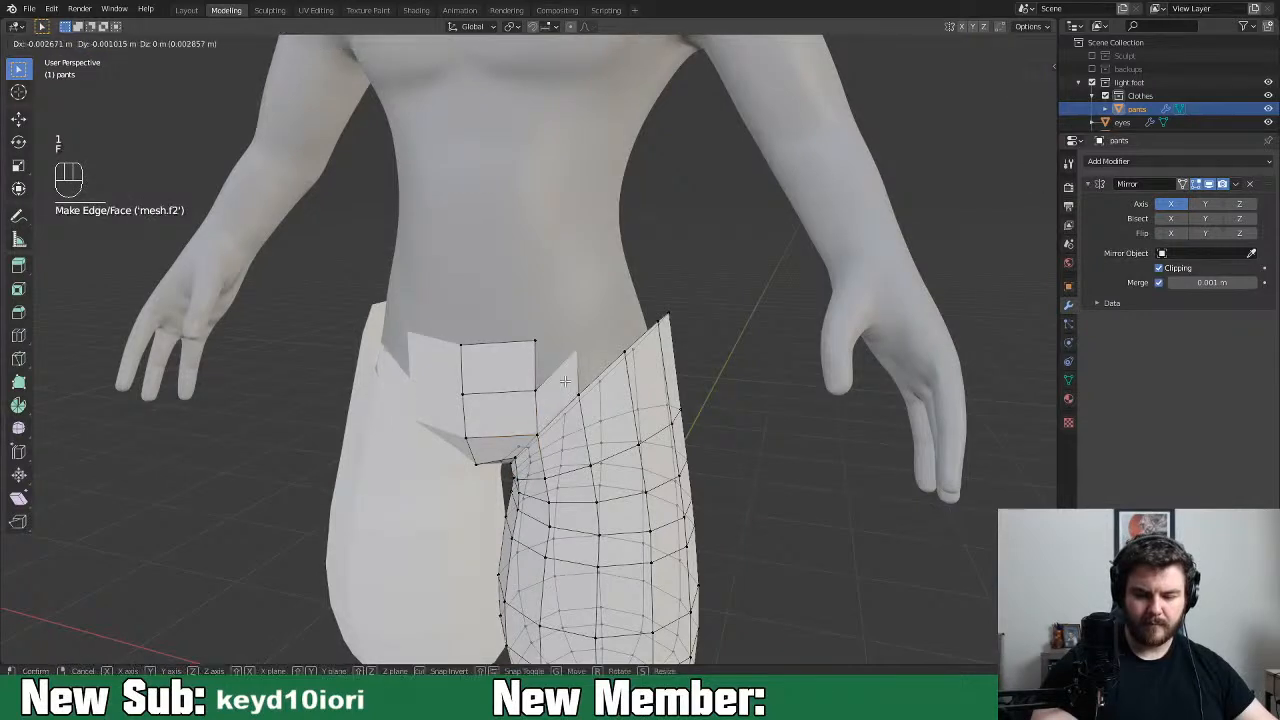
pyautogui.click(551, 411)
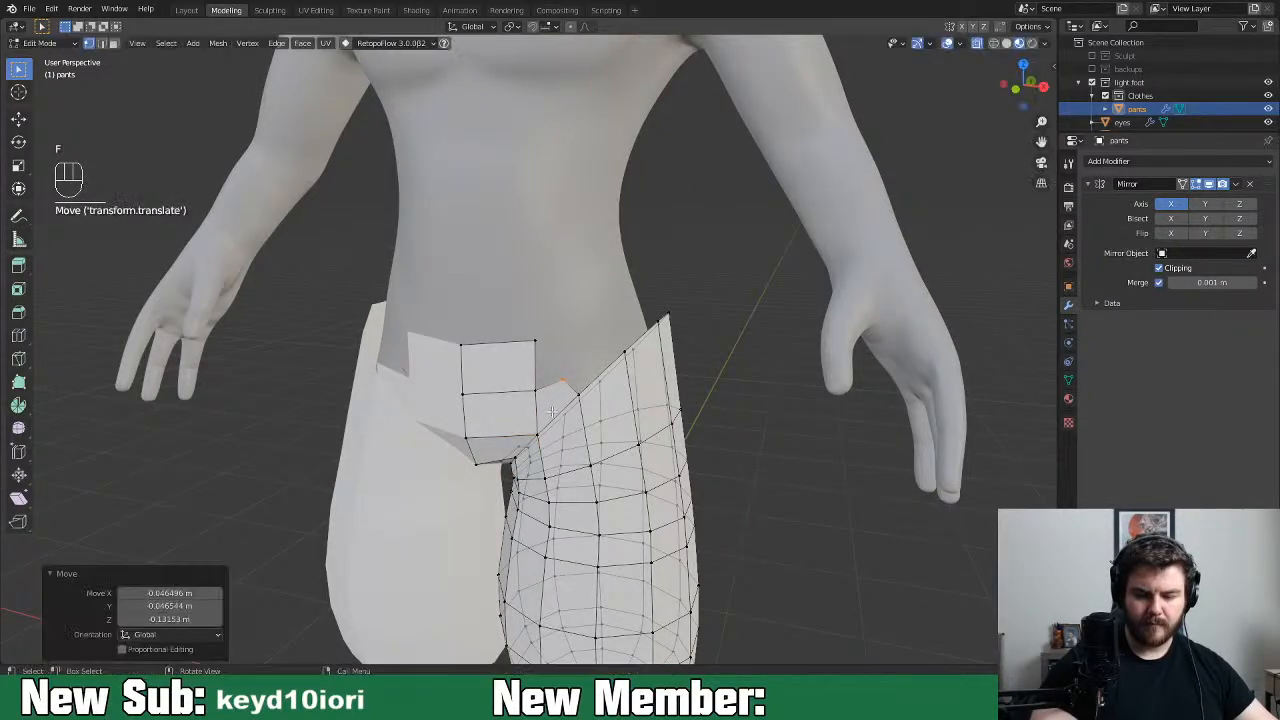
pyautogui.press('2')
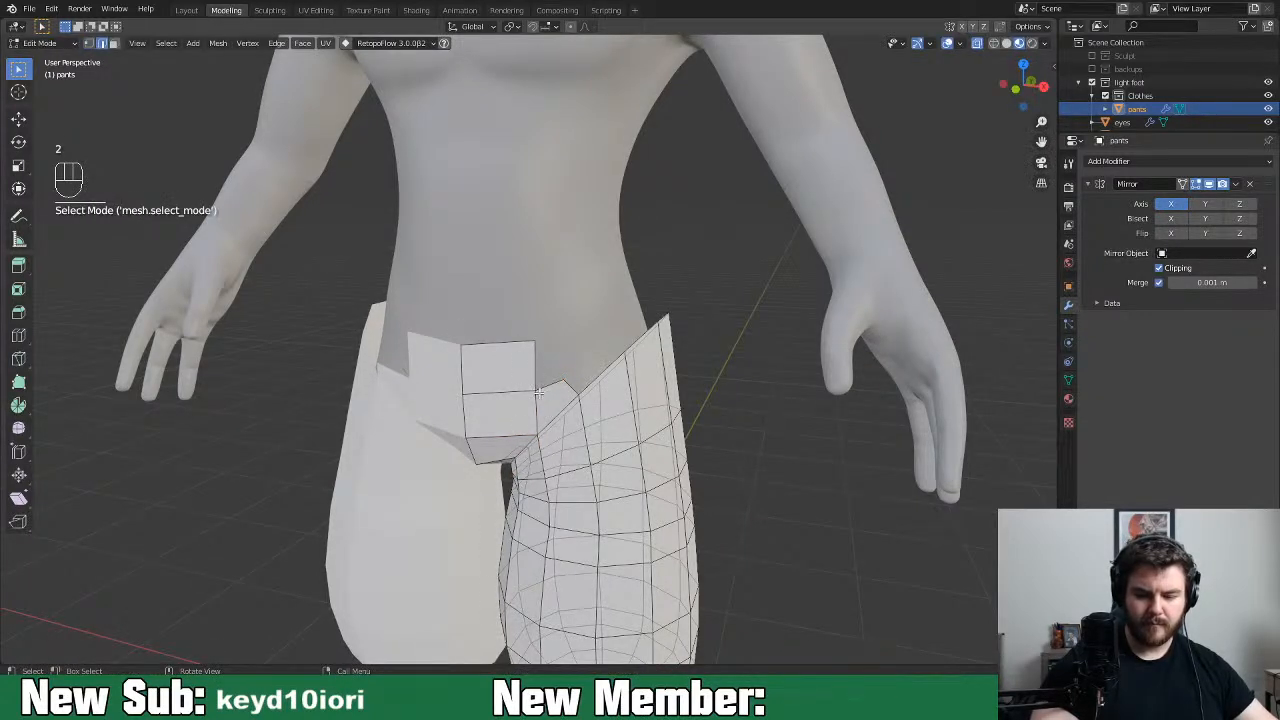
pyautogui.press('f')
pyautogui.click(565, 343)
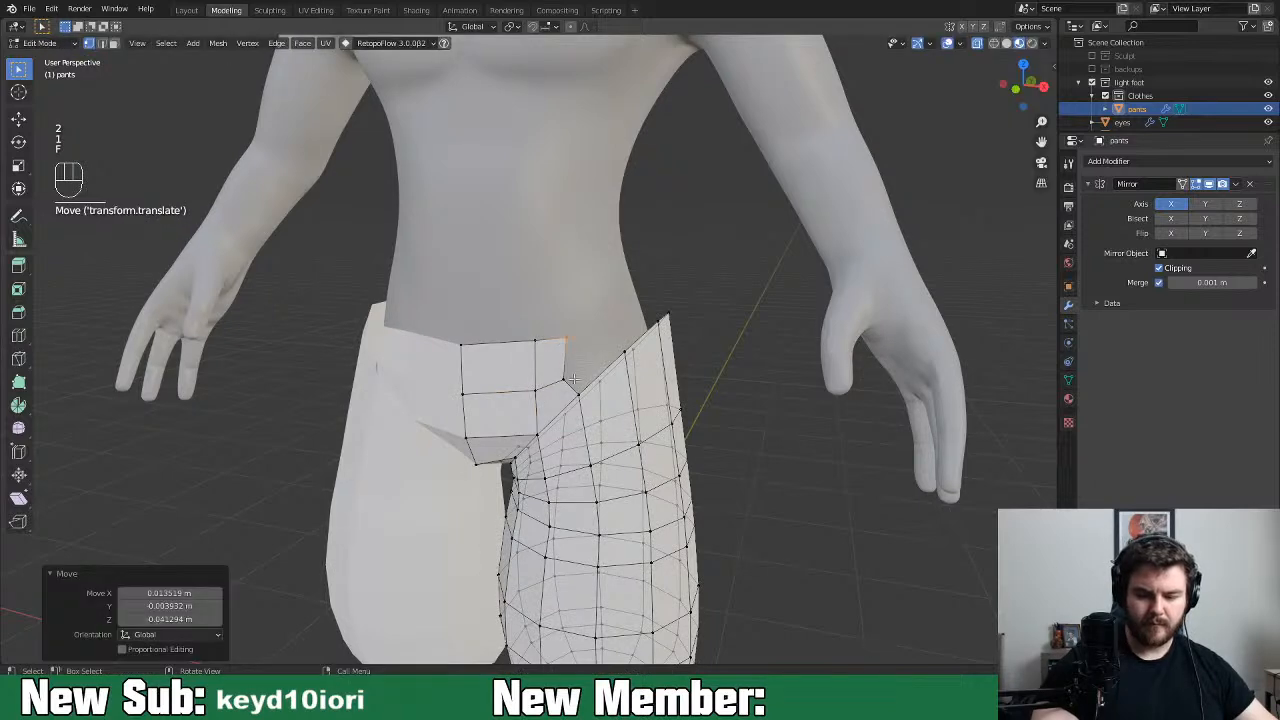
# Move the outer edge of the new side faces outward to meet the sloped top of the thigh
pyautogui.click(566, 352)
pyautogui.press('g')
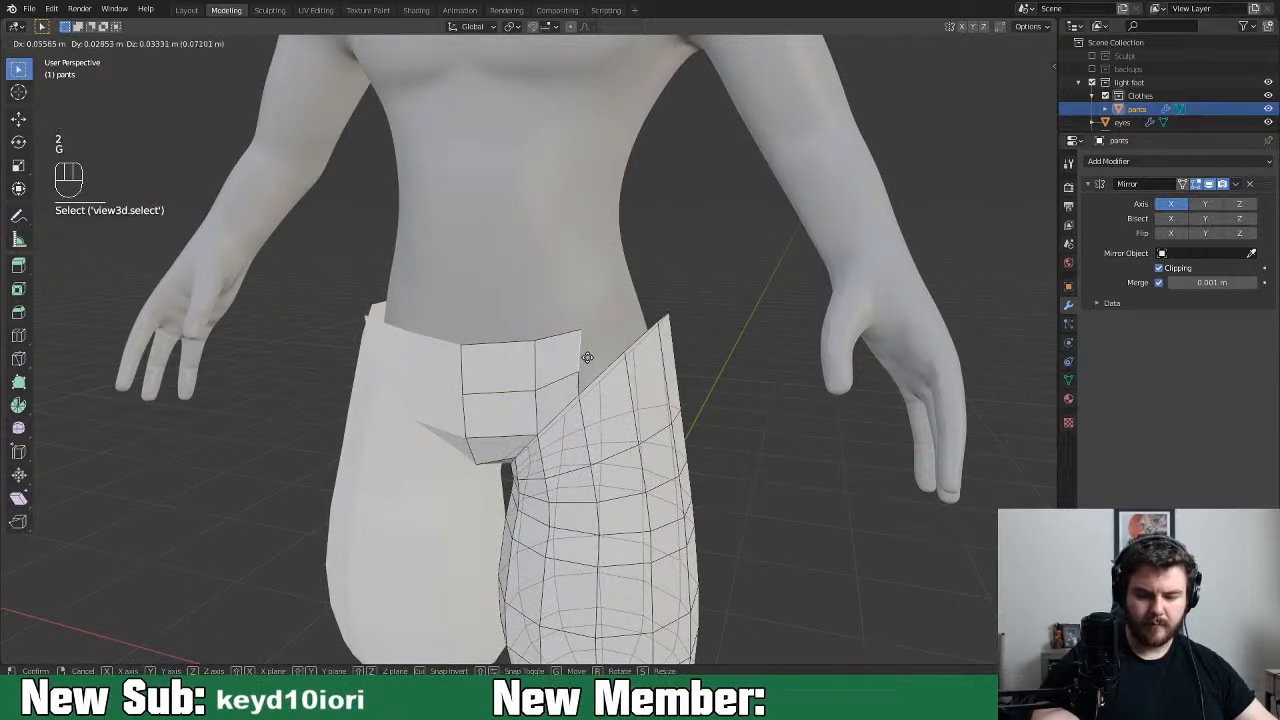
pyautogui.click(587, 357)
pyautogui.moveTo(587, 357); pyautogui.dragTo(627, 404, button='middle')
# Extrude the outer edge of the upper side face around the hip and adjust the geometry by about 0.05 m along Y
pyautogui.press('e')
pyautogui.click(634, 329)
pyautogui.moveTo(518, 468); pyautogui.dragTo(455, 396, button='middle')
pyautogui.click(424, 472)
pyautogui.press('g')
pyautogui.click(426, 465)
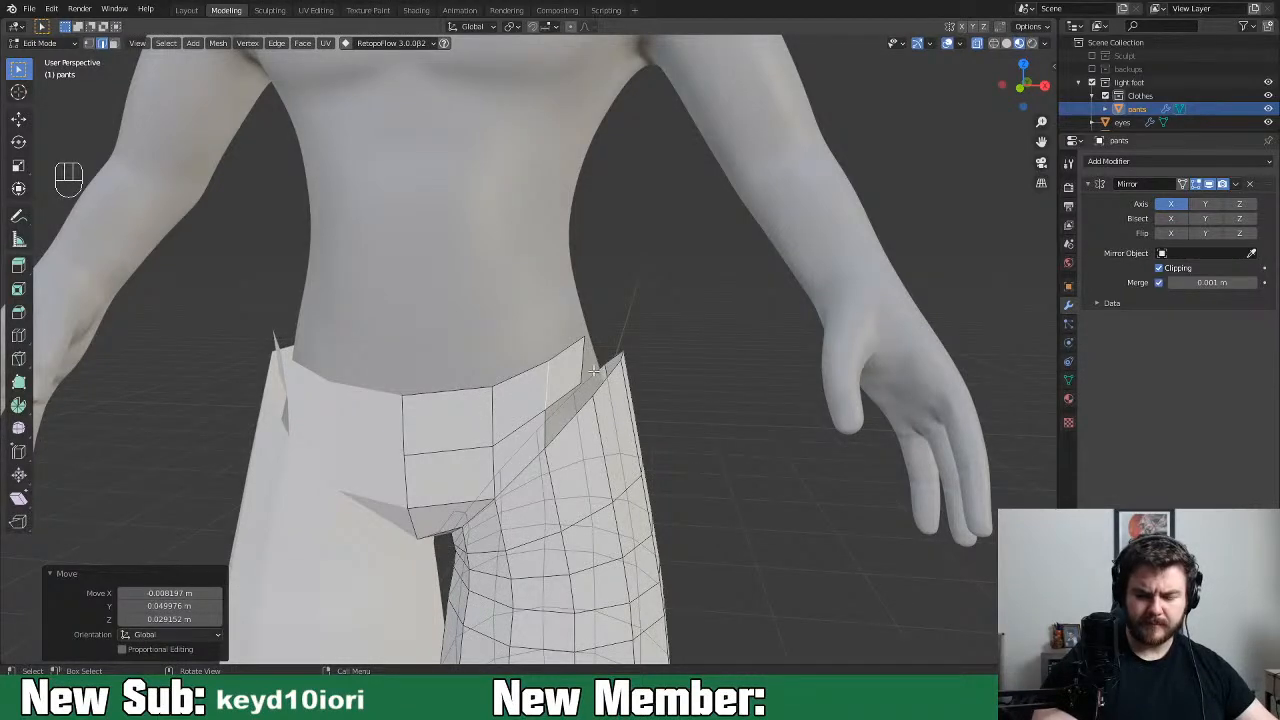
# Fill the gap between the upper side face and the sloped thigh top, and move the new corner vertex at the hip
pyautogui.moveTo(594, 371); pyautogui.dragTo(548, 387, button='middle')
pyautogui.click(492, 397)
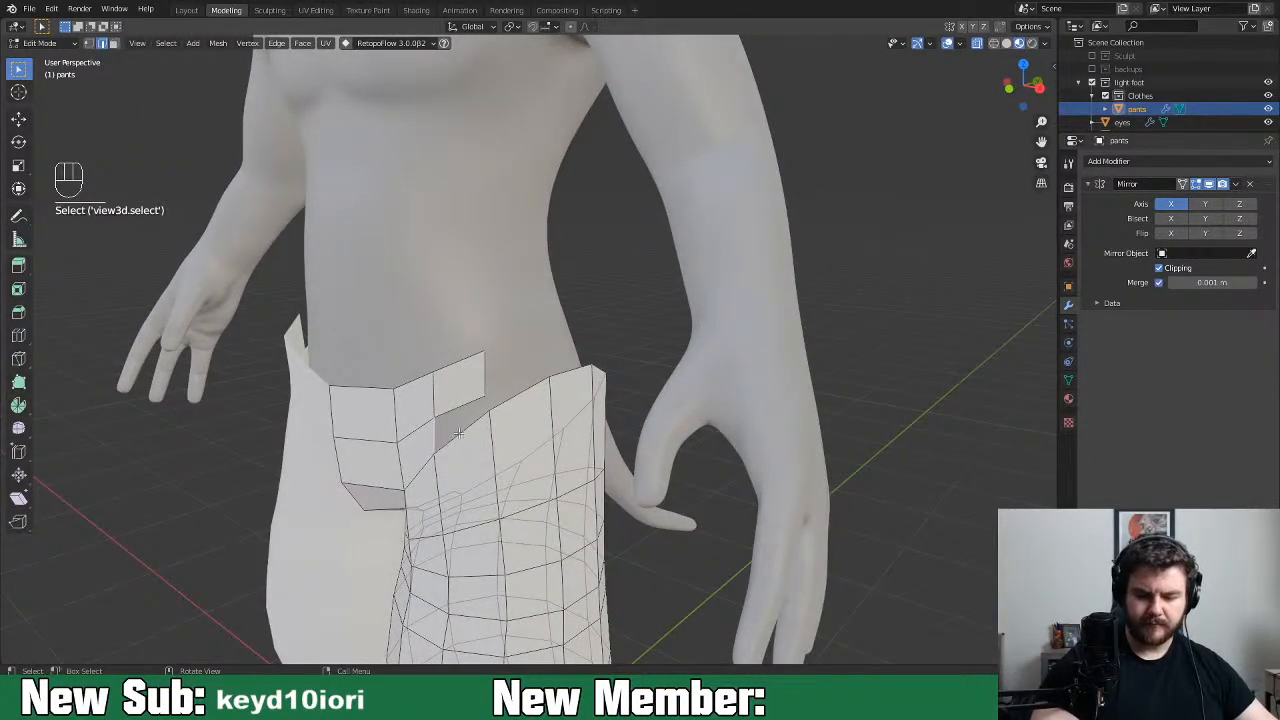
pyautogui.moveTo(553, 379); pyautogui.dragTo(515, 395, button='middle')
pyautogui.press('f')
pyautogui.click(520, 388)
pyautogui.moveTo(598, 375); pyautogui.dragTo(435, 330, button='middle')
pyautogui.press('g')
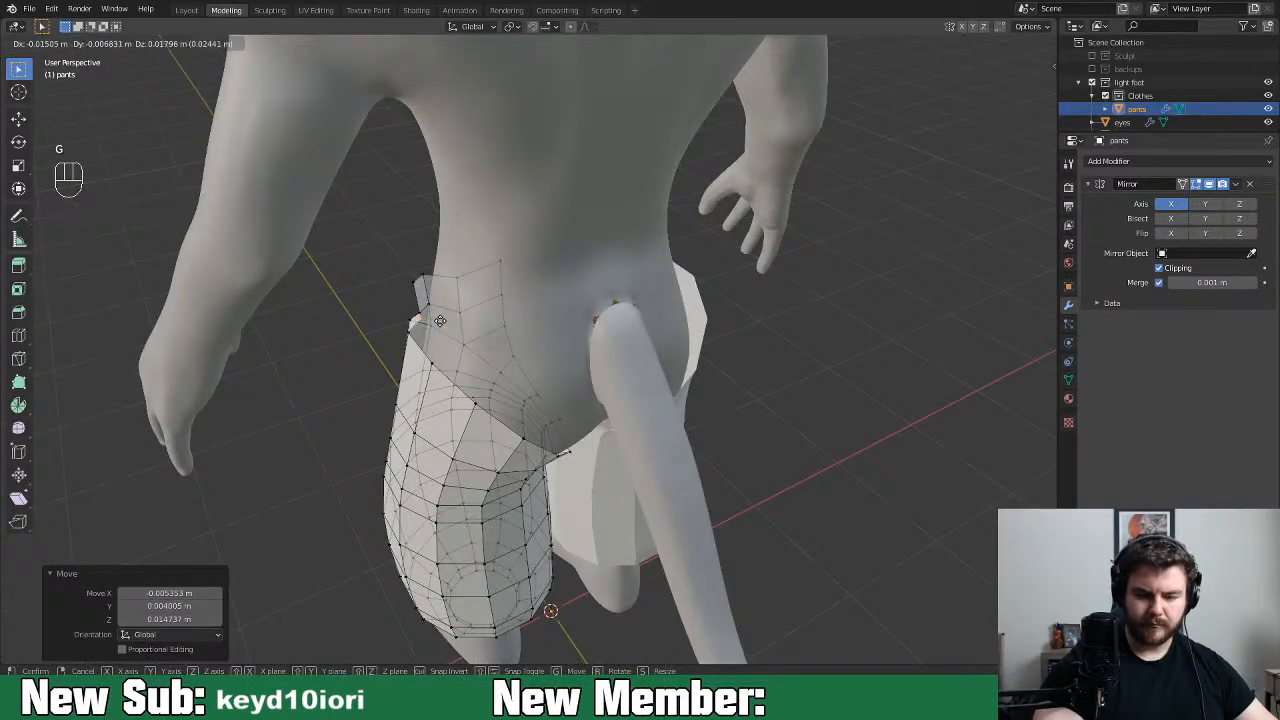
pyautogui.click(441, 317)
pyautogui.moveTo(441, 317); pyautogui.dragTo(455, 305, button='middle')
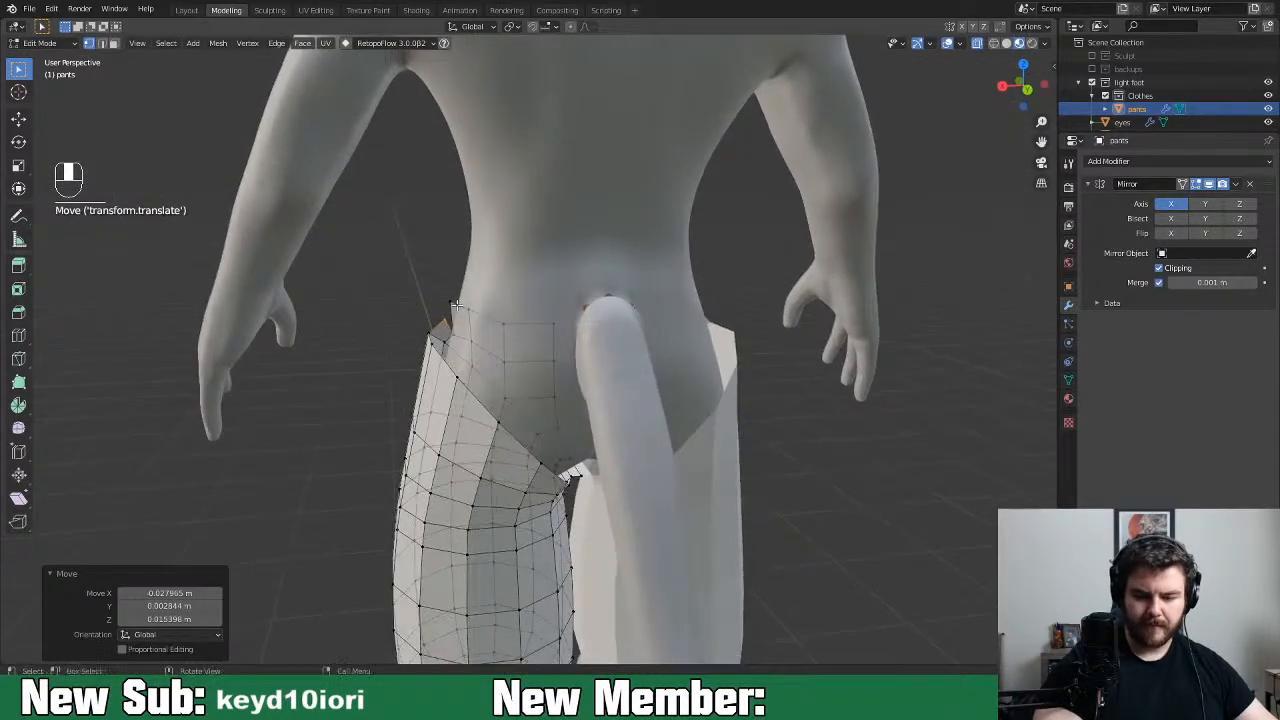
# Scale the edges around the rear top of the leg to about 0.926 and move them about 0.031 m along Y
pyautogui.moveTo(503, 363); pyautogui.dragTo(550, 515, button='middle')
pyautogui.press('2')
pyautogui.press('s')
pyautogui.click(670, 435)
pyautogui.press('s')
pyautogui.click(552, 515)
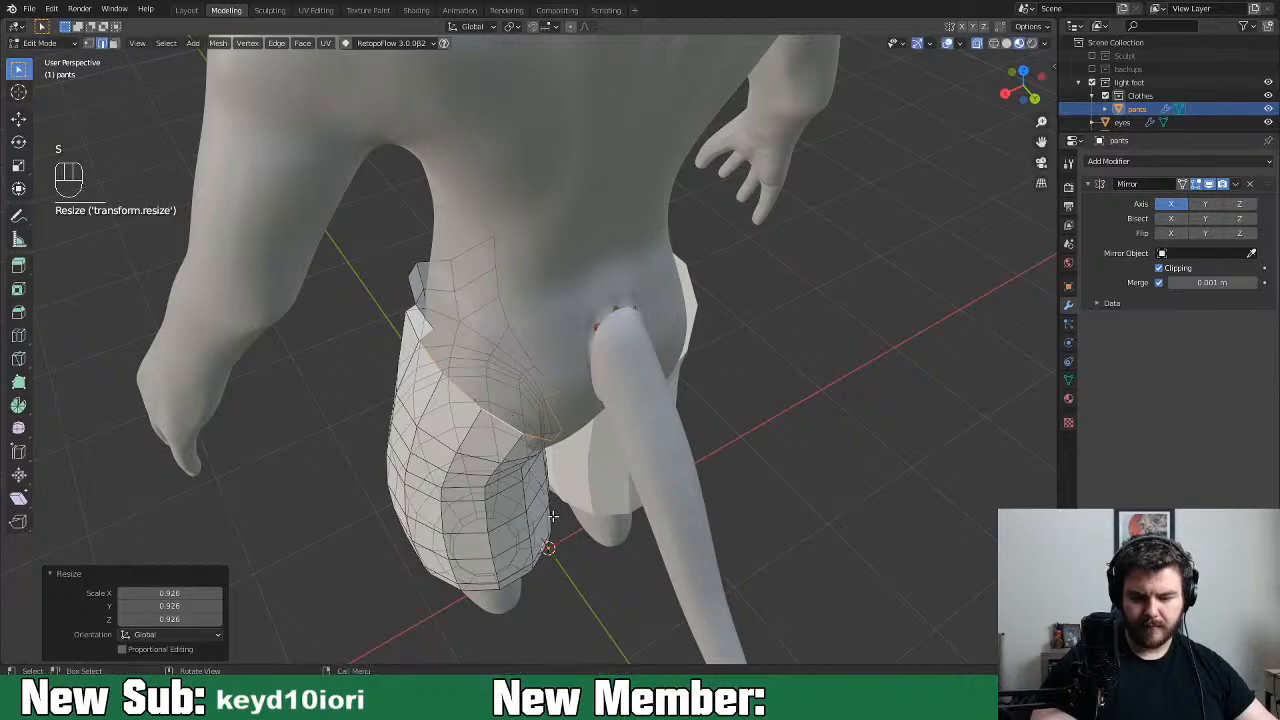
pyautogui.press('y')
pyautogui.click(557, 518)
pyautogui.moveTo(557, 518); pyautogui.dragTo(711, 410, button='middle')
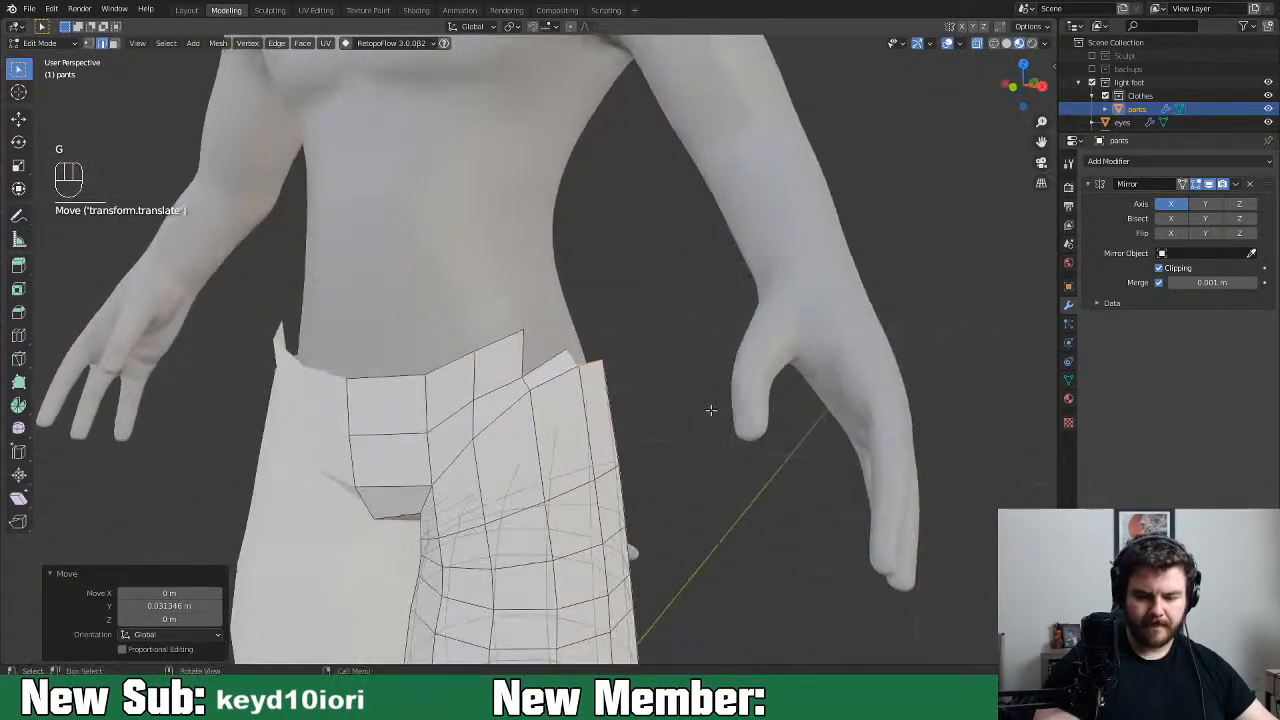
# Select the edge loop around the upper thigh, scale it to about 0.892 and shift it backward along Y
pyautogui.keyDown('alt'); pyautogui.click(489, 432); pyautogui.keyUp('alt')
pyautogui.moveTo(613, 433); pyautogui.dragTo(580, 457, button='middle')
pyautogui.press('s')
pyautogui.click(573, 463)
pyautogui.press('g')
pyautogui.press('y')
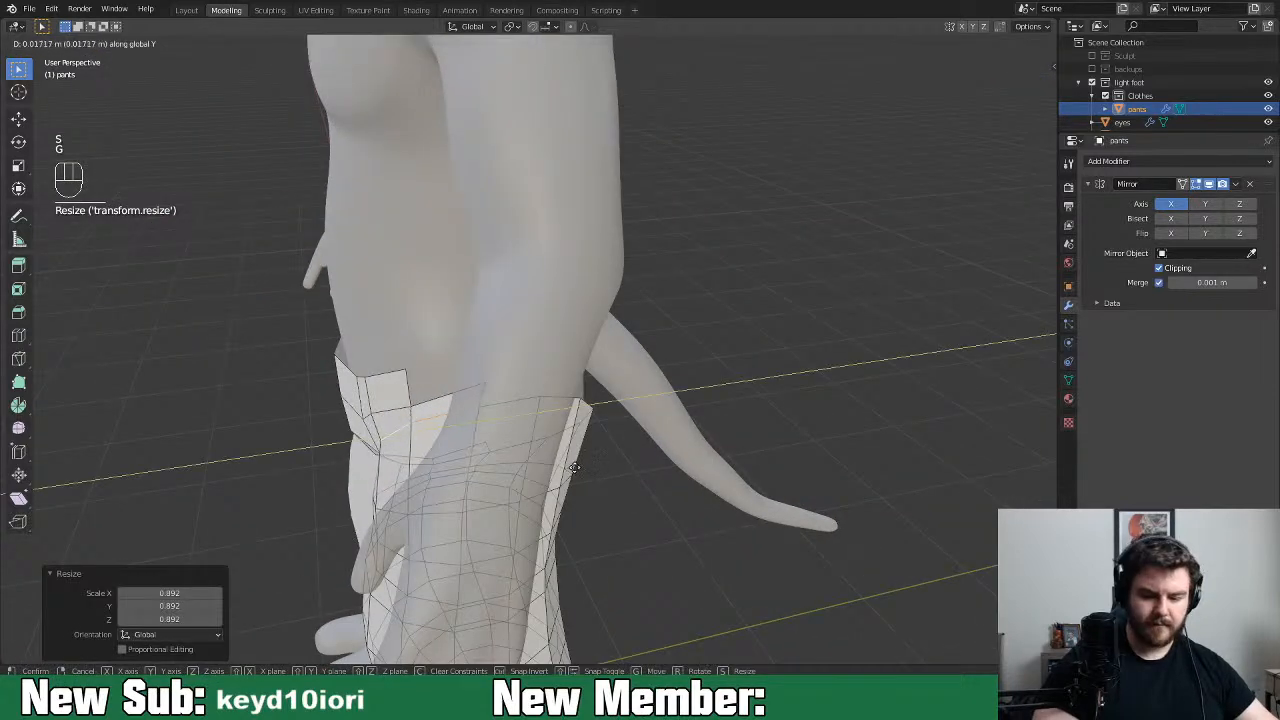
pyautogui.click(577, 469)
# Raise the vertex at the side of the hip to shape the upper edge of the pants
pyautogui.moveTo(577, 469); pyautogui.dragTo(538, 359, button='middle')
pyautogui.press('1')
pyautogui.click(453, 381)
pyautogui.press('g')
pyautogui.click(433, 335)
# Fill three faces along the upper edge from the hip toward the back, placing each free corner vertex
pyautogui.press('2')
pyautogui.click(431, 337)
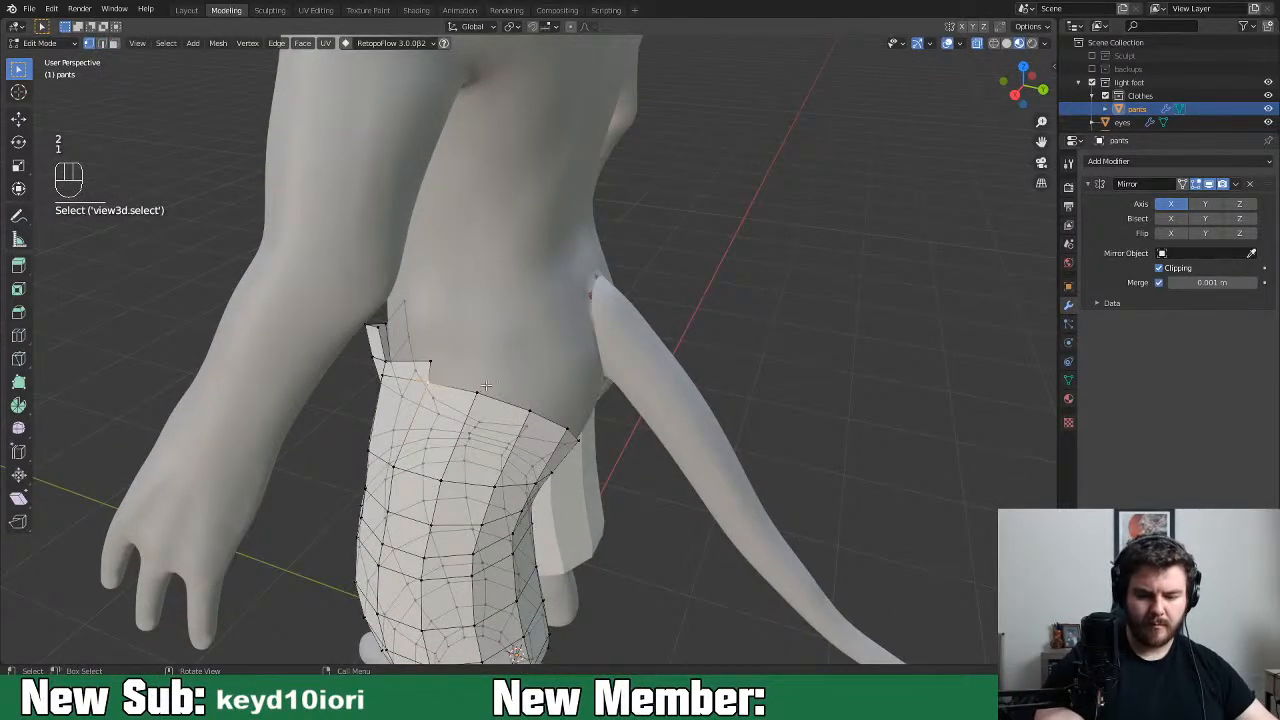
pyautogui.press('f')
pyautogui.click(489, 386)
pyautogui.click(478, 393)
pyautogui.press('f')
pyautogui.click(533, 393)
pyautogui.moveTo(533, 393); pyautogui.dragTo(529, 367, button='middle')
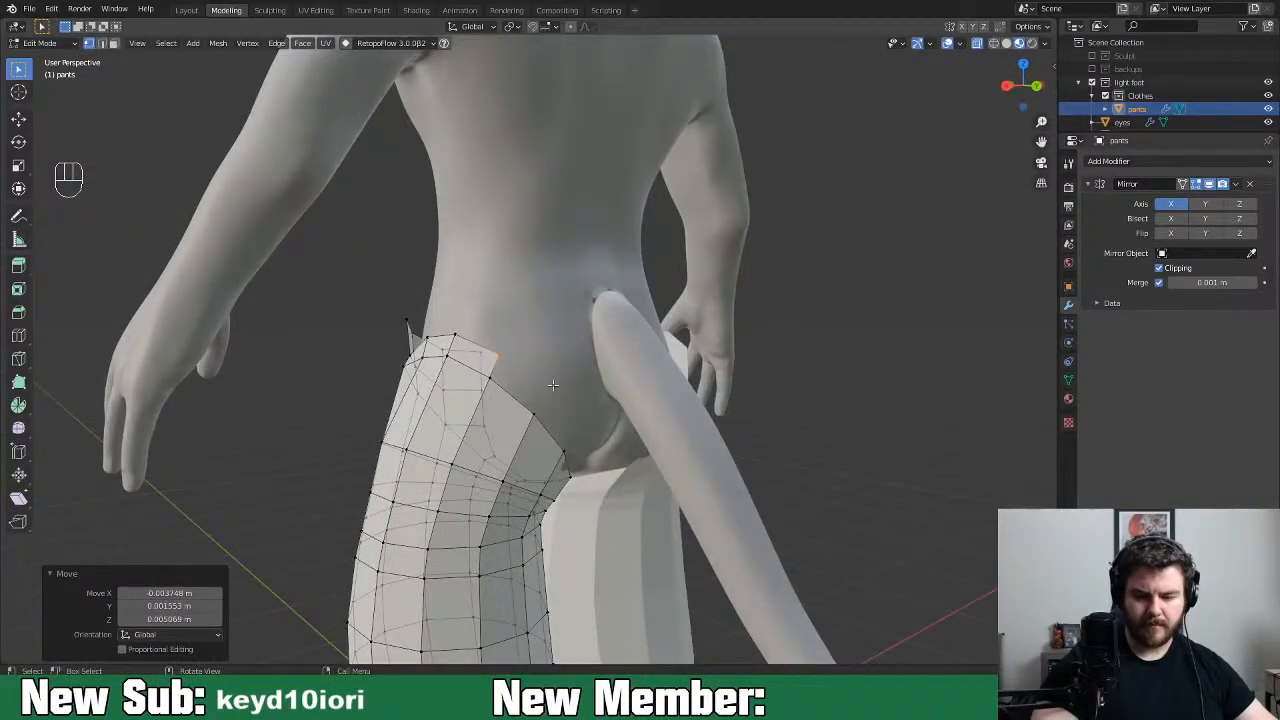
pyautogui.press('f')
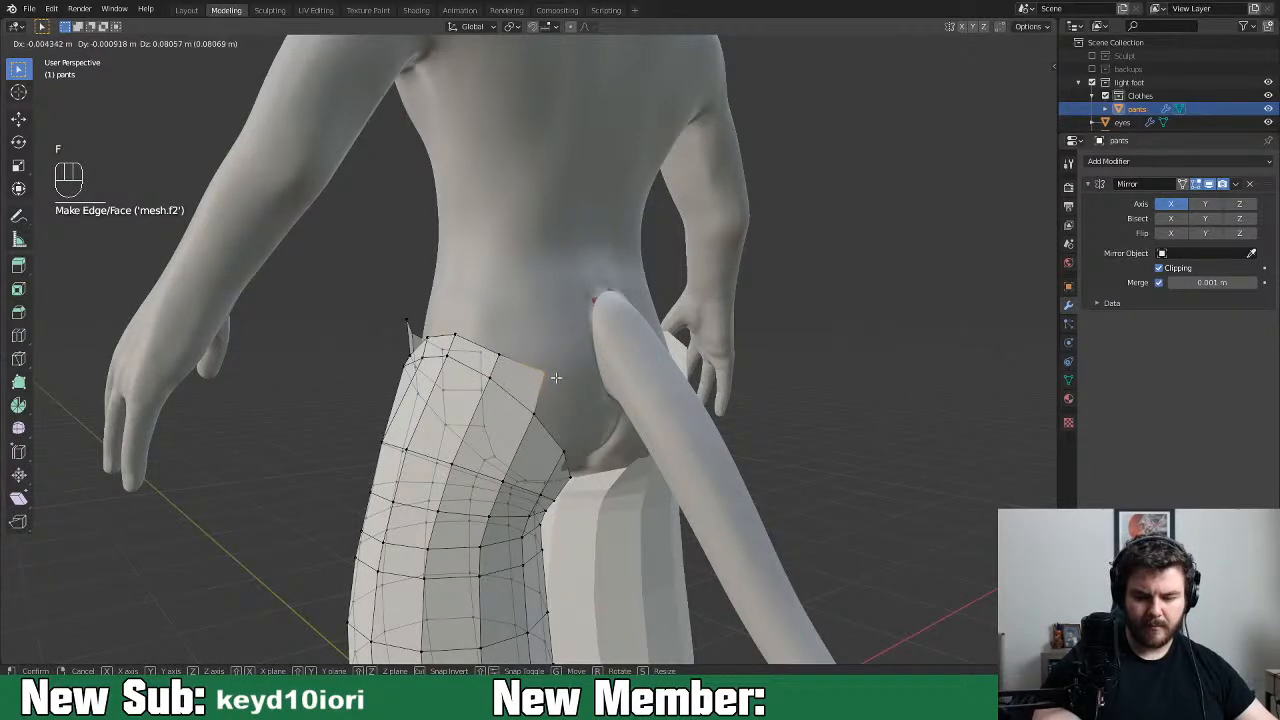
pyautogui.click(553, 370)
# Fill faces from the crotch up to the rear centre below the tail, placing the free vertices on the mirror line
pyautogui.moveTo(553, 370); pyautogui.dragTo(597, 405, button='middle')
pyautogui.press('2')
pyautogui.press('f')
pyautogui.click(617, 402)
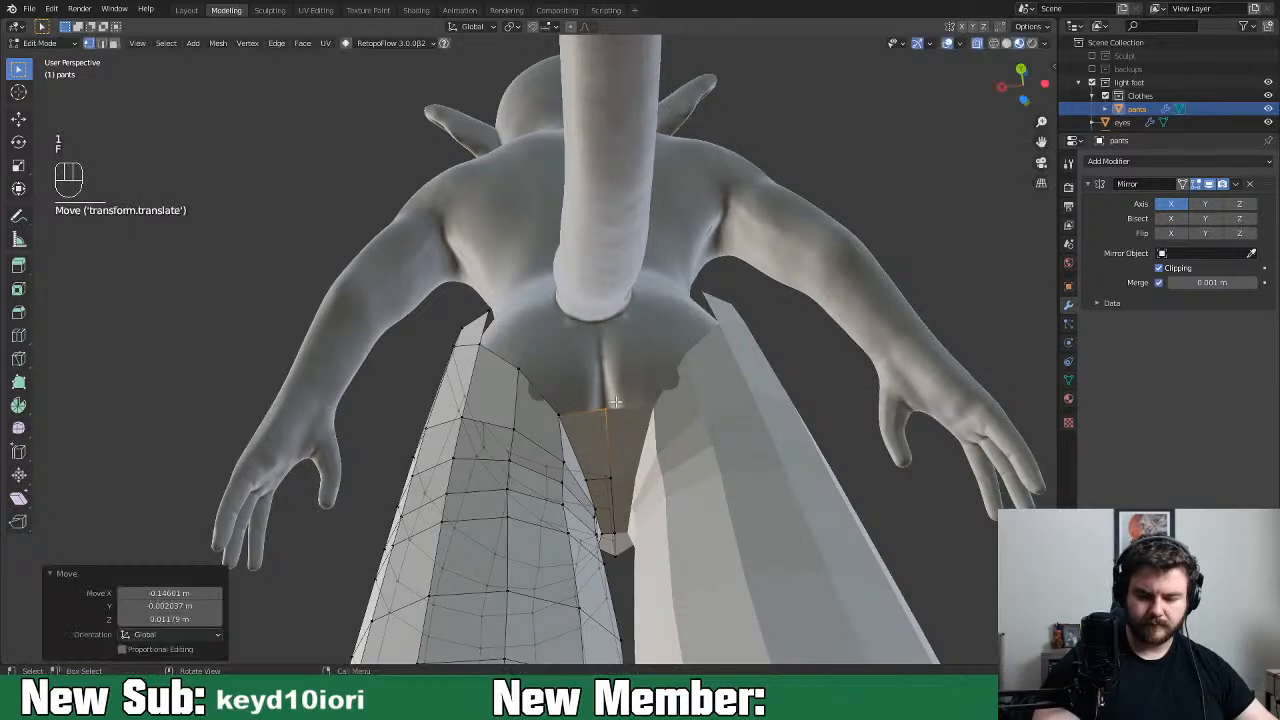
pyautogui.press('f')
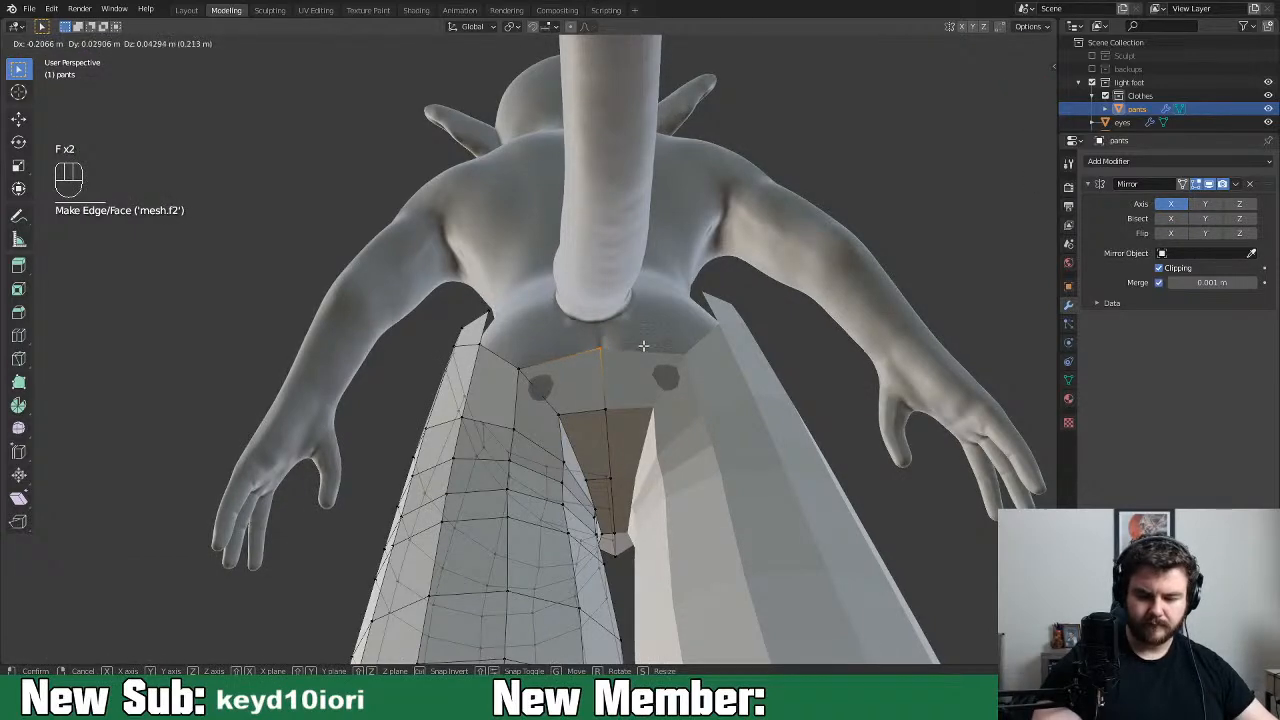
pyautogui.click(643, 345)
# Extrude the upper edge of the rear centre face about 0.185 m along Z and move it back along Y
pyautogui.moveTo(643, 345); pyautogui.dragTo(706, 468, button='middle')
pyautogui.keyDown('shift'); pyautogui.click(557, 434); pyautogui.keyUp('shift')
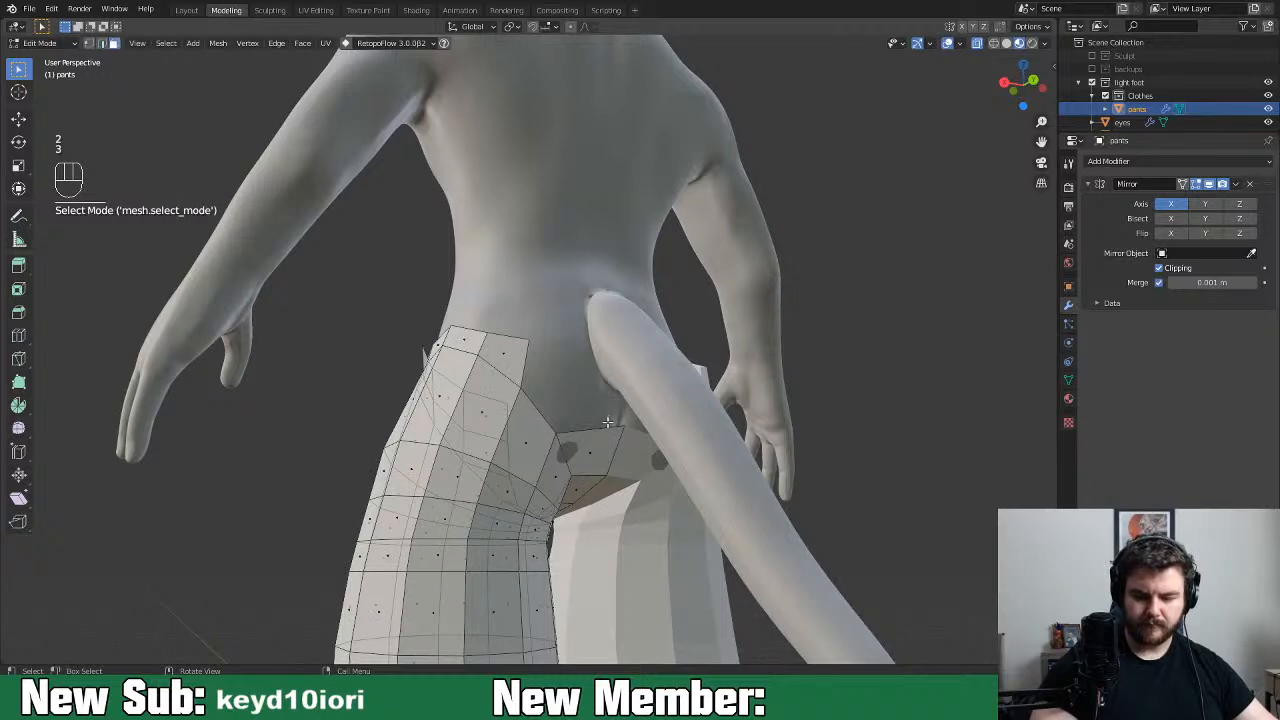
pyautogui.press('e')
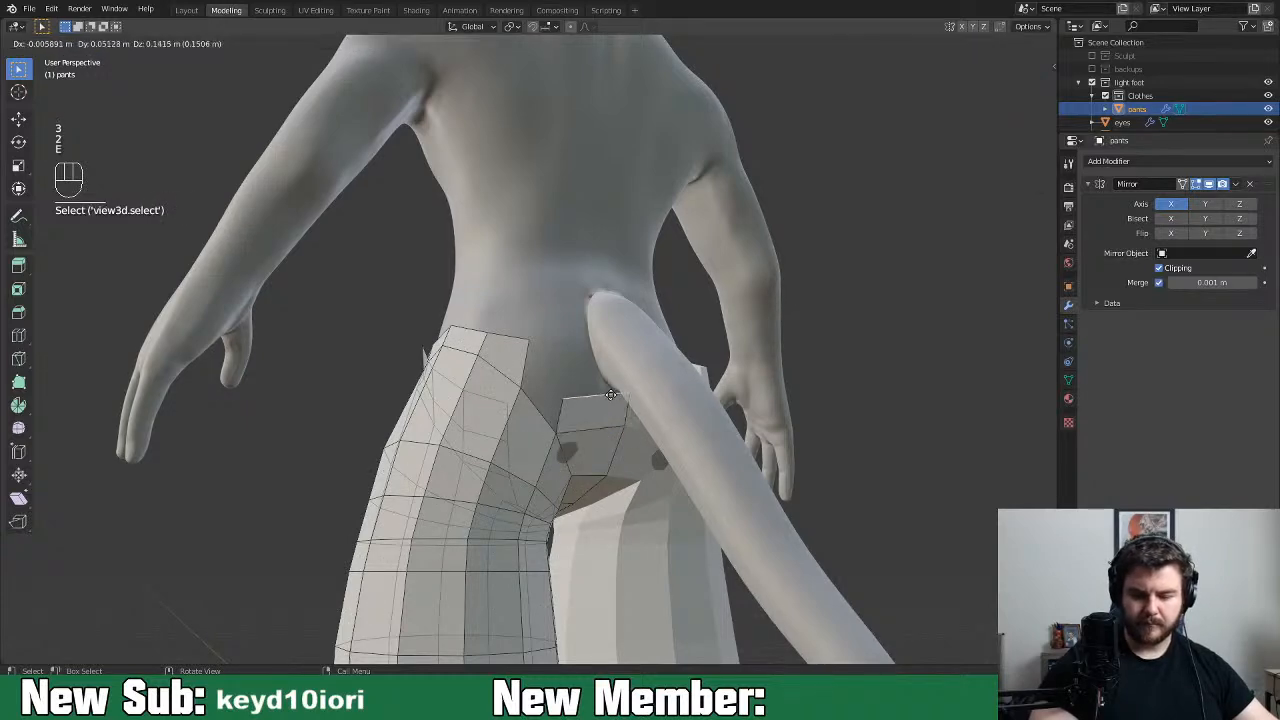
pyautogui.click(606, 391)
pyautogui.moveTo(606, 391); pyautogui.dragTo(676, 440, button='middle')
pyautogui.press('g')
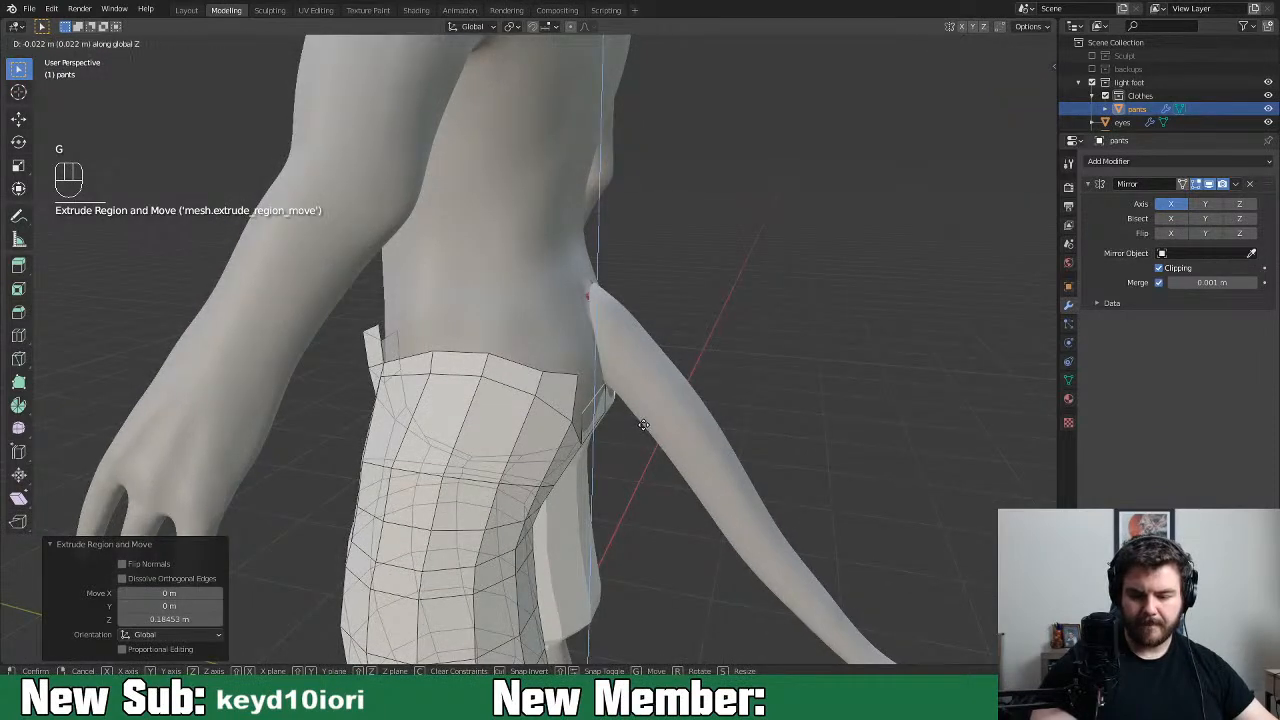
pyautogui.press('x')
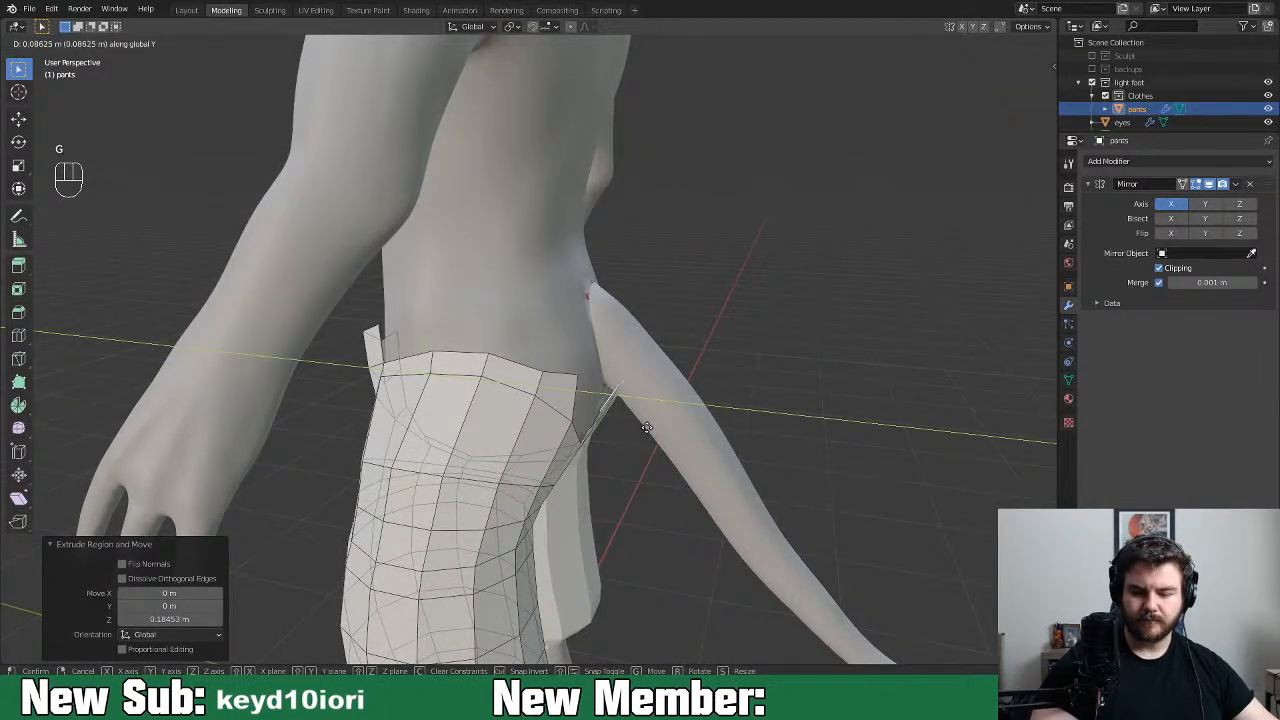
pyautogui.click(640, 427)
# Fill the faces between the rear hip and the raised centre panel, positioning their corner vertices beside the panel
pyautogui.moveTo(640, 427); pyautogui.dragTo(556, 444, button='middle')
pyautogui.click(556, 444)
pyautogui.press('f')
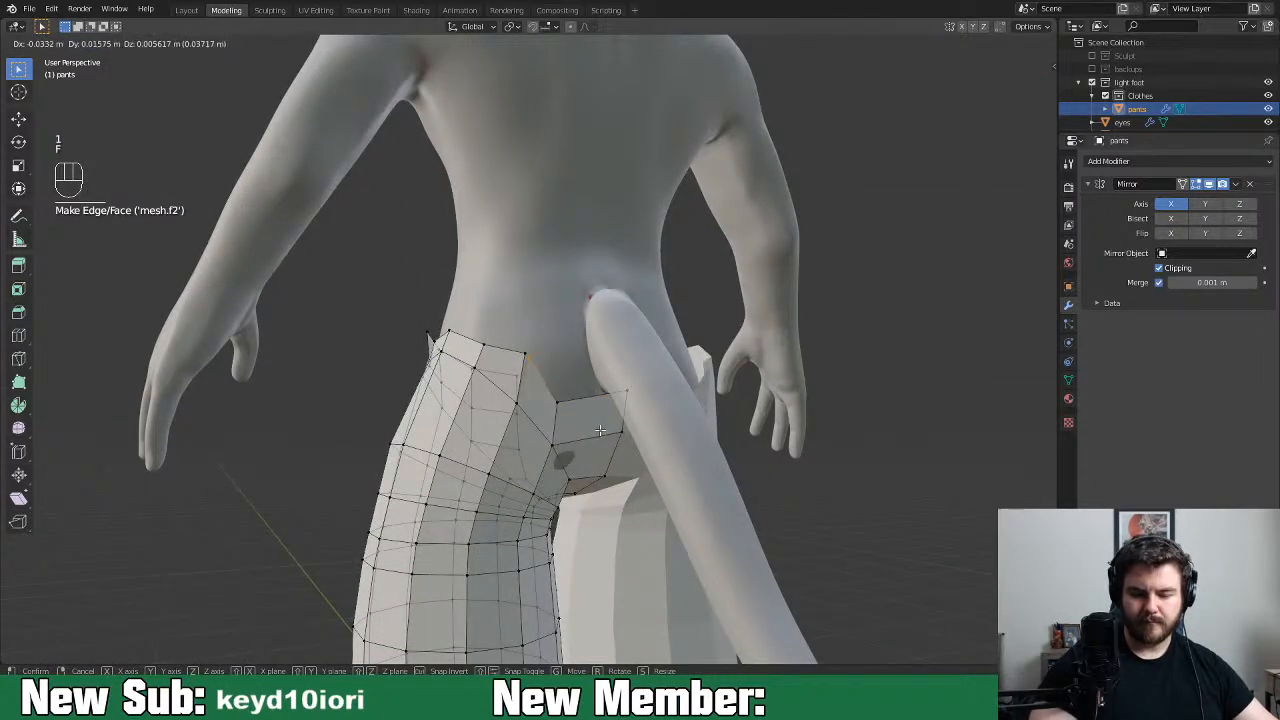
pyautogui.click(614, 461)
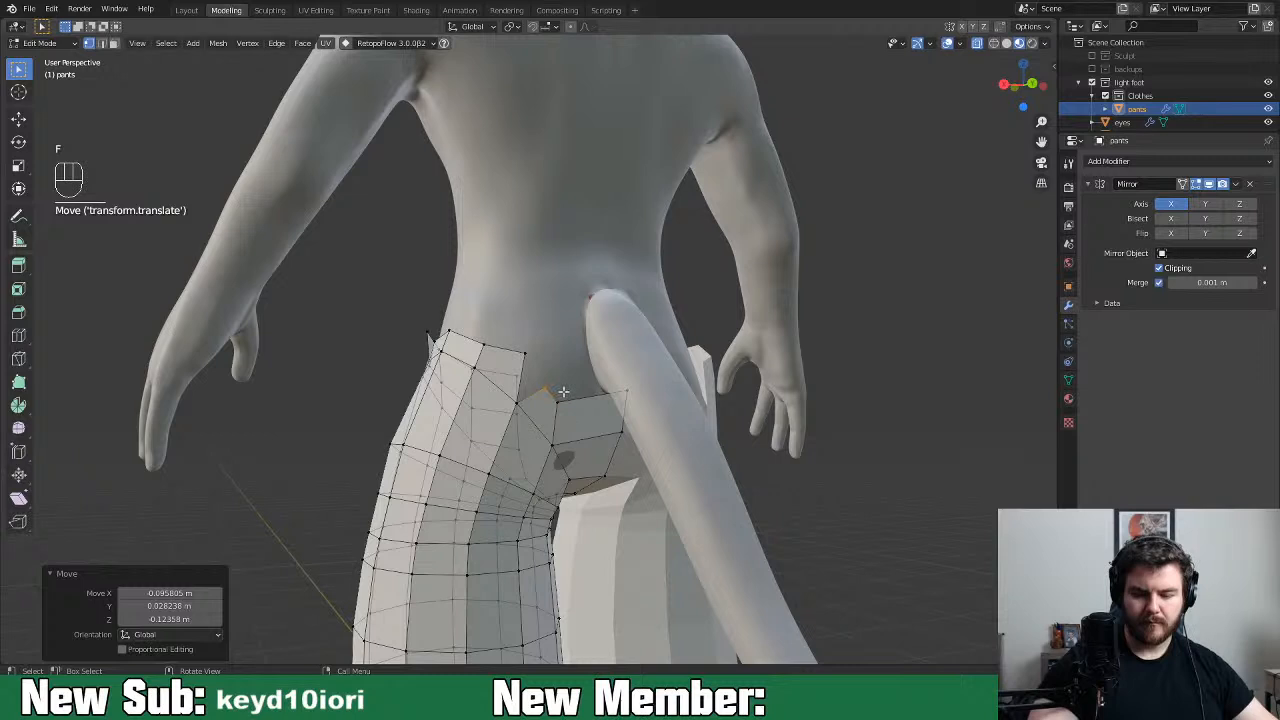
pyautogui.press('f')
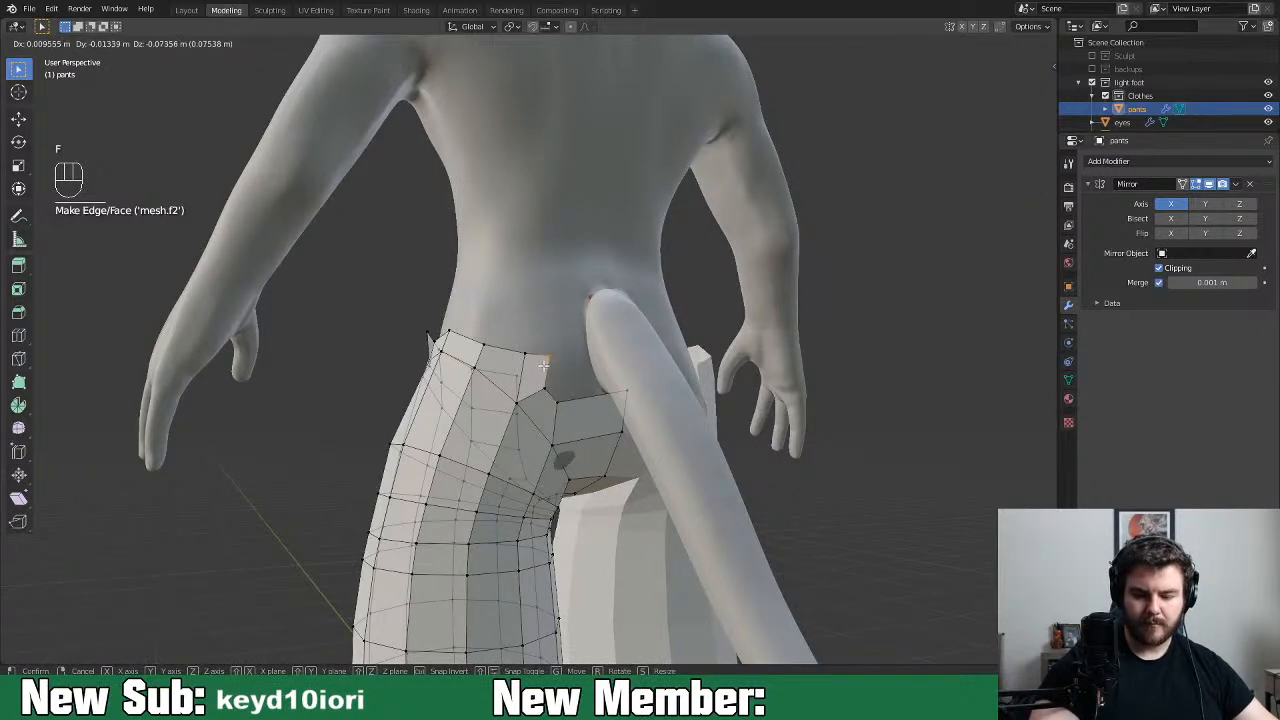
pyautogui.click(543, 366)
pyautogui.click(555, 393)
pyautogui.press('g')
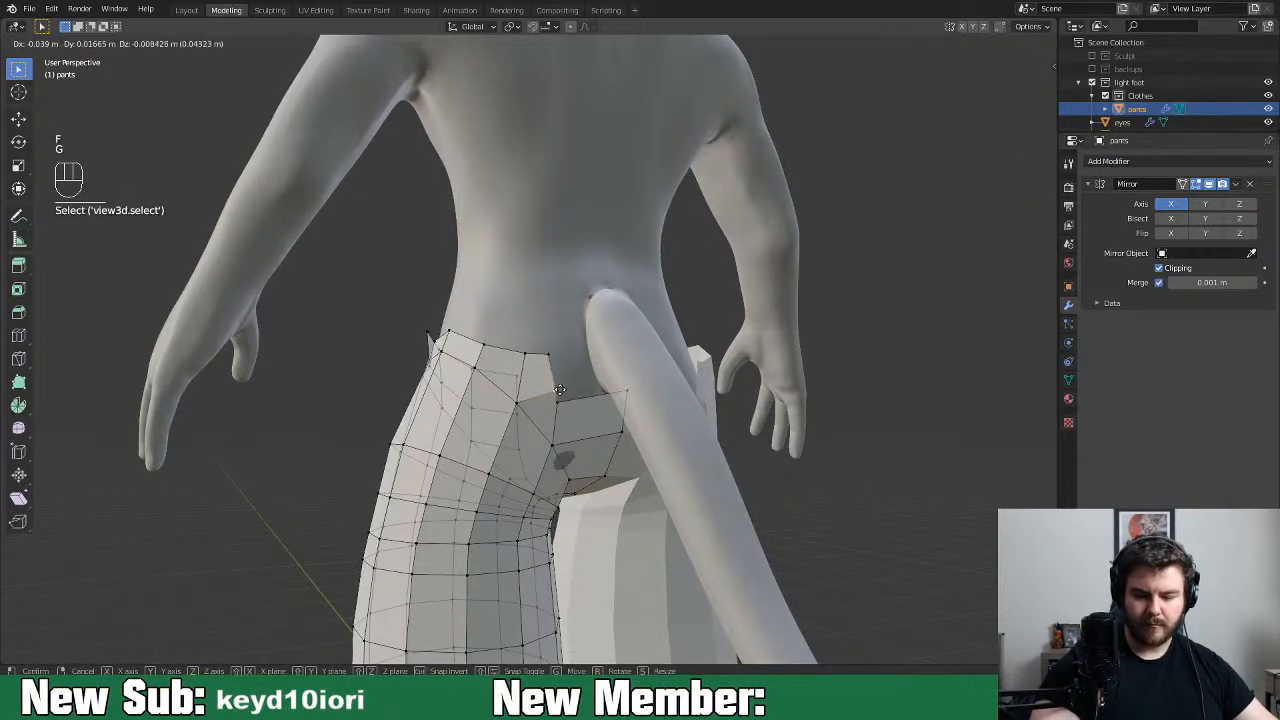
pyautogui.click(555, 389)
# Delete the two faces just added between the rear hip and the raised centre panel
pyautogui.press('2')
pyautogui.moveTo(680, 386); pyautogui.dragTo(598, 381, button='middle')
pyautogui.moveTo(749, 399); pyautogui.dragTo(683, 425, button='middle')
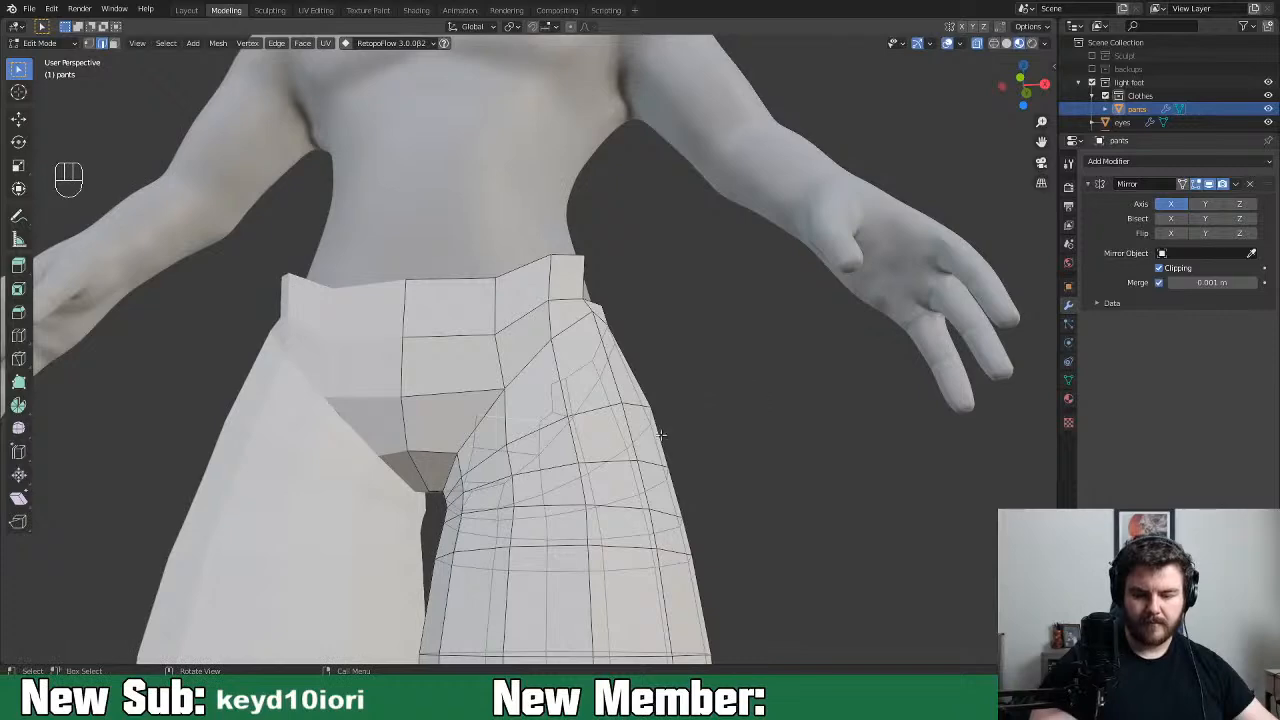
pyautogui.moveTo(600, 457); pyautogui.dragTo(852, 438, button='middle')
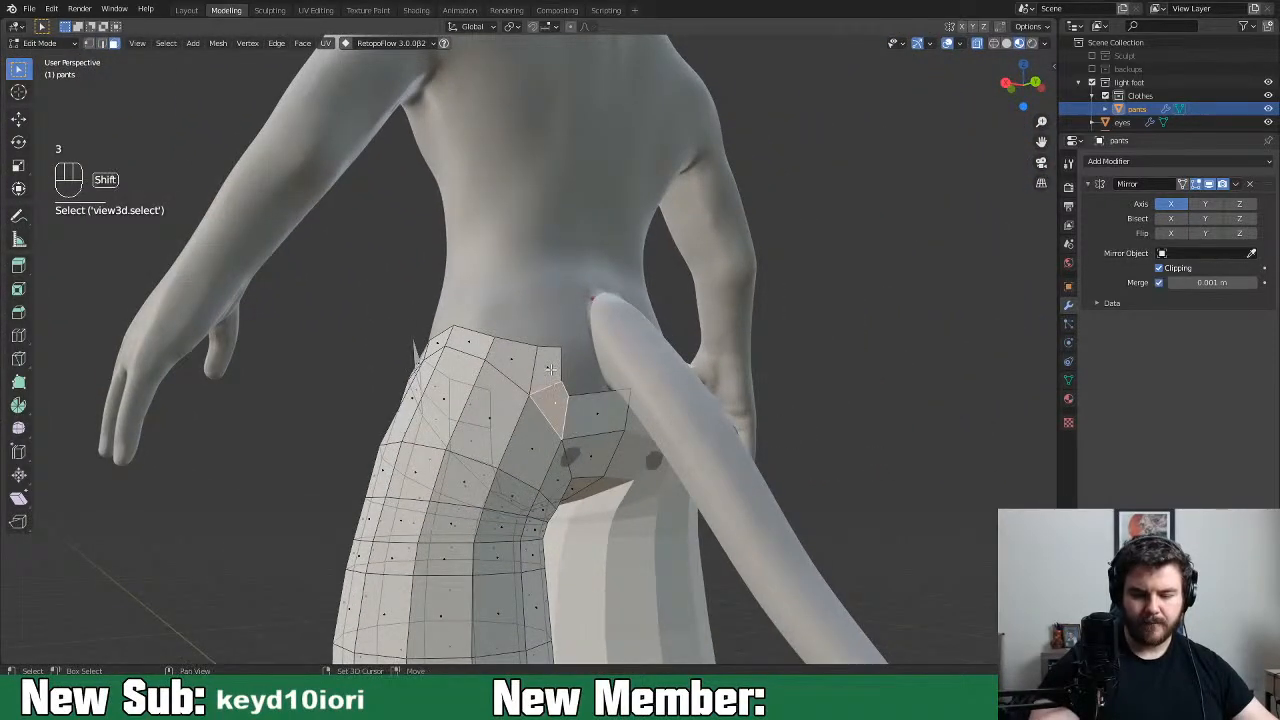
pyautogui.press('x')
pyautogui.click(603, 408)
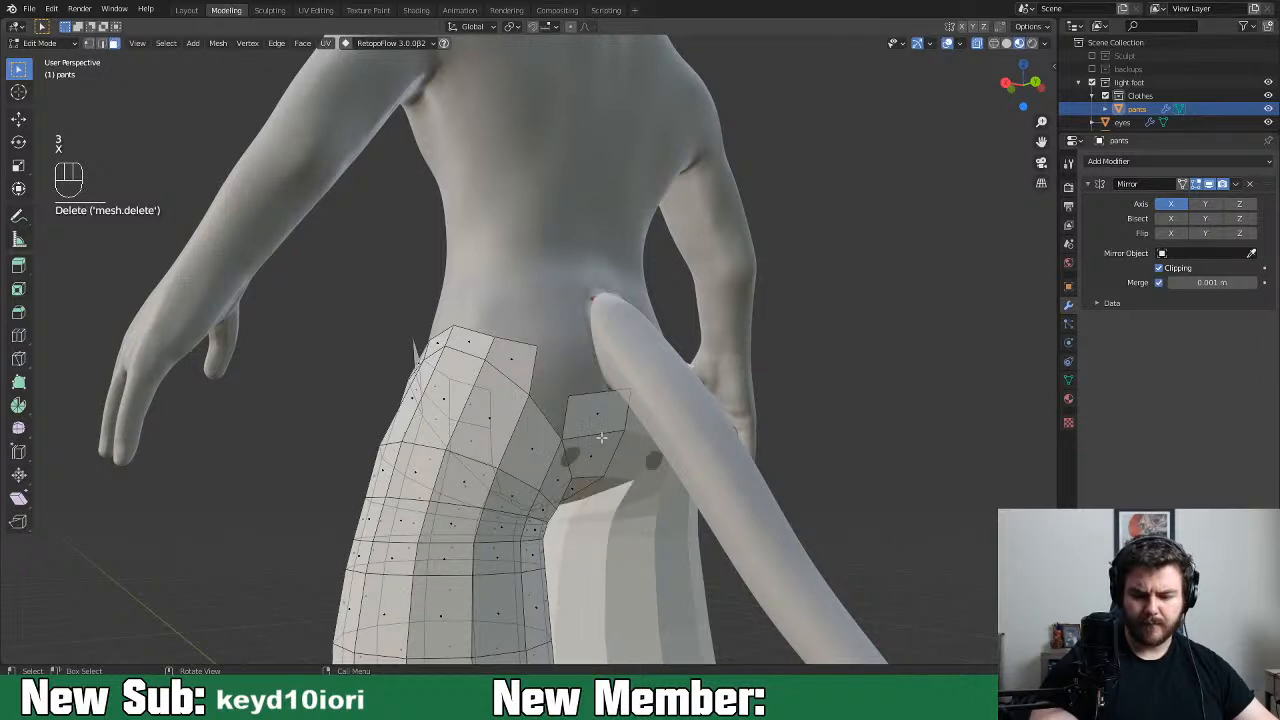
# Move the raised rear panel's upper outer corner toward the hip and merge the selected vertices
pyautogui.press('g')
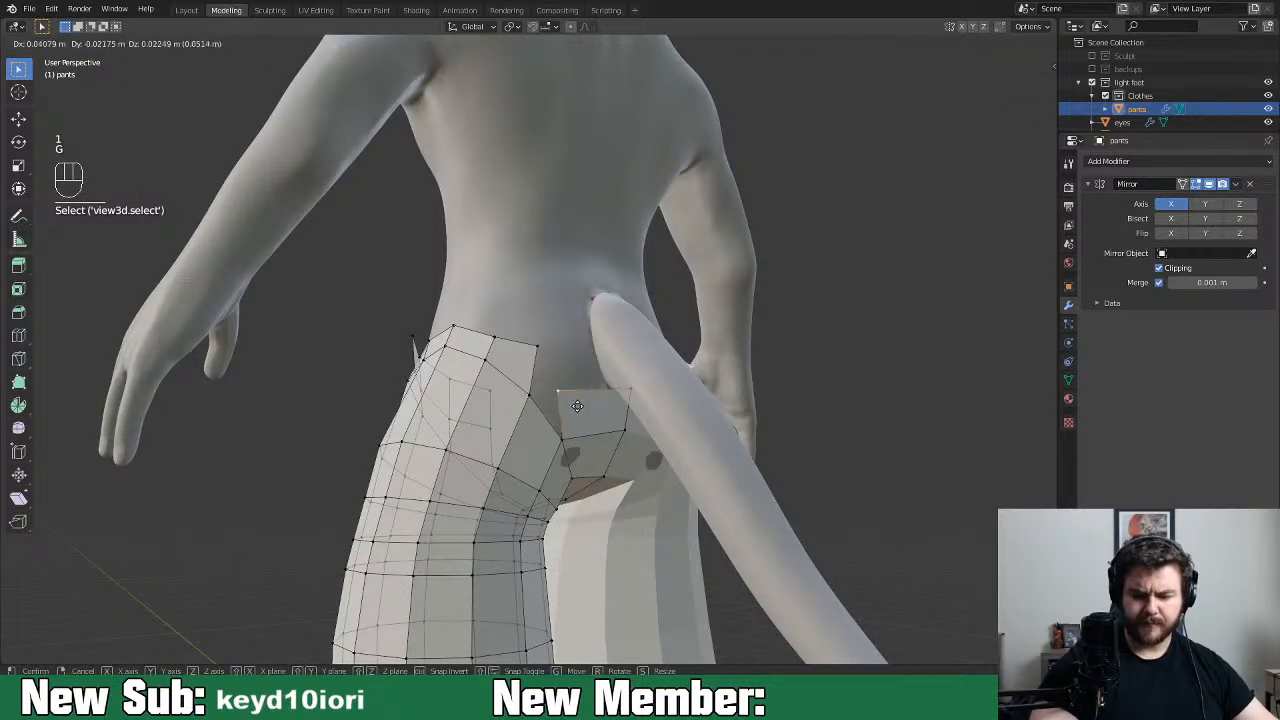
pyautogui.click(556, 408)
pyautogui.click(593, 410)
pyautogui.press('m')
pyautogui.click(584, 418)
# Examine the face flow around the crotch, front panel and thigh from below, the front and the side
pyautogui.moveTo(686, 386); pyautogui.dragTo(737, 349, button='middle')
pyautogui.moveTo(522, 403); pyautogui.dragTo(623, 454, button='middle')
pyautogui.moveTo(572, 381); pyautogui.dragTo(521, 418, button='middle')
pyautogui.press('3')
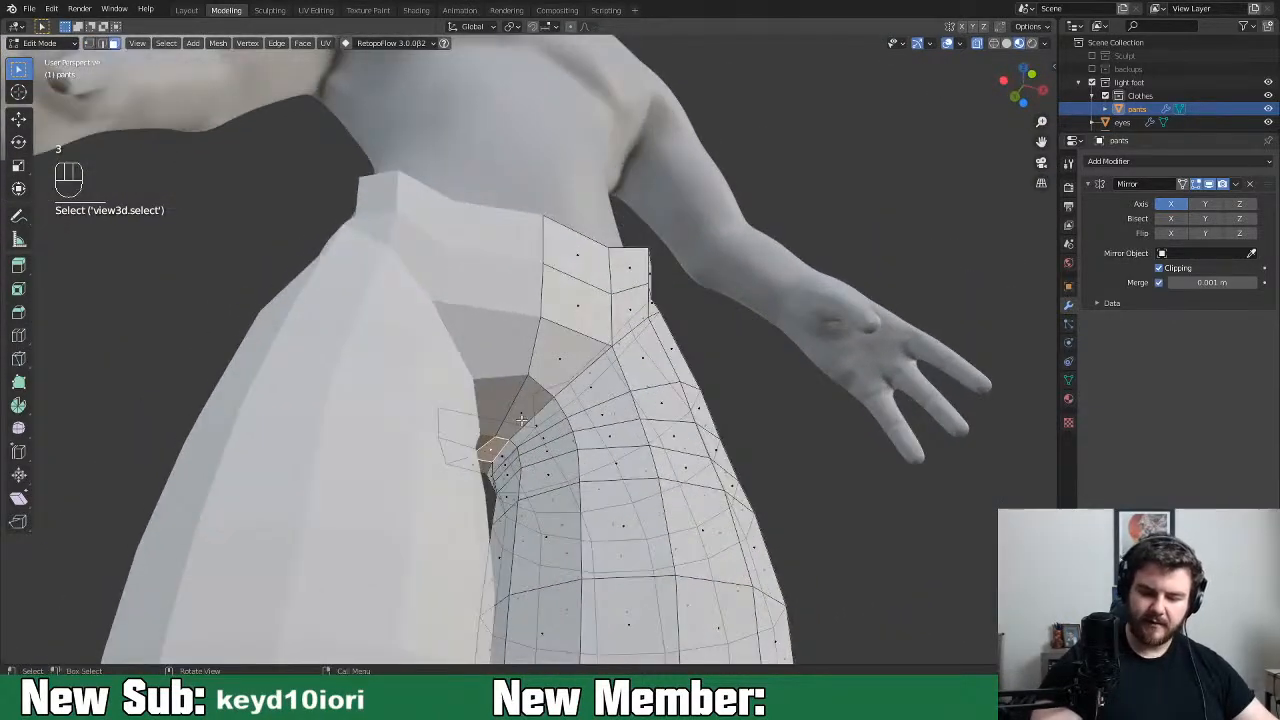
pyautogui.moveTo(653, 318); pyautogui.dragTo(614, 355, button='middle')
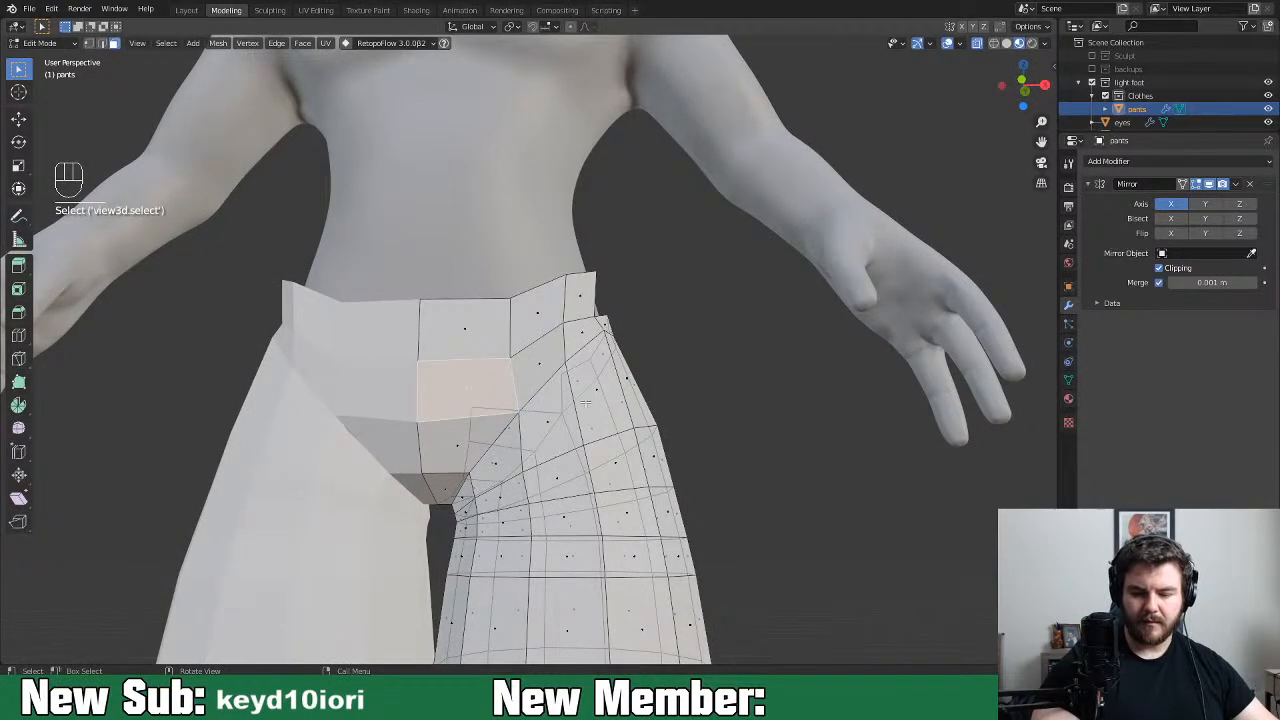
pyautogui.moveTo(585, 402); pyautogui.dragTo(618, 388, button='middle')
pyautogui.moveTo(631, 443); pyautogui.dragTo(566, 432, button='middle')
pyautogui.click(626, 468)
pyautogui.click(575, 430)
pyautogui.click(530, 388)
# Delete the extruded upper face of the rear centre panel
pyautogui.moveTo(589, 388); pyautogui.dragTo(726, 461, button='middle')
pyautogui.click(571, 410)
pyautogui.moveTo(571, 410); pyautogui.dragTo(600, 425, button='middle')
pyautogui.press('x')
pyautogui.click(600, 426)
# Fill a face from the open rear hip edge toward the centre, placing its upper corner above the rear panel's outer vertex
pyautogui.press('1')
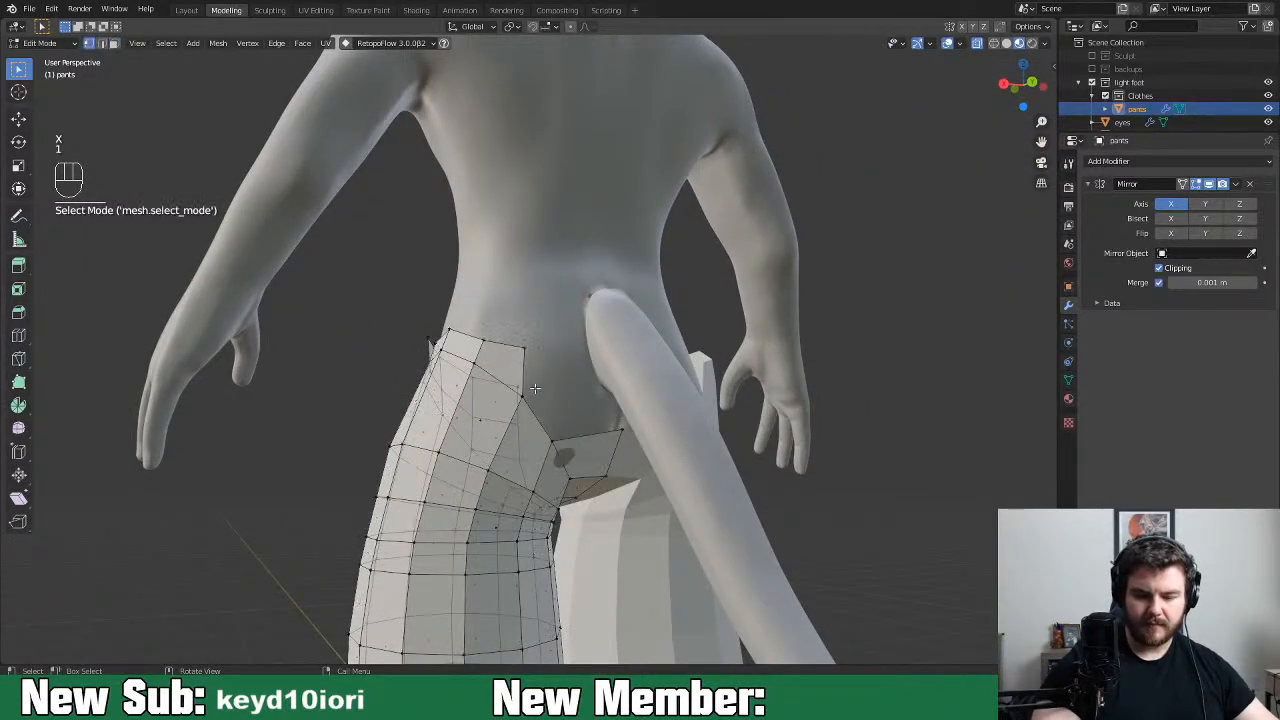
pyautogui.press('1')
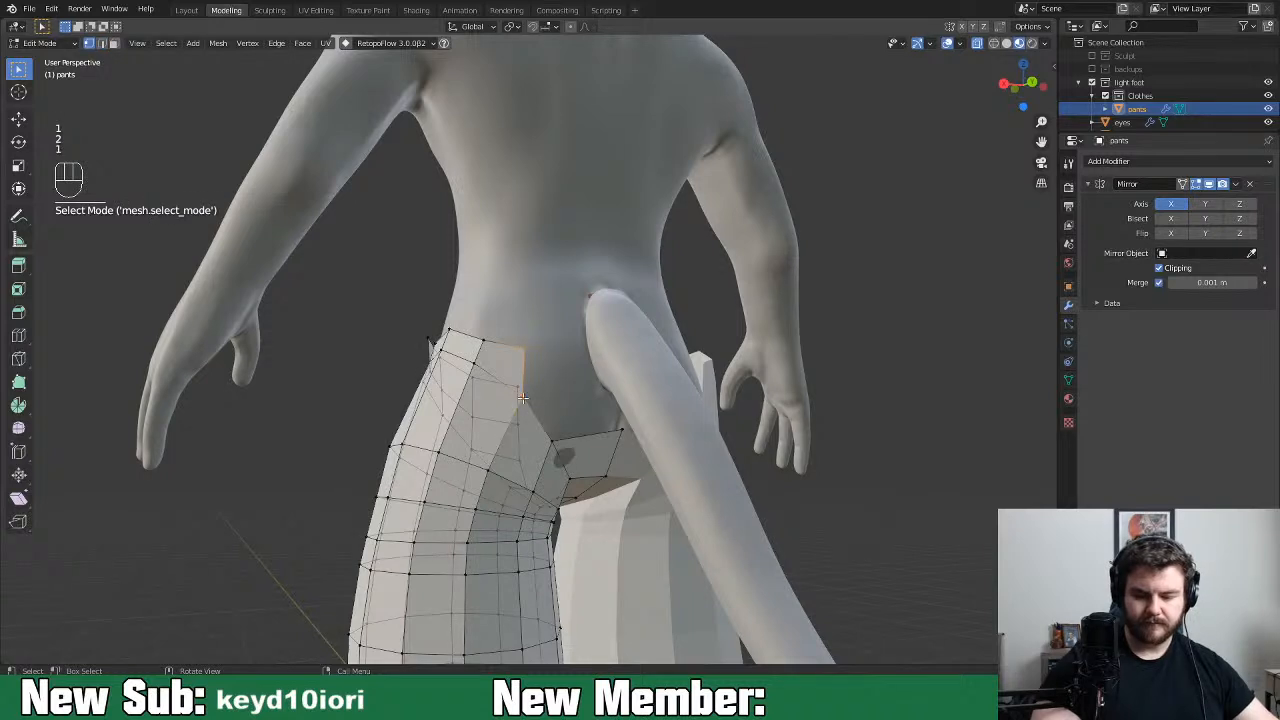
pyautogui.press('f')
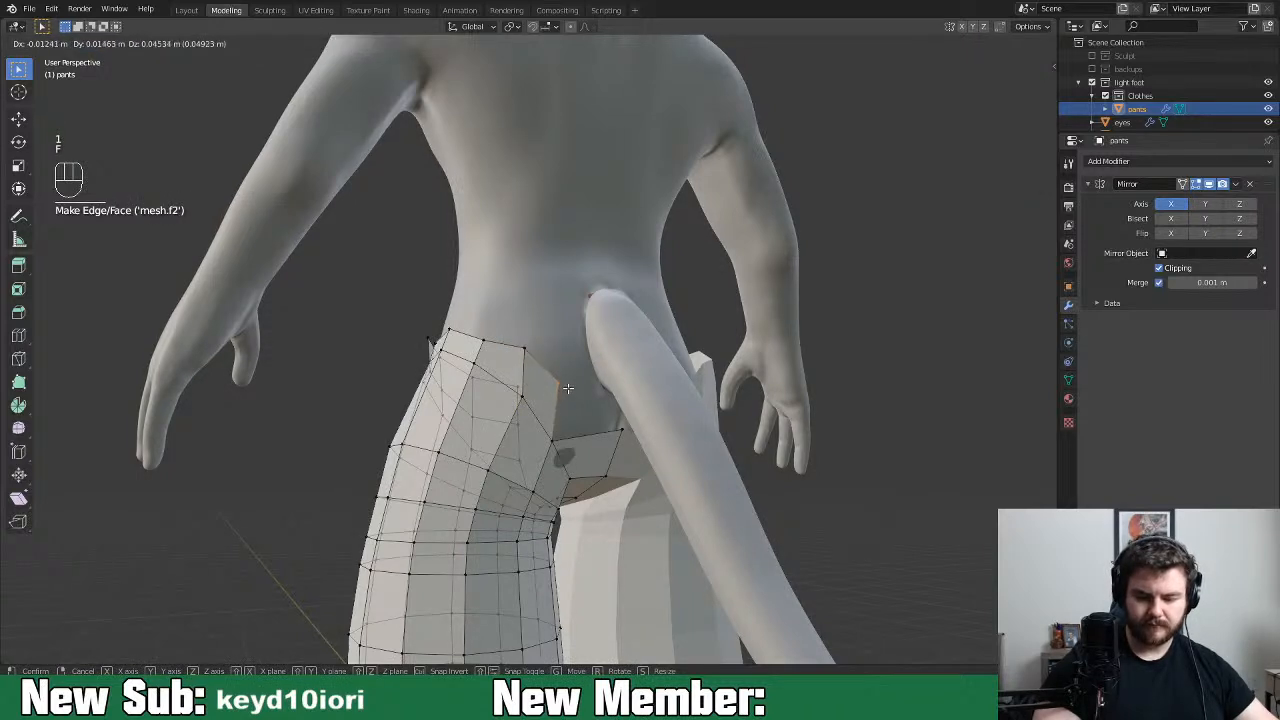
pyautogui.click(564, 383)
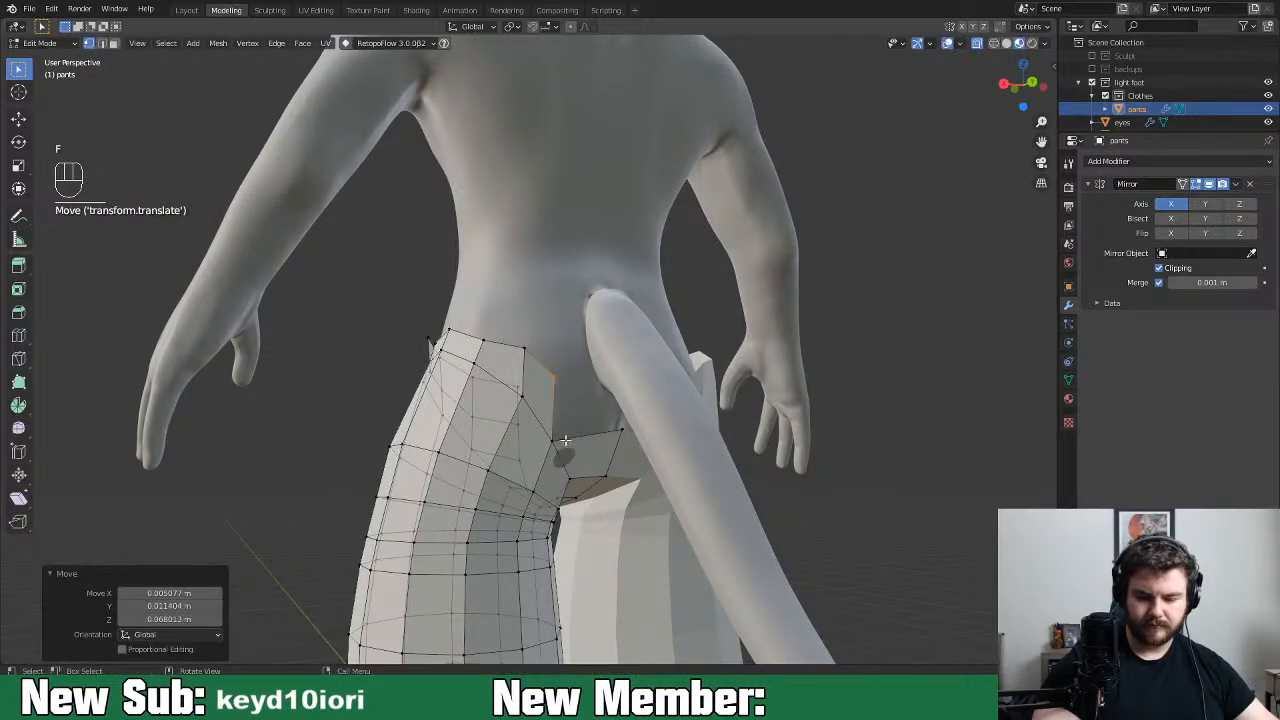
# Fill the face above the rear centre panel and move its free vertex about -0.22 m along X to the mirror line
pyautogui.click(569, 438)
pyautogui.press('f')
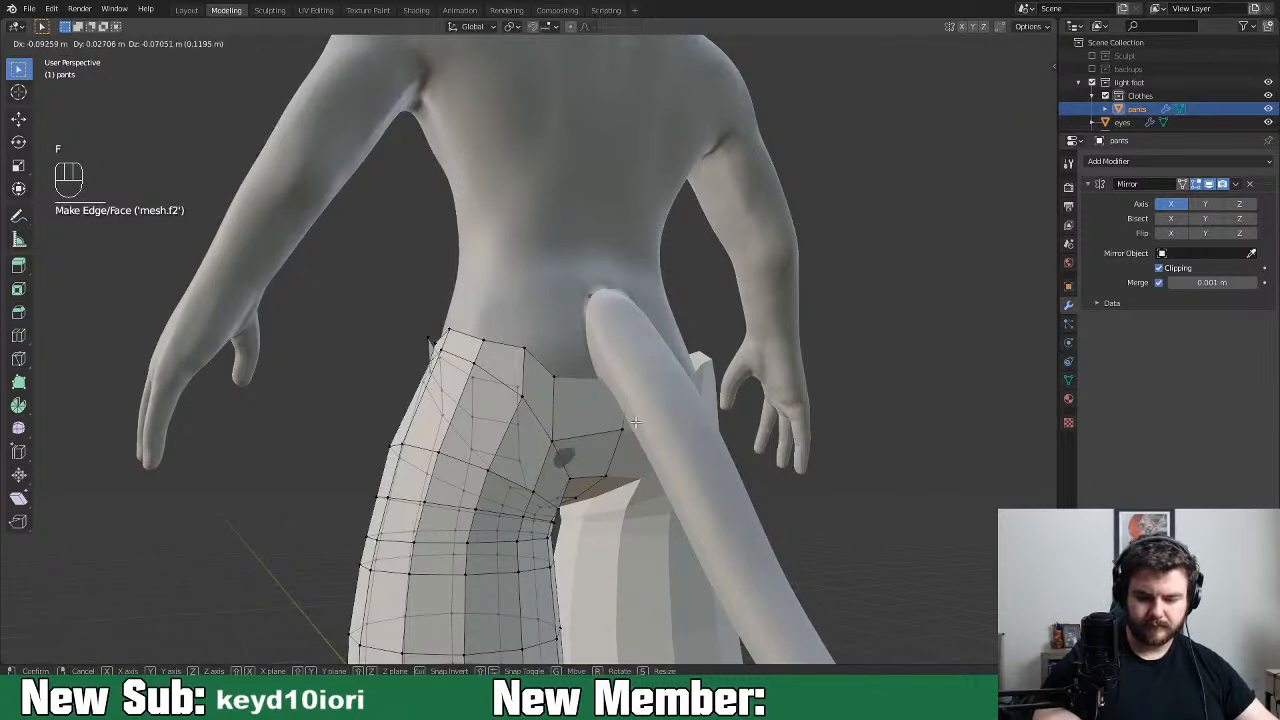
pyautogui.click(634, 423)
pyautogui.moveTo(634, 423)
pyautogui.mouseDown(button='middle')
pyautogui.moveTo(751, 431)
pyautogui.moveTo(659, 420)
pyautogui.mouseUp(button='middle')
pyautogui.press('x')
pyautogui.click(706, 418)
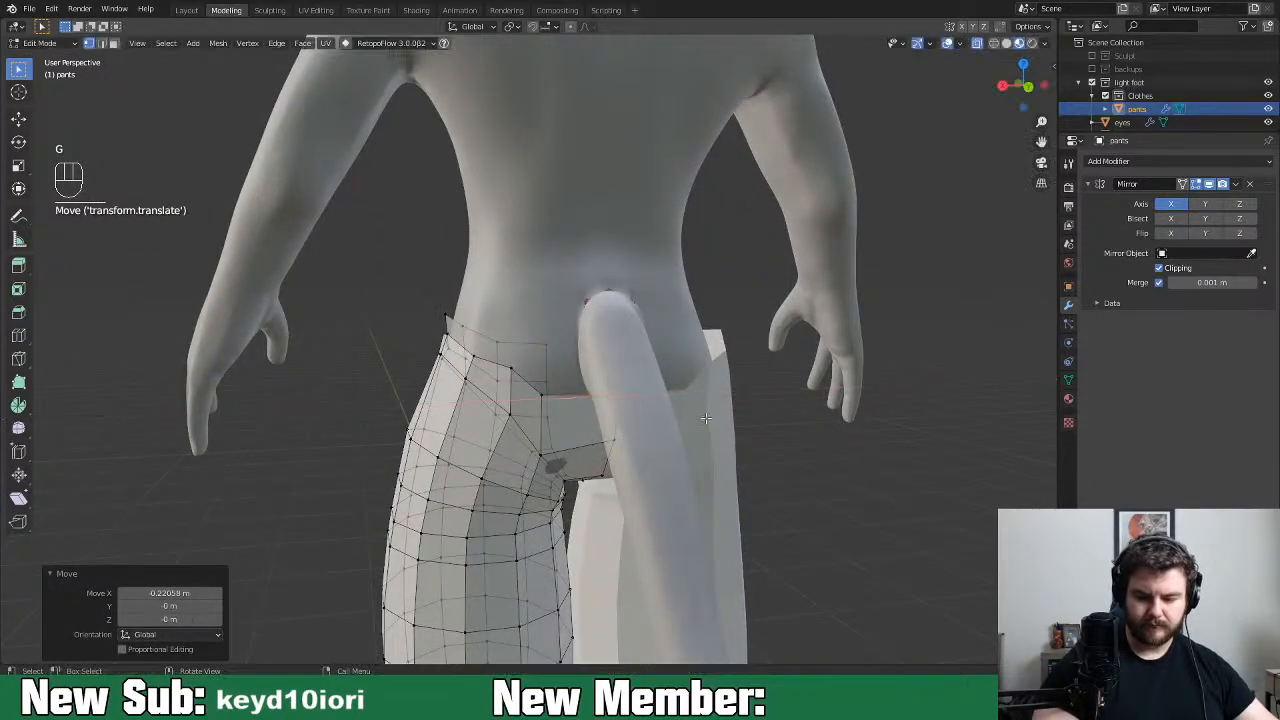
# Delete the top row of faces running from the front centre panel around the hip
pyautogui.click(582, 398)
pyautogui.keyDown('alt'); pyautogui.click(588, 400); pyautogui.keyUp('alt')
pyautogui.moveTo(597, 398); pyautogui.dragTo(868, 398, button='middle')
pyautogui.press('3')
pyautogui.click(560, 351)
pyautogui.keyDown('ctrl'); pyautogui.click(470, 390); pyautogui.keyUp('ctrl')
pyautogui.press('x')
pyautogui.click(574, 395)
# Select the open top edge loop of the pants and flatten it by scaling to 0 along Z
pyautogui.press('2')
pyautogui.keyDown('alt'); pyautogui.click(509, 405); pyautogui.keyUp('alt')
pyautogui.moveTo(709, 371); pyautogui.dragTo(714, 400, button='middle')
pyautogui.press('s')
pyautogui.press('z')
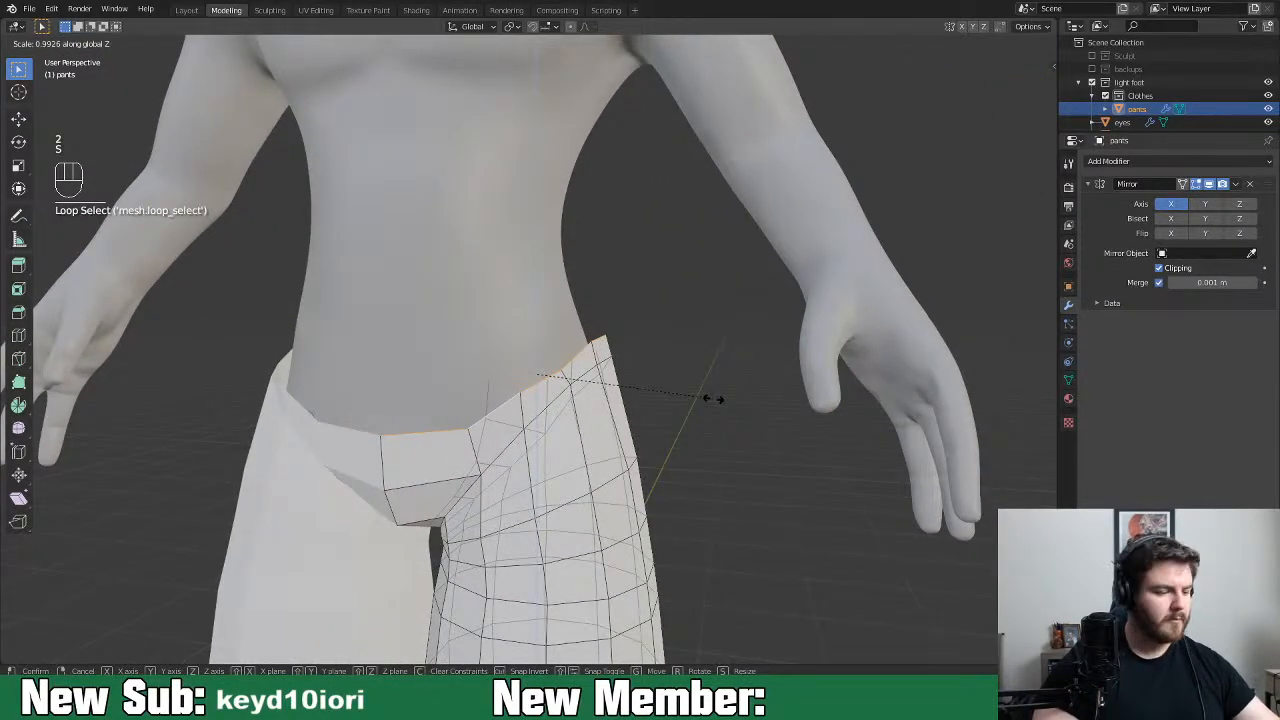
pyautogui.press('0')
pyautogui.click(711, 399)
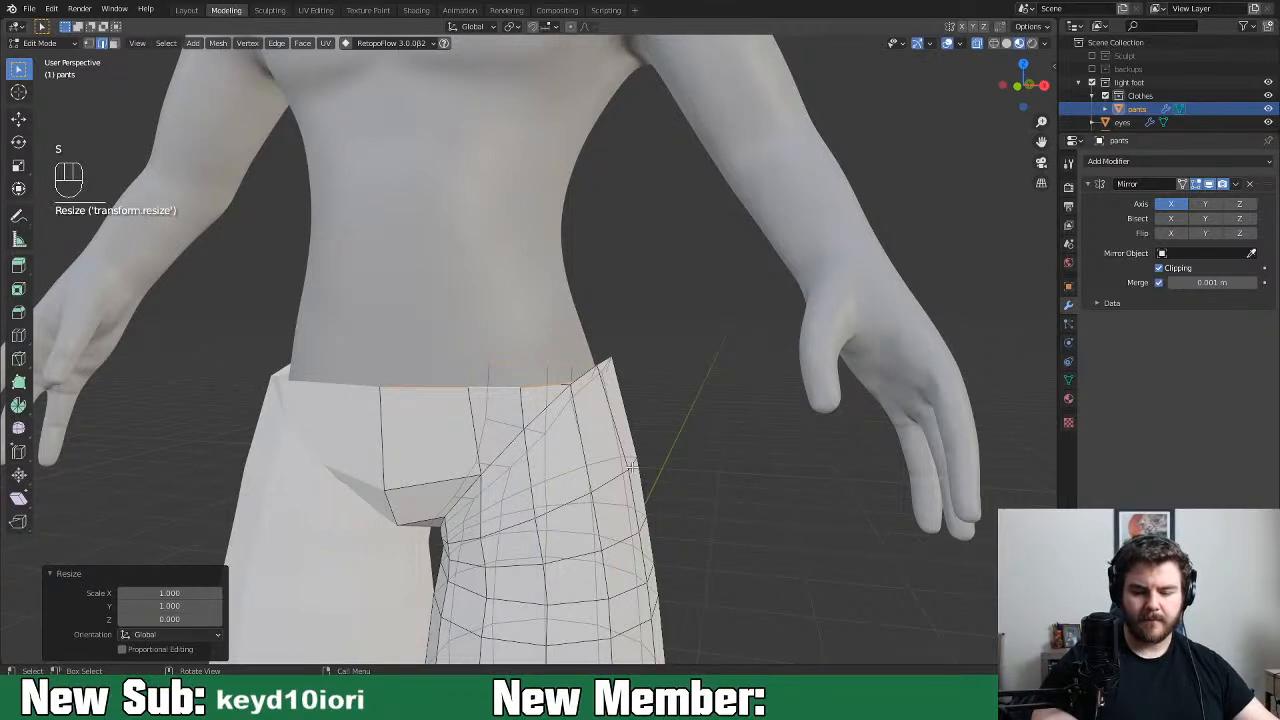
# Move the flattened waist loop along Z and scale it to about 0.919 to fit around the hips
pyautogui.press('g')
pyautogui.press('z')
pyautogui.click(637, 431)
pyautogui.moveTo(637, 431); pyautogui.dragTo(575, 392, button='middle')
pyautogui.press('s')
pyautogui.click(703, 420)
# Add a centred loop cut around the upper row of faces below the waist and scale the new loop
pyautogui.hotkey('ctrl', 'r')
pyautogui.click(571, 385)
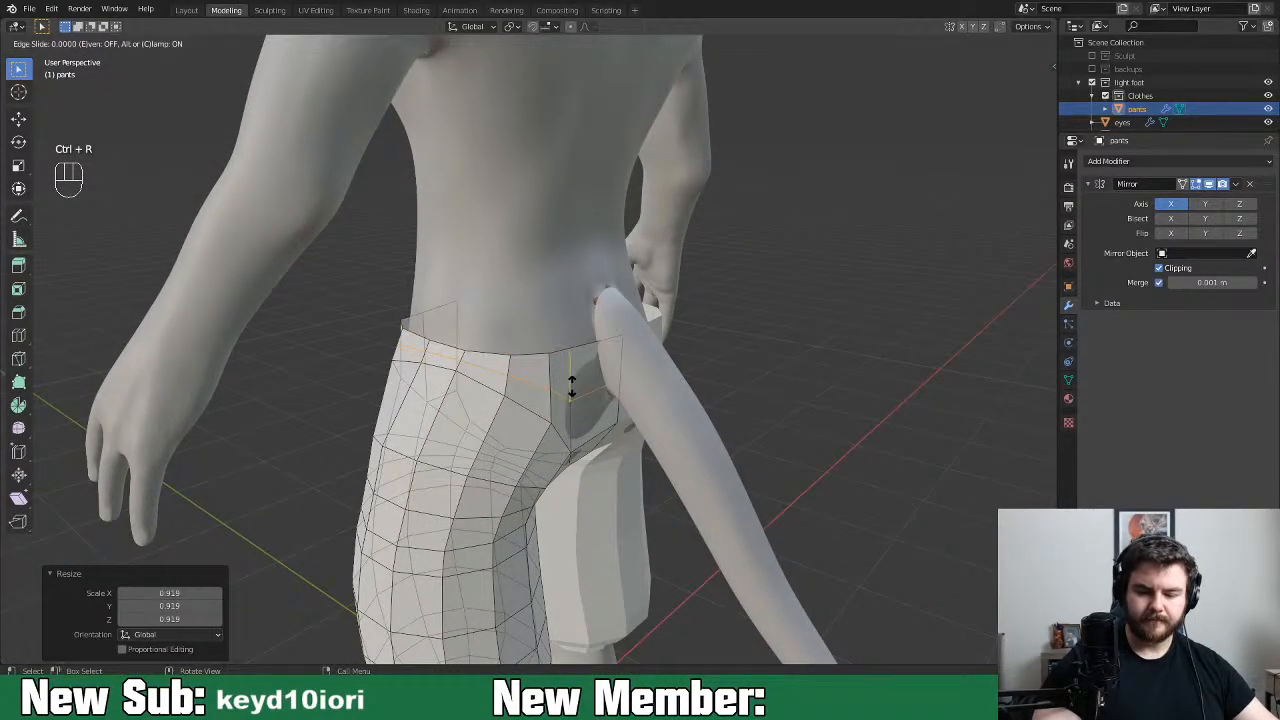
pyautogui.click(571, 385)
pyautogui.press('s')
pyautogui.click(630, 415)
# Move a vertex upward near the front of the hip below the waist edge
pyautogui.moveTo(630, 415); pyautogui.dragTo(674, 443, button='middle')
pyautogui.press('1')
pyautogui.click(380, 423)
pyautogui.moveTo(396, 412); pyautogui.dragTo(378, 421, button='middle')
pyautogui.press('g')
pyautogui.click(381, 399)
pyautogui.press('3')
pyautogui.press('2')
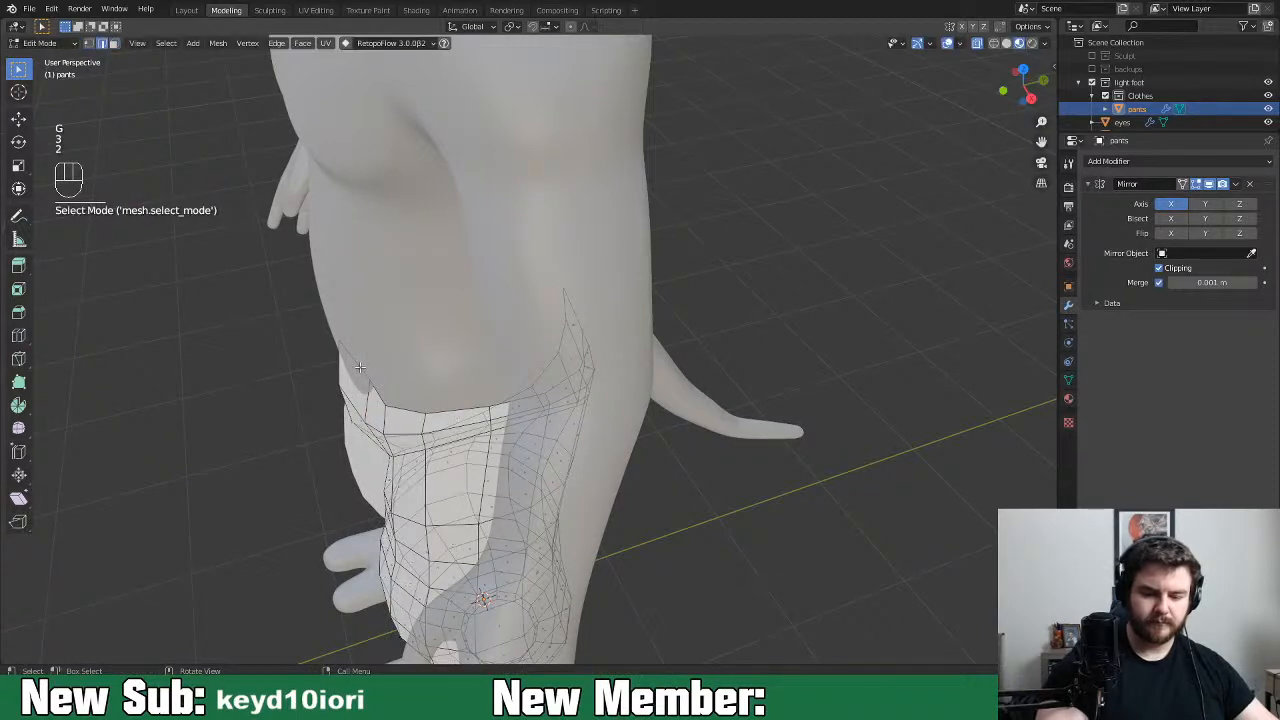
# Reposition edges at the front of the pants' waist to even out the waistline
pyautogui.press('g')
pyautogui.click(372, 378)
pyautogui.moveTo(430, 385); pyautogui.dragTo(501, 400, button='middle')
pyautogui.click(503, 401)
pyautogui.press('g')
pyautogui.press('g')
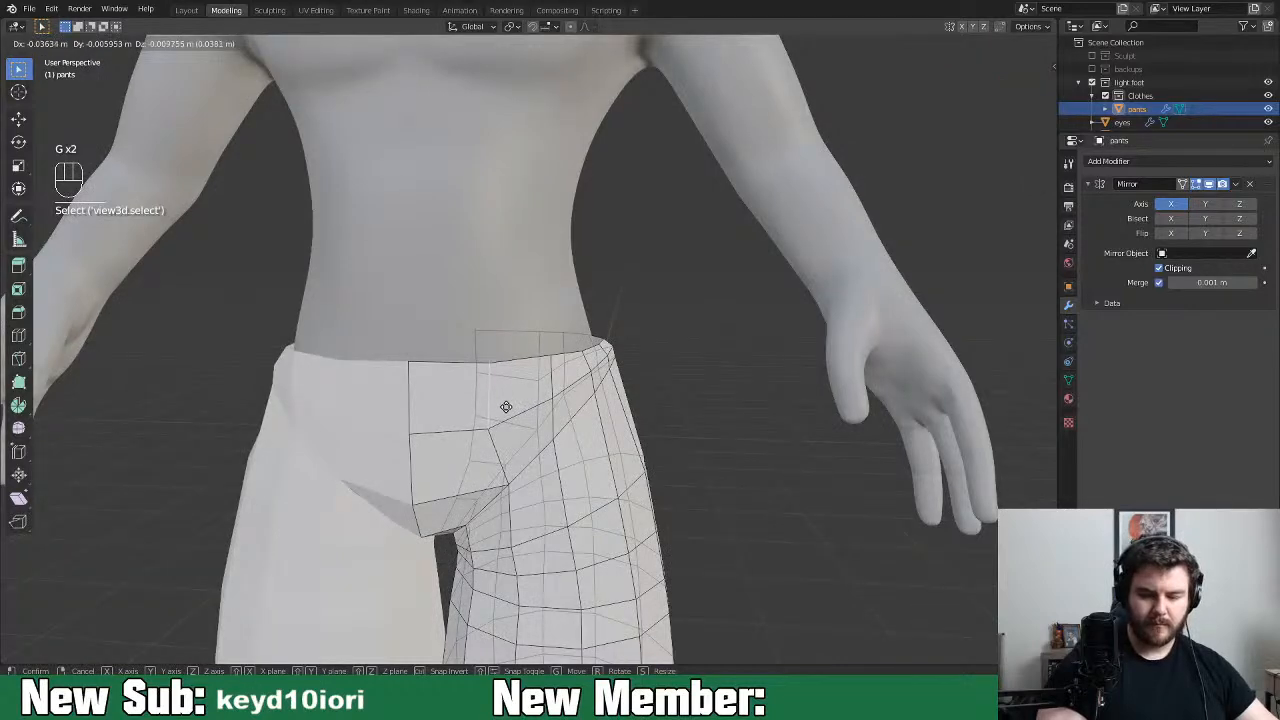
pyautogui.click(490, 411)
# Select the pants' waist edge loop and scale it to fit around the hips
pyautogui.moveTo(648, 404); pyautogui.dragTo(551, 450, button='middle')
pyautogui.keyDown('alt'); pyautogui.click(480, 391); pyautogui.keyUp('alt')
pyautogui.moveTo(480, 391); pyautogui.dragTo(594, 362, button='middle')
pyautogui.press('s')
pyautogui.click(638, 409)
# Move one waist edge about 0.034 m along Y and another about 0.028 m along X
pyautogui.click(585, 378)
pyautogui.press('g')
pyautogui.press('y')
pyautogui.click(600, 356)
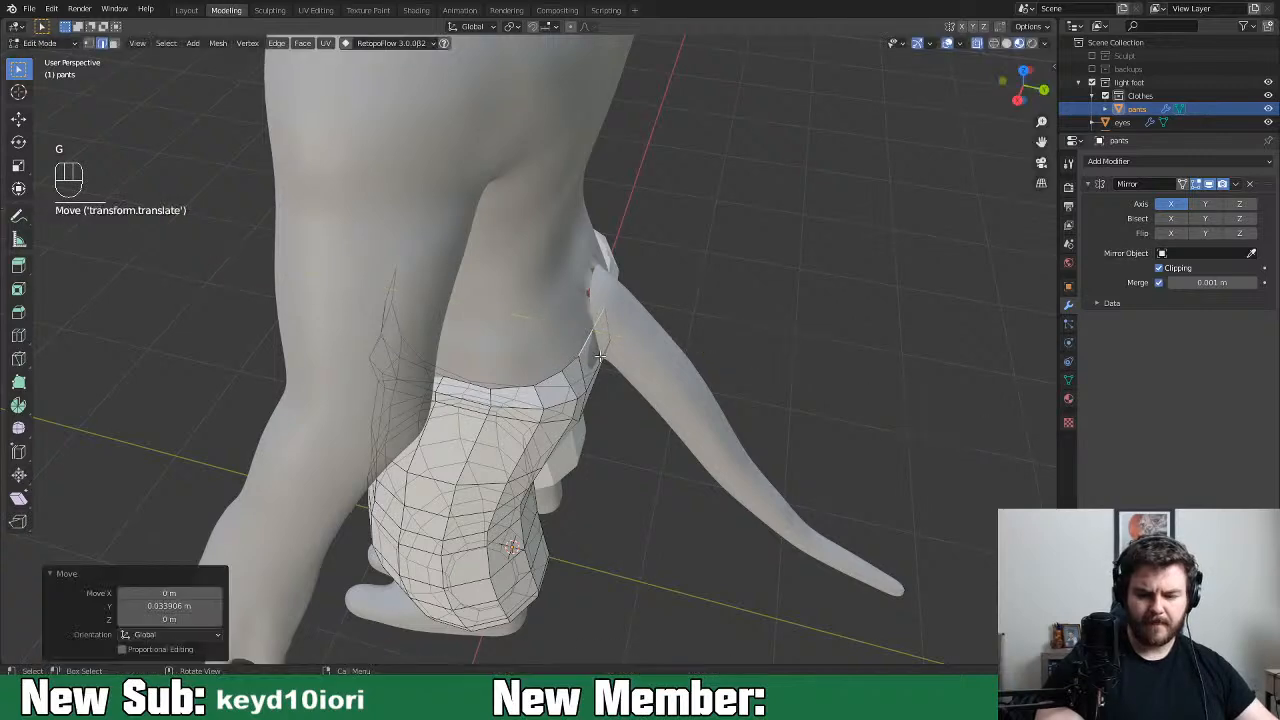
pyautogui.moveTo(555, 390); pyautogui.dragTo(482, 317, button='middle')
pyautogui.click(482, 317)
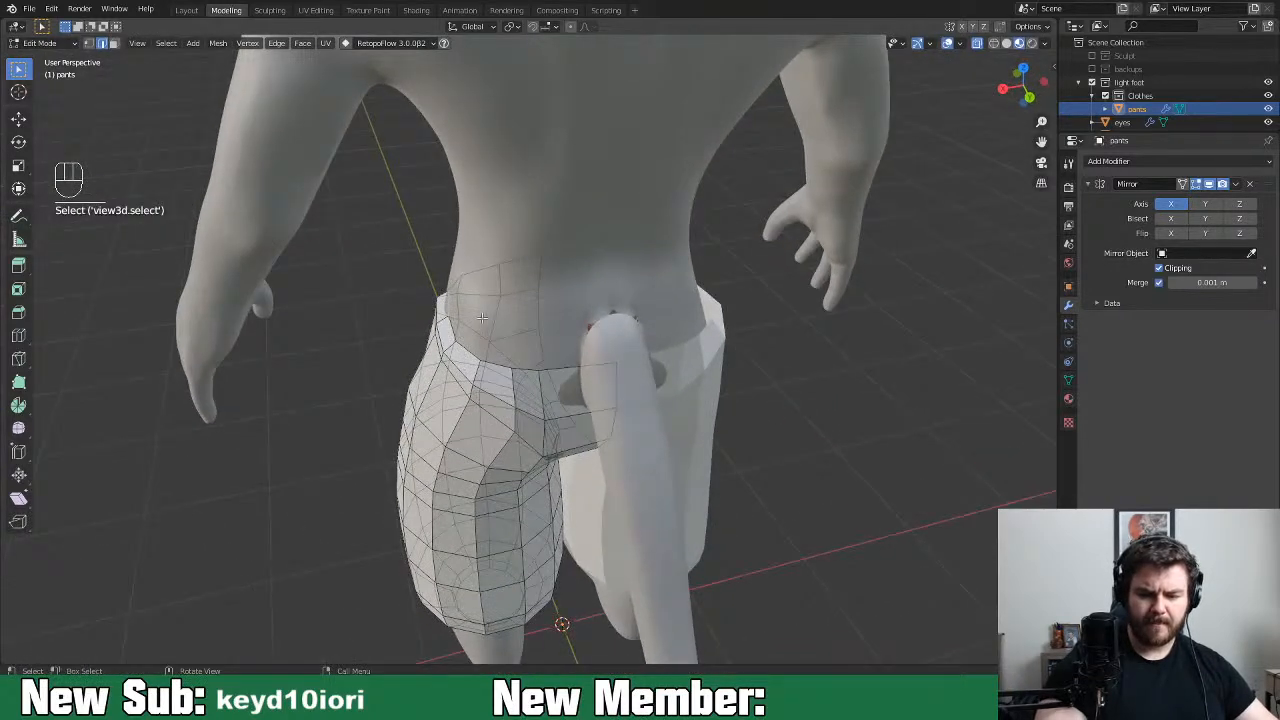
pyautogui.press('g')
pyautogui.press('x')
pyautogui.click(471, 310)
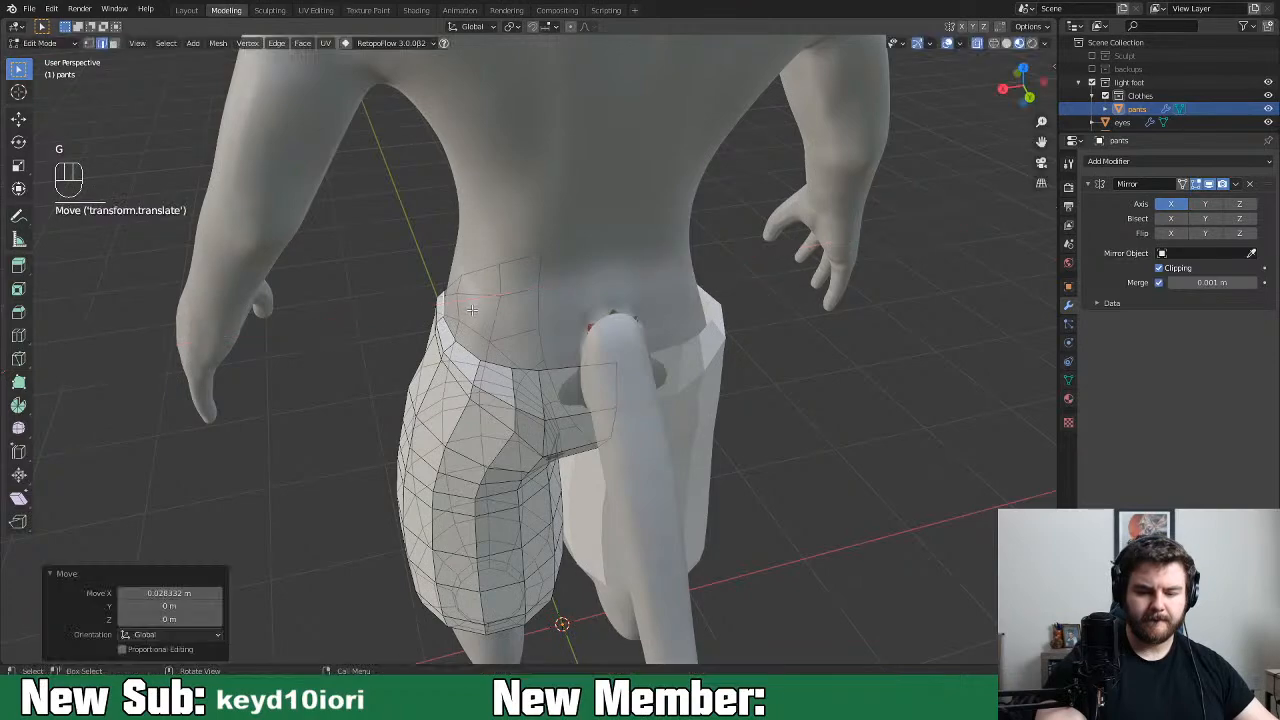
# Move another single waist edge along Y to refine the waistline
pyautogui.click(463, 344)
pyautogui.moveTo(463, 344); pyautogui.dragTo(560, 366, button='middle')
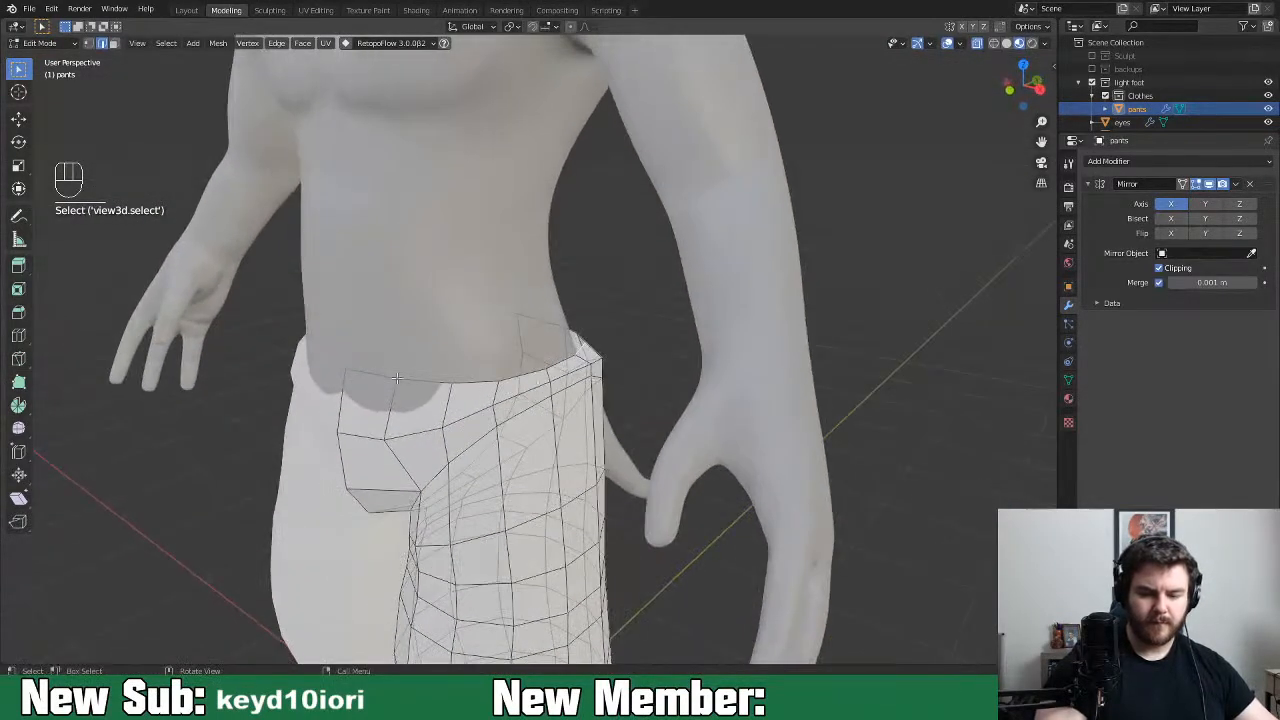
pyautogui.press('g')
pyautogui.press('y')
pyautogui.click(457, 374)
pyautogui.moveTo(457, 374); pyautogui.dragTo(610, 343, button='middle')
# Extrude the waist edge loop and raise the new loop along Z to form a waistband
pyautogui.keyDown('alt'); pyautogui.click(560, 356); pyautogui.keyUp('alt')
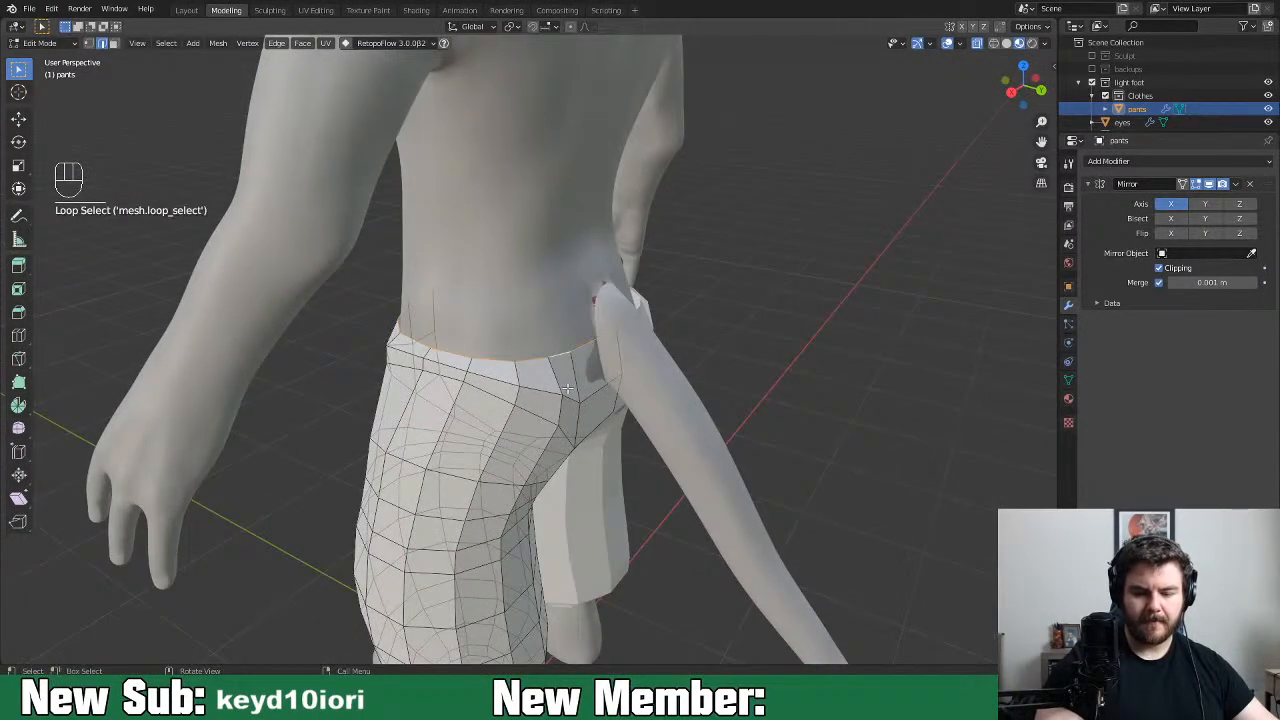
pyautogui.press('e')
pyautogui.click(573, 355)
pyautogui.moveTo(573, 355); pyautogui.dragTo(469, 389, button='middle')
pyautogui.press('g')
pyautogui.press('z')
pyautogui.click(620, 377)
# Move an edge at the front of the waistband's top loop about -0.017 m along Y
pyautogui.click(397, 367)
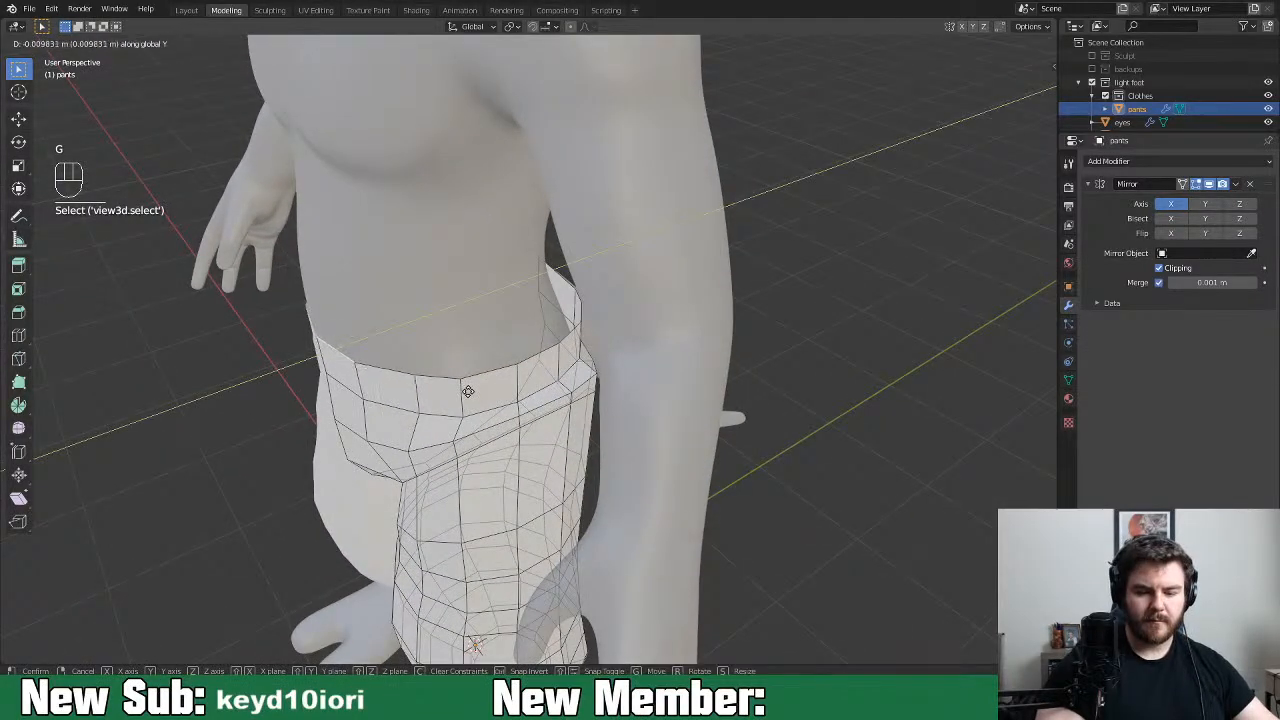
pyautogui.press('g')
pyautogui.click(466, 395)
pyautogui.moveTo(538, 378); pyautogui.dragTo(588, 375, button='middle')
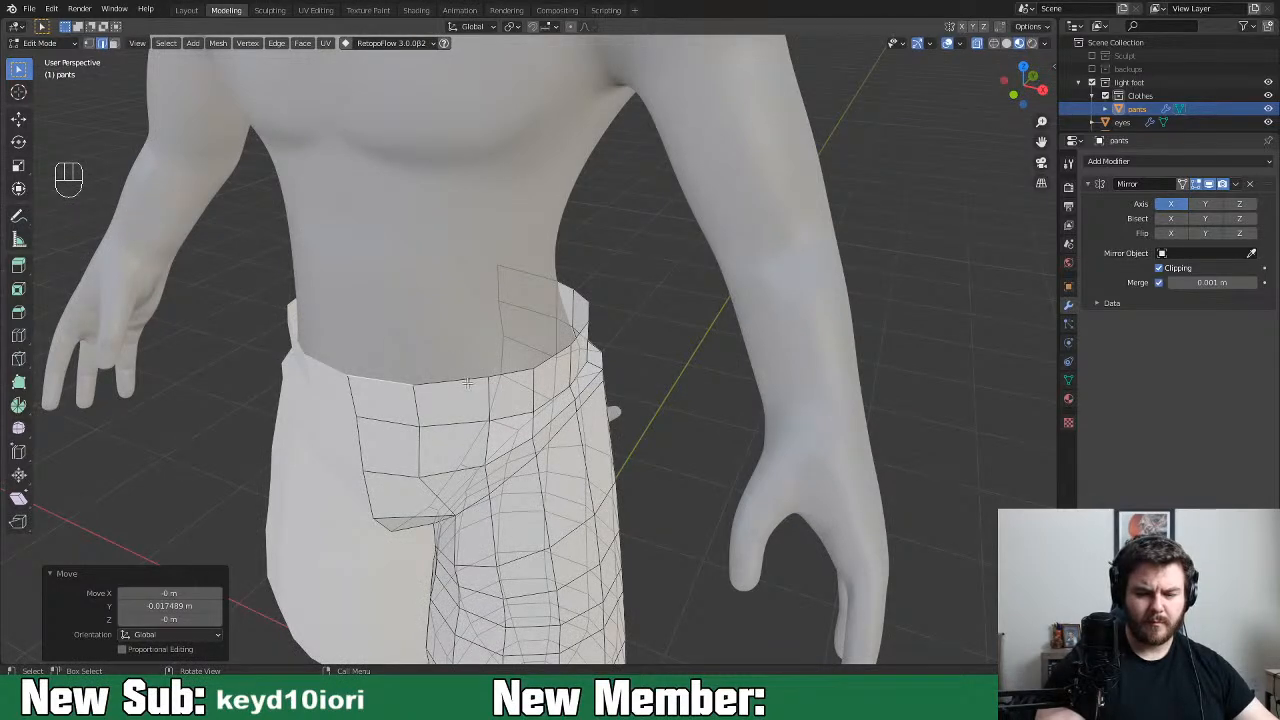
# Extrude the waistband's top loop and scale it inward to 0.636 to form an inner rim
pyautogui.keyDown('alt'); pyautogui.click(498, 386); pyautogui.keyUp('alt')
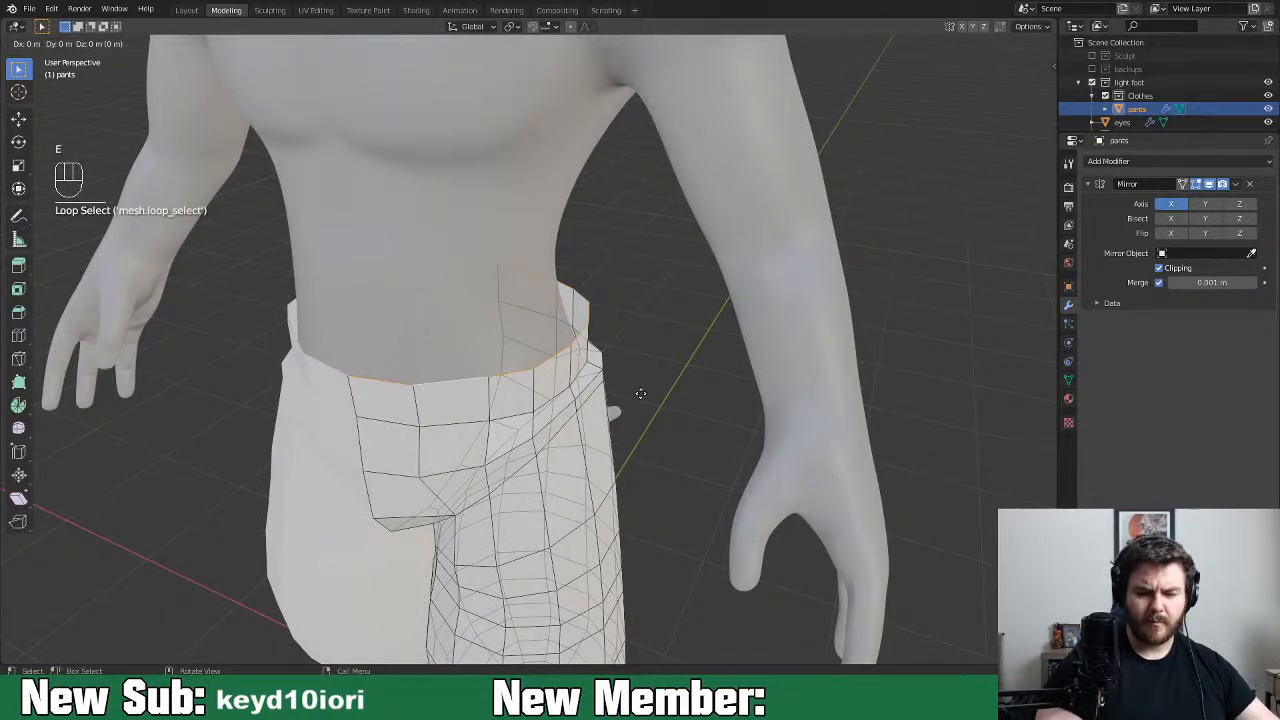
pyautogui.press('e')
pyautogui.press('s')
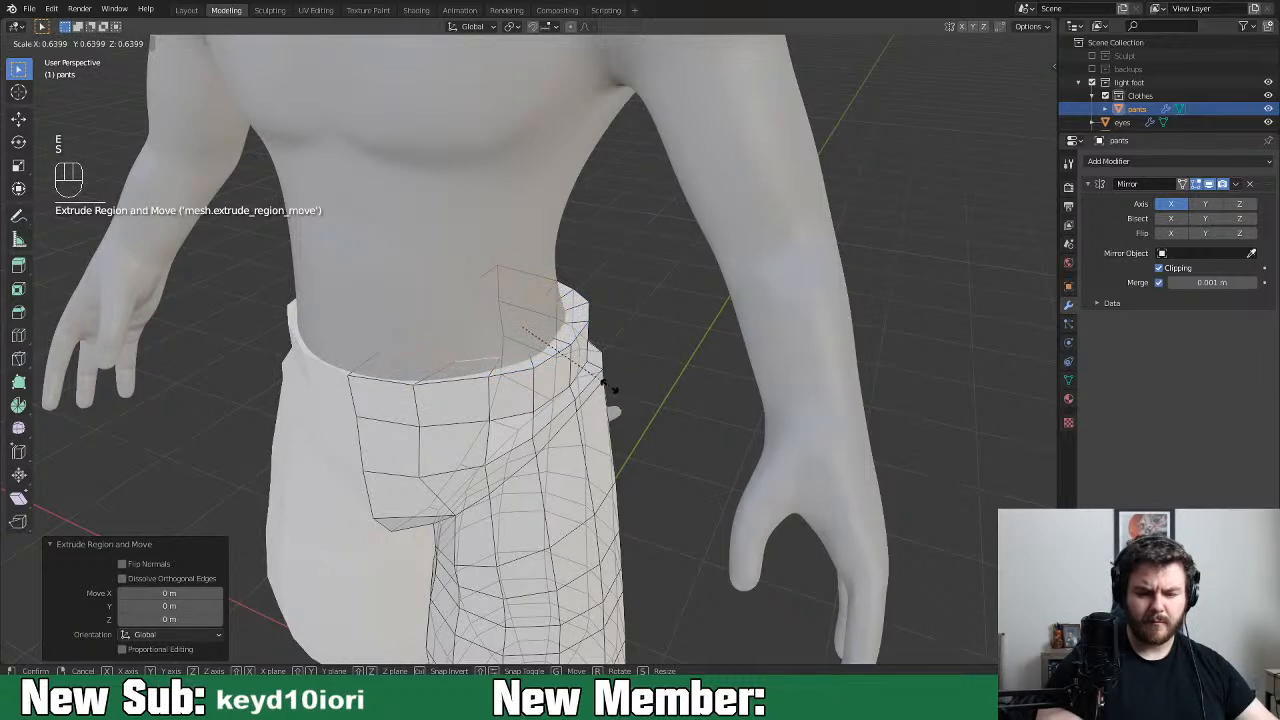
pyautogui.click(606, 385)
pyautogui.moveTo(679, 369); pyautogui.dragTo(628, 391, button='middle')
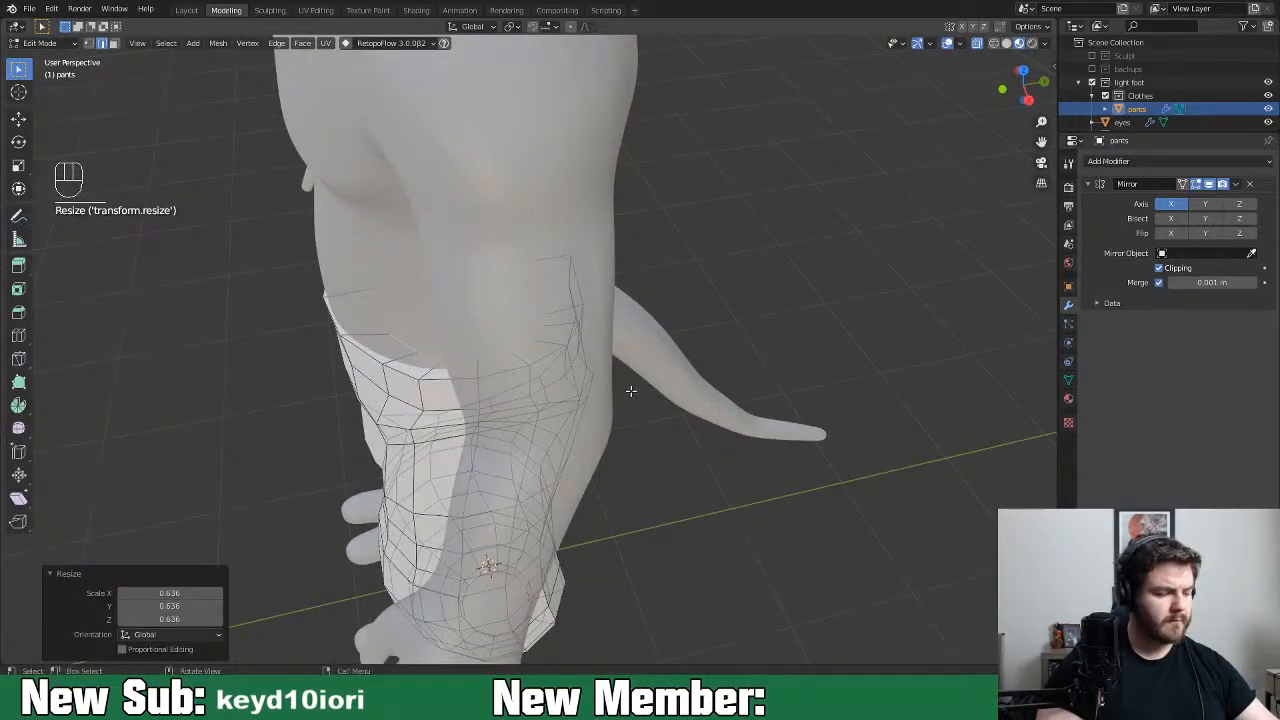
# Shift the inner rim loop along Y and scale it to 1.133
pyautogui.press('g')
pyautogui.press('y')
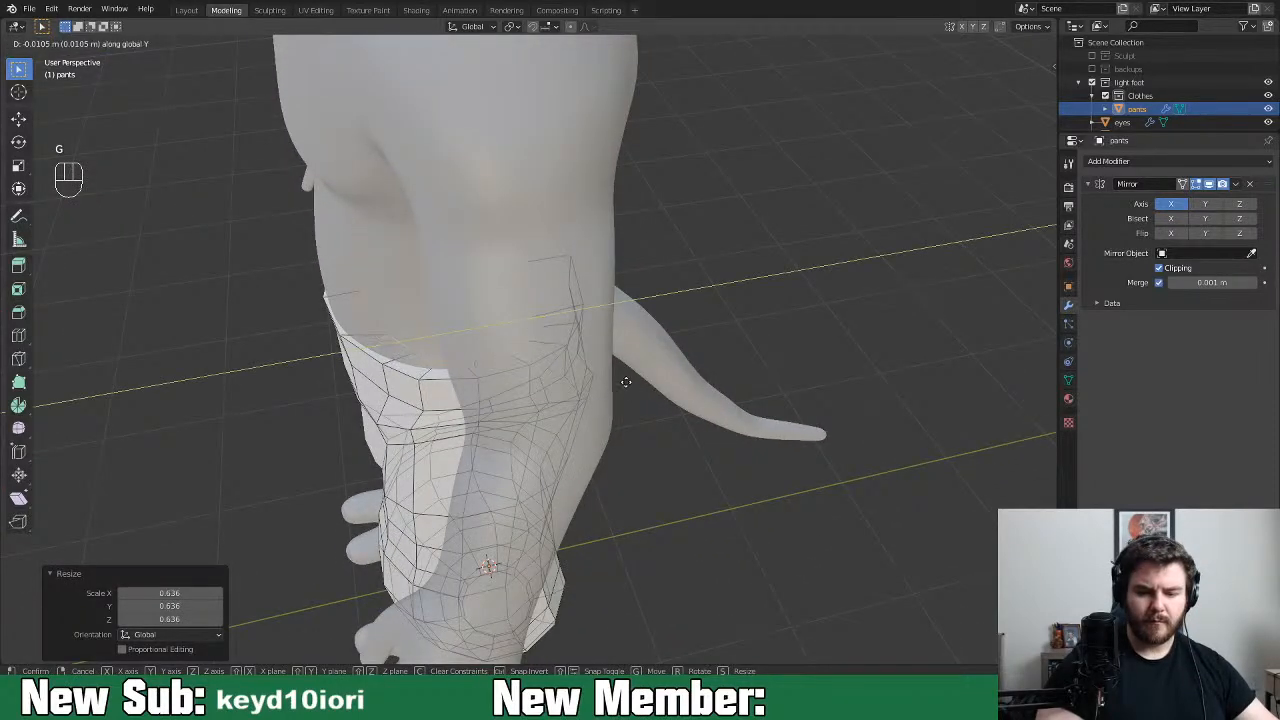
pyautogui.click(625, 381)
pyautogui.press('s')
pyautogui.click(645, 383)
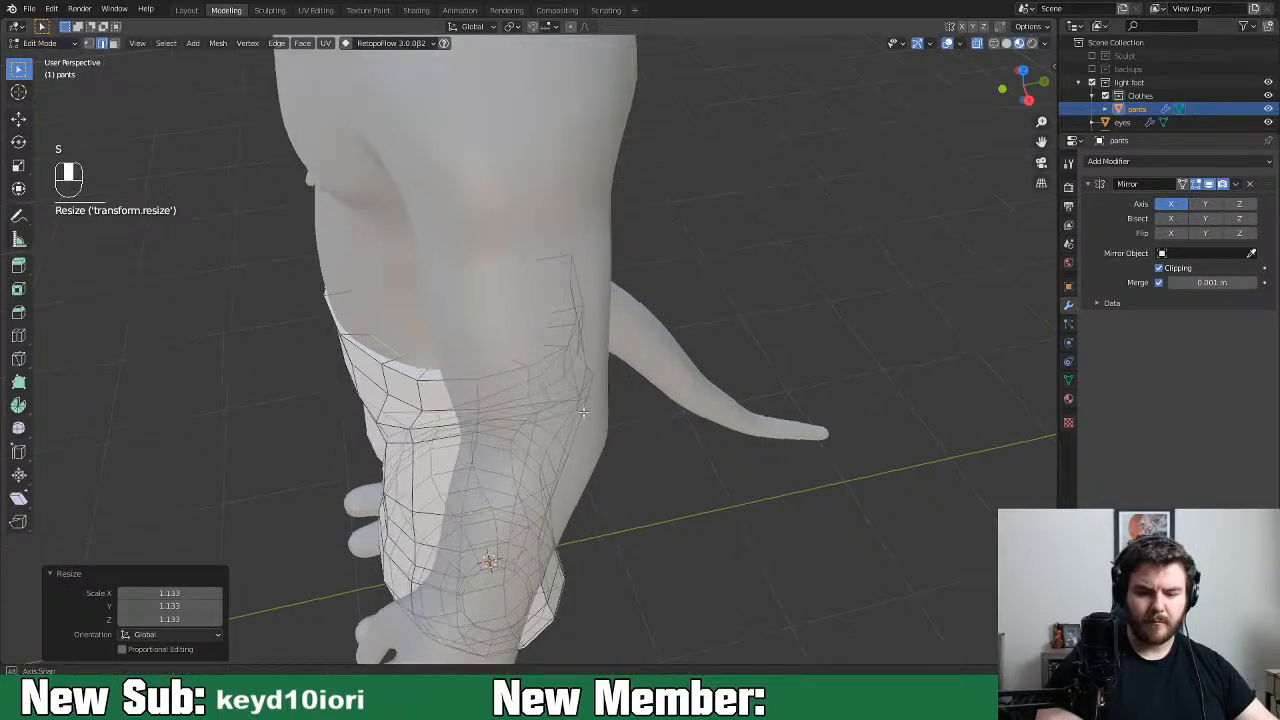
# Move a front edge of the inner rim about -0.020 m along Y and scale the selection to 1.125
pyautogui.moveTo(645, 383); pyautogui.dragTo(708, 371, button='middle')
pyautogui.moveTo(611, 396); pyautogui.dragTo(560, 446, button='middle')
pyautogui.click(570, 424)
pyautogui.press('g')
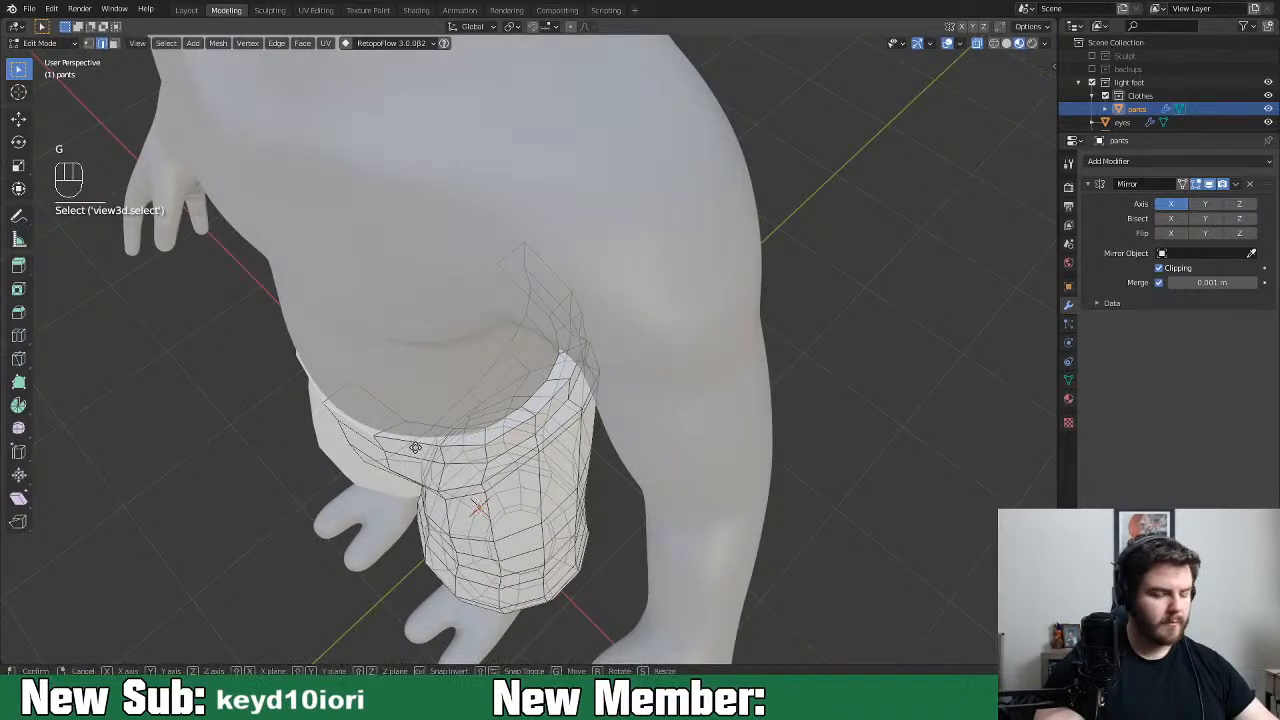
pyautogui.click(417, 451)
pyautogui.moveTo(431, 452); pyautogui.dragTo(505, 482, button='middle')
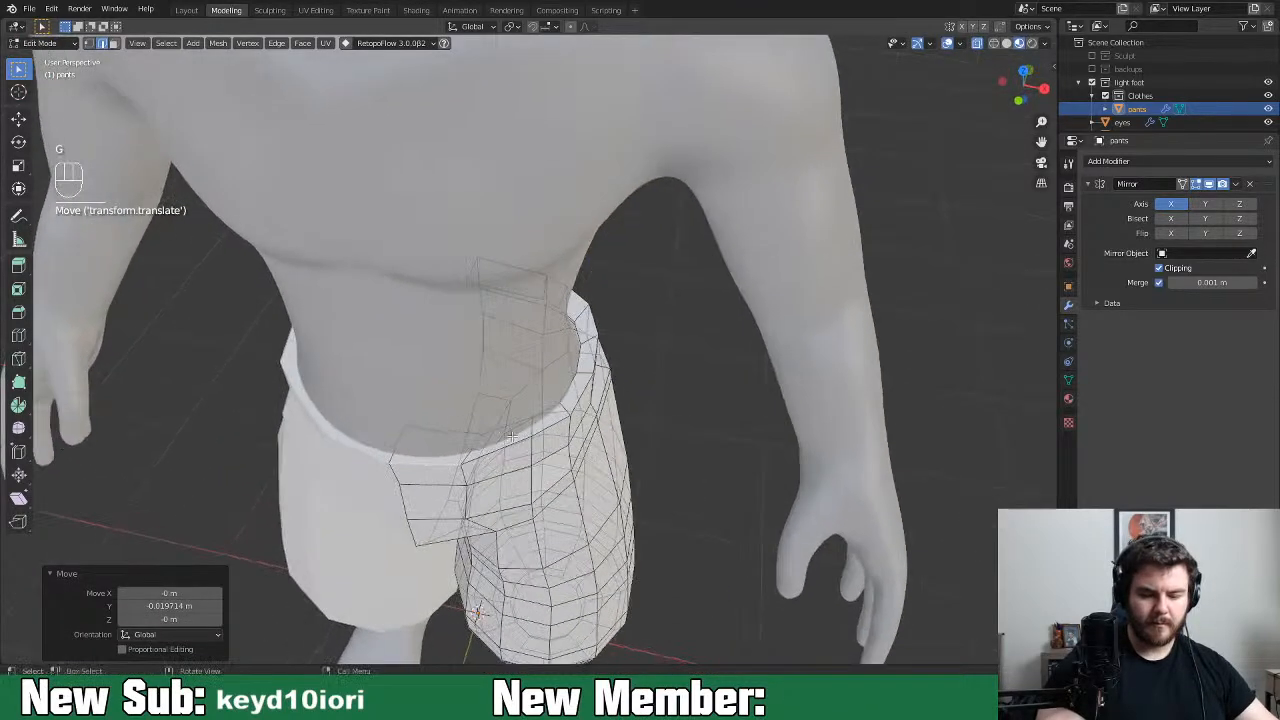
pyautogui.press('s')
pyautogui.click(531, 484)
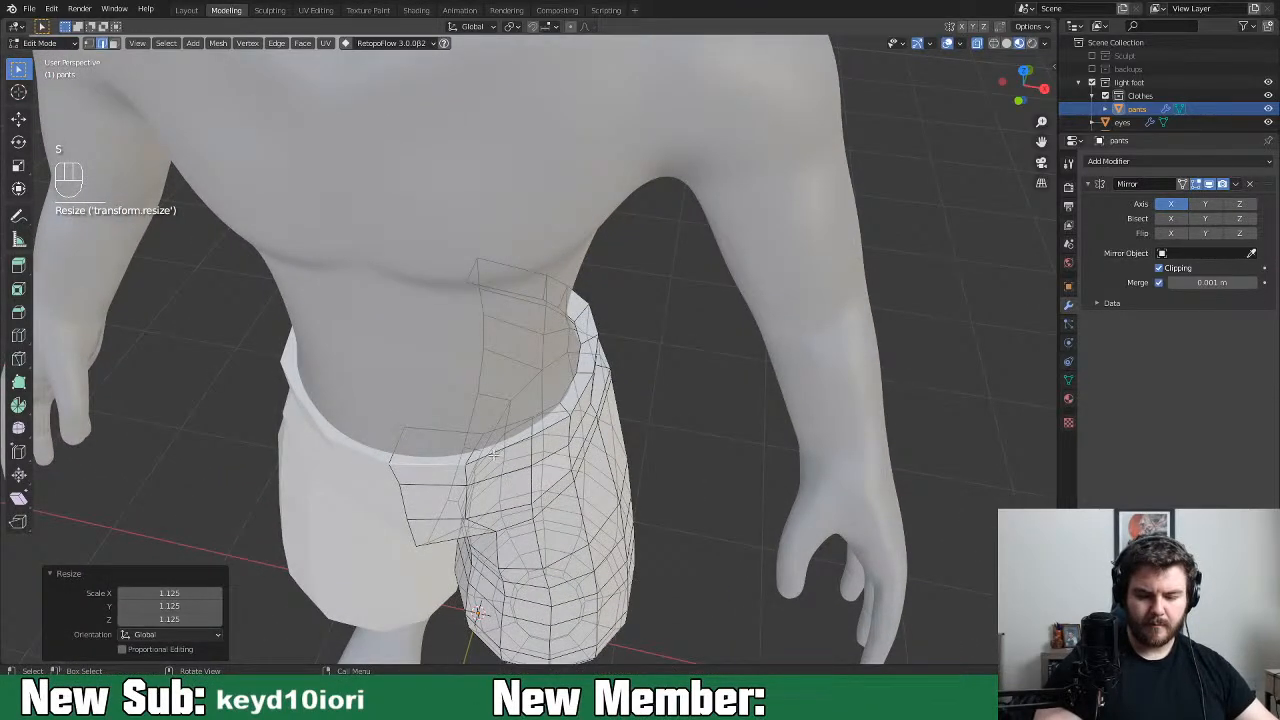
# Move two individual inner rim vertices inward at the front of the hip
pyautogui.press('1')
pyautogui.press('g')
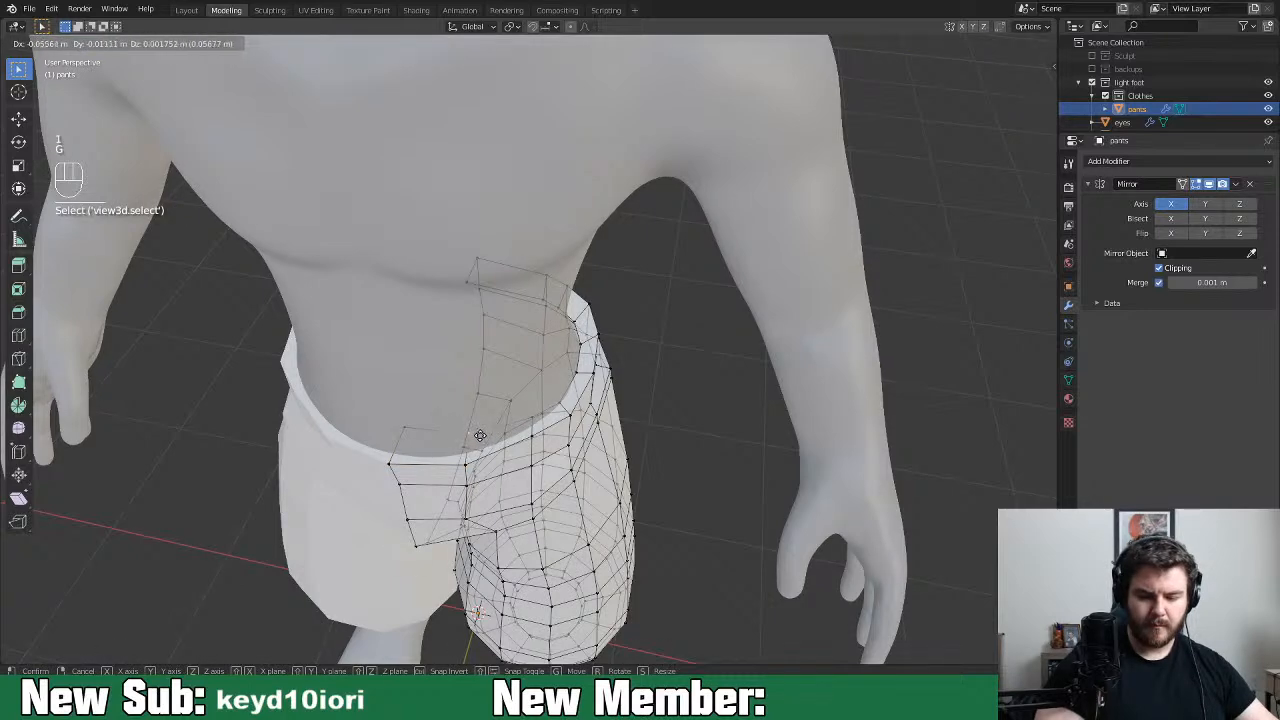
pyautogui.click(477, 437)
pyautogui.press('g')
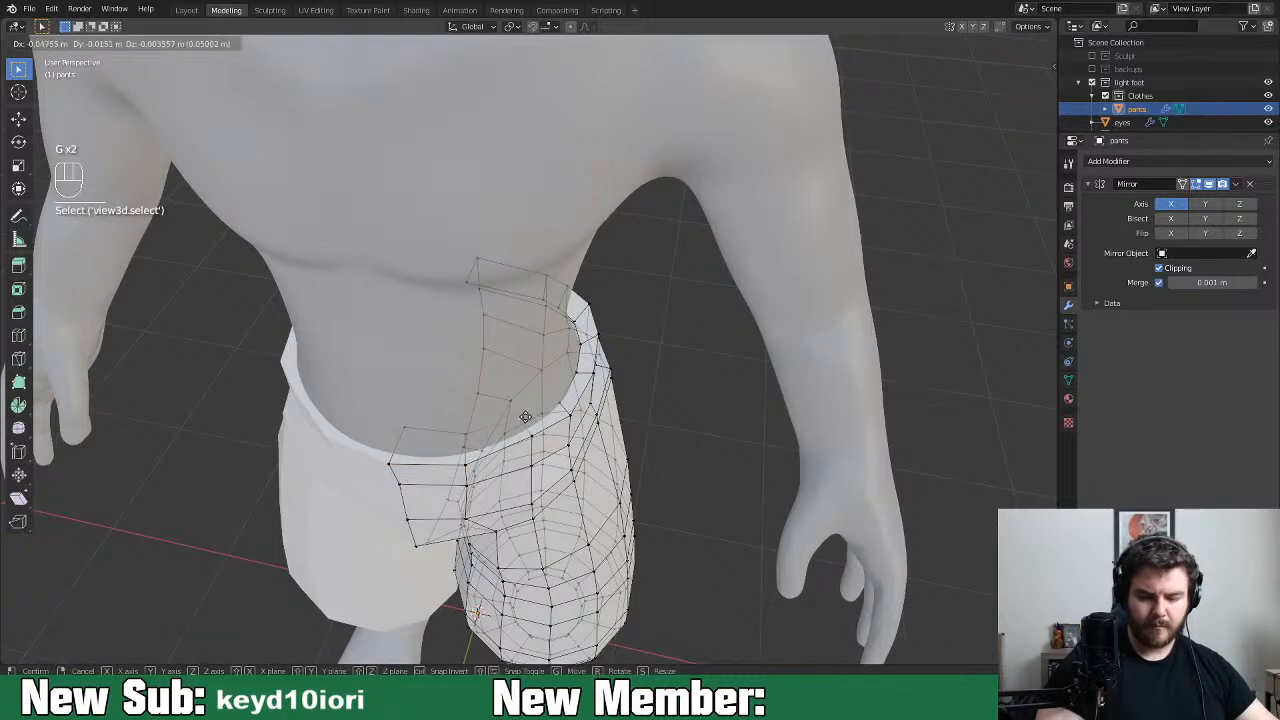
pyautogui.click(532, 416)
# Move edges of the inner rim inward at the back of the hip using edge selection
pyautogui.moveTo(638, 384); pyautogui.dragTo(550, 422, button='middle')
pyautogui.press('2')
pyautogui.press('g')
pyautogui.click(480, 338)
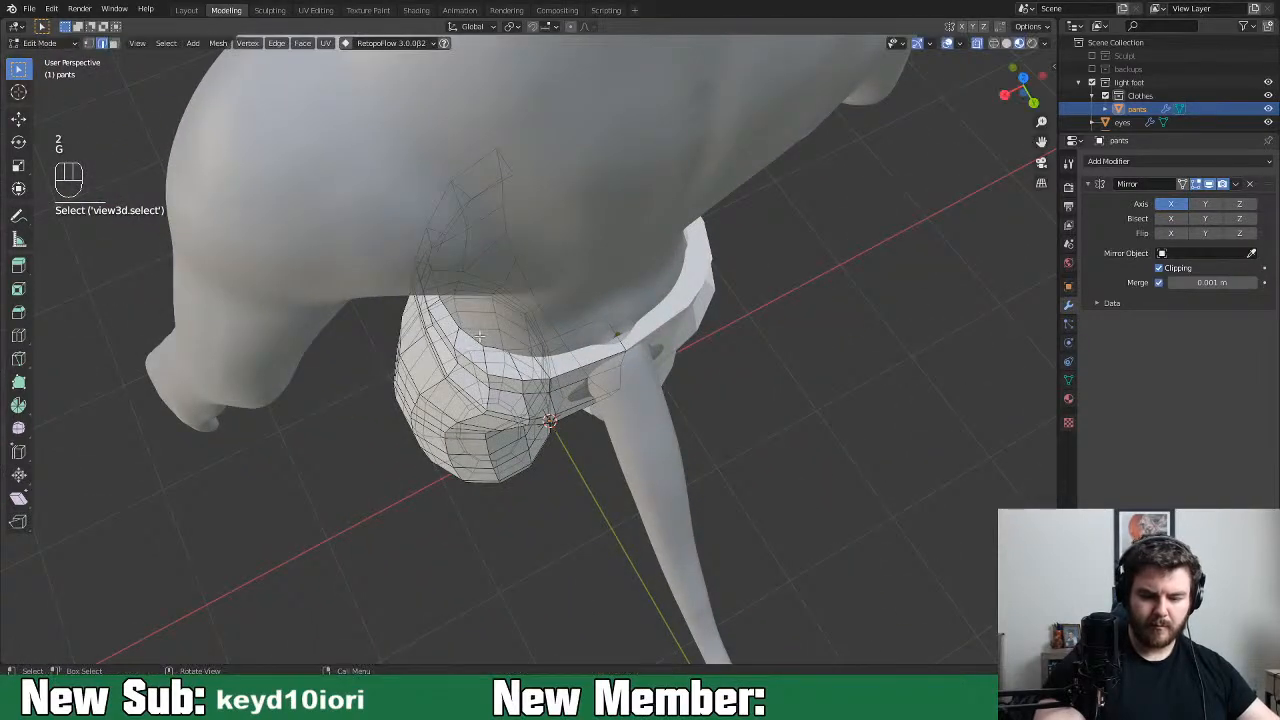
pyautogui.press('g')
pyautogui.click(480, 340)
pyautogui.moveTo(480, 340); pyautogui.dragTo(595, 318, button='middle')
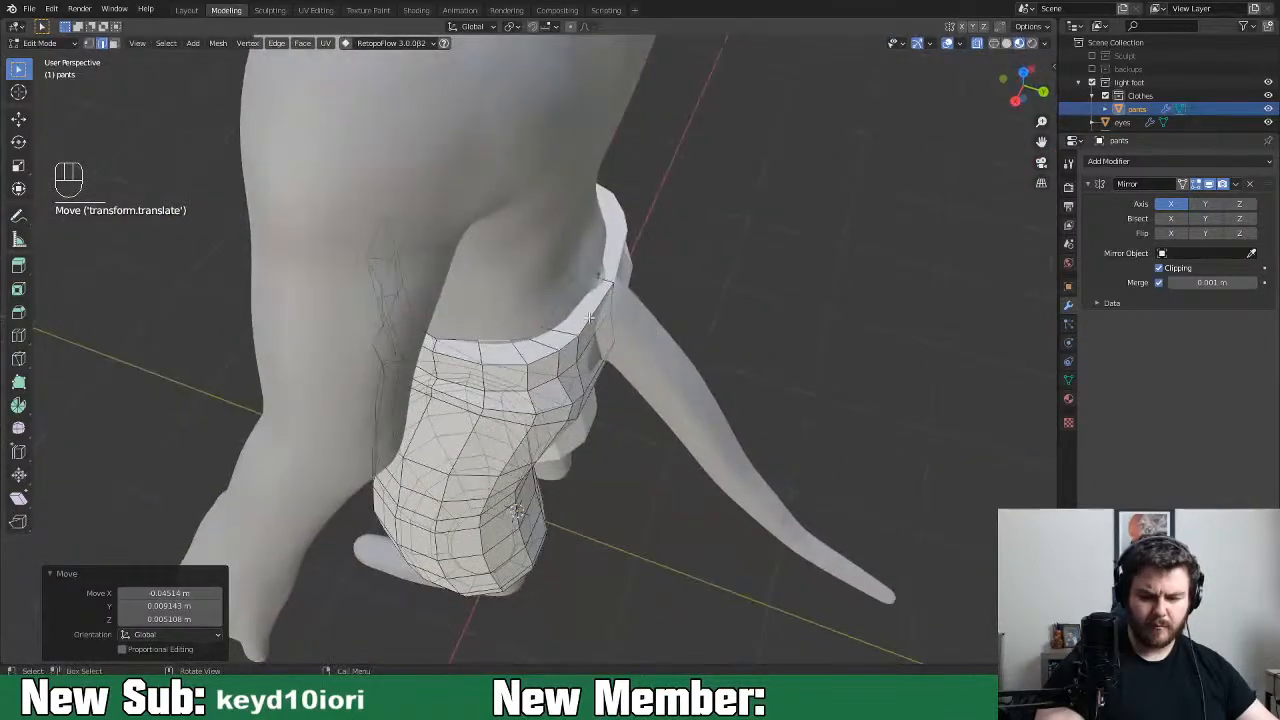
# Move the inner rim edge beside the tail inward, along with a neighbouring edge on the back hip
pyautogui.click(609, 324)
pyautogui.press('g')
pyautogui.click(599, 321)
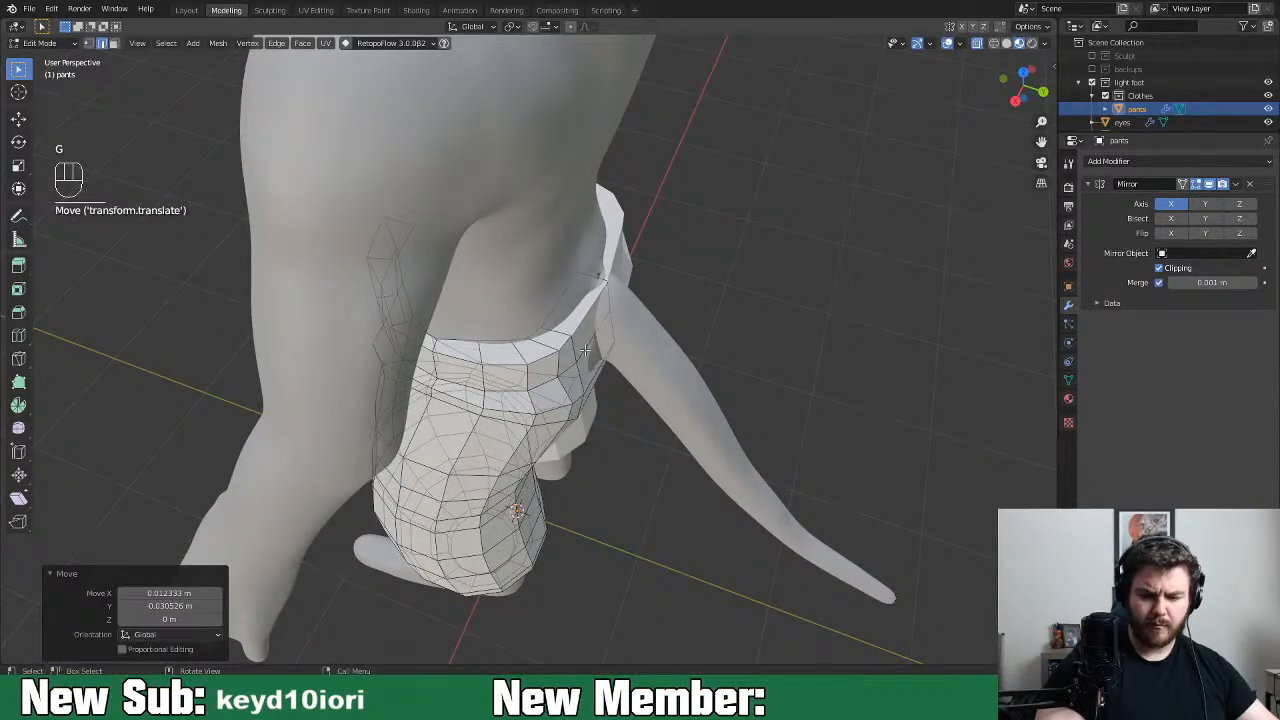
pyautogui.click(549, 361)
pyautogui.moveTo(549, 361); pyautogui.dragTo(670, 367, button='middle')
pyautogui.press('g')
pyautogui.press('g')
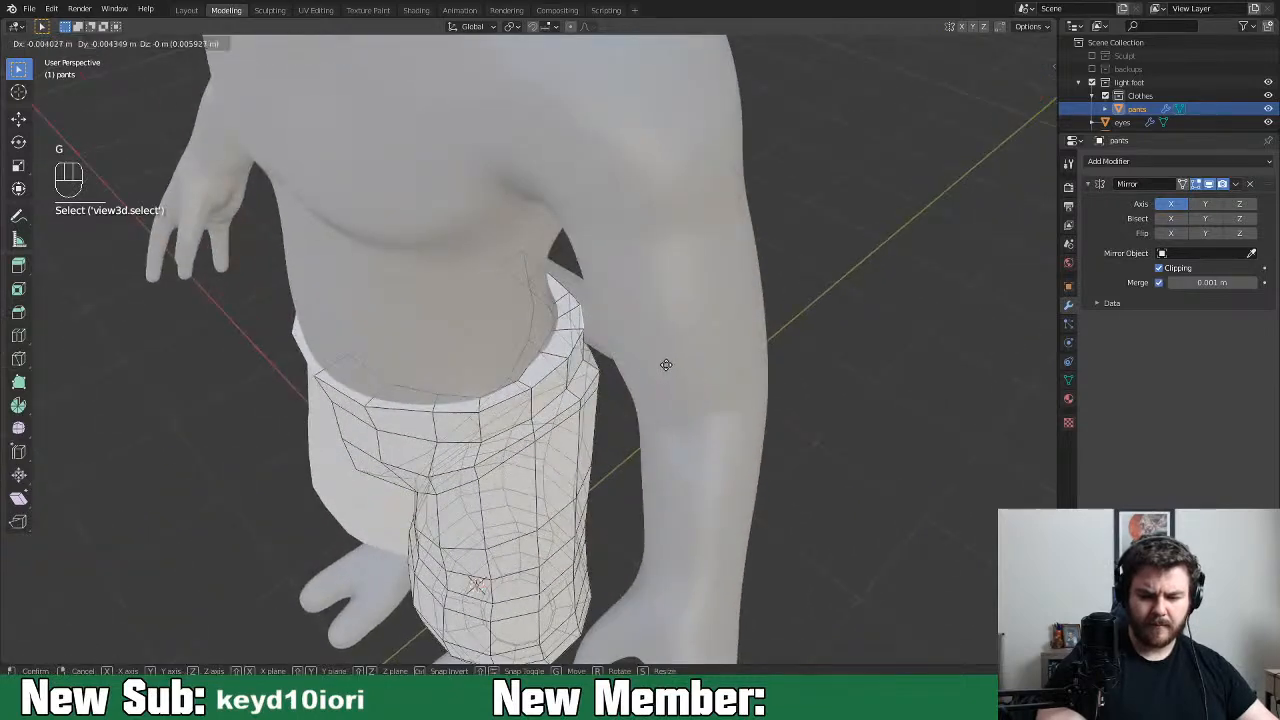
pyautogui.click(650, 372)
# Adjust the remaining inner rim edges along the side of the hip so they tuck in at the waist
pyautogui.press('g')
pyautogui.press('g')
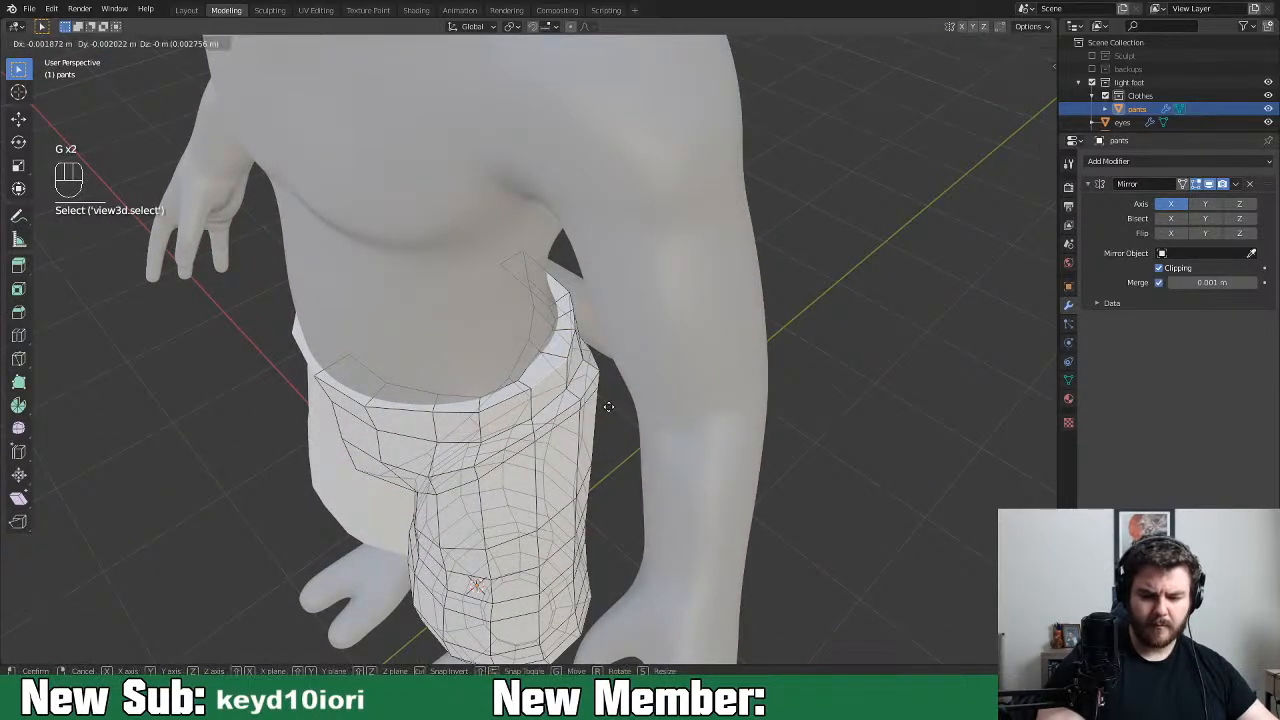
pyautogui.click(601, 400)
pyautogui.click(515, 385)
pyautogui.moveTo(515, 385); pyautogui.dragTo(580, 372, button='middle')
pyautogui.press('g')
pyautogui.click(596, 375)
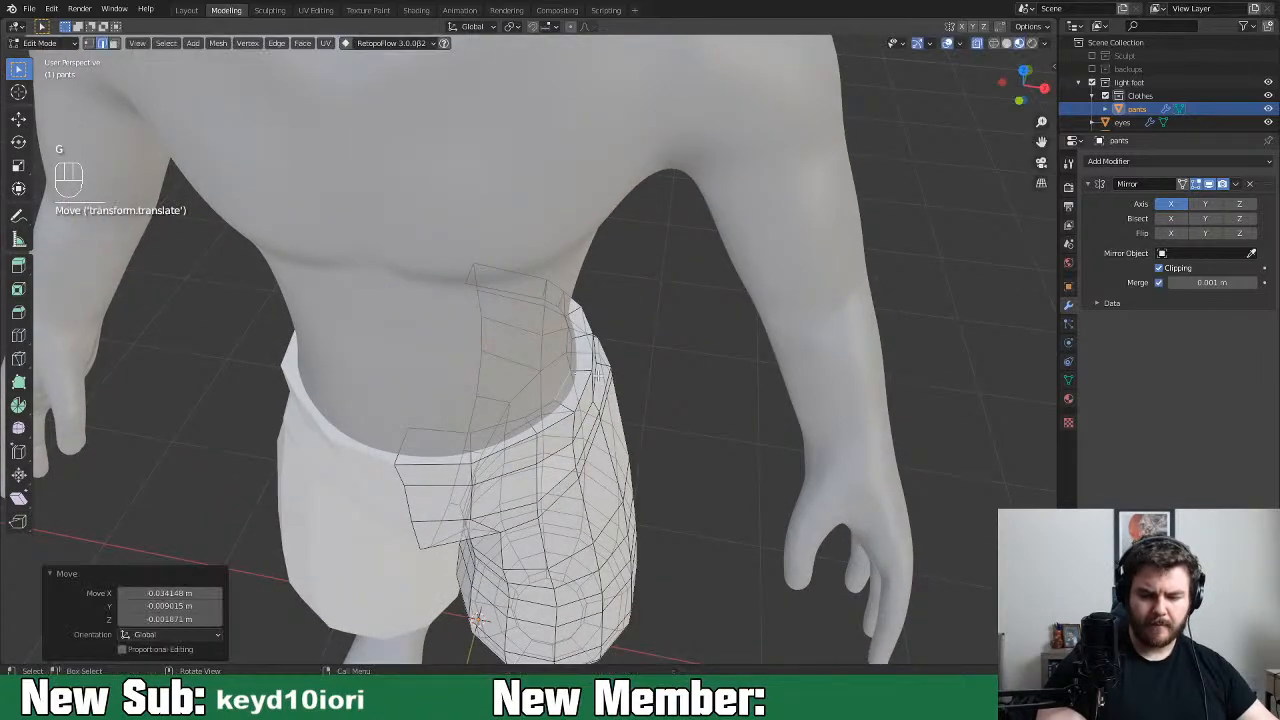
# Return to Object Mode and apply smooth shading to the pants
pyautogui.moveTo(583, 432); pyautogui.dragTo(668, 353, button='middle')
pyautogui.press('Tab')
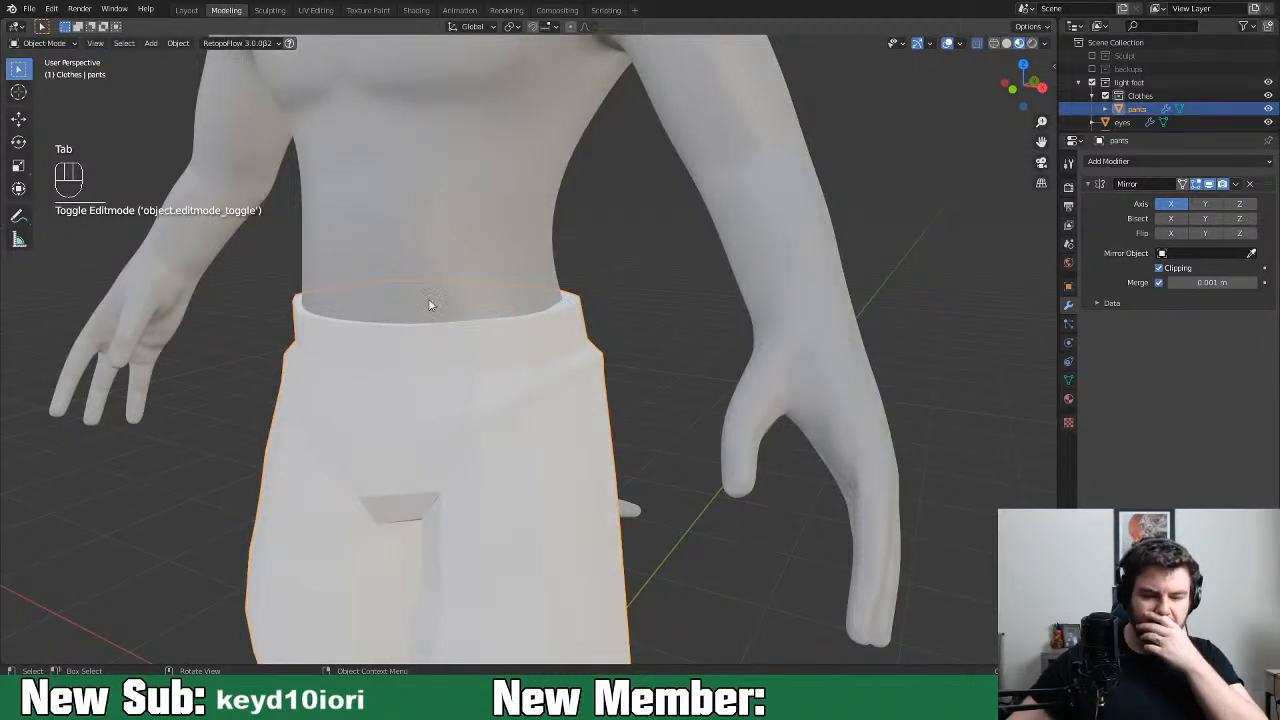
pyautogui.scroll(-6, 409, 647)
pyautogui.moveTo(585, 395); pyautogui.dragTo(521, 451, button='middle')
pyautogui.rightClick(521, 451)
pyautogui.click(526, 451)
# Extrude the bottom edge loop of the ankle cuff in place and scale it inward to 0.791
pyautogui.moveTo(606, 458); pyautogui.dragTo(157, 414, button='middle')
pyautogui.scroll(3, 463, 480)
pyautogui.moveTo(731, 583); pyautogui.dragTo(640, 266, button='middle')
pyautogui.press('Tab')
pyautogui.keyDown('alt'); pyautogui.click(421, 456); pyautogui.keyUp('alt')
pyautogui.moveTo(503, 443); pyautogui.dragTo(592, 448, button='middle')
pyautogui.press('e')
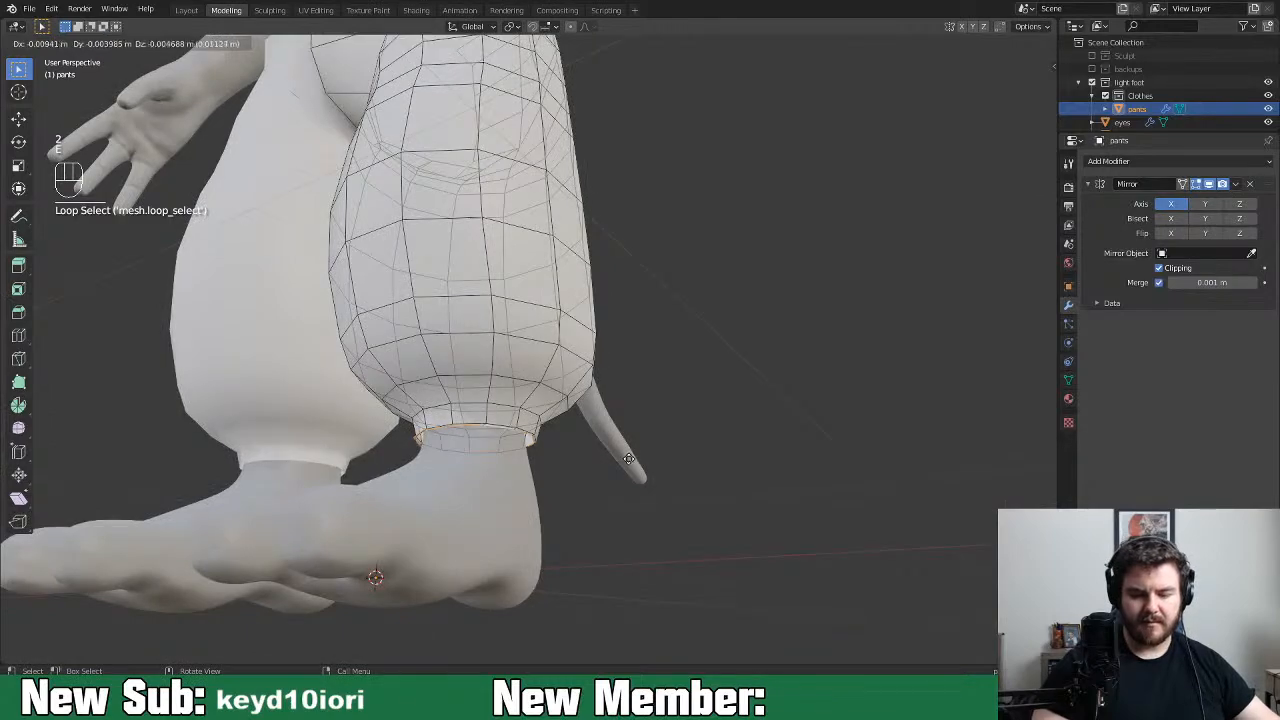
pyautogui.rightClick(628, 458)
pyautogui.press('s')
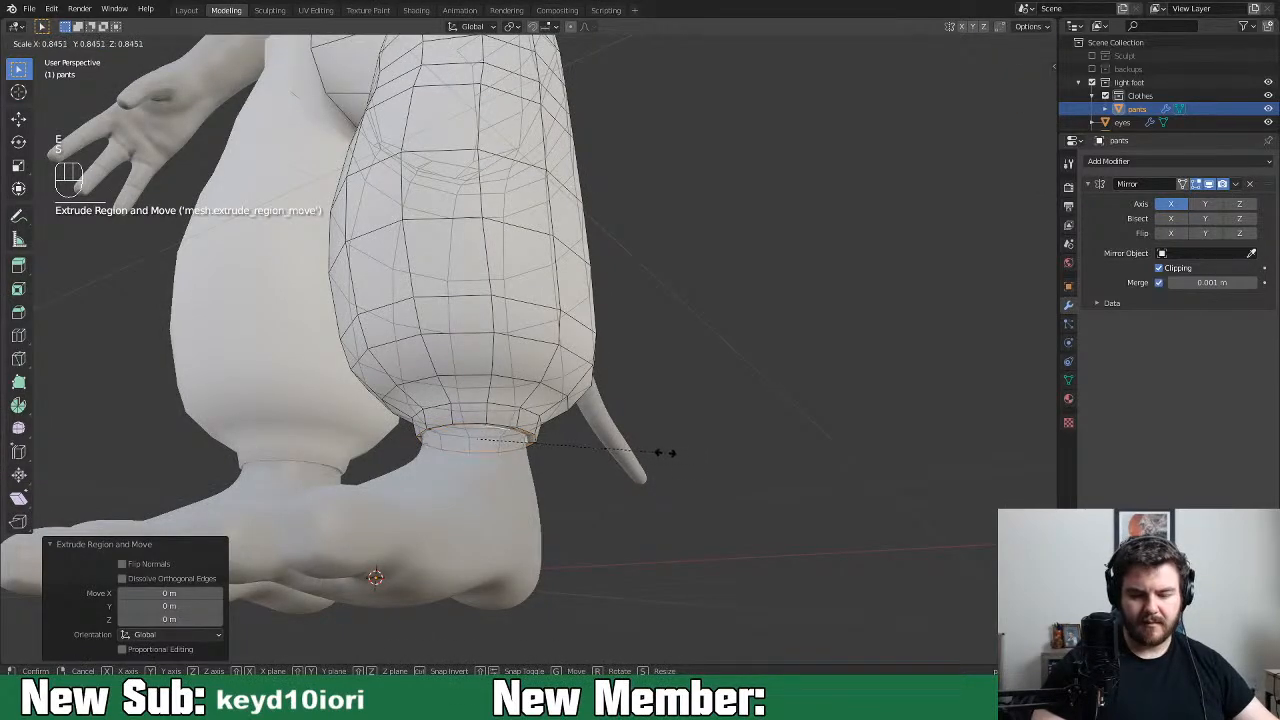
pyautogui.click(650, 450)
pyautogui.moveTo(671, 434); pyautogui.dragTo(762, 398, button='middle')
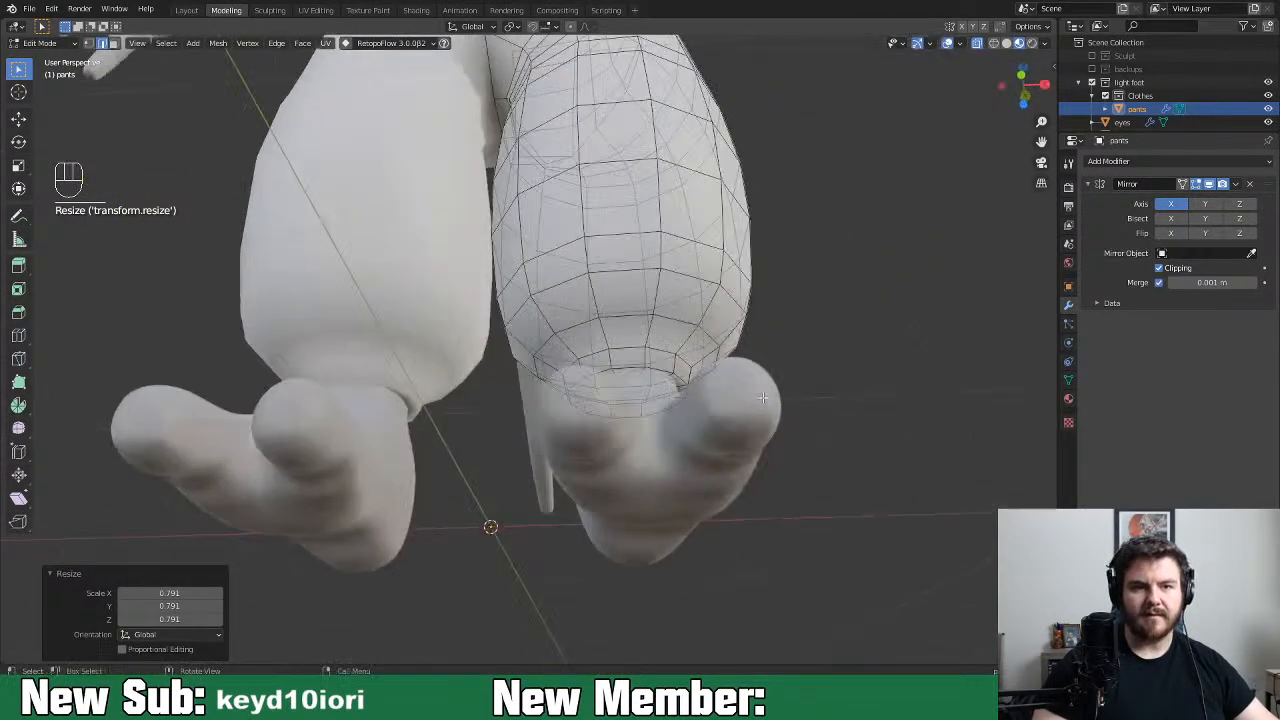
pyautogui.moveTo(675, 425); pyautogui.dragTo(741, 421, button='middle')
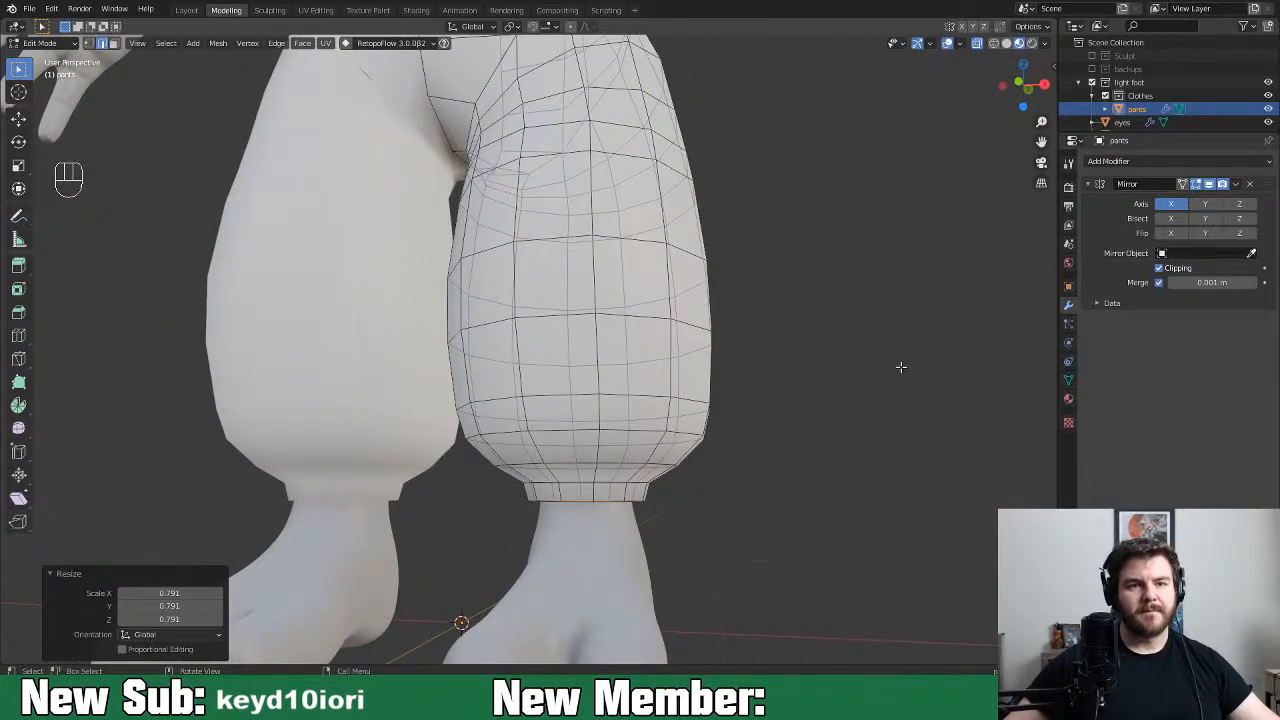
# Leave Edit Mode, create a new material for the pants and name it clothing
pyautogui.scroll(-7, 480, 480)
pyautogui.moveTo(452, 368); pyautogui.dragTo(468, 406, button='middle')
pyautogui.keyDown('shift'); pyautogui.moveTo(534, 367); pyautogui.dragTo(525, 443, button='middle'); pyautogui.keyUp('shift')
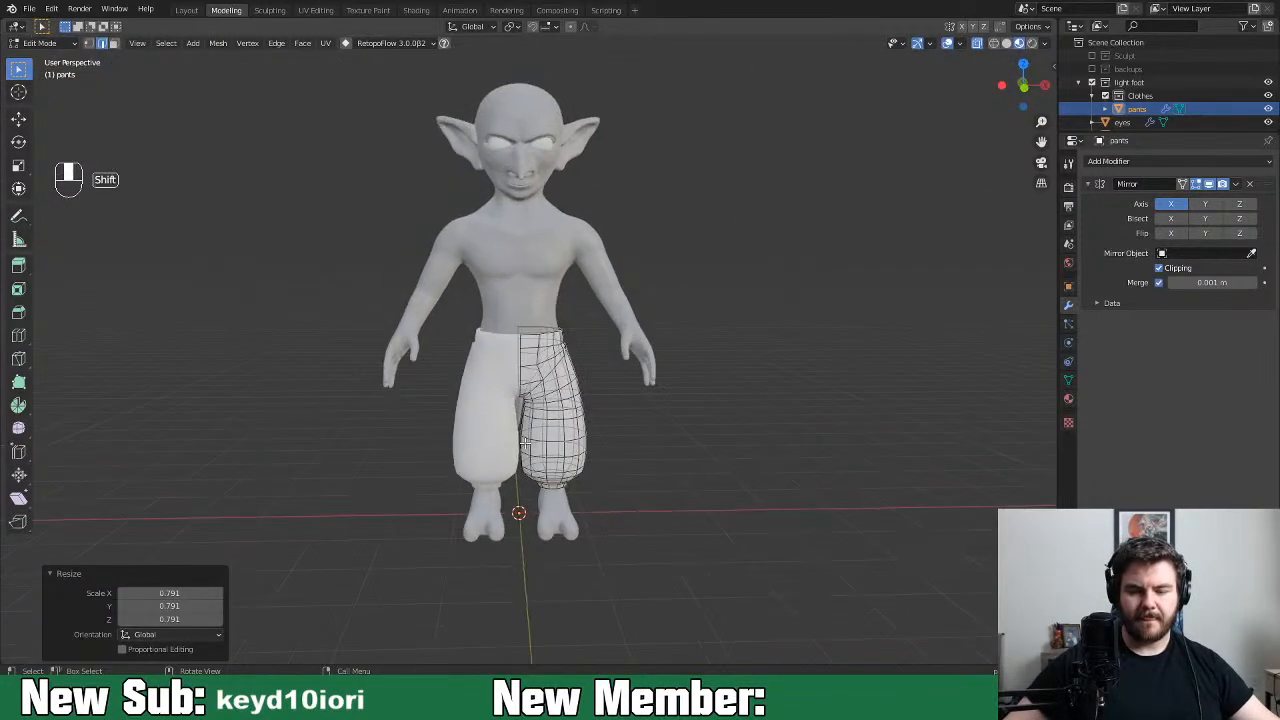
pyautogui.press('Tab')
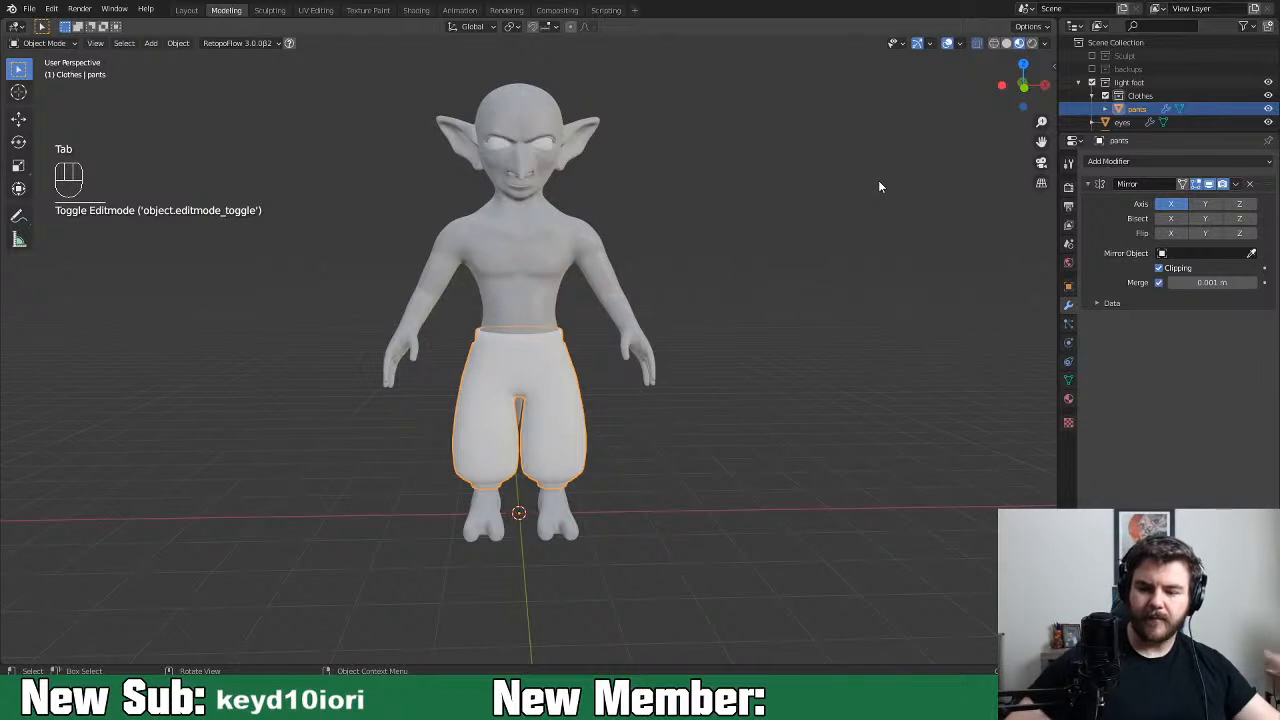
pyautogui.click(1068, 399)
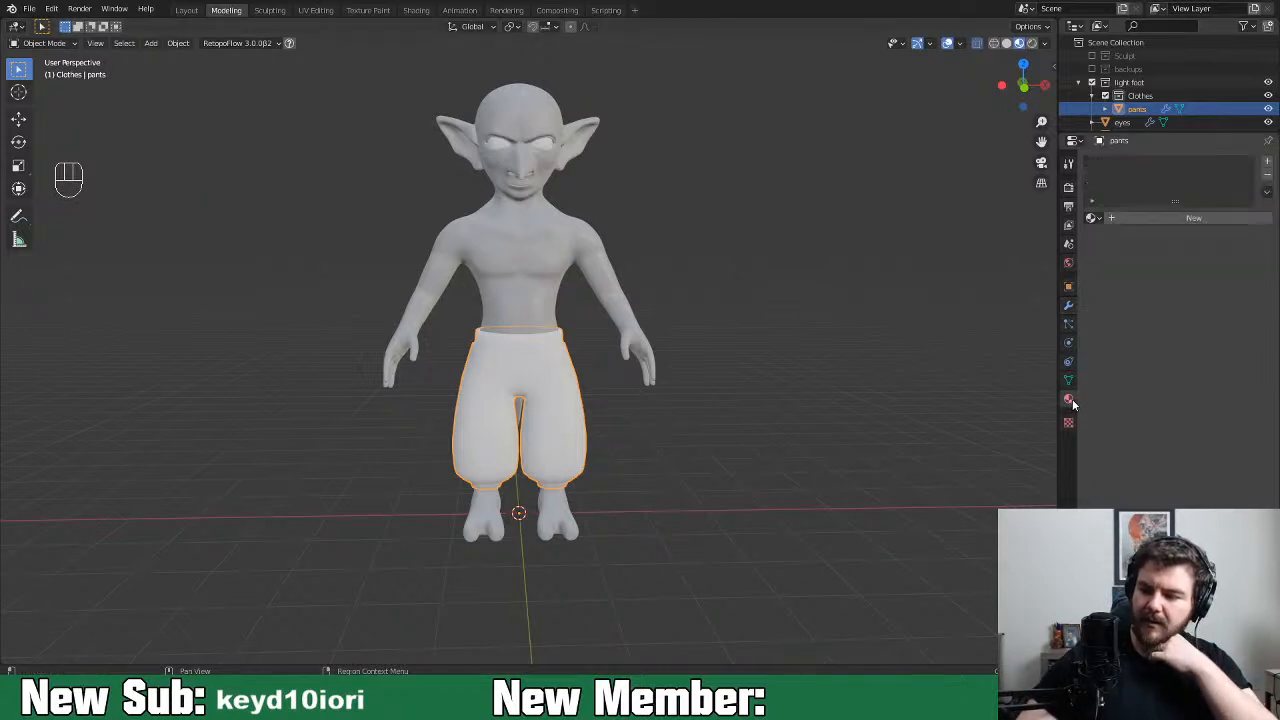
pyautogui.click(1121, 219)
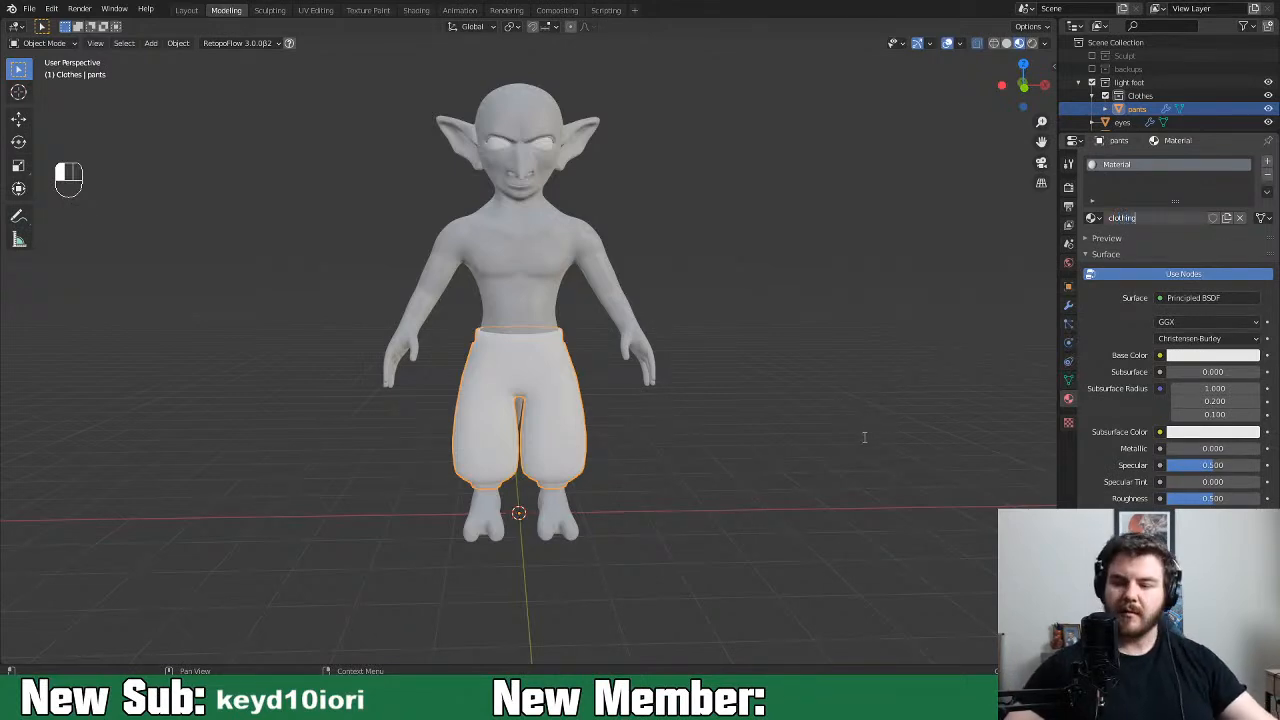
pyautogui.press('Return')
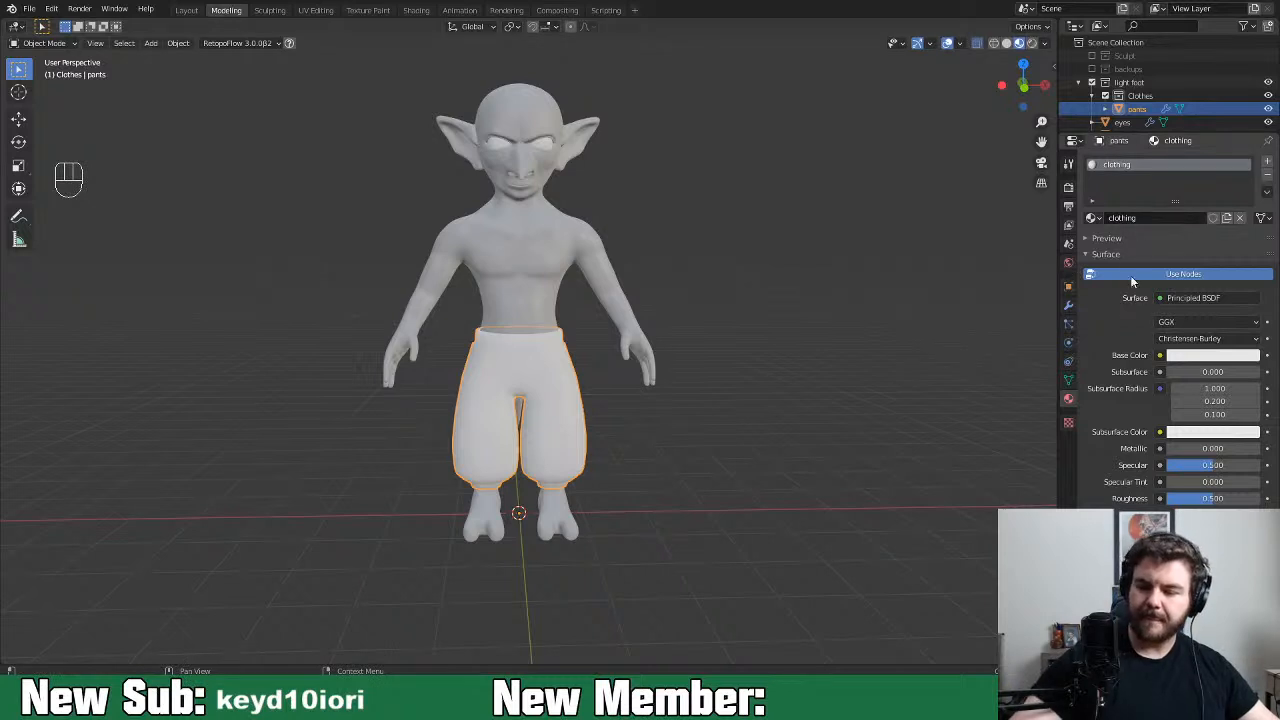
# Try a purple subsurface color on the clothing material and bring it back to near white
pyautogui.click(1213, 436)
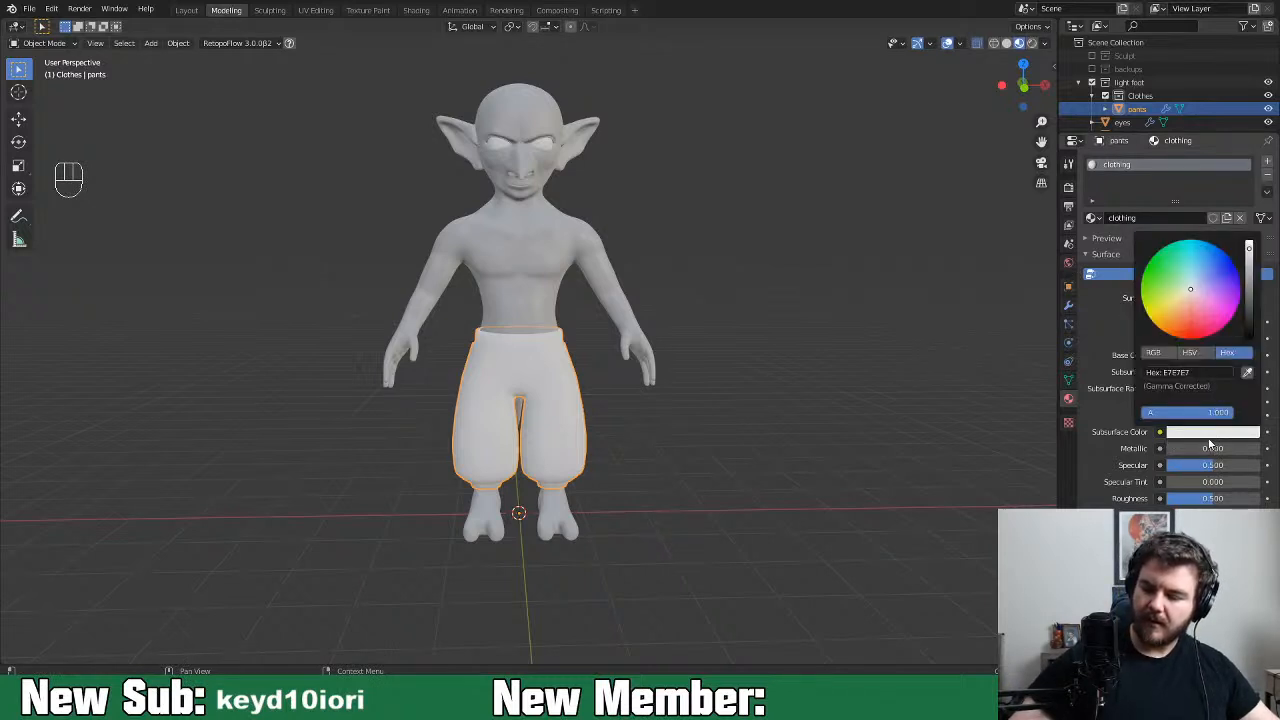
pyautogui.click(1199, 436)
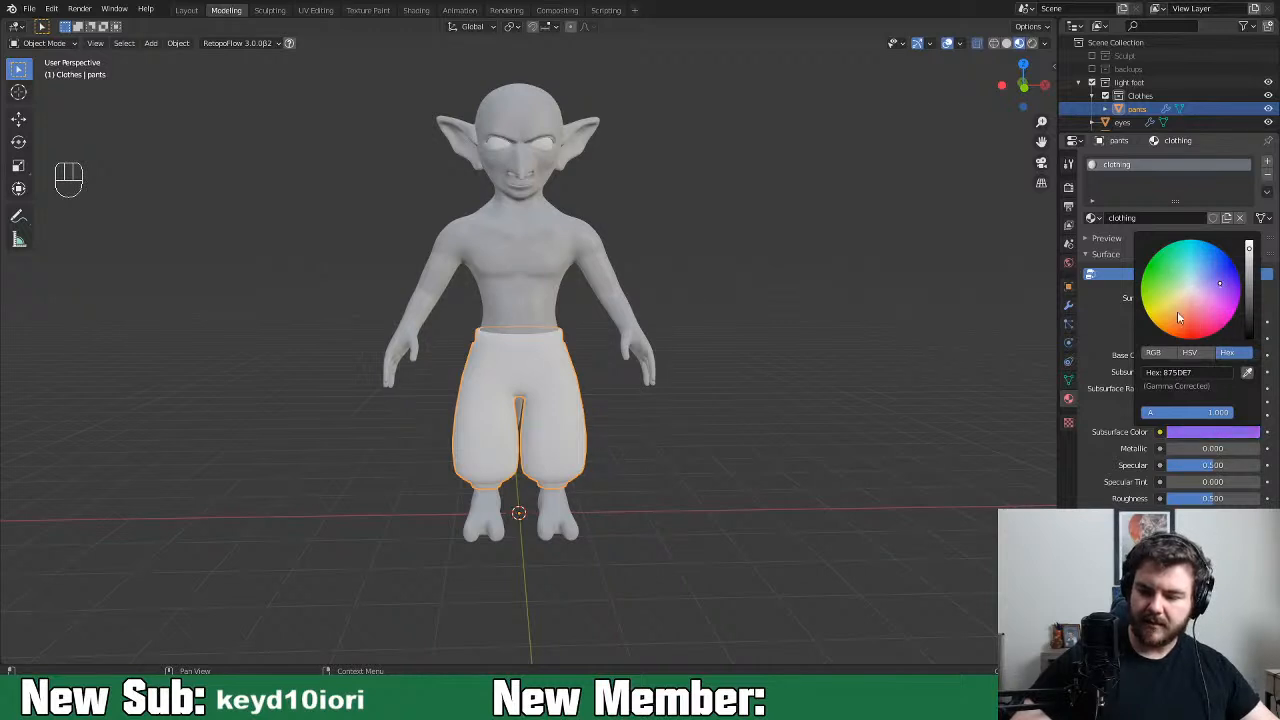
pyautogui.click(581, 499)
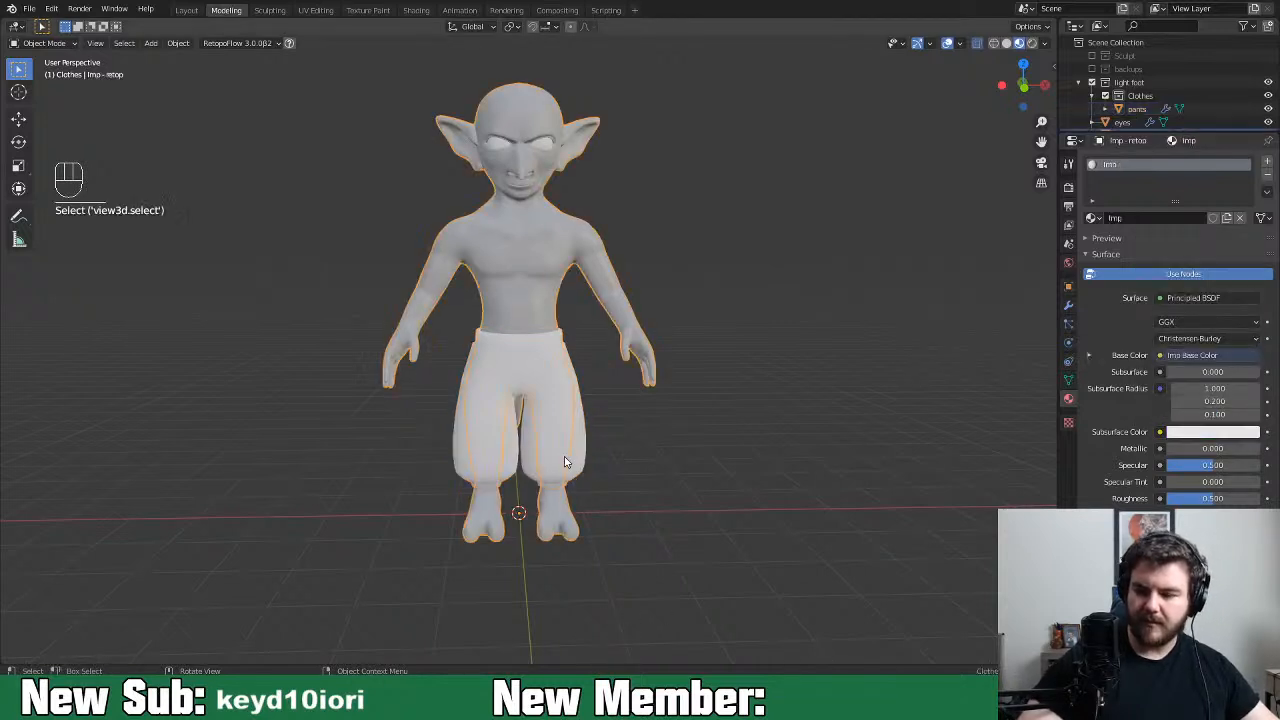
pyautogui.click(585, 471)
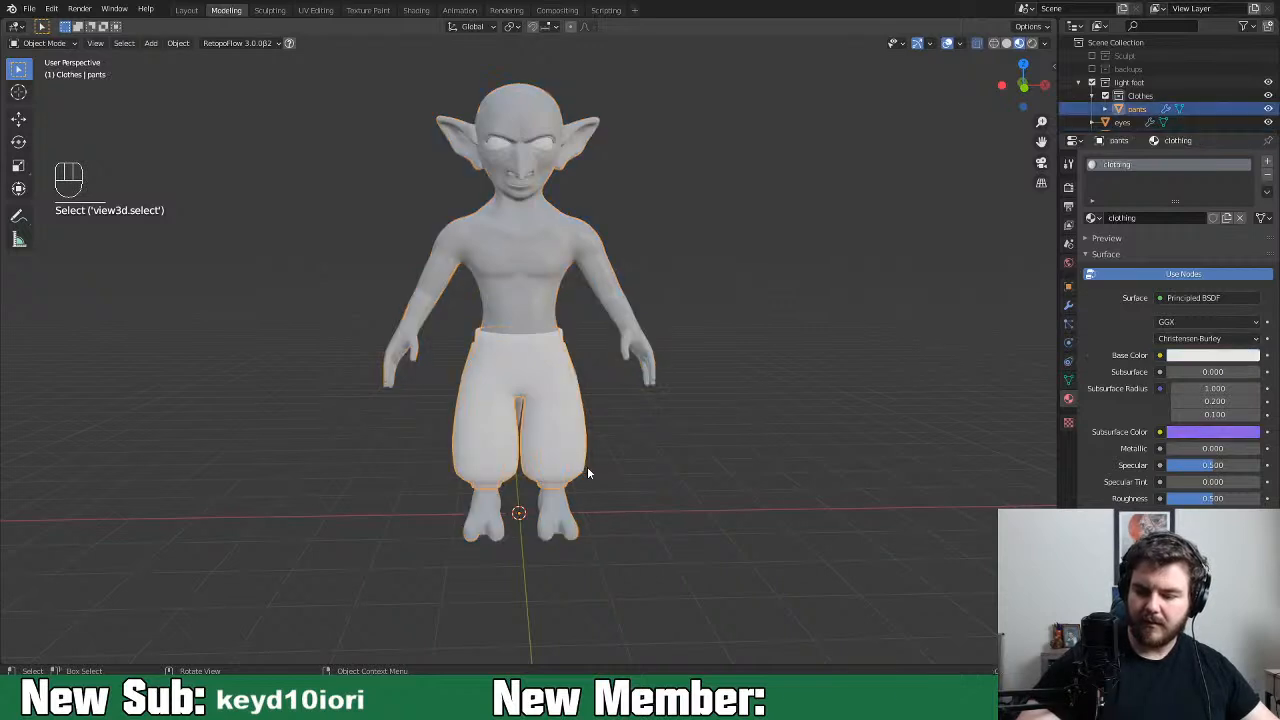
pyautogui.click(1006, 43)
pyautogui.click(1019, 43)
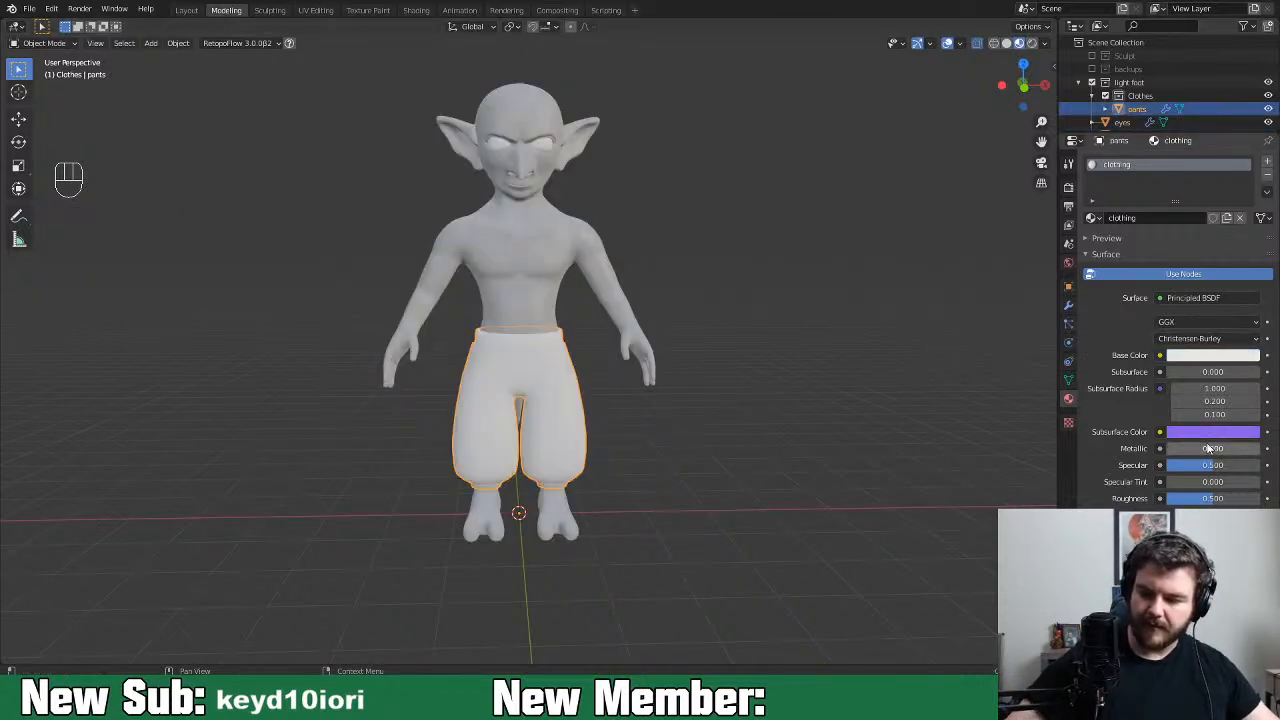
pyautogui.click(1209, 433)
pyautogui.moveTo(1218, 290); pyautogui.dragTo(1192, 295)
# Set the base color of the pants' clothing material to a deep purple
pyautogui.click(1196, 362)
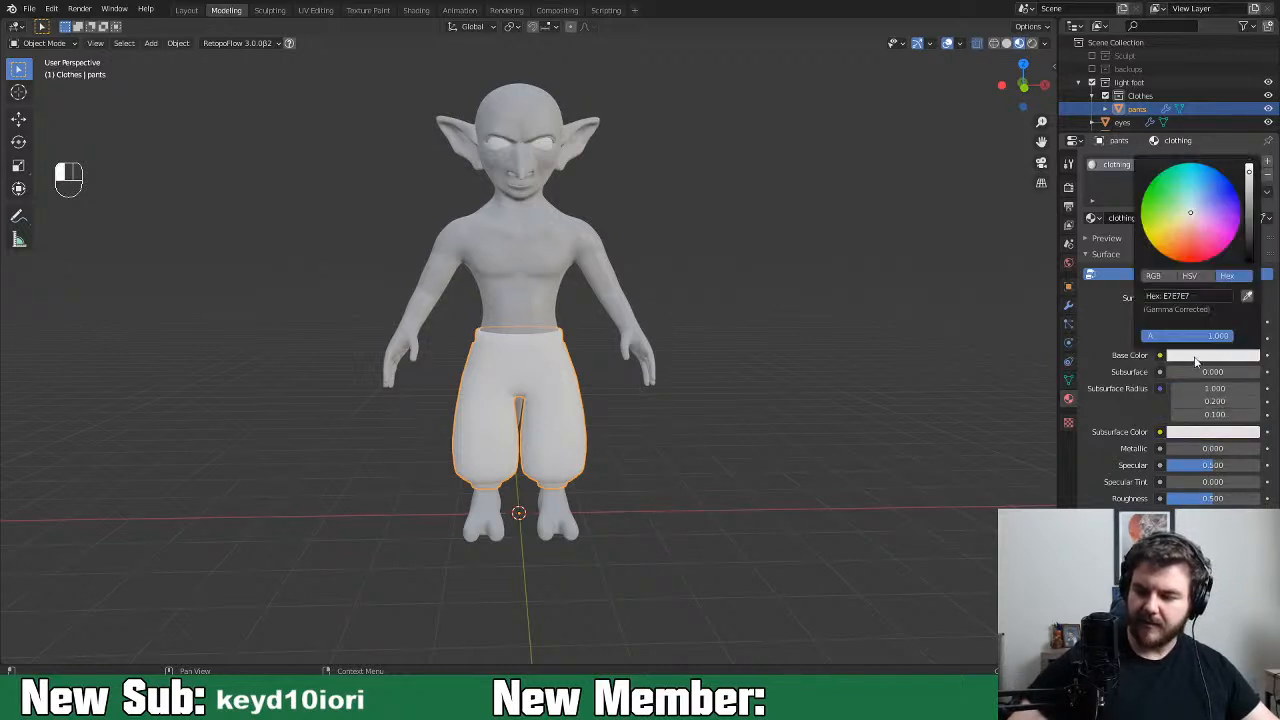
pyautogui.moveTo(1196, 238); pyautogui.dragTo(1251, 214)
pyautogui.moveTo(786, 468); pyautogui.dragTo(724, 487, button='middle')
pyautogui.scroll(5, 770, 477)
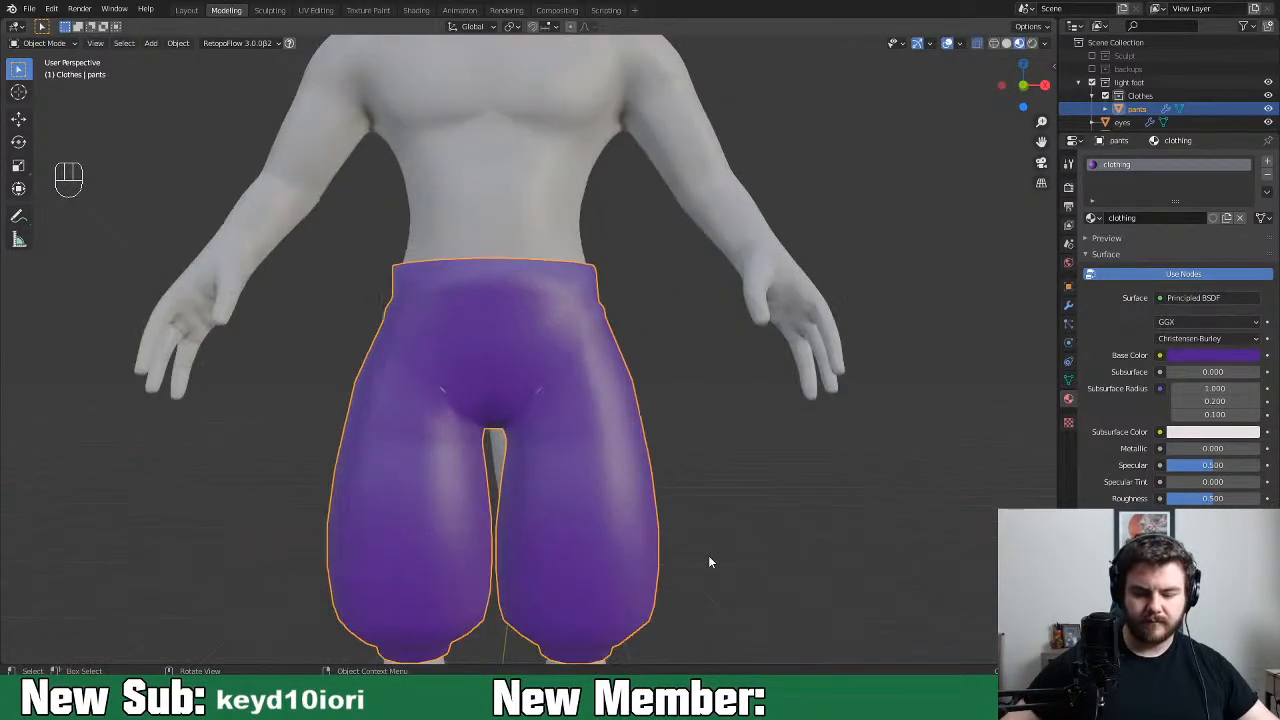
# Enter Edit Mode on the pants and reposition two vertices around the front crotch and upper inner thigh
pyautogui.keyDown('shift'); pyautogui.moveTo(482, 556); pyautogui.dragTo(536, 413, button='middle'); pyautogui.keyUp('shift')
pyautogui.keyDown('shift'); pyautogui.moveTo(615, 385); pyautogui.dragTo(674, 437, button='middle'); pyautogui.keyUp('shift')
pyautogui.press('Tab')
pyautogui.press('1')
pyautogui.click(567, 352)
pyautogui.moveTo(567, 352); pyautogui.dragTo(418, 437, button='middle')
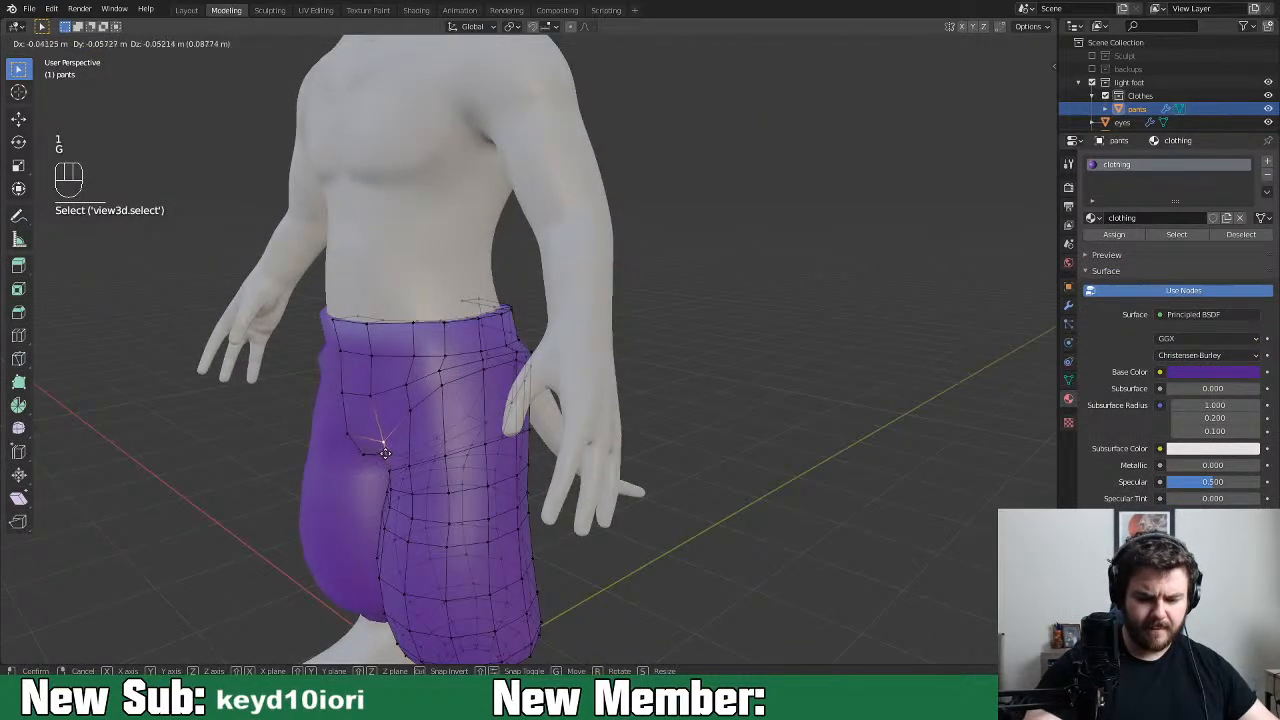
pyautogui.click(393, 449)
pyautogui.moveTo(393, 449); pyautogui.dragTo(607, 432, button='middle')
pyautogui.click(557, 392)
pyautogui.press('g')
pyautogui.click(455, 457)
# Slide the short edge on the outer hip downward by a factor of 0.407
pyautogui.press('2')
pyautogui.click(545, 336)
pyautogui.press('g')
pyautogui.press('g')
pyautogui.click(578, 375)
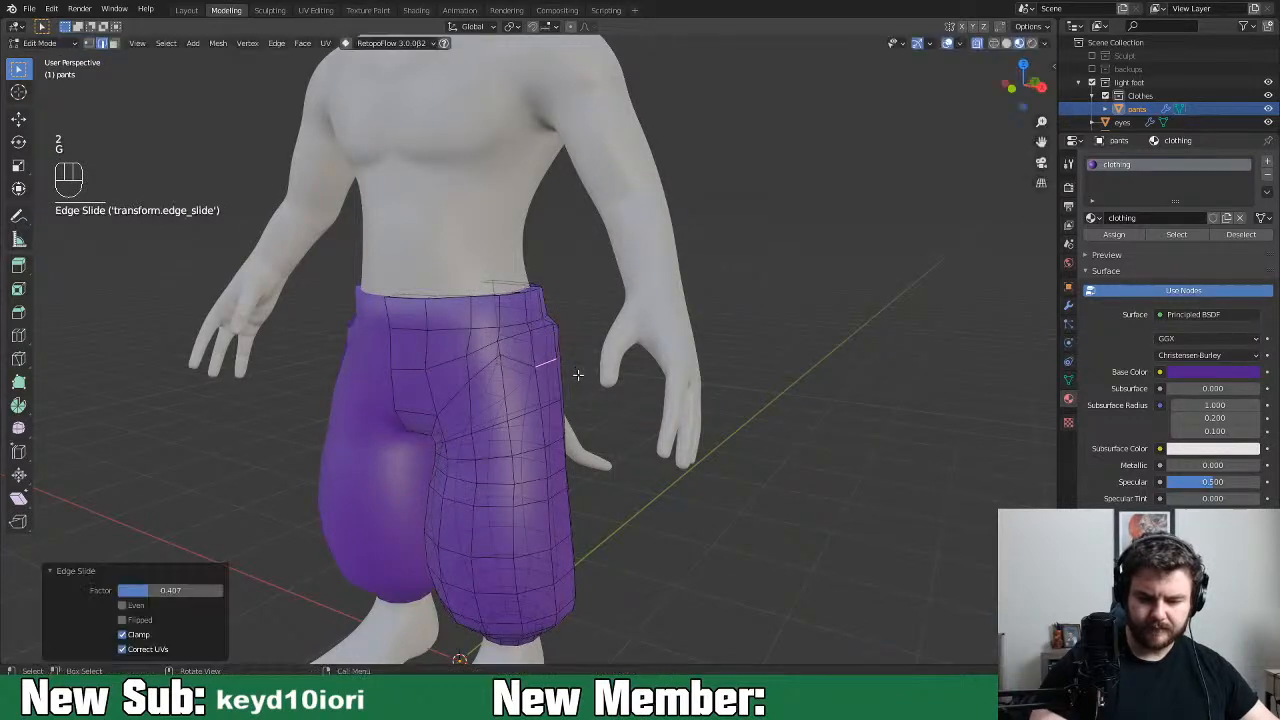
# Slide two vertices on the front of the upper thigh downward to even out the edge spacing
pyautogui.press('1')
pyautogui.click(500, 358)
pyautogui.press('g')
pyautogui.press('g')
pyautogui.click(515, 385)
pyautogui.click(470, 384)
pyautogui.press('g')
pyautogui.press('g')
pyautogui.click(478, 405)
# Slide two vertices on the back of the hip along their edges to even out the seat topology
pyautogui.moveTo(478, 405); pyautogui.dragTo(440, 347, button='middle')
pyautogui.press('g')
pyautogui.press('g')
pyautogui.click(436, 364)
pyautogui.click(457, 353)
pyautogui.press('g')
pyautogui.press('g')
pyautogui.click(477, 362)
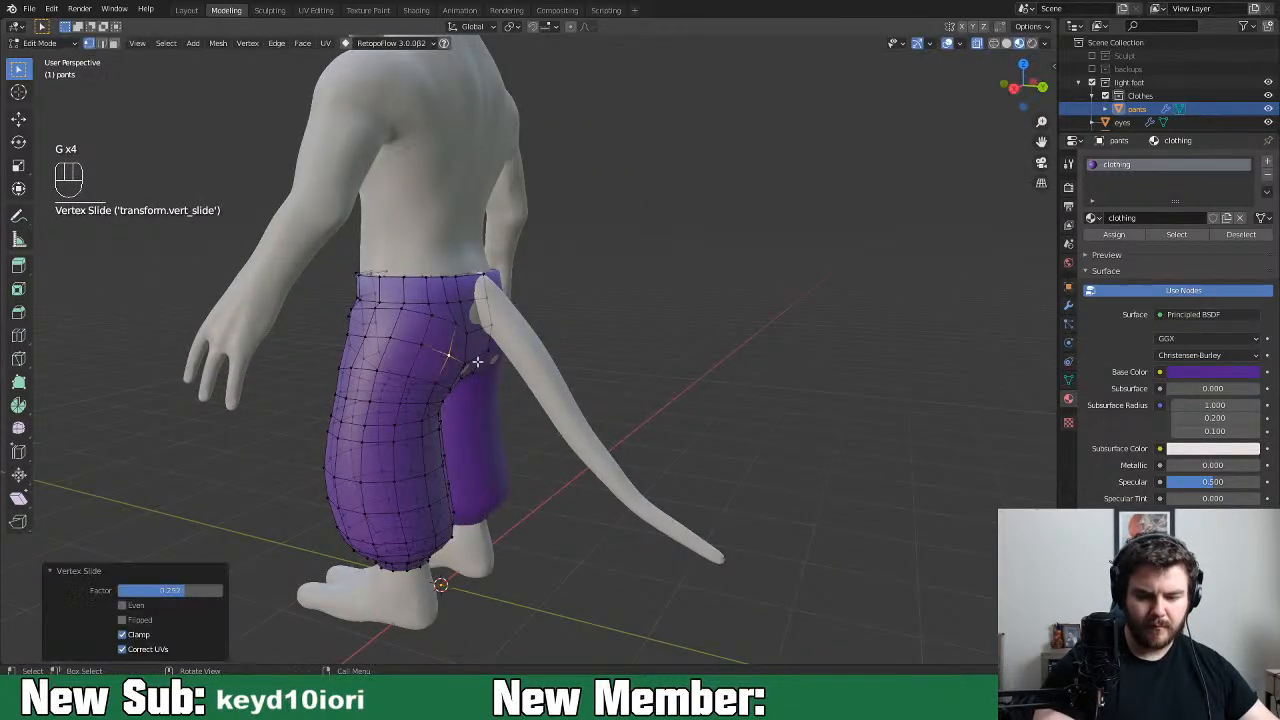
# Slide the edge at the outer side of the hip, just below the waistband, downward
pyautogui.press('2')
pyautogui.click(393, 311)
pyautogui.moveTo(395, 313); pyautogui.dragTo(612, 353, button='middle')
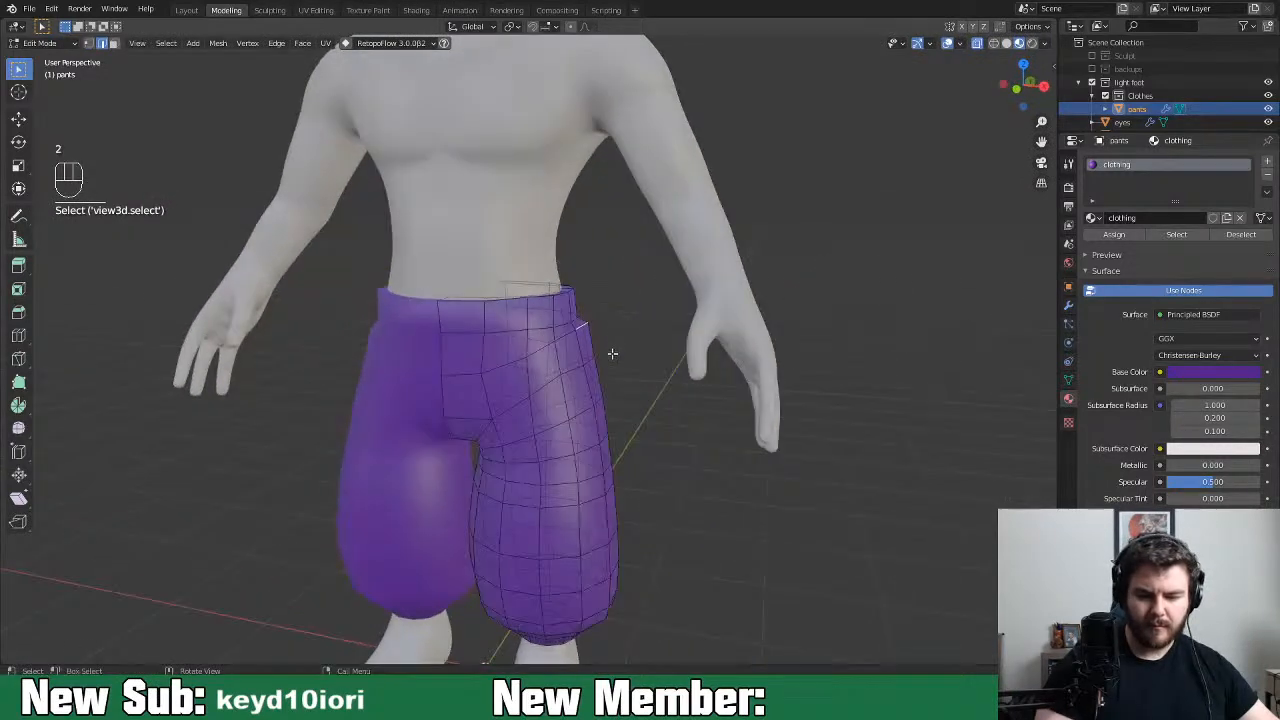
pyautogui.press('g')
pyautogui.press('g')
pyautogui.click(610, 363)
# Slide an edge and a neighbouring vertex on the front of the hip downward to space the loops evenly
pyautogui.click(540, 356)
pyautogui.press('g')
pyautogui.press('g')
pyautogui.click(558, 366)
pyautogui.press('1')
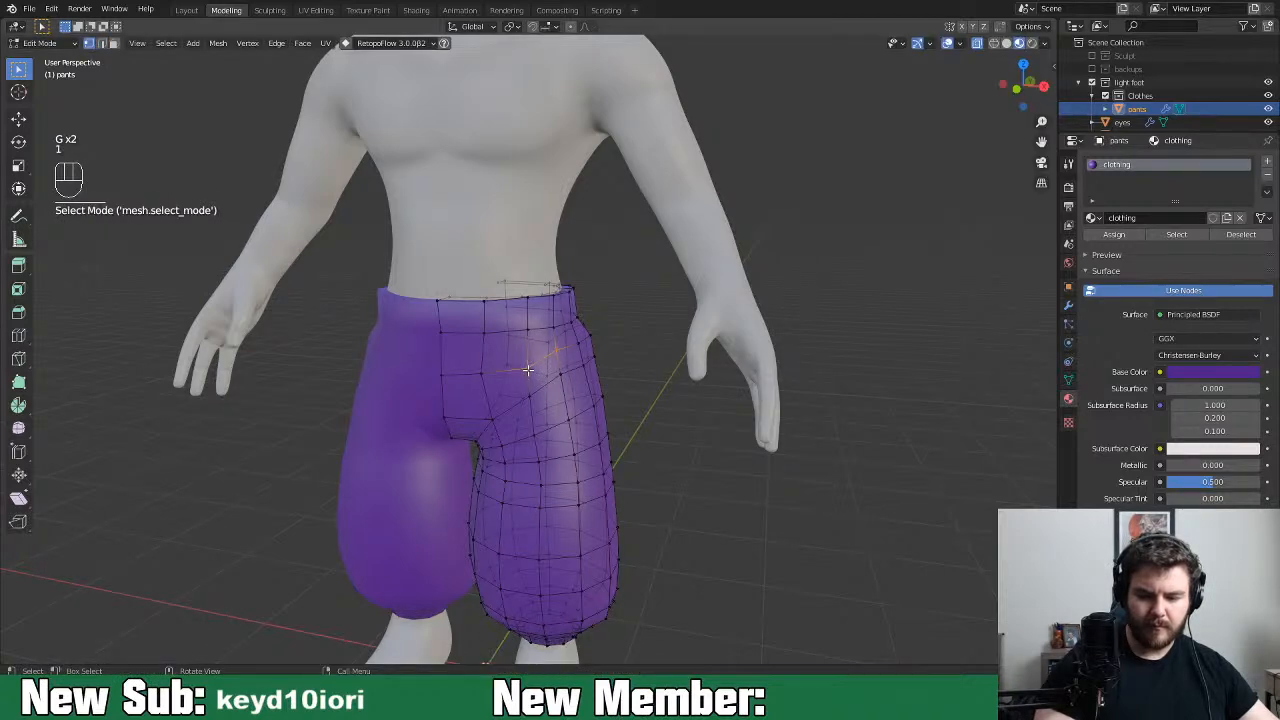
pyautogui.click(532, 370)
pyautogui.press('g')
pyautogui.press('g')
pyautogui.click(538, 373)
# Lower two vertices on the back of the hip below the waistband, sliding the second by a factor of 0.248
pyautogui.moveTo(652, 357); pyautogui.dragTo(435, 337, button='middle')
pyautogui.click(432, 311)
pyautogui.press('g')
pyautogui.click(443, 333)
pyautogui.click(456, 322)
pyautogui.press('g')
pyautogui.press('g')
pyautogui.click(460, 340)
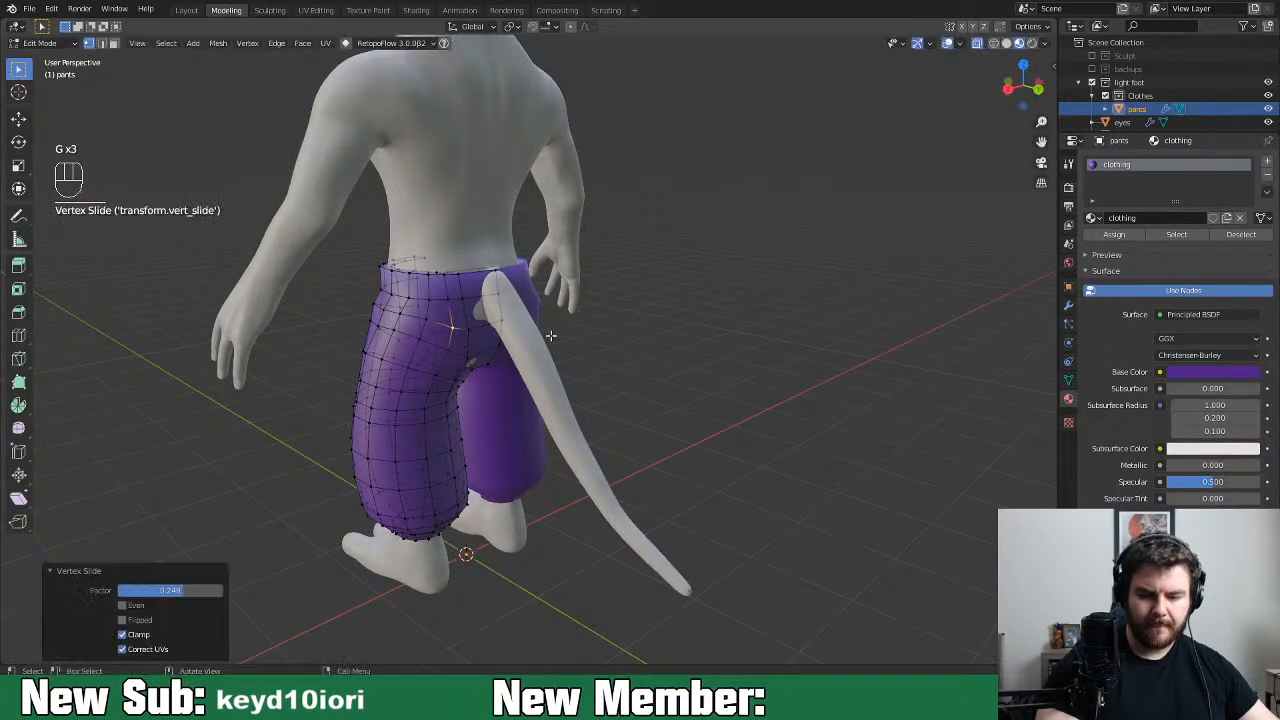
# Slide the seat edge below the tail by a factor of 0.204 and move it along Y to cover the body
pyautogui.press('2')
pyautogui.click(472, 343)
pyautogui.moveTo(472, 343); pyautogui.dragTo(561, 366, button='middle')
pyautogui.press('g')
pyautogui.press('g')
pyautogui.click(490, 347)
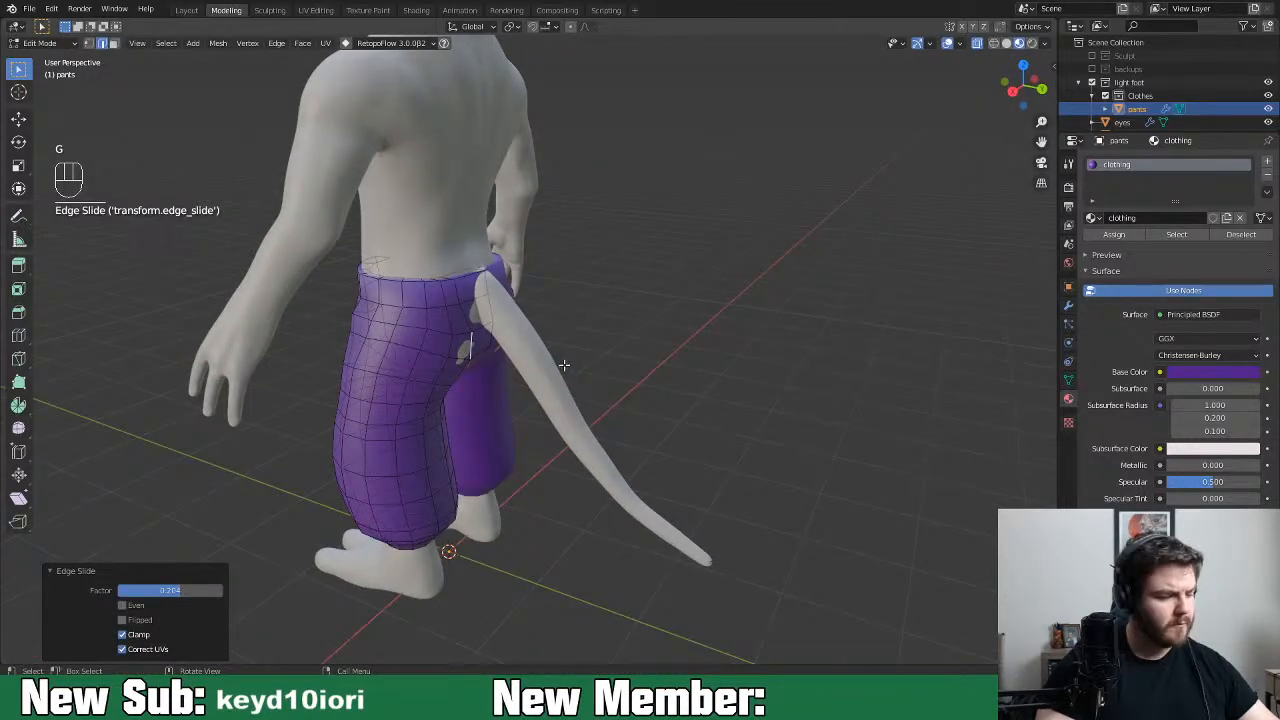
pyautogui.press('g')
pyautogui.press('y')
pyautogui.click(567, 369)
# Slide the edge beside the tail just below the waistband and return to Object Mode
pyautogui.click(461, 295)
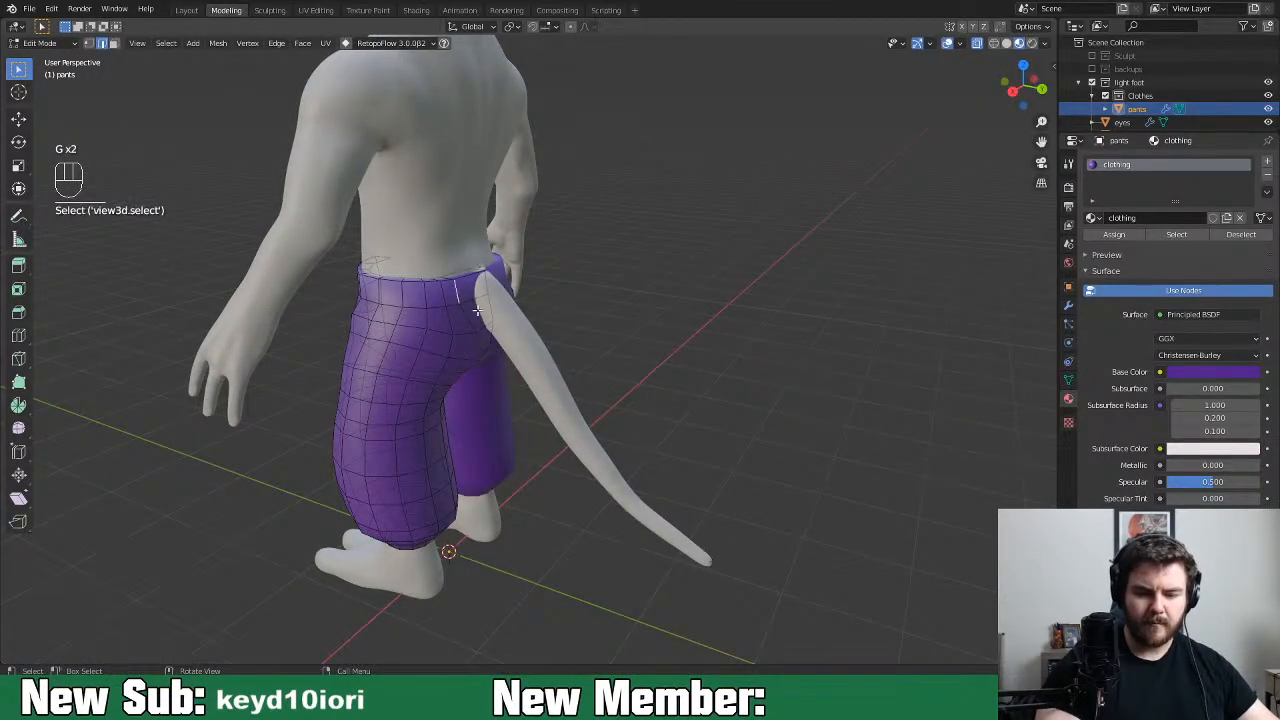
pyautogui.press('g')
pyautogui.press('g')
pyautogui.click(492, 308)
pyautogui.moveTo(599, 349); pyautogui.dragTo(618, 384, button='middle')
pyautogui.press('Tab')
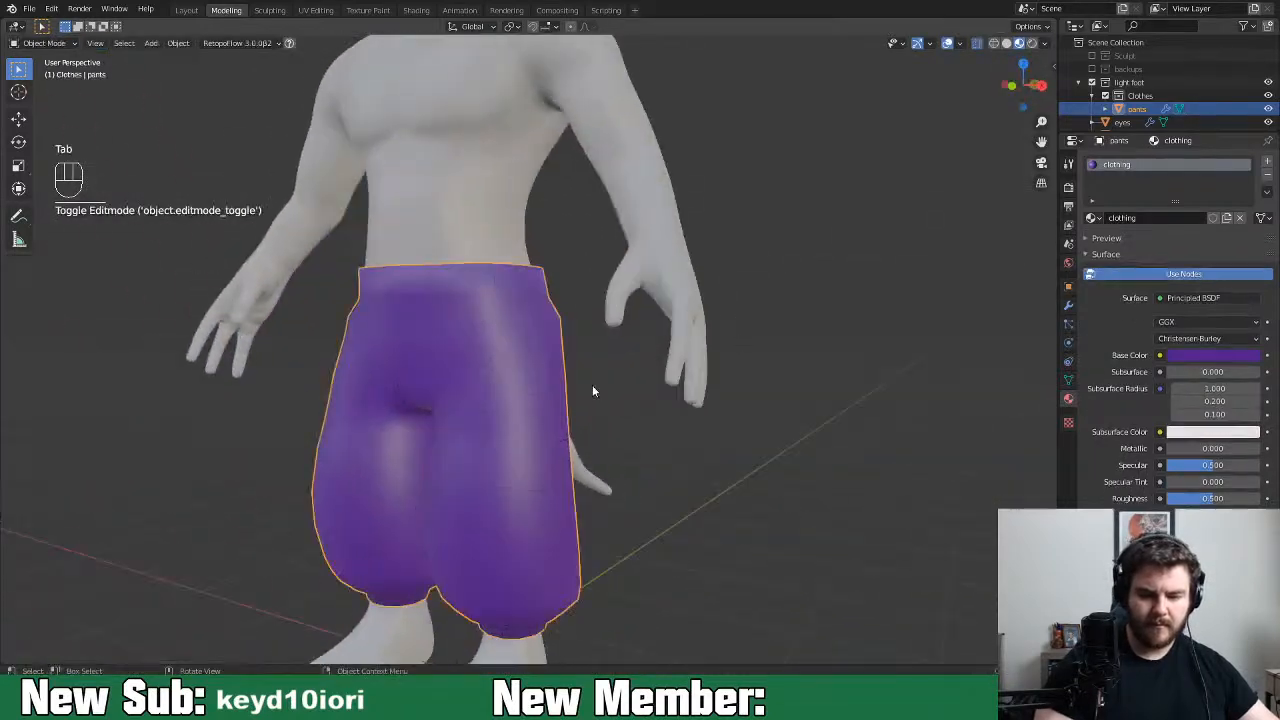
# Examine the shape and fit of the purple pants on the character from the front, side and back
pyautogui.scroll(-3, 443, 657)
pyautogui.moveTo(443, 657); pyautogui.dragTo(485, 551, button='middle')
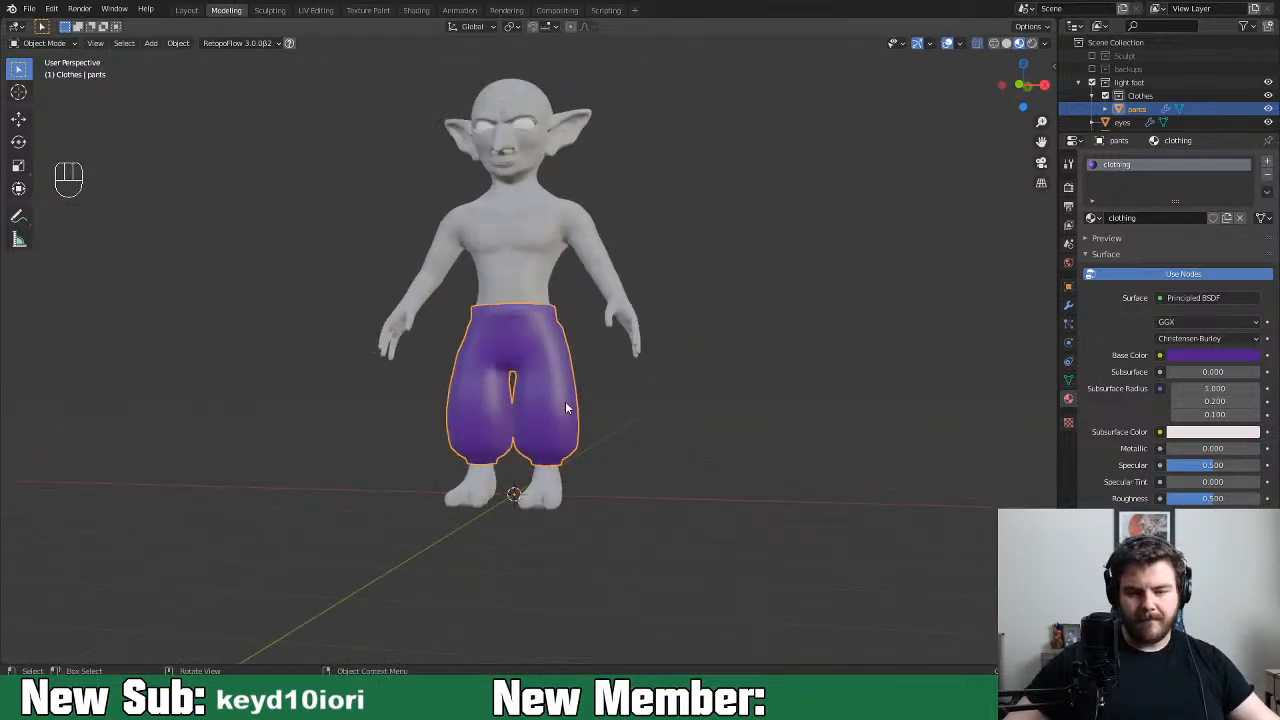
pyautogui.moveTo(553, 339); pyautogui.dragTo(387, 487, button='middle')
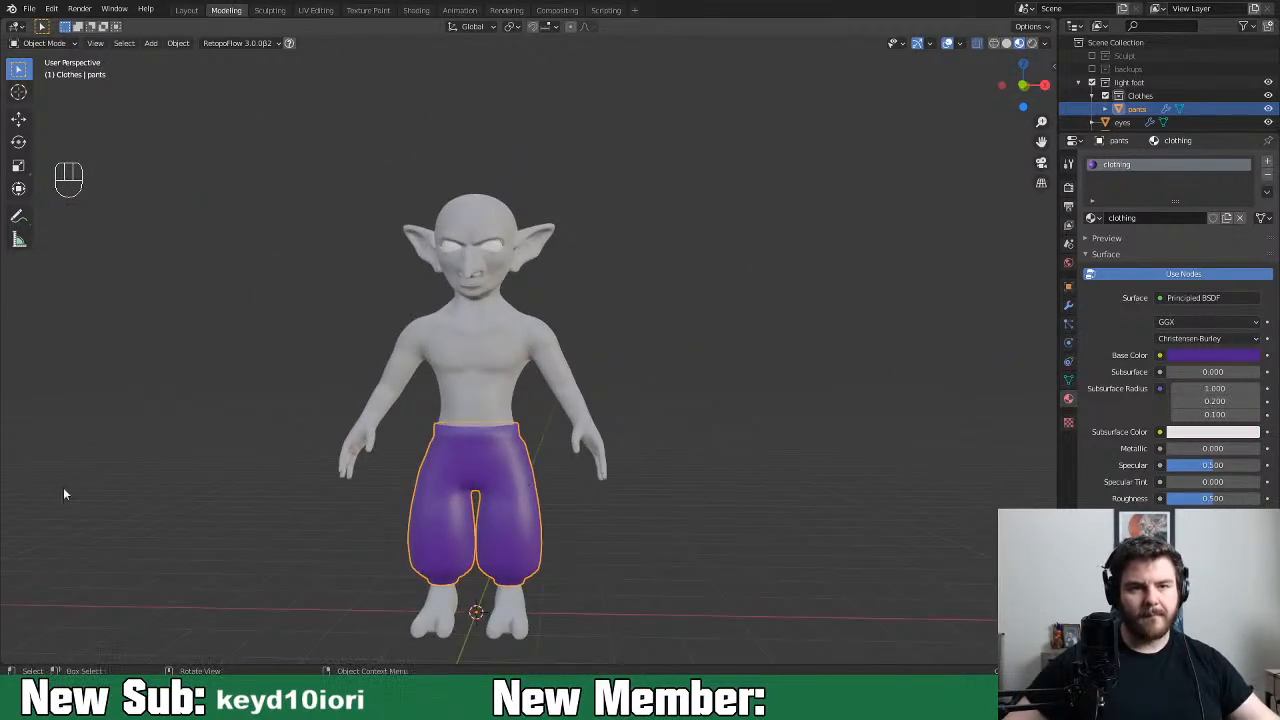
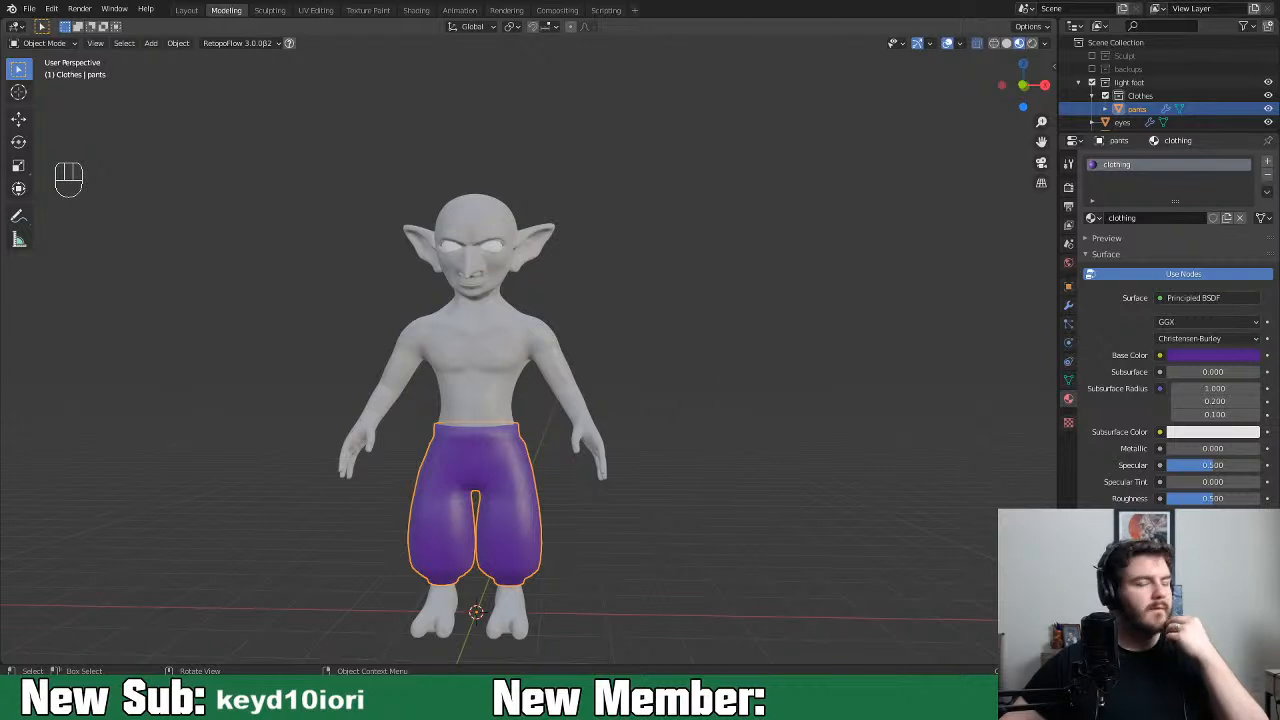
pyautogui.moveTo(675, 565); pyautogui.dragTo(565, 551, button='middle')
pyautogui.scroll(3, 505, 615)
pyautogui.scroll(3, 475, 533)
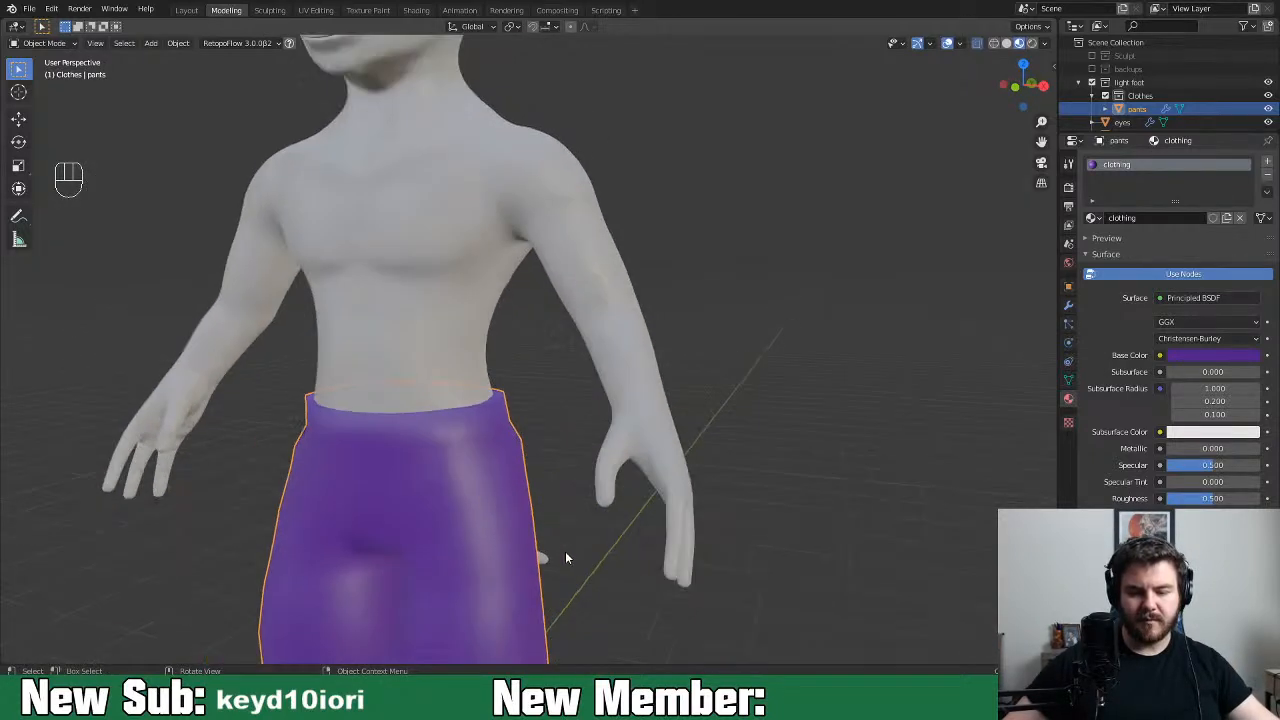
pyautogui.scroll(2, 567, 427)
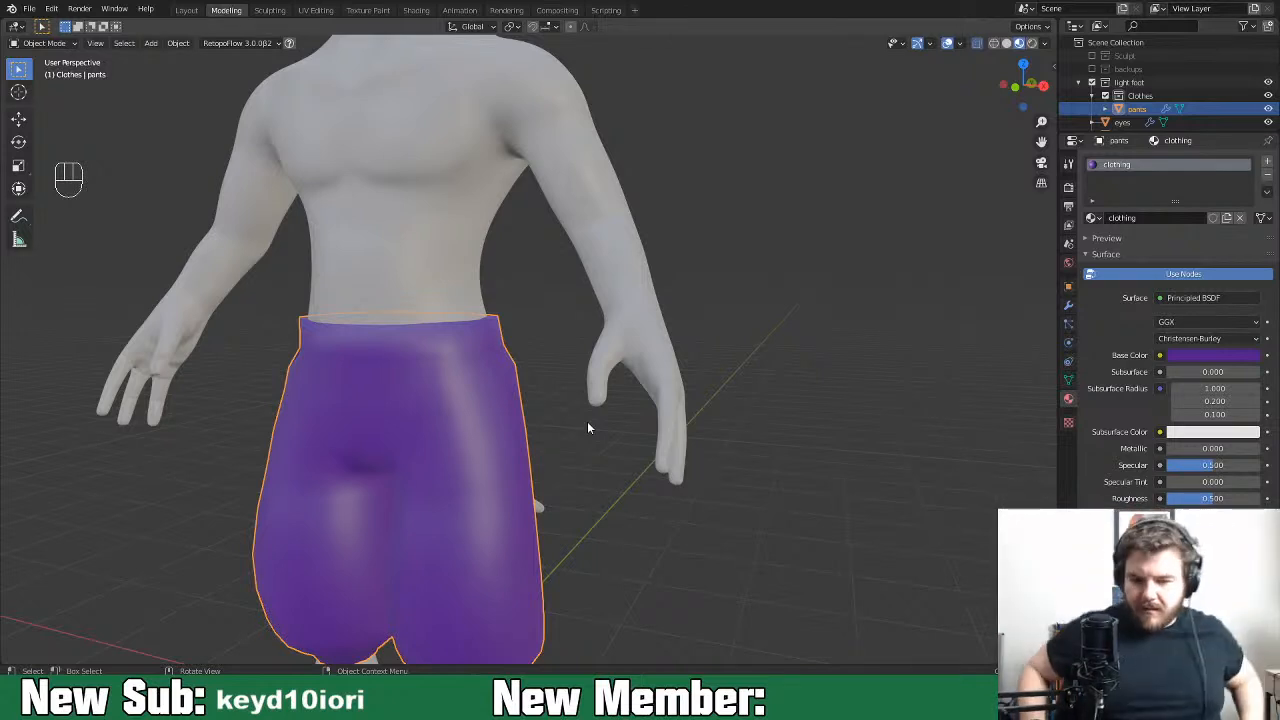
pyautogui.scroll(-5, 587, 428)
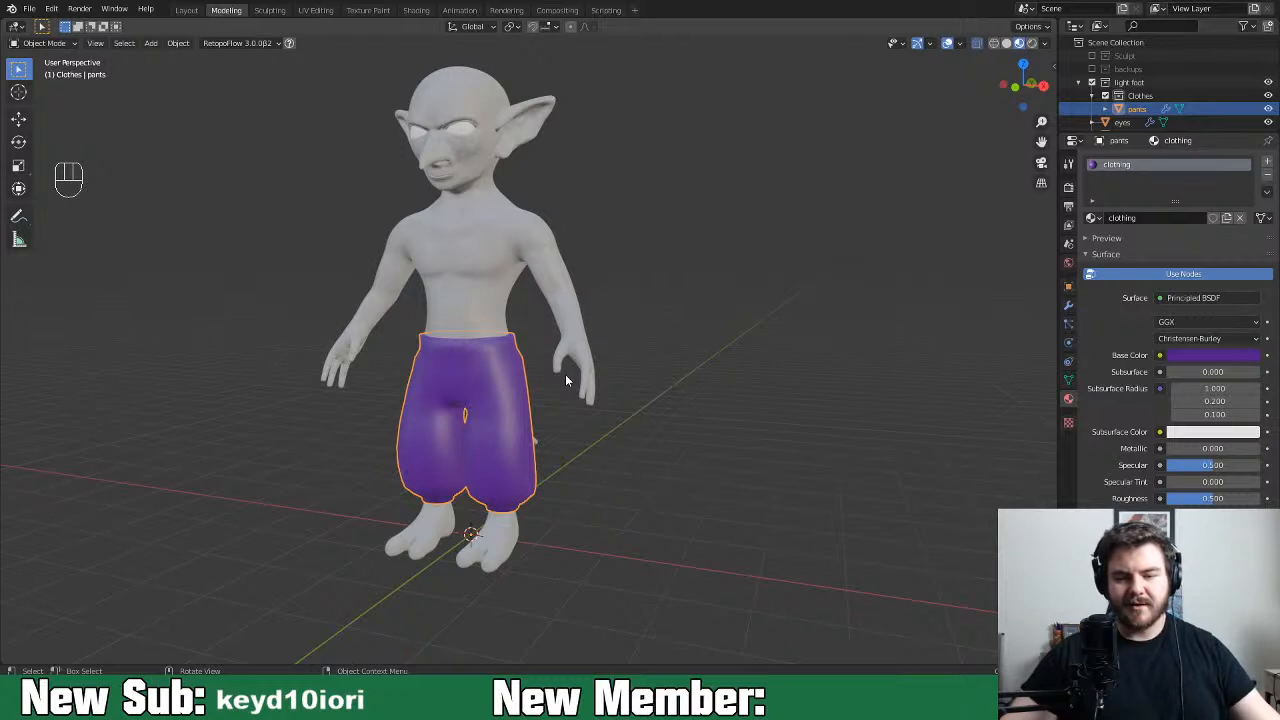
pyautogui.moveTo(543, 373); pyautogui.dragTo(355, 408, button='middle')
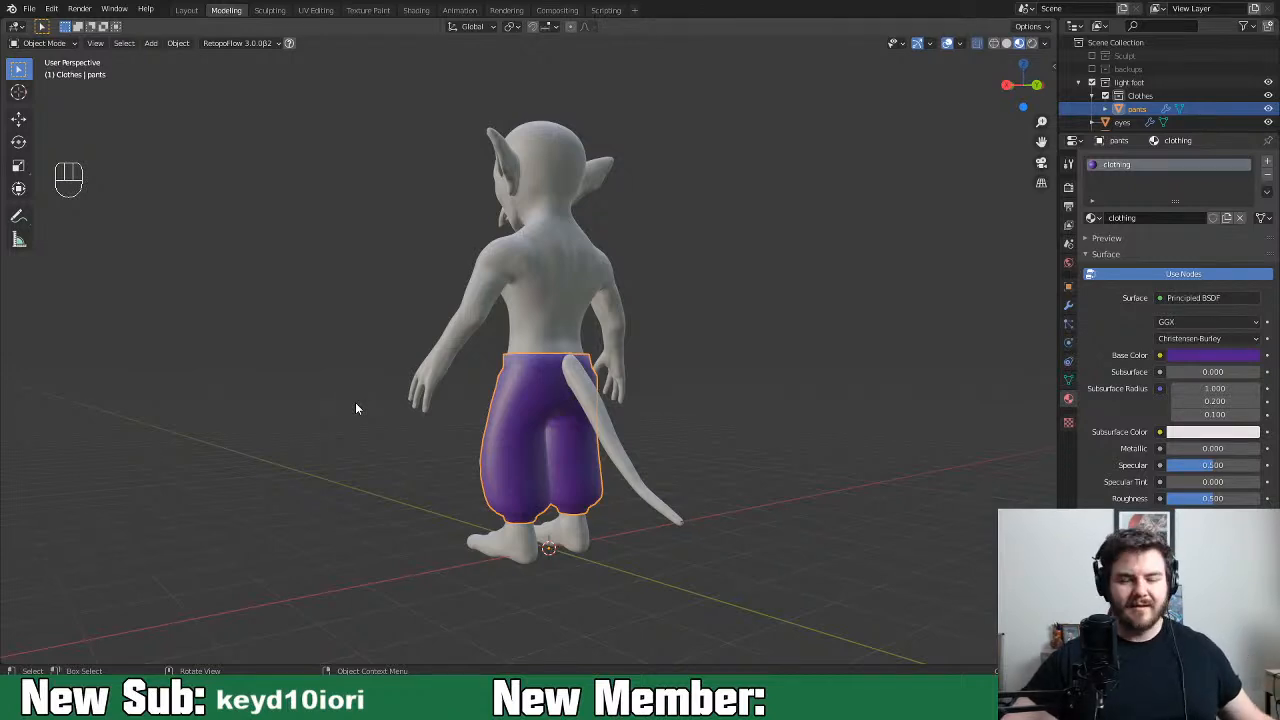
pyautogui.scroll(2, 555, 468)
pyautogui.moveTo(555, 468); pyautogui.dragTo(606, 514, button='middle')
pyautogui.scroll(1, 547, 514)
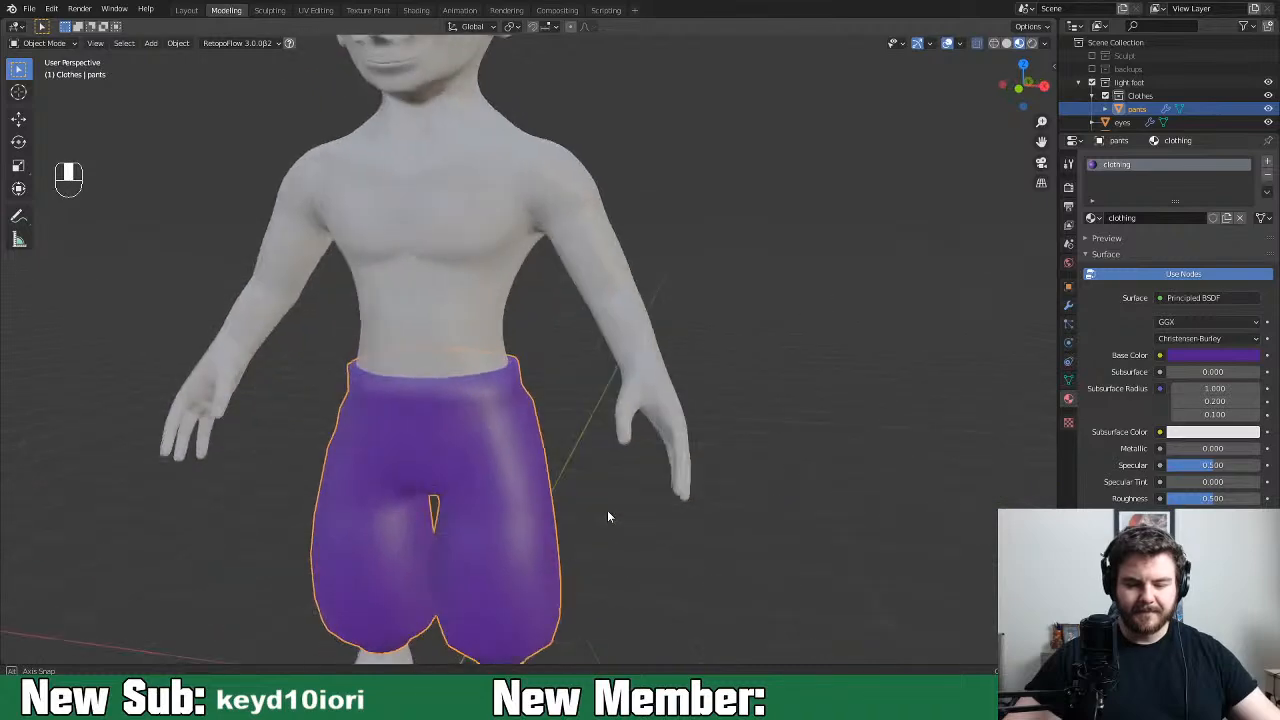
# Add a 12-vertex circle mesh and move it about 3.38 m up and 1.46 m along X to the forearm
pyautogui.hotkey('shift', 'a')
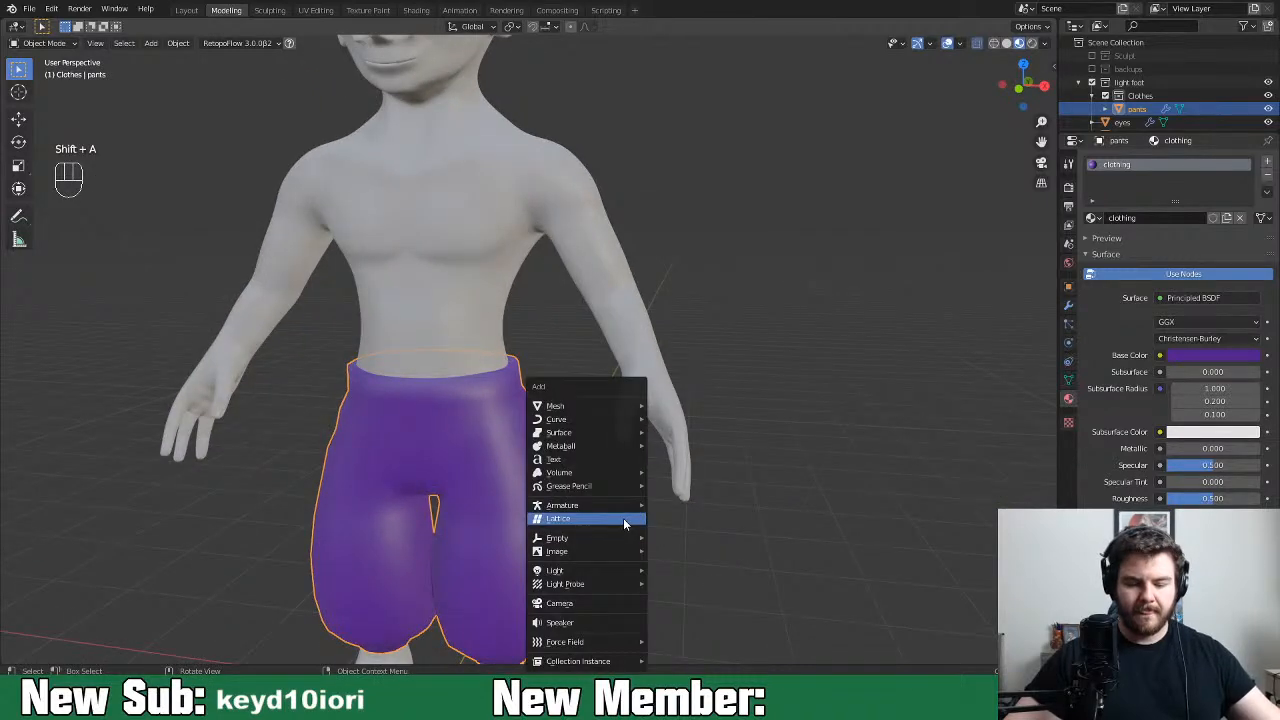
pyautogui.moveTo(588, 406)
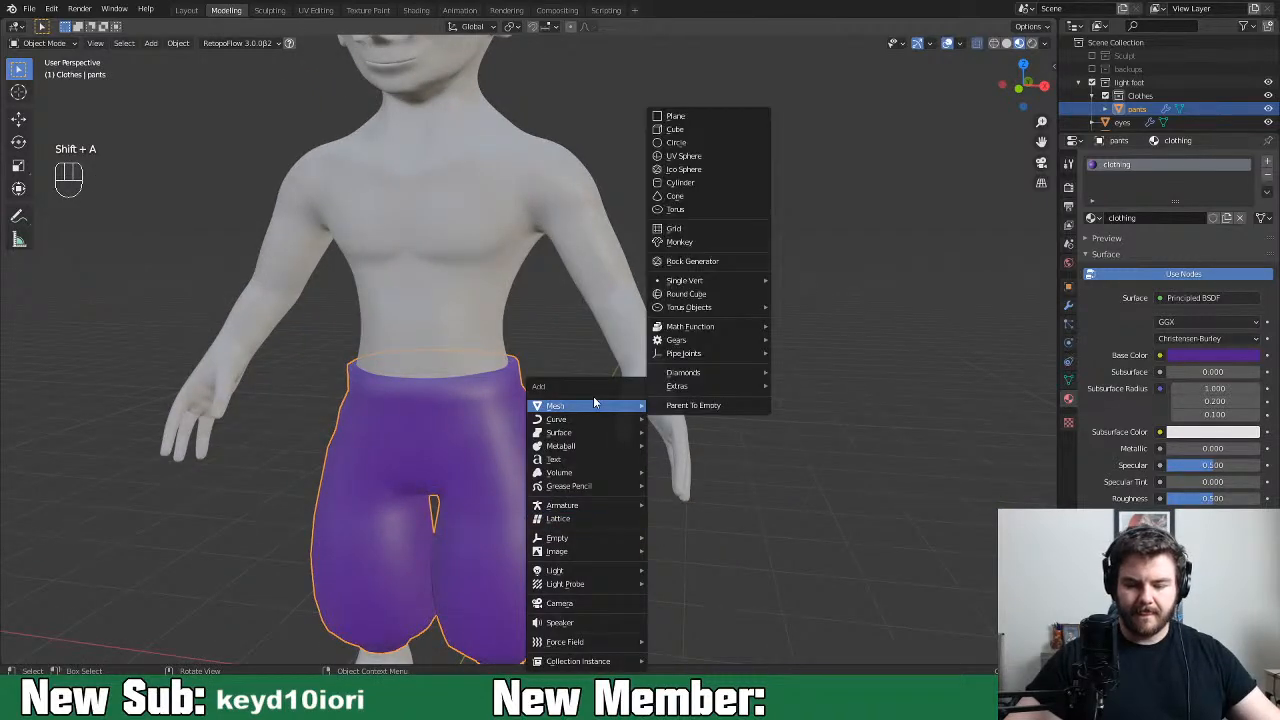
pyautogui.click(688, 142)
pyautogui.scroll(-3, 623, 566)
pyautogui.press('g')
pyautogui.press('z')
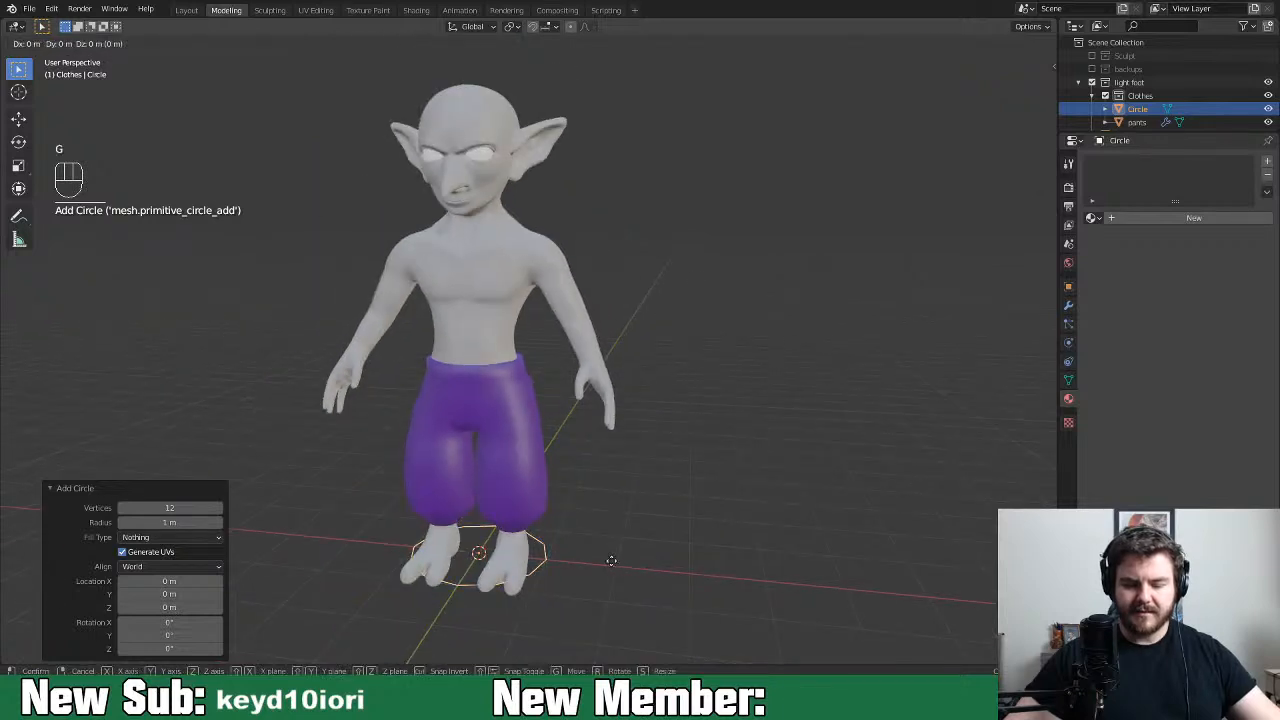
pyautogui.click(633, 333)
pyautogui.press('g')
pyautogui.press('x')
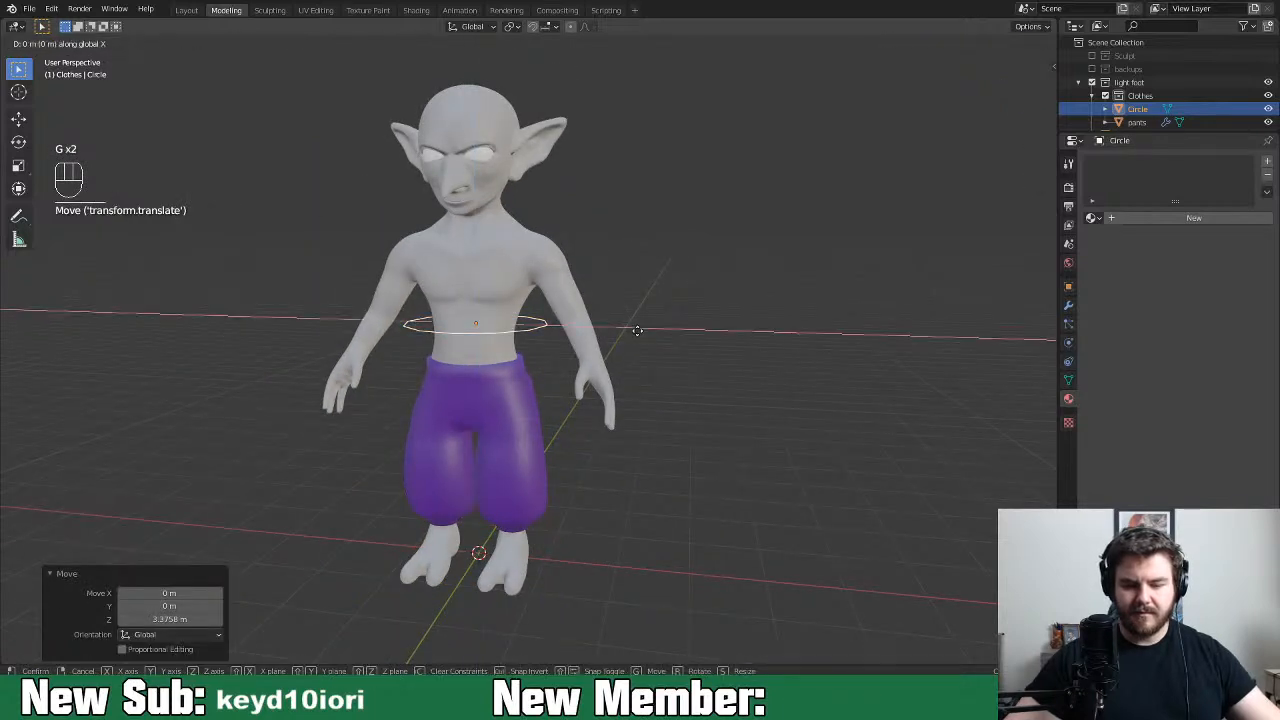
pyautogui.click(740, 368)
pyautogui.moveTo(740, 368); pyautogui.dragTo(783, 413, button='middle')
# Add a Mirror modifier to the circle on the X axis with the imp body as the mirror object
pyautogui.click(1068, 305)
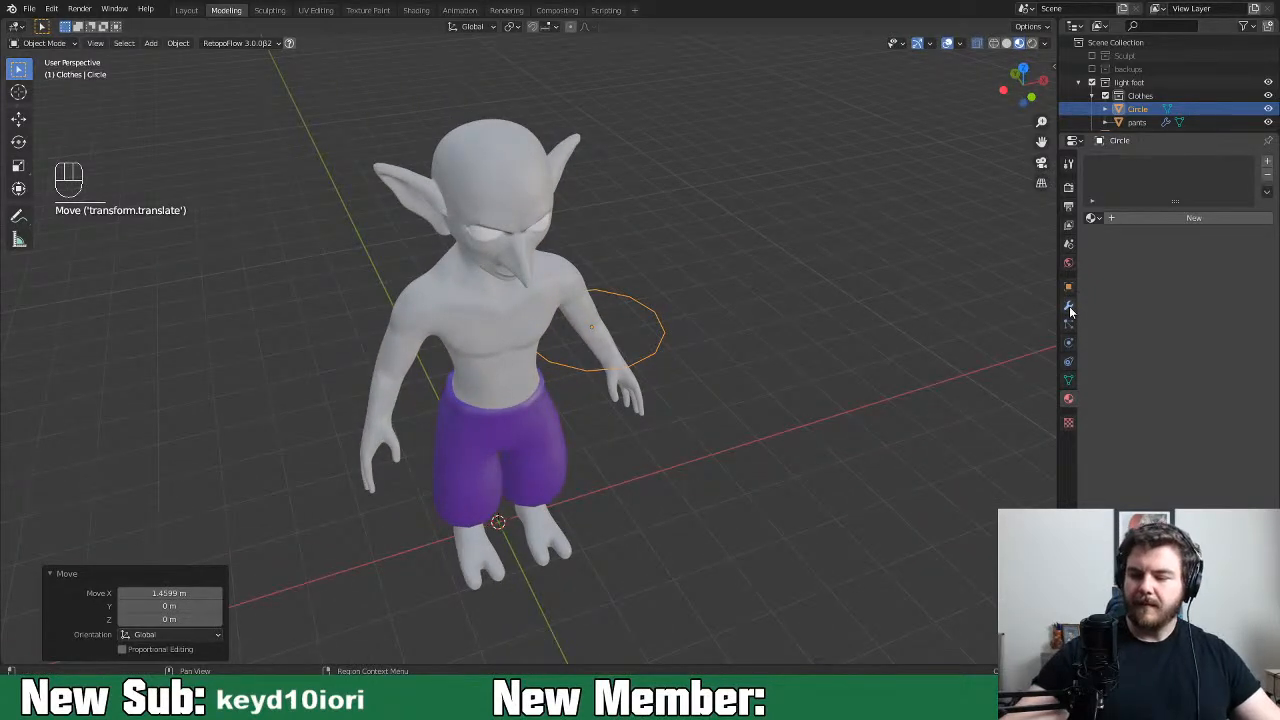
pyautogui.click(1124, 163)
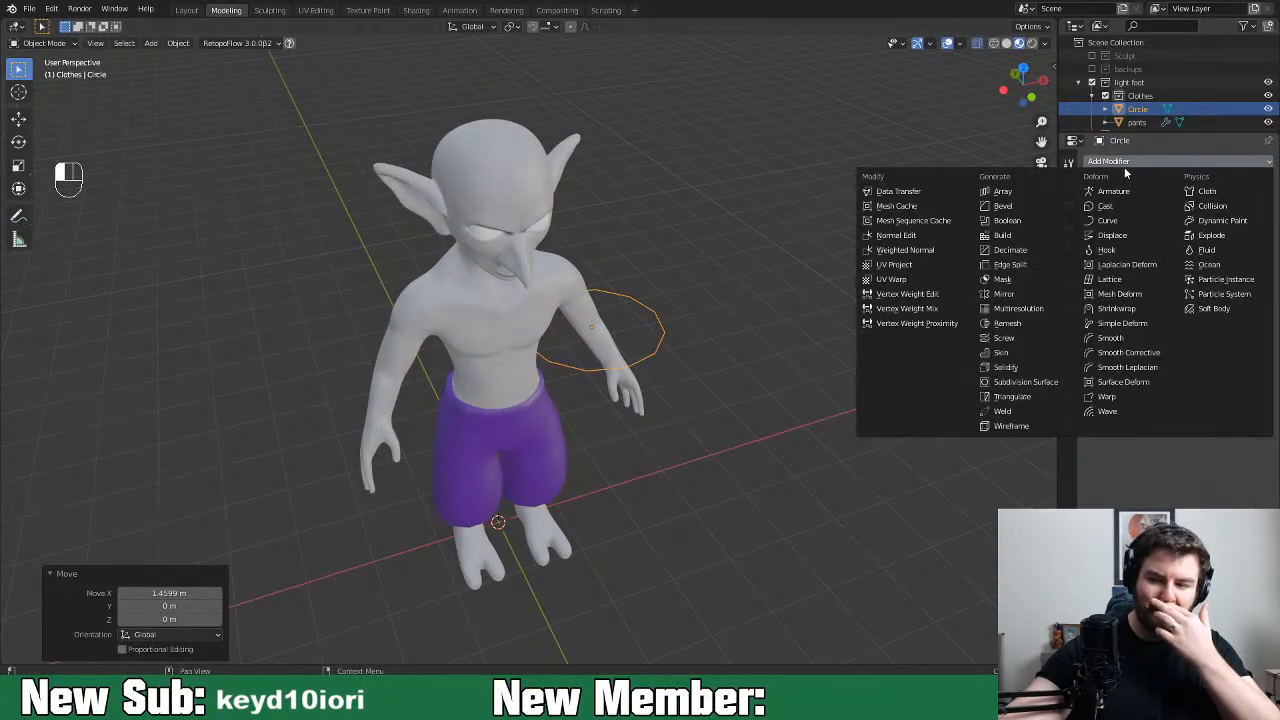
pyautogui.click(1018, 294)
pyautogui.click(1252, 253)
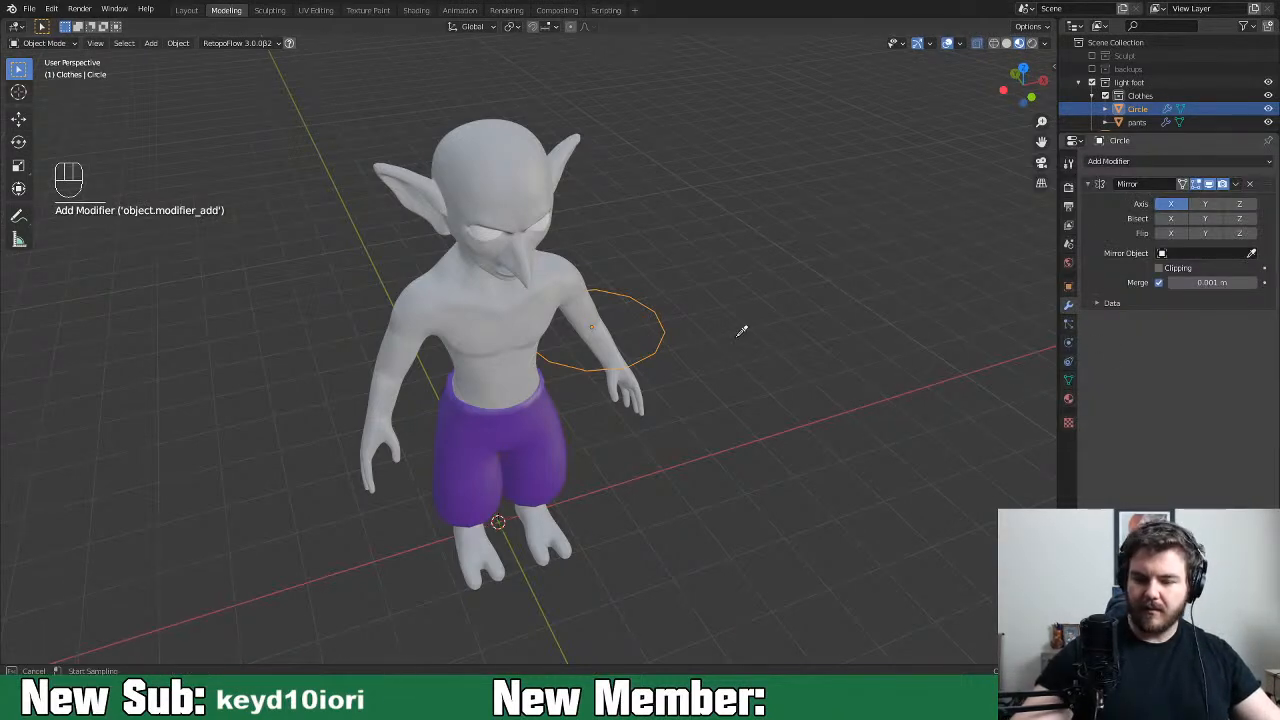
pyautogui.click(518, 341)
pyautogui.moveTo(808, 395); pyautogui.dragTo(777, 437, button='middle')
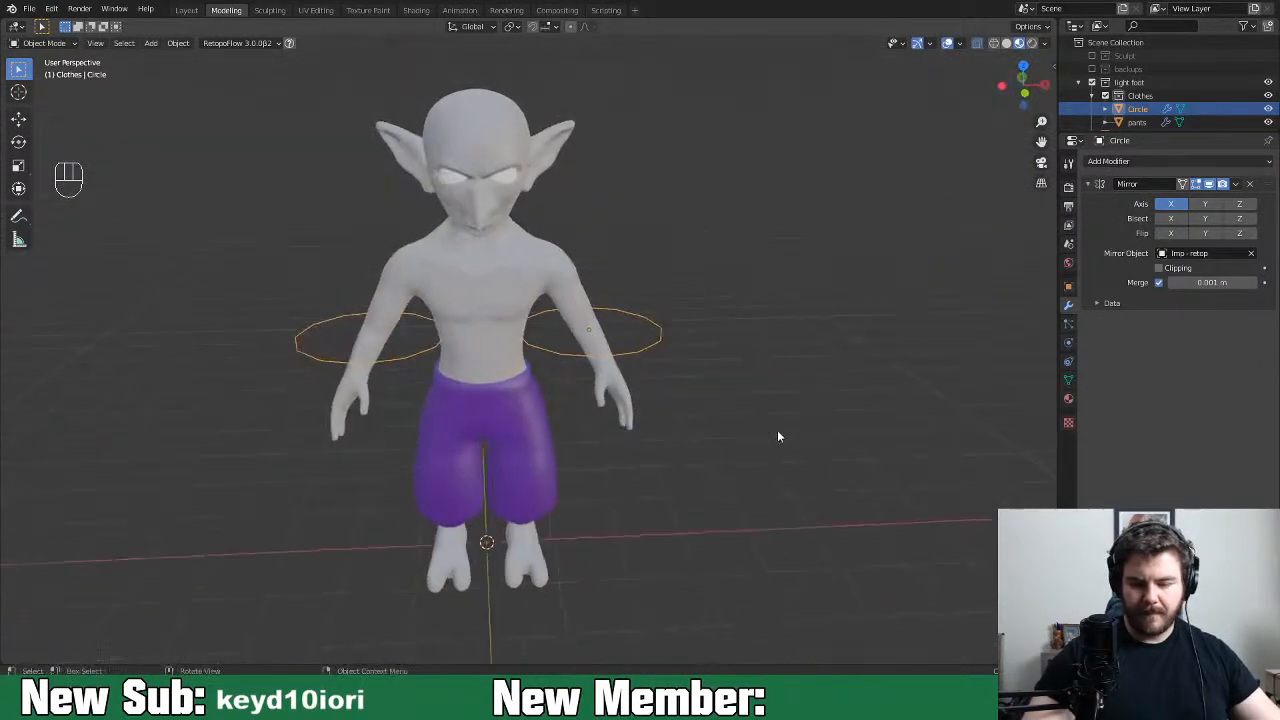
# In Edit Mode, scale the circle to 0.332 and rotate it about 25.6° in front view to match the forearm's tilt
pyautogui.press('Tab')
pyautogui.press('KP_1')
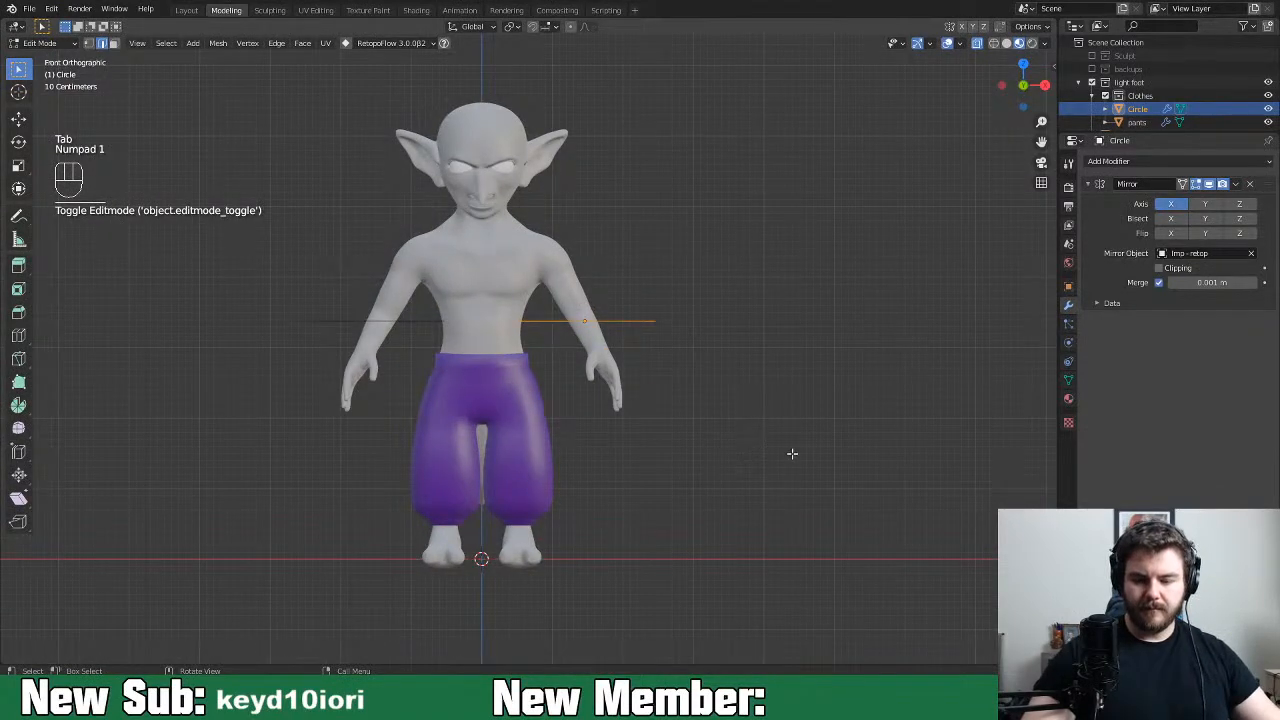
pyautogui.press('s')
pyautogui.click(651, 409)
pyautogui.moveTo(665, 415); pyautogui.dragTo(734, 443, button='middle')
pyautogui.press('KP_1')
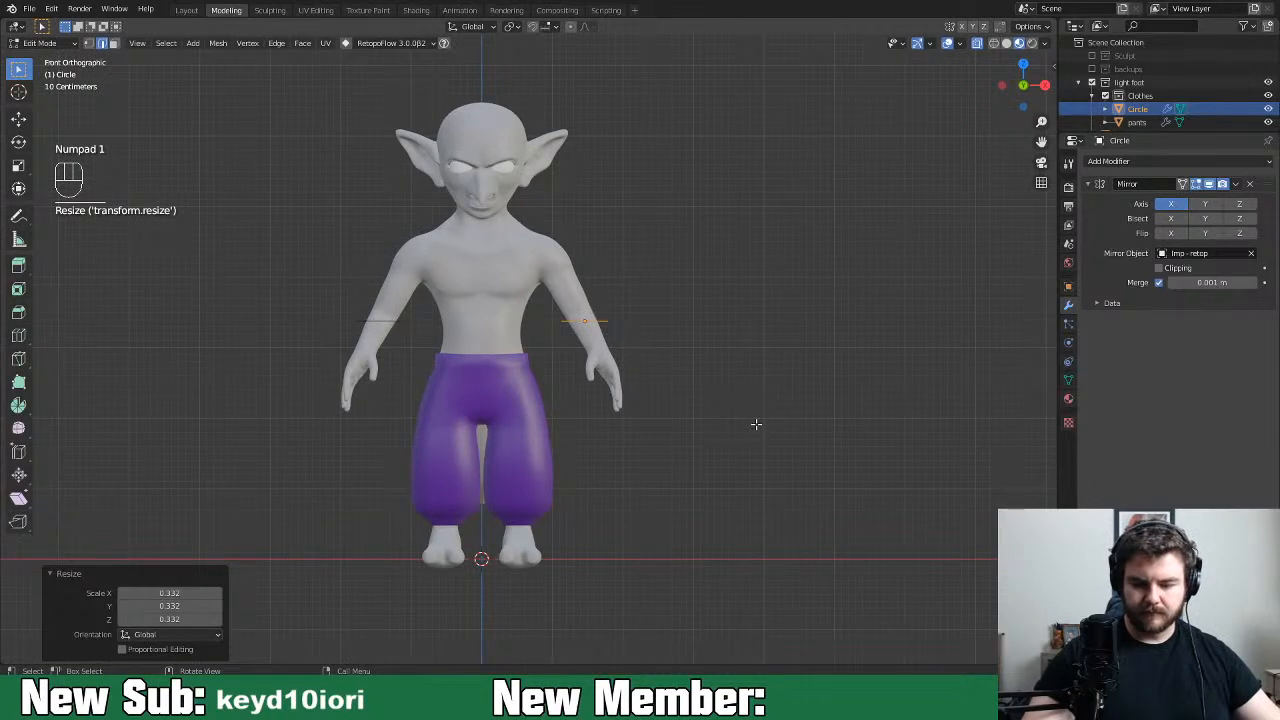
pyautogui.press('r')
pyautogui.click(749, 337)
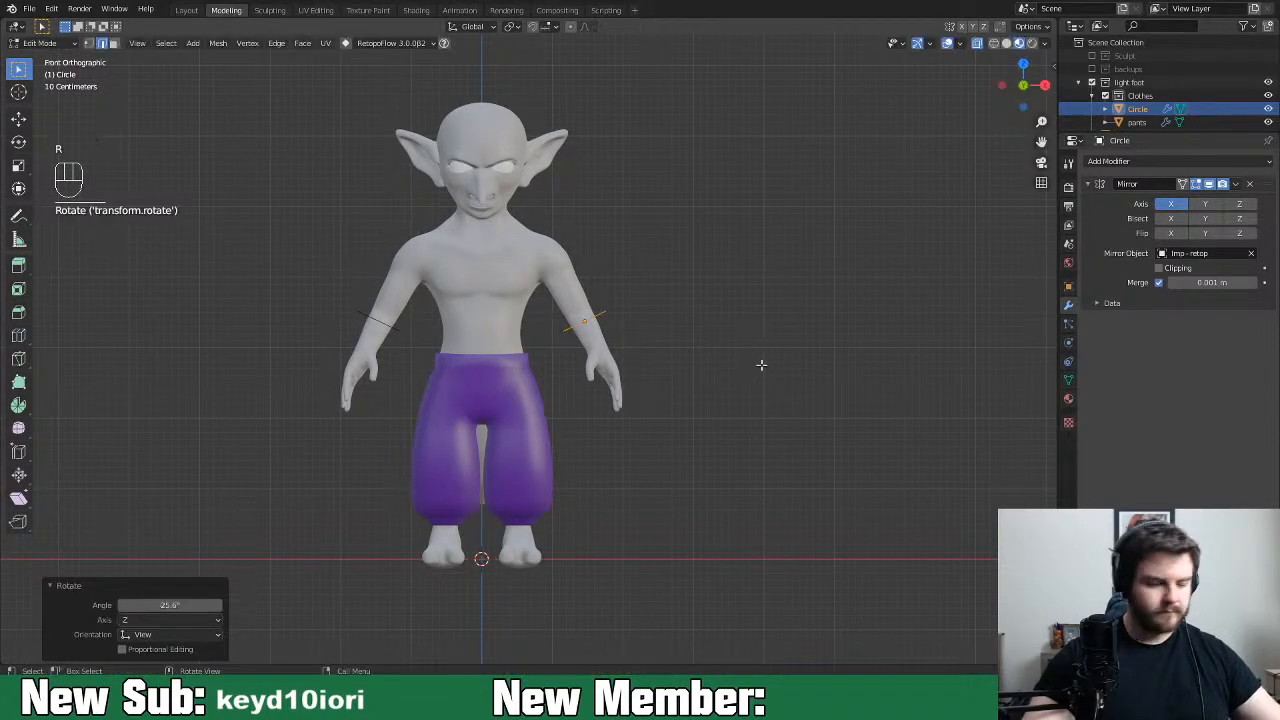
# In side view, rotate the circle about 21.5°, scale it to 0.848 and shift it about -0.019 m along Y onto the arm
pyautogui.press('KP_3')
pyautogui.press('r')
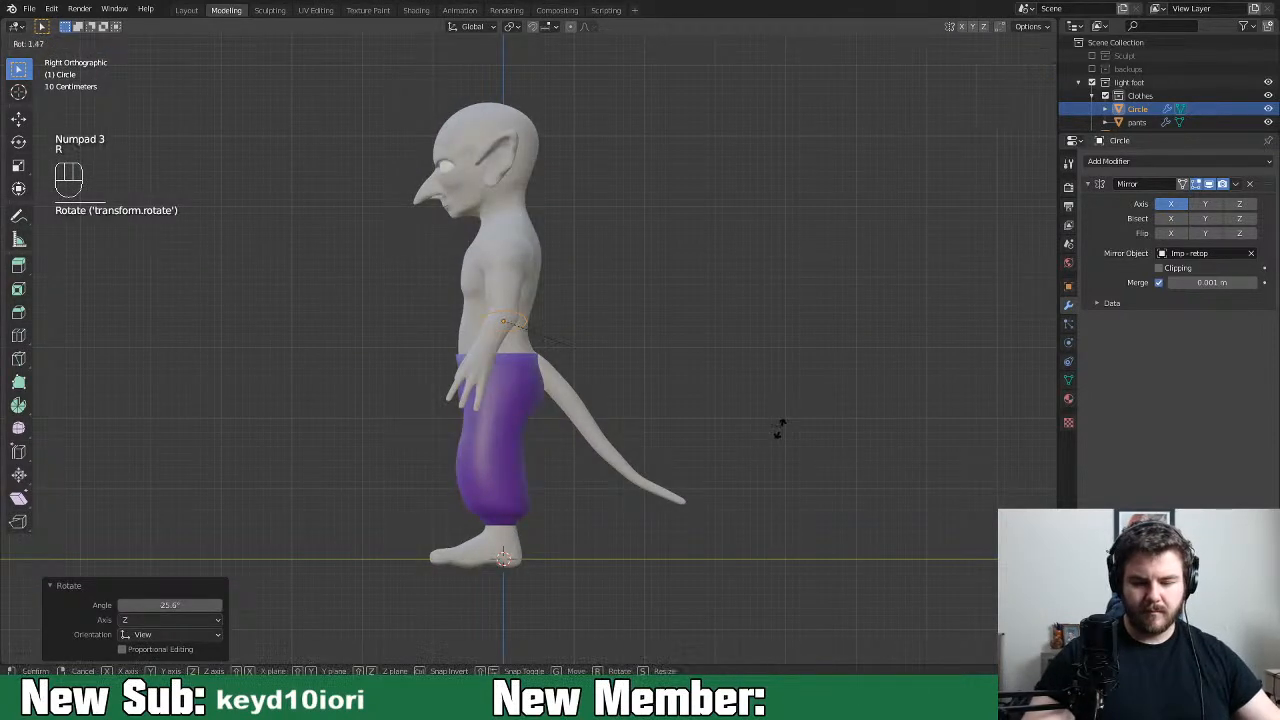
pyautogui.click(697, 490)
pyautogui.press('s')
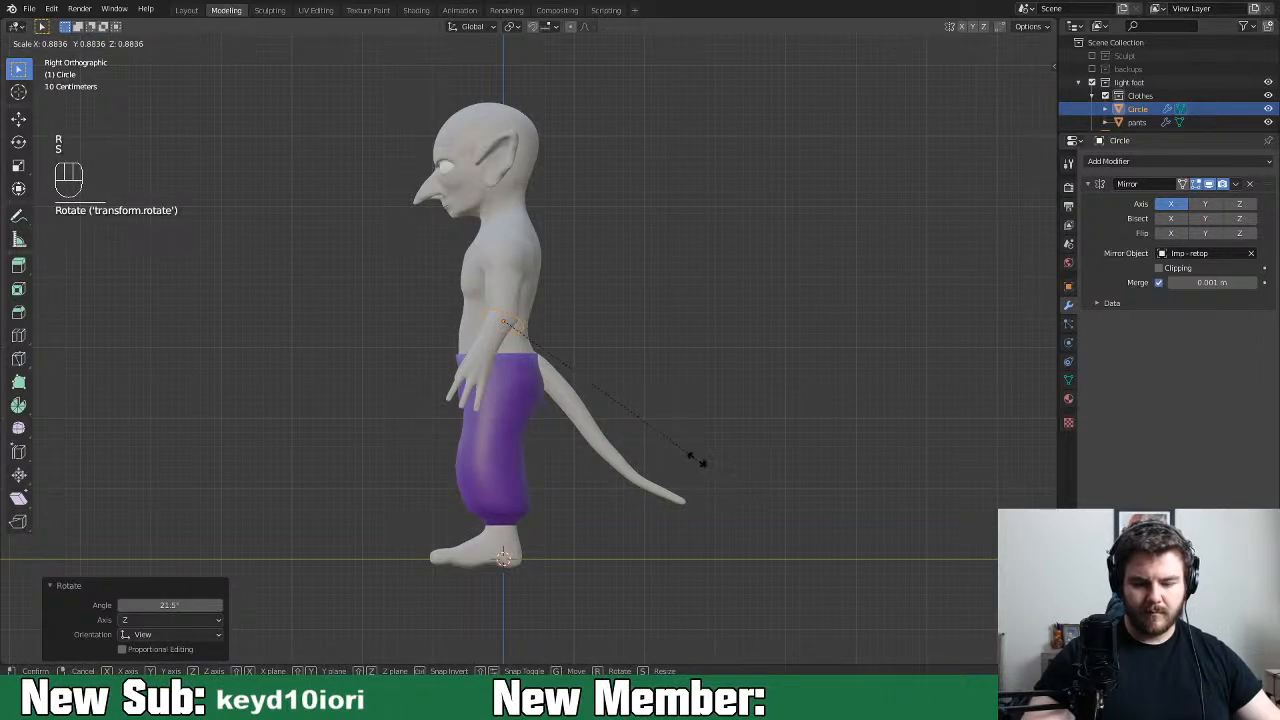
pyautogui.click(690, 452)
pyautogui.press('g')
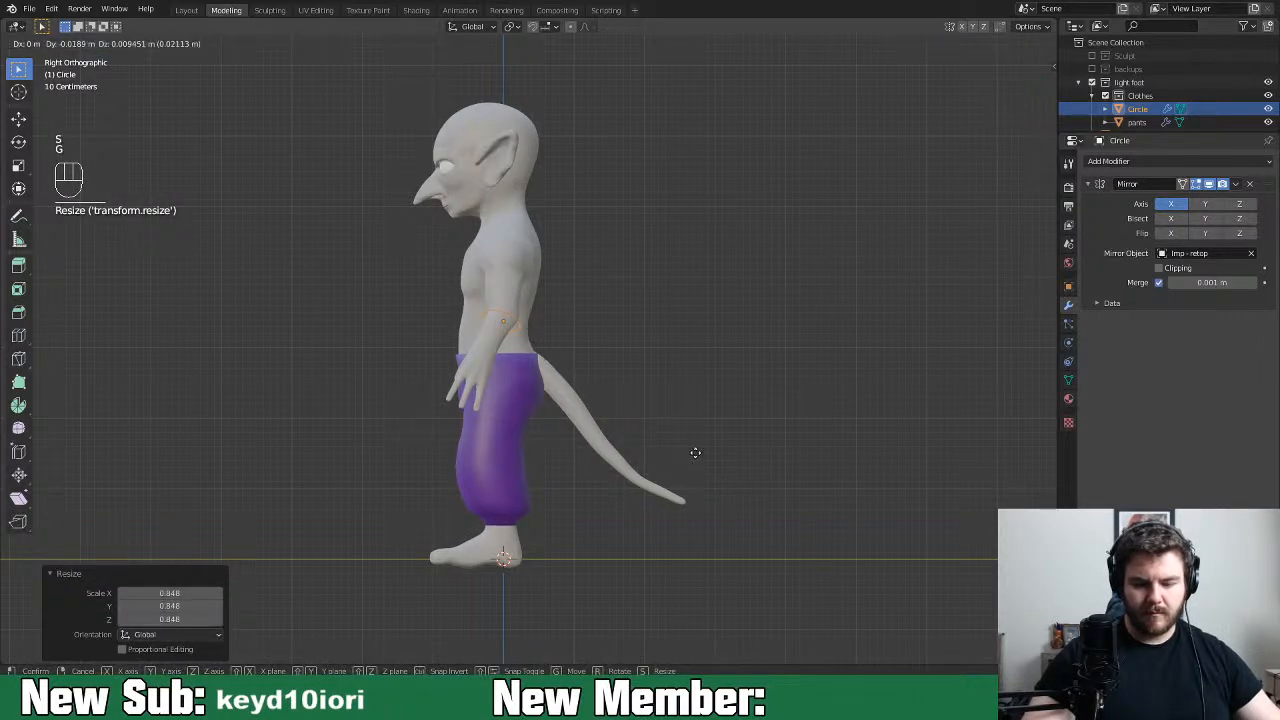
pyautogui.click(694, 452)
# Scale the circle to 0.853 and move it about -0.022 m along Y to centre it on the forearm in side view
pyautogui.moveTo(694, 452); pyautogui.dragTo(763, 443, button='middle')
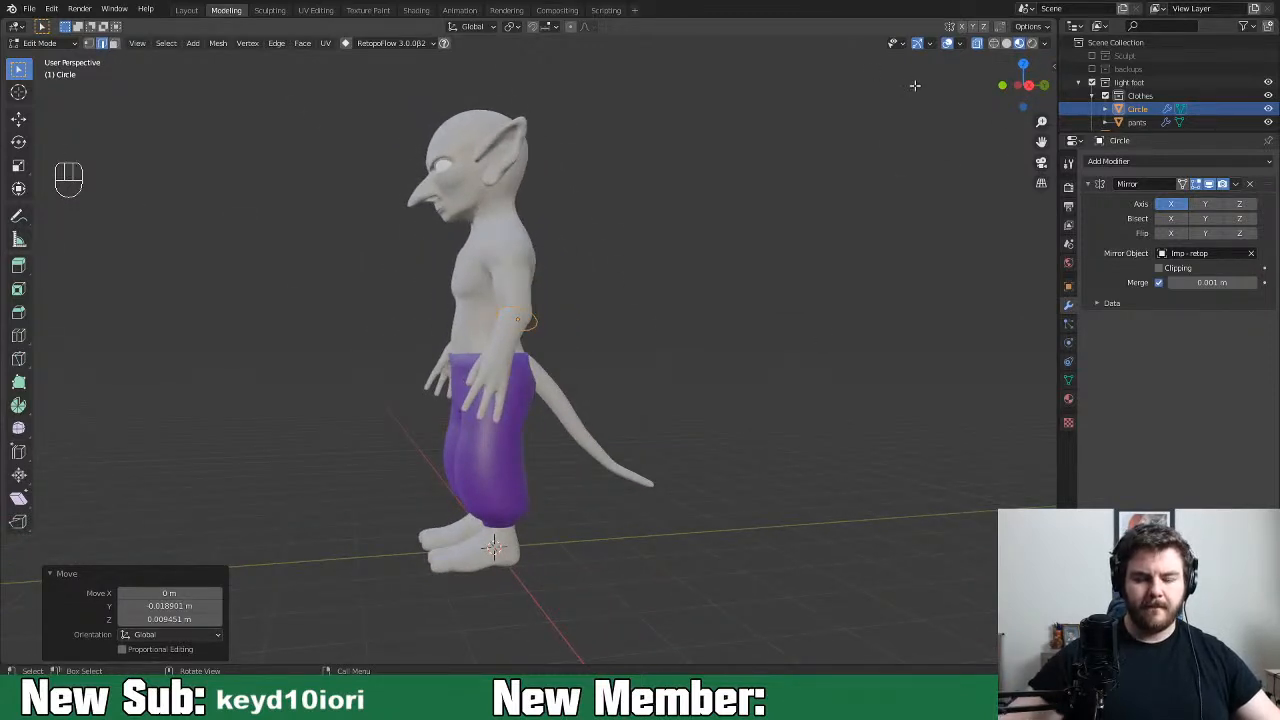
pyautogui.scroll(6, 620, 590)
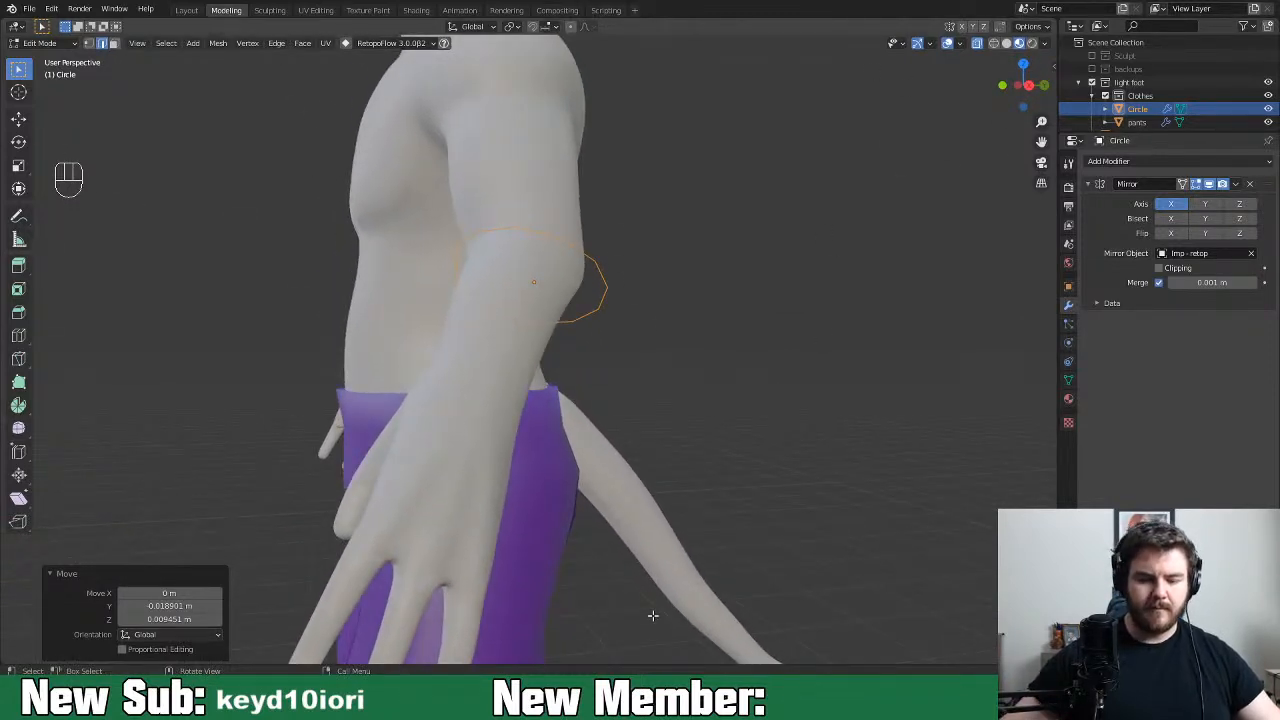
pyautogui.press('KP_3')
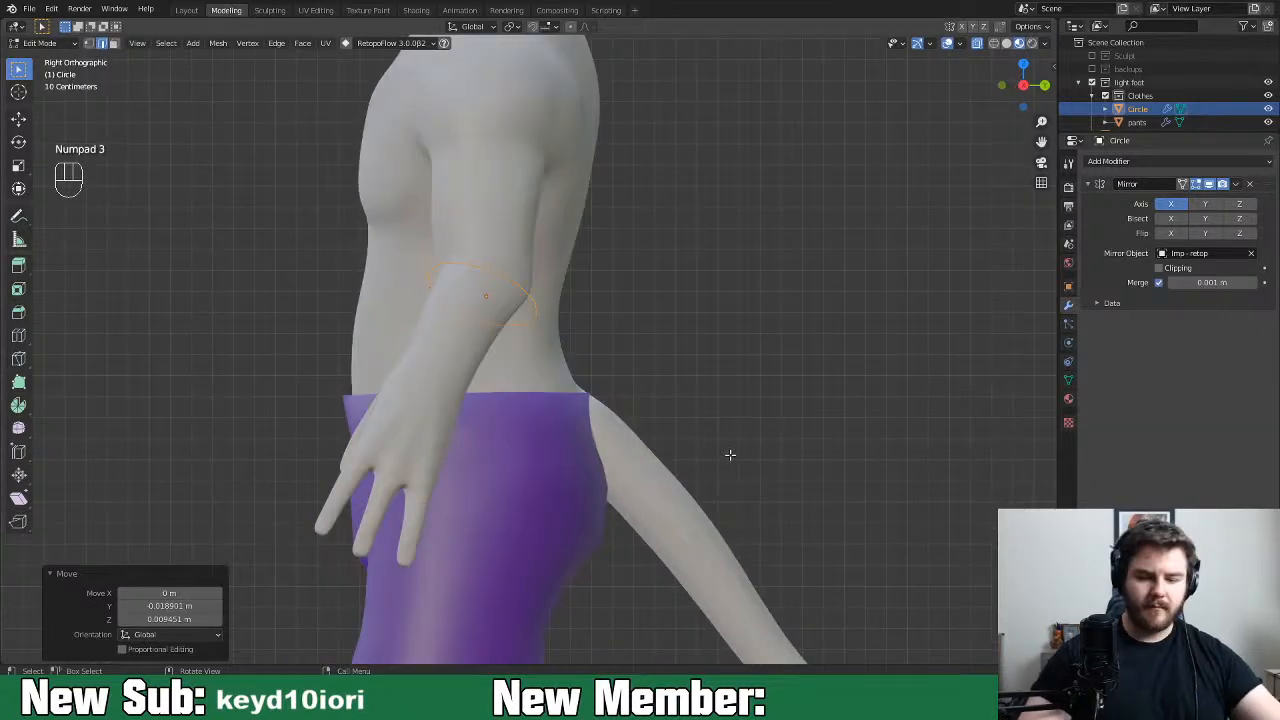
pyautogui.press('s')
pyautogui.click(641, 383)
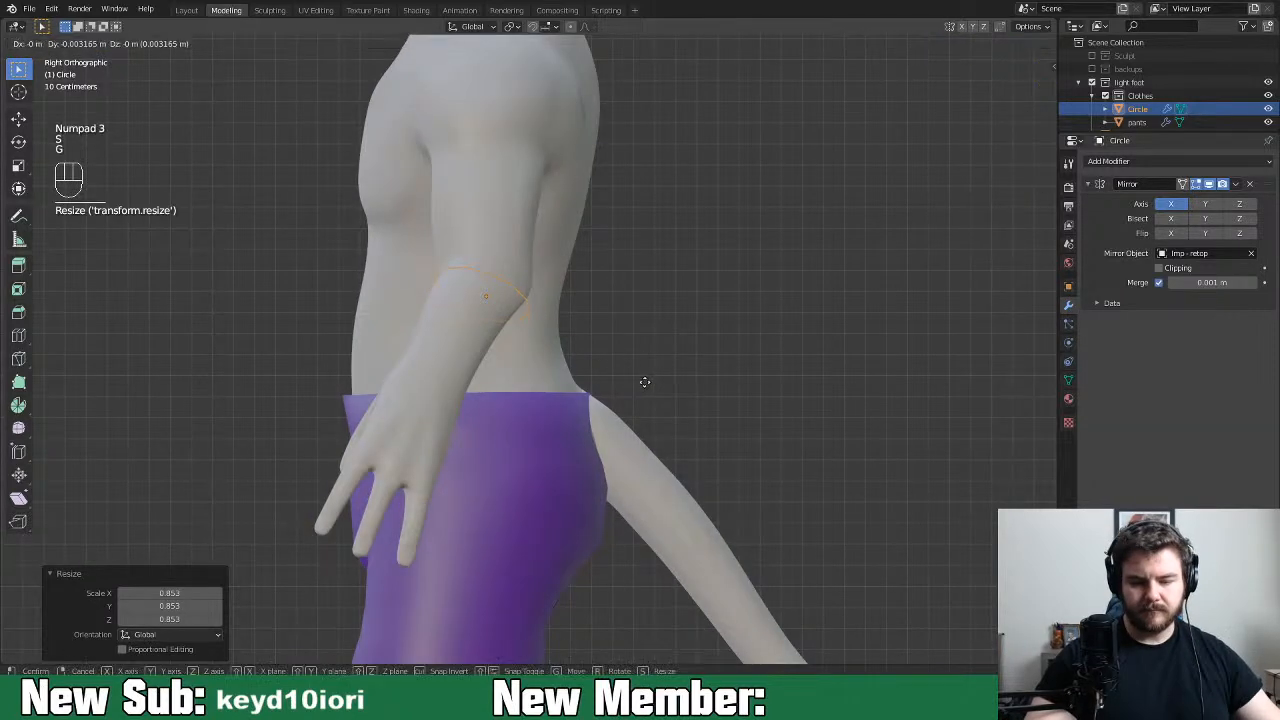
pyautogui.press('g')
pyautogui.click(641, 380)
# Reposition the circle around the forearm in front view, scale it to 0.893, and rescale it to 1.051 in side view
pyautogui.moveTo(652, 382); pyautogui.dragTo(792, 366, button='middle')
pyautogui.press('KP_1')
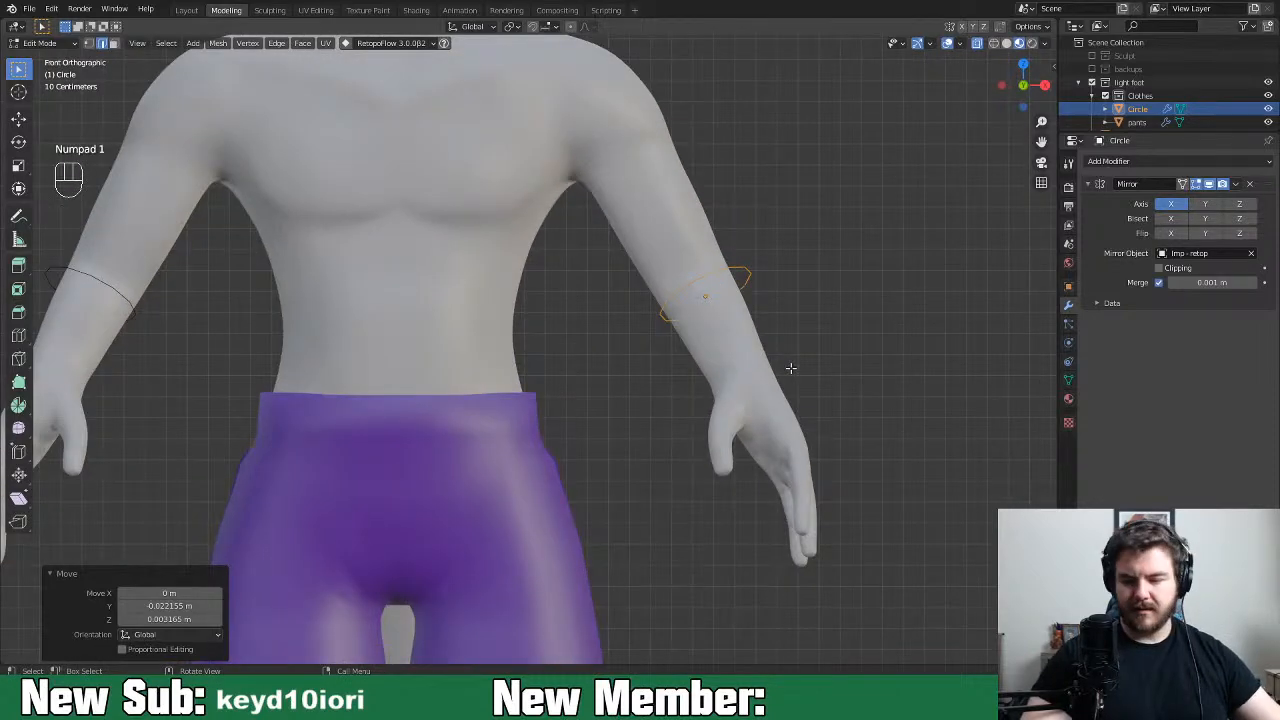
pyautogui.press('g')
pyautogui.click(774, 340)
pyautogui.press('s')
pyautogui.click(794, 334)
pyautogui.press('KP_3')
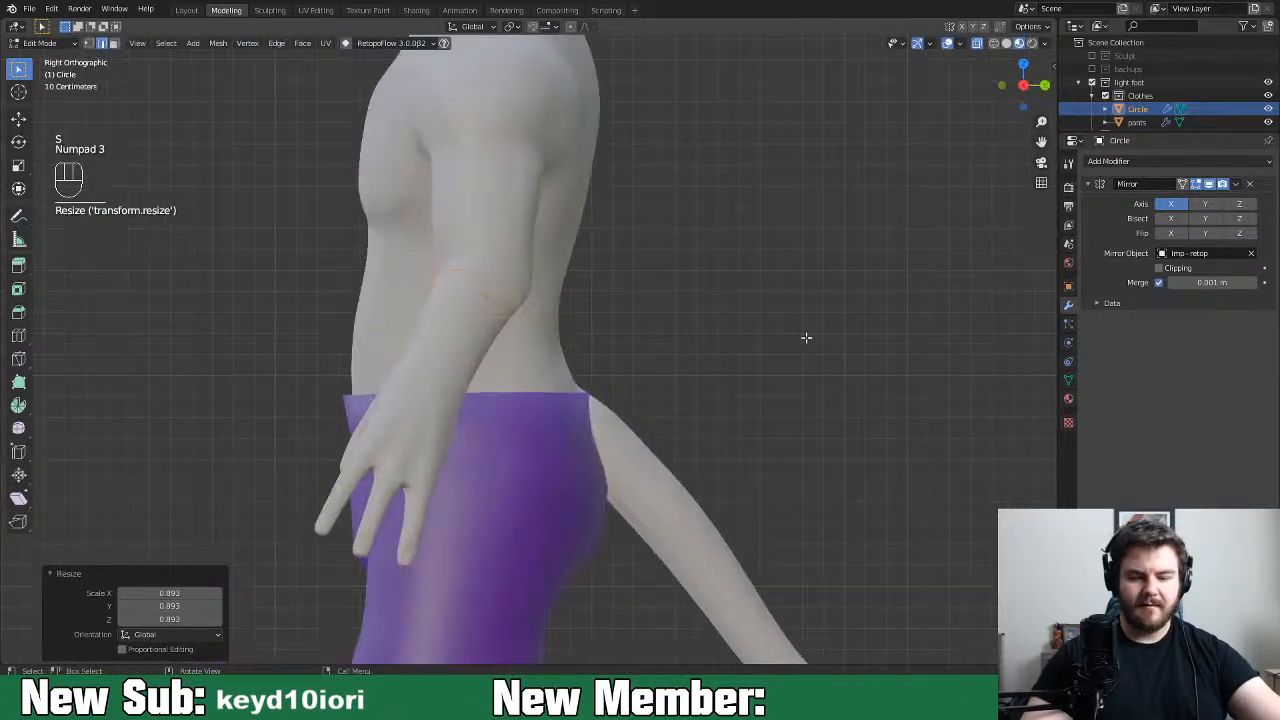
pyautogui.press('s')
pyautogui.click(657, 418)
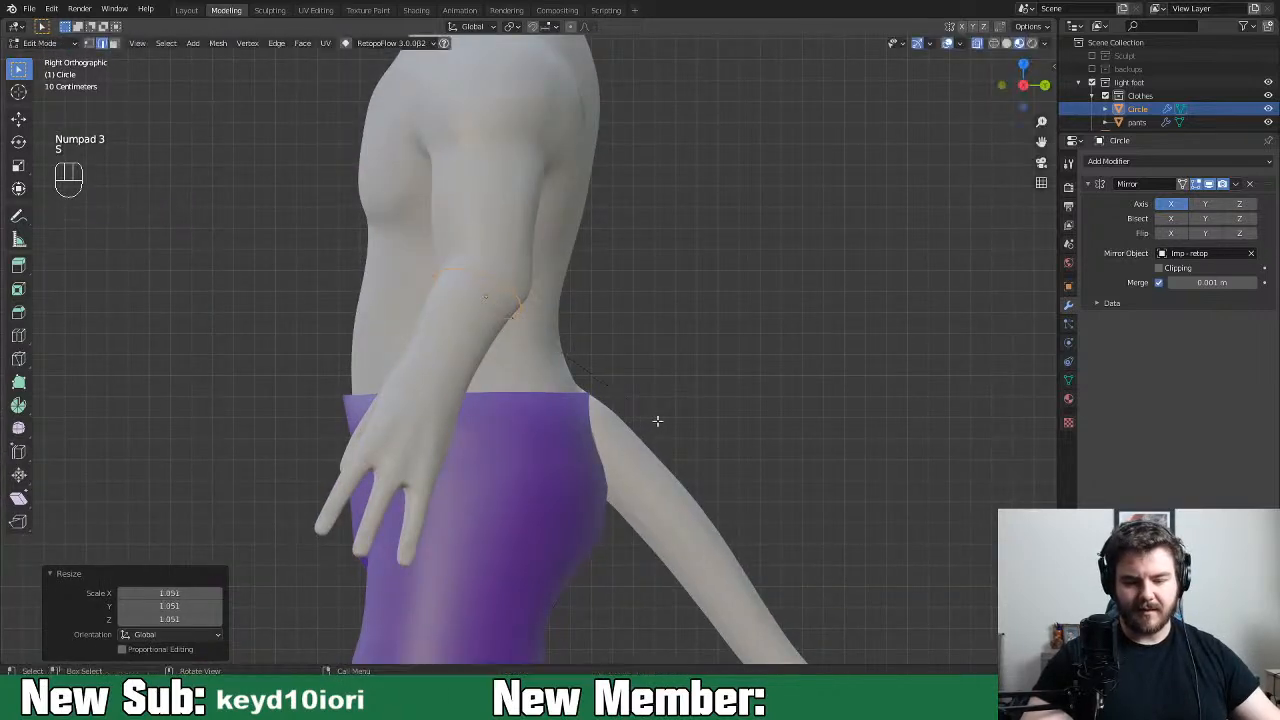
# Duplicate the circle about 0.21 m forward and 0.40 m down, and shift the copy about 0.21 m along X to the wrist
pyautogui.hotkey('shift', 'd')
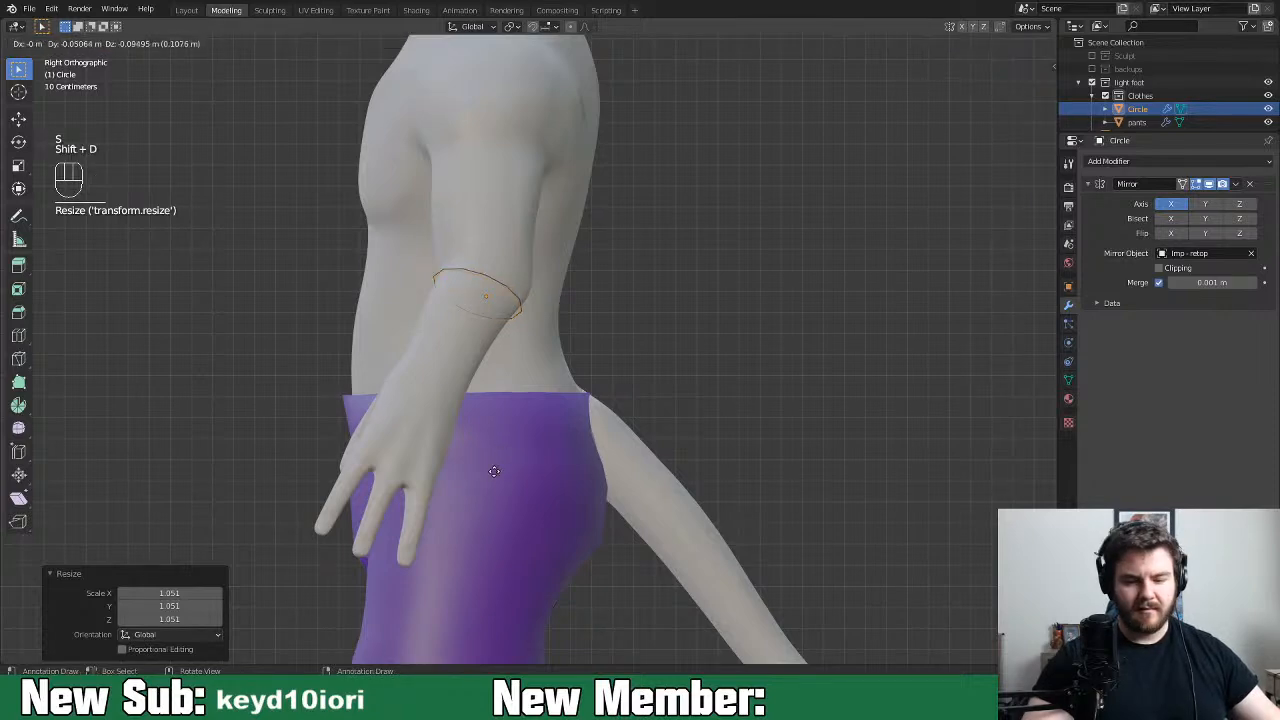
pyautogui.click(461, 531)
pyautogui.moveTo(557, 459); pyautogui.dragTo(693, 455, button='middle')
pyautogui.press('KP_1')
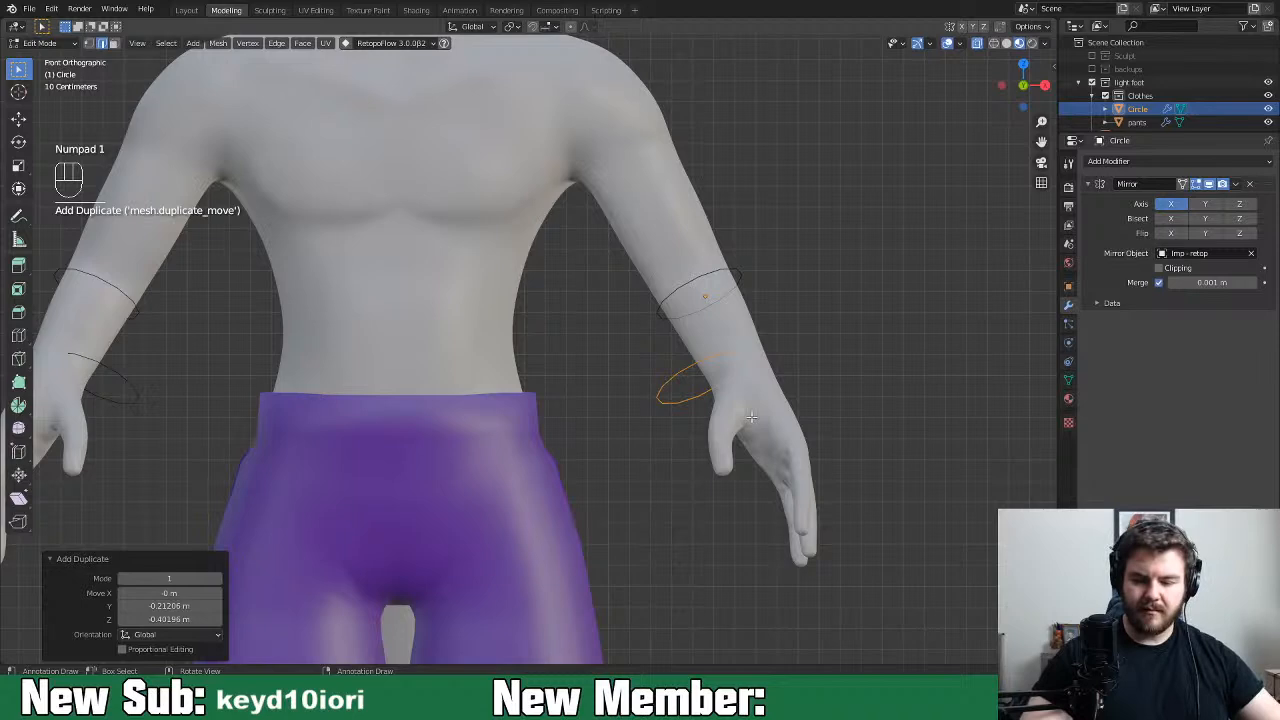
pyautogui.press('g')
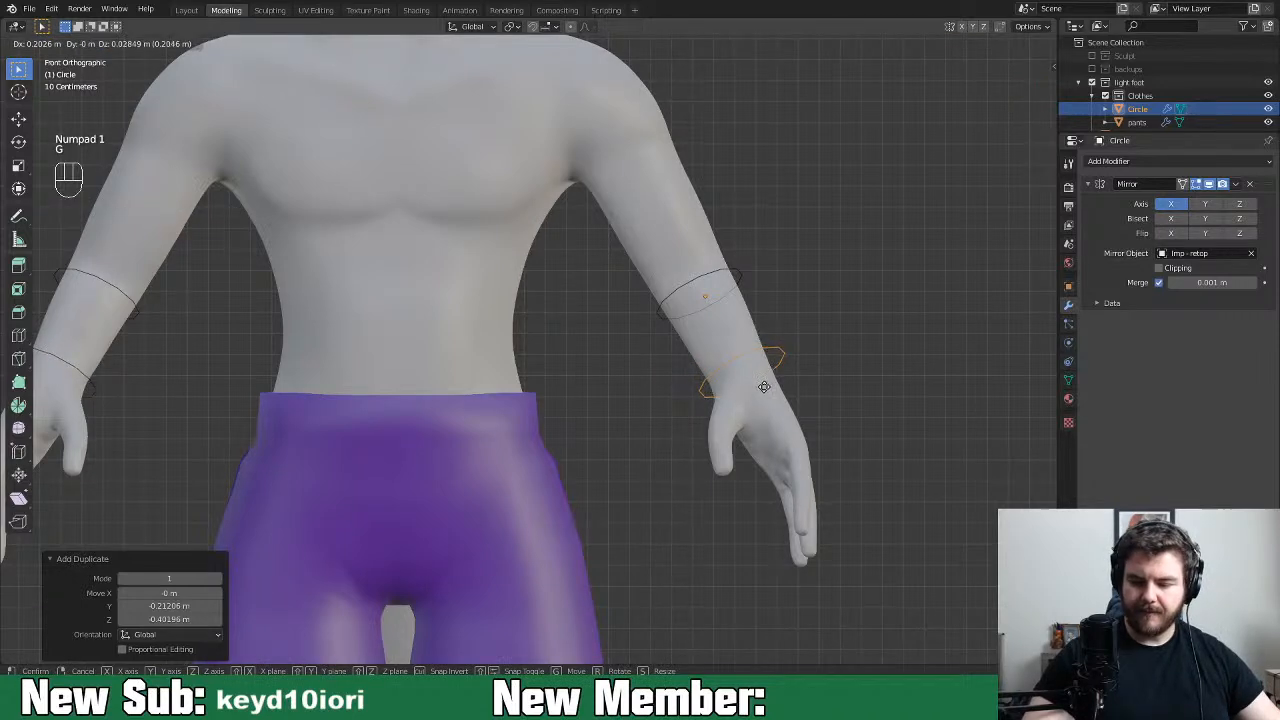
pyautogui.click(770, 384)
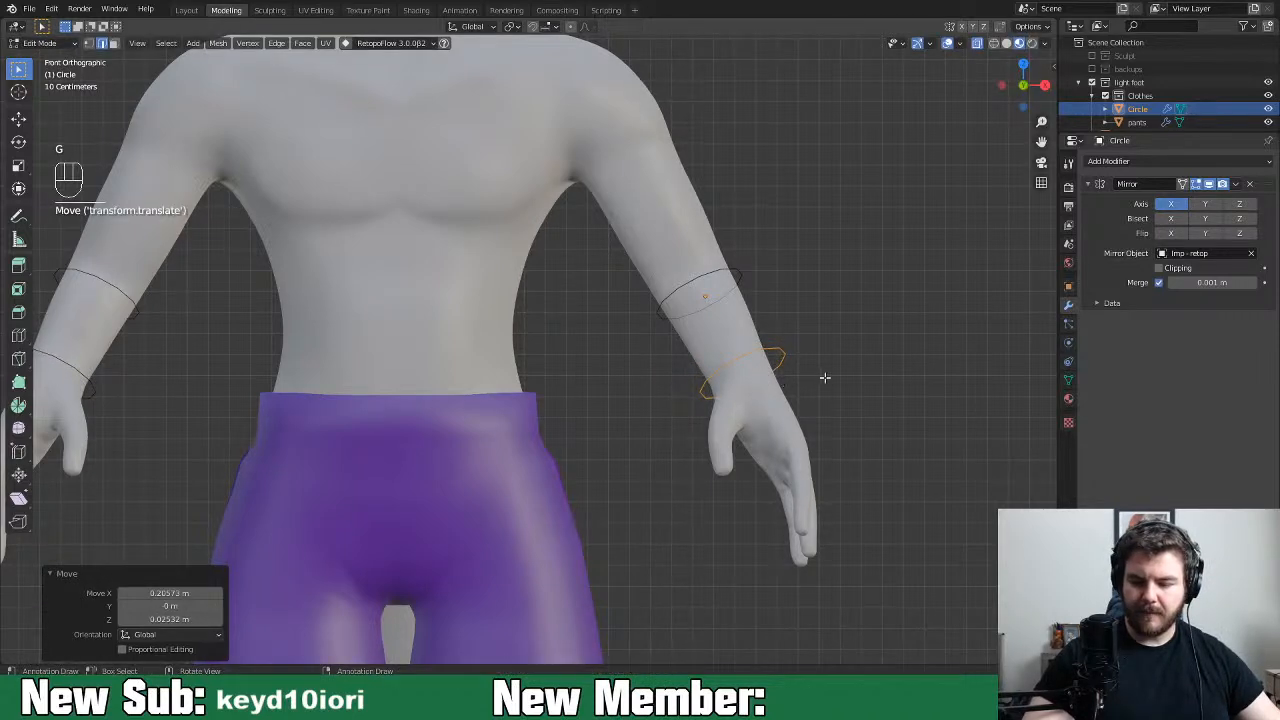
# Select both the forearm and wrist loops and bridge them into a cuff with Bridge Edge Loops
pyautogui.keyDown('alt'); pyautogui.keyDown('shift'); pyautogui.click(737, 272); pyautogui.keyUp('shift'); pyautogui.keyUp('alt')
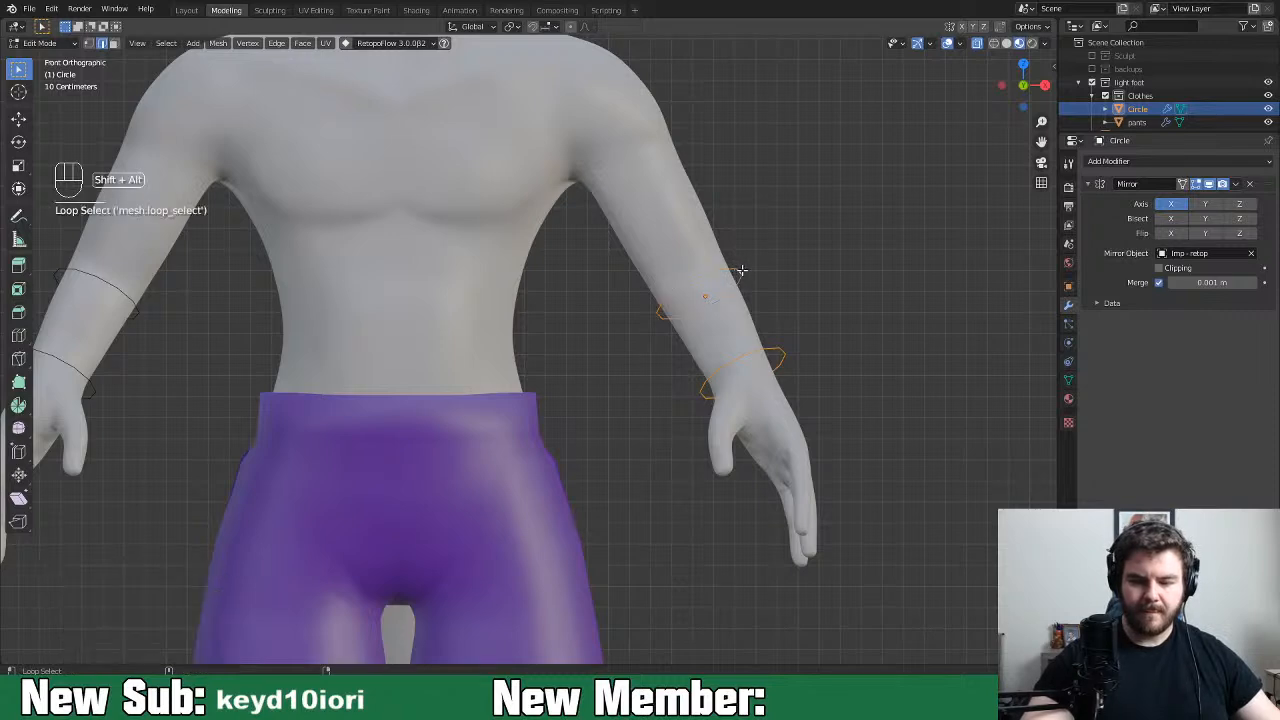
pyautogui.rightClick(770, 270)
pyautogui.moveTo(804, 223)
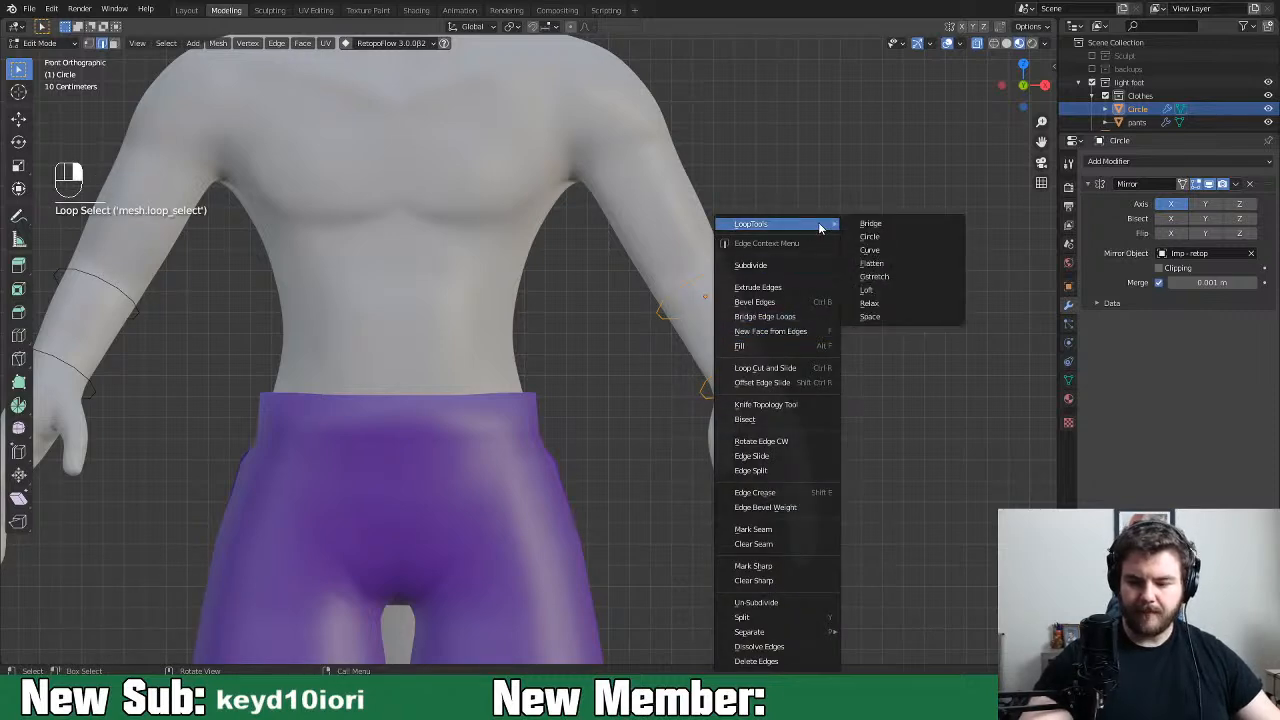
pyautogui.click(800, 317)
pyautogui.moveTo(851, 371); pyautogui.dragTo(711, 421, button='middle')
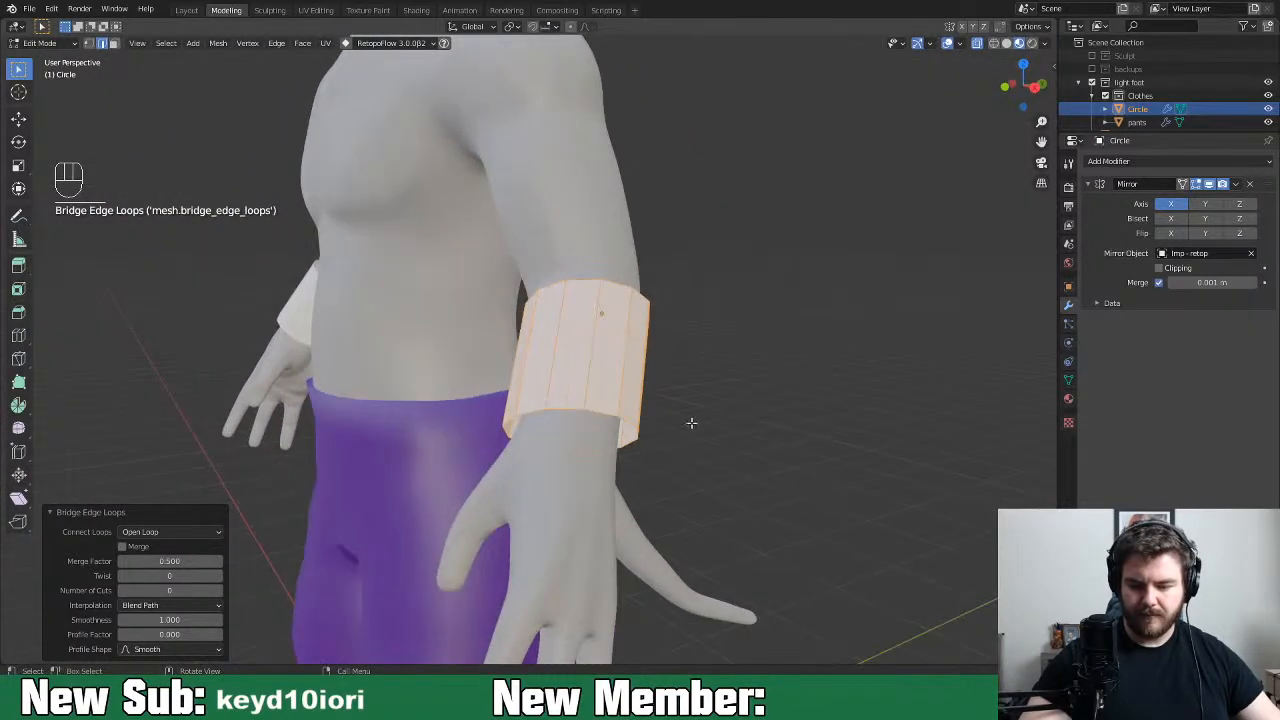
# Scale the cuff's wrist loop to about 0.83, lower it about 0.028 m and fine-tune its scale to 0.998
pyautogui.keyDown('alt'); pyautogui.click(620, 424); pyautogui.keyUp('alt')
pyautogui.press('KP_1')
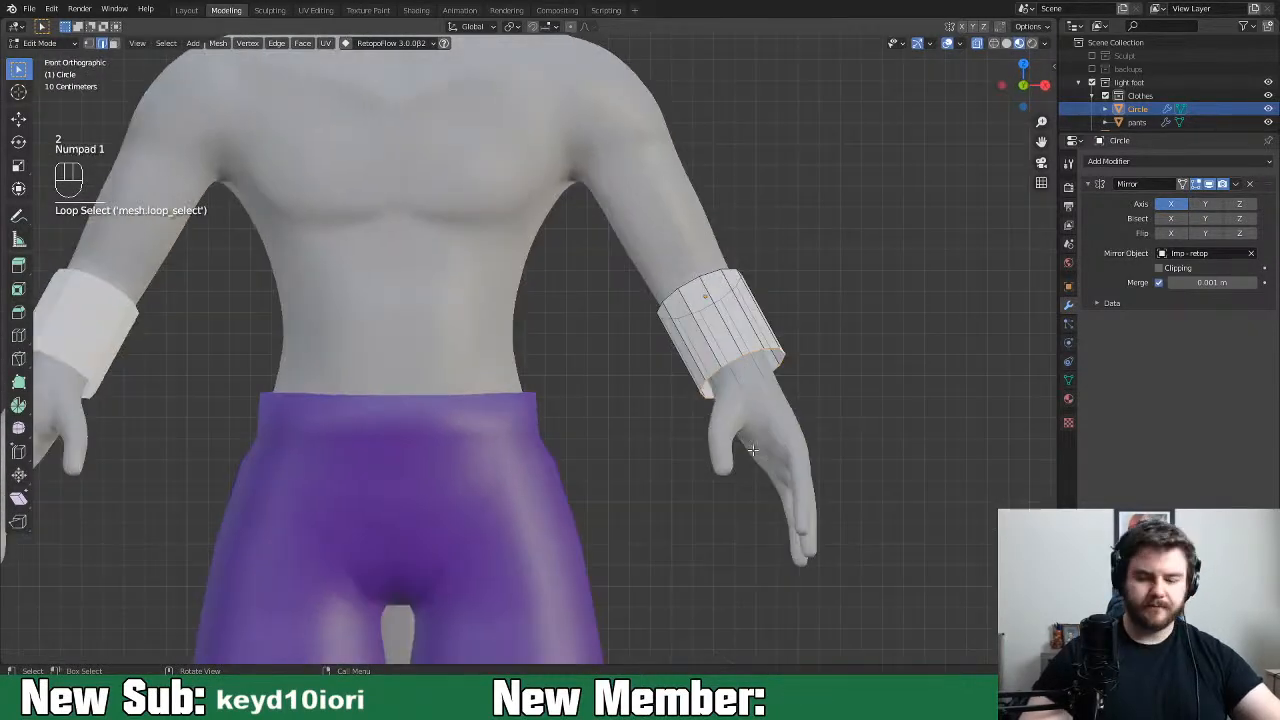
pyautogui.press('s')
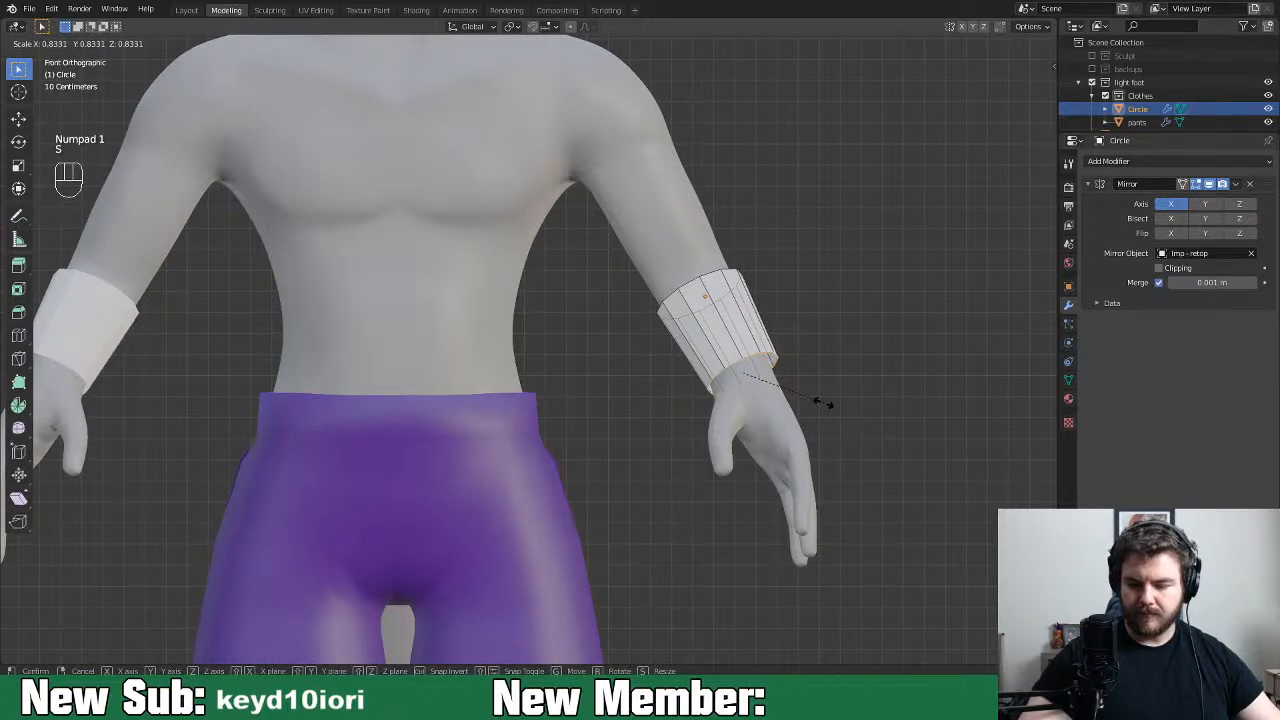
pyautogui.click(820, 403)
pyautogui.press('g')
pyautogui.click(825, 405)
pyautogui.press('s')
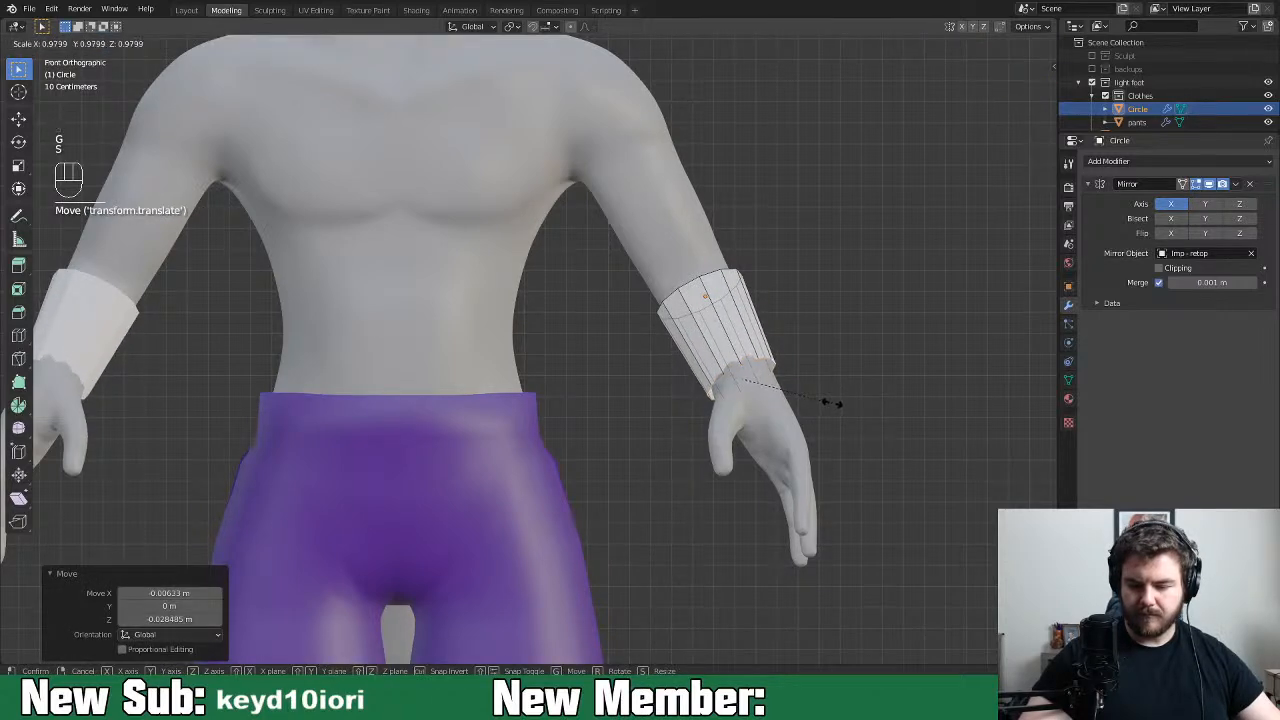
pyautogui.click(835, 401)
# Enlarge the wrist loop by about 1.04 and rotate it about 7.12° to follow the tilt of the wrist
pyautogui.moveTo(835, 401); pyautogui.dragTo(680, 500, button='middle')
pyautogui.press('s')
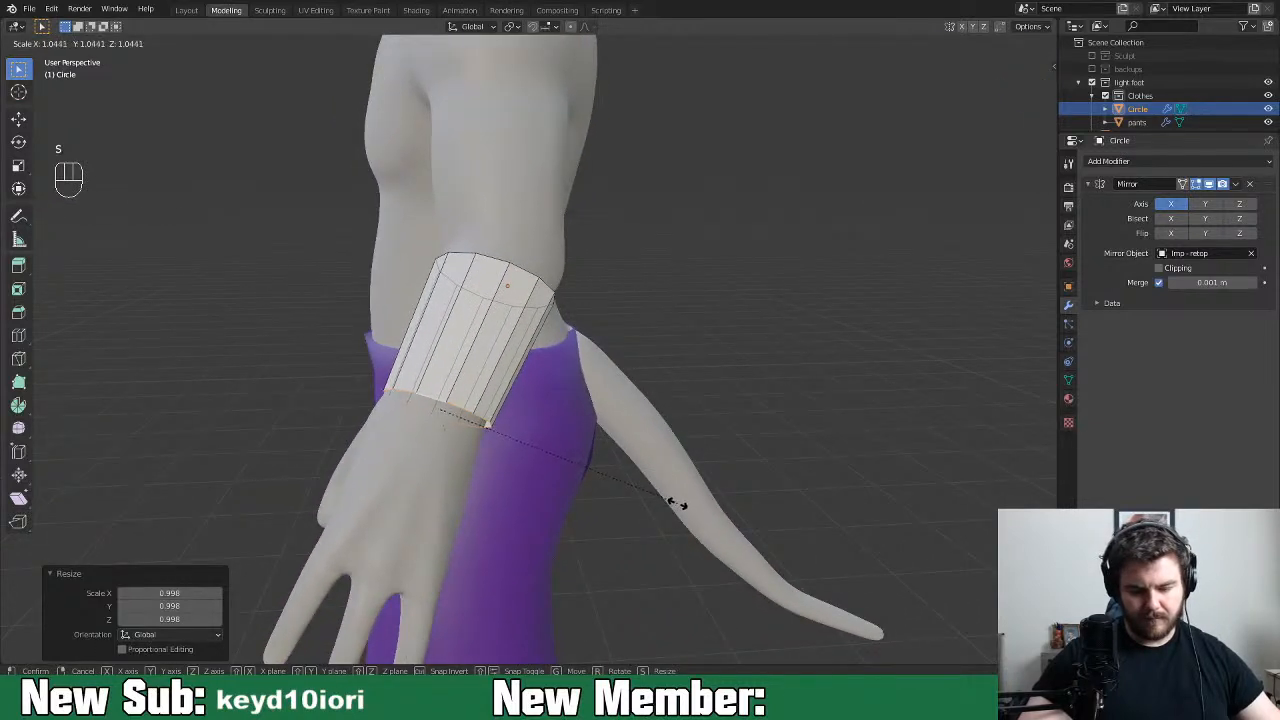
pyautogui.click(679, 503)
pyautogui.press('r')
pyautogui.click(663, 517)
# Examine the forearm cuffs' fit and proportions on the whole character and up close around the arm
pyautogui.moveTo(663, 517); pyautogui.dragTo(716, 417, button='middle')
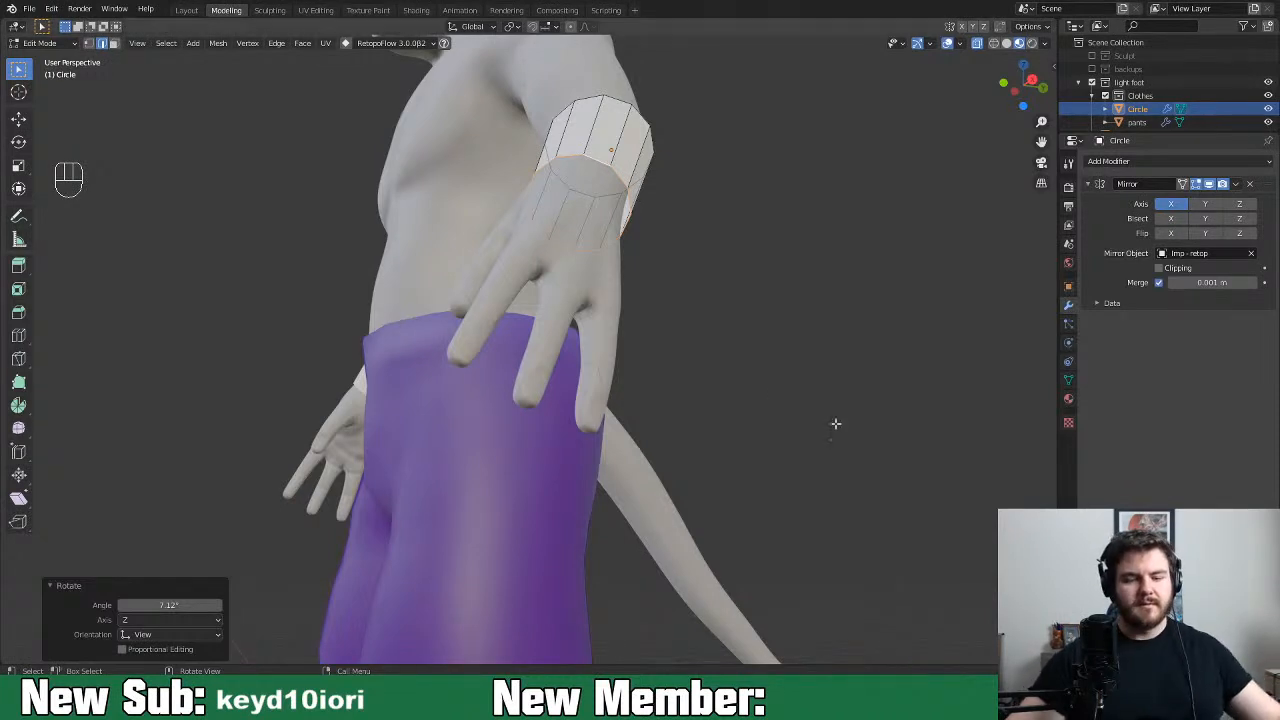
pyautogui.scroll(-4, 651, 597)
pyautogui.moveTo(475, 531); pyautogui.dragTo(593, 578, button='middle')
pyautogui.scroll(-2, 593, 578)
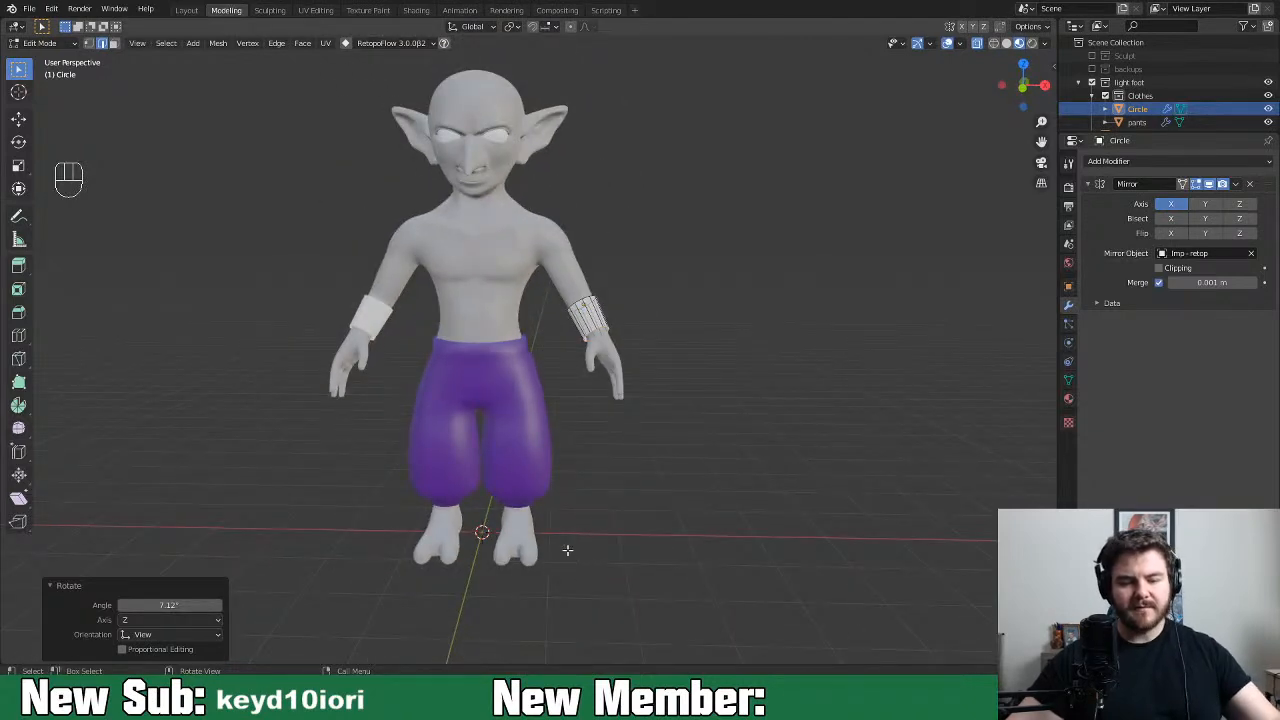
pyautogui.moveTo(633, 550); pyautogui.dragTo(443, 568, button='middle')
pyautogui.scroll(3, 500, 476)
pyautogui.moveTo(443, 568); pyautogui.dragTo(479, 580, button='middle')
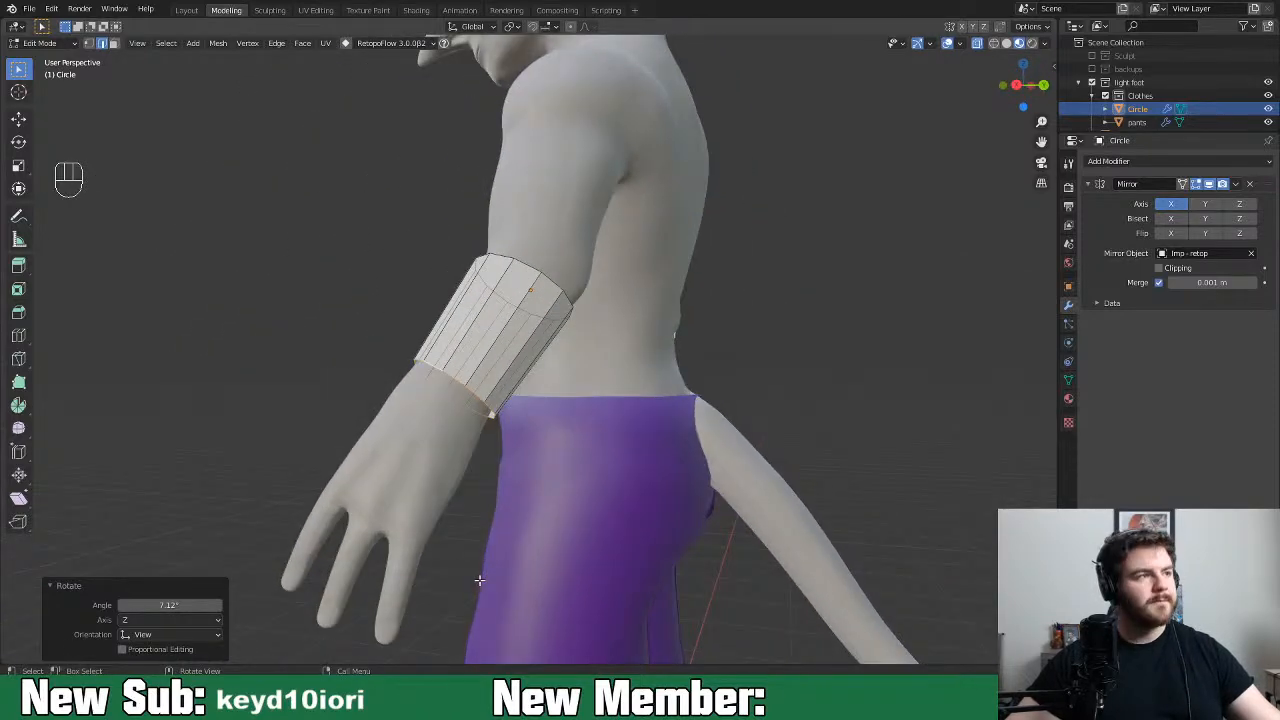
pyautogui.moveTo(506, 532); pyautogui.dragTo(595, 548, button='middle')
pyautogui.scroll(3, 595, 548)
pyautogui.scroll(-2, 595, 548)
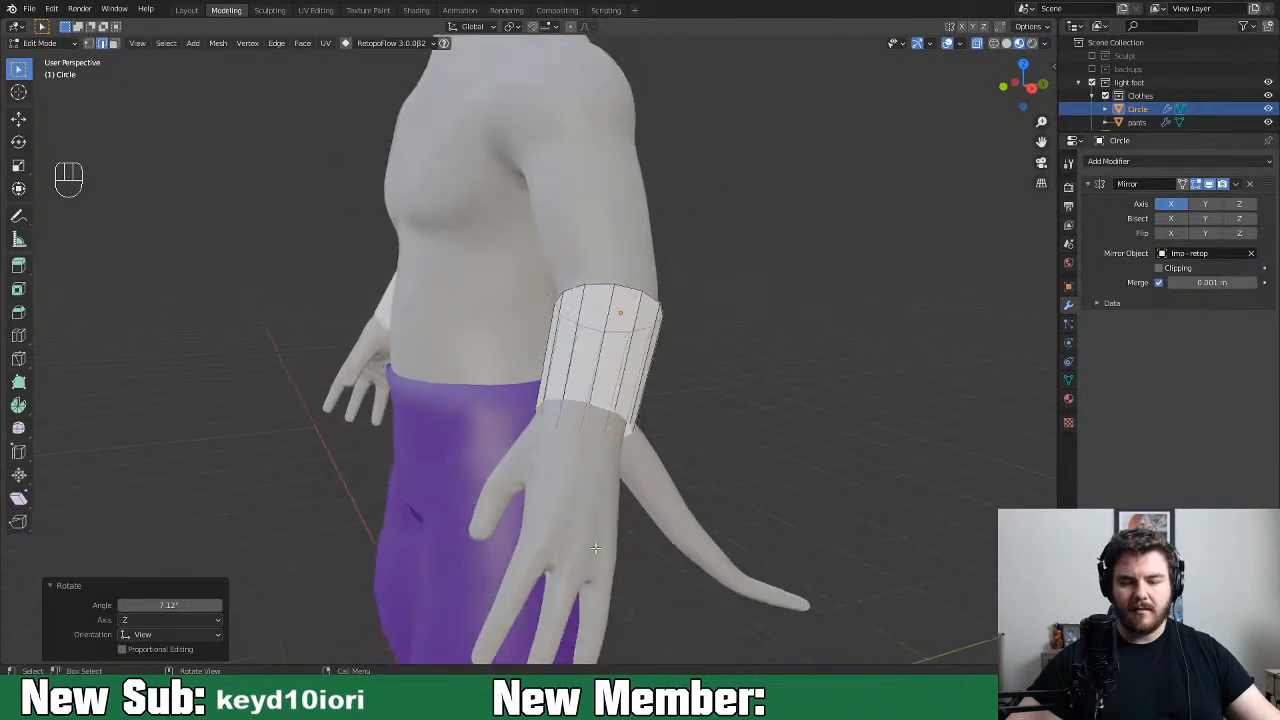
# Select an edge on the cuff's wrist rim, check the mesh normals through the viewport overlays and hide them again
pyautogui.click(604, 410)
pyautogui.moveTo(604, 410); pyautogui.dragTo(575, 432, button='middle')
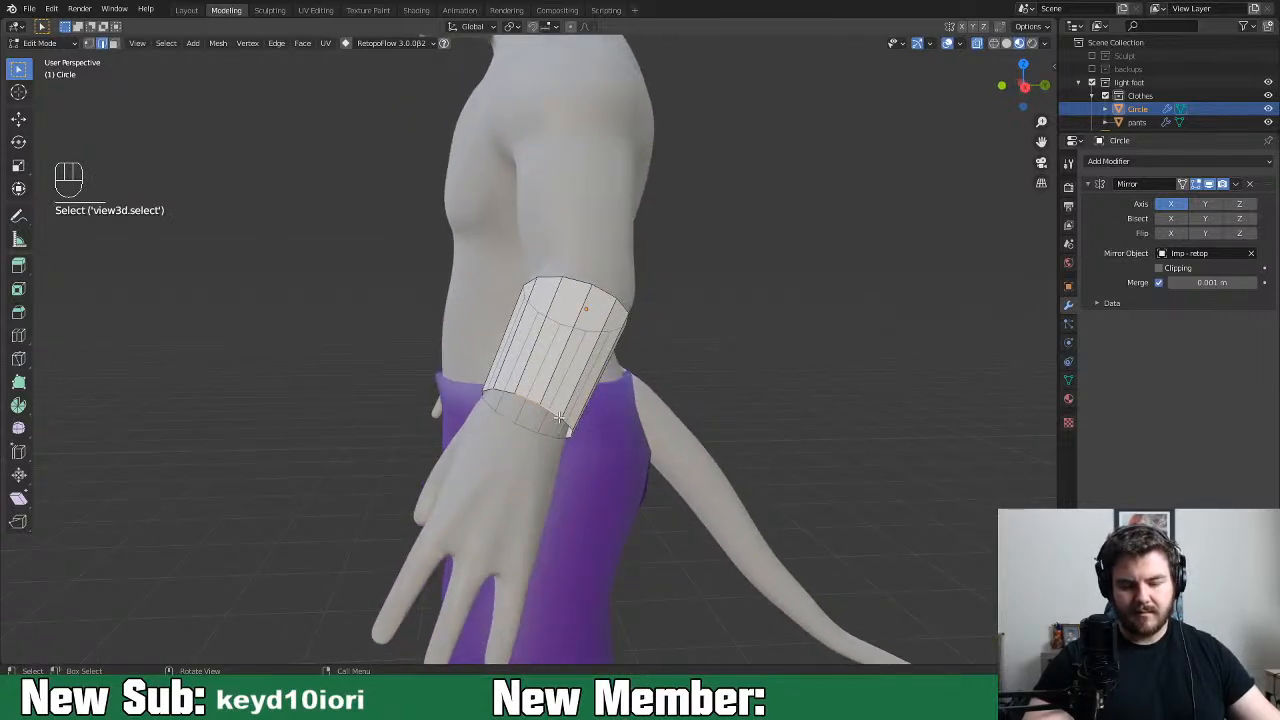
pyautogui.click(960, 43)
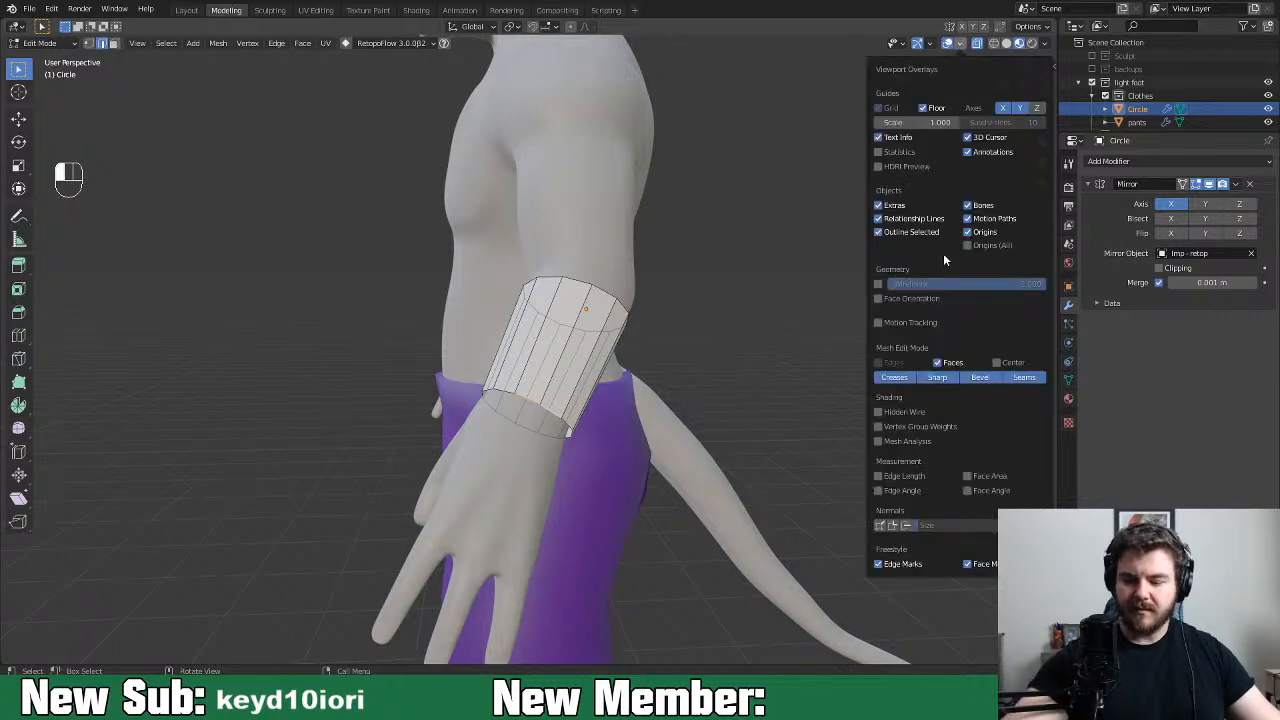
pyautogui.click(893, 527)
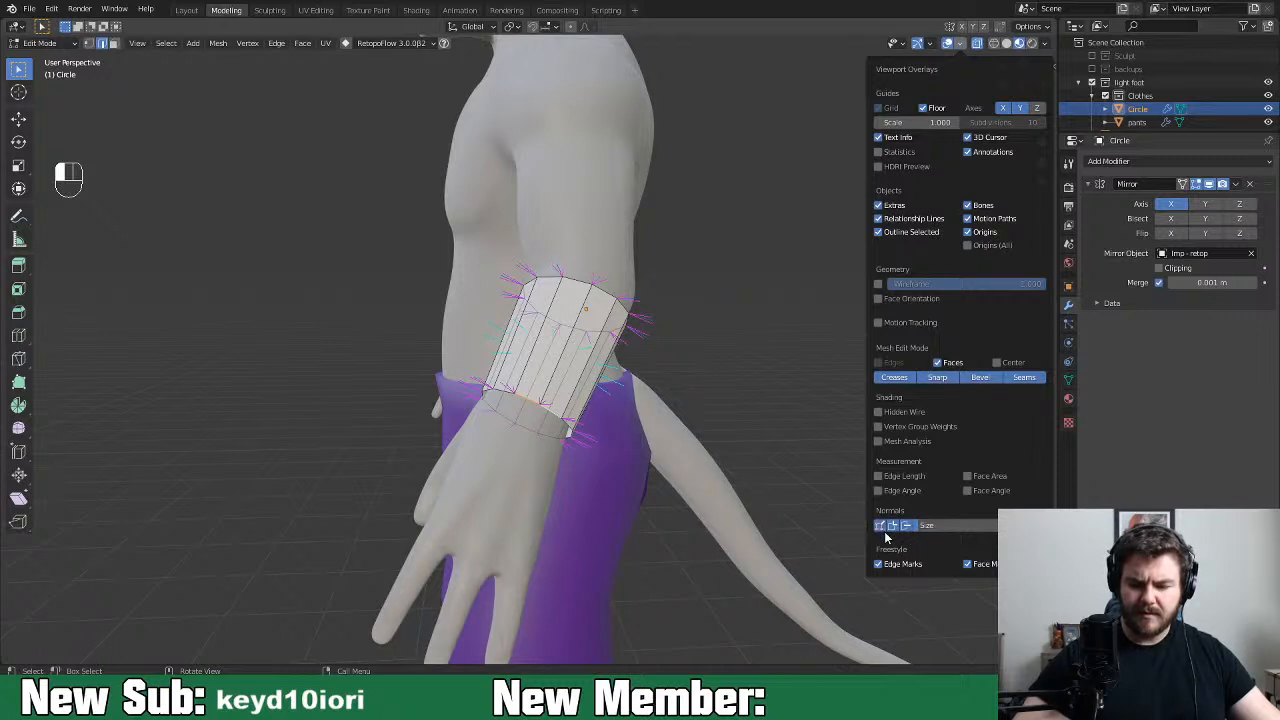
pyautogui.moveTo(857, 522); pyautogui.dragTo(845, 337, button='middle')
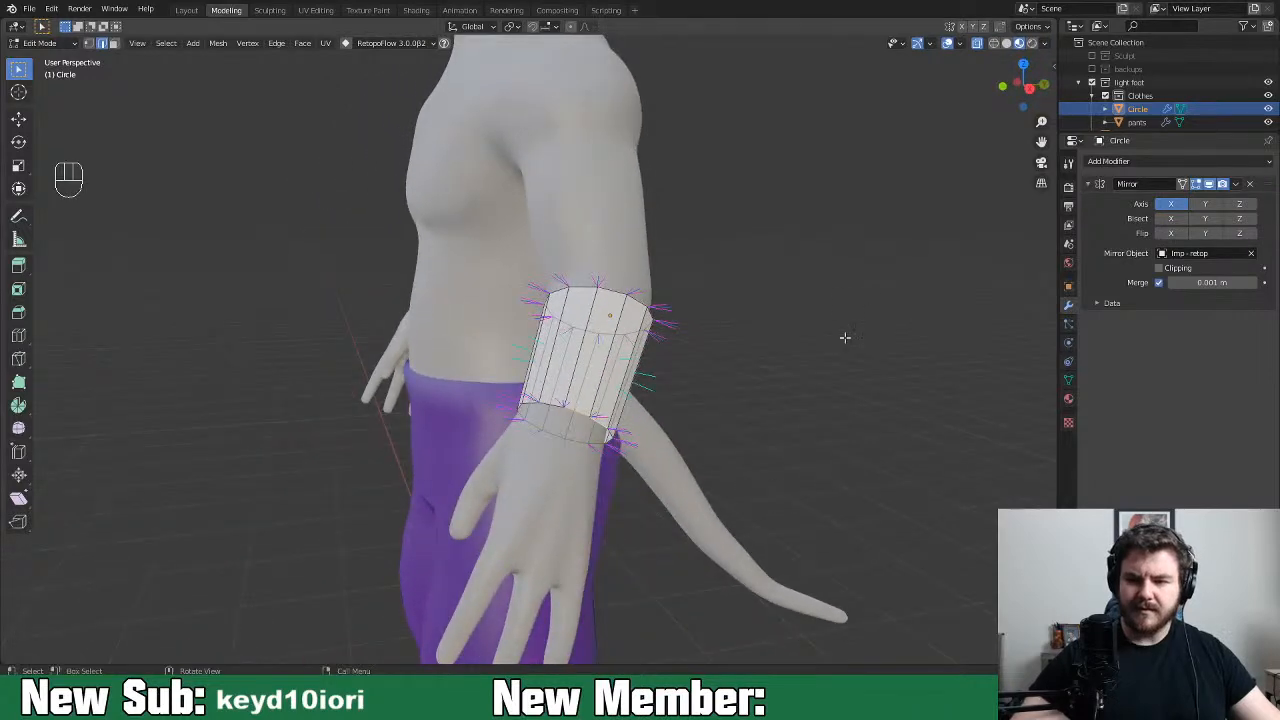
pyautogui.click(958, 43)
pyautogui.click(892, 528)
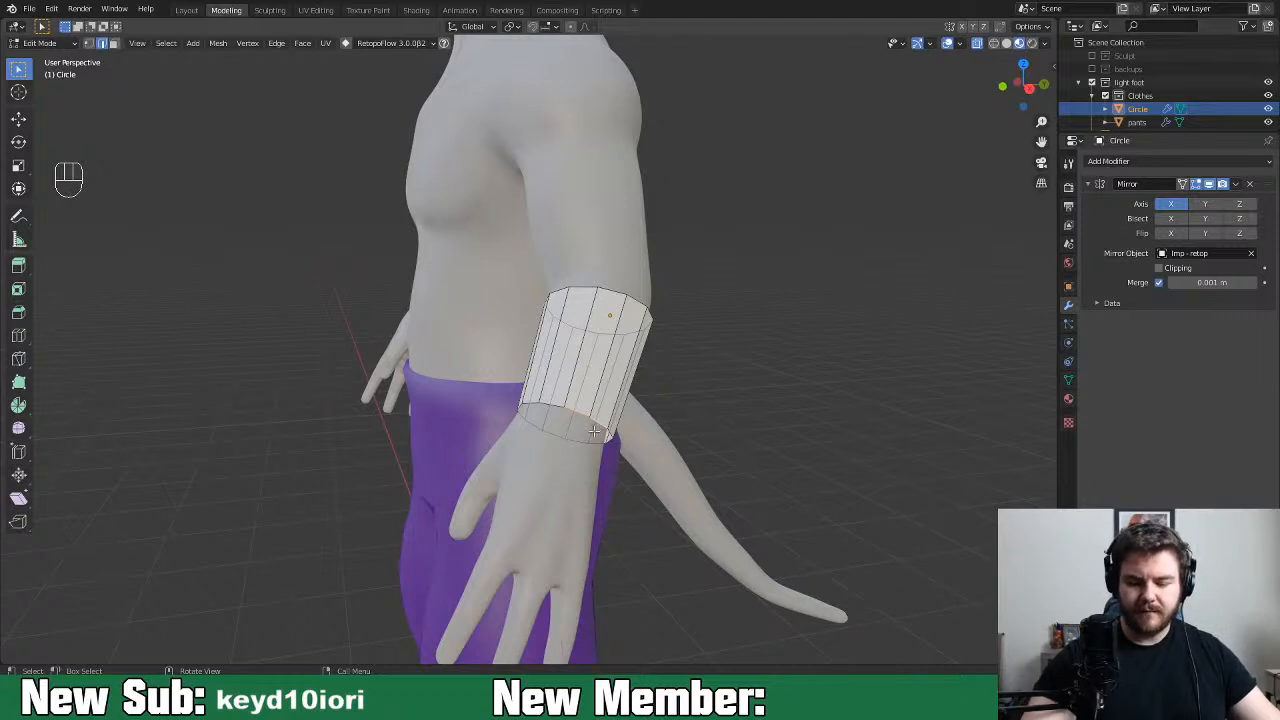
# Try to move the selected wrist-rim edge of the cuff freely down toward the hand
pyautogui.moveTo(594, 430); pyautogui.dragTo(560, 440, button='middle')
pyautogui.press('g')
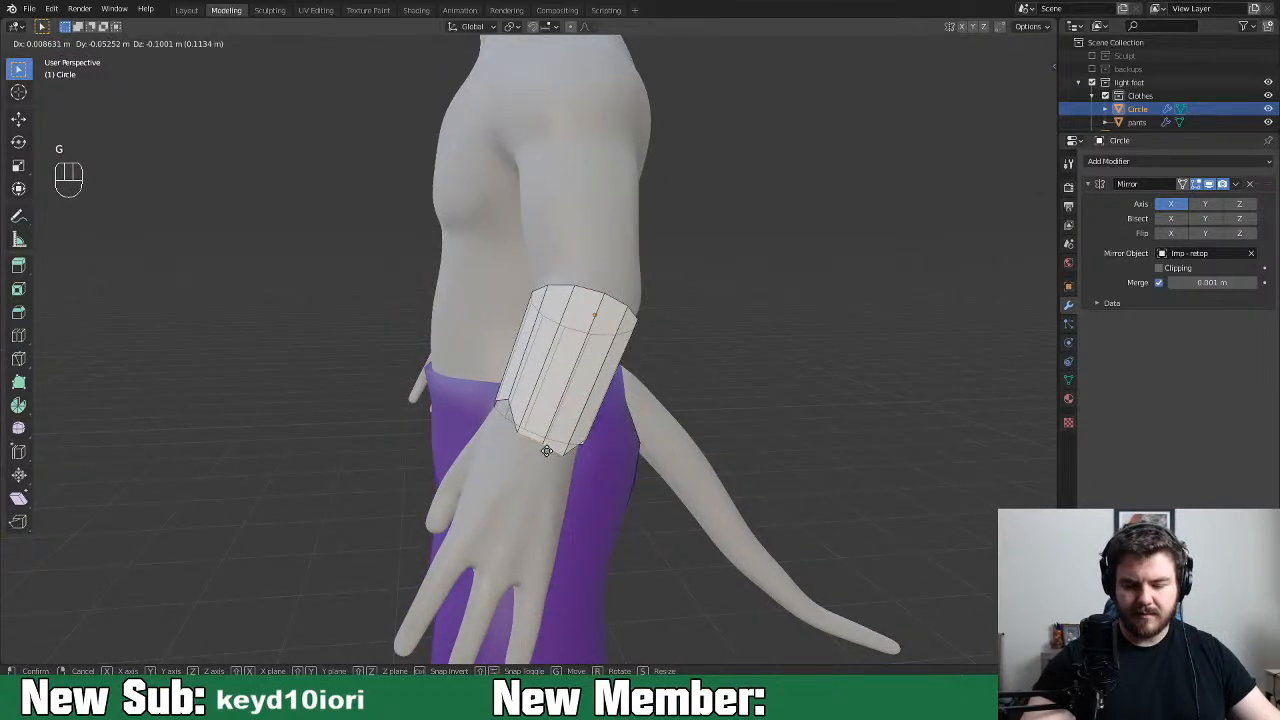
pyautogui.click(546, 450)
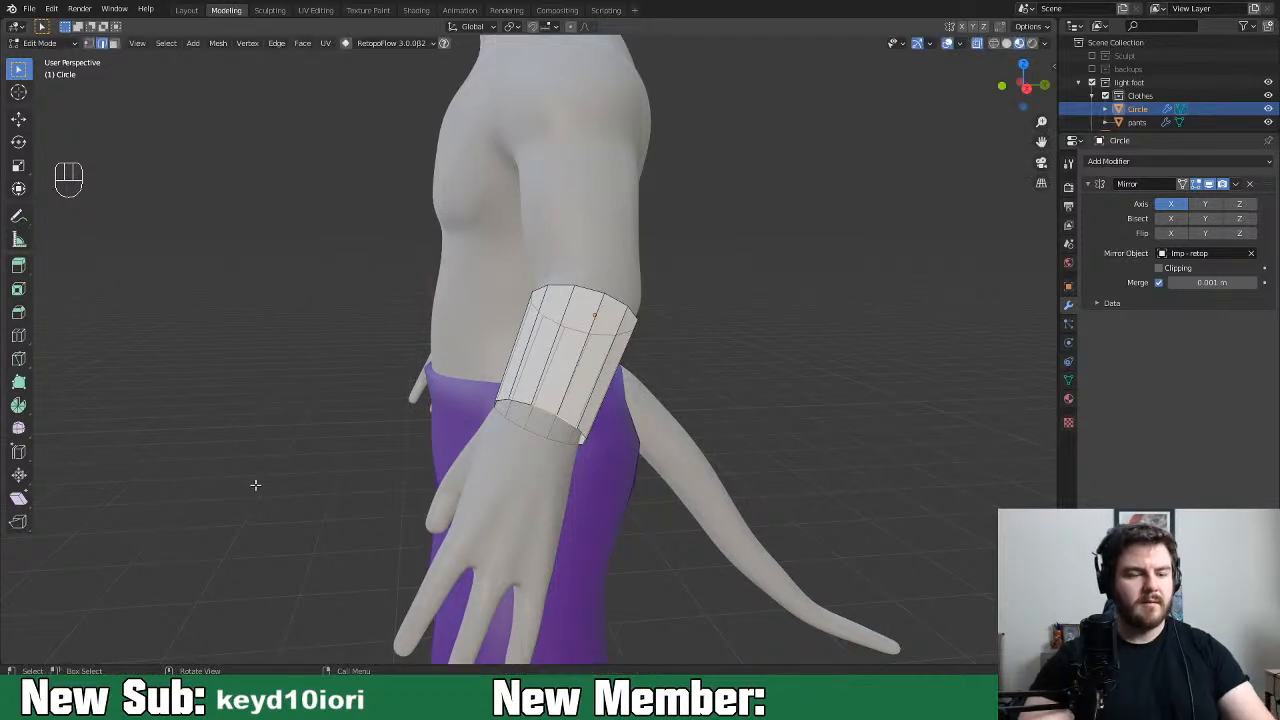
# Activate the Move tool and set the transform orientation to Normal for the selected rim edge
pyautogui.click(19, 119)
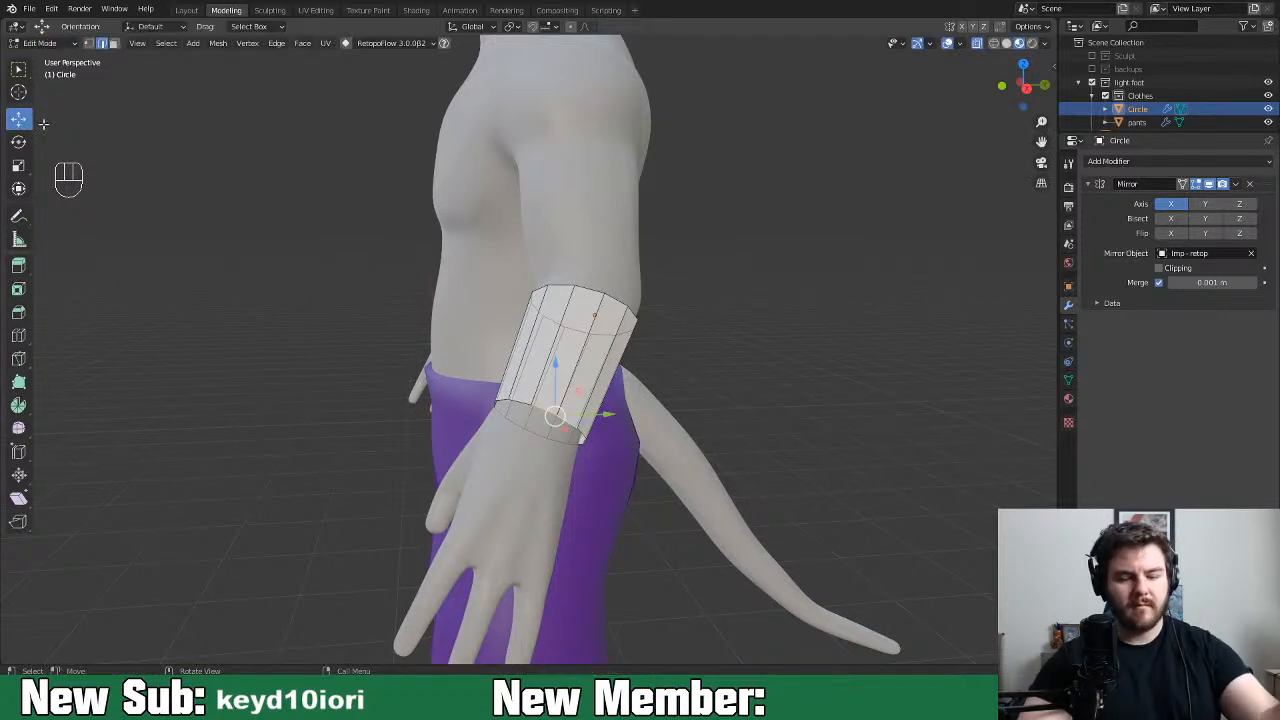
pyautogui.click(472, 26)
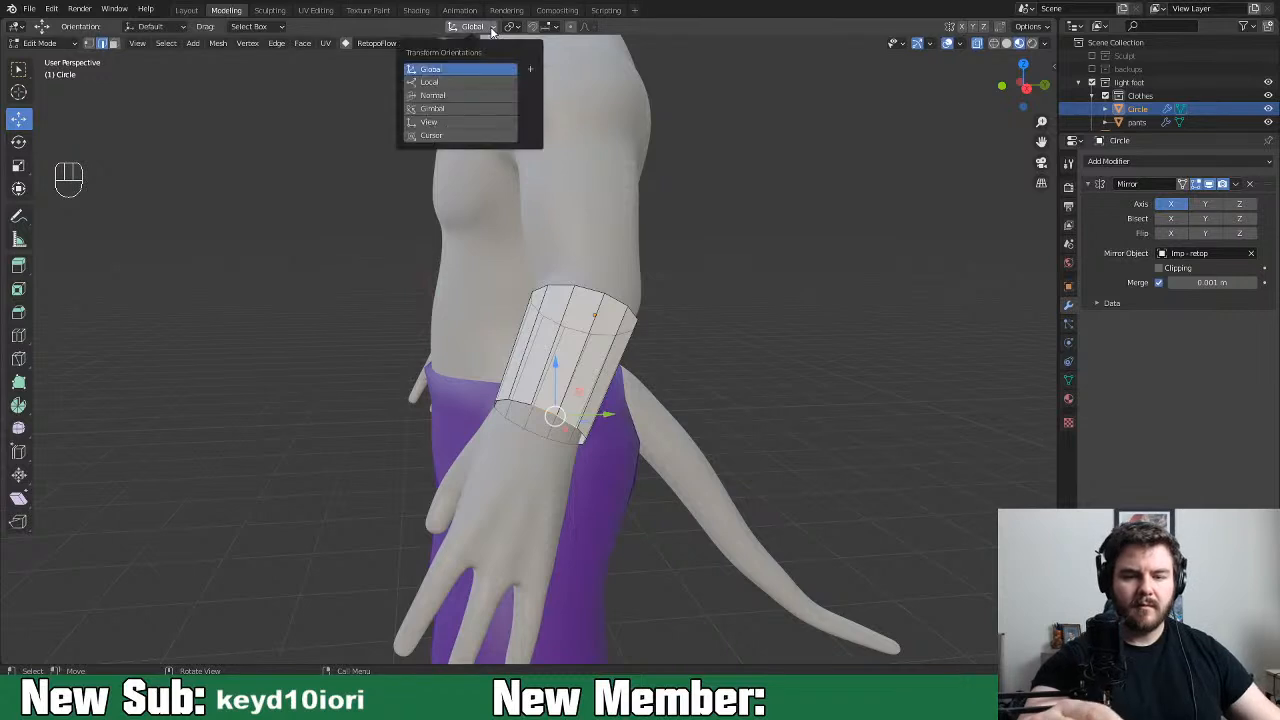
pyautogui.click(491, 103)
# Try to extend the cuff's wrist-rim edge toward the hand along its normal orientation, and undo the move
pyautogui.moveTo(537, 467); pyautogui.dragTo(518, 500)
pyautogui.moveTo(600, 456); pyautogui.dragTo(684, 426, button='middle')
pyautogui.hotkey('ctrl', 'z')
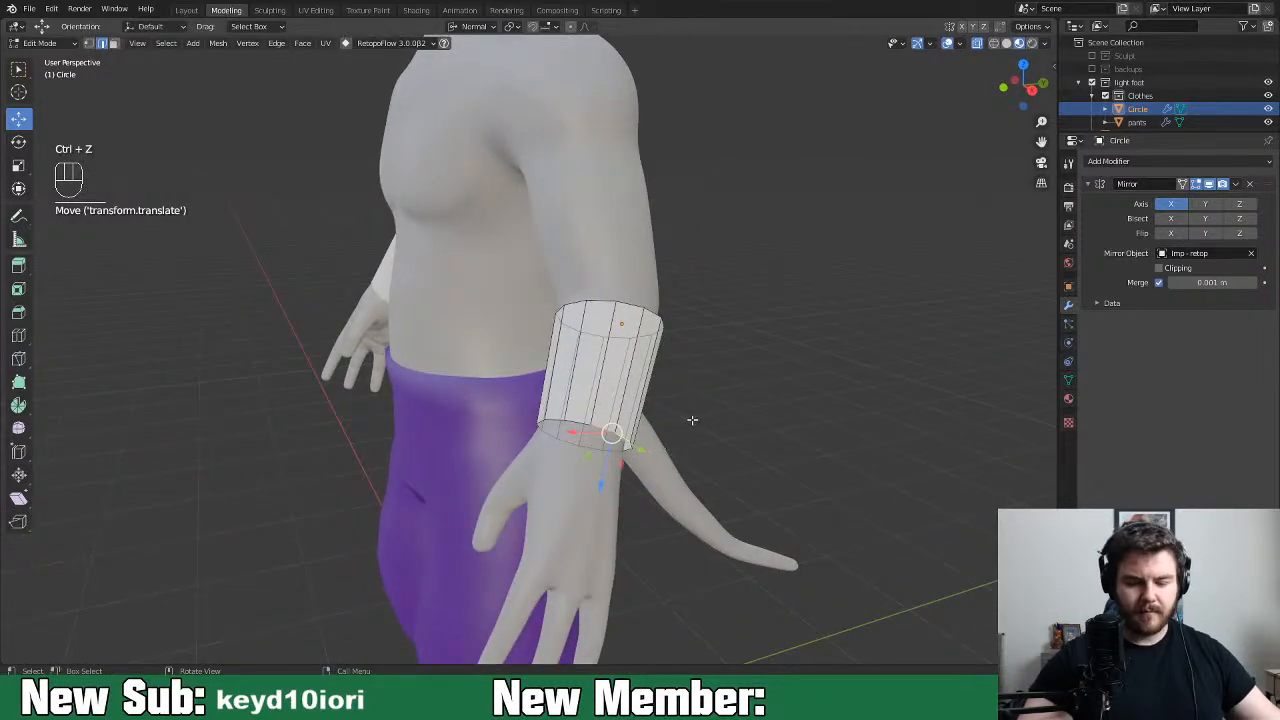
# Turn on proportional editing and try extending the cuff's wrist-rim edge toward the hand along its normal, undoing each trial move
pyautogui.press('o')
pyautogui.moveTo(601, 485); pyautogui.dragTo(598, 504)
pyautogui.hotkey('ctrl', 'z')
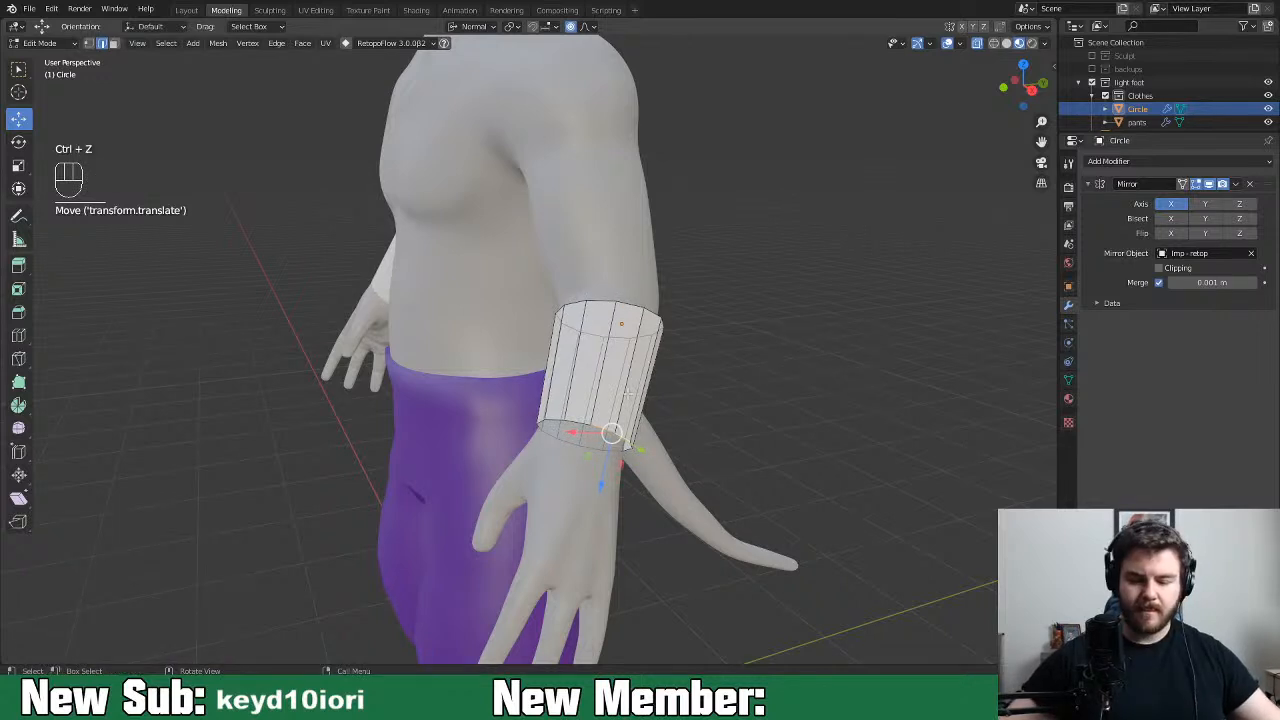
pyautogui.moveTo(600, 485); pyautogui.dragTo(592, 517)
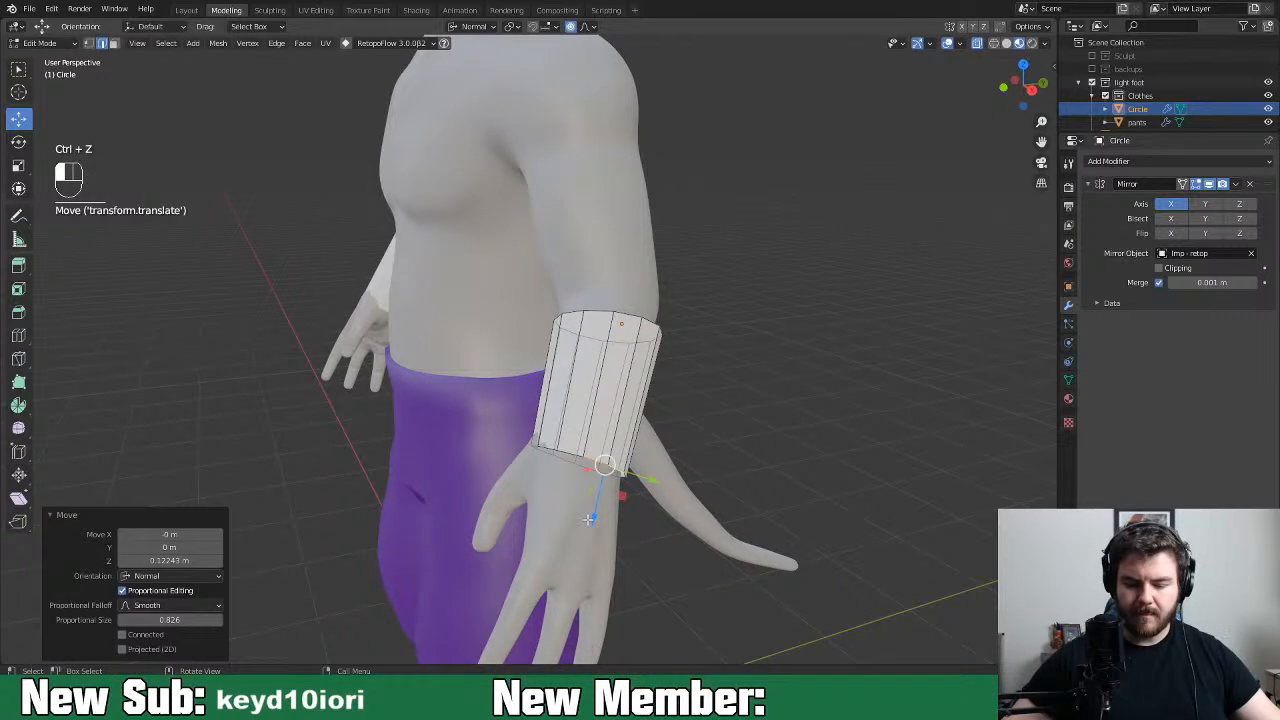
pyautogui.click(656, 432)
pyautogui.hotkey('ctrl', 'z')
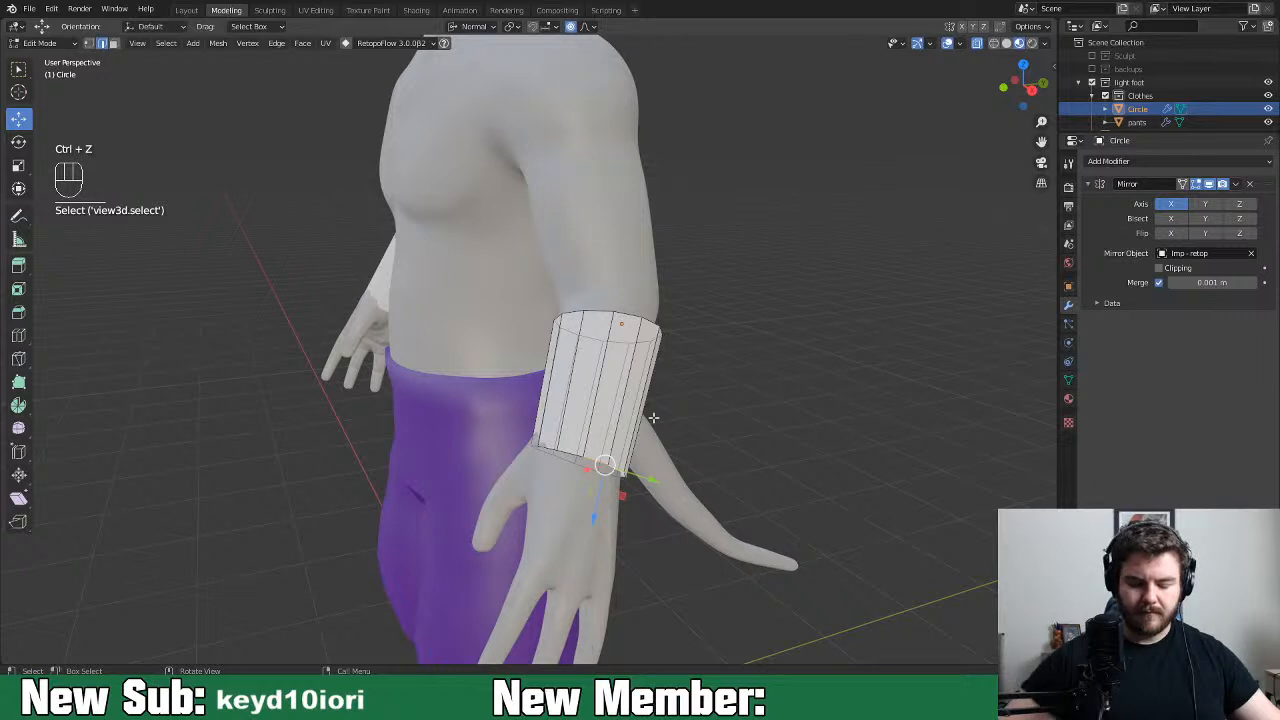
pyautogui.hotkey('ctrl', 'z')
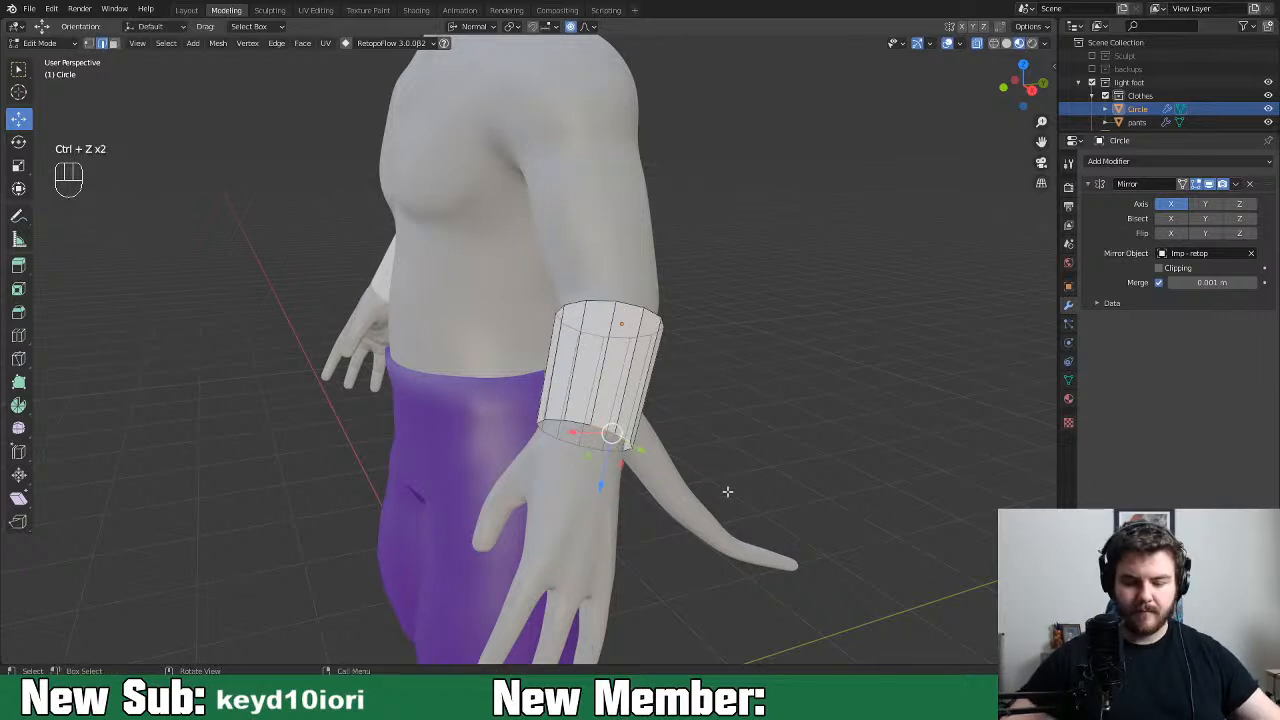
# Pull the cuff's wrist-rim edge over the back of the hand along its normal Z, using a smaller proportional falloff radius
pyautogui.moveTo(601, 482); pyautogui.dragTo(577, 547)
pyautogui.scroll(9, 593, 511)
pyautogui.scroll(2, 585, 522)
pyautogui.scroll(-1, 579, 531)
pyautogui.click(644, 307)
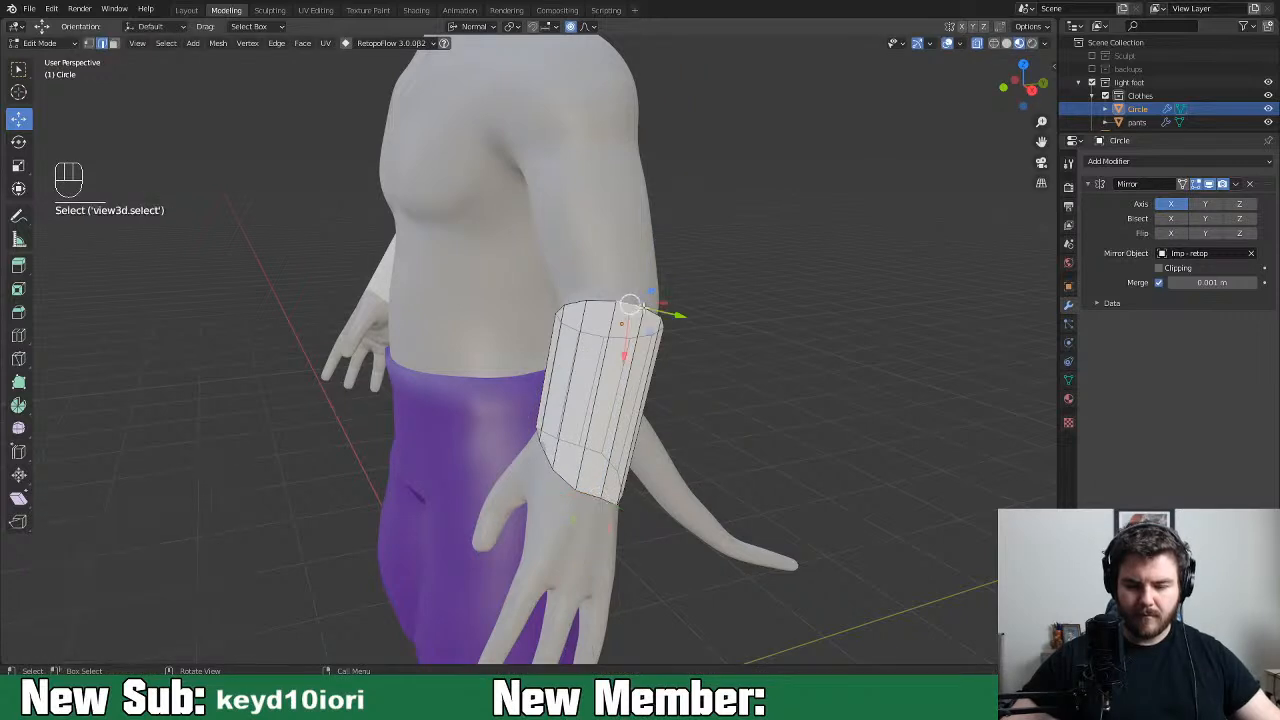
pyautogui.keyDown('shift'); pyautogui.click(668, 320); pyautogui.keyUp('shift')
pyautogui.moveTo(683, 323); pyautogui.dragTo(633, 334, button='middle')
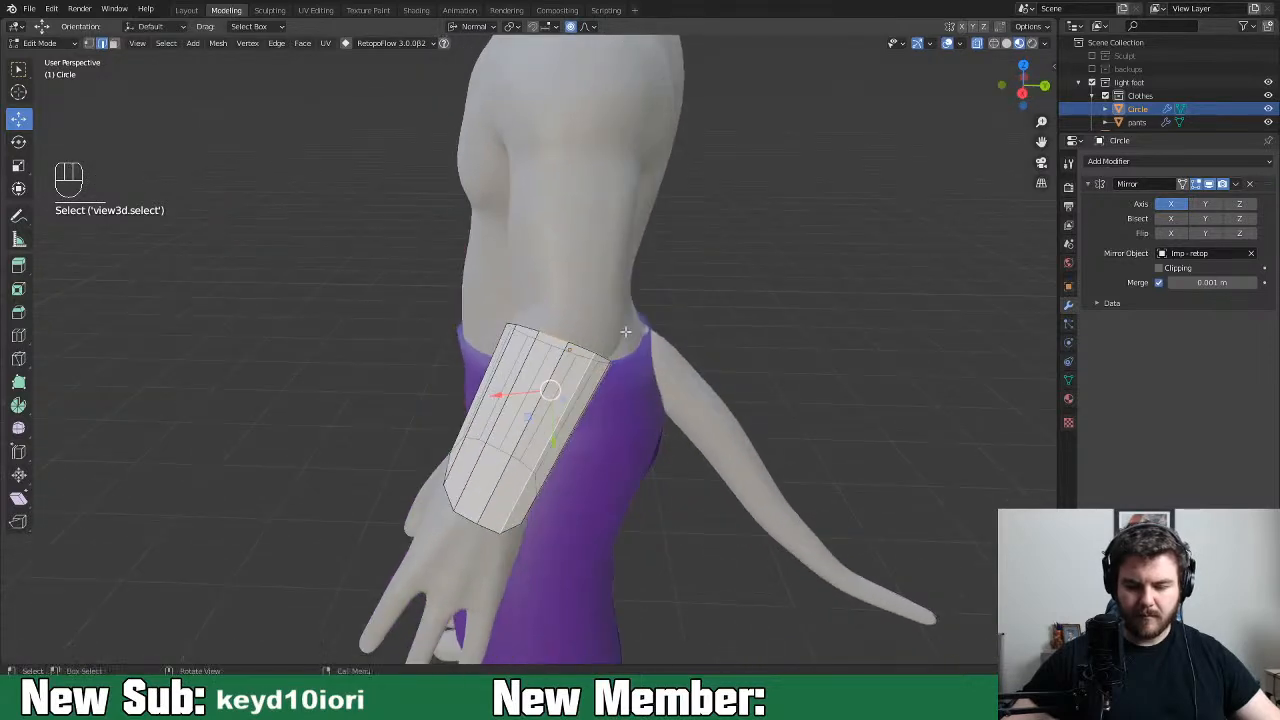
pyautogui.keyDown('shift'); pyautogui.click(588, 355); pyautogui.keyUp('shift')
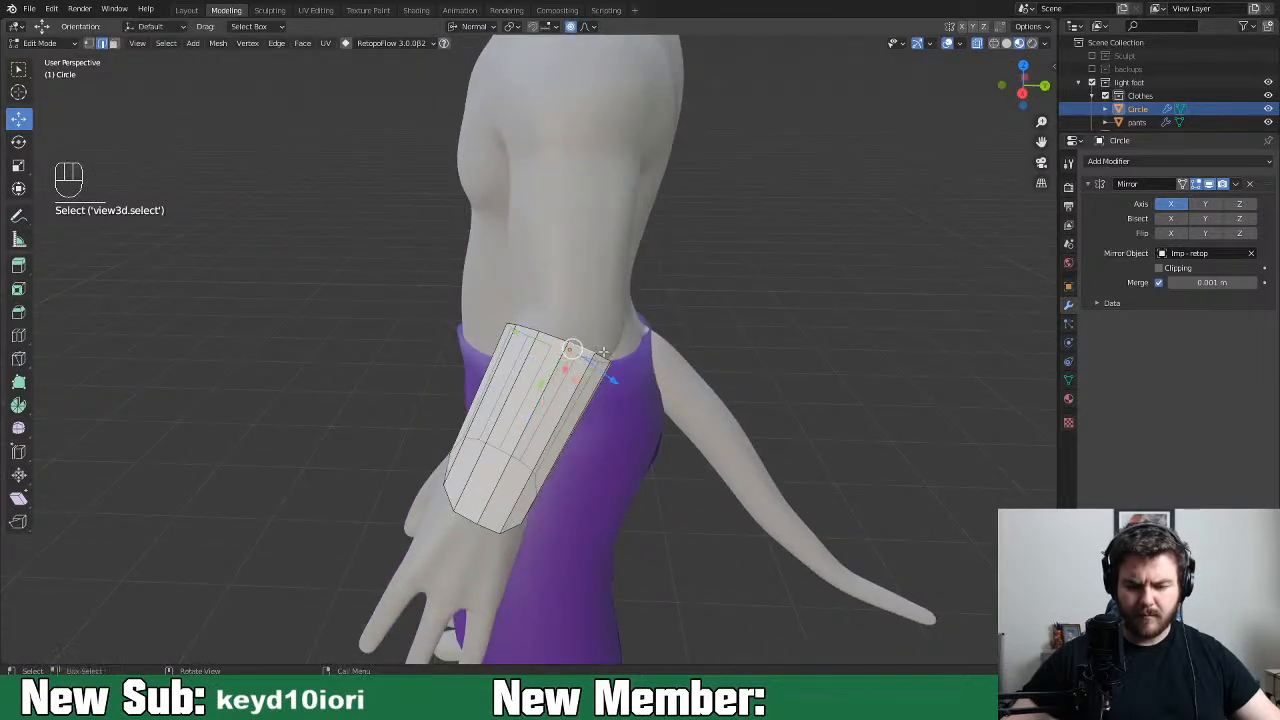
pyautogui.moveTo(624, 338); pyautogui.dragTo(543, 309, button='middle')
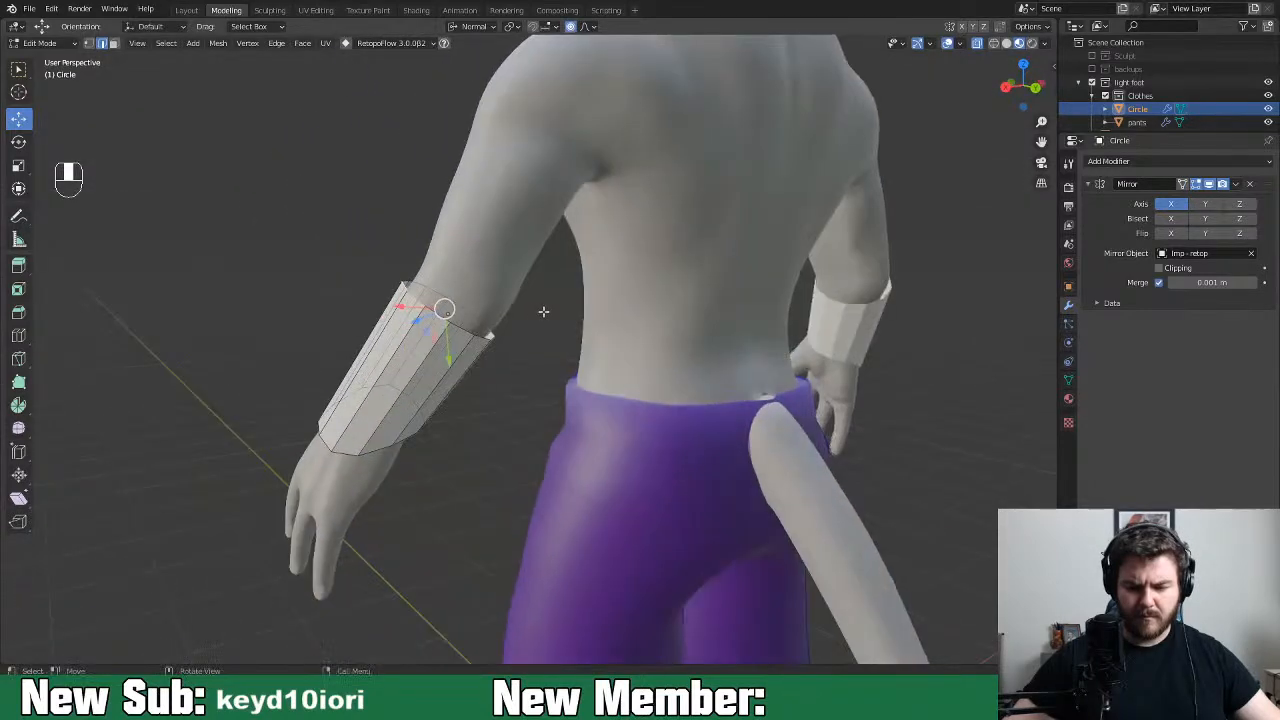
pyautogui.click(357, 352)
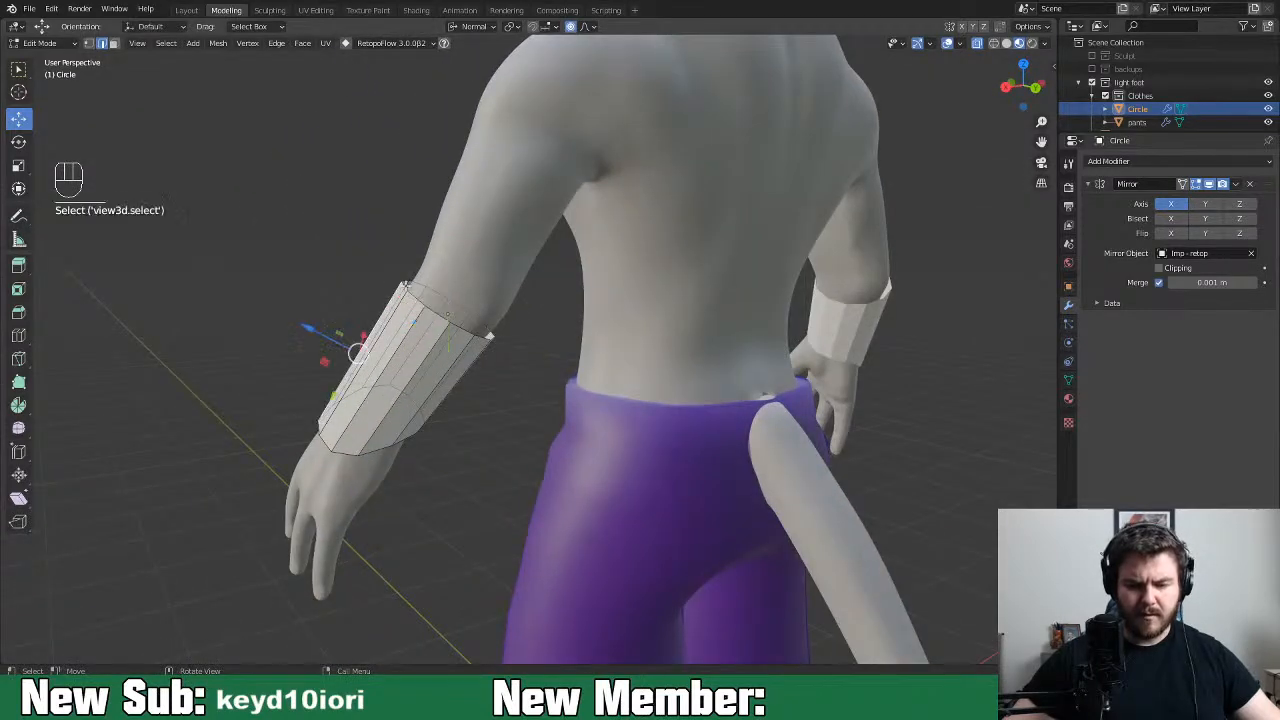
# Select two adjacent outer edges of the cuff's elbow rim and pull them about 0.15 m up the arm with a reduced proportional radius
pyautogui.click(408, 288)
pyautogui.keyDown('shift'); pyautogui.click(416, 296); pyautogui.keyUp('shift')
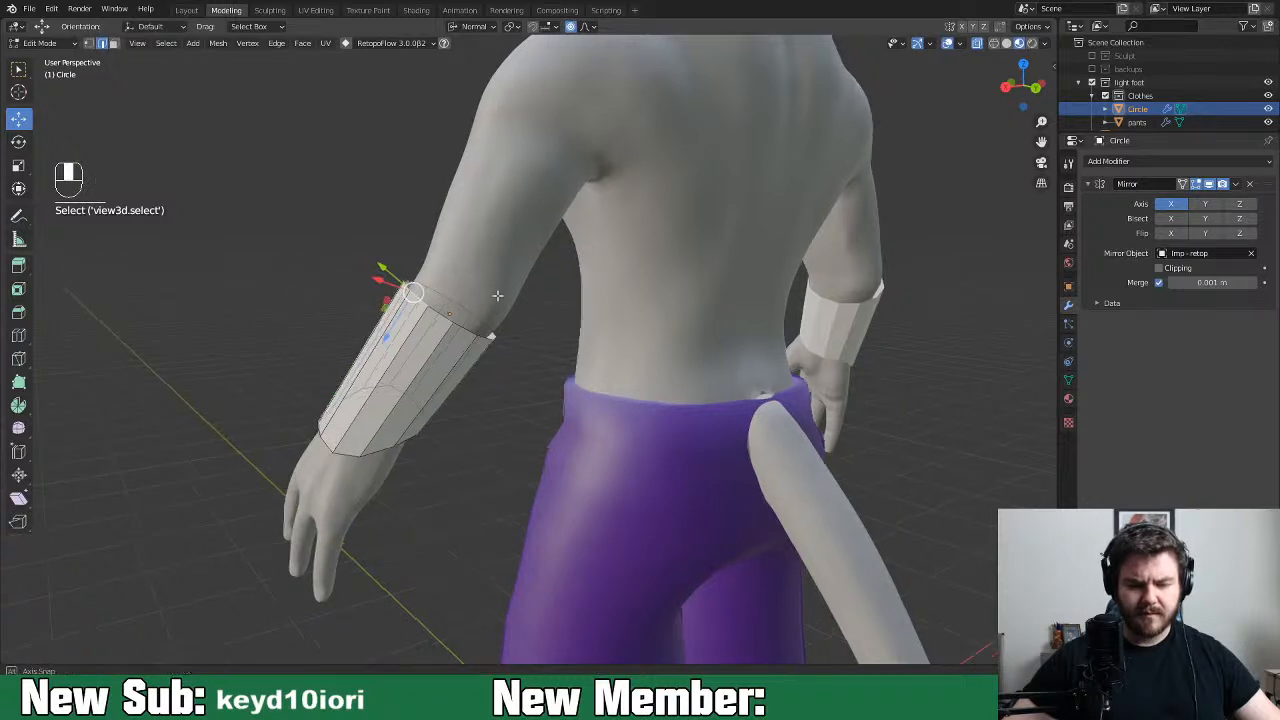
pyautogui.moveTo(480, 295); pyautogui.dragTo(546, 304, button='middle')
pyautogui.press('g')
pyautogui.press('z')
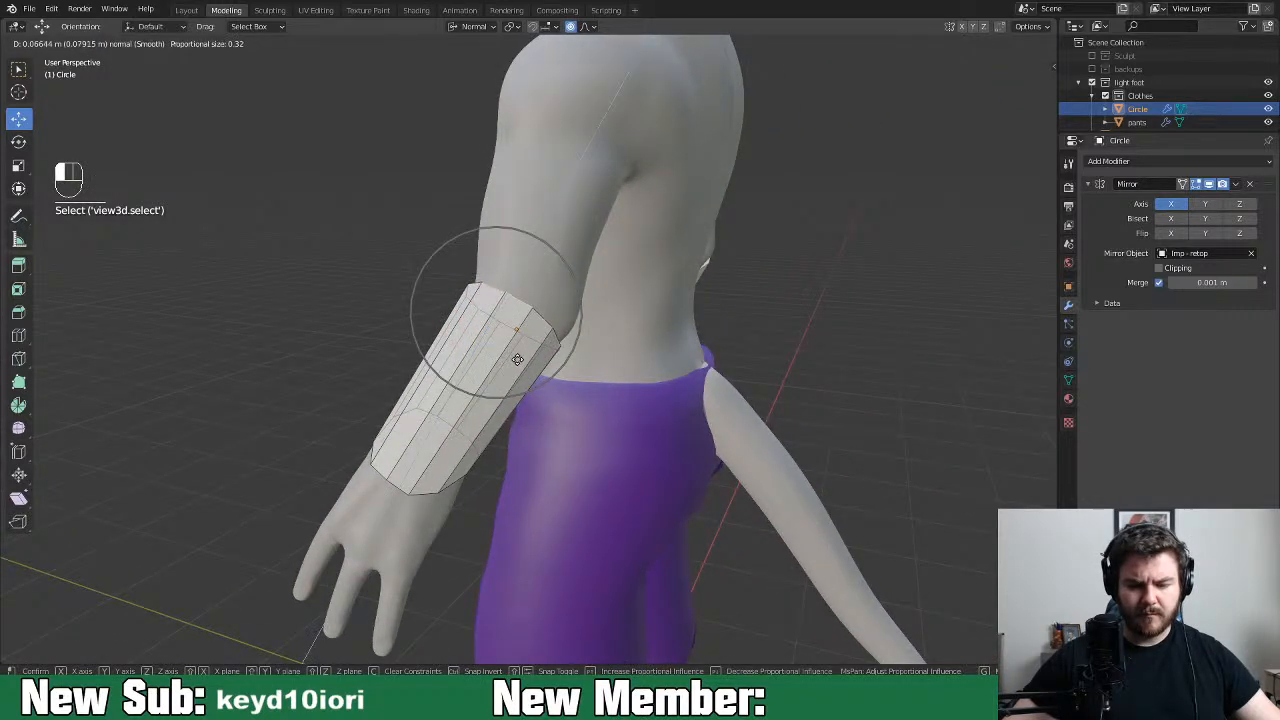
pyautogui.scroll(1, 532, 356)
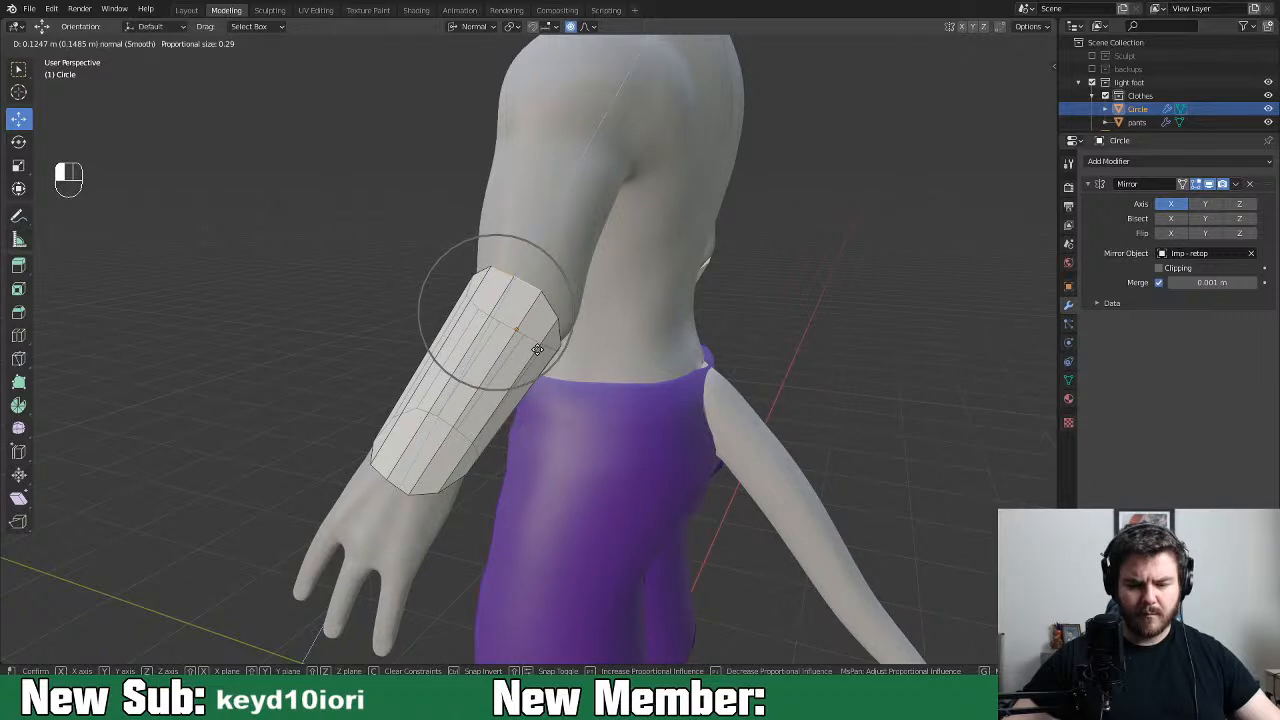
pyautogui.scroll(2, 537, 349)
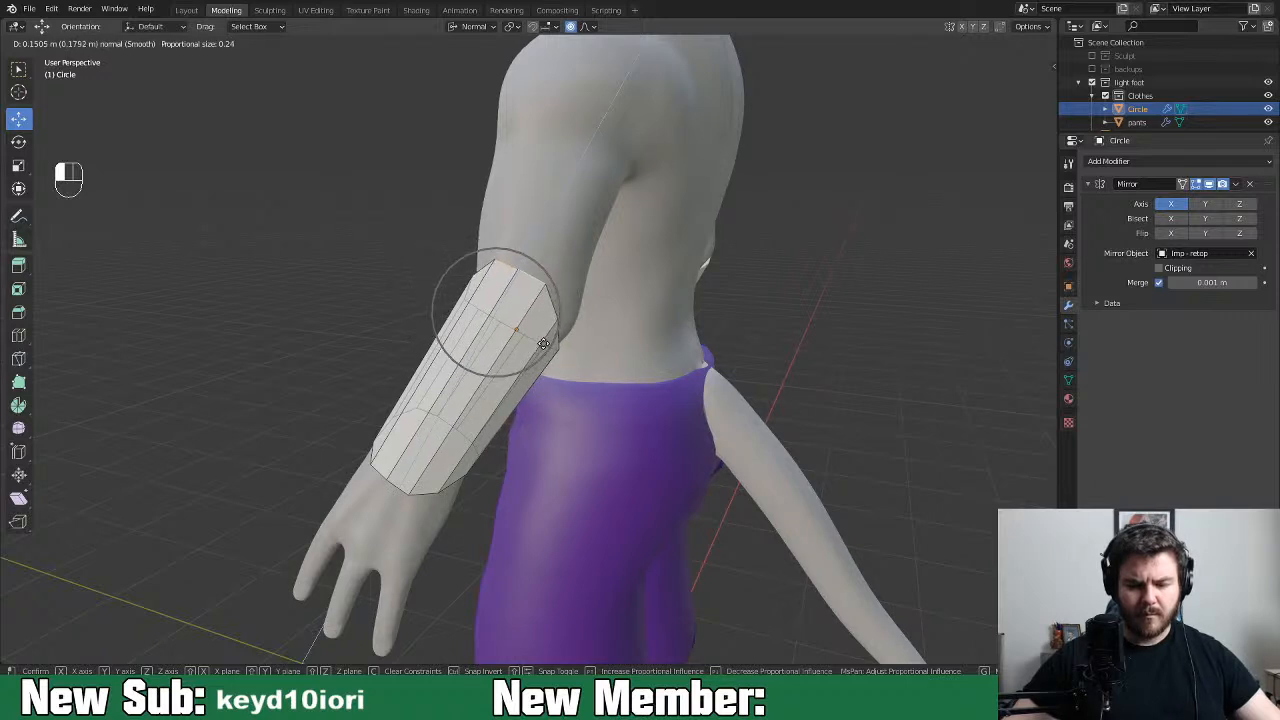
pyautogui.scroll(1, 543, 344)
pyautogui.click(543, 344)
# Turn off proportional editing and try moving a single vertex on the cuff's raised elbow rim
pyautogui.press('1')
pyautogui.click(518, 269)
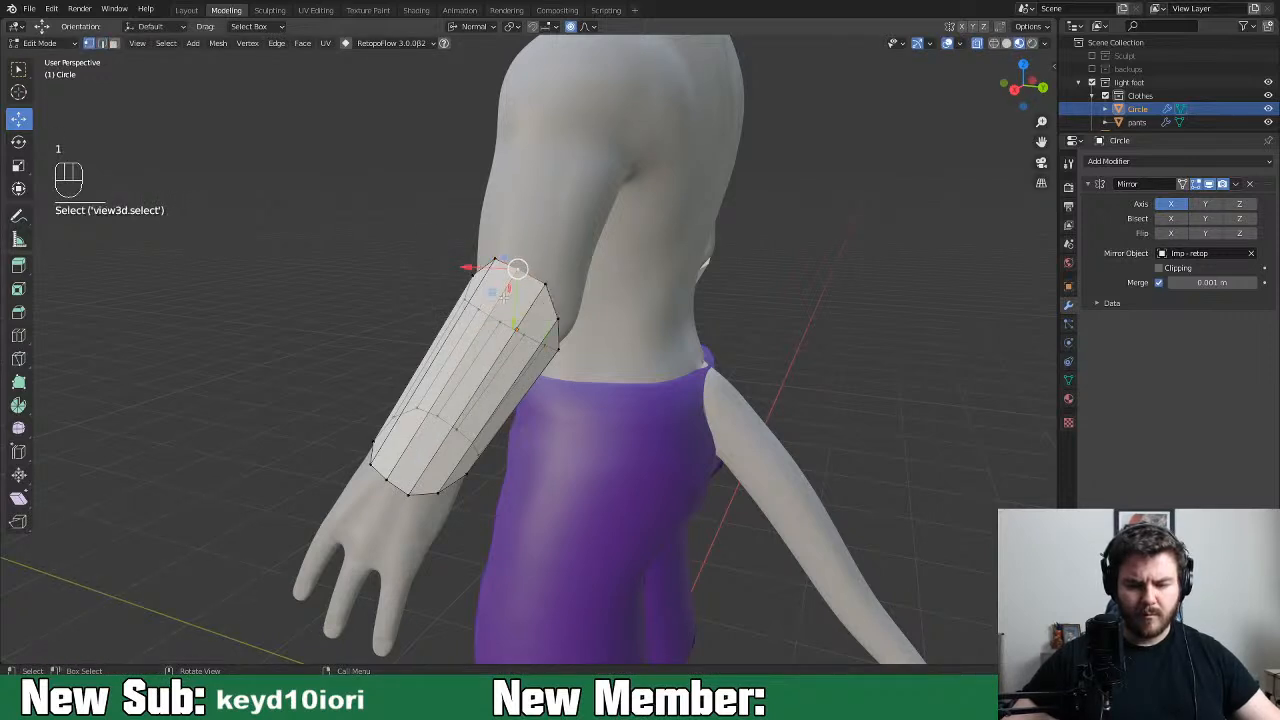
pyautogui.moveTo(492, 291); pyautogui.dragTo(507, 290)
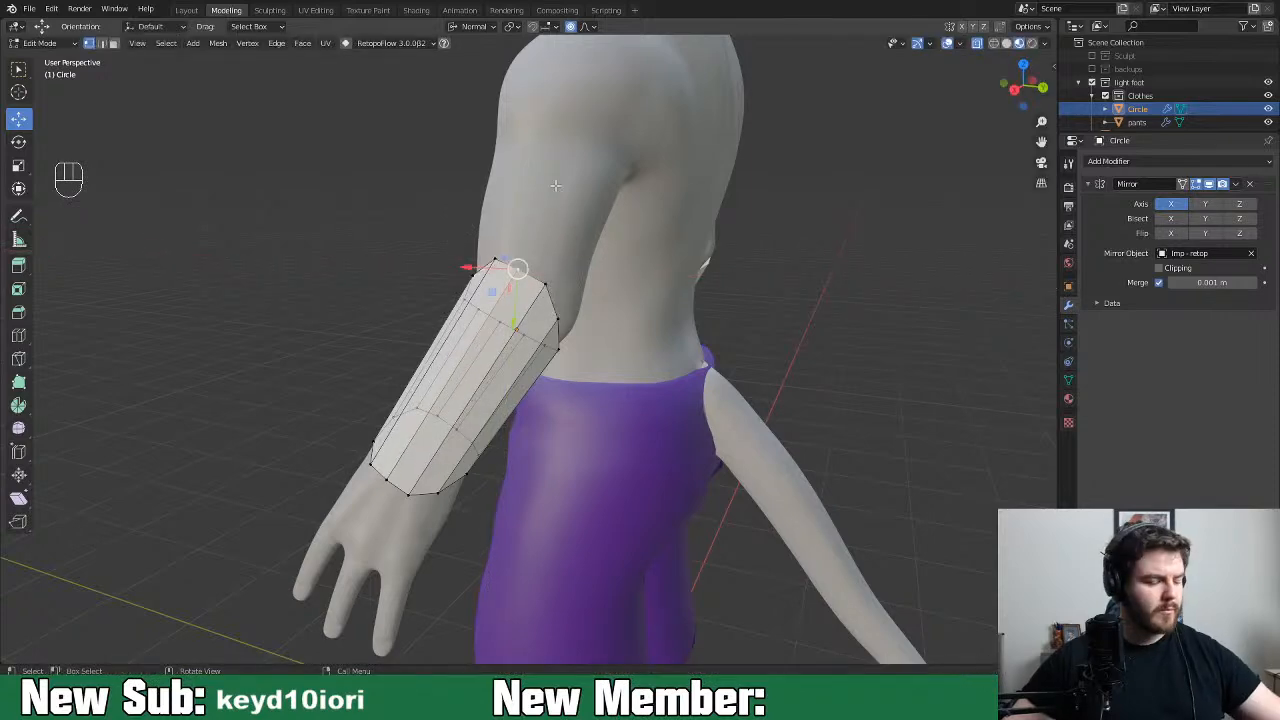
pyautogui.press('o')
pyautogui.moveTo(591, 266); pyautogui.dragTo(565, 288, button='middle')
pyautogui.press('g')
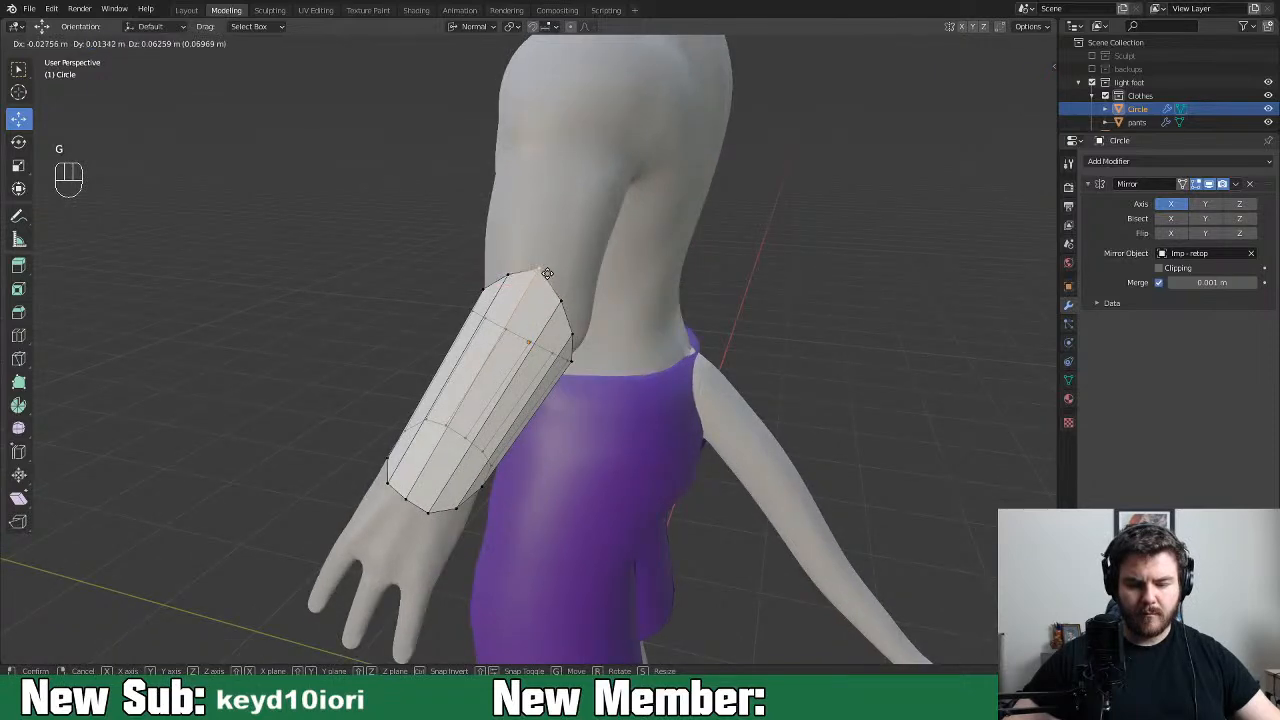
pyautogui.click(553, 275)
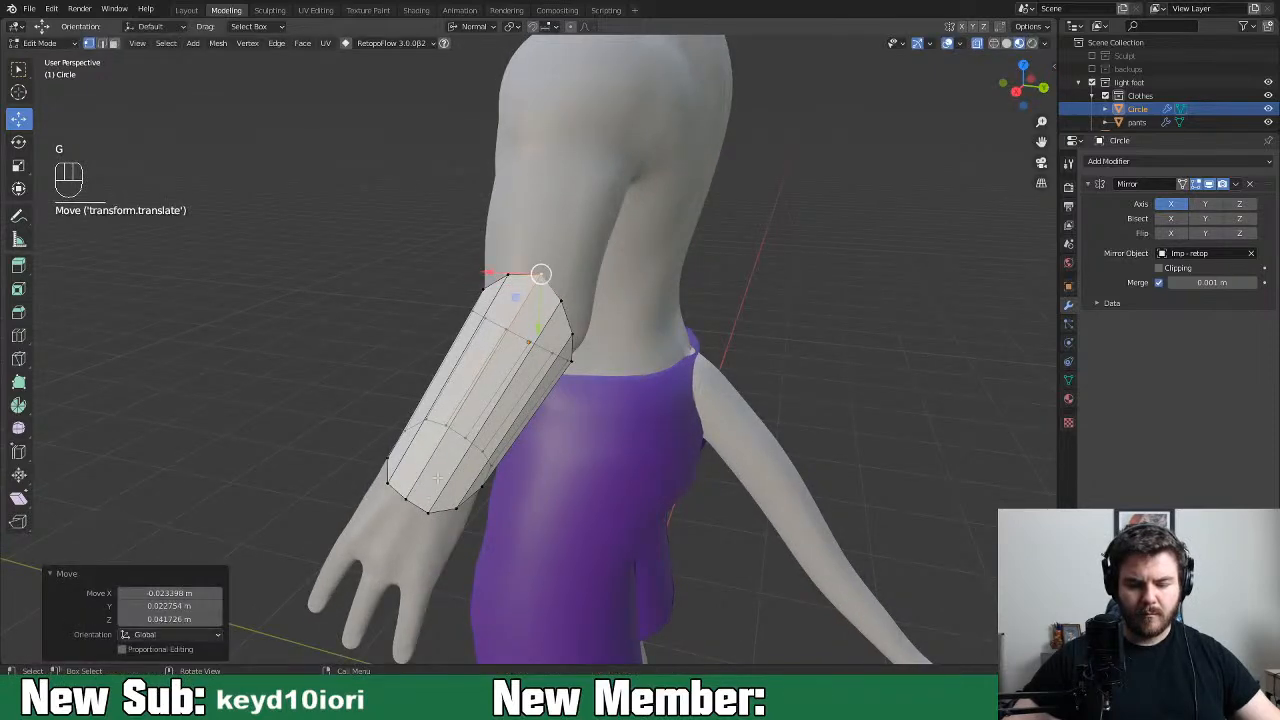
pyautogui.moveTo(406, 501); pyautogui.dragTo(834, 463, button='middle')
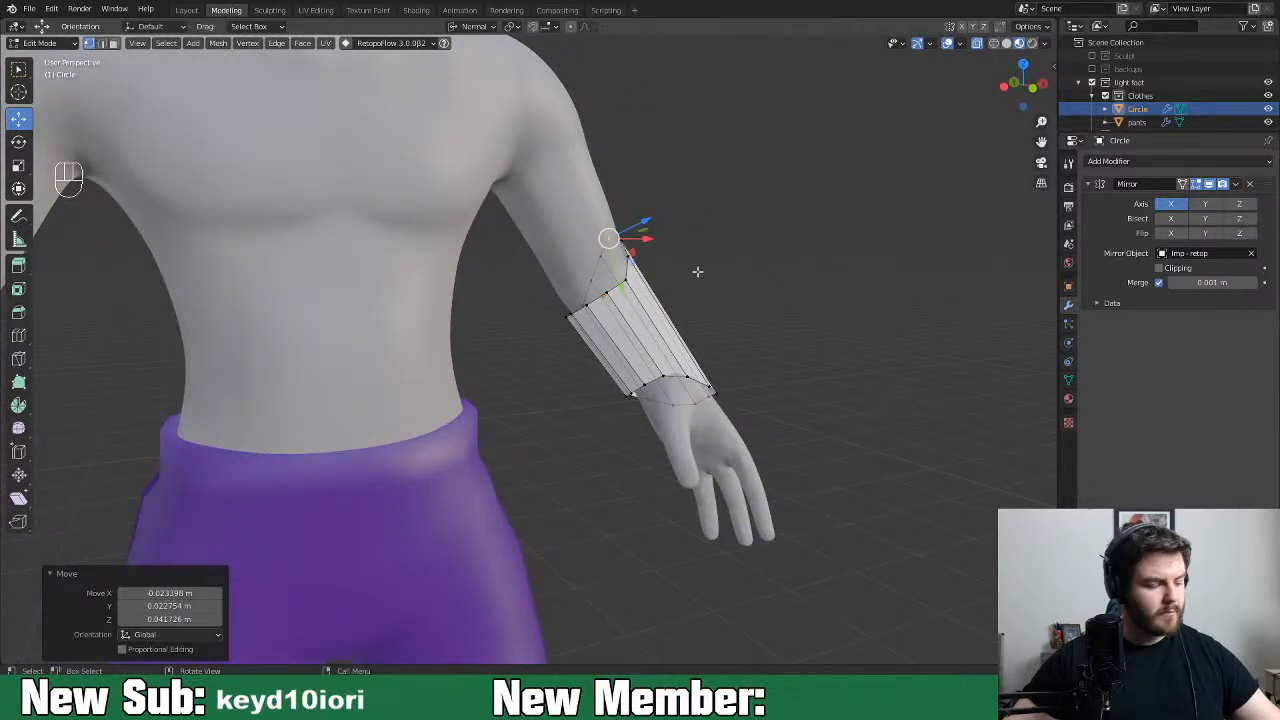
# Undo the elbow-rim vertex move, keep the raised elbow-rim edges by redoing that edit, and return to Object Mode
pyautogui.hotkey('ctrl', 'z')
pyautogui.hotkey('ctrl', 'z')
pyautogui.hotkey('ctrl', 'z')
pyautogui.hotkey('ctrl', 'z')
pyautogui.moveTo(771, 309); pyautogui.dragTo(555, 330, button='middle')
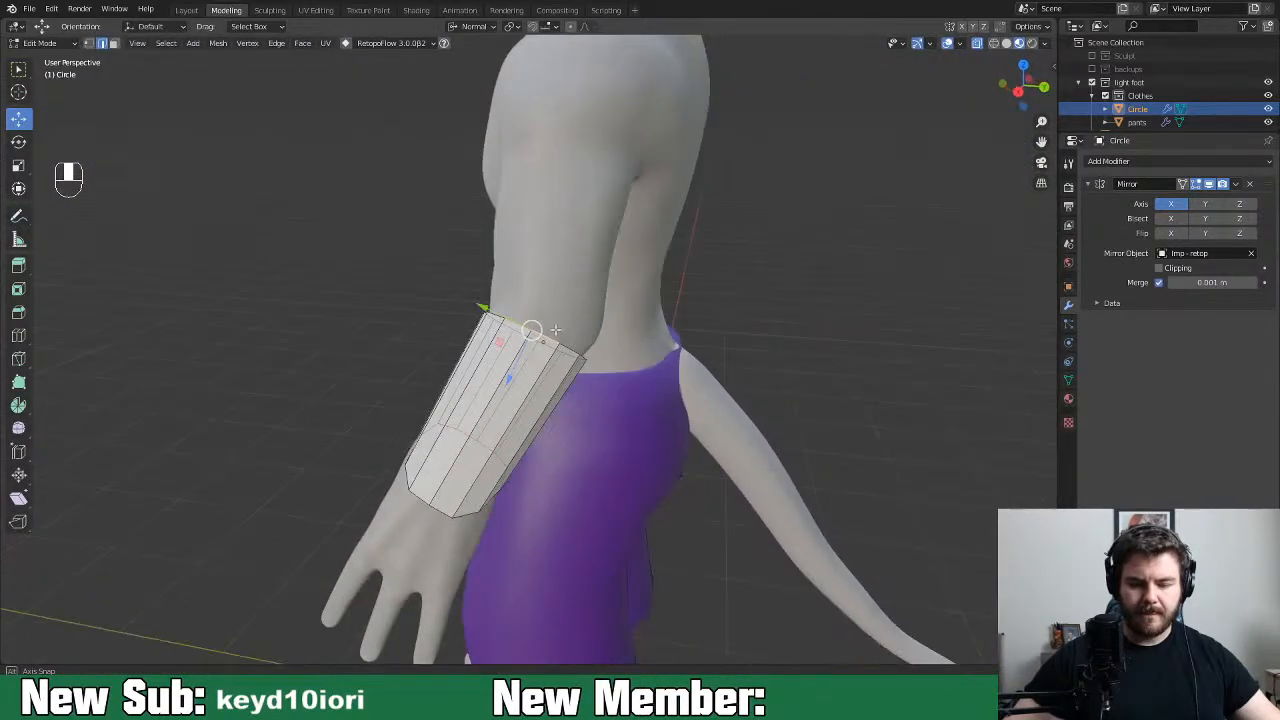
pyautogui.hotkey('ctrl', 'shift', 'z')
pyautogui.hotkey('ctrl', 'shift', 'z')
pyautogui.moveTo(645, 320); pyautogui.dragTo(794, 309, button='middle')
pyautogui.scroll(-3, 771, 349)
pyautogui.press('Tab')
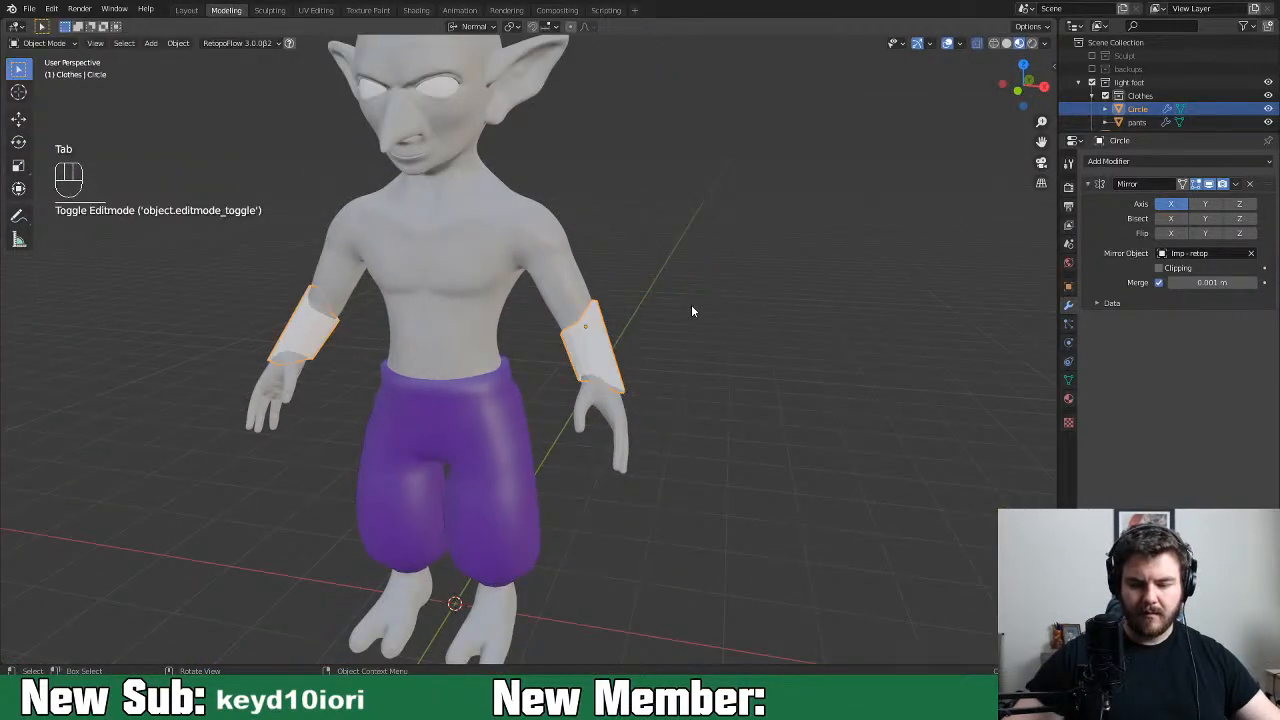
# Apply smooth shading to the forearm cuffs
pyautogui.scroll(-4, 660, 360)
pyautogui.moveTo(623, 414); pyautogui.dragTo(557, 286, button='middle')
pyautogui.scroll(4, 657, 381)
pyautogui.rightClick(605, 358)
pyautogui.click(605, 358)
pyautogui.scroll(3, 383, 374)
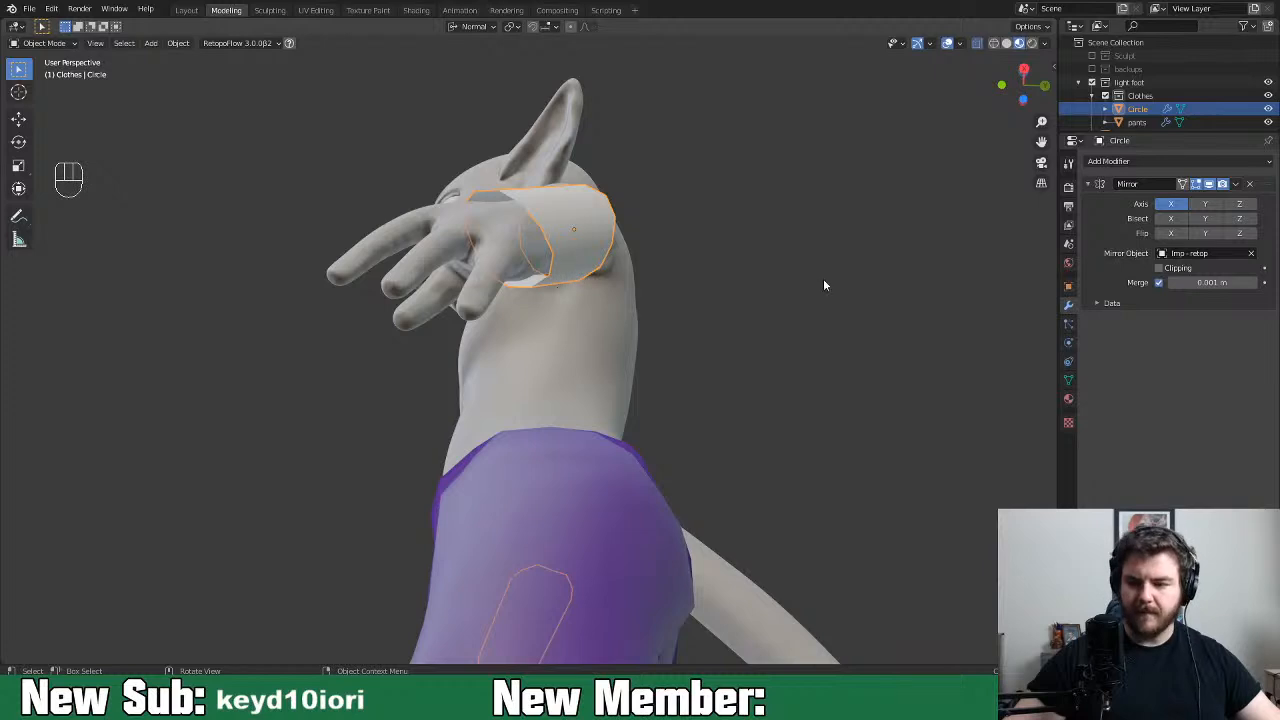
# Add a Solidify modifier to the cuffs with a thickness of 0.02 m
pyautogui.click(1110, 161)
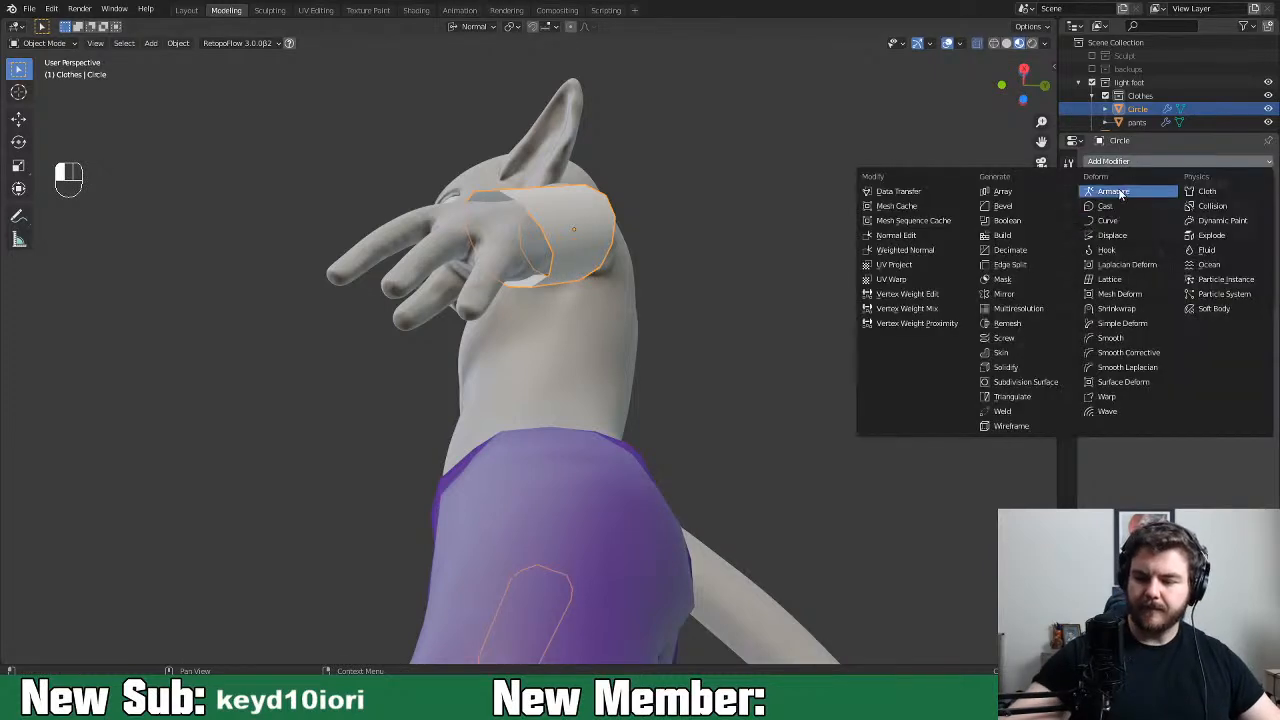
pyautogui.click(1005, 367)
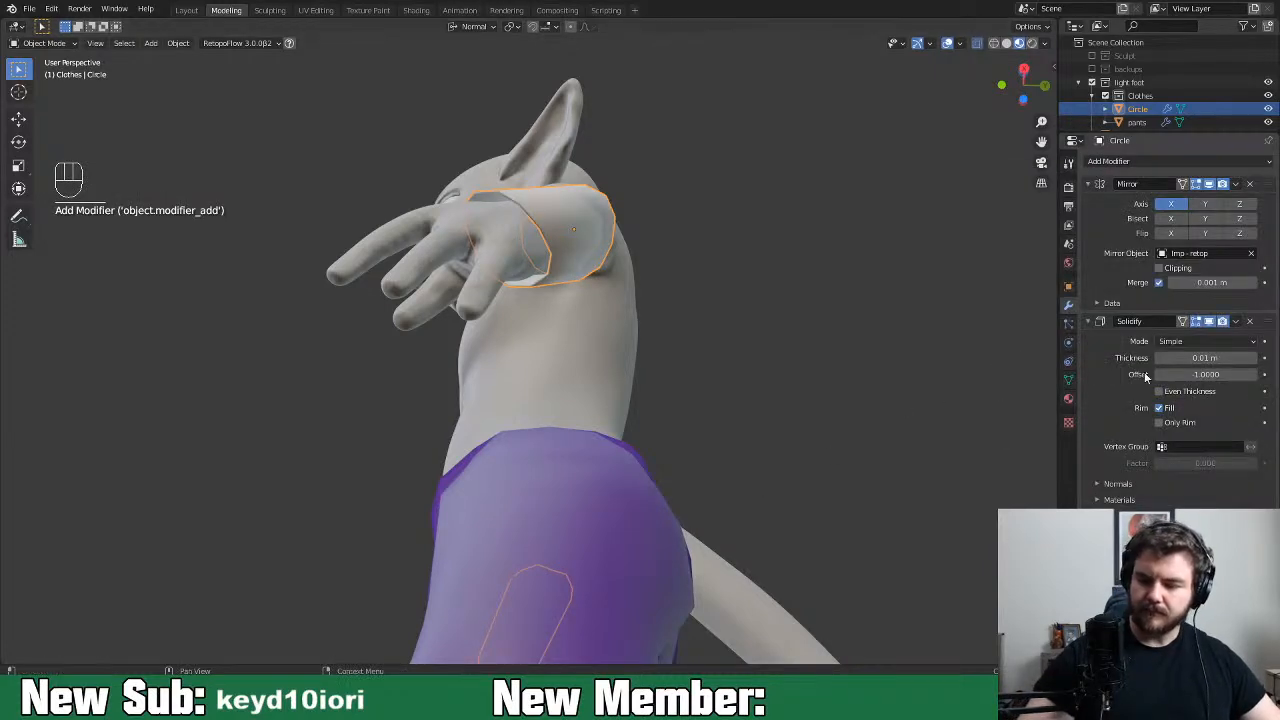
pyautogui.moveTo(1213, 352); pyautogui.dragTo(1199, 362)
pyautogui.click(1252, 361)
pyautogui.click(1253, 360)
# Scale the entire cuff mesh to about 0.937 and refine its fit around the forearm with a second slight scaling of about 1.01
pyautogui.moveTo(783, 451); pyautogui.dragTo(727, 472, button='middle')
pyautogui.press('s')
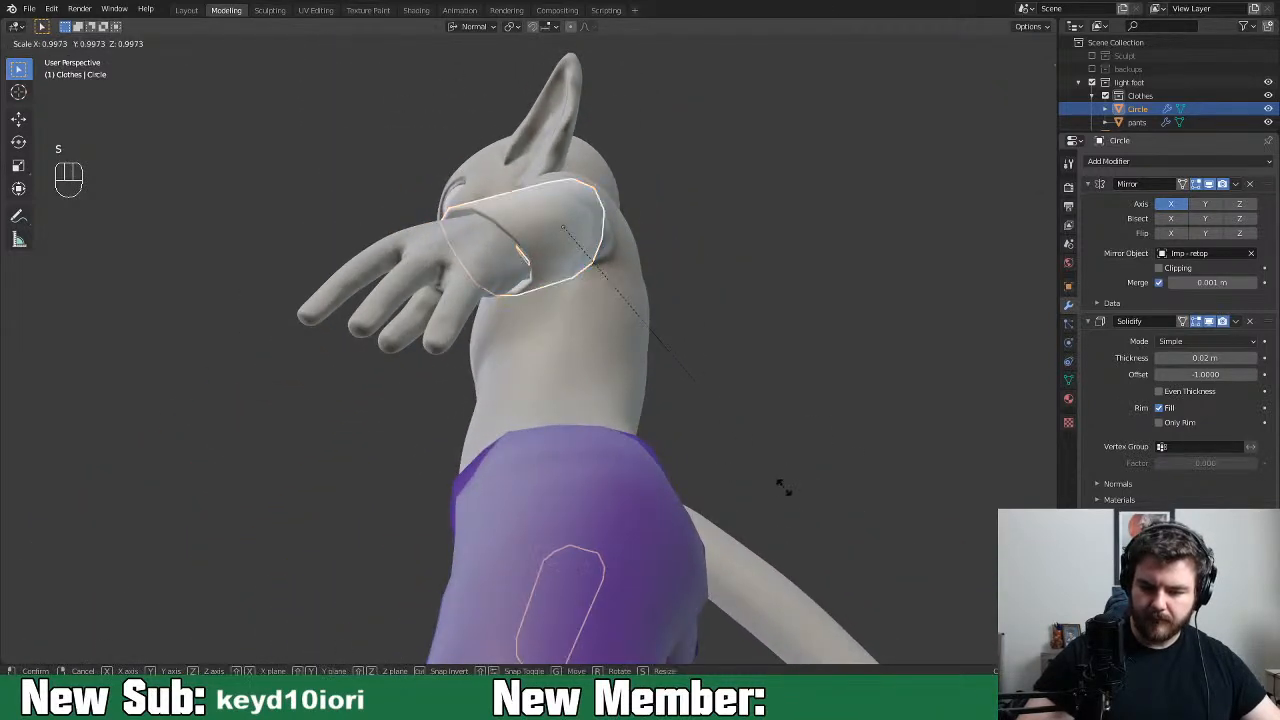
pyautogui.click(778, 481)
pyautogui.press('Tab')
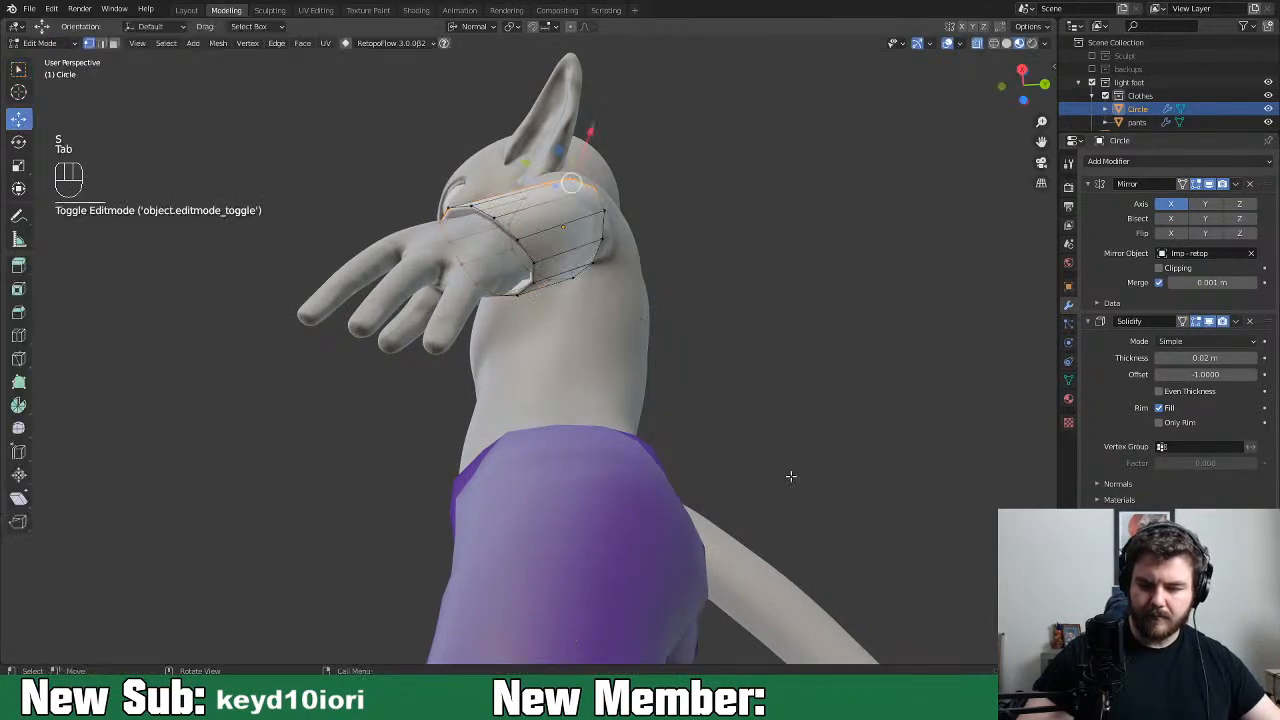
pyautogui.press('a')
pyautogui.press('s')
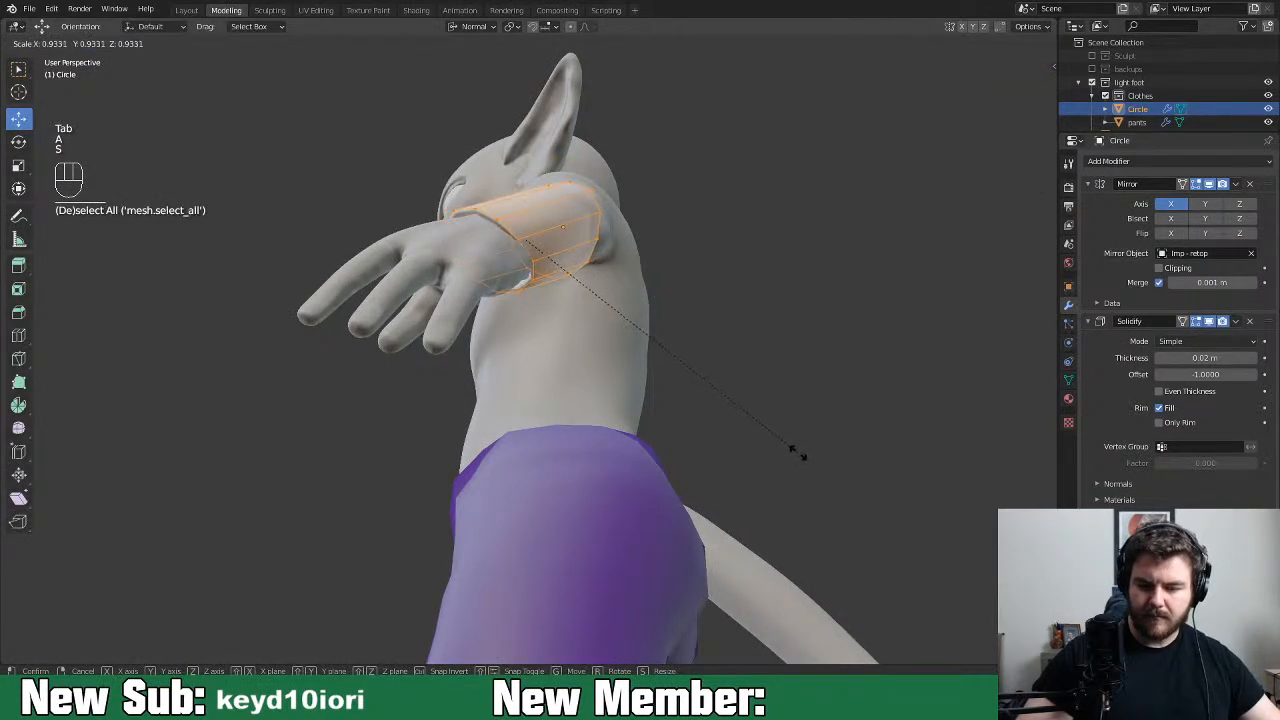
pyautogui.click(800, 453)
pyautogui.moveTo(814, 463); pyautogui.dragTo(860, 512, button='middle')
pyautogui.press('s')
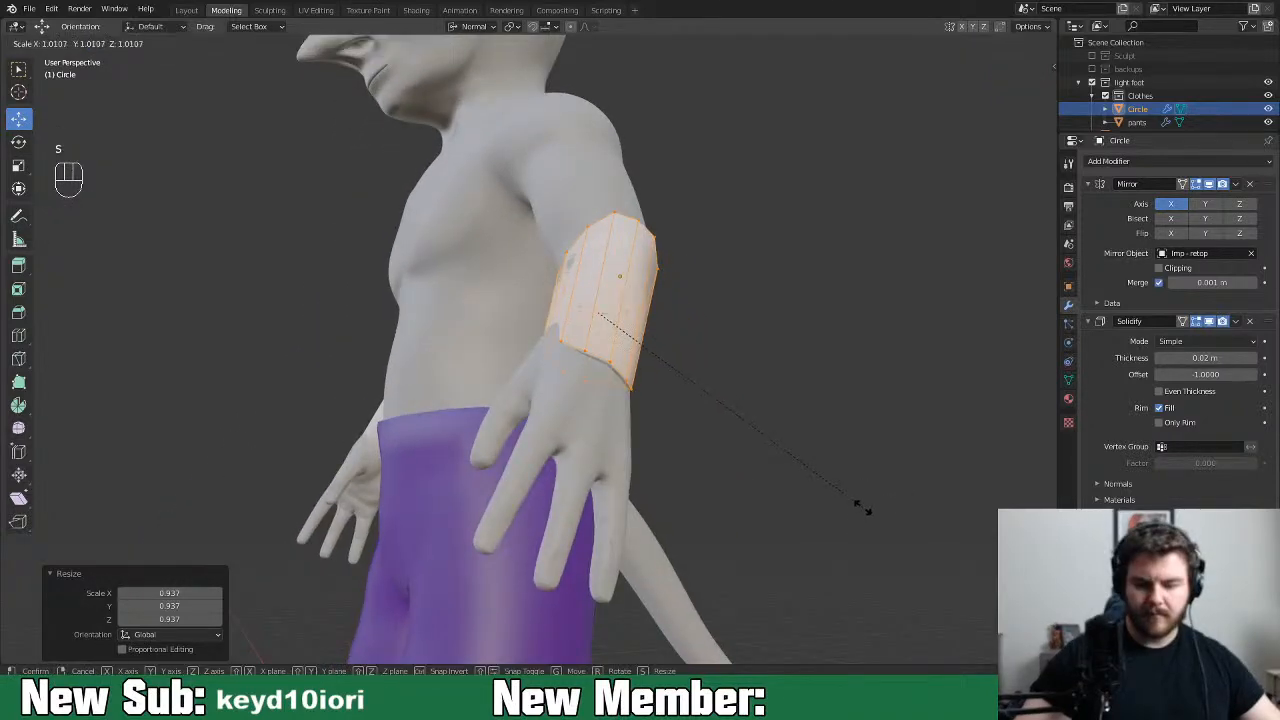
pyautogui.click(870, 511)
# Select the thumb-side edge of the cuff's wrist rim and nudge it slightly to fit the wrist
pyautogui.moveTo(870, 511); pyautogui.dragTo(694, 451, button='middle')
pyautogui.click(631, 398)
pyautogui.moveTo(631, 398); pyautogui.dragTo(633, 415, button='middle')
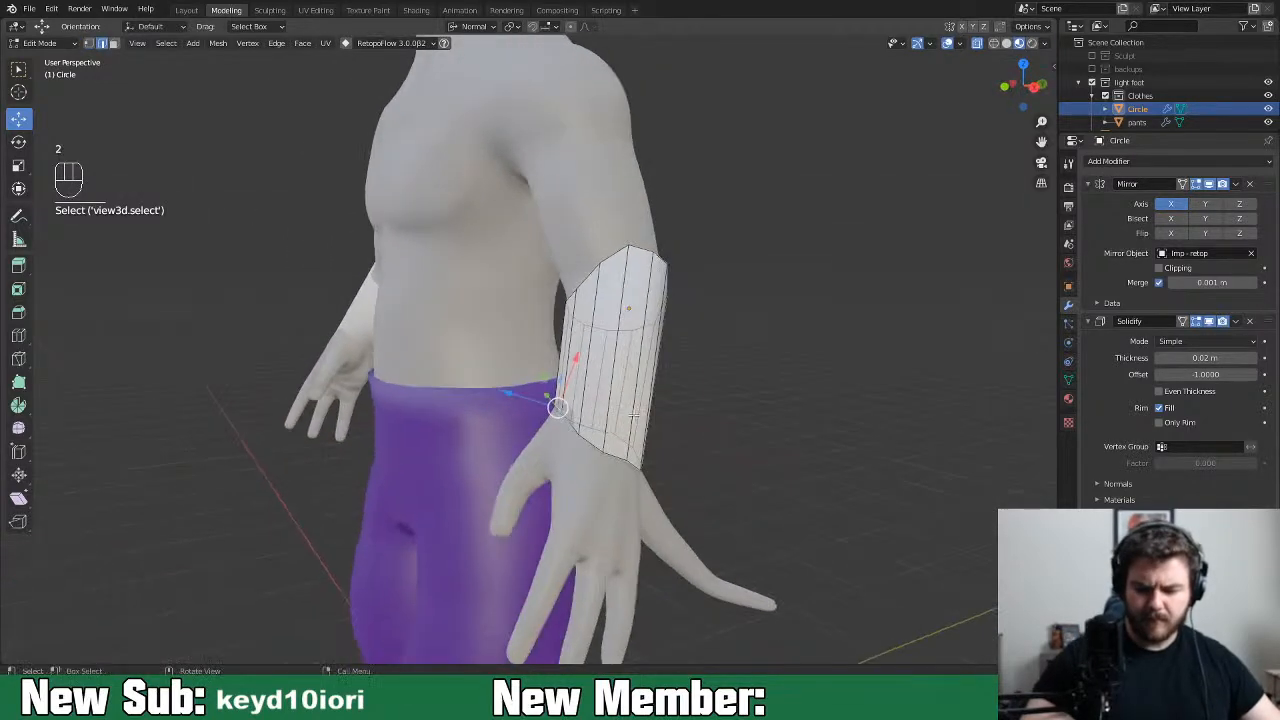
pyautogui.press('g')
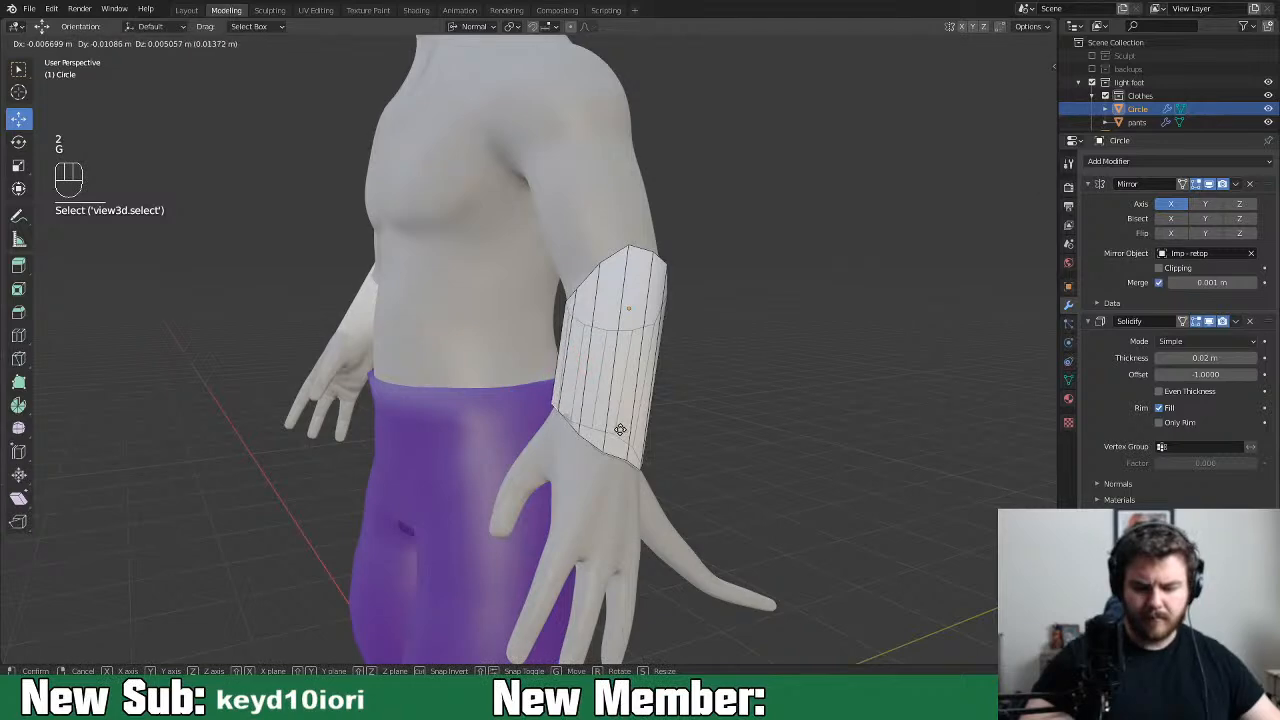
pyautogui.click(631, 425)
# Move the thumb-side vertex of the cuff's wrist rim by about 0.009 m to refine the opening
pyautogui.moveTo(631, 425); pyautogui.dragTo(556, 428, button='middle')
pyautogui.press('1')
pyautogui.click(516, 411)
pyautogui.press('g')
pyautogui.click(528, 420)
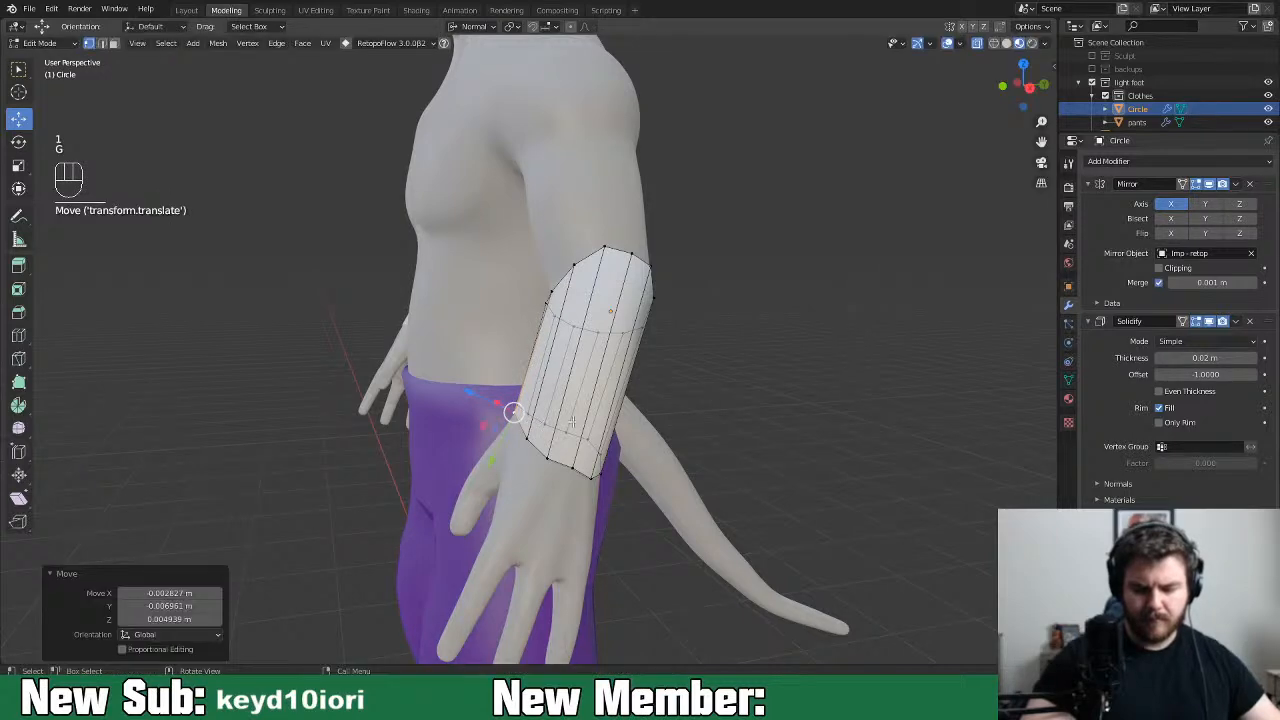
# Return to Object Mode and assign the existing clothing material to the cuffs
pyautogui.moveTo(760, 430); pyautogui.dragTo(760, 497, button='middle')
pyautogui.press('Tab')
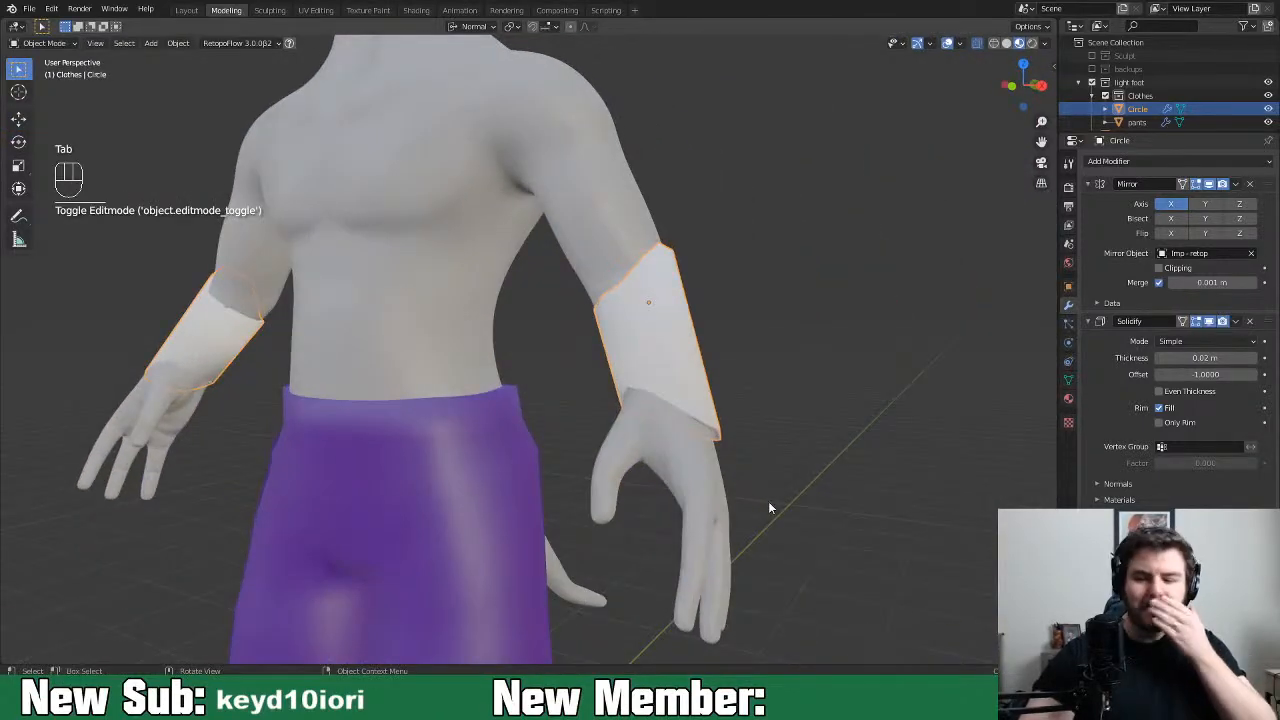
pyautogui.click(1068, 398)
pyautogui.click(1094, 217)
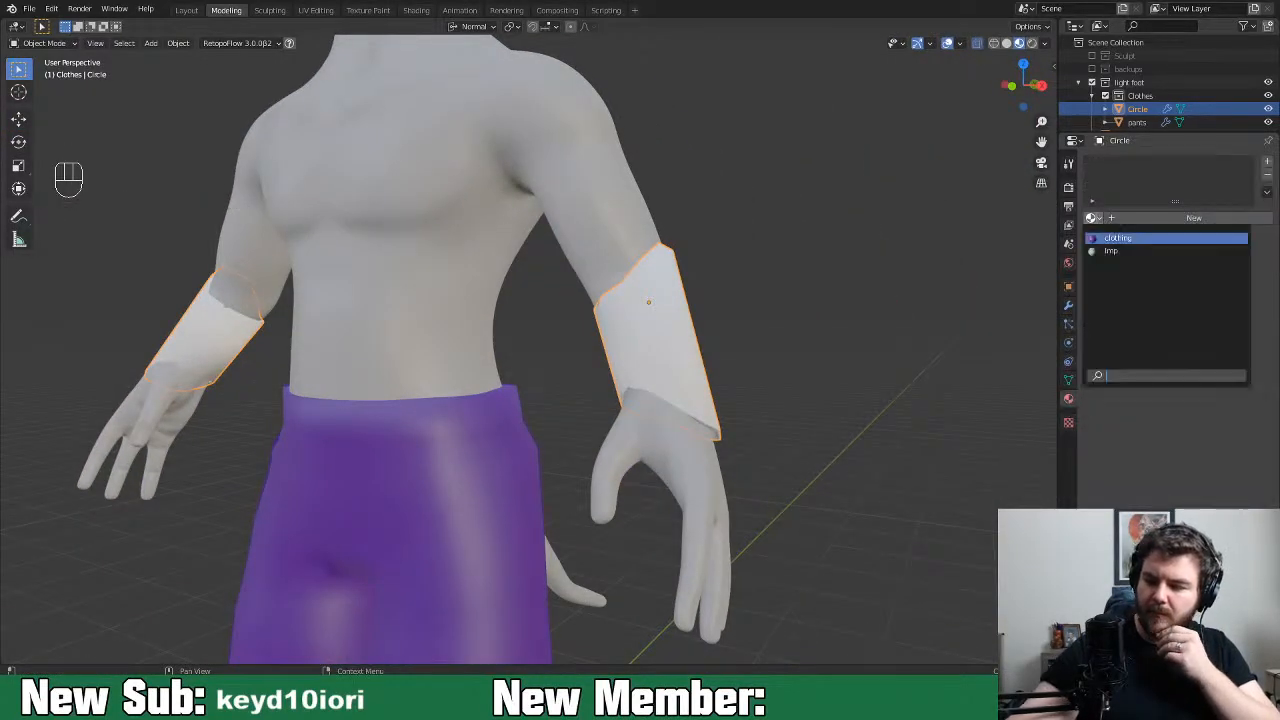
pyautogui.click(1147, 237)
pyautogui.moveTo(902, 396); pyautogui.dragTo(899, 455, button='middle')
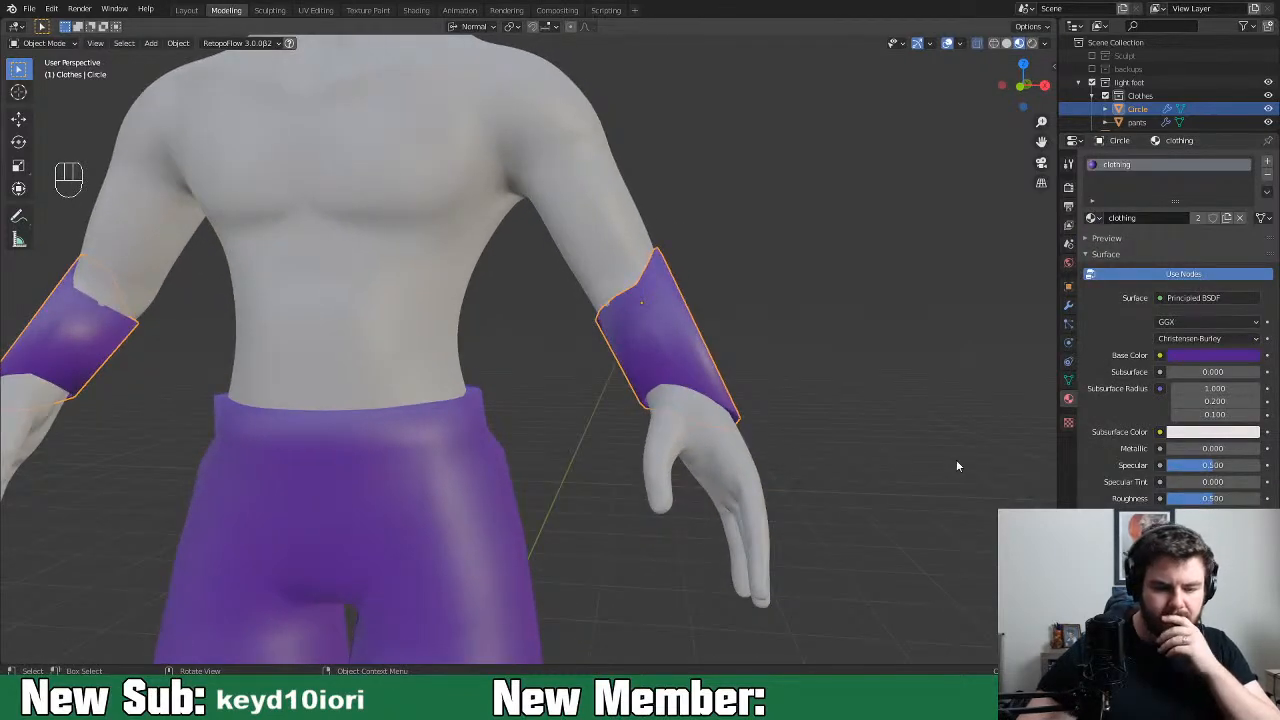
# Select the body-side edge of the cuff's elbow rim and move it about 0.03 m outward along its normal Z
pyautogui.moveTo(674, 360); pyautogui.dragTo(557, 373, button='middle')
pyautogui.press('Tab')
pyautogui.press('2')
pyautogui.click(580, 299)
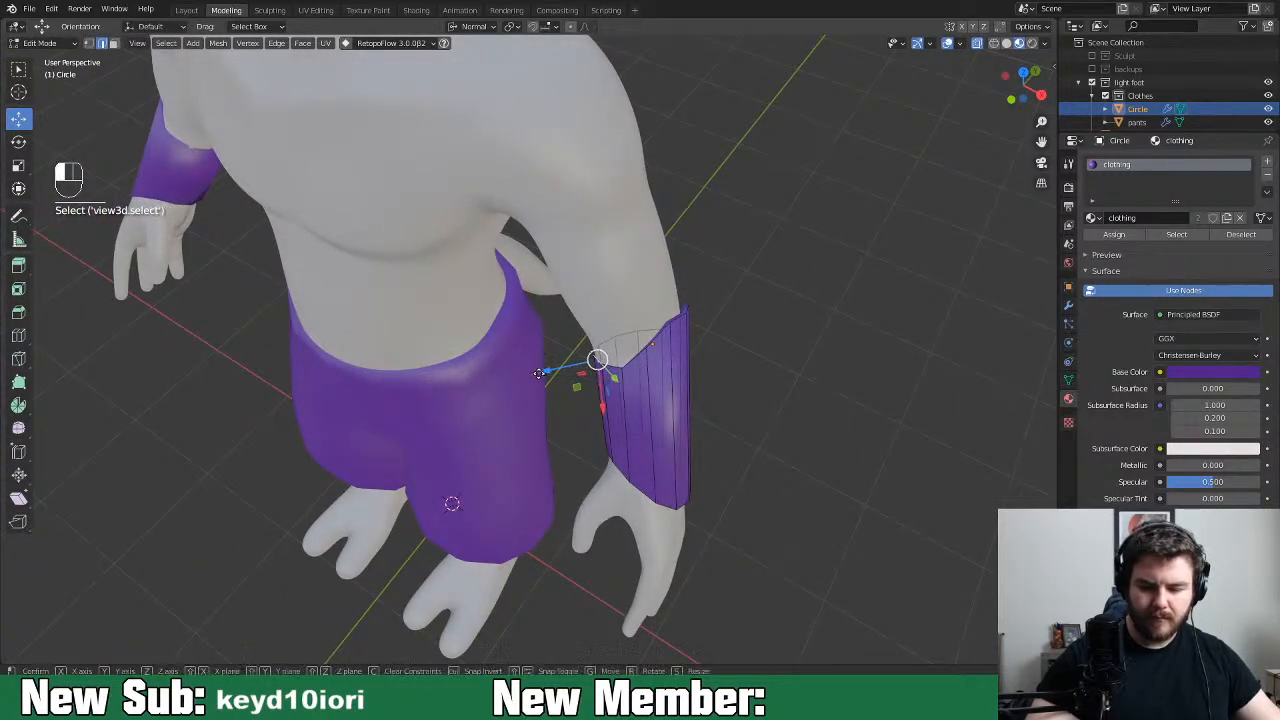
pyautogui.moveTo(540, 373); pyautogui.dragTo(637, 377)
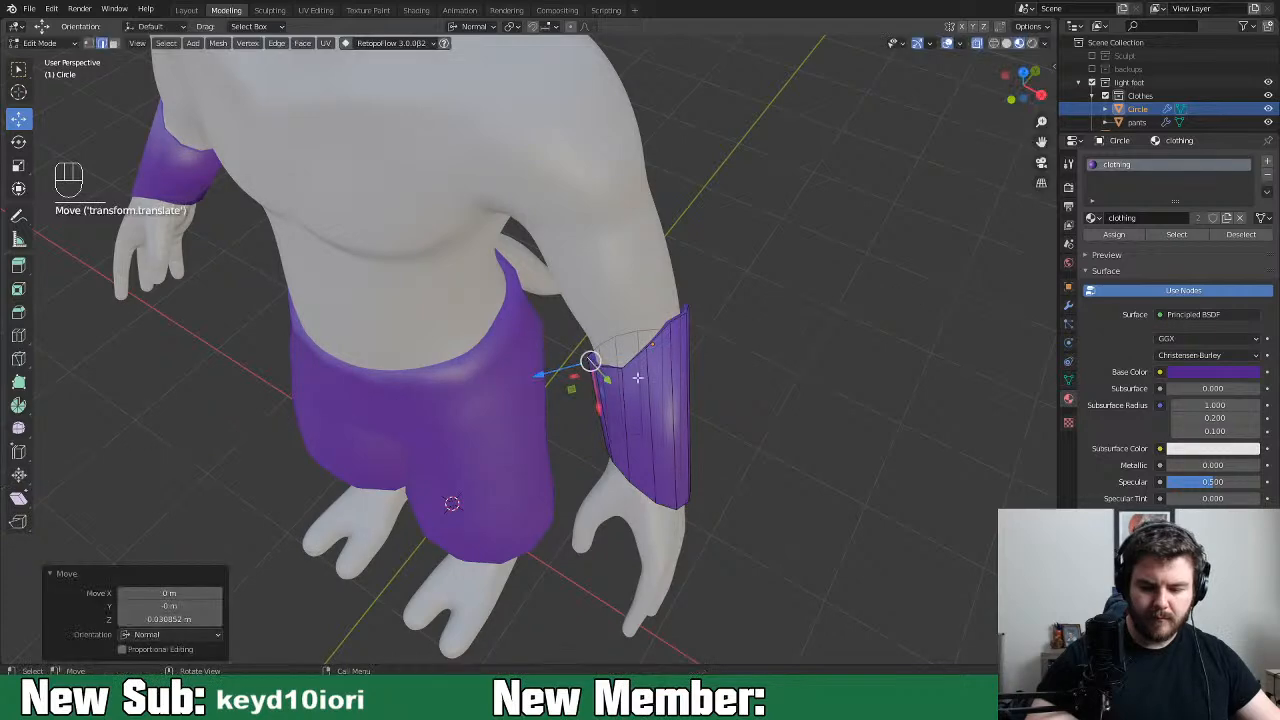
# Nudge the body-side edge of the cuff's elbow rim and the rear edge of its wrist rim slightly along their normals
pyautogui.moveTo(537, 375); pyautogui.dragTo(547, 378)
pyautogui.click(551, 378)
pyautogui.moveTo(748, 366); pyautogui.dragTo(619, 364, button='middle')
pyautogui.click(452, 333)
pyautogui.moveTo(455, 339); pyautogui.dragTo(551, 374, button='middle')
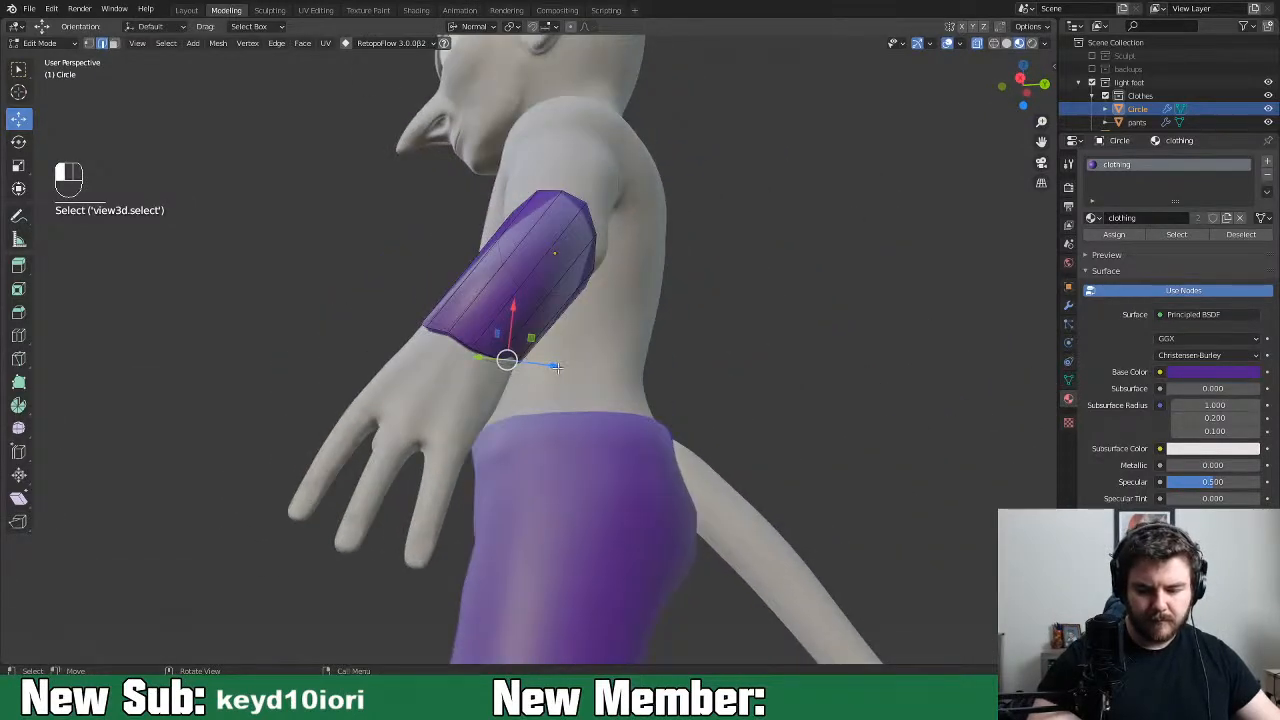
pyautogui.moveTo(559, 368); pyautogui.dragTo(555, 360)
# Return to Object Mode and save the file
pyautogui.moveTo(555, 360); pyautogui.dragTo(699, 400, button='middle')
pyautogui.moveTo(659, 417); pyautogui.dragTo(709, 379, button='middle')
pyautogui.scroll(-3, 386, 506)
pyautogui.scroll(-5, 386, 506)
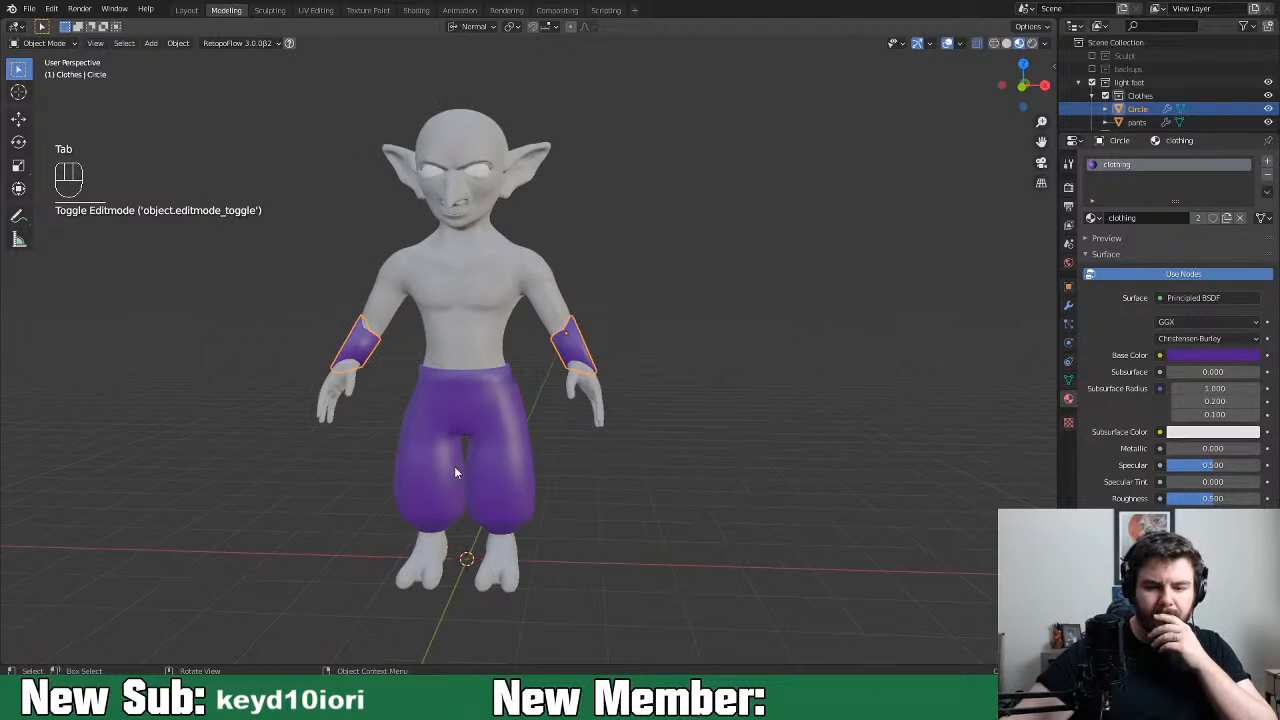
pyautogui.moveTo(502, 443); pyautogui.dragTo(565, 457, button='middle')
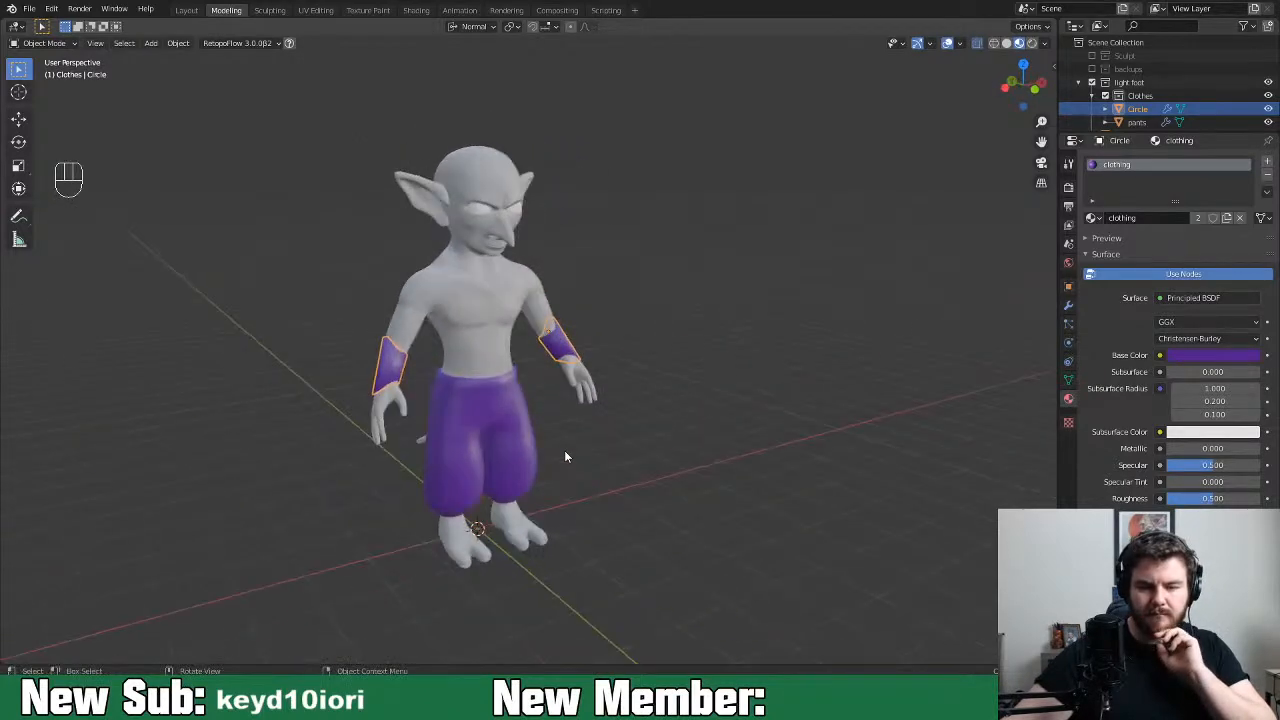
pyautogui.press('ctrl')
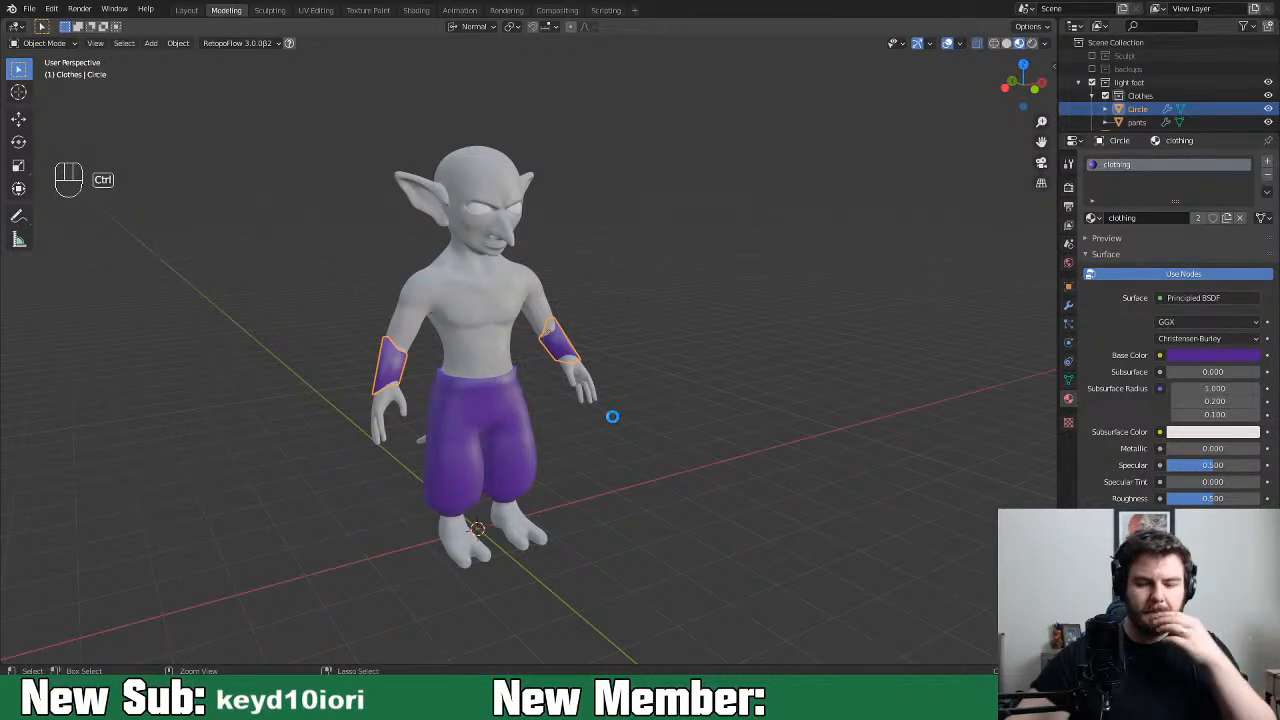
pyautogui.hotkey('ctrl', 's')
# Open the pants for mesh editing and select the face loop running around the waistband
pyautogui.moveTo(630, 332); pyautogui.dragTo(592, 350, button='middle')
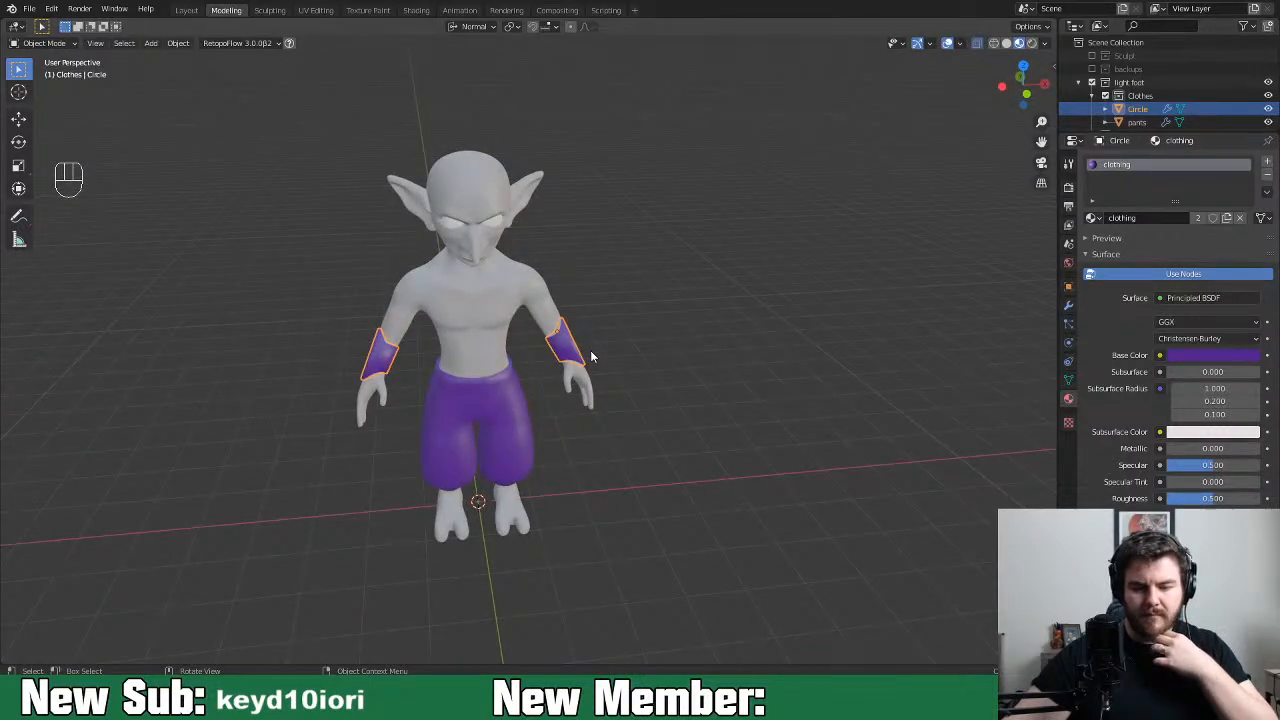
pyautogui.scroll(3, 570, 380)
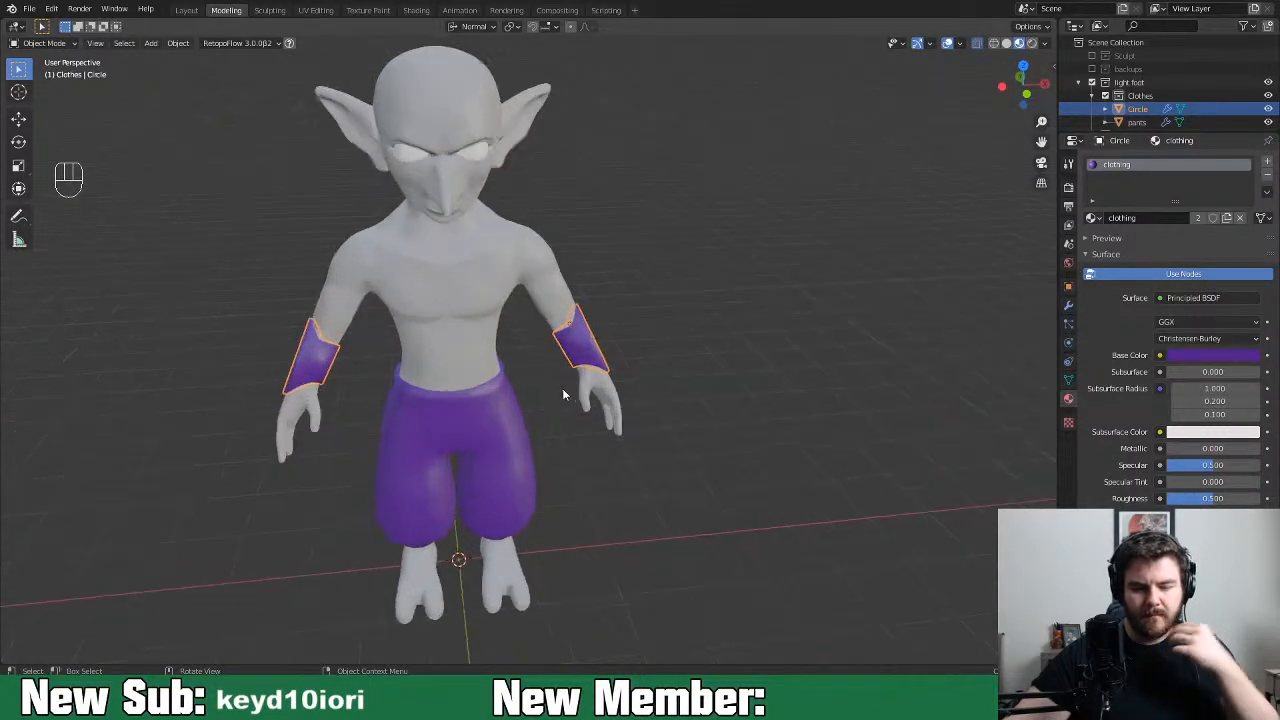
pyautogui.scroll(4, 485, 436)
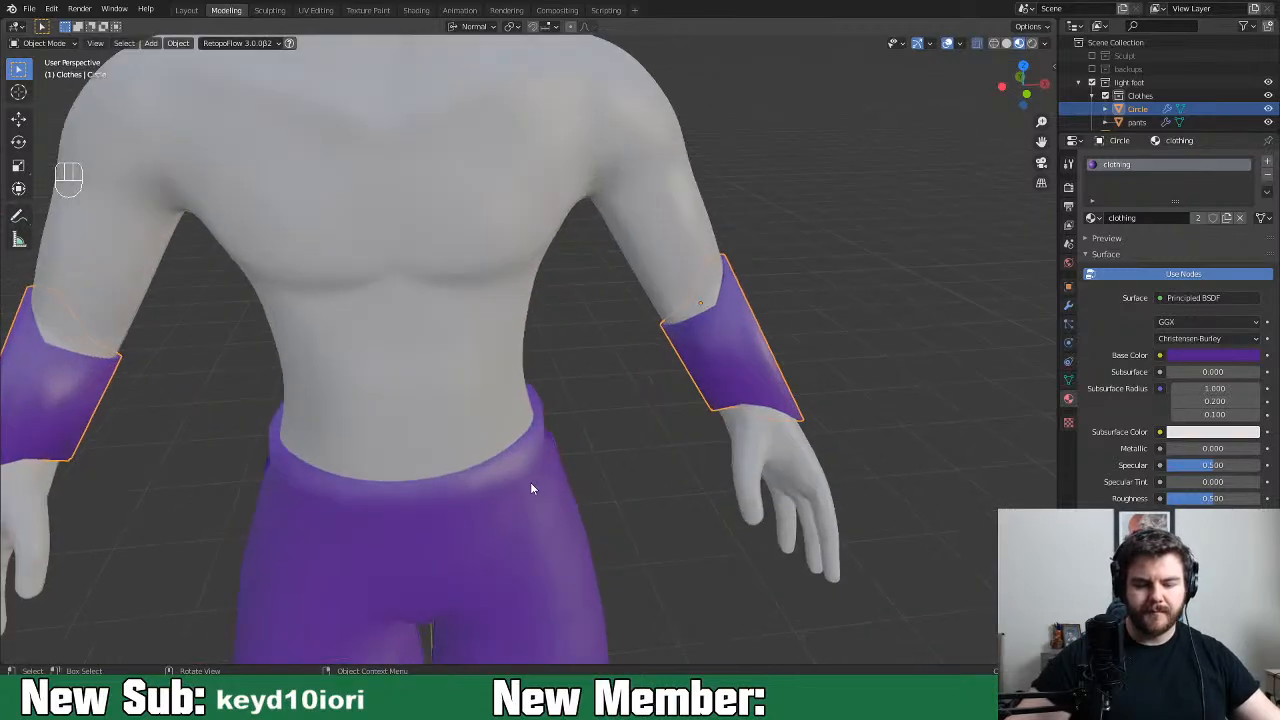
pyautogui.press('Tab')
pyautogui.press('Tab')
pyautogui.click(455, 503)
pyautogui.press('Tab')
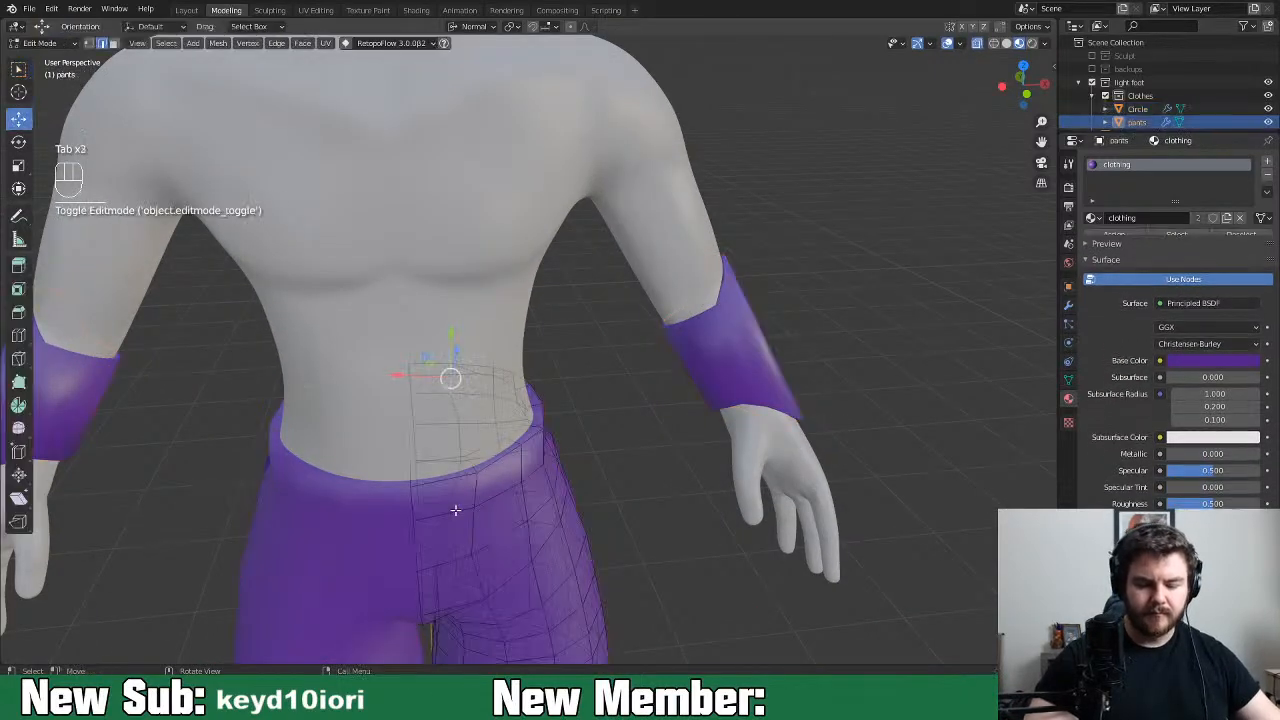
pyautogui.press('3')
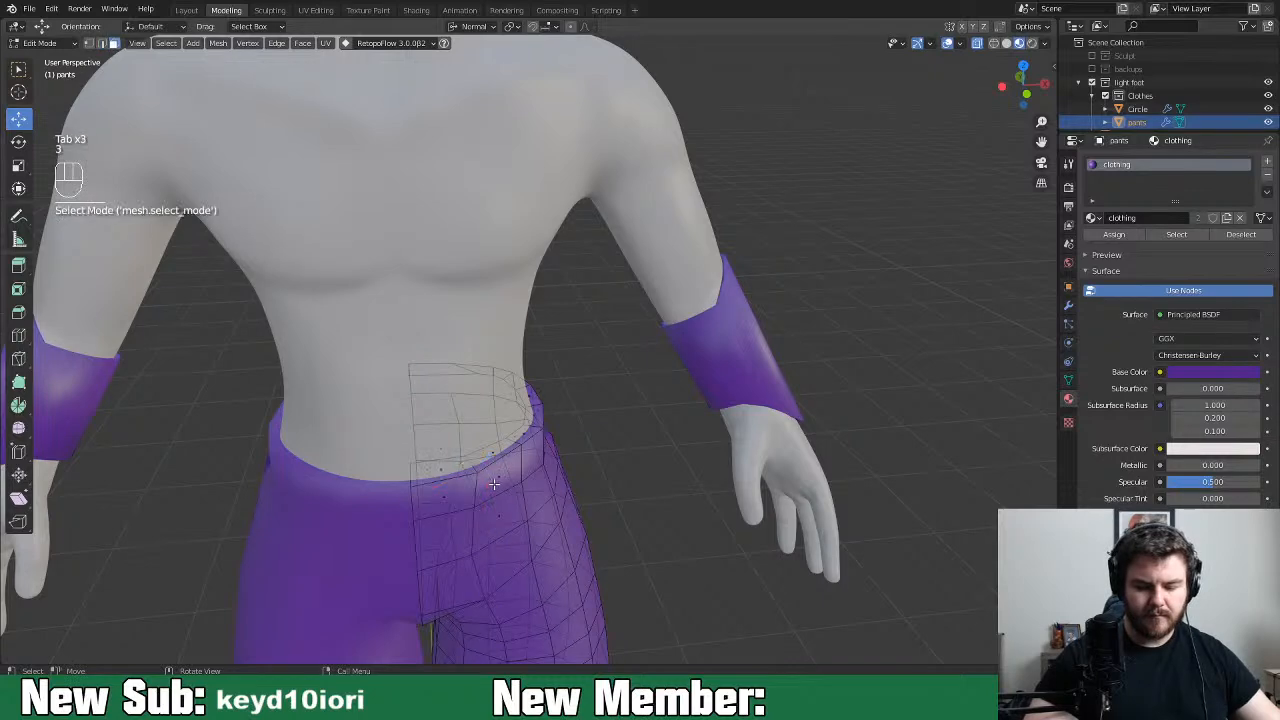
pyautogui.keyDown('alt'); pyautogui.click(529, 484); pyautogui.keyUp('alt')
pyautogui.moveTo(529, 484); pyautogui.dragTo(557, 468, button='middle')
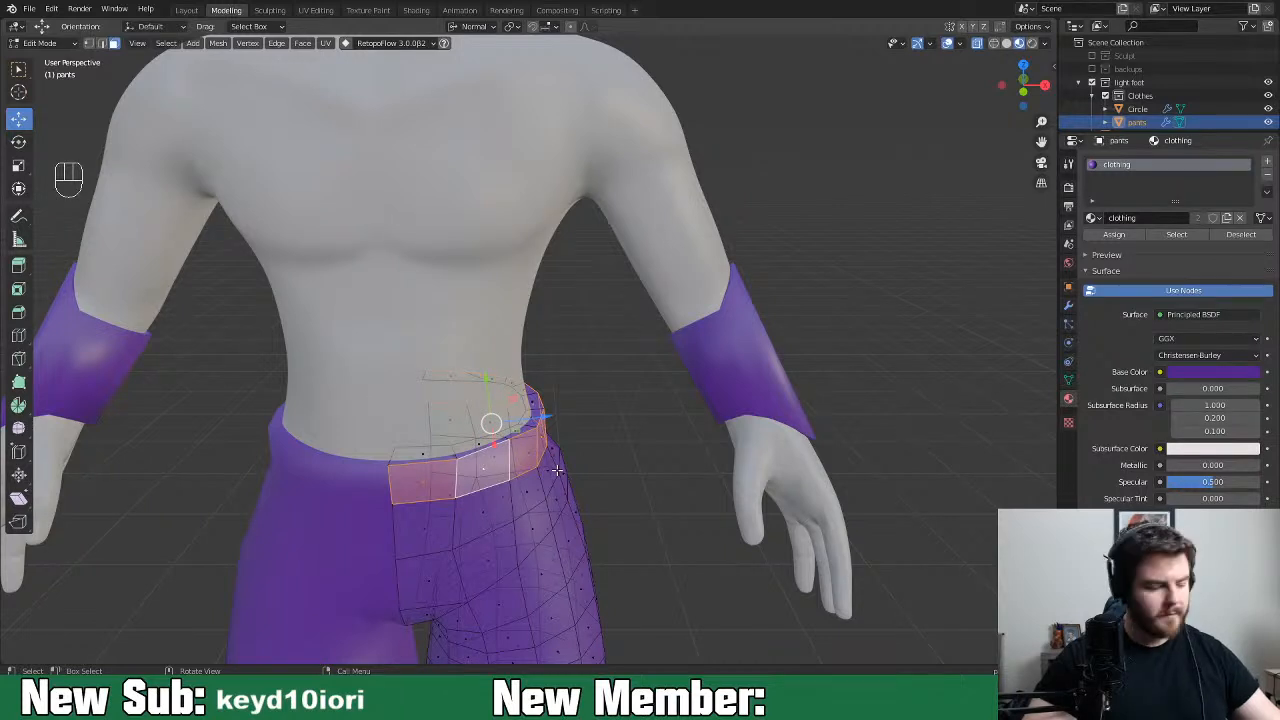
# Duplicate the waistband faces in place, separate the copy into its own object, and select it in Object Mode
pyautogui.hotkey('shift', 'd')
pyautogui.rightClick(557, 470)
pyautogui.press('p')
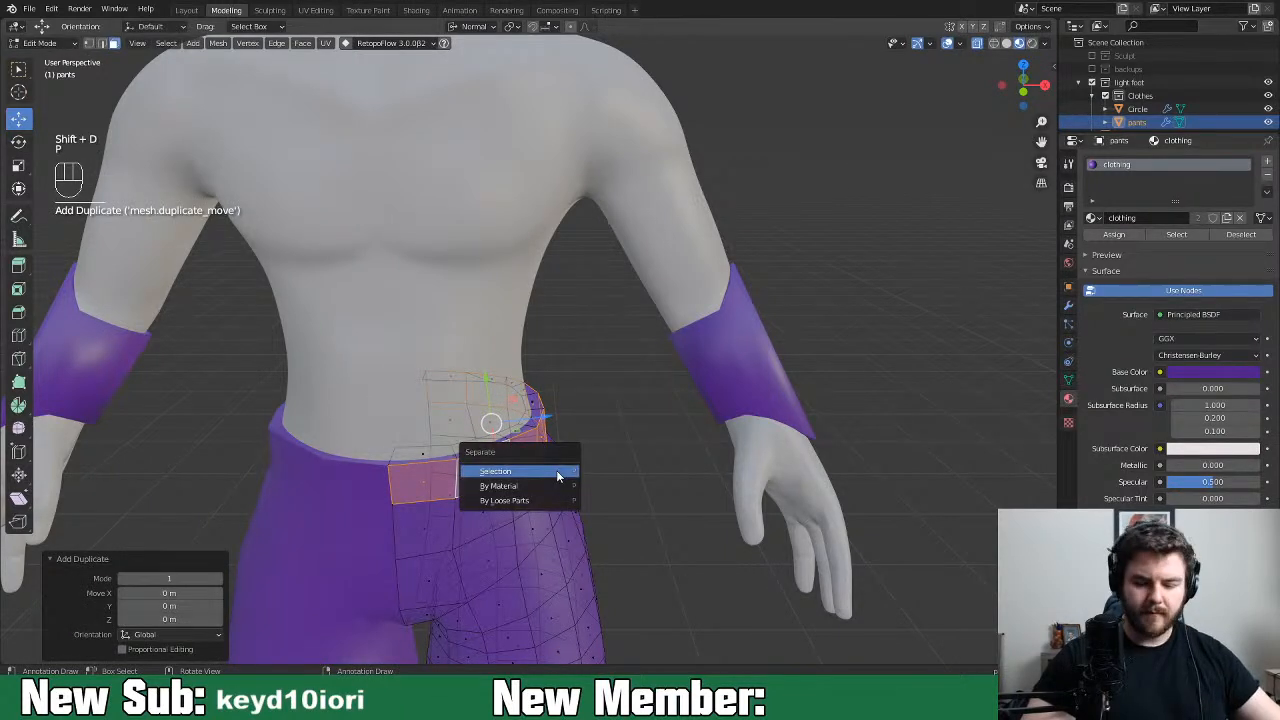
pyautogui.click(557, 476)
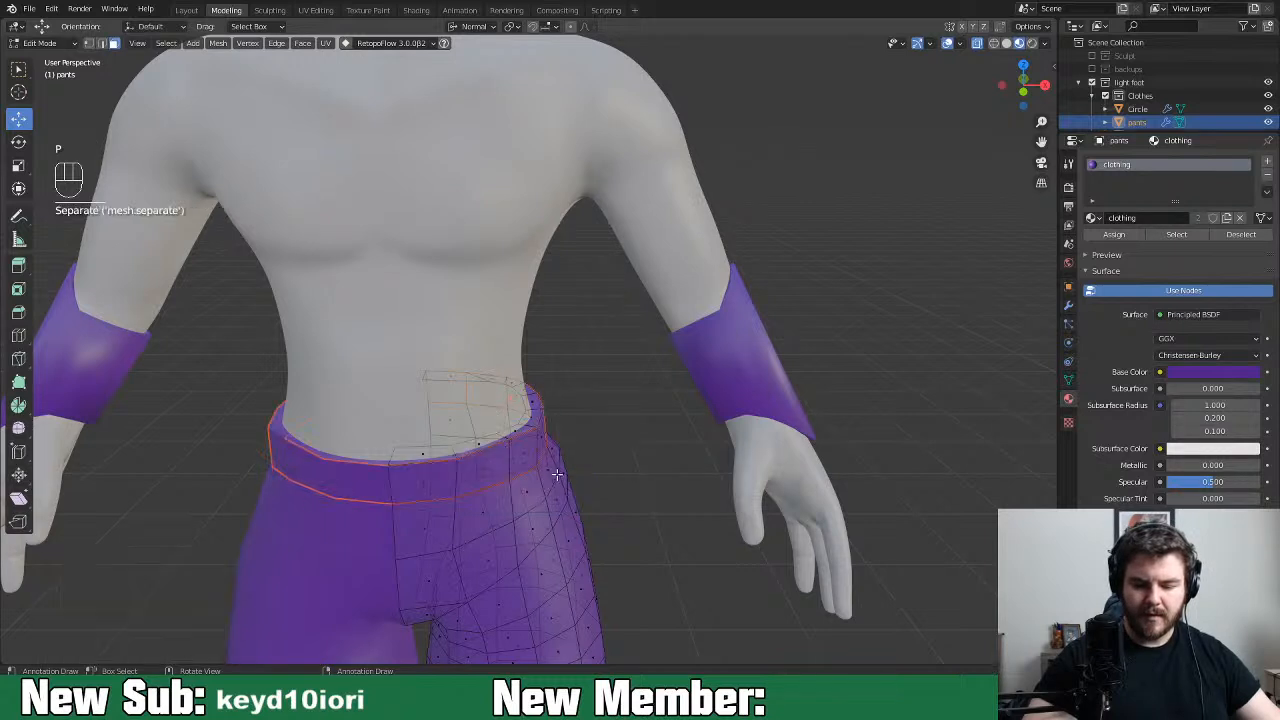
pyautogui.press('Tab')
pyautogui.click(534, 478)
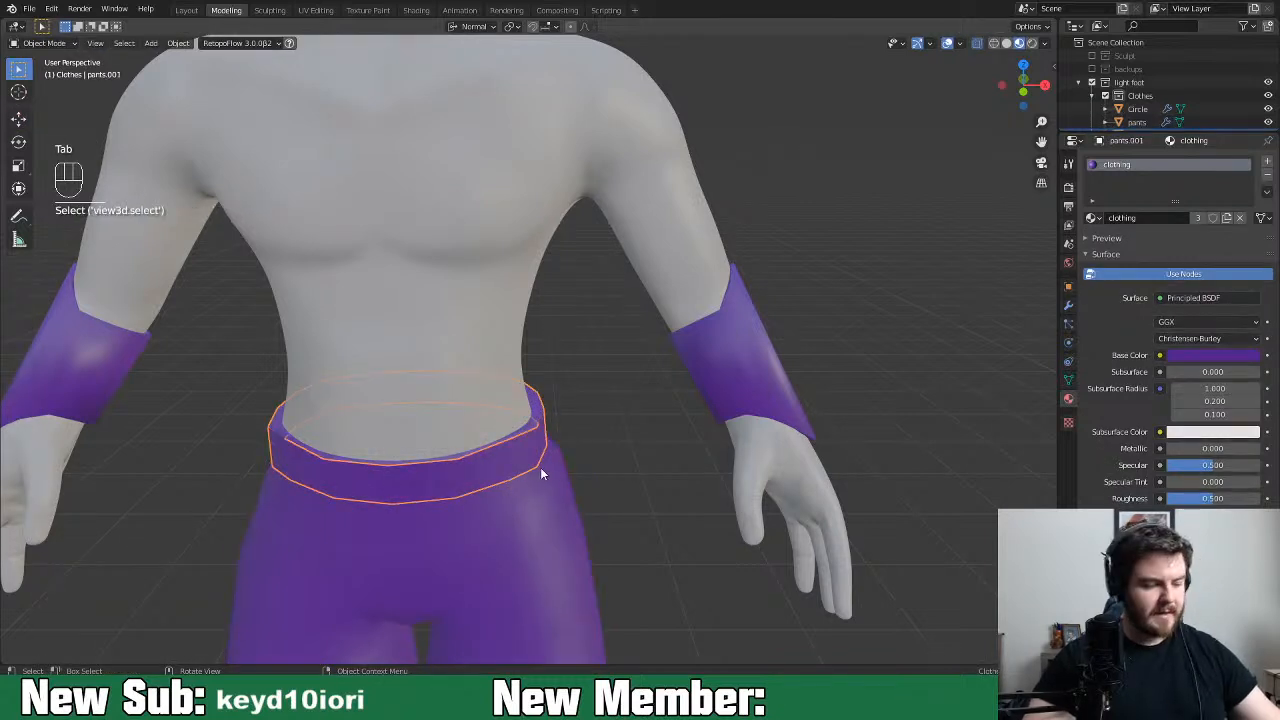
# Enlarge the object list and rename the forearm cuff object Circle as "bracers"
pyautogui.moveTo(1148, 131); pyautogui.dragTo(1148, 300)
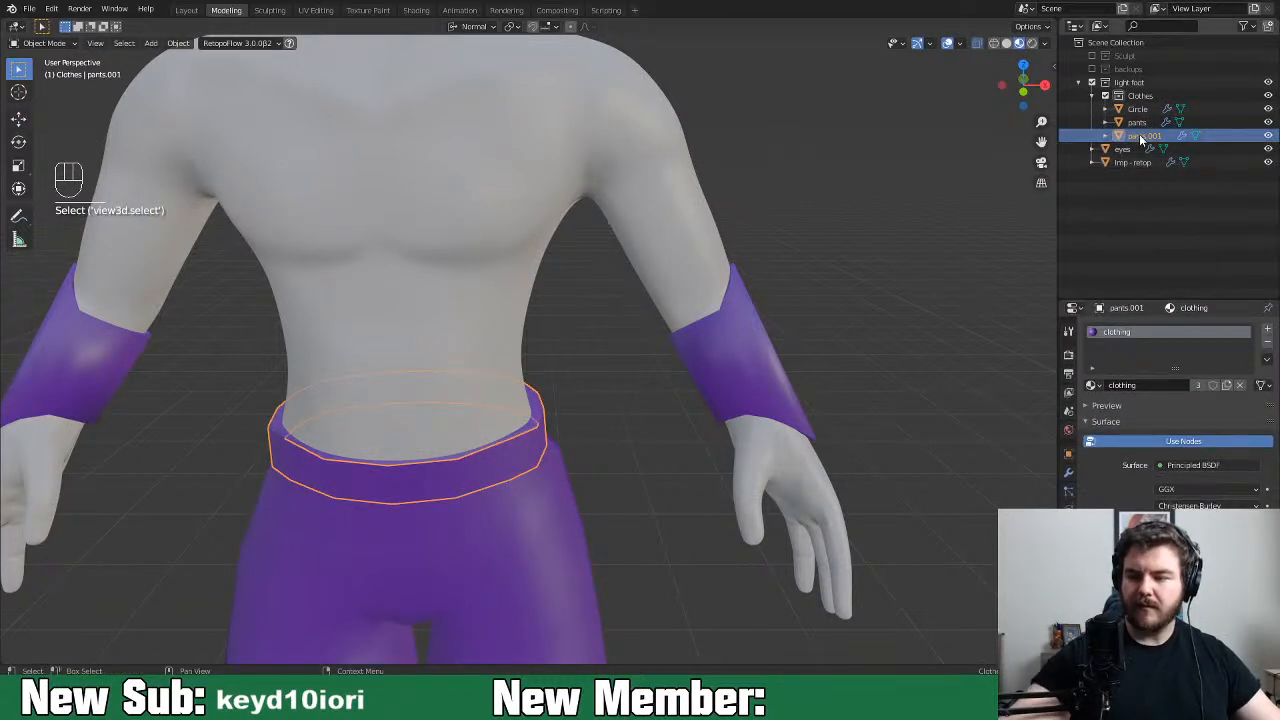
pyautogui.click(1140, 109)
pyautogui.doubleClick(1142, 110)
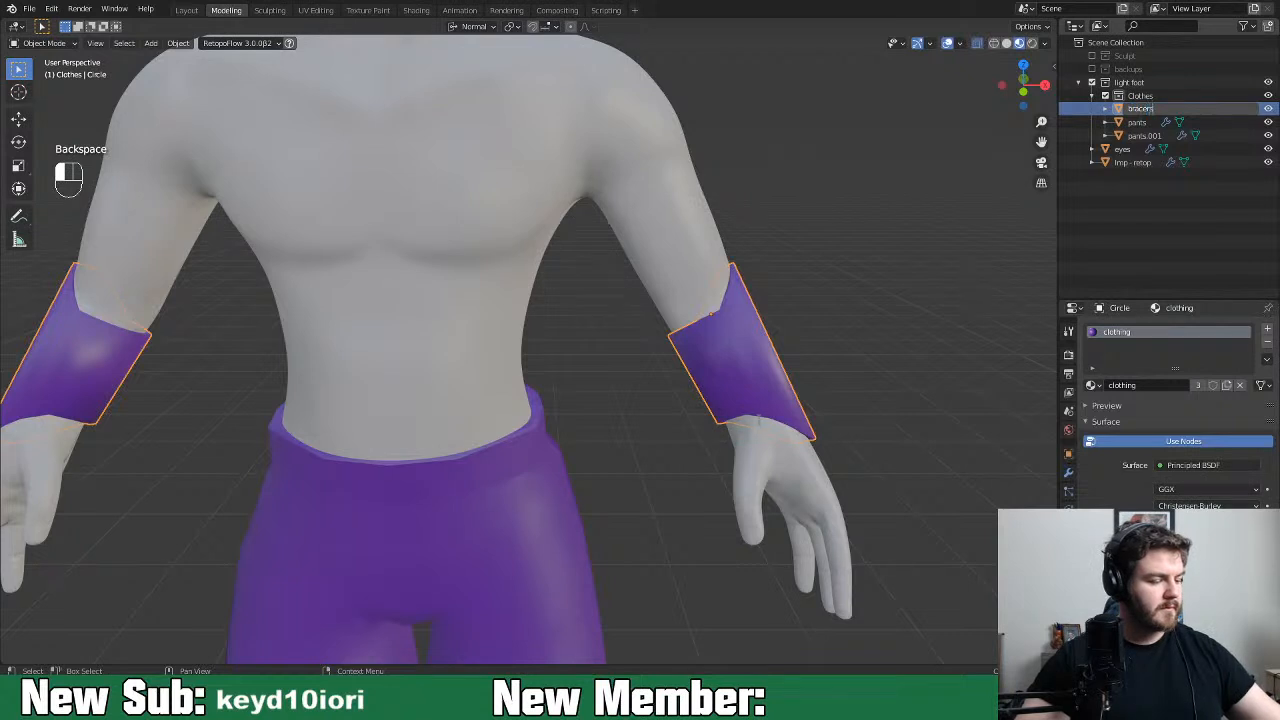
# Rename the separated waistband object as "belts"
pyautogui.click(1140, 136)
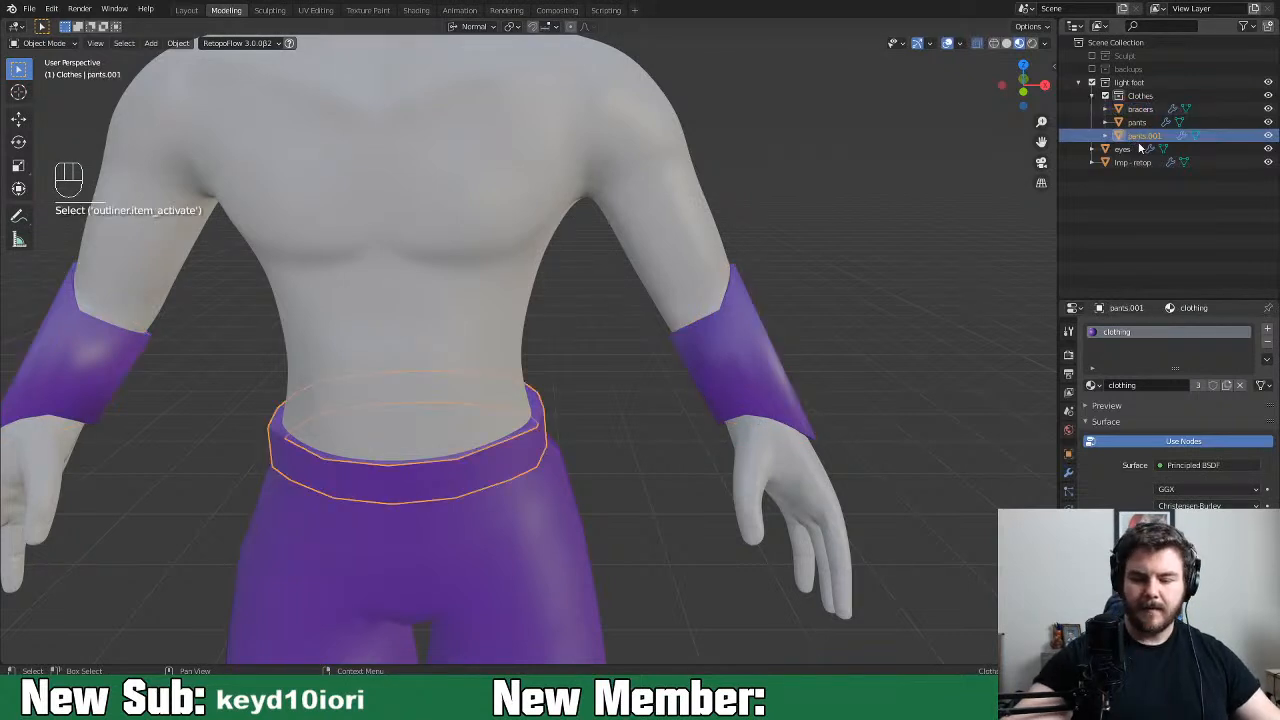
pyautogui.doubleClick(1153, 138)
pyautogui.write('bel')
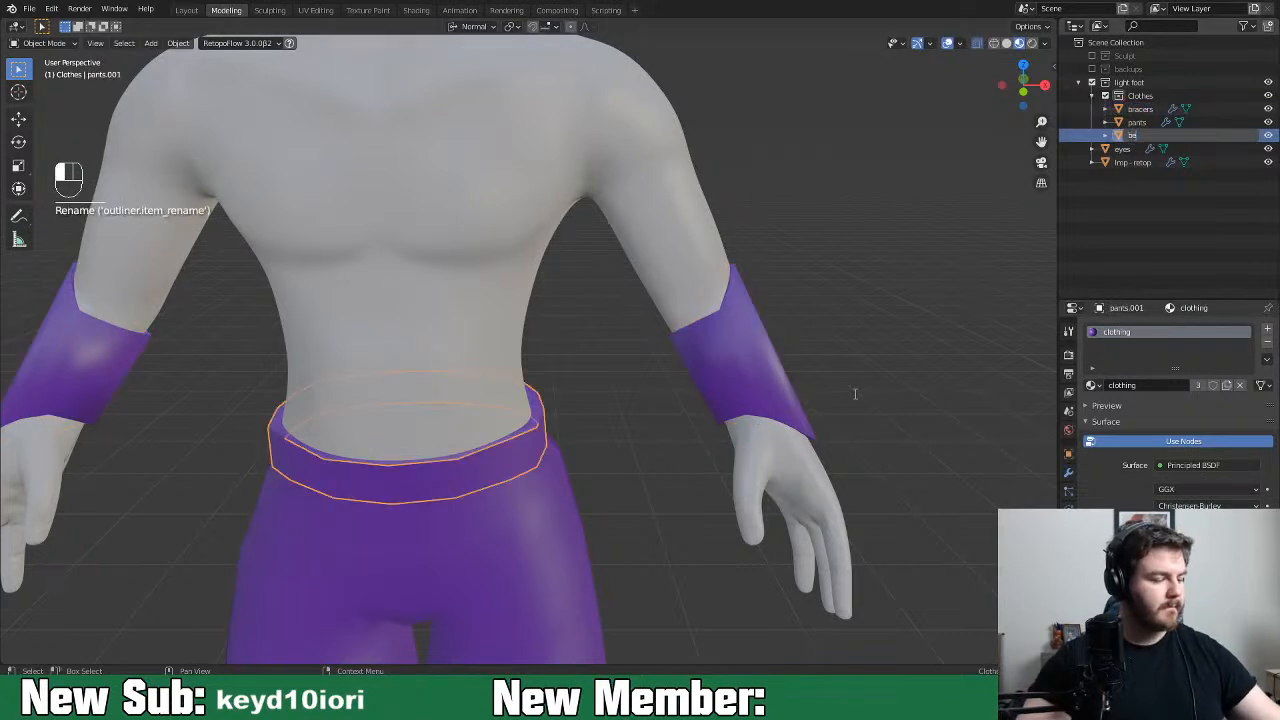
pyautogui.write('ts')
pyautogui.press('Return')
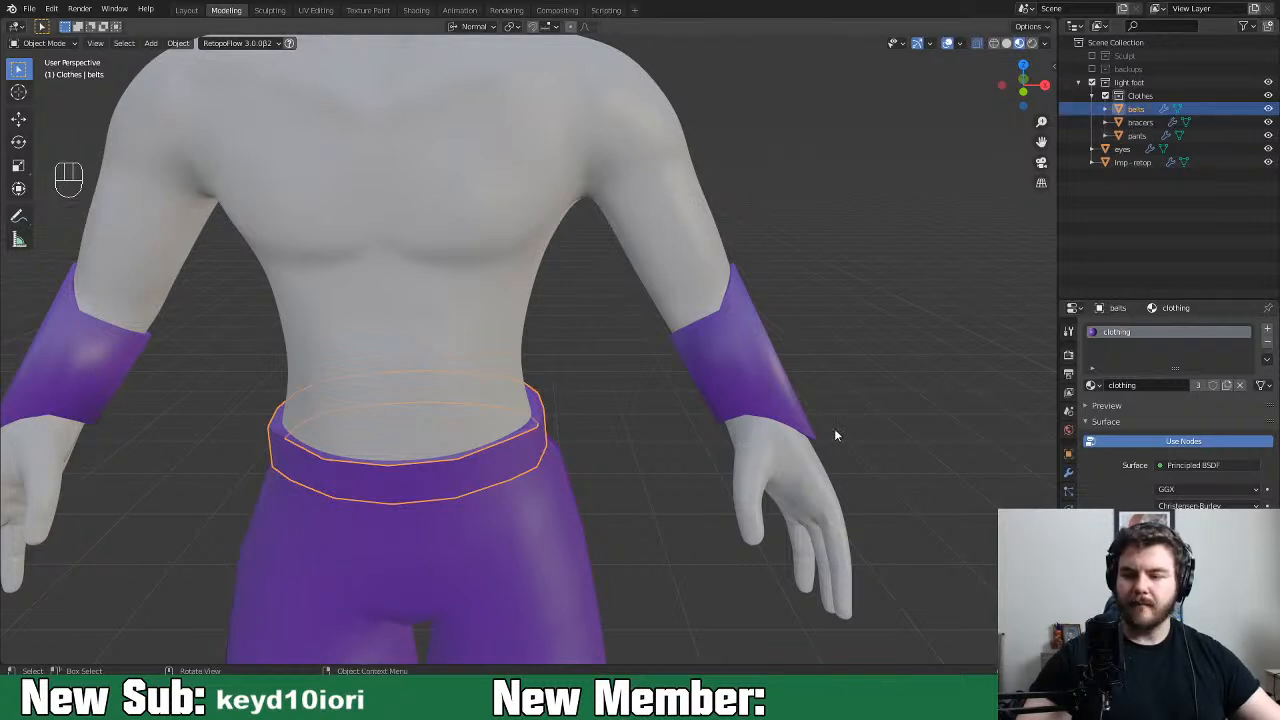
# Apply the Mirror modifier on the belts object and add a Solidify modifier to it
pyautogui.click(491, 486)
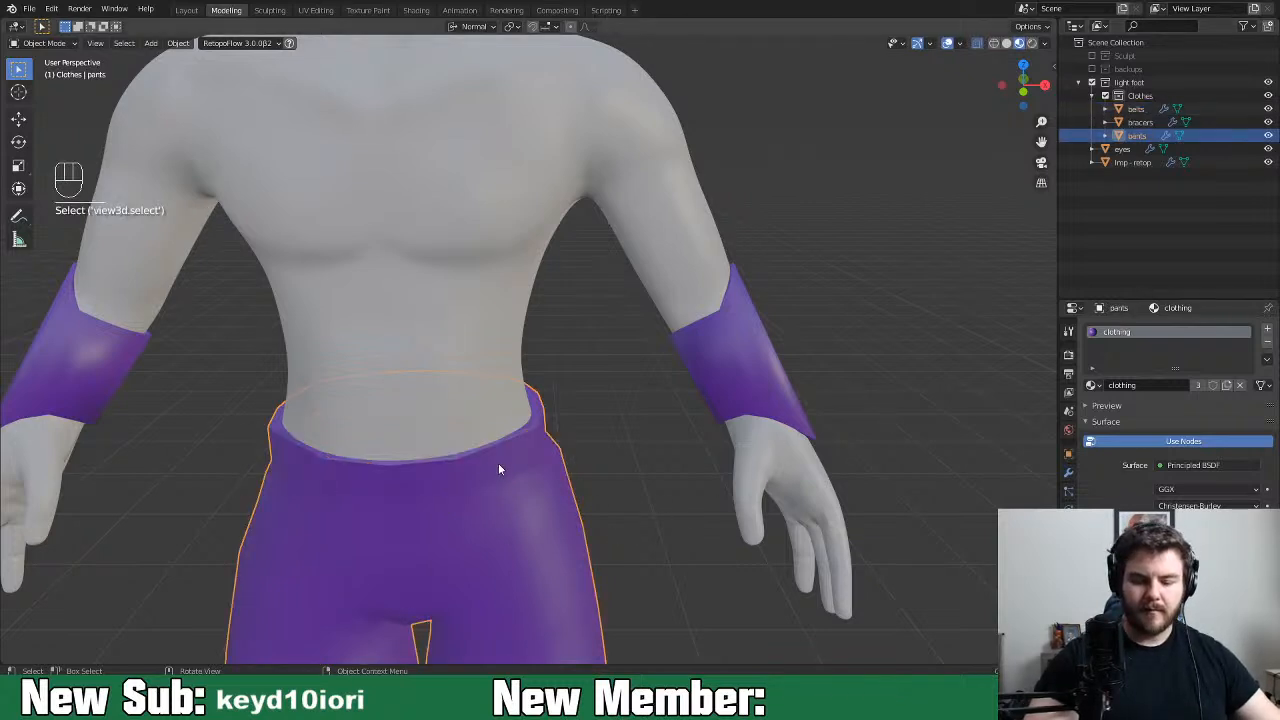
pyautogui.click(507, 483)
pyautogui.press('Tab')
pyautogui.moveTo(507, 483); pyautogui.dragTo(571, 494, button='middle')
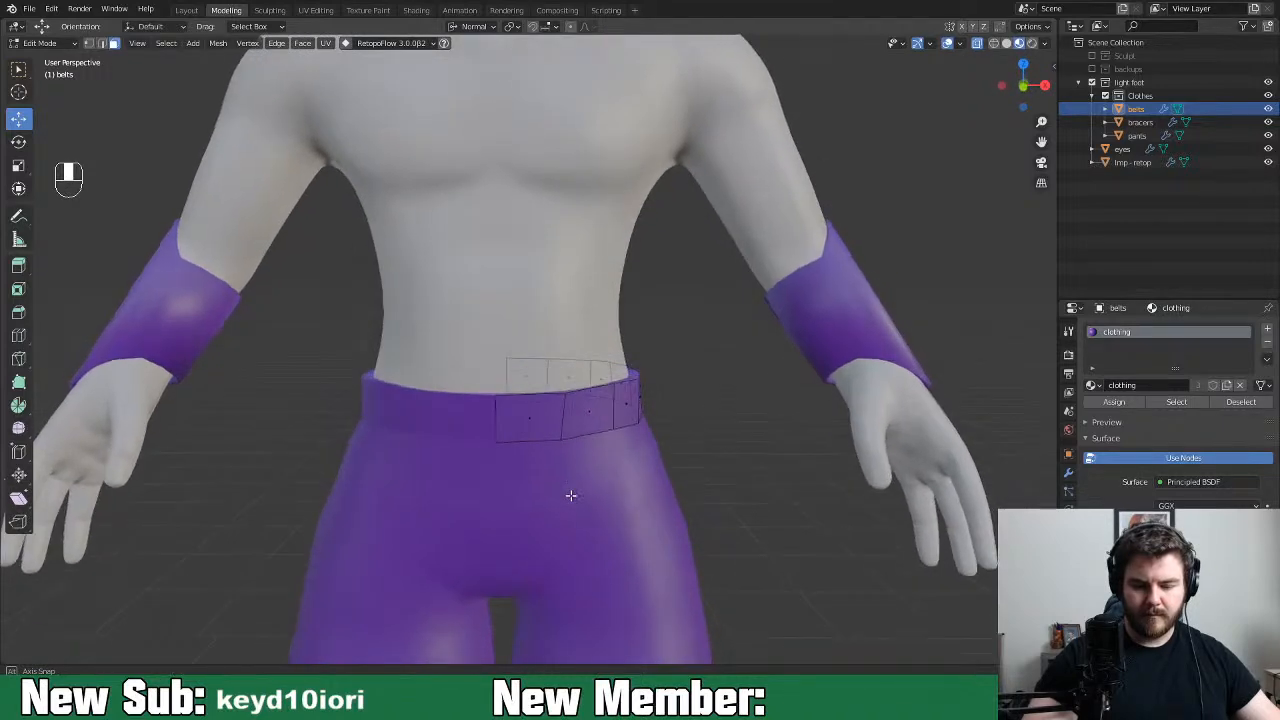
pyautogui.moveTo(522, 533); pyautogui.dragTo(571, 497, button='middle')
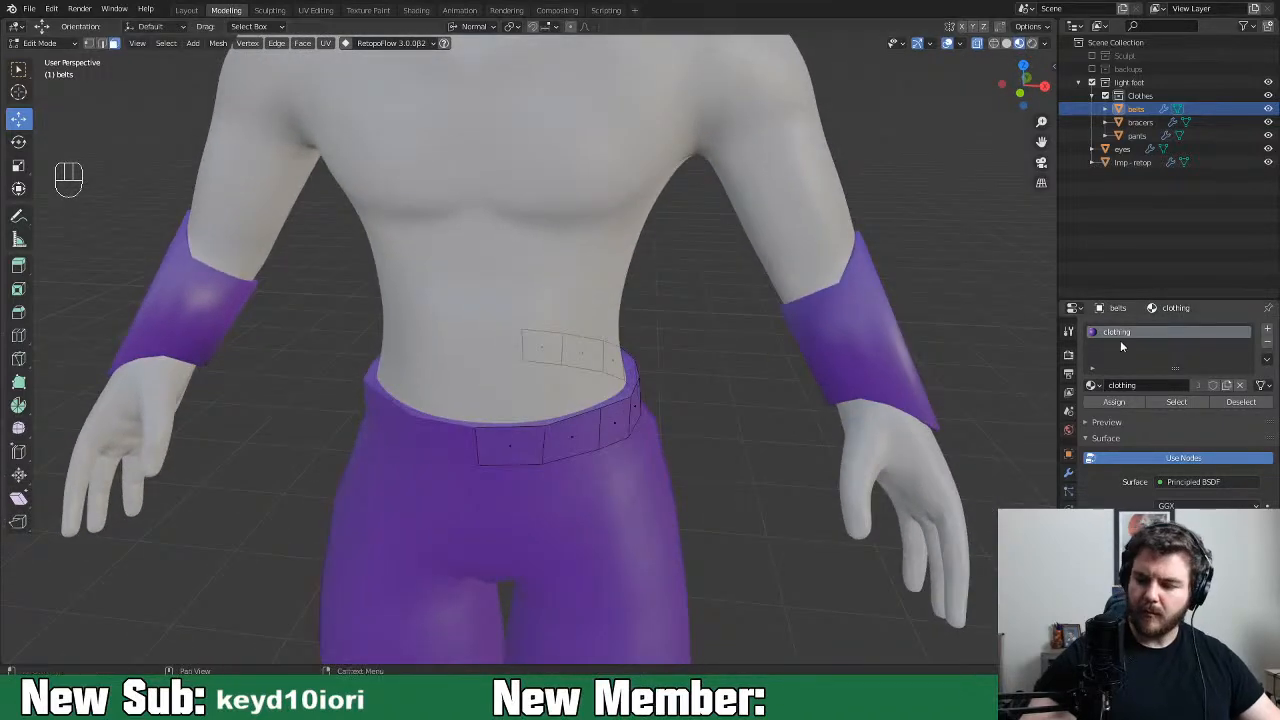
pyautogui.click(1069, 474)
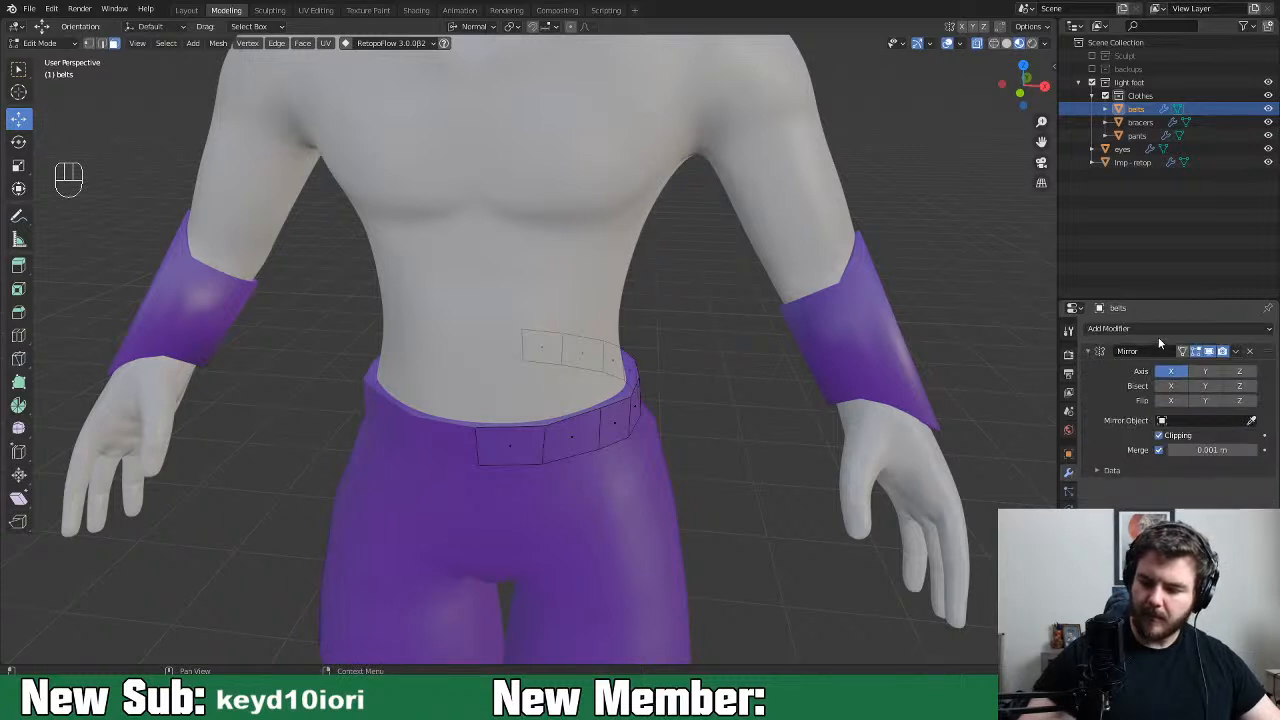
pyautogui.press('Tab')
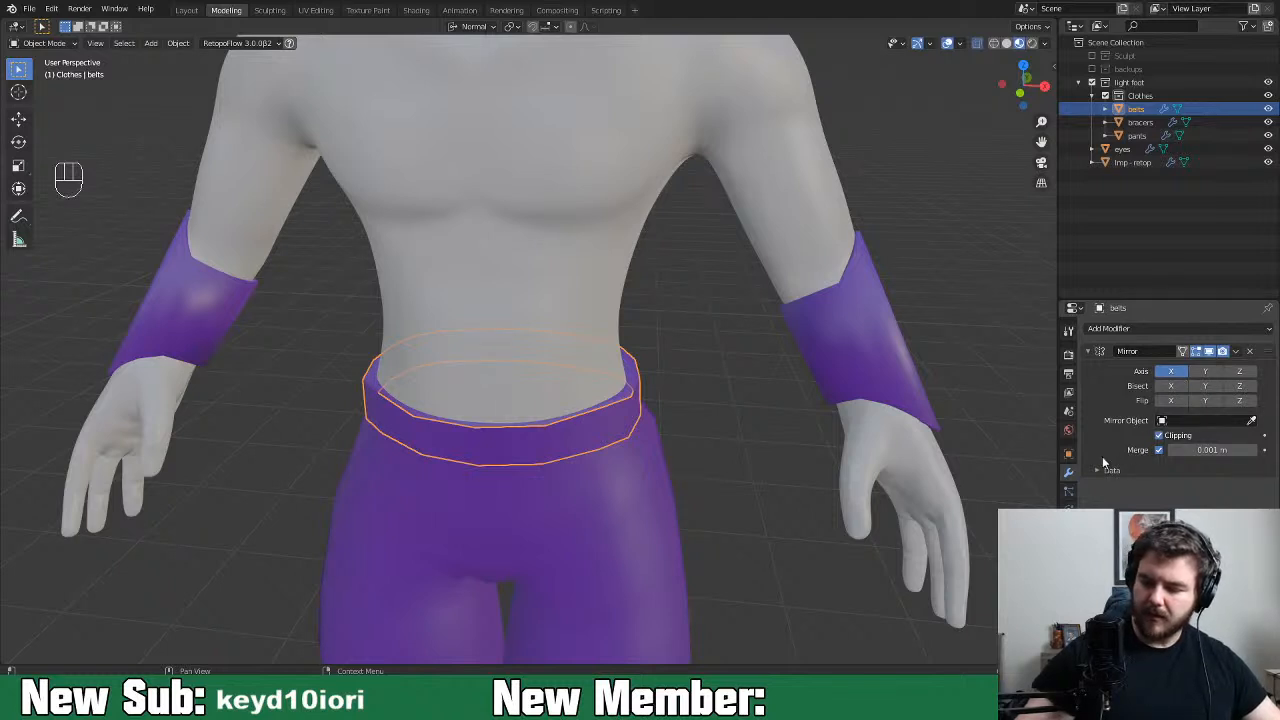
pyautogui.click(1236, 351)
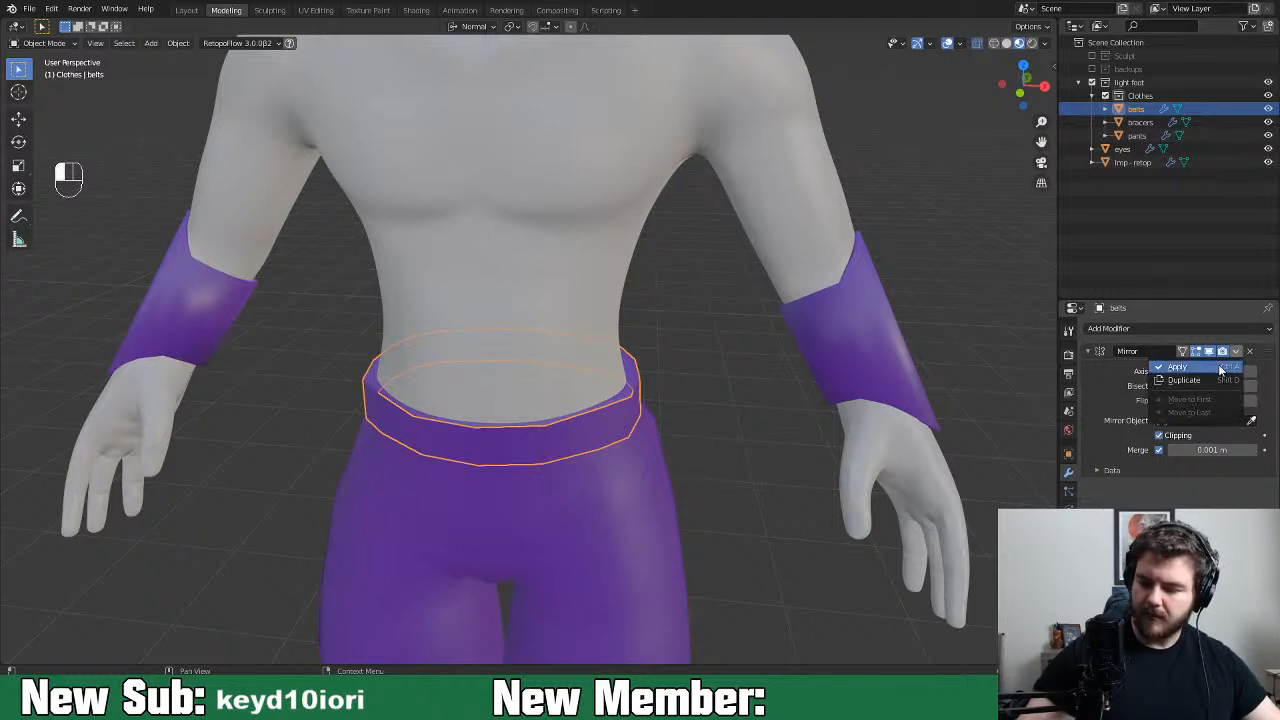
pyautogui.click(1218, 366)
pyautogui.click(1112, 328)
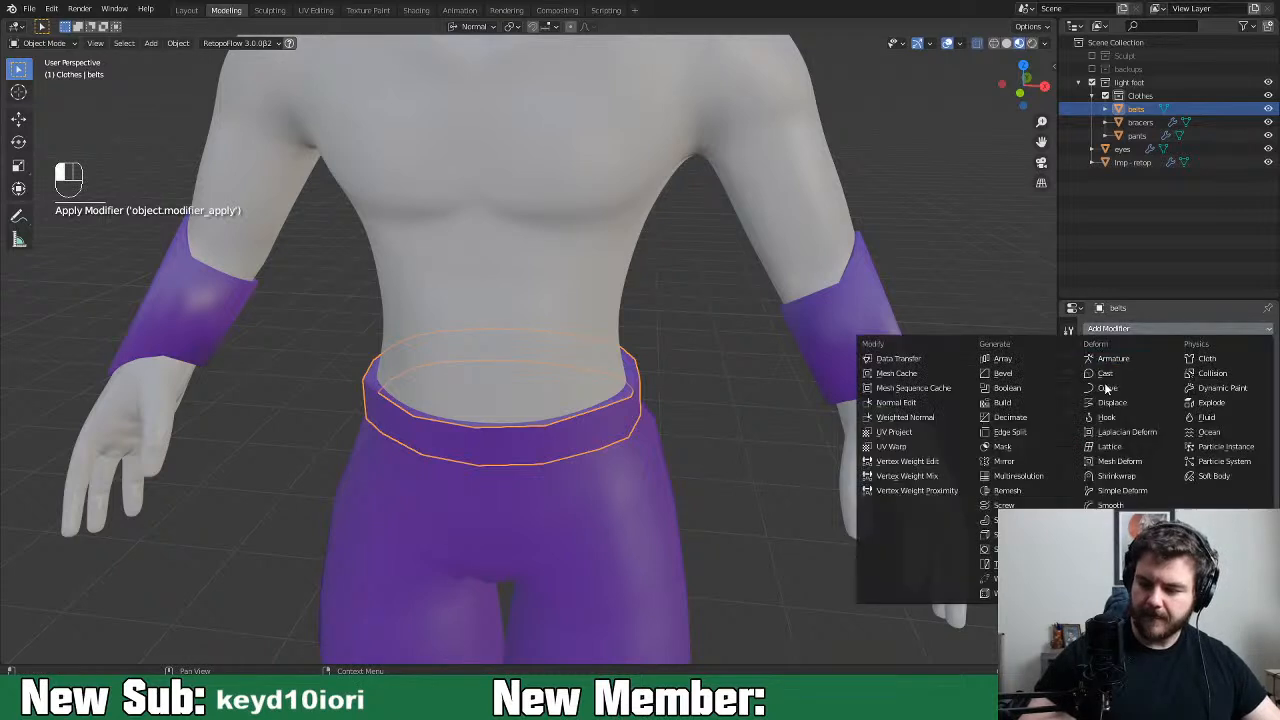
pyautogui.click(1010, 534)
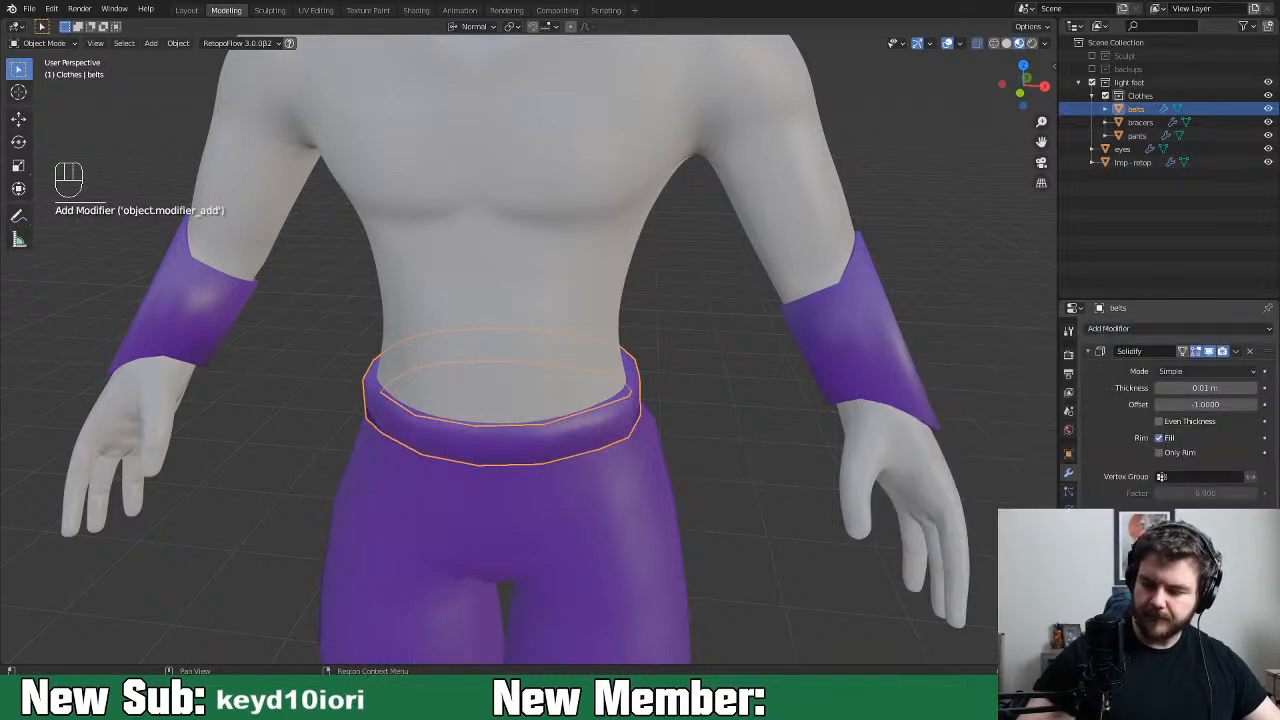
# Replace the belt's shared clothing material with a new one and set its base color to brown, hex 5F2F0B
pyautogui.click(1068, 566)
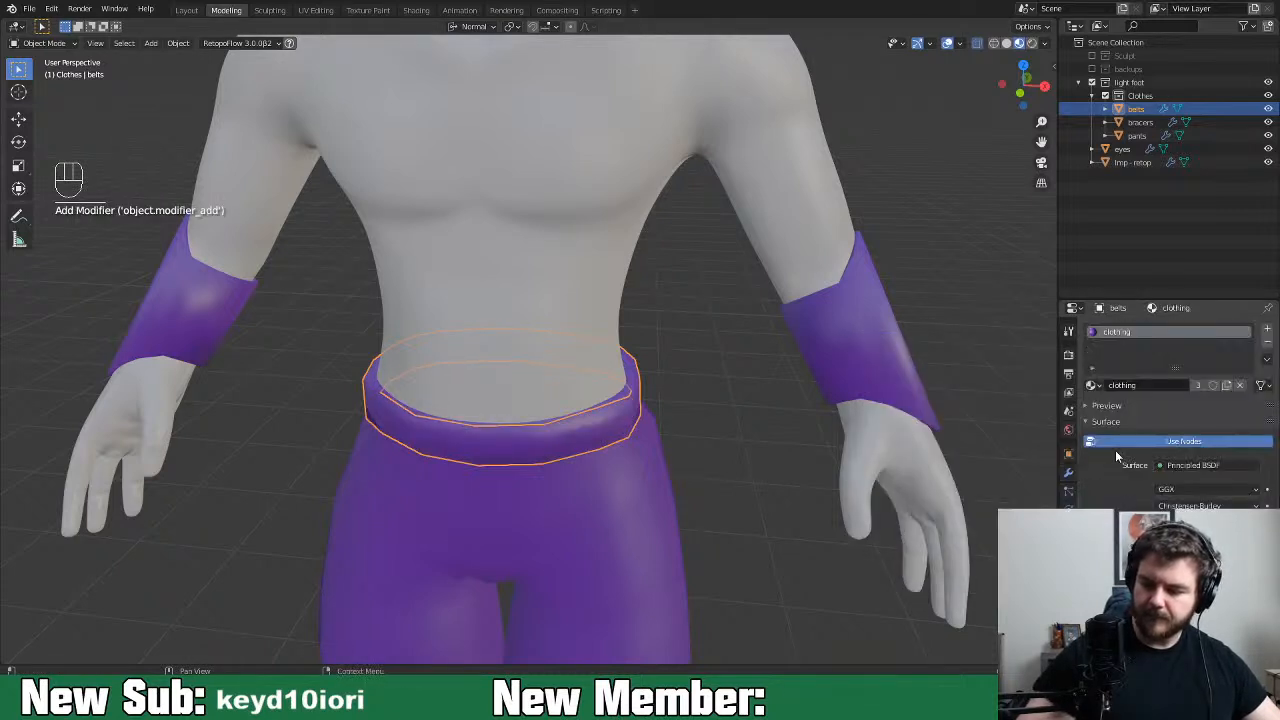
pyautogui.click(1227, 385)
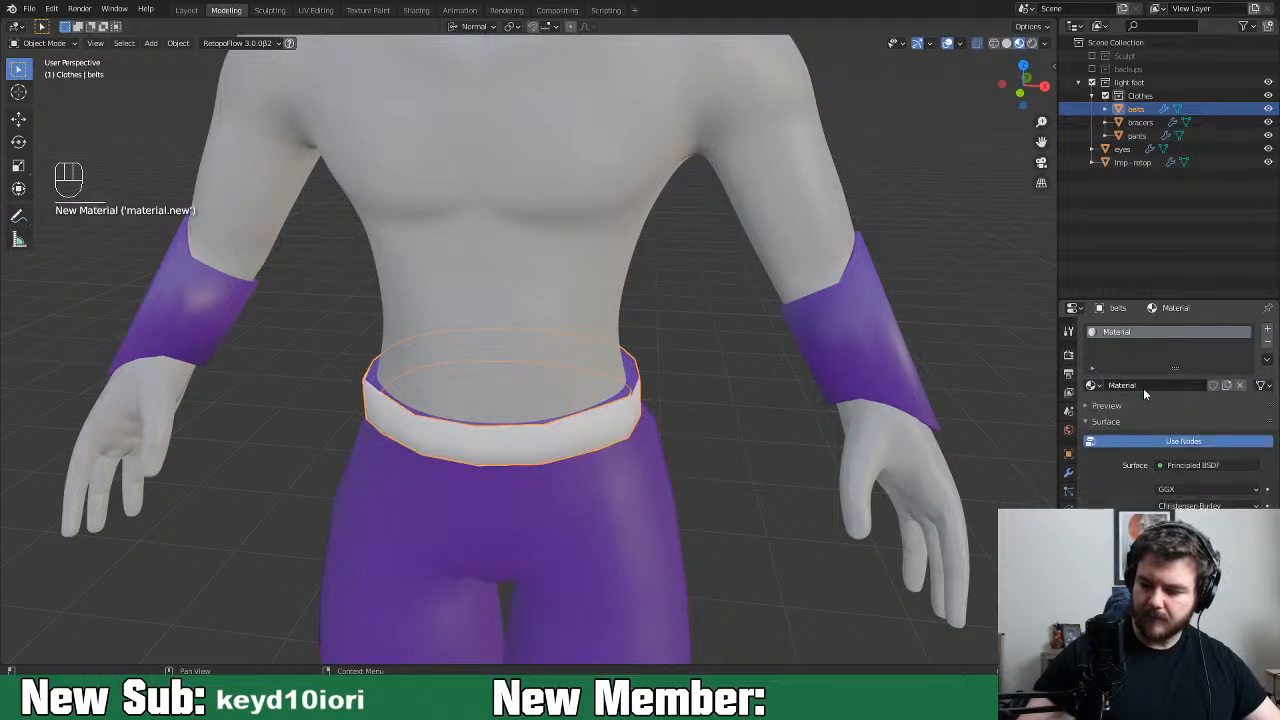
pyautogui.click(1200, 522)
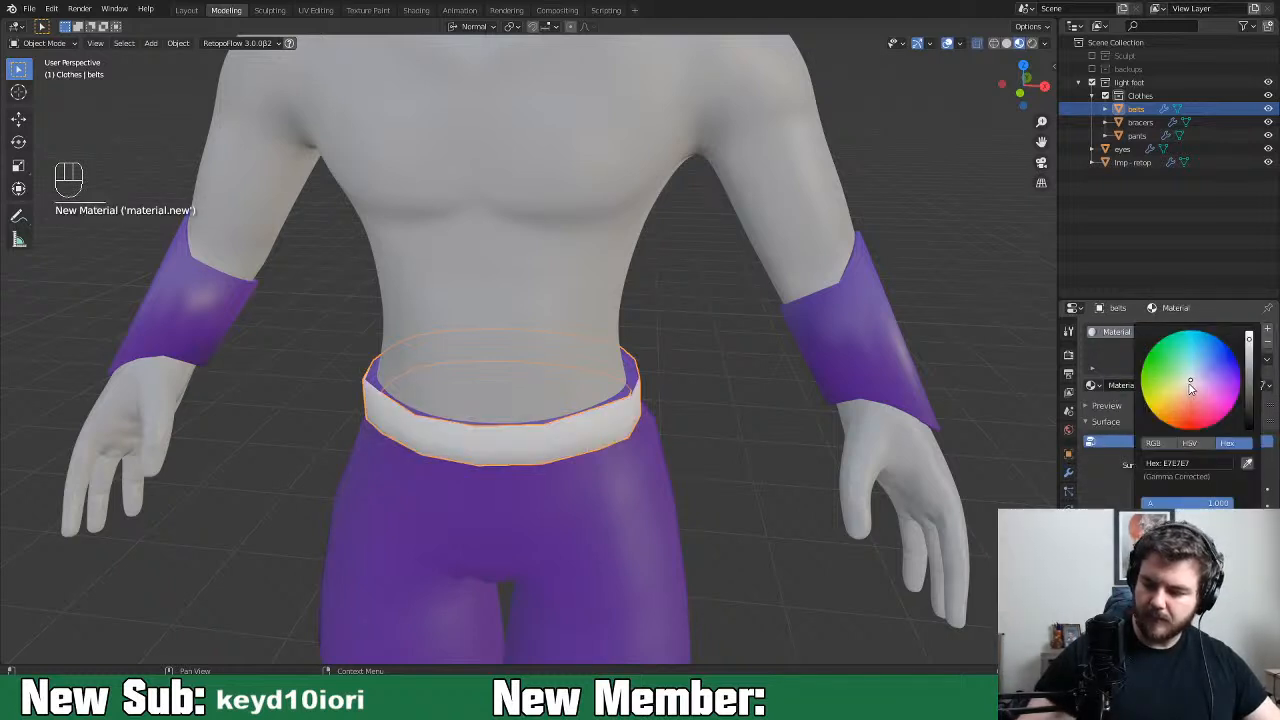
pyautogui.moveTo(1190, 388); pyautogui.dragTo(1173, 422)
pyautogui.moveTo(1249, 345); pyautogui.dragTo(1249, 398)
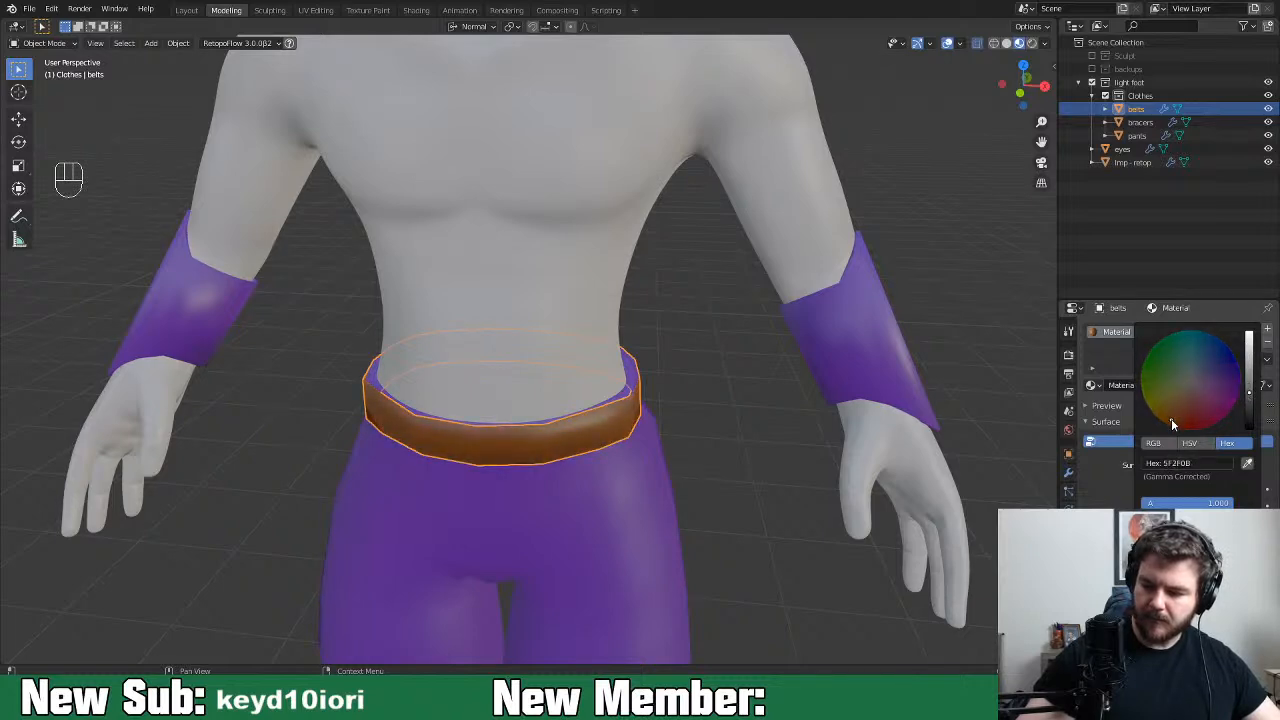
# Turn off X-ray while editing the belt mesh and select the vertical edge at its front center
pyautogui.moveTo(734, 514); pyautogui.dragTo(680, 543, button='middle')
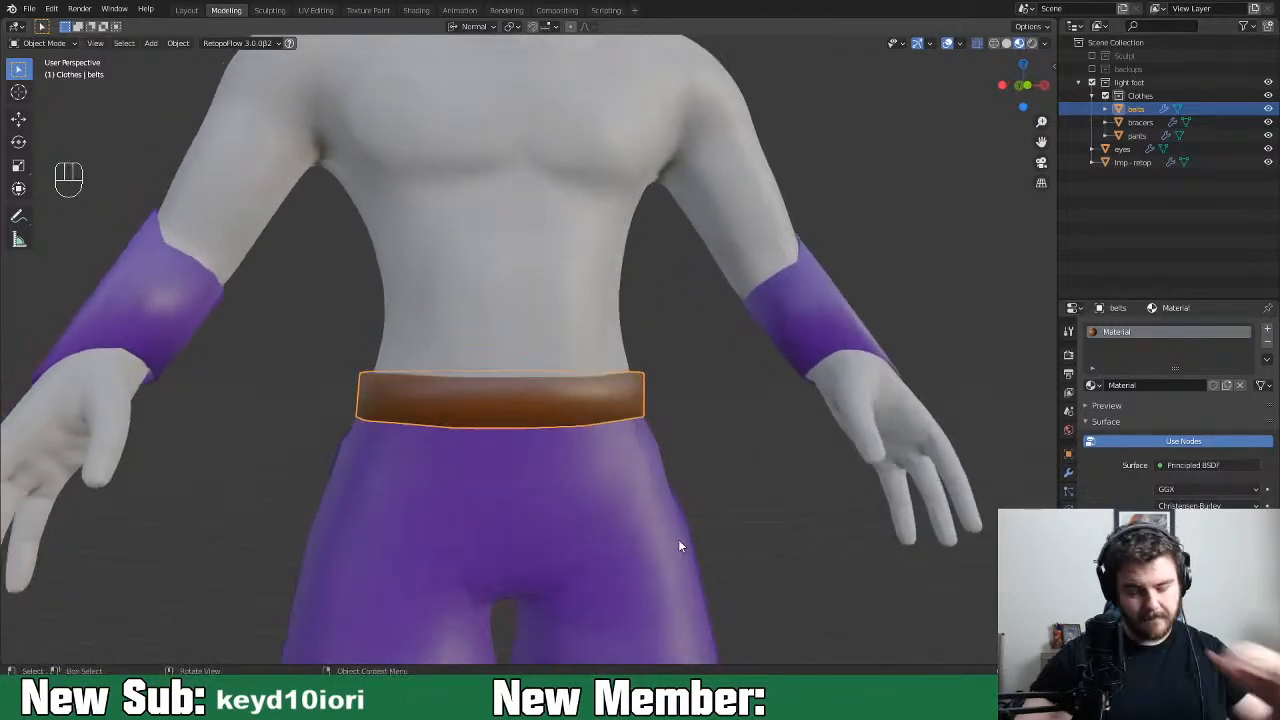
pyautogui.press('Tab')
pyautogui.press('2')
pyautogui.click(548, 418)
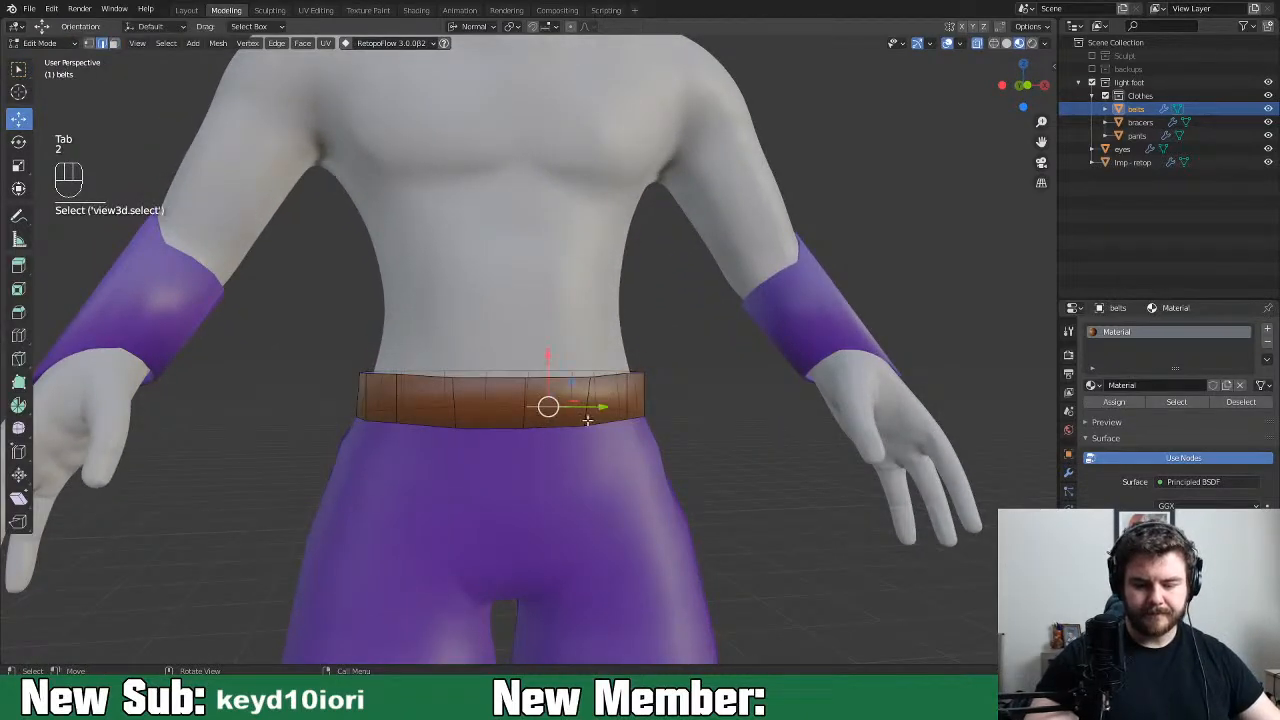
pyautogui.moveTo(516, 429); pyautogui.dragTo(502, 441, button='middle')
pyautogui.click(977, 43)
pyautogui.click(510, 404)
pyautogui.hotkey('shift', 'a')
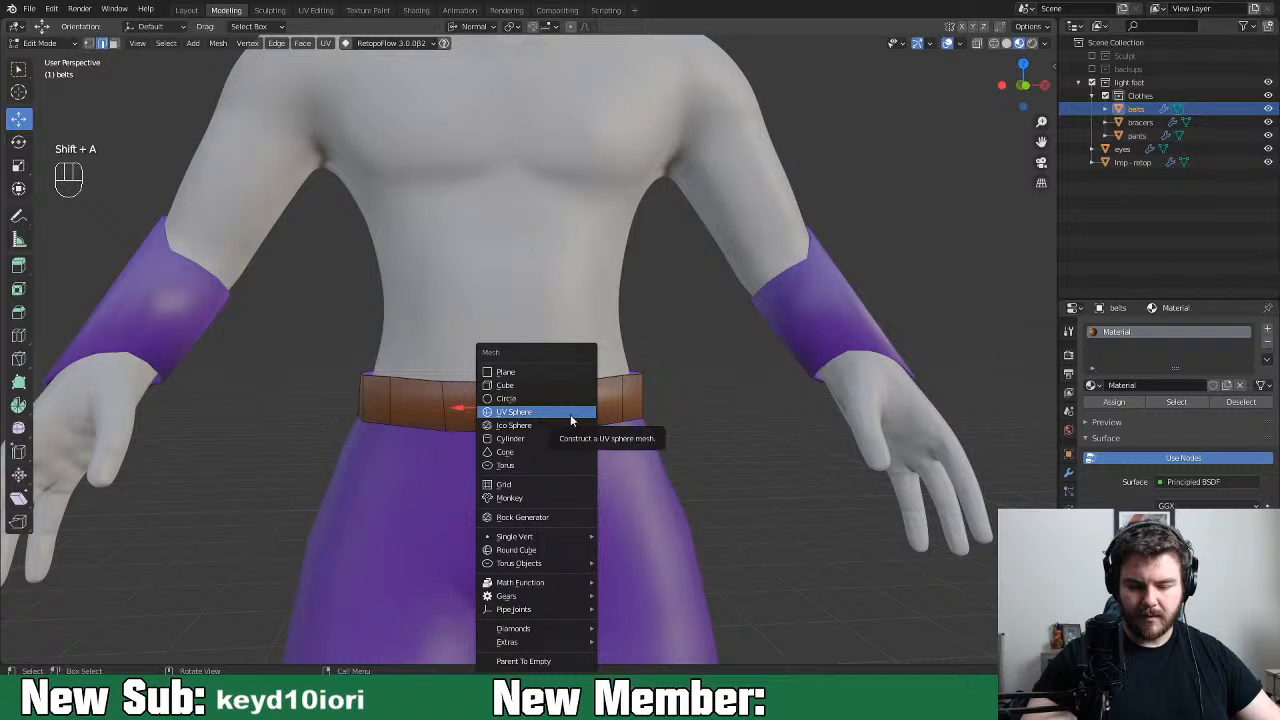
pyautogui.click(572, 419)
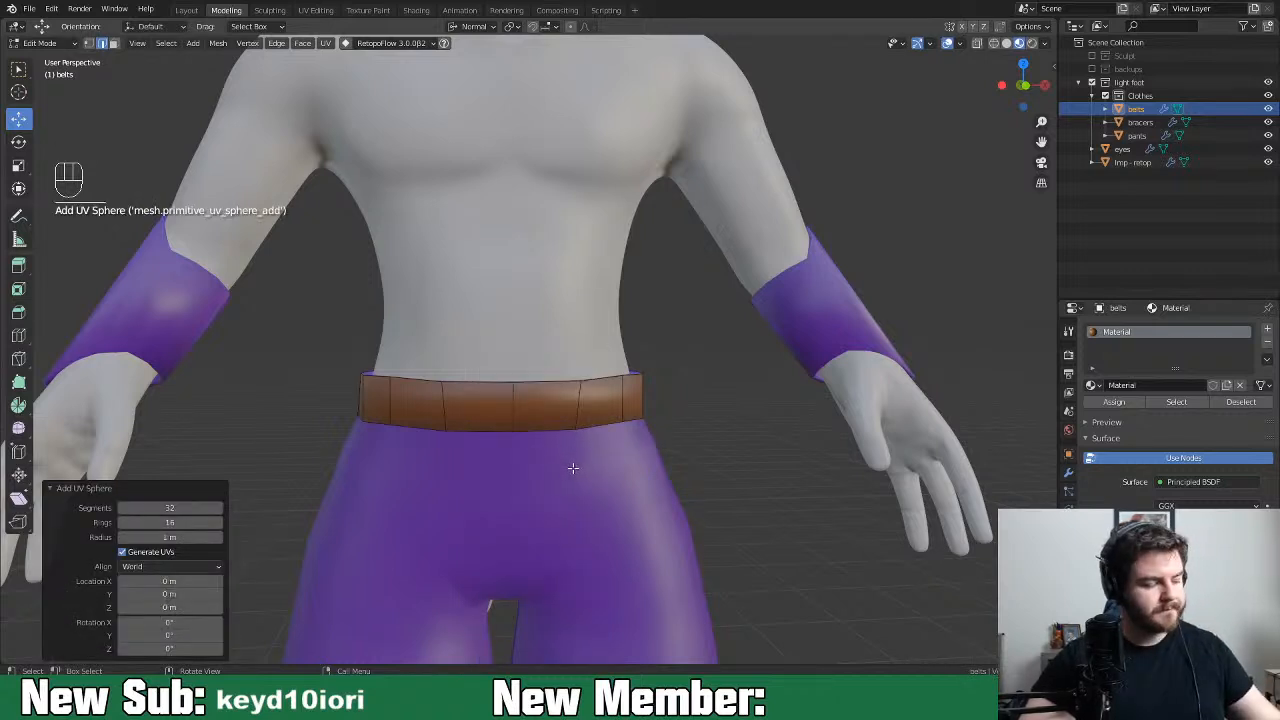
pyautogui.hotkey('ctrl', 'z')
# Snap the 3D cursor to the selected front edge of the belt and add a UV sphere there
pyautogui.hotkey('shift', 's')
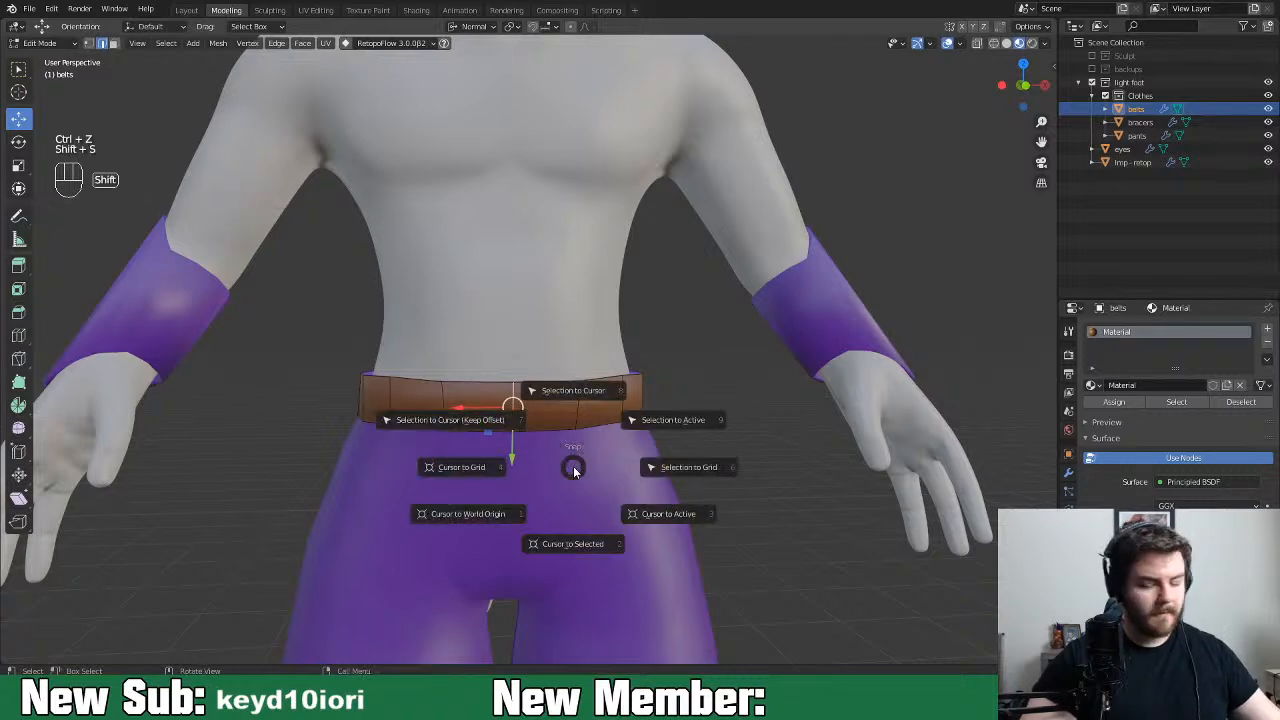
pyautogui.click(572, 543)
pyautogui.moveTo(572, 543); pyautogui.dragTo(640, 468, button='middle')
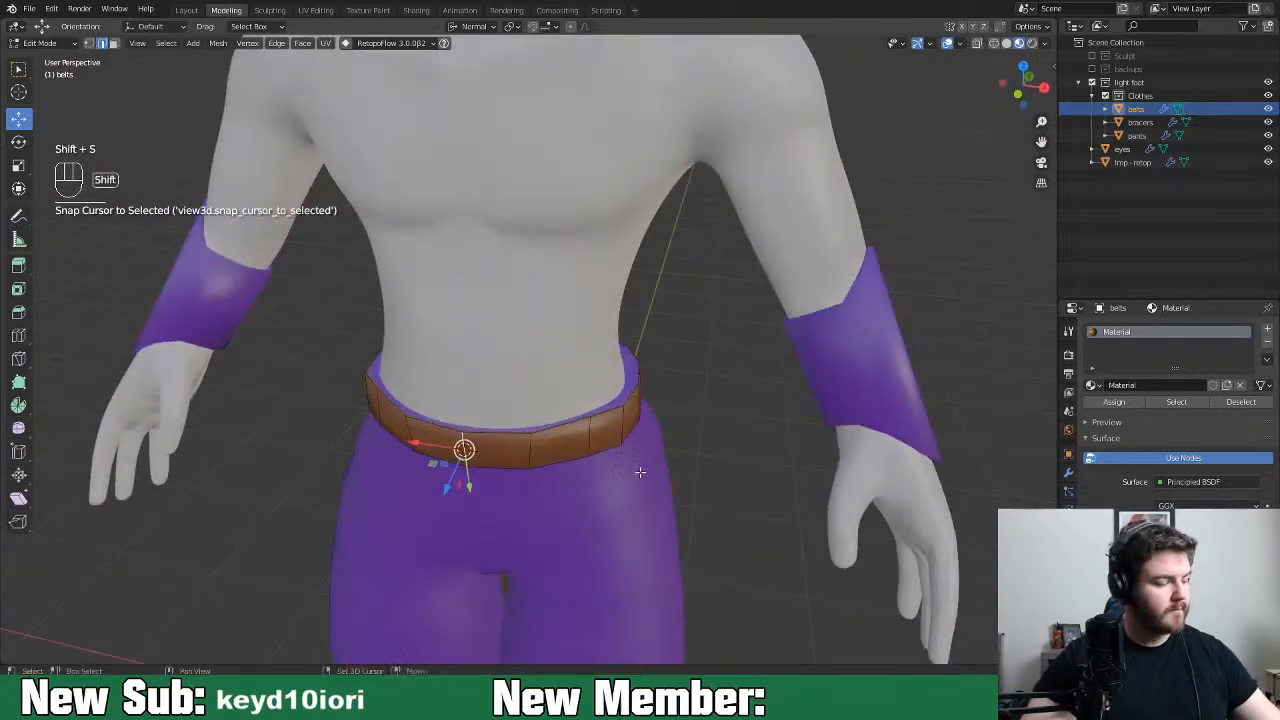
pyautogui.hotkey('shift', 'a')
pyautogui.click(634, 412)
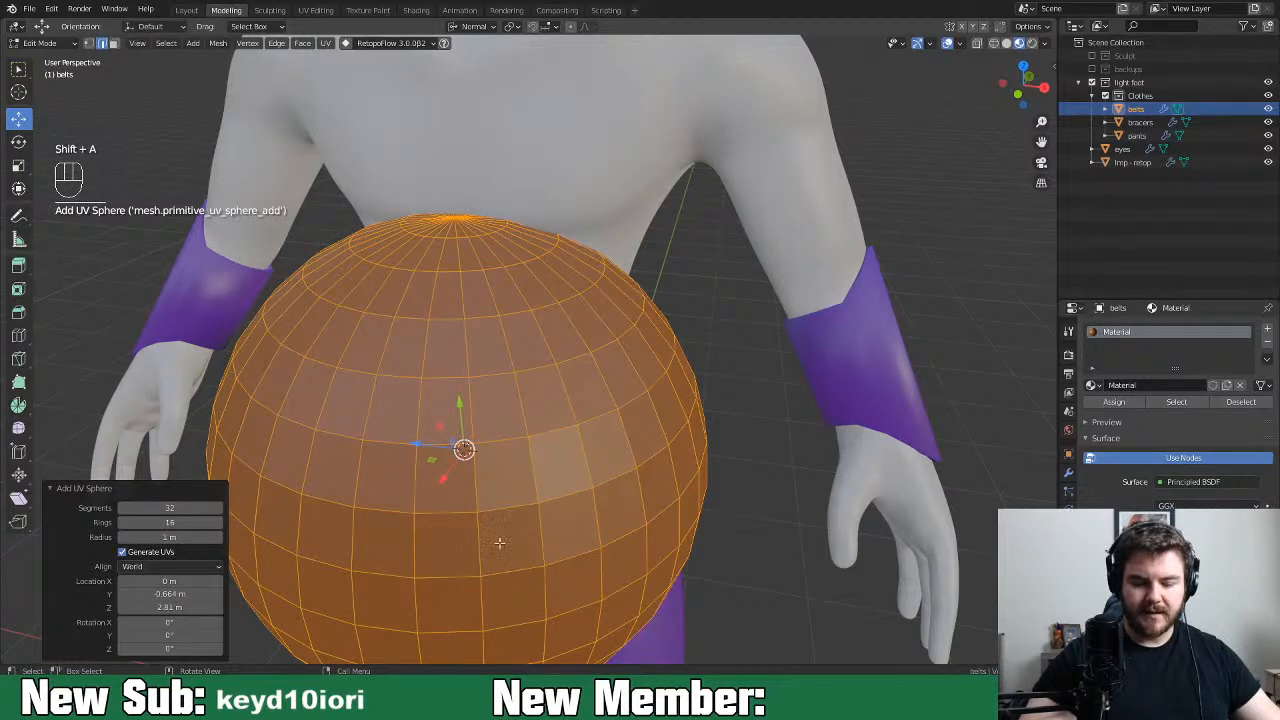
# Set the new sphere's X rotation to 90°, its segments to 16 and its radius to 0.11 m
pyautogui.click(170, 622)
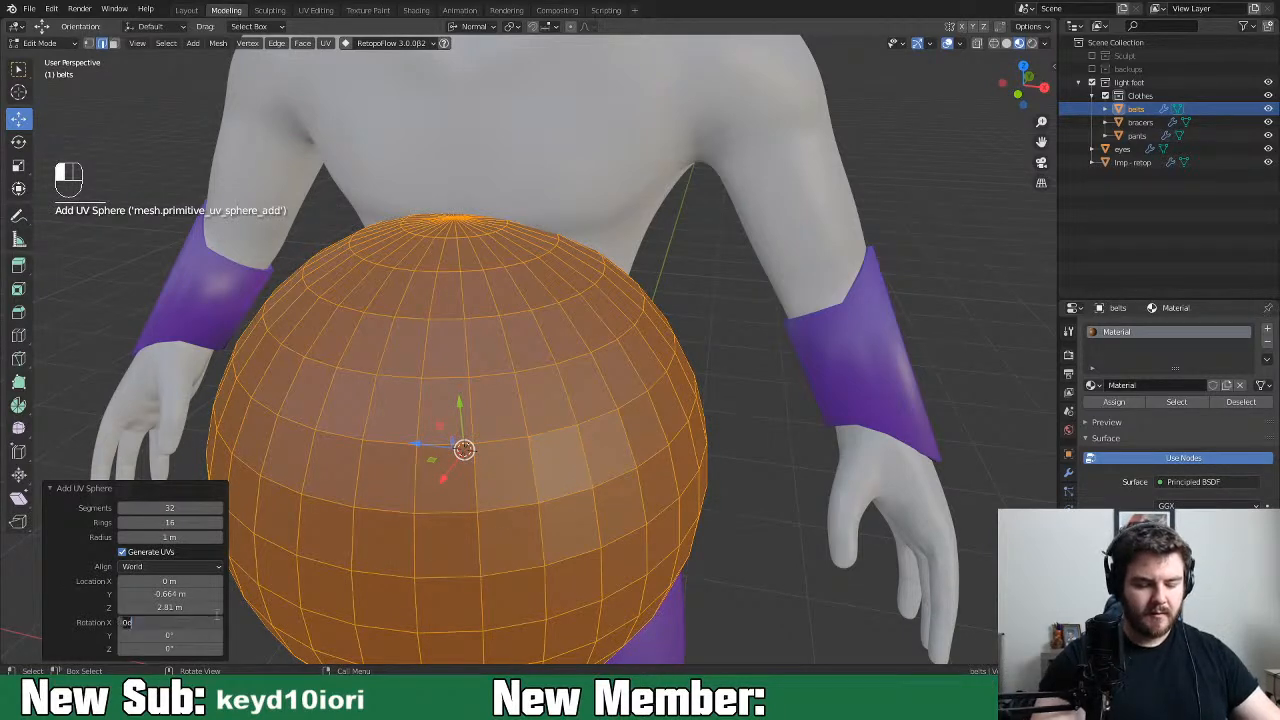
pyautogui.press('Return')
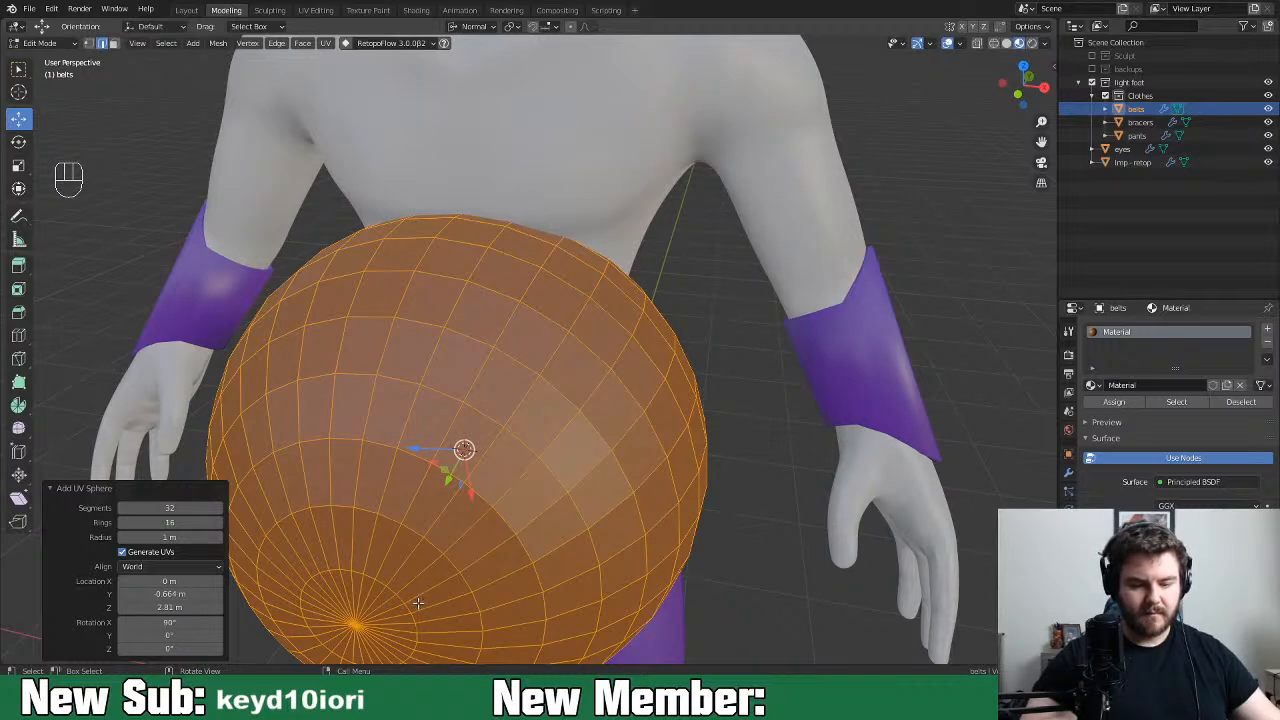
pyautogui.click(187, 508)
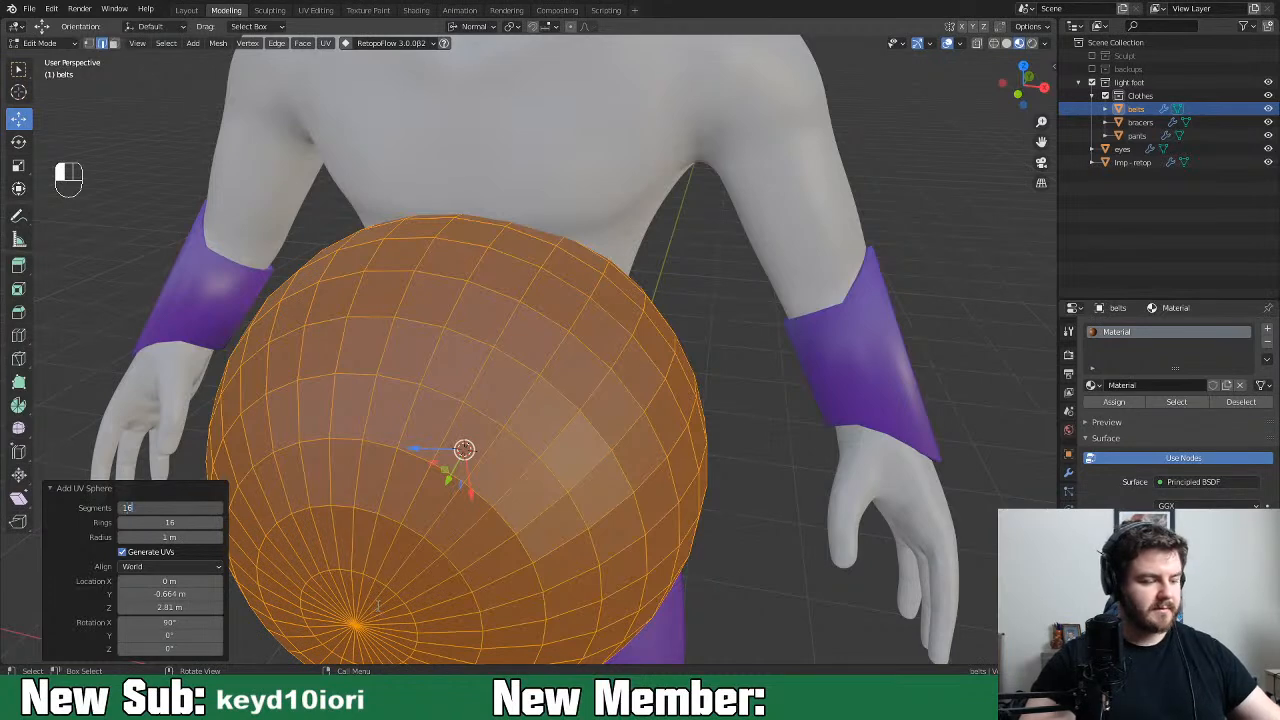
pyautogui.press('Return')
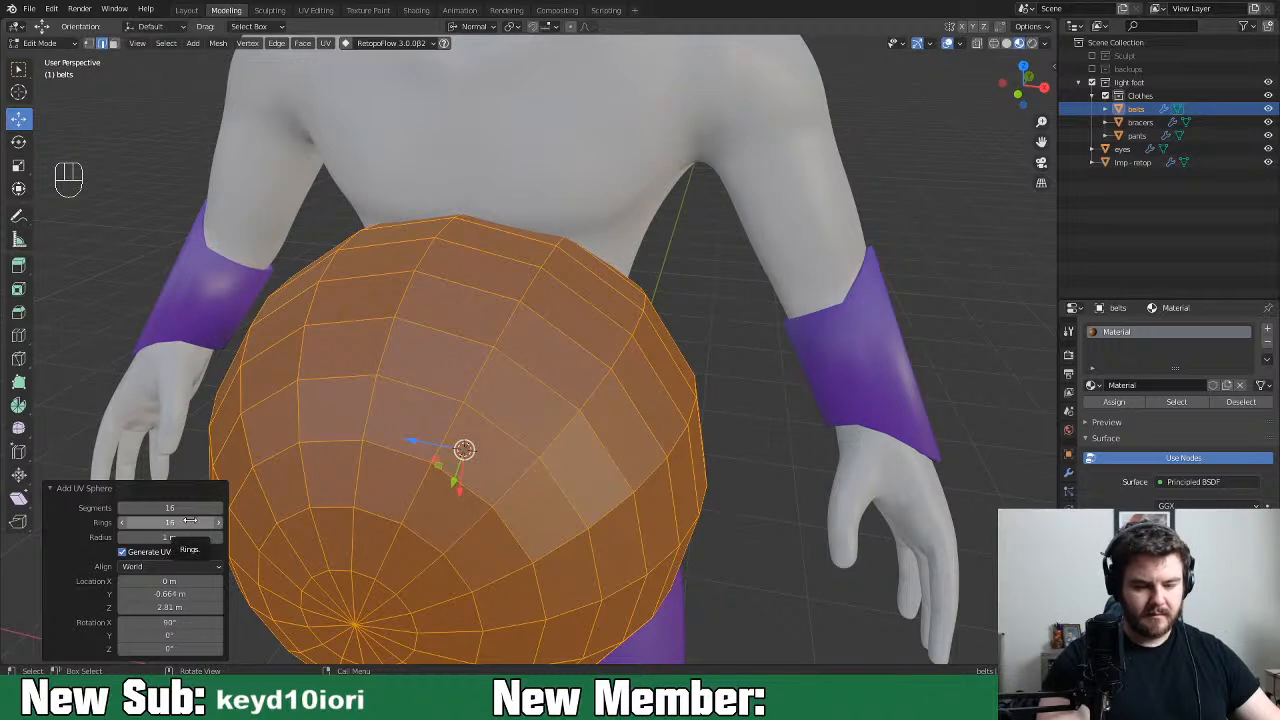
pyautogui.moveTo(188, 538); pyautogui.dragTo(146, 539)
pyautogui.press('w')
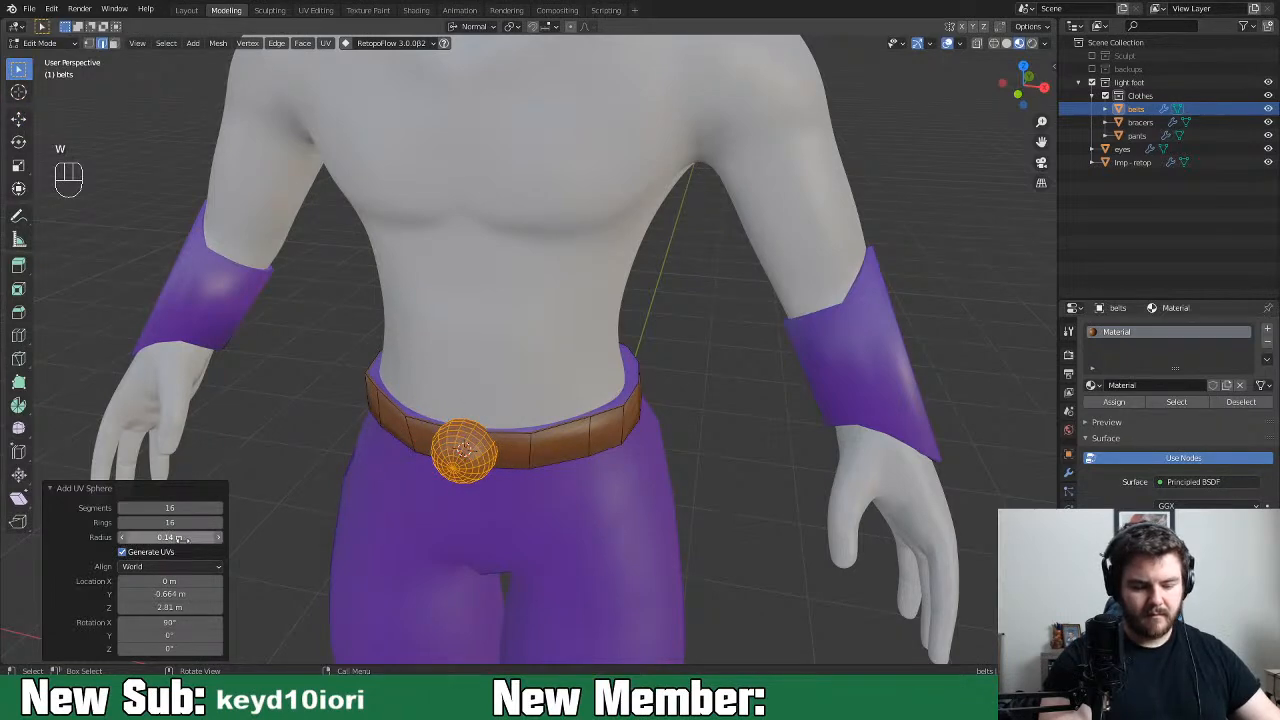
pyautogui.moveTo(175, 537); pyautogui.dragTo(163, 537)
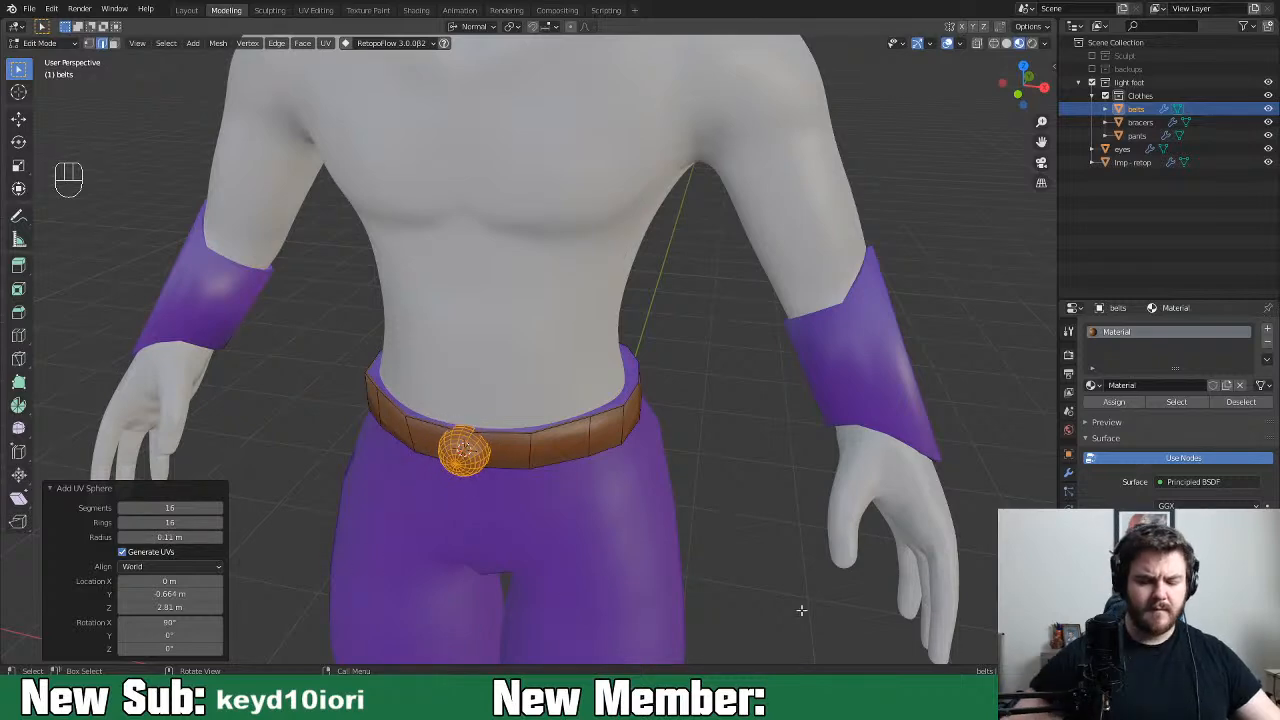
# With X-ray on, grow a selection from the sphere's rear pole over its back half and delete that half
pyautogui.moveTo(715, 626); pyautogui.dragTo(521, 564, button='middle')
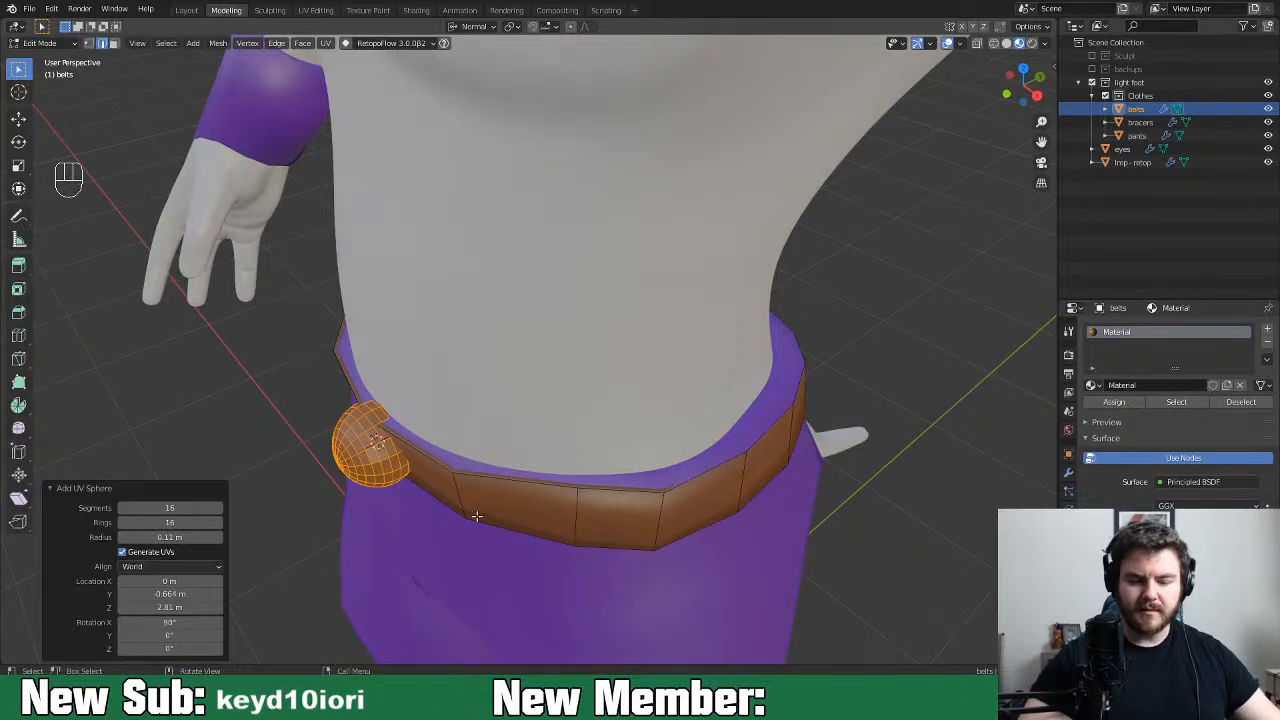
pyautogui.keyDown('alt'); pyautogui.keyDown('shift'); pyautogui.click(400, 456); pyautogui.keyUp('shift'); pyautogui.keyUp('alt')
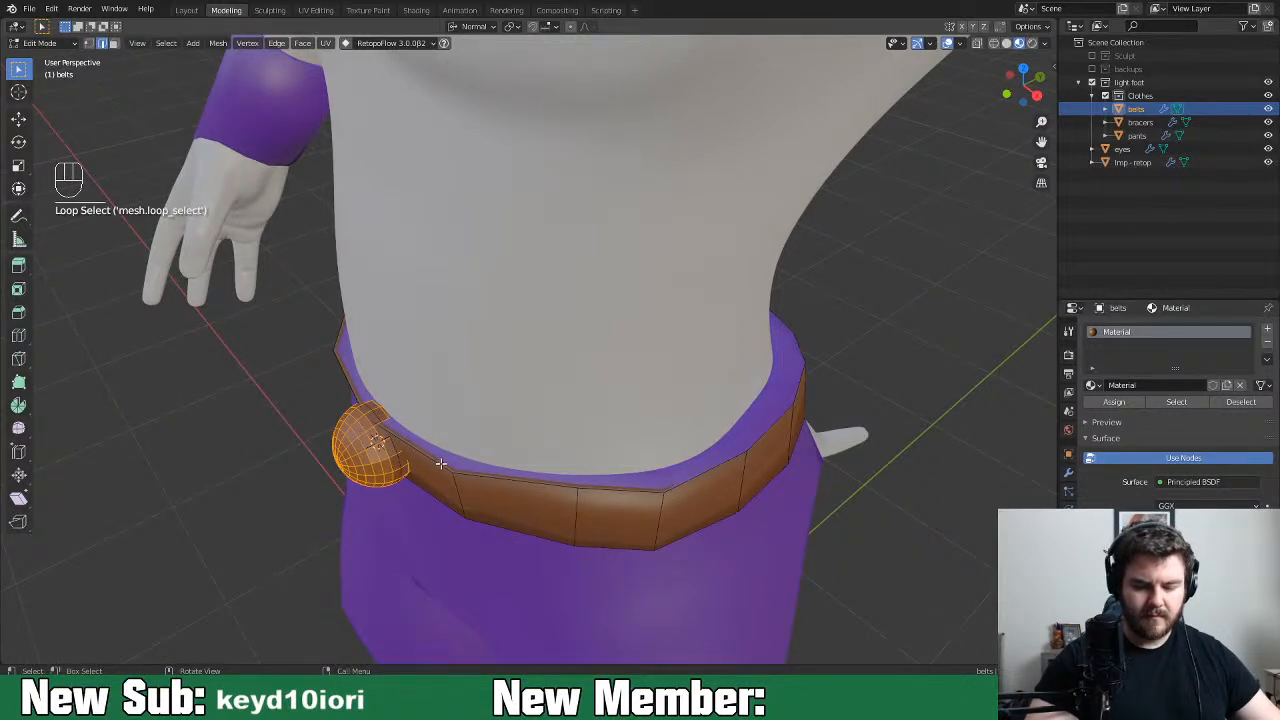
pyautogui.click(978, 44)
pyautogui.moveTo(632, 406); pyautogui.dragTo(488, 412, button='middle')
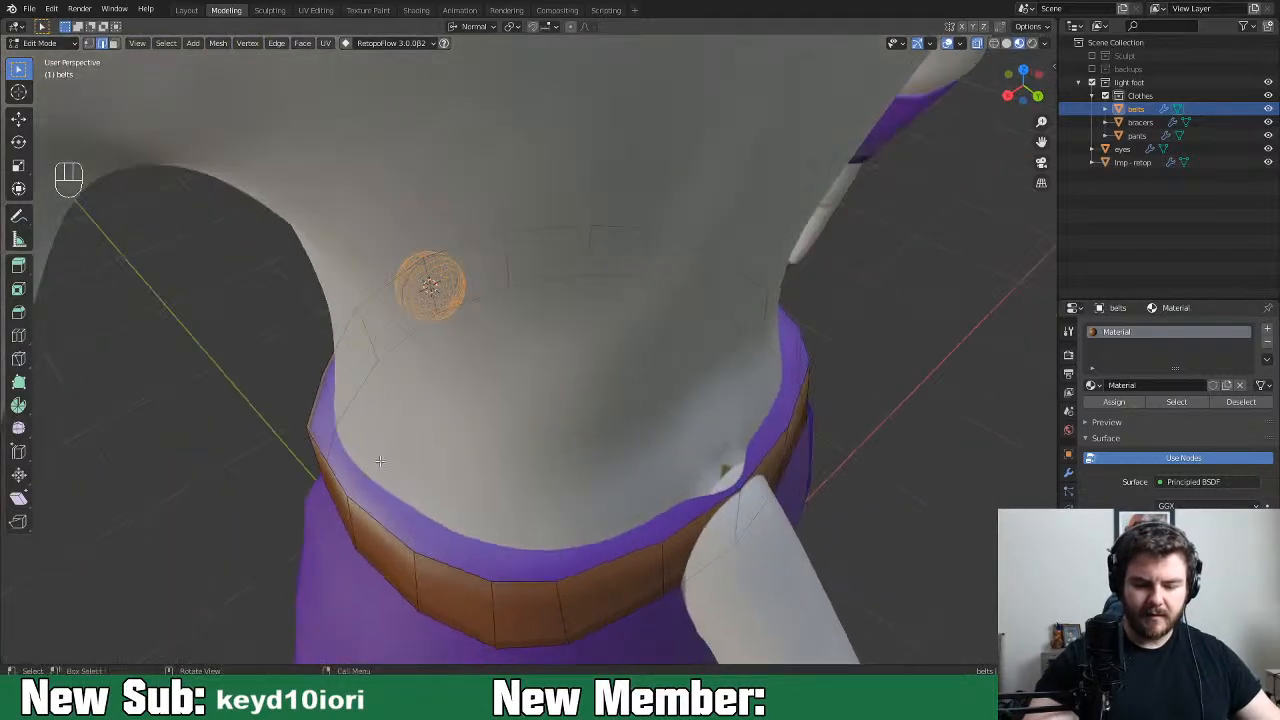
pyautogui.press('1')
pyautogui.click(529, 407)
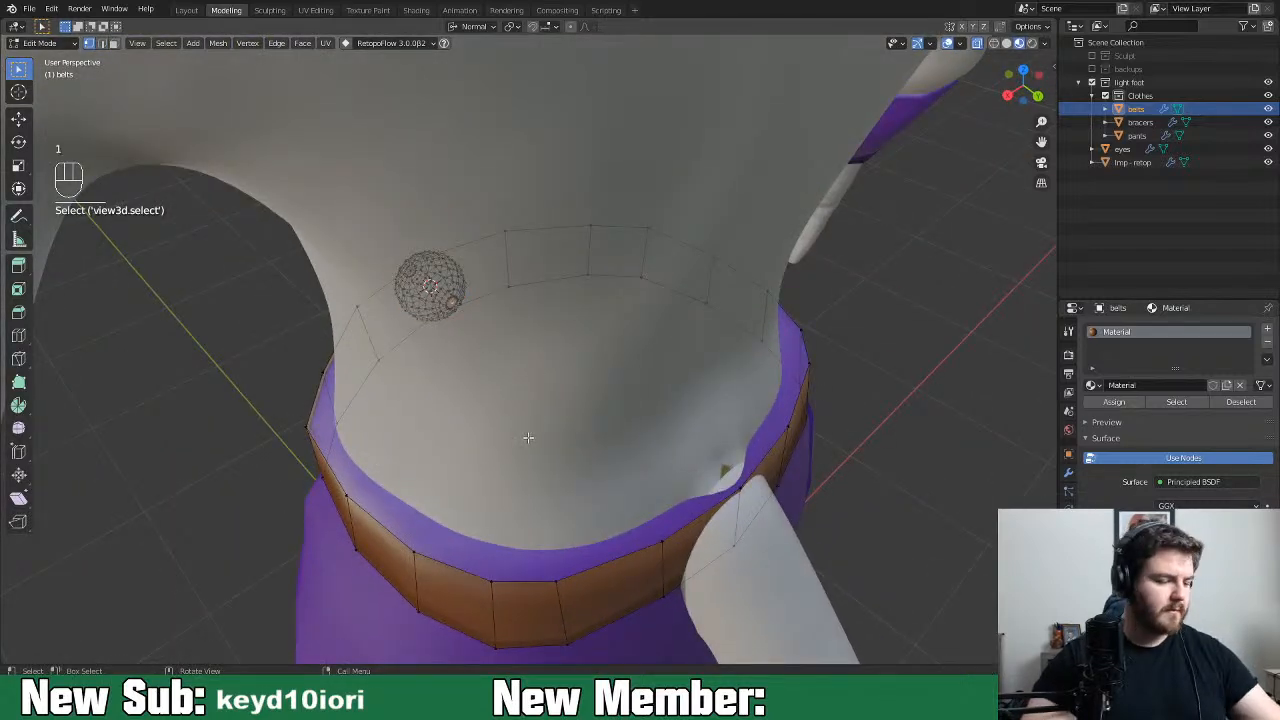
pyautogui.press('ctrl+KP_Add')
pyautogui.press('ctrl+KP_Add')
pyautogui.press('ctrl+KP_Add')
pyautogui.press('ctrl+KP_Add')
pyautogui.press('ctrl+KP_Add')
pyautogui.press('ctrl+KP_Add')
pyautogui.press('ctrl+KP_Add')
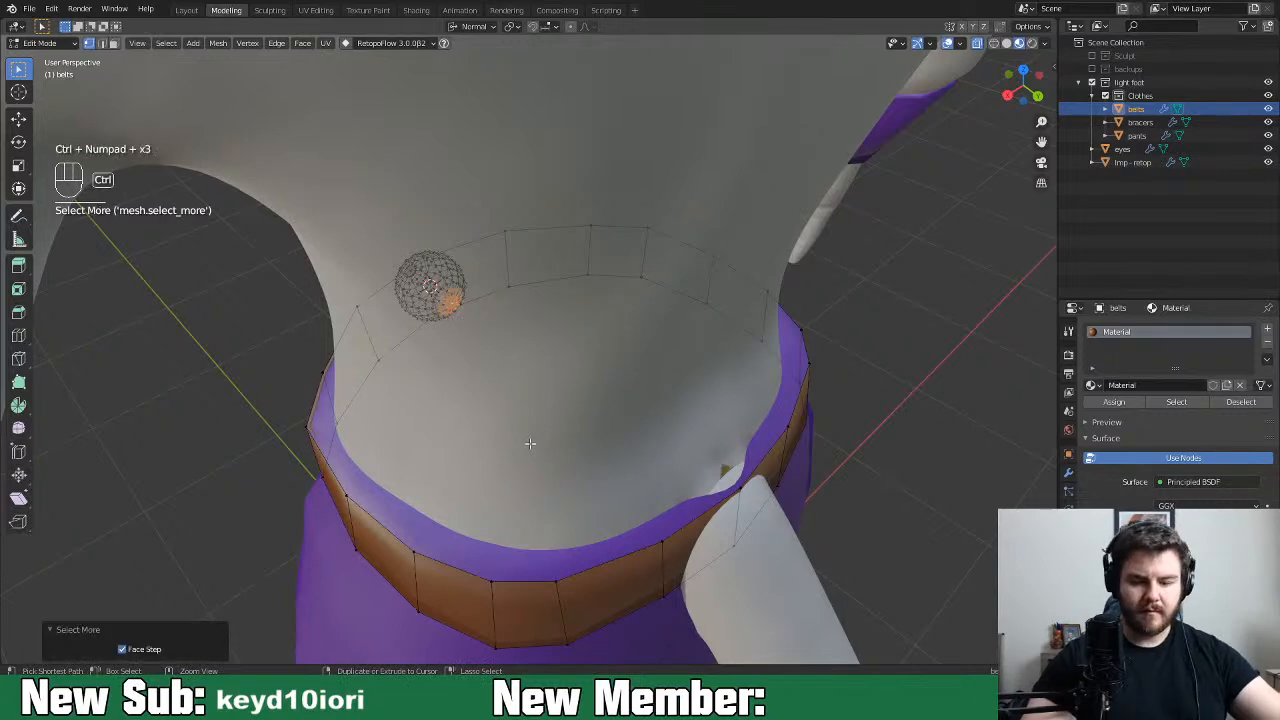
pyautogui.moveTo(534, 438); pyautogui.dragTo(684, 385, button='middle')
pyautogui.press('ctrl+KP_Add')
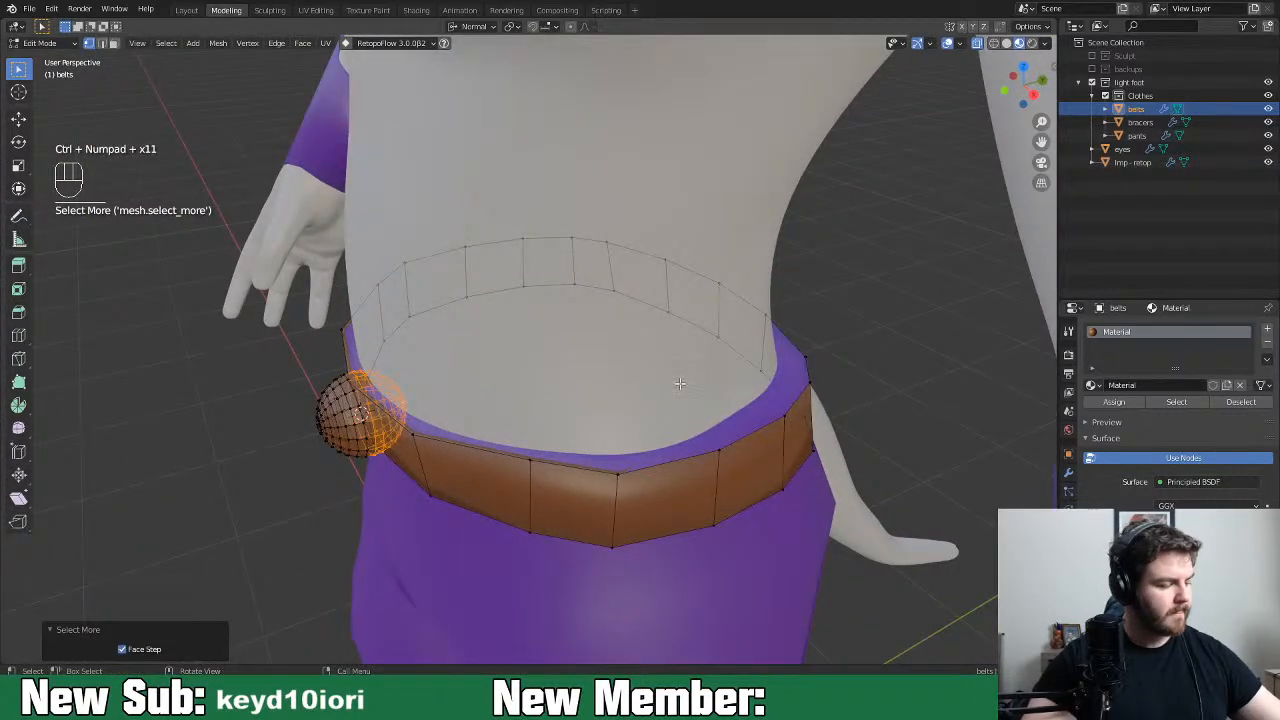
pyautogui.press('x')
pyautogui.click(680, 386)
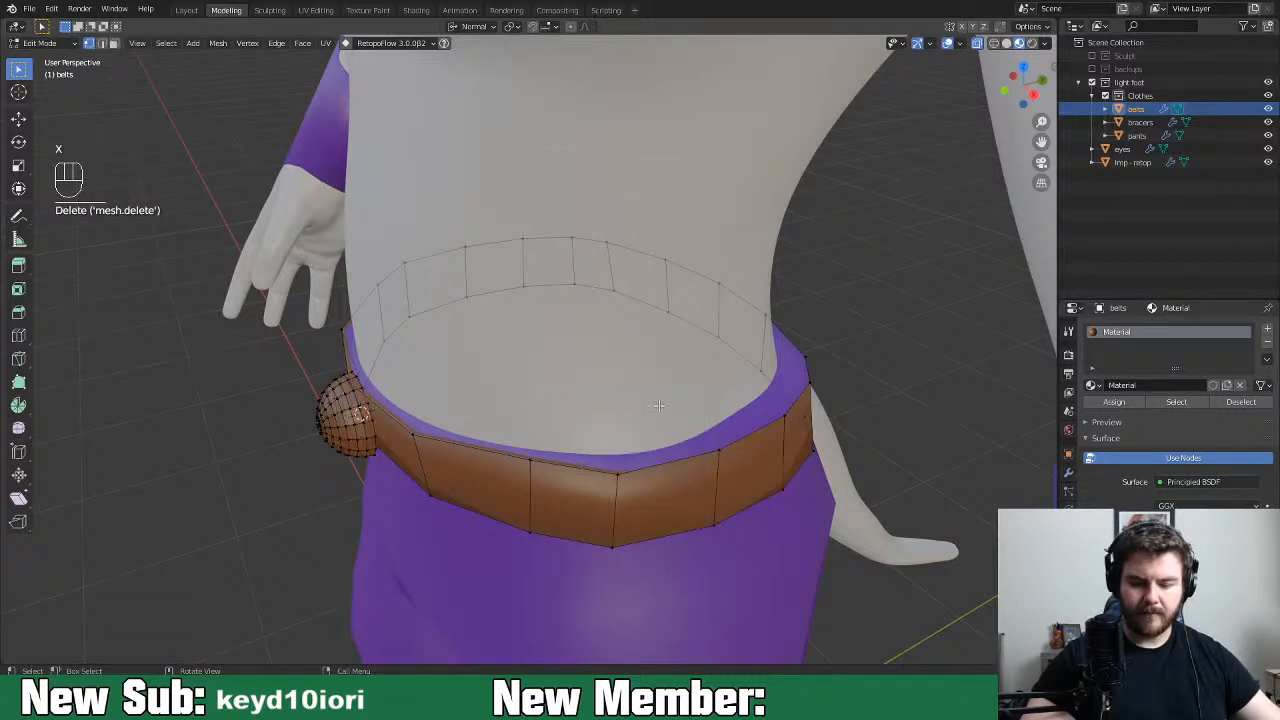
pyautogui.moveTo(558, 453); pyautogui.dragTo(587, 465, button='middle')
pyautogui.press('a')
pyautogui.press('Tab')
pyautogui.press('Tab')
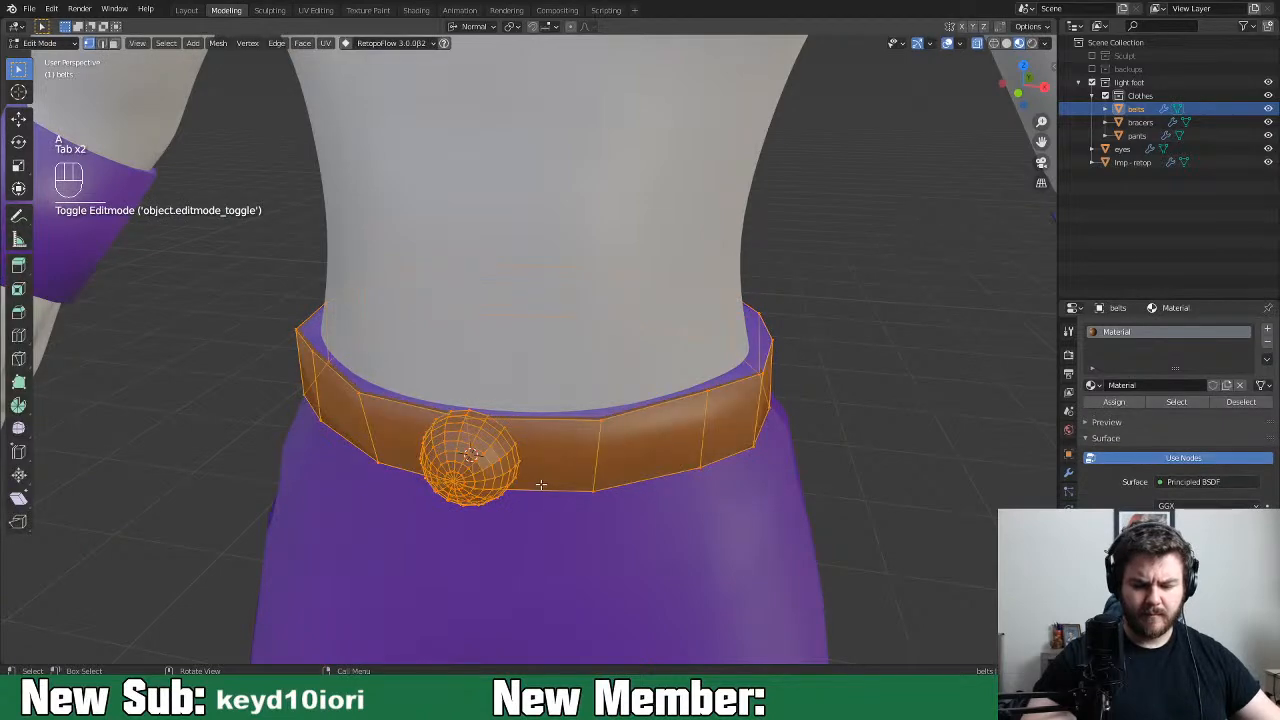
pyautogui.moveTo(508, 476)
pyautogui.mouseDown(button='middle')
pyautogui.moveTo(589, 437)
pyautogui.moveTo(511, 451)
pyautogui.mouseUp(button='middle')
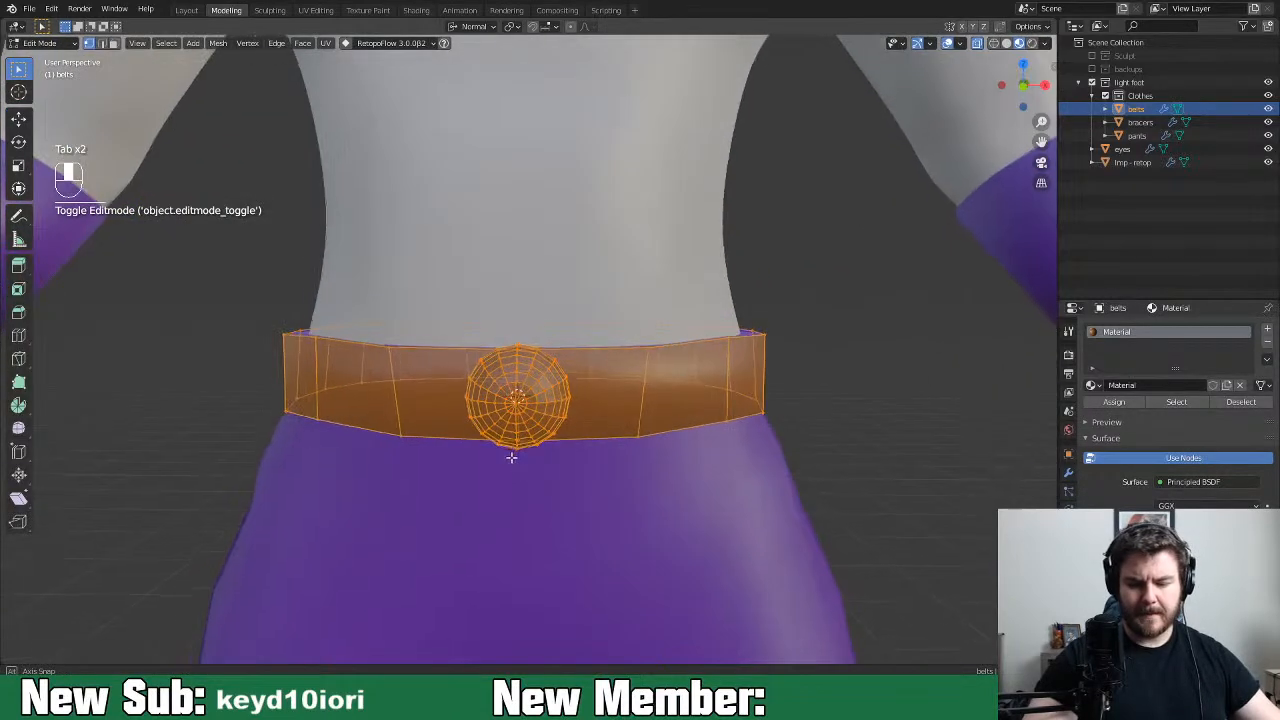
pyautogui.scroll(6, 525, 430)
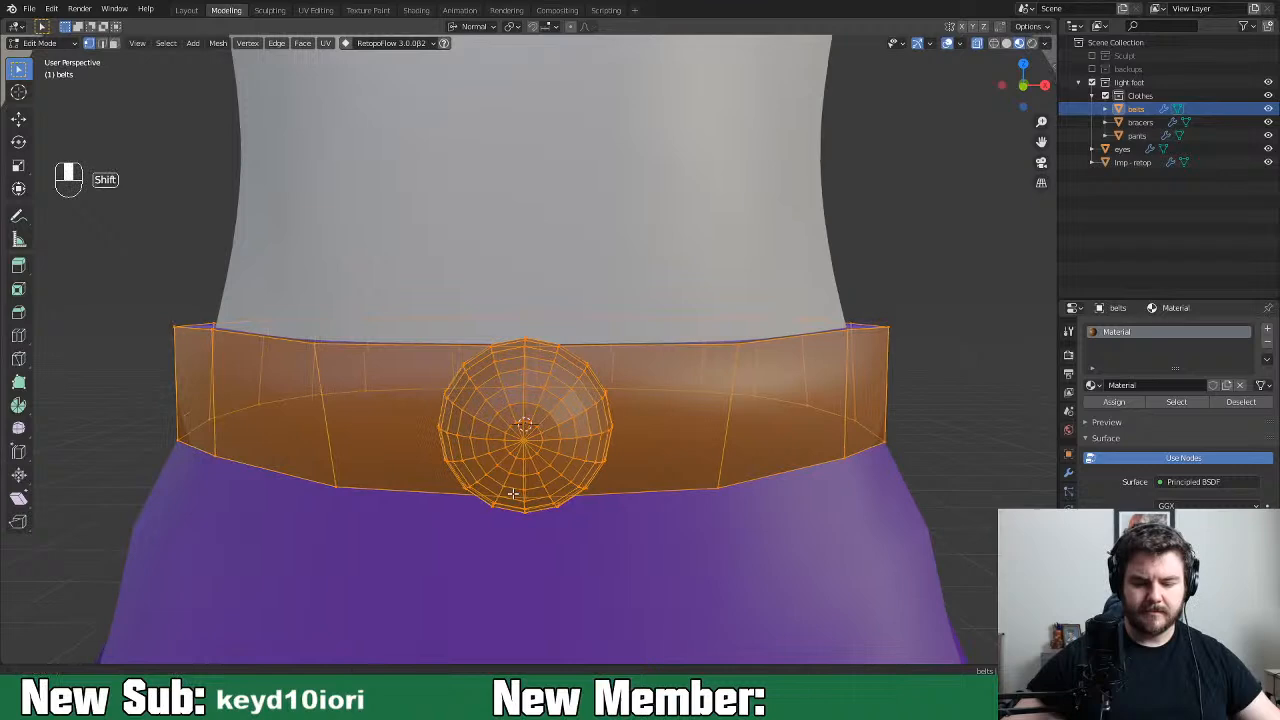
# Select the vertex at the buckle's front pole and turn on proportional editing with Connected Only
pyautogui.press('2')
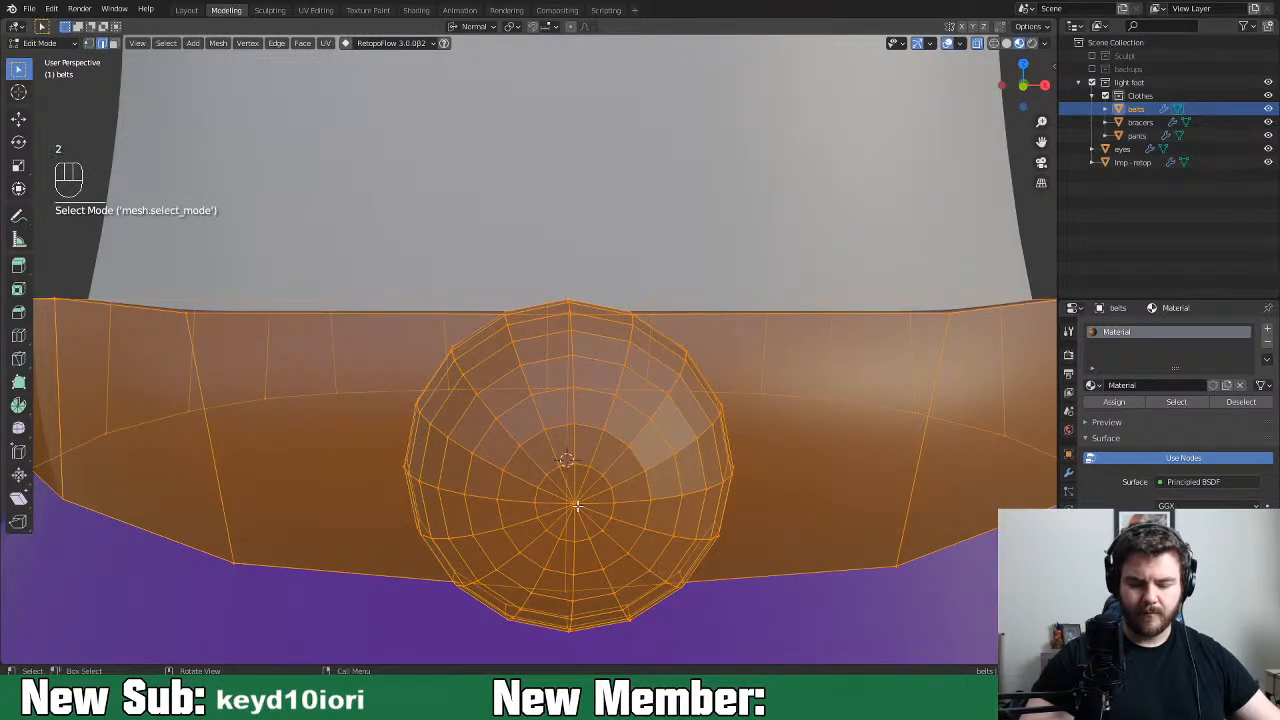
pyautogui.click(575, 507)
pyautogui.click(571, 26)
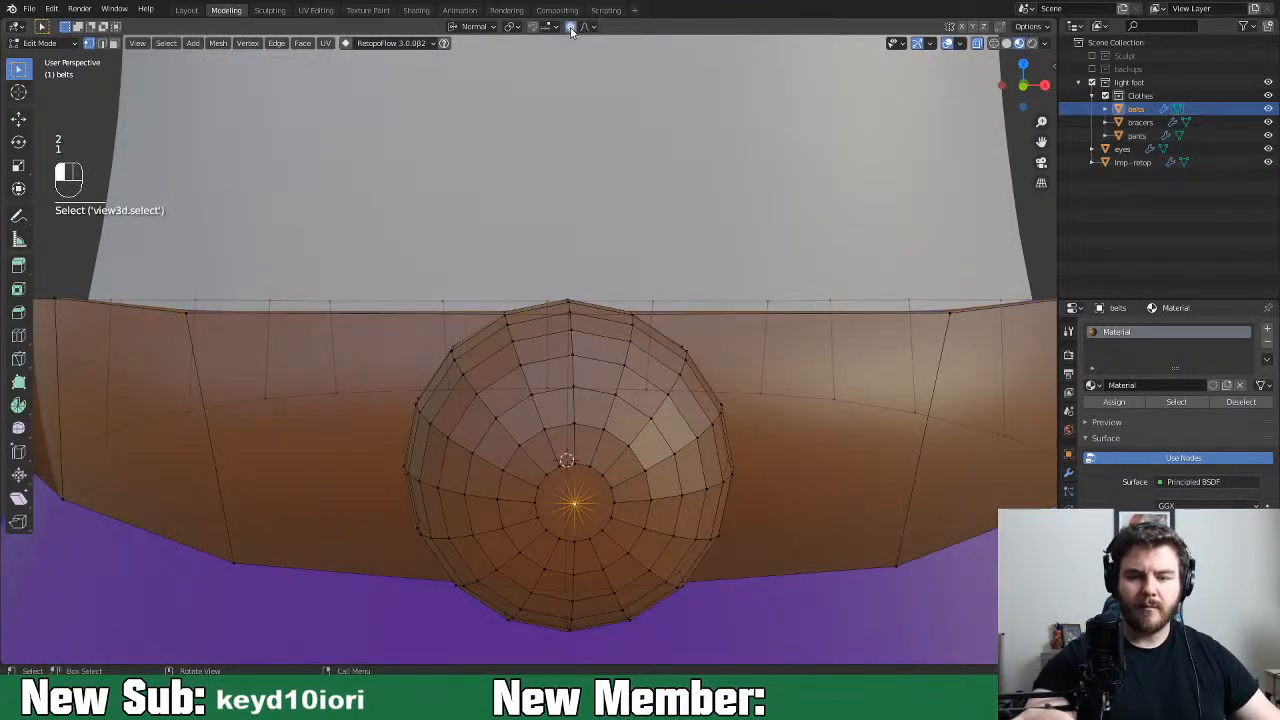
pyautogui.click(588, 26)
# Scale the edge loop at the buckle's open rear rim by about 1.6 with proportional editing to enlarge the dome
pyautogui.moveTo(680, 350); pyautogui.dragTo(791, 508, button='middle')
pyautogui.press('2')
pyautogui.keyDown('alt'); pyautogui.click(455, 385); pyautogui.keyUp('alt')
pyautogui.keyDown('alt'); pyautogui.click(472, 386); pyautogui.keyUp('alt')
pyautogui.moveTo(550, 410); pyautogui.dragTo(658, 423, button='middle')
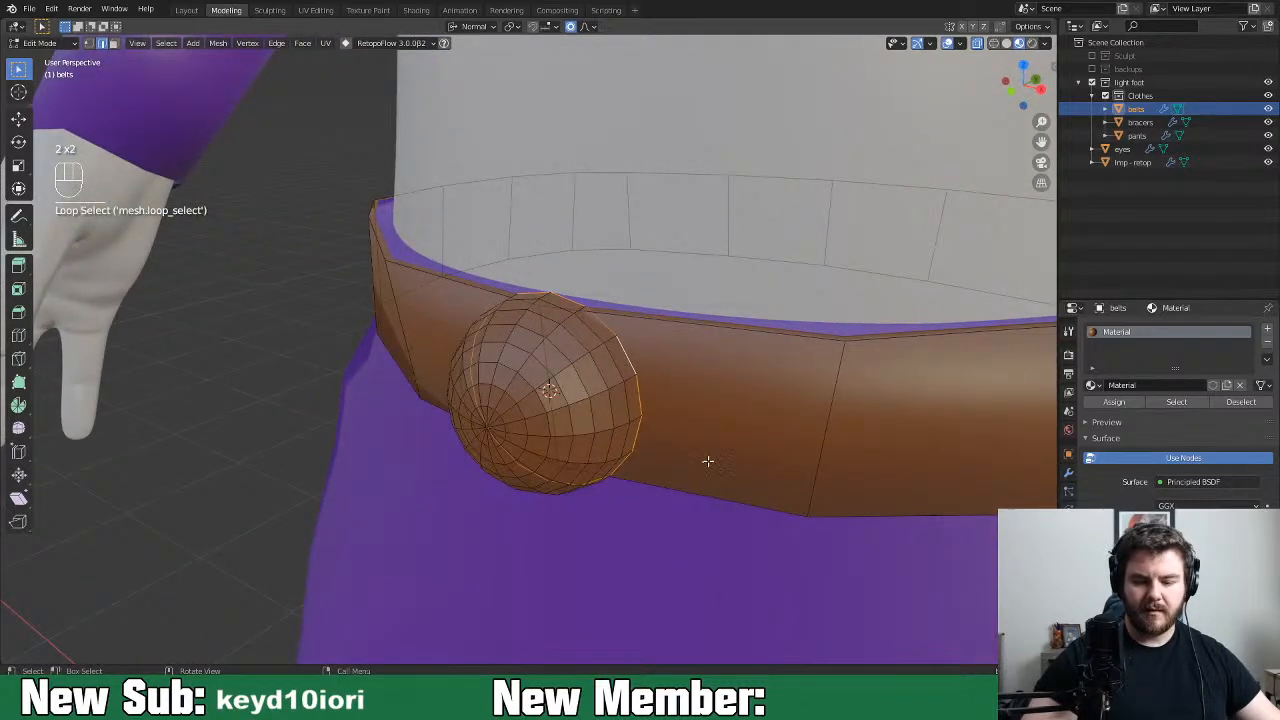
pyautogui.press('s')
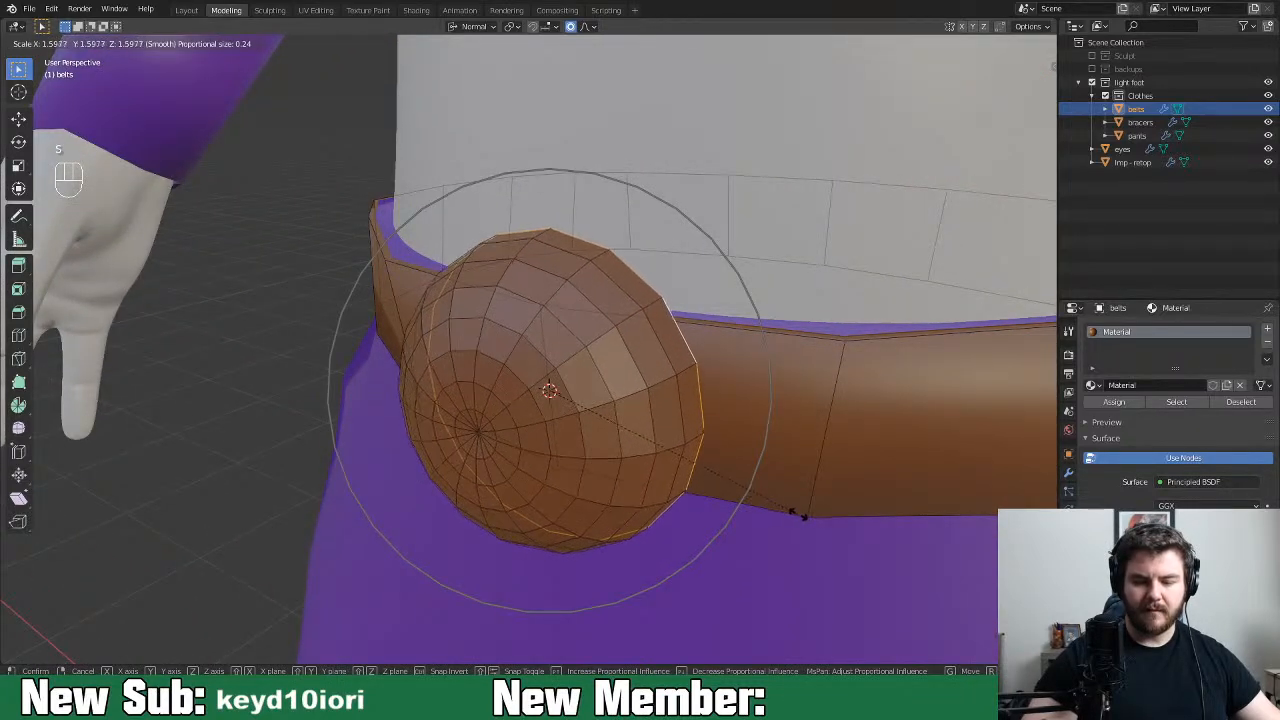
pyautogui.click(798, 515)
# Flatten the buckle by moving its front pole vertex about 0.097 m along global Y with a proportional size of 0.29
pyautogui.click(490, 442)
pyautogui.moveTo(490, 442); pyautogui.dragTo(563, 458, button='middle')
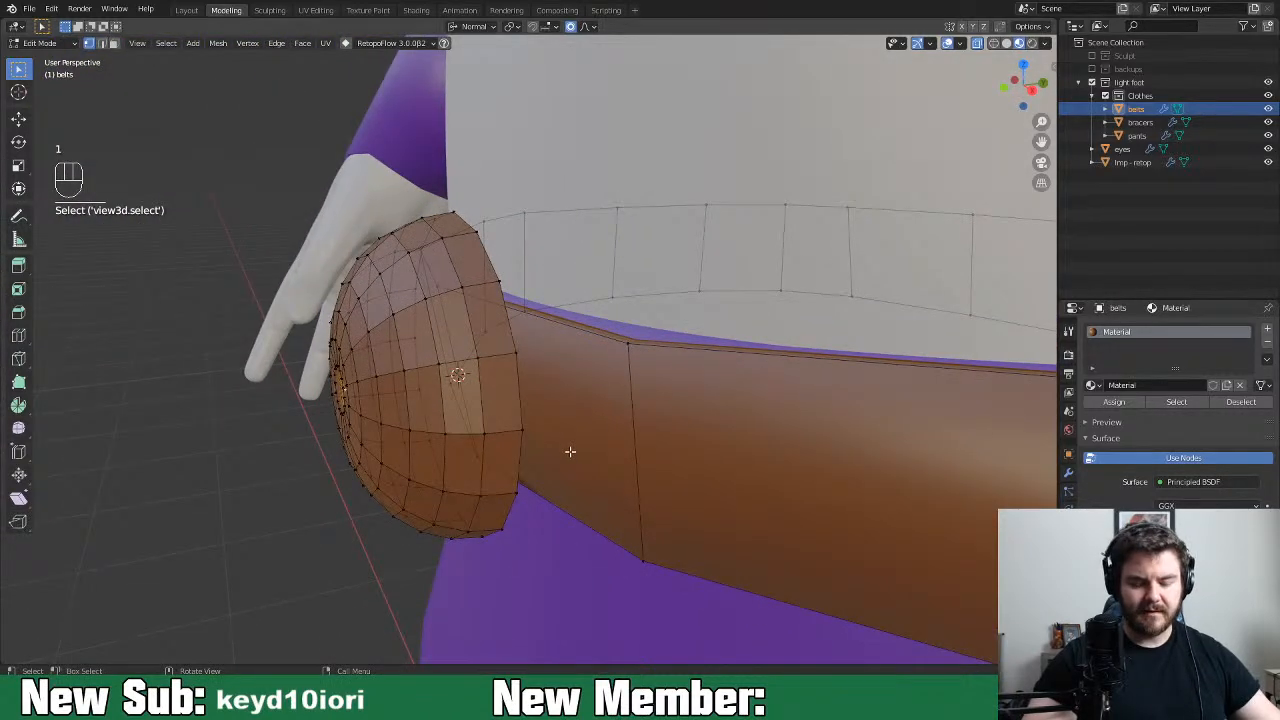
pyautogui.press('g')
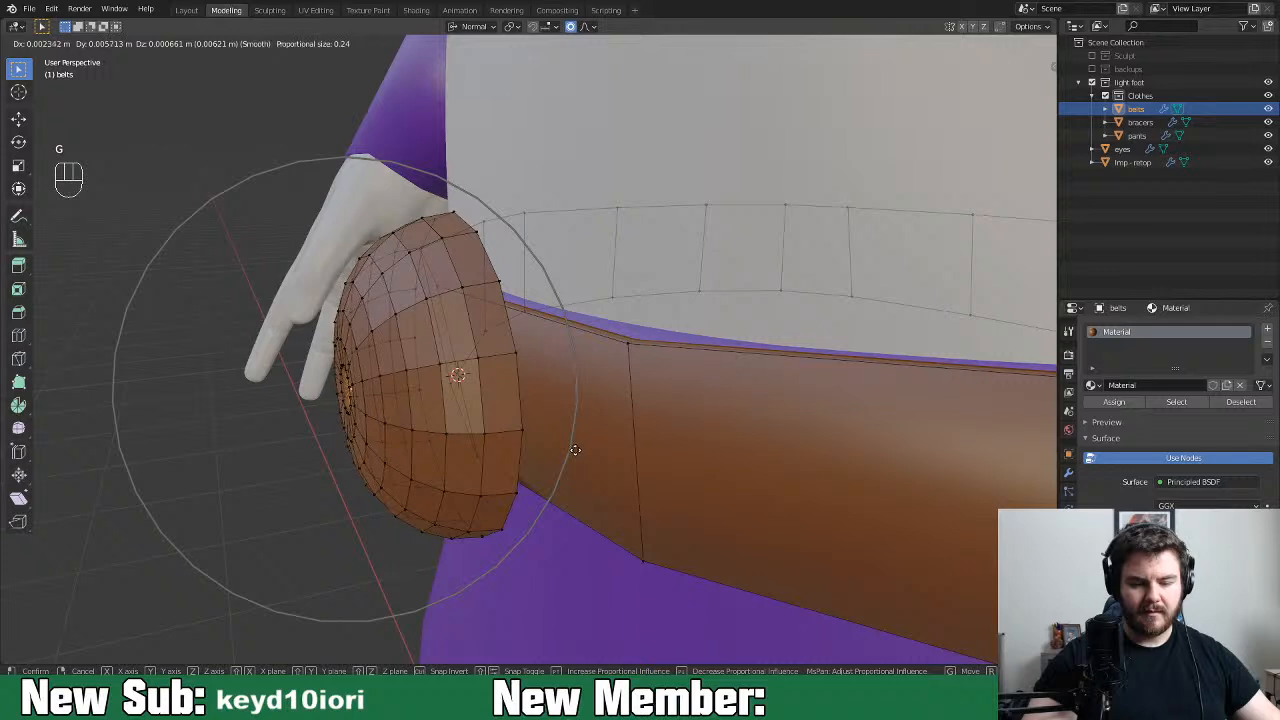
pyautogui.press('y')
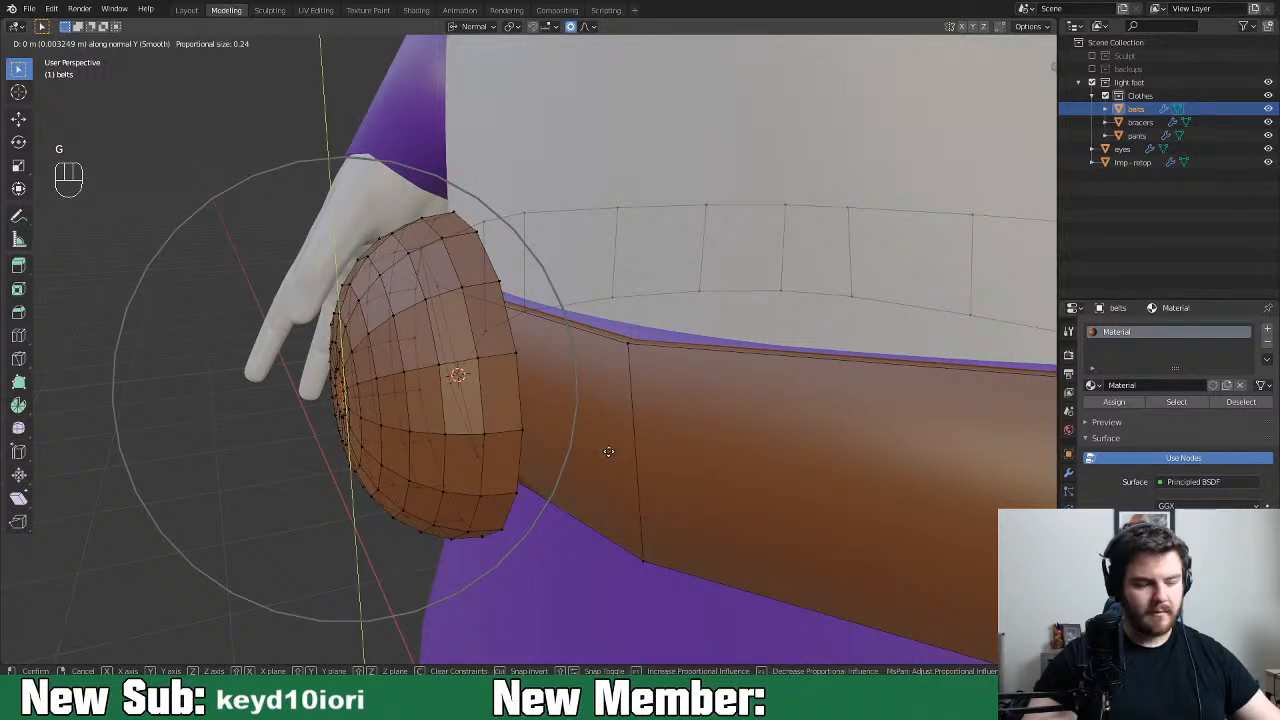
pyautogui.press('y')
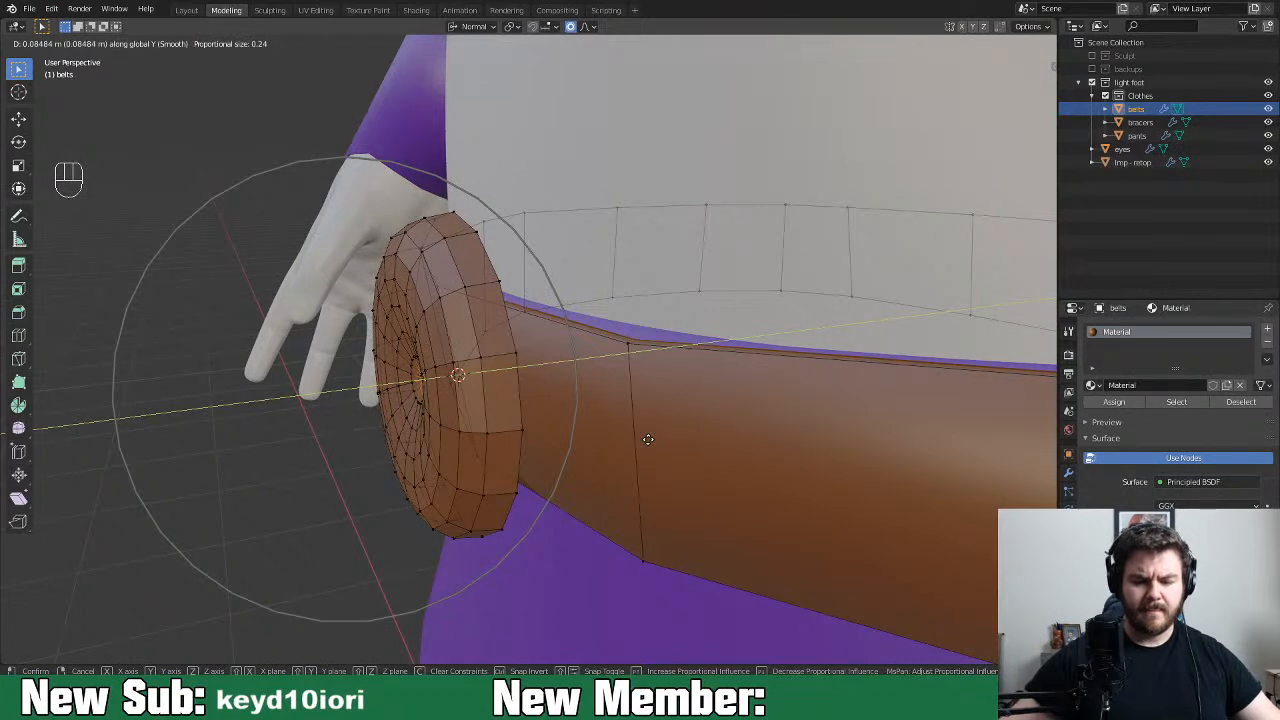
pyautogui.scroll(-2, 650, 435)
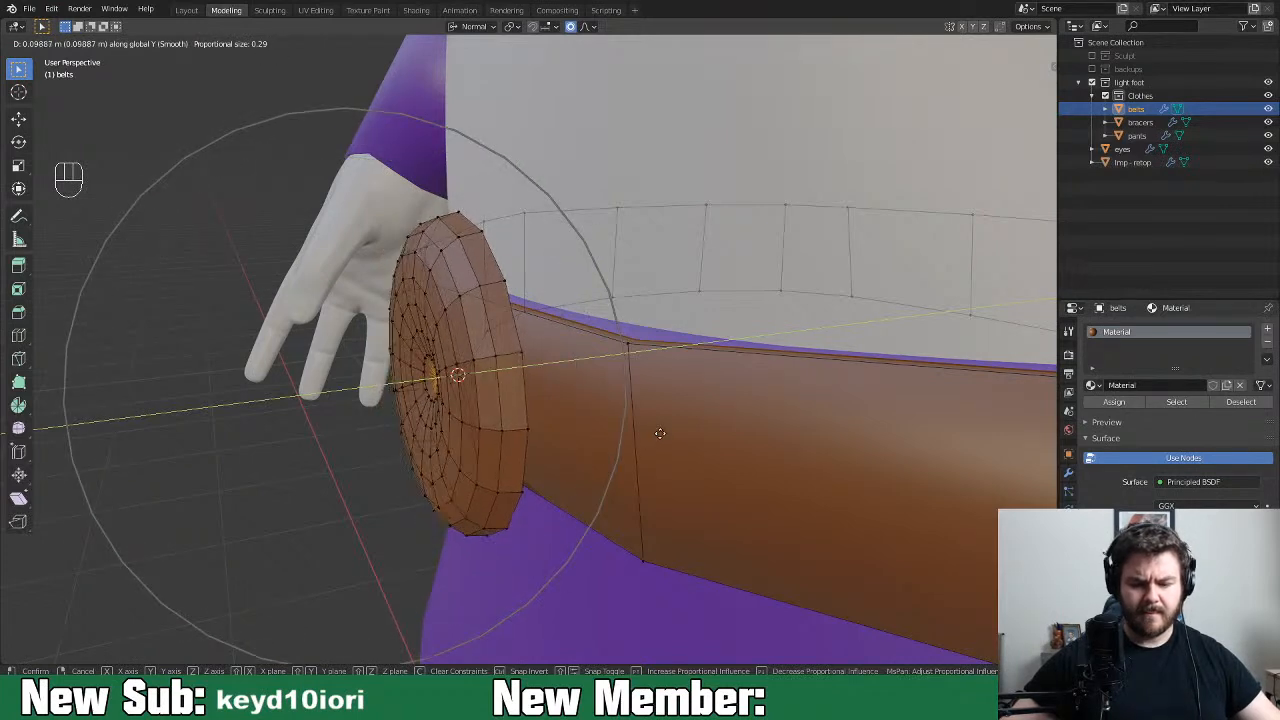
pyautogui.click(658, 433)
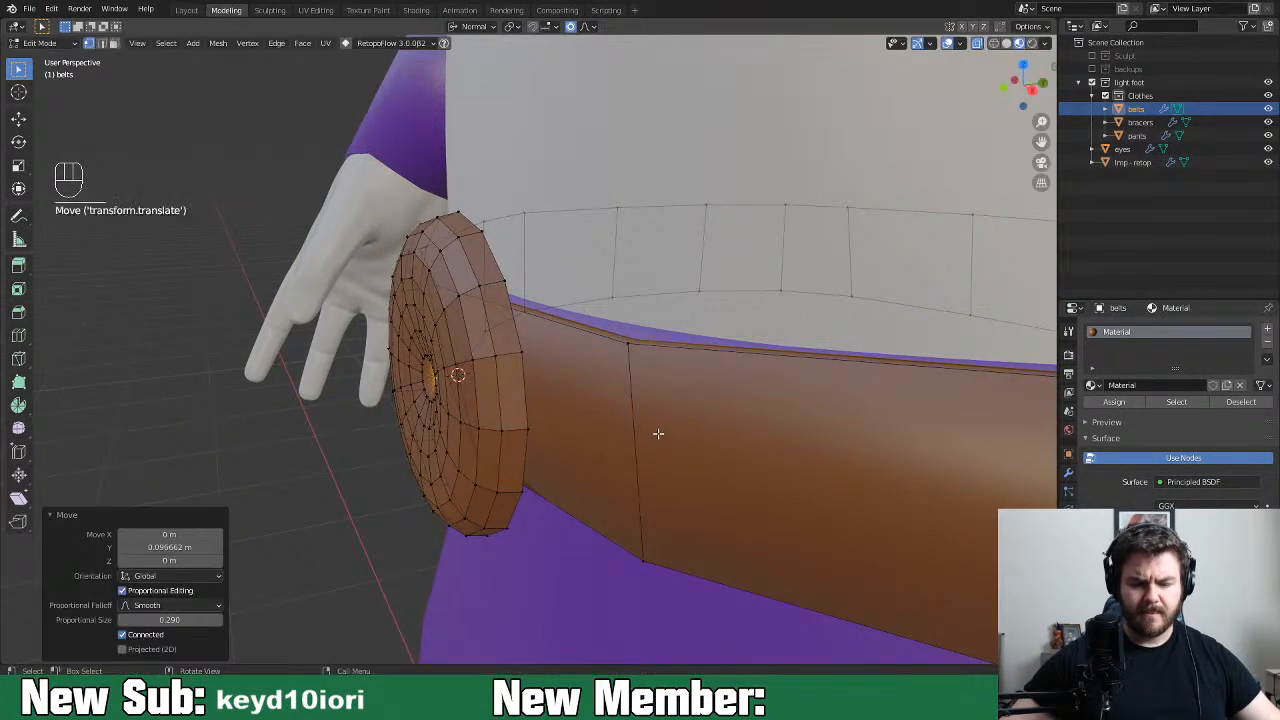
# Turn off proportional editing and delete the vertex at the center of the buckle's front
pyautogui.moveTo(597, 463); pyautogui.dragTo(614, 498, button='middle')
pyautogui.press('o')
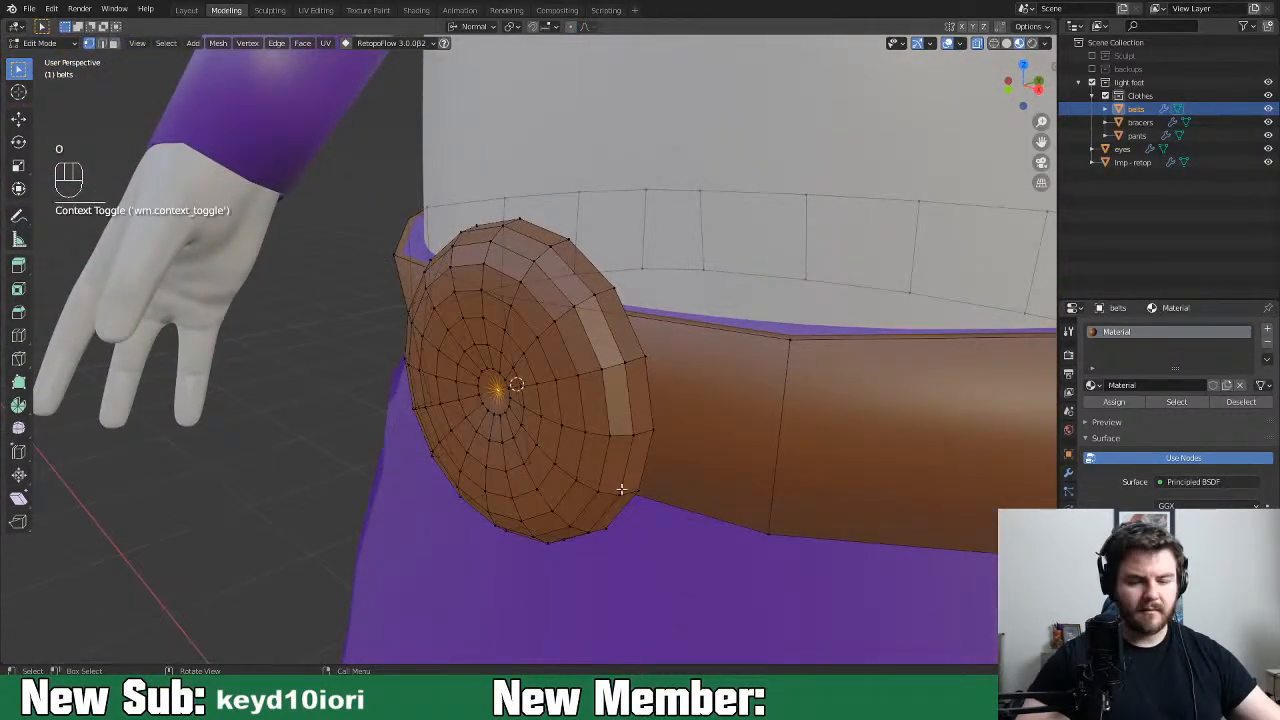
pyautogui.moveTo(645, 442); pyautogui.dragTo(665, 440, button='middle')
pyautogui.press('x')
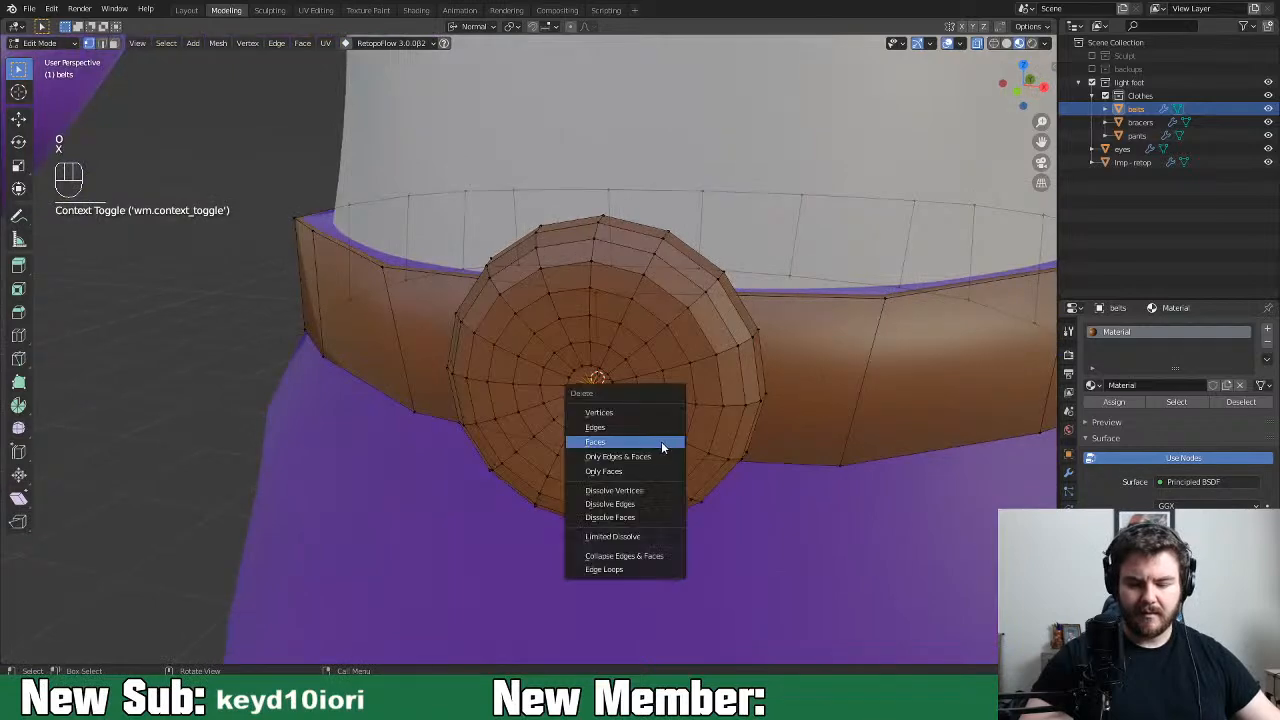
pyautogui.click(658, 413)
# Close the small round hole in the buckle's front with Grid Fill, using span 4 and offset 2
pyautogui.press('2')
pyautogui.keyDown('alt'); pyautogui.click(590, 368); pyautogui.keyUp('alt')
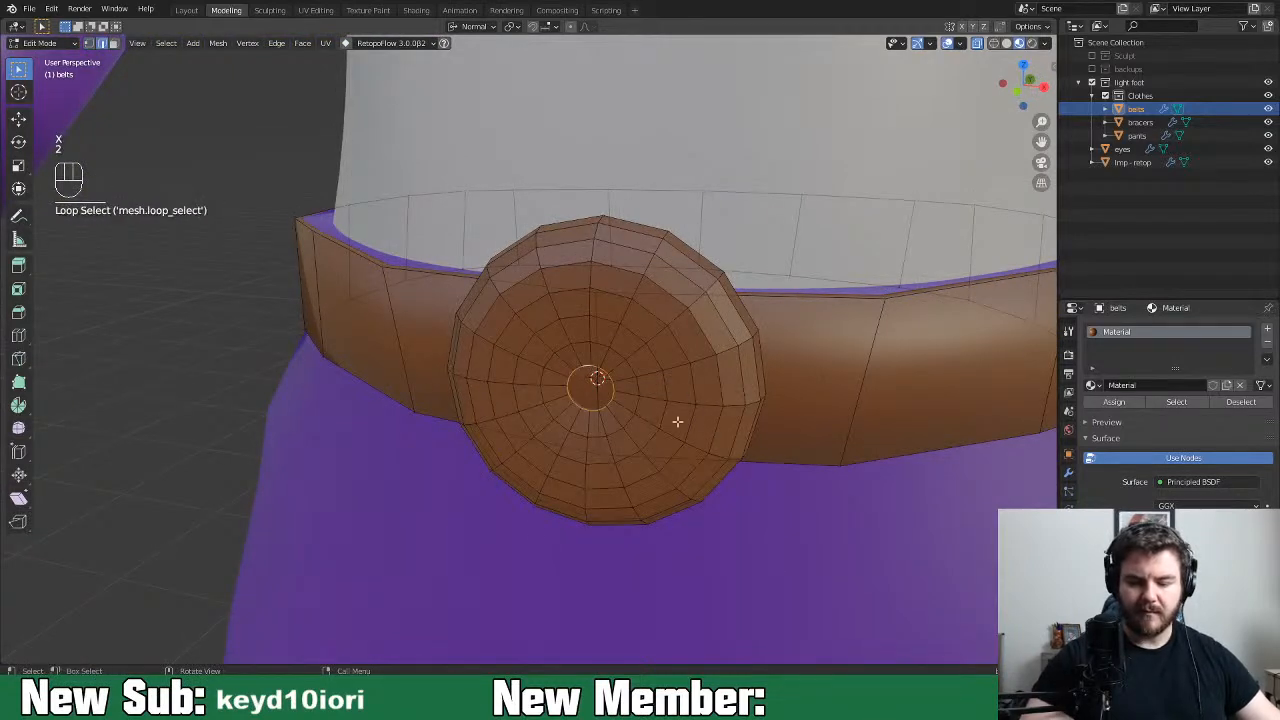
pyautogui.click(303, 44)
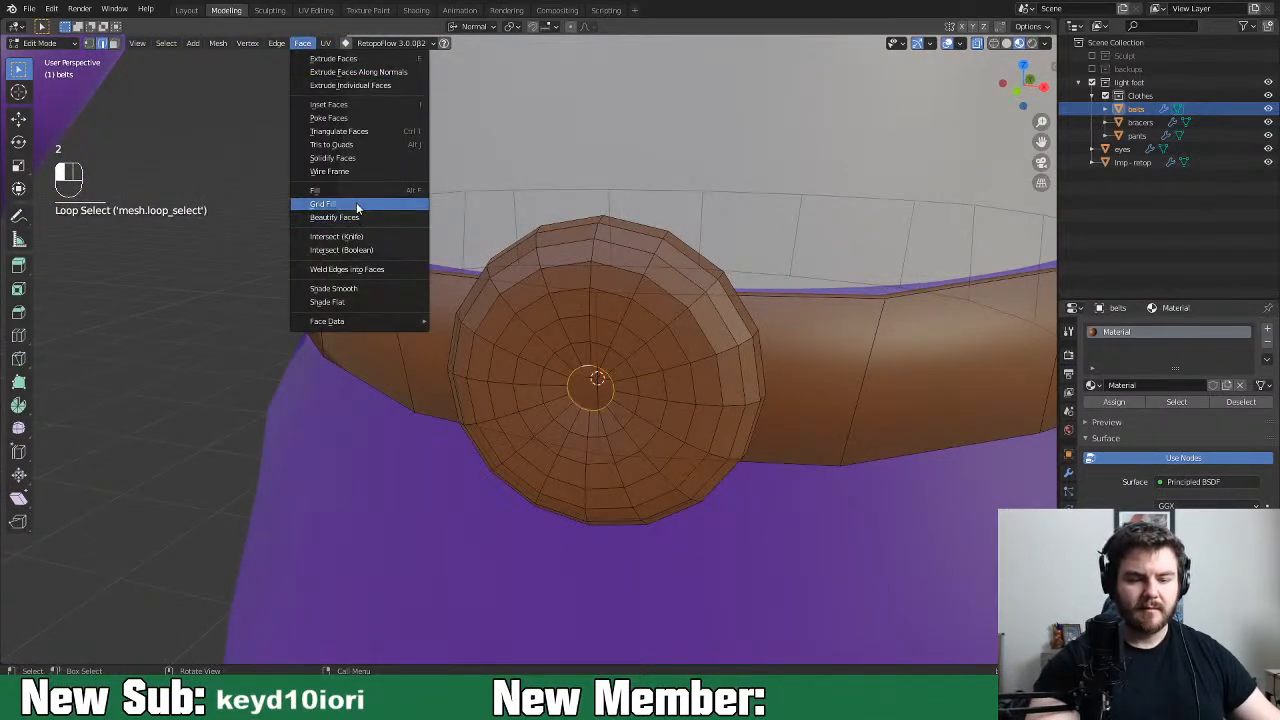
pyautogui.click(355, 206)
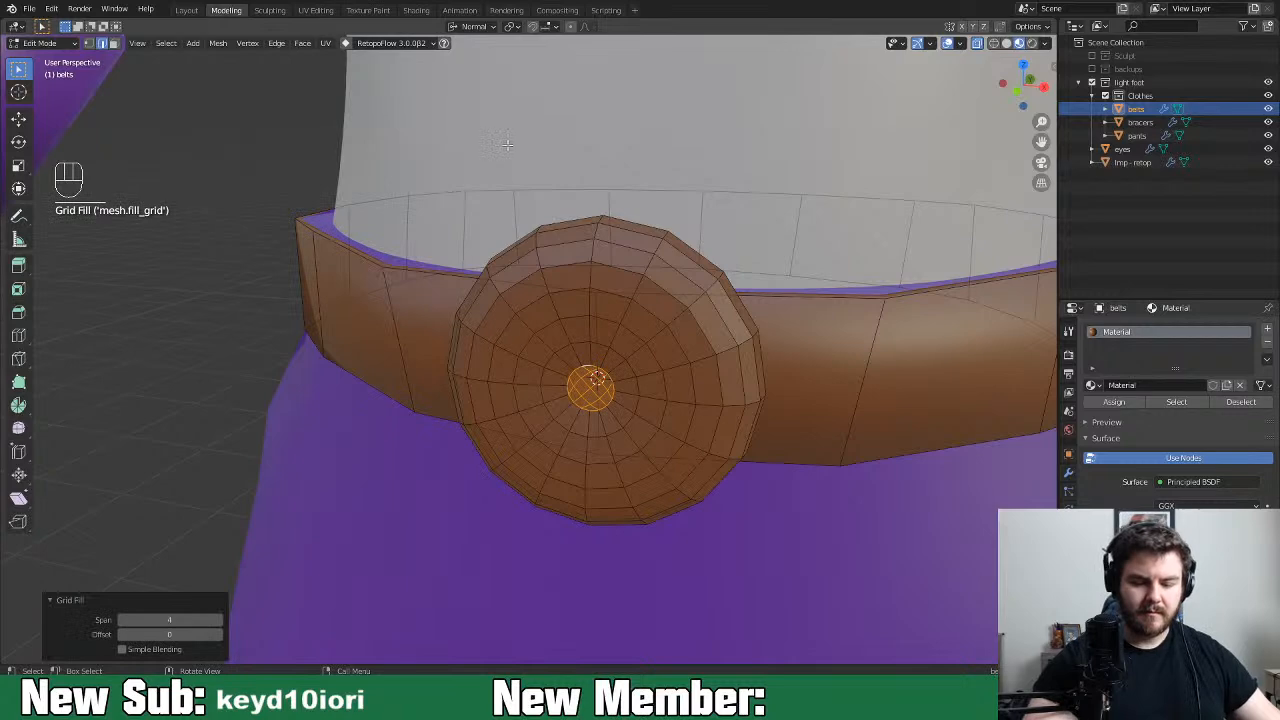
pyautogui.click(219, 635)
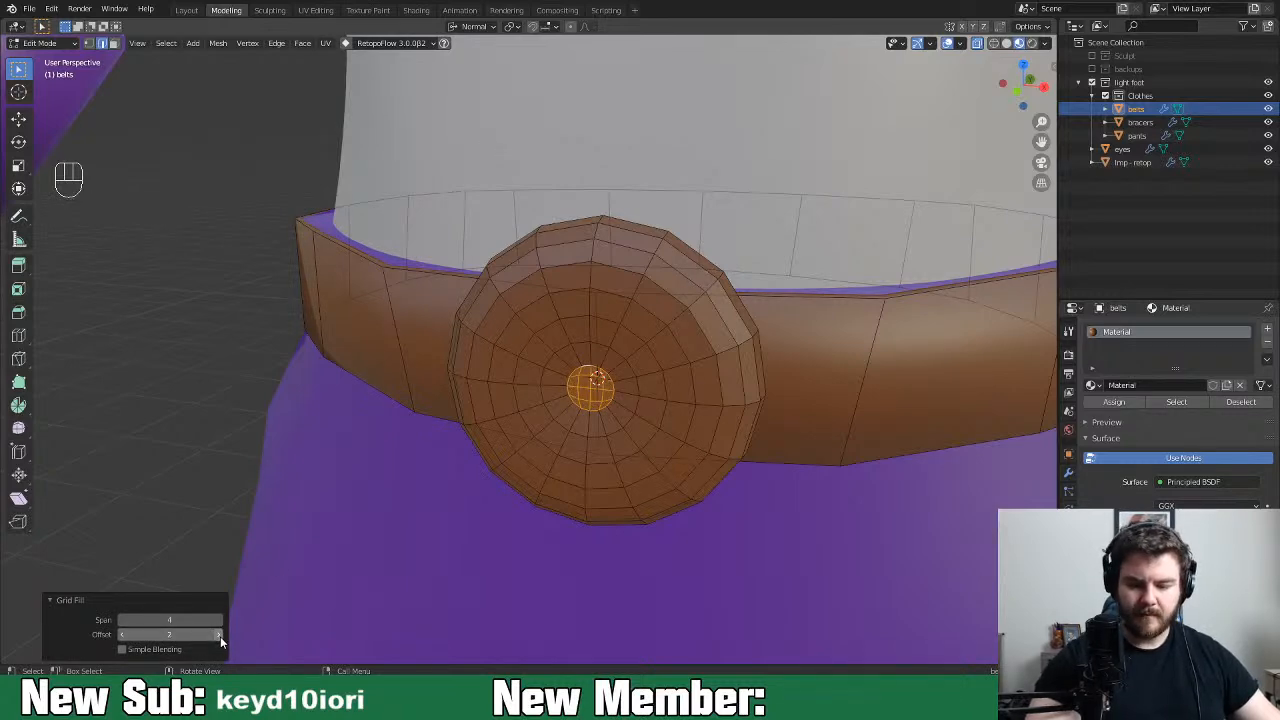
pyautogui.moveTo(794, 422)
pyautogui.mouseDown(button='middle')
pyautogui.moveTo(922, 406)
pyautogui.moveTo(851, 394)
pyautogui.moveTo(703, 417)
pyautogui.moveTo(786, 414)
pyautogui.mouseUp(button='middle')
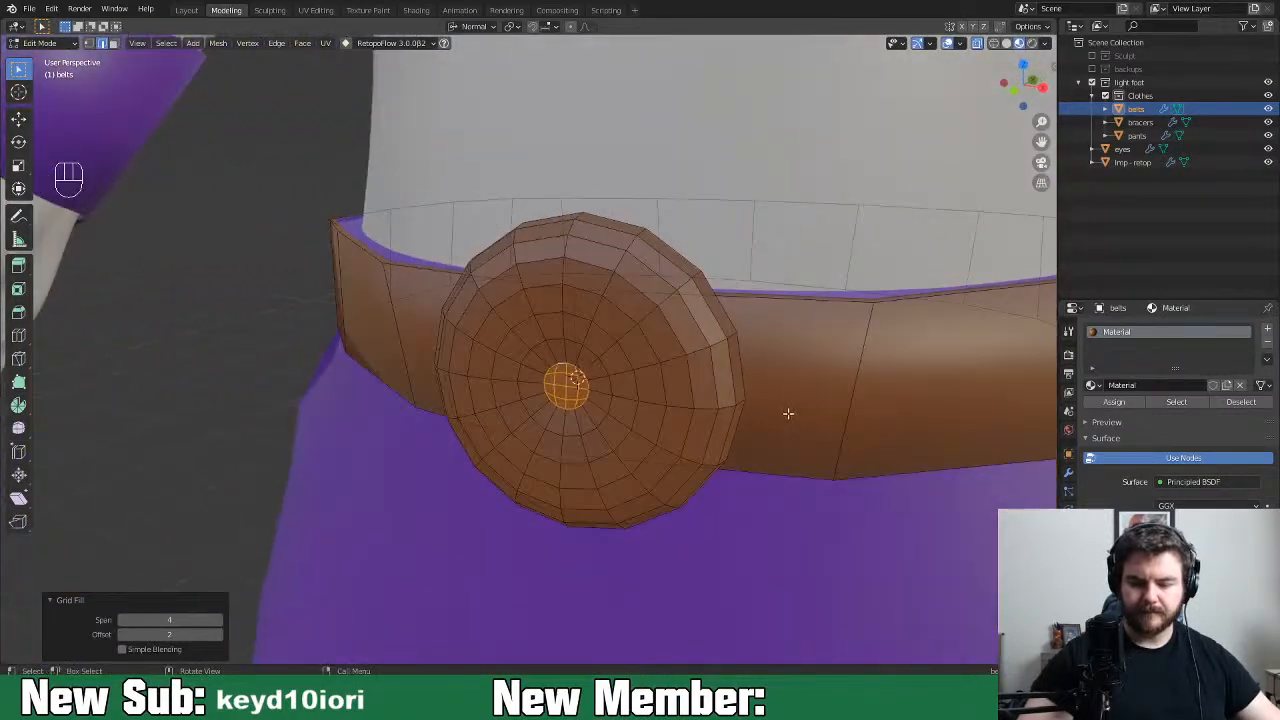
# Return to Object Mode and shade the belt smooth
pyautogui.press('Tab')
pyautogui.rightClick(648, 311)
pyautogui.click(677, 318)
# Examine the belt, buckle and overall outfit on the character from the back, front and sides
pyautogui.moveTo(697, 339); pyautogui.dragTo(396, 453, button='middle')
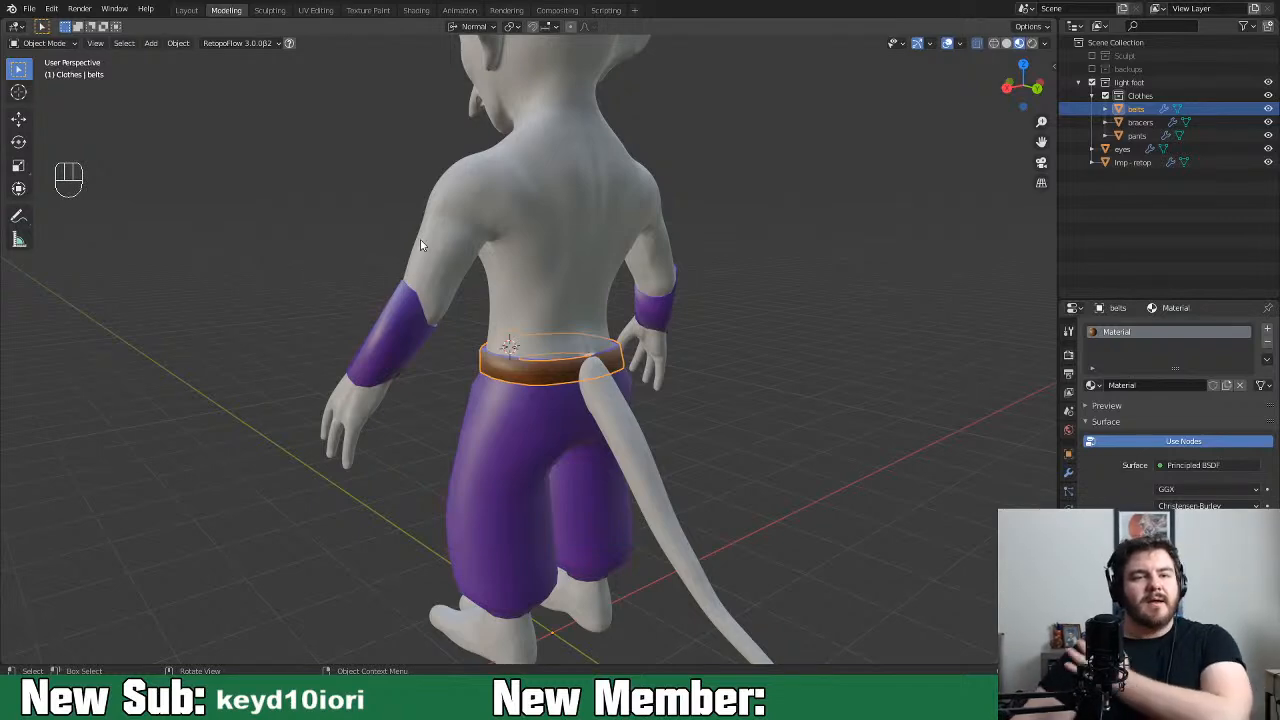
pyautogui.scroll(-6, 271, 557)
pyautogui.moveTo(363, 414); pyautogui.dragTo(558, 377, button='middle')
pyautogui.scroll(5, 544, 421)
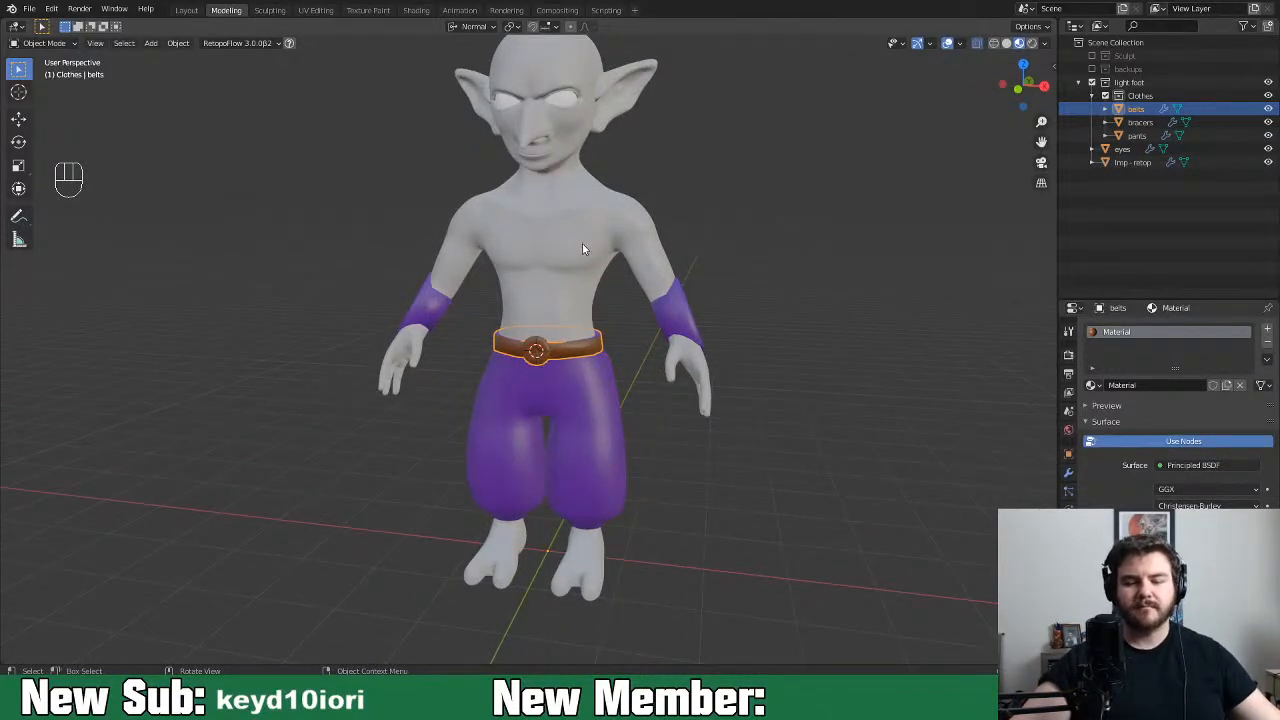
pyautogui.moveTo(570, 265); pyautogui.dragTo(520, 307, button='middle')
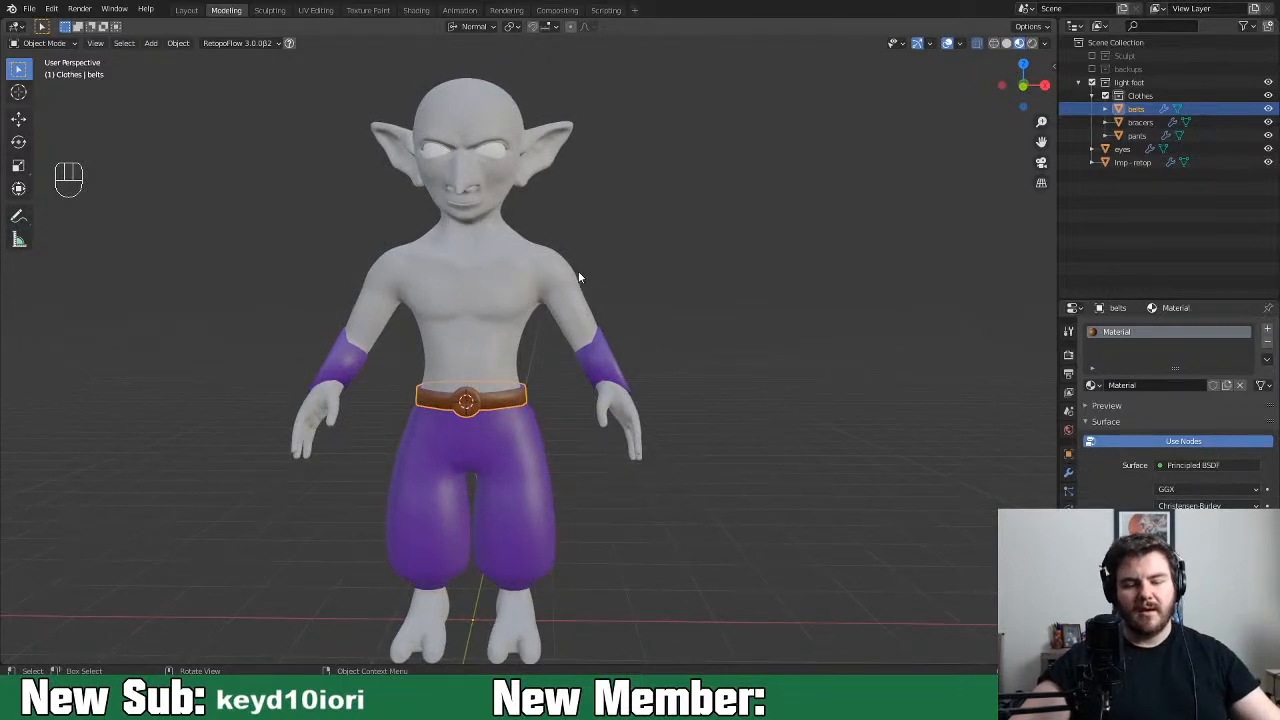
pyautogui.moveTo(604, 343); pyautogui.dragTo(560, 391, button='middle')
pyautogui.scroll(1, 542, 360)
pyautogui.scroll(-3, 546, 365)
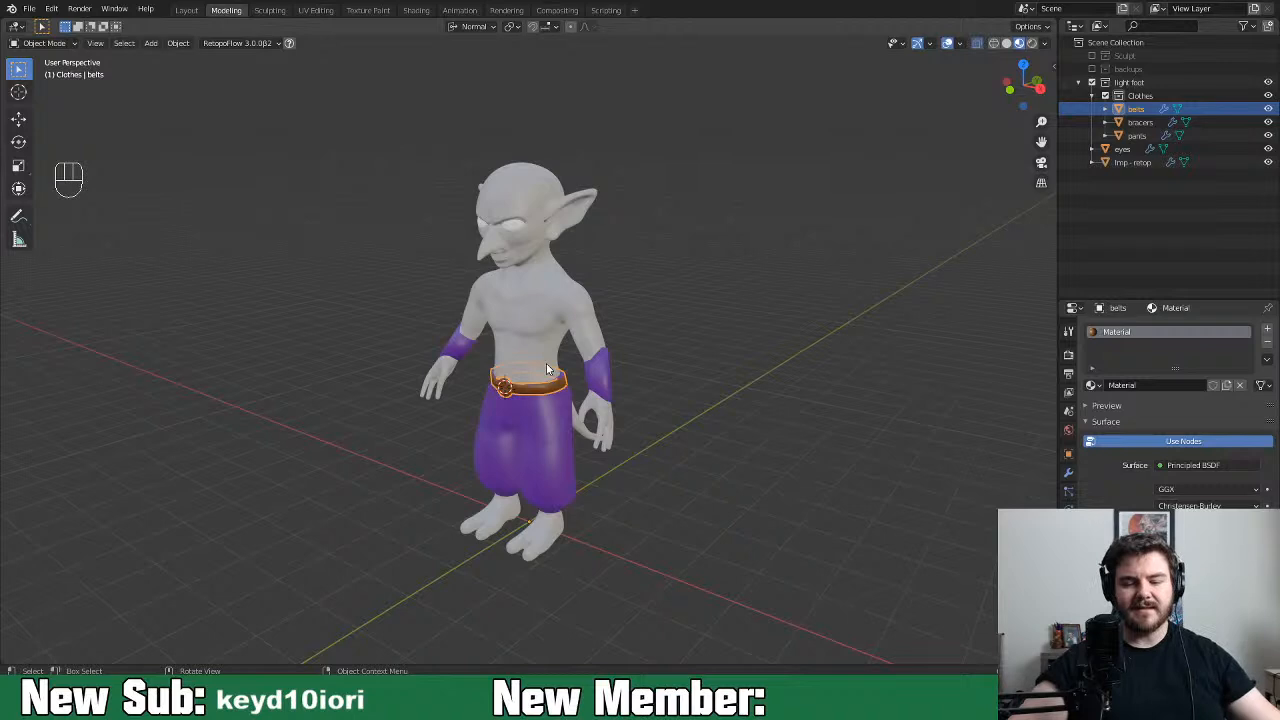
pyautogui.moveTo(448, 391); pyautogui.dragTo(536, 437, button='middle')
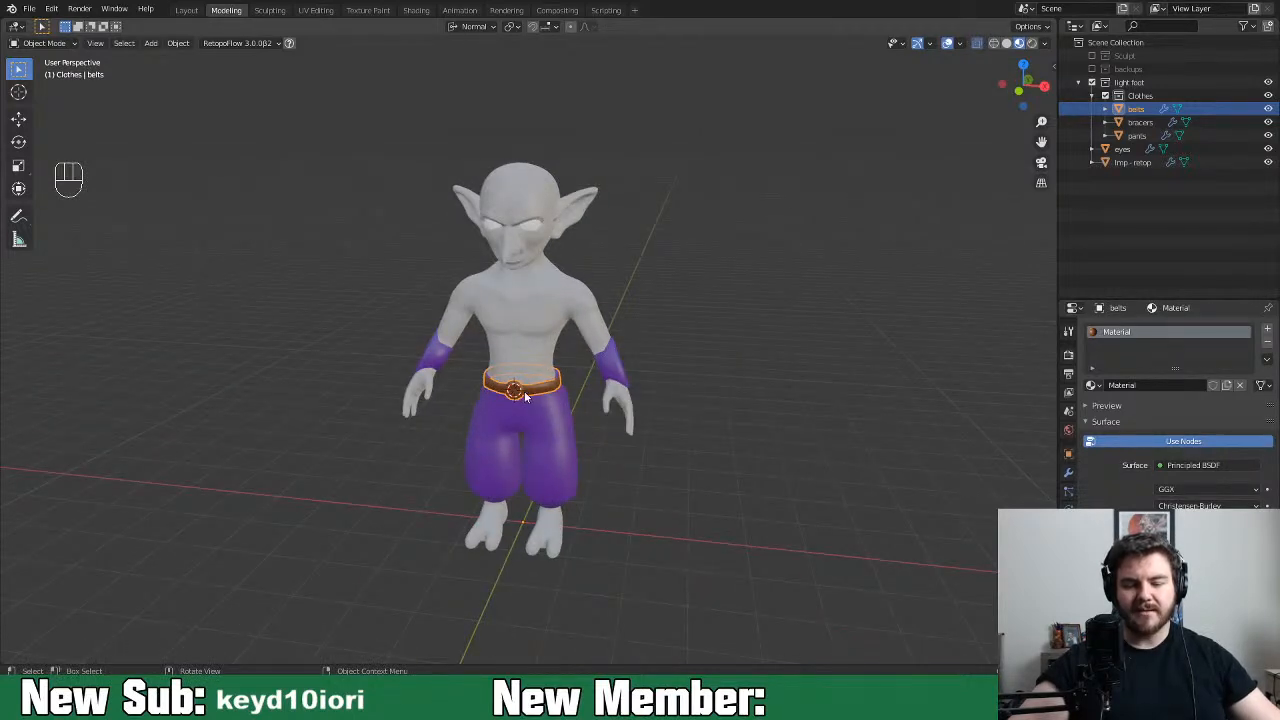
pyautogui.scroll(3, 533, 395)
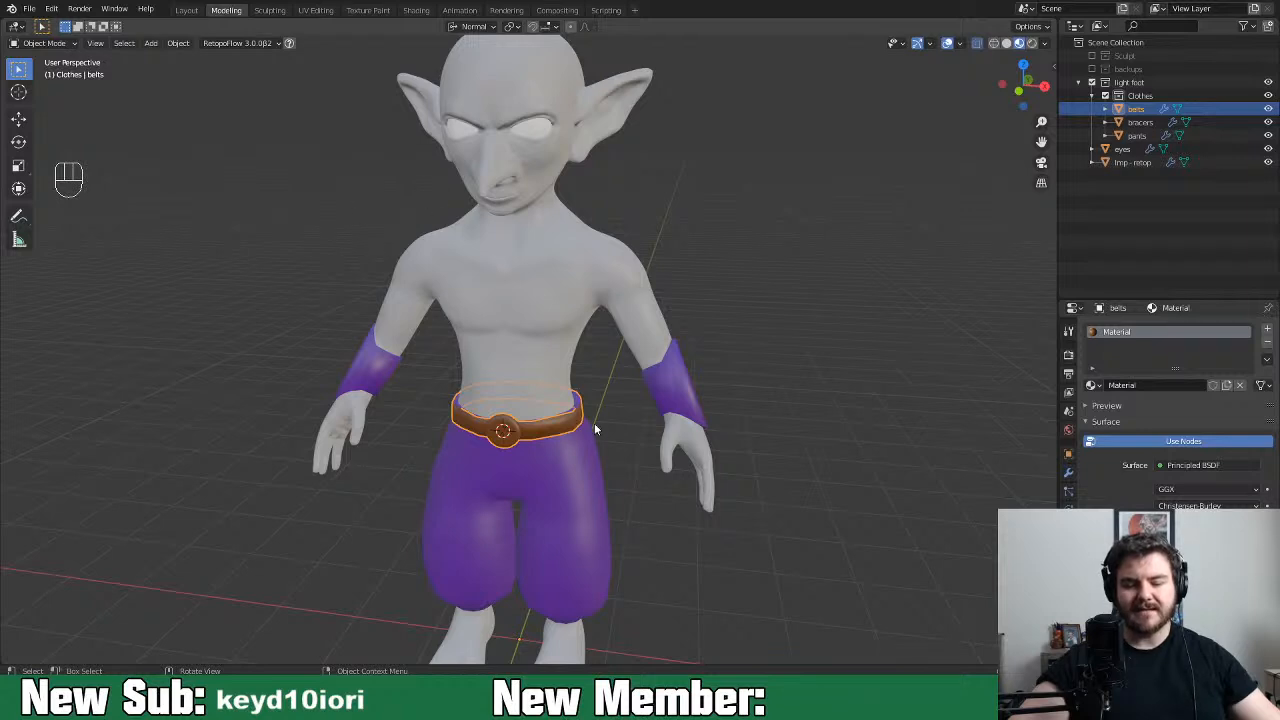
pyautogui.moveTo(600, 467); pyautogui.dragTo(490, 460, button='middle')
pyautogui.moveTo(646, 477); pyautogui.dragTo(768, 452, button='middle')
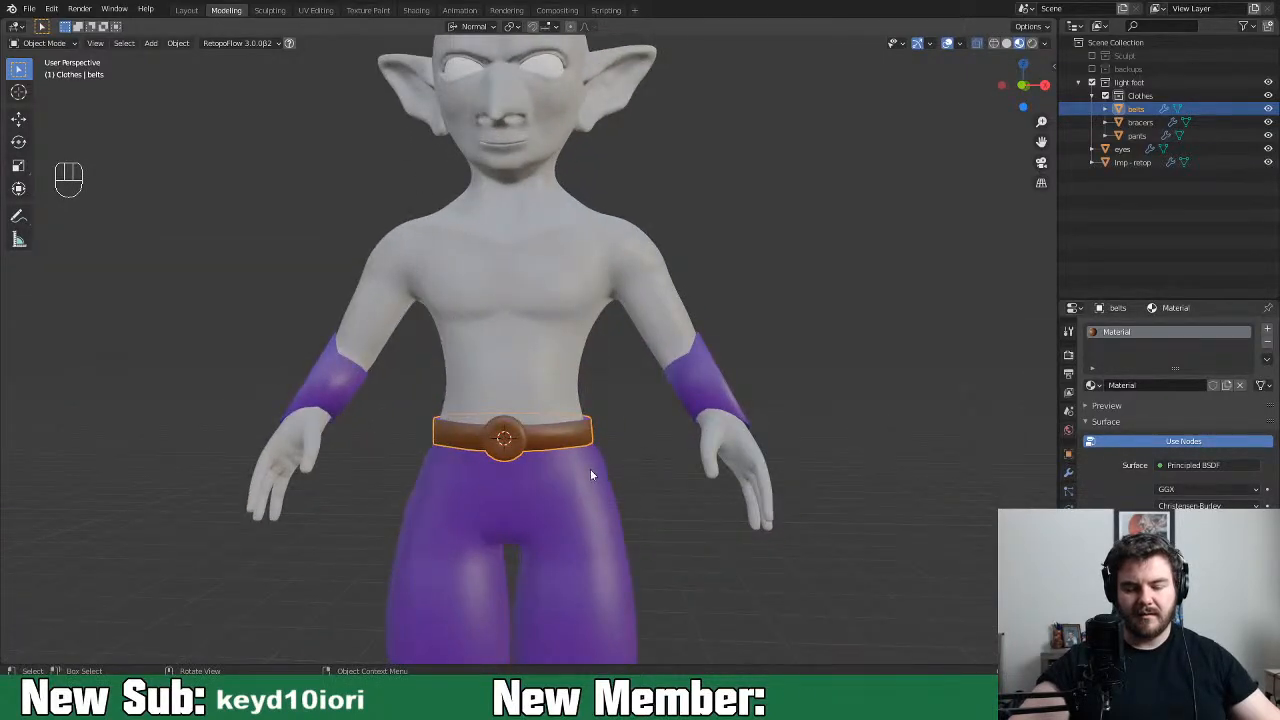
# Select the pants and enter Edit Mode on their mesh near the waist
pyautogui.click(520, 462)
pyautogui.press('Tab')
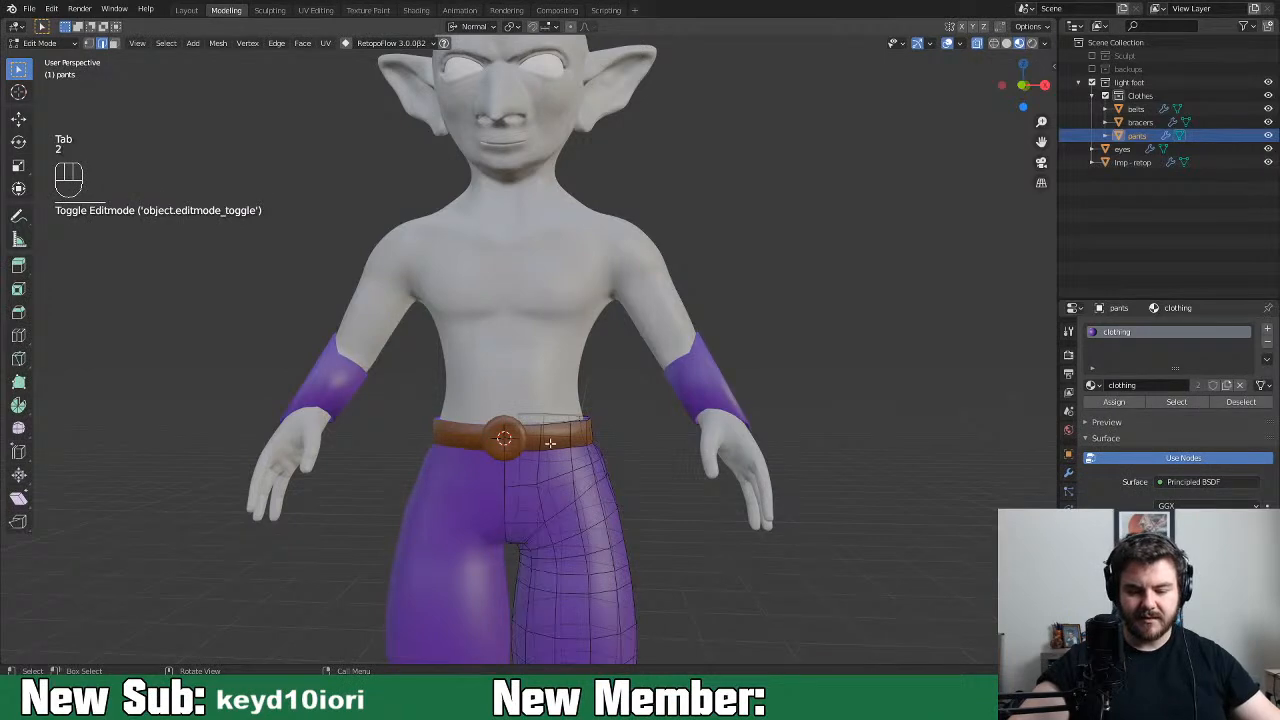
pyautogui.scroll(2, 550, 443)
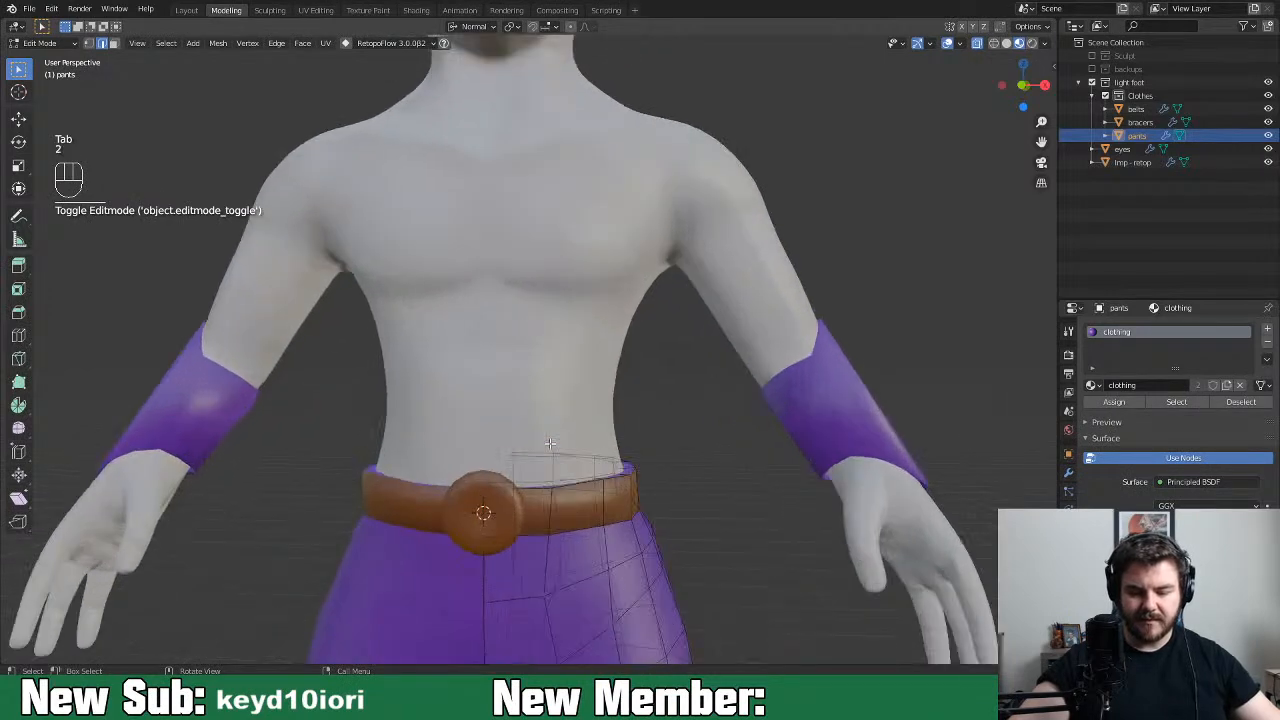
# Try to raise the faces of the pants' waistband about 0.12 m along global Z and scale them inward
pyautogui.keyDown('alt'); pyautogui.click(625, 468); pyautogui.keyUp('alt')
pyautogui.press('3')
pyautogui.moveTo(633, 461); pyautogui.dragTo(659, 473, button='middle')
pyautogui.keyDown('alt'); pyautogui.click(641, 457); pyautogui.keyUp('alt')
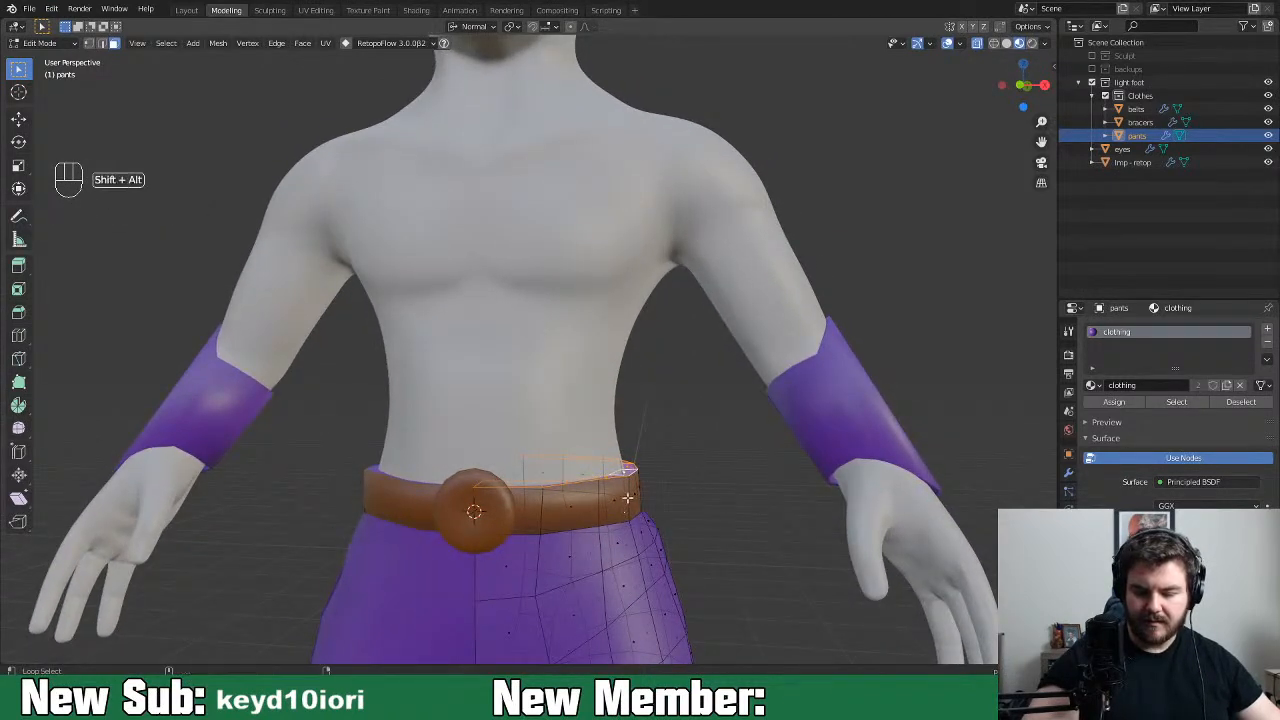
pyautogui.keyDown('alt'); pyautogui.keyDown('shift'); pyautogui.click(627, 497); pyautogui.keyUp('shift'); pyautogui.keyUp('alt')
pyautogui.press('g')
pyautogui.press('z')
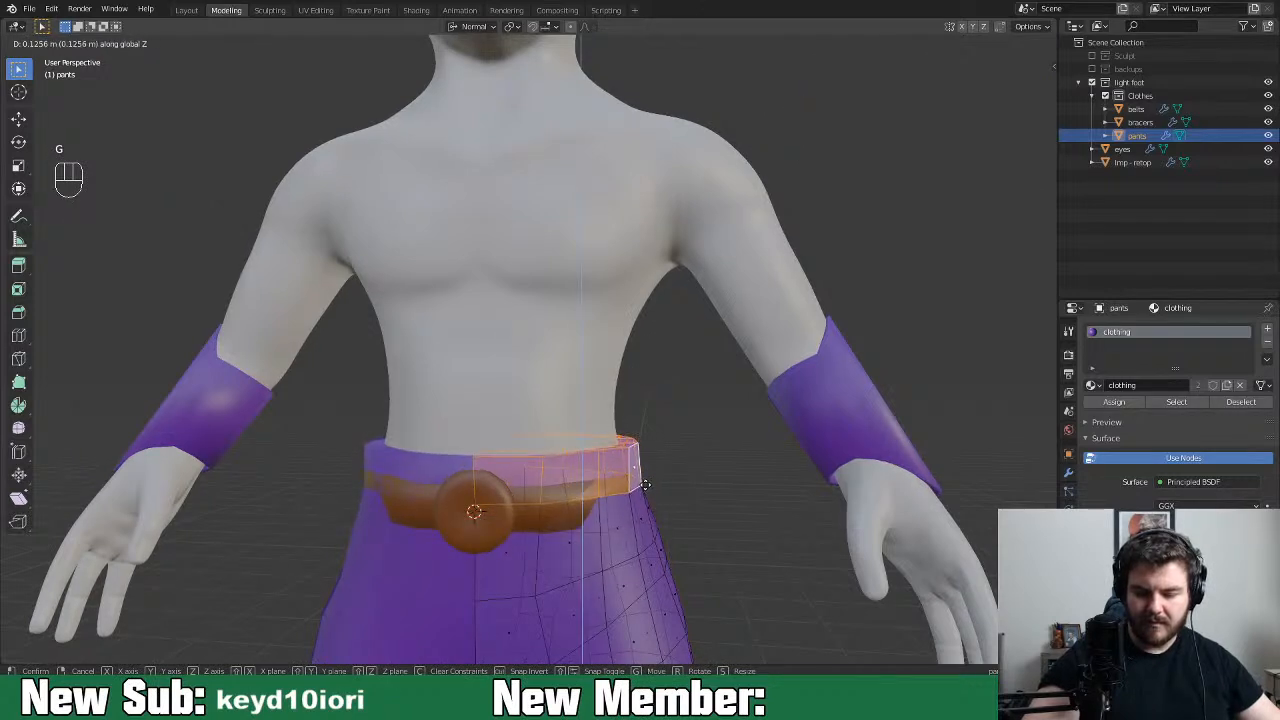
pyautogui.click(645, 485)
pyautogui.press('s')
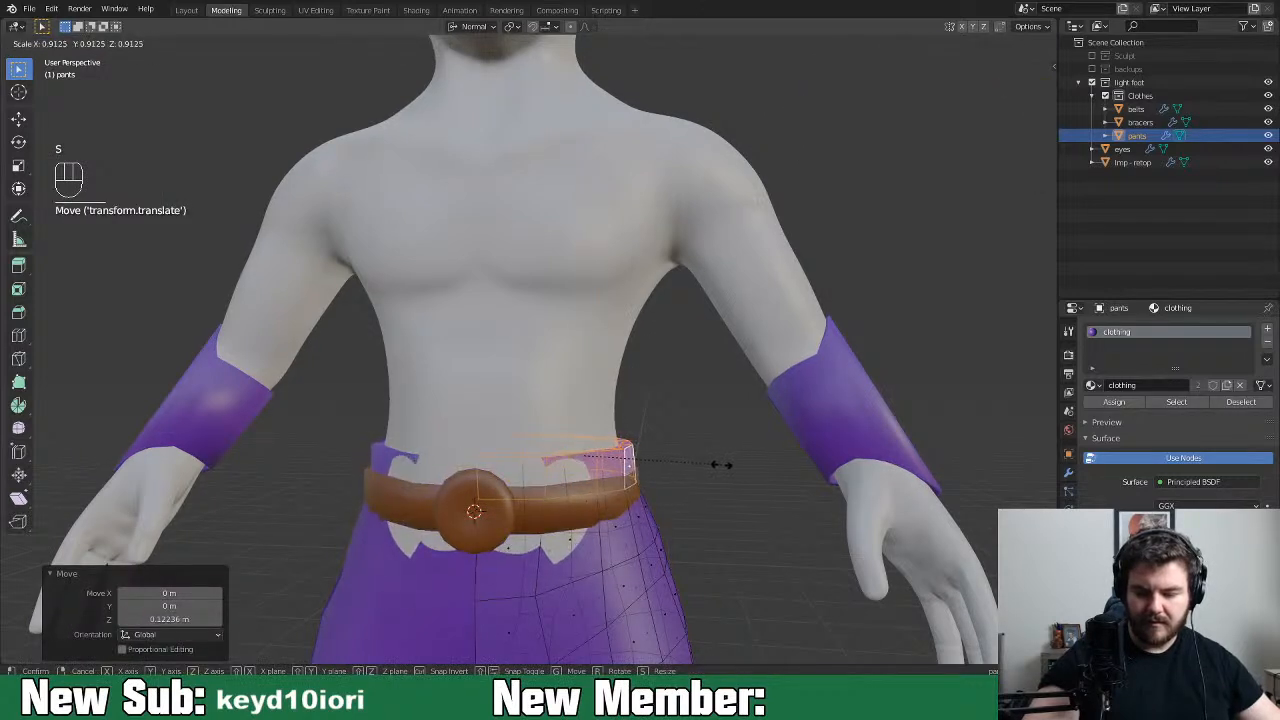
pyautogui.rightClick(720, 464)
pyautogui.hotkey('ctrl', 'z')
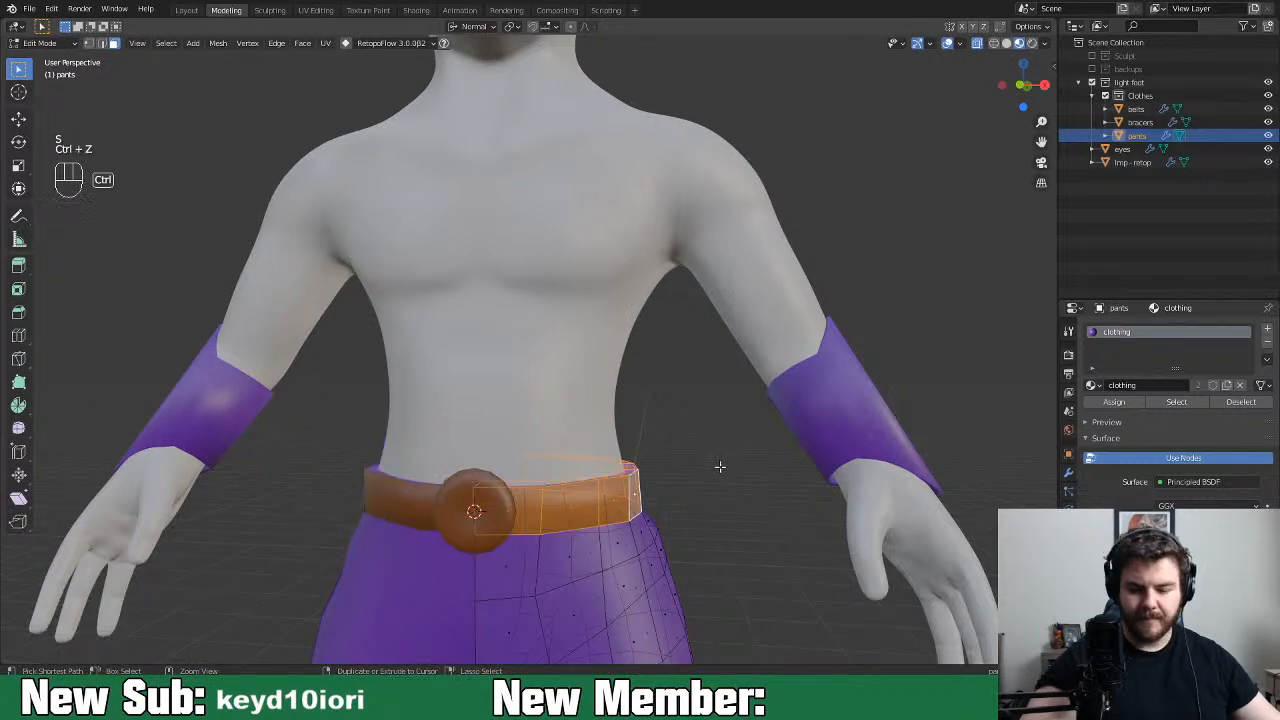
# Extrude the loop of top rim faces on the pants' waistband upward about 0.116 m along its normal
pyautogui.keyDown('alt'); pyautogui.click(628, 467); pyautogui.keyUp('alt')
pyautogui.press('e')
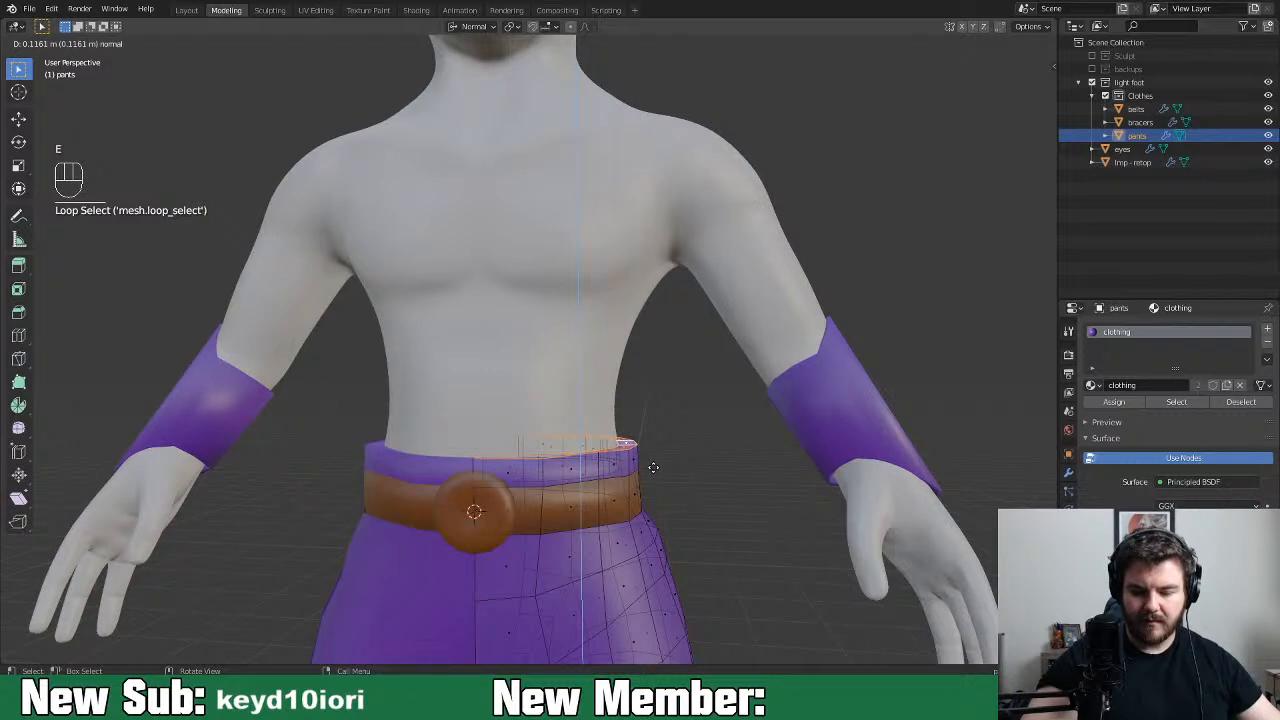
pyautogui.click(653, 467)
pyautogui.moveTo(662, 471); pyautogui.dragTo(674, 510, button='middle')
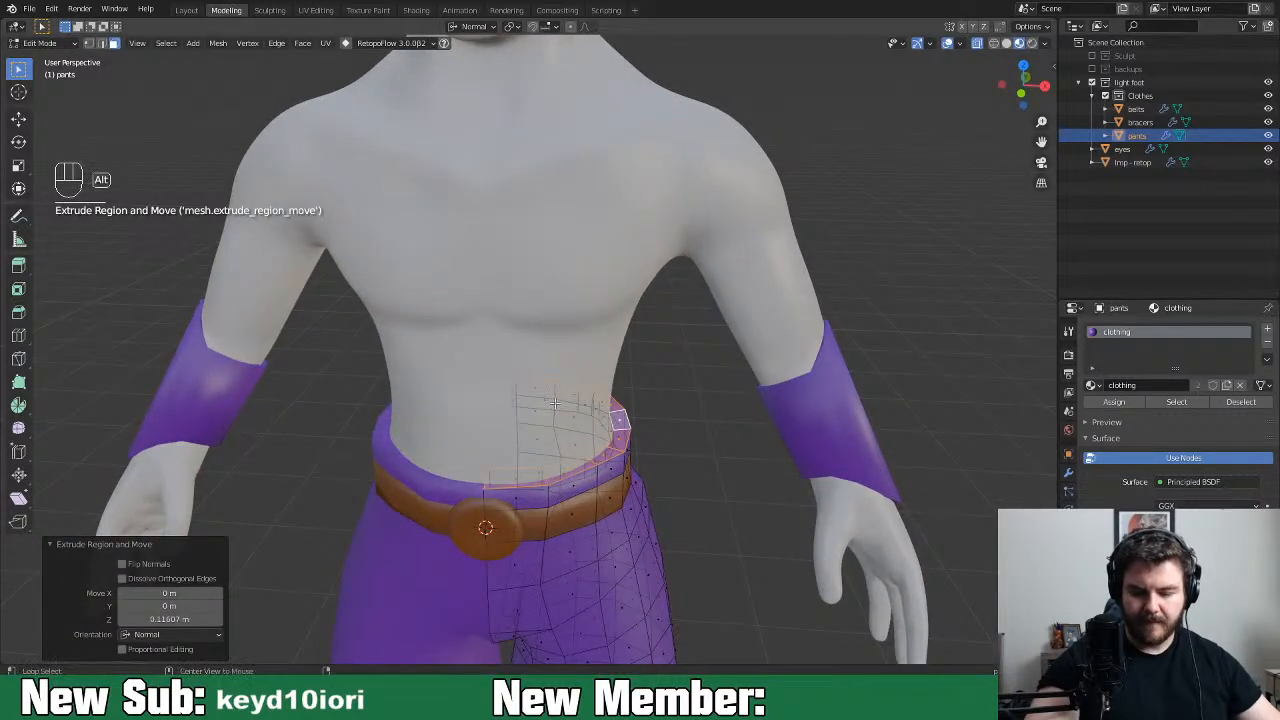
# Delete a face loop along the inner side of the extruded rim on the pants' waistband
pyautogui.keyDown('alt'); pyautogui.click(603, 430); pyautogui.keyUp('alt')
pyautogui.keyDown('alt'); pyautogui.click(577, 401); pyautogui.keyUp('alt')
pyautogui.moveTo(577, 401); pyautogui.dragTo(674, 438, button='middle')
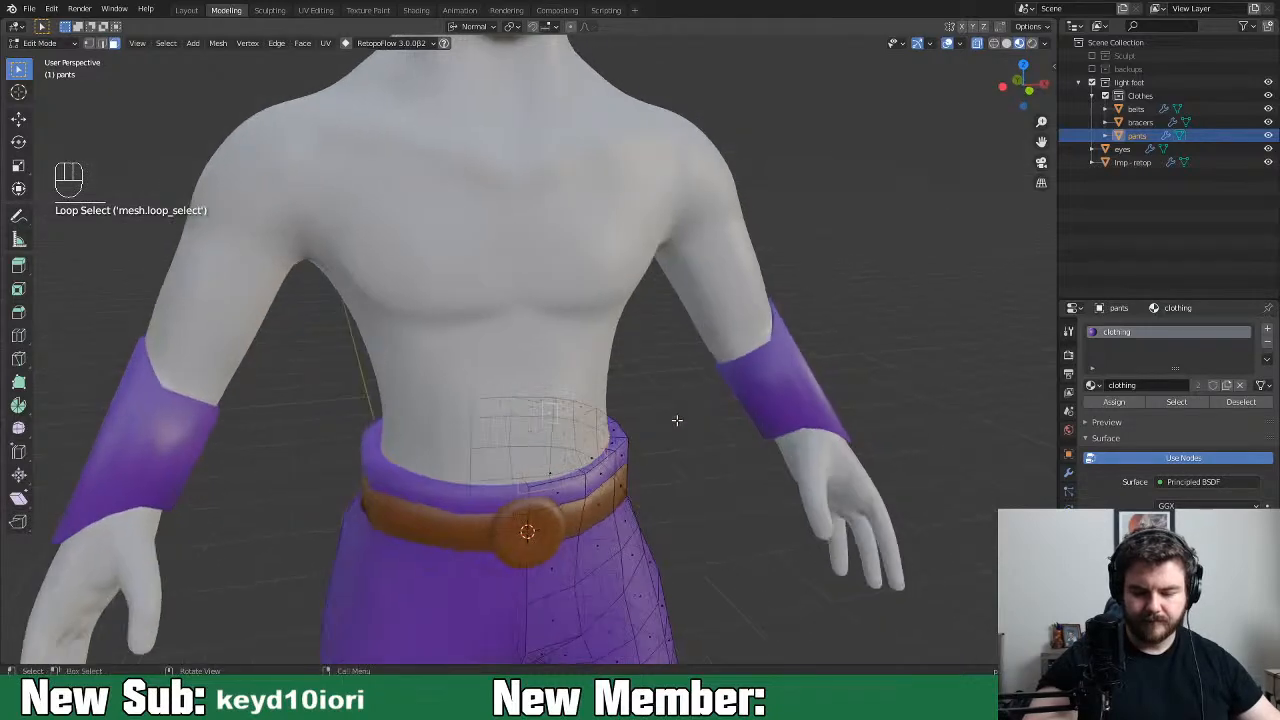
pyautogui.press('x')
pyautogui.click(672, 453)
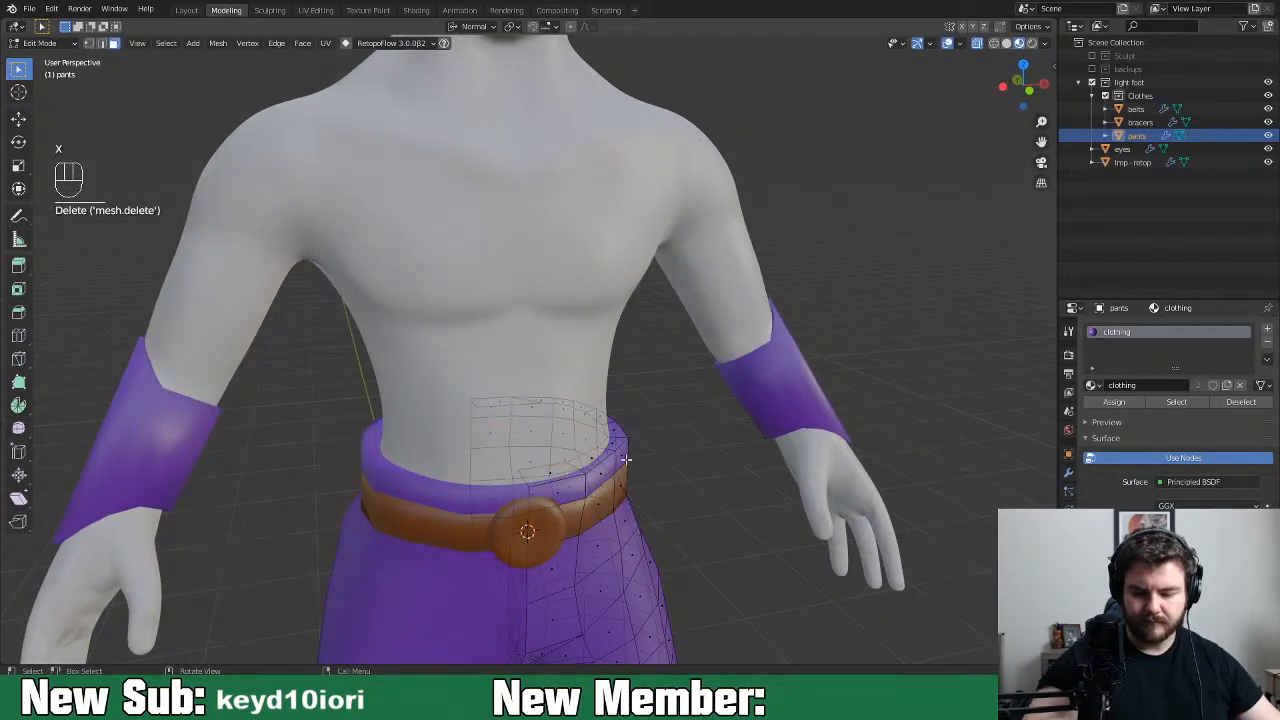
# Scale the remaining face loop around the top rim of the pants' waistband and return to Object Mode
pyautogui.keyDown('alt'); pyautogui.click(607, 447); pyautogui.keyUp('alt')
pyautogui.moveTo(607, 447); pyautogui.dragTo(674, 438, button='middle')
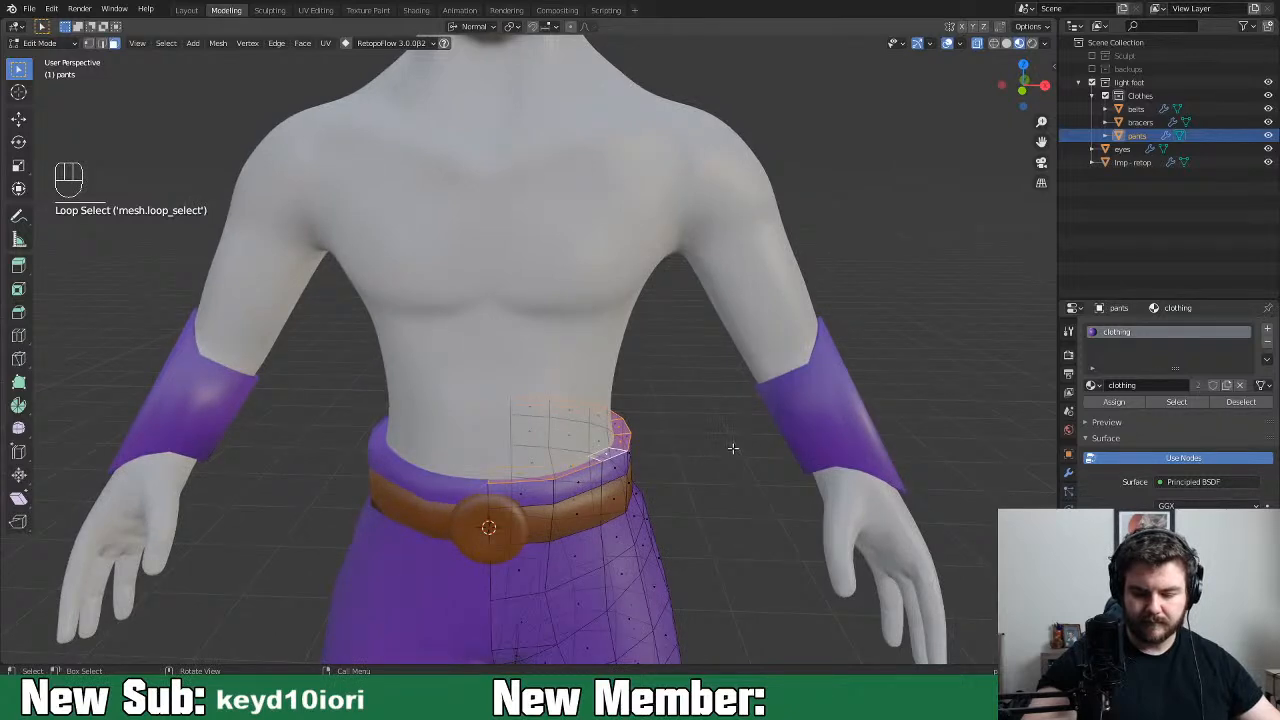
pyautogui.press('s')
pyautogui.click(728, 443)
pyautogui.moveTo(728, 443); pyautogui.dragTo(766, 434, button='middle')
pyautogui.press('Tab')
# Select the belt and raise its entire mesh, including the buckle, about 0.108 m along global Z
pyautogui.click(631, 527)
pyautogui.moveTo(631, 527); pyautogui.dragTo(731, 528, button='middle')
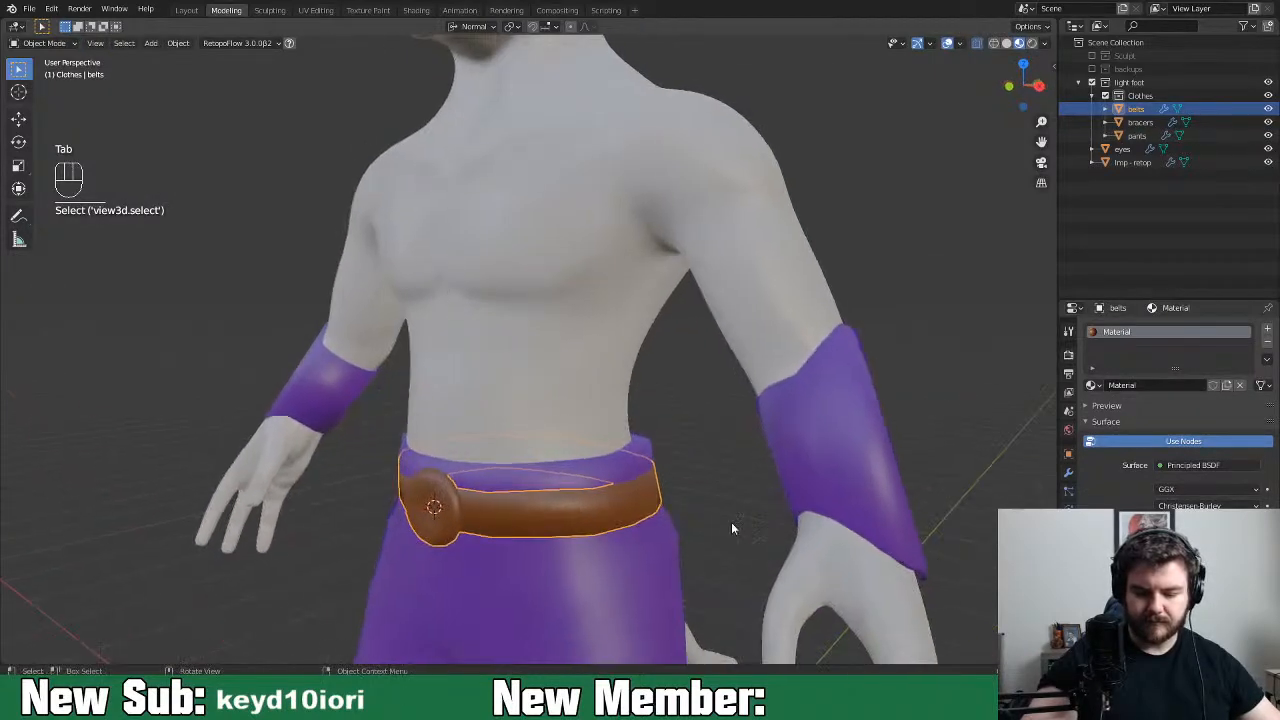
pyautogui.press('Tab')
pyautogui.press('a')
pyautogui.press('g')
pyautogui.press('z')
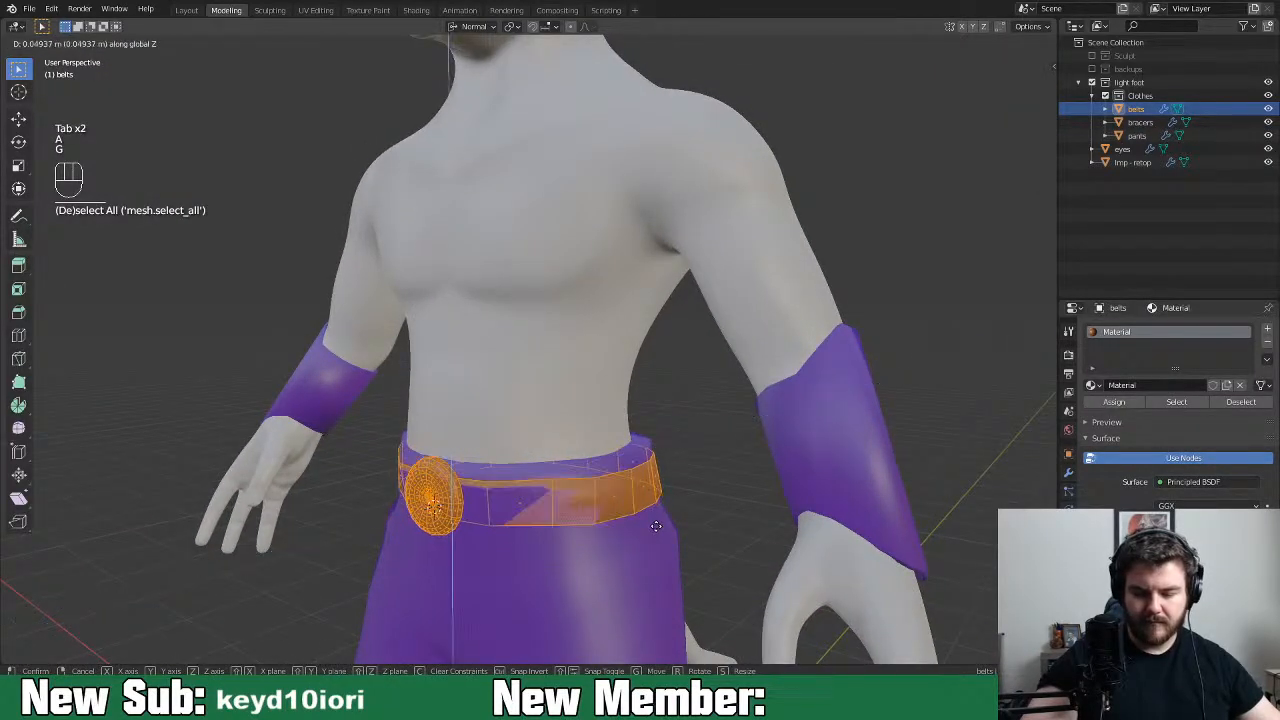
pyautogui.press('z')
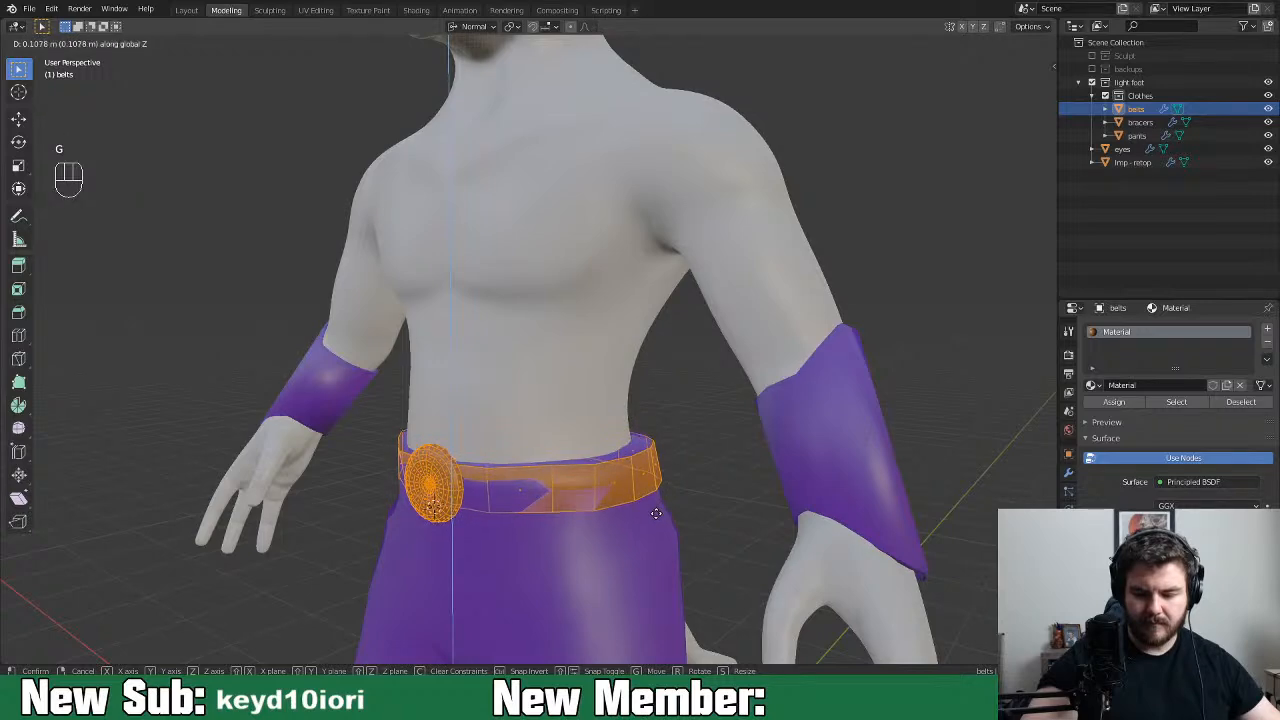
pyautogui.click(656, 513)
pyautogui.press('Tab')
pyautogui.moveTo(656, 517); pyautogui.dragTo(591, 534, button='middle')
# Scale only the belt strap's face loop up to about 1.035 so that it clears the pants
pyautogui.press('Tab')
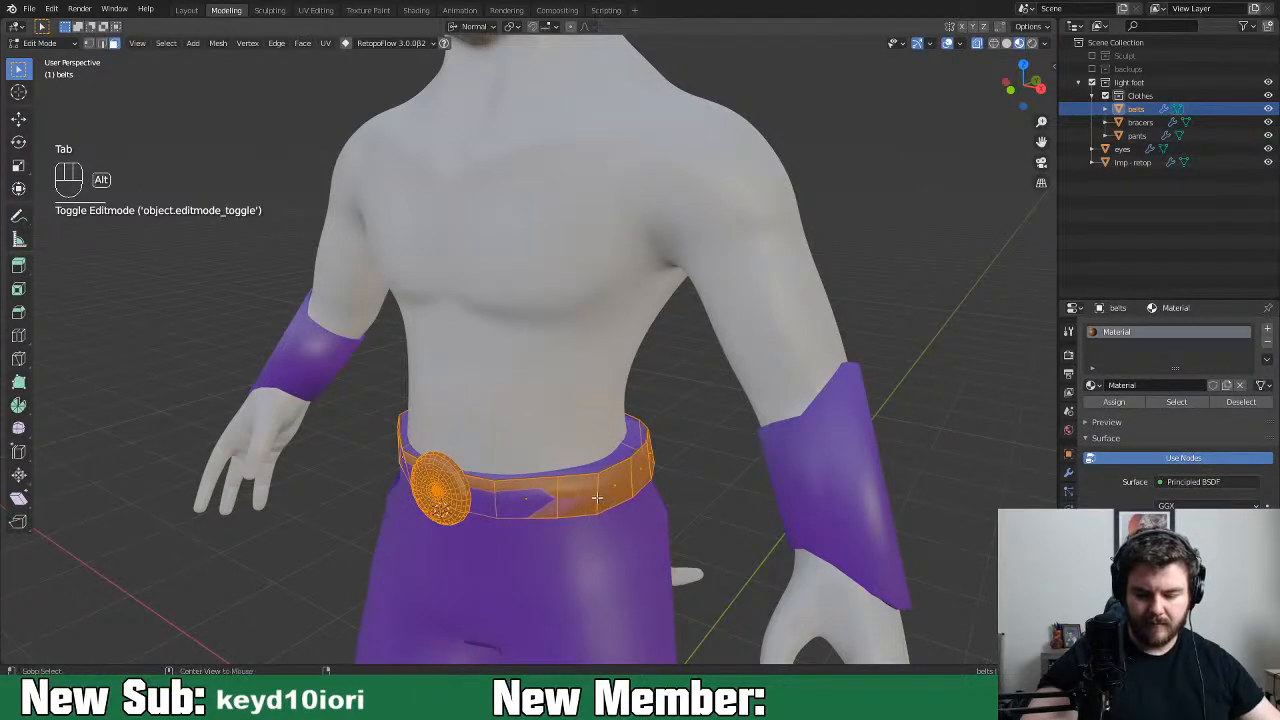
pyautogui.keyDown('alt'); pyautogui.click(601, 500); pyautogui.keyUp('alt')
pyautogui.press('s')
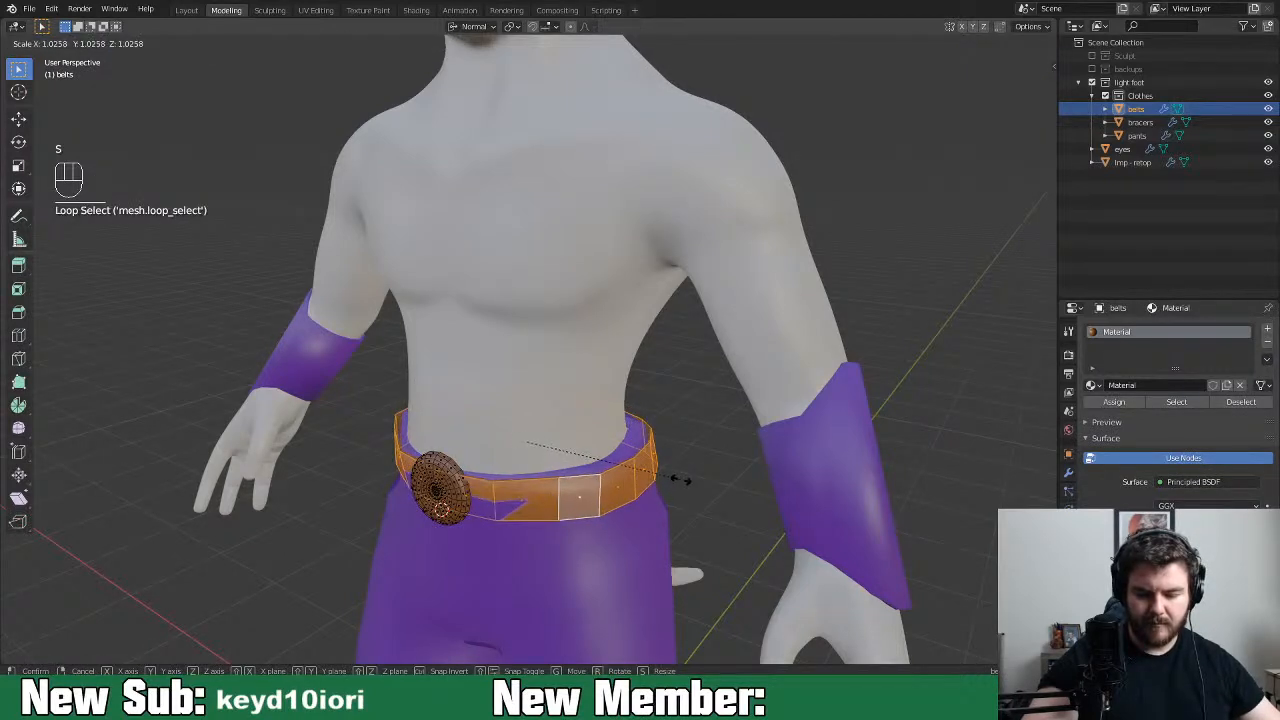
pyautogui.click(682, 481)
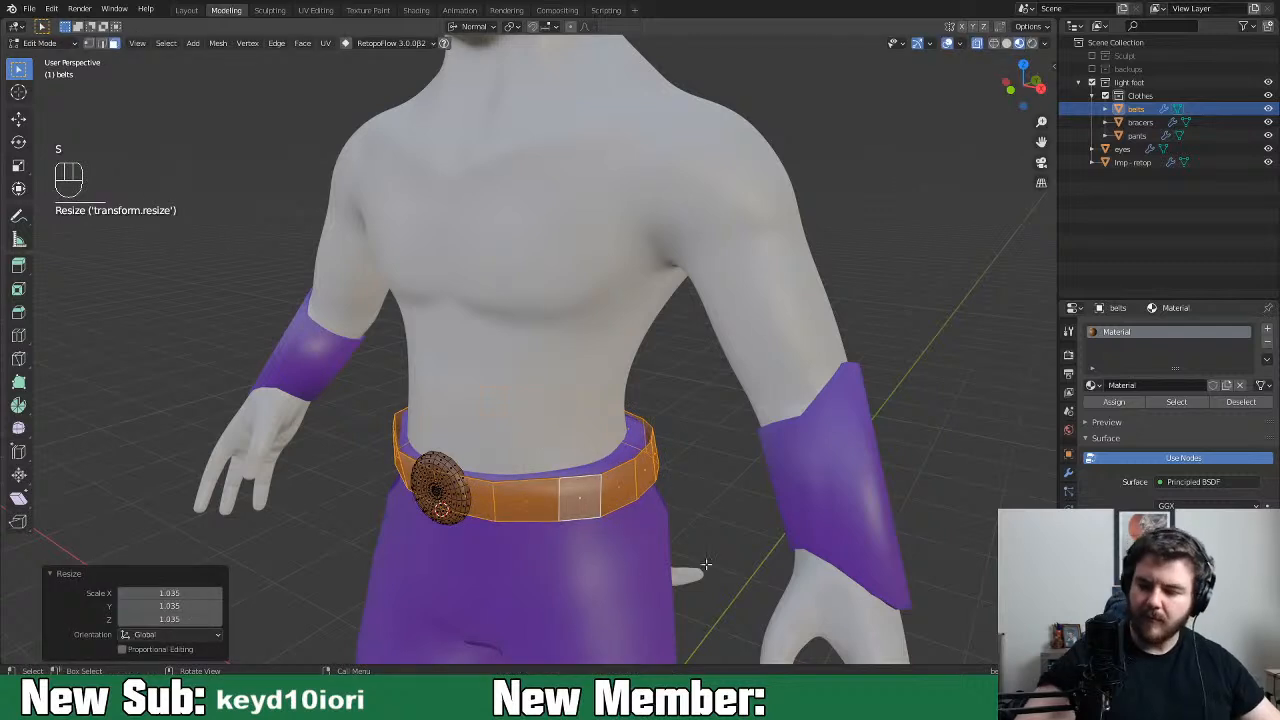
# Add a vertex group named belt, assign the strap faces to it, and test it by deselecting and reselecting the group
pyautogui.click(1068, 549)
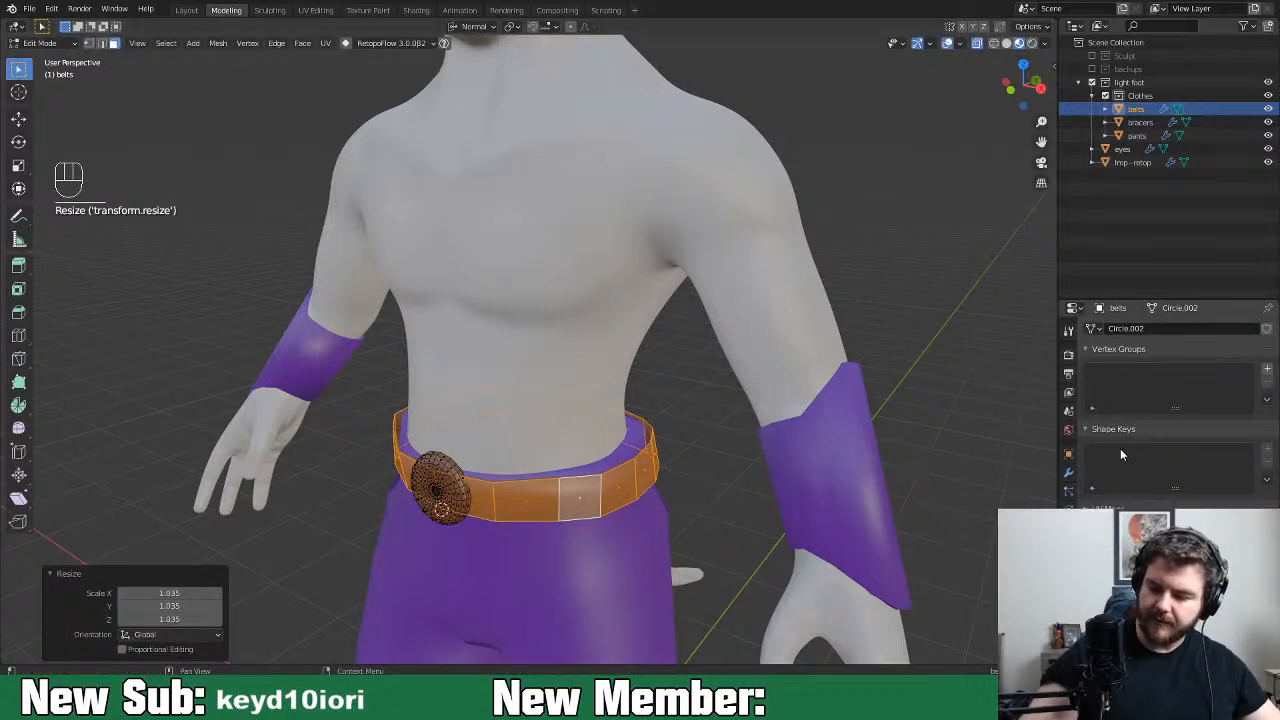
pyautogui.click(1267, 368)
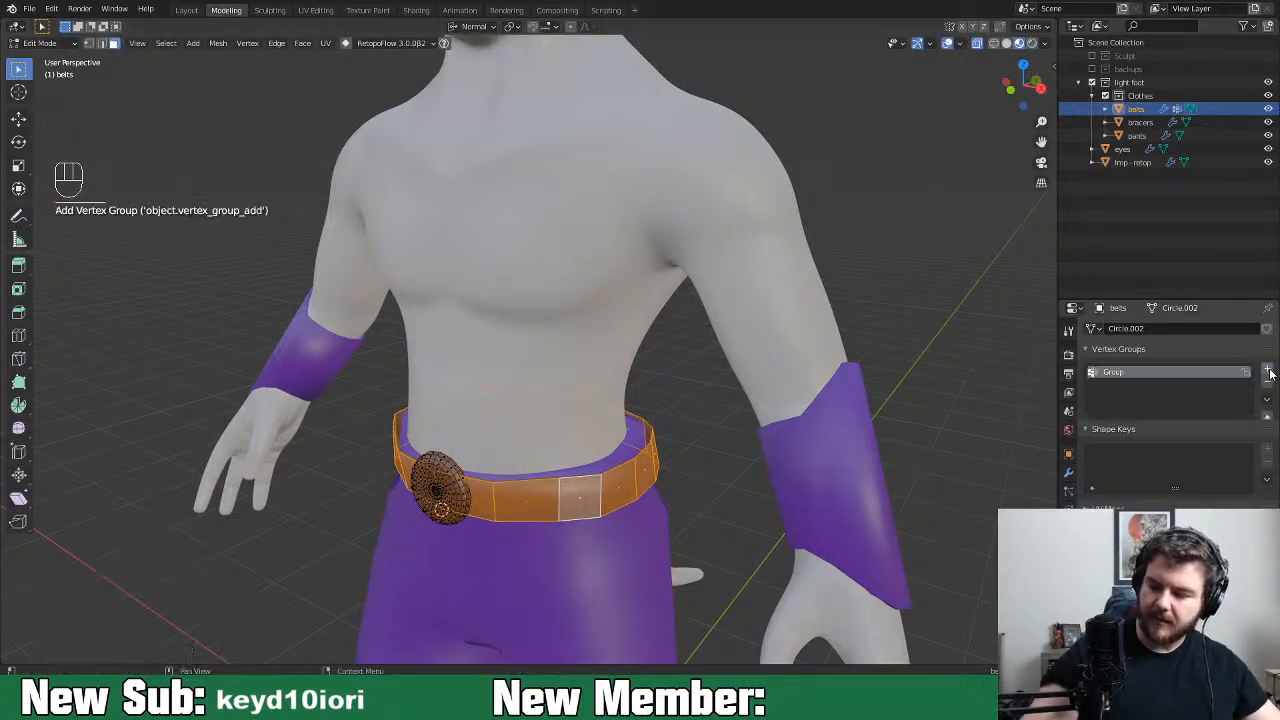
pyautogui.doubleClick(1131, 375)
pyautogui.write('be')
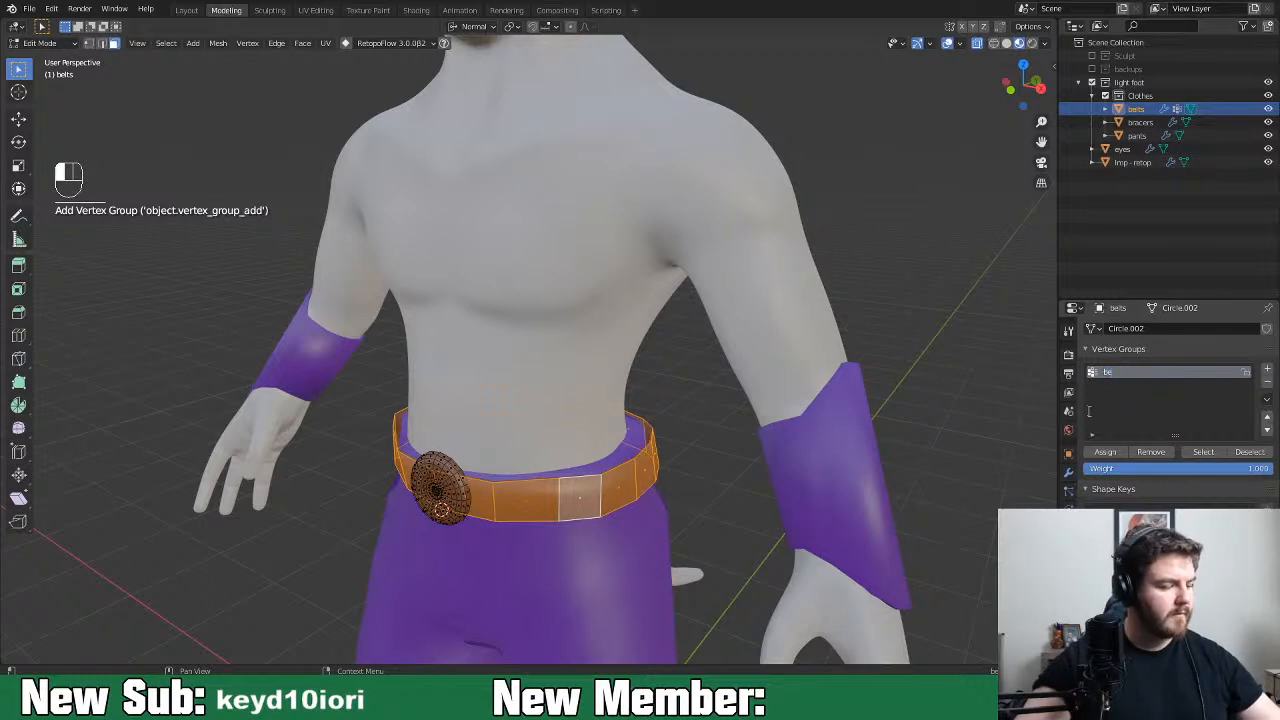
pyautogui.write('lt')
pyautogui.press('Return')
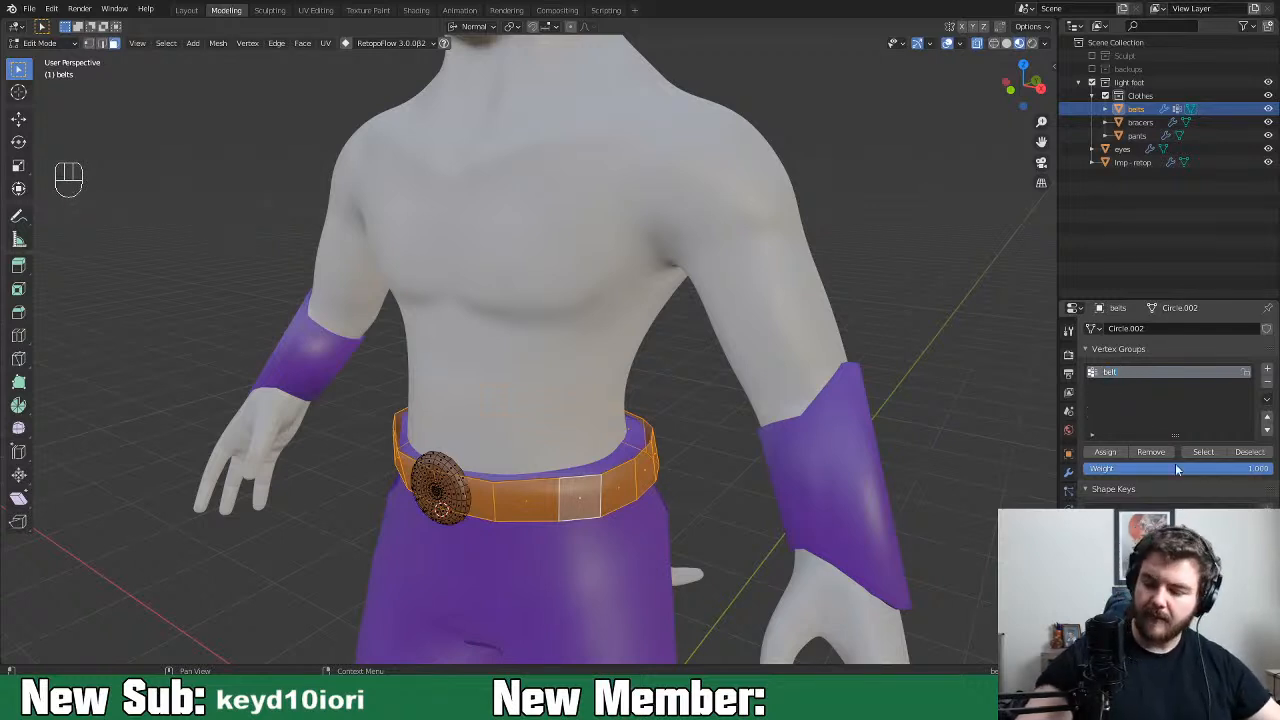
pyautogui.click(1108, 453)
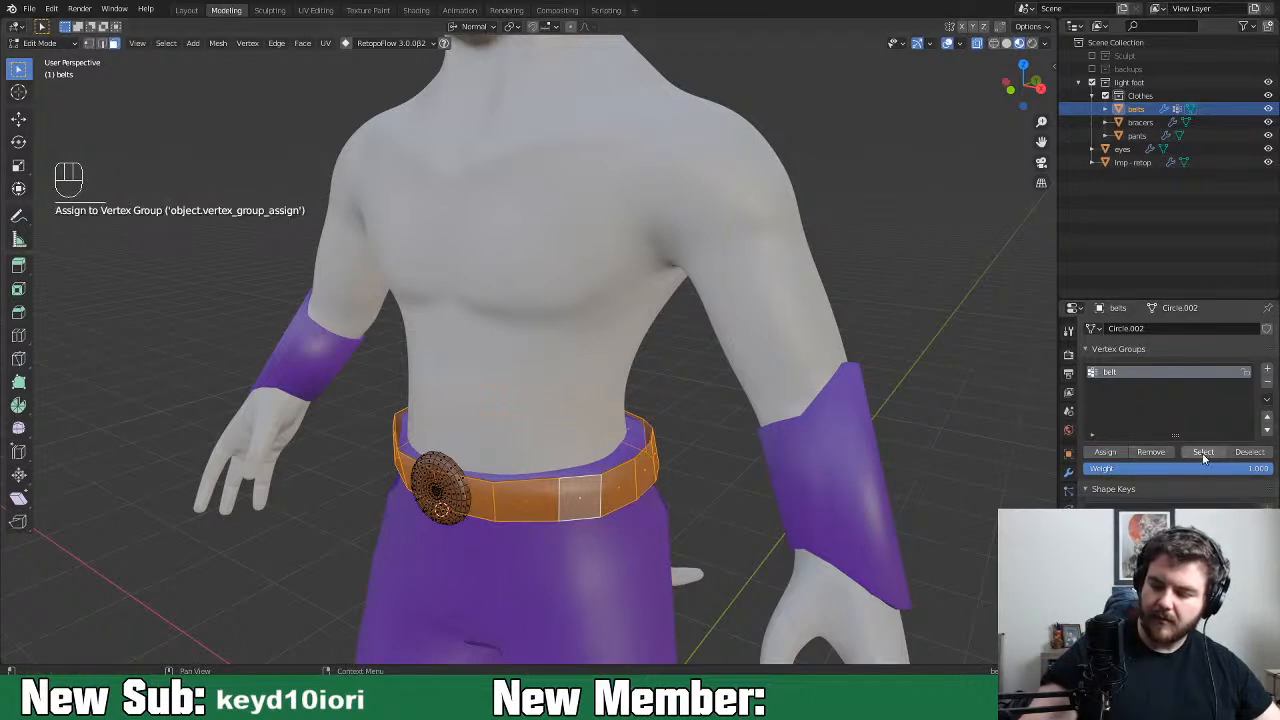
pyautogui.click(1246, 456)
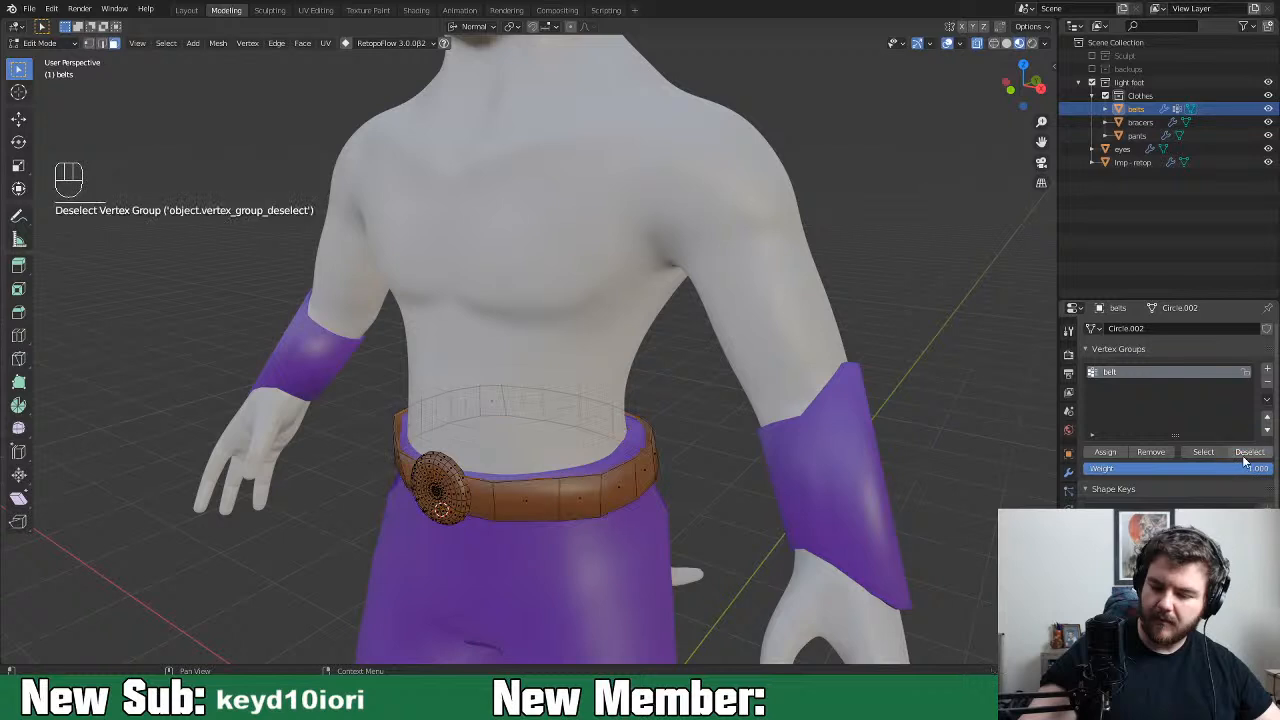
pyautogui.click(1214, 454)
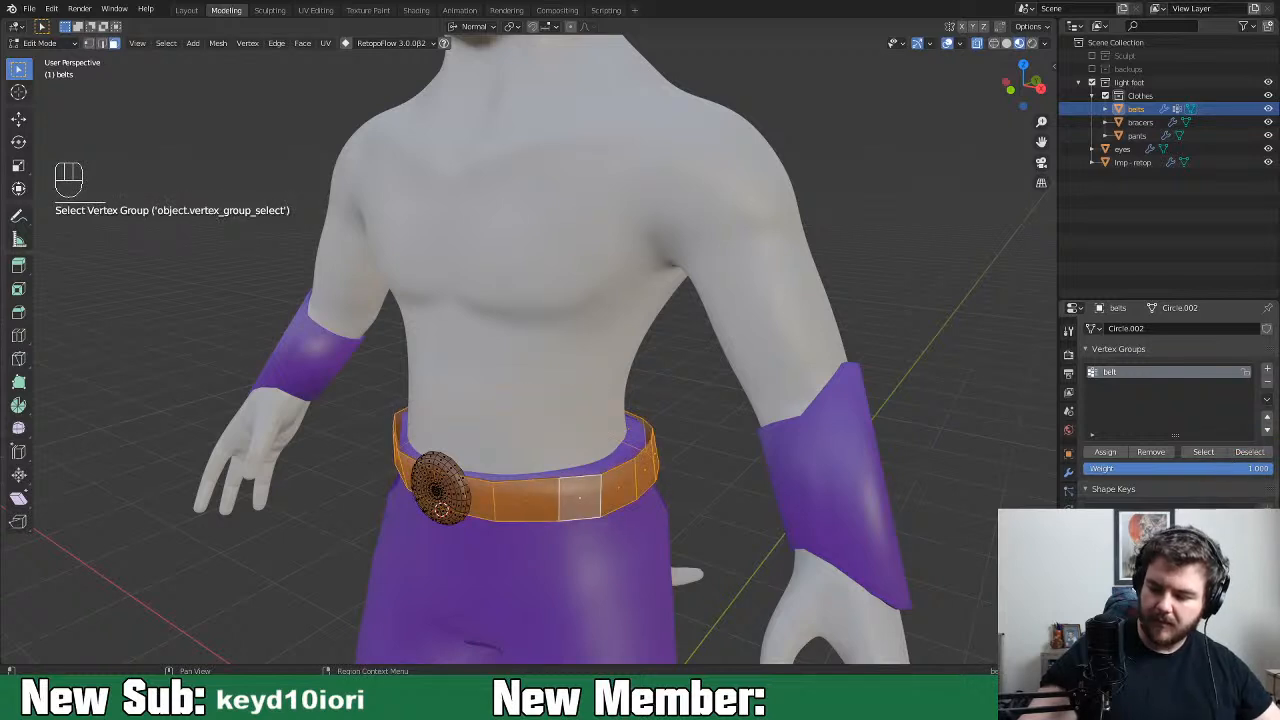
# Limit the belt's Solidify modifier to the belt vertex group and set its thickness to 0.05 m
pyautogui.click(1069, 473)
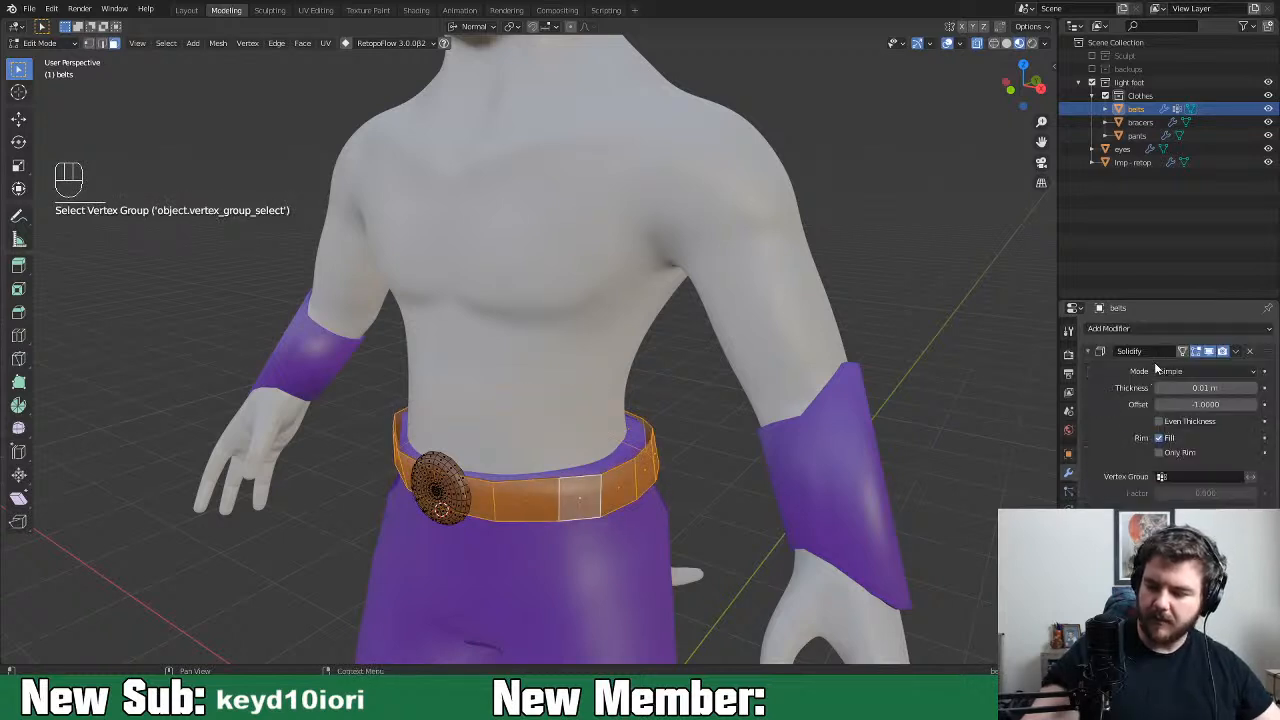
pyautogui.click(1176, 477)
pyautogui.click(1210, 496)
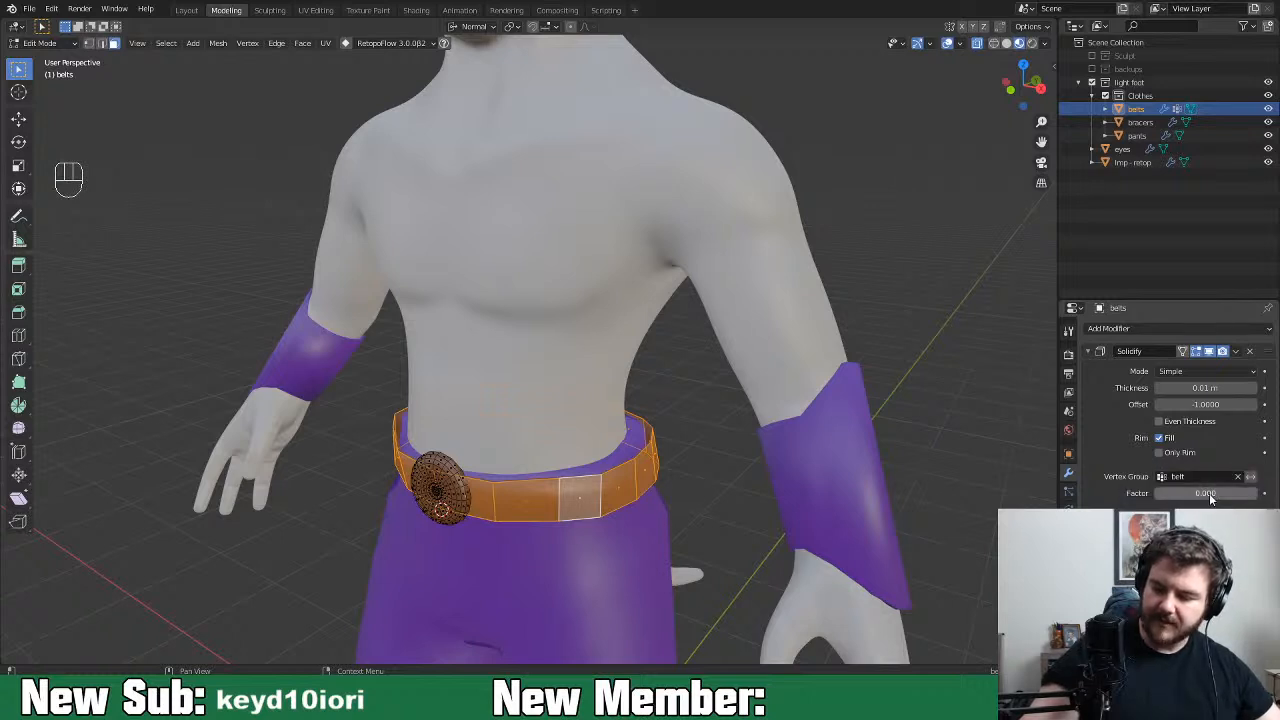
pyautogui.click(1253, 389)
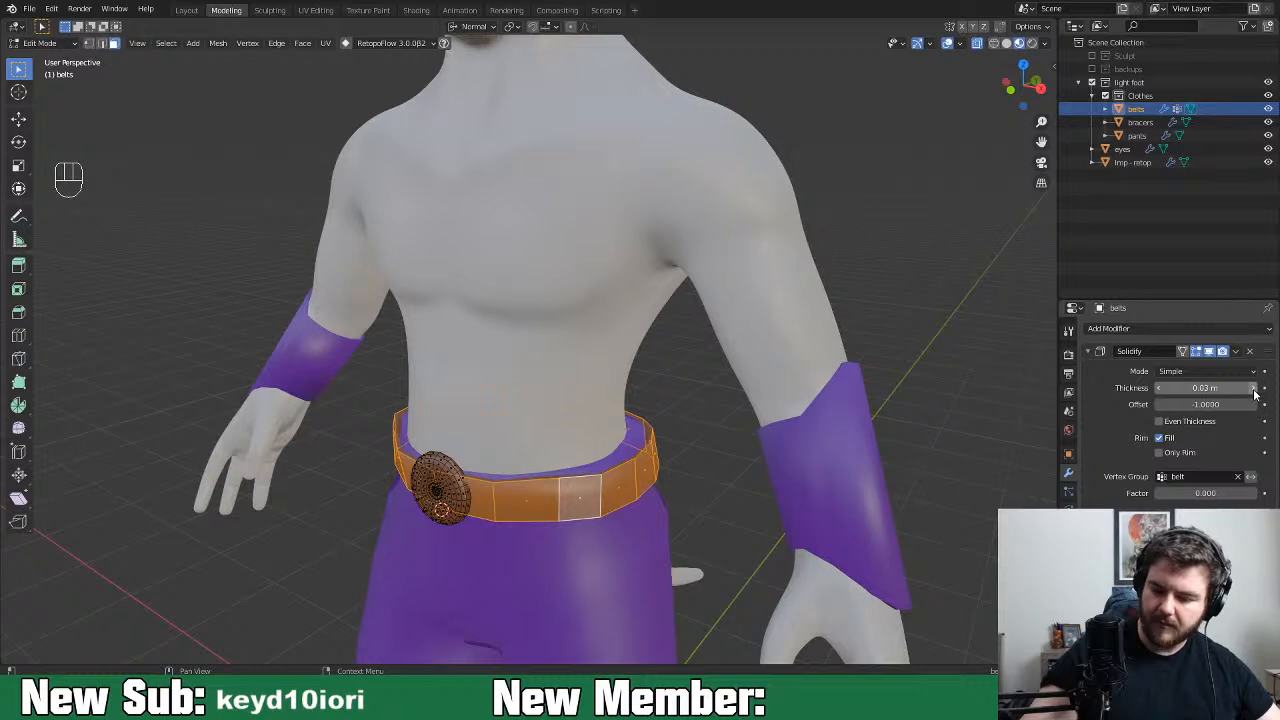
pyautogui.click(1253, 393)
pyautogui.moveTo(692, 528); pyautogui.dragTo(635, 548, button='middle')
pyautogui.press('Tab')
pyautogui.press('Tab')
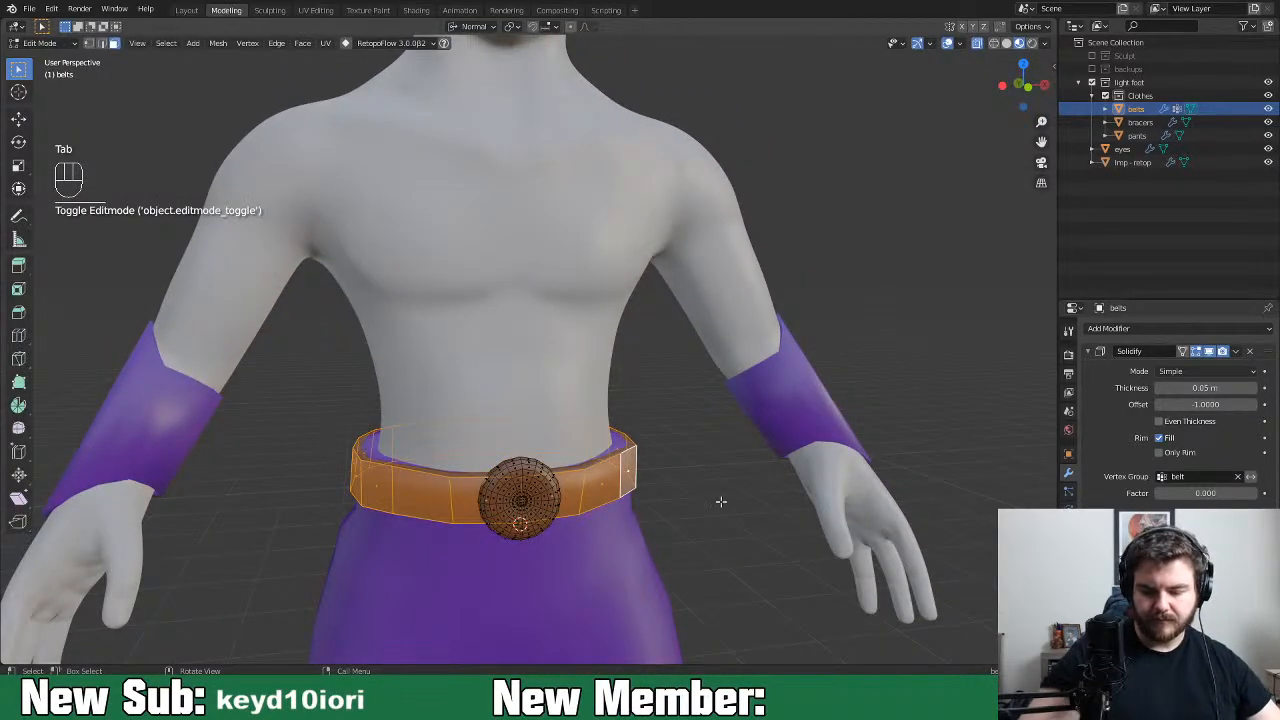
# Fill the edge loop on the back of the buckle with a face
pyautogui.scroll(3, 592, 498)
pyautogui.keyDown('shift'); pyautogui.moveTo(570, 512); pyautogui.dragTo(686, 467, button='middle'); pyautogui.keyUp('shift')
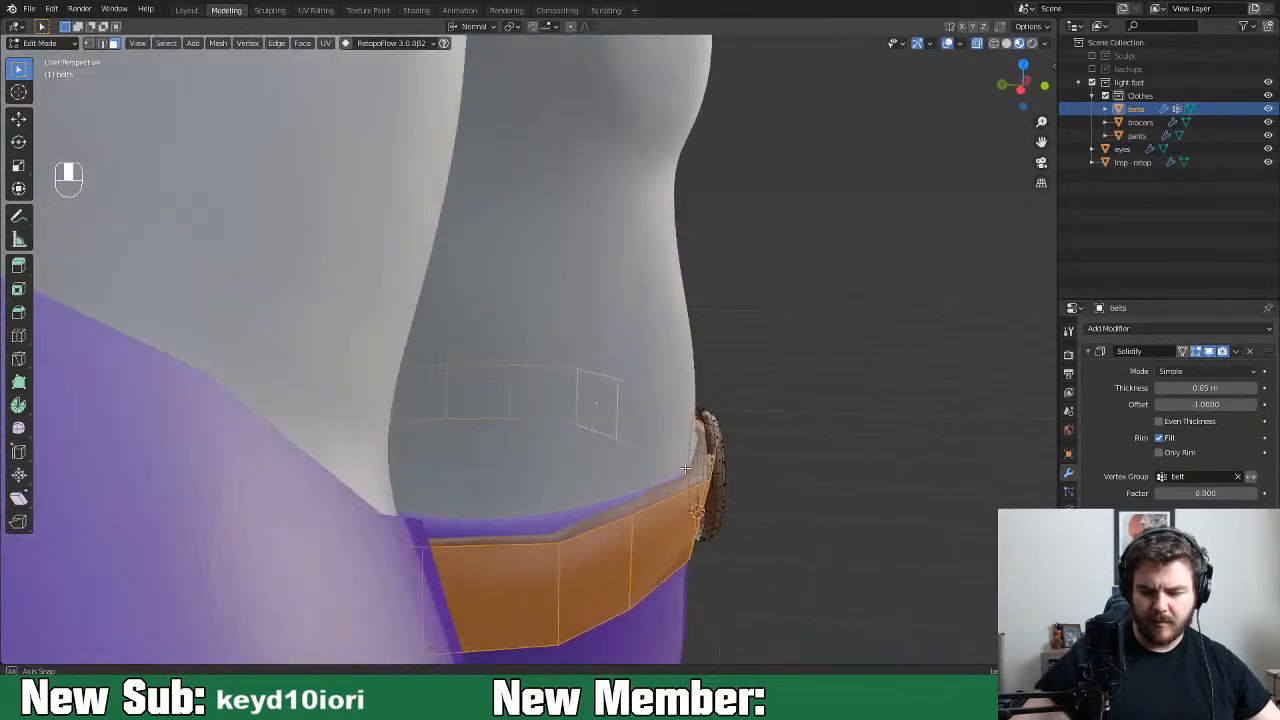
pyautogui.press('2')
pyautogui.keyDown('alt'); pyautogui.click(706, 418); pyautogui.keyUp('alt')
pyautogui.press('f')
pyautogui.moveTo(840, 437); pyautogui.dragTo(566, 488, button='middle')
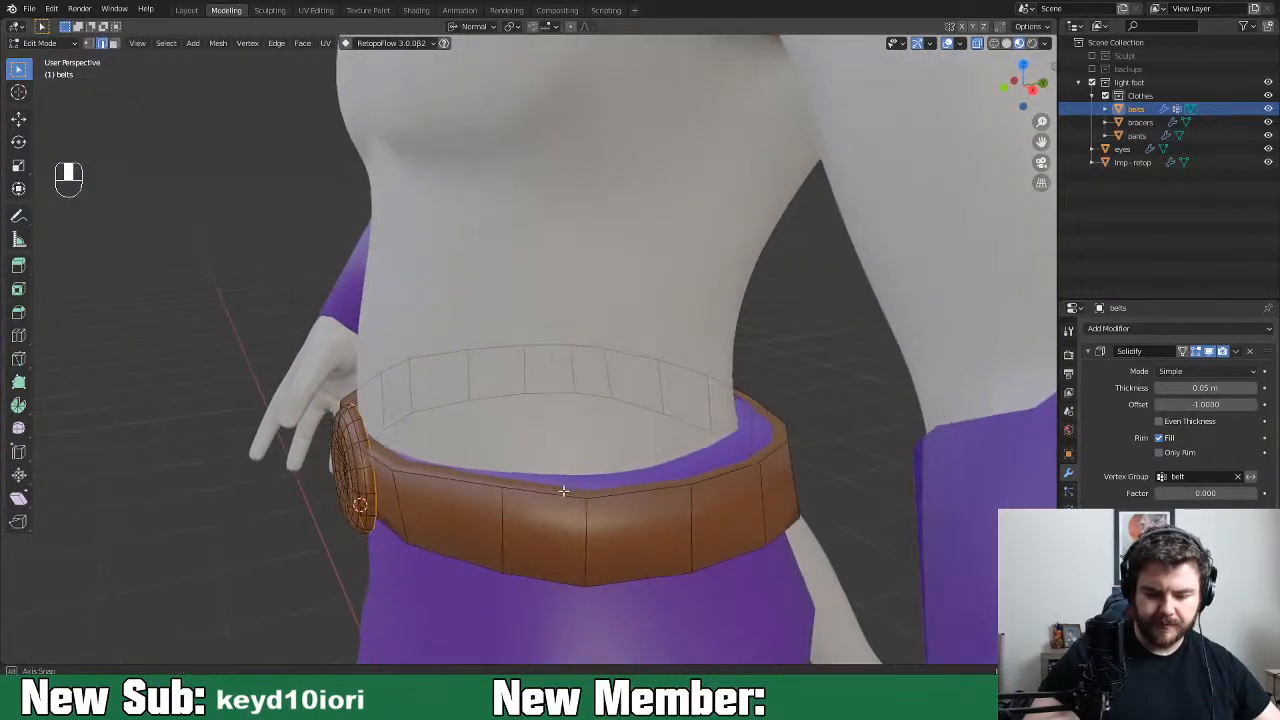
pyautogui.press('Tab')
pyautogui.press('Tab')
# Select all linked geometry of the buckle and set the transform orientation to Global
pyautogui.click(369, 473)
pyautogui.press('3')
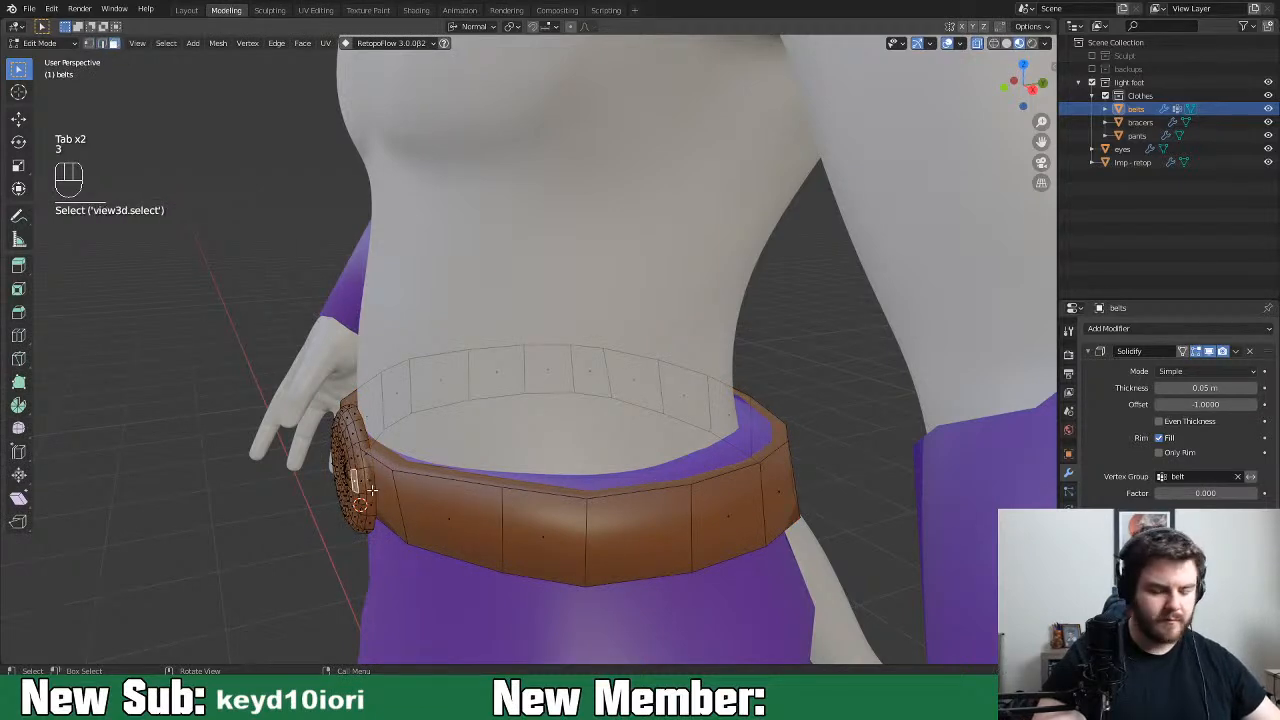
pyautogui.hotkey('ctrl', 'l')
pyautogui.moveTo(512, 492); pyautogui.dragTo(557, 443, button='middle')
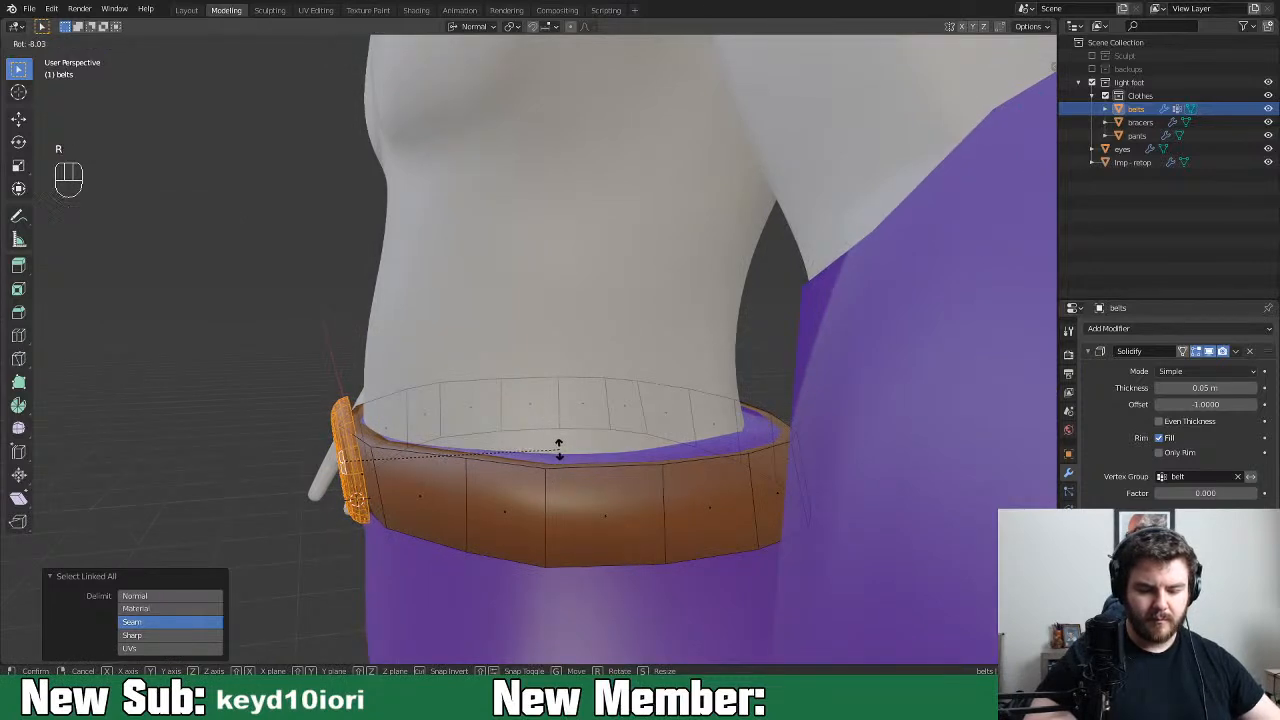
pyautogui.press('r')
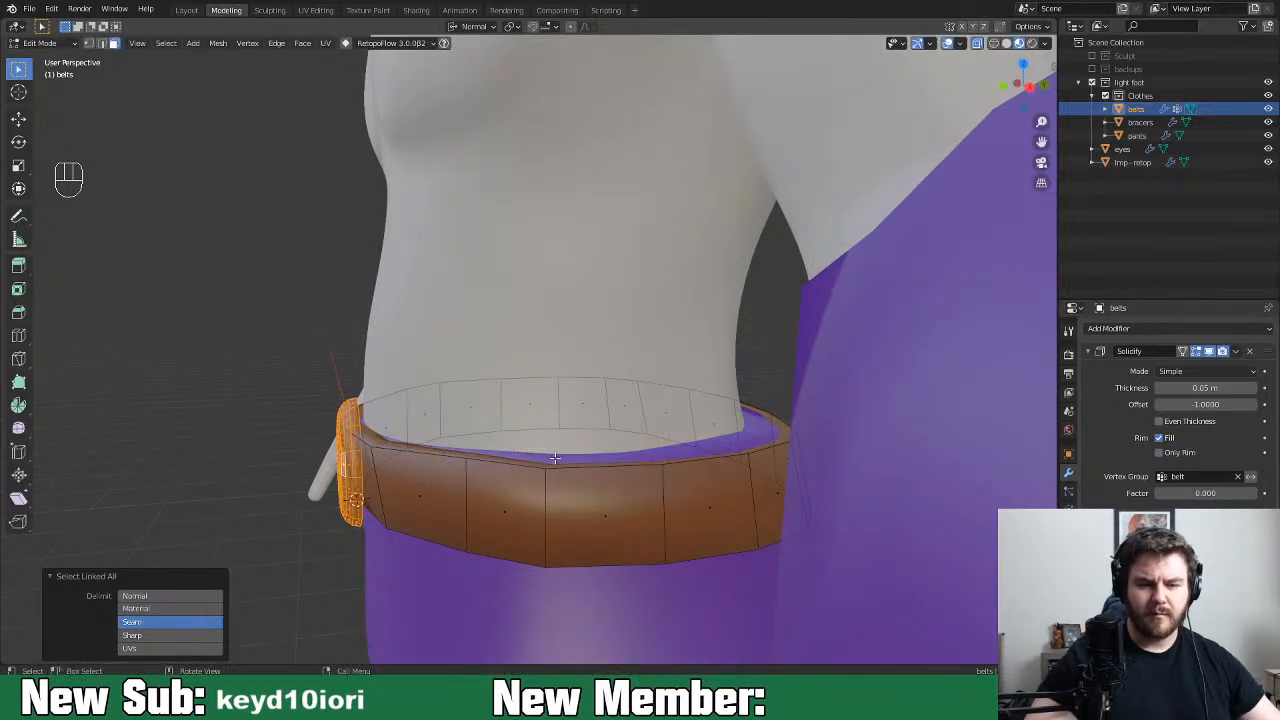
pyautogui.click(476, 26)
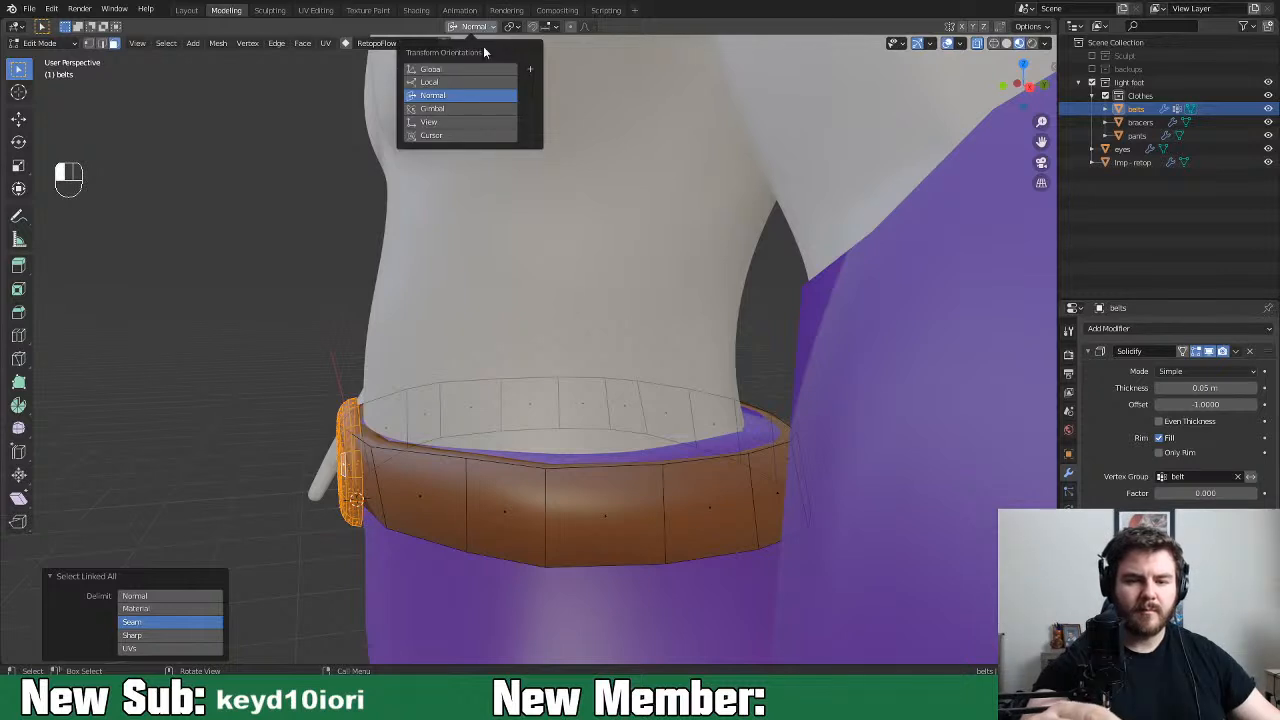
pyautogui.click(484, 72)
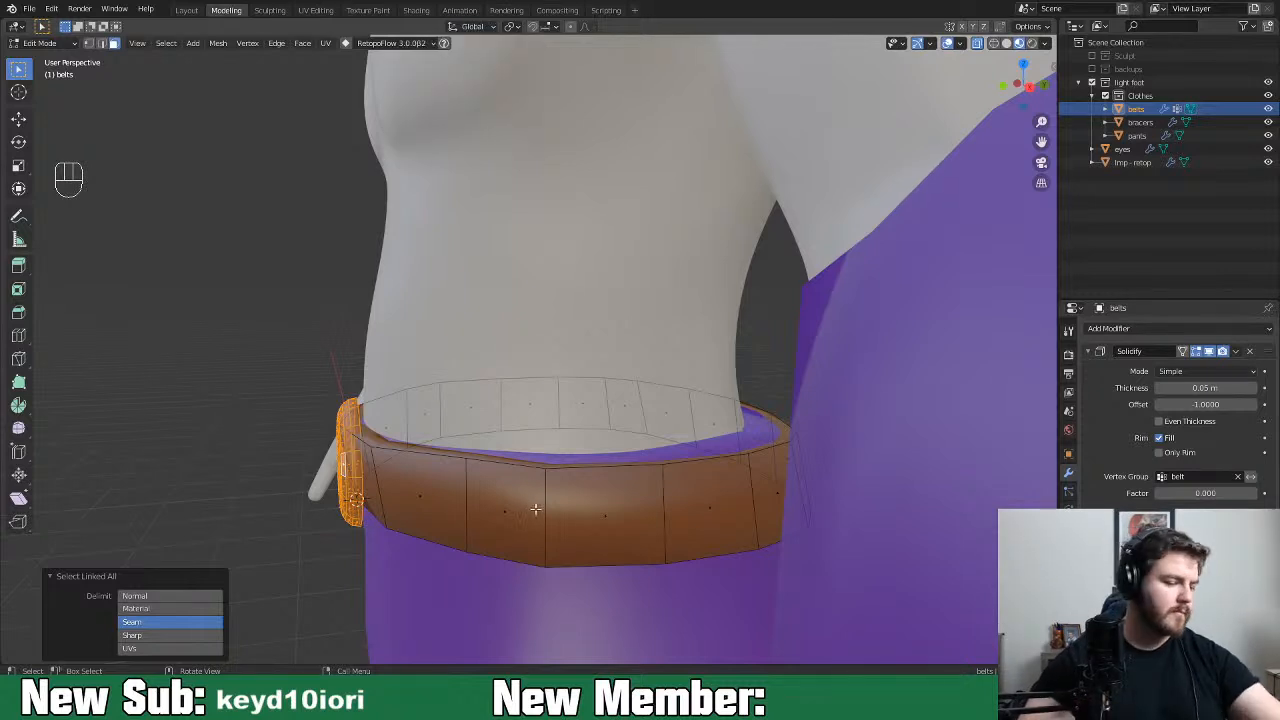
# In the right orthographic view, tilt the buckle about 7.92° and move it about 0.009 m, mostly forward from the belt
pyautogui.press('KP_3')
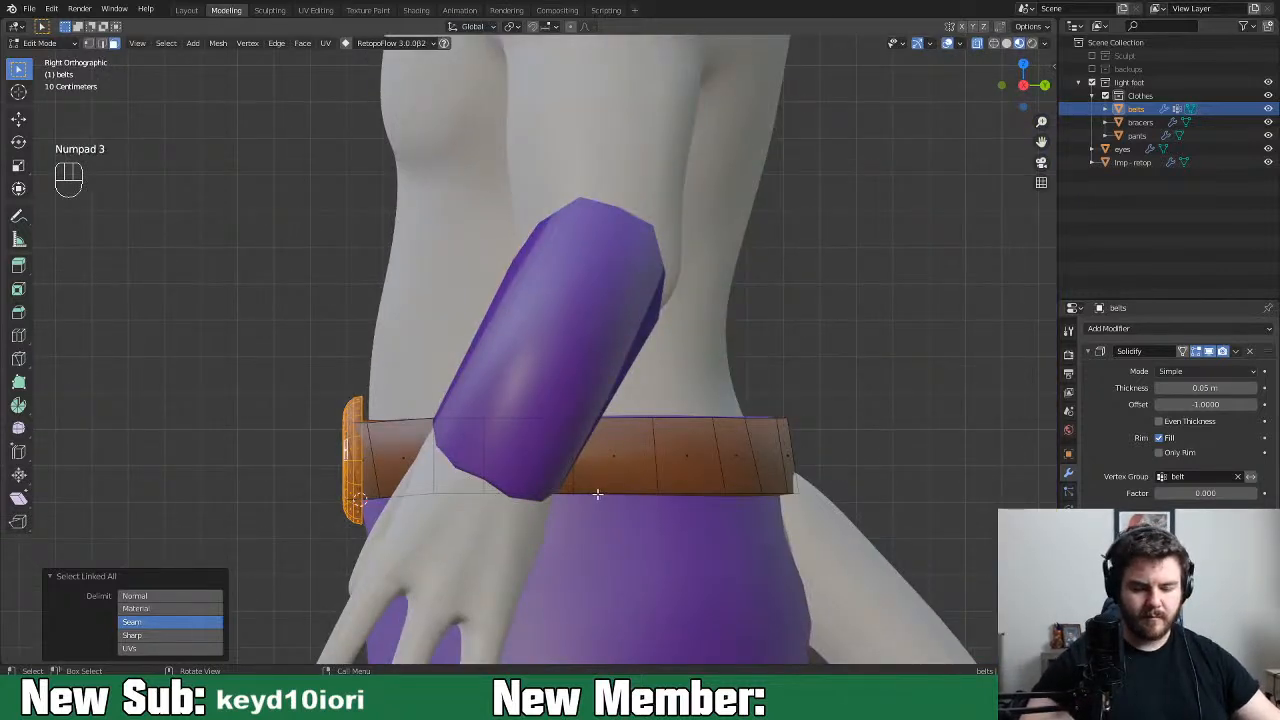
pyautogui.press('r')
pyautogui.click(591, 460)
pyautogui.press('g')
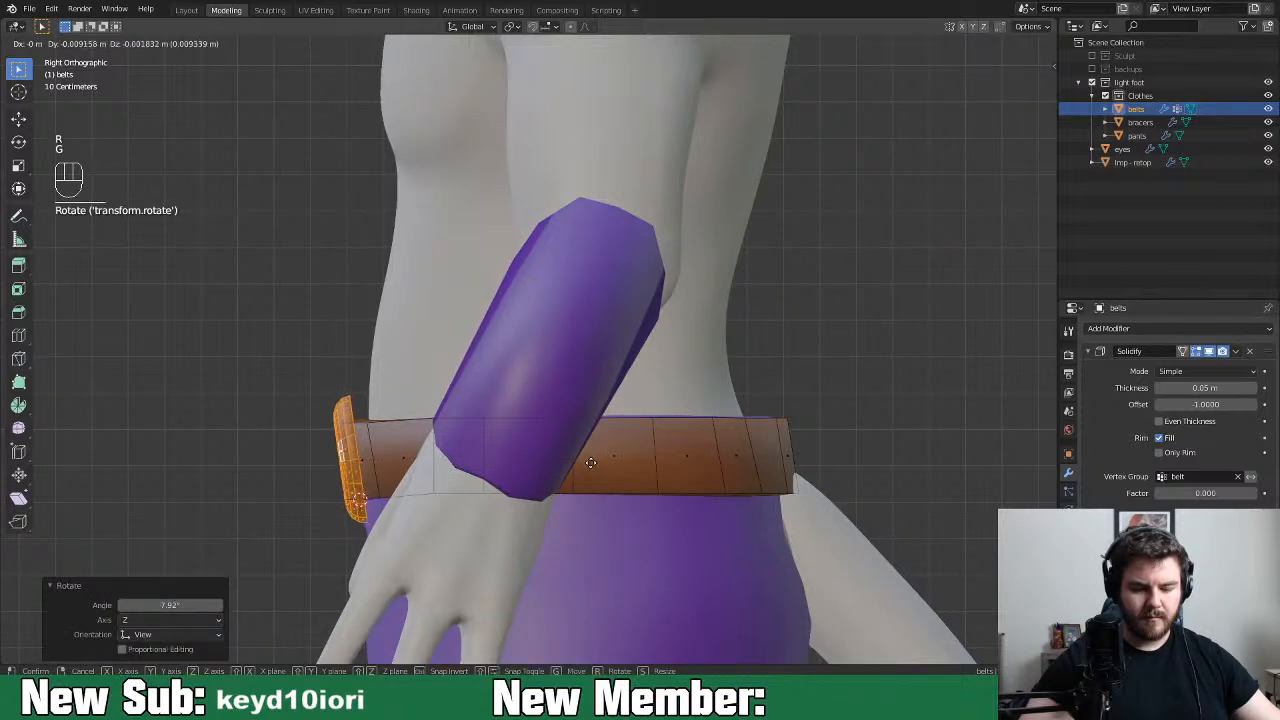
pyautogui.click(591, 463)
pyautogui.moveTo(591, 463); pyautogui.dragTo(630, 485, button='middle')
pyautogui.press('Tab')
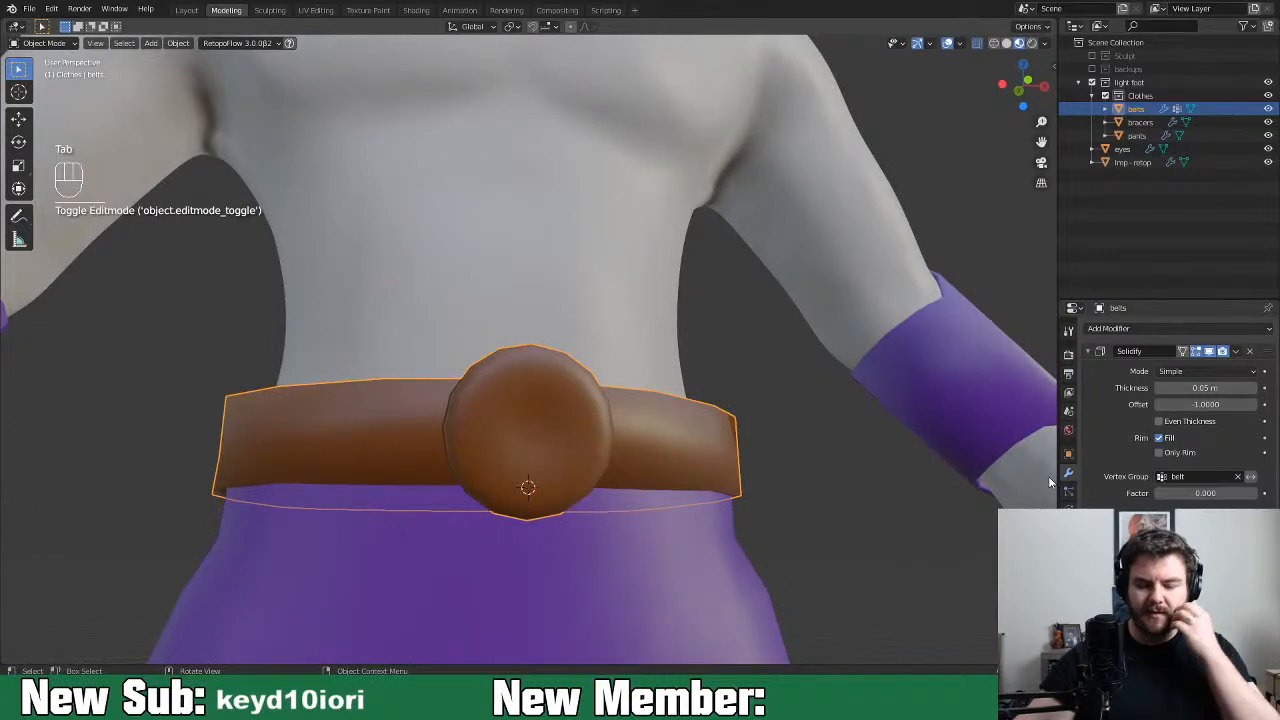
# Save the file with the whole character in view
pyautogui.scroll(-8, 444, 596)
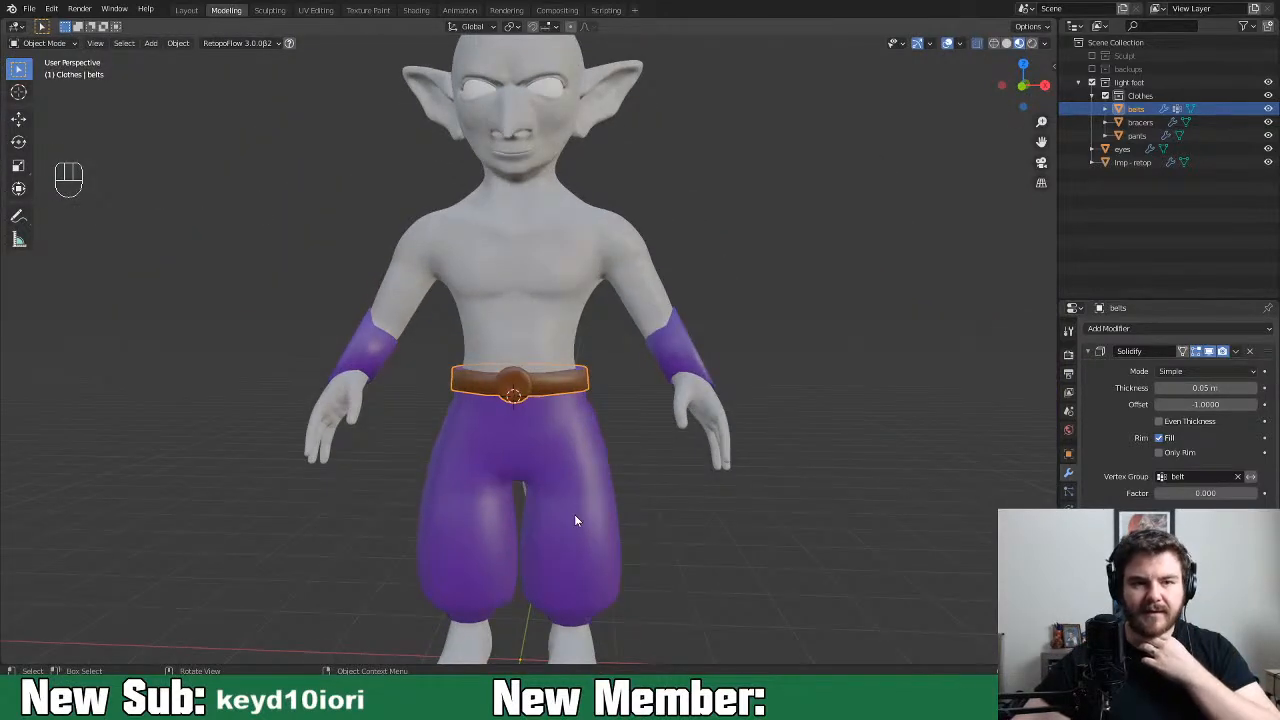
pyautogui.scroll(-3, 575, 520)
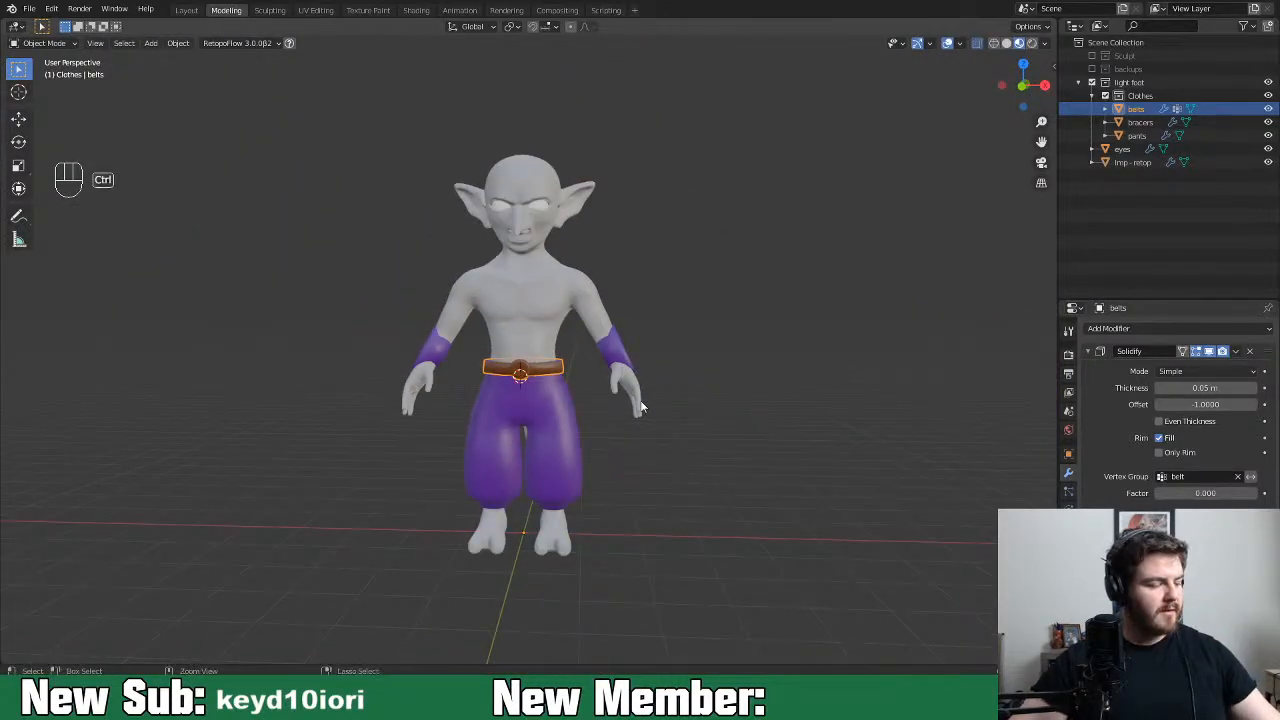
pyautogui.hotkey('ctrl', 's')
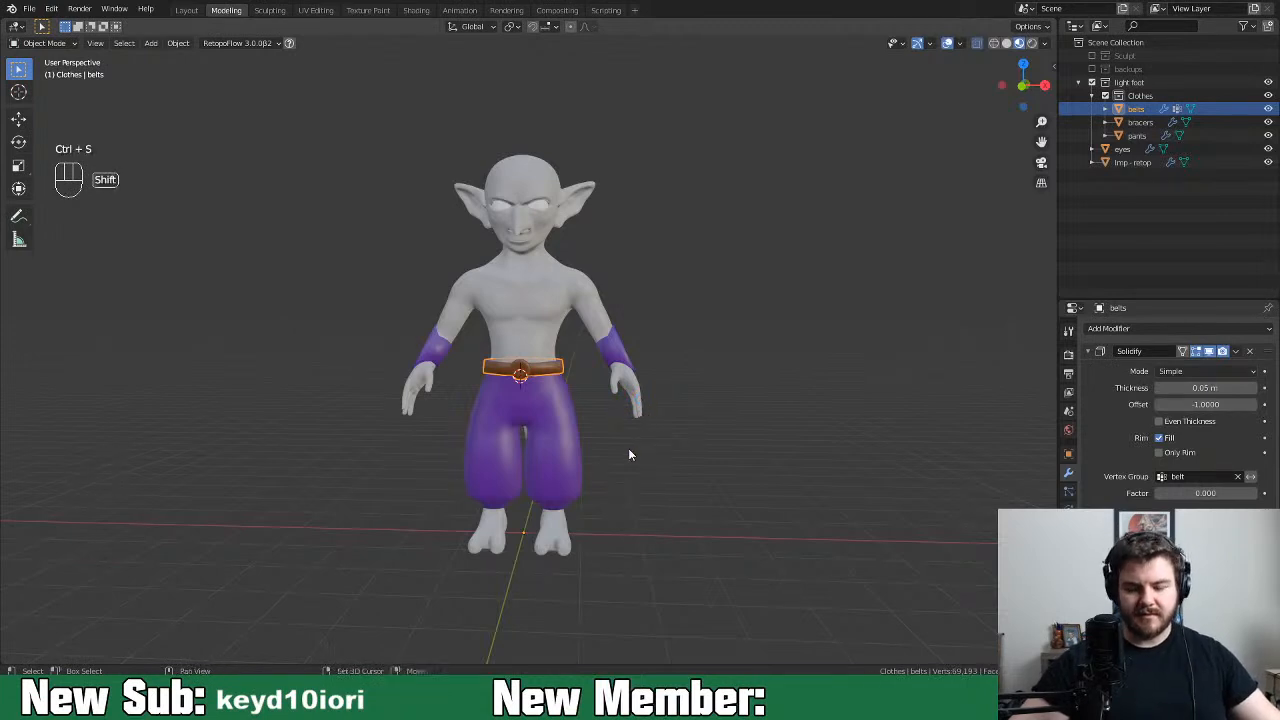
# Reset the 3D cursor to the world origin and add a mesh cylinder there
pyautogui.moveTo(640, 529); pyautogui.dragTo(510, 454, button='middle')
pyautogui.scroll(2, 502, 518)
pyautogui.moveTo(435, 448); pyautogui.dragTo(474, 484, button='middle')
pyautogui.hotkey('shift', 'c')
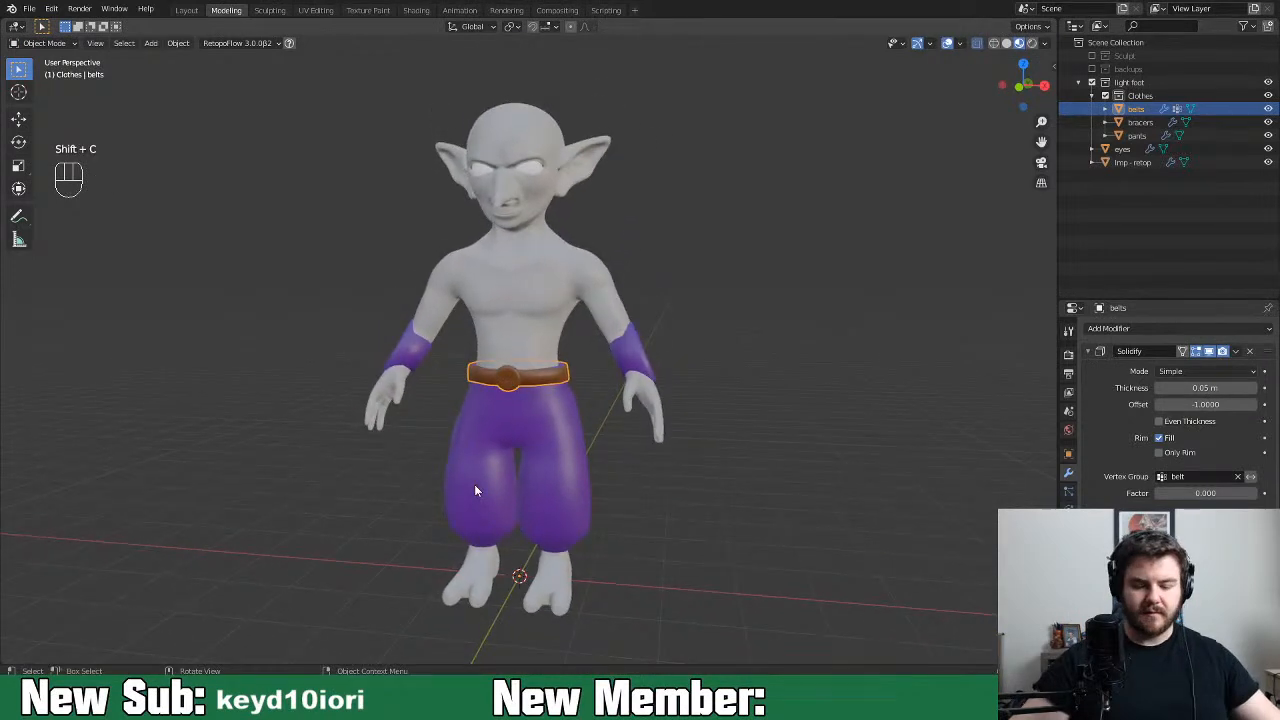
pyautogui.hotkey('shift', 'a')
pyautogui.hotkey('shift', 'a')
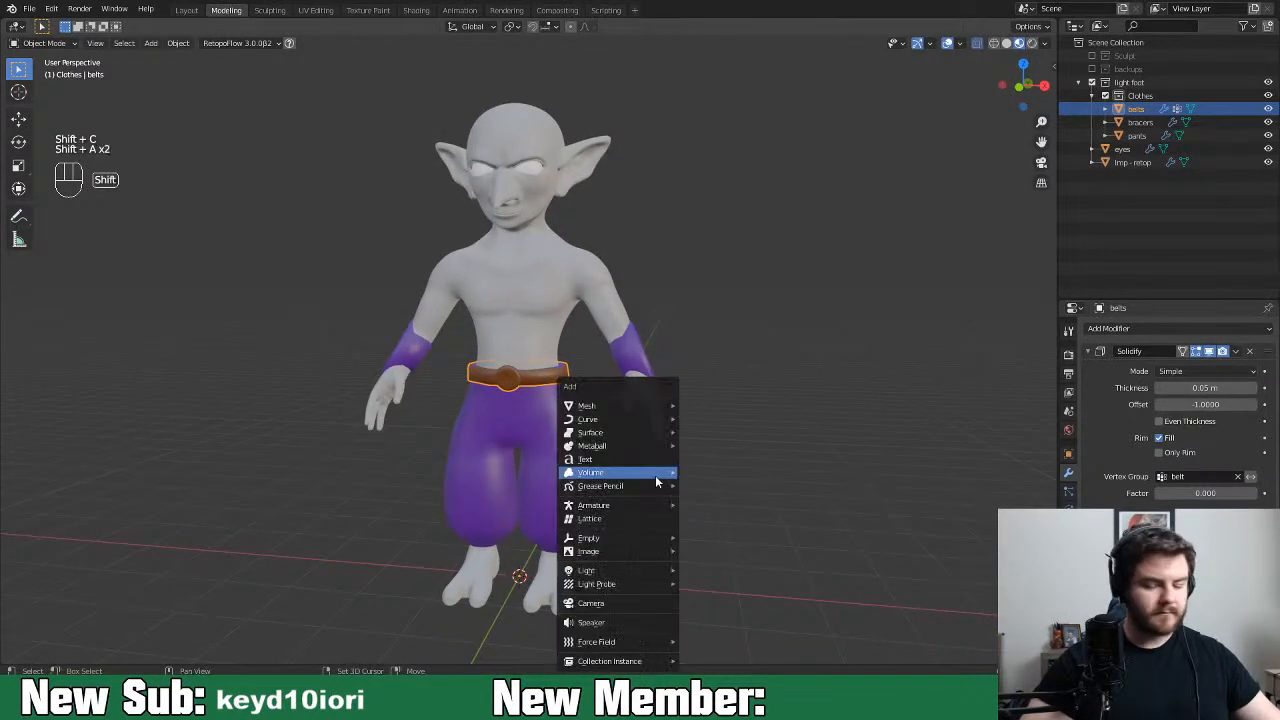
pyautogui.moveTo(662, 418)
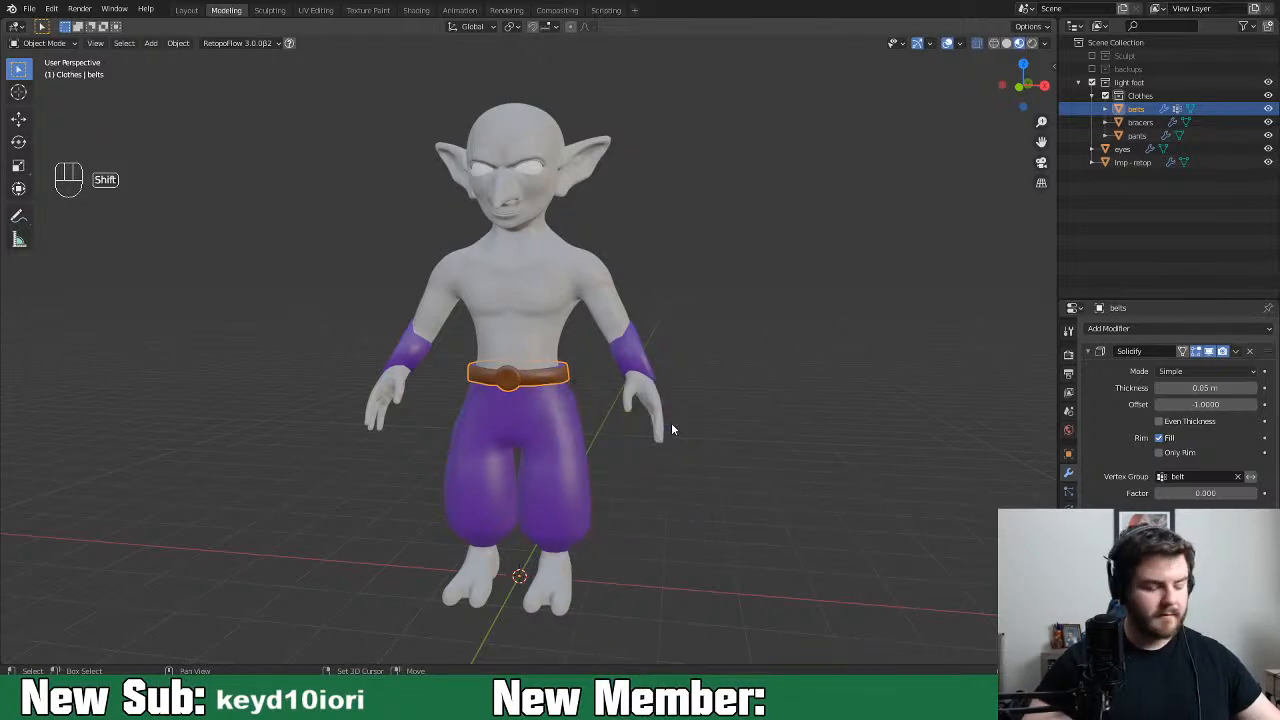
pyautogui.hotkey('shift', 'a')
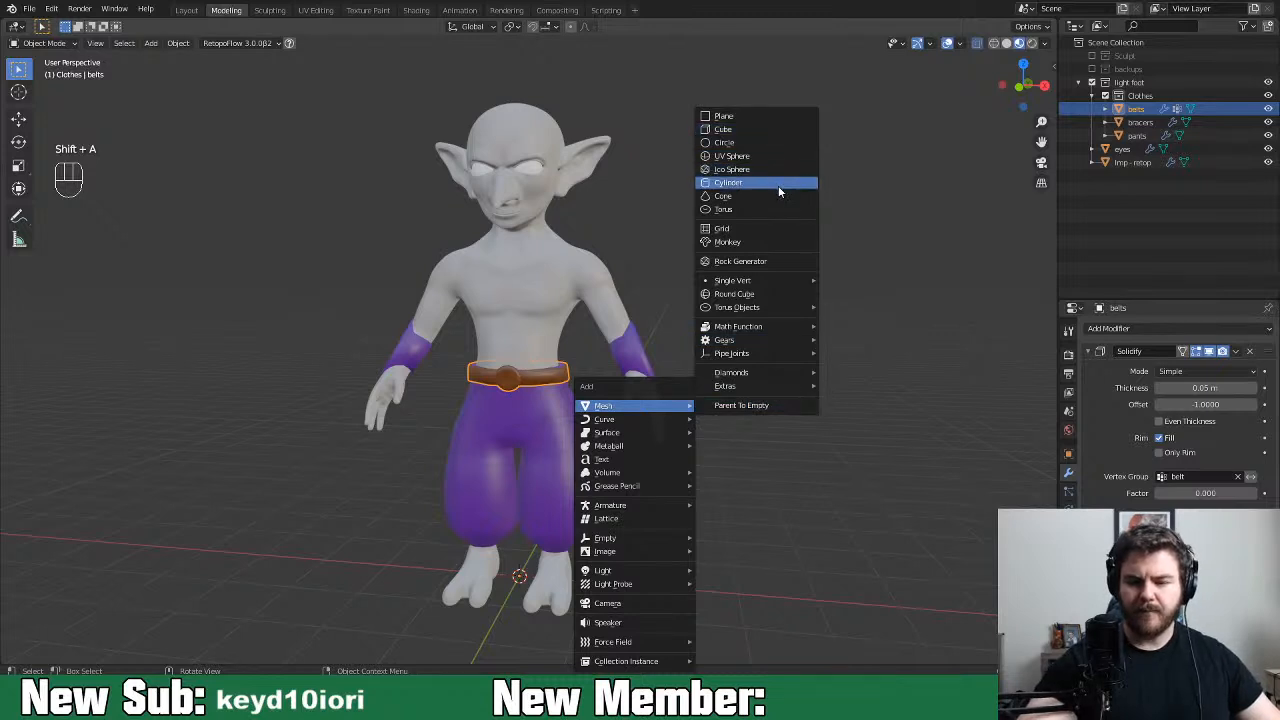
pyautogui.click(778, 184)
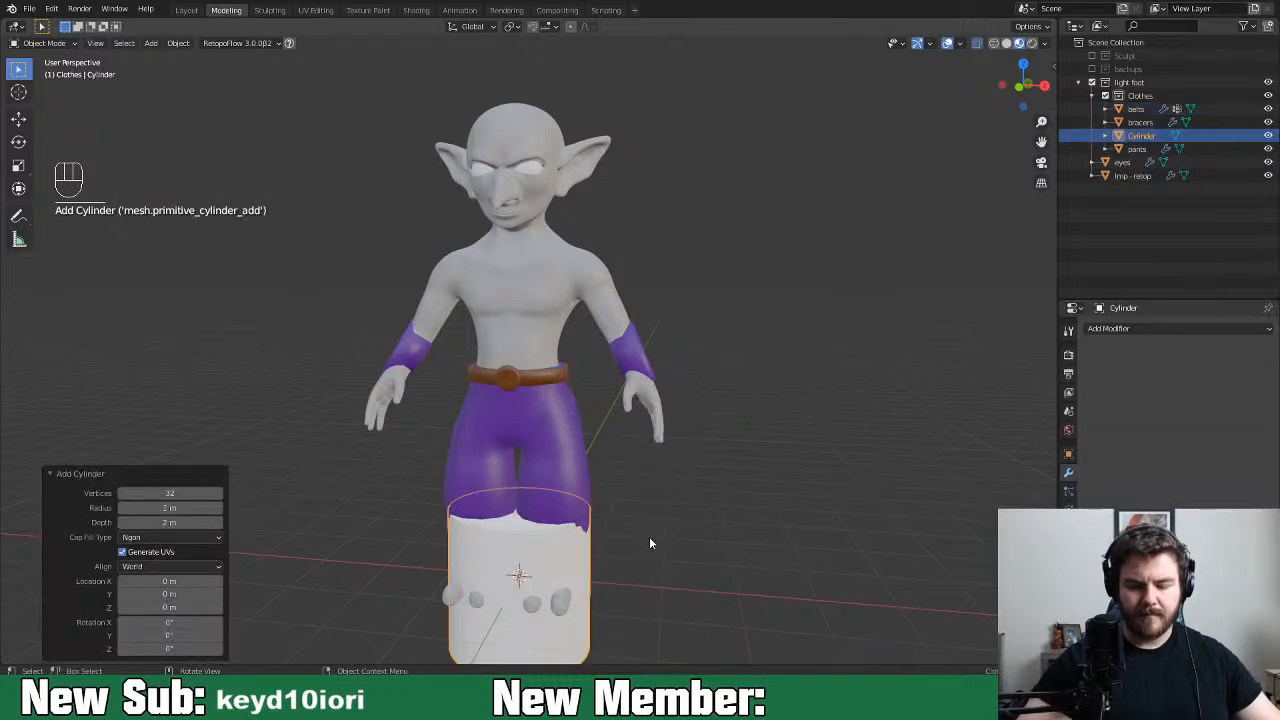
# Raise the cylinder about 3.85 m to the character's torso and scale it up by about 1.742
pyautogui.press('Tab')
pyautogui.press('Tab')
pyautogui.press('g')
pyautogui.click(658, 432)
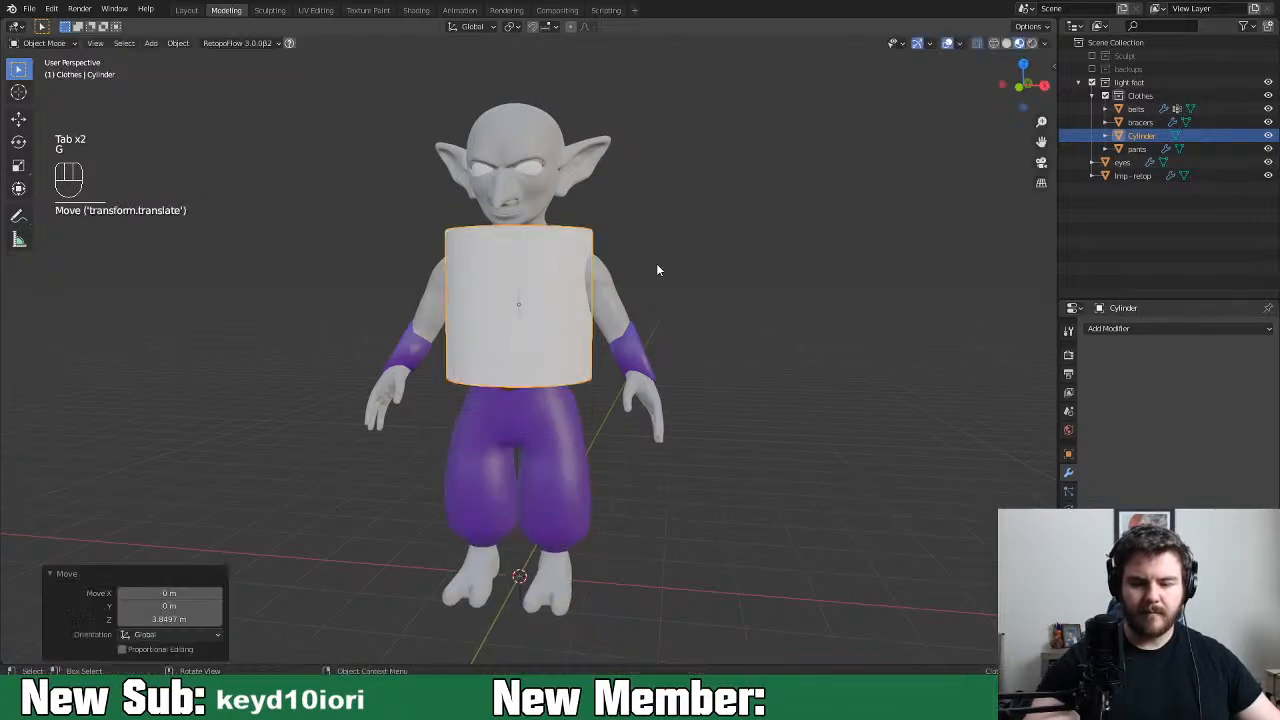
pyautogui.press('s')
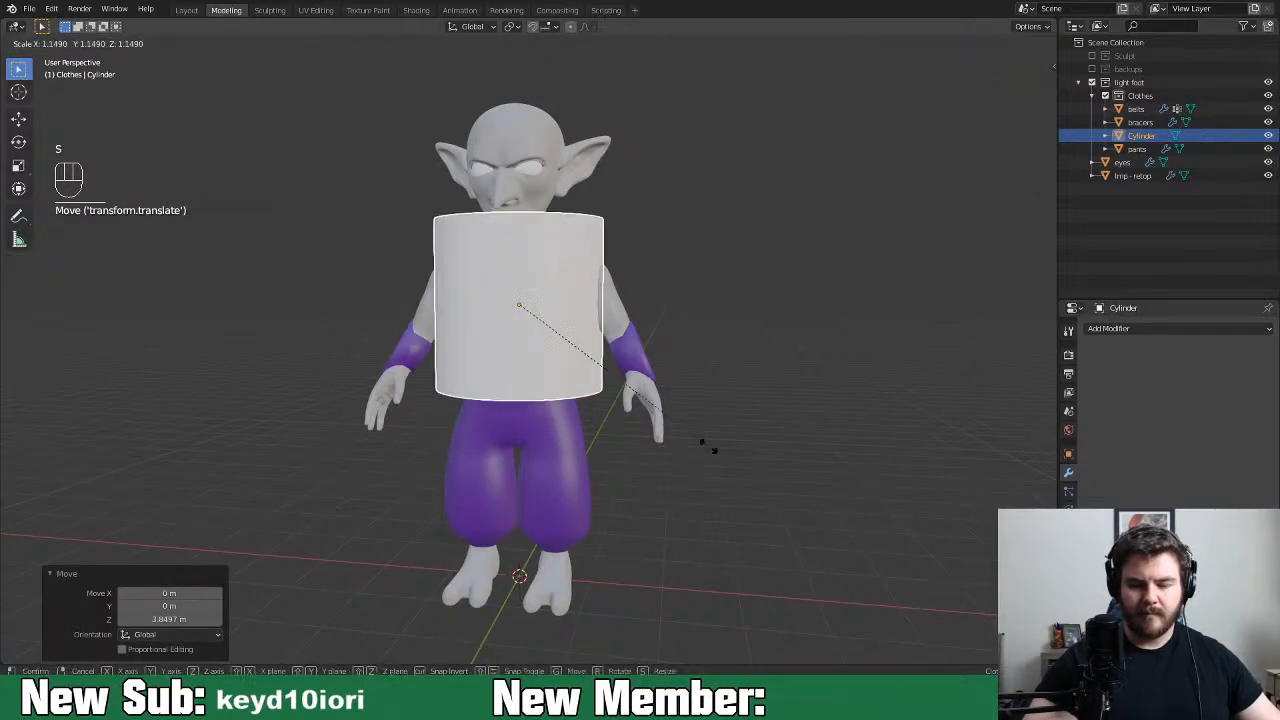
pyautogui.click(810, 490)
pyautogui.moveTo(808, 486); pyautogui.dragTo(784, 441, button='middle')
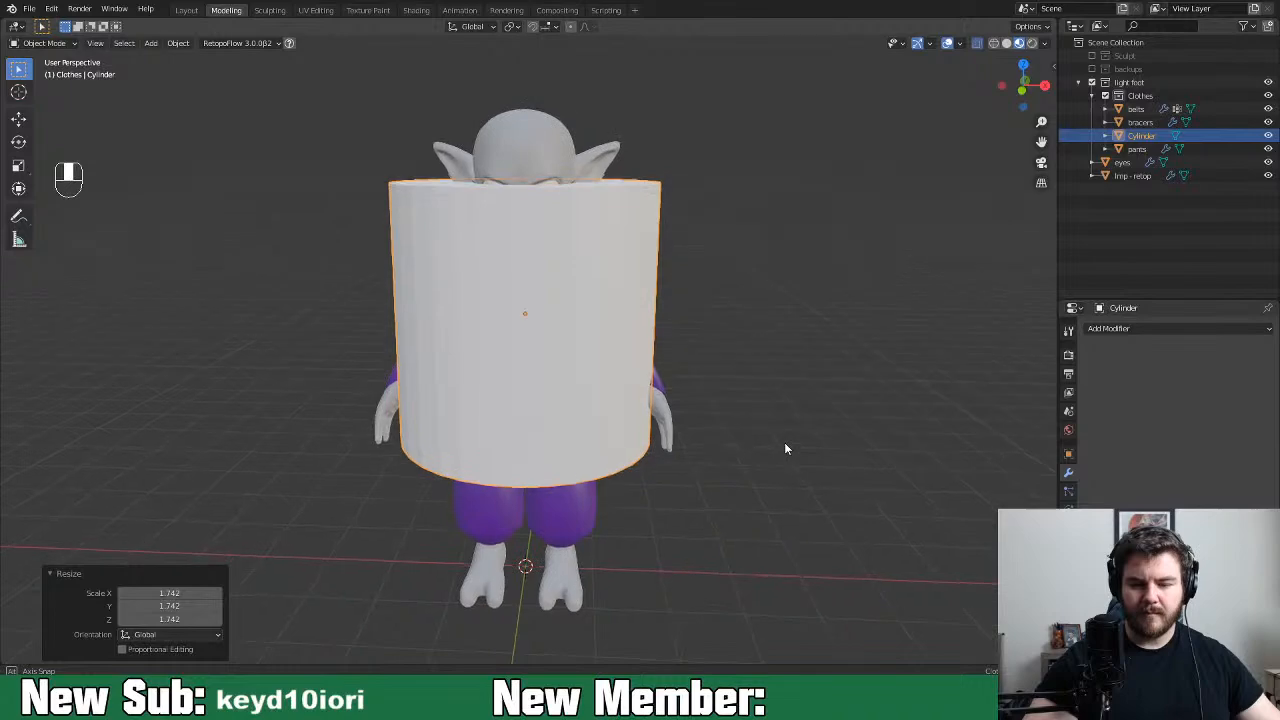
# Lower the cylinder's bottom face about 1.27 m and flare it outward by a scale of about 1.6
pyautogui.press('Tab')
pyautogui.moveTo(651, 463); pyautogui.dragTo(648, 425, button='middle')
pyautogui.click(532, 414)
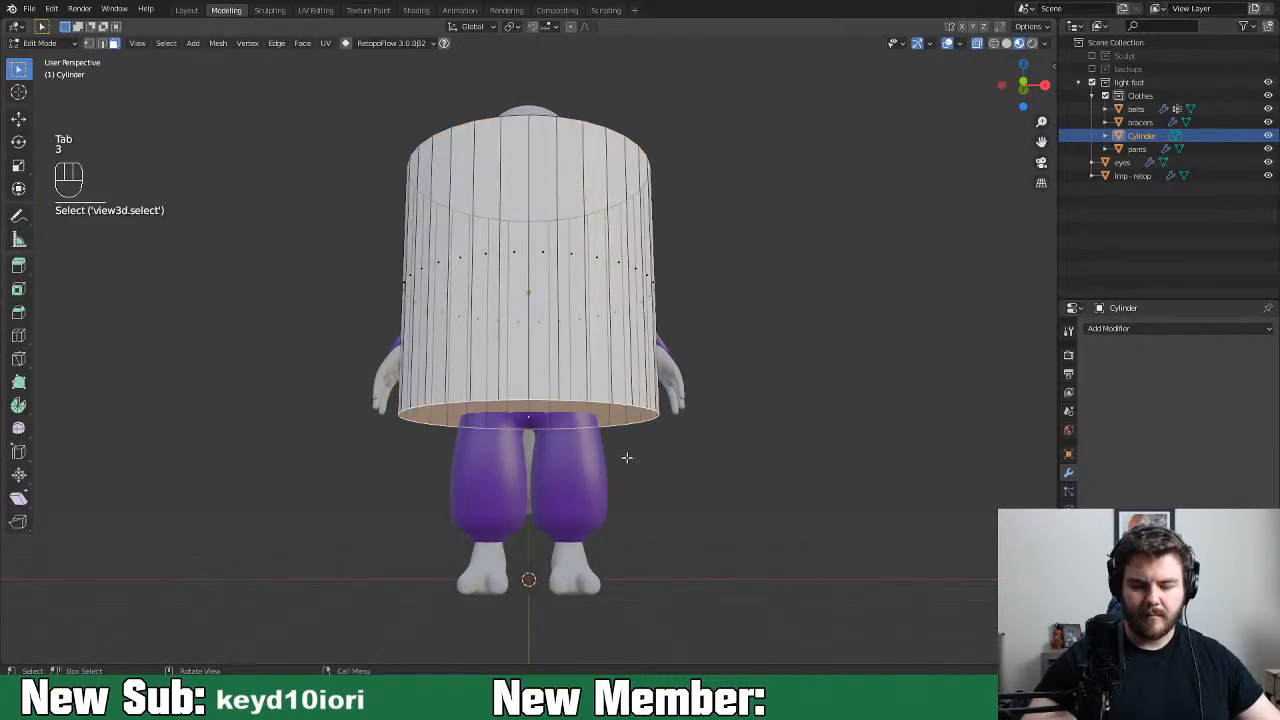
pyautogui.press('g')
pyautogui.click(636, 536)
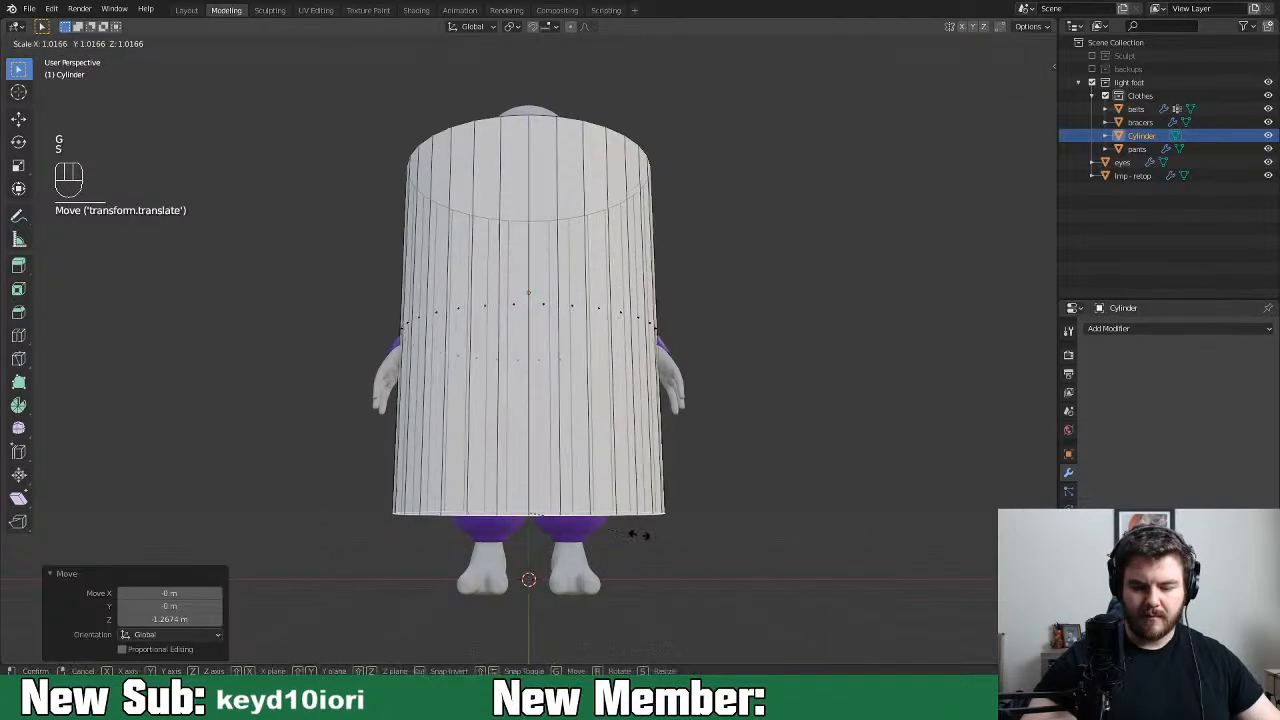
pyautogui.press('s')
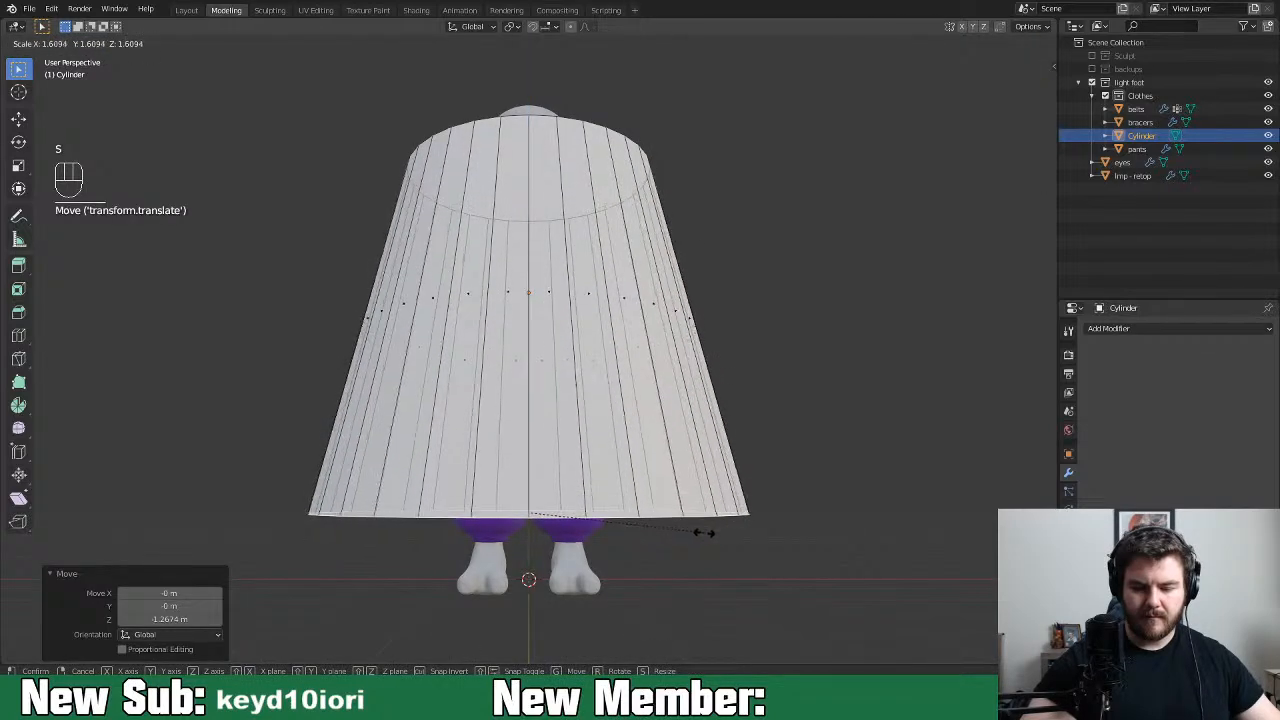
pyautogui.click(709, 531)
# Lower the cylinder's top face about 0.79 m along the Z axis
pyautogui.moveTo(709, 531); pyautogui.dragTo(704, 418, button='middle')
pyautogui.click(612, 250)
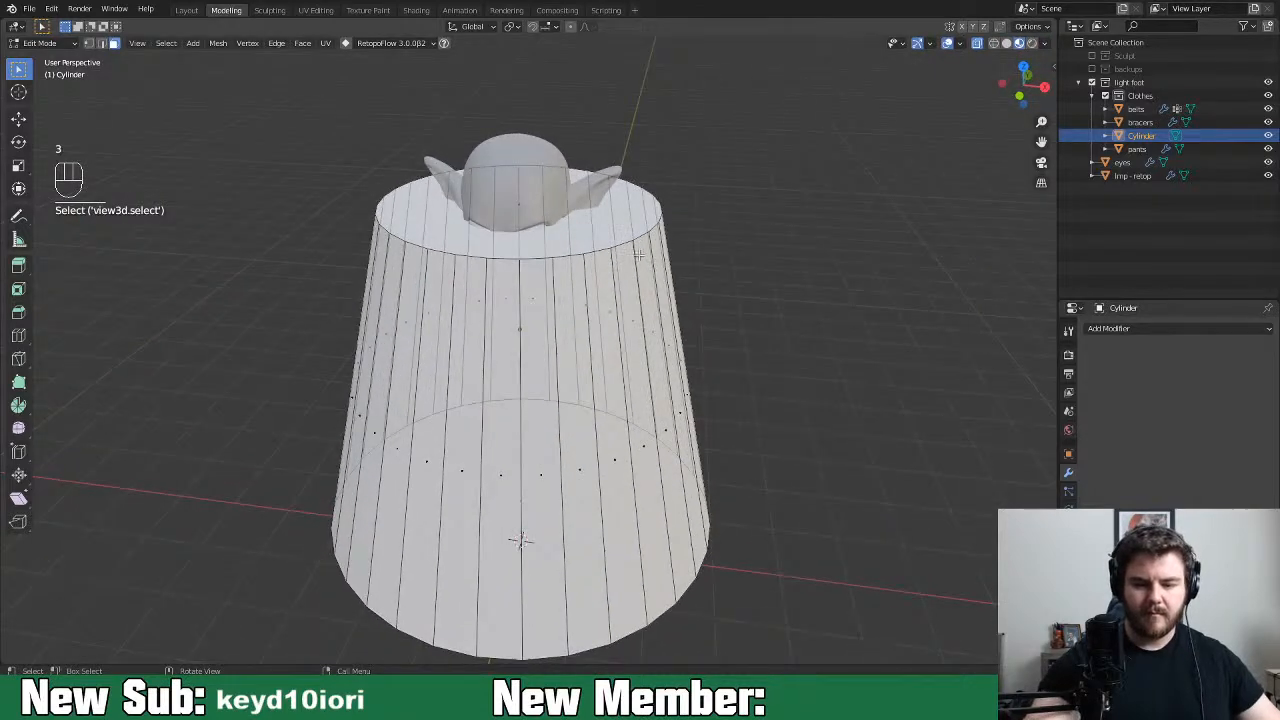
pyautogui.click(540, 219)
pyautogui.press('g')
pyautogui.press('z')
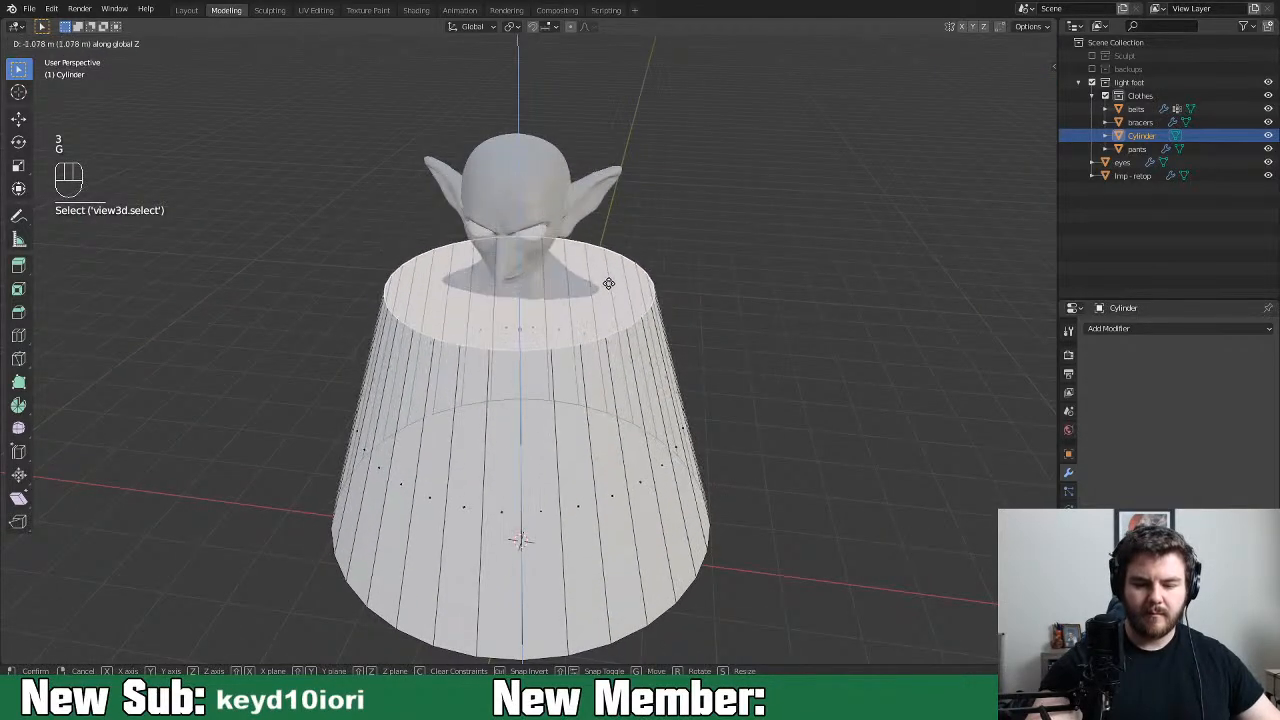
pyautogui.click(673, 280)
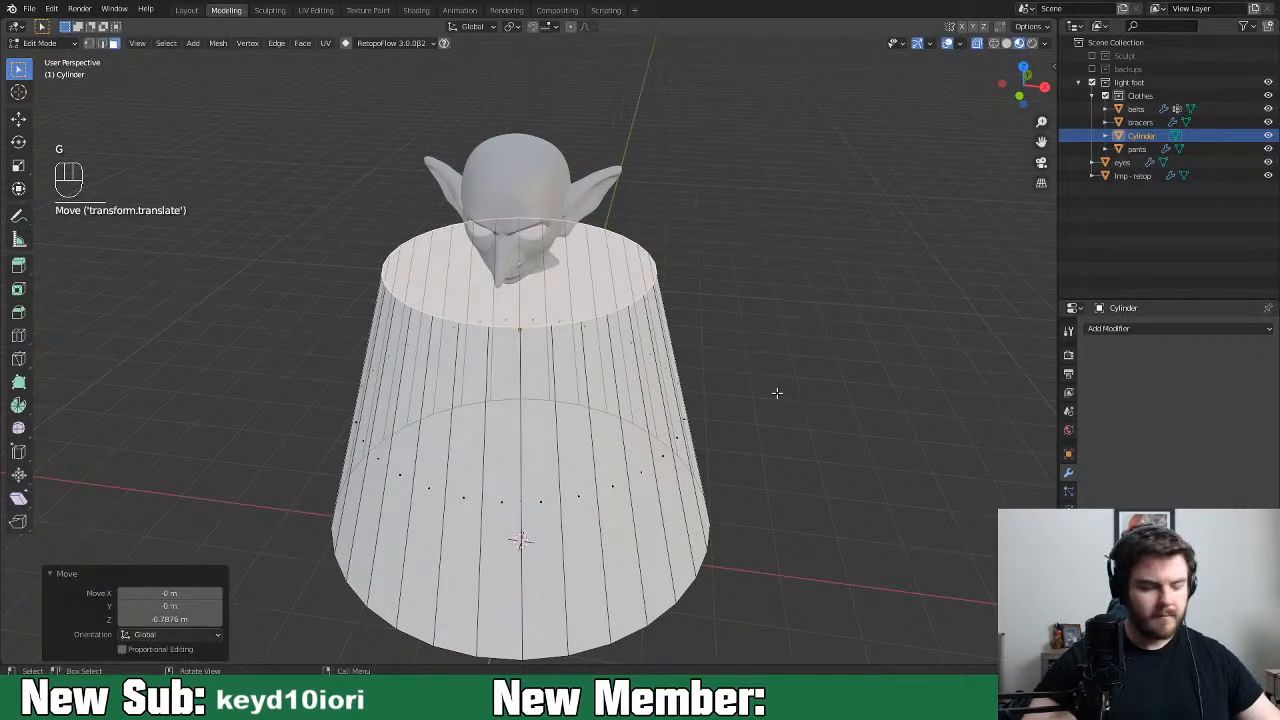
# Add seven evenly spaced horizontal loop cuts around the cylinder's side
pyautogui.hotkey('ctrl', 'r')
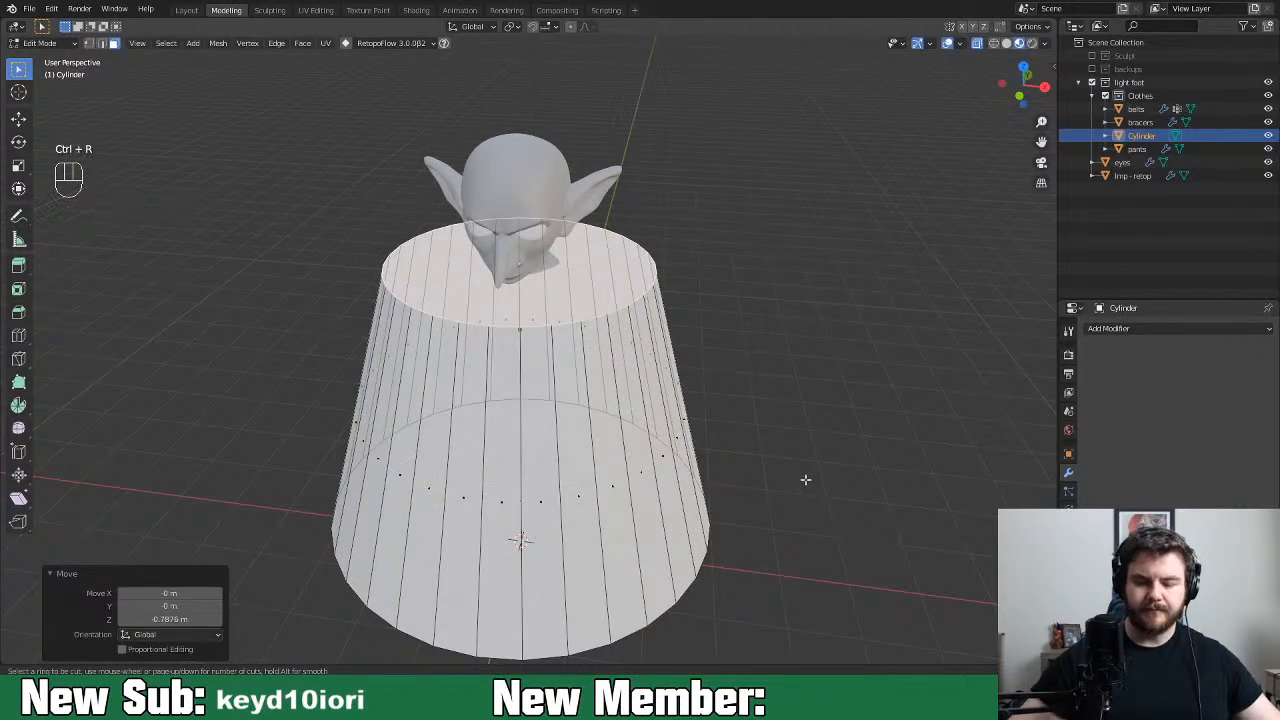
pyautogui.scroll(6, 686, 440)
pyautogui.click(686, 442)
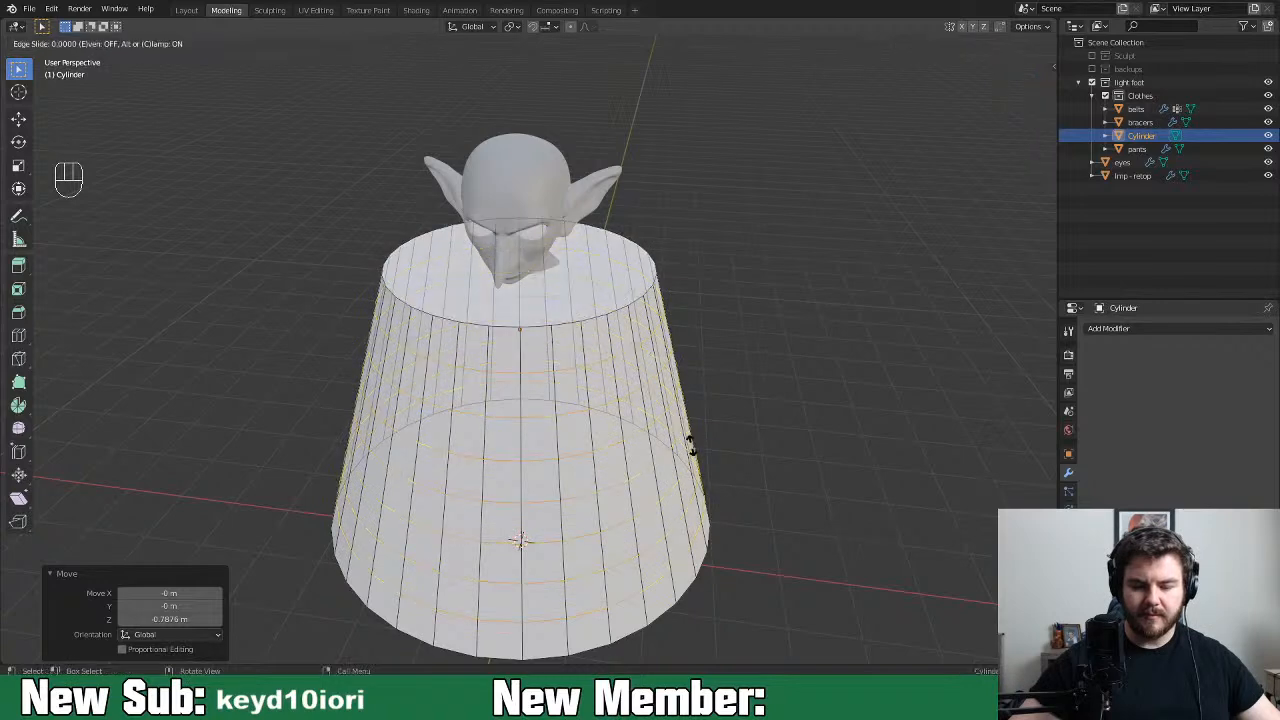
pyautogui.rightClick(690, 445)
# With X-ray off, scale the top face to about 0.429 using smooth proportional editing with a size of about 1.77
pyautogui.press('3')
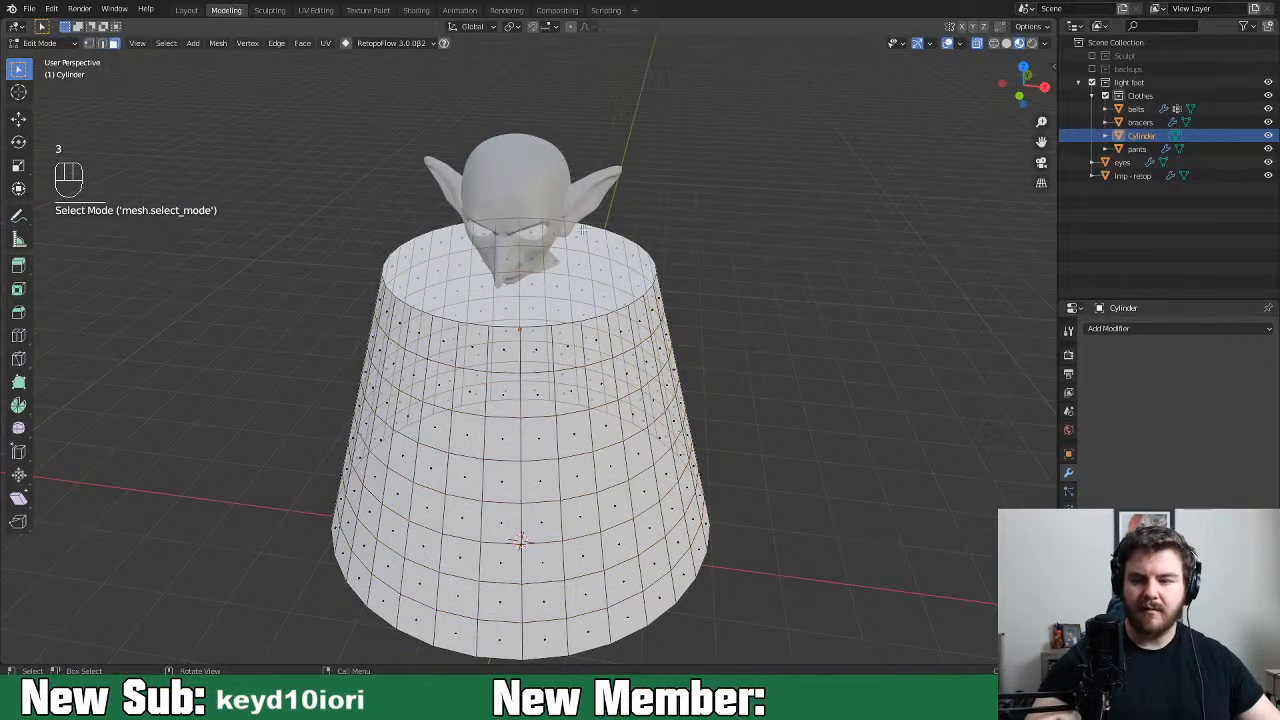
pyautogui.click(977, 44)
pyautogui.click(588, 312)
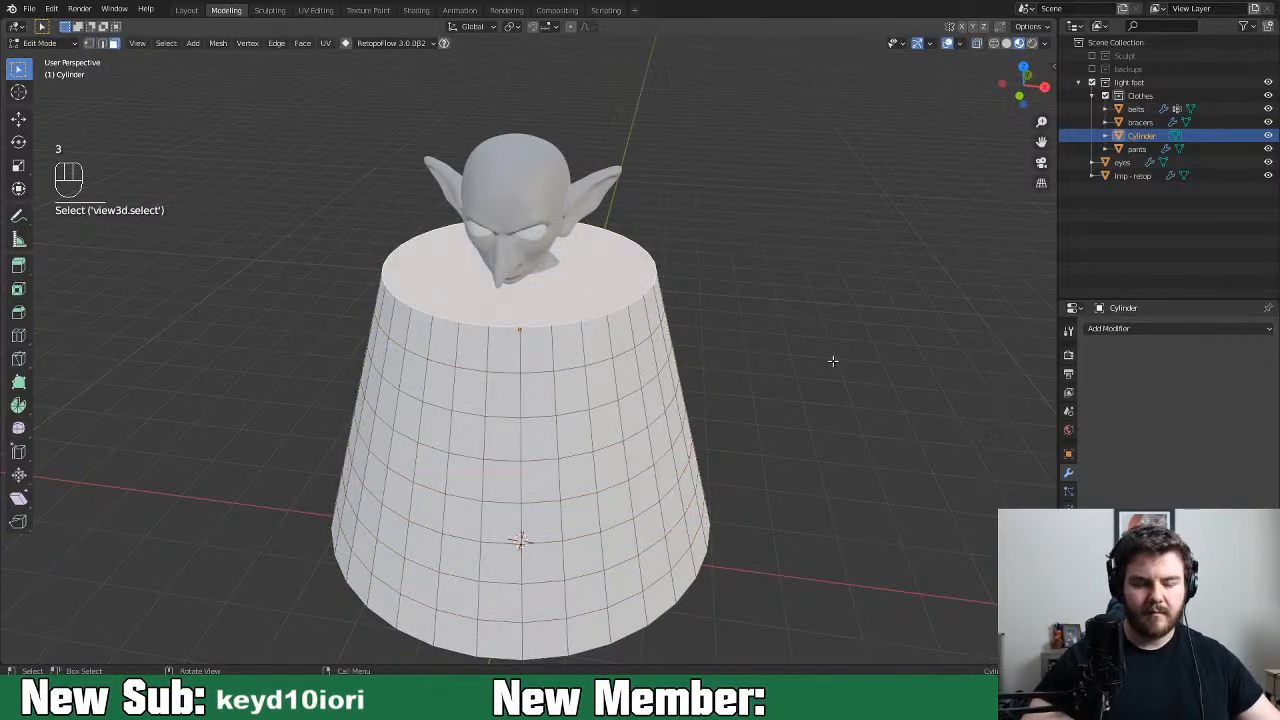
pyautogui.press('o')
pyautogui.press('s')
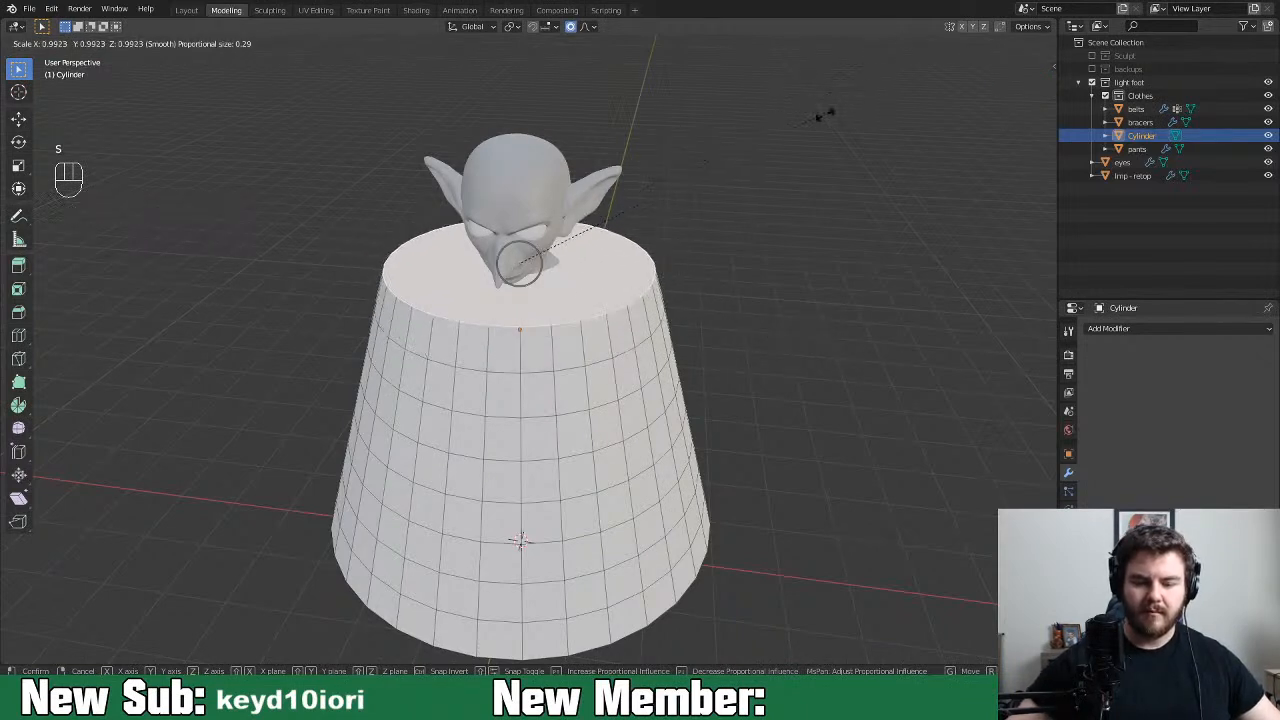
pyautogui.scroll(-13, 737, 233)
pyautogui.scroll(-6, 735, 233)
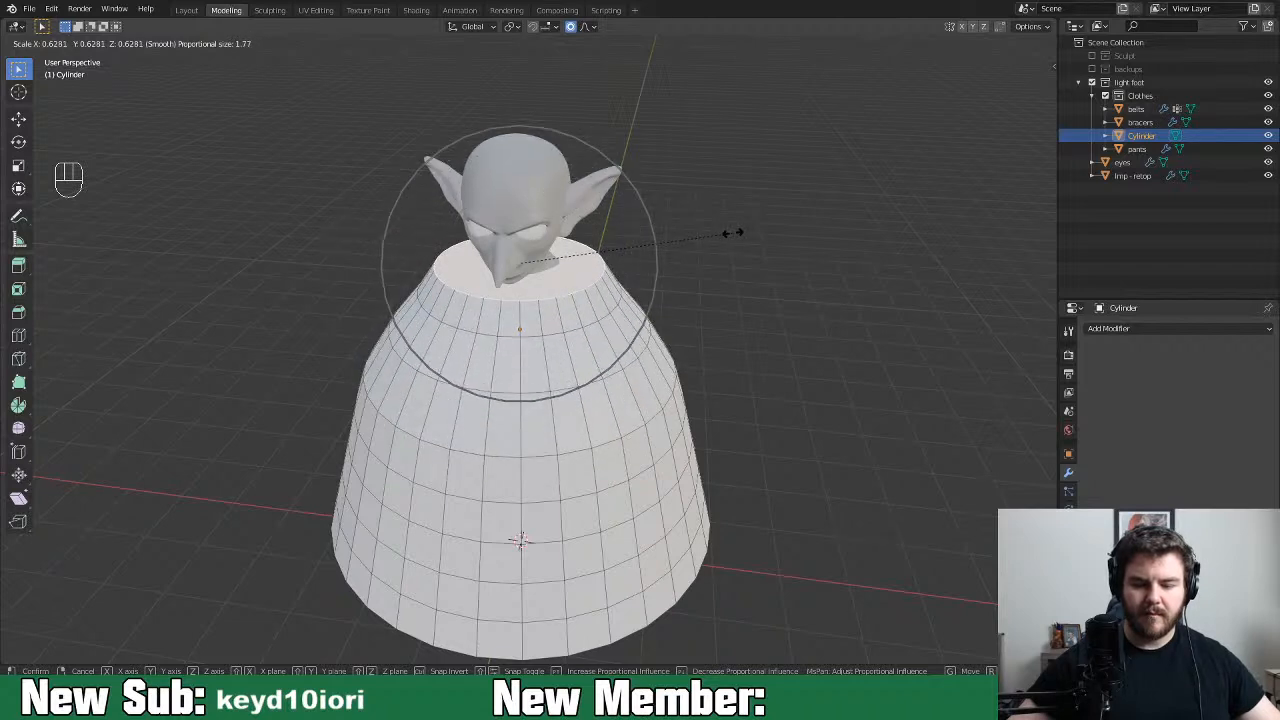
pyautogui.scroll(-2, 662, 257)
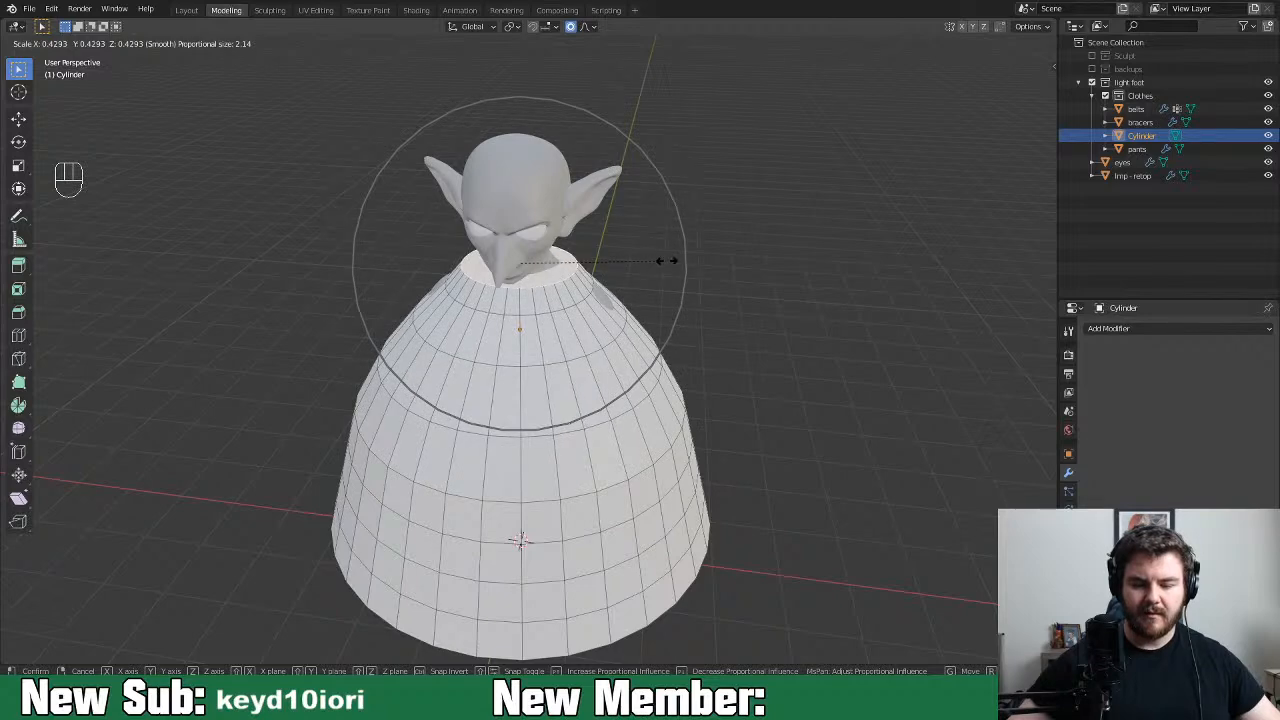
pyautogui.scroll(2, 666, 260)
pyautogui.click(667, 260)
pyautogui.moveTo(667, 260); pyautogui.dragTo(782, 330, button='middle')
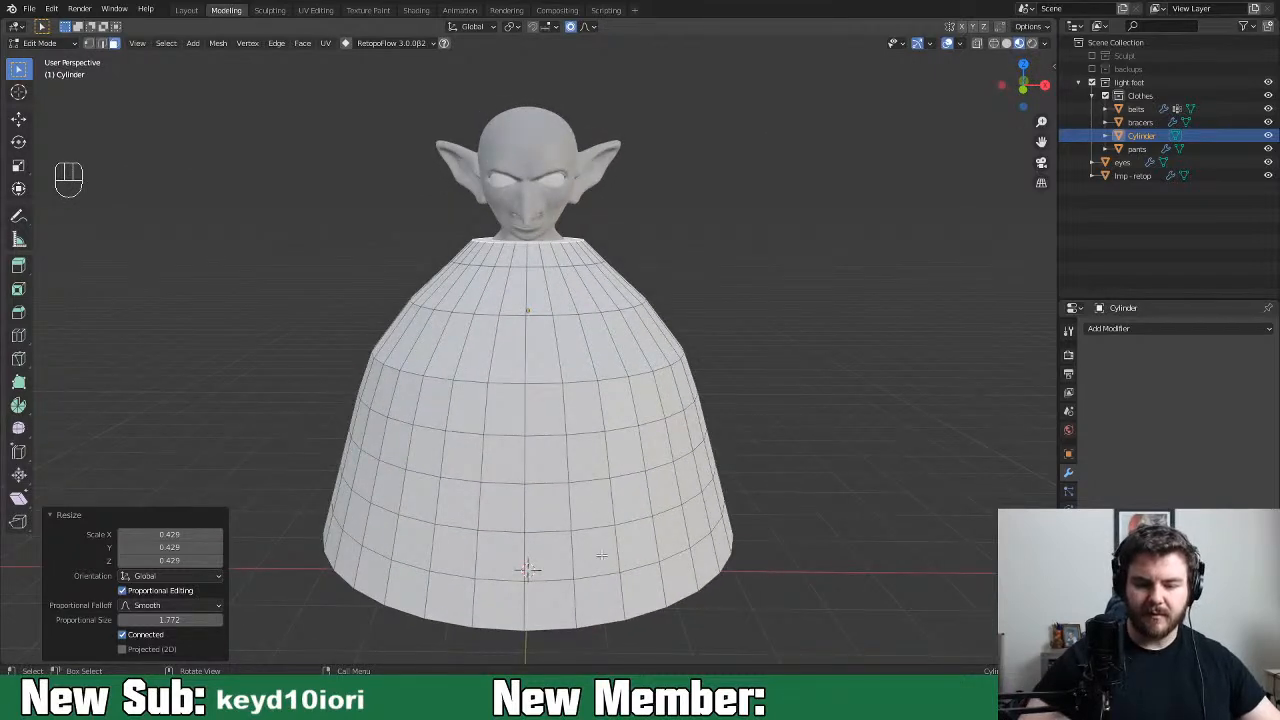
# Circle-select the front faces below the top ring and delete them to open the cloak
pyautogui.press('c')
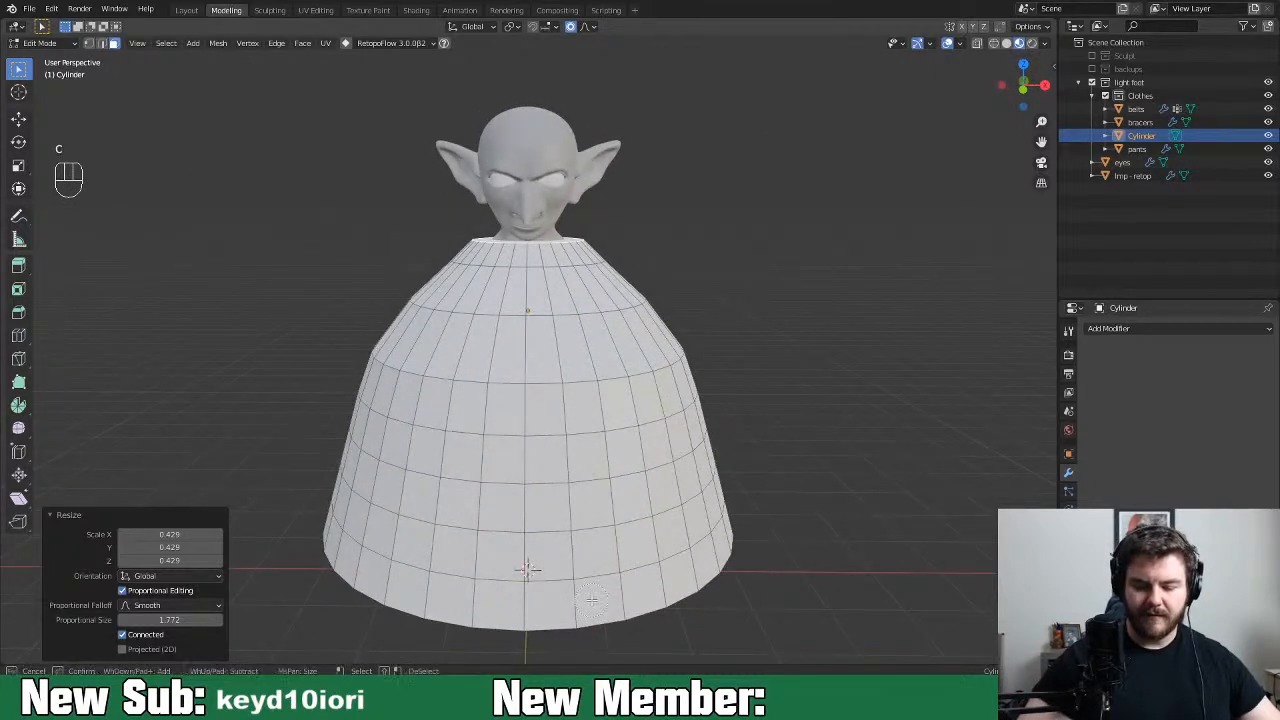
pyautogui.rightClick(492, 611)
pyautogui.click(497, 611)
pyautogui.press('c')
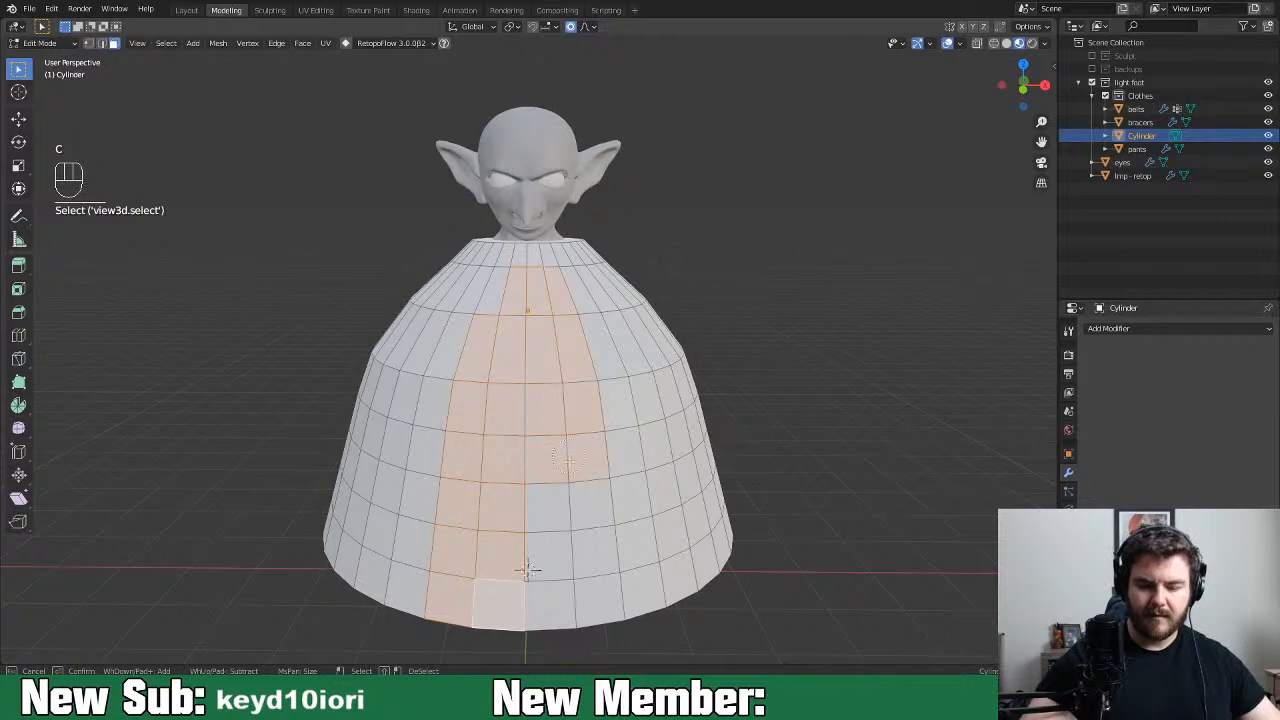
pyautogui.moveTo(567, 458); pyautogui.dragTo(545, 625)
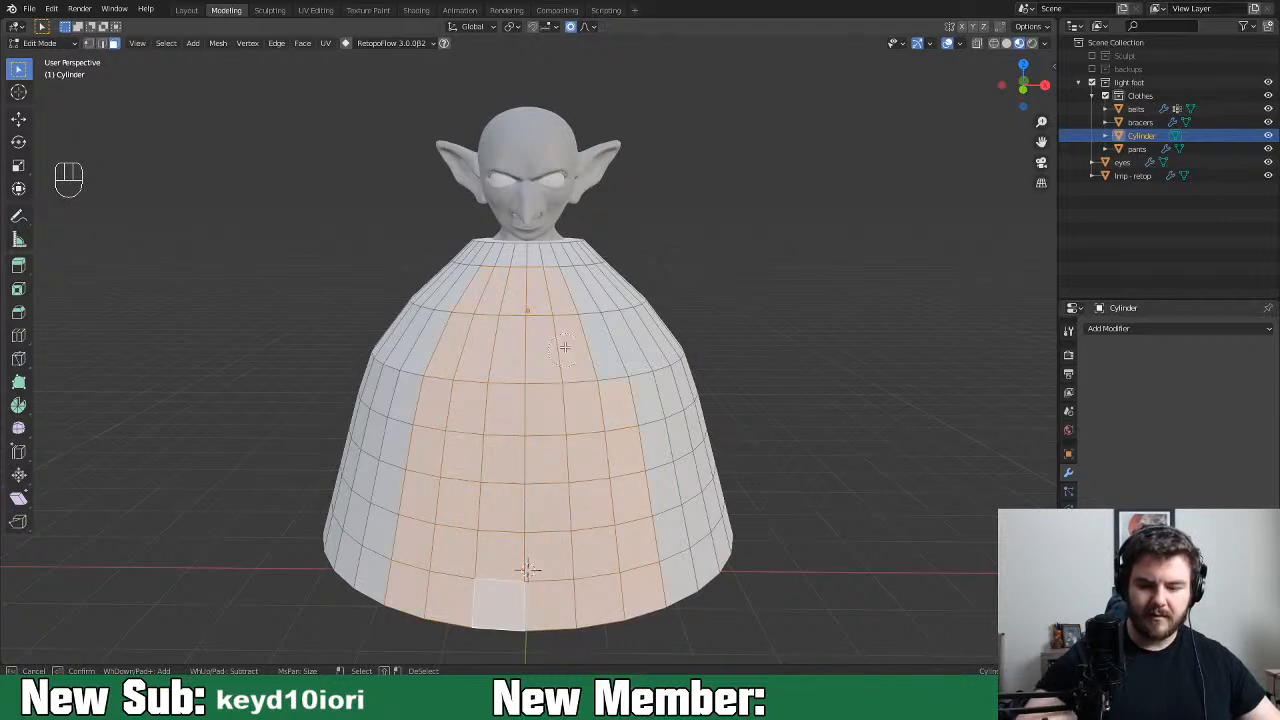
pyautogui.rightClick(588, 450)
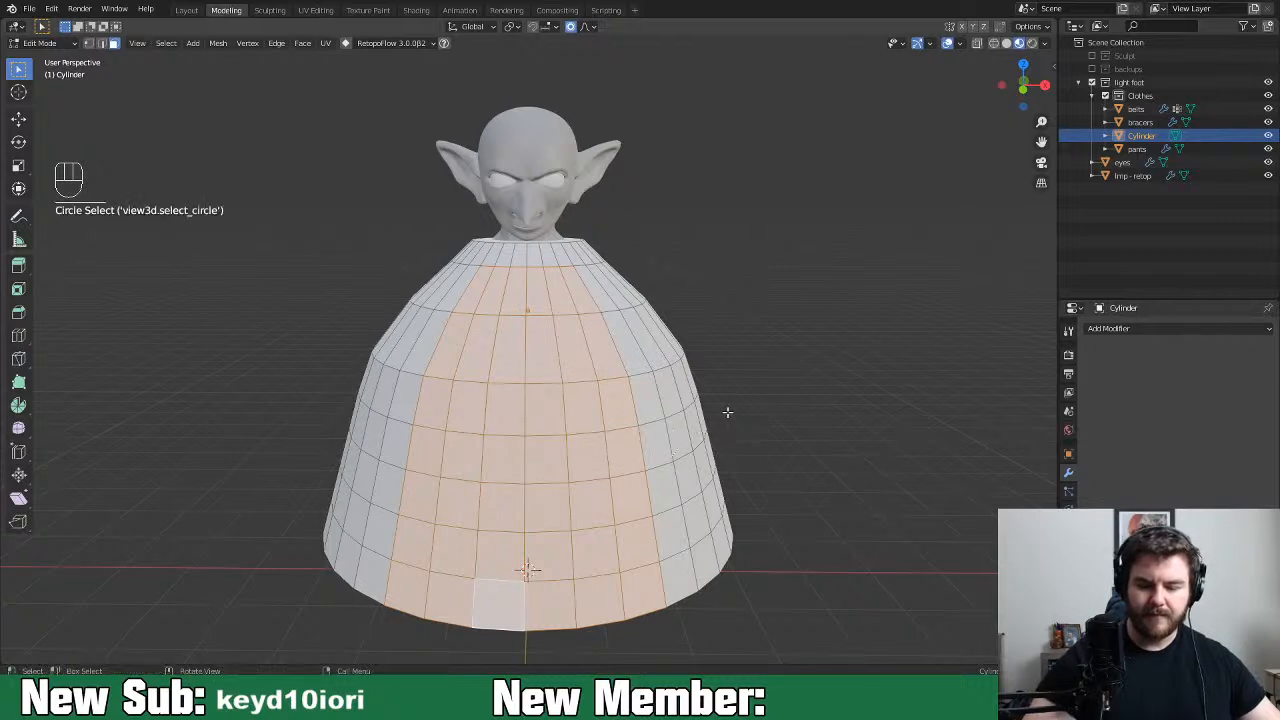
pyautogui.press('x')
pyautogui.click(784, 389)
# Delete the bottom and top cap faces of the cloak mesh
pyautogui.click(545, 574)
pyautogui.press('x')
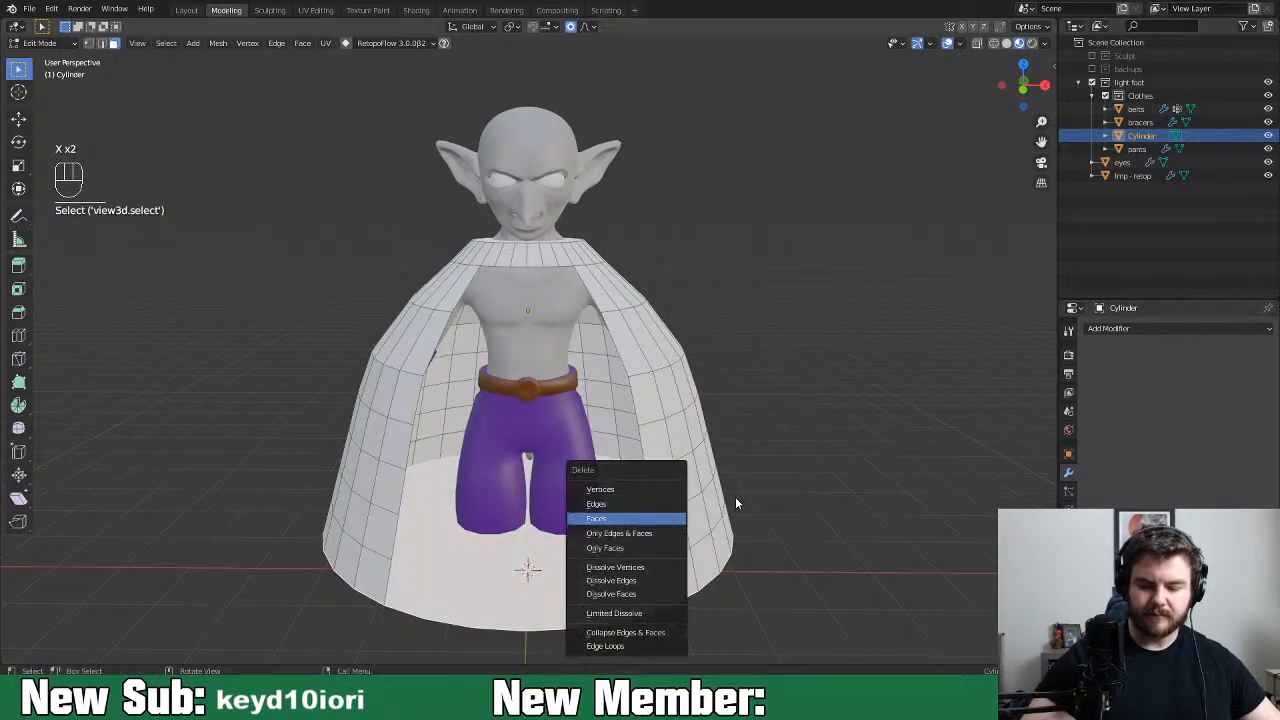
pyautogui.click(660, 520)
pyautogui.moveTo(660, 520); pyautogui.dragTo(718, 484, button='middle')
pyautogui.click(573, 264)
pyautogui.press('x')
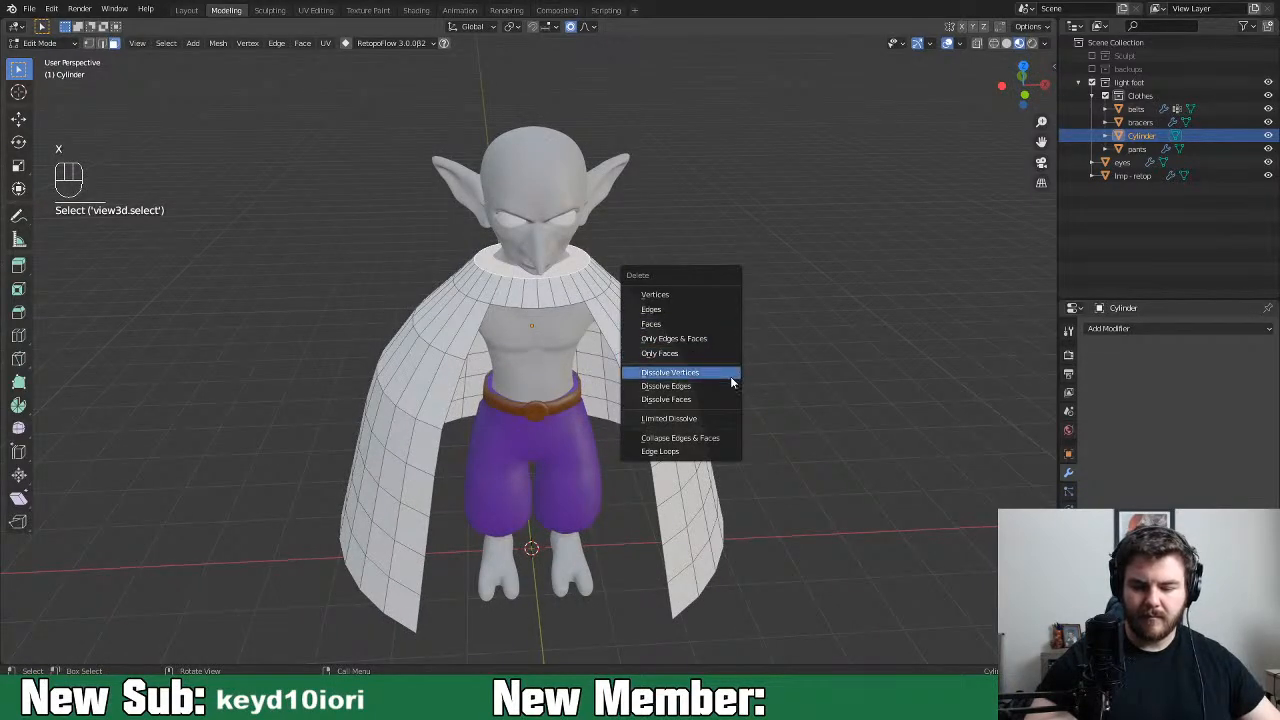
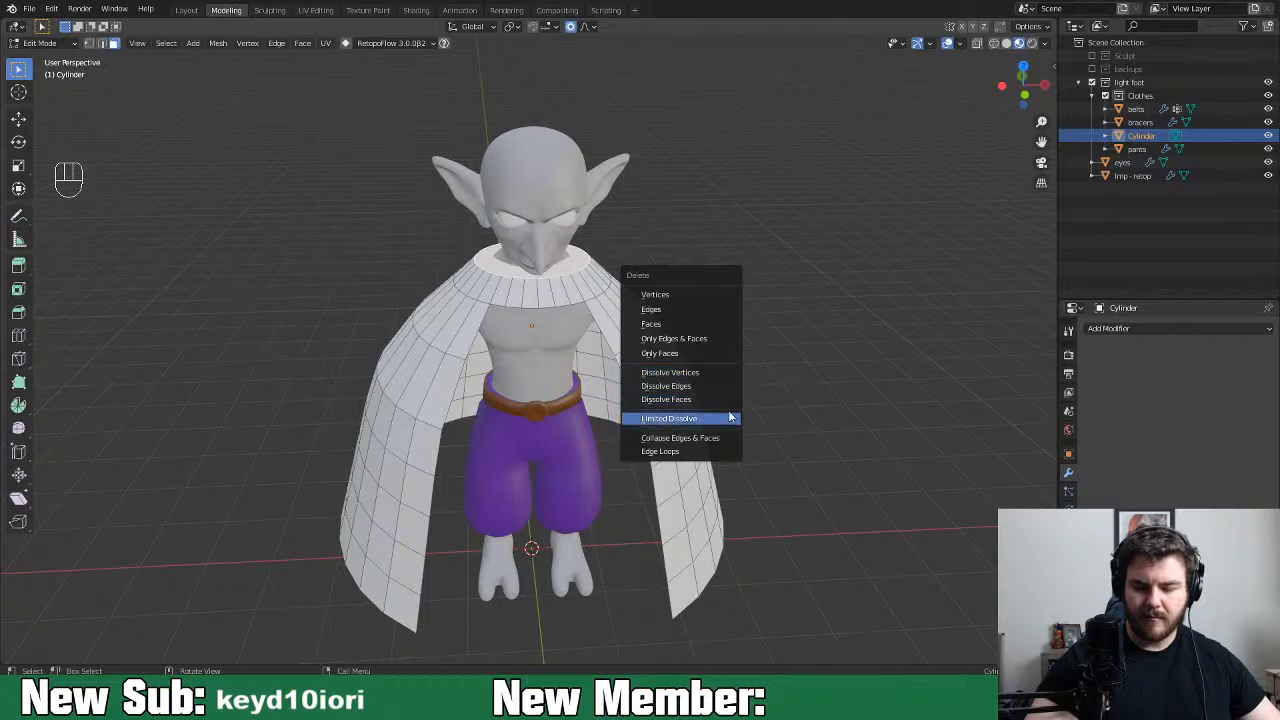
pyautogui.click(723, 325)
# Delete the strip of faces that closes the cloak's front below the neck
pyautogui.moveTo(723, 366); pyautogui.dragTo(633, 448, button='middle')
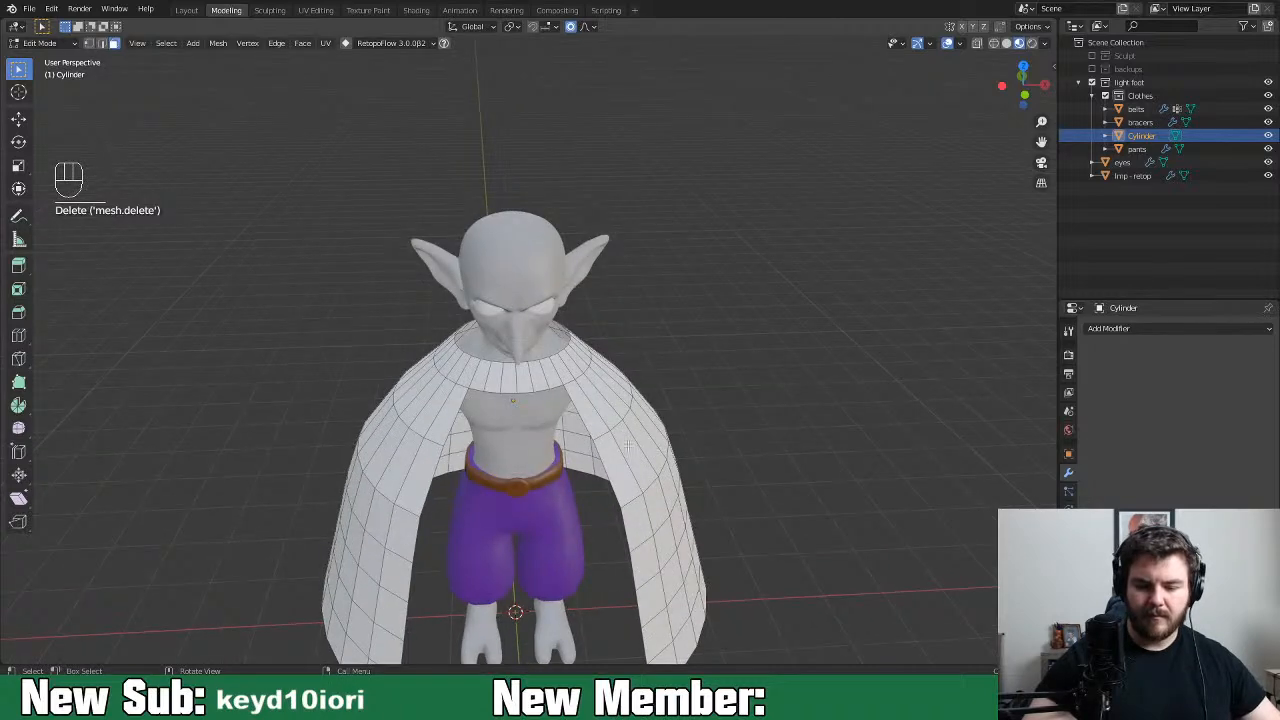
pyautogui.scroll(4, 660, 405)
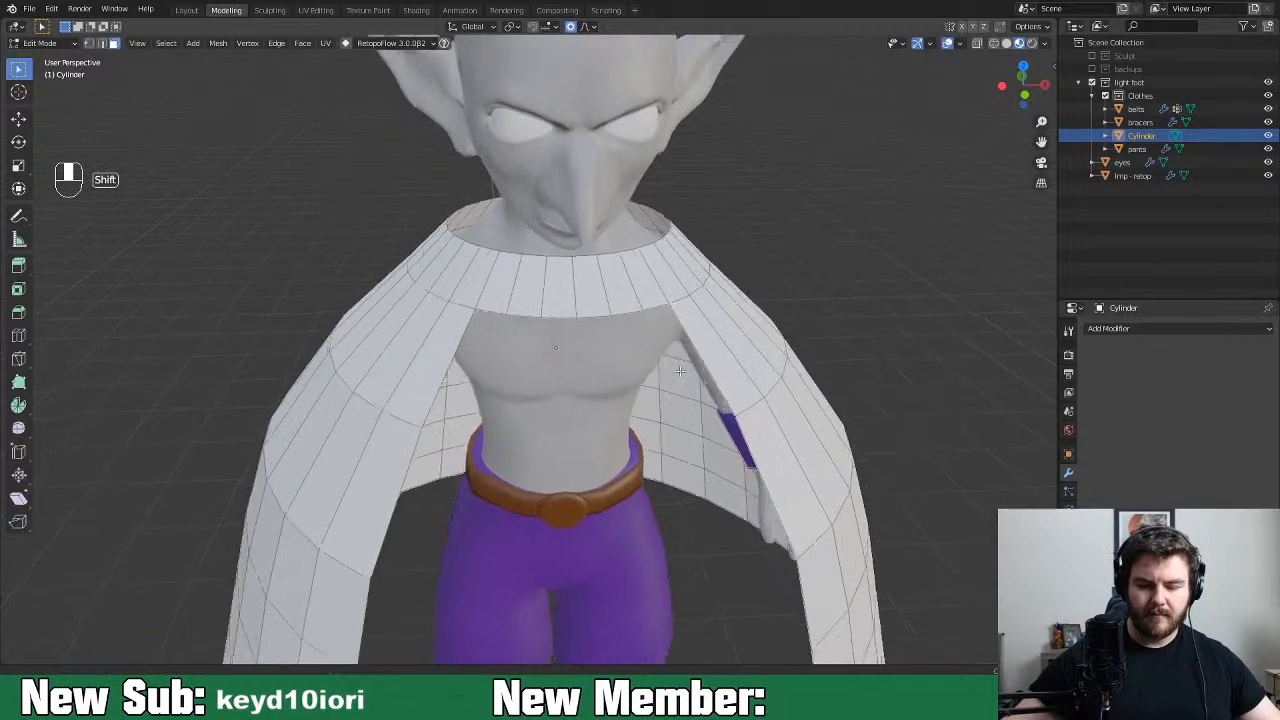
pyautogui.keyDown('shift'); pyautogui.click(507, 272); pyautogui.keyUp('shift')
pyautogui.keyDown('ctrl'); pyautogui.click(659, 265); pyautogui.keyUp('ctrl')
pyautogui.press('x')
pyautogui.click(721, 323)
# Extrude the cloak's open neck edge loop inward, scaling it to about 0.697 with proportional editing turned off
pyautogui.moveTo(722, 323); pyautogui.dragTo(635, 258, button='middle')
pyautogui.press('2')
pyautogui.keyDown('alt'); pyautogui.click(633, 257); pyautogui.keyUp('alt')
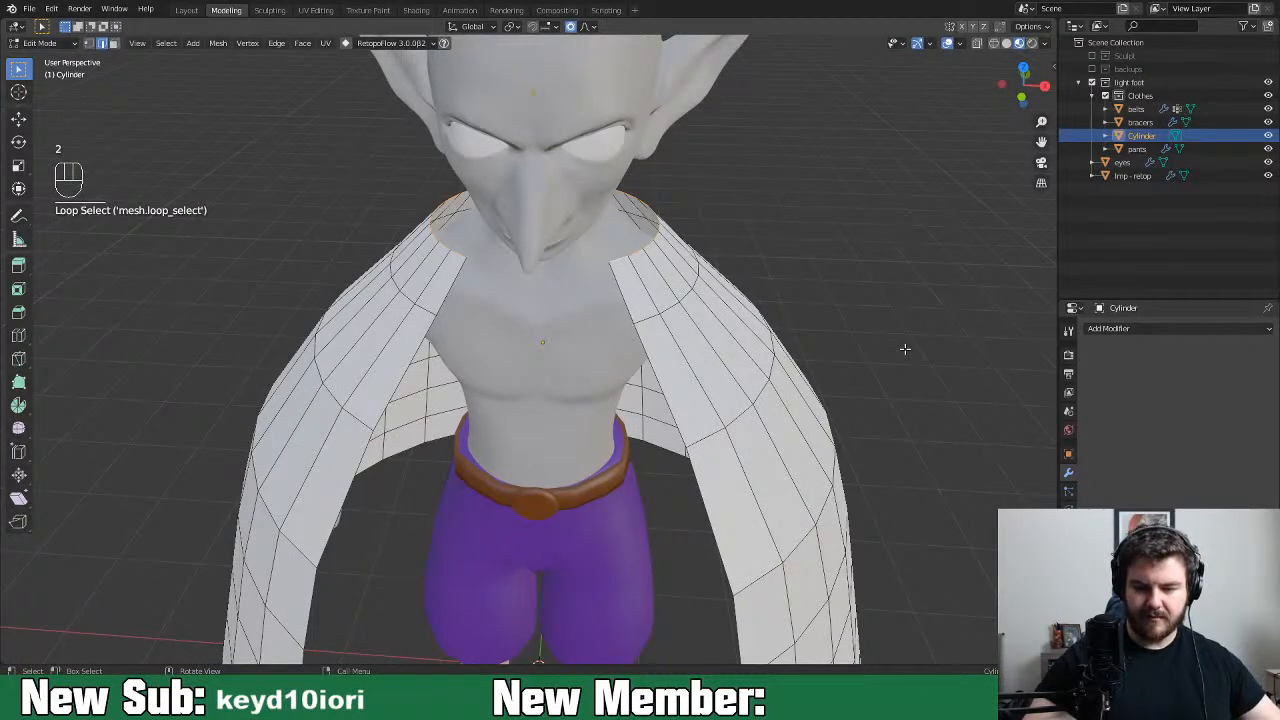
pyautogui.press('e')
pyautogui.press('s')
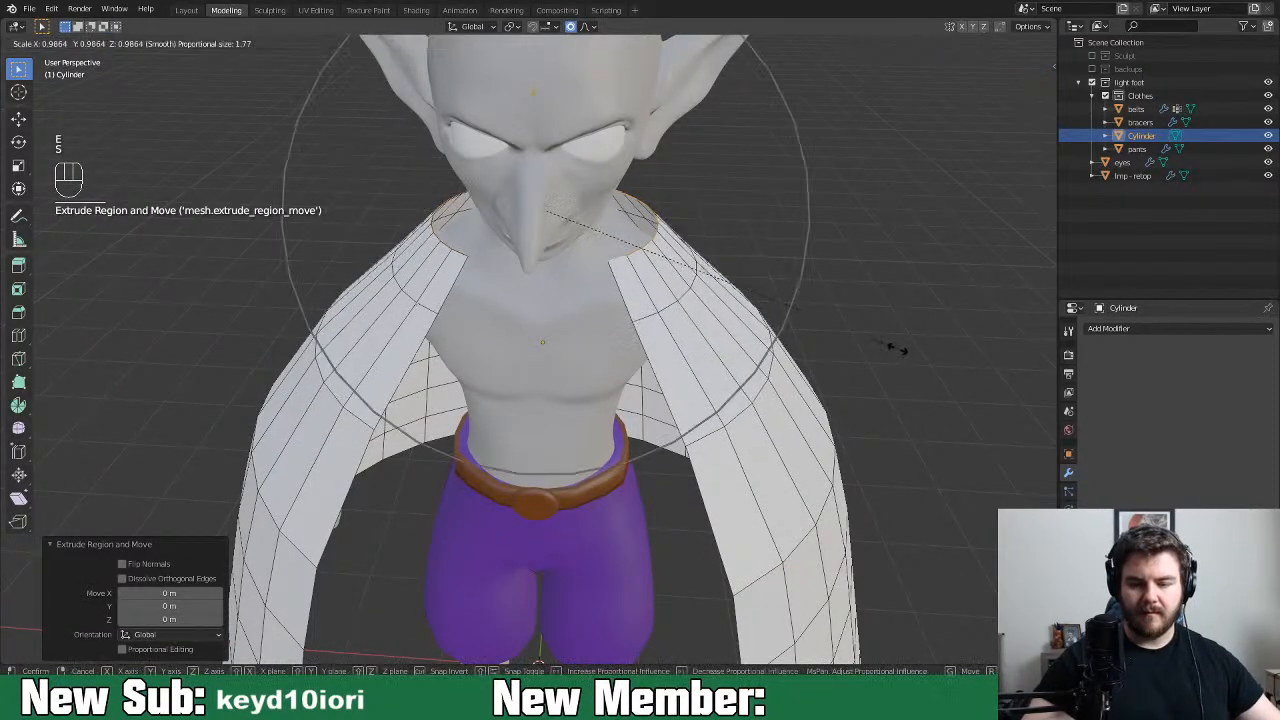
pyautogui.click(867, 349)
pyautogui.press('o')
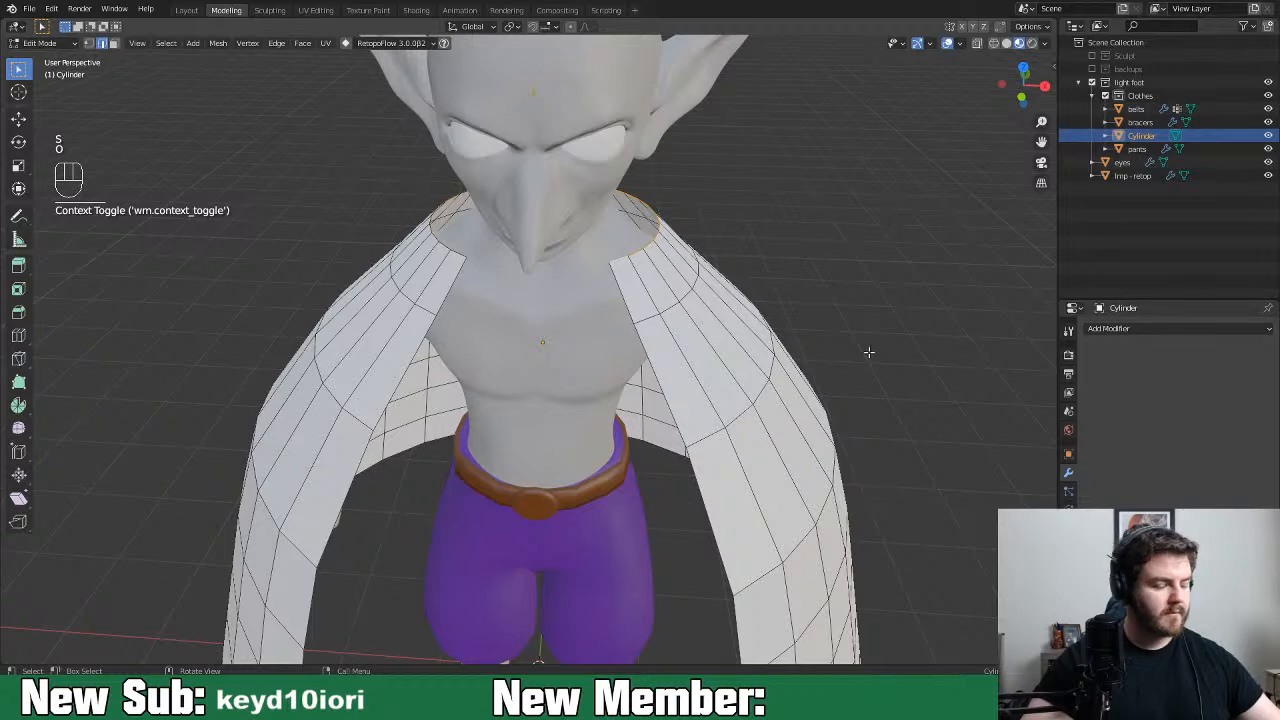
pyautogui.press('s')
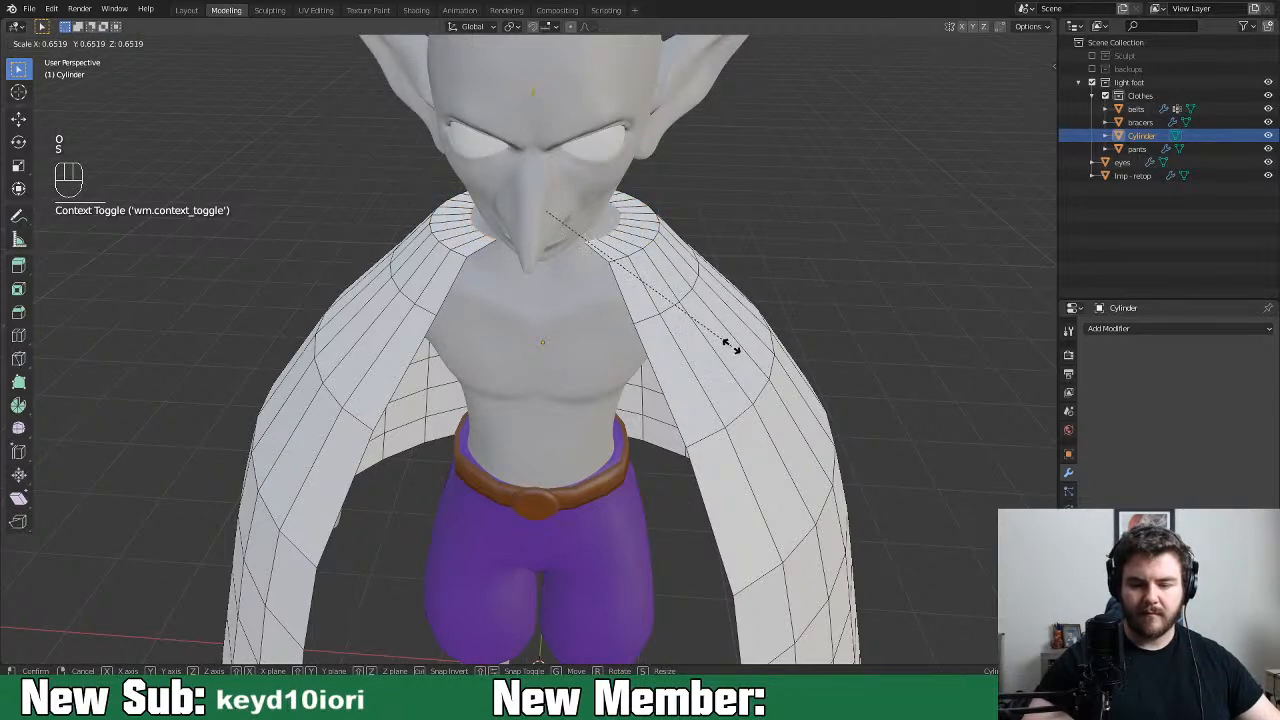
pyautogui.click(750, 360)
# Raise the new neck edge about 0.107 m along Z and shift it about -0.106 m along Y
pyautogui.press('g')
pyautogui.press('z')
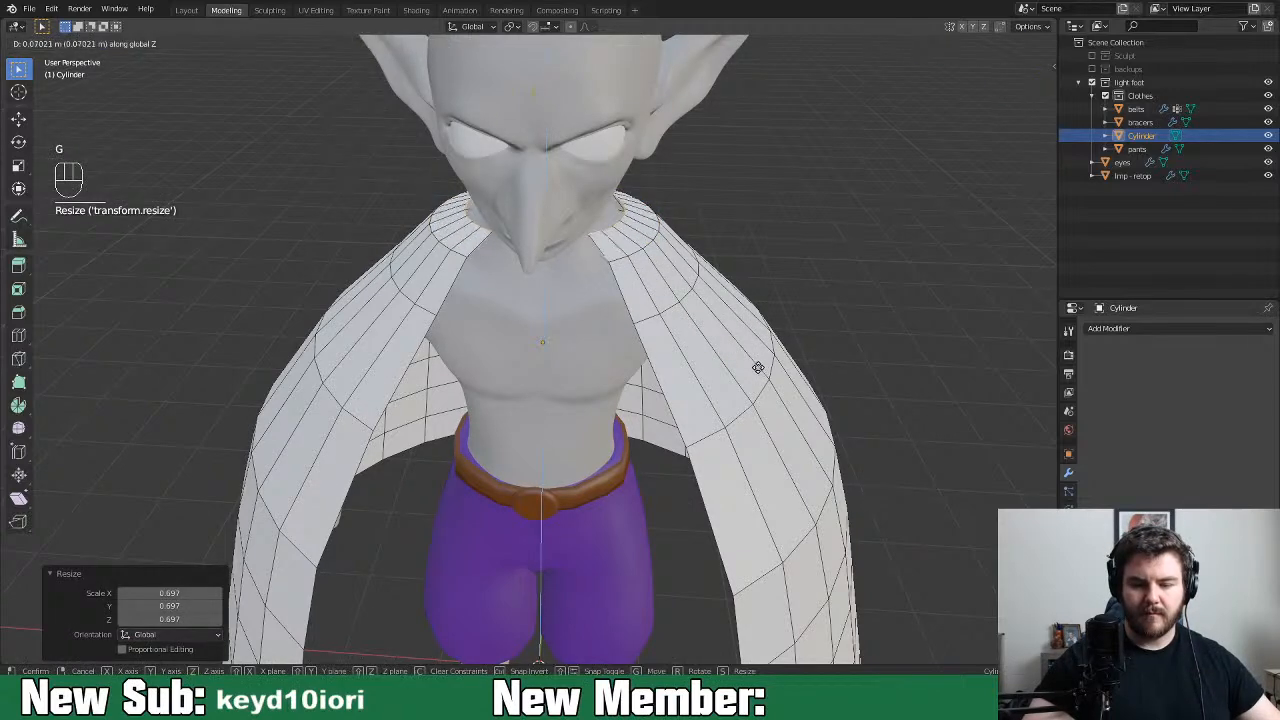
pyautogui.click(755, 363)
pyautogui.moveTo(755, 363); pyautogui.dragTo(857, 351, button='middle')
pyautogui.press('g')
pyautogui.press('y')
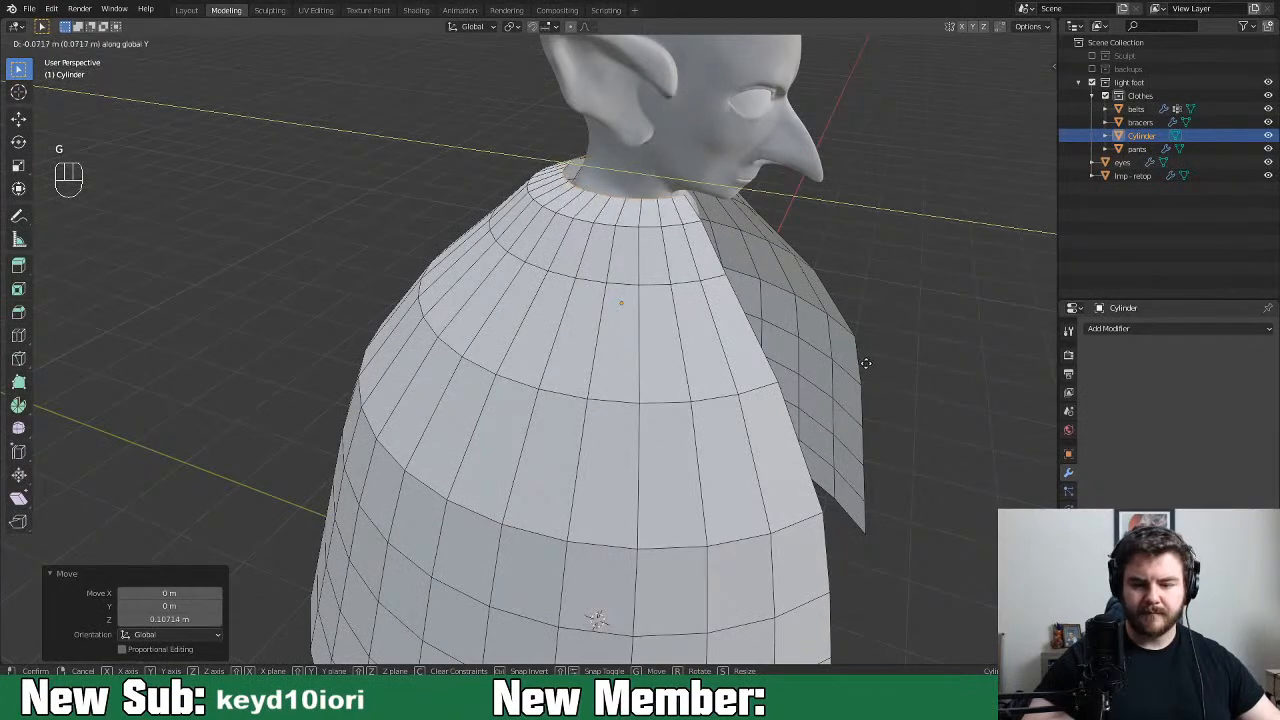
pyautogui.click(871, 367)
# Fill the gap between the cloak's two front edges just below the chin with faces
pyautogui.moveTo(871, 367); pyautogui.dragTo(1005, 313, button='middle')
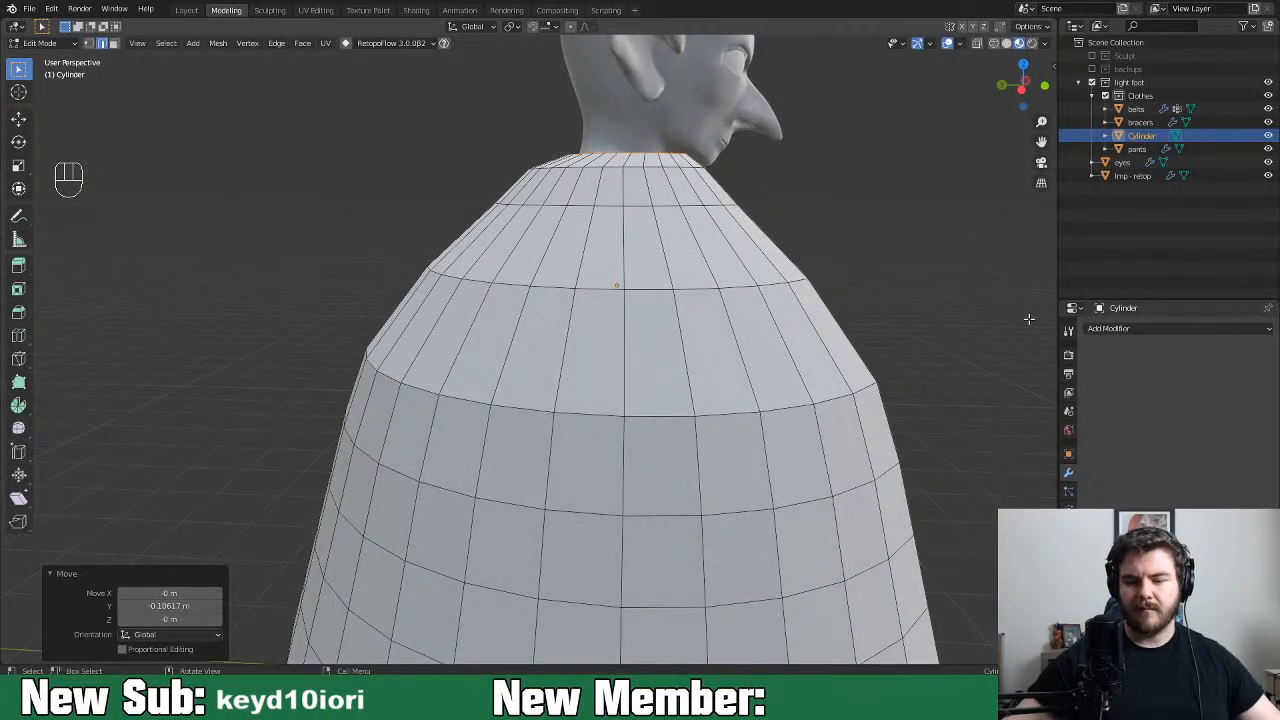
pyautogui.scroll(-5, 811, 486)
pyautogui.moveTo(811, 486); pyautogui.dragTo(611, 569, button='middle')
pyautogui.scroll(4, 605, 495)
pyautogui.scroll(3, 607, 466)
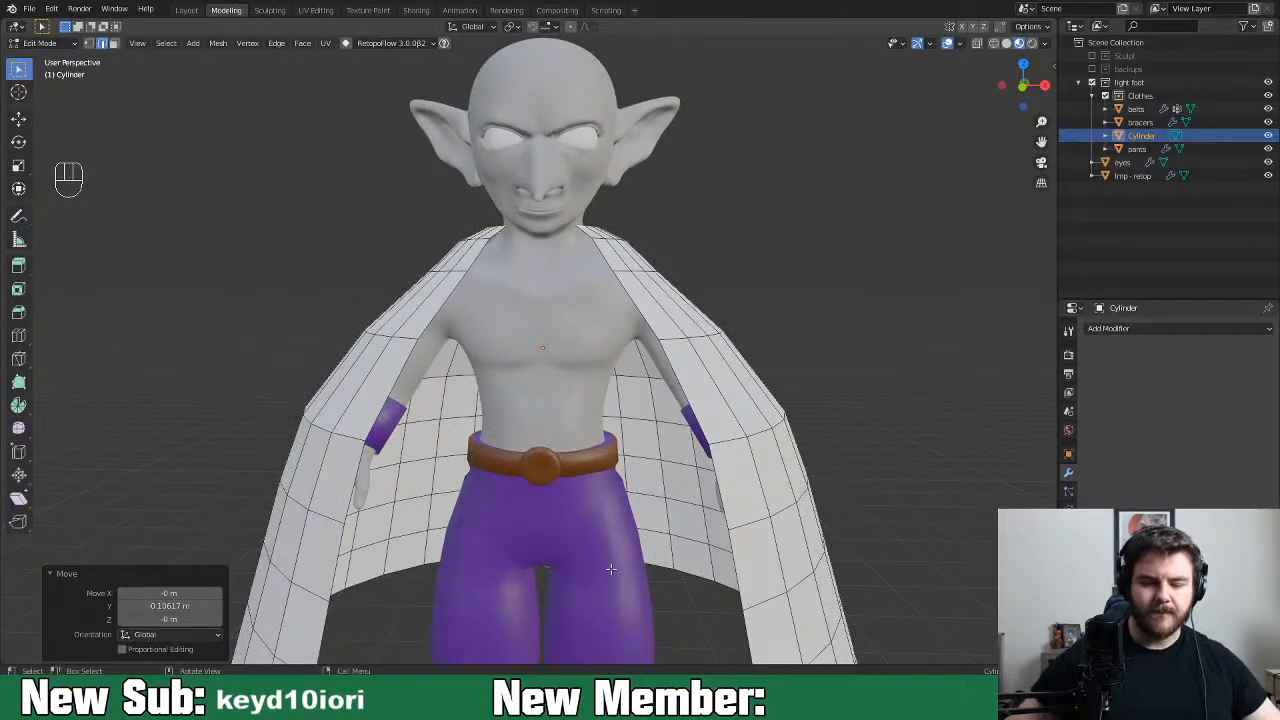
pyautogui.moveTo(539, 233); pyautogui.dragTo(598, 278, button='middle')
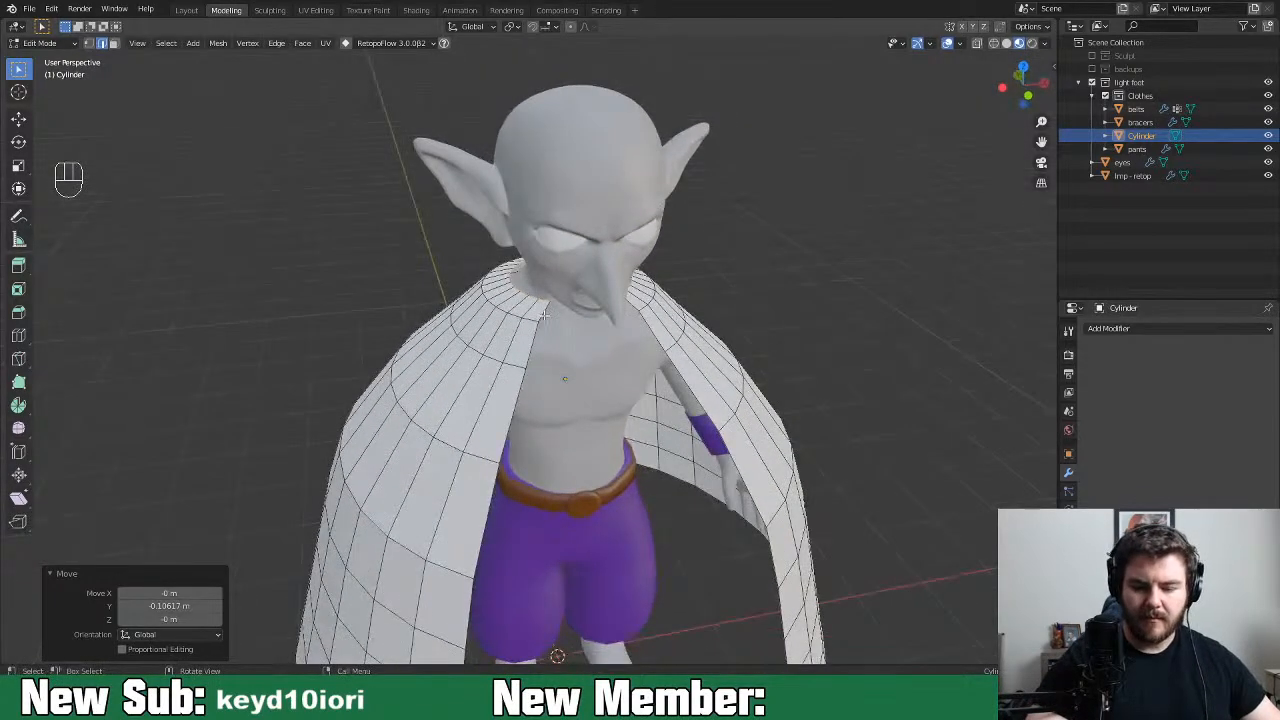
pyautogui.click(664, 340)
pyautogui.moveTo(664, 342); pyautogui.dragTo(668, 305, button='middle')
pyautogui.press('f')
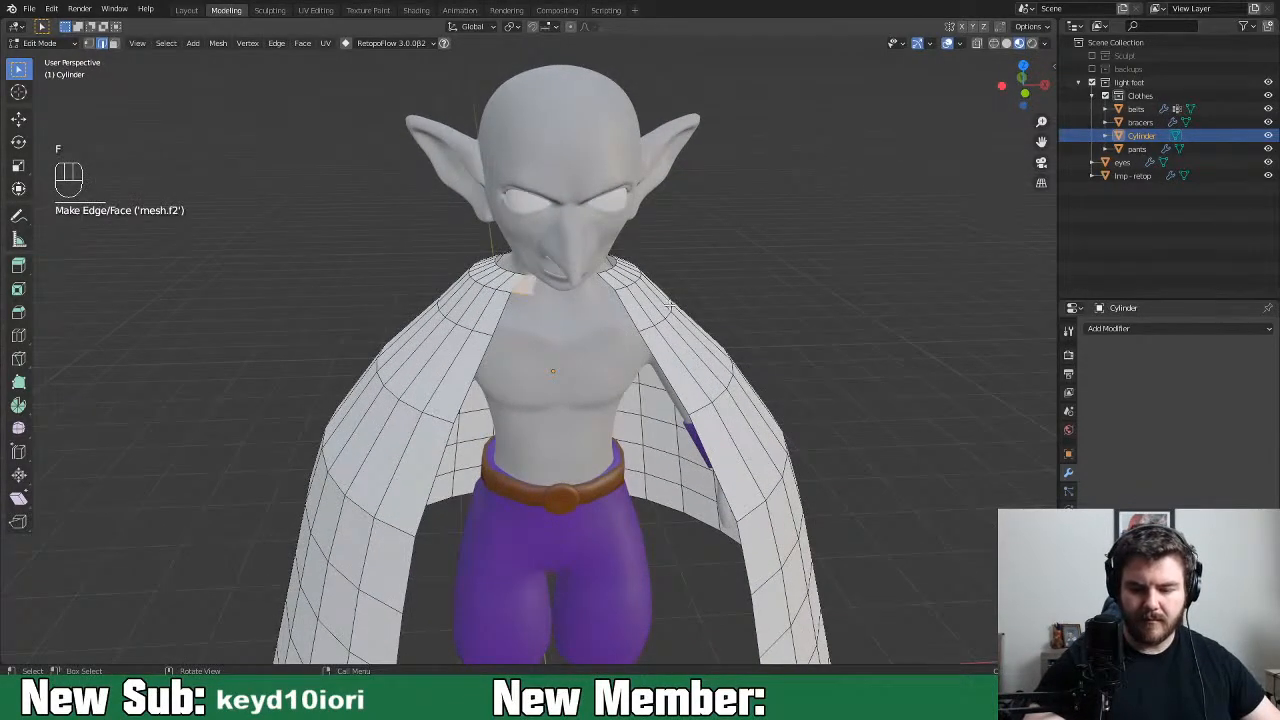
pyautogui.hotkey('ctrl', 'z')
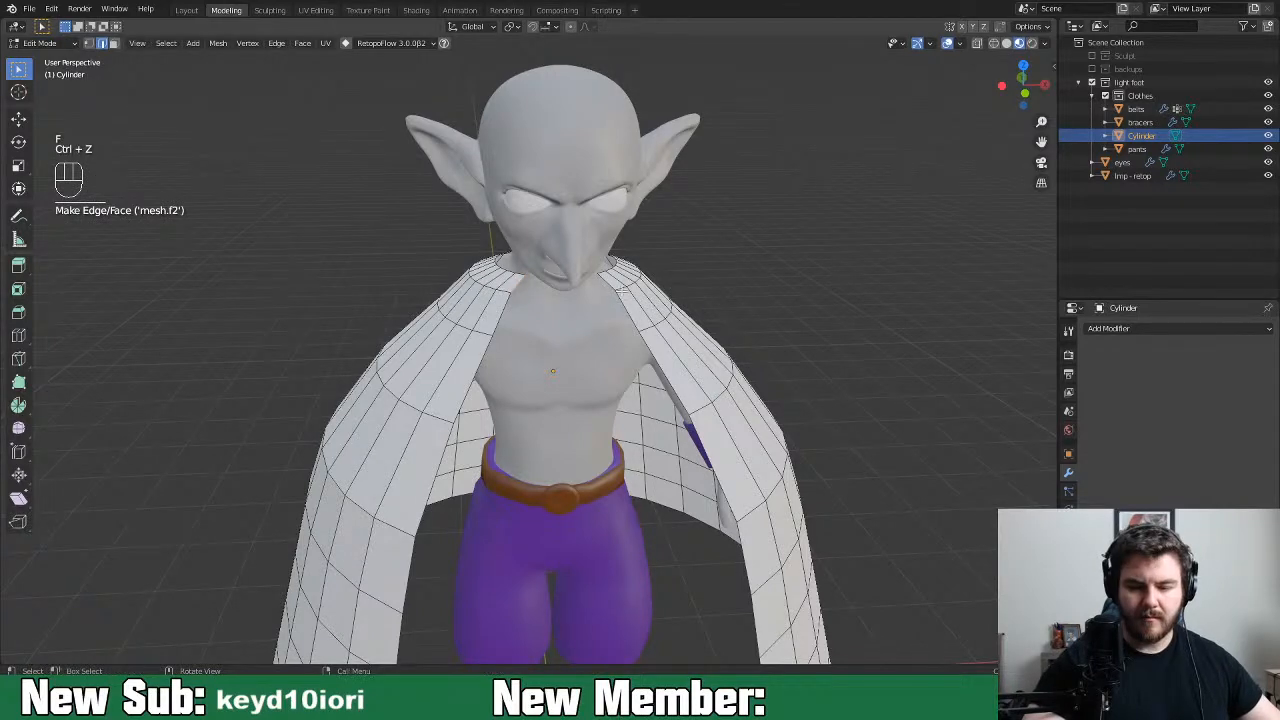
pyautogui.click(681, 283)
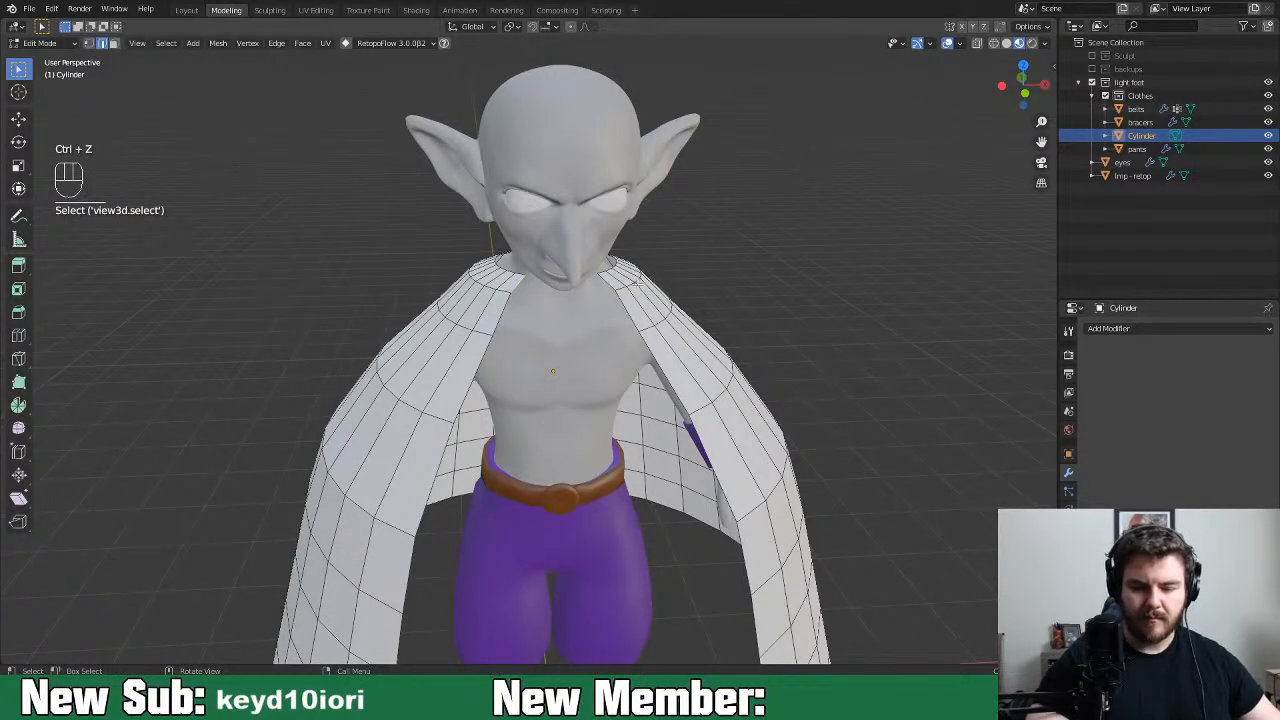
pyautogui.press('f')
# Extrude the cloak's neck edge loop upward by about 0.25 m and flare the new ring outward to a scale of about 1.39
pyautogui.moveTo(726, 280); pyautogui.dragTo(630, 295, button='middle')
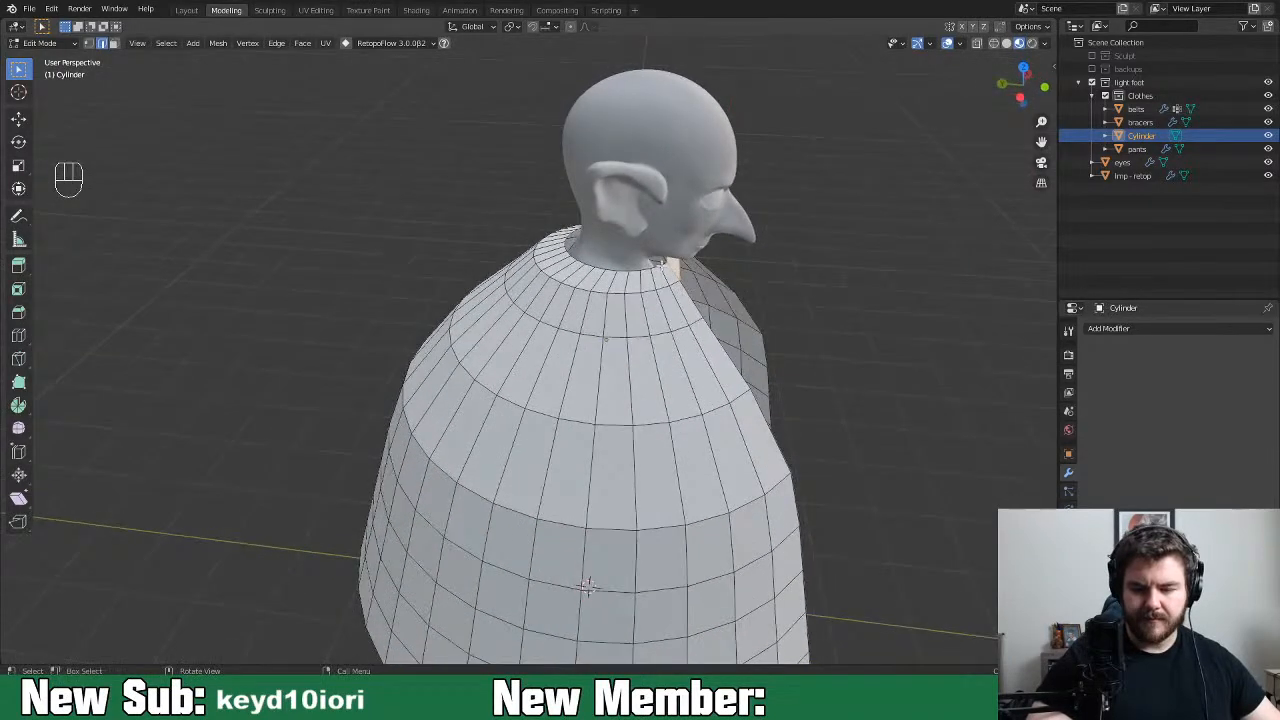
pyautogui.keyDown('alt'); pyautogui.click(720, 269); pyautogui.keyUp('alt')
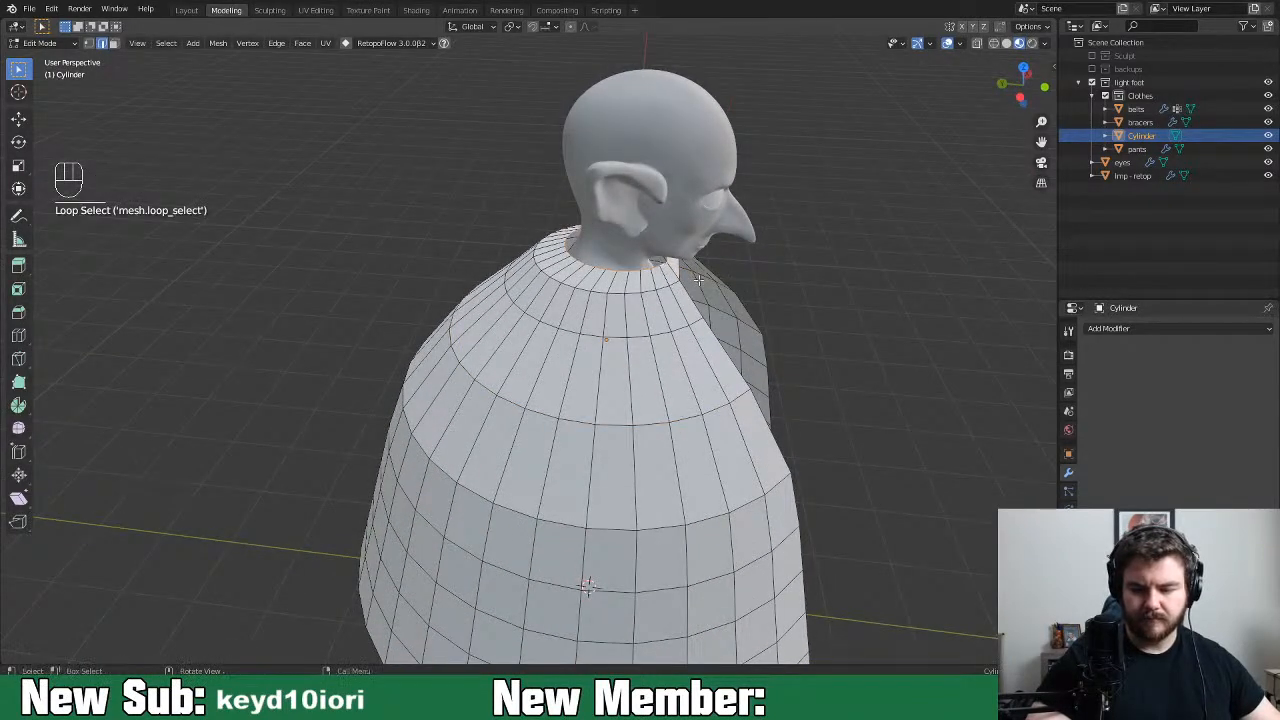
pyautogui.click(668, 261)
pyautogui.moveTo(668, 261); pyautogui.dragTo(738, 270, button='middle')
pyautogui.press('e')
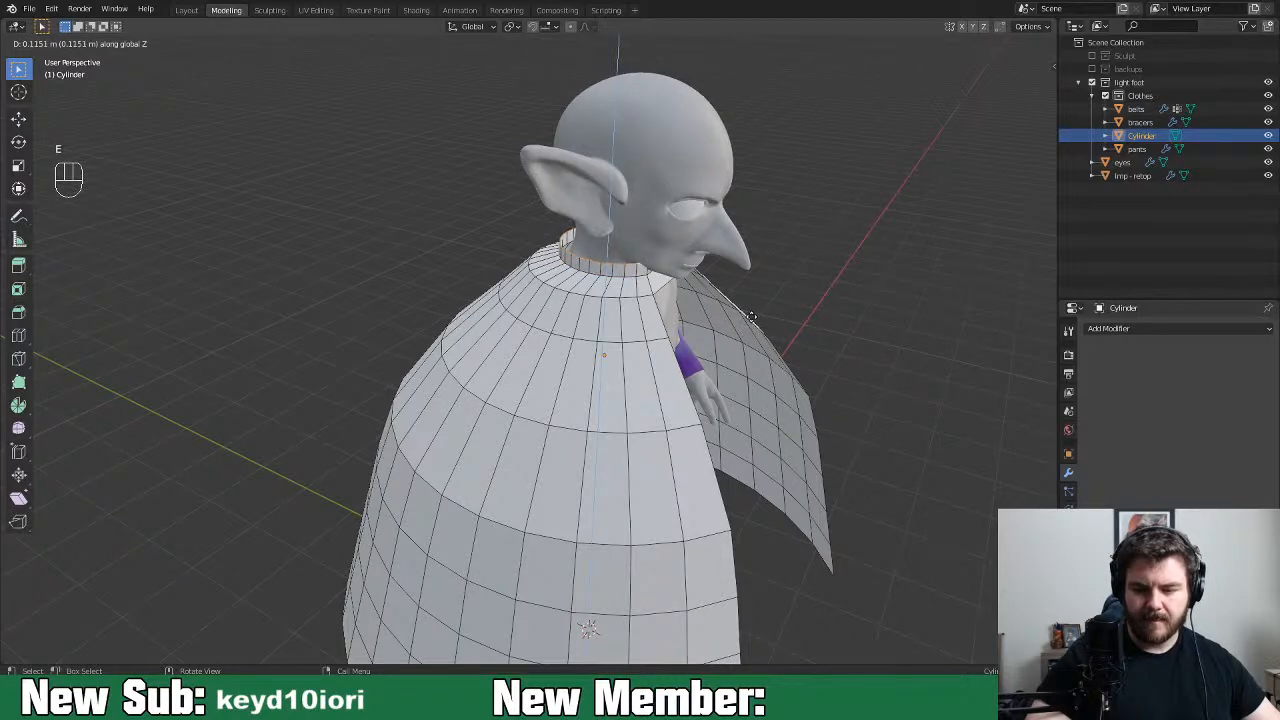
pyautogui.click(782, 157)
pyautogui.press('g')
pyautogui.press('z')
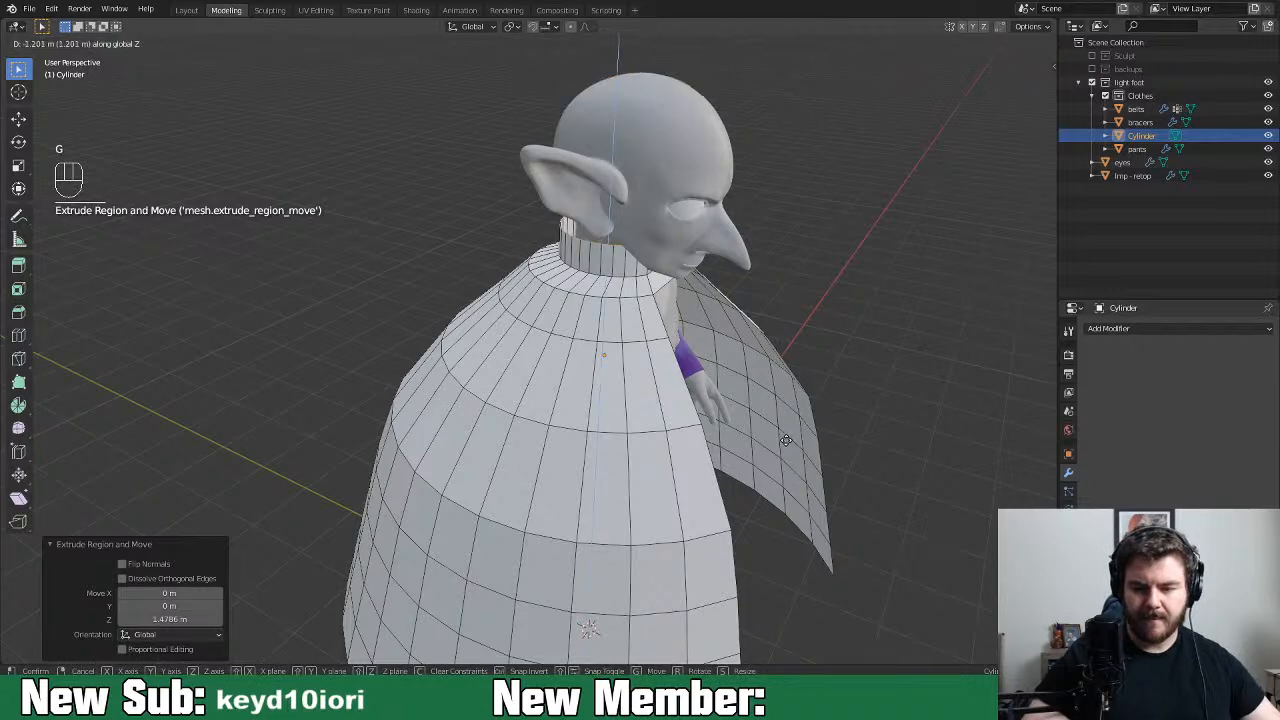
pyautogui.click(786, 438)
pyautogui.press('s')
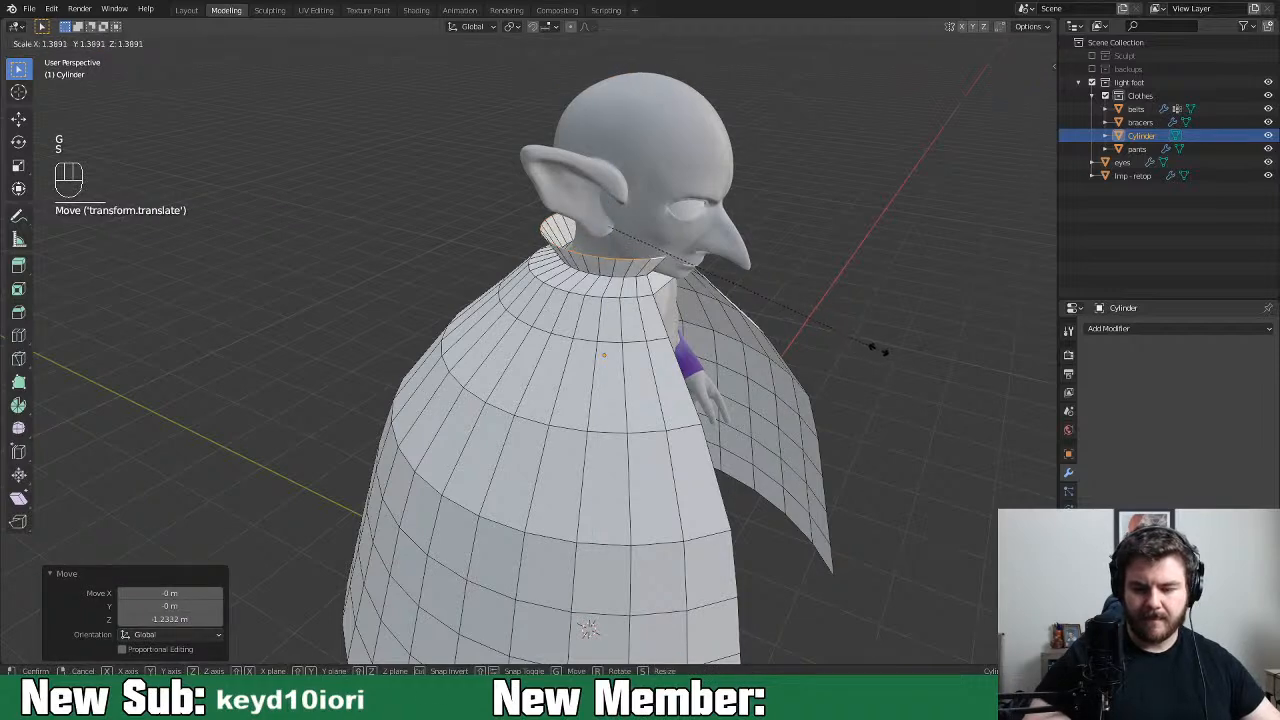
pyautogui.rightClick(880, 350)
# Extrude the collar rim up about 0.52 m and widen it to a scale of about 1.51
pyautogui.press('e')
pyautogui.click(872, 290)
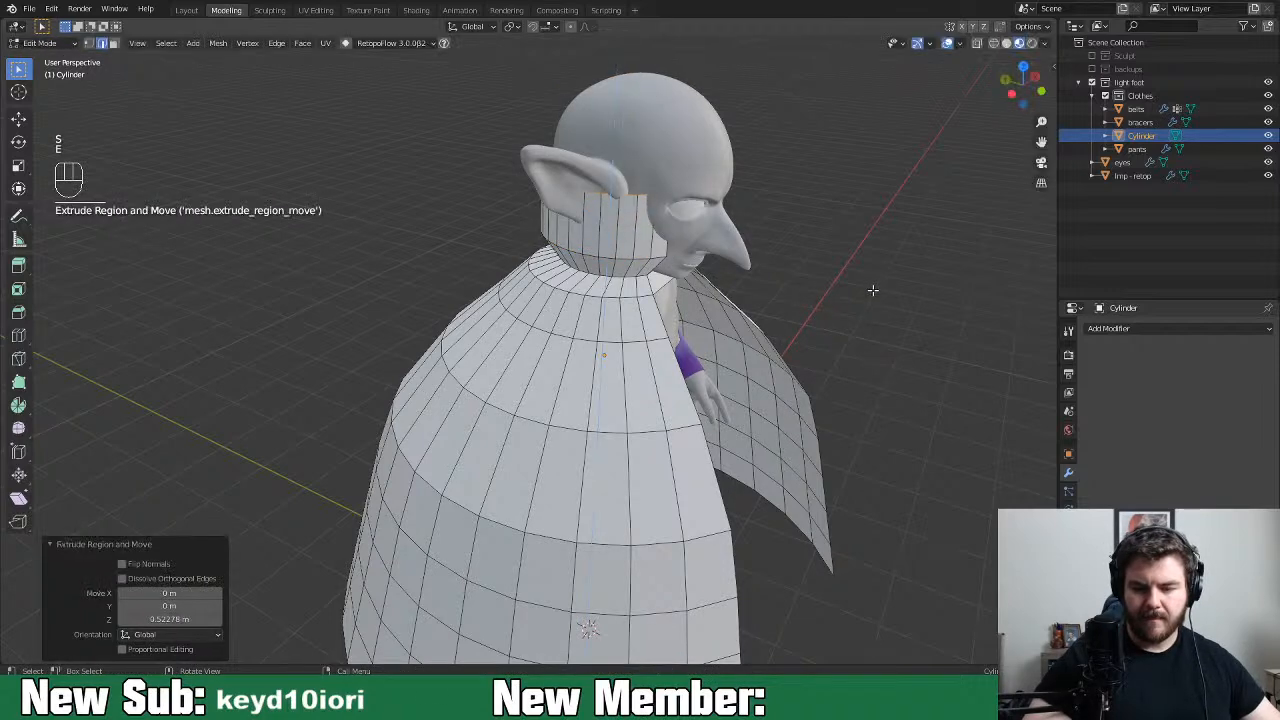
pyautogui.press('s')
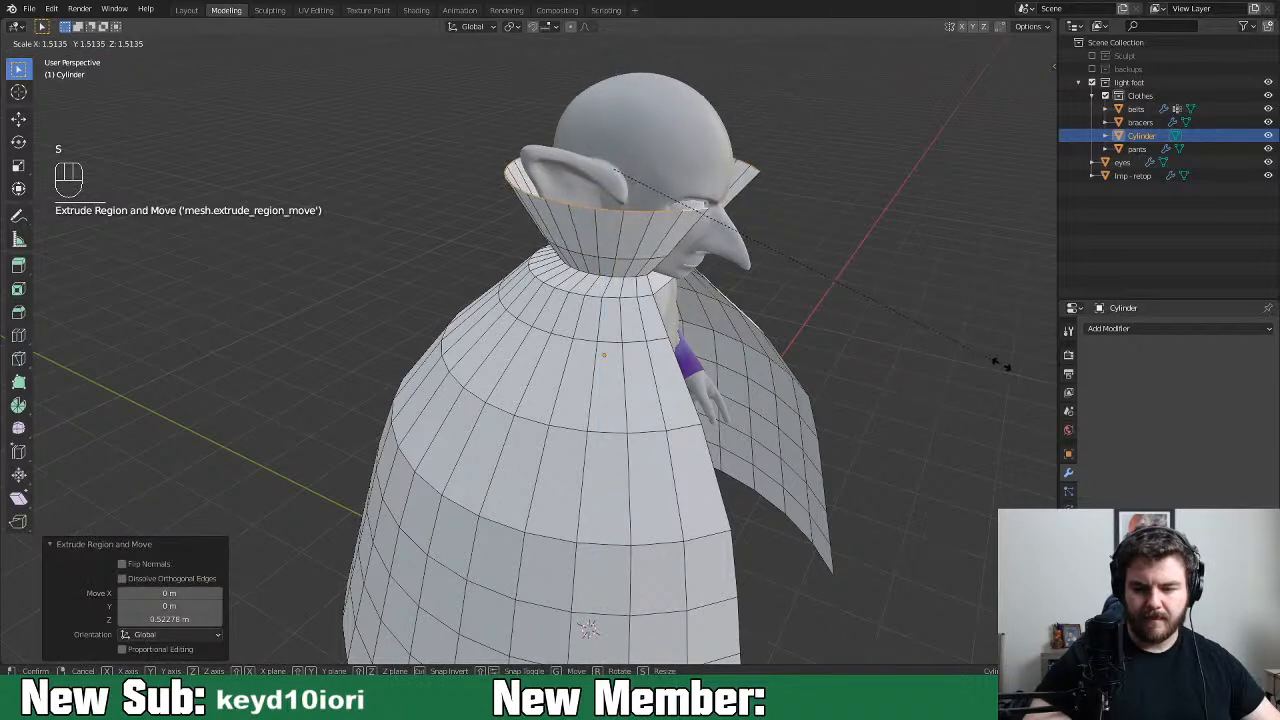
pyautogui.rightClick(990, 358)
# Extrude the collar rim up another 0.57 m or so, flare it wider and lower it about 0.237 m along Z
pyautogui.press('e')
pyautogui.click(890, 292)
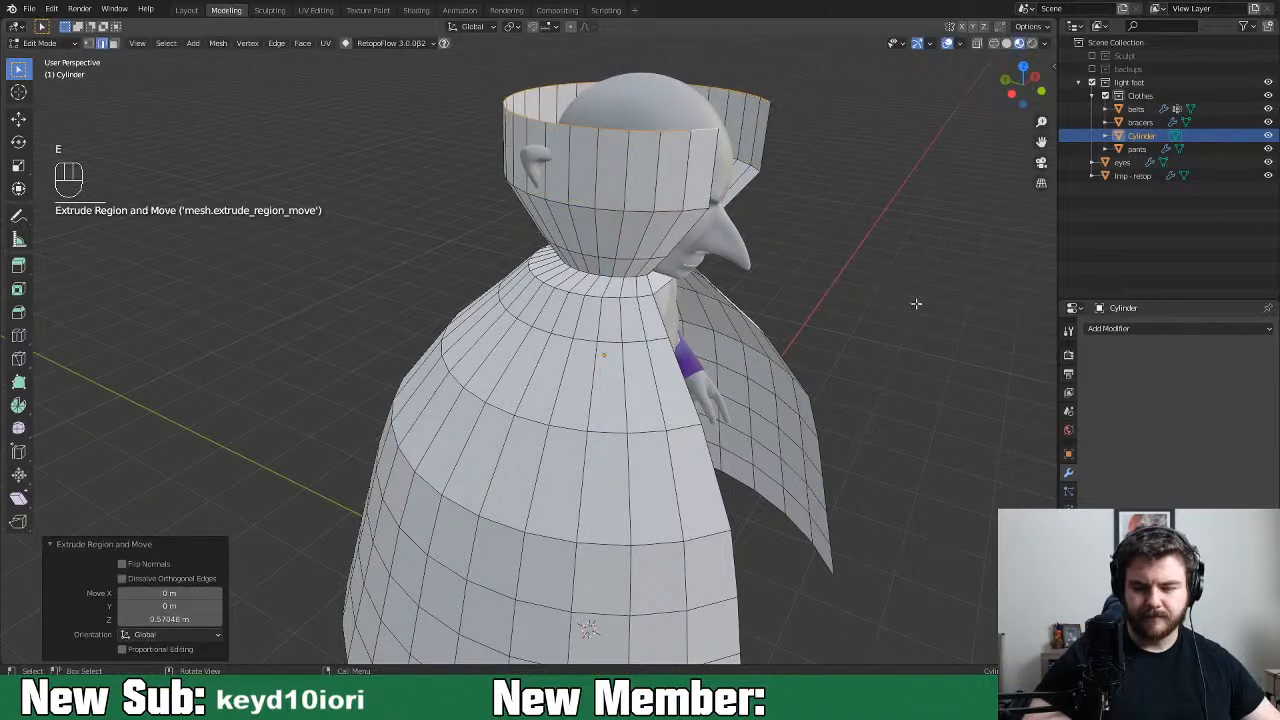
pyautogui.press('s')
pyautogui.click(977, 365)
pyautogui.press('g')
pyautogui.press('z')
pyautogui.click(921, 345)
# Extrude the rim upward by about 0.27 m and again by about 0.35 m, scaling the last ring to about 0.92
pyautogui.press('e')
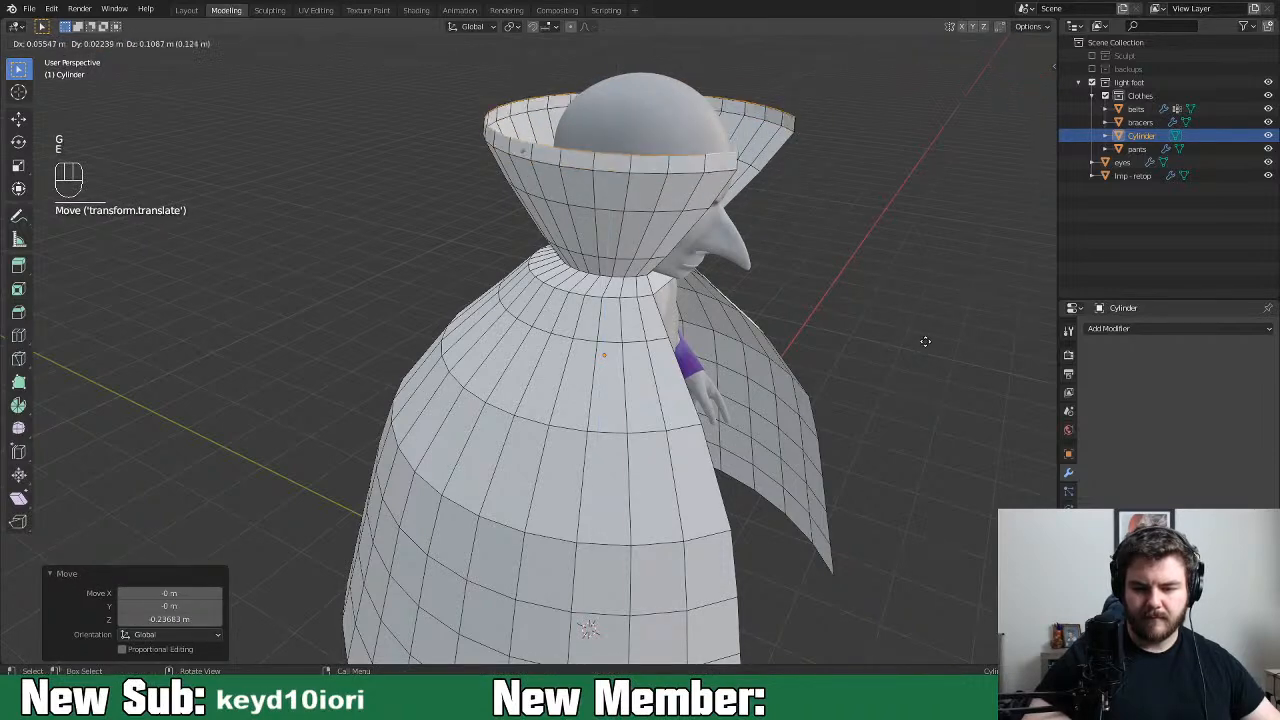
pyautogui.click(920, 329)
pyautogui.moveTo(920, 329); pyautogui.dragTo(836, 308, button='middle')
pyautogui.keyDown('shift'); pyautogui.moveTo(843, 370); pyautogui.dragTo(831, 311, button='middle'); pyautogui.keyUp('shift')
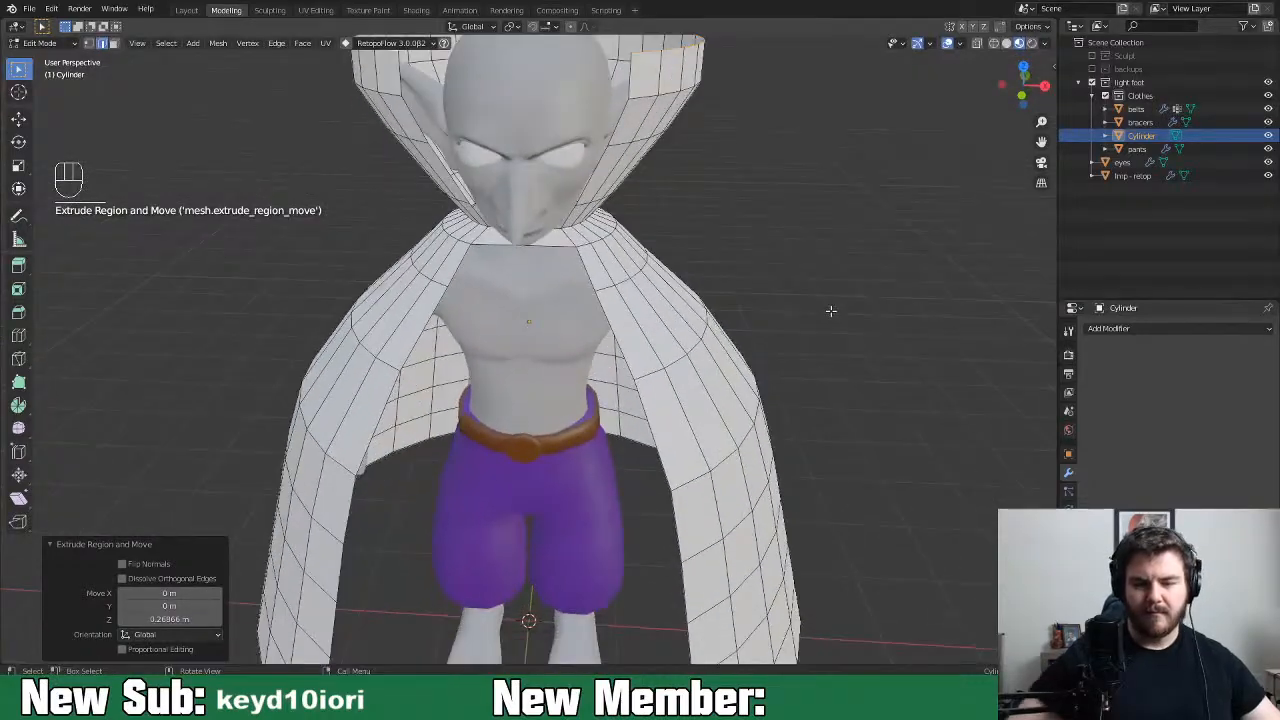
pyautogui.scroll(-3, 829, 312)
pyautogui.moveTo(751, 340); pyautogui.dragTo(614, 400, button='middle')
pyautogui.press('KP_1')
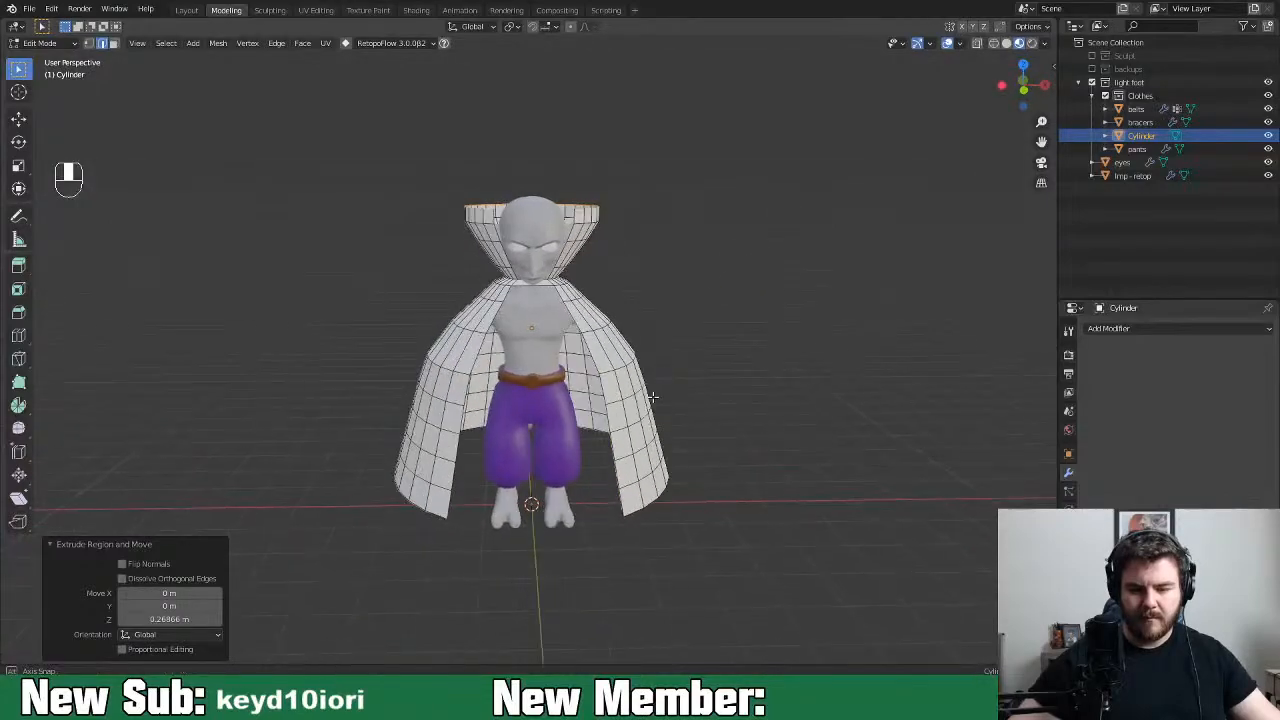
pyautogui.scroll(2, 619, 563)
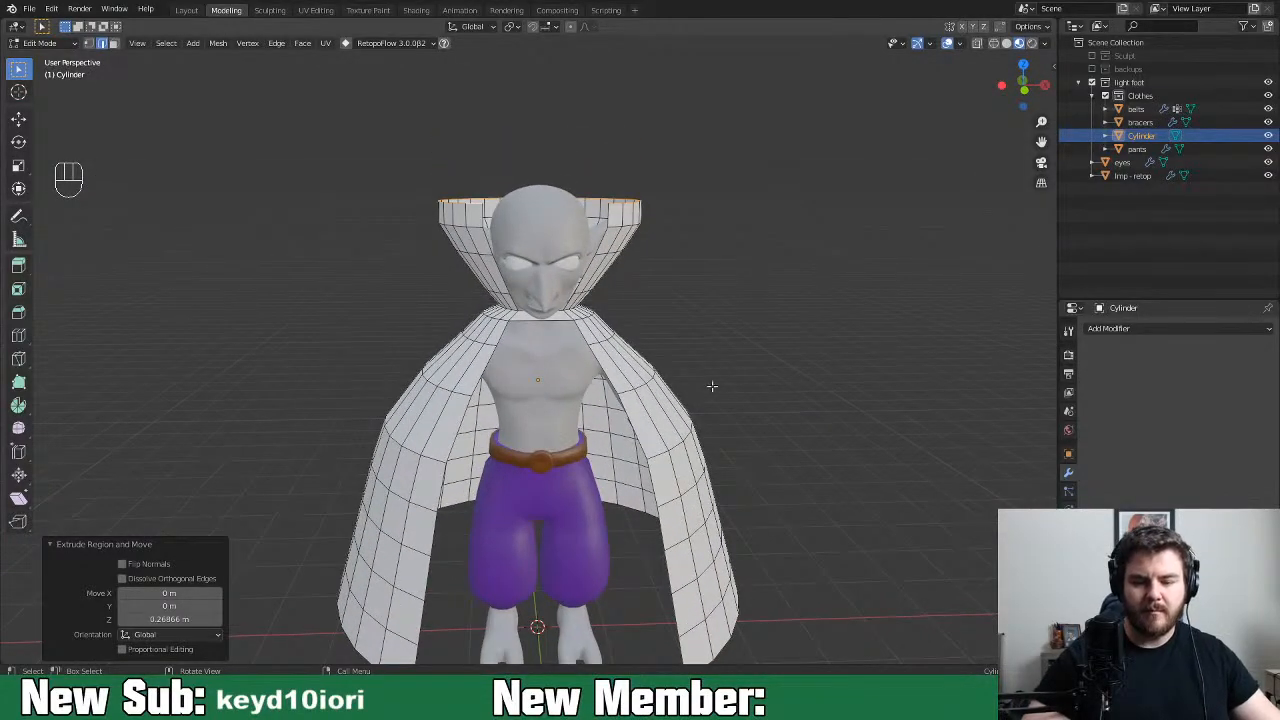
pyautogui.moveTo(740, 388); pyautogui.dragTo(705, 409, button='middle')
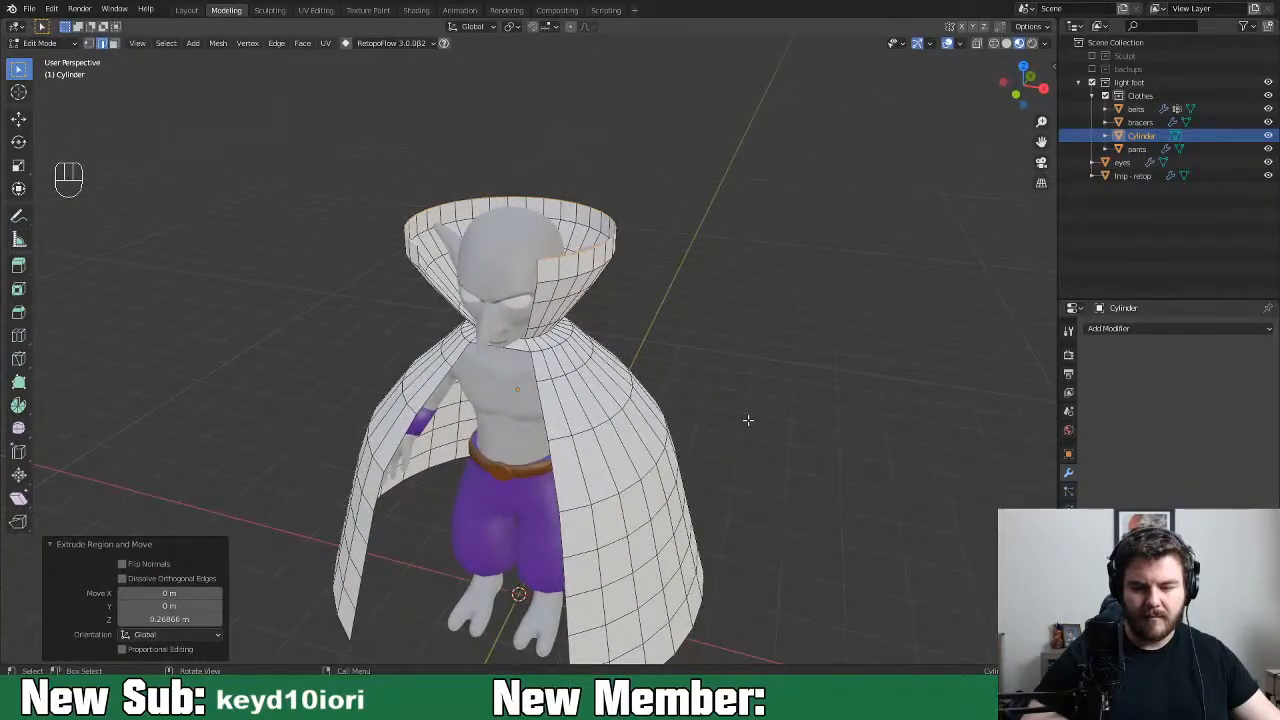
pyautogui.press('e')
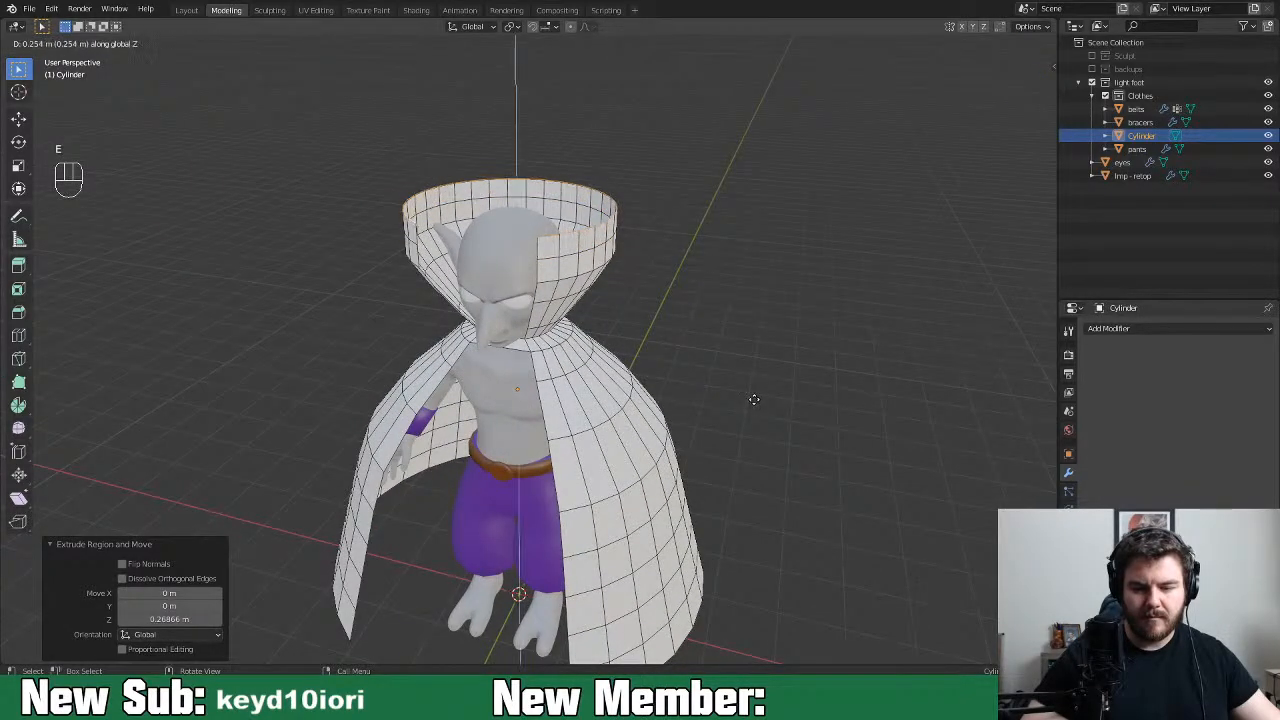
pyautogui.click(751, 391)
pyautogui.press('s')
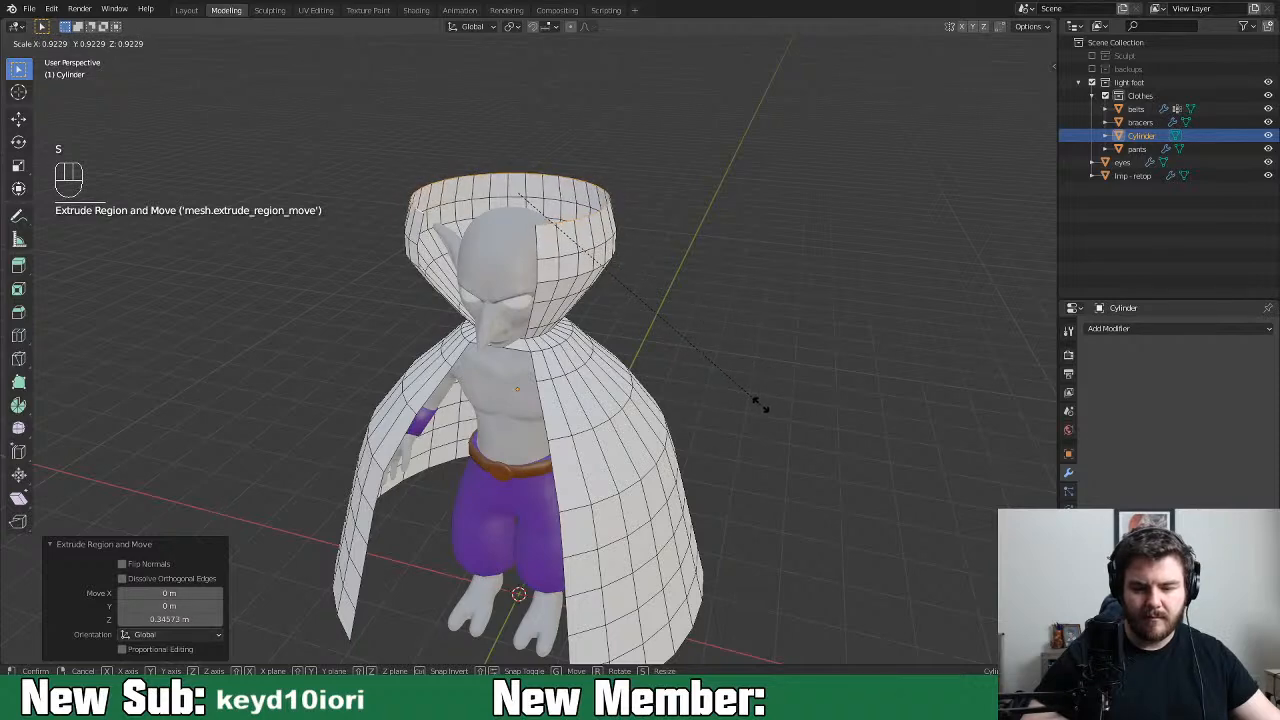
pyautogui.click(762, 404)
# Try to taper the hood's top with a further extrusion of about 0.117 m in Z, scaled to 0.789
pyautogui.press('e')
pyautogui.click(764, 395)
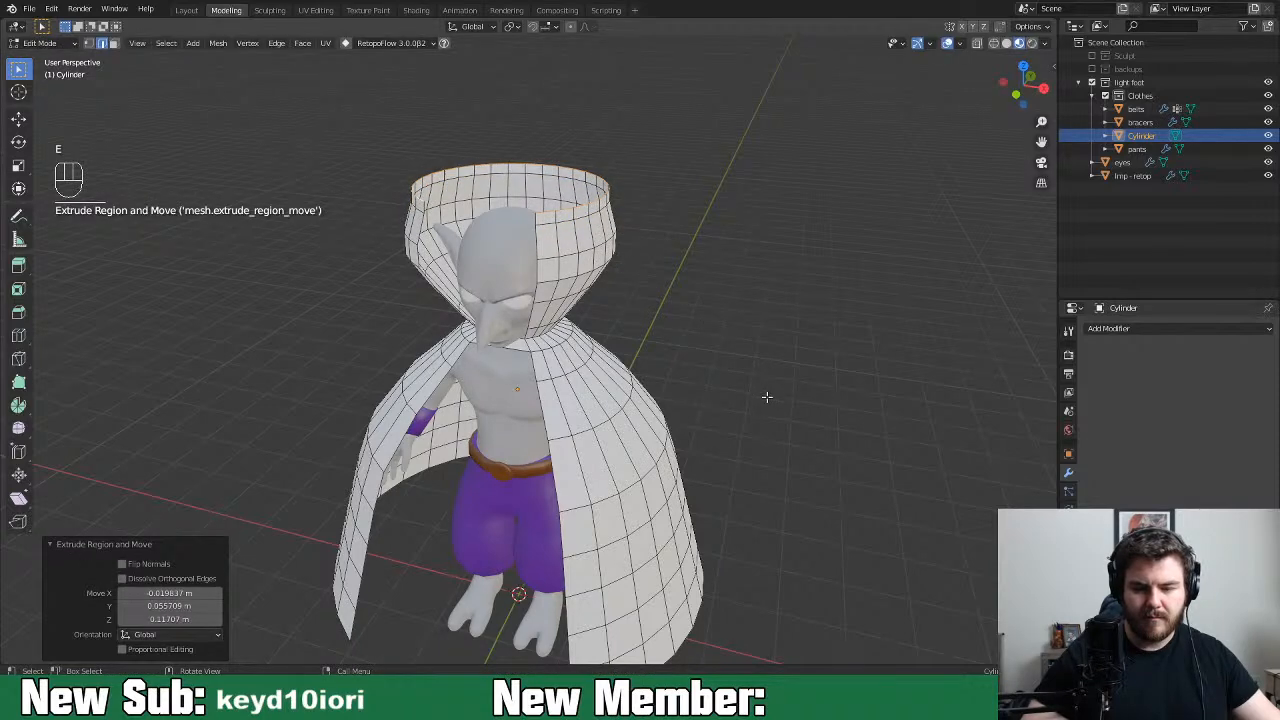
pyautogui.press('s')
pyautogui.click(658, 399)
# Try to close the hood's top by extruding the rim inward to a scale of about 0.65 and filling the opening with a face
pyautogui.moveTo(658, 399); pyautogui.dragTo(783, 399, button='middle')
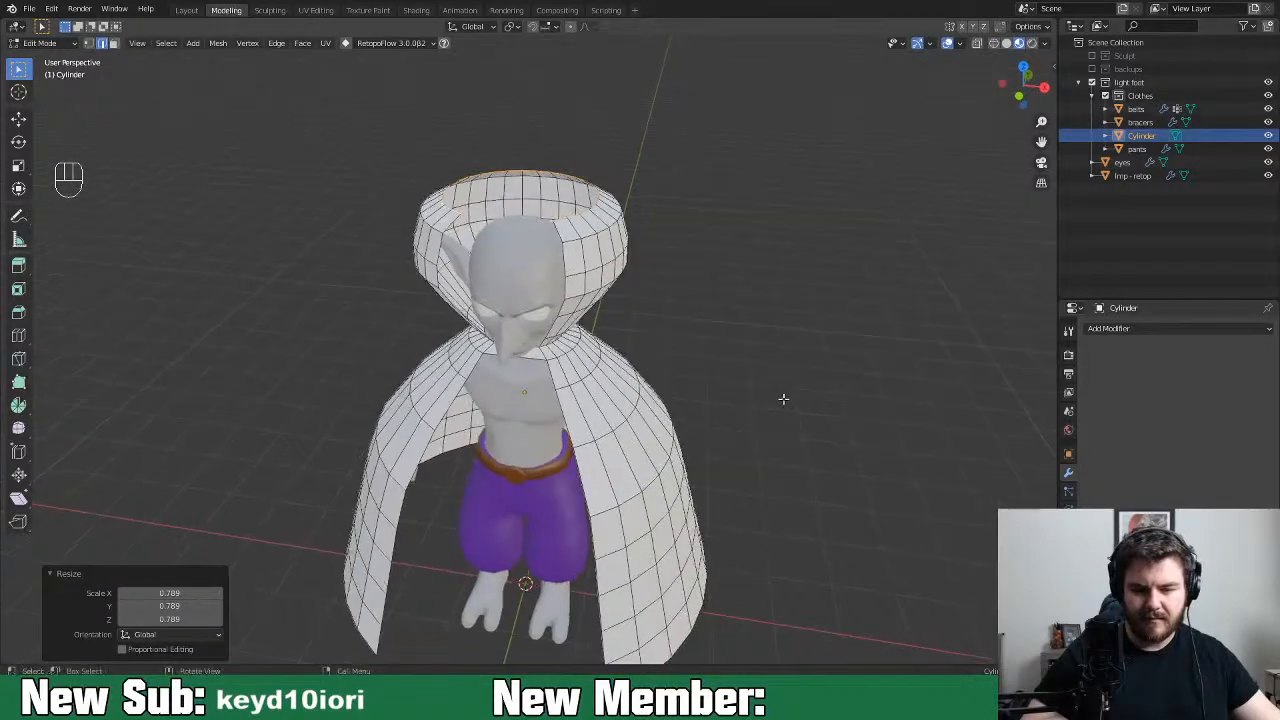
pyautogui.press('e')
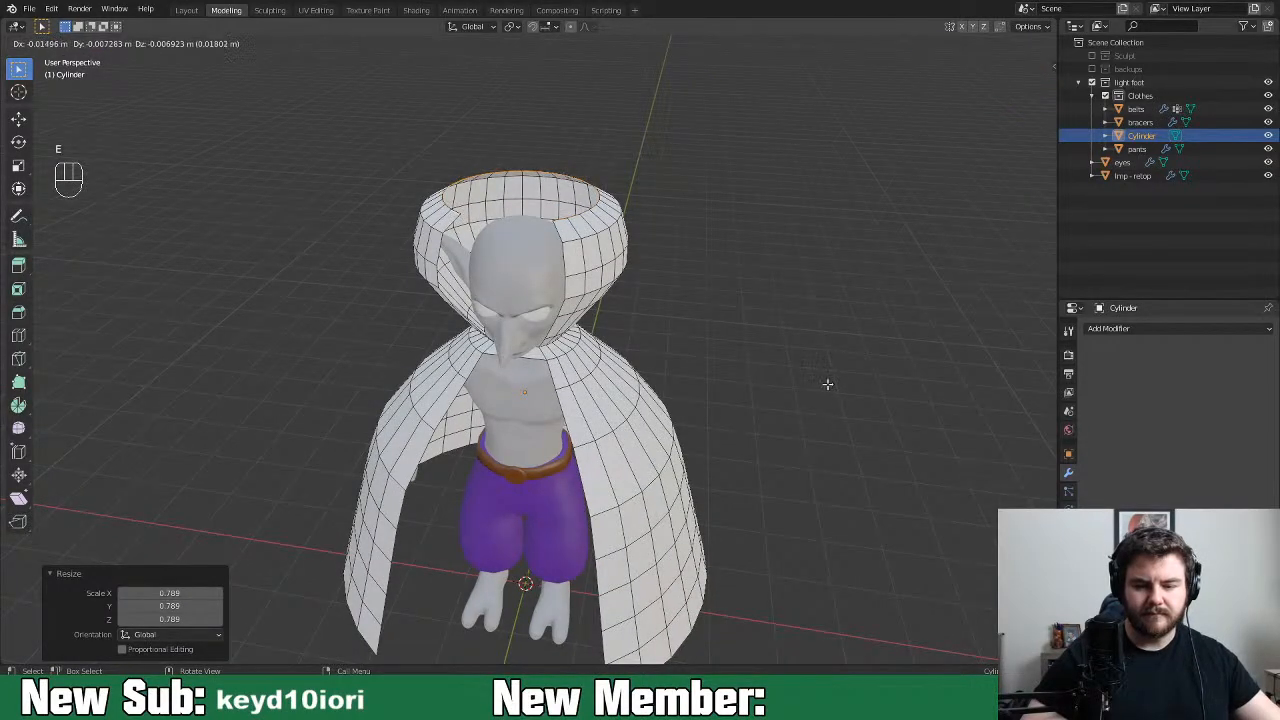
pyautogui.press('s')
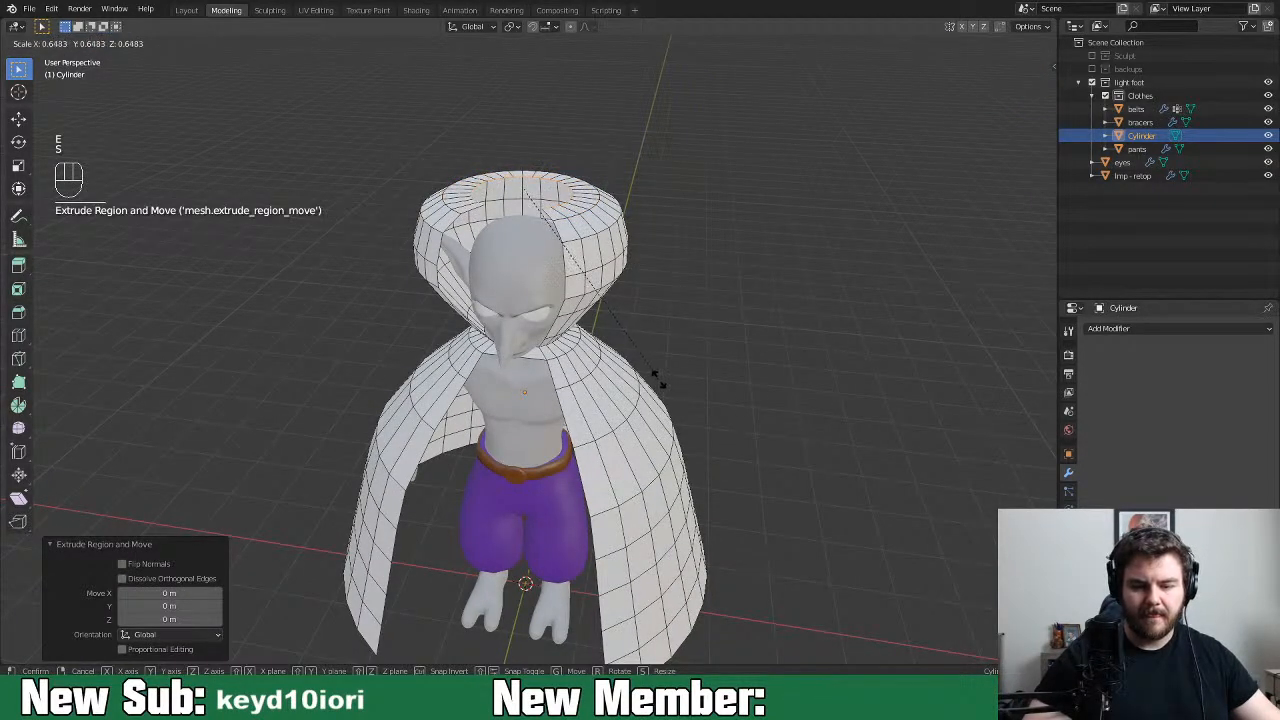
pyautogui.click(645, 372)
pyautogui.press('f')
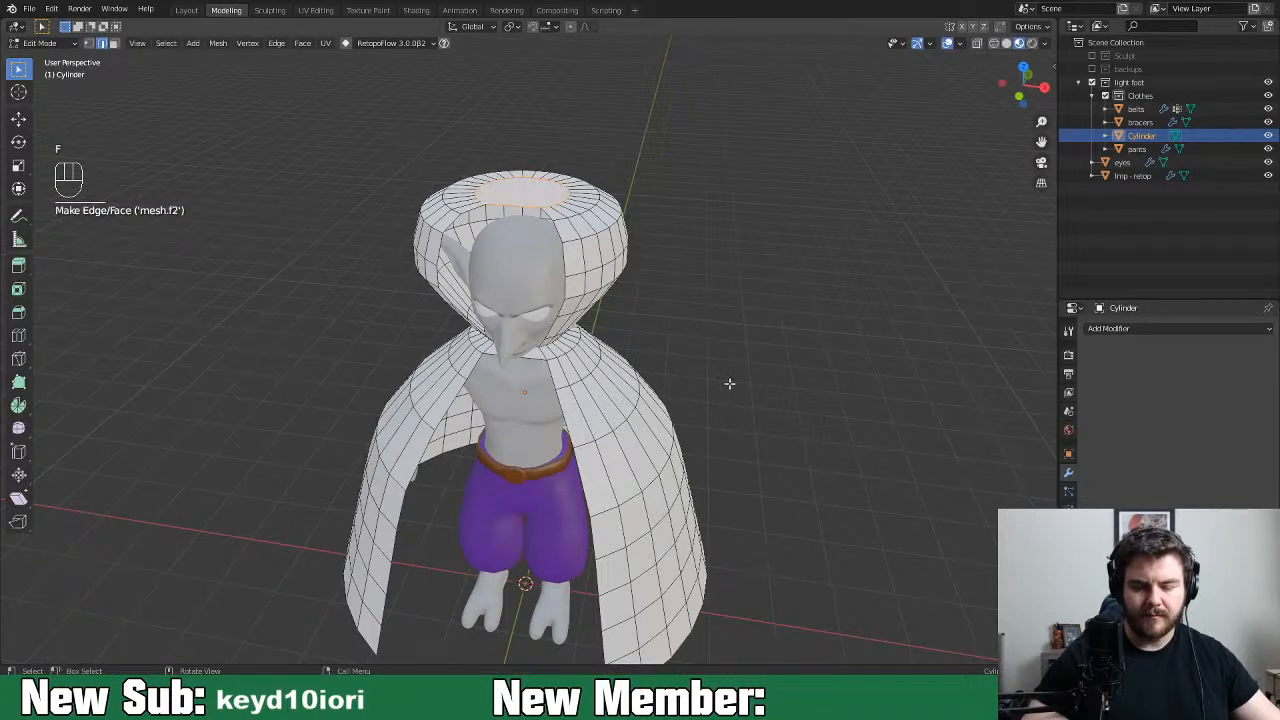
pyautogui.moveTo(721, 379); pyautogui.dragTo(856, 385, button='middle')
pyautogui.moveTo(783, 388); pyautogui.dragTo(708, 405, button='middle')
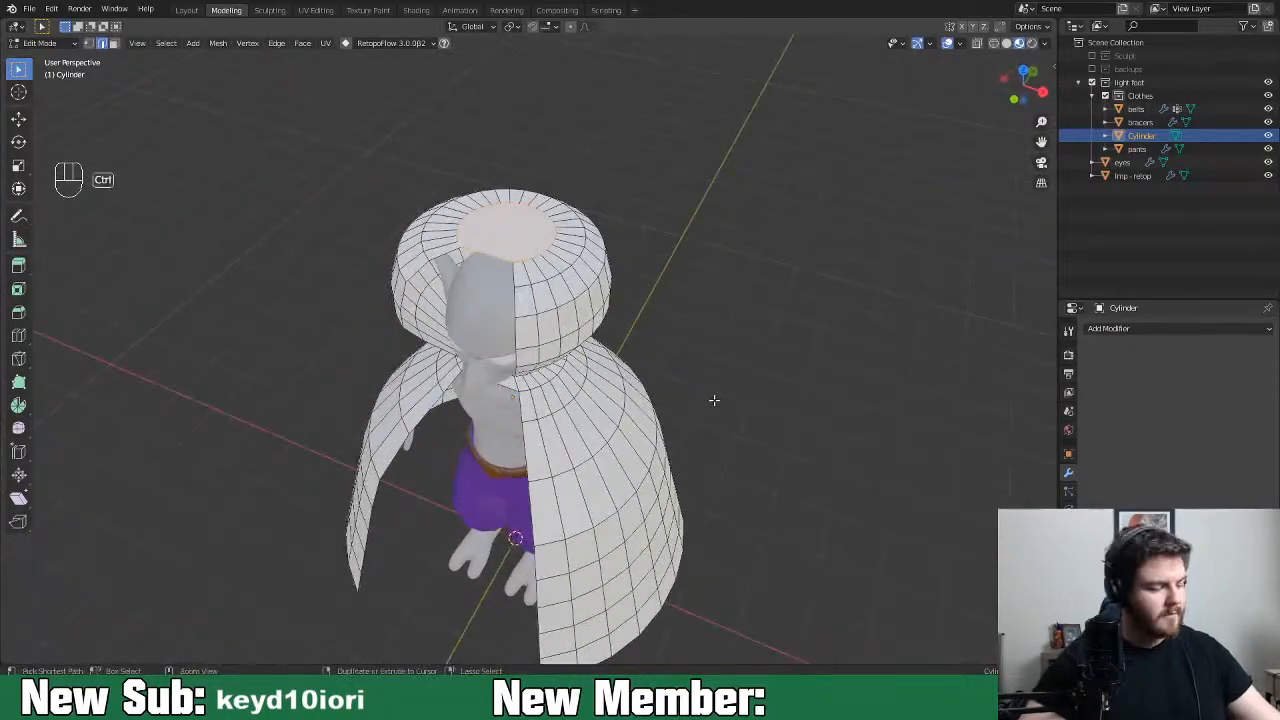
# Undo the inner ring and its cap, try filling the larger top opening with one face, and undo that cap and taper
pyautogui.hotkey('ctrl', 'z')
pyautogui.hotkey('ctrl', 'z')
pyautogui.hotkey('ctrl', 'z')
pyautogui.hotkey('ctrl', 'z')
pyautogui.press('f')
pyautogui.moveTo(717, 397); pyautogui.dragTo(782, 370, button='middle')
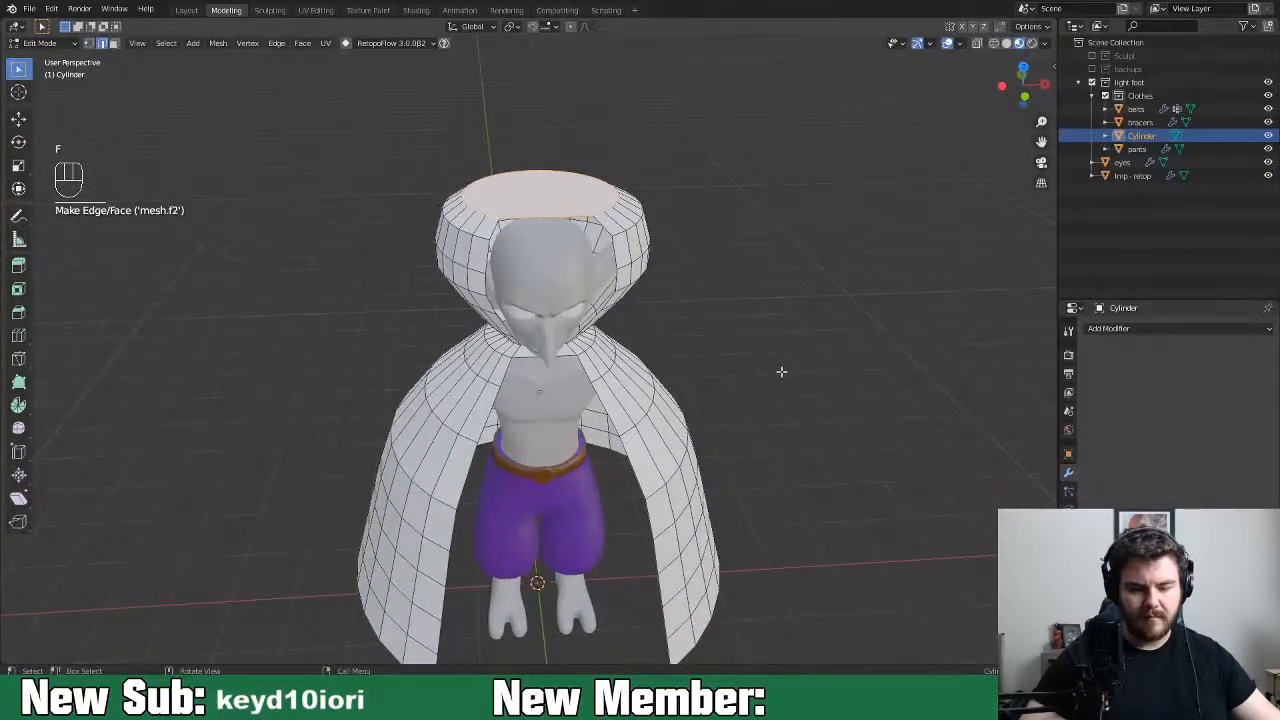
pyautogui.press('ctrl')
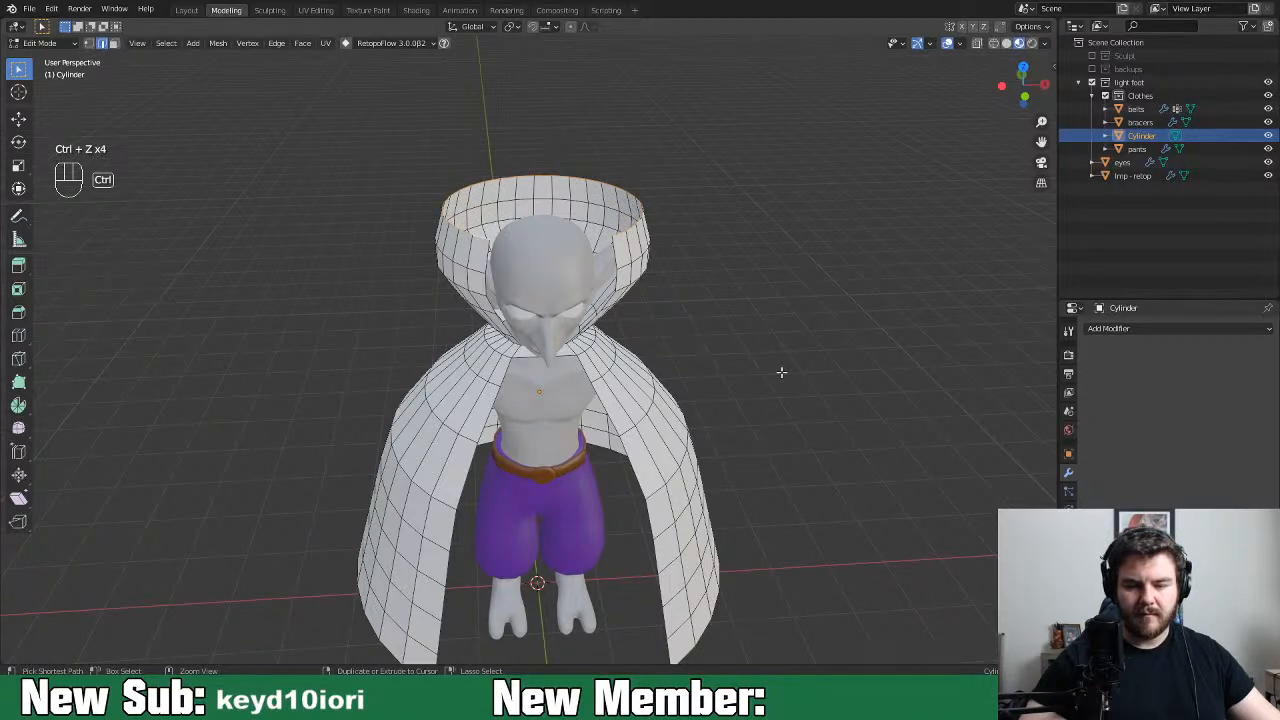
# Try to fill the hood's top opening with a single face and undo it
pyautogui.press('f')
pyautogui.press('ctrl')
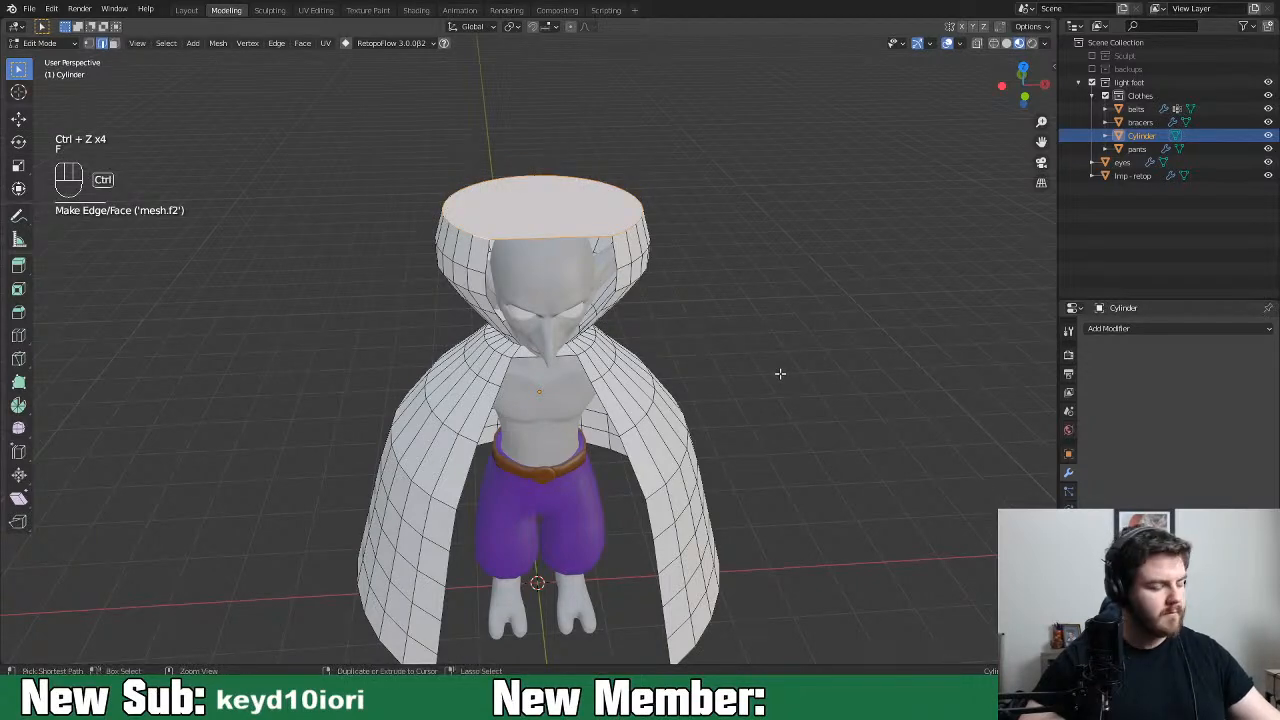
pyautogui.hotkey('ctrl', 'z')
# Lower the hood's top rim by about 0.186 m in Z
pyautogui.press('g')
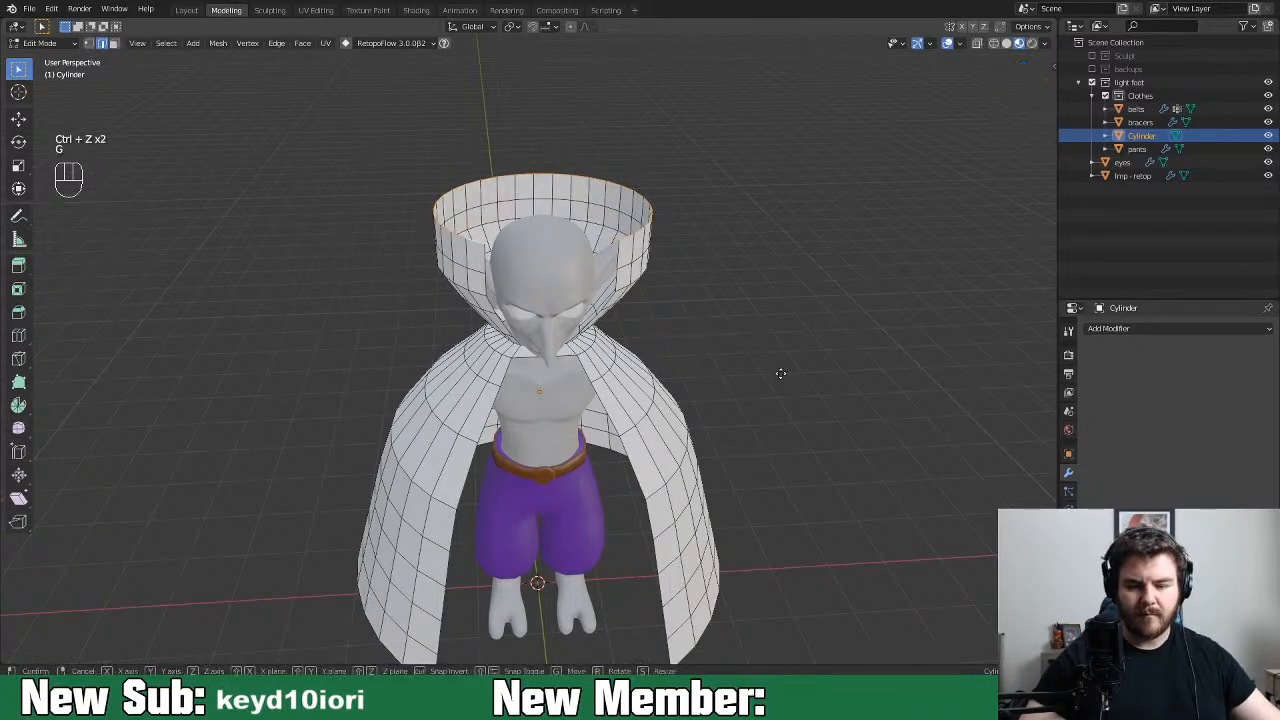
pyautogui.press('z')
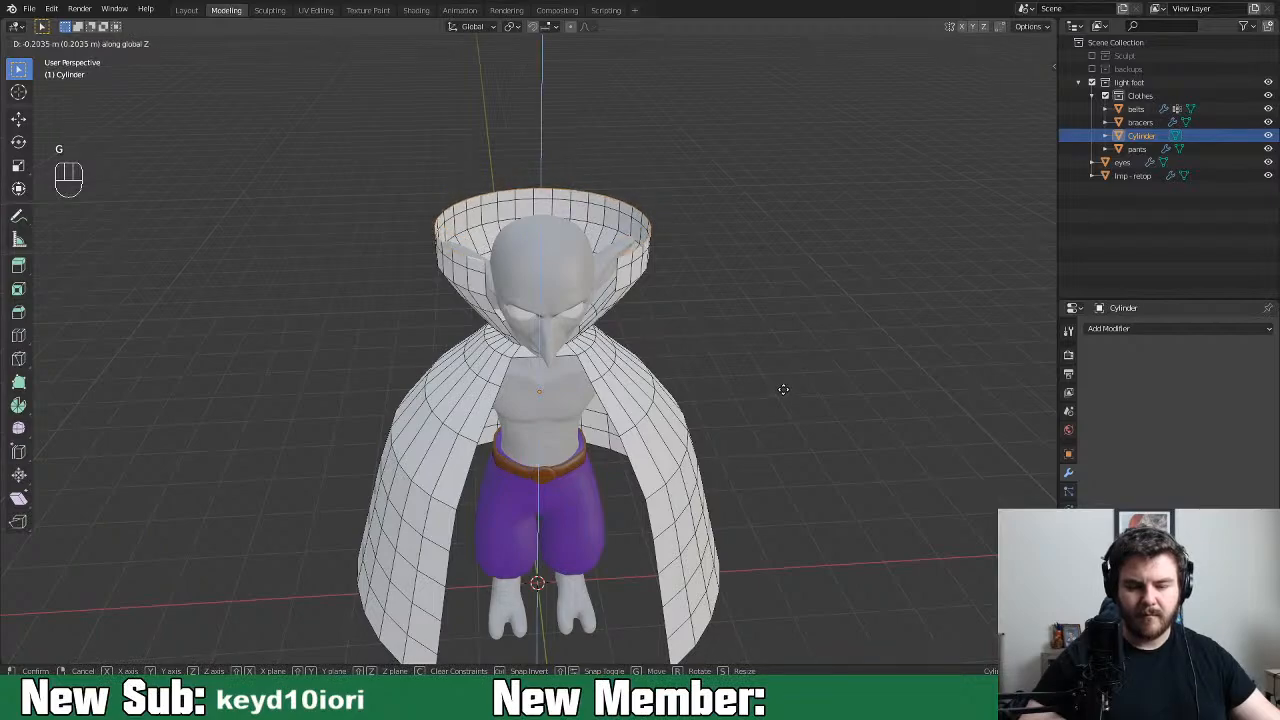
pyautogui.click(783, 389)
pyautogui.moveTo(783, 389)
pyautogui.mouseDown(button='middle')
pyautogui.moveTo(834, 346)
pyautogui.moveTo(877, 348)
pyautogui.moveTo(571, 353)
pyautogui.moveTo(700, 331)
pyautogui.moveTo(760, 337)
pyautogui.moveTo(747, 328)
pyautogui.moveTo(760, 334)
pyautogui.moveTo(749, 351)
pyautogui.moveTo(758, 392)
pyautogui.mouseUp(button='middle')
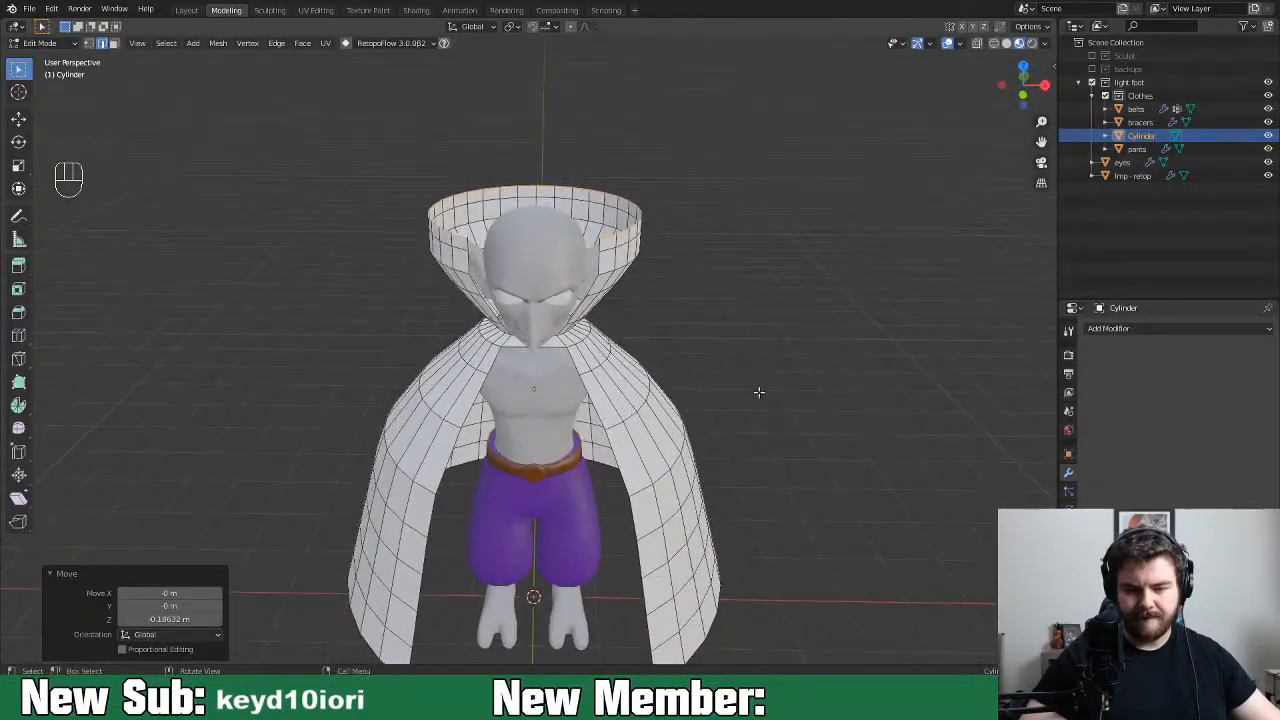
# Extrude the hood's top rim inward, scaling the new ring to about 0.298
pyautogui.press('e')
pyautogui.rightClick(764, 389)
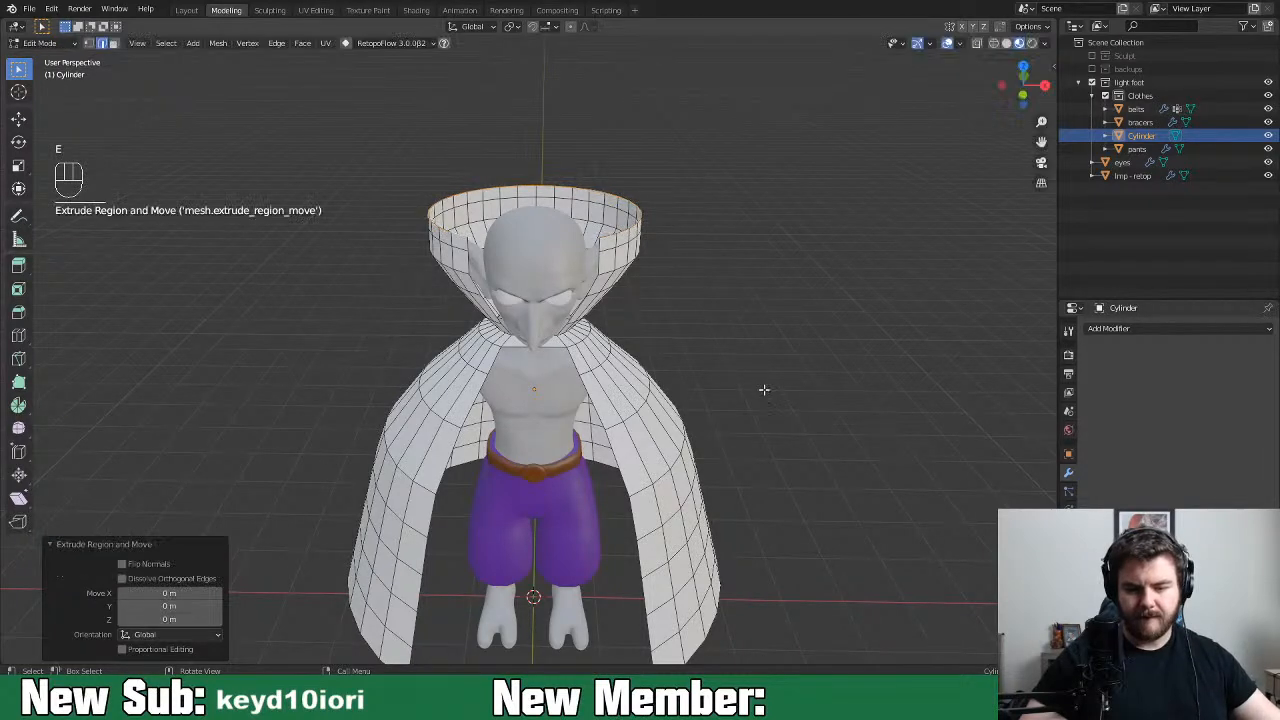
pyautogui.press('s')
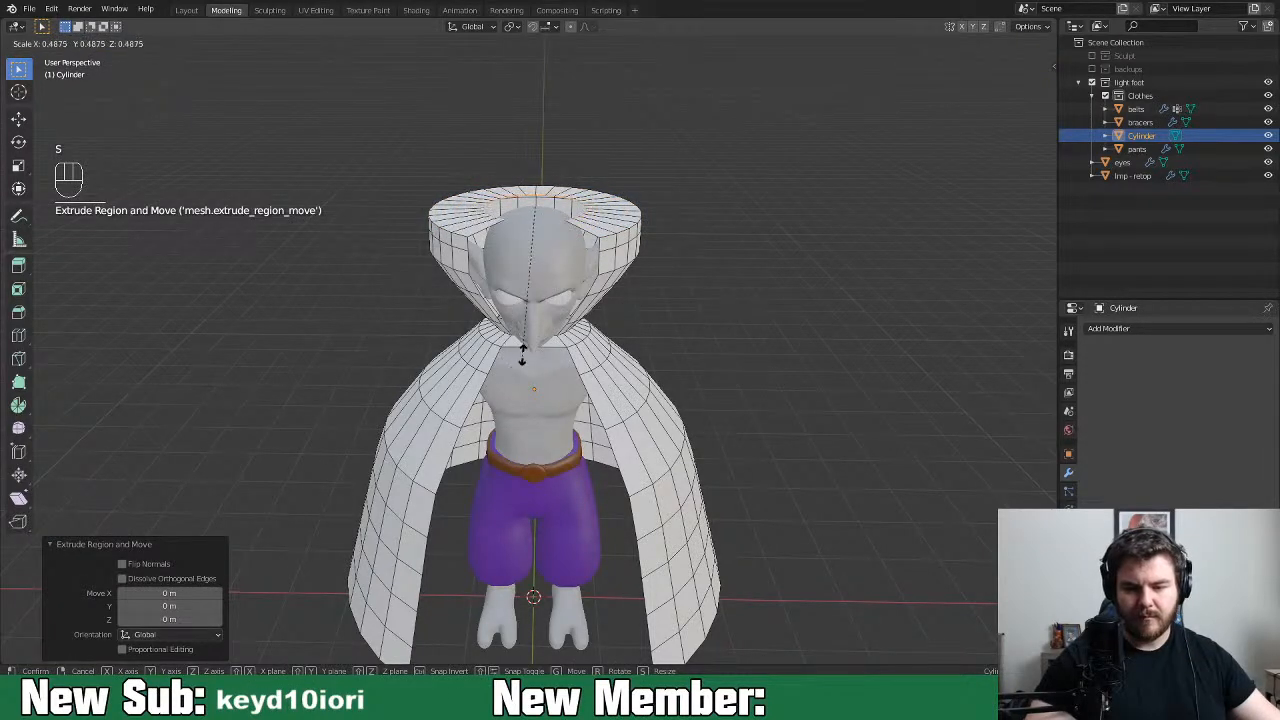
pyautogui.click(544, 297)
# Add two loop cuts around the hood's flat top and fill its central opening with a face
pyautogui.hotkey('ctrl', 'r')
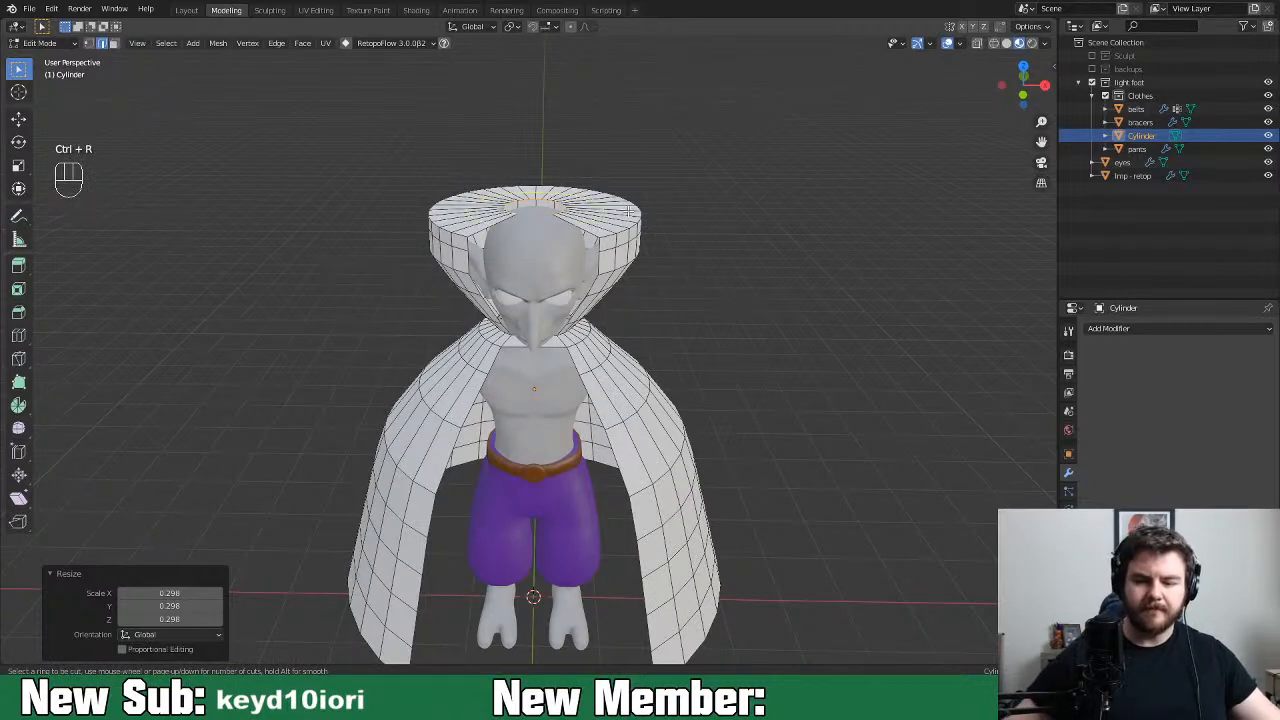
pyautogui.scroll(1, 614, 211)
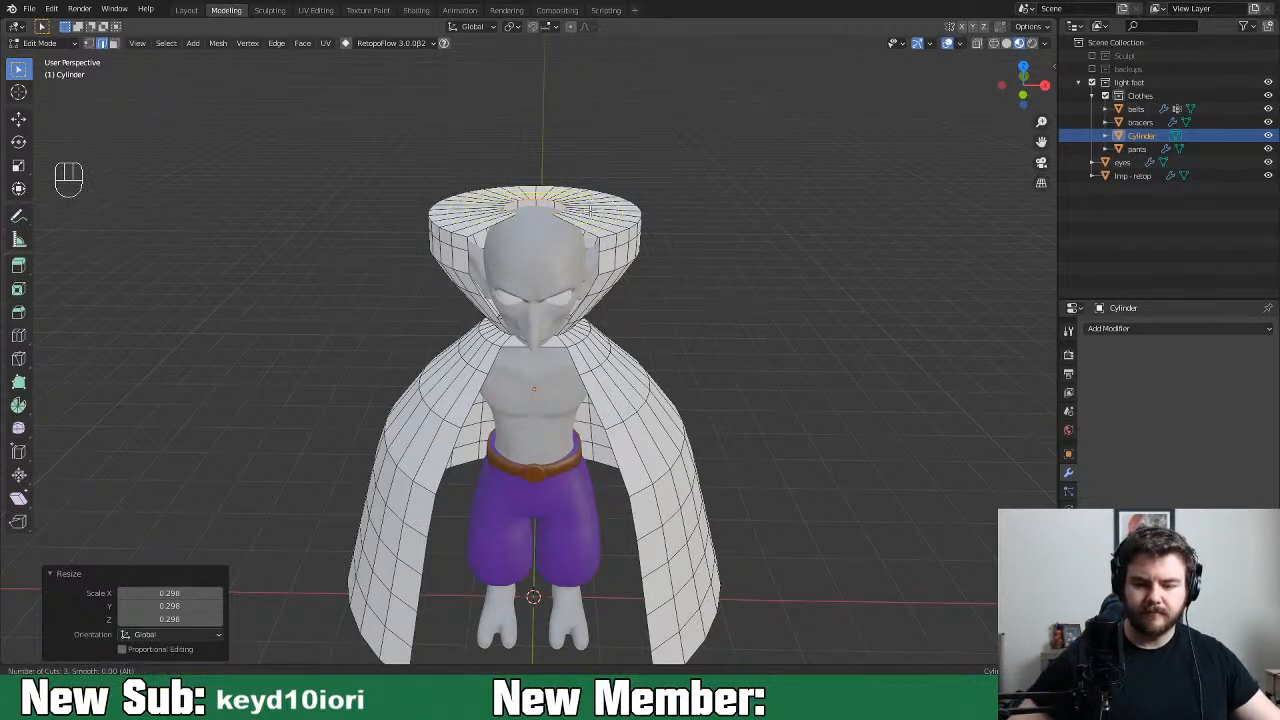
pyautogui.scroll(-1, 593, 210)
pyautogui.click(594, 211)
pyautogui.rightClick(596, 212)
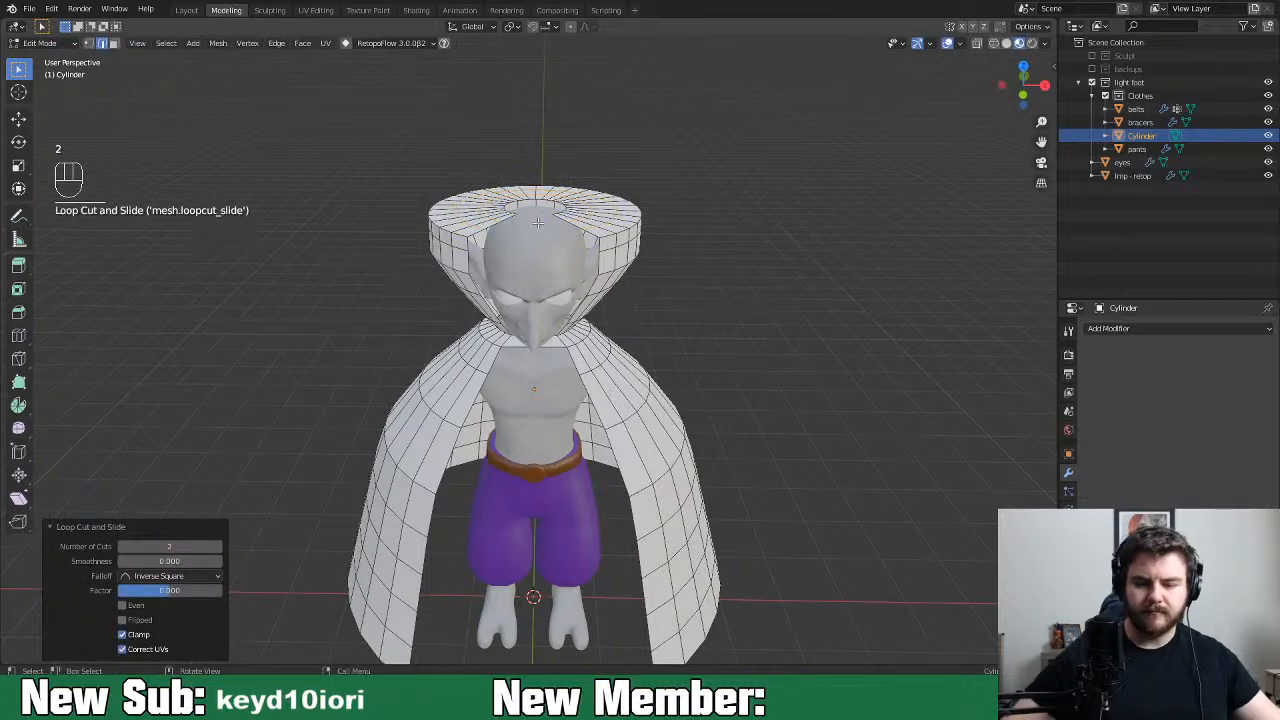
pyautogui.moveTo(662, 214); pyautogui.dragTo(543, 352, button='middle')
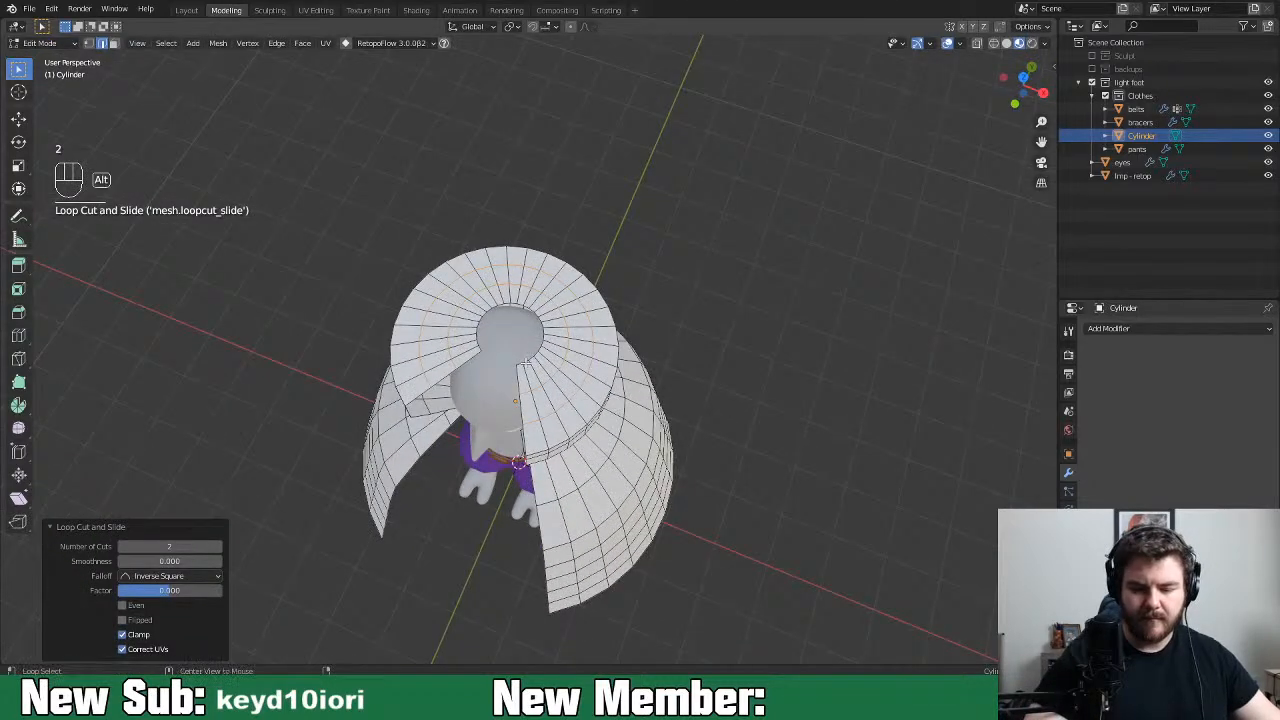
pyautogui.keyDown('alt'); pyautogui.click(526, 363); pyautogui.keyUp('alt')
pyautogui.press('f')
# Shift the hood's central top face about -0.493 m in Y and 0.06 m in Z with smooth, connected proportional editing
pyautogui.moveTo(596, 372); pyautogui.dragTo(507, 296, button='middle')
pyautogui.click(485, 298)
pyautogui.press('g')
pyautogui.press('y')
pyautogui.click(522, 330)
pyautogui.press('3')
pyautogui.press('o')
pyautogui.press('g')
pyautogui.press('y')
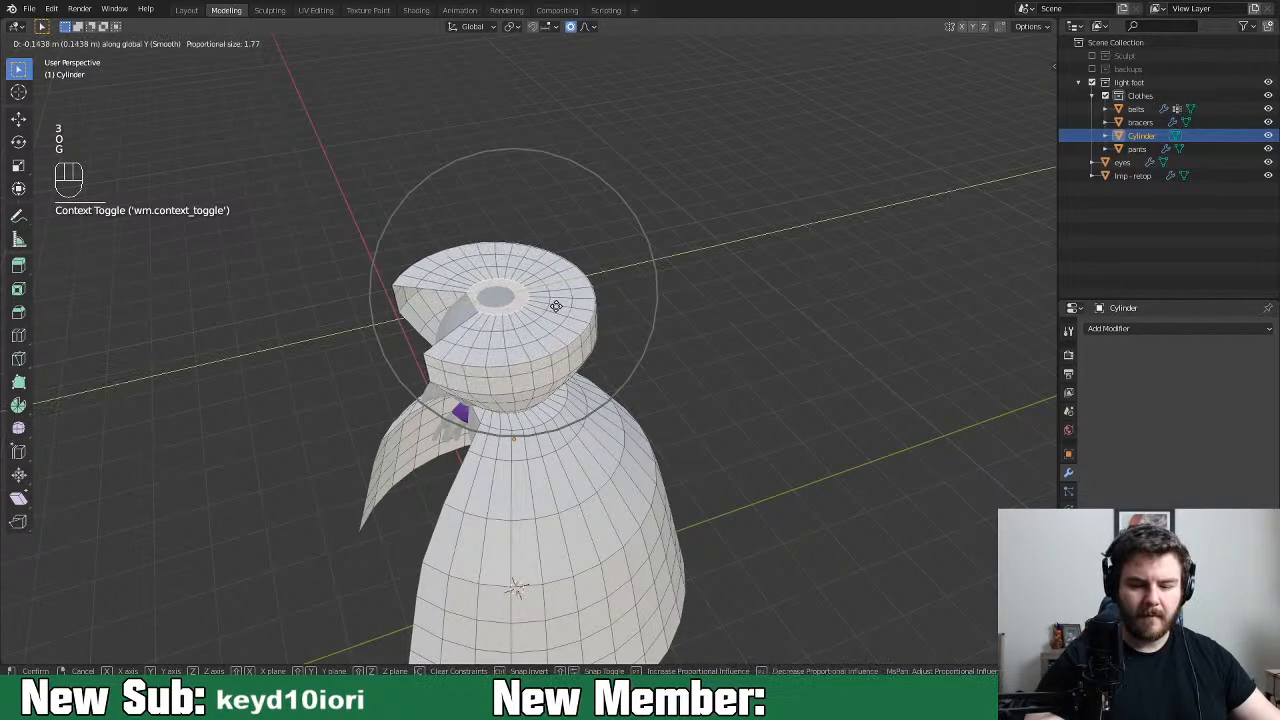
pyautogui.click(528, 314)
pyautogui.press('g')
pyautogui.press('z')
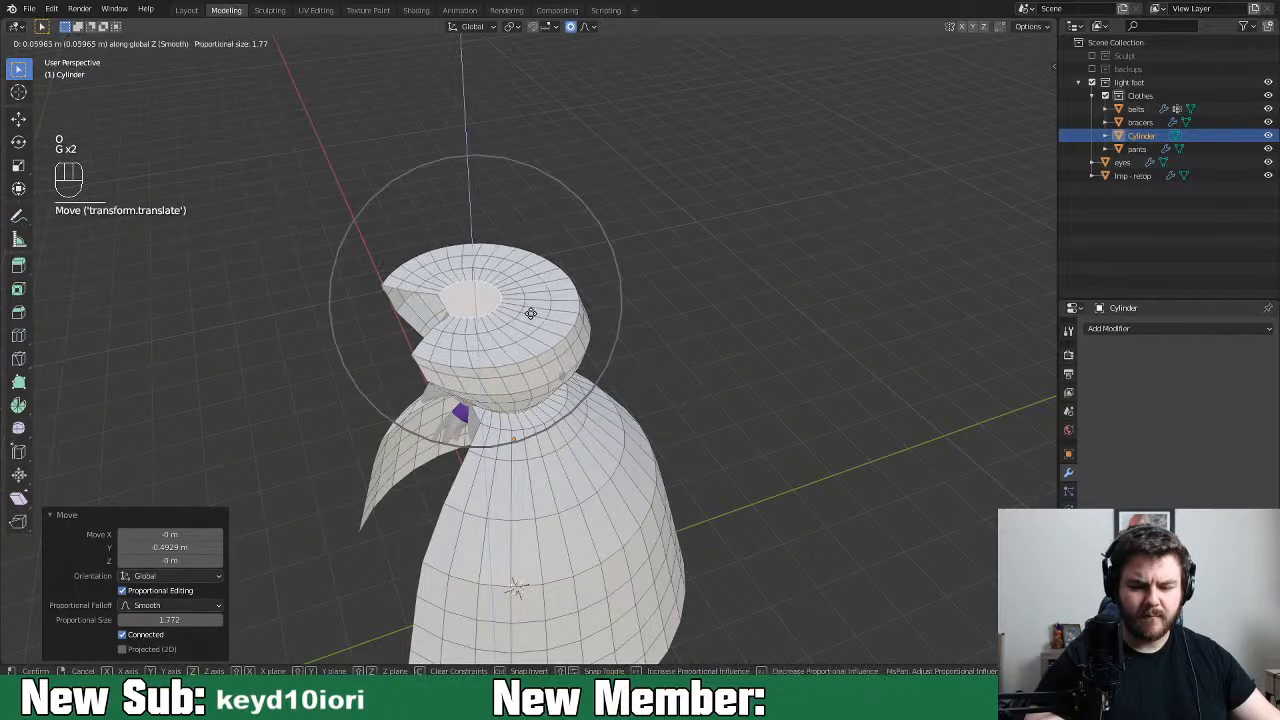
pyautogui.click(531, 312)
# Return the cloak to Object Mode and save the file
pyautogui.moveTo(570, 316); pyautogui.dragTo(703, 315, button='middle')
pyautogui.press('Tab')
pyautogui.moveTo(771, 416); pyautogui.dragTo(744, 468, button='middle')
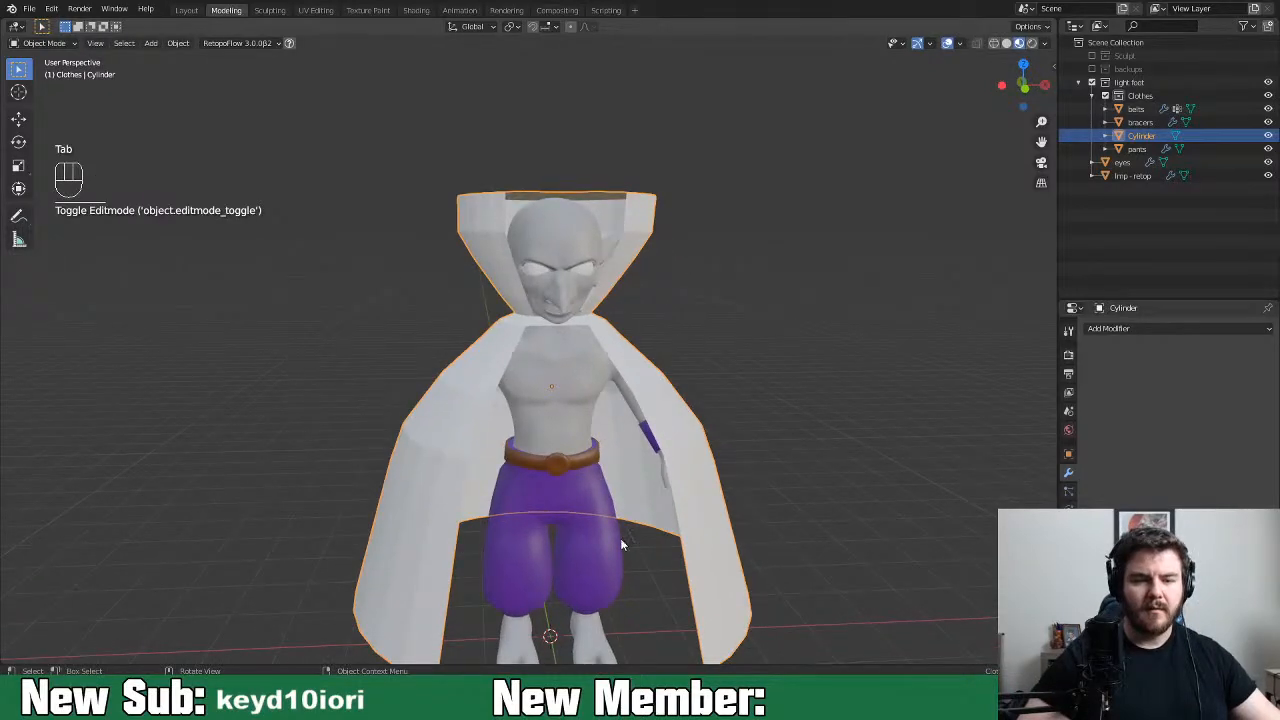
pyautogui.hotkey('ctrl', 's')
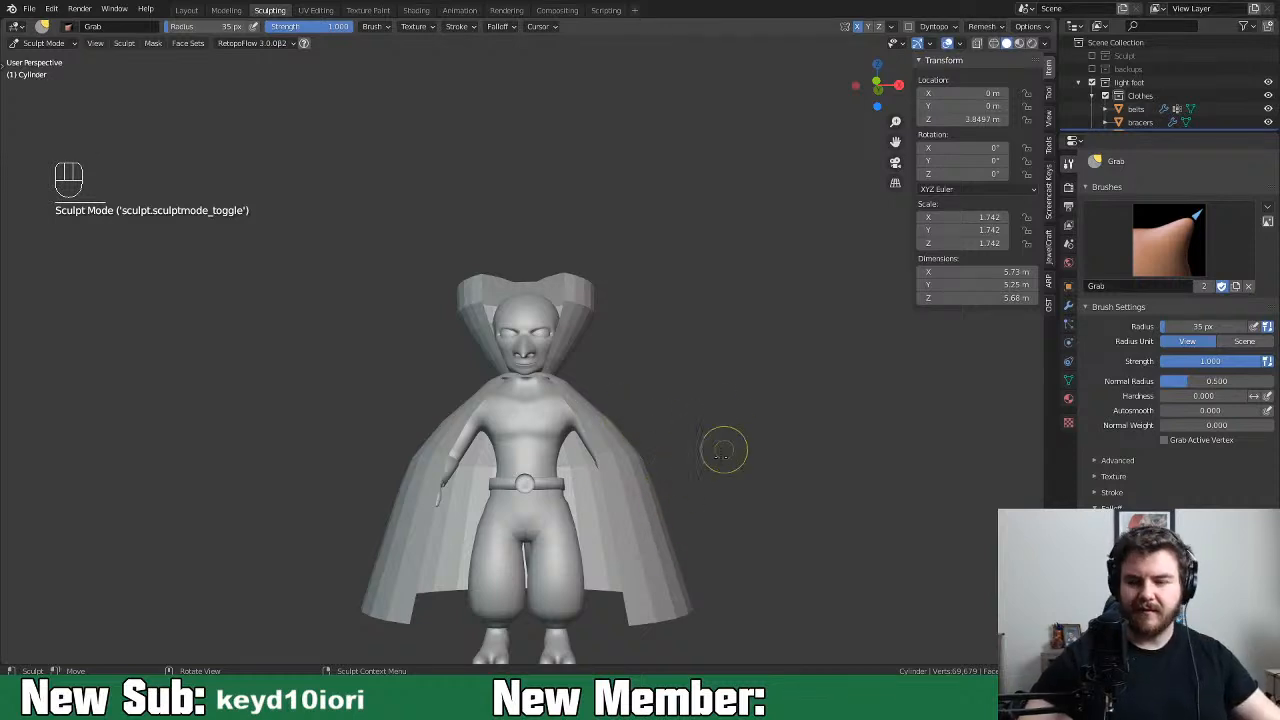
# Choose the Inflate/Deflate sculpting brush for the cloak and set its radius to 94 px
pyautogui.click(1177, 232)
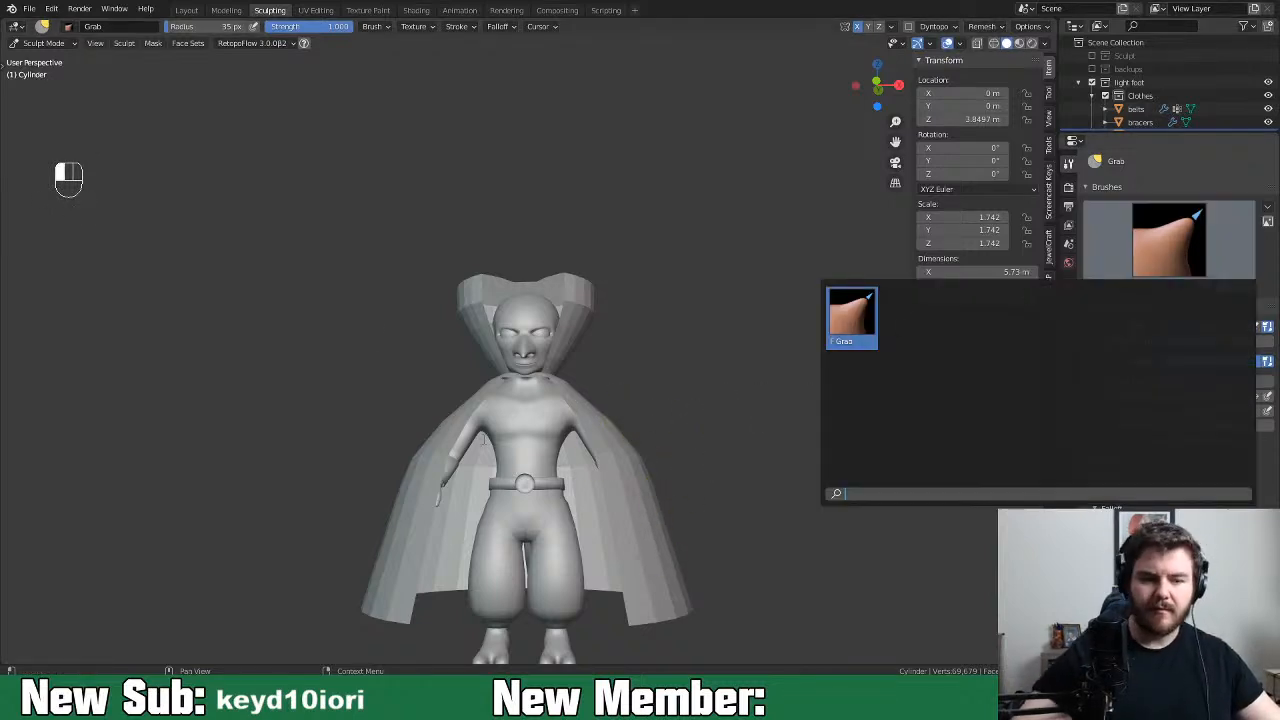
pyautogui.press('space')
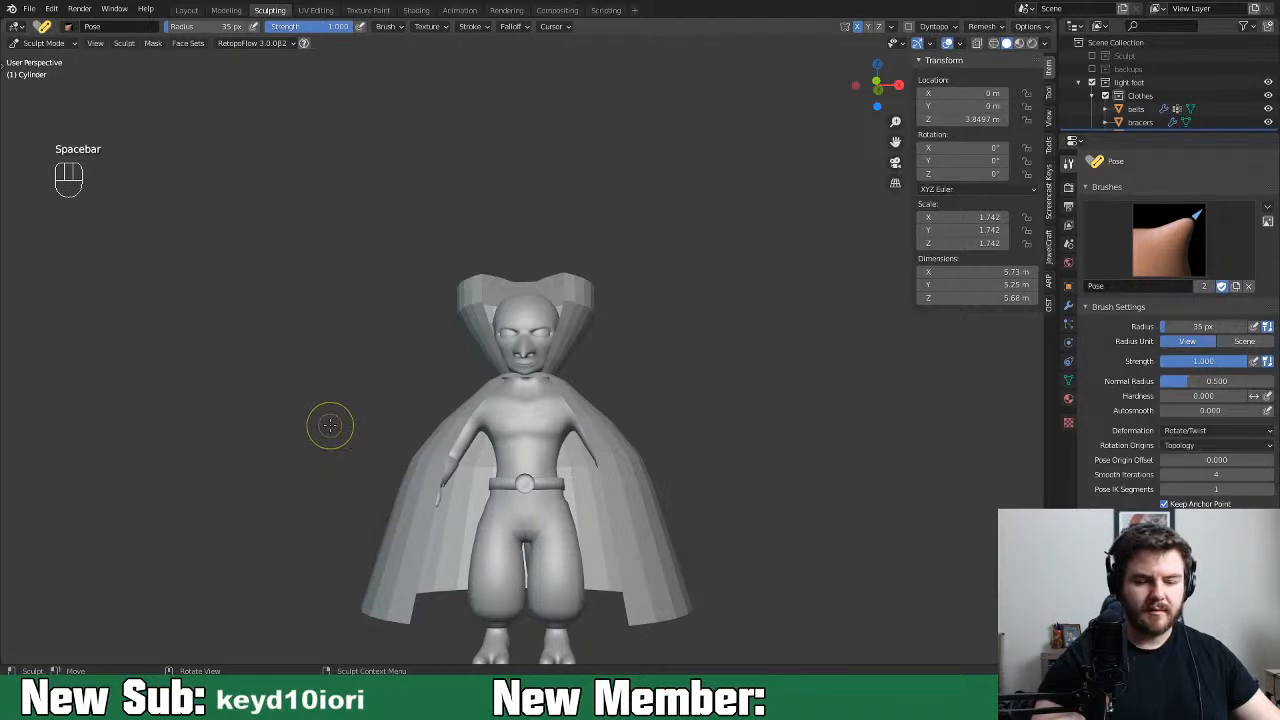
pyautogui.press('space')
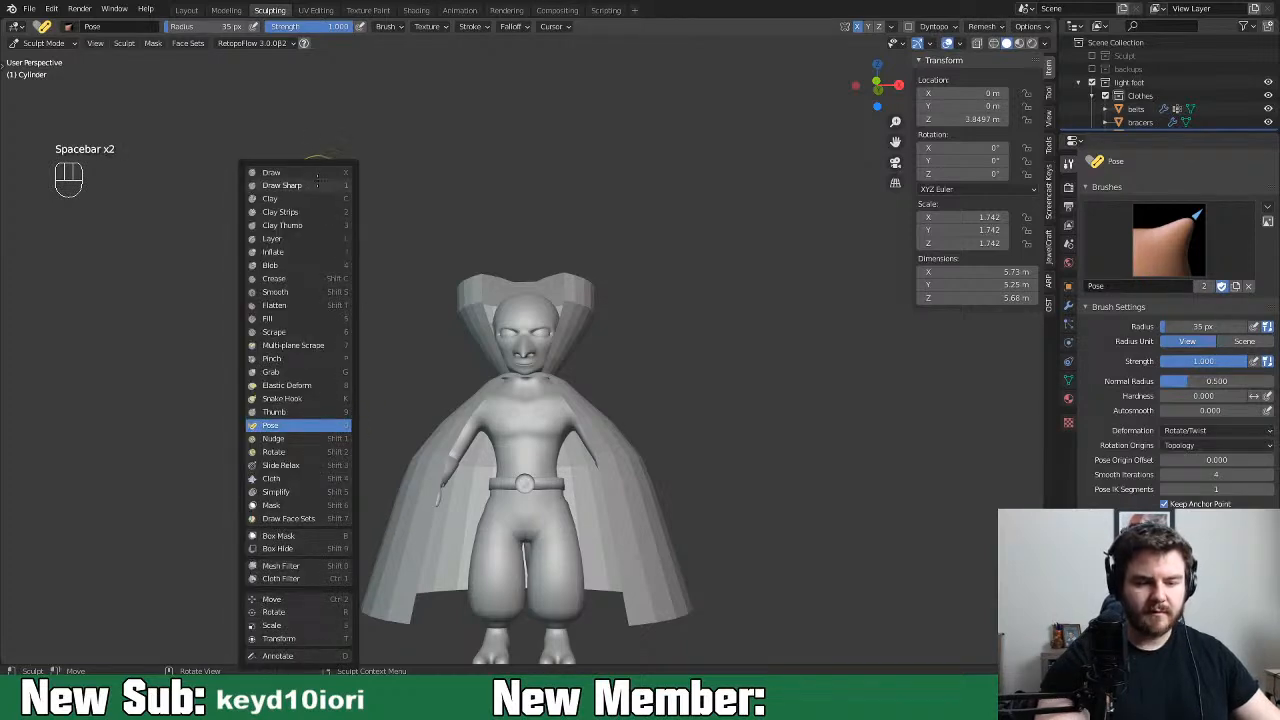
pyautogui.click(315, 251)
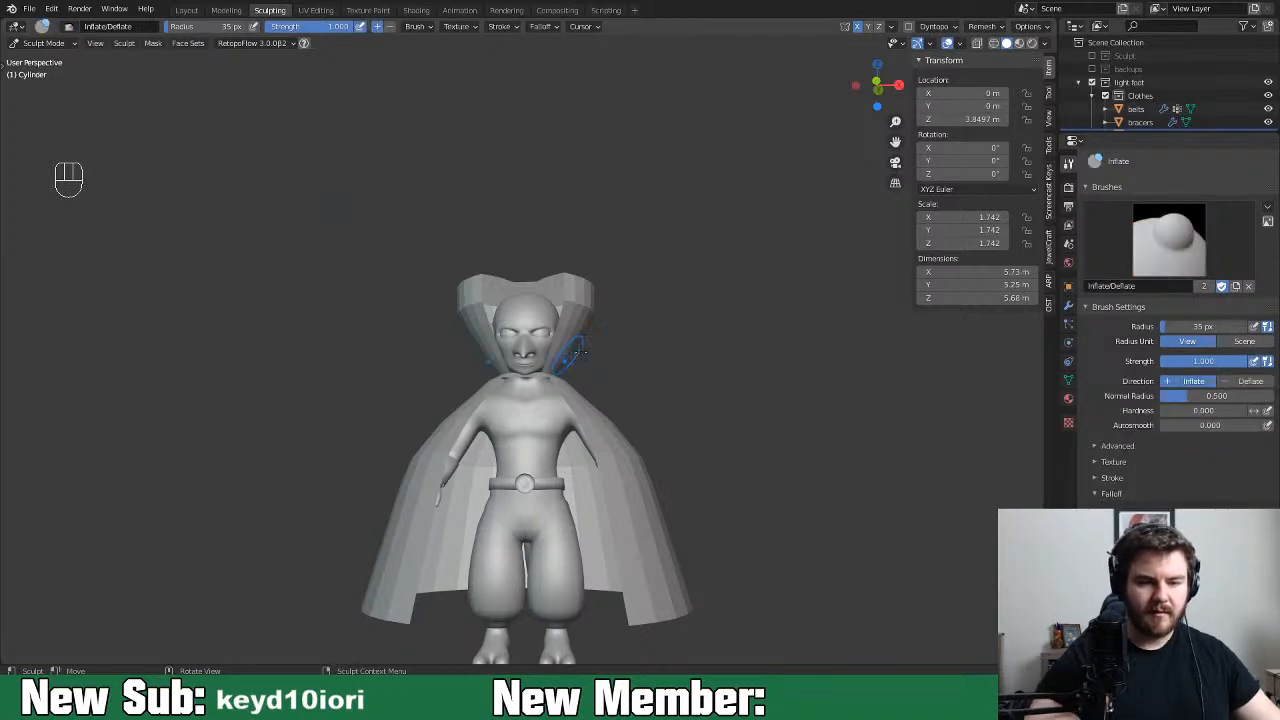
pyautogui.moveTo(617, 460); pyautogui.dragTo(481, 489, button='middle')
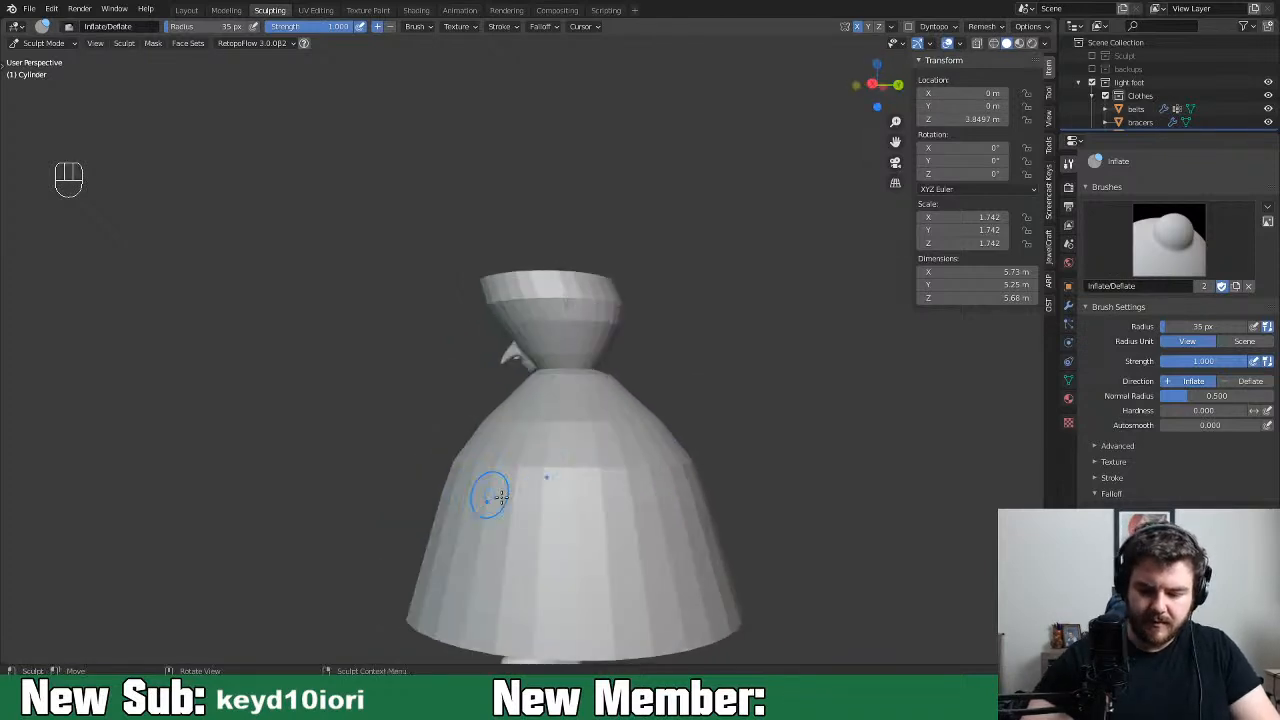
pyautogui.press('f')
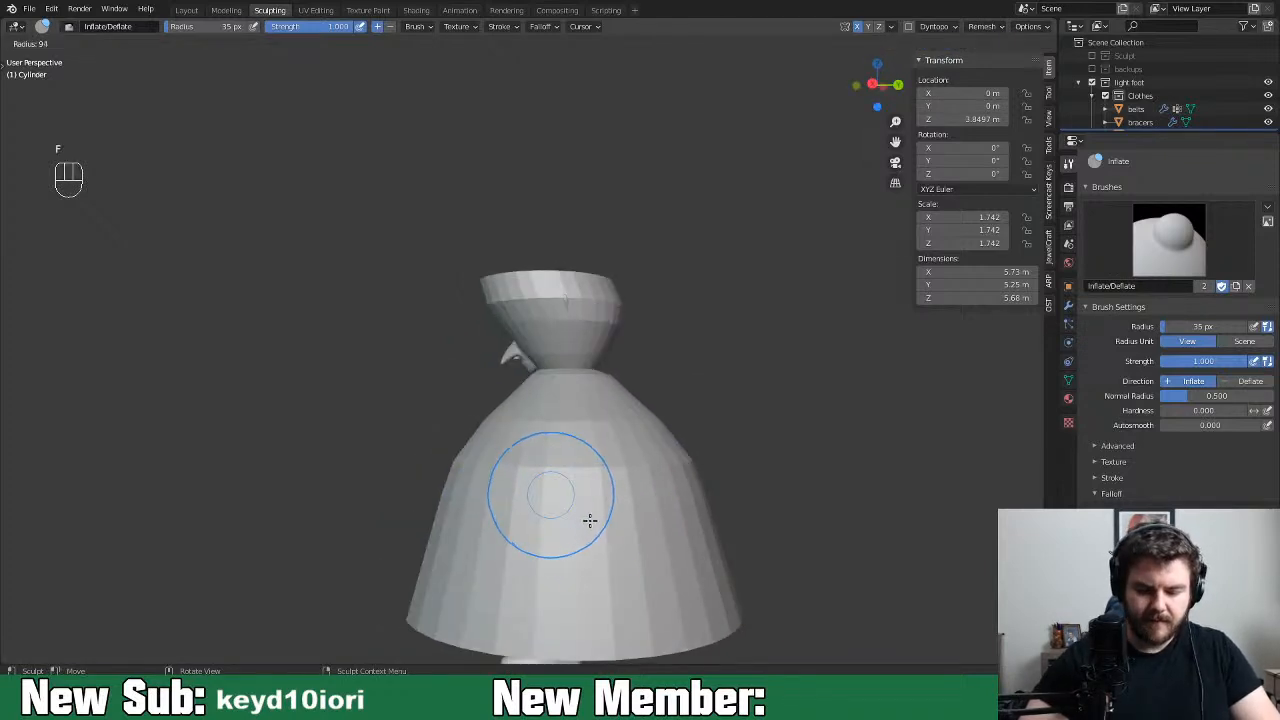
pyautogui.click(592, 515)
# Deflate the cloak's front edge, lower hem and side with inverted Inflate strokes
pyautogui.moveTo(583, 491); pyautogui.dragTo(724, 490, button='middle')
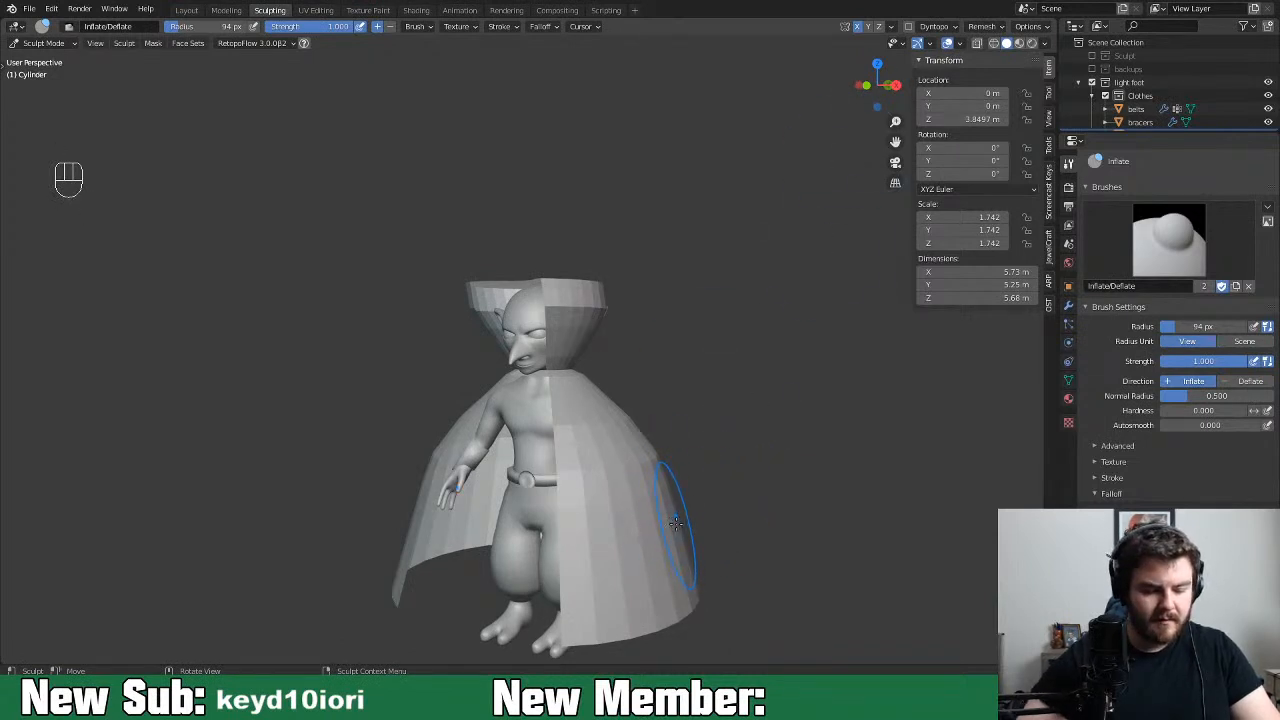
pyautogui.keyDown('ctrl'); pyautogui.moveTo(591, 627); pyautogui.dragTo(588, 634); pyautogui.keyUp('ctrl')
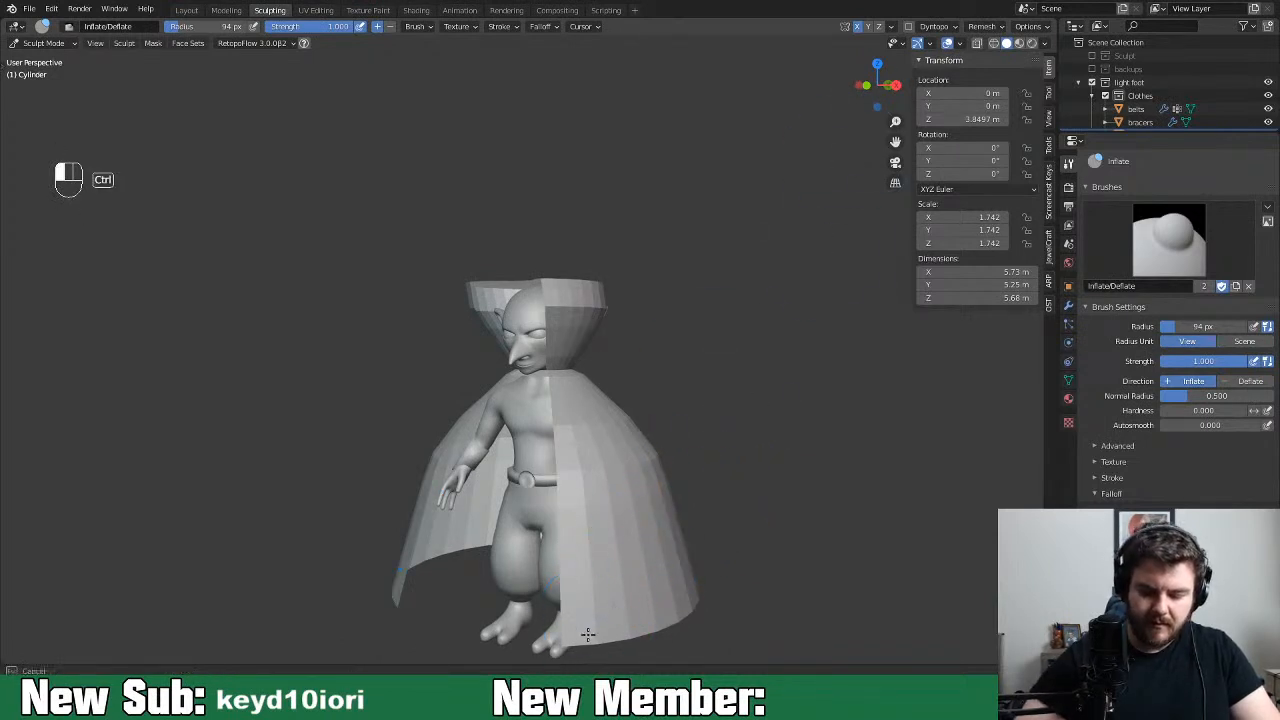
pyautogui.moveTo(582, 590)
pyautogui.keyDown('ctrl'); pyautogui.mouseDown()
pyautogui.moveTo(571, 494)
pyautogui.moveTo(614, 486)
pyautogui.moveTo(611, 451)
pyautogui.moveTo(588, 462)
pyautogui.moveTo(562, 446)
pyautogui.mouseUp(); pyautogui.keyUp('ctrl')
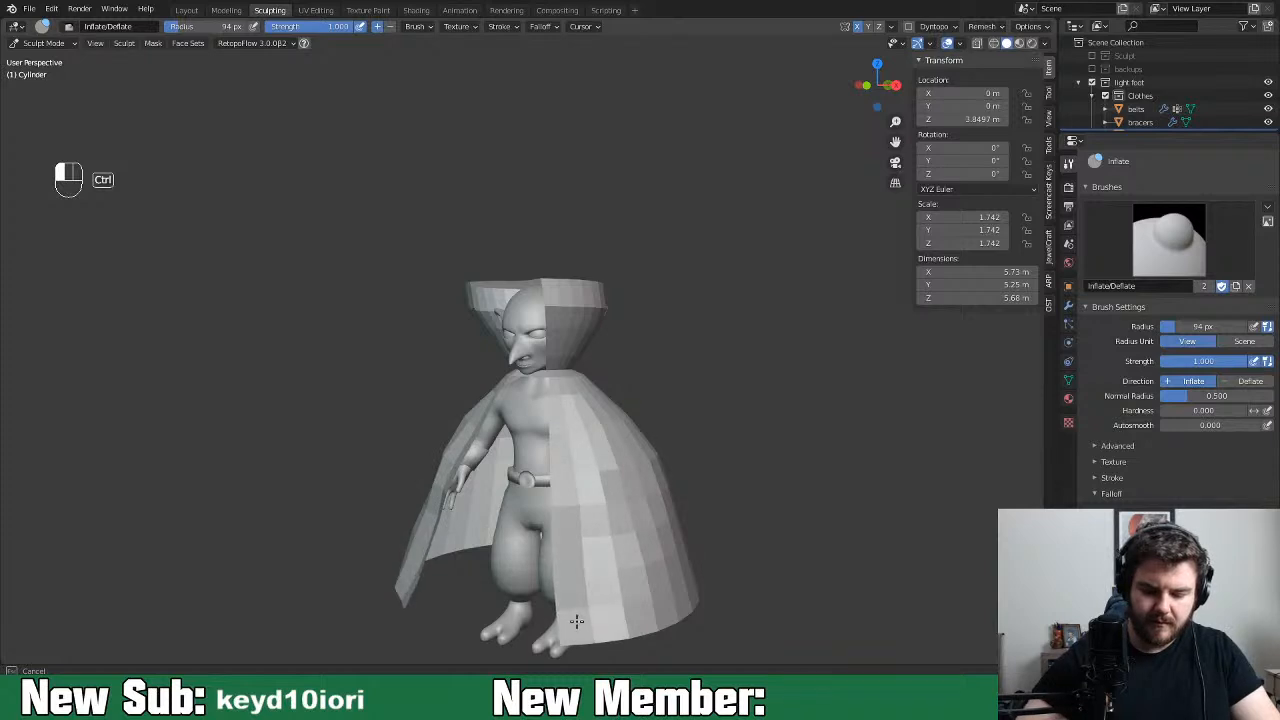
pyautogui.moveTo(576, 647)
pyautogui.keyDown('ctrl'); pyautogui.mouseDown()
pyautogui.moveTo(617, 592)
pyautogui.moveTo(623, 609)
pyautogui.moveTo(590, 575)
pyautogui.mouseUp(); pyautogui.keyUp('ctrl')
pyautogui.keyDown('ctrl'); pyautogui.moveTo(657, 552); pyautogui.dragTo(663, 506); pyautogui.keyUp('ctrl')
# Try to deflate the cloak's side and back panels, and undo the last two strokes
pyautogui.moveTo(755, 558); pyautogui.dragTo(649, 563, button='middle')
pyautogui.moveTo(630, 592)
pyautogui.keyDown('ctrl'); pyautogui.mouseDown()
pyautogui.moveTo(617, 475)
pyautogui.moveTo(589, 495)
pyautogui.moveTo(599, 501)
pyautogui.mouseUp(); pyautogui.keyUp('ctrl')
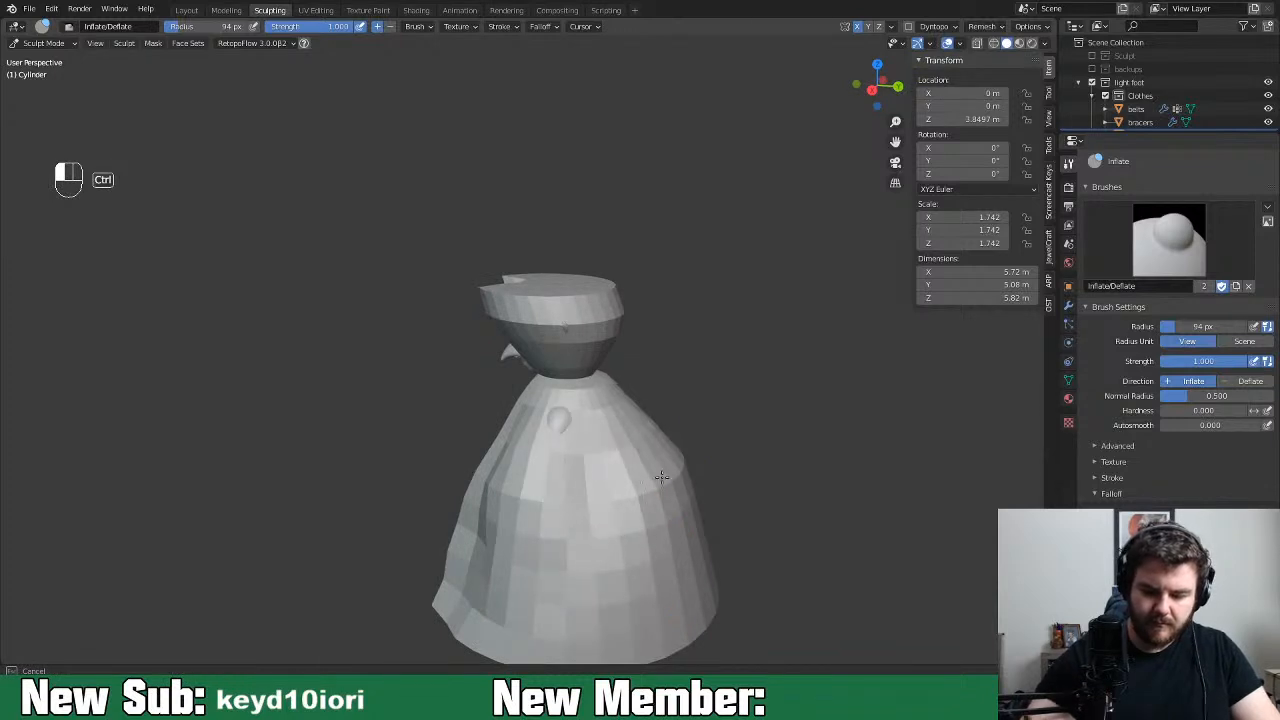
pyautogui.moveTo(697, 520)
pyautogui.keyDown('ctrl'); pyautogui.mouseDown()
pyautogui.moveTo(660, 445)
pyautogui.moveTo(645, 505)
pyautogui.moveTo(693, 612)
pyautogui.moveTo(660, 500)
pyautogui.moveTo(630, 530)
pyautogui.moveTo(593, 646)
pyautogui.mouseUp(); pyautogui.keyUp('ctrl')
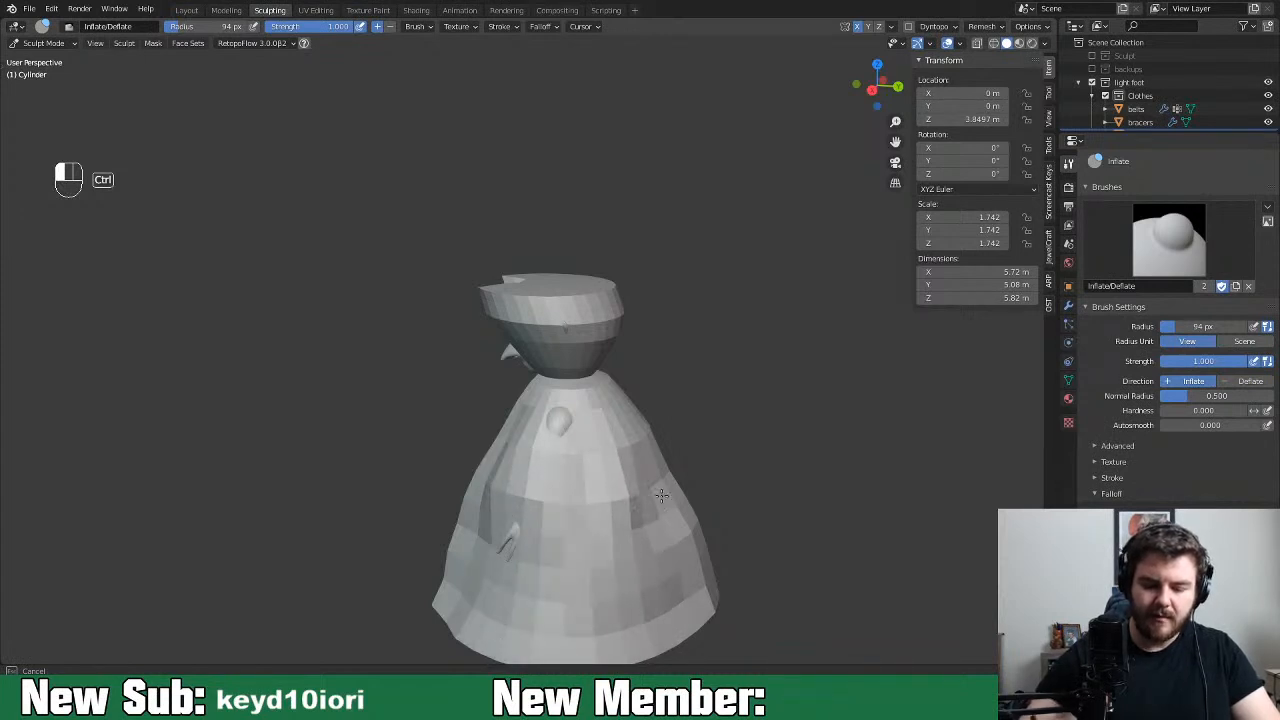
pyautogui.hotkey('ctrl', 'z')
pyautogui.hotkey('ctrl', 'z')
# Deflate the cloak's side and back up towards the shoulders to draw the cloth inward
pyautogui.moveTo(735, 590)
pyautogui.mouseDown(button='middle')
pyautogui.moveTo(674, 594)
pyautogui.moveTo(737, 491)
pyautogui.mouseUp(button='middle')
pyautogui.moveTo(690, 500)
pyautogui.keyDown('ctrl'); pyautogui.mouseDown()
pyautogui.moveTo(643, 480)
pyautogui.moveTo(630, 445)
pyautogui.moveTo(613, 522)
pyautogui.moveTo(589, 446)
pyautogui.moveTo(530, 470)
pyautogui.moveTo(500, 540)
pyautogui.moveTo(589, 473)
pyautogui.mouseUp(); pyautogui.keyUp('ctrl')
pyautogui.moveTo(678, 513)
pyautogui.keyDown('ctrl'); pyautogui.mouseDown()
pyautogui.moveTo(574, 346)
pyautogui.moveTo(535, 360)
pyautogui.mouseUp(); pyautogui.keyUp('ctrl')
# Try to deflate the hood's side band near the front opening and undo the stroke
pyautogui.moveTo(572, 348); pyautogui.dragTo(528, 177, button='middle')
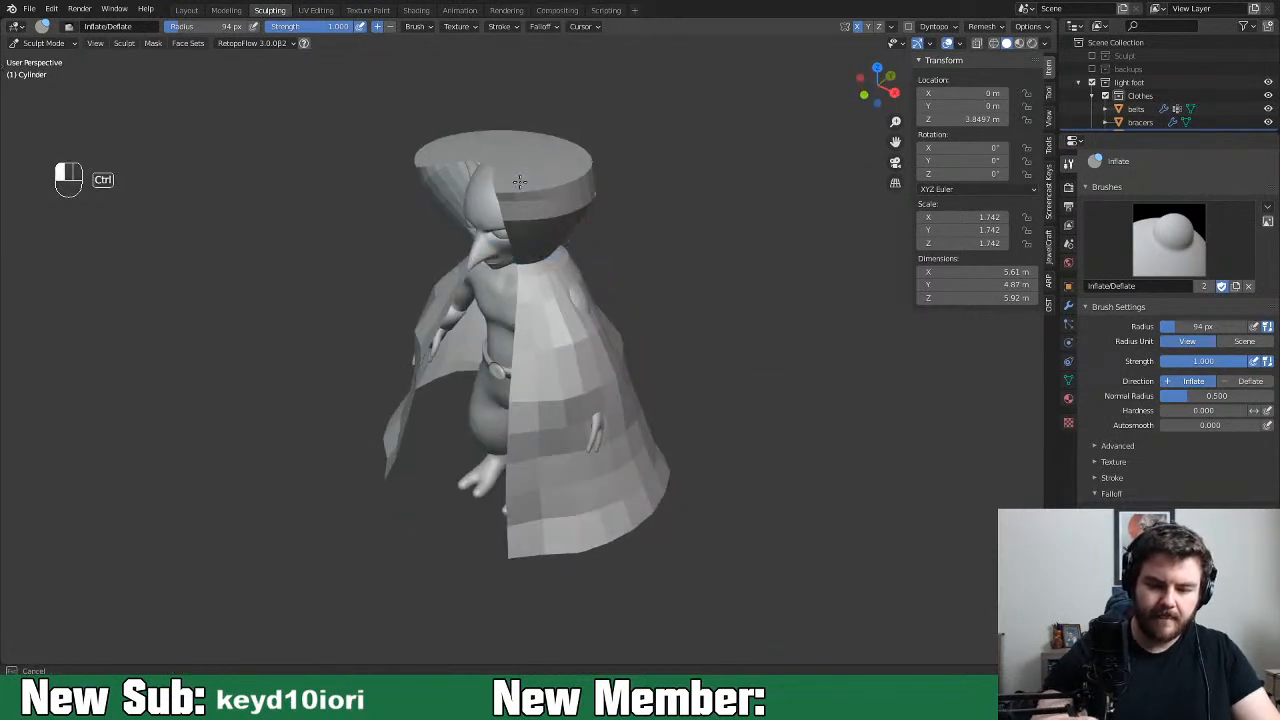
pyautogui.moveTo(519, 181)
pyautogui.keyDown('ctrl'); pyautogui.mouseDown()
pyautogui.moveTo(543, 203)
pyautogui.moveTo(572, 195)
pyautogui.mouseUp(); pyautogui.keyUp('ctrl')
pyautogui.moveTo(608, 266)
pyautogui.mouseDown(button='middle')
pyautogui.moveTo(684, 249)
pyautogui.moveTo(672, 393)
pyautogui.mouseUp(button='middle')
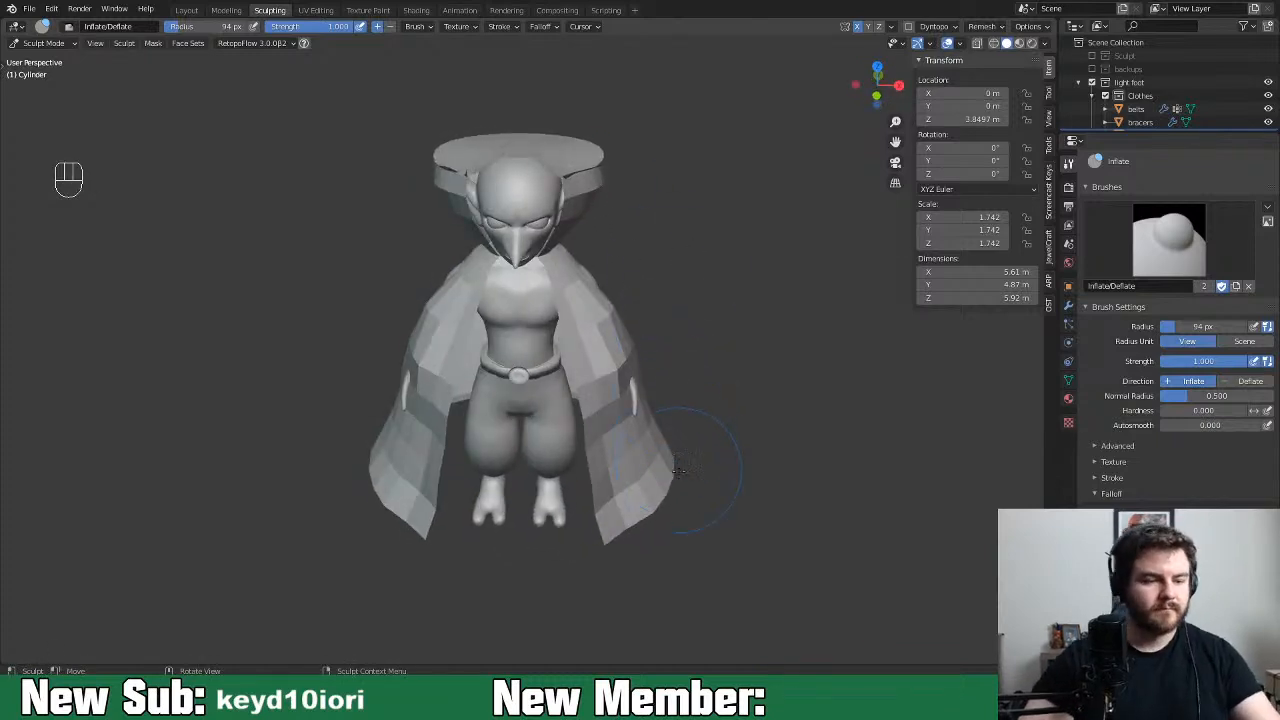
pyautogui.hotkey('ctrl', 'z')
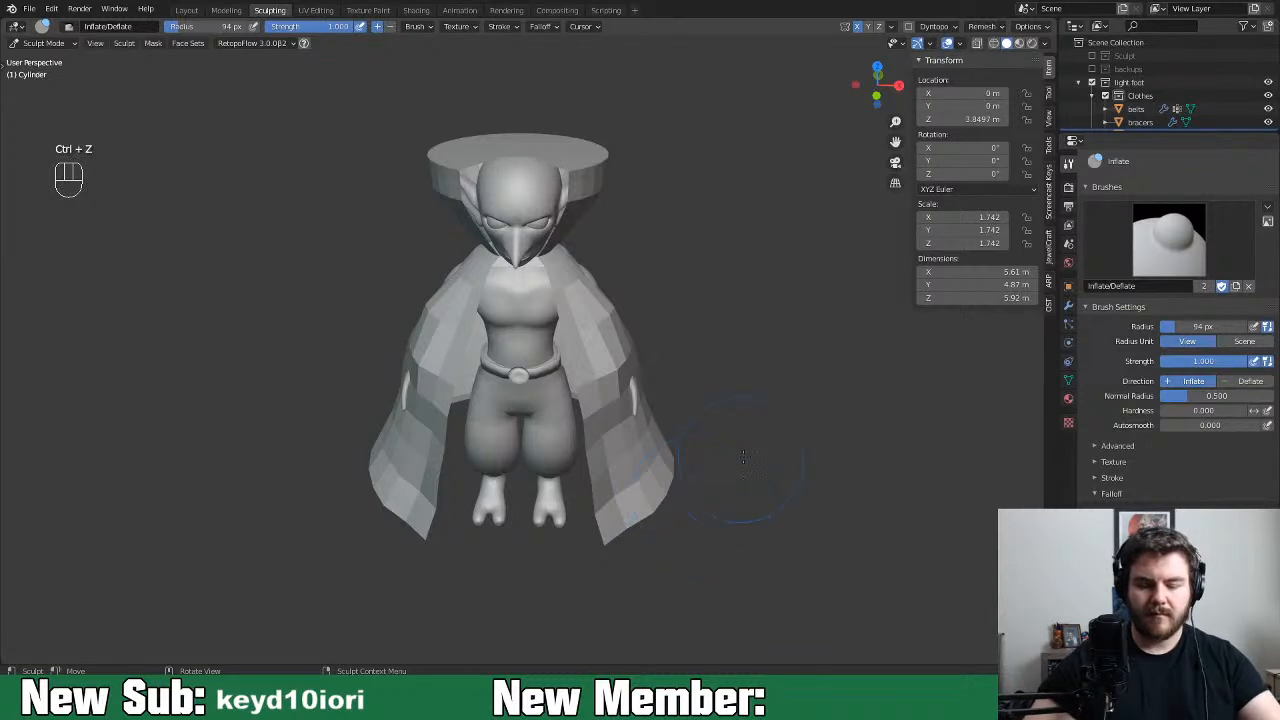
# Inflate the hood's flat top into a raised, rounded crown
pyautogui.scroll(5, 592, 474)
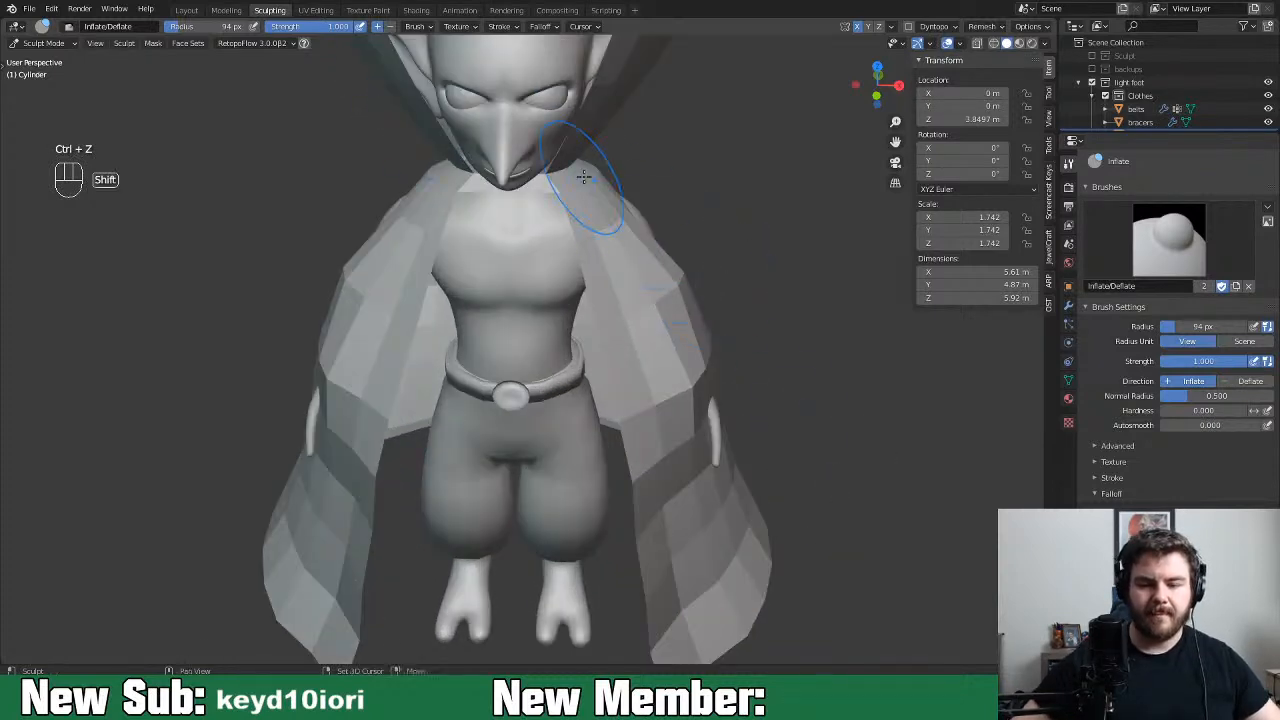
pyautogui.moveTo(655, 376); pyautogui.dragTo(686, 414, button='middle')
pyautogui.moveTo(627, 383); pyautogui.dragTo(650, 370)
pyautogui.moveTo(591, 313)
pyautogui.mouseDown()
pyautogui.moveTo(520, 266)
pyautogui.moveTo(466, 331)
pyautogui.moveTo(519, 342)
pyautogui.moveTo(591, 314)
pyautogui.moveTo(514, 380)
pyautogui.moveTo(448, 368)
pyautogui.mouseUp()
pyautogui.moveTo(514, 374); pyautogui.dragTo(582, 348, button='middle')
# Deflate the hood's side and back bands to pull them inward
pyautogui.moveTo(582, 348)
pyautogui.keyDown('ctrl'); pyautogui.mouseDown()
pyautogui.moveTo(567, 370)
pyautogui.moveTo(630, 320)
pyautogui.moveTo(605, 320)
pyautogui.moveTo(640, 310)
pyautogui.mouseUp(); pyautogui.keyUp('ctrl')
pyautogui.moveTo(745, 334); pyautogui.dragTo(608, 362, button='middle')
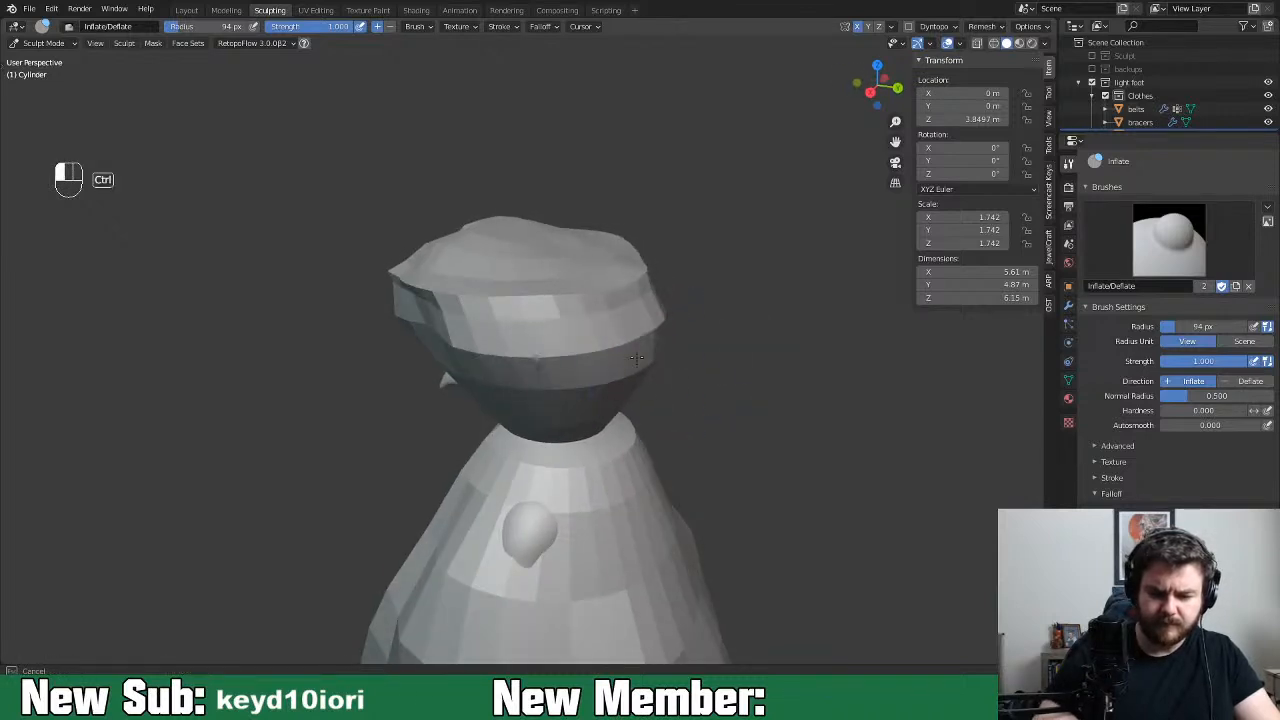
pyautogui.moveTo(592, 371)
pyautogui.keyDown('ctrl'); pyautogui.mouseDown()
pyautogui.moveTo(545, 367)
pyautogui.moveTo(585, 368)
pyautogui.mouseUp(); pyautogui.keyUp('ctrl')
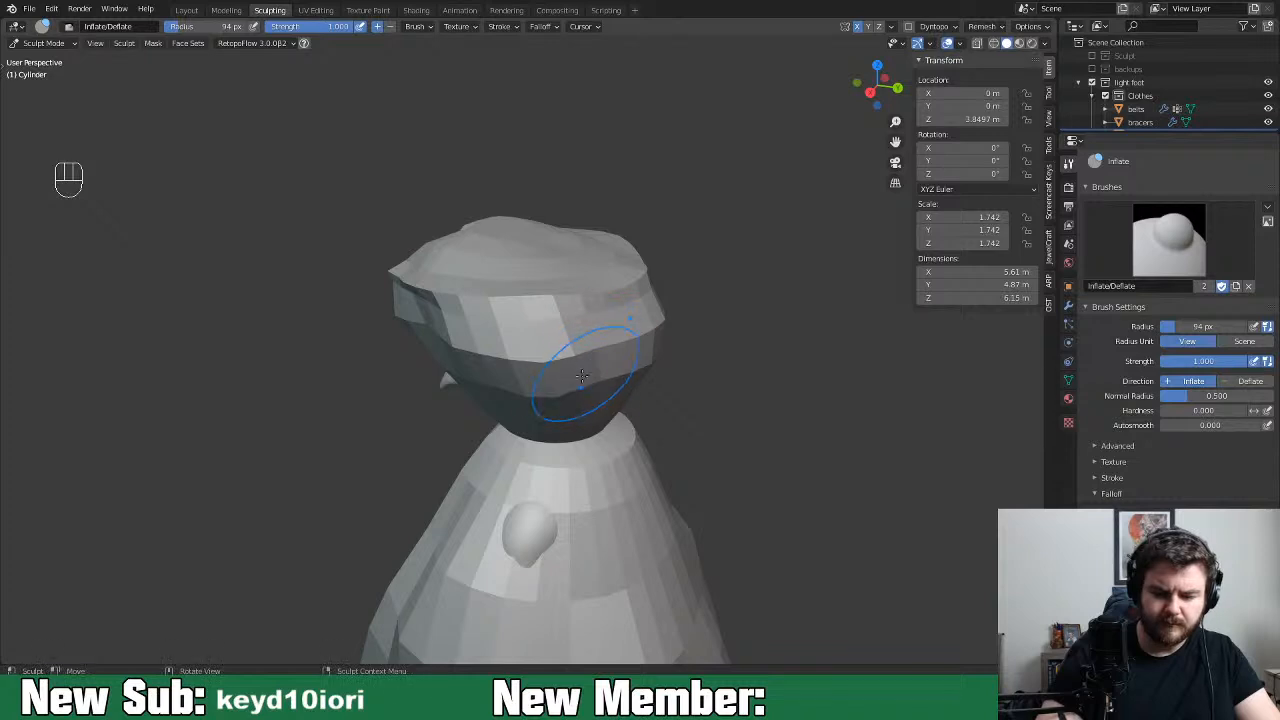
pyautogui.moveTo(487, 337)
pyautogui.keyDown('ctrl'); pyautogui.mouseDown()
pyautogui.moveTo(454, 320)
pyautogui.moveTo(500, 300)
pyautogui.mouseUp(); pyautogui.keyUp('ctrl')
# Deflate the cloak's front edge and lower hem on the side beside the legs
pyautogui.moveTo(500, 300); pyautogui.dragTo(843, 330, button='middle')
pyautogui.moveTo(805, 381); pyautogui.dragTo(720, 386, button='middle')
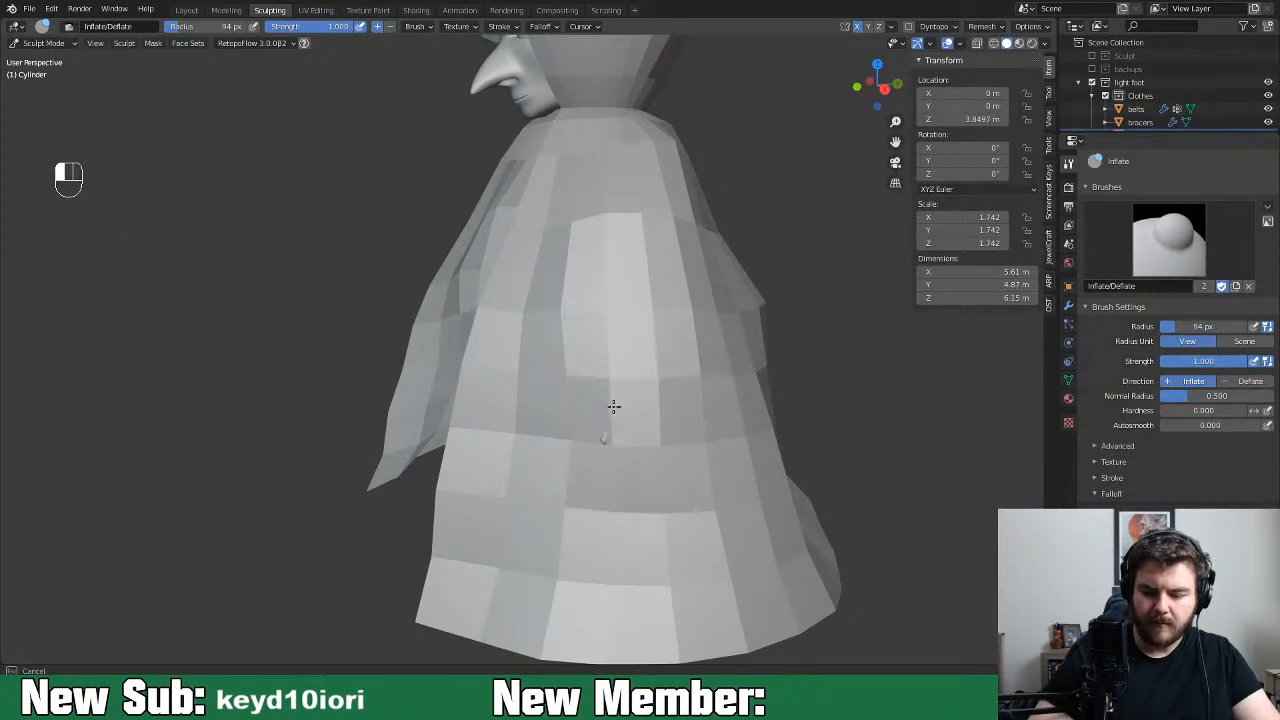
pyautogui.moveTo(626, 457); pyautogui.dragTo(543, 423, button='middle')
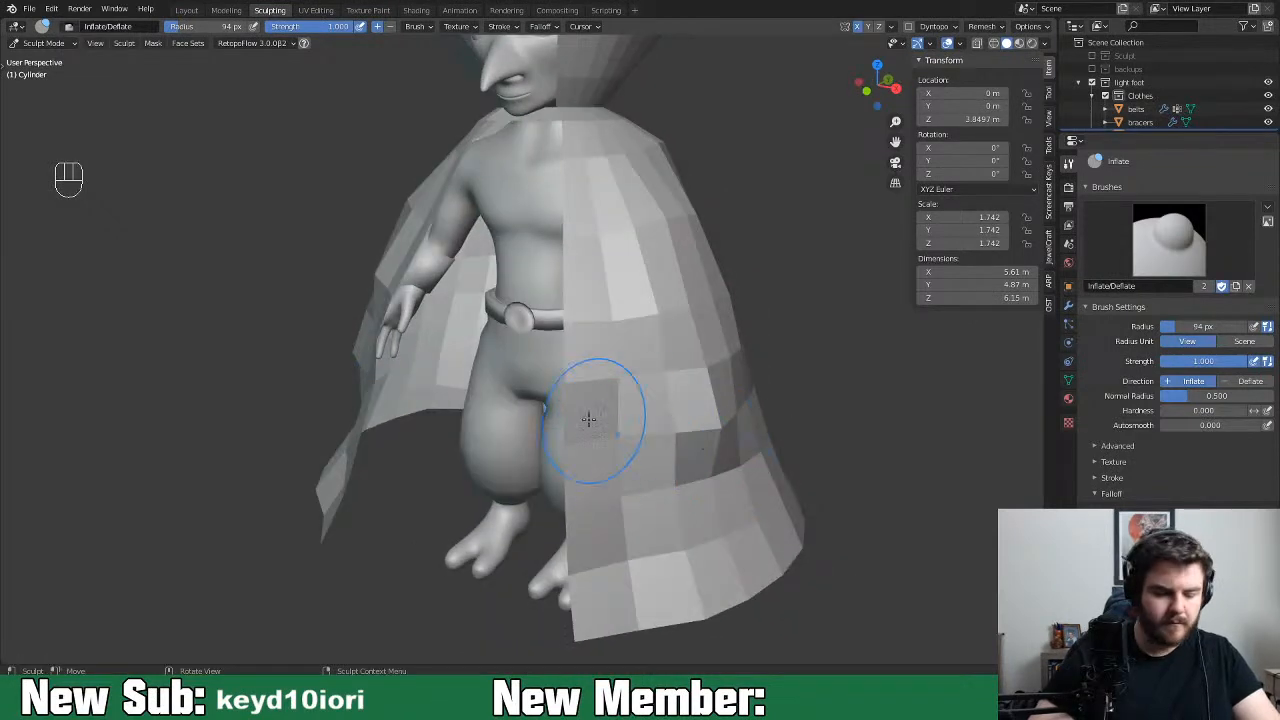
pyautogui.moveTo(572, 304)
pyautogui.keyDown('ctrl'); pyautogui.mouseDown()
pyautogui.moveTo(594, 449)
pyautogui.moveTo(580, 613)
pyautogui.mouseUp(); pyautogui.keyUp('ctrl')
pyautogui.moveTo(694, 625)
pyautogui.keyDown('ctrl'); pyautogui.mouseDown()
pyautogui.moveTo(745, 592)
pyautogui.moveTo(652, 630)
pyautogui.moveTo(765, 541)
pyautogui.mouseUp(); pyautogui.keyUp('ctrl')
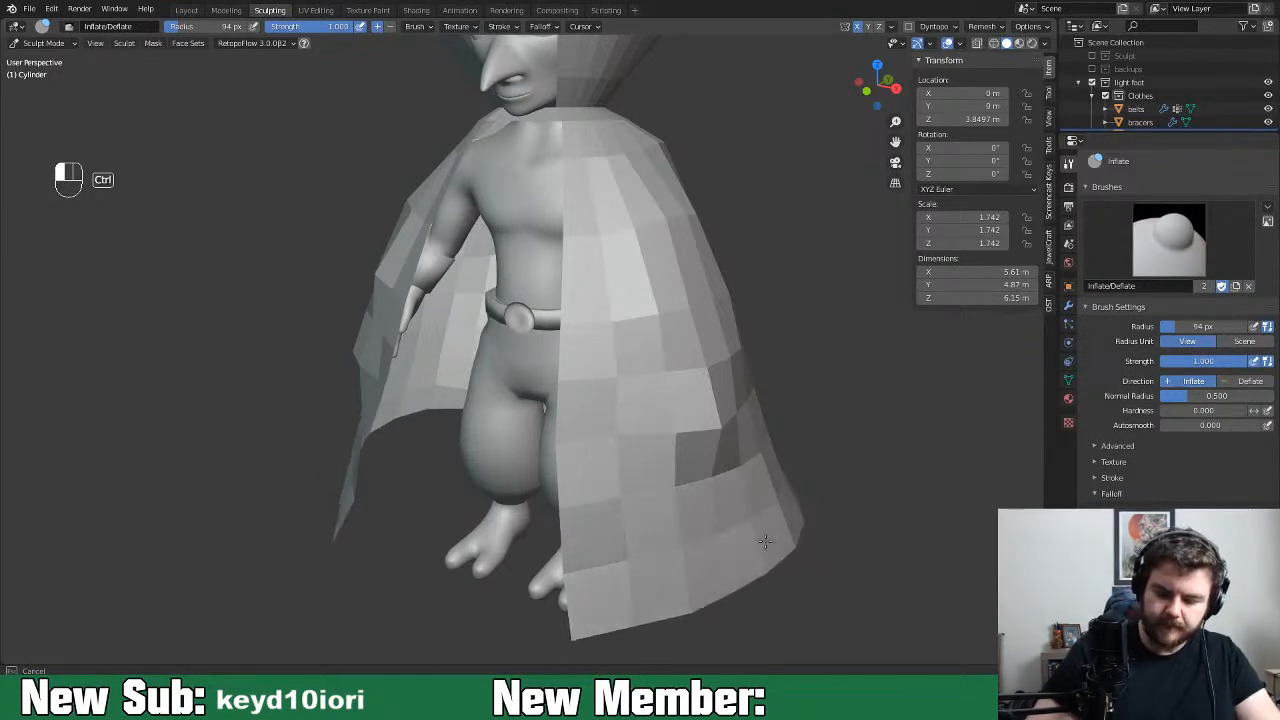
pyautogui.keyDown('ctrl'); pyautogui.moveTo(573, 440); pyautogui.dragTo(568, 320); pyautogui.keyUp('ctrl')
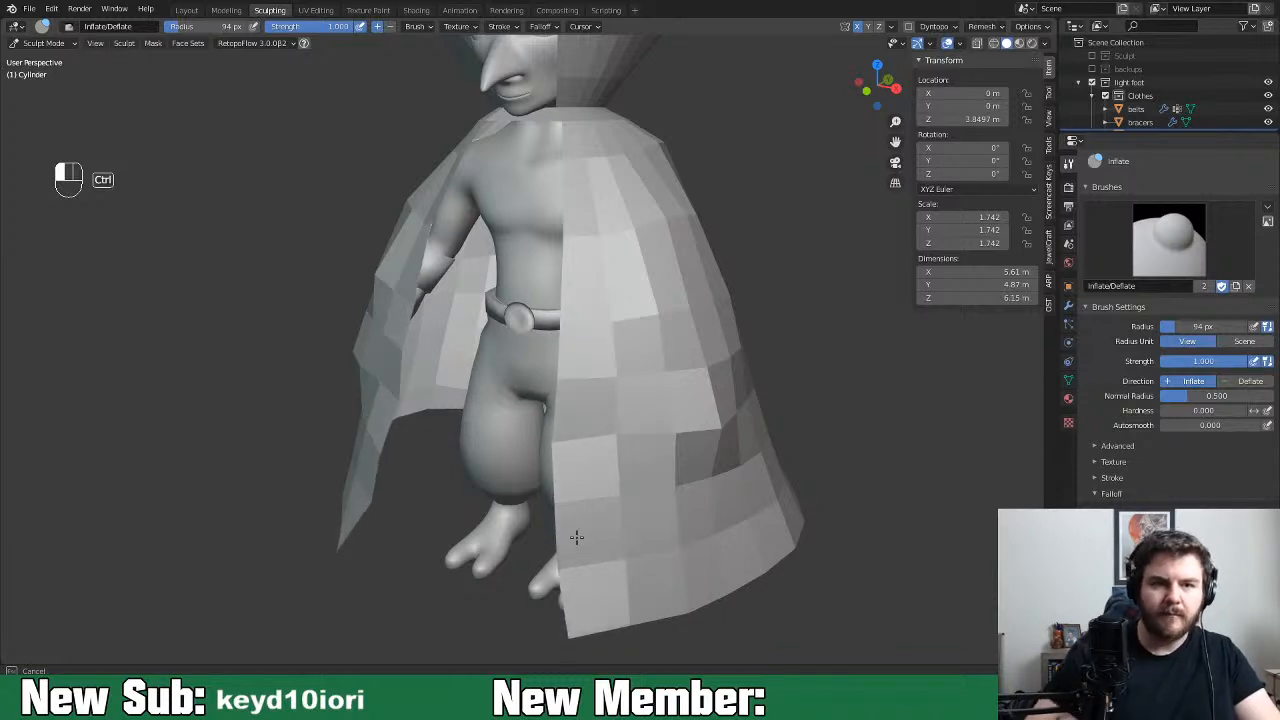
# Examine up close how the hood and collar sit around the imp's face and chest
pyautogui.moveTo(737, 371); pyautogui.dragTo(770, 500, button='middle')
pyautogui.hotkey('ctrl', '=')
pyautogui.hotkey('ctrl', '=')
pyautogui.hotkey('ctrl', '=')
pyautogui.hotkey('ctrl', '=')
pyautogui.hotkey('ctrl', '=')
pyautogui.hotkey('ctrl', '=')
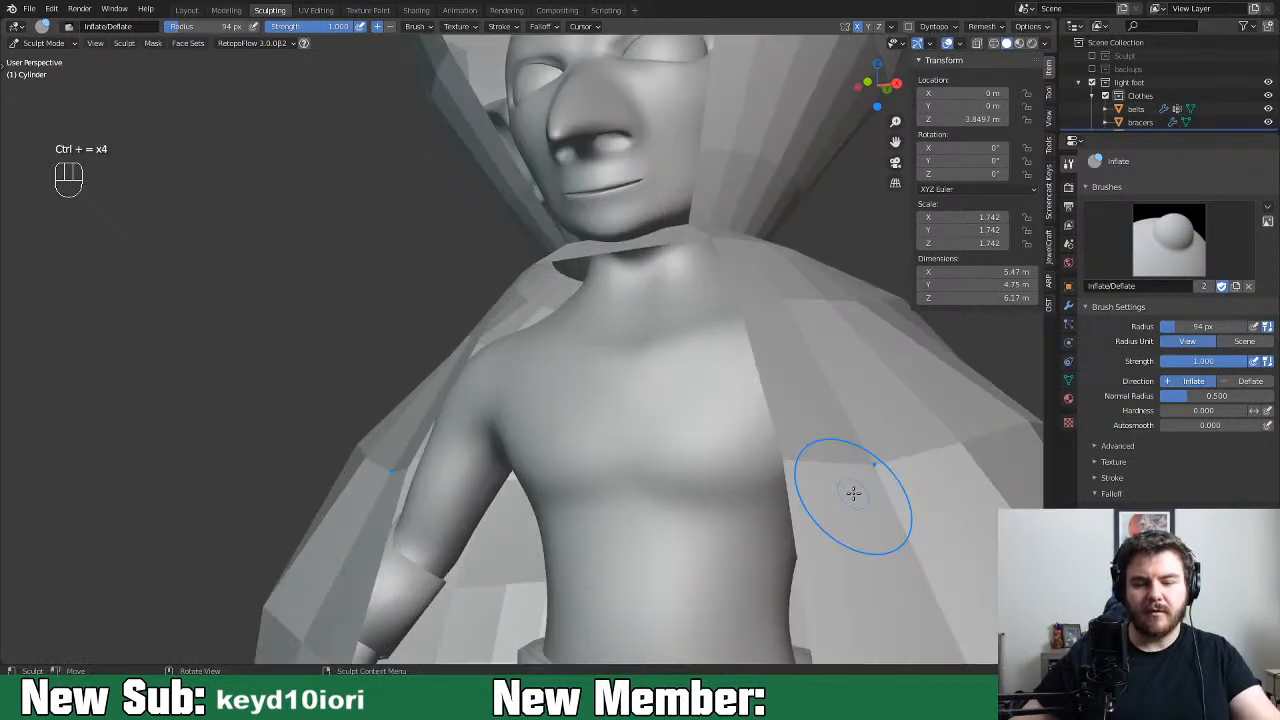
pyautogui.keyDown('shift'); pyautogui.moveTo(700, 286); pyautogui.dragTo(580, 550, button='middle'); pyautogui.keyUp('shift')
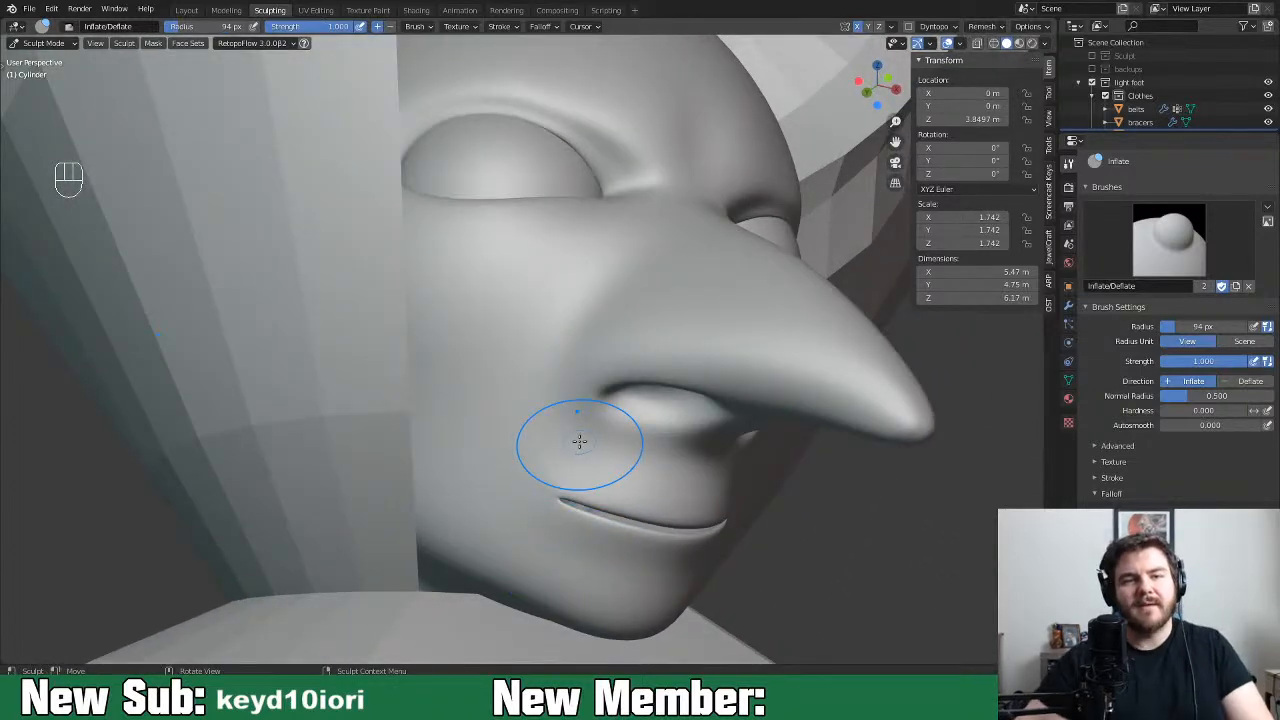
# Deflate the cloak's back from the middle down to the hem to pull the cloth inward
pyautogui.scroll(-13, 622, 428)
pyautogui.moveTo(734, 508)
pyautogui.mouseDown(button='middle')
pyautogui.moveTo(611, 563)
pyautogui.moveTo(599, 584)
pyautogui.moveTo(466, 580)
pyautogui.moveTo(317, 519)
pyautogui.moveTo(377, 563)
pyautogui.moveTo(486, 594)
pyautogui.moveTo(583, 597)
pyautogui.mouseUp(button='middle')
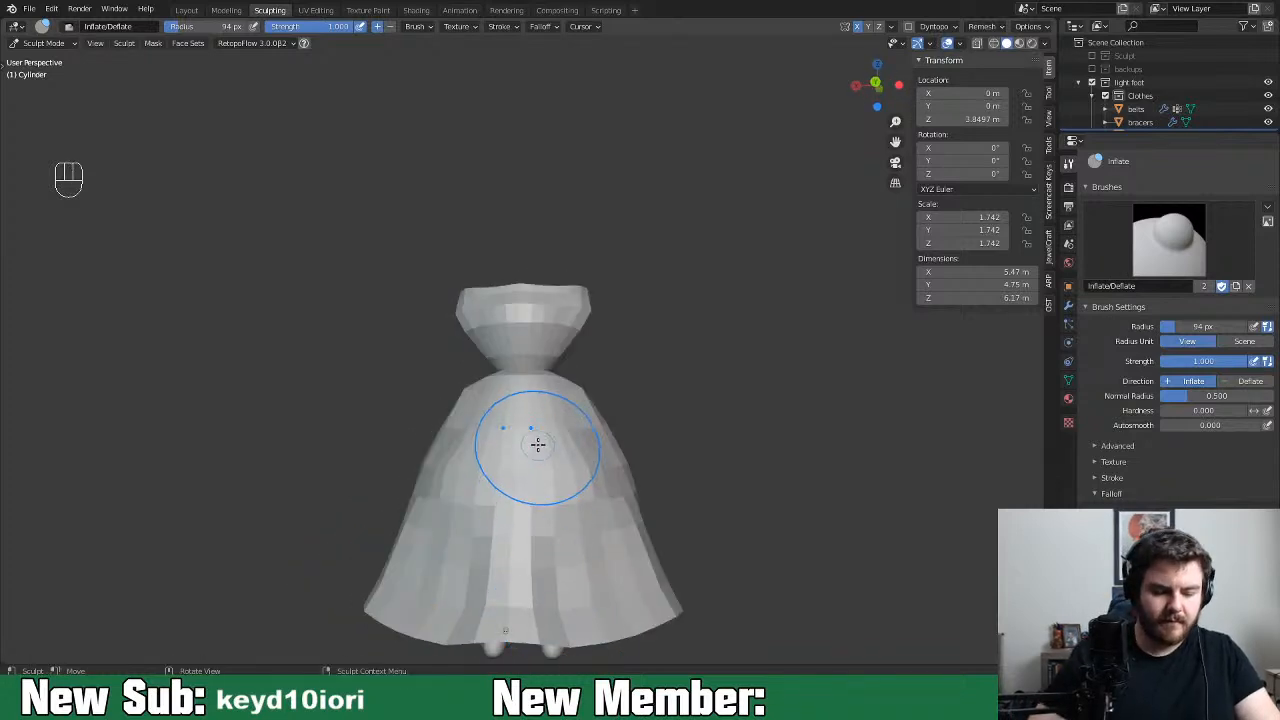
pyautogui.moveTo(531, 487)
pyautogui.keyDown('ctrl'); pyautogui.mouseDown()
pyautogui.moveTo(526, 529)
pyautogui.moveTo(517, 509)
pyautogui.moveTo(538, 510)
pyautogui.mouseUp(); pyautogui.keyUp('ctrl')
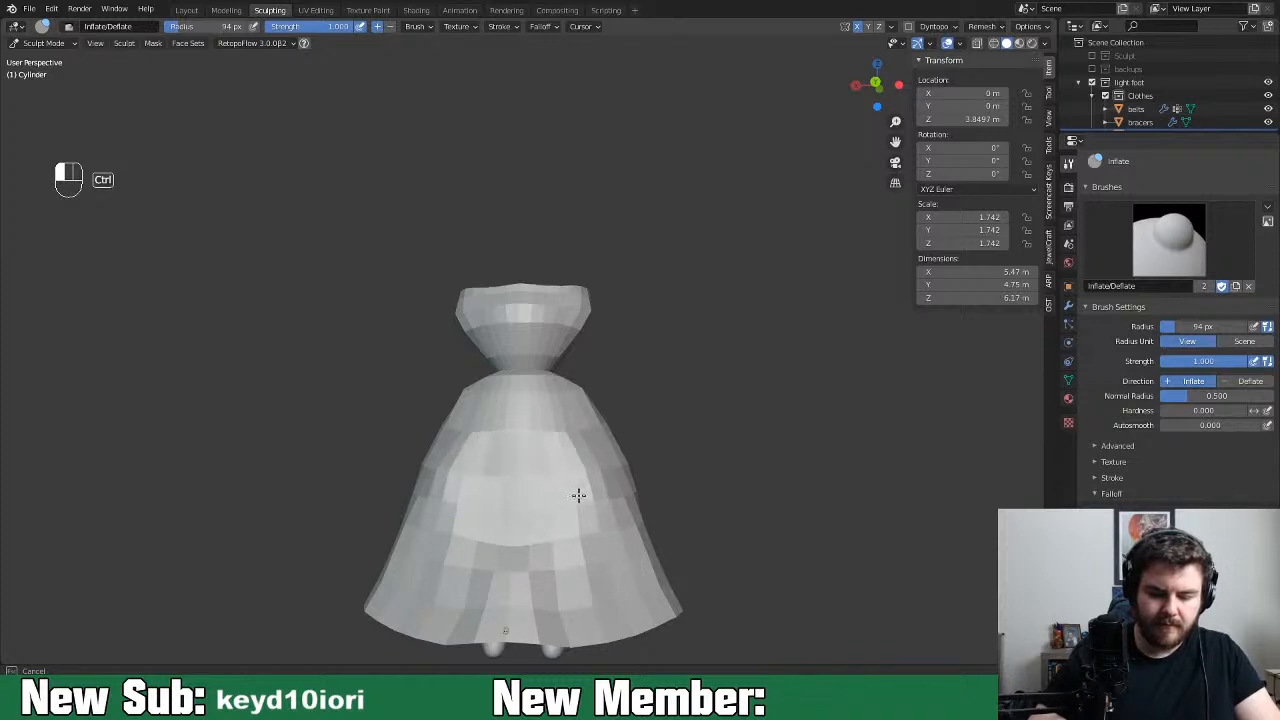
pyautogui.keyDown('ctrl'); pyautogui.moveTo(575, 464); pyautogui.dragTo(569, 499); pyautogui.keyUp('ctrl')
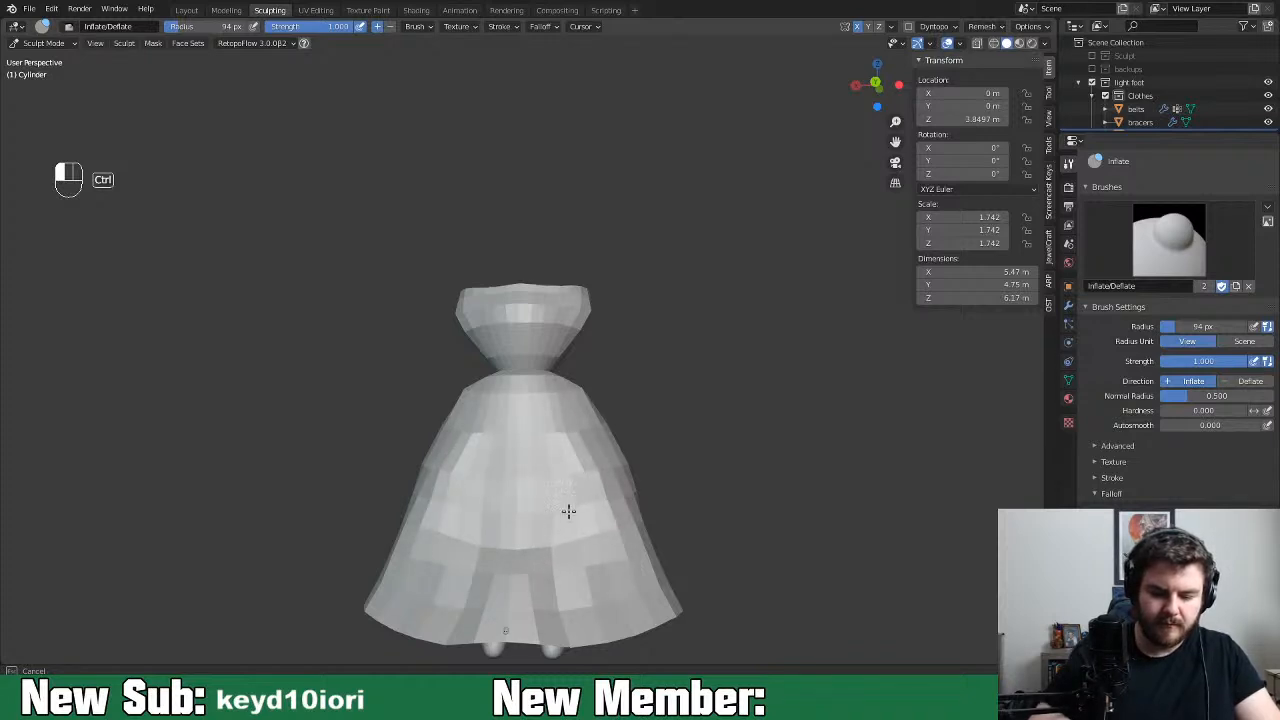
pyautogui.keyDown('ctrl'); pyautogui.moveTo(589, 531); pyautogui.dragTo(634, 542); pyautogui.keyUp('ctrl')
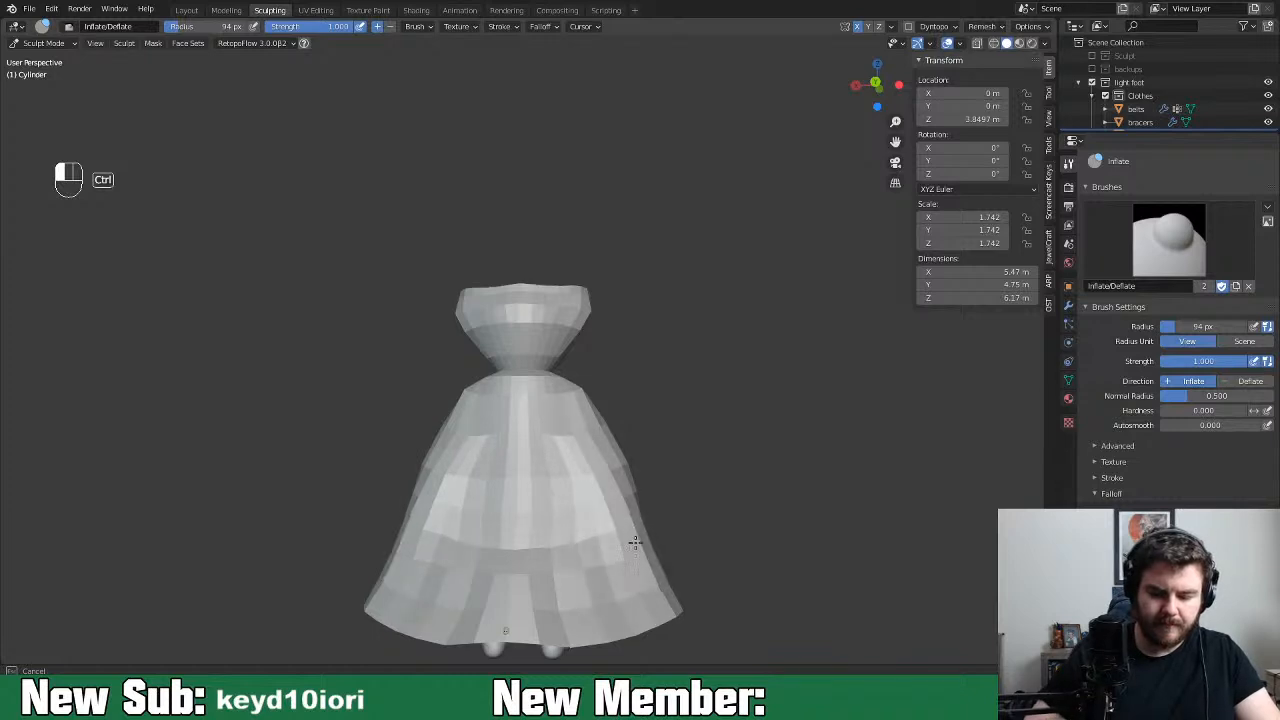
pyautogui.keyDown('ctrl'); pyautogui.moveTo(596, 604); pyautogui.dragTo(510, 646); pyautogui.keyUp('ctrl')
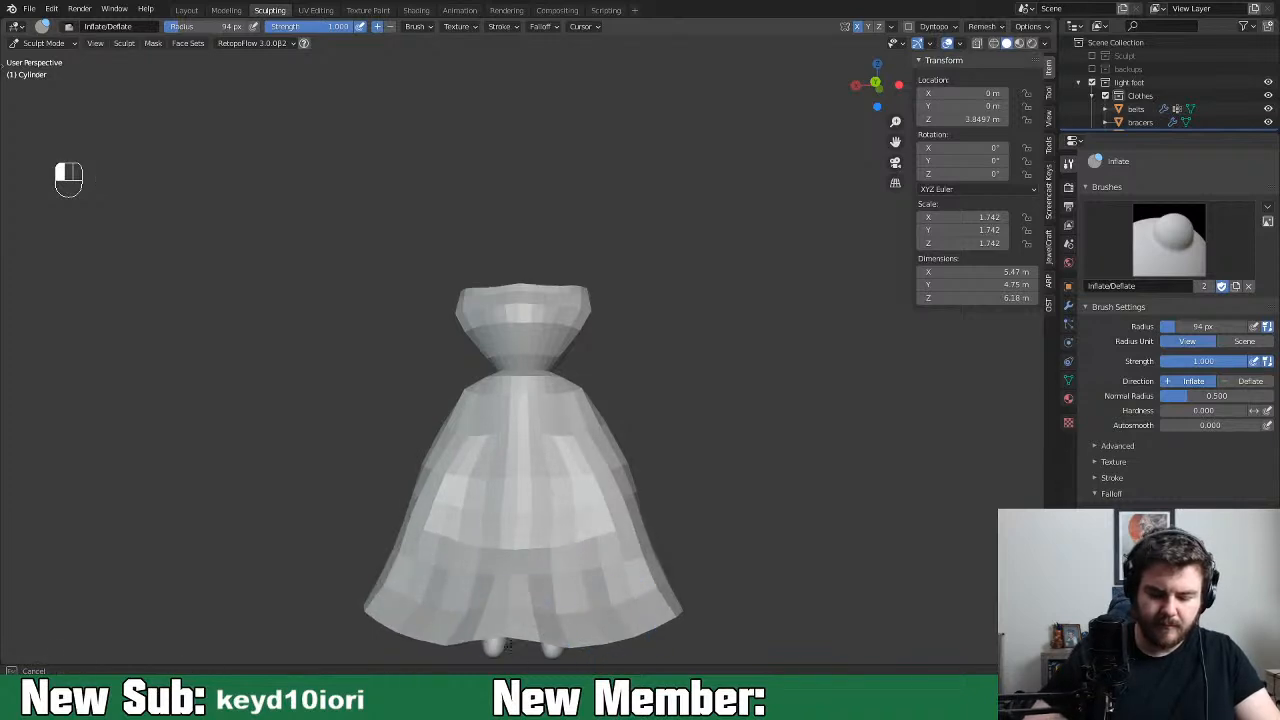
pyautogui.moveTo(510, 640); pyautogui.dragTo(586, 569, button='middle')
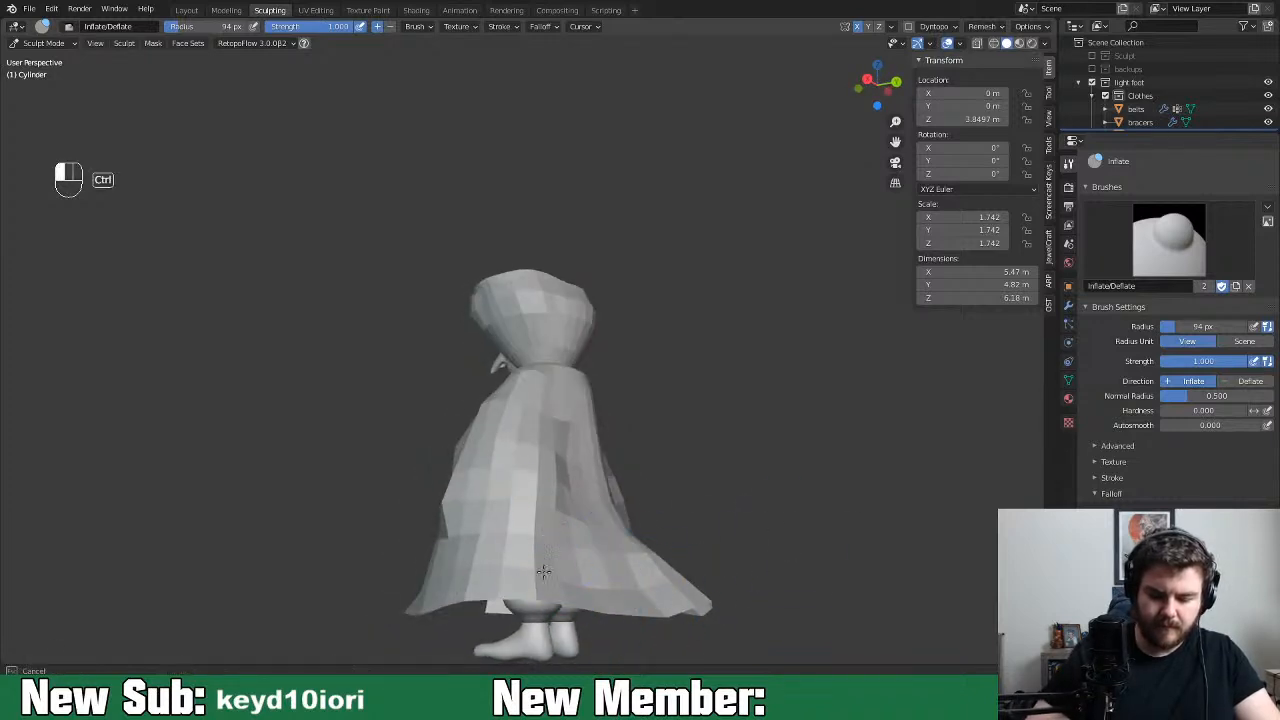
pyautogui.moveTo(519, 588); pyautogui.dragTo(745, 522, button='middle')
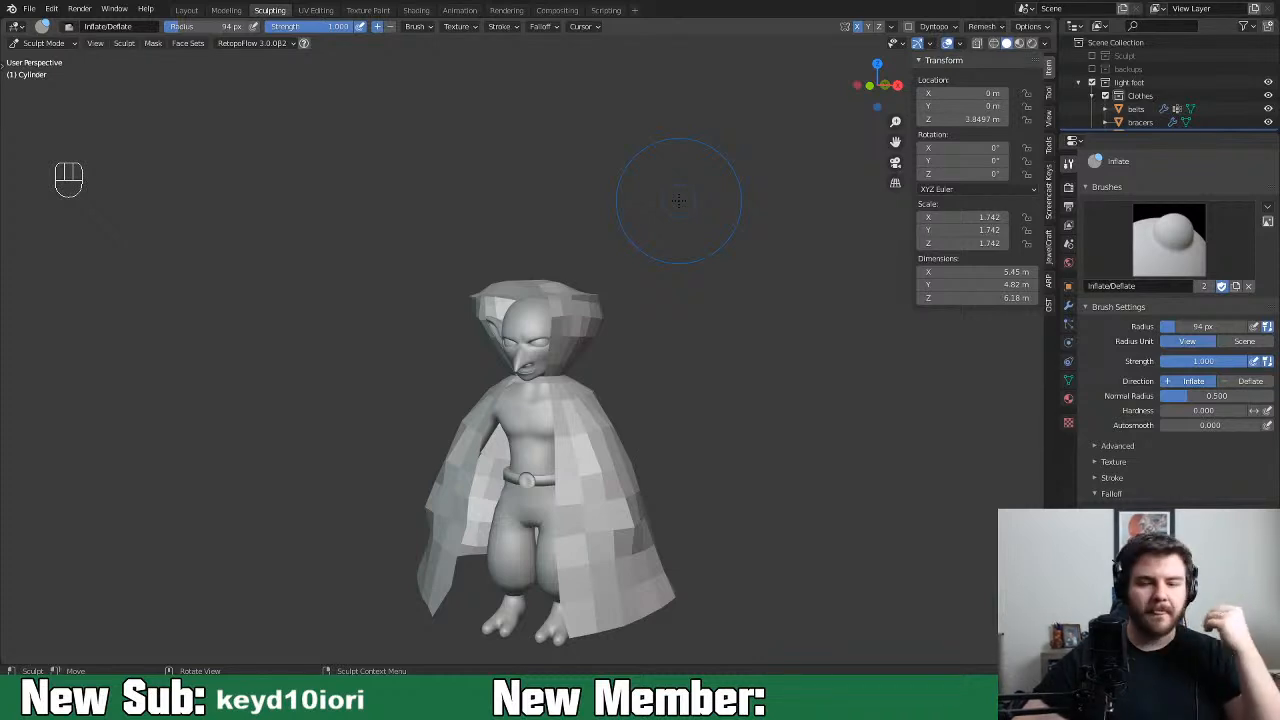
# Enlarge the Grab brush to a 167 px radius and pull the hood's crown and sides into a rounder shape around the head
pyautogui.scroll(4, 626, 569)
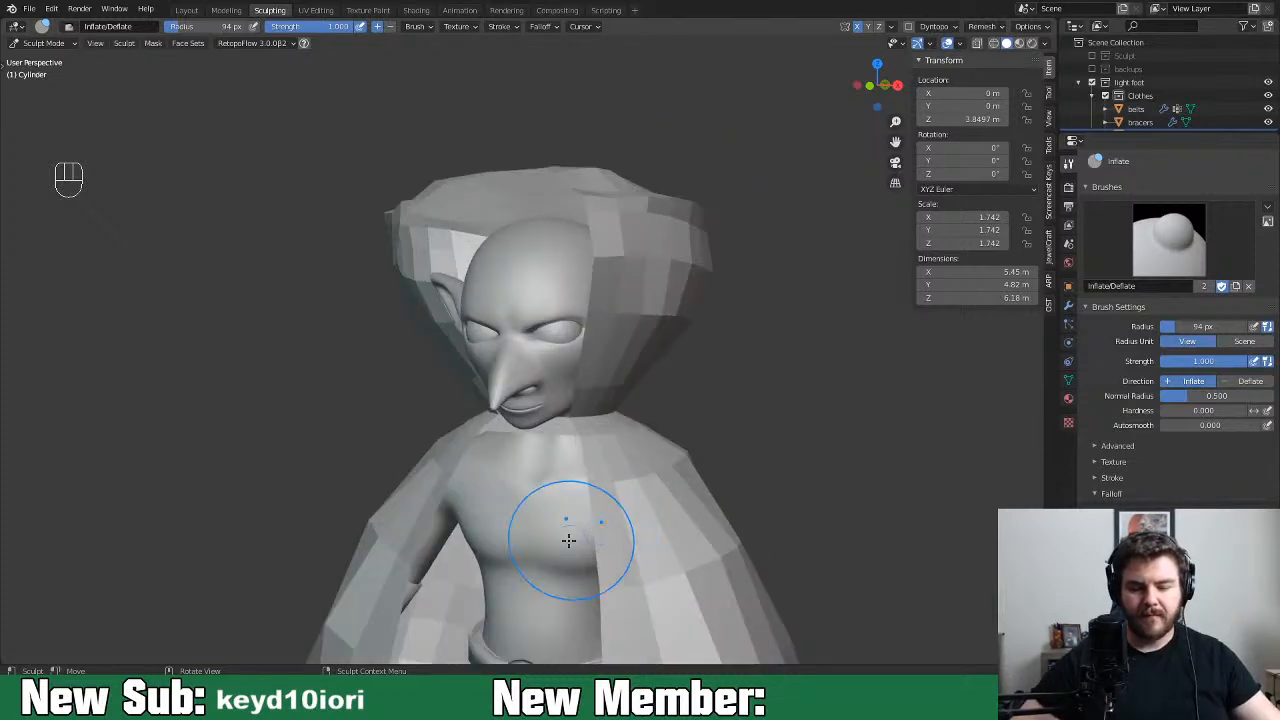
pyautogui.scroll(2, 531, 523)
pyautogui.moveTo(450, 360); pyautogui.dragTo(638, 624, button='middle')
pyautogui.press('g')
pyautogui.press('f')
pyautogui.click(574, 323)
pyautogui.moveTo(550, 281); pyautogui.dragTo(543, 253)
pyautogui.moveTo(468, 272); pyautogui.dragTo(460, 262)
pyautogui.moveTo(358, 366); pyautogui.dragTo(382, 384)
pyautogui.moveTo(402, 326); pyautogui.dragTo(428, 315)
pyautogui.moveTo(410, 262); pyautogui.dragTo(506, 257)
# Smooth the hood's crown, side and front edge around the face opening
pyautogui.moveTo(506, 257)
pyautogui.mouseDown(button='middle')
pyautogui.moveTo(695, 297)
pyautogui.moveTo(666, 306)
pyautogui.mouseUp(button='middle')
pyautogui.moveTo(662, 316)
pyautogui.keyDown('shift'); pyautogui.mouseDown()
pyautogui.moveTo(630, 330)
pyautogui.moveTo(574, 298)
pyautogui.moveTo(523, 294)
pyautogui.moveTo(569, 333)
pyautogui.mouseUp(); pyautogui.keyUp('shift')
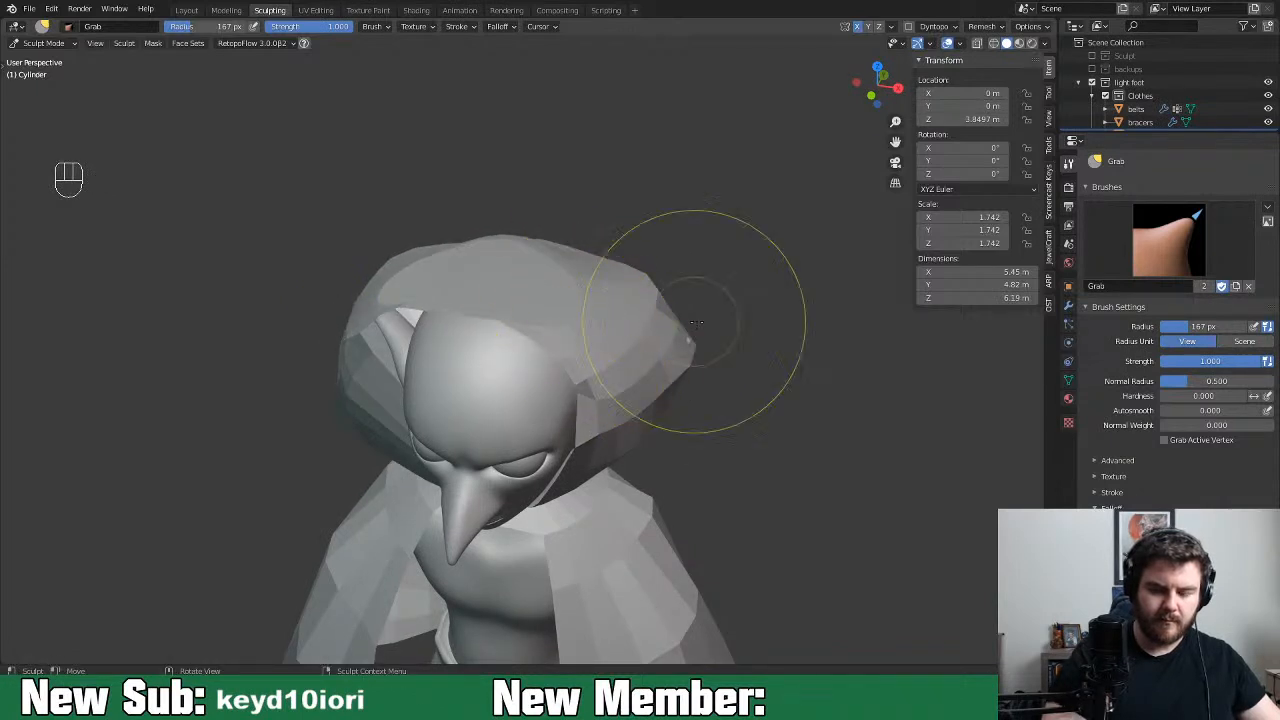
pyautogui.moveTo(694, 322); pyautogui.dragTo(663, 322, button='middle')
pyautogui.keyDown('shift'); pyautogui.moveTo(640, 320); pyautogui.dragTo(467, 295); pyautogui.keyUp('shift')
pyautogui.moveTo(470, 273)
pyautogui.mouseDown(button='middle')
pyautogui.moveTo(436, 278)
pyautogui.moveTo(591, 351)
pyautogui.mouseUp(button='middle')
pyautogui.keyDown('shift'); pyautogui.moveTo(591, 351); pyautogui.dragTo(595, 397); pyautogui.keyUp('shift')
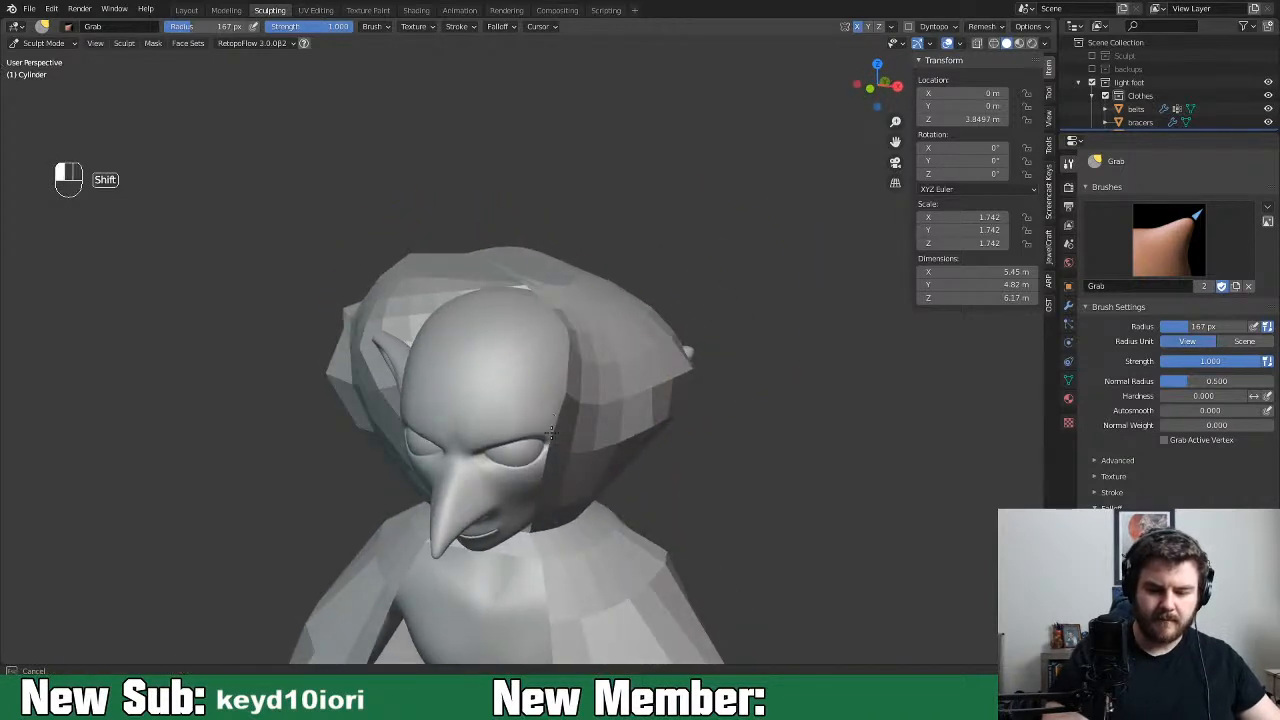
# Reduce the Grab brush strength to 0.485 and pull the hood's peak down closer to the head
pyautogui.hotkey('shift', 'f')
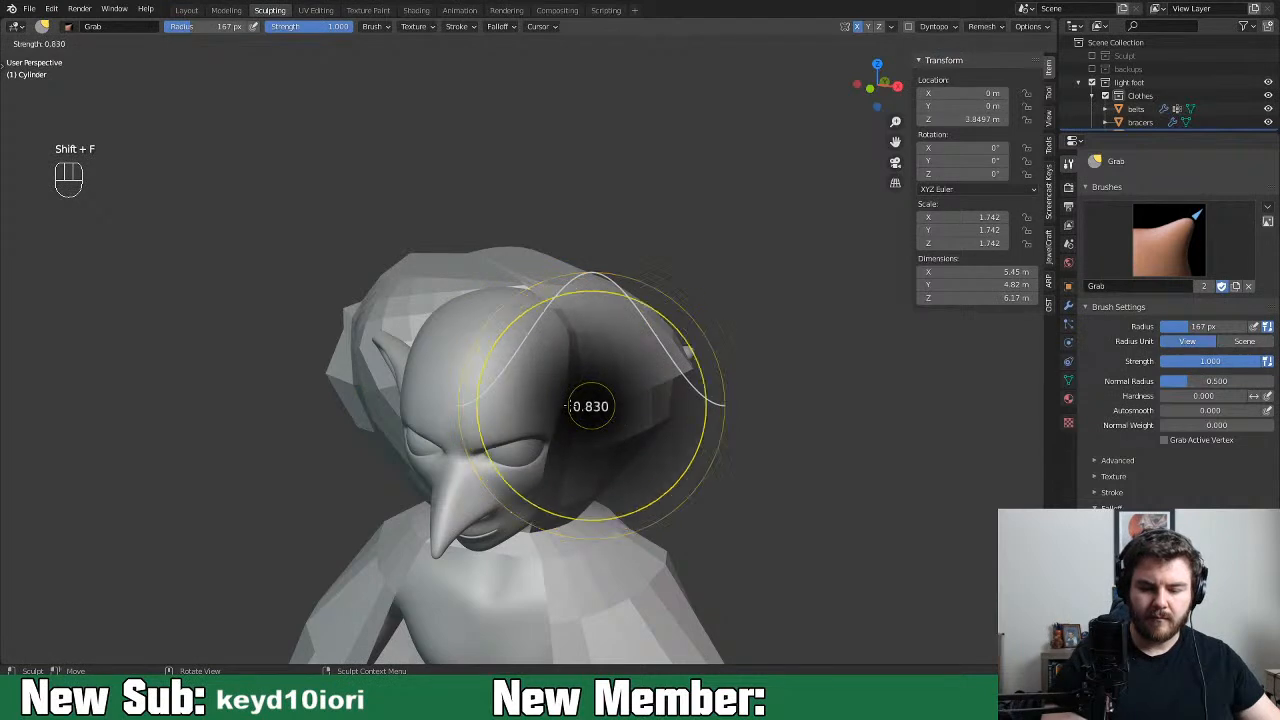
pyautogui.click(535, 423)
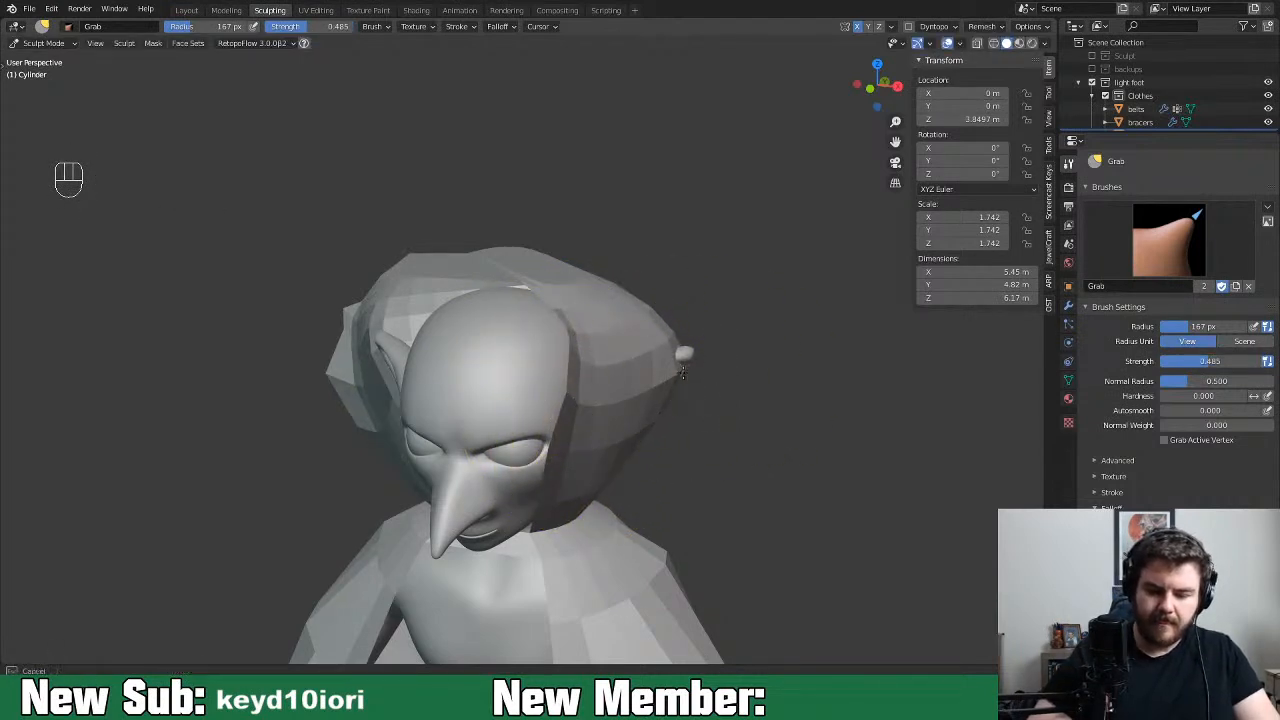
pyautogui.moveTo(650, 428); pyautogui.dragTo(614, 478, button='middle')
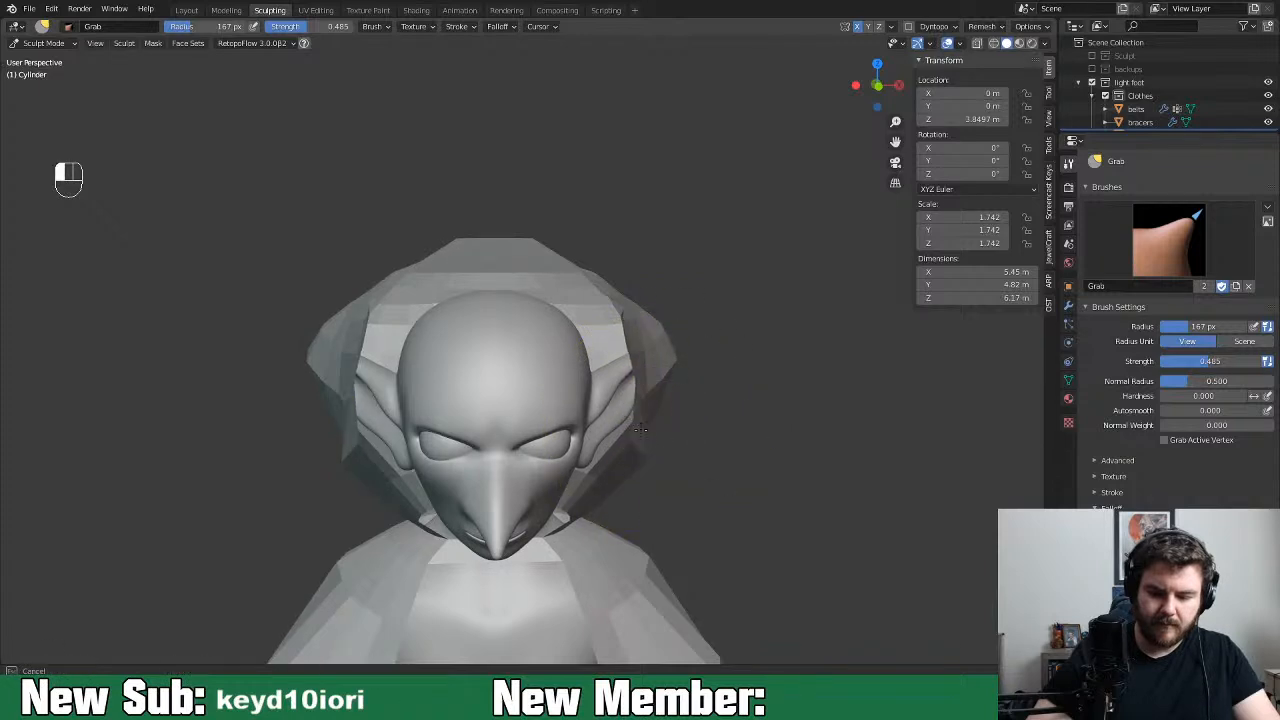
pyautogui.moveTo(530, 280); pyautogui.dragTo(528, 304)
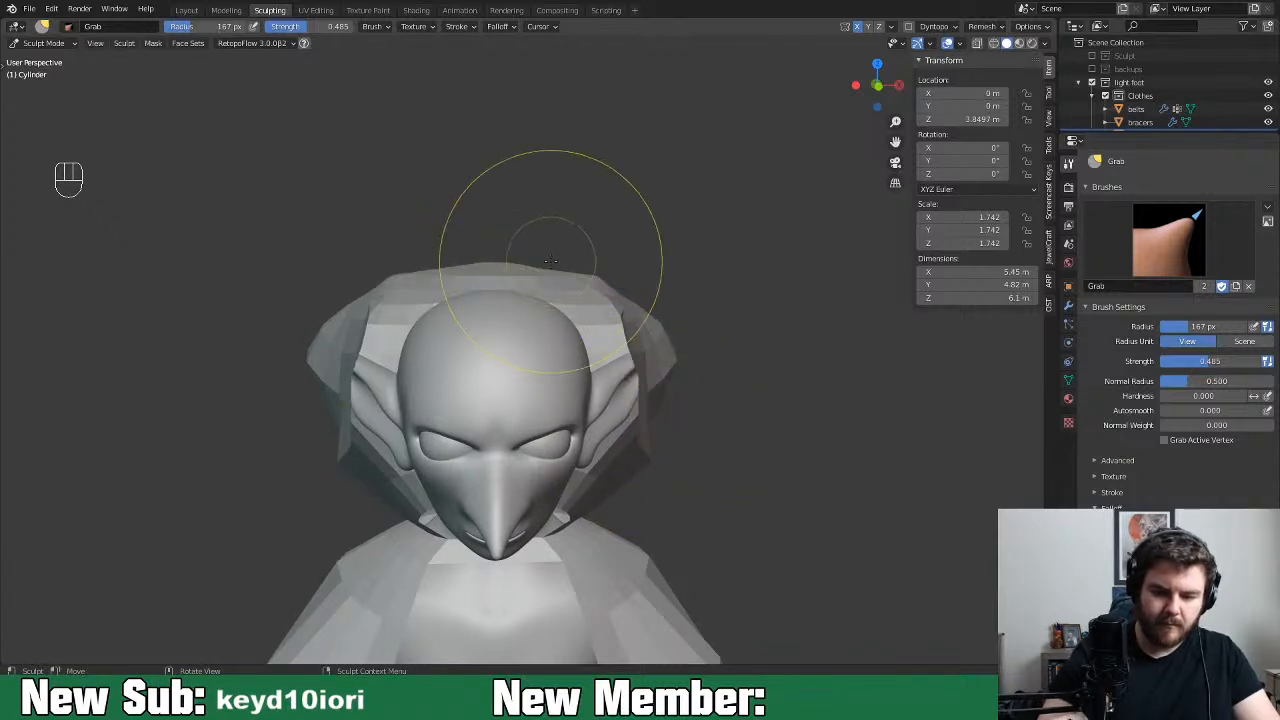
pyautogui.moveTo(651, 295)
pyautogui.mouseDown(button='middle')
pyautogui.moveTo(603, 357)
pyautogui.moveTo(708, 341)
pyautogui.moveTo(749, 371)
pyautogui.mouseUp(button='middle')
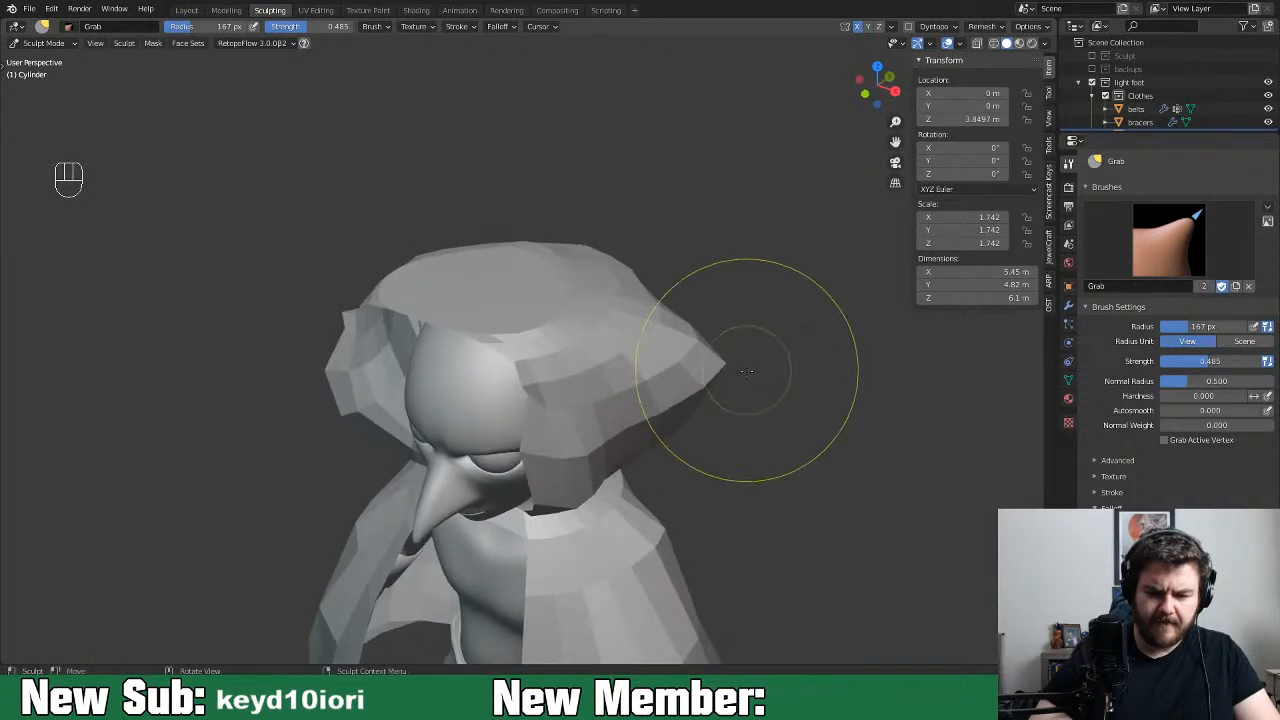
pyautogui.moveTo(663, 251)
pyautogui.mouseDown(button='middle')
pyautogui.moveTo(718, 450)
pyautogui.moveTo(777, 409)
pyautogui.mouseUp(button='middle')
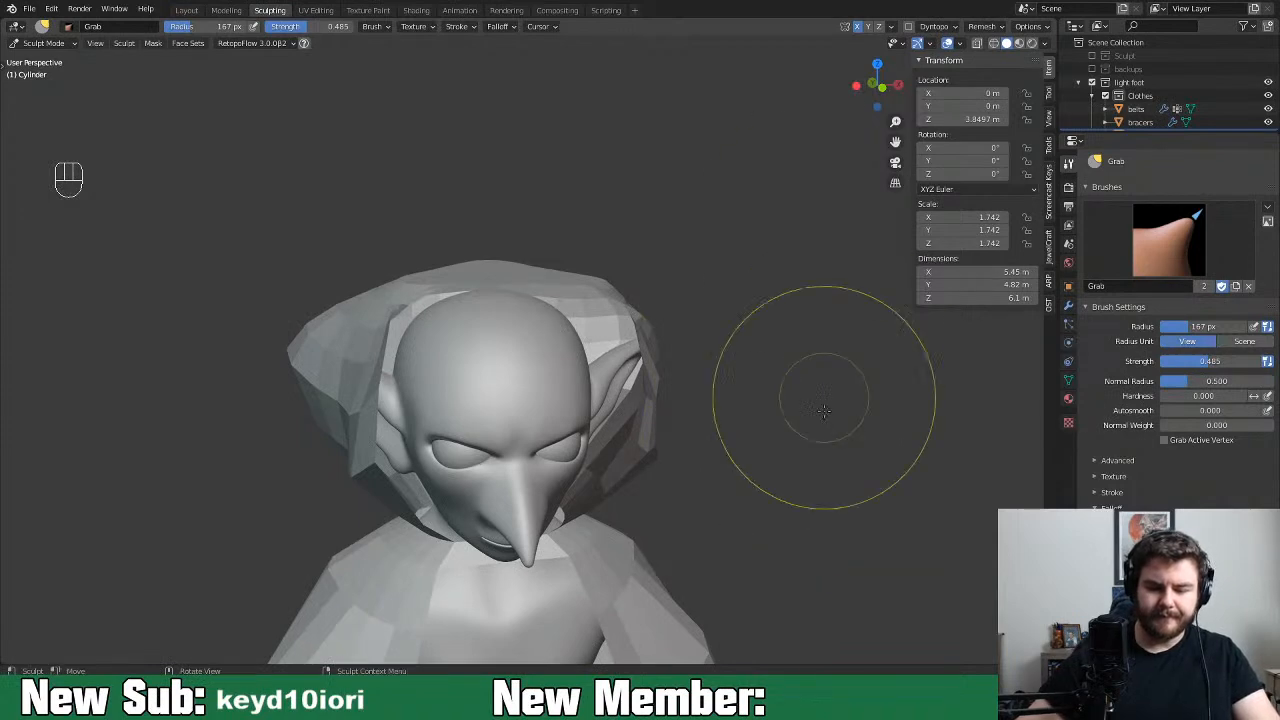
# Switch to the Layout workspace and add a Solidify modifier to the cloak
pyautogui.scroll(-5, 667, 505)
pyautogui.moveTo(667, 505); pyautogui.dragTo(657, 543, button='middle')
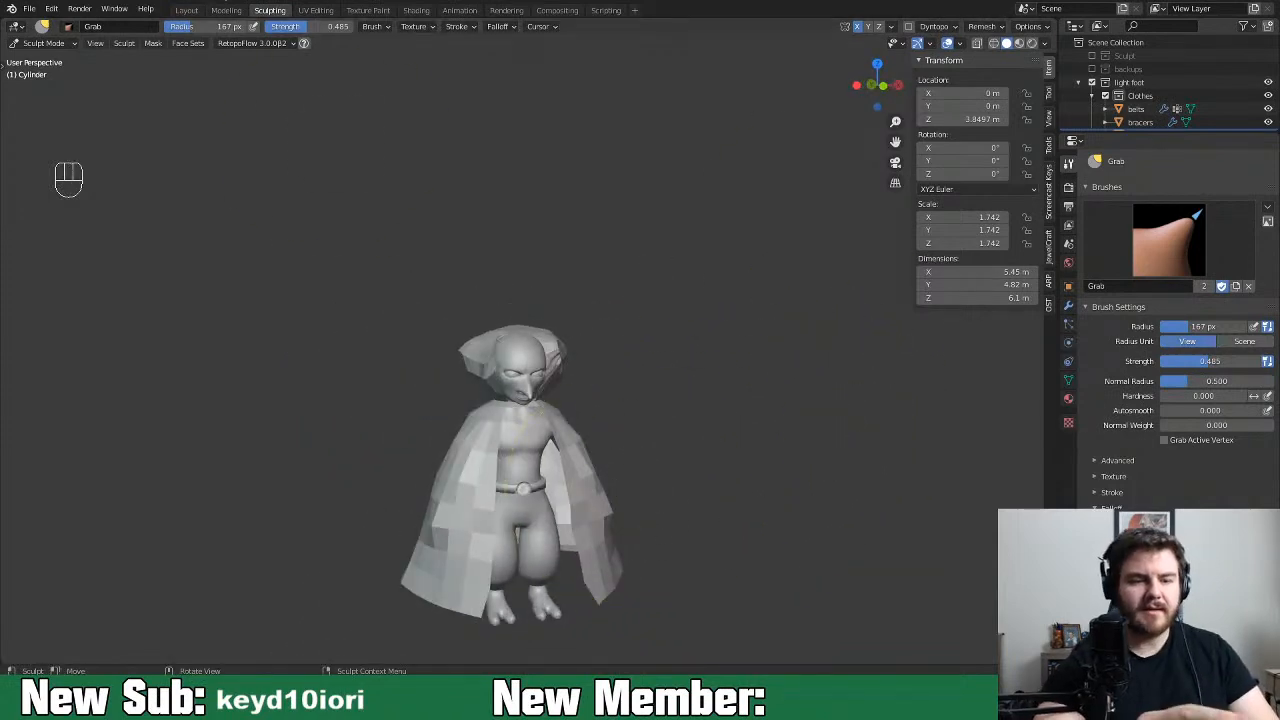
pyautogui.click(187, 10)
pyautogui.moveTo(663, 463); pyautogui.dragTo(744, 432, button='middle')
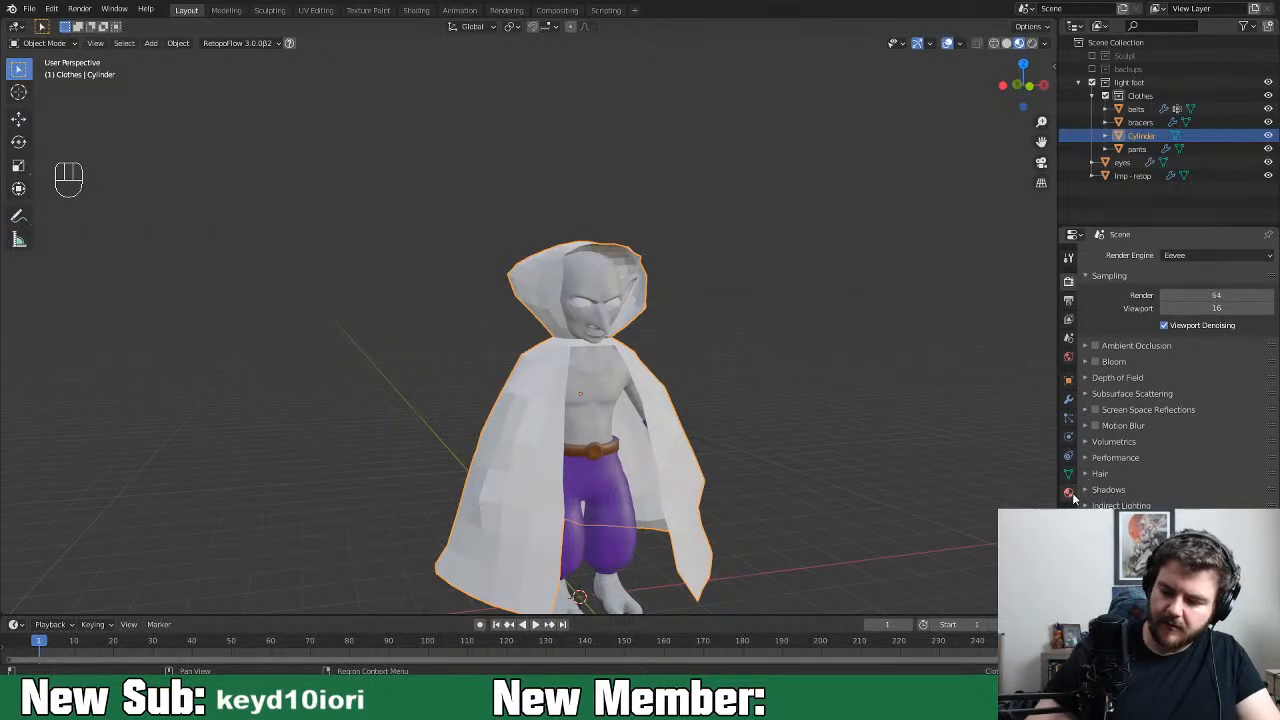
pyautogui.moveTo(820, 436); pyautogui.dragTo(782, 431, button='middle')
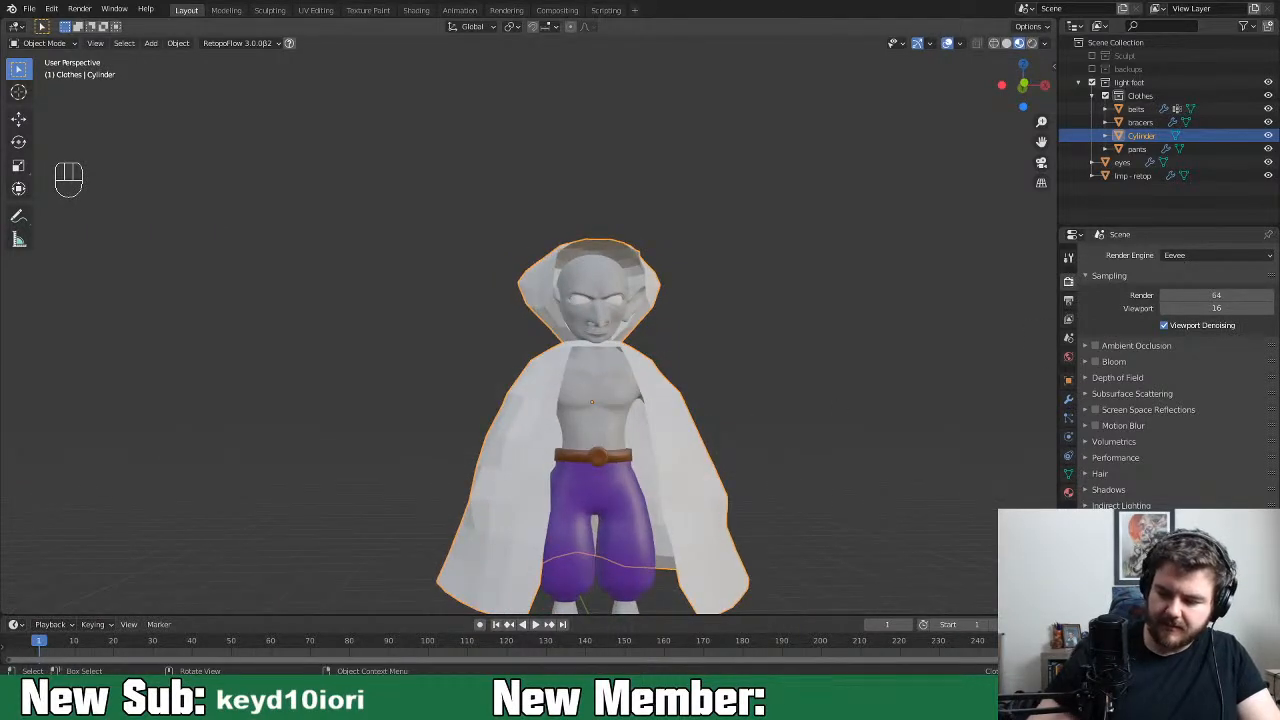
pyautogui.click(1069, 400)
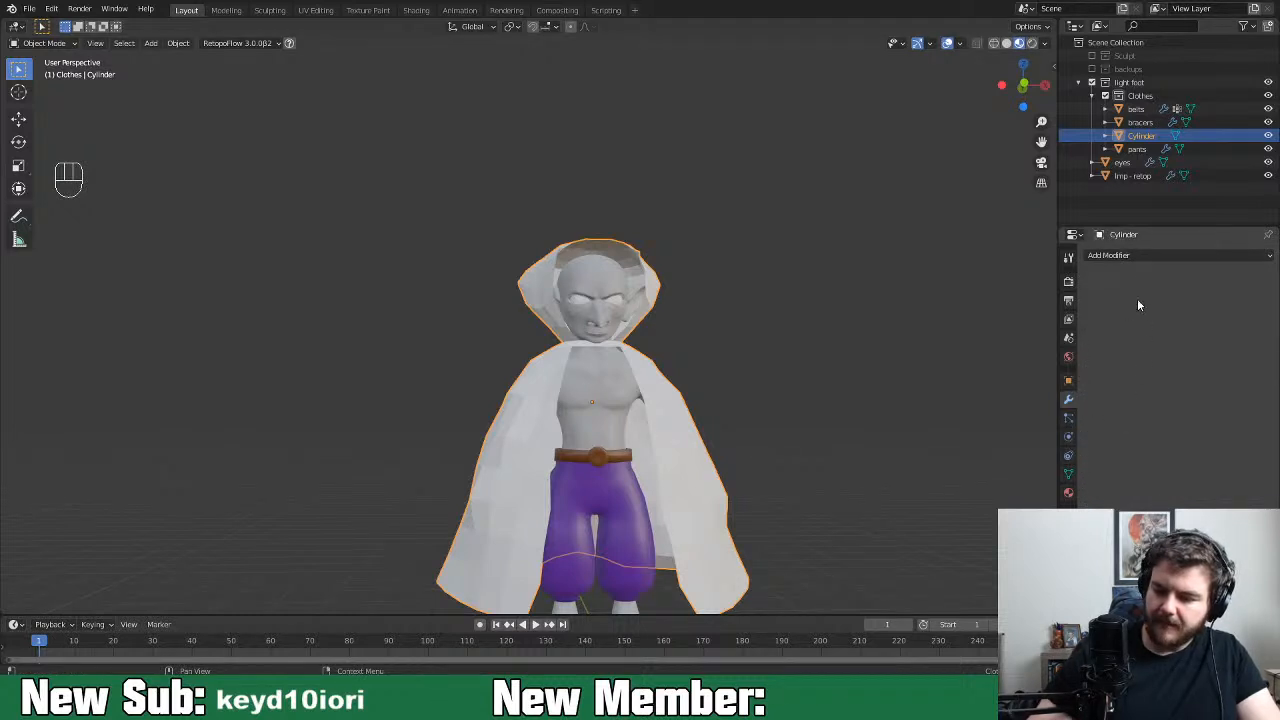
pyautogui.click(1126, 256)
pyautogui.click(1025, 461)
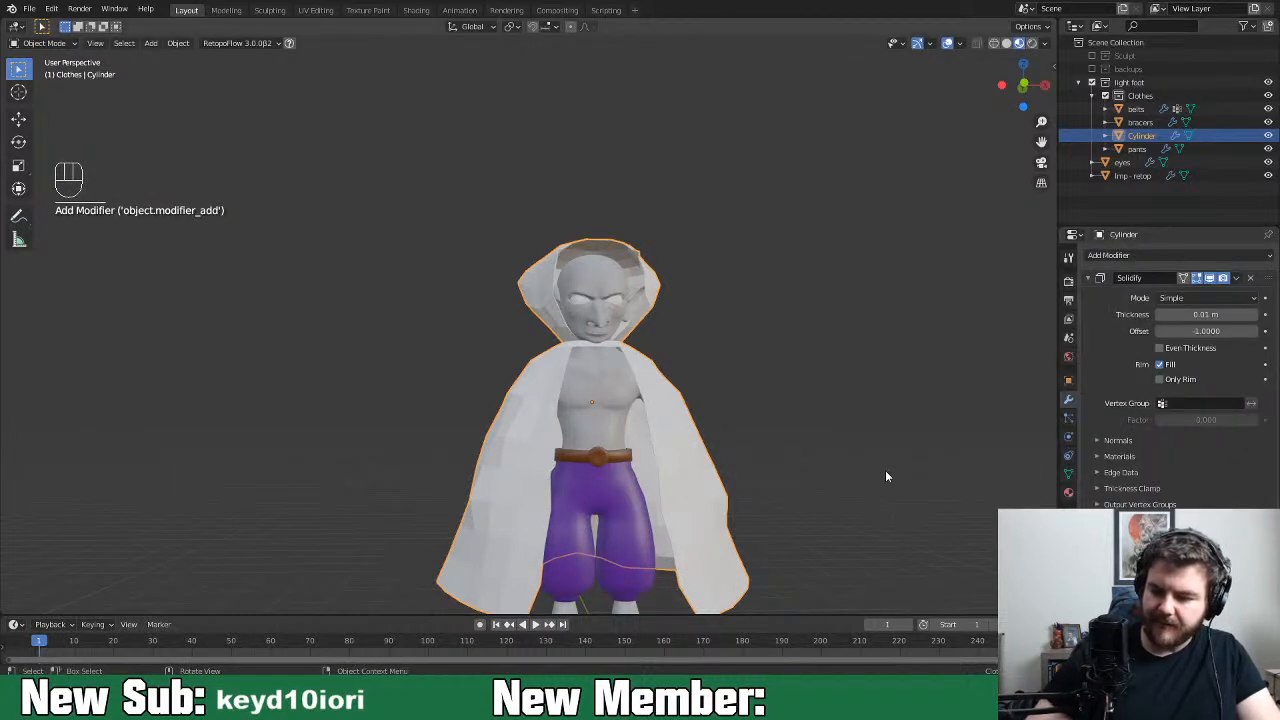
# Add a Subdivision Surface modifier to the cloak and set the Solidify thickness to 0.03 m
pyautogui.click(1125, 256)
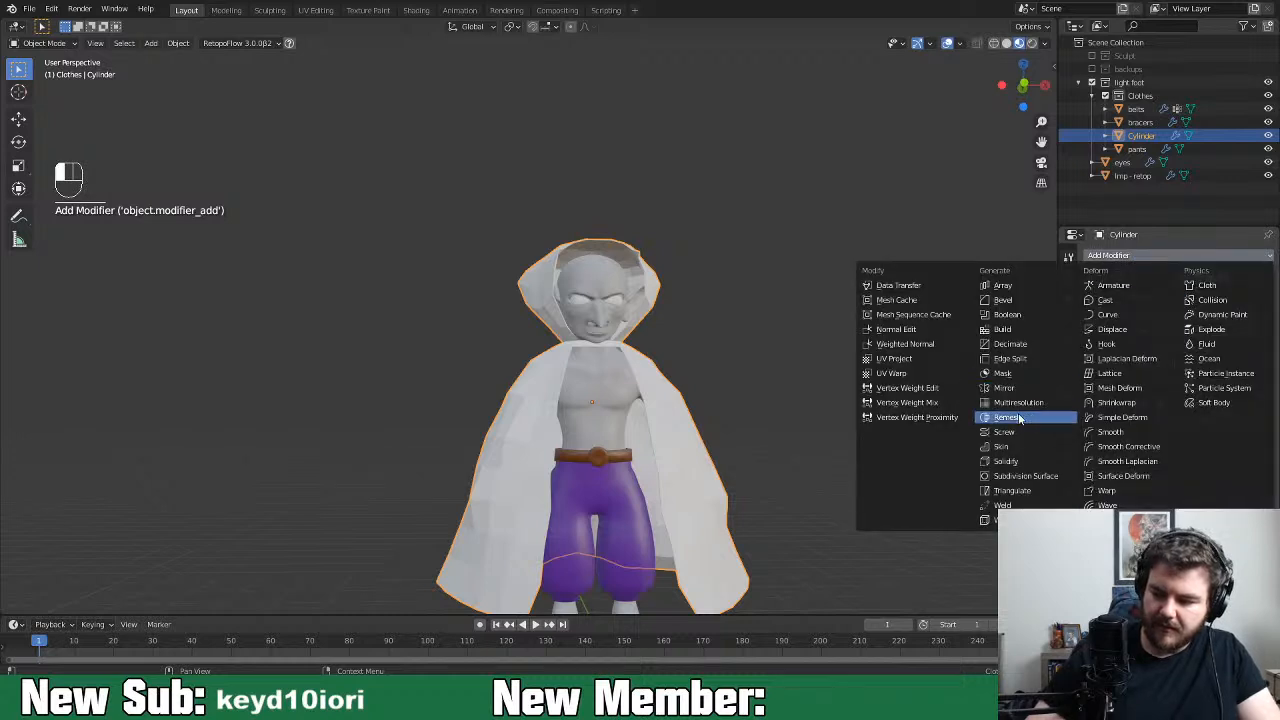
pyautogui.click(1022, 477)
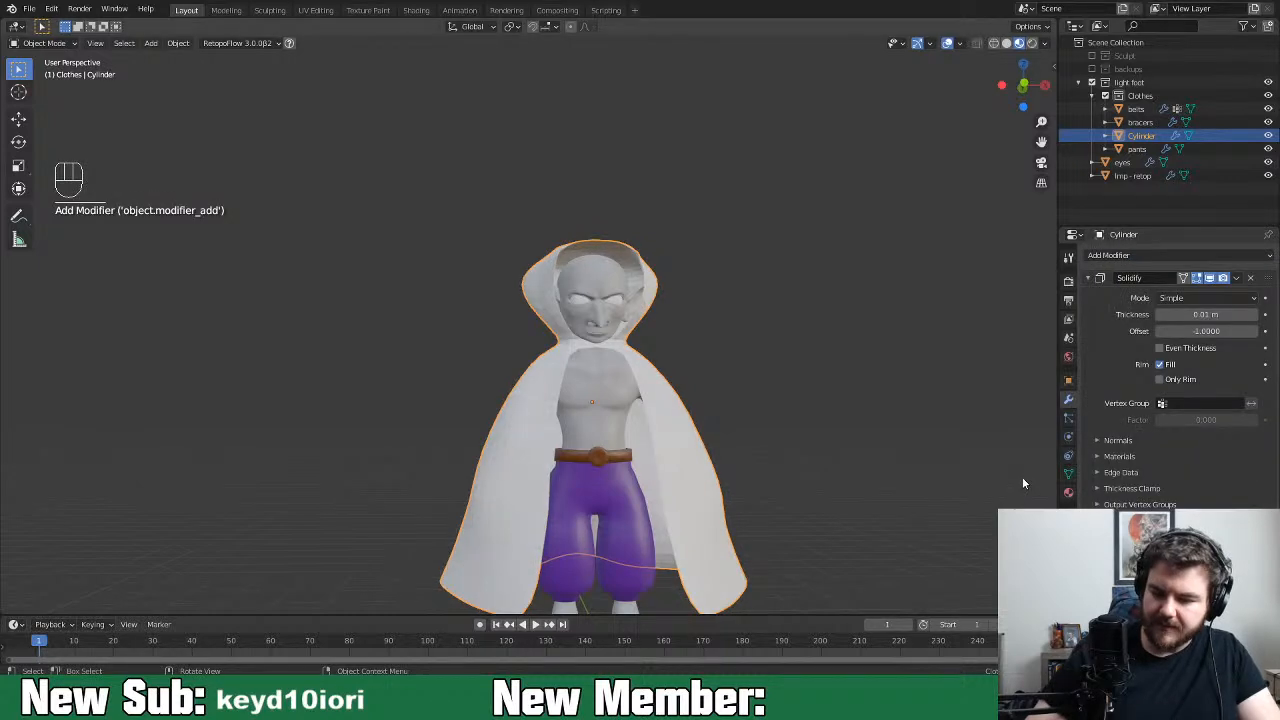
pyautogui.click(1255, 315)
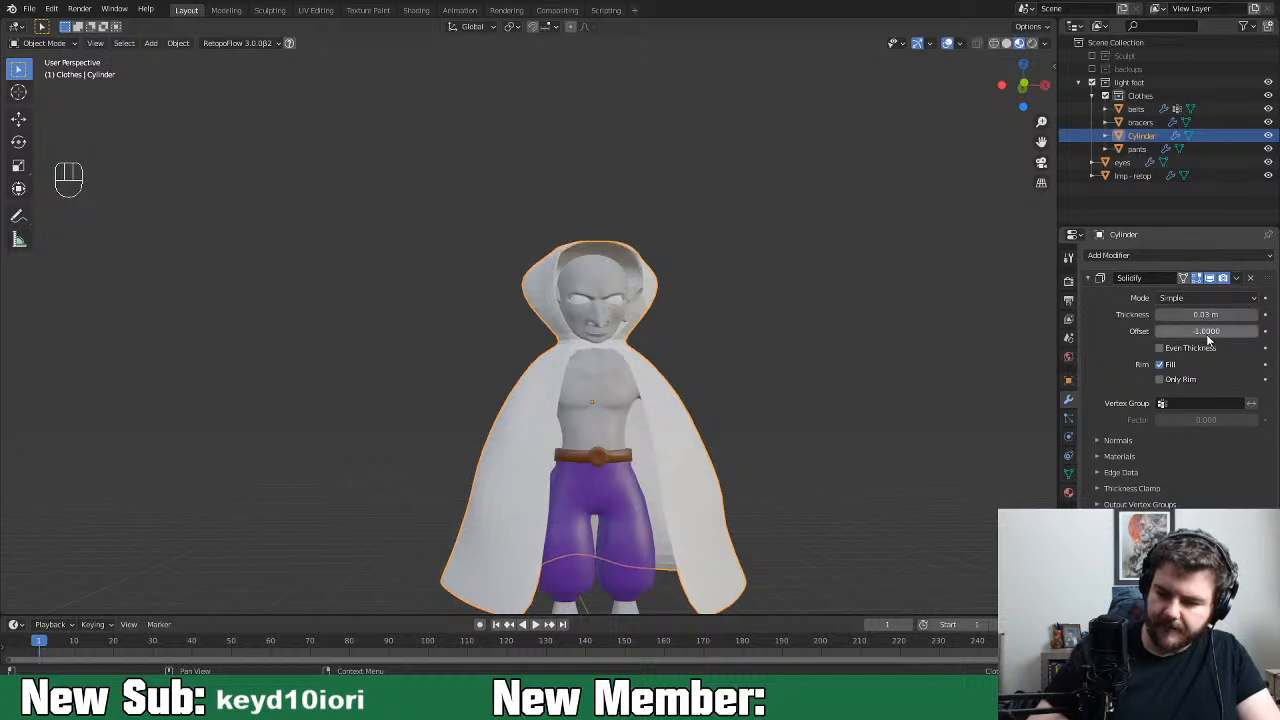
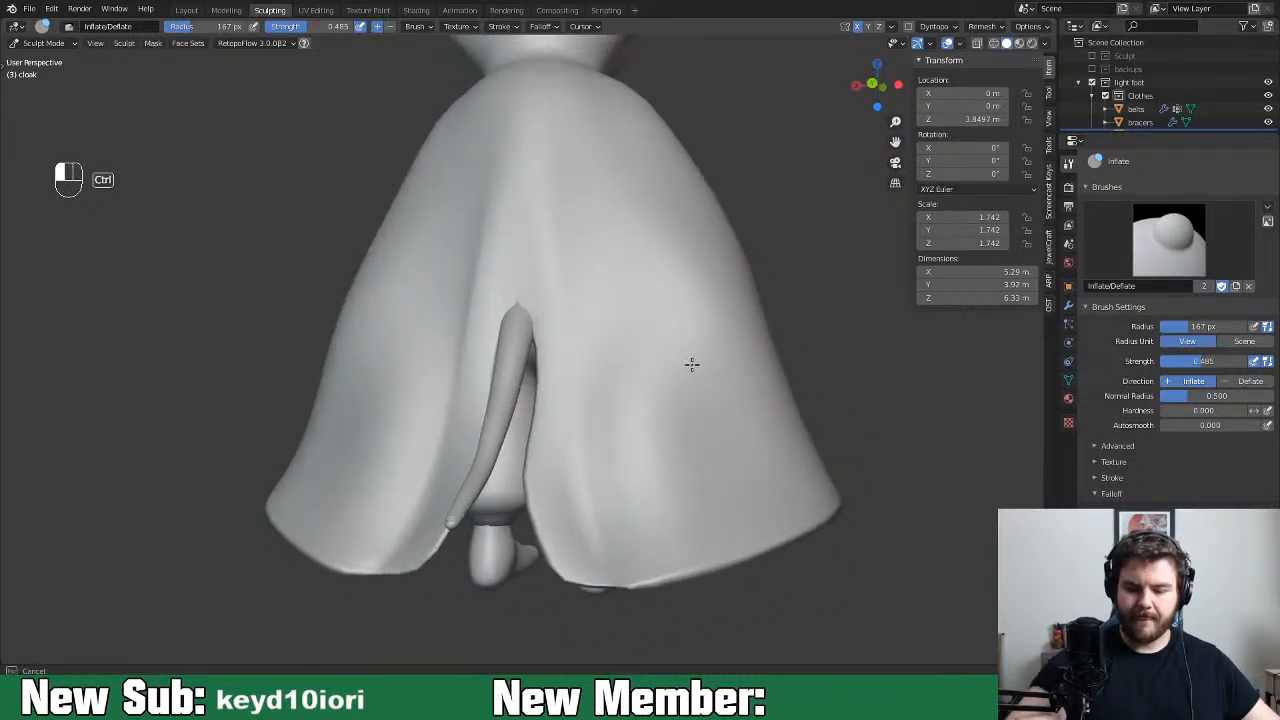
# Deflate the cloak's back beside the tail slit and inflate the cloth above it to shape the folds
pyautogui.moveTo(676, 372)
pyautogui.keyDown('ctrl'); pyautogui.mouseDown()
pyautogui.moveTo(720, 300)
pyautogui.moveTo(620, 384)
pyautogui.mouseUp(); pyautogui.keyUp('ctrl')
pyautogui.moveTo(554, 292)
pyautogui.mouseDown()
pyautogui.moveTo(551, 281)
pyautogui.moveTo(535, 316)
pyautogui.moveTo(620, 309)
pyautogui.mouseUp()
pyautogui.moveTo(795, 330)
pyautogui.mouseDown(button='middle')
pyautogui.moveTo(806, 357)
pyautogui.moveTo(746, 323)
pyautogui.moveTo(643, 400)
pyautogui.mouseUp(button='middle')
pyautogui.scroll(-4, 615, 330)
pyautogui.moveTo(615, 330)
pyautogui.mouseDown(button='middle')
pyautogui.moveTo(547, 405)
pyautogui.moveTo(650, 430)
pyautogui.moveTo(580, 440)
pyautogui.moveTo(497, 411)
pyautogui.mouseUp(button='middle')
# Save the file from the Layout workspace and shrink the timeline to enlarge the 3D view
pyautogui.press('Tab')
pyautogui.press('Tab')
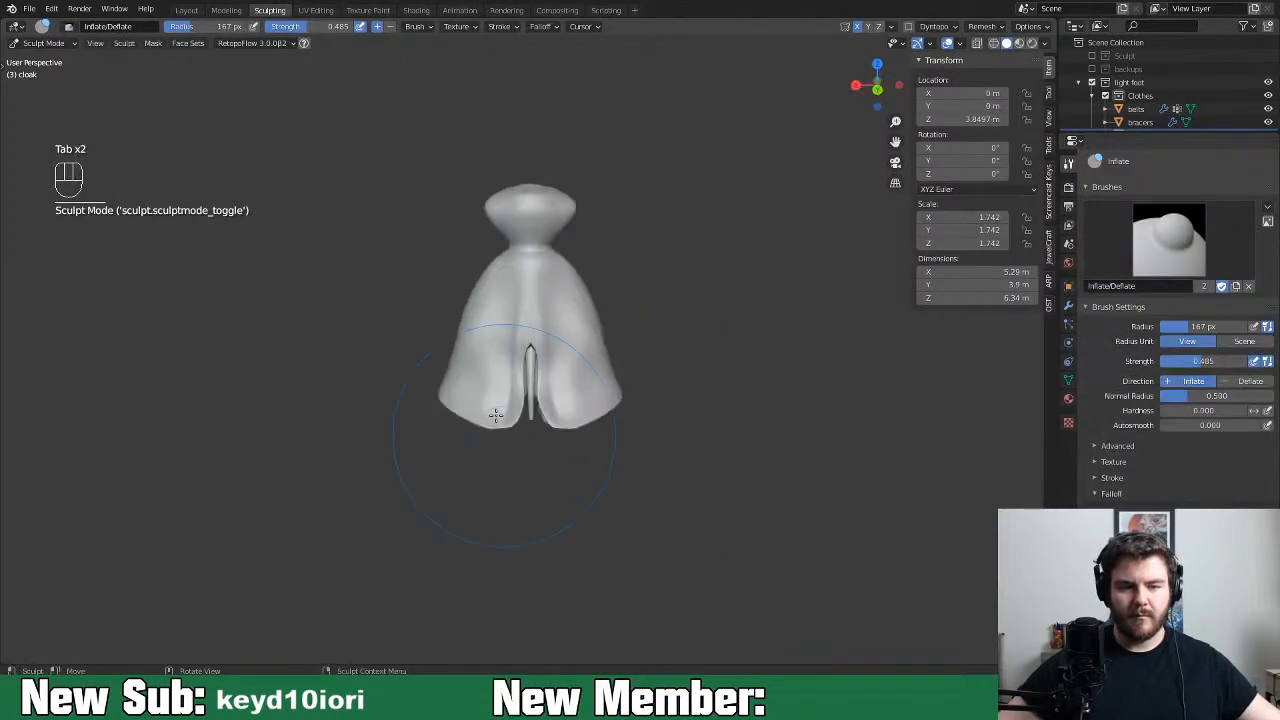
pyautogui.click(187, 10)
pyautogui.hotkey('ctrl', 's')
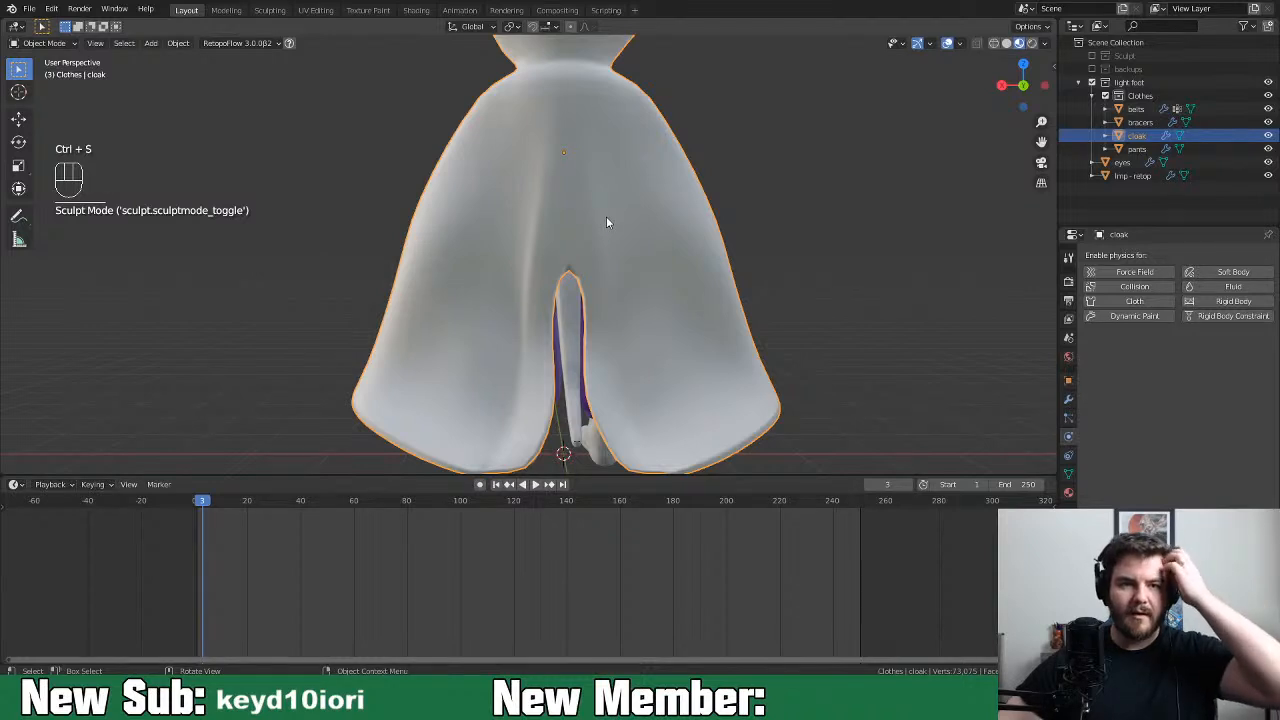
pyautogui.moveTo(626, 162); pyautogui.dragTo(322, 216, button='middle')
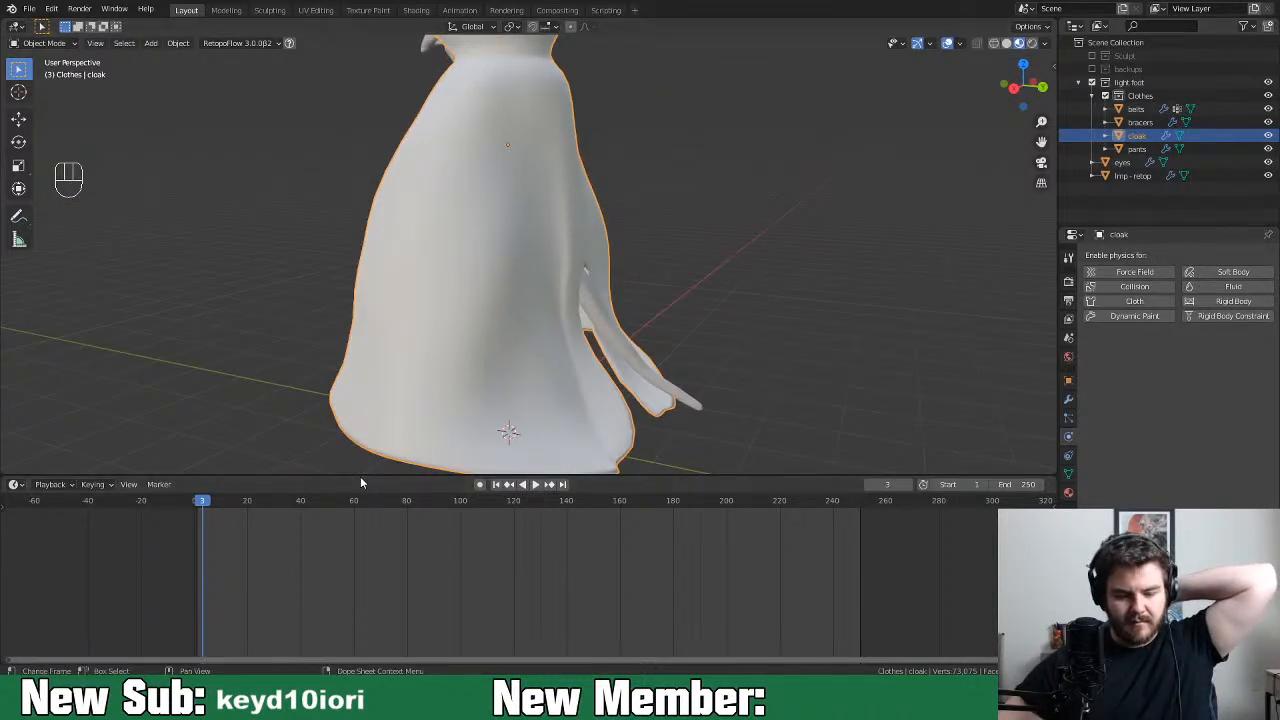
pyautogui.moveTo(366, 476); pyautogui.dragTo(360, 600)
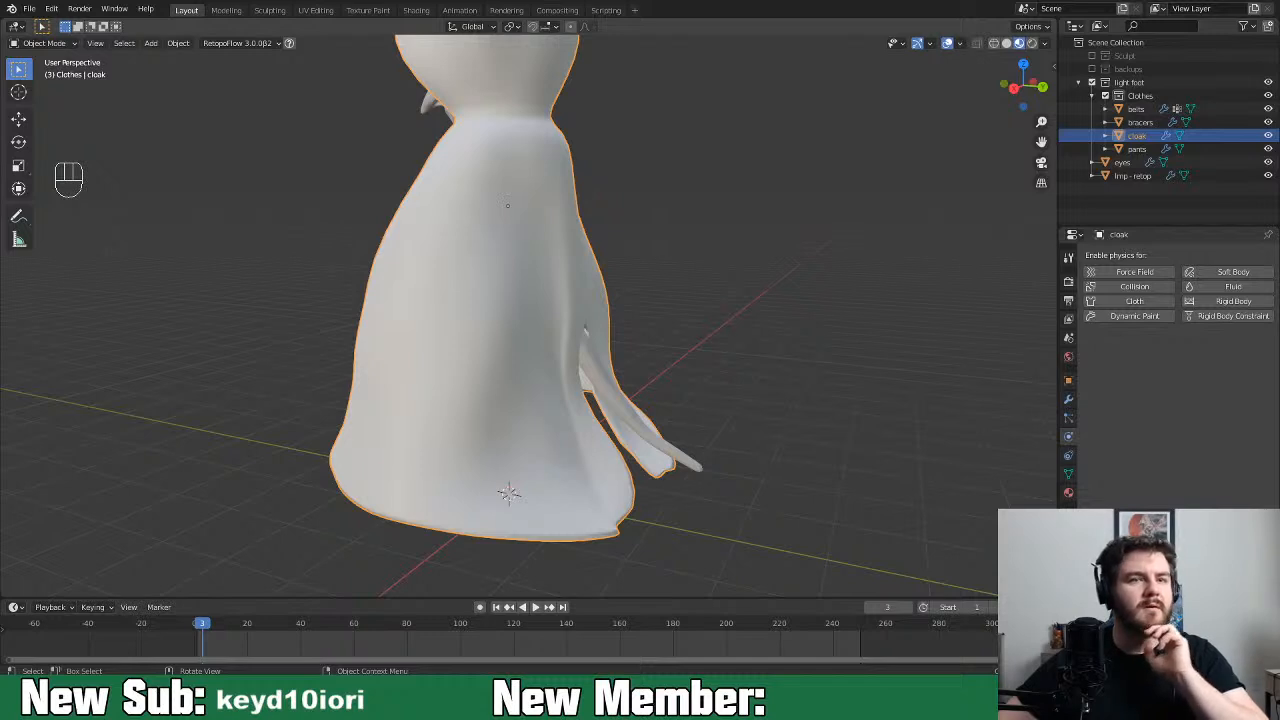
# Hide the cloak object to expose the imp's body and legs
pyautogui.moveTo(416, 474); pyautogui.dragTo(666, 481, button='middle')
pyautogui.scroll(-2, 661, 468)
pyautogui.press('KP_1')
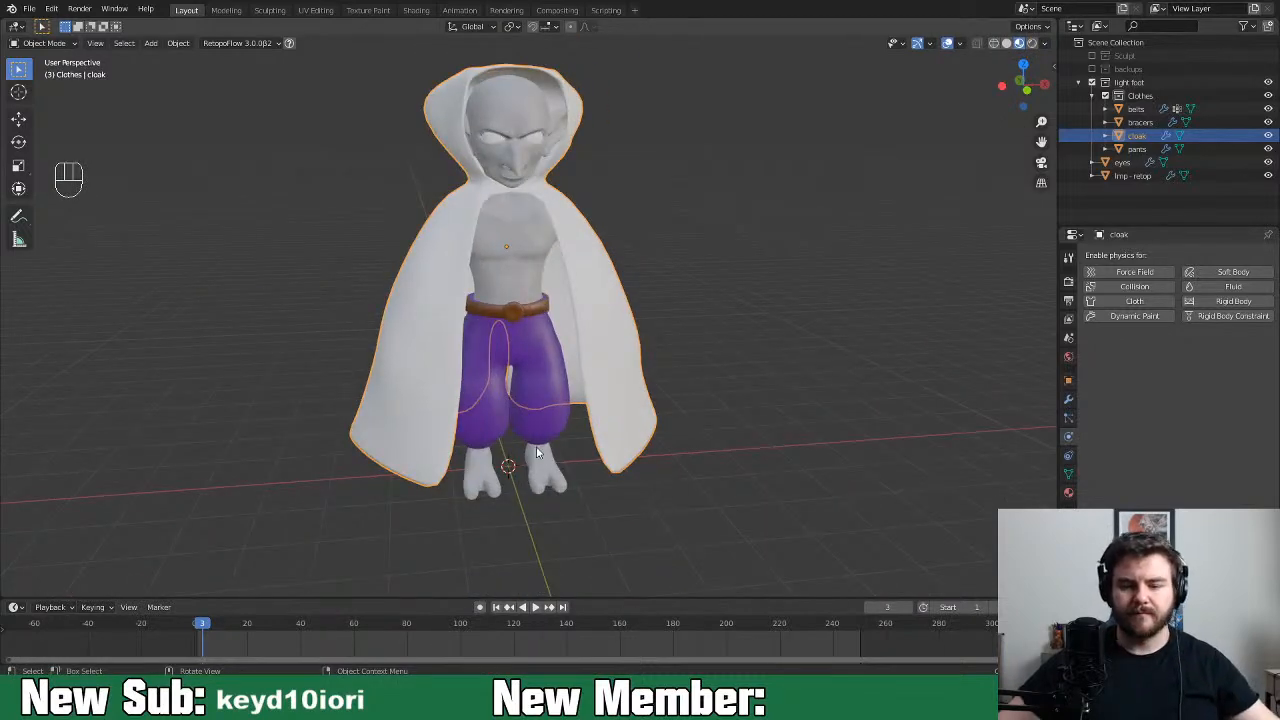
pyautogui.click(1268, 135)
pyautogui.moveTo(849, 514); pyautogui.dragTo(927, 511, button='middle')
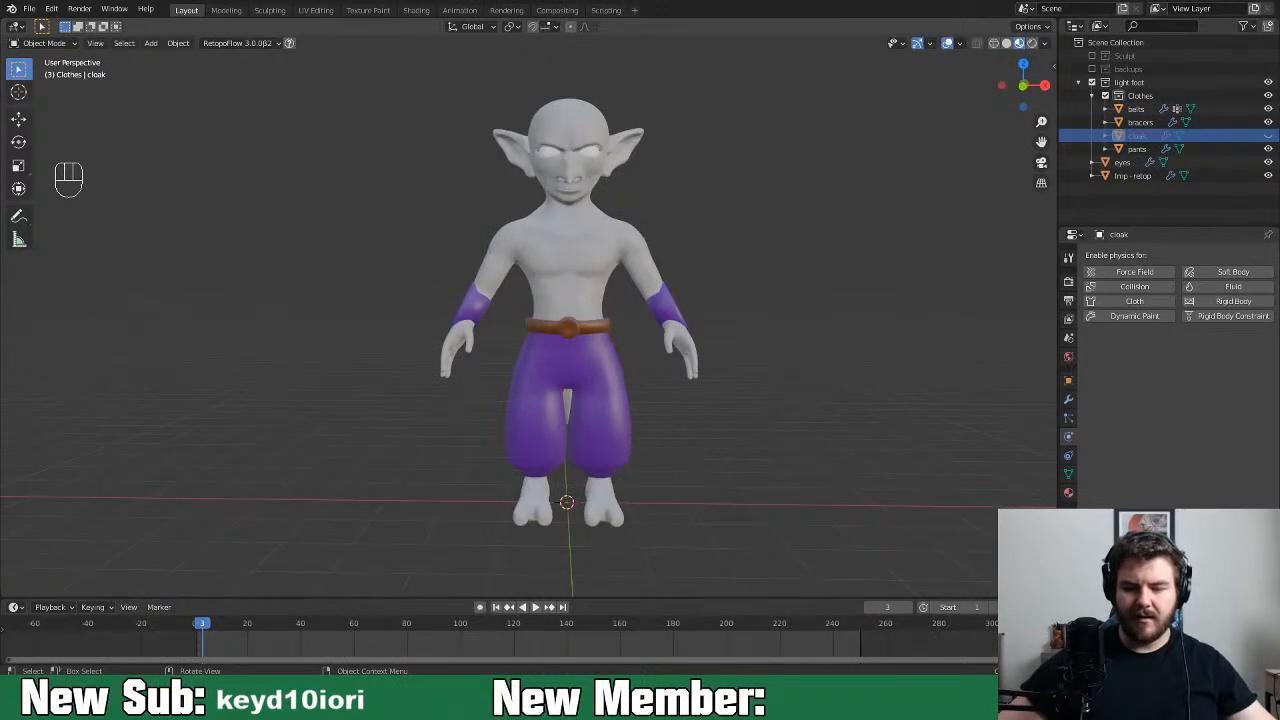
# Add a mesh plane at the 3D cursor between the imp's feet
pyautogui.scroll(4, 773, 517)
pyautogui.keyDown('shift'); pyautogui.moveTo(737, 499); pyautogui.dragTo(720, 362, button='middle'); pyautogui.keyUp('shift')
pyautogui.moveTo(660, 286); pyautogui.dragTo(598, 290, button='middle')
pyautogui.keyDown('shift'); pyautogui.moveTo(712, 515); pyautogui.dragTo(651, 406, button='middle'); pyautogui.keyUp('shift')
pyautogui.moveTo(705, 438); pyautogui.dragTo(613, 388, button='middle')
pyautogui.scroll(4, 447, 464)
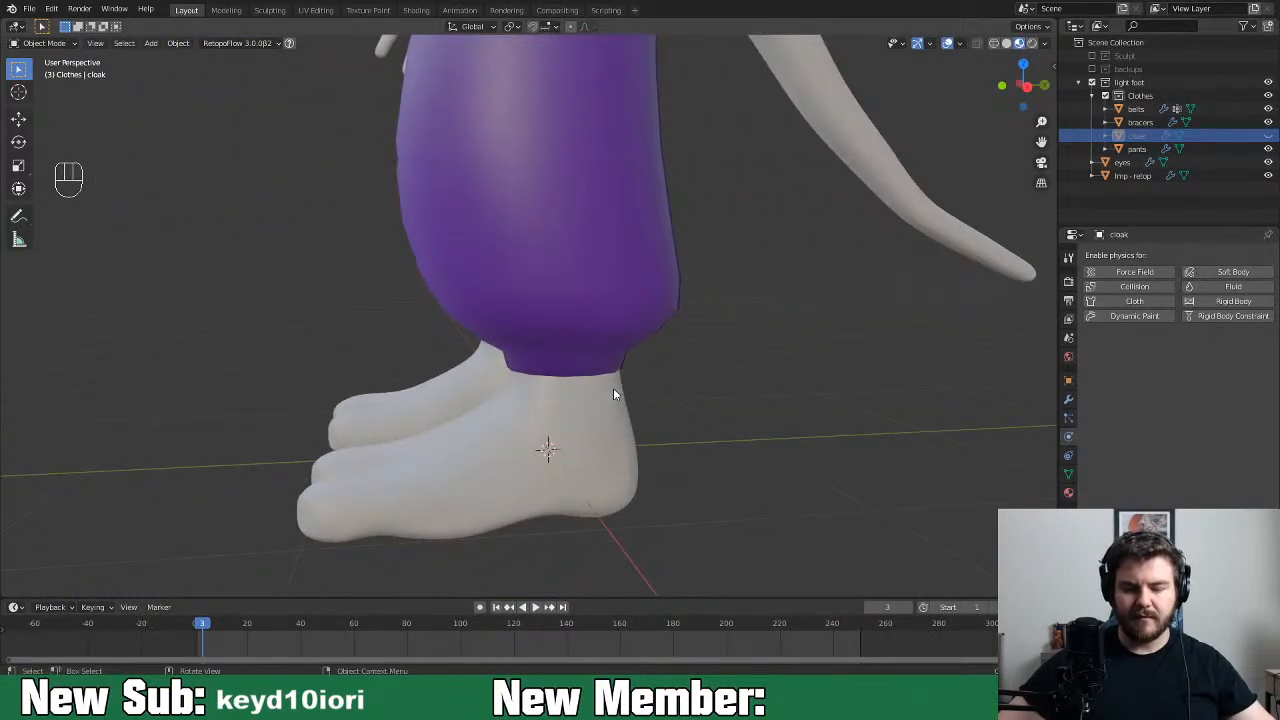
pyautogui.moveTo(650, 502); pyautogui.dragTo(771, 494, button='middle')
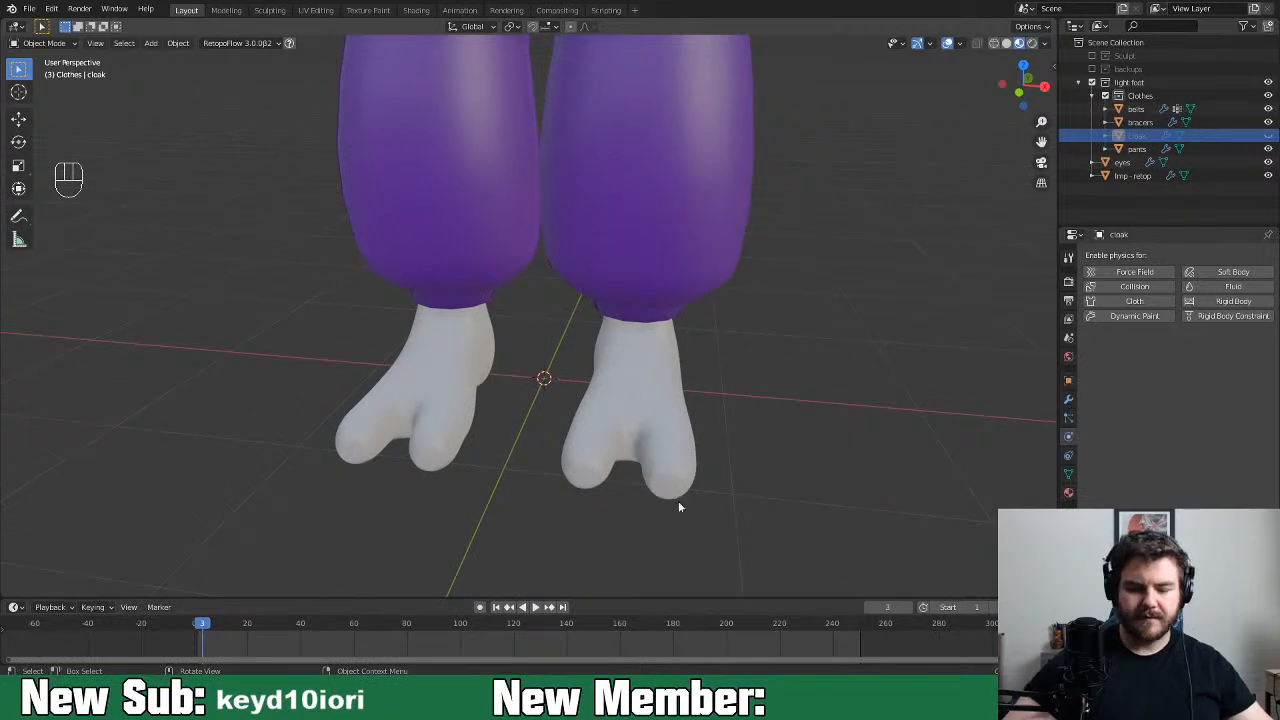
pyautogui.hotkey('shift', 'a')
pyautogui.moveTo(688, 408)
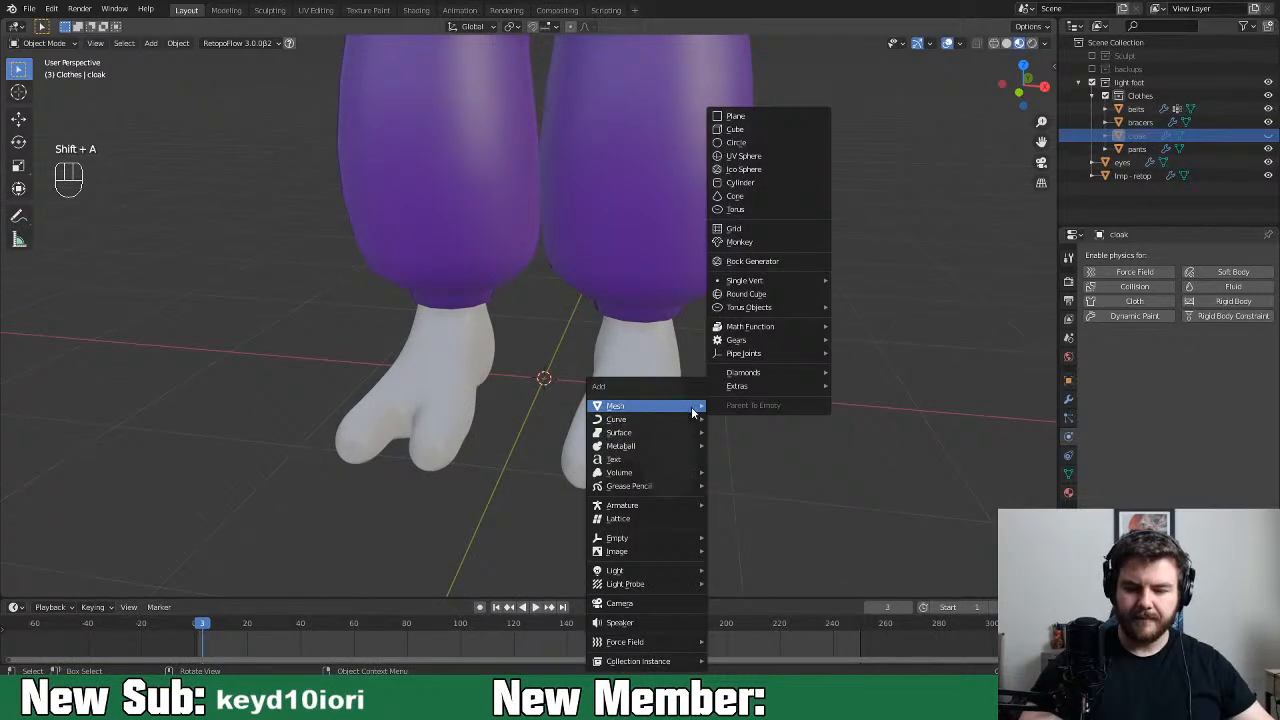
pyautogui.click(800, 115)
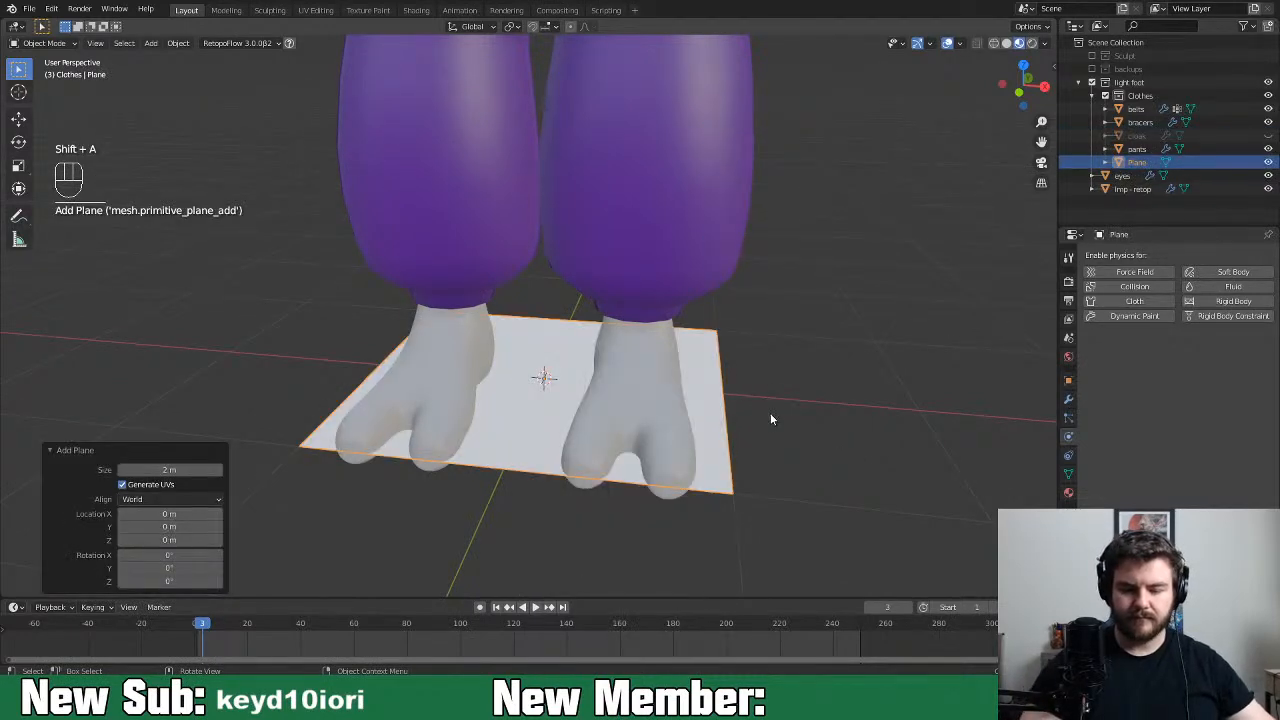
# Move the plane about 0.6 m along X to one foot, narrow its mesh along X, and turn off proportional editing
pyautogui.press('Tab')
pyautogui.press('Tab')
pyautogui.press('g')
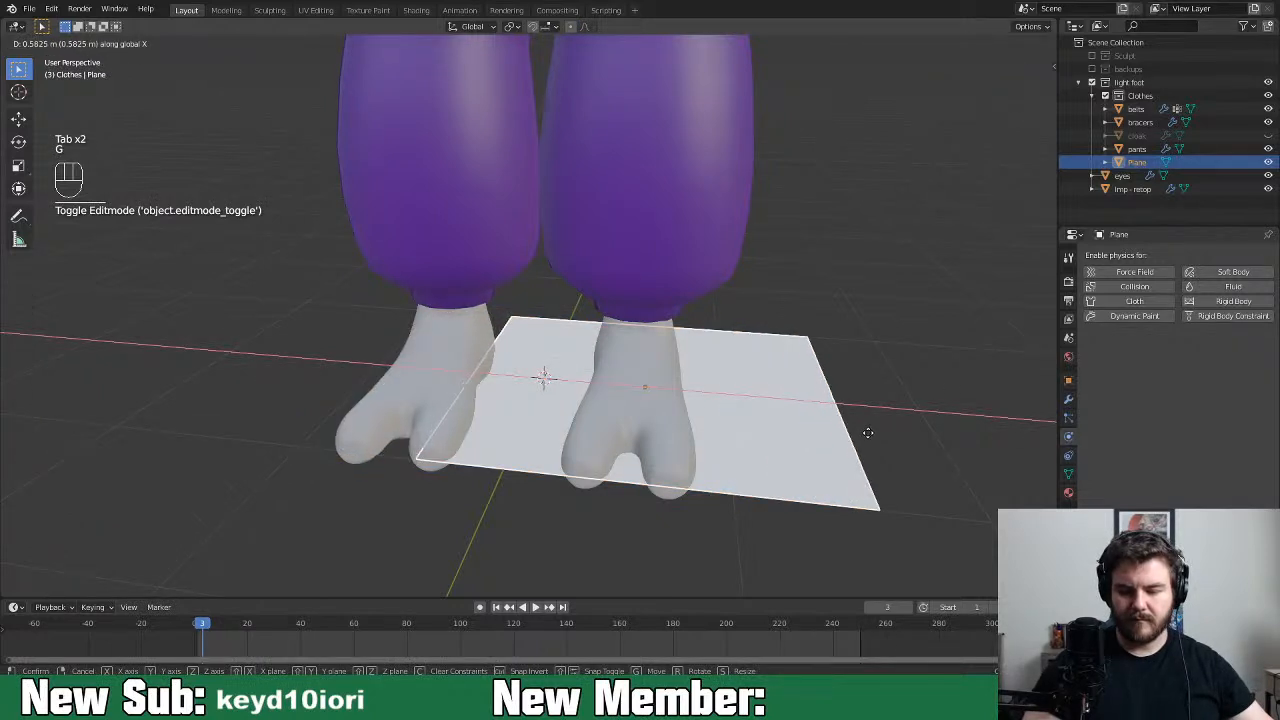
pyautogui.click(878, 431)
pyautogui.press('Tab')
pyautogui.press('s')
pyautogui.press('x')
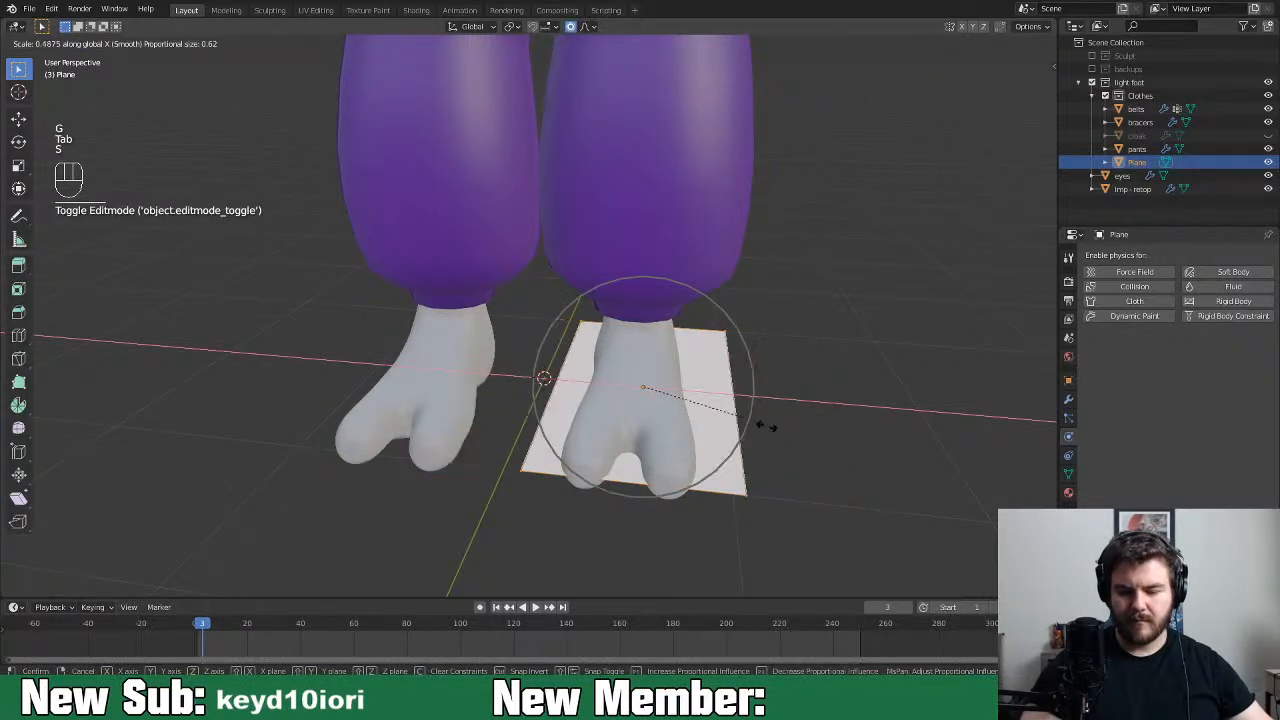
pyautogui.click(697, 428)
pyautogui.press('o')
# Shift the plane's mesh about 0.73 m toward the toes along Y so its rear edge sits just behind the heel
pyautogui.moveTo(766, 437); pyautogui.dragTo(888, 450, button='middle')
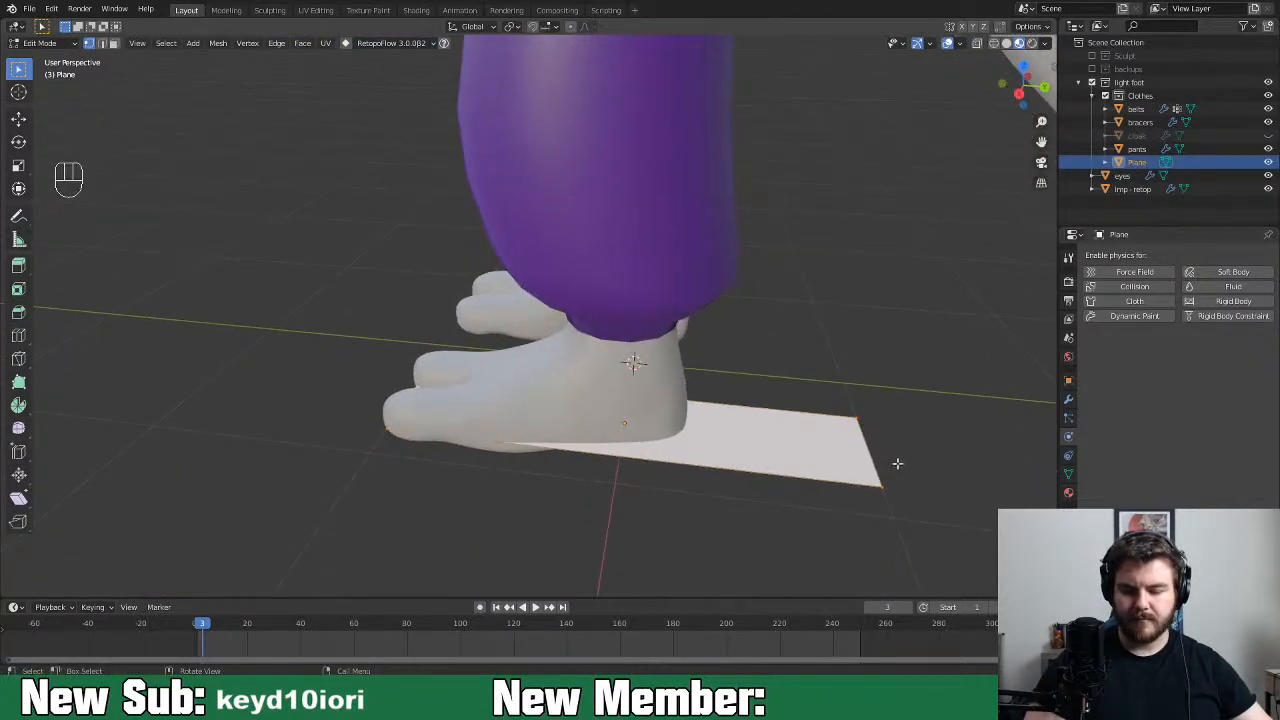
pyautogui.press('g')
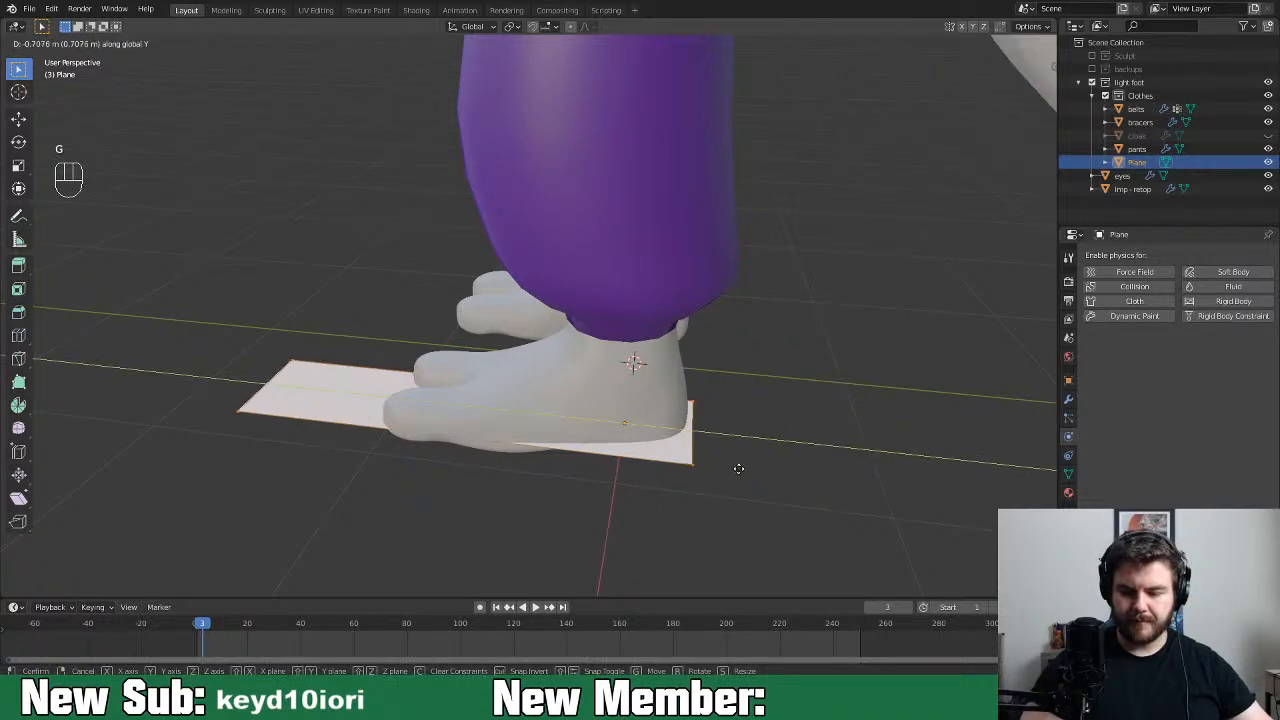
pyautogui.click(740, 467)
pyautogui.moveTo(743, 467); pyautogui.dragTo(771, 420, button='middle')
pyautogui.press('g')
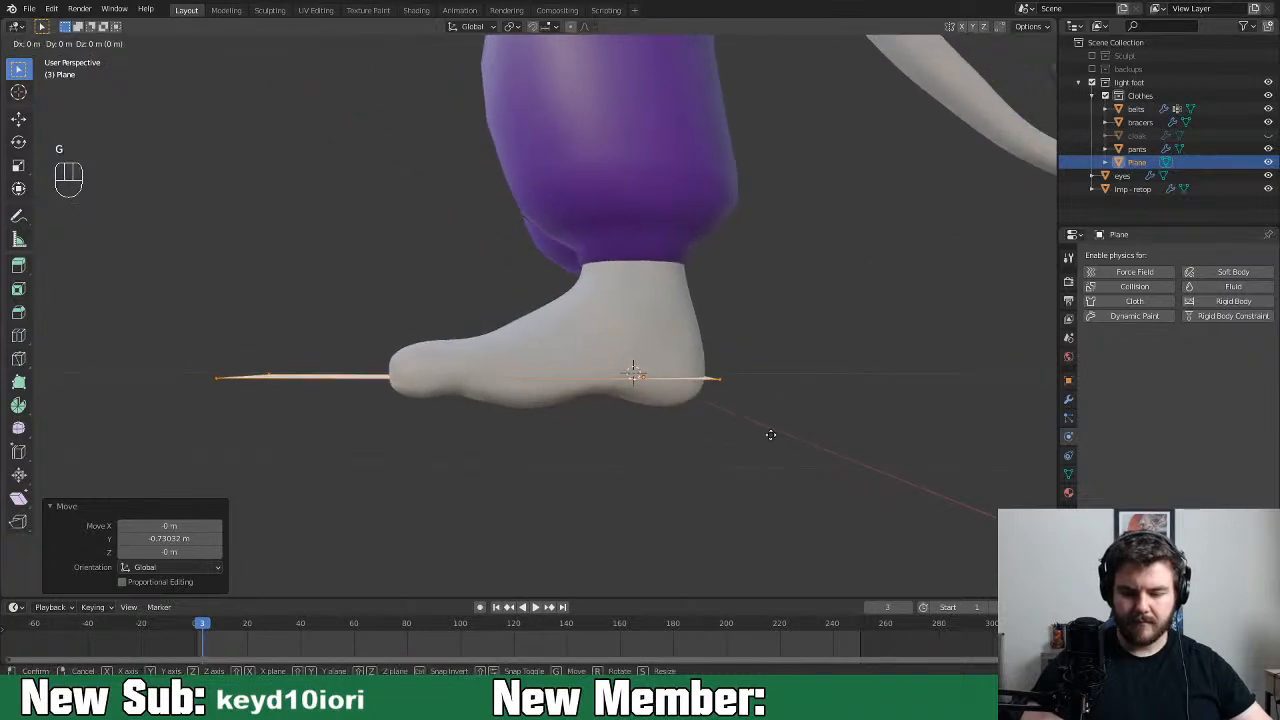
pyautogui.rightClick(771, 433)
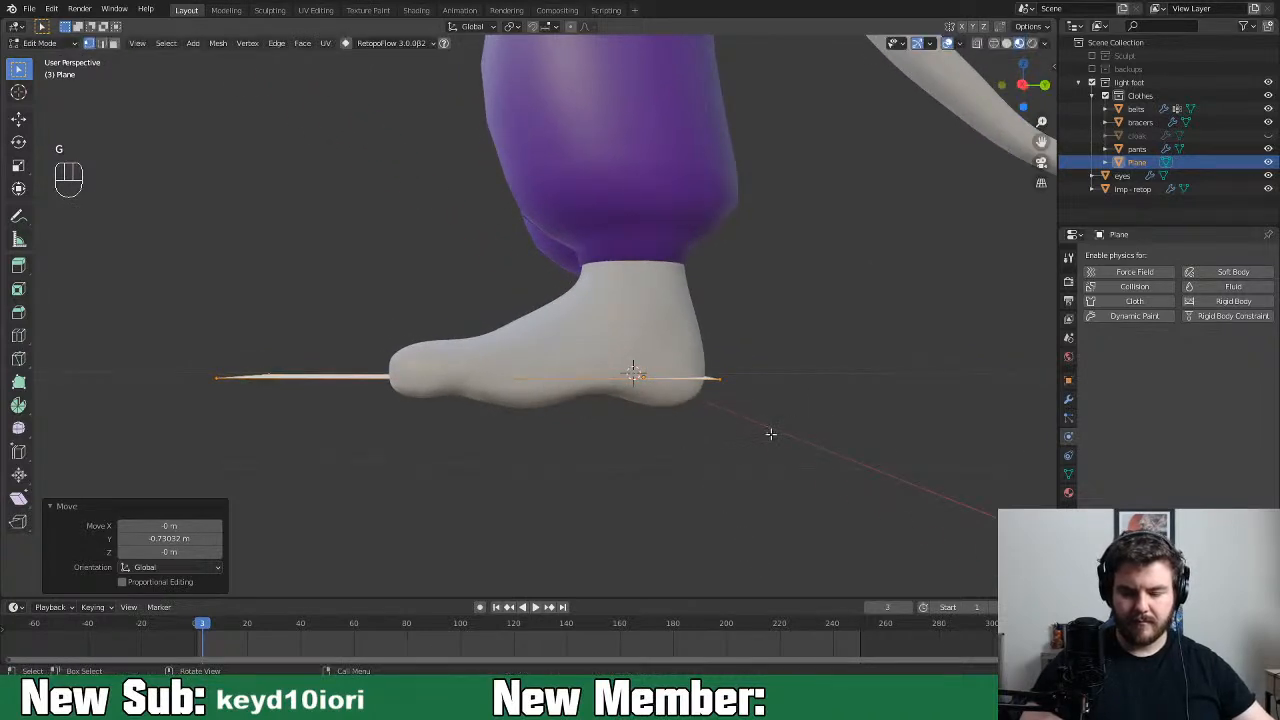
# Lower the plane object along Z by about 0.117 m and another 0.019 m to sit beneath the sole
pyautogui.press('Tab')
pyautogui.press('g')
pyautogui.press('z')
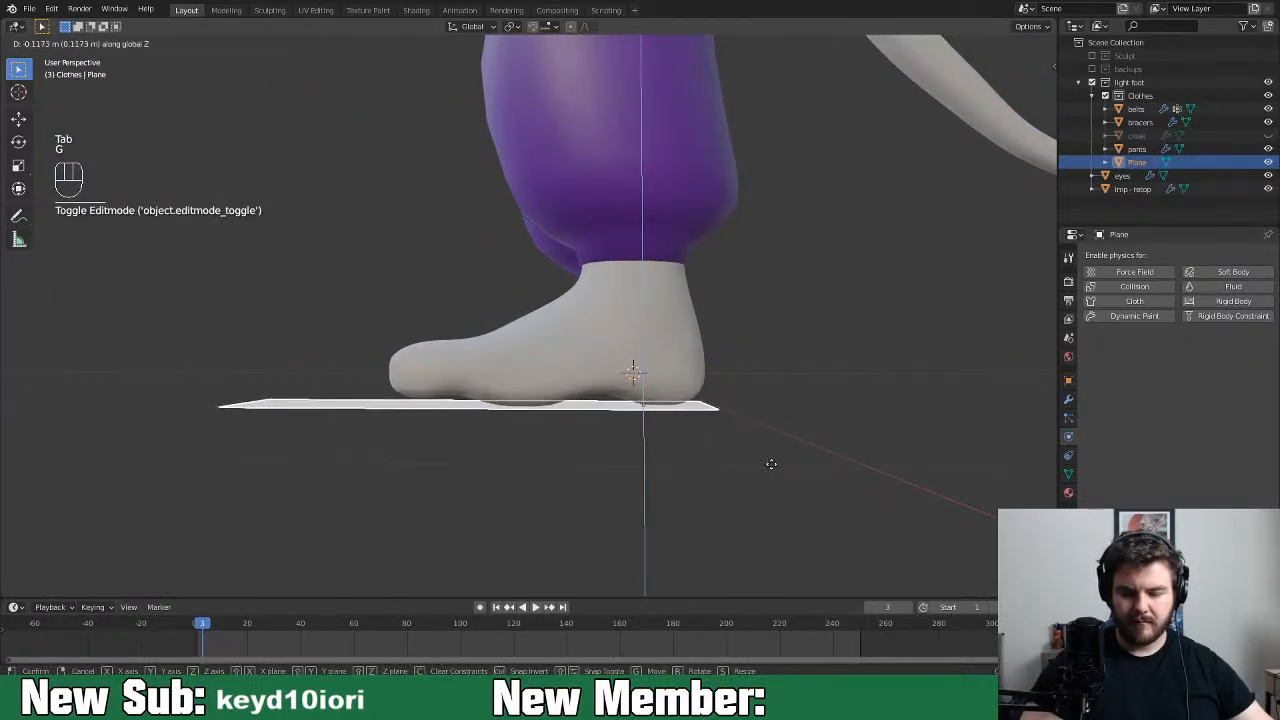
pyautogui.click(771, 464)
pyautogui.moveTo(775, 456); pyautogui.dragTo(740, 437, button='middle')
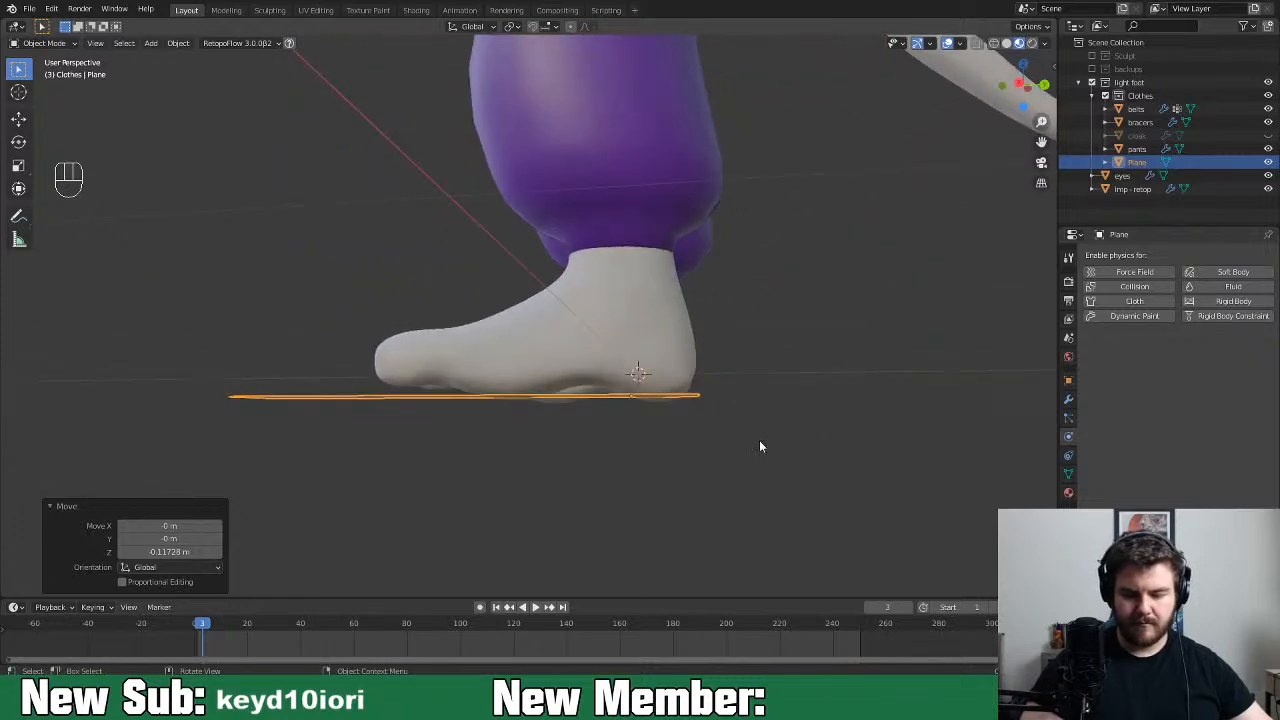
pyautogui.press('g')
pyautogui.click(759, 449)
# Select the imp body and make the cloak visible again
pyautogui.moveTo(760, 446); pyautogui.dragTo(903, 463, button='middle')
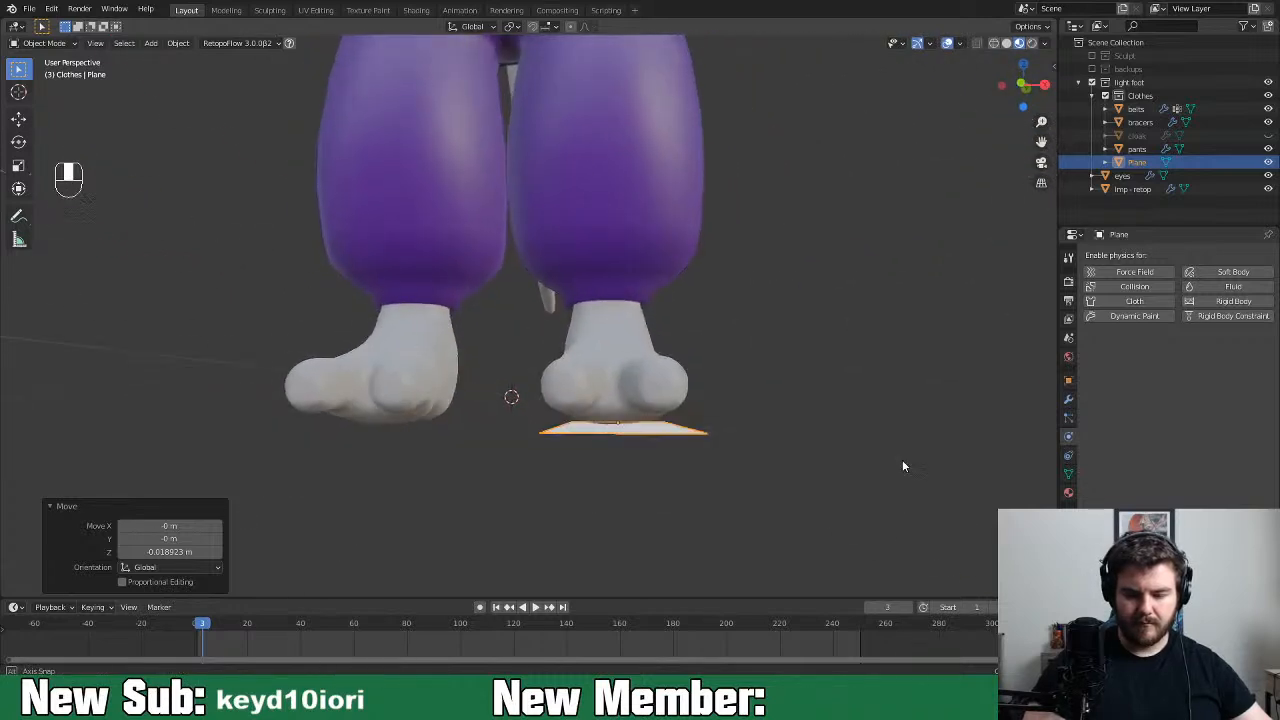
pyautogui.click(672, 415)
pyautogui.moveTo(672, 415); pyautogui.dragTo(680, 441, button='middle')
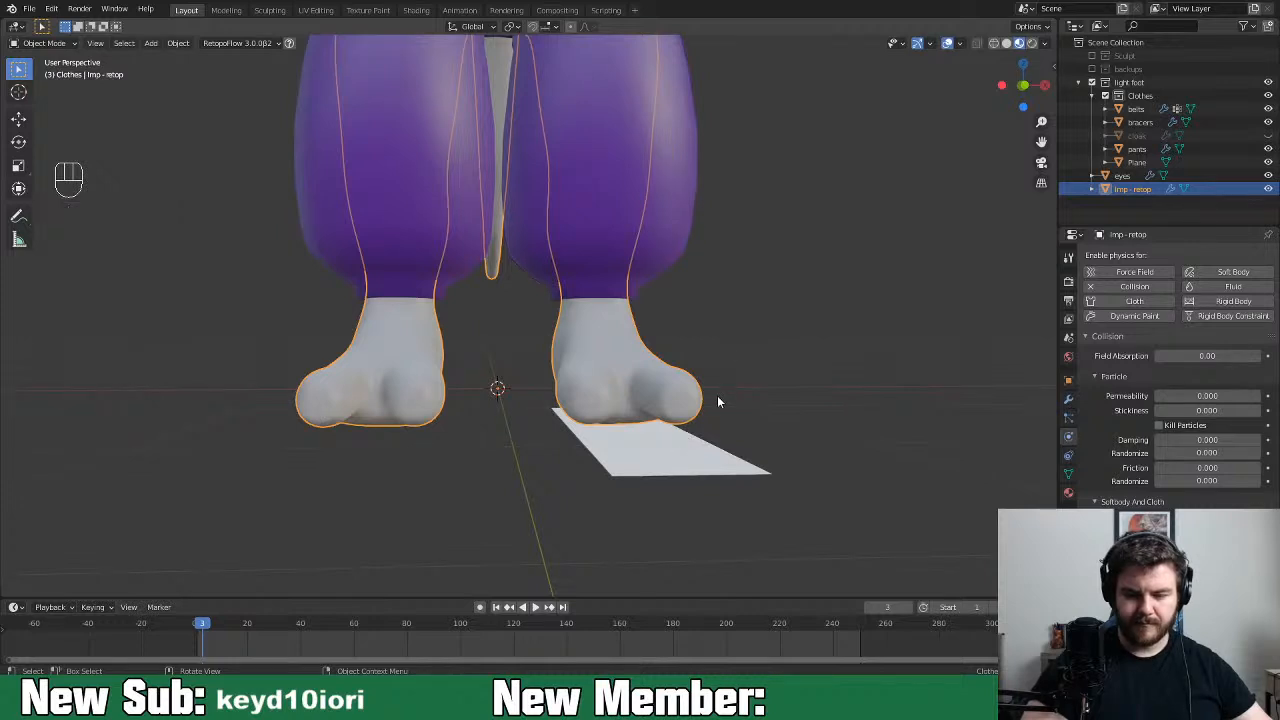
pyautogui.click(1267, 136)
# Try to attach all the clothing objects and the plane to the imp body in the scene hierarchy
pyautogui.click(1135, 108)
pyautogui.keyDown('shift'); pyautogui.click(1135, 135); pyautogui.keyUp('shift')
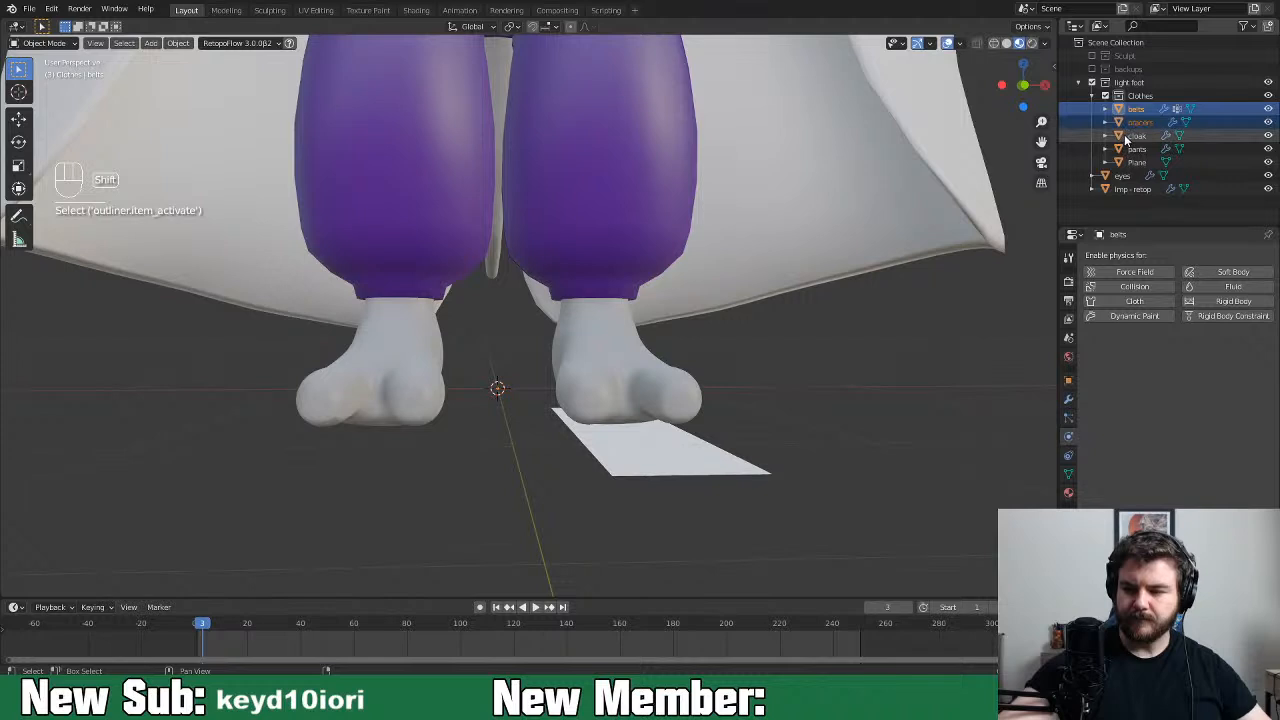
pyautogui.keyDown('shift'); pyautogui.click(1128, 149); pyautogui.keyUp('shift')
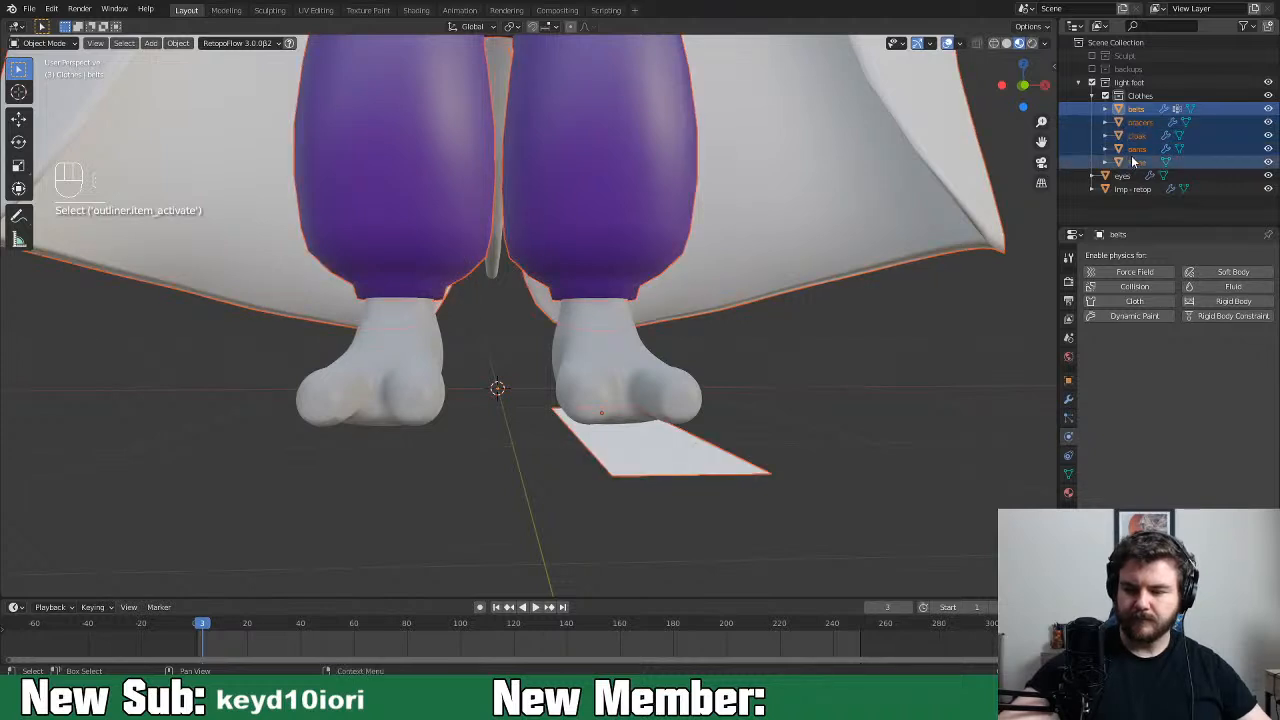
pyautogui.keyDown('shift'); pyautogui.click(1130, 162); pyautogui.keyUp('shift')
pyautogui.keyDown('ctrl'); pyautogui.moveTo(1130, 162); pyautogui.dragTo(1122, 190); pyautogui.keyUp('ctrl')
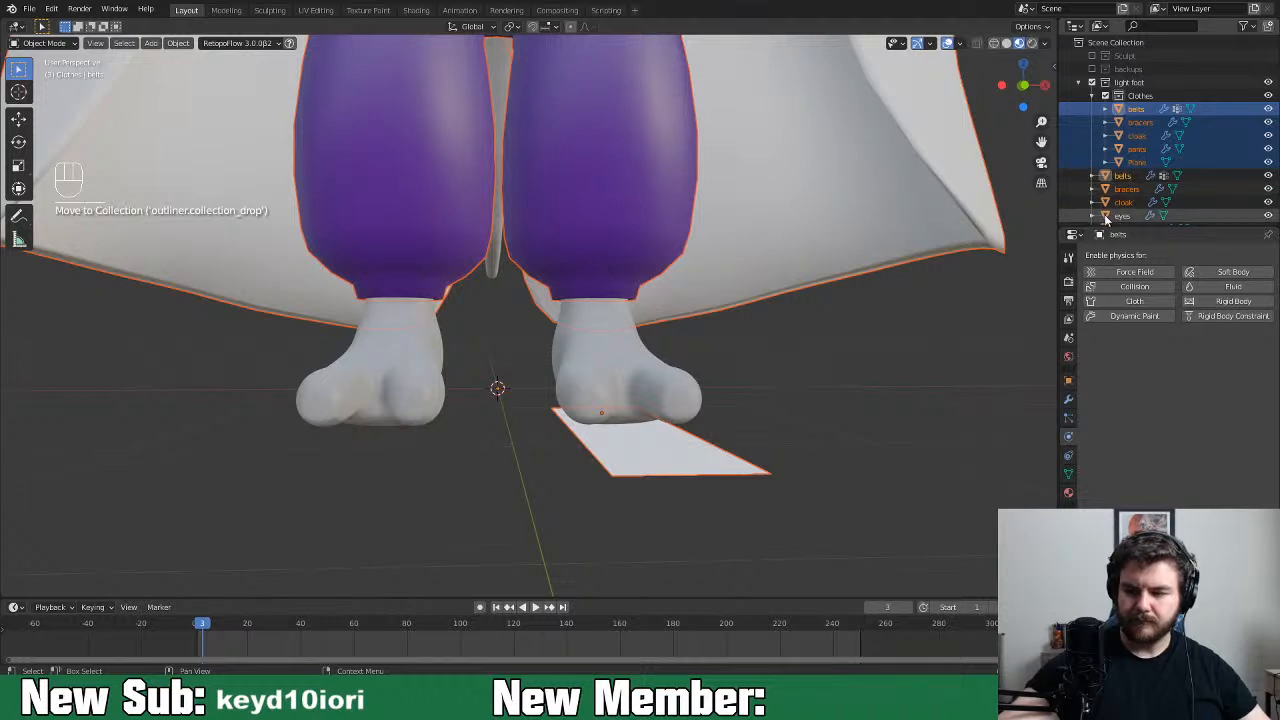
pyautogui.click(1122, 215)
pyautogui.scroll(-2, 1125, 180)
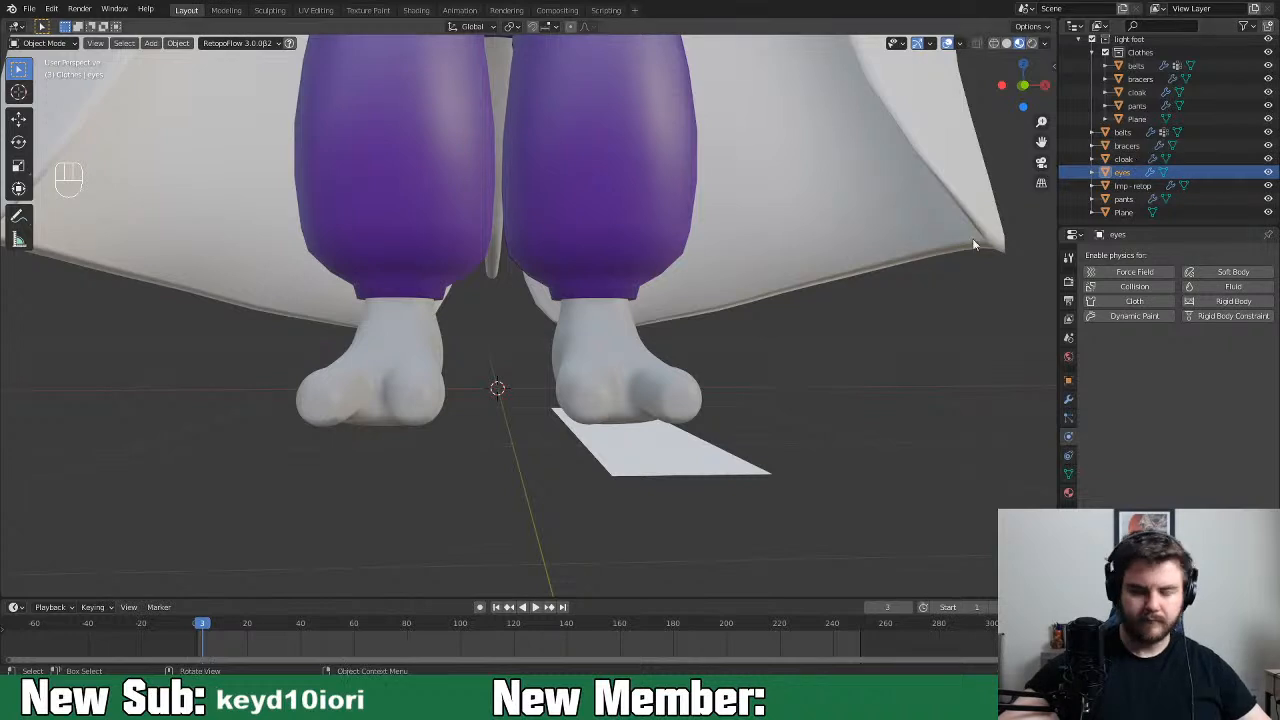
pyautogui.hotkey('ctrl', 'z')
pyautogui.hotkey('ctrl', 'z')
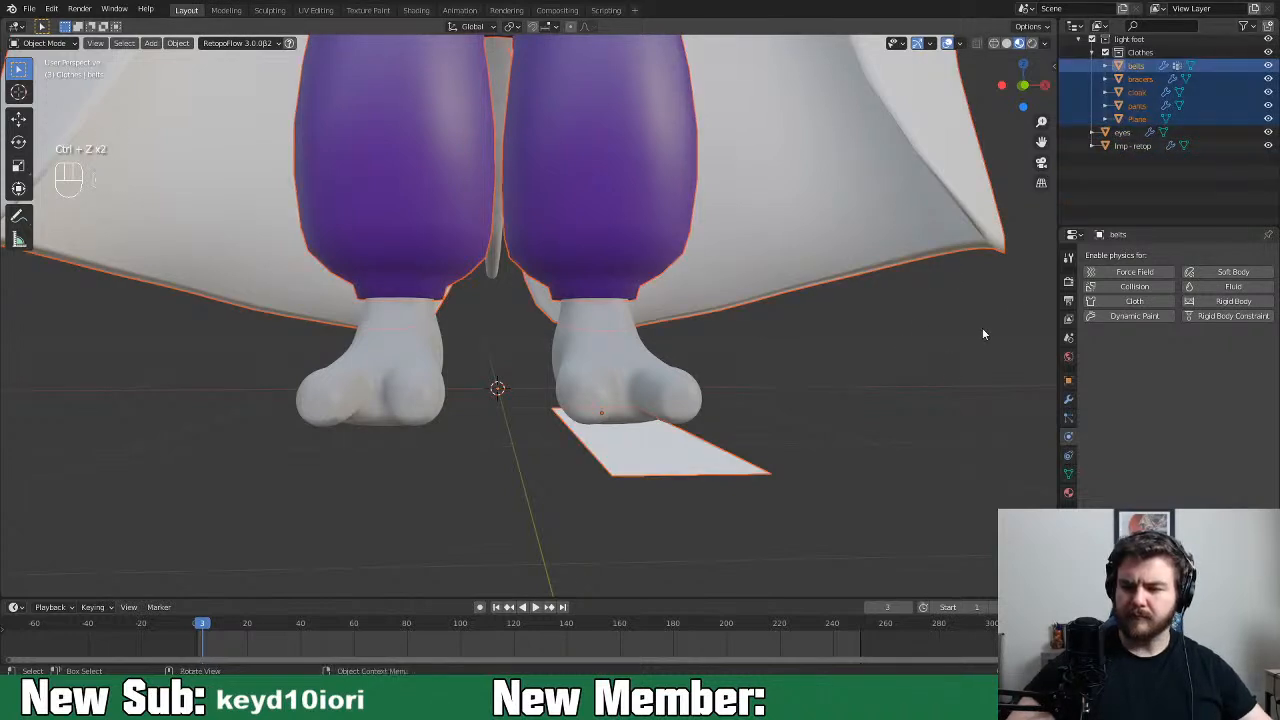
# Parent the eyes, belts, bracers, cloak, pants and plane to the Imp - retop object
pyautogui.scroll(2, 1130, 170)
pyautogui.click(1118, 177)
pyautogui.moveTo(1114, 178); pyautogui.dragTo(1134, 188)
pyautogui.click(1128, 165)
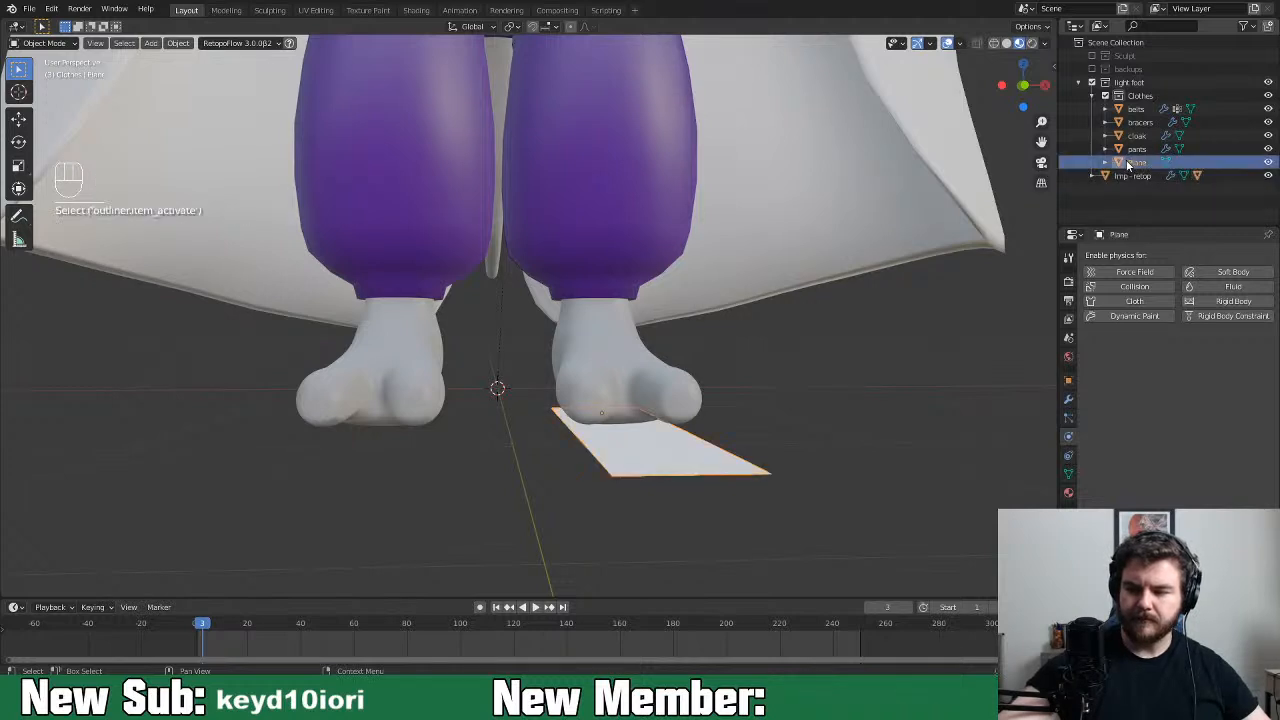
pyautogui.keyDown('shift'); pyautogui.click(1124, 112); pyautogui.keyUp('shift')
pyautogui.moveTo(1120, 147); pyautogui.dragTo(1126, 176)
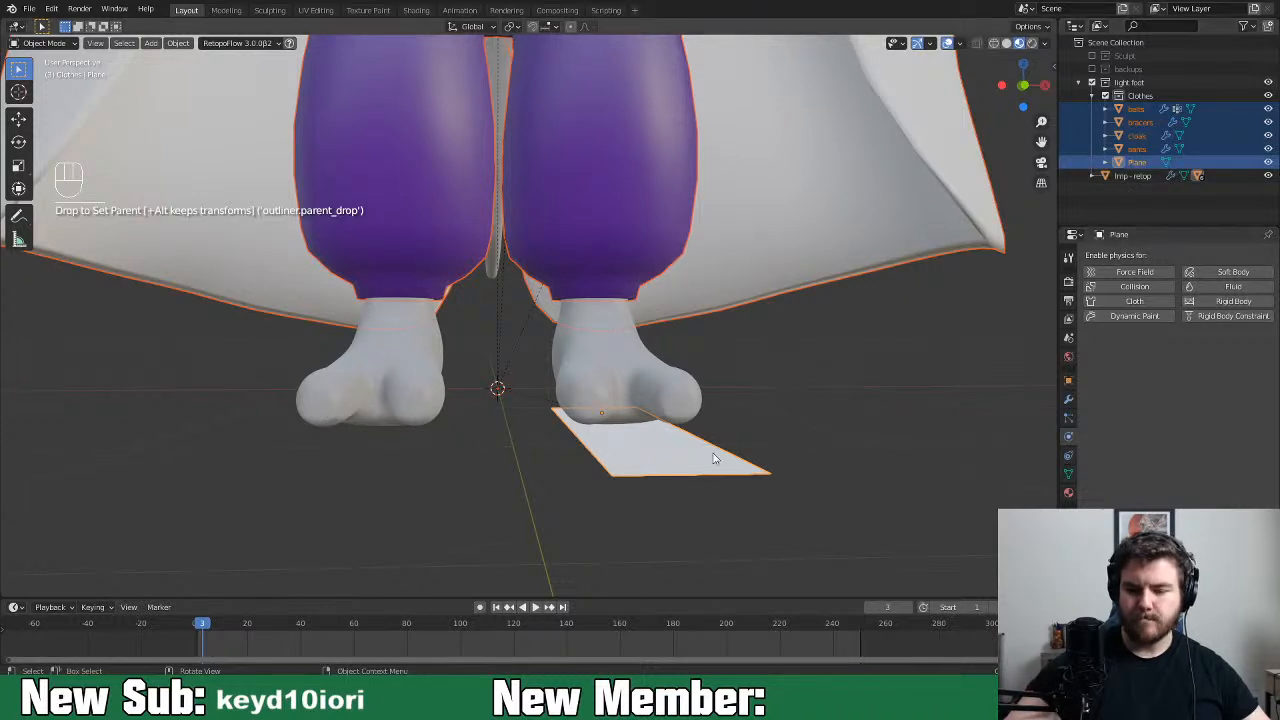
# Raise the imp along Z by about 0.126 m and another 0.016 m so its soles rest on the ground line
pyautogui.click(634, 394)
pyautogui.press('g')
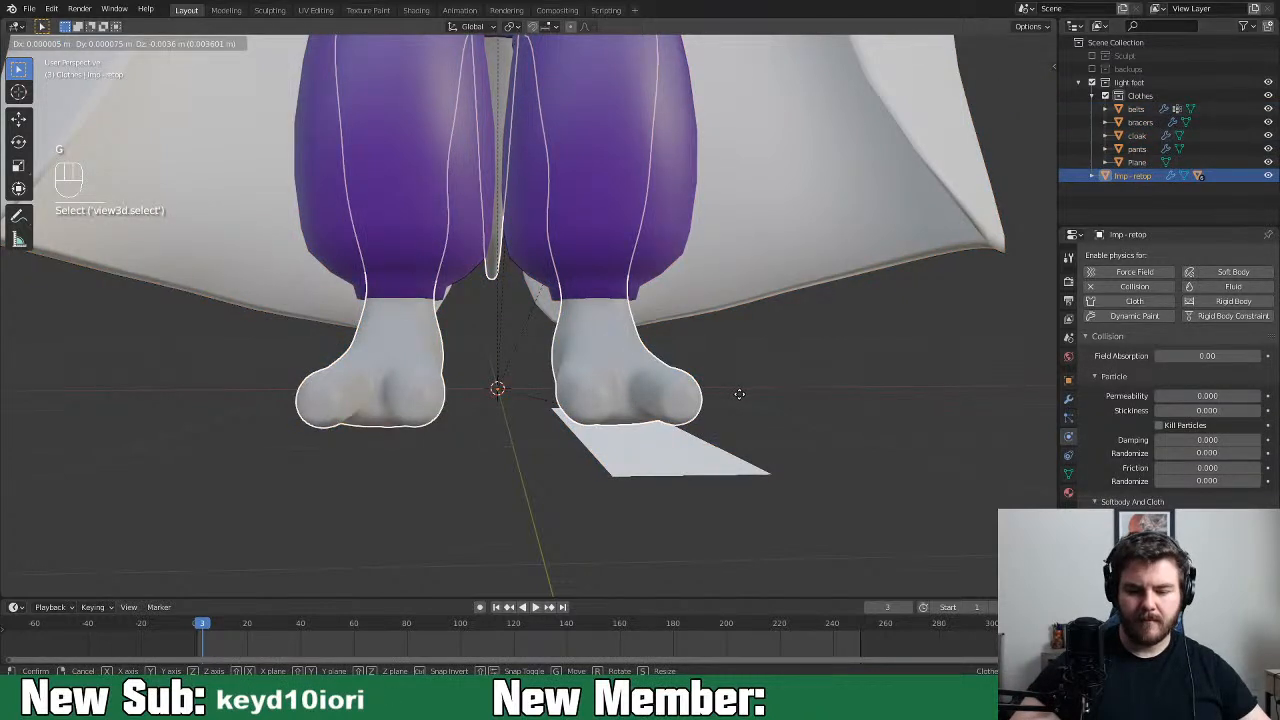
pyautogui.press('z')
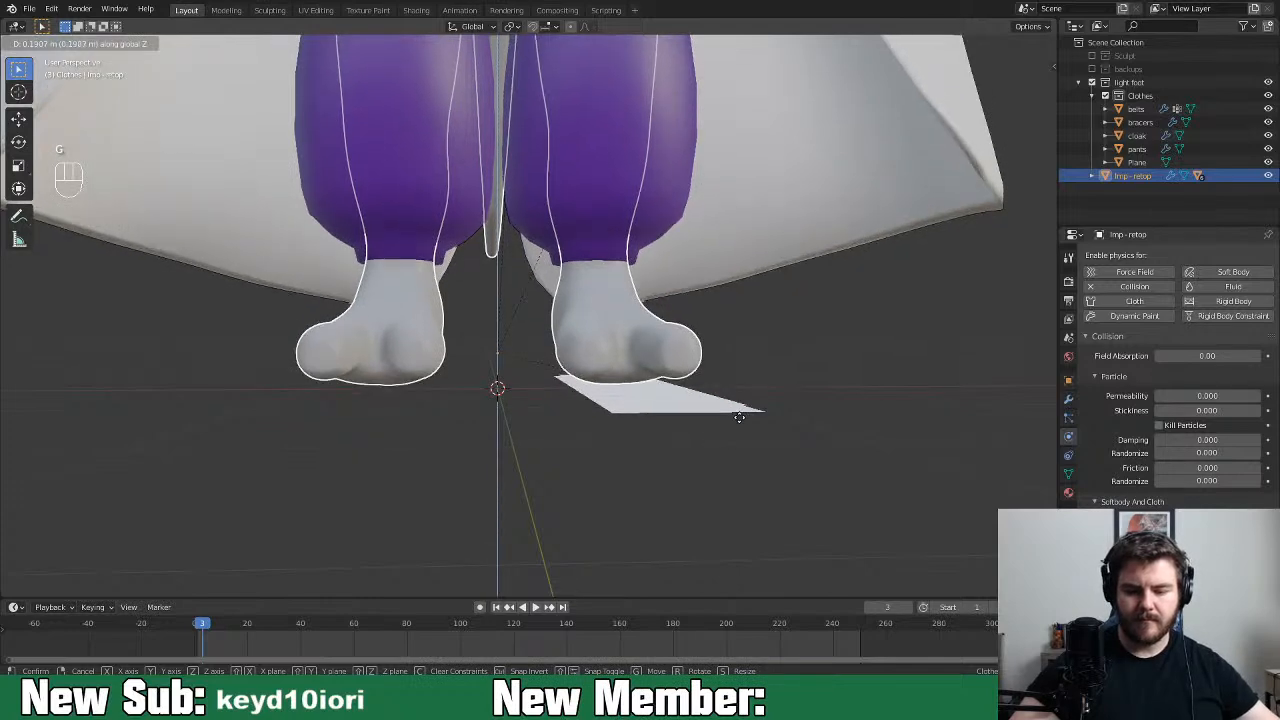
pyautogui.click(745, 415)
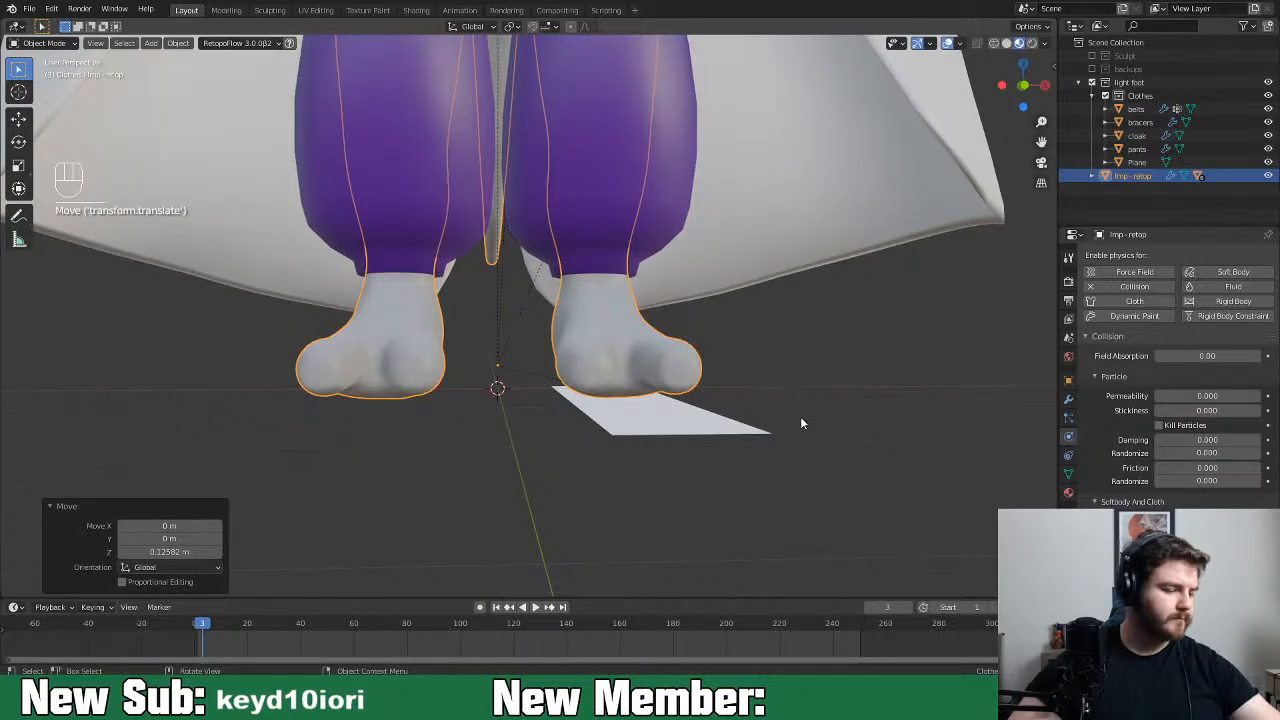
pyautogui.press('KP_1')
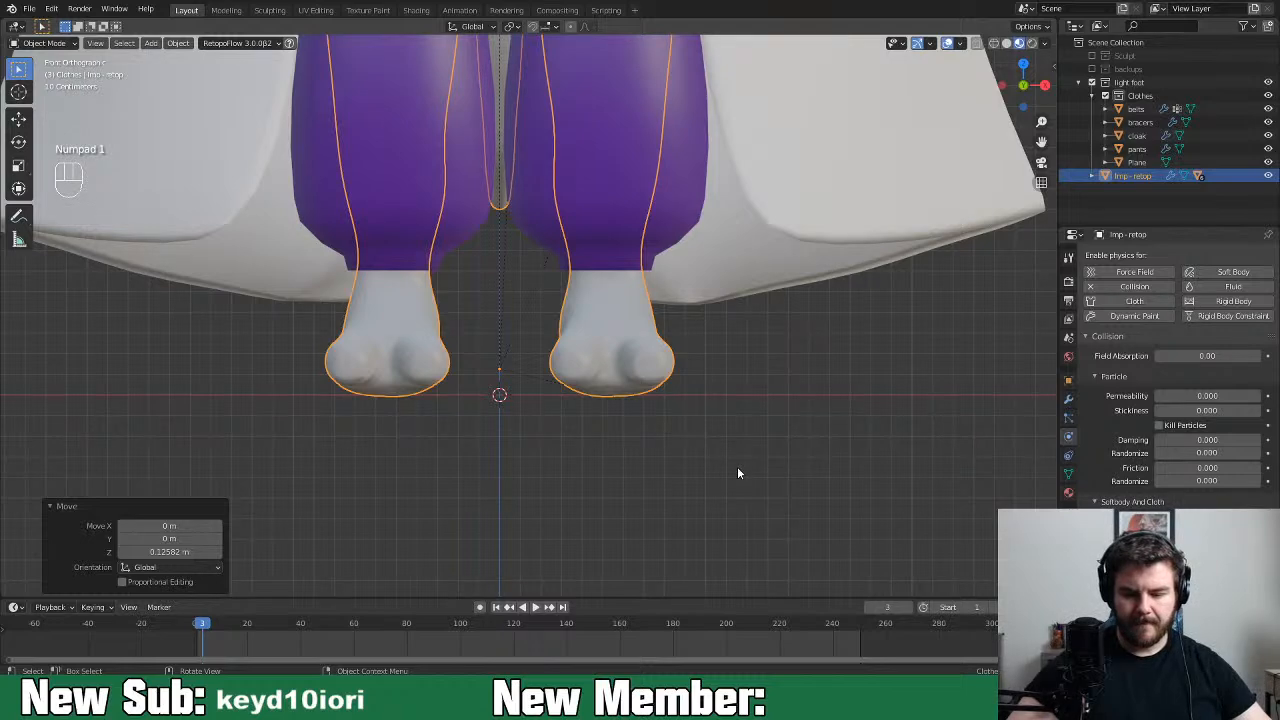
pyautogui.press('g')
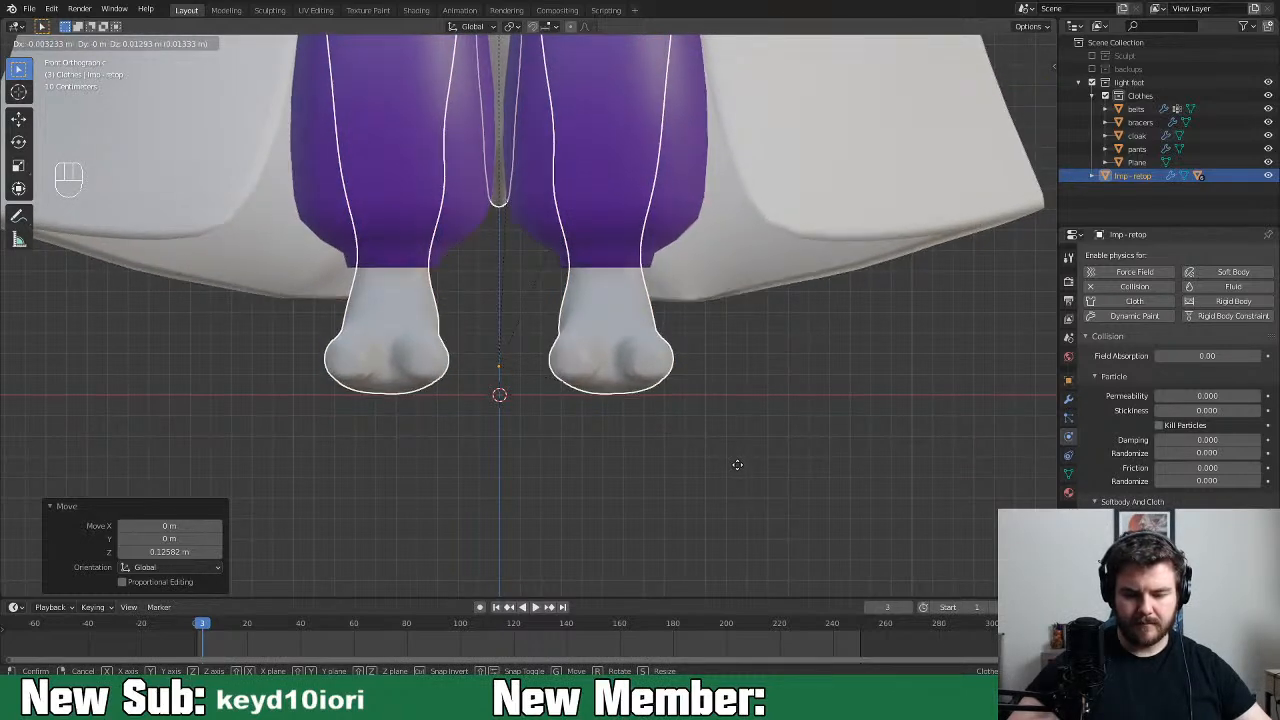
pyautogui.press('z')
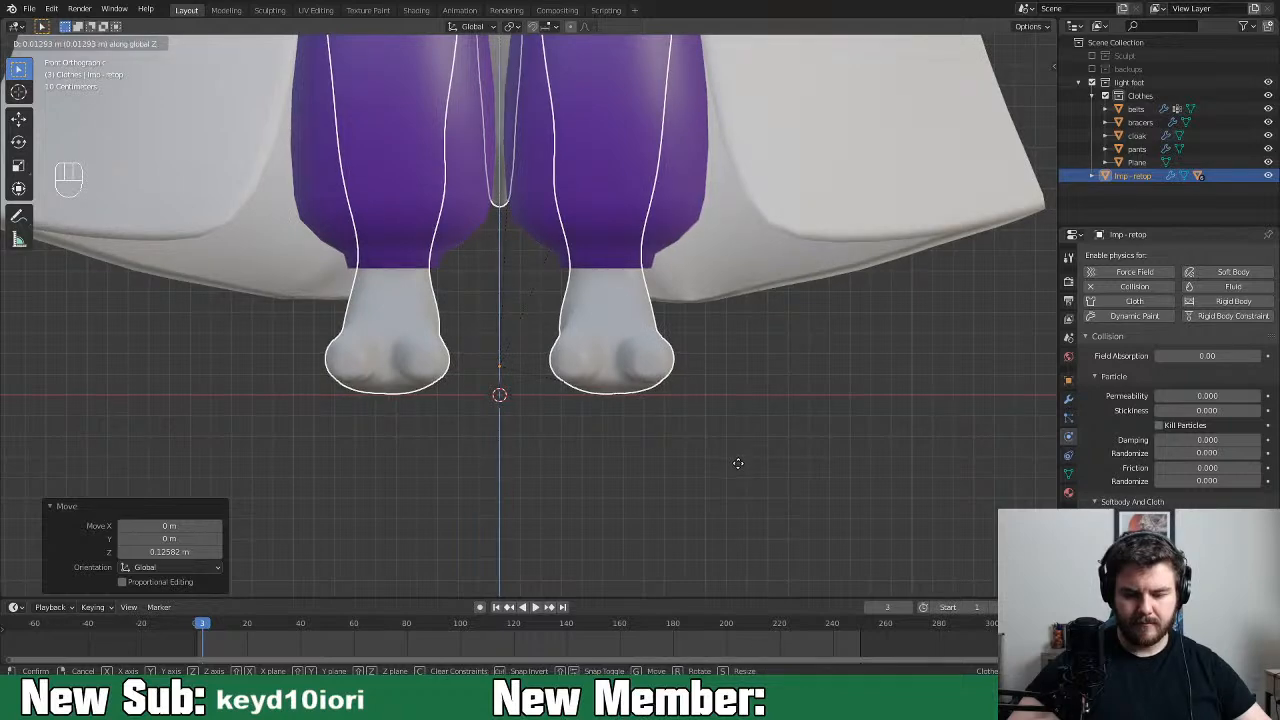
pyautogui.click(738, 465)
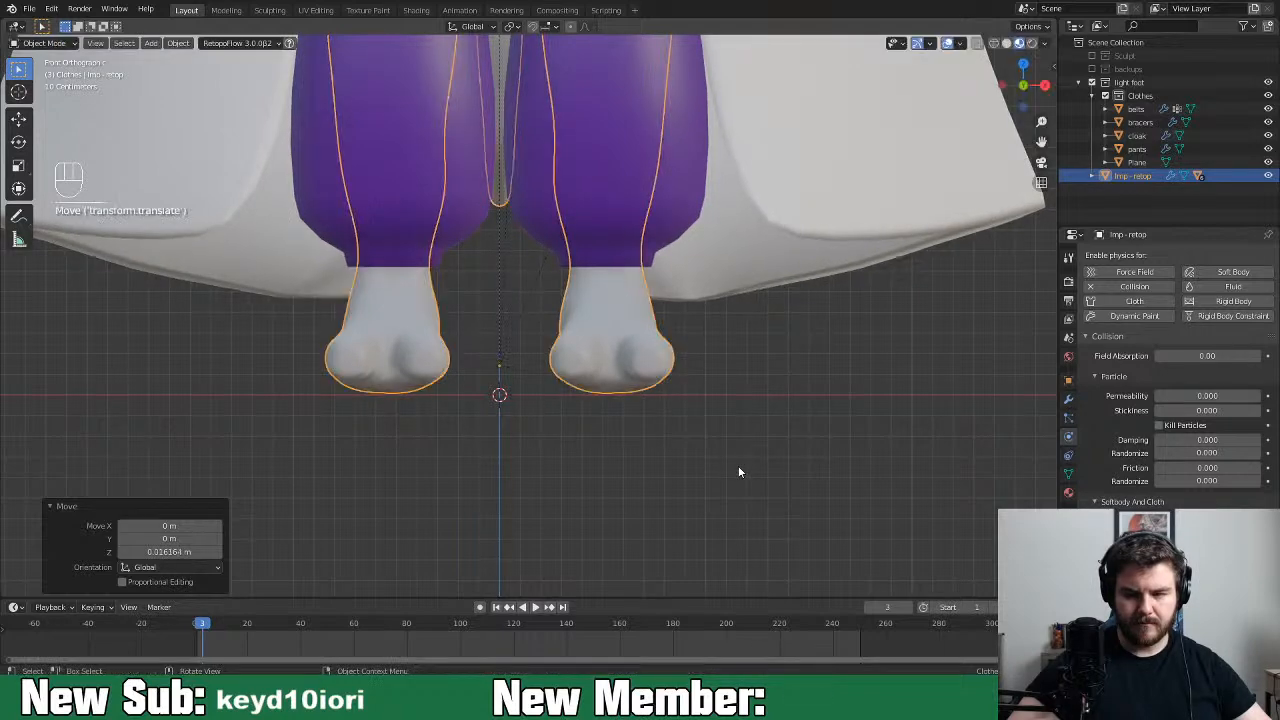
# Try to set the imp body's origin to the 3D cursor
pyautogui.click(643, 384)
pyautogui.rightClick(668, 386)
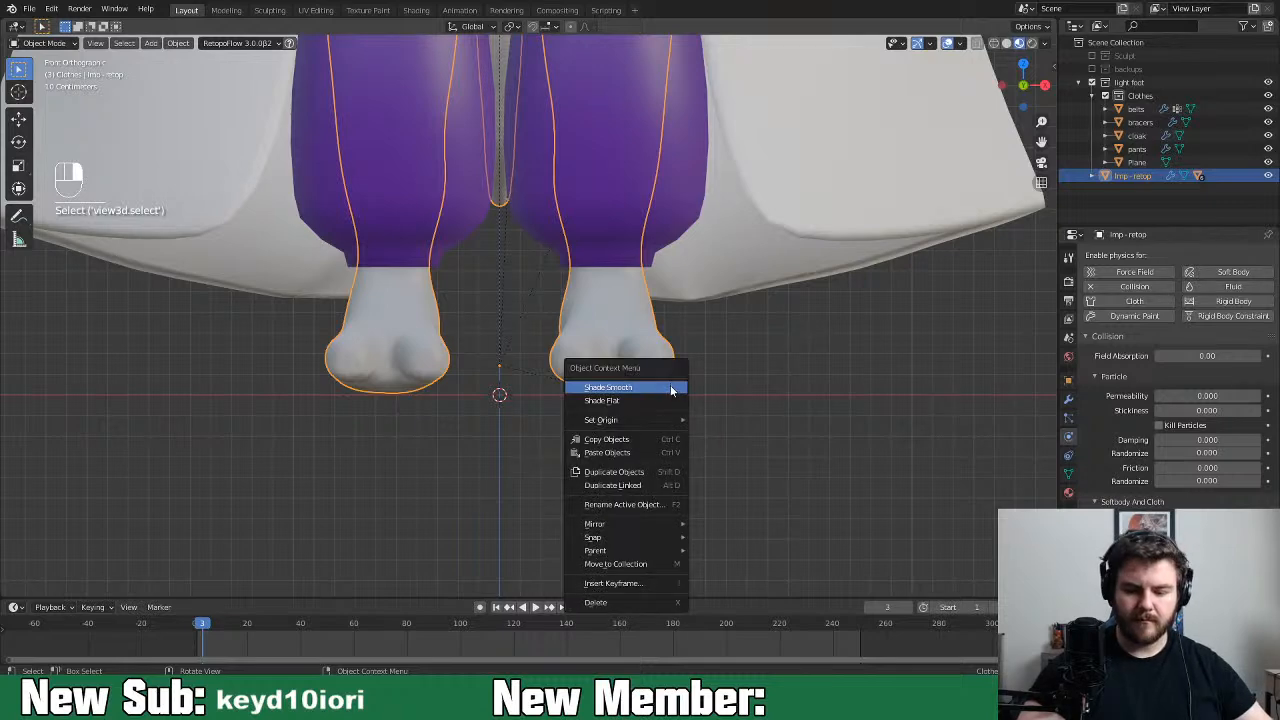
pyautogui.moveTo(662, 419)
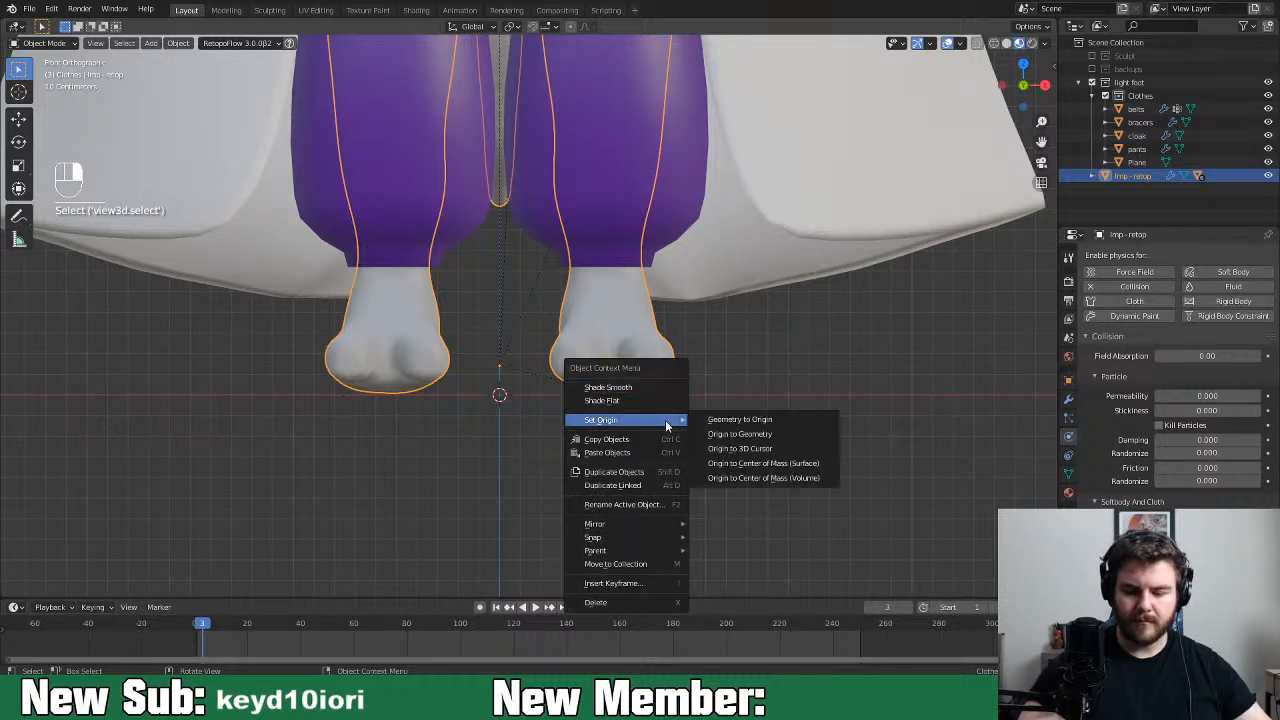
pyautogui.click(796, 452)
# Expand the imp body's child objects in an enlarged scene hierarchy and undo the last change
pyautogui.click(1092, 176)
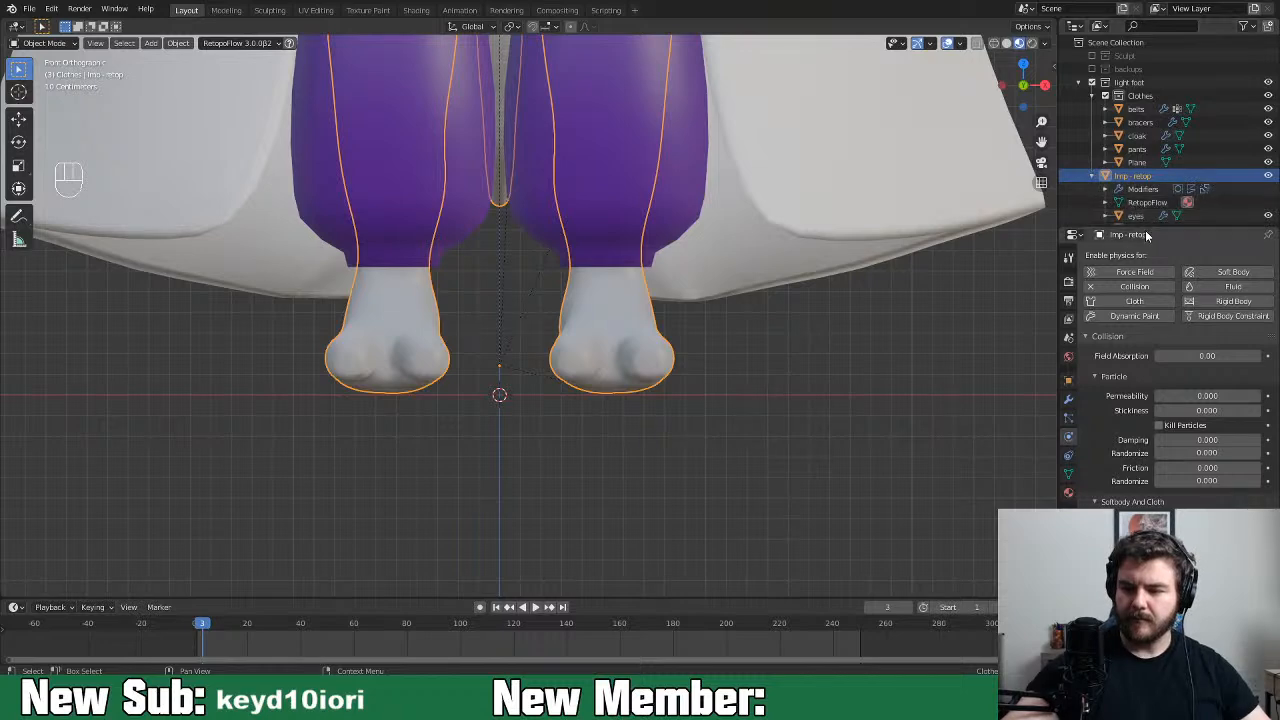
pyautogui.moveTo(1135, 228); pyautogui.dragTo(1135, 353)
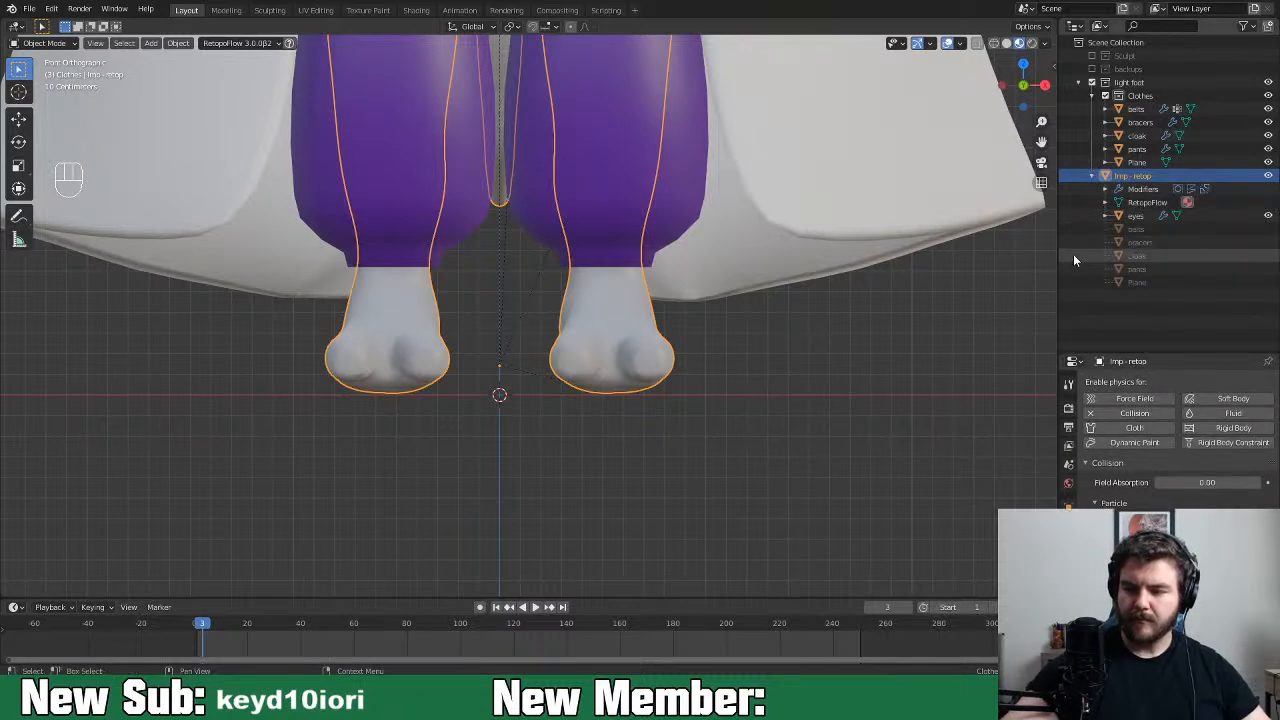
pyautogui.hotkey('ctrl', 'z')
pyautogui.keyDown('ctrl'); pyautogui.click(753, 397); pyautogui.keyUp('ctrl')
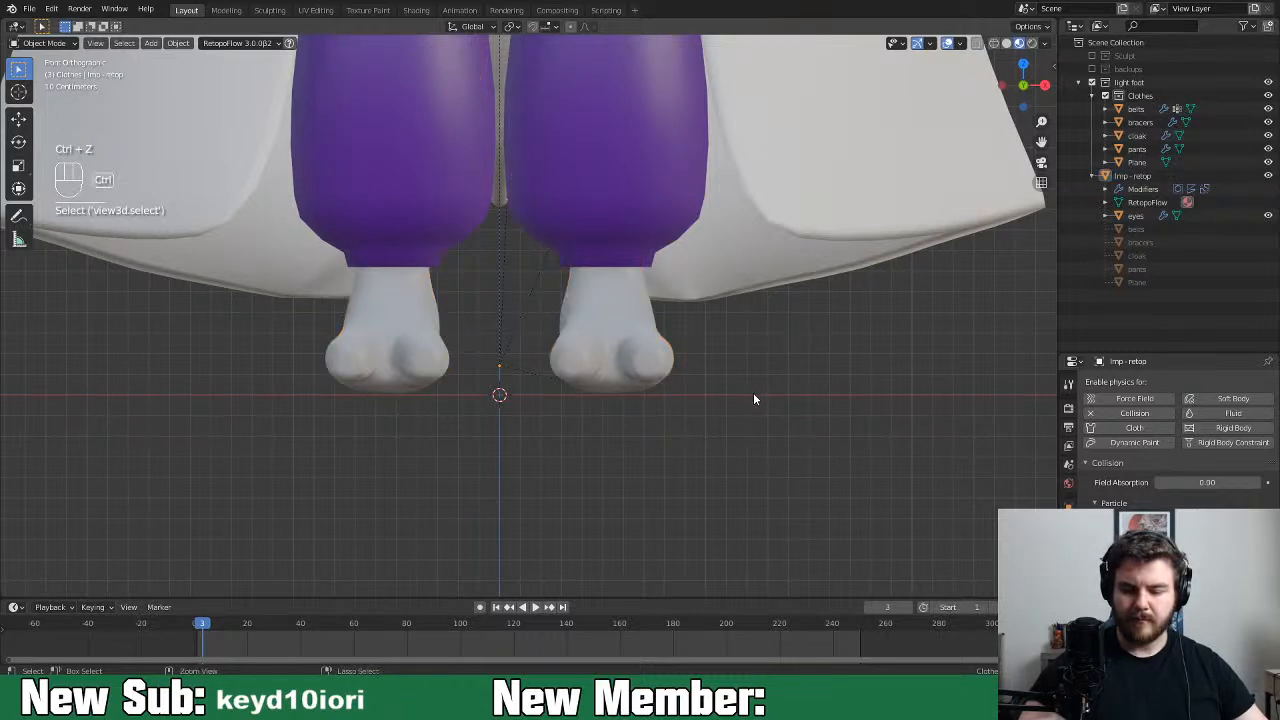
# Undo the imp body's origin change, the upward moves and the parenting of the eyes and clothes
pyautogui.hotkey('ctrl', 'z')
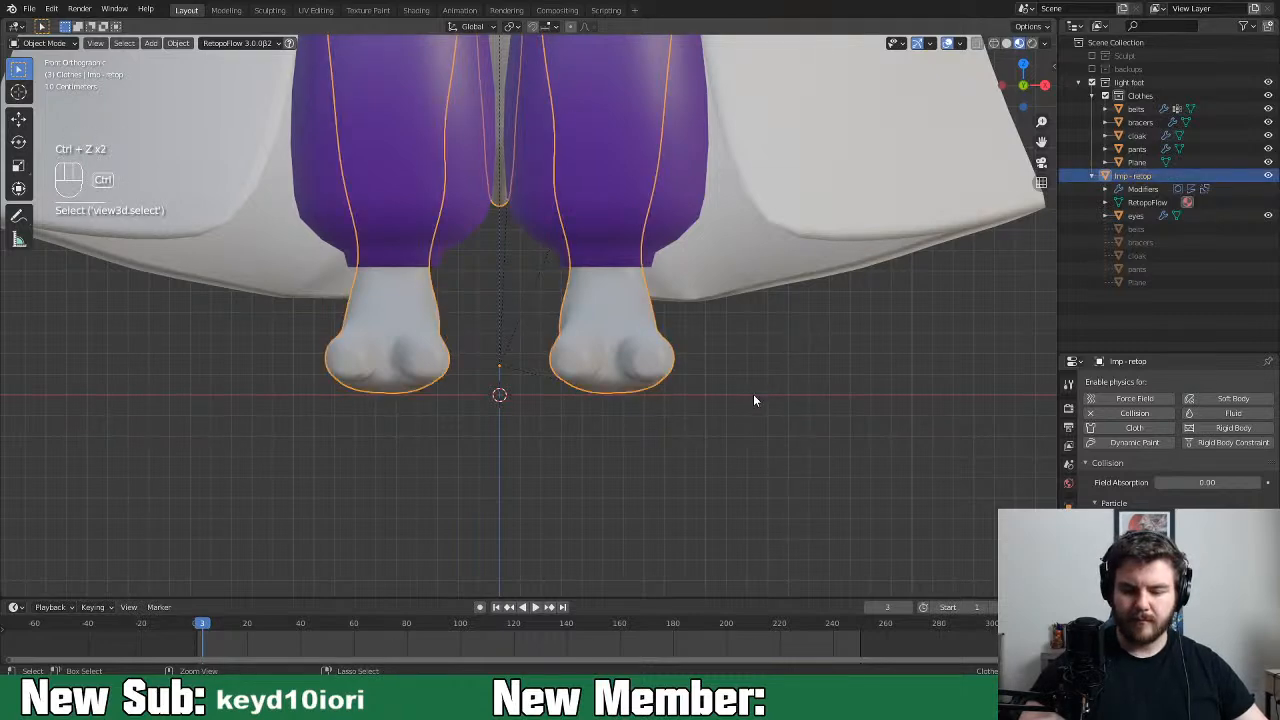
pyautogui.hotkey('ctrl', 'z')
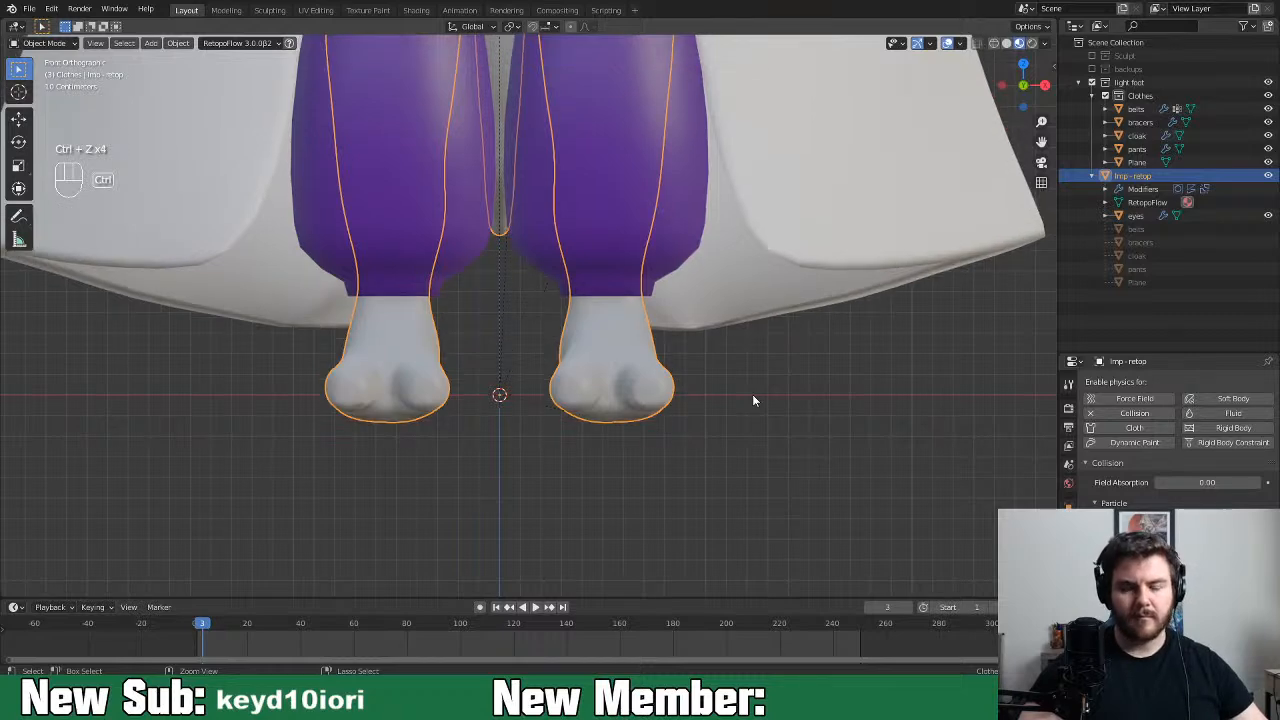
pyautogui.hotkey('ctrl', 'z')
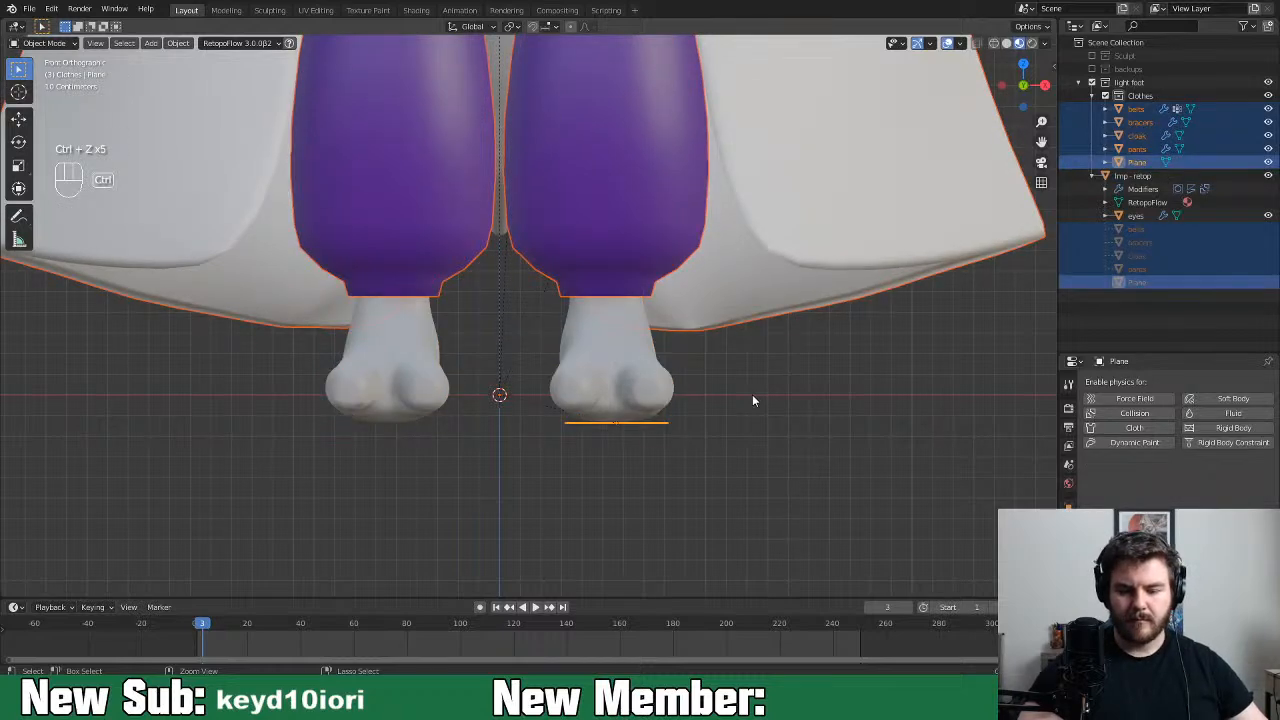
pyautogui.hotkey('ctrl', 'z')
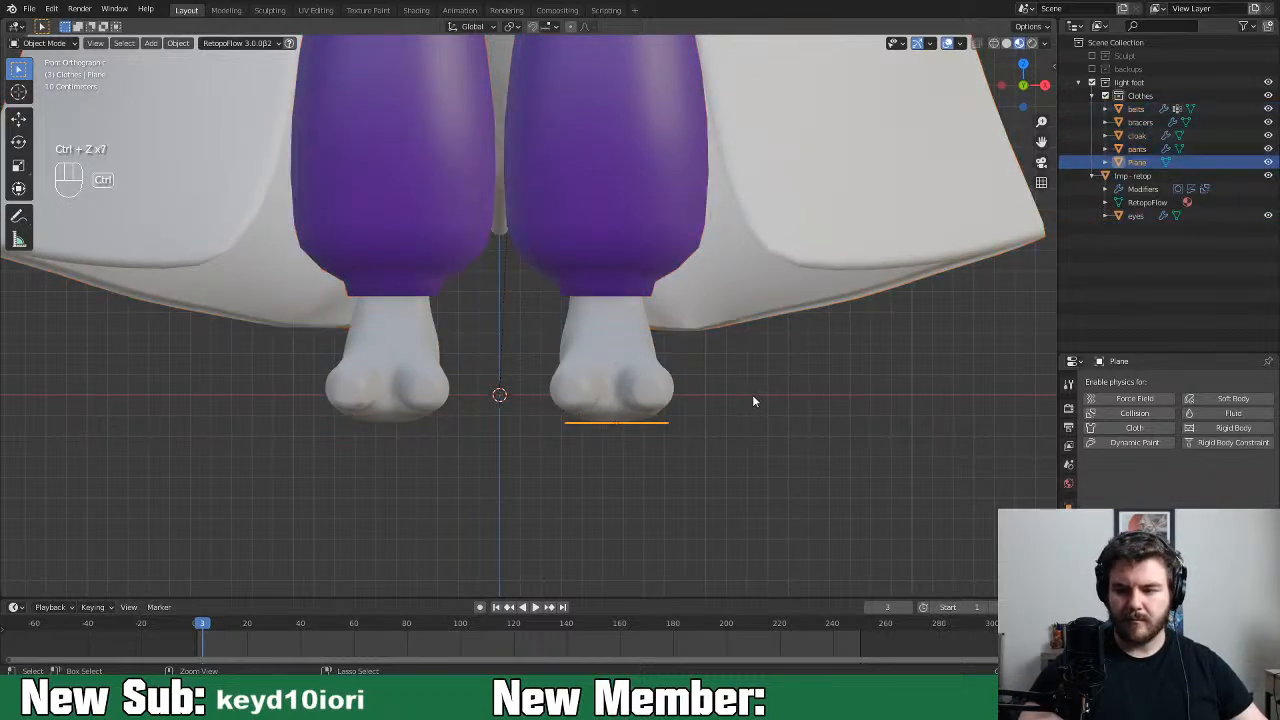
pyautogui.hotkey('ctrl', 'z')
pyautogui.hotkey('ctrl', 'z')
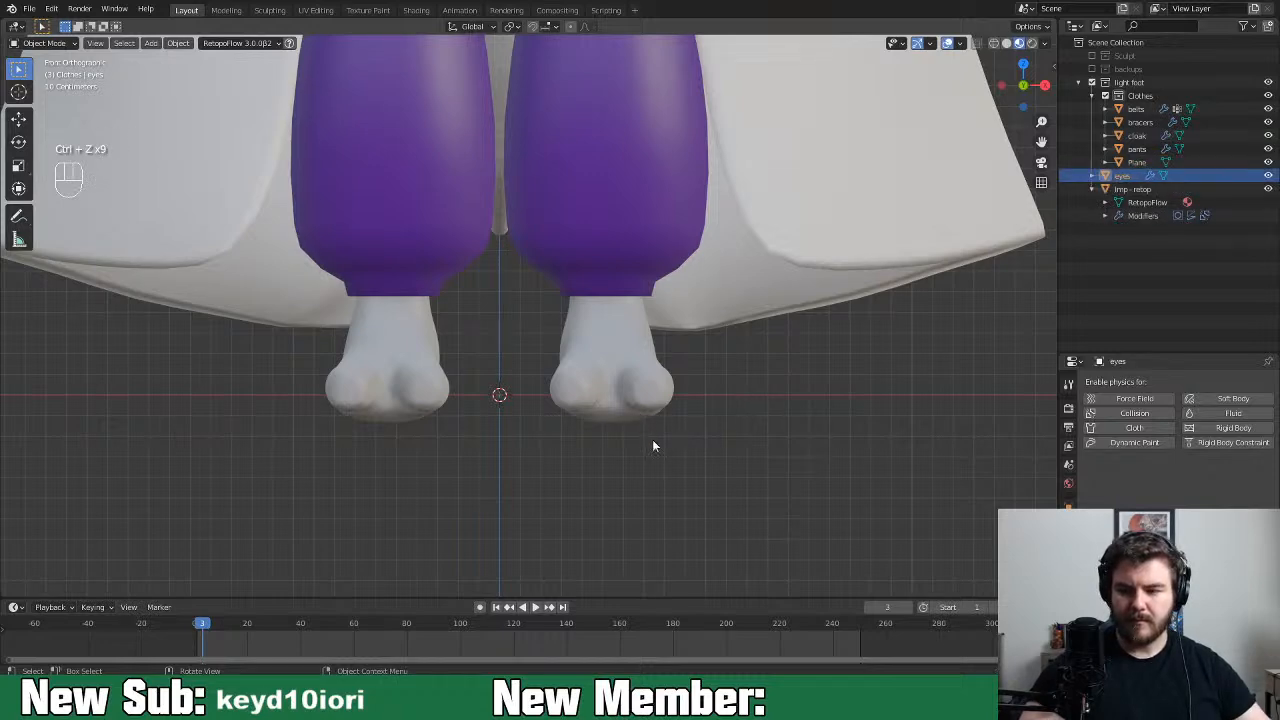
# Raise all the character's objects together along Z by about 0.139 m so the feet rest on the ground line
pyautogui.press('a')
pyautogui.press('g')
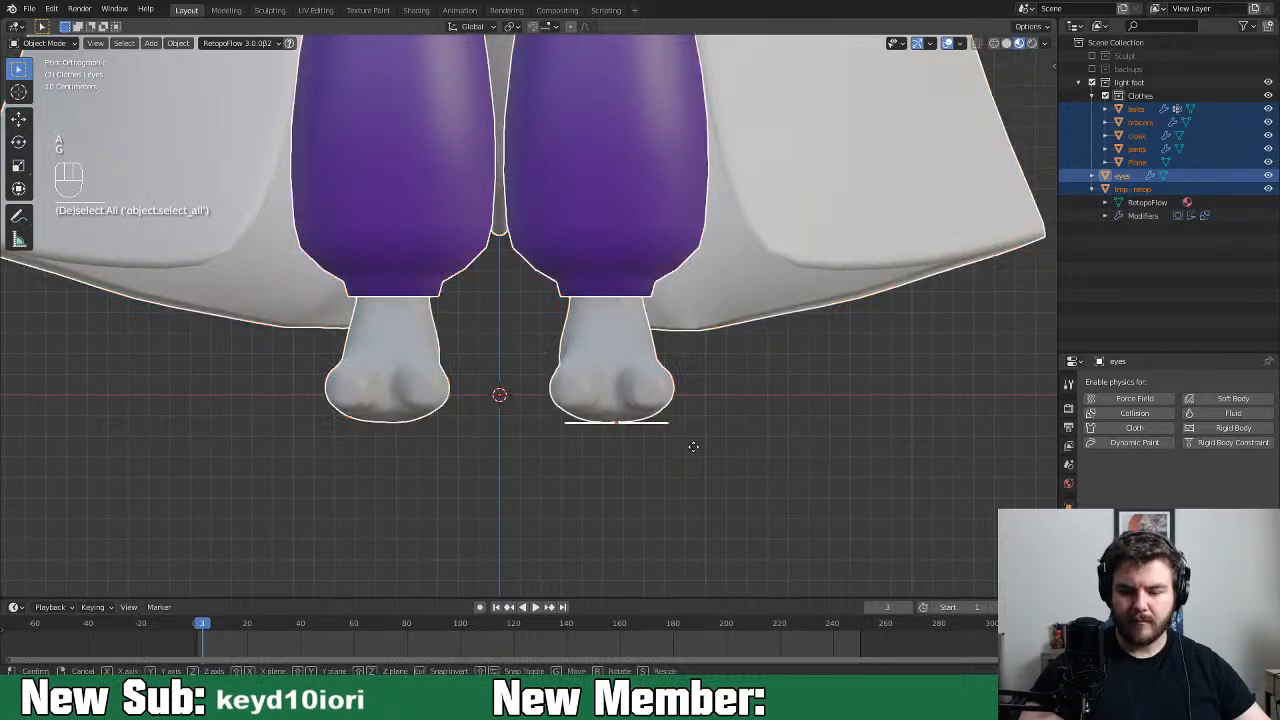
pyautogui.press('z')
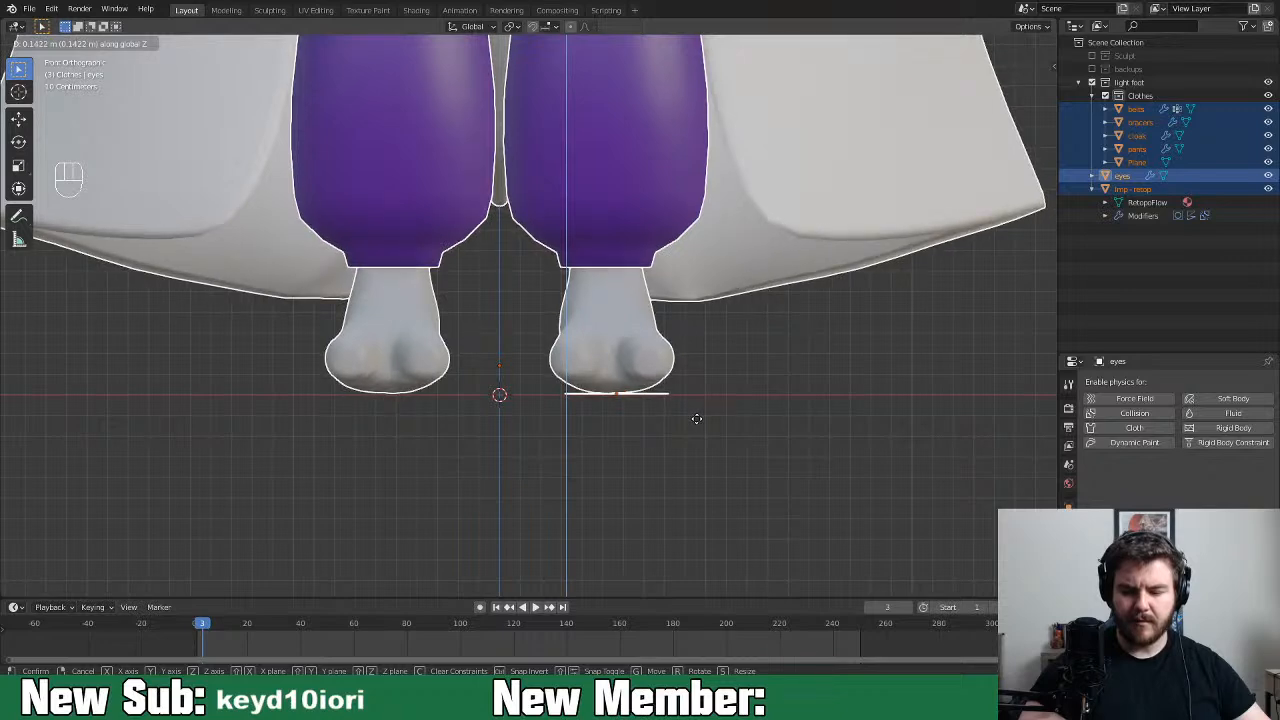
pyautogui.click(697, 417)
# Set the origin of the Imp - retop body to the 3D cursor
pyautogui.rightClick(685, 421)
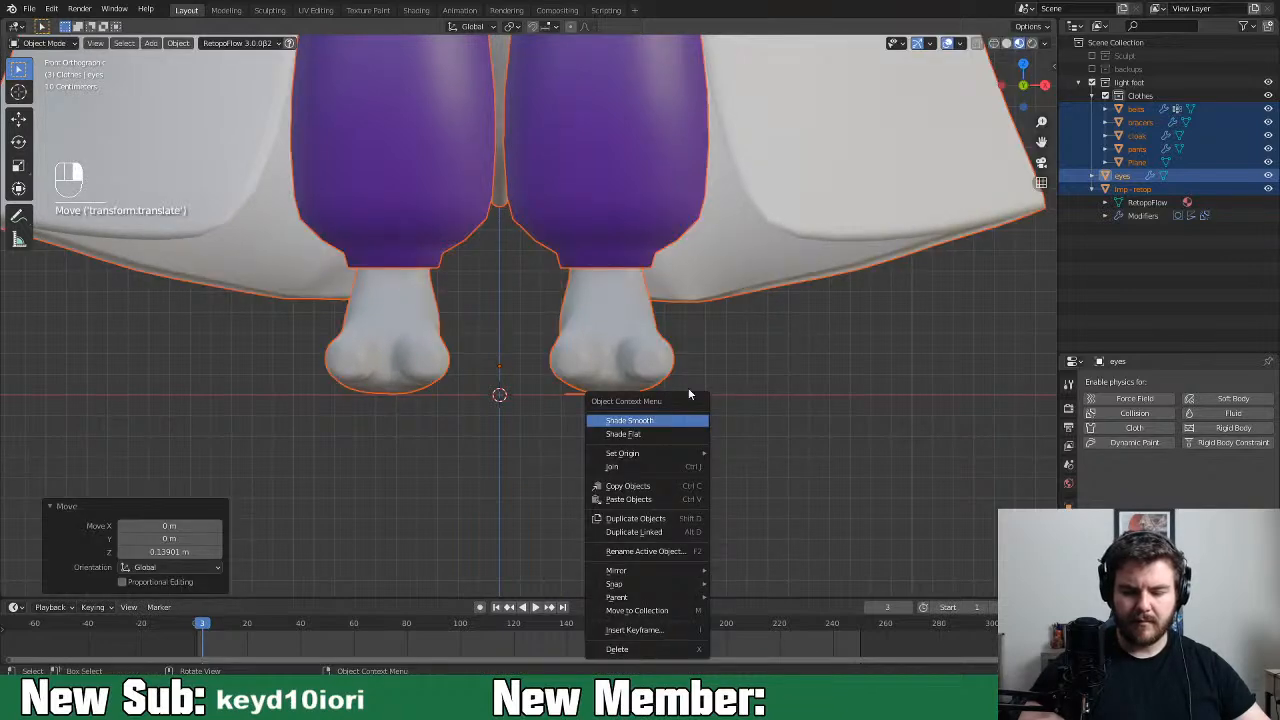
pyautogui.click(660, 365)
pyautogui.click(665, 364)
pyautogui.rightClick(703, 372)
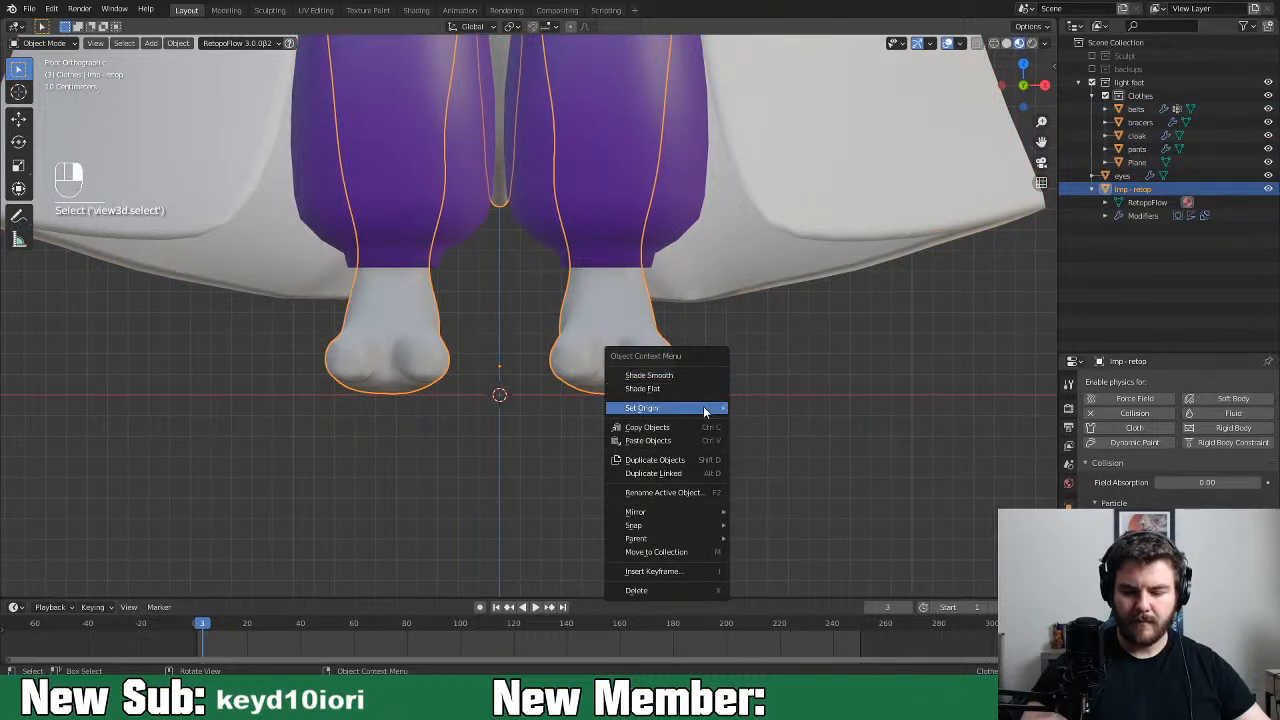
pyautogui.moveTo(704, 408)
pyautogui.click(830, 435)
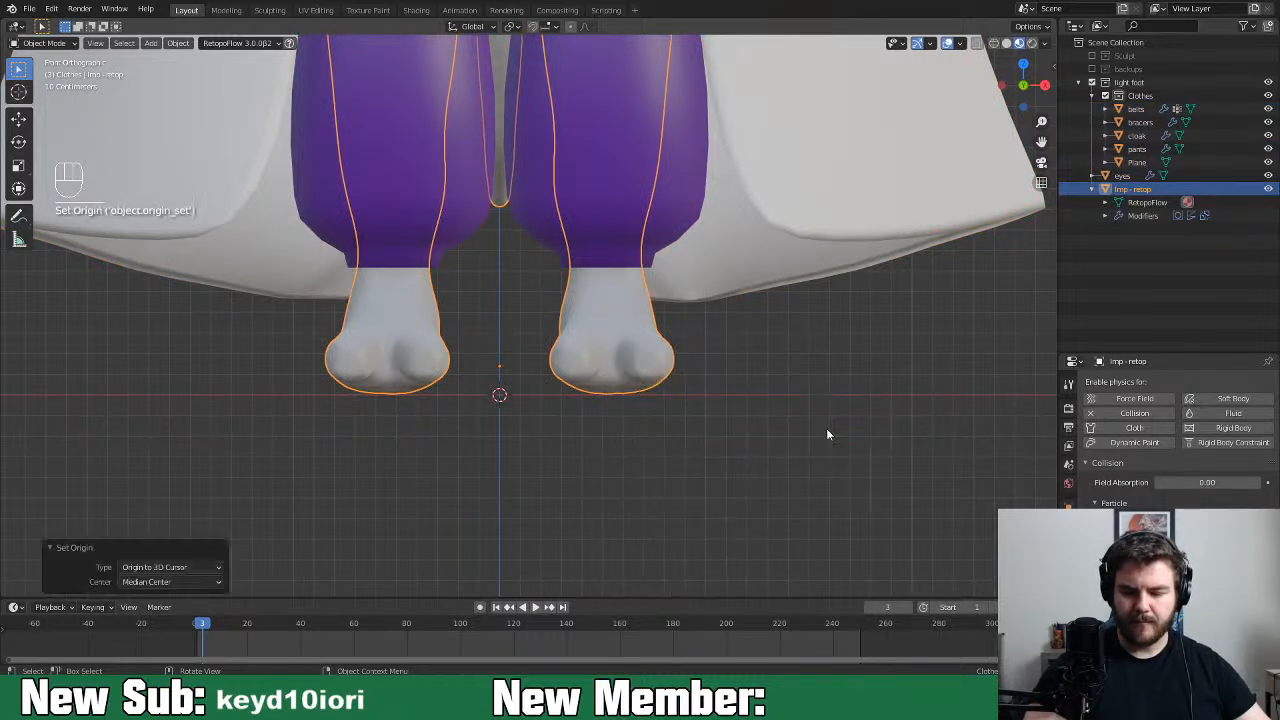
# Parent the eyes to the Imp - retop object
pyautogui.scroll(-2, 810, 371)
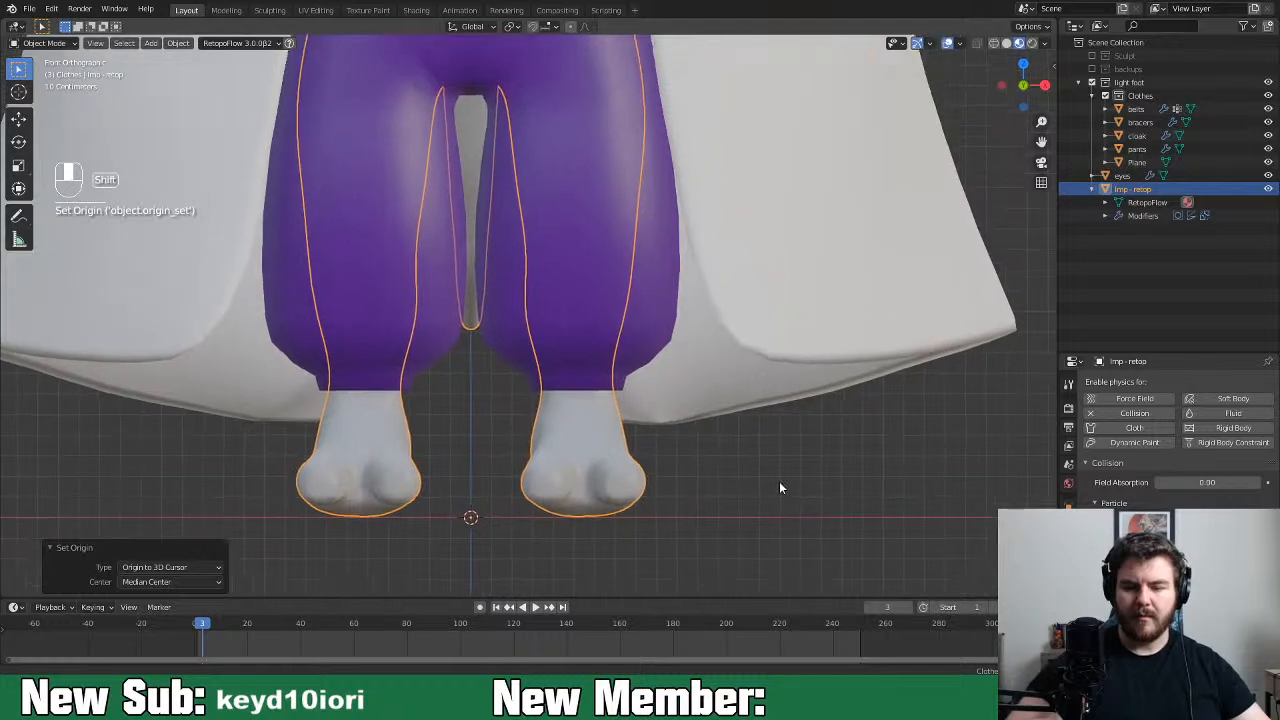
pyautogui.scroll(-5, 829, 334)
pyautogui.moveTo(676, 318); pyautogui.dragTo(533, 437, button='middle')
pyautogui.click(1110, 176)
pyautogui.moveTo(1112, 176); pyautogui.dragTo(1140, 185)
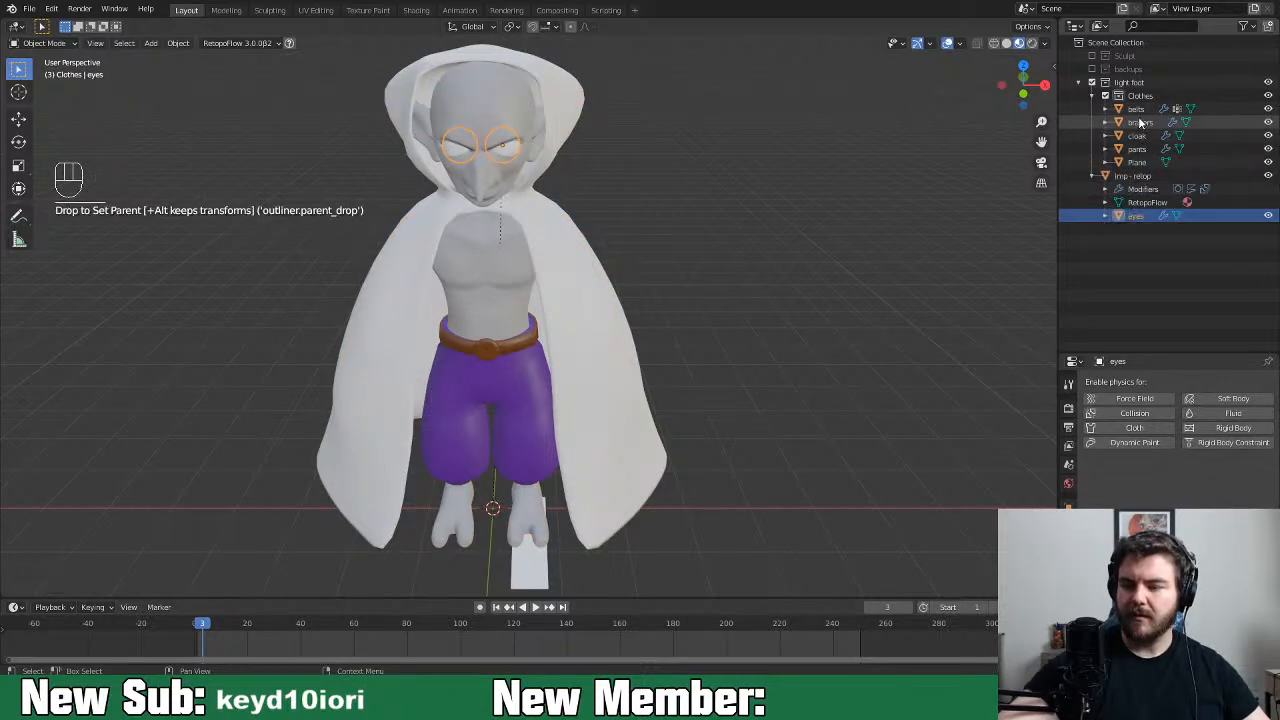
# Rename the Plane object in the Clothes collection as shoes
pyautogui.click(1136, 108)
pyautogui.keyDown('shift'); pyautogui.click(1136, 162); pyautogui.keyUp('shift')
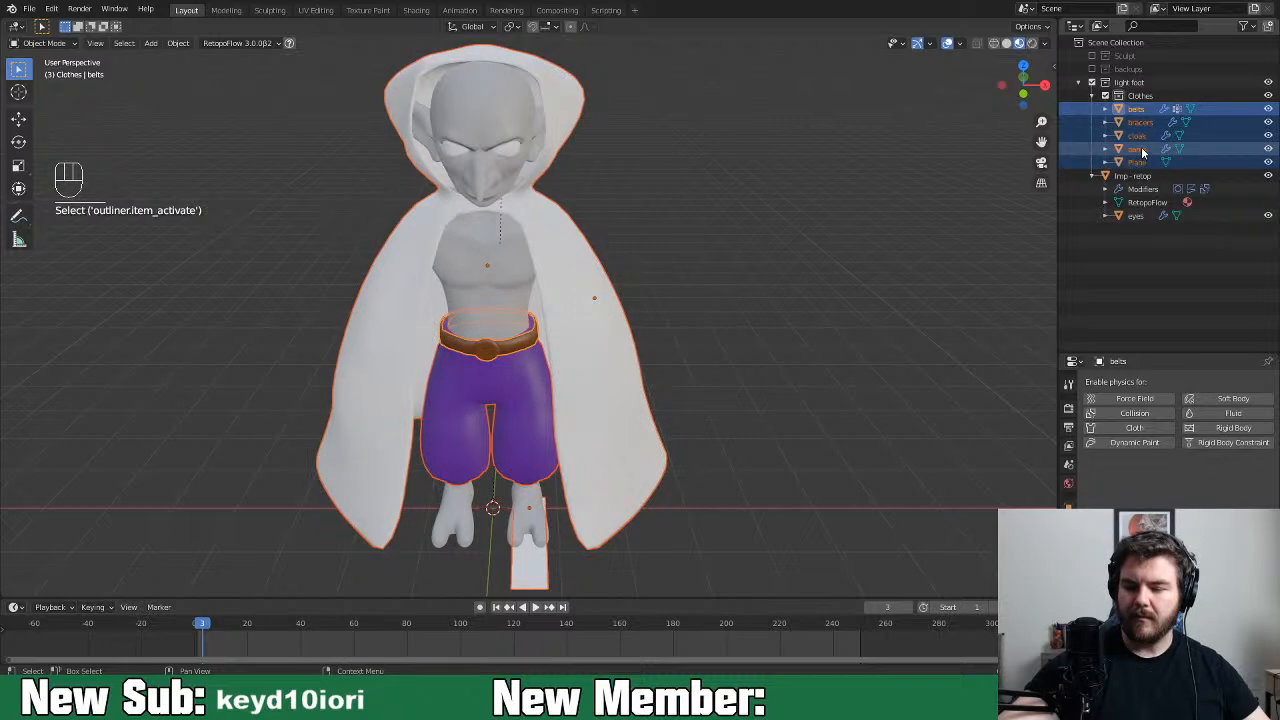
pyautogui.click(1138, 163)
pyautogui.doubleClick(1140, 163)
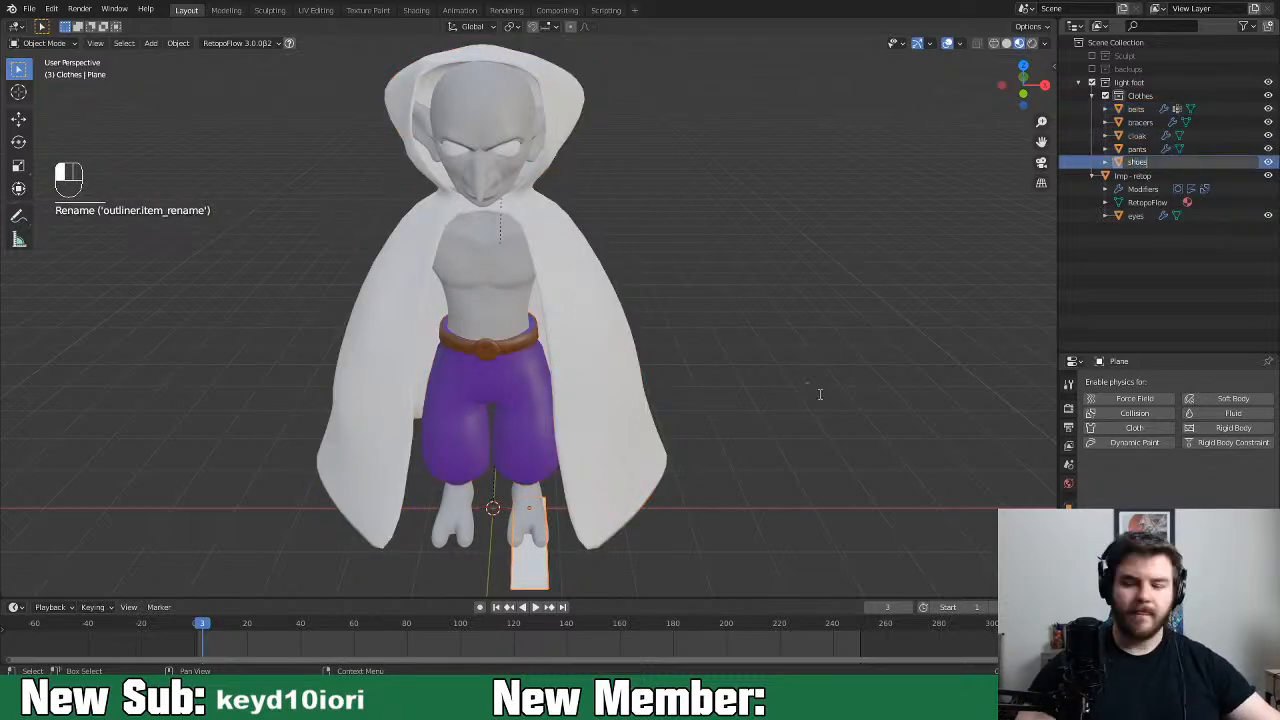
# Parent the belts, bracers, cloak, pants and shoes to Imp - retop and collapse its hierarchy
pyautogui.click(1136, 108)
pyautogui.keyDown('shift'); pyautogui.click(1128, 163); pyautogui.keyUp('shift')
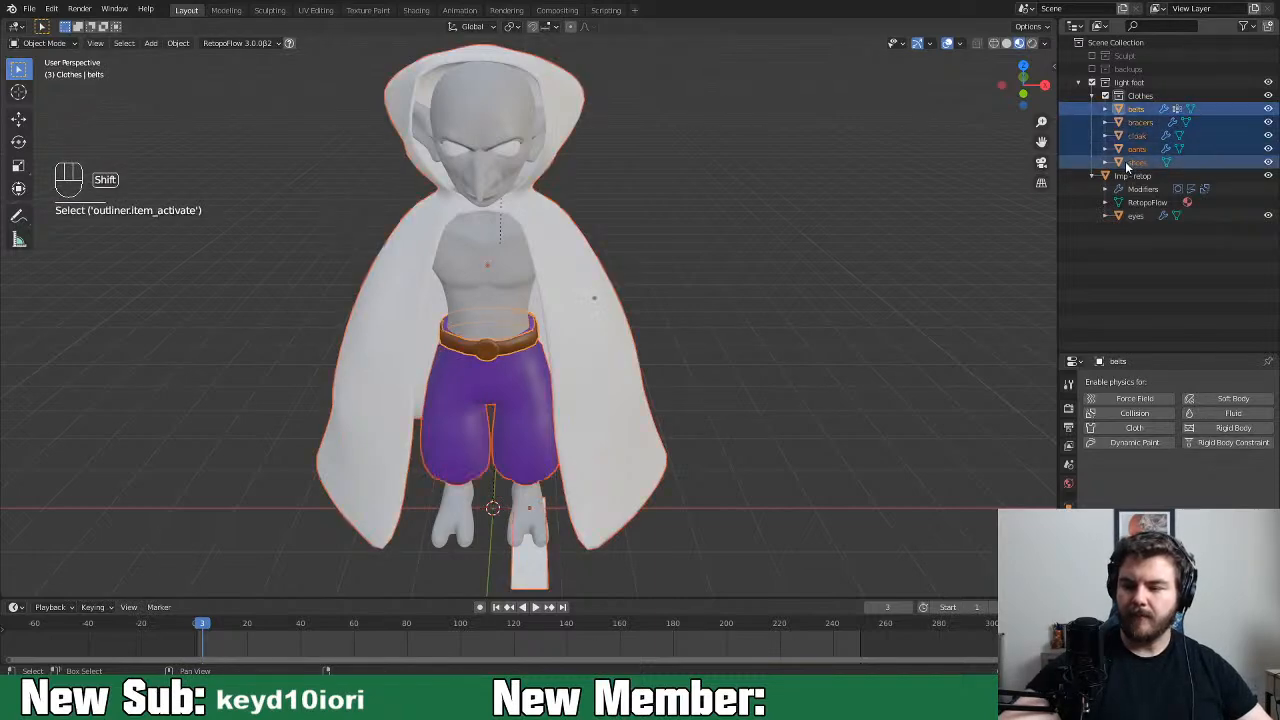
pyautogui.moveTo(1128, 165); pyautogui.dragTo(1130, 178)
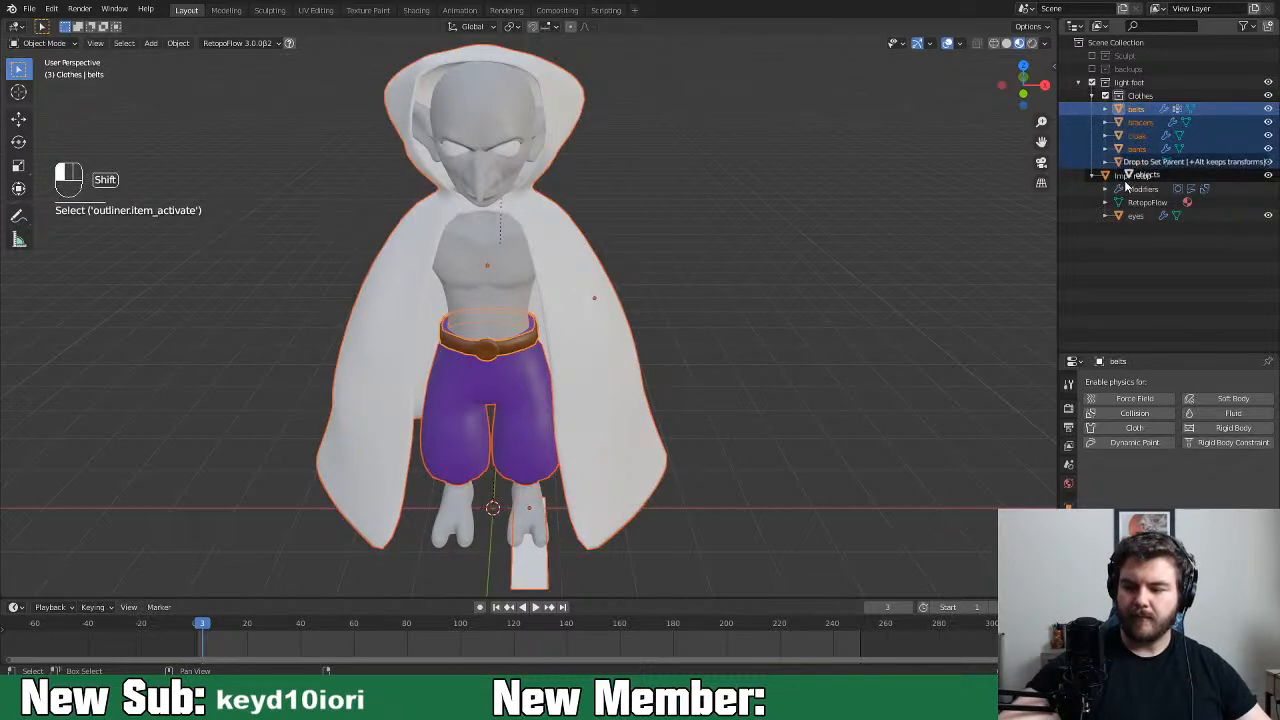
pyautogui.moveTo(1064, 297); pyautogui.dragTo(1130, 176)
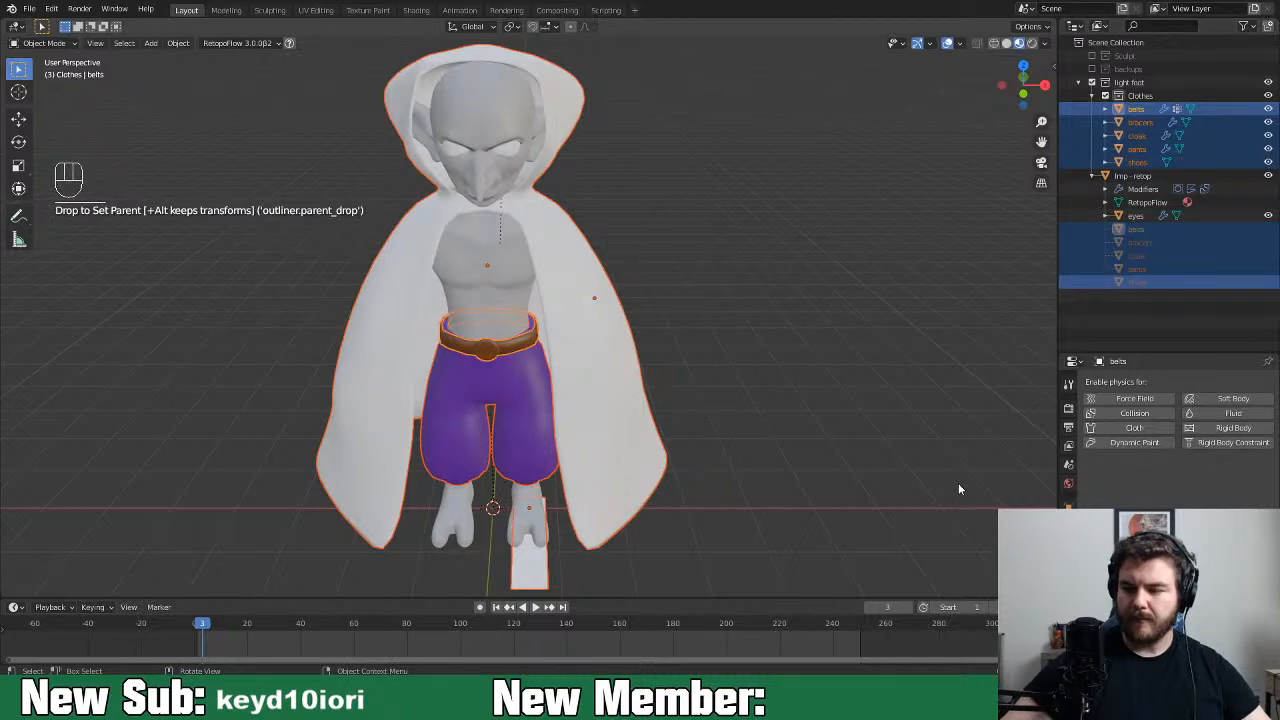
pyautogui.click(1139, 164)
pyautogui.click(1092, 177)
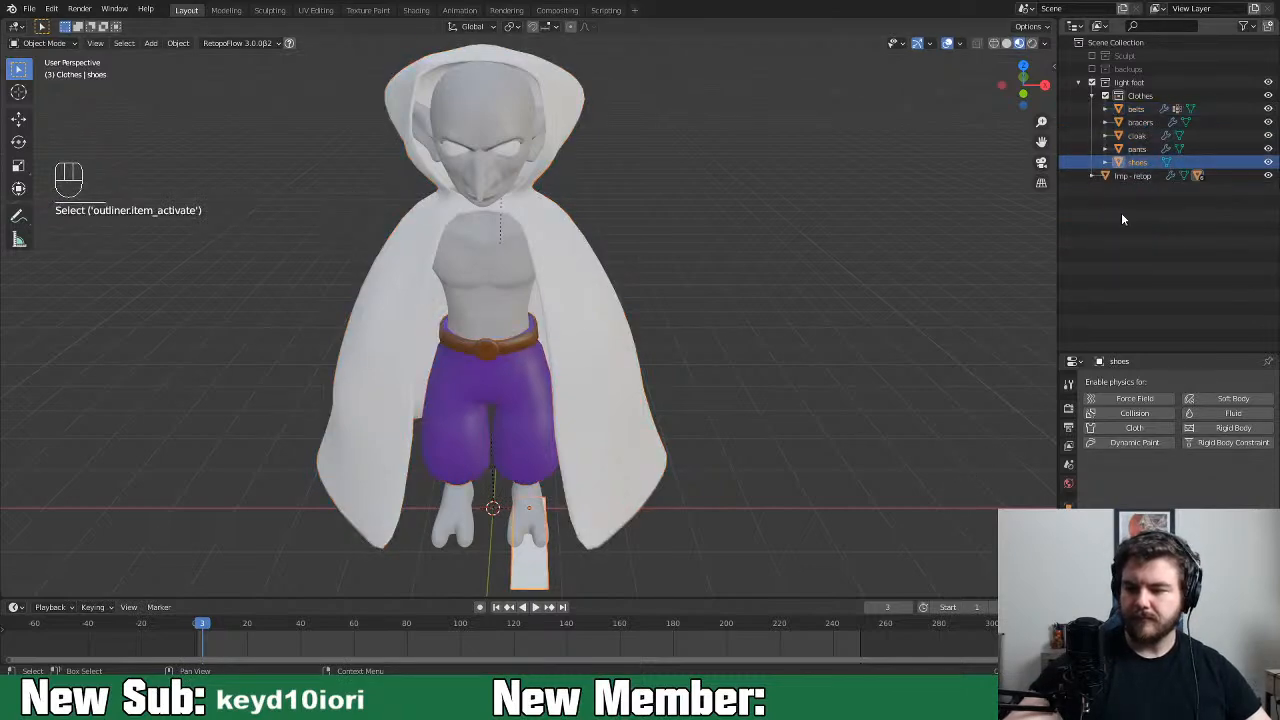
# Switch the Clothes collection off and on again, and hide the cloak to expose the feet
pyautogui.moveTo(948, 391); pyautogui.dragTo(712, 524, button='middle')
pyautogui.click(1105, 95)
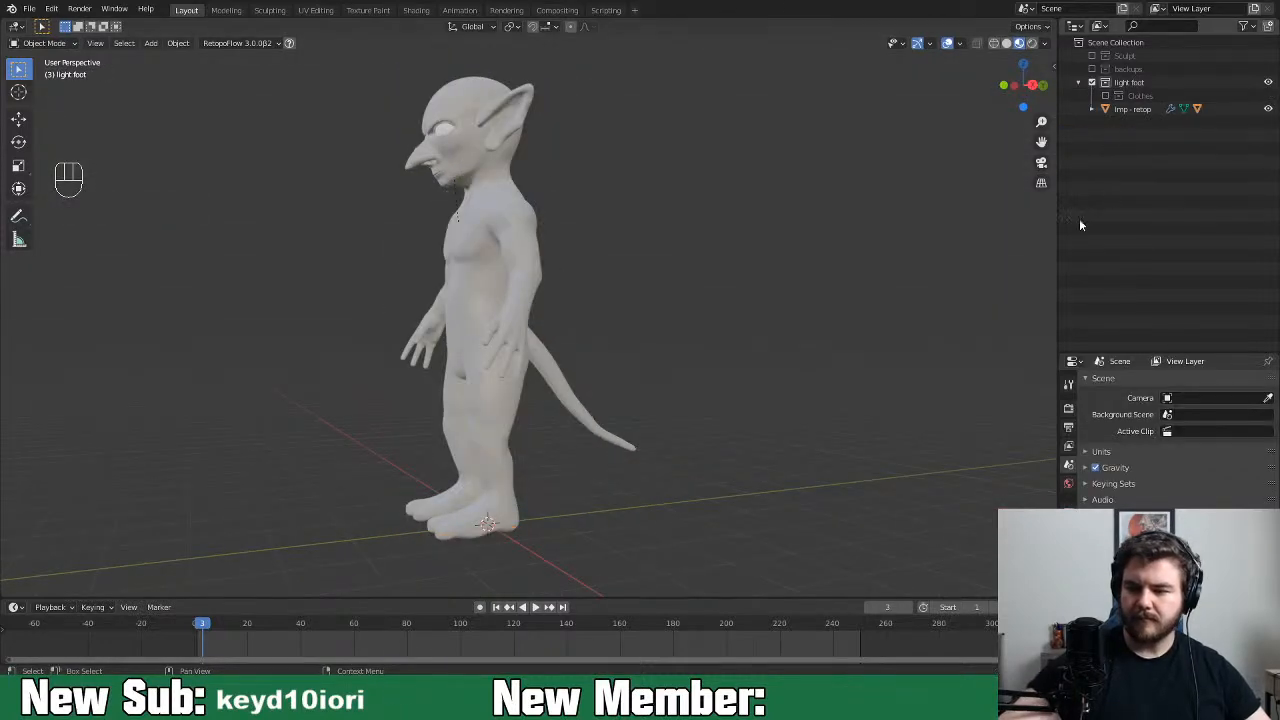
pyautogui.click(1105, 95)
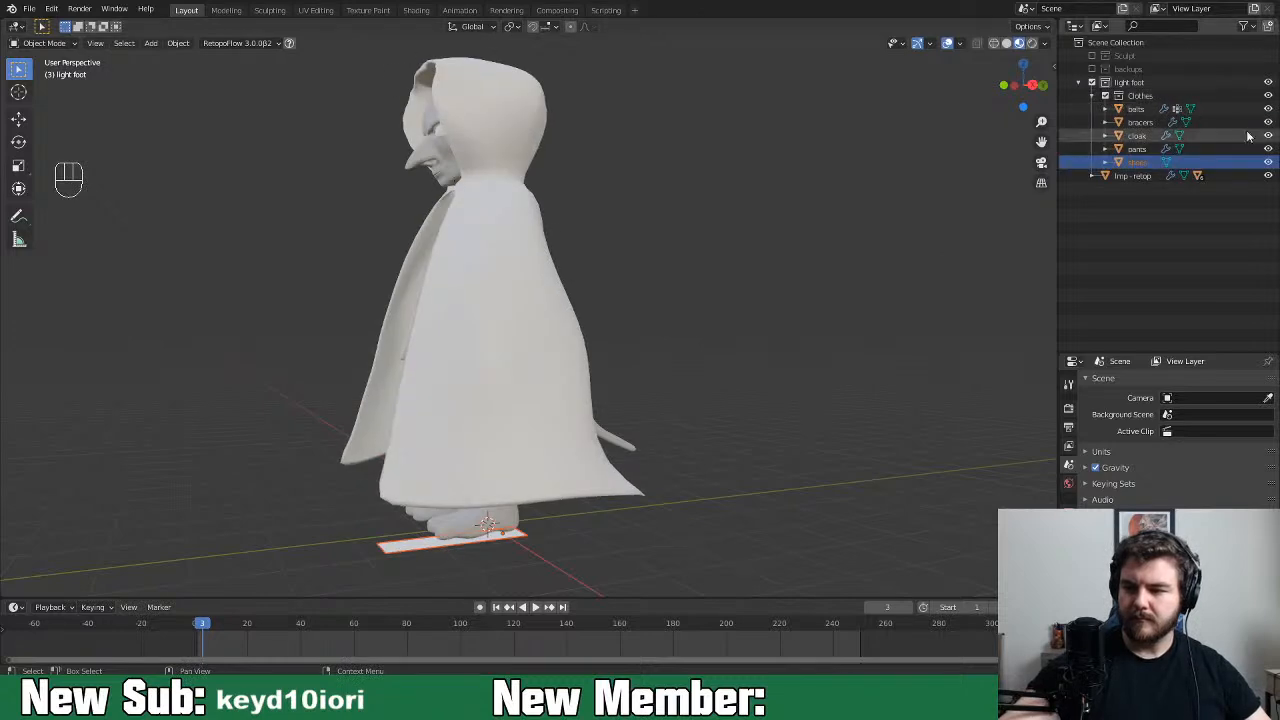
pyautogui.click(1268, 135)
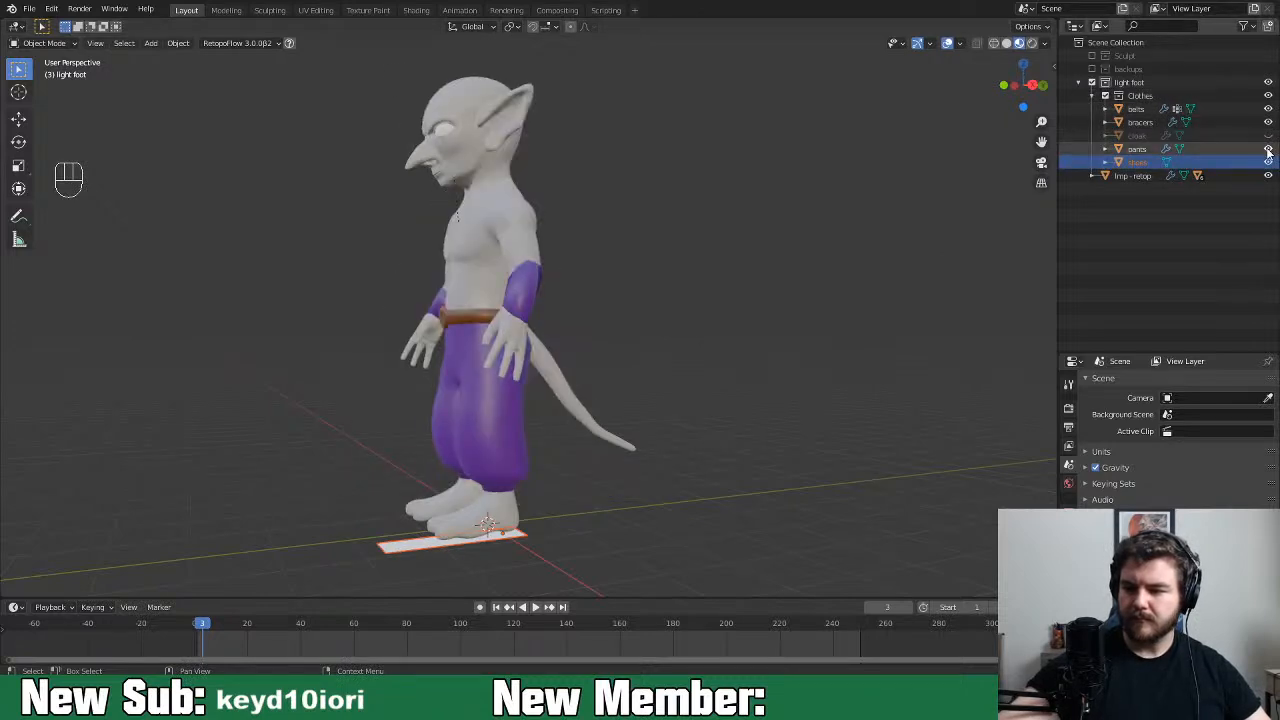
pyautogui.moveTo(745, 521); pyautogui.dragTo(836, 566, button='middle')
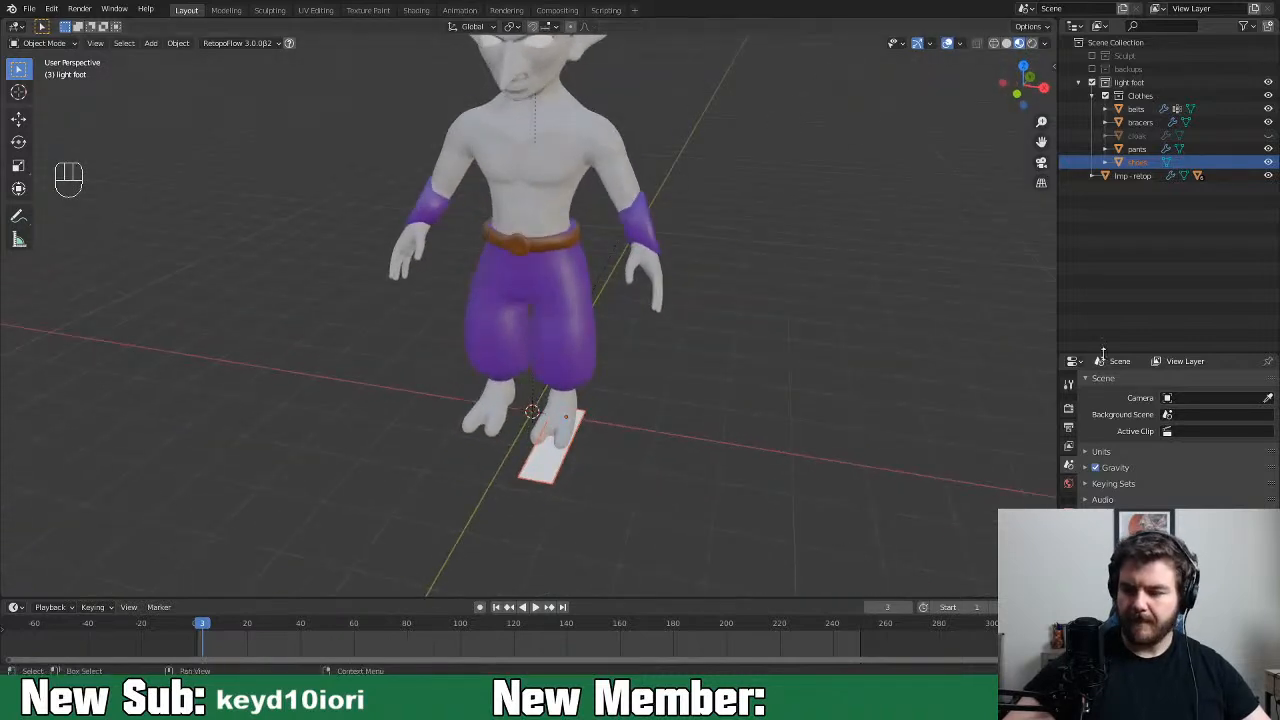
# Add a Mirror modifier to the shoes on the X axis with Imp - retop as the mirror object
pyautogui.click(1136, 163)
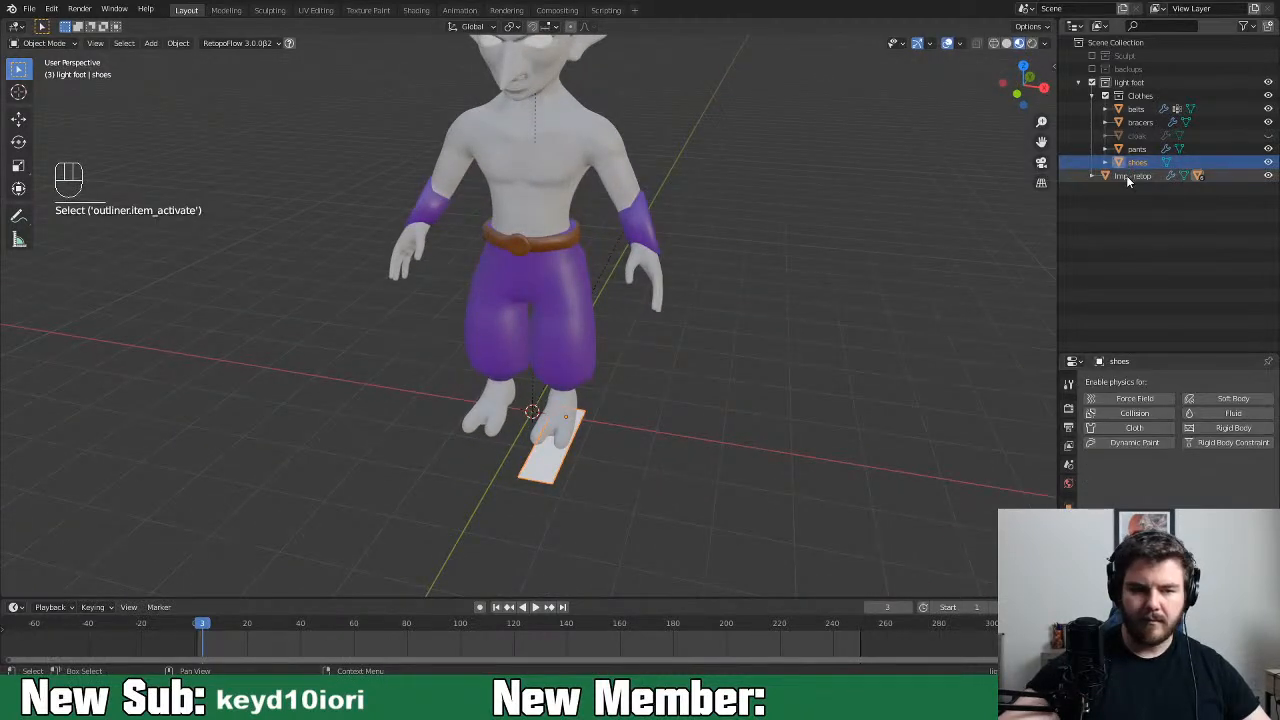
pyautogui.click(1069, 526)
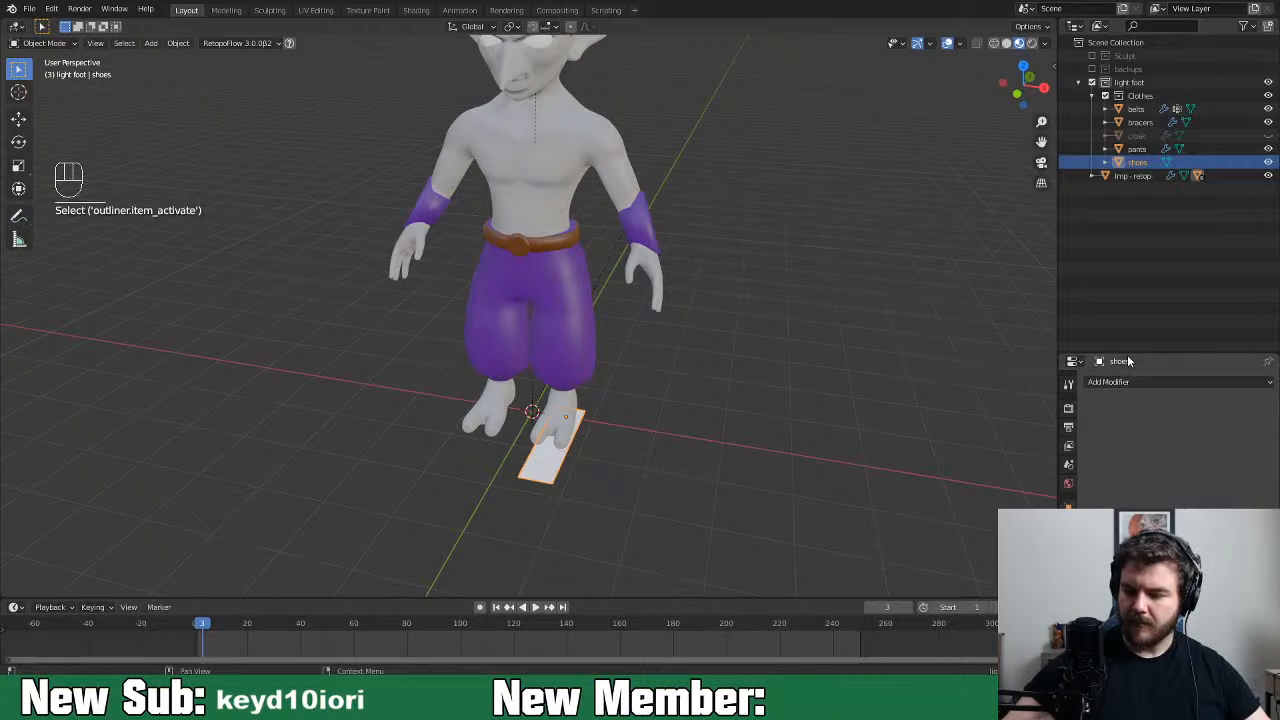
pyautogui.moveTo(1130, 355); pyautogui.dragTo(1148, 201)
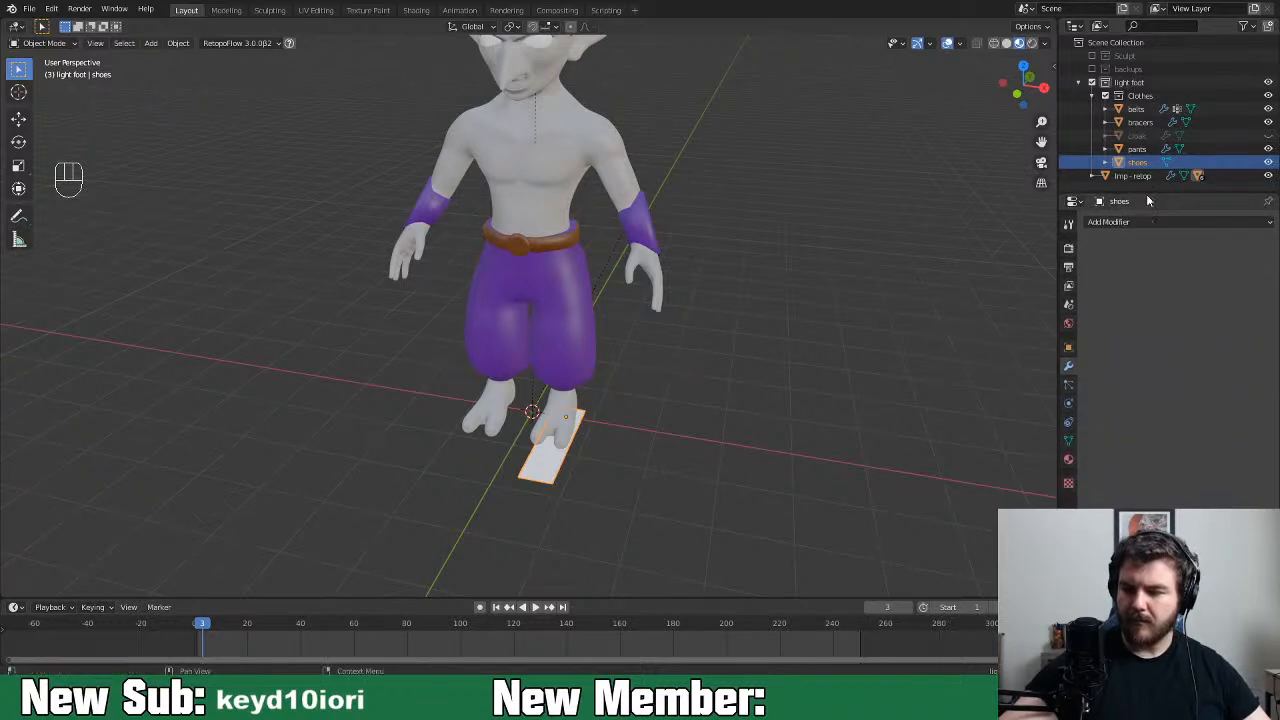
pyautogui.click(1122, 232)
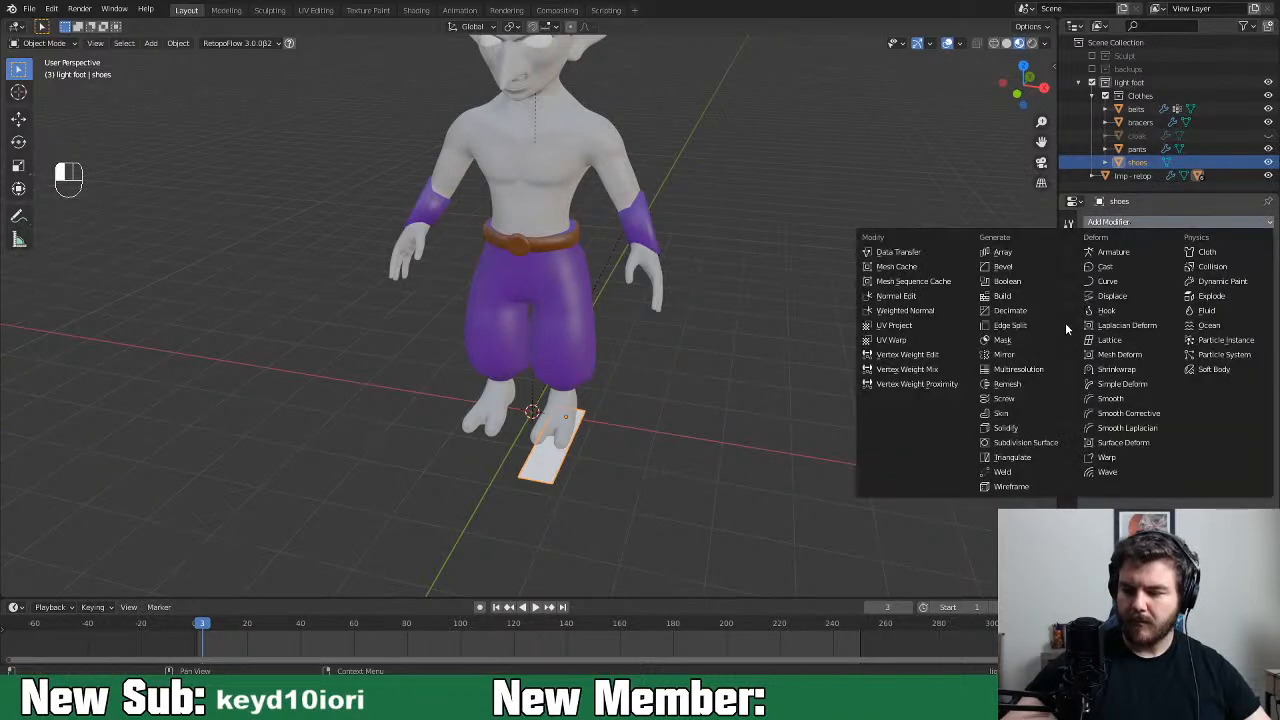
pyautogui.click(1030, 368)
pyautogui.click(1252, 314)
pyautogui.click(612, 160)
# Shorten the shoe plane by moving its front edge back along Y to just beyond the toes
pyautogui.moveTo(706, 460); pyautogui.dragTo(702, 492, button='middle')
pyautogui.scroll(5, 834, 462)
pyautogui.keyDown('shift'); pyautogui.moveTo(702, 492); pyautogui.dragTo(701, 433, button='middle'); pyautogui.keyUp('shift')
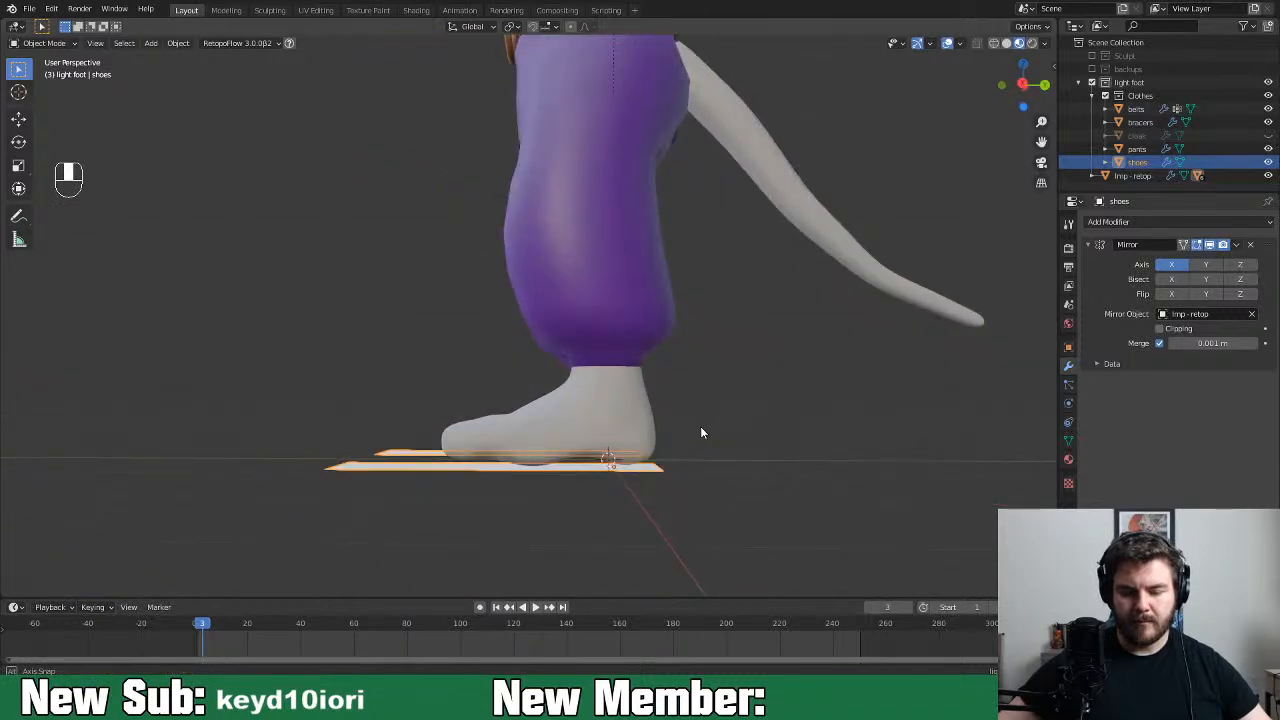
pyautogui.press('Tab')
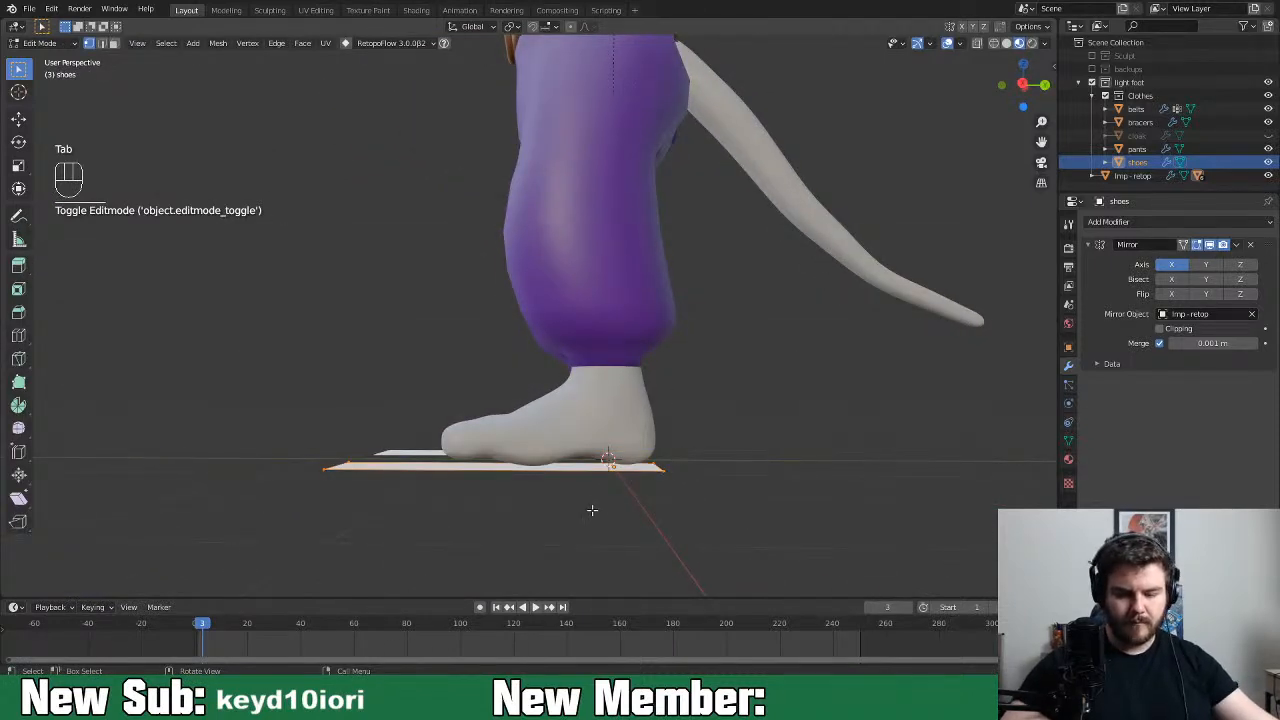
pyautogui.moveTo(592, 510); pyautogui.dragTo(403, 531, button='middle')
pyautogui.click(461, 511)
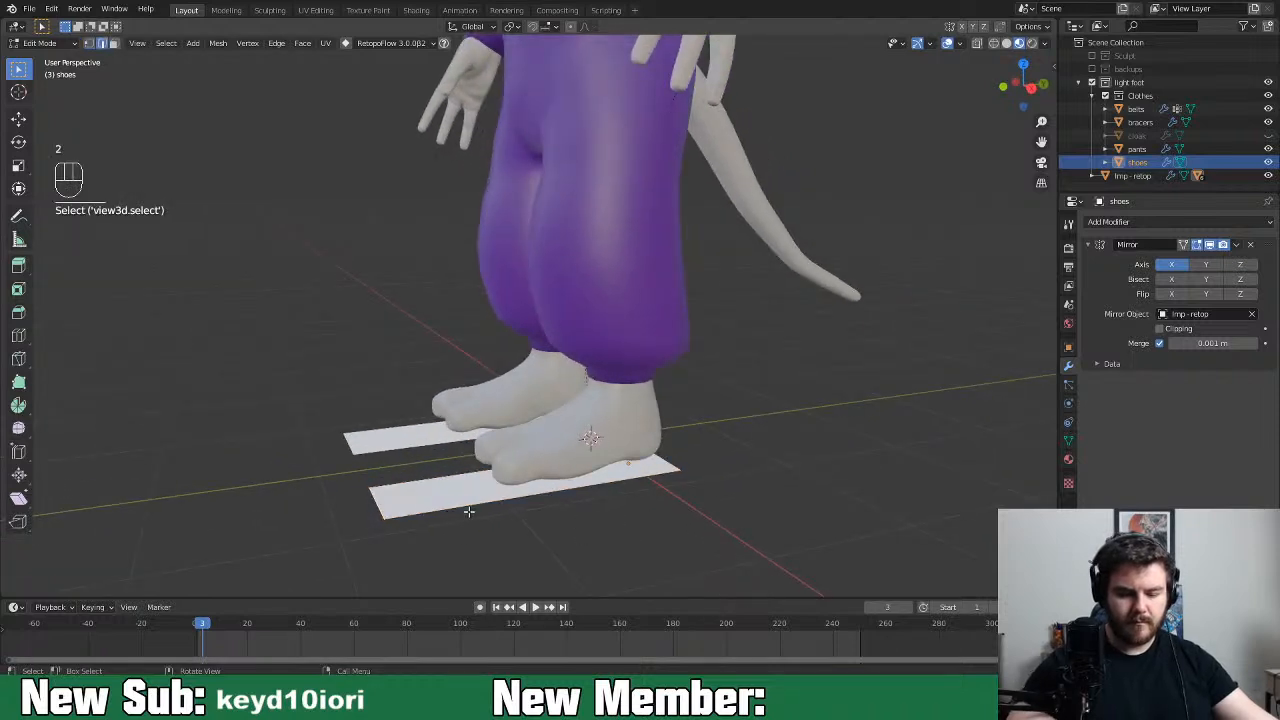
pyautogui.press('g')
pyautogui.press('y')
pyautogui.click(567, 508)
# Widen the whole shoe plane along X by a factor of about 1.377
pyautogui.moveTo(567, 508); pyautogui.dragTo(717, 491, button='middle')
pyautogui.press('a')
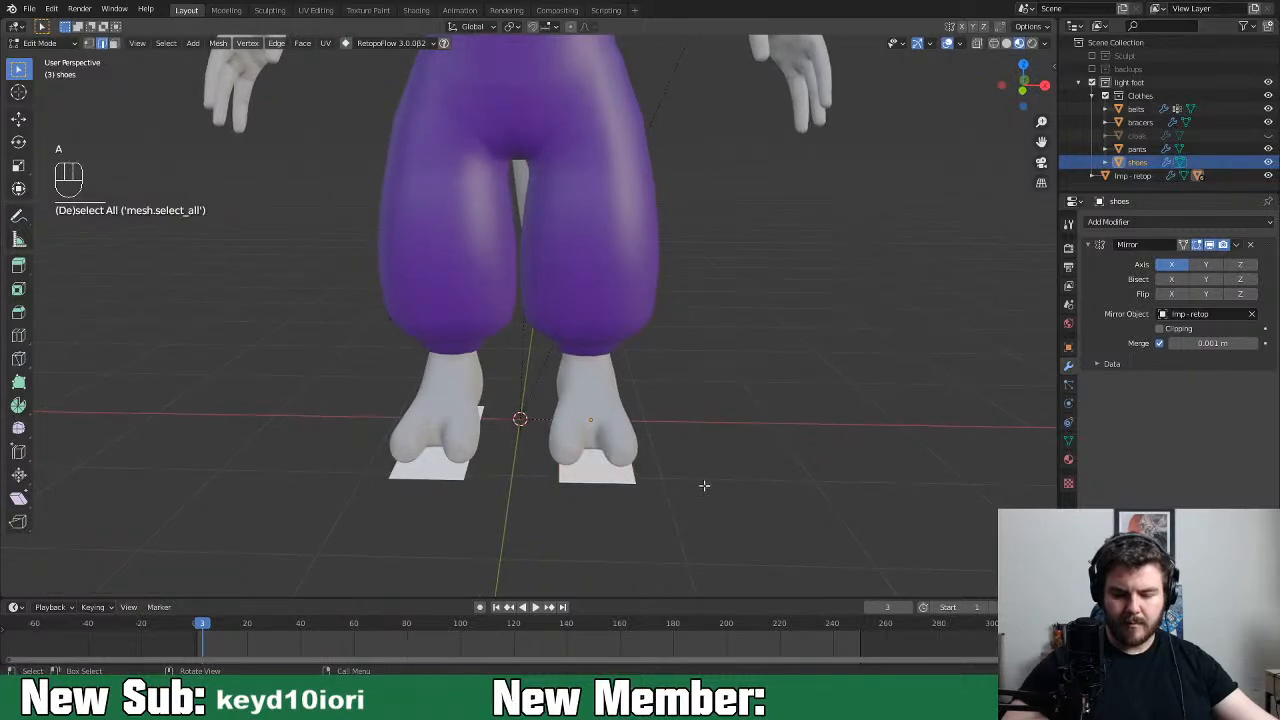
pyautogui.press('s')
pyautogui.press('x')
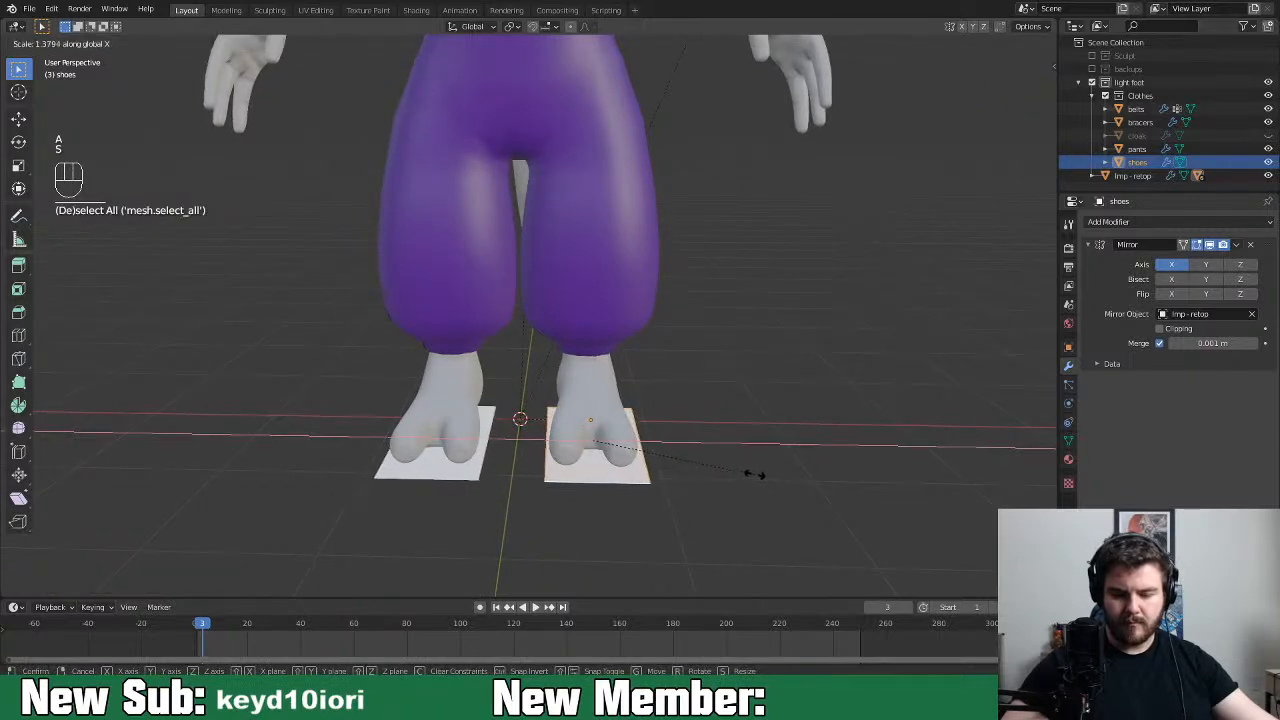
pyautogui.click(755, 475)
# Add two evenly spaced lengthwise loop cuts to the shoe plane
pyautogui.moveTo(733, 480); pyautogui.dragTo(593, 461, button='middle')
pyautogui.hotkey('ctrl', 'r')
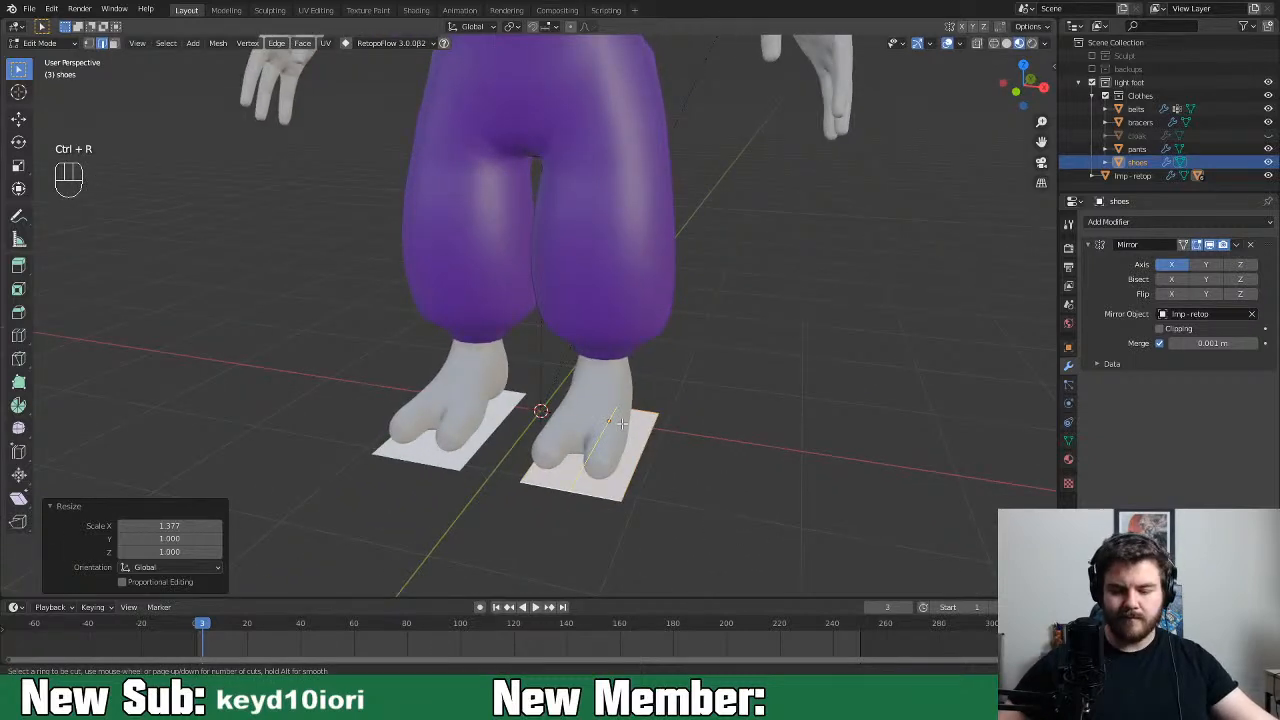
pyautogui.scroll(1, 621, 423)
pyautogui.click(621, 423)
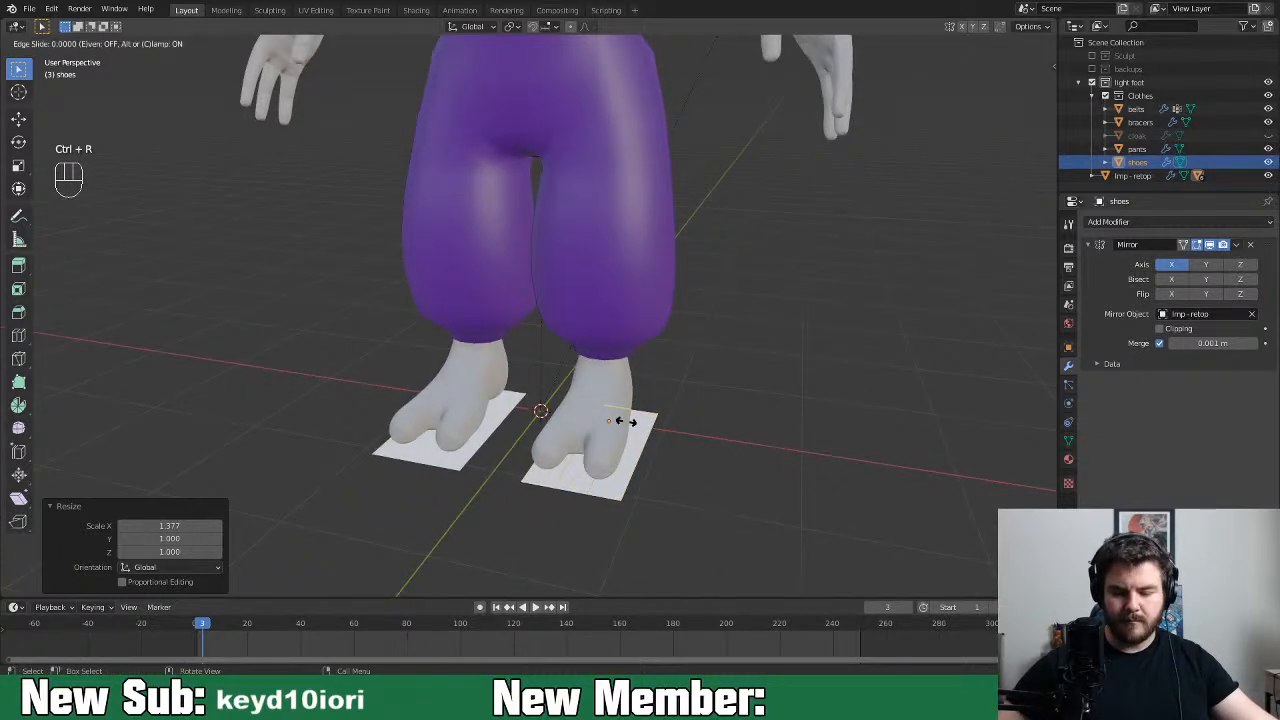
pyautogui.rightClick(626, 423)
# Narrow the middle segment of the shoe plane's front edge along X
pyautogui.moveTo(670, 395); pyautogui.dragTo(600, 476, button='middle')
pyautogui.click(600, 476)
pyautogui.press('s')
pyautogui.press('x')
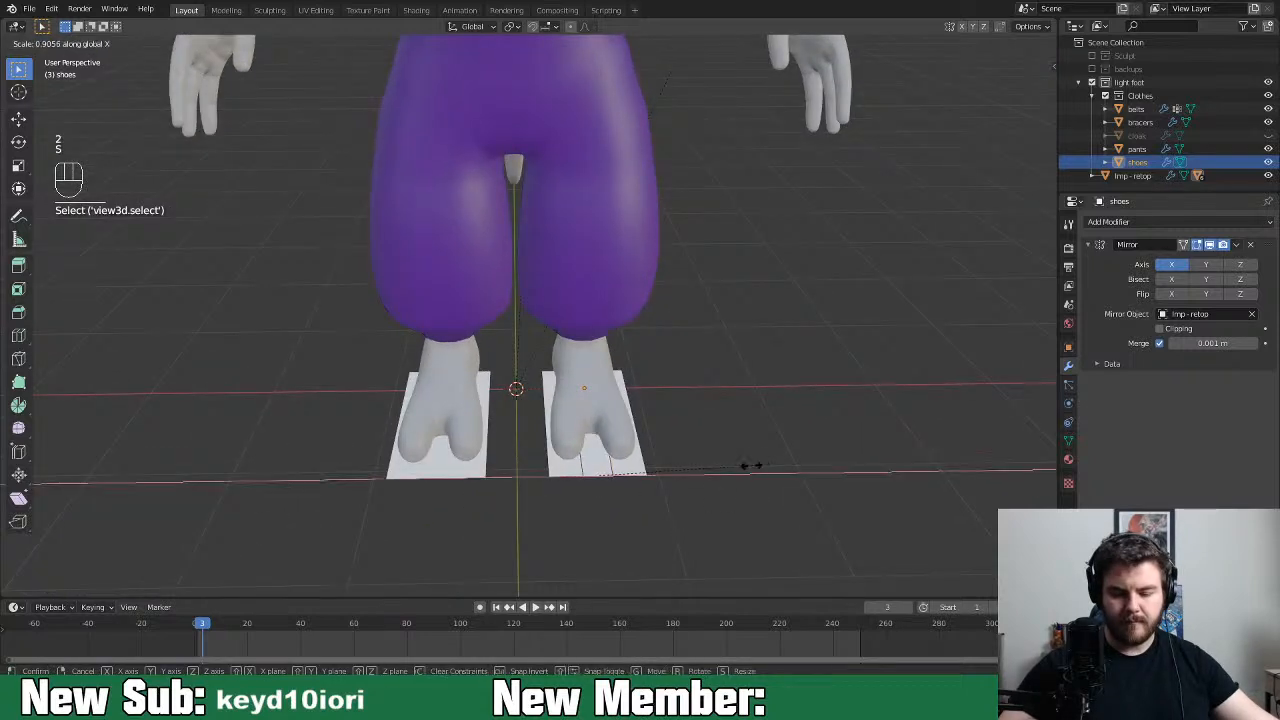
pyautogui.click(703, 481)
# Extrude the whole shoe plane upward by about 0.302 m and add a Subdivision Surface modifier to the shoes
pyautogui.moveTo(700, 480); pyautogui.dragTo(692, 508, button='middle')
pyautogui.press('a')
pyautogui.press('e')
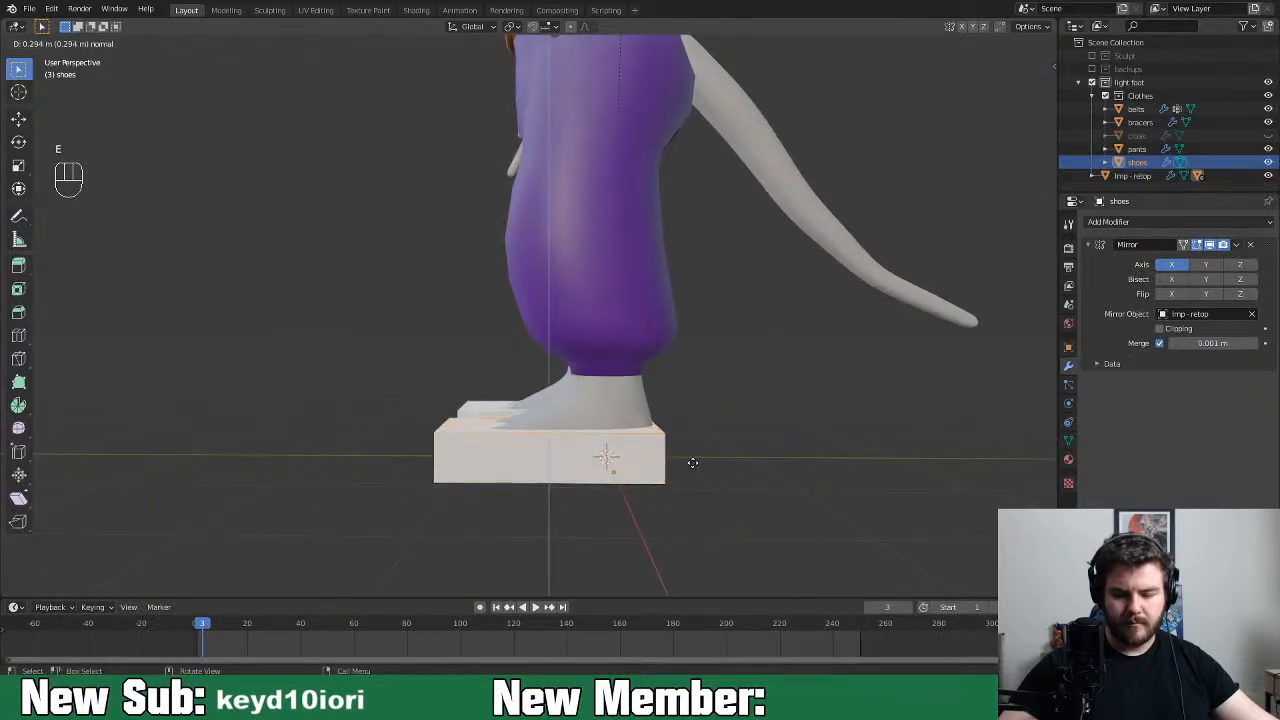
pyautogui.click(690, 459)
pyautogui.moveTo(694, 454); pyautogui.dragTo(783, 505, button='middle')
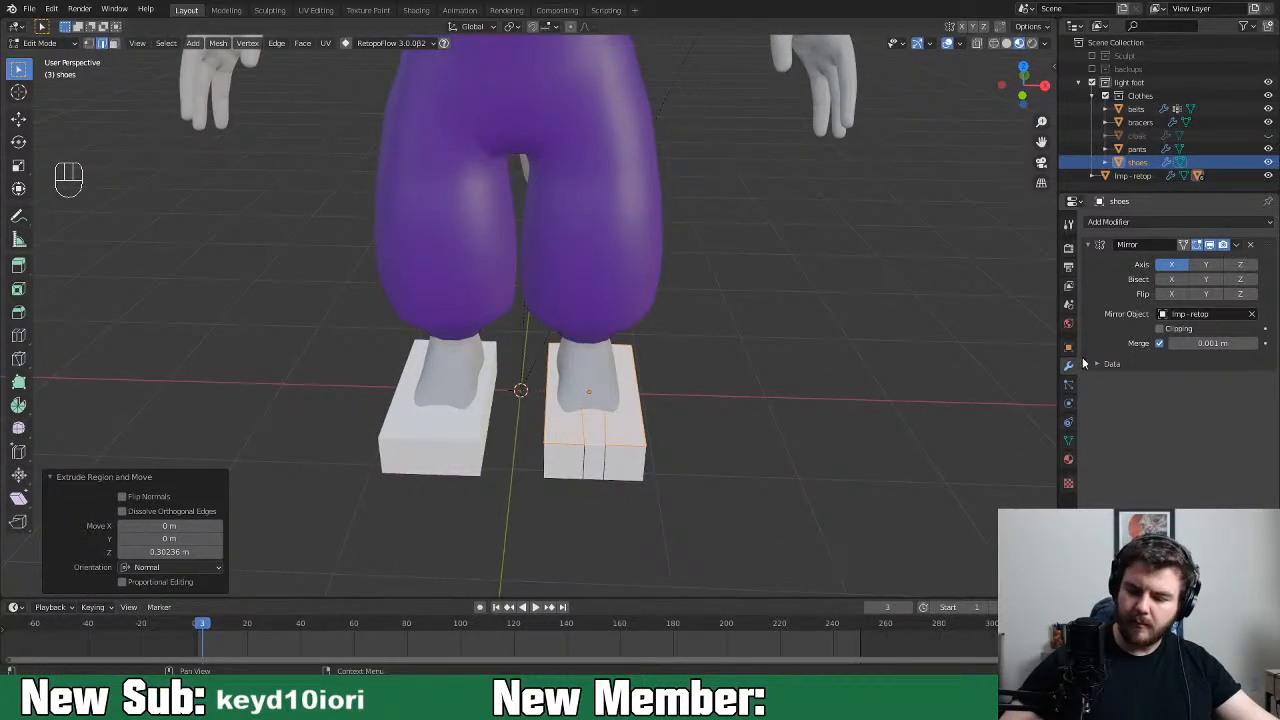
pyautogui.click(1130, 222)
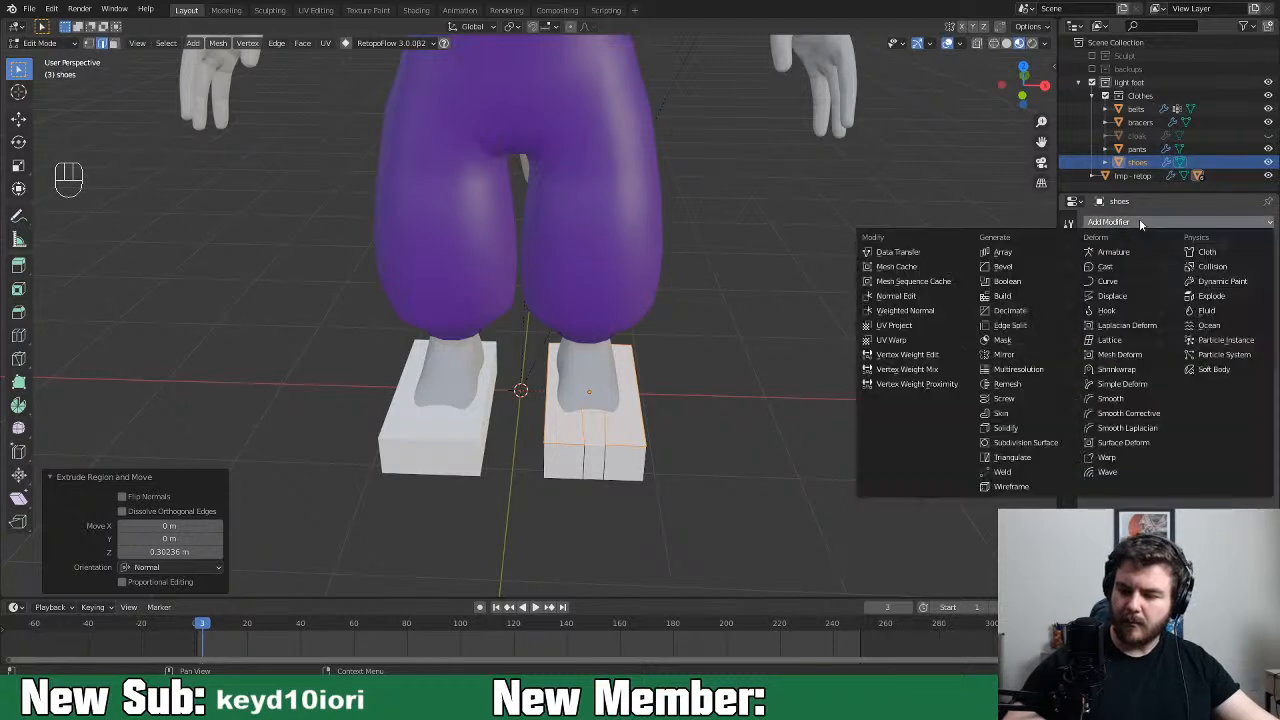
pyautogui.click(1045, 442)
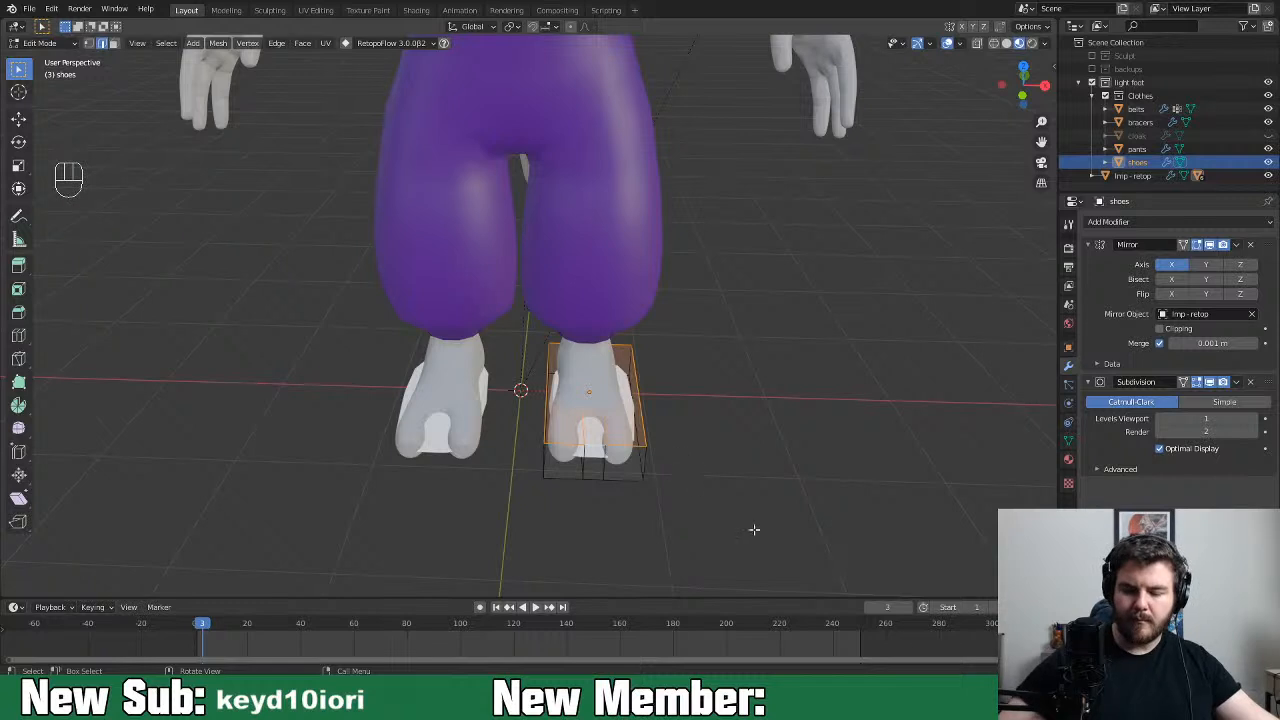
# Push the shoe's narrow middle front face inward by about 0.267 m with Extrude Manifold to form a gap between the toes
pyautogui.scroll(3, 683, 486)
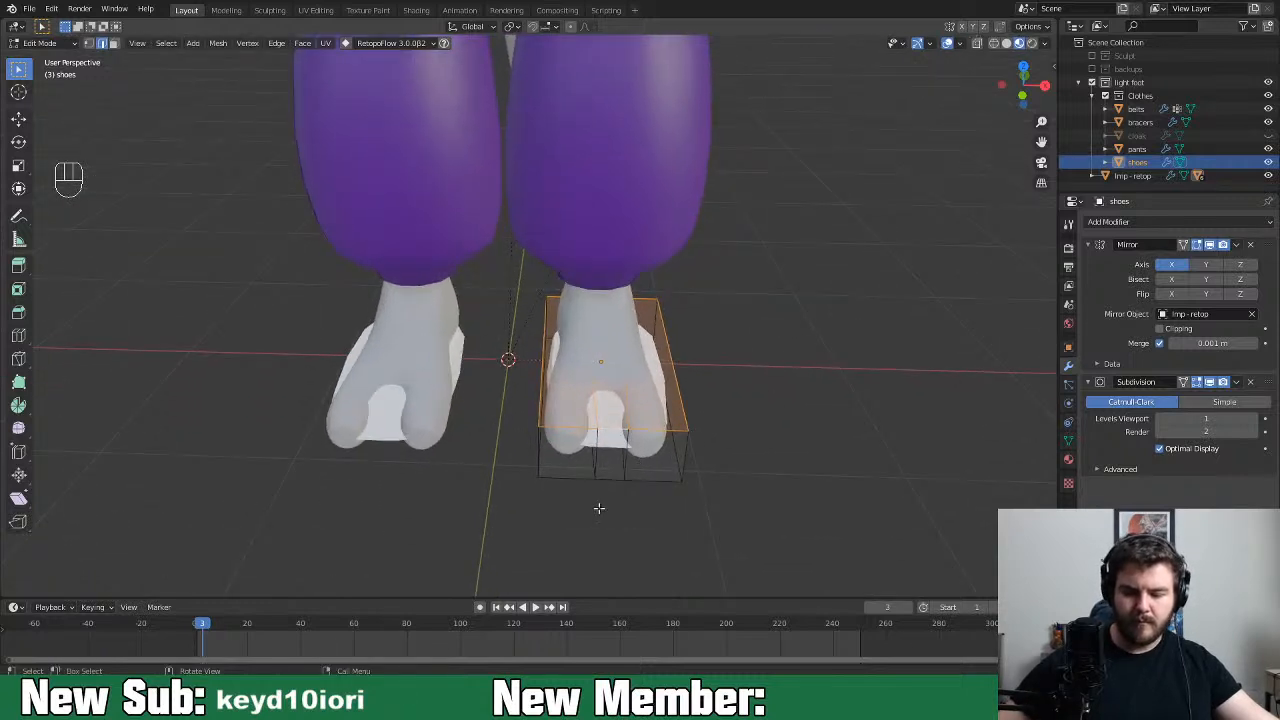
pyautogui.press('3')
pyautogui.click(617, 459)
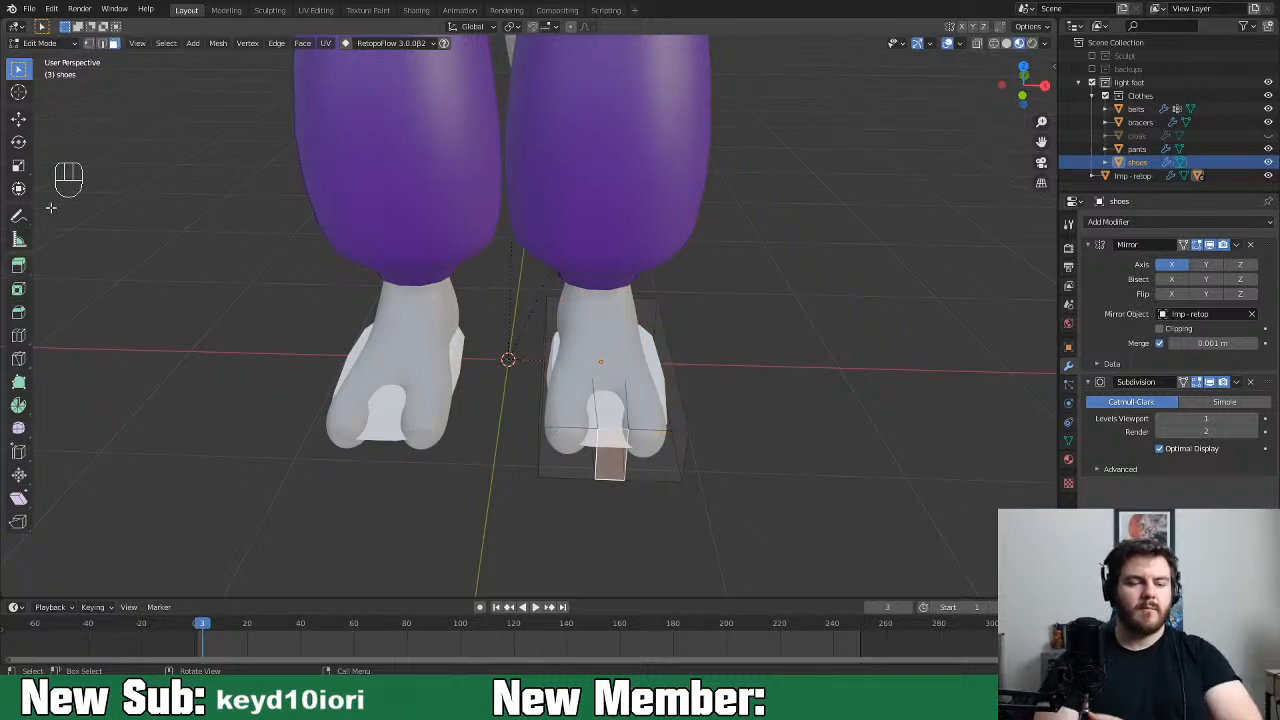
pyautogui.moveTo(14, 270); pyautogui.dragTo(110, 295)
pyautogui.moveTo(615, 505); pyautogui.dragTo(614, 470)
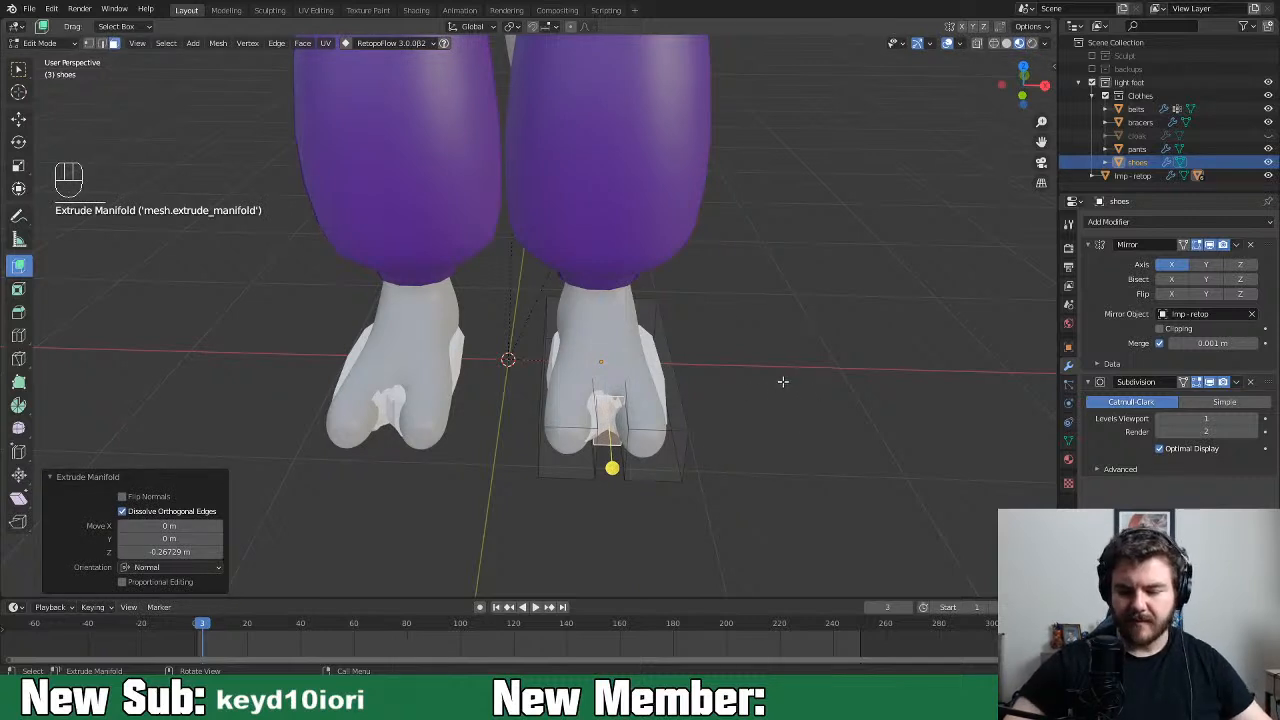
# Add three horizontal loop cuts around the shoe: one near the upper rim, one near the sole and one centred between them
pyautogui.moveTo(780, 387); pyautogui.dragTo(695, 445, button='middle')
pyautogui.hotkey('ctrl', 'r')
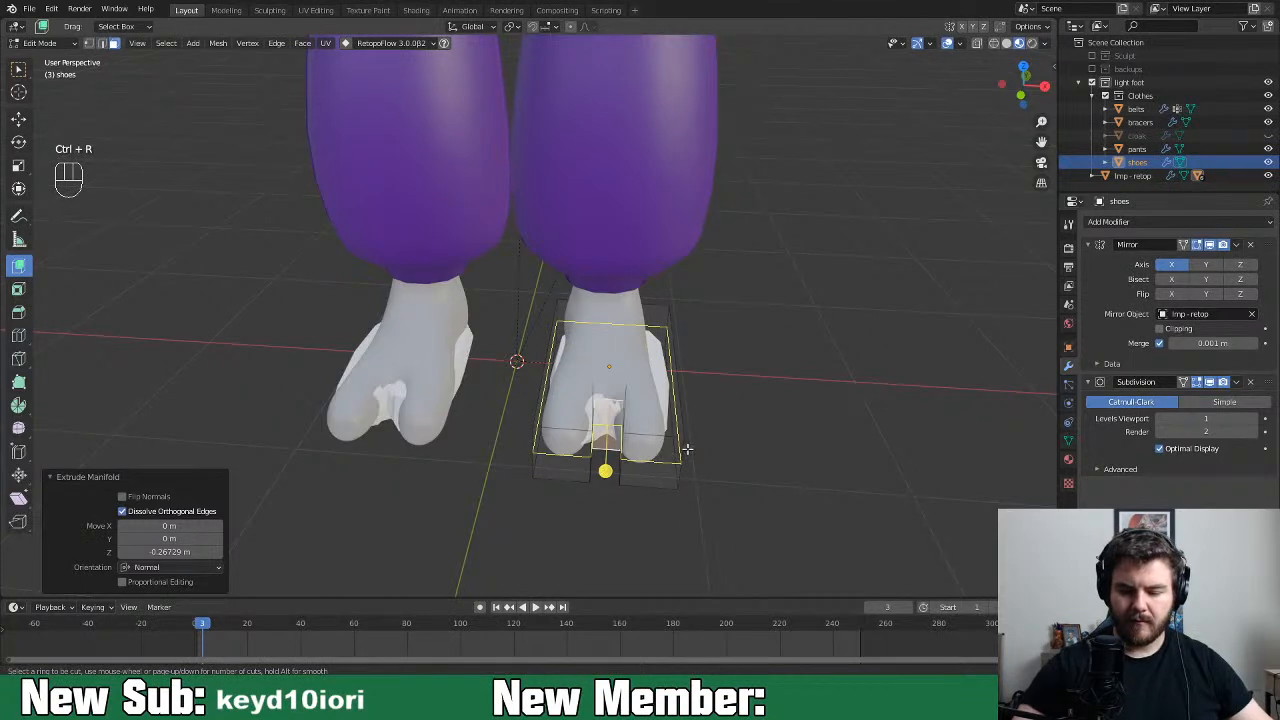
pyautogui.click(687, 449)
pyautogui.click(694, 430)
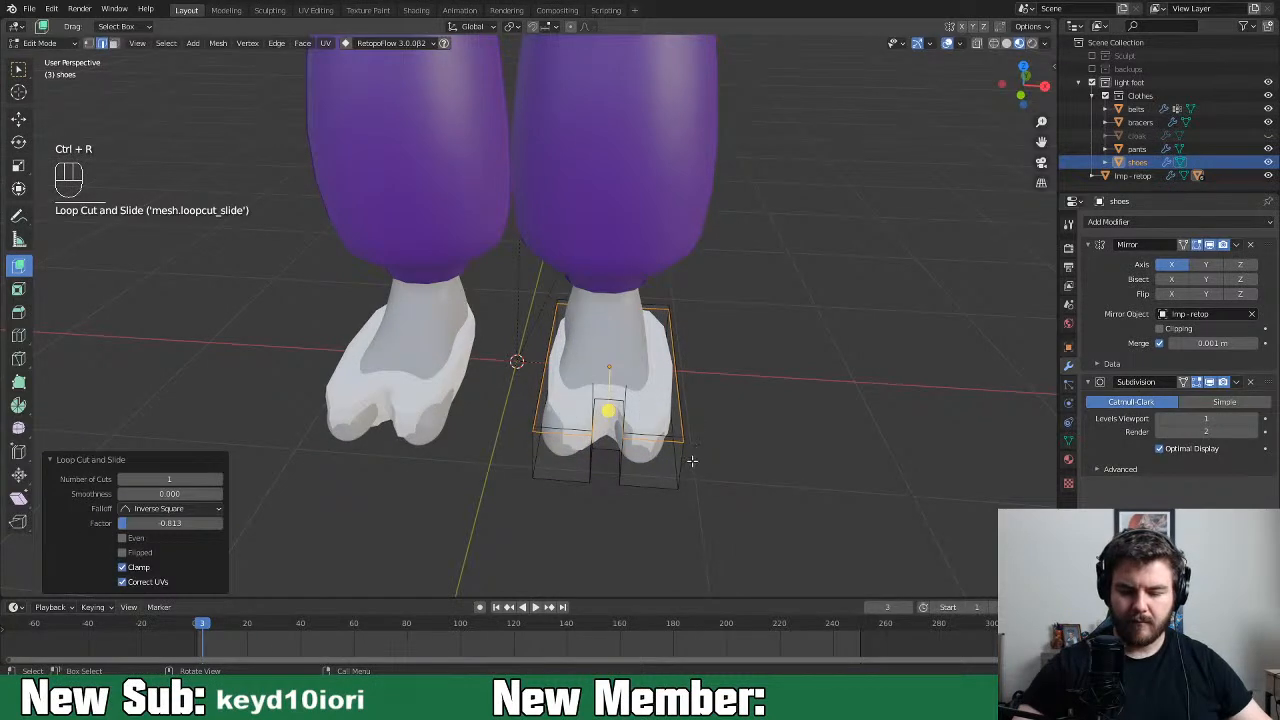
pyautogui.hotkey('ctrl', 'r')
pyautogui.click(681, 479)
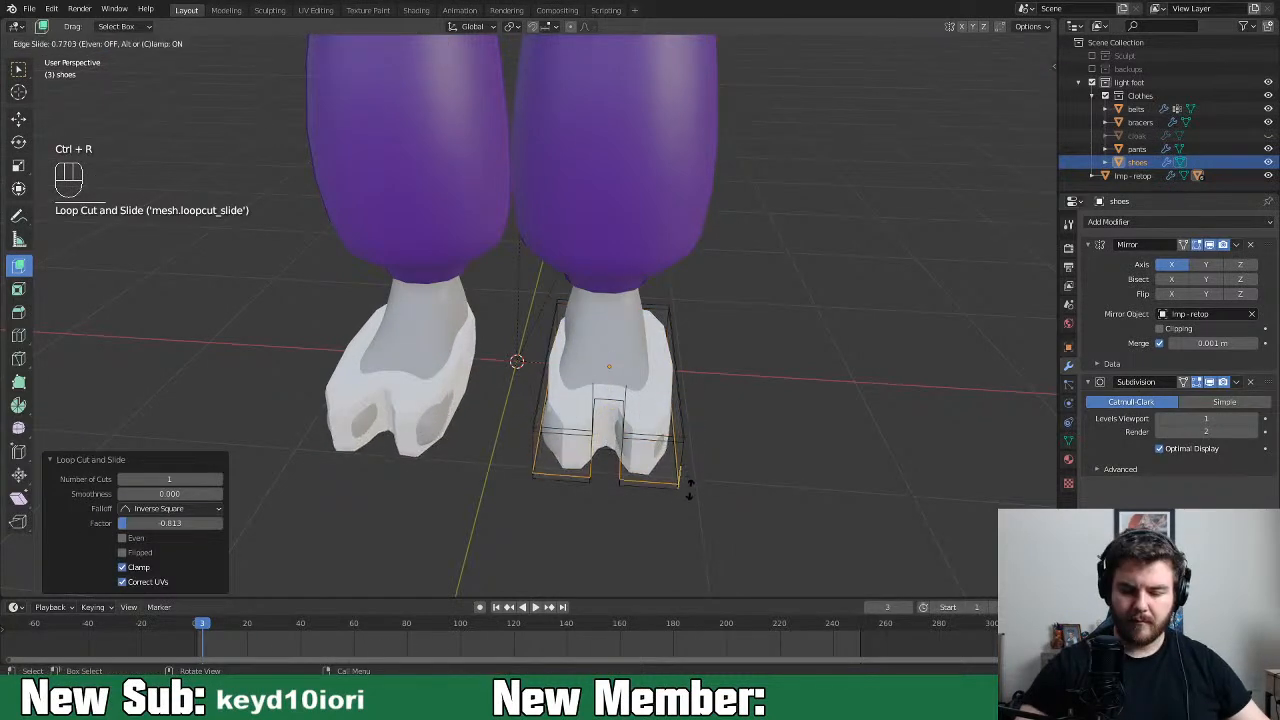
pyautogui.click(693, 487)
pyautogui.hotkey('ctrl', 'r')
pyautogui.click(686, 464)
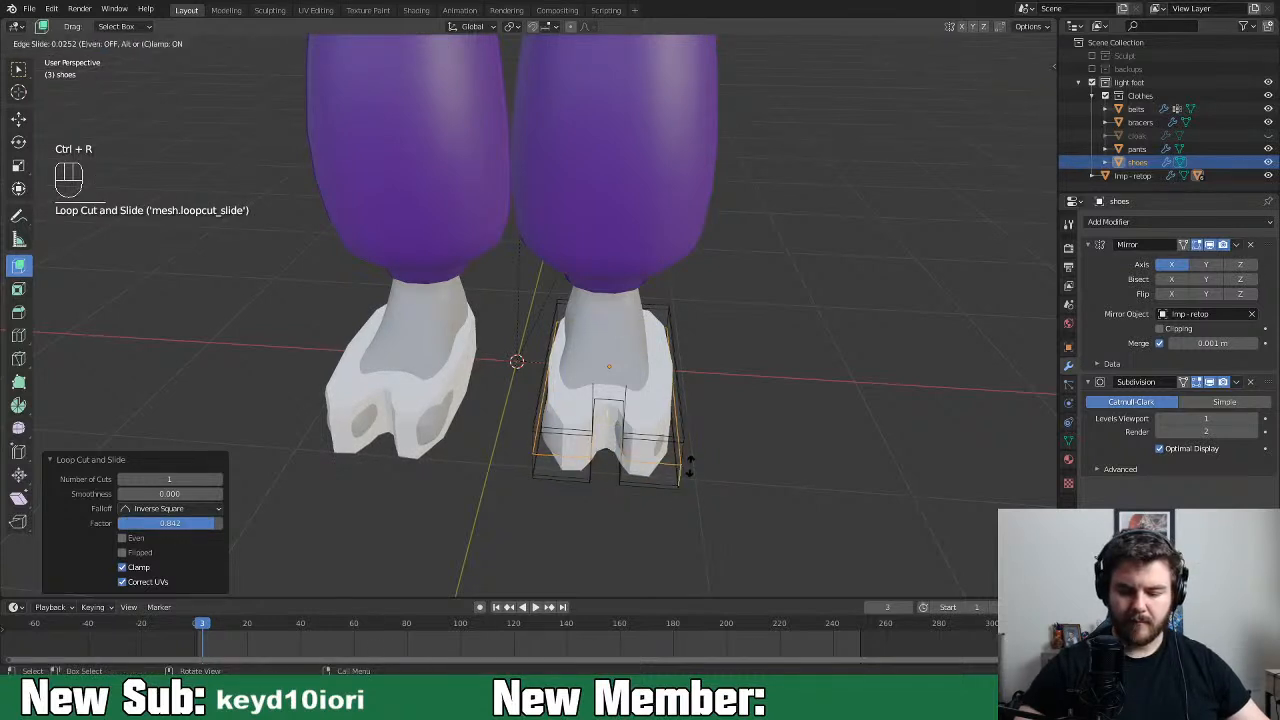
pyautogui.rightClick(688, 466)
# Add one lengthwise loop cut through the outer toe of the shoe and one through the inner toe
pyautogui.hotkey('ctrl', 'r')
pyautogui.click(660, 460)
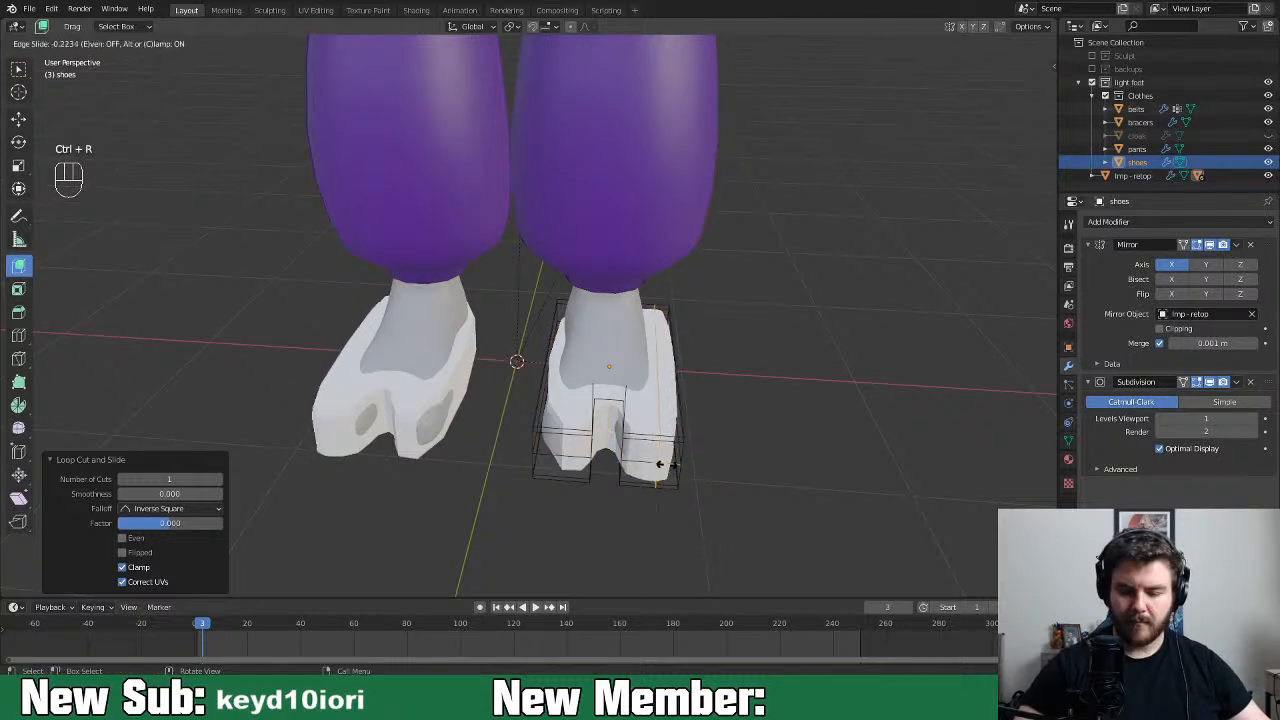
pyautogui.click(650, 466)
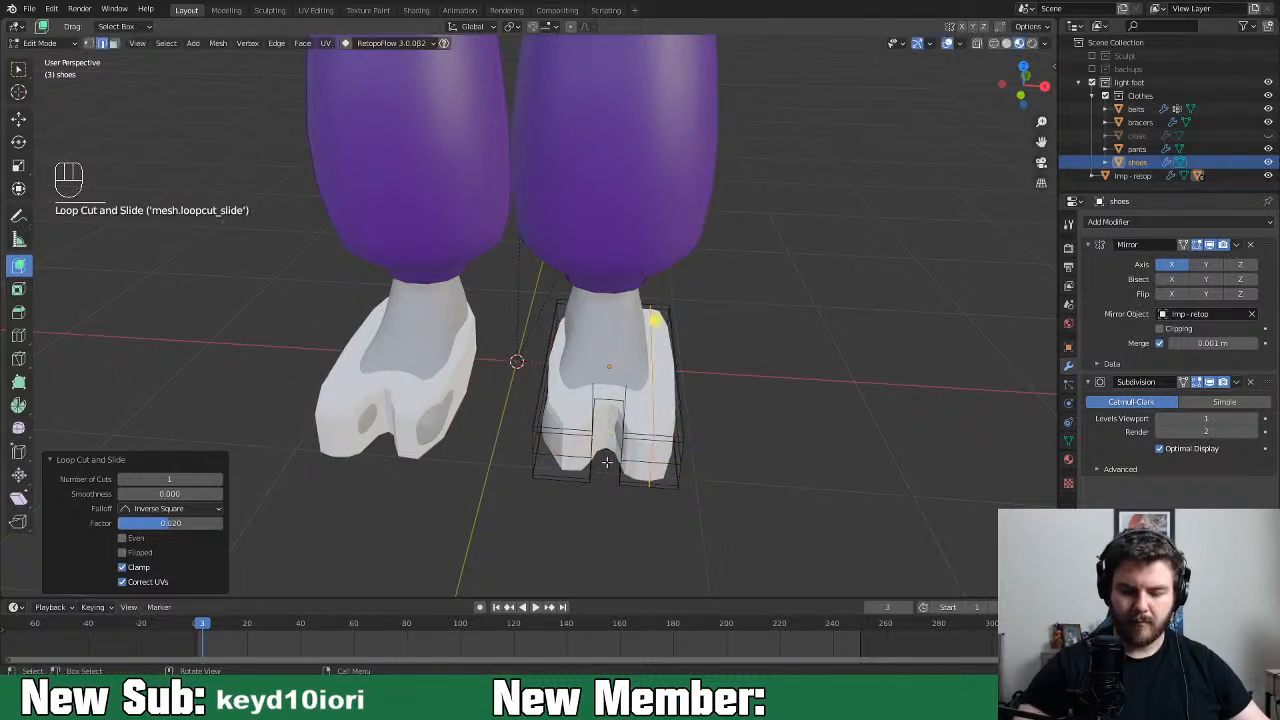
pyautogui.hotkey('ctrl', 'r')
pyautogui.click(575, 450)
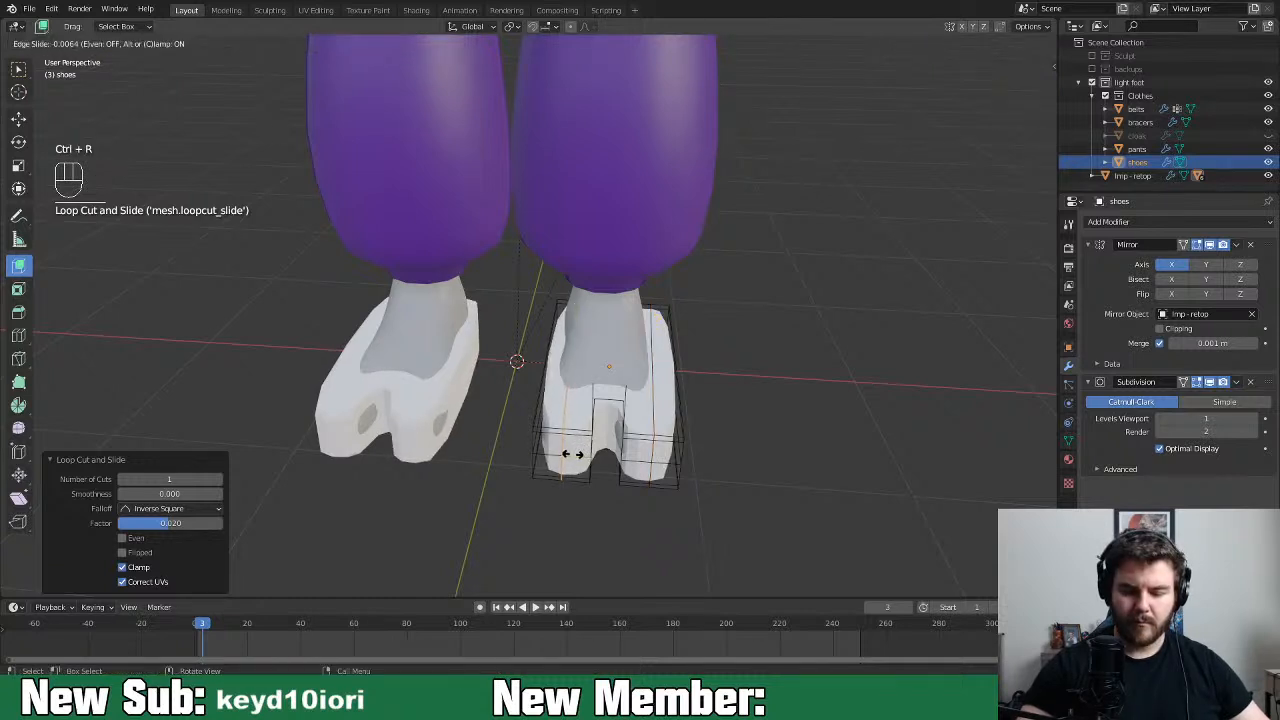
pyautogui.click(571, 453)
# Add a lengthwise loop cut through the middle of the toe gap and start another cut across the shoe
pyautogui.hotkey('ctrl', 'r')
pyautogui.click(610, 431)
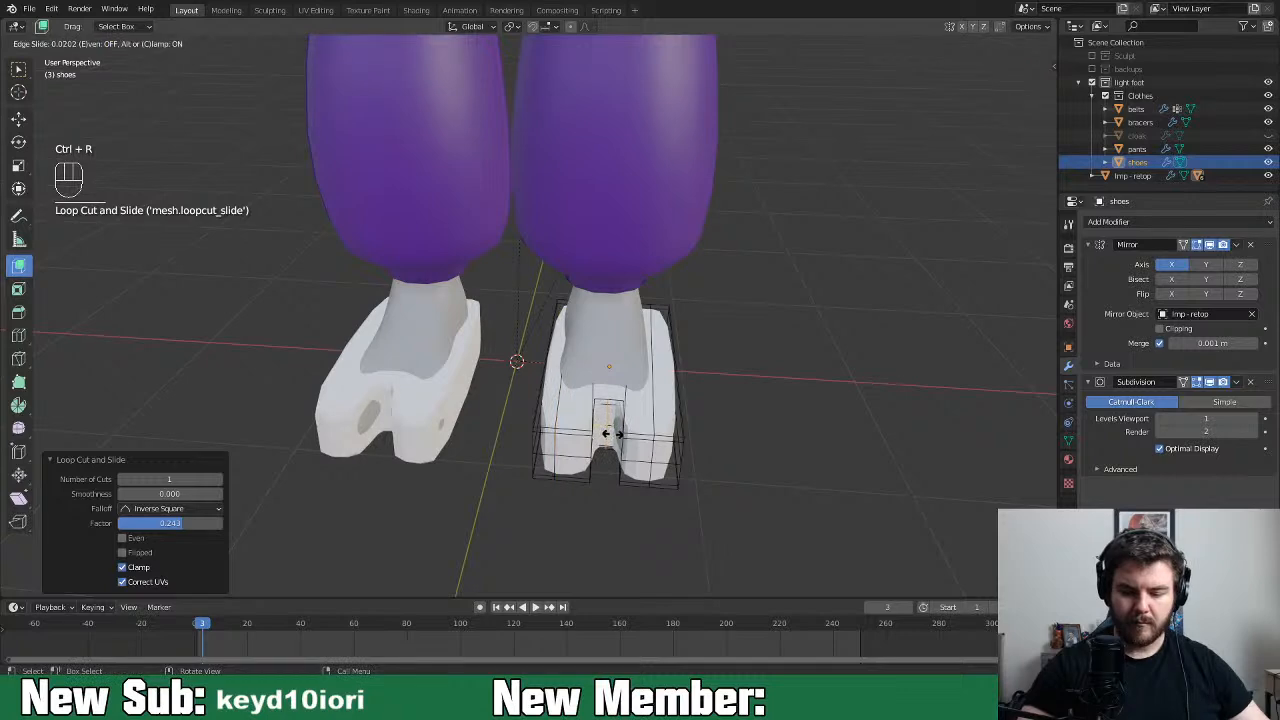
pyautogui.click(607, 432)
pyautogui.moveTo(607, 432); pyautogui.dragTo(649, 454, button='middle')
pyautogui.hotkey('ctrl', 'r')
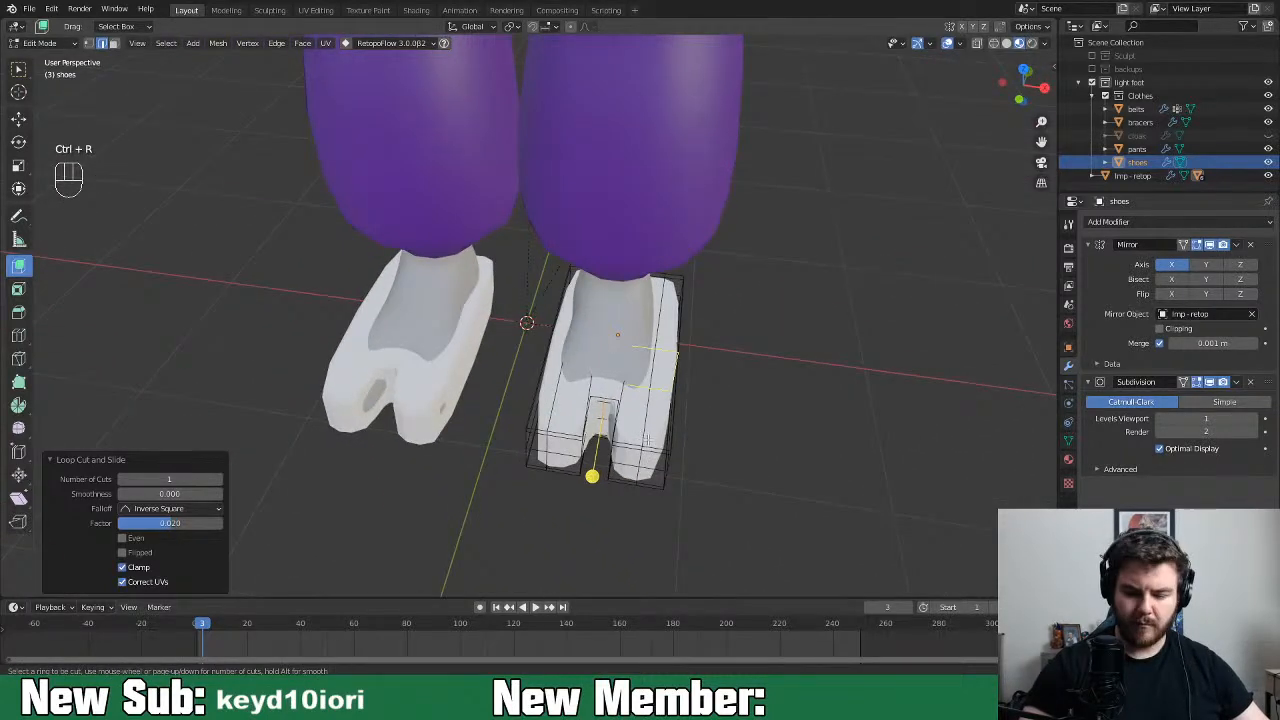
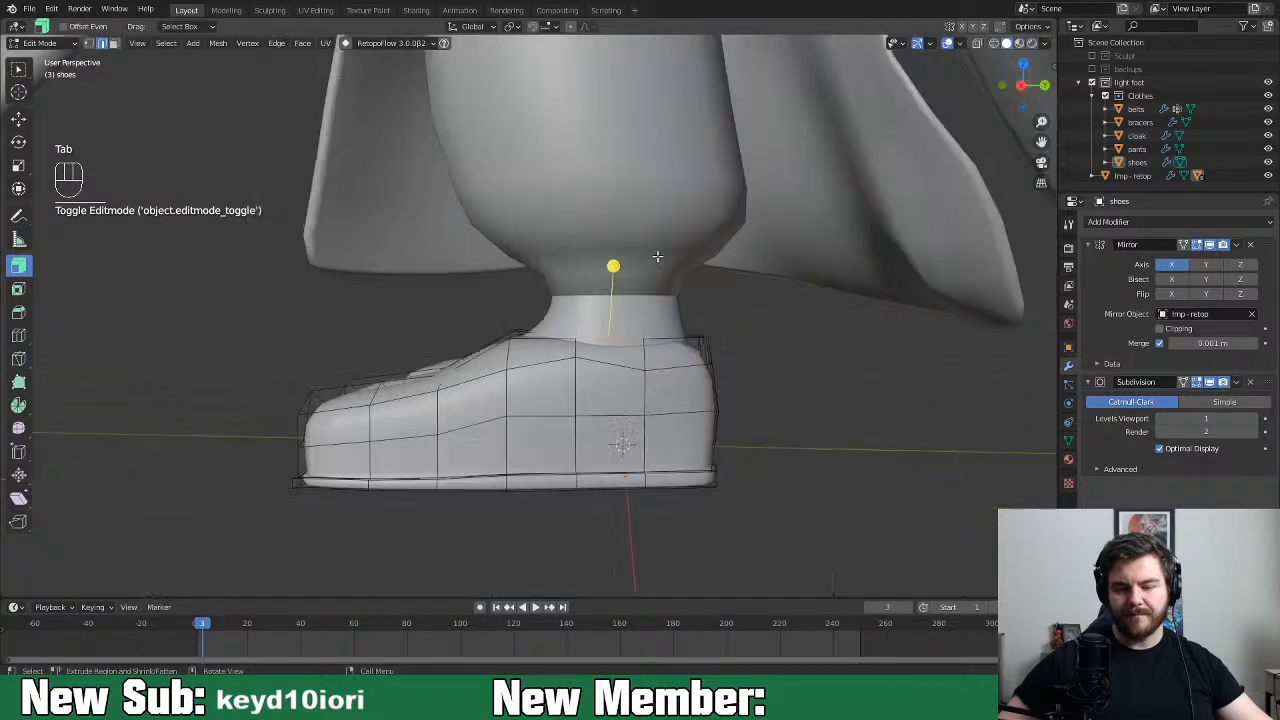
# Zoom in on the shoe's ankle area and turn on X-ray display and face selection for its mesh
pyautogui.moveTo(657, 257); pyautogui.dragTo(773, 258, button='middle')
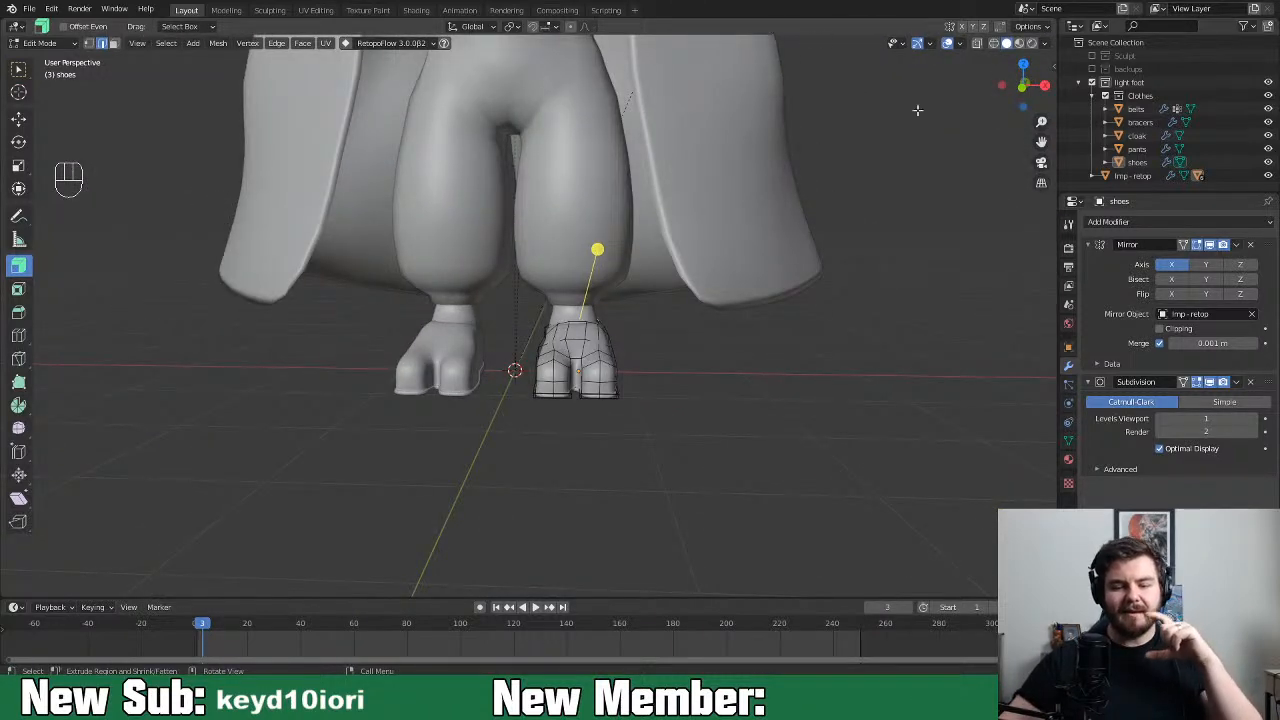
pyautogui.moveTo(734, 438); pyautogui.dragTo(263, 446, button='middle')
pyautogui.scroll(3, 611, 466)
pyautogui.scroll(8, 611, 466)
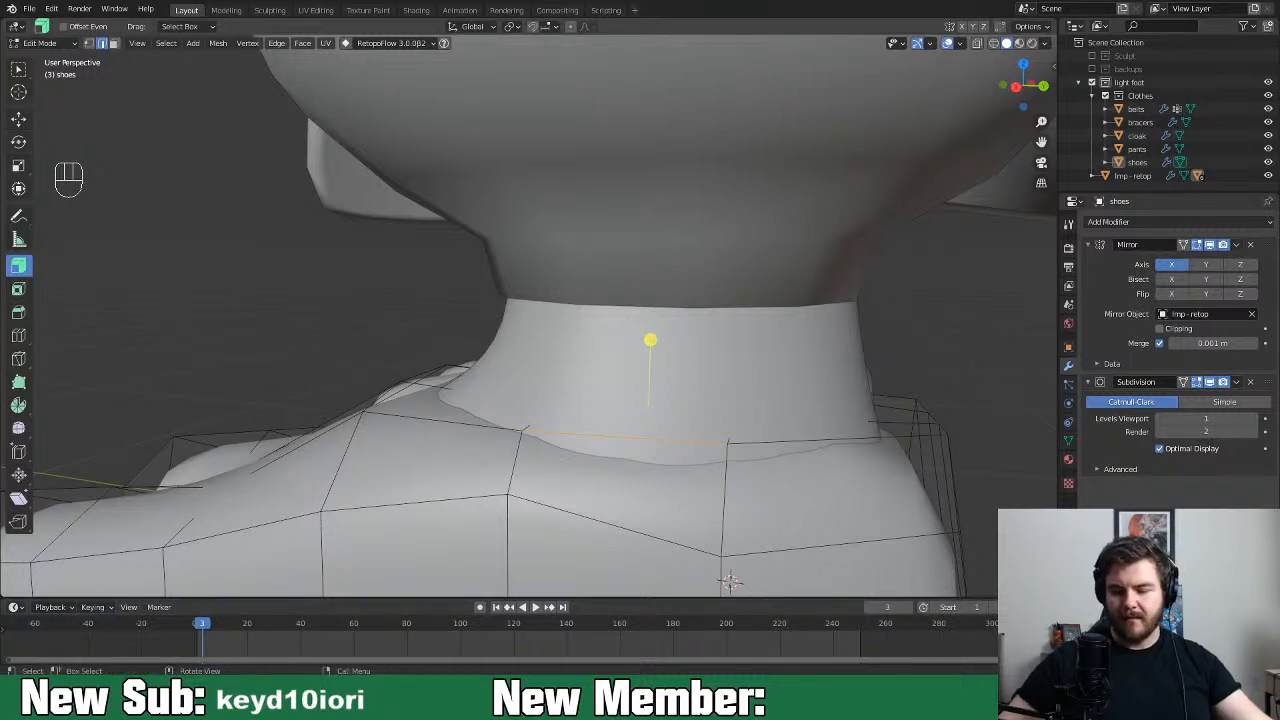
pyautogui.click(837, 496)
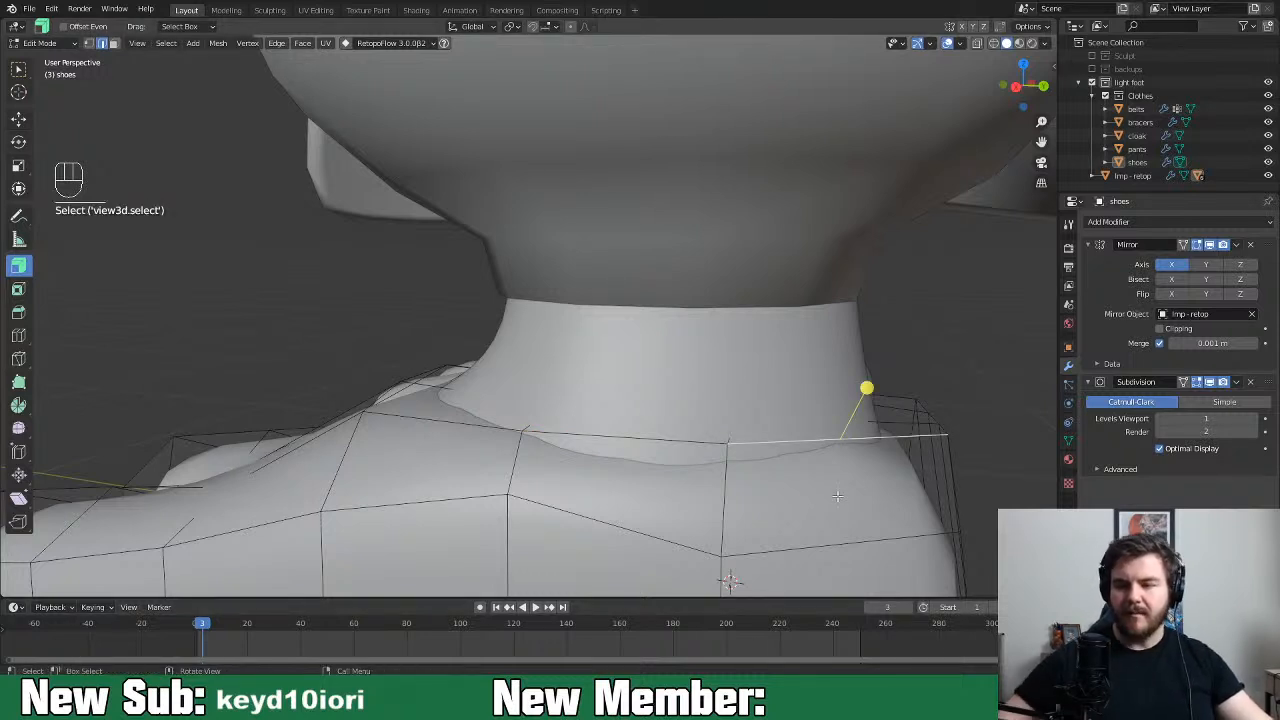
pyautogui.click(977, 44)
pyautogui.press('3')
pyautogui.moveTo(770, 434); pyautogui.dragTo(822, 411, button='middle')
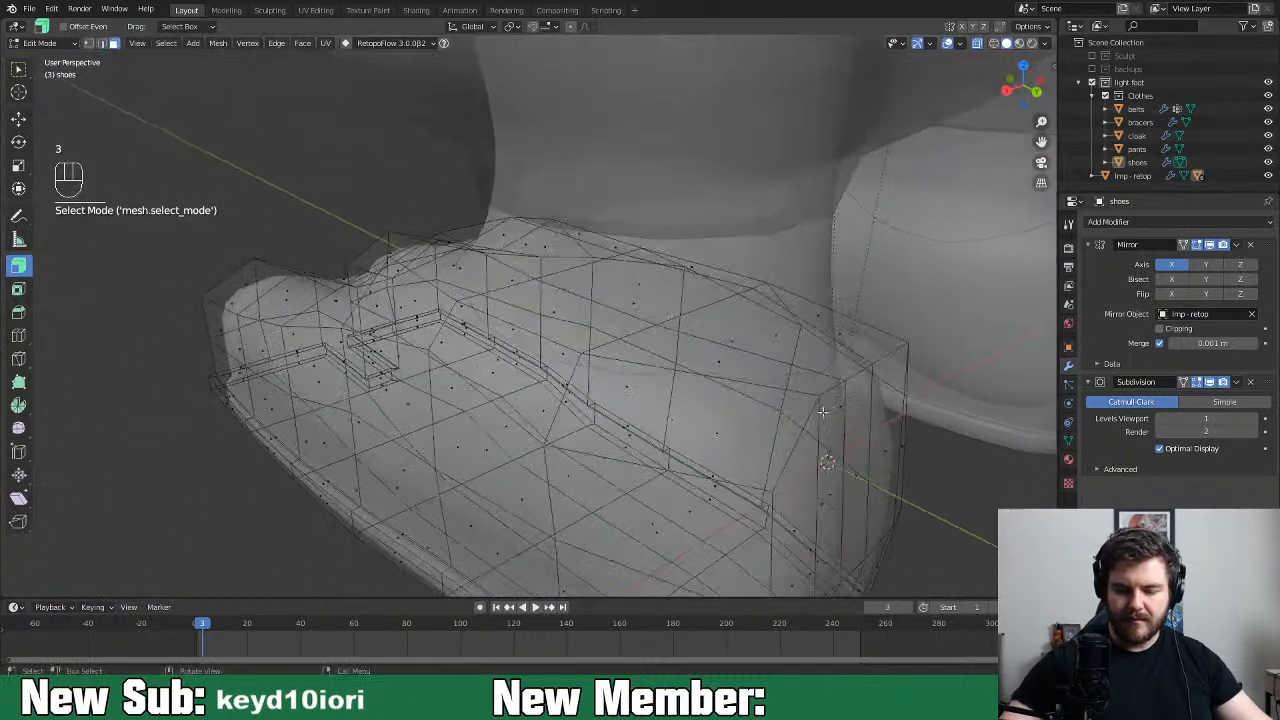
# Select the upper faces all the way around the ankle end of the shoe, including the back and both sides
pyautogui.keyDown('shift'); pyautogui.click(738, 358); pyautogui.keyUp('shift')
pyautogui.keyDown('shift'); pyautogui.click(769, 340); pyautogui.keyUp('shift')
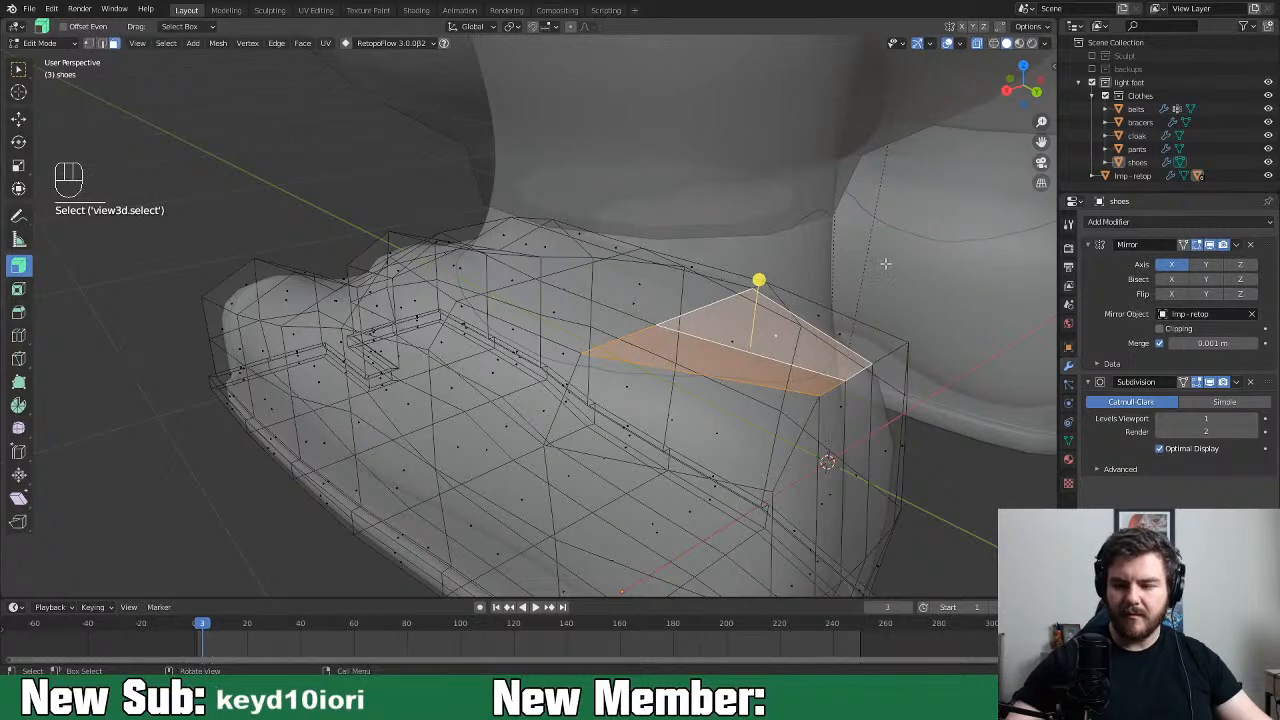
pyautogui.keyDown('shift'); pyautogui.click(799, 297); pyautogui.keyUp('shift')
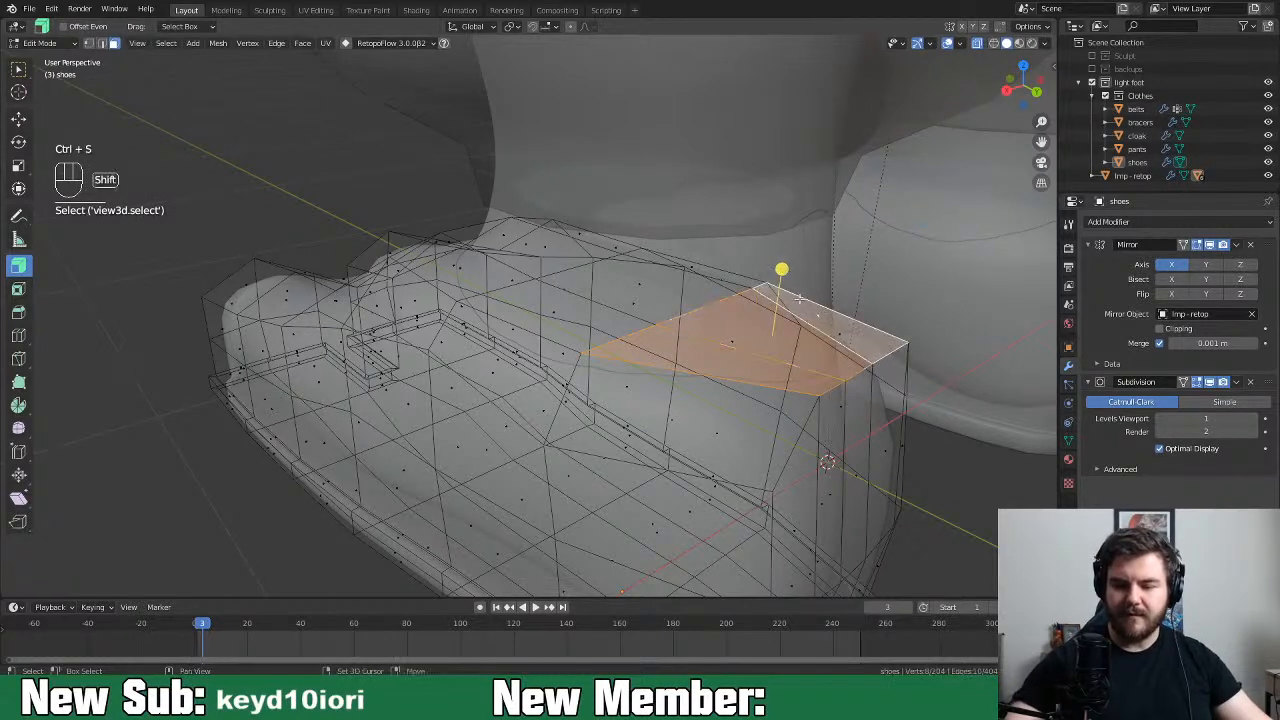
pyautogui.keyDown('shift'); pyautogui.click(698, 270); pyautogui.keyUp('shift')
pyautogui.keyDown('shift'); pyautogui.click(660, 288); pyautogui.keyUp('shift')
pyautogui.keyDown('shift'); pyautogui.click(614, 316); pyautogui.keyUp('shift')
pyautogui.moveTo(616, 318); pyautogui.dragTo(765, 320, button='middle')
pyautogui.keyDown('shift'); pyautogui.click(788, 263); pyautogui.keyUp('shift')
pyautogui.keyDown('shift'); pyautogui.click(699, 271); pyautogui.keyUp('shift')
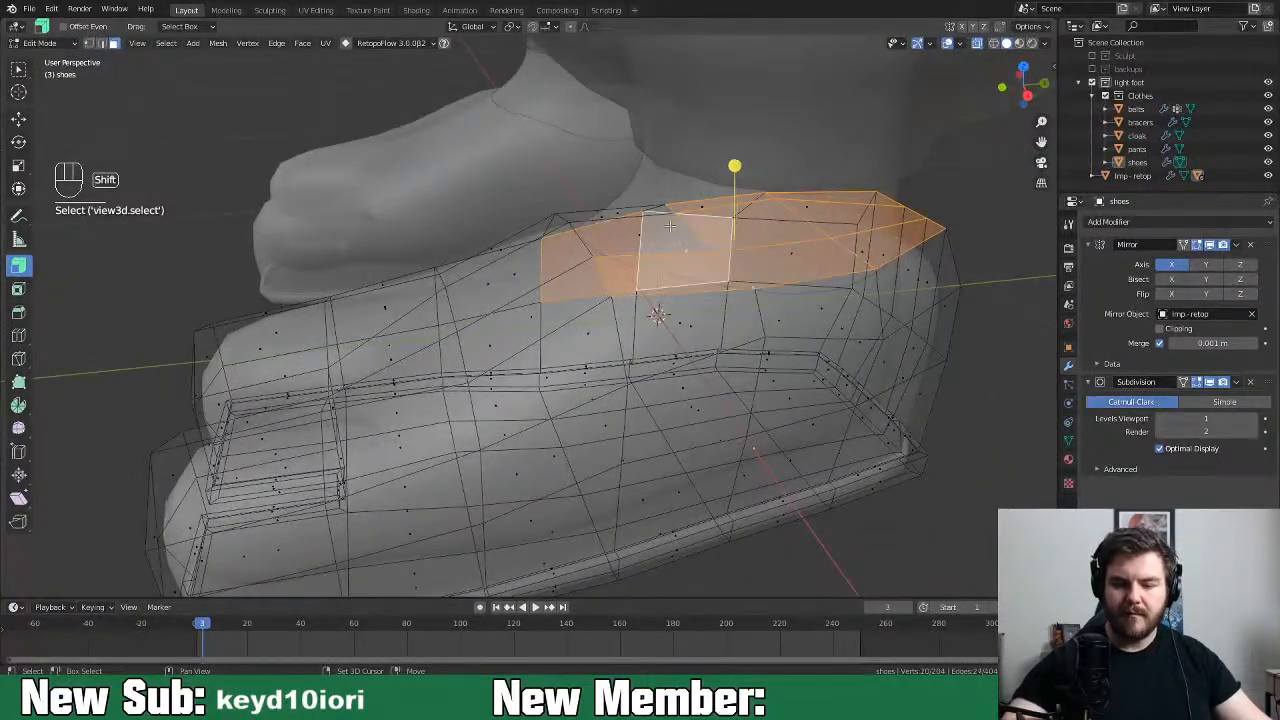
pyautogui.keyDown('shift'); pyautogui.click(614, 255); pyautogui.keyUp('shift')
pyautogui.moveTo(614, 255); pyautogui.dragTo(686, 393, button='middle')
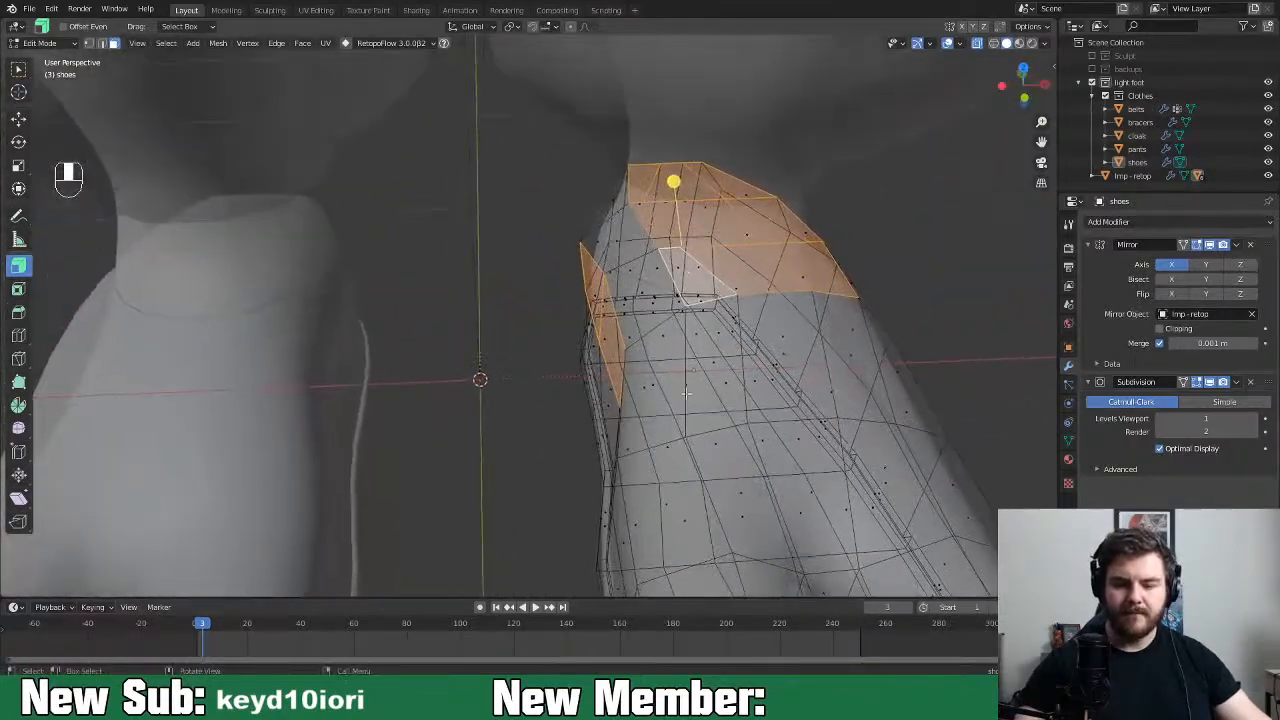
pyautogui.keyDown('shift'); pyautogui.click(614, 345); pyautogui.keyUp('shift')
# Try to inset the selected ankle faces with a thickness of about 0.03 and a depth of about 0.074, and undo it
pyautogui.moveTo(614, 345); pyautogui.dragTo(827, 437, button='middle')
pyautogui.press('i')
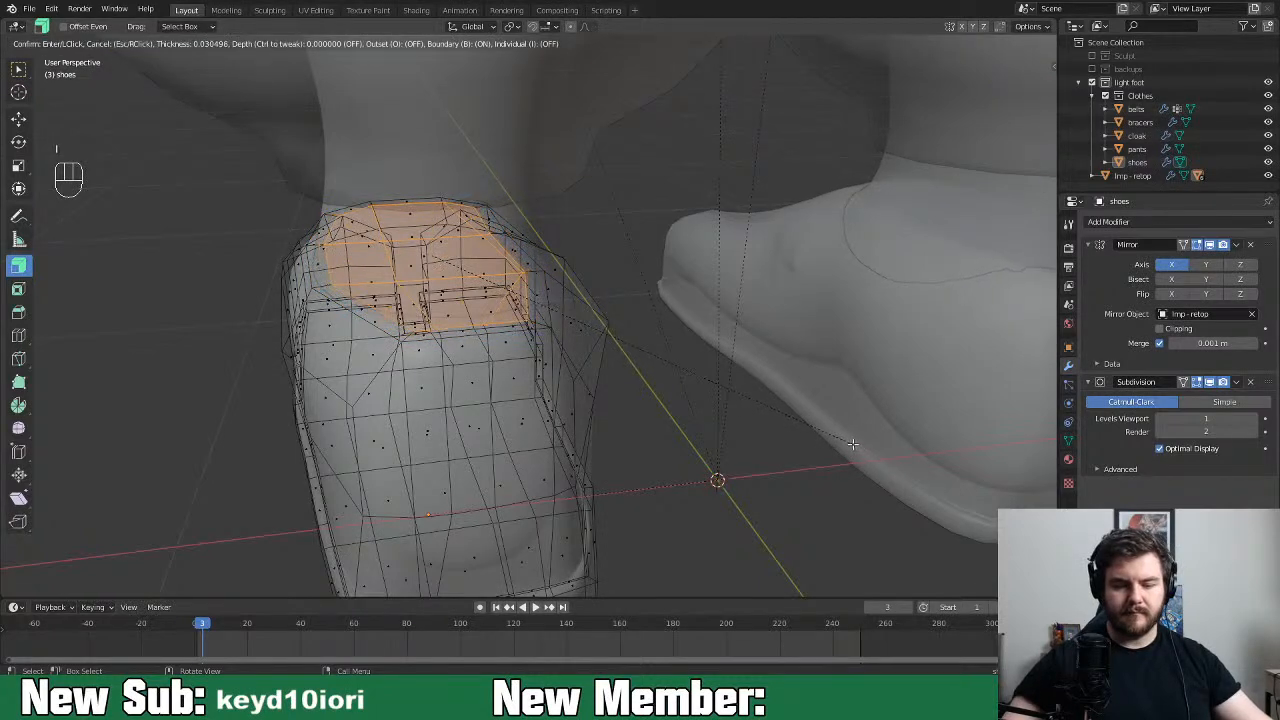
pyautogui.press('ctrl')
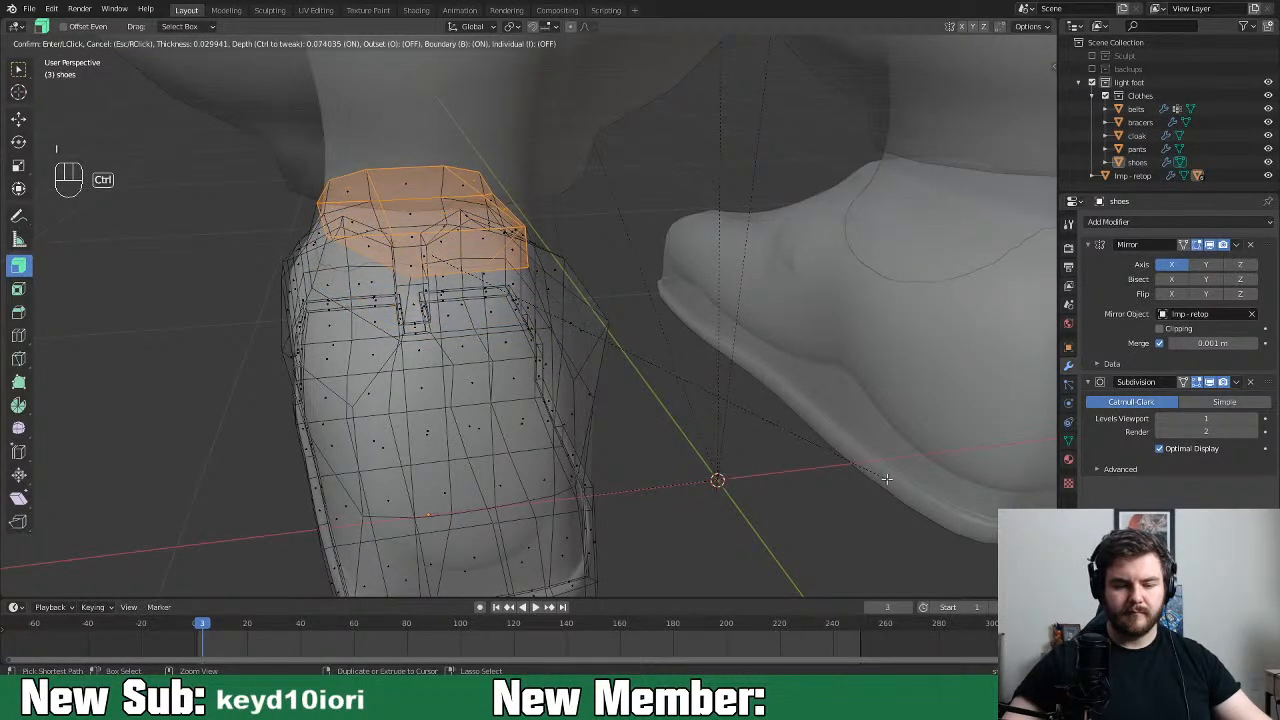
pyautogui.click(888, 481)
pyautogui.moveTo(888, 481); pyautogui.dragTo(809, 451, button='middle')
pyautogui.hotkey('ctrl', 'z')
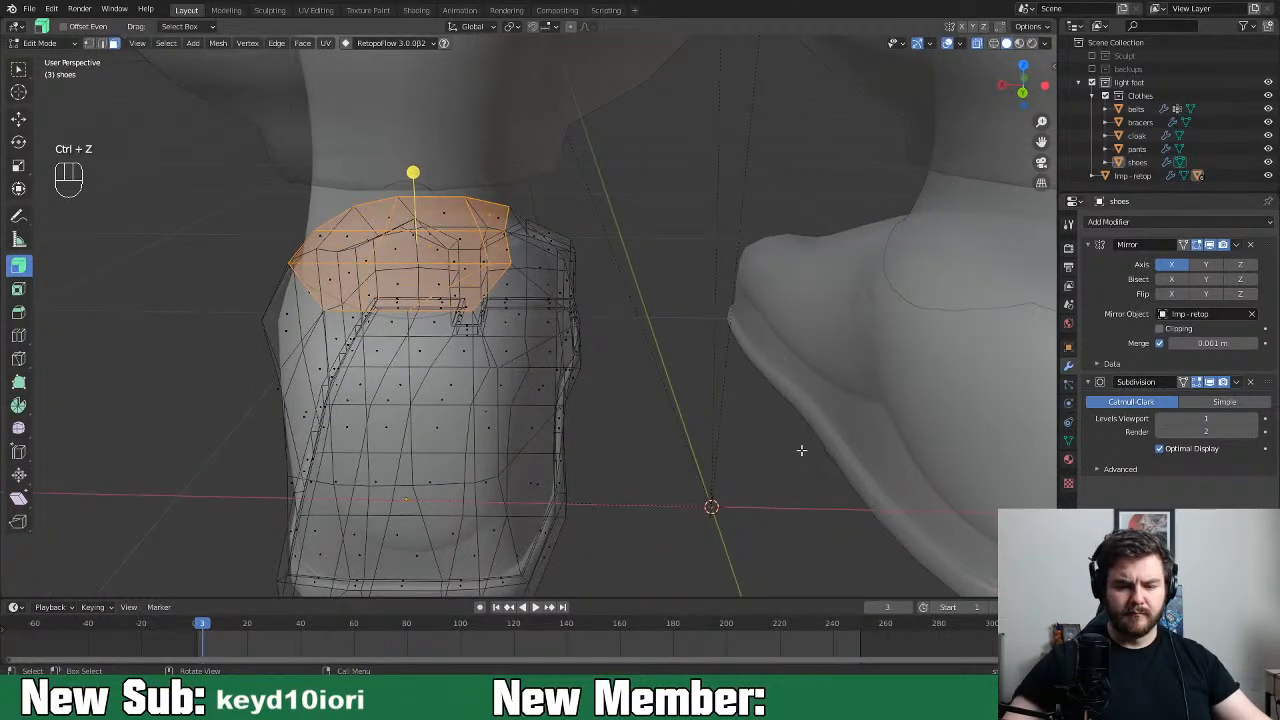
# Move the selected ankle faces of the shoe along X
pyautogui.press('g')
pyautogui.press('x')
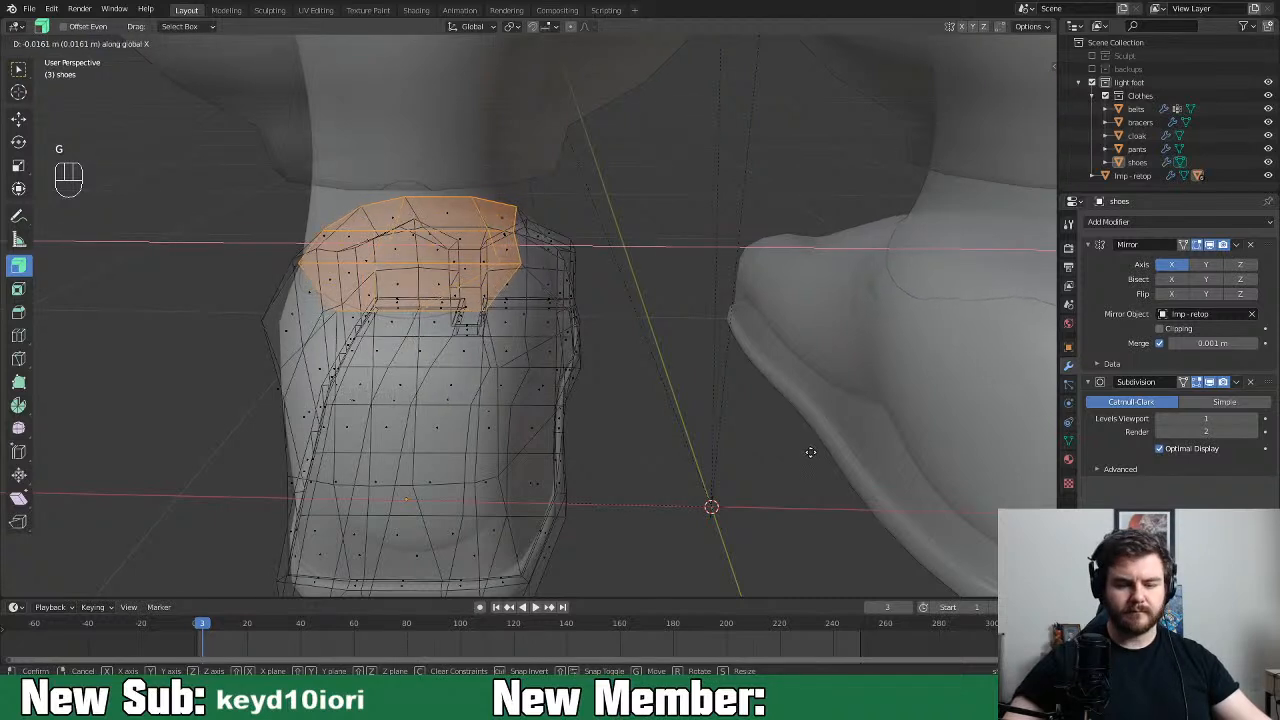
# Shift the selected faces on top of the shoe's ankle about 0.025 m along X and inset them with depth
pyautogui.click(815, 455)
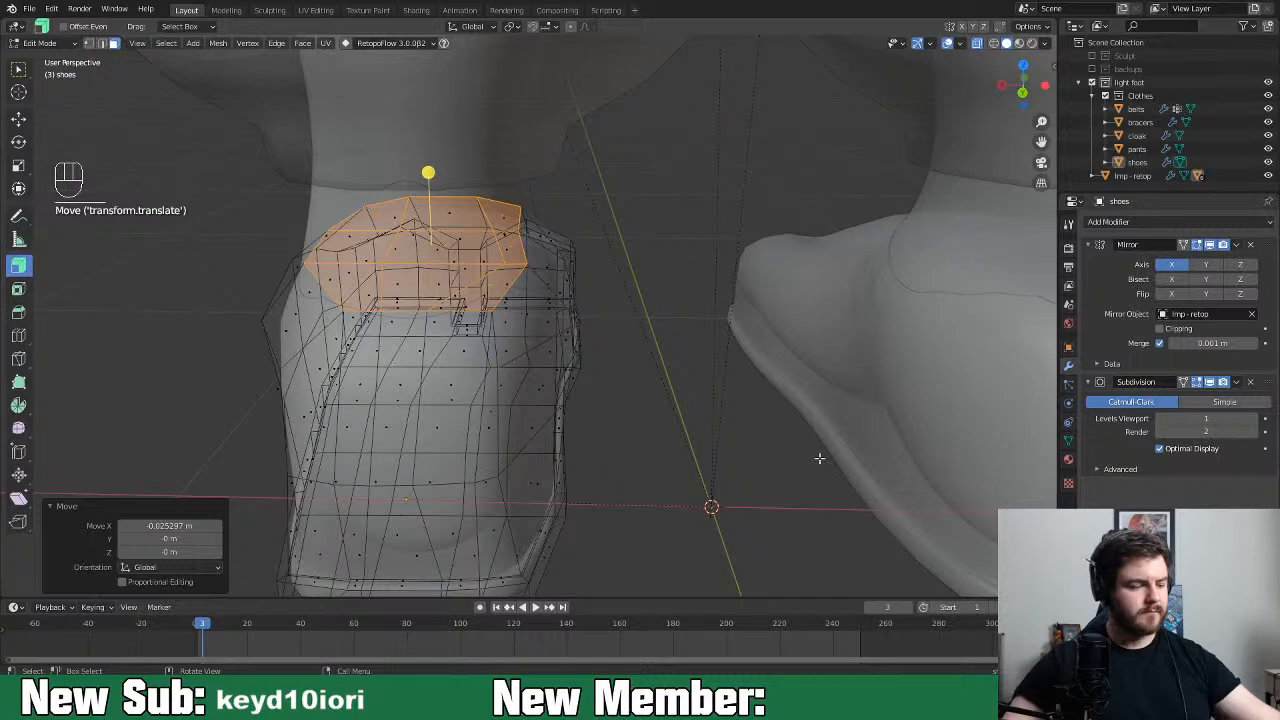
pyautogui.press('i')
pyautogui.press('ctrl')
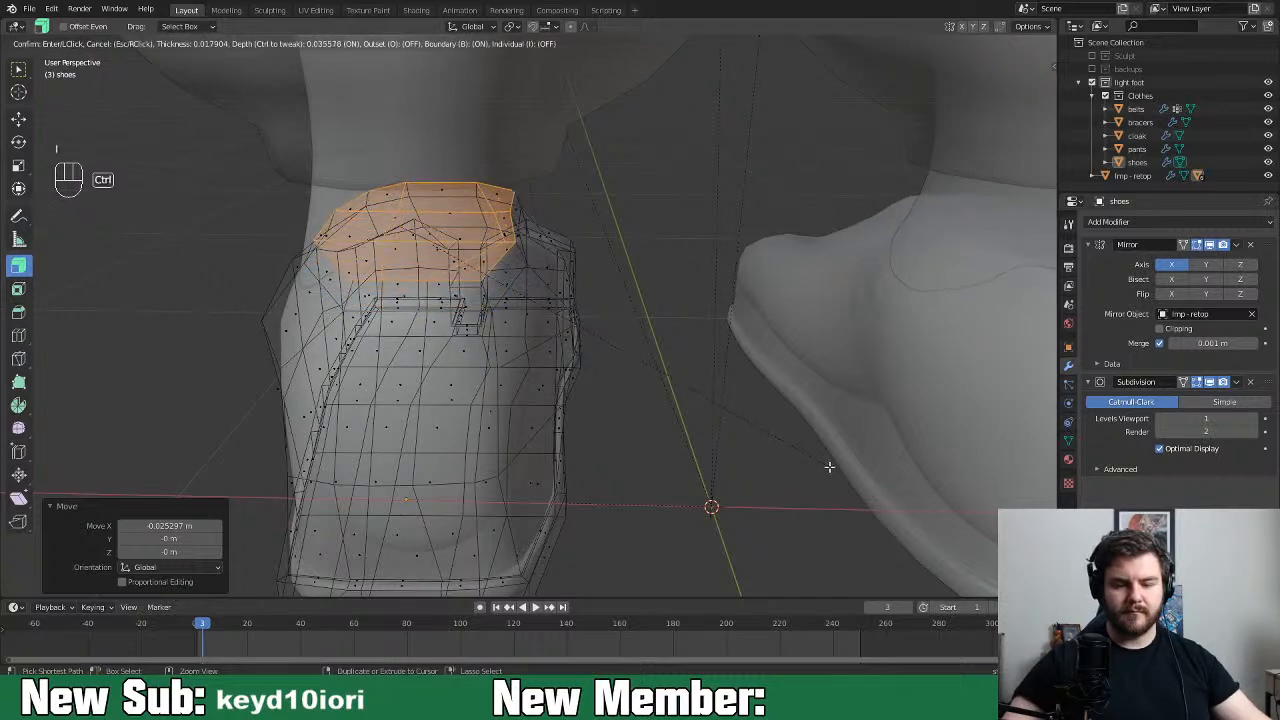
pyautogui.click(845, 490)
# Flatten the raised ankle faces on top of the shoe by scaling them along Z
pyautogui.moveTo(829, 449); pyautogui.dragTo(1078, 344, button='middle')
pyautogui.scroll(-6, 866, 263)
pyautogui.moveTo(640, 365); pyautogui.dragTo(697, 461, button='middle')
pyautogui.press('Tab')
pyautogui.scroll(3, 697, 446)
pyautogui.press('Tab')
pyautogui.press('s')
pyautogui.press('z')
pyautogui.click(806, 390)
# Move vertices on the inner side of the shoe's ankle along X to reshape the collar
pyautogui.moveTo(814, 394); pyautogui.dragTo(874, 407, button='middle')
pyautogui.press('1')
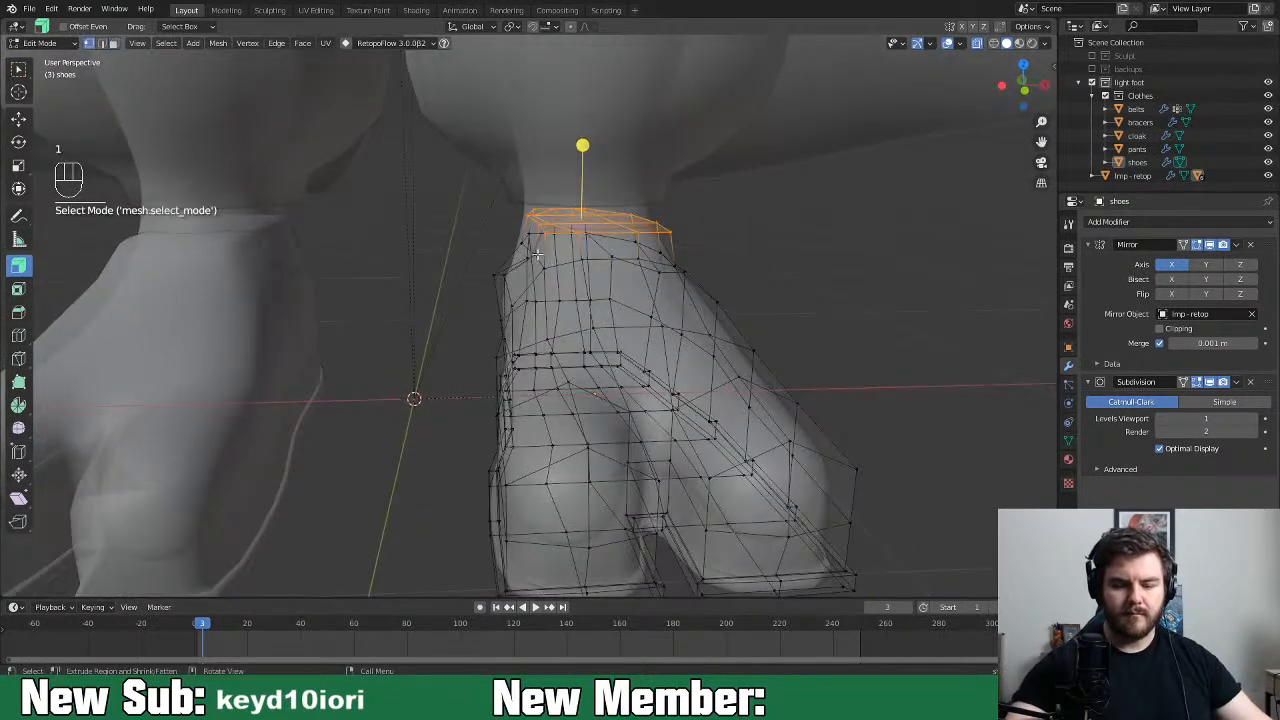
pyautogui.click(532, 254)
pyautogui.press('g')
pyautogui.click(579, 278)
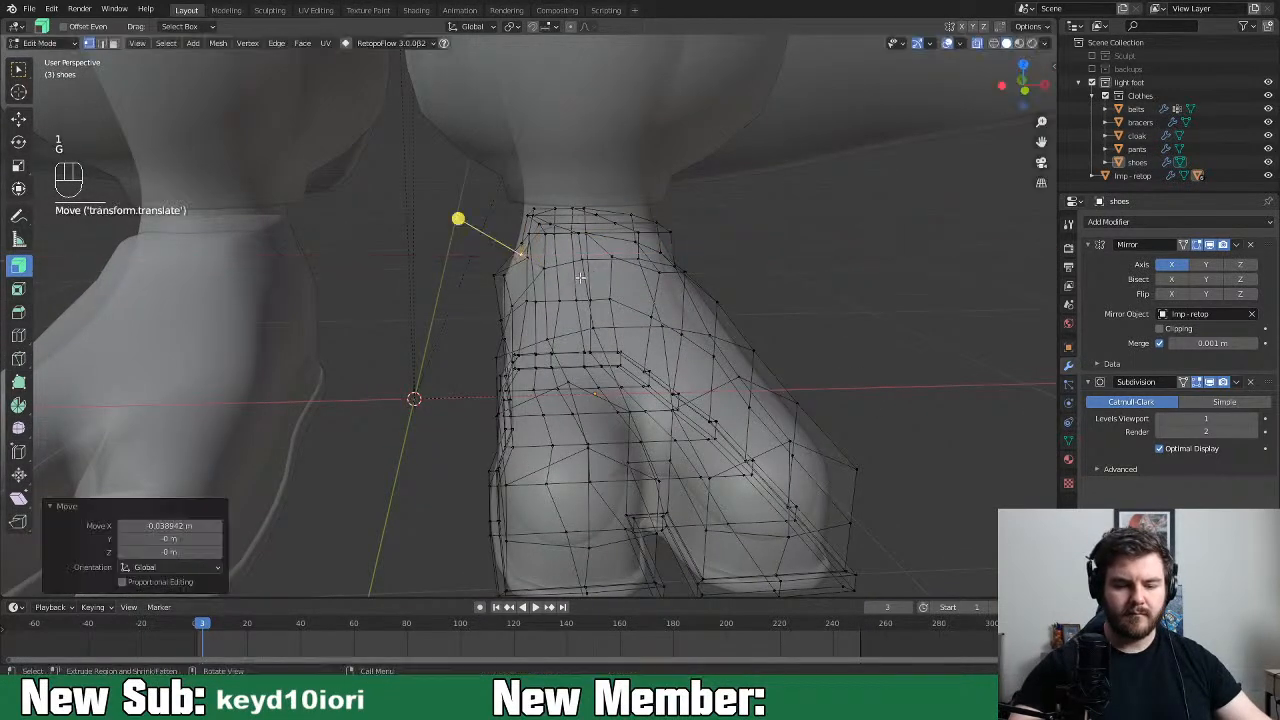
pyautogui.click(567, 249)
pyautogui.press('g')
pyautogui.press('x')
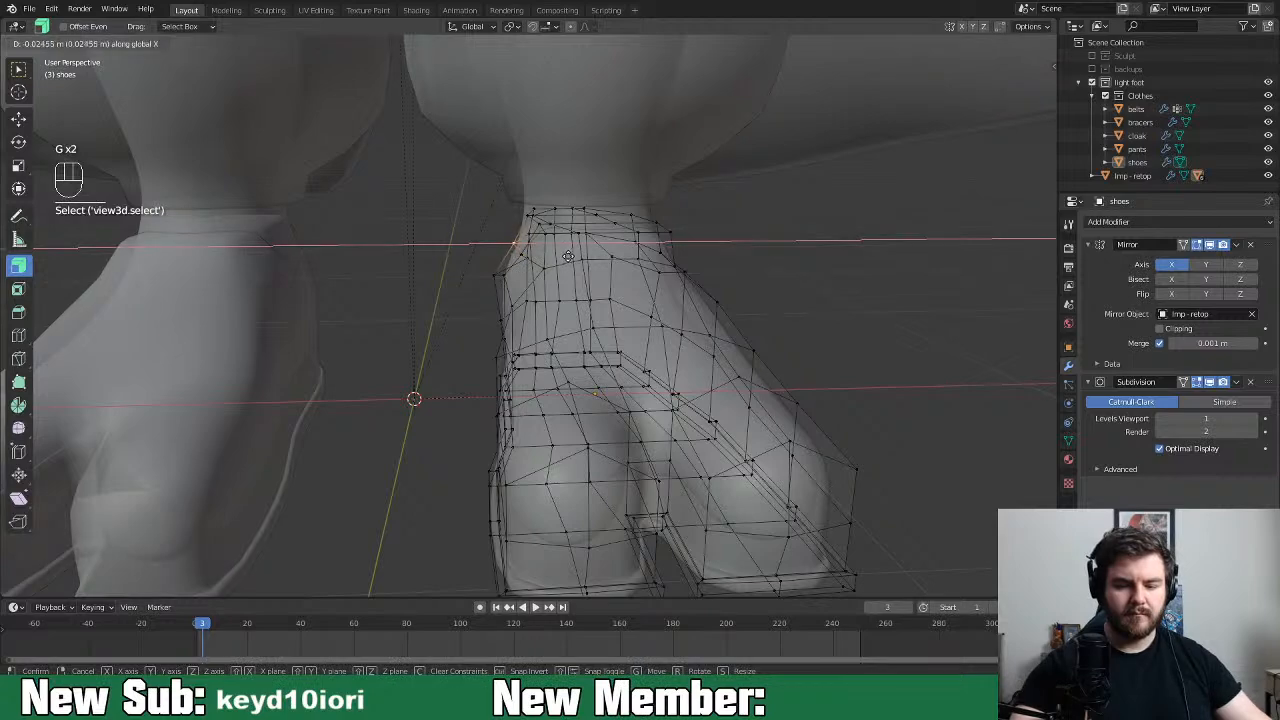
pyautogui.click(564, 258)
# Shift an edge on the inner side of the shoe's ankle along X, away from the leg
pyautogui.moveTo(564, 258)
pyautogui.mouseDown(button='middle')
pyautogui.moveTo(640, 272)
pyautogui.moveTo(545, 272)
pyautogui.mouseUp(button='middle')
pyautogui.press('2')
pyautogui.press('g')
pyautogui.press('x')
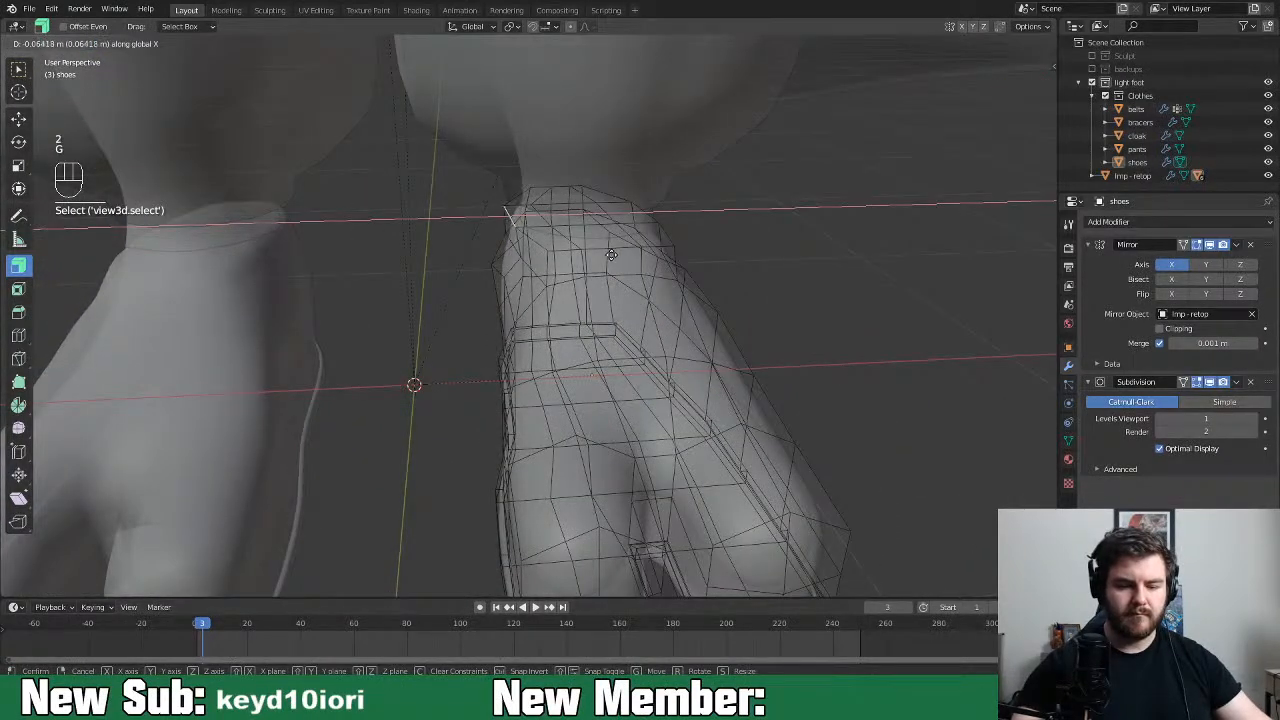
pyautogui.click(612, 255)
pyautogui.moveTo(681, 253)
pyautogui.mouseDown(button='middle')
pyautogui.moveTo(731, 243)
pyautogui.moveTo(700, 262)
pyautogui.moveTo(753, 278)
pyautogui.moveTo(720, 290)
pyautogui.moveTo(703, 351)
pyautogui.moveTo(640, 314)
pyautogui.moveTo(640, 358)
pyautogui.moveTo(590, 372)
pyautogui.moveTo(563, 352)
pyautogui.moveTo(640, 355)
pyautogui.moveTo(637, 342)
pyautogui.mouseUp(button='middle')
pyautogui.press('Tab')
pyautogui.press('Tab')
# Slide the vertical edge loop near the shoe's heel along its neighbouring edges
pyautogui.keyDown('alt'); pyautogui.click(630, 351); pyautogui.keyUp('alt')
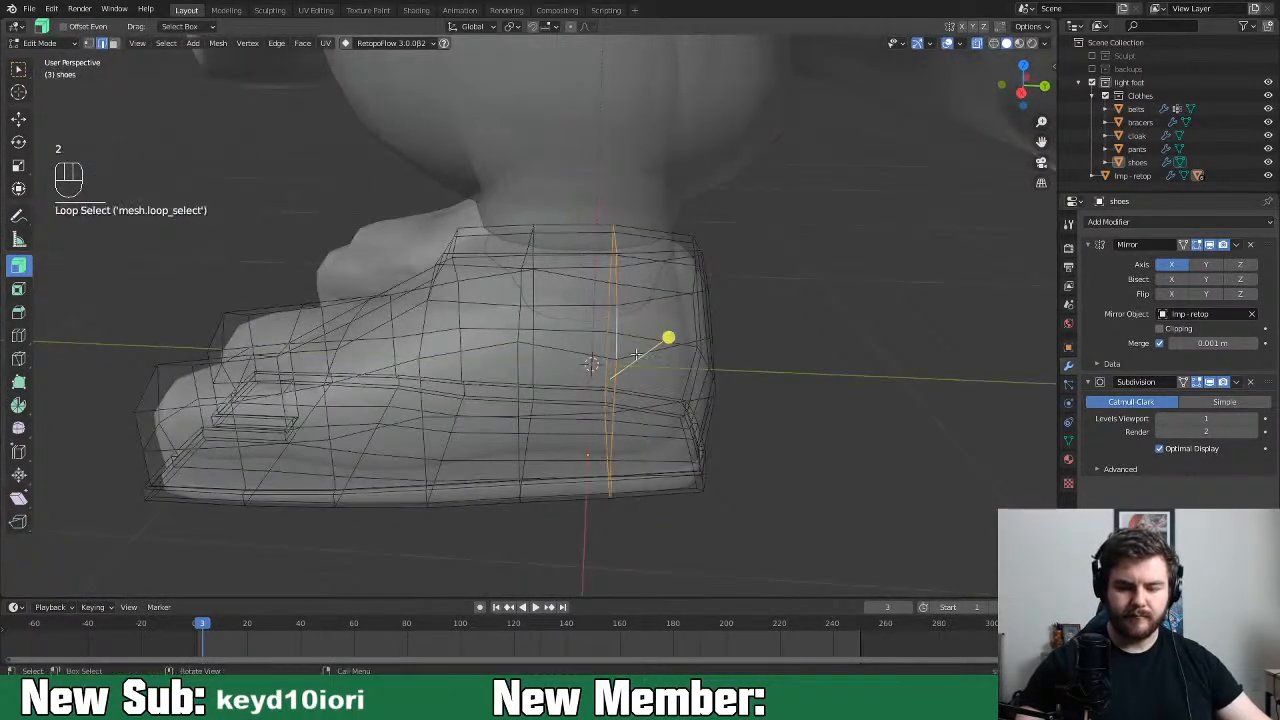
pyautogui.press('g')
pyautogui.press('g')
pyautogui.click(685, 377)
pyautogui.moveTo(688, 378); pyautogui.dragTo(765, 367, button='middle')
pyautogui.press('Tab')
pyautogui.hotkey('alt', 'z')
pyautogui.press('Tab')
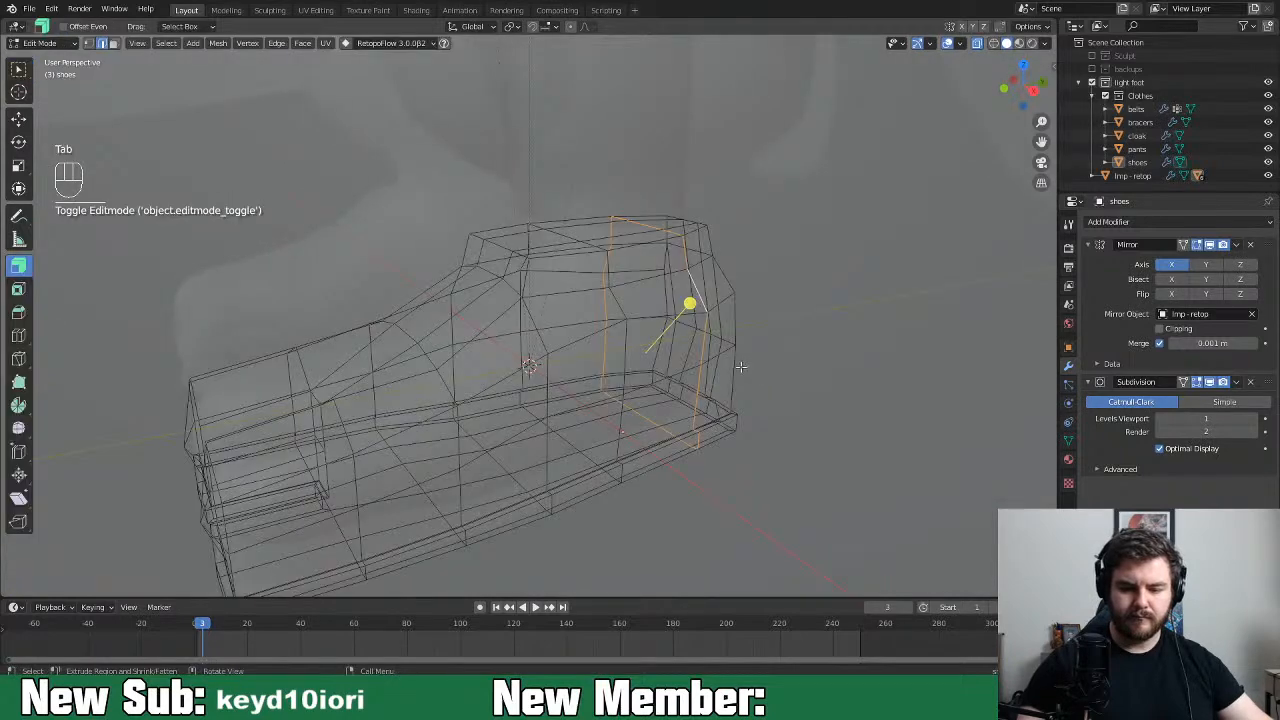
# Hide the cloak and move the face on the outer side of the shoe's ankle outward along X
pyautogui.press('3')
pyautogui.click(662, 270)
pyautogui.moveTo(662, 270); pyautogui.dragTo(740, 280, button='middle')
pyautogui.click(979, 47)
pyautogui.hotkey('ctrl', '-')
pyautogui.click(1268, 136)
pyautogui.press('g')
pyautogui.press('x')
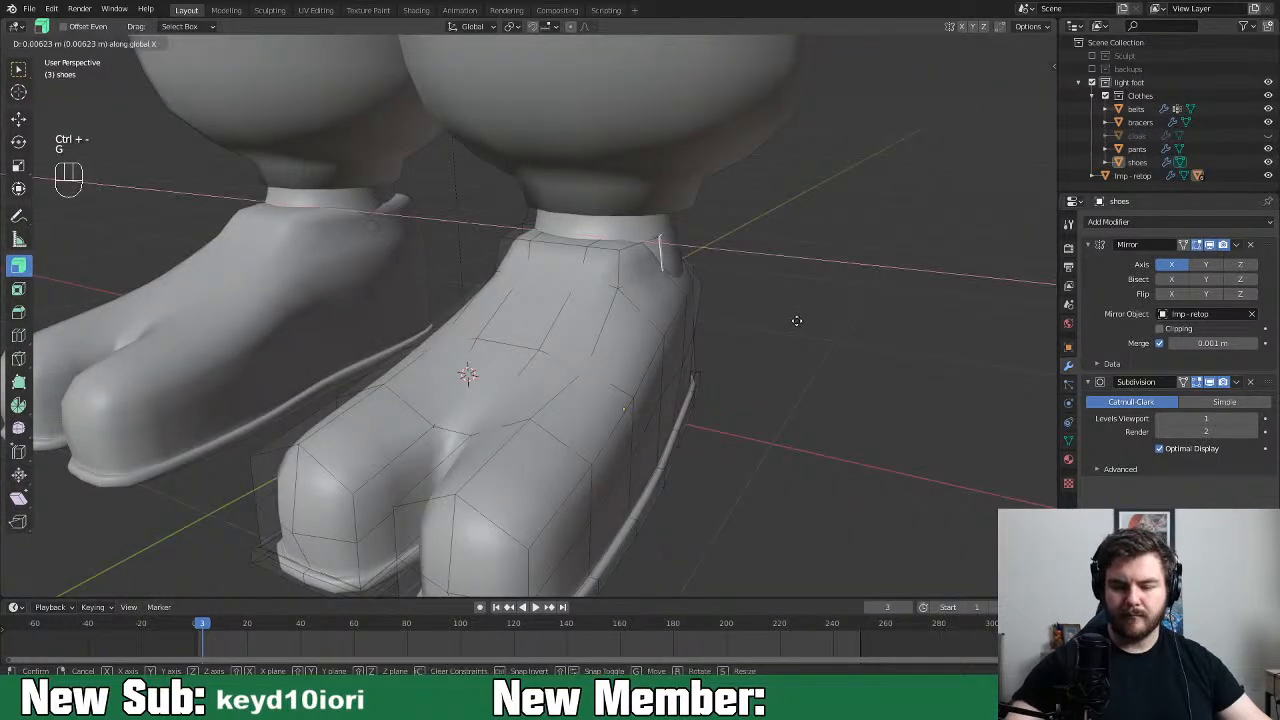
pyautogui.click(805, 320)
pyautogui.press('g')
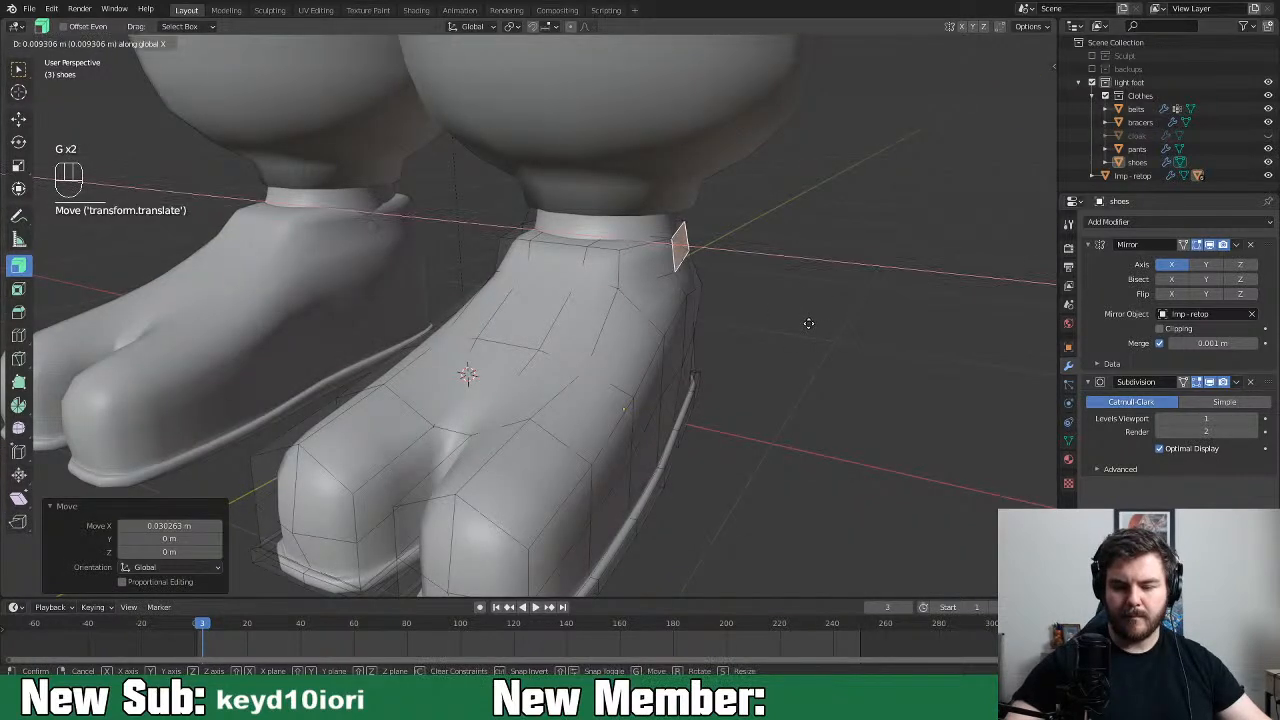
pyautogui.click(815, 323)
pyautogui.press('Tab')
# Undo the recent ankle edits on the shoes and the hiding of the cloak
pyautogui.moveTo(839, 326); pyautogui.dragTo(750, 320, button='middle')
pyautogui.scroll(-5, 778, 417)
pyautogui.moveTo(537, 451); pyautogui.dragTo(632, 366, button='middle')
pyautogui.hotkey('ctrl', 'z')
pyautogui.hotkey('ctrl', 'z')
pyautogui.hotkey('ctrl', 'z')
pyautogui.hotkey('ctrl', 'z')
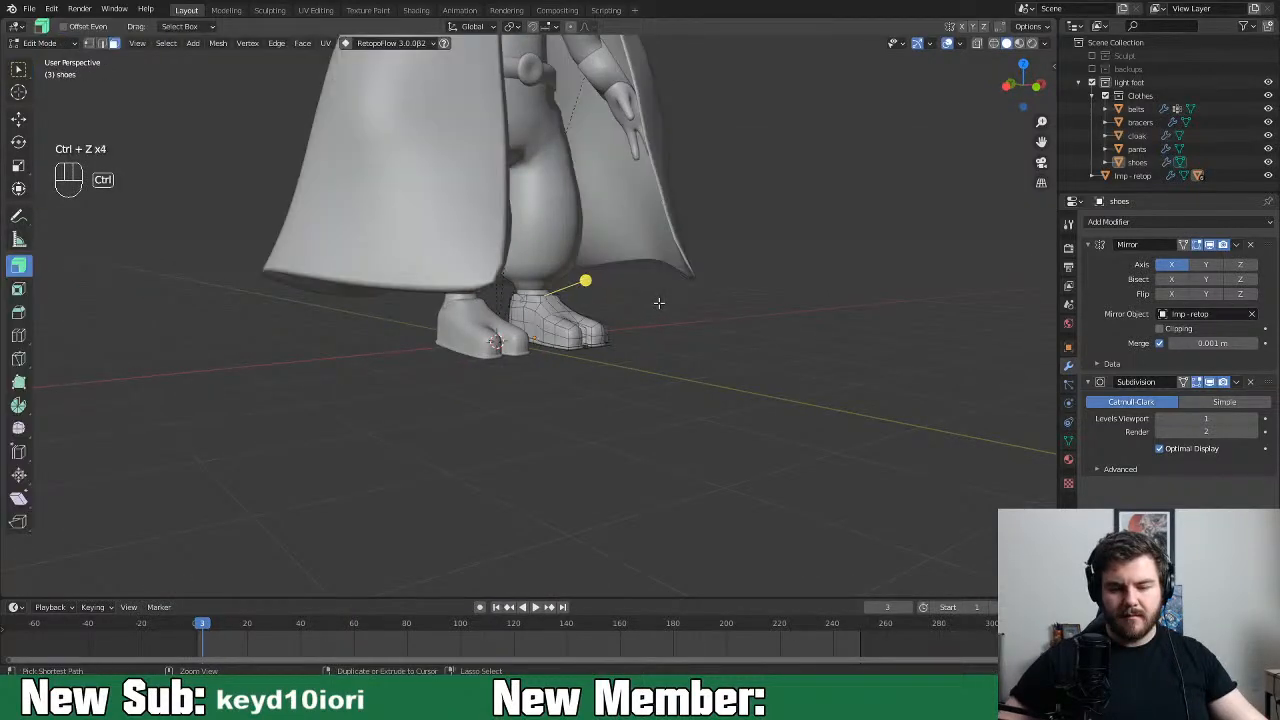
pyautogui.hotkey('ctrl', 'z')
pyautogui.hotkey('ctrl', 'z')
pyautogui.hotkey('ctrl', 'z')
pyautogui.hotkey('ctrl', 'z')
pyautogui.hotkey('ctrl', 'z')
pyautogui.hotkey('ctrl', 'z')
pyautogui.hotkey('ctrl', 'z')
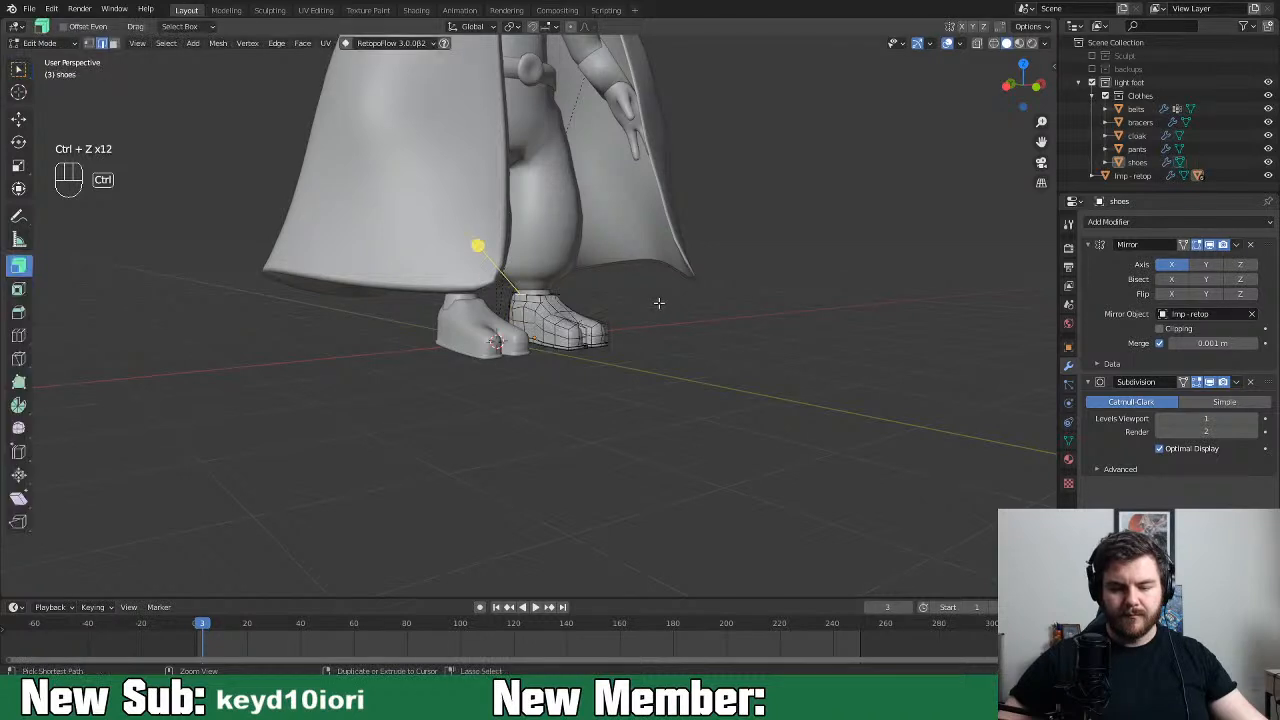
pyautogui.hotkey('ctrl', 'z')
pyautogui.hotkey('ctrl', 'z')
pyautogui.hotkey('ctrl', 'z')
pyautogui.hotkey('ctrl', 'z')
pyautogui.hotkey('ctrl', 'z')
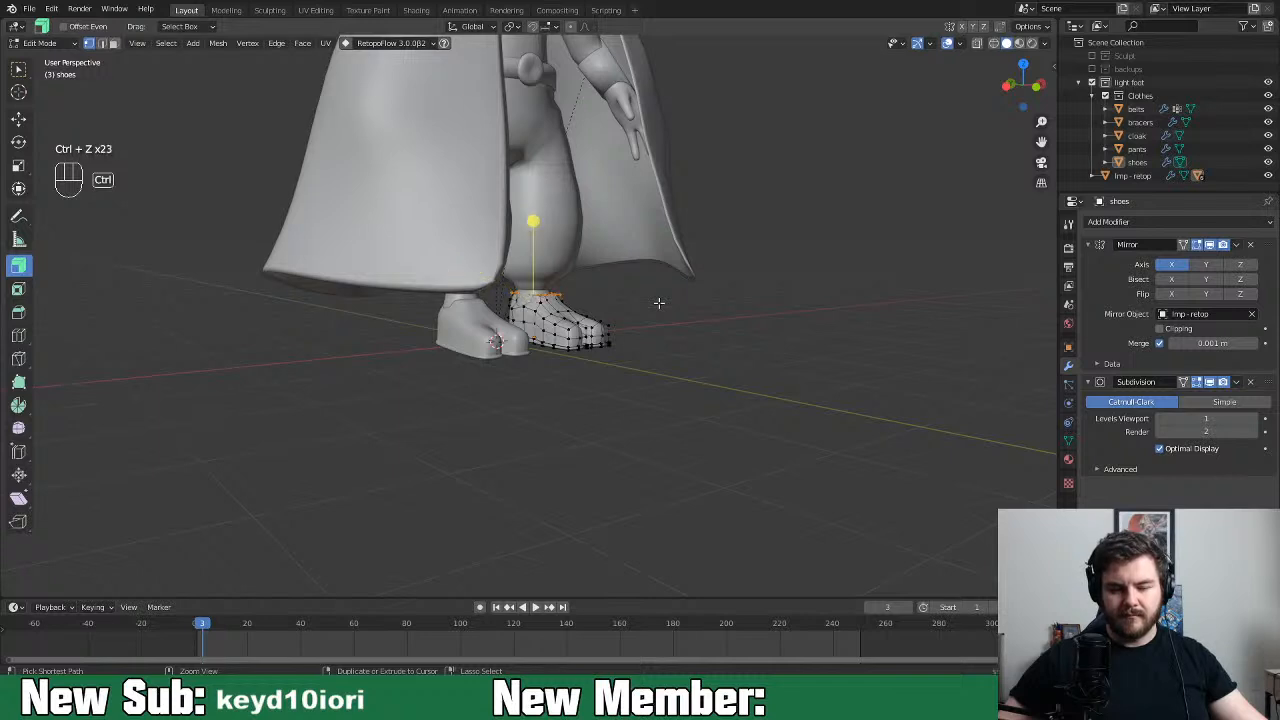
pyautogui.hotkey('ctrl', 'z')
pyautogui.hotkey('ctrl', 'z')
pyautogui.hotkey('ctrl', 'z')
pyautogui.hotkey('ctrl', 'z')
pyautogui.hotkey('ctrl', 'z')
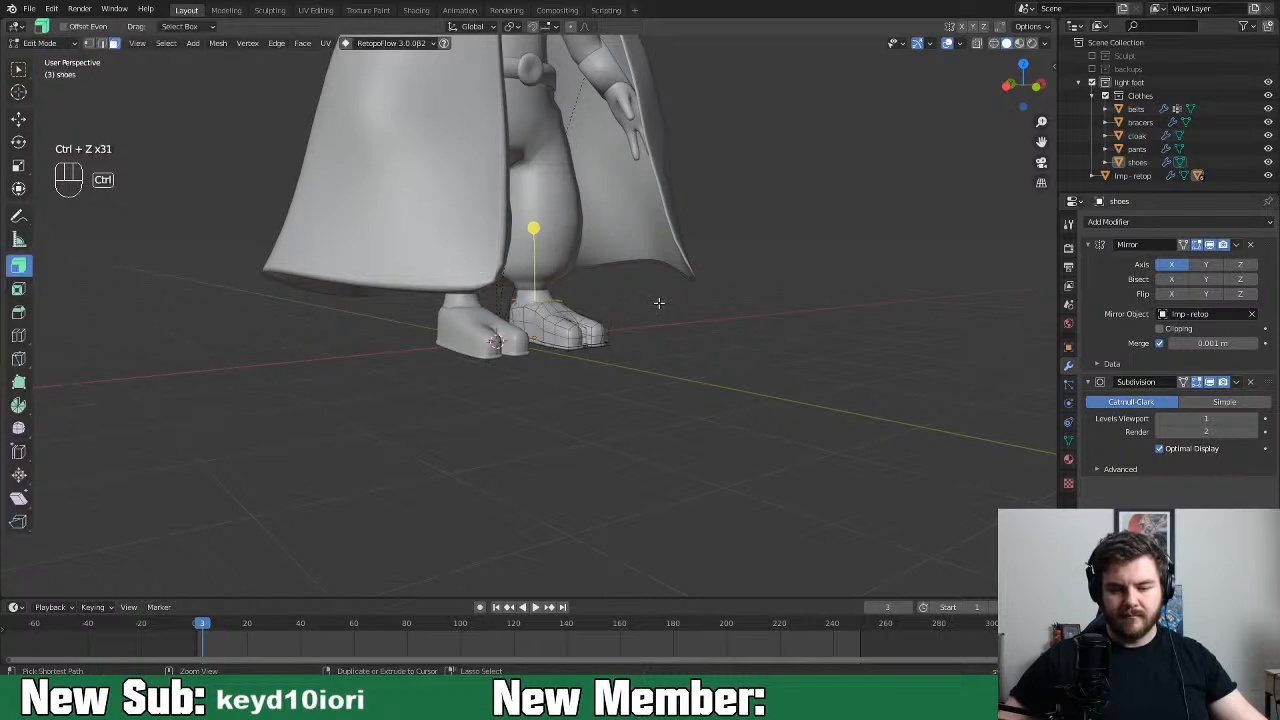
# Finish editing the shoes and open the pants mesh for editing
pyautogui.moveTo(659, 303); pyautogui.dragTo(617, 335, button='middle')
pyautogui.scroll(1, 606, 361)
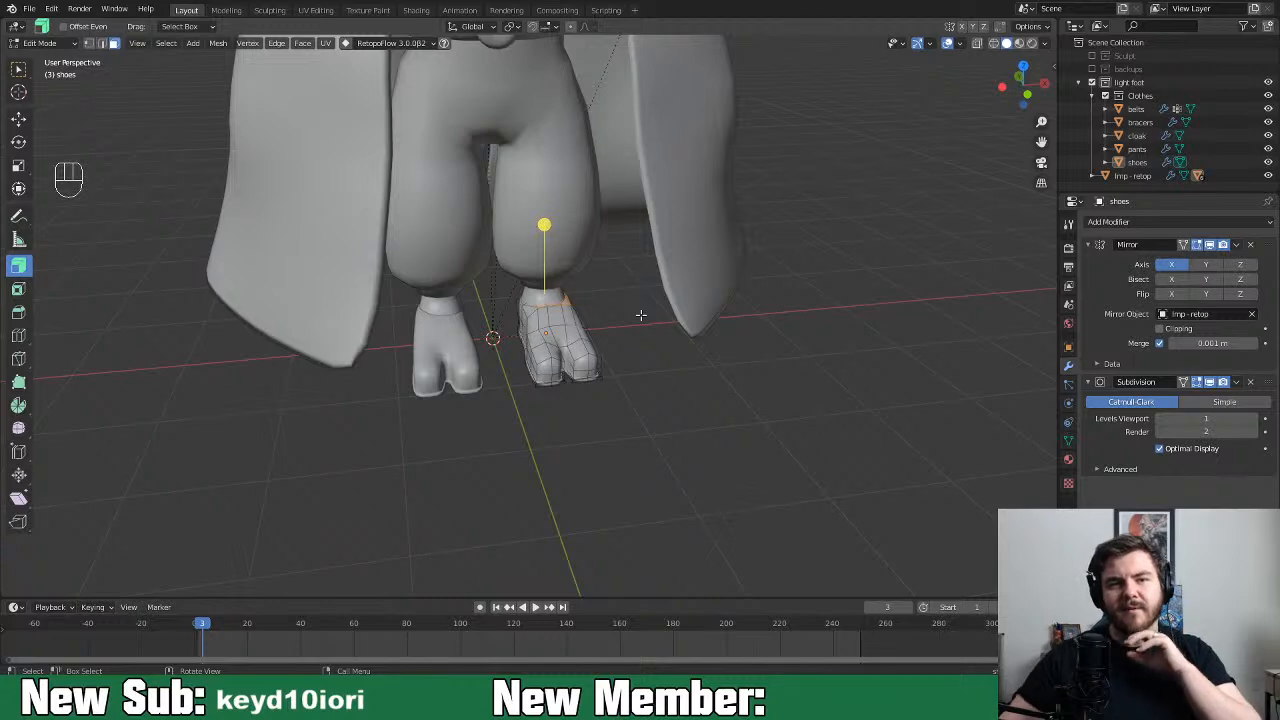
pyautogui.scroll(-8, 641, 227)
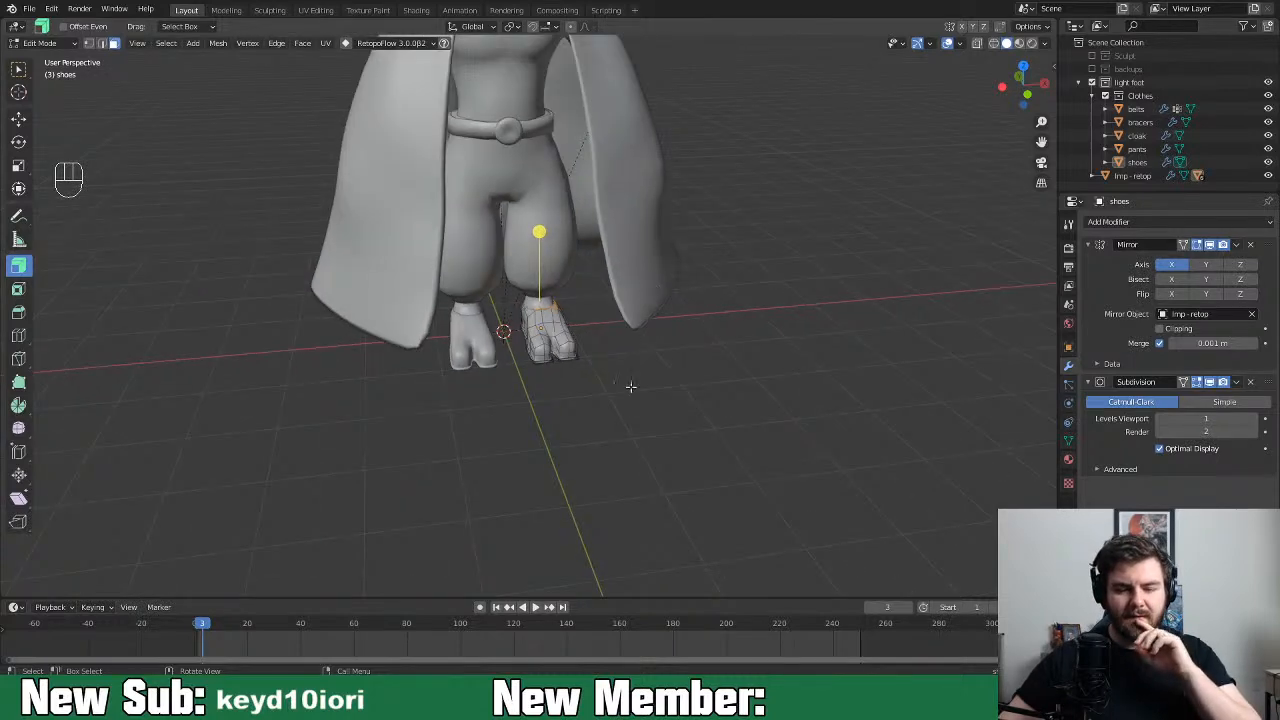
pyautogui.moveTo(623, 389); pyautogui.dragTo(719, 478, button='middle')
pyautogui.scroll(3, 545, 427)
pyautogui.scroll(2, 545, 427)
pyautogui.press('Tab')
pyautogui.scroll(3, 629, 477)
pyautogui.click(491, 494)
pyautogui.press('Tab')
# Move an edge on the pants' ankle cuff along Y
pyautogui.press('2')
pyautogui.click(516, 460)
pyautogui.press('g')
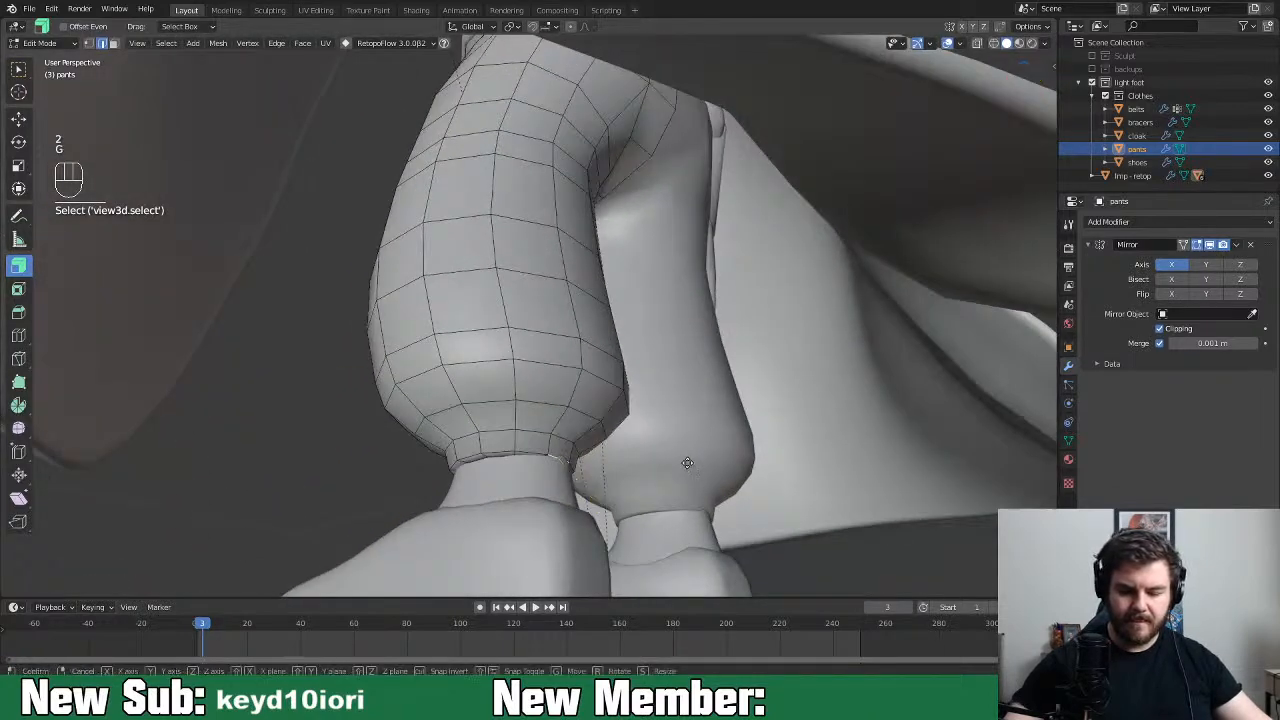
pyautogui.press('y')
pyautogui.click(693, 460)
# Move a vertex near the lower end of the pants leg along X and leave mesh editing
pyautogui.moveTo(695, 464); pyautogui.dragTo(722, 401, button='middle')
pyautogui.press('1')
pyautogui.click(600, 426)
pyautogui.press('g')
pyautogui.press('x')
pyautogui.click(638, 432)
pyautogui.press('Tab')
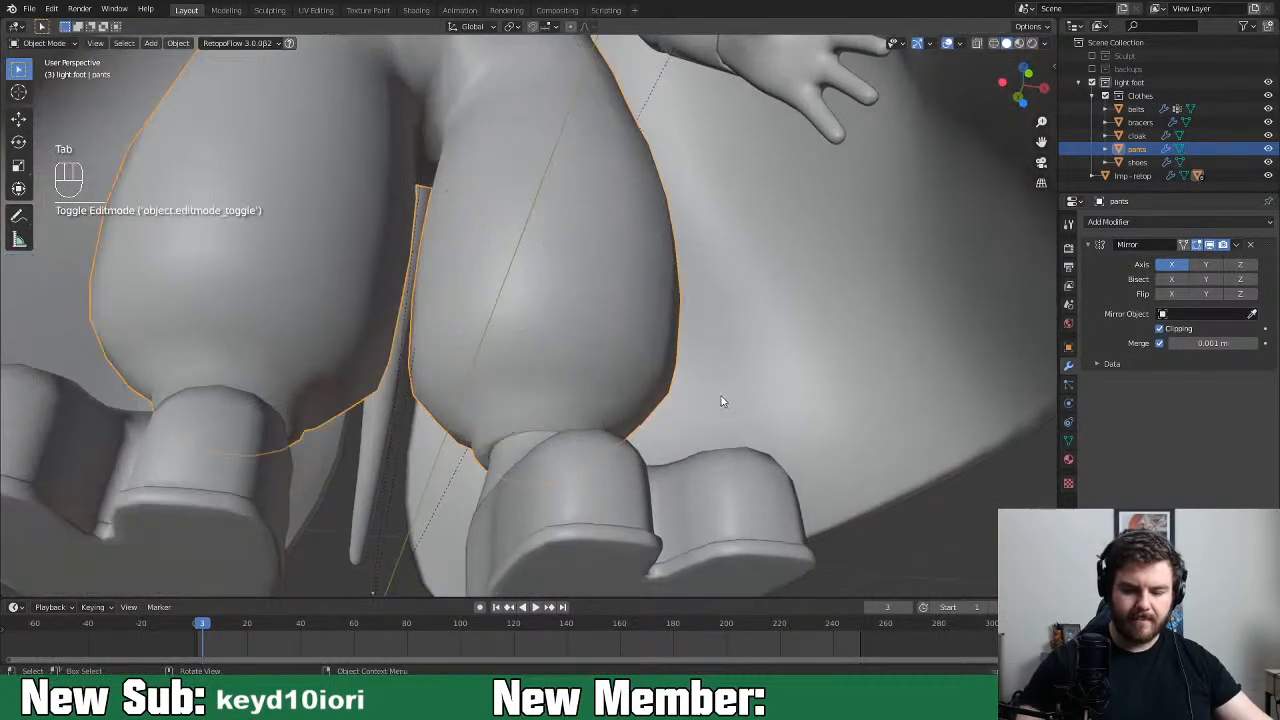
# Hide the cloak and save the file
pyautogui.scroll(-2, 466, 319)
pyautogui.scroll(3, 588, 362)
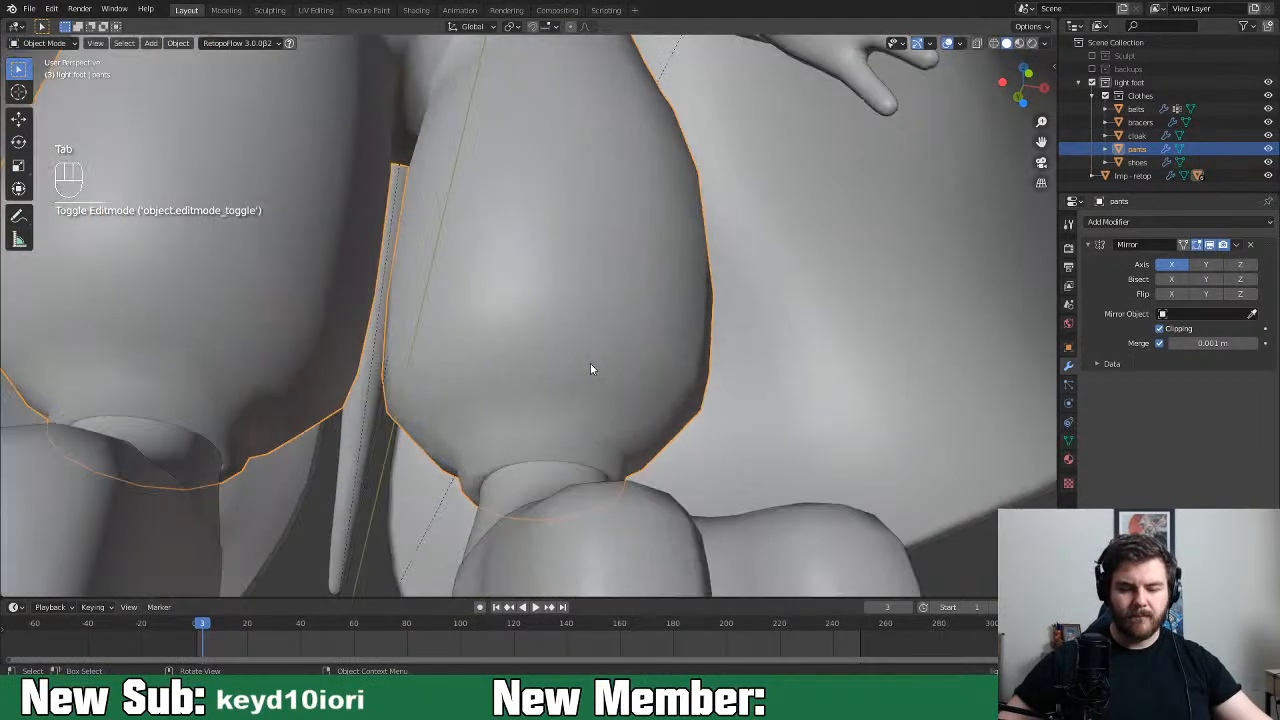
pyautogui.press('Tab')
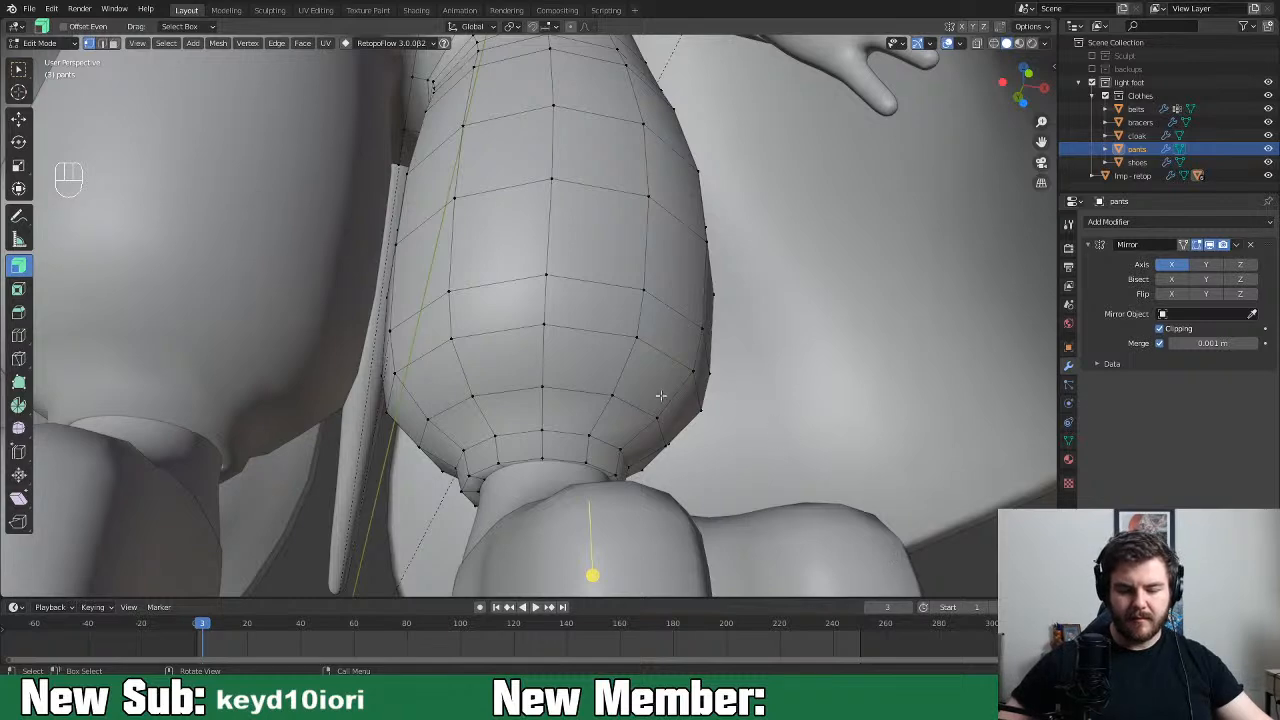
pyautogui.scroll(-8, 716, 401)
pyautogui.moveTo(716, 401); pyautogui.dragTo(543, 523, button='middle')
pyautogui.press('Tab')
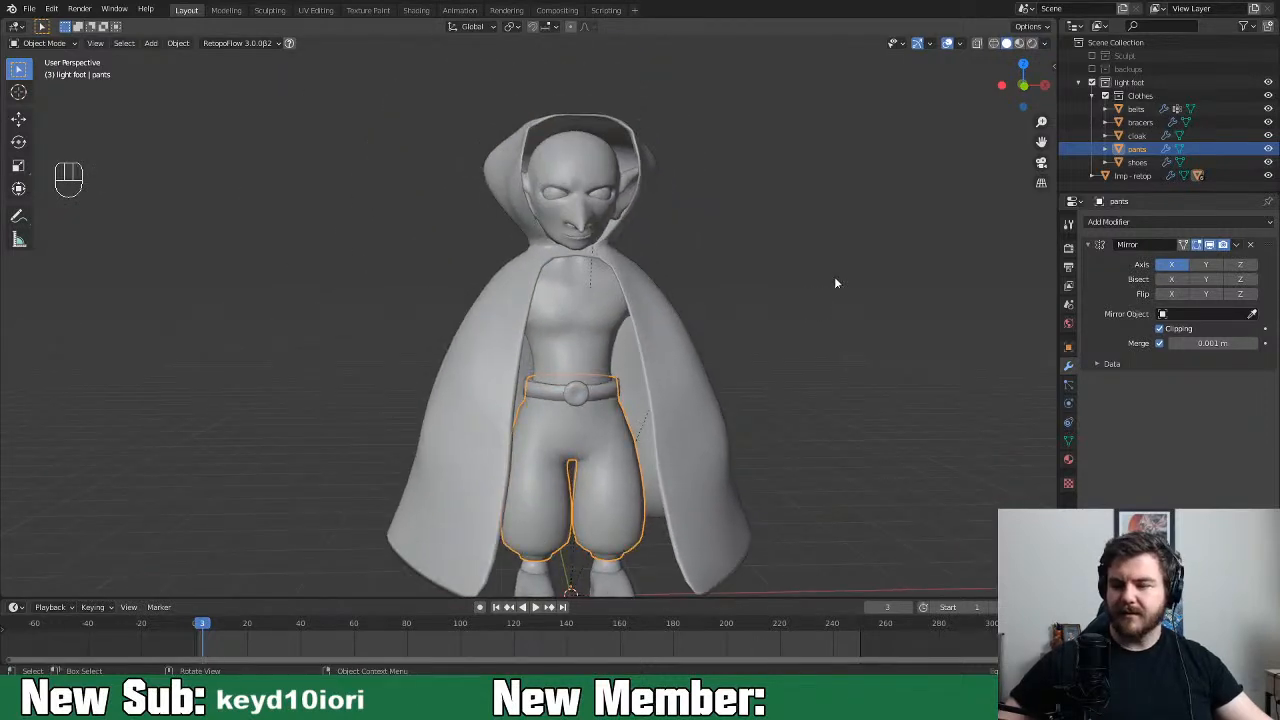
pyautogui.click(1268, 135)
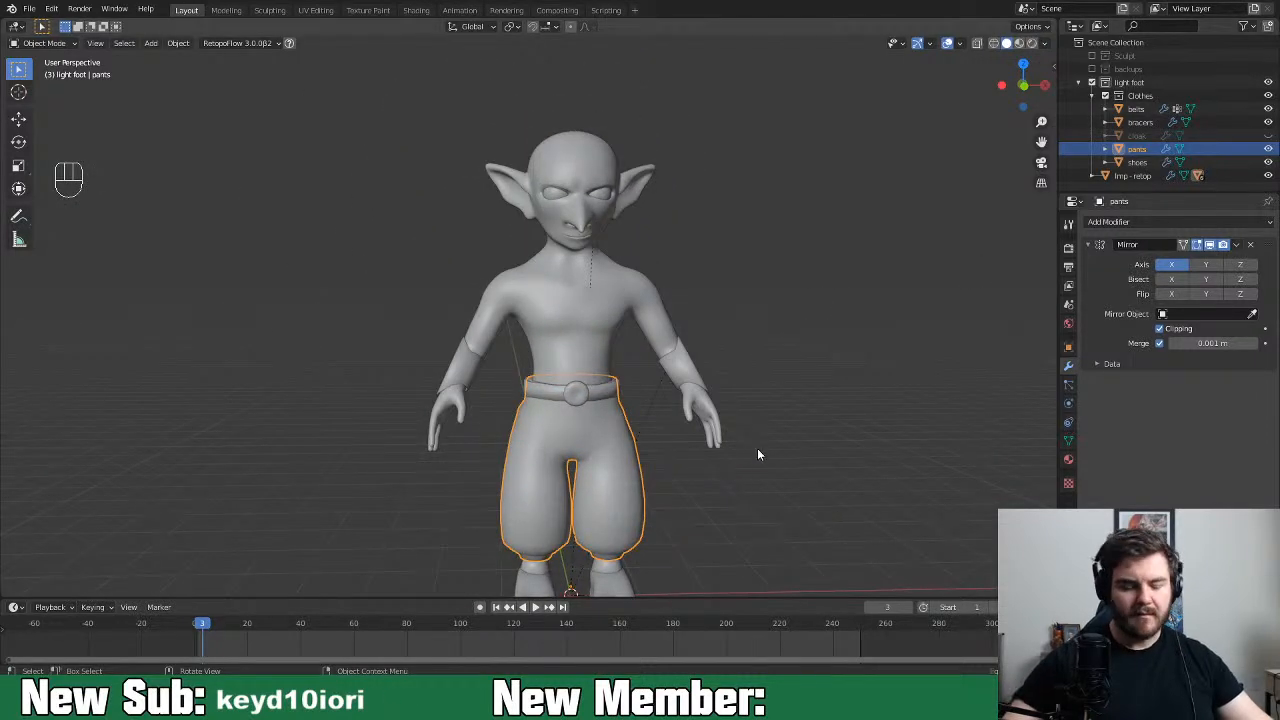
pyautogui.hotkey('ctrl', 'a')
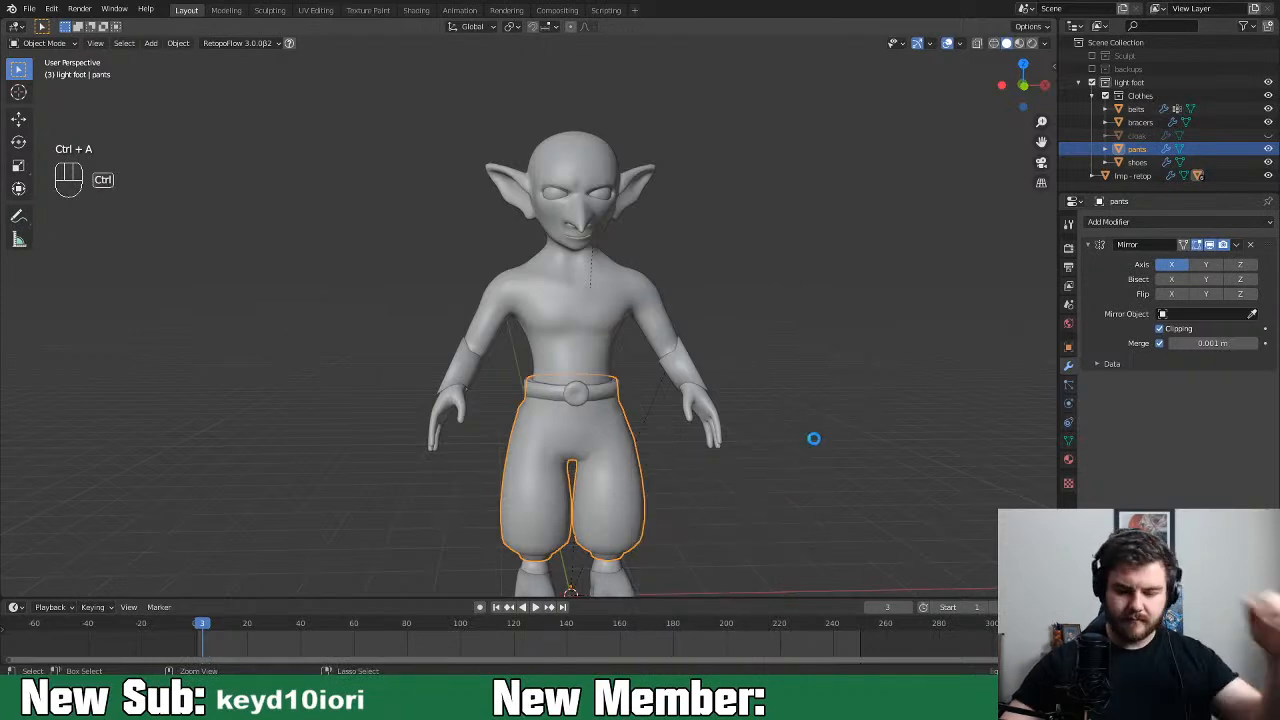
pyautogui.hotkey('ctrl', 's')
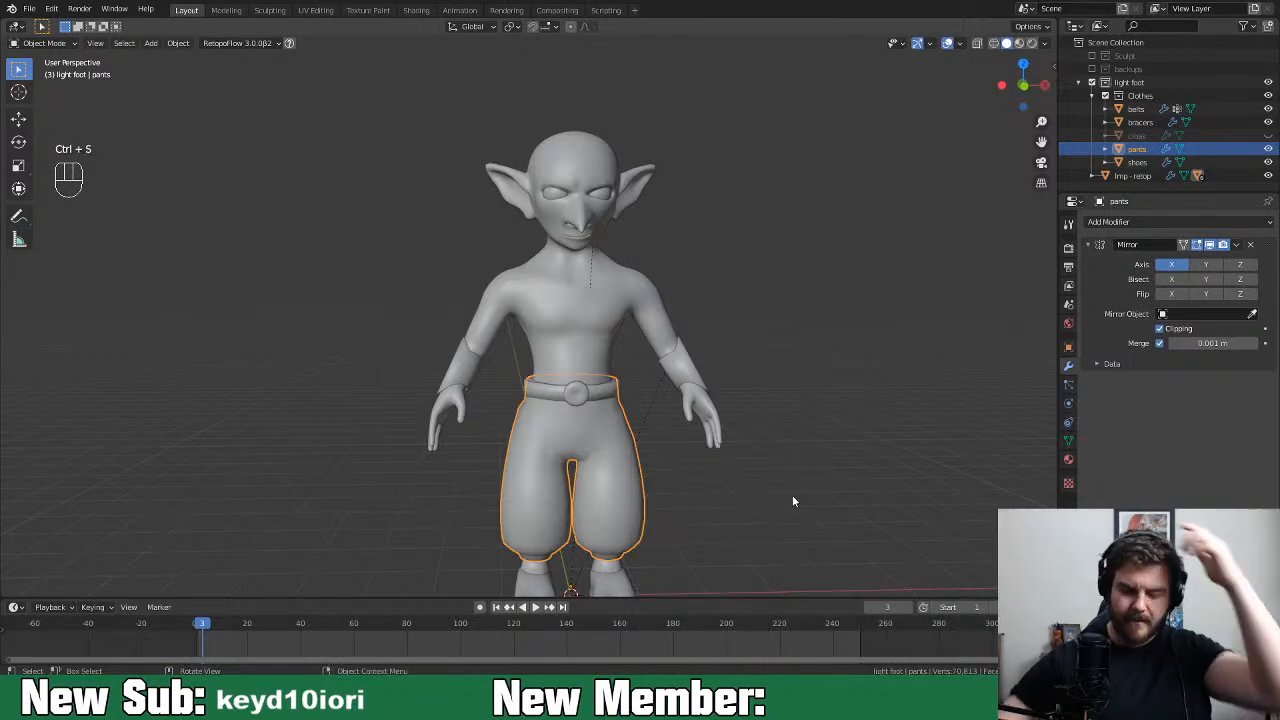
# Select the imp's eyes and save the file again
pyautogui.scroll(-4, 660, 359)
pyautogui.moveTo(672, 391); pyautogui.dragTo(520, 241, button='middle')
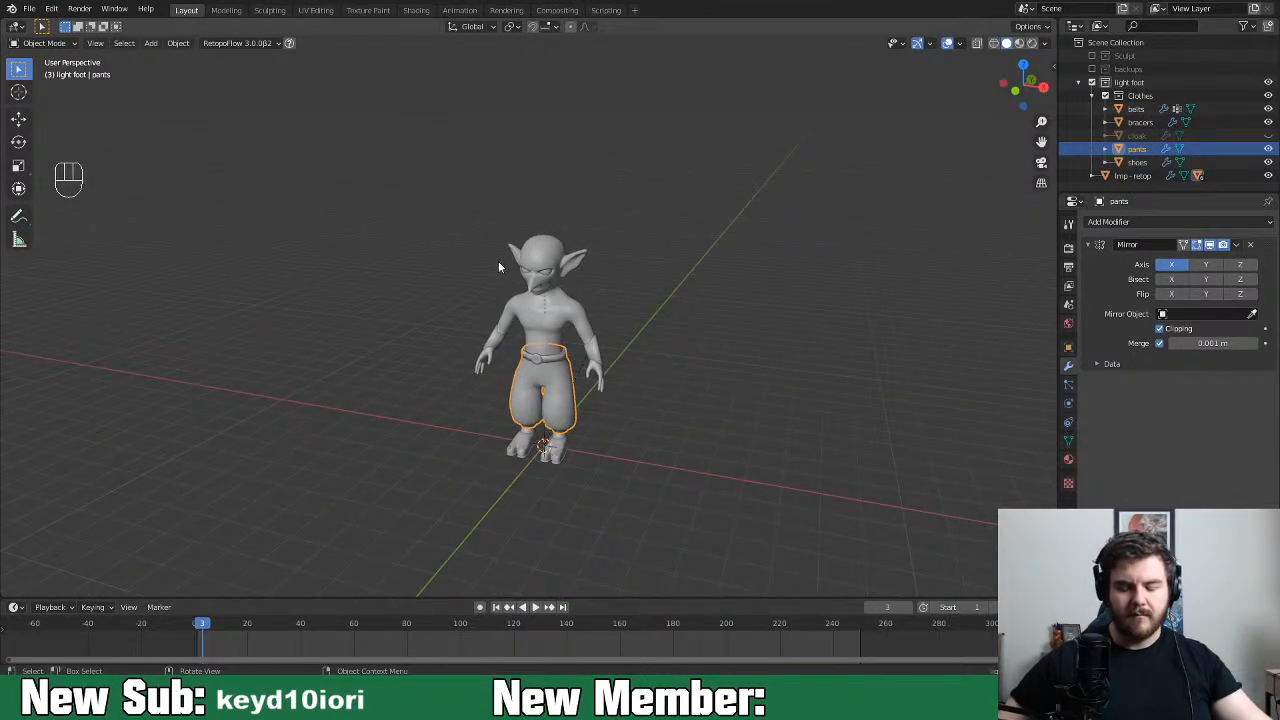
pyautogui.click(545, 271)
pyautogui.moveTo(615, 374); pyautogui.dragTo(560, 272, button='middle')
pyautogui.click(558, 264)
pyautogui.moveTo(649, 271); pyautogui.dragTo(669, 501, button='middle')
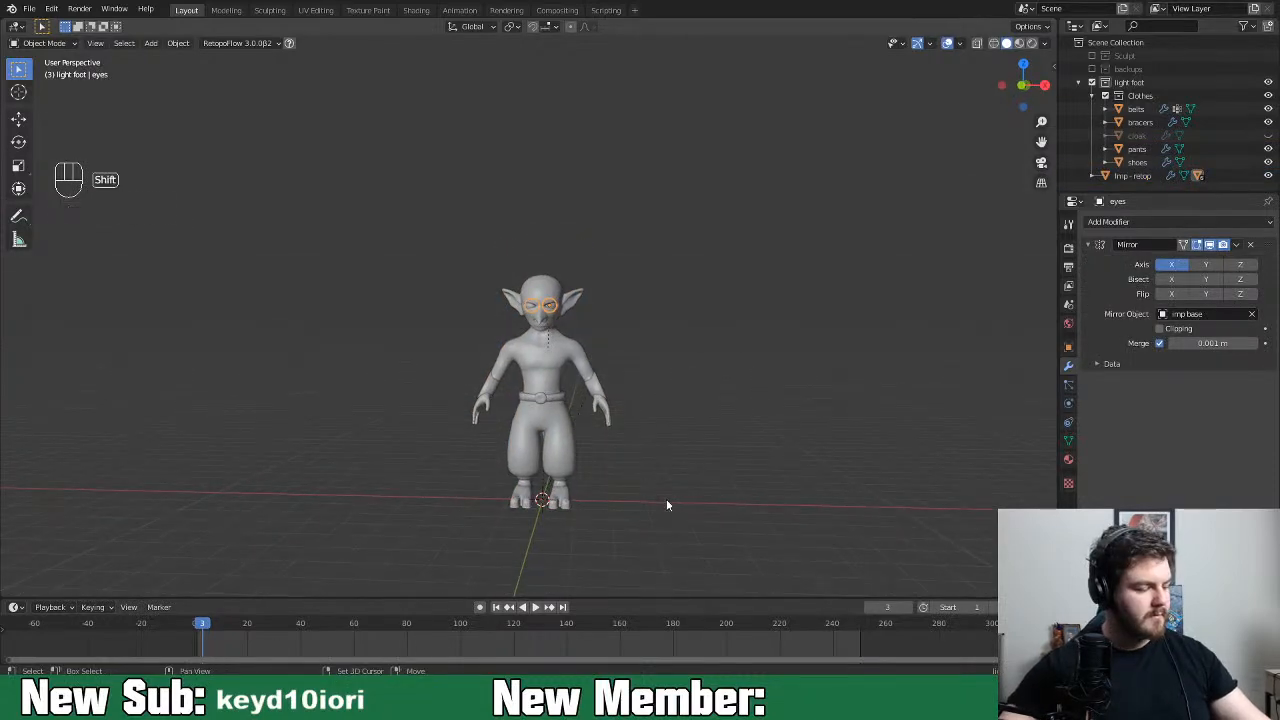
pyautogui.hotkey('ctrl', 's')
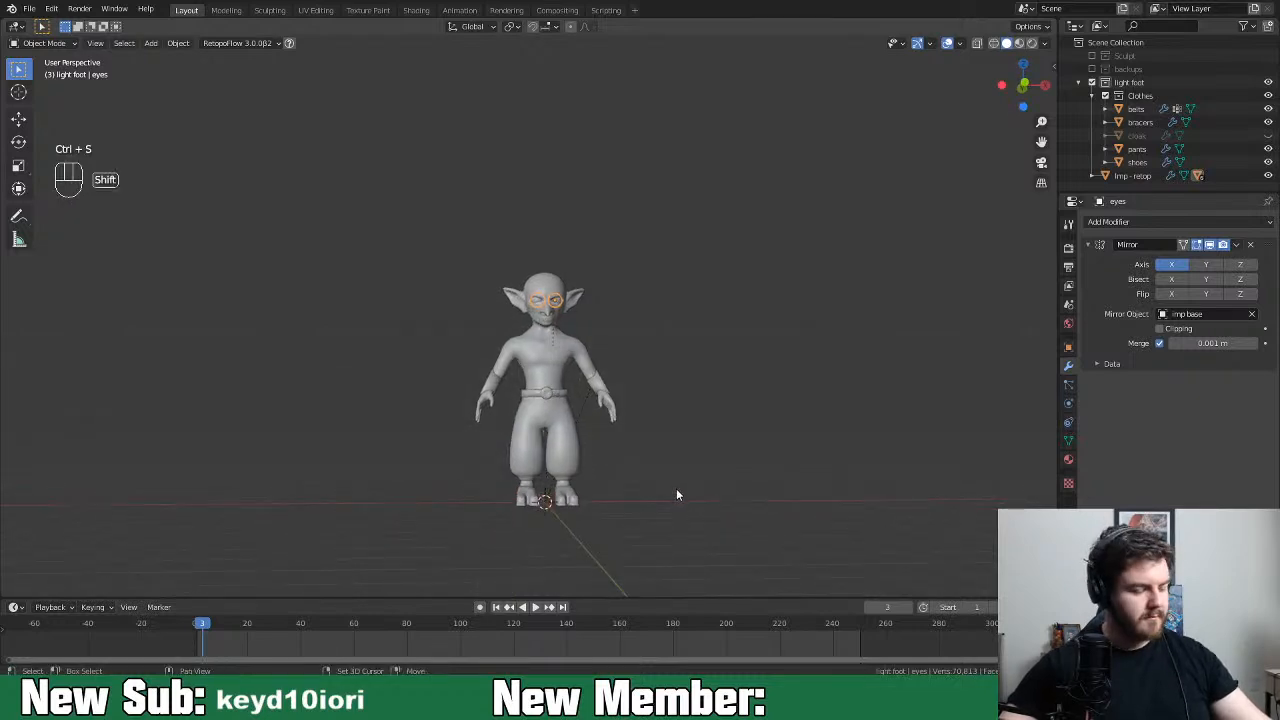
# Reset the 3D cursor to the world origin and select the imp's body with all its visible clothes
pyautogui.hotkey('shift', 'c')
pyautogui.moveTo(676, 496); pyautogui.dragTo(719, 499, button='middle')
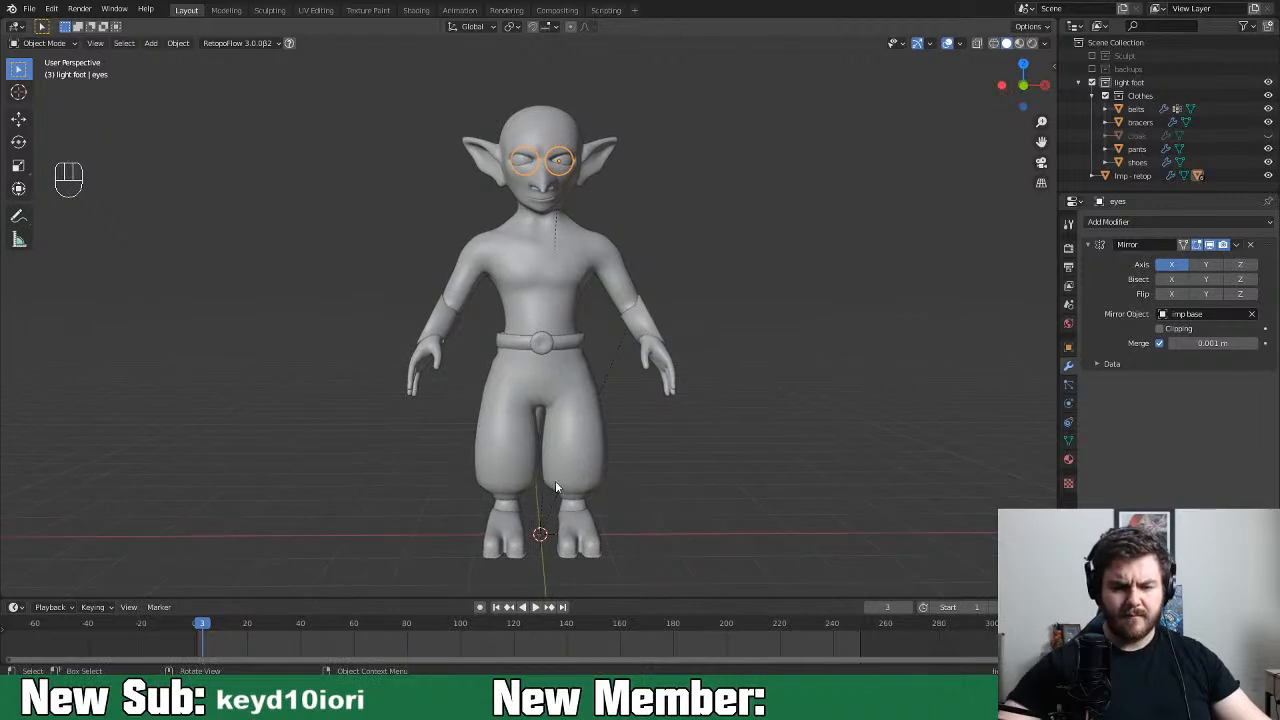
pyautogui.moveTo(349, 112); pyautogui.dragTo(737, 555)
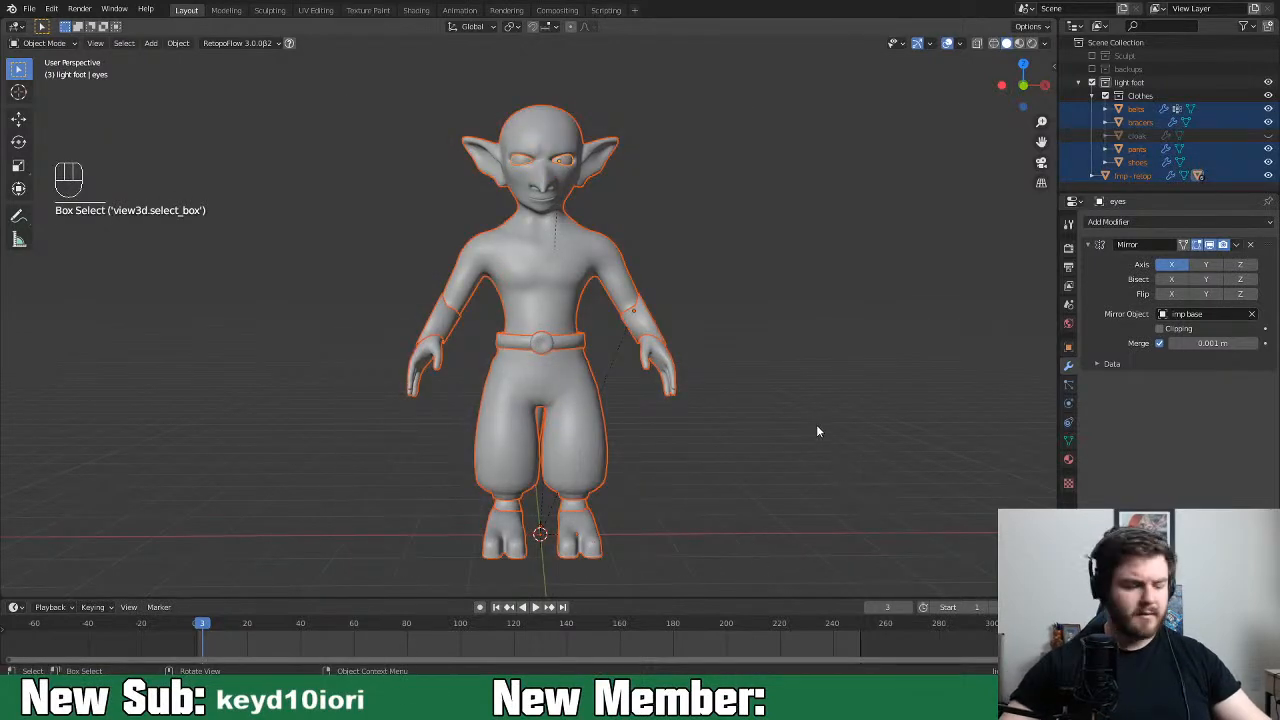
# Turn off the viewport gizmos and open the Auto-Rig Pro tools
pyautogui.press('n')
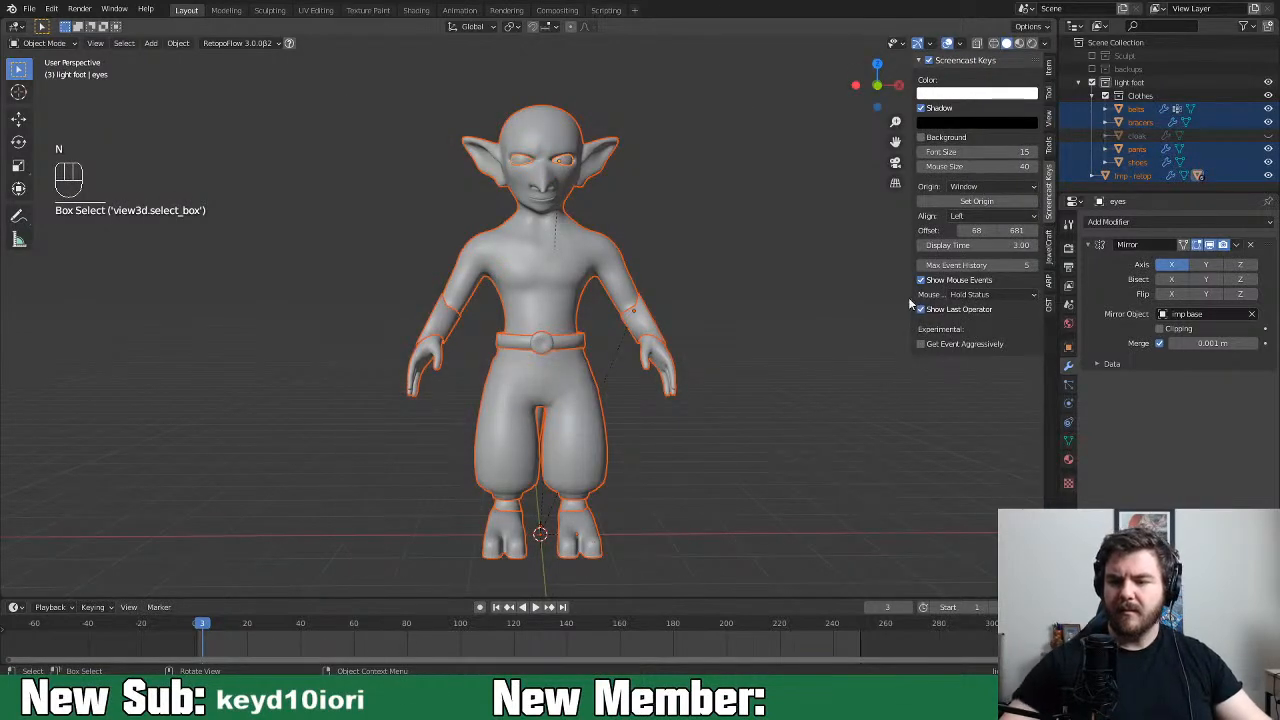
pyautogui.click(918, 43)
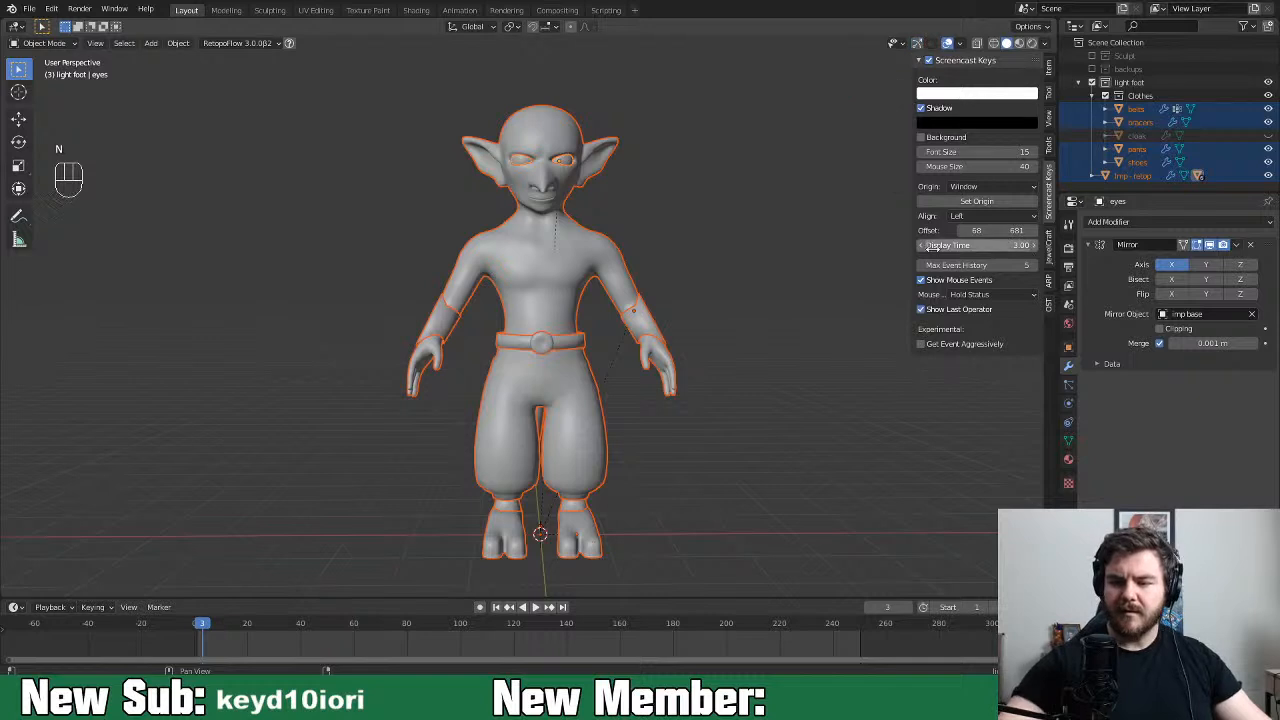
pyautogui.click(1051, 288)
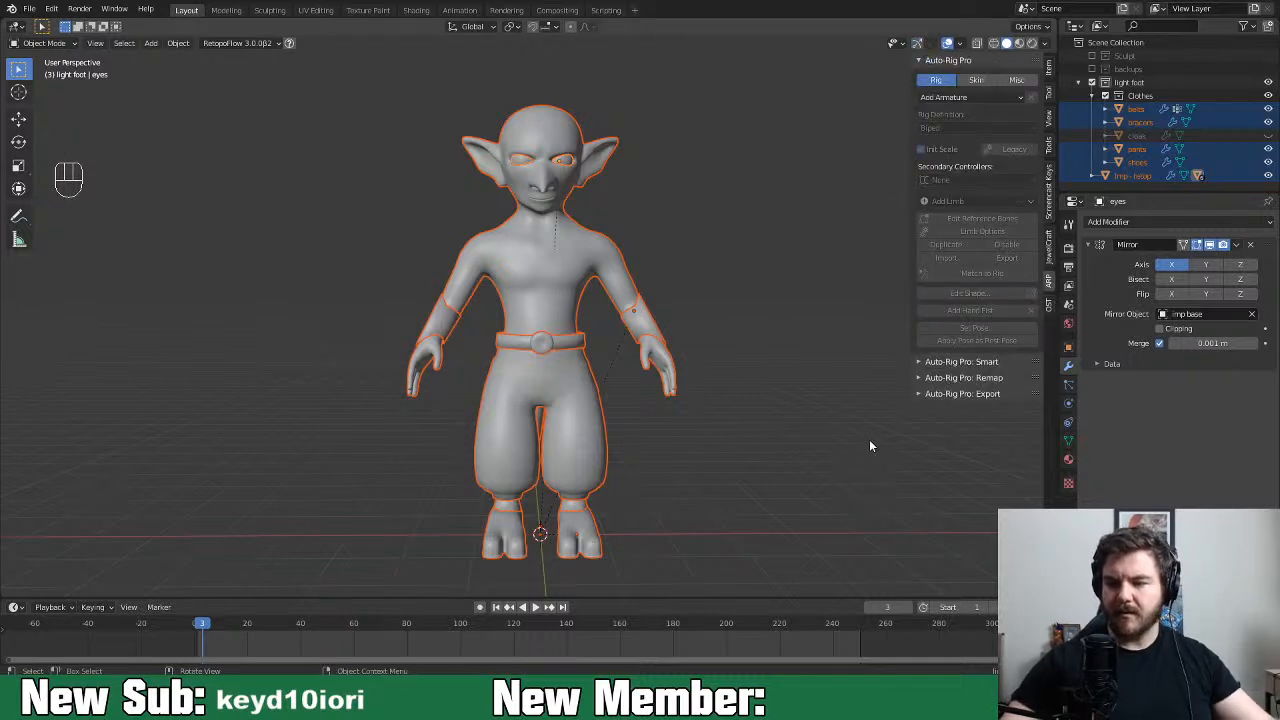
# Try adding an Auto-Rig Pro armature preset to the scene and delete the rig
pyautogui.click(983, 97)
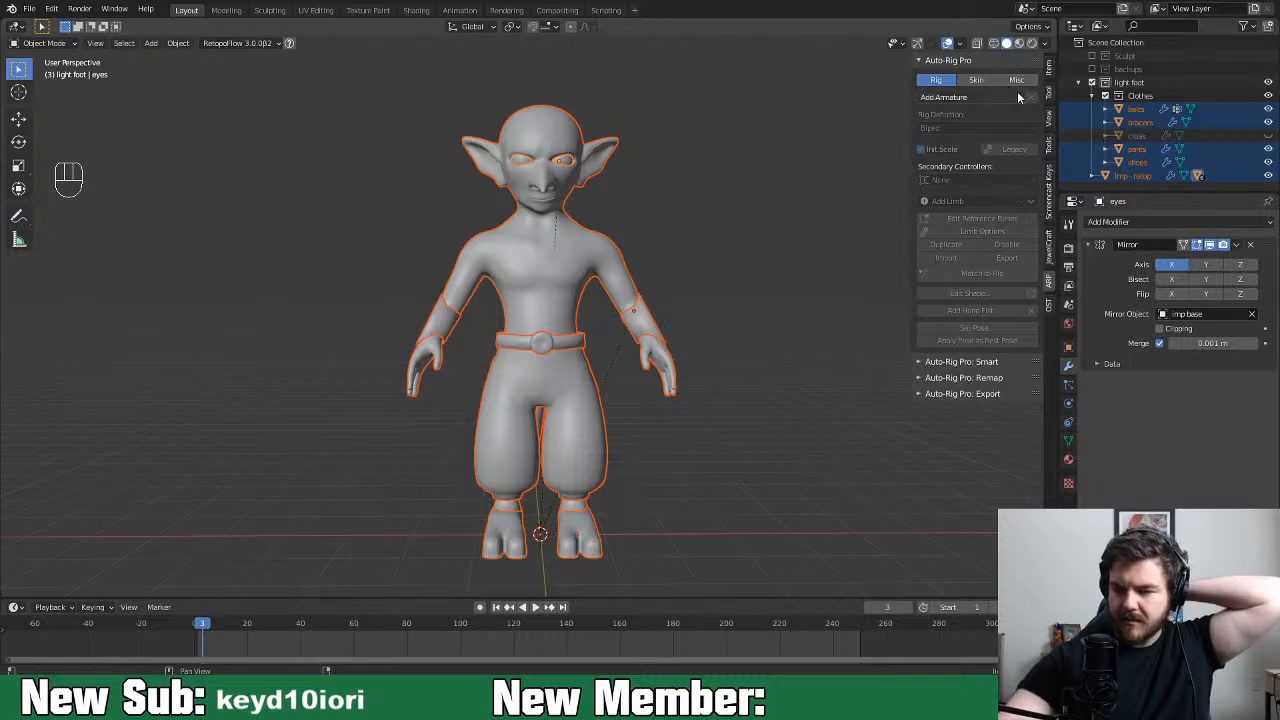
pyautogui.click(1019, 100)
pyautogui.click(1004, 115)
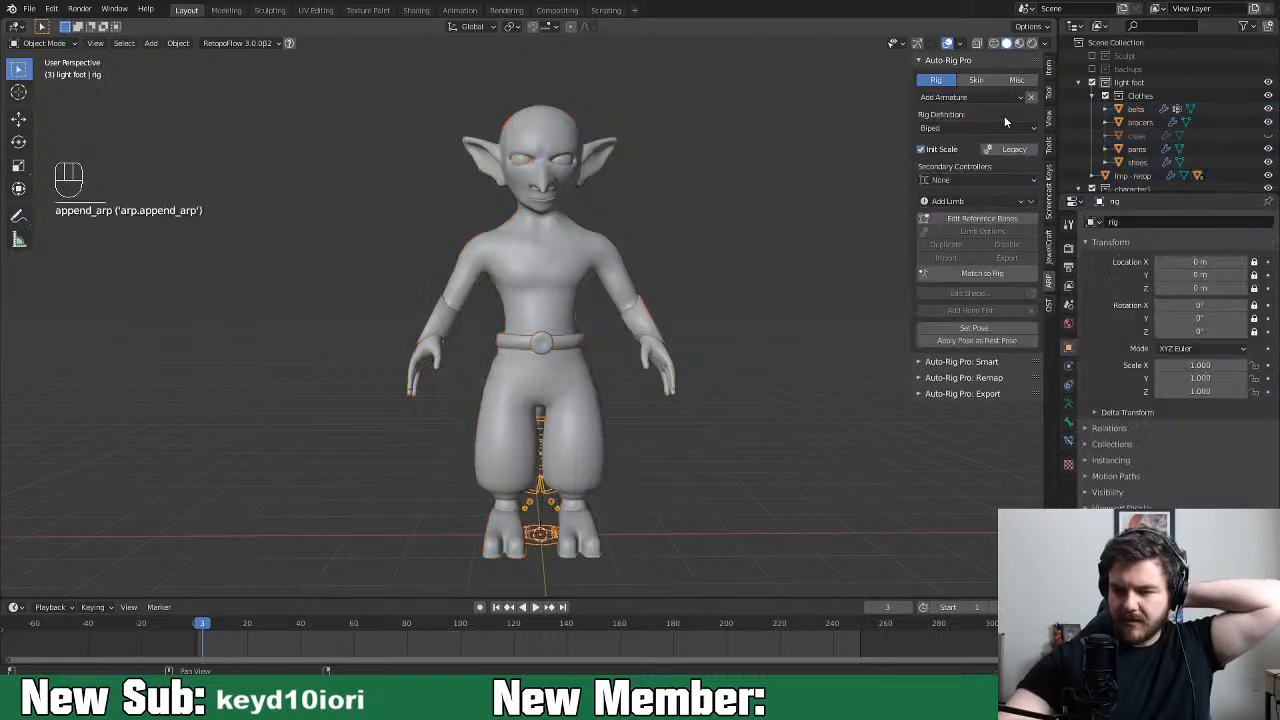
pyautogui.press('x')
pyautogui.click(813, 435)
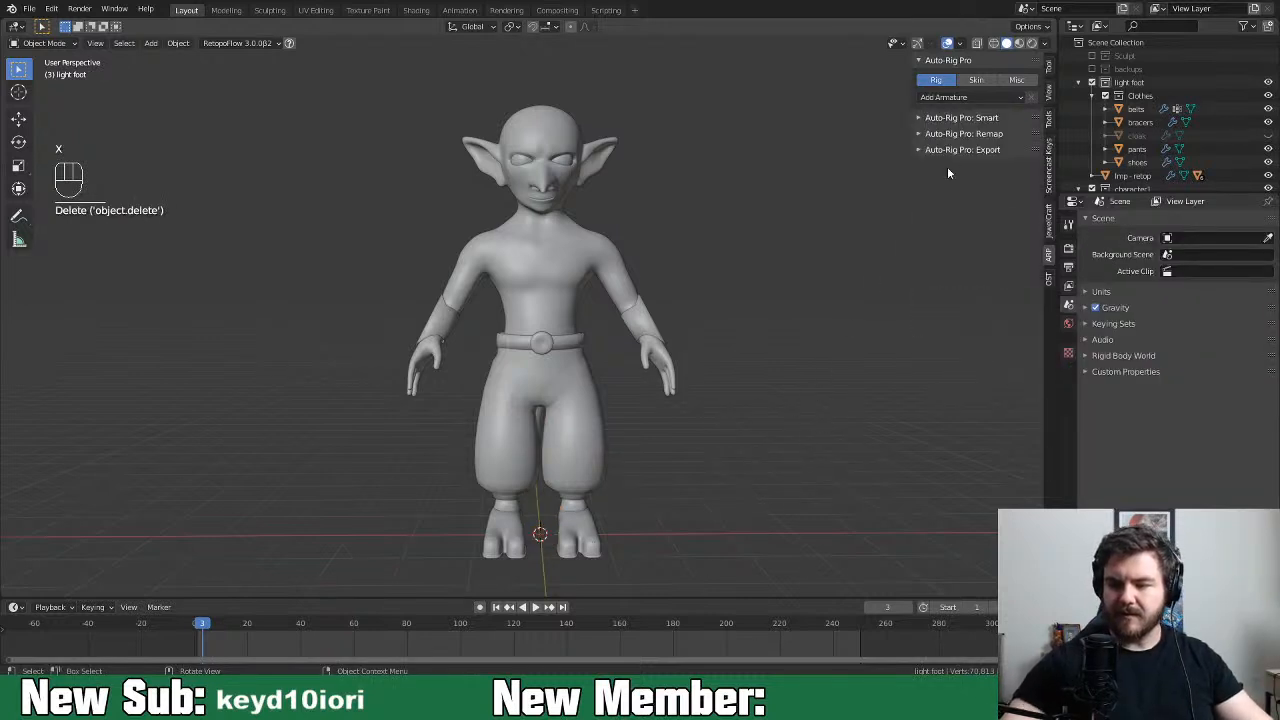
pyautogui.click(960, 118)
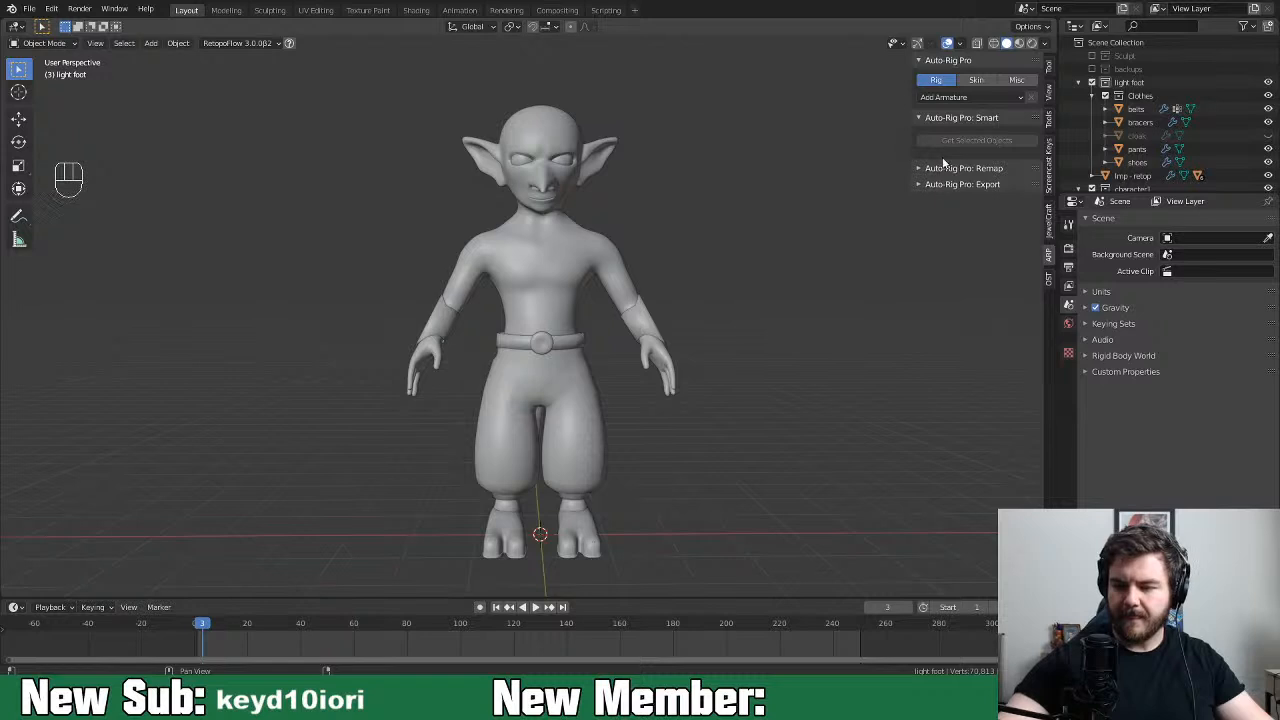
pyautogui.click(940, 168)
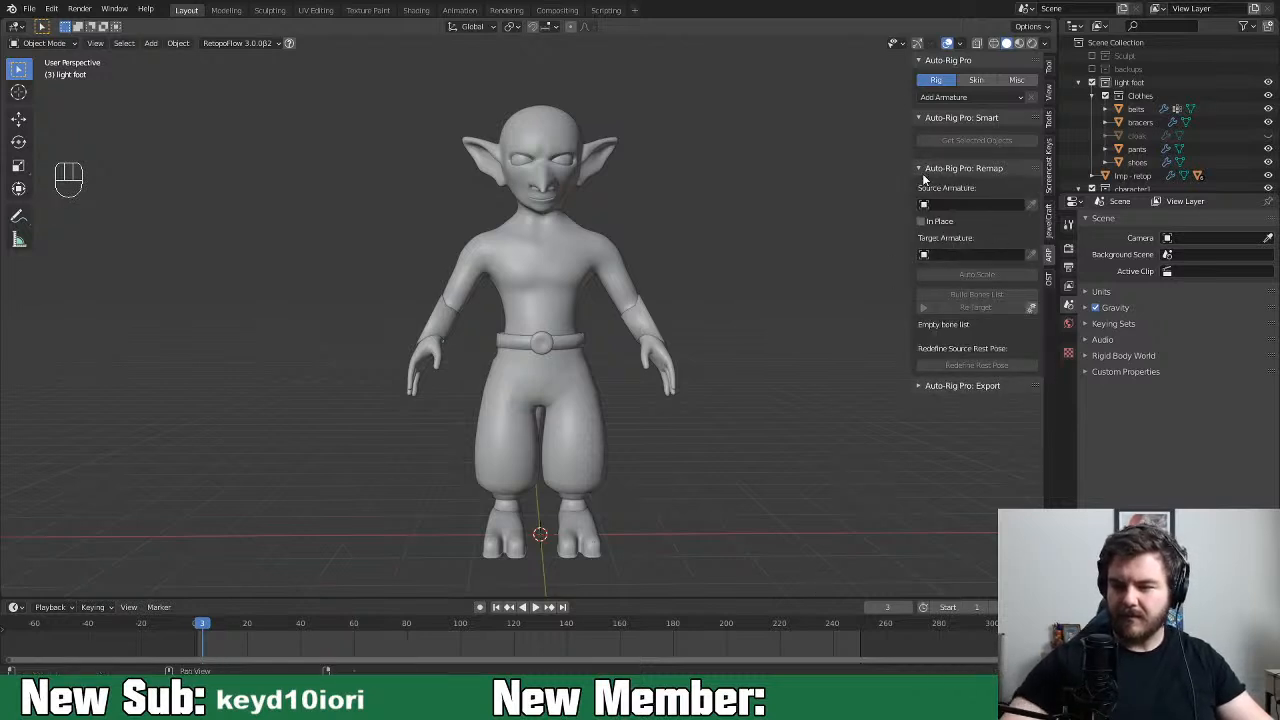
pyautogui.click(925, 168)
pyautogui.click(925, 118)
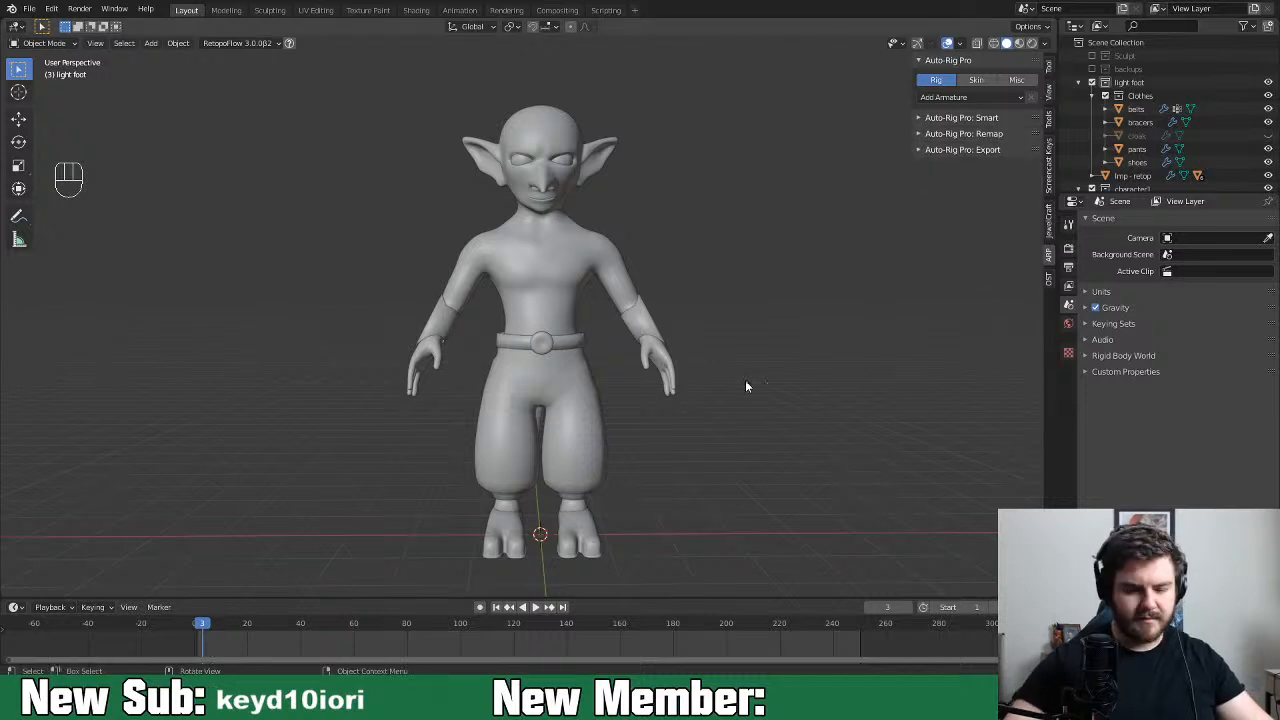
# Select the imp's body with its eyes and visible clothes, and expand the Auto-Rig Pro: Smart tools
pyautogui.moveTo(366, 157); pyautogui.dragTo(729, 566)
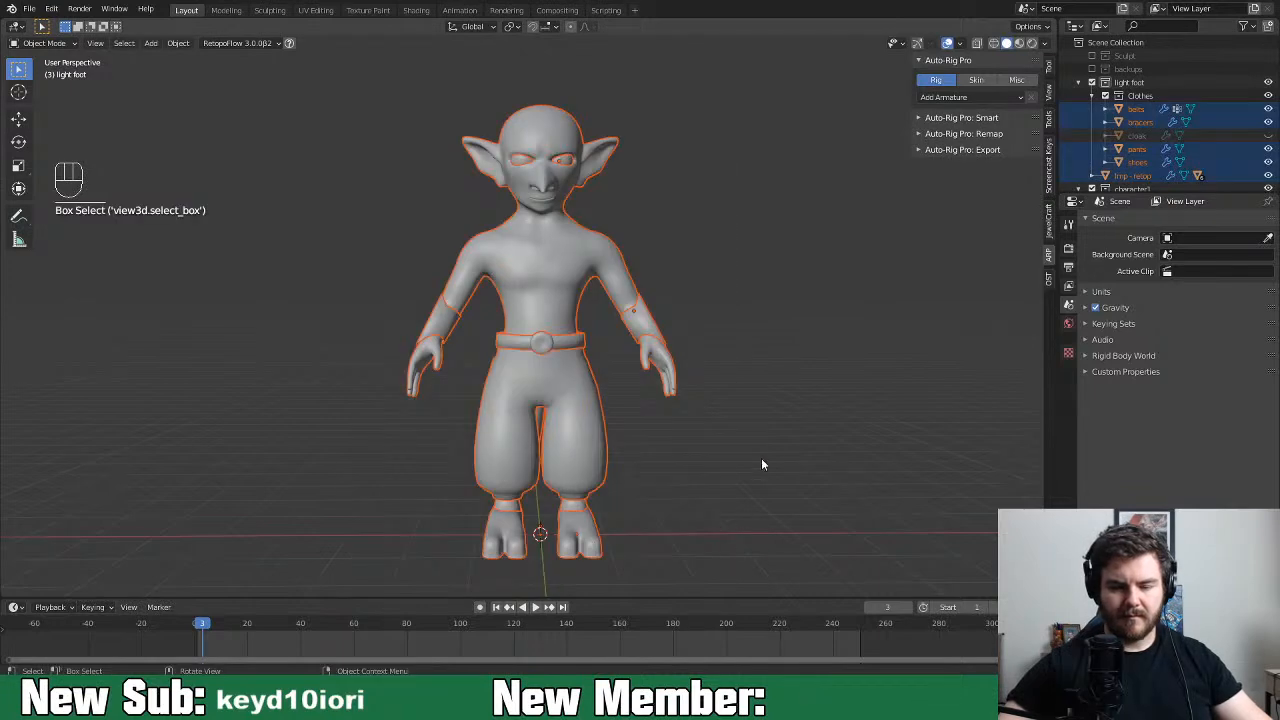
pyautogui.hotkey('shift', 'a')
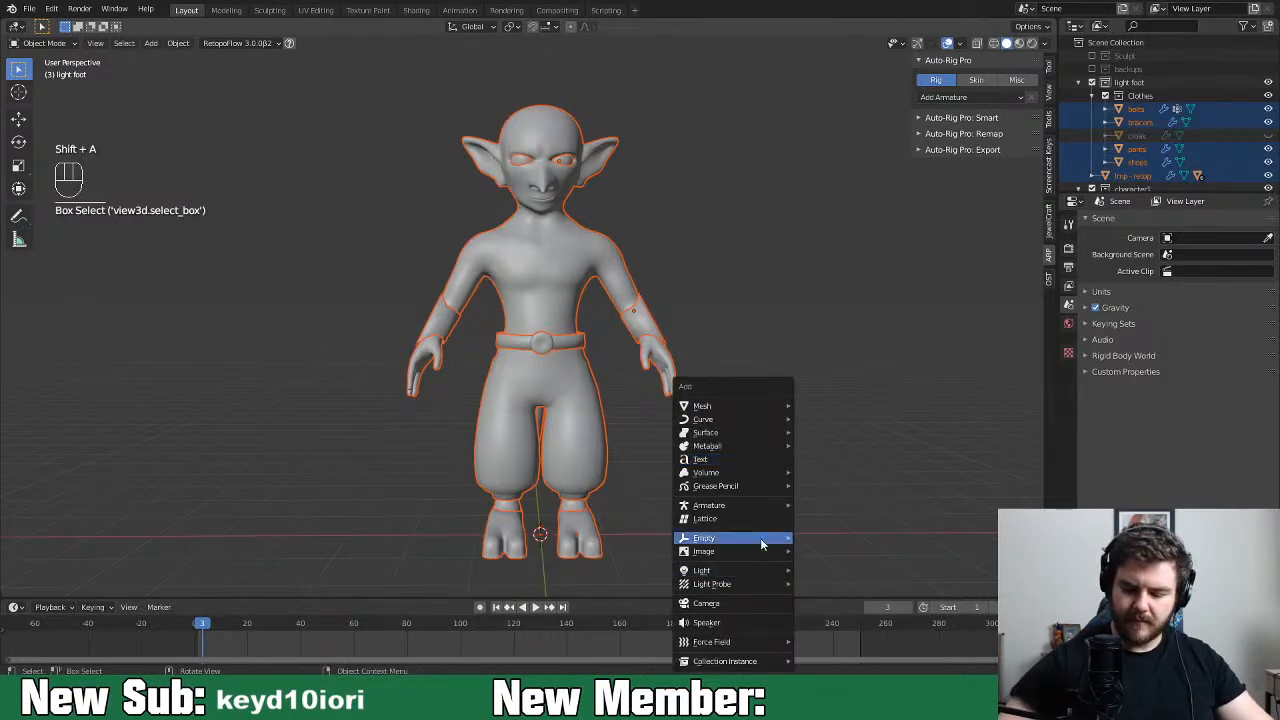
pyautogui.moveTo(765, 508)
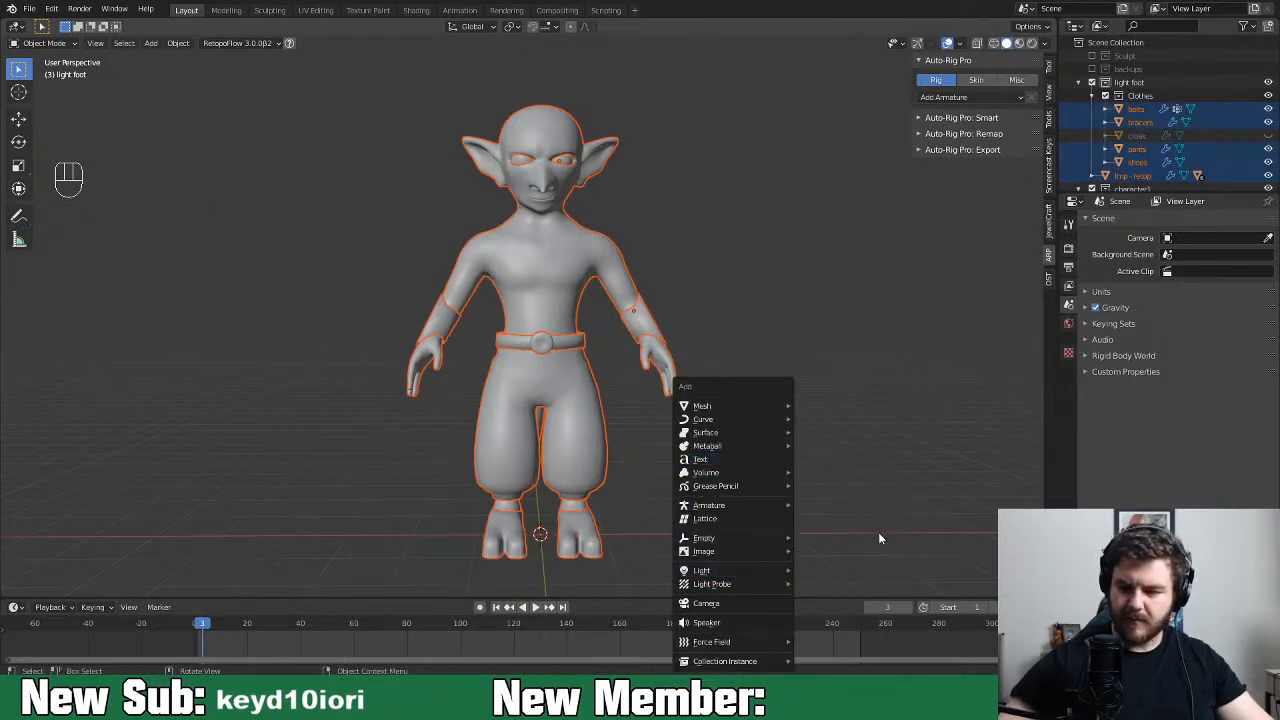
pyautogui.click(922, 118)
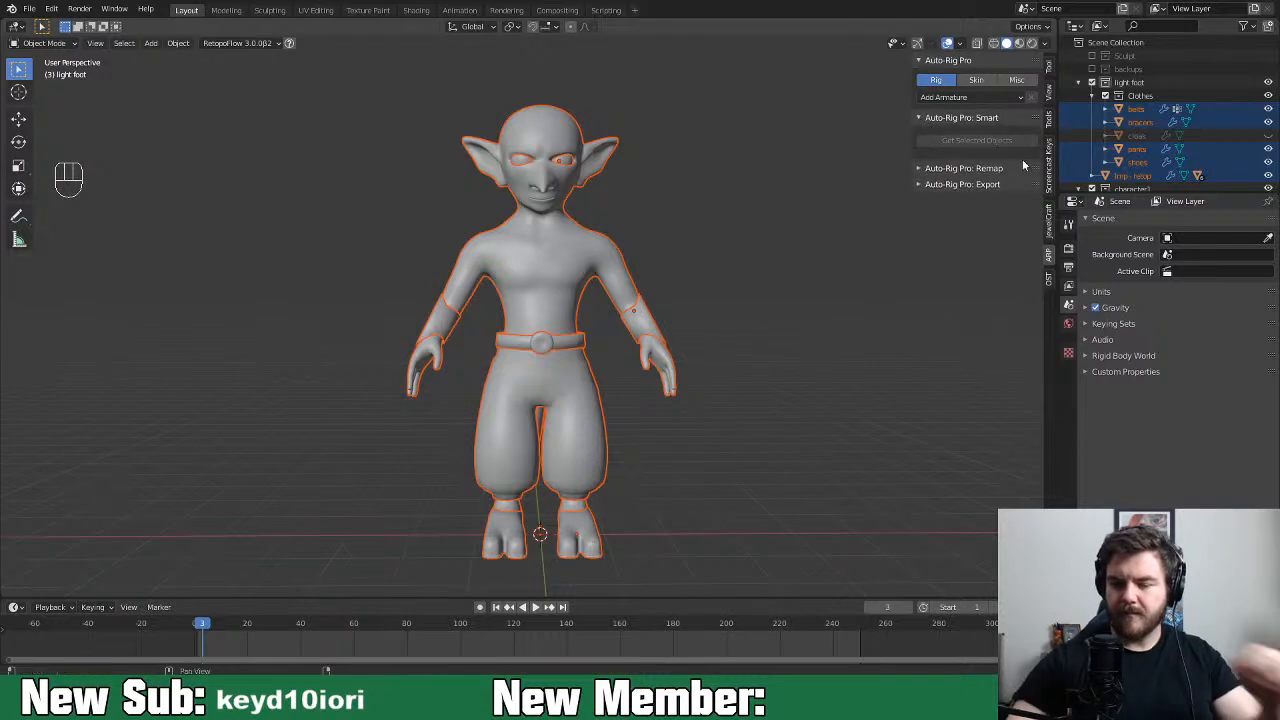
pyautogui.click(921, 169)
pyautogui.click(923, 168)
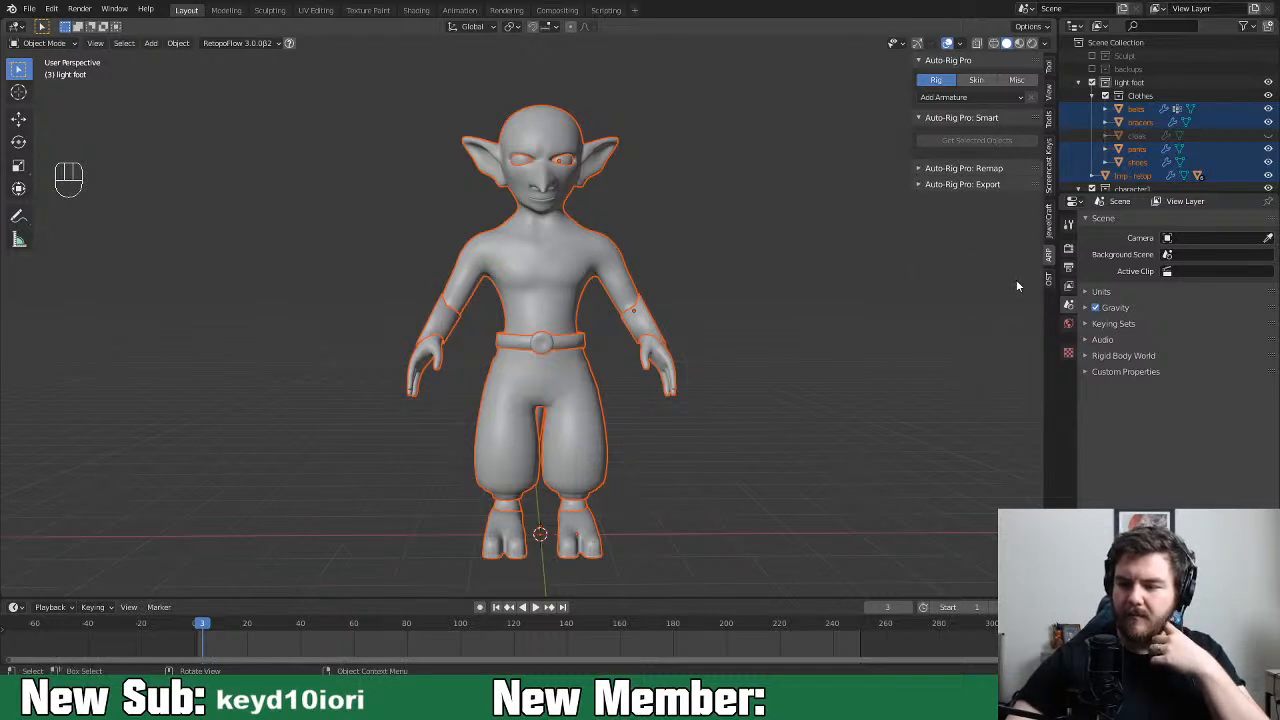
# Enlarge the outliner to show the body's child objects and clear the parent of the selected eyes and clothes with Clear Parent
pyautogui.click(1092, 175)
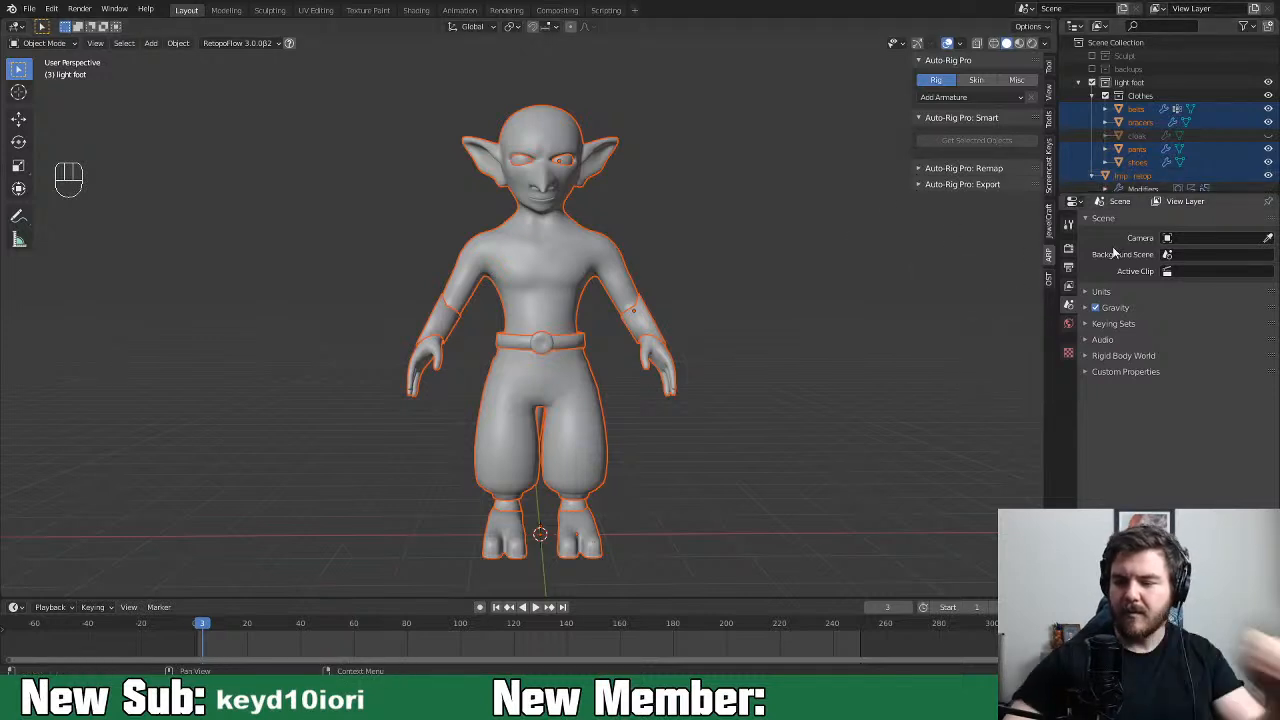
pyautogui.moveTo(1126, 195); pyautogui.dragTo(1135, 368)
pyautogui.click(1130, 220)
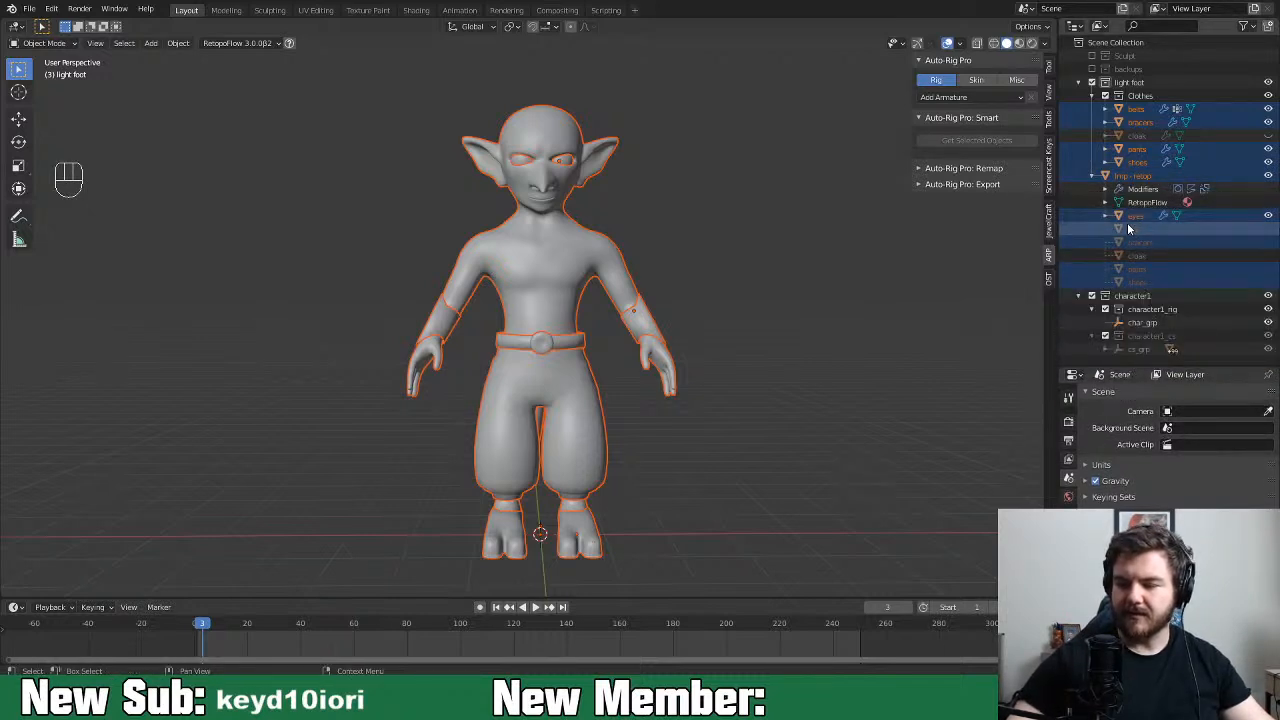
pyautogui.hotkey('alt', 'p')
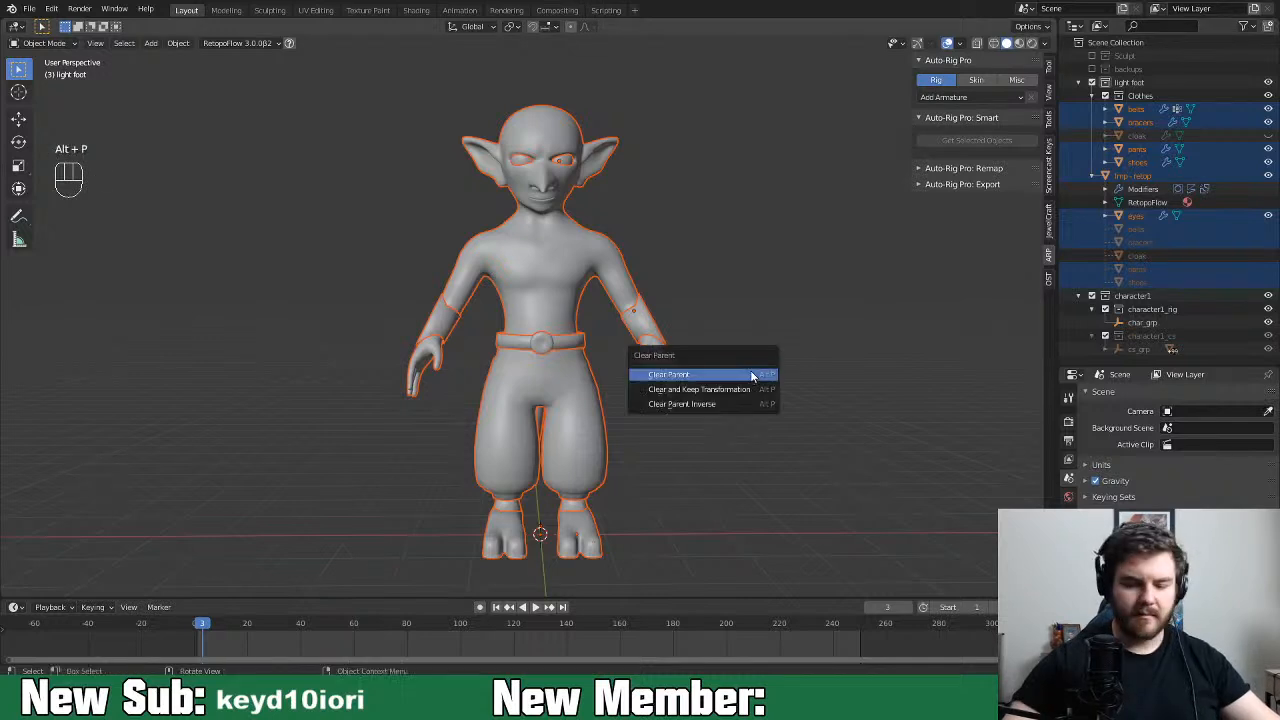
pyautogui.click(751, 376)
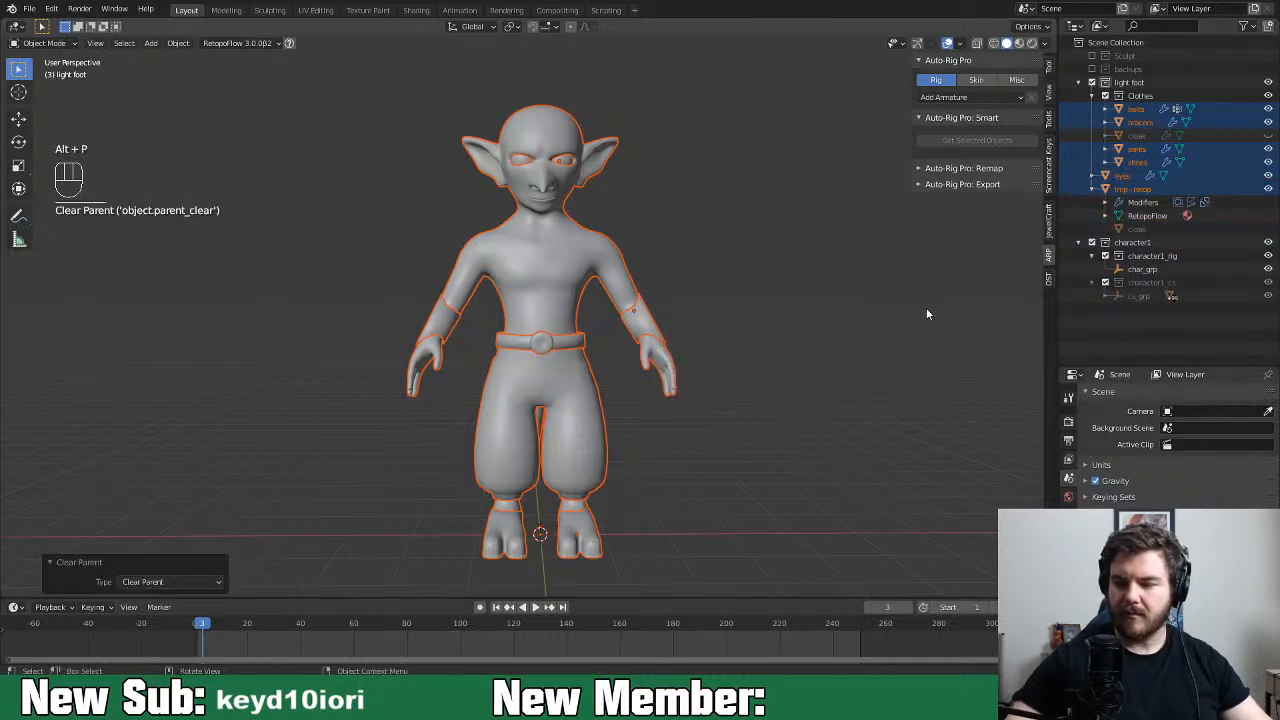
# Make the imp's body the active object and load the whole selection into Auto-Rig Pro Smart with Get Selected Objects
pyautogui.moveTo(810, 427); pyautogui.dragTo(638, 425, button='middle')
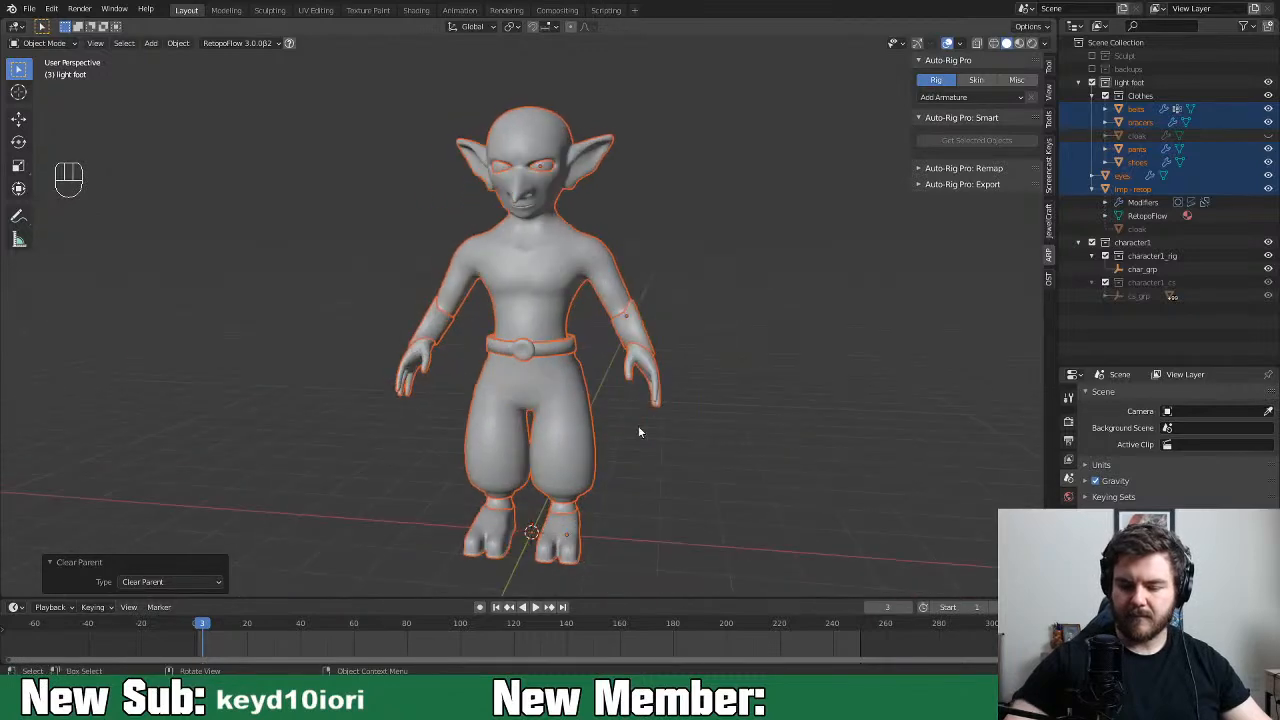
pyautogui.keyDown('shift'); pyautogui.click(536, 305); pyautogui.keyUp('shift')
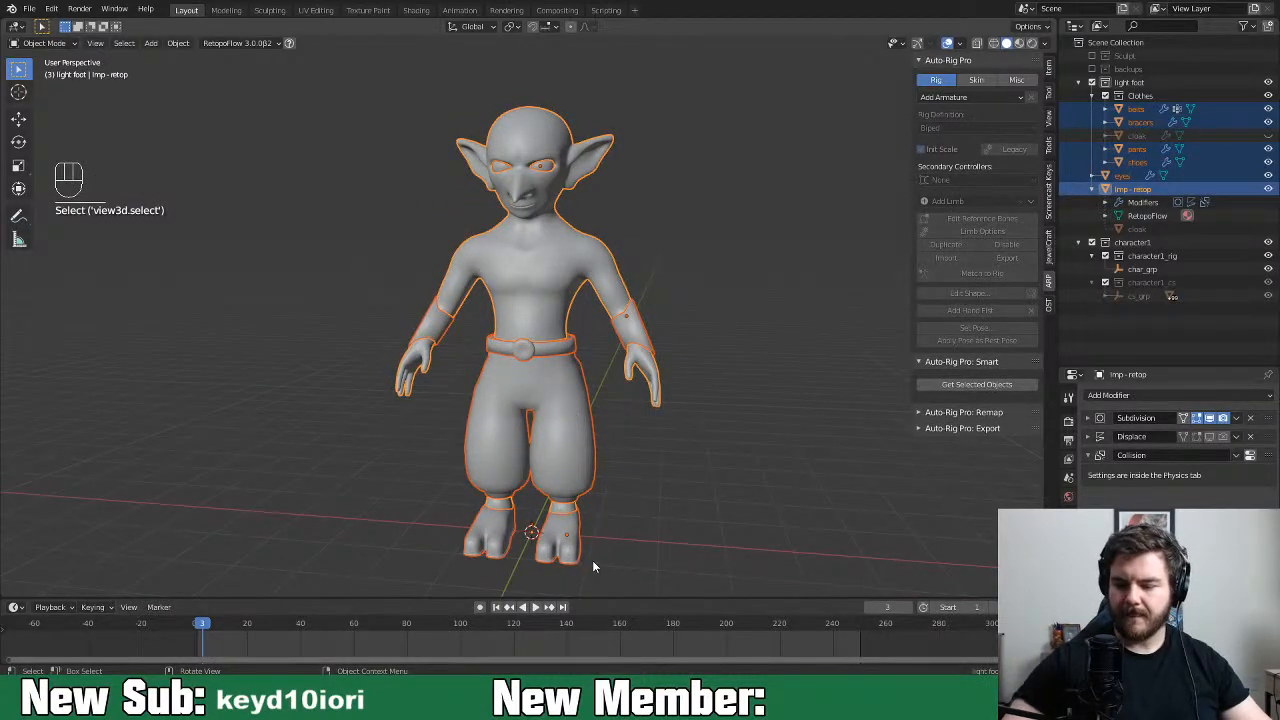
pyautogui.moveTo(749, 480)
pyautogui.mouseDown(button='middle')
pyautogui.moveTo(890, 487)
pyautogui.moveTo(789, 472)
pyautogui.moveTo(737, 521)
pyautogui.moveTo(764, 476)
pyautogui.moveTo(675, 461)
pyautogui.moveTo(611, 468)
pyautogui.moveTo(763, 476)
pyautogui.mouseUp(button='middle')
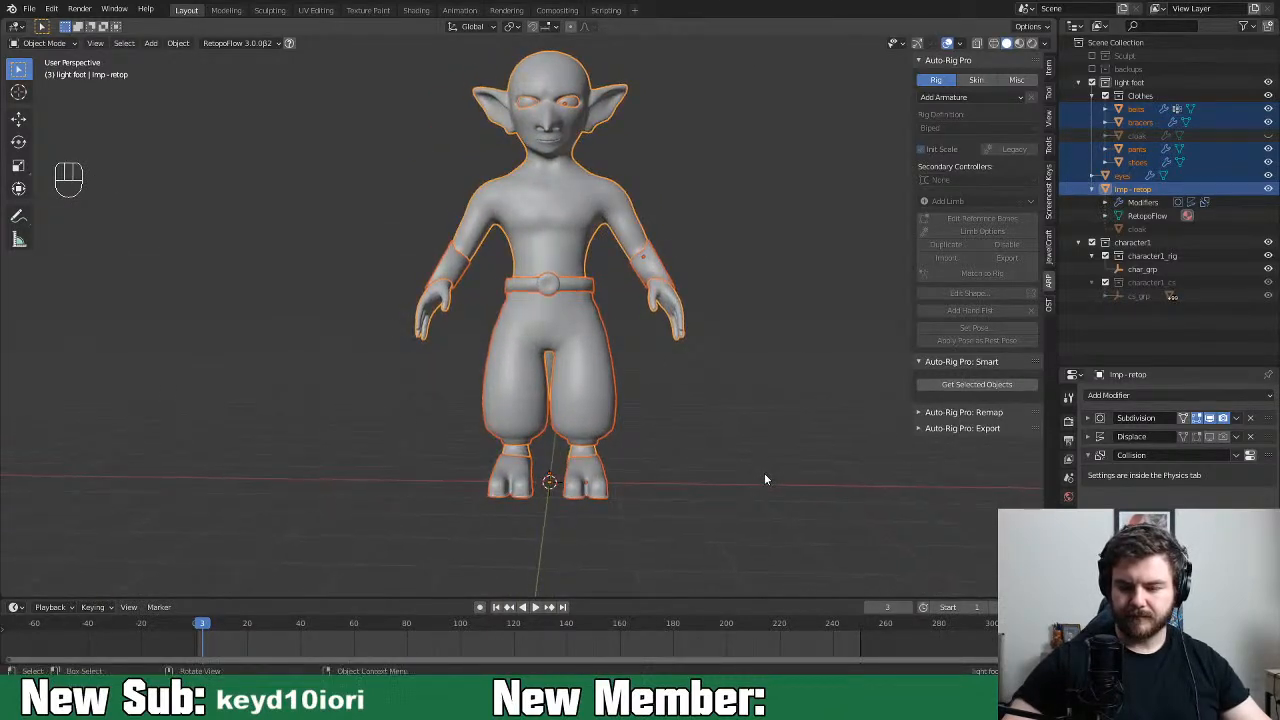
pyautogui.click(982, 386)
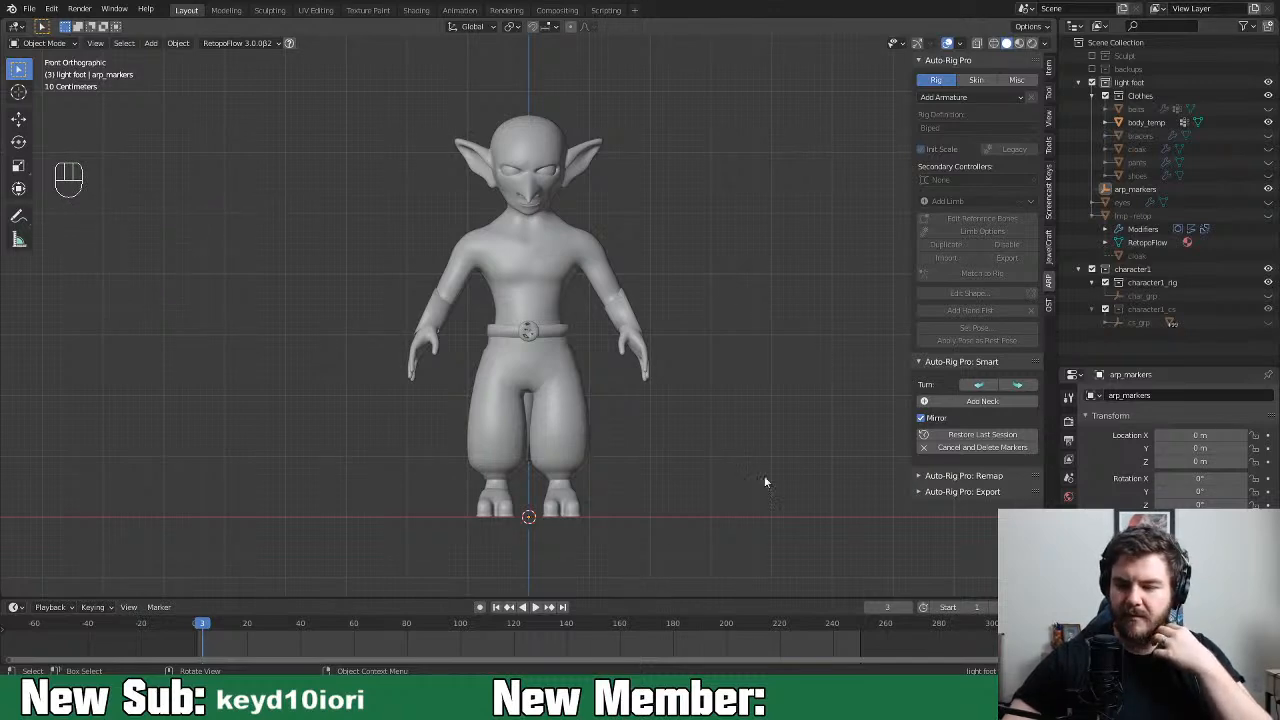
# Place the neck marker at the base of the neck, about 4.82 m high, and the chin marker about 5.06 m high
pyautogui.click(982, 401)
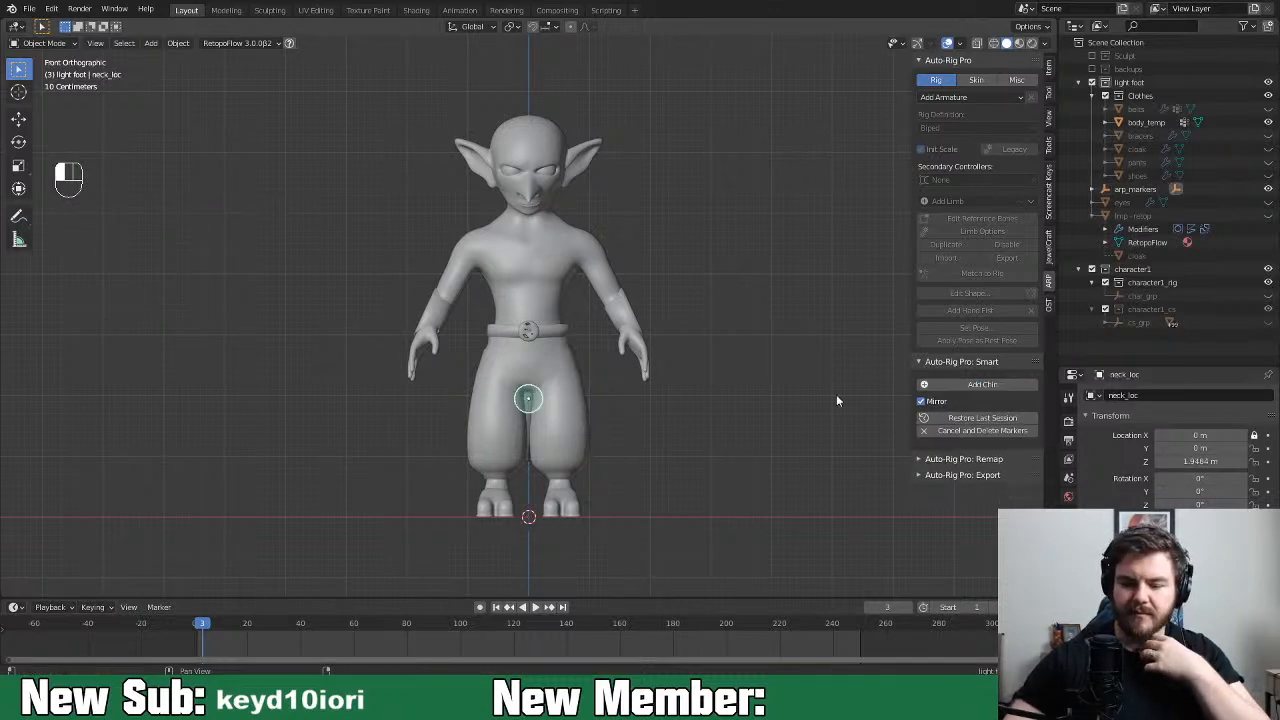
pyautogui.click(536, 223)
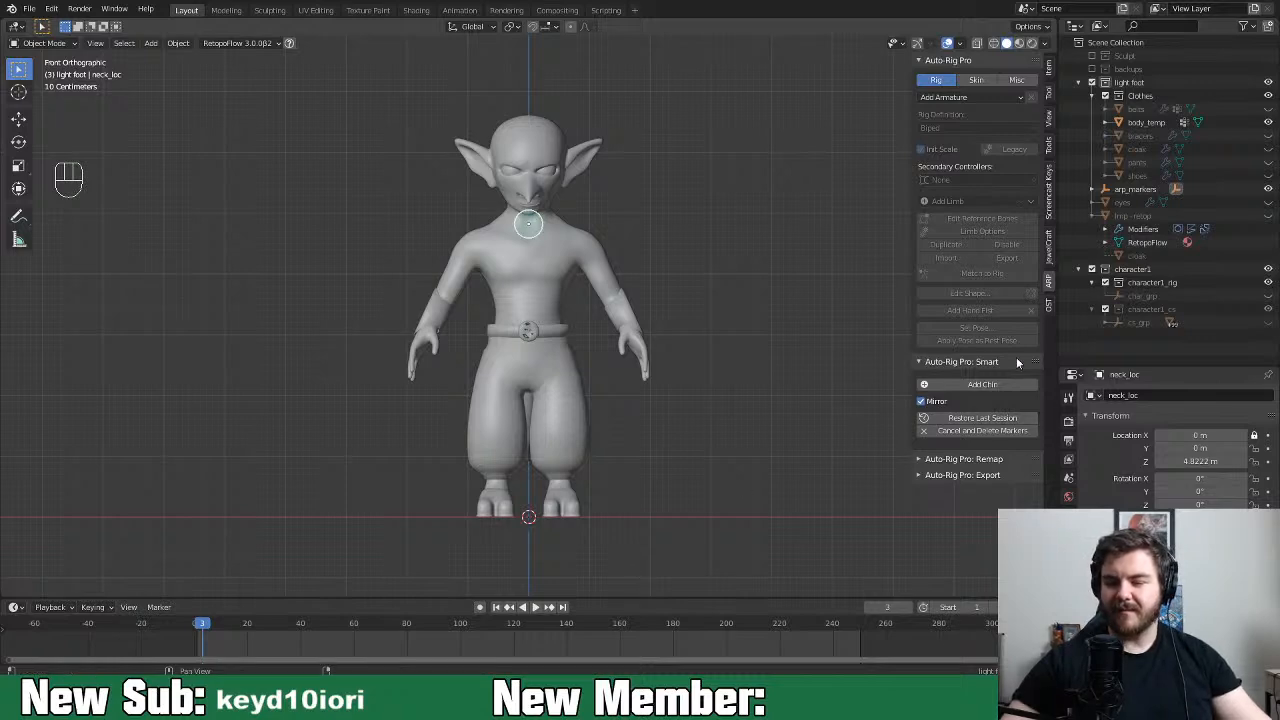
pyautogui.click(972, 388)
pyautogui.click(975, 389)
pyautogui.click(777, 208)
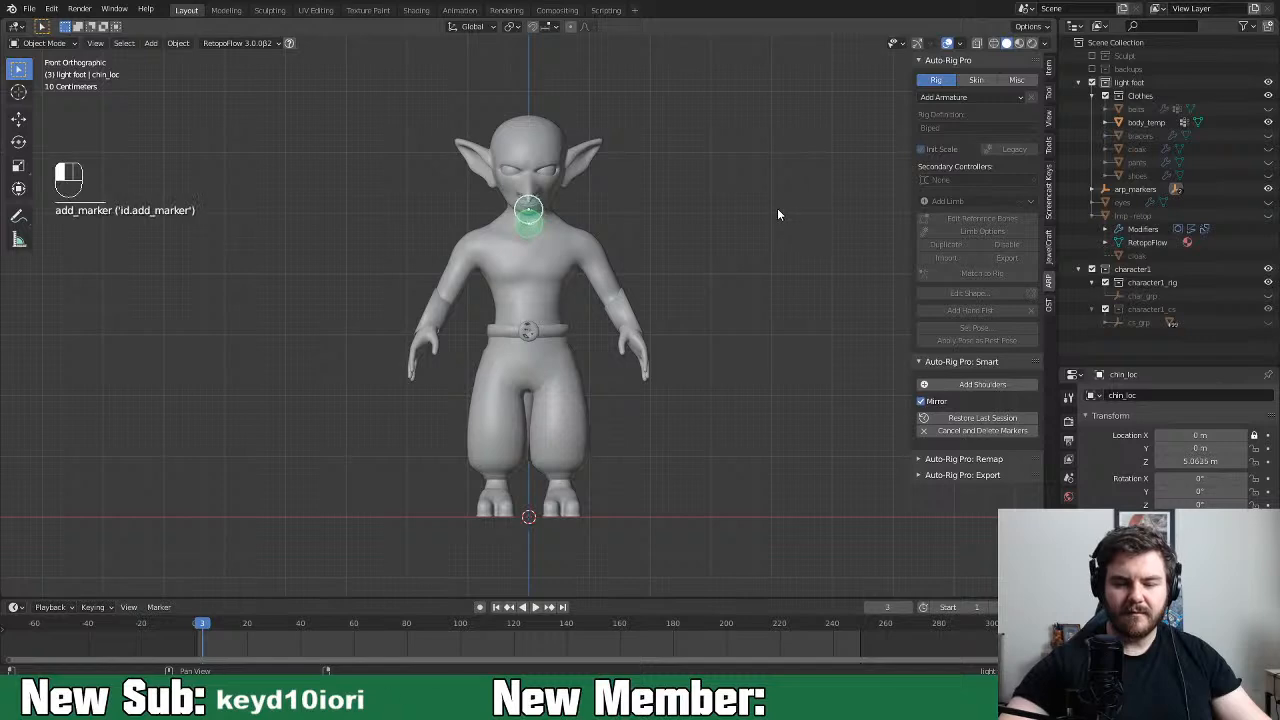
# Lower the chin marker by about 0.04 m to sit under the imp's mouth
pyautogui.scroll(3, 663, 230)
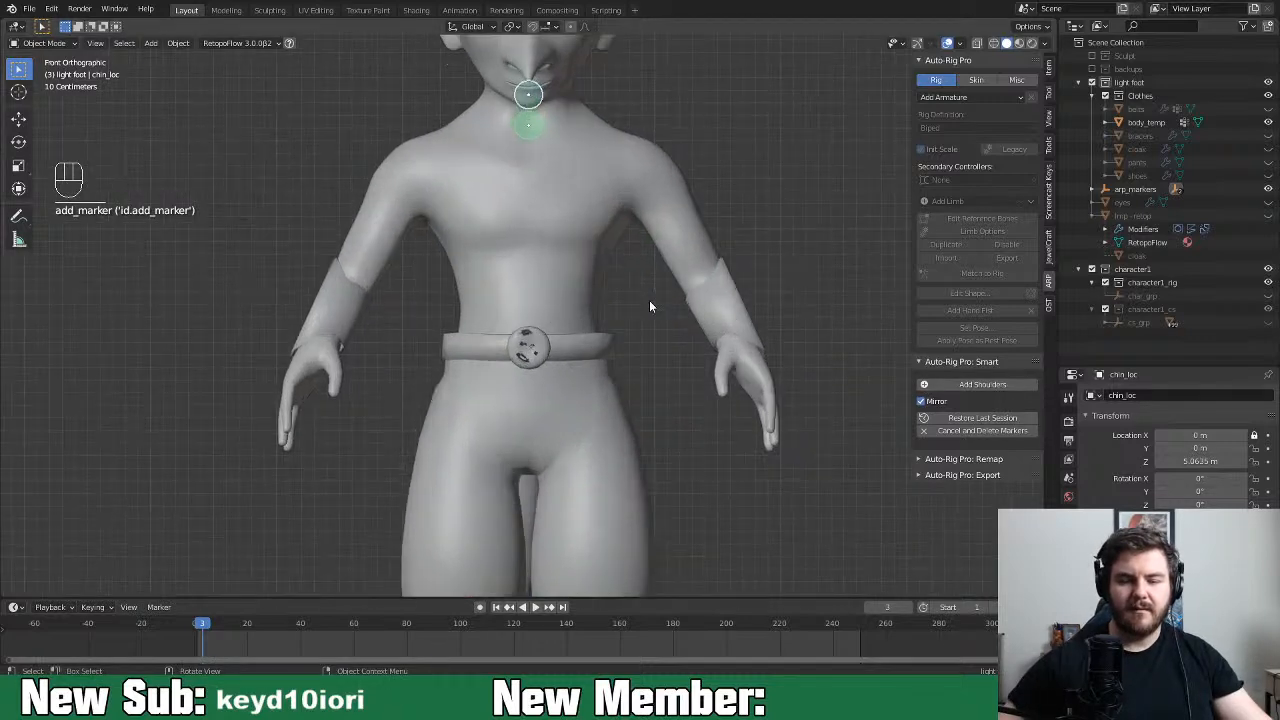
pyautogui.keyDown('shift'); pyautogui.moveTo(638, 306); pyautogui.dragTo(658, 360, button='middle'); pyautogui.keyUp('shift')
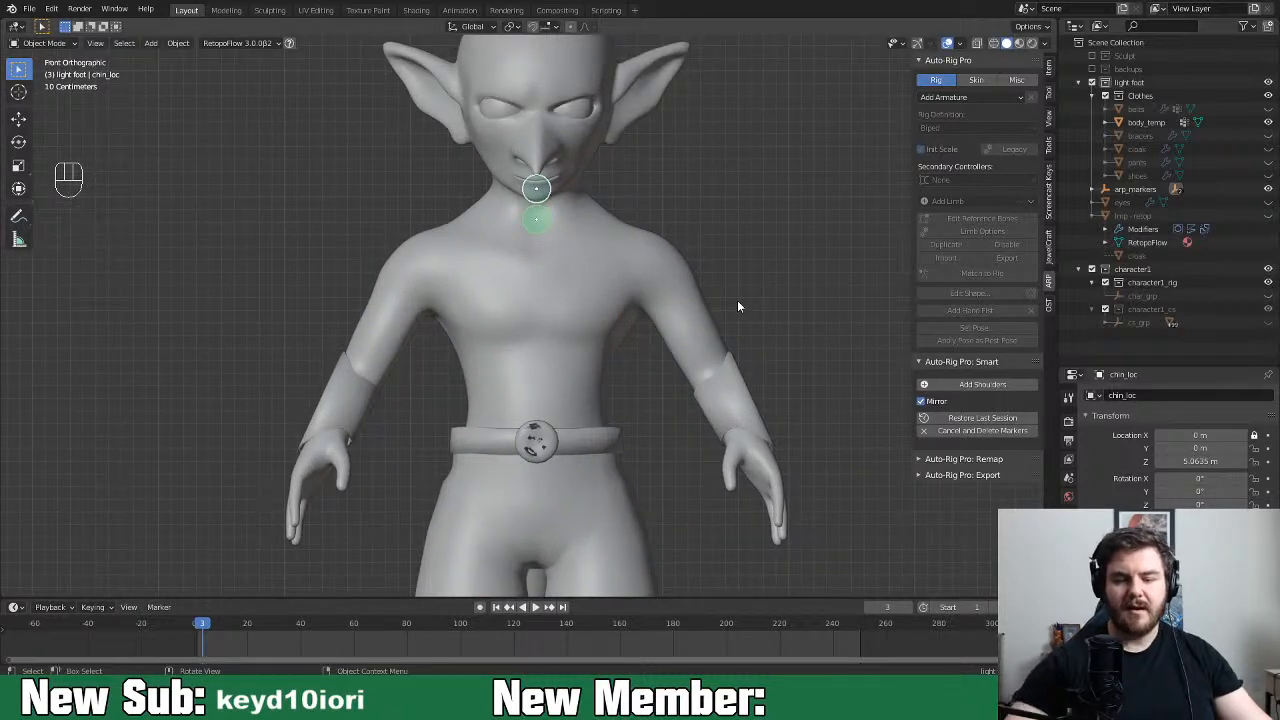
pyautogui.moveTo(542, 191); pyautogui.dragTo(541, 193)
pyautogui.moveTo(540, 192); pyautogui.dragTo(557, 193)
pyautogui.press('g')
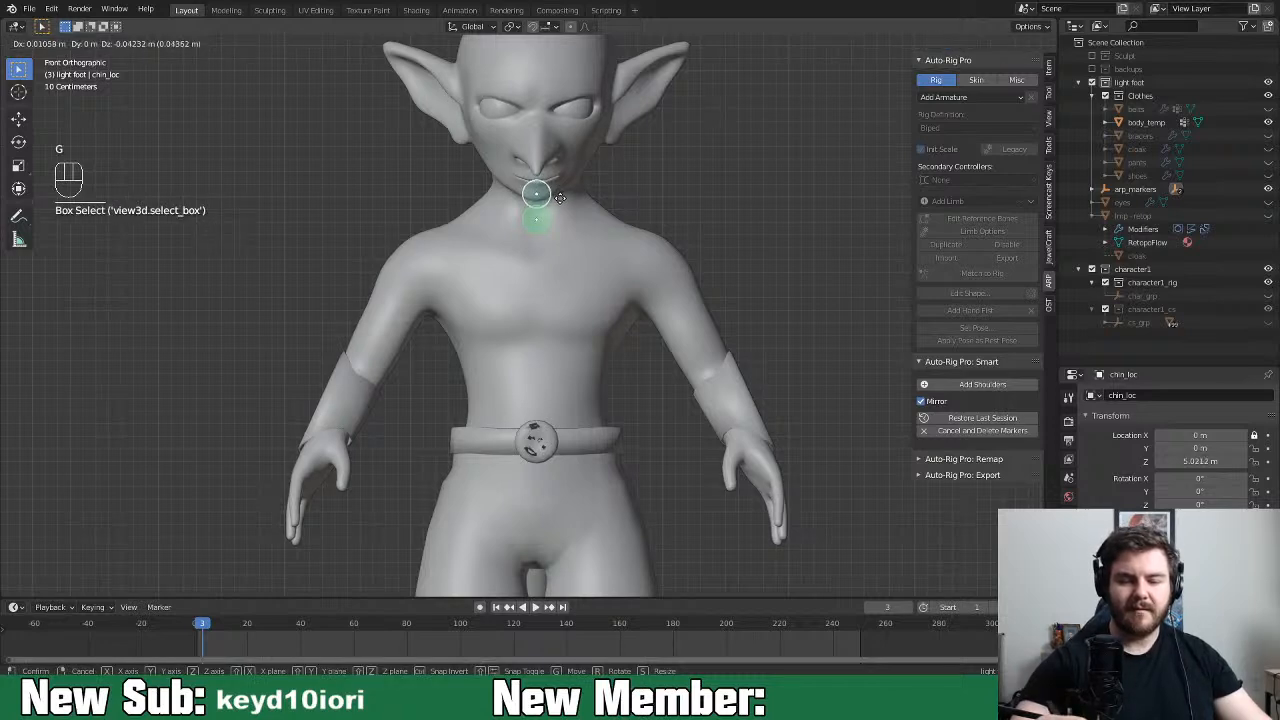
pyautogui.click(562, 197)
# Add mirrored shoulder markers on the shoulder joints at about X 0.86 m, Z 4.45 m and check their depth
pyautogui.click(983, 385)
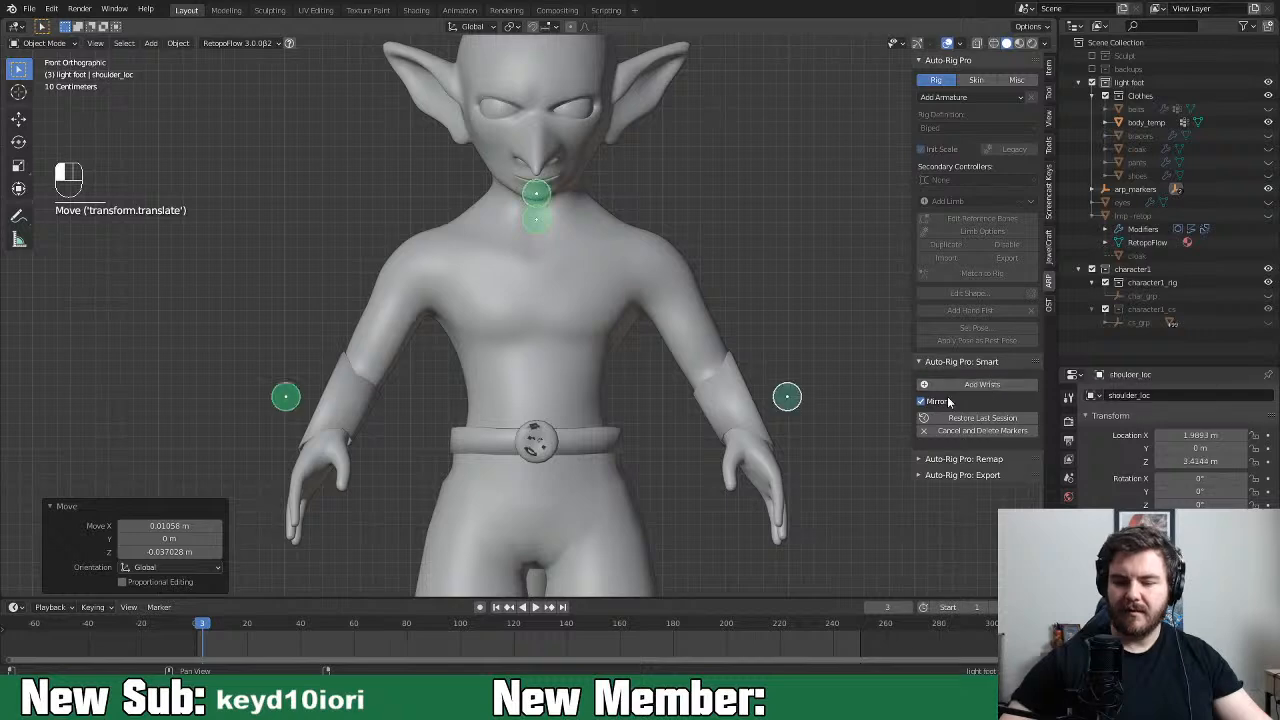
pyautogui.click(646, 267)
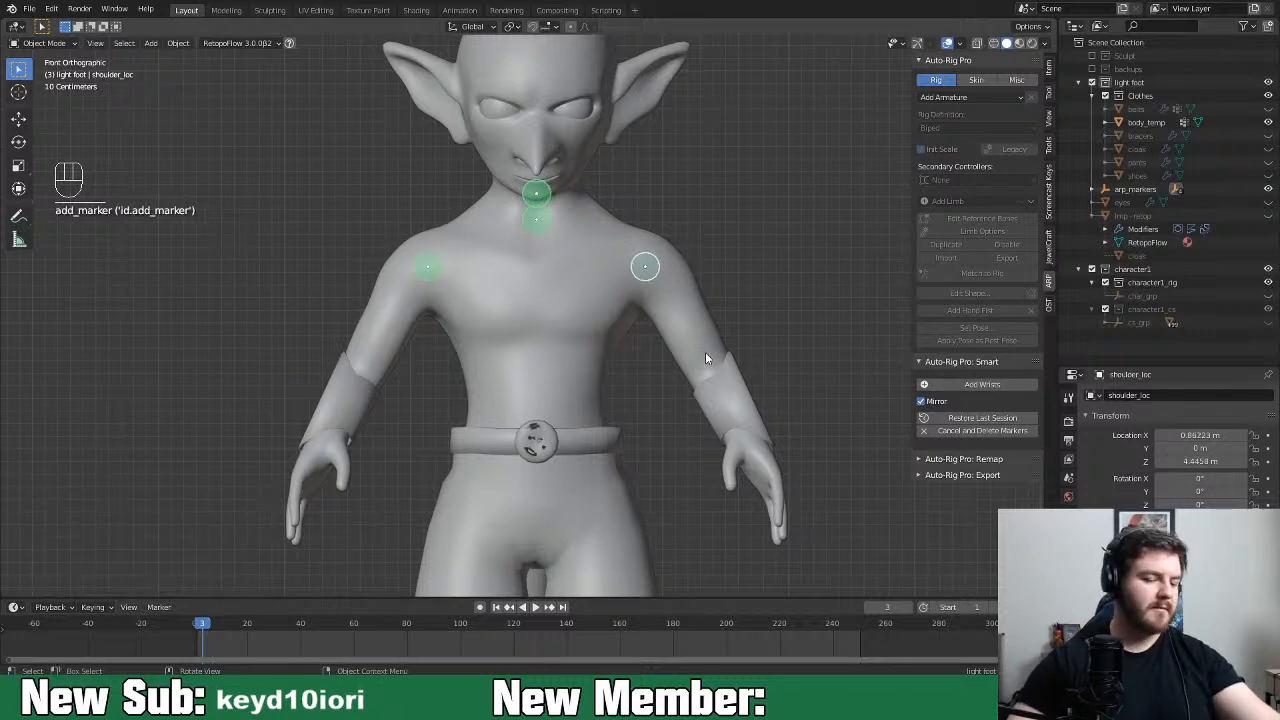
pyautogui.press('KP_3')
pyautogui.press('KP_1')
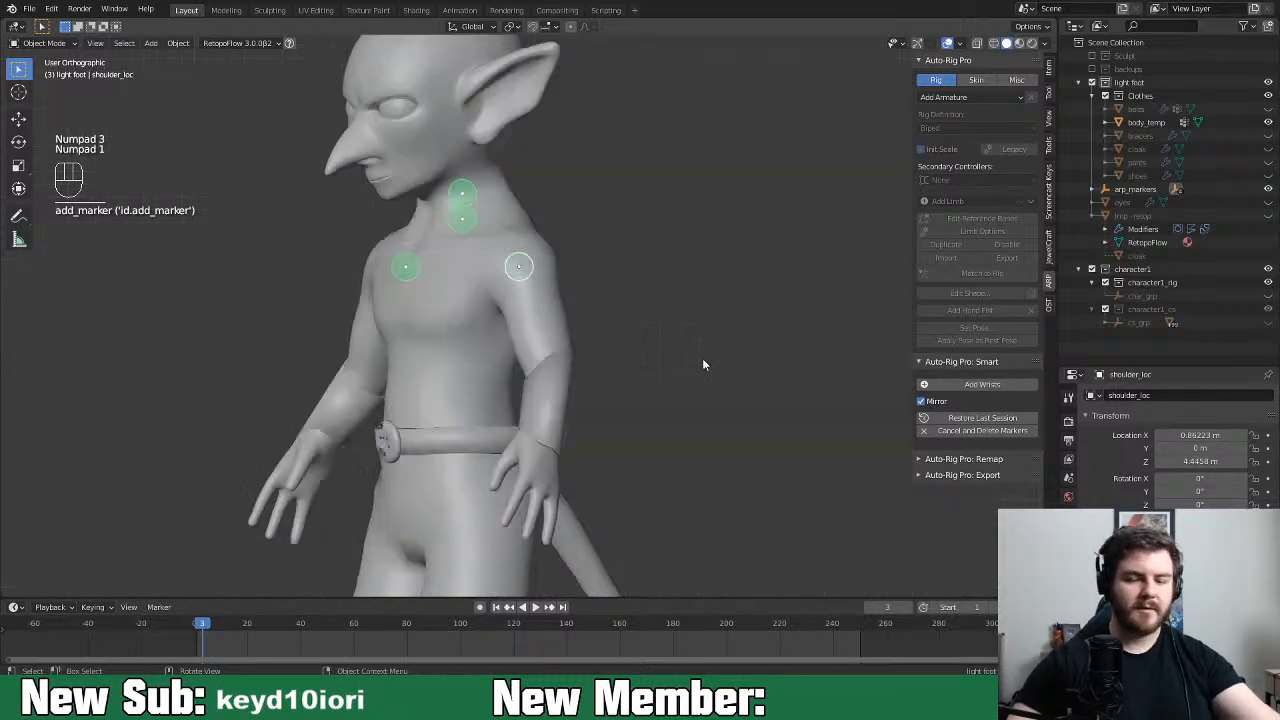
# Add mirrored wrist markers at the ends of the bracers and shift them about 0.28 m forward into the wrists in side view
pyautogui.click(1002, 388)
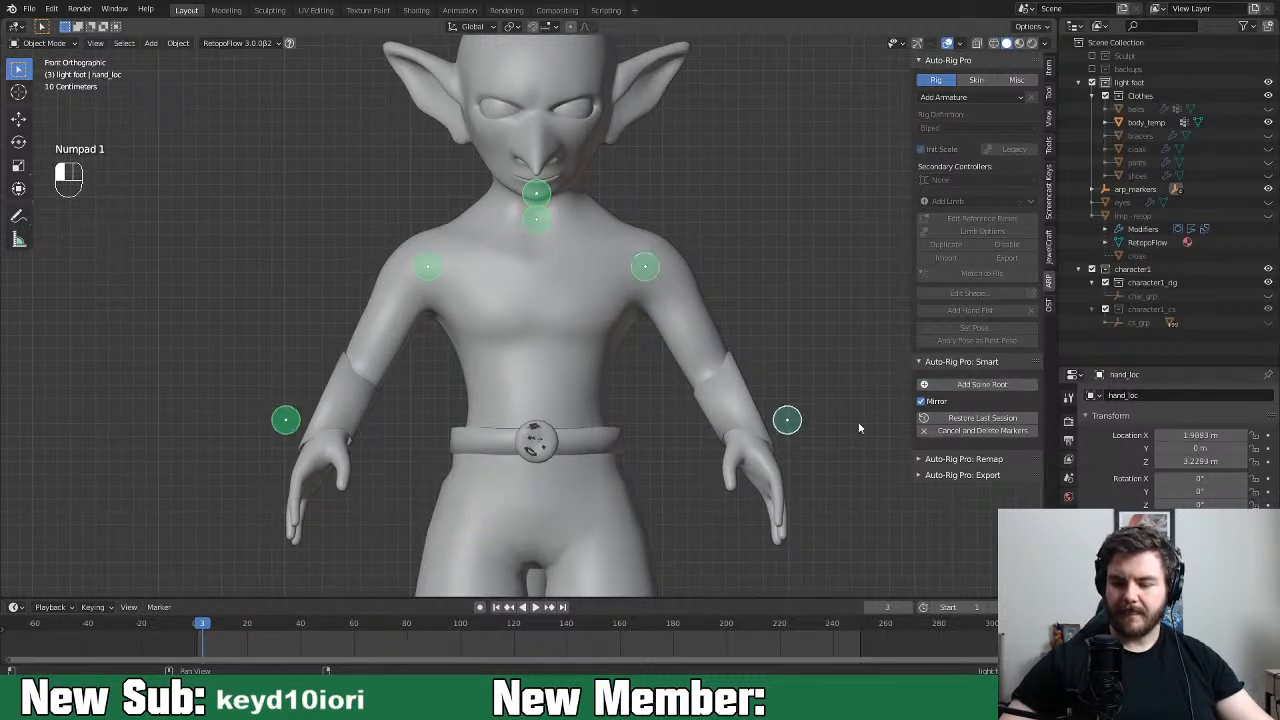
pyautogui.click(737, 432)
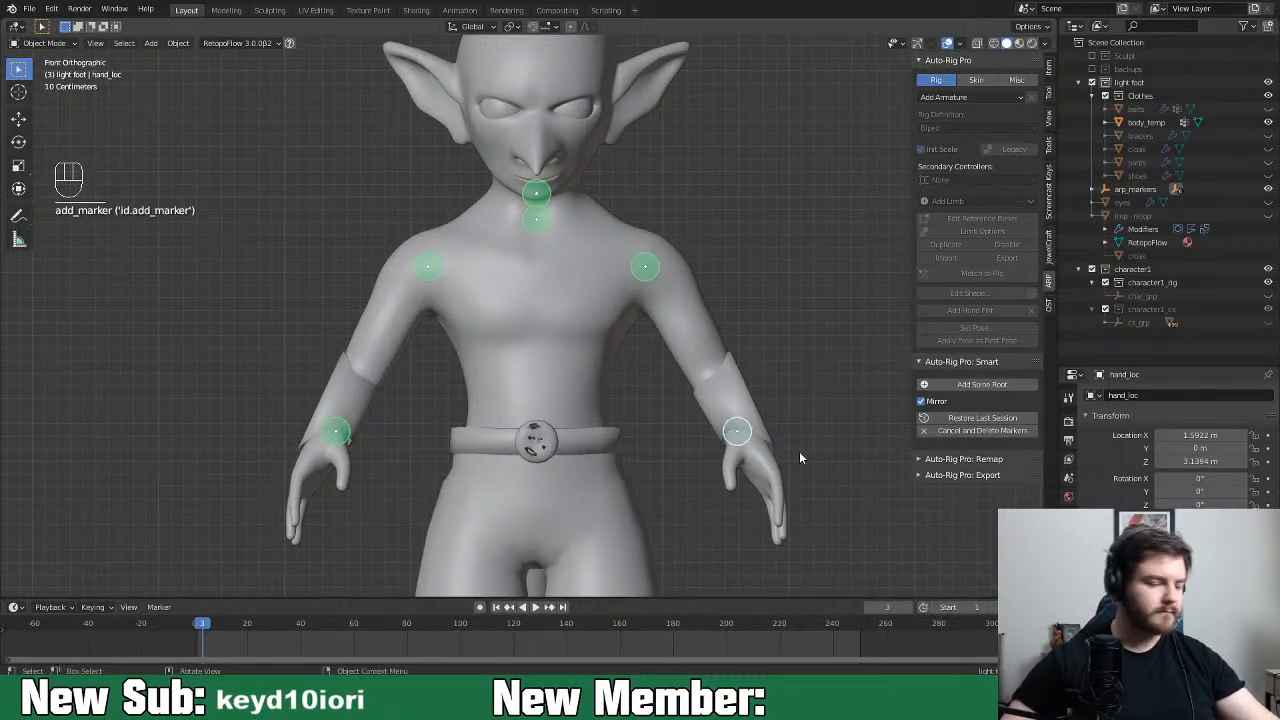
pyautogui.press('KP_3')
pyautogui.click(447, 443)
pyautogui.press('g')
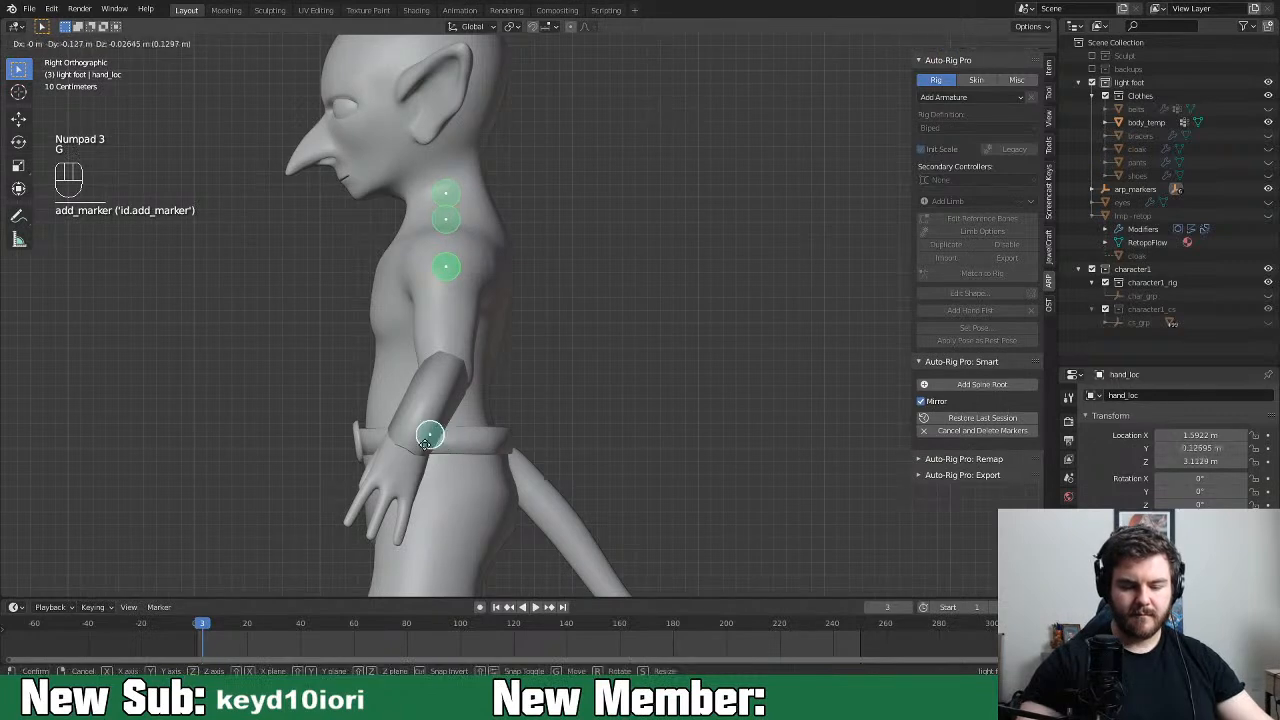
pyautogui.click(412, 444)
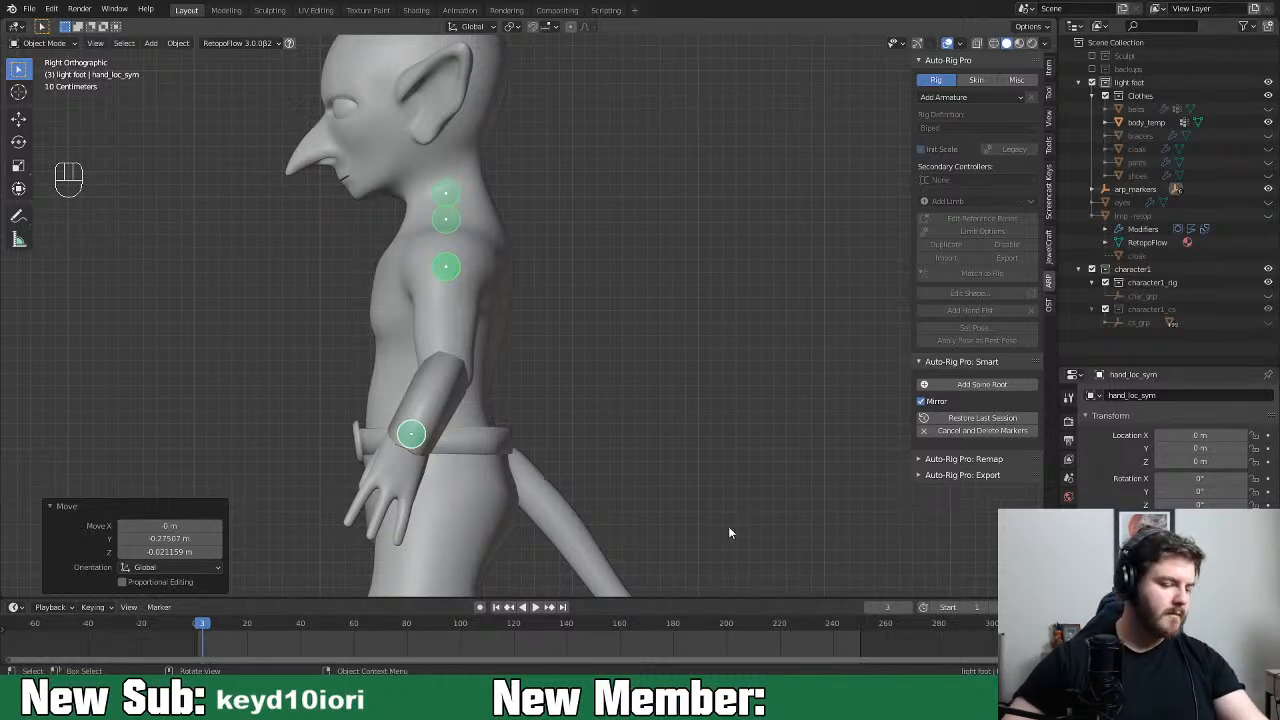
pyautogui.moveTo(475, 461); pyautogui.dragTo(856, 432, button='middle')
pyautogui.moveTo(823, 498)
pyautogui.mouseDown(button='middle')
pyautogui.moveTo(778, 456)
pyautogui.moveTo(826, 488)
pyautogui.mouseUp(button='middle')
# Add the spine root marker at the middle of the pelvis in front view, about 2.5 m high
pyautogui.press('KP_1')
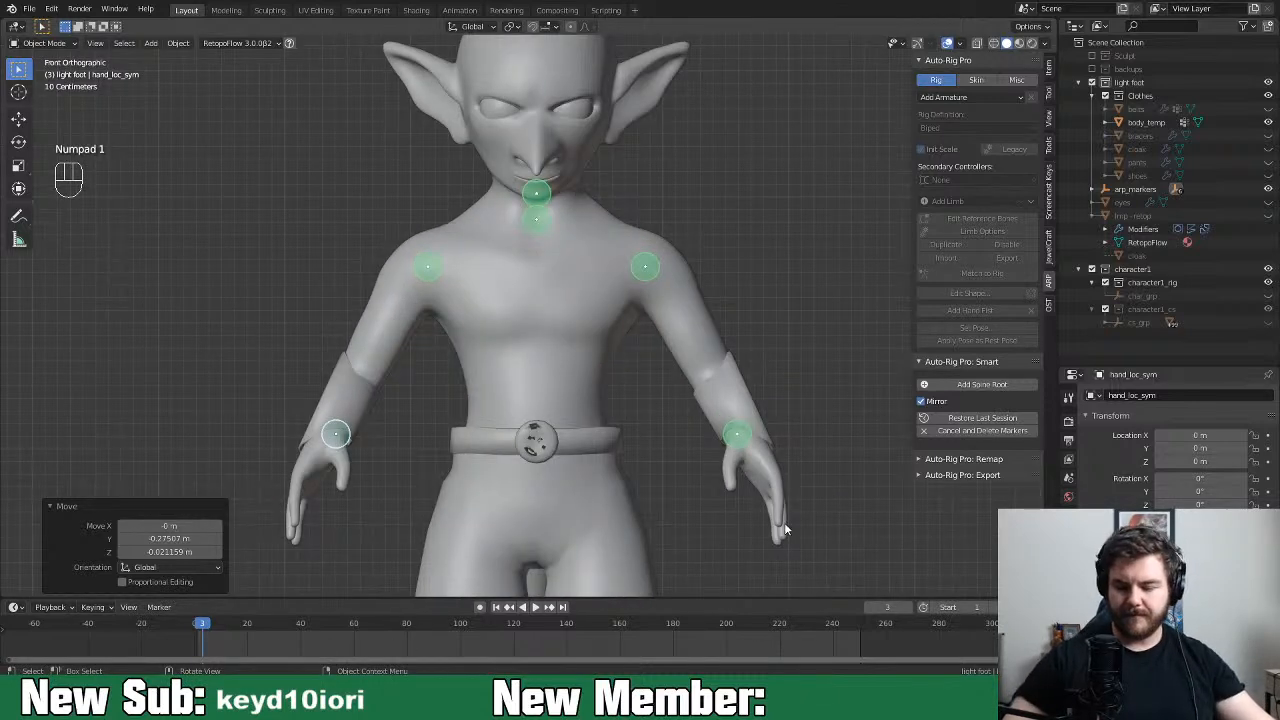
pyautogui.keyDown('shift'); pyautogui.moveTo(779, 528); pyautogui.dragTo(793, 472, button='middle'); pyautogui.keyUp('shift')
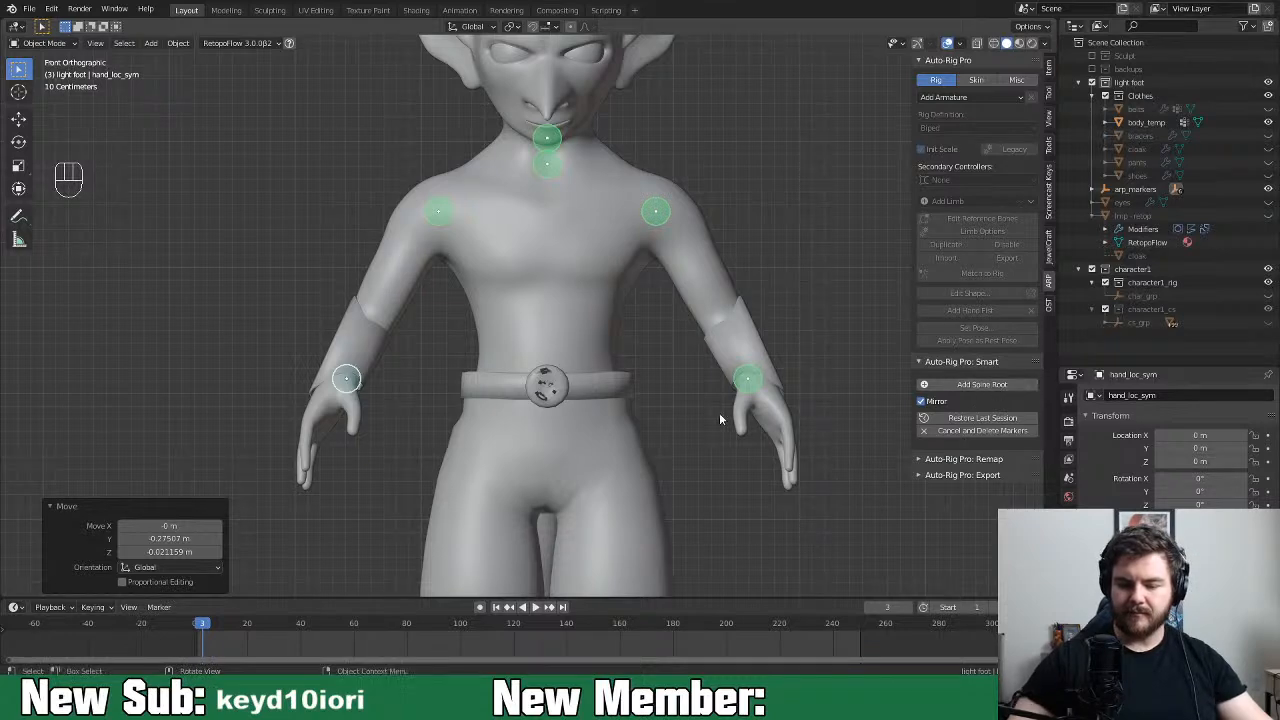
pyautogui.click(997, 388)
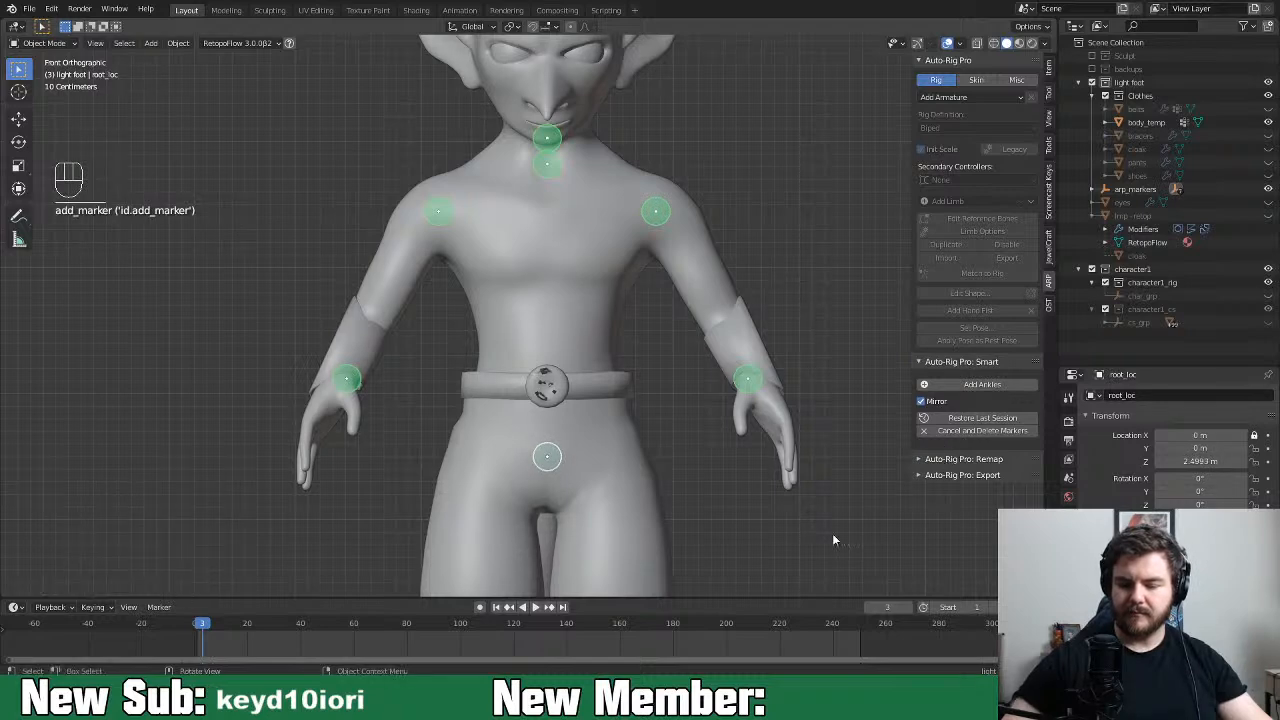
# Turn on X-ray and add mirrored ankle markers just below the trouser cuffs at about X 0.52 m, Z 0.56 m
pyautogui.keyDown('shift'); pyautogui.moveTo(809, 541); pyautogui.dragTo(820, 447, button='middle'); pyautogui.keyUp('shift')
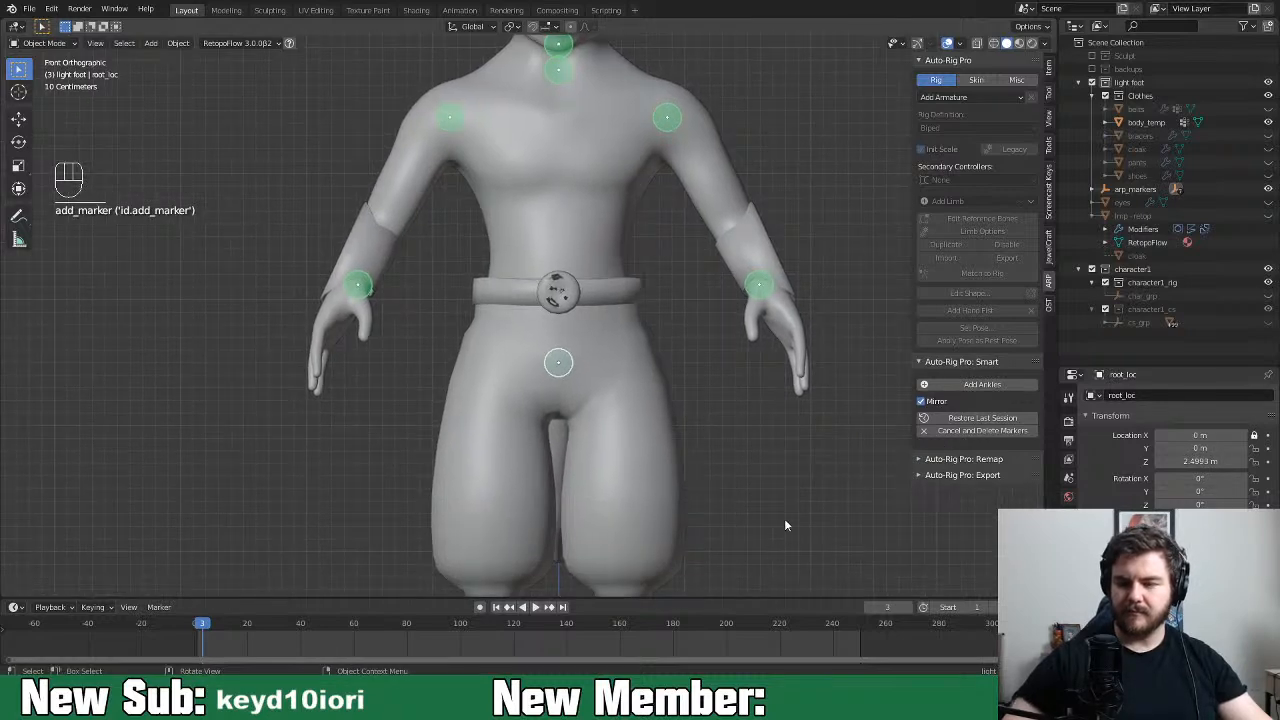
pyautogui.click(977, 44)
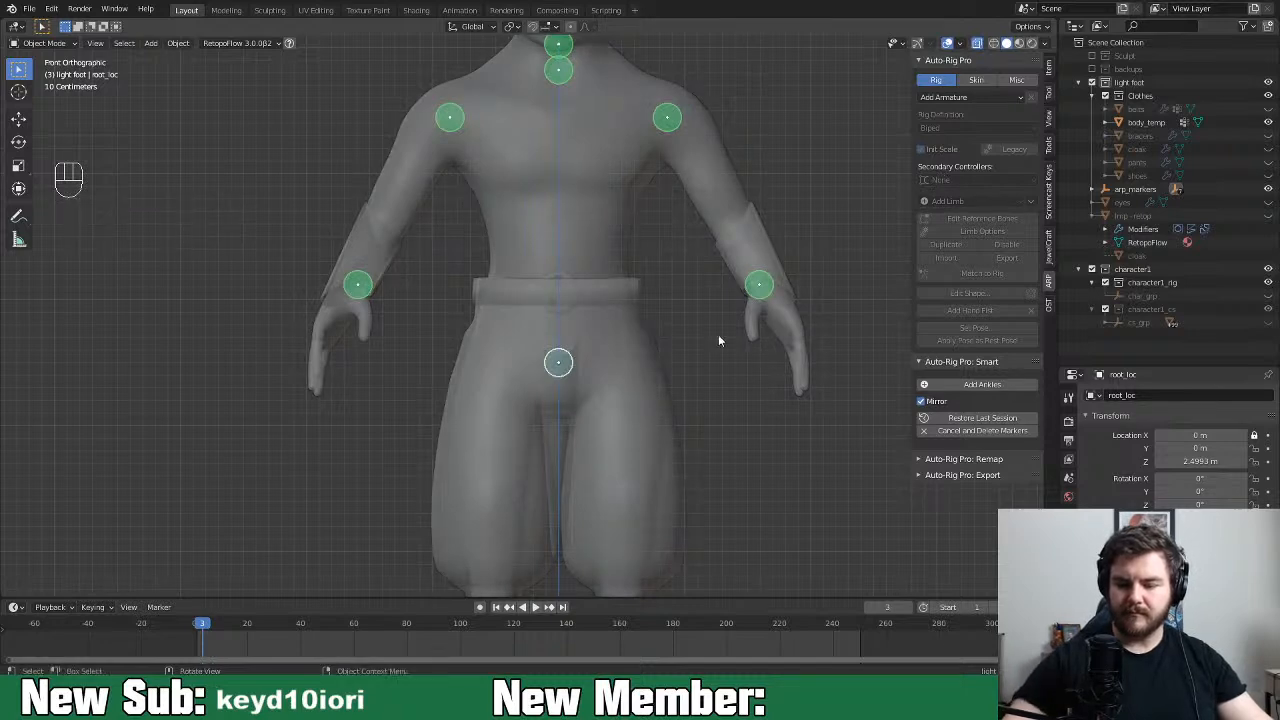
pyautogui.click(980, 385)
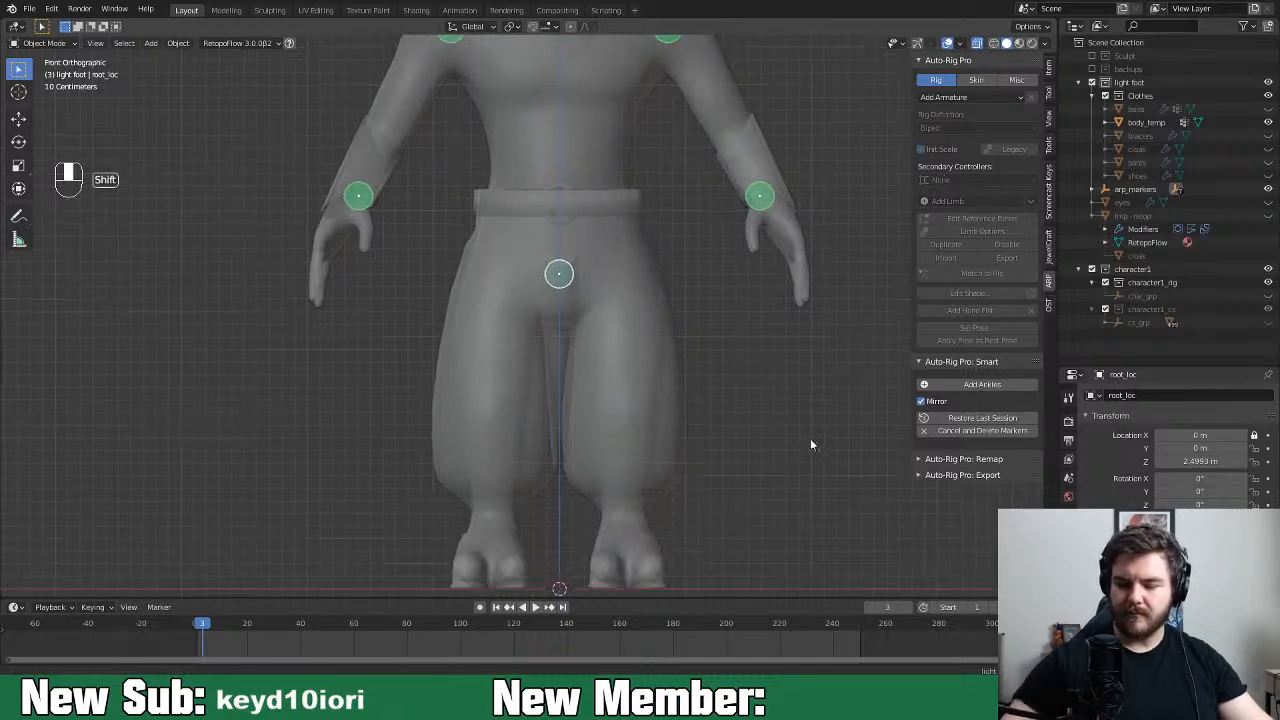
pyautogui.click(777, 468)
pyautogui.moveTo(757, 478); pyautogui.dragTo(619, 461)
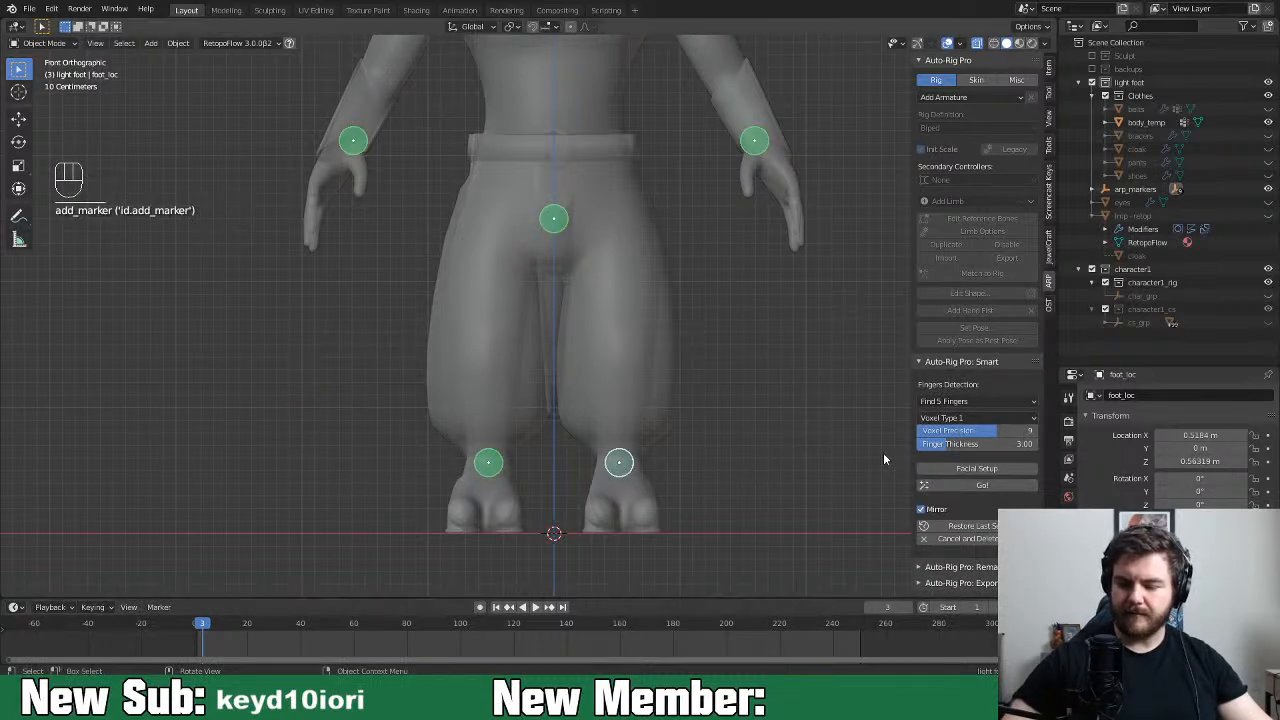
# Set the fingers detection to Find 3 Fingers and inspect the imp's hands from an angle
pyautogui.click(1026, 403)
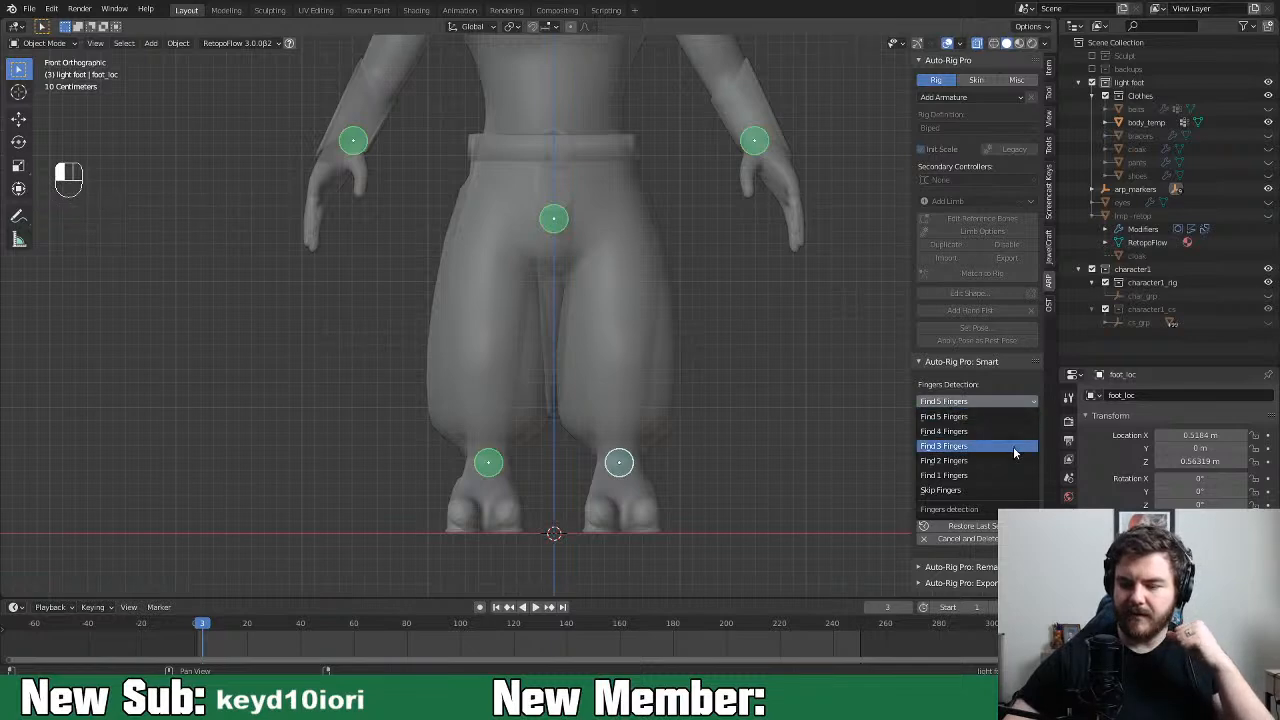
pyautogui.click(1017, 445)
pyautogui.moveTo(880, 455); pyautogui.dragTo(748, 497, button='middle')
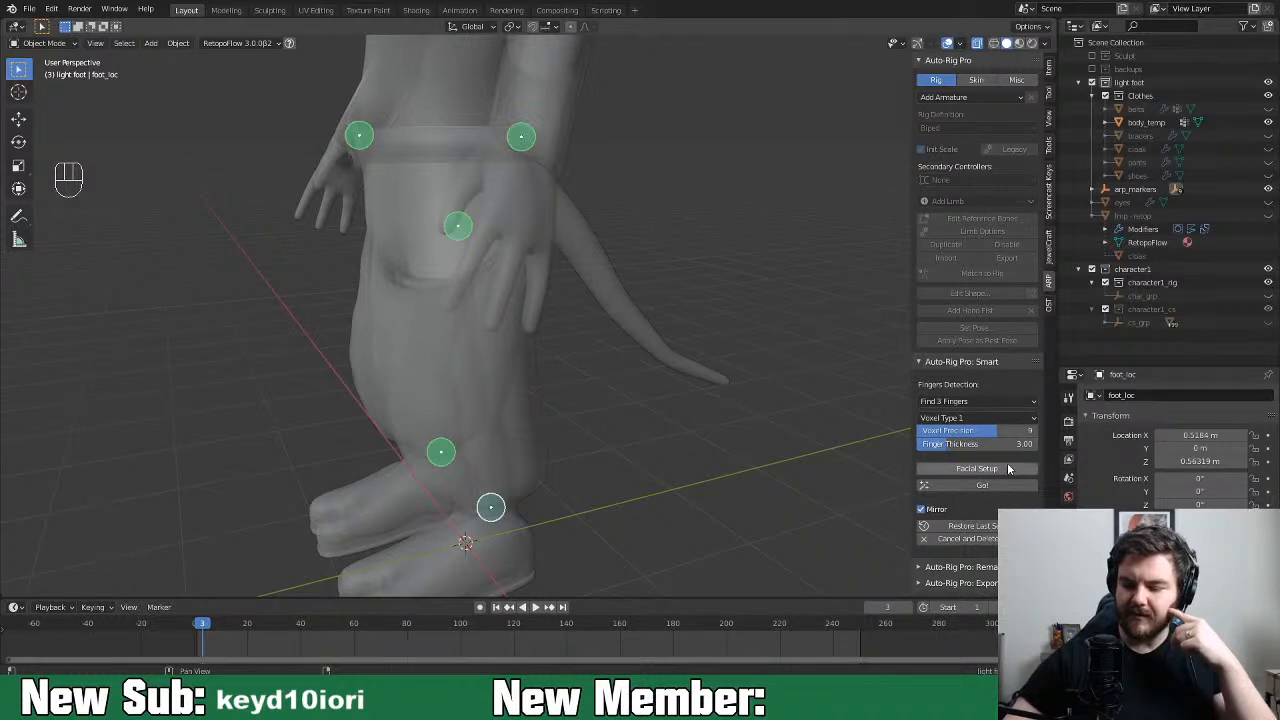
pyautogui.moveTo(828, 493); pyautogui.dragTo(893, 487, button='middle')
# Nudge the ankle marker about 0.005 m outward and about 0.005 m down in front view
pyautogui.press('KP_1')
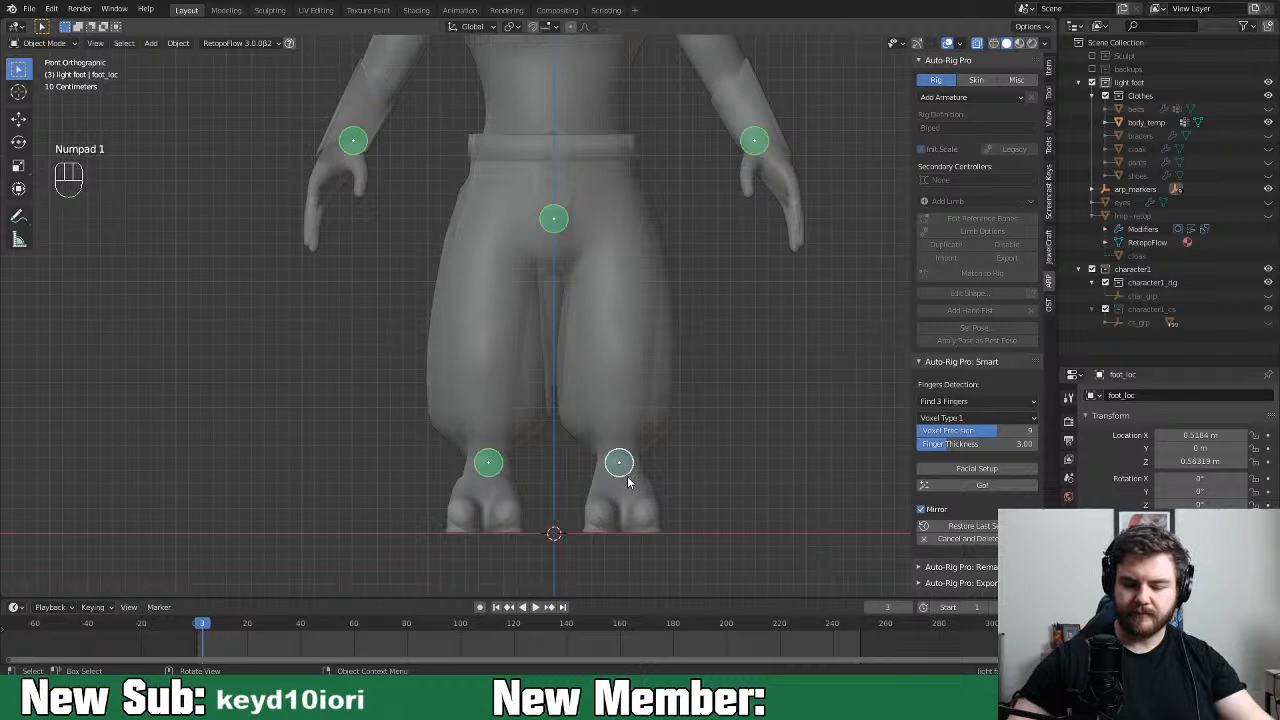
pyautogui.click(639, 474)
pyautogui.press('g')
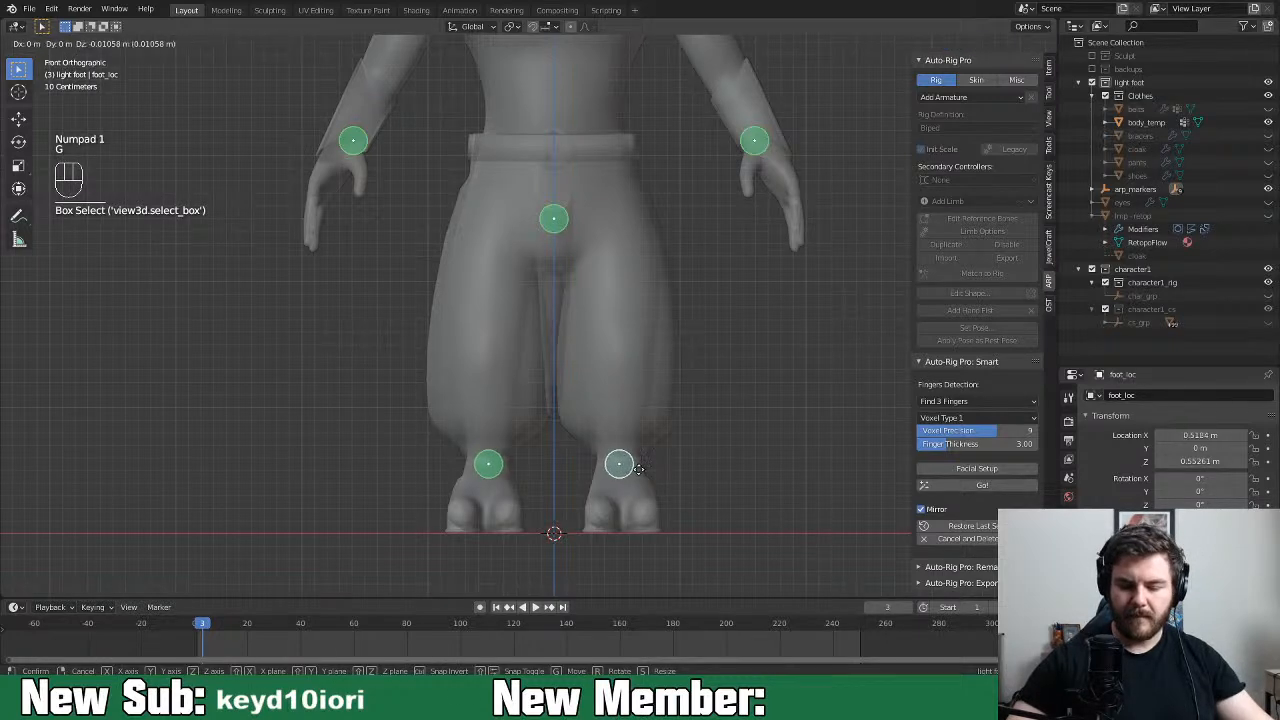
pyautogui.click(646, 462)
# Start the Auto-Rig Pro Smart facial setup to create the face marker points on the imp's head
pyautogui.moveTo(721, 407); pyautogui.dragTo(708, 458, button='middle')
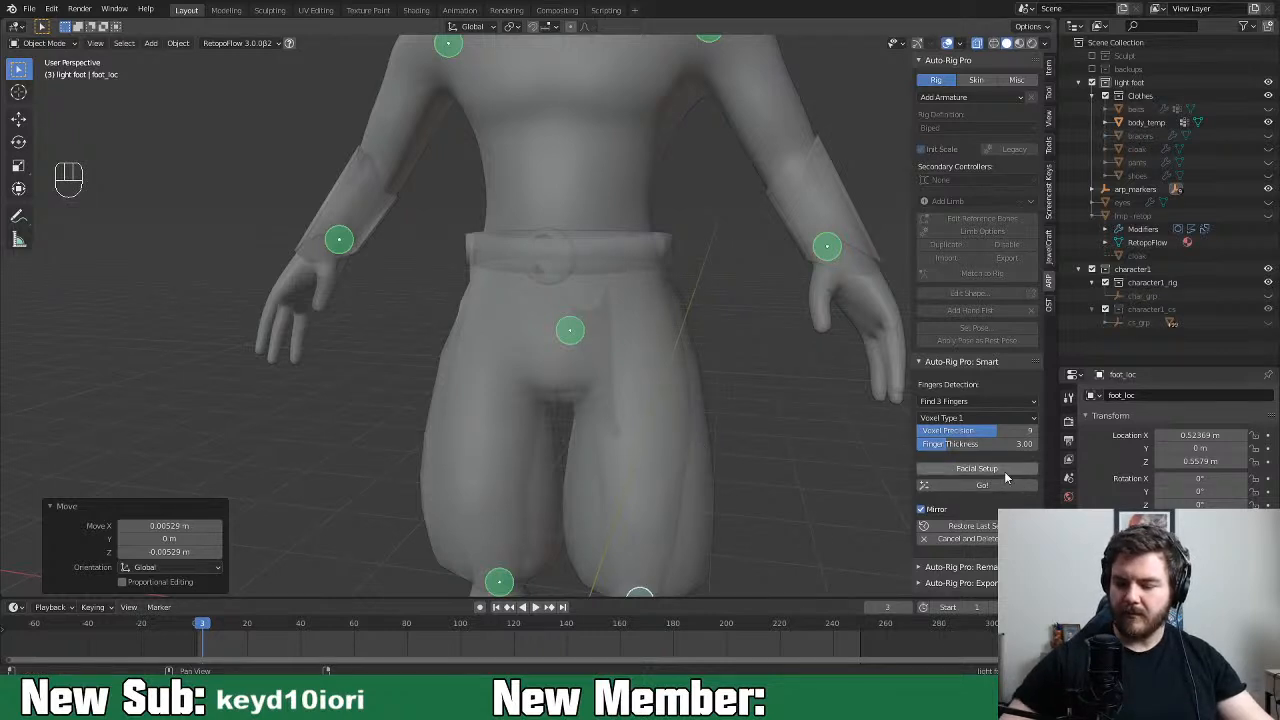
pyautogui.keyDown('shift'); pyautogui.moveTo(874, 450); pyautogui.dragTo(821, 504, button='middle'); pyautogui.keyUp('shift')
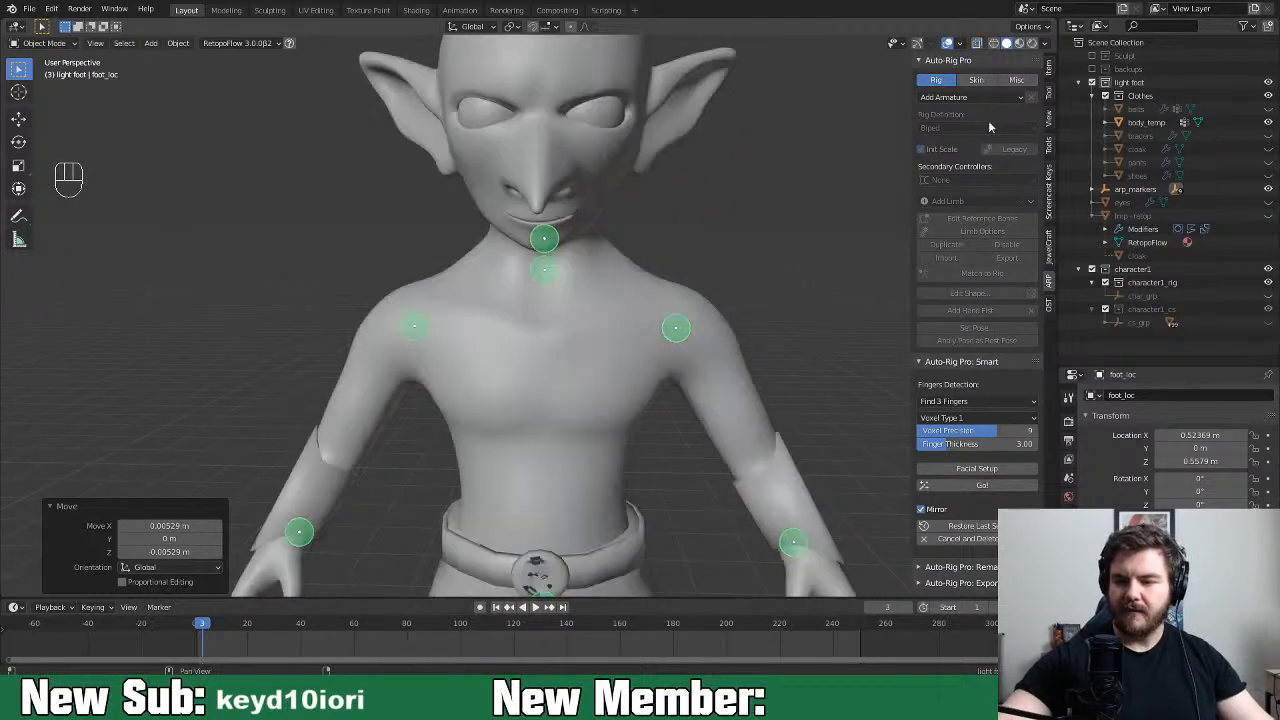
pyautogui.click(988, 471)
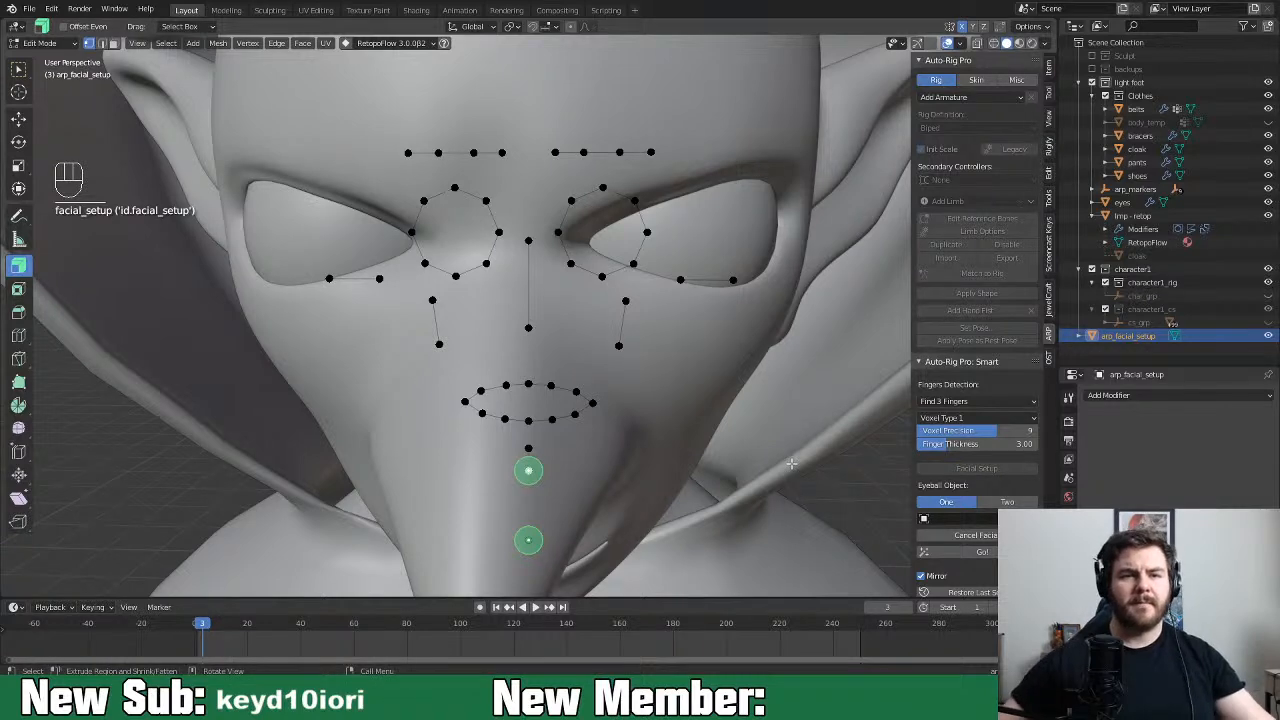
# Set the fingers detection to Find 4 Fingers
pyautogui.scroll(-6, 655, 350)
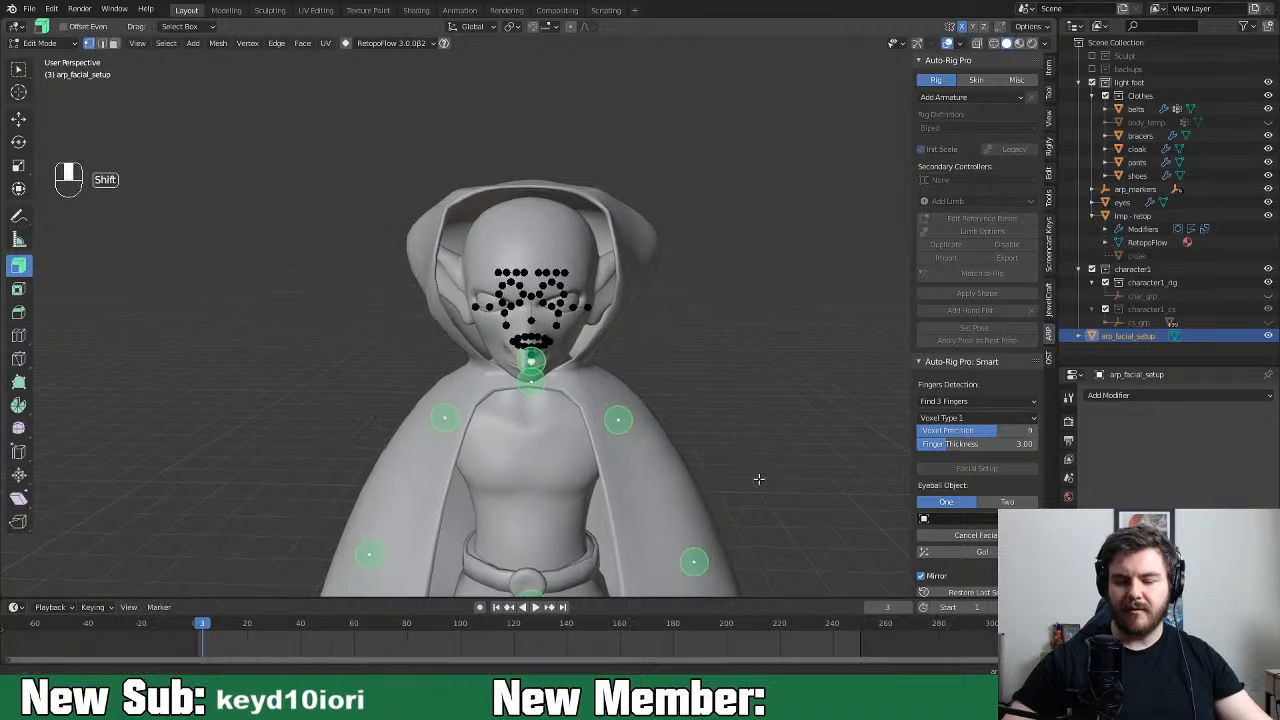
pyautogui.keyDown('shift'); pyautogui.moveTo(774, 400); pyautogui.dragTo(820, 360, button='middle'); pyautogui.keyUp('shift')
pyautogui.click(992, 400)
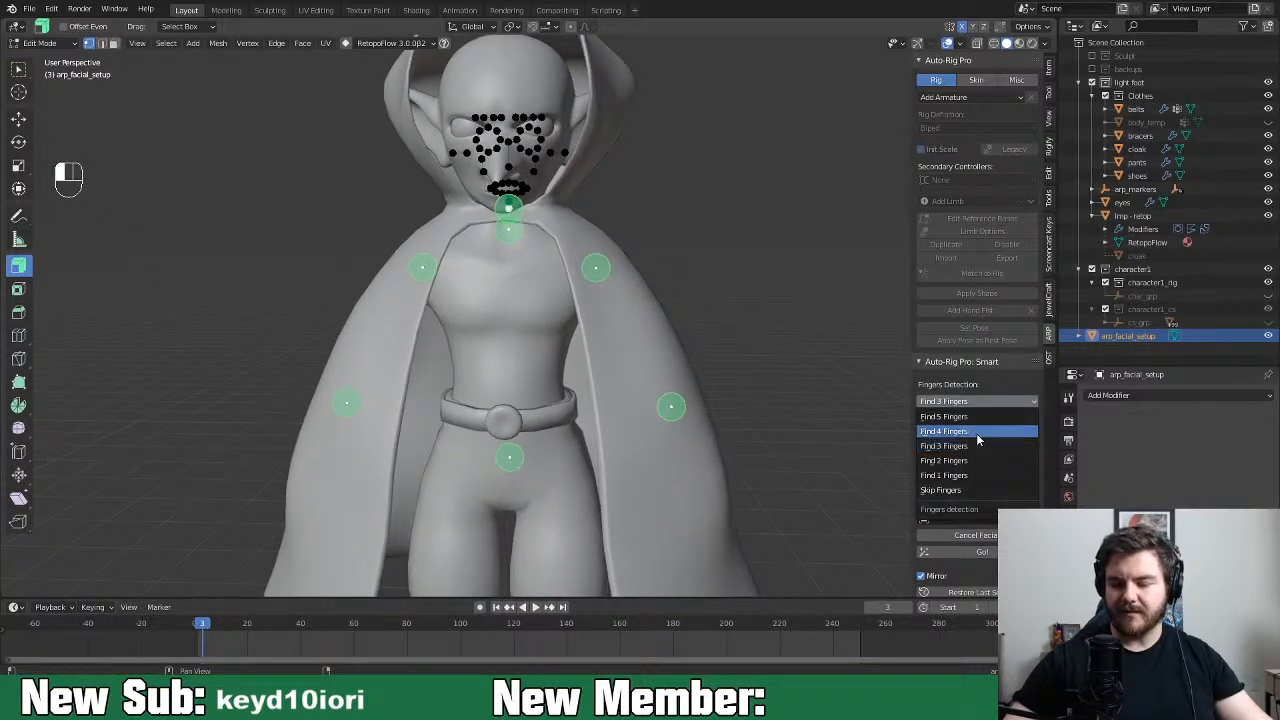
pyautogui.click(976, 431)
# Hide the cloak that covers the imp's head and shoulders, working in front view
pyautogui.keyDown('shift'); pyautogui.moveTo(762, 385); pyautogui.dragTo(786, 514, button='middle'); pyautogui.keyUp('shift')
pyautogui.moveTo(723, 435); pyautogui.dragTo(720, 423, button='middle')
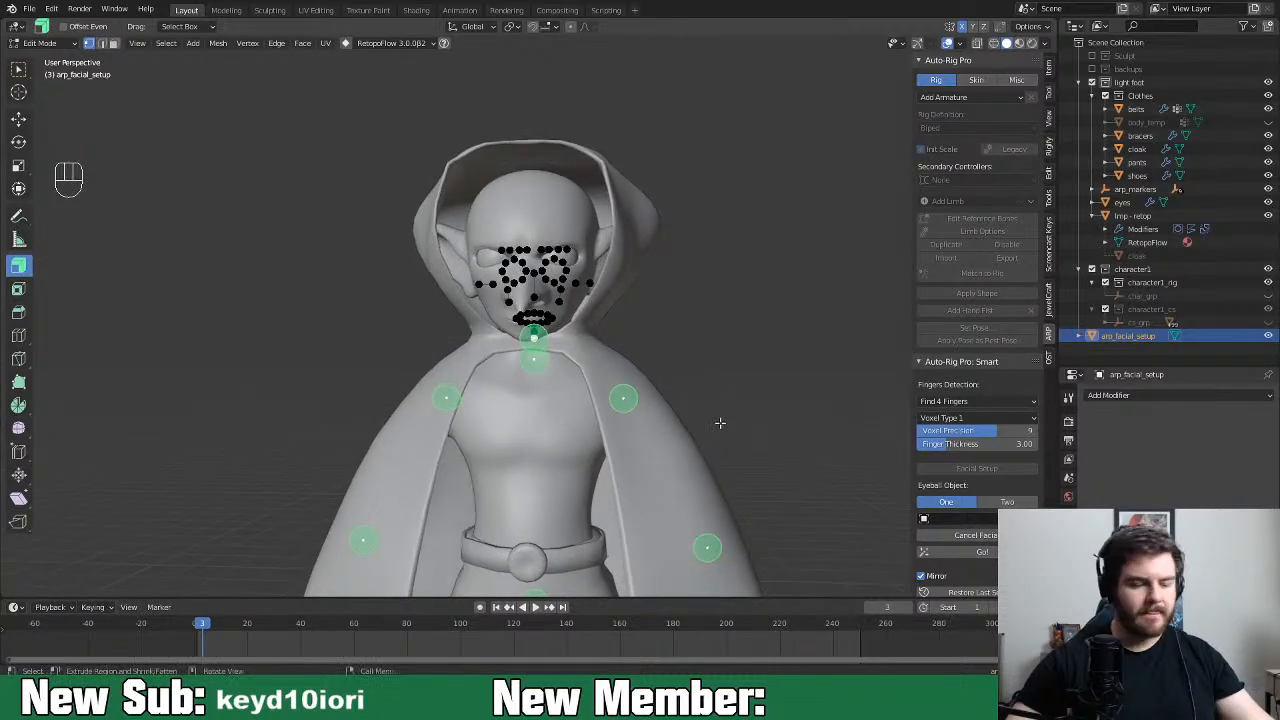
pyautogui.press('KP_1')
pyautogui.scroll(5, 770, 422)
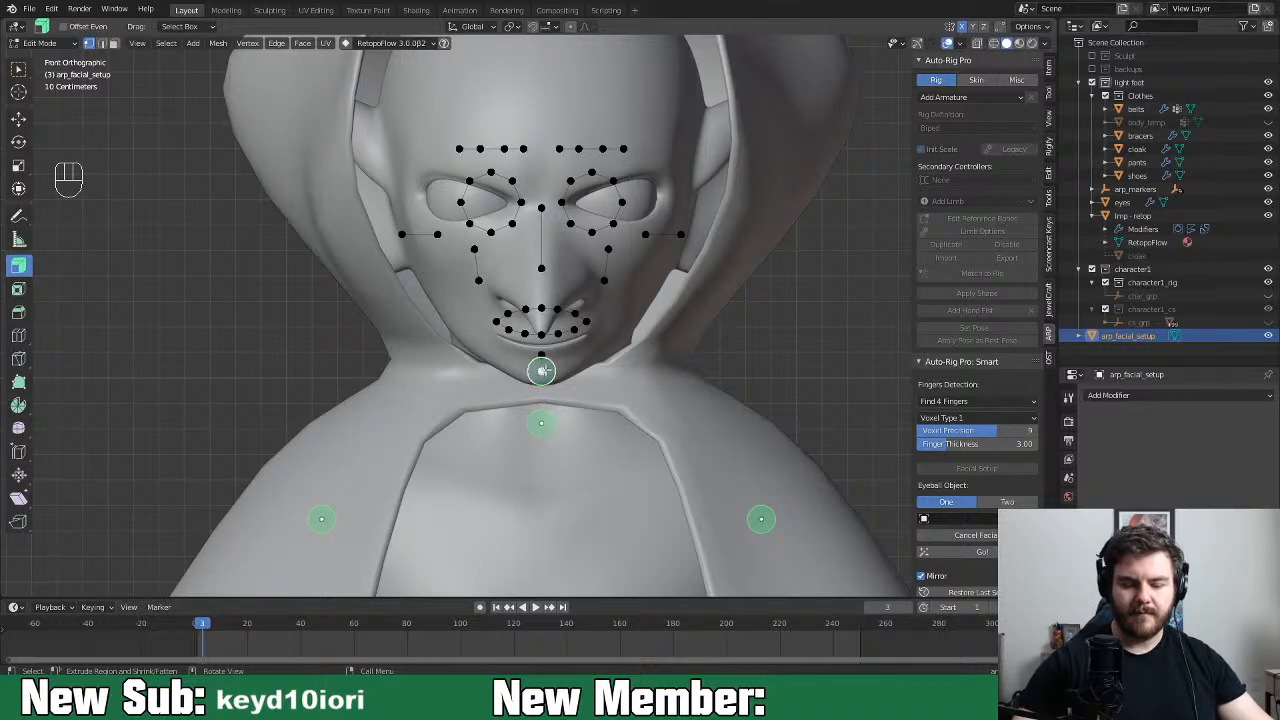
pyautogui.moveTo(541, 371); pyautogui.dragTo(542, 384)
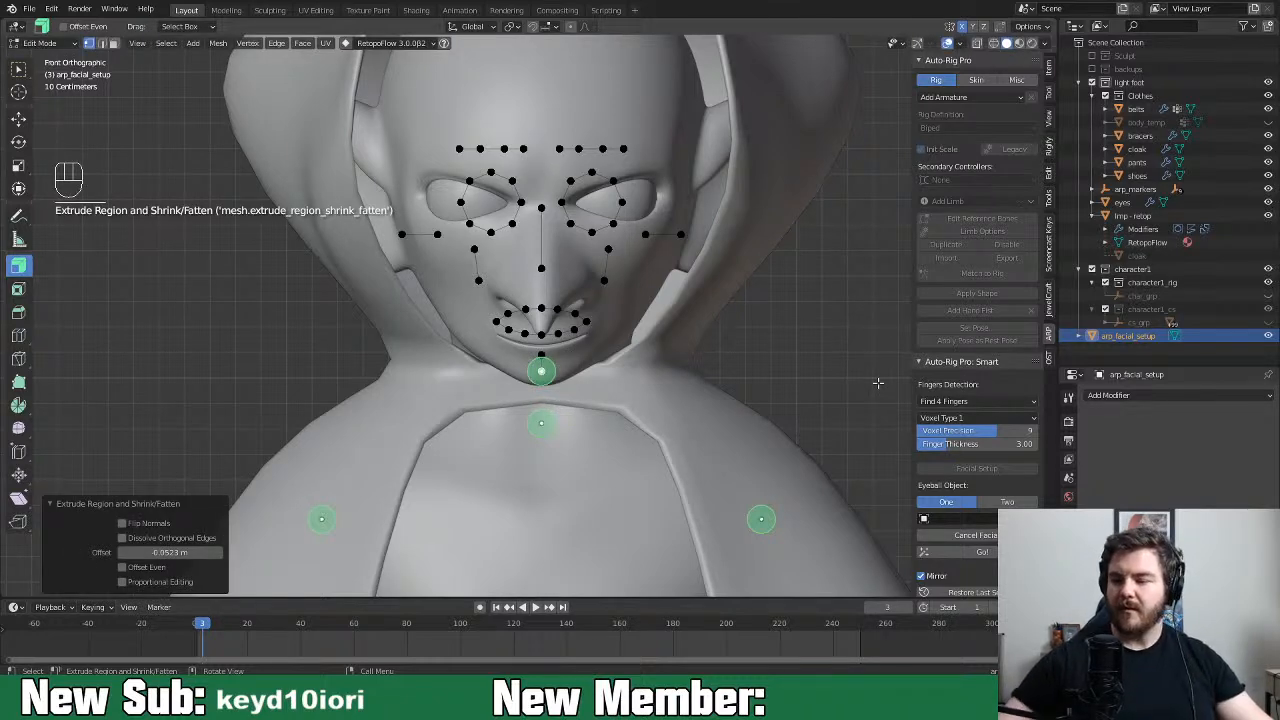
pyautogui.click(1268, 149)
# Select the whole linked mouth loop of the facial markers and lower it about 0.10 m to the lips
pyautogui.keyDown('shift'); pyautogui.moveTo(621, 367); pyautogui.dragTo(617, 423, button='middle'); pyautogui.keyUp('shift')
pyautogui.click(570, 385)
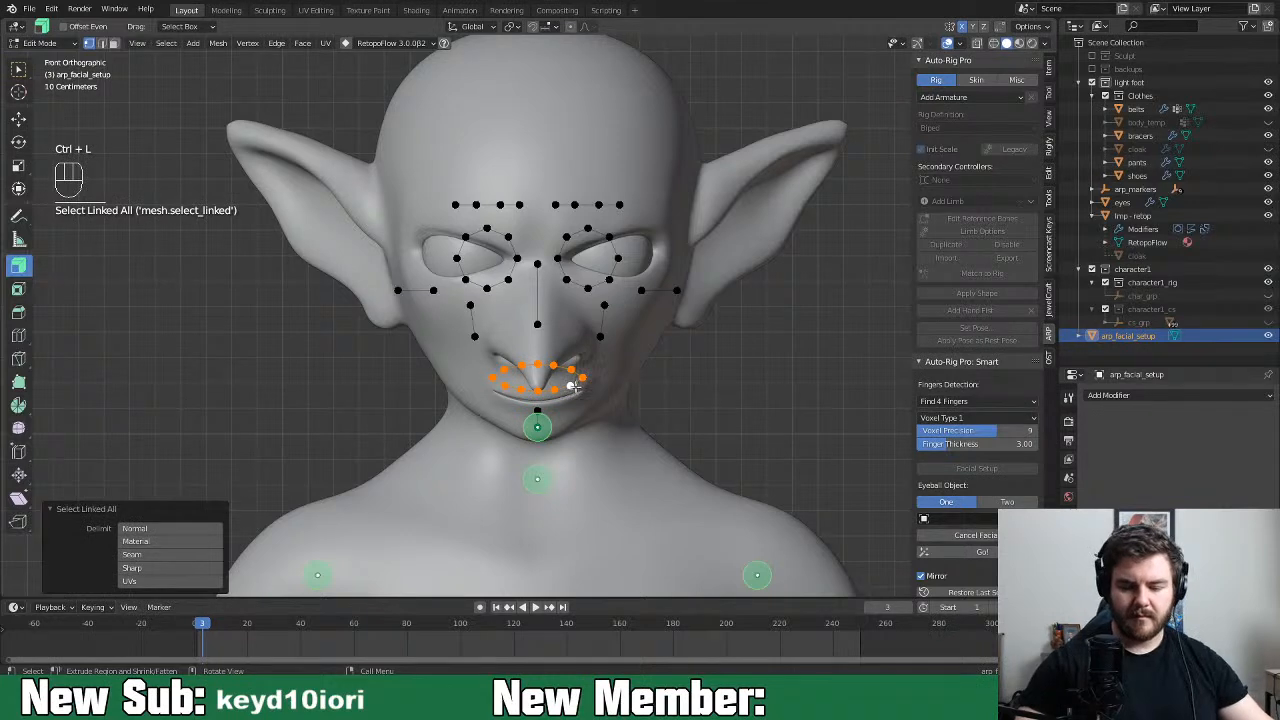
pyautogui.press('g')
pyautogui.click(575, 410)
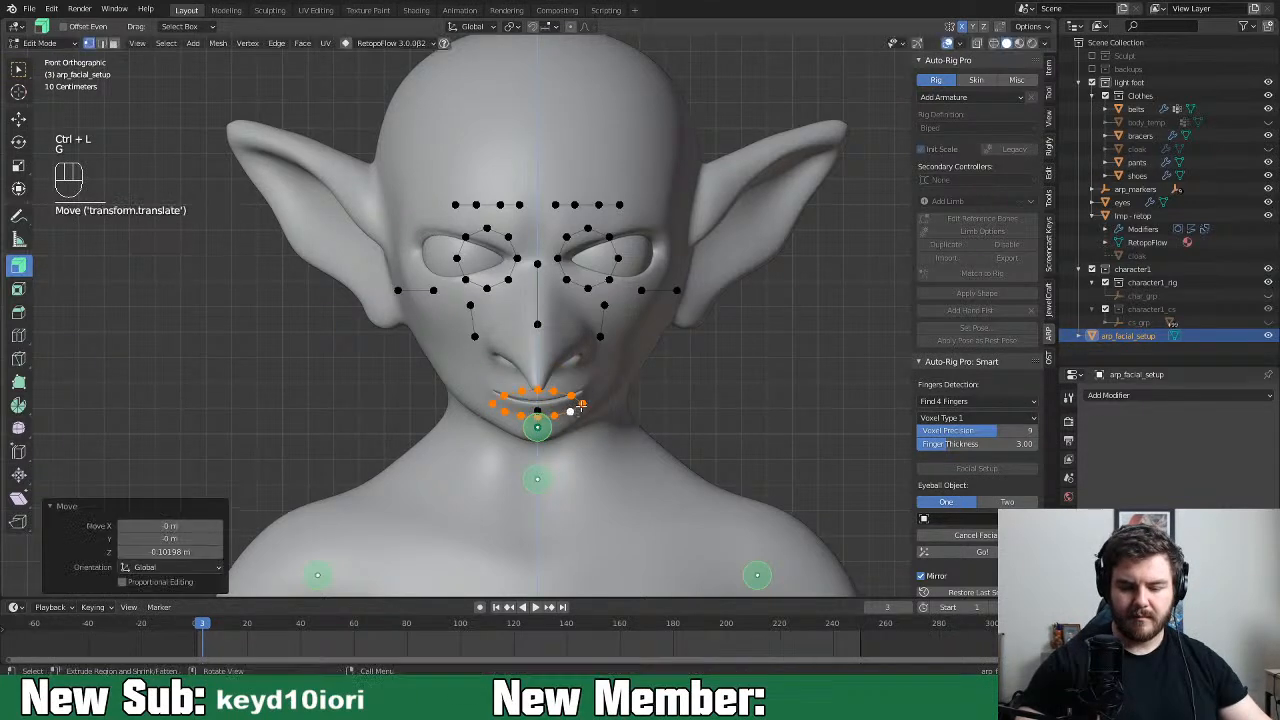
# Try to move the mouth loop's corner point about 0.03 m outward and 0.06 m up
pyautogui.click(597, 407)
pyautogui.press('g')
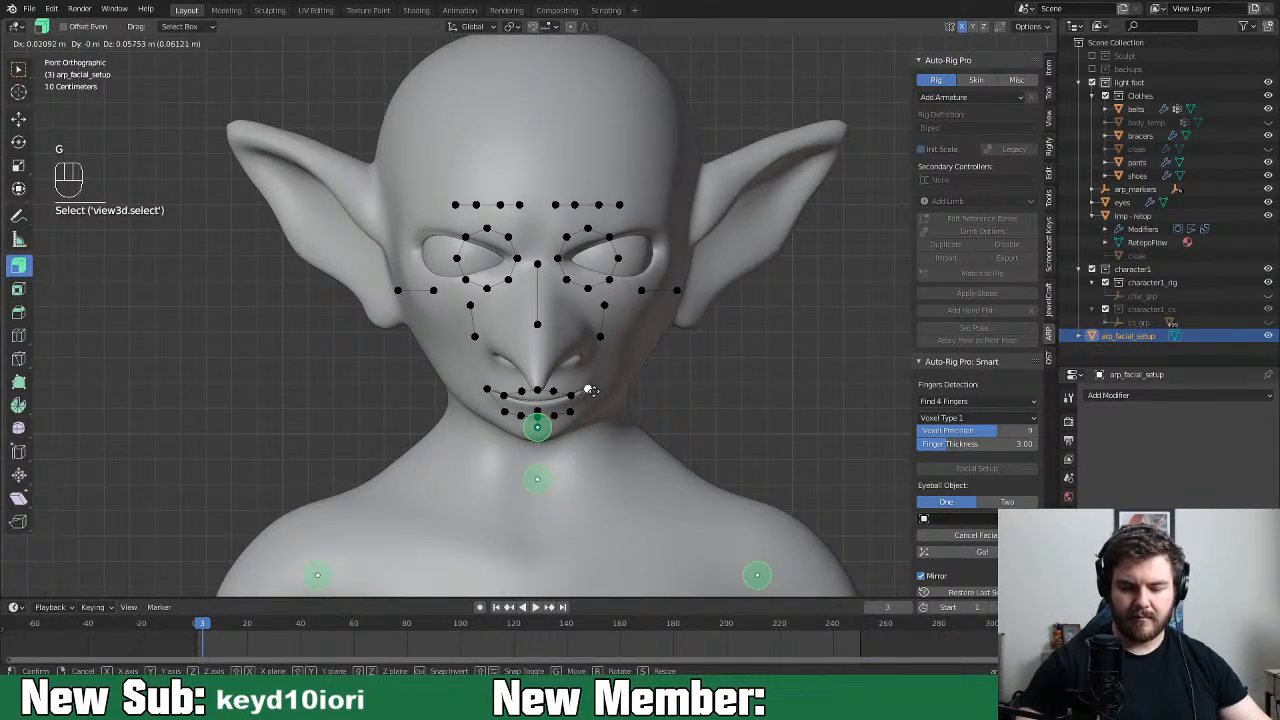
pyautogui.click(592, 396)
pyautogui.moveTo(618, 404); pyautogui.dragTo(595, 403, button='middle')
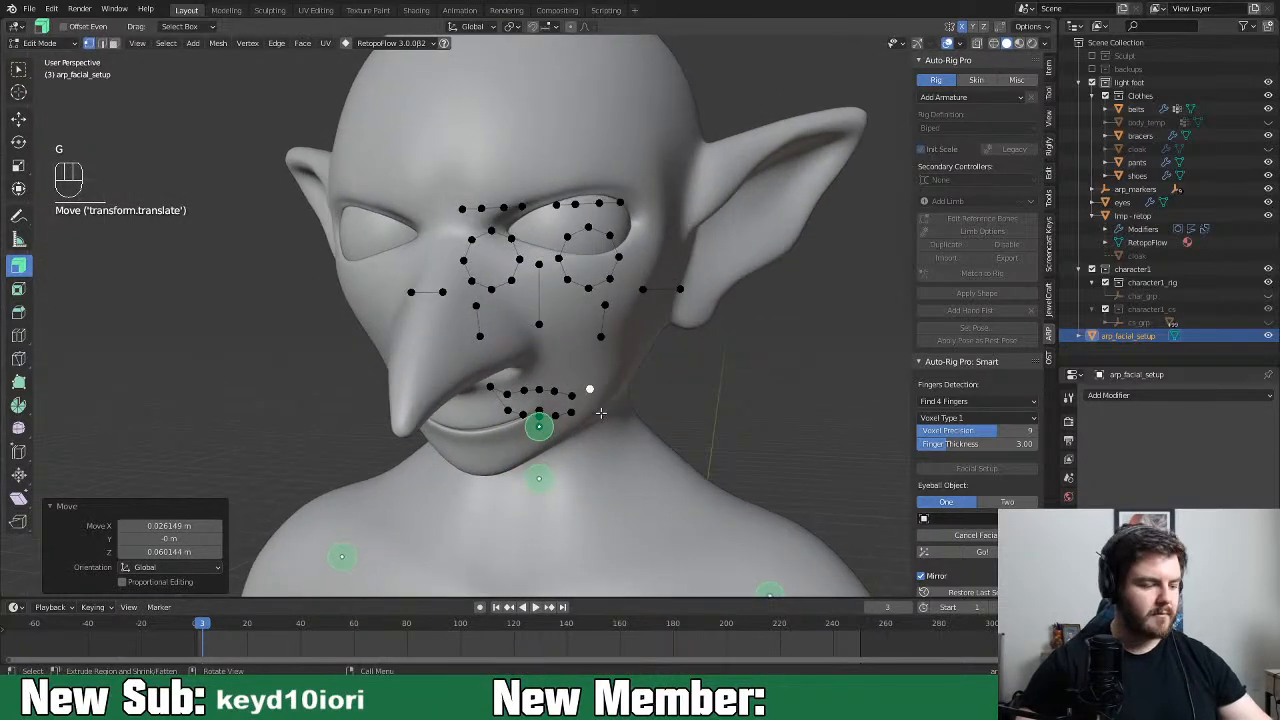
pyautogui.hotkey('ctrl', 'z')
pyautogui.hotkey('ctrl', 'z')
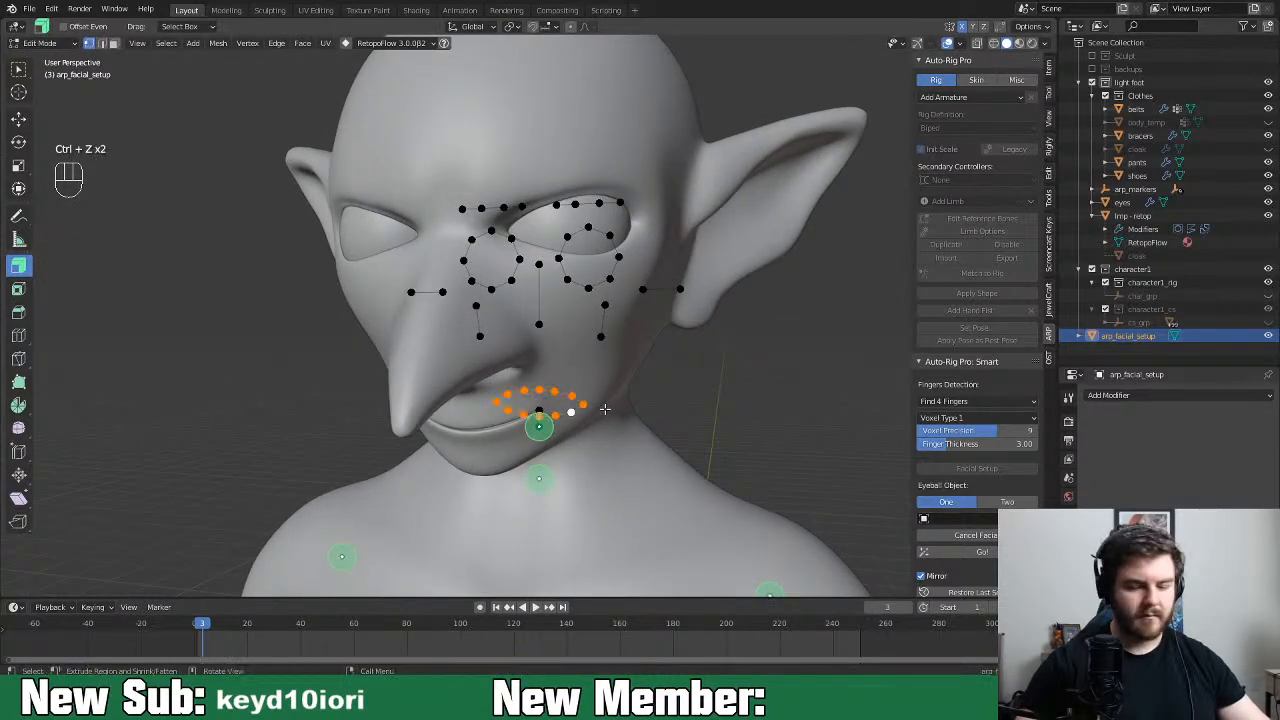
# Raise the mouth loop about 0.037 m onto the lip line and flatten it to about 0.449 of its height
pyautogui.press('KP_1')
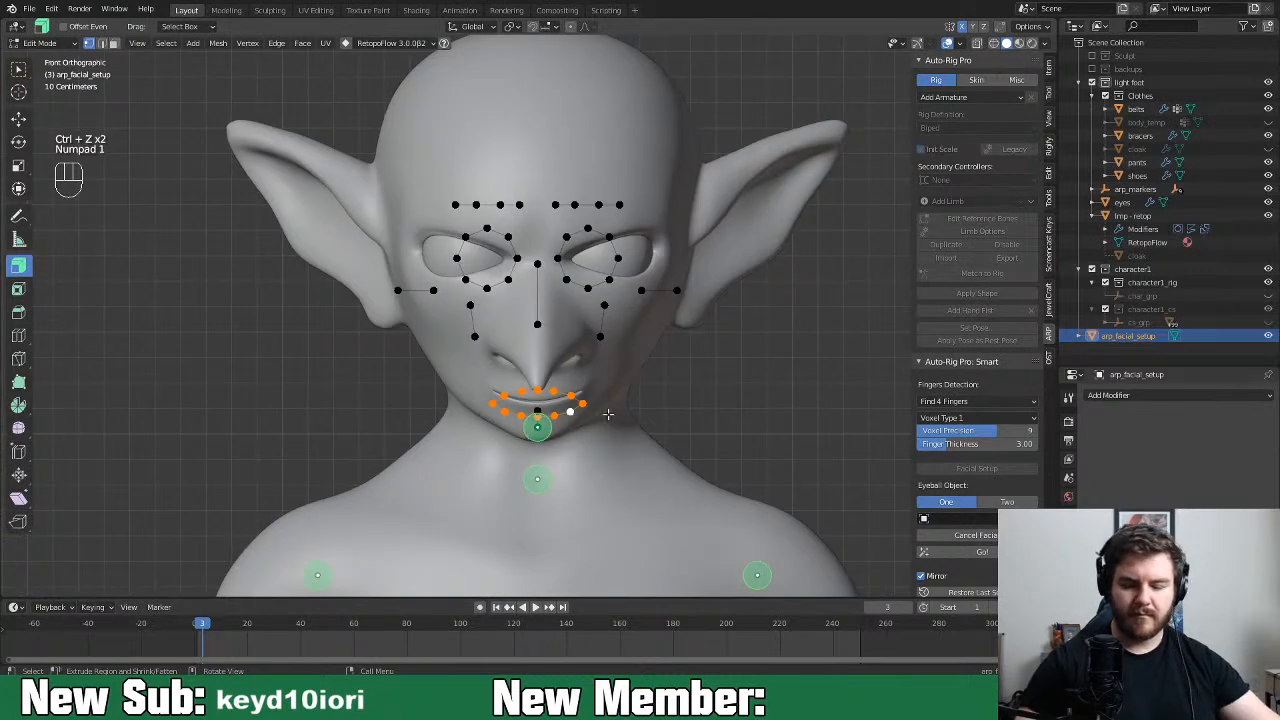
pyautogui.press('g')
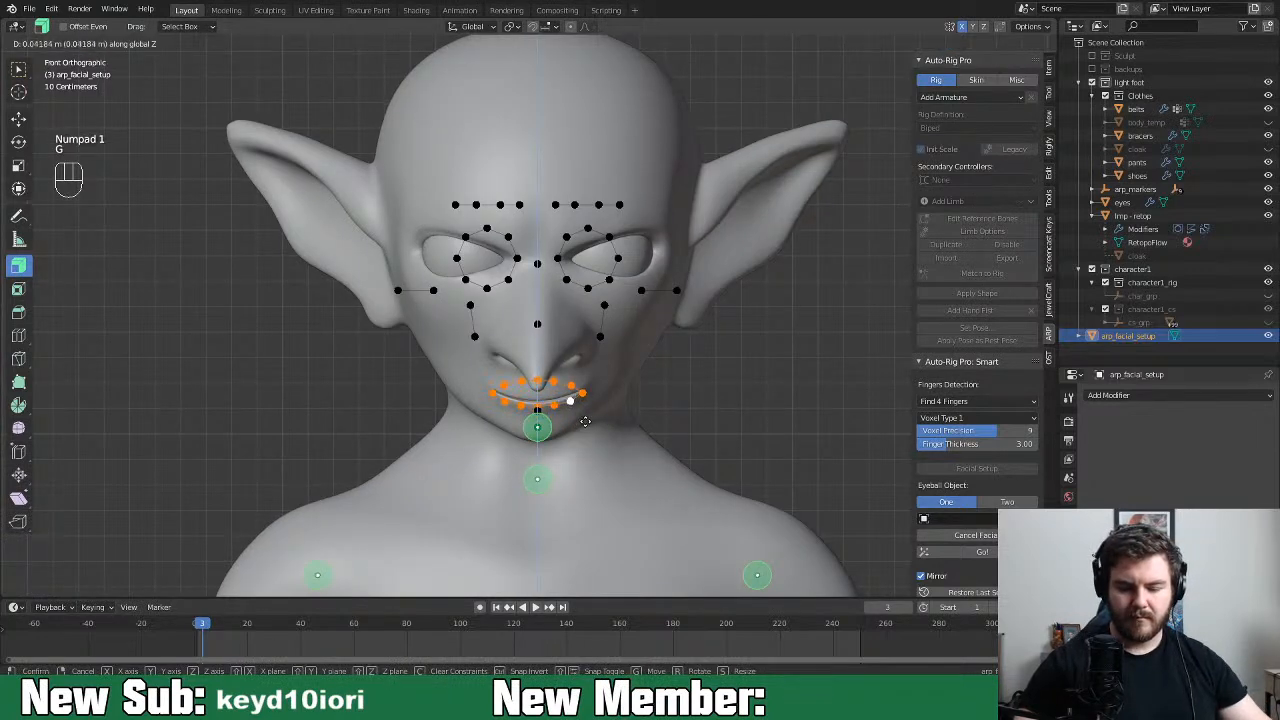
pyautogui.click(597, 426)
pyautogui.press('s')
pyautogui.press('z')
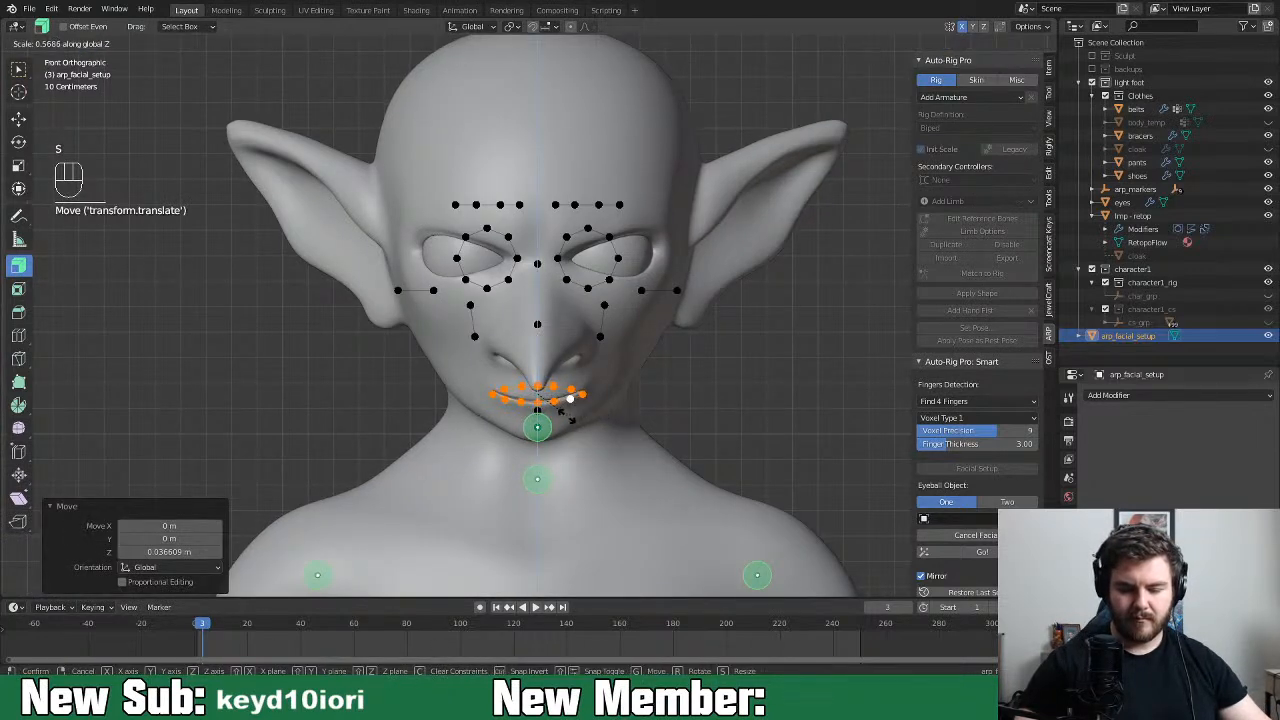
pyautogui.click(567, 403)
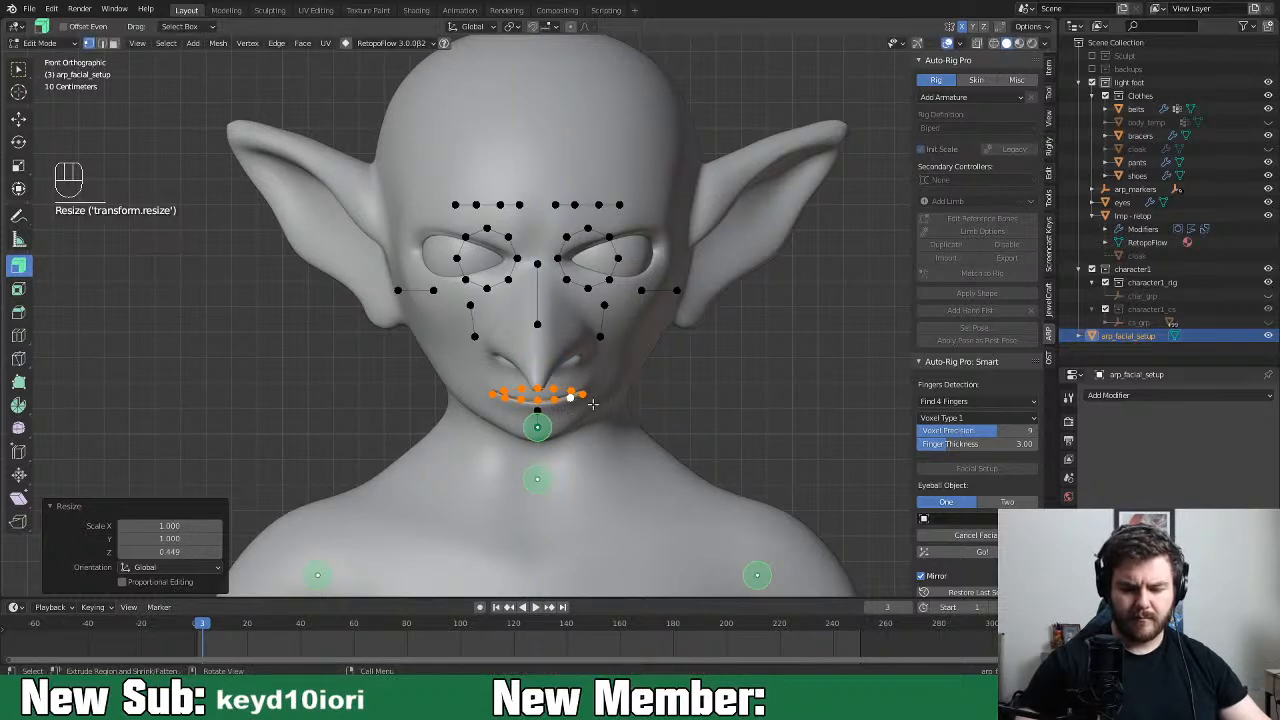
# Move the lower points of the mouth loop down individually to follow the imp's lower lip
pyautogui.scroll(4, 589, 369)
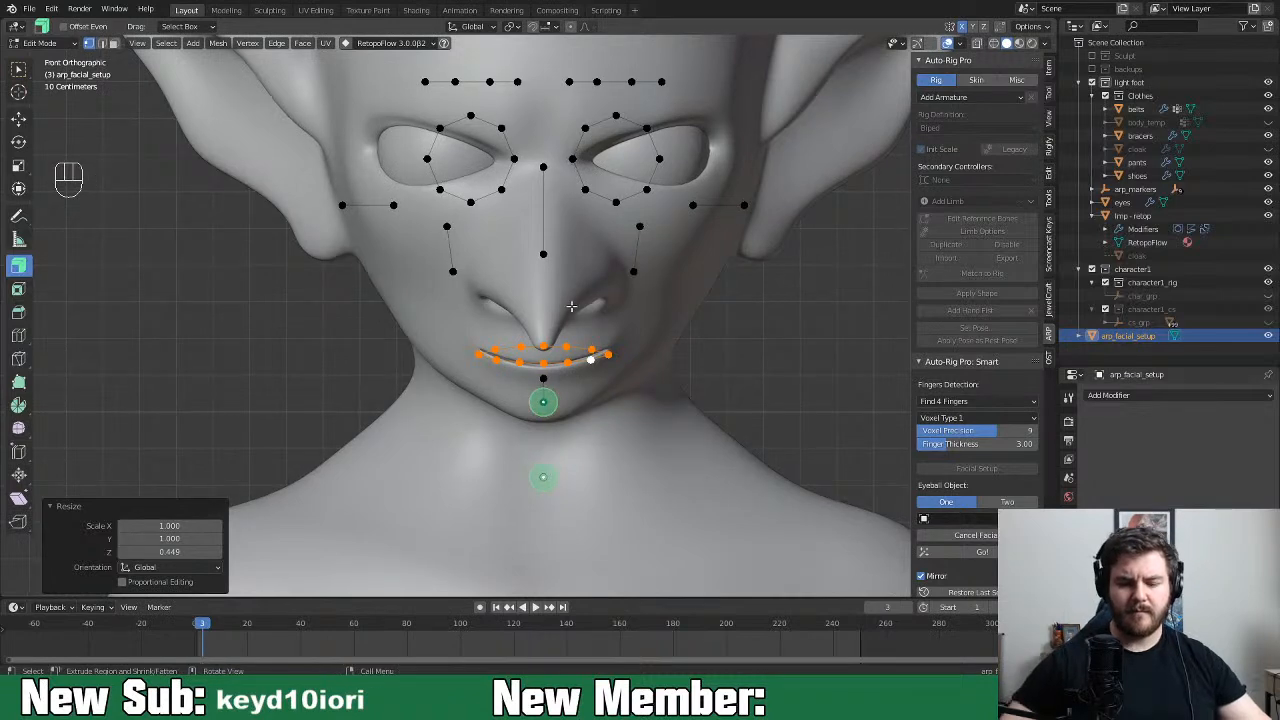
pyautogui.click(545, 362)
pyautogui.press('g')
pyautogui.press('g')
pyautogui.click(572, 376)
pyautogui.click(593, 361)
pyautogui.press('g')
pyautogui.click(595, 370)
# Lower the mouth loop's two central upper points and adjust the outer one to follow the curve of the upper lip
pyautogui.click(545, 348)
pyautogui.press('g')
pyautogui.click(546, 360)
pyautogui.click(568, 350)
pyautogui.press('g')
pyautogui.click(569, 357)
pyautogui.click(592, 350)
pyautogui.press('g')
pyautogui.click(608, 348)
# Move the mouth loop's corner point up and outward to the lip corner, and refit the outer lower lip point
pyautogui.click(608, 349)
pyautogui.press('g')
pyautogui.click(619, 347)
pyautogui.click(600, 373)
pyautogui.press('g')
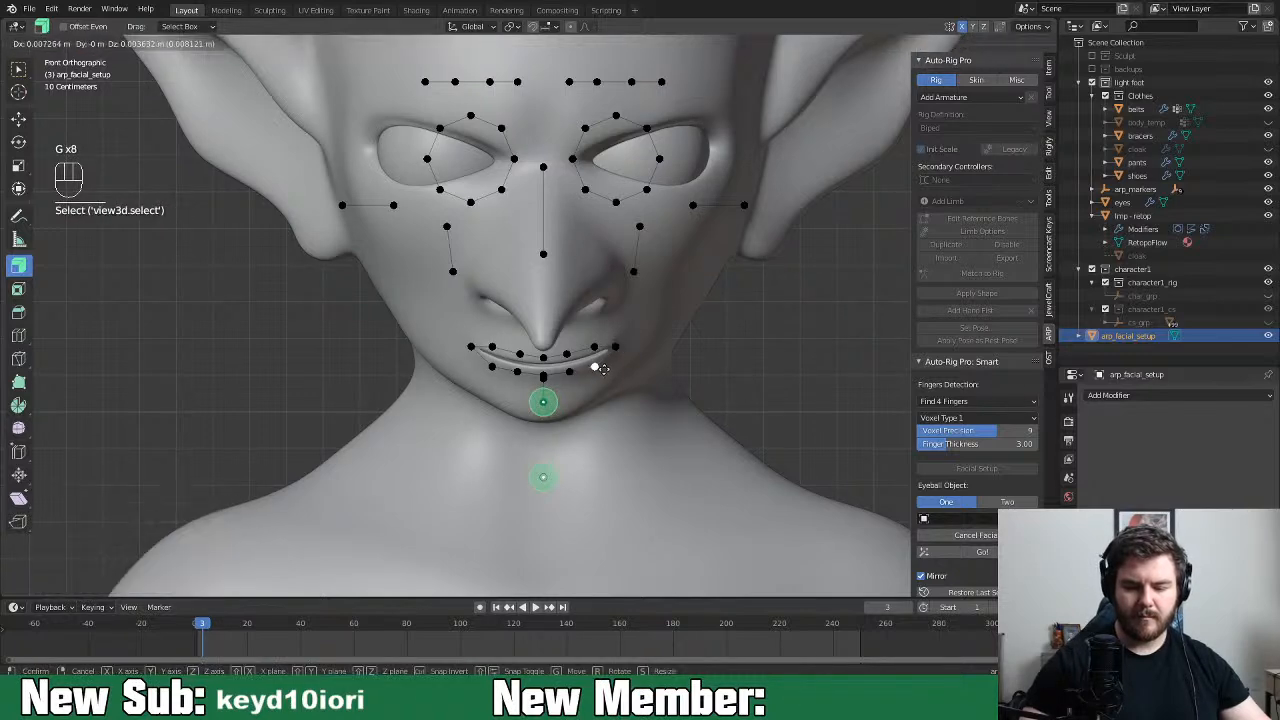
pyautogui.click(611, 376)
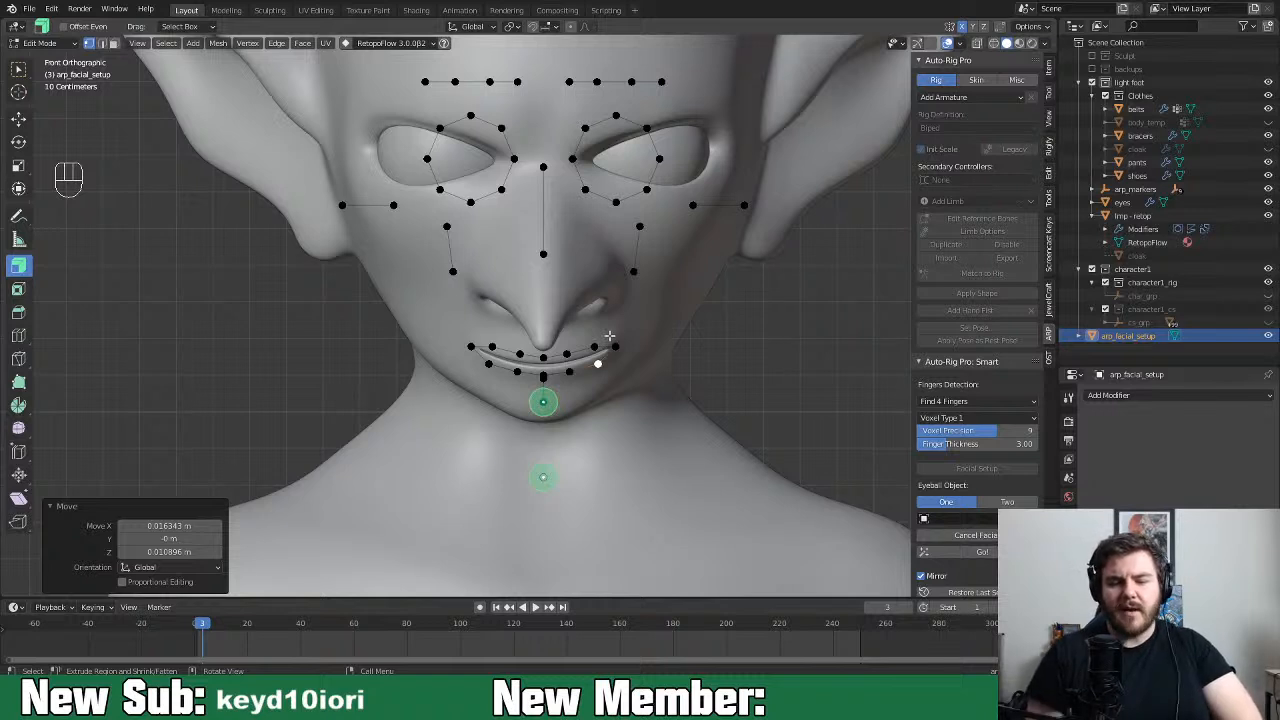
# Try to pull the lower nose marker point down to the tip of the nose
pyautogui.click(543, 354)
pyautogui.hotkey('alt', 's')
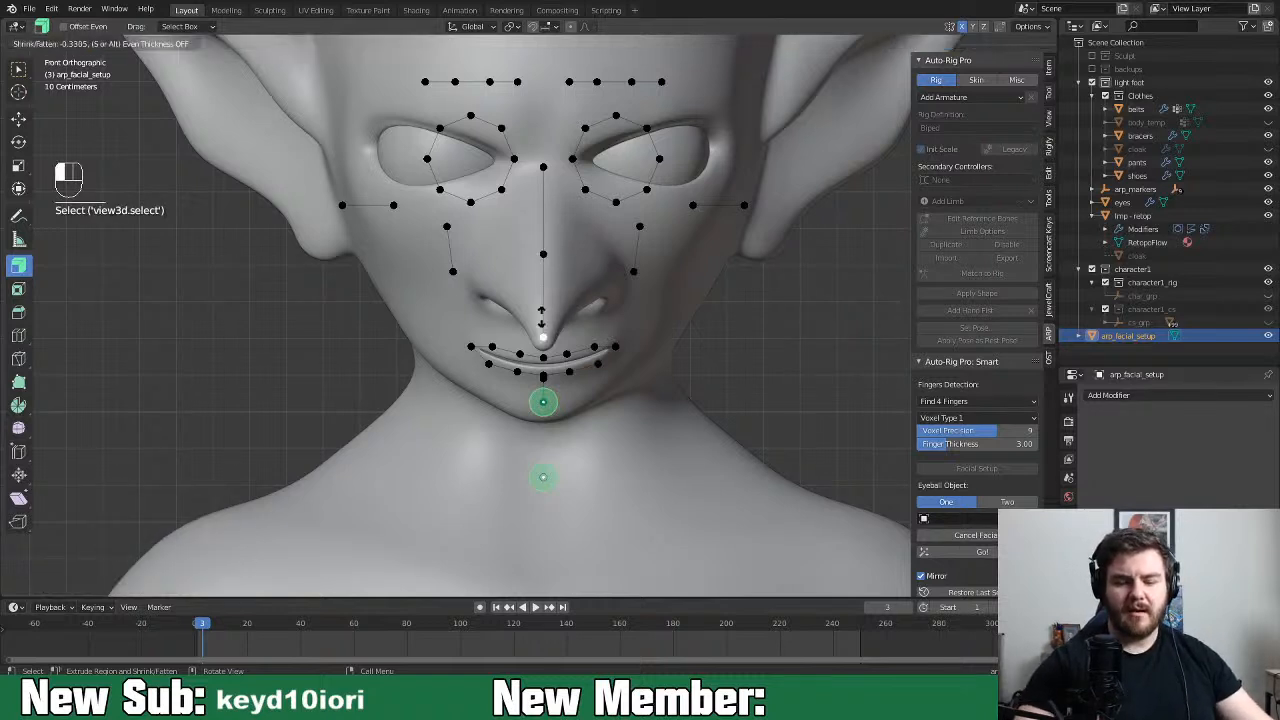
pyautogui.moveTo(545, 315); pyautogui.dragTo(545, 314)
pyautogui.click(545, 254)
pyautogui.moveTo(545, 254); pyautogui.dragTo(565, 231)
pyautogui.moveTo(690, 288); pyautogui.dragTo(693, 290, button='middle')
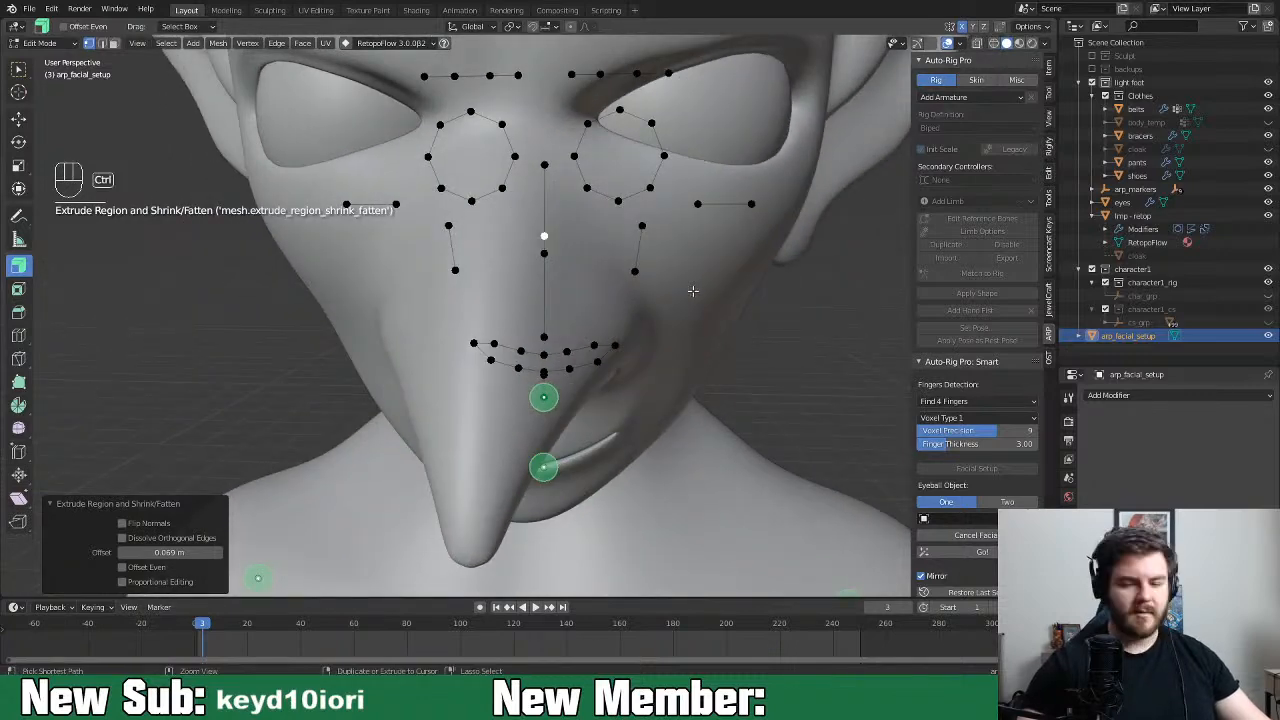
pyautogui.hotkey('ctrl', 'z')
pyautogui.hotkey('ctrl', 'z')
pyautogui.hotkey('ctrl', 'z')
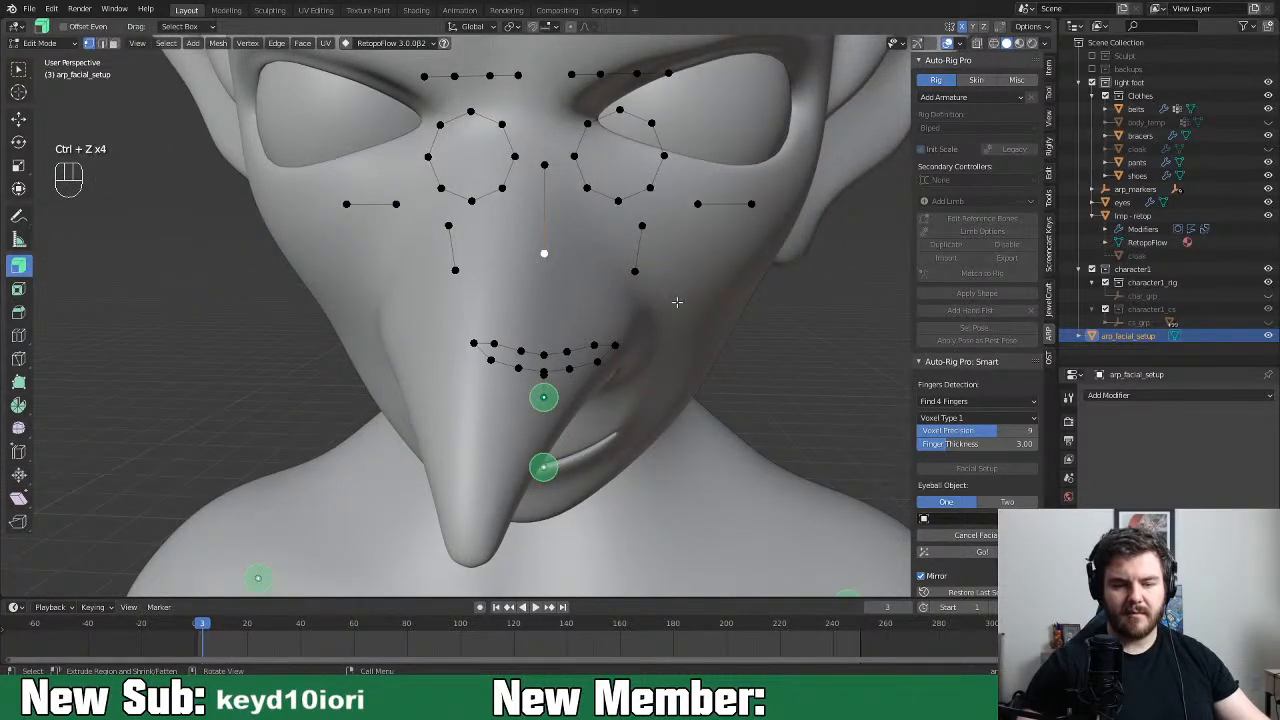
# Try to reposition the upper cheek marker point beside the nose
pyautogui.press('KP_1')
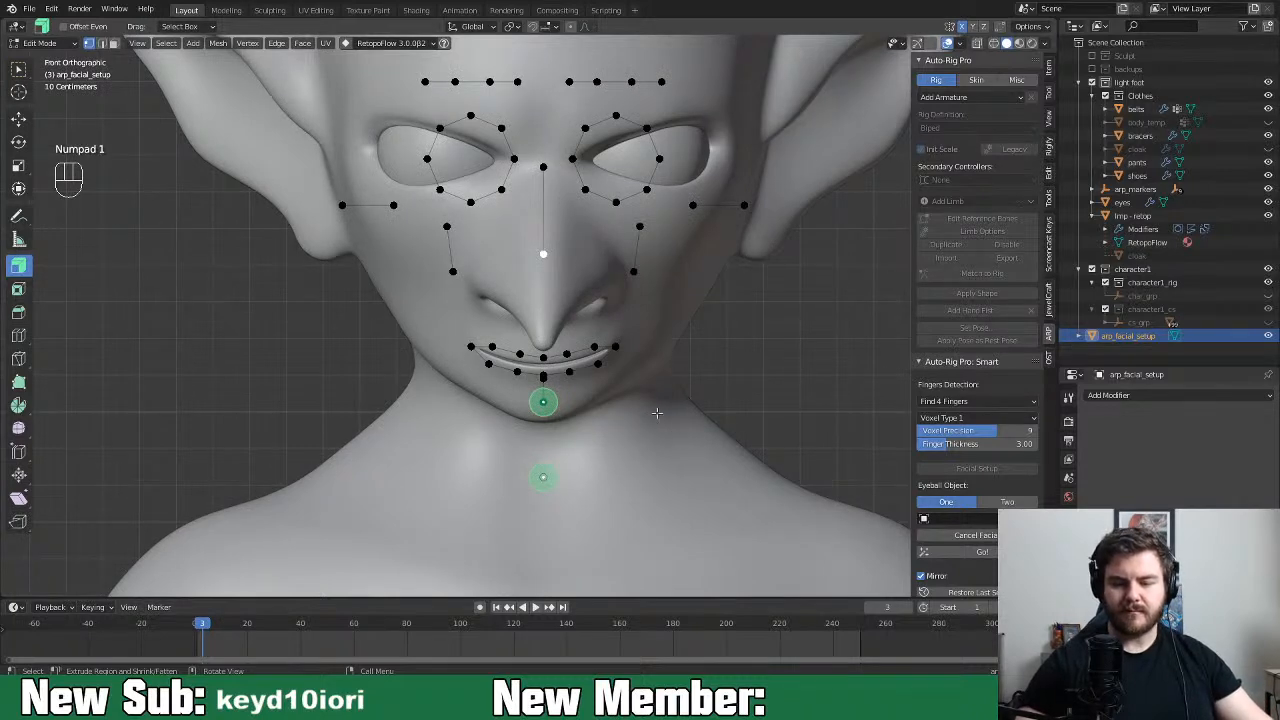
pyautogui.click(640, 228)
pyautogui.moveTo(640, 236); pyautogui.dragTo(633, 271)
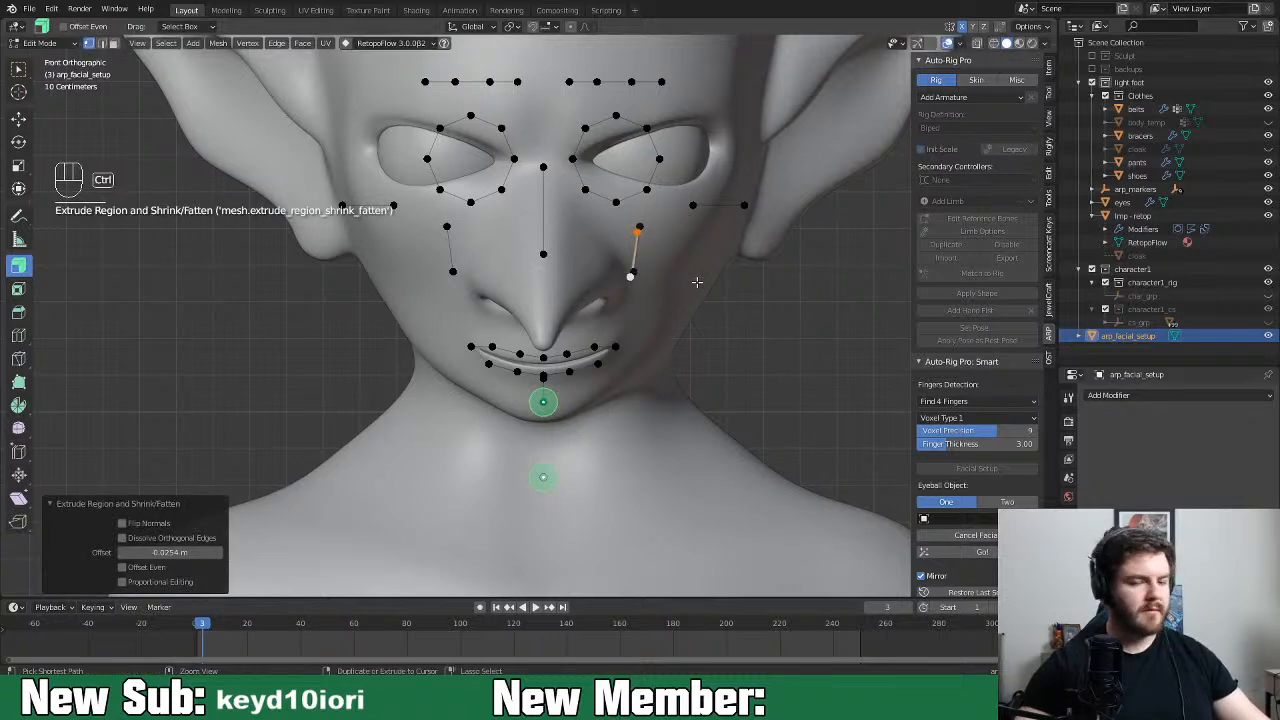
pyautogui.hotkey('ctrl', 'z')
pyautogui.press('e')
pyautogui.rightClick(699, 285)
pyautogui.hotkey('ctrl', 'z')
pyautogui.hotkey('ctrl', 'z')
pyautogui.hotkey('ctrl', 'z')
pyautogui.hotkey('ctrl', 'z')
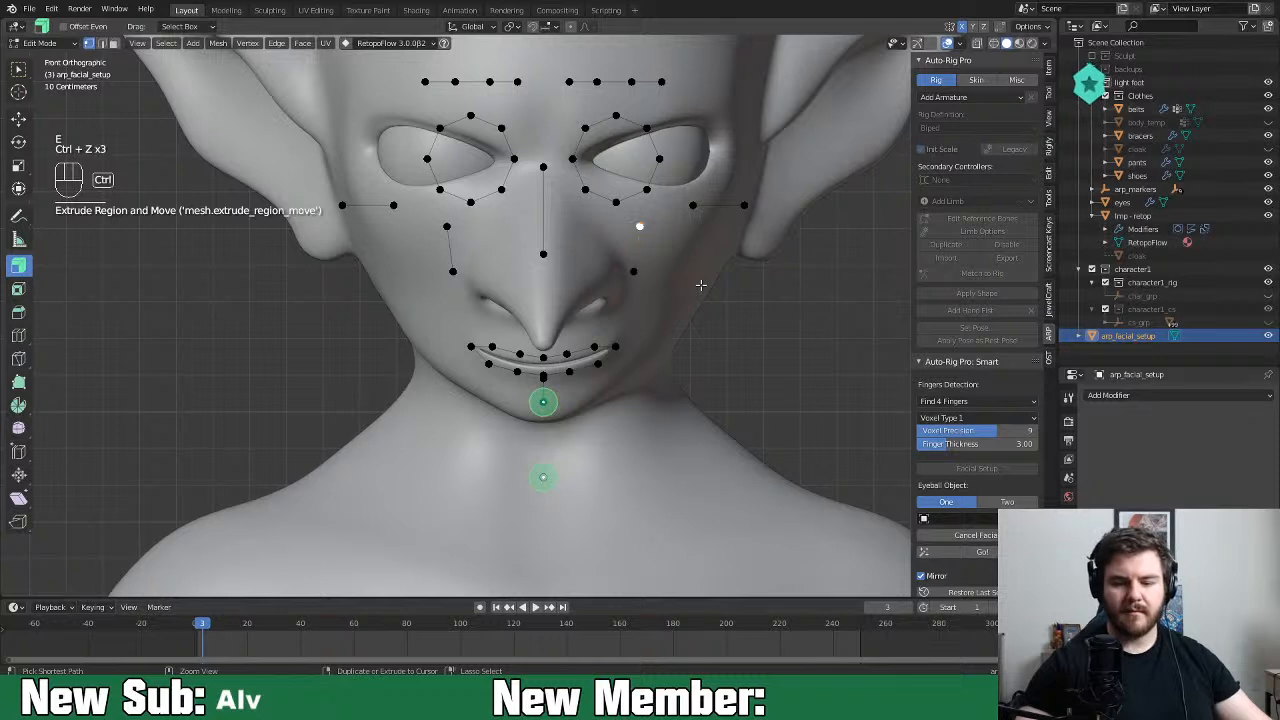
# Switch from the extrude tool to the Select Box tool
pyautogui.press('w')
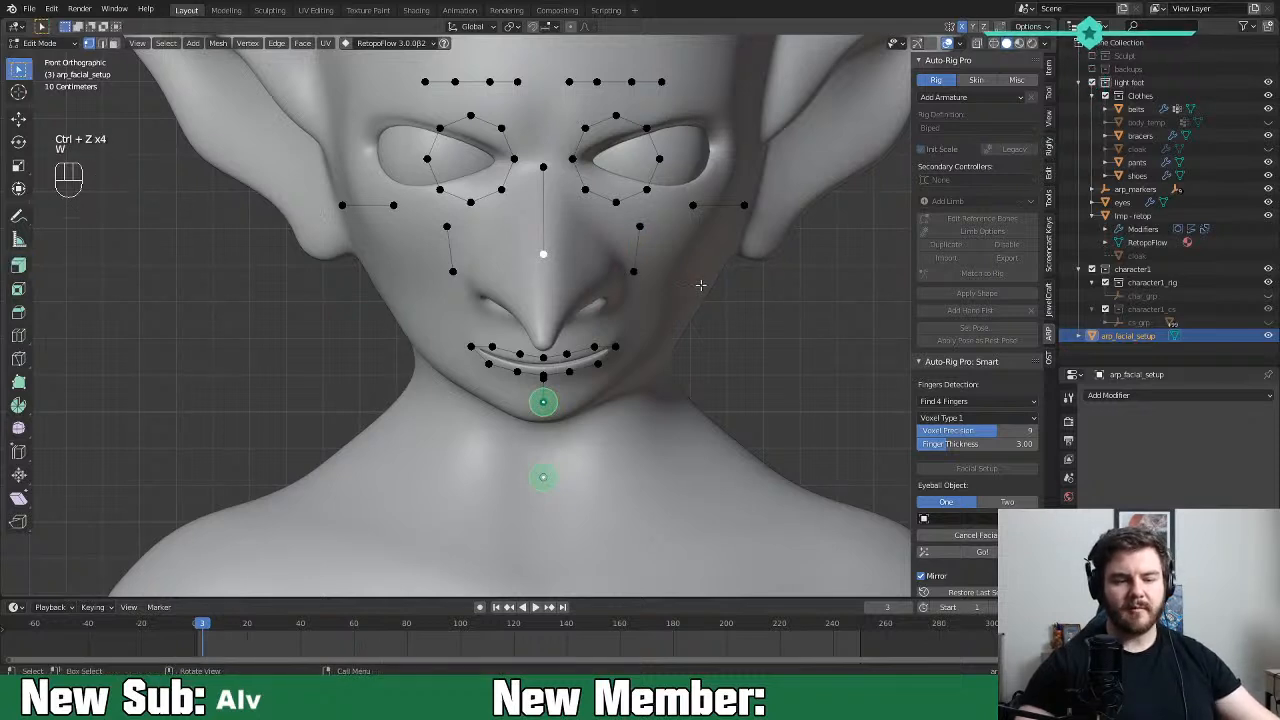
# Move the cheek marker line outward onto the cheek, lengthen it downward, and adjust its position and rotation slightly
pyautogui.keyDown('shift'); pyautogui.click(636, 270); pyautogui.keyUp('shift')
pyautogui.keyDown('ctrl'); pyautogui.rightClick(634, 270); pyautogui.keyUp('ctrl')
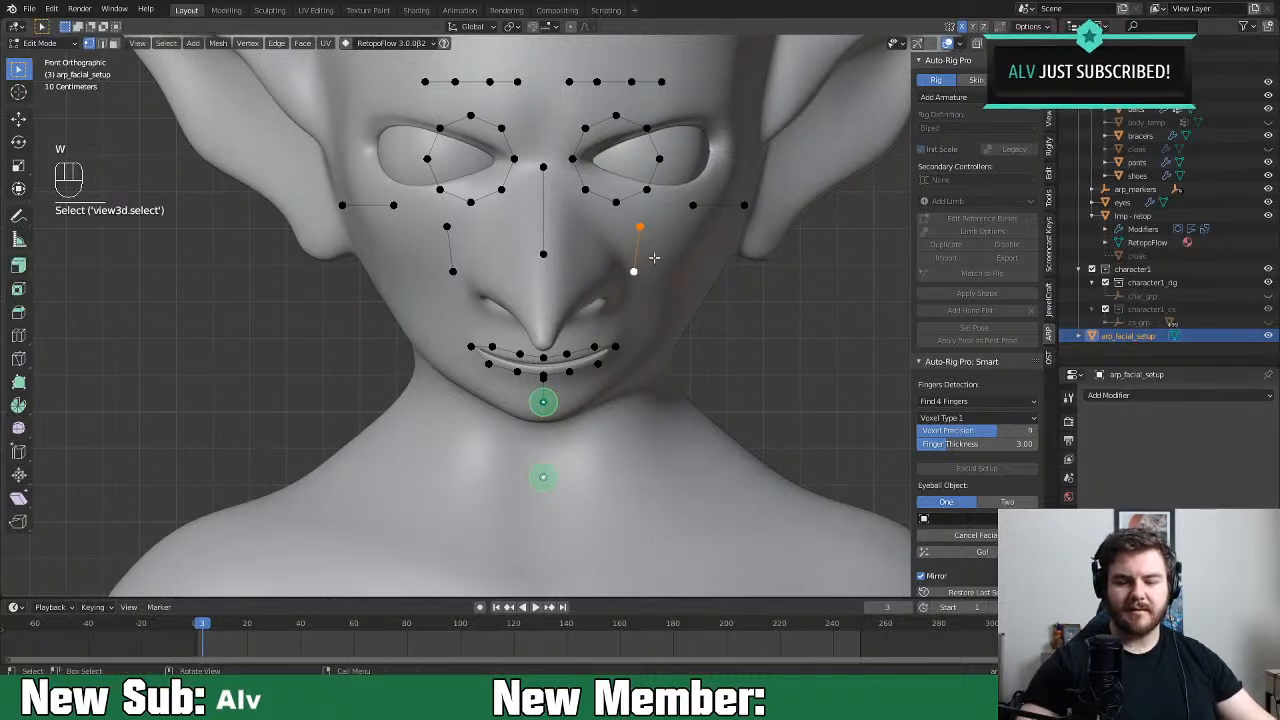
pyautogui.press('g')
pyautogui.click(692, 256)
pyautogui.press('s')
pyautogui.click(764, 314)
pyautogui.press('g')
pyautogui.click(777, 329)
pyautogui.press('r')
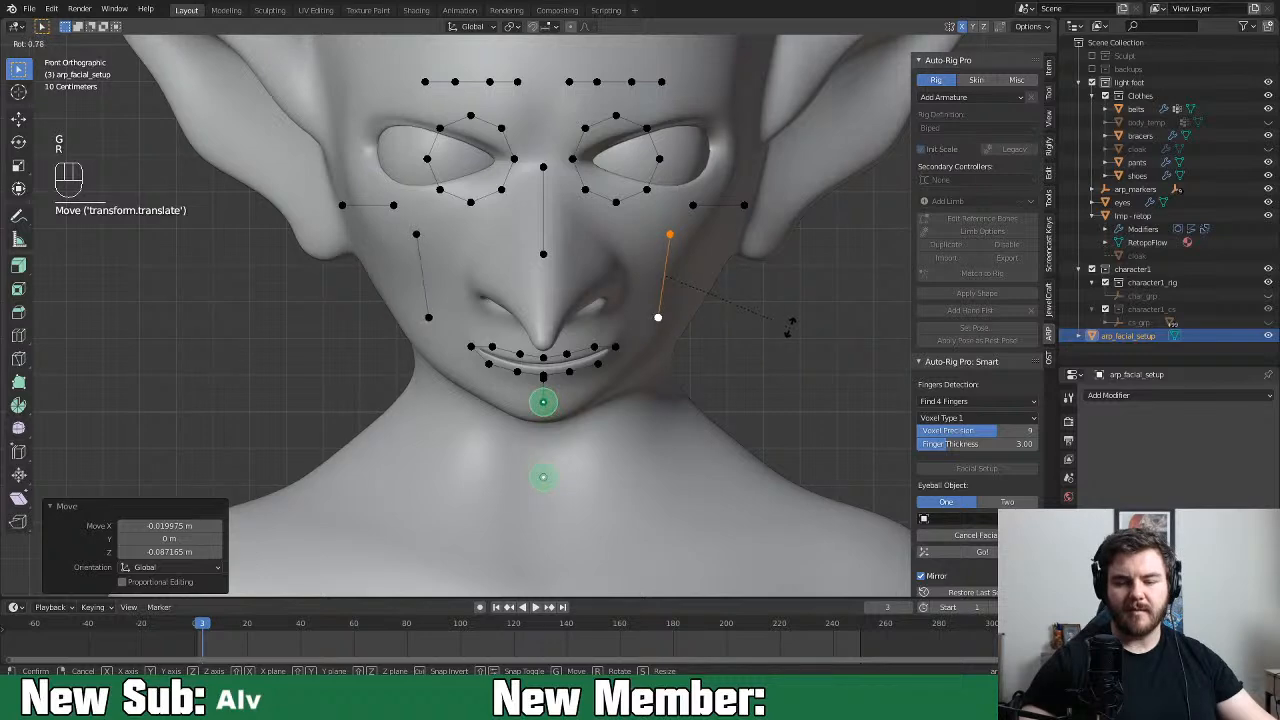
pyautogui.click(789, 330)
# Place the outer ear marker point on the pointed ear tip and the inner point at the base of the ear
pyautogui.click(746, 206)
pyautogui.keyDown('shift'); pyautogui.click(688, 208); pyautogui.keyUp('shift')
pyautogui.keyDown('shift'); pyautogui.moveTo(791, 243); pyautogui.dragTo(678, 372, button='middle'); pyautogui.keyUp('shift')
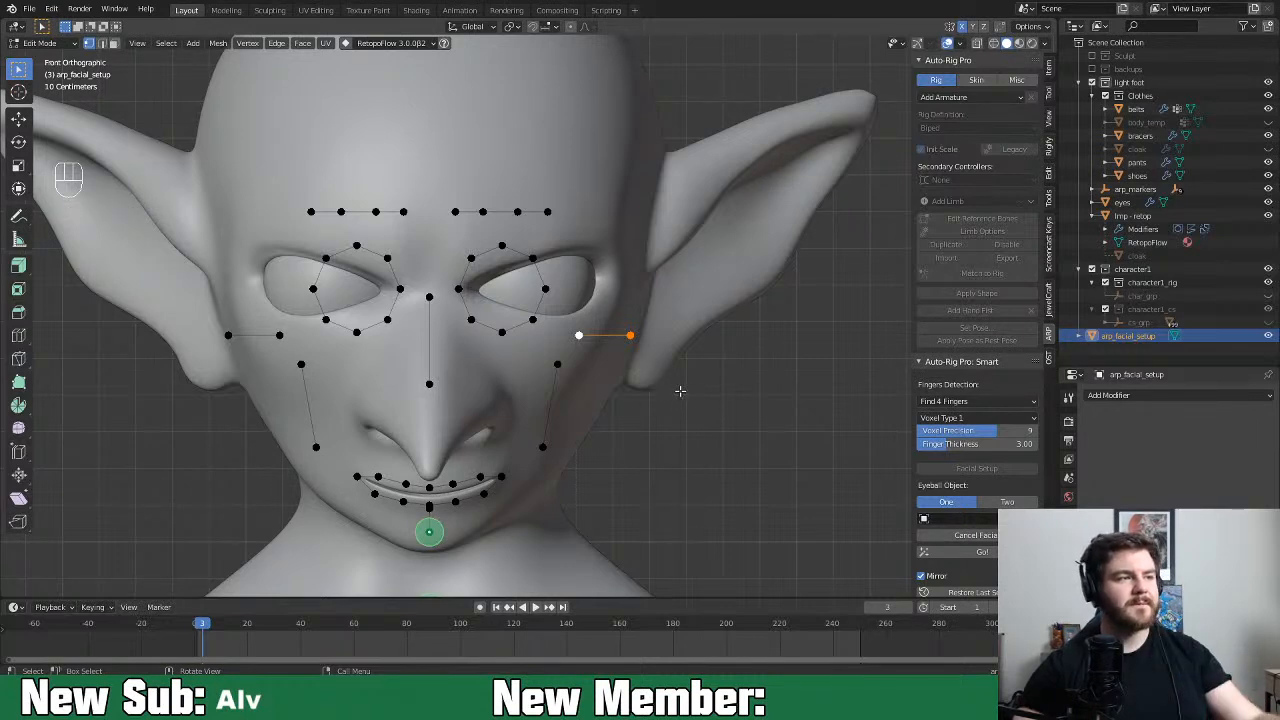
pyautogui.press('g')
pyautogui.click(870, 102)
pyautogui.click(578, 335)
pyautogui.press('g')
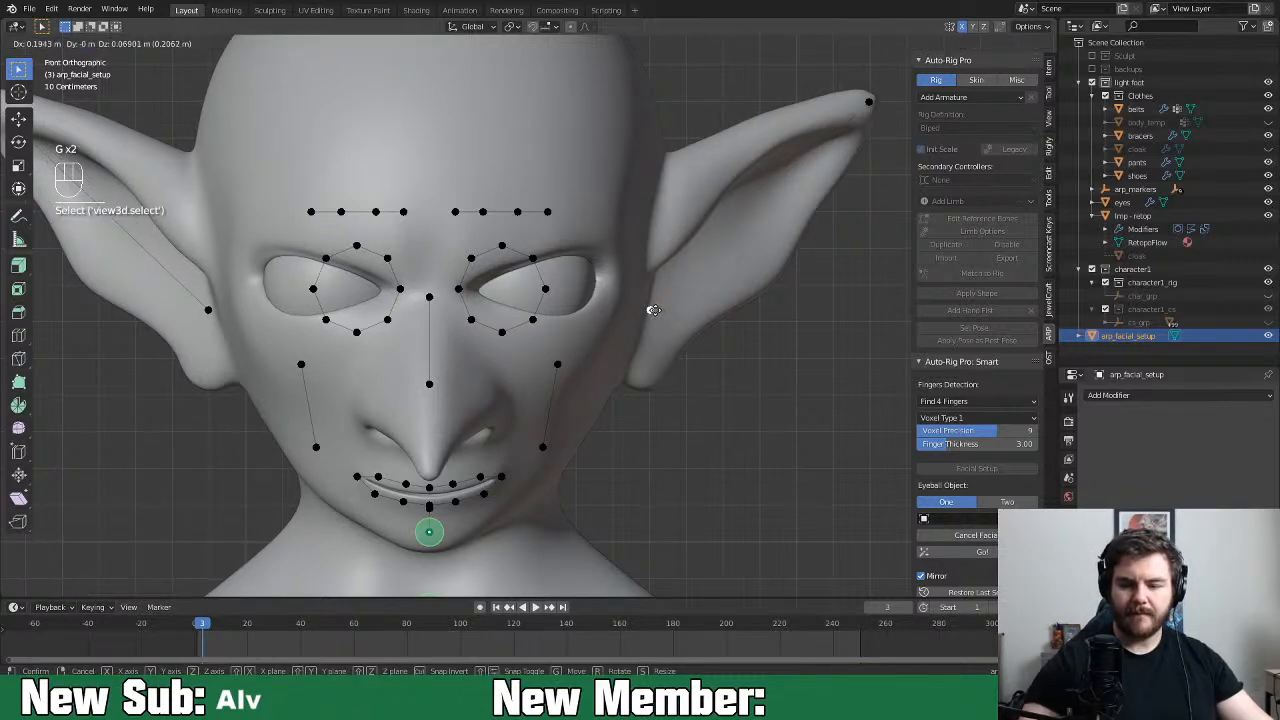
pyautogui.click(652, 310)
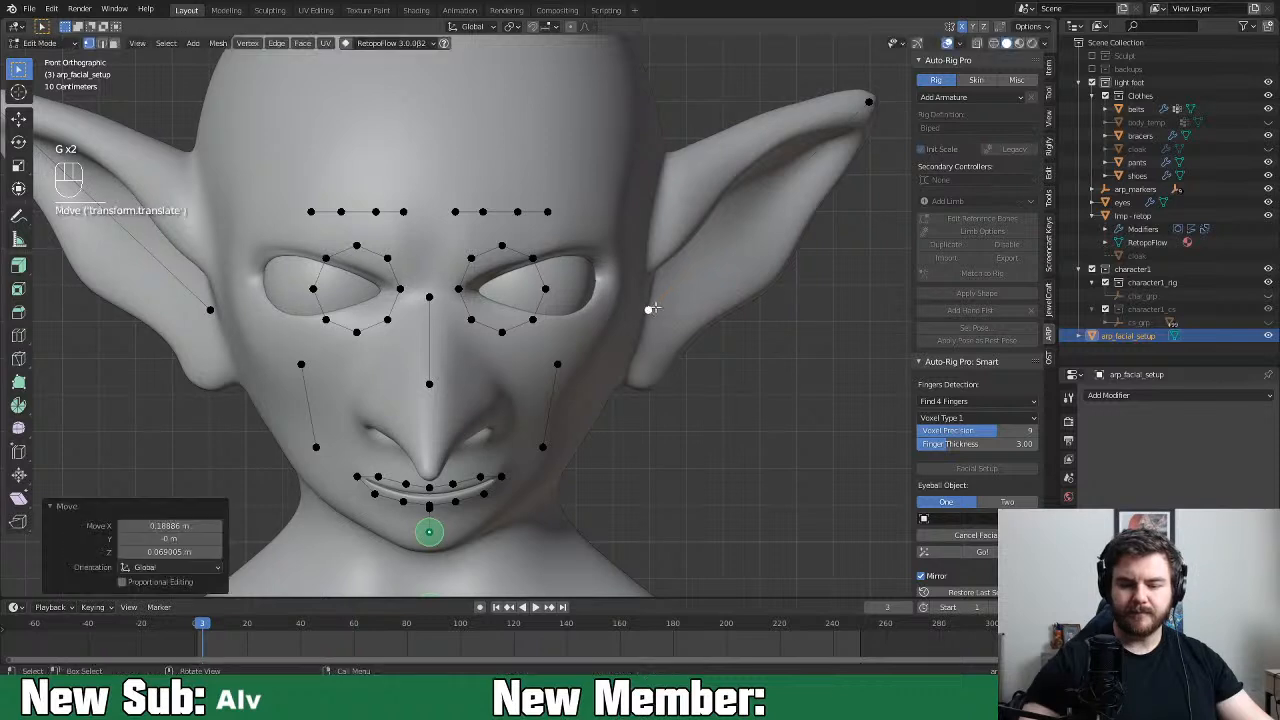
# Move the whole eyelid loop over the eye, widen it along X and shrink it along Z to match the eye opening
pyautogui.click(504, 330)
pyautogui.hotkey('ctrl', 'l')
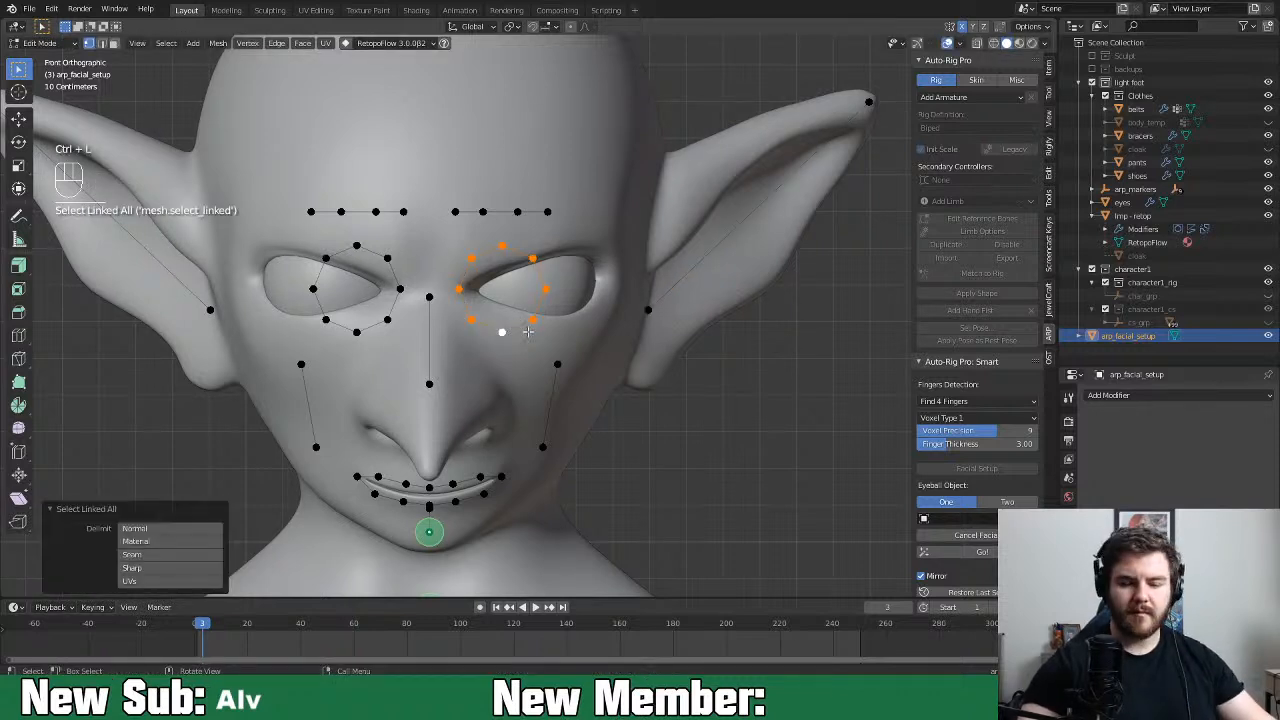
pyautogui.press('g')
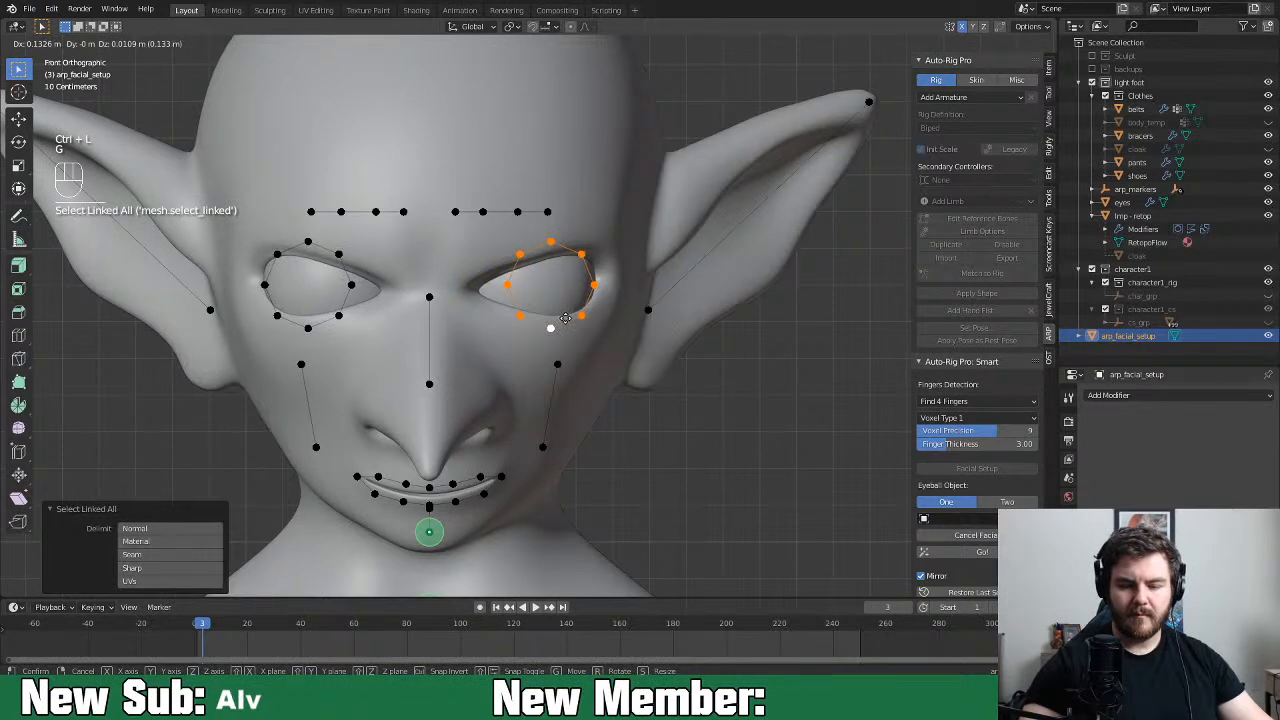
pyautogui.click(566, 319)
pyautogui.press('s')
pyautogui.press('x')
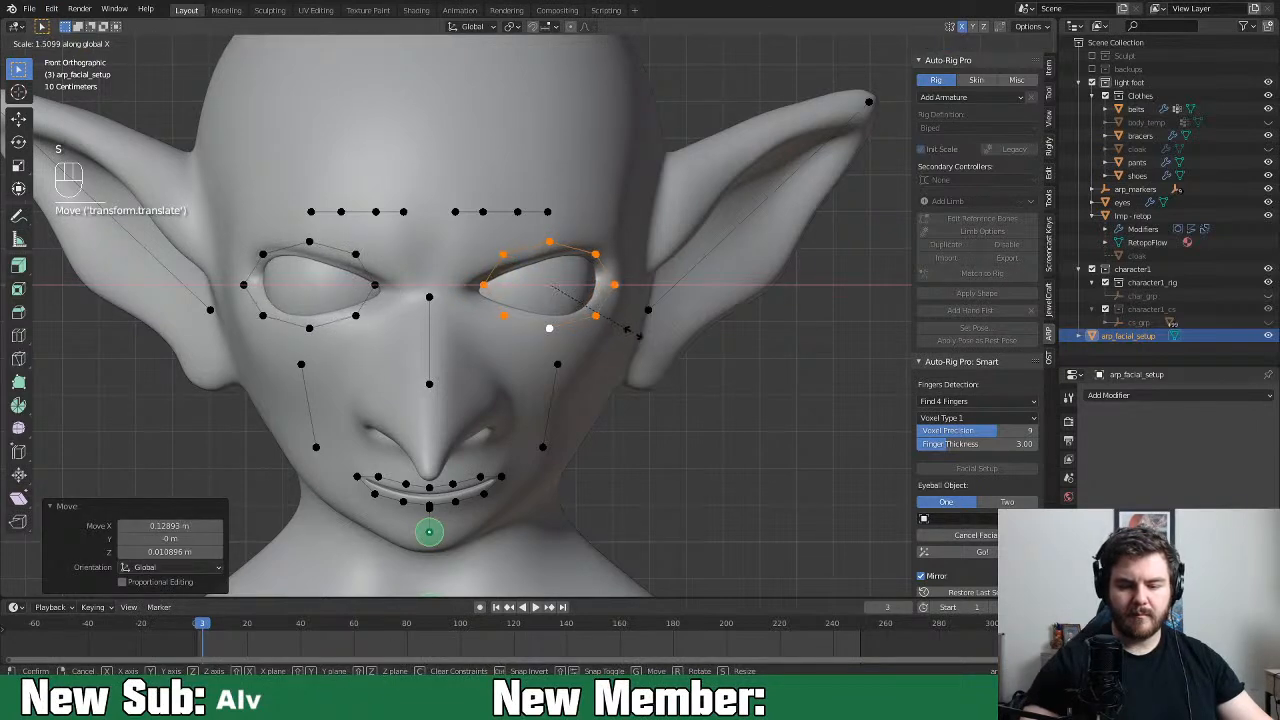
pyautogui.click(627, 328)
pyautogui.press('s')
pyautogui.press('z')
pyautogui.click(628, 325)
# Fit the eyelid loop's inner corner, its neighbouring upper and lower points, and the top middle point to the eyelid edge
pyautogui.click(486, 287)
pyautogui.press('g')
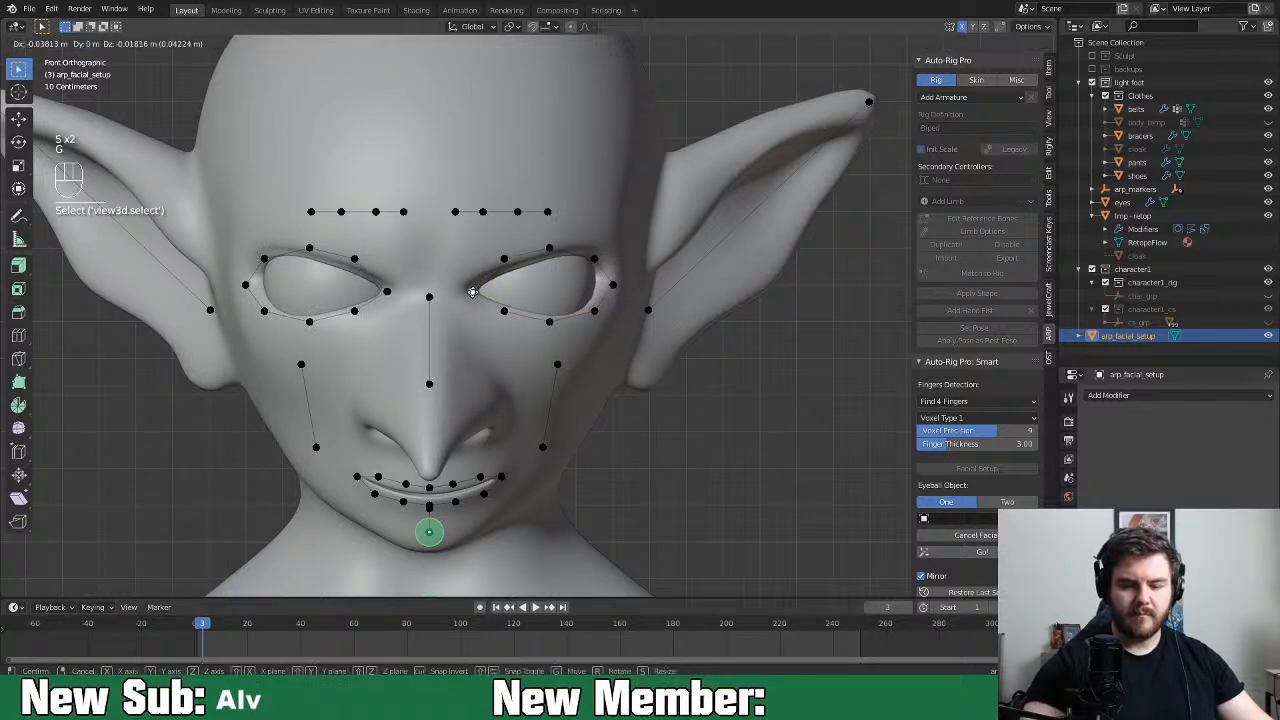
pyautogui.click(509, 289)
pyautogui.press('g')
pyautogui.click(499, 312)
pyautogui.press('g')
pyautogui.click(564, 245)
pyautogui.click(562, 246)
pyautogui.press('g')
pyautogui.click(577, 243)
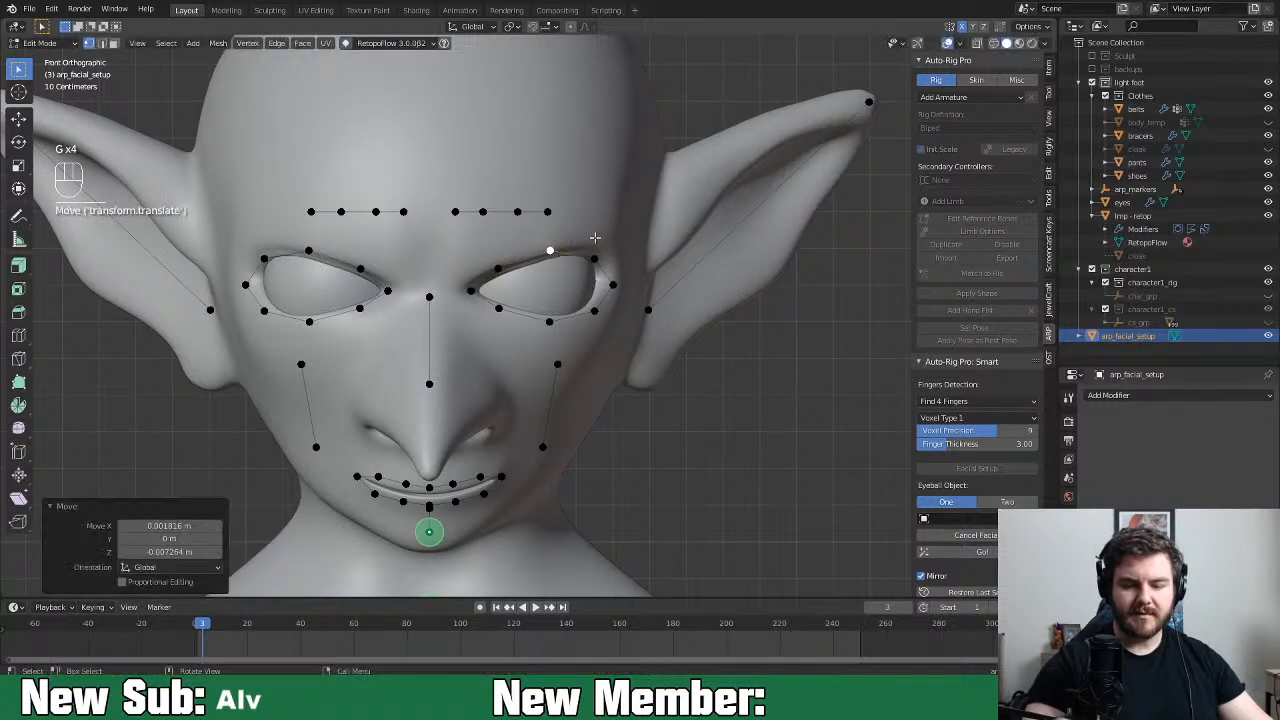
# Fit the eyelid loop's upper outer, outer corner and lower outer points to the outer rim of the eye
pyautogui.press('g')
pyautogui.click(600, 250)
pyautogui.click(613, 281)
pyautogui.press('g')
pyautogui.click(615, 273)
pyautogui.click(594, 310)
pyautogui.press('g')
pyautogui.click(590, 316)
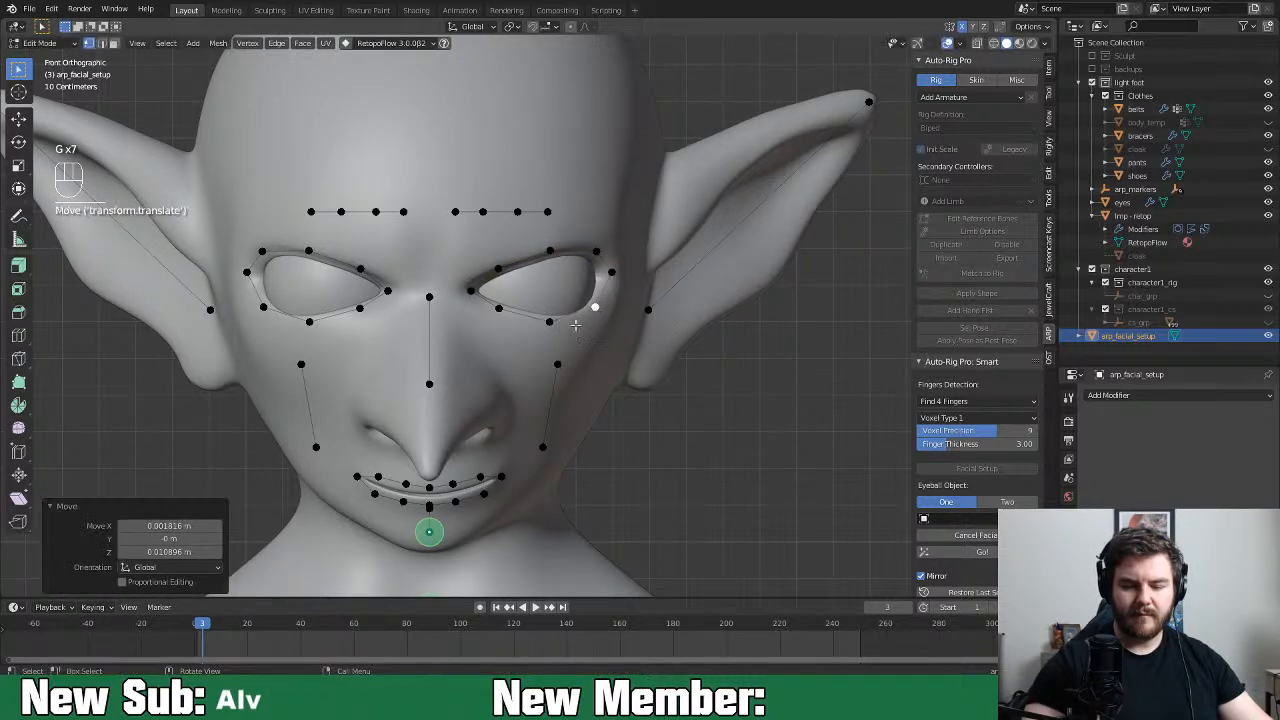
# Lower the three inner eyebrow marker points onto the brow so they slope down toward the nose
pyautogui.click(455, 211)
pyautogui.press('g')
pyautogui.click(474, 291)
pyautogui.click(483, 211)
pyautogui.press('g')
pyautogui.click(491, 246)
pyautogui.click(517, 211)
pyautogui.press('g')
pyautogui.click(536, 238)
# Move the outermost eyebrow point outward to the brow's end, and nudge the innermost point slightly lower
pyautogui.click(547, 211)
pyautogui.press('g')
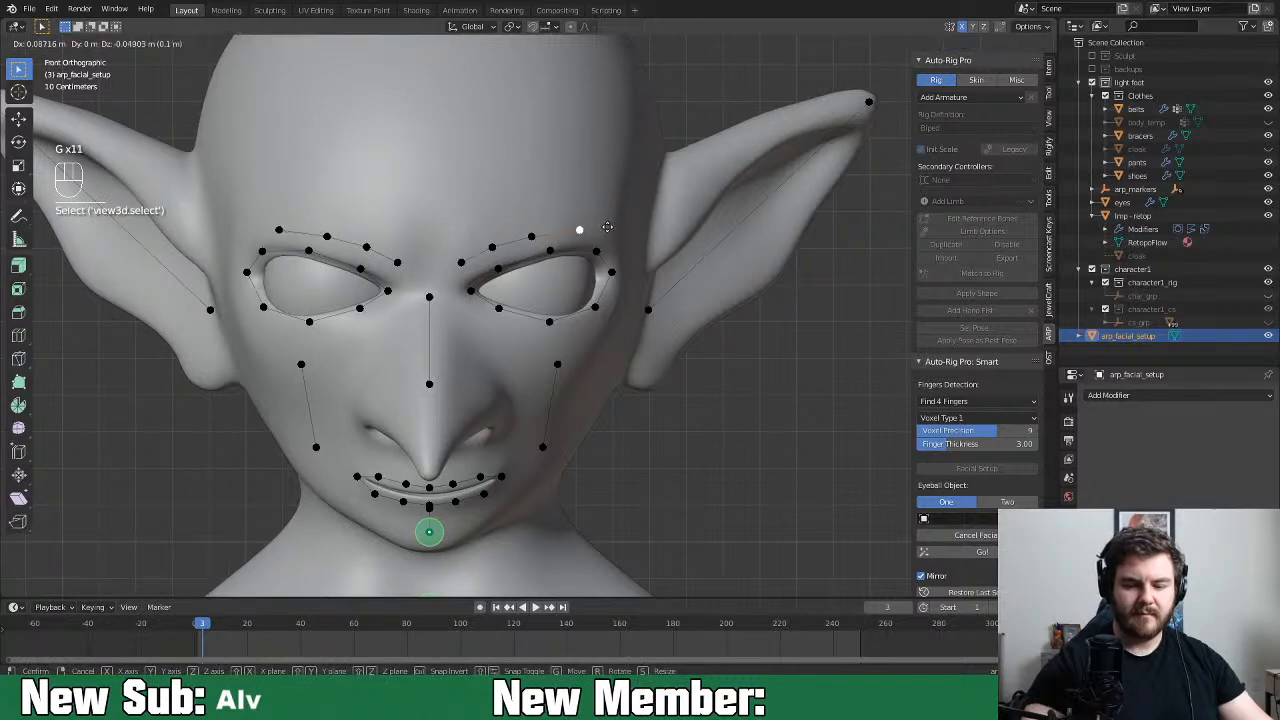
pyautogui.click(611, 226)
pyautogui.click(461, 262)
pyautogui.press('g')
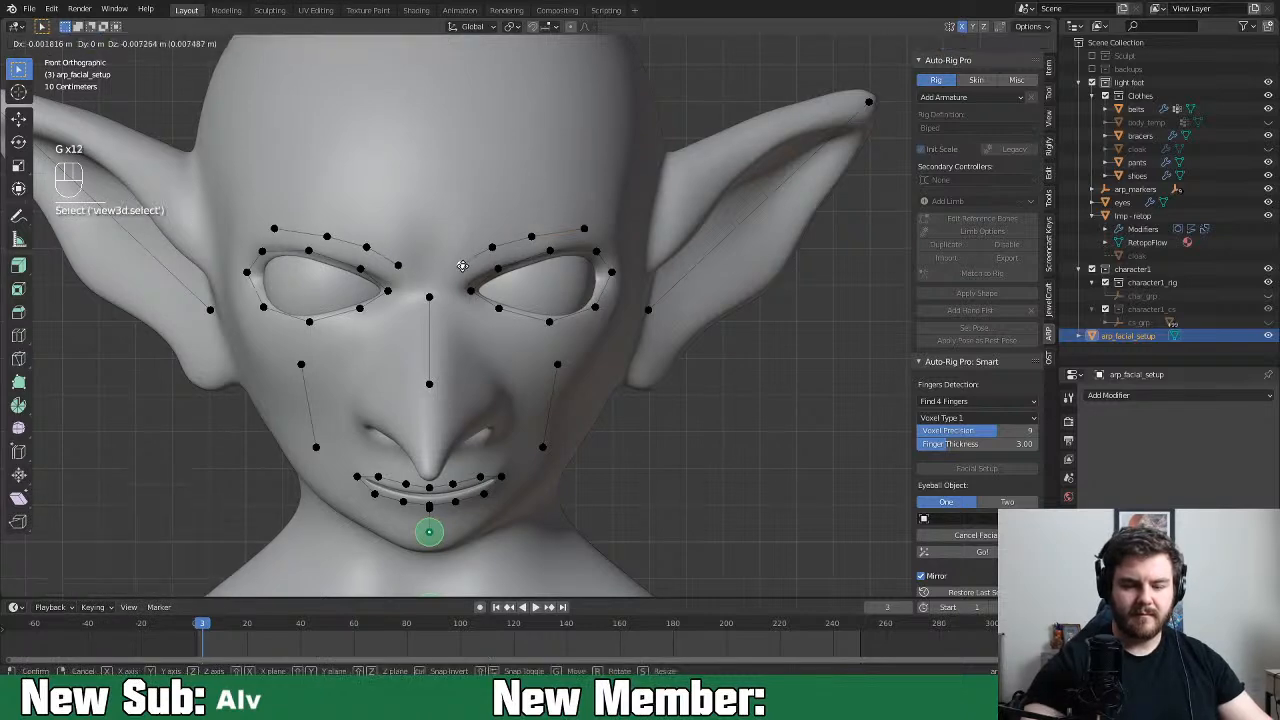
pyautogui.click(458, 270)
# Move the lower nose marker point down to the nose tip and lower the upper point slightly on the nose bridge
pyautogui.click(430, 384)
pyautogui.press('g')
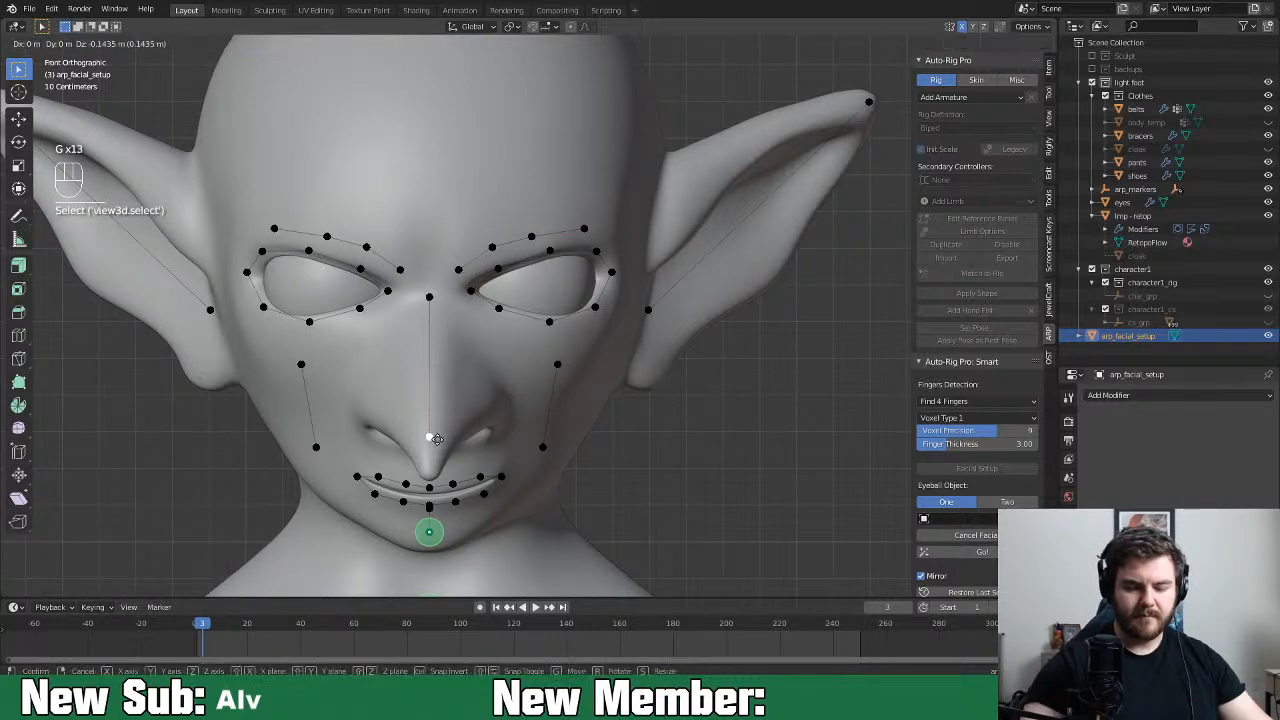
pyautogui.click(430, 462)
pyautogui.click(430, 298)
pyautogui.press('g')
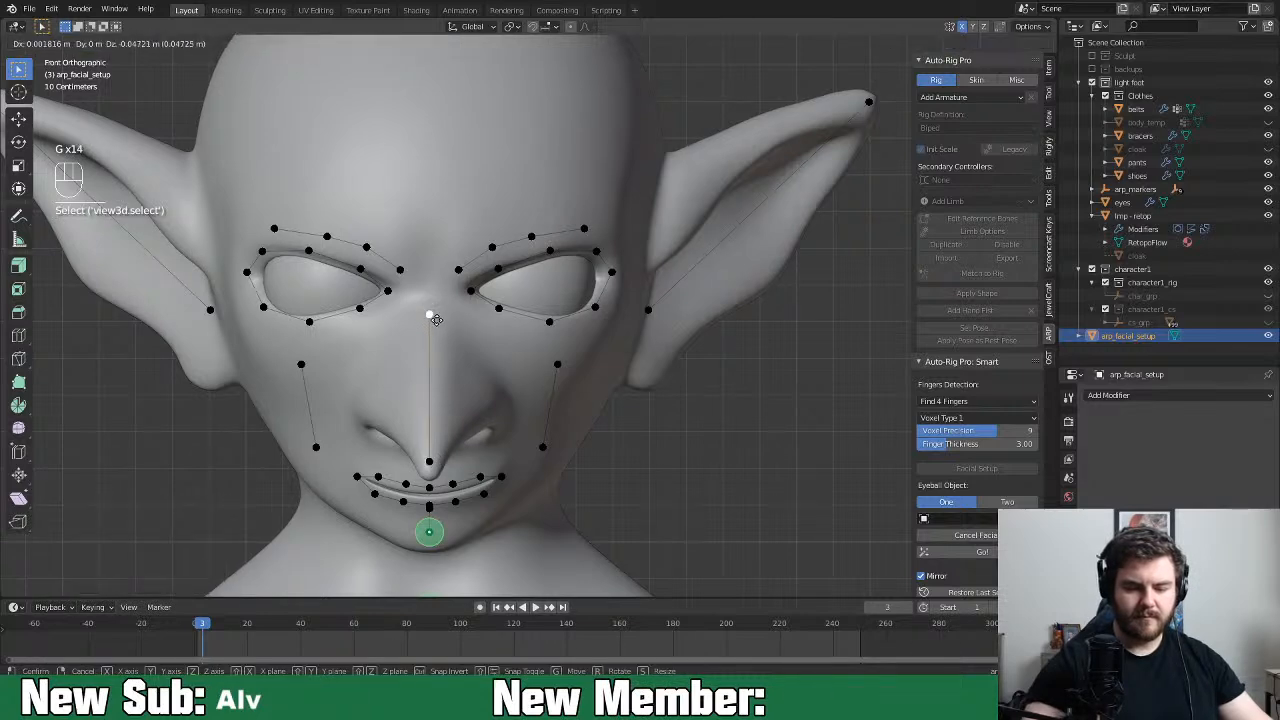
pyautogui.click(436, 318)
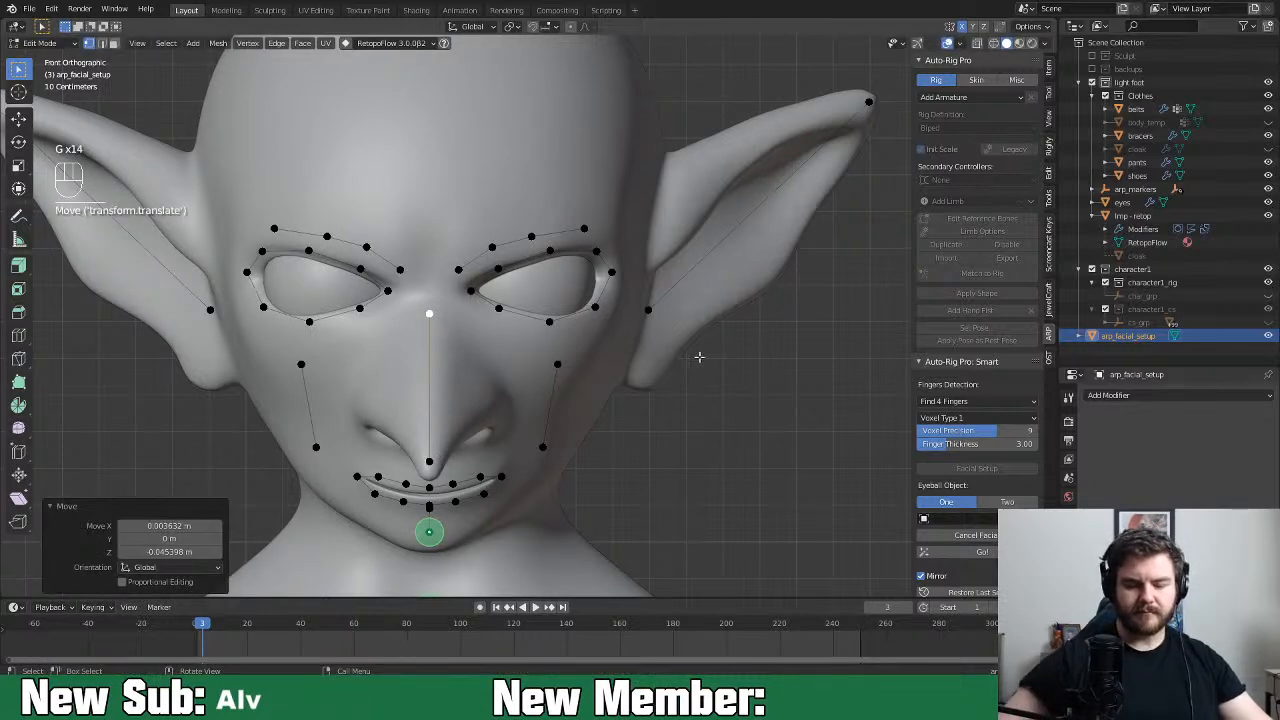
pyautogui.scroll(-6, 307, 245)
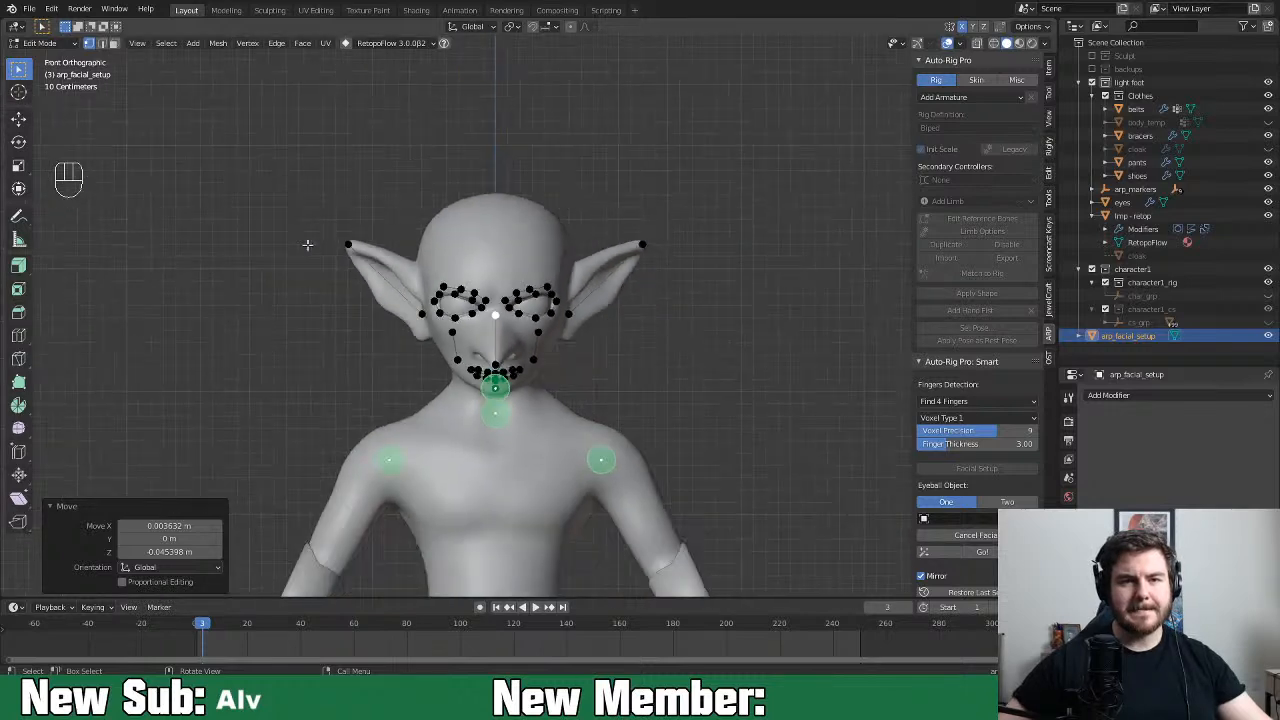
pyautogui.keyDown('shift'); pyautogui.moveTo(330, 326); pyautogui.dragTo(366, 229, button='middle'); pyautogui.keyUp('shift')
pyautogui.scroll(-2, 397, 263)
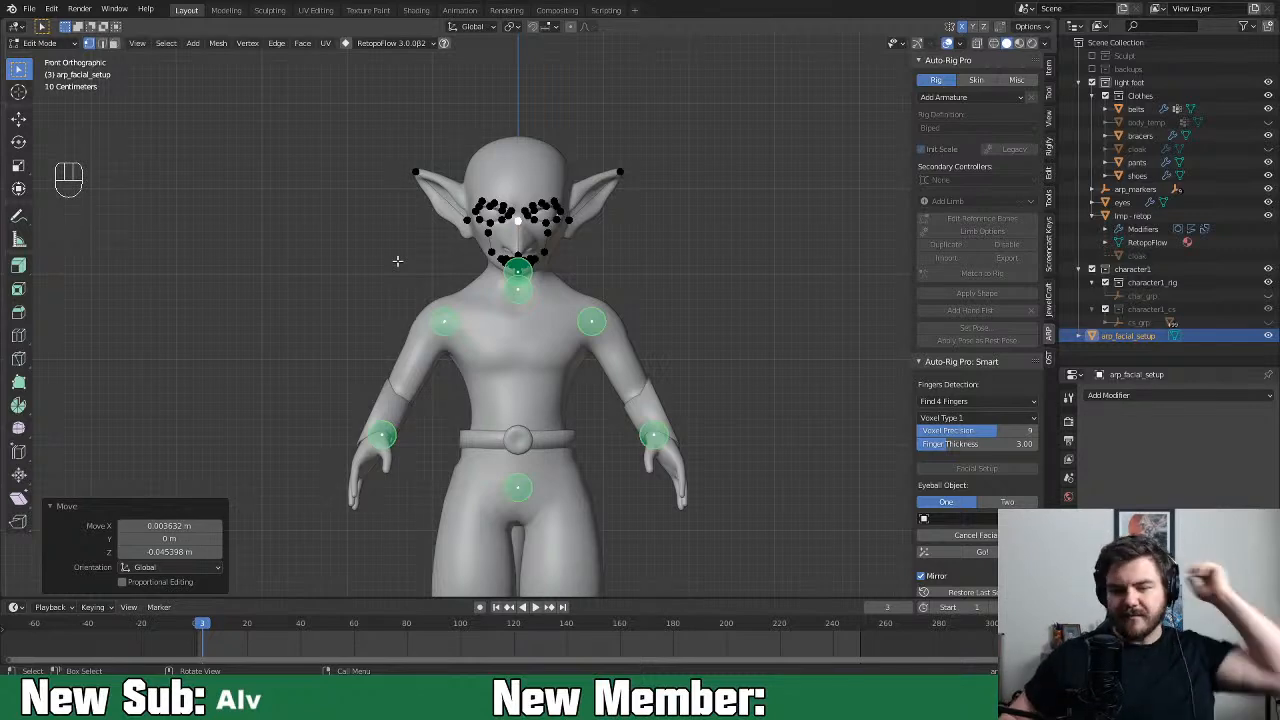
pyautogui.scroll(2, 547, 331)
pyautogui.scroll(1, 547, 331)
pyautogui.scroll(-6, 551, 229)
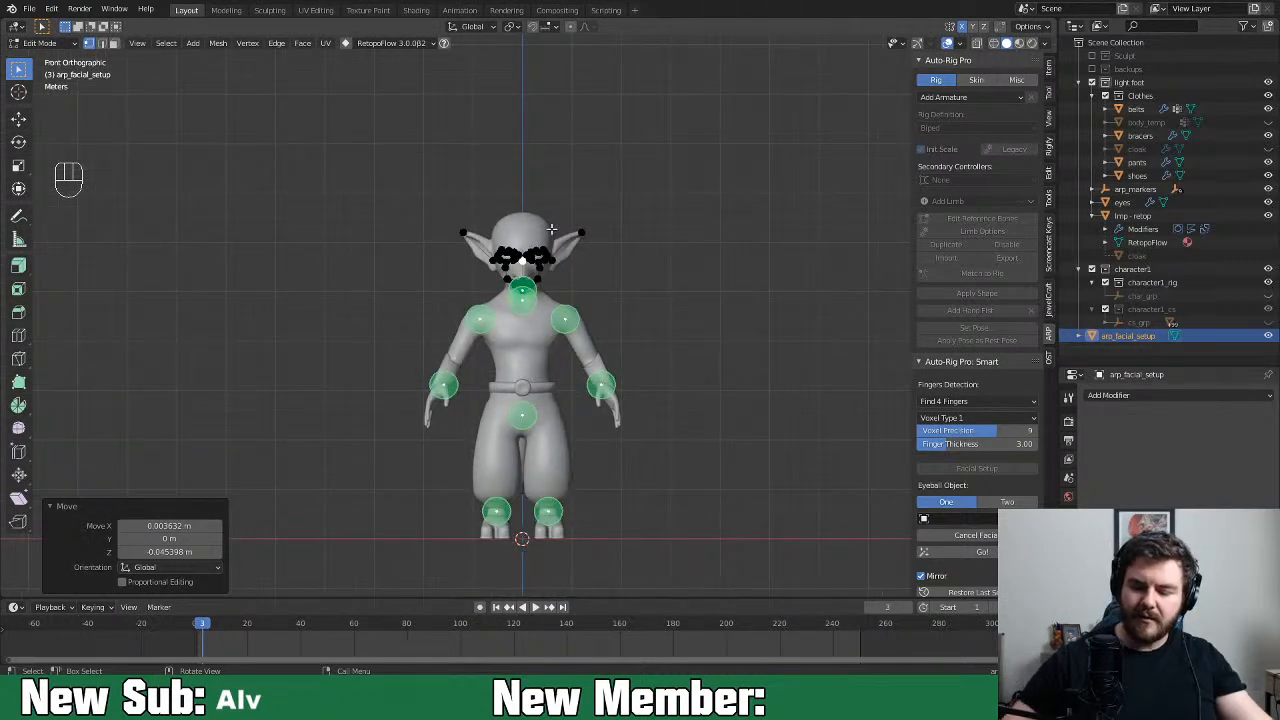
# Try to find the eyeball object by searching for "eye", keeping the One eyeball option
pyautogui.click(1010, 501)
pyautogui.click(946, 501)
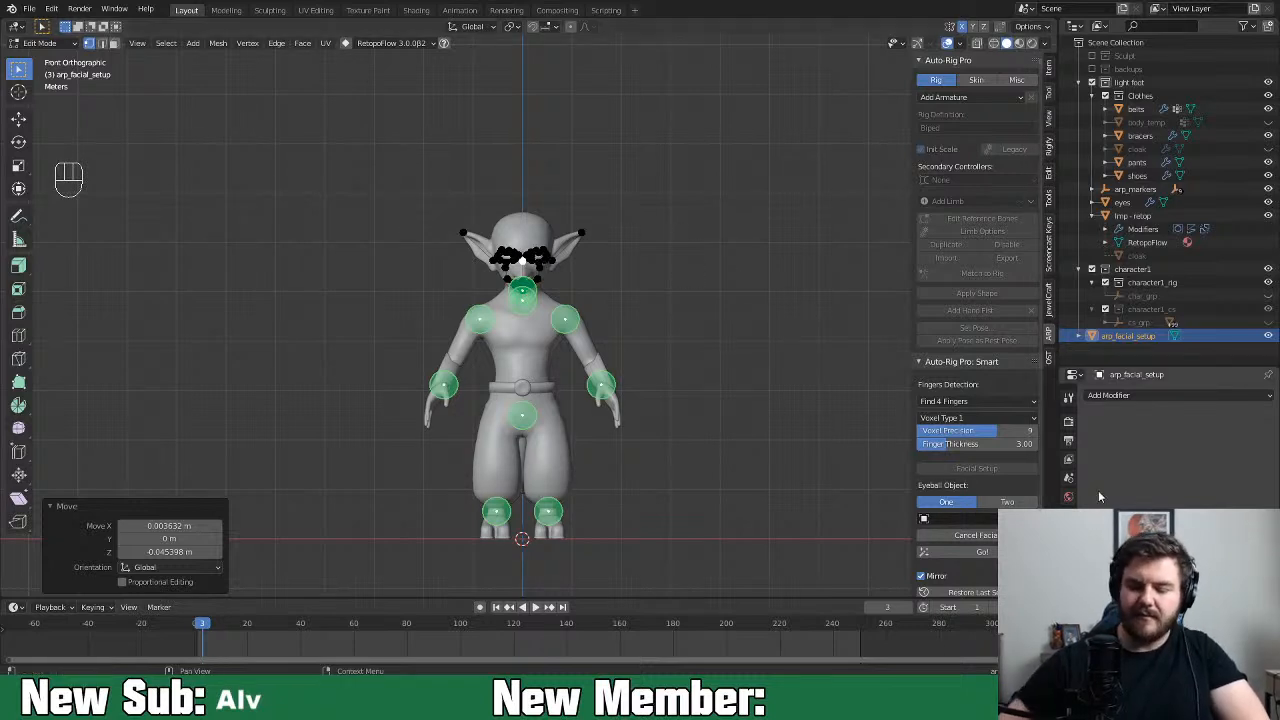
pyautogui.click(958, 518)
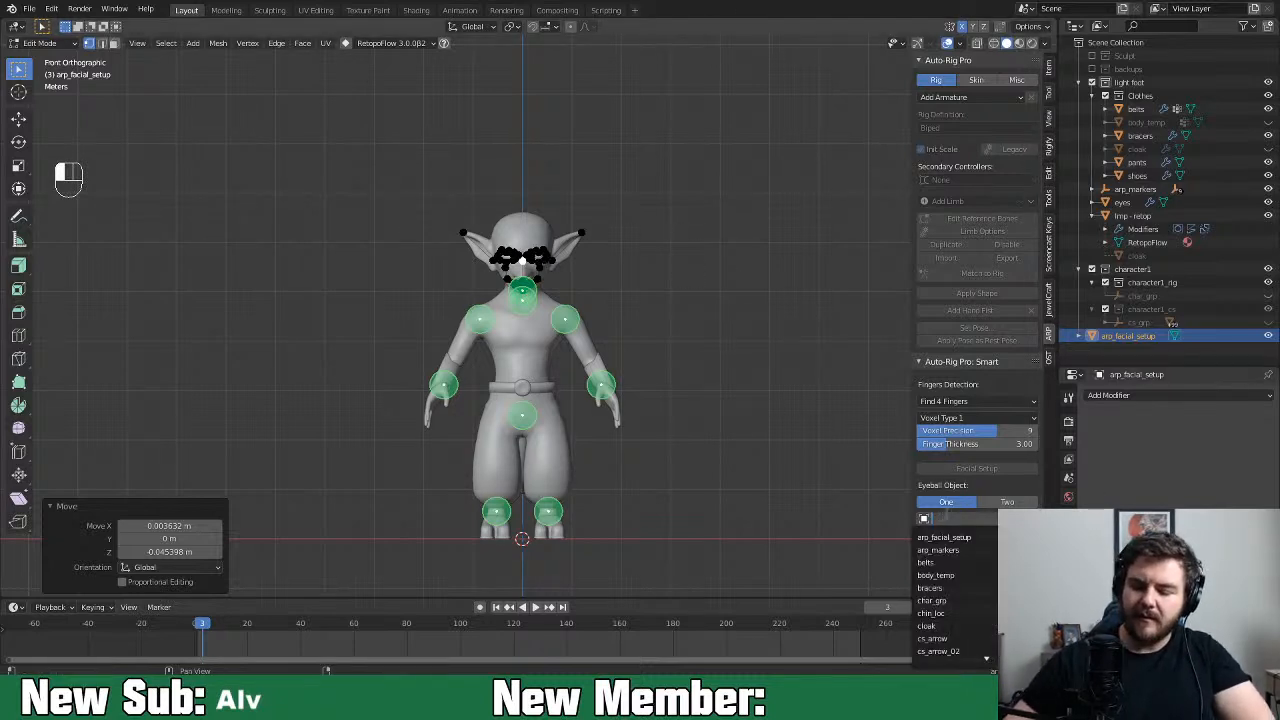
pyautogui.click(966, 519)
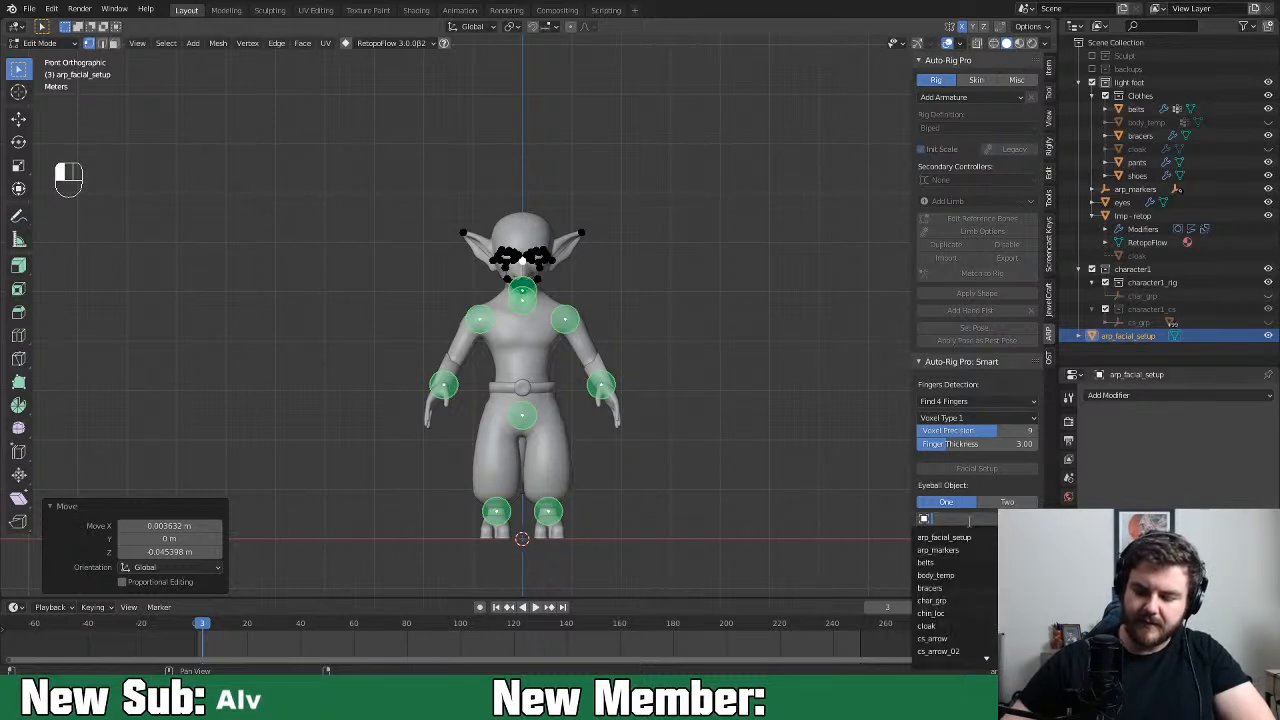
pyautogui.write('ey')
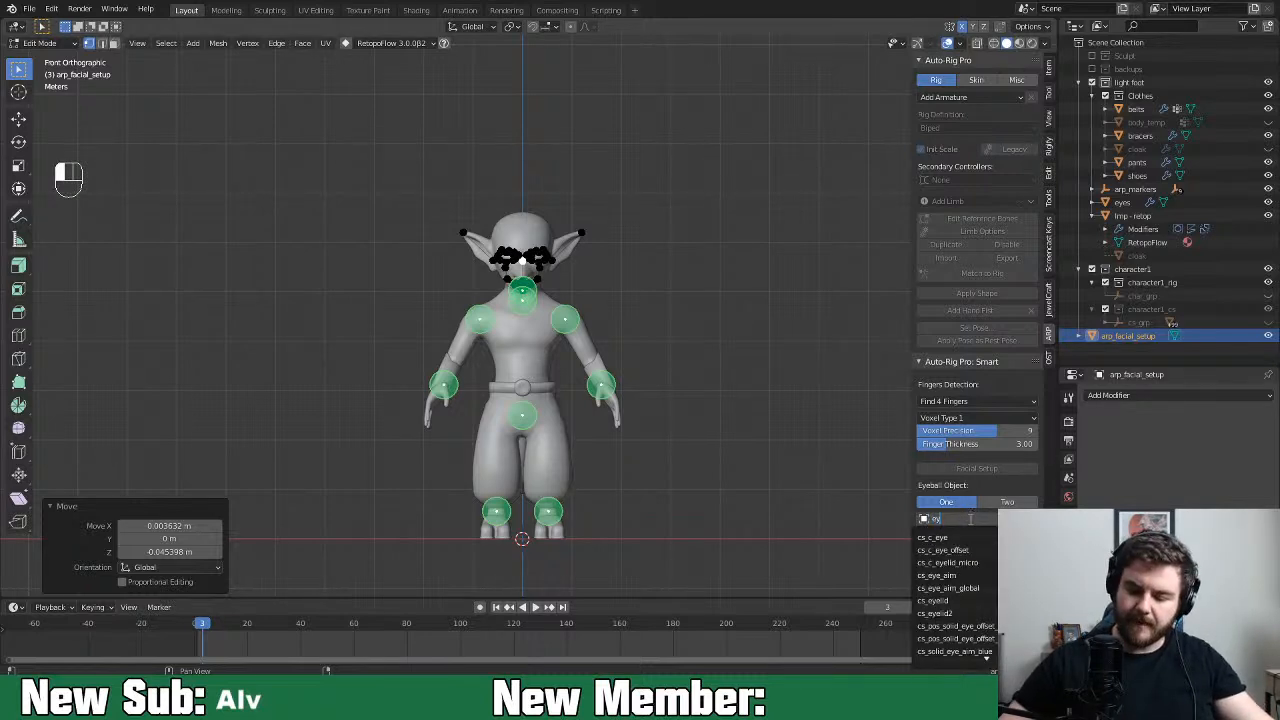
pyautogui.write('r')
pyautogui.press('BackSpace')
pyautogui.write('e')
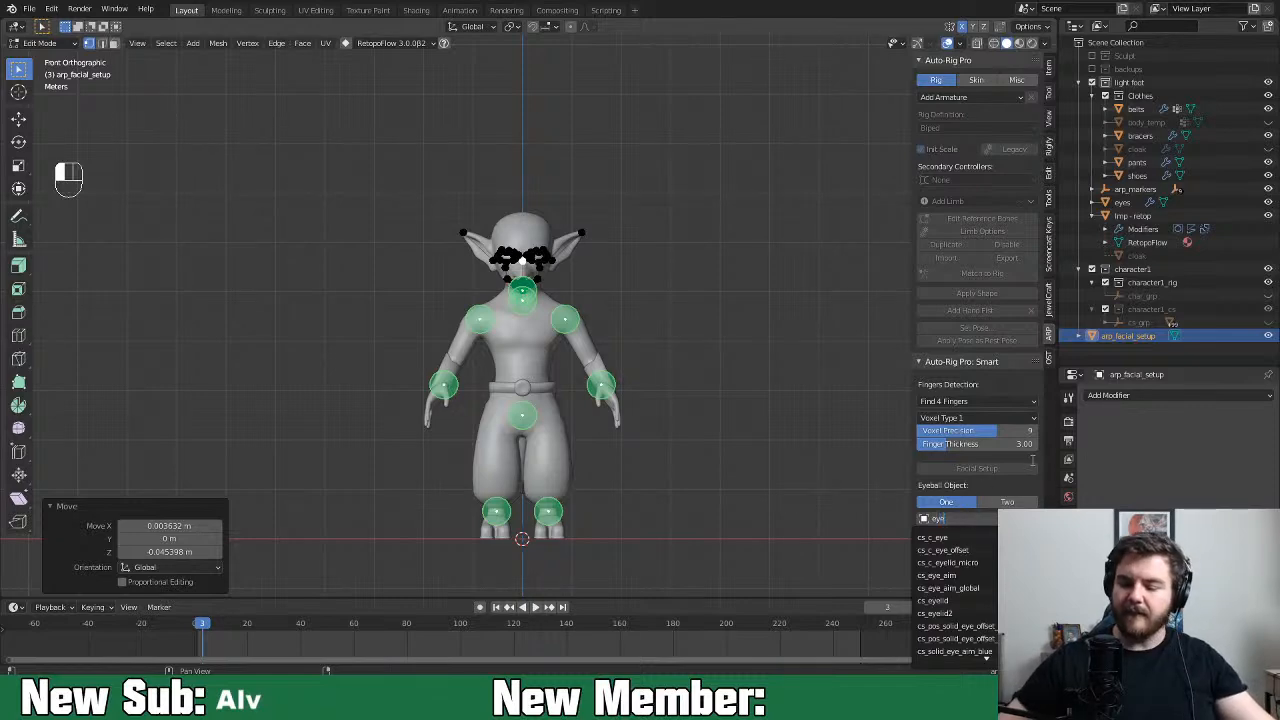
pyautogui.press('Escape')
# Try to assign the eyeball object with the object picker, and clear the picked entry
pyautogui.scroll(6, 717, 460)
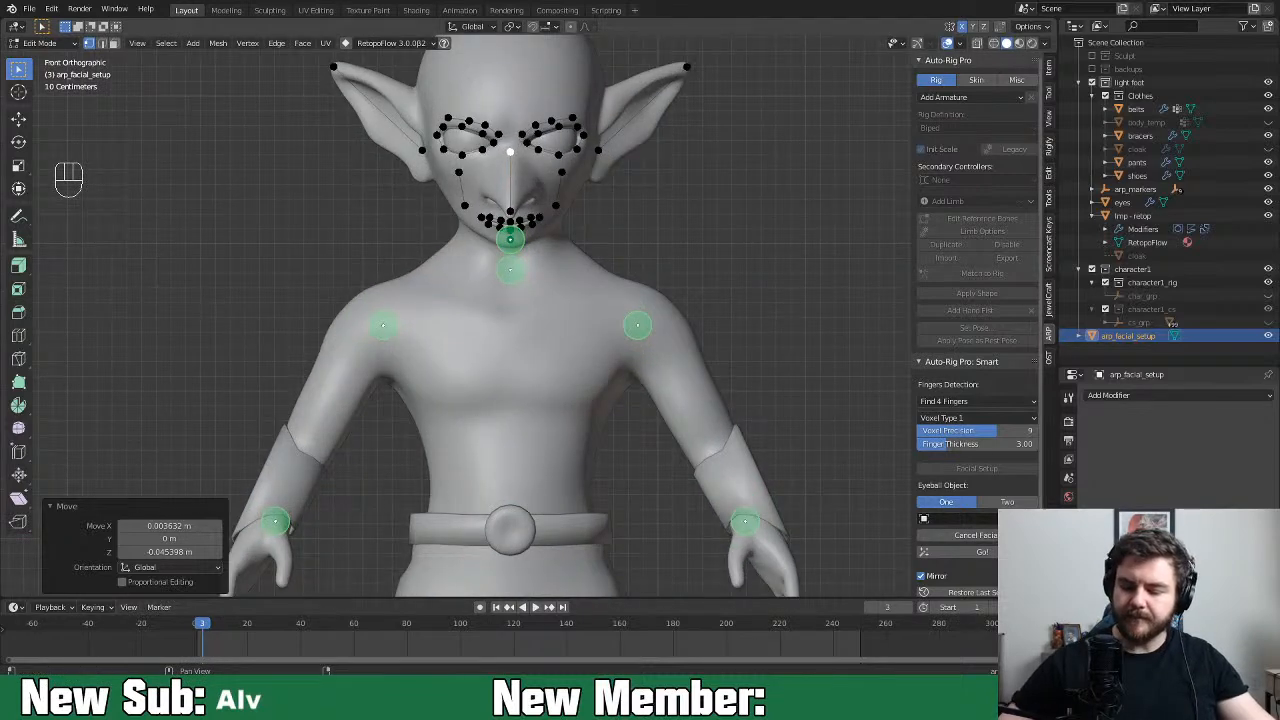
pyautogui.click(1031, 519)
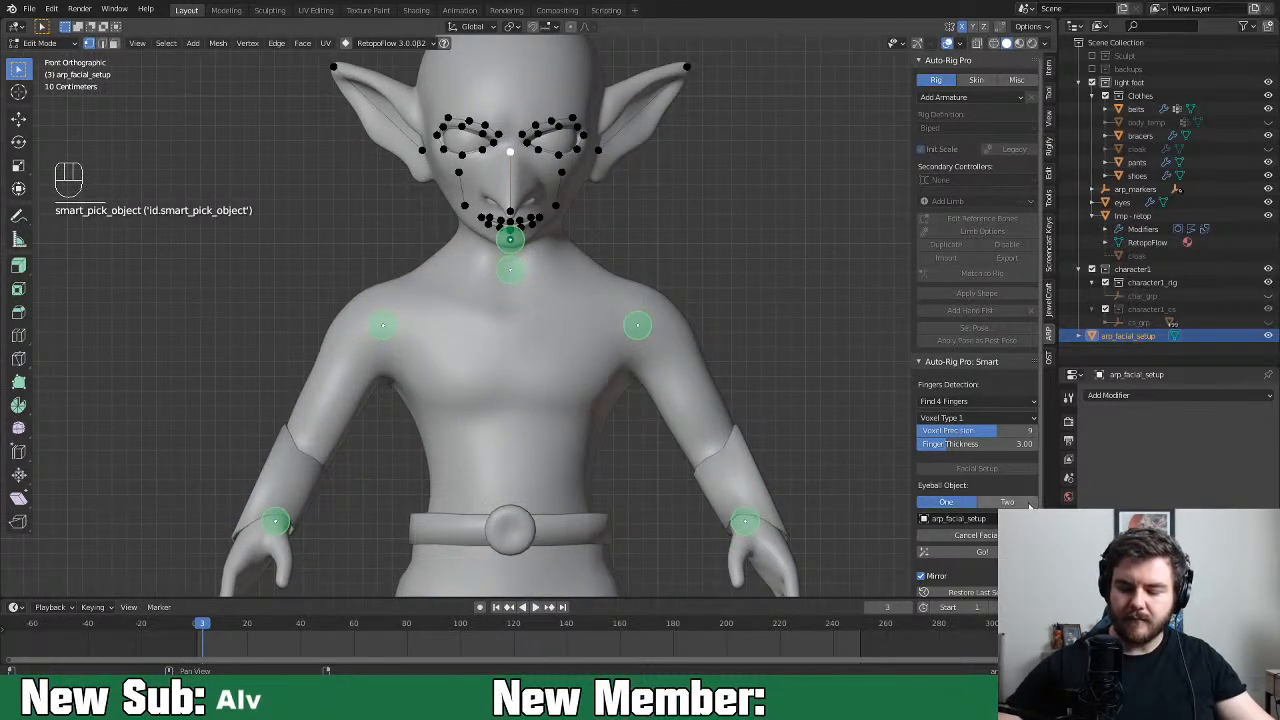
pyautogui.click(558, 126)
pyautogui.click(1016, 519)
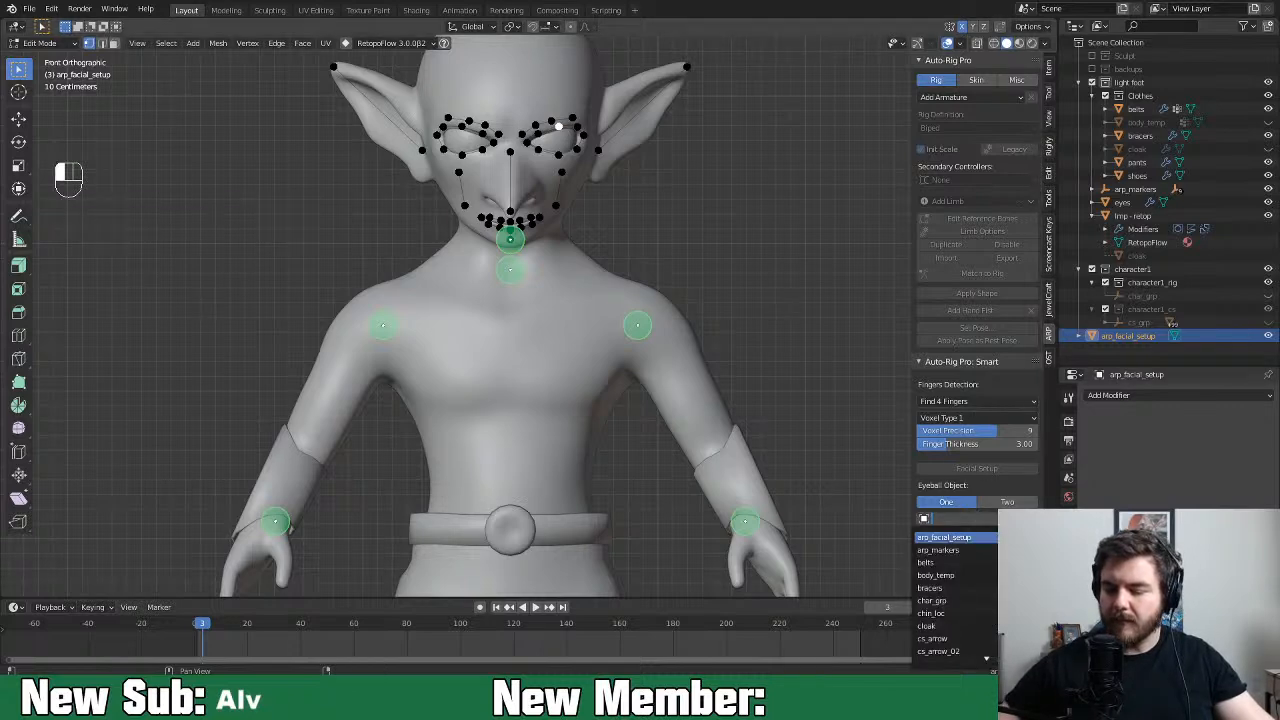
pyautogui.scroll(-1, 994, 567)
pyautogui.click(958, 493)
pyautogui.scroll(-1, 966, 470)
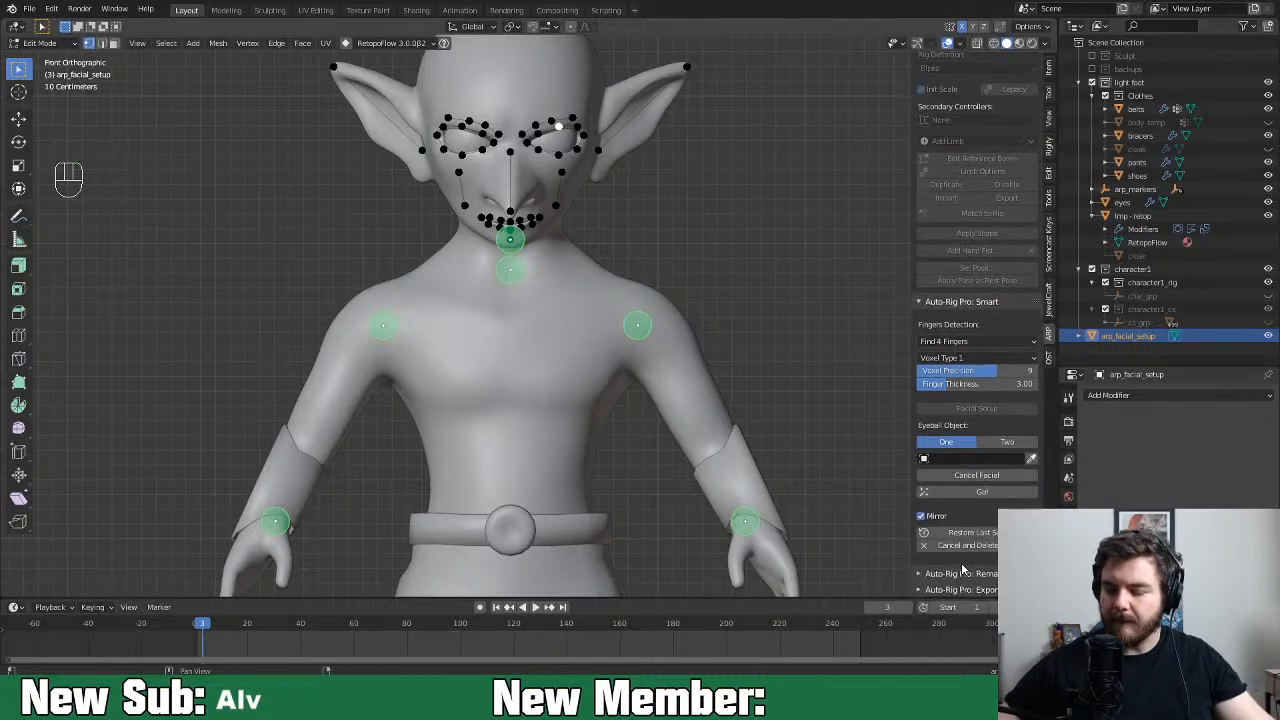
# Browse the available eyeball objects for the eyes mesh without choosing one
pyautogui.click(970, 466)
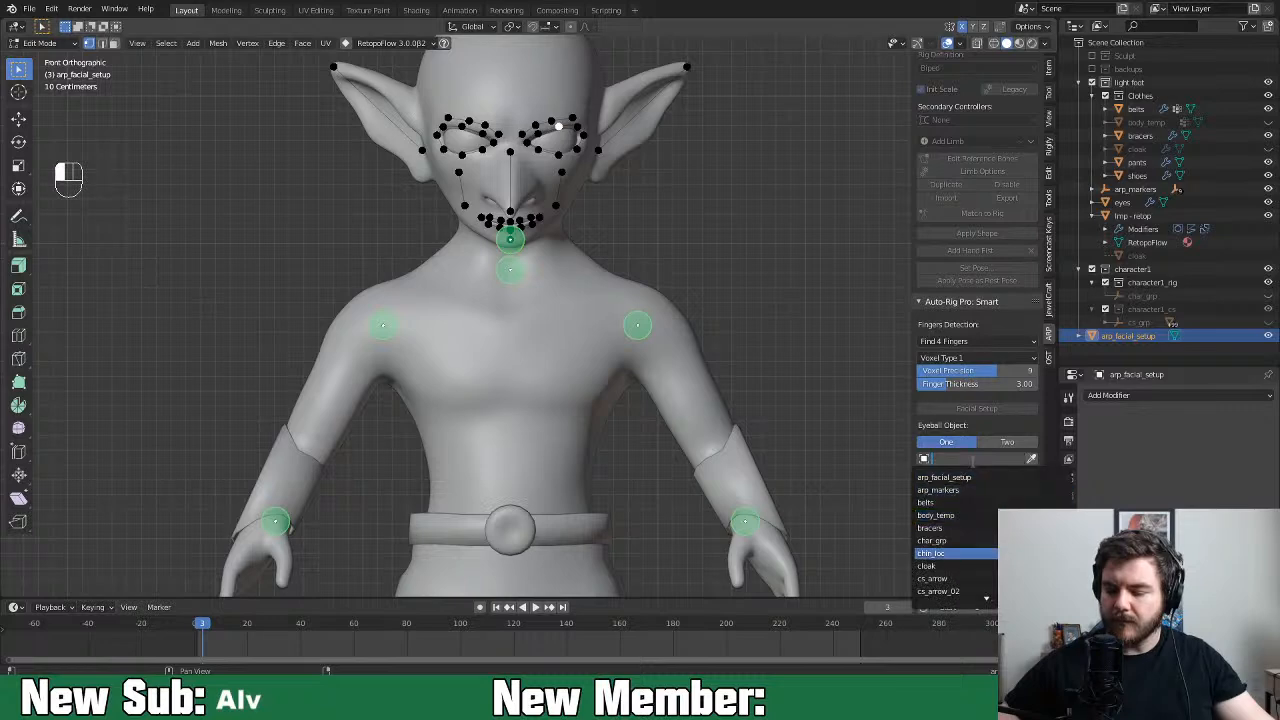
pyautogui.scroll(-14, 955, 533)
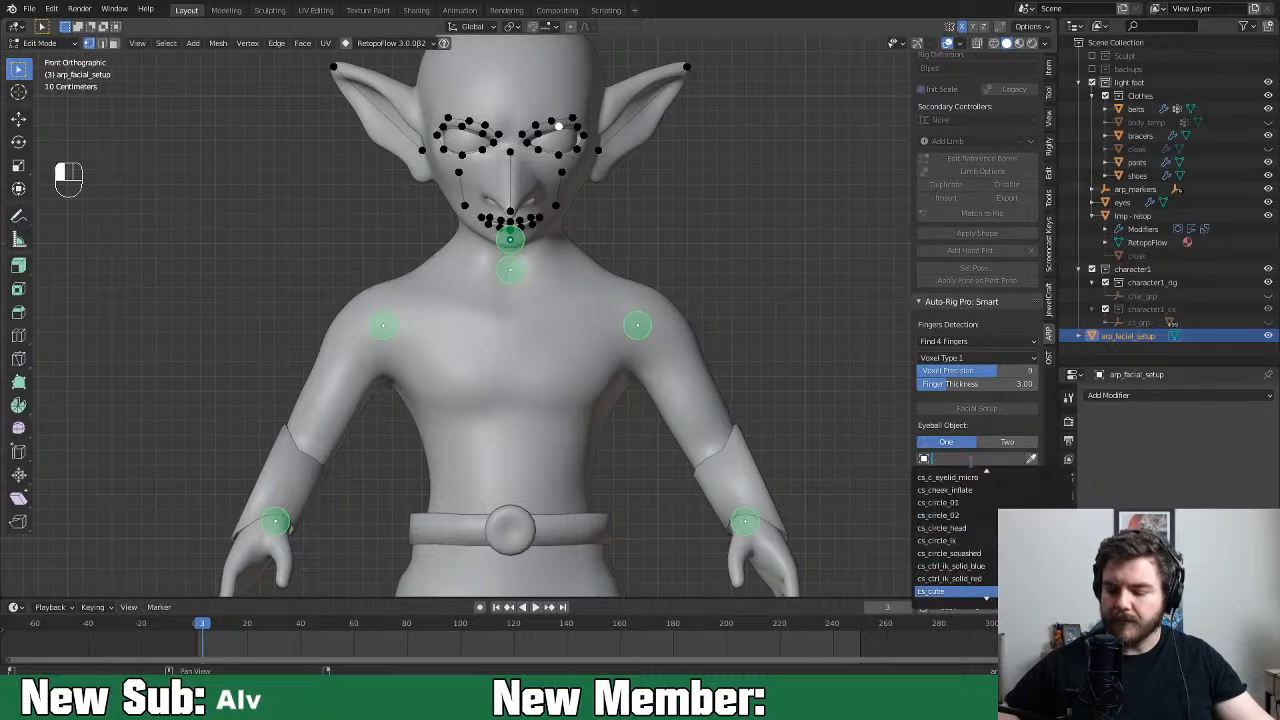
pyautogui.scroll(-10, 955, 533)
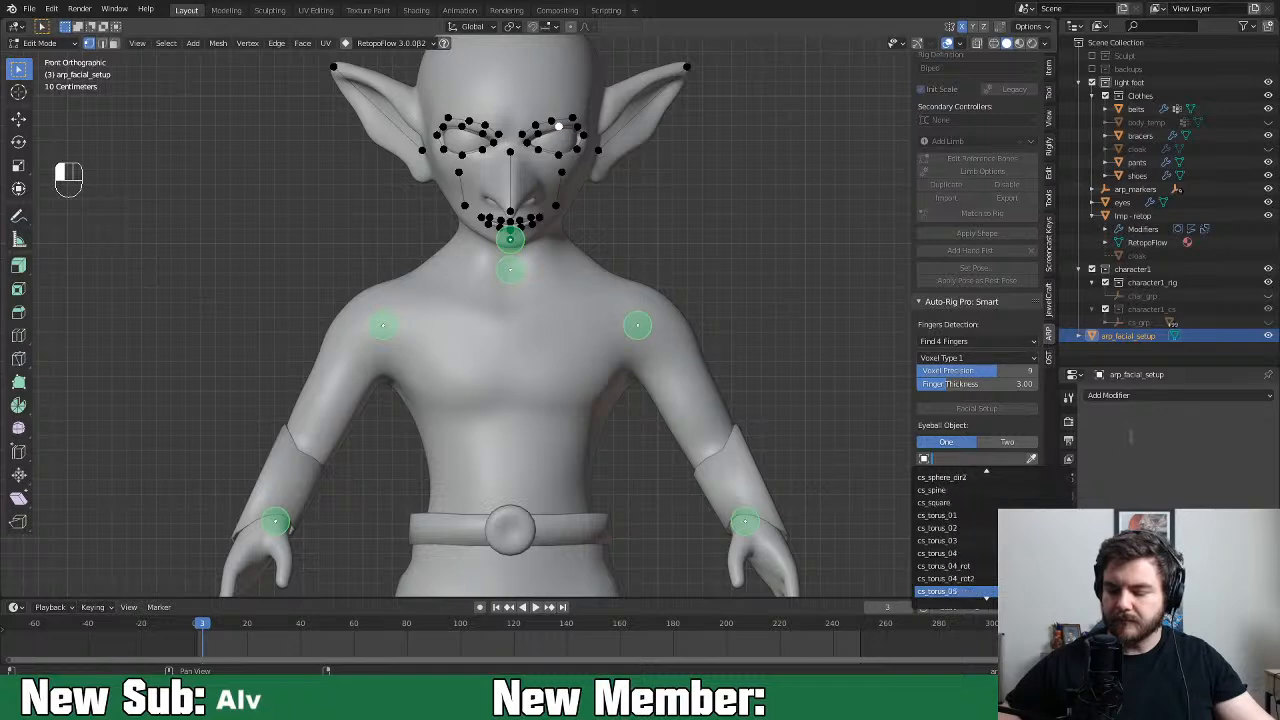
pyautogui.scroll(4, 1159, 470)
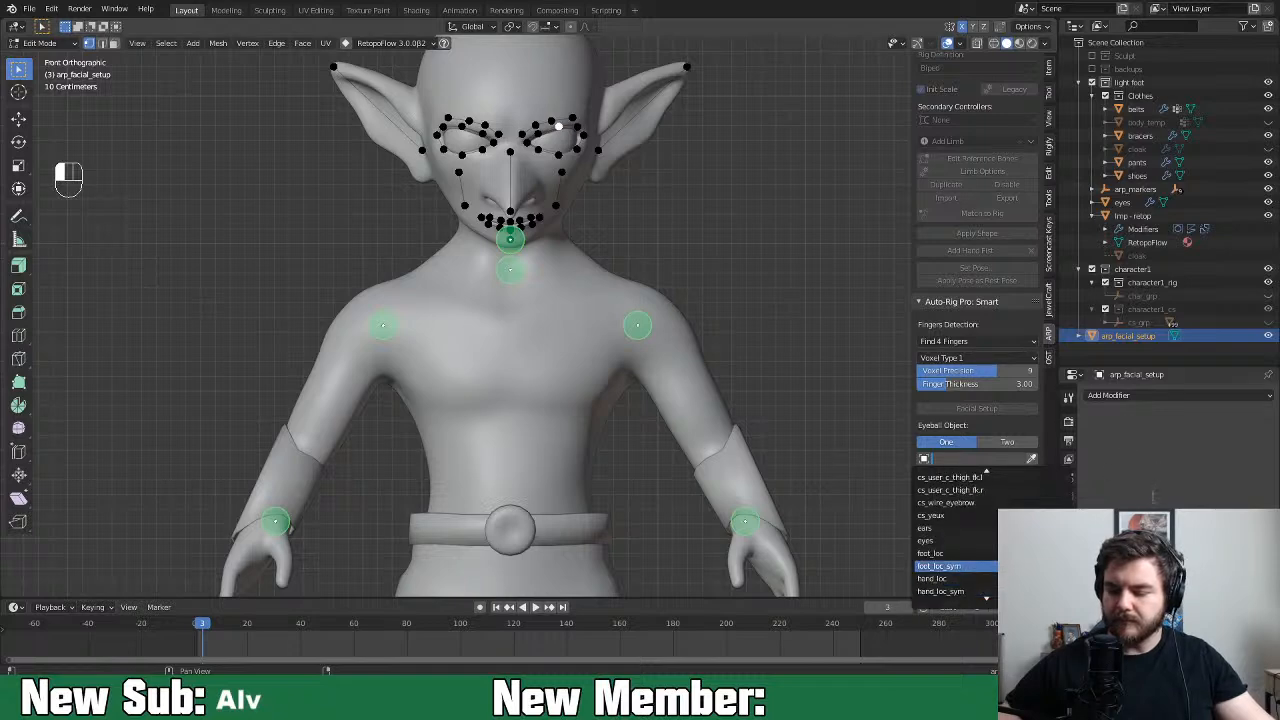
pyautogui.click(1160, 503)
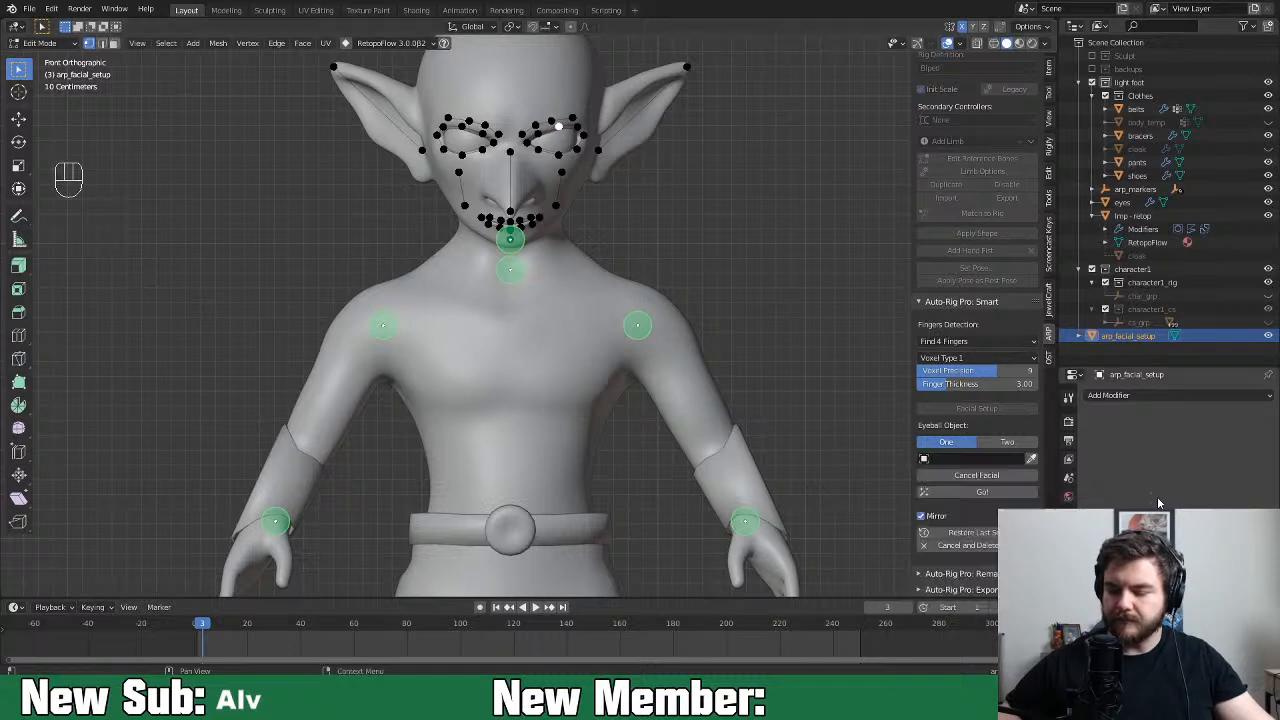
# Assign the eyes object as the single eyeball object and generate the reference bones with Auto-Rig Pro Smart
pyautogui.click(943, 458)
pyautogui.write('eyes')
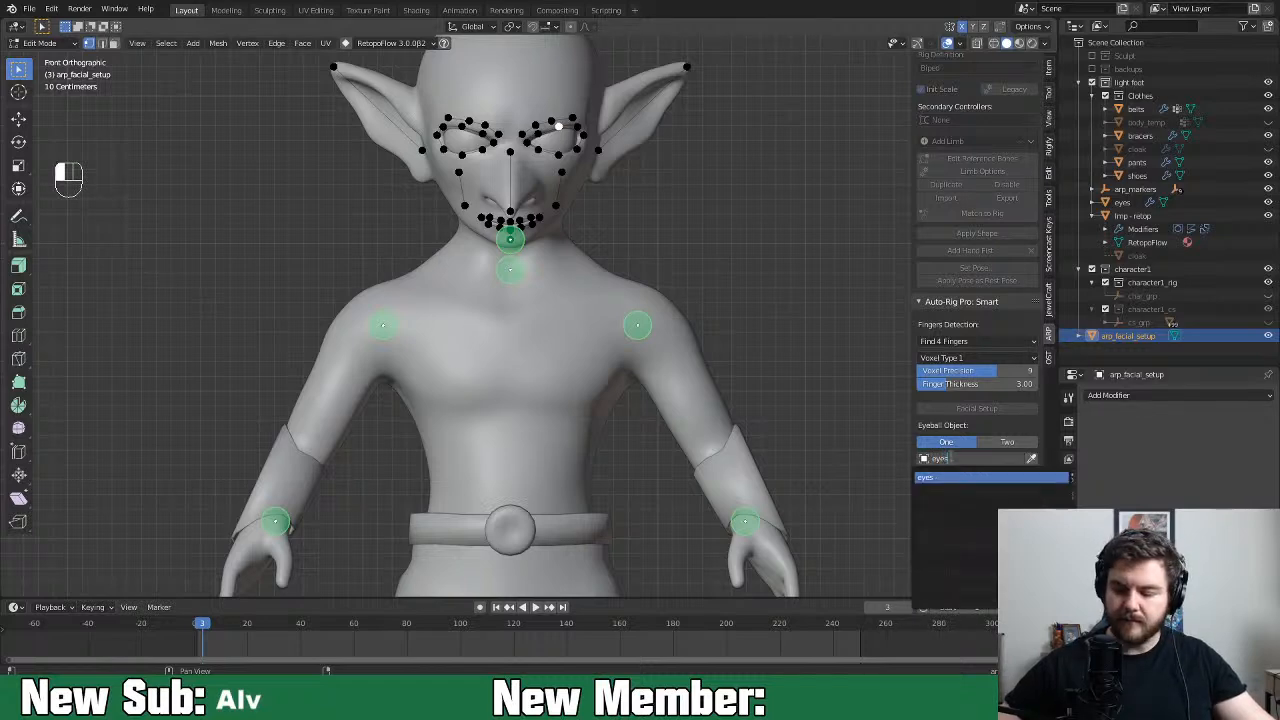
pyautogui.click(955, 478)
pyautogui.click(958, 459)
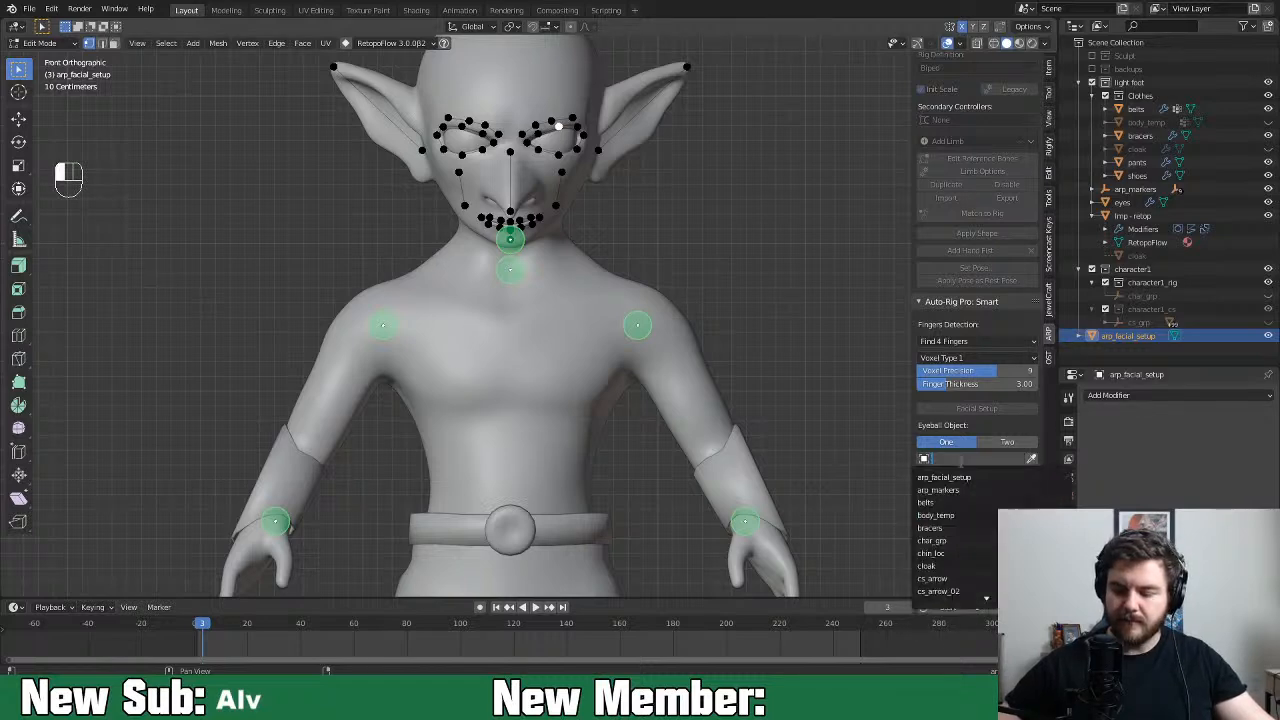
pyautogui.write('eyes')
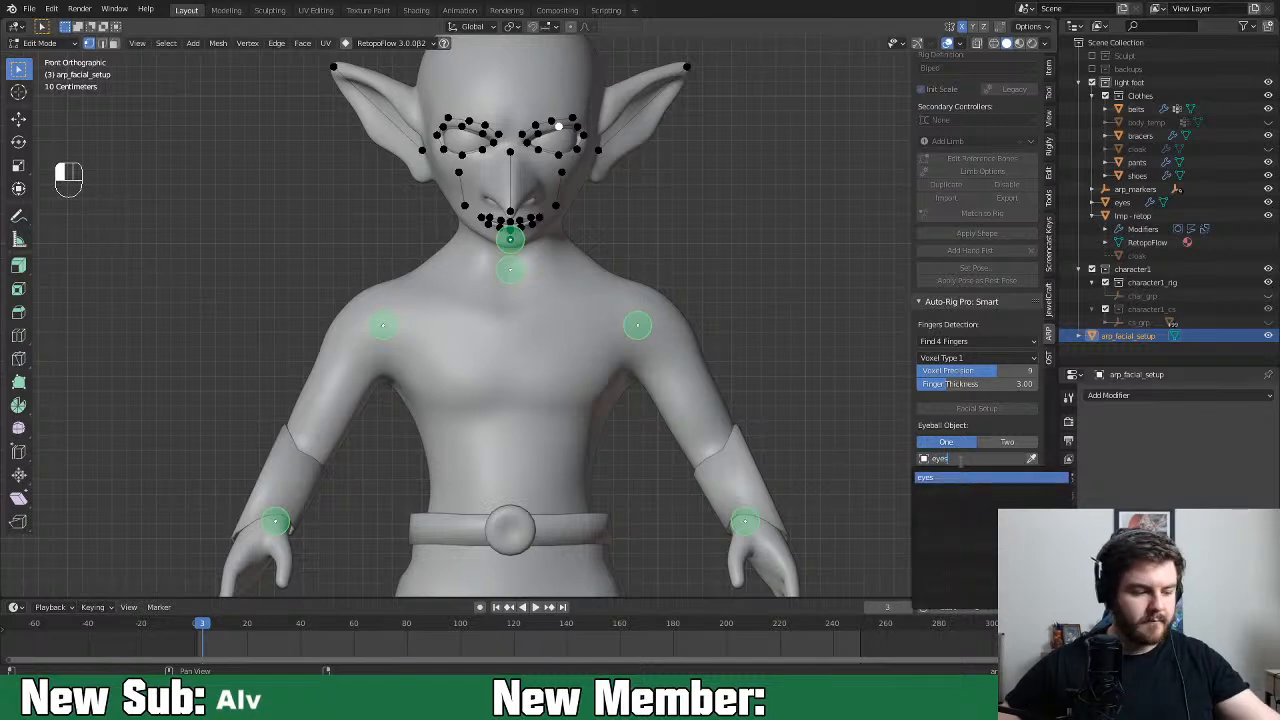
pyautogui.press('Return')
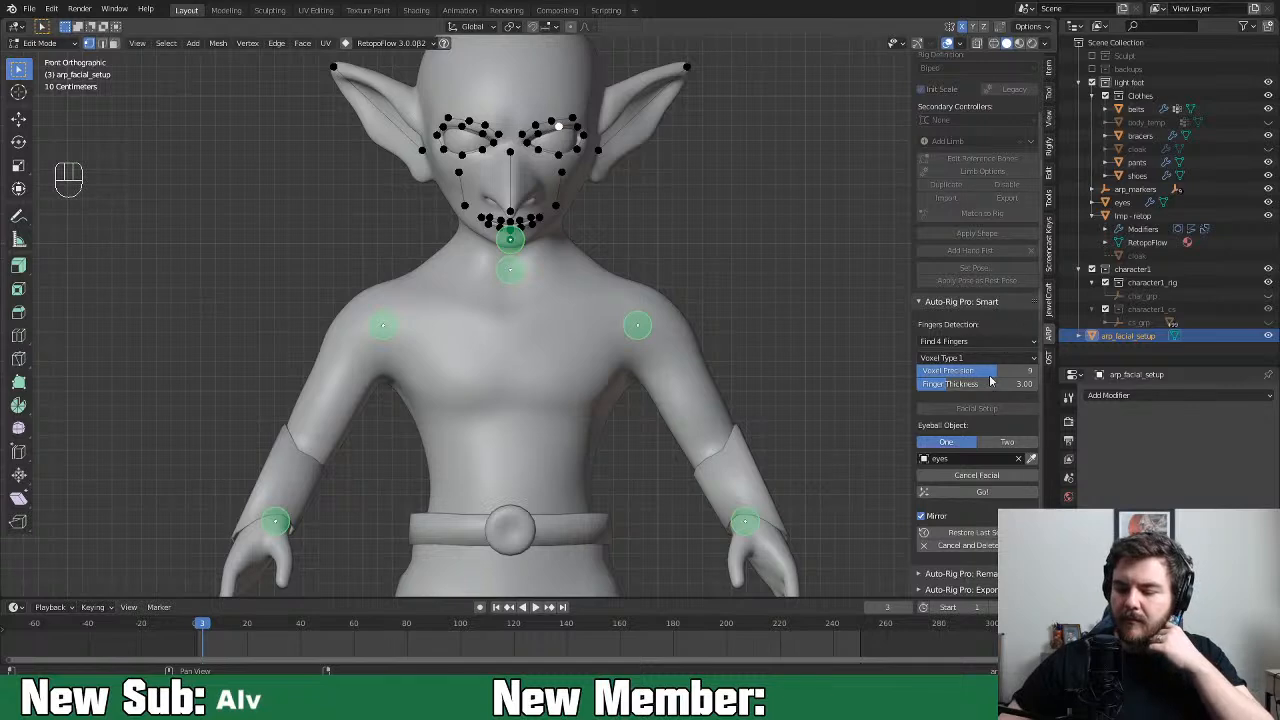
pyautogui.click(981, 494)
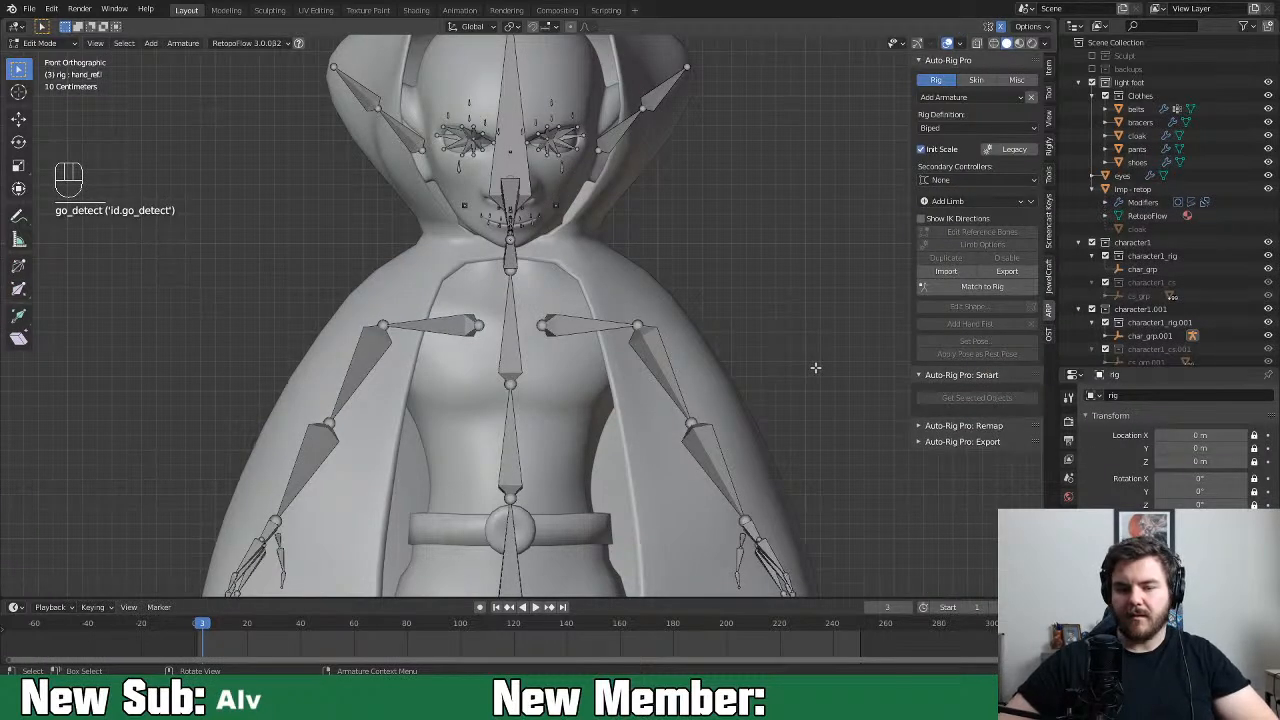
# Hide the cloak so the reference bones can be checked against the body from the side
pyautogui.scroll(-7, 789, 366)
pyautogui.moveTo(669, 337); pyautogui.dragTo(619, 443, button='middle')
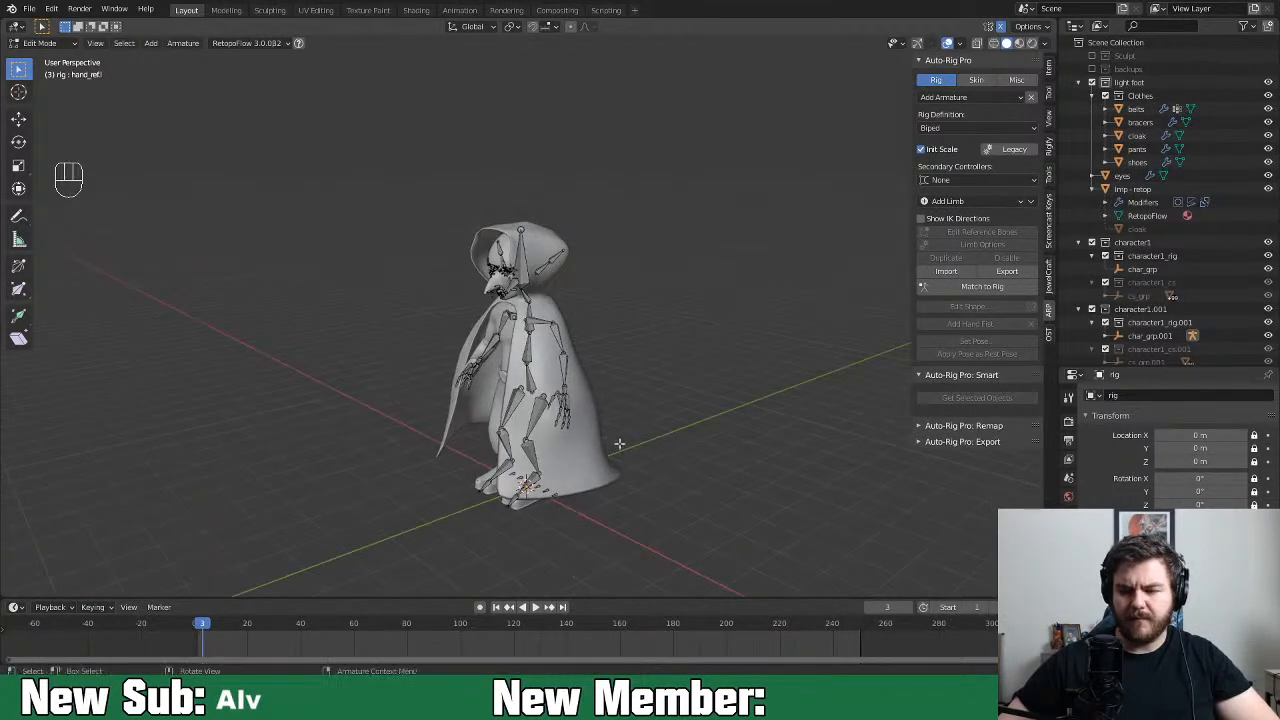
pyautogui.click(1268, 136)
pyautogui.scroll(3, 617, 331)
pyautogui.moveTo(628, 331); pyautogui.dragTo(558, 309, button='middle')
pyautogui.scroll(1, 684, 326)
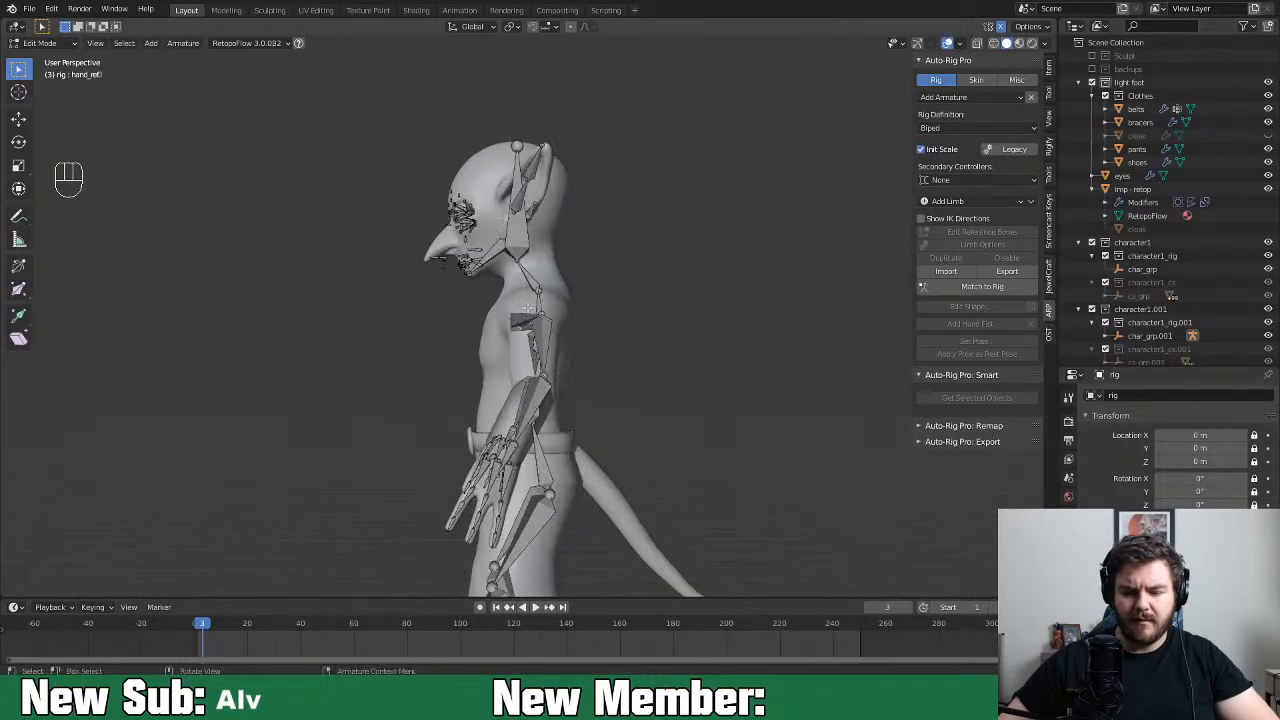
pyautogui.scroll(-3, 555, 308)
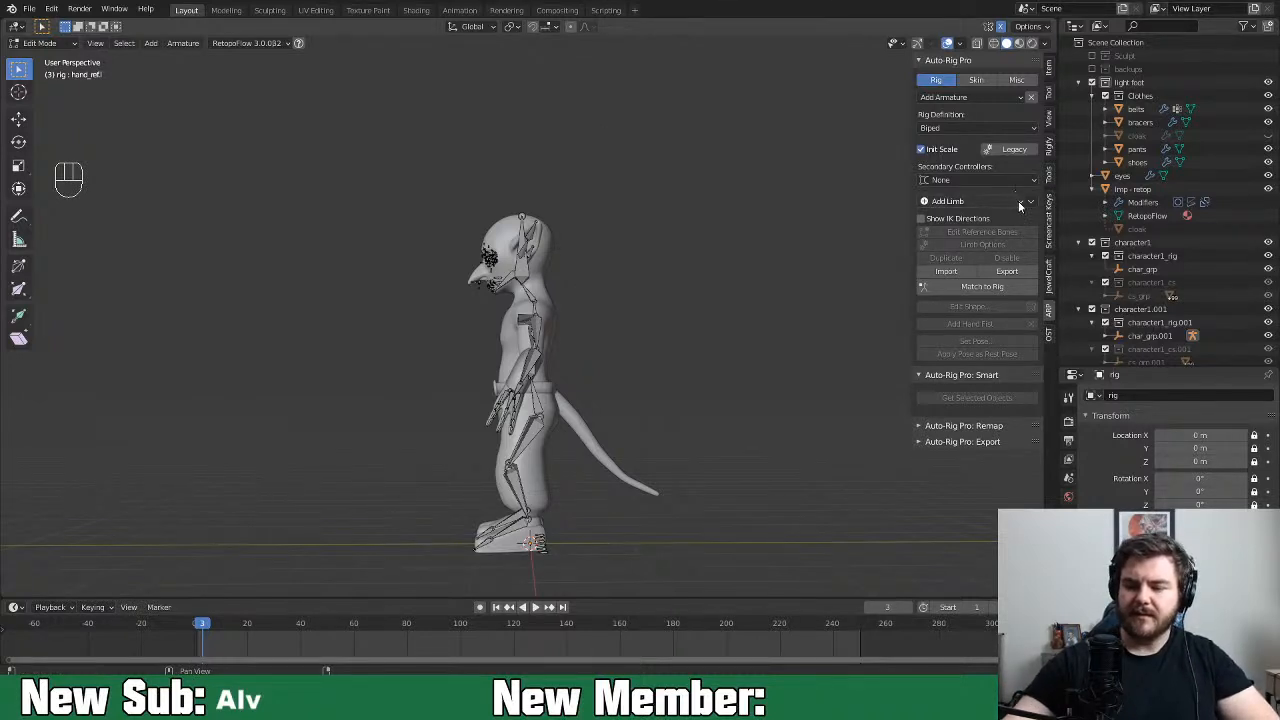
# Add a tail limb to the rig and show it in the right orthographic view
pyautogui.click(970, 201)
pyautogui.click(980, 319)
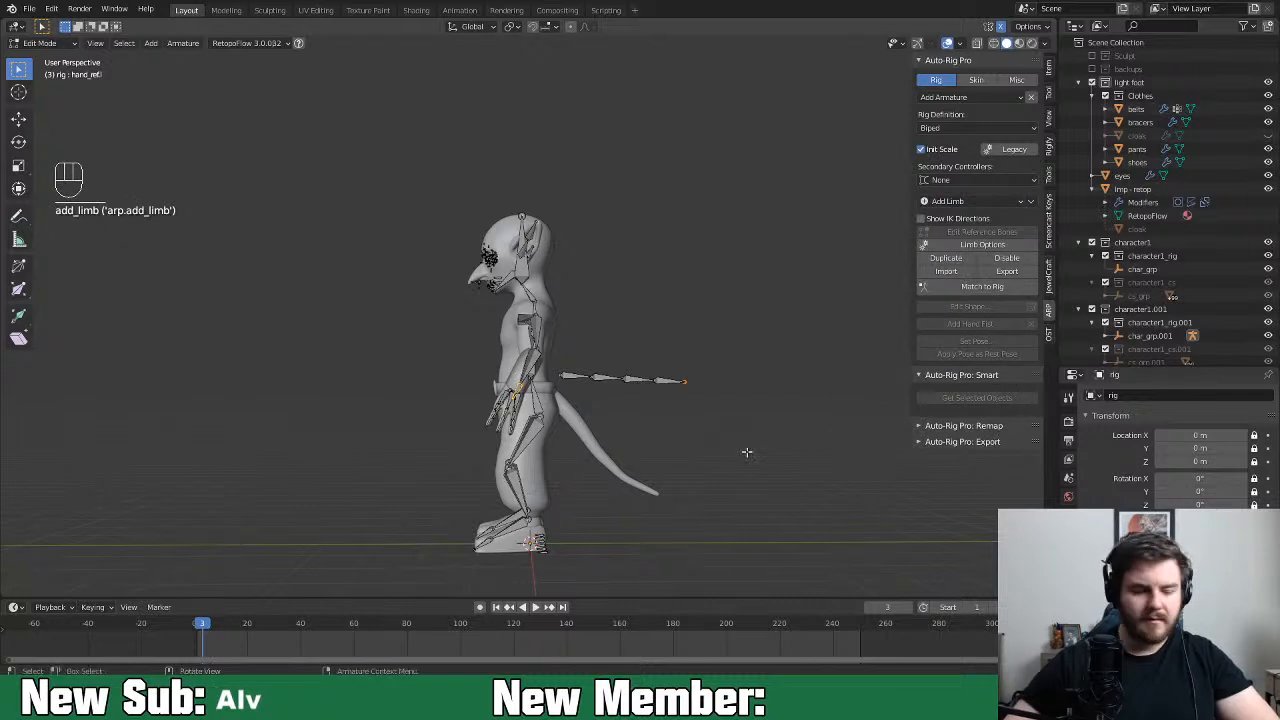
pyautogui.press('KP_3')
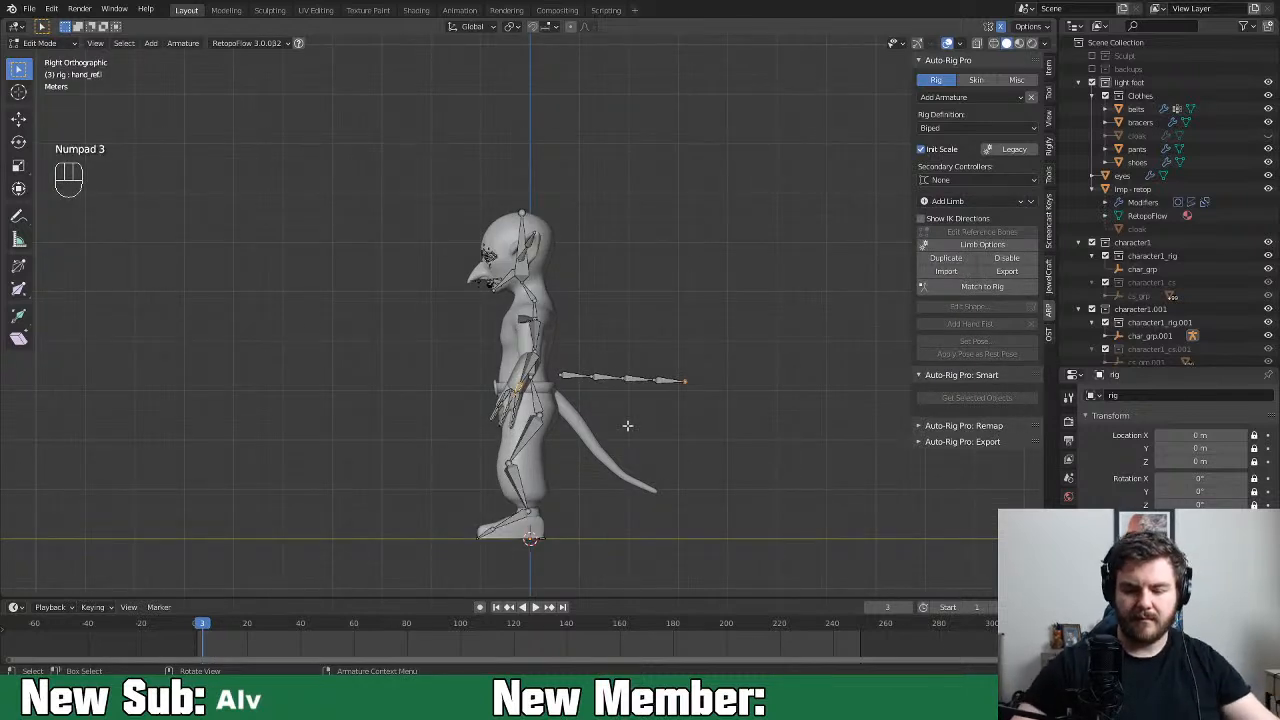
pyautogui.scroll(5, 781, 437)
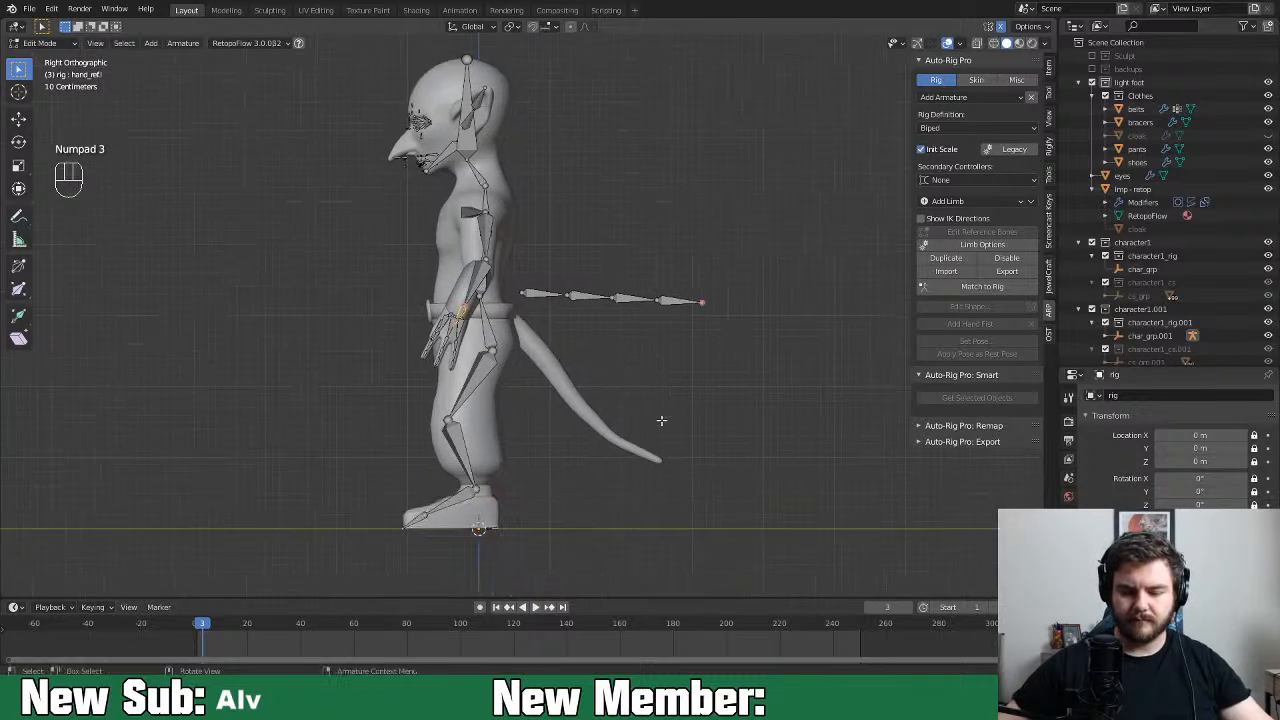
# Select all four tail bones and move them about 0.25 m forward and 0.41 m down to the tail's base
pyautogui.keyDown('ctrl'); pyautogui.click(549, 290); pyautogui.keyUp('ctrl')
pyautogui.click(748, 296)
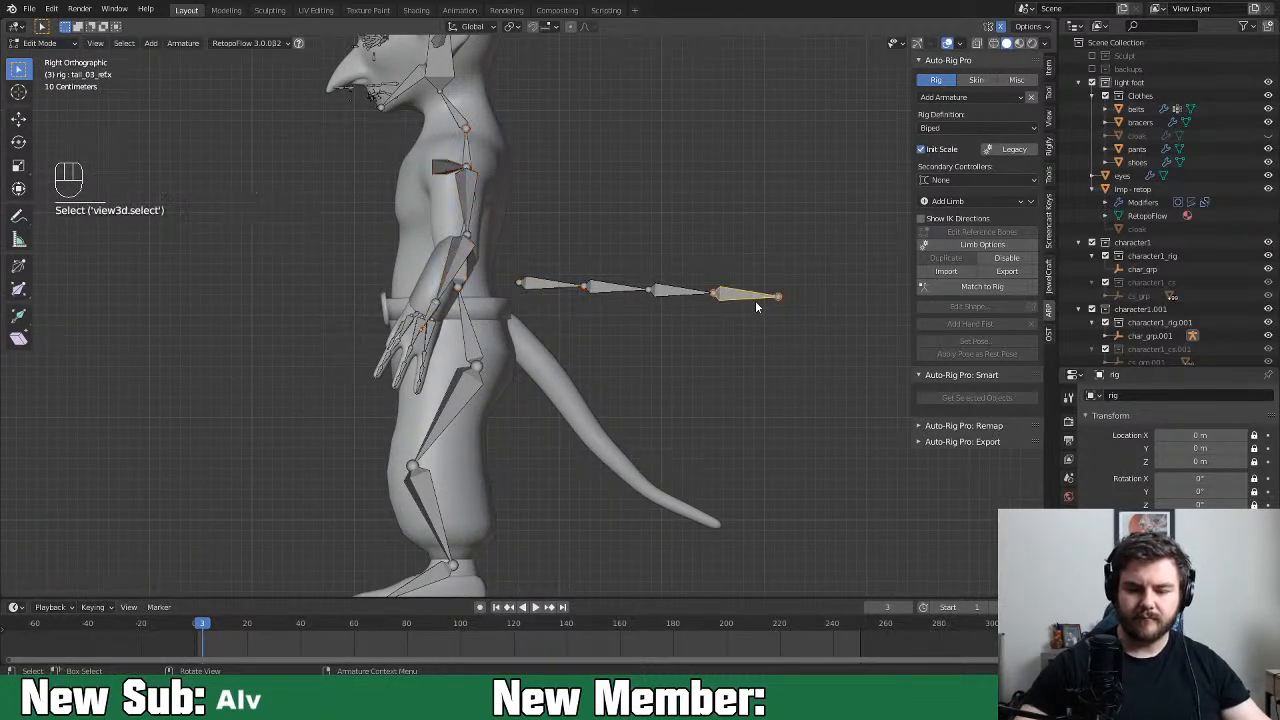
pyautogui.keyDown('ctrl'); pyautogui.click(612, 291); pyautogui.keyUp('ctrl')
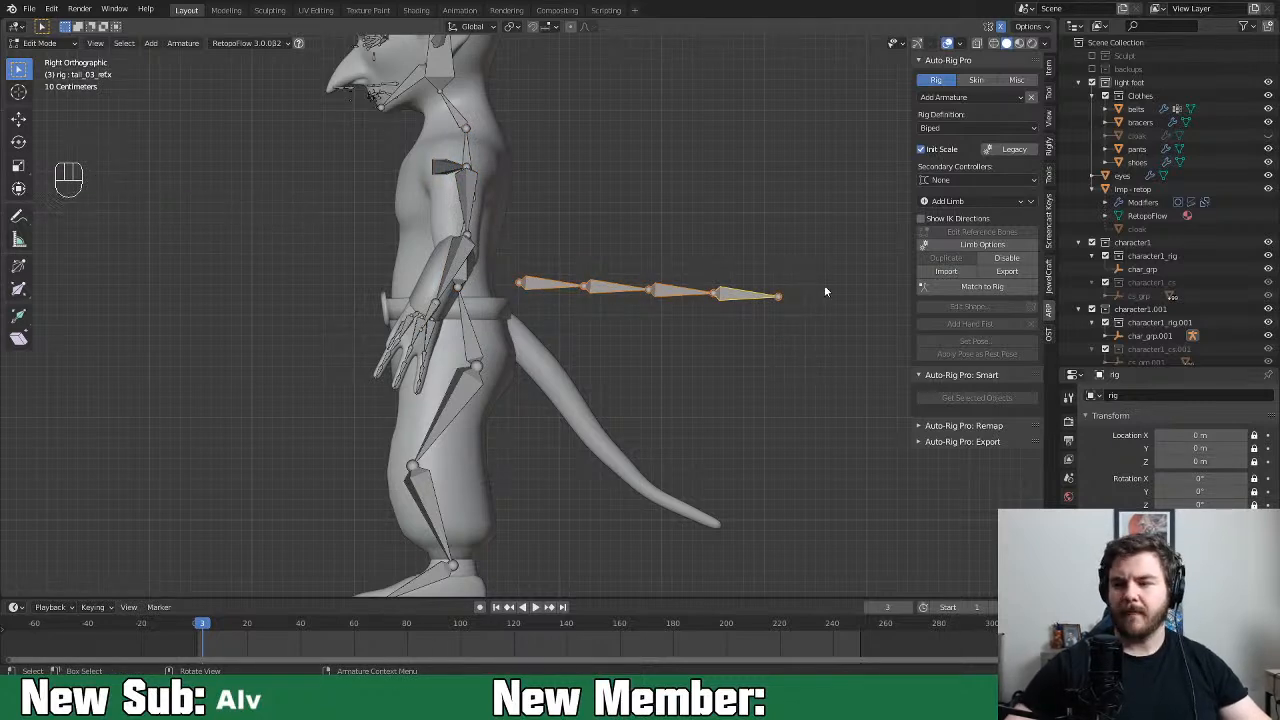
pyautogui.hotkey('ctrl', 's')
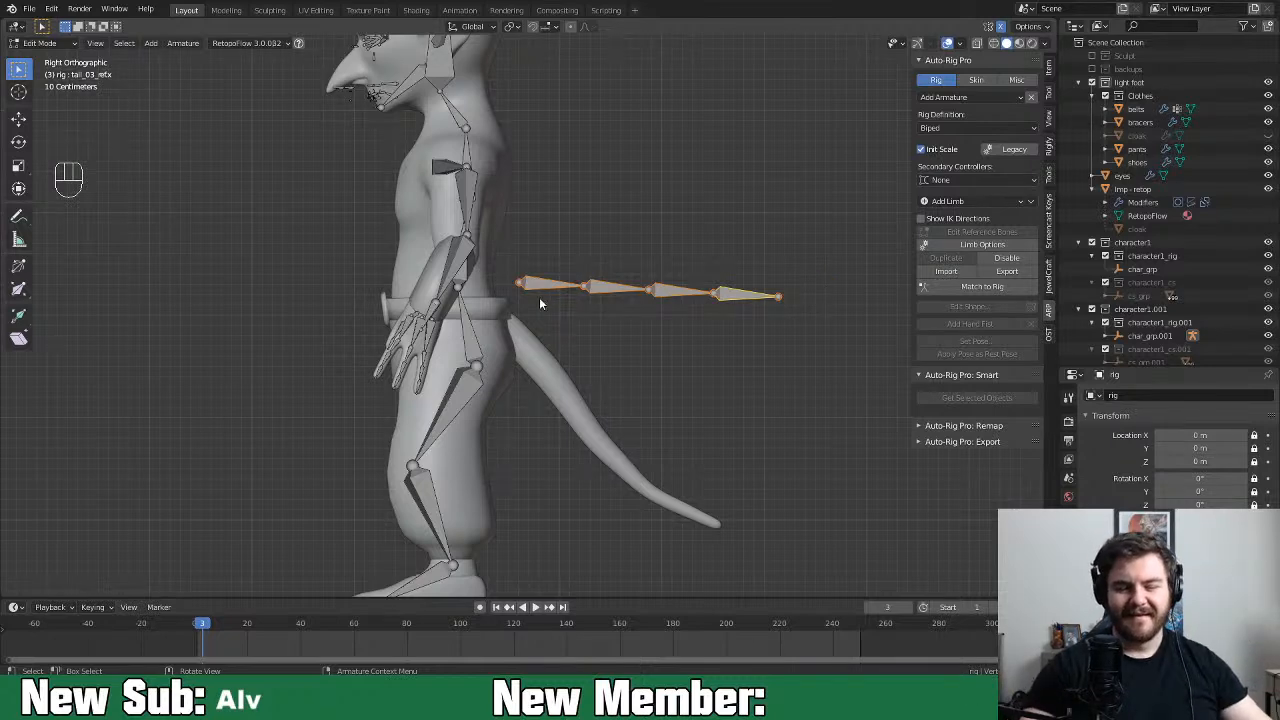
pyautogui.press('g')
pyautogui.click(591, 334)
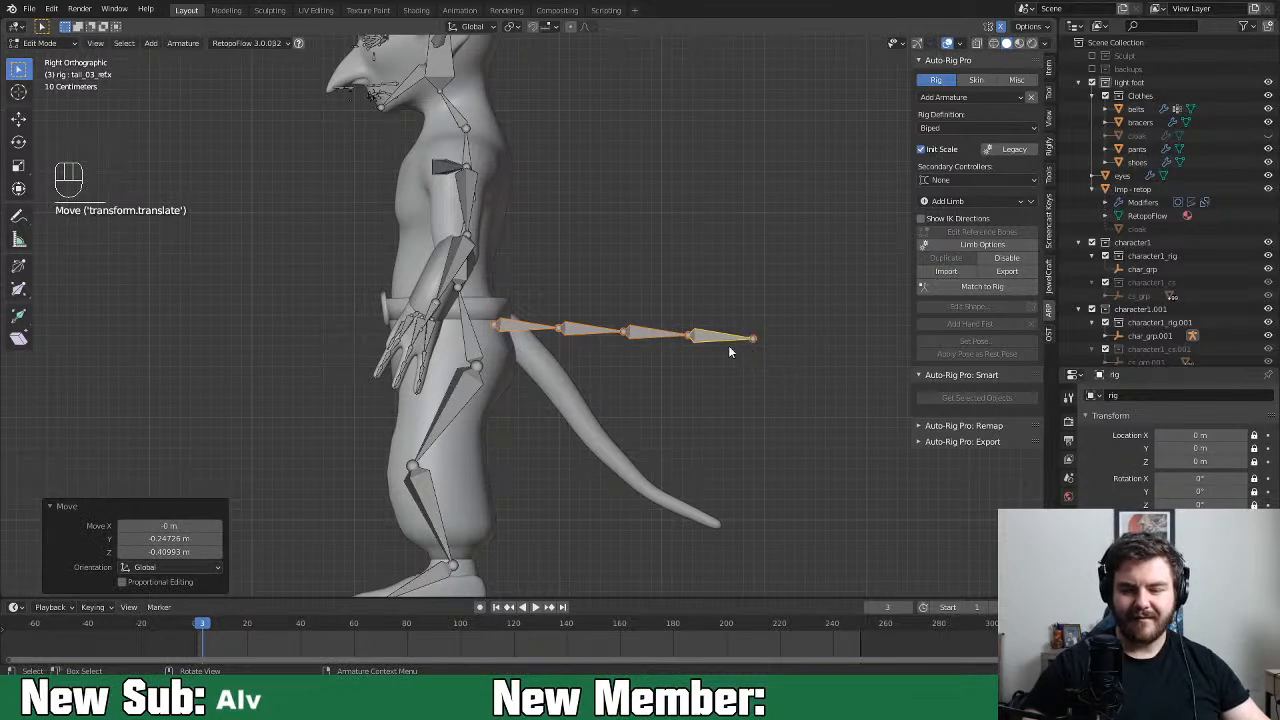
# Set the pivot point to Active Element and rotate the whole tail chain about 30.5° downward around its first bone
pyautogui.click(512, 26)
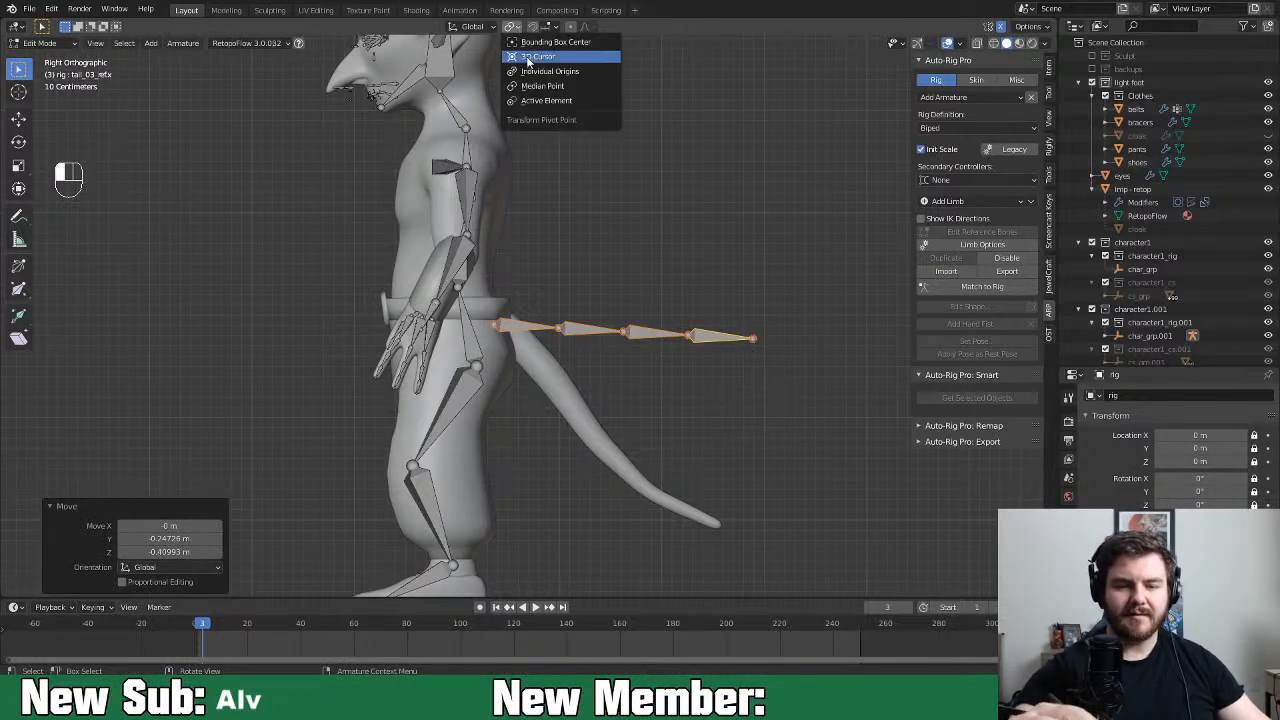
pyautogui.click(582, 101)
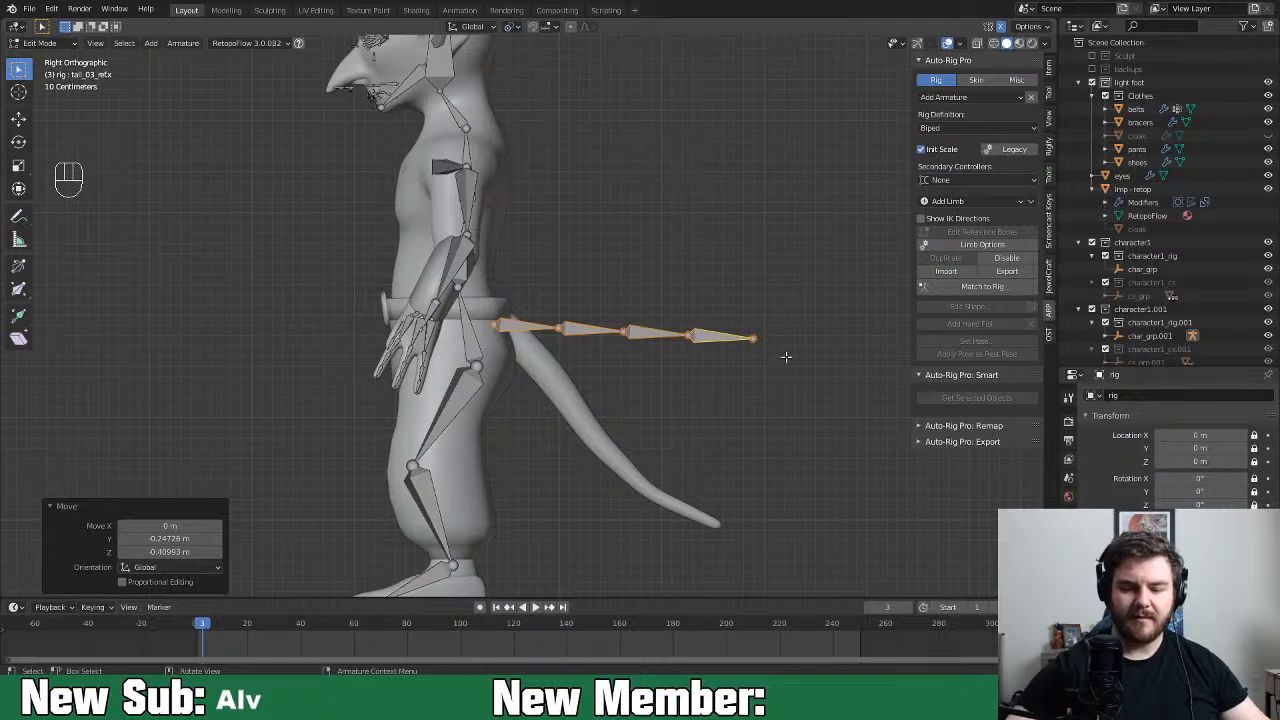
pyautogui.keyDown('shift'); pyautogui.click(510, 326); pyautogui.keyUp('shift')
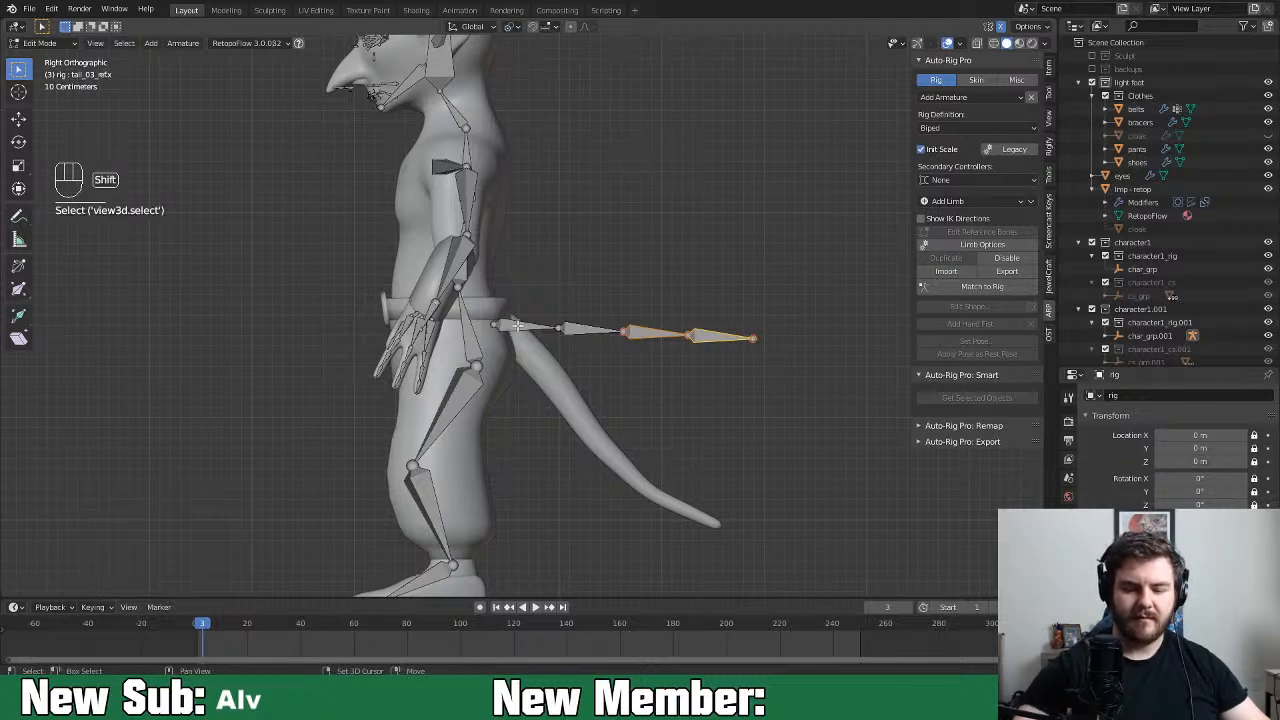
pyautogui.press('r')
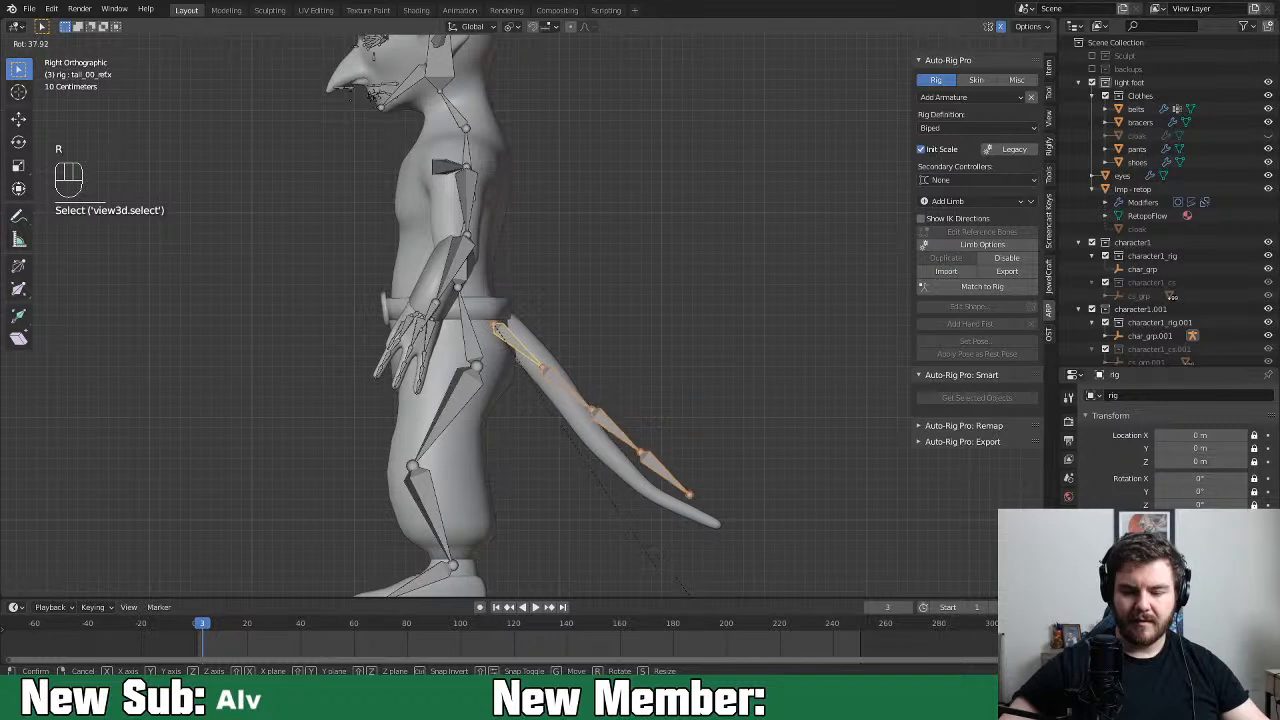
pyautogui.click(711, 565)
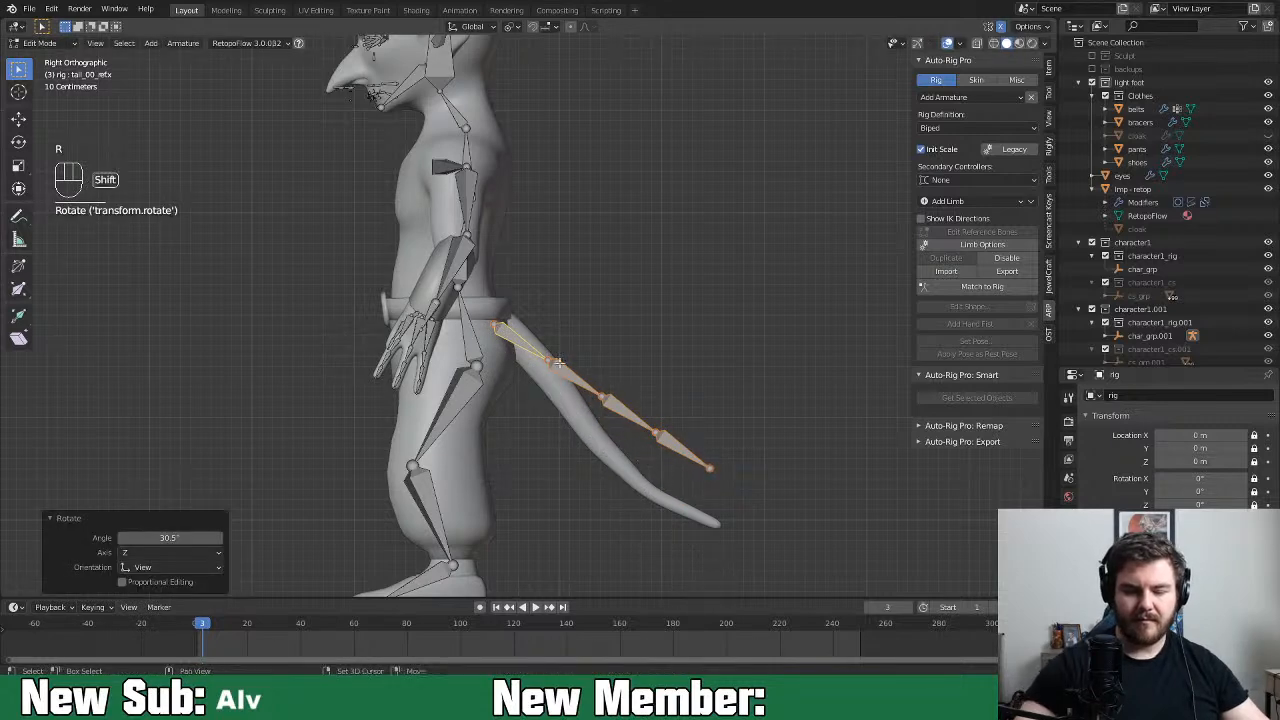
# Rotate the last three tail bones about 19.8° downward around the second tail bone
pyautogui.keyDown('shift'); pyautogui.click(641, 392); pyautogui.keyUp('shift')
pyautogui.keyDown('shift'); pyautogui.click(521, 342); pyautogui.keyUp('shift')
pyautogui.keyDown('shift'); pyautogui.click(578, 371); pyautogui.keyUp('shift')
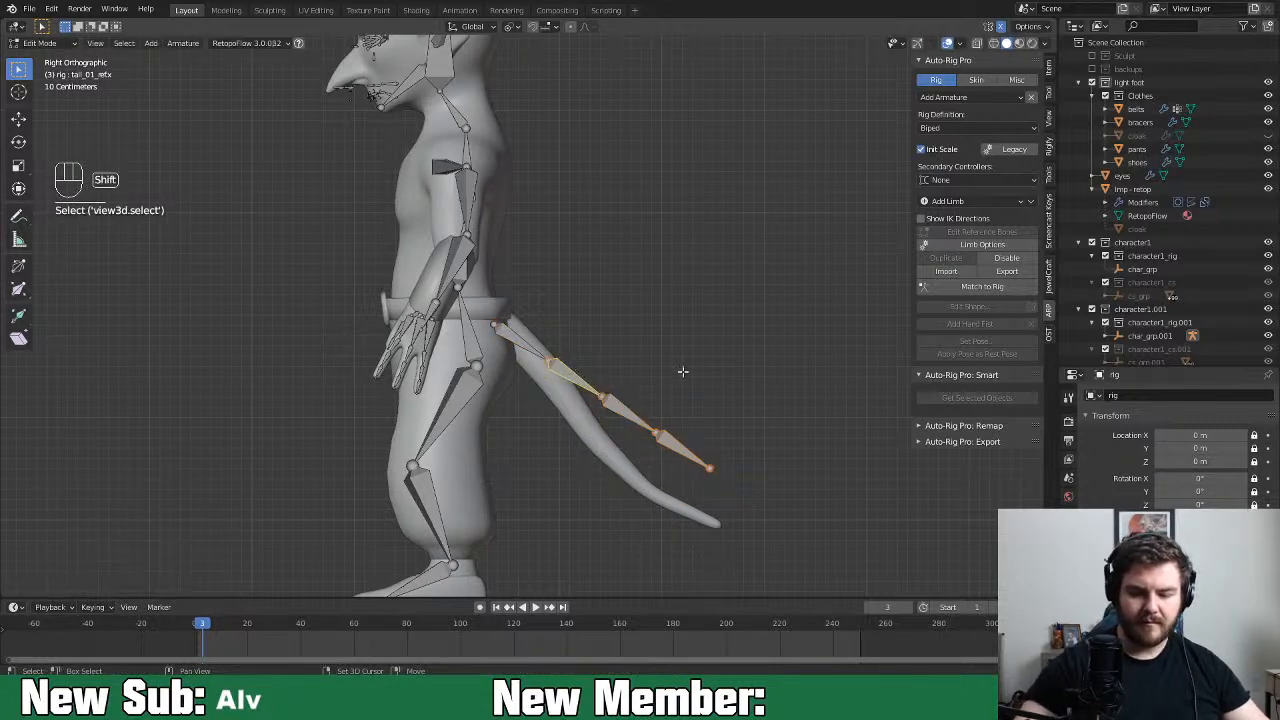
pyautogui.press('r')
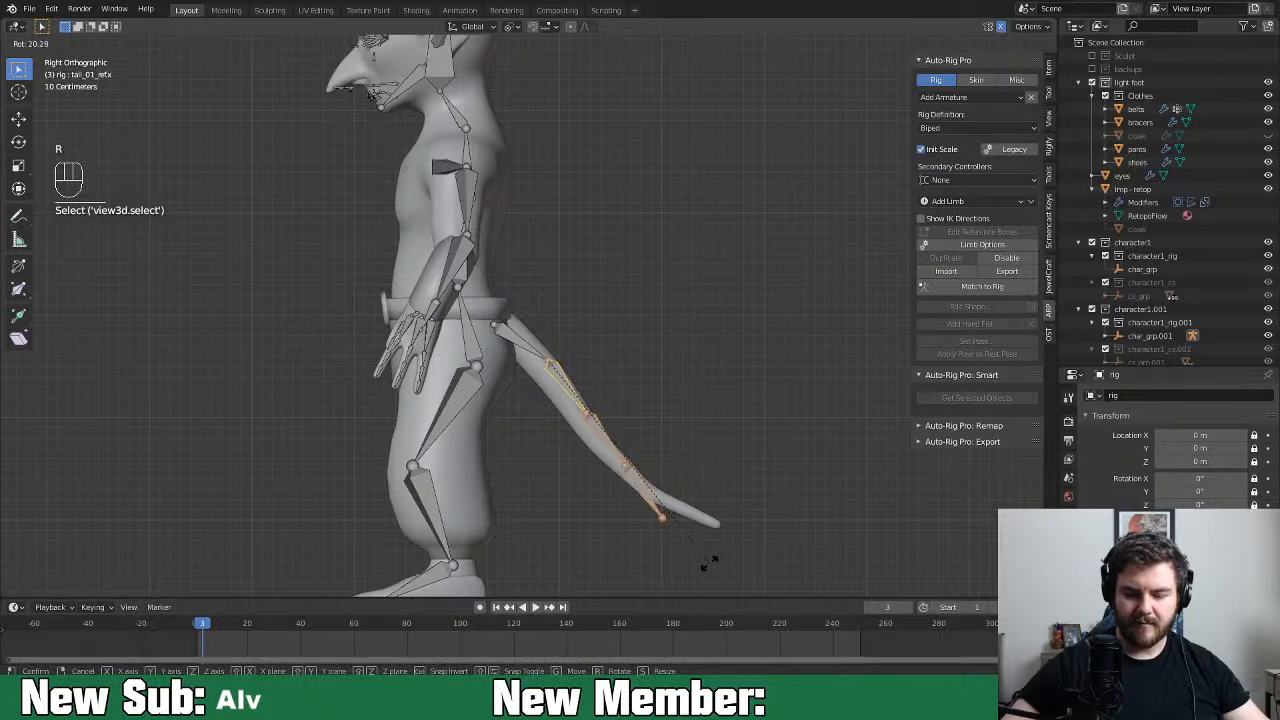
pyautogui.click(714, 552)
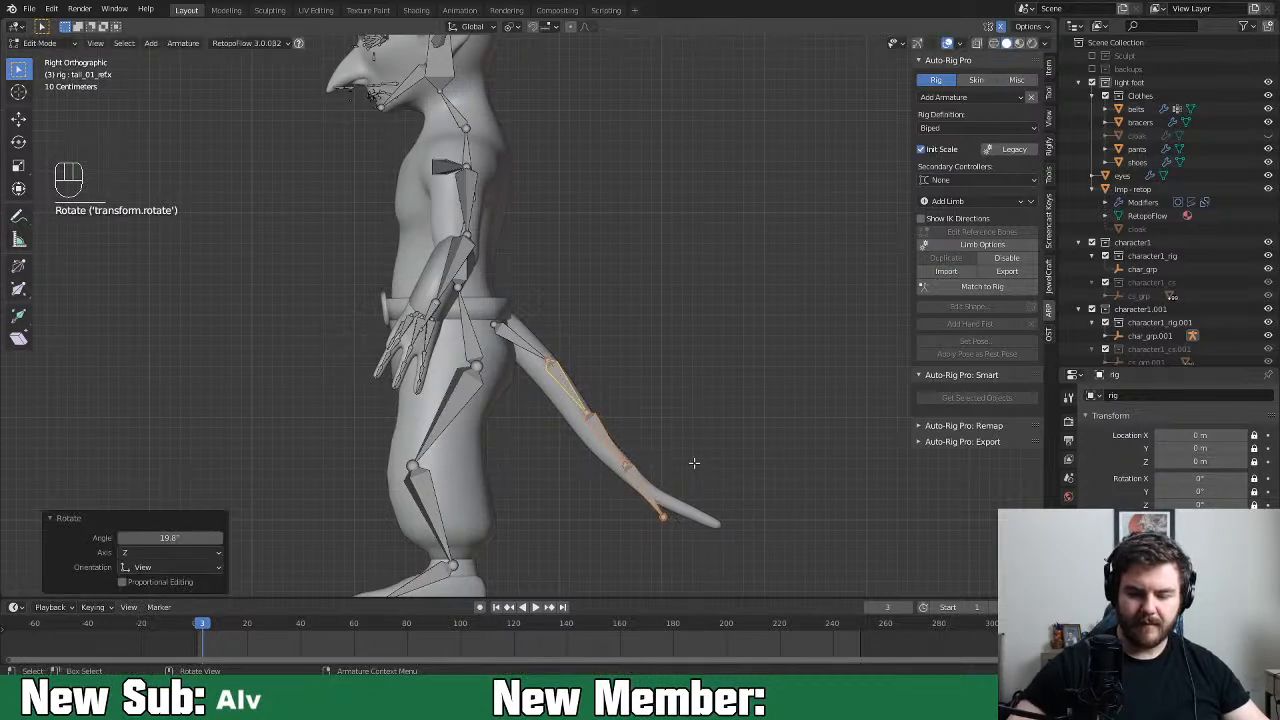
# Rotate the last two tail bones about -5.8° around the third bone to follow the tail's curve
pyautogui.keyDown('shift'); pyautogui.click(581, 386); pyautogui.keyUp('shift')
pyautogui.keyDown('shift'); pyautogui.click(598, 428); pyautogui.keyUp('shift')
pyautogui.press('r')
pyautogui.click(750, 489)
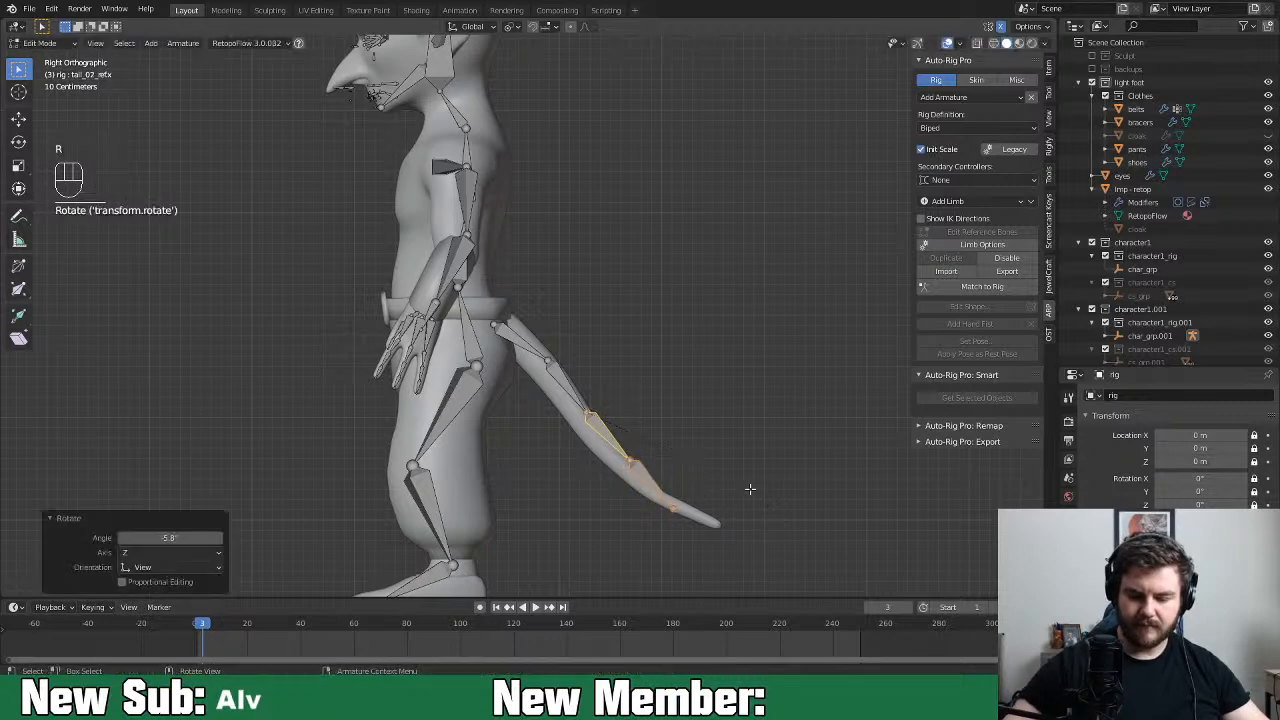
# Rotate the last tail bone about -18° and move it so its end sits on the tail tip
pyautogui.click(660, 485)
pyautogui.press('r')
pyautogui.click(743, 459)
pyautogui.press('g')
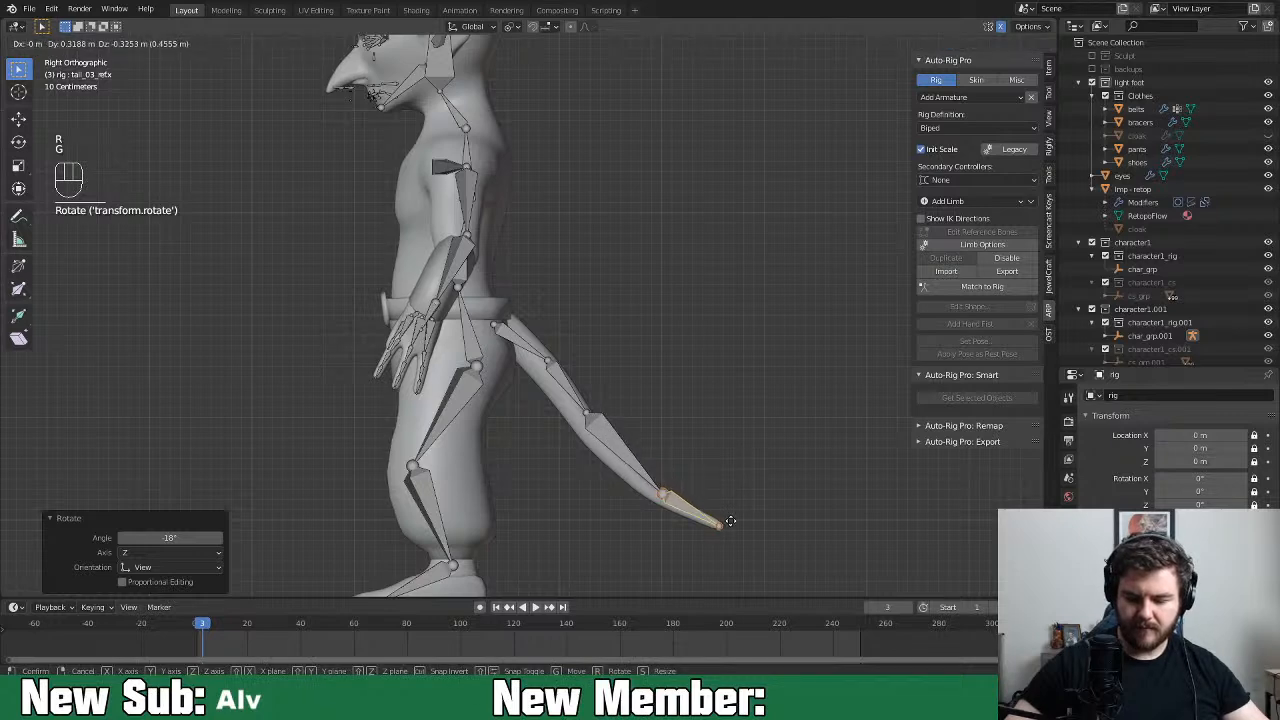
pyautogui.click(730, 521)
# Move the joints at both ends of the third tail bone onto the centre of the tail mesh
pyautogui.click(590, 418)
pyautogui.press('g')
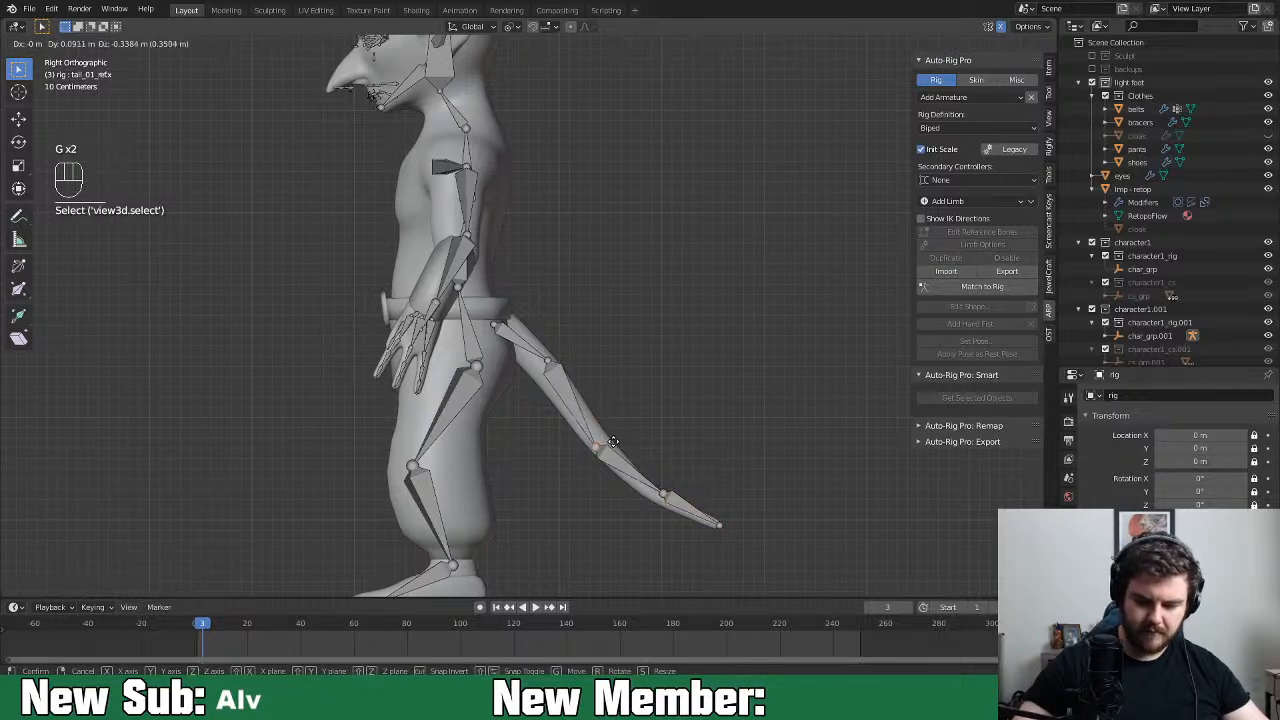
pyautogui.click(670, 494)
pyautogui.click(665, 494)
pyautogui.press('g')
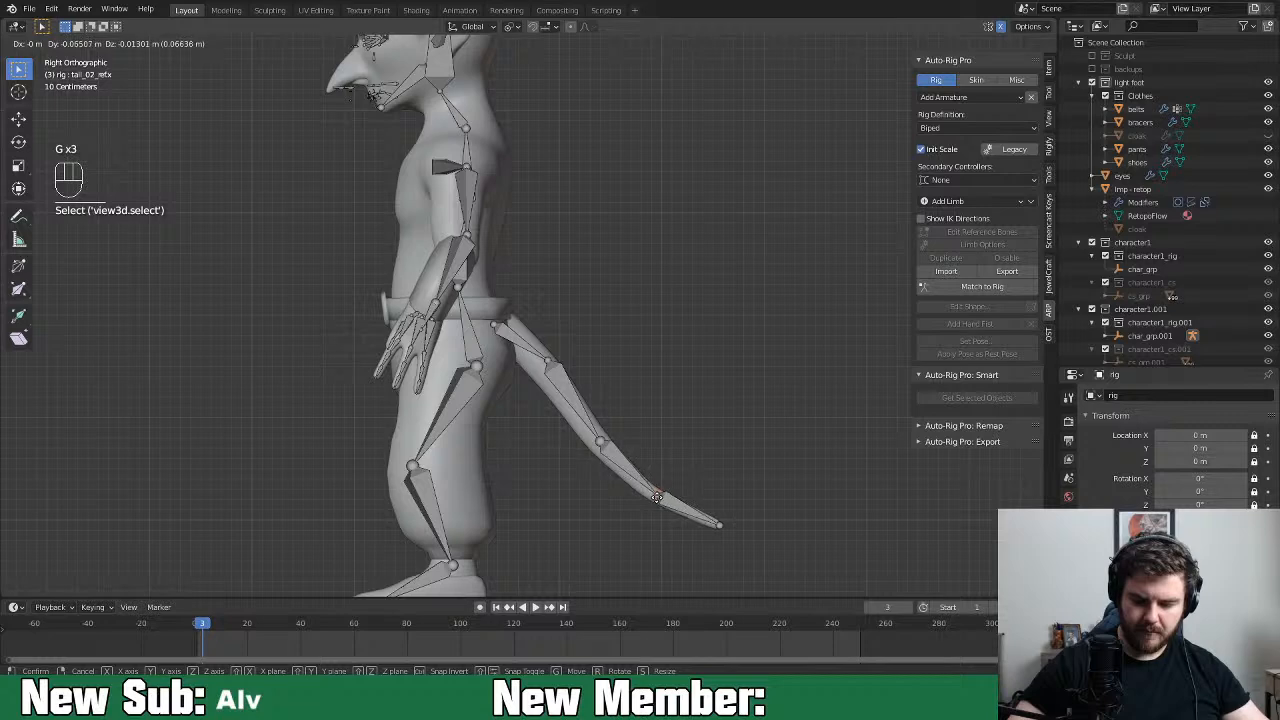
pyautogui.click(656, 490)
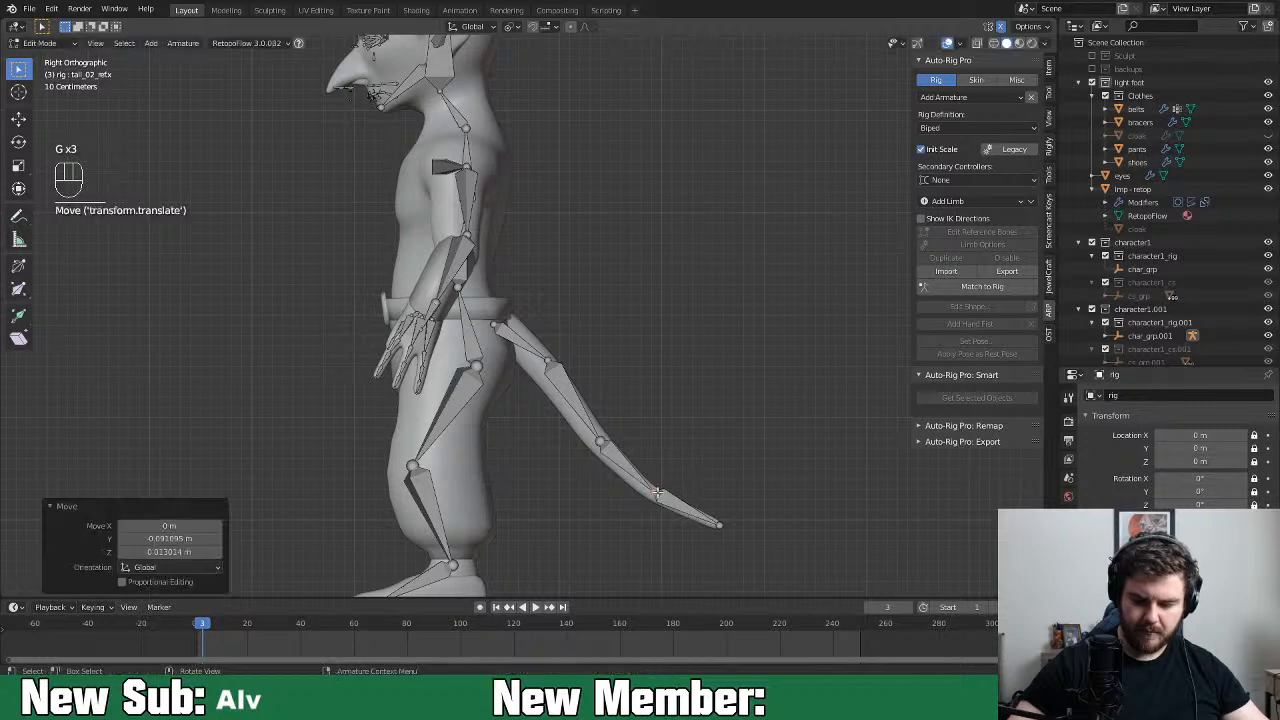
# Center the joint between the first two tail bones in the mesh and move the tail root slightly forward and up into the hips
pyautogui.click(552, 368)
pyautogui.press('g')
pyautogui.click(546, 369)
pyautogui.click(498, 326)
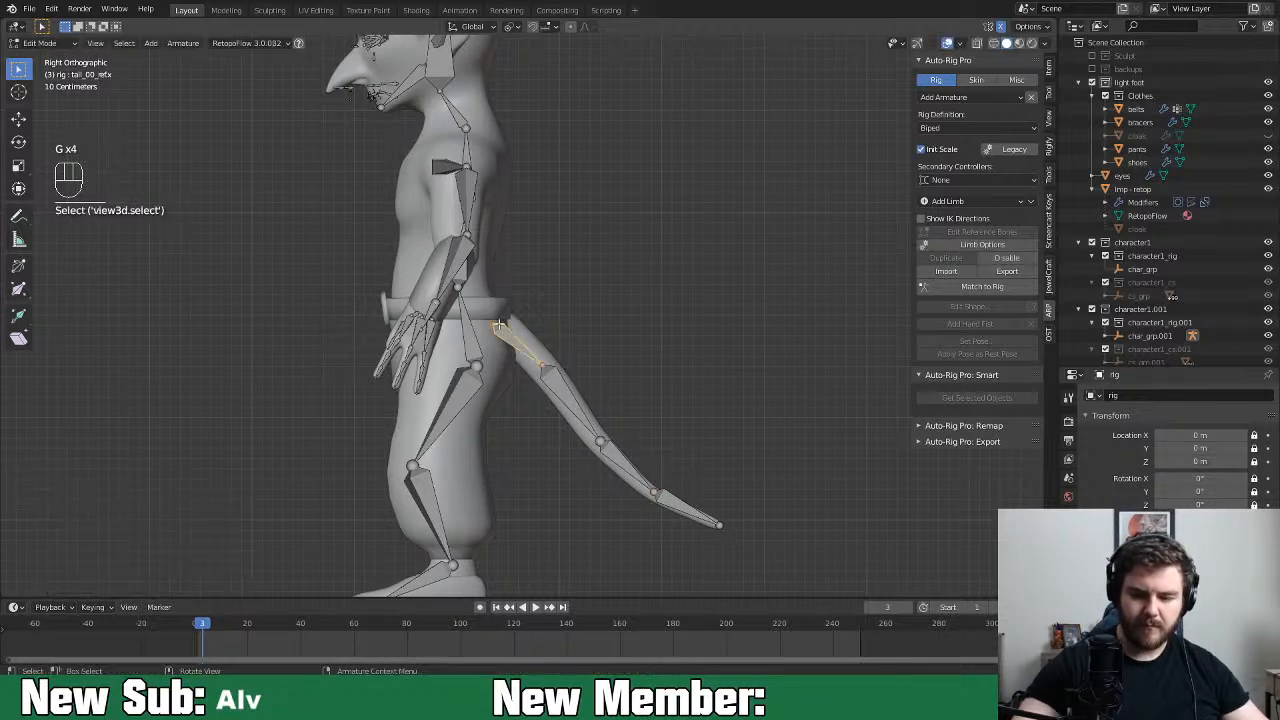
pyautogui.click(496, 325)
pyautogui.press('g')
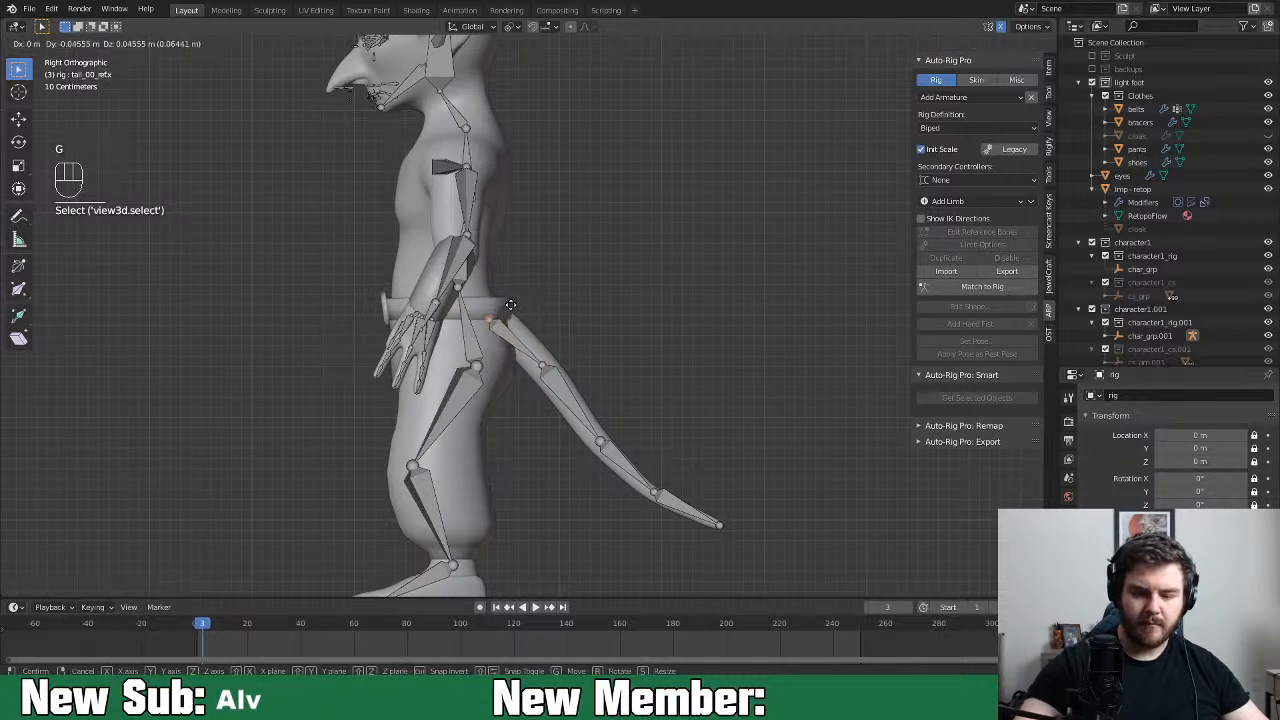
pyautogui.click(512, 303)
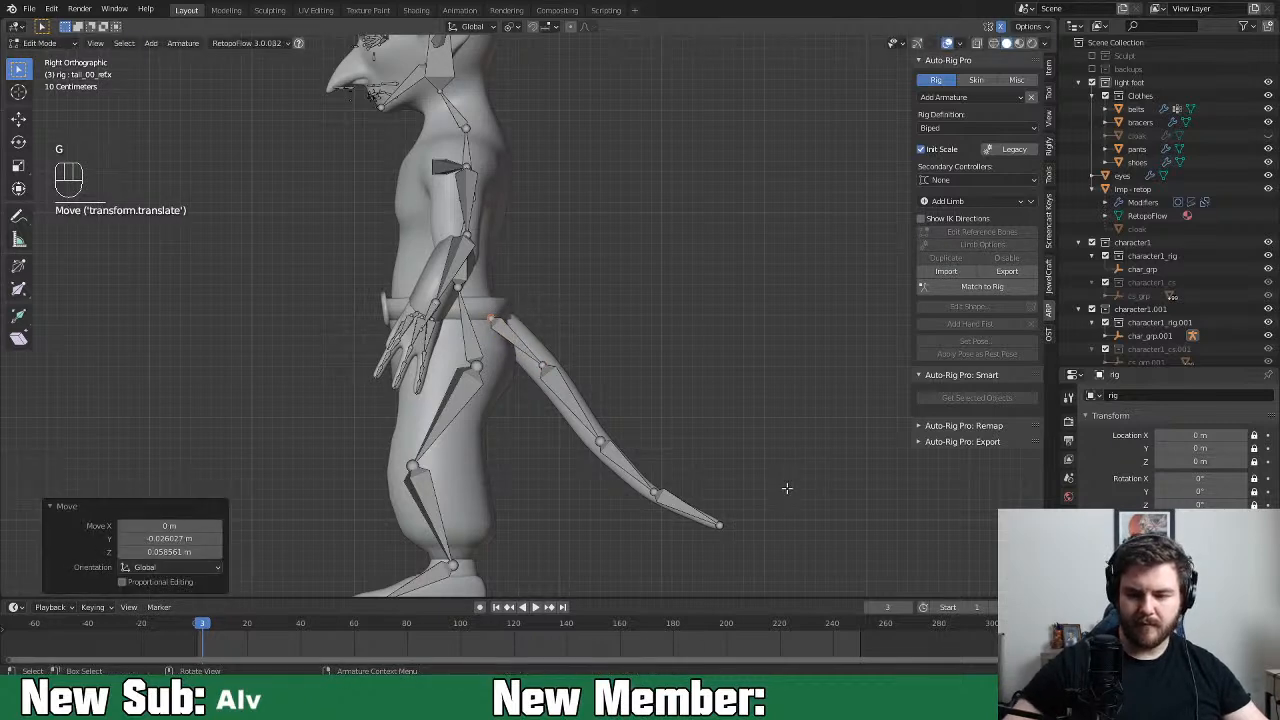
# In the front view, move the shoulder joint about 0.066 m outward and 0.026 m up
pyautogui.moveTo(737, 480); pyautogui.dragTo(883, 486, button='middle')
pyautogui.press('KP_1')
pyautogui.click(605, 168)
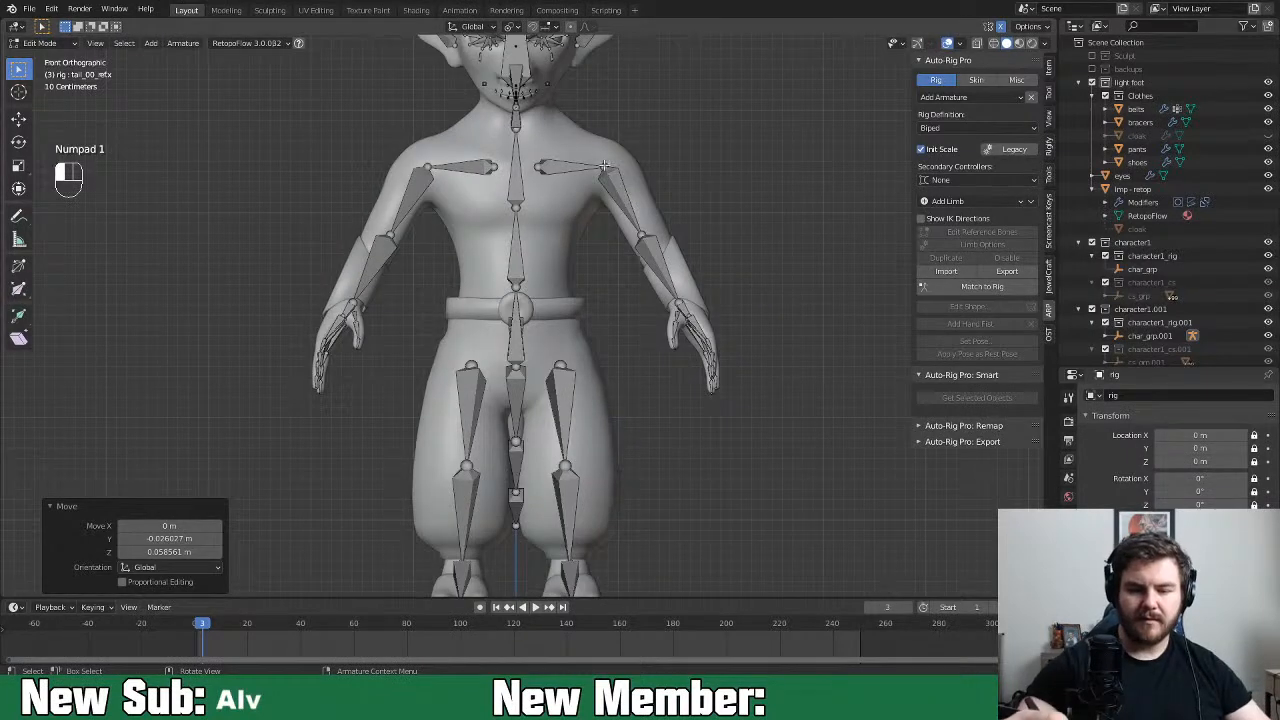
pyautogui.press('g')
pyautogui.click(620, 165)
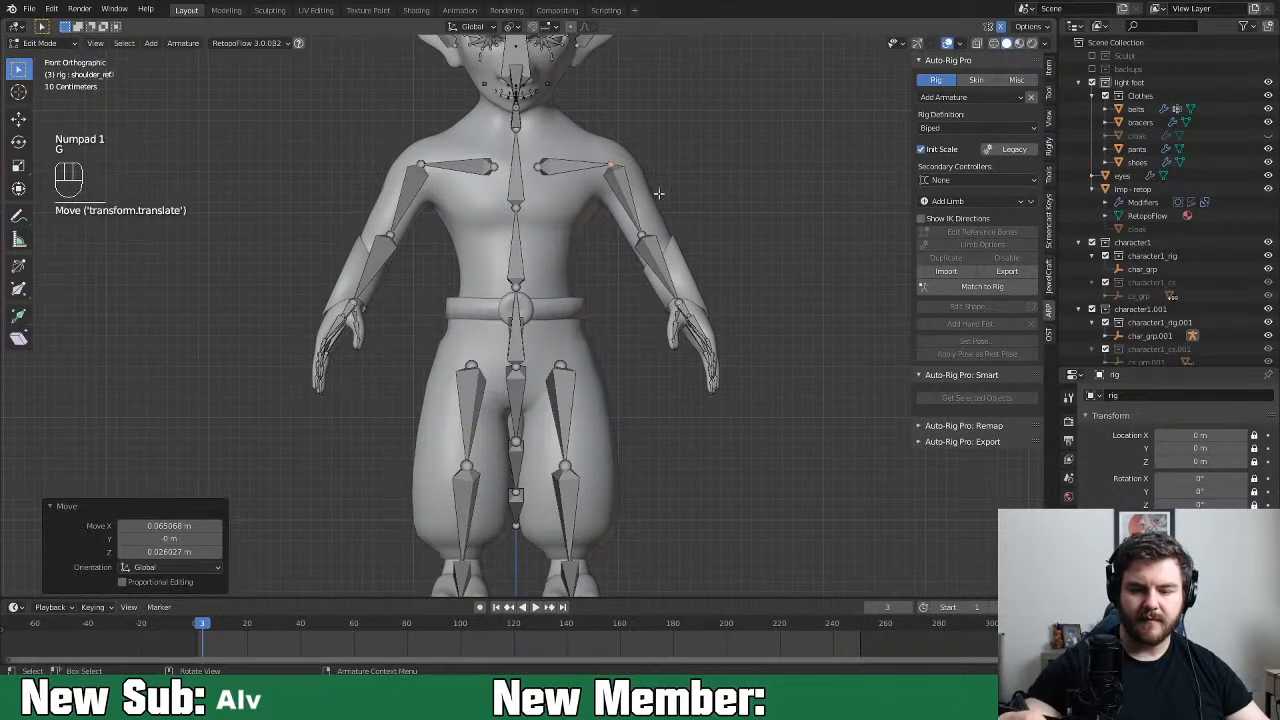
# In the side view, move the ball-of-foot joint slightly back and raise the toe tip joint to fit inside the shoe
pyautogui.moveTo(767, 453); pyautogui.dragTo(691, 438, button='middle')
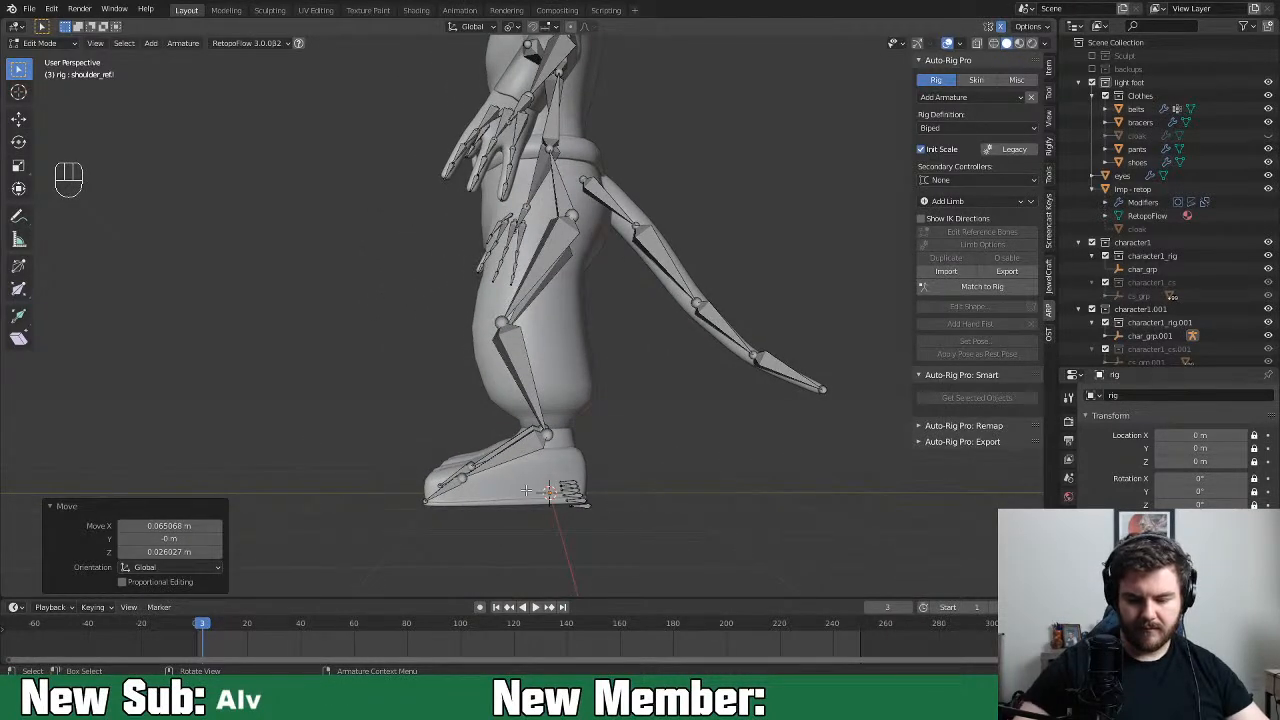
pyautogui.click(480, 482)
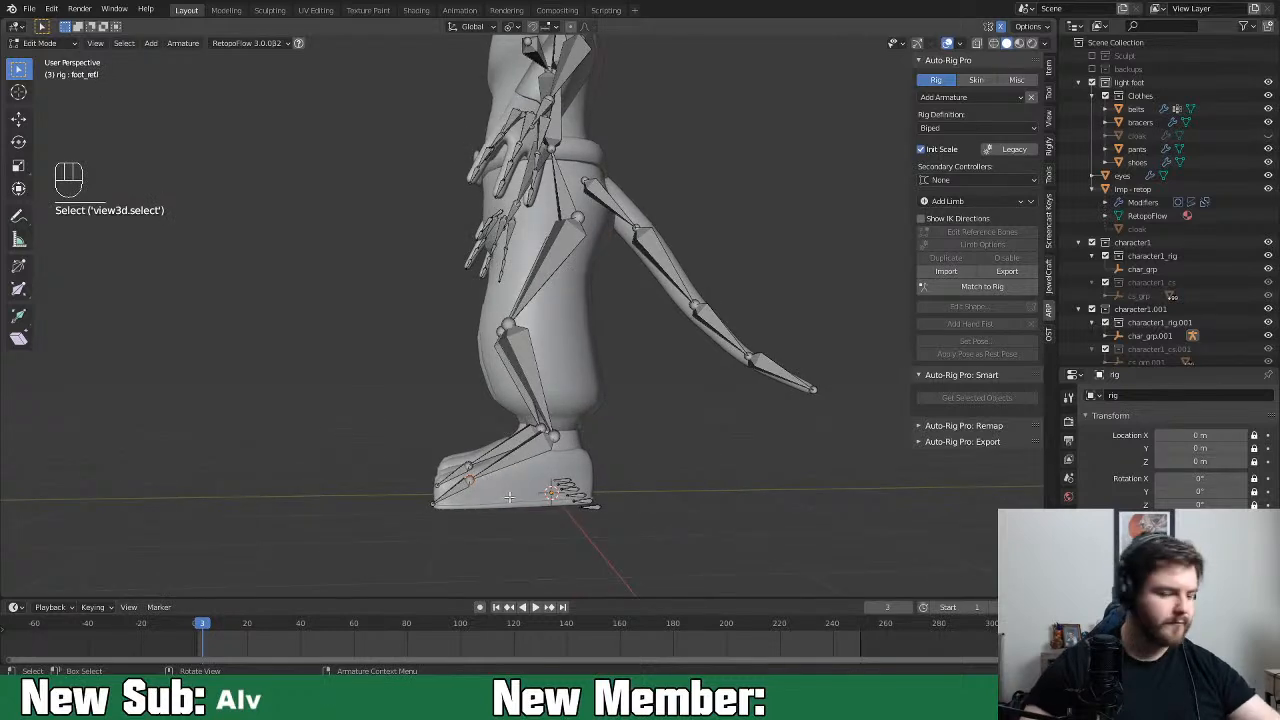
pyautogui.press('KP_3')
pyautogui.press('g')
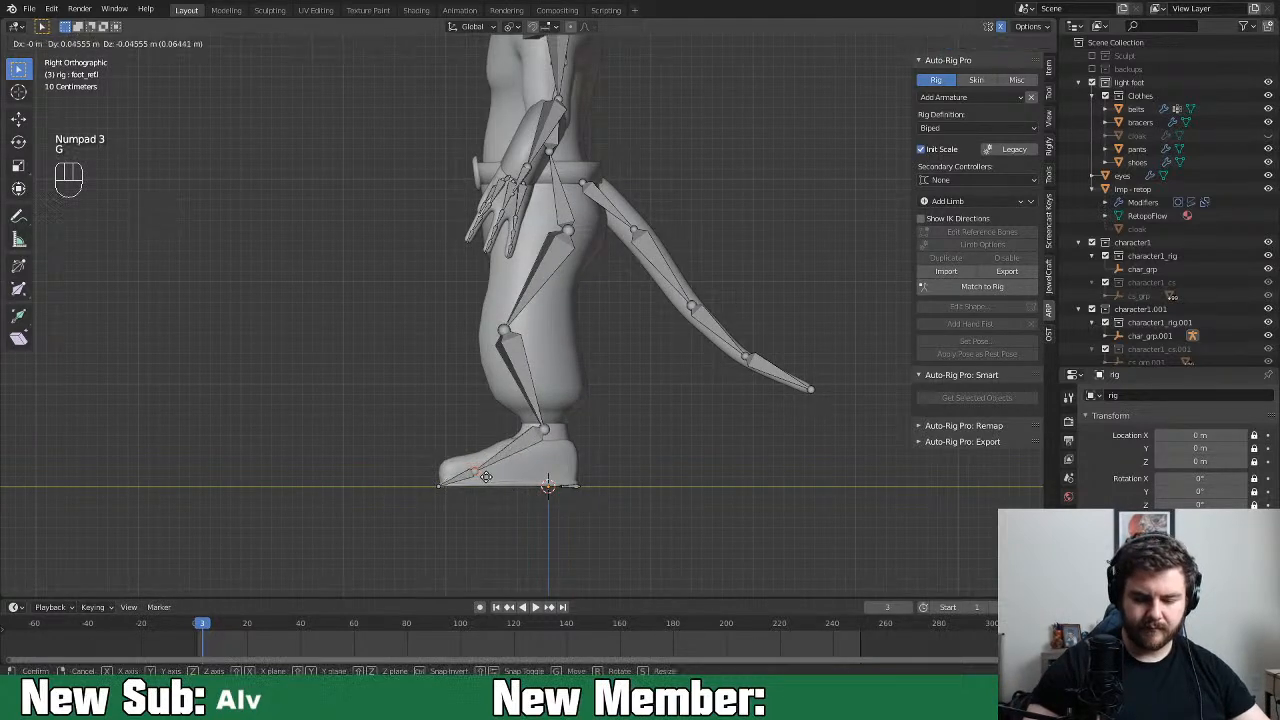
pyautogui.click(485, 477)
pyautogui.click(440, 488)
pyautogui.press('g')
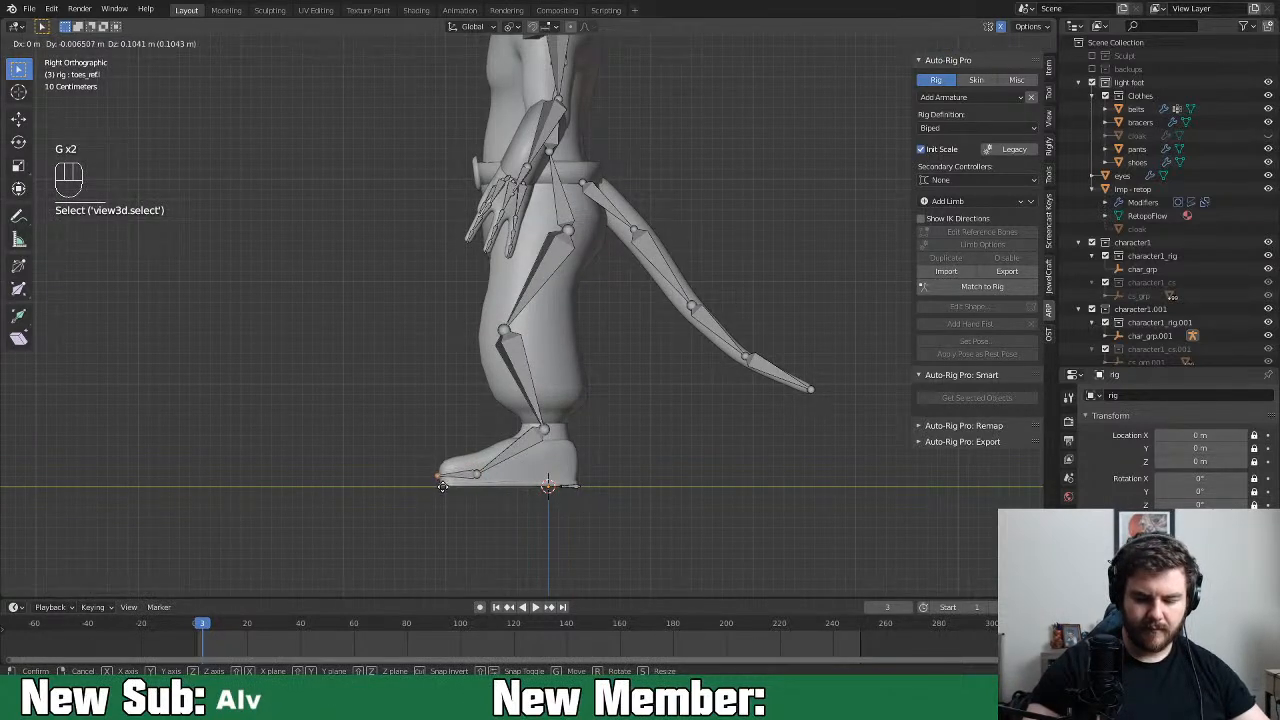
pyautogui.click(450, 482)
# Select the outer foot bank bone near the toes and save the file
pyautogui.moveTo(640, 437); pyautogui.dragTo(771, 425, button='middle')
pyautogui.click(609, 516)
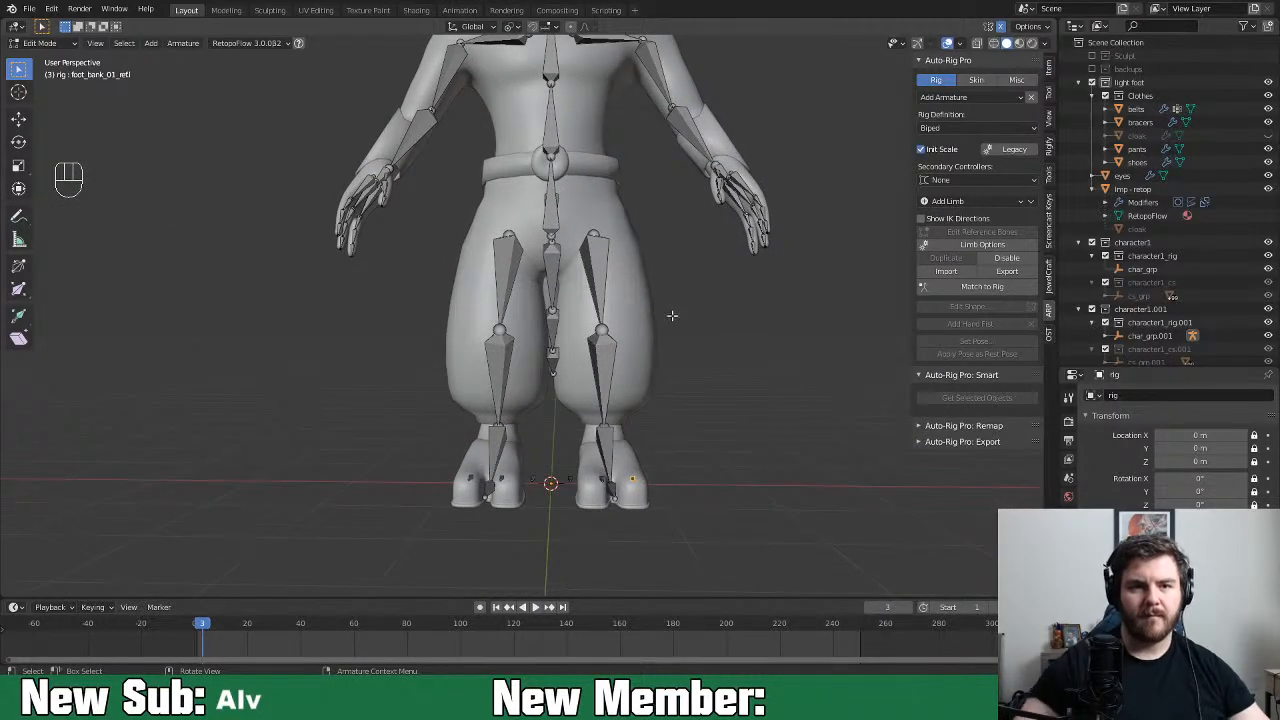
pyautogui.hotkey('ctrl', 's')
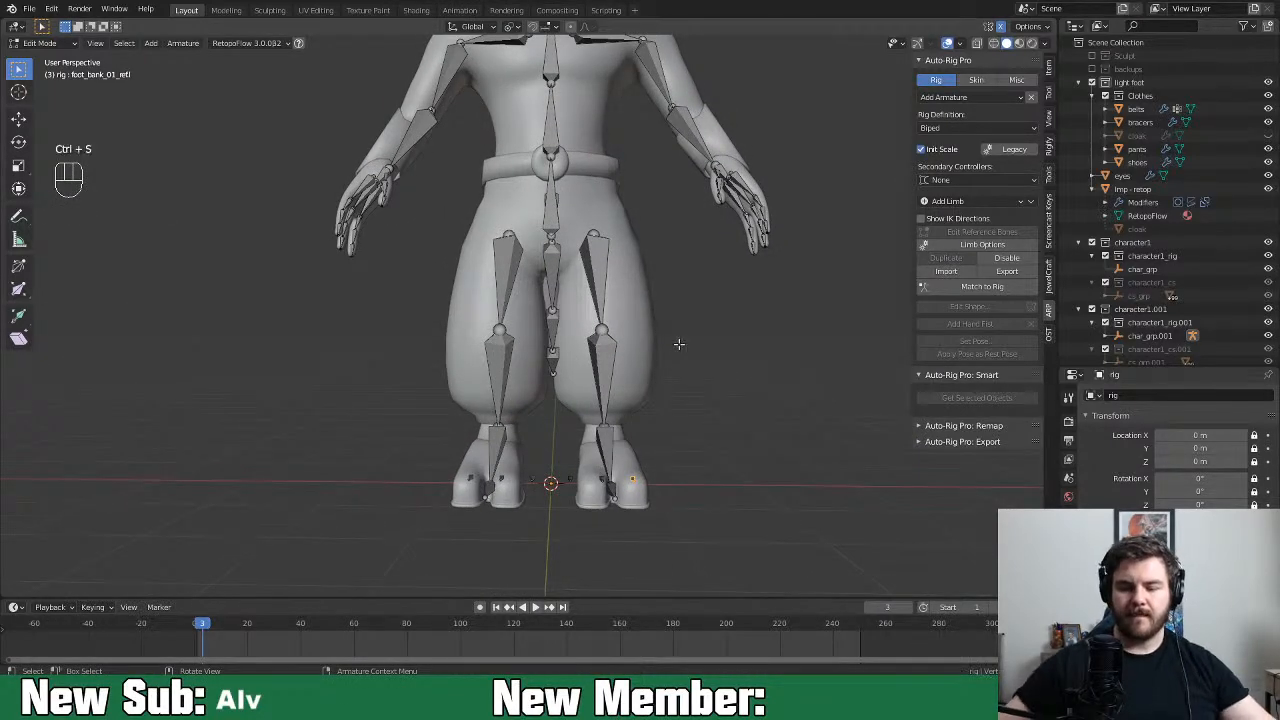
# Match the control rig to the reference bones and try moving the third tail control
pyautogui.scroll(-4, 678, 343)
pyautogui.moveTo(663, 343); pyautogui.dragTo(637, 374, button='middle')
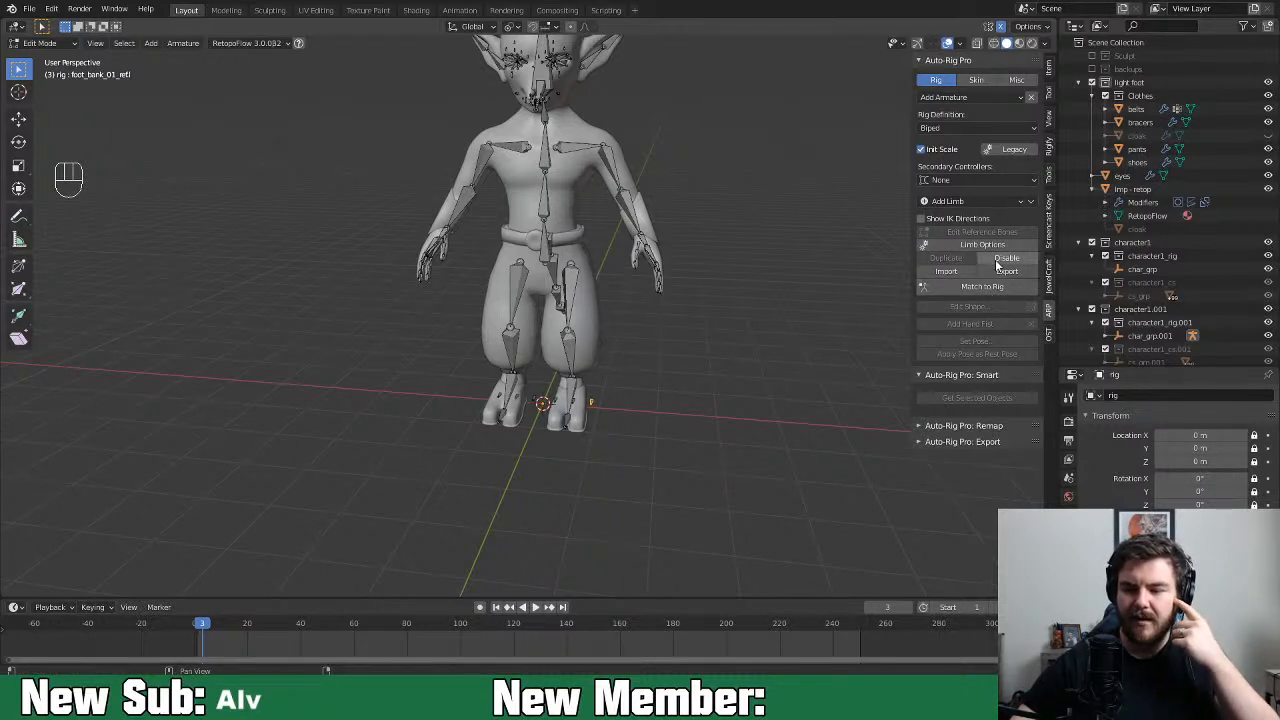
pyautogui.click(992, 290)
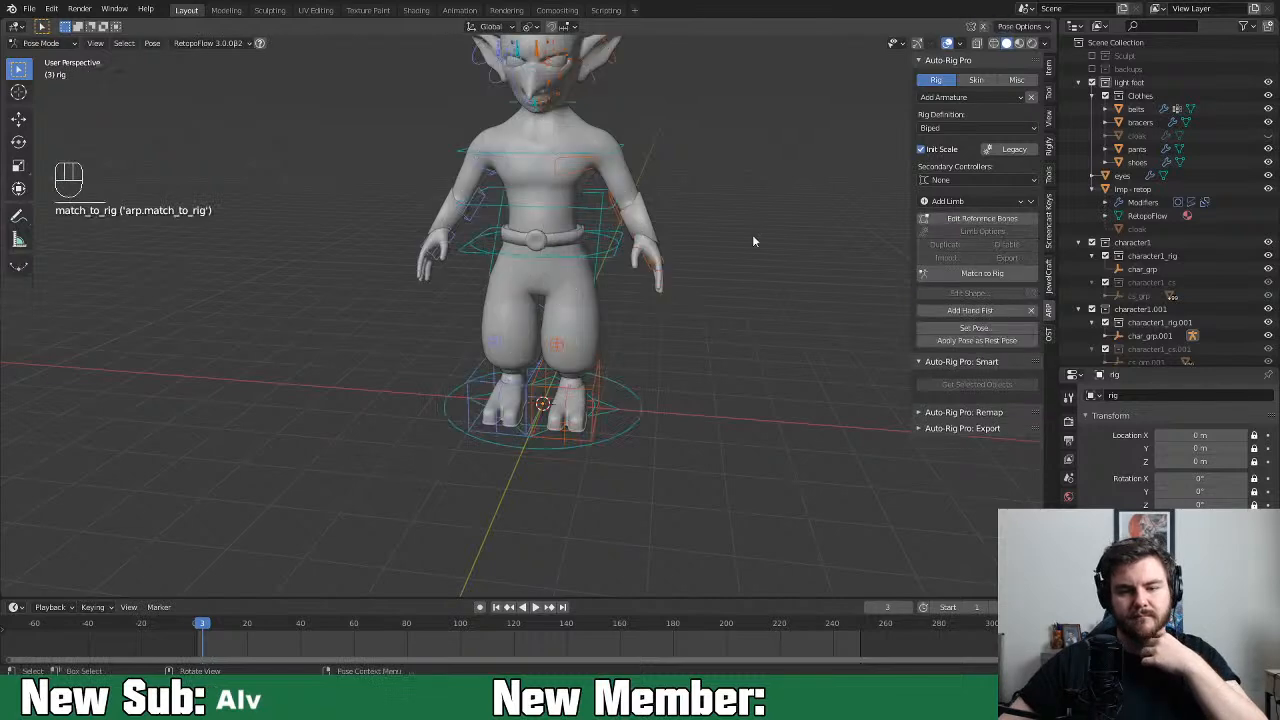
pyautogui.moveTo(764, 234); pyautogui.dragTo(605, 232, button='middle')
pyautogui.click(668, 345)
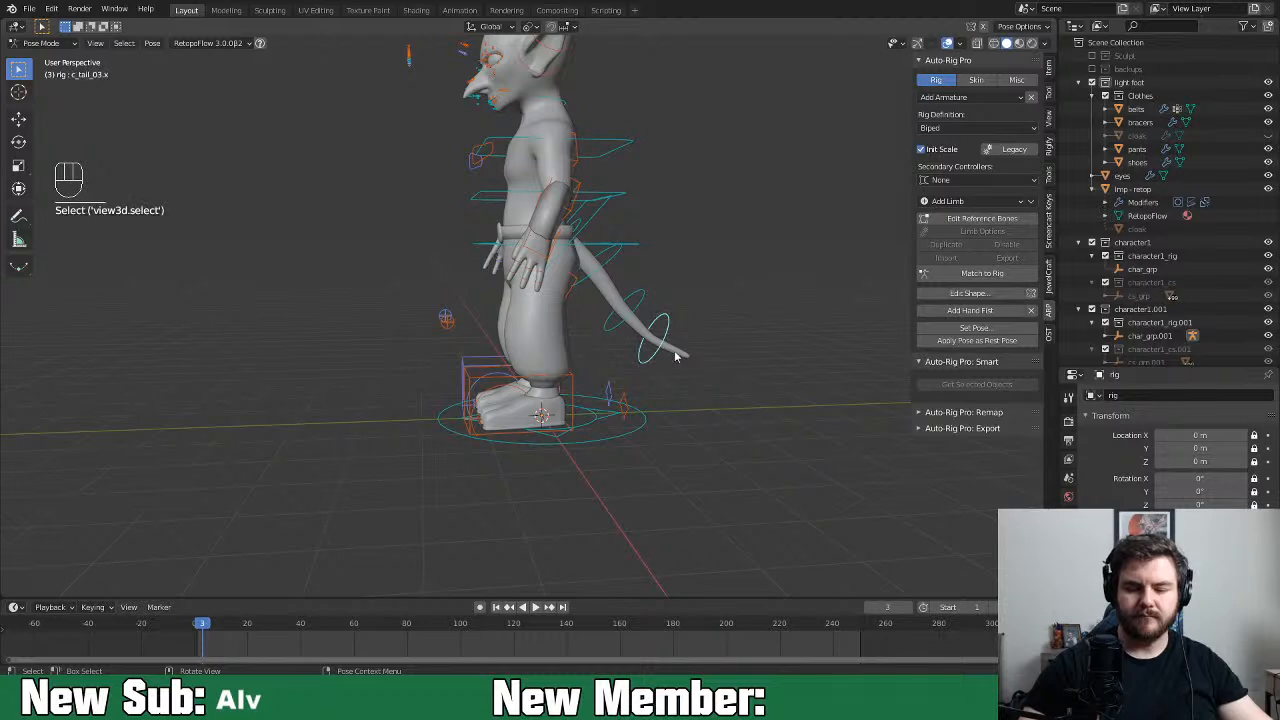
pyautogui.press('g')
pyautogui.click(689, 352)
# Try moving and rotating the tail master control
pyautogui.moveTo(654, 359); pyautogui.dragTo(620, 365, button='middle')
pyautogui.click(598, 206)
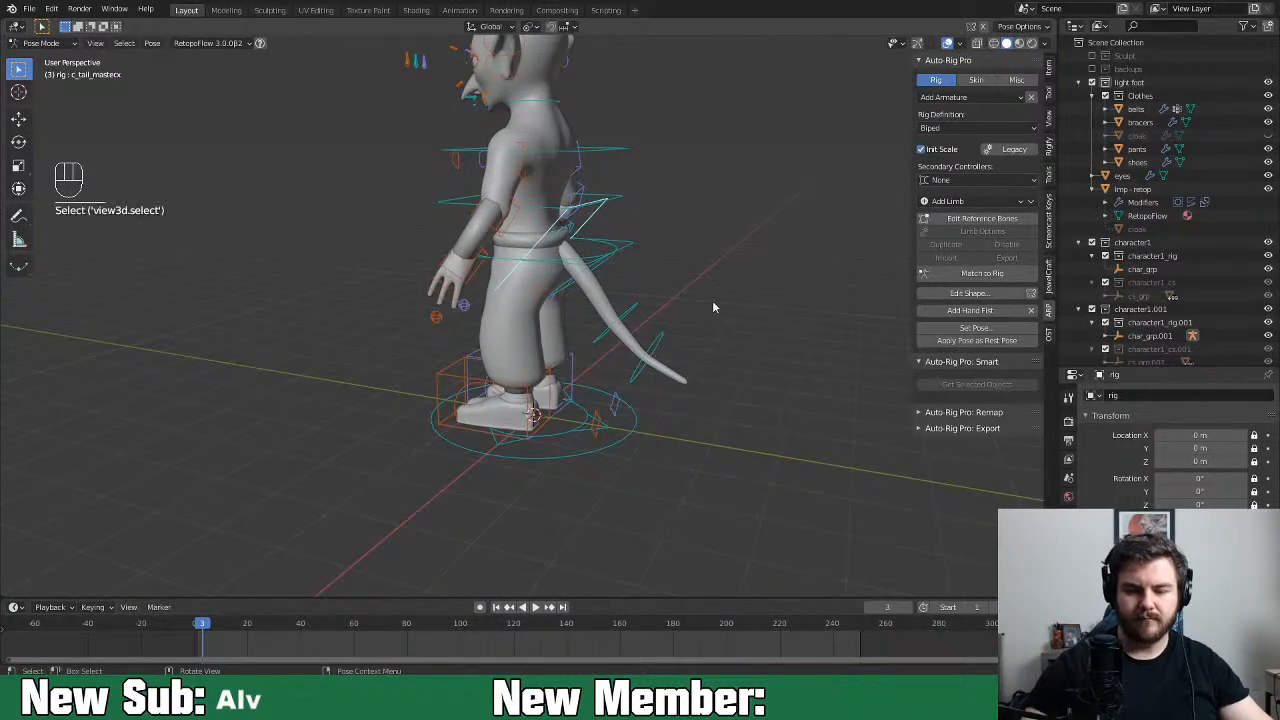
pyautogui.press('g')
pyautogui.click(767, 321)
pyautogui.moveTo(767, 321); pyautogui.dragTo(642, 433, button='middle')
pyautogui.press('r')
pyautogui.rightClick(731, 342)
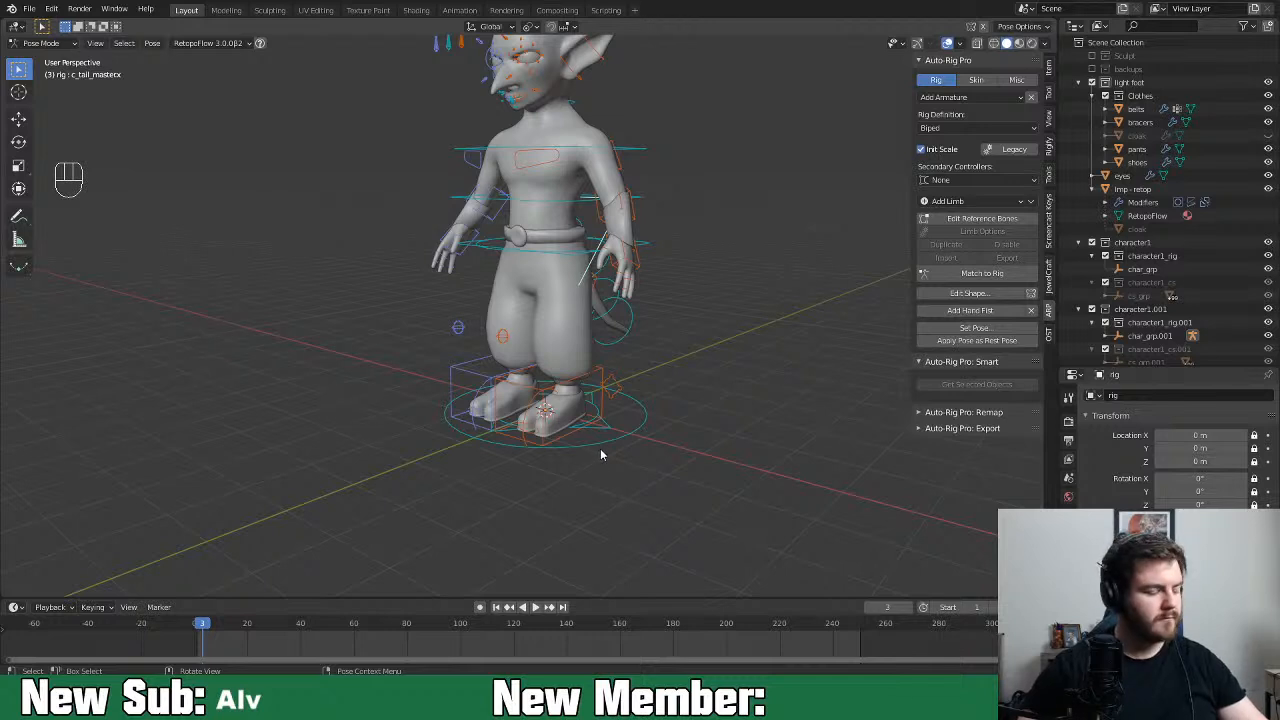
# Undo the tail control tests and the rig matching to return to editing the reference bones
pyautogui.click(982, 81)
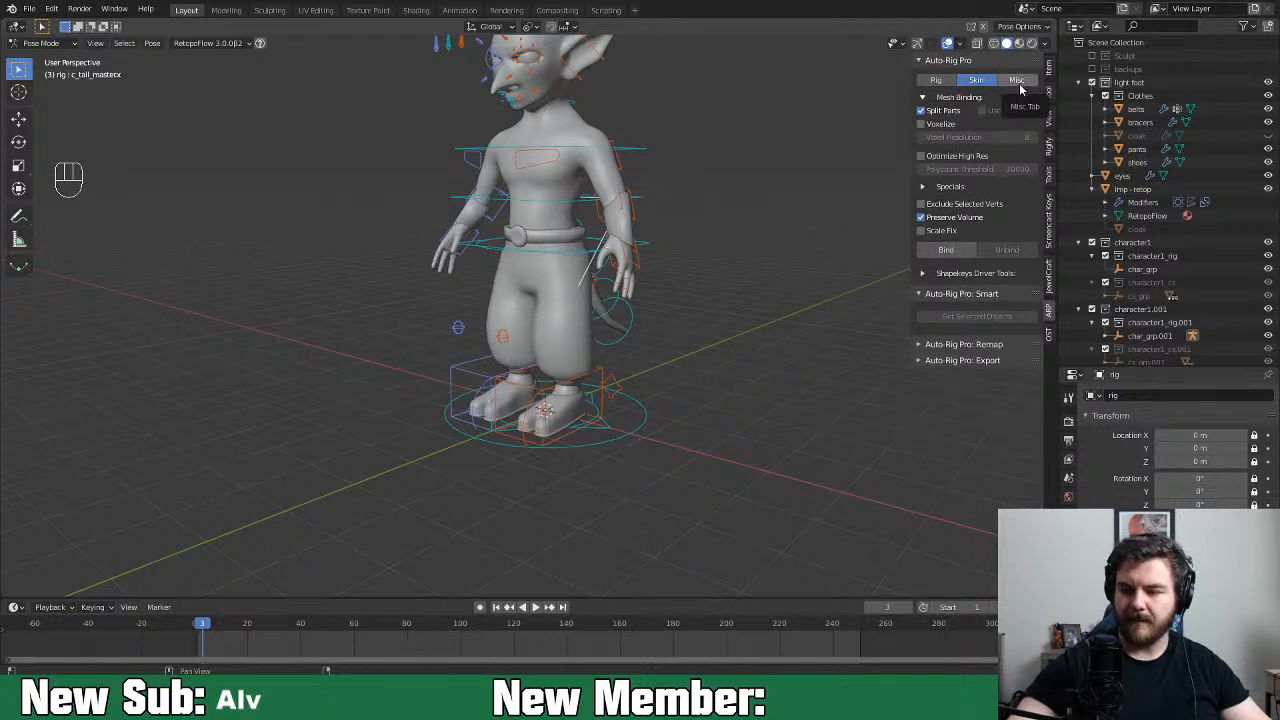
pyautogui.hotkey('ctrl', 'z')
pyautogui.hotkey('ctrl', 'z')
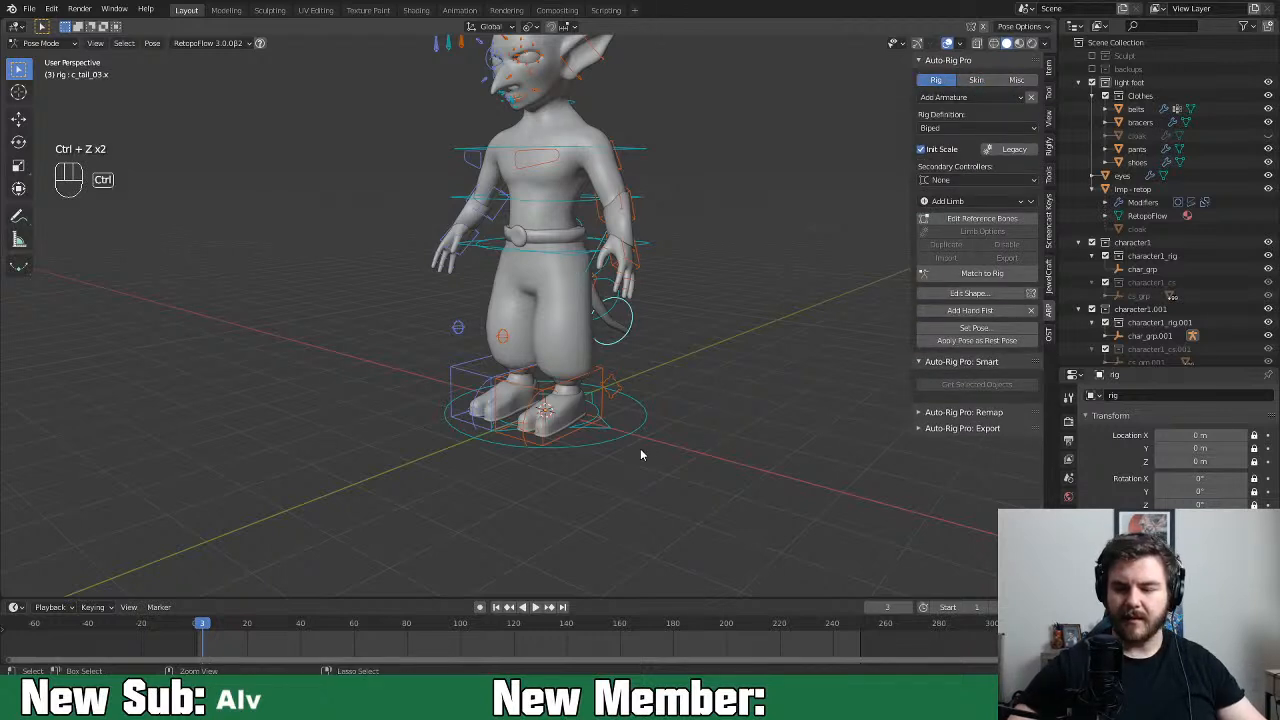
pyautogui.hotkey('ctrl', 'z')
pyautogui.hotkey('ctrl', 'z')
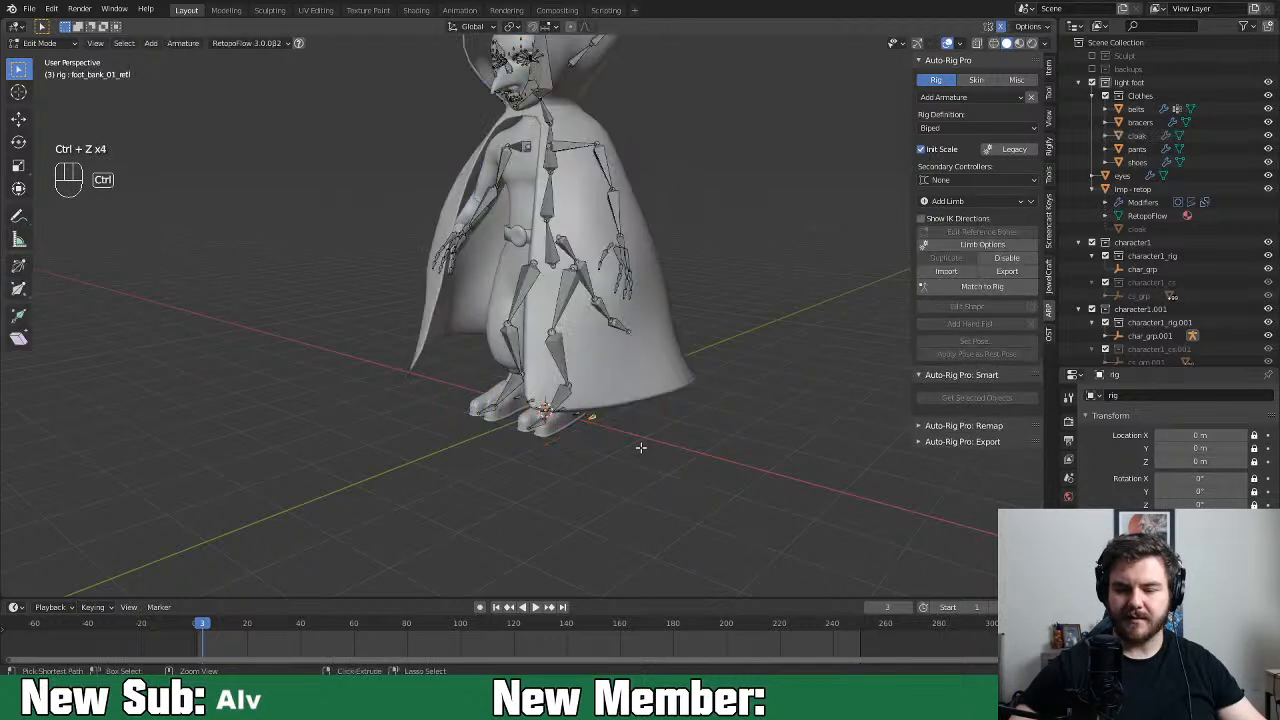
# Hide the pants and the cloak
pyautogui.click(1268, 148)
pyautogui.click(1268, 135)
pyautogui.moveTo(660, 380); pyautogui.dragTo(617, 487, button='middle')
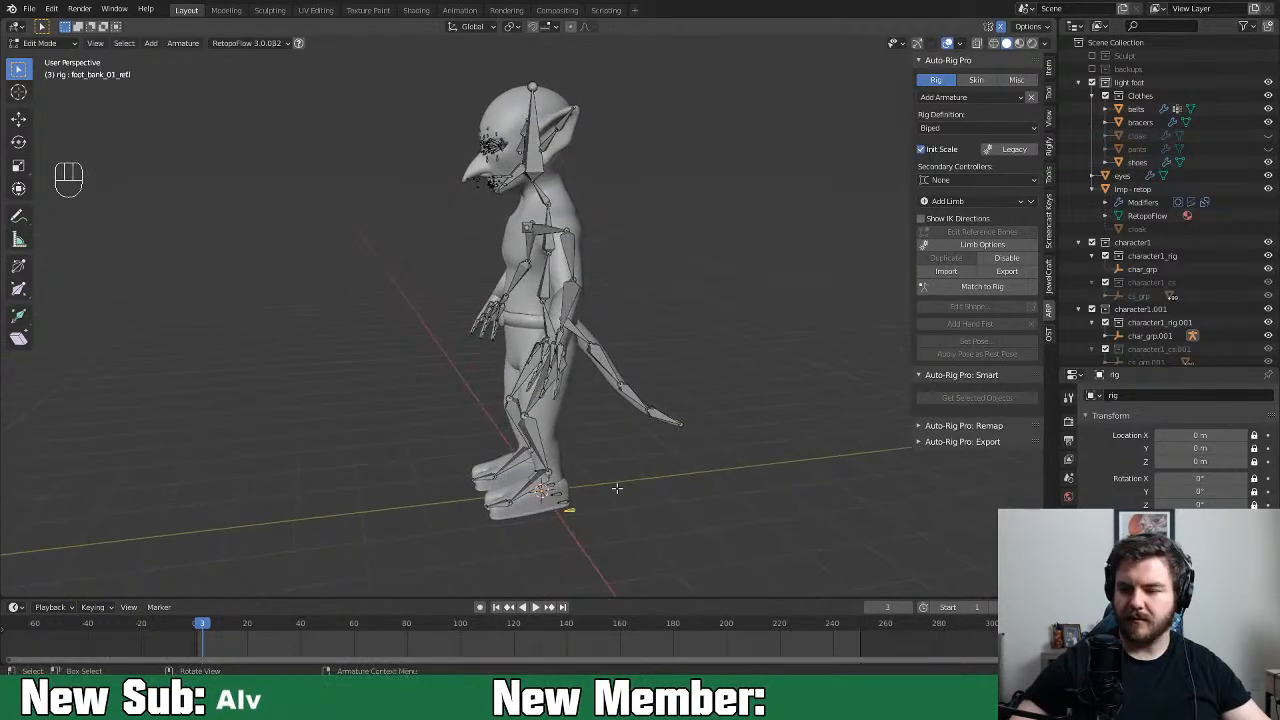
# Bring up the skinning settings, select all the reference bones and switch the rig to Object Mode
pyautogui.click(976, 80)
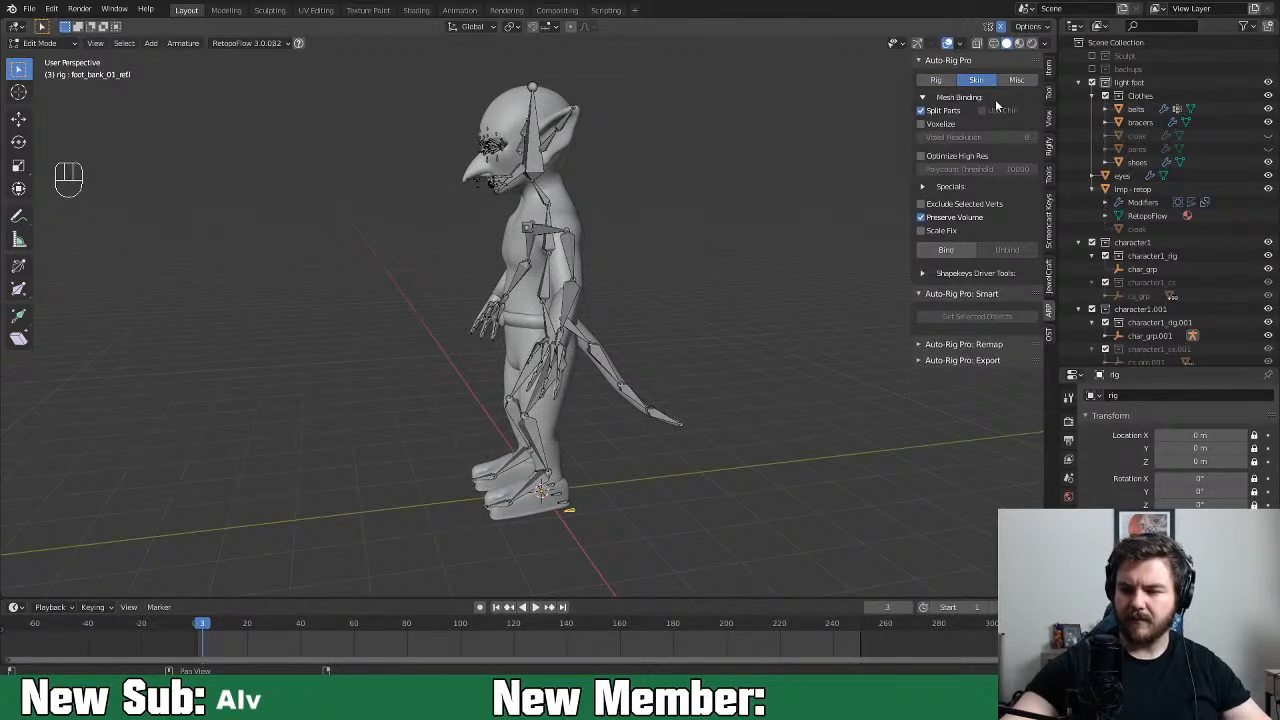
pyautogui.click(1022, 80)
pyautogui.click(976, 80)
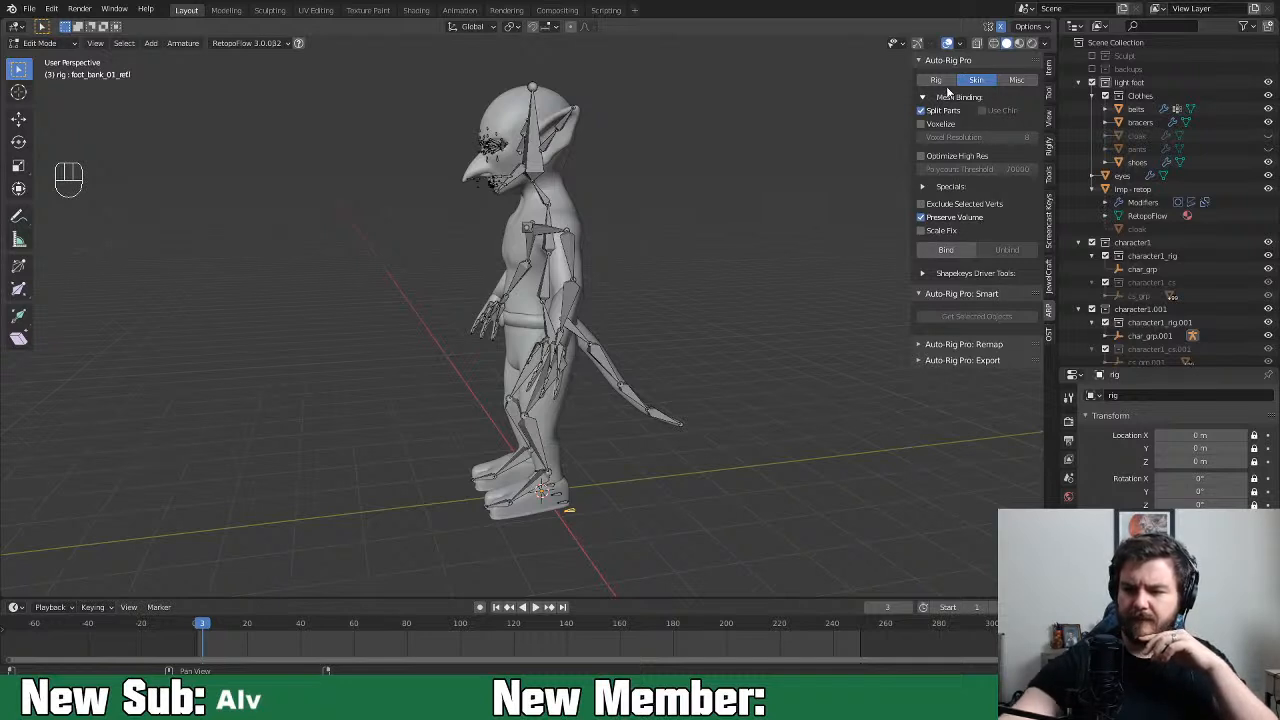
pyautogui.moveTo(763, 343); pyautogui.dragTo(774, 397, button='middle')
pyautogui.press('a')
pyautogui.press('Tab')
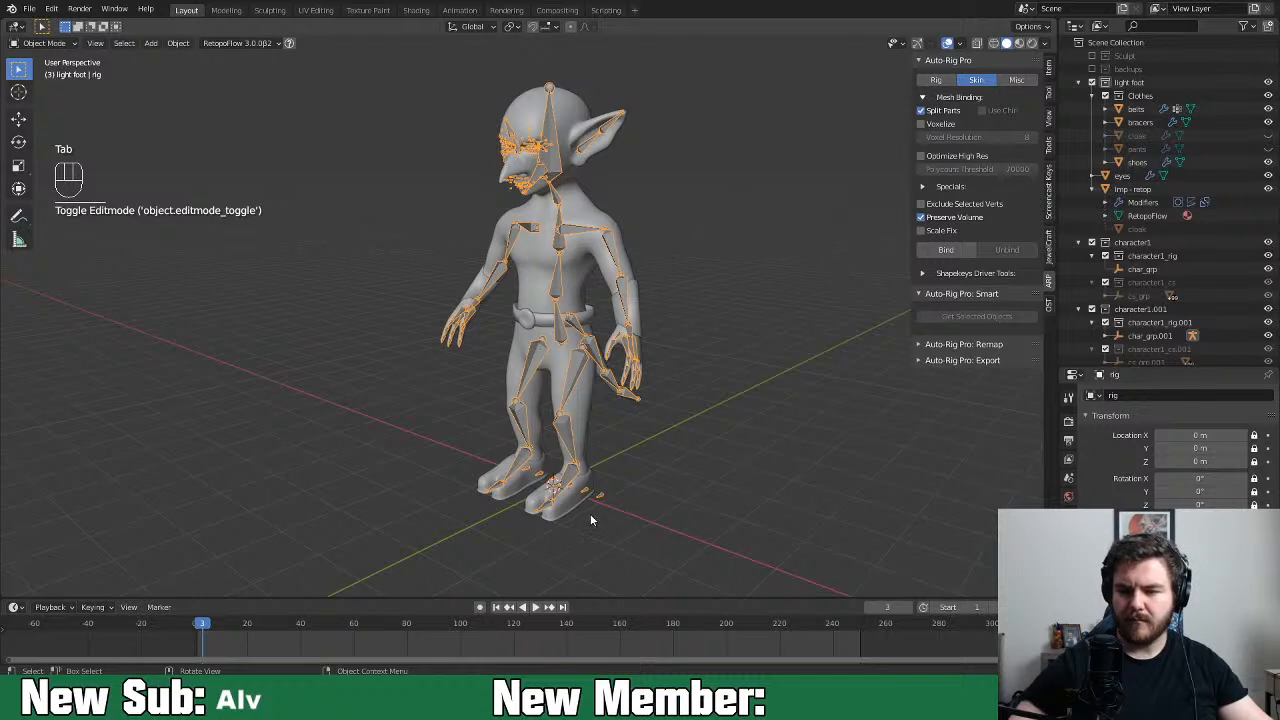
# Examine the Auto-Rig Pro rig, remap, export and mesh binding options, including the eyeball specials
pyautogui.click(935, 79)
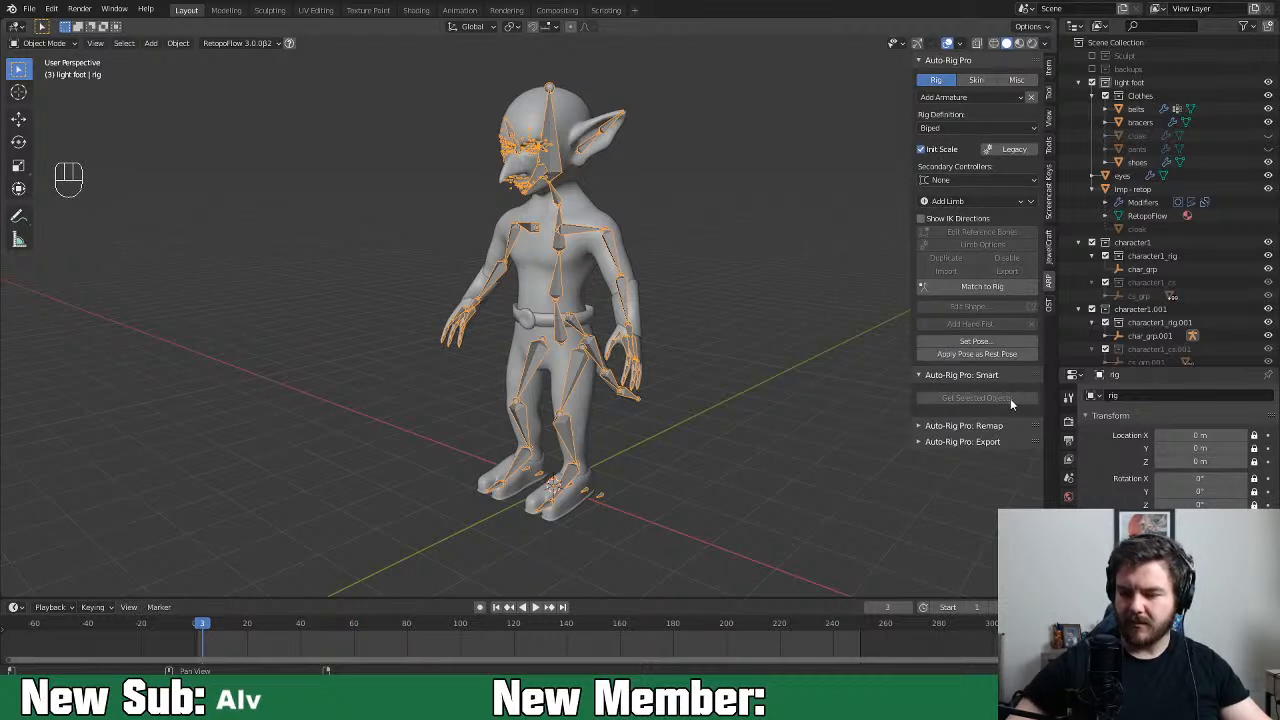
pyautogui.click(945, 426)
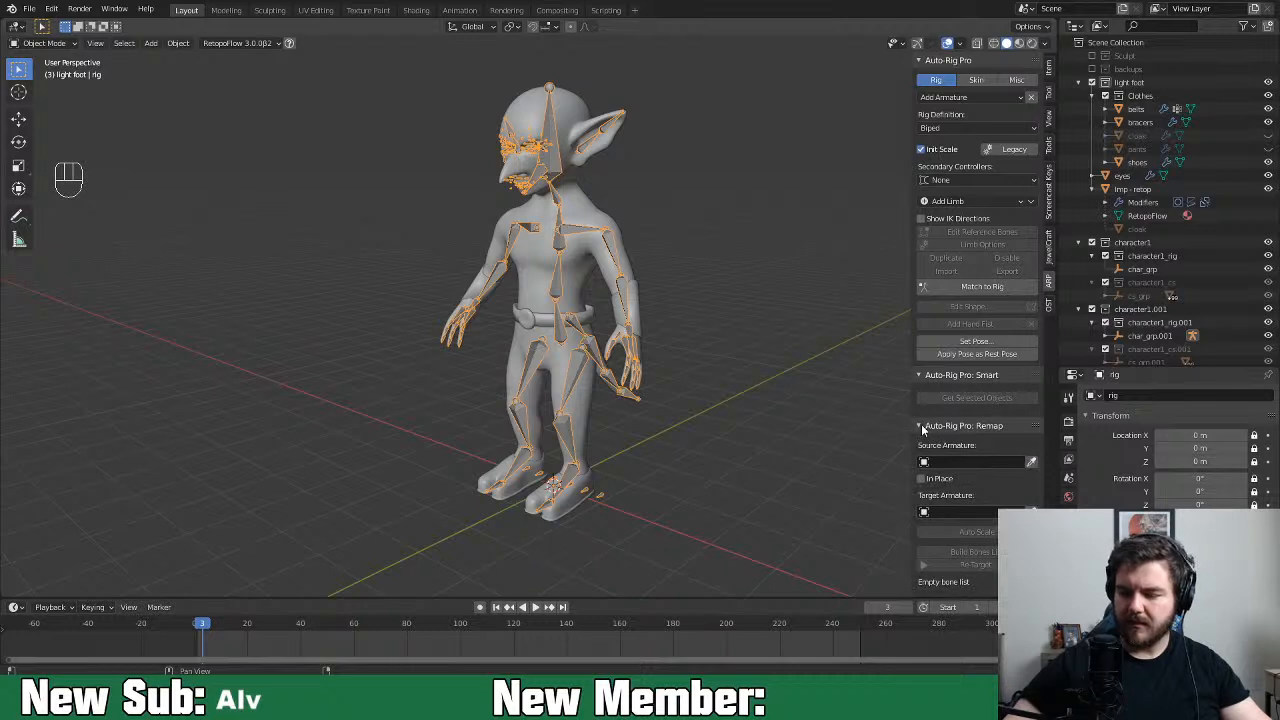
pyautogui.click(940, 426)
pyautogui.click(930, 442)
pyautogui.click(922, 443)
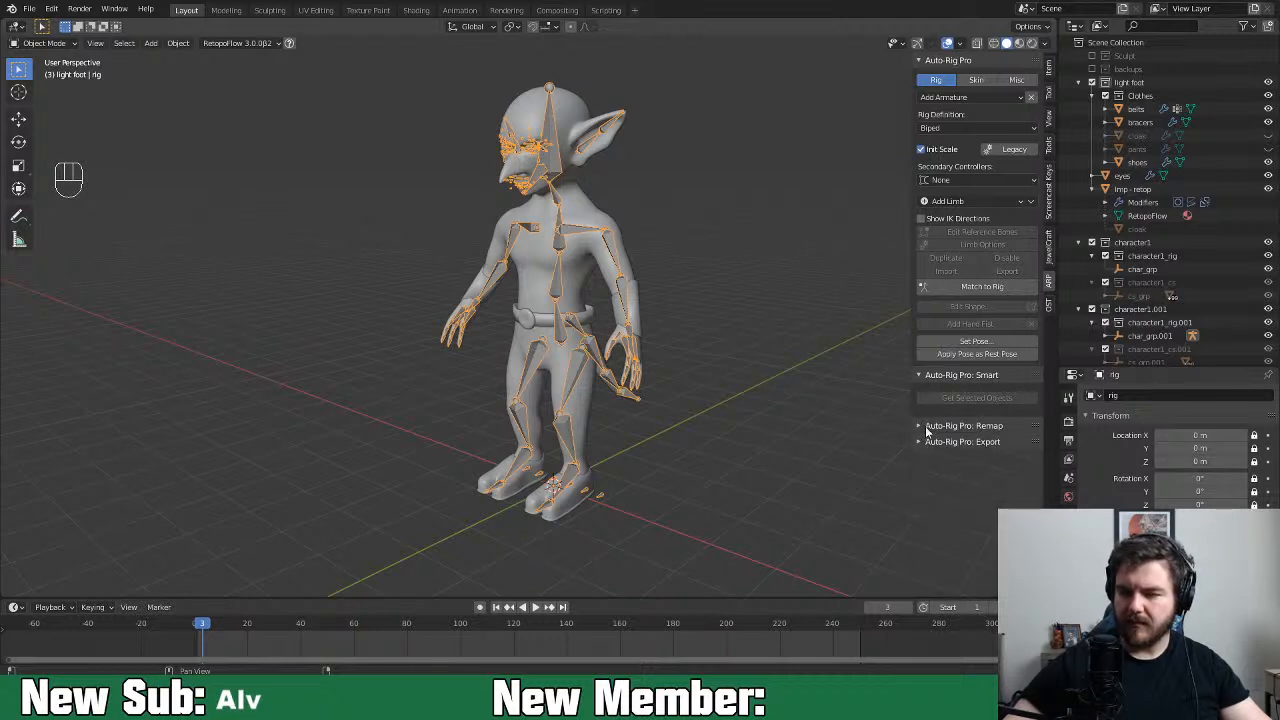
pyautogui.click(987, 82)
pyautogui.click(926, 96)
pyautogui.click(926, 96)
pyautogui.click(927, 188)
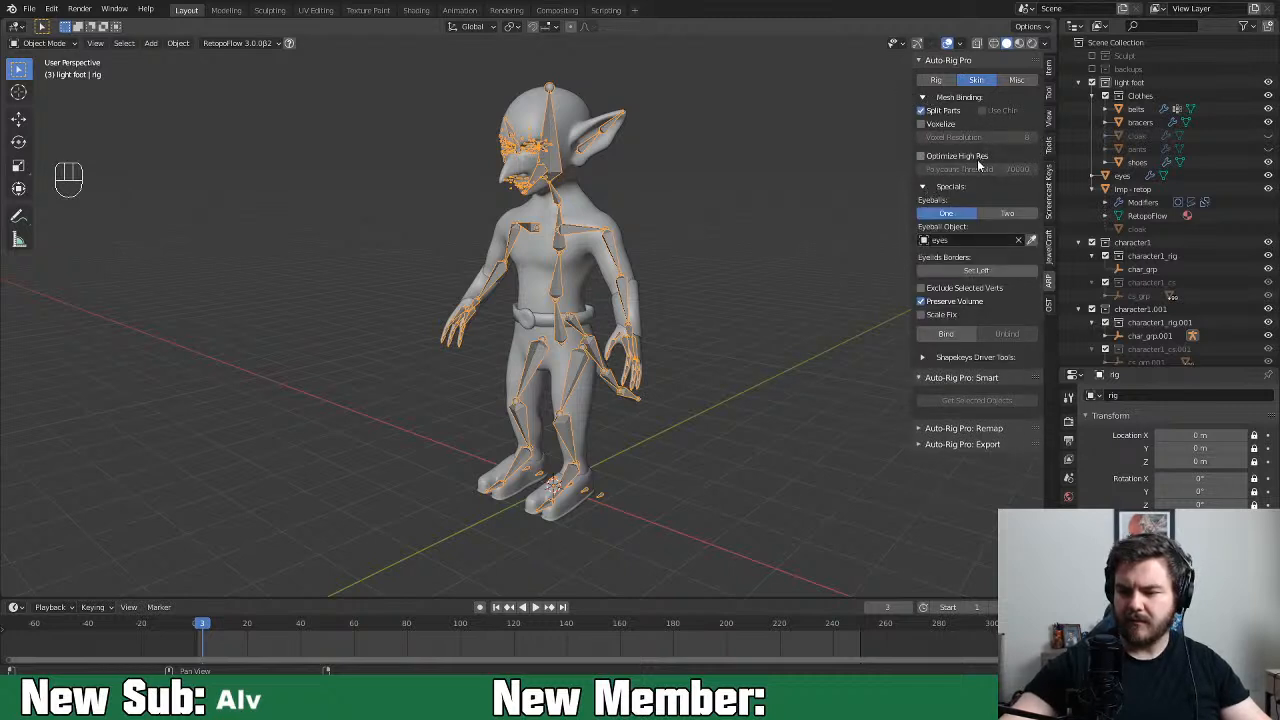
pyautogui.click(927, 188)
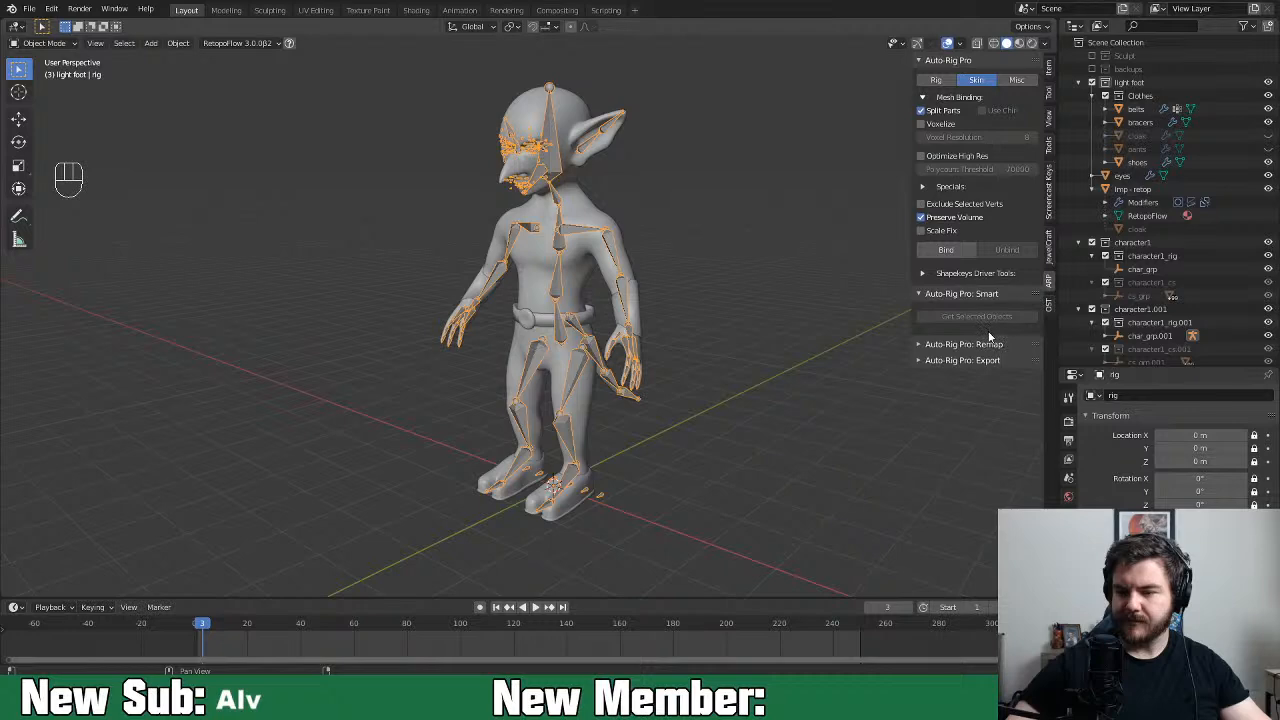
# Select the imp, eyes, belts, bracers and shoes together with the rig and bind them with Split Parts and Preserve Volume
pyautogui.moveTo(877, 406); pyautogui.dragTo(836, 425, button='middle')
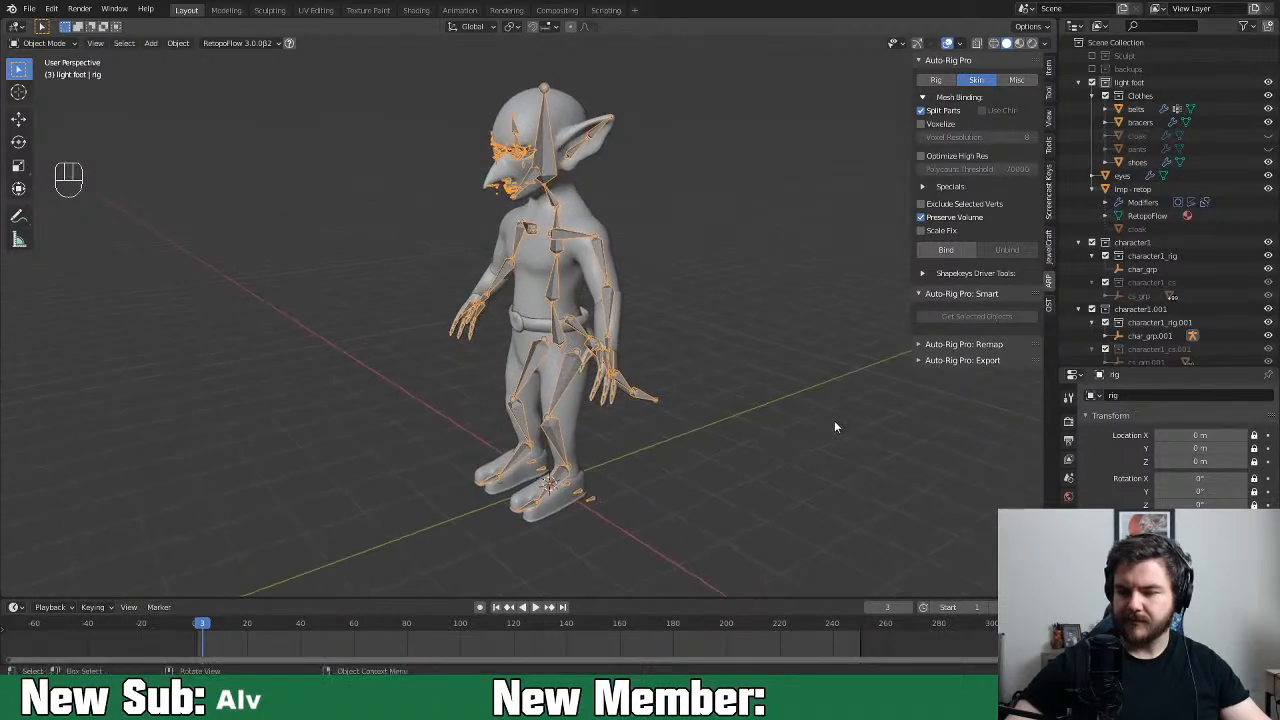
pyautogui.moveTo(412, 80); pyautogui.dragTo(712, 552)
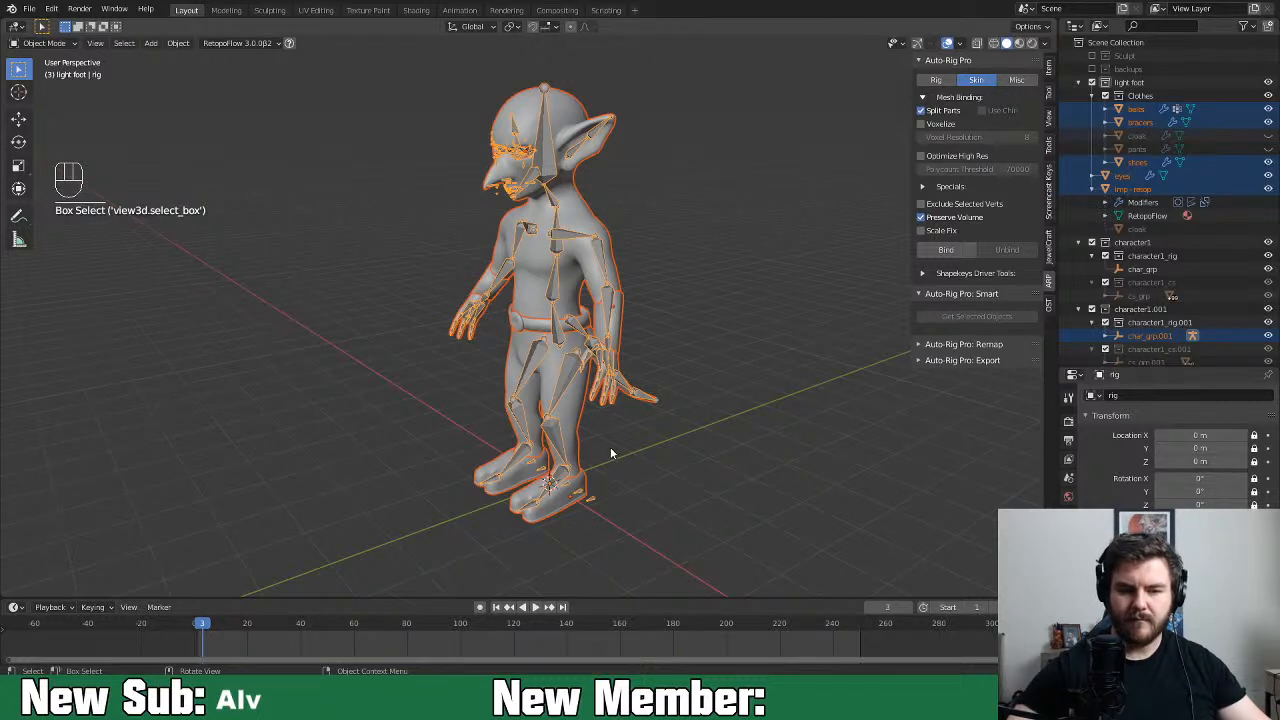
pyautogui.click(946, 250)
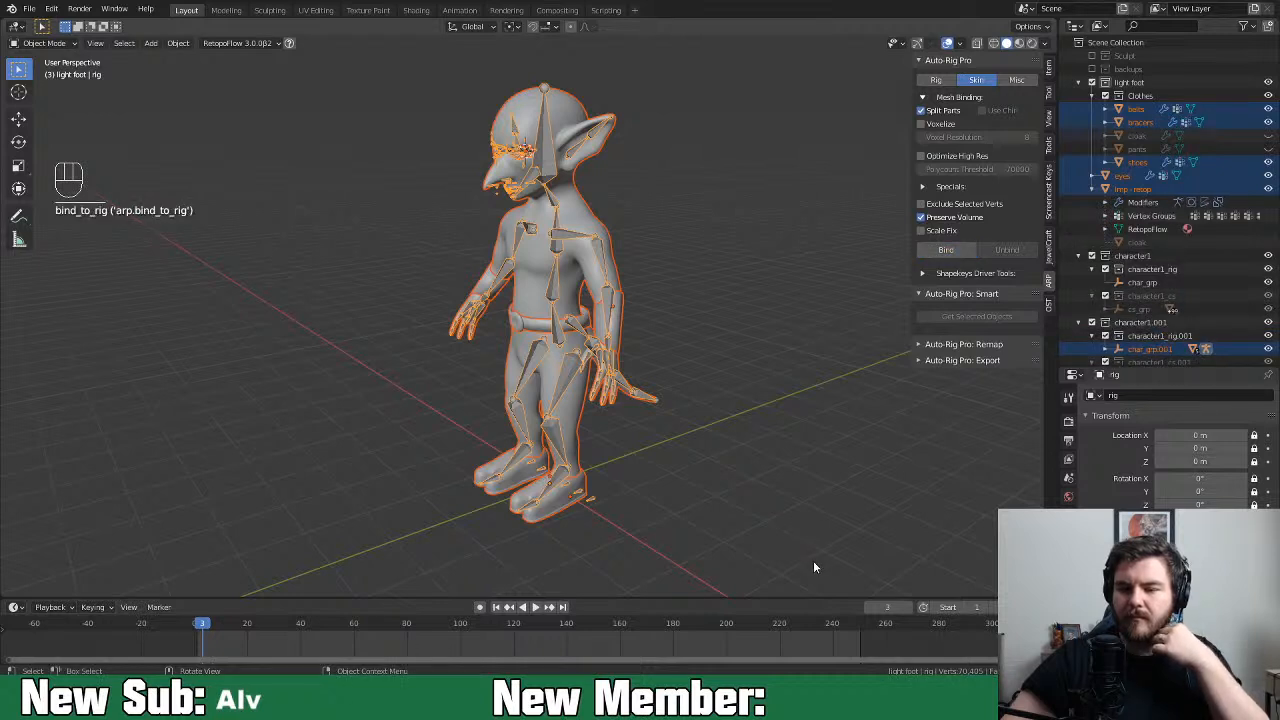
# Match the bound rig to the reference bones and try moving the first spine control
pyautogui.click(937, 81)
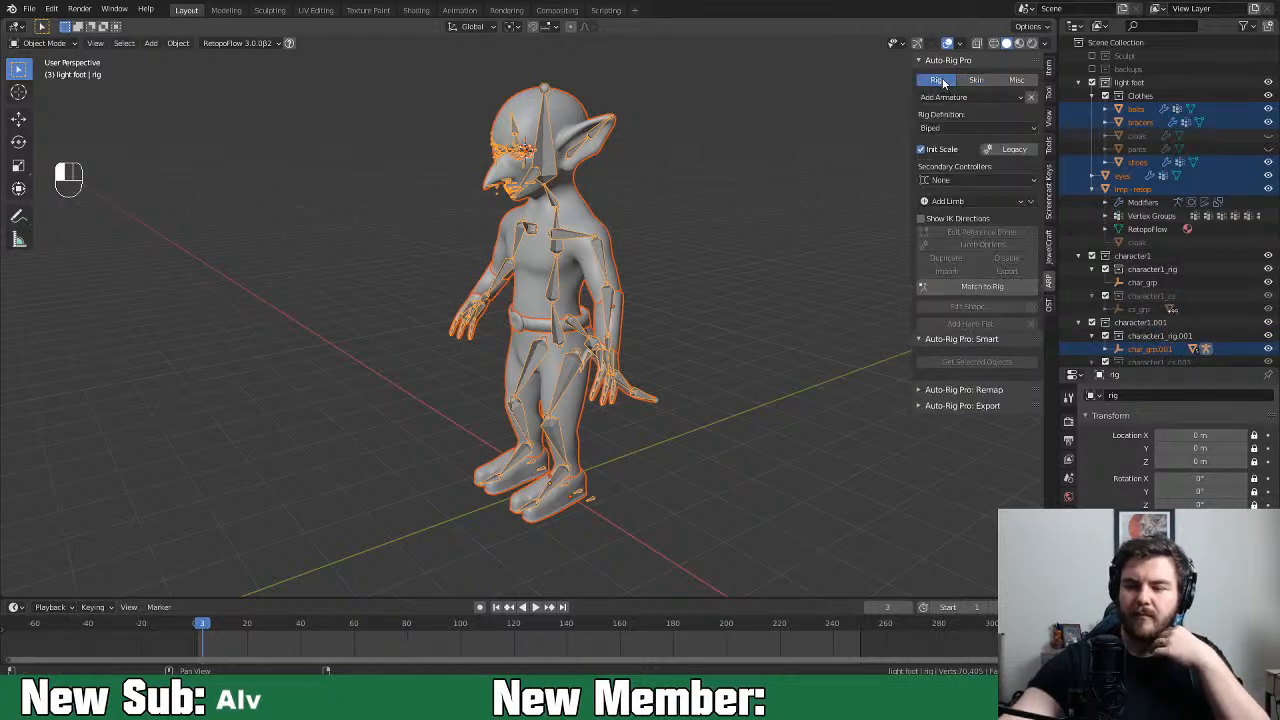
pyautogui.click(980, 287)
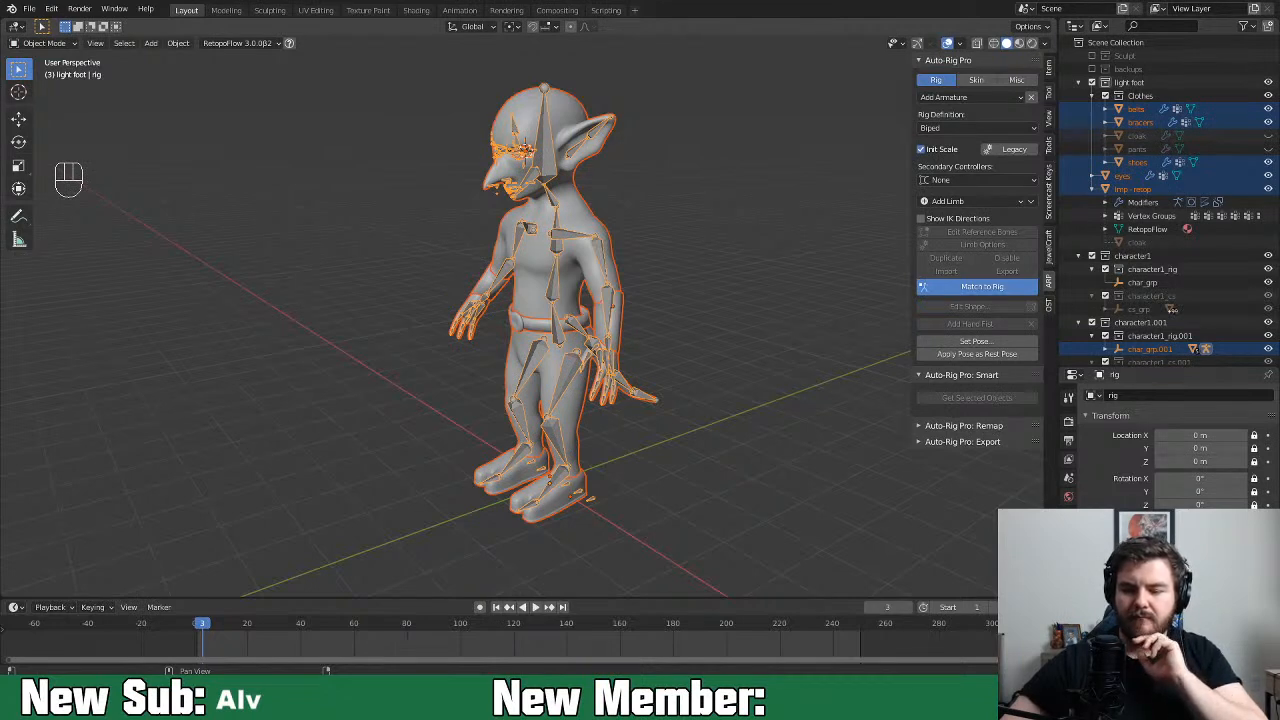
pyautogui.moveTo(767, 548); pyautogui.dragTo(848, 526, button='middle')
pyautogui.click(634, 298)
pyautogui.press('g')
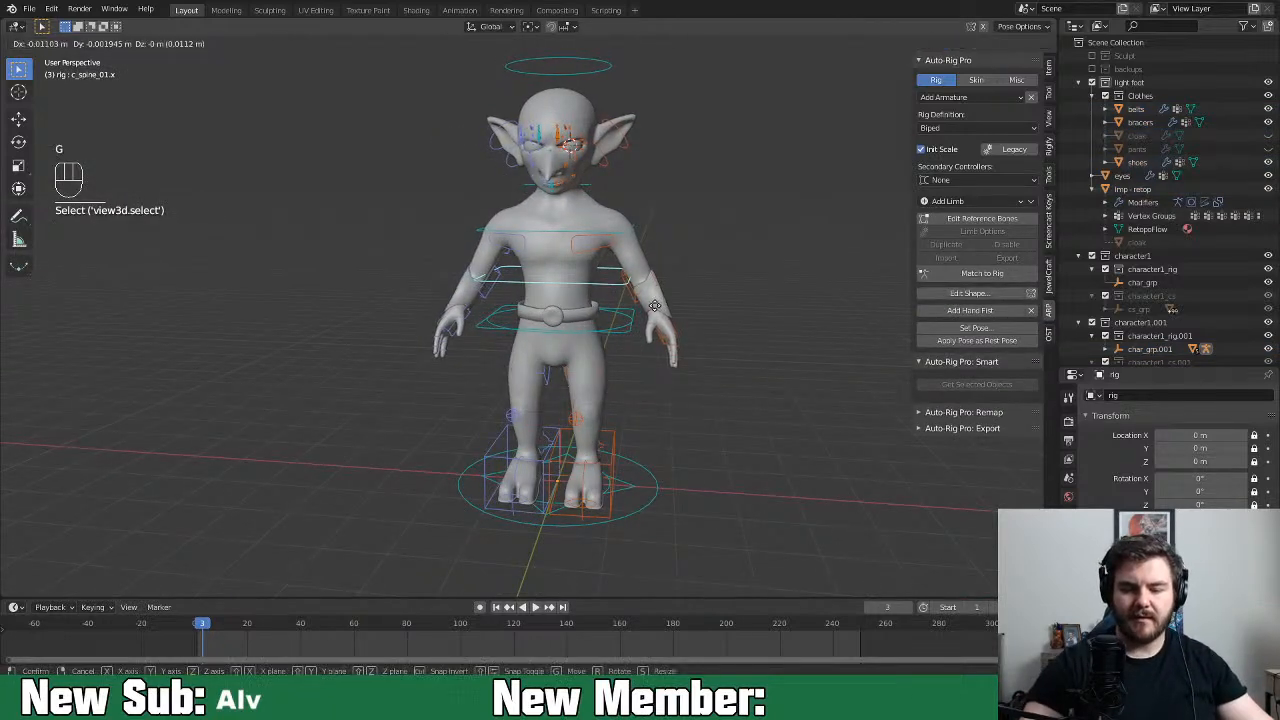
pyautogui.rightClick(690, 298)
pyautogui.moveTo(784, 322); pyautogui.dragTo(665, 345, button='middle')
pyautogui.moveTo(700, 393); pyautogui.dragTo(693, 424, button='middle')
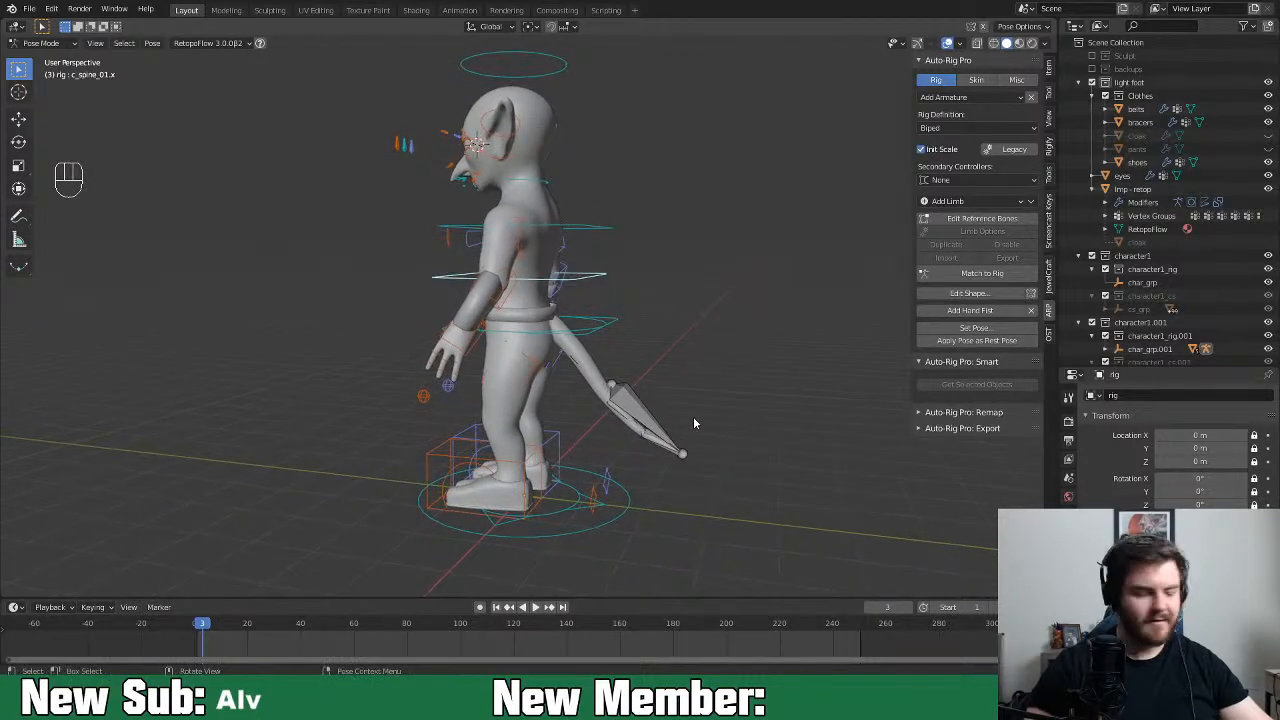
# Undo the rig matching, the mesh binding and the switch to Object Mode to return to editing the reference bones
pyautogui.hotkey('ctrl', 'z')
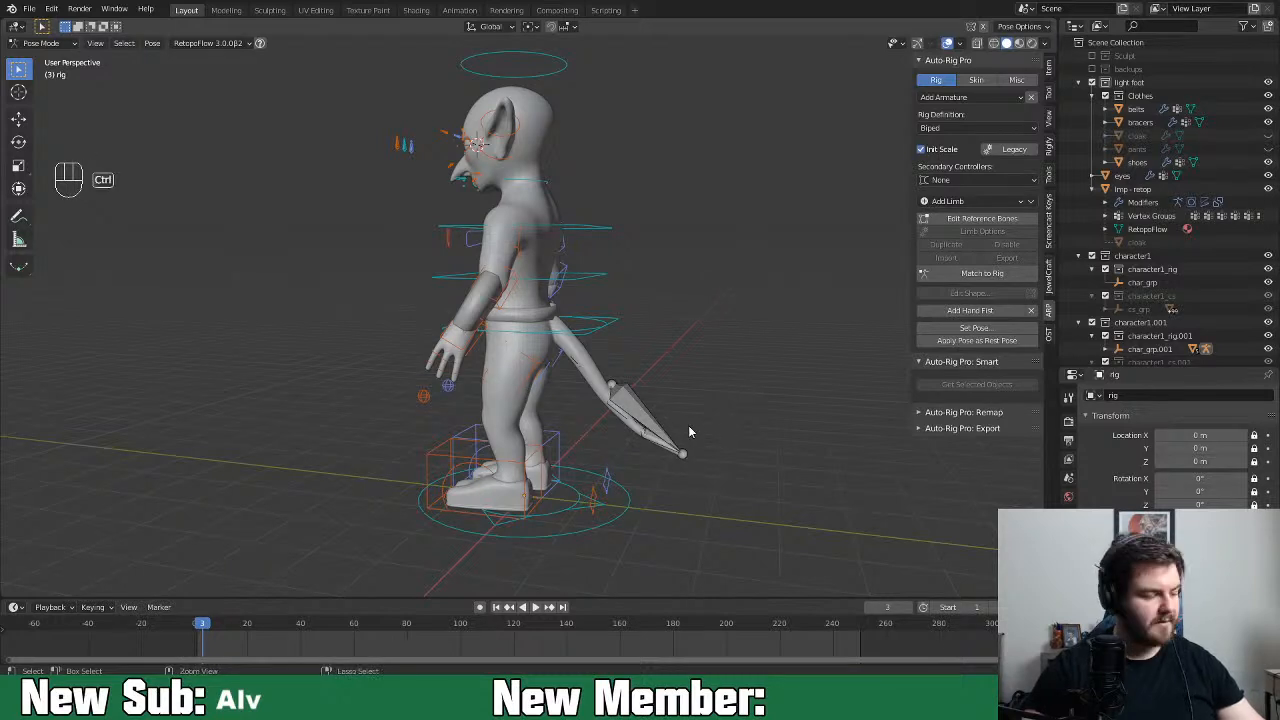
pyautogui.hotkey('ctrl', 'z')
pyautogui.hotkey('ctrl', 'z')
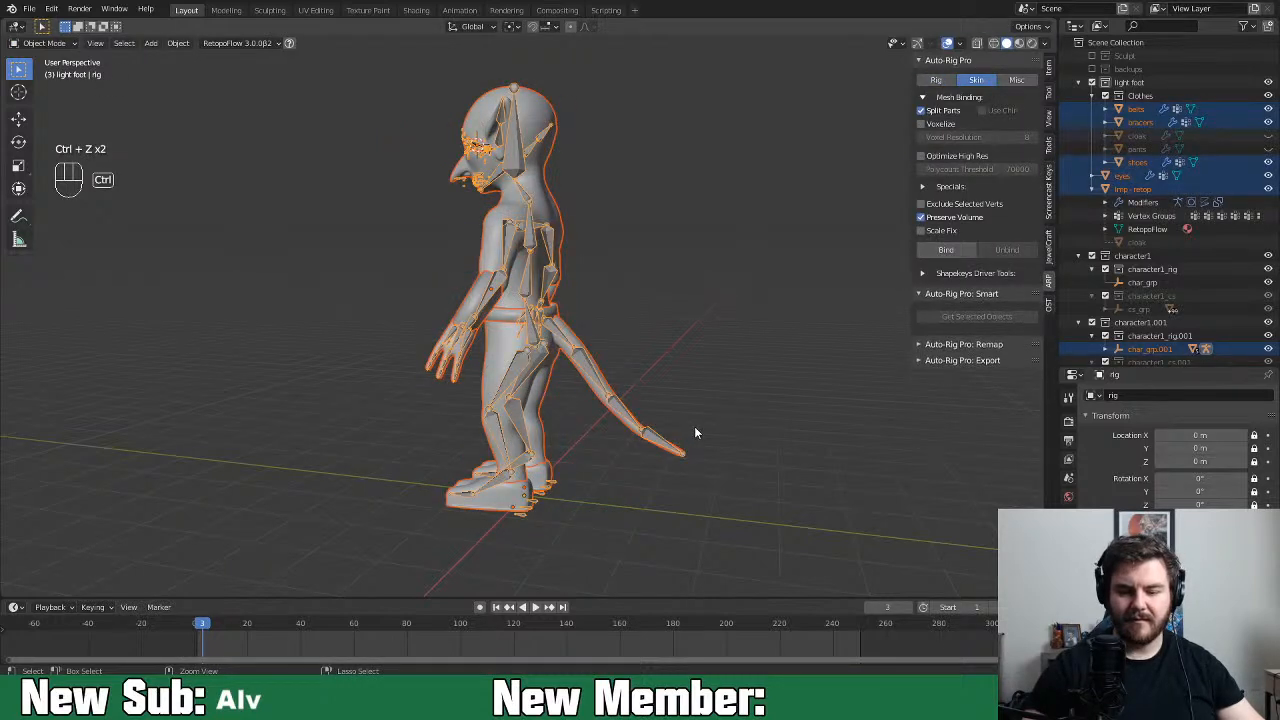
pyautogui.hotkey('ctrl', 'z')
pyautogui.hotkey('ctrl', 'z')
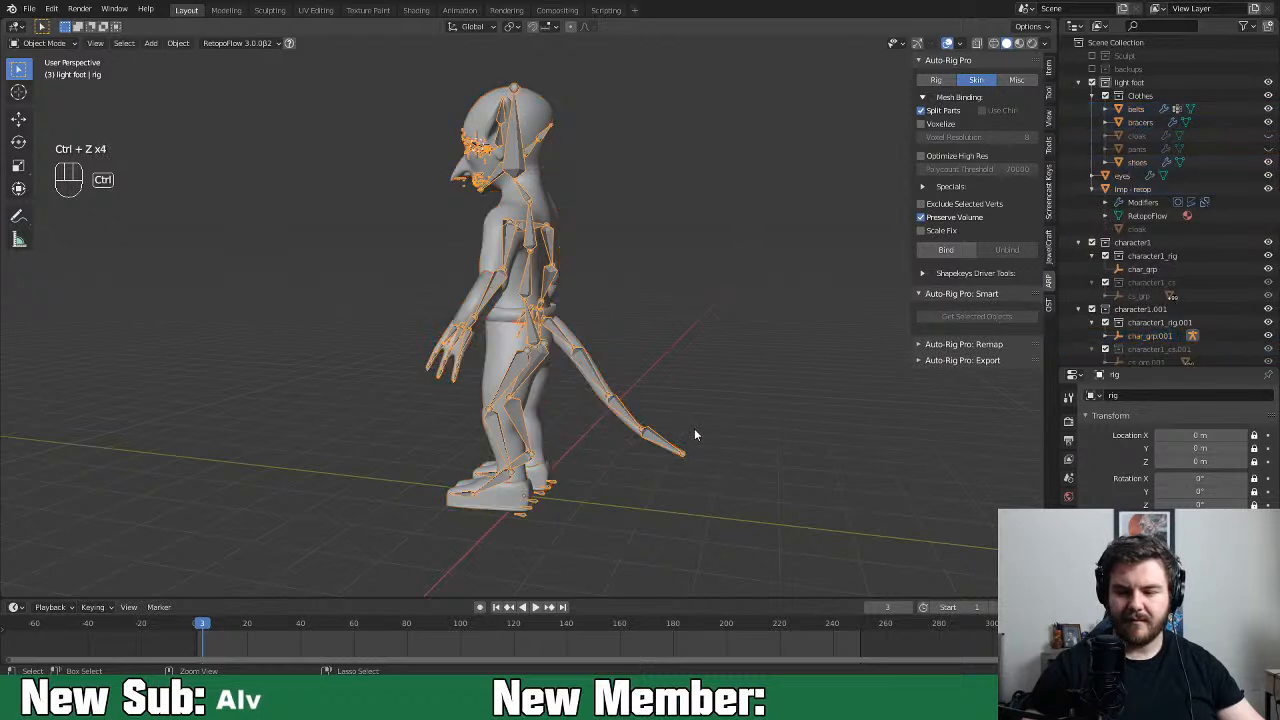
pyautogui.hotkey('ctrl', 'z')
pyautogui.hotkey('ctrl', 'z')
pyautogui.hotkey('ctrl', 'z')
pyautogui.hotkey('ctrl', 'z')
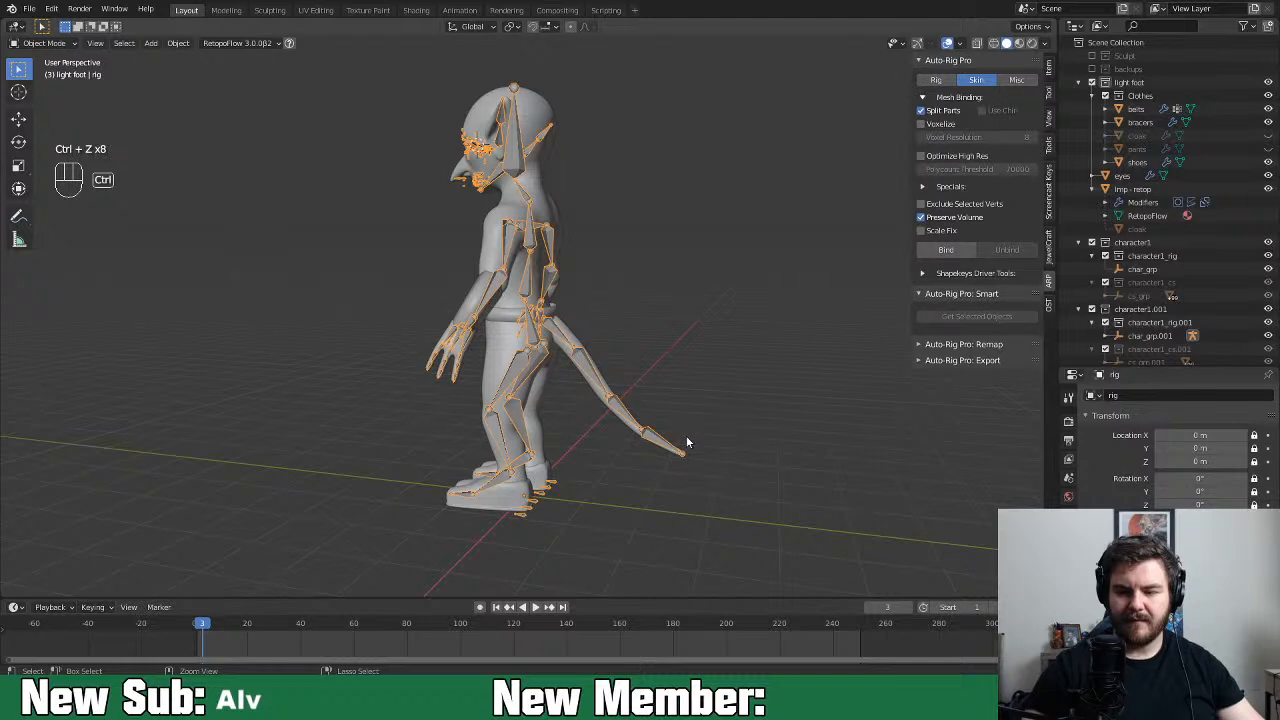
pyautogui.hotkey('ctrl', 'z')
pyautogui.hotkey('ctrl', 'z')
pyautogui.hotkey('ctrl', 'z')
pyautogui.moveTo(688, 435)
pyautogui.mouseDown(button='middle')
pyautogui.moveTo(766, 397)
pyautogui.moveTo(757, 414)
pyautogui.moveTo(680, 431)
pyautogui.mouseUp(button='middle')
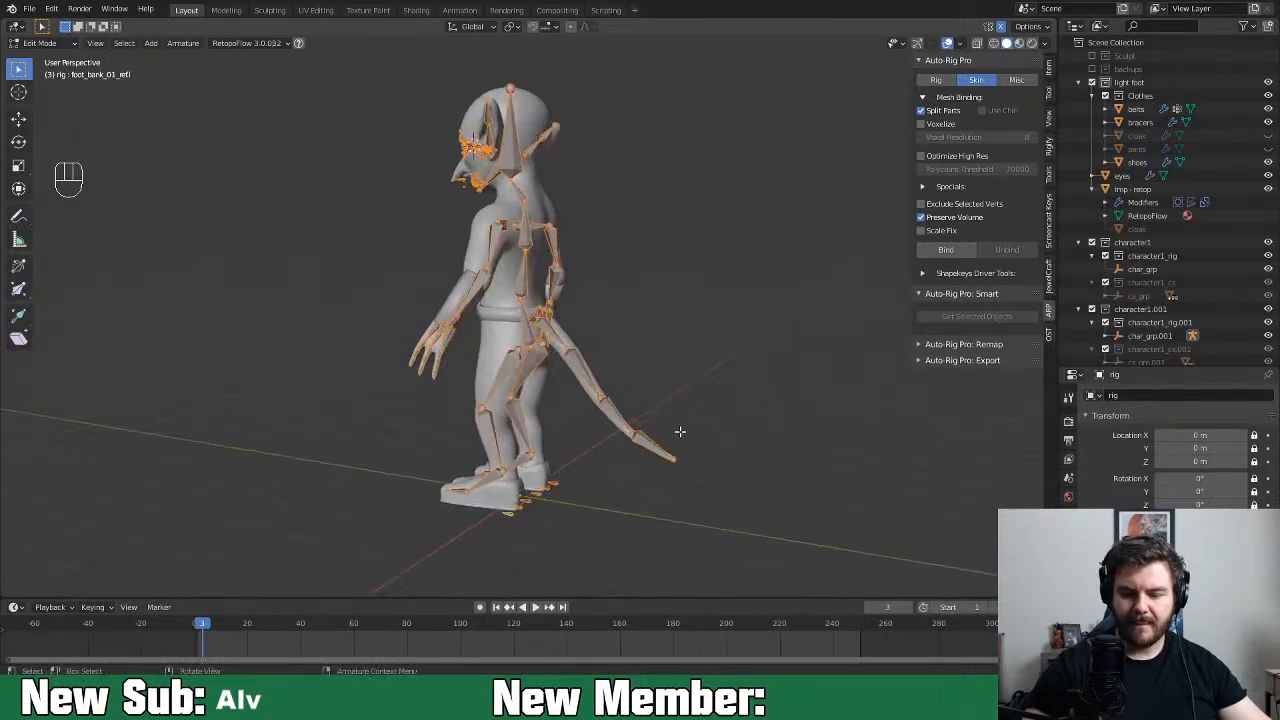
# Inspect the bone properties of the tail reference bones one after another, from the tail root to the tip
pyautogui.click(588, 376)
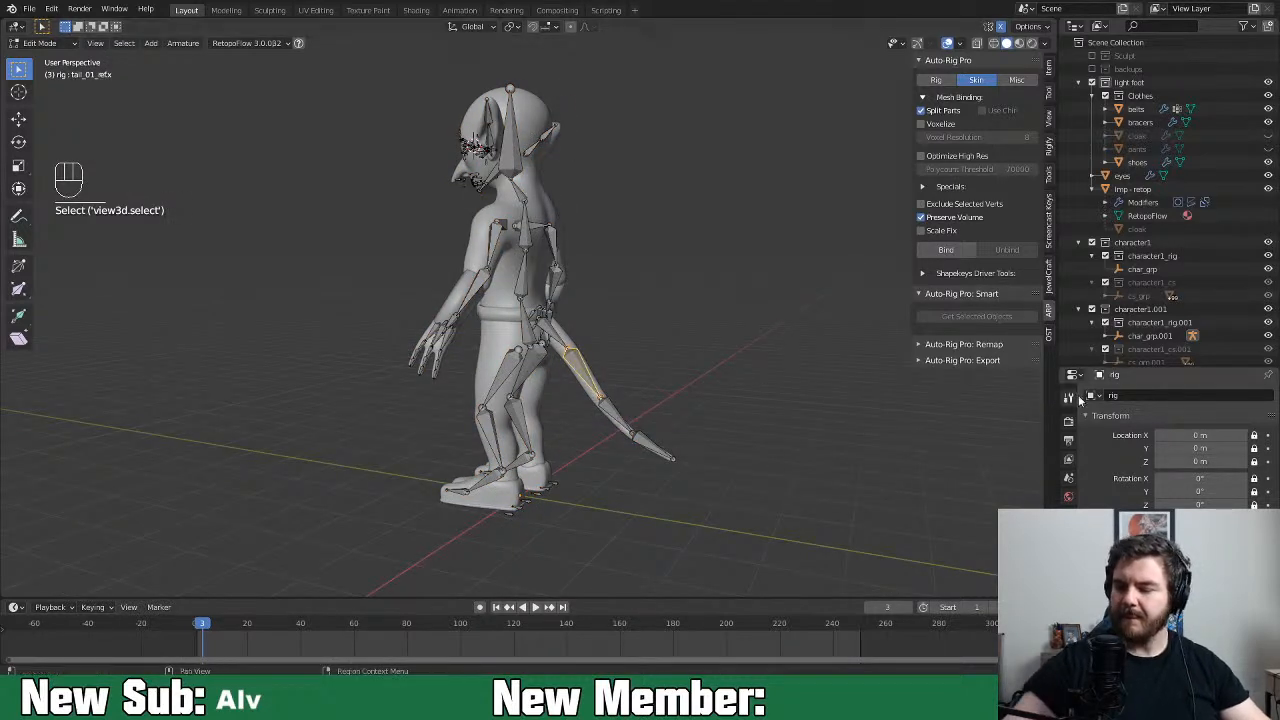
pyautogui.moveTo(1135, 367); pyautogui.dragTo(1141, 220)
pyautogui.click(1069, 449)
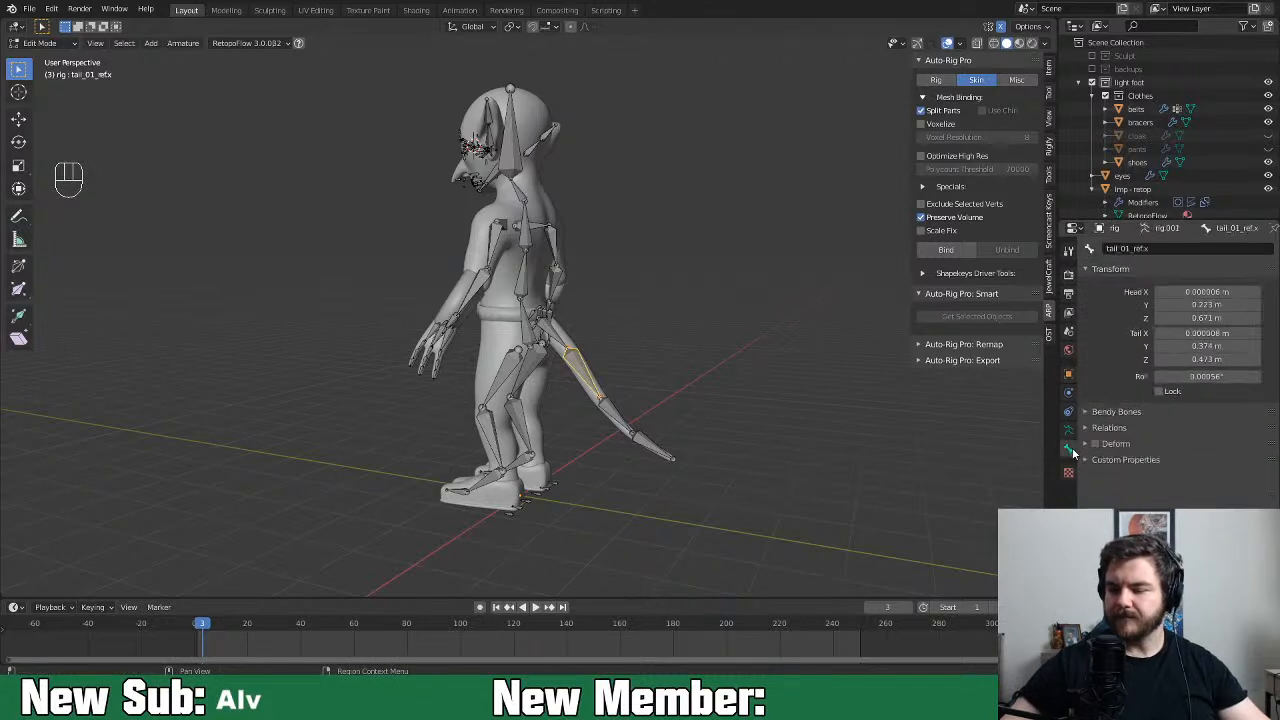
pyautogui.click(555, 340)
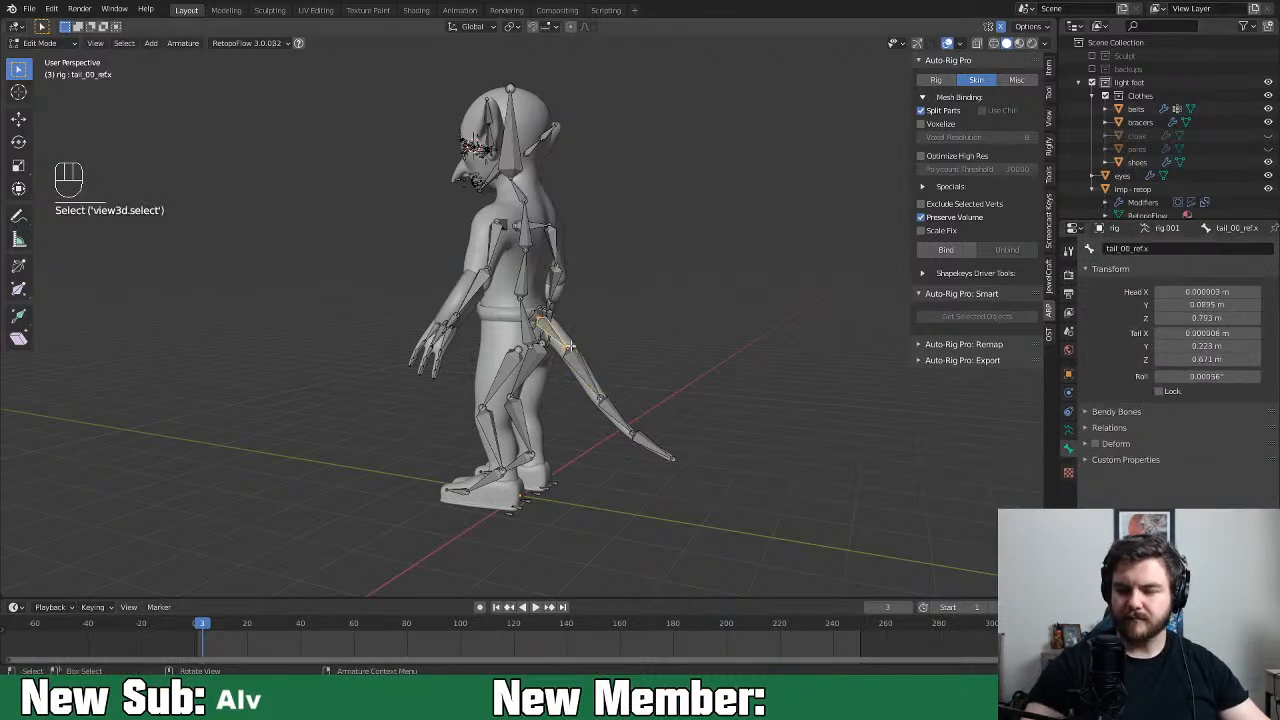
pyautogui.click(614, 410)
pyautogui.click(666, 455)
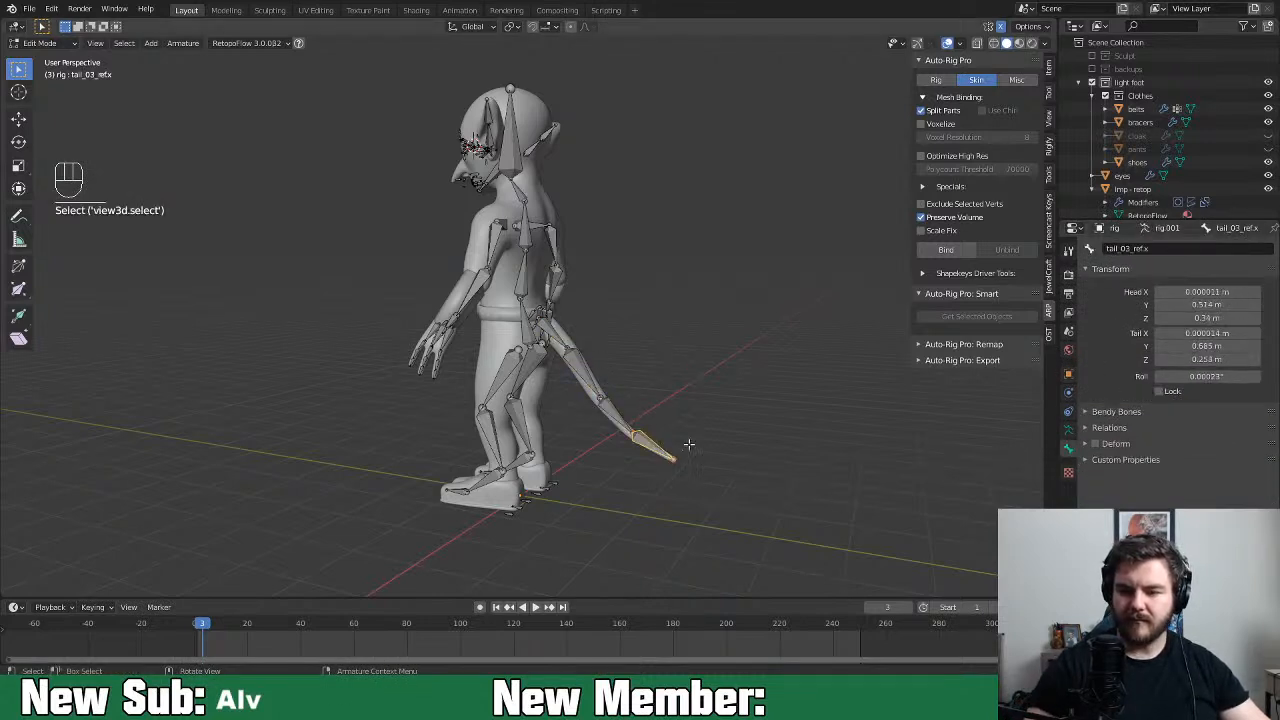
pyautogui.moveTo(765, 395); pyautogui.dragTo(735, 395, button='middle')
# Increase the tail's bone count to five in its limb options
pyautogui.click(936, 79)
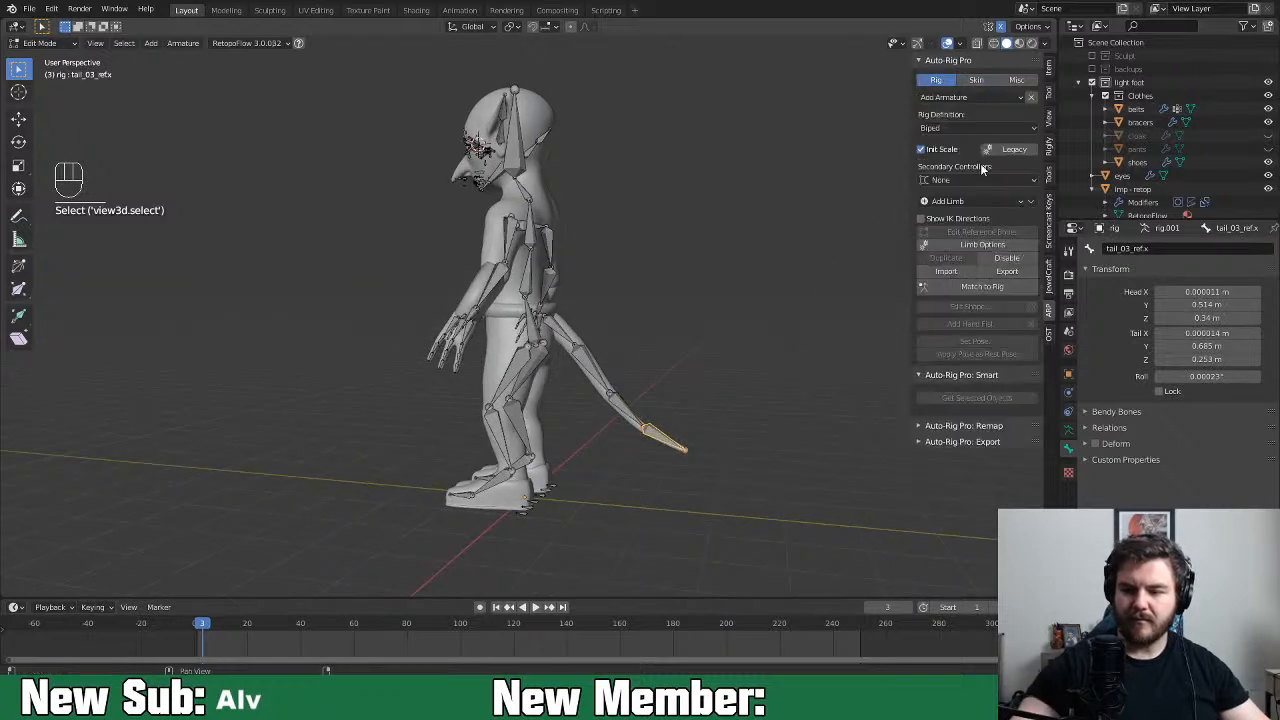
pyautogui.click(1021, 205)
pyautogui.click(1032, 188)
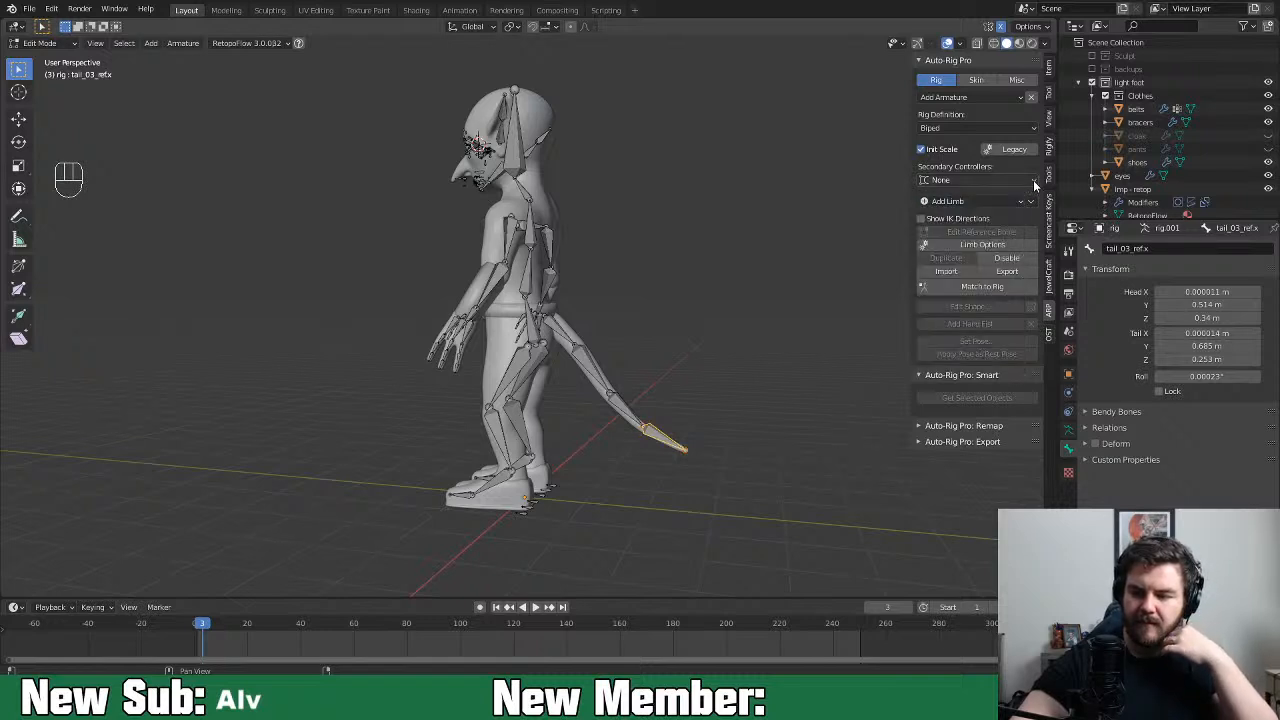
pyautogui.click(1033, 181)
pyautogui.click(1033, 176)
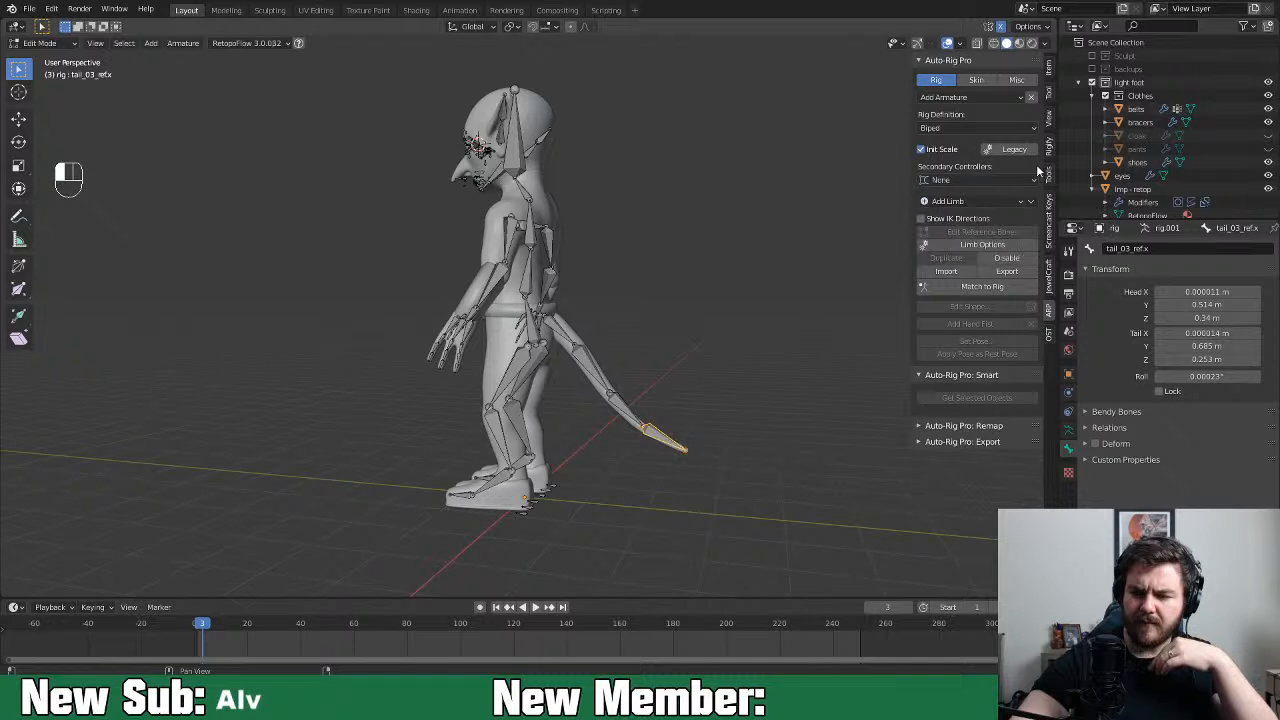
pyautogui.click(1019, 100)
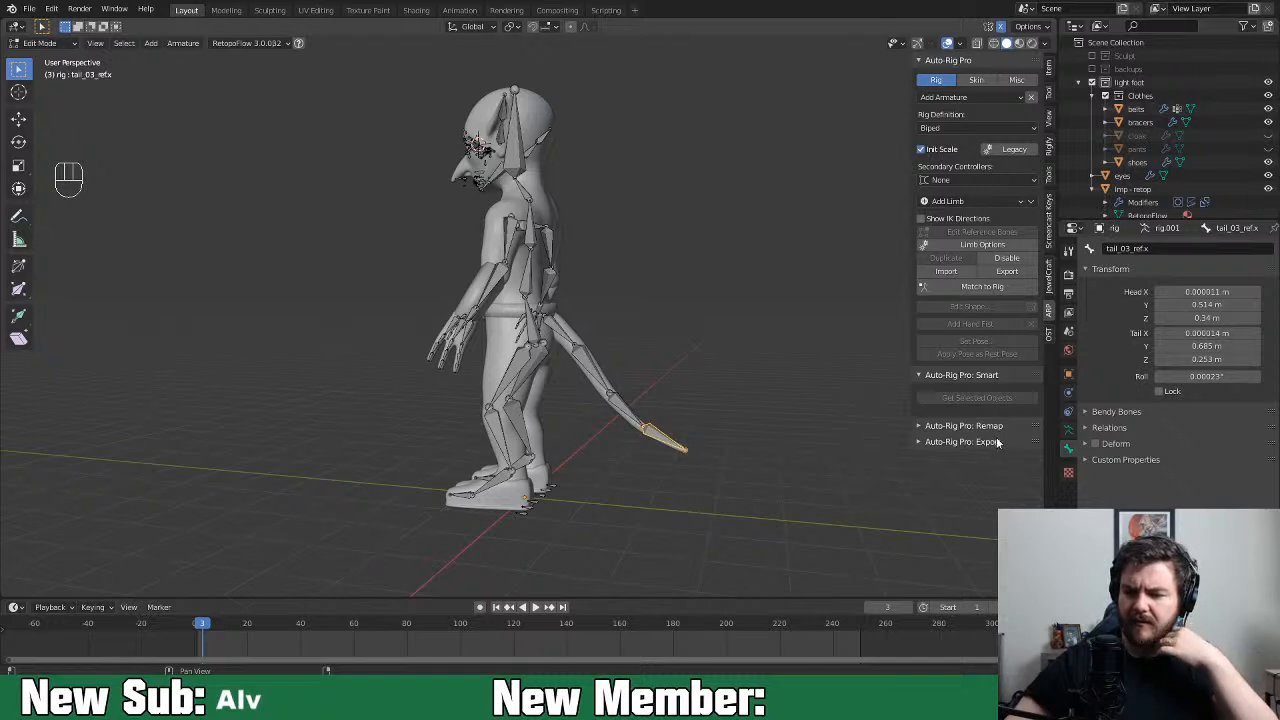
pyautogui.click(990, 246)
pyautogui.click(1089, 288)
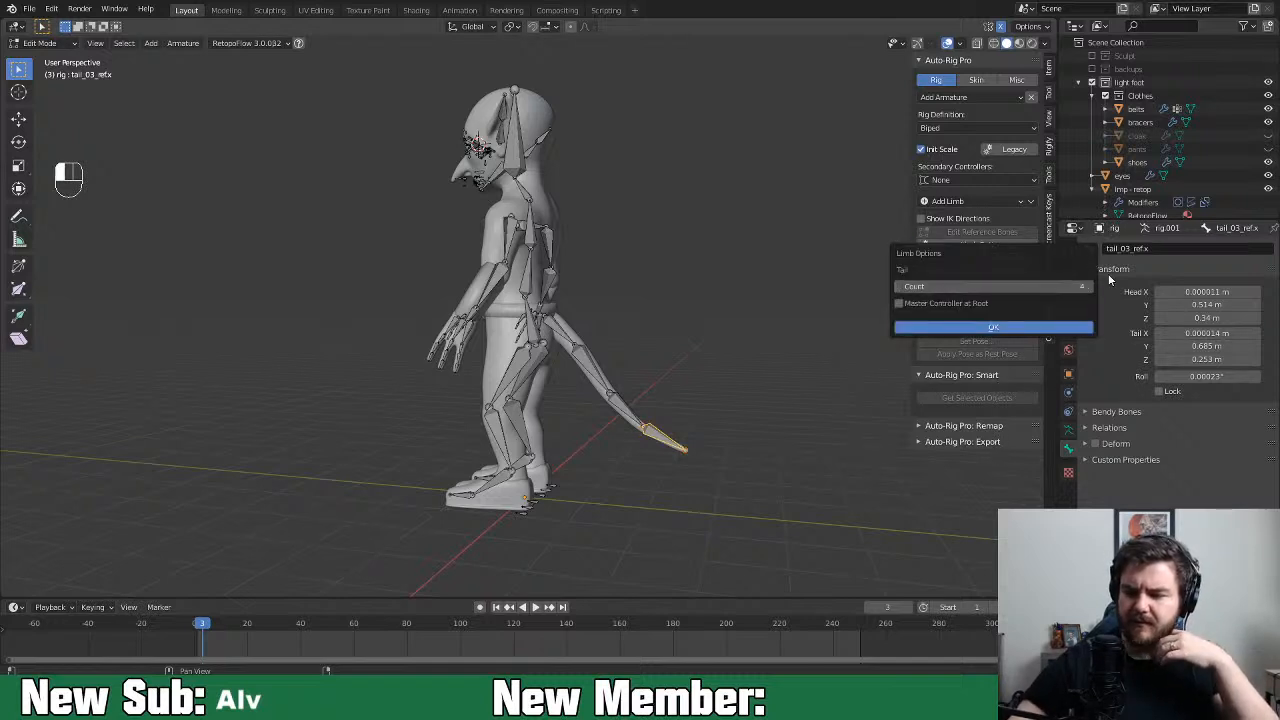
pyautogui.click(1062, 330)
# In the right side view, move the fourth tail bone, the tail tip and the second tail bone's end joint to follow the tail mesh
pyautogui.press('KP_3')
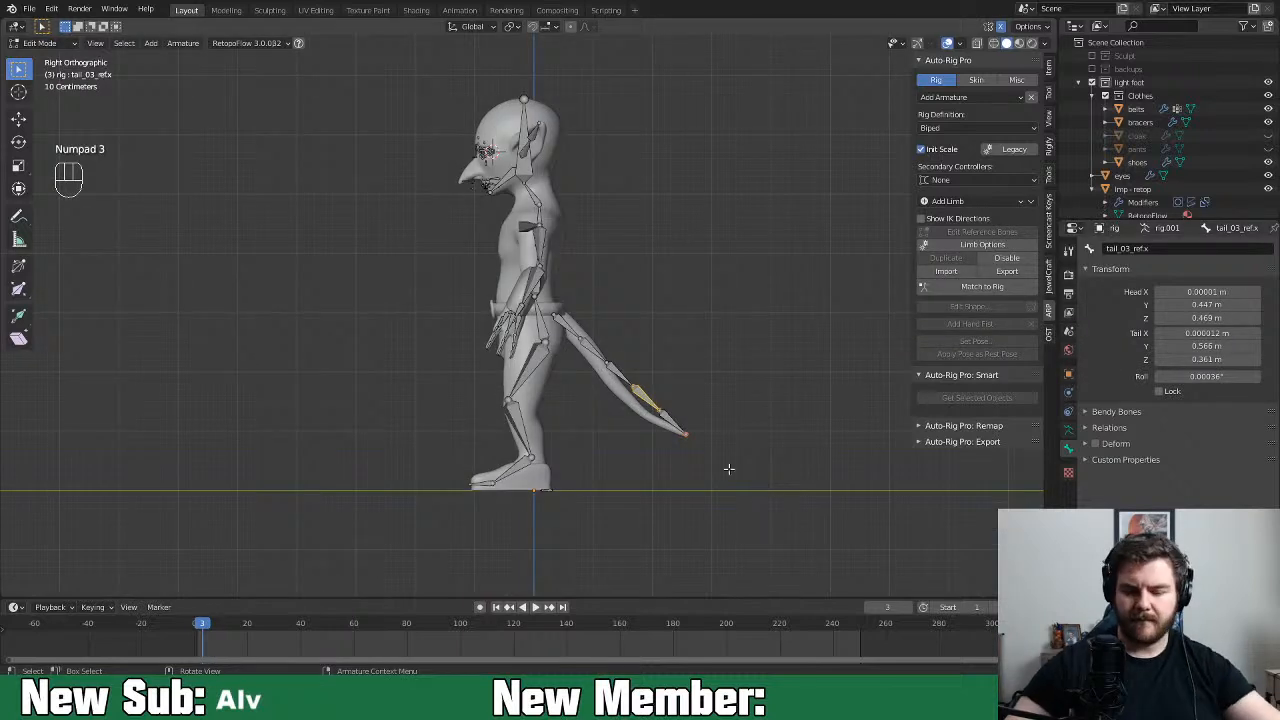
pyautogui.press('g')
pyautogui.click(641, 405)
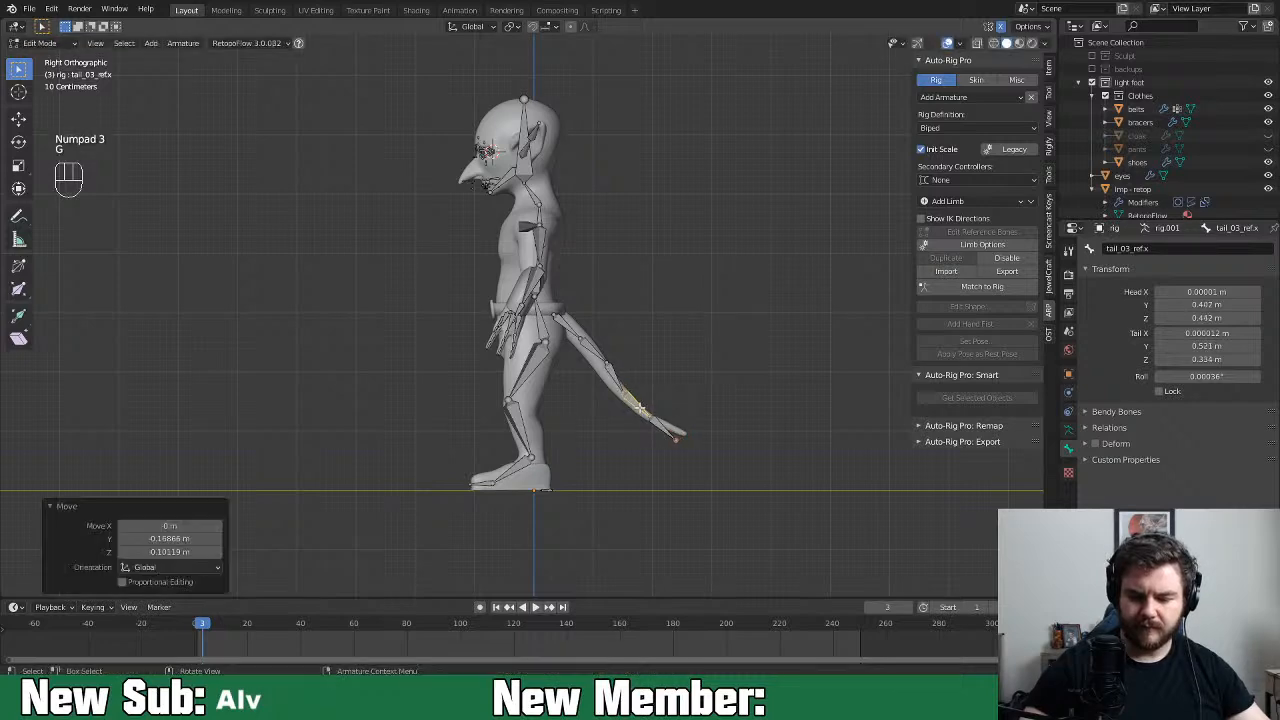
pyautogui.click(678, 441)
pyautogui.press('g')
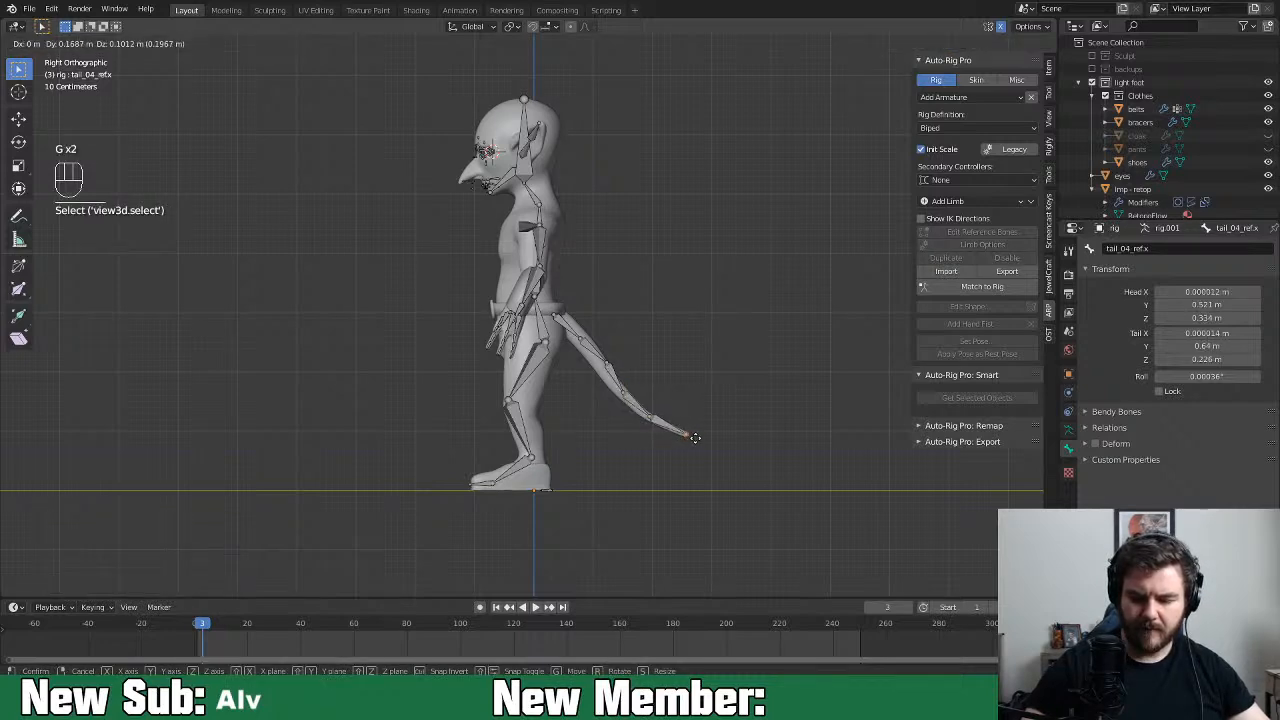
pyautogui.click(694, 436)
pyautogui.click(610, 352)
pyautogui.press('g')
pyautogui.click(600, 359)
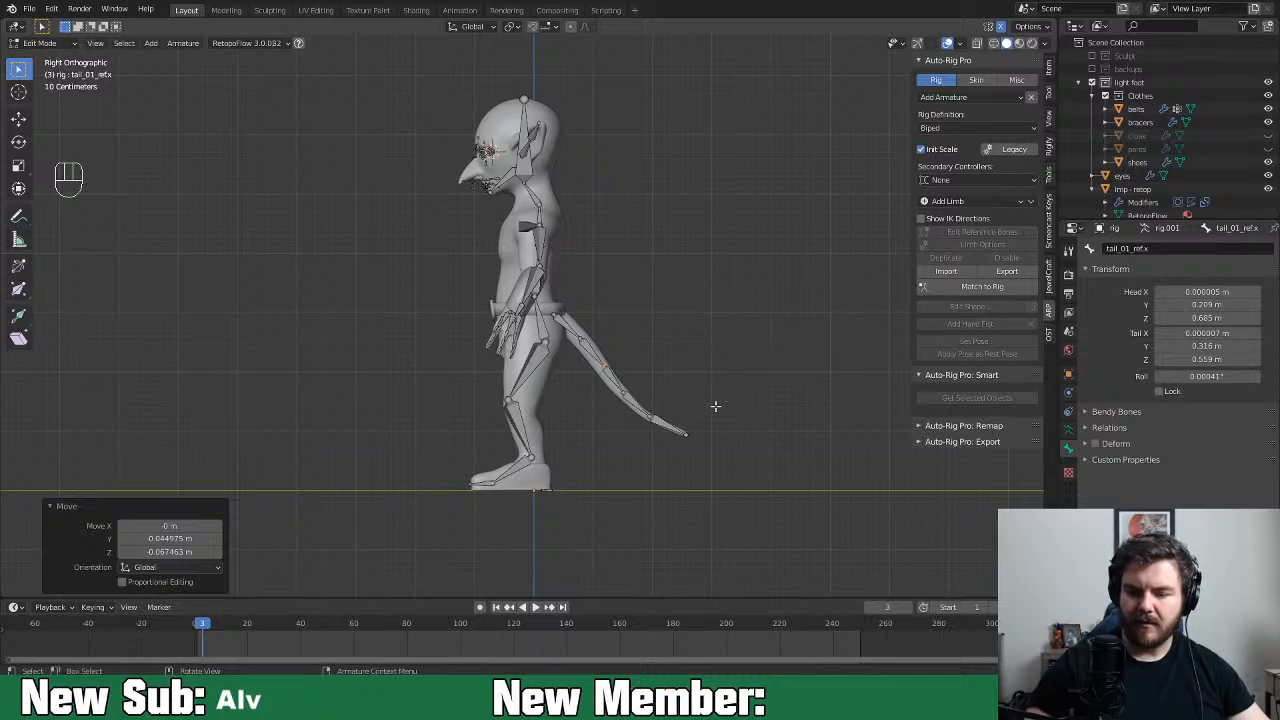
# Return to Object Mode, unhide the pants, and select all visible character meshes with the rig as the active object
pyautogui.moveTo(612, 498); pyautogui.dragTo(763, 494, button='middle')
pyautogui.scroll(1, 660, 365)
pyautogui.moveTo(423, 92); pyautogui.dragTo(738, 560)
pyautogui.press('Tab')
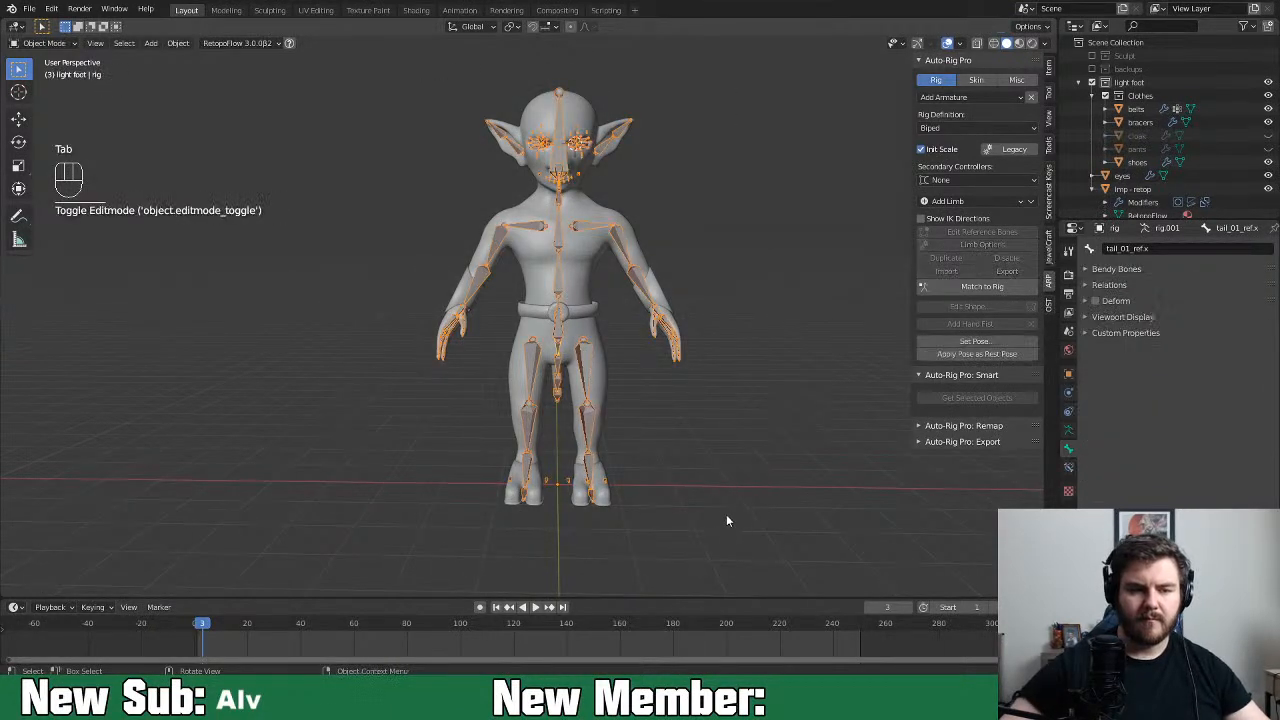
pyautogui.moveTo(433, 89); pyautogui.dragTo(734, 566)
pyautogui.moveTo(777, 491); pyautogui.dragTo(690, 472, button='middle')
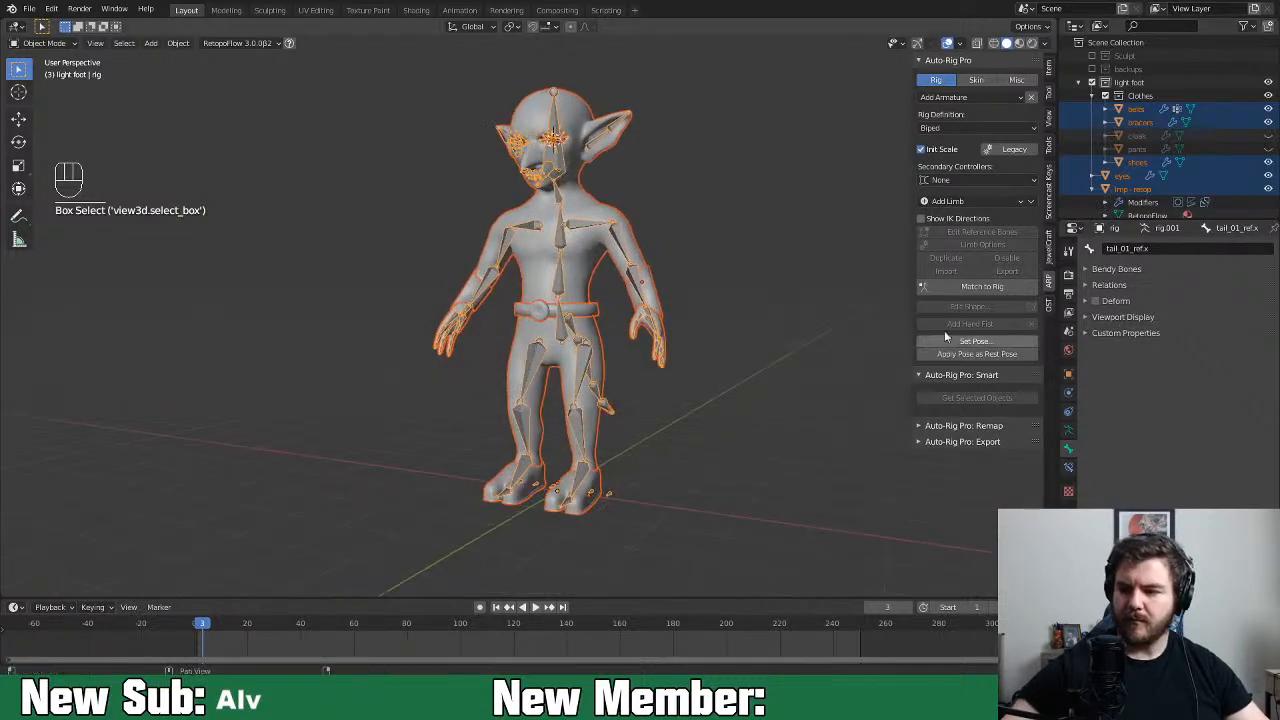
pyautogui.click(1268, 148)
pyautogui.keyDown('shift'); pyautogui.click(609, 436); pyautogui.keyUp('shift')
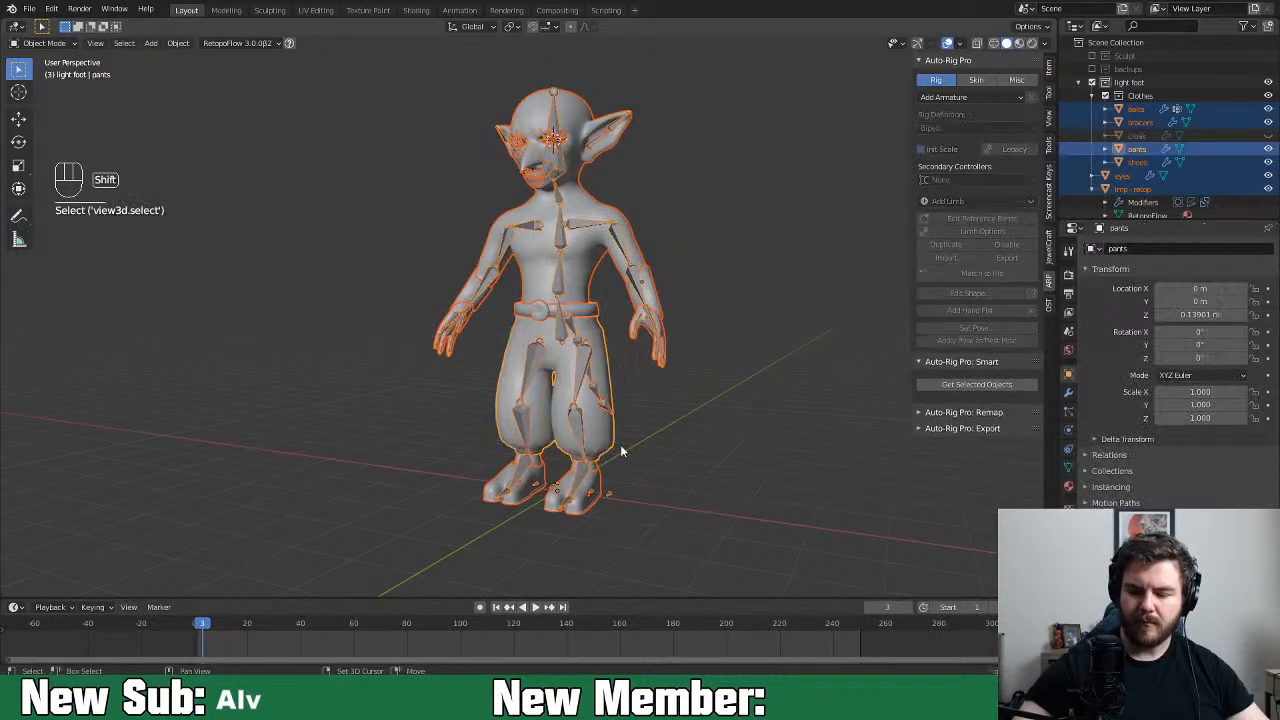
pyautogui.keyDown('shift'); pyautogui.click(625, 390); pyautogui.keyUp('shift')
pyautogui.moveTo(628, 392); pyautogui.dragTo(716, 412, button='middle')
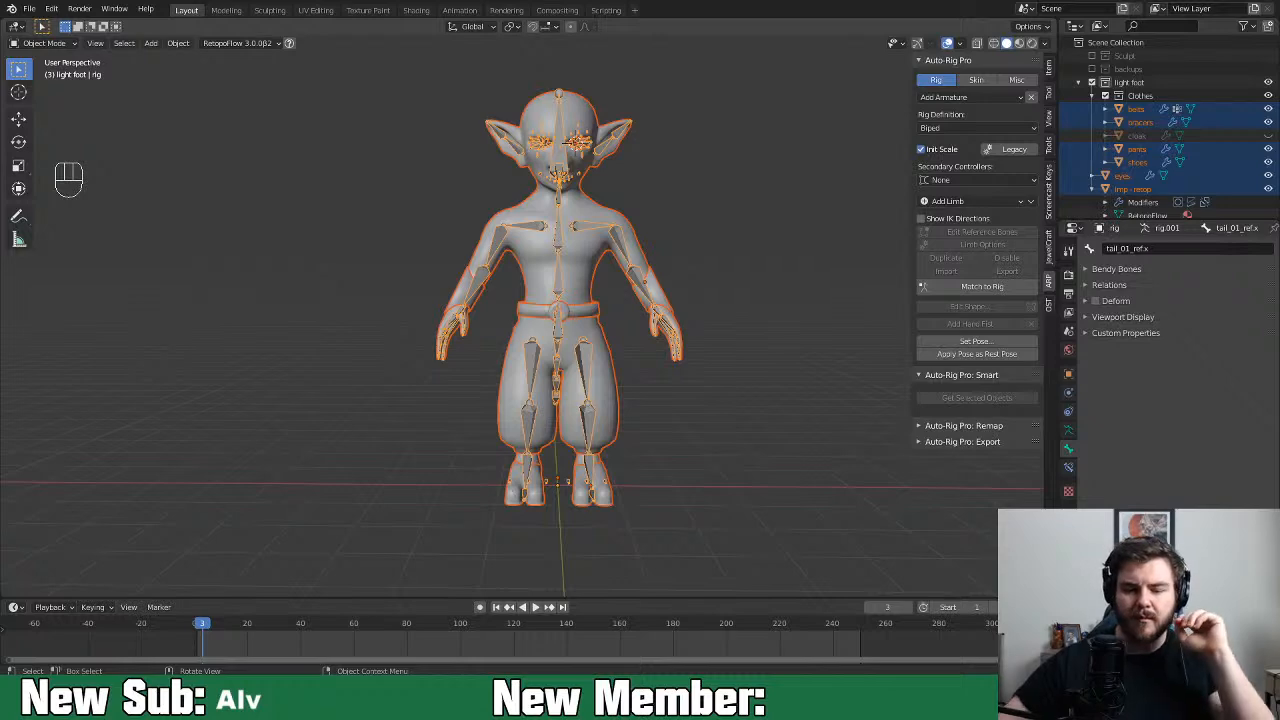
pyautogui.moveTo(700, 360)
pyautogui.mouseDown(button='middle')
pyautogui.moveTo(777, 352)
pyautogui.moveTo(681, 366)
pyautogui.mouseUp(button='middle')
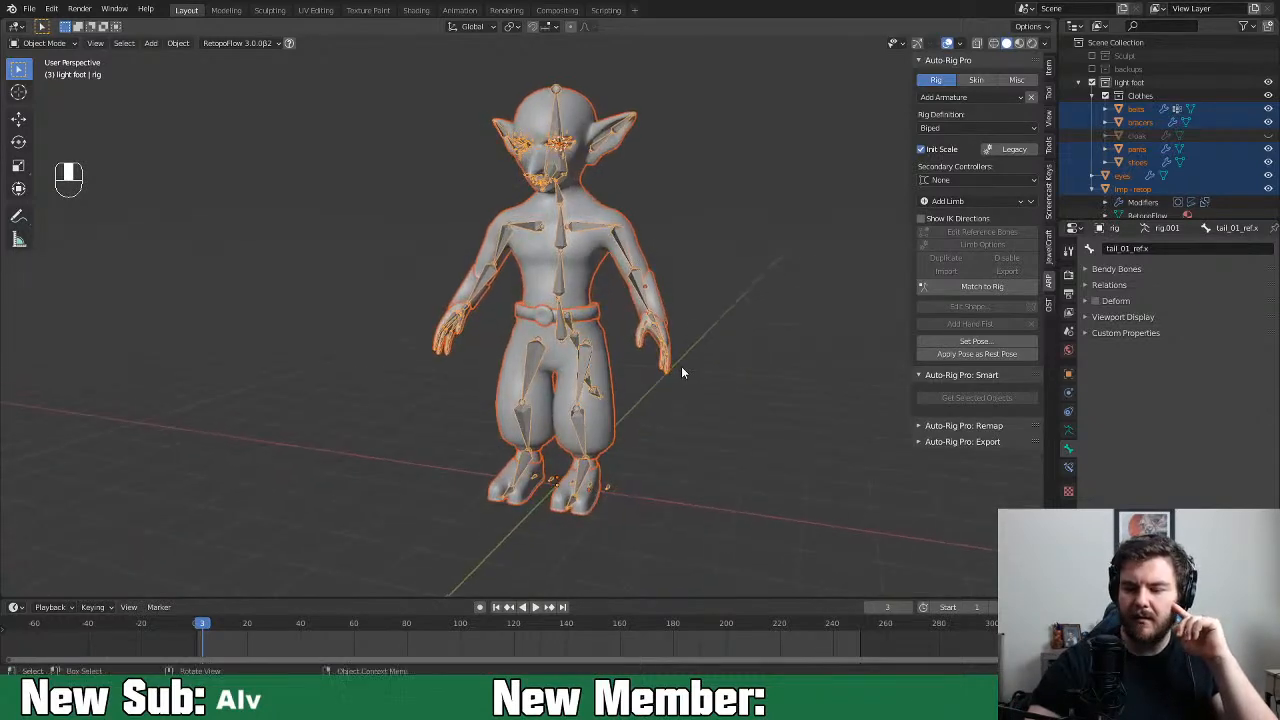
# Try binding the selected meshes to the unmatched rig with Split Parts and Preserve Volume, and undo the binding
pyautogui.click(976, 80)
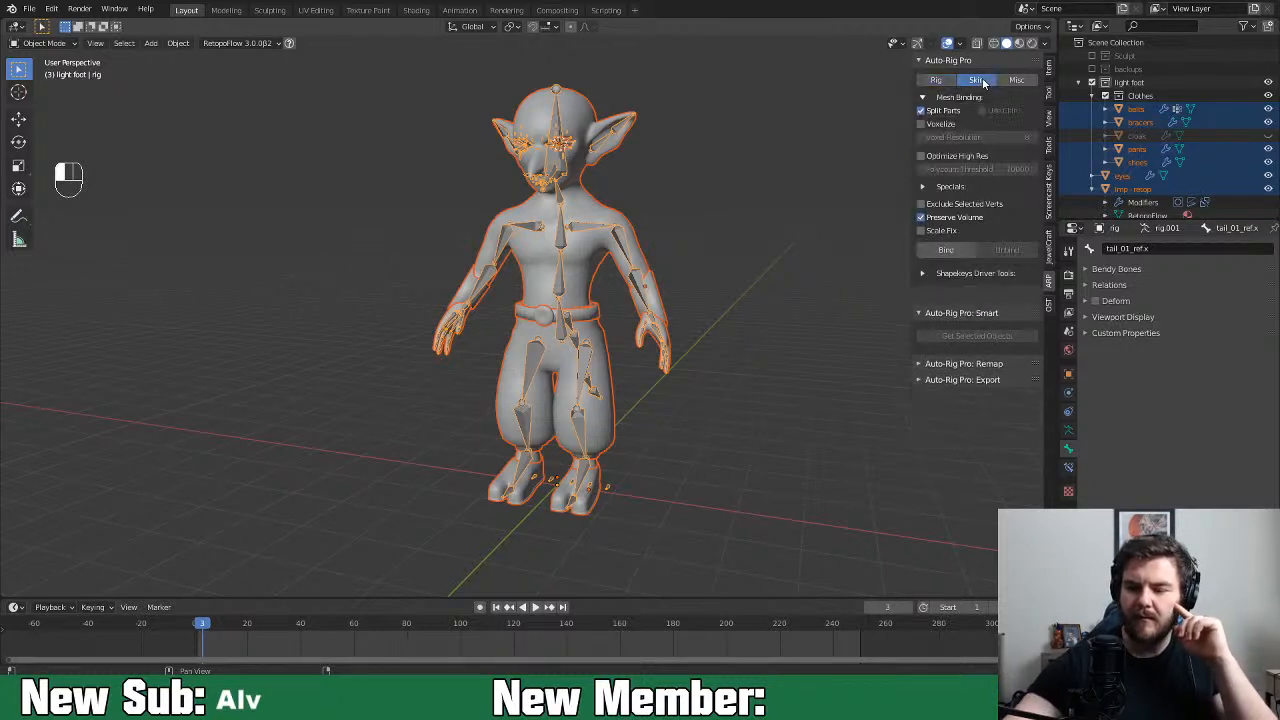
pyautogui.click(953, 252)
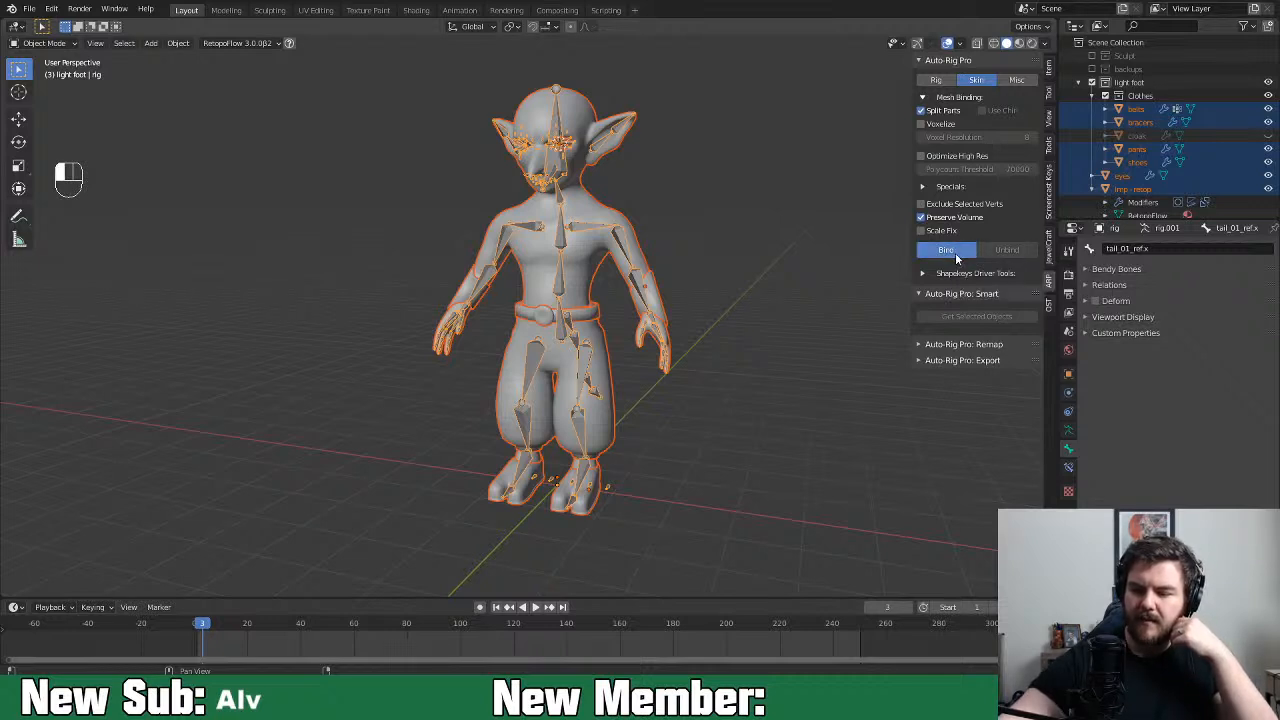
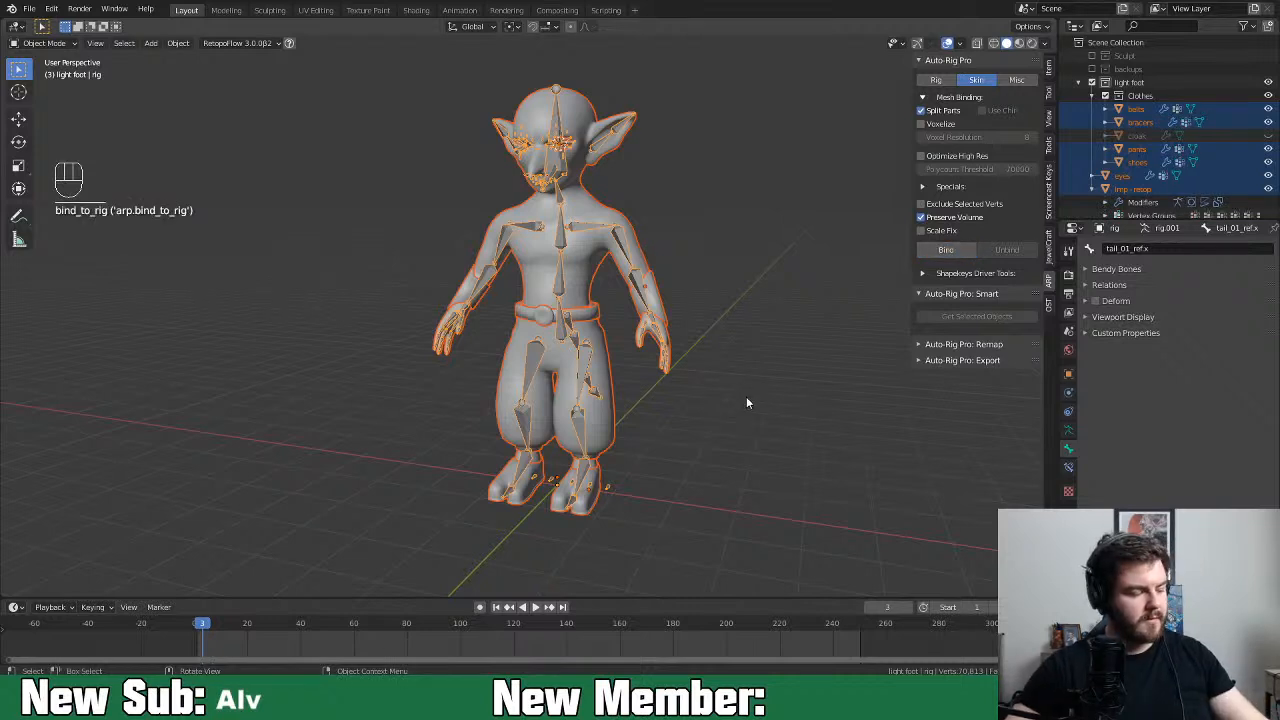
pyautogui.hotkey('ctrl', 'z')
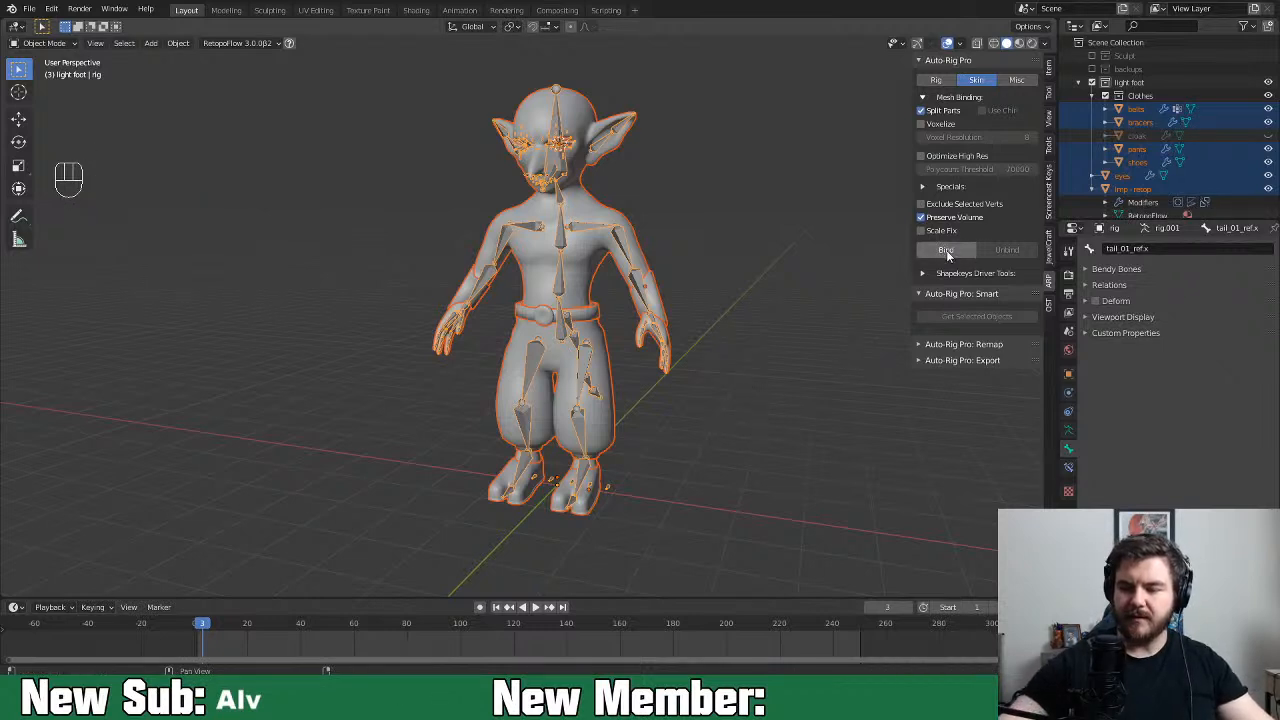
# Match the control rig to the adjusted reference bones
pyautogui.click(936, 80)
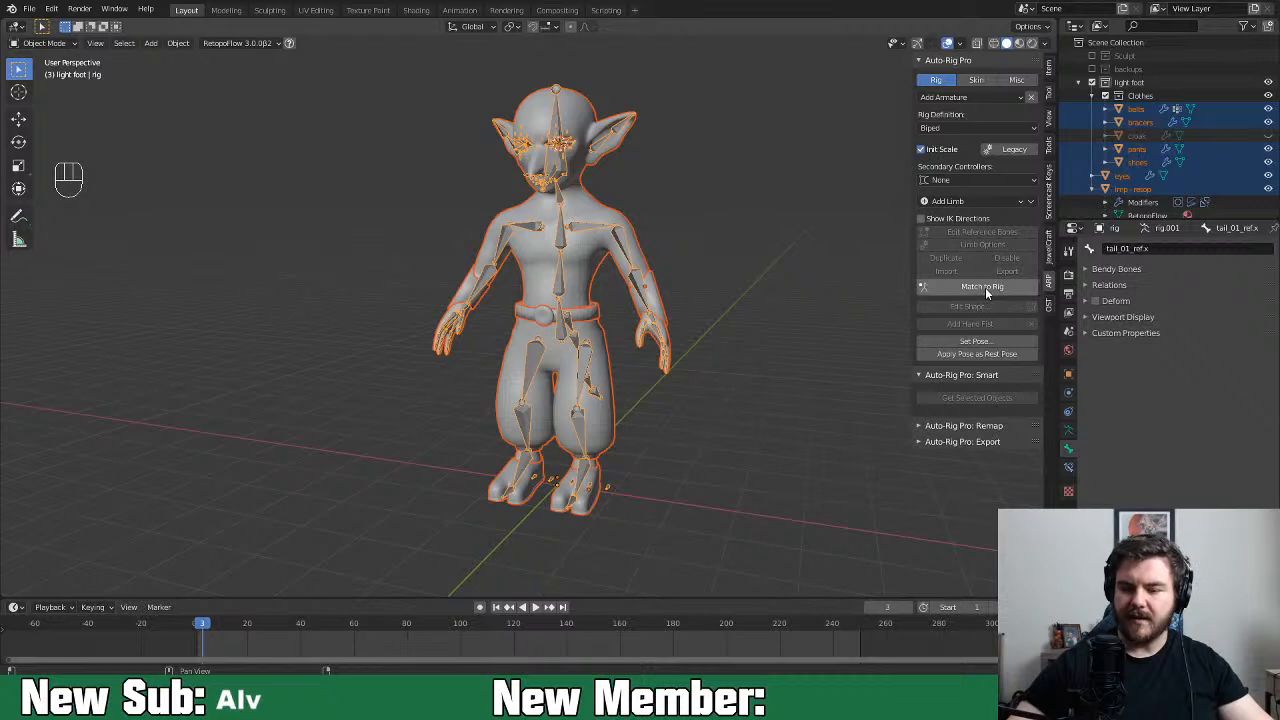
pyautogui.click(985, 289)
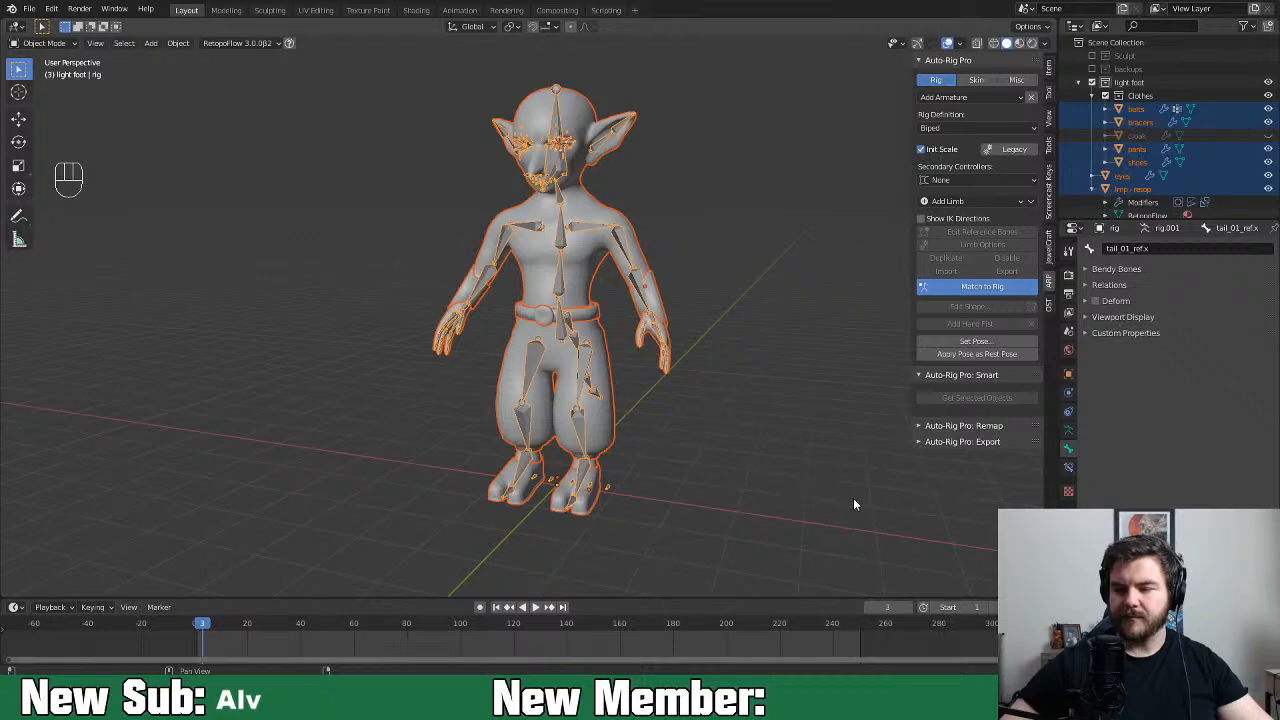
pyautogui.moveTo(853, 500); pyautogui.dragTo(777, 524, button='middle')
# Switch to Object Mode, select the imp, eyes and clothing meshes with the rig, and bind them using Split Parts and Preserve Volume
pyautogui.moveTo(403, 90); pyautogui.dragTo(755, 525)
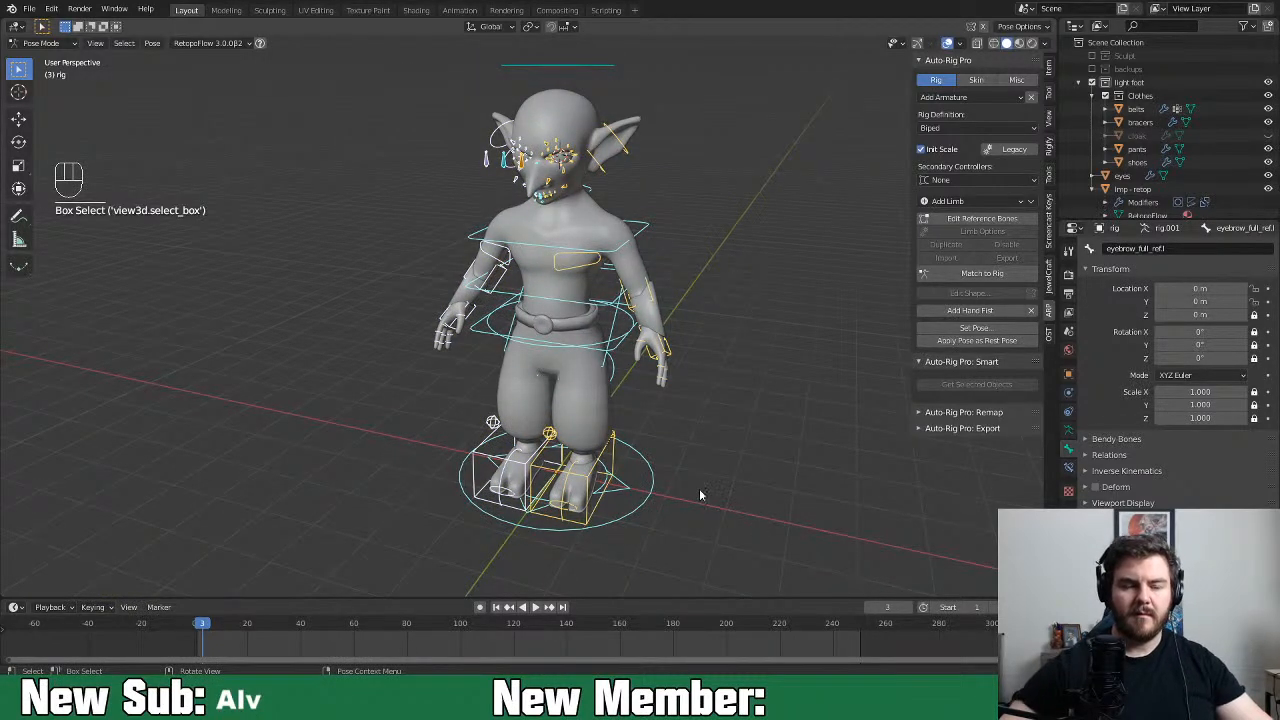
pyautogui.press('Tab')
pyautogui.press('Tab')
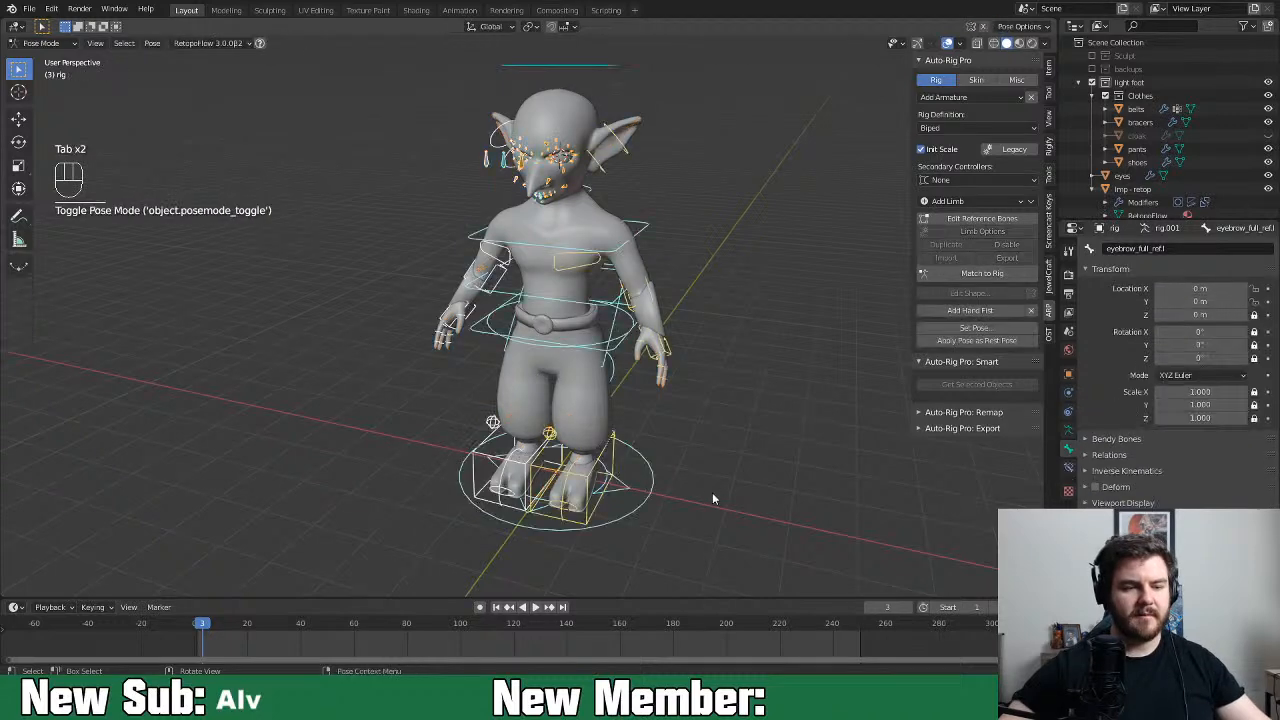
pyautogui.hotkey('ctrl', 'Tab')
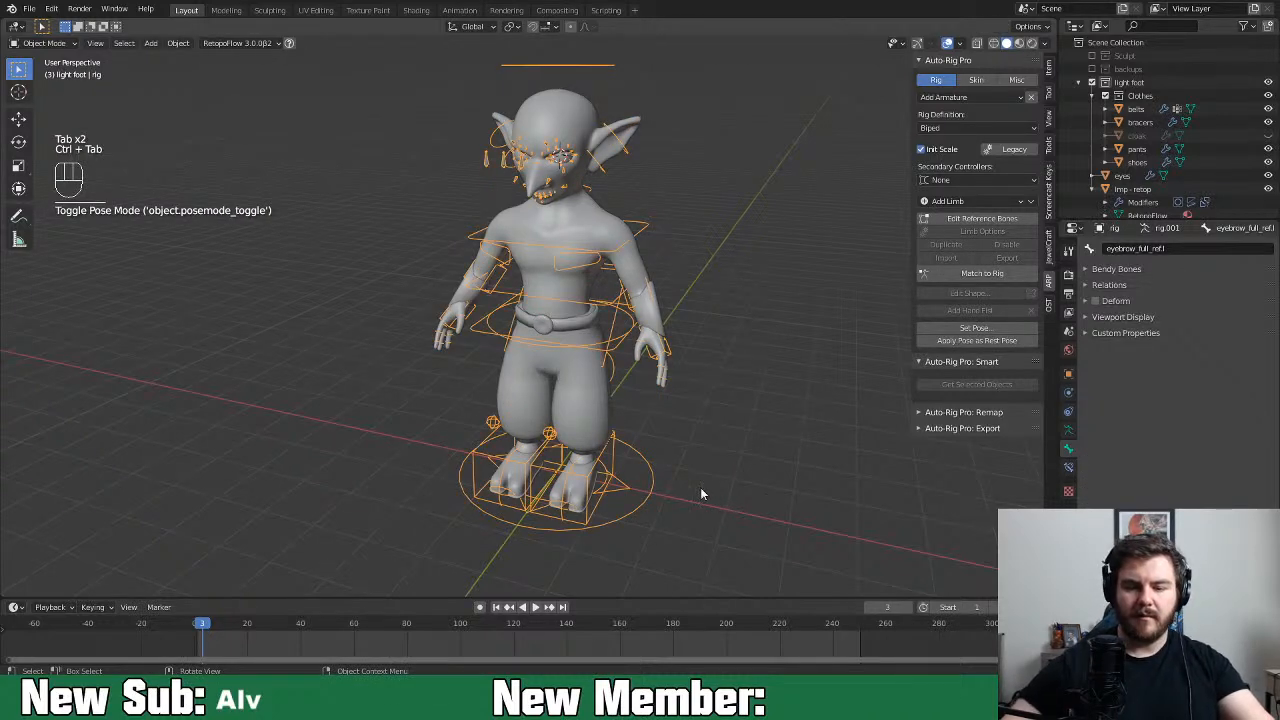
pyautogui.moveTo(380, 92); pyautogui.dragTo(774, 530)
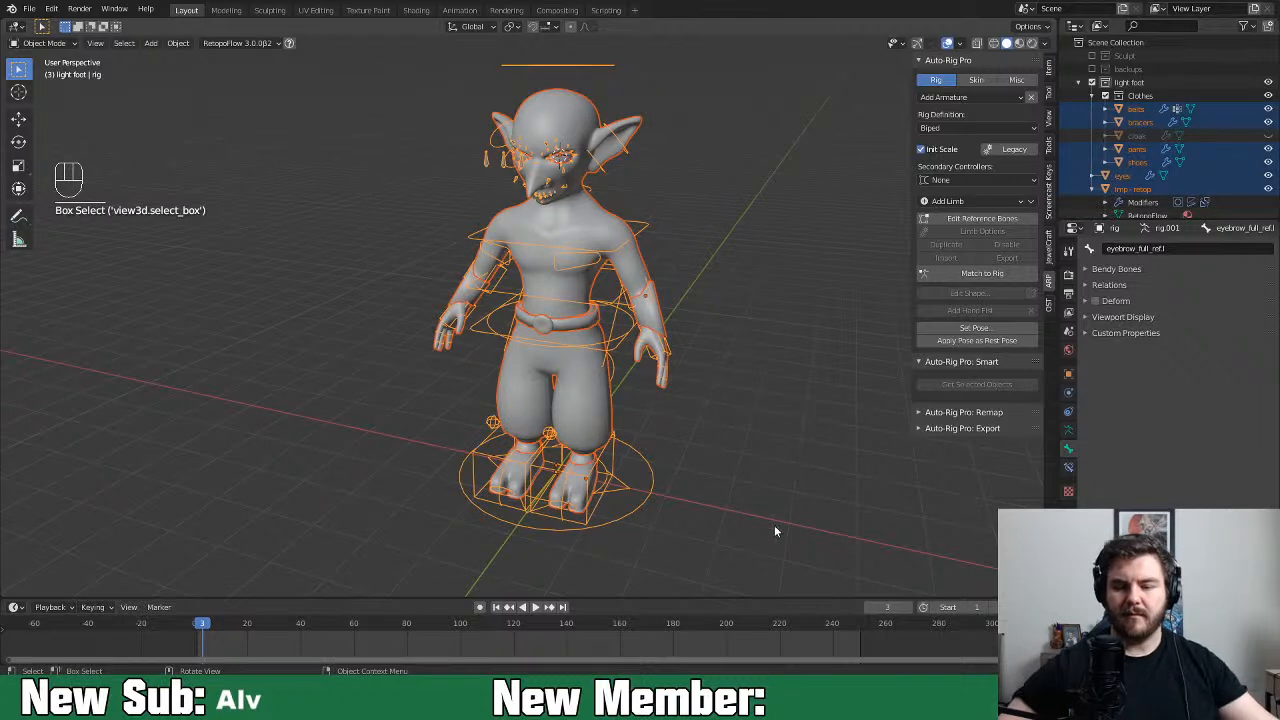
pyautogui.moveTo(762, 484); pyautogui.dragTo(860, 400, button='middle')
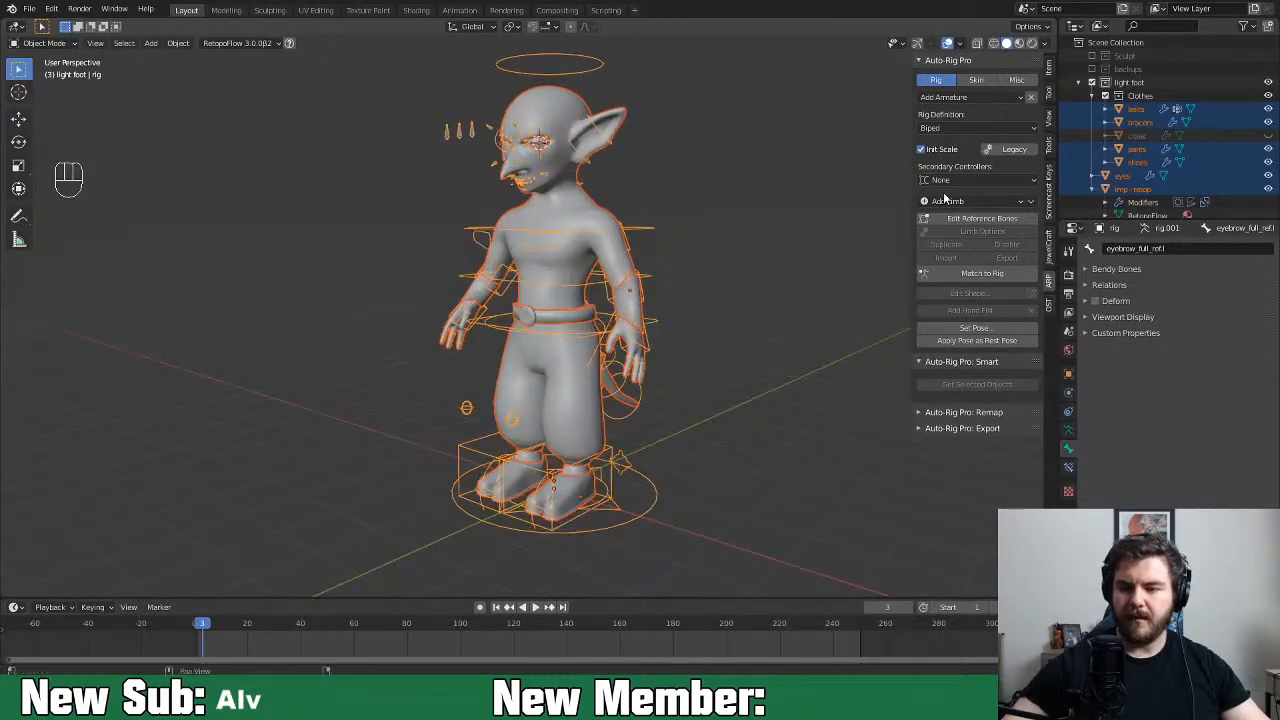
pyautogui.click(976, 80)
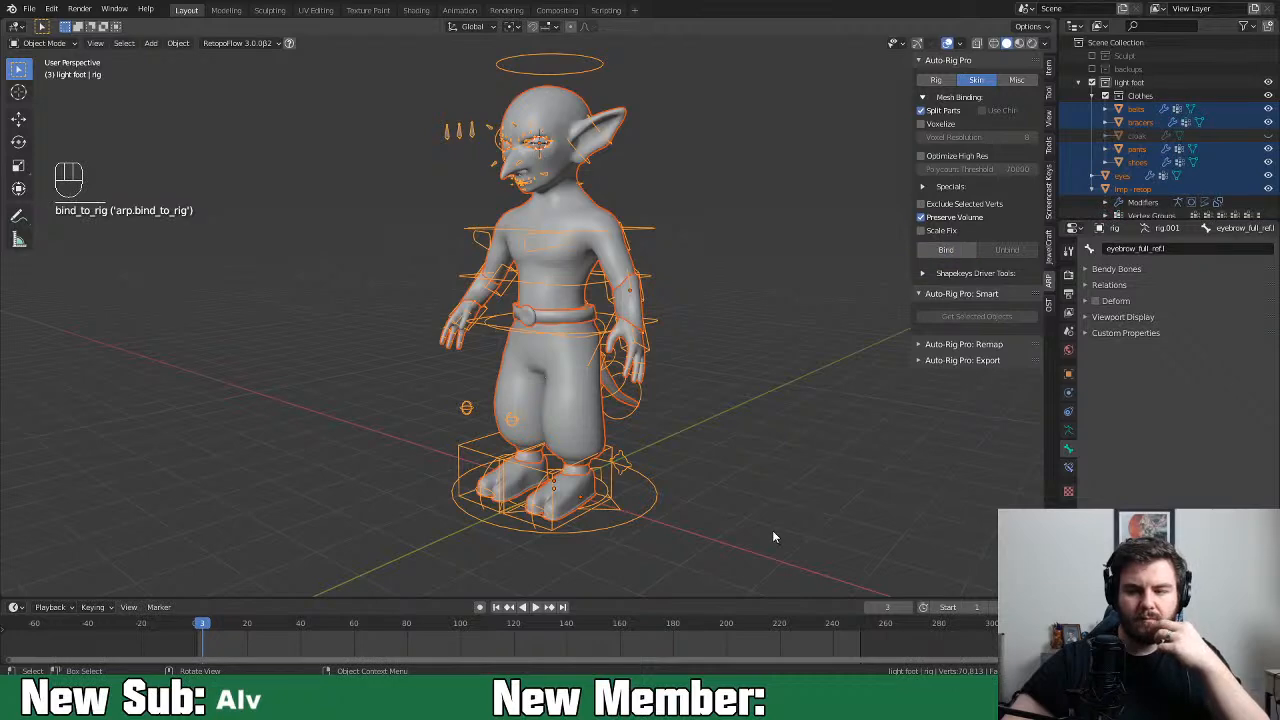
# Put the rig in Pose Mode and rotate the tail master control about -27° to test the tail's deformation
pyautogui.moveTo(772, 541); pyautogui.dragTo(594, 420, button='middle')
pyautogui.click(549, 307)
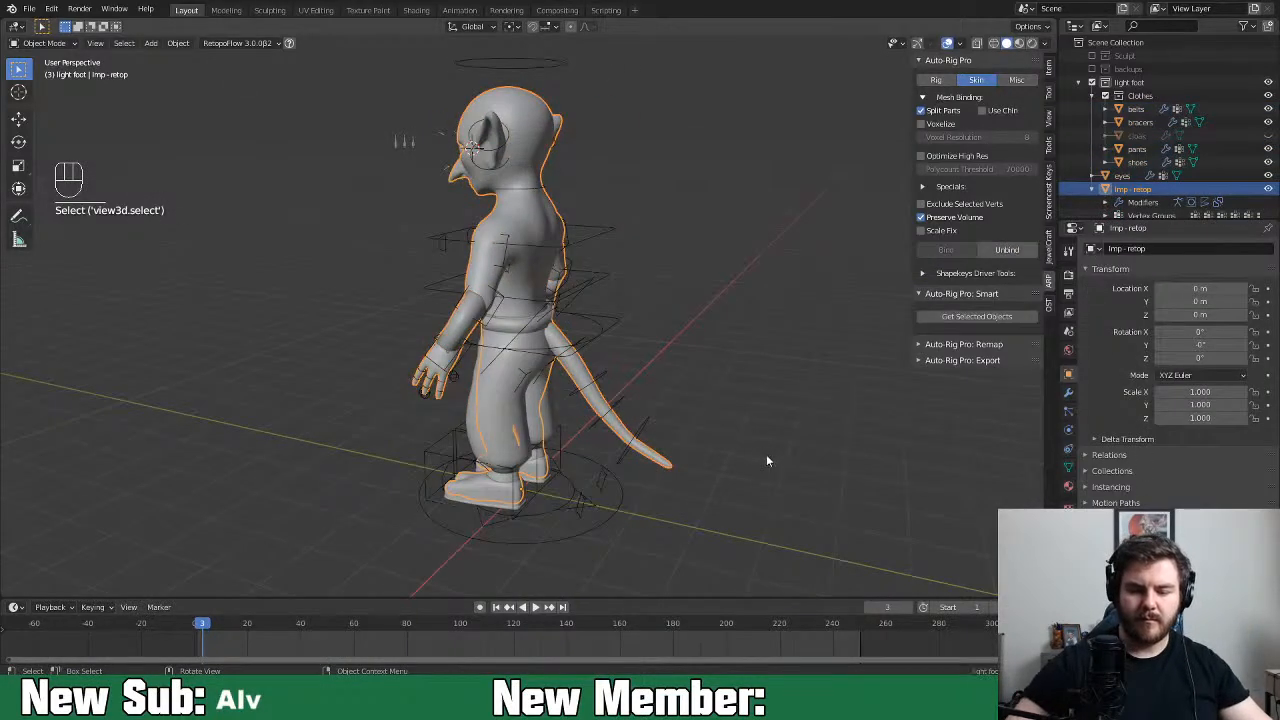
pyautogui.click(536, 317)
pyautogui.hotkey('ctrl', 'Tab')
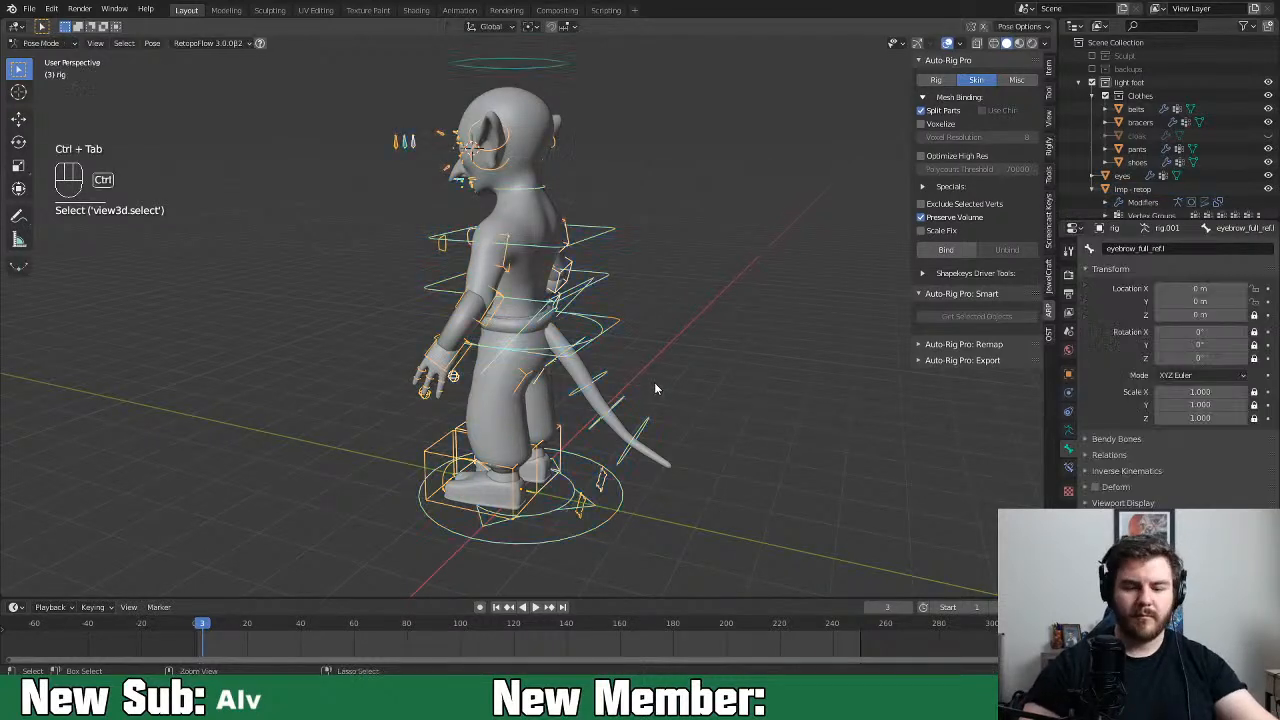
pyautogui.click(575, 328)
pyautogui.press('r')
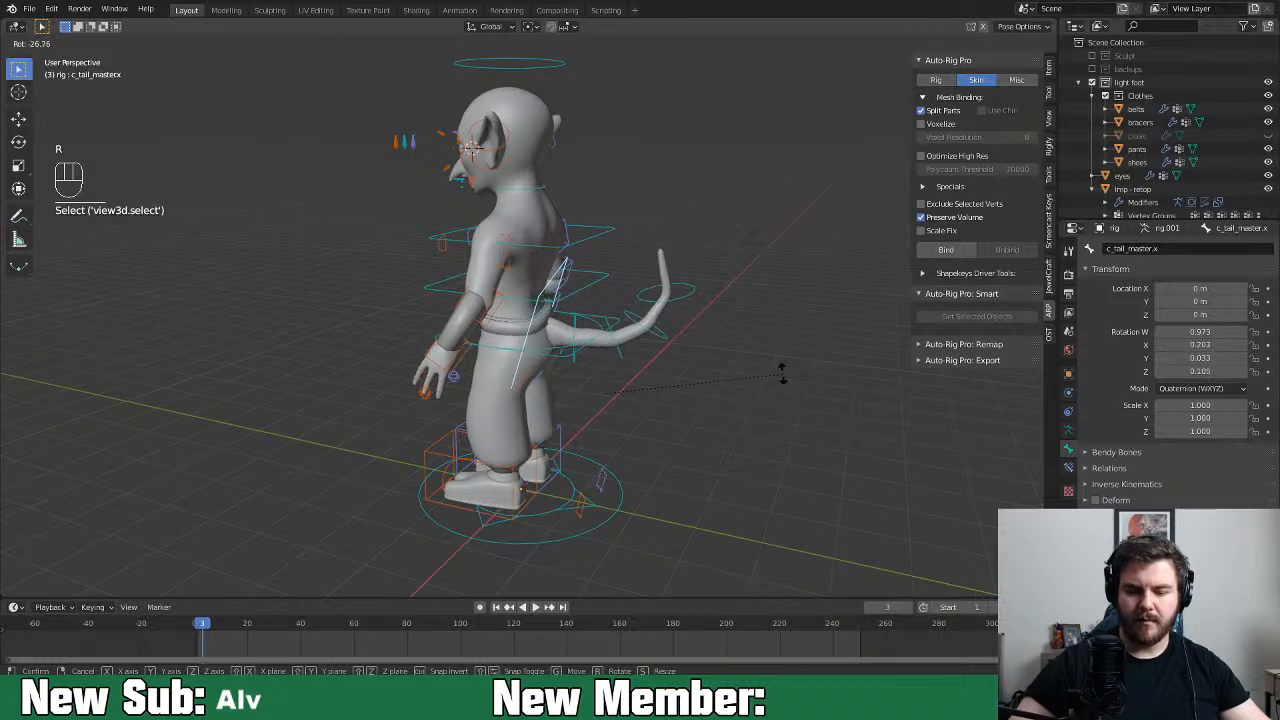
pyautogui.click(782, 369)
pyautogui.moveTo(782, 367); pyautogui.dragTo(786, 452, button='middle')
# Move the root master control downward to test the bent legs and pants, and select the left arm's FK control
pyautogui.click(658, 342)
pyautogui.press('g')
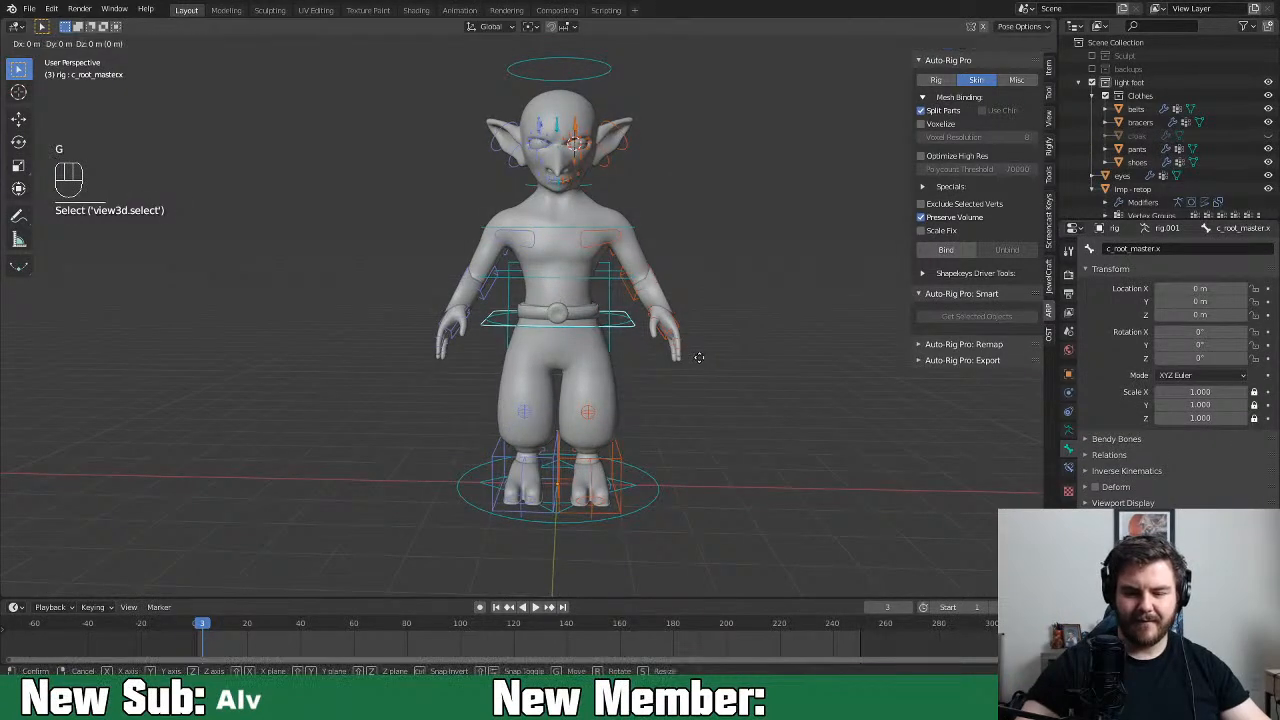
pyautogui.click(701, 379)
pyautogui.moveTo(701, 379); pyautogui.dragTo(643, 362, button='middle')
pyautogui.moveTo(651, 305); pyautogui.dragTo(643, 350, button='middle')
pyautogui.click(540, 310)
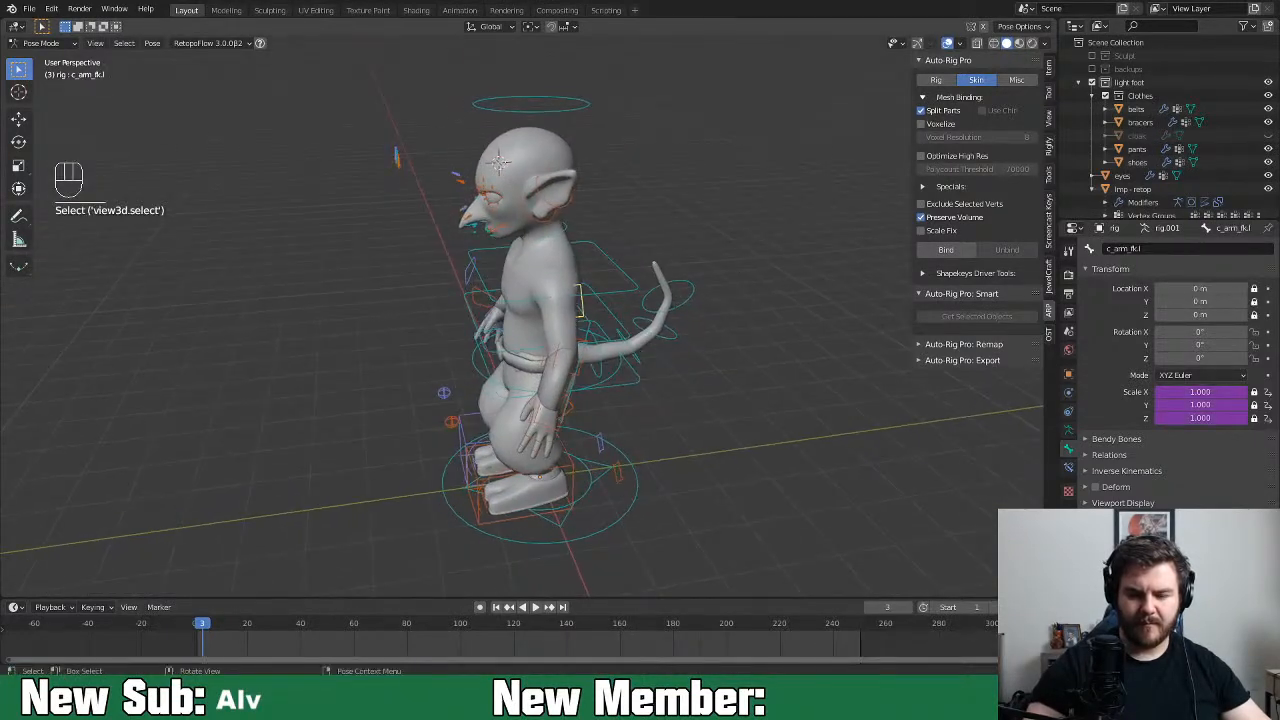
# Try rotating the left arm's FK control, and tilt the imp's head control about -14° to test the neck deformation
pyautogui.press('r')
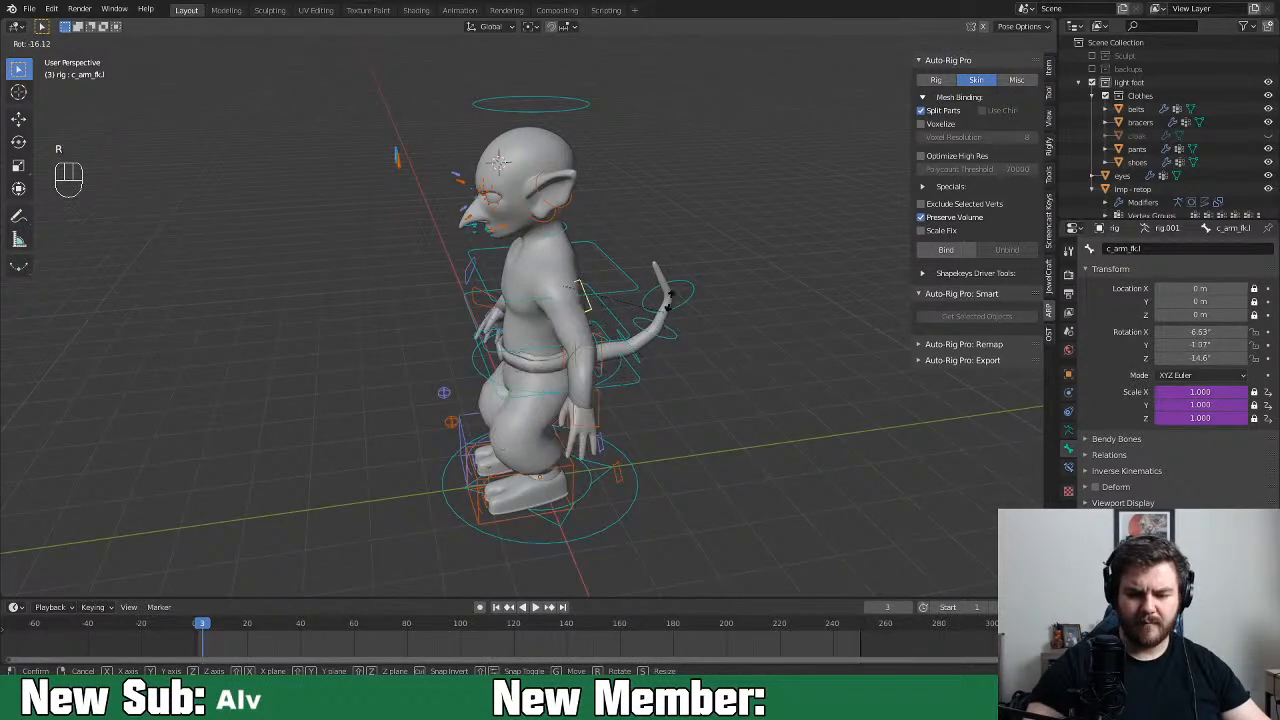
pyautogui.rightClick(668, 307)
pyautogui.click(584, 112)
pyautogui.moveTo(636, 200); pyautogui.dragTo(814, 234, button='middle')
pyautogui.press('r')
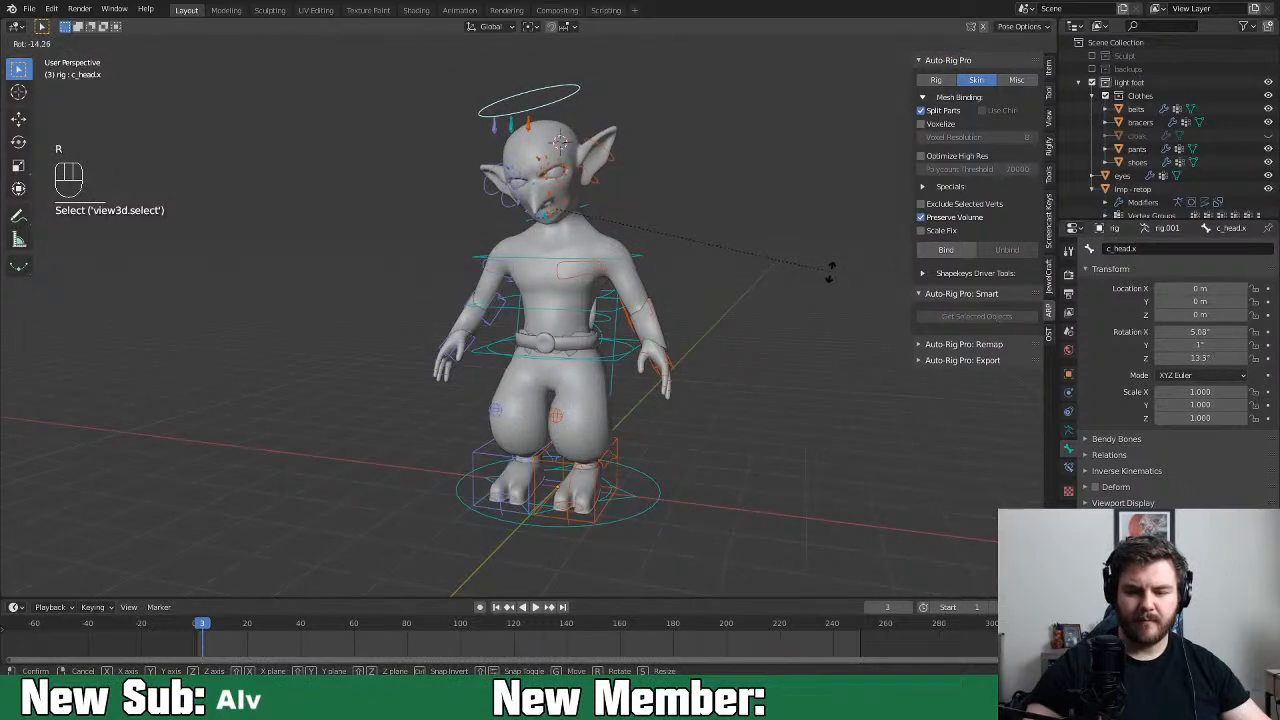
pyautogui.click(782, 268)
# Try rotating the skull control and the left ear's second control to test their deformation
pyautogui.click(585, 195)
pyautogui.press('r')
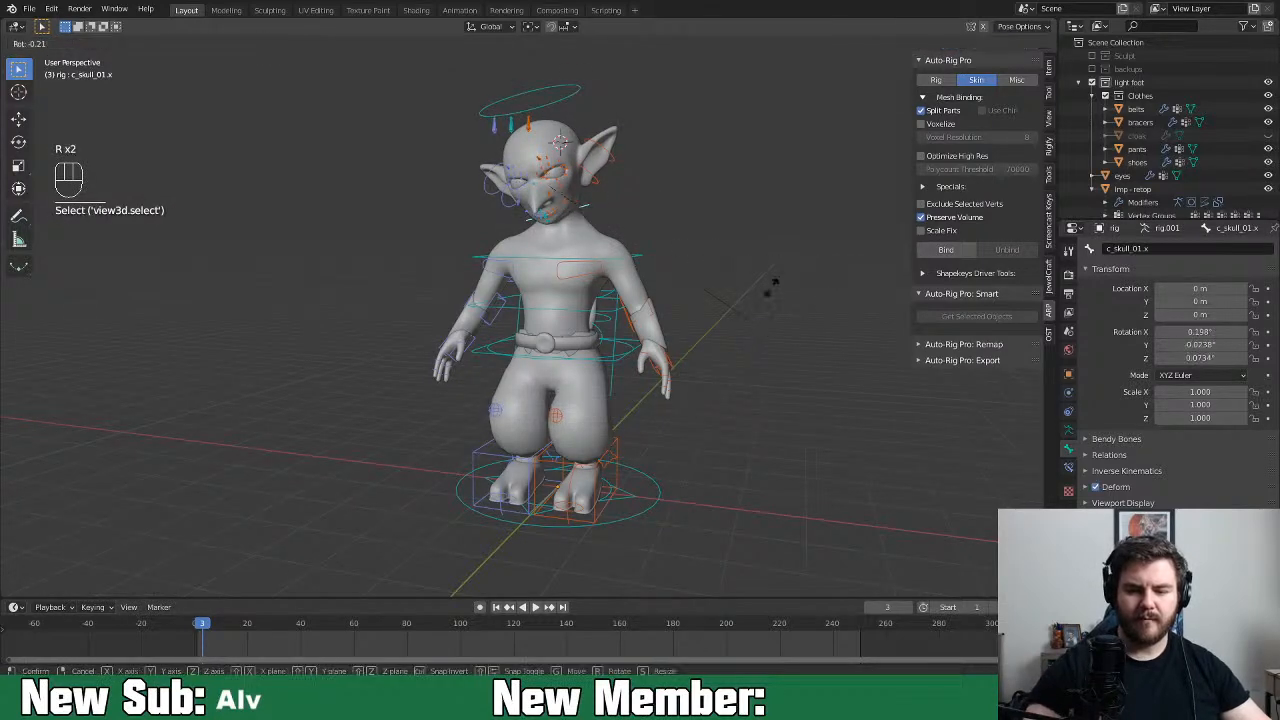
pyautogui.rightClick(782, 264)
pyautogui.moveTo(777, 279); pyautogui.dragTo(638, 257, button='middle')
pyautogui.click(602, 168)
pyautogui.moveTo(602, 168); pyautogui.dragTo(742, 234, button='middle')
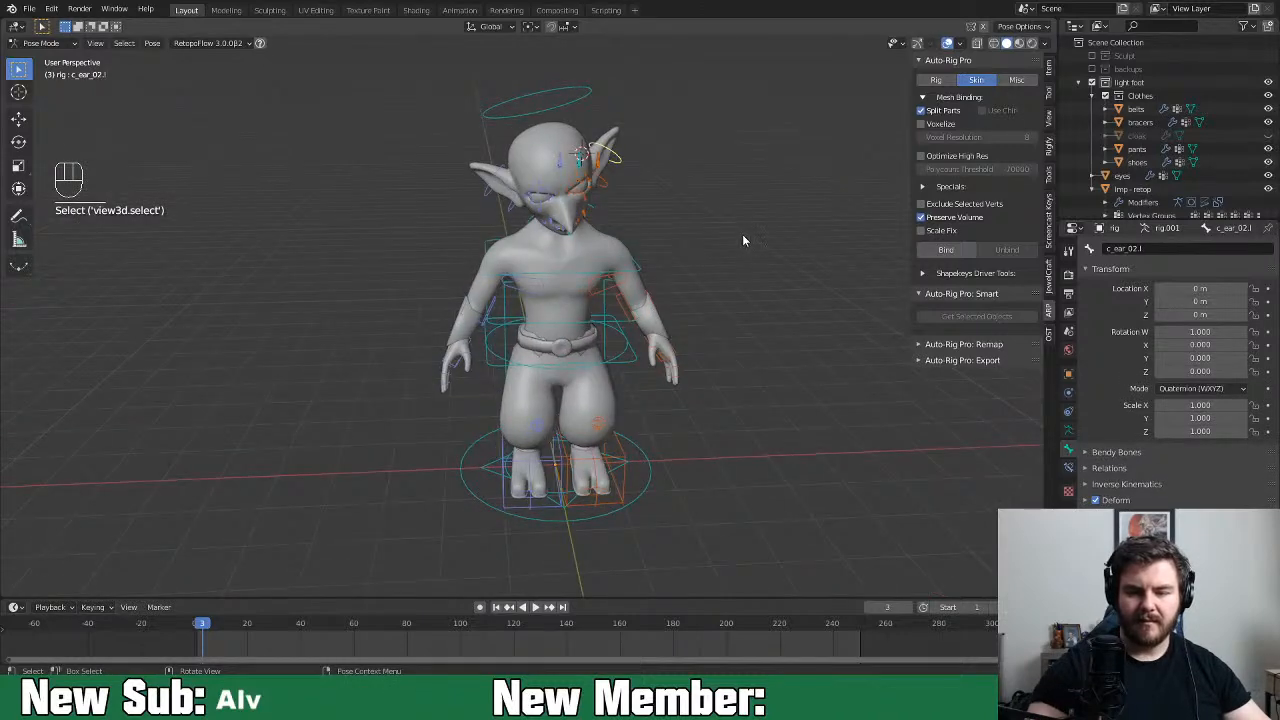
pyautogui.press('r')
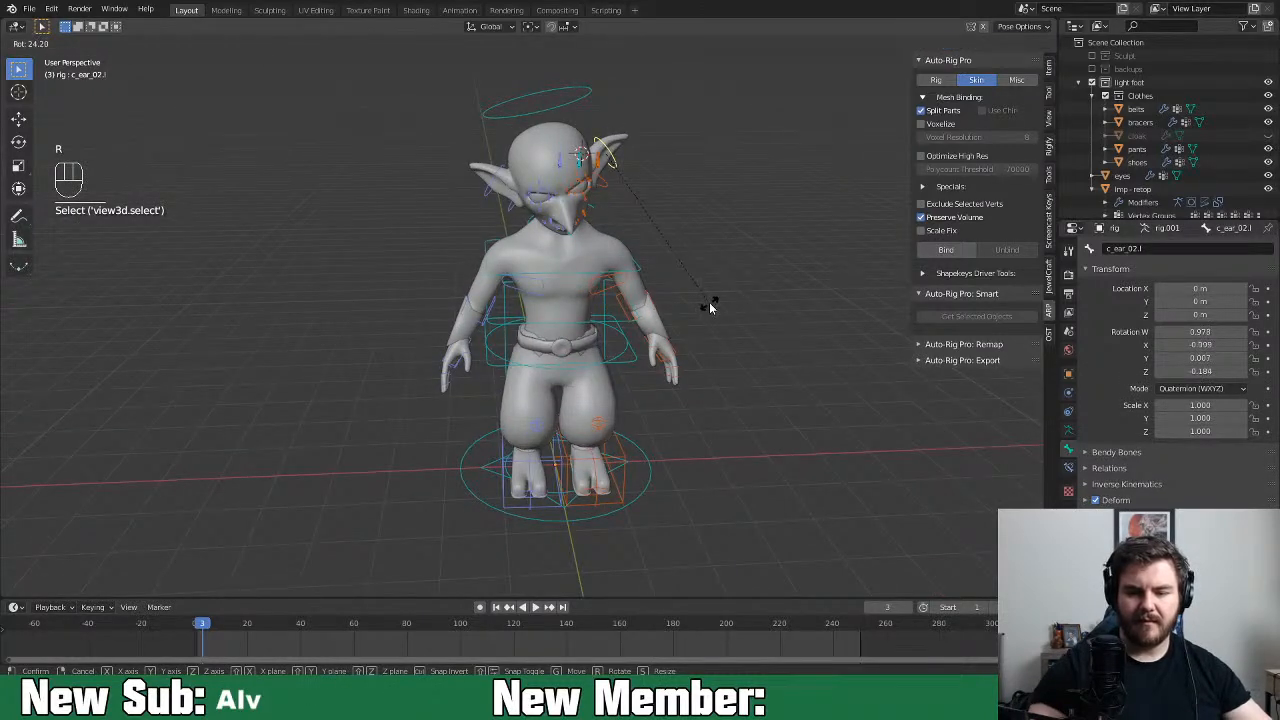
pyautogui.rightClick(709, 302)
# Try moving the left shoulder control
pyautogui.click(616, 288)
pyautogui.moveTo(722, 303); pyautogui.dragTo(683, 306, button='middle')
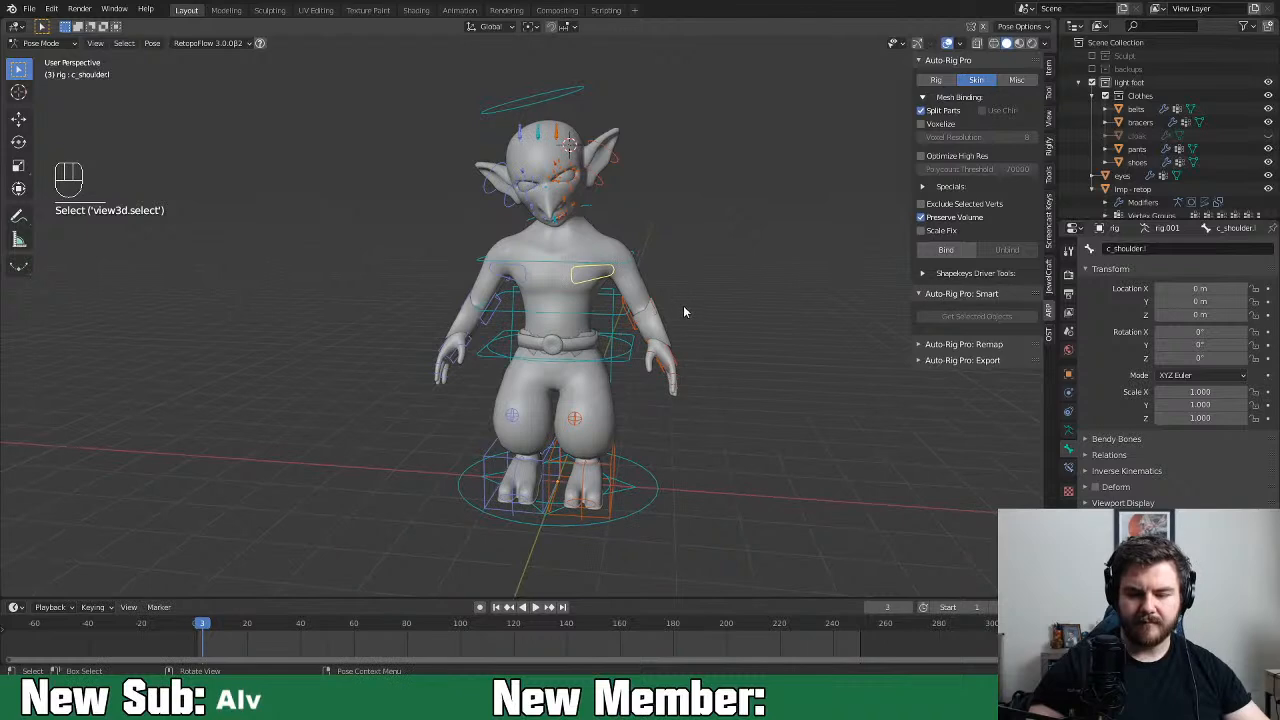
pyautogui.press('g')
pyautogui.rightClick(683, 305)
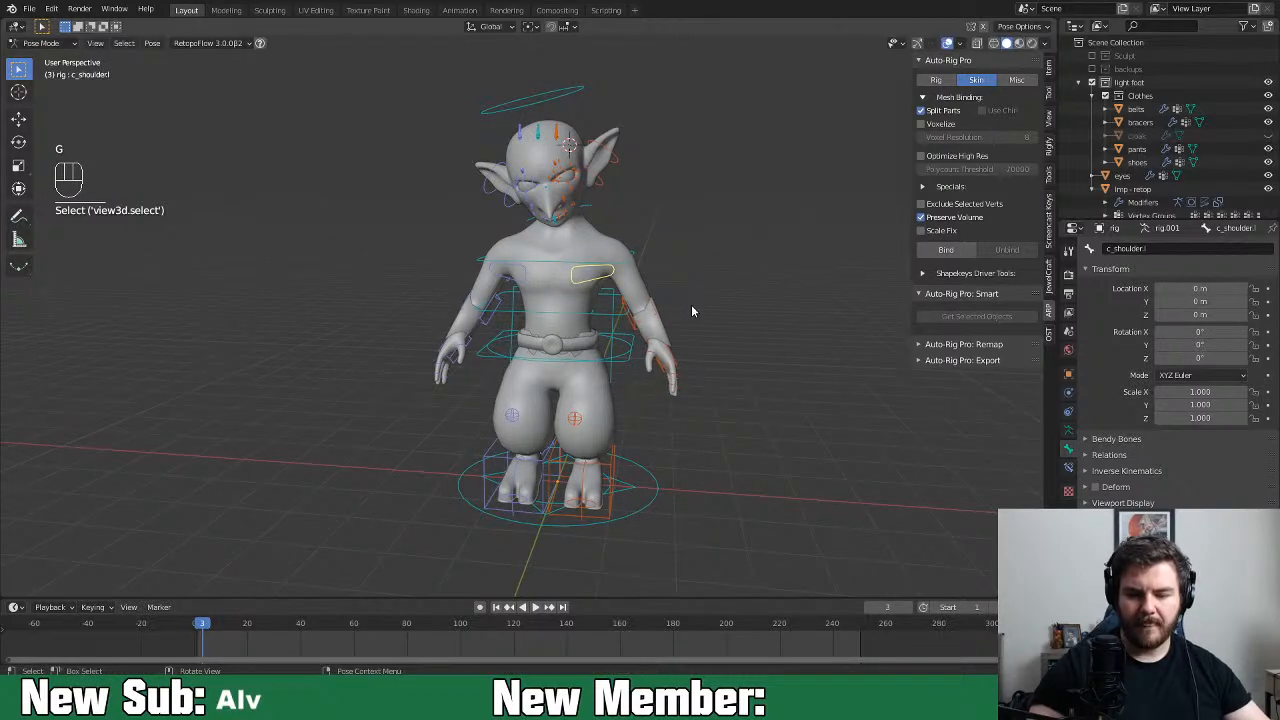
# Try rotating the root control freely and the root master control around the global Z axis to test the hips
pyautogui.click(628, 366)
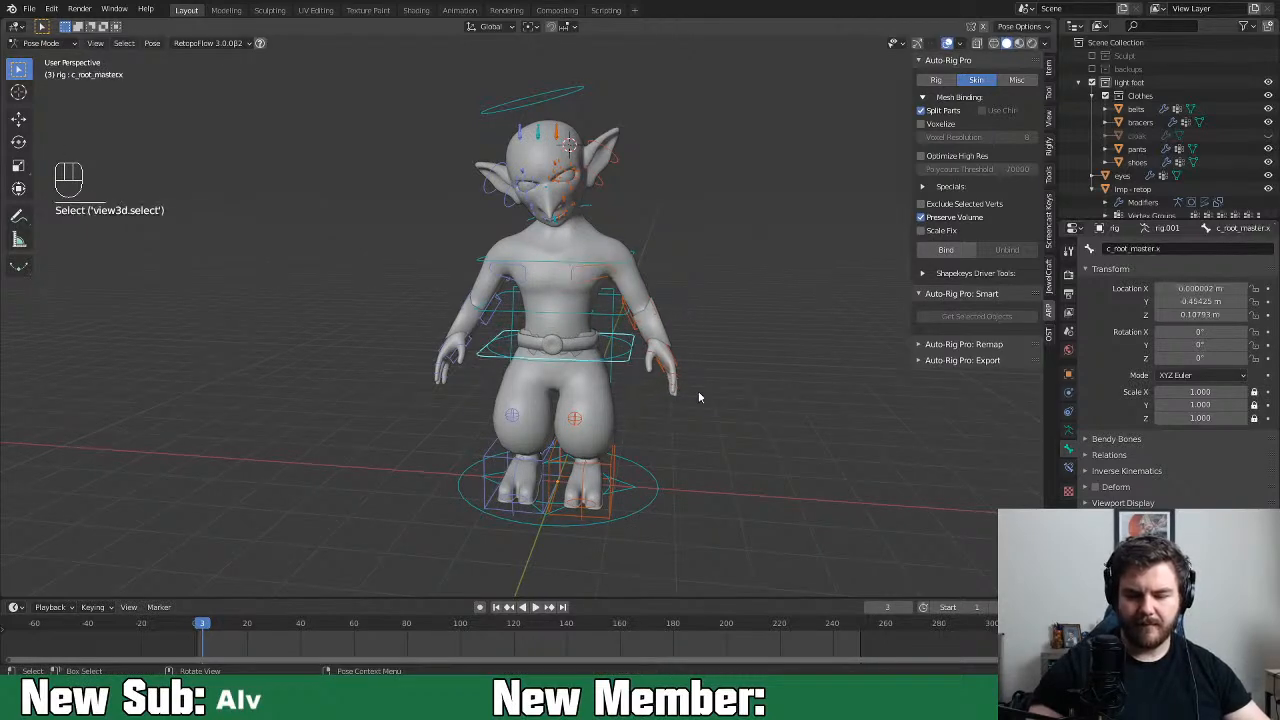
pyautogui.click(636, 365)
pyautogui.press('r')
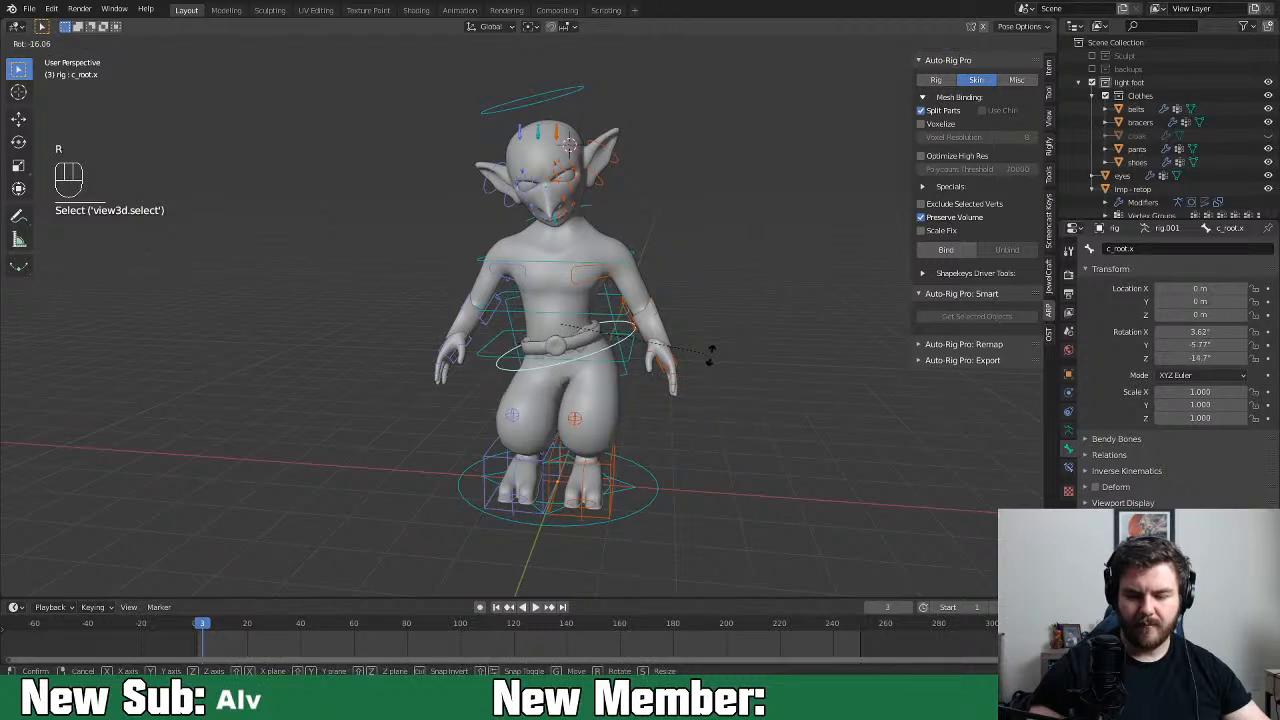
pyautogui.rightClick(655, 362)
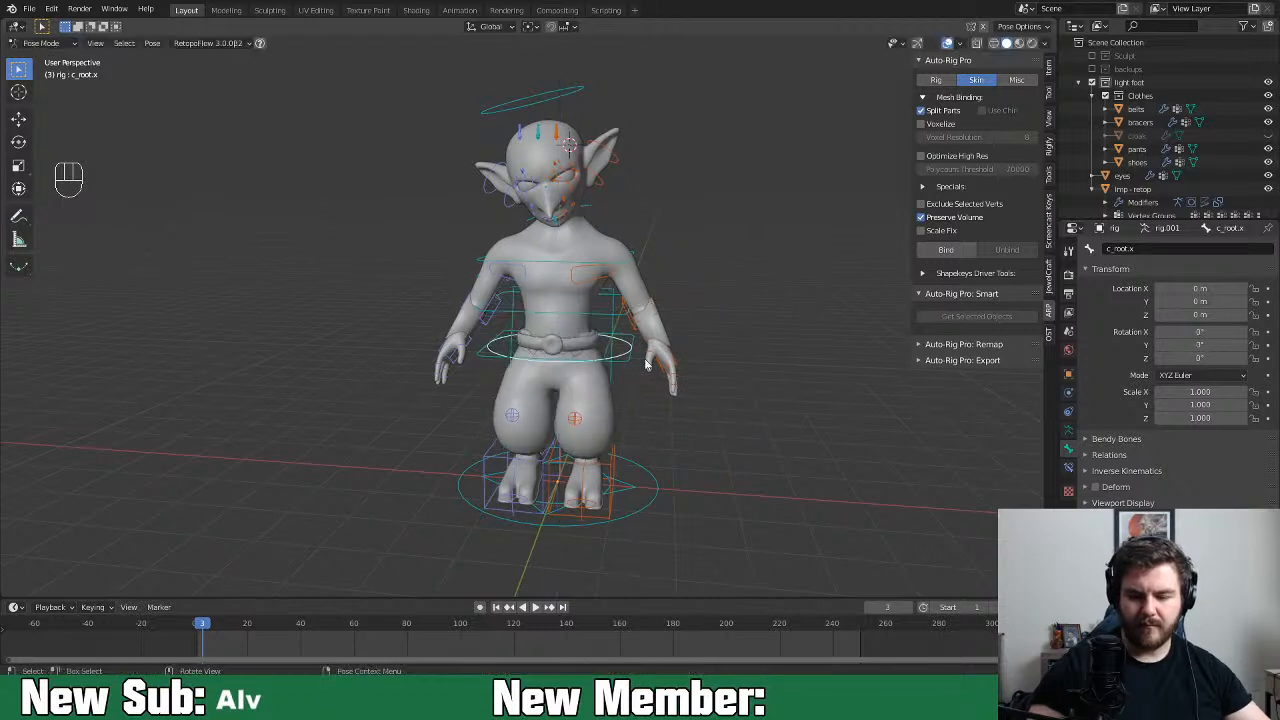
pyautogui.click(632, 367)
pyautogui.press('r')
pyautogui.press('z')
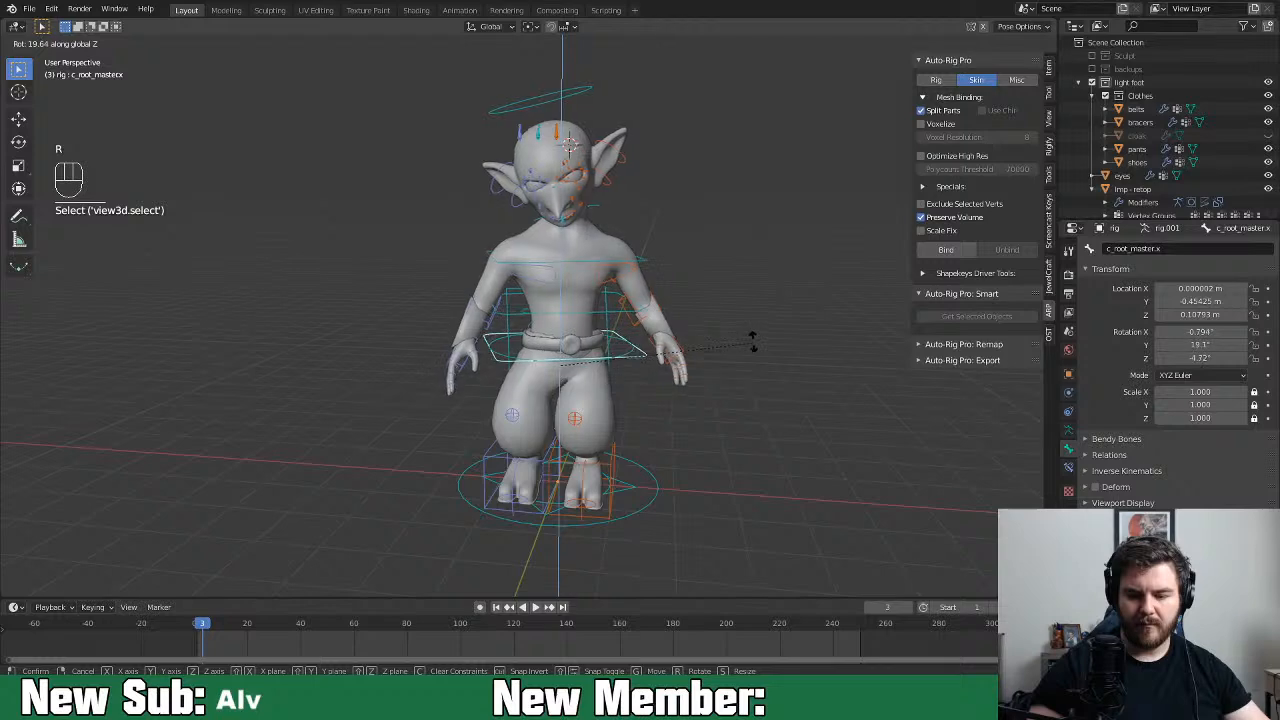
pyautogui.rightClick(682, 406)
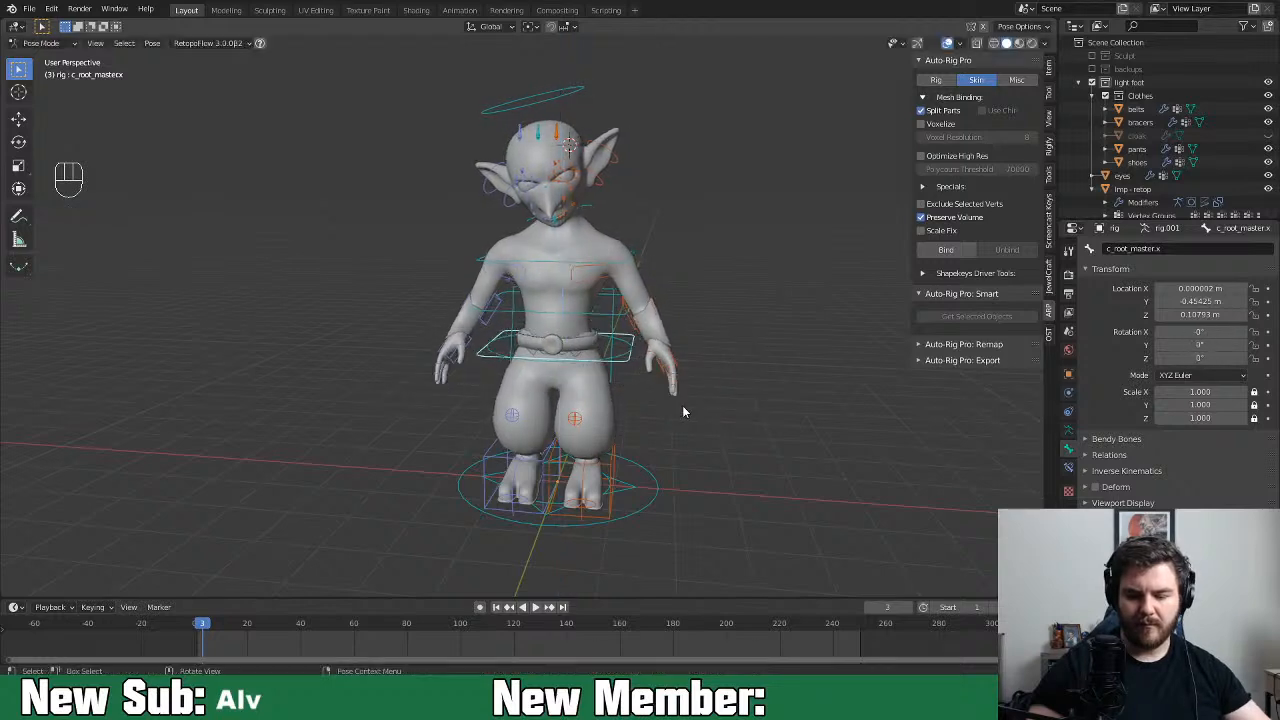
# Try moving the left leg's pole control and shifting the left foot's IK control along the global Y axis
pyautogui.moveTo(668, 458); pyautogui.dragTo(546, 451, button='middle')
pyautogui.click(448, 400)
pyautogui.press('g')
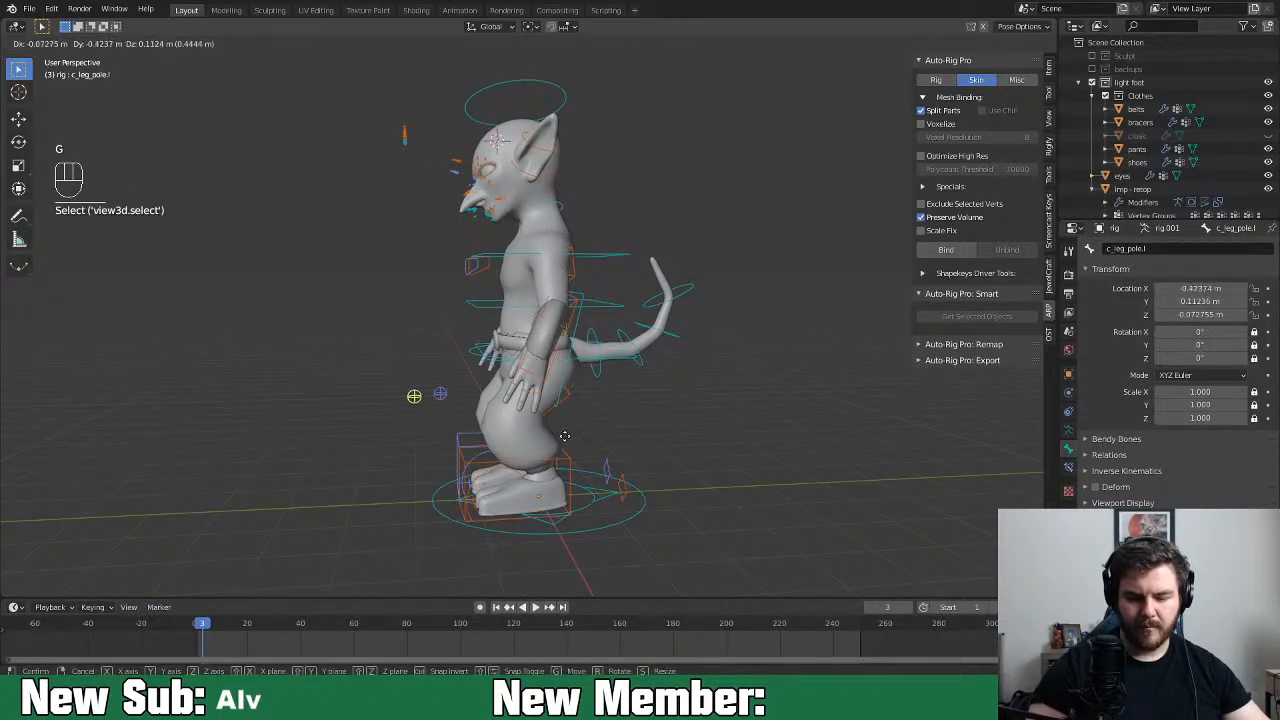
pyautogui.rightClick(590, 468)
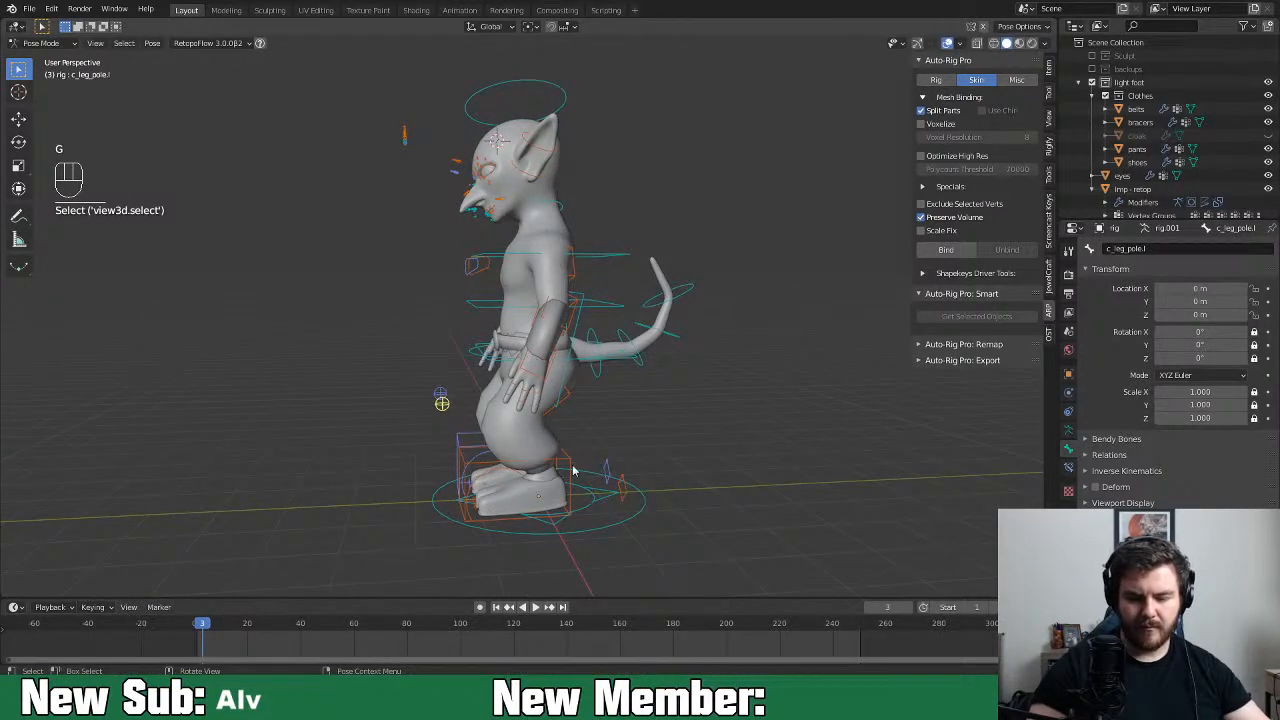
pyautogui.click(492, 482)
pyautogui.press('g')
pyautogui.press('x')
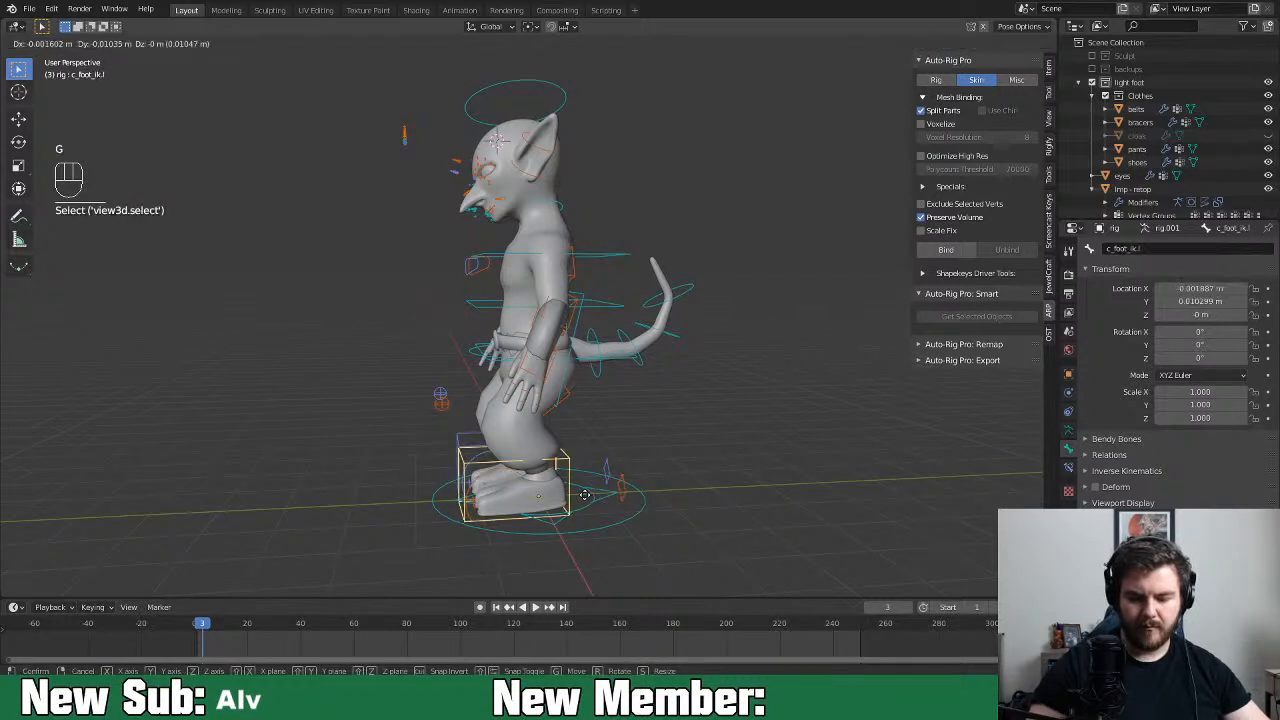
pyautogui.press('y')
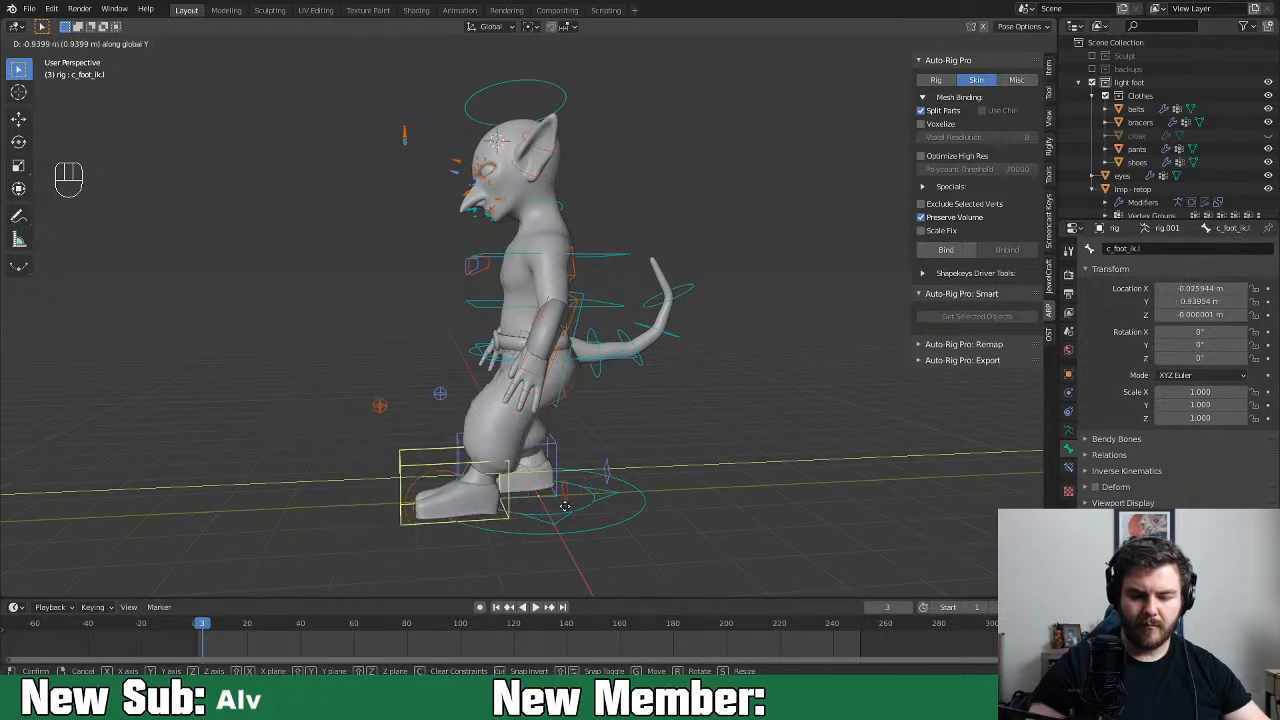
pyautogui.rightClick(632, 494)
# Try scaling the upper spine control by 1.135, and rotate it to tilt the chest and arms sideways
pyautogui.moveTo(632, 494); pyautogui.dragTo(679, 429, button='middle')
pyautogui.click(588, 392)
pyautogui.moveTo(588, 392); pyautogui.dragTo(815, 410, button='middle')
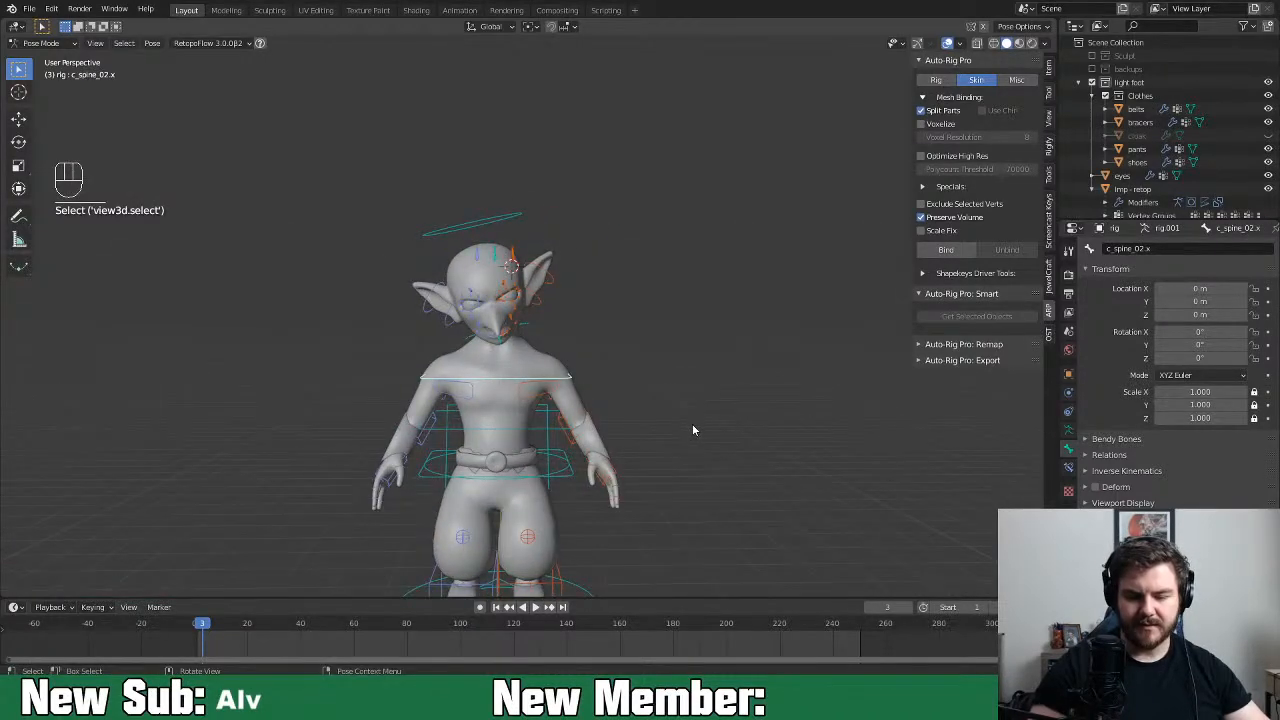
pyautogui.press('s')
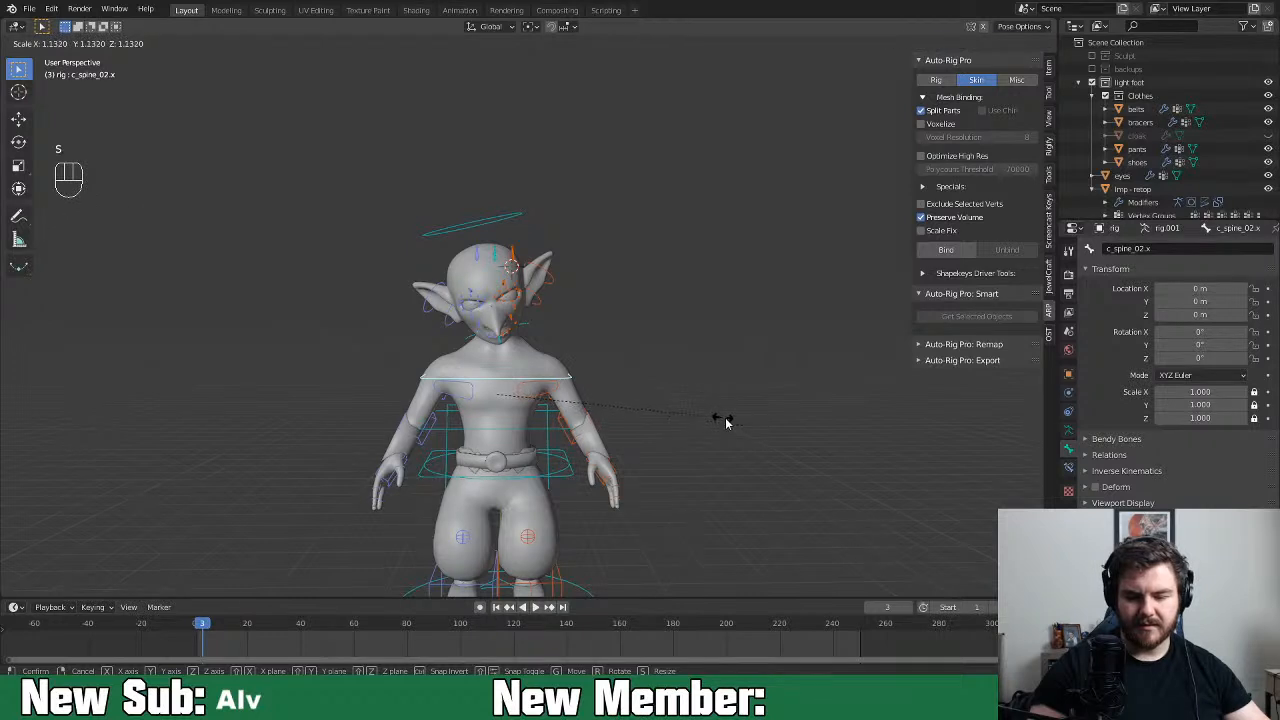
pyautogui.click(725, 421)
pyautogui.press('r')
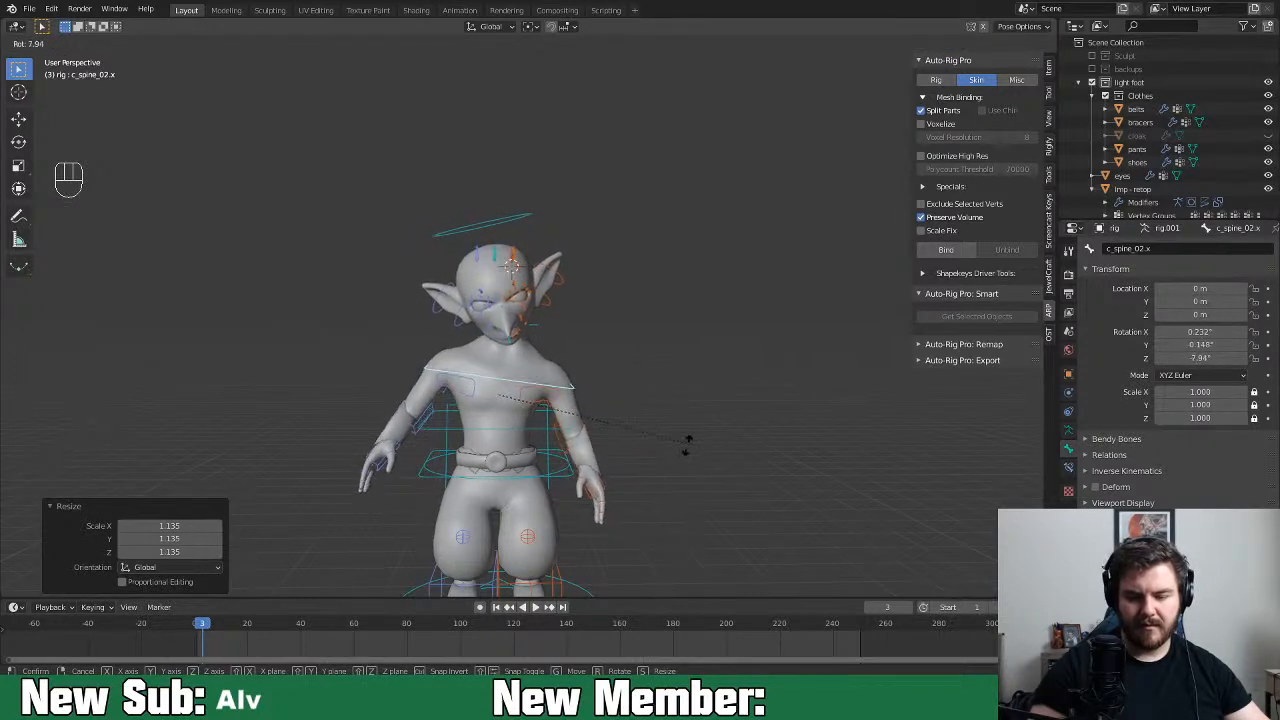
pyautogui.click(707, 362)
# Try moving the lower spine control, and rotate it to bend the torso sideways
pyautogui.click(567, 435)
pyautogui.press('g')
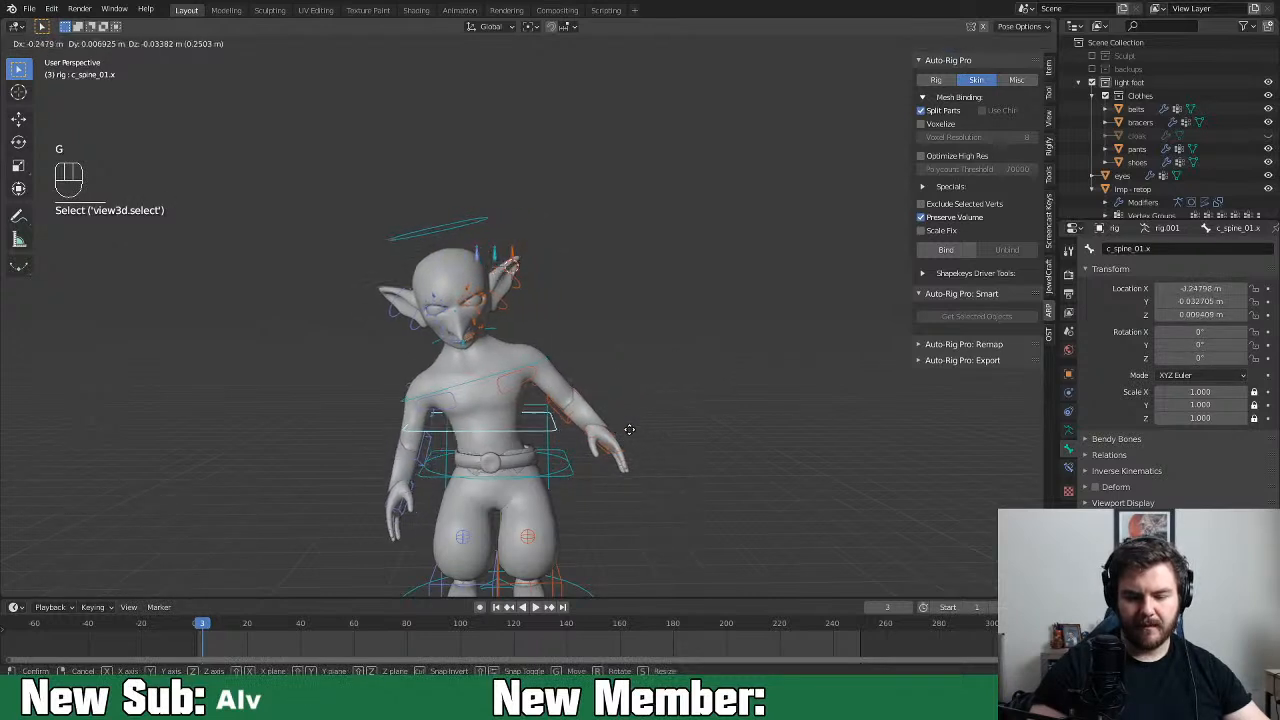
pyautogui.rightClick(631, 455)
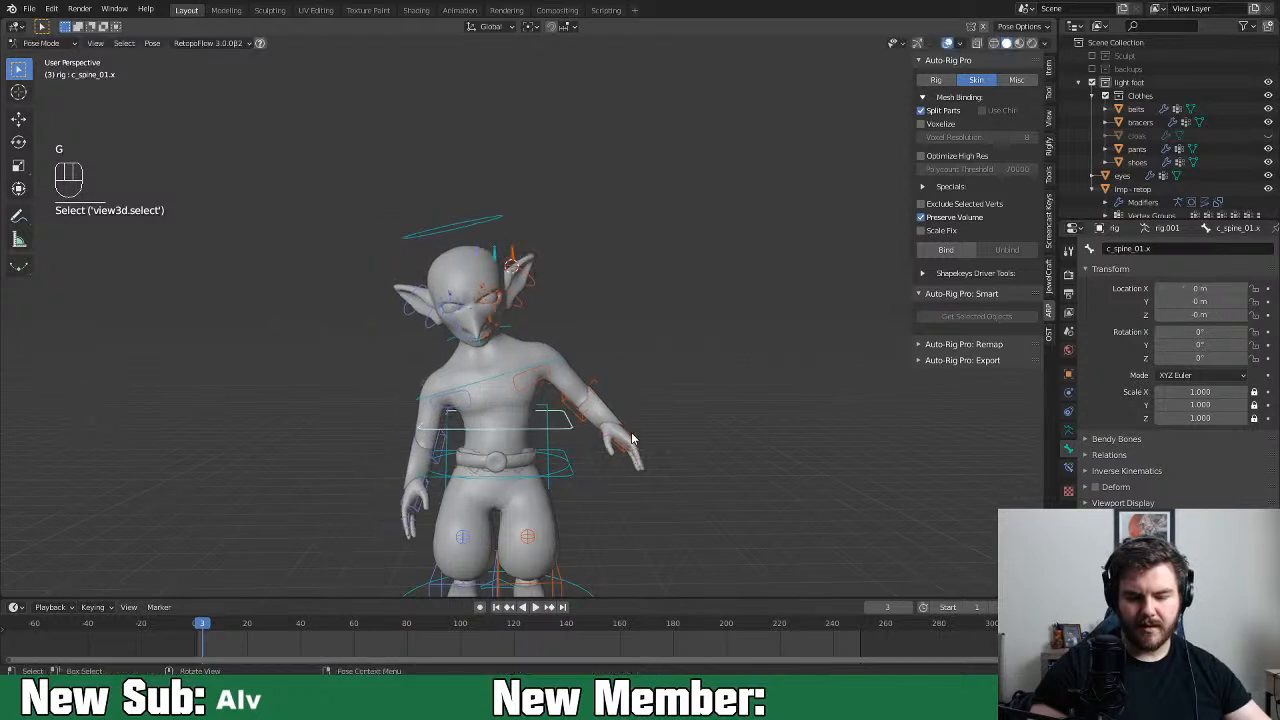
pyautogui.press('r')
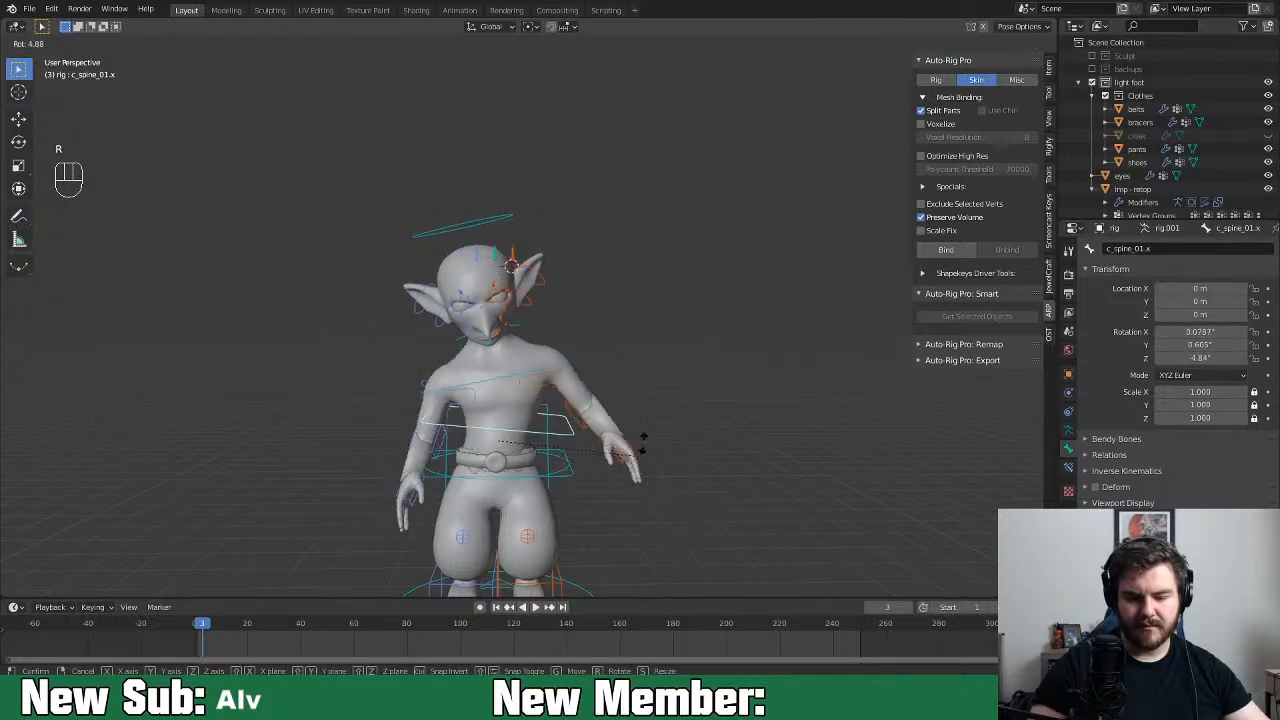
pyautogui.click(549, 455)
# Try moving the tail master control along Z, and rotate it about 10° in side view to lower the tail
pyautogui.click(570, 460)
pyautogui.press('g')
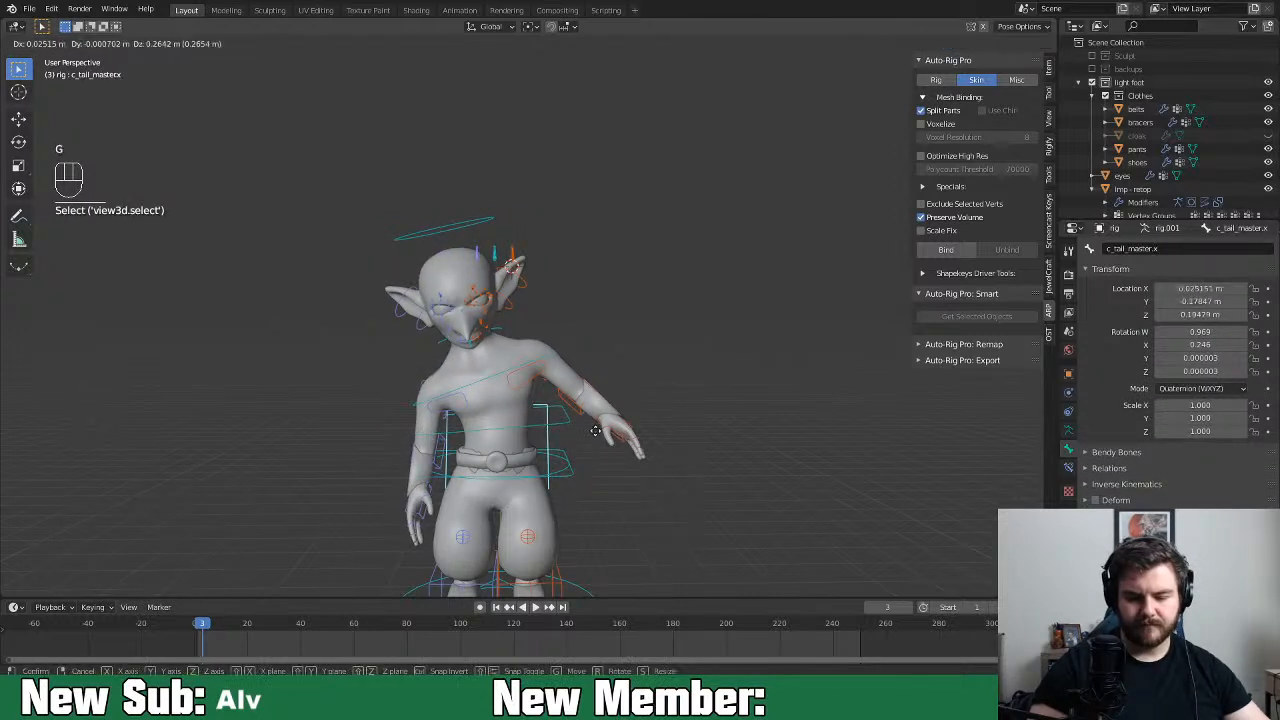
pyautogui.press('z')
pyautogui.rightClick(582, 466)
pyautogui.moveTo(629, 449); pyautogui.dragTo(732, 468, button='middle')
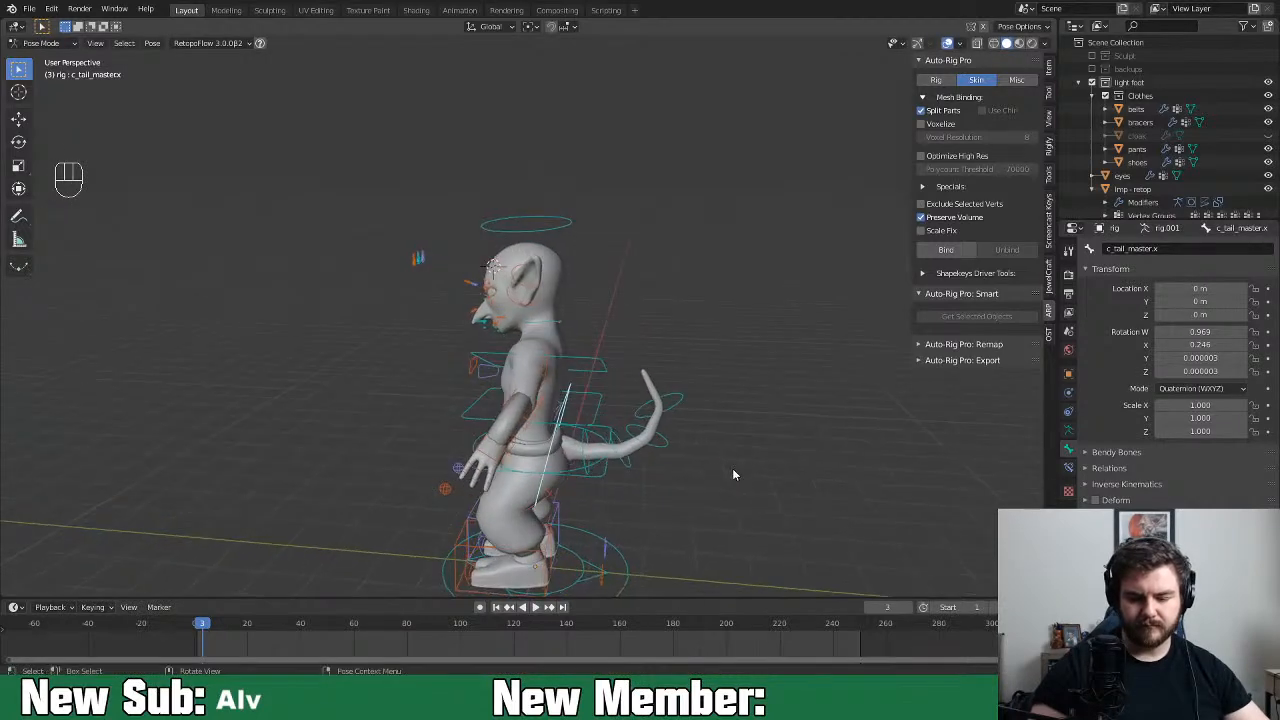
pyautogui.press('r')
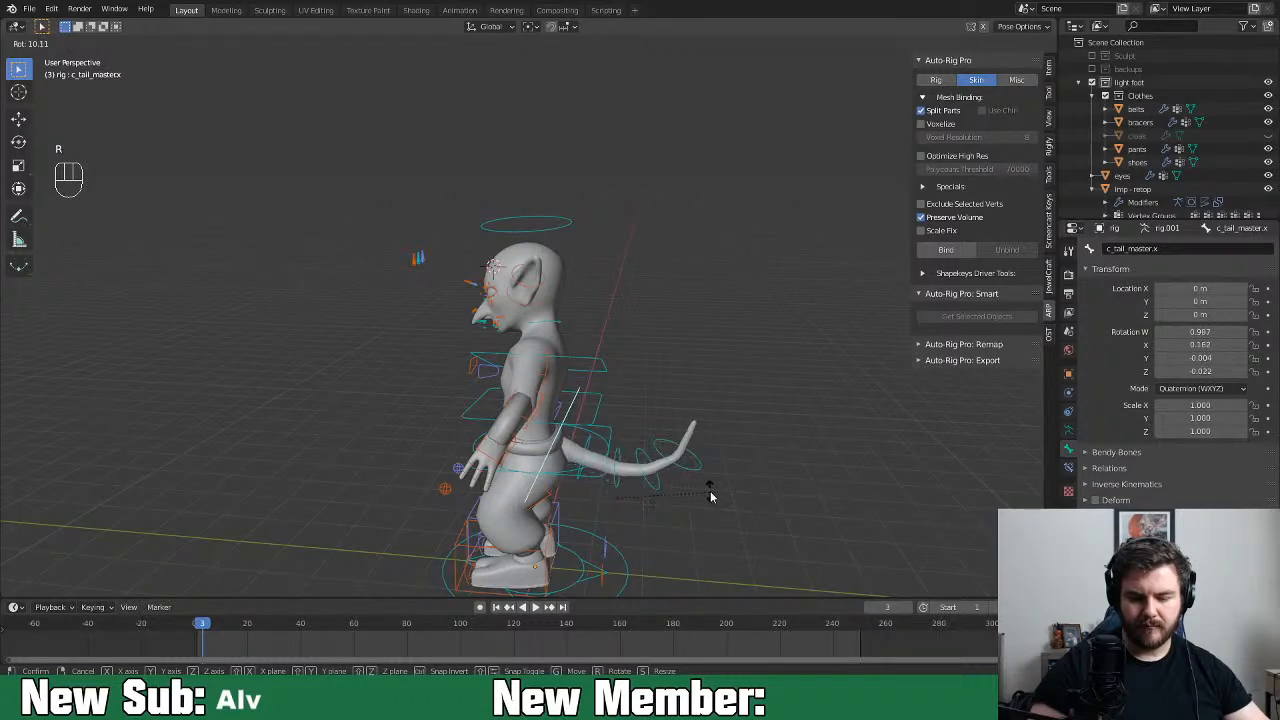
pyautogui.click(710, 493)
# Try moving the whole character with the trajectory control between the feet
pyautogui.moveTo(697, 510); pyautogui.dragTo(663, 446, button='middle')
pyautogui.click(610, 480)
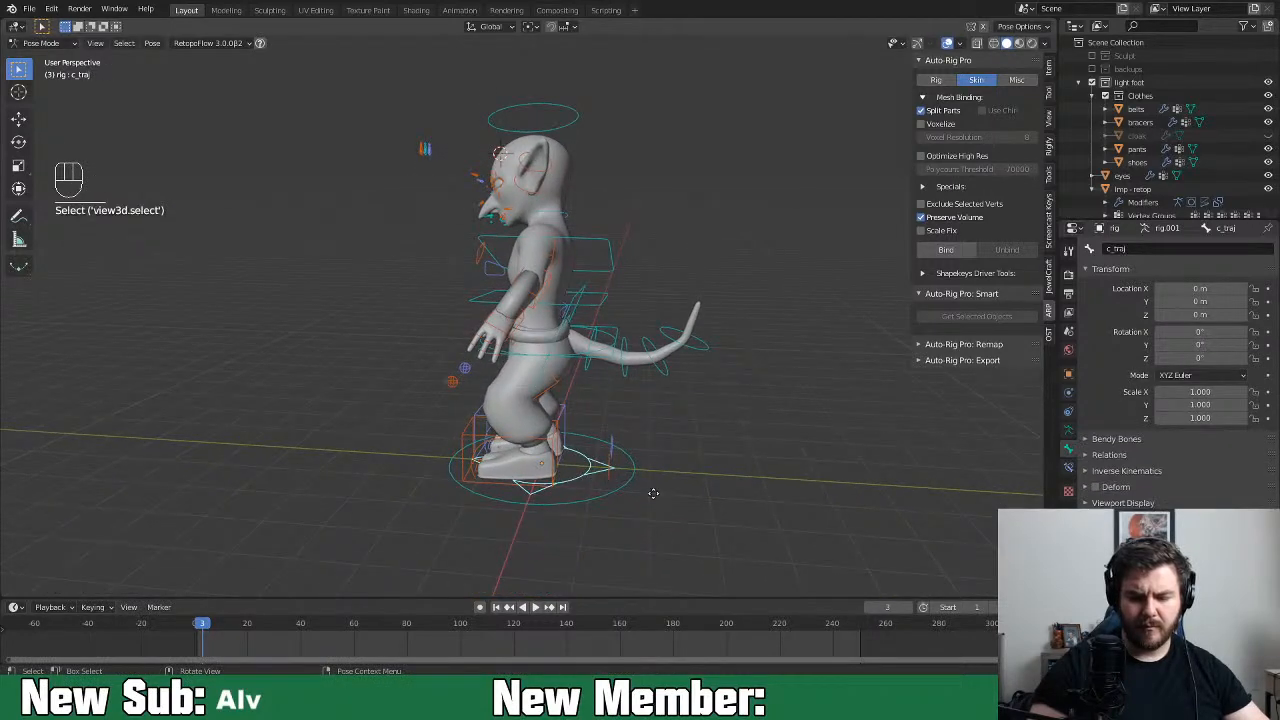
pyautogui.press('g')
pyautogui.rightClick(652, 493)
pyautogui.moveTo(640, 484); pyautogui.dragTo(818, 465, button='middle')
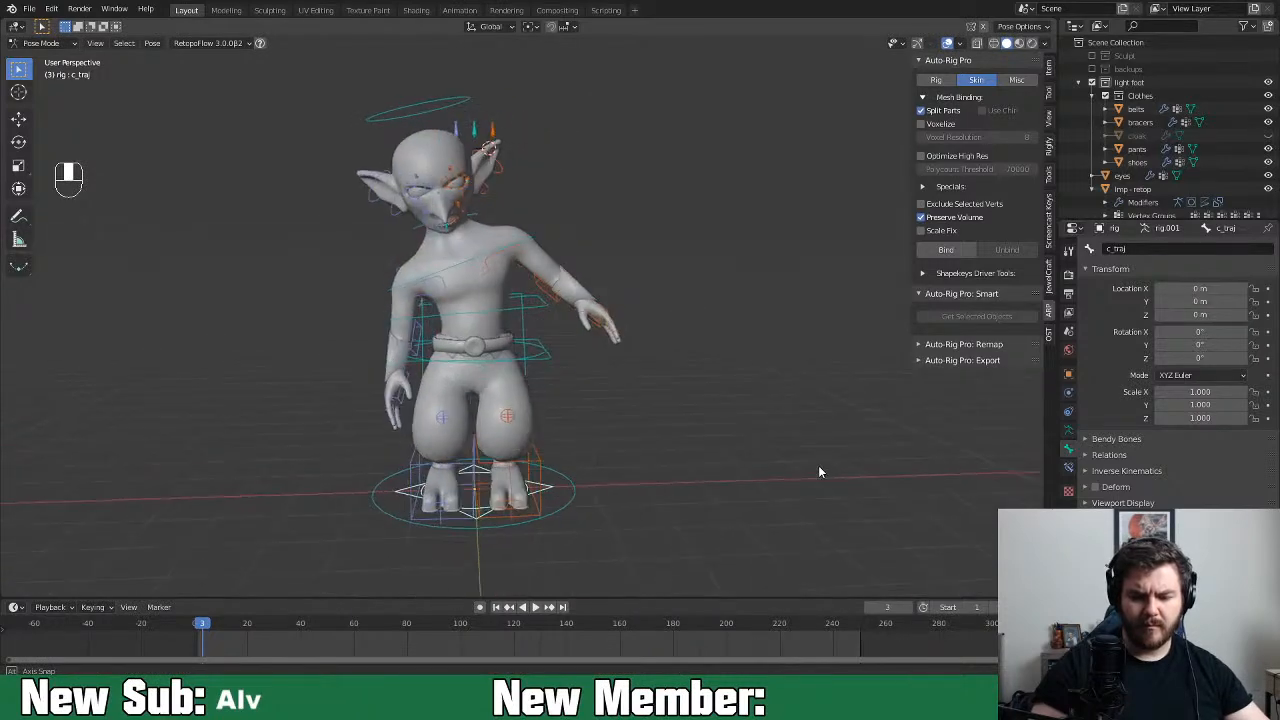
pyautogui.click(543, 491)
pyautogui.press('g')
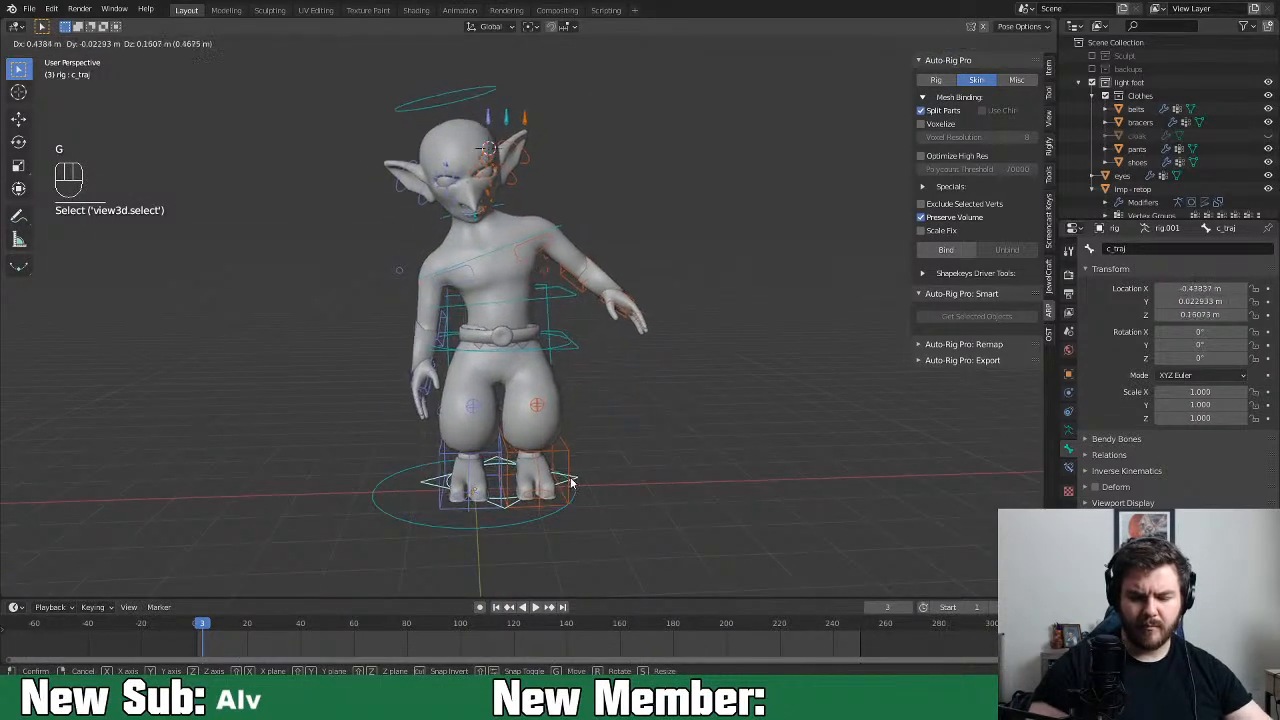
pyautogui.rightClick(572, 477)
# Move the left foot's IK control about 0.43 m outward and 0.19 m up to test the leg and pants deformation
pyautogui.click(548, 478)
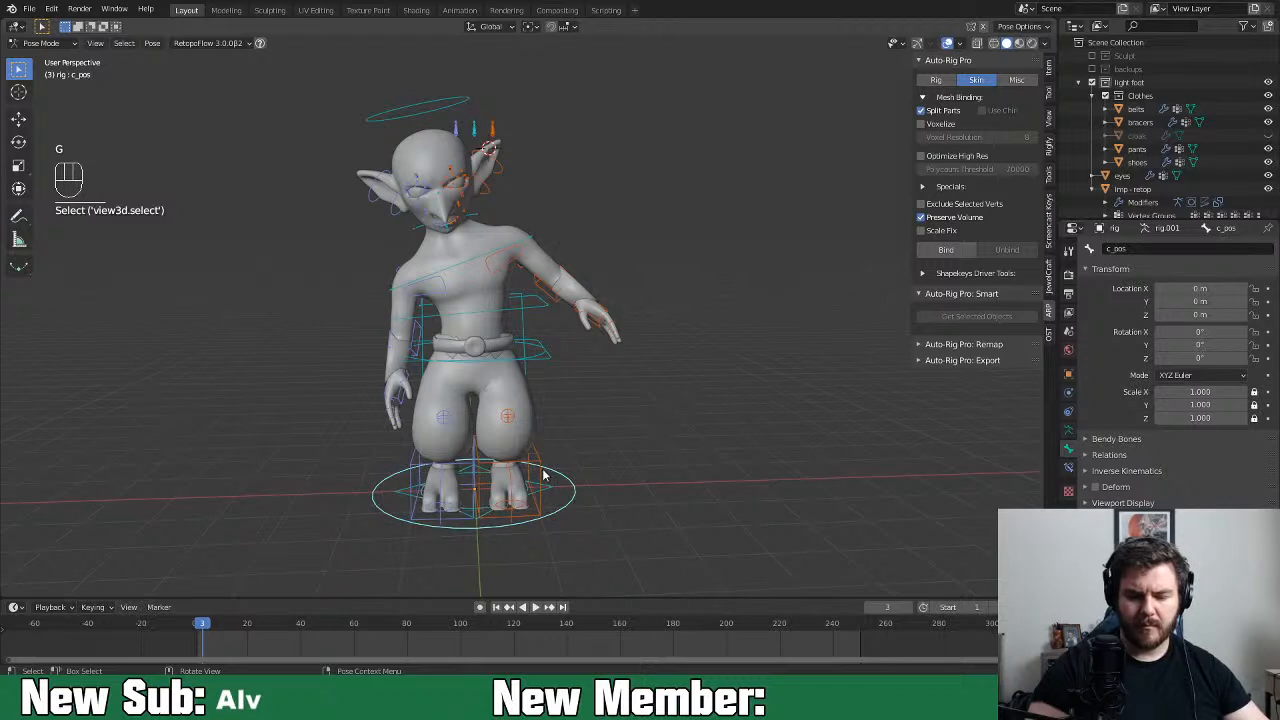
pyautogui.click(543, 468)
pyautogui.press('g')
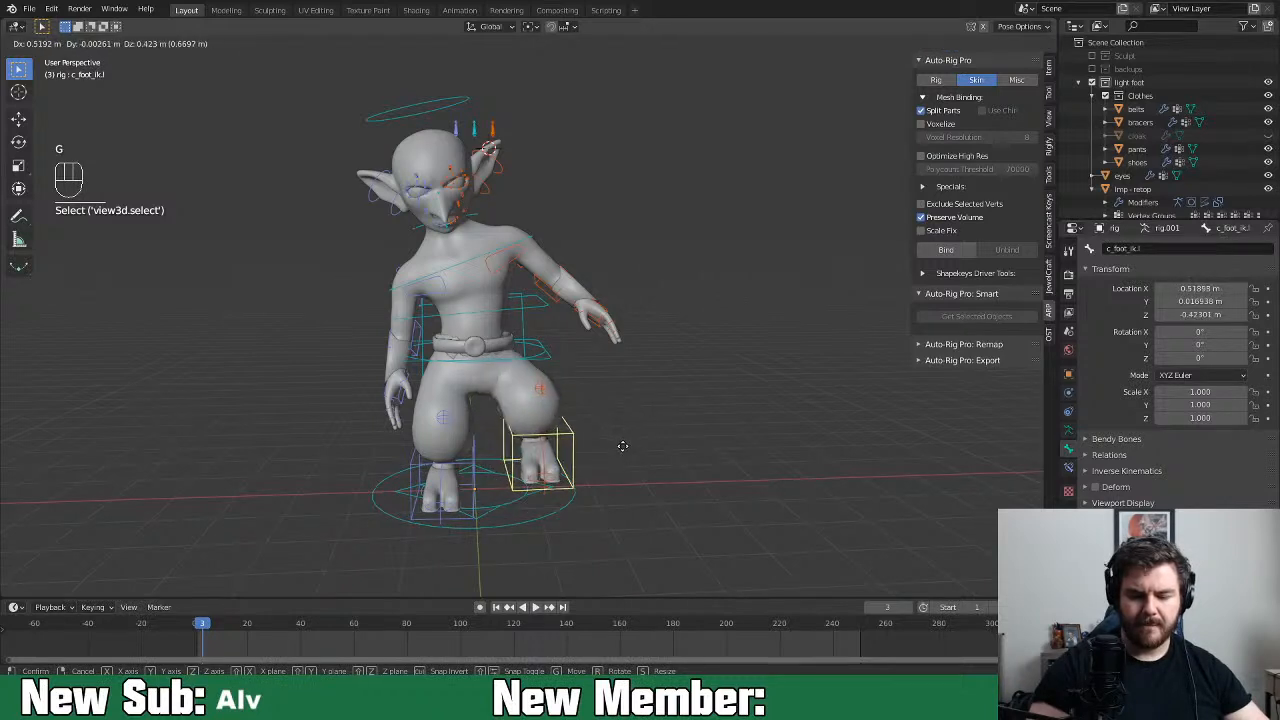
pyautogui.click(645, 430)
# Display the posed imp in Material Preview shading and open the Texture Paint workspace
pyautogui.click(1019, 43)
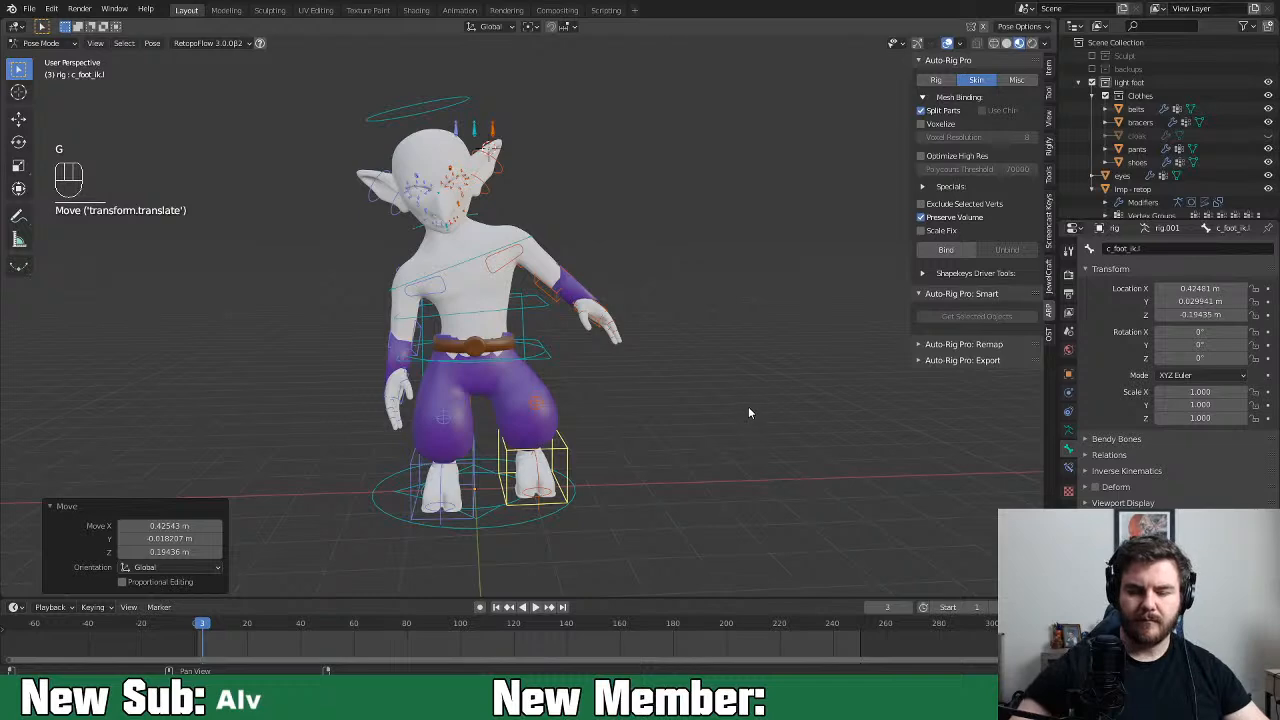
pyautogui.moveTo(680, 440); pyautogui.dragTo(723, 467, button='middle')
pyautogui.click(367, 10)
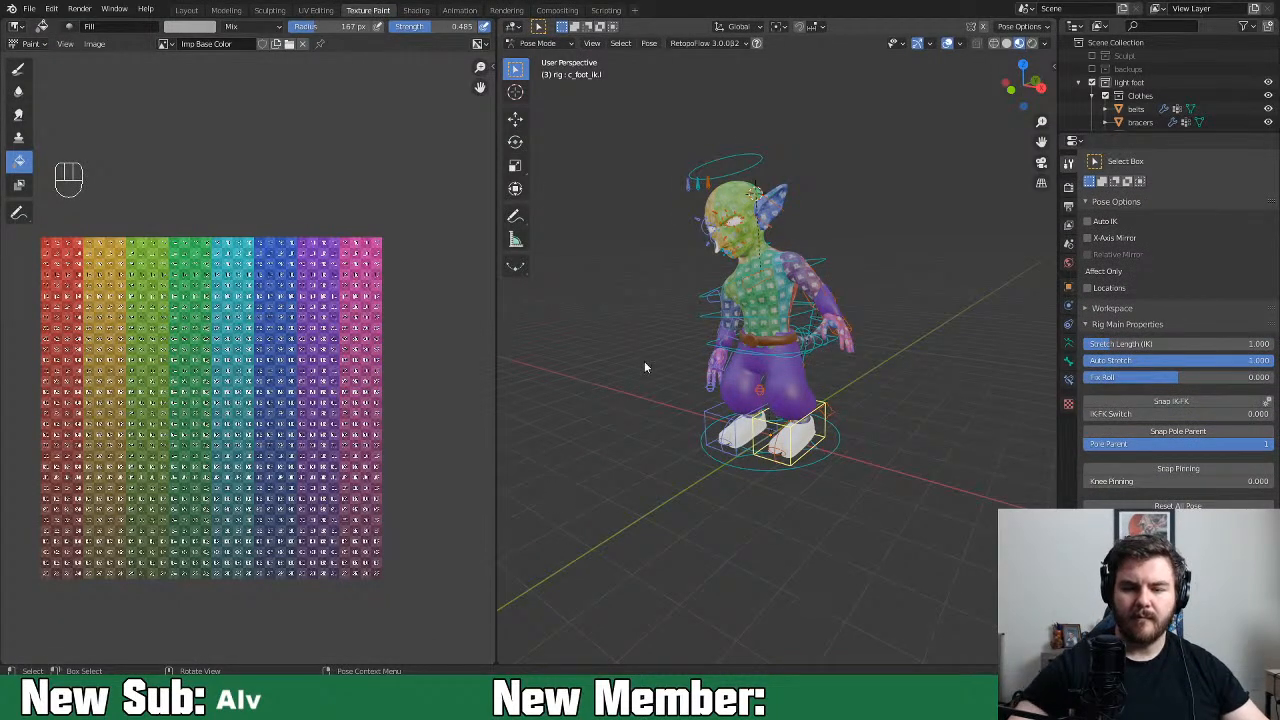
# Return the rig to Object Mode, select the imp body mesh and switch it to Texture Paint mode
pyautogui.click(545, 44)
pyautogui.hotkey('ctrl', 'Tab')
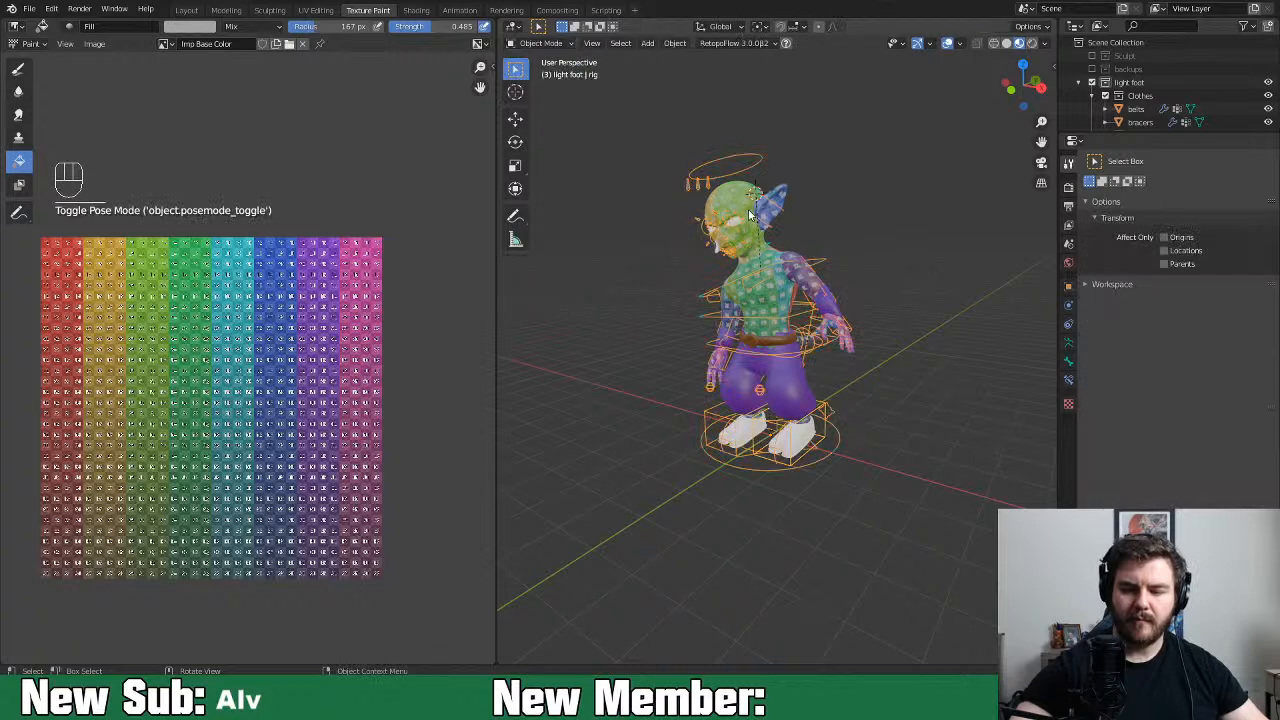
pyautogui.click(750, 215)
pyautogui.click(540, 44)
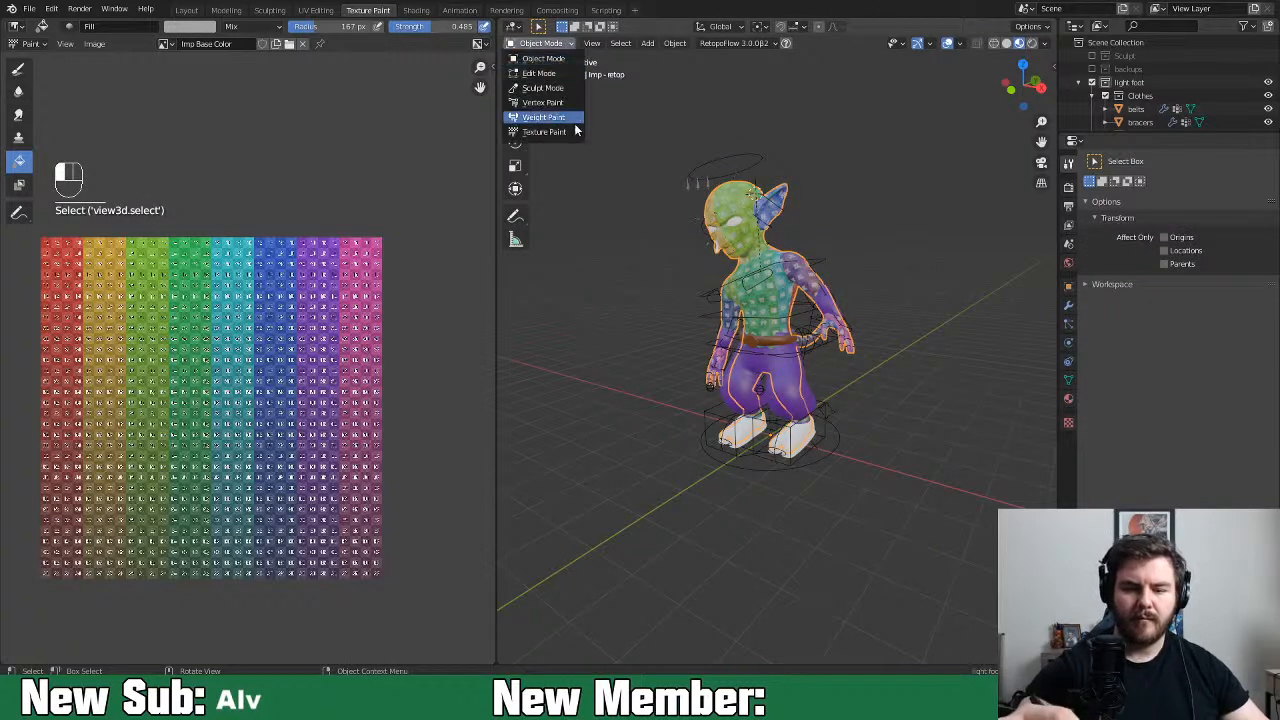
pyautogui.click(560, 131)
pyautogui.moveTo(784, 438); pyautogui.dragTo(819, 452, button='middle')
pyautogui.scroll(-4, 1170, 380)
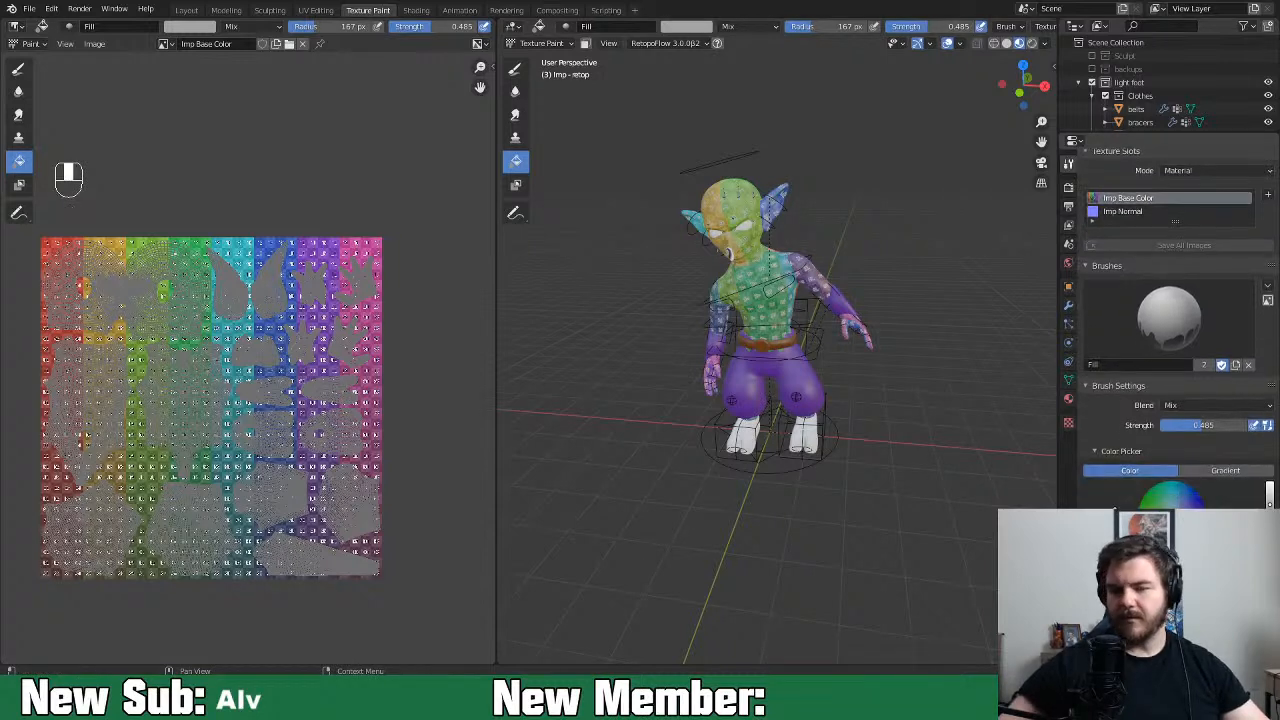
# Fill the imp's body texture with light gray at brush strength 1.000 and save the painted image
pyautogui.click(757, 302)
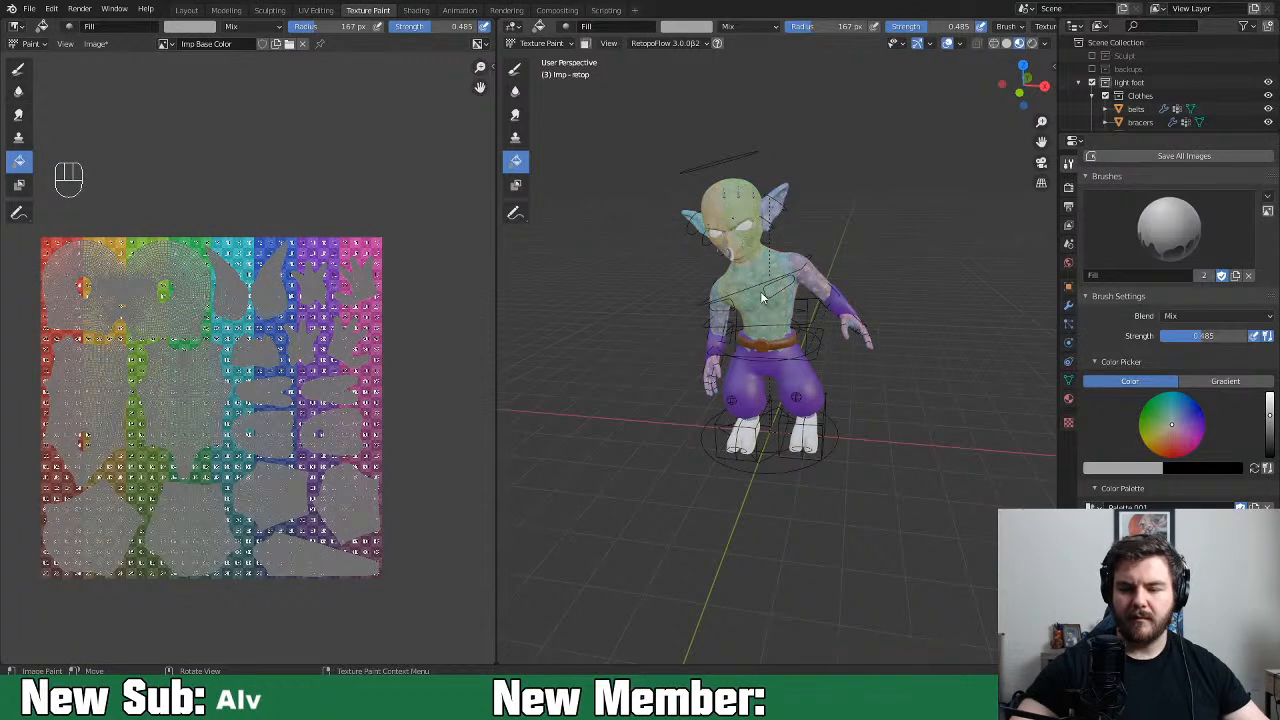
pyautogui.moveTo(934, 32); pyautogui.dragTo(1010, 30)
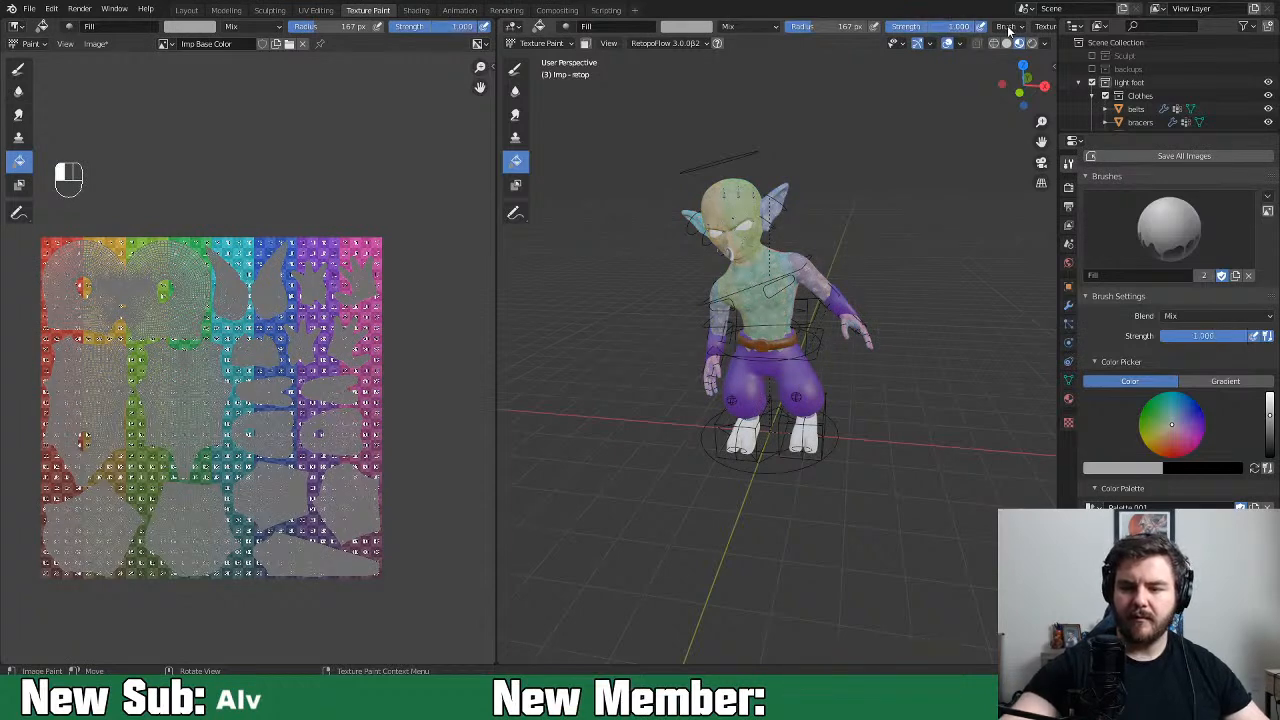
pyautogui.click(767, 265)
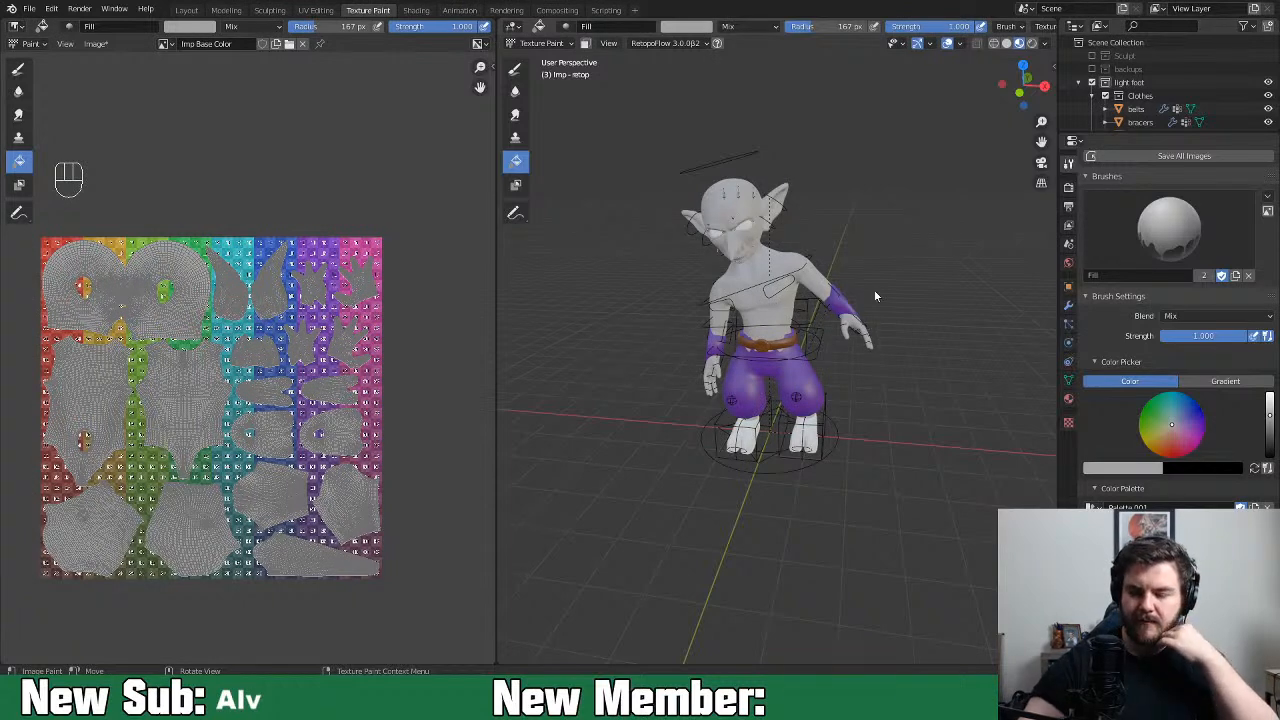
pyautogui.hotkey('alt', 's')
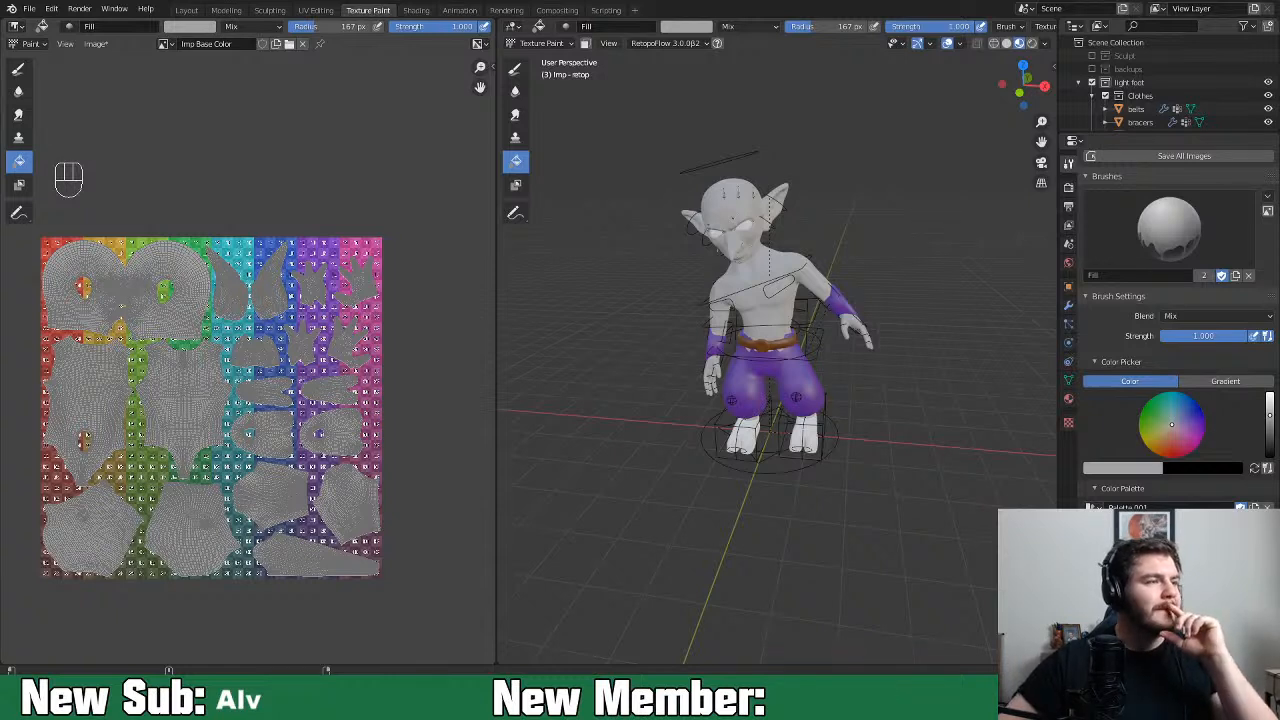
# Inspect the gray-filled imp from the side and the front
pyautogui.moveTo(608, 523); pyautogui.dragTo(480, 465, button='middle')
pyautogui.scroll(2, 830, 400)
pyautogui.scroll(2, 846, 451)
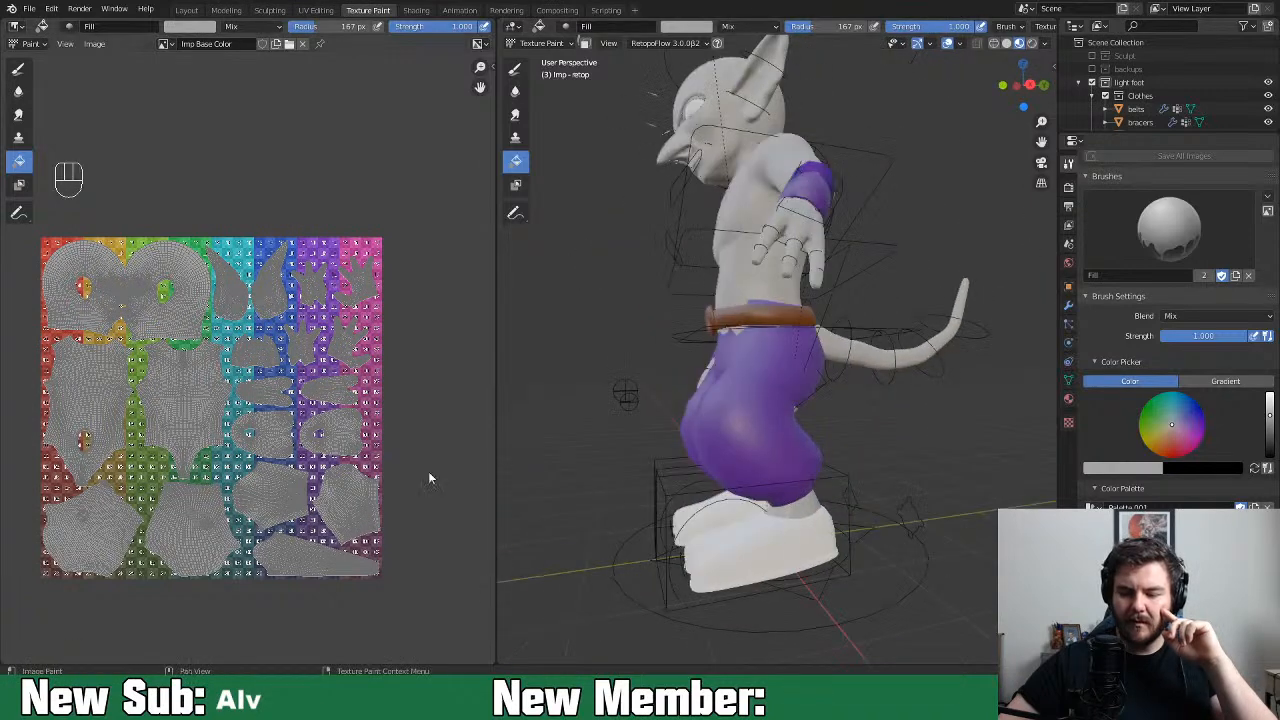
pyautogui.scroll(-3, 480, 465)
pyautogui.scroll(-2, 618, 485)
pyautogui.moveTo(618, 491); pyautogui.dragTo(745, 445, button='middle')
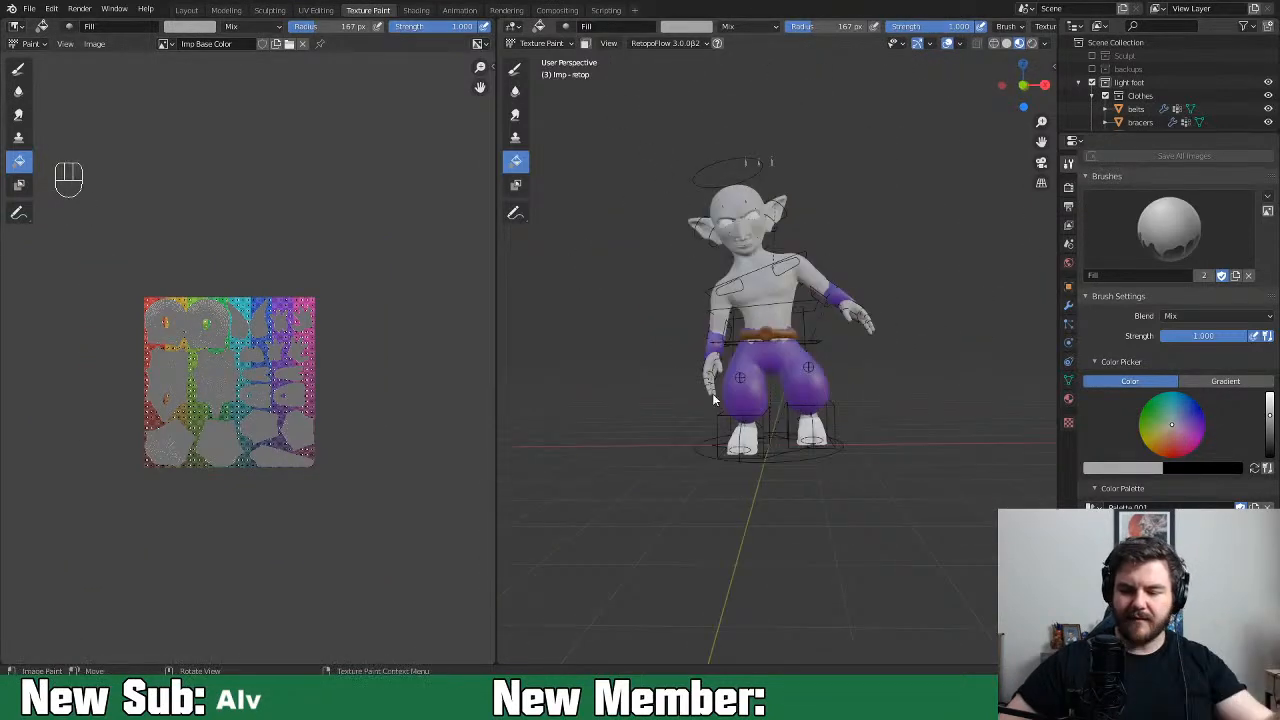
pyautogui.click(845, 426)
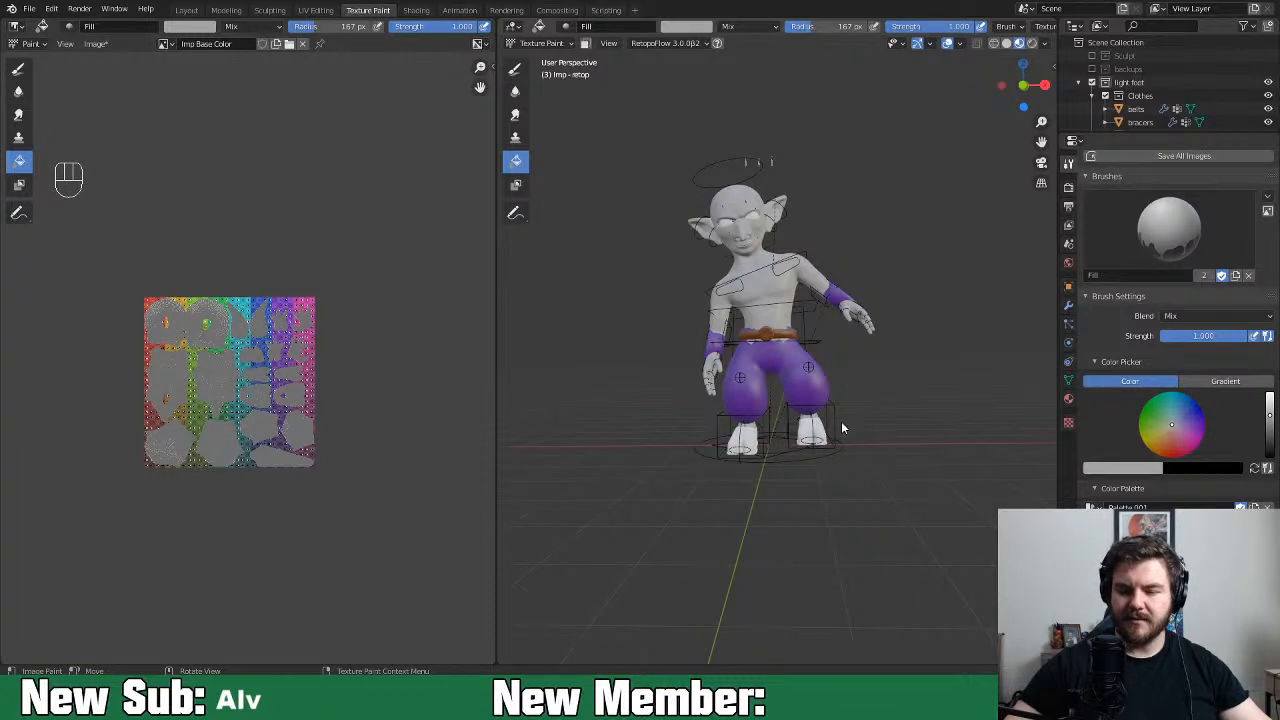
# Return the imp body to Object Mode, select the rig and switch it to Pose Mode
pyautogui.click(563, 44)
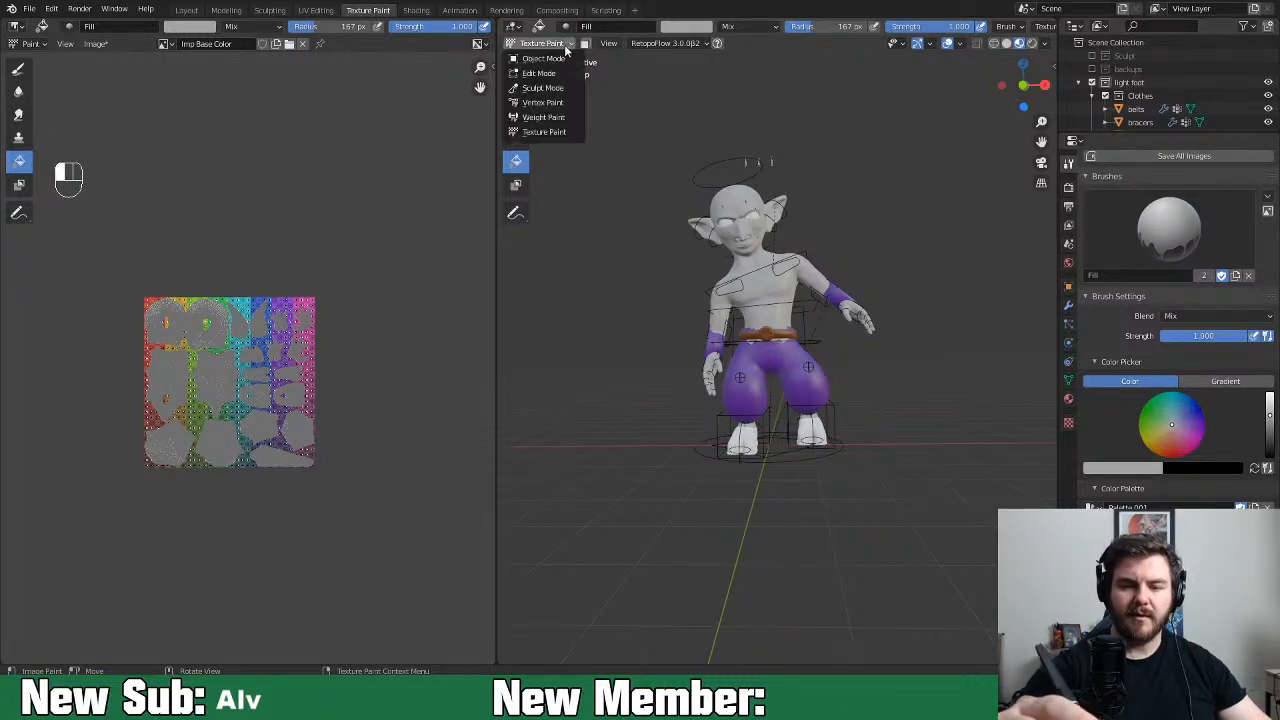
pyautogui.click(579, 60)
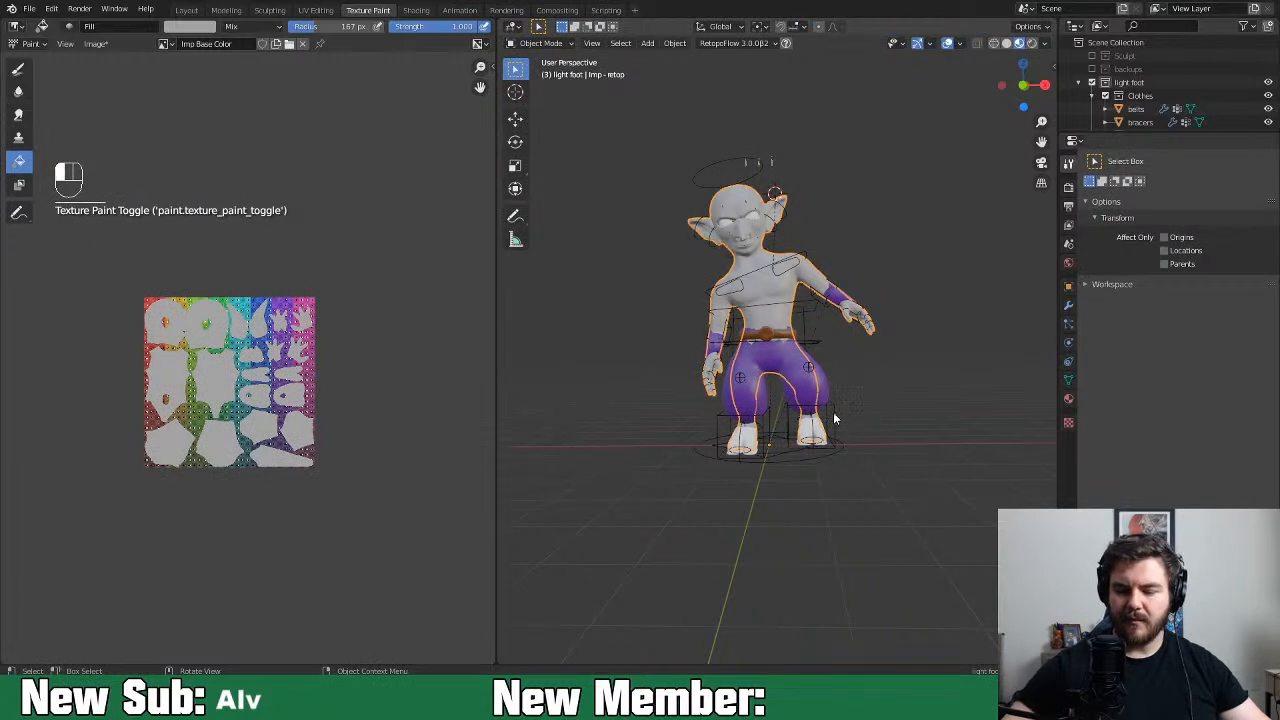
pyautogui.click(835, 418)
pyautogui.press('r')
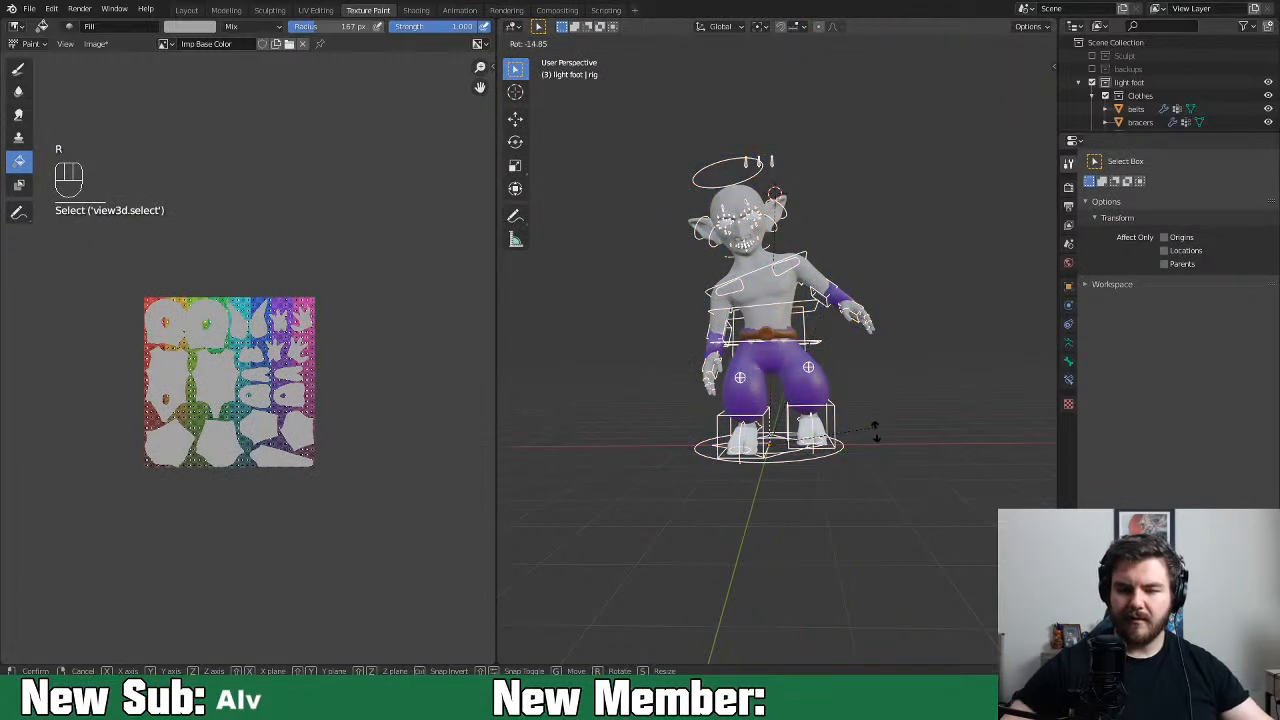
pyautogui.rightClick(877, 436)
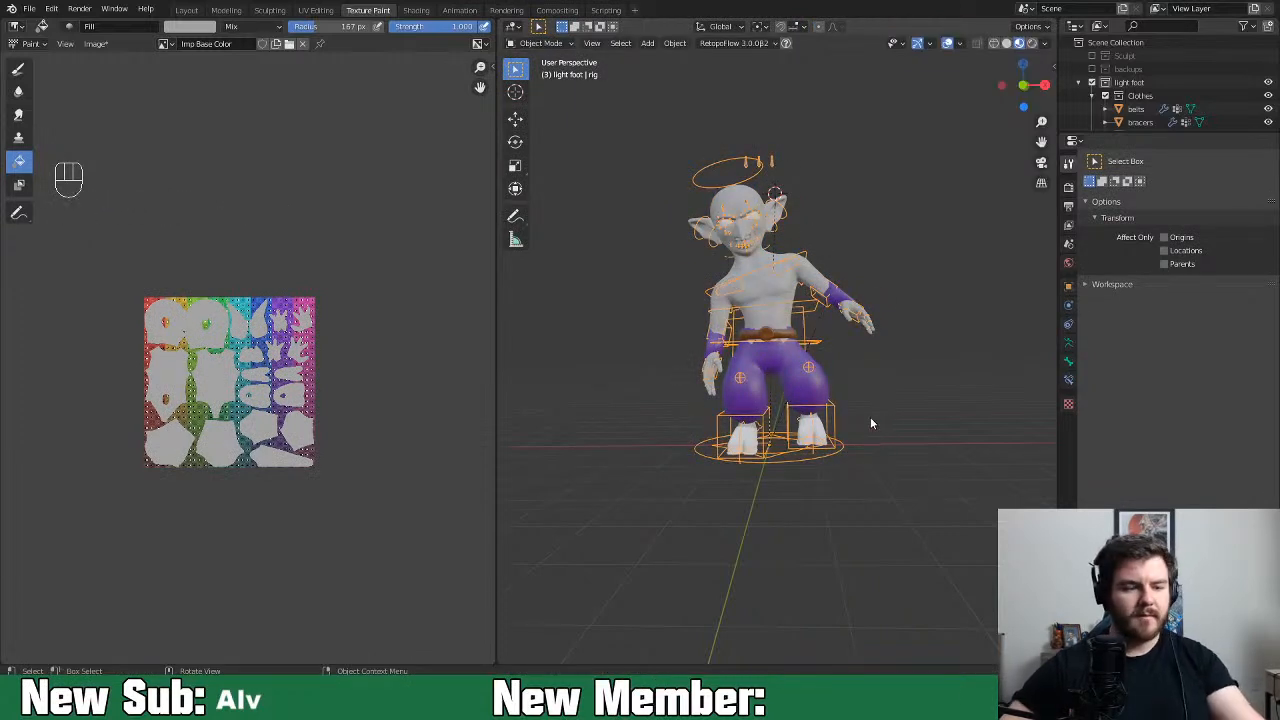
pyautogui.hotkey('ctrl', 'Tab')
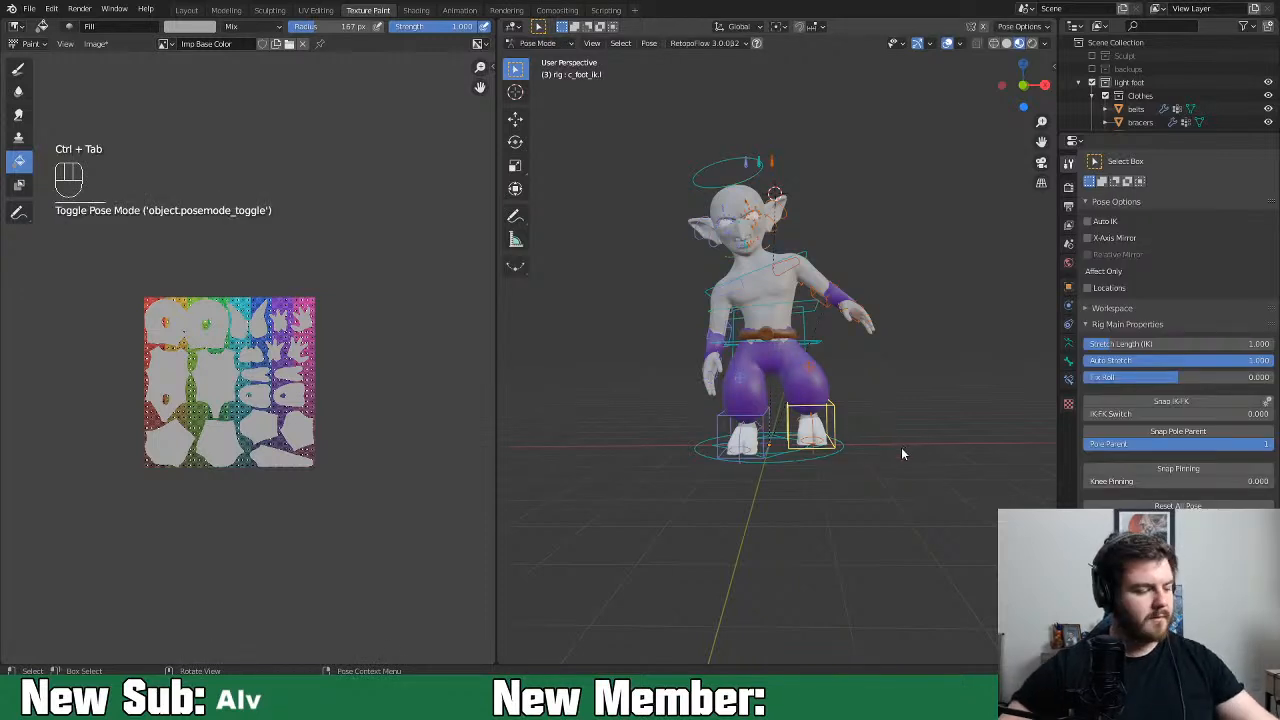
# Tilt the left foot's IK control outward and move it about 0.68 m outward and 0.55 m up
pyautogui.press('r')
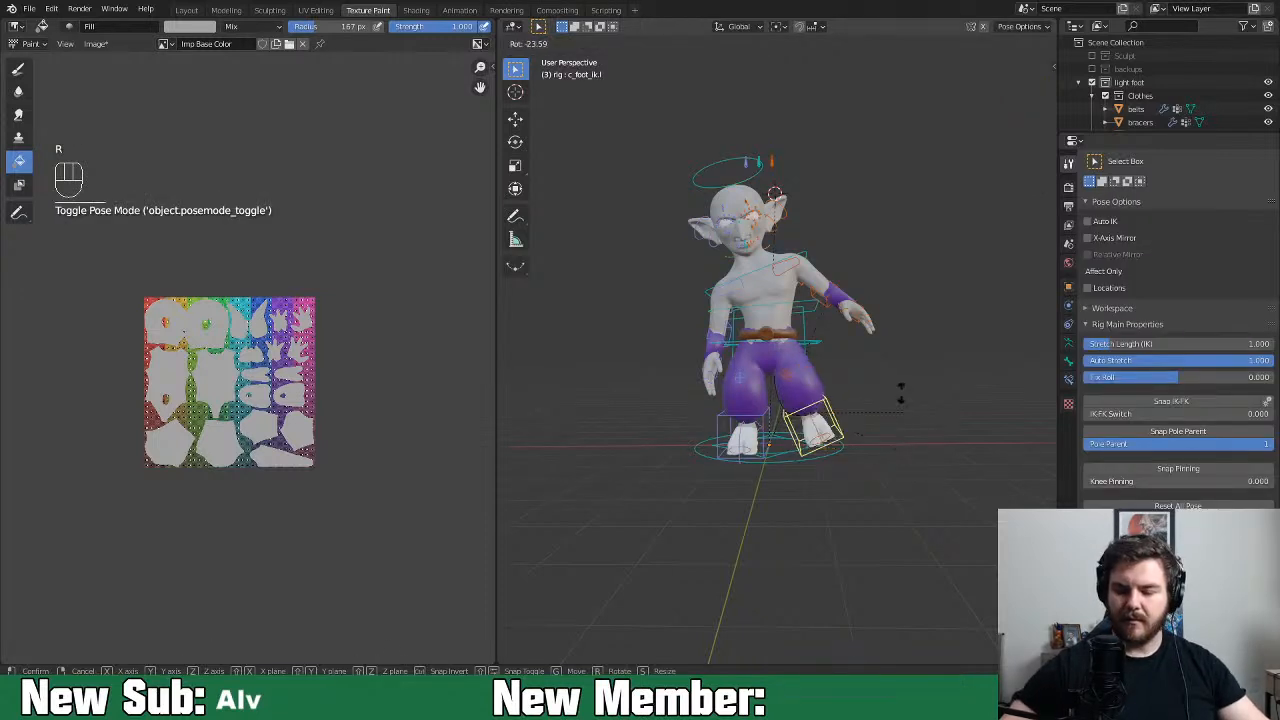
pyautogui.click(858, 446)
pyautogui.press('g')
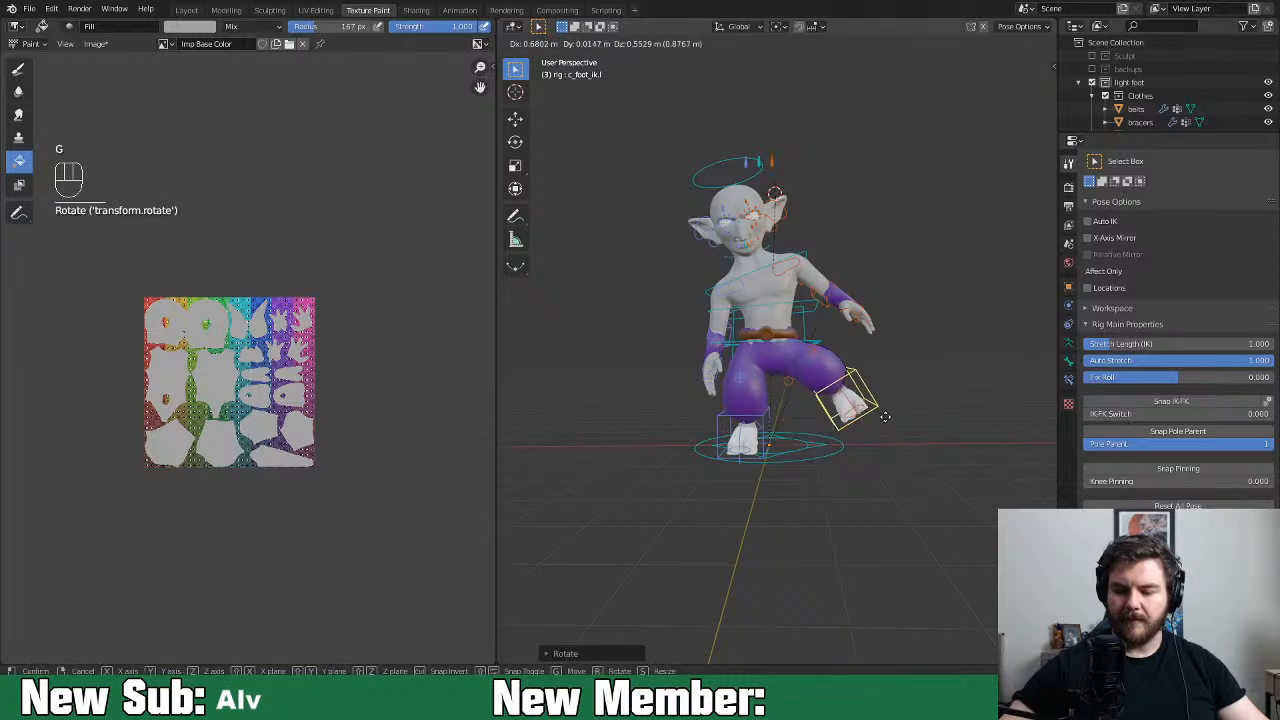
pyautogui.click(885, 416)
# Shift the root master control at the hips vertically along the global Z axis
pyautogui.moveTo(885, 416); pyautogui.dragTo(1002, 367, button='middle')
pyautogui.click(851, 377)
pyautogui.press('g')
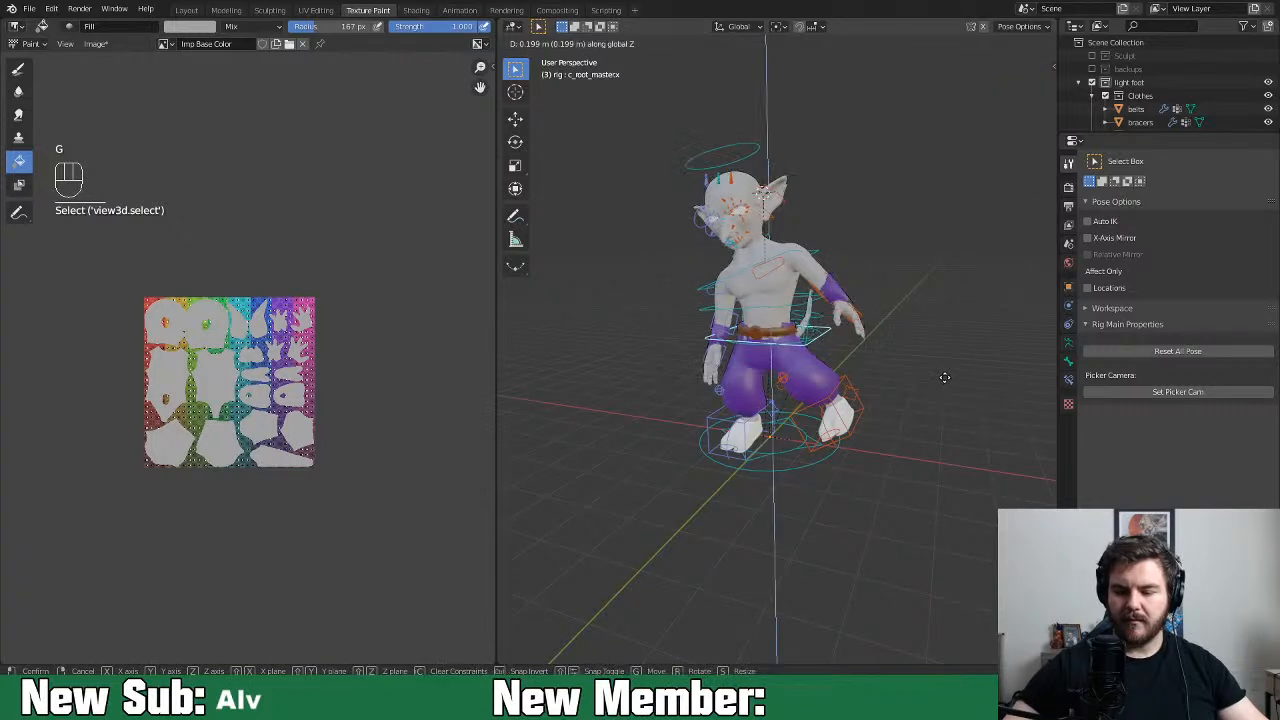
pyautogui.click(942, 384)
# Look over the imp's new pose and save the file
pyautogui.moveTo(942, 382); pyautogui.dragTo(988, 400, button='middle')
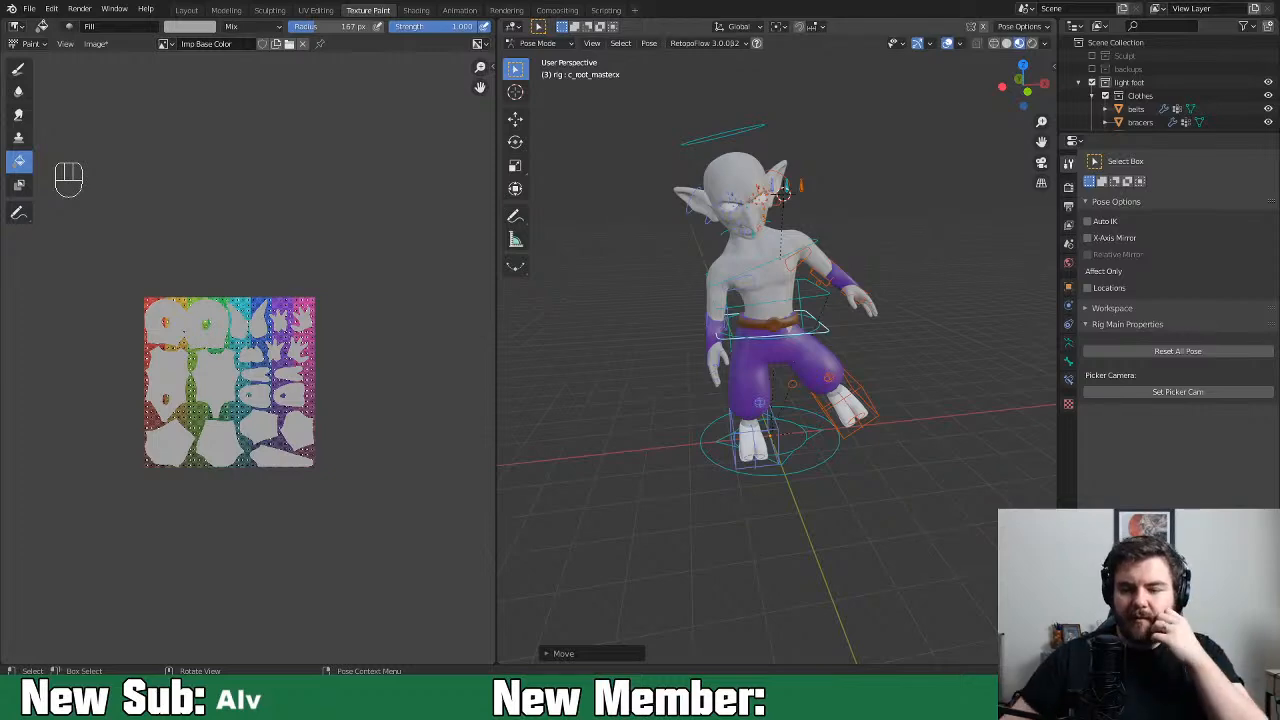
pyautogui.moveTo(930, 411); pyautogui.dragTo(813, 370, button='middle')
pyautogui.scroll(4, 751, 386)
pyautogui.scroll(-2, 813, 370)
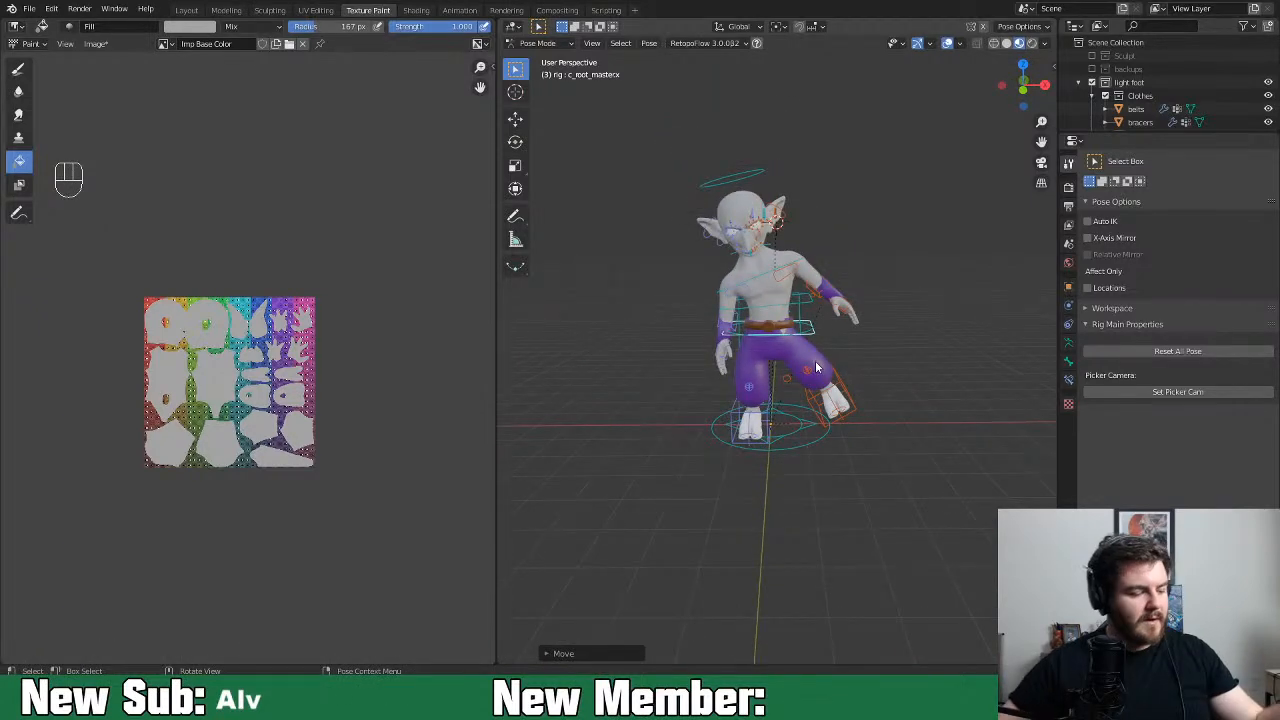
pyautogui.hotkey('ctrl', 's')
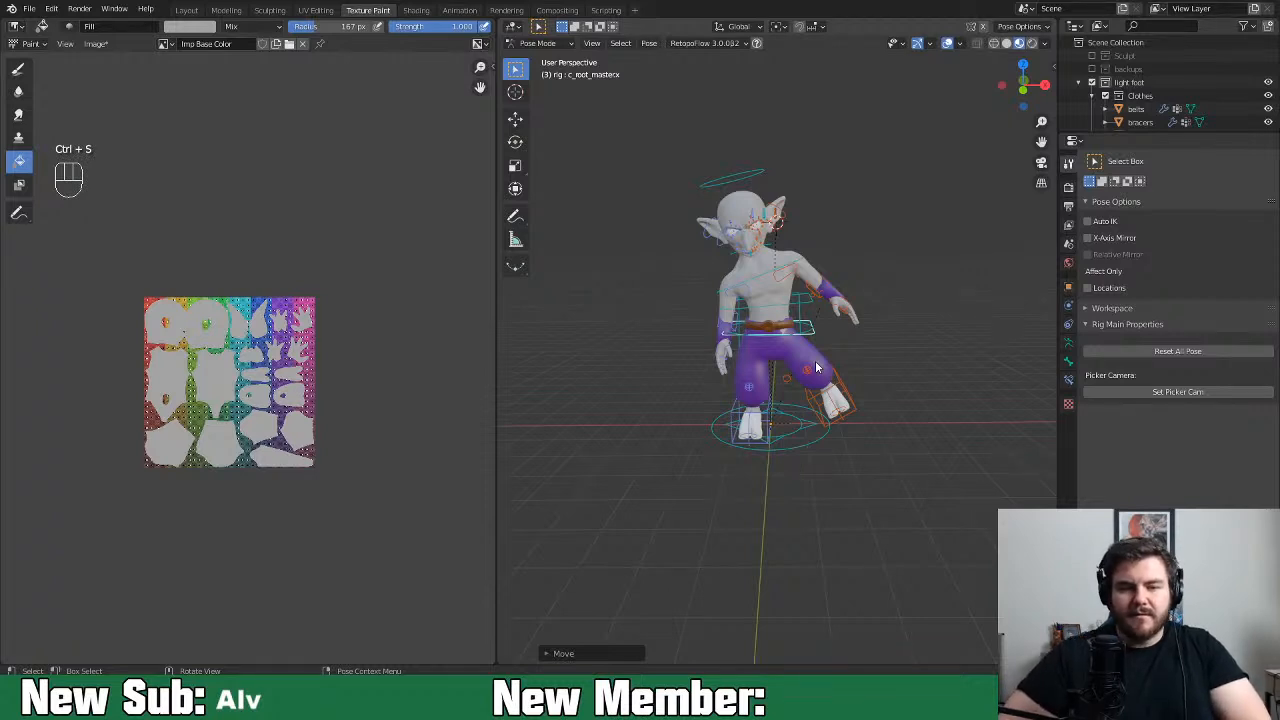
# Switch to the Layout workspace and put the rig back into Pose Mode with the imp's upper body in close-up
pyautogui.click(186, 10)
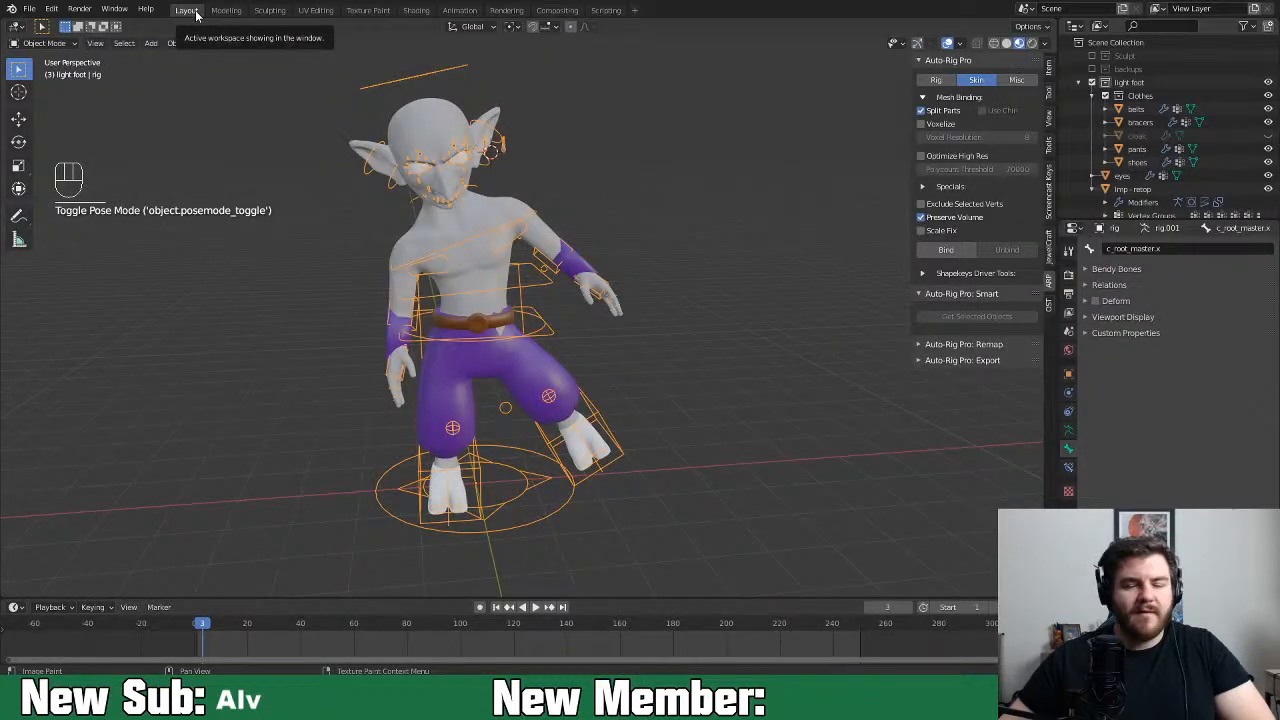
pyautogui.moveTo(697, 412); pyautogui.dragTo(639, 390, button='middle')
pyautogui.scroll(5, 526, 392)
pyautogui.scroll(-3, 517, 231)
pyautogui.keyDown('shift'); pyautogui.moveTo(510, 225); pyautogui.dragTo(525, 285, button='middle'); pyautogui.keyUp('shift')
pyautogui.moveTo(525, 285); pyautogui.dragTo(483, 242, button='middle')
pyautogui.scroll(3, 616, 326)
pyautogui.scroll(2, 615, 321)
pyautogui.scroll(2, 622, 303)
pyautogui.scroll(-2, 563, 266)
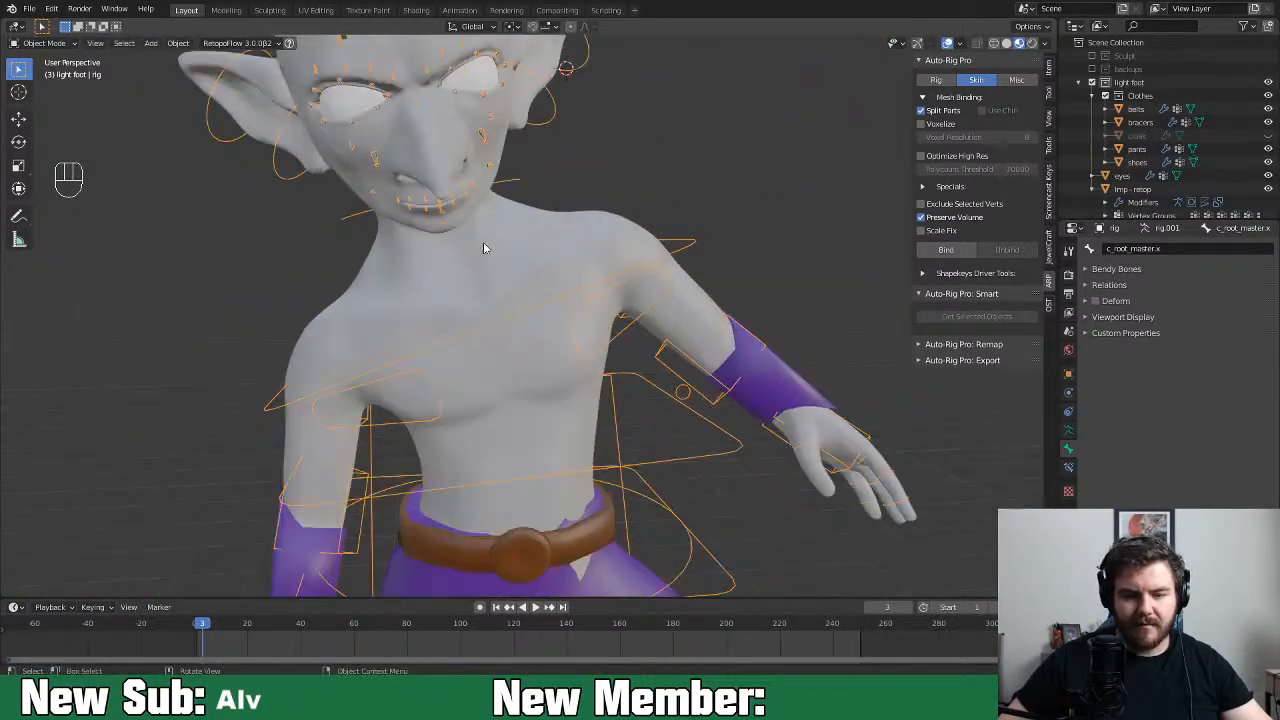
pyautogui.hotkey('ctrl', 'Tab')
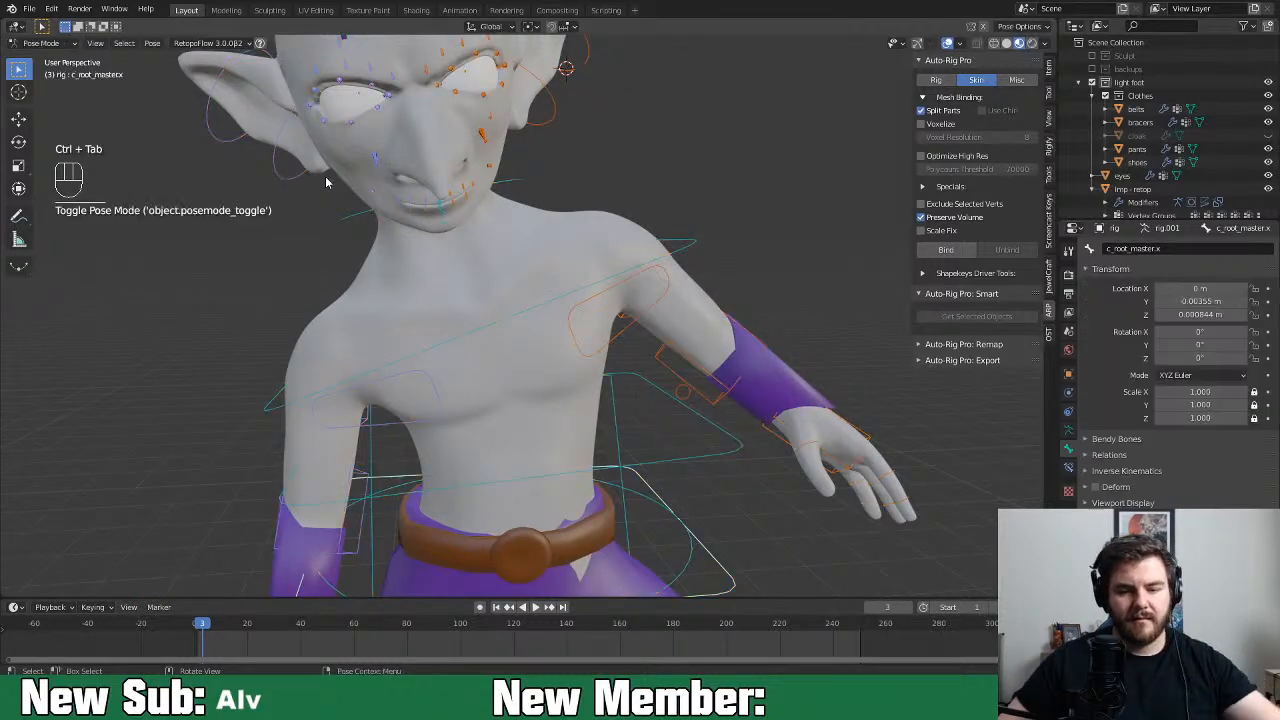
# Try scaling the left cheek's inflate control to test the face deformation
pyautogui.moveTo(543, 223); pyautogui.dragTo(335, 274, button='middle')
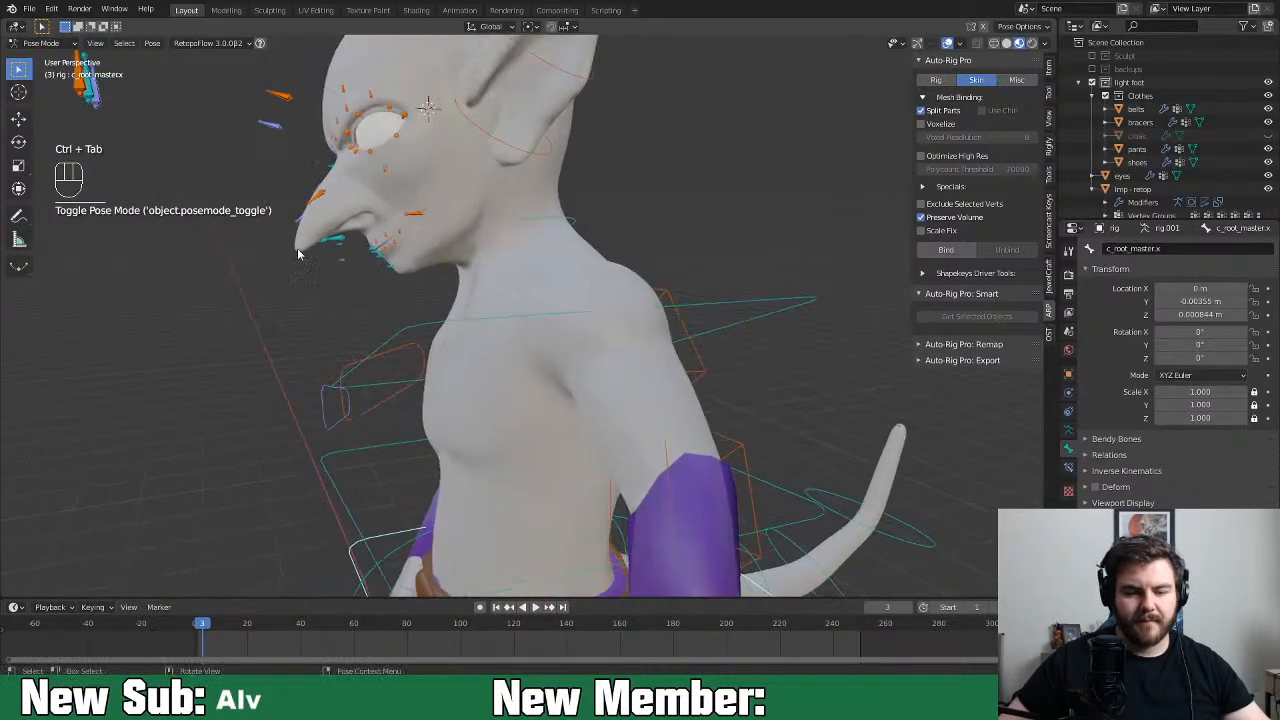
pyautogui.click(338, 241)
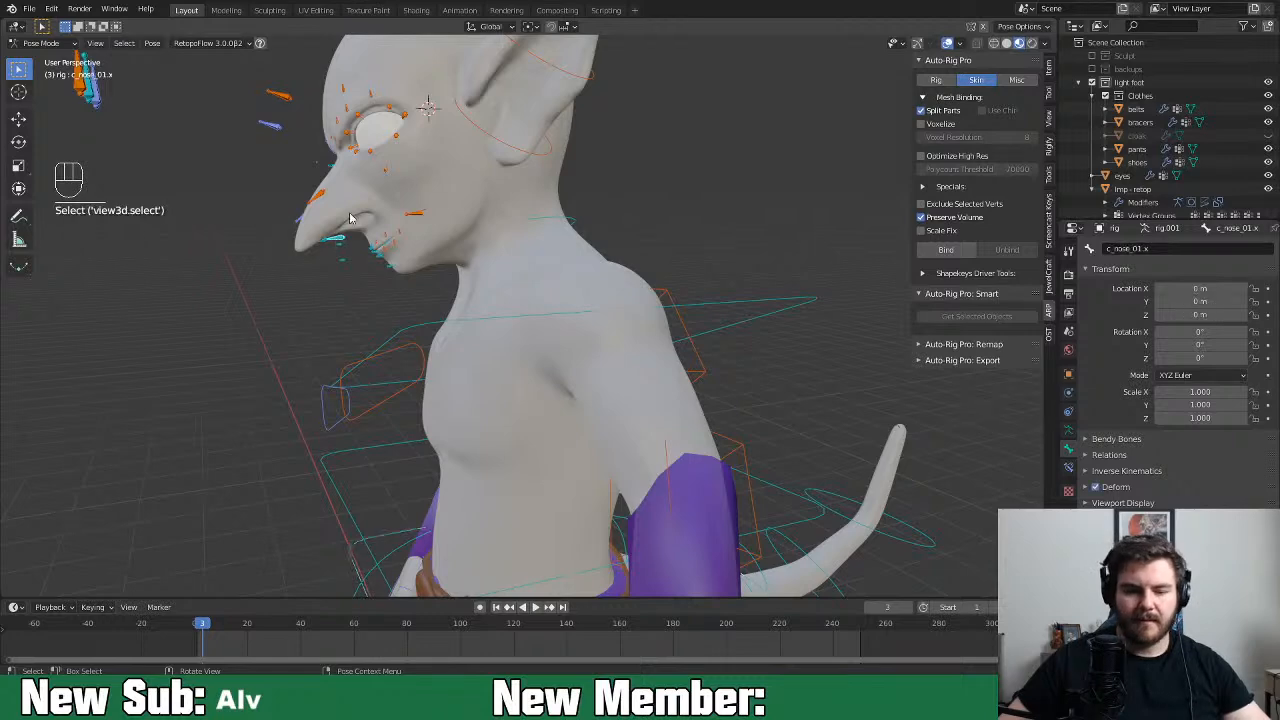
pyautogui.click(436, 213)
pyautogui.moveTo(557, 264); pyautogui.dragTo(686, 249, button='middle')
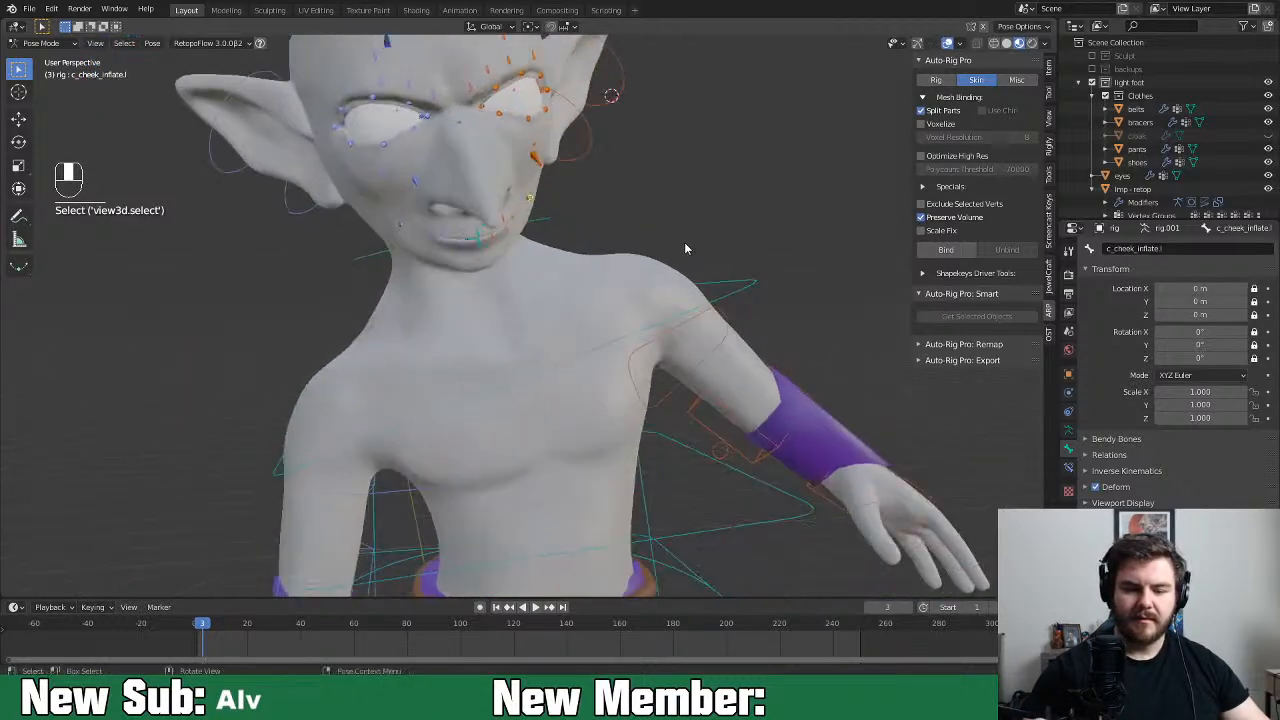
pyautogui.press('s')
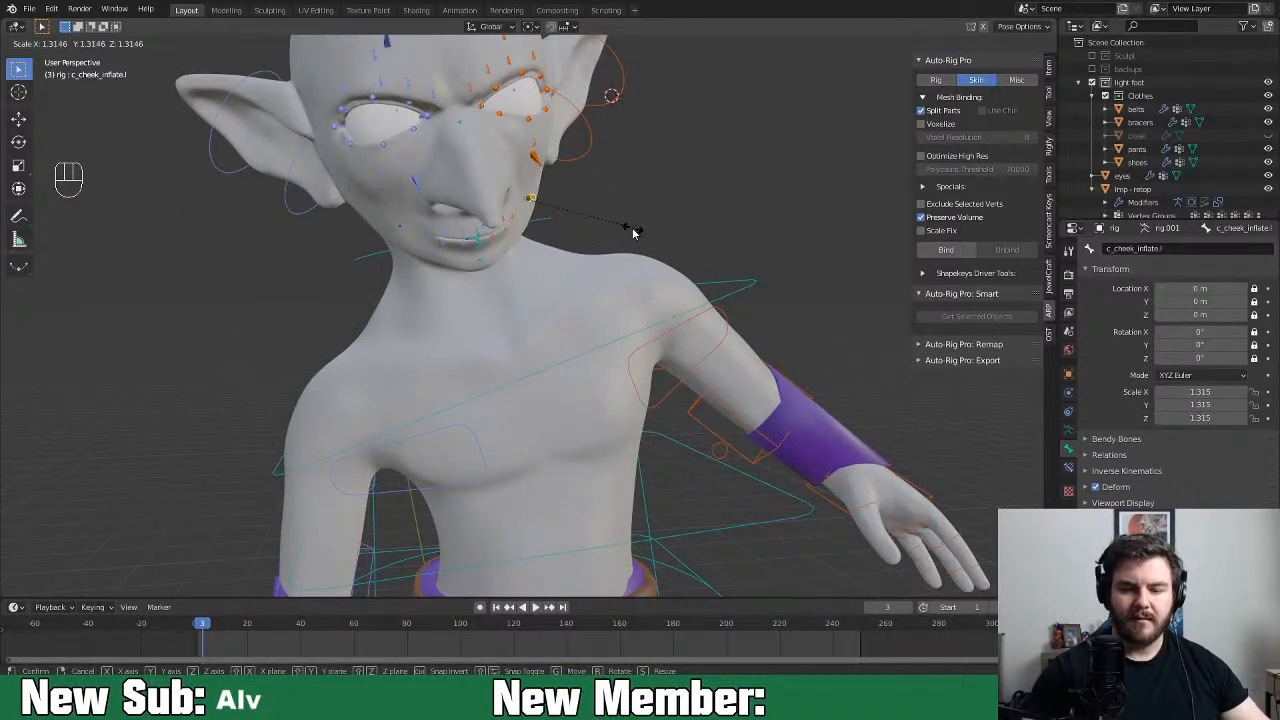
pyautogui.rightClick(632, 232)
# Try moving the chin control below the lower lip
pyautogui.moveTo(630, 228); pyautogui.dragTo(569, 253, button='middle')
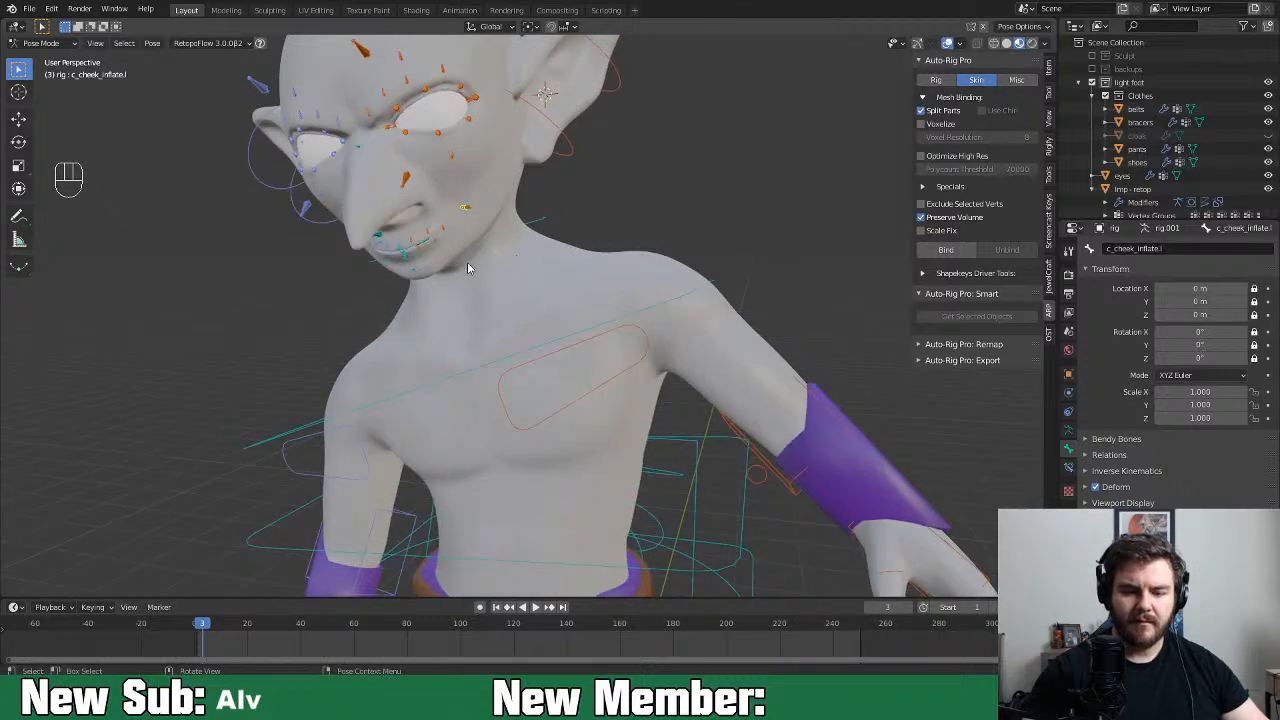
pyautogui.click(445, 283)
pyautogui.moveTo(445, 283); pyautogui.dragTo(390, 282, button='middle')
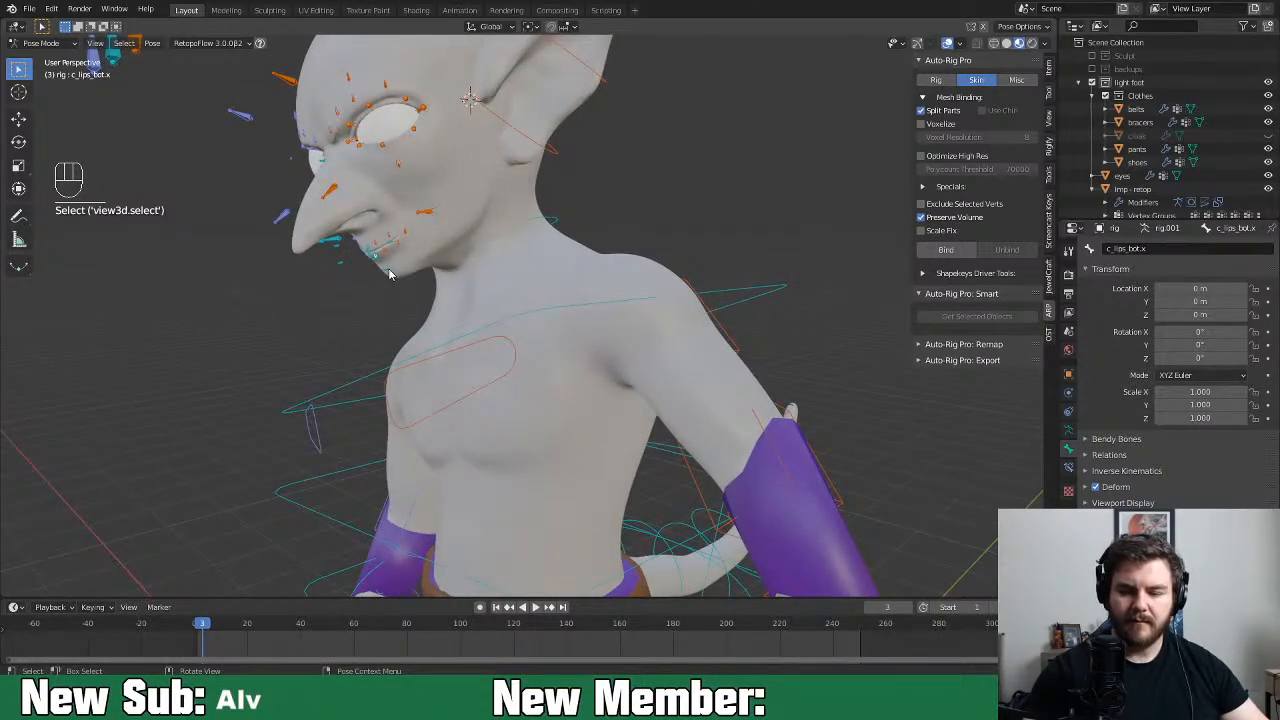
pyautogui.press('g')
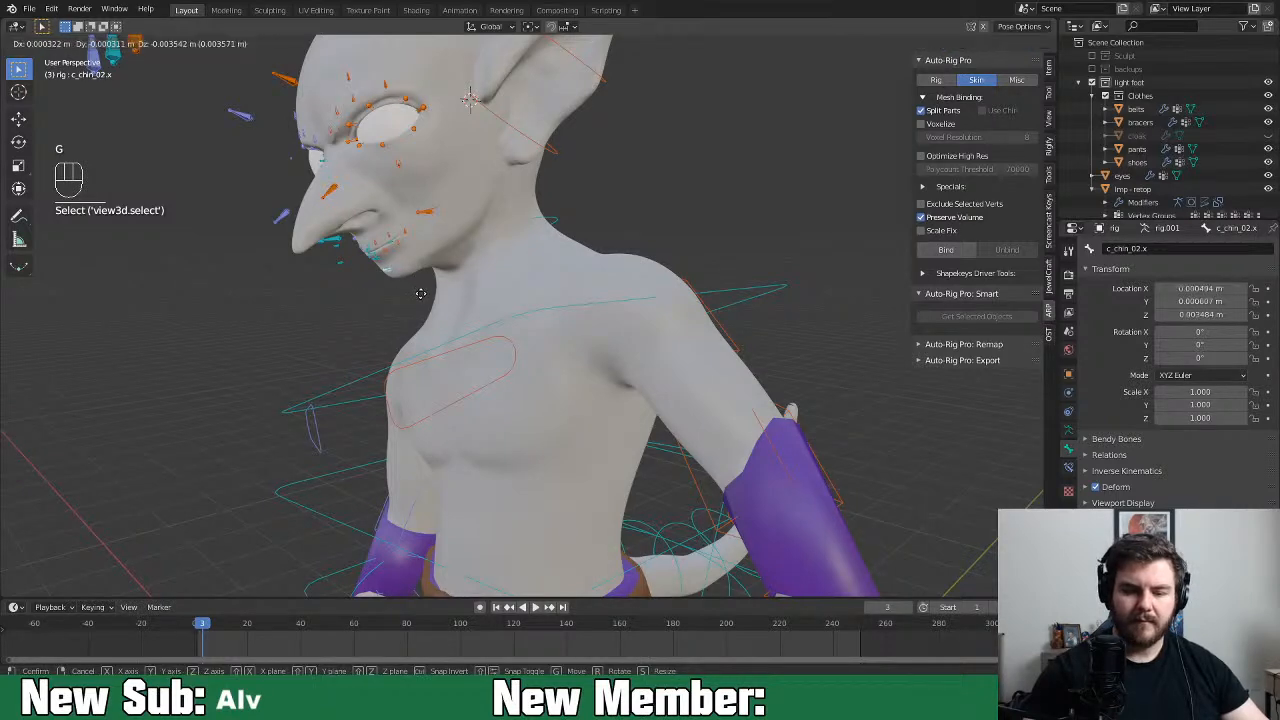
pyautogui.rightClick(424, 316)
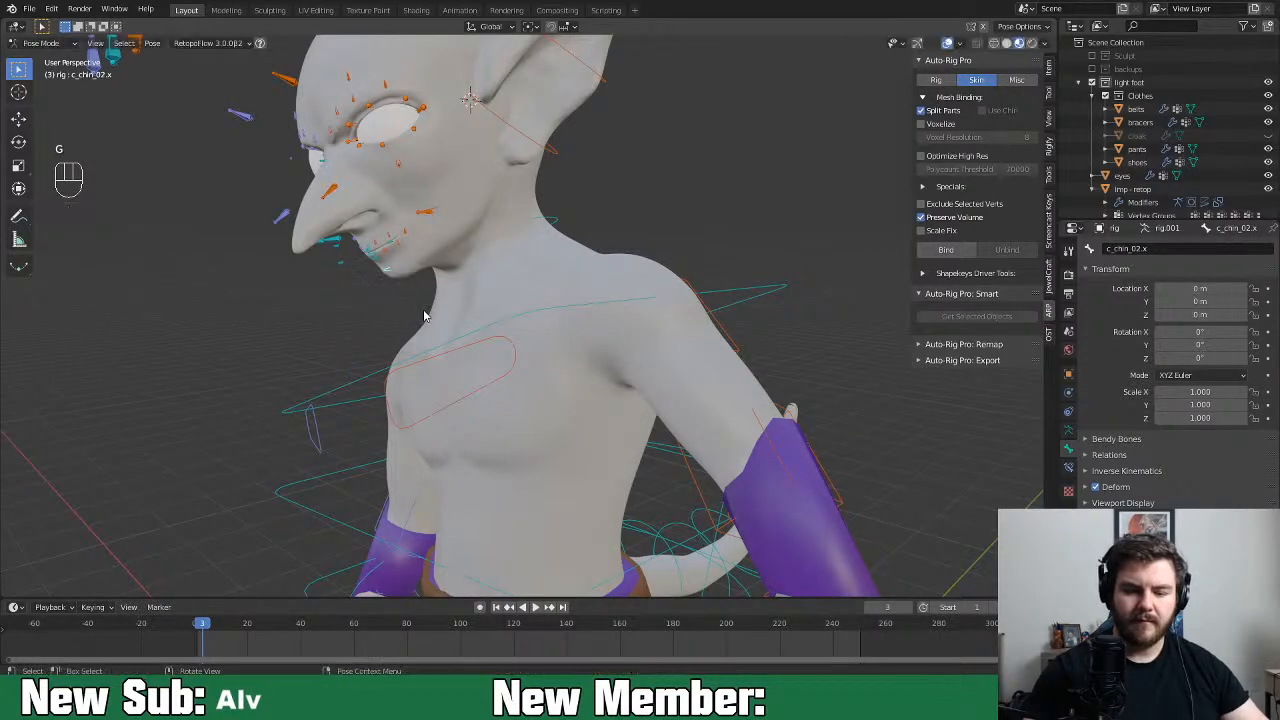
# Try moving the lower lip's roll control in front of the mouth
pyautogui.moveTo(532, 262); pyautogui.dragTo(423, 288, button='middle')
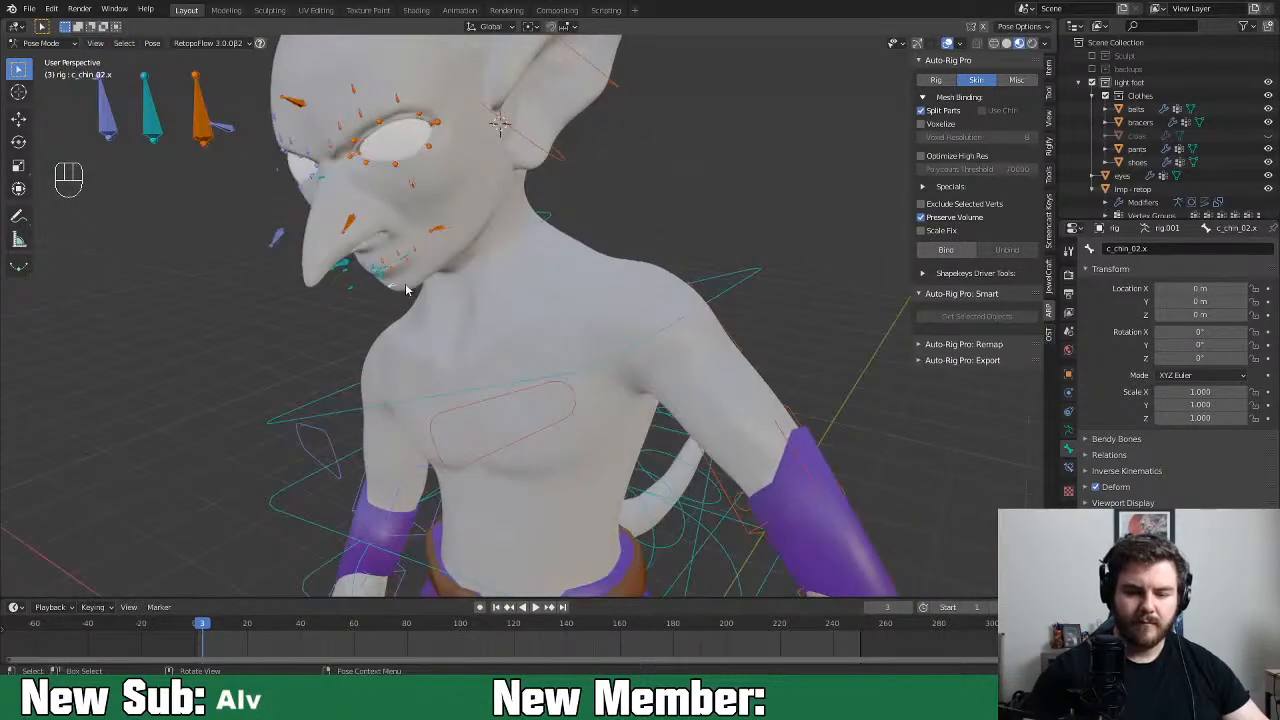
pyautogui.click(354, 293)
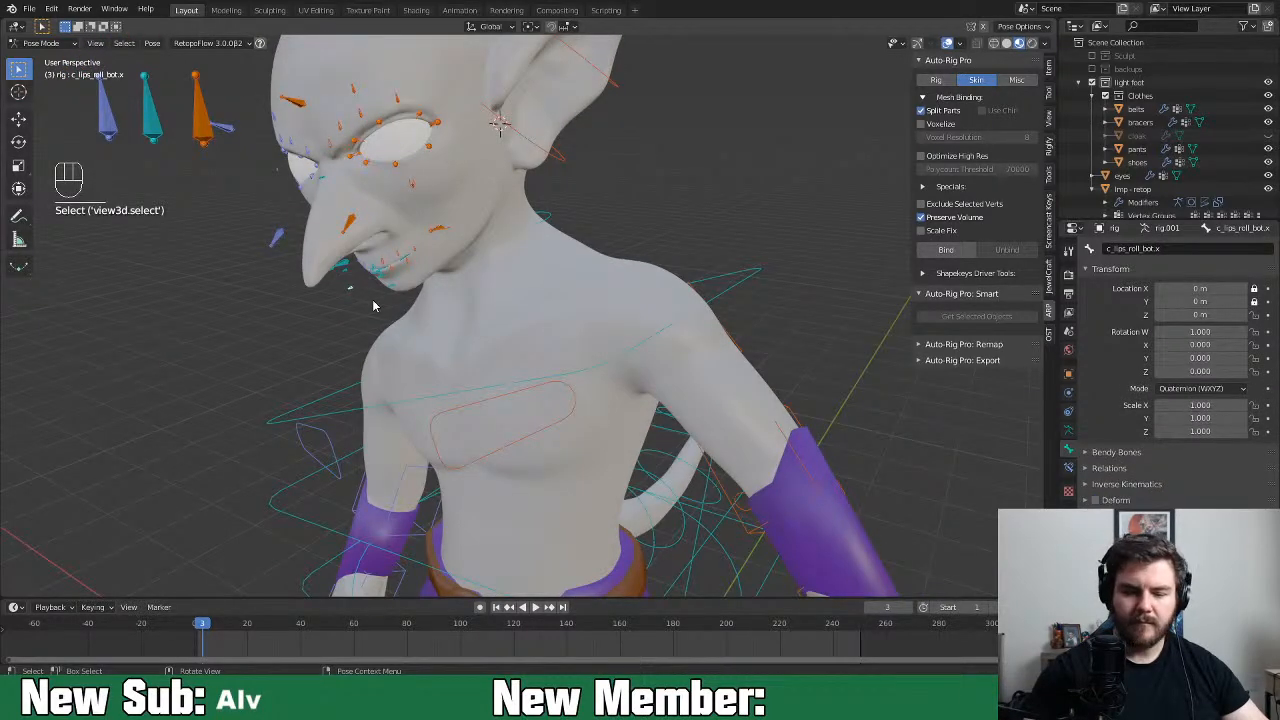
pyautogui.press('g')
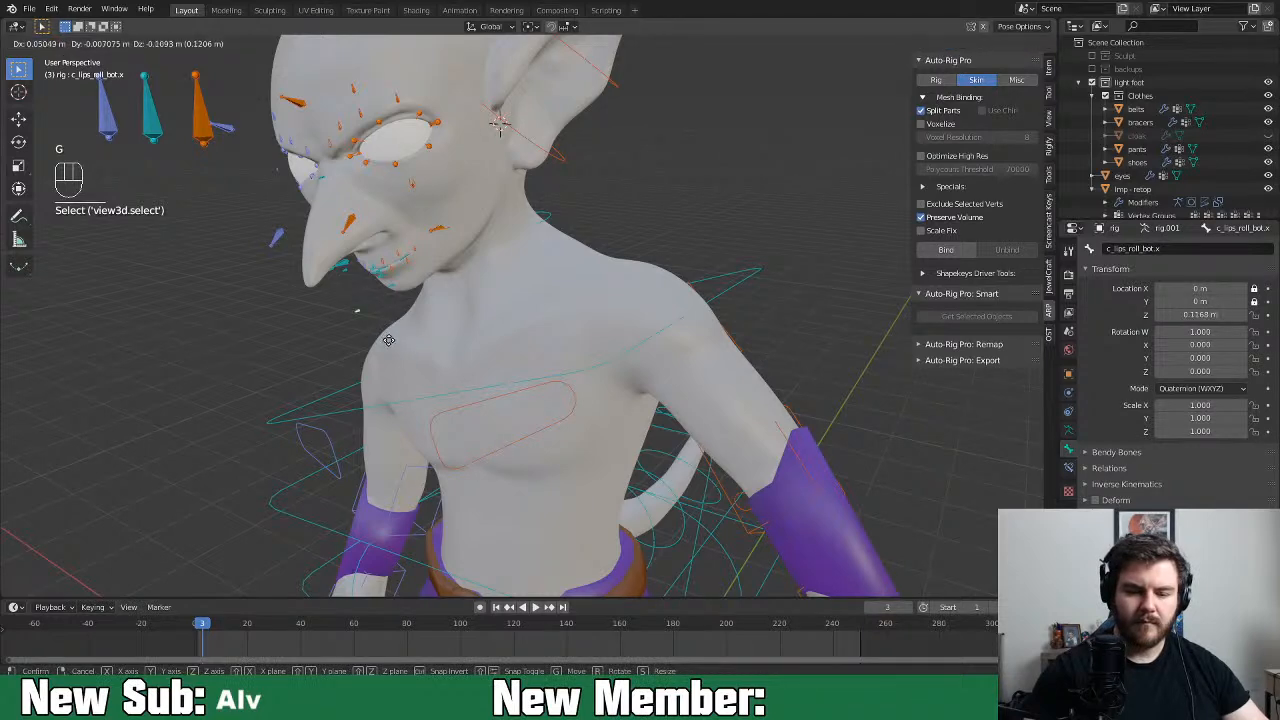
pyautogui.rightClick(379, 307)
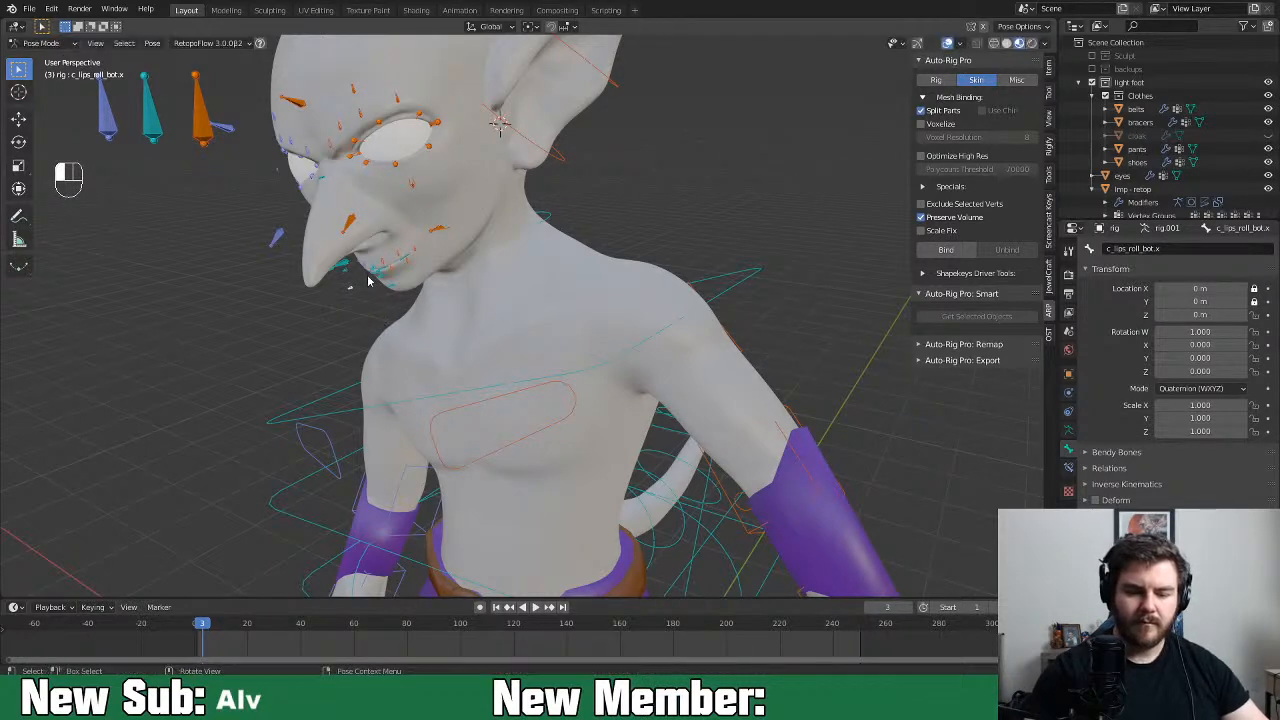
# Turn on X-ray display to expose the rig controls inside the imp's head
pyautogui.click(432, 303)
pyautogui.moveTo(462, 304); pyautogui.dragTo(442, 284, button='middle')
pyautogui.click(979, 45)
# Try rotating the jawbone control in side view to test opening the mouth
pyautogui.moveTo(848, 160); pyautogui.dragTo(492, 287, button='middle')
pyautogui.click(497, 286)
pyautogui.moveTo(592, 320)
pyautogui.mouseDown(button='middle')
pyautogui.moveTo(568, 308)
pyautogui.moveTo(578, 305)
pyautogui.mouseUp(button='middle')
pyautogui.press('r')
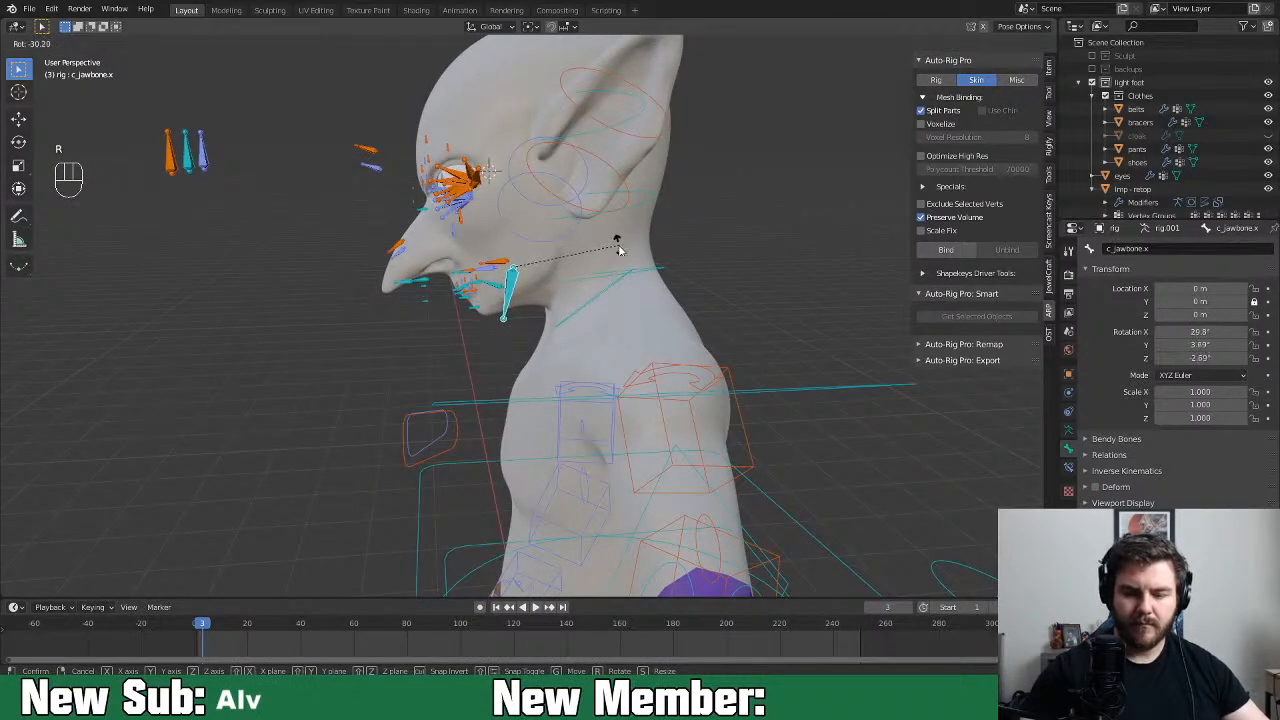
pyautogui.rightClick(618, 250)
pyautogui.moveTo(620, 255); pyautogui.dragTo(702, 272, button='middle')
pyautogui.scroll(-2, 693, 222)
pyautogui.moveTo(693, 222); pyautogui.dragTo(549, 308, button='middle')
pyautogui.scroll(-2, 540, 300)
pyautogui.scroll(3, 545, 305)
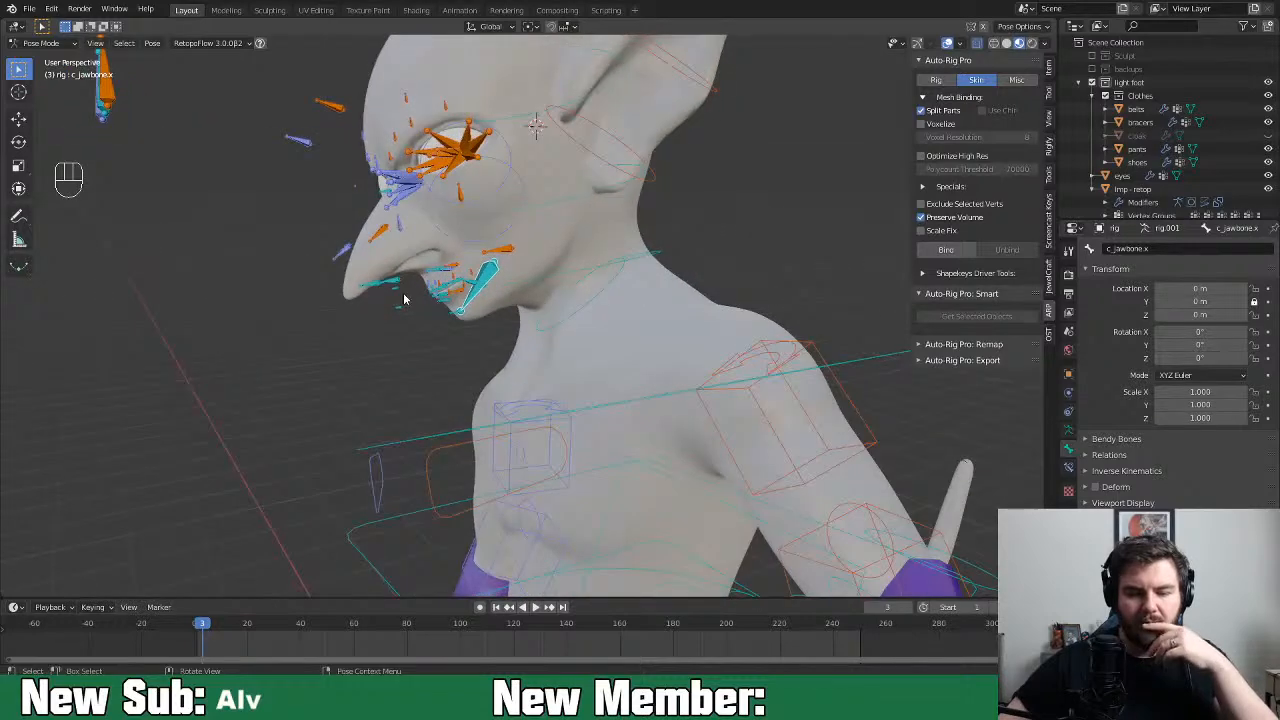
# Reset the rotation and location of all the rig's pose controls
pyautogui.click(446, 181)
pyautogui.moveTo(451, 326); pyautogui.dragTo(535, 226, button='middle')
pyautogui.click(526, 217)
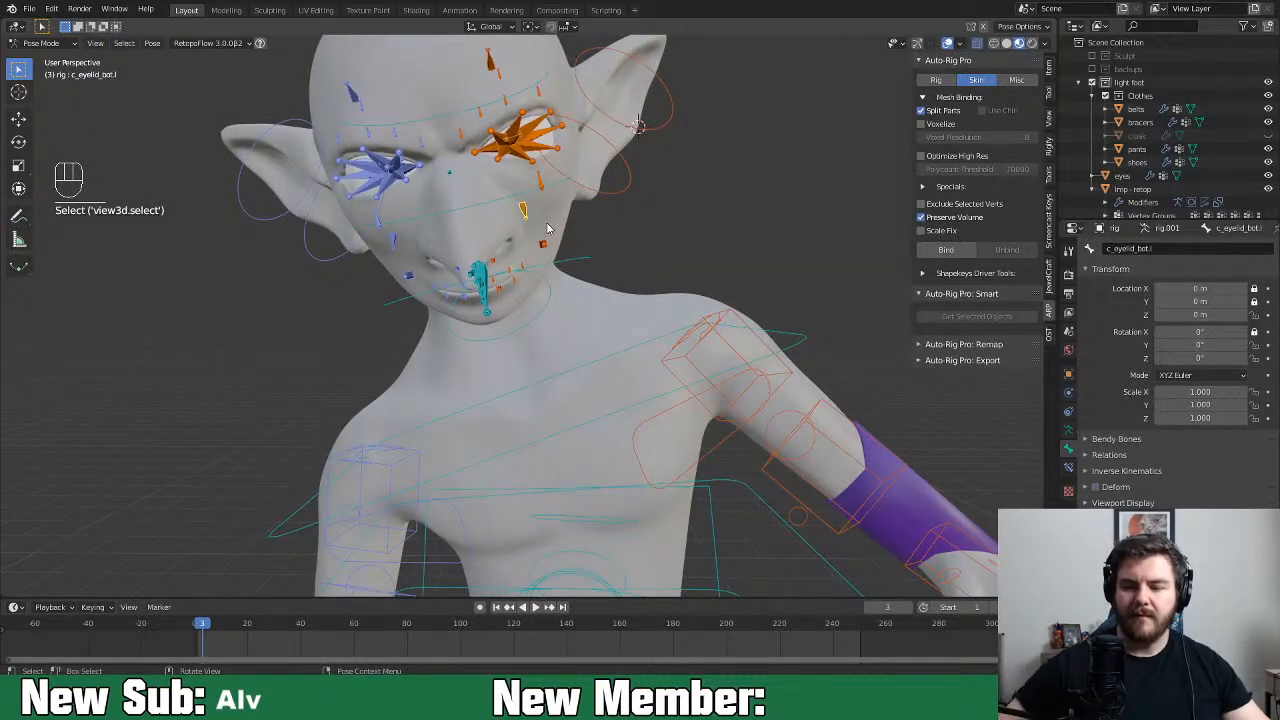
pyautogui.scroll(-5, 558, 205)
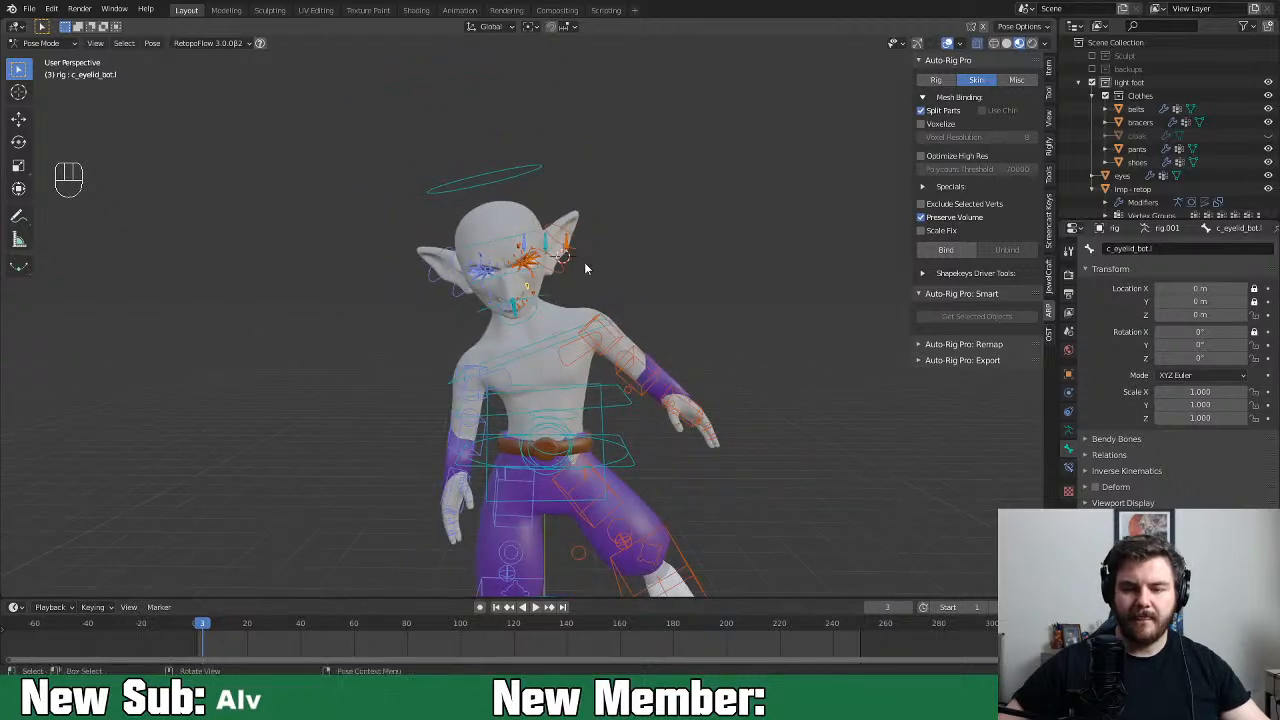
pyautogui.press('a')
pyautogui.press('alt')
pyautogui.hotkey('alt', 'r')
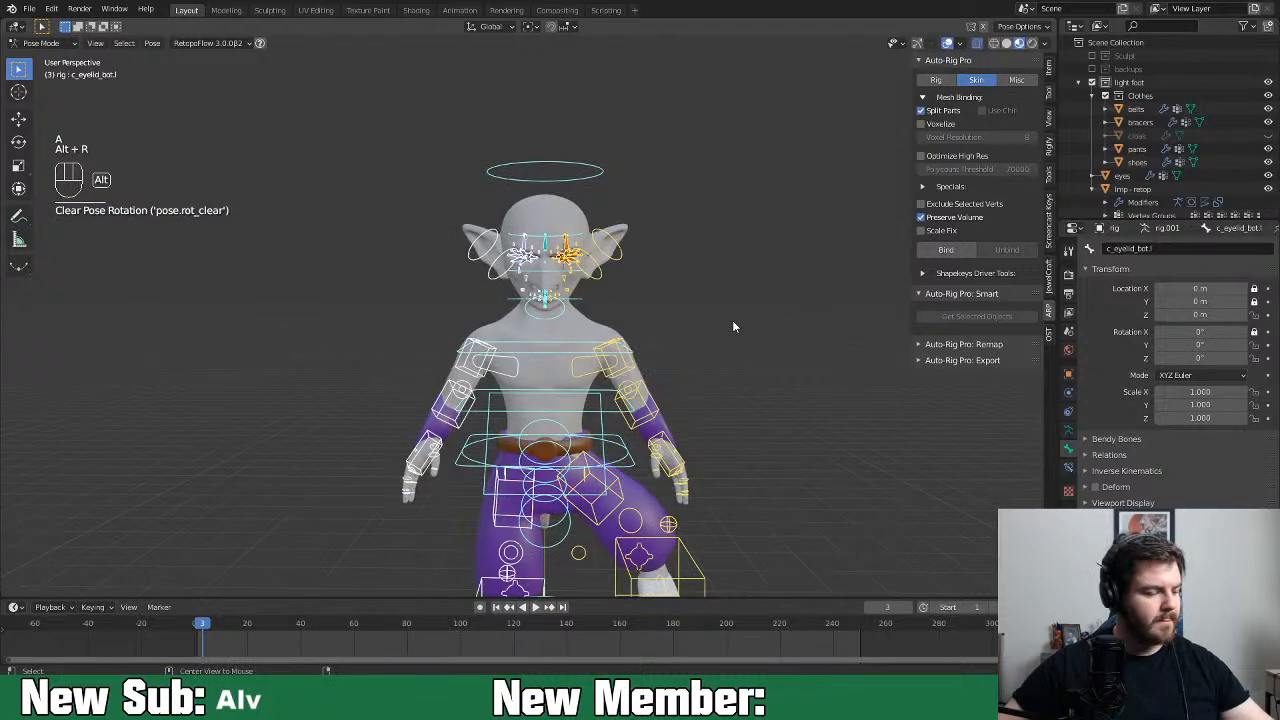
pyautogui.hotkey('alt', 'g')
# Try rotating the jawbone control from the reset pose to test the jaw deformation
pyautogui.scroll(5, 712, 392)
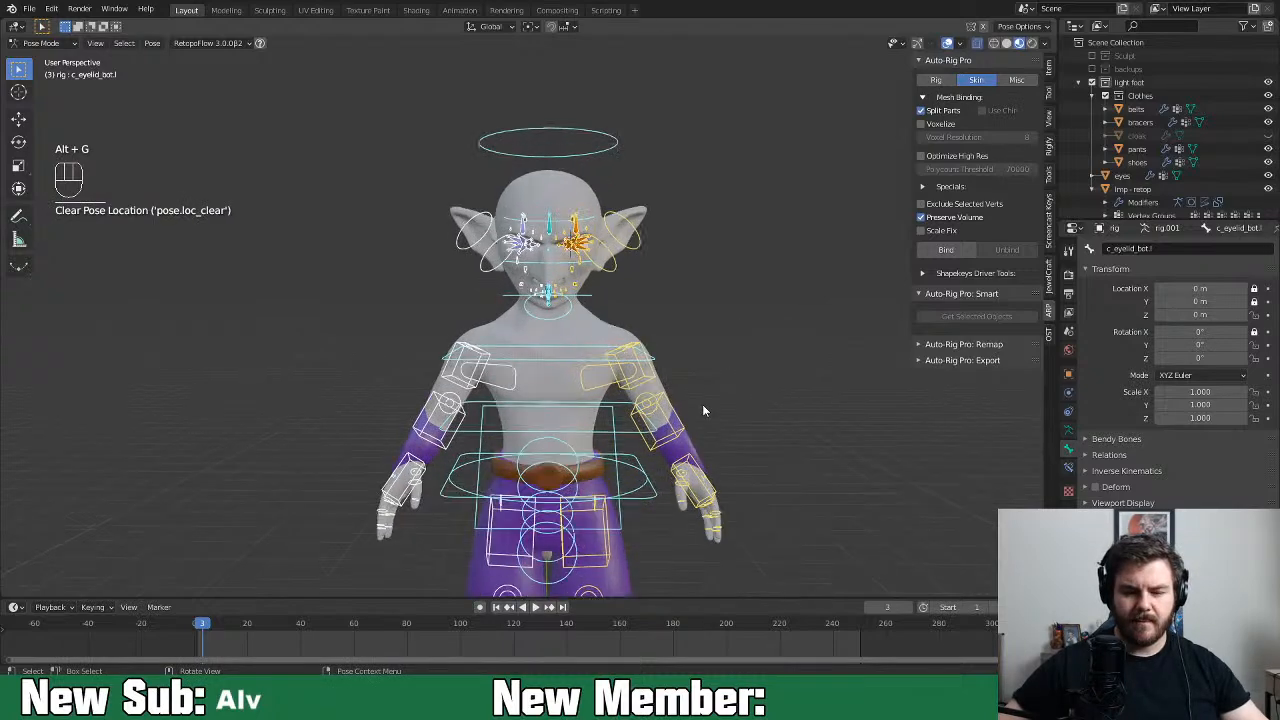
pyautogui.moveTo(702, 404); pyautogui.dragTo(605, 410, button='middle')
pyautogui.scroll(2, 606, 409)
pyautogui.keyDown('shift'); pyautogui.moveTo(518, 320); pyautogui.dragTo(528, 391, button='middle'); pyautogui.keyUp('shift')
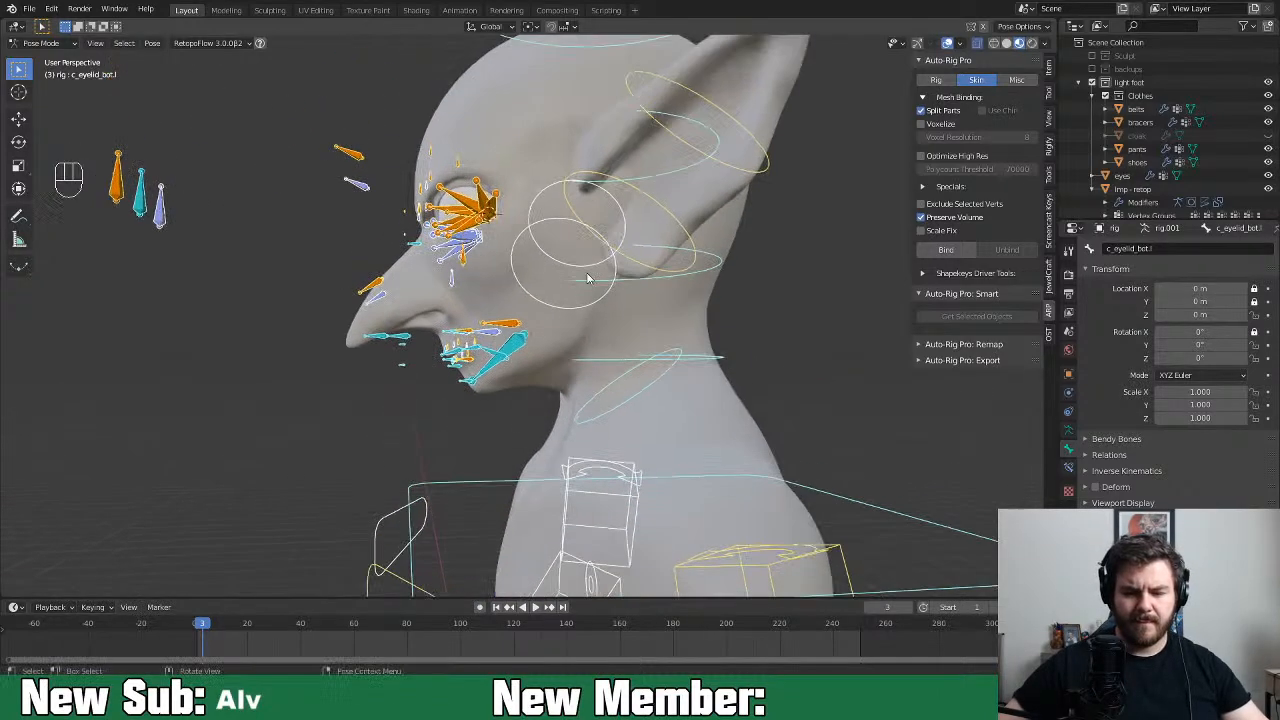
pyautogui.click(516, 354)
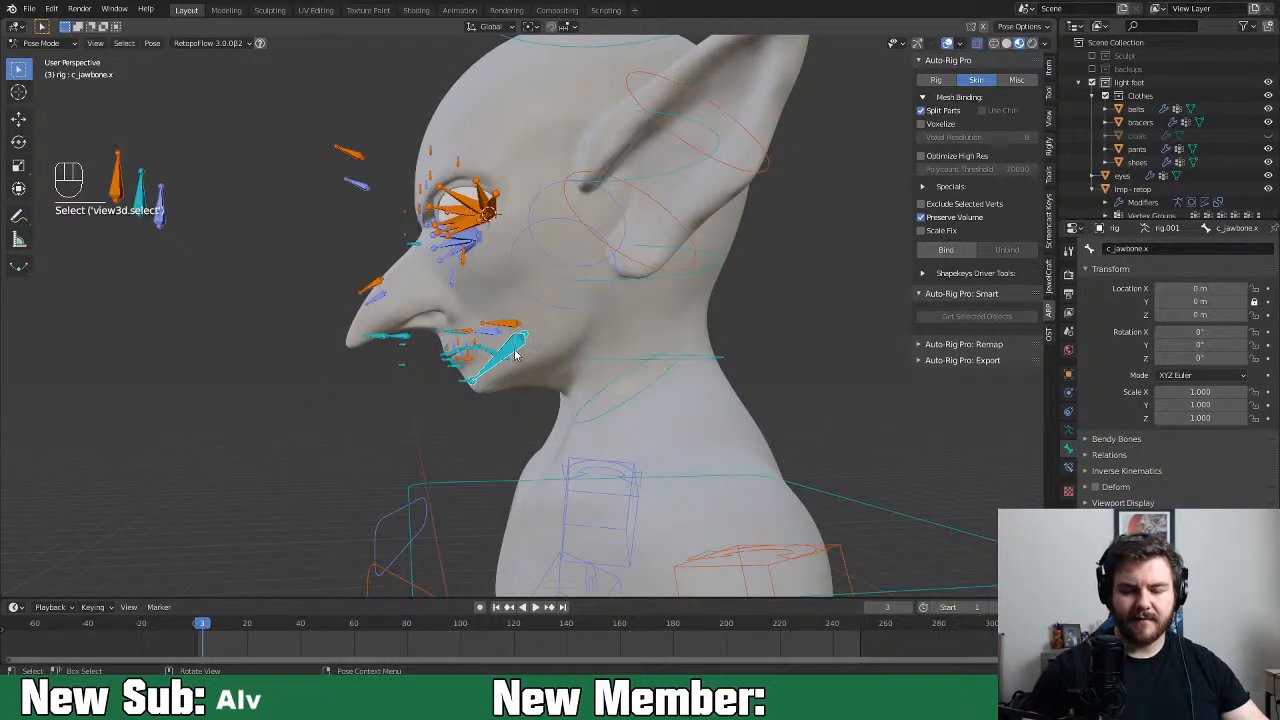
pyautogui.press('r')
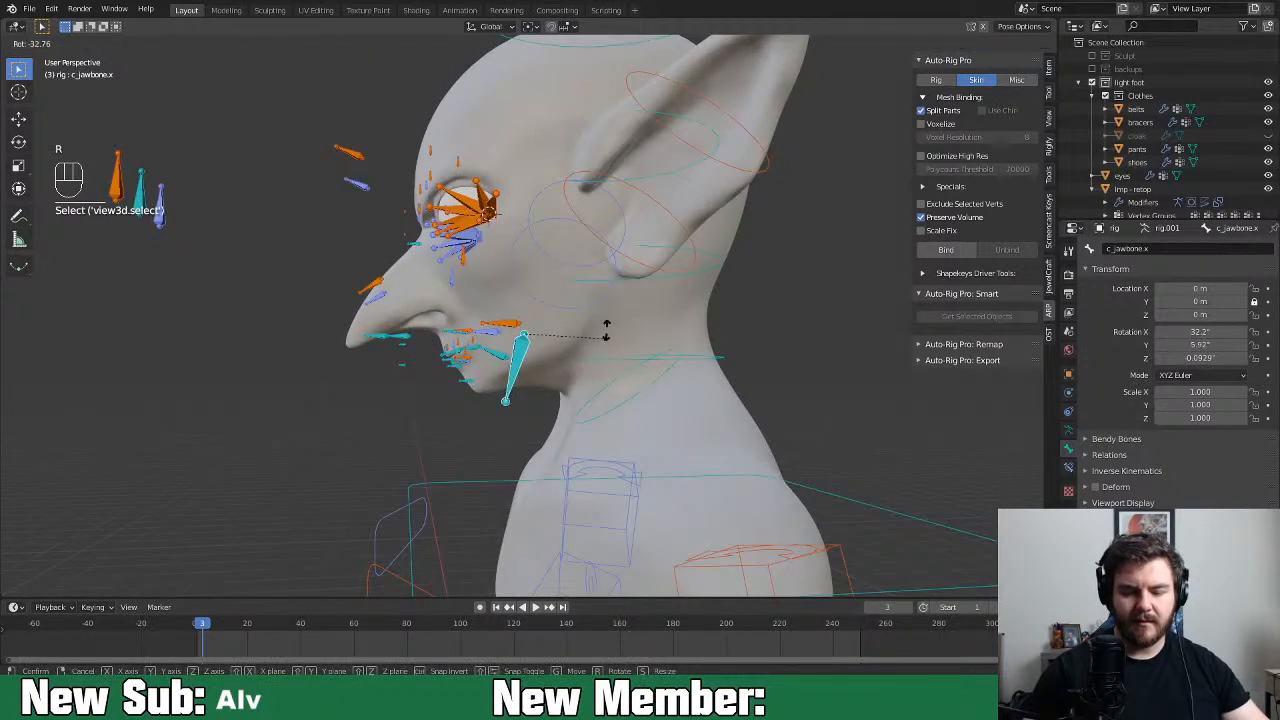
pyautogui.rightClick(610, 328)
pyautogui.moveTo(663, 314); pyautogui.dragTo(742, 326, button='middle')
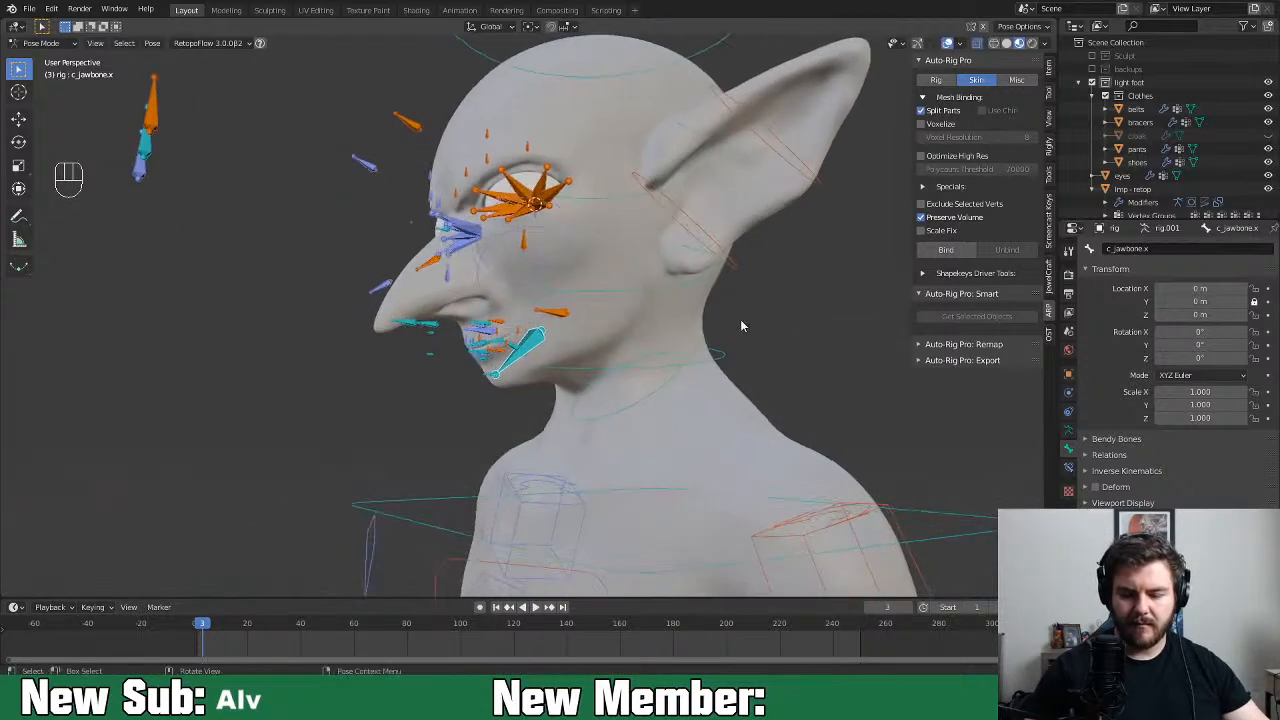
# Try rotating the neck control to tilt the imp's head
pyautogui.click(726, 390)
pyautogui.press('r')
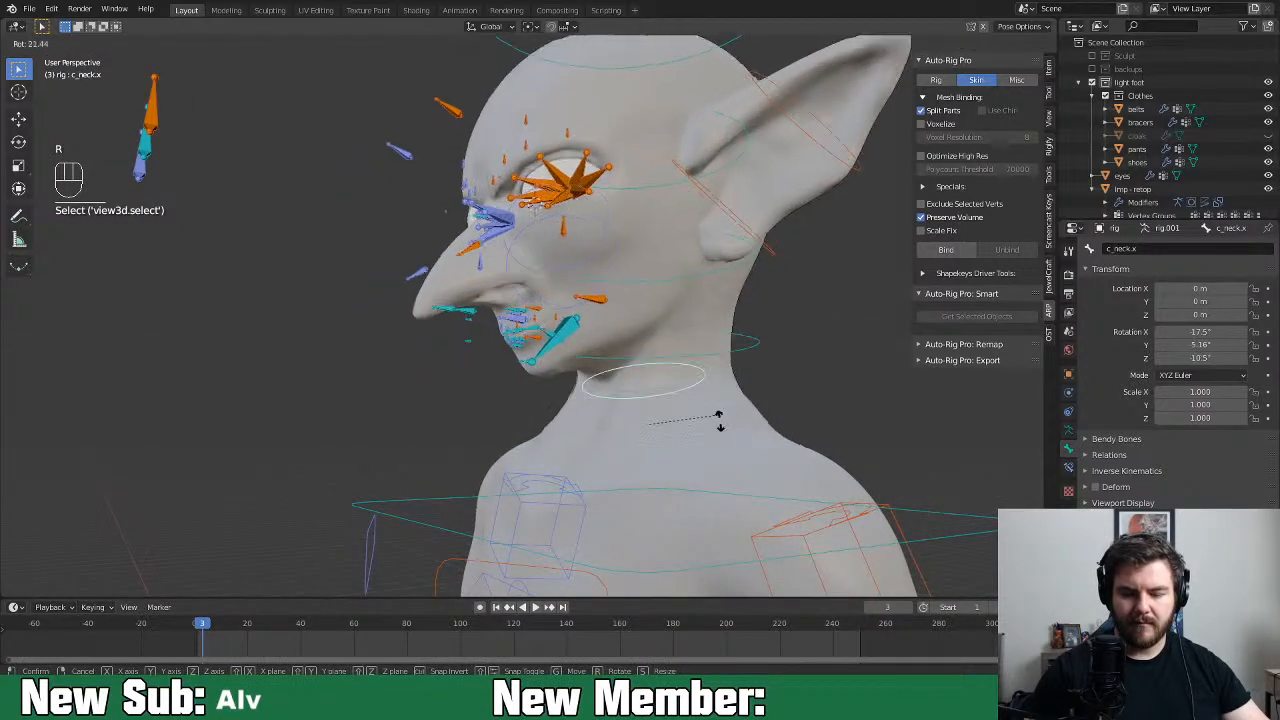
pyautogui.rightClick(720, 423)
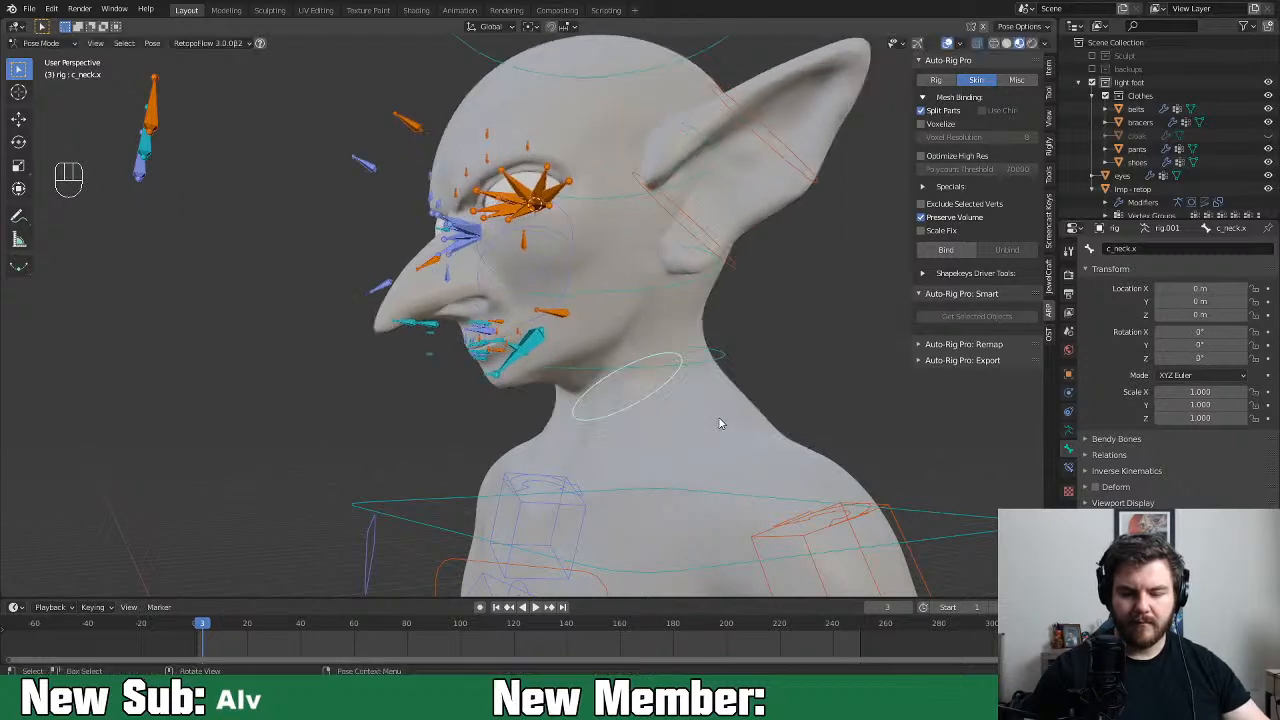
# Try rotating the lower skull control c_skull_01.x around the global Z axis
pyautogui.click(728, 358)
pyautogui.moveTo(747, 348)
pyautogui.mouseDown(button='middle')
pyautogui.moveTo(812, 335)
pyautogui.moveTo(751, 366)
pyautogui.moveTo(766, 360)
pyautogui.mouseUp(button='middle')
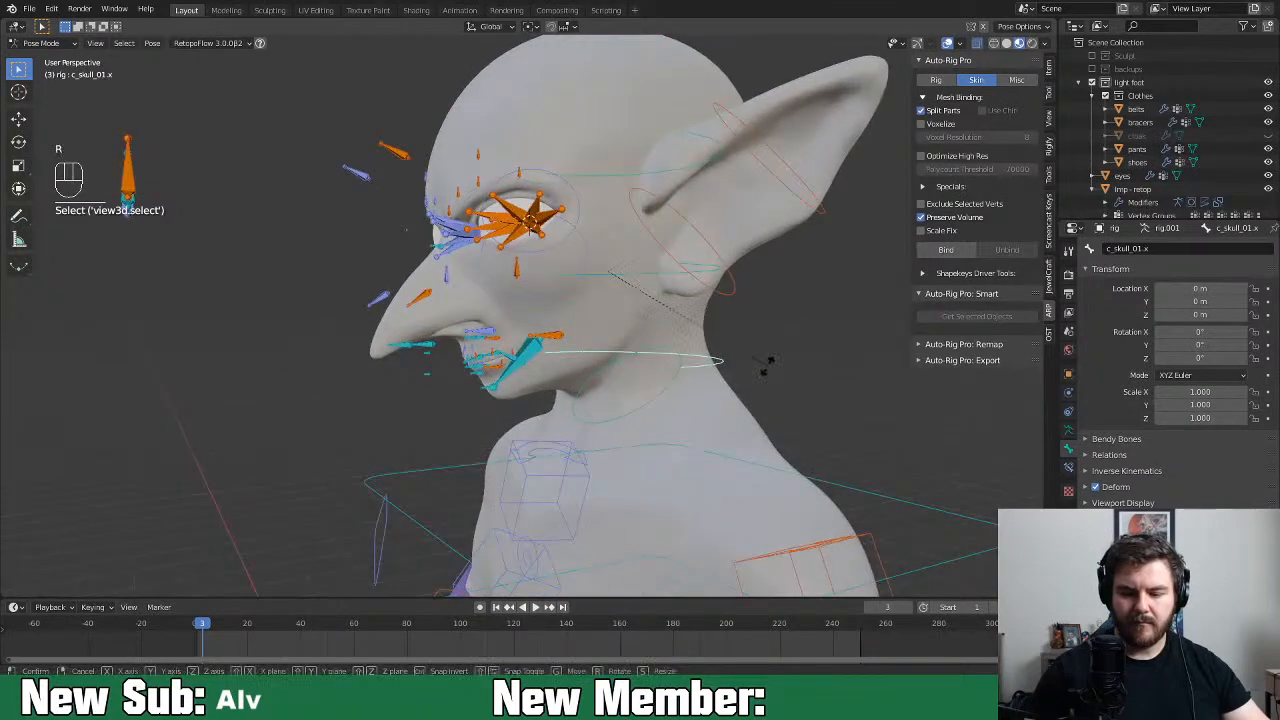
pyautogui.press('r')
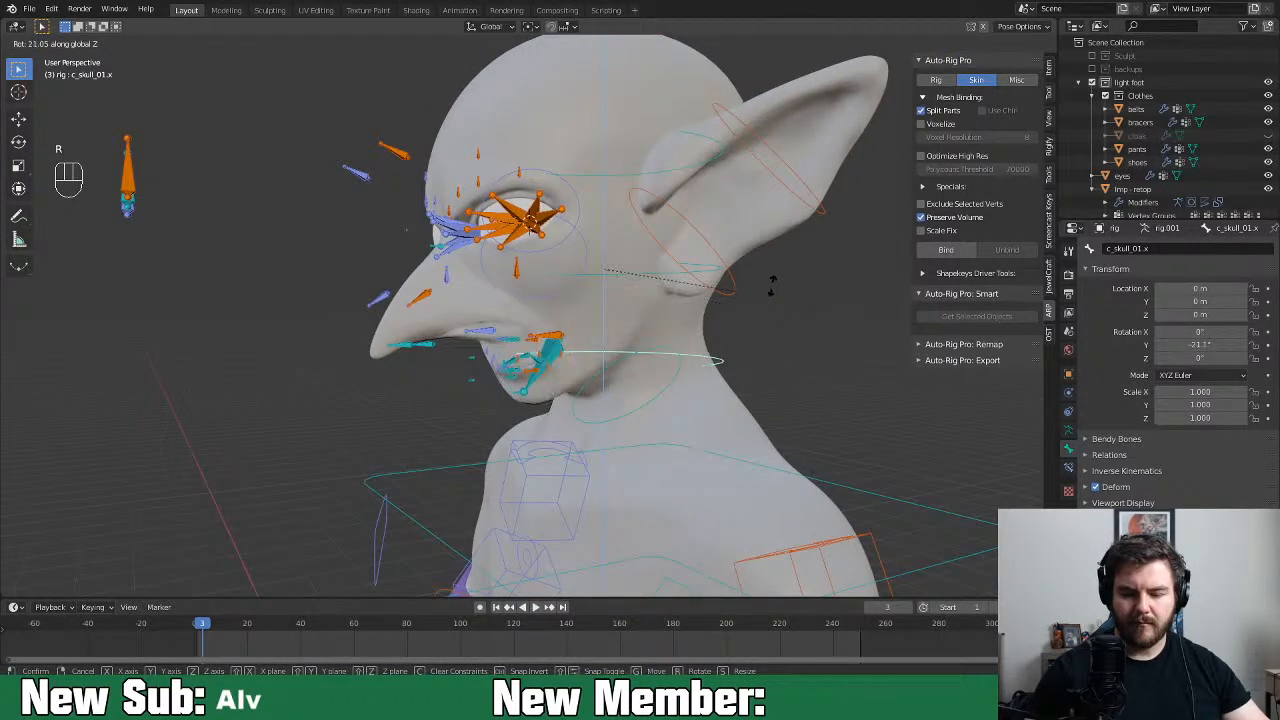
pyautogui.rightClick(770, 292)
pyautogui.moveTo(766, 303); pyautogui.dragTo(697, 286, button='middle')
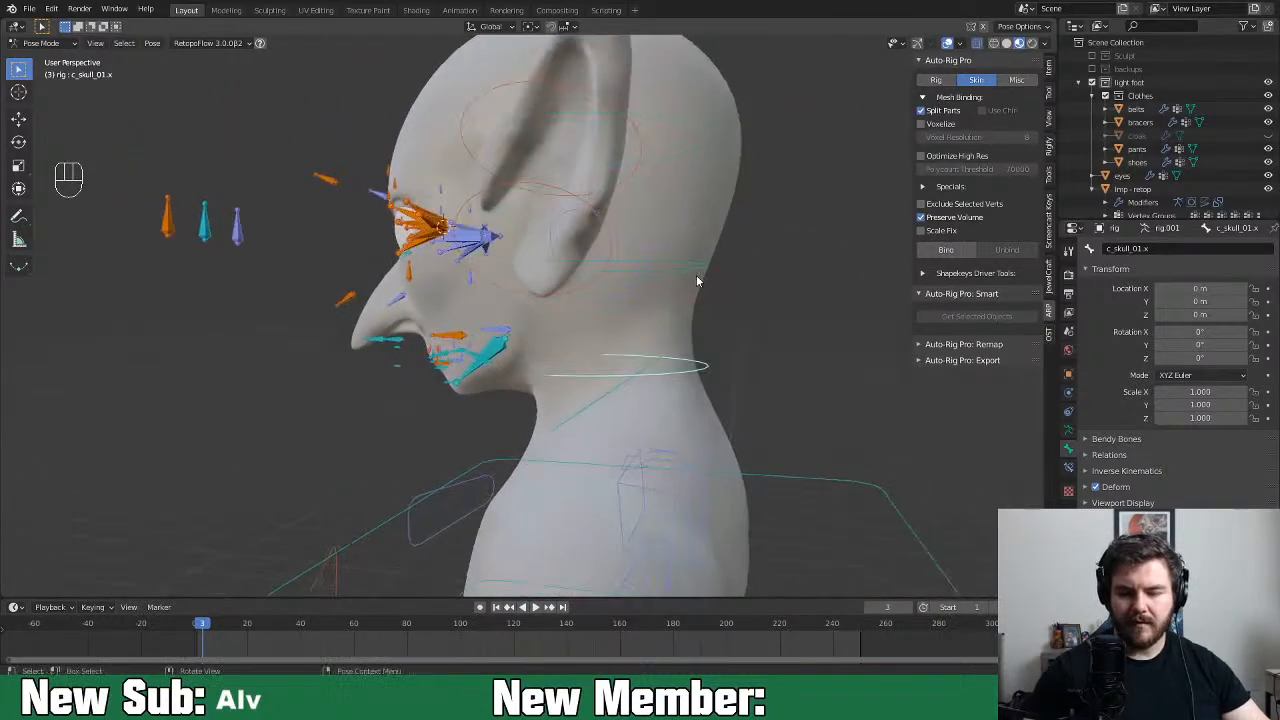
# Try rotating the middle skull control c_skull_02.x to tilt the face forward
pyautogui.click(701, 272)
pyautogui.press('r')
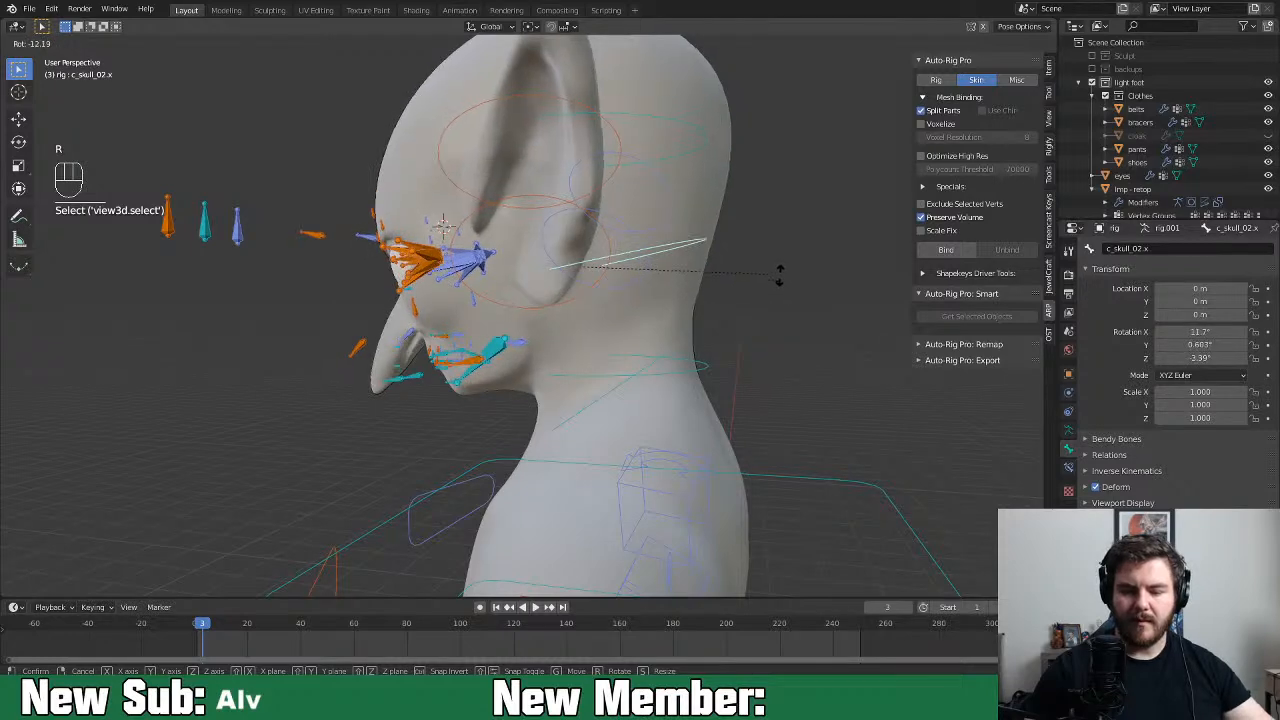
pyautogui.rightClick(781, 279)
pyautogui.moveTo(781, 280); pyautogui.dragTo(897, 334, button='middle')
# Try moving the left eye target control sideways in front of the face
pyautogui.click(561, 234)
pyautogui.moveTo(561, 234); pyautogui.dragTo(603, 254, button='middle')
pyautogui.click(660, 218)
pyautogui.scroll(-4, 872, 490)
pyautogui.moveTo(860, 466); pyautogui.dragTo(910, 375, button='middle')
pyautogui.press('g')
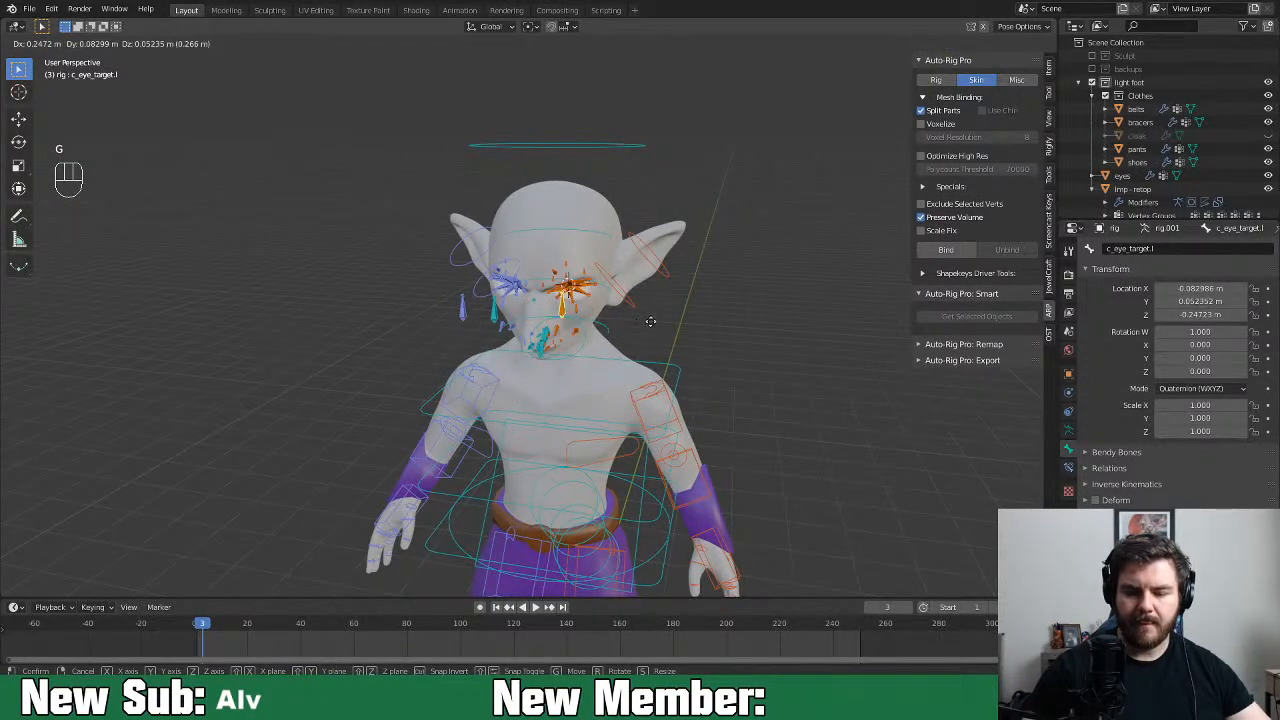
pyautogui.rightClick(660, 320)
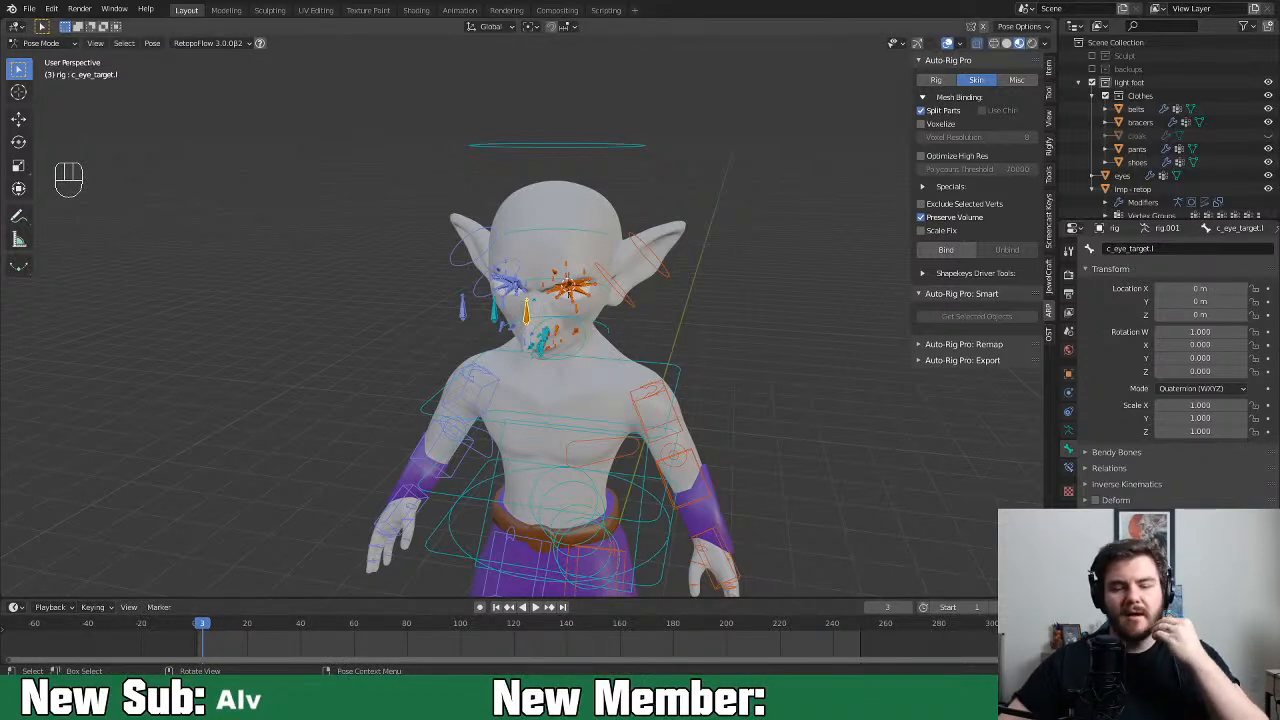
# Examine the whole rigged imp in its reset pose from several angles
pyautogui.scroll(-5, 689, 415)
pyautogui.moveTo(689, 415); pyautogui.dragTo(557, 420, button='middle')
pyautogui.moveTo(425, 413); pyautogui.dragTo(624, 445, button='middle')
pyautogui.scroll(2, 623, 475)
pyautogui.keyDown('shift'); pyautogui.moveTo(543, 498); pyautogui.dragTo(589, 366, button='middle'); pyautogui.keyUp('shift')
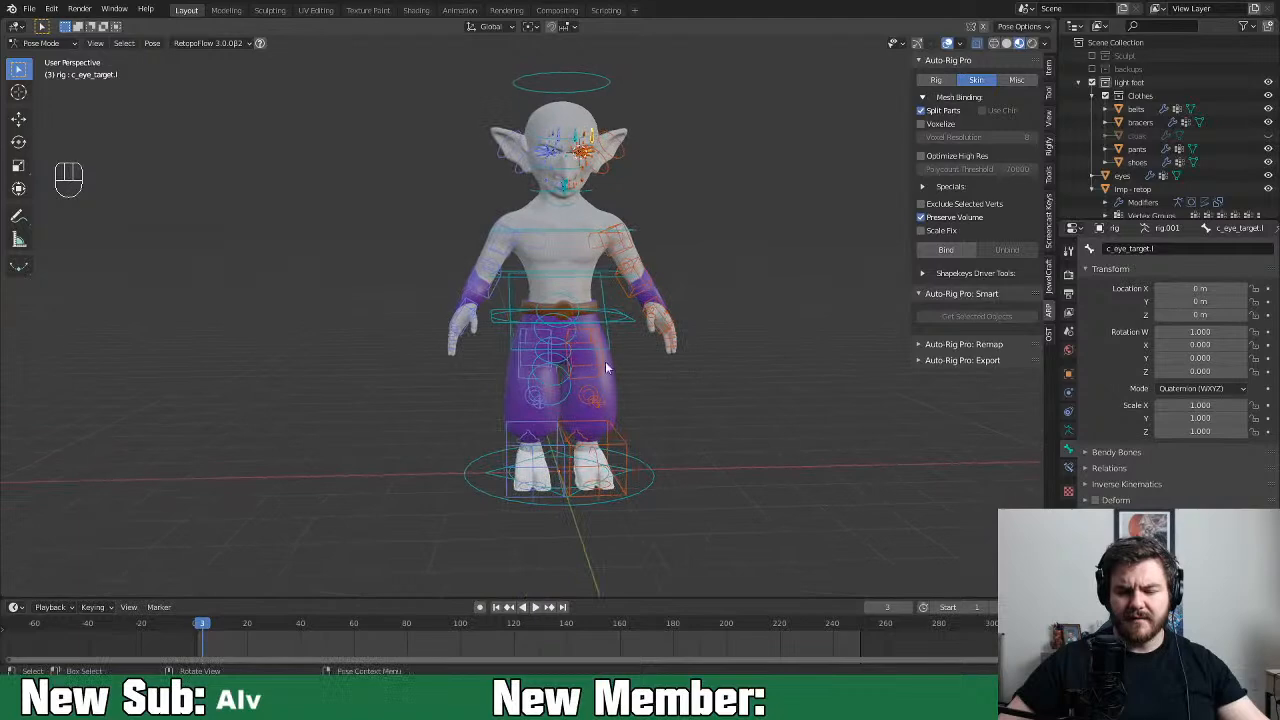
pyautogui.moveTo(681, 372); pyautogui.dragTo(575, 409, button='middle')
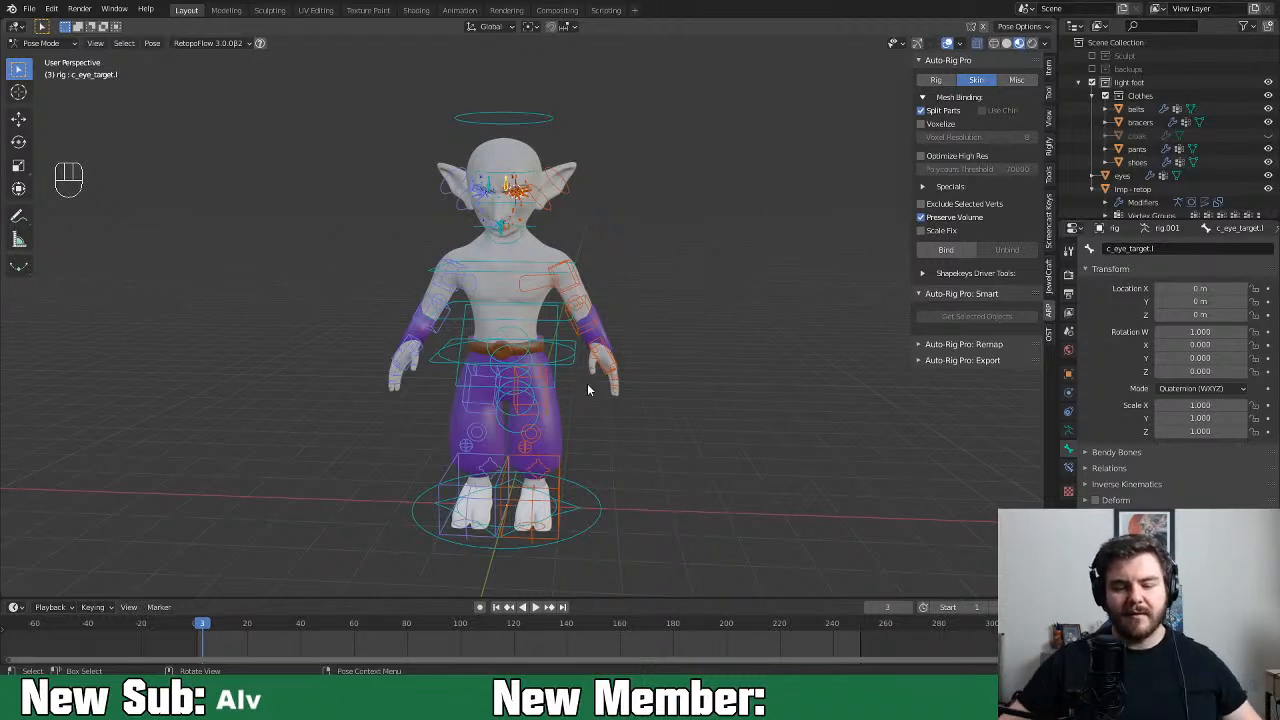
pyautogui.scroll(-2, 560, 372)
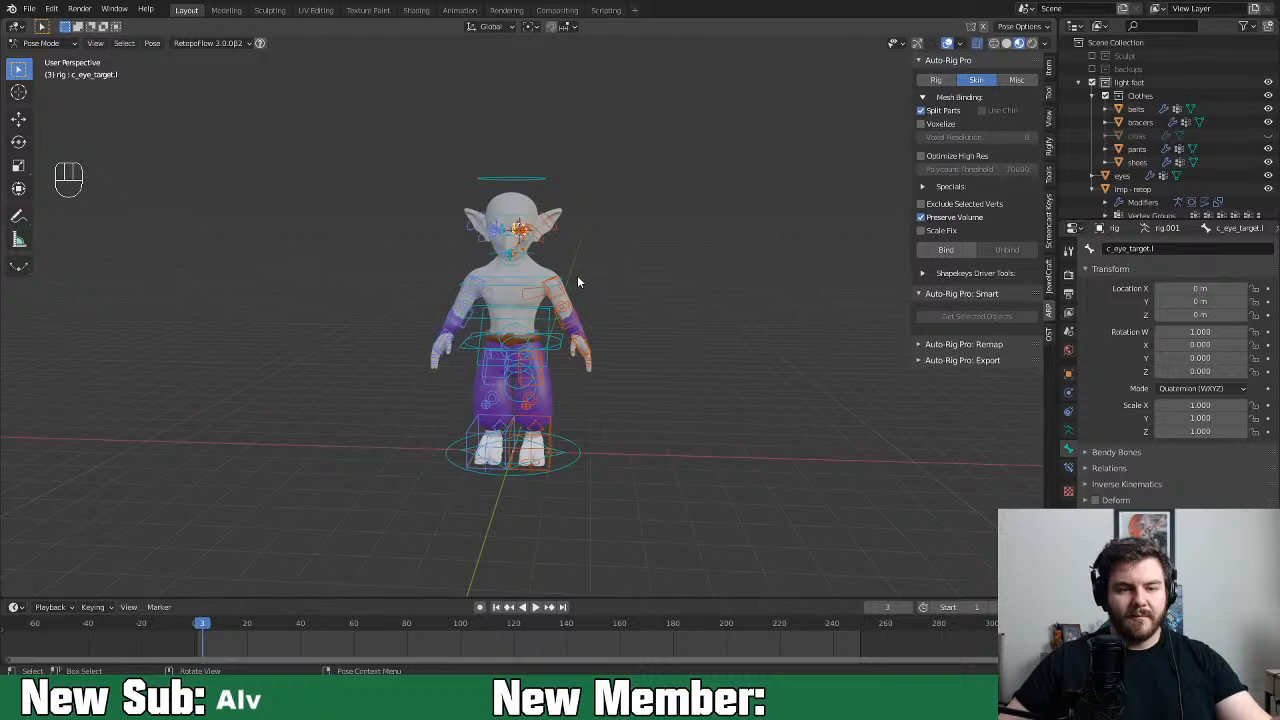
# Save the file and switch the rig from Pose Mode to Object Mode
pyautogui.hotkey('ctrl', 's')
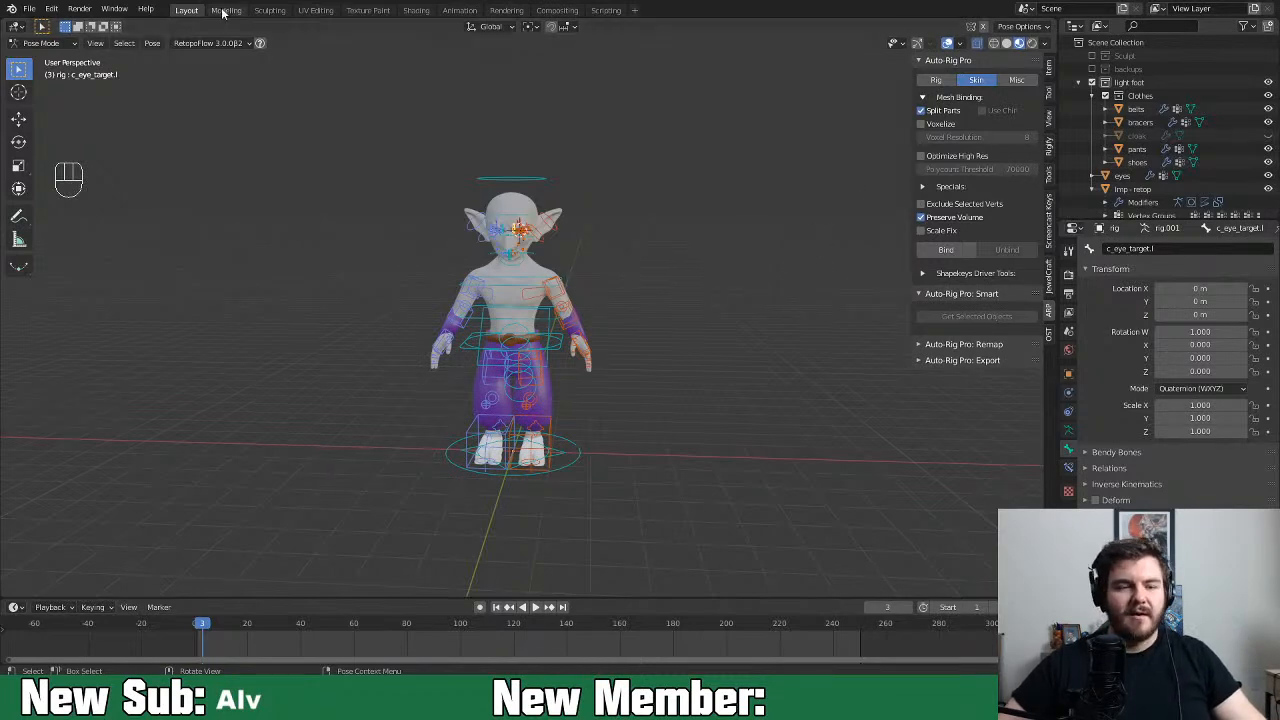
pyautogui.click(61, 44)
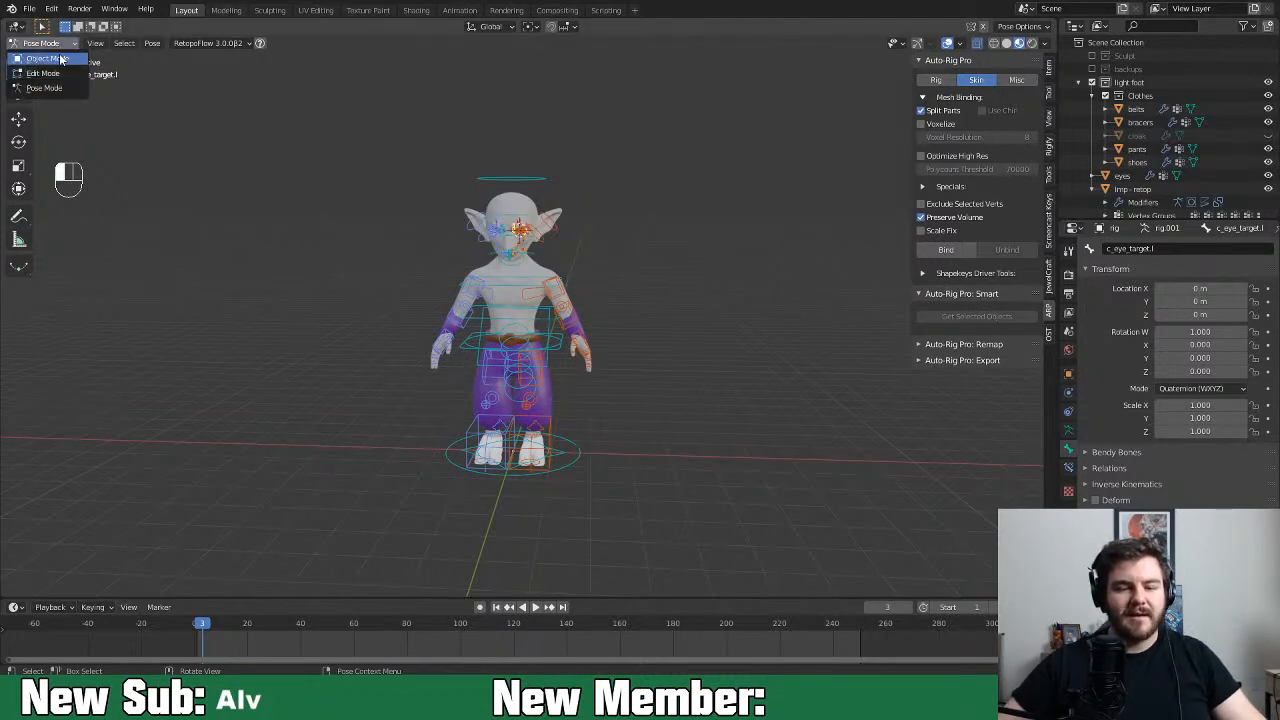
pyautogui.hotkey('ctrl', 'Tab')
pyautogui.moveTo(650, 340); pyautogui.dragTo(657, 300, button='middle')
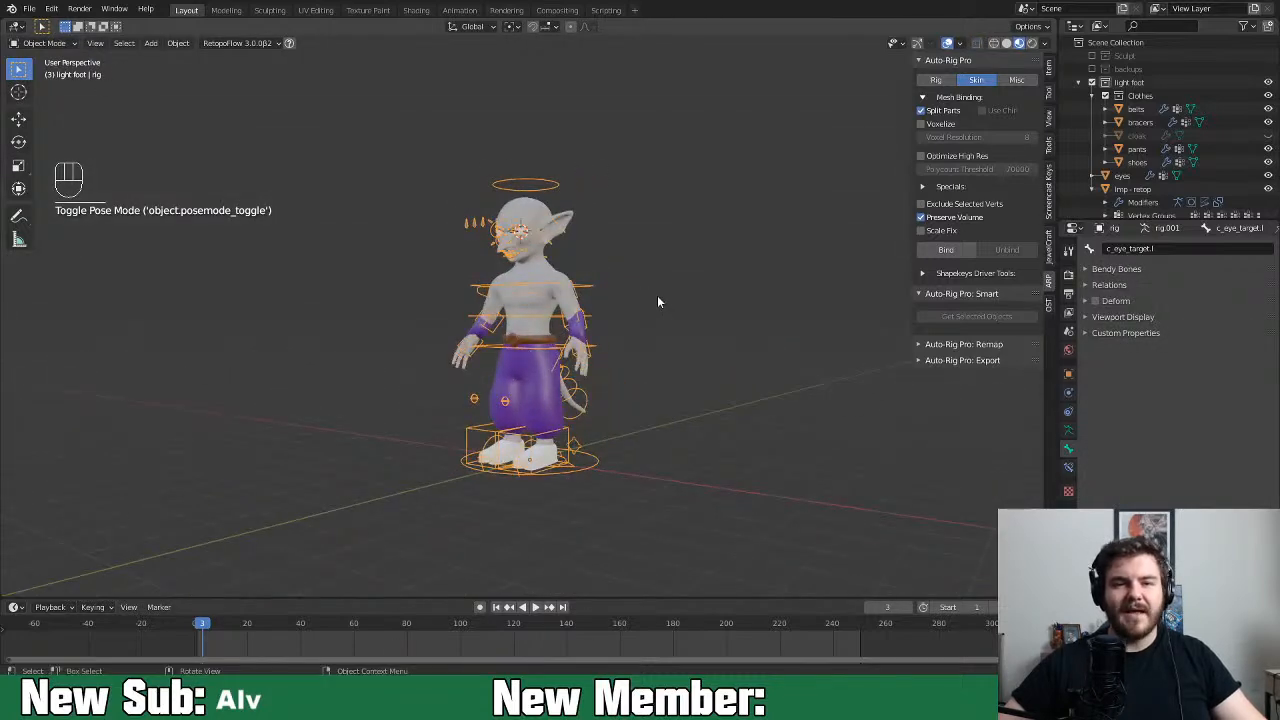